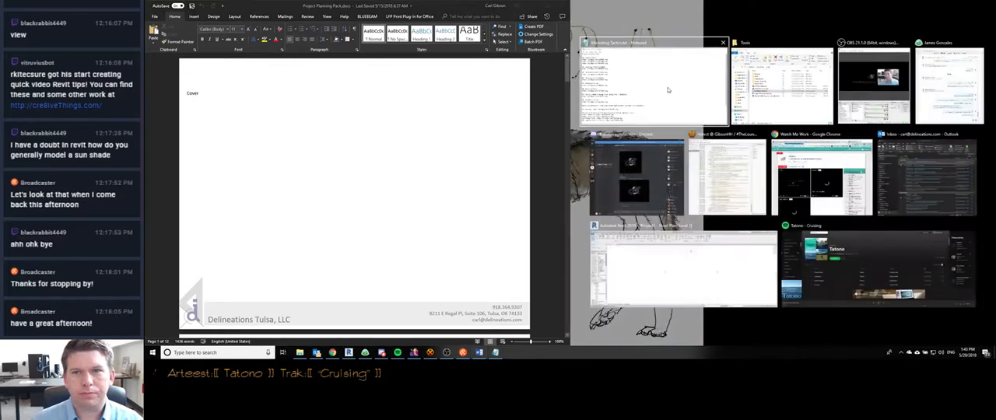
- Place the Marketing Tactics.txt notes beside the Project Planning Pack document and widen the document's window
click(669, 87)
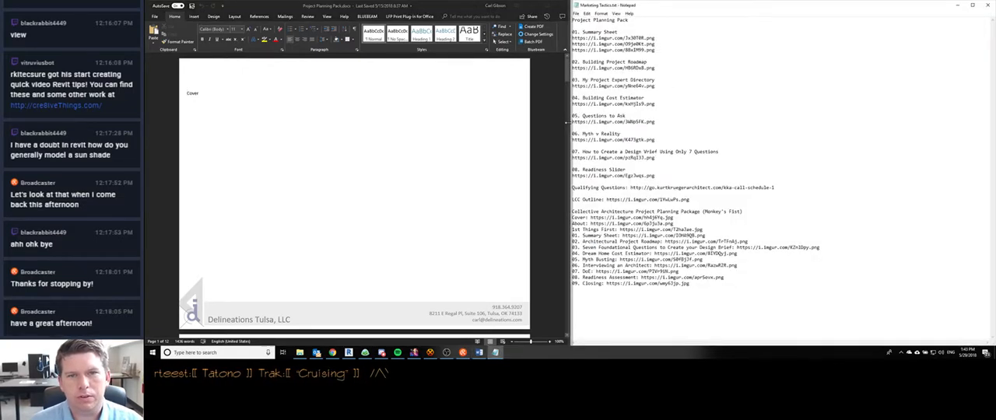
drag(567, 124, 650, 129)
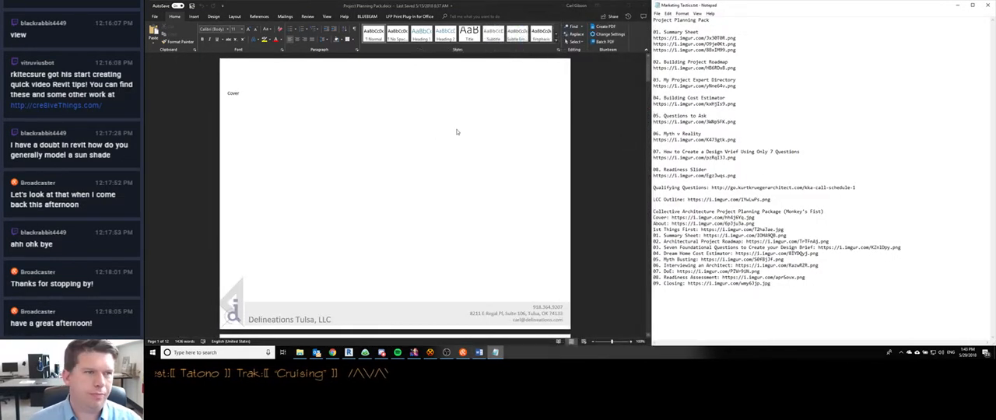
click(393, 154)
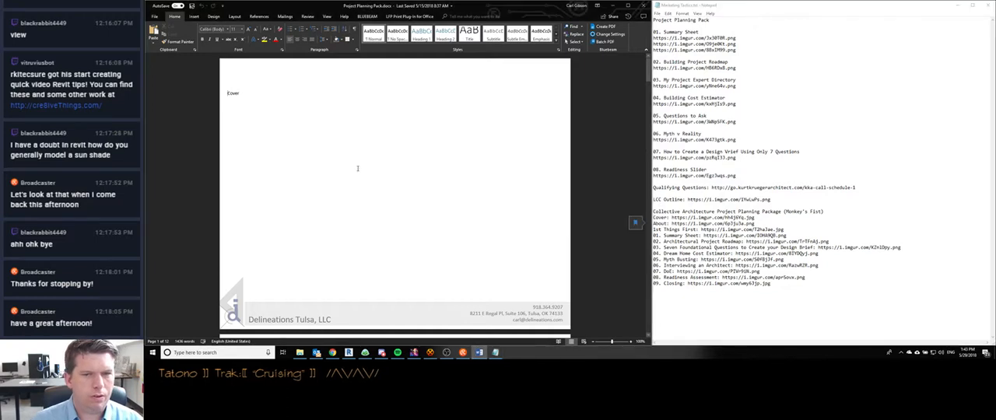
- Skim the Project Planning Pack document from the Cover page through the 08. Readiness Slider page
scroll(358, 168, down, 3)
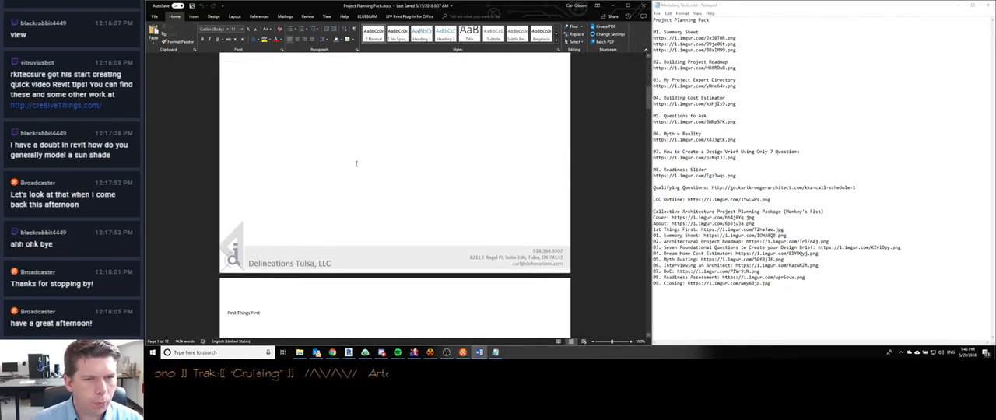
scroll(356, 164, down, 10)
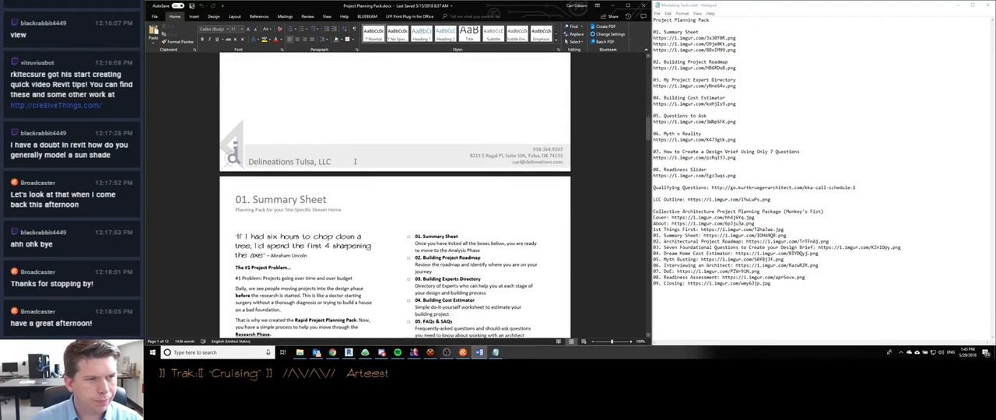
scroll(355, 162, down, 20)
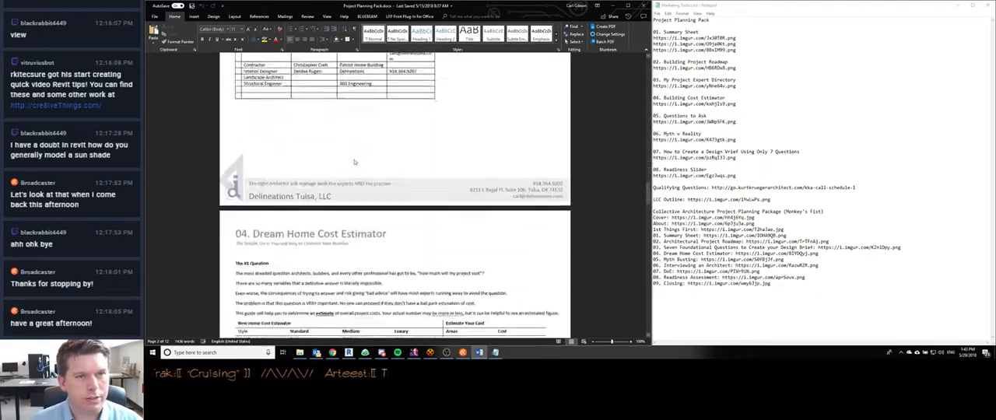
scroll(354, 161, down, 20)
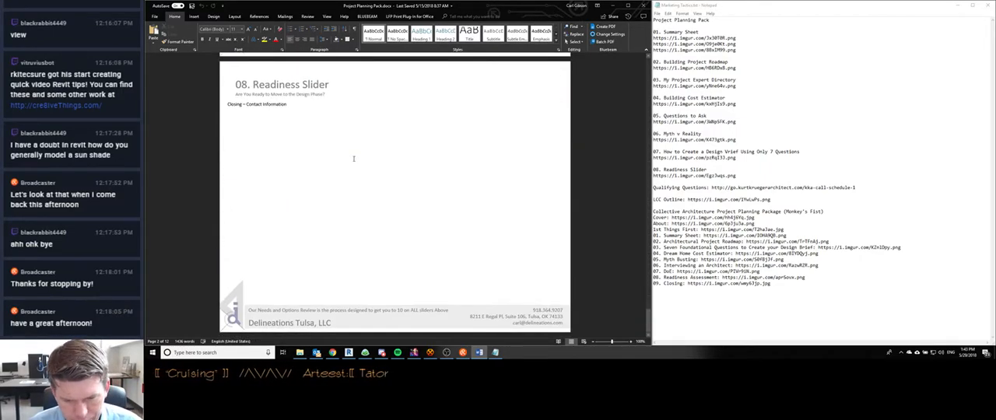
scroll(354, 159, up, 20)
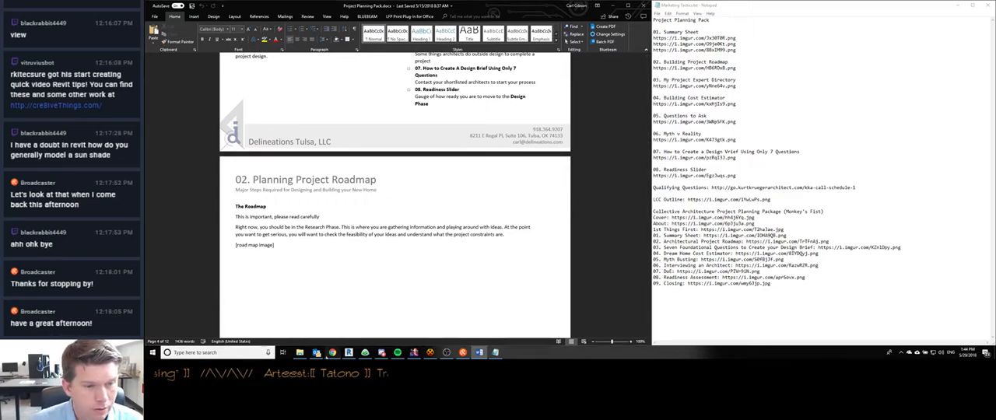
- Switch to Chrome and close the Watch Me Work, Live Dashboard, Twitch, Substance Player and Lumion pages
click(333, 353)
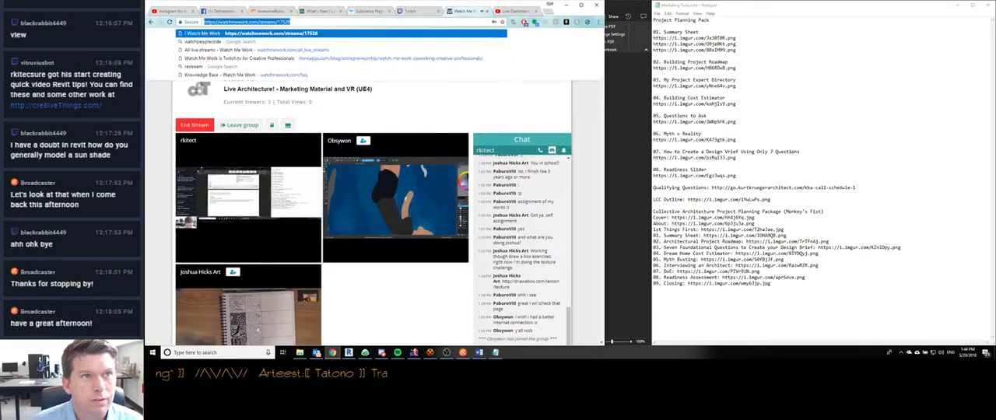
click(486, 10)
click(485, 11)
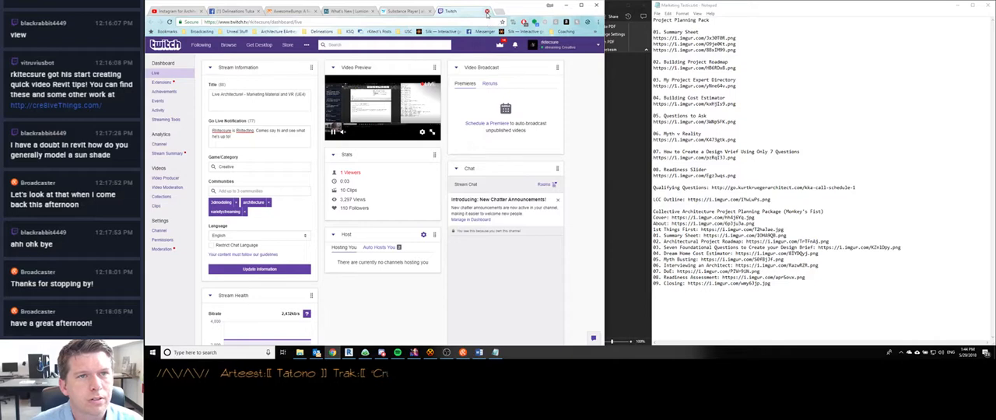
click(466, 11)
click(464, 11)
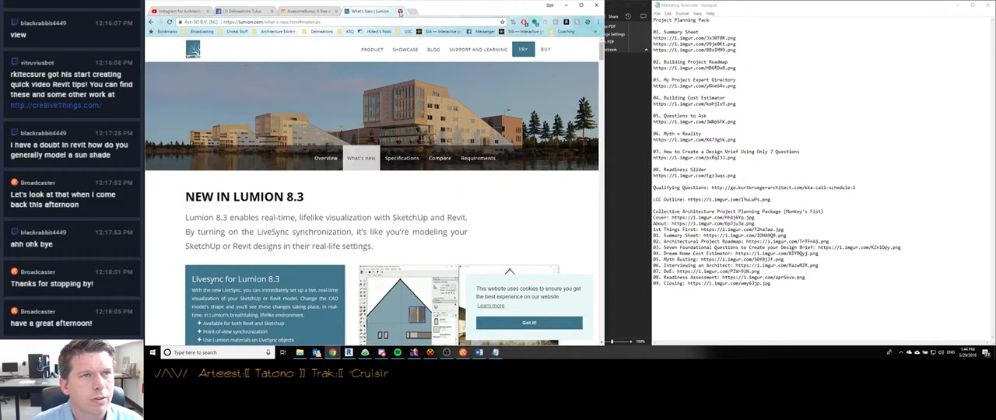
click(401, 11)
- Check the notifications on the Delineations Tulsa Facebook page and close the browser window
click(269, 12)
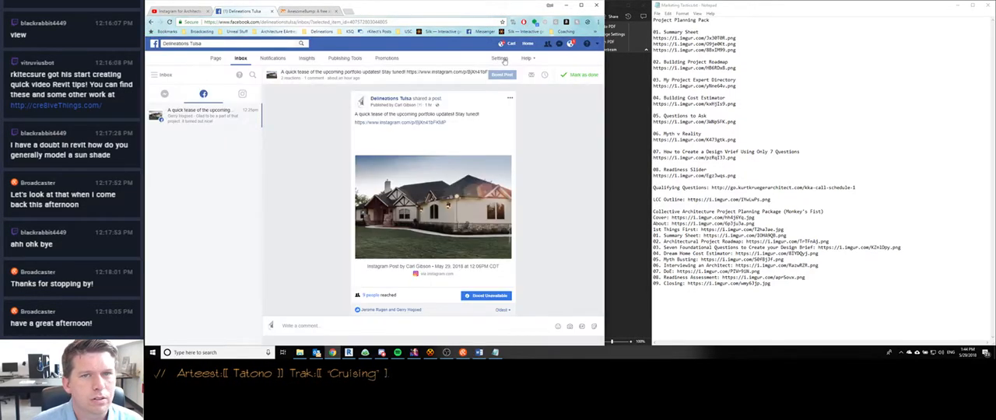
click(570, 44)
click(220, 199)
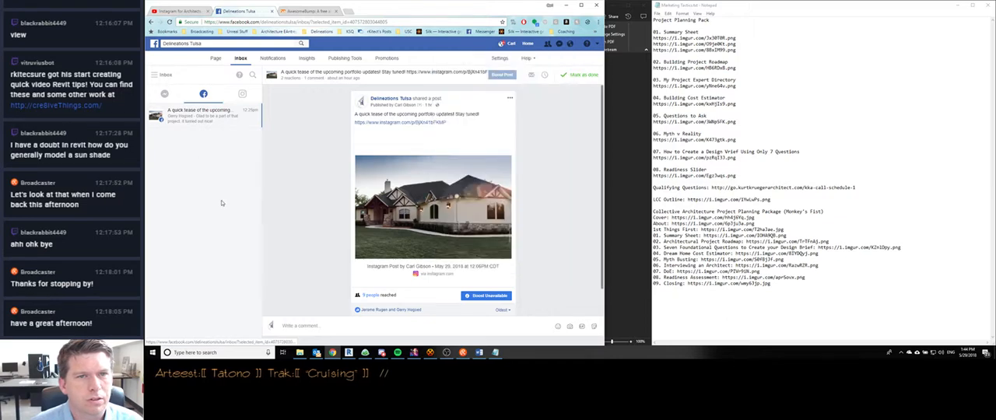
click(597, 5)
- Review the Planning Project Roadmap and Summary Sheet pages, going back to the document's Cover page
scroll(293, 194, down, 2)
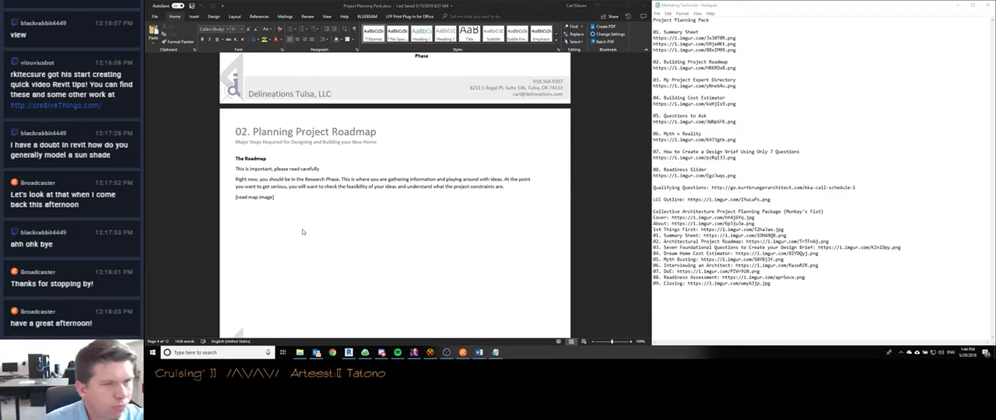
scroll(302, 232, up, 5)
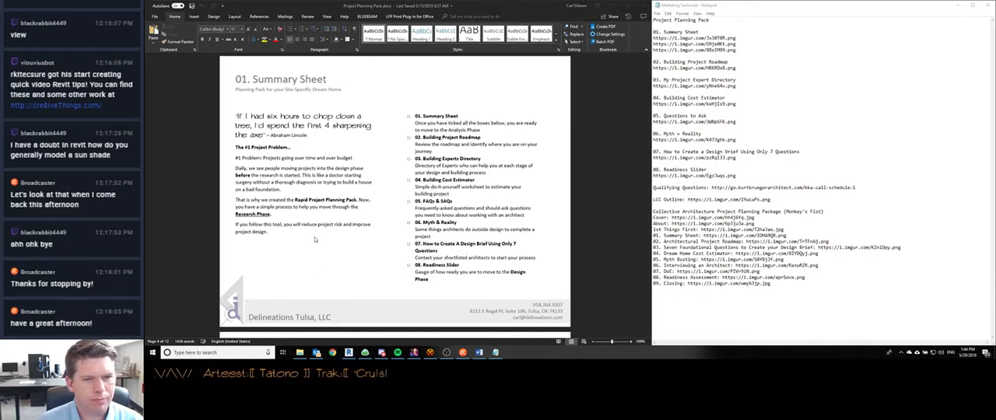
scroll(316, 240, up, 1)
scroll(314, 241, up, 5)
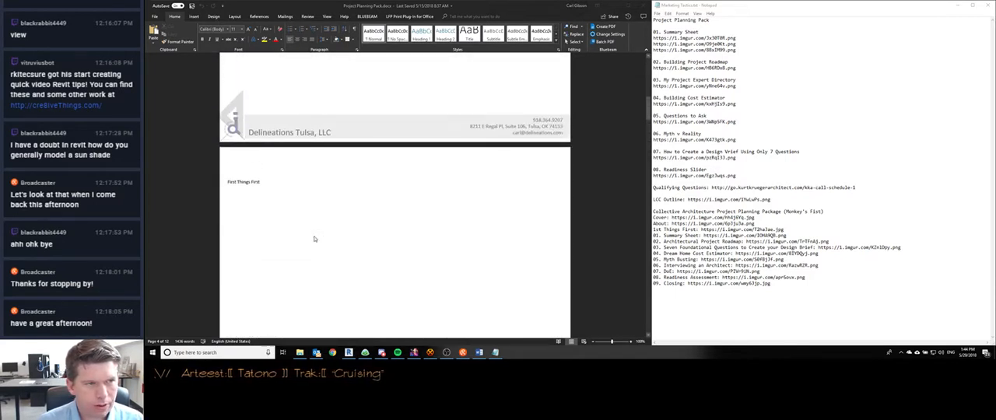
scroll(315, 240, up, 2)
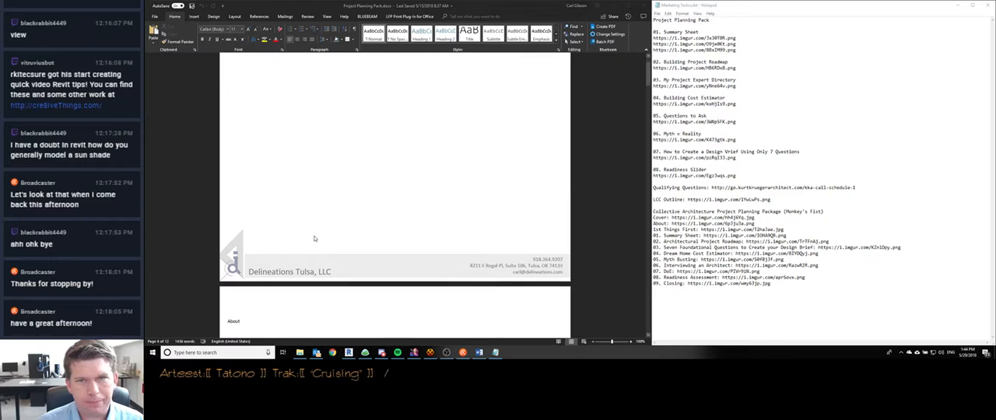
scroll(314, 238, up, 1)
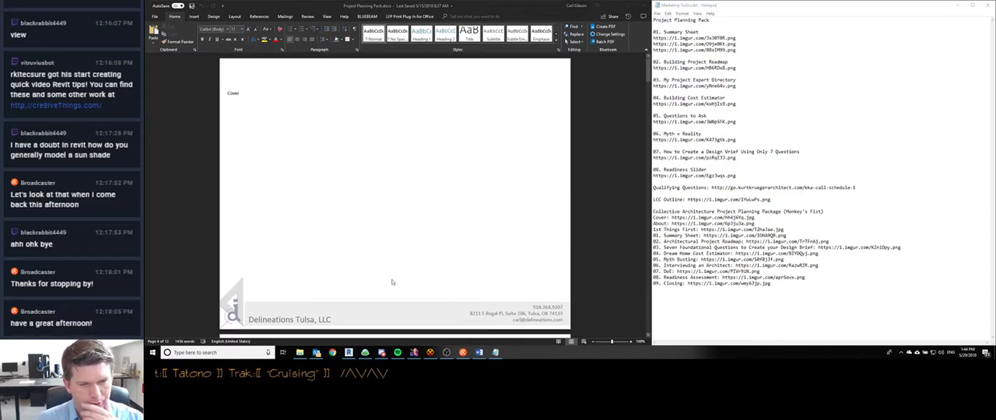
- Open the Cover image link from the Collective Architecture Project Planning Package list in Chrome
drag(757, 218, 671, 220)
key(ctrl+c)
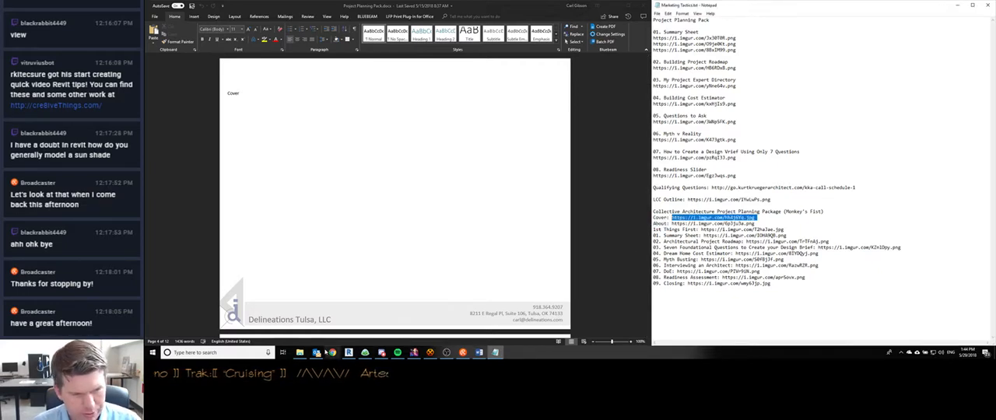
click(333, 355)
key(ctrl+v)
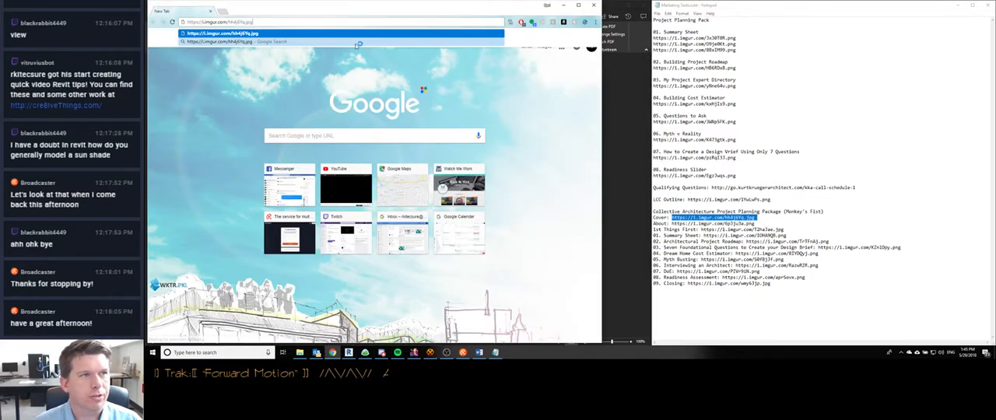
key(Return)
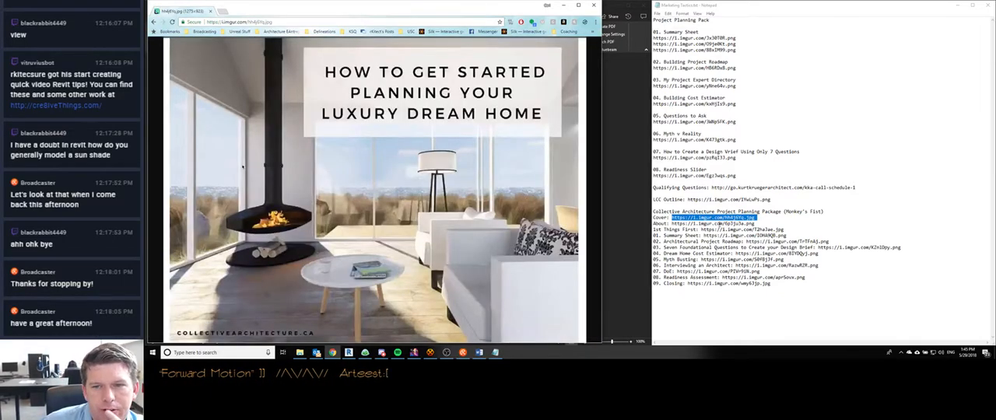
- Open the About image link from the Collective Architecture list in a separate browser tab
drag(754, 224, 673, 223)
key(ctrl+c)
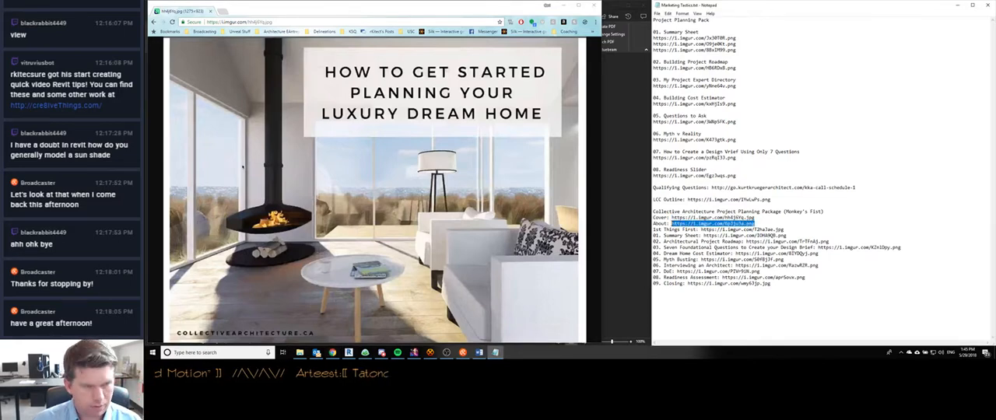
click(272, 10)
key(ctrl+t)
key(ctrl+v)
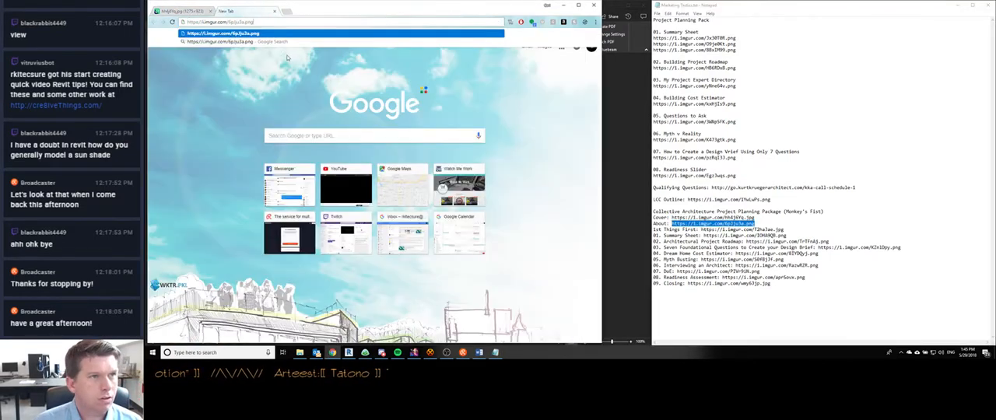
key(Return)
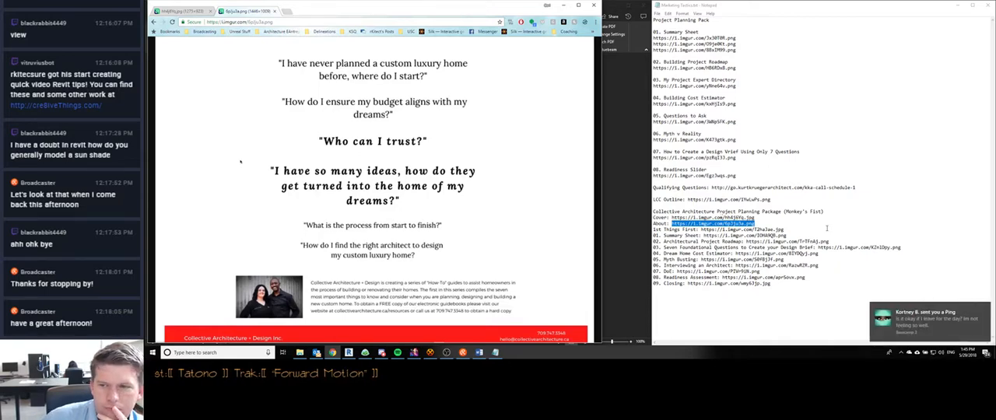
- Open the coworker's incoming Basecamp ping and reply "That should be fine"
click(919, 327)
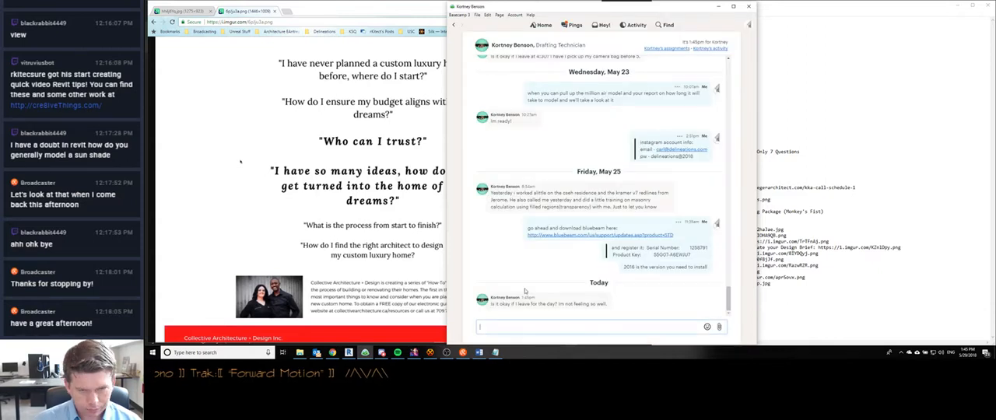
text(That shou)
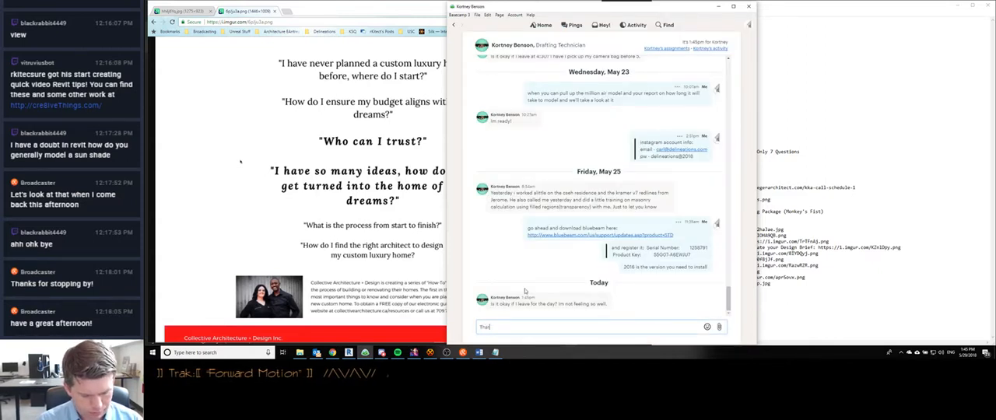
text(ld be fine)
key(Return)
- Send the coworker the follow-up message "go rest up and hopefully we'll see you tomorrow"
text(g)
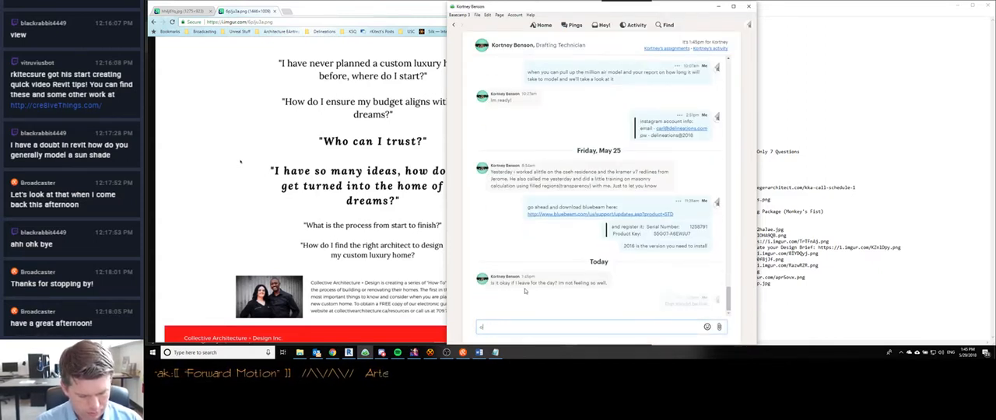
text(o)
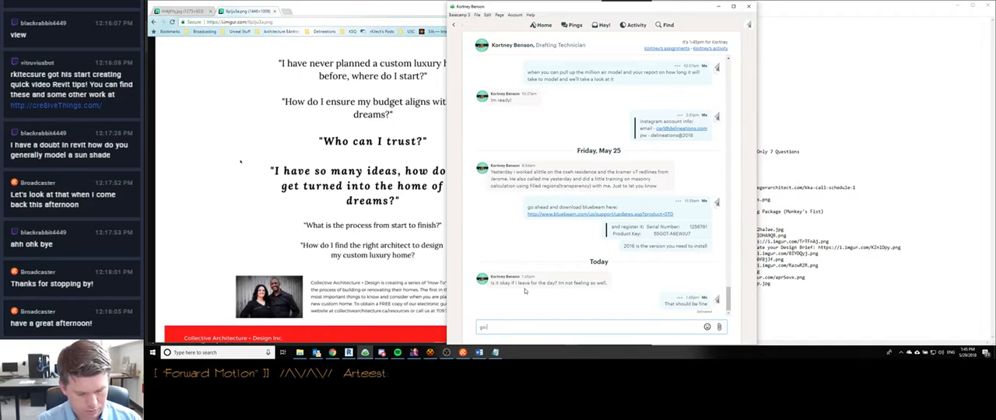
text( rest up and)
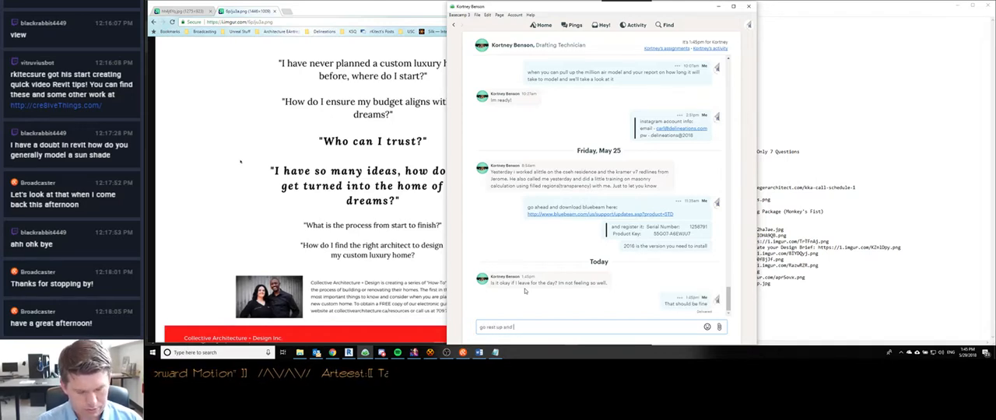
text( h)
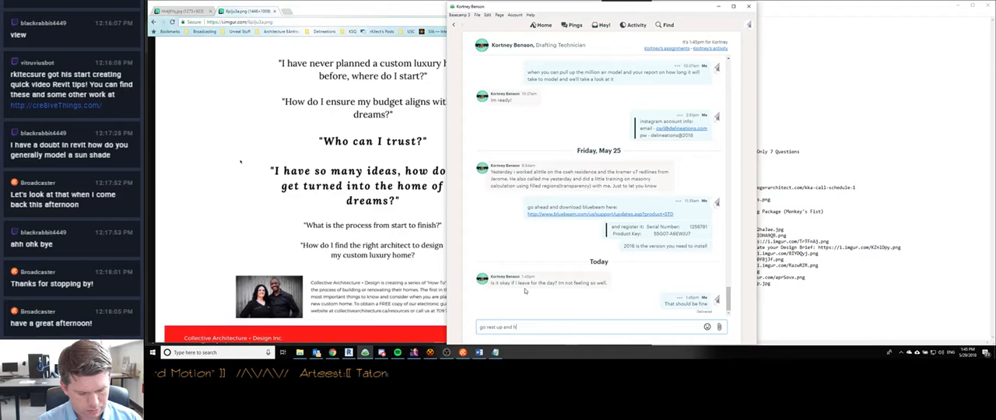
text(opefully we'll see yo)
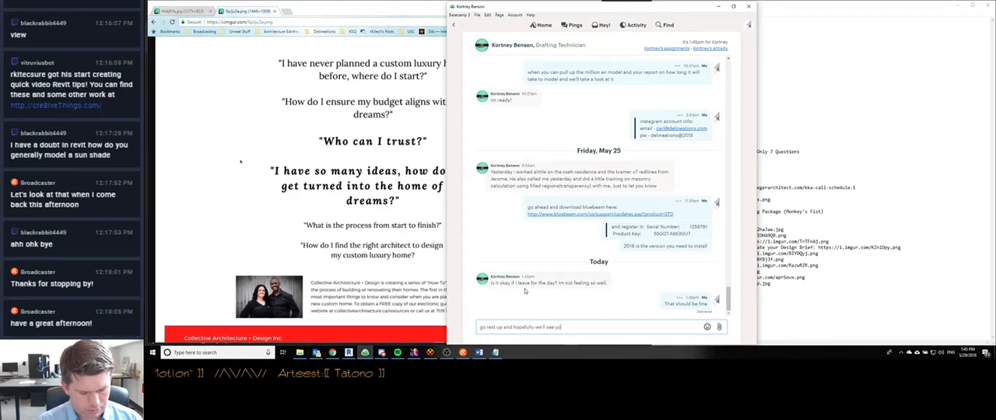
text(u tomorrow)
key(Return)
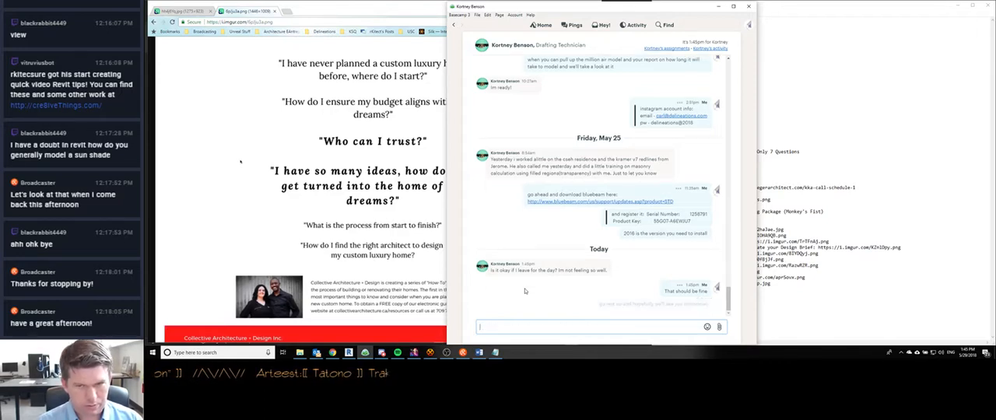
- Minimize the Basecamp chat and the browser to return to the Word document's Cover page
click(718, 6)
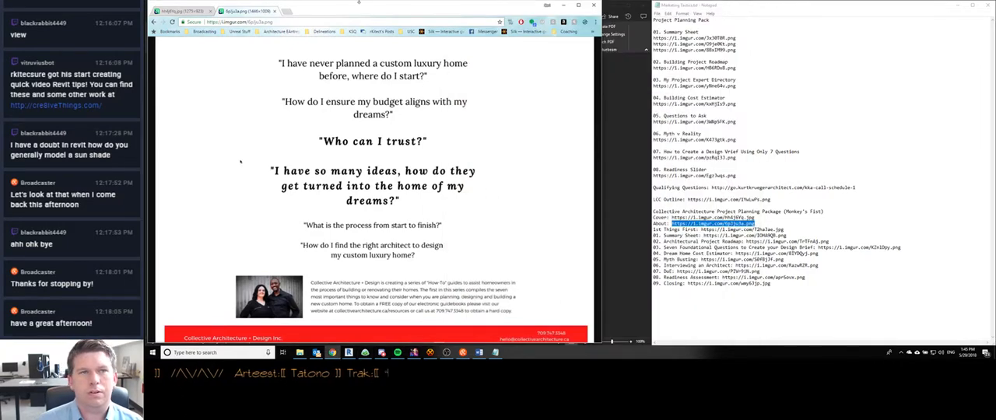
mouse_move(499, 352)
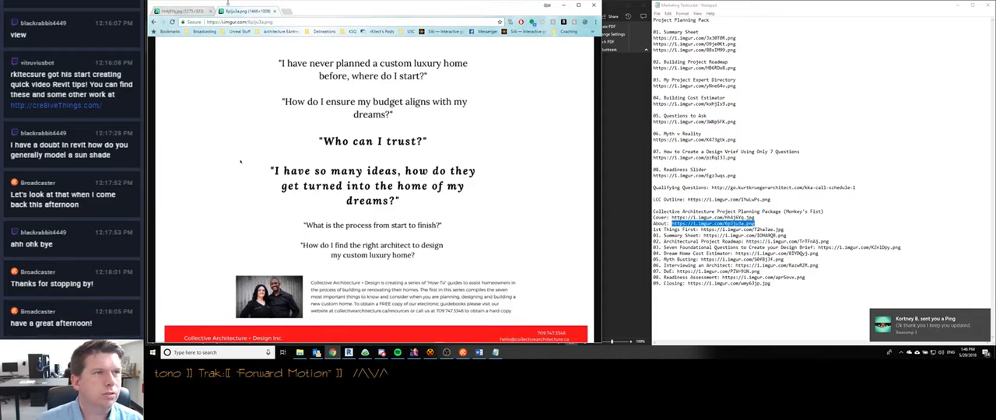
click(564, 5)
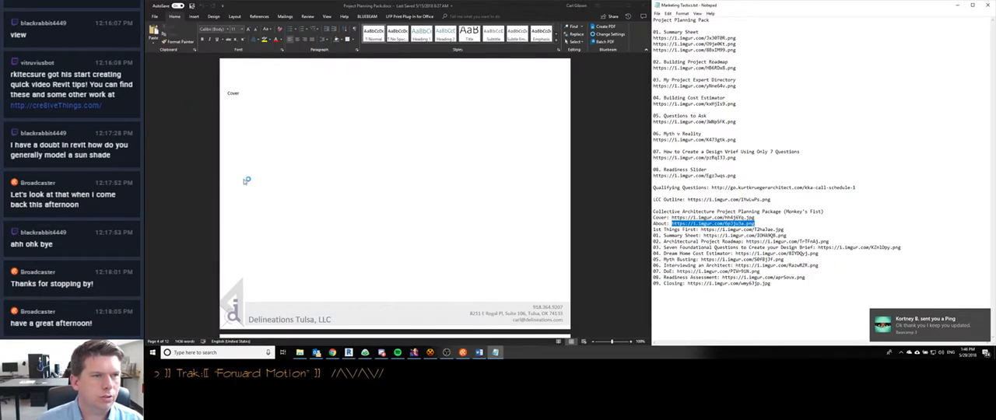
- Review the planning pack's pages from the Cover through First Things First and Summary Sheet to the Dream Home Cost Estimator
scroll(335, 221, down, 4)
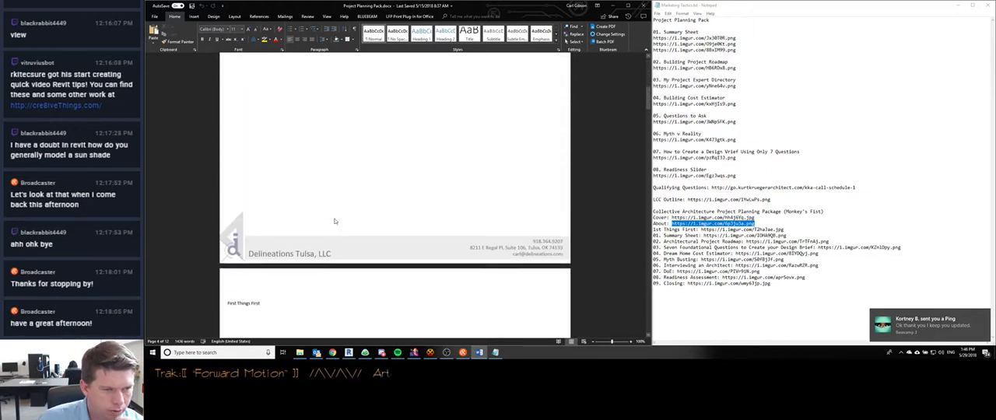
scroll(334, 221, up, 4)
scroll(333, 223, down, 4)
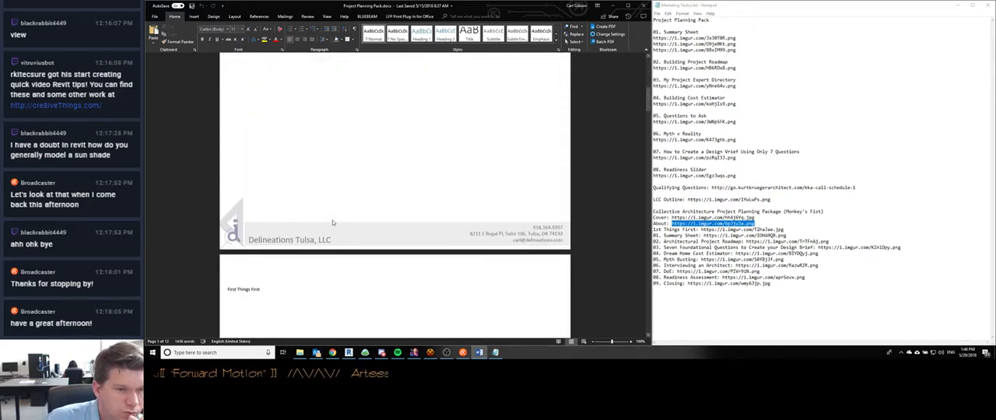
scroll(333, 223, down, 1)
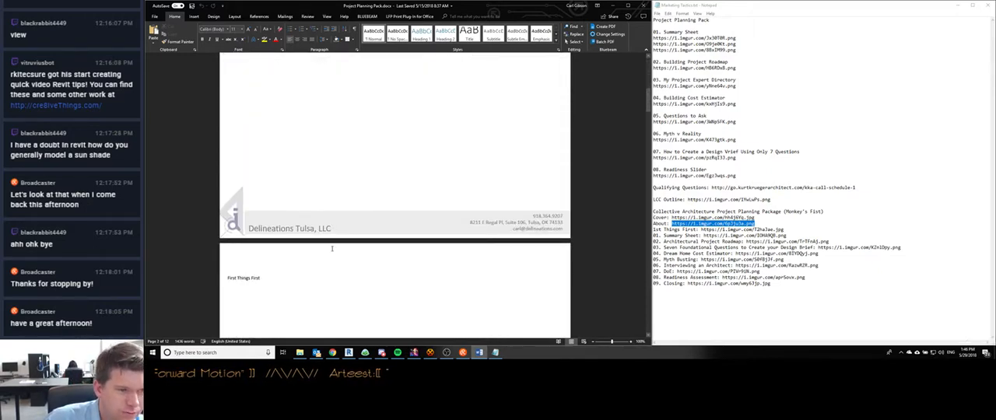
scroll(333, 234, down, 3)
scroll(331, 252, up, 2)
scroll(331, 251, down, 3)
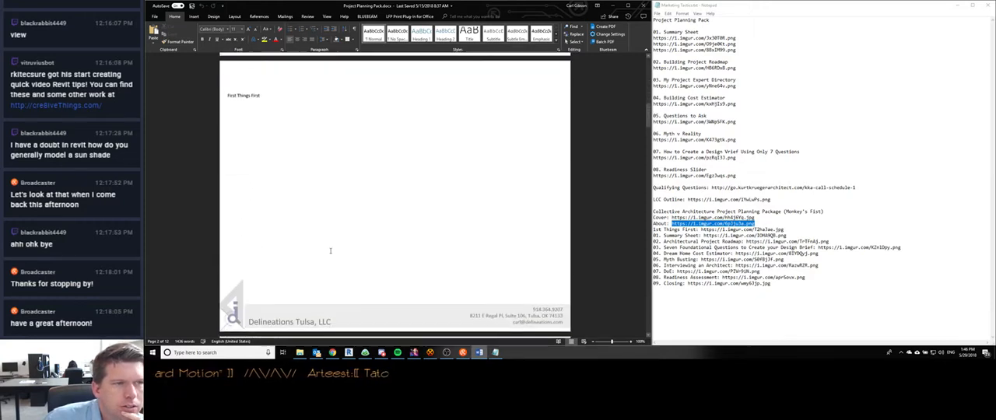
scroll(330, 251, down, 6)
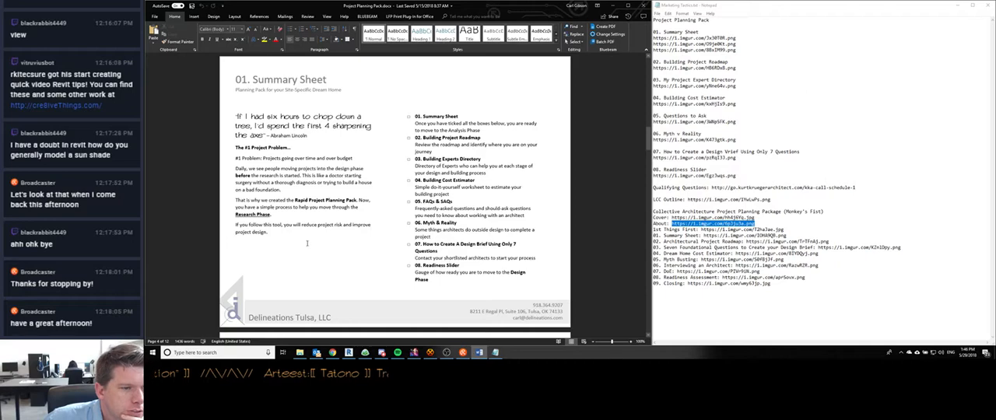
scroll(306, 244, down, 5)
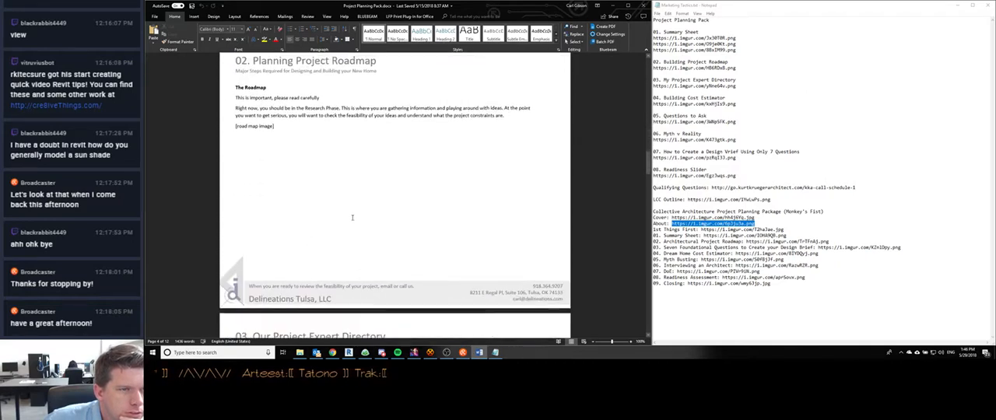
scroll(352, 217, down, 3)
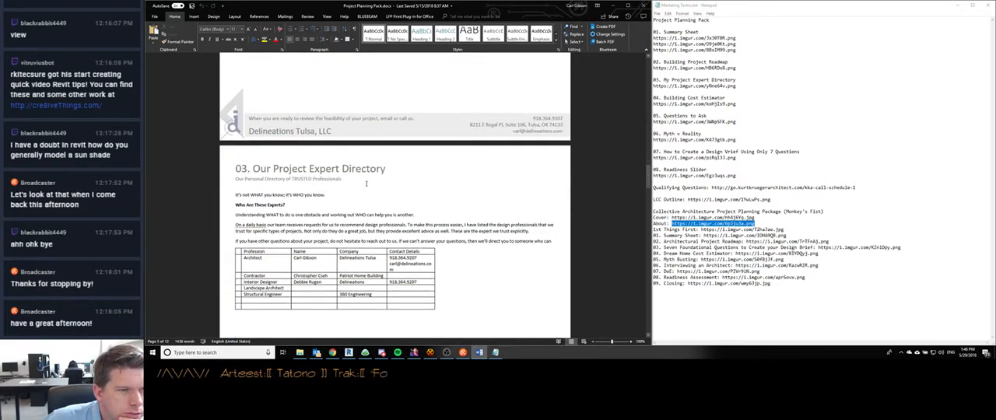
scroll(366, 183, down, 5)
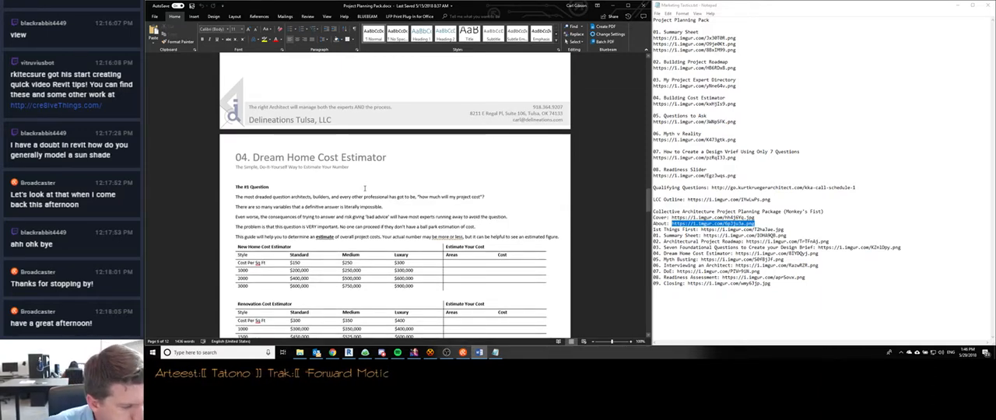
- Enter the structural engineer's full name in the Name column of the Project Expert Directory table
scroll(364, 190, up, 5)
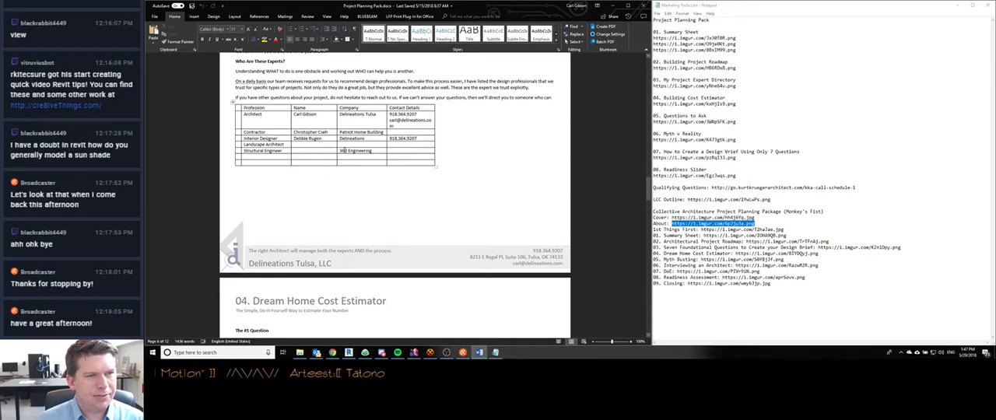
click(319, 152)
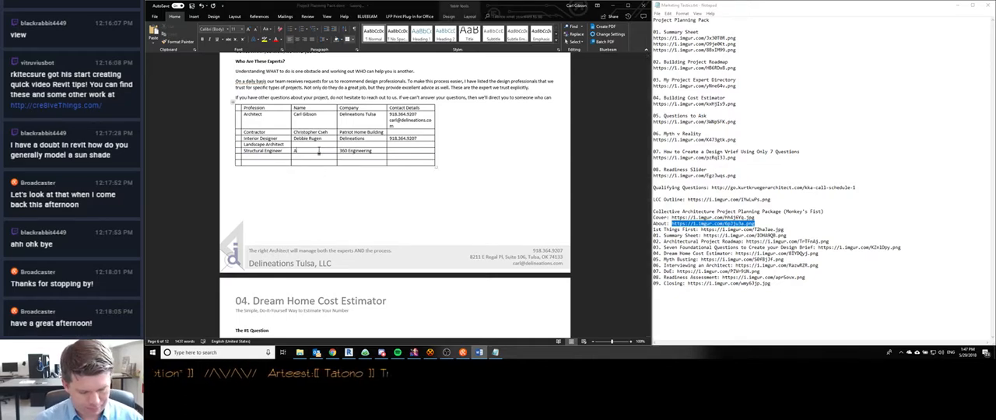
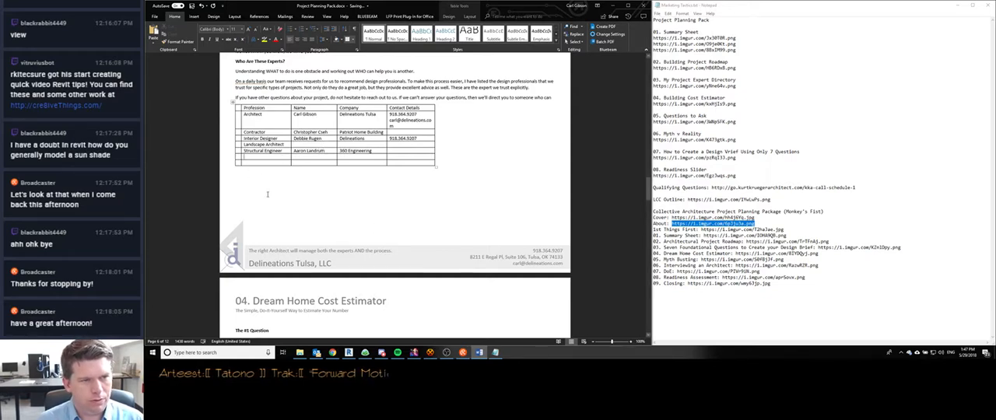
- Widen the Project Expert Directory table so it spans the full text width of the page
scroll(267, 194, down, 3)
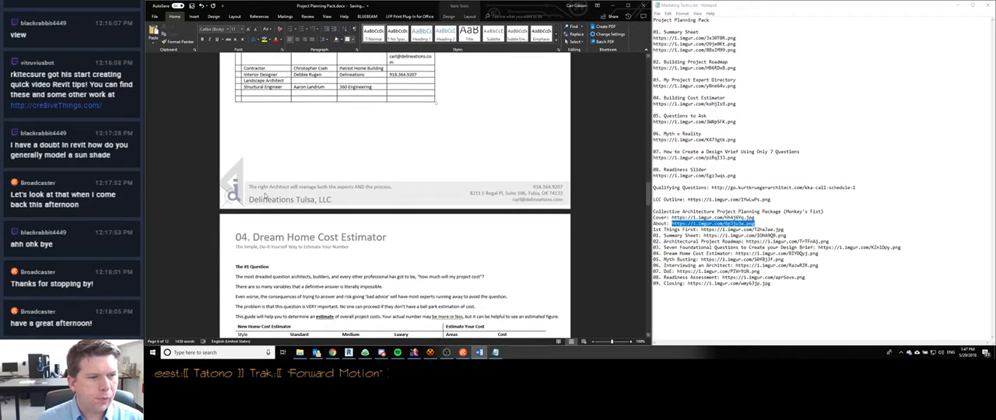
scroll(267, 196, up, 2)
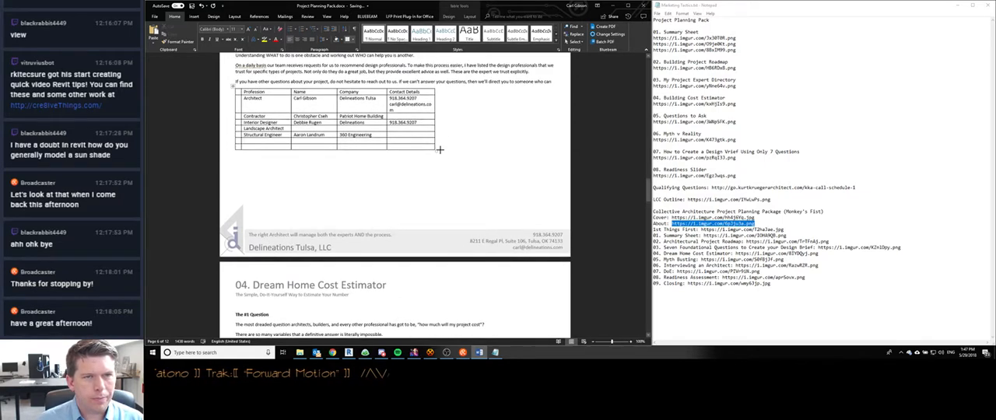
drag(436, 151, 551, 150)
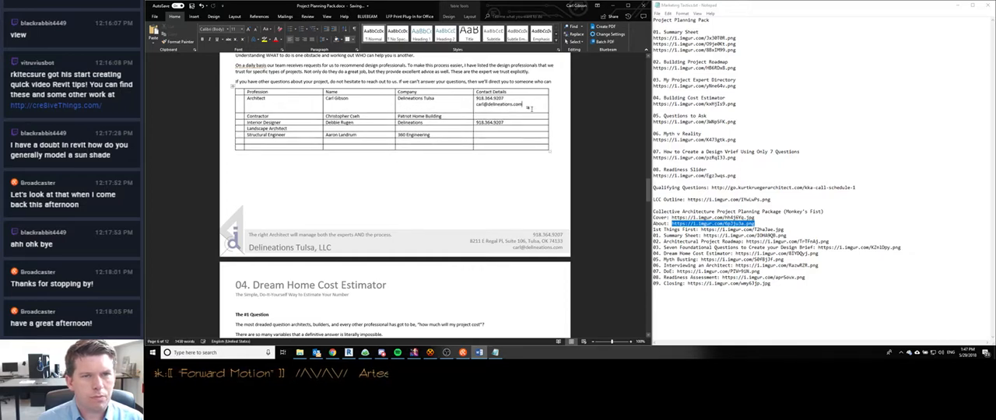
- Add the website delineationstulsa.com below the e-mail in the Architect row's Contact Details, without a trailing blank line
key(Down)
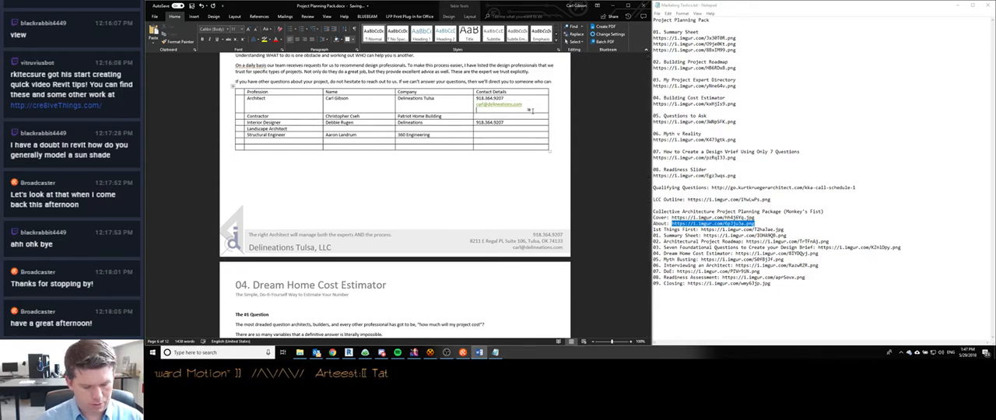
text(delineation)
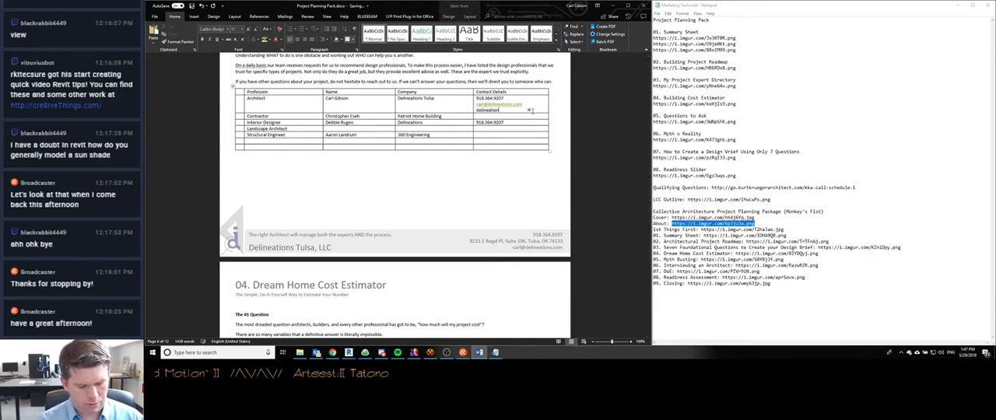
text(stulsa.com)
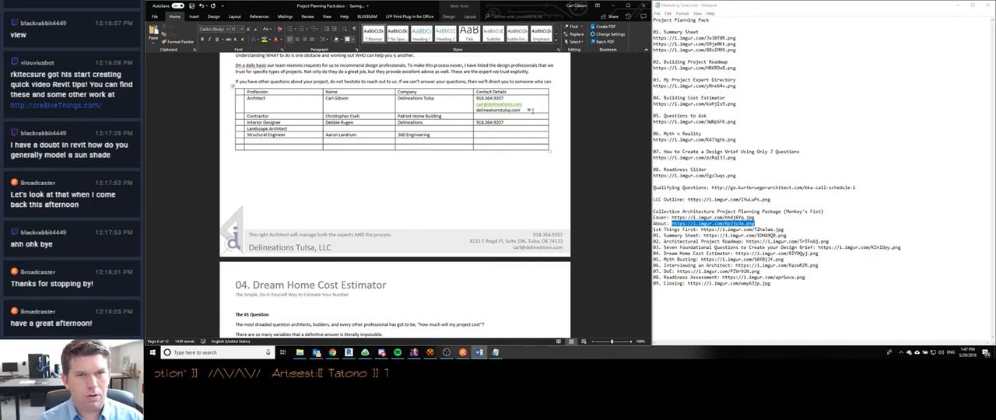
key(Return)
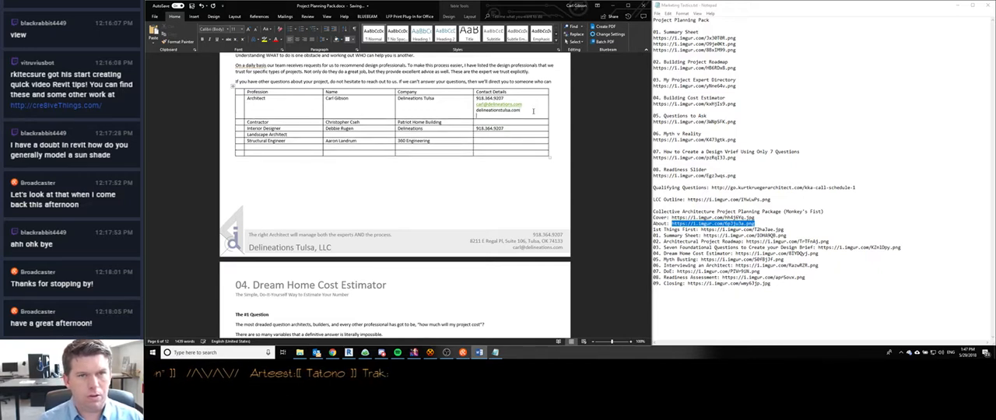
key(BackSpace)
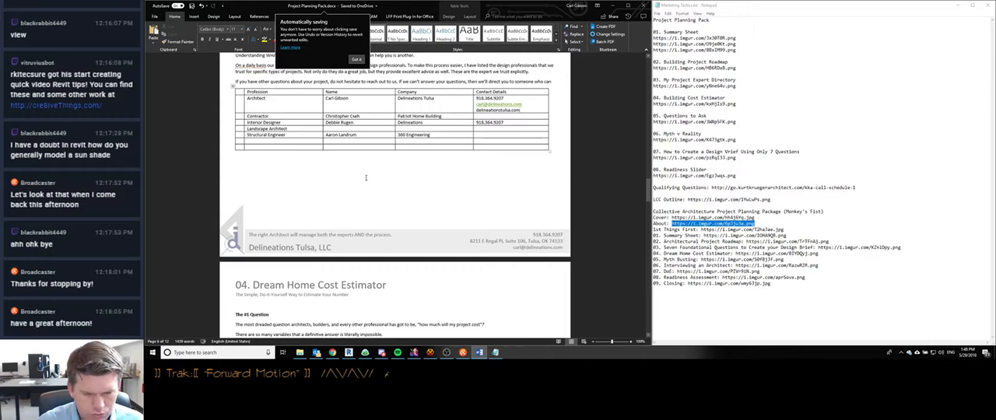
- Review the Dream Home Cost Estimator, Questions To Ask and both Design Brief pages for content and section numbering
scroll(281, 198, down, 1)
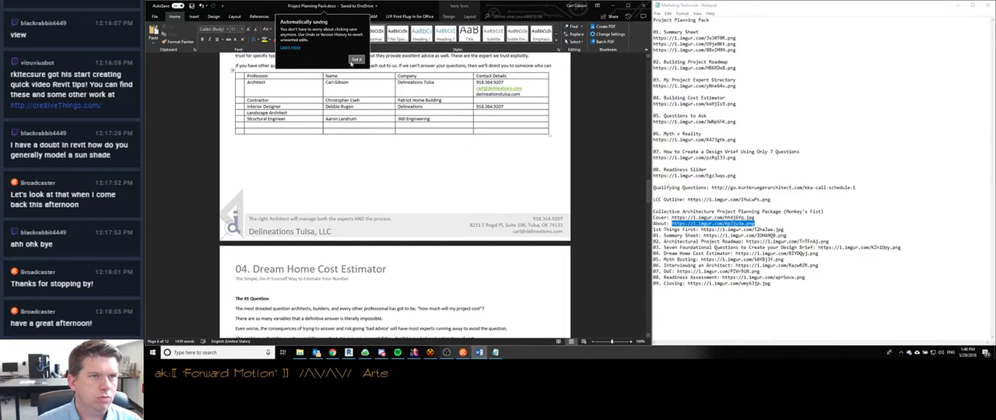
scroll(285, 174, down, 2)
scroll(285, 175, down, 3)
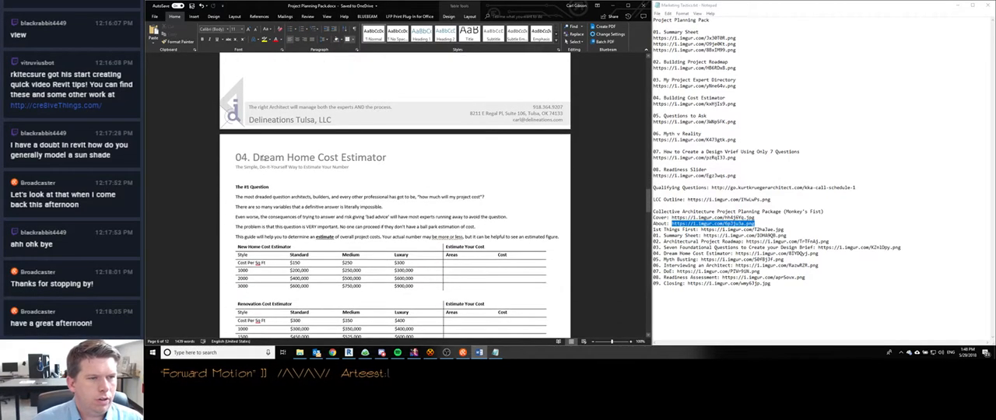
scroll(269, 150, down, 1)
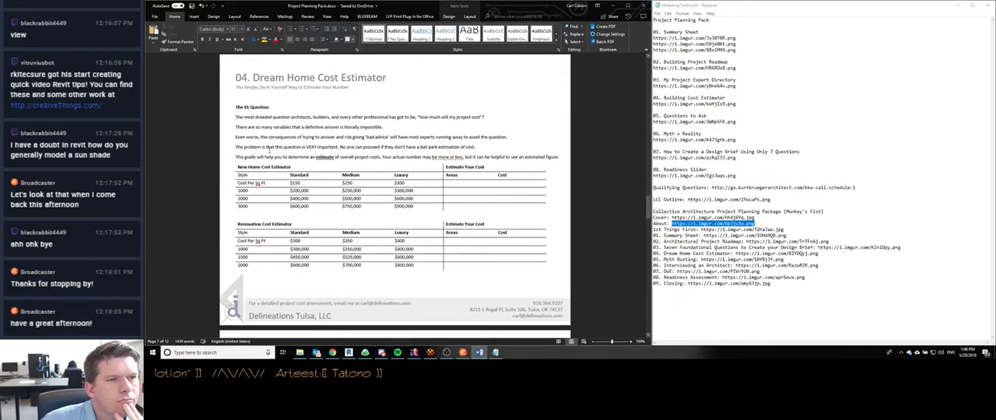
scroll(263, 117, down, 2)
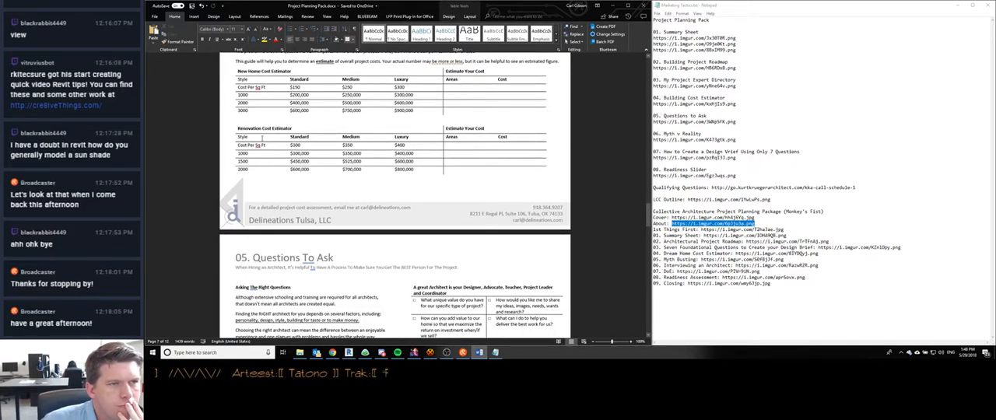
scroll(262, 137, up, 1)
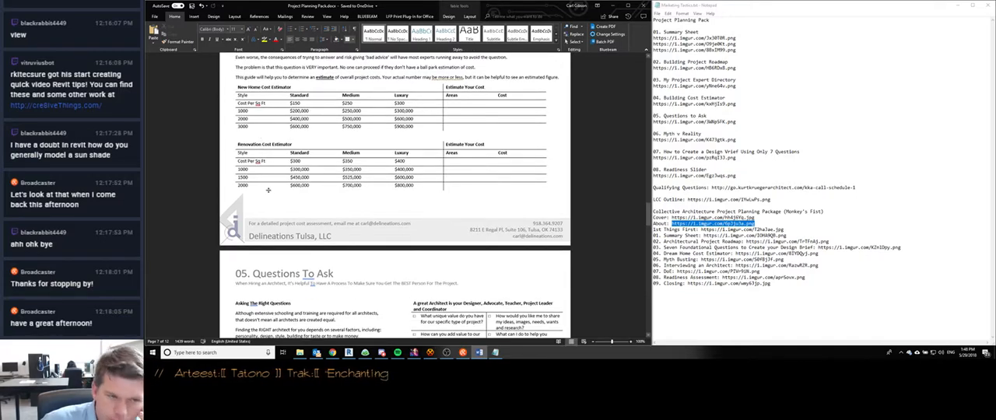
scroll(268, 192, down, 1)
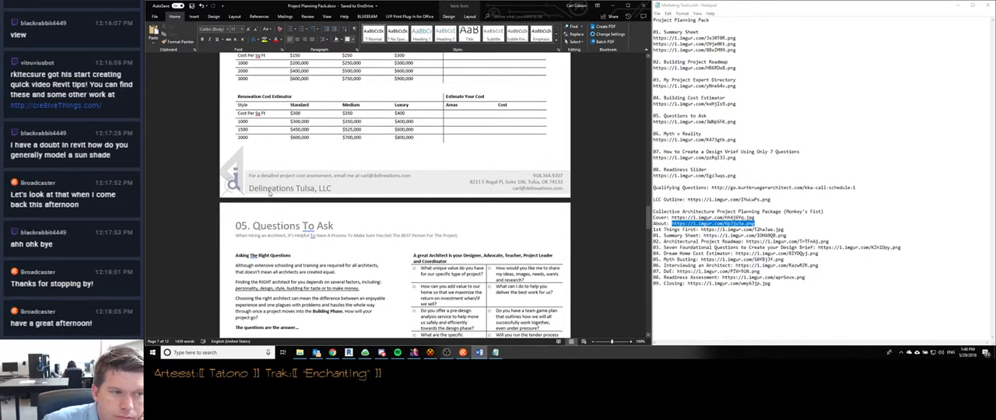
scroll(269, 193, down, 2)
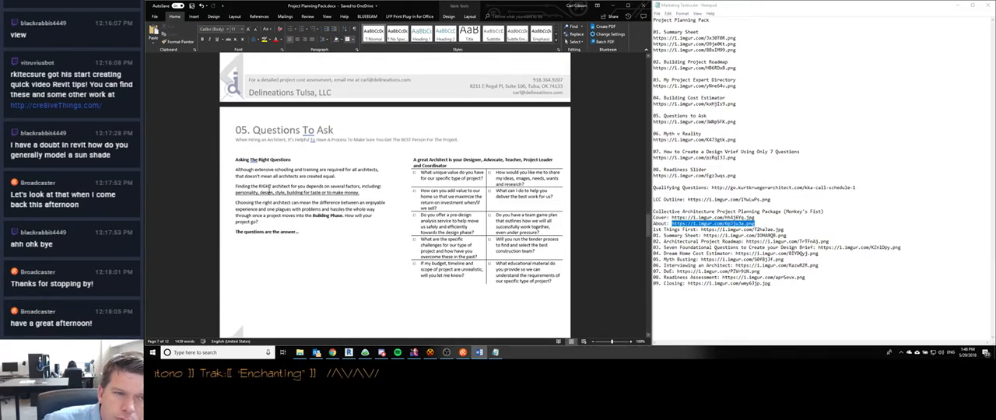
scroll(269, 192, down, 2)
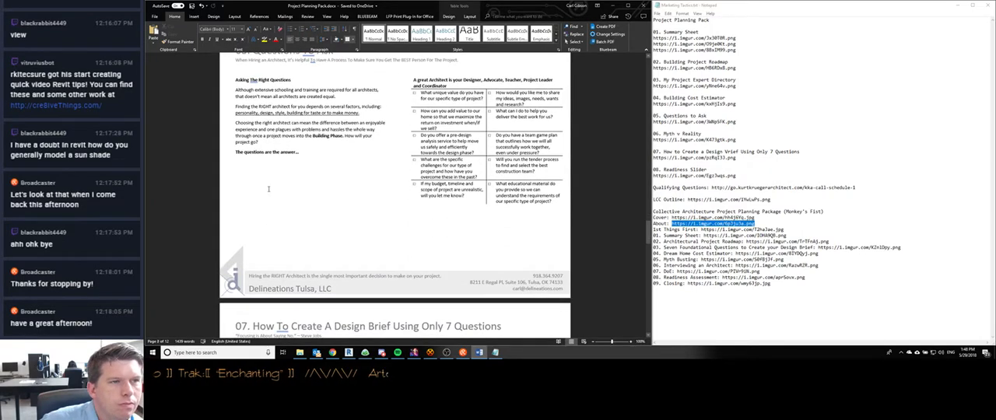
scroll(268, 189, down, 3)
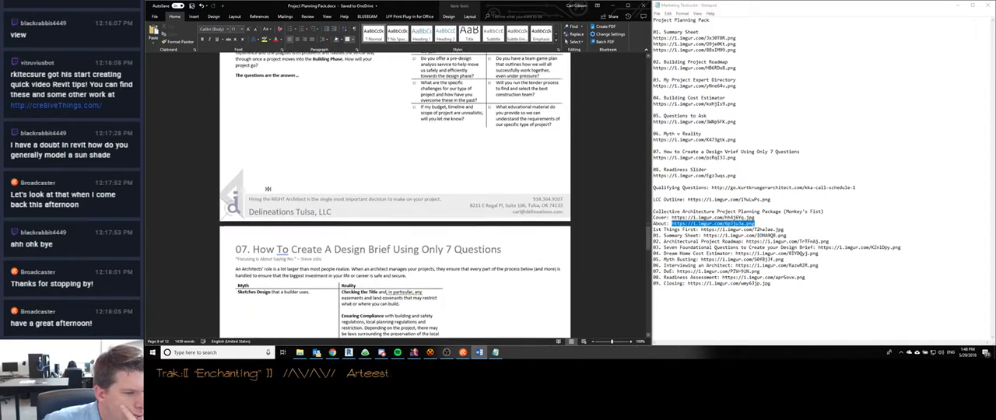
scroll(269, 192, down, 2)
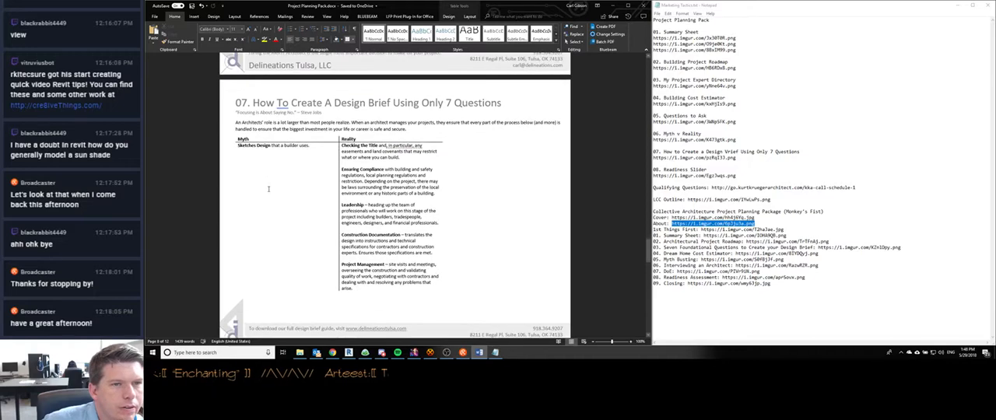
scroll(268, 189, down, 2)
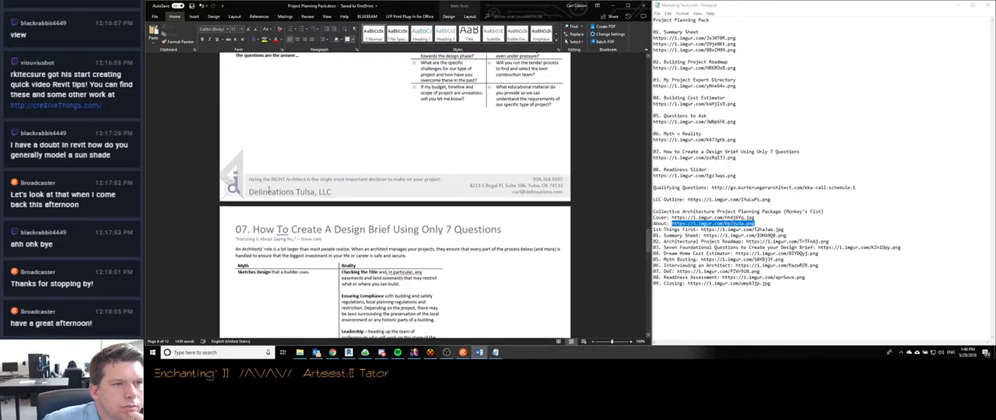
scroll(268, 189, down, 2)
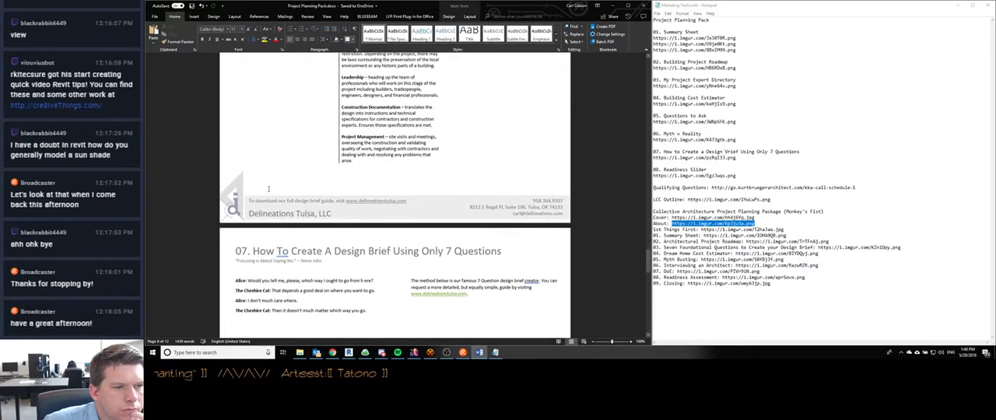
scroll(268, 189, down, 3)
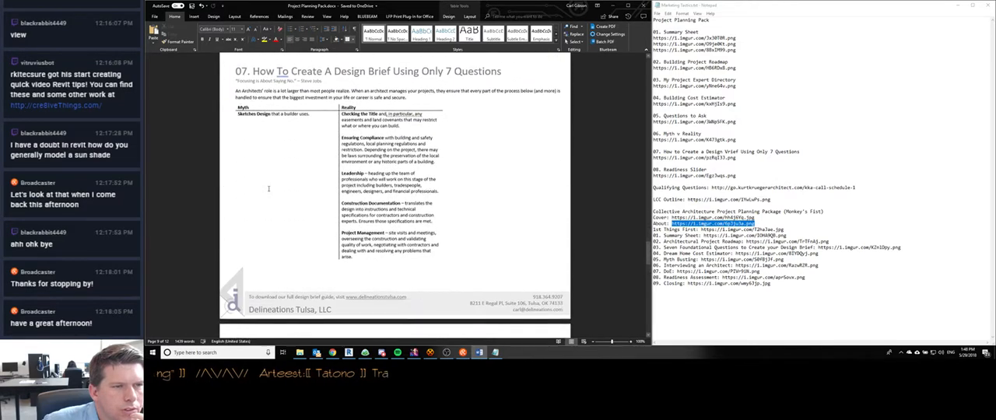
scroll(268, 145, down, 3)
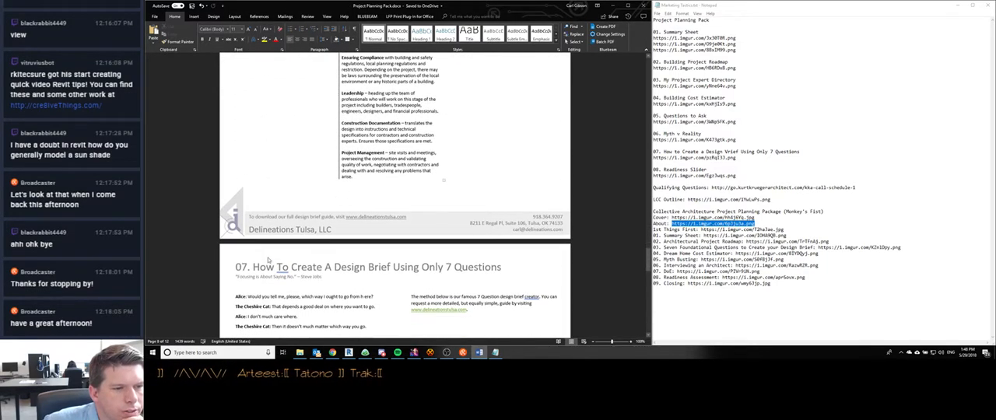
- Examine the page headers and footers around both Design Brief pages and the Readiness Slider page for section numbering and content
double_click(268, 269)
right_click(267, 268)
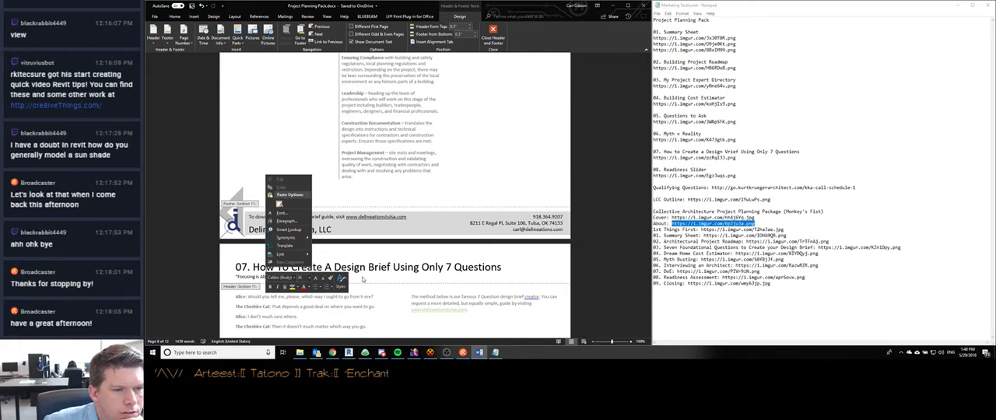
click(381, 273)
scroll(282, 202, down, 4)
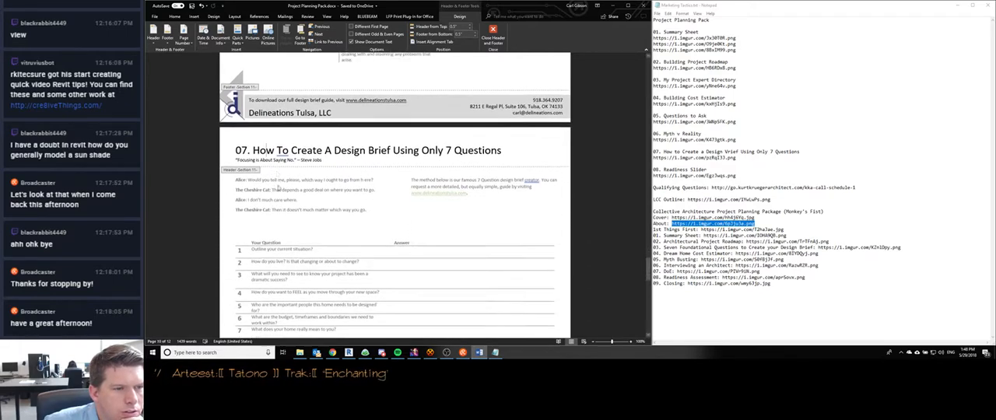
double_click(284, 169)
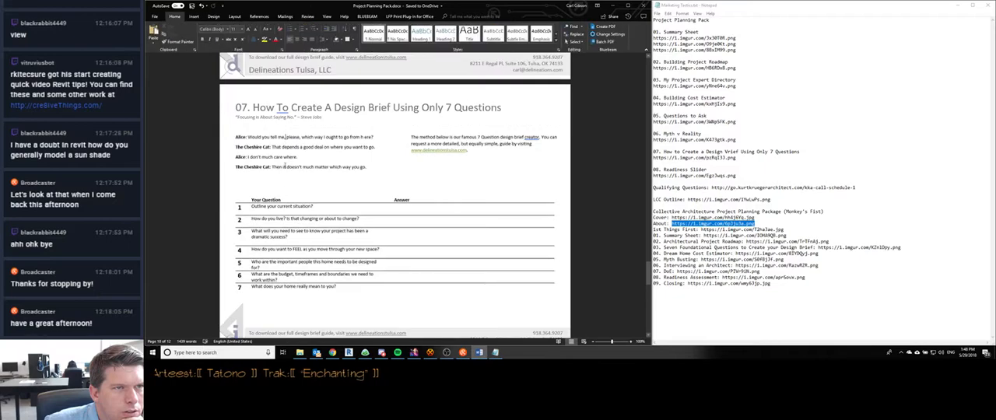
scroll(290, 283, down, 2)
double_click(291, 251)
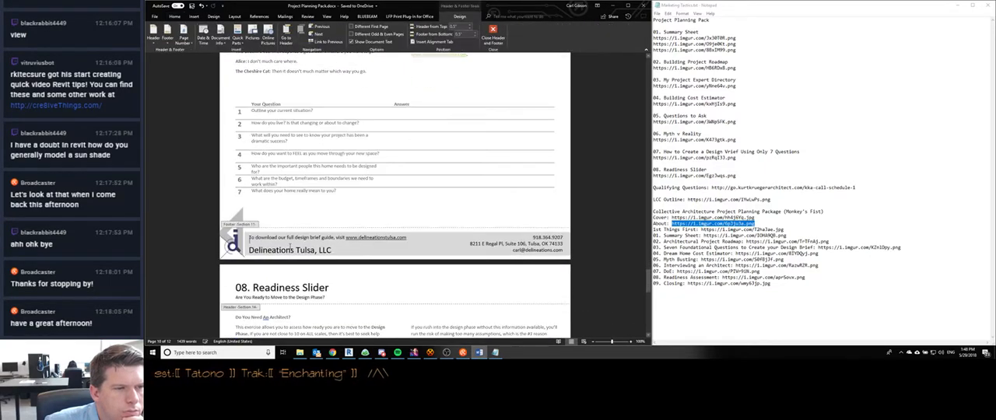
double_click(294, 100)
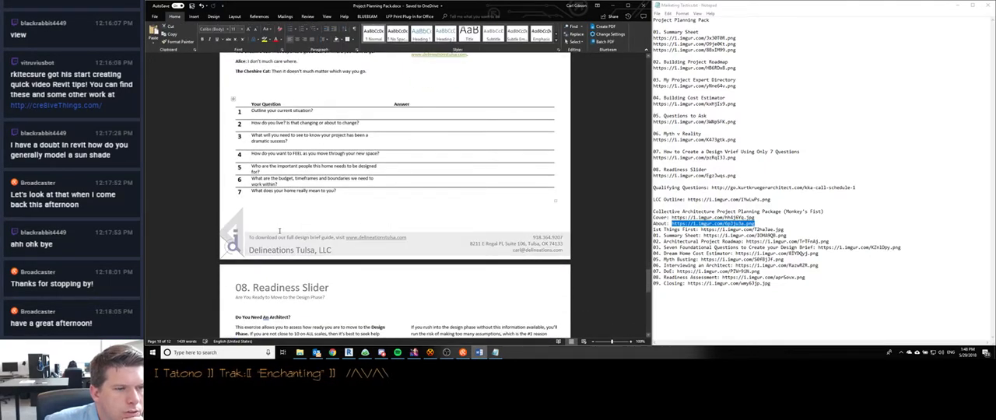
scroll(284, 195, up, 4)
scroll(278, 230, up, 10)
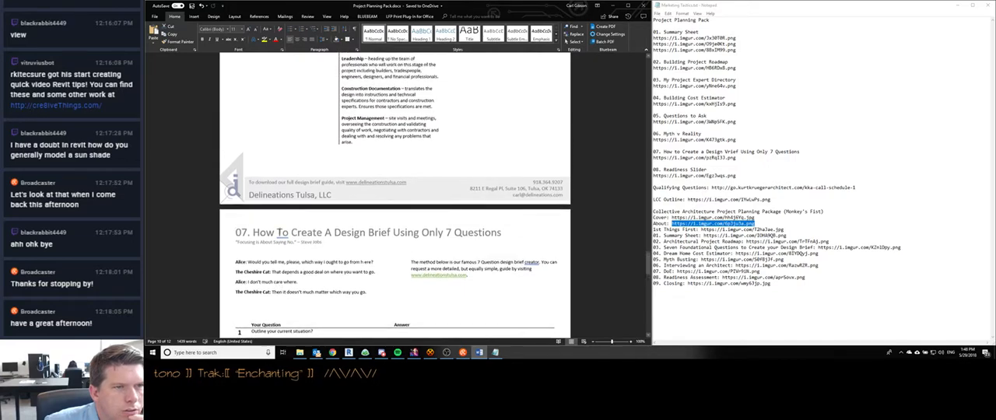
scroll(278, 230, down, 5)
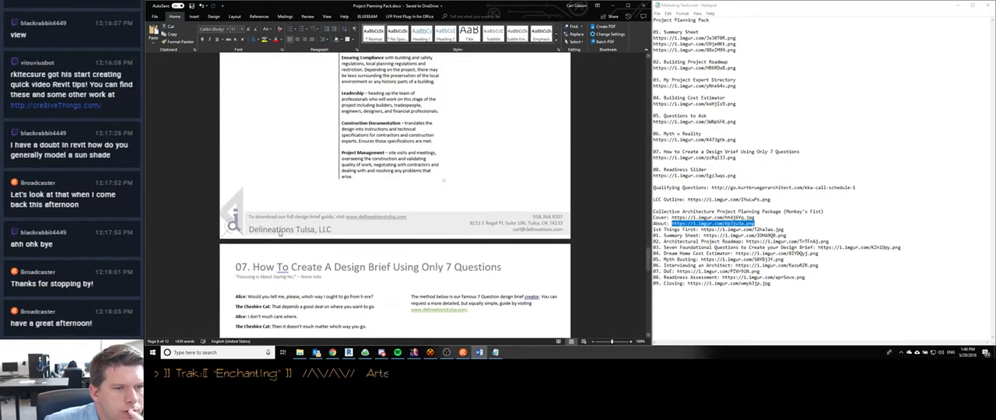
scroll(278, 230, up, 4)
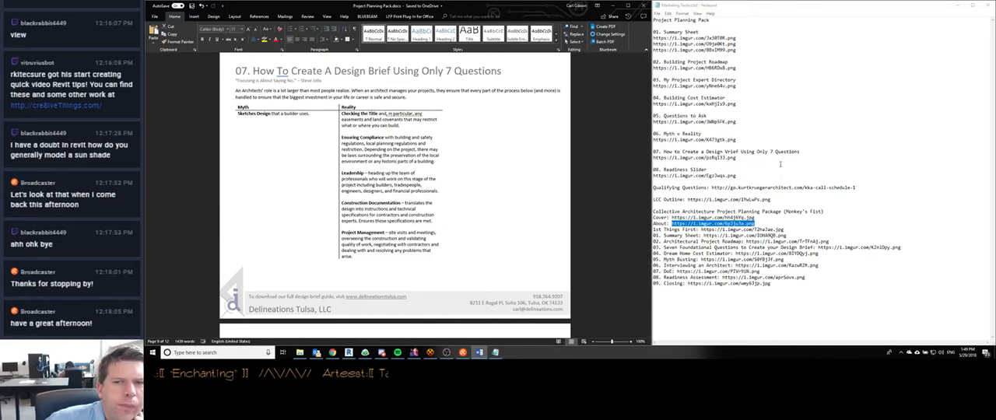
- Open the reference image listed under 07. How to Create a Design Brief in a new Chrome tab
drag(736, 158, 653, 158)
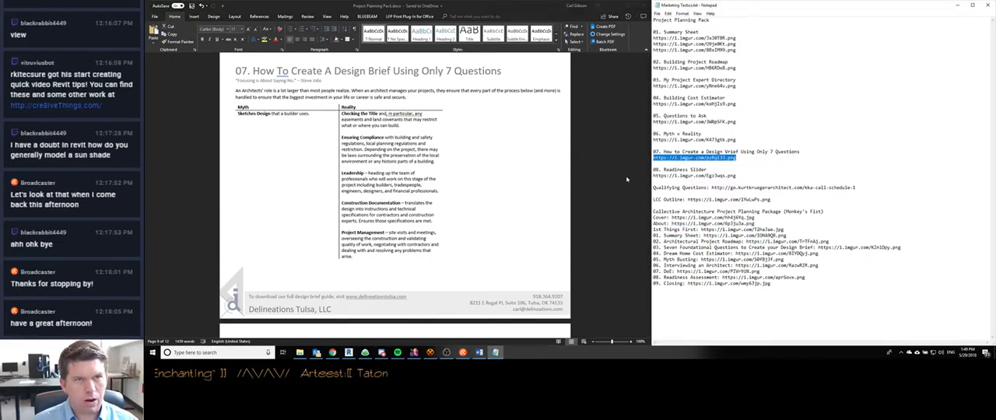
click(332, 356)
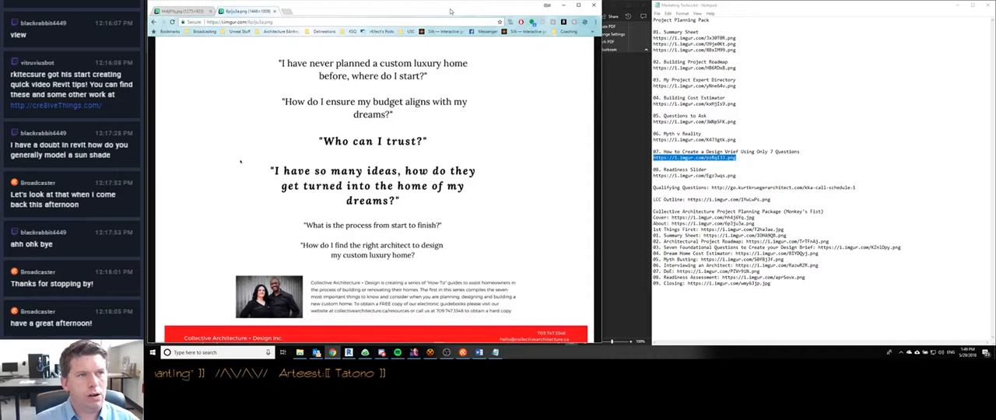
key(ctrl+t)
text(https://i.imgur.com/pz8q133.png)
key(Return)
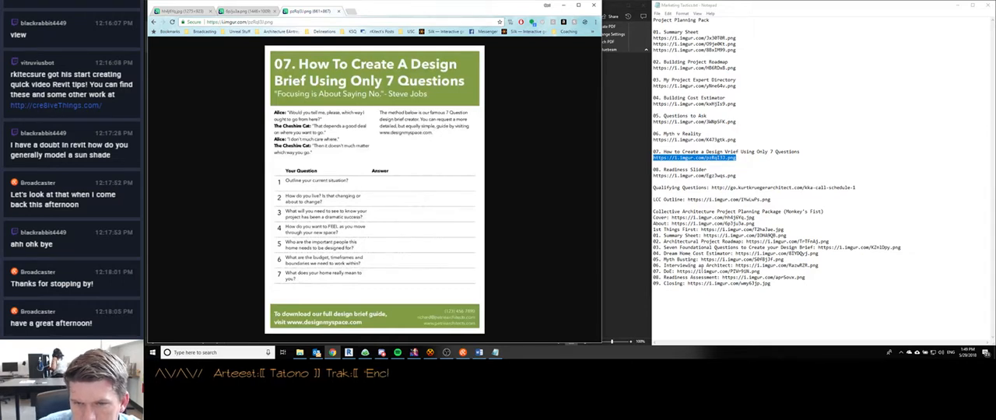
- View the 06. Interviewing an Architect reference image in a new browser tab and close that tab again
drag(820, 270, 734, 267)
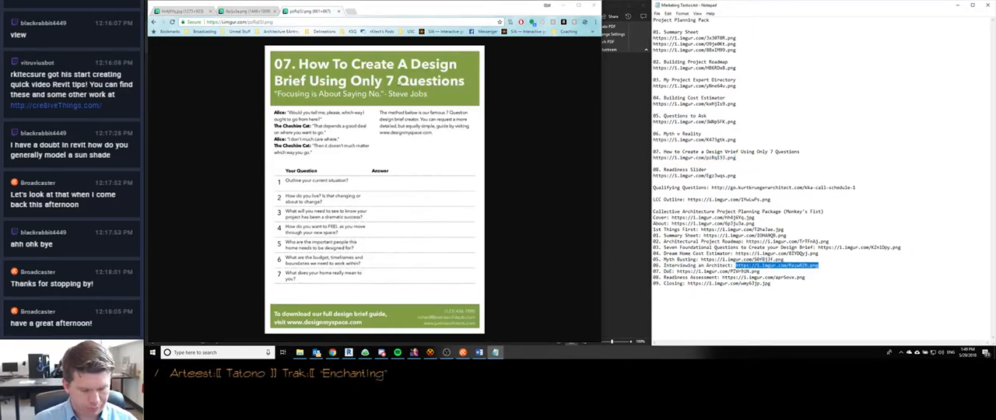
text(https://i.imgur.com/RazwRZR.png)
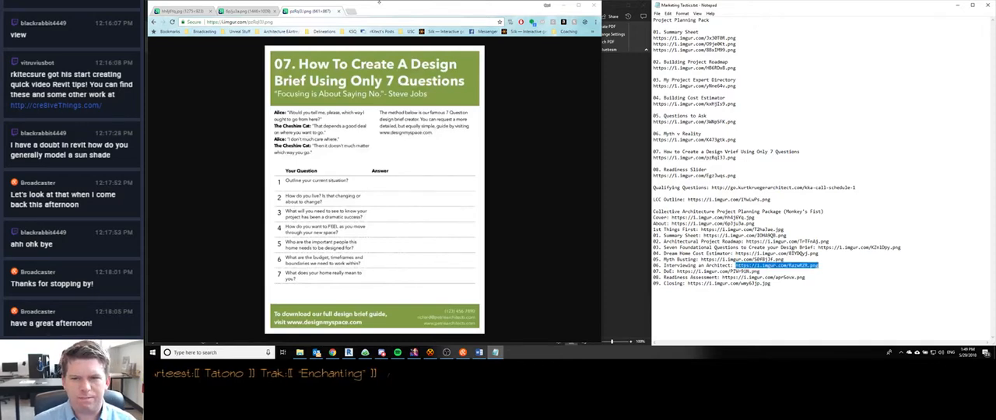
click(384, 15)
key(ctrl+t)
text(https://i.imgur.com/RazwRZR.png)
key(Return)
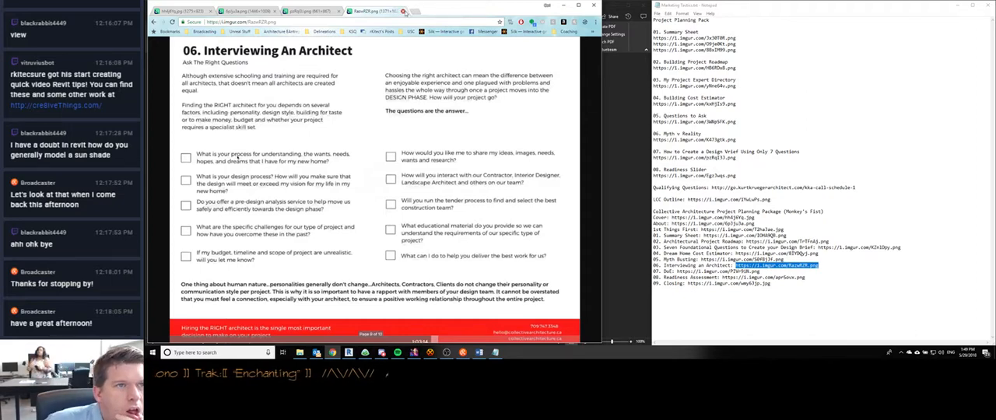
click(404, 11)
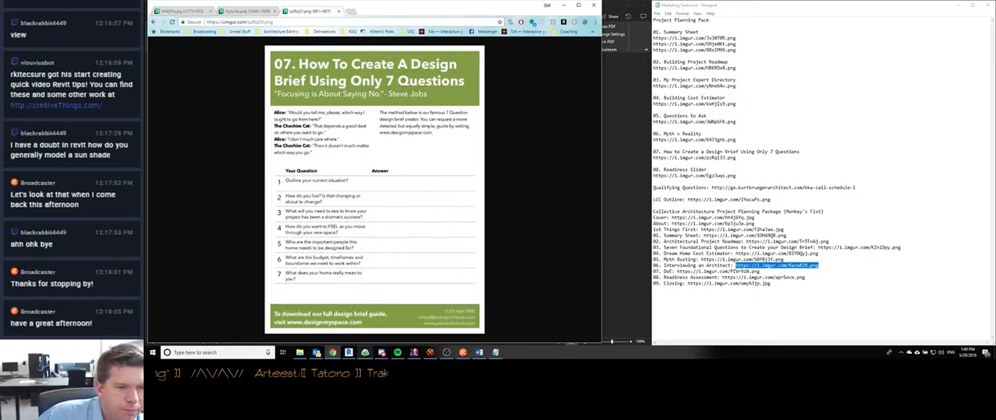
- Back in Word, try linking the second Design Brief page's header to the previous section, declining the header replacement
click(480, 352)
scroll(319, 251, down, 1)
scroll(321, 250, up, 2)
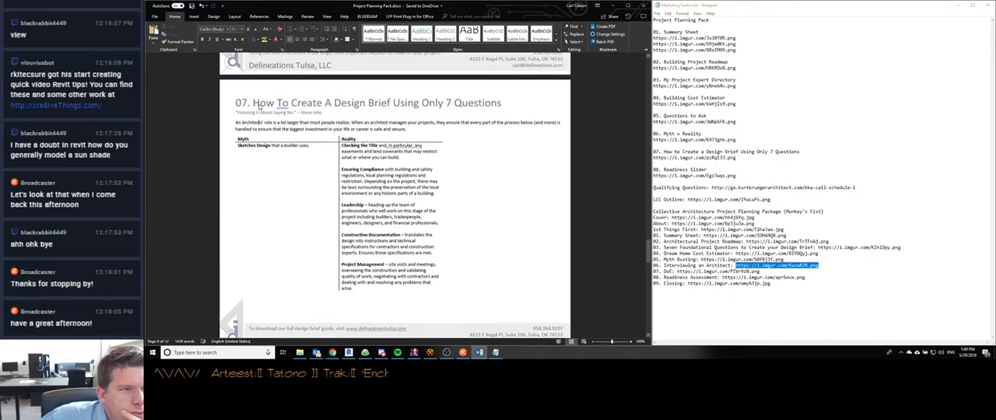
scroll(261, 122, up, 1)
scroll(288, 148, down, 4)
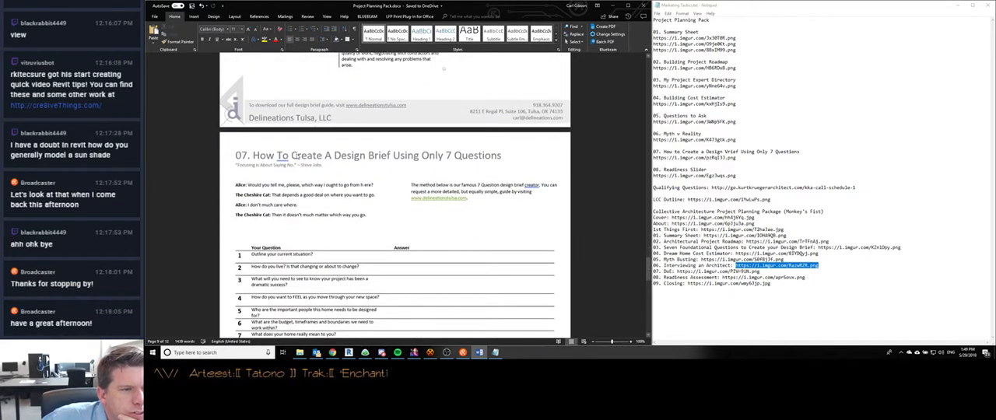
double_click(326, 109)
click(330, 42)
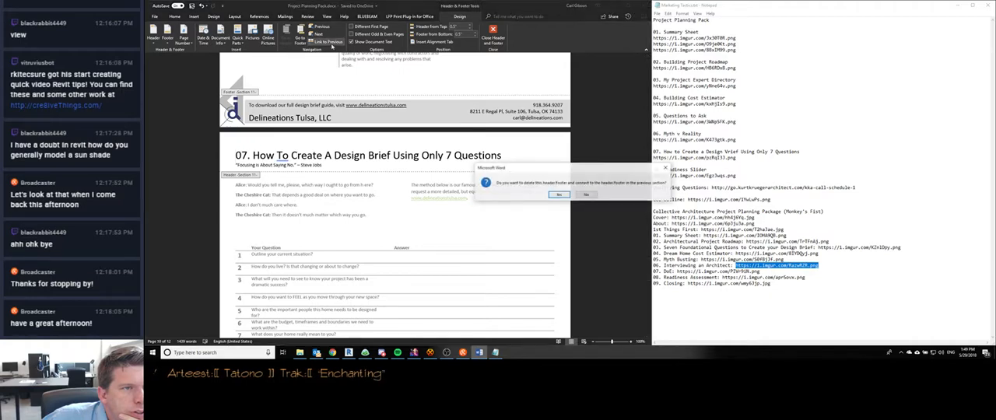
click(587, 194)
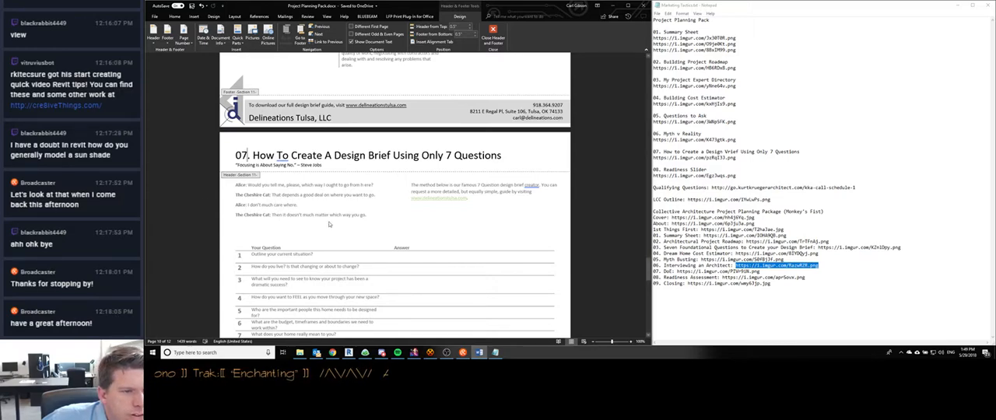
- Compare the header and footer section labels on the two Design Brief pages and the neighbouring pages
scroll(395, 195, down, 3)
scroll(325, 219, up, 5)
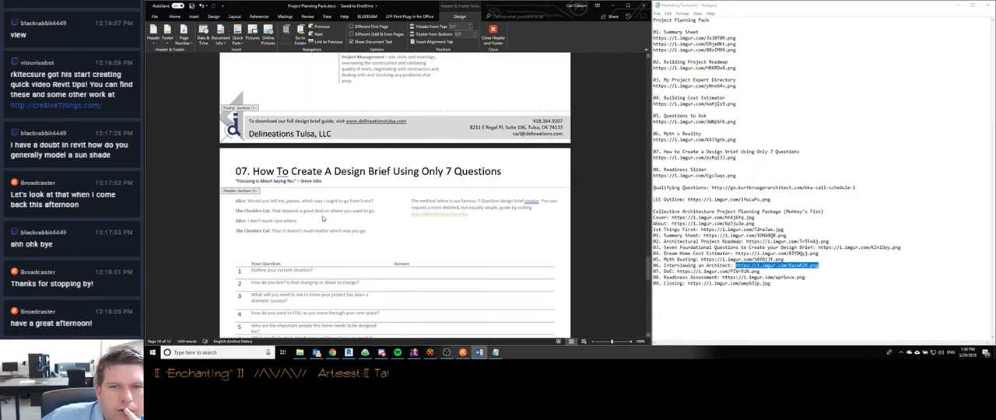
scroll(323, 219, down, 1)
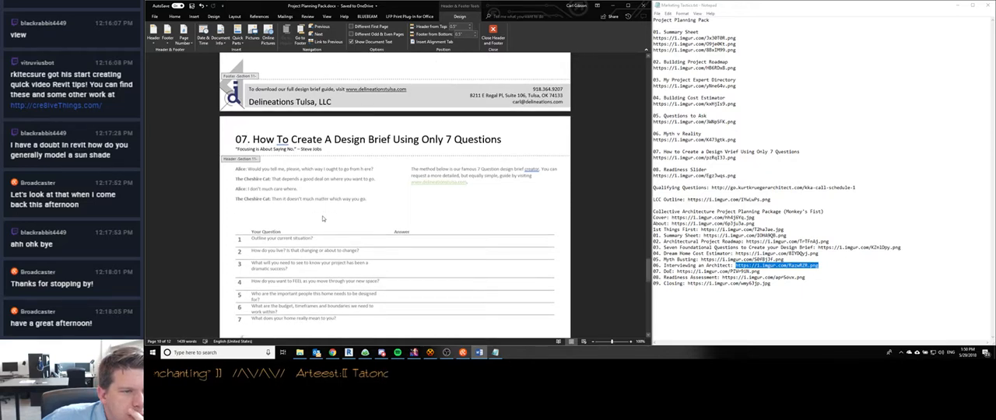
scroll(323, 218, down, 5)
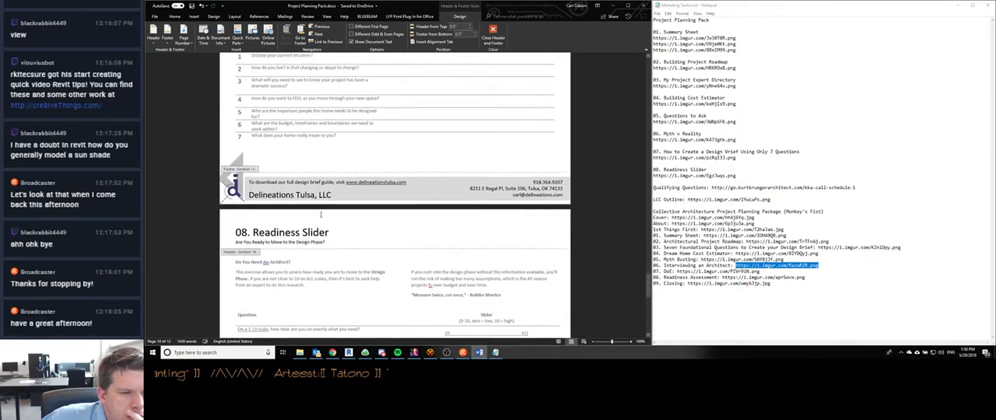
scroll(321, 217, down, 3)
scroll(321, 216, up, 7)
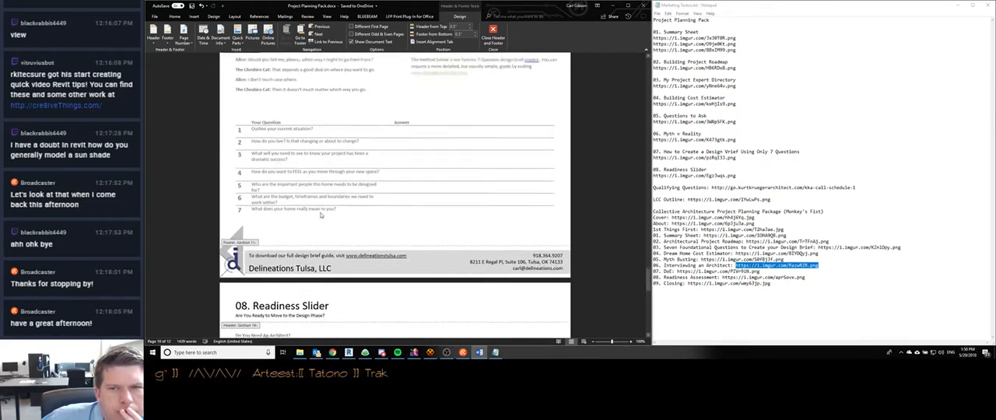
scroll(321, 217, up, 6)
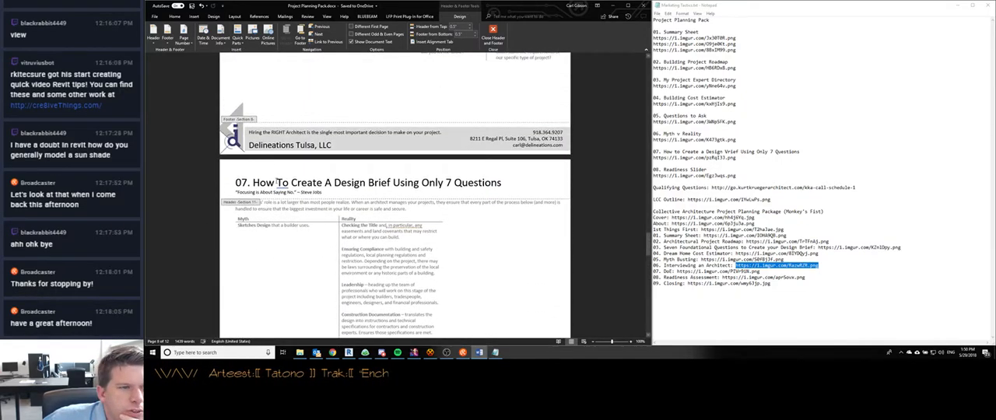
scroll(282, 234, up, 1)
scroll(282, 235, up, 1)
scroll(283, 241, down, 5)
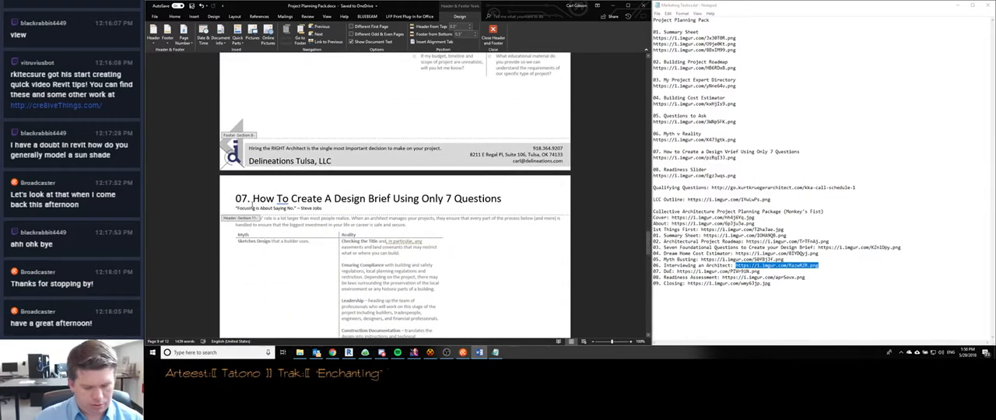
- Try renumbering the Design Brief header as 06, remove the added line break and restore the number to 07
key(BackSpace)
text(6)
key(Return)
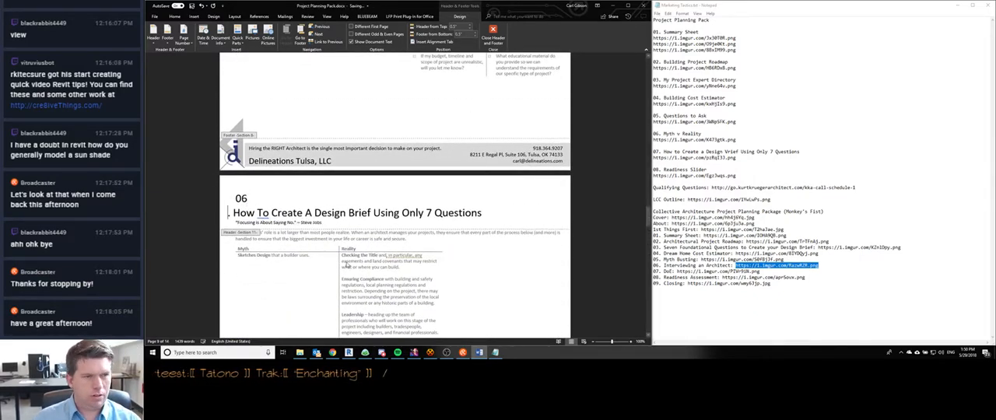
scroll(360, 230, down, 7)
scroll(360, 229, down, 4)
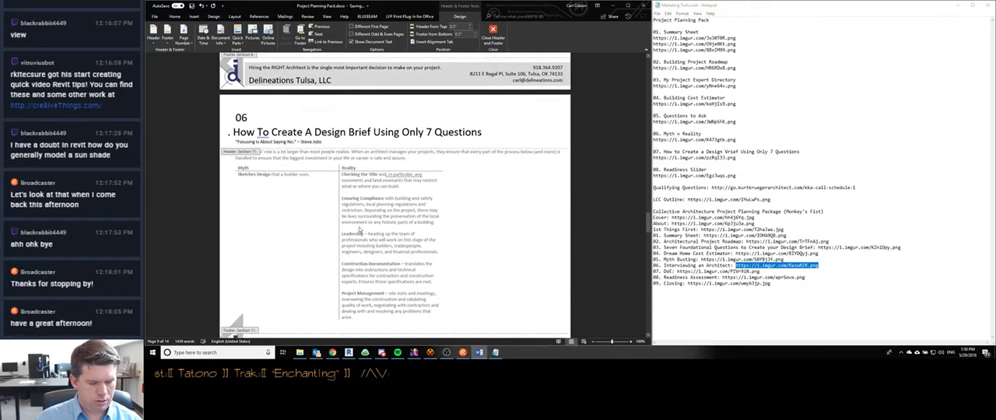
key(BackSpace)
key(BackSpace)
text(7)
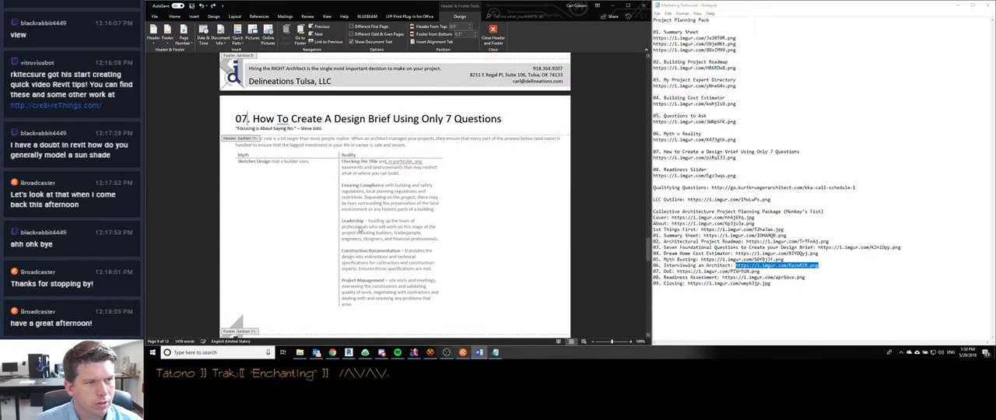
- Check the header of the Design Brief page with the seven-question table and leave header editing
scroll(359, 229, down, 4)
double_click(282, 252)
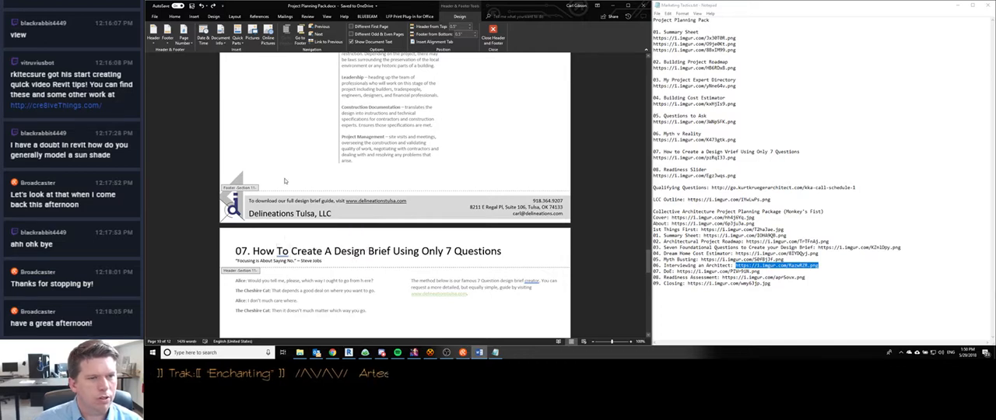
double_click(363, 169)
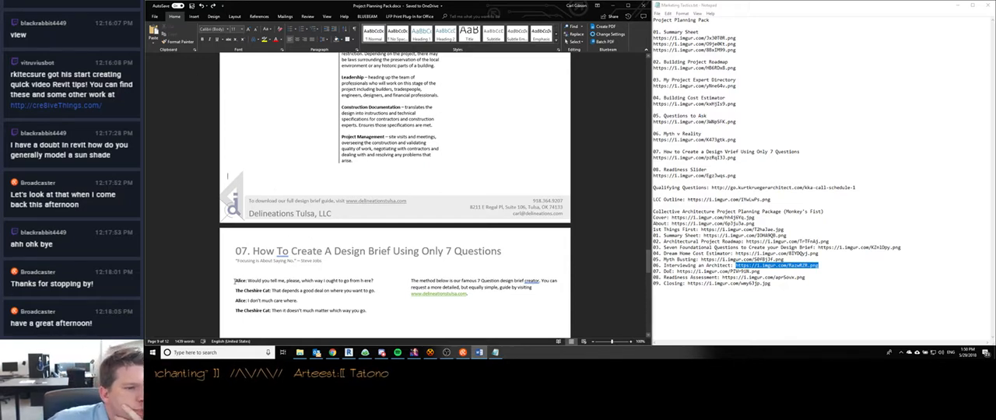
- Look through the insert and page layout commands and examine the available page and section break types, without inserting any
click(194, 17)
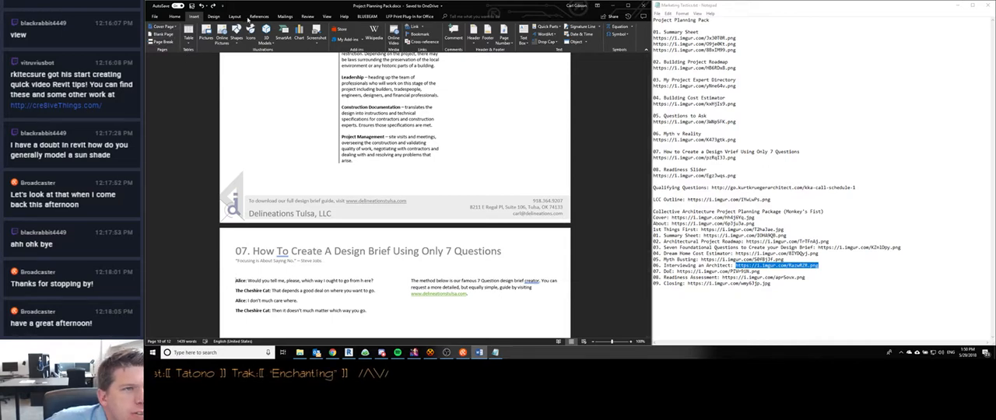
click(213, 16)
click(233, 16)
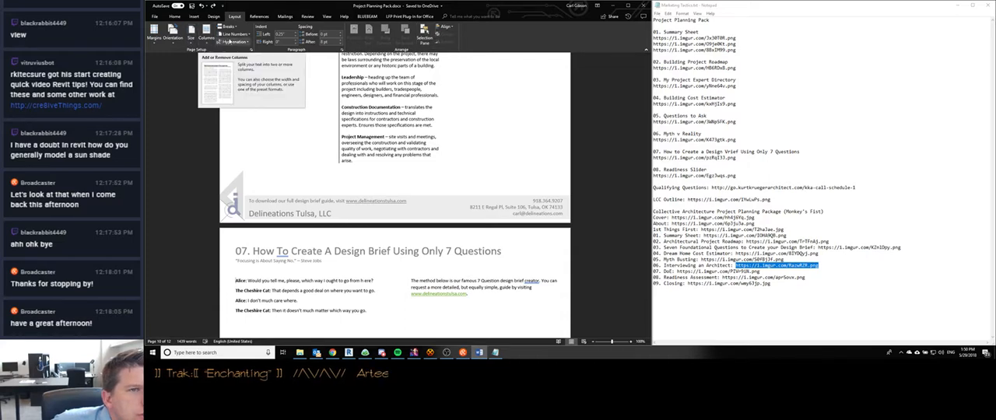
click(238, 30)
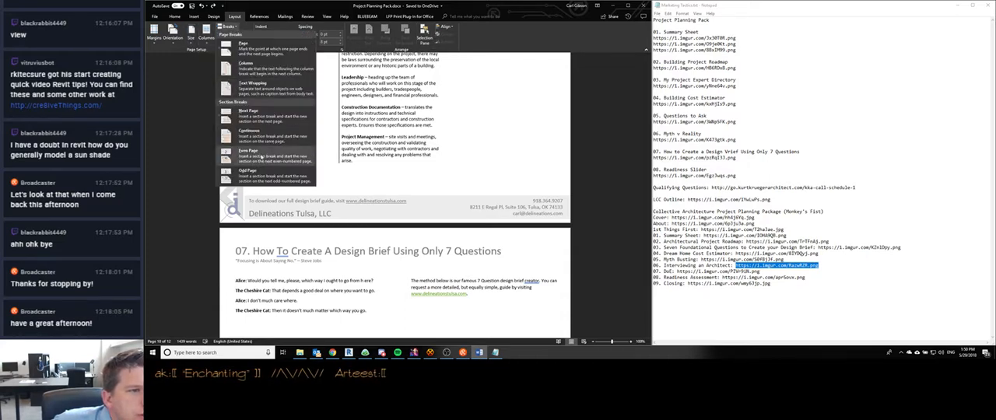
click(510, 35)
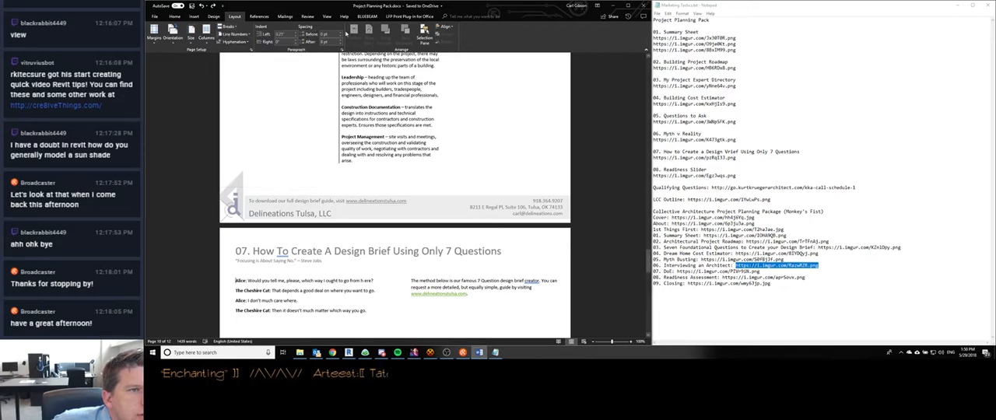
- Search Word's commands for "section" and examine the suggested section break commands
click(471, 15)
text(sect)
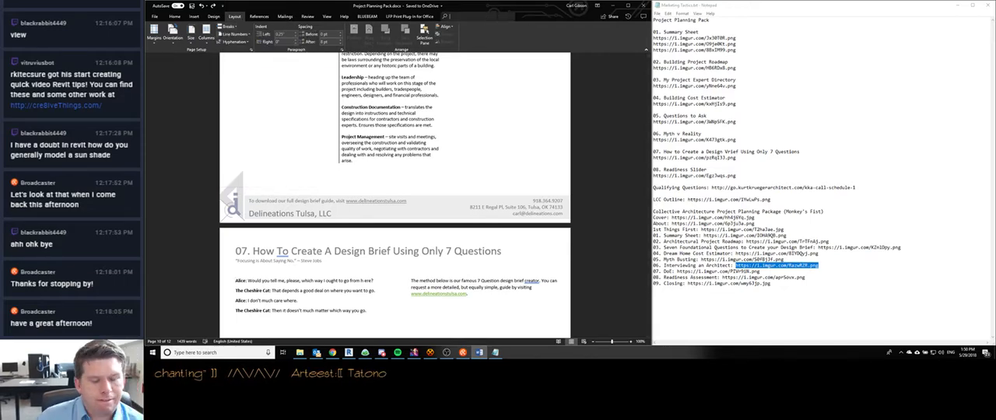
text(ion)
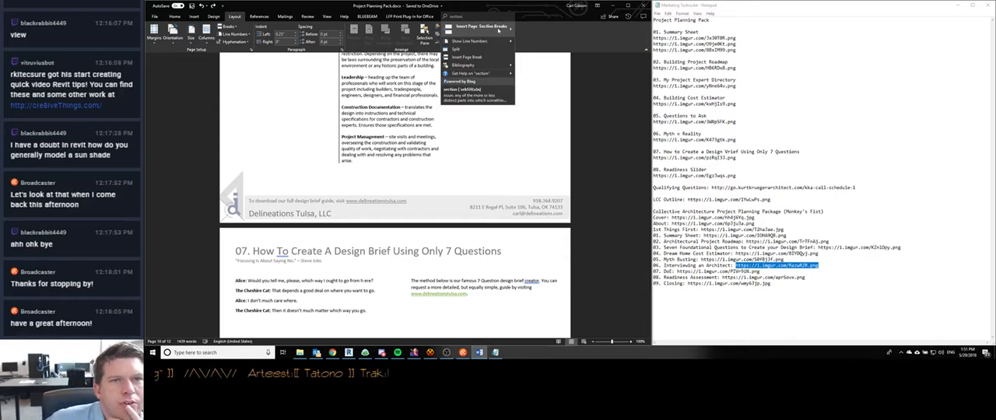
mouse_move(487, 35)
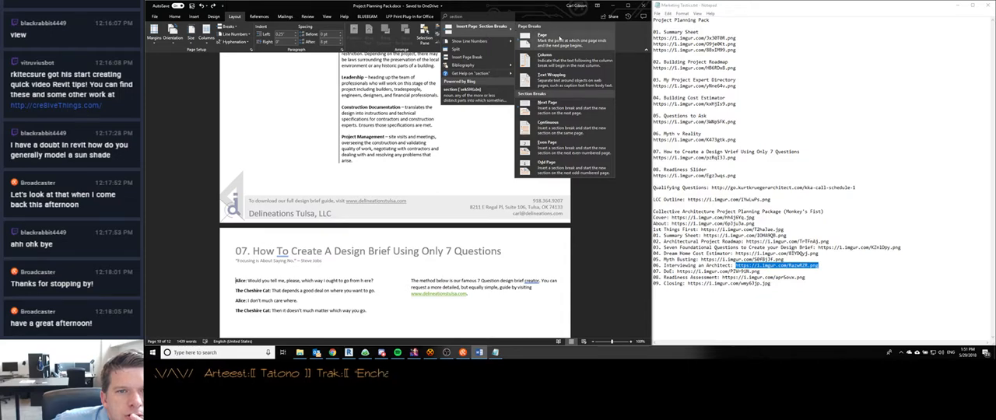
- Review the page and section break types again, repeat the command search for "section" and dismiss the suggestions
click(230, 27)
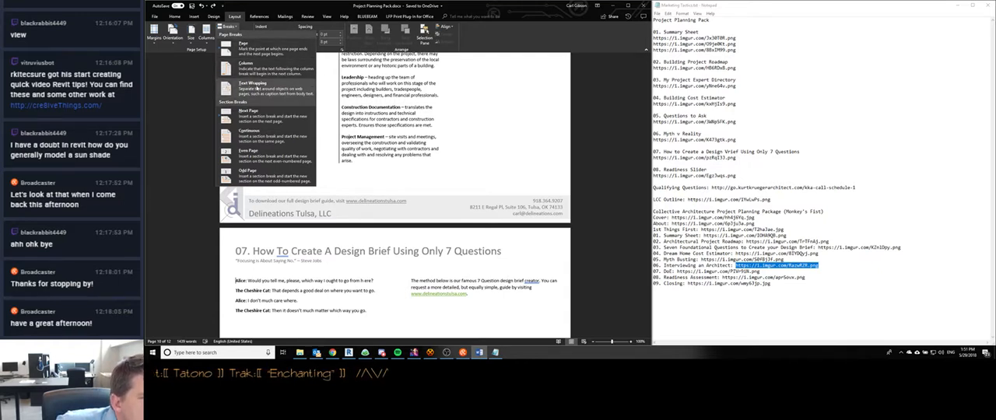
click(232, 17)
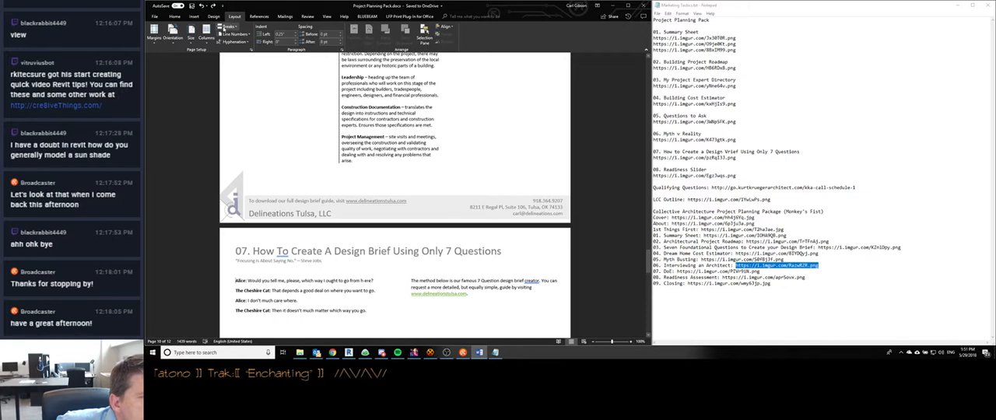
click(474, 17)
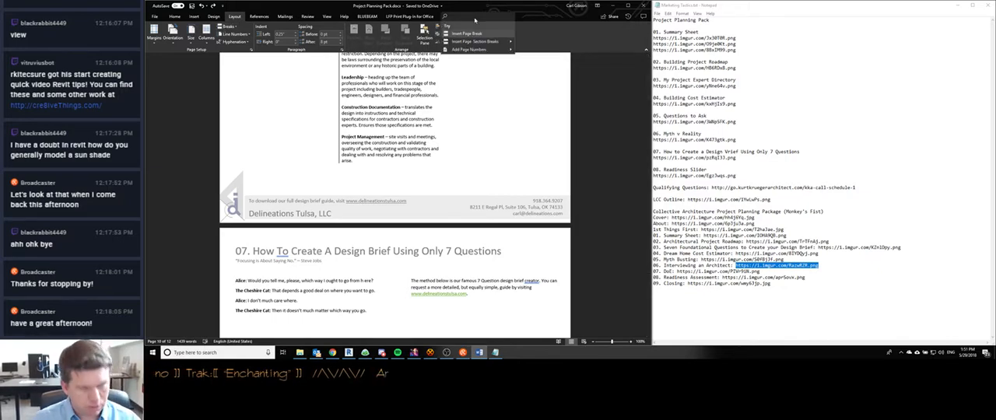
text(section)
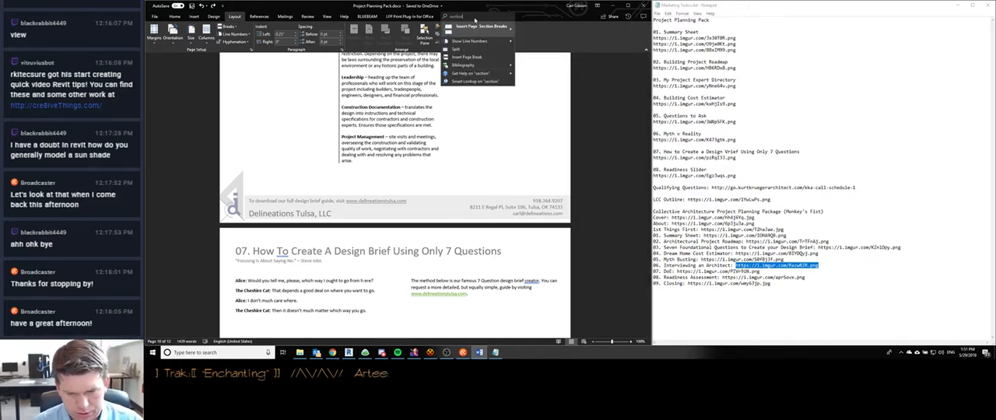
click(473, 8)
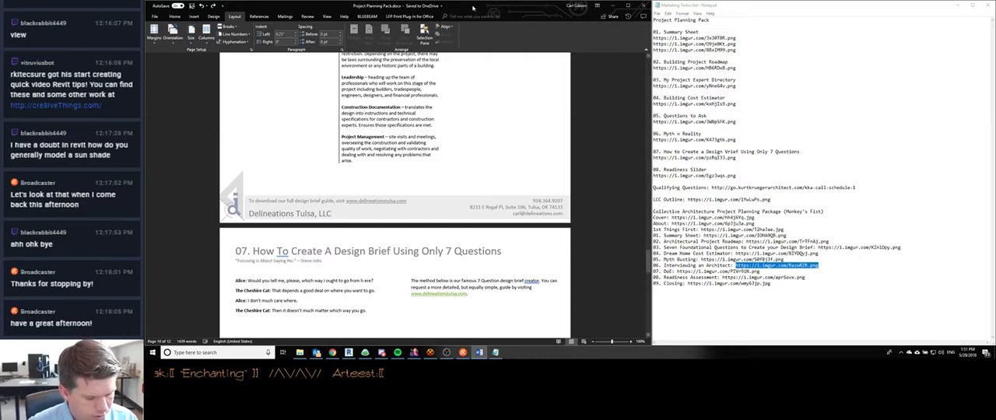
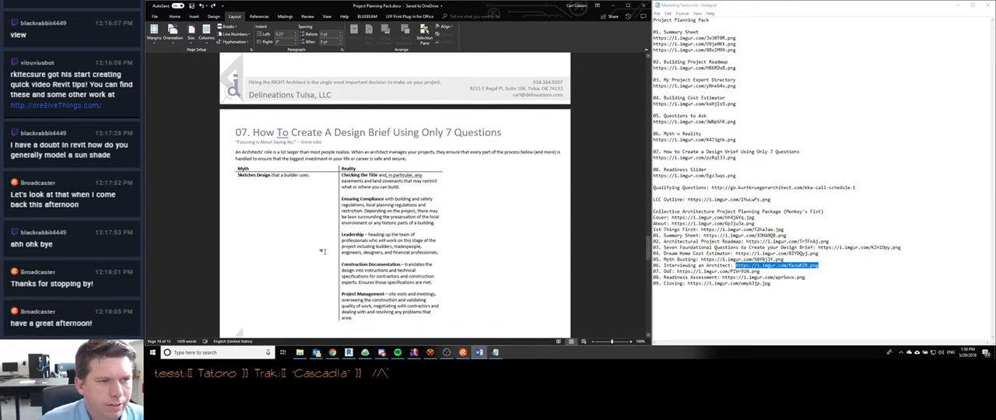
- Compare the header sections of the two Design Brief pages and the Readiness Slider page, and return to the body text before the Alice dialogue
double_click(247, 78)
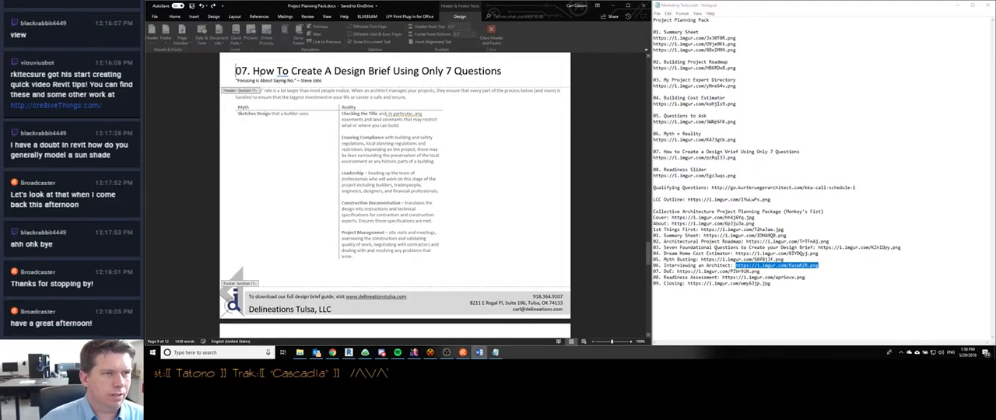
double_click(271, 275)
scroll(268, 249, down, 11)
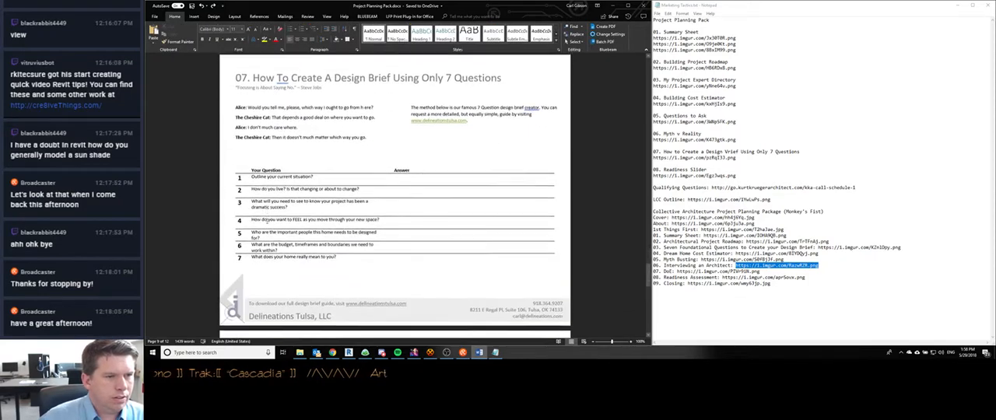
scroll(268, 224, down, 3)
double_click(267, 148)
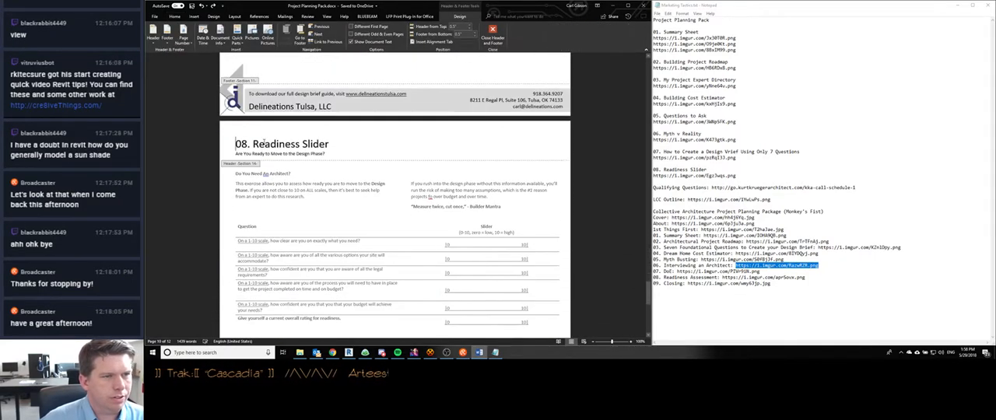
scroll(278, 219, up, 7)
scroll(278, 224, down, 2)
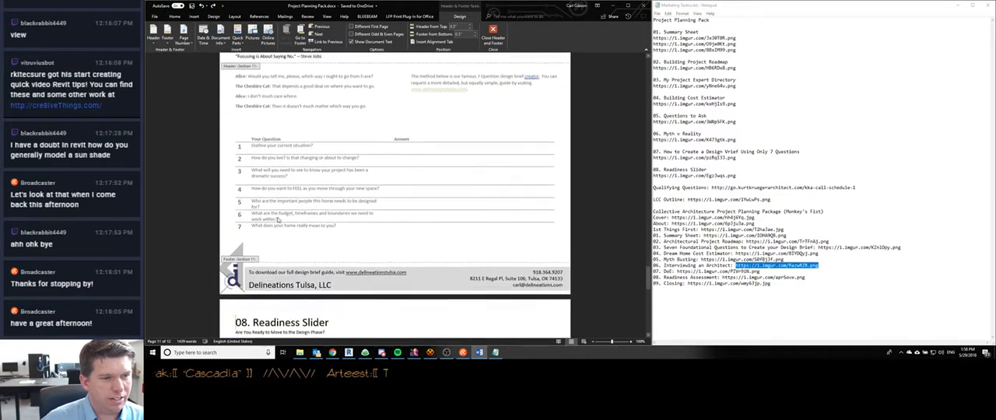
scroll(279, 225, up, 4)
scroll(278, 225, down, 1)
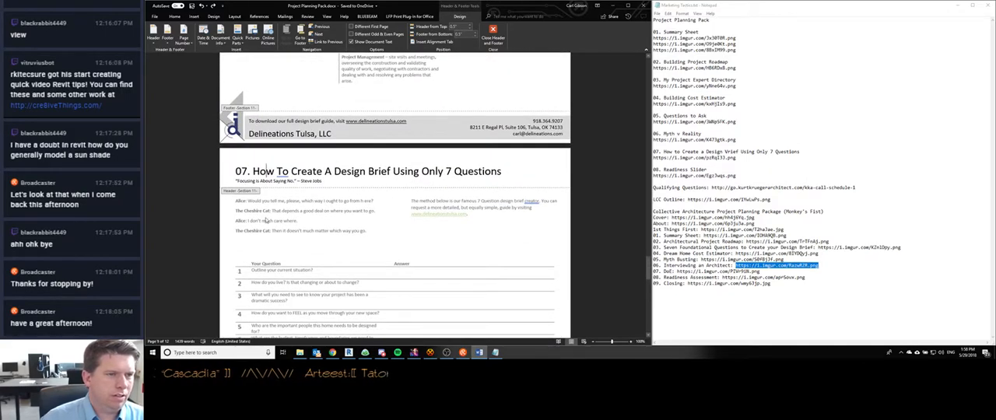
double_click(246, 203)
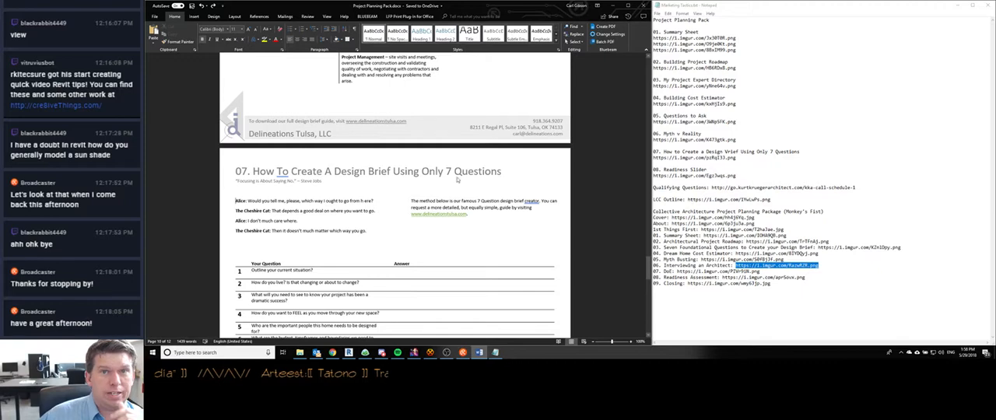
click(193, 16)
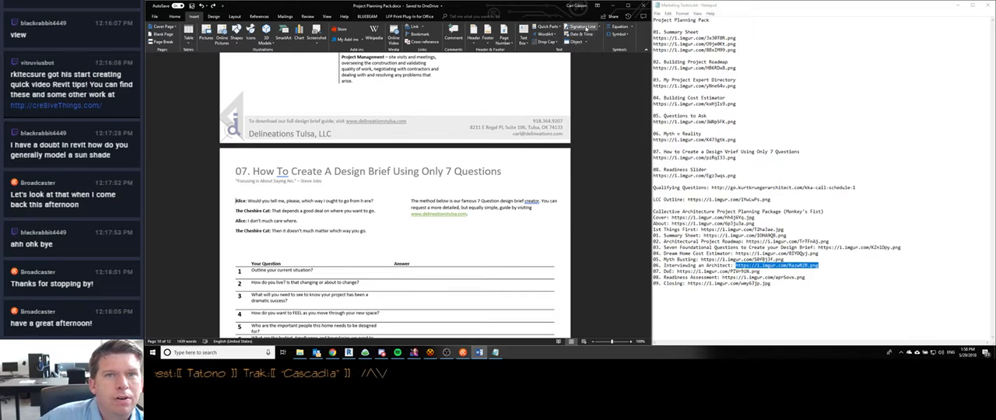
click(587, 29)
click(421, 215)
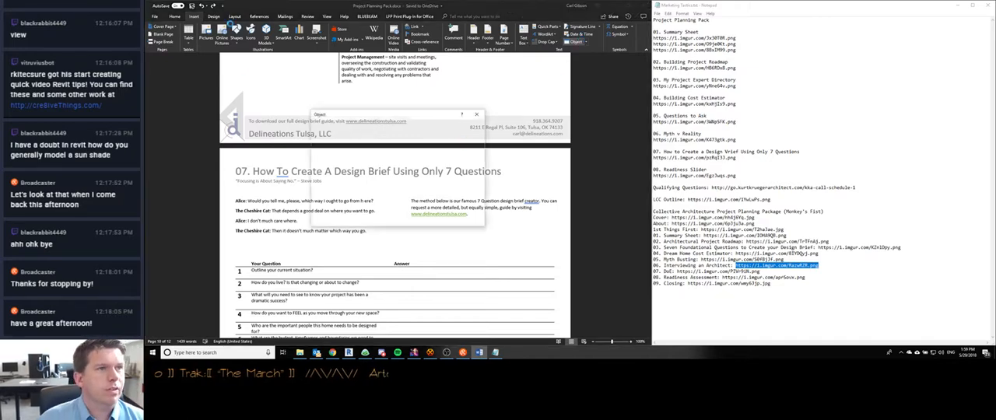
- Insert a Next Page section break before the Alice dialogue on the seven-question Design Brief page
click(235, 17)
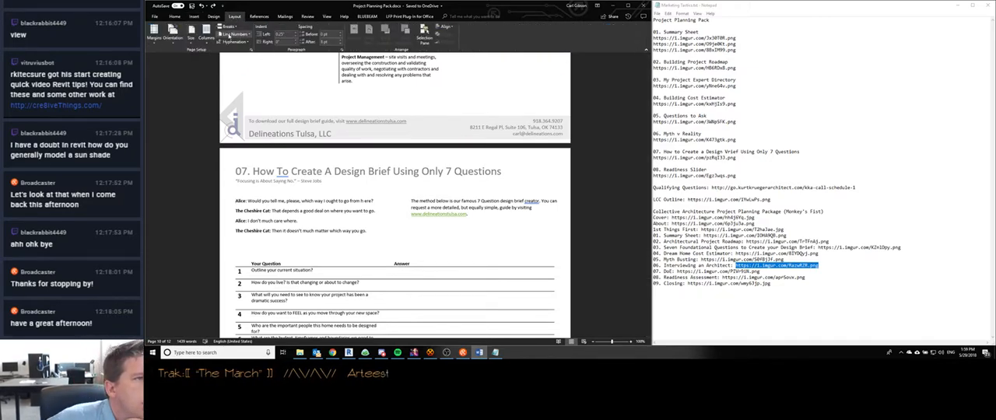
click(230, 26)
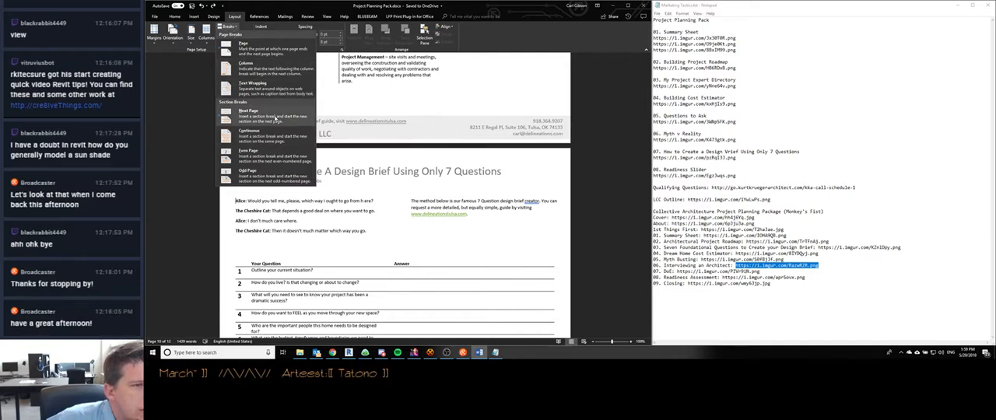
click(263, 118)
- Check the header of the blank Design Brief page after the Myth and Reality table, leaving its page setup unchanged
scroll(243, 211, down, 3)
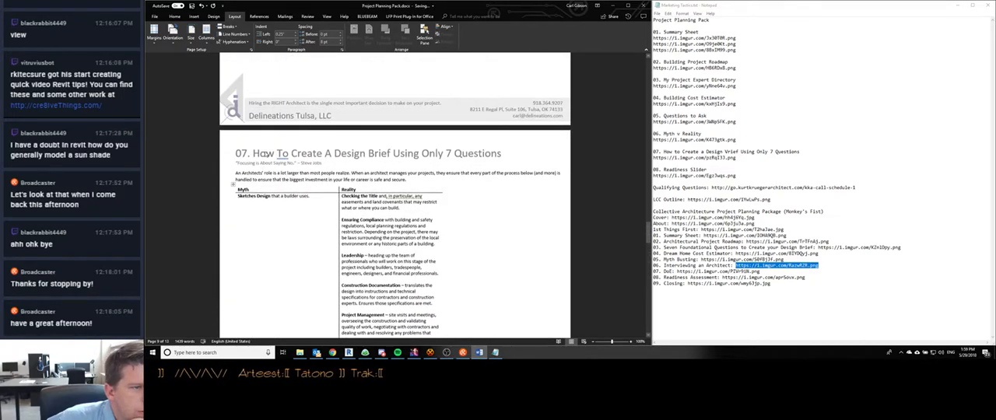
double_click(264, 154)
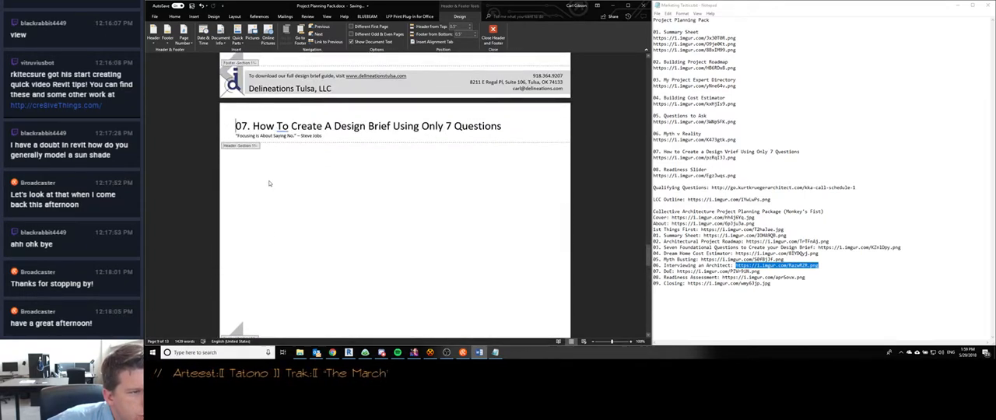
double_click(268, 182)
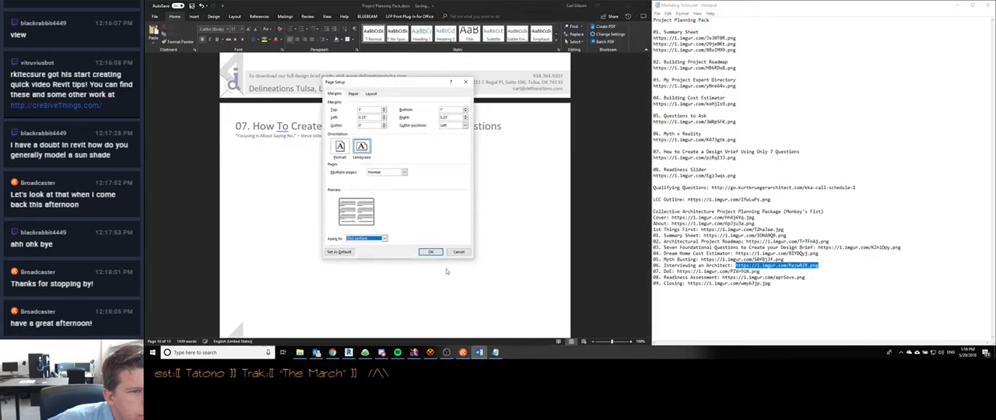
click(459, 252)
scroll(254, 193, up, 6)
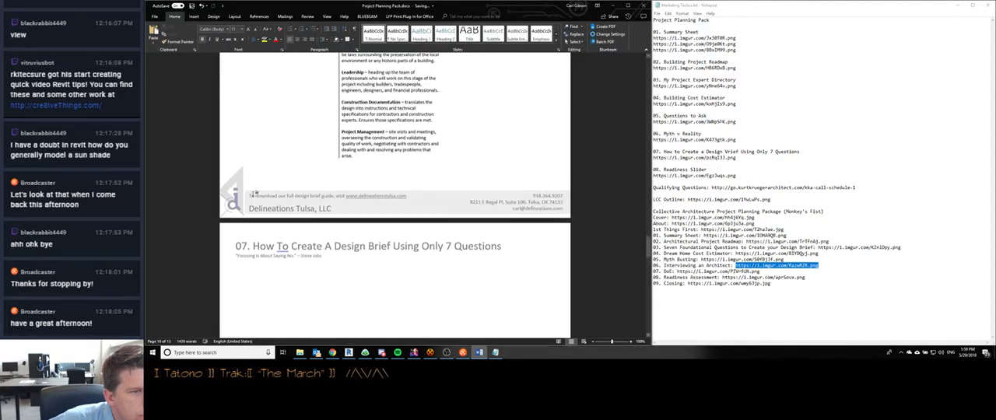
scroll(254, 194, up, 3)
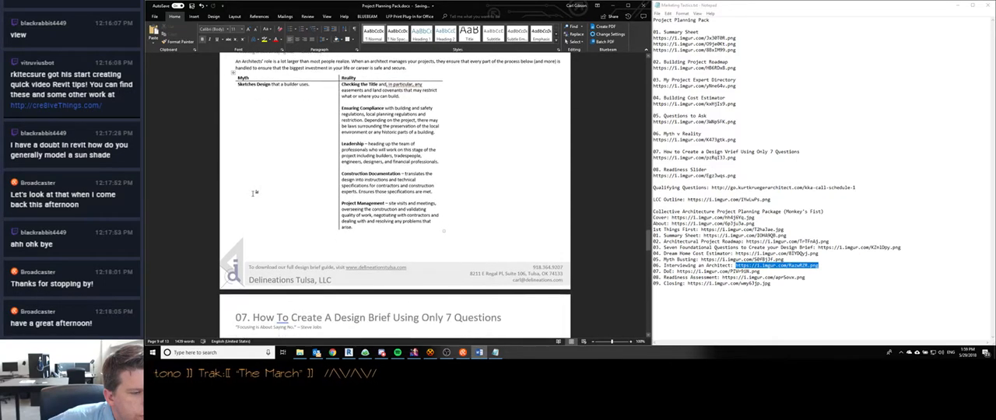
scroll(253, 194, down, 3)
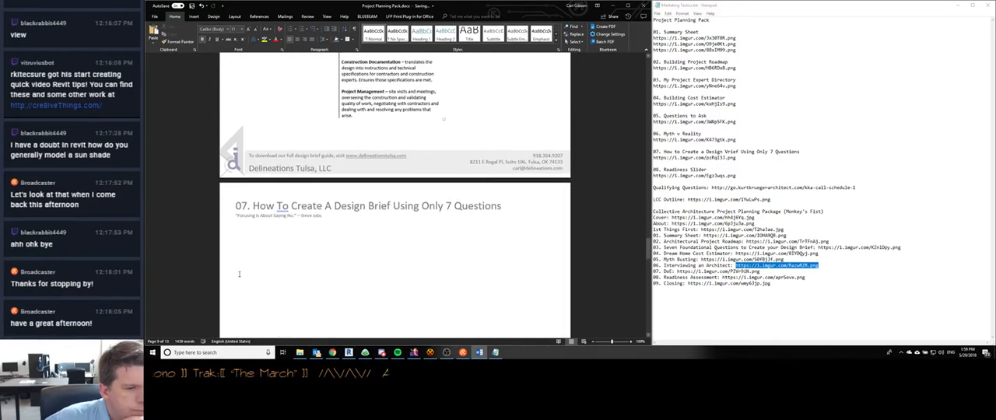
double_click(283, 207)
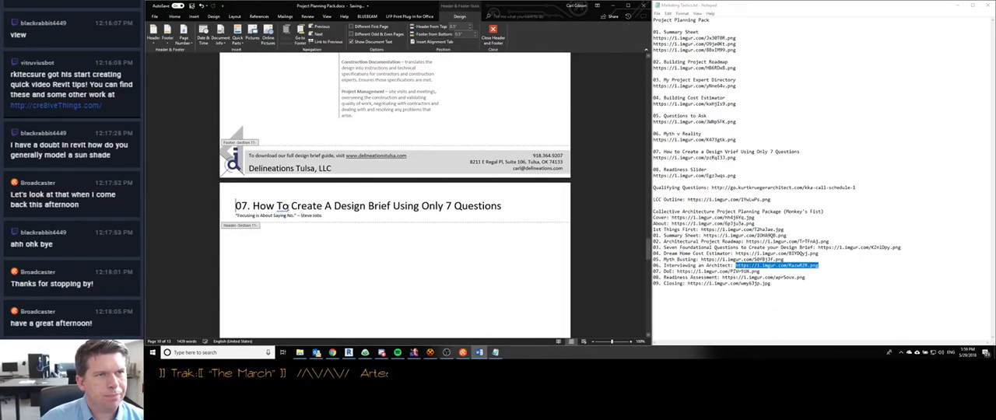
double_click(293, 246)
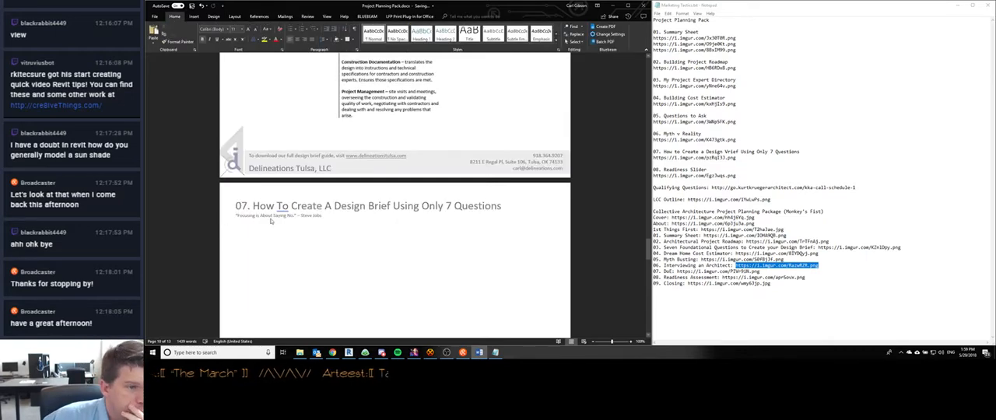
- Compare the section headers across the Myth and Reality page, the blank page and the seven-question page, leaving header editing at the end
scroll(271, 221, down, 3)
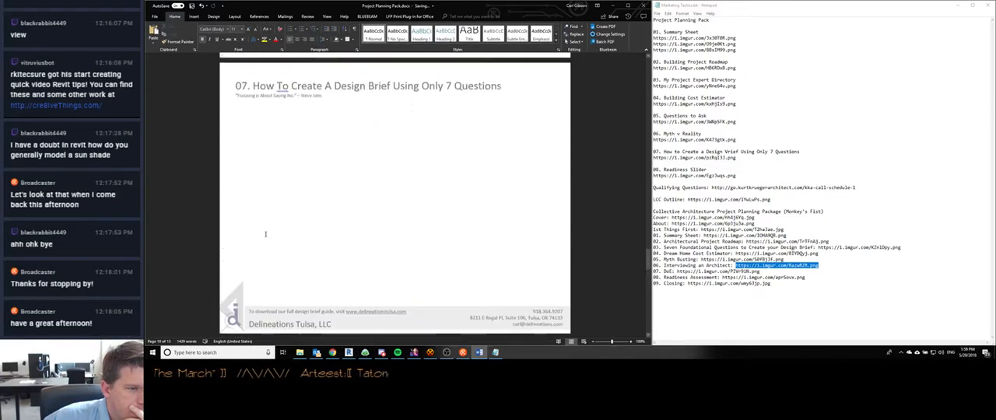
scroll(266, 235, down, 5)
scroll(260, 195, up, 1)
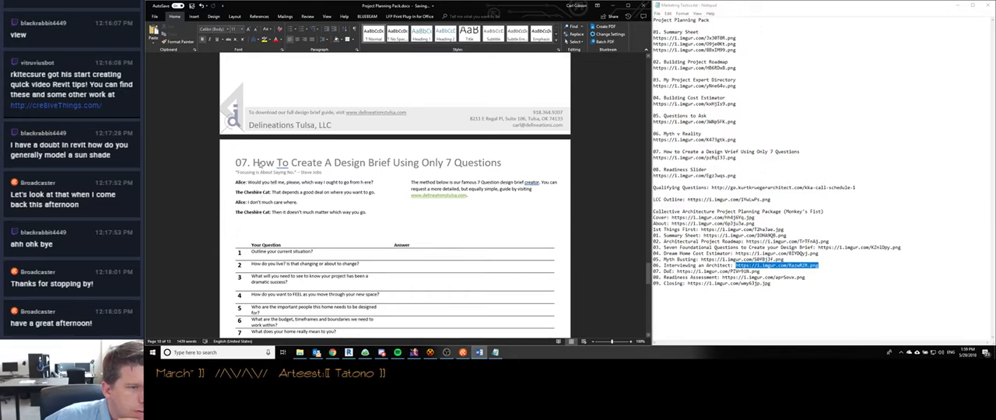
scroll(261, 167, up, 15)
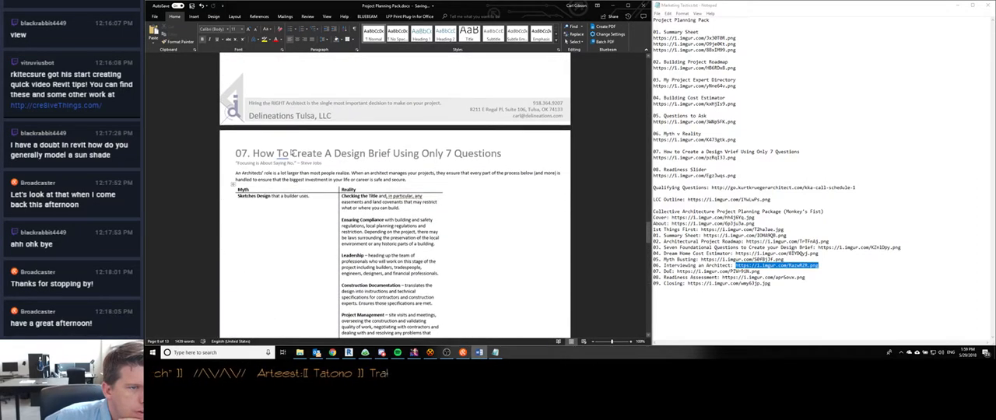
double_click(291, 153)
scroll(292, 160, down, 15)
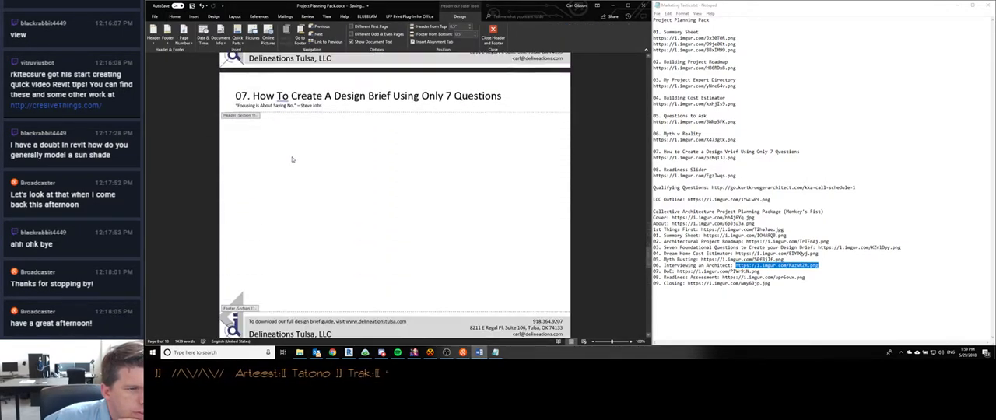
scroll(292, 160, up, 2)
scroll(288, 167, down, 6)
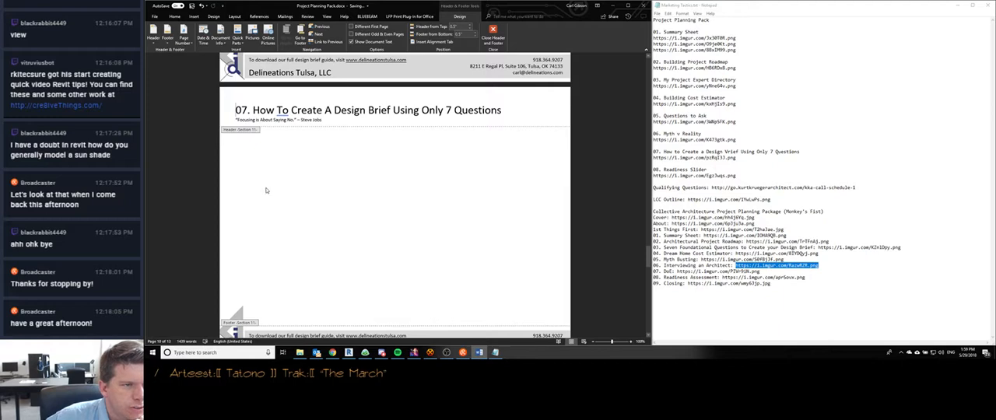
double_click(265, 190)
scroll(267, 188, up, 3)
scroll(268, 187, down, 3)
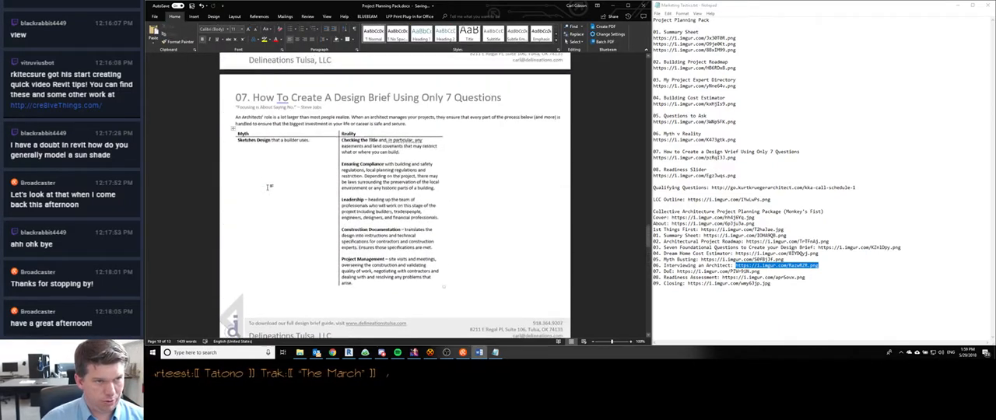
scroll(269, 187, up, 2)
- Renumber the header title on the Myth and Reality table page to 06 and leave header editing
double_click(258, 170)
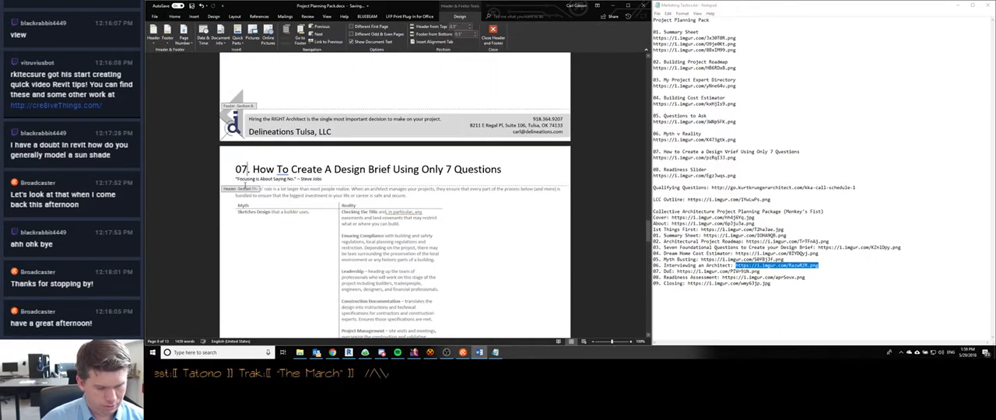
key(BackSpace)
text(6)
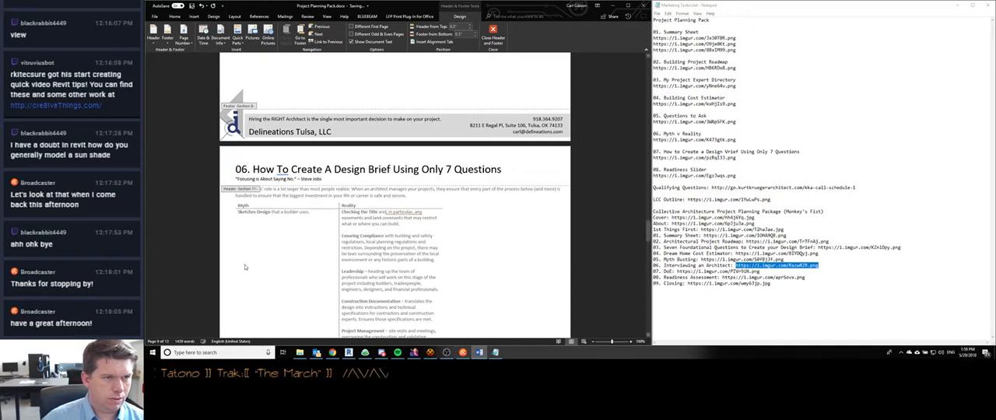
double_click(252, 284)
- Check the header numbers on the following pages and restore the Design Brief header number to 07
scroll(286, 214, down, 15)
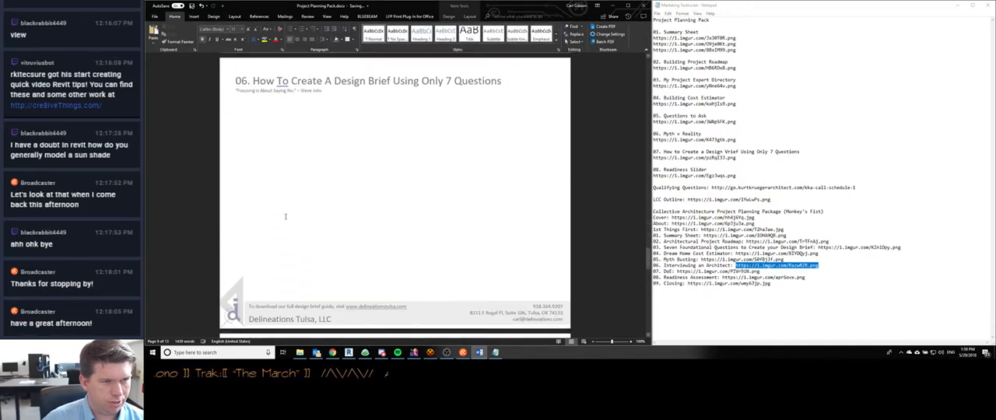
scroll(281, 269, down, 3)
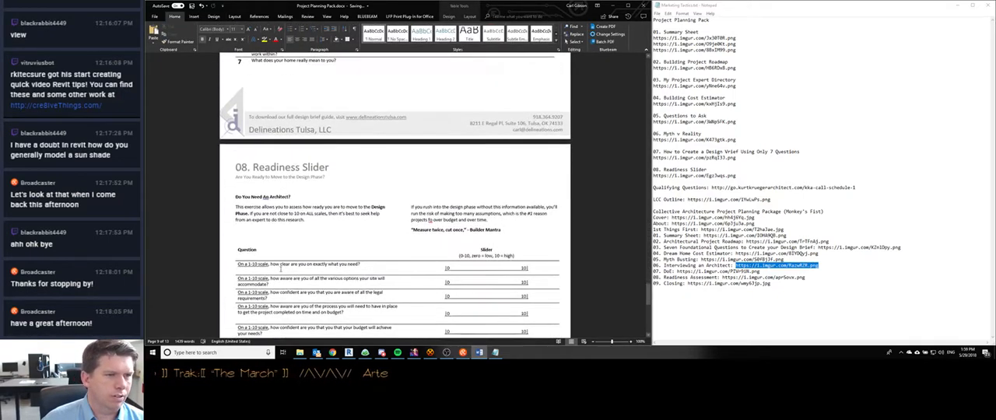
scroll(280, 267, up, 12)
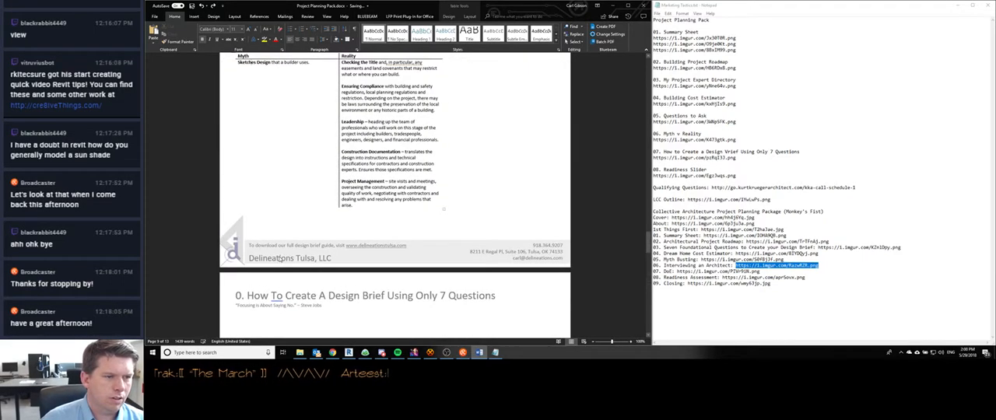
text(7)
- Try linking the blank Design Brief page's header to the previous section's header, and undo the link
double_click(336, 287)
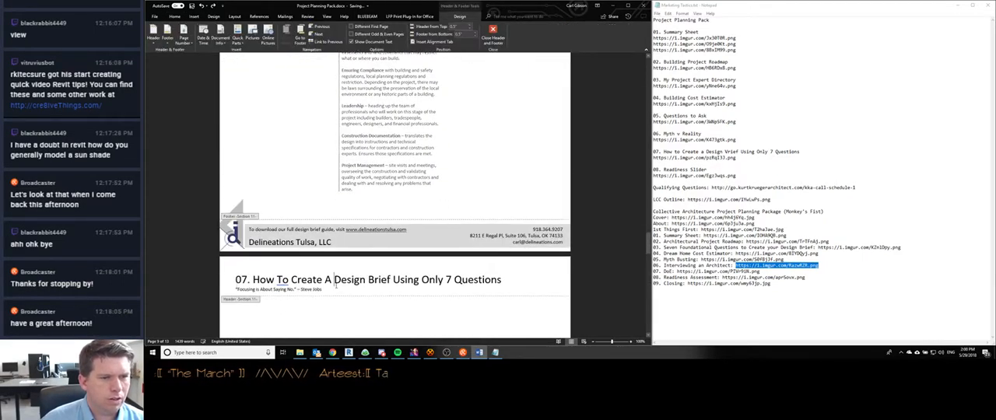
click(330, 42)
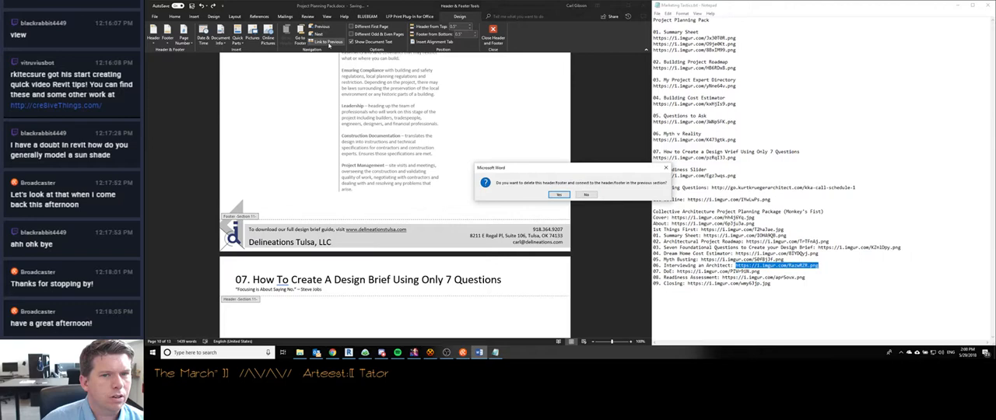
click(558, 195)
scroll(263, 266, up, 3)
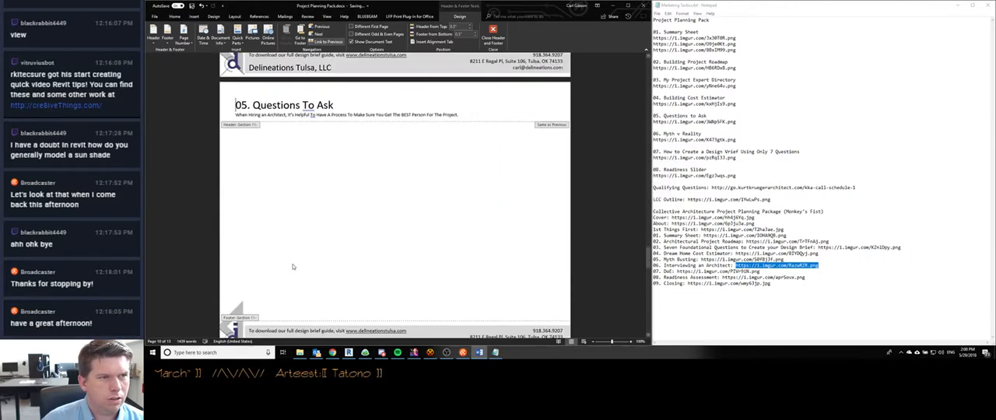
scroll(292, 264, up, 1)
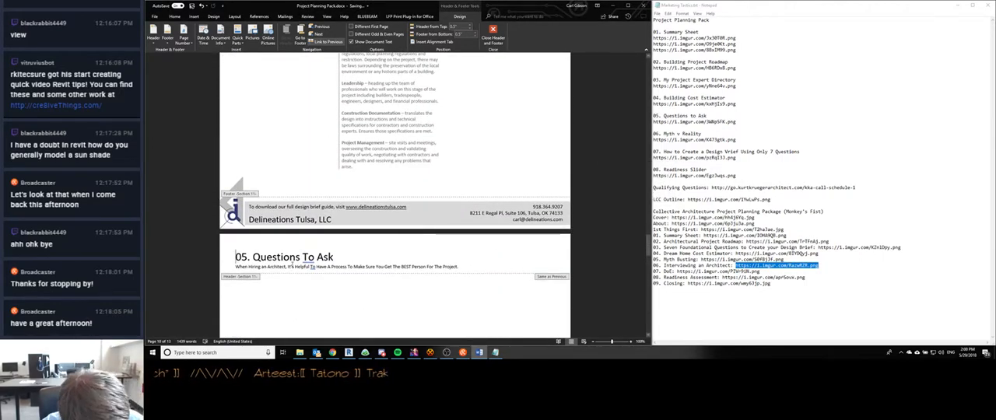
key(ctrl+z)
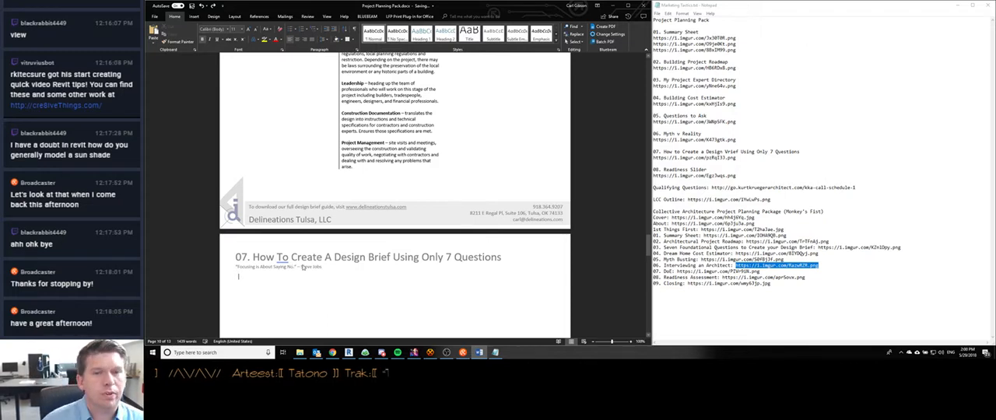
double_click(365, 290)
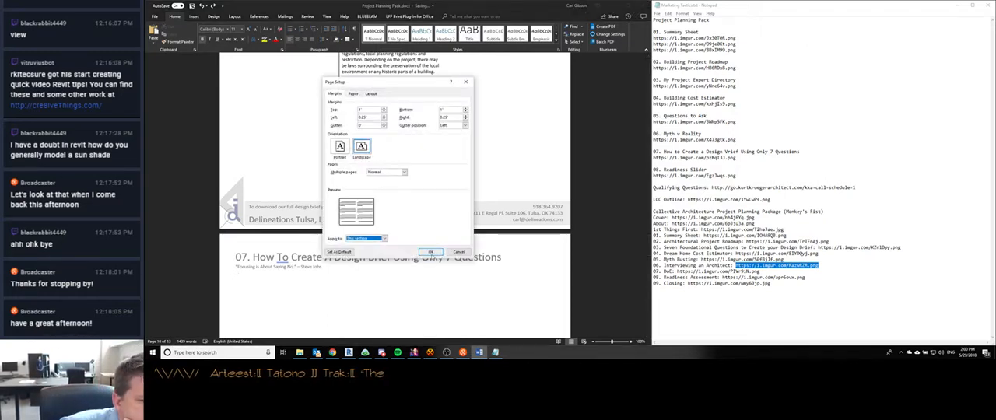
click(458, 252)
scroll(307, 234, down, 2)
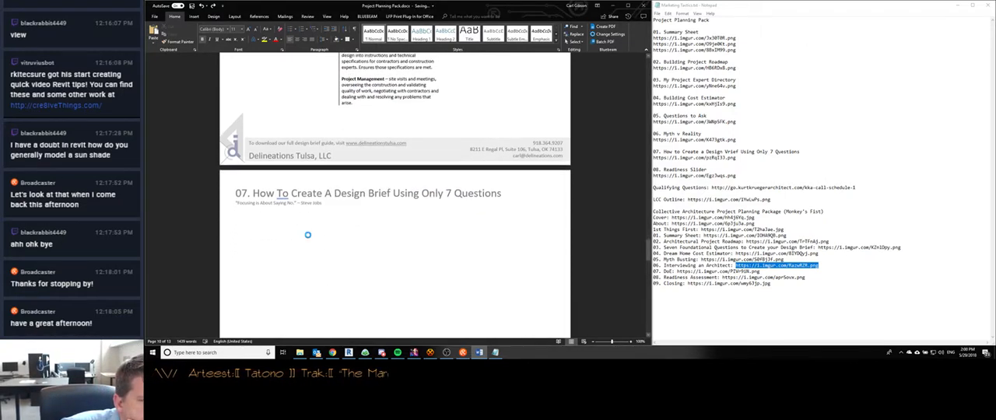
double_click(308, 234)
click(458, 252)
scroll(316, 204, down, 8)
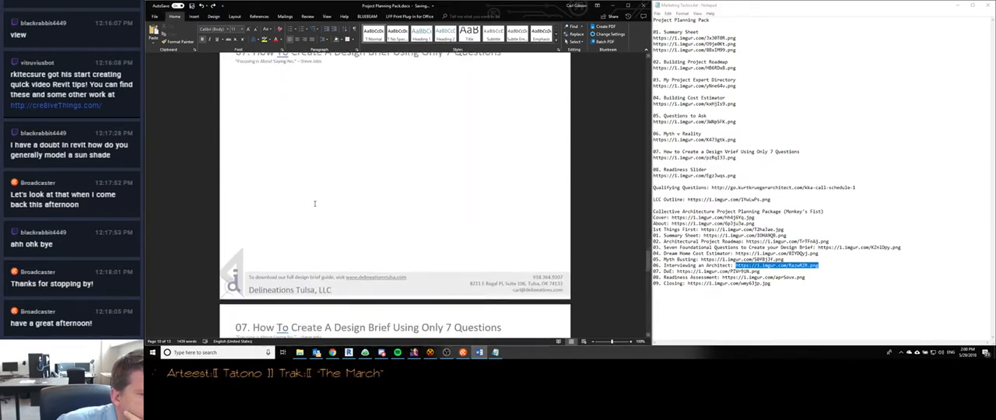
- Open header editing and compare the header and footer section labels across the Design Brief and Readiness Slider pages
double_click(323, 218)
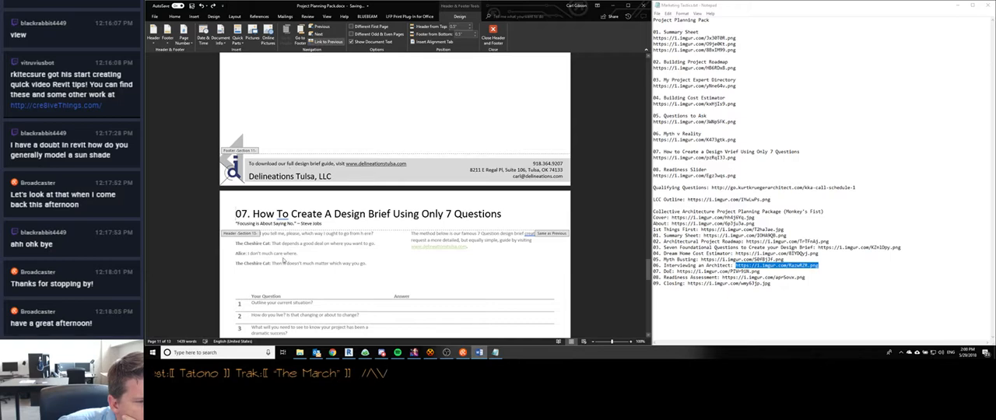
scroll(276, 274, up, 10)
scroll(275, 274, down, 5)
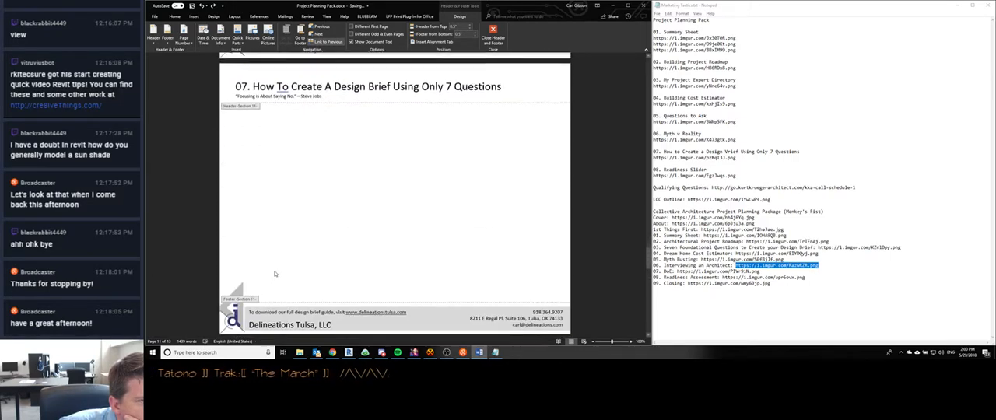
scroll(274, 273, down, 4)
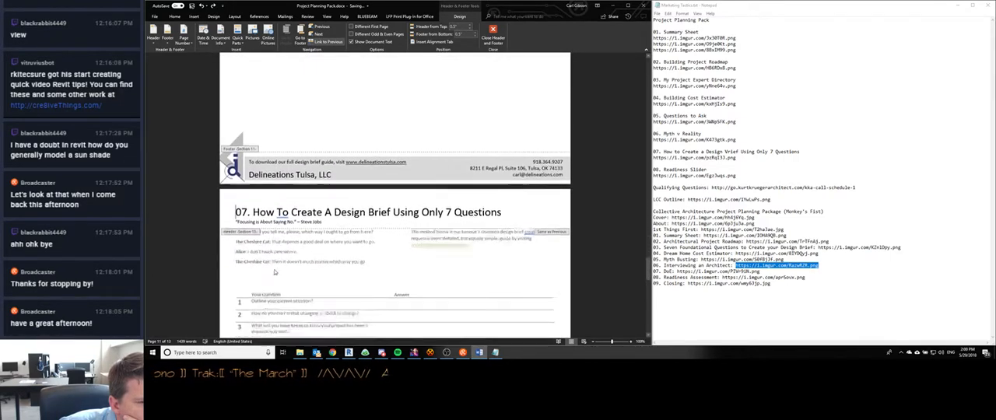
scroll(274, 272, down, 3)
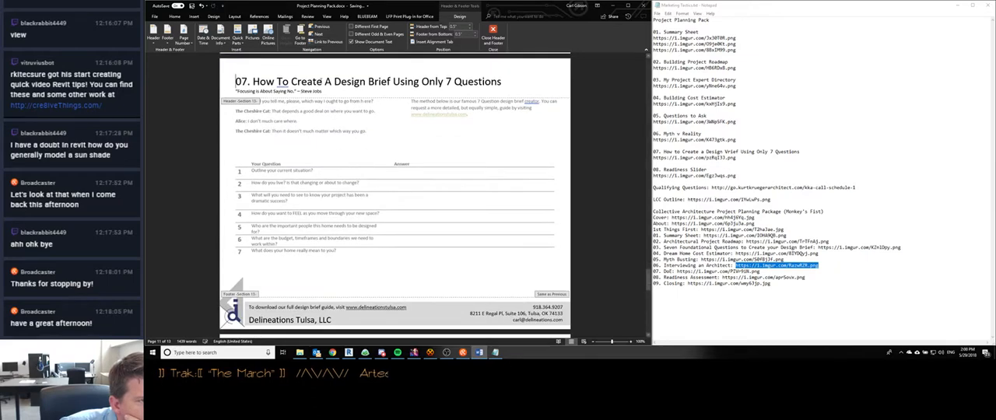
scroll(277, 221, down, 4)
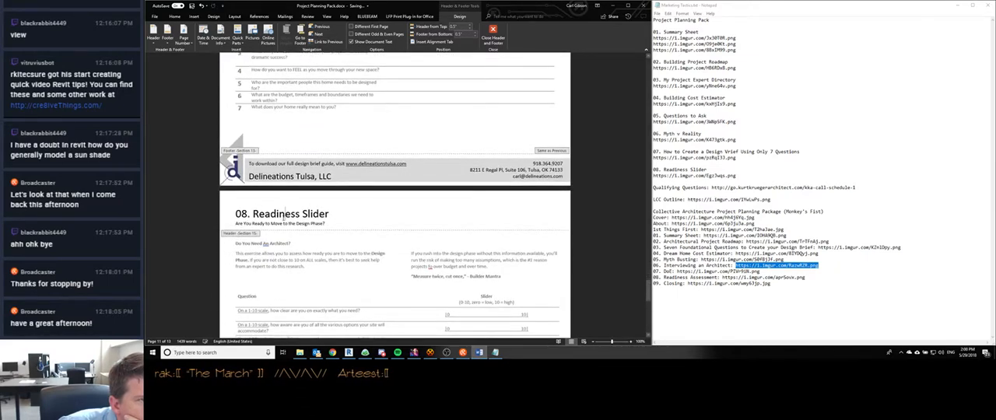
scroll(323, 223, down, 2)
scroll(285, 247, up, 8)
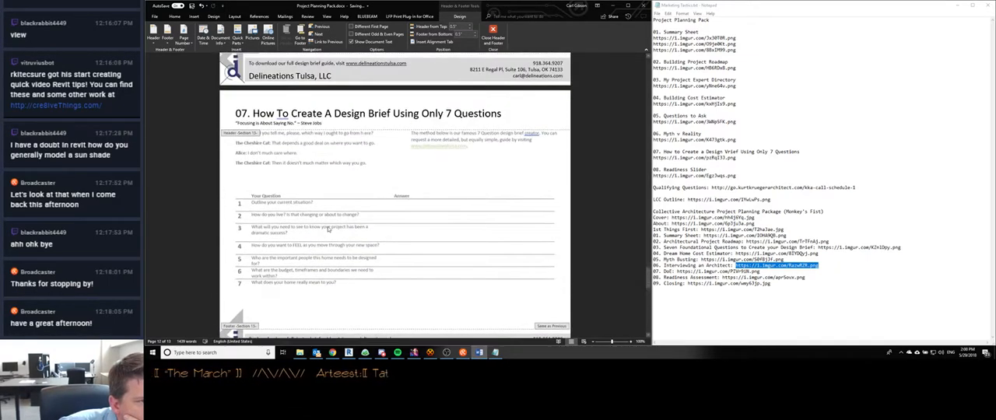
scroll(286, 247, down, 2)
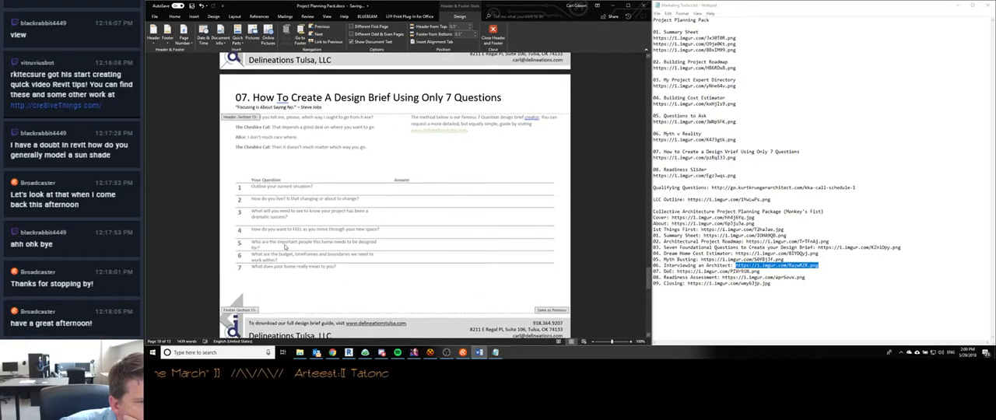
scroll(281, 245, down, 1)
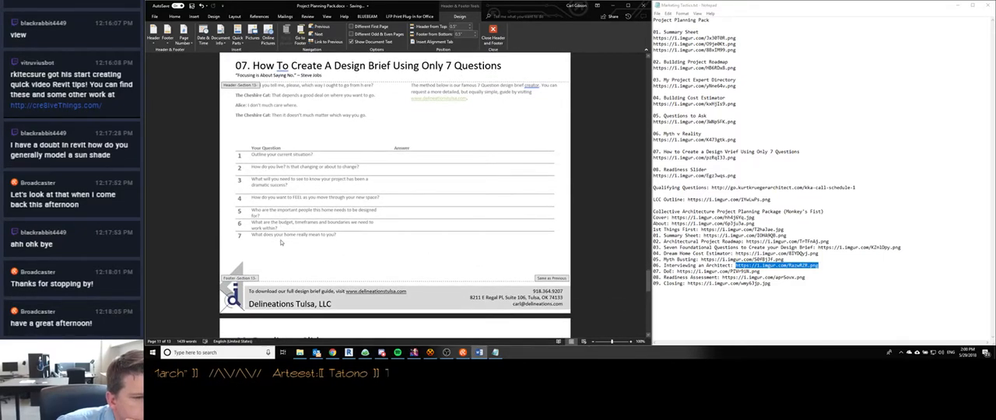
scroll(280, 241, down, 8)
- Inspect the footer elements and the header title number on the blank Design Brief page
click(283, 302)
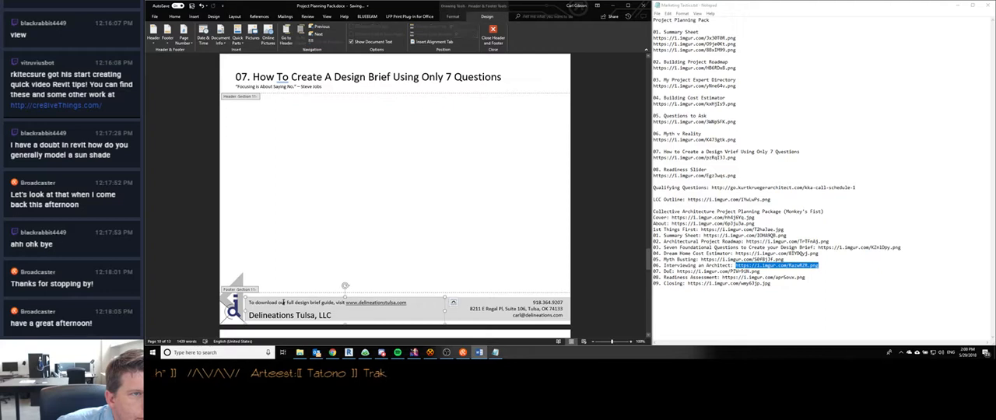
scroll(284, 229, down, 1)
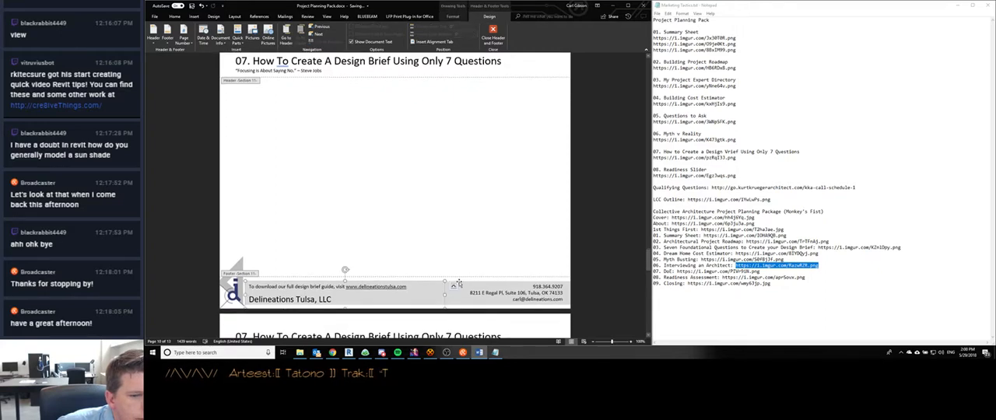
click(458, 285)
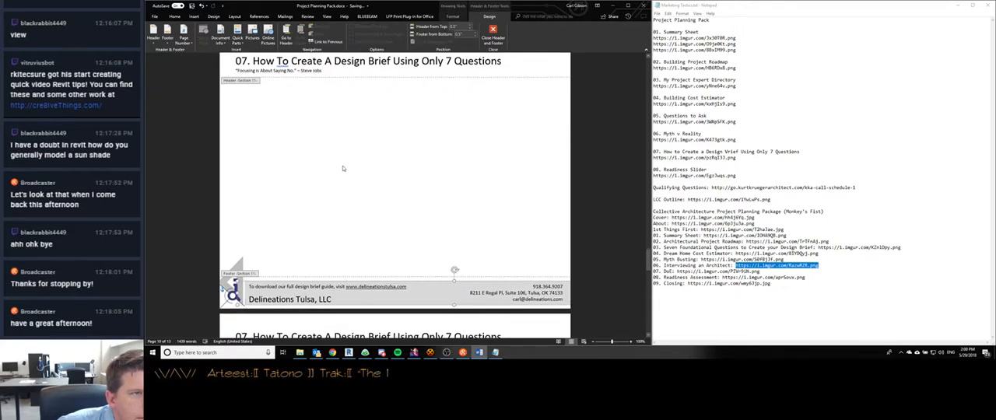
scroll(341, 170, up, 3)
click(291, 126)
click(248, 127)
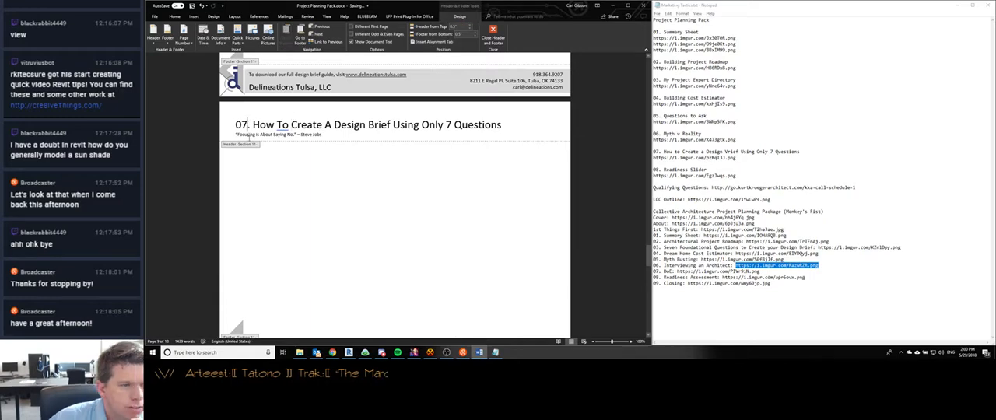
- Replace the header title text after the number 06 on the Myth and Reality table page with "Myth v Reality"
scroll(272, 151, up, 5)
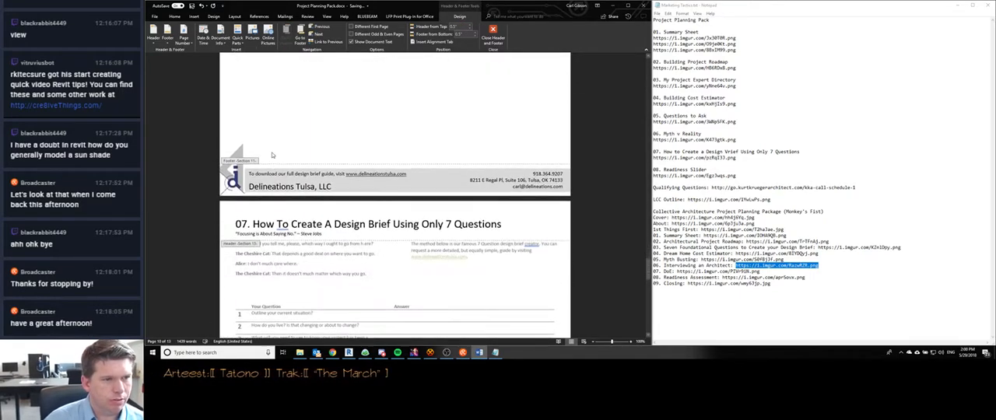
scroll(271, 155, up, 15)
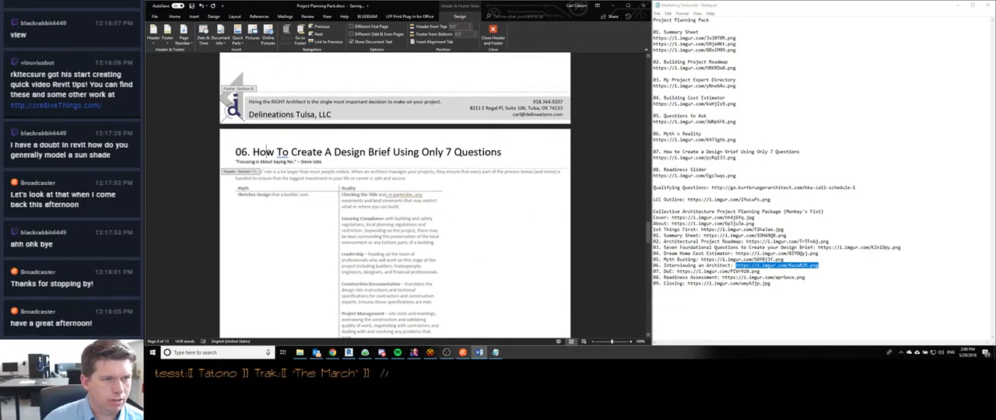
scroll(251, 151, down, 15)
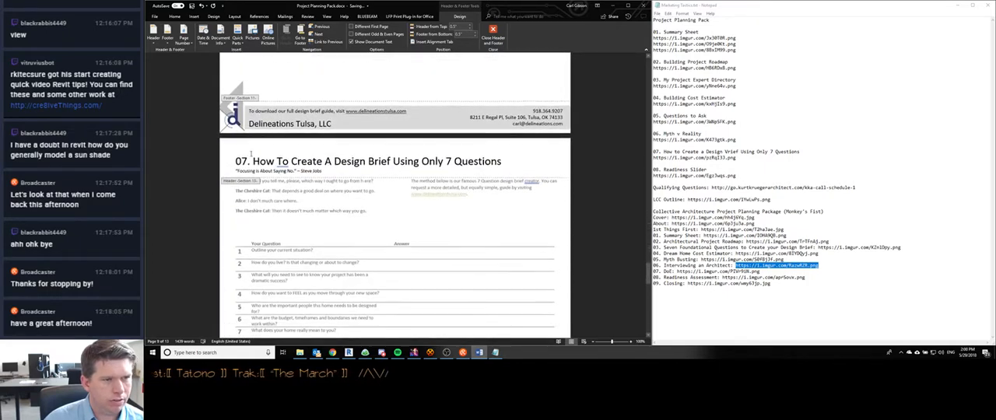
scroll(251, 154, up, 15)
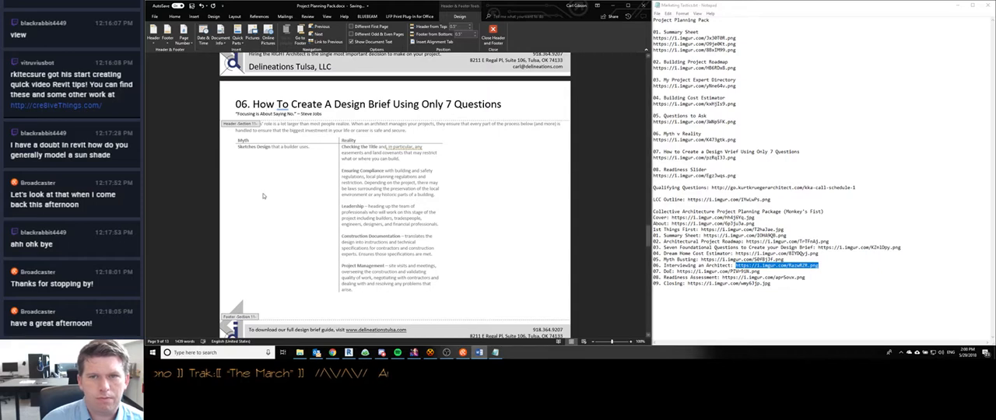
drag(252, 104, 503, 104)
text(Myth v Reality)
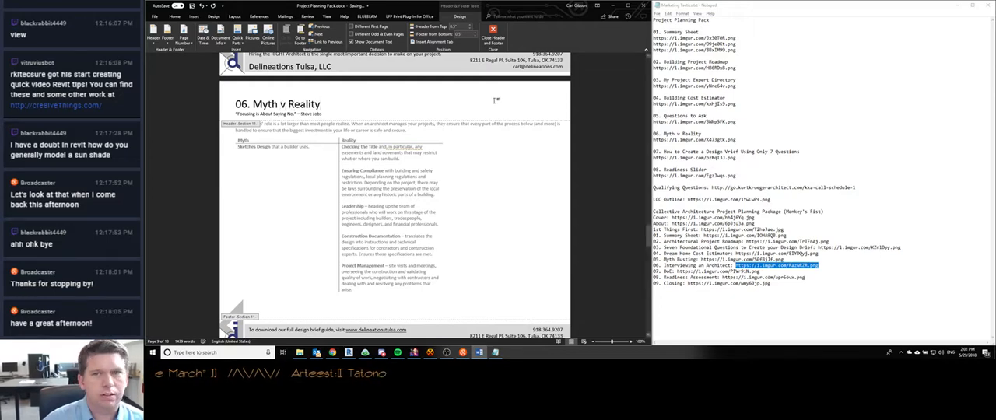
- Open the 06. Myth v Reality image link from the notes in a new Chrome tab and place the browser beside the document
click(840, 119)
drag(737, 140, 652, 140)
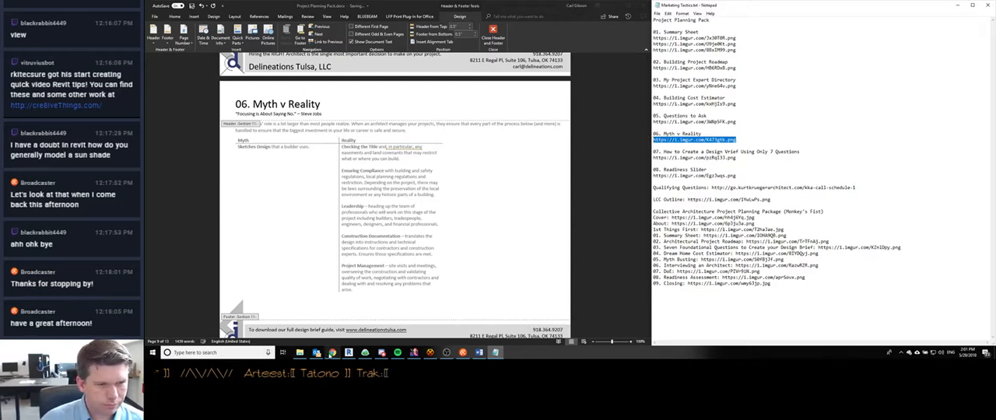
key(alt+Tab)
click(252, 9)
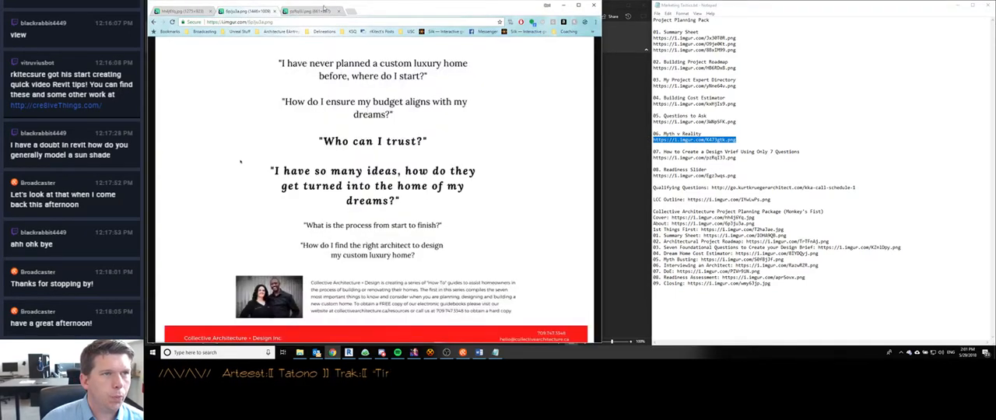
click(326, 10)
click(352, 12)
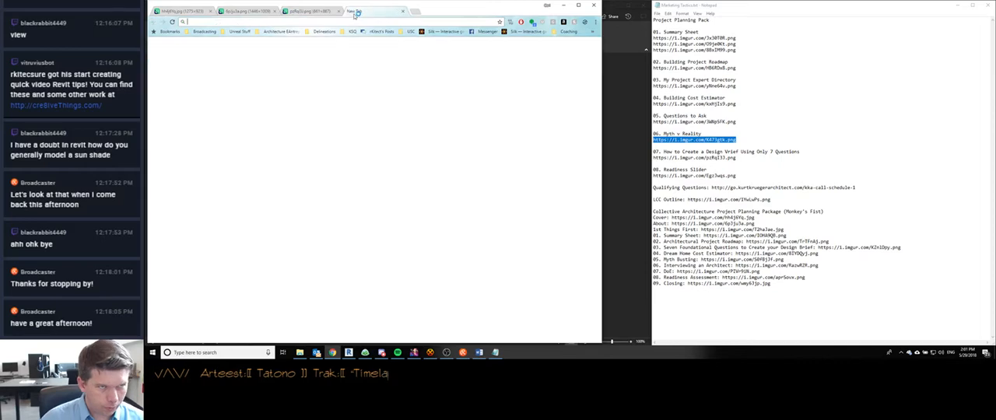
text(https://i.imgur.com/KA73gtk.png)
key(Return)
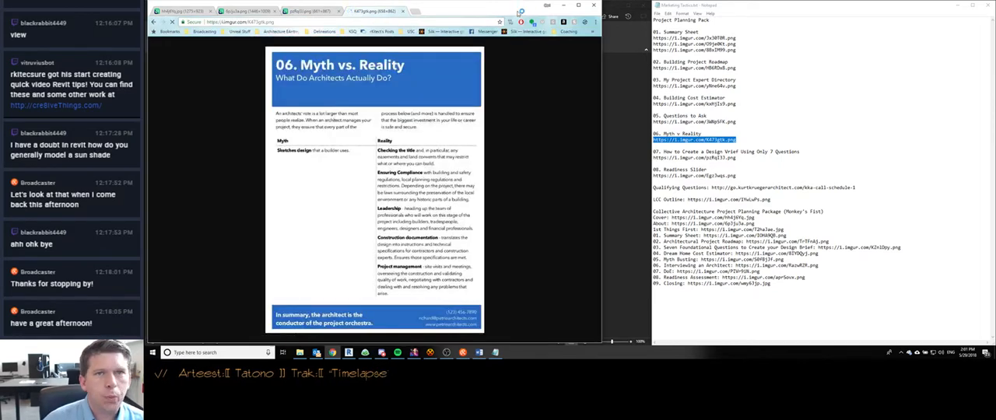
key(super+Right)
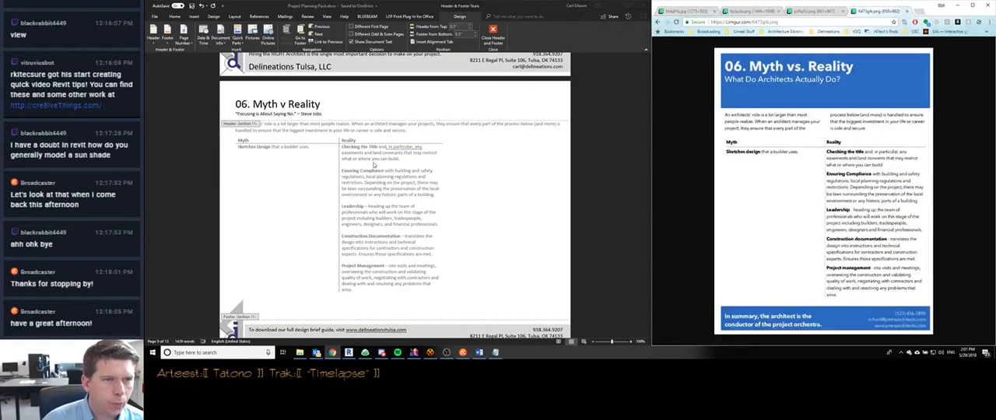
- Replace the Myth v Reality header's subtitle with "What Do Architects Actually Do?" and leave header editing
click(313, 126)
drag(325, 115, 236, 114)
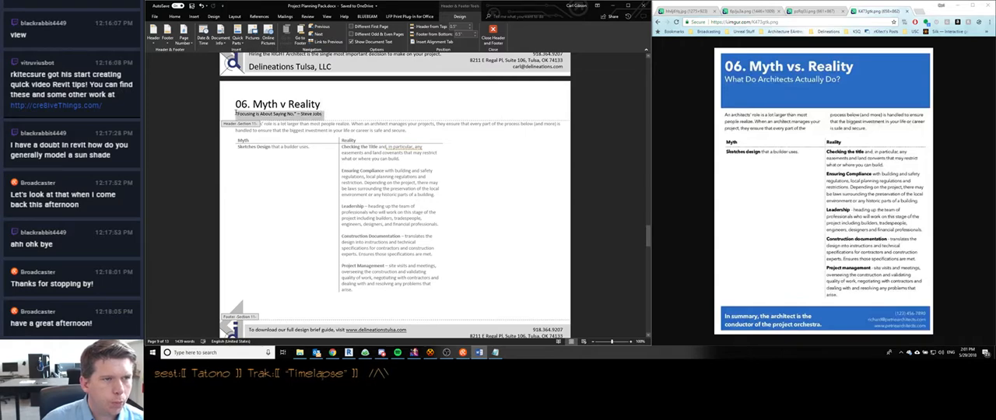
text(w)
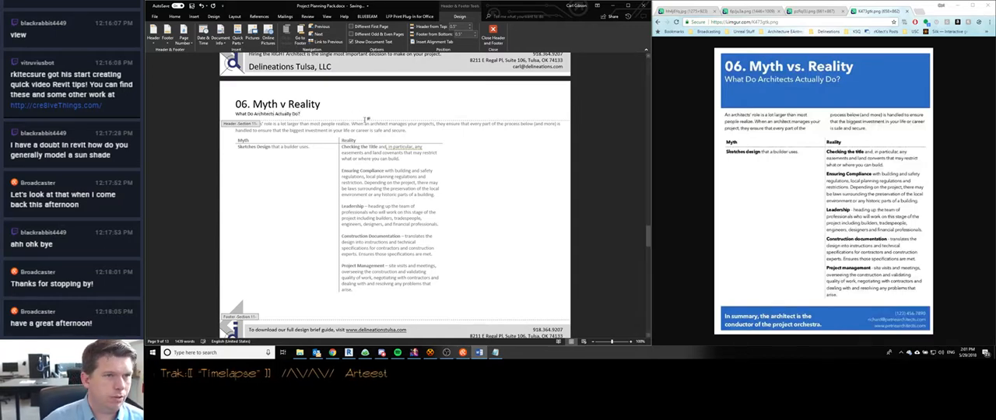
double_click(362, 129)
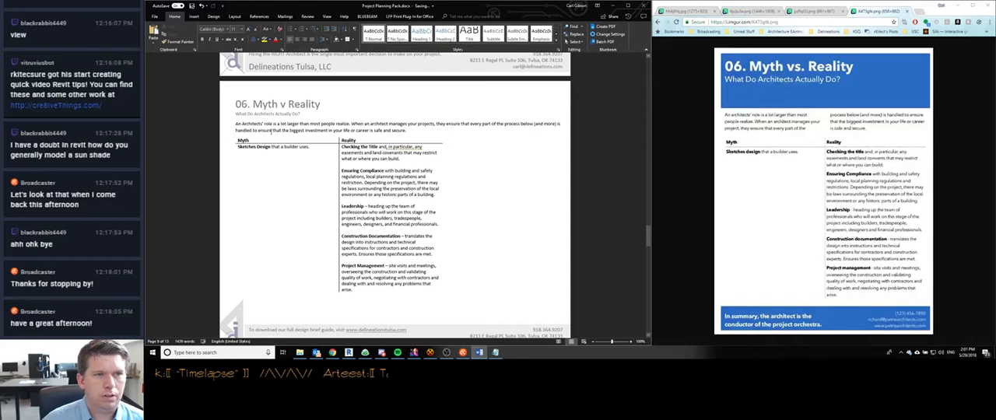
- Remove the blank page between the Myth v Reality table page and the Design Brief page, and return to the table page
scroll(464, 183, down, 6)
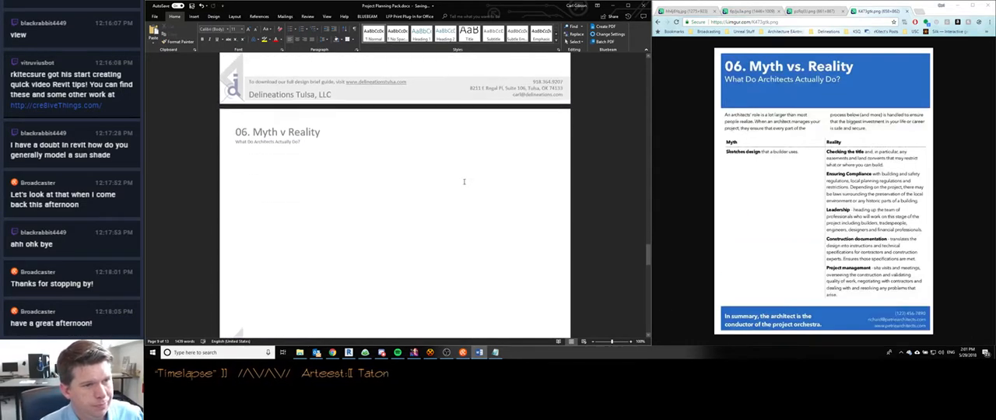
scroll(464, 182, down, 5)
scroll(356, 200, up, 5)
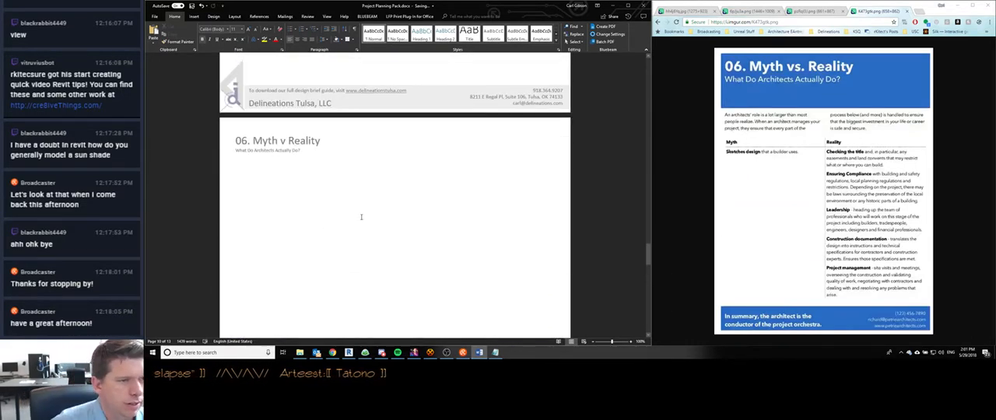
scroll(362, 215, down, 7)
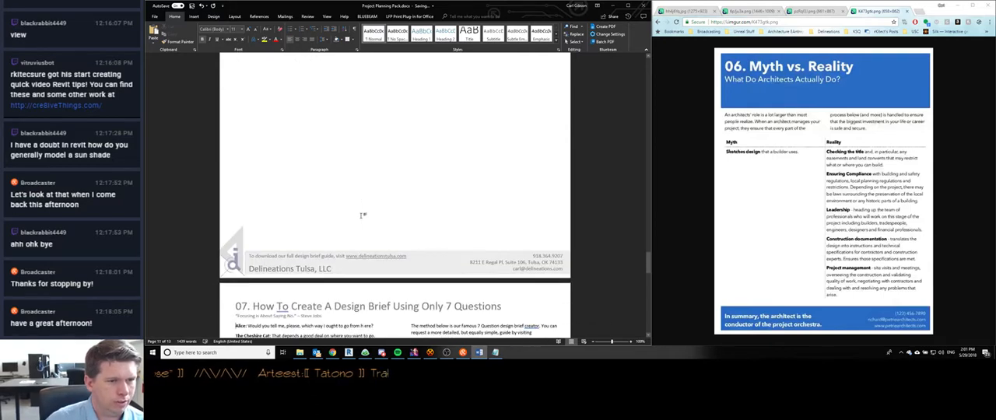
scroll(361, 216, up, 8)
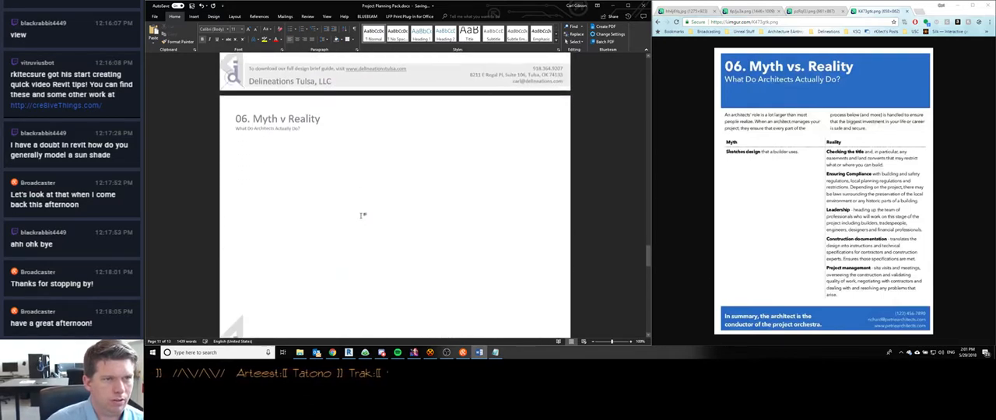
scroll(361, 218, down, 9)
scroll(361, 218, up, 8)
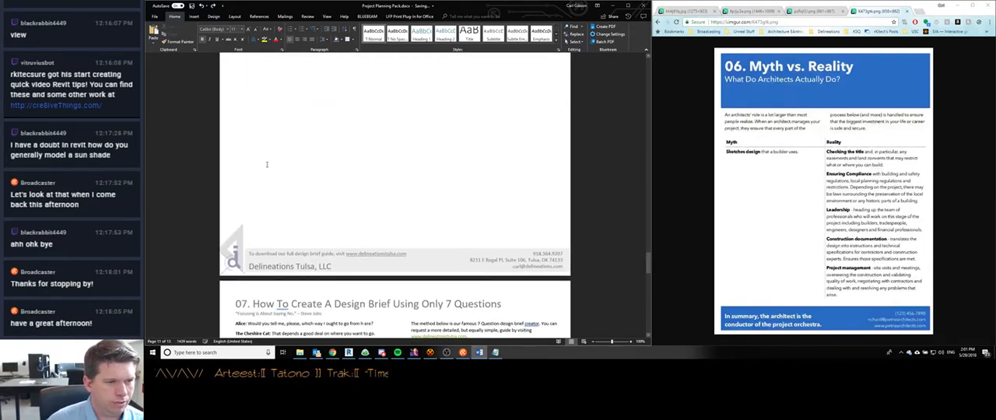
scroll(264, 156, up, 2)
click(539, 123)
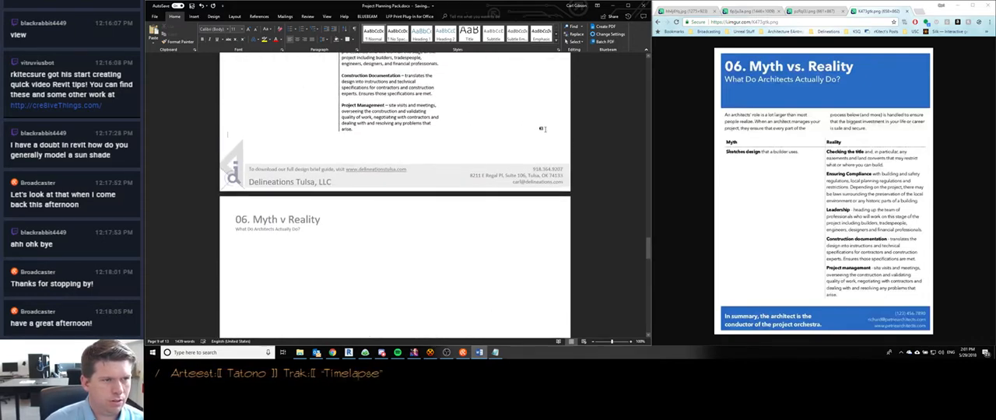
key(Delete)
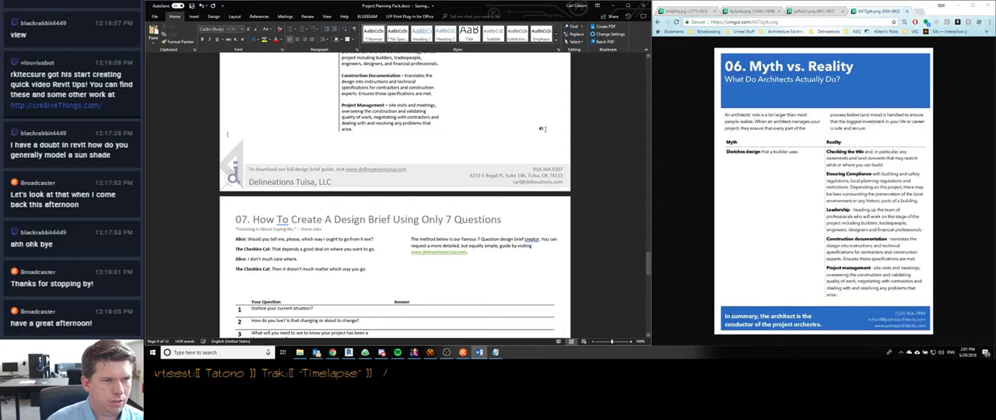
scroll(432, 175, up, 3)
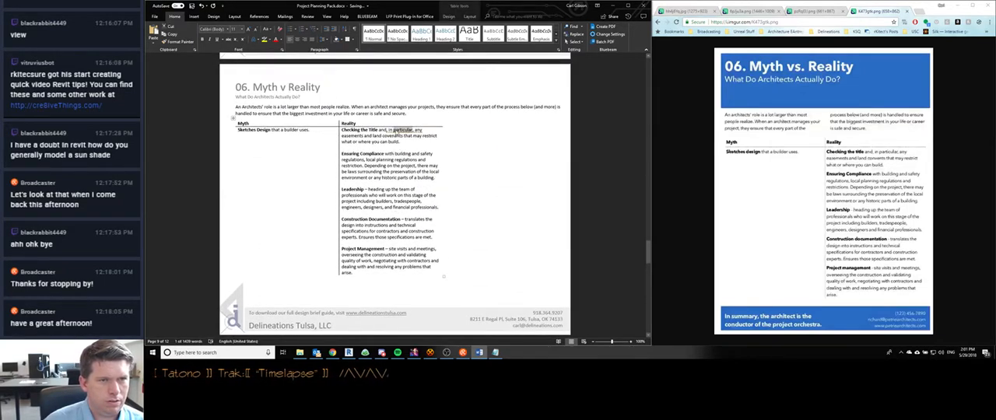
right_click(401, 130)
click(455, 127)
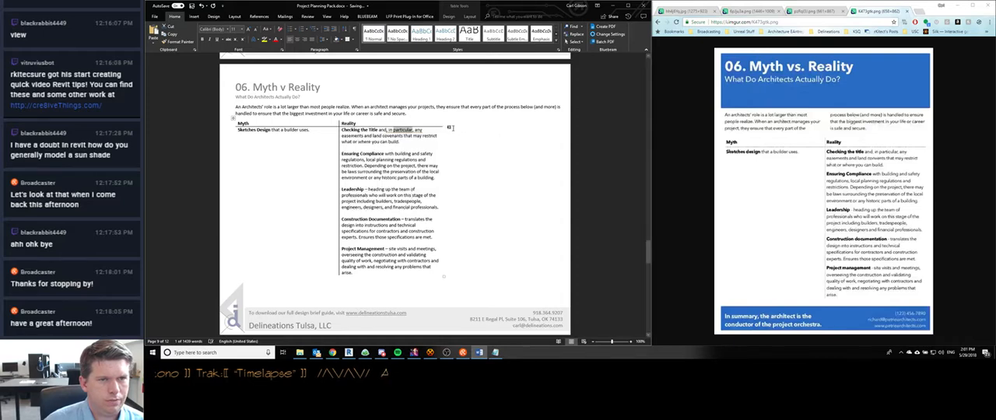
click(489, 177)
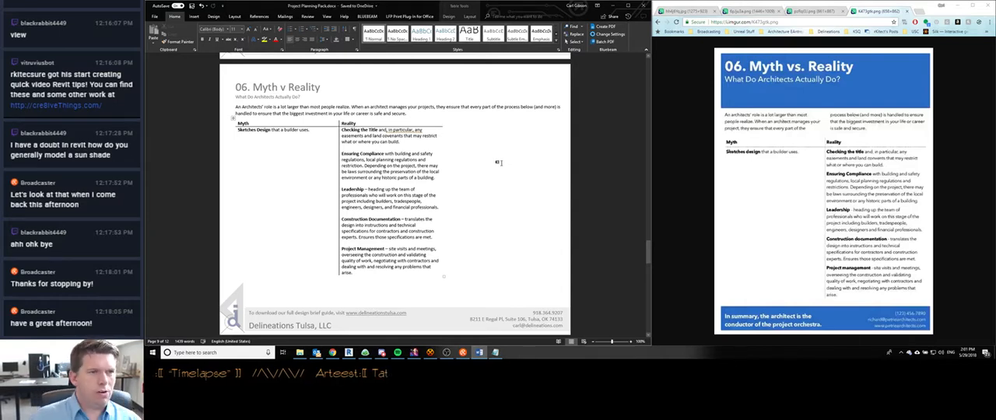
- Review the Design Brief and Readiness Slider pages that follow the Myth v Reality page, and return to the Myth v Reality footer
scroll(485, 145, down, 3)
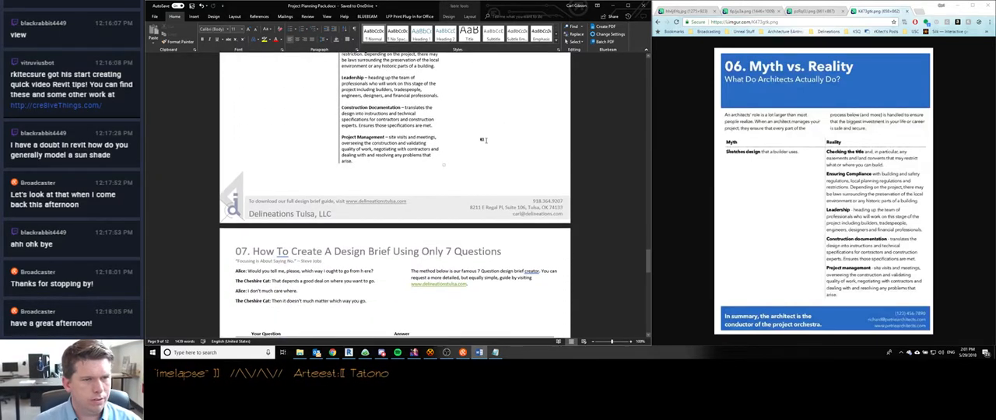
scroll(485, 141, down, 5)
scroll(471, 155, down, 2)
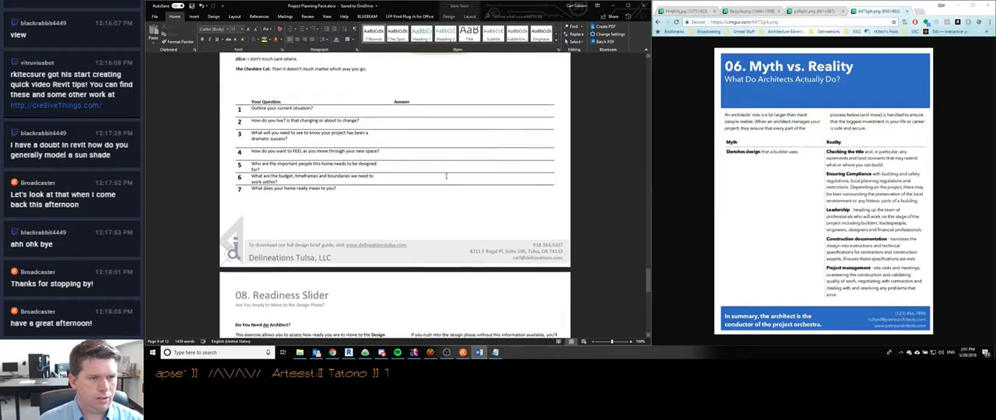
scroll(444, 176, up, 1)
scroll(314, 219, up, 1)
scroll(312, 218, up, 3)
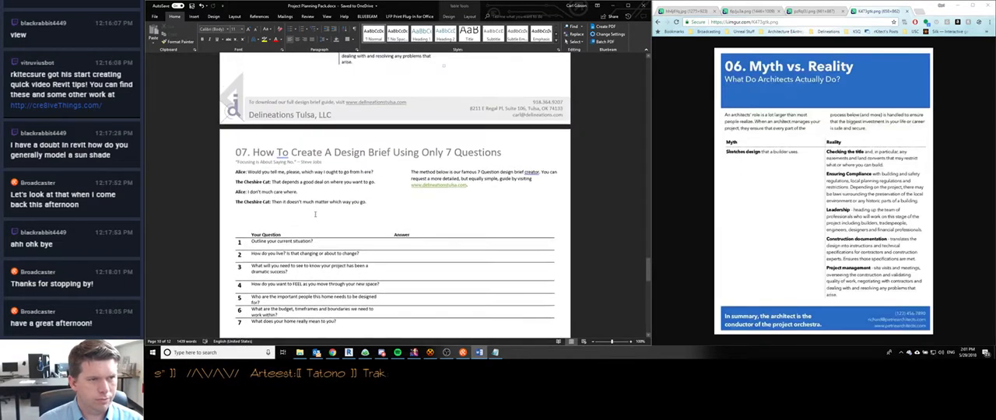
scroll(313, 214, down, 5)
scroll(315, 210, up, 3)
scroll(314, 210, up, 5)
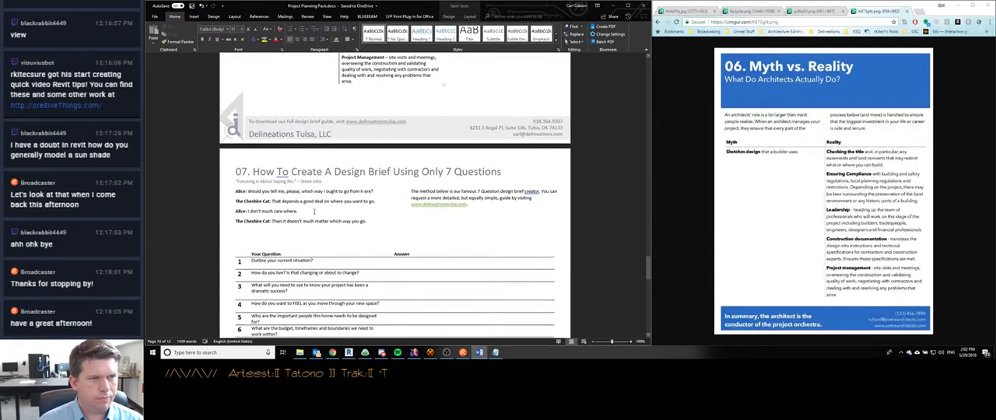
scroll(315, 214, down, 2)
scroll(314, 214, down, 4)
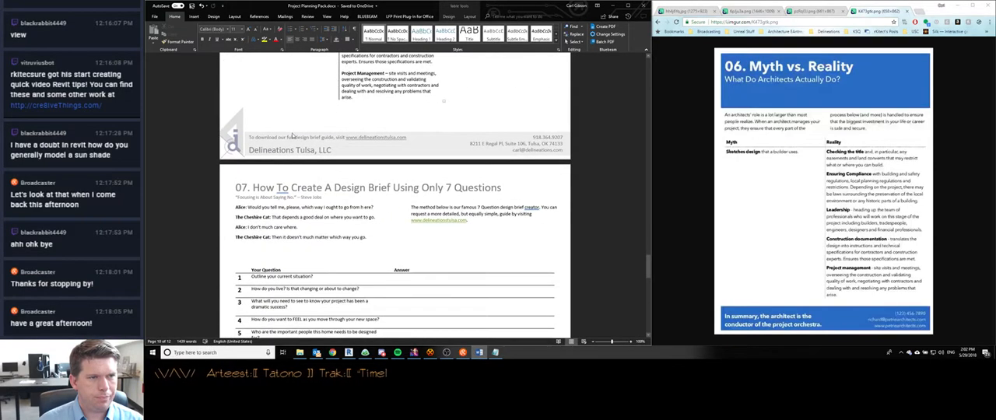
- Replace the Myth v Reality footer's tagline with "In summary, the architect is the conductor of the project orchestra." and leave footer editing
double_click(260, 137)
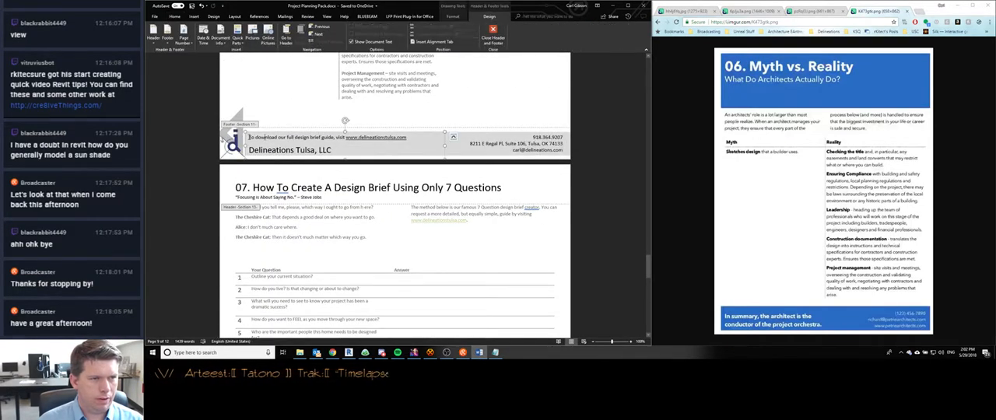
drag(249, 138, 398, 138)
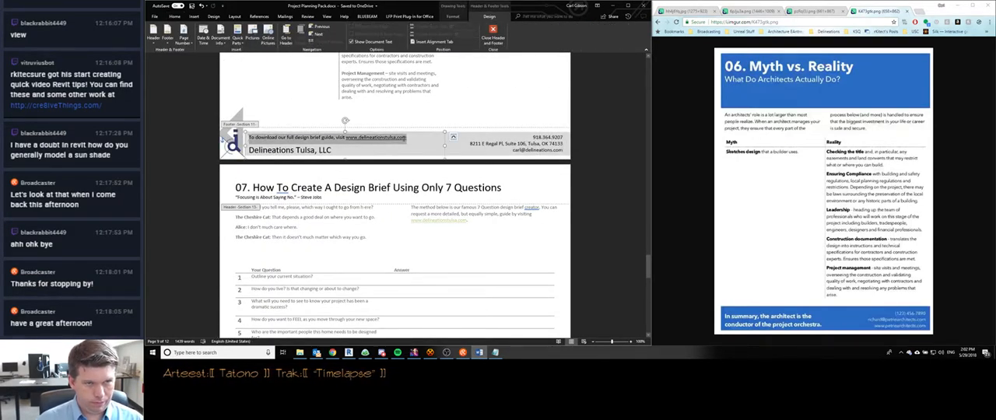
text(In)
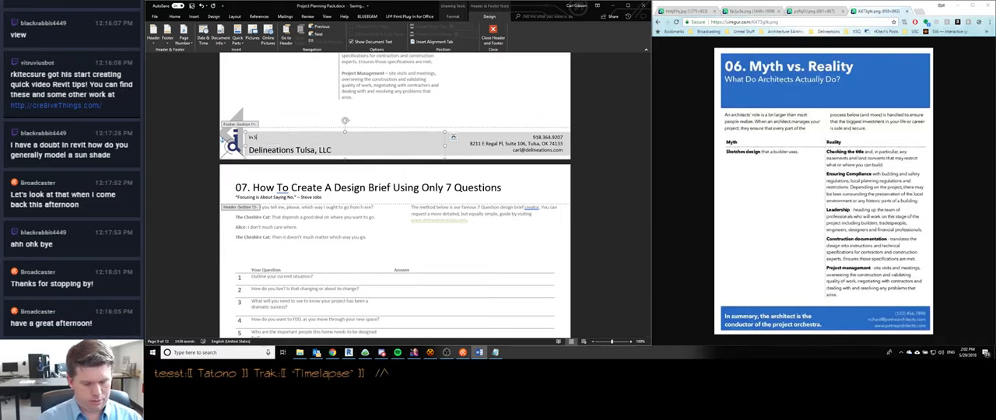
text( Summary)
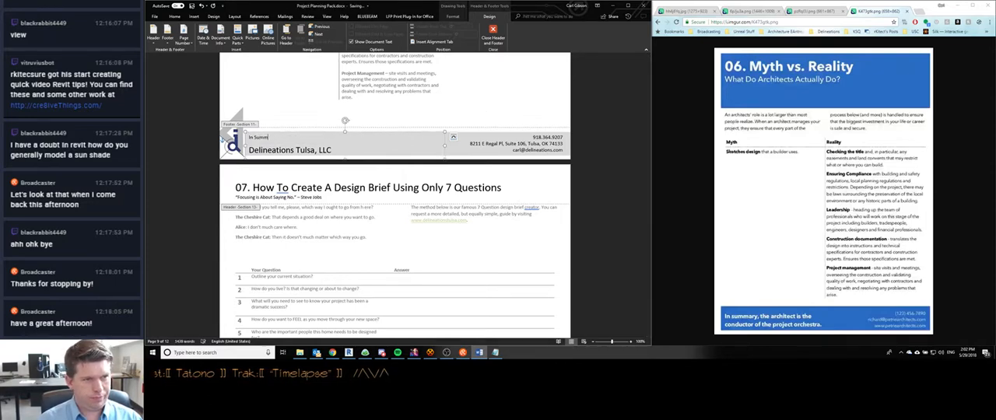
key(BackSpace)
key(BackSpace)
key(BackSpace)
text(summ)
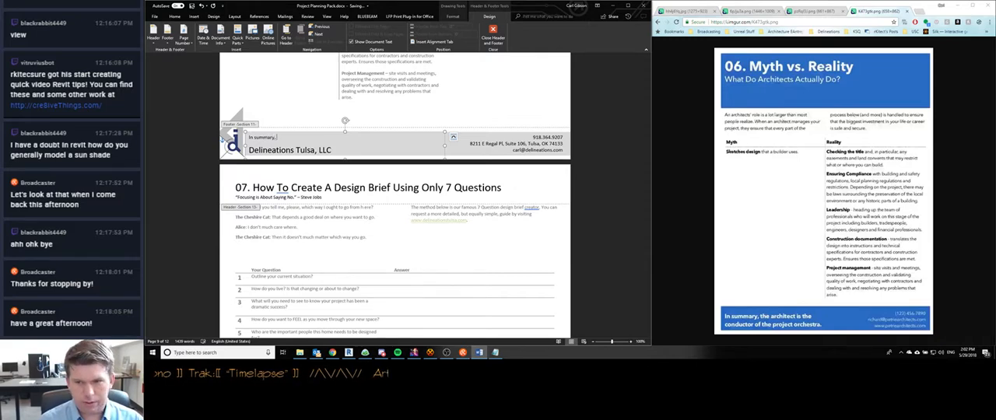
text(ary, the archite)
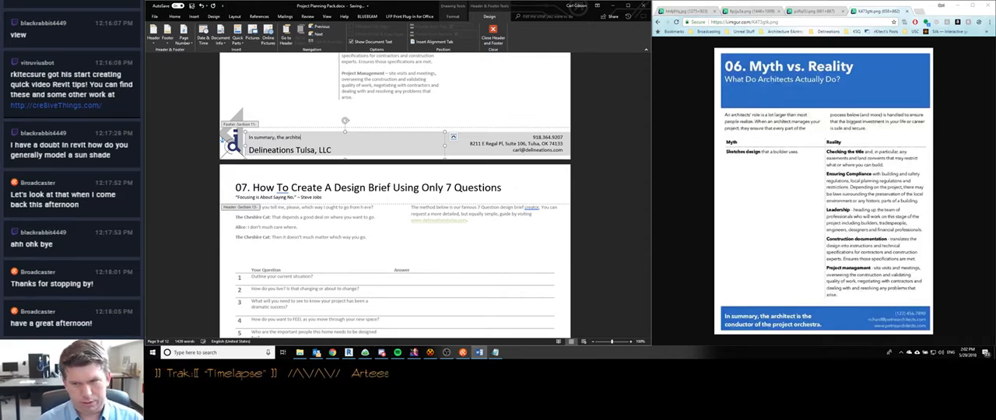
text(ct is the condu)
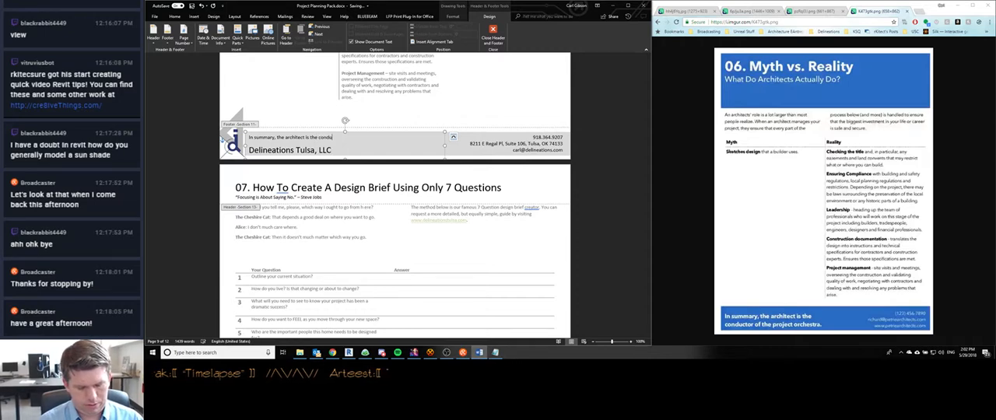
text(ctor of the pro)
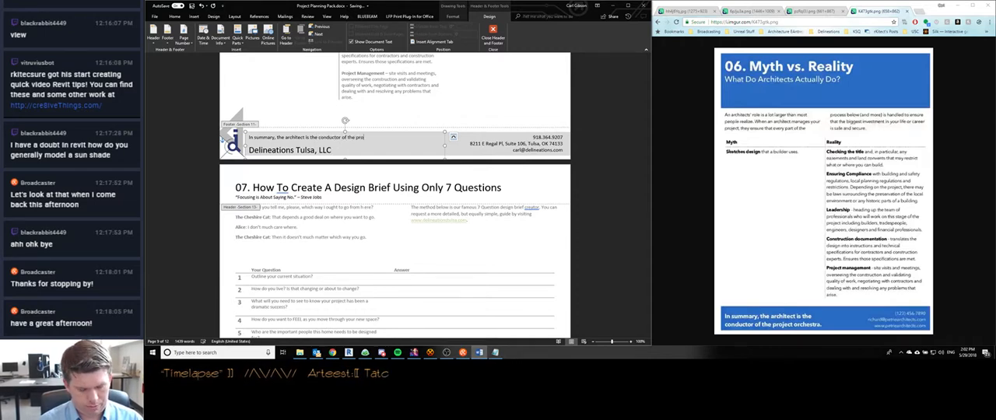
text(ject orchestr)
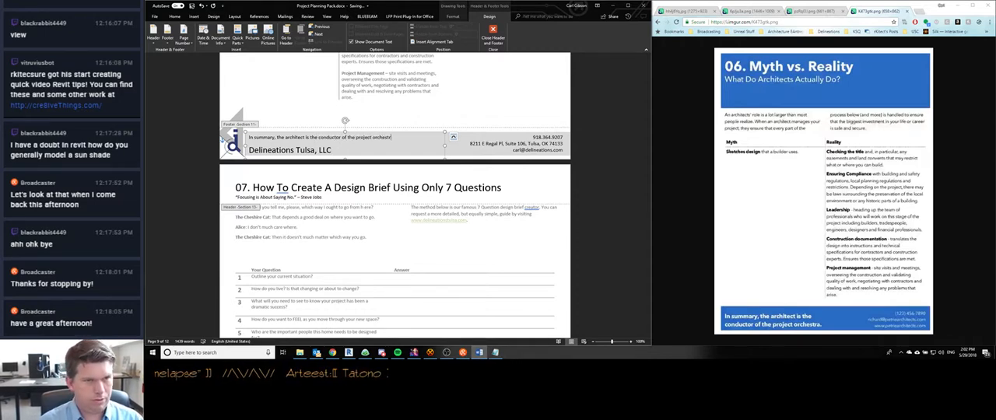
text(a.)
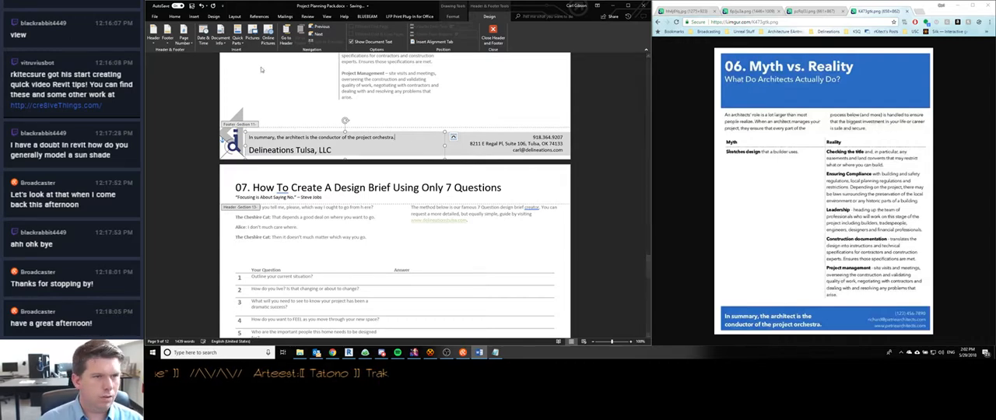
click(197, 188)
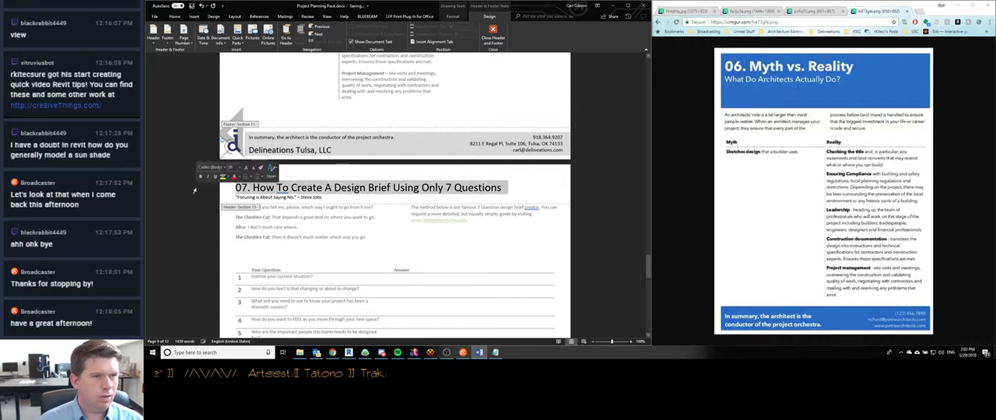
double_click(282, 95)
- Look through the remaining pages to the closing contact information page, and return to the cover page at the start
scroll(292, 134, up, 1)
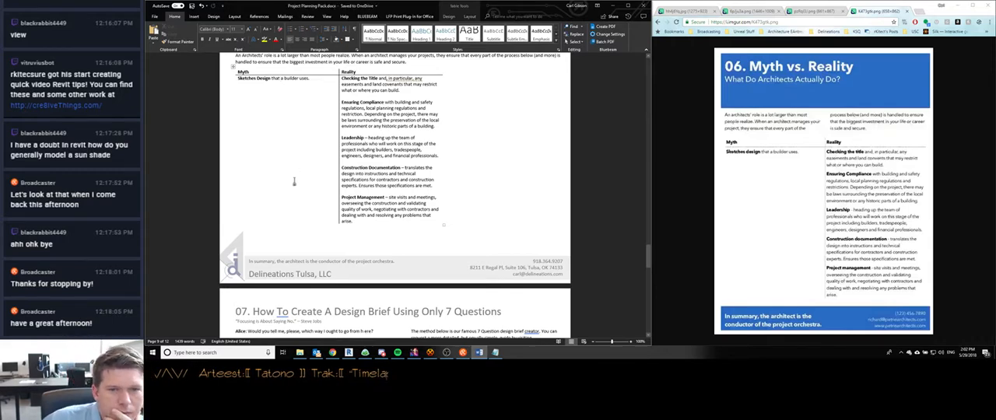
scroll(294, 182, down, 2)
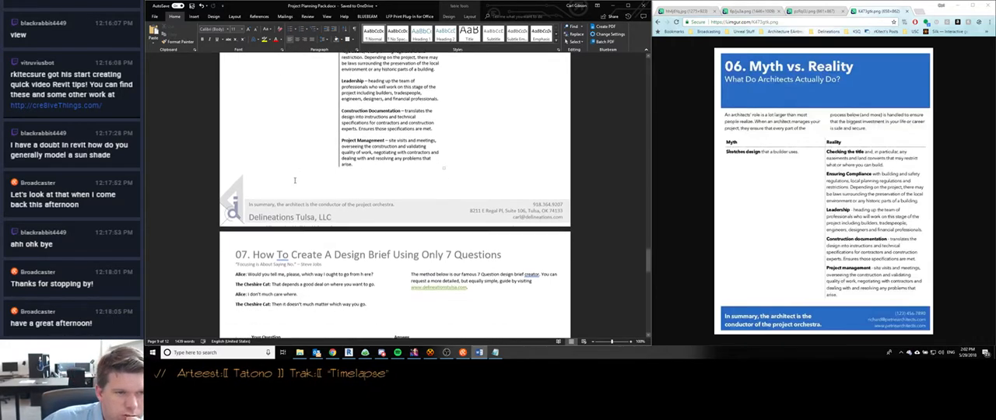
scroll(294, 183, down, 3)
scroll(293, 184, down, 20)
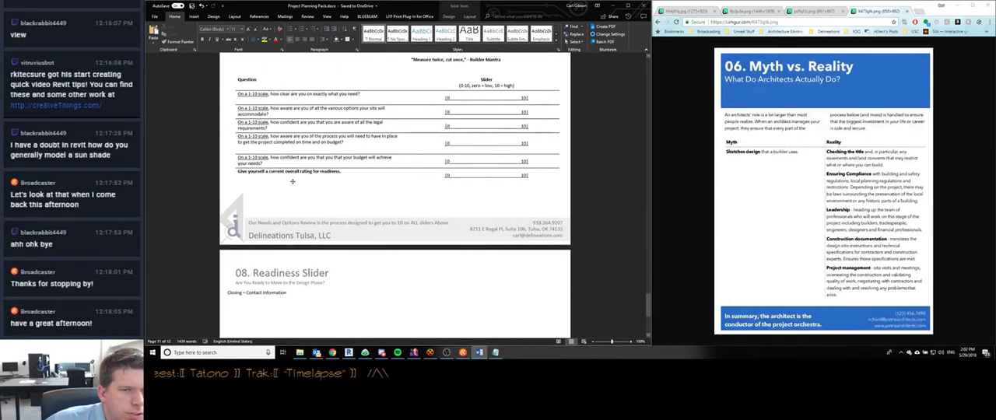
scroll(293, 182, down, 5)
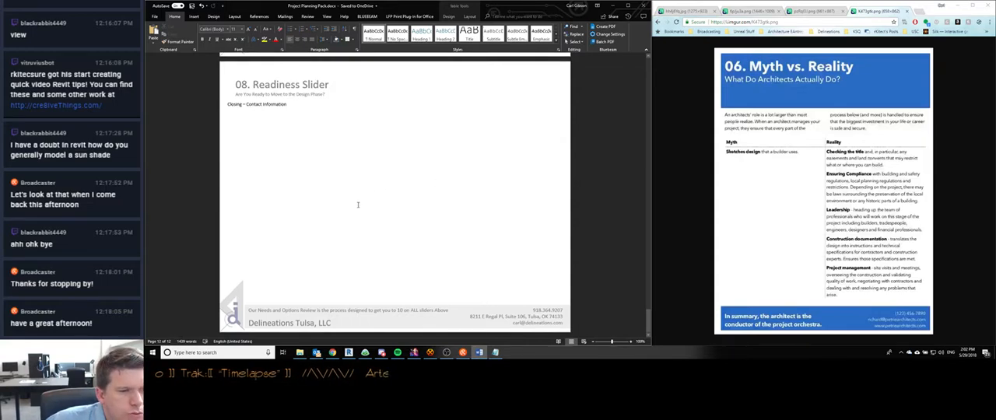
scroll(358, 204, up, 3)
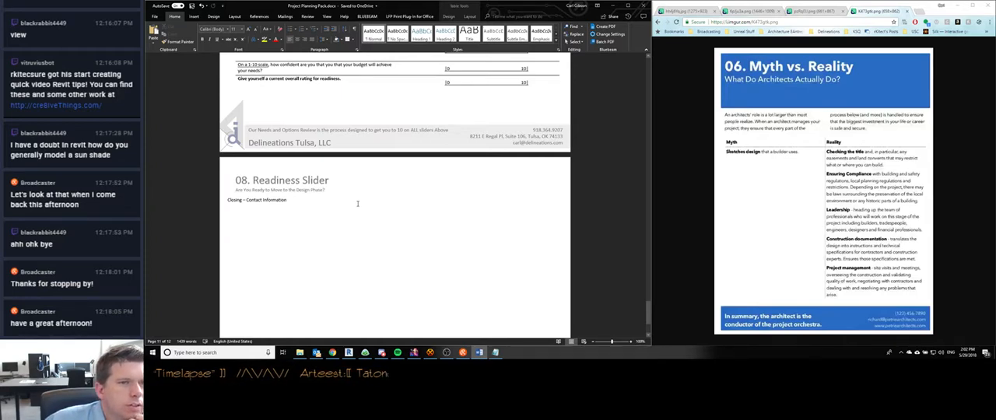
scroll(358, 204, up, 2)
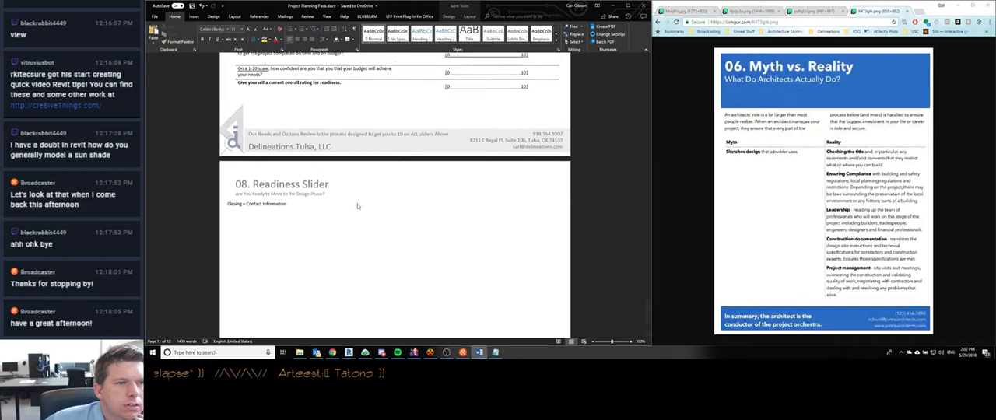
scroll(358, 204, up, 3)
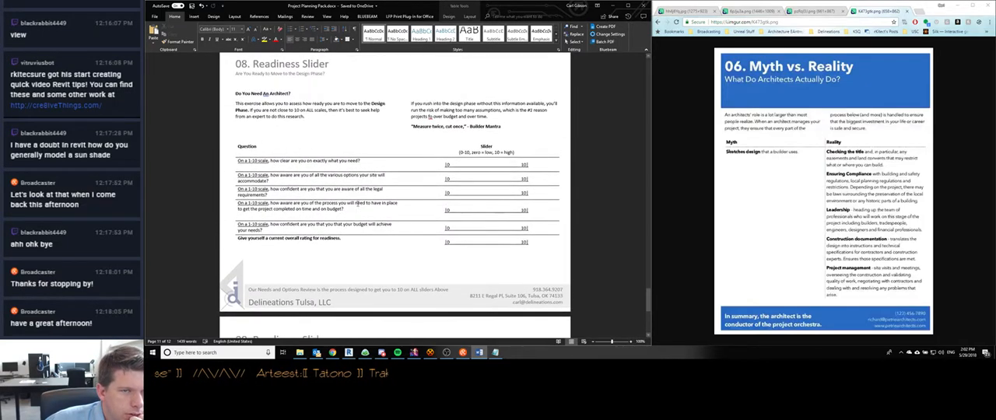
scroll(358, 202, up, 10)
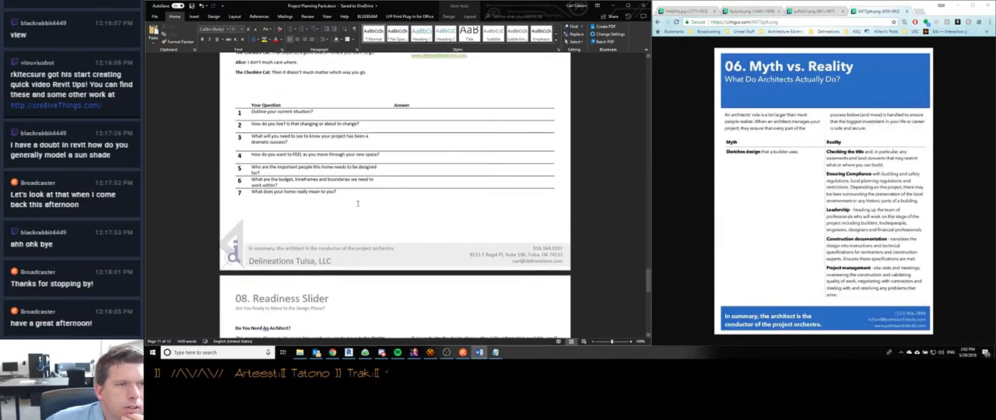
scroll(358, 201, up, 15)
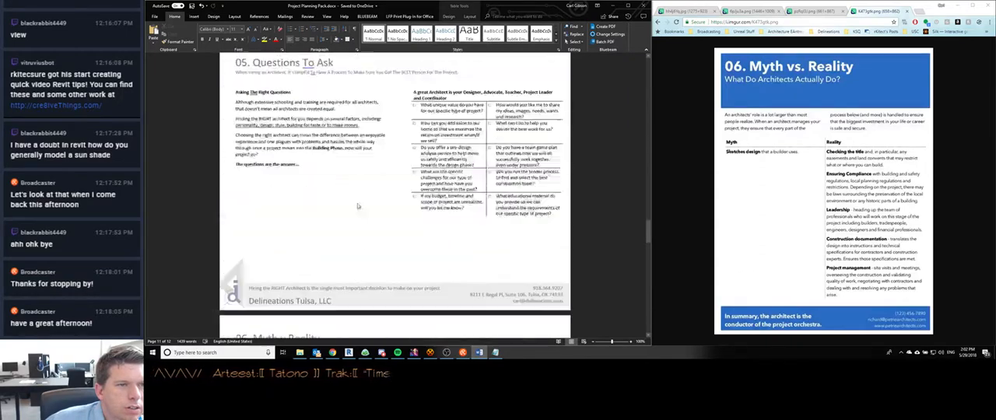
scroll(359, 204, up, 15)
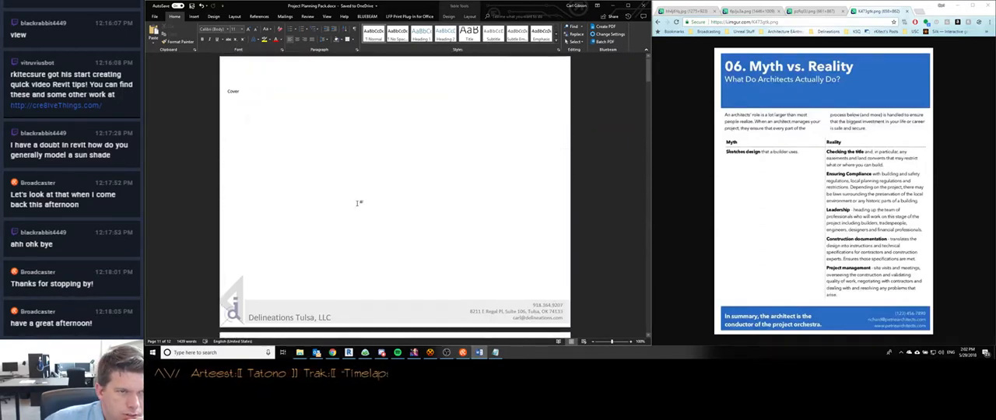
- Delete the placeholder word "Cover" from the cover page
click(342, 111)
double_click(240, 93)
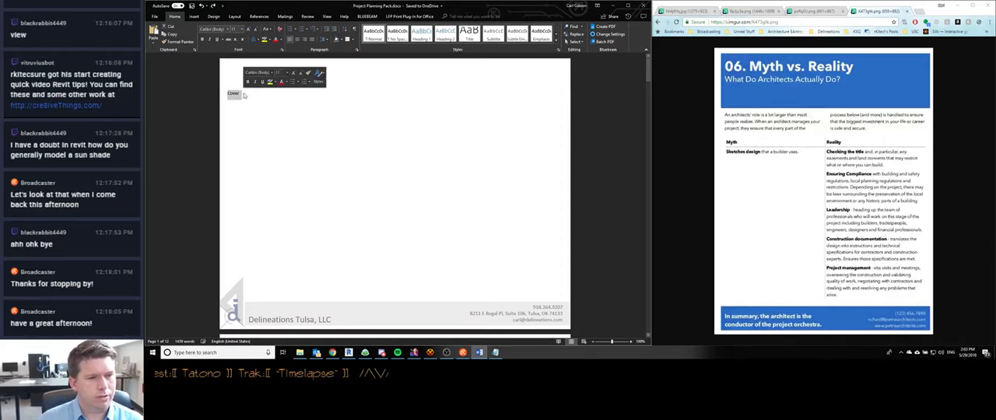
key(BackSpace)
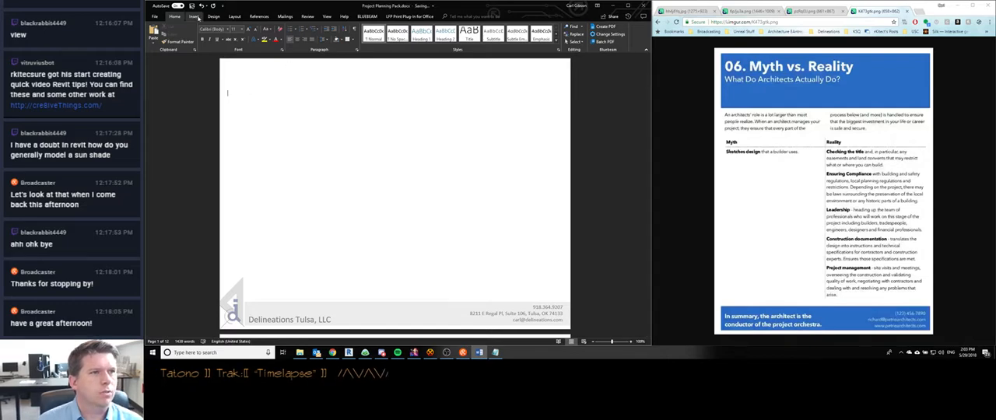
- Draw a large rectangle on the cover page above the footer, about 9.8" wide and 5.6" high after lowering its top edge
click(194, 17)
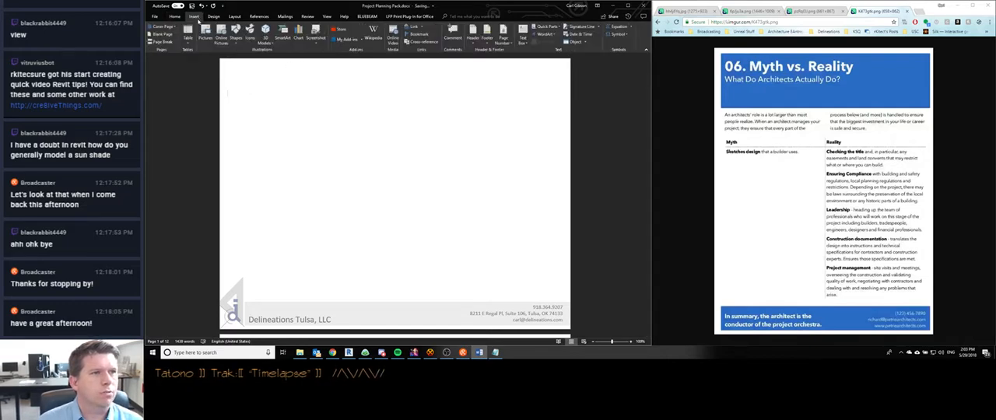
click(237, 35)
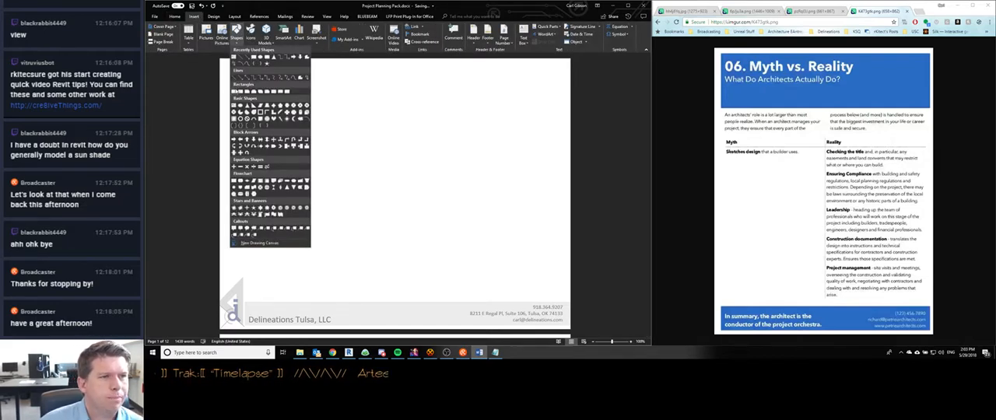
click(235, 91)
mouse_move(237, 78)
mouse_down()
mouse_move(269, 124)
mouse_move(523, 286)
mouse_move(559, 296)
mouse_move(548, 294)
mouse_move(550, 267)
mouse_up()
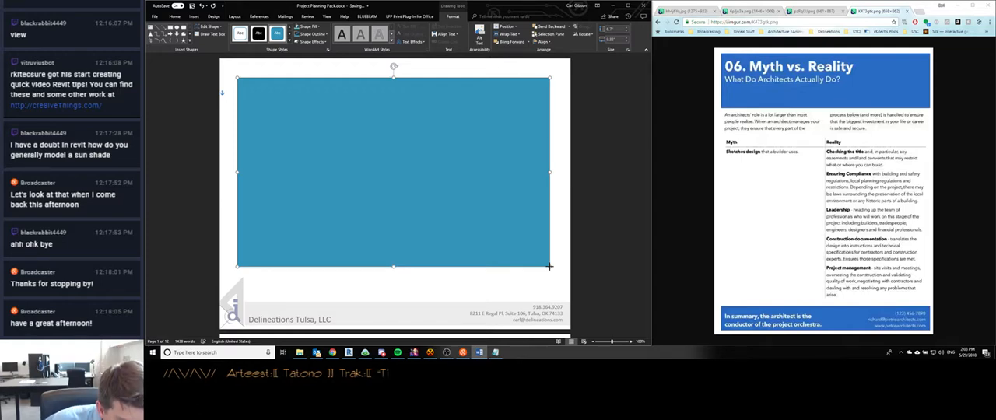
drag(550, 267, 549, 267)
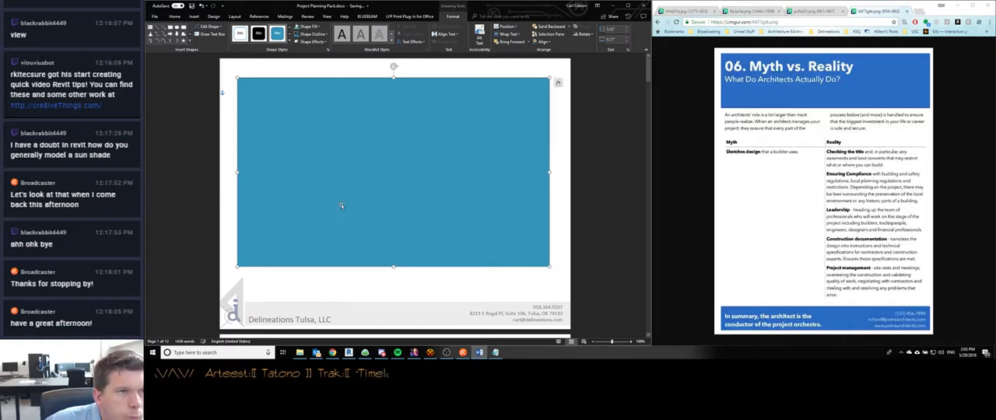
drag(393, 78, 392, 88)
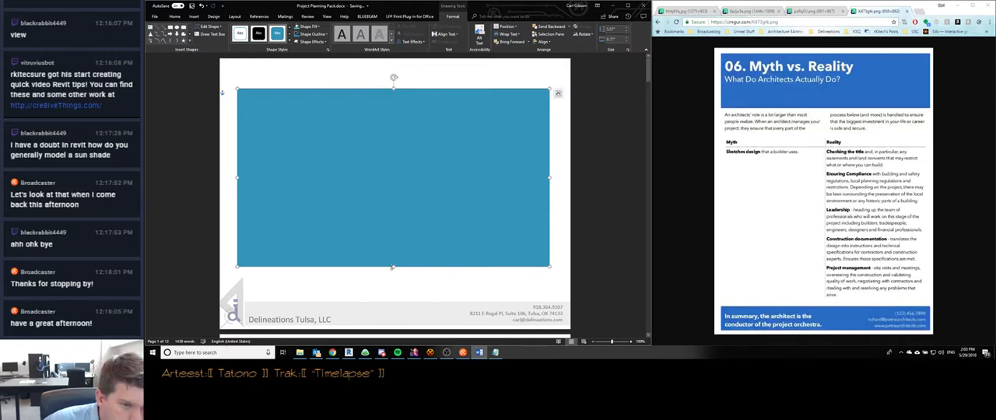
- Display the reference cover image in the browser and compare it with the cover page and its footer area
click(677, 12)
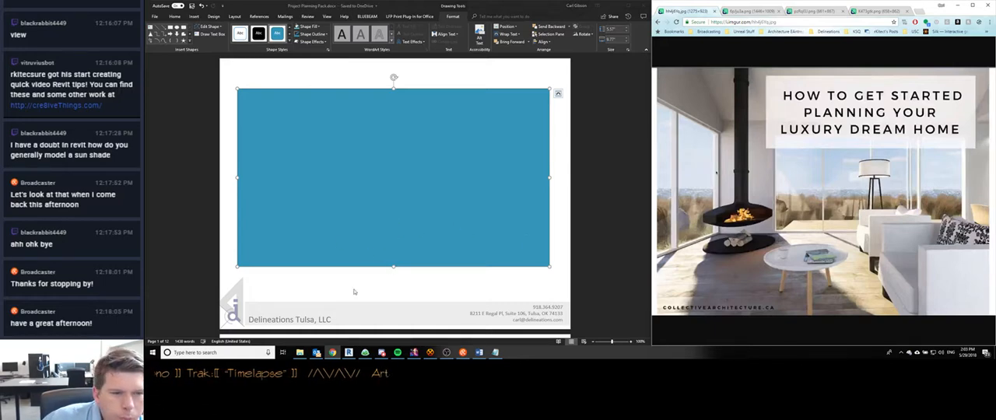
double_click(311, 310)
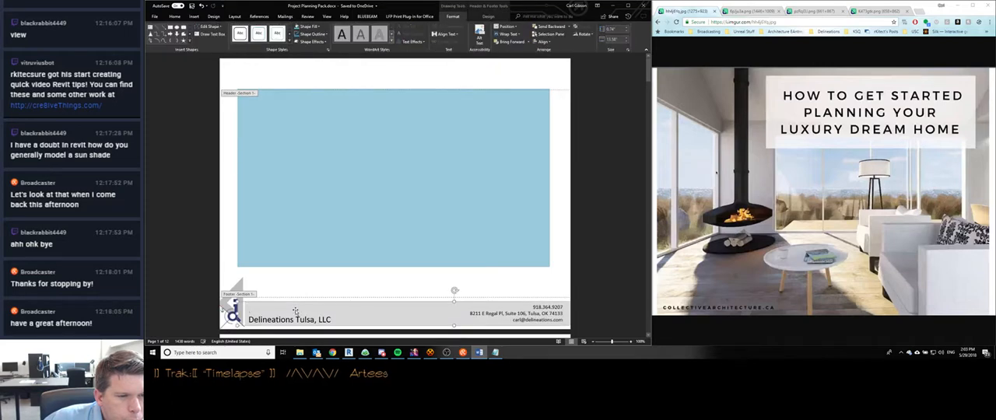
double_click(233, 272)
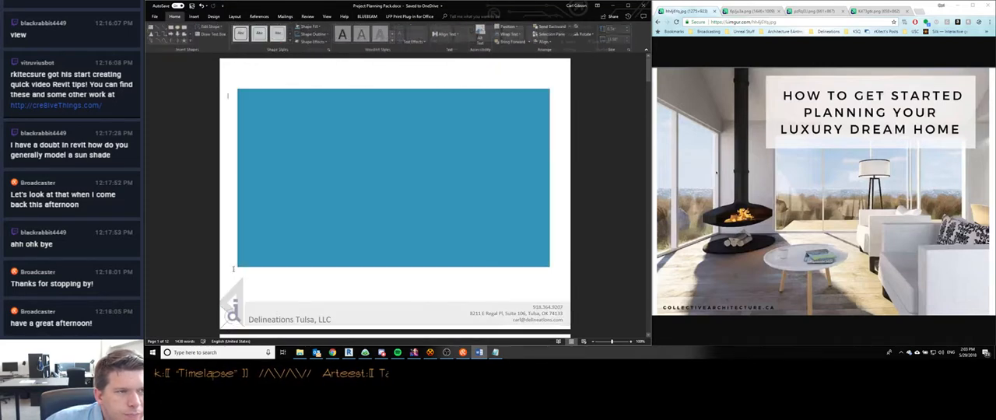
click(292, 127)
click(288, 274)
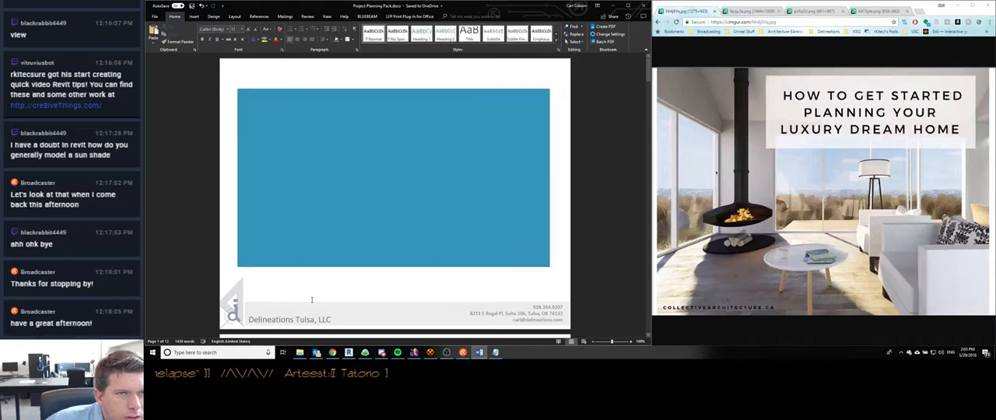
double_click(311, 300)
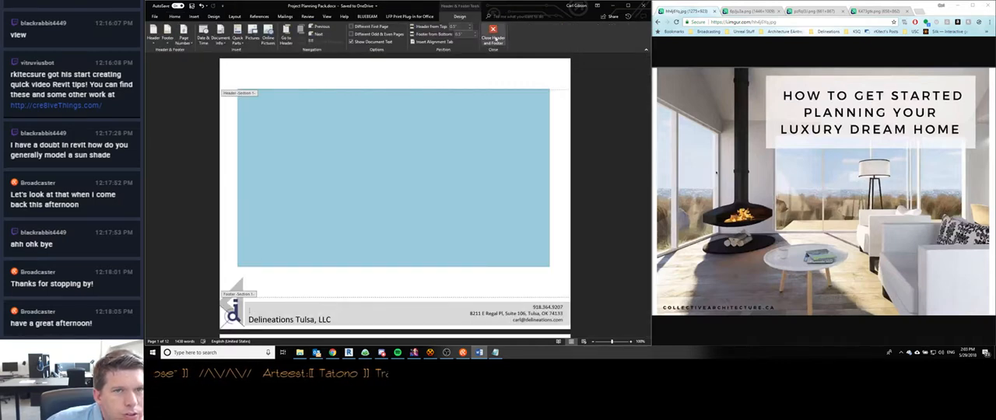
double_click(326, 142)
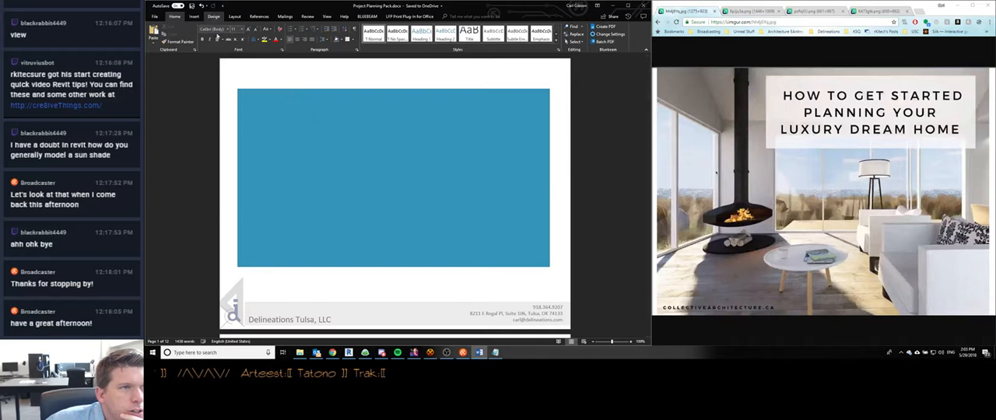
scroll(239, 189, down, 6)
scroll(240, 194, up, 5)
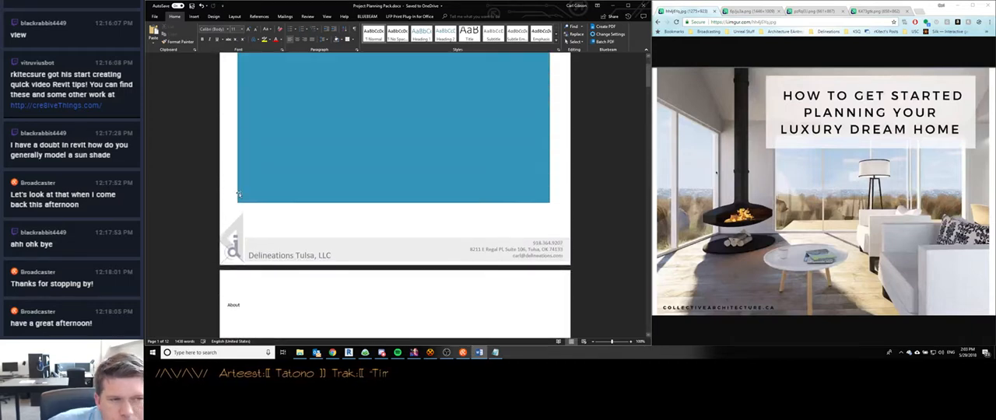
scroll(240, 195, down, 3)
scroll(240, 192, up, 4)
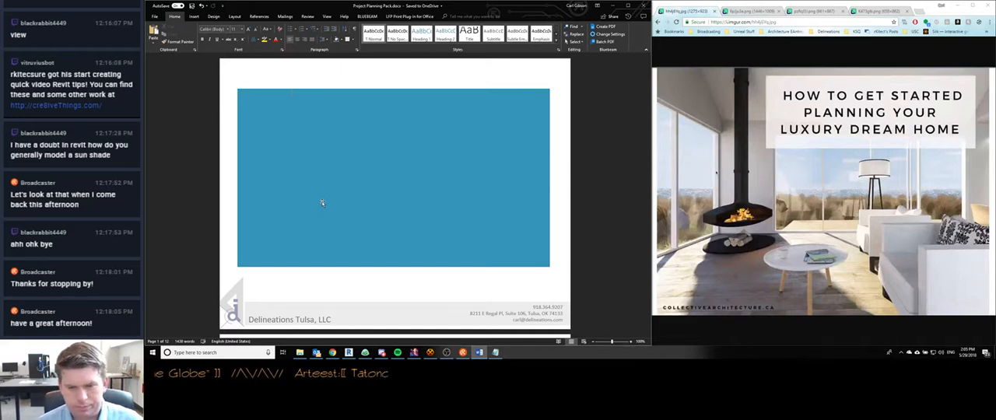
- Remove the cover rectangle's fill and set its outline weight to 3 pt
click(320, 134)
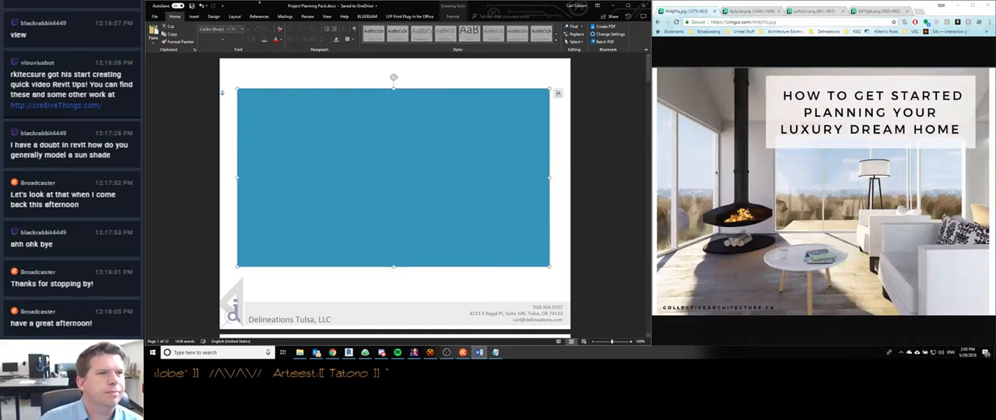
click(453, 15)
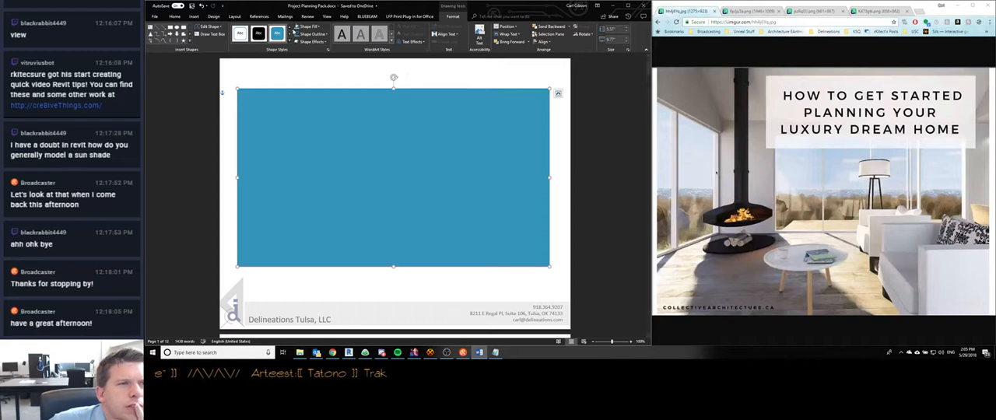
click(303, 26)
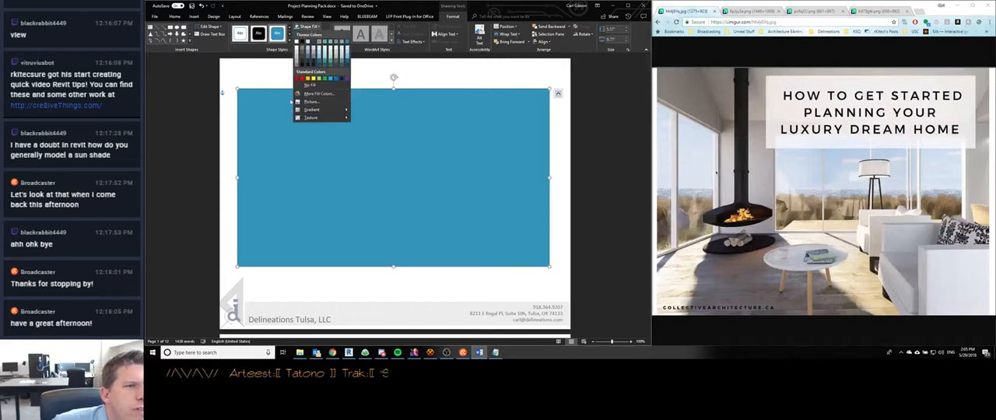
click(307, 84)
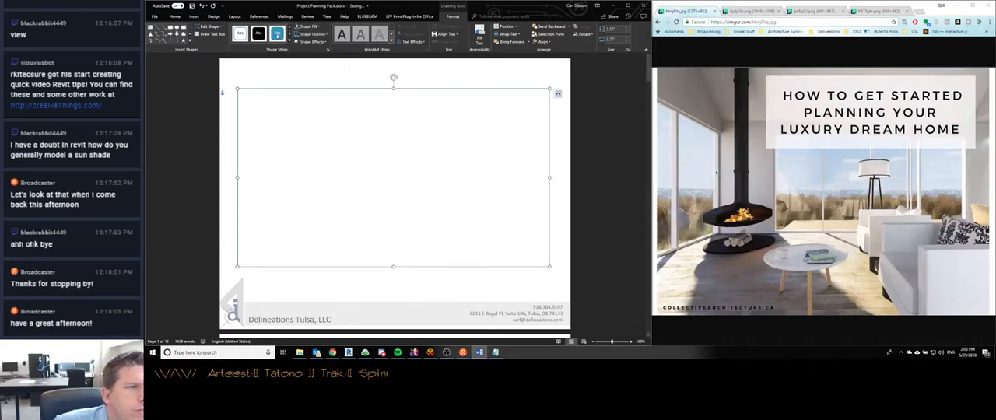
click(310, 34)
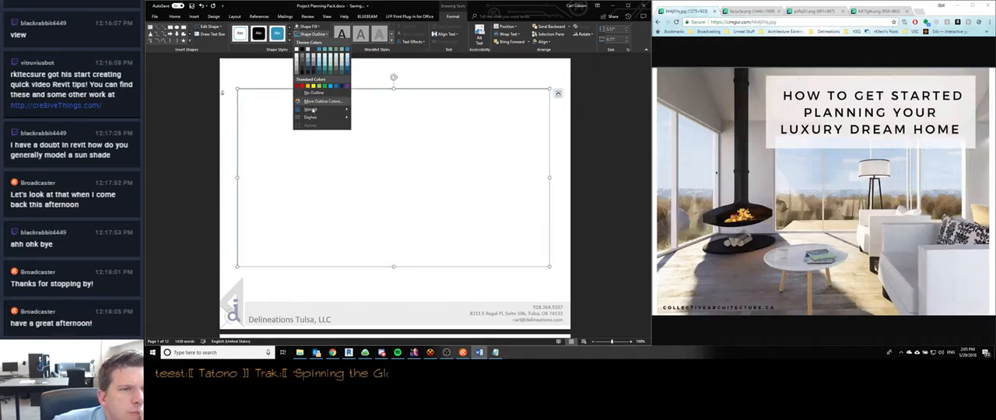
mouse_move(323, 109)
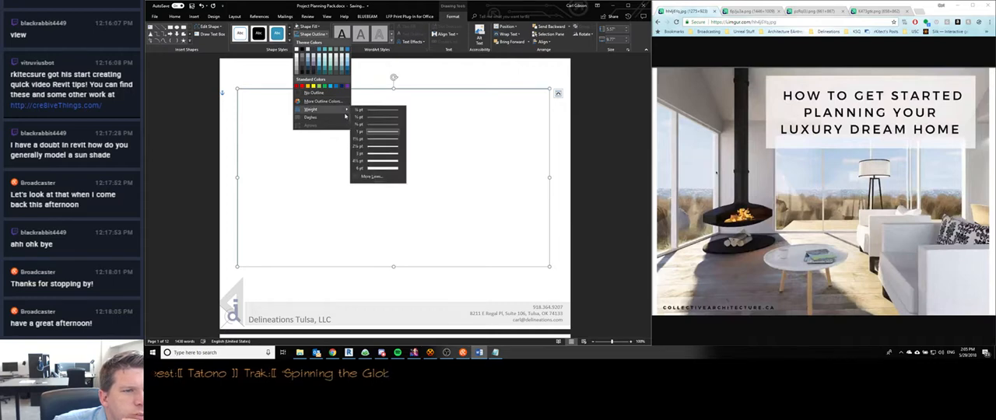
click(378, 153)
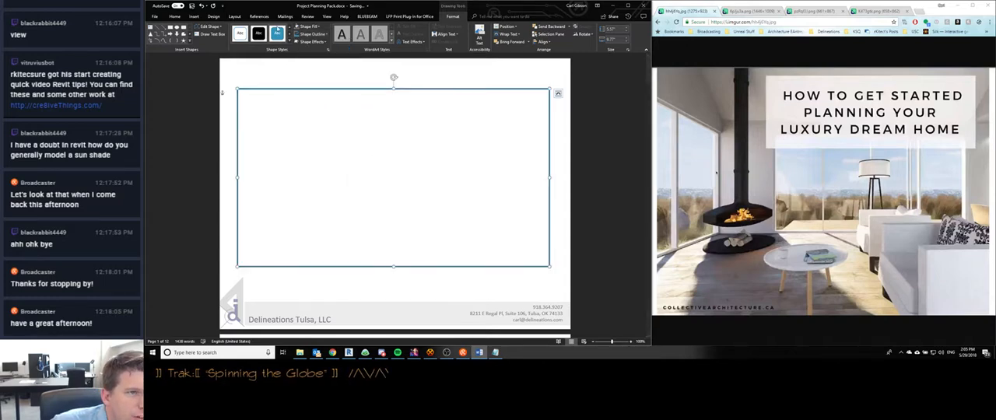
- Open the custom outline colors for the cover rectangle and launch the ColorPic application for its saved color values
click(305, 35)
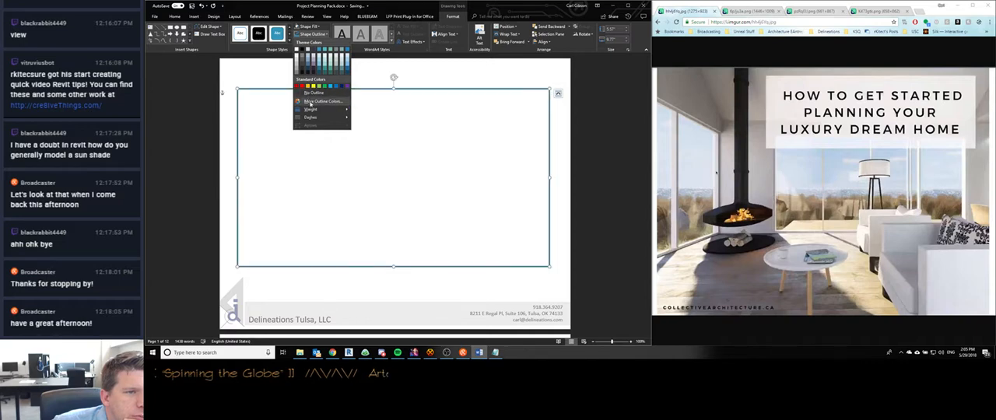
click(322, 101)
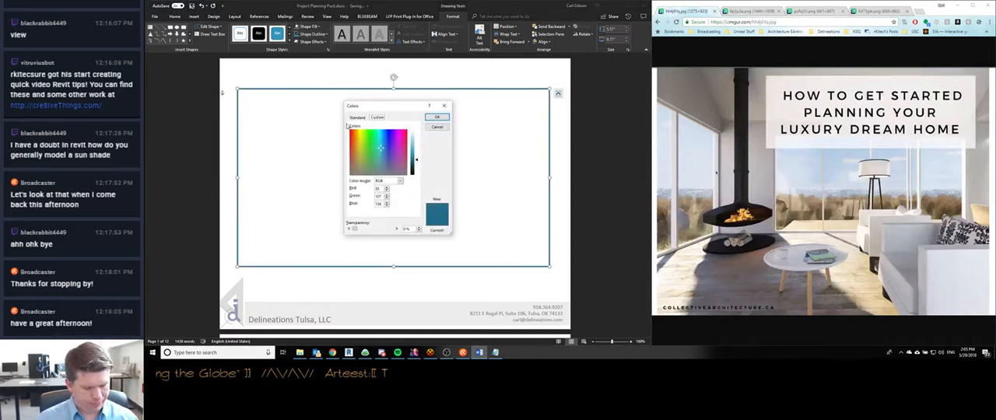
key(super)
text(colorpi)
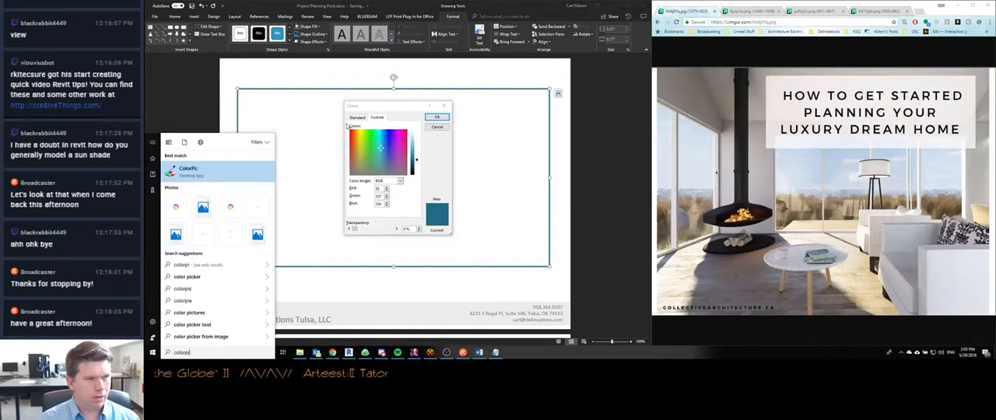
key(Return)
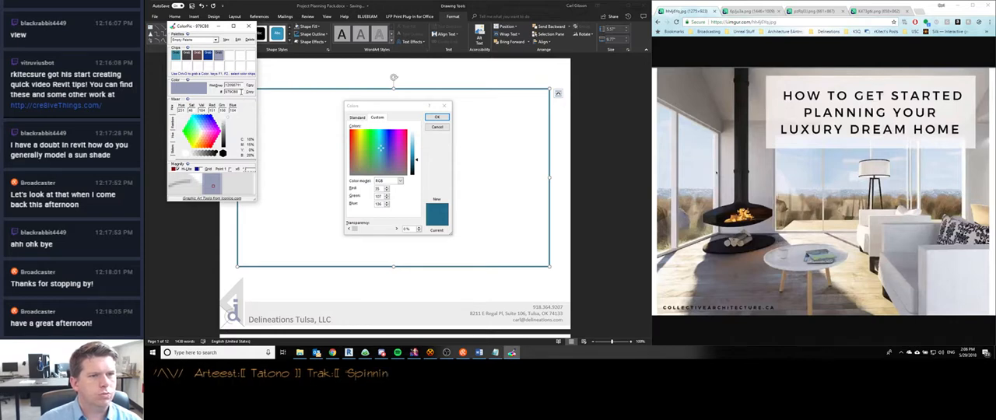
- Set the rectangle's outline to custom RGB color 151, 156, 184, close ColorPic and deselect the shape
click(400, 181)
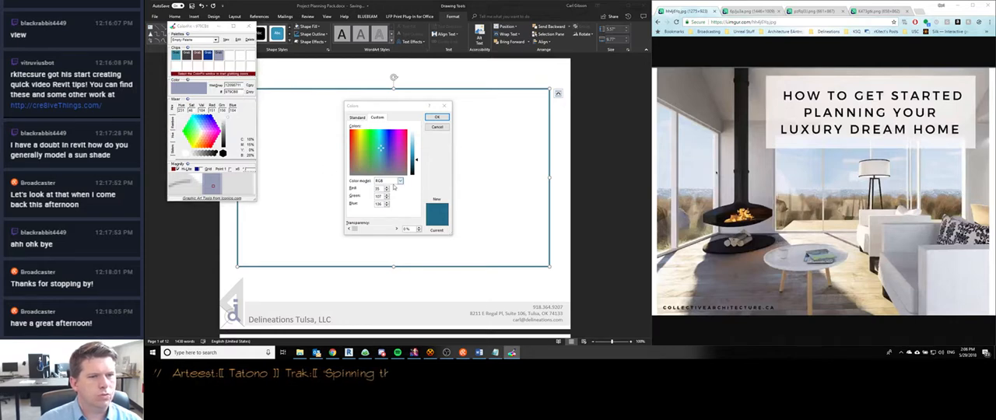
click(398, 183)
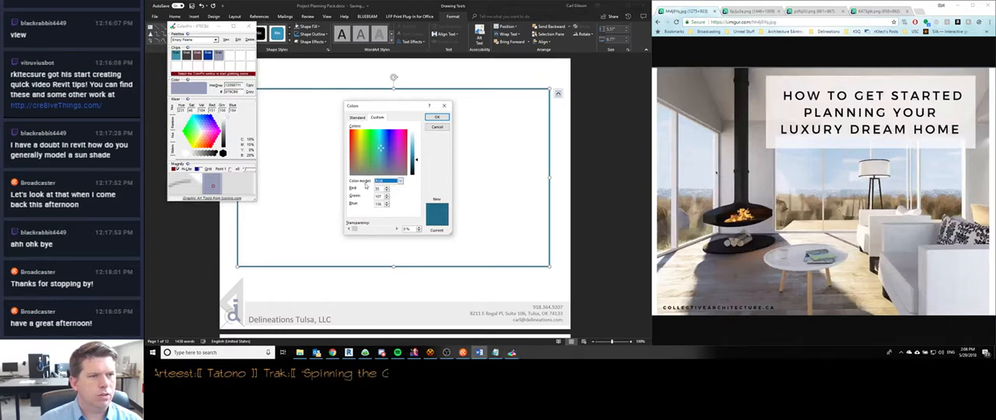
key(Tab)
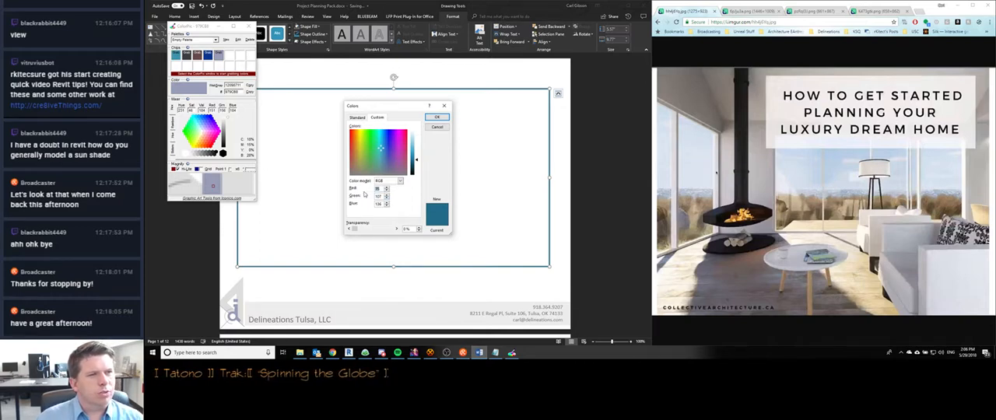
text(151)
key(Tab)
text(156)
key(Tab)
text(168)
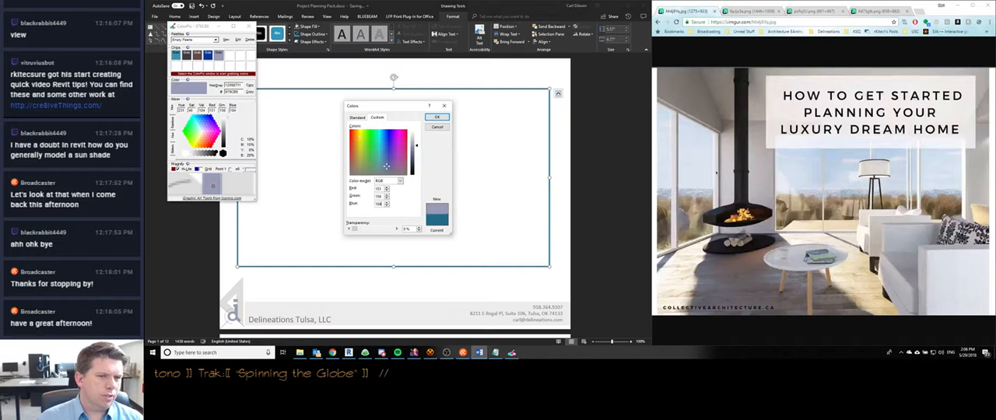
key(Return)
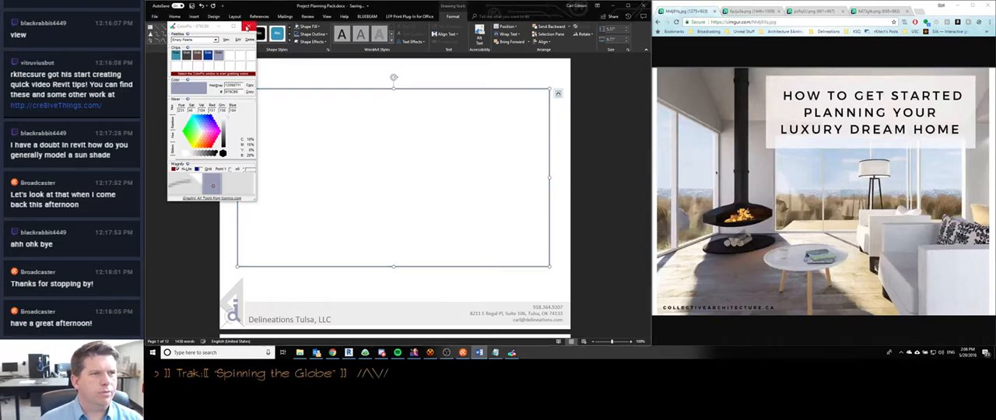
click(248, 28)
click(291, 92)
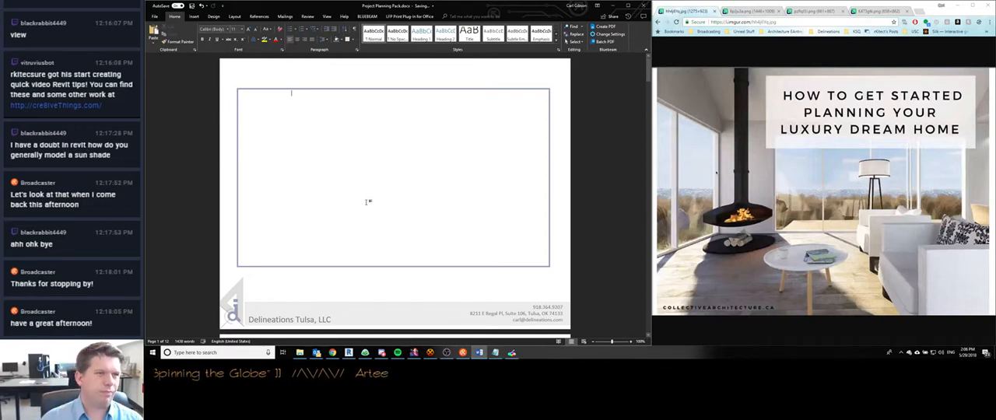
- Nudge the outlined rectangle slightly to the right on the cover page and deselect it
click(389, 90)
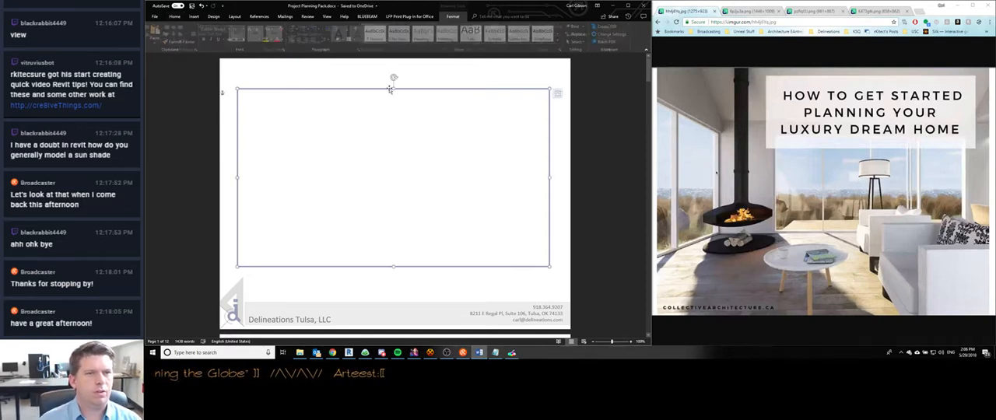
key(Right)
key(Right)
key(Right)
key(Right)
key(Right)
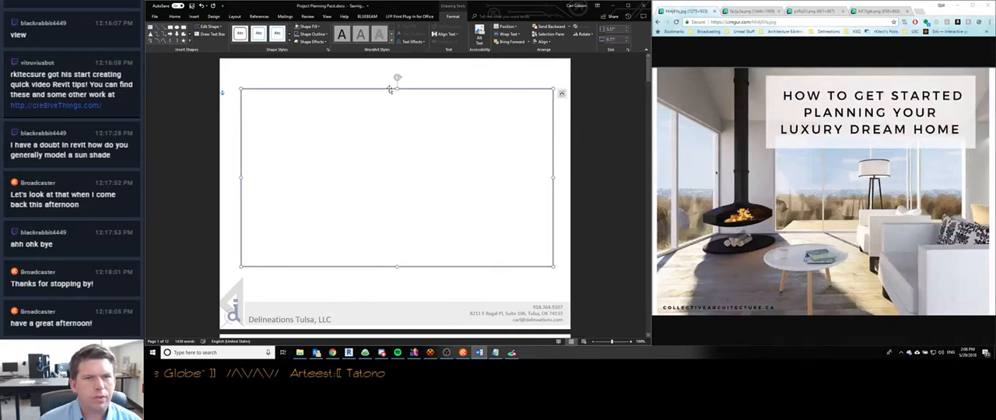
key(Escape)
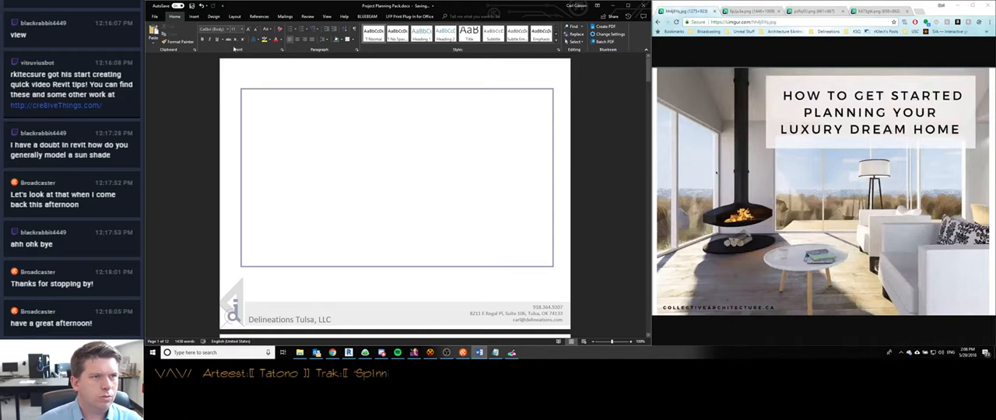
- Start inserting a picture and browse the corp drive's Professional Project Photos to The Harbors - 2015, opening the photographer's initial proofs folder
click(194, 17)
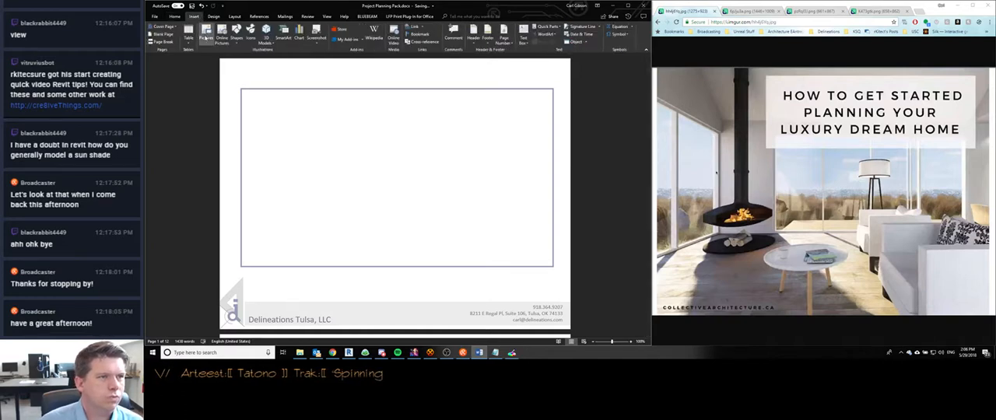
click(207, 37)
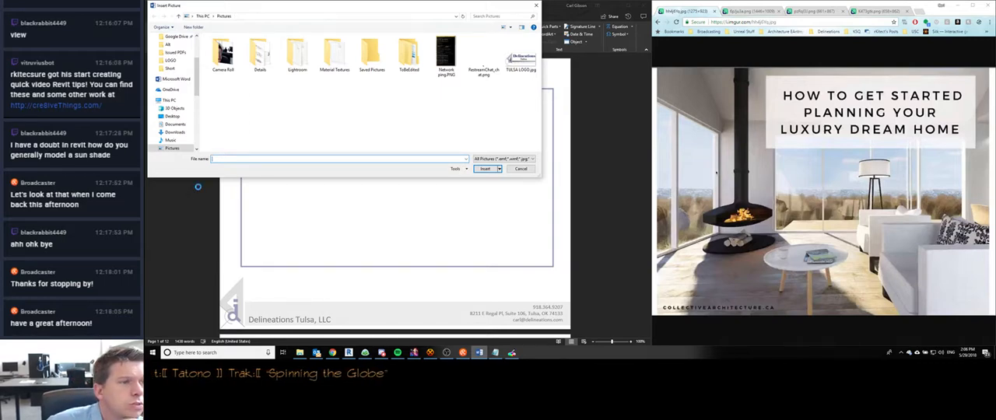
scroll(169, 135, down, 5)
click(170, 133)
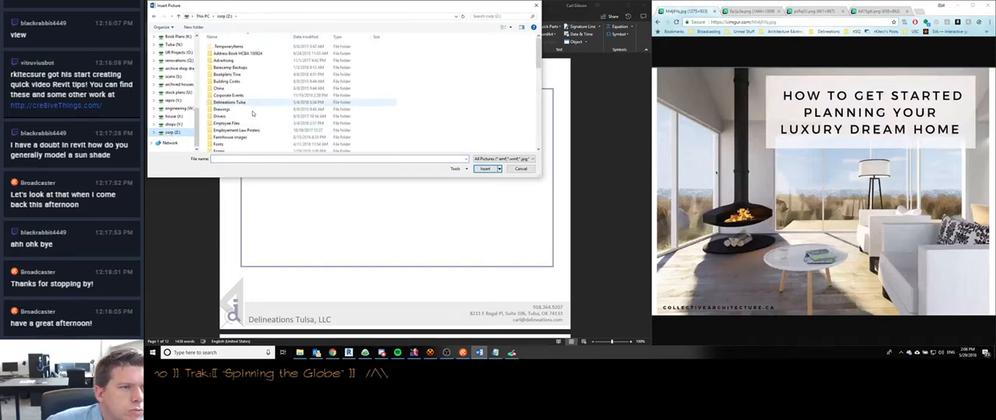
scroll(314, 130, down, 10)
scroll(233, 123, up, 6)
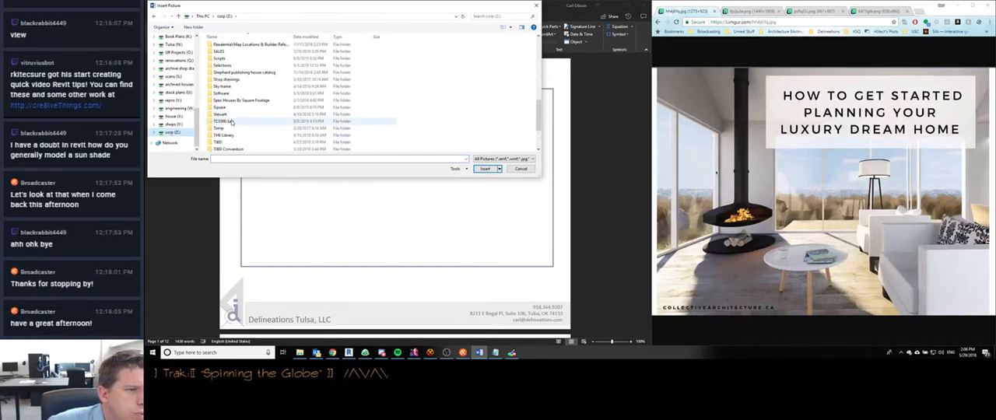
double_click(238, 92)
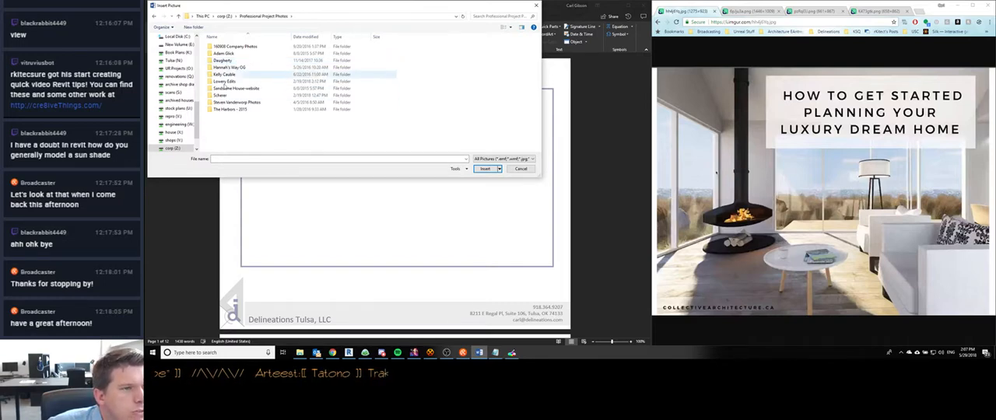
double_click(226, 110)
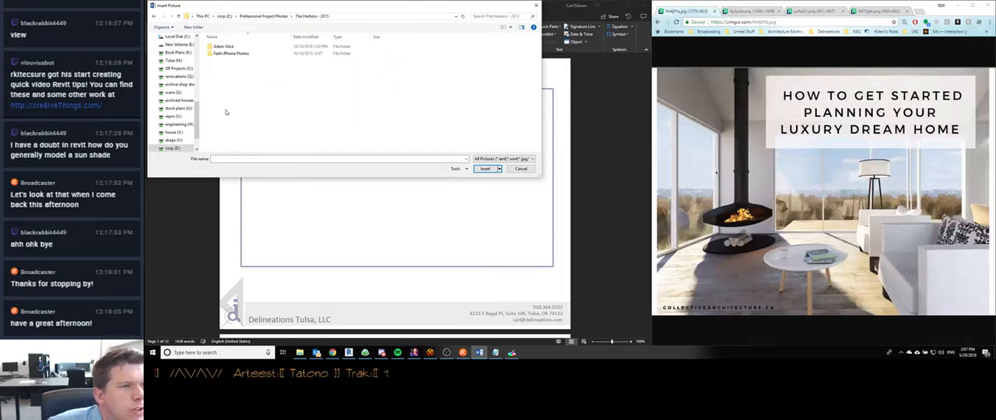
double_click(224, 46)
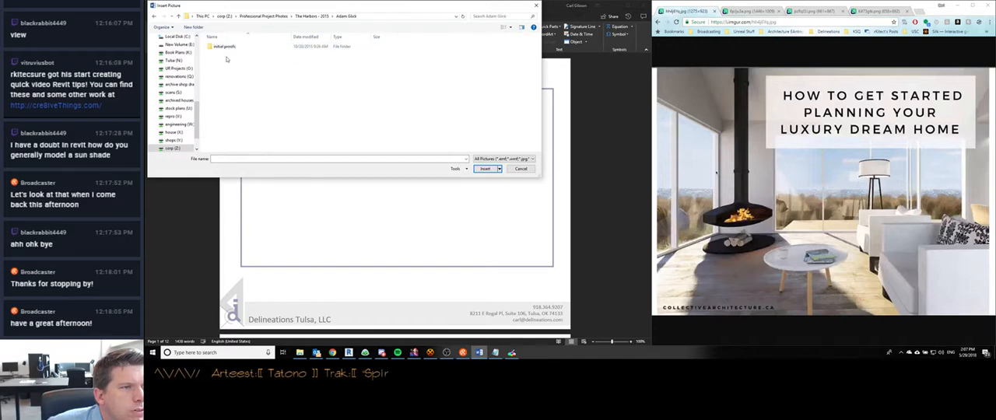
double_click(224, 47)
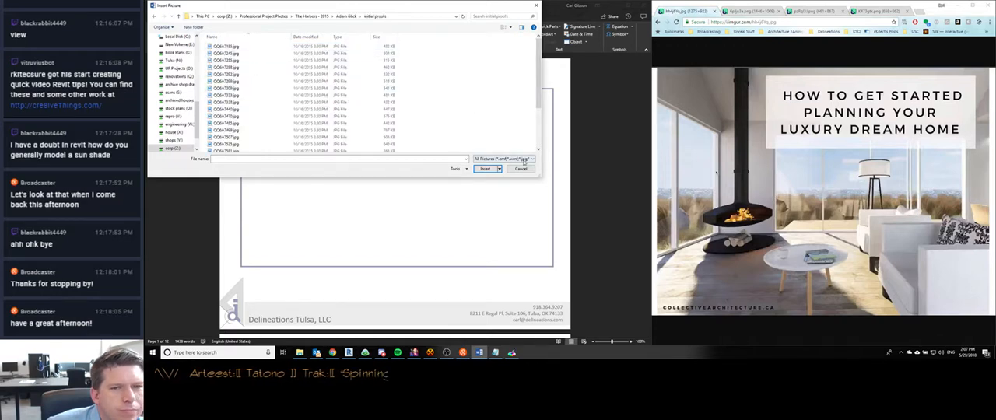
- Show the proofs as thumbnails and insert the photo of red chairs around the fire table
click(504, 27)
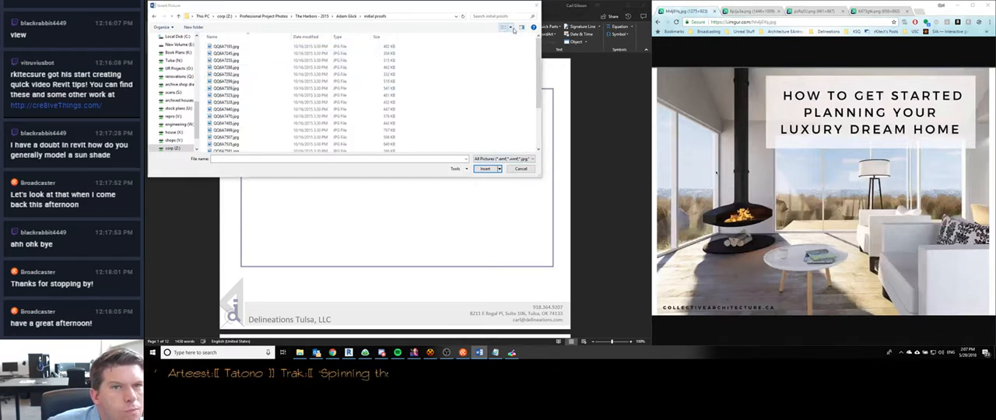
click(537, 19)
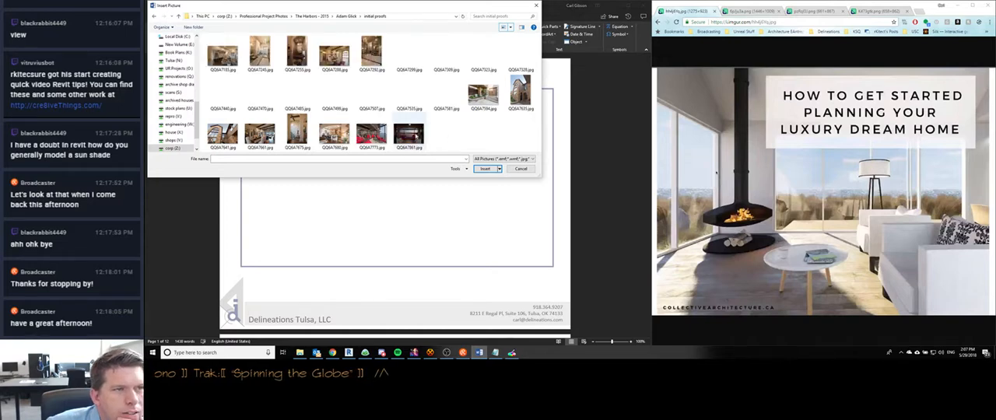
double_click(407, 134)
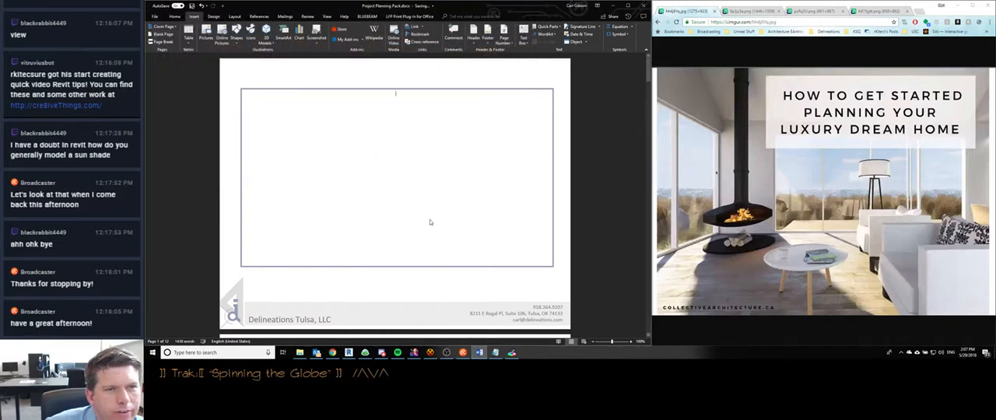
- Set the inserted photo's text wrapping to Behind Text and move it into the upper corner of the outlined frame
drag(400, 160, 426, 175)
click(449, 98)
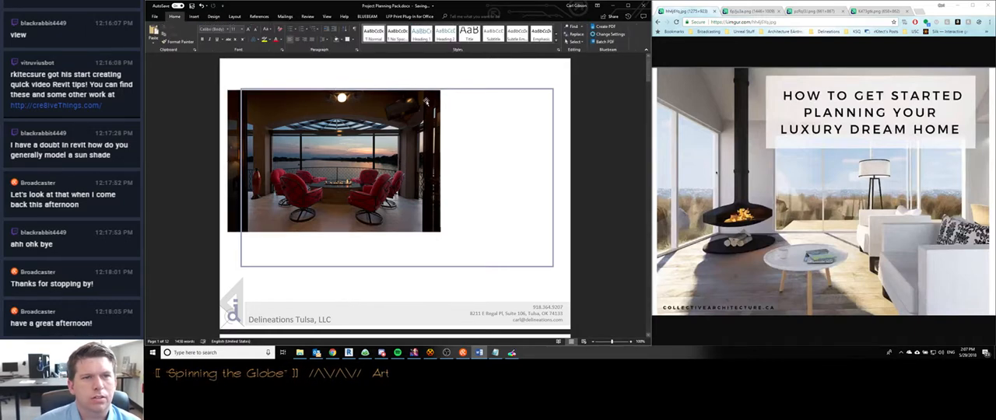
click(449, 95)
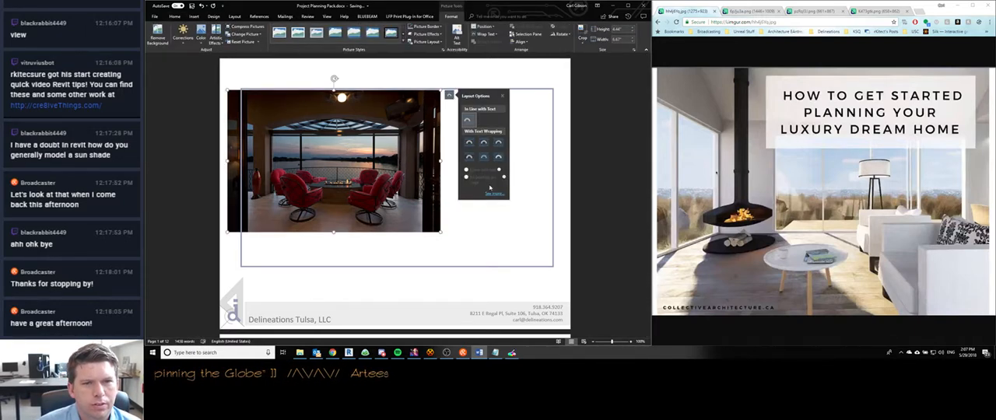
click(484, 158)
mouse_move(363, 170)
mouse_down()
mouse_move(402, 173)
mouse_move(372, 171)
mouse_up()
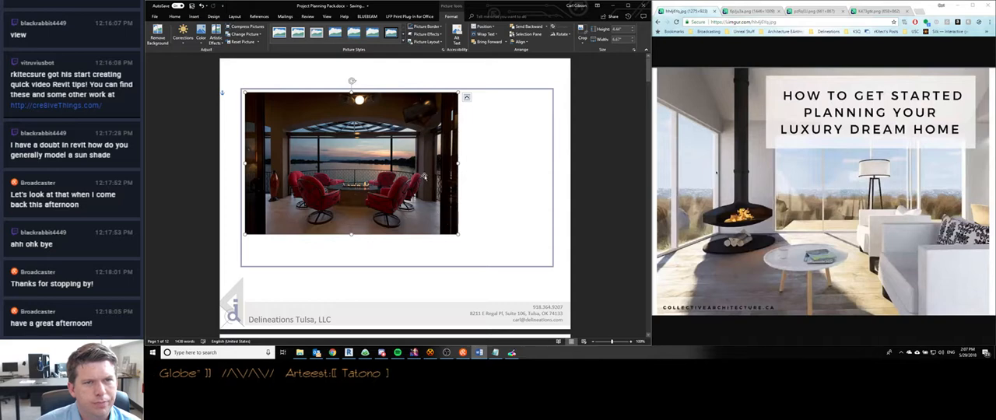
click(467, 97)
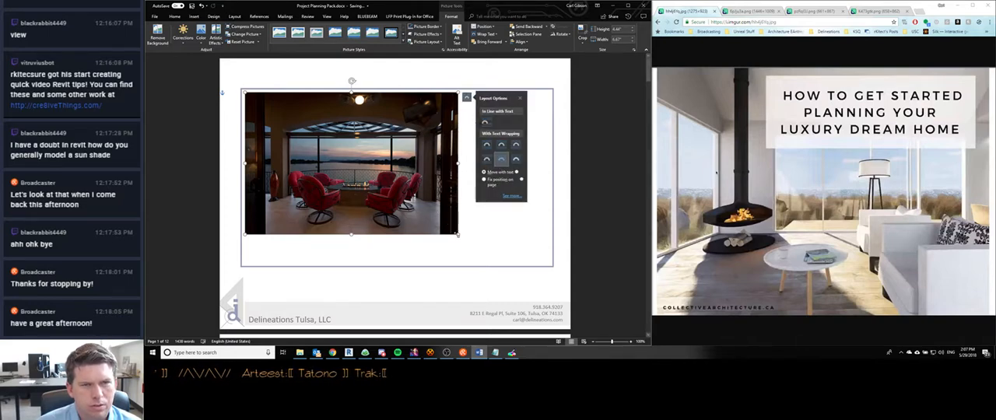
- Enlarge the photo to nearly the frame's height and narrow the outlined frame to leave an even margin around it
drag(459, 234, 503, 264)
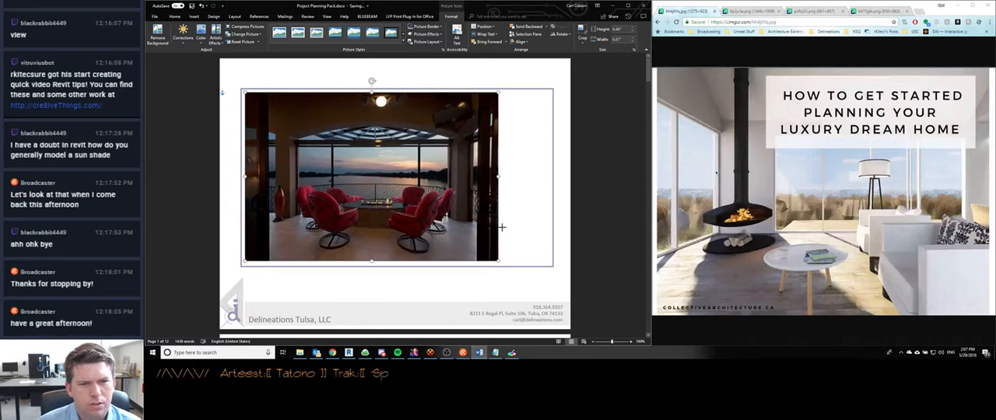
mouse_move(507, 235)
mouse_down()
mouse_move(493, 227)
mouse_move(502, 246)
mouse_up()
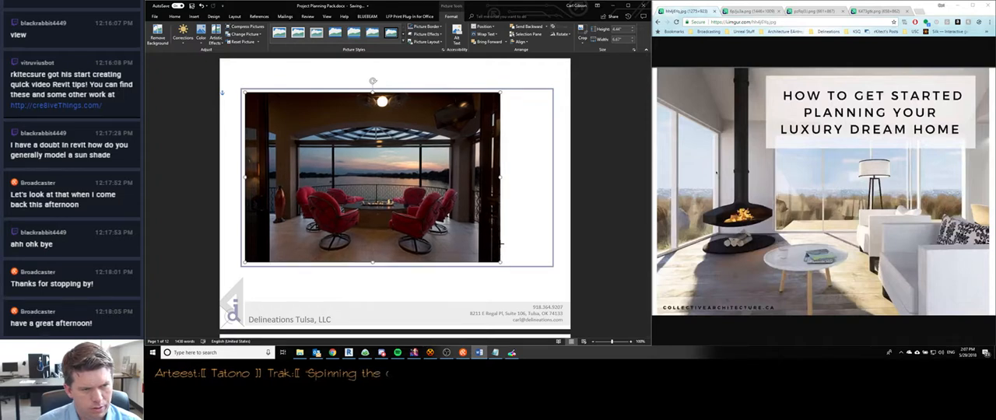
click(553, 218)
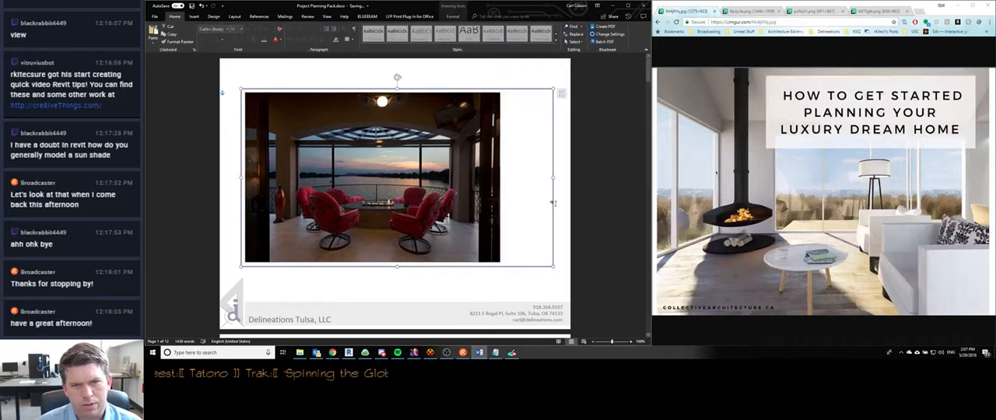
drag(549, 178, 505, 181)
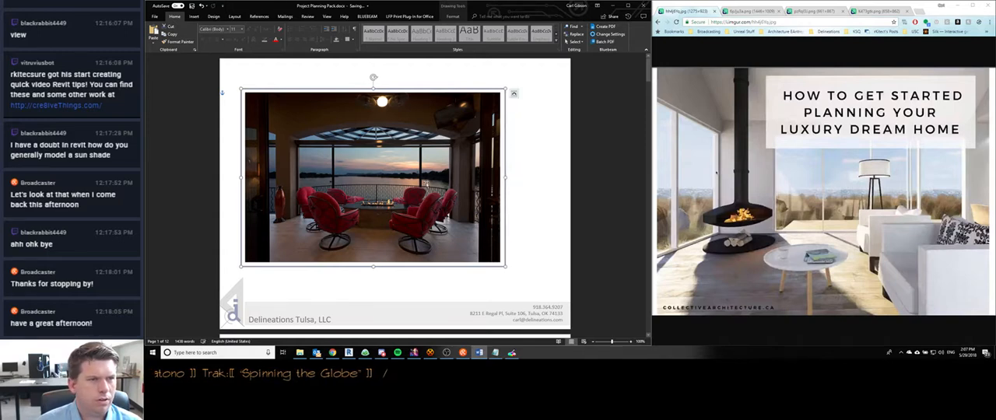
- Select the photo and frame together, enlarge them proportionally and center them in the space above the cover page's footer
click(391, 182)
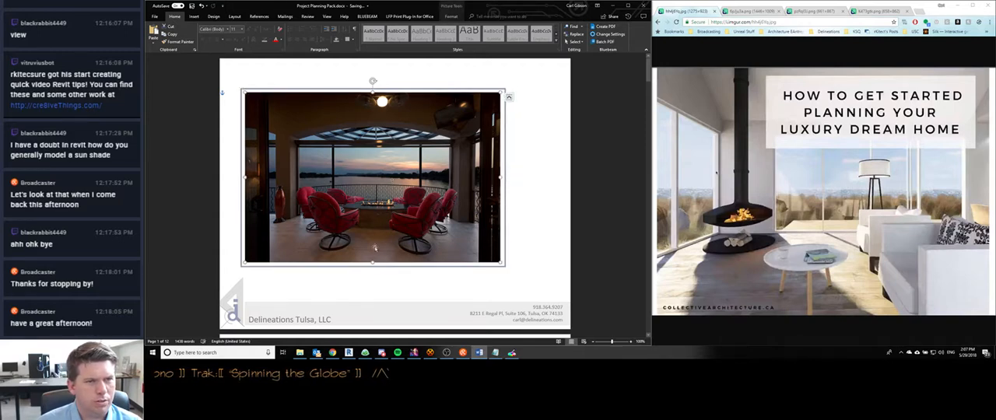
ctrl+click(266, 90)
mouse_move(341, 140)
mouse_down()
mouse_move(364, 143)
mouse_move(321, 125)
mouse_move(336, 126)
mouse_up()
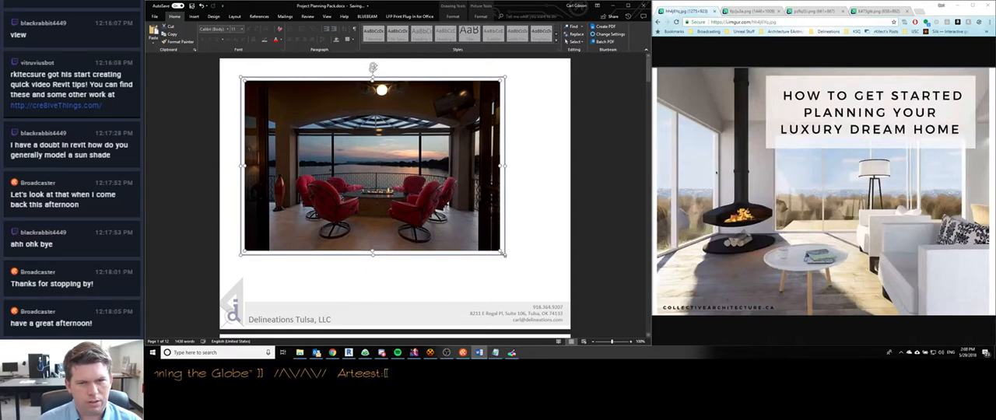
drag(511, 262, 541, 278)
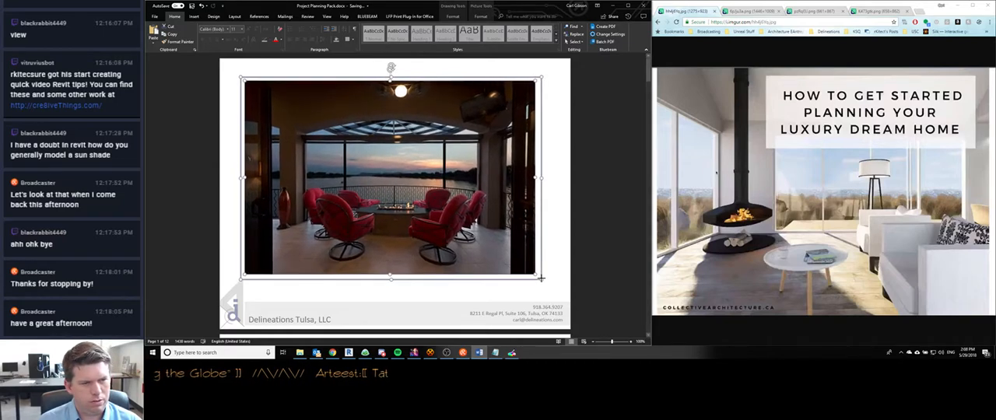
drag(444, 229, 453, 233)
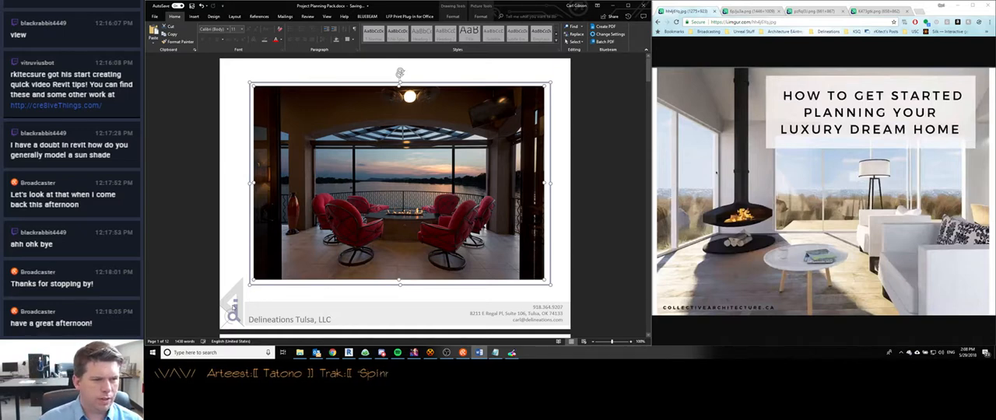
- Try deleting the logo from the cover page's footer, restore it and leave footer editing
click(235, 319)
double_click(235, 313)
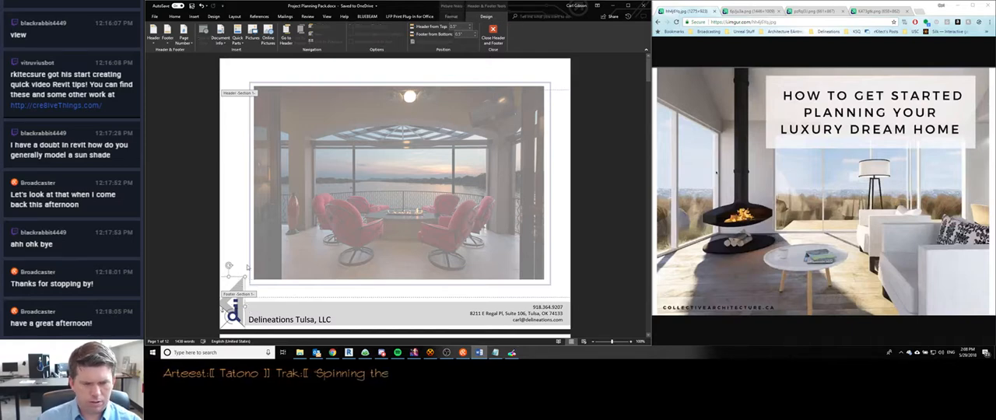
scroll(245, 241, down, 3)
scroll(245, 241, down, 12)
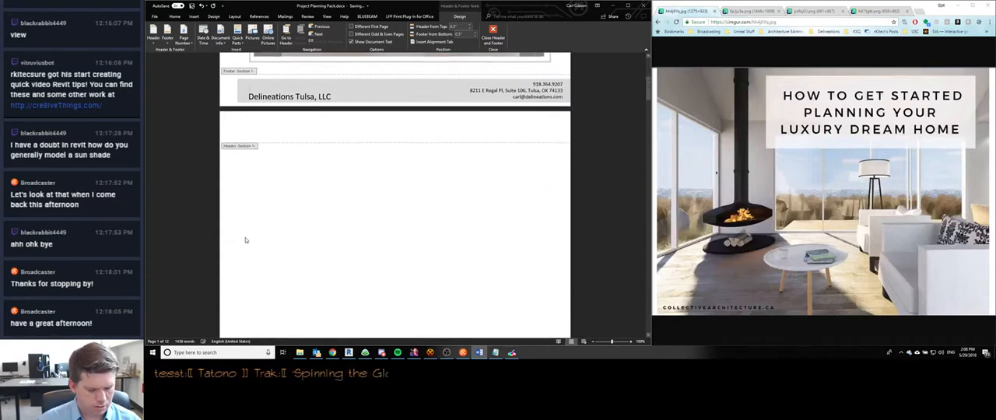
scroll(247, 245, up, 6)
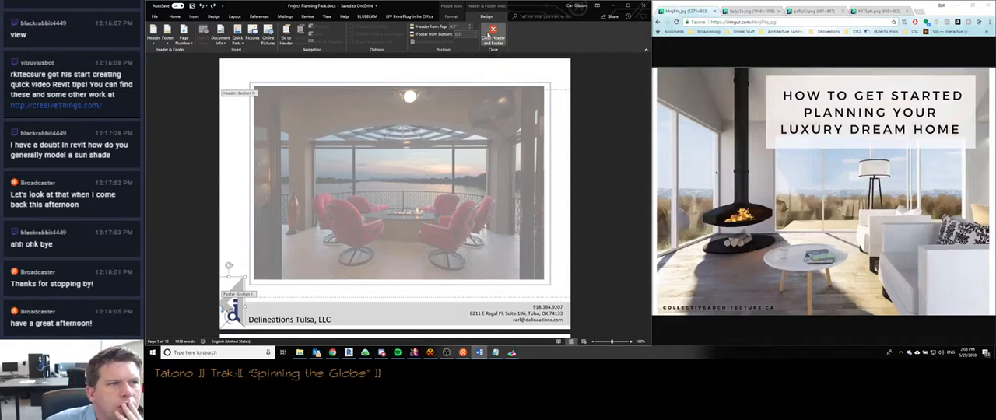
click(492, 31)
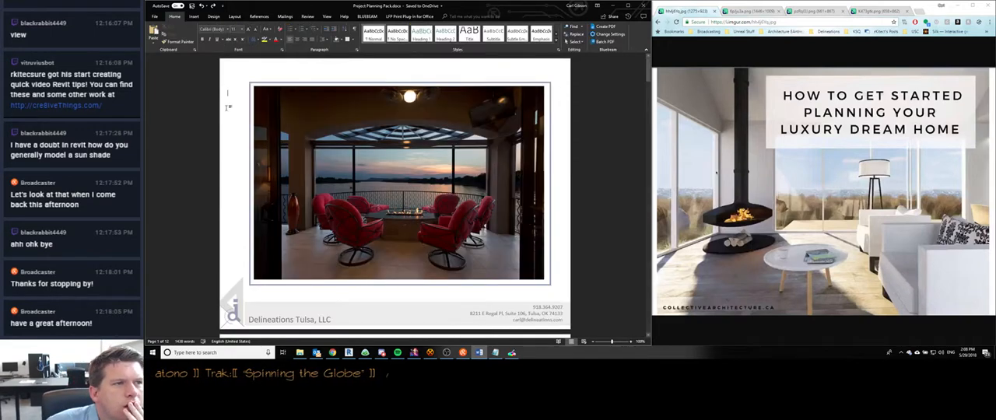
- Try removing the whole footer from the cover page, check the following page and undo the removal
double_click(249, 309)
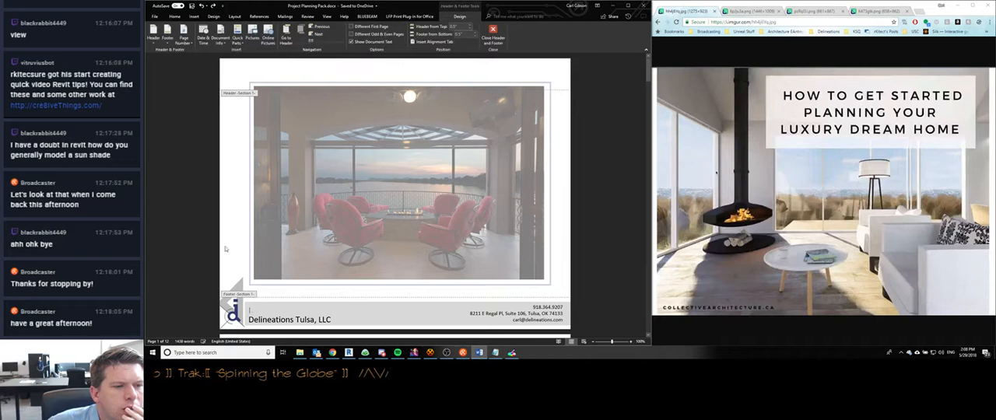
click(168, 35)
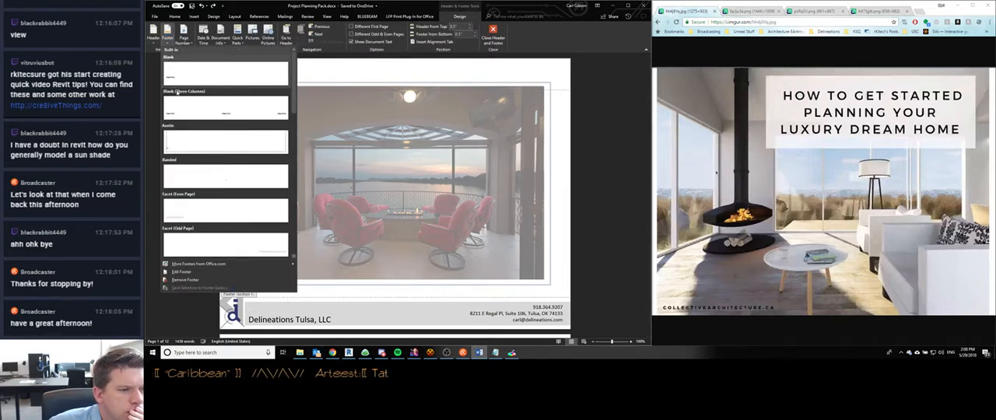
click(185, 280)
scroll(282, 227, down, 5)
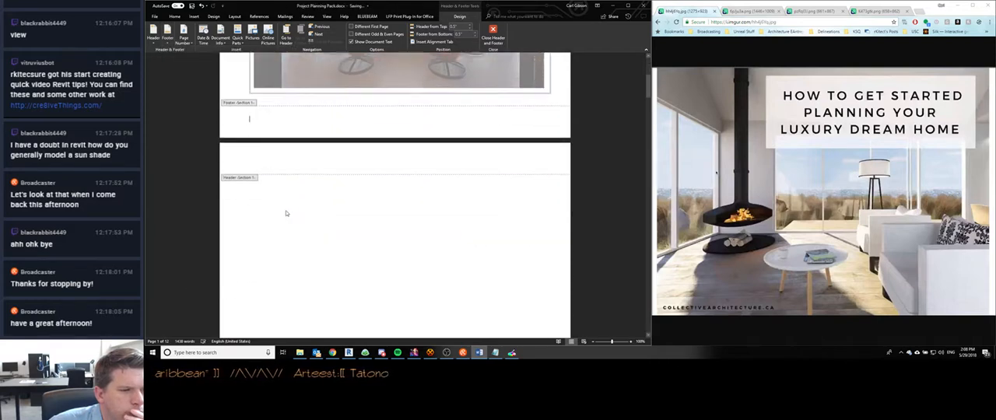
key(ctrl+z)
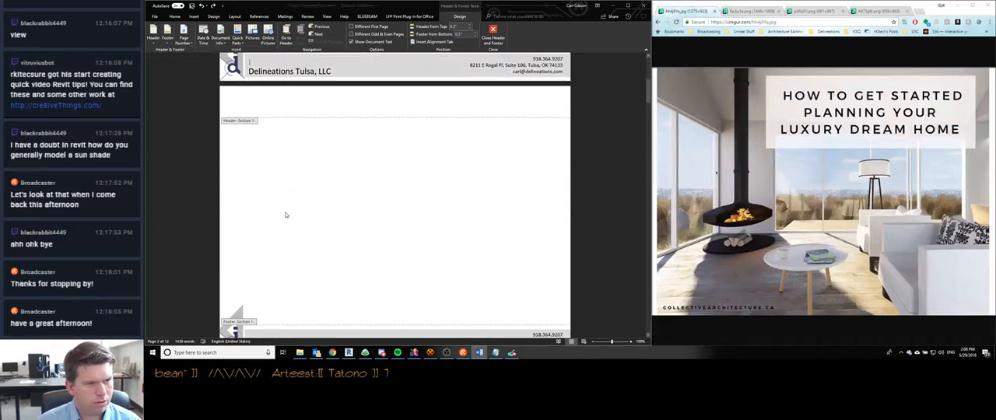
- Examine the footers on the cover and following pages, and return to the document body
scroll(283, 194, down, 3)
scroll(282, 195, up, 2)
scroll(281, 194, down, 2)
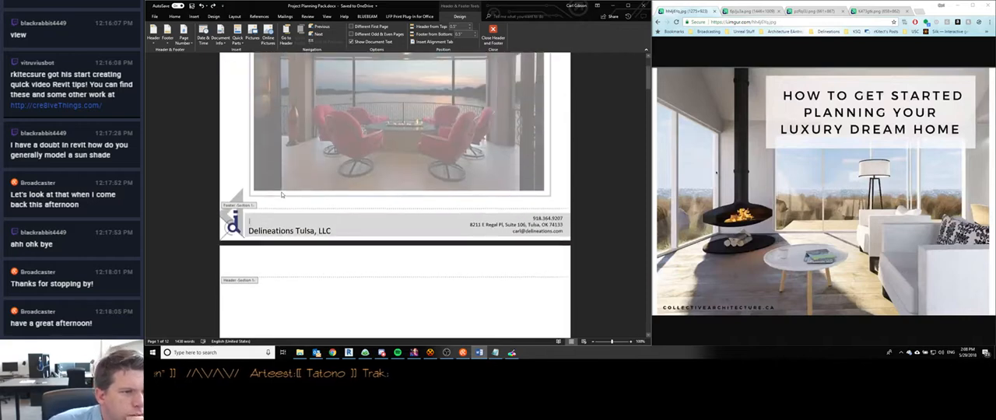
scroll(280, 191, down, 3)
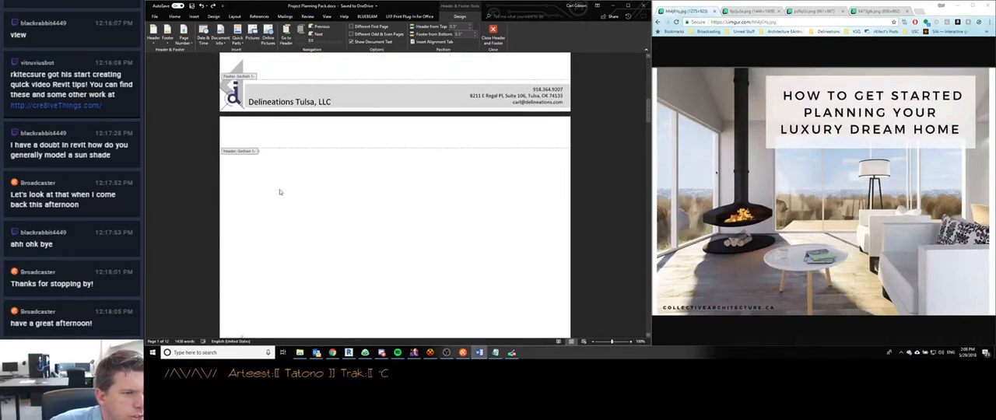
scroll(279, 190, up, 2)
scroll(280, 189, up, 2)
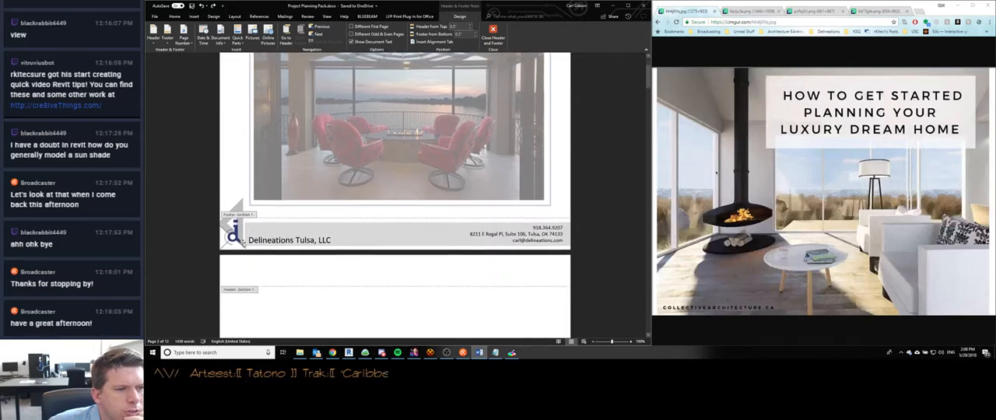
double_click(235, 162)
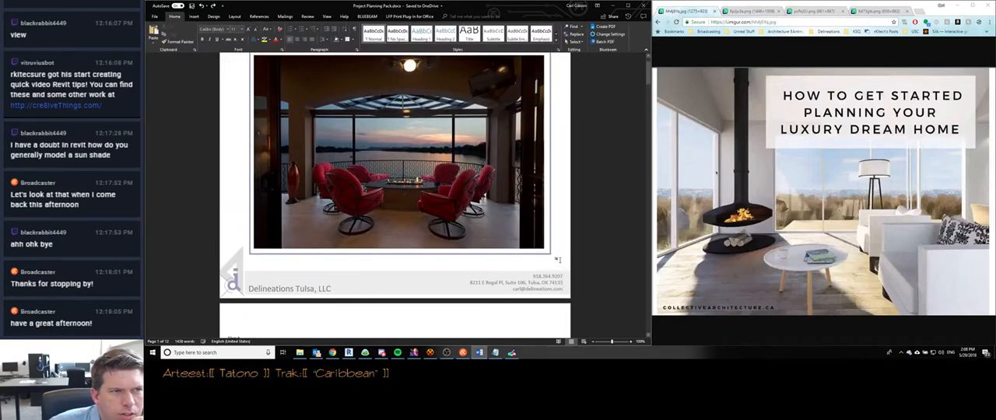
- Insert a next-page section break before the "About" text on the page following the cover
scroll(262, 249, down, 2)
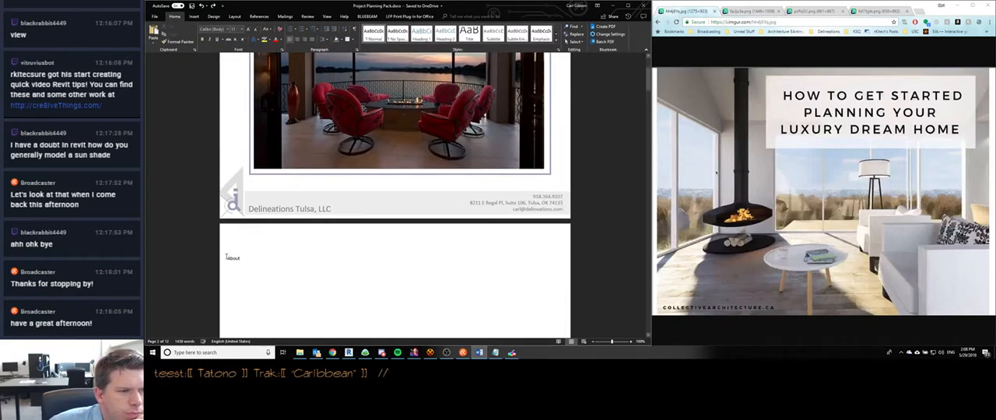
click(193, 17)
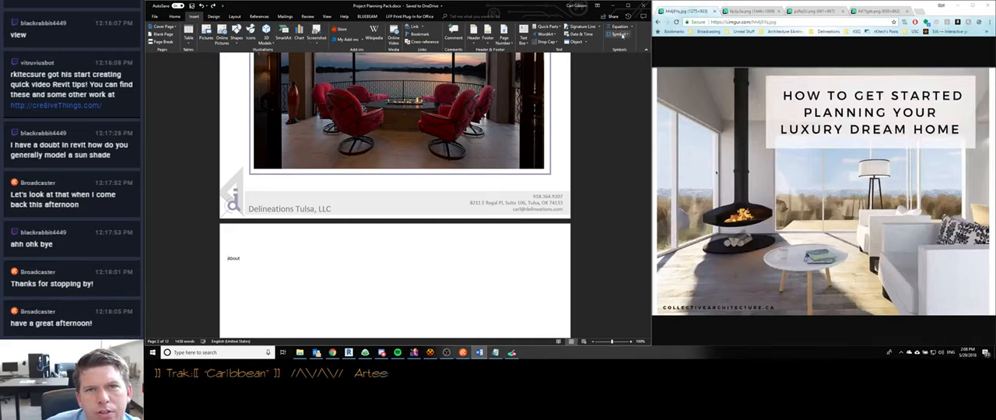
click(235, 16)
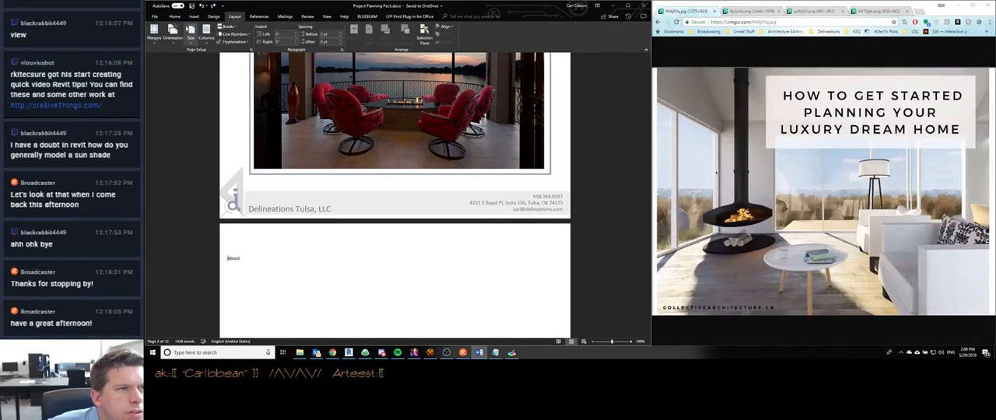
click(226, 26)
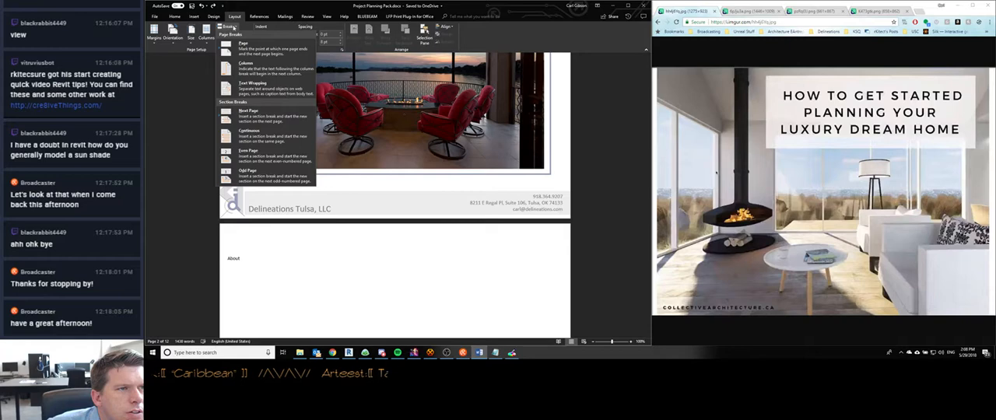
click(261, 117)
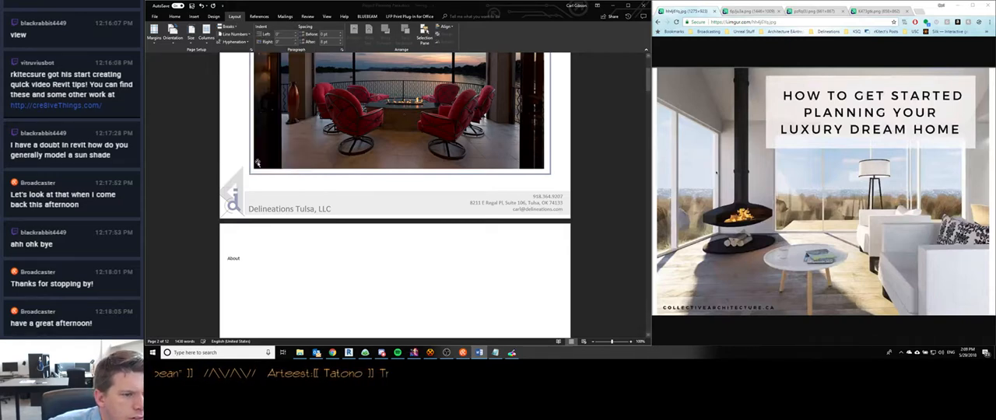
- Try deleting the logo from the cover page's footer, check the following page's footer and restore the logo
double_click(265, 207)
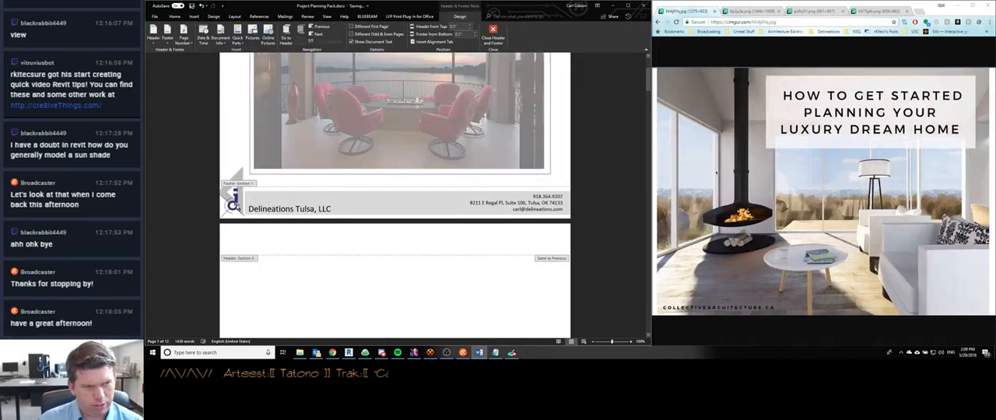
click(232, 201)
key(Delete)
scroll(237, 202, down, 10)
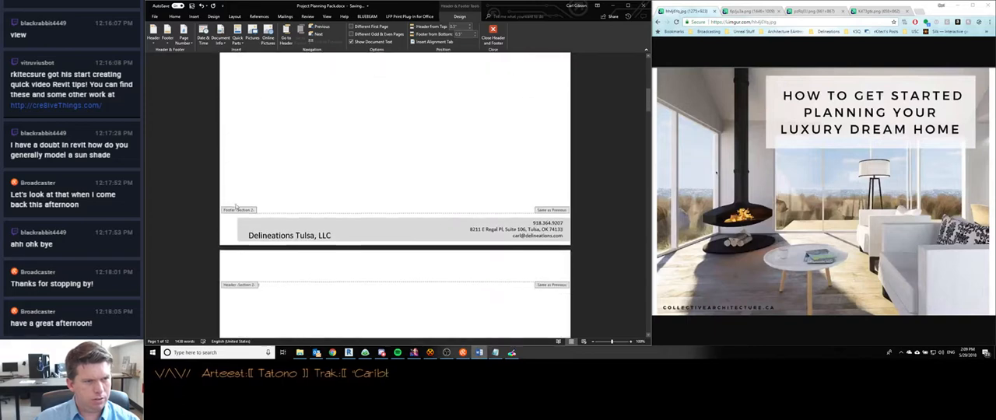
scroll(237, 202, up, 3)
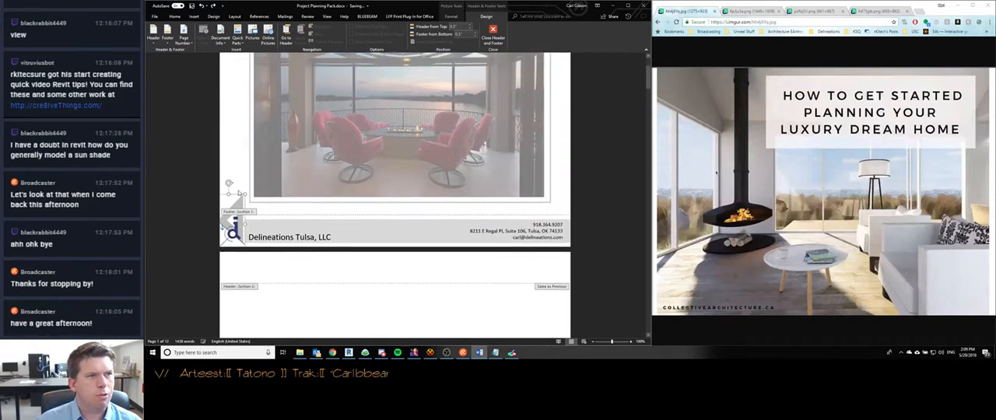
- Try removing the entire footer from the cover page, check the following pages, undo the removal and leave footer editing
click(167, 35)
click(185, 280)
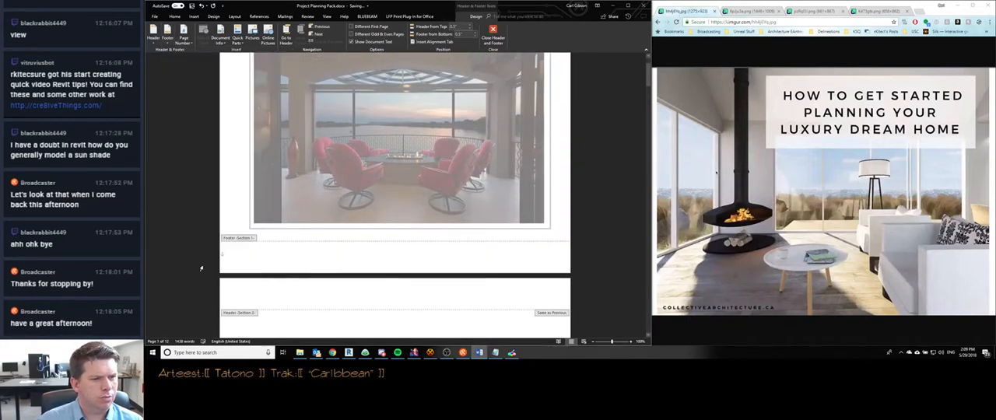
scroll(287, 228, down, 10)
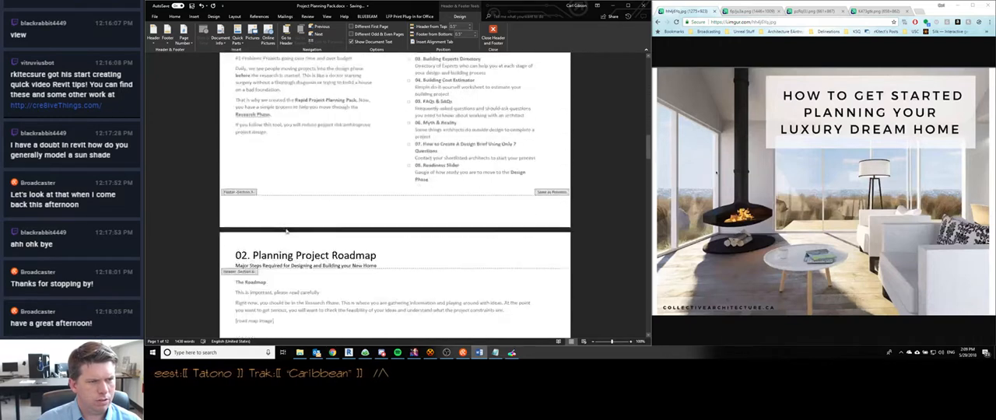
scroll(286, 231, up, 10)
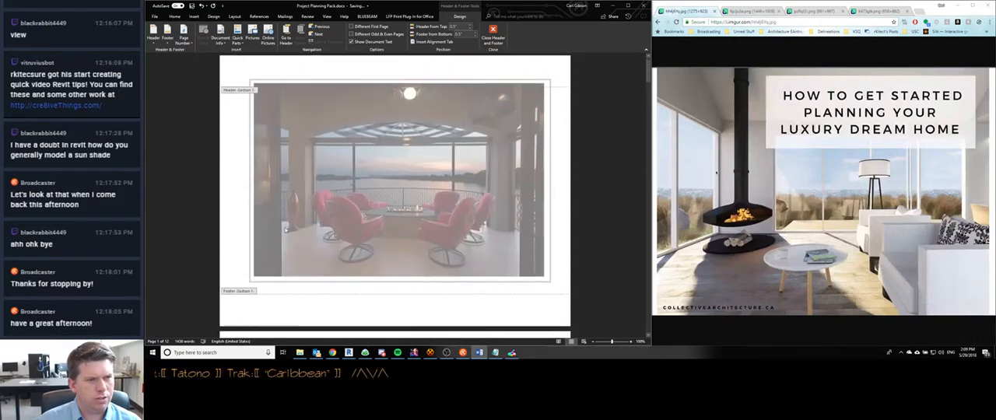
scroll(279, 222, down, 8)
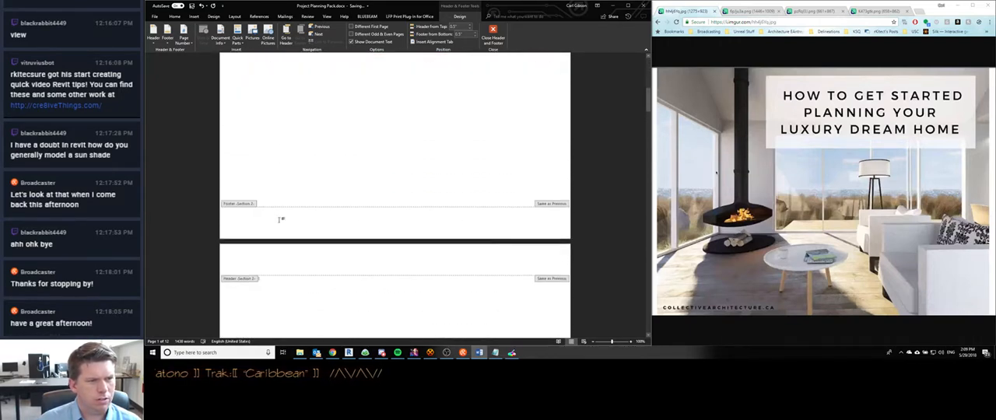
scroll(276, 222, up, 8)
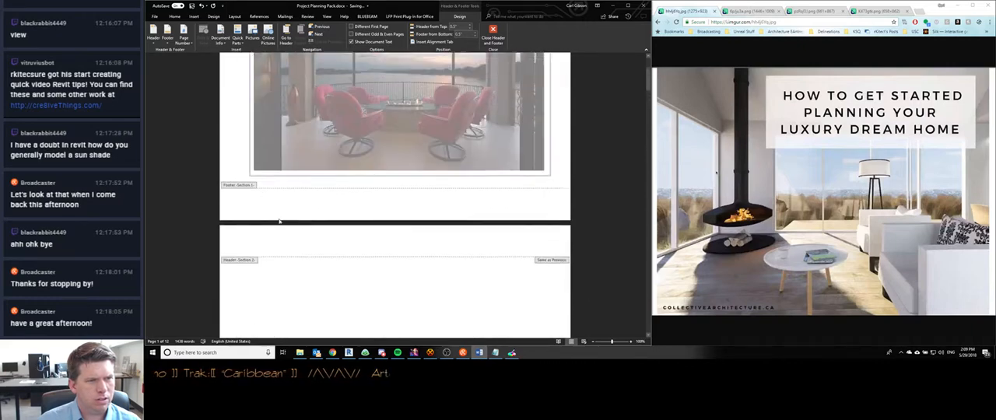
click(271, 219)
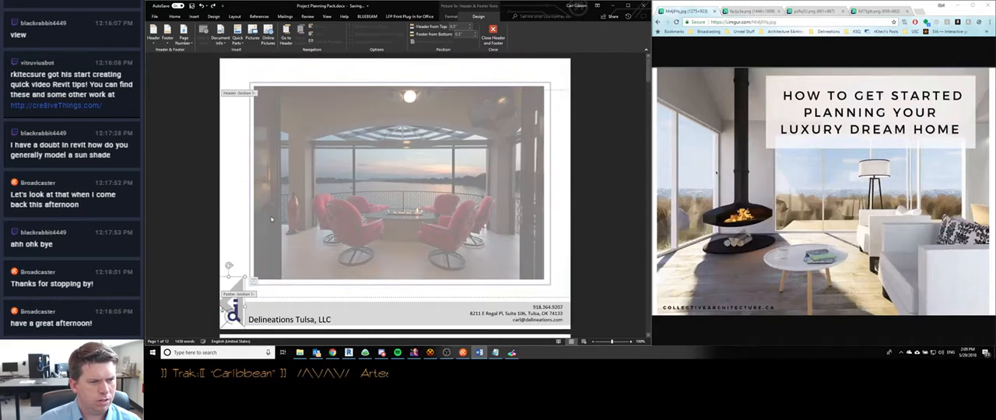
double_click(235, 151)
- Try deleting the words "Delineations Tulsa" from the cover page's footer
scroll(280, 156, down, 4)
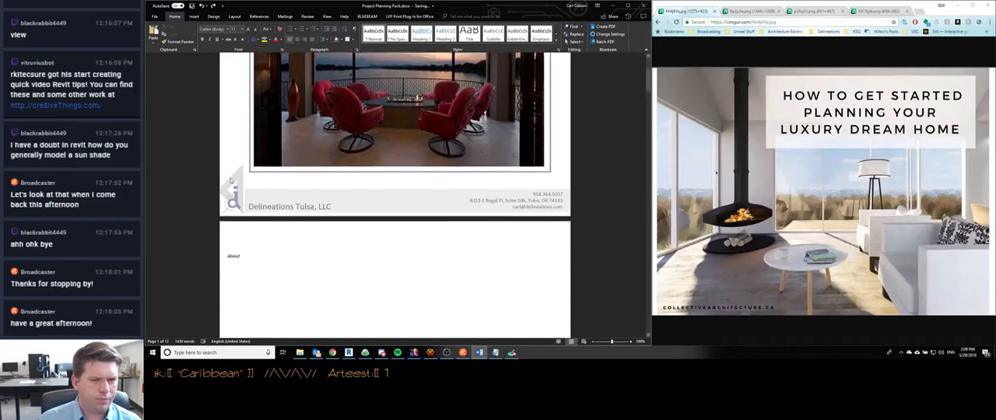
double_click(280, 156)
scroll(251, 179, down, 3)
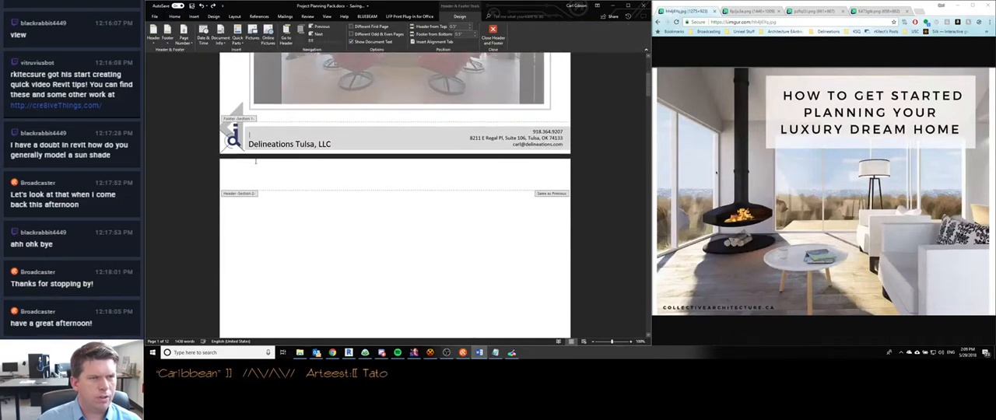
scroll(251, 180, down, 2)
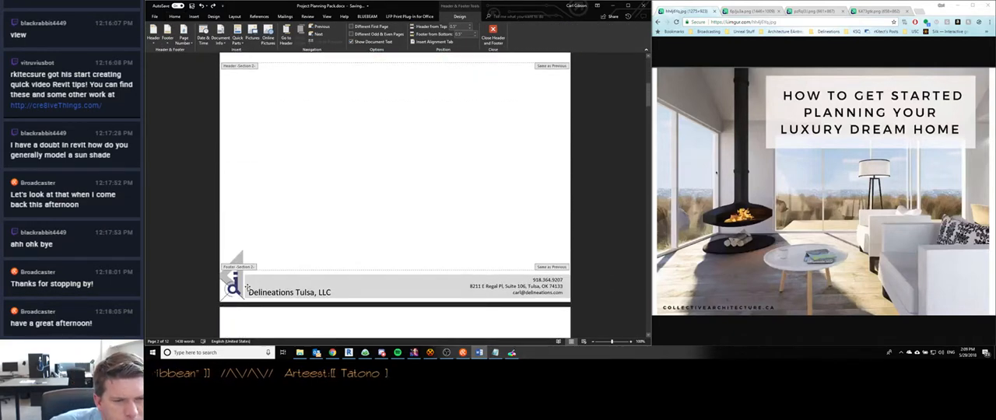
scroll(270, 288, up, 5)
click(263, 255)
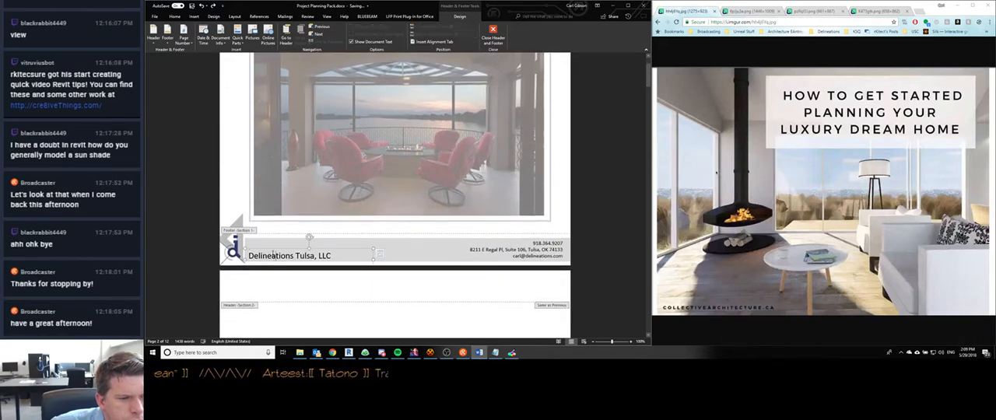
drag(263, 255, 310, 256)
key(Delete)
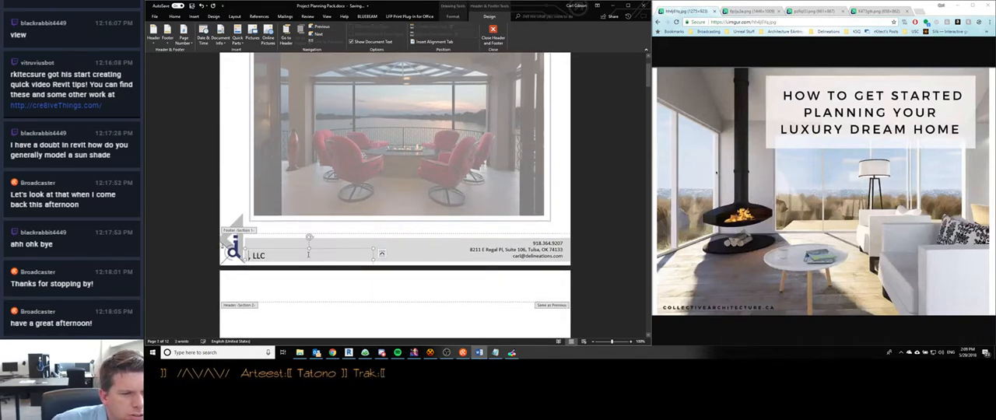
- Check the footers from the Summary Sheet through the Planning Project Roadmap page, and restore the deleted company name
scroll(309, 258, down, 5)
scroll(308, 257, down, 1)
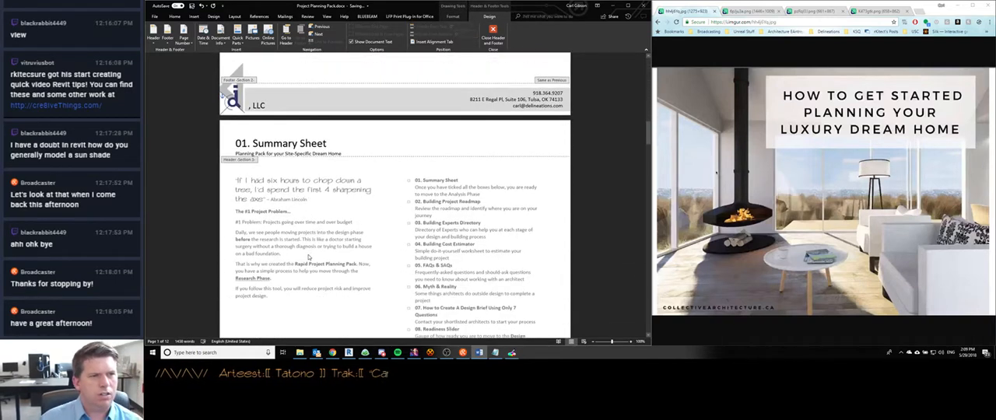
scroll(308, 257, down, 7)
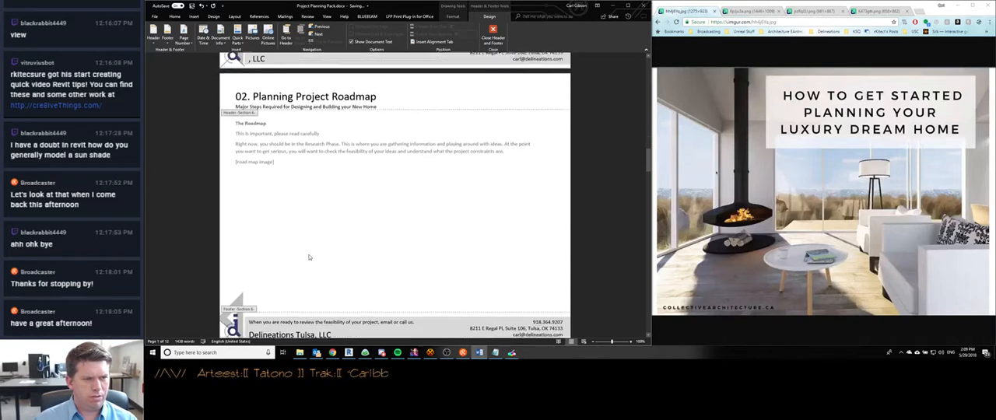
scroll(309, 258, up, 5)
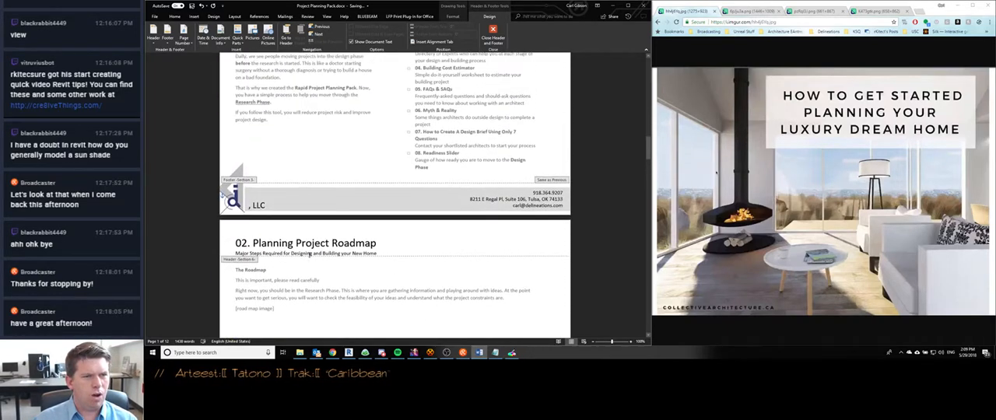
scroll(310, 254, up, 6)
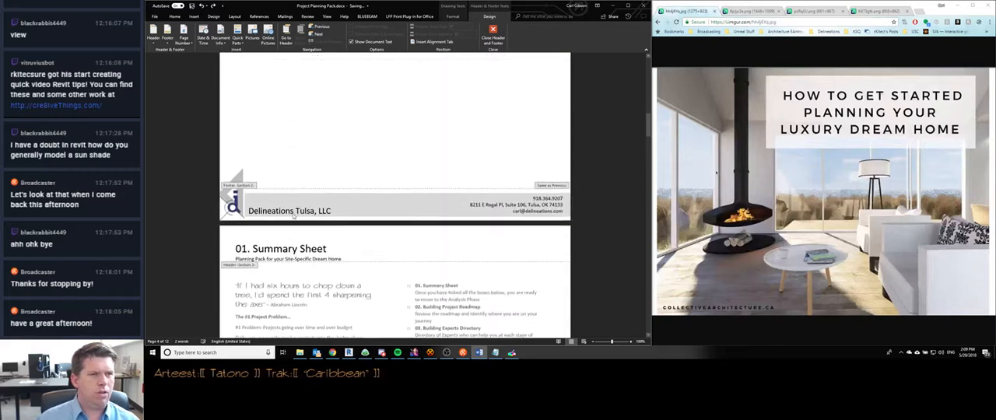
- Leave footer editing and insert a page break before the "About" text
scroll(251, 267, down, 3)
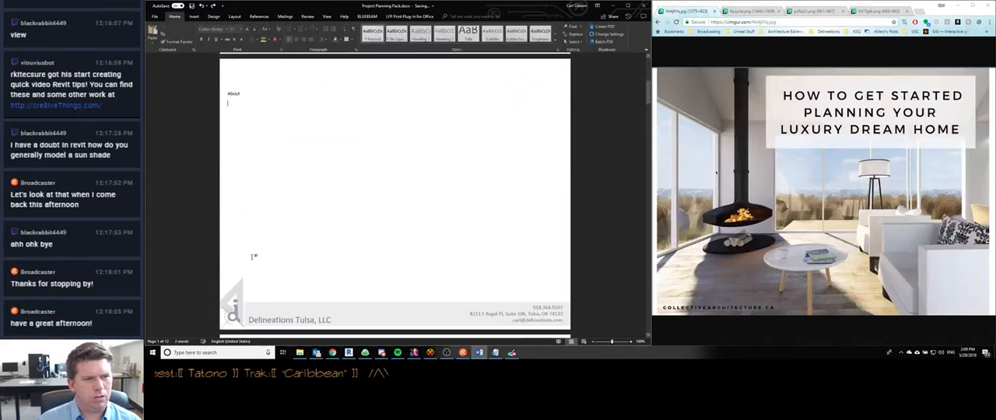
double_click(238, 101)
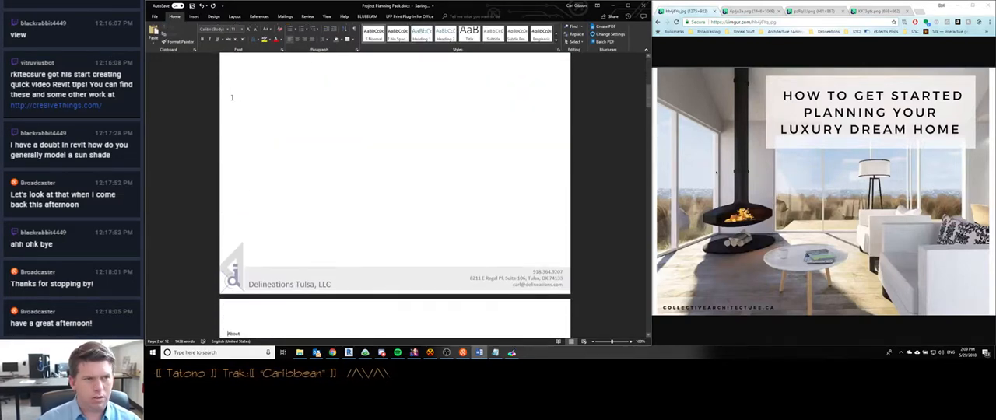
scroll(260, 104, up, 5)
- Examine the logo and company name text box in the cover page's footer and compare them with the following page's footer
double_click(287, 261)
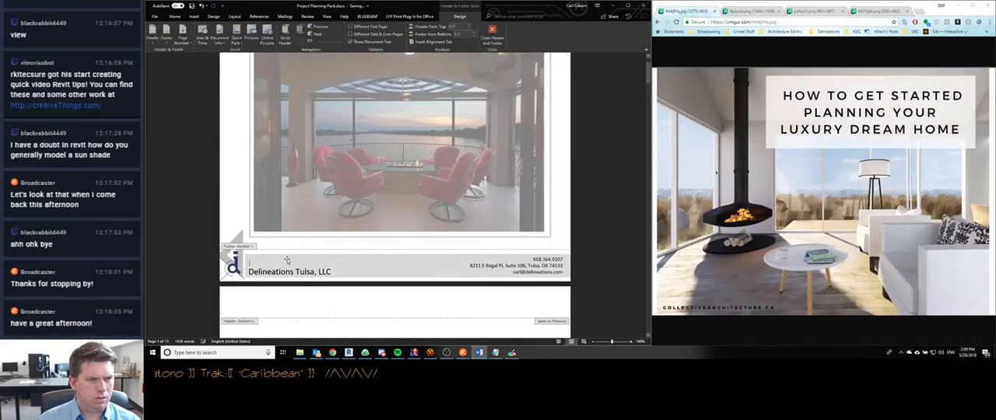
click(309, 264)
scroll(316, 206, down, 10)
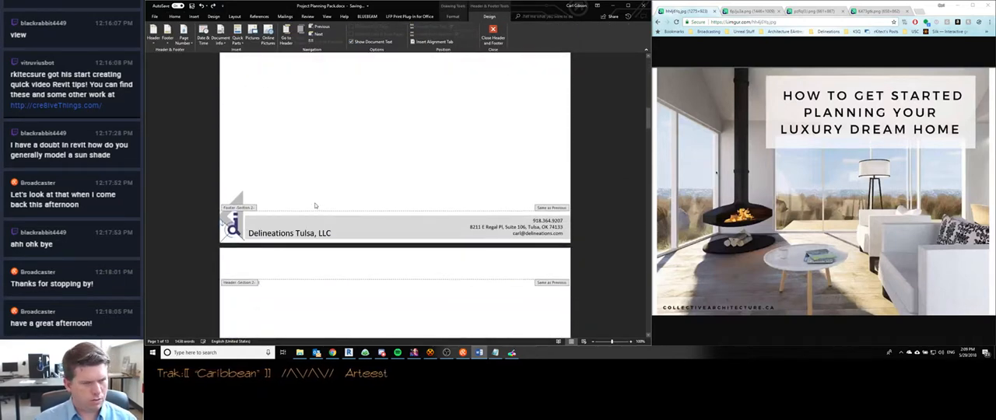
scroll(315, 204, down, 2)
scroll(314, 202, up, 2)
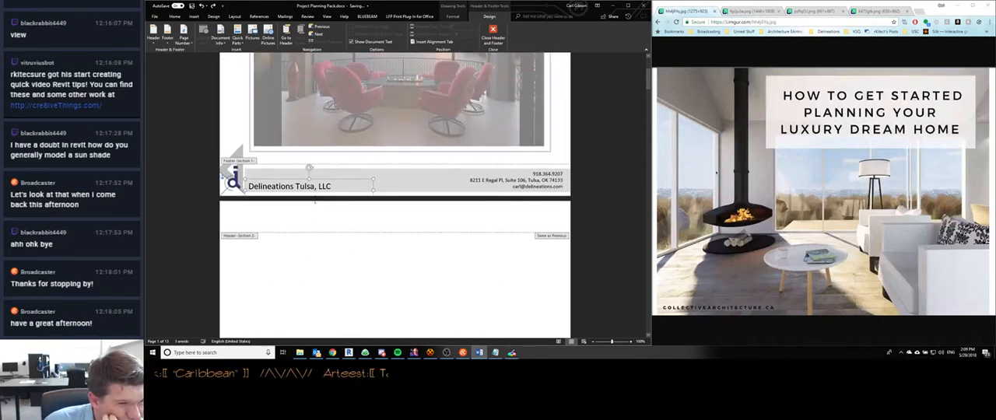
click(244, 172)
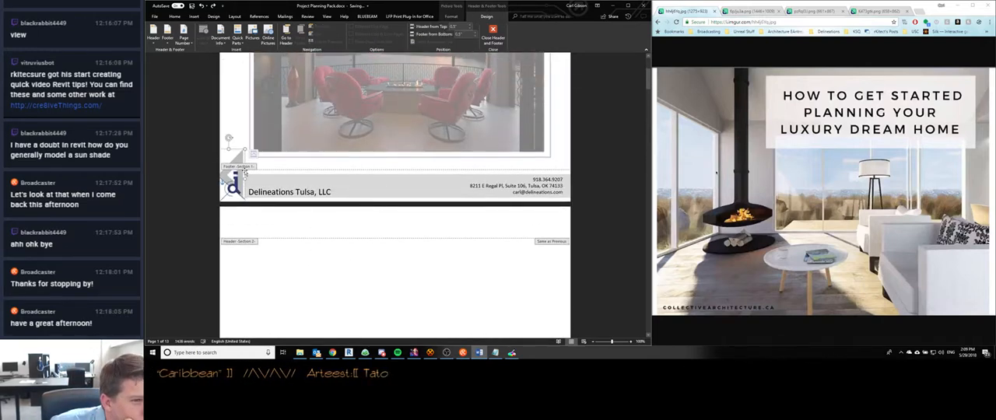
click(280, 187)
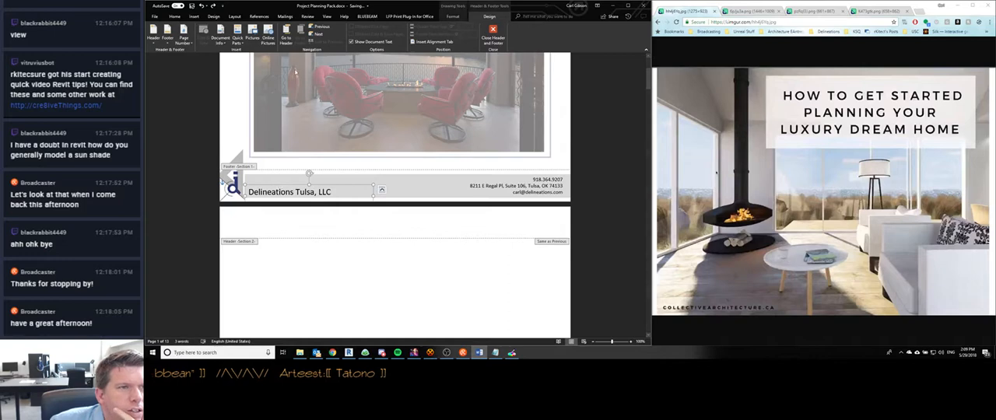
scroll(304, 195, down, 4)
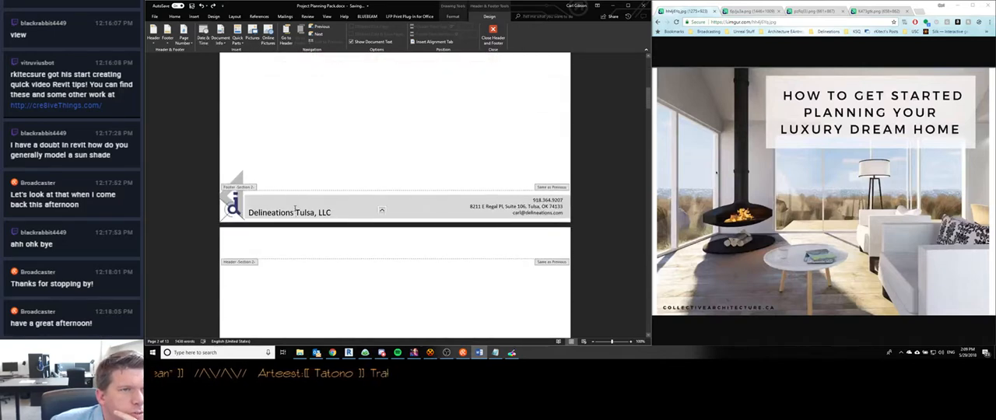
- Unlink the section 2 footer from the previous section so it is independent of the cover page's footer
double_click(292, 210)
click(286, 219)
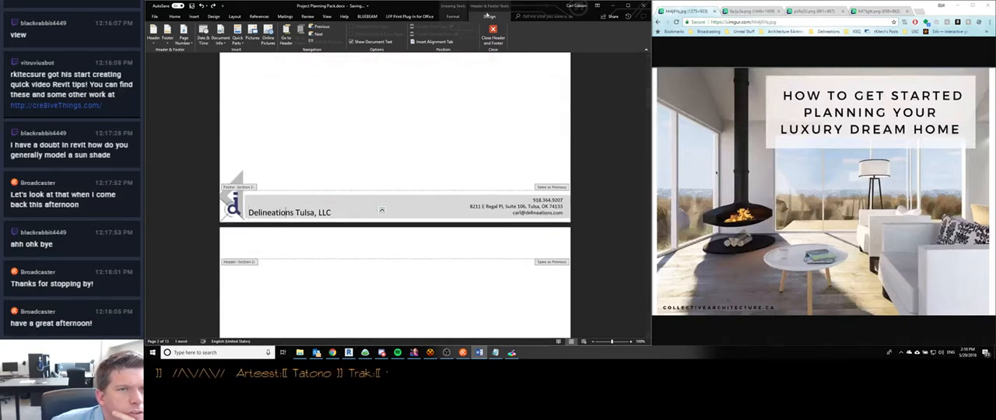
click(452, 15)
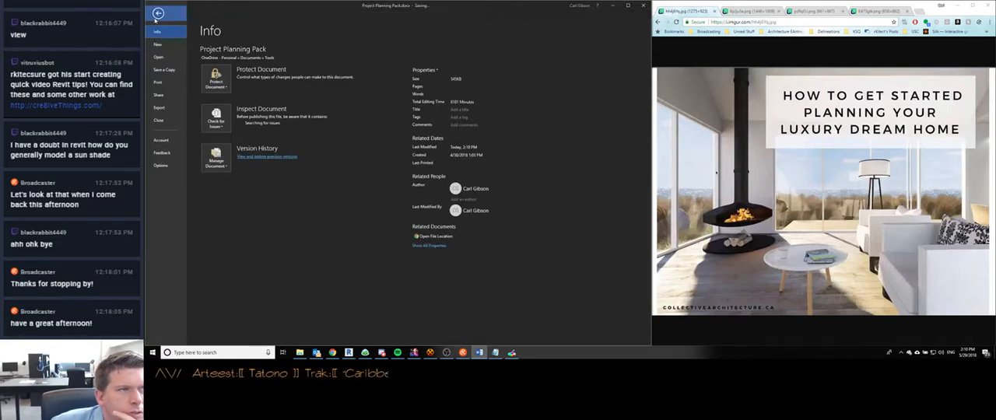
click(158, 13)
click(499, 16)
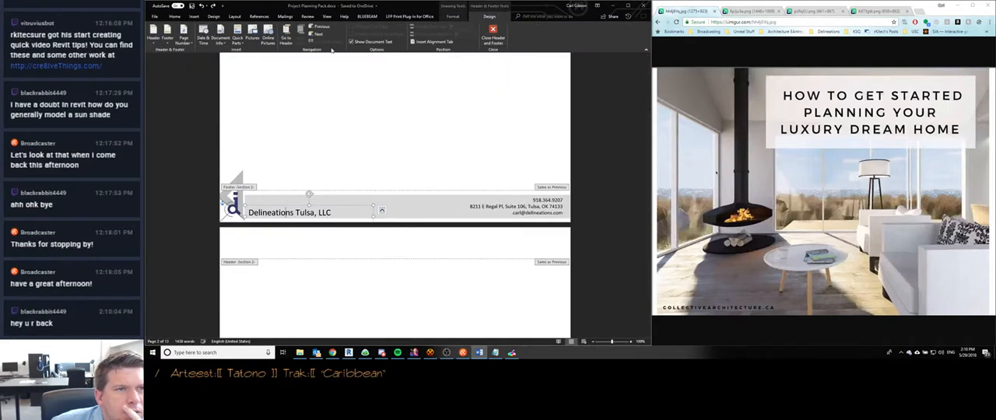
click(281, 203)
scroll(278, 194, up, 3)
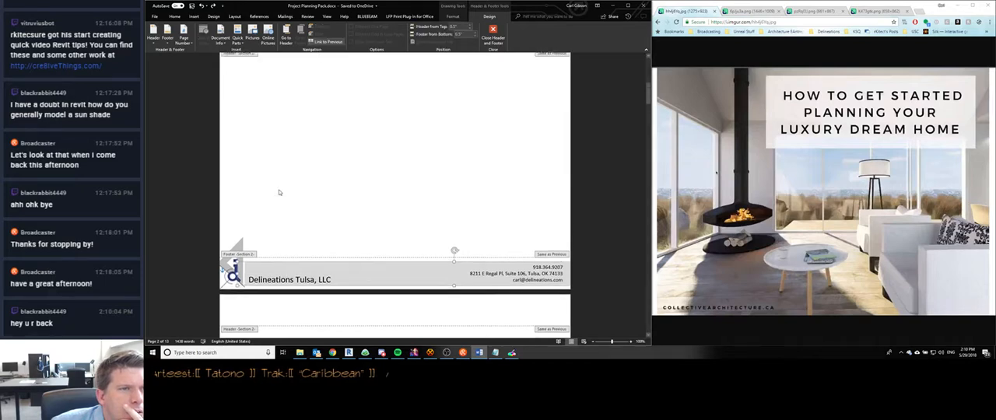
scroll(311, 188, up, 4)
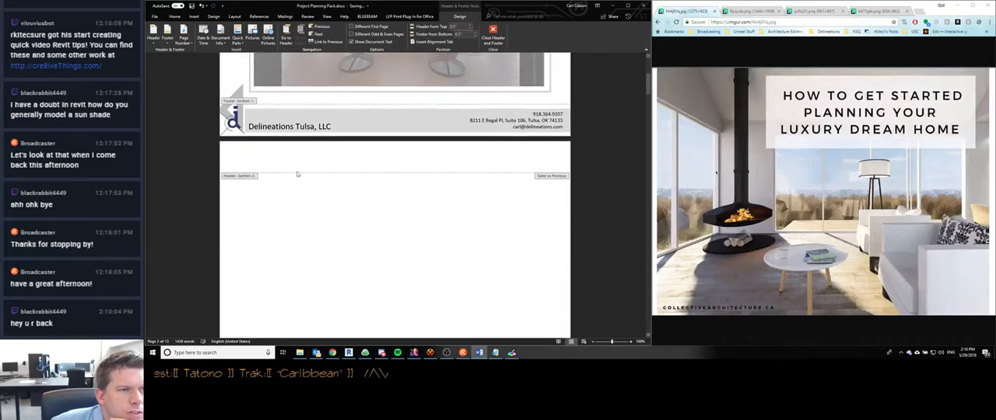
click(299, 175)
- Delete the words "Delineations Tulsa" from the cover page's footer and compare it with the following page's footer
drag(266, 126, 309, 129)
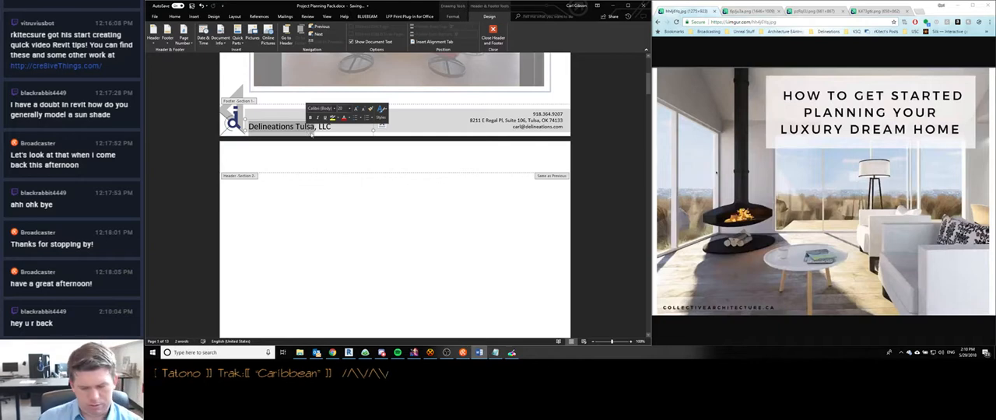
key(BackSpace)
scroll(341, 171, down, 7)
scroll(341, 171, up, 15)
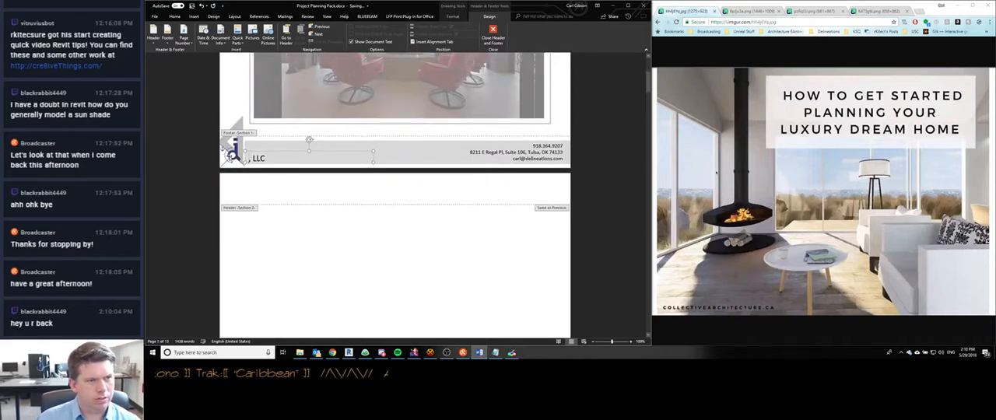
- Remove the entire footer and header from the cover page's section
click(232, 154)
right_click(233, 154)
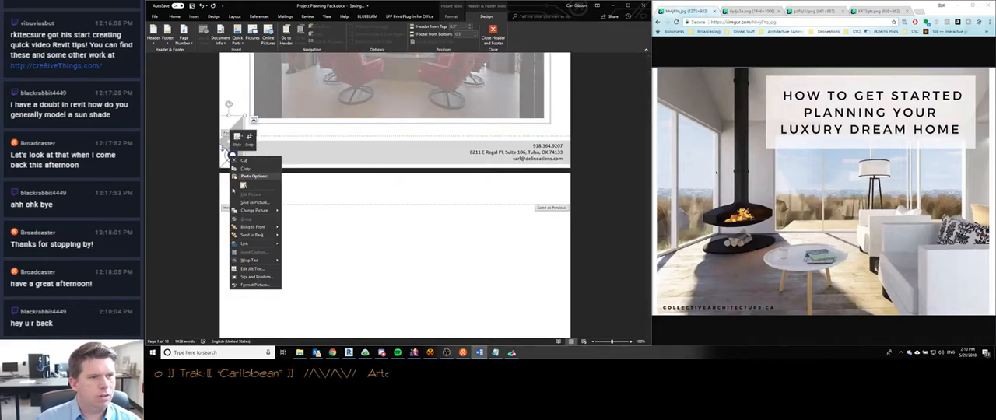
click(168, 36)
click(195, 274)
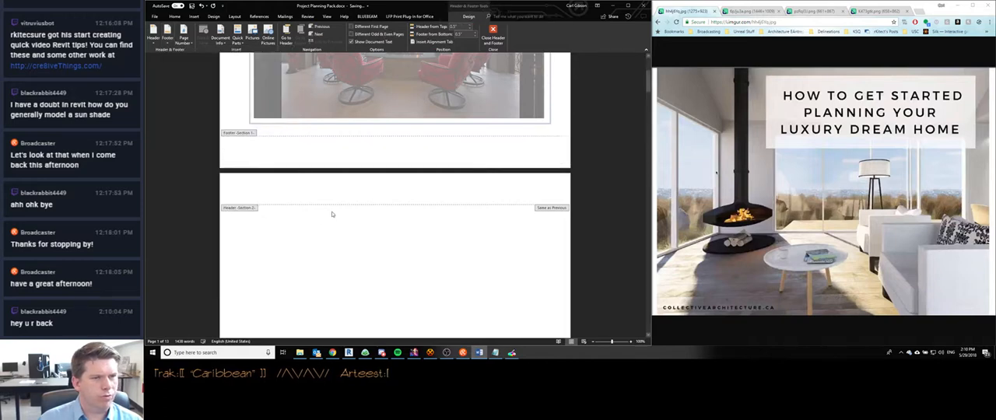
scroll(333, 214, down, 14)
scroll(331, 212, up, 20)
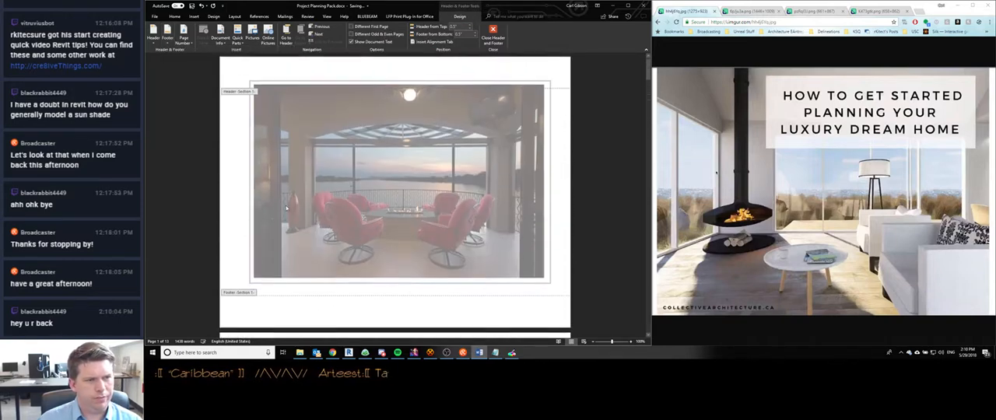
click(250, 63)
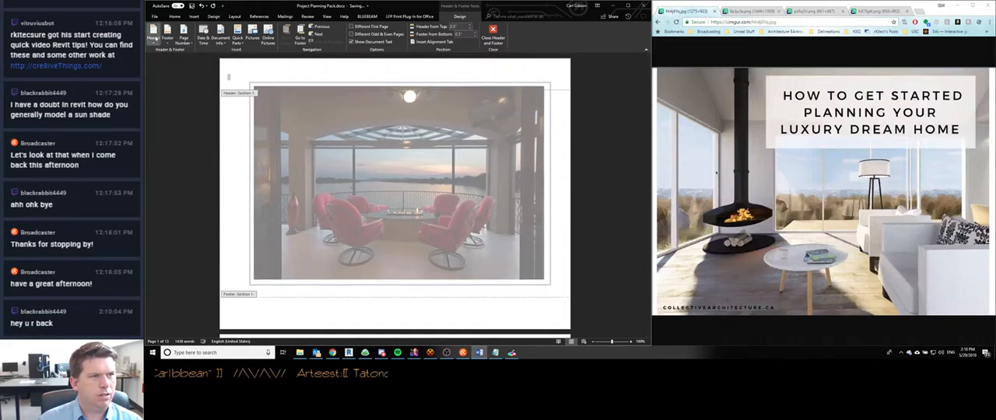
click(154, 37)
click(171, 281)
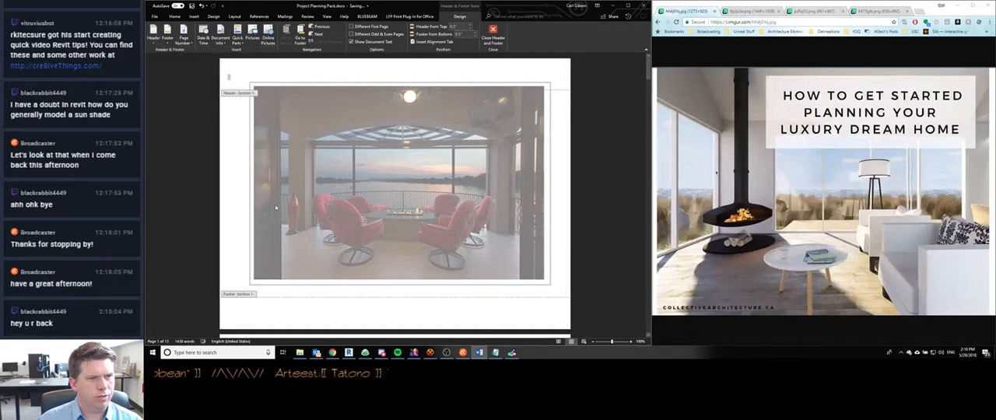
- Check the headers and footers through the Summary Sheet page and leave header and footer editing
scroll(274, 198, down, 8)
scroll(277, 168, down, 10)
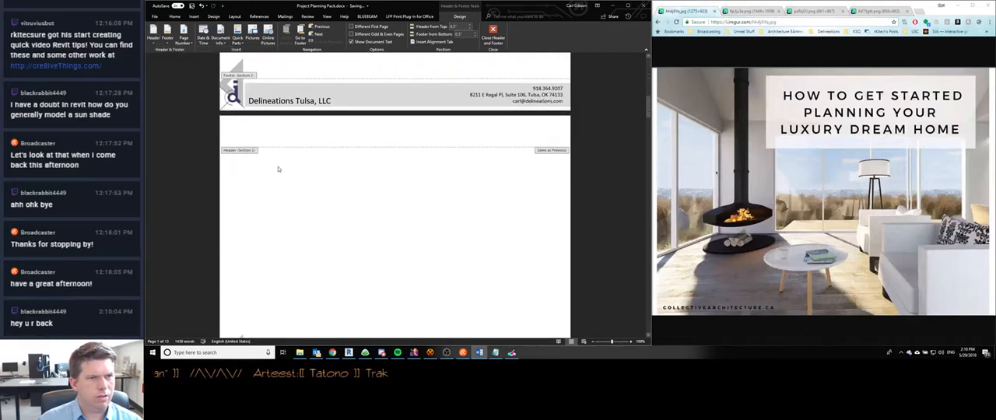
scroll(278, 166, down, 4)
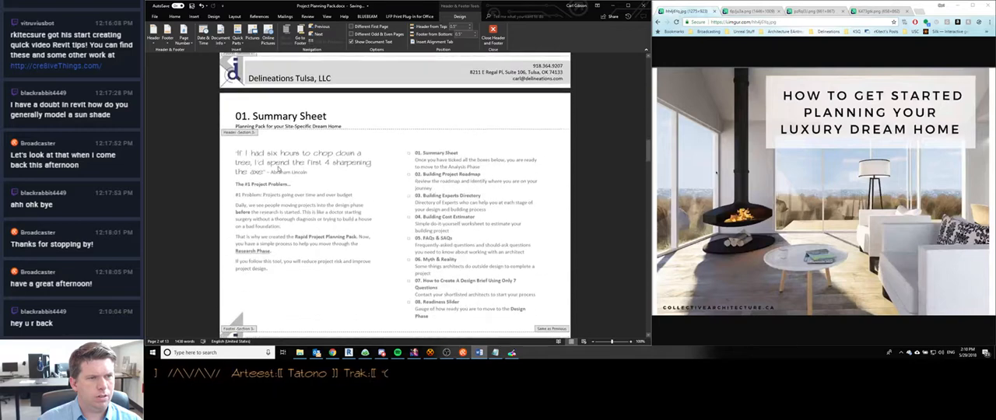
scroll(278, 169, up, 20)
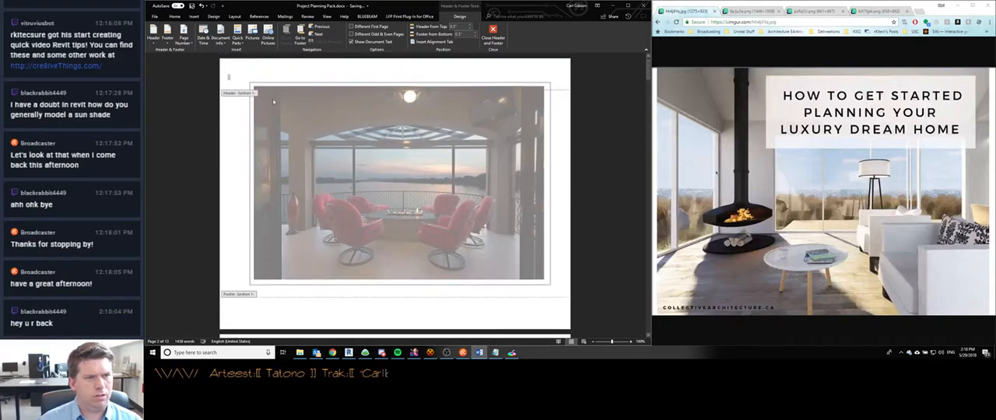
double_click(233, 286)
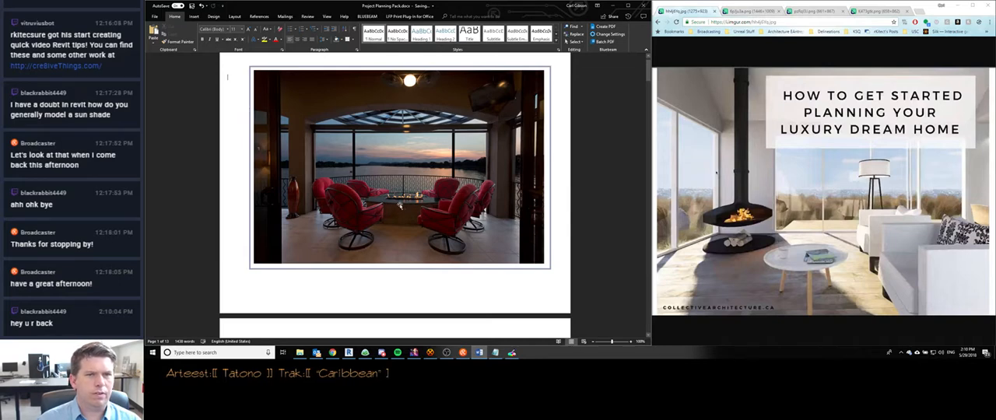
- Examine the picture styles, picture effects and artistic effects available for the cover photo
click(335, 200)
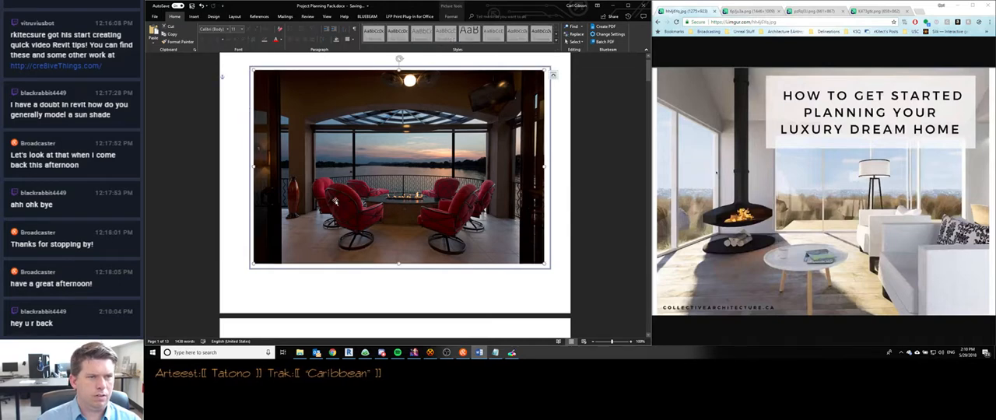
right_click(352, 151)
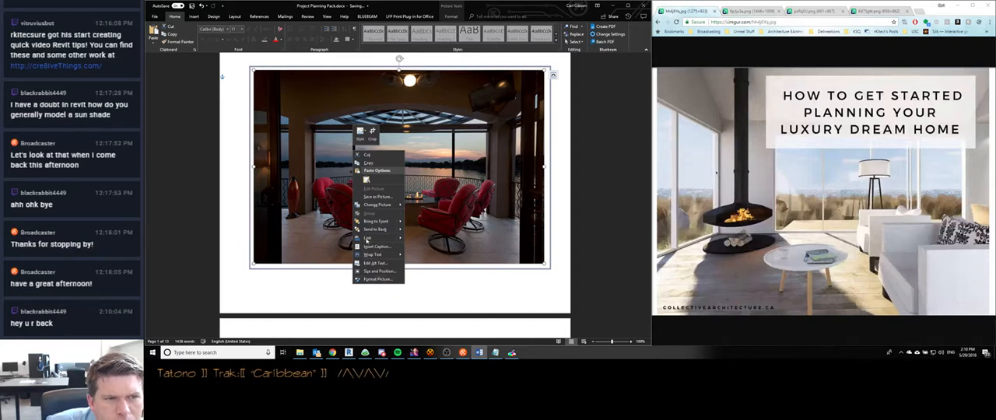
click(360, 132)
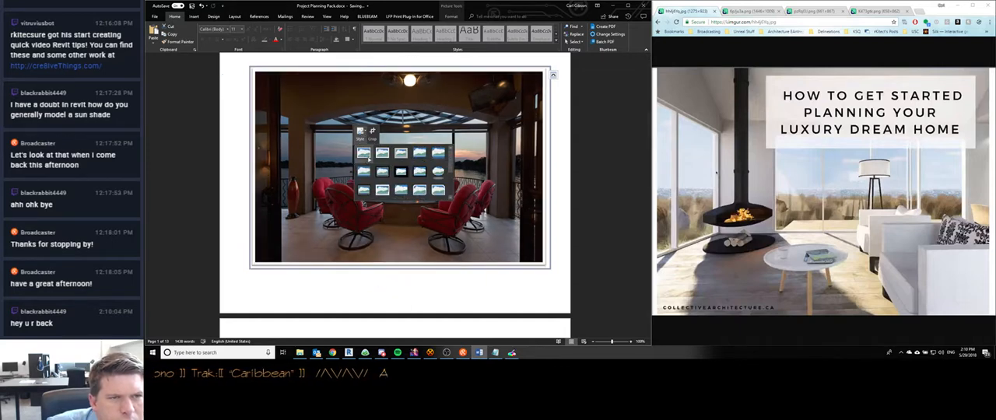
scroll(436, 185, down, 2)
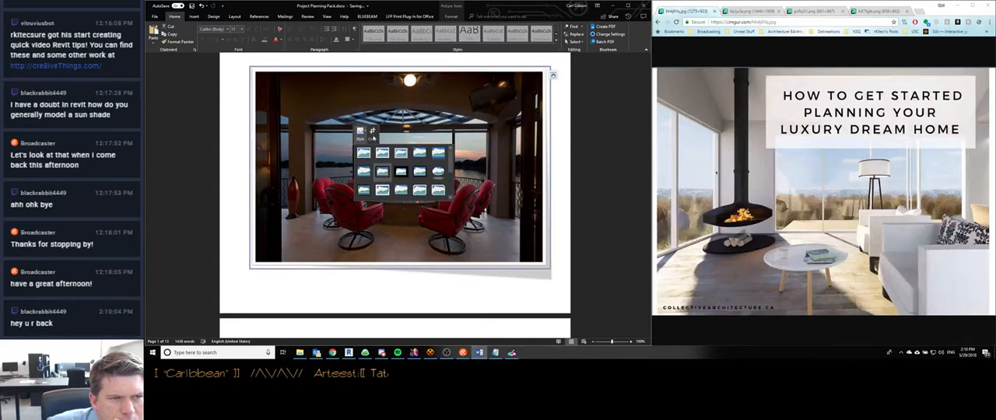
click(237, 140)
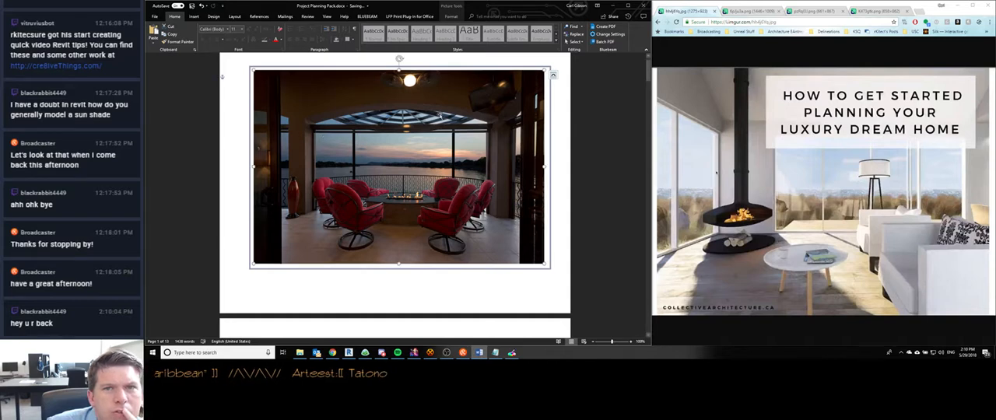
double_click(377, 182)
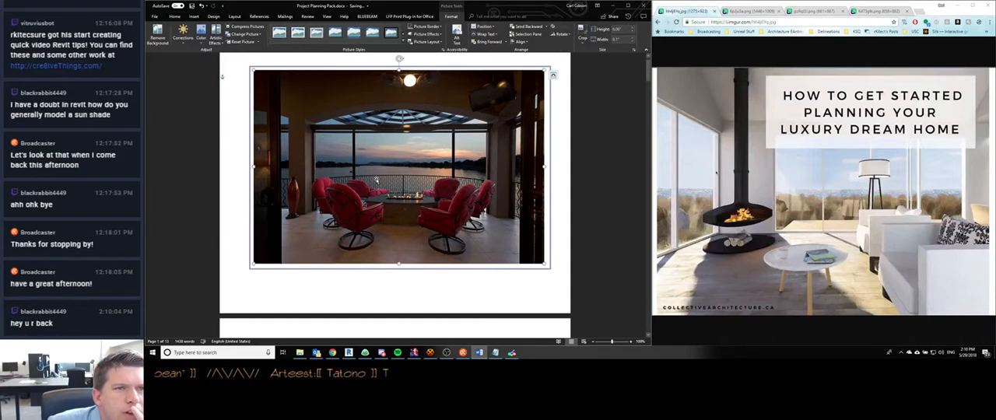
click(426, 34)
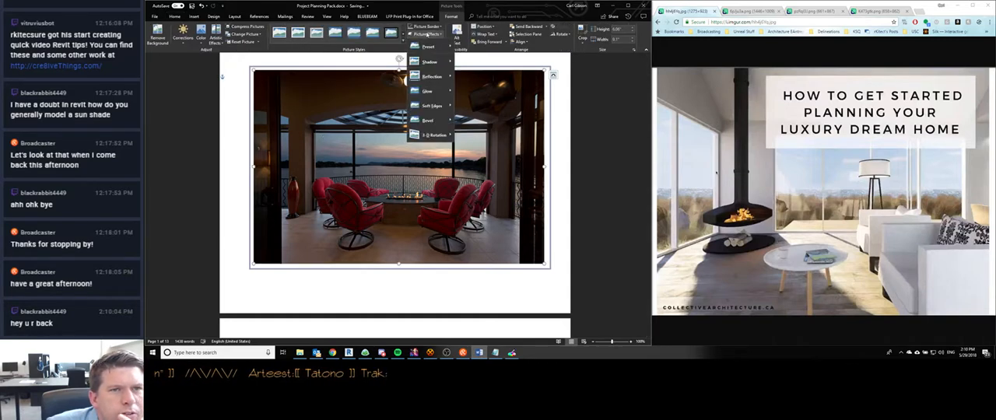
mouse_move(429, 112)
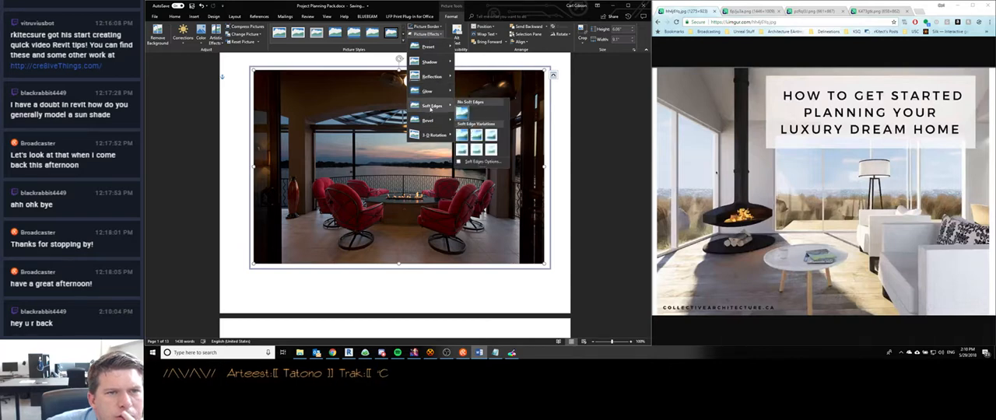
mouse_move(431, 49)
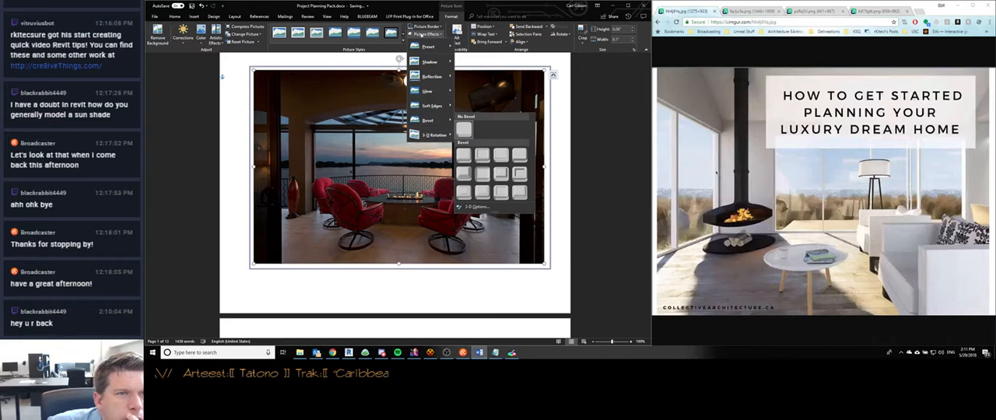
click(421, 34)
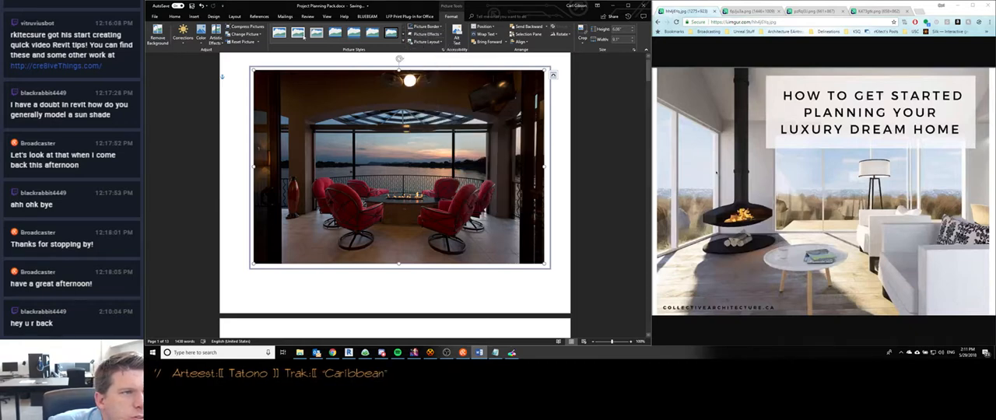
click(217, 41)
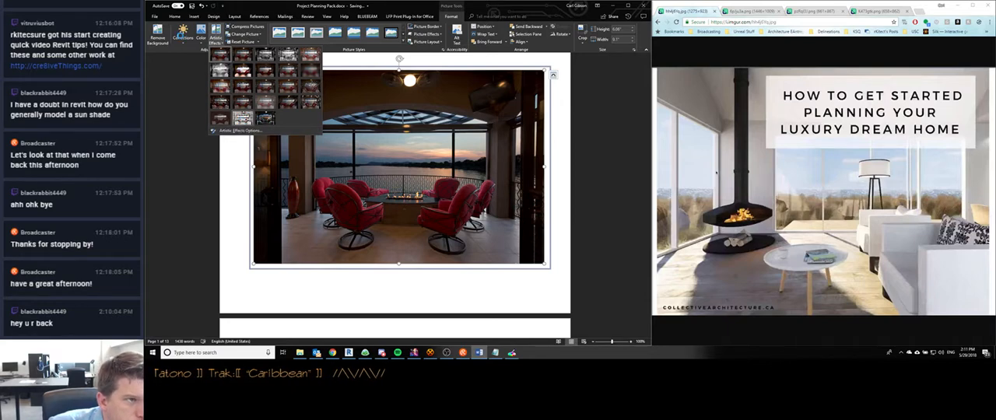
- Correct the cover photo to 40% brightness and -40% contrast using a Brightness/Contrast preset
click(181, 36)
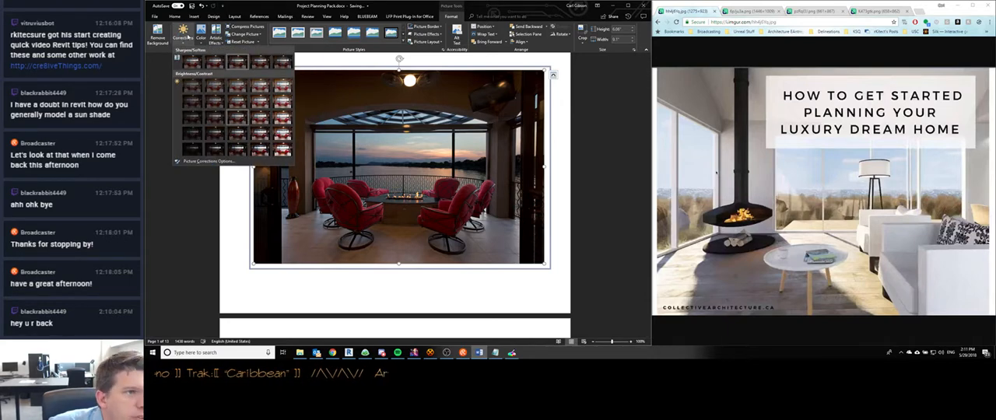
click(204, 161)
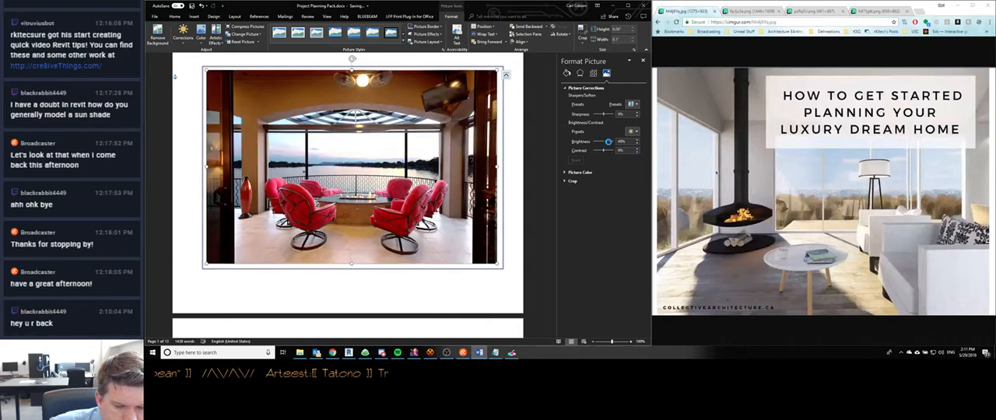
mouse_move(608, 141)
mouse_down()
mouse_move(597, 150)
mouse_move(607, 141)
mouse_up()
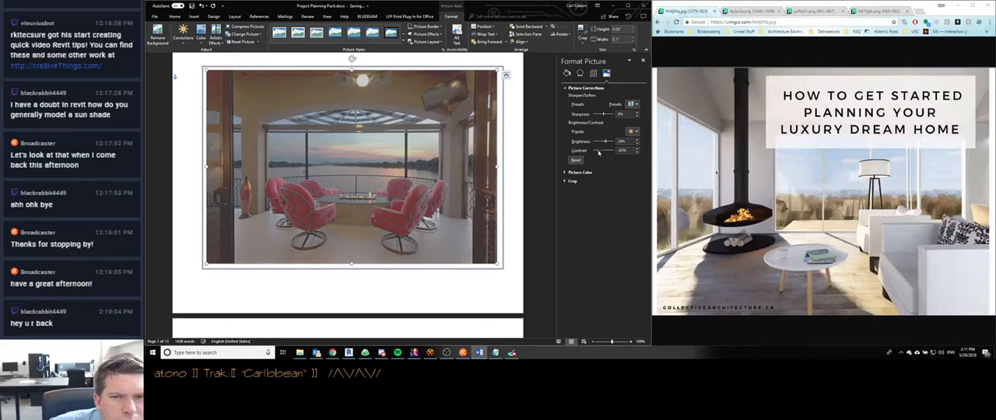
drag(597, 150, 598, 150)
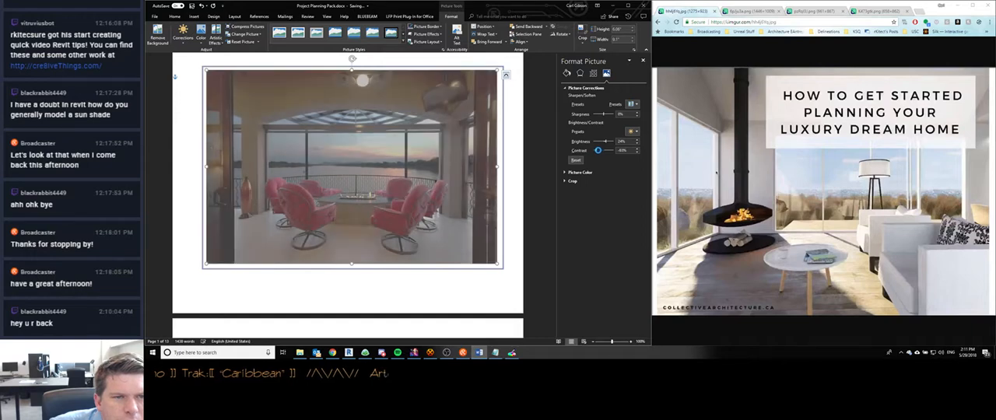
click(632, 132)
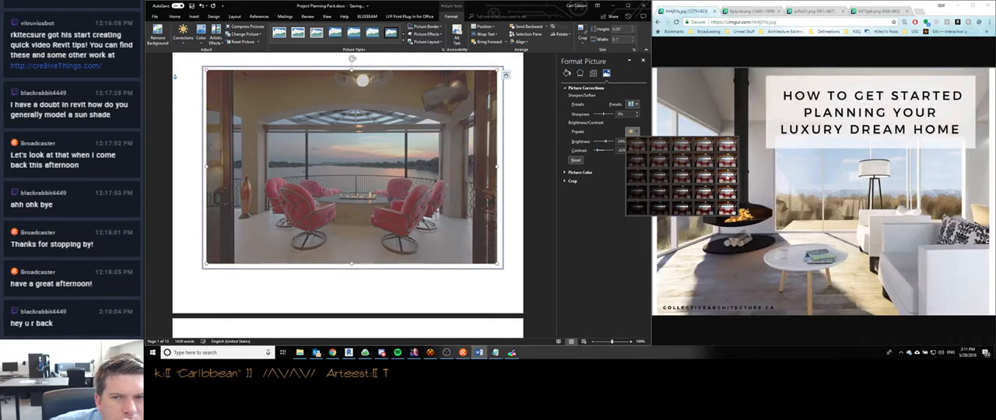
click(727, 159)
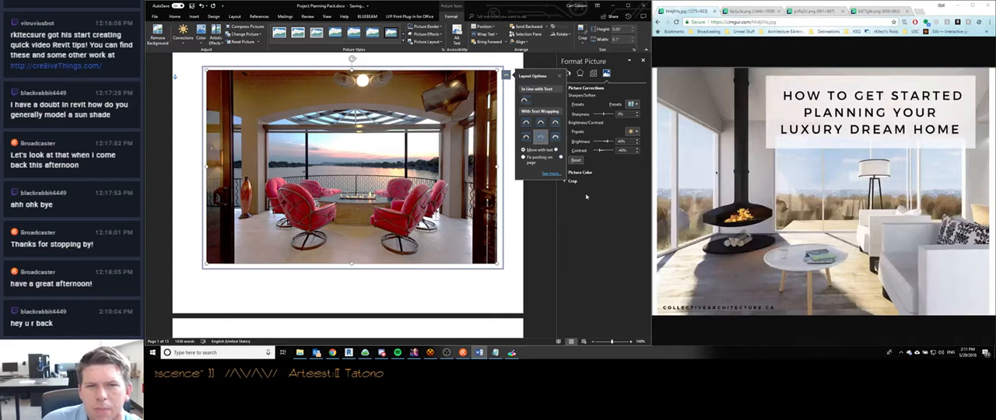
- Lower the cover photo's color saturation to about 56%
click(580, 172)
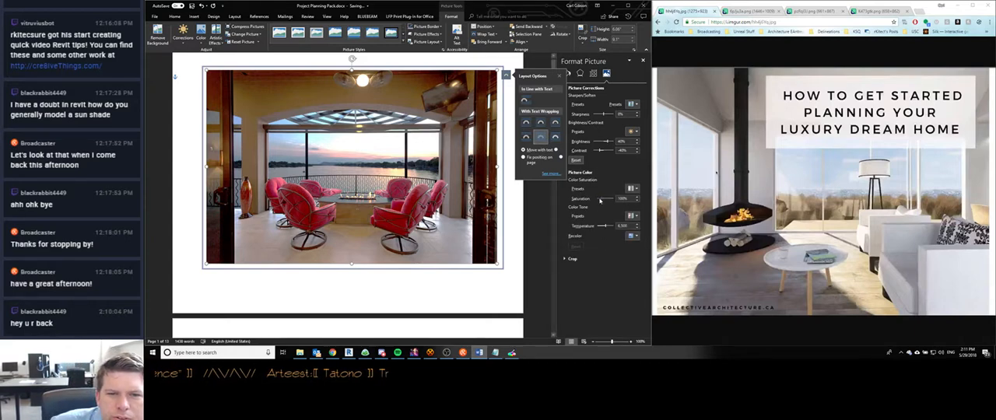
drag(601, 200, 599, 199)
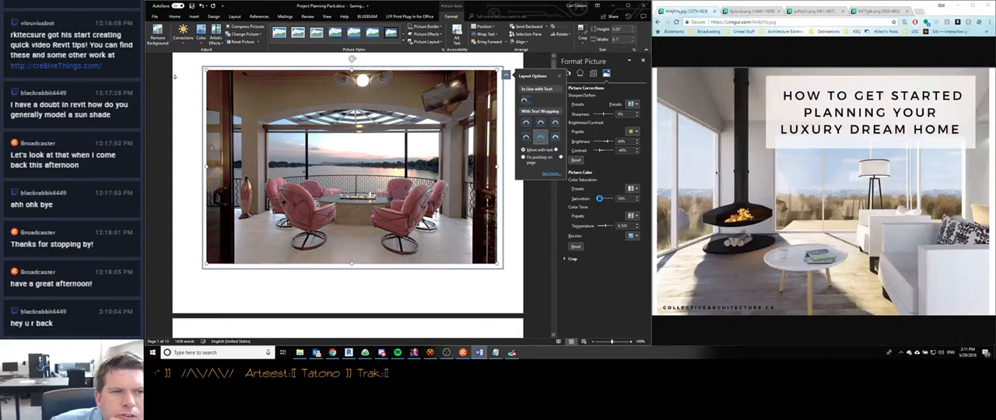
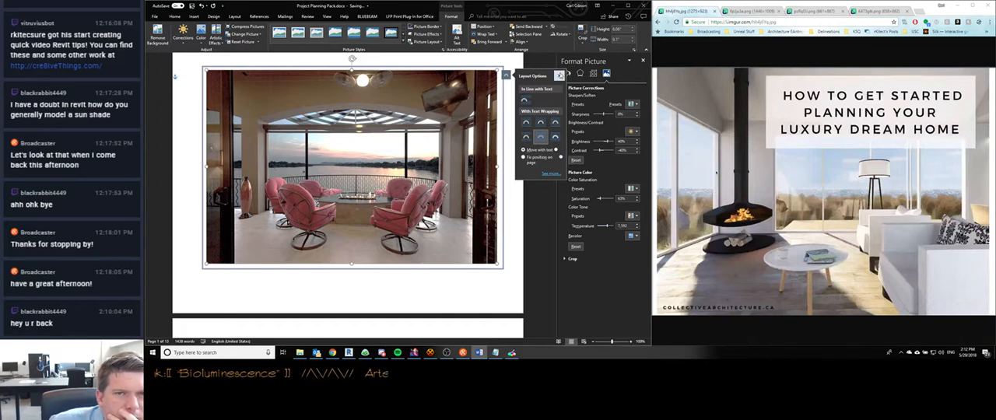
- Remove the thin frame around the cover photo and enlarge the photo from its corners until it spans the full page width
click(559, 75)
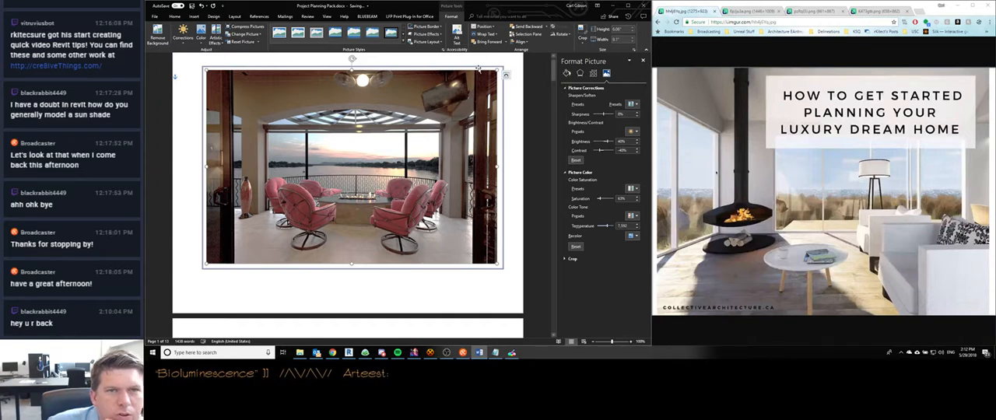
click(477, 68)
click(443, 131)
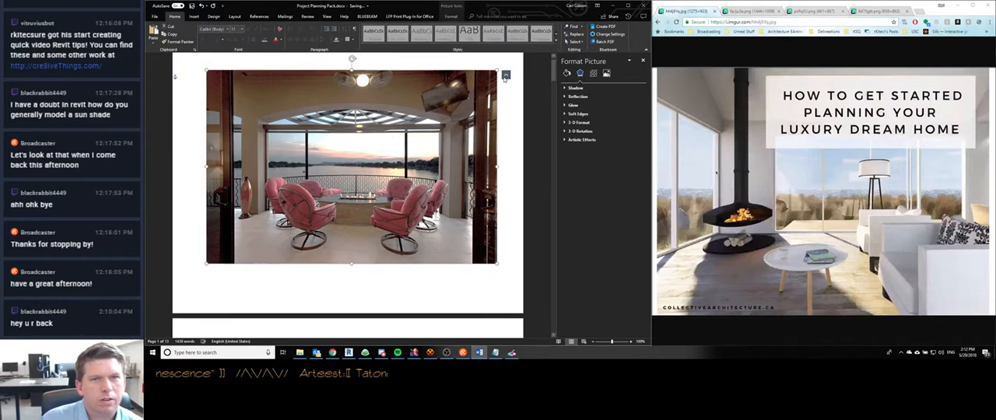
mouse_move(206, 70)
mouse_down()
mouse_move(173, 55)
mouse_move(200, 103)
mouse_move(178, 63)
mouse_move(204, 65)
mouse_move(173, 64)
mouse_move(189, 62)
mouse_up()
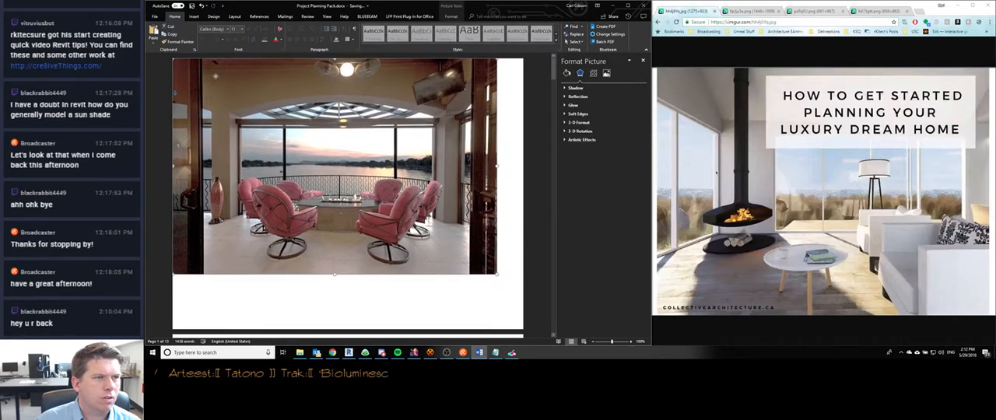
drag(498, 274, 580, 321)
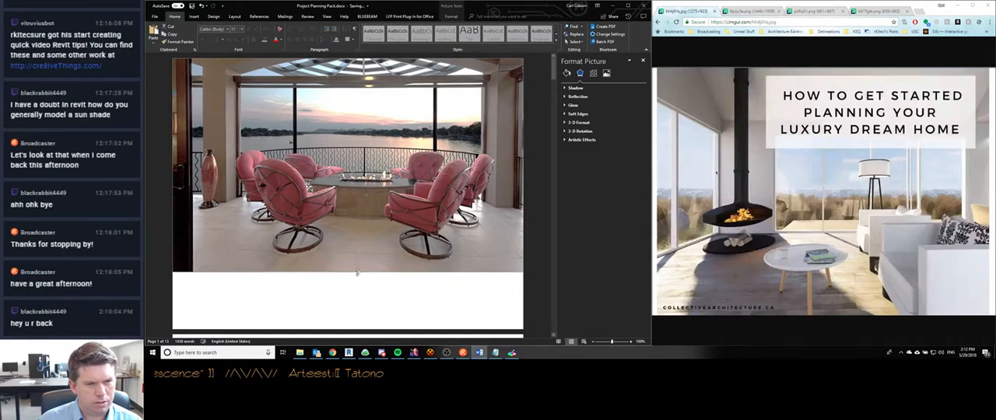
- Try stretching the cover photo's lower edge down toward the bottom of the page, undoing each stretch
drag(357, 273, 358, 322)
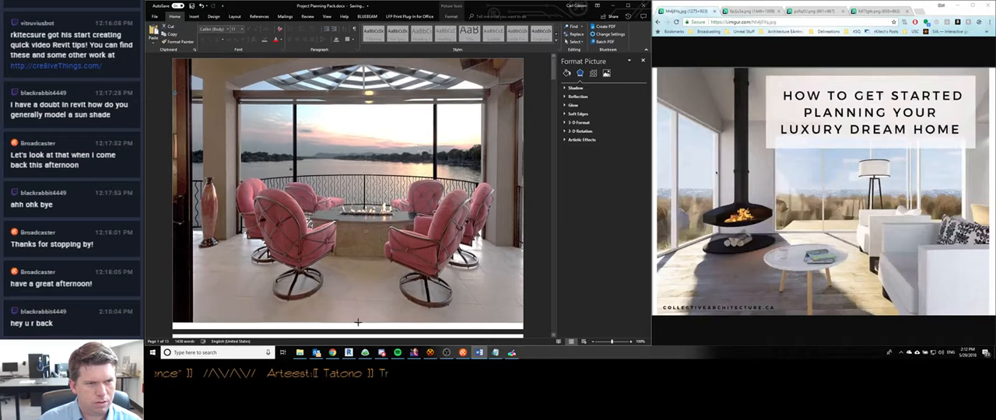
key(ctrl+z)
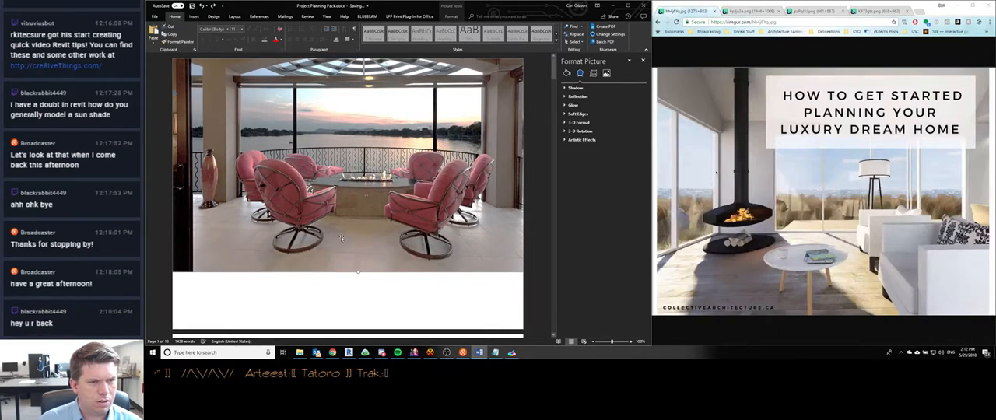
scroll(342, 238, down, 1)
scroll(354, 251, up, 1)
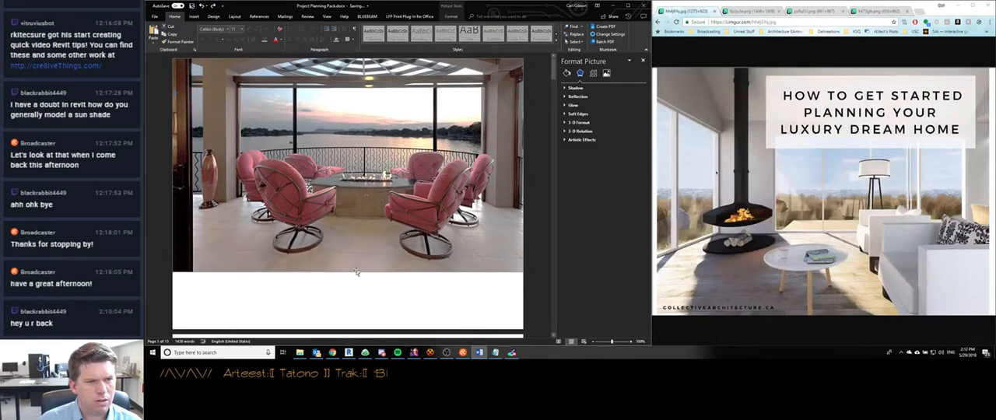
drag(359, 274, 358, 288)
key(ctrl+z)
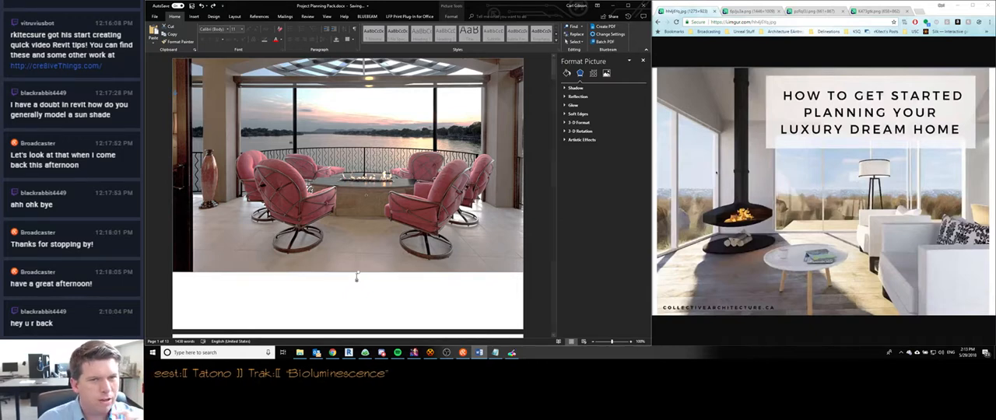
- Enlarge the cover photo proportionally and reposition it to fill the whole cover page, ending with the photo deselected
scroll(356, 275, down, 2)
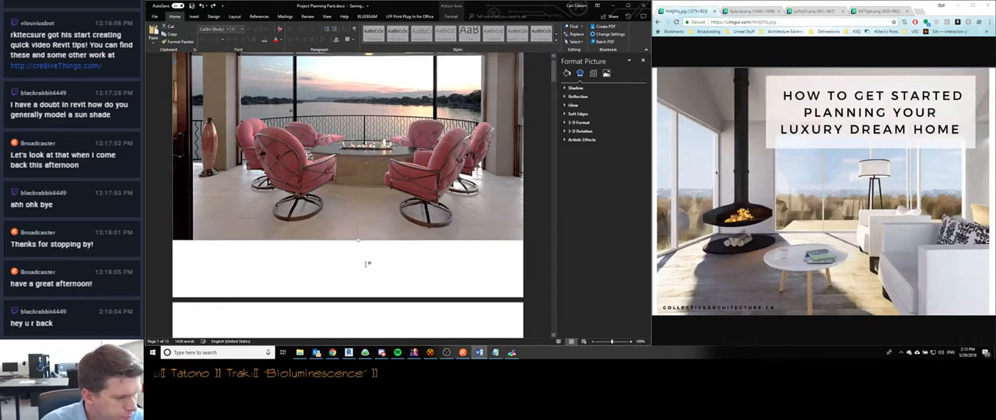
drag(352, 209, 394, 220)
scroll(378, 278, up, 2)
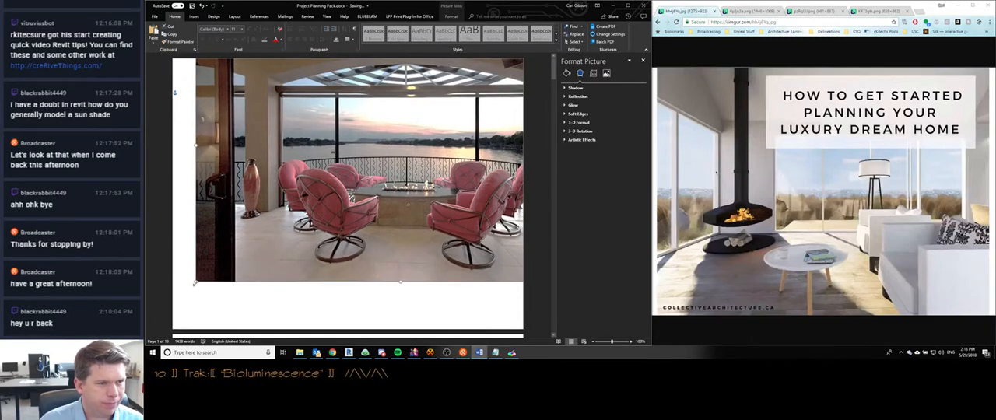
drag(196, 281, 147, 347)
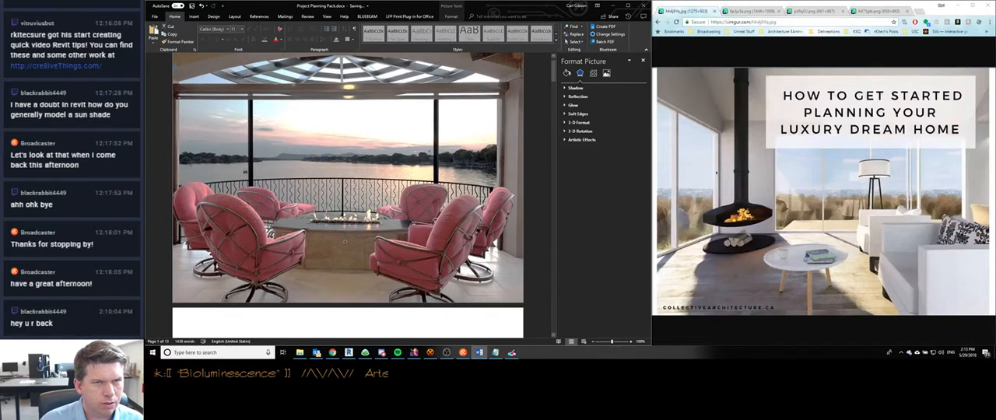
scroll(306, 266, up, 2)
drag(306, 266, 297, 245)
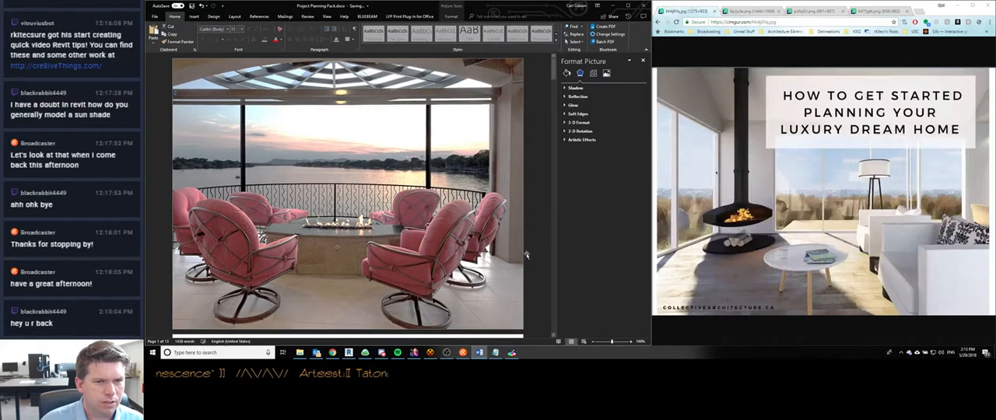
scroll(420, 326, down, 2)
scroll(388, 336, up, 2)
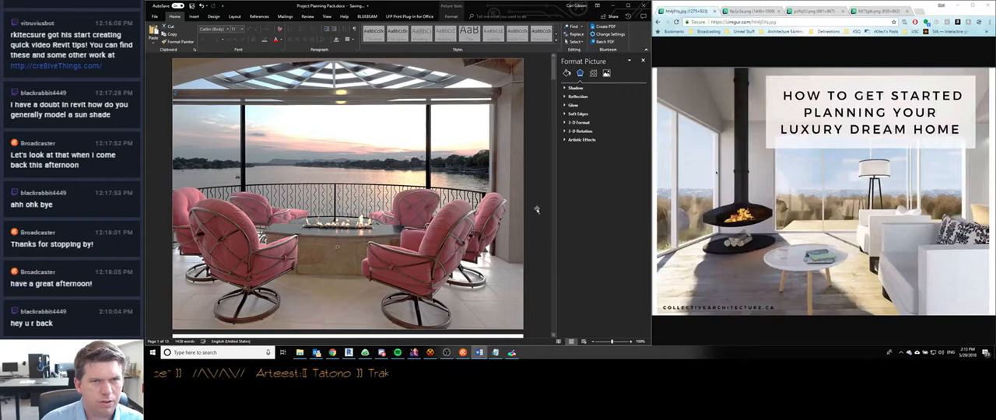
scroll(537, 210, down, 3)
click(345, 266)
scroll(345, 266, up, 3)
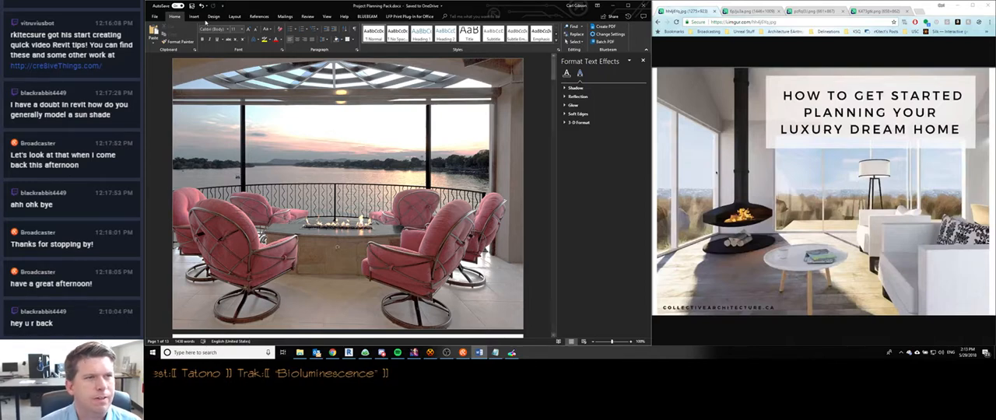
- Try the Filigree Quote text box over the cover photo and undo its insertion
click(194, 16)
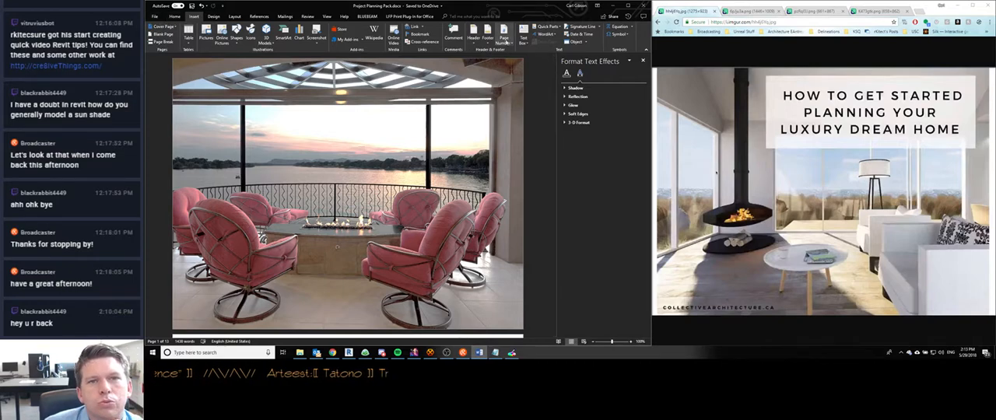
click(523, 35)
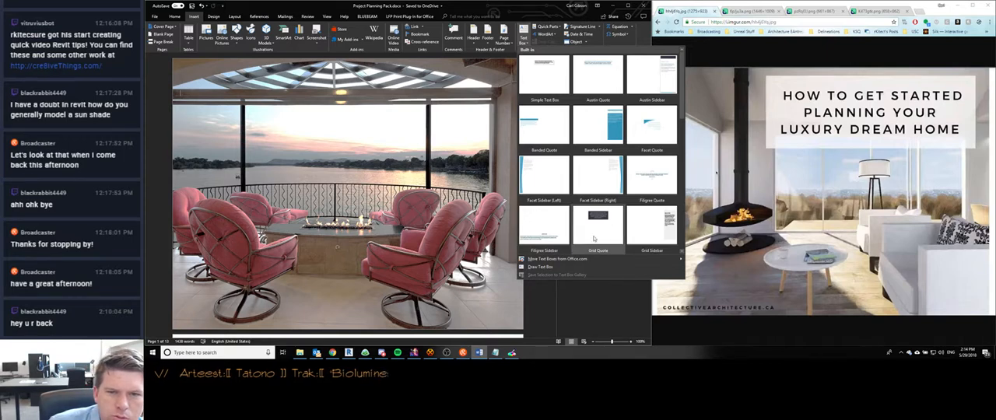
click(651, 176)
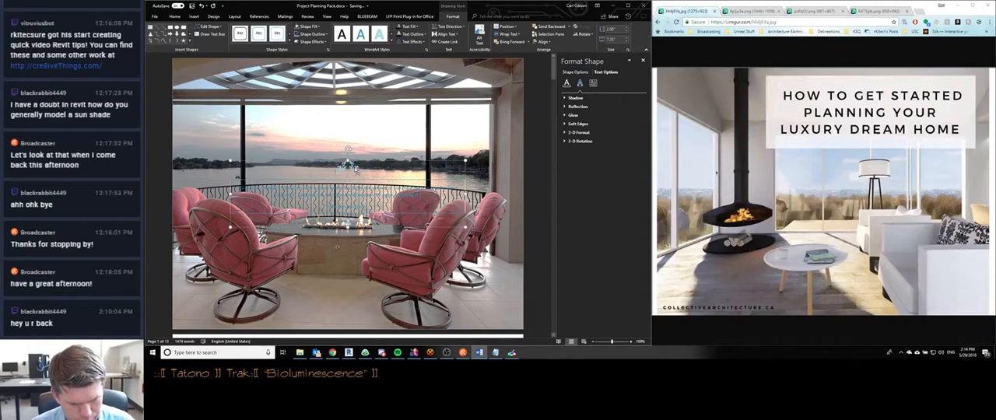
click(356, 169)
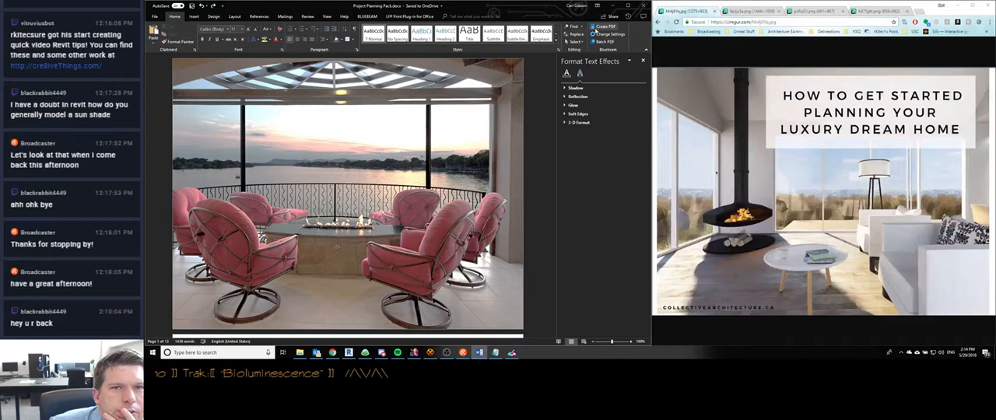
- Insert a Simple Text Box on the cover page over the photo
click(194, 16)
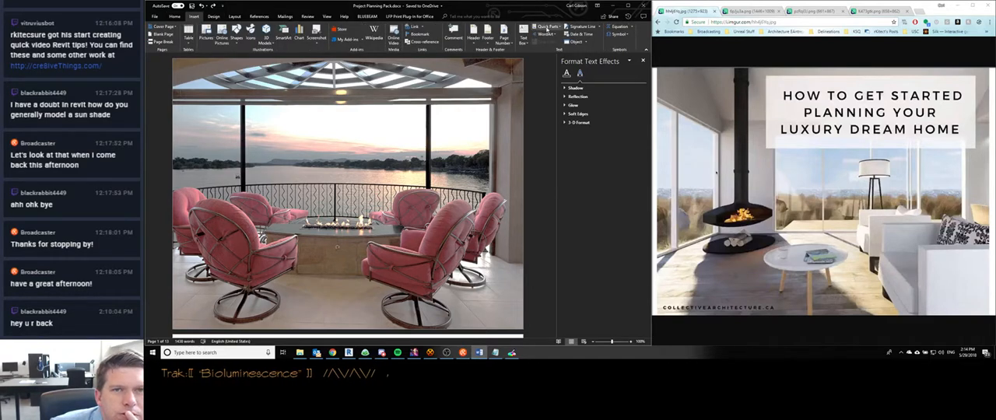
click(524, 39)
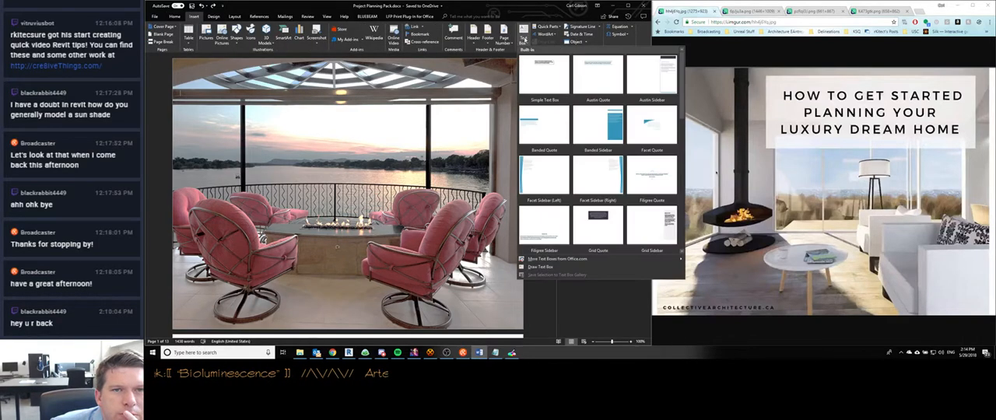
click(544, 78)
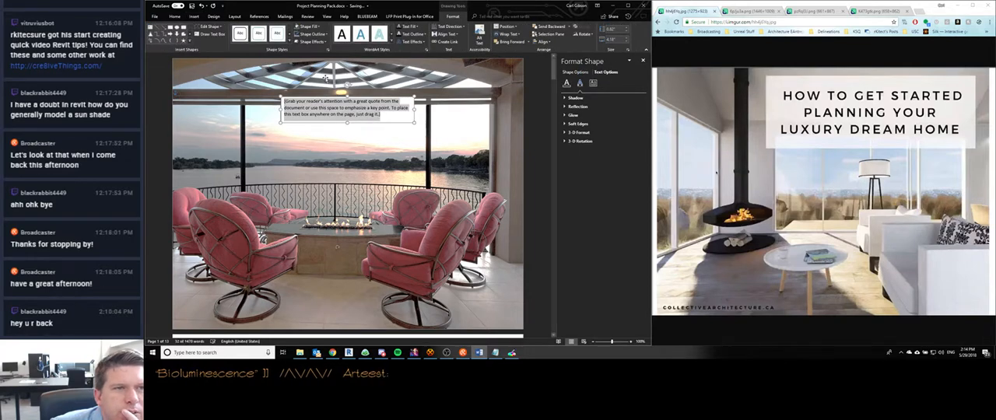
- Examine the shape fill, shape effects and text fill options available for the new text box
click(313, 27)
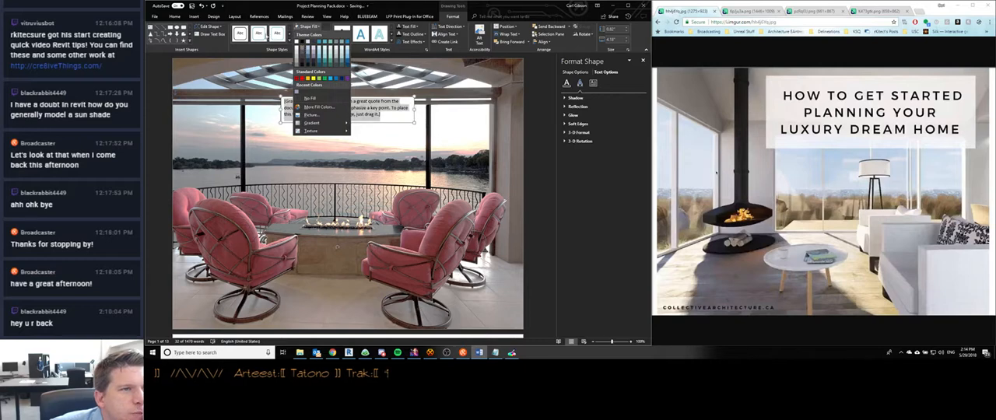
click(302, 47)
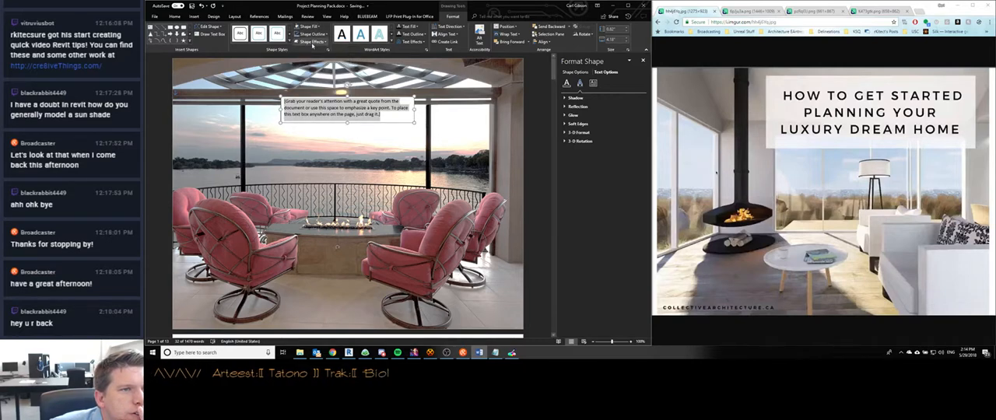
click(312, 41)
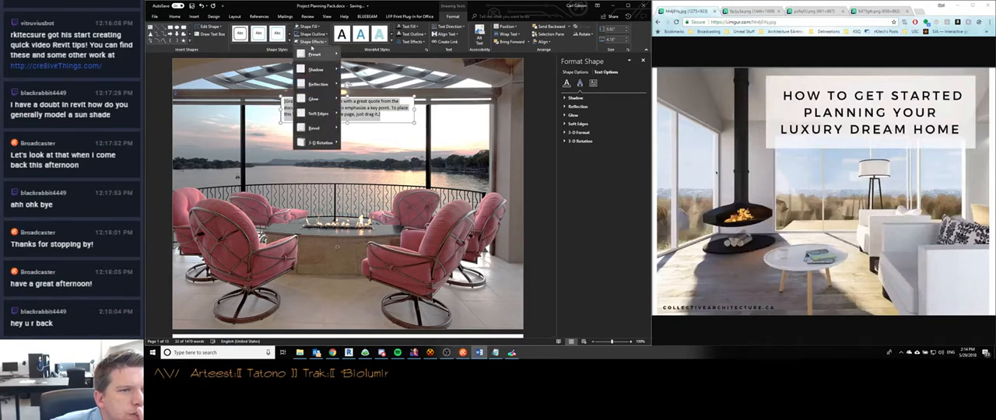
click(415, 29)
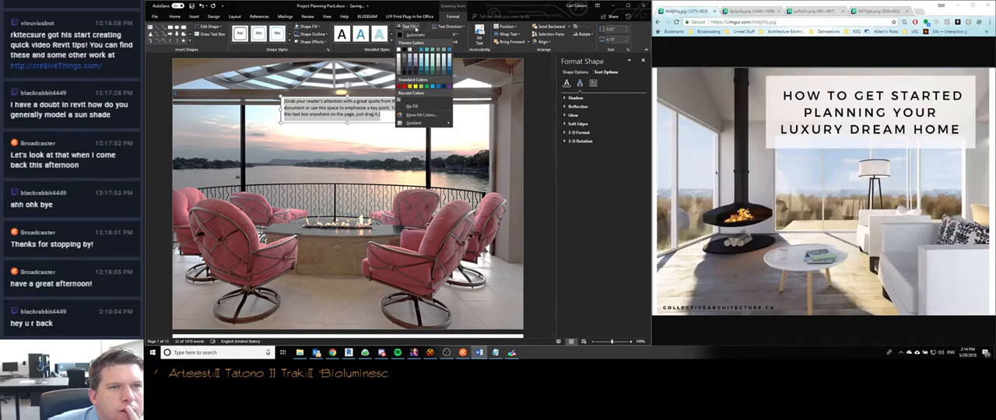
click(416, 29)
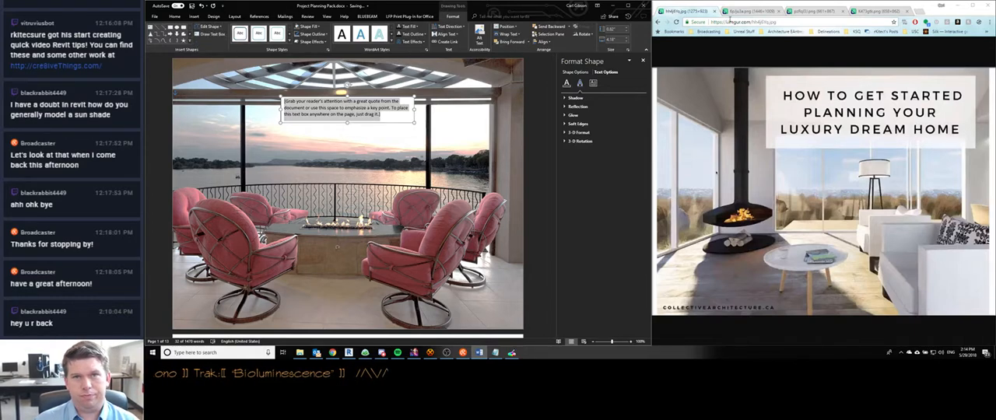
- Search the web for "word slightly transparent text box" in a new Chrome tab
key(ctrl+t)
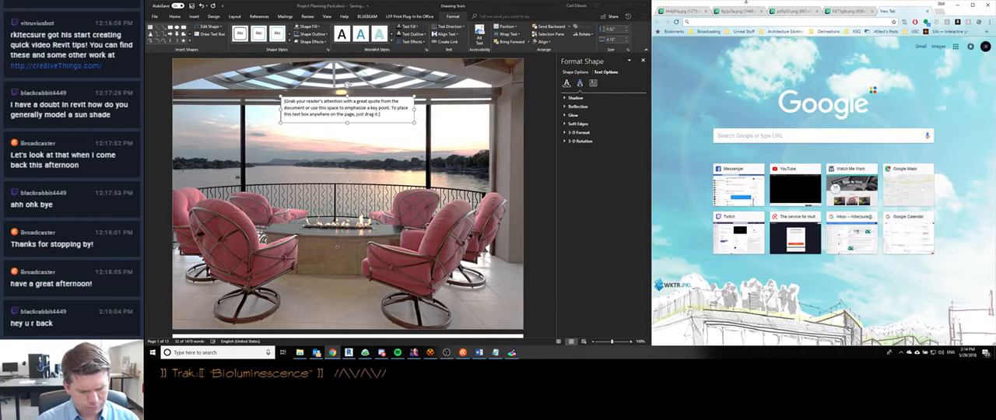
text(word)
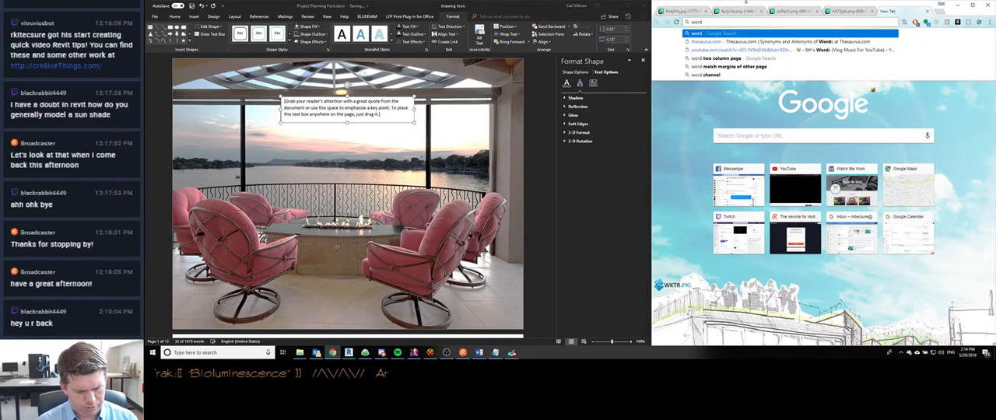
text( slightly)
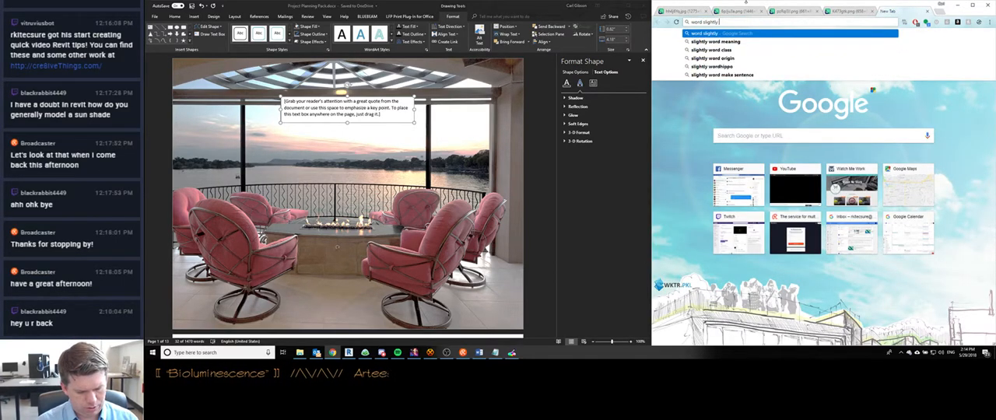
text( transparent text box)
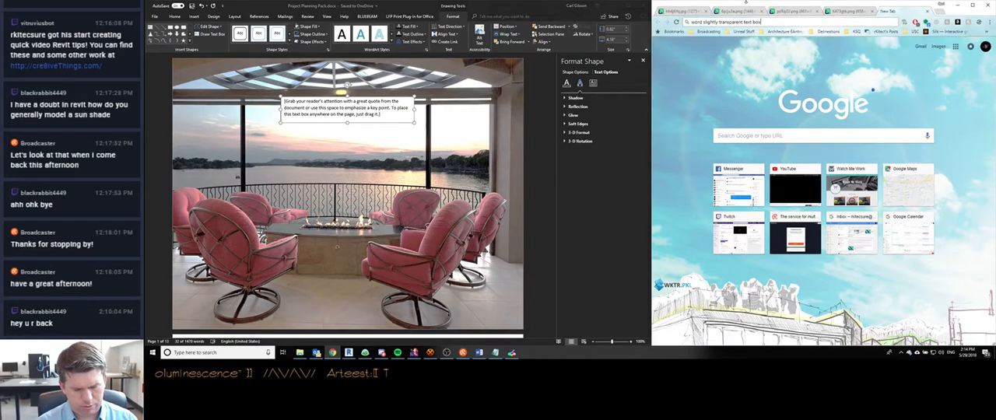
key(Return)
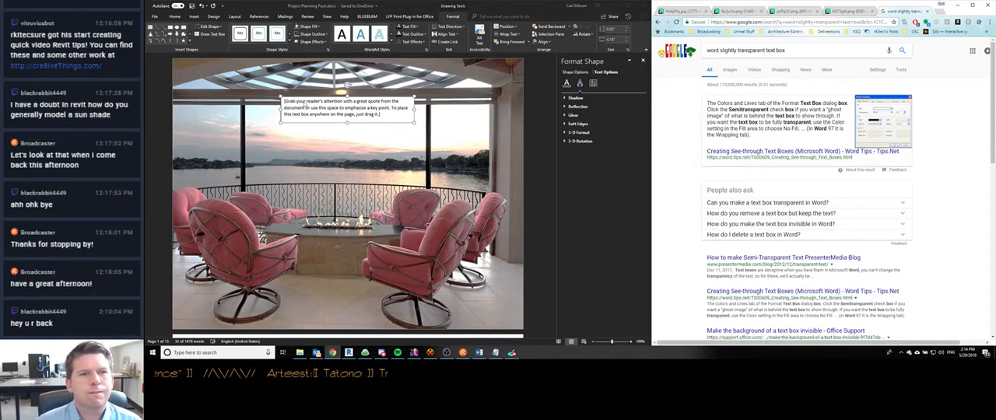
- Set the fill transparency of the cover page text box to 18%, keeping its solid fill
click(308, 106)
right_click(325, 108)
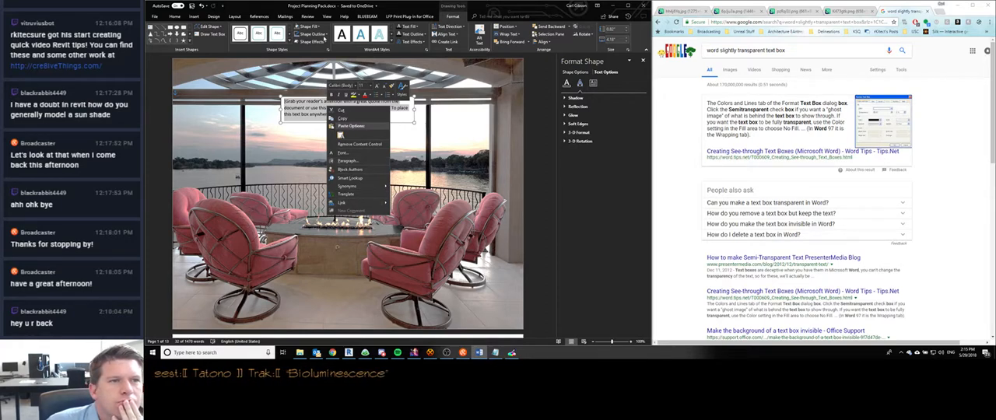
click(325, 41)
click(325, 42)
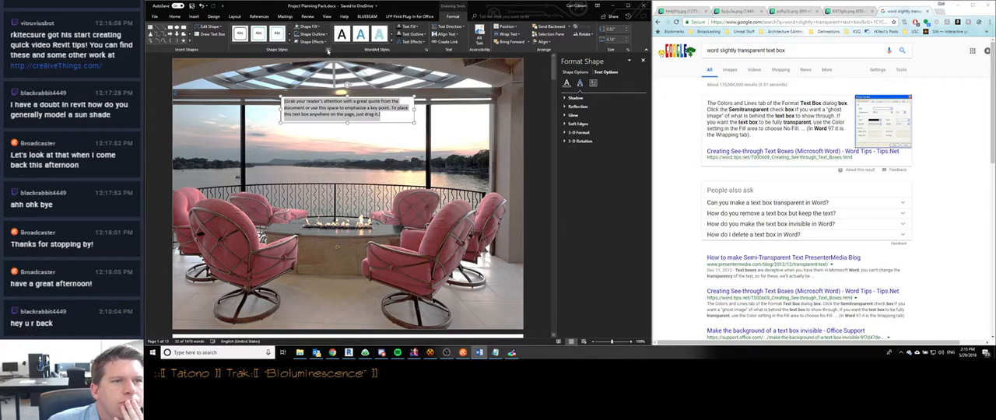
click(328, 50)
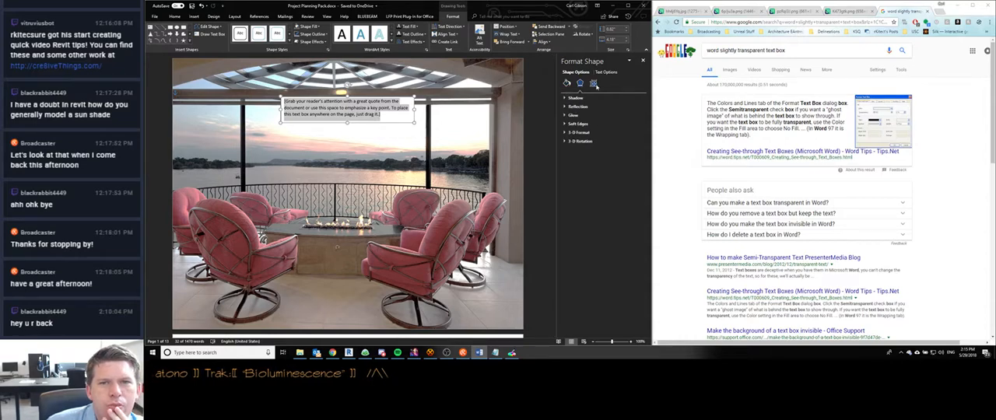
click(567, 83)
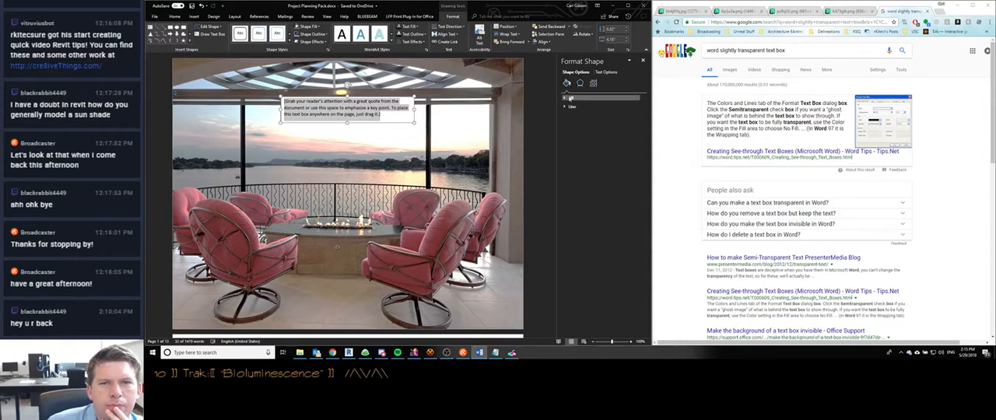
click(570, 98)
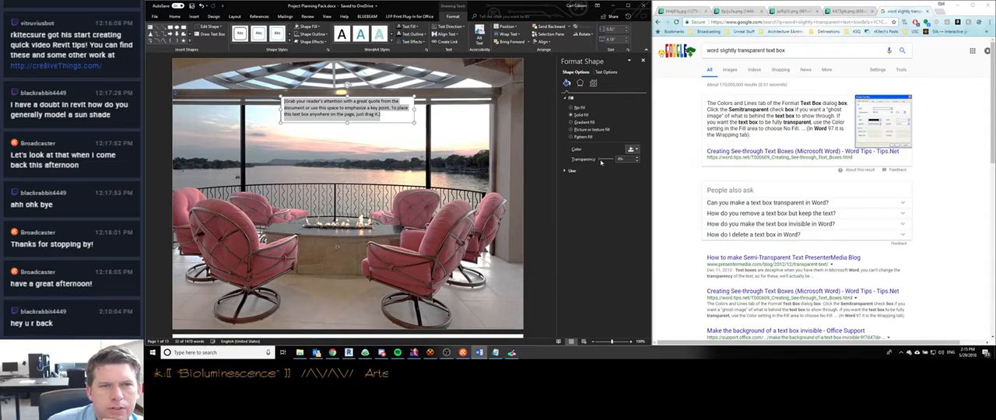
drag(600, 161, 603, 161)
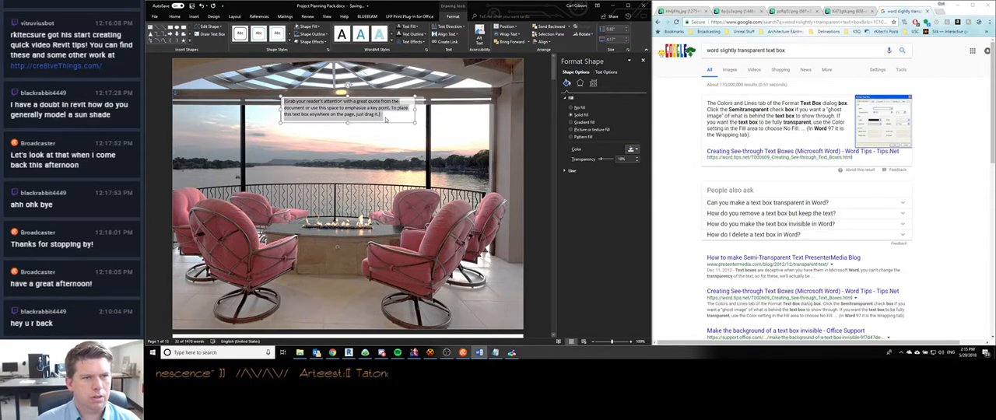
click(381, 115)
key(ctrl+a)
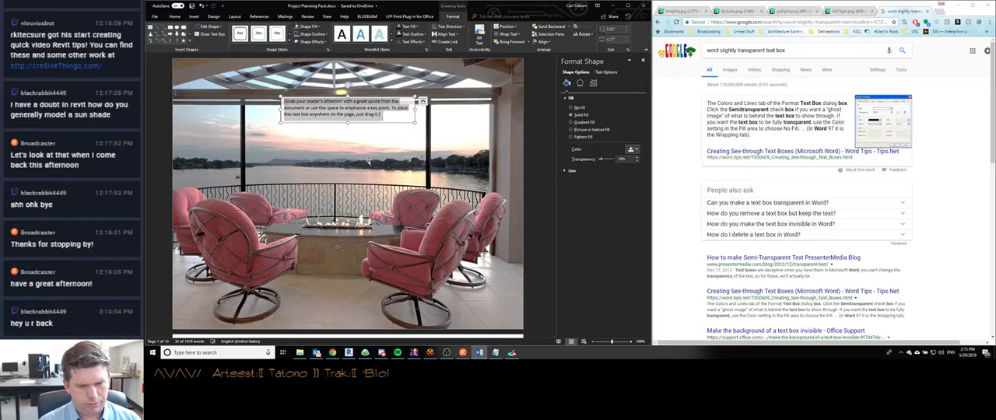
click(478, 91)
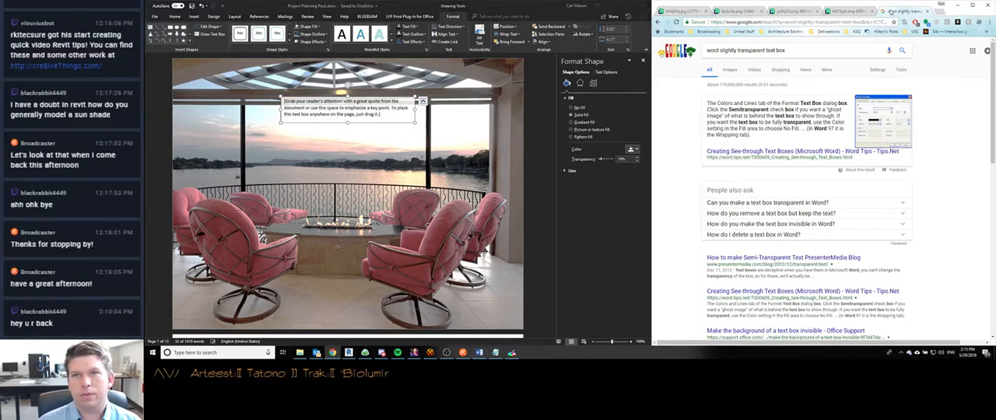
- Open delineations.com in a new Chrome tab and read through its Custom Home Design page
key(ctrl+t)
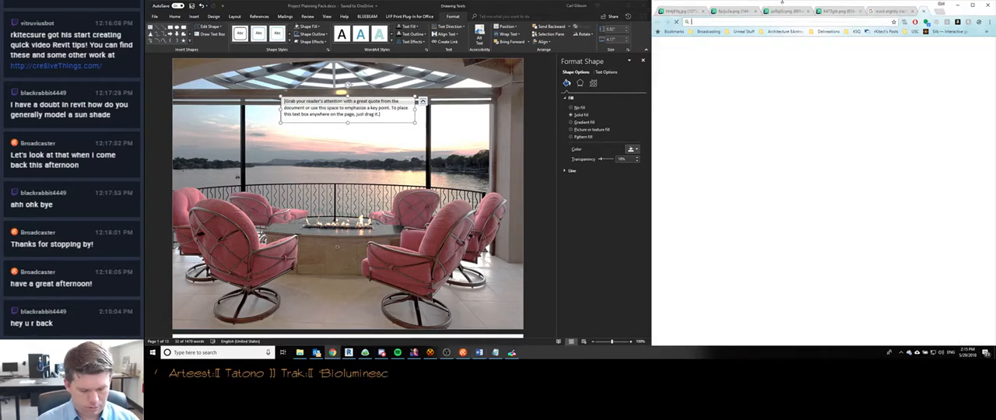
text(delineations.com)
key(Return)
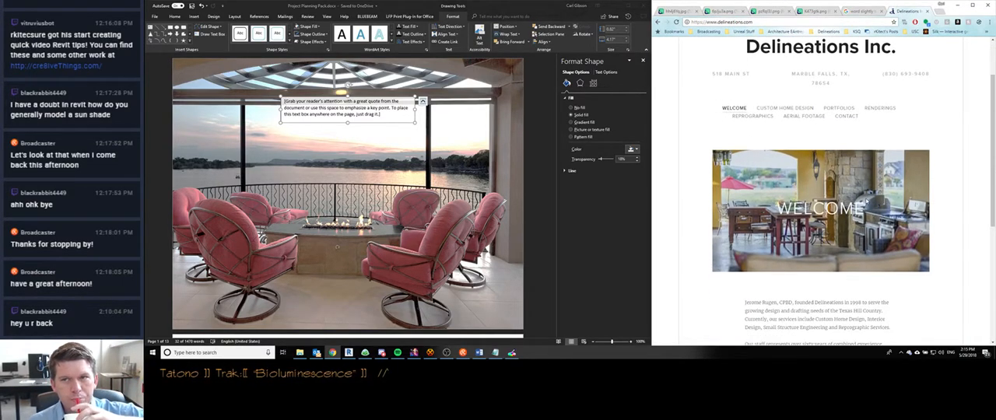
click(797, 108)
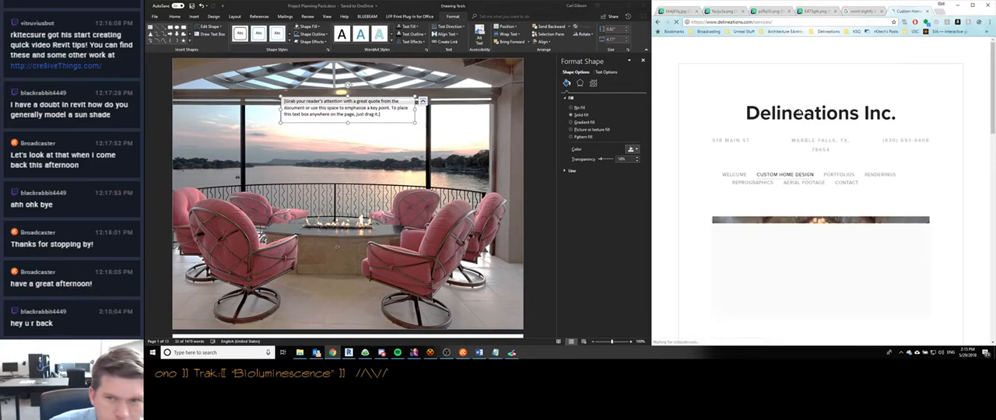
scroll(720, 196, down, 2)
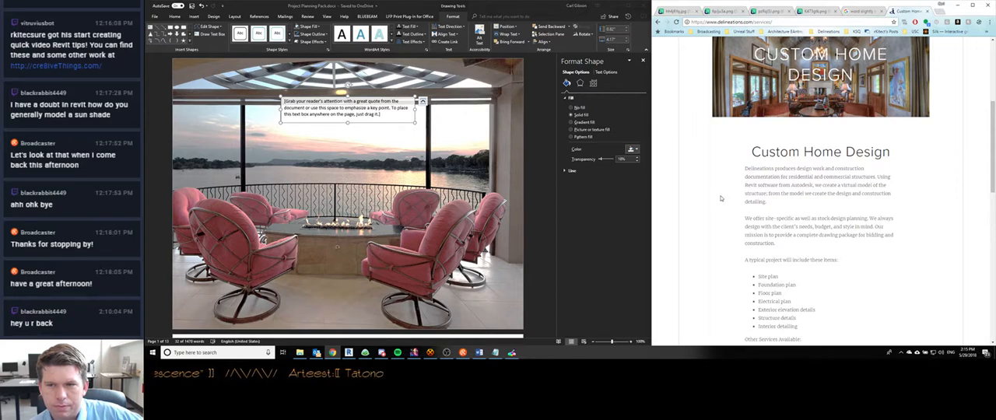
scroll(720, 198, down, 3)
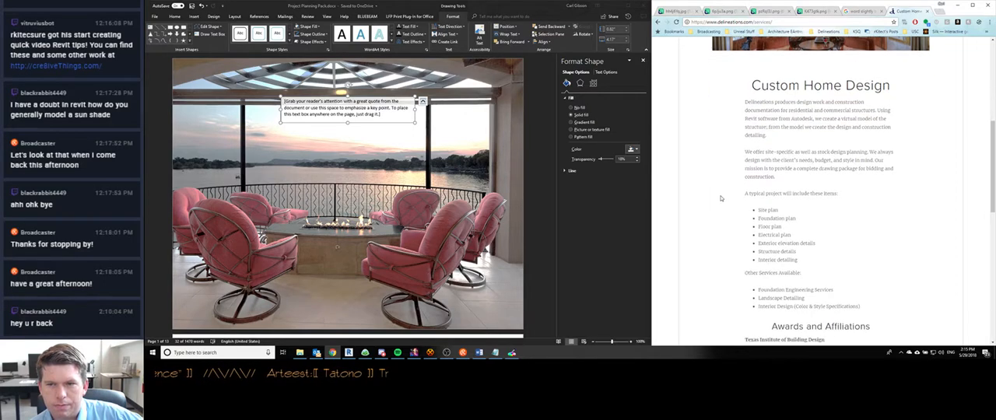
scroll(721, 198, down, 7)
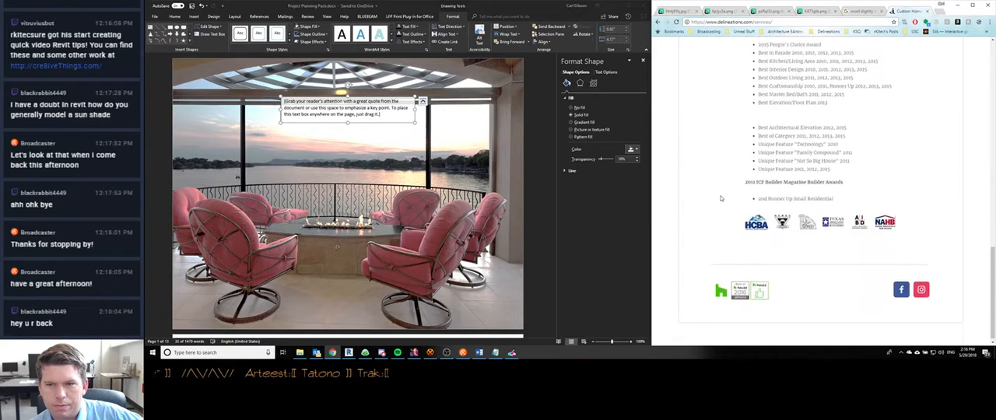
scroll(721, 199, up, 6)
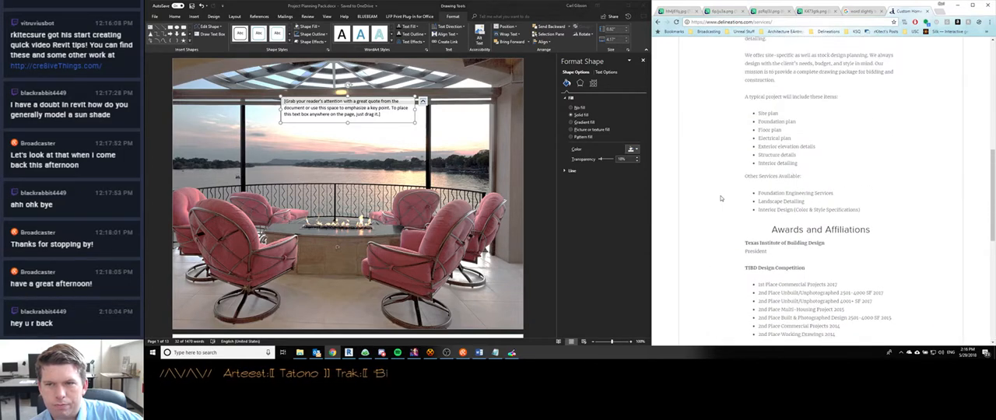
scroll(721, 199, up, 2)
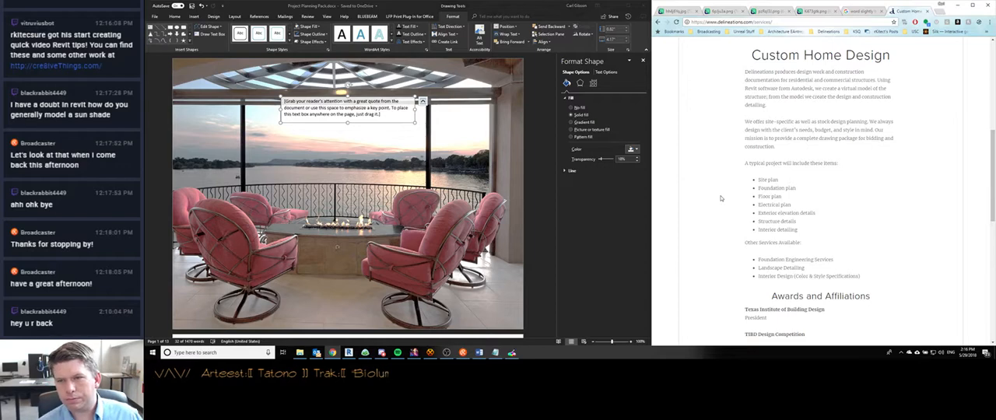
scroll(721, 198, up, 2)
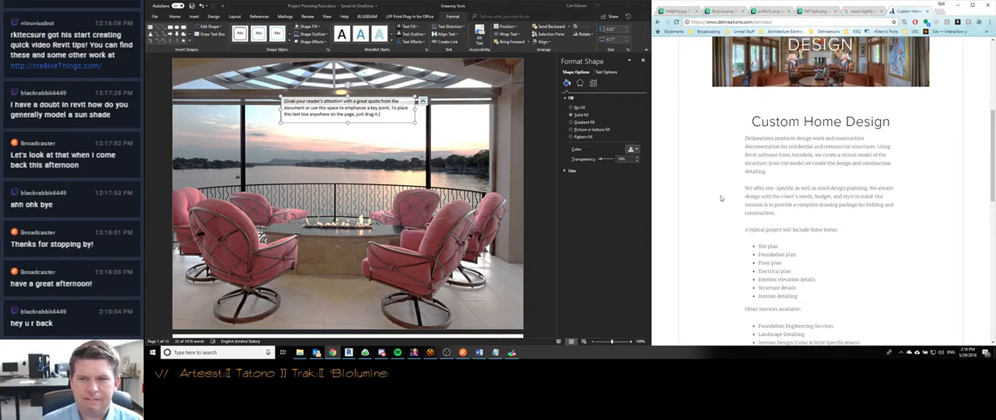
scroll(720, 199, up, 6)
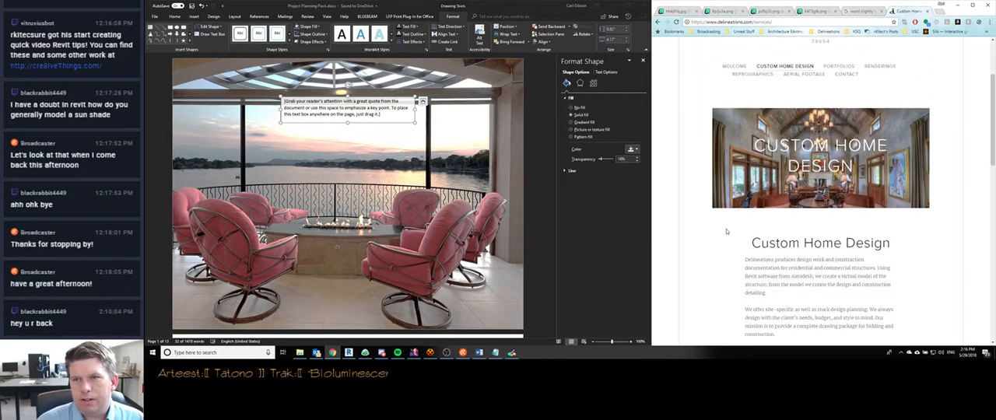
- Bring up the reference cover image with the fireplace photo among the open Chrome tabs
click(387, 114)
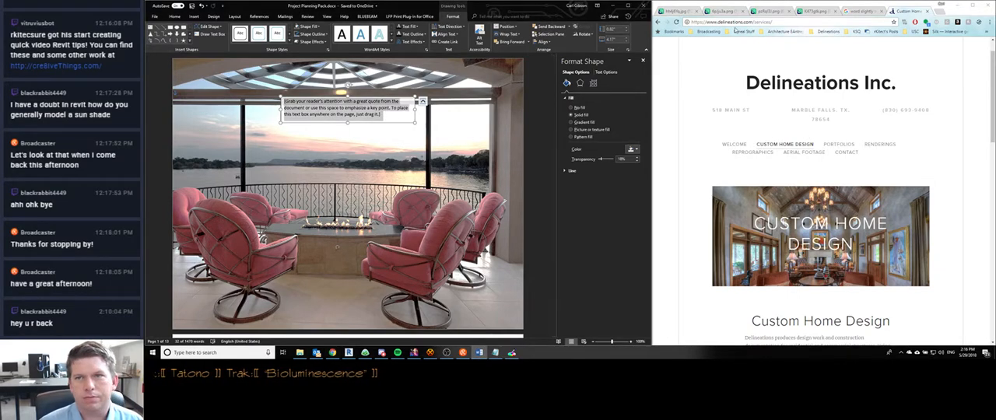
click(813, 10)
click(779, 13)
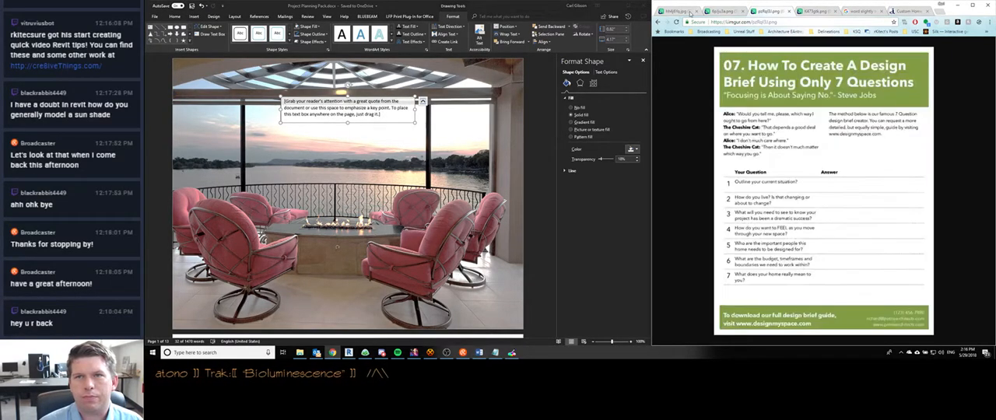
click(685, 11)
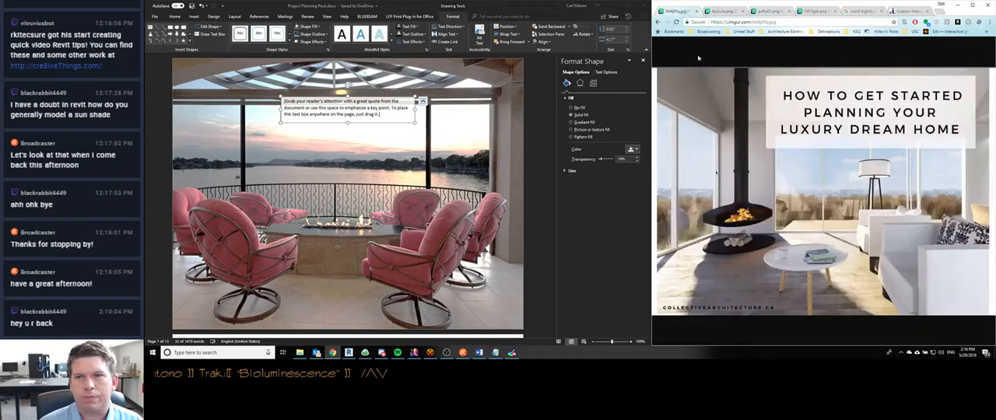
- Replace the placeholder text in the cover page text box with "PLANNING YOUR DREAM HOME"
click(379, 115)
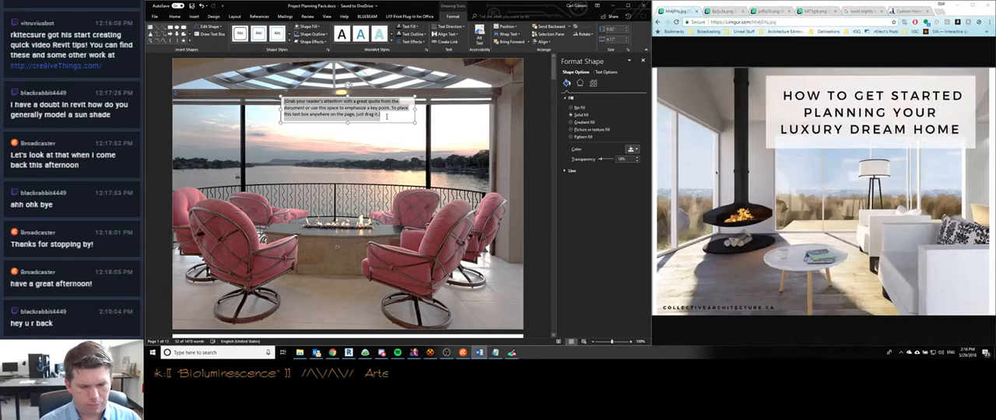
text(PLANNING)
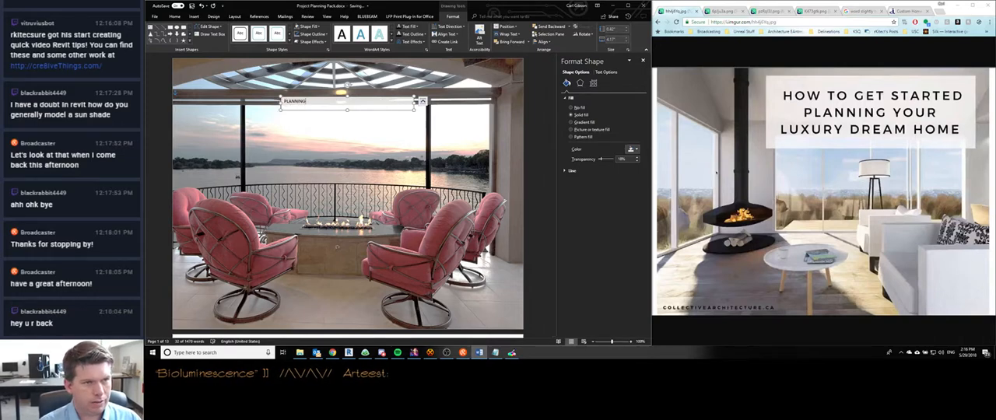
text( YOUR)
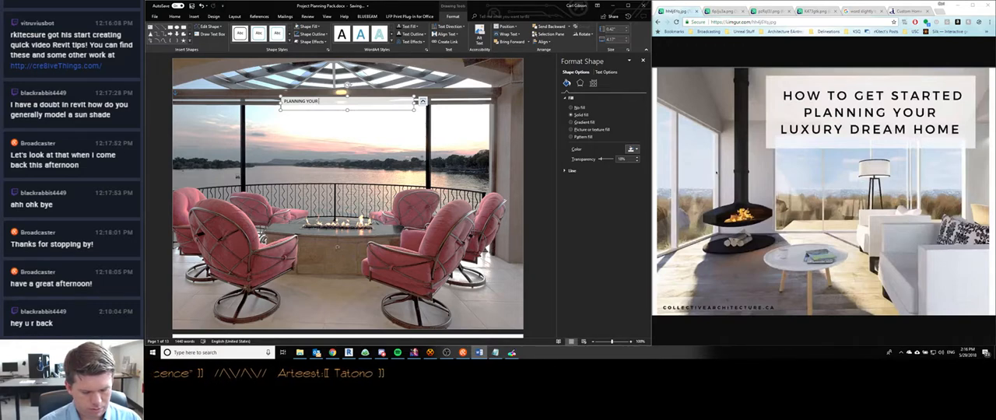
text(LUXURY)
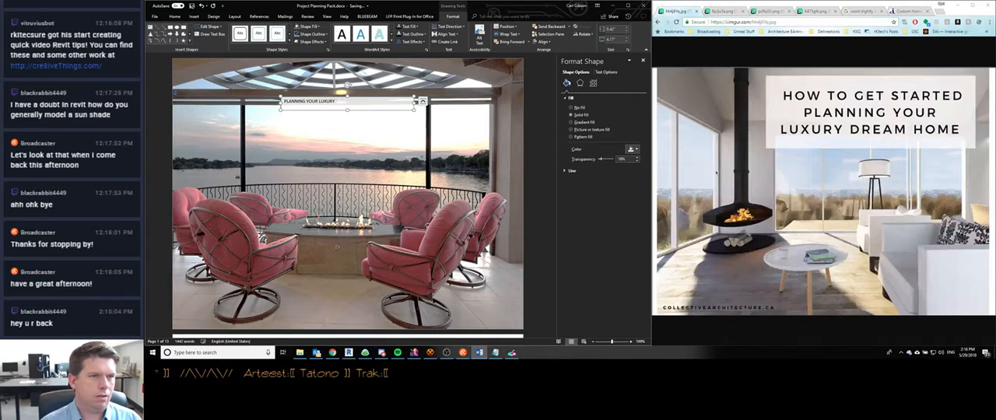
key(BackSpace)
key(BackSpace)
key(BackSpace)
key(BackSpace)
key(BackSpace)
key(BackSpace)
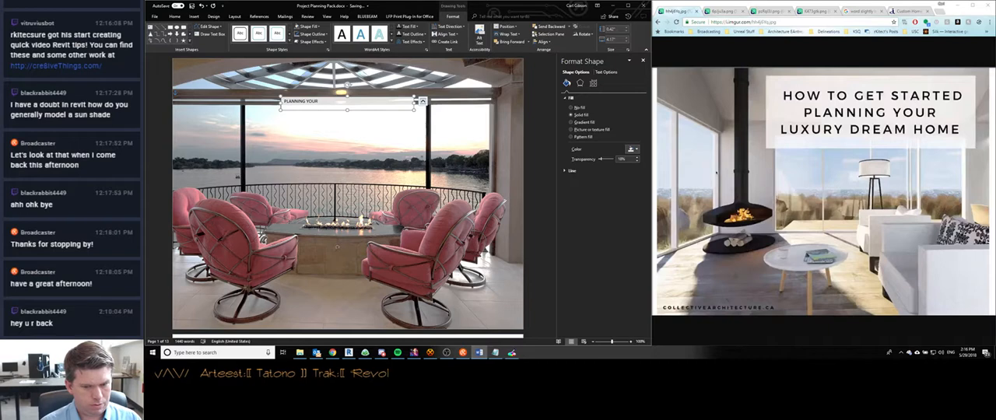
text(DREAM H)
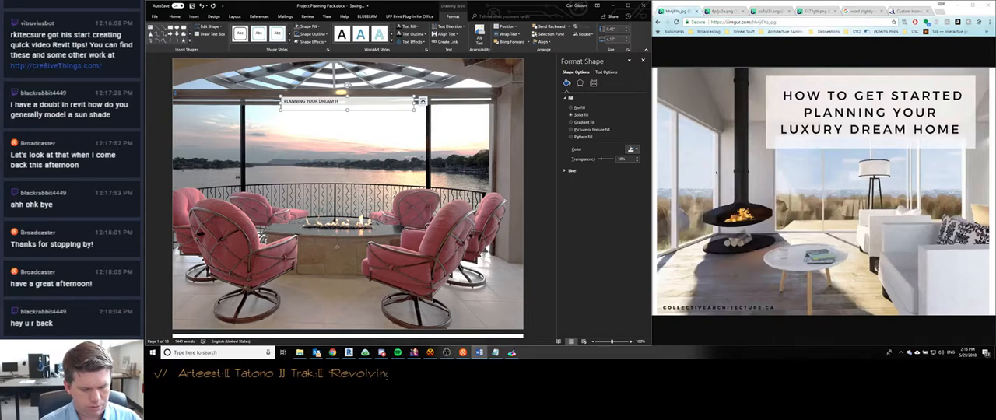
text(OME)
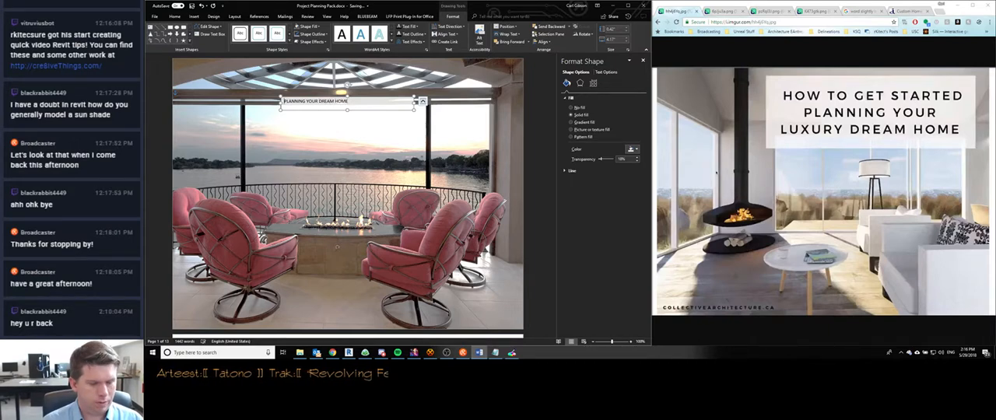
- Try "GETTING STARTED" as the opening words of the cover title and delete them again
key(Home)
text(GETTING STARTED)
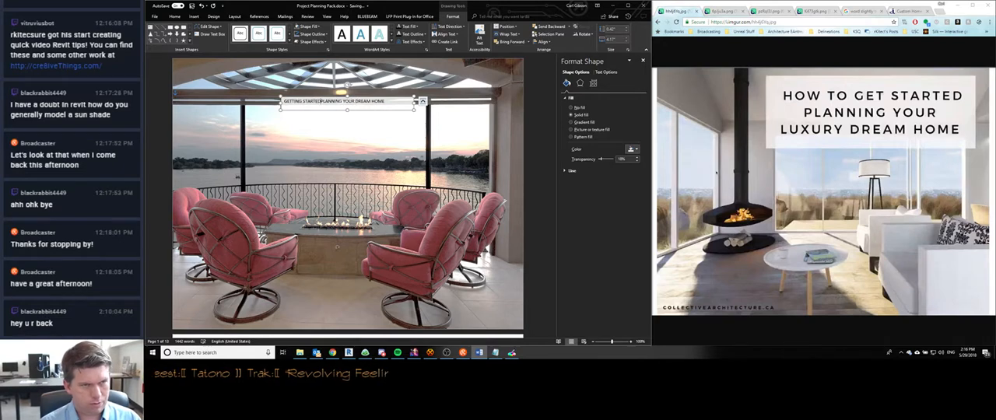
key(BackSpace)
key(BackSpace)
key(BackSpace)
key(BackSpace)
key(BackSpace)
key(BackSpace)
key(BackSpace)
key(BackSpace)
key(BackSpace)
key(BackSpace)
key(BackSpace)
key(BackSpace)
key(BackSpace)
key(BackSpace)
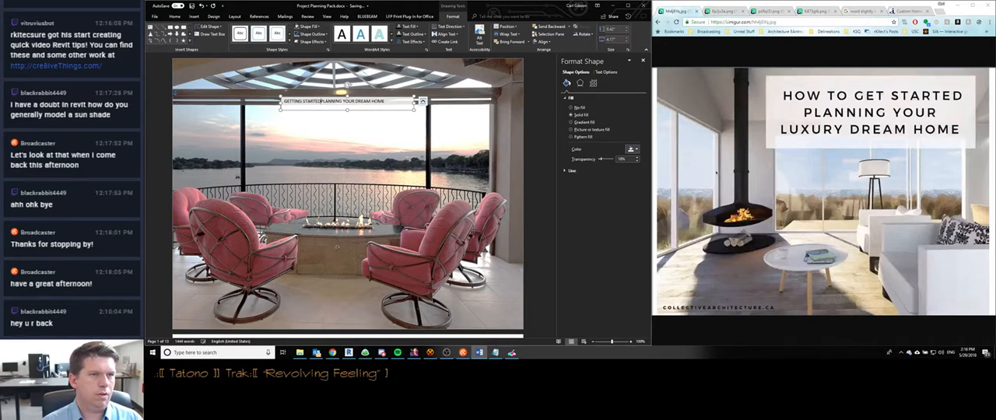
key(BackSpace)
key(BackSpace)
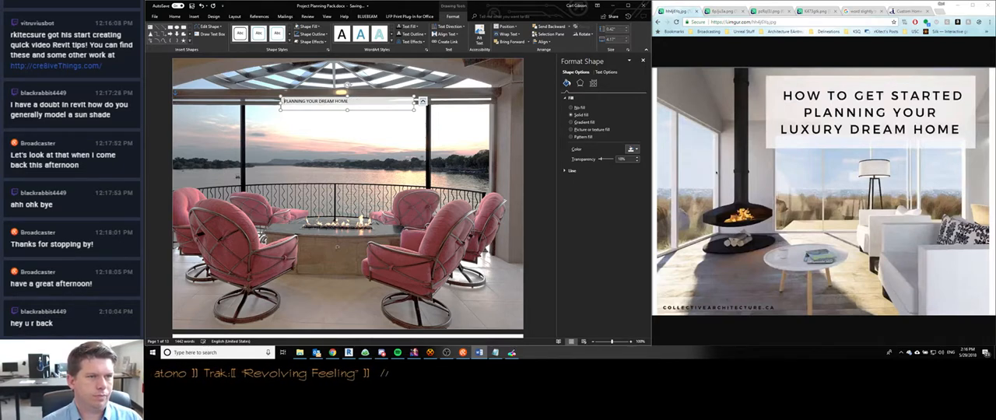
- Extend the cover title to read "HOW TO GET STARTED PLANNING YOUR LUXURY DREAM HOME" as one paragraph
key(Return)
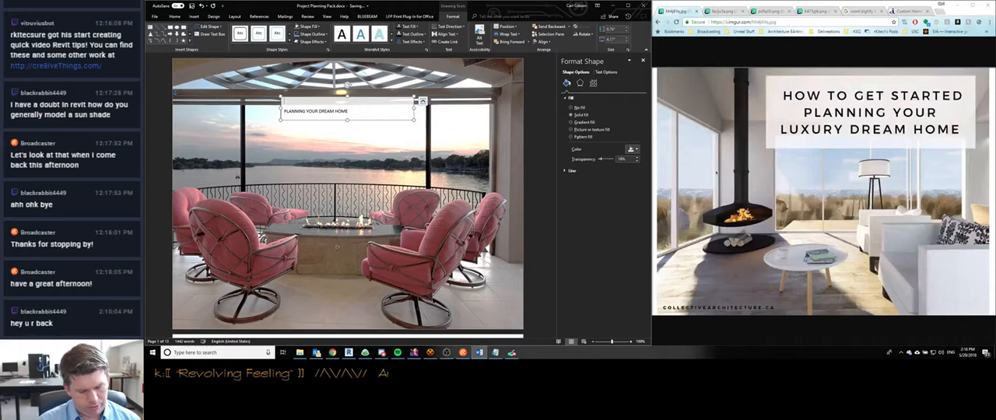
text(HOW TO GET STA)
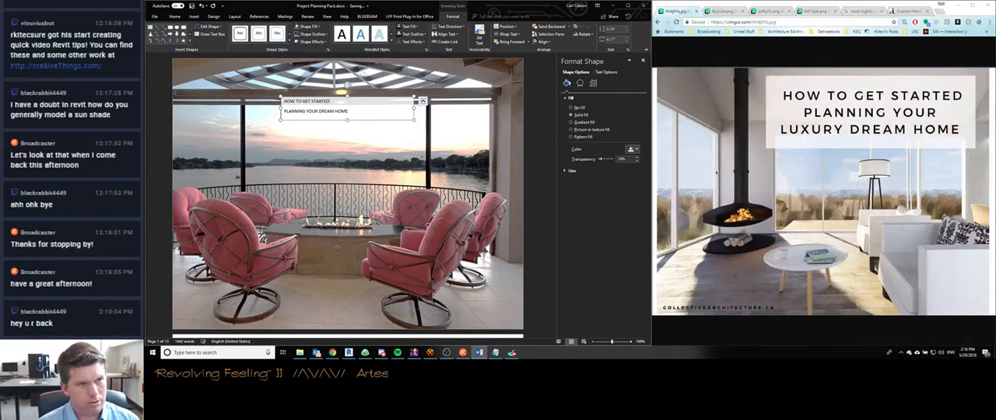
text(RTED)
key(Delete)
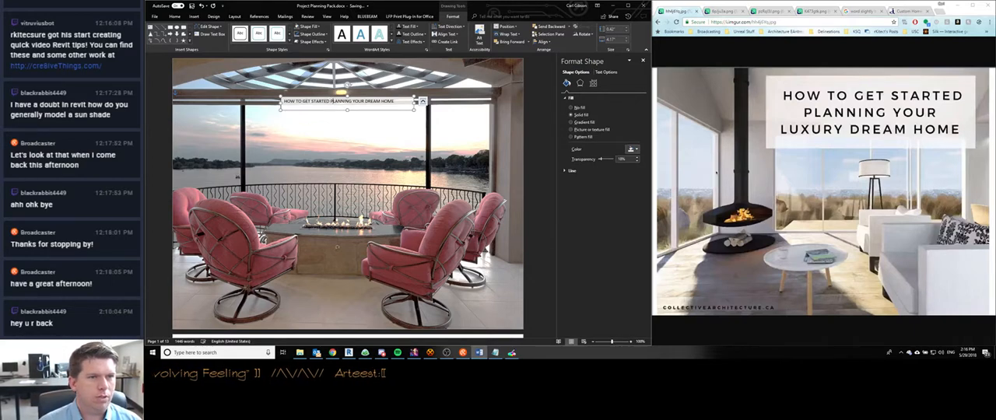
text(LUXURY)
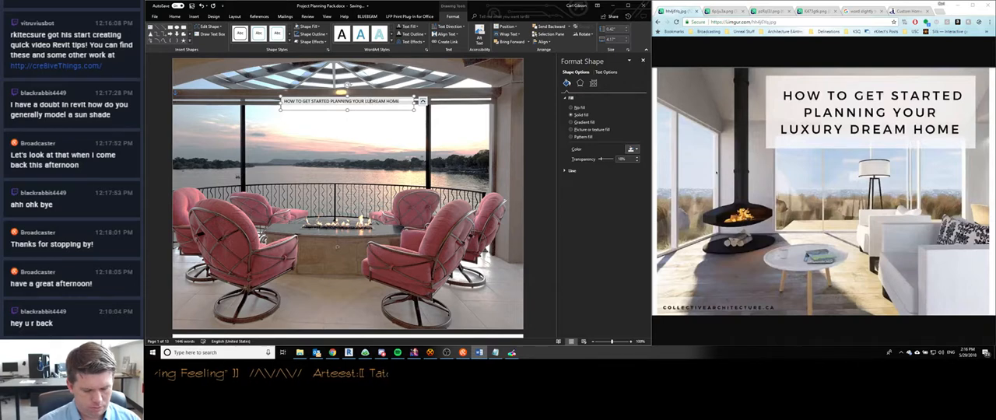
- Remove the outline from the cover title text box
click(376, 143)
click(358, 107)
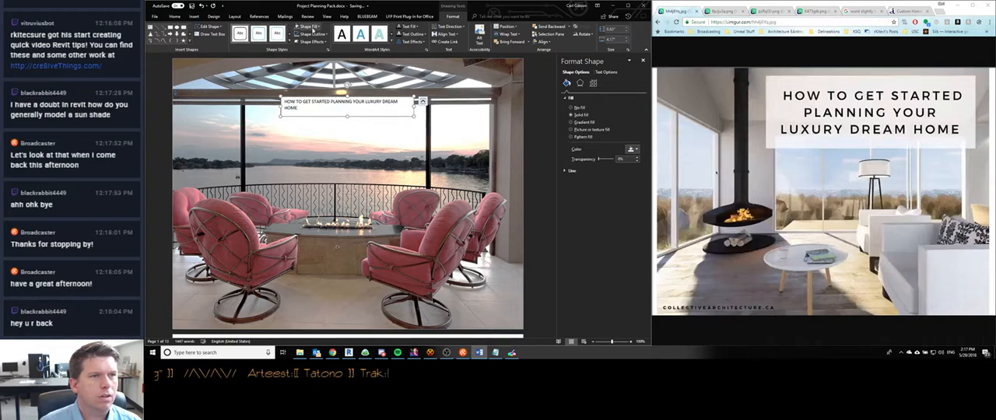
click(314, 27)
click(304, 28)
click(305, 35)
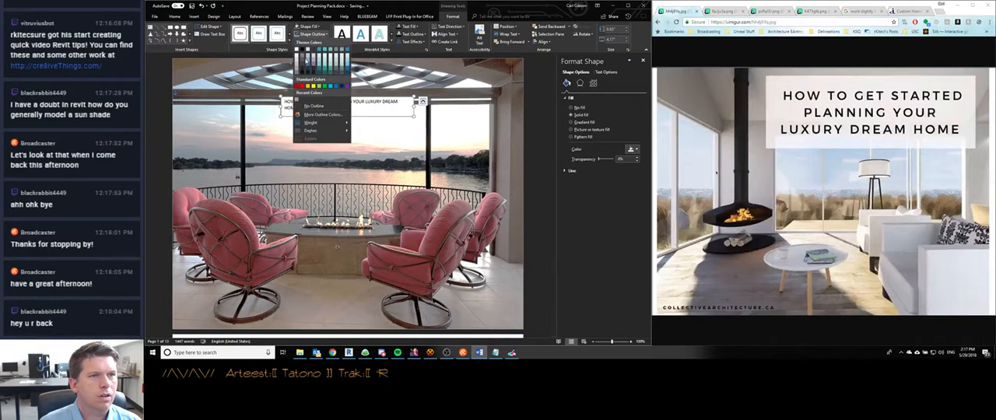
click(303, 107)
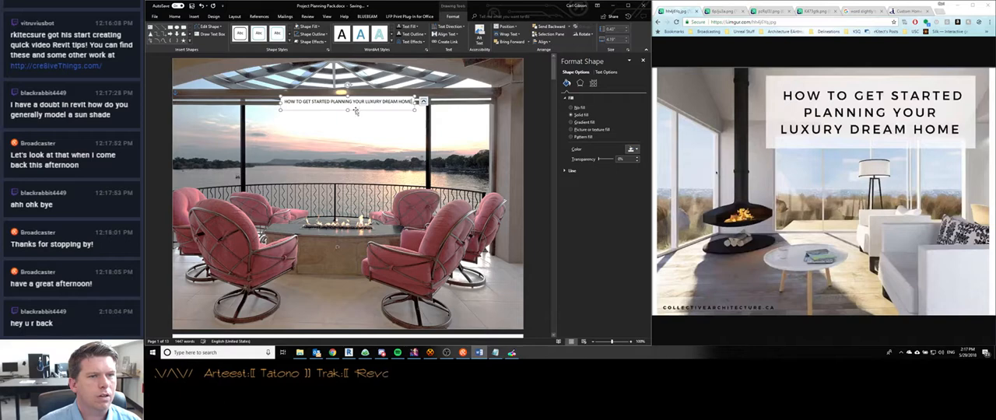
- Enlarge the title box downward over the lake view and set its fill transparency to 31%
drag(414, 110, 411, 168)
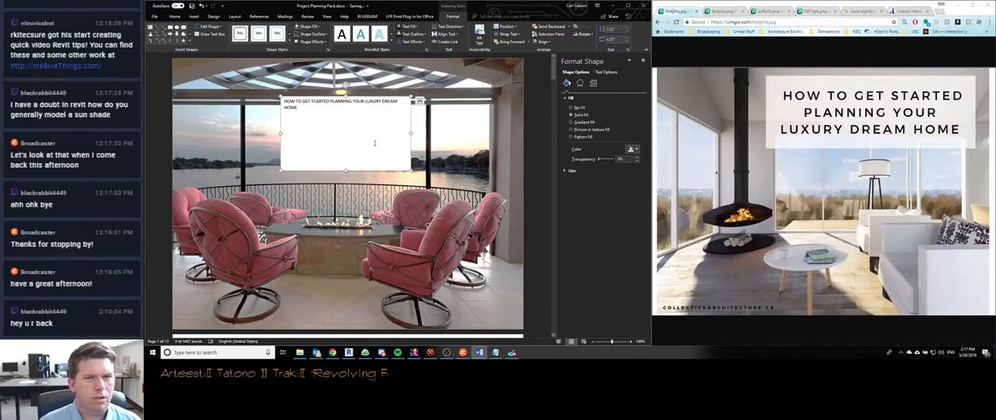
click(606, 160)
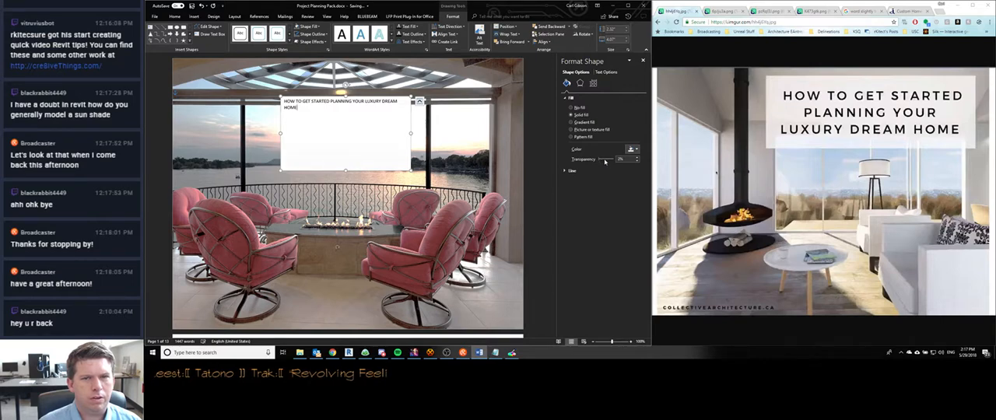
drag(605, 161, 605, 161)
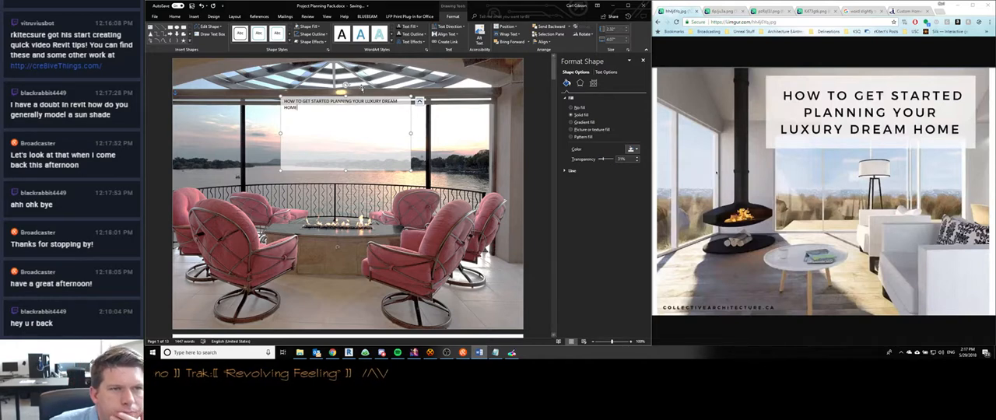
- Select the whole cover title, examine its text fill, effects and text box options, and close the formatting pane
drag(304, 109, 285, 97)
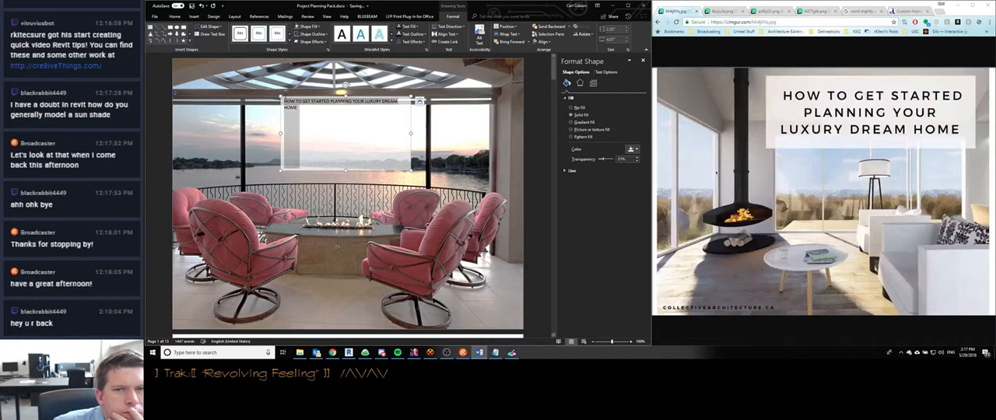
click(606, 71)
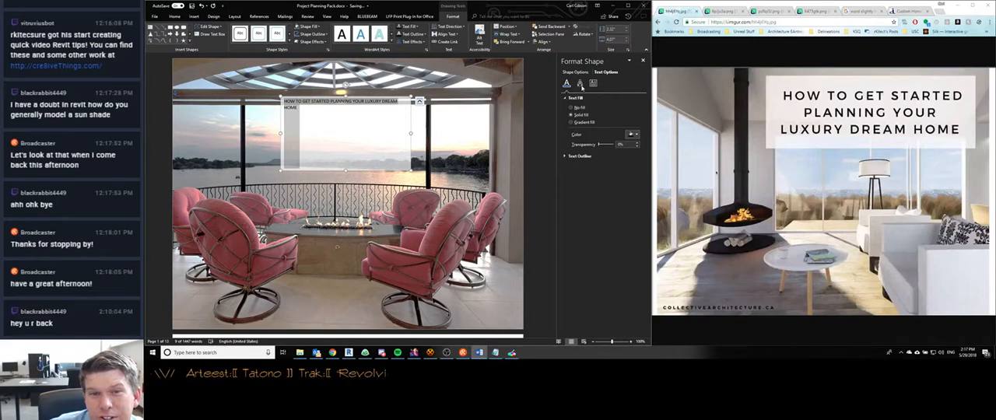
click(582, 86)
click(594, 84)
click(569, 85)
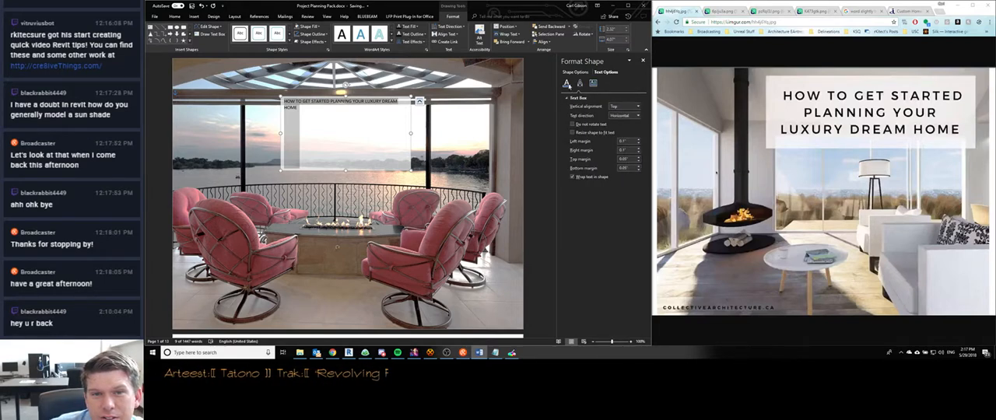
click(566, 84)
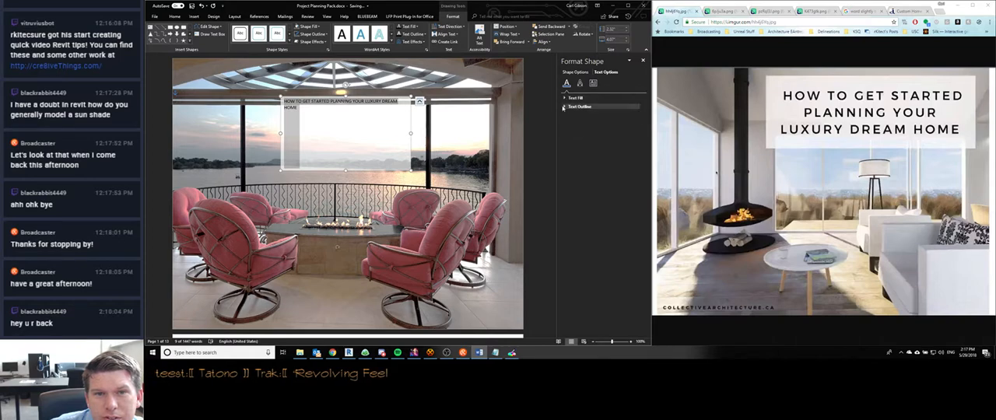
click(644, 62)
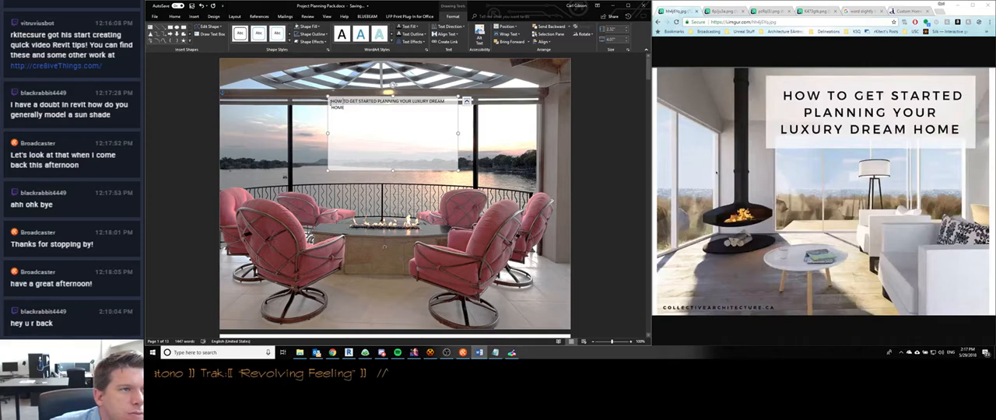
- Set the selected cover title to 28 pt and justify it
click(175, 16)
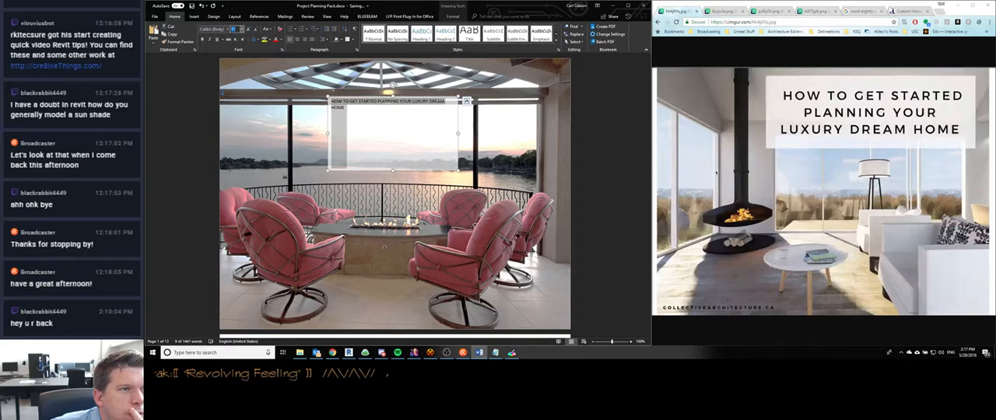
click(242, 29)
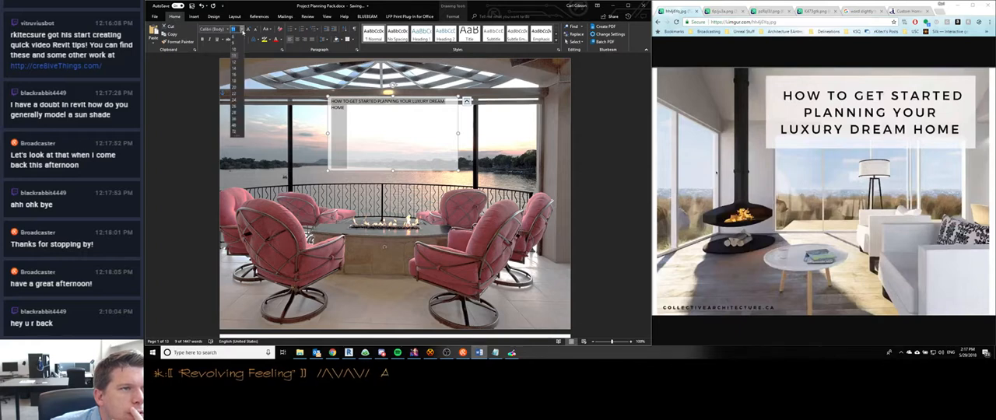
click(235, 114)
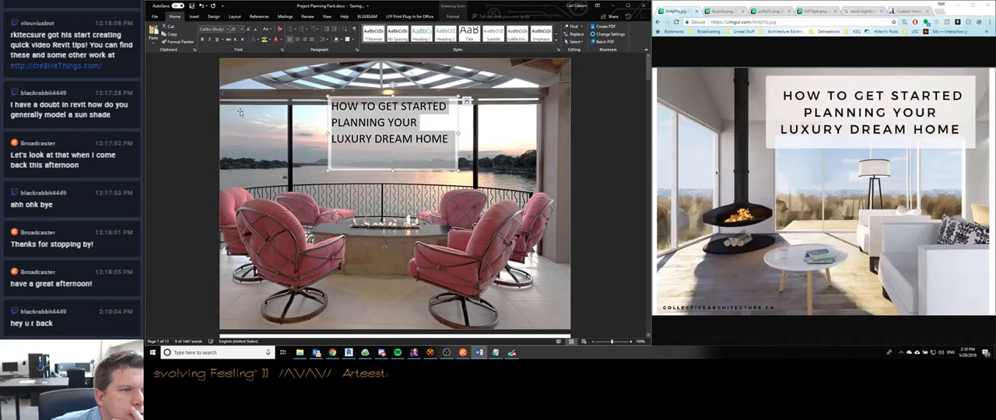
click(311, 40)
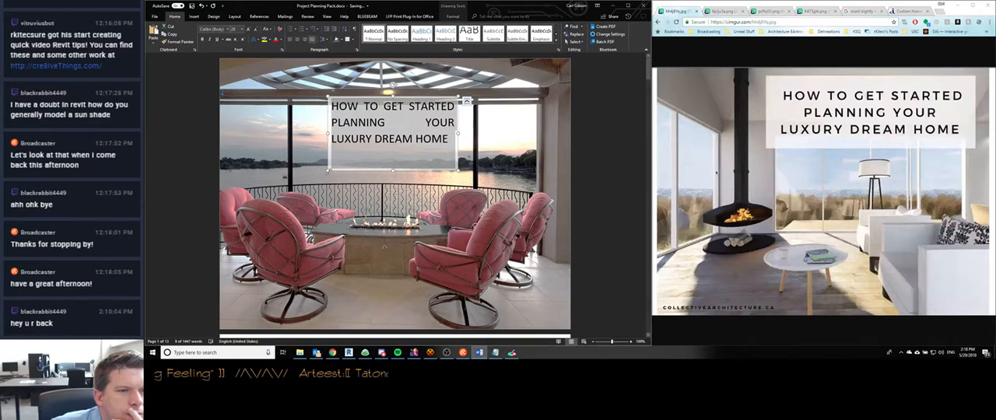
- Resize the title box so it closely frames three lines of text, and move it slightly lower below the roof beam
mouse_move(328, 171)
mouse_down()
mouse_move(317, 188)
mouse_move(336, 173)
mouse_up()
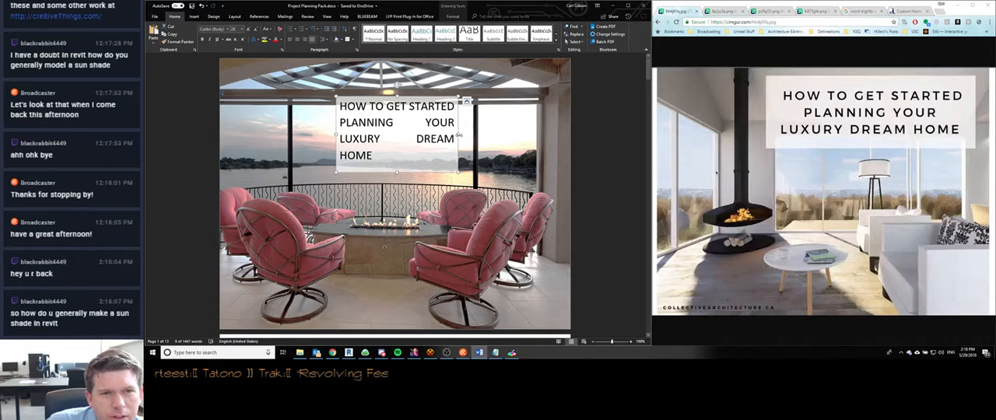
drag(458, 135, 468, 135)
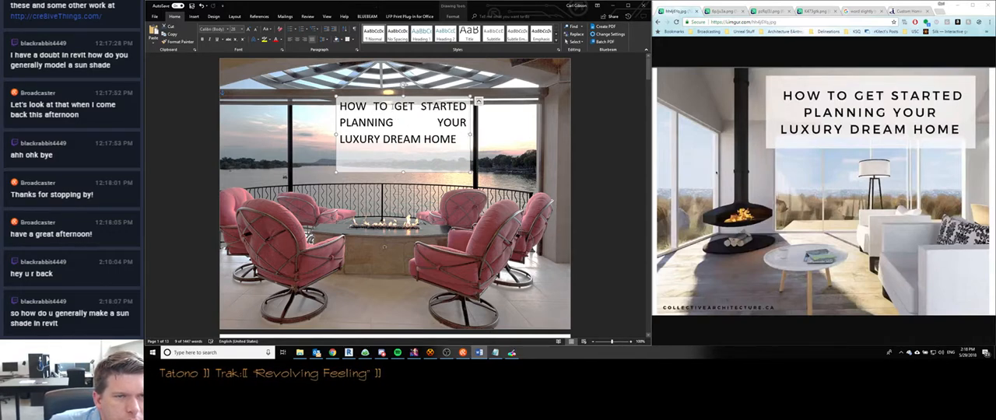
drag(386, 99, 367, 111)
drag(383, 182, 384, 159)
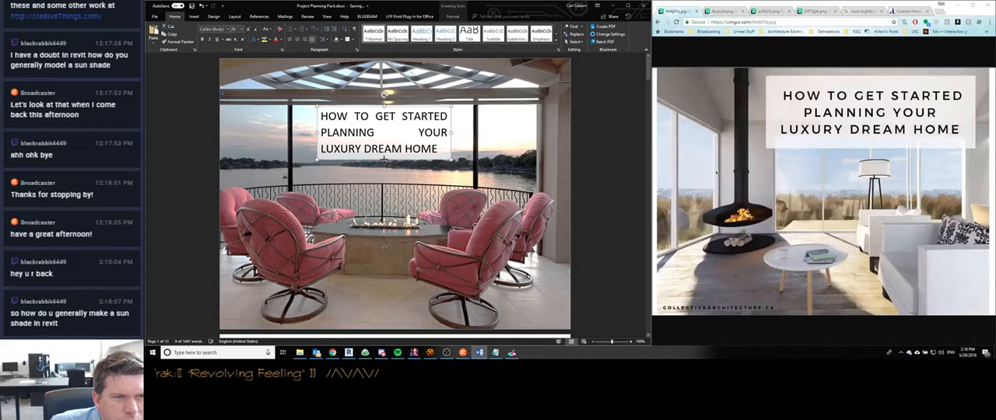
drag(383, 158, 390, 162)
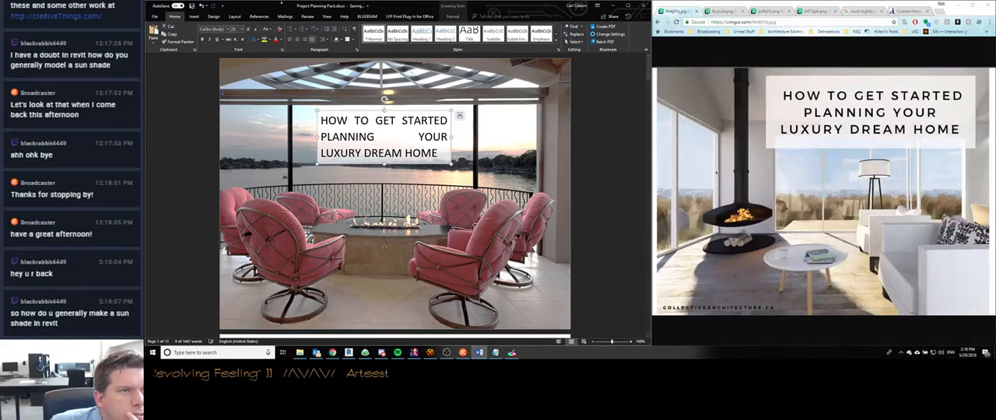
- Align the title box to the horizontal centre between the page margins
click(212, 16)
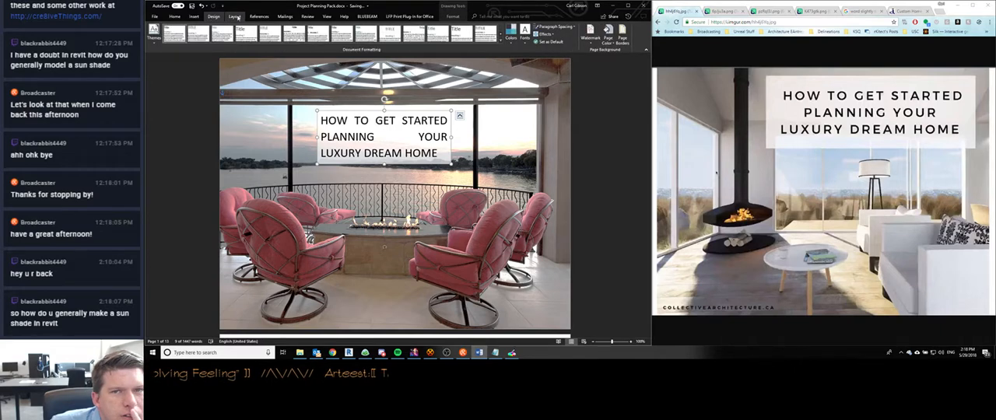
click(234, 16)
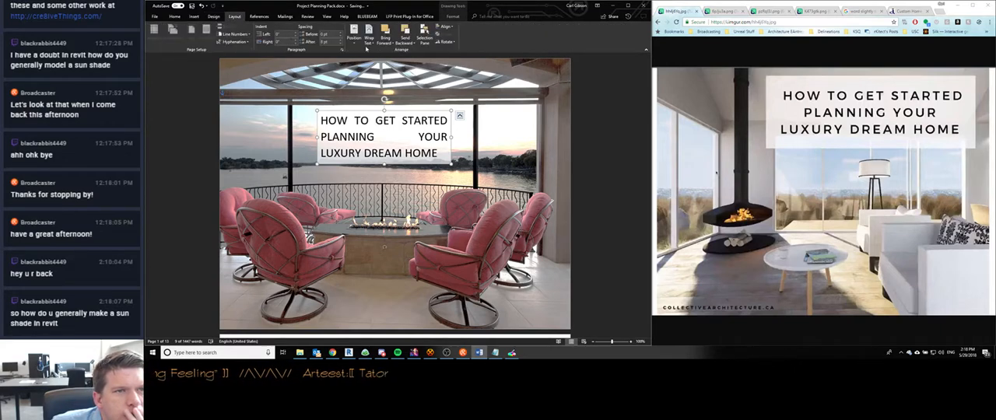
click(354, 40)
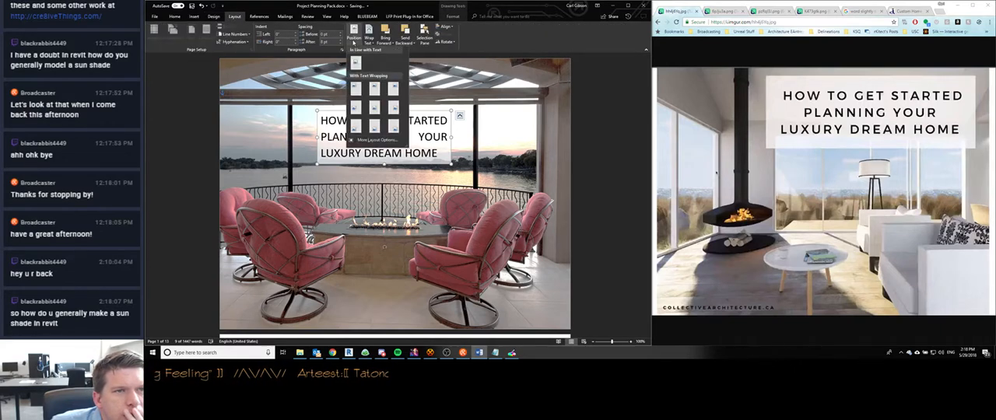
click(447, 27)
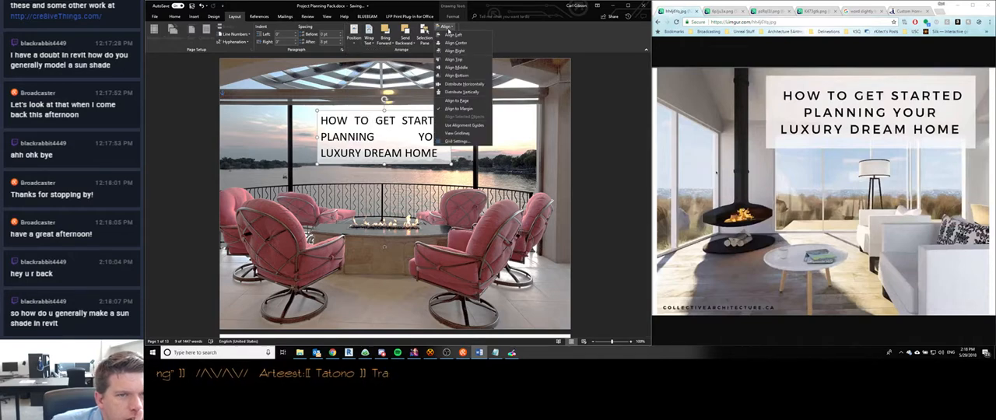
click(450, 42)
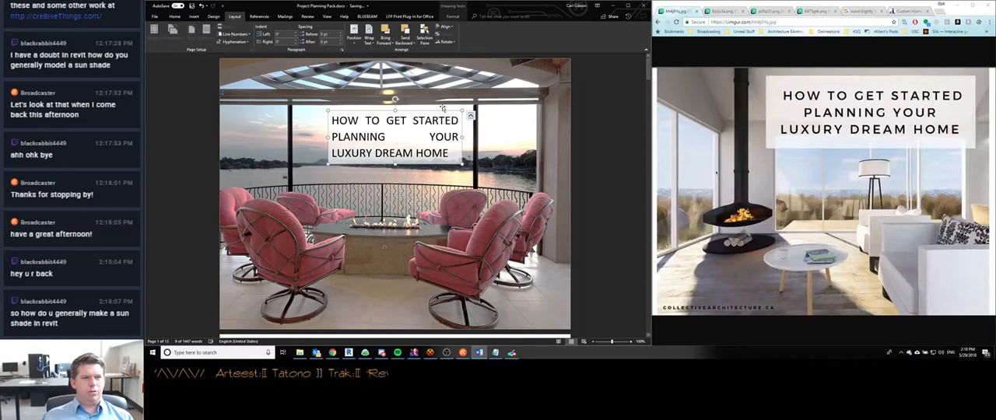
- Align the cover photo to the horizontal centre between the page margins and check the page
click(434, 240)
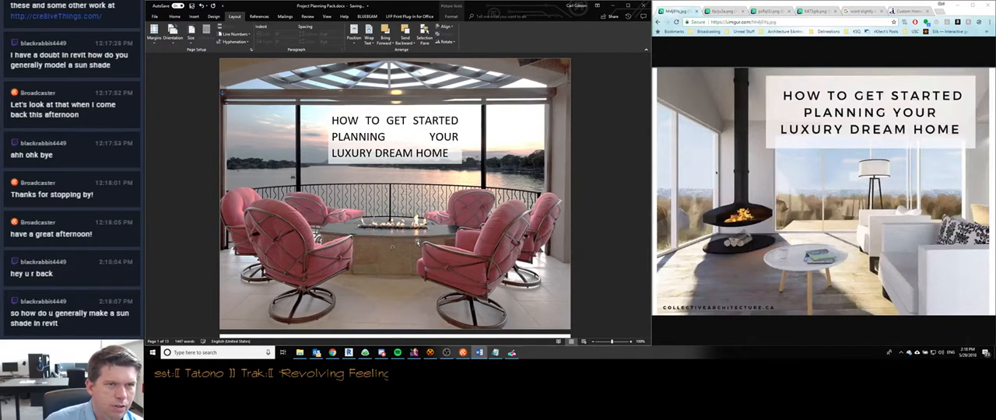
click(446, 26)
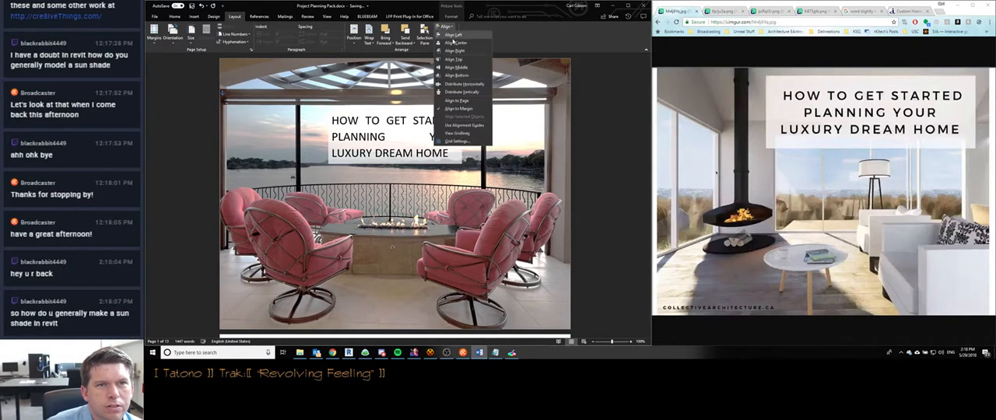
click(456, 42)
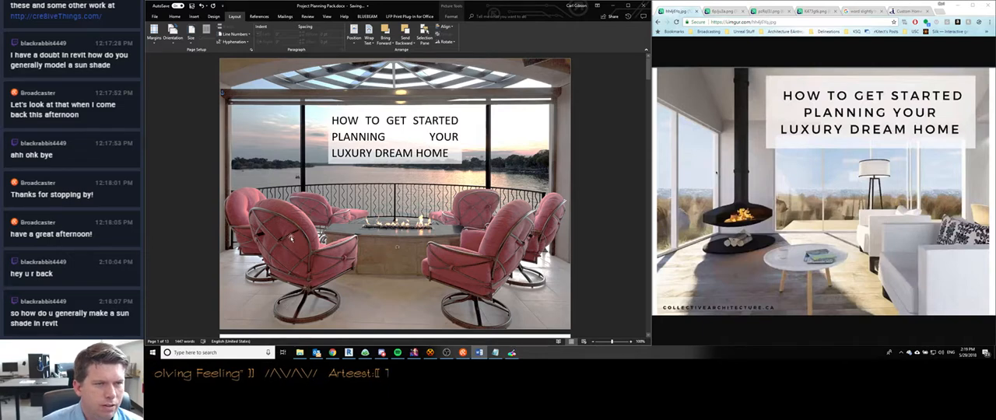
scroll(240, 299, down, 1)
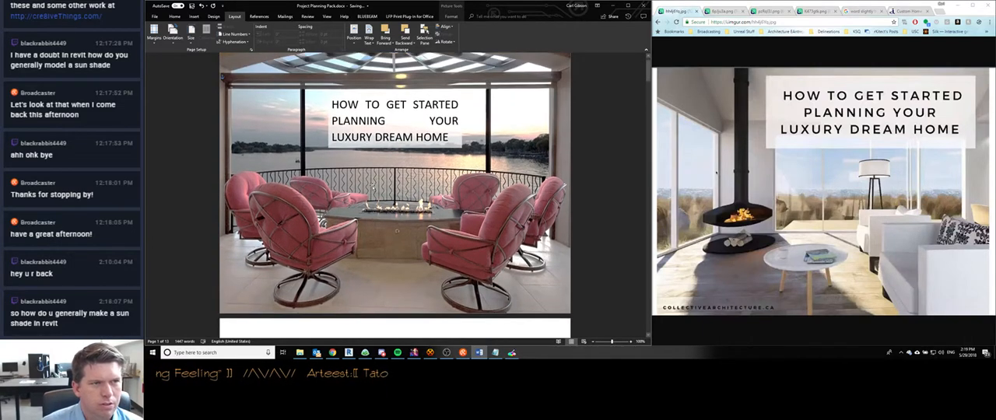
scroll(590, 219, up, 1)
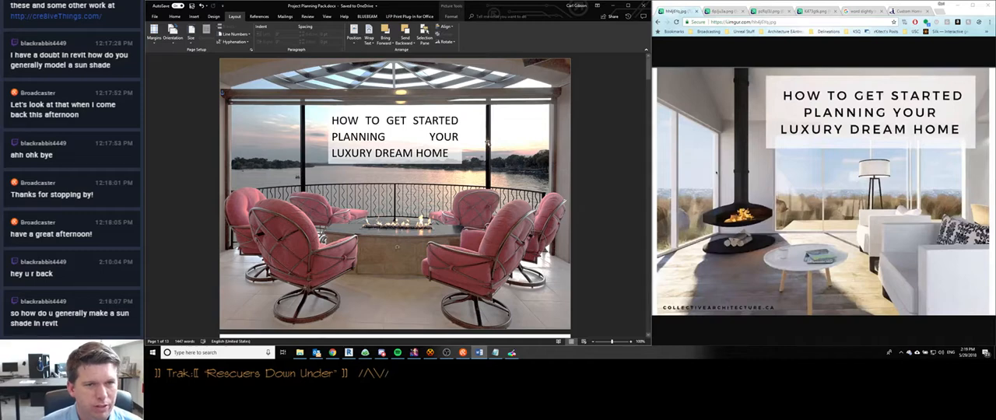
- Make the title box slightly narrower and shorter while keeping its upper-left corner in place
click(430, 137)
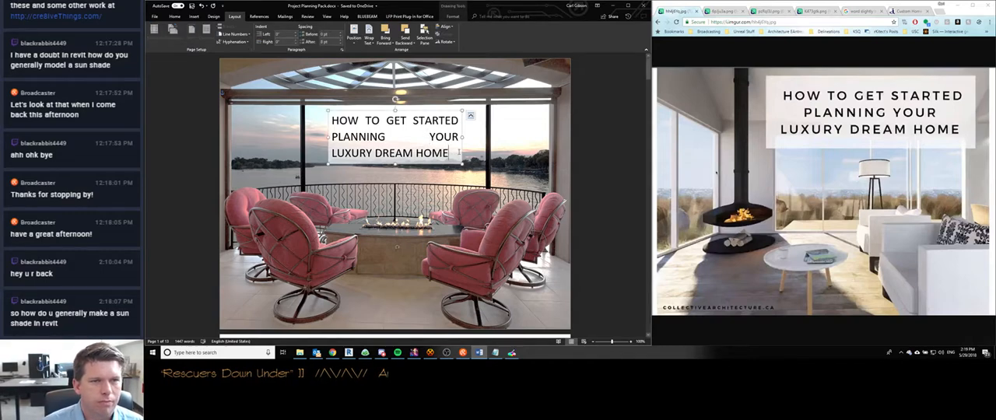
mouse_move(462, 137)
mouse_down()
mouse_move(475, 137)
mouse_move(451, 137)
mouse_up()
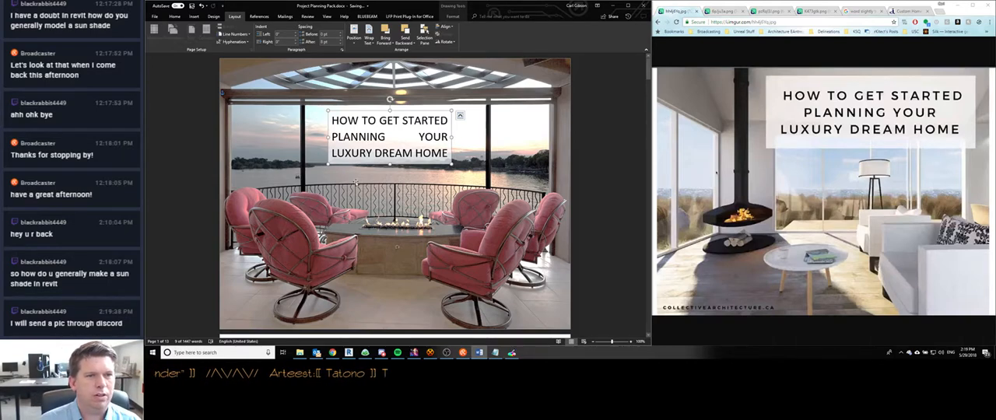
drag(453, 163, 507, 188)
drag(508, 154, 458, 152)
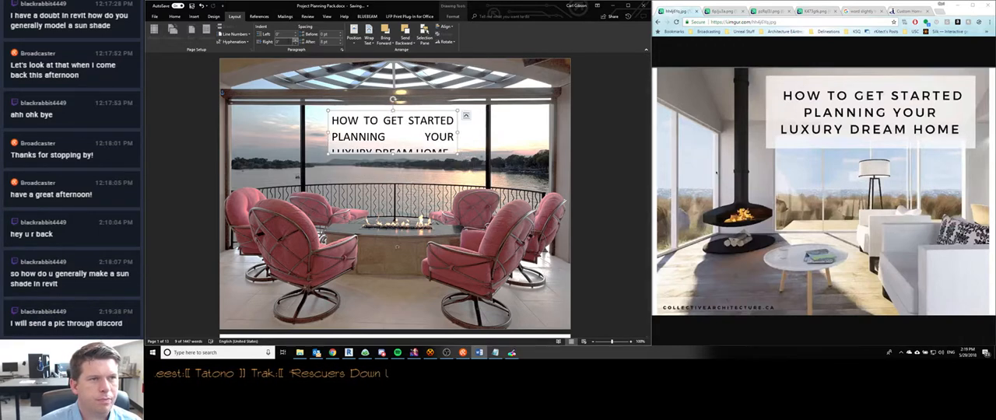
- Centre the title text and extend the box downward to fit all three lines
click(175, 16)
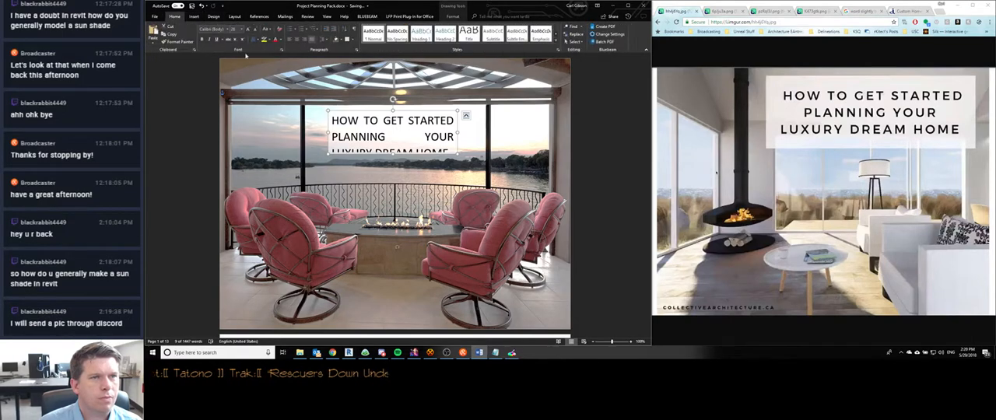
click(297, 39)
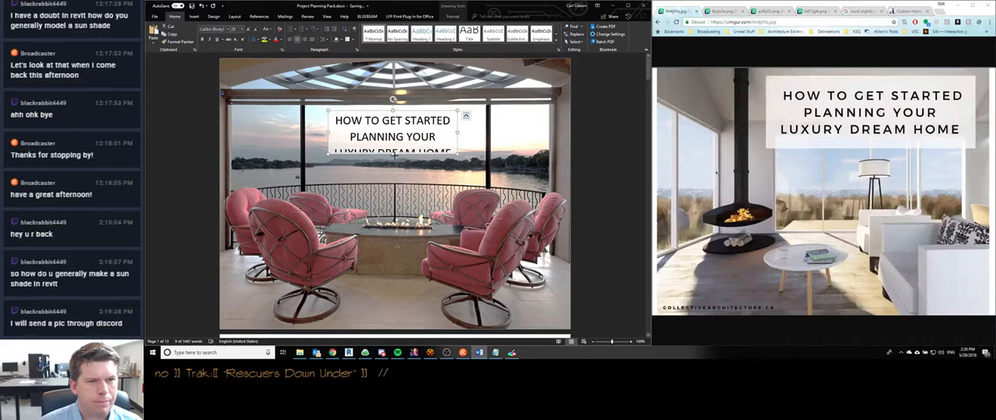
drag(393, 155, 393, 167)
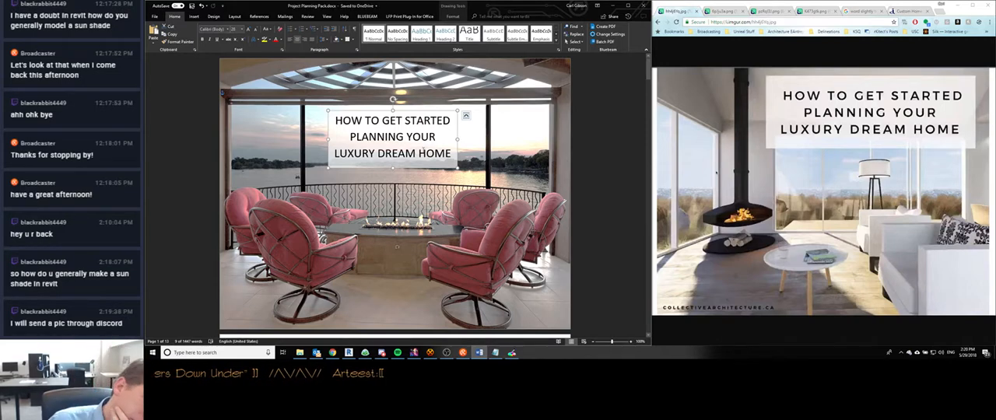
- Extend the title box upward by stretching its upper edge toward the beam above the windows
drag(452, 155, 334, 121)
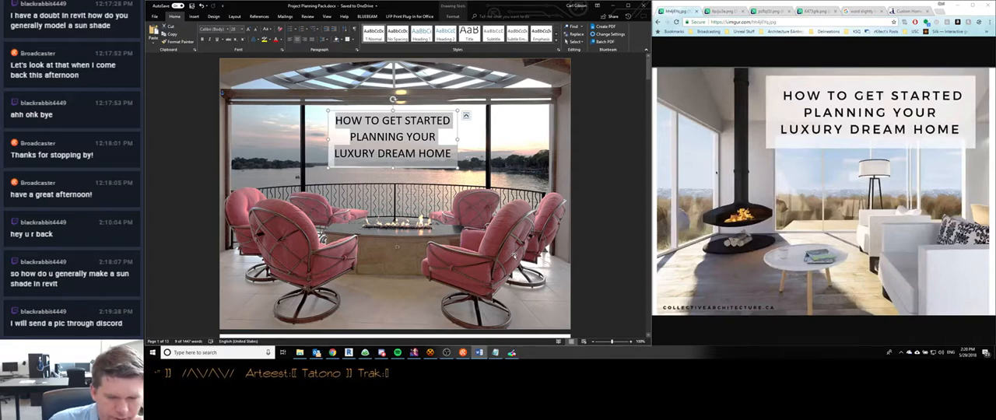
click(592, 192)
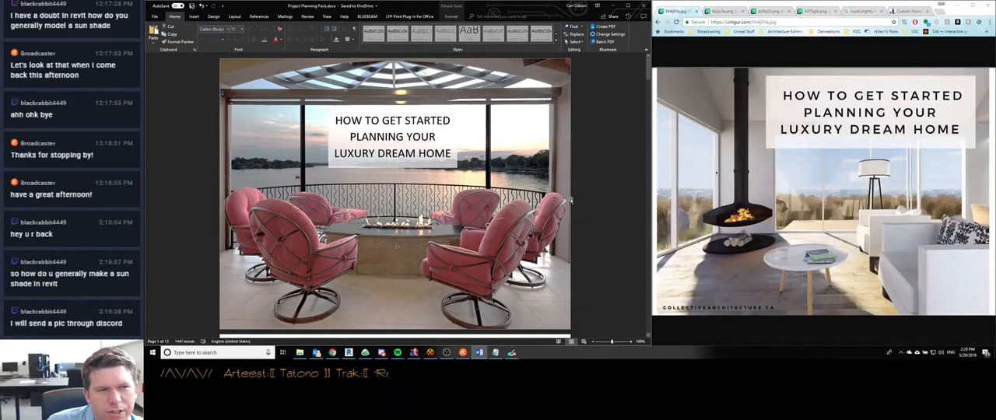
click(366, 122)
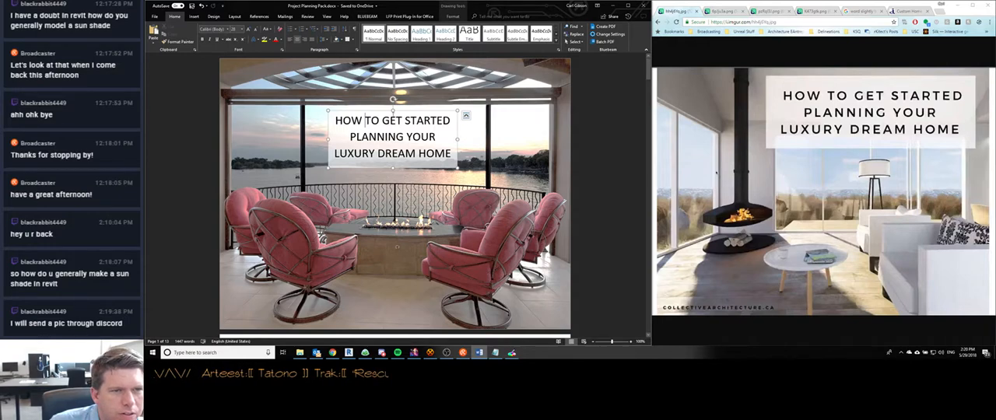
drag(393, 109, 392, 98)
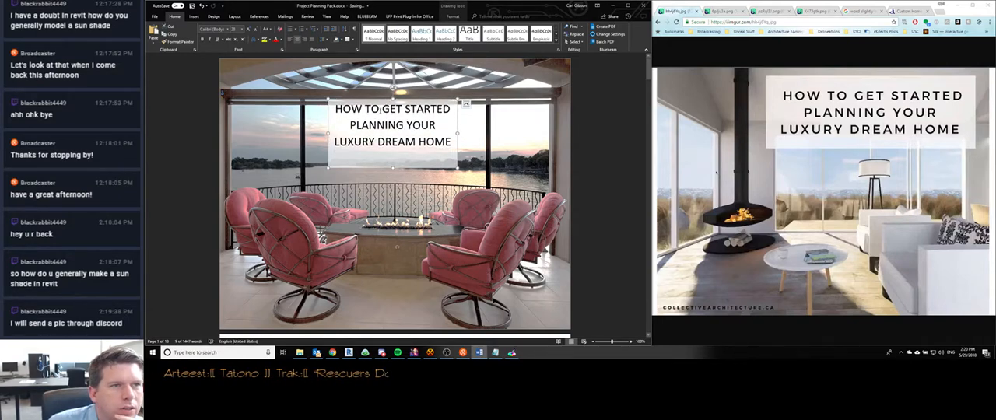
- Try to lower the title text inside its box by inserting a full-size blank line above it
click(327, 39)
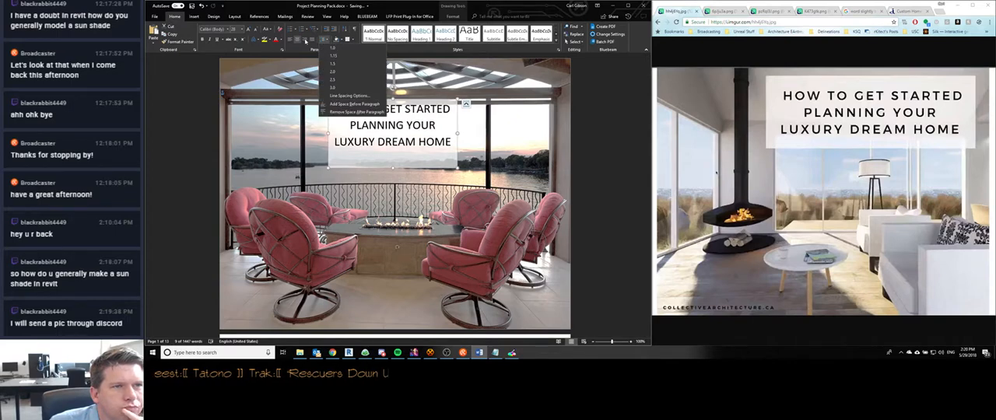
click(306, 41)
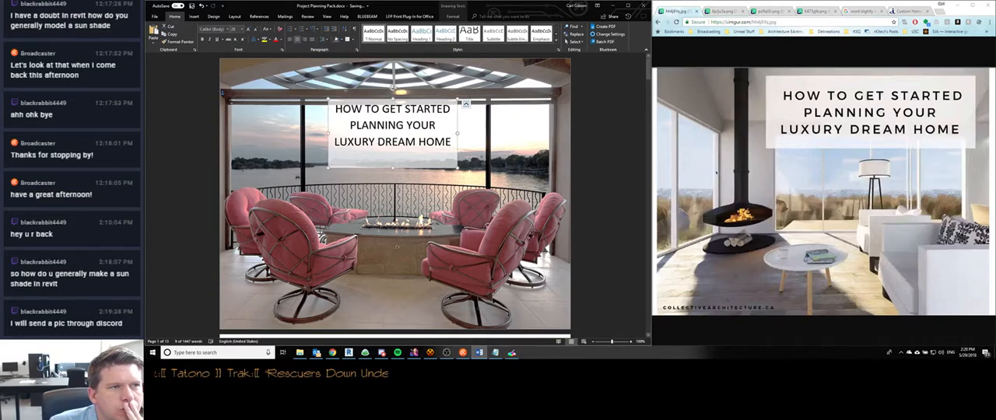
click(353, 135)
drag(335, 110, 436, 145)
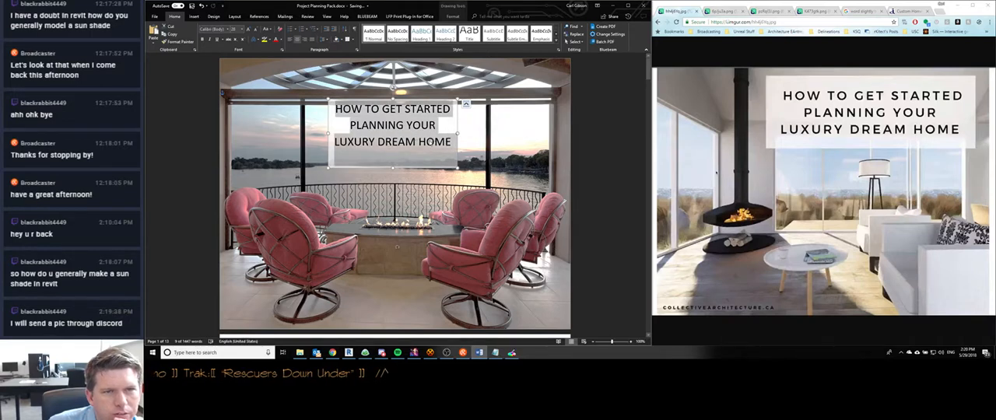
right_click(430, 140)
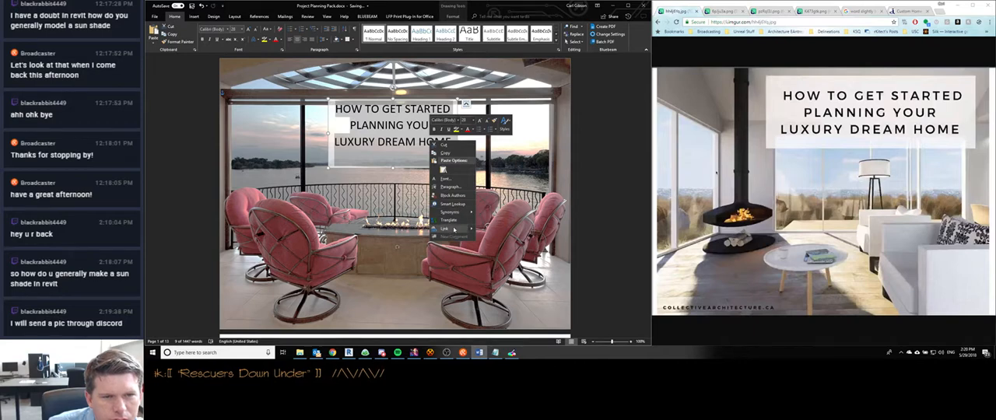
click(340, 109)
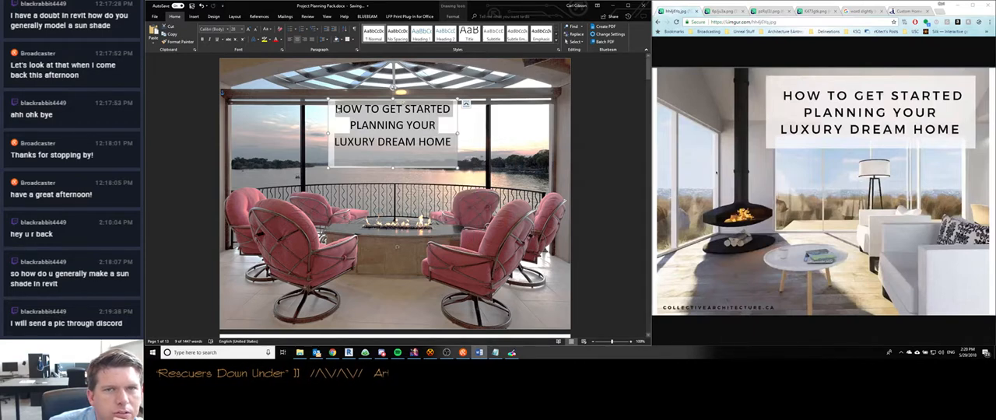
click(336, 109)
key(Return)
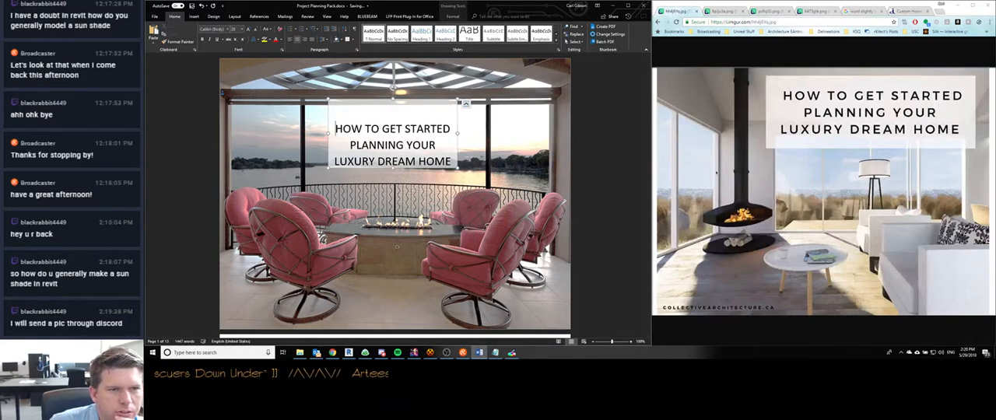
key(BackSpace)
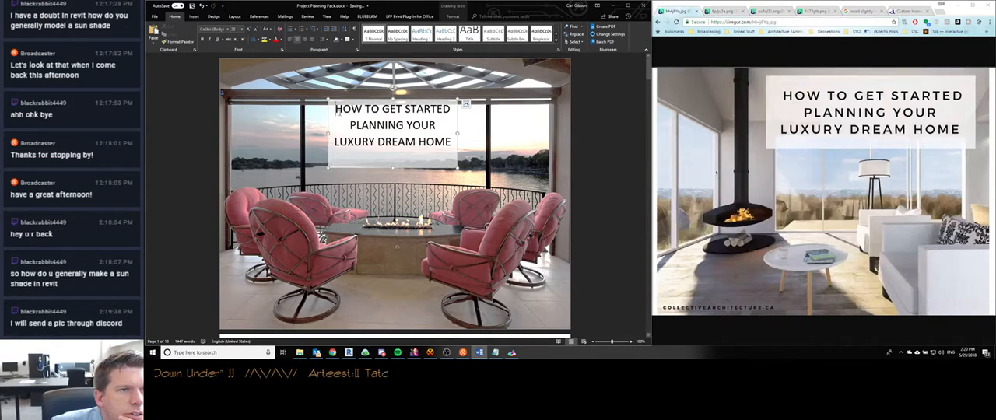
- Examine the title text's style choices and paragraph settings, including spacing, pagination and text box wrap options
drag(338, 111, 452, 143)
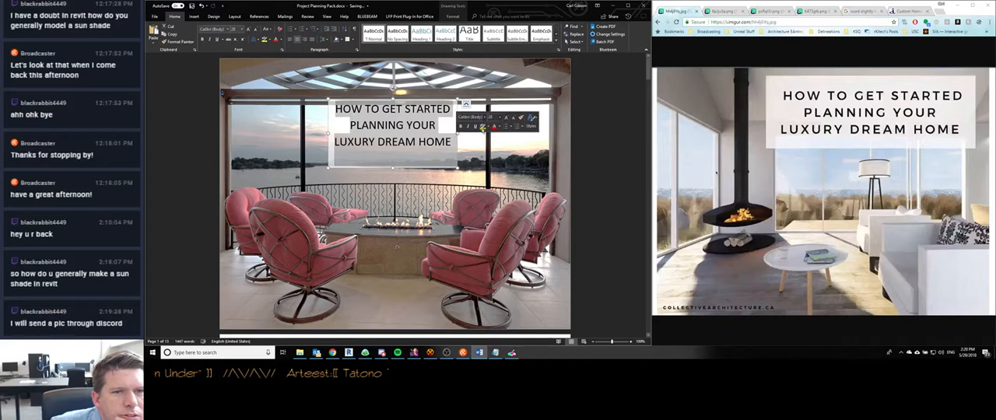
click(531, 125)
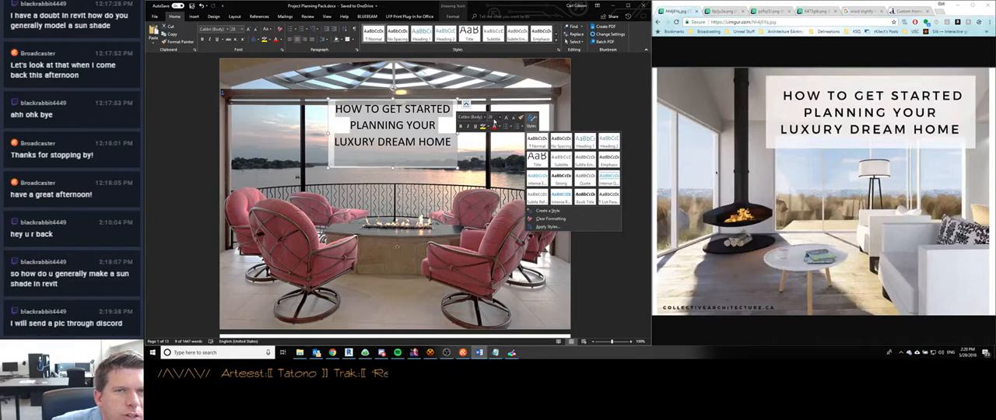
click(297, 45)
click(356, 49)
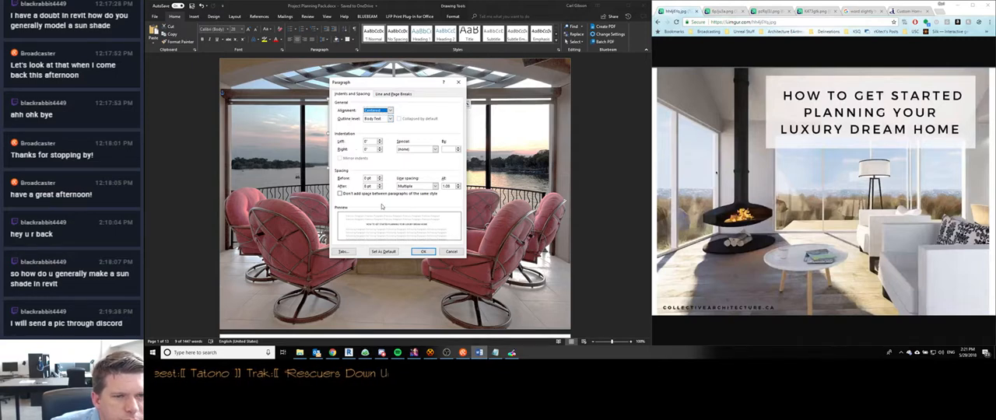
click(392, 94)
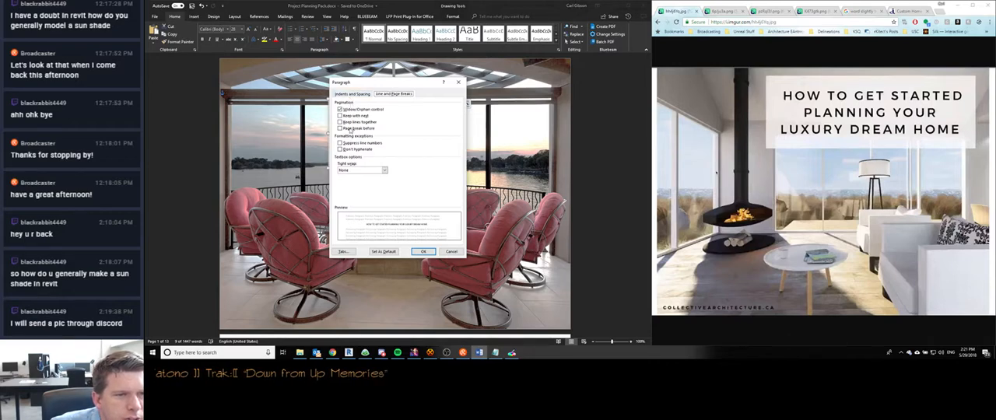
click(357, 170)
click(405, 172)
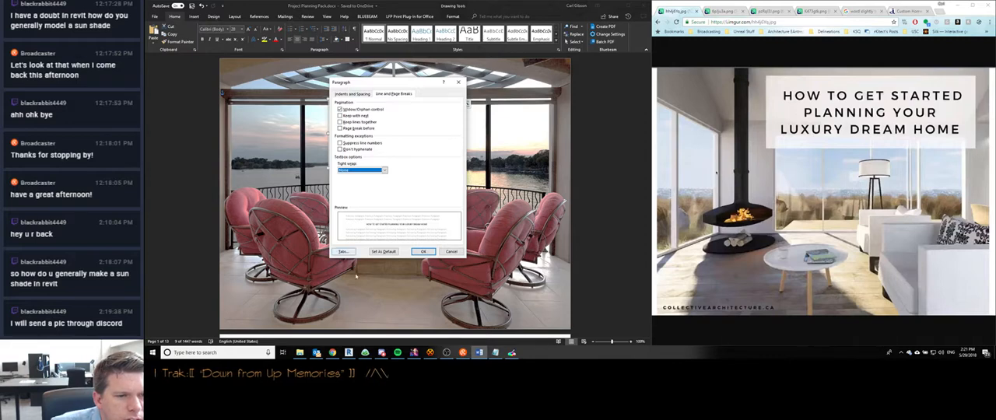
click(423, 251)
- Insert a blank line above the title text and set that line's font size to 8 pt
key(Return)
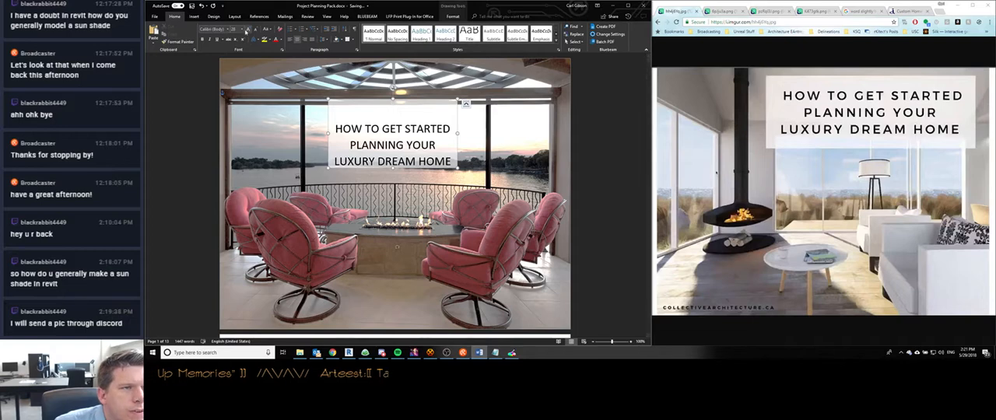
click(233, 28)
text(10)
key(Return)
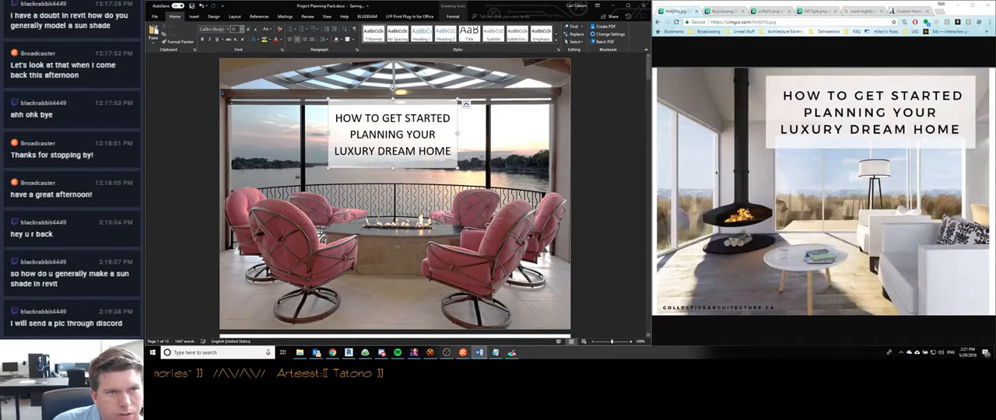
key(BackSpace)
key(Return)
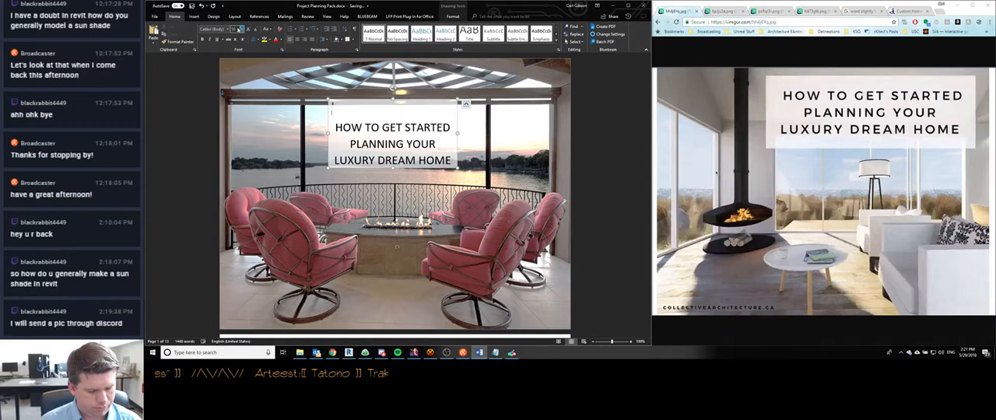
key(BackSpace)
click(242, 28)
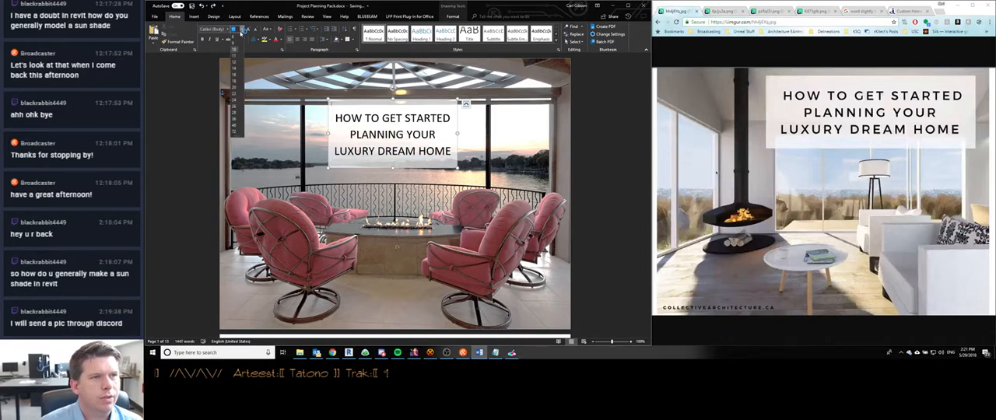
click(239, 35)
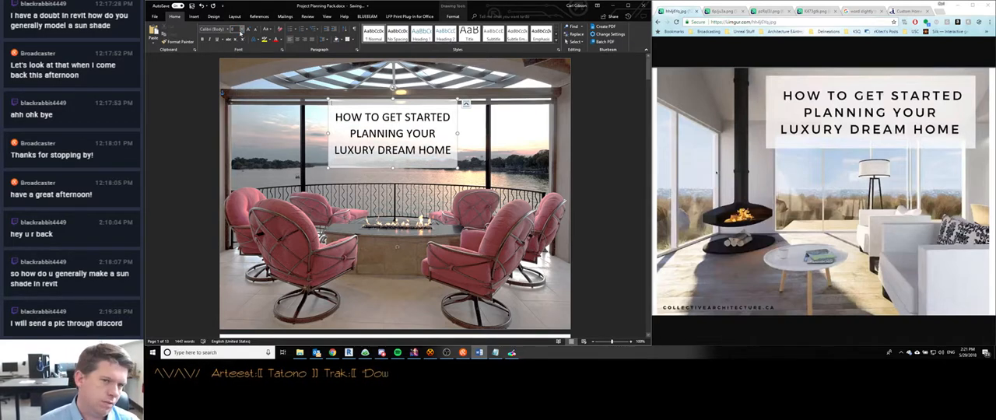
click(468, 149)
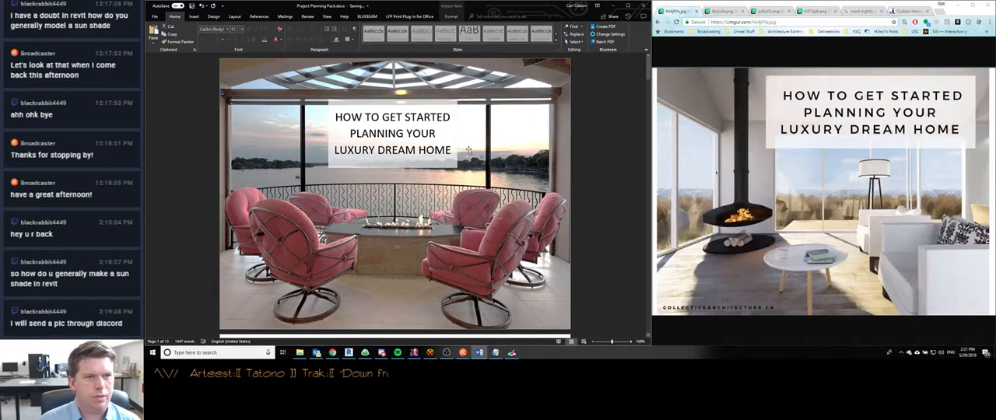
- Delete the blank page between the cover and the About page and review the cover page
scroll(346, 207, down, 10)
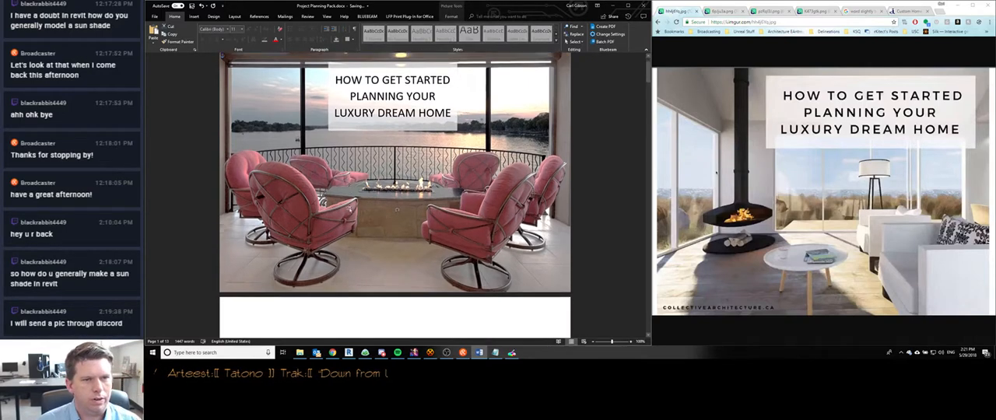
scroll(346, 207, down, 2)
scroll(345, 206, up, 5)
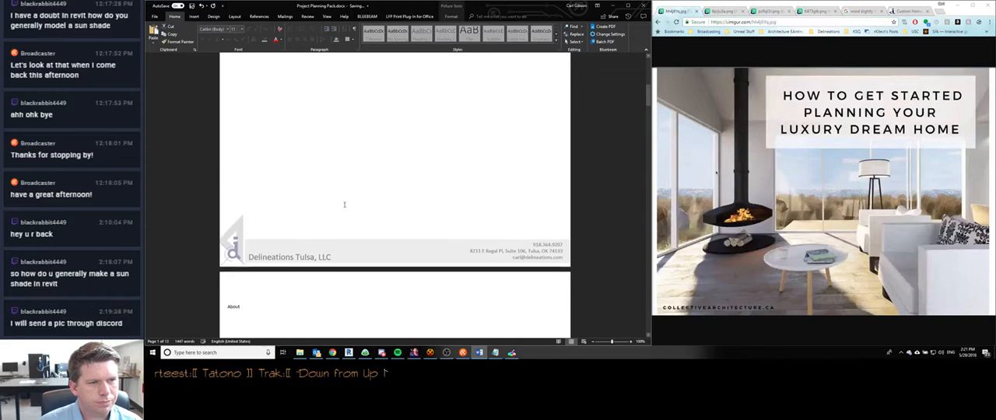
click(308, 190)
scroll(346, 194, down, 5)
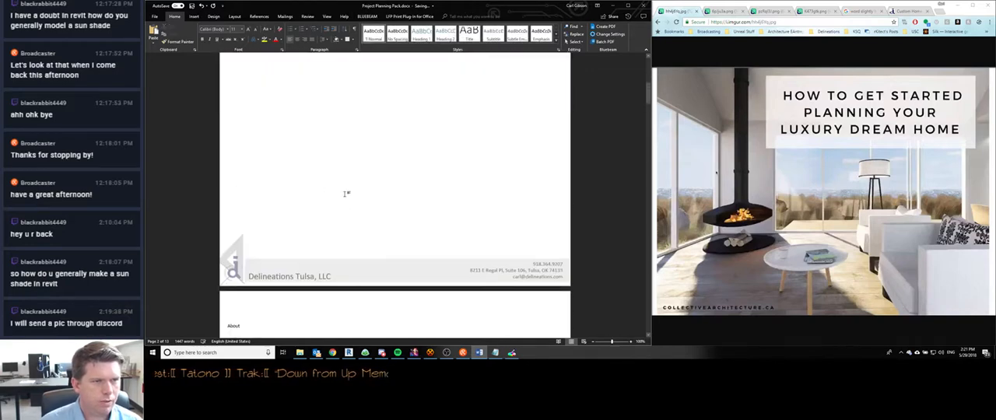
key(BackSpace)
scroll(345, 196, up, 4)
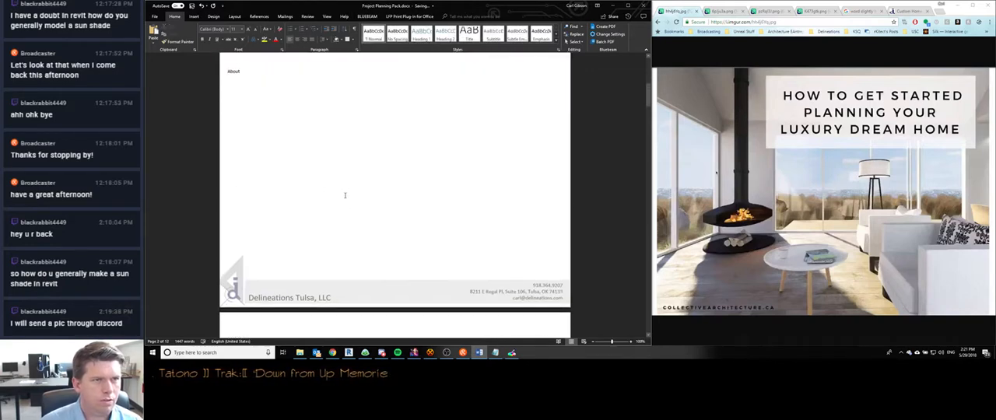
scroll(336, 218, up, 3)
scroll(333, 212, down, 1)
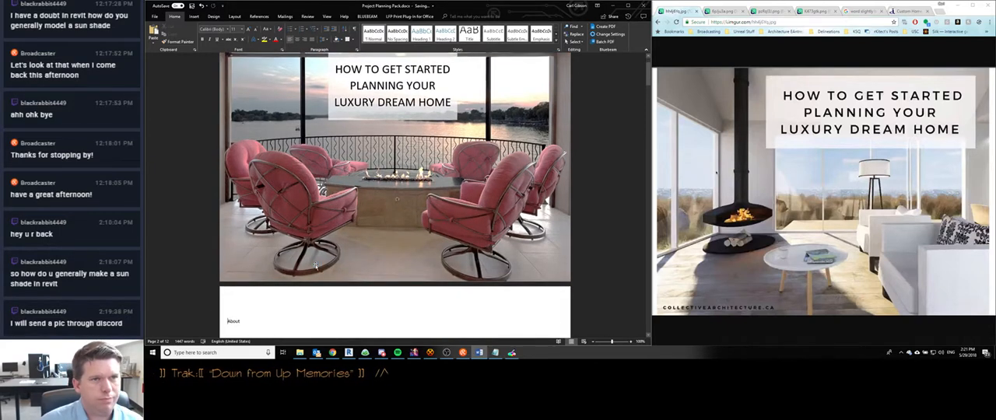
scroll(316, 266, up, 2)
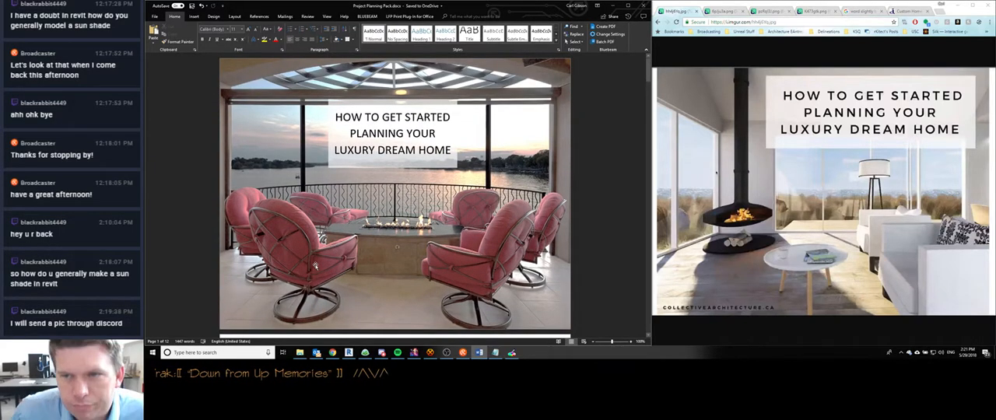
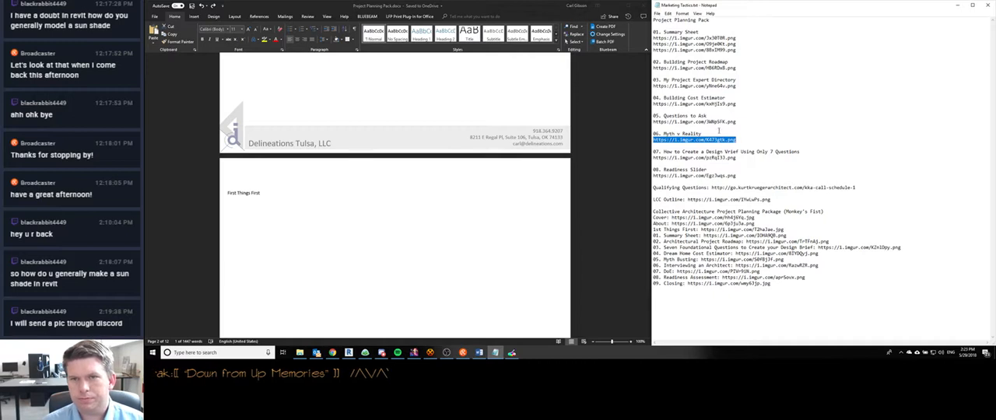
- Copy the "1st Things First" image link from the notes and open it in a new Chrome tab
click(718, 139)
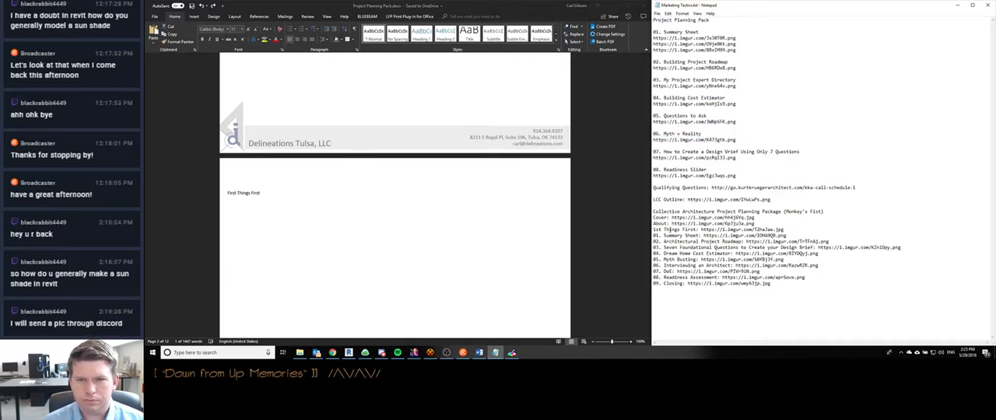
drag(786, 228, 703, 230)
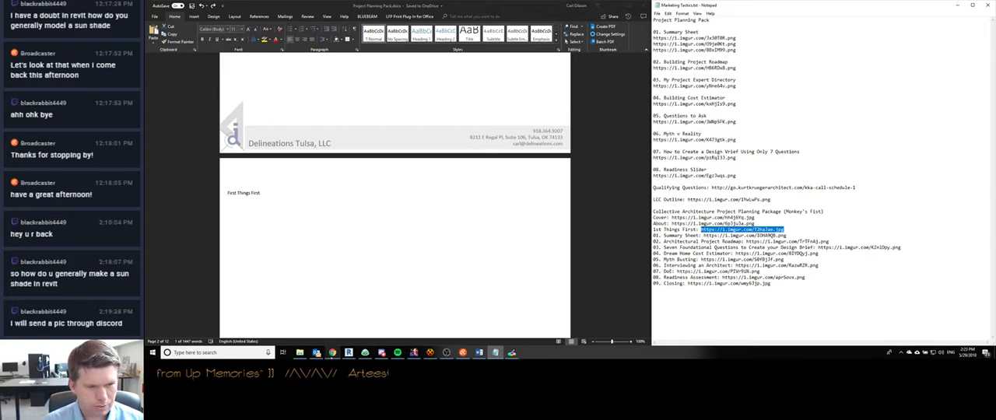
key(alt+Tab)
key(ctrl+t)
text(https://i.imgur.com/T2haIse.jpg)
key(Return)
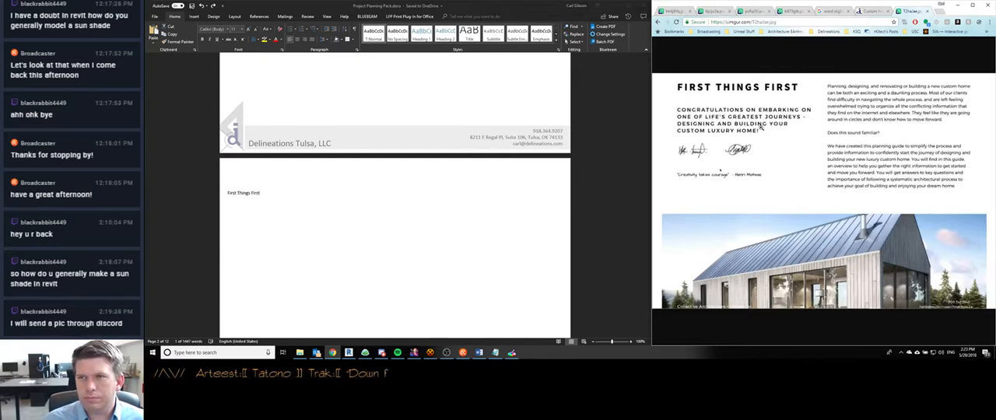
- Switch to the Word document and set the First Things First page to a two-column layout
scroll(366, 194, down, 2)
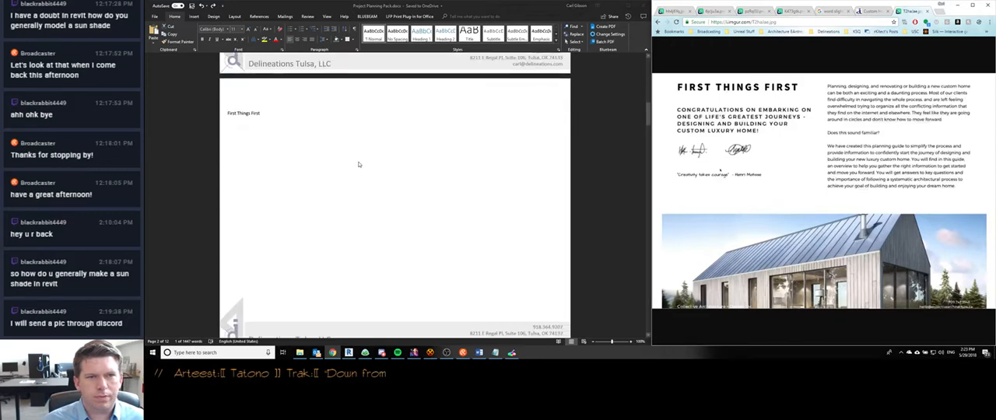
click(360, 164)
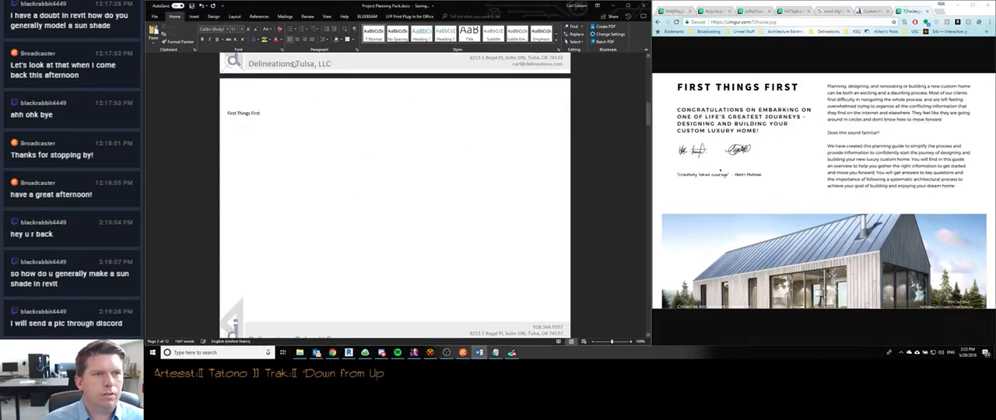
click(214, 16)
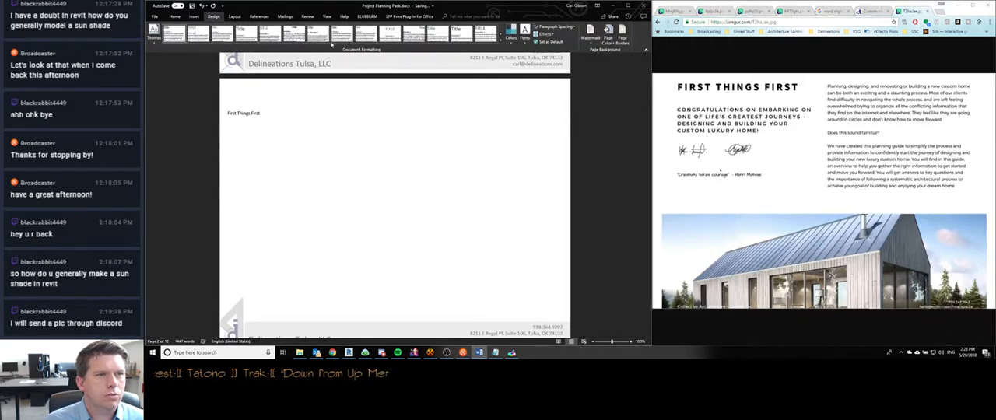
click(235, 16)
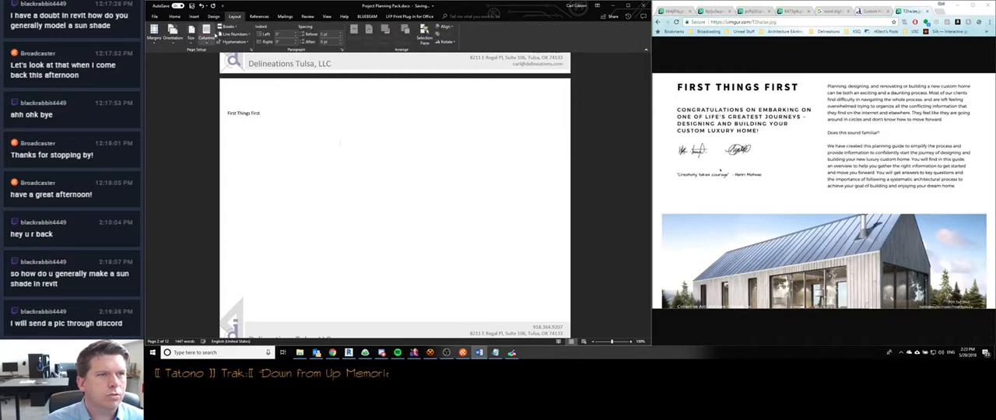
click(206, 33)
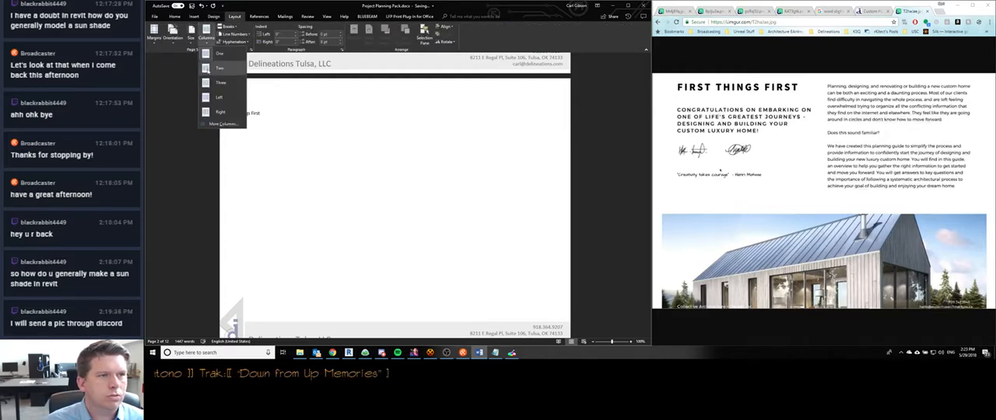
click(208, 71)
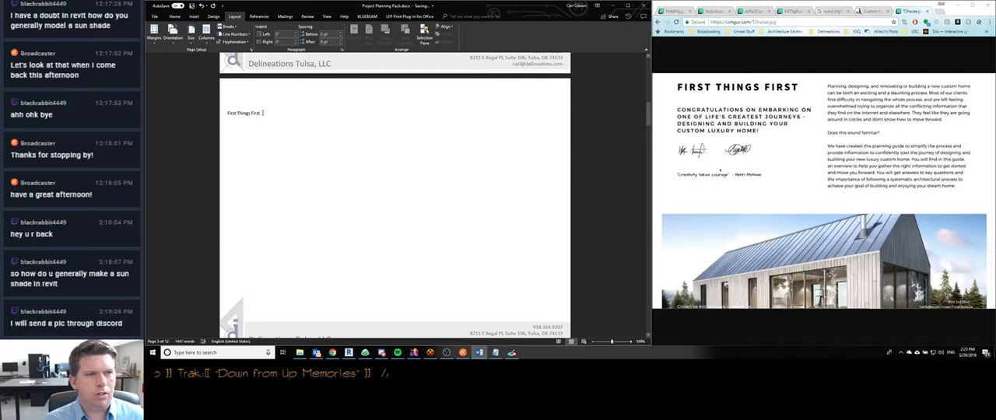
- Enlarge the font size of the "First Things First" heading
drag(262, 113, 226, 114)
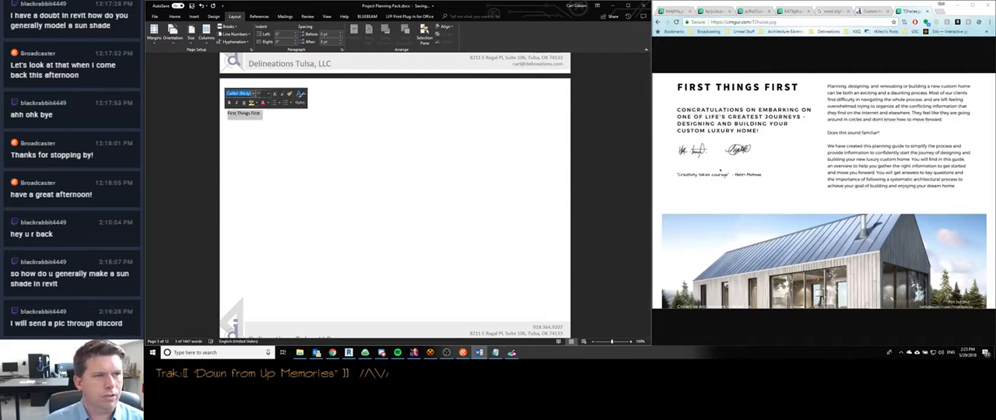
click(260, 94)
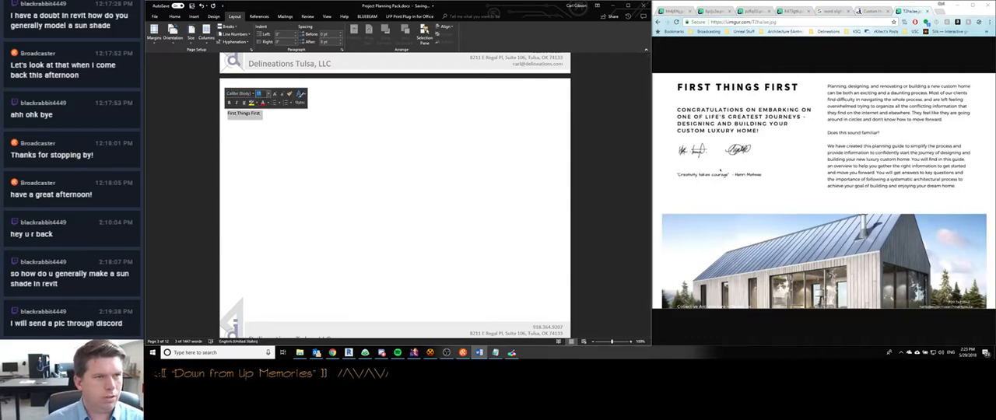
key(Return)
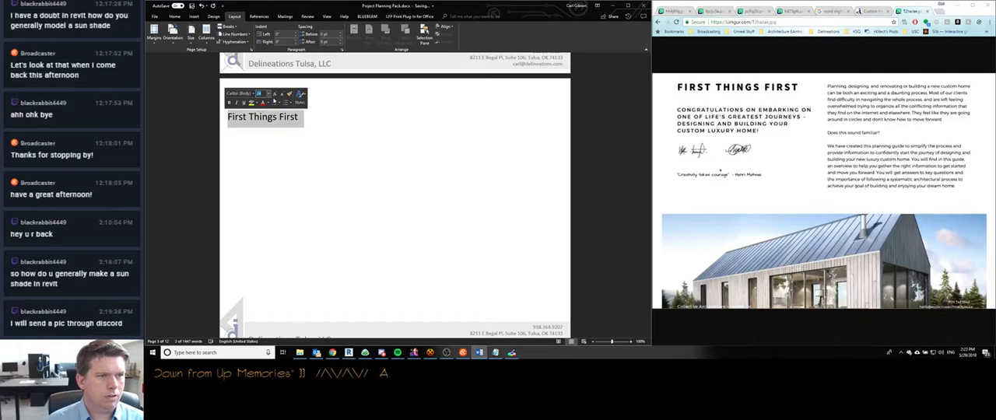
- Change the "First Things First" heading to uppercase
triple_click(298, 119)
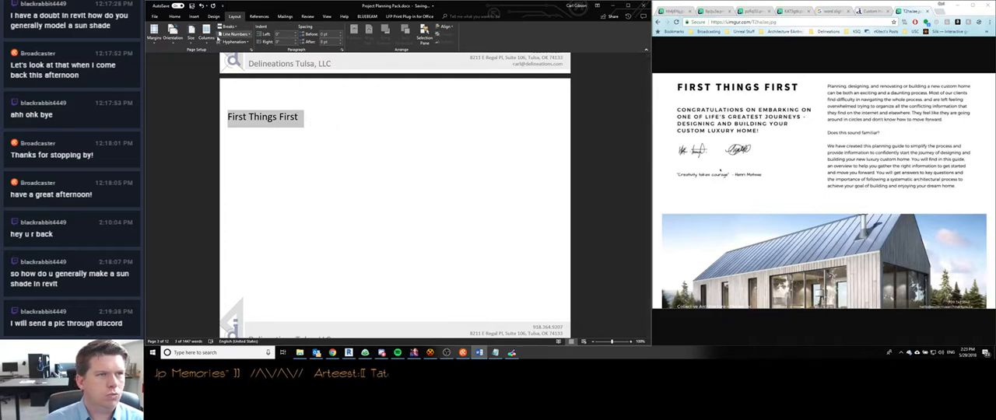
click(195, 16)
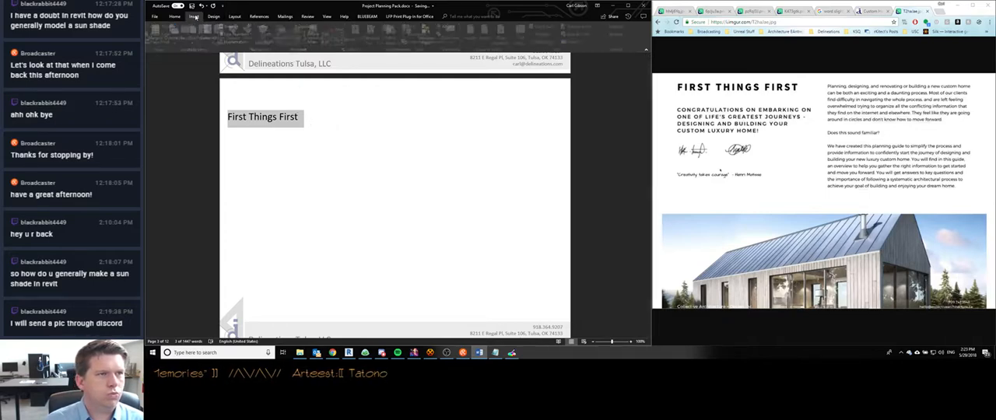
click(174, 16)
click(268, 29)
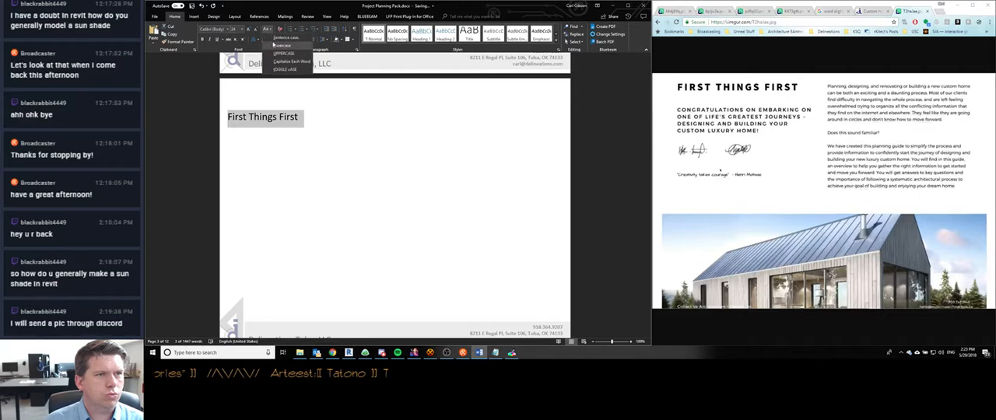
click(284, 53)
click(313, 117)
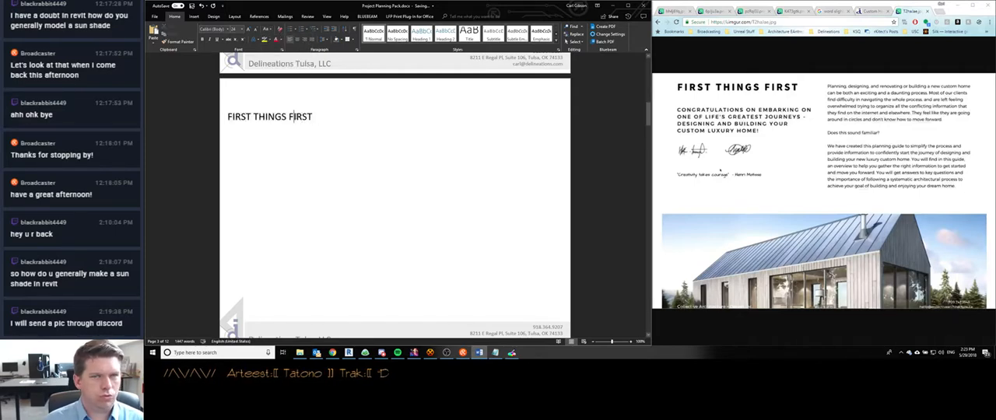
- Examine the header areas of the First Things First page and its neighbouring pages, including the Summary Sheet
double_click(260, 98)
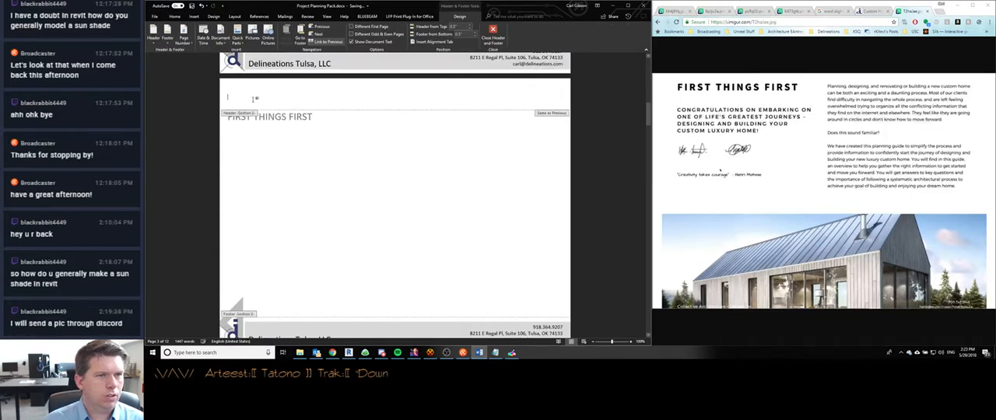
scroll(262, 133, down, 4)
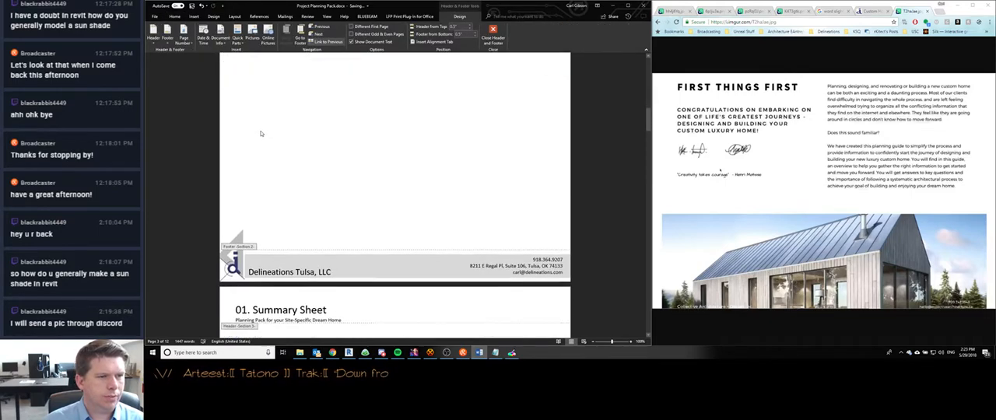
scroll(260, 133, up, 5)
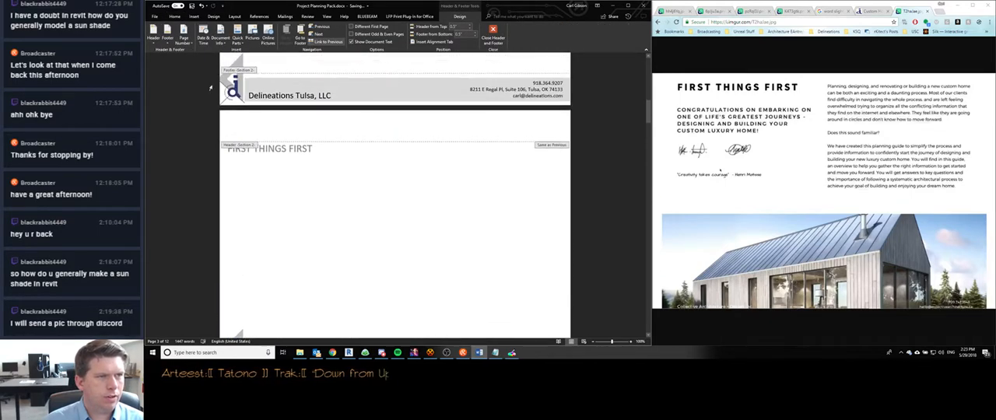
click(154, 35)
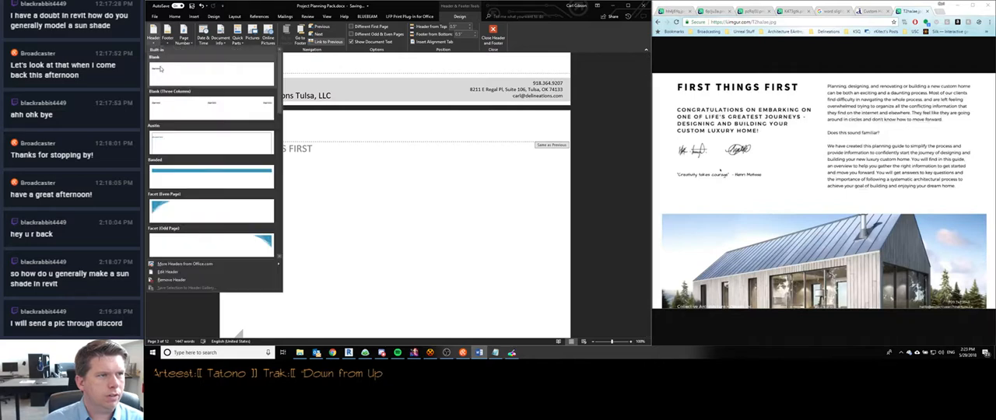
click(174, 275)
scroll(335, 140, down, 5)
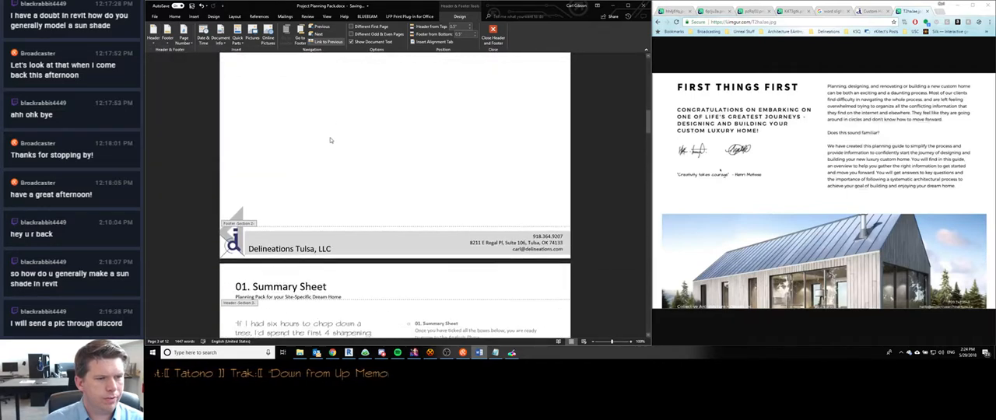
scroll(330, 140, up, 10)
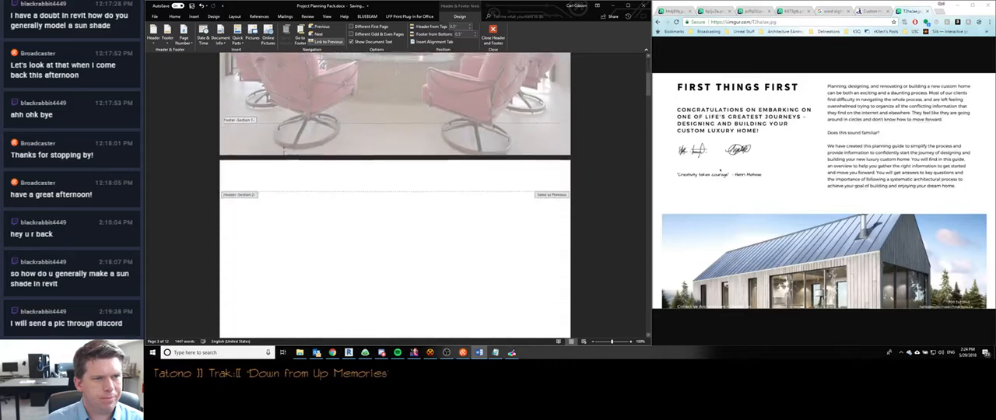
scroll(283, 154, down, 5)
scroll(282, 152, up, 2)
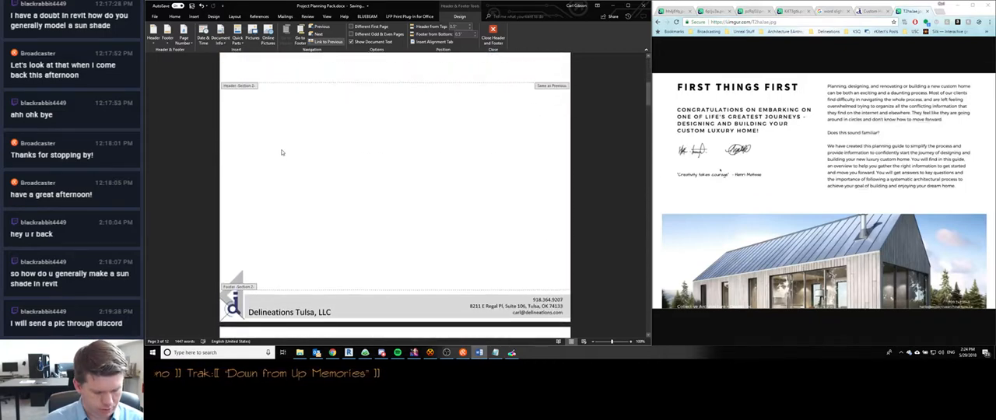
scroll(280, 150, up, 2)
scroll(278, 151, down, 5)
double_click(242, 230)
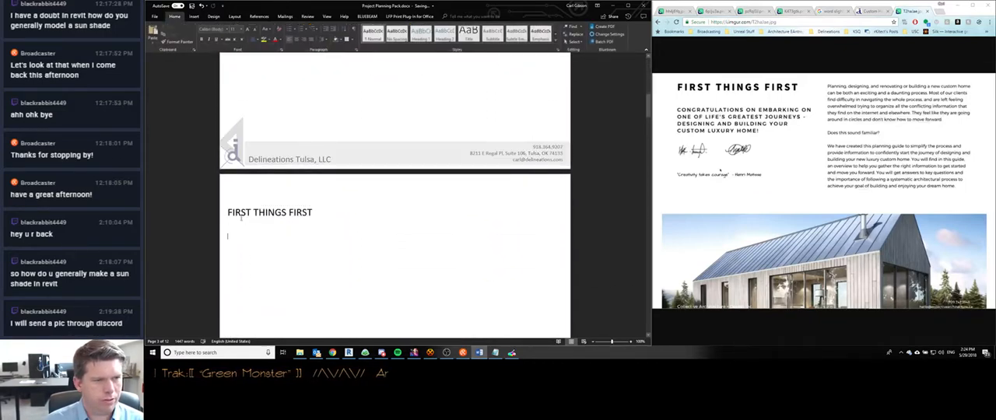
- Unlink the First Things First page's header from the previous section and return to the body text
click(226, 211)
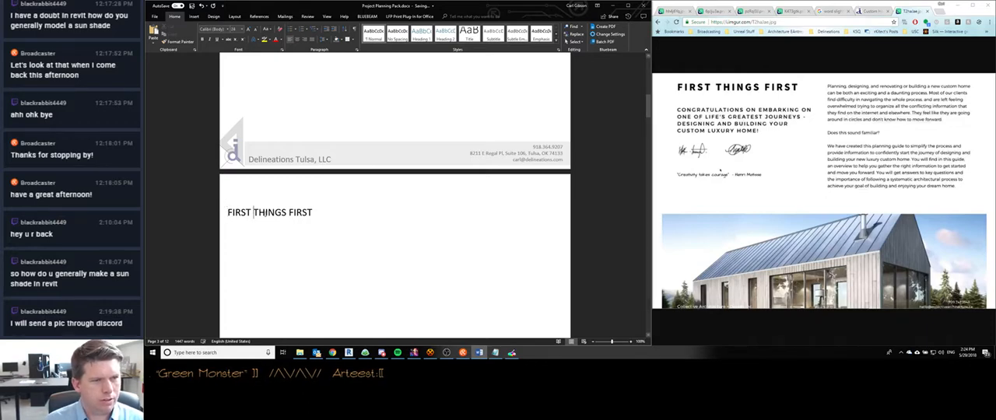
click(250, 236)
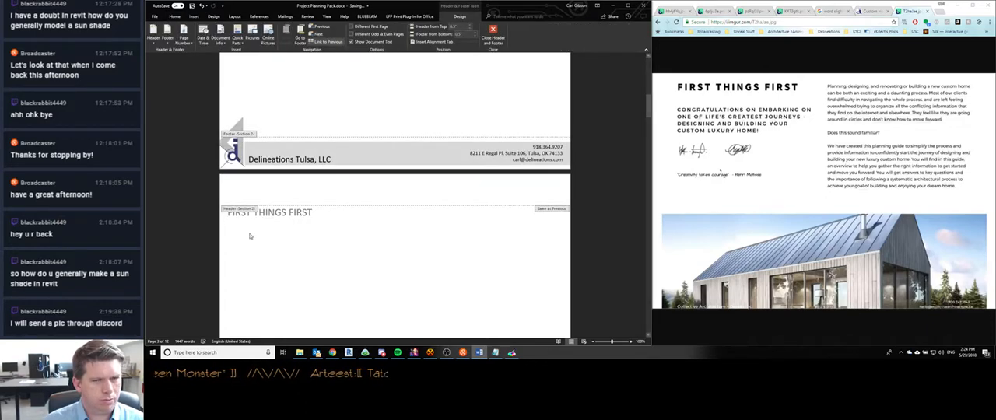
double_click(250, 183)
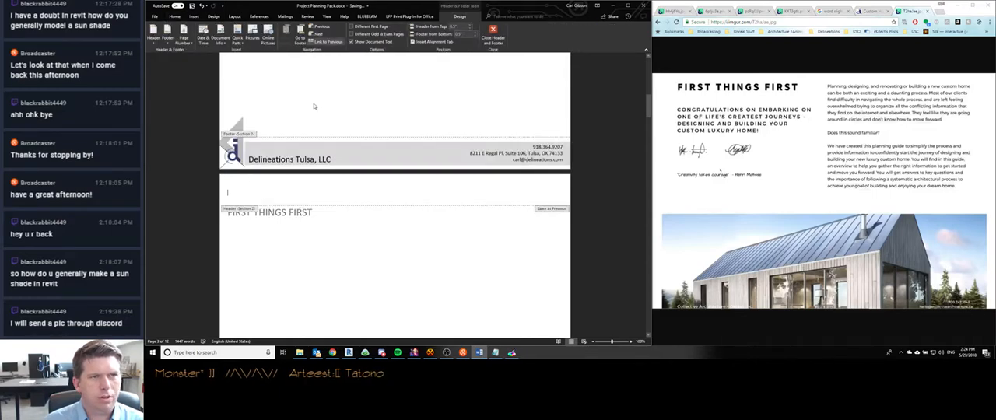
scroll(323, 133, up, 2)
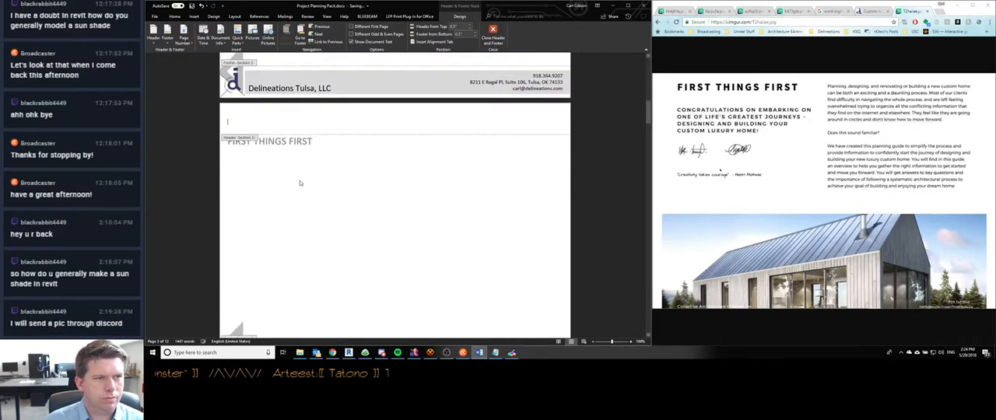
right_click(248, 141)
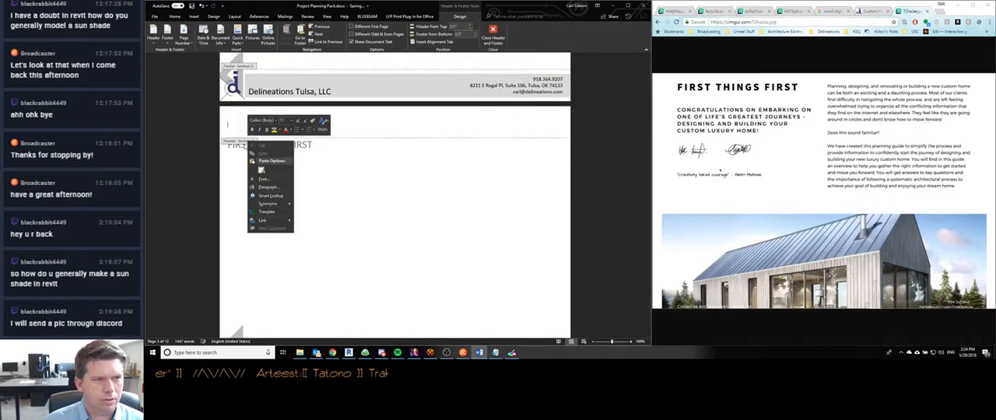
click(338, 205)
double_click(306, 152)
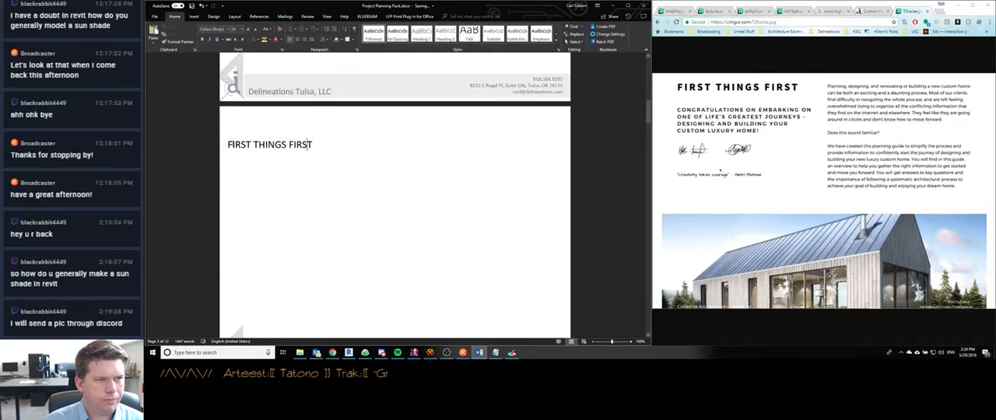
- Keep the heading left-aligned, show the rulers and reduce the First Things First page's top margin to raise the heading
key(ctrl+e)
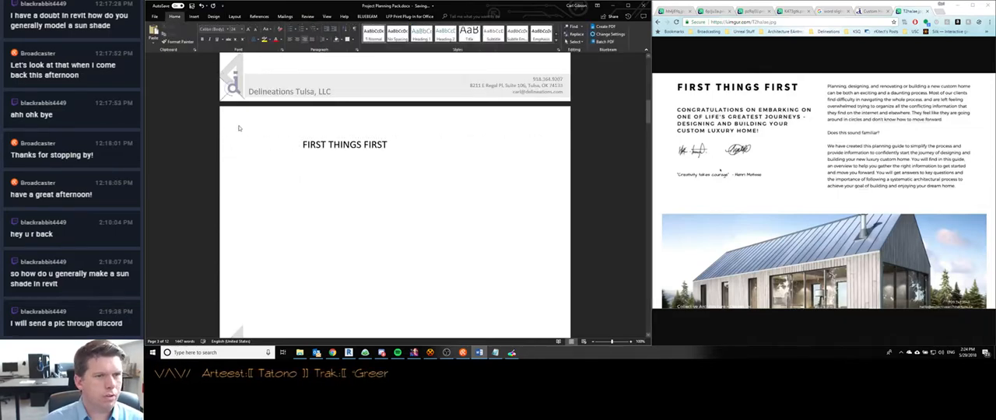
key(ctrl+l)
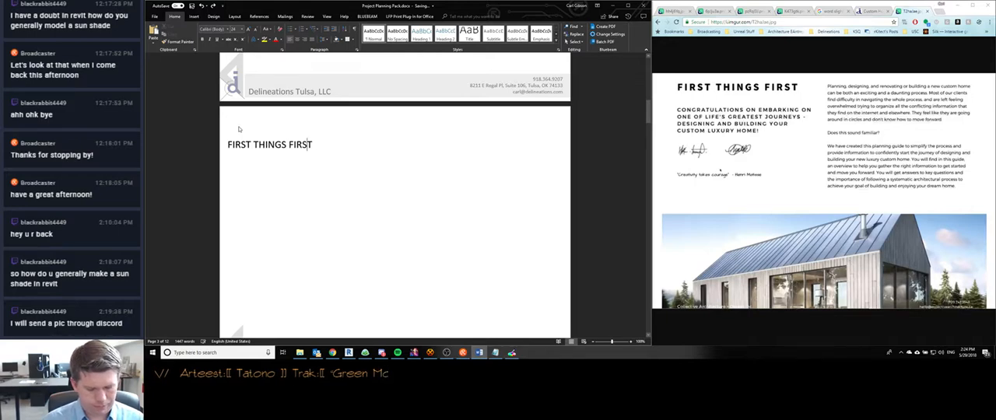
click(327, 17)
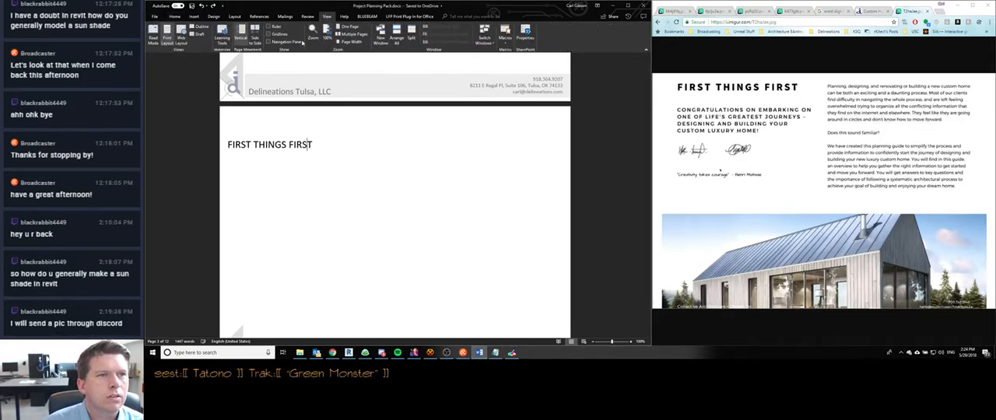
click(270, 26)
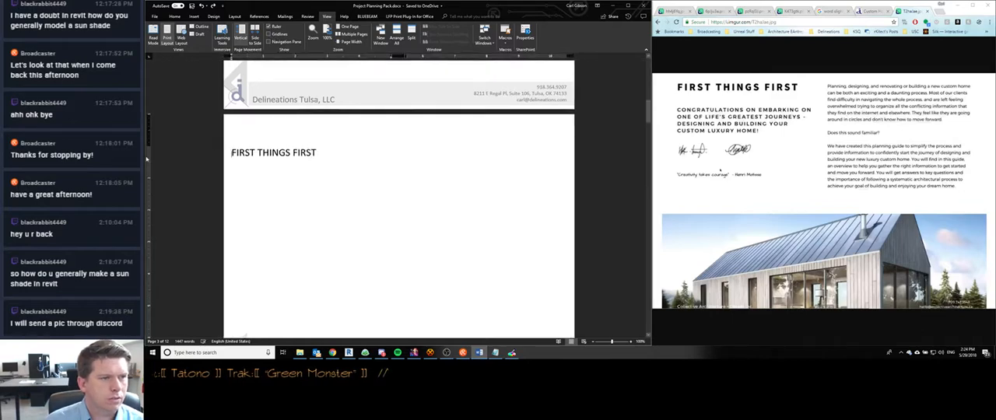
drag(148, 145, 148, 120)
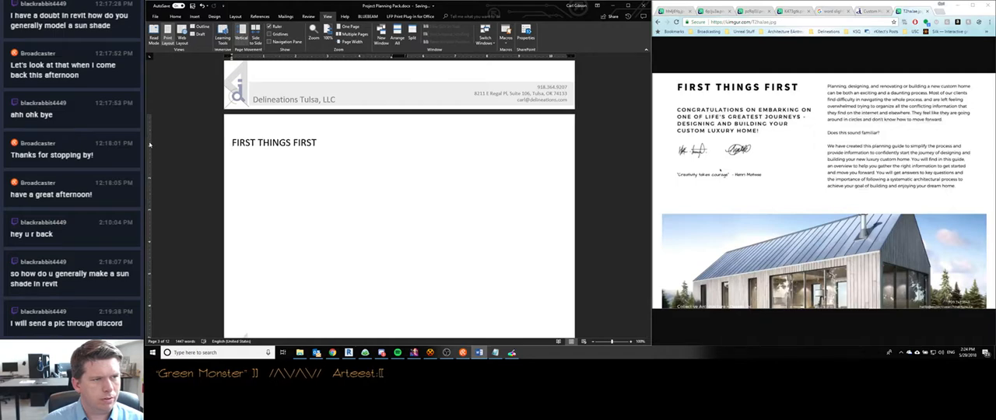
- Compare the layout of the First Things First page with the cover, About and Summary Sheet pages
click(221, 144)
click(341, 146)
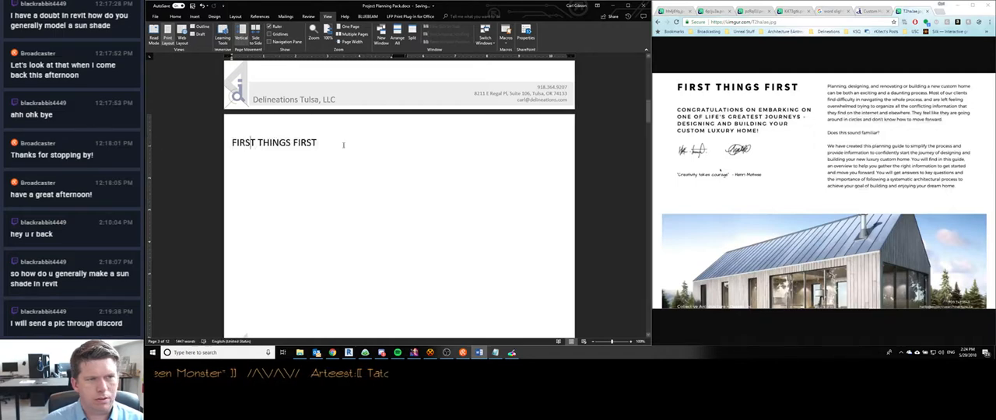
scroll(364, 146, down, 1)
scroll(362, 146, down, 4)
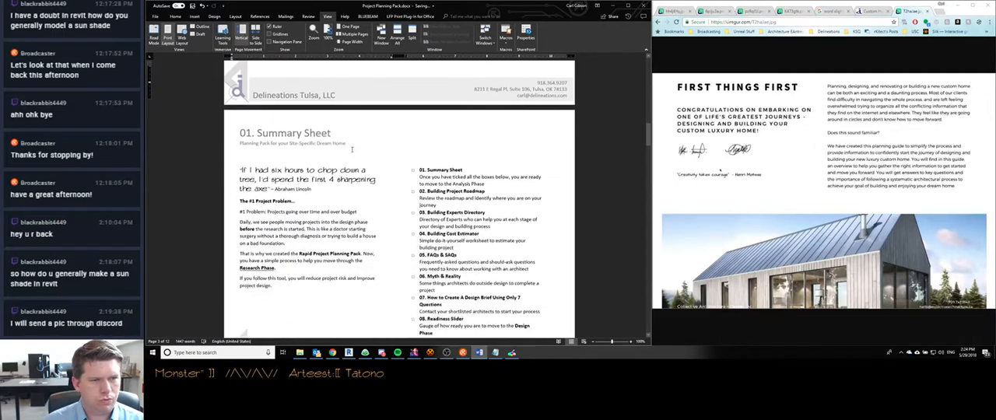
scroll(351, 149, up, 3)
scroll(352, 150, down, 4)
scroll(352, 149, up, 14)
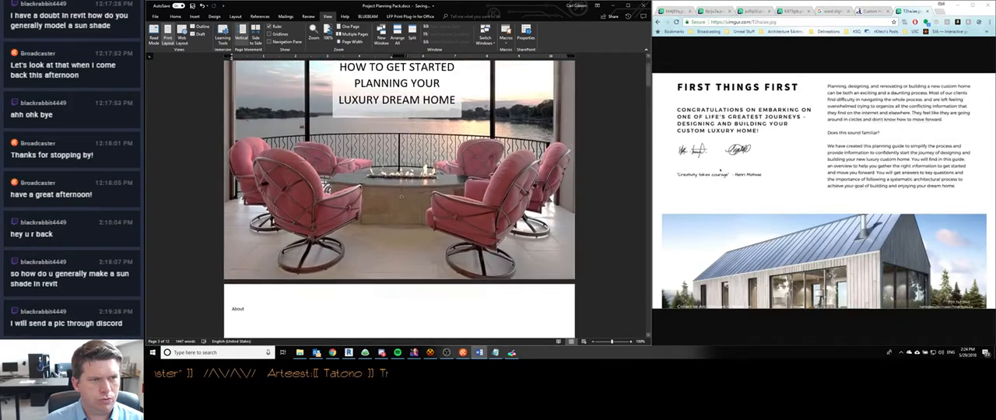
scroll(352, 149, down, 5)
scroll(352, 150, up, 1)
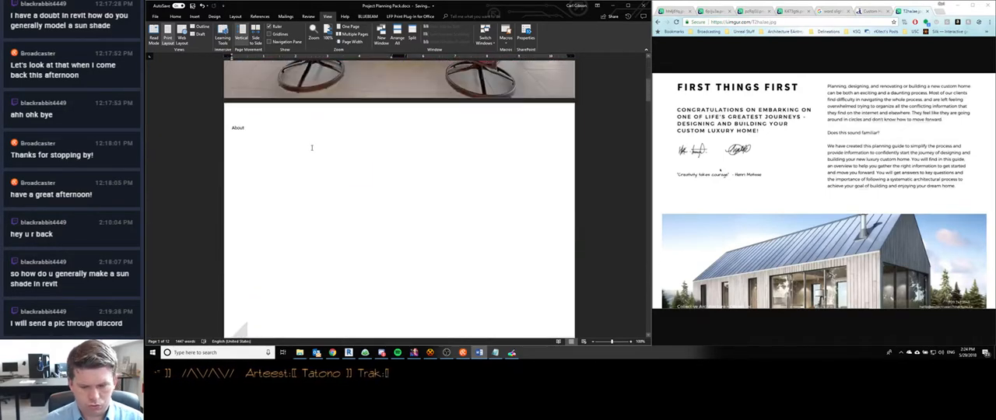
- Switch to Discord, read the newest direct message about the modelling work, and return to the Word document
click(381, 353)
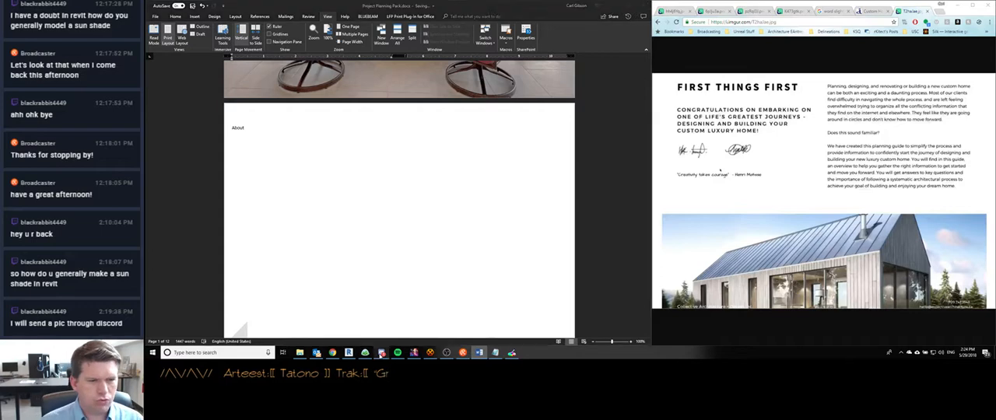
click(160, 51)
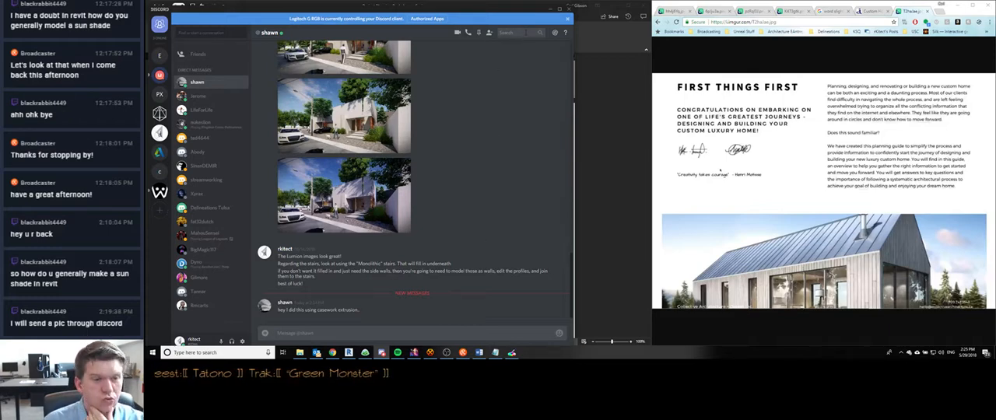
click(550, 8)
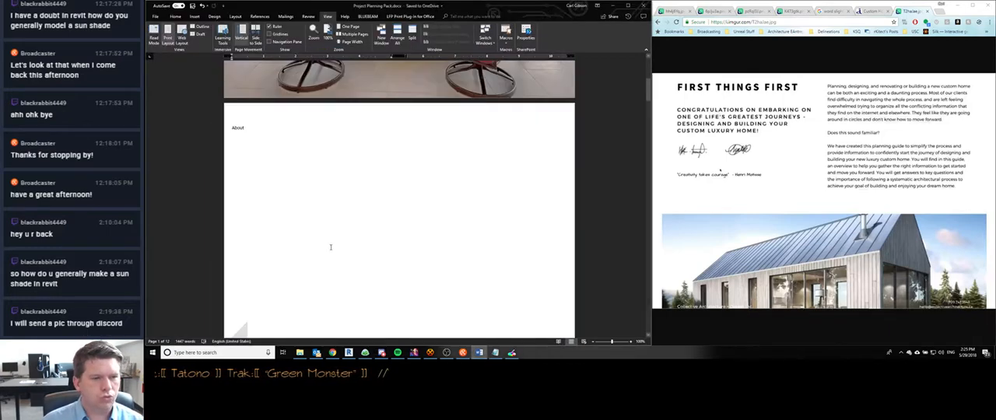
- Enter placeholder lines FDSFDSAF and FDSAFDSA beneath the First Things First heading, plus an indented filler line lower in the first column
scroll(319, 231, down, 2)
scroll(318, 231, down, 2)
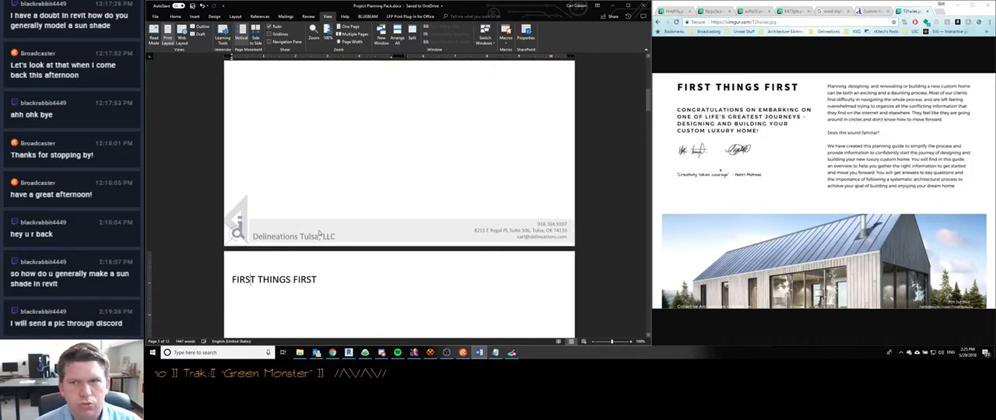
scroll(319, 231, up, 3)
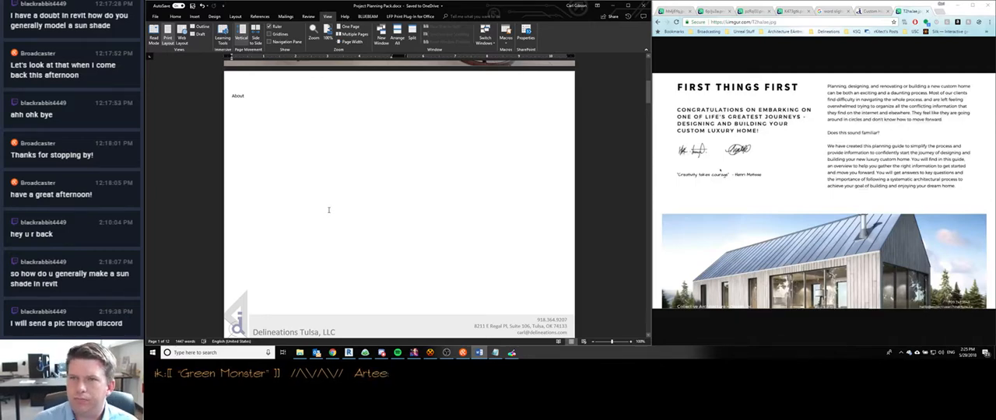
scroll(317, 172, up, 3)
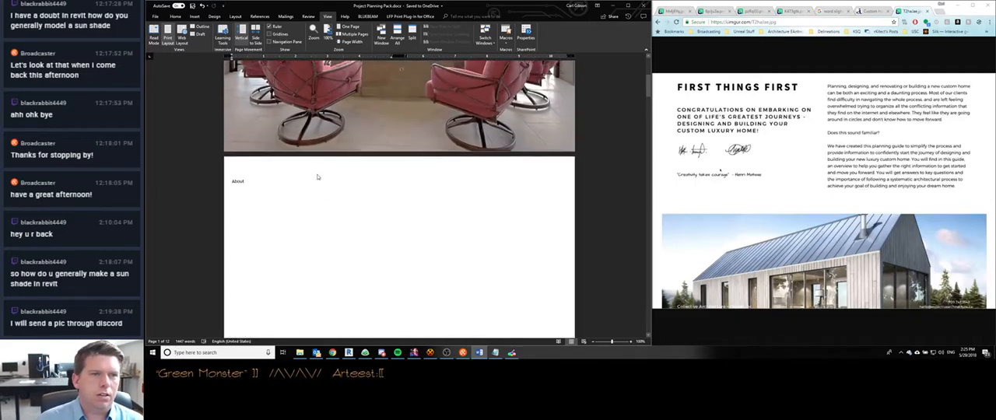
scroll(316, 177, down, 6)
scroll(317, 179, down, 3)
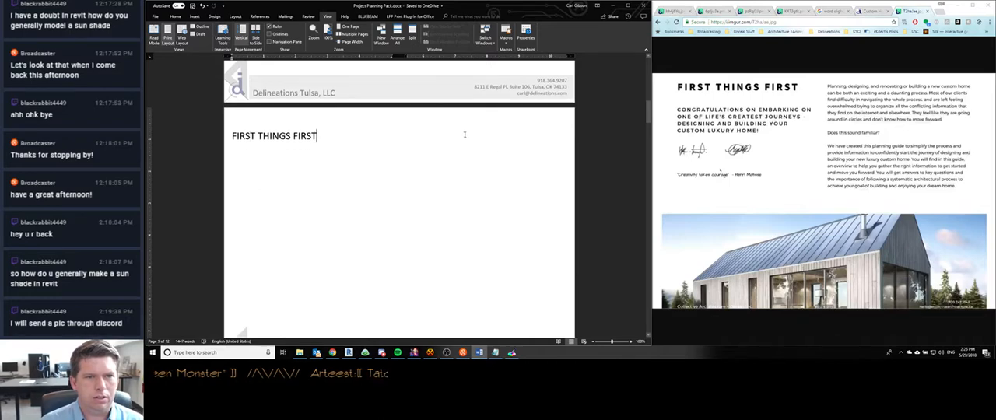
click(441, 158)
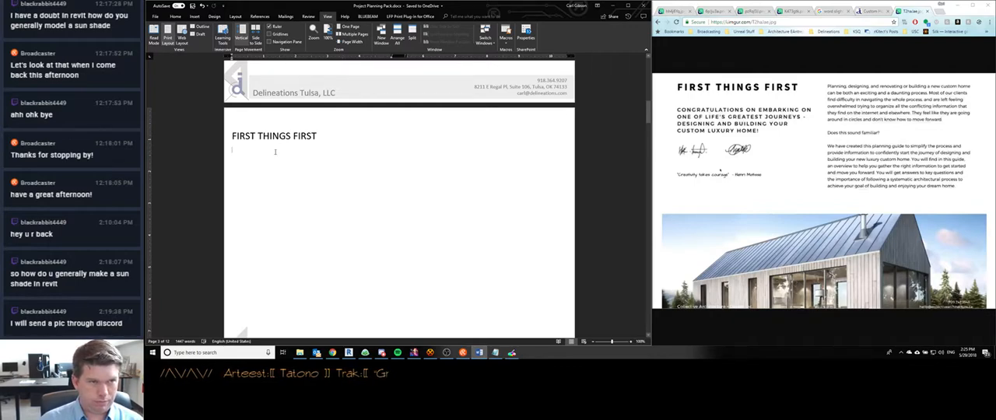
text(FDSFDSAF)
key(Return)
key(Return)
key(Return)
key(Return)
key(Return)
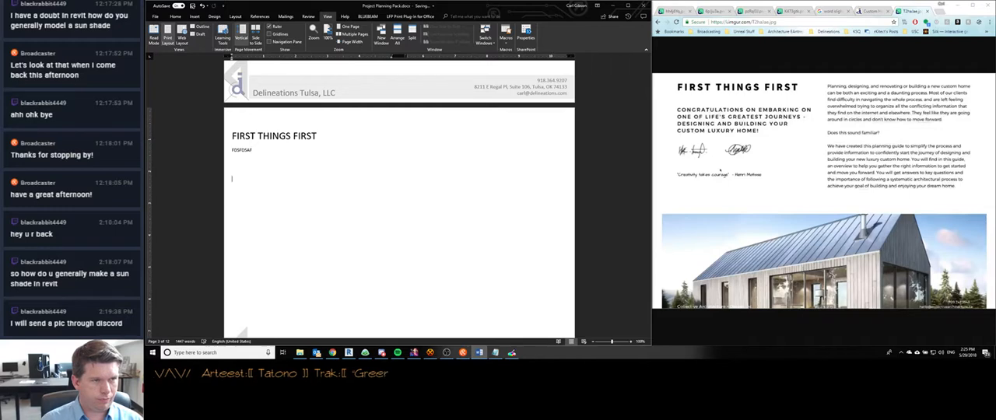
text(FDSAFDSA)
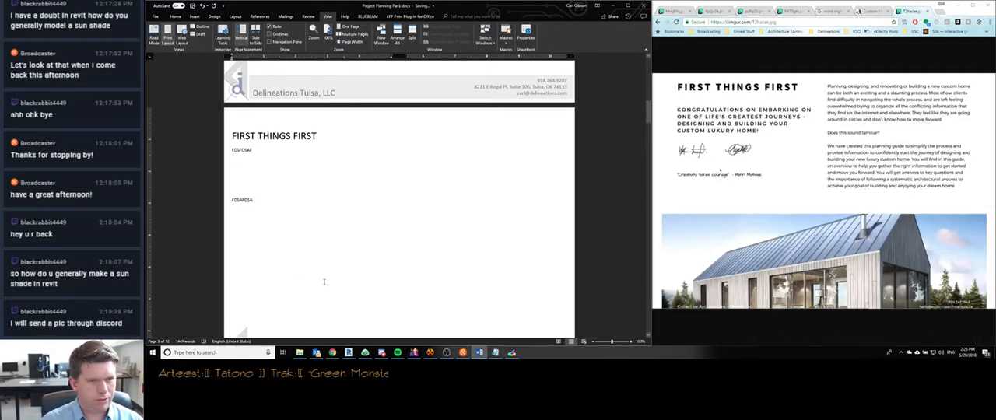
text(FDSFADSAFDSAFDSFDA)
- Extend the indented filler line with a long run of the letter S so that it wraps within the first column
click(387, 176)
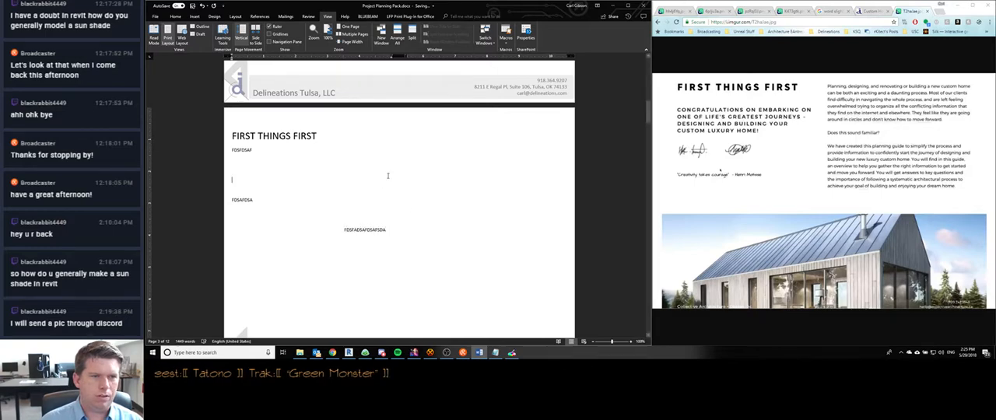
scroll(385, 177, down, 10)
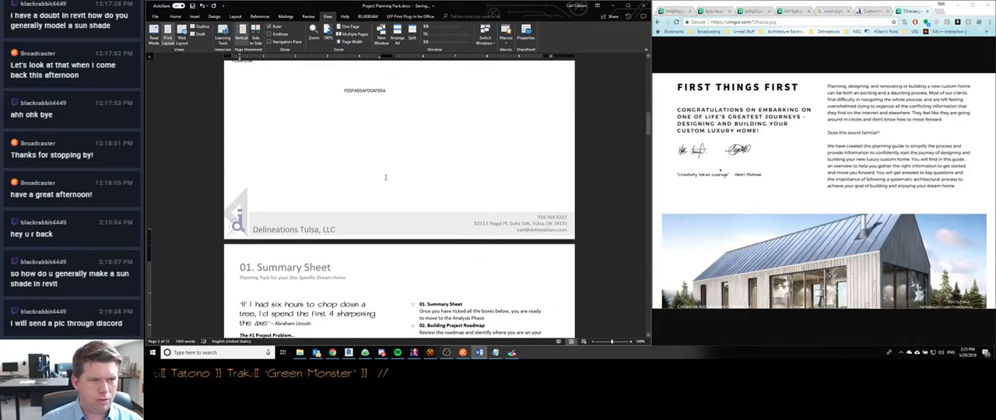
scroll(385, 179, up, 3)
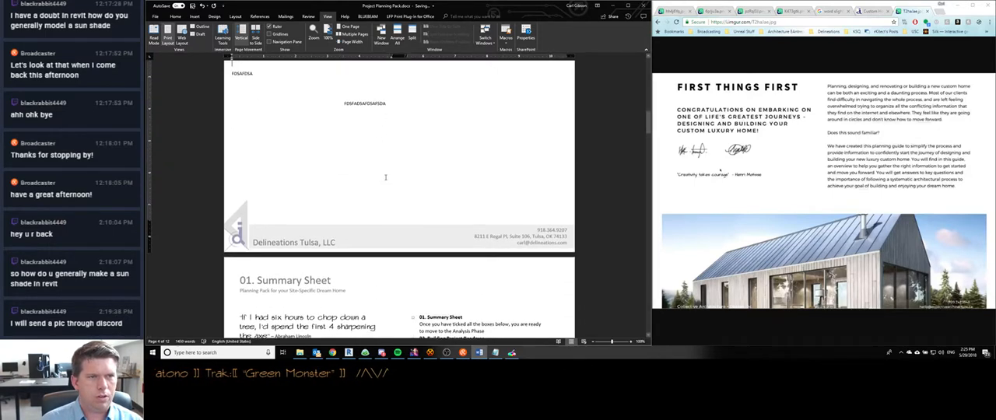
scroll(385, 177, up, 1)
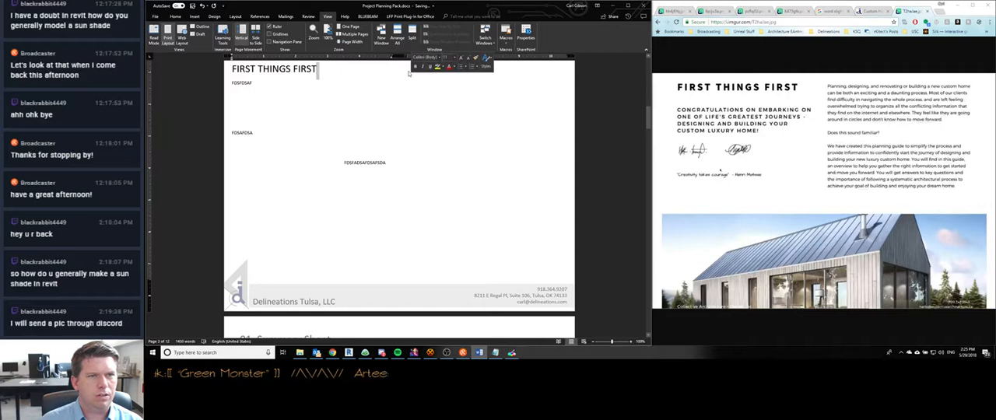
click(302, 189)
text(FDSAFDSAFDSFADSSSSSSS)
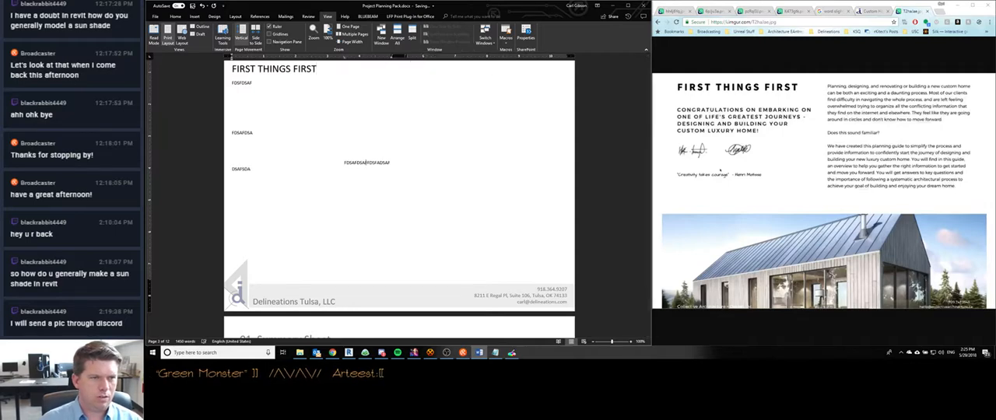
text(SSSSSSSSSSSSSSSSSSSSSSSSSSSSSSSSSSSSSSSSSSSSSSSSSS)
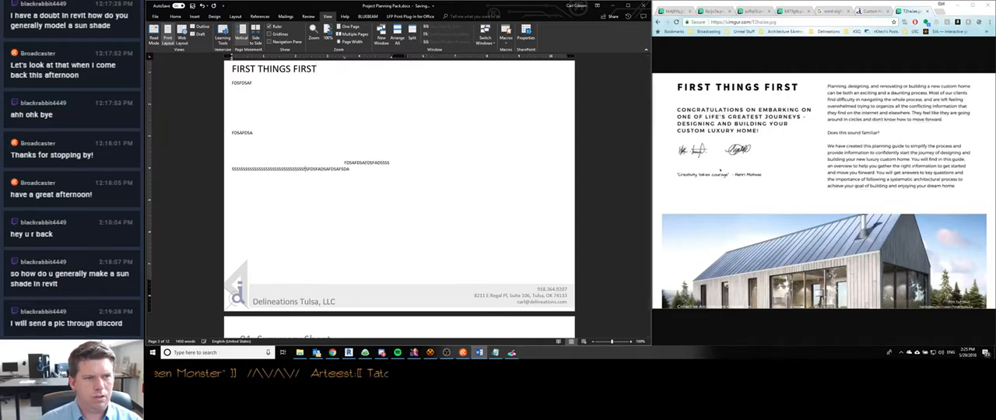
text(SSSSSSSSSSSSSSSS)
- Copy the wrapped filler lines and paste them repeatedly until the text flows into the page's second column
key(shift+Up)
key(shift+Up)
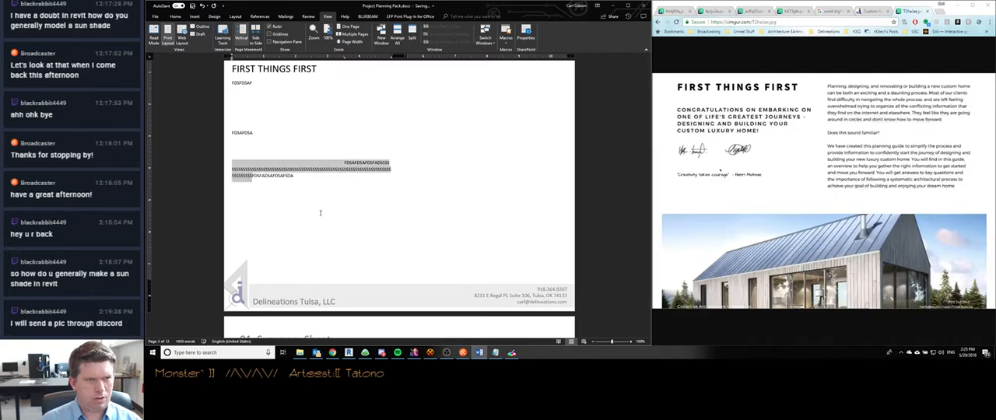
key(ctrl+c)
key(ctrl+v)
key(ctrl+v)
key(ctrl+v)
key(ctrl+v)
key(ctrl+v)
key(ctrl+v)
key(ctrl+v)
key(ctrl+v)
key(ctrl+v)
key(ctrl+v)
key(ctrl+v)
key(ctrl+v)
key(ctrl+v)
key(ctrl+v)
key(ctrl+v)
key(ctrl+v)
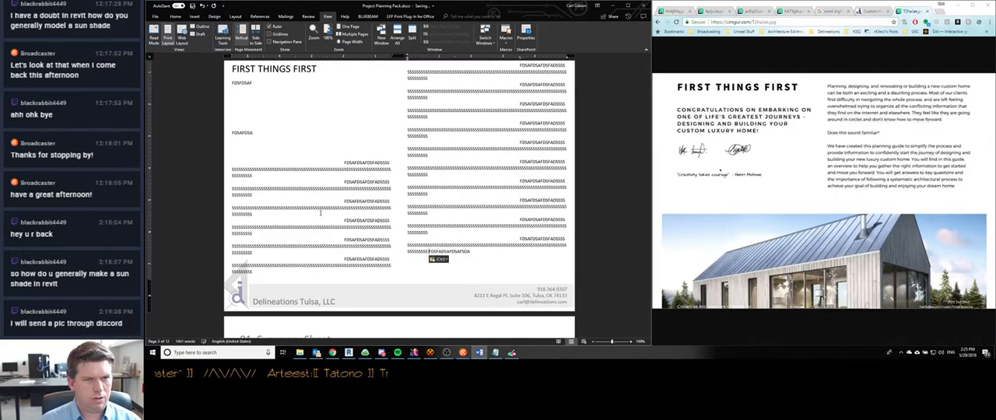
- Replace the FDSFDSAF placeholder with "Congratulations on embarking on one of life's greatest journeys – designing and building your own custom home!"
scroll(323, 209, down, 4)
scroll(324, 205, up, 4)
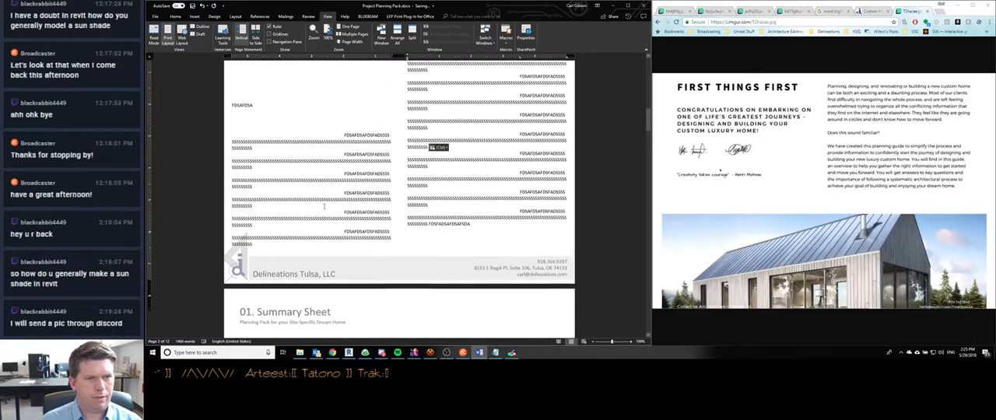
scroll(324, 206, up, 1)
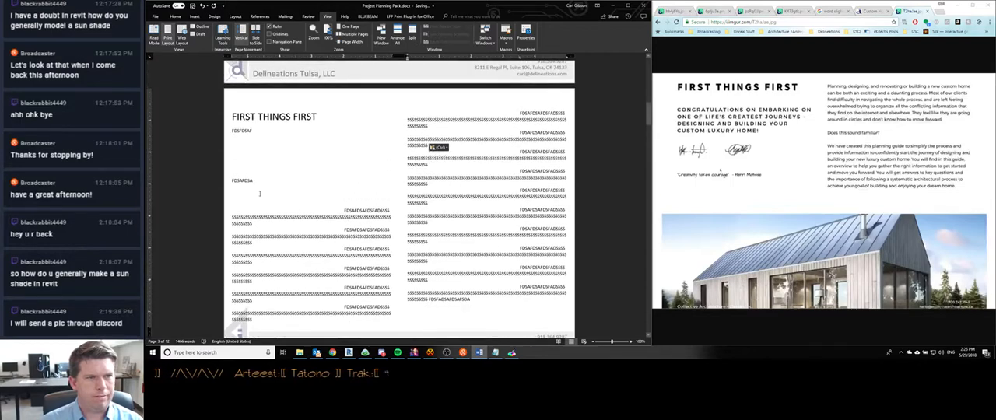
double_click(255, 130)
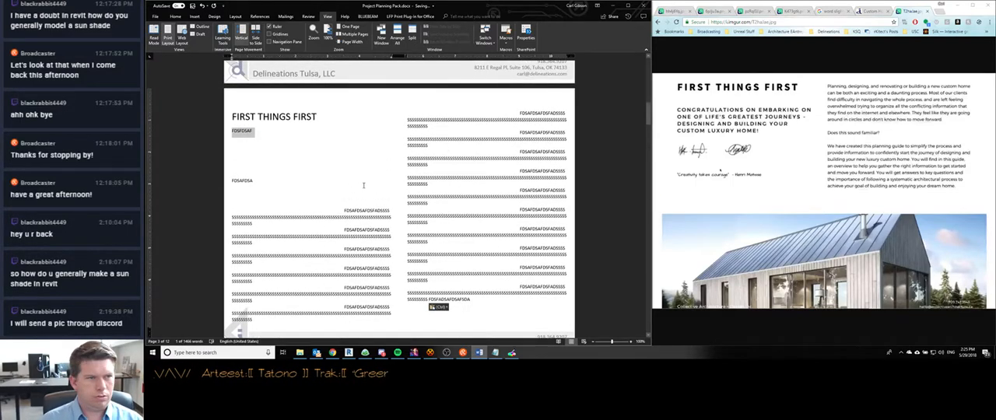
key(Delete)
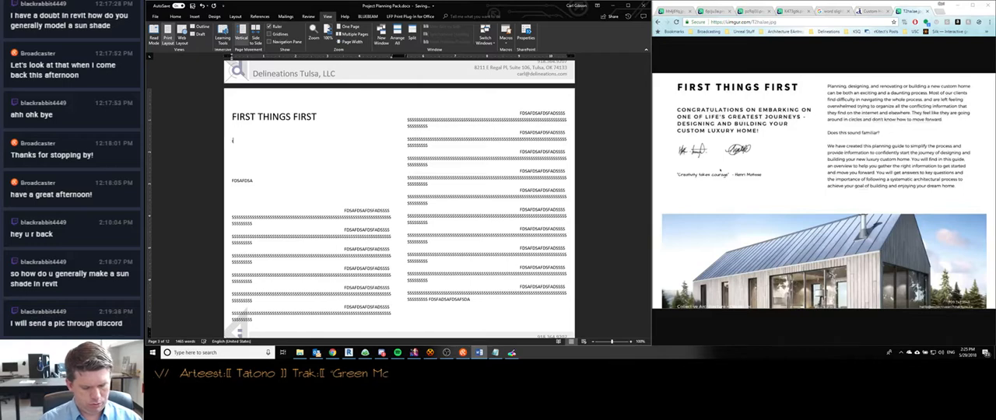
text(congratulation)
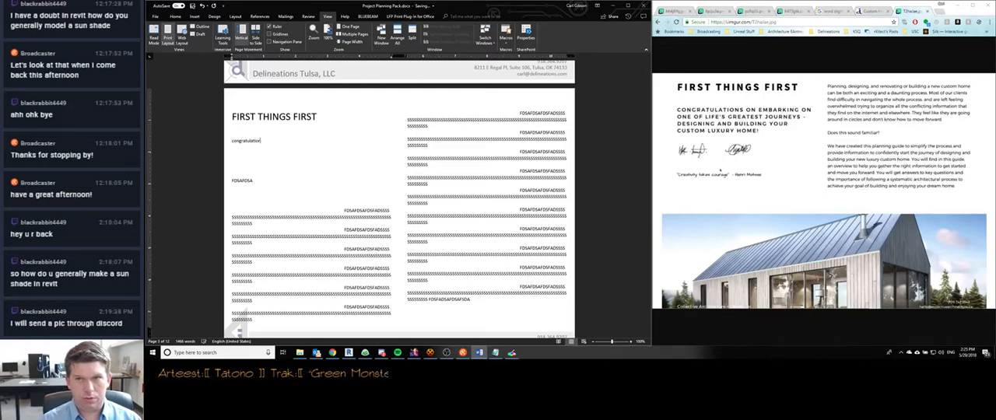
text(s on embarkin)
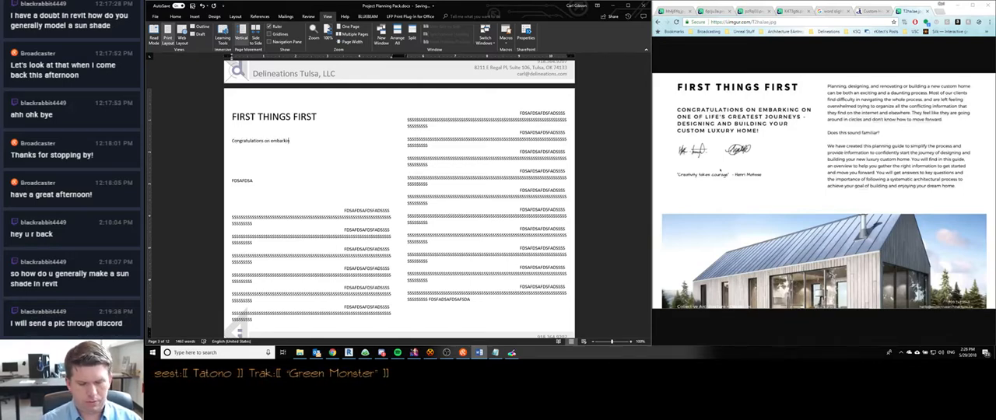
text(g on one of lif)
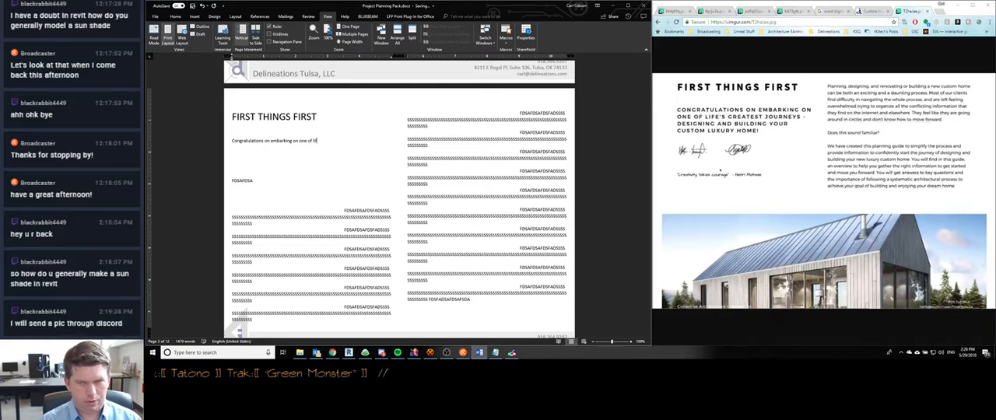
text(e's greatest)
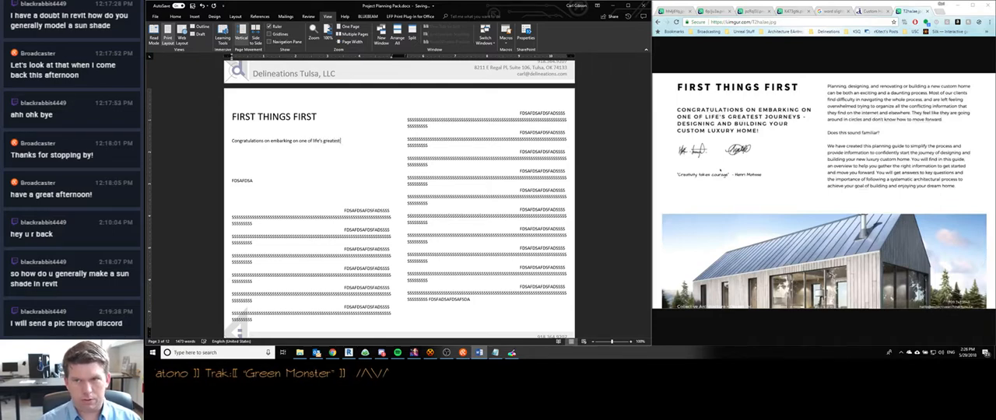
text( journeys)
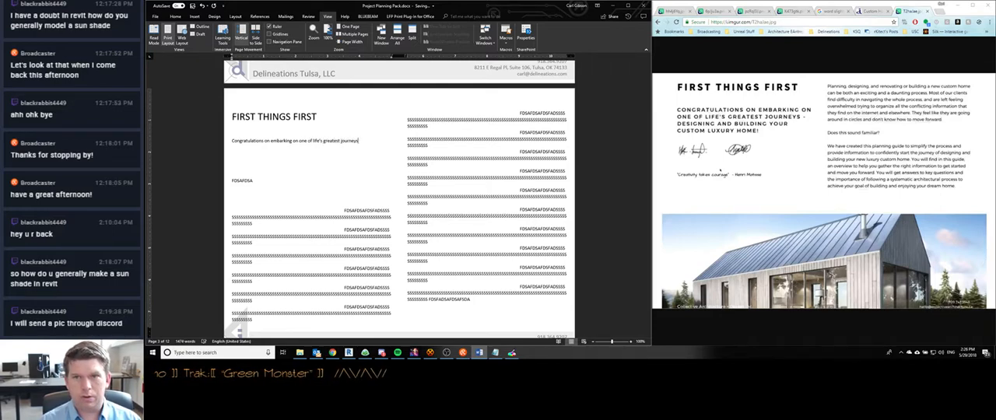
text( - cesigning and building y)
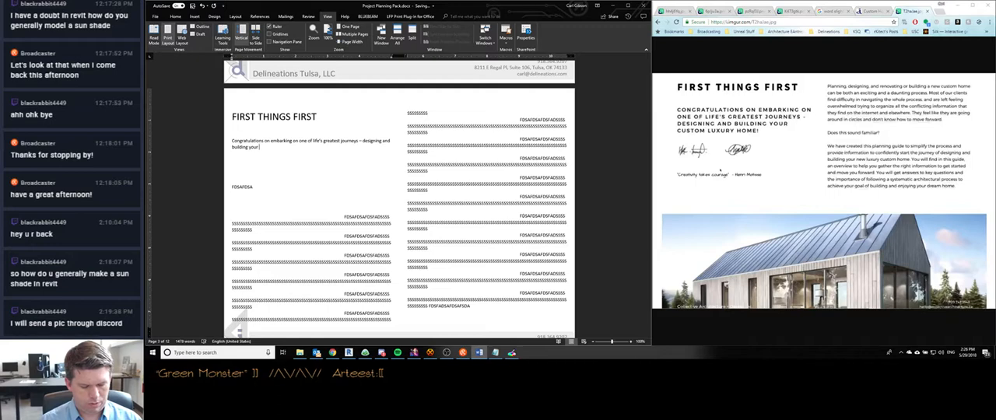
text(our own)
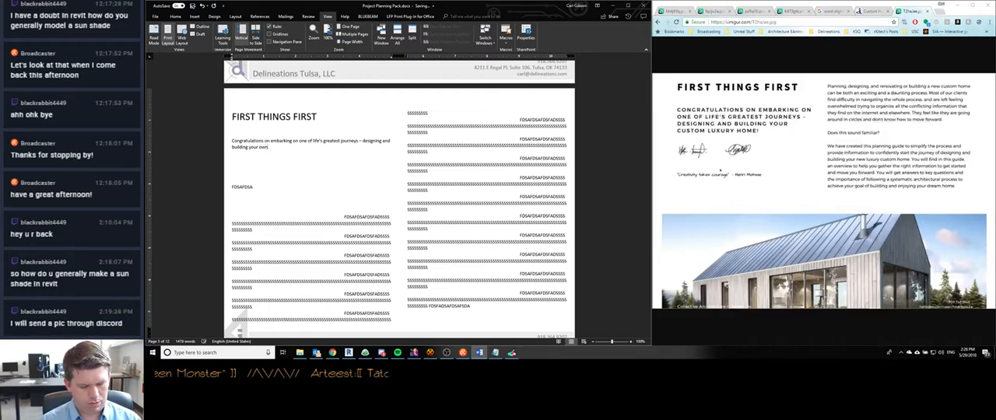
text( custom home!)
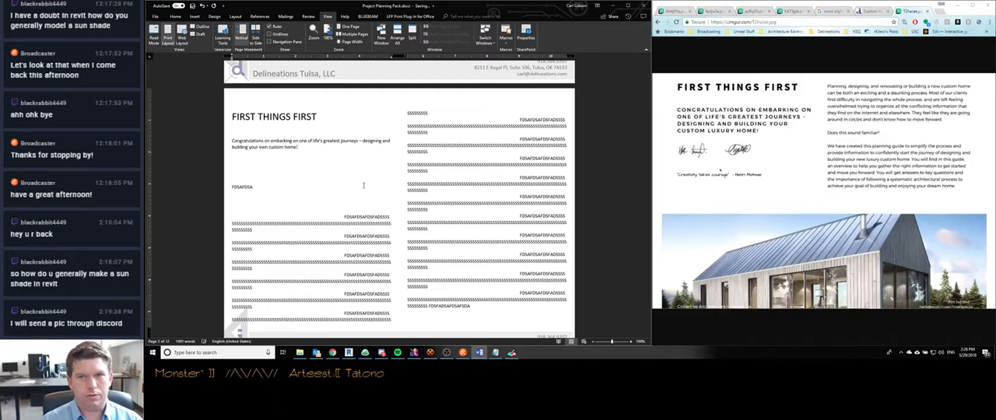
- Convert the congratulations sentence beneath the First Things First heading to all uppercase
drag(299, 147, 232, 141)
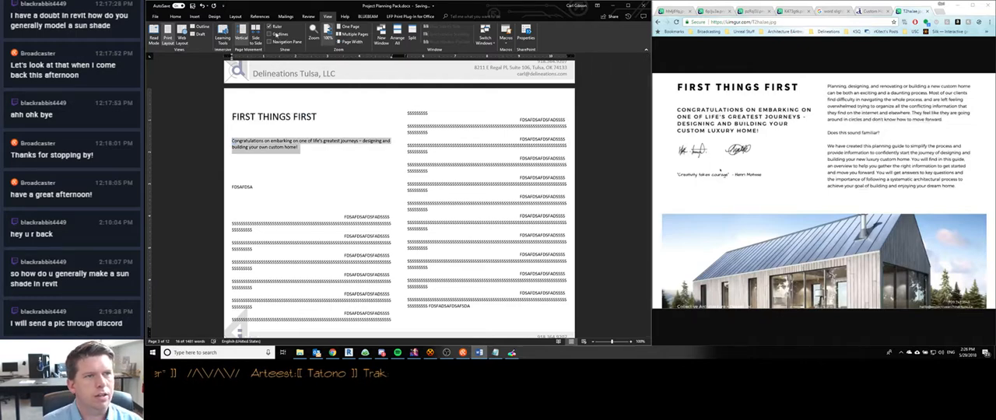
click(176, 16)
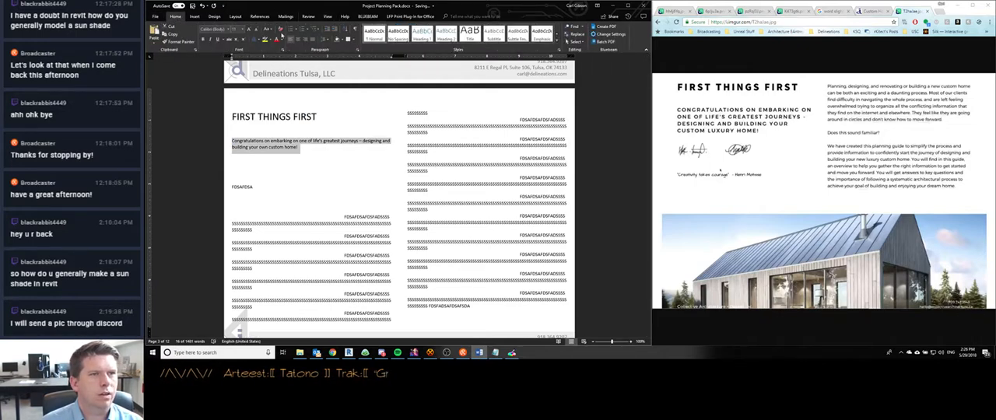
click(269, 30)
click(281, 55)
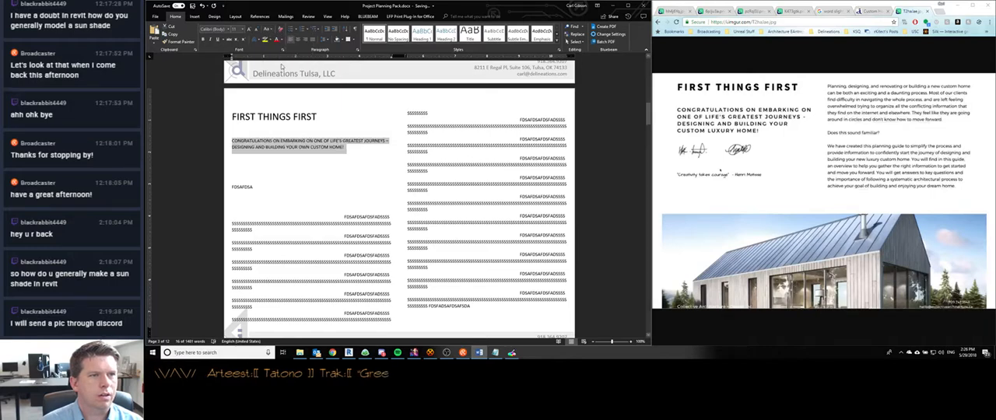
click(346, 147)
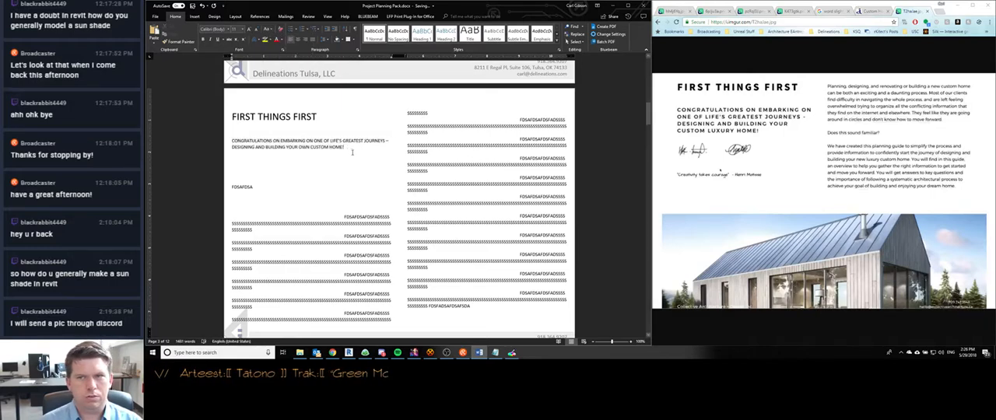
- Enlarge the First Things First heading to 36 points and make it bold
drag(315, 117, 232, 117)
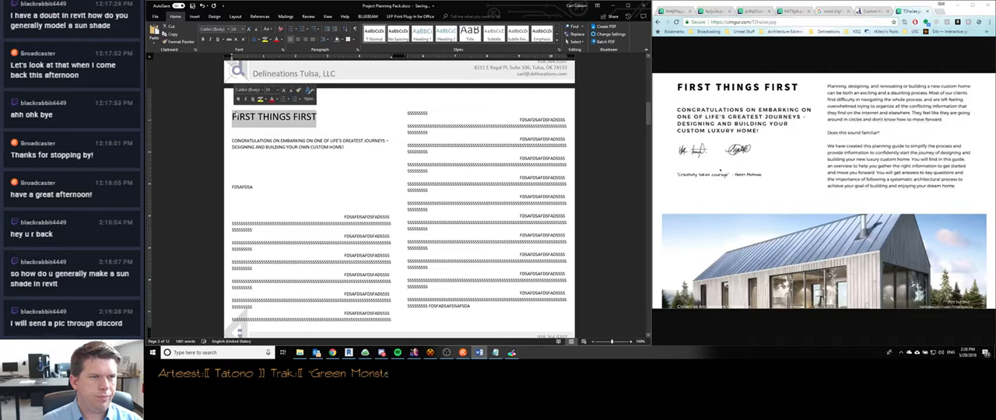
click(240, 29)
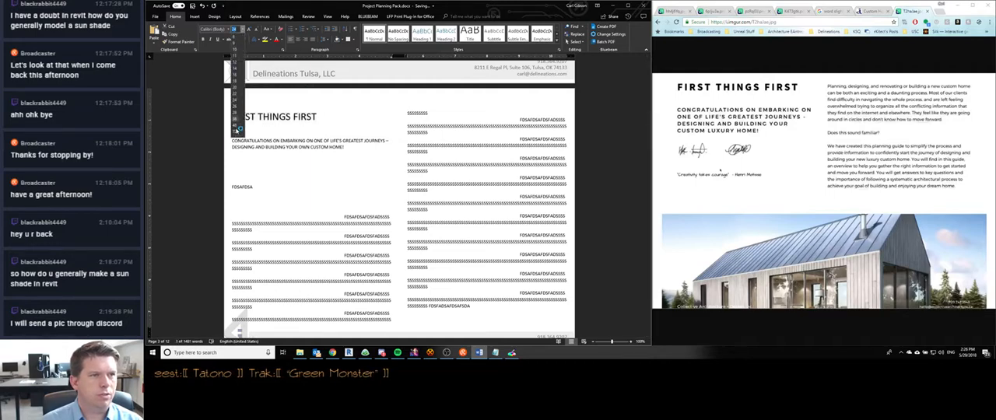
click(239, 122)
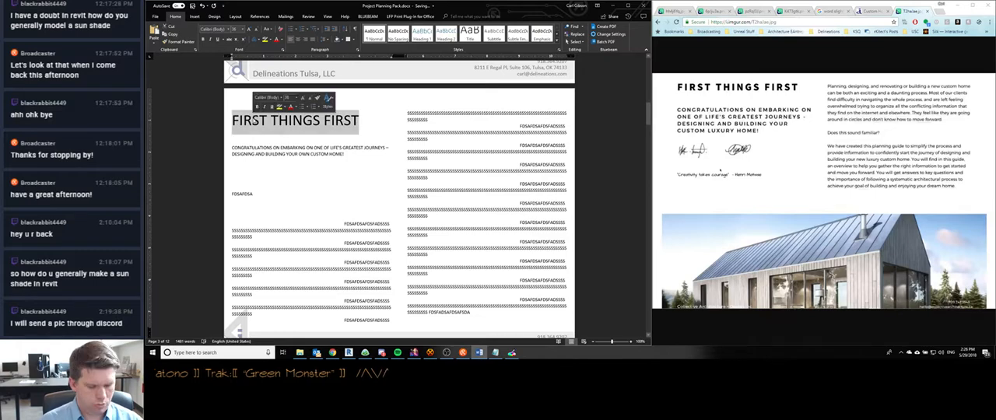
key(ctrl+b)
click(355, 121)
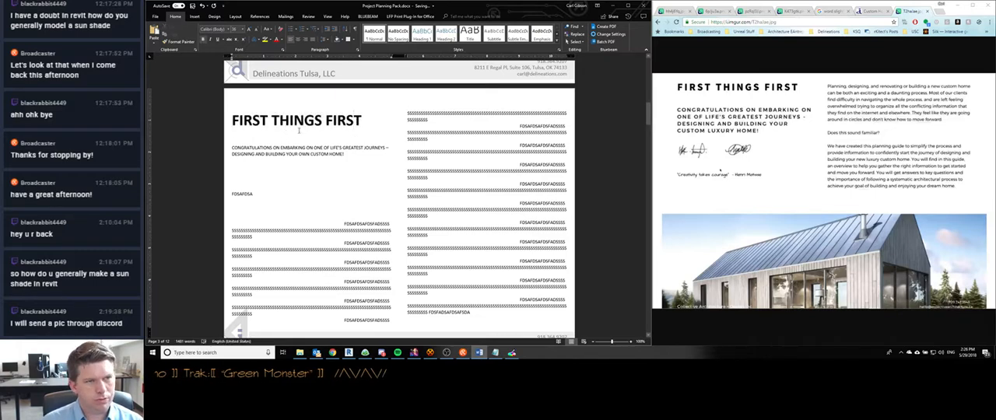
- Make the uppercase congratulations paragraph bold and set its font size to 14 points
scroll(299, 131, up, 1)
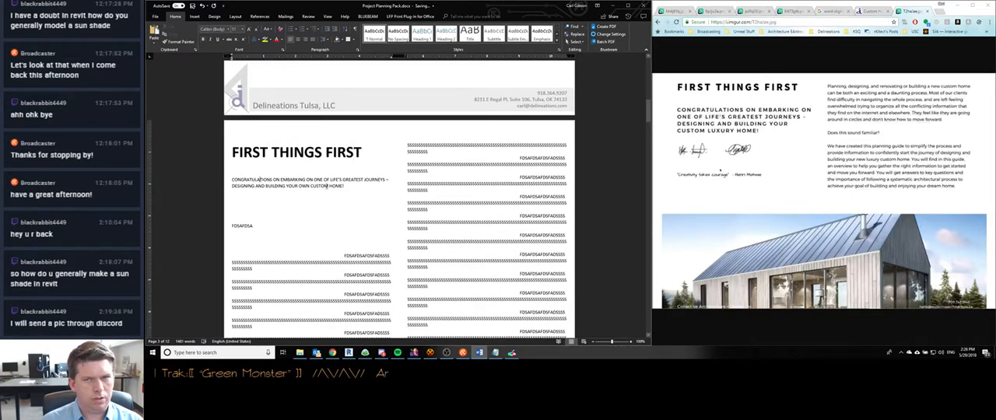
double_click(357, 187)
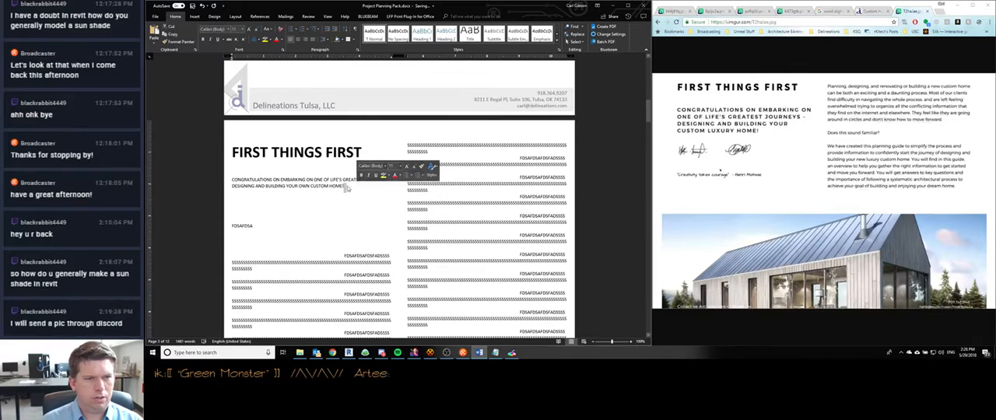
click(347, 188)
double_click(316, 189)
click(332, 186)
drag(346, 186, 231, 179)
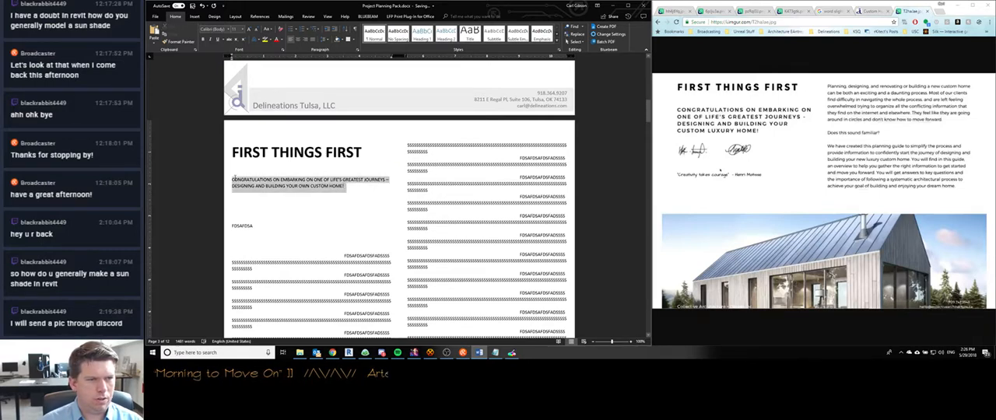
click(234, 29)
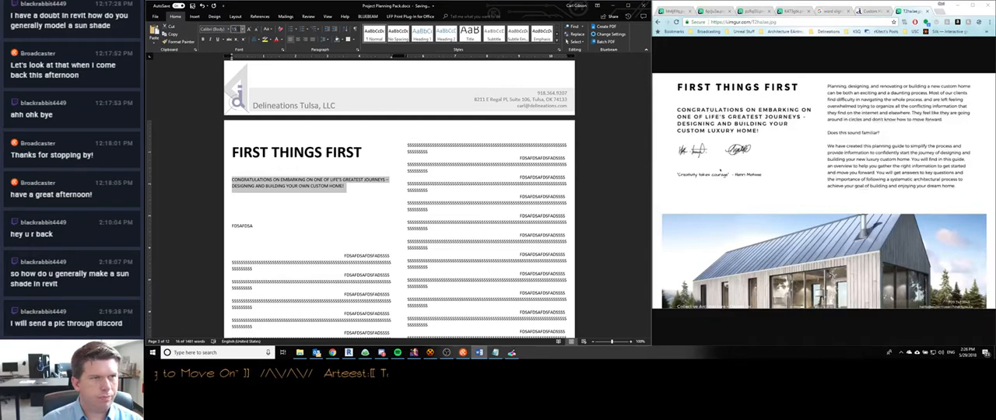
key(Return)
key(ctrl+v)
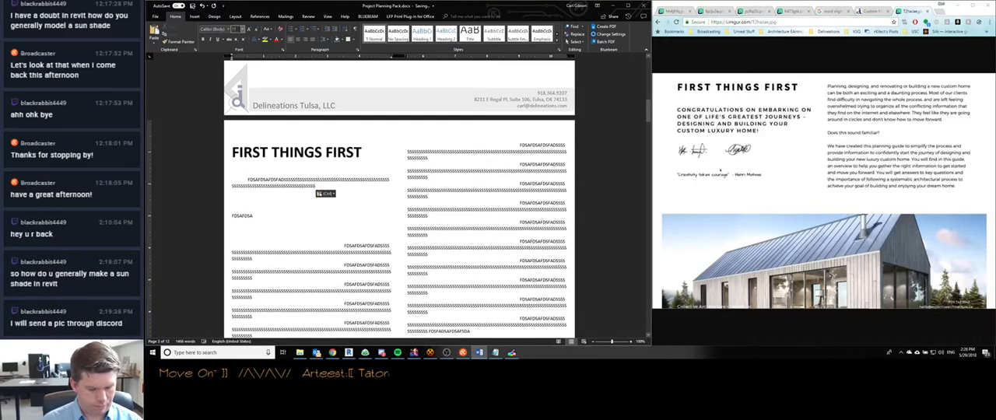
key(ctrl+z)
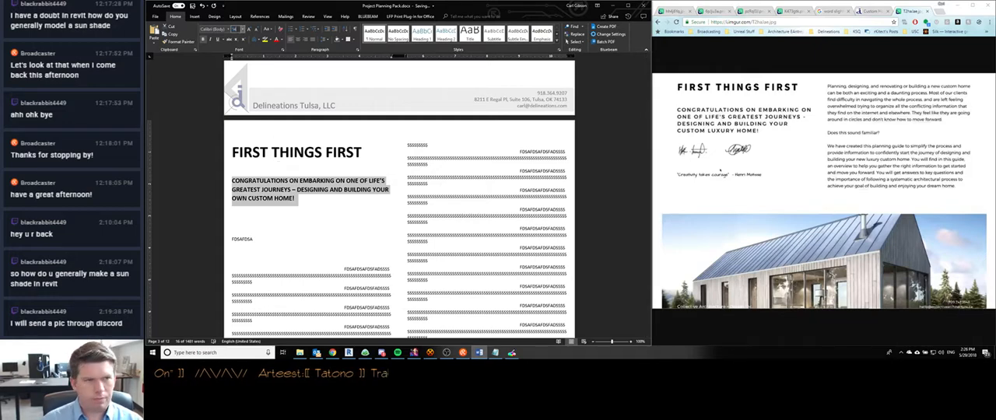
key(Return)
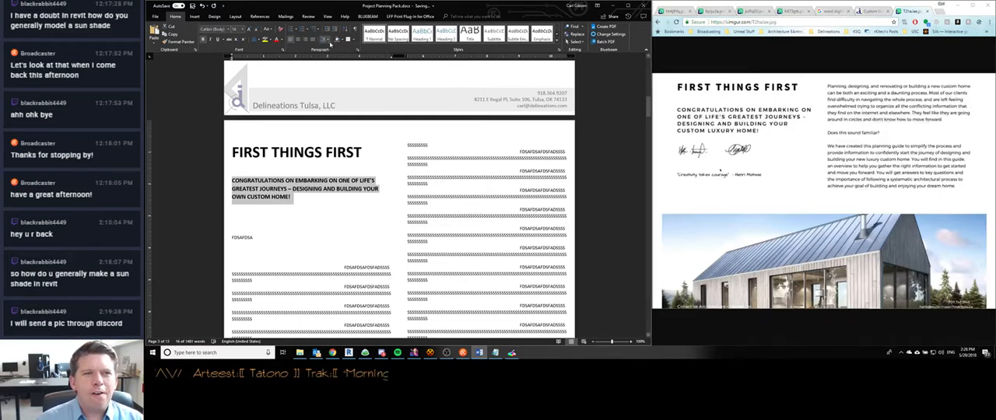
- Justify the congratulations paragraph across the first column
right_click(291, 181)
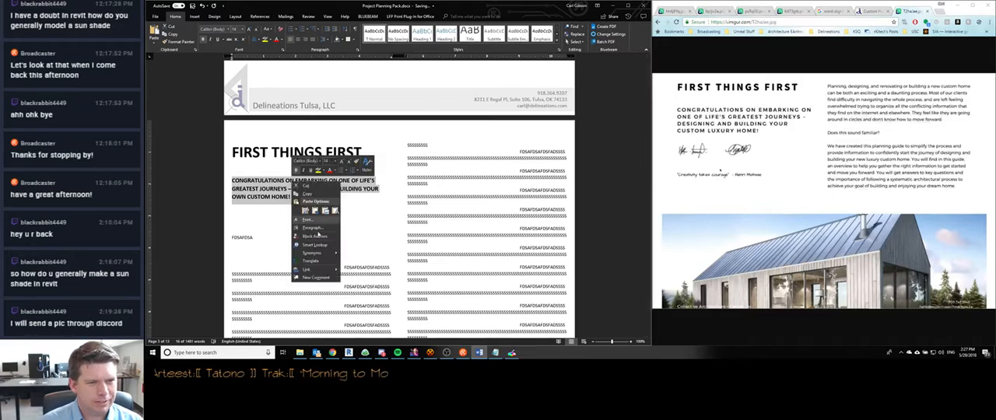
key(Escape)
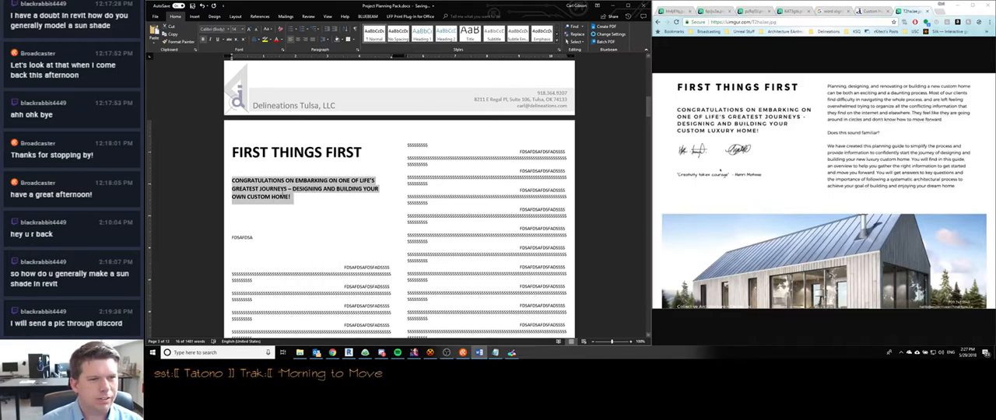
click(282, 189)
triple_click(279, 193)
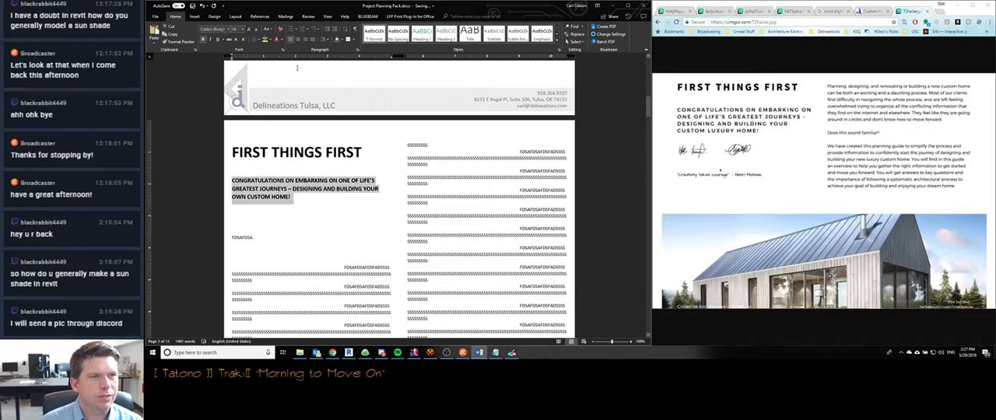
click(313, 39)
click(315, 182)
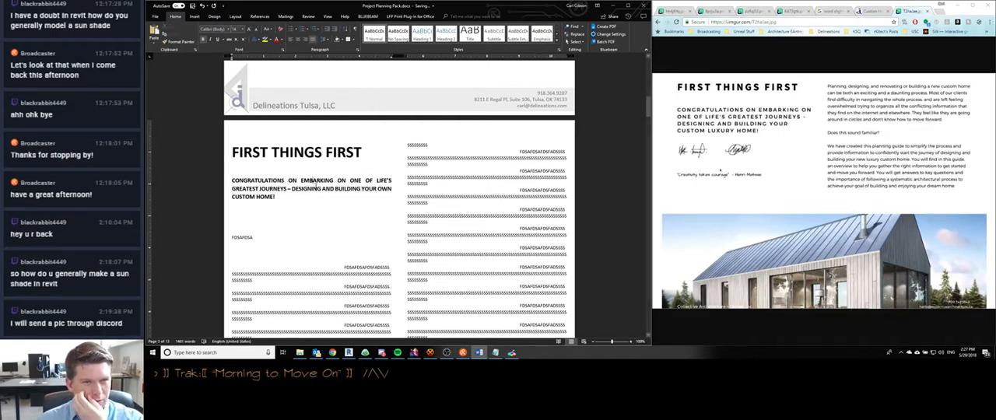
click(401, 165)
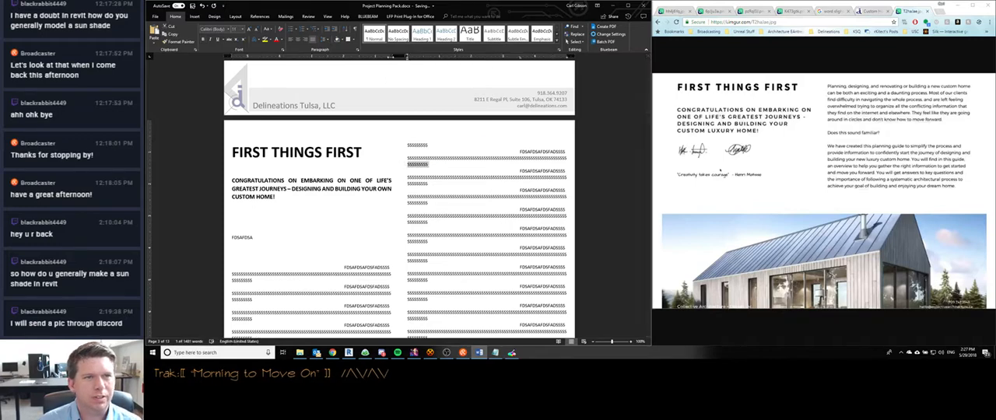
click(357, 195)
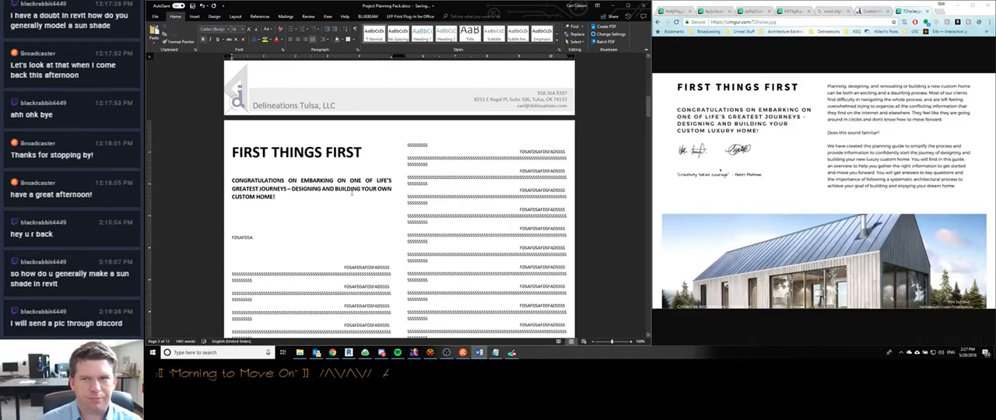
scroll(311, 201, down, 1)
click(265, 207)
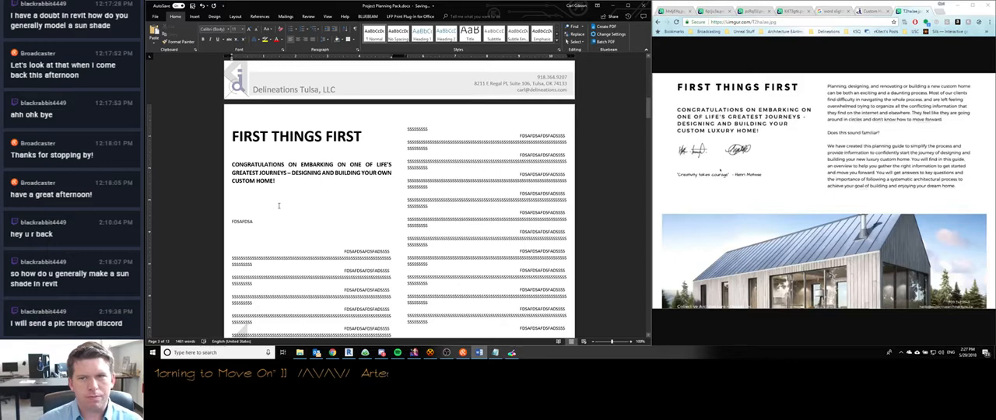
scroll(273, 201, down, 3)
scroll(311, 171, up, 2)
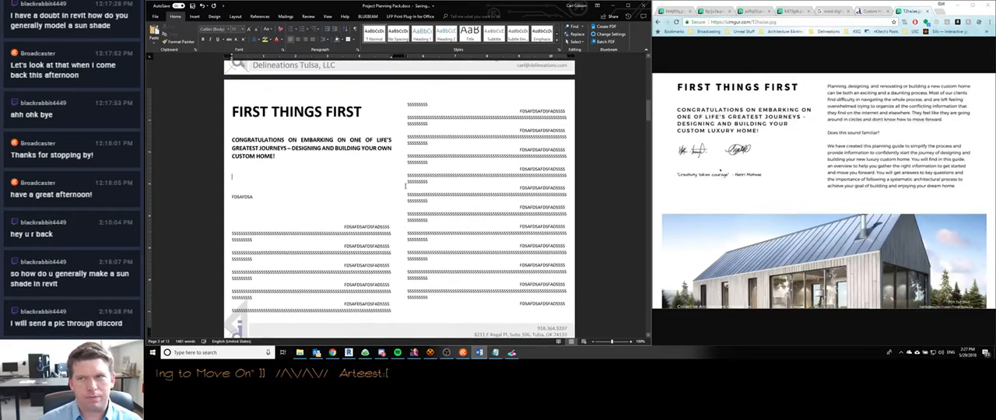
click(406, 117)
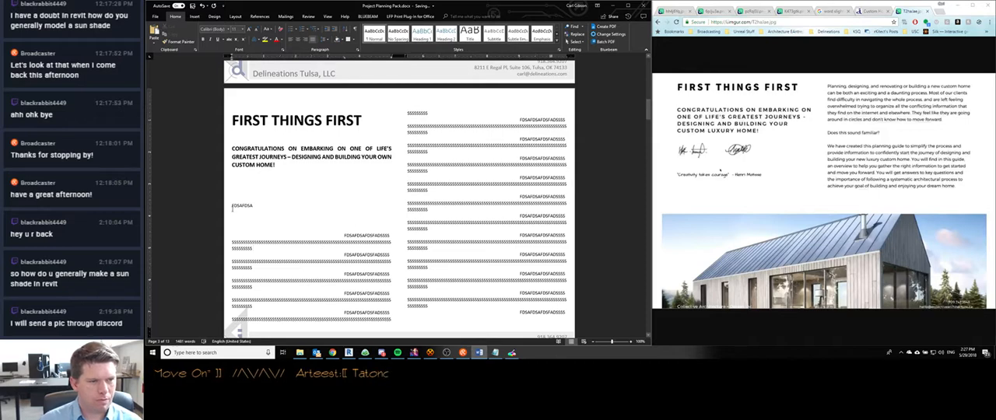
- Delete the FDSAFDSA placeholder and the block of filler lines below it in the first column
drag(232, 207, 375, 321)
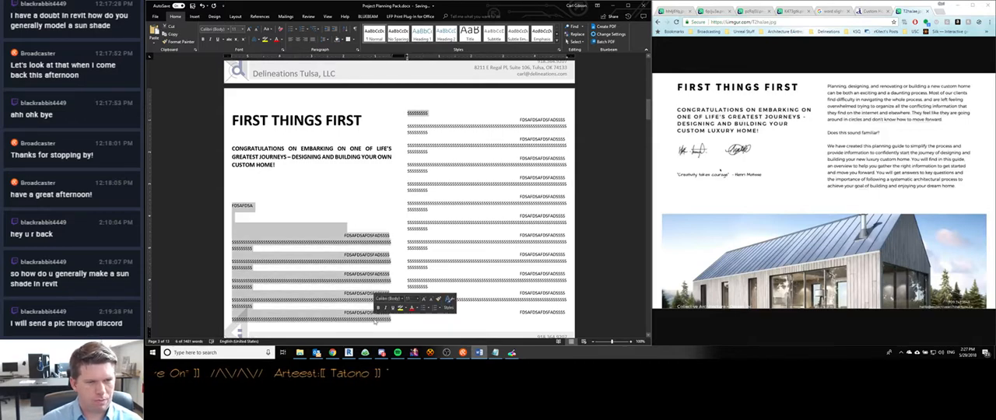
key(Delete)
- Try deleting the selected remaining filler lines from both columns, undoing each deletion
key(shift+Down)
key(shift+Down)
key(shift+Down)
key(shift+Down)
key(shift+Down)
key(shift+Down)
key(shift+Down)
key(shift+Down)
key(shift+Down)
key(shift+Down)
key(shift+Down)
key(shift+Down)
key(shift+Down)
key(shift+Down)
key(shift+Down)
key(shift+Down)
key(shift+Down)
key(shift+Down)
key(shift+Down)
key(shift+Down)
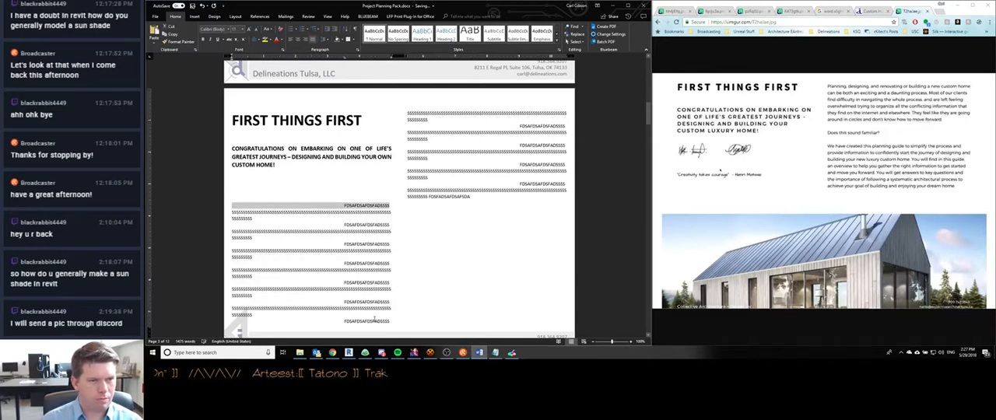
key(shift+Up)
key(shift+Up)
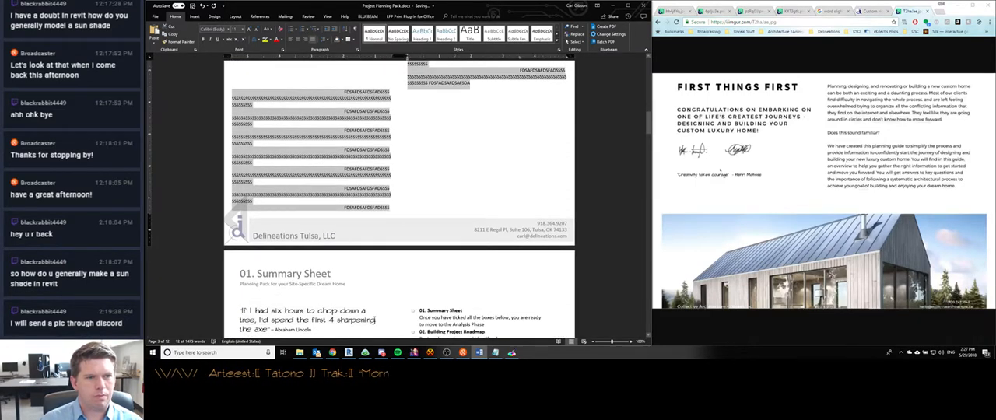
key(Delete)
key(ctrl+z)
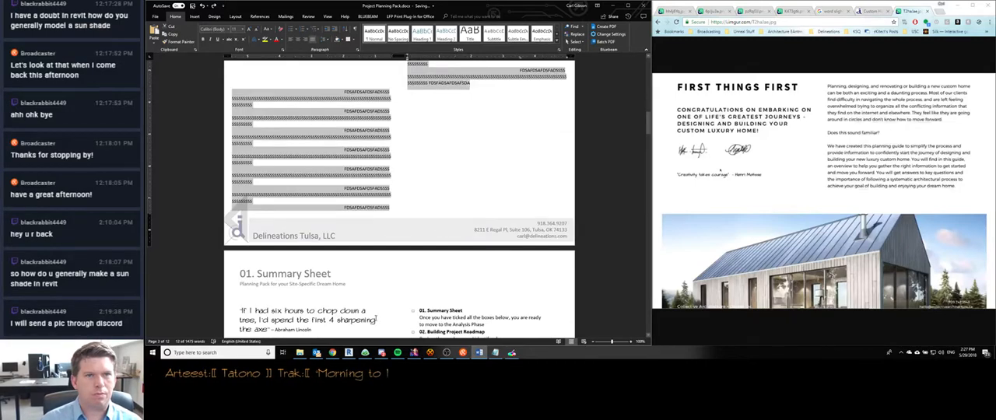
key(Delete)
key(ctrl+z)
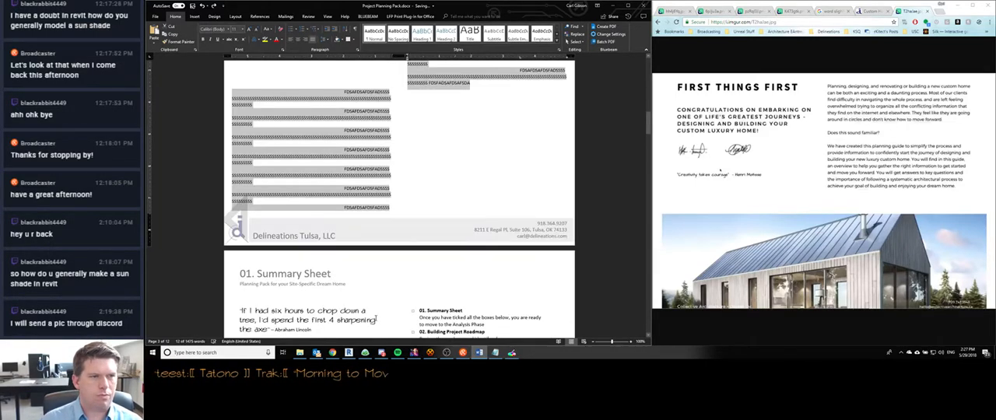
- Add a blank line above the remaining filler text and try a page break there, undoing the break
key(Left)
key(Return)
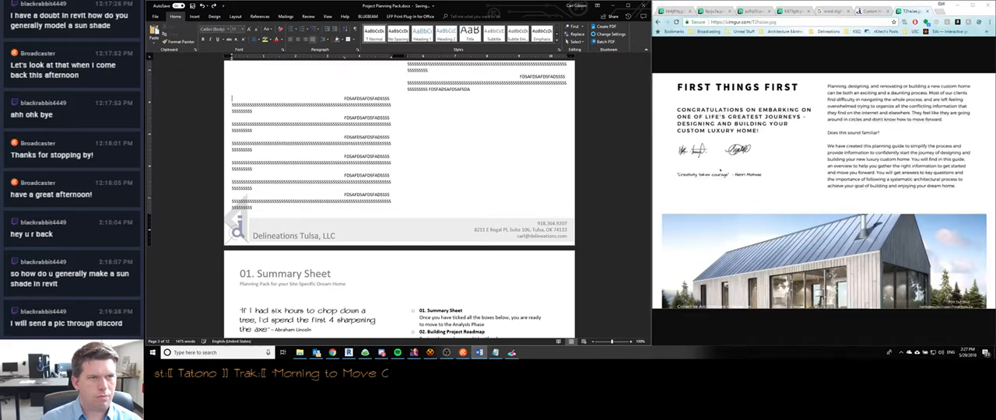
key(Up)
key(ctrl+Return)
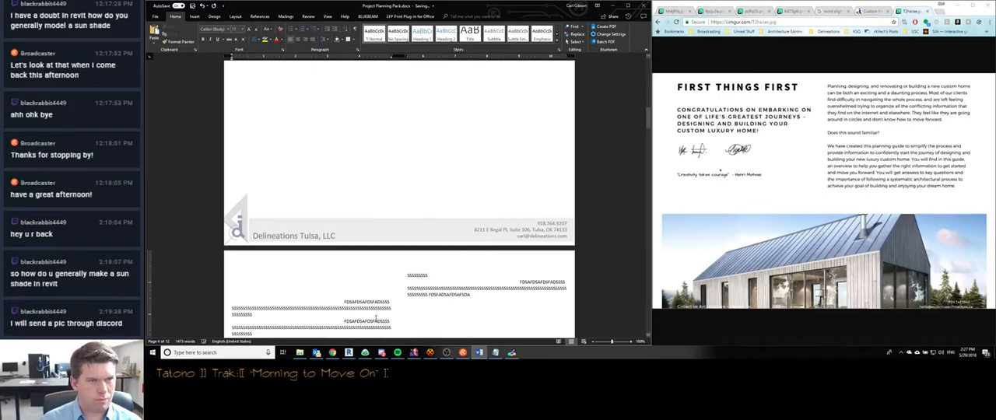
key(ctrl+z)
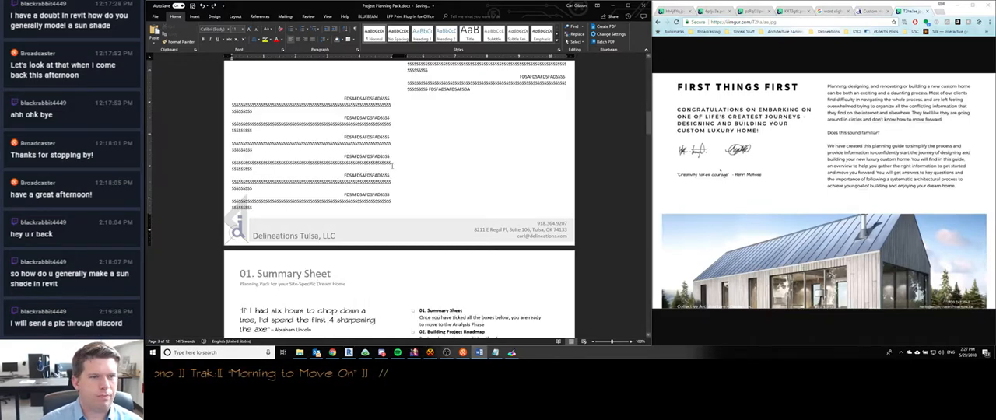
- Delete all the remaining filler text from both columns of the First Things First page
scroll(393, 165, up, 2)
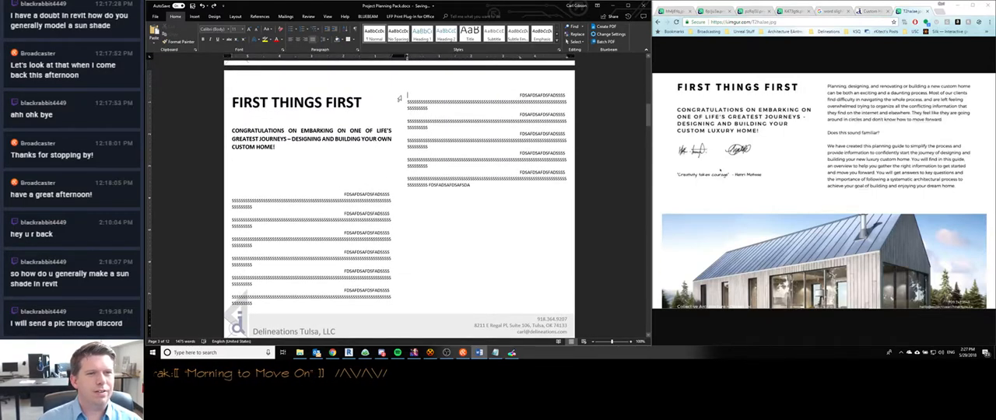
drag(232, 195, 483, 183)
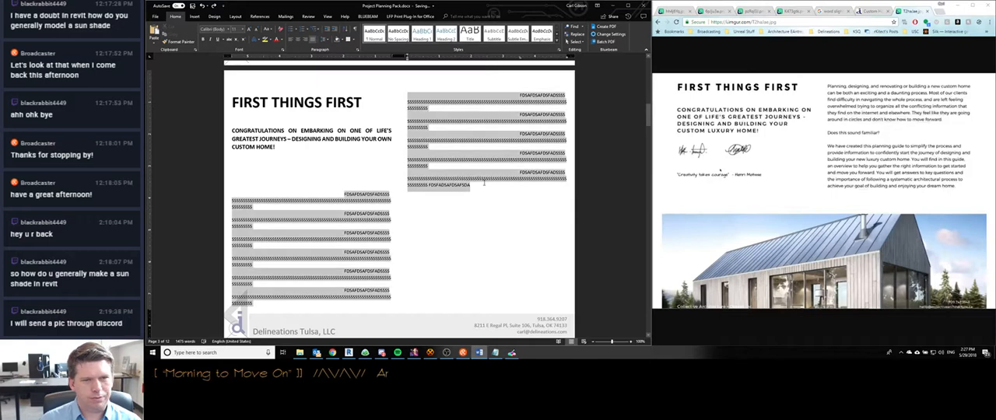
key(Delete)
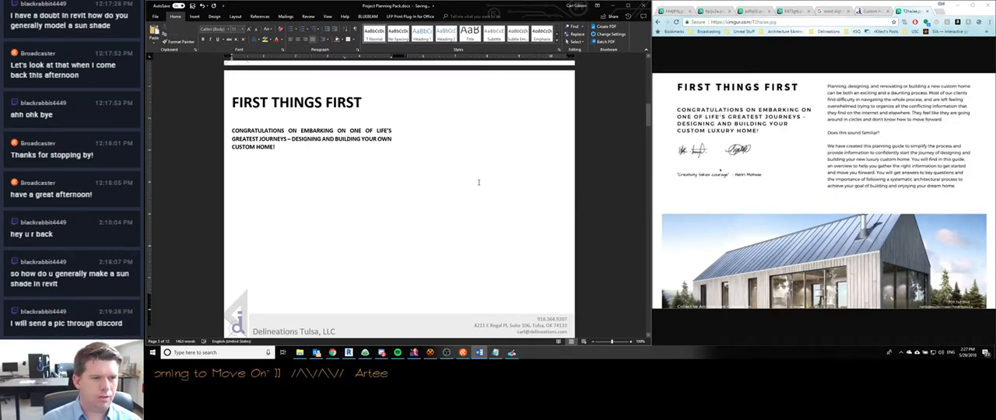
scroll(351, 276, down, 2)
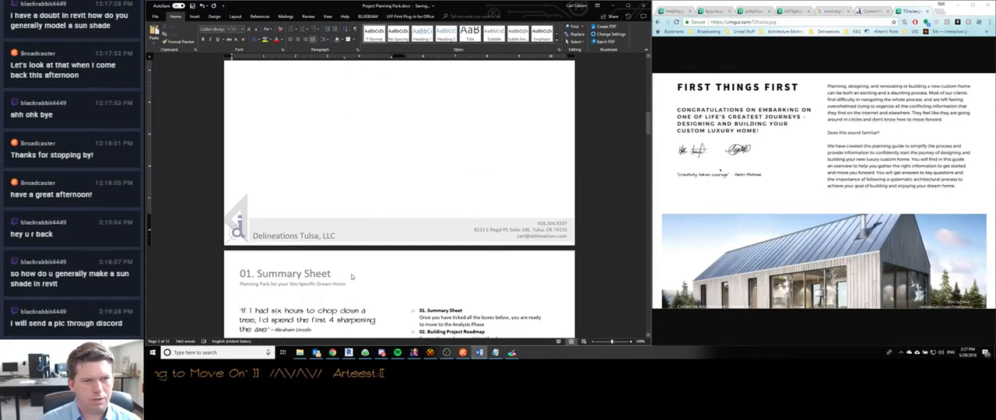
scroll(351, 276, up, 8)
scroll(351, 274, down, 1)
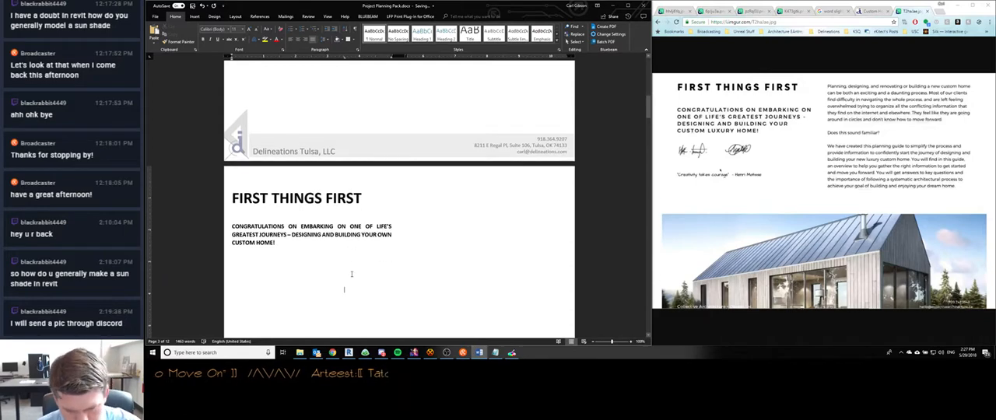
- Switch to Discord and examine the enlarged image of the building with circled window sun shades in the direct message
click(381, 353)
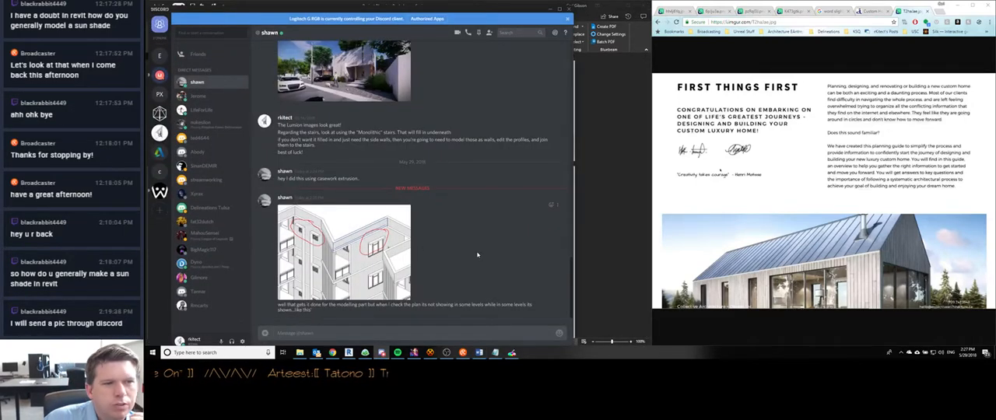
click(405, 263)
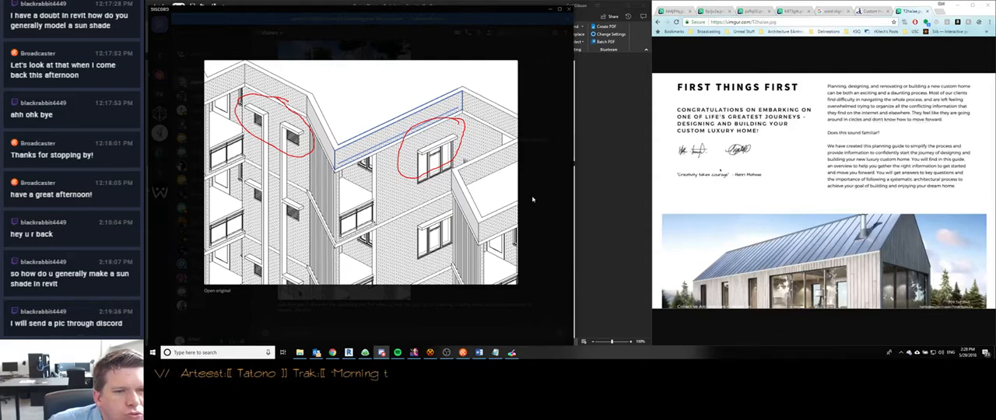
click(533, 199)
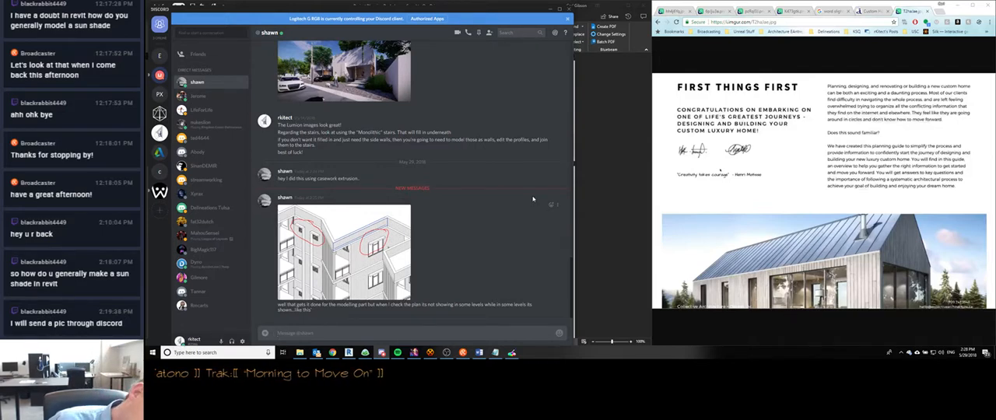
click(352, 222)
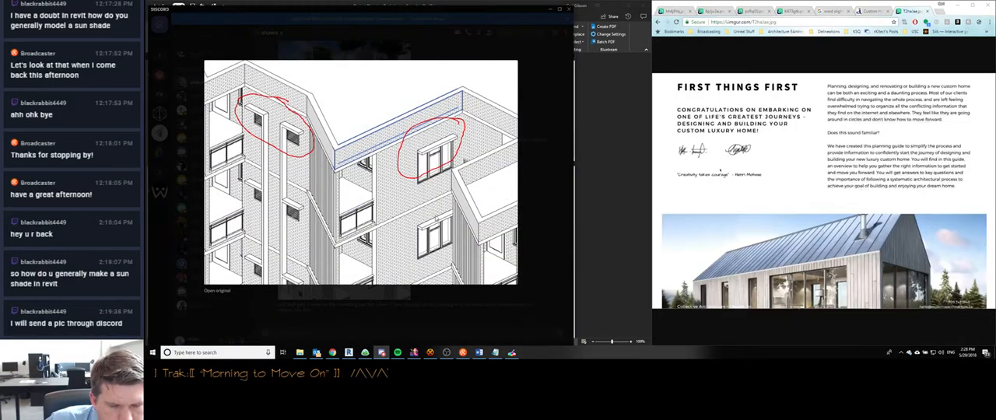
- Switch to Revit and draw two connected Generic - 8" walls in a V shape on Level 1, the second at 30°
click(347, 353)
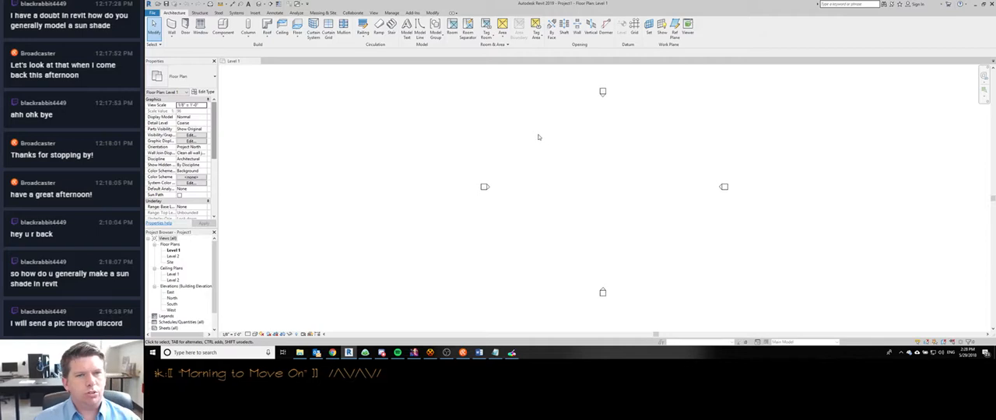
scroll(537, 138, down, 1)
scroll(557, 158, up, 2)
scroll(556, 158, down, 1)
scroll(527, 128, down, 1)
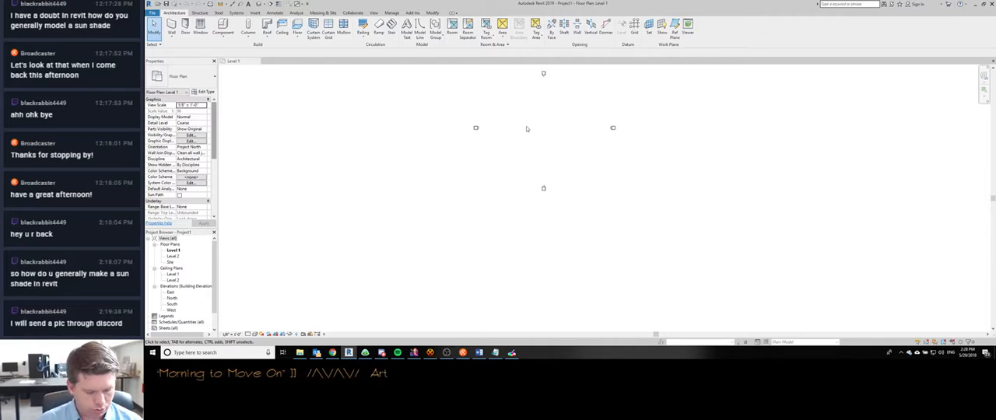
key(w)
key(a)
scroll(517, 136, up, 2)
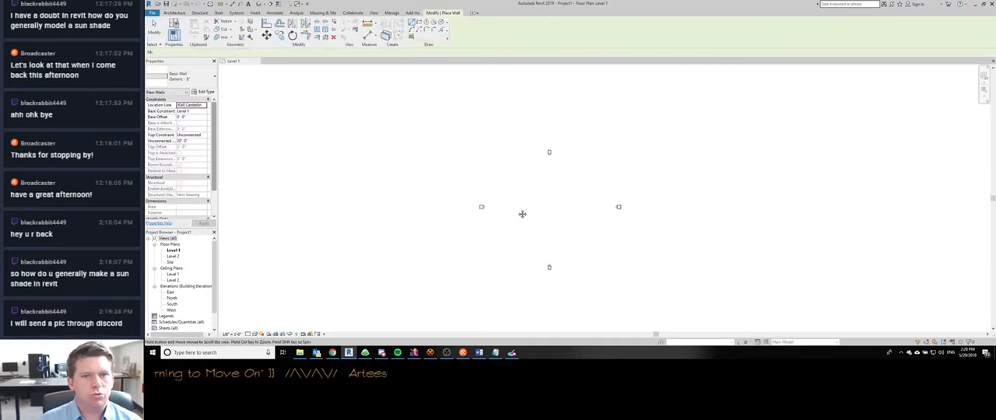
scroll(563, 230, down, 1)
click(174, 13)
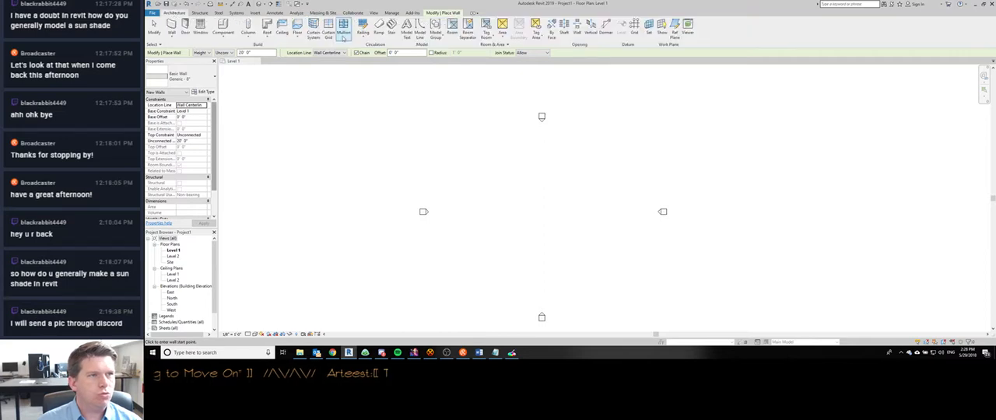
click(189, 78)
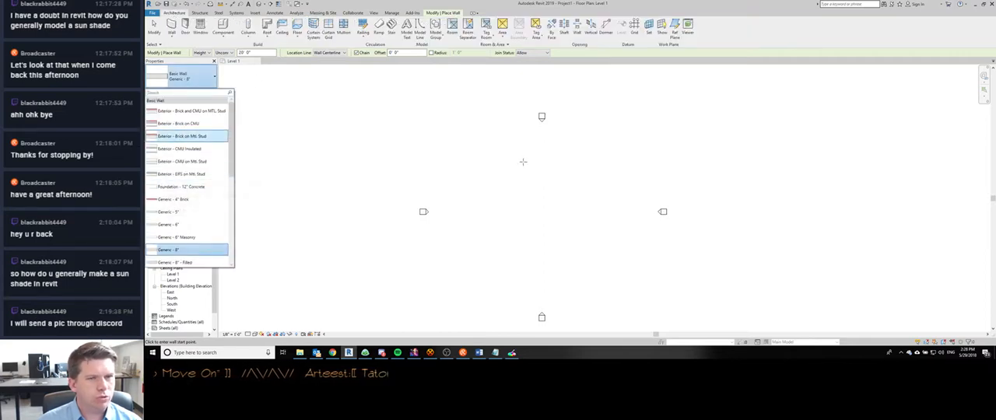
scroll(471, 186, down, 1)
click(459, 175)
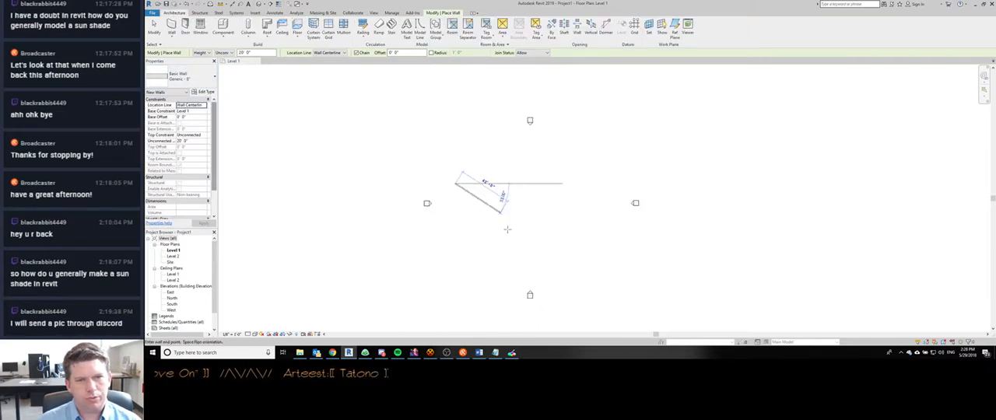
scroll(499, 212, up, 2)
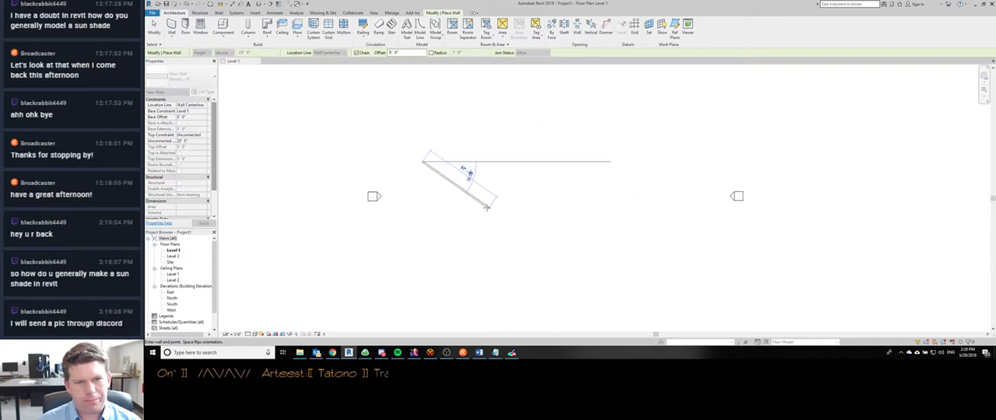
click(483, 207)
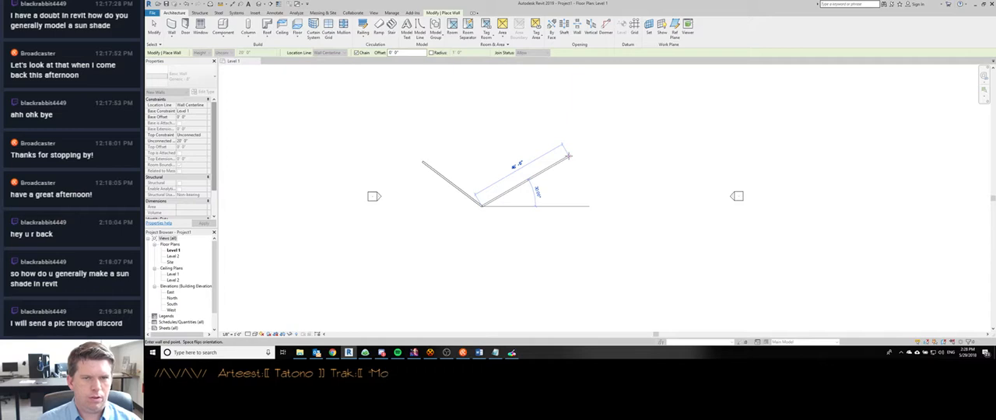
click(568, 156)
key(Escape)
key(Escape)
- Show the model in the default 3D view and place two Fixed 36" x 48" windows in the shorter wall
key(3)
key(d)
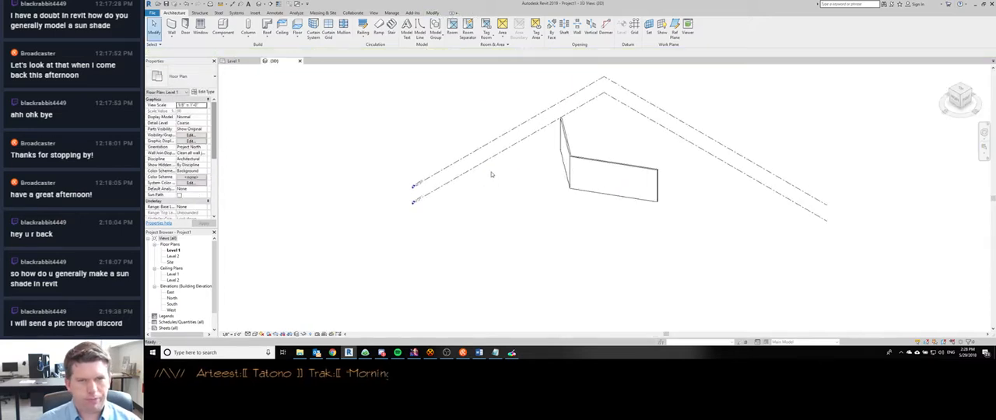
shift+middle_drag(568, 225, 639, 180)
scroll(540, 221, up, 2)
mouse_move(540, 221)
shift+middle_down()
mouse_move(594, 229)
mouse_move(517, 215)
mouse_move(550, 215)
shift+middle_up()
key(w)
key(n)
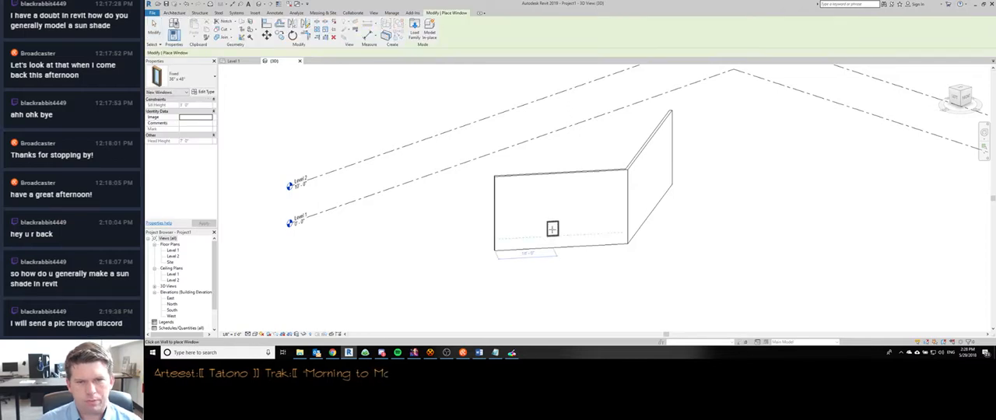
click(550, 228)
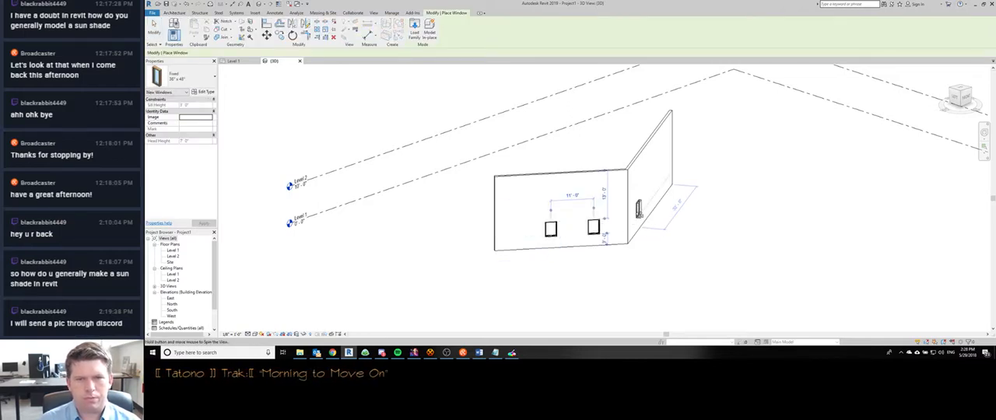
- Place three Fixed 36" x 48" windows spaced along the longer wall
shift+middle_drag(641, 210, 547, 220)
click(645, 233)
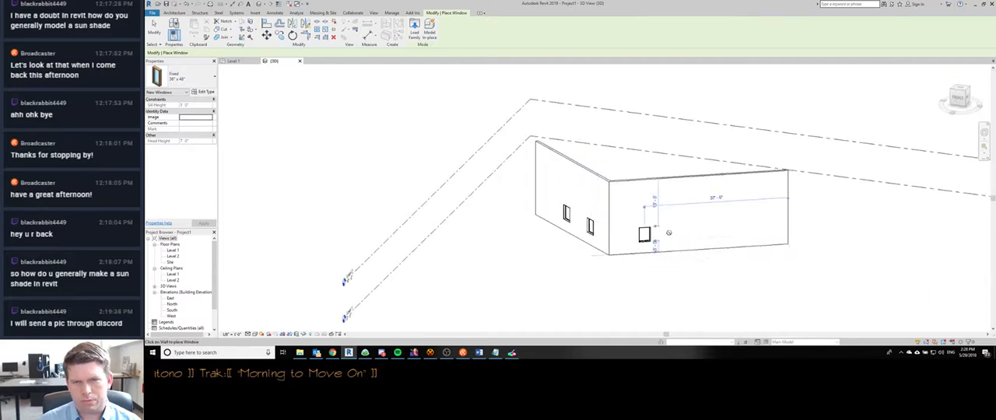
click(698, 231)
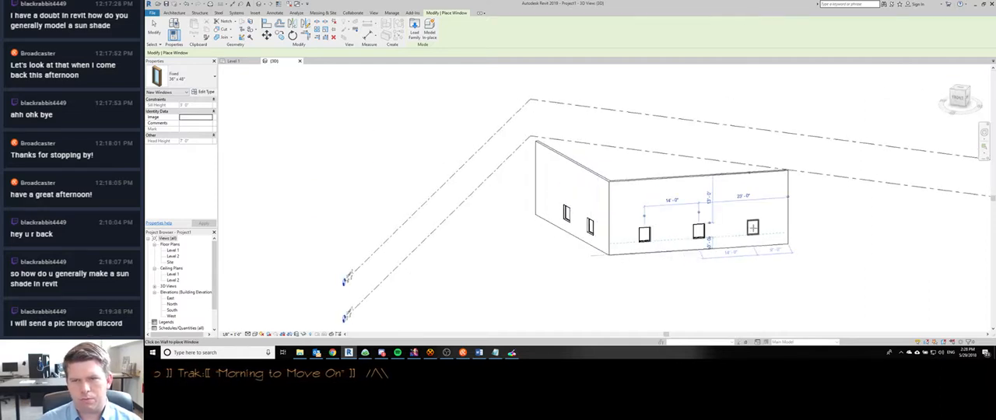
click(752, 227)
key(Escape)
key(Escape)
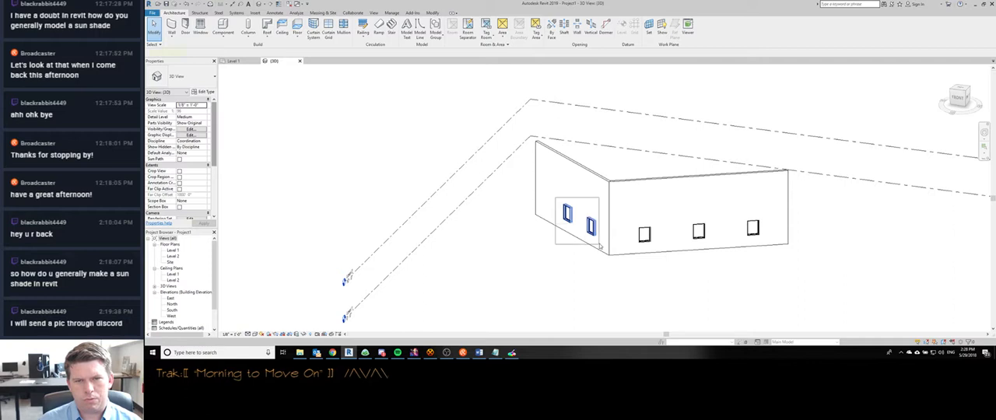
- Copy Level 2 upward three times at 12' spacing, using the multiple copy option
click(605, 180)
ctrl+click(622, 179)
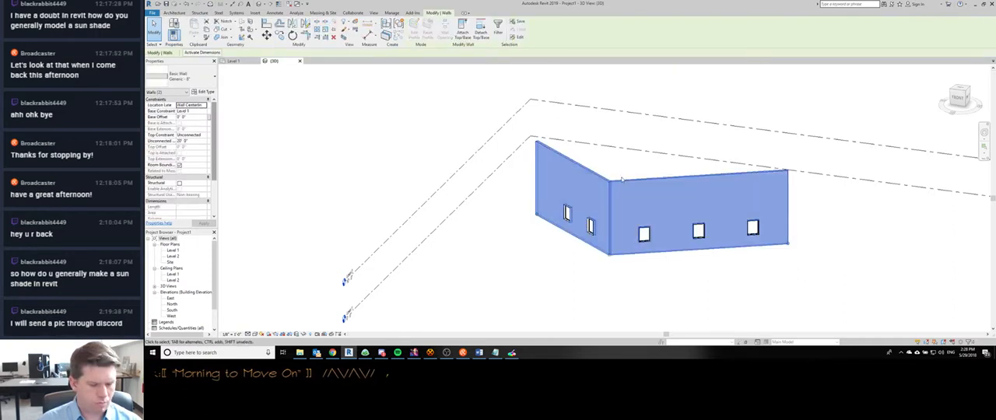
scroll(503, 158, down, 3)
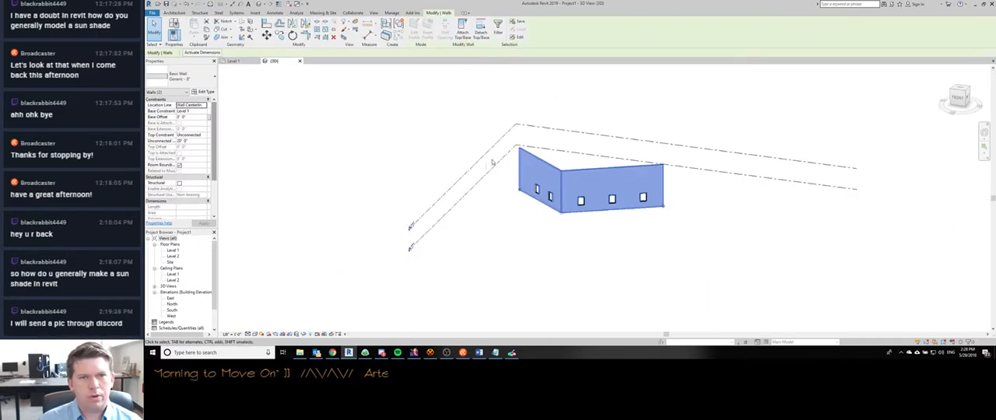
click(481, 162)
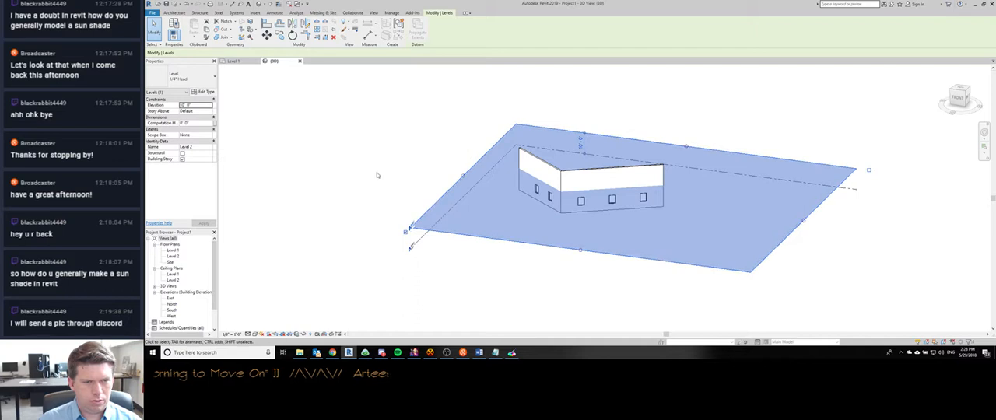
key(o)
click(426, 170)
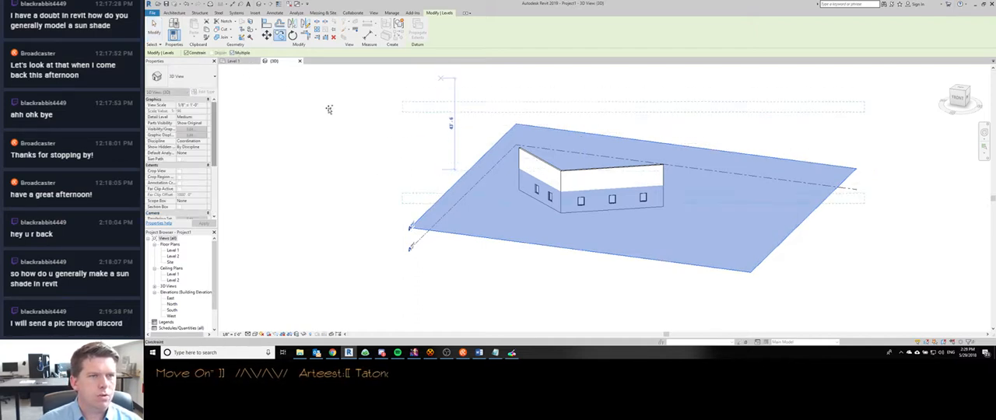
click(421, 113)
click(421, 113)
click(421, 113)
click(421, 113)
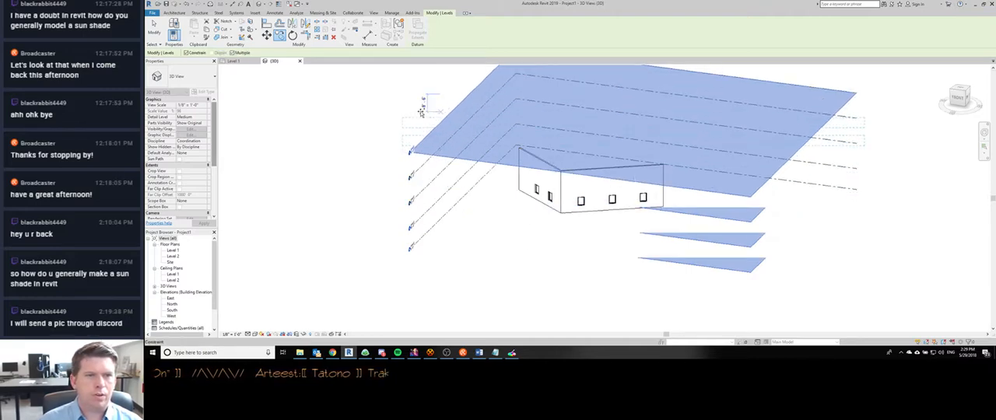
key(Escape)
key(Escape)
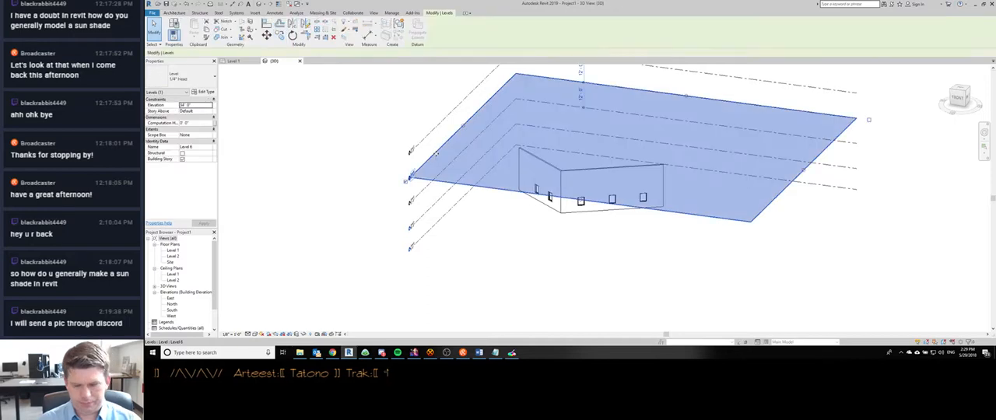
shift+middle_drag(439, 126, 504, 280)
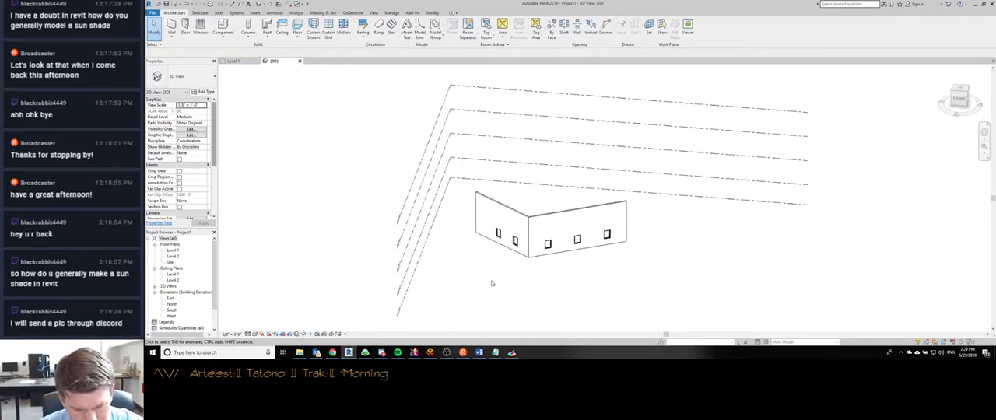
- Check the sender's latest messages and floor plan image in Discord and return to Revit
click(381, 353)
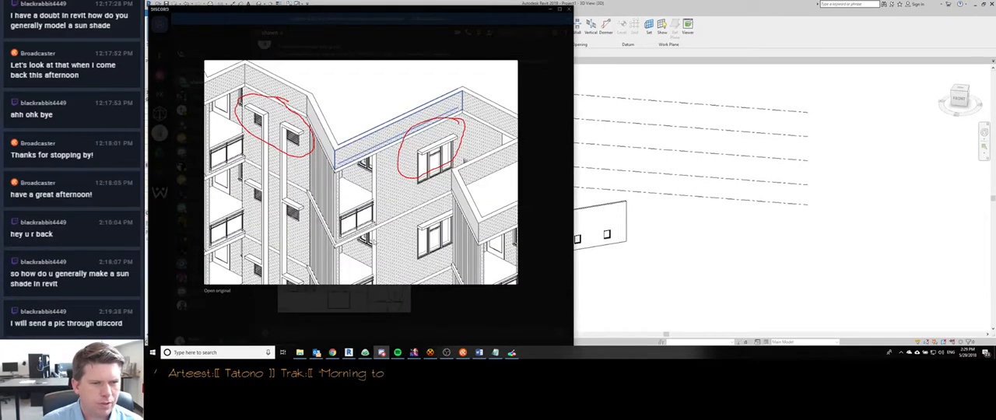
click(439, 298)
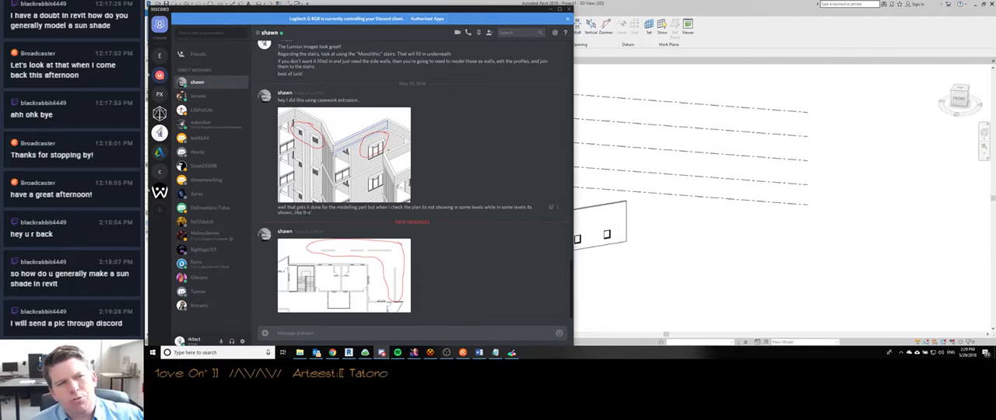
click(741, 233)
- Set the top constraint of both walls to Up to level: Level 5
scroll(562, 254, up, 5)
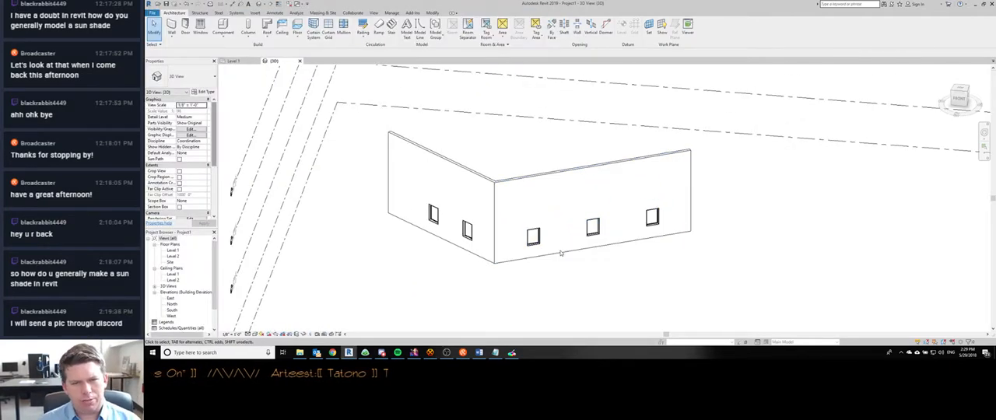
scroll(562, 253, down, 2)
shift+middle_drag(516, 262, 535, 310)
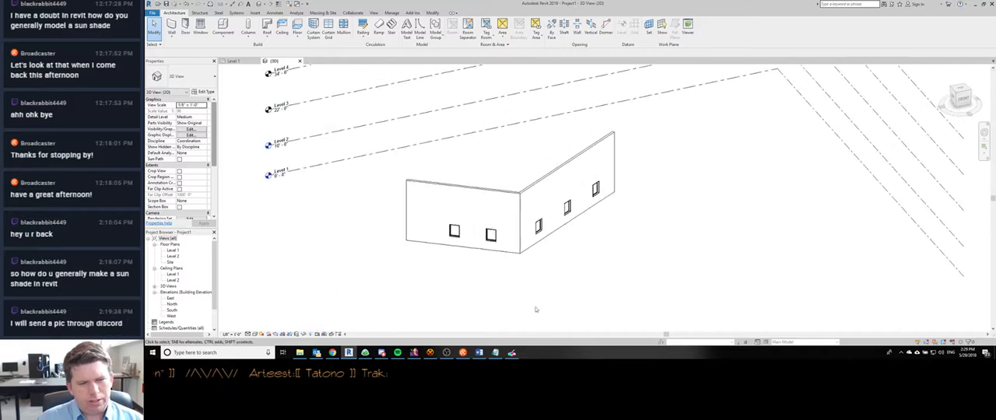
shift+middle_drag(569, 263, 398, 314)
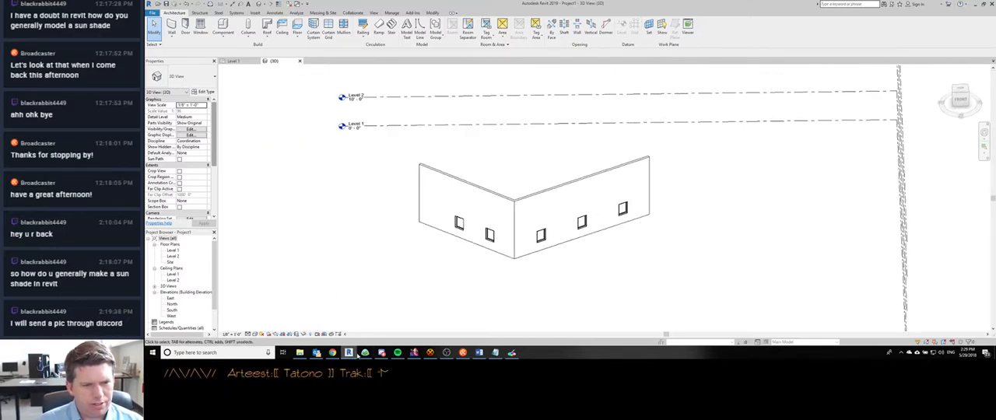
shift+middle_drag(573, 291, 515, 199)
click(516, 197)
ctrl+click(537, 193)
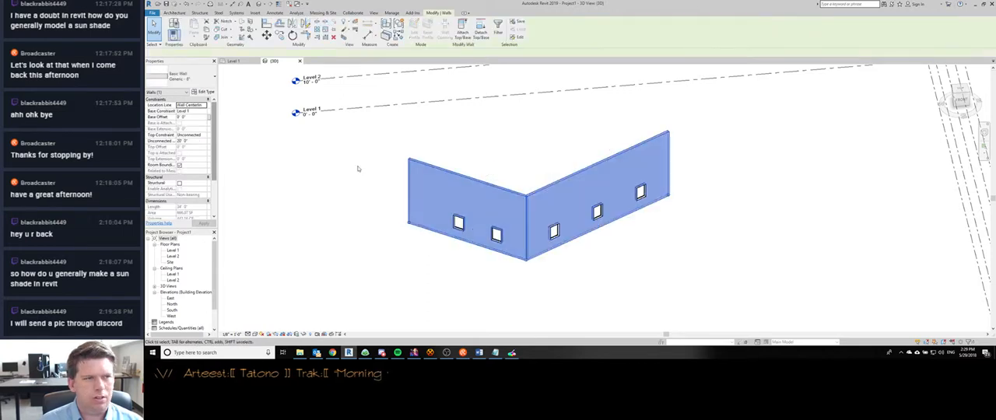
click(204, 135)
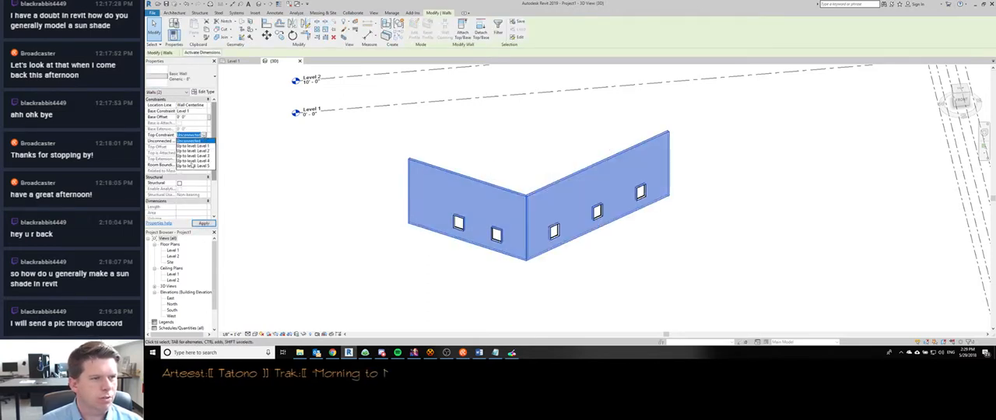
click(191, 165)
click(325, 205)
- Copy the five Level 1 windows and paste them aligned to Level 2, Level 3 and Level 4
drag(384, 191, 716, 277)
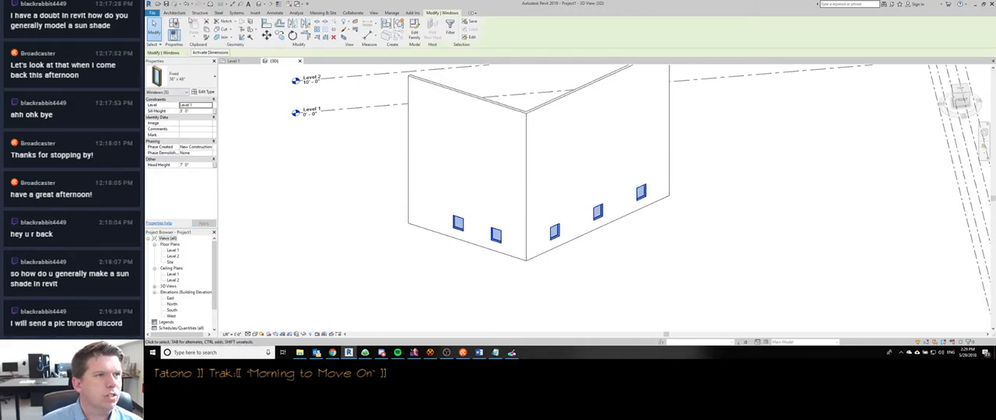
click(393, 13)
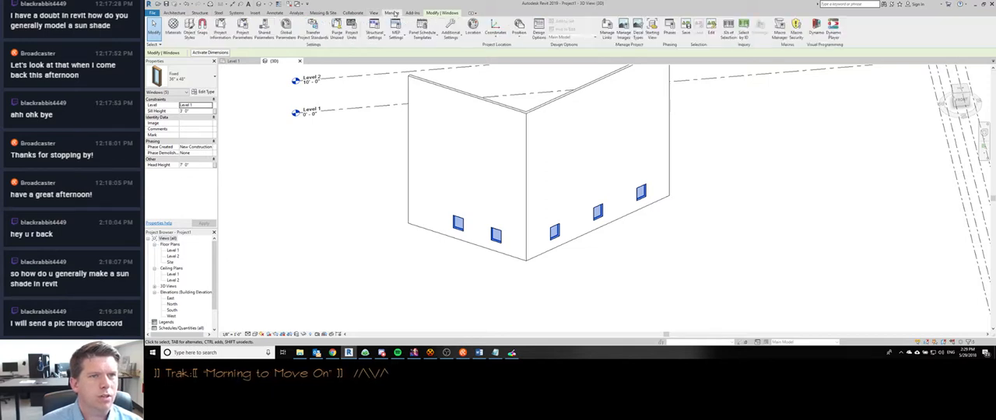
click(440, 13)
click(195, 38)
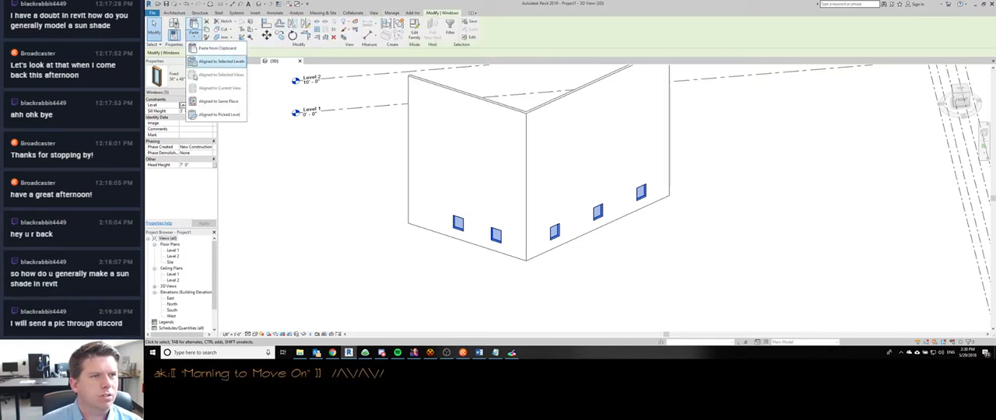
click(207, 61)
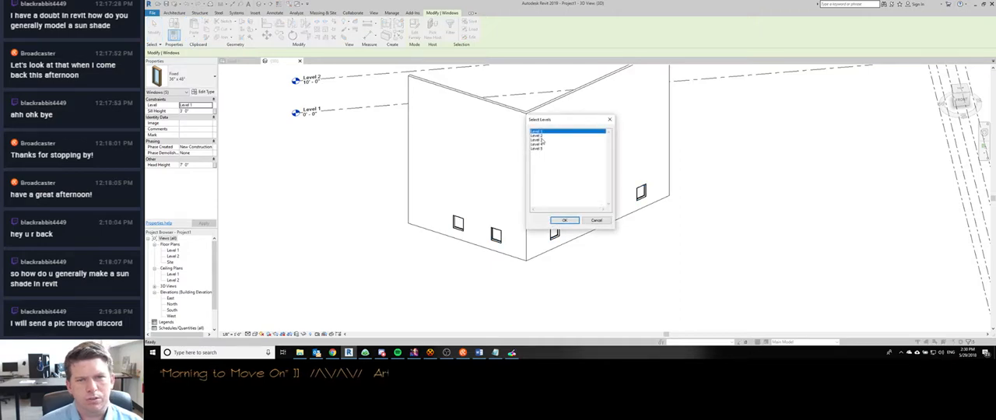
drag(539, 135, 541, 144)
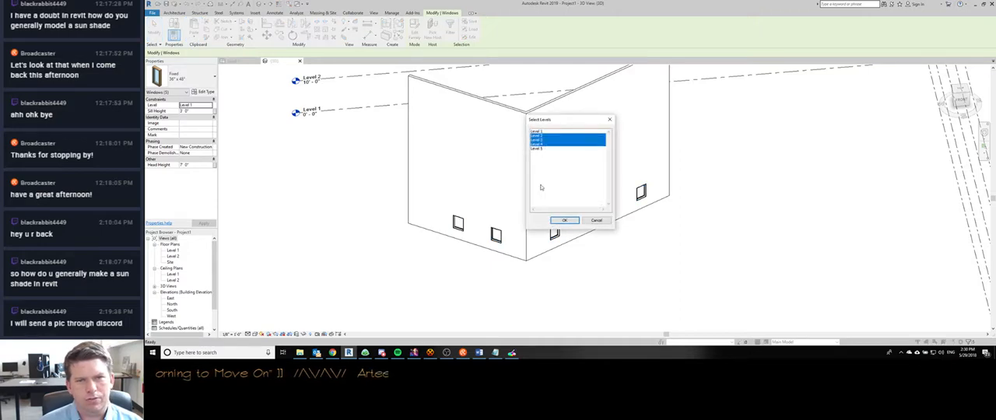
click(564, 221)
shift+middle_drag(565, 285, 444, 260)
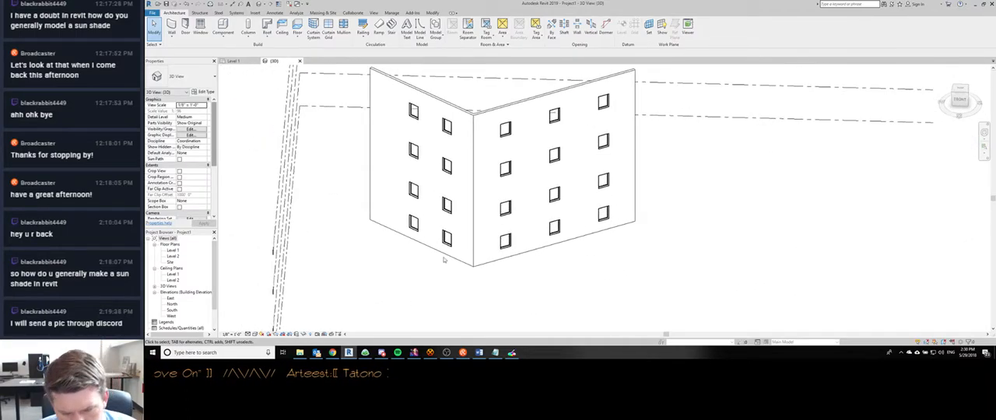
- Switch to Discord, enlarge the 3D image with the circled sun shades, and return to Revit
scroll(443, 260, up, 5)
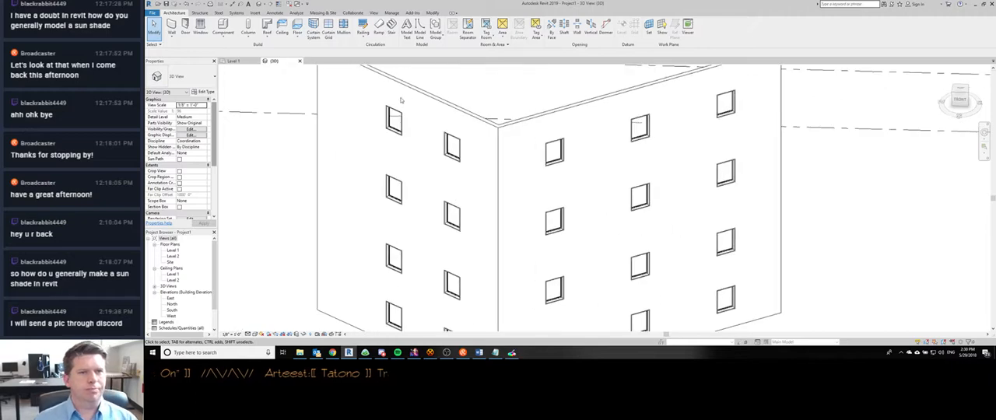
scroll(401, 100, down, 2)
click(382, 353)
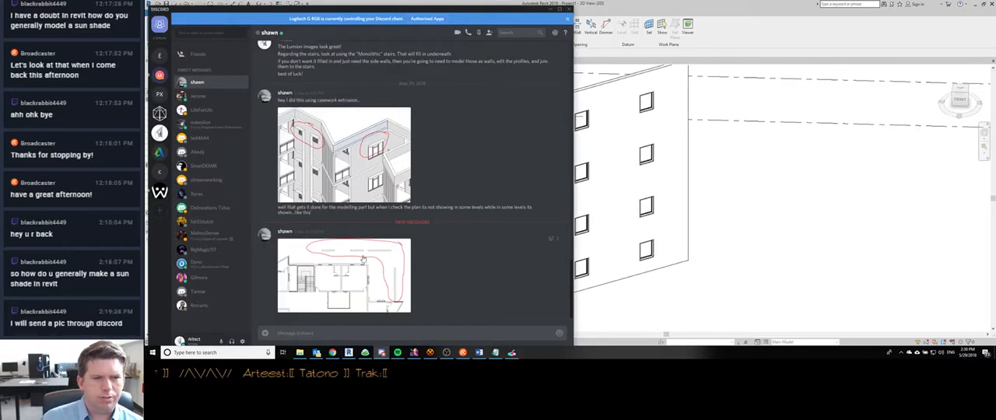
click(346, 154)
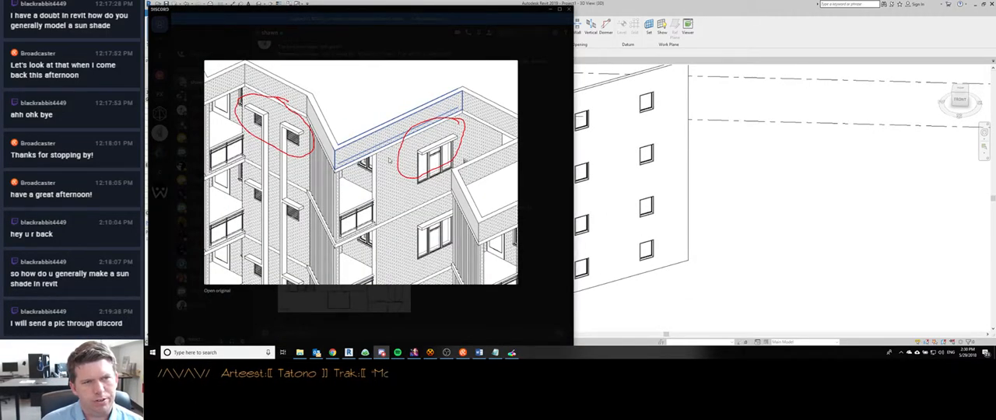
click(658, 132)
- Open the Fixed window family for editing from a top-row window on the longer wall
scroll(571, 164, up, 5)
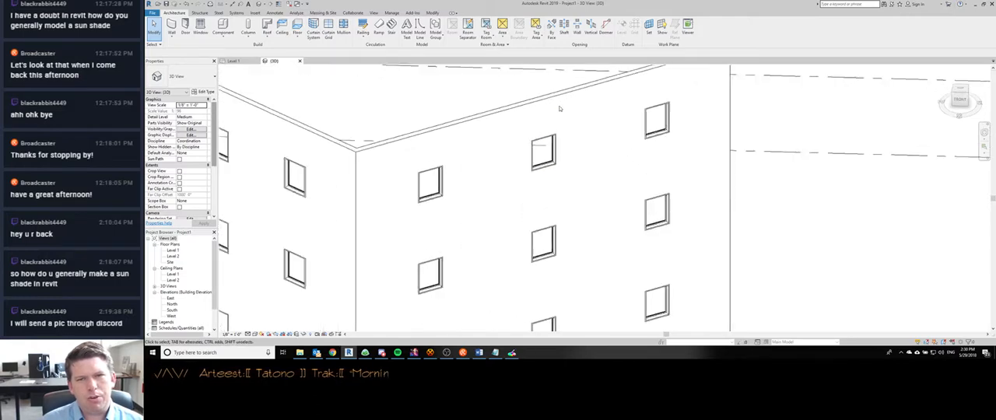
click(553, 163)
click(414, 33)
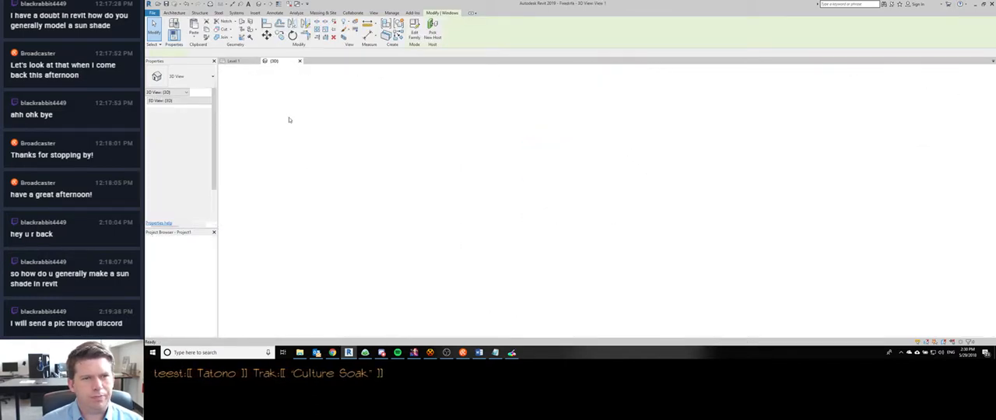
scroll(391, 164, down, 1)
shift+middle_drag(393, 195, 315, 198)
- Turn on the Walls category in the family's 3D view visibility overrides
key(v)
key(g)
click(460, 121)
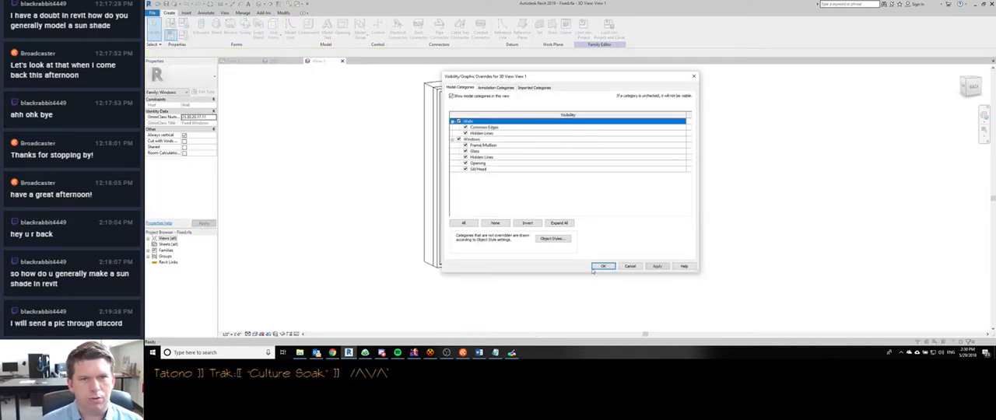
click(602, 268)
shift+middle_drag(515, 218, 534, 229)
middle_drag(534, 229, 460, 231)
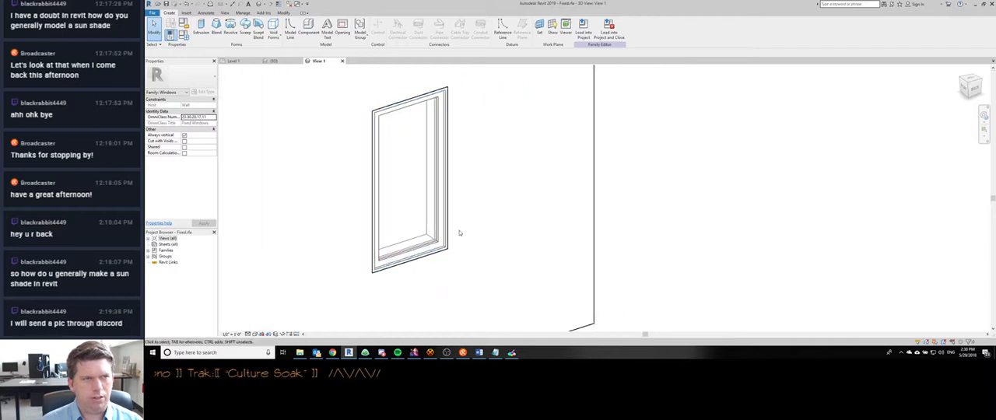
scroll(413, 200, down, 2)
middle_drag(403, 178, 359, 164)
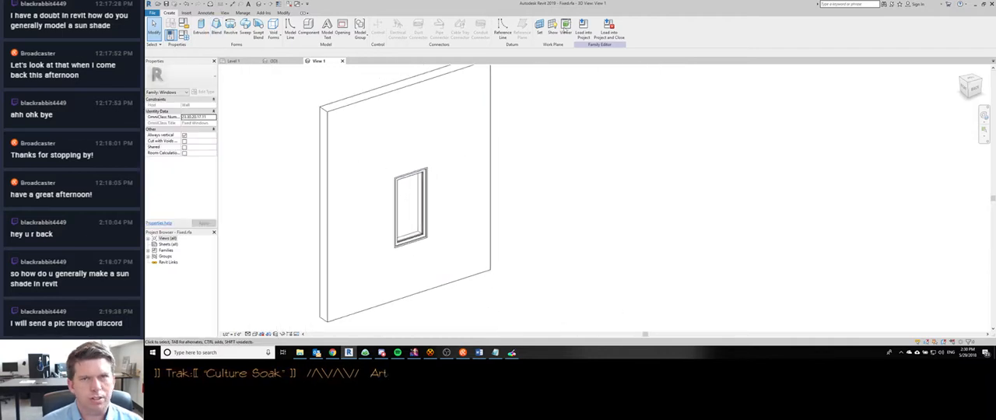
- Set the work plane by picking the wall's face around the window
click(540, 26)
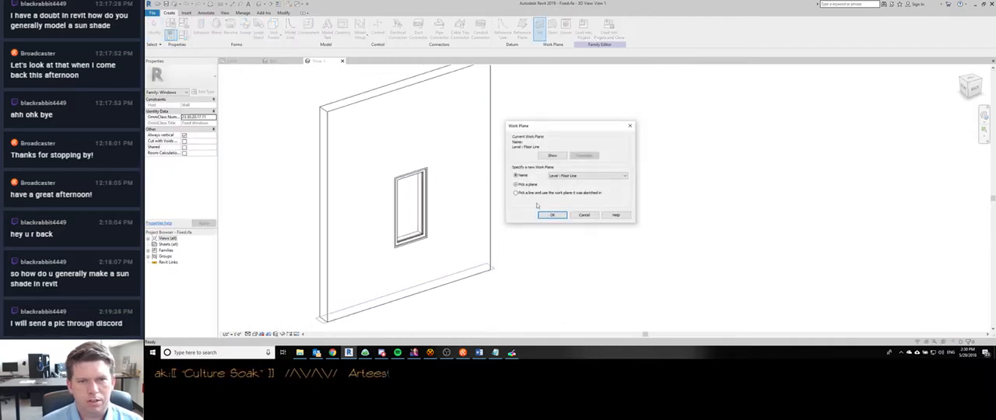
click(549, 215)
click(419, 85)
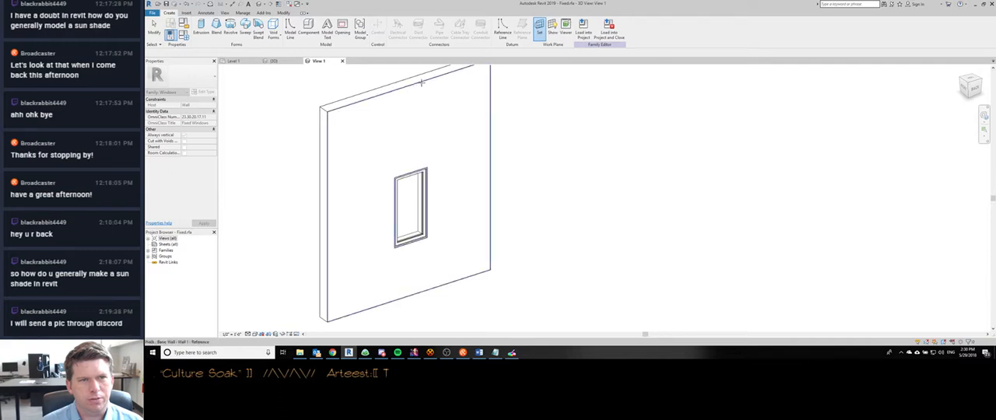
mouse_move(411, 203)
shift+middle_down()
mouse_move(551, 223)
mouse_move(483, 205)
mouse_move(344, 216)
shift+middle_up()
- Start an Extrusion and sketch a rectangle about 3'-9" wide and 10" high directly above the window
click(201, 25)
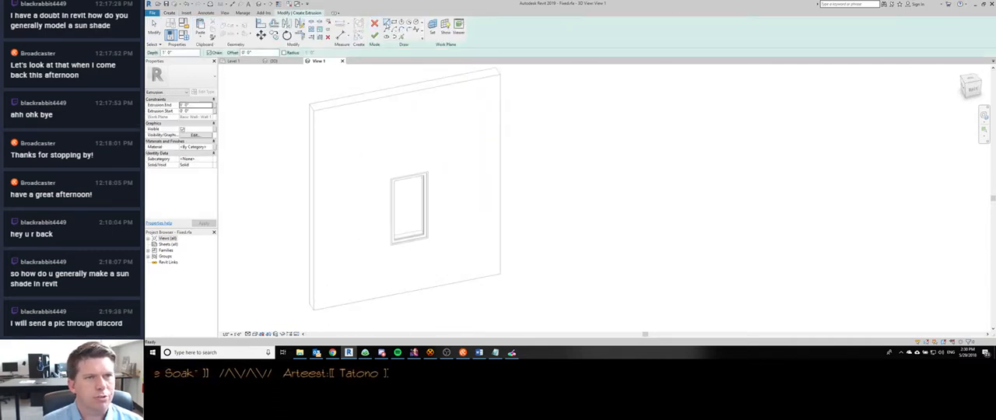
click(372, 167)
click(443, 168)
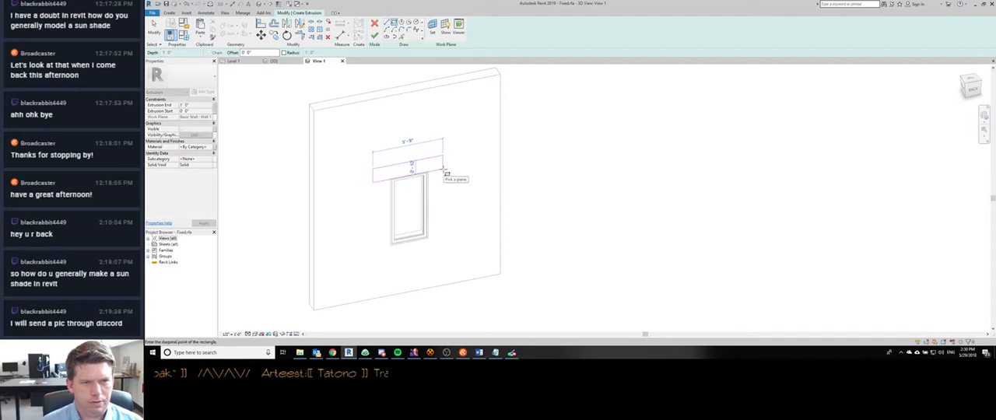
key(Escape)
scroll(438, 181, up, 2)
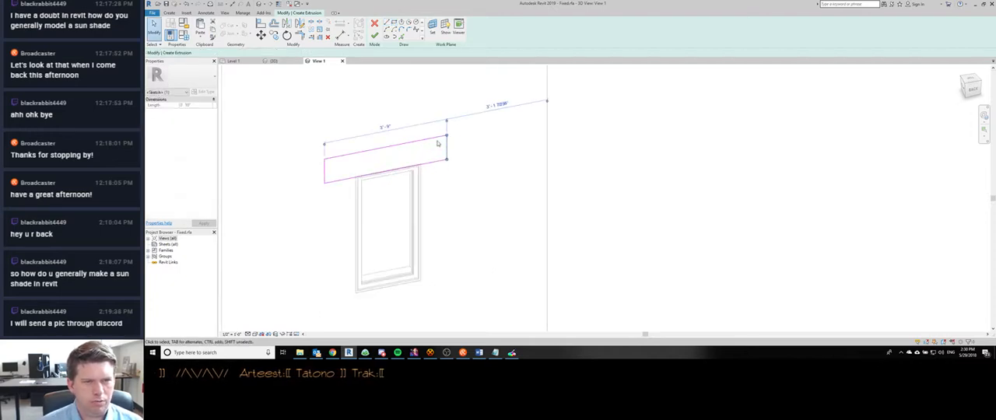
- Set the rectangle's right edge 8" beyond the window frame's right side
drag(325, 145, 422, 204)
click(433, 116)
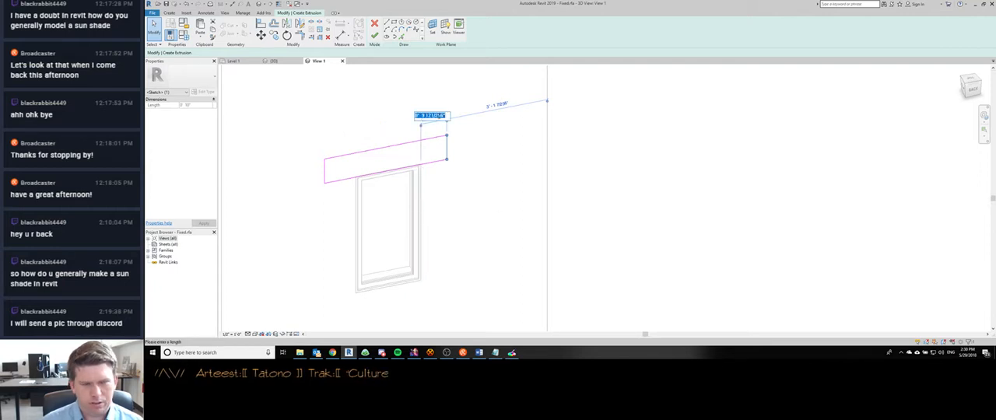
key(Return)
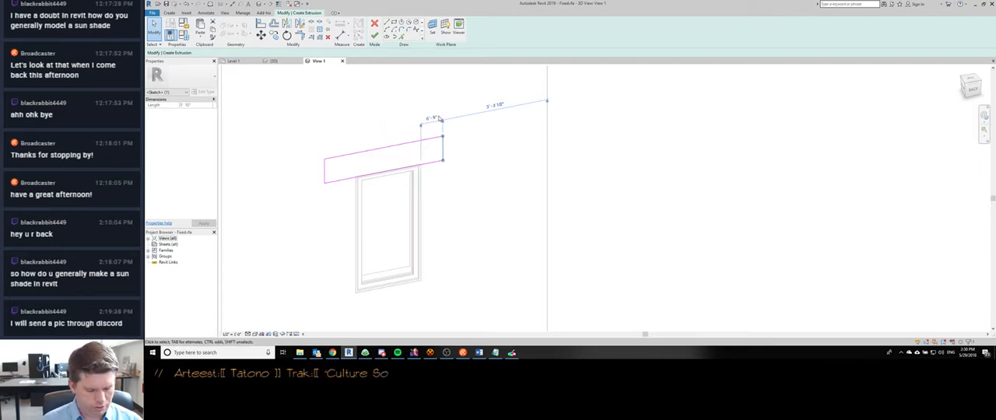
- Add an aligned dimension between the window frame's right side and the rectangle's right edge
key(d)
key(i)
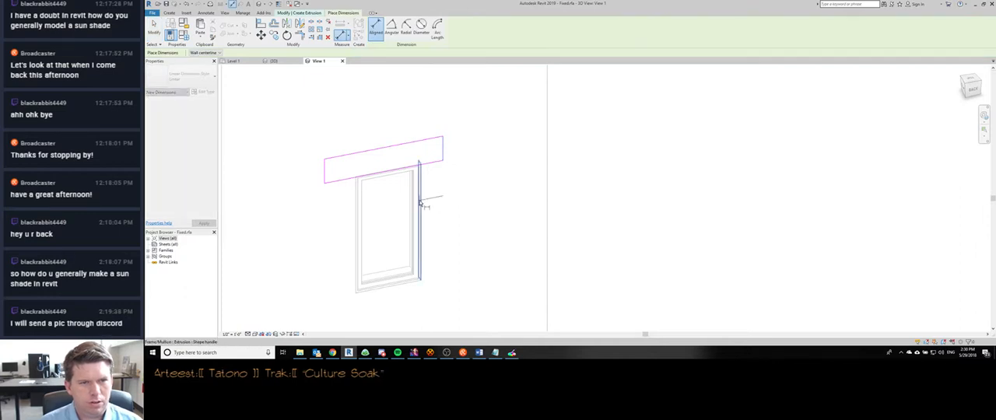
click(420, 202)
click(467, 240)
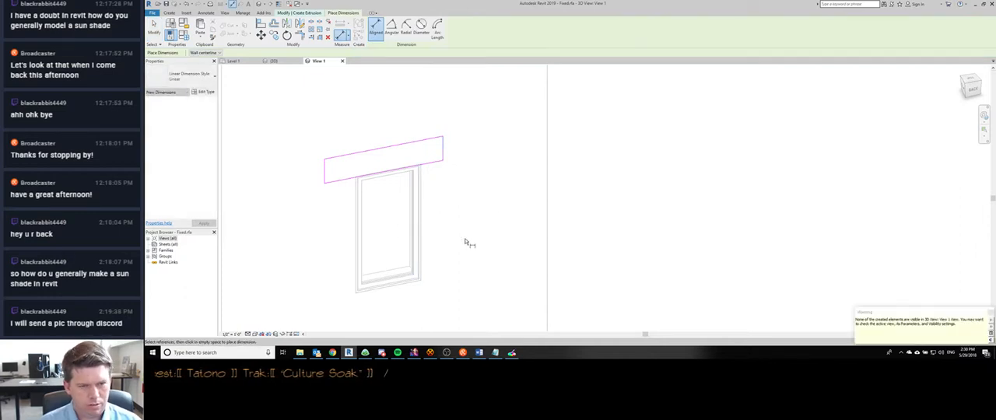
- Turn on the Dimensions annotation category in the 3D view's visibility overrides
key(v)
key(g)
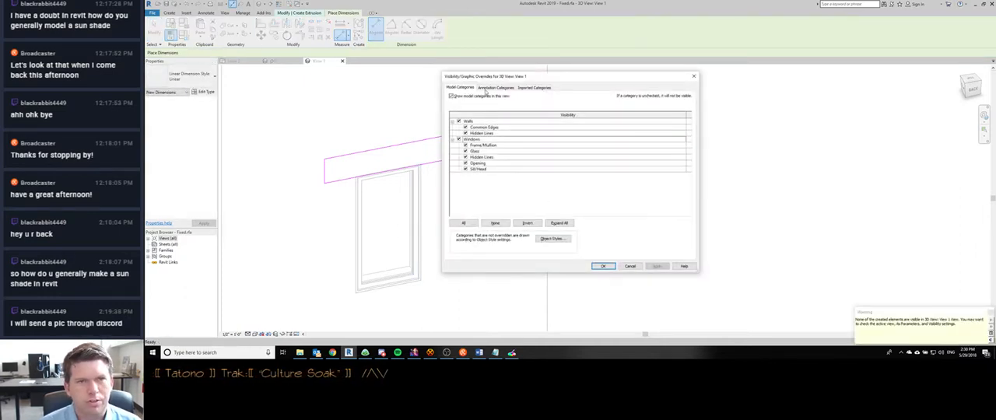
click(490, 88)
click(459, 121)
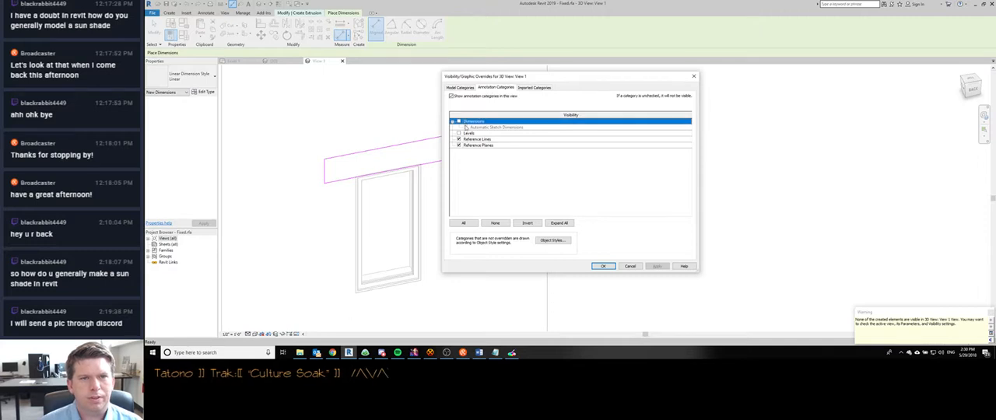
click(604, 266)
key(Escape)
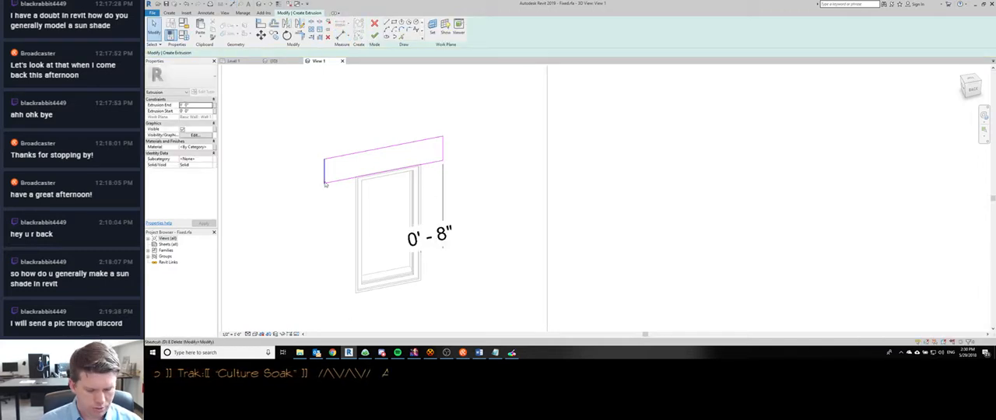
- Add an aligned dimension between the rectangle's left edge and the window frame's left side
key(d)
key(i)
scroll(352, 201, down, 1)
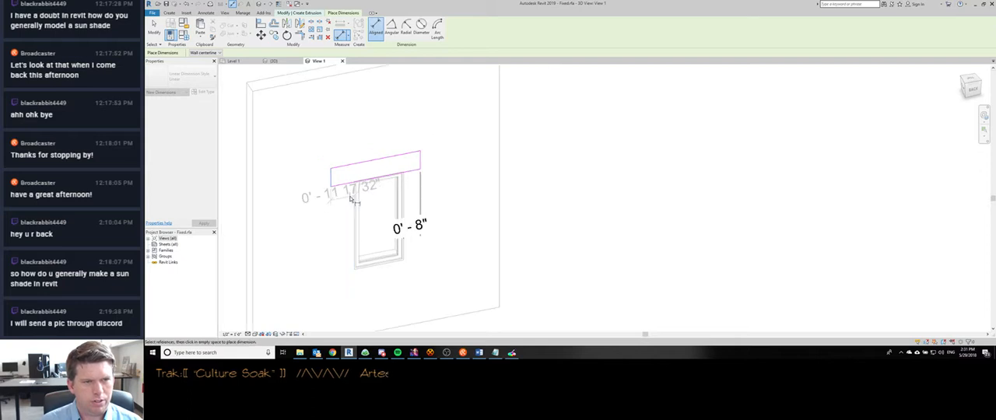
scroll(350, 199, down, 1)
click(325, 245)
key(Escape)
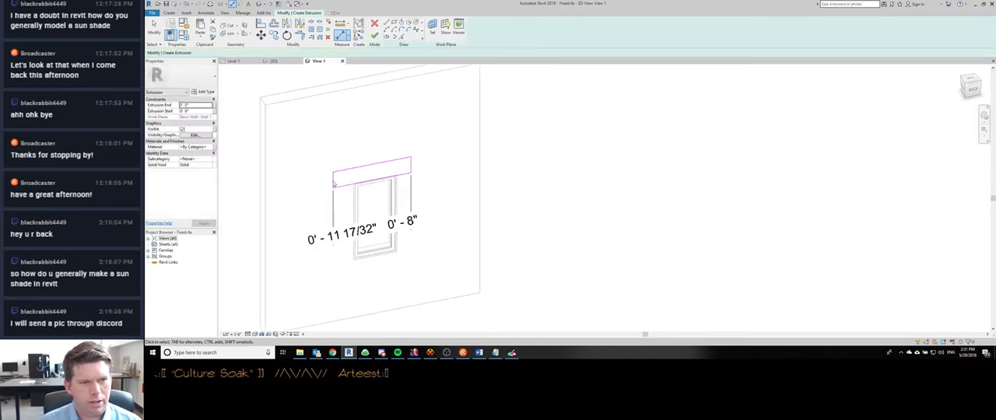
- Set the rectangle's left overhang beyond the window frame to 8"
click(334, 183)
click(340, 235)
text(8)
key(Return)
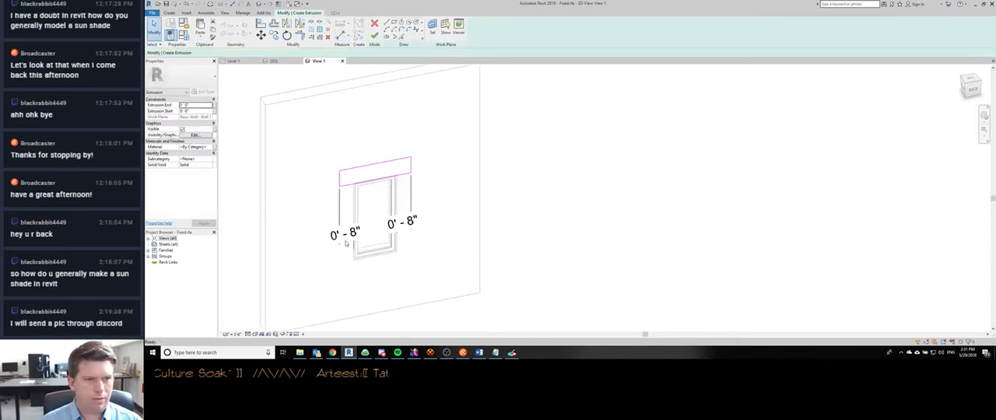
- Align the rectangle's bottom edge with the top of the window frame
click(372, 165)
scroll(366, 177, up, 3)
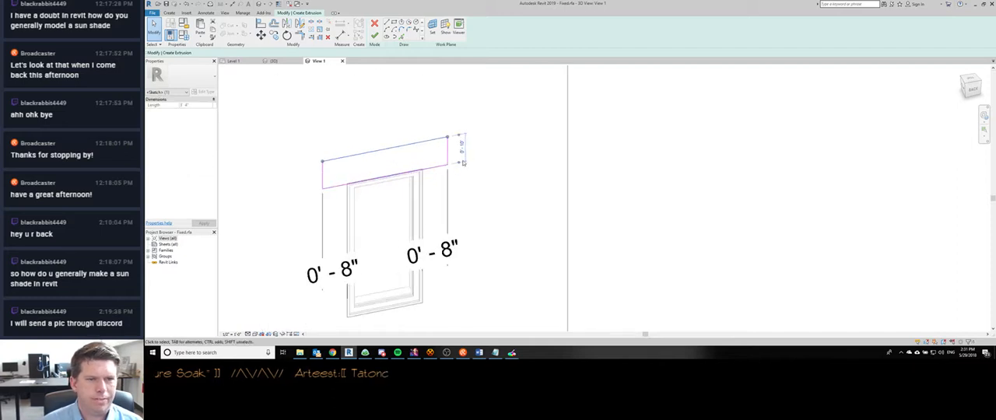
key(l)
scroll(375, 176, up, 2)
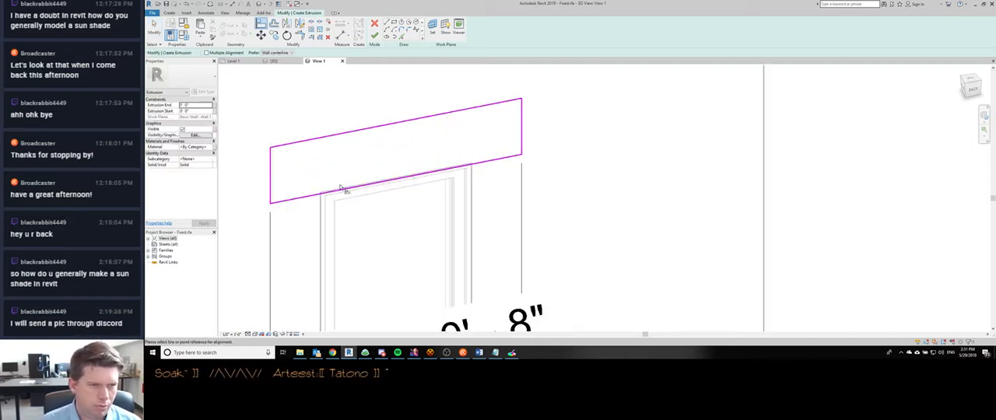
scroll(333, 198, down, 2)
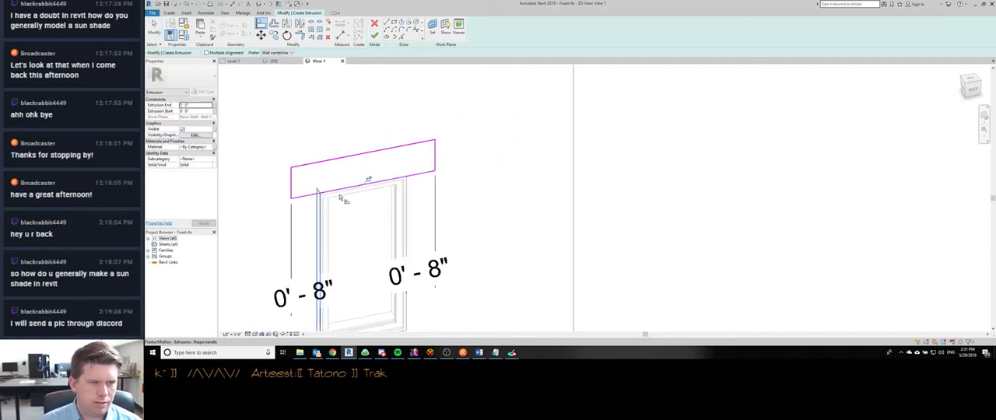
scroll(408, 162, down, 2)
key(Escape)
key(Escape)
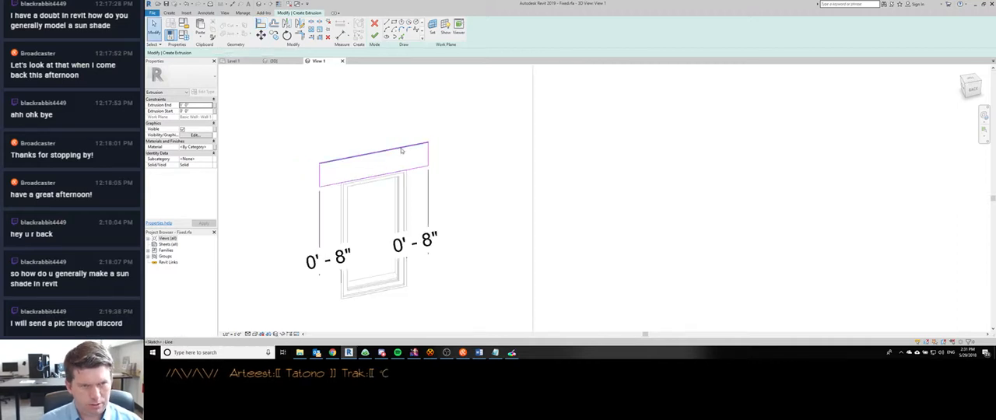
- Dimension the rectangle's height between its top and bottom edges, placing the dimension beyond its right end
click(402, 147)
key(d)
key(i)
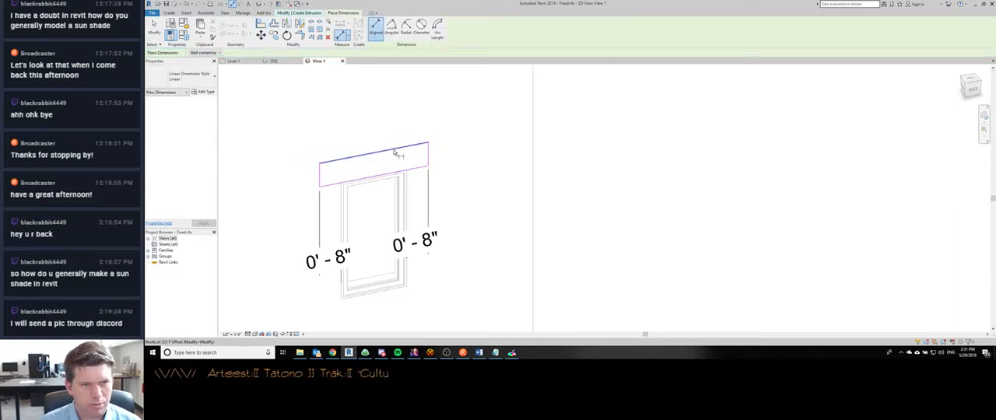
click(398, 149)
click(399, 172)
click(513, 150)
key(Escape)
key(Escape)
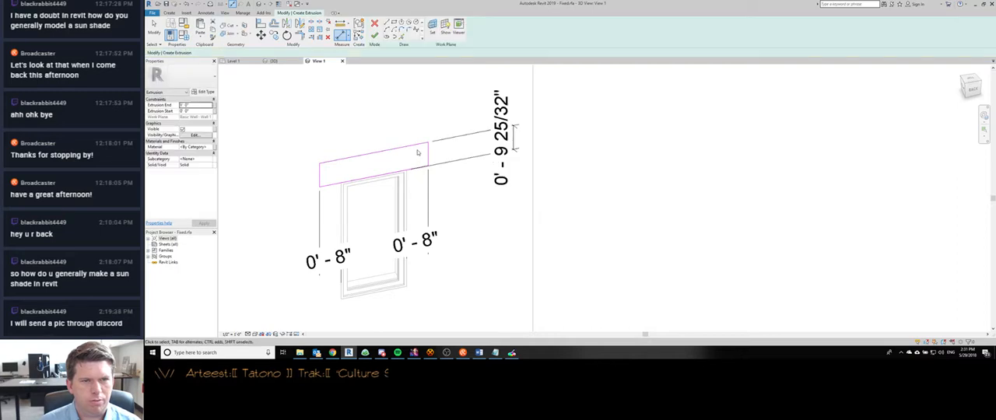
- Set the height of the rectangle above the window to 4"
click(414, 145)
click(509, 133)
text(4")
key(Return)
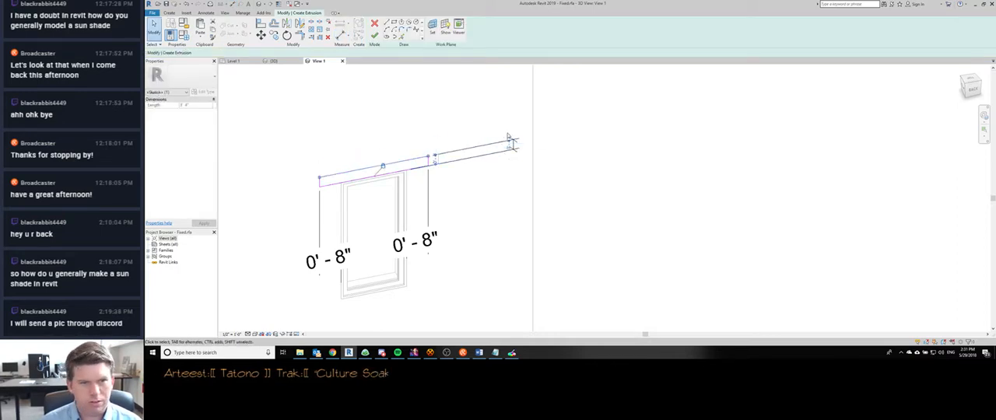
key(Escape)
scroll(451, 127, down, 1)
shift+middle_drag(405, 137, 458, 141)
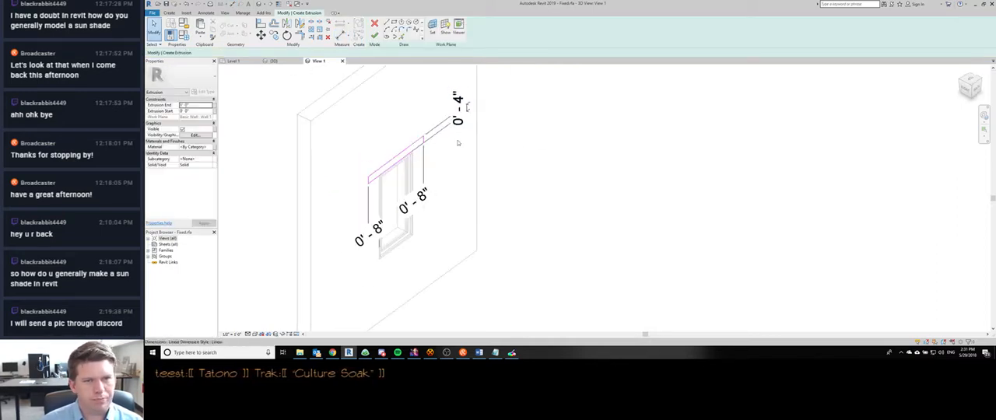
- Label both 8" side overhang dimensions with a new type-based family parameter named Sun Shade Offset
click(462, 108)
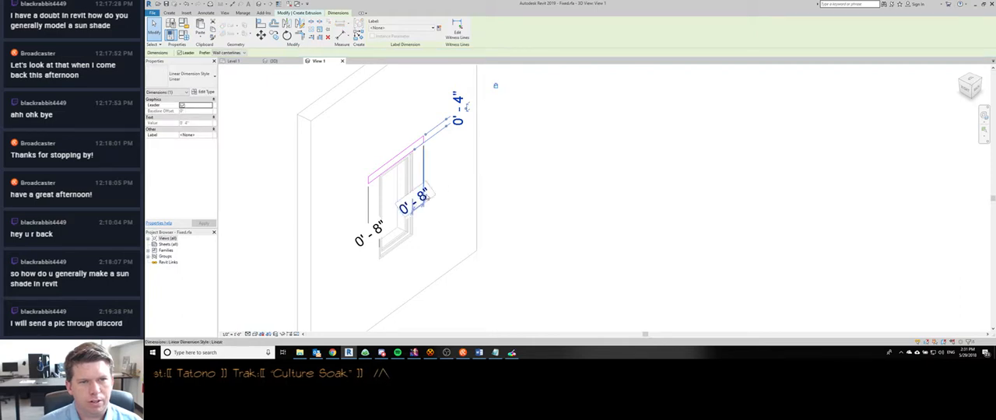
click(372, 251)
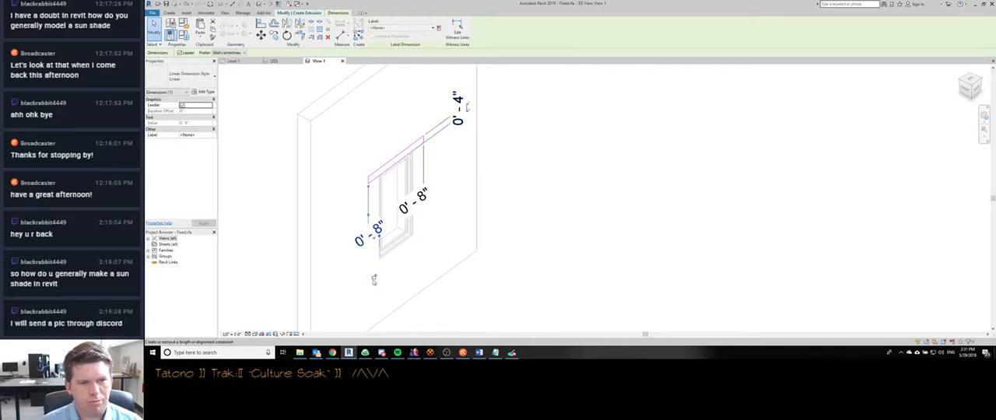
click(427, 170)
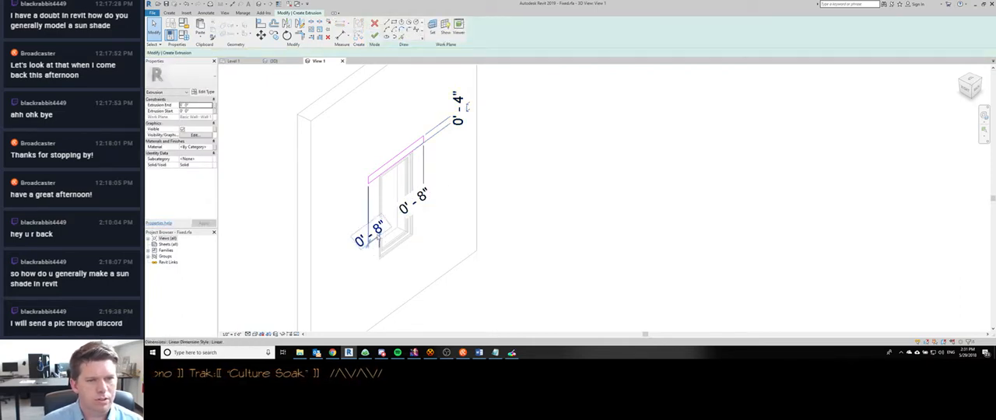
click(371, 237)
ctrl+click(417, 196)
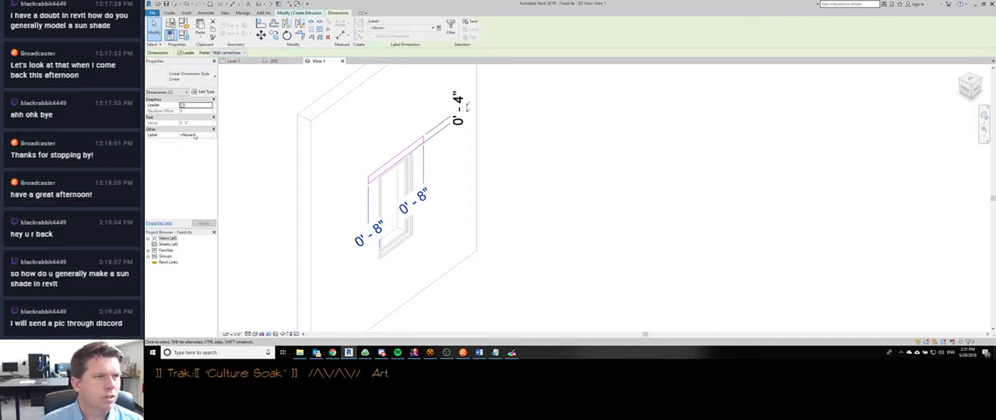
click(433, 29)
click(441, 29)
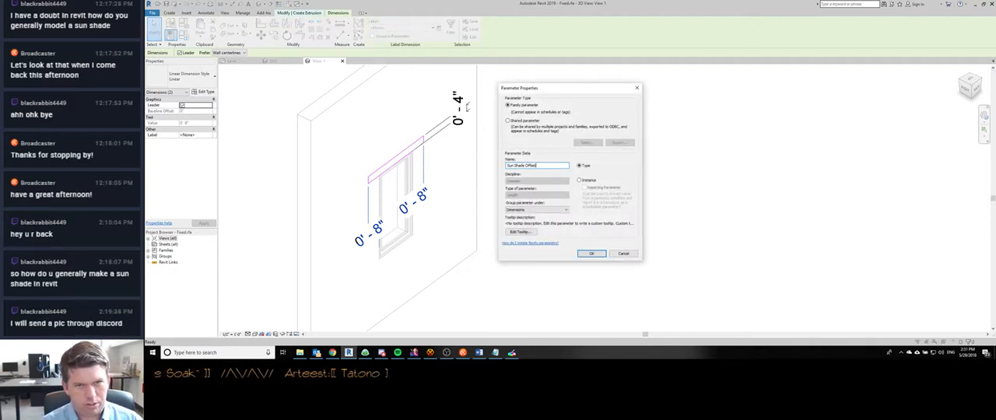
click(592, 254)
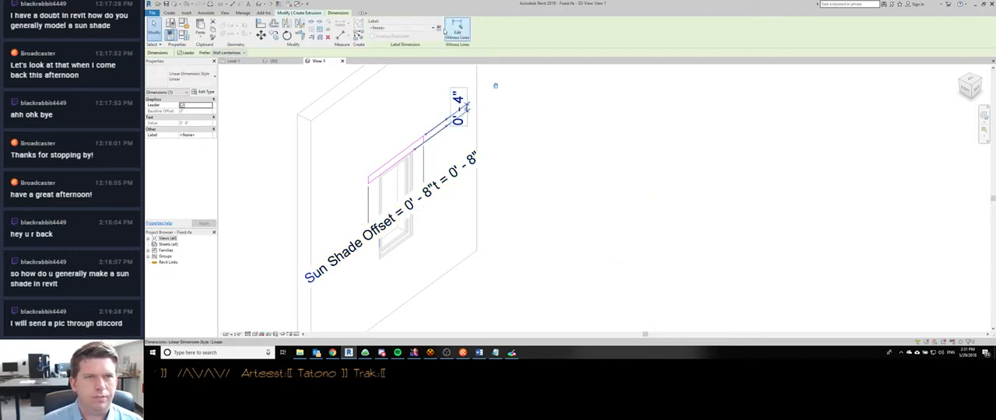
- Label the rectangle's 4" height dimension with a new type parameter named Sun Shade Thickness
click(442, 30)
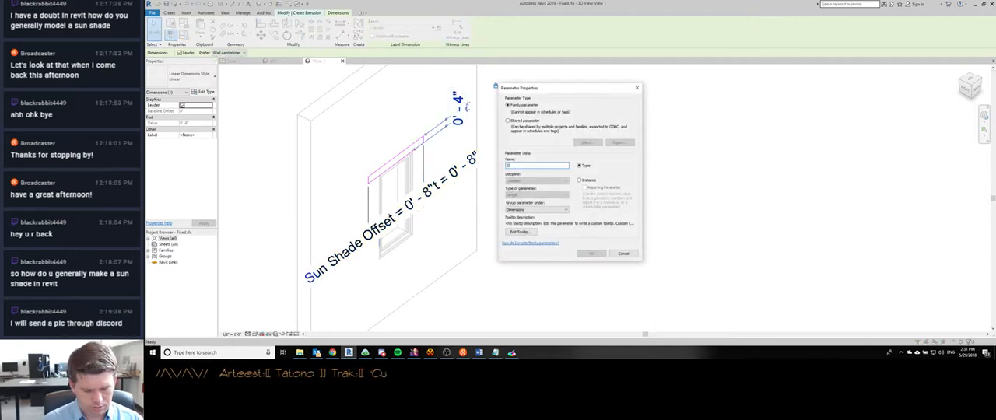
text(Sun Shade Thickness)
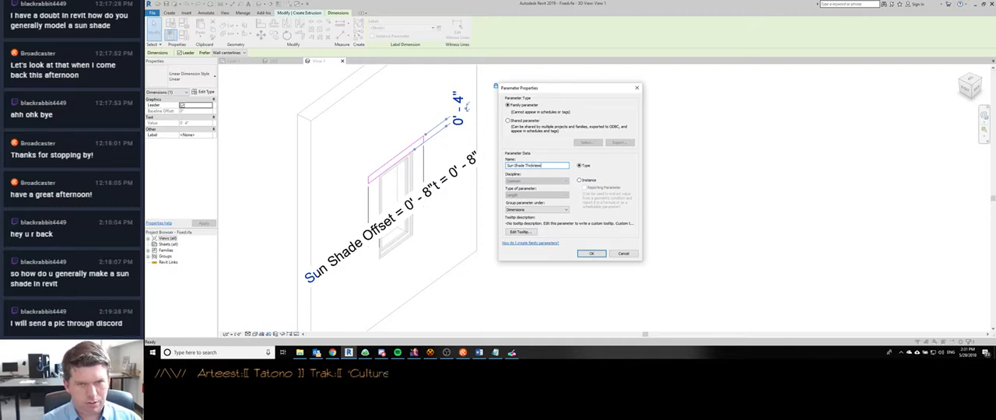
key(Return)
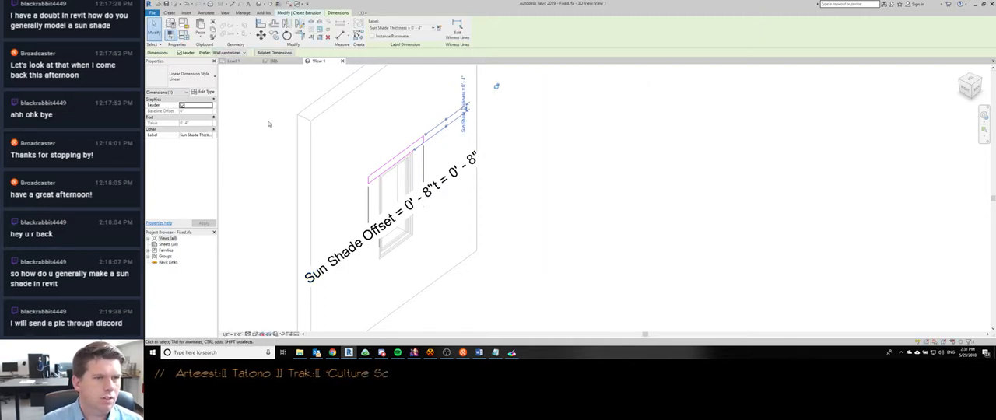
click(268, 123)
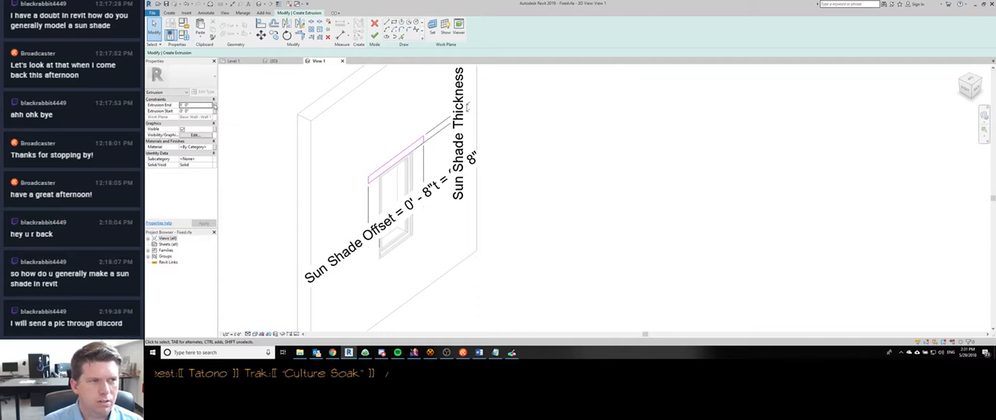
- Associate the Extrusion End with a new type-based family parameter named Sun Shade Overhang
click(214, 105)
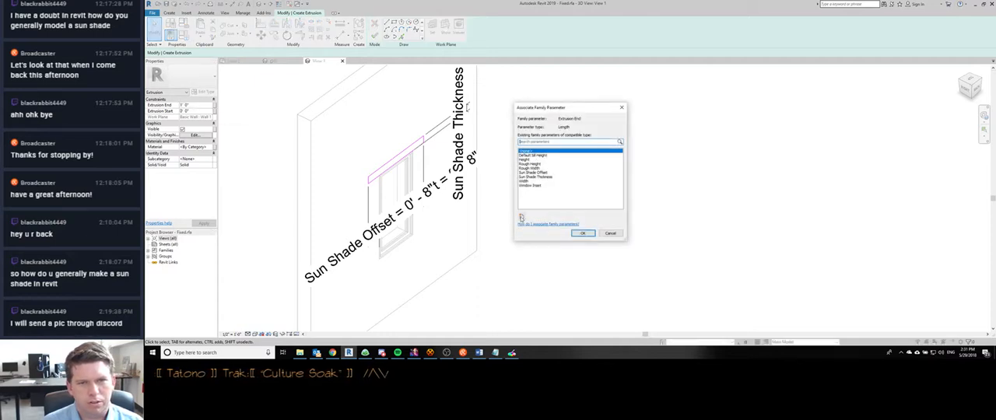
click(522, 219)
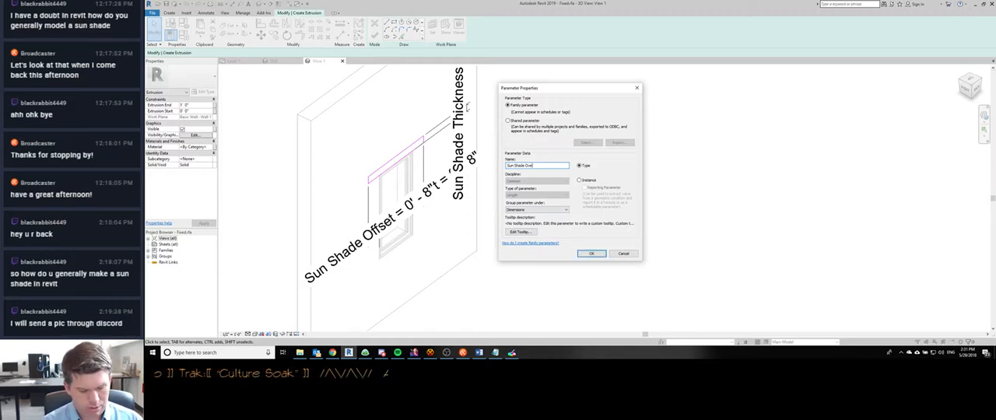
text(Sun Shade Overhang)
key(Return)
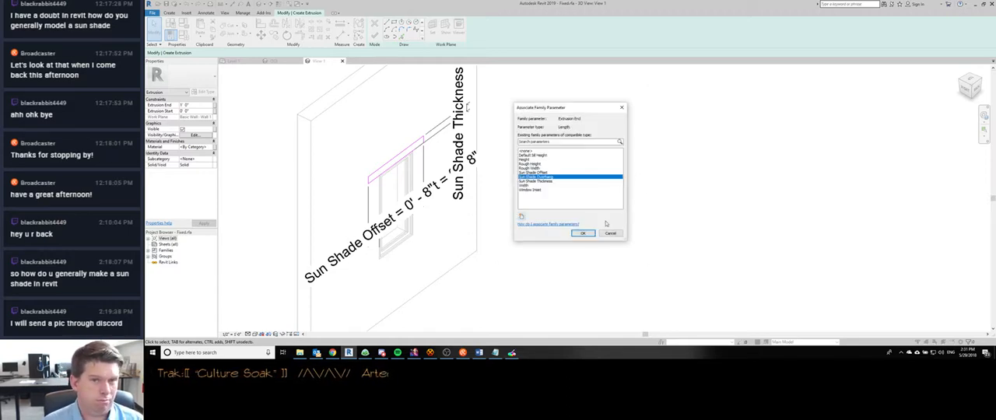
click(583, 234)
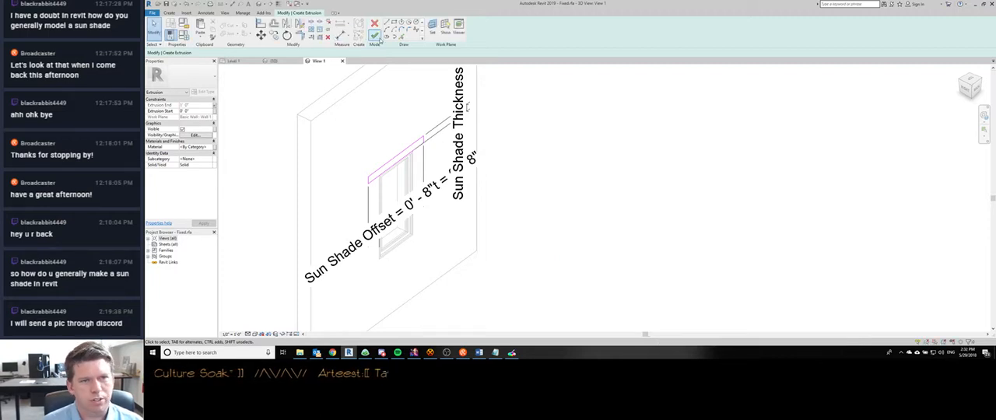
- Finish the sun shade extrusion and load the updated window family into the project
click(375, 36)
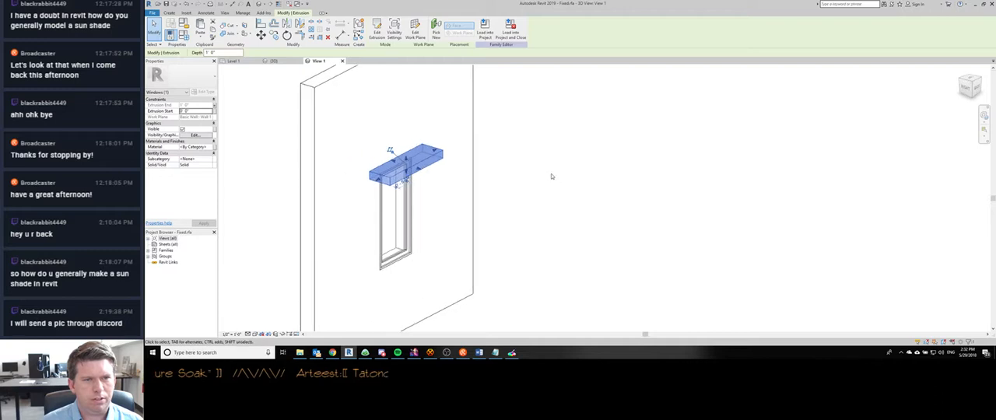
click(552, 177)
shift+middle_drag(552, 177, 532, 203)
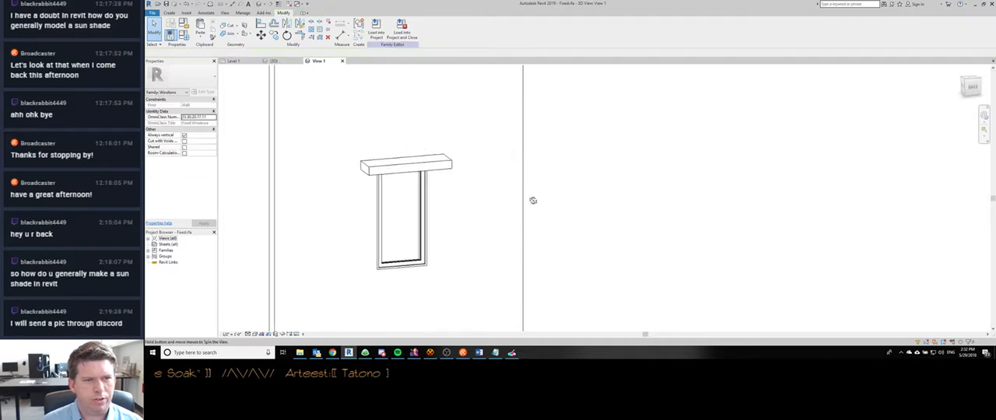
click(377, 31)
click(545, 155)
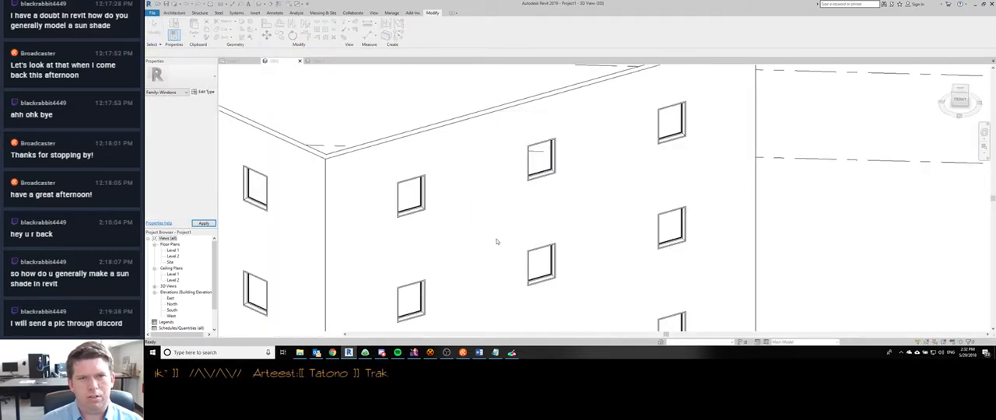
- Examine the sun shades on the reloaded windows across both building walls in the 3D view
scroll(538, 153, down, 3)
shift+middle_drag(509, 225, 402, 200)
scroll(402, 200, up, 8)
click(356, 152)
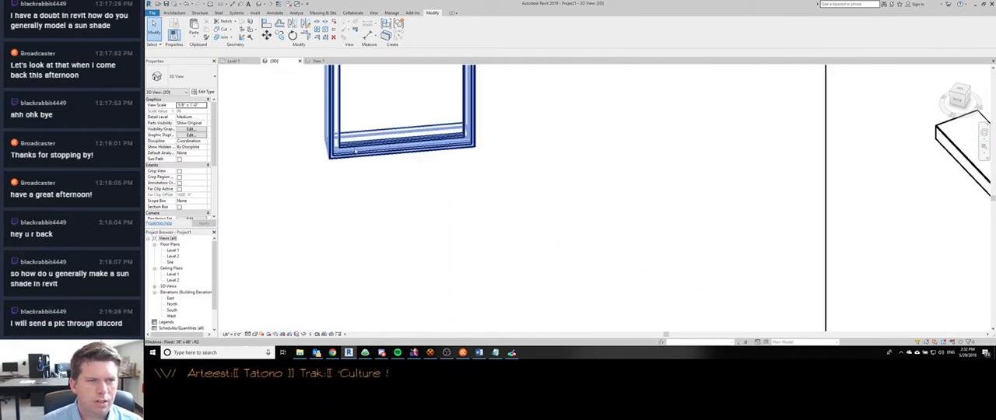
scroll(356, 151, down, 3)
scroll(354, 150, down, 3)
scroll(574, 187, down, 2)
key(s)
key(a)
shift+middle_drag(575, 187, 420, 211)
scroll(422, 241, up, 1)
click(475, 260)
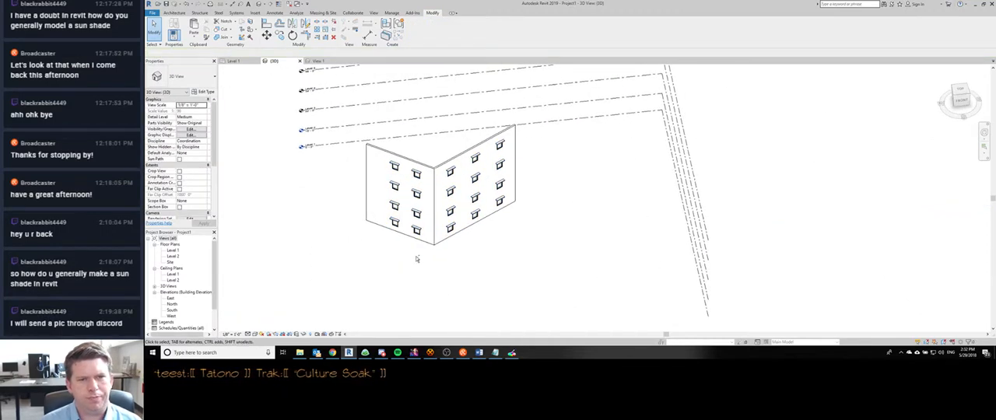
shift+middle_drag(418, 260, 426, 186)
scroll(425, 185, up, 5)
- Preview the building with the Shaded visual style and return the view to Hidden Line
key(s)
key(d)
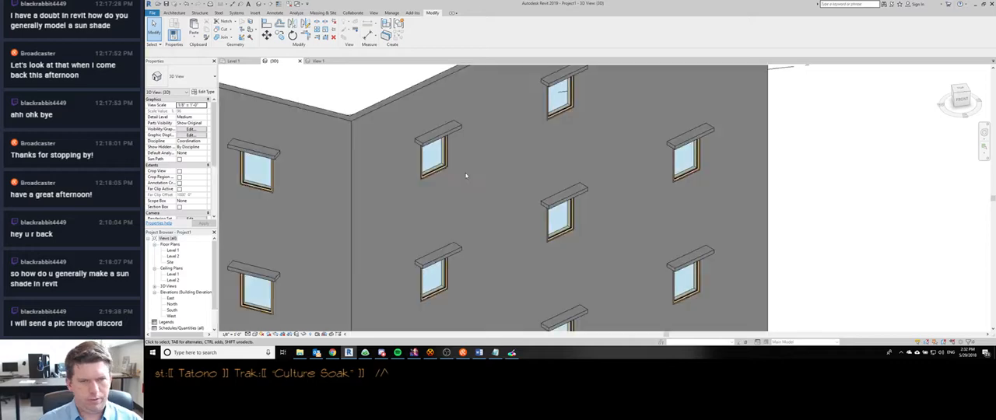
scroll(477, 194, down, 4)
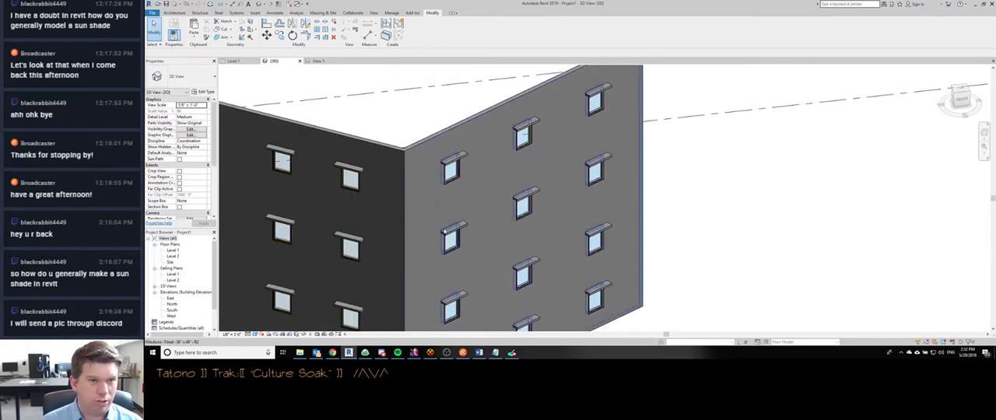
scroll(471, 185, up, 2)
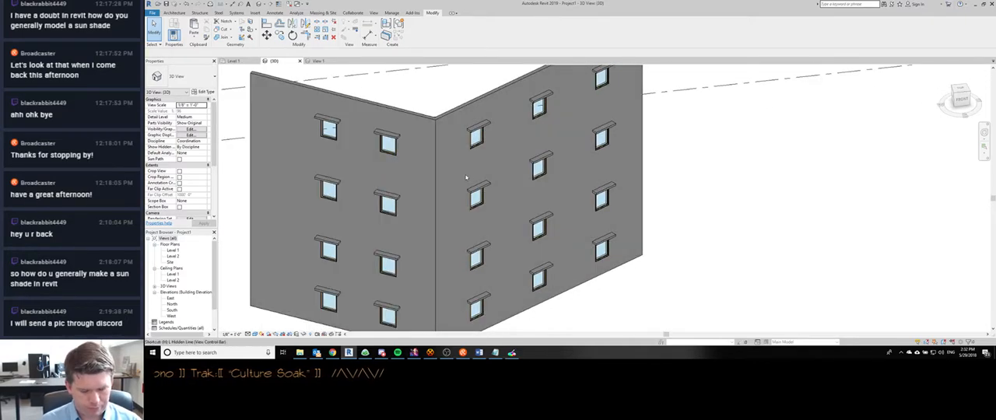
key(h)
key(l)
- Turn on shadows in the 3D view and inspect those cast by the window sun shades
middle_drag(446, 176, 445, 154)
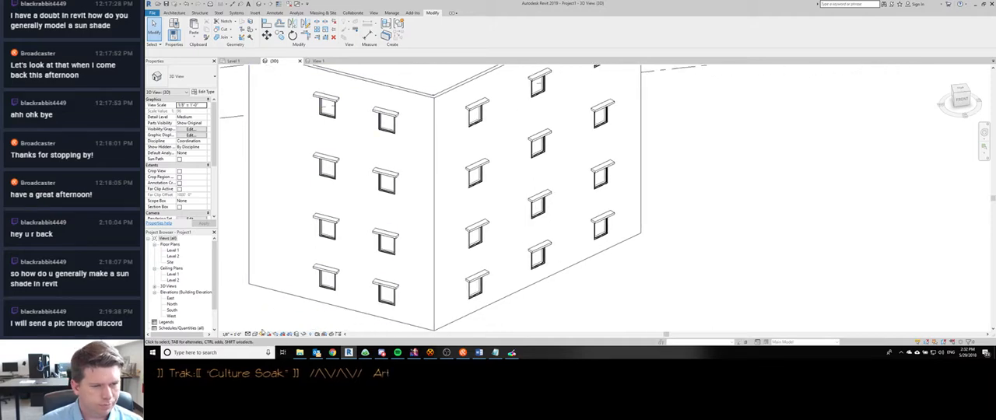
click(268, 335)
shift+middle_drag(387, 218, 390, 228)
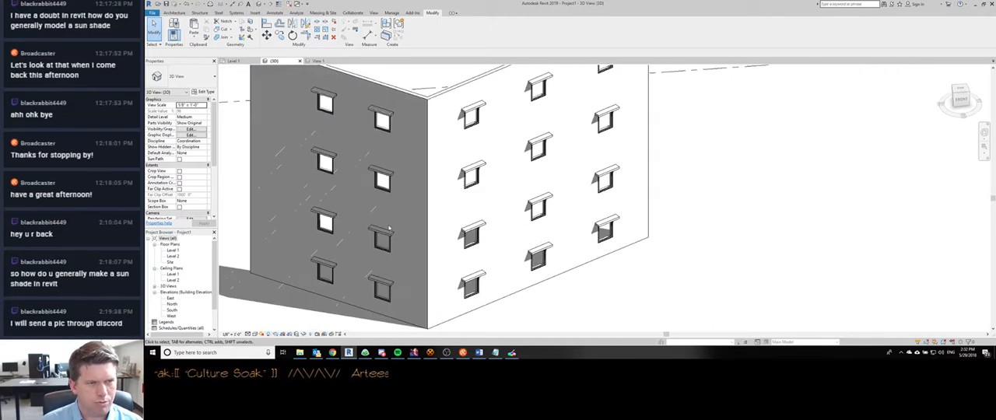
scroll(394, 258, up, 10)
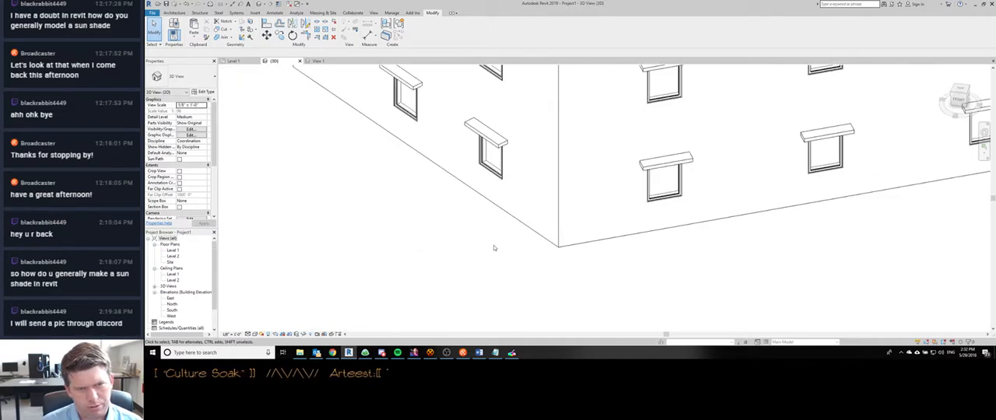
scroll(471, 209, down, 8)
shift+middle_drag(453, 203, 282, 313)
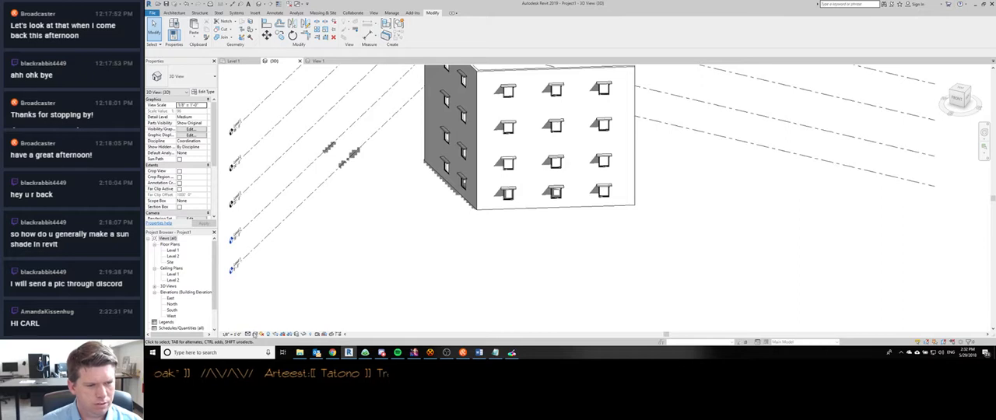
- Enable Show Ambient Shadows in the 3D view's Graphic Display Options
click(255, 335)
click(265, 285)
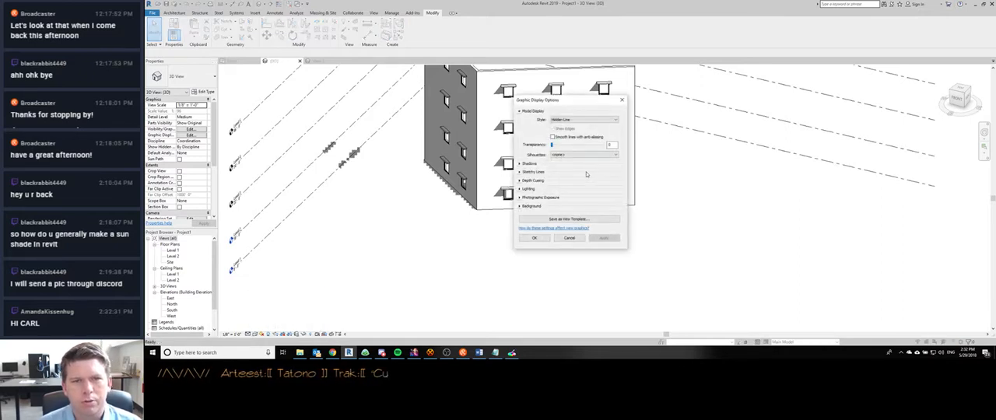
click(521, 164)
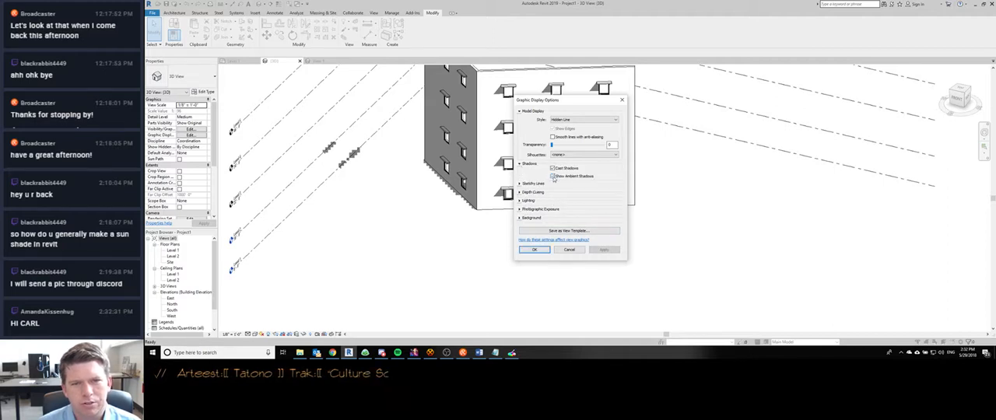
click(553, 177)
click(520, 184)
click(520, 184)
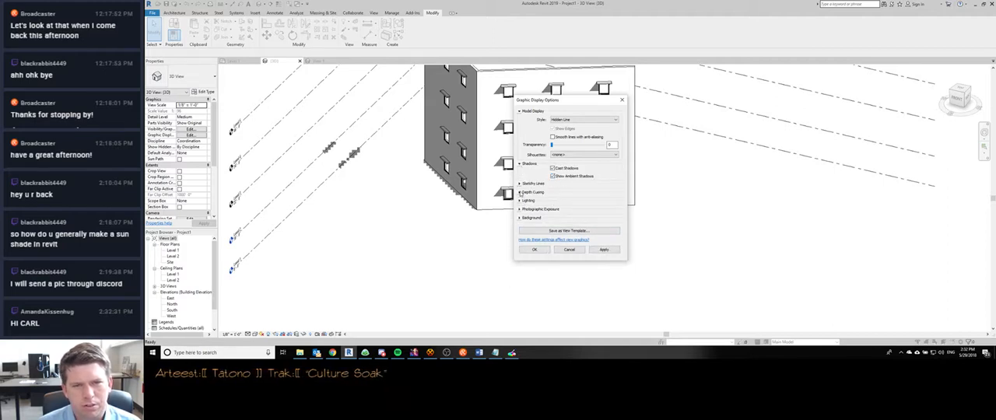
- Turn on the Ground Plane at Level 1 in the 3D view's sun settings and apply the display options
click(520, 200)
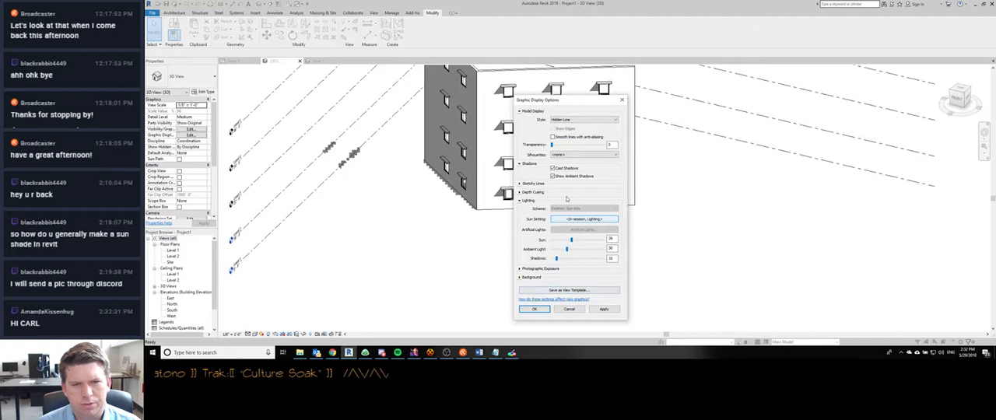
click(584, 218)
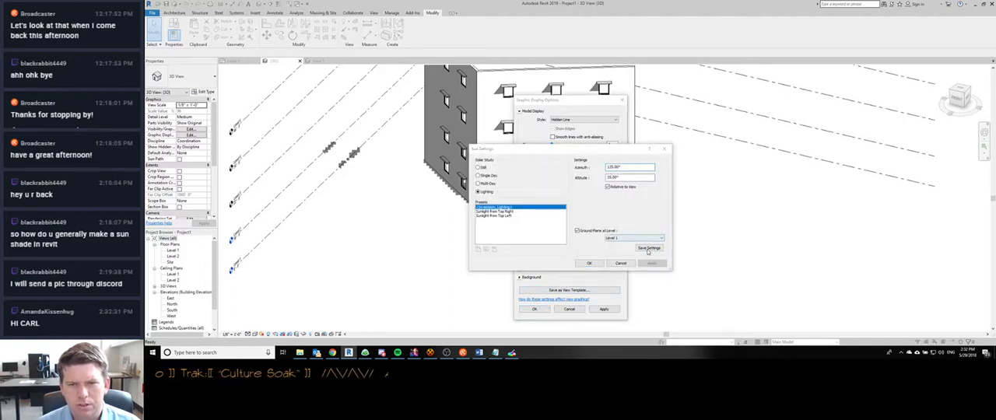
click(648, 247)
click(573, 225)
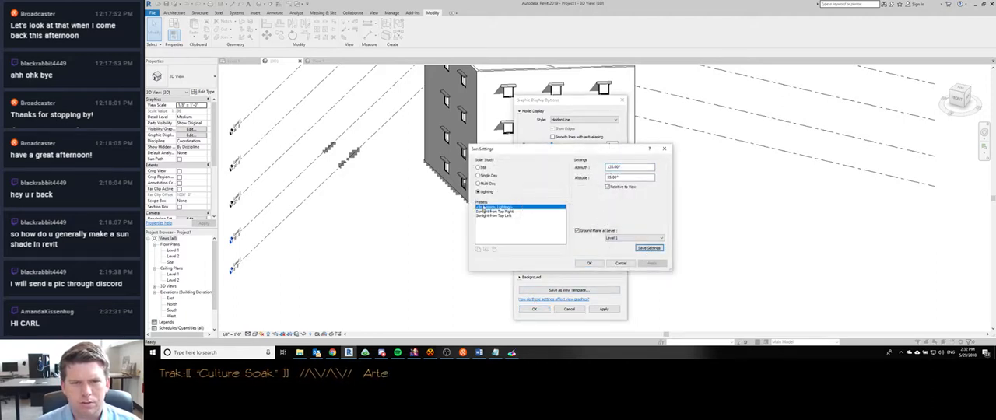
click(653, 263)
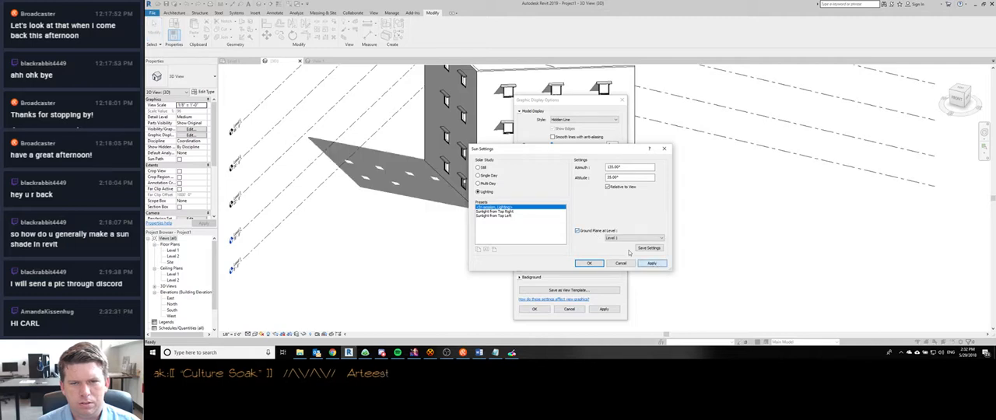
click(590, 263)
shift+middle_drag(441, 257, 450, 277)
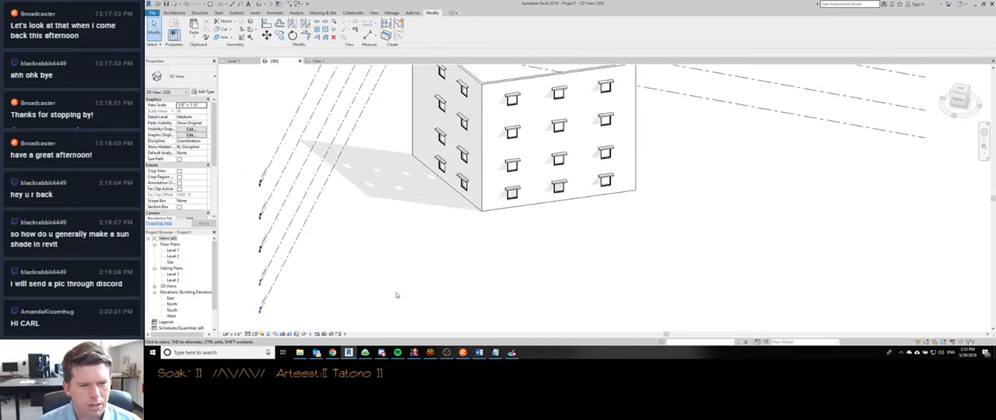
- Turn off Relative to View in the sun's Lighting settings for the 3D view
click(253, 334)
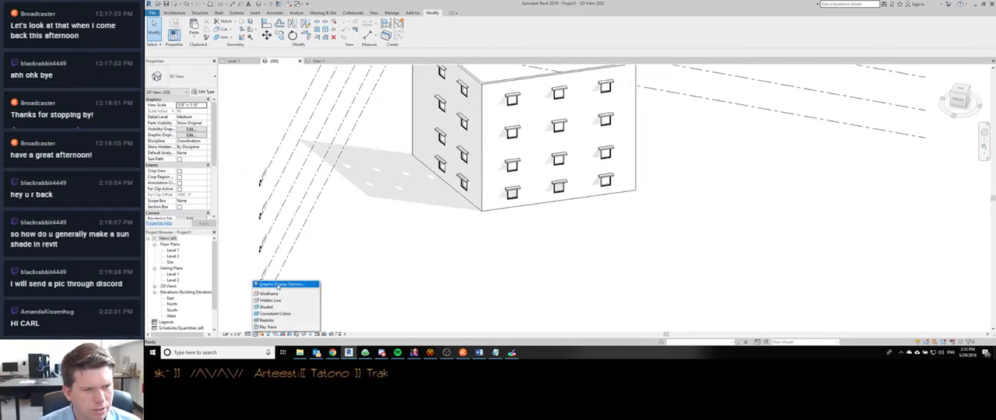
click(284, 282)
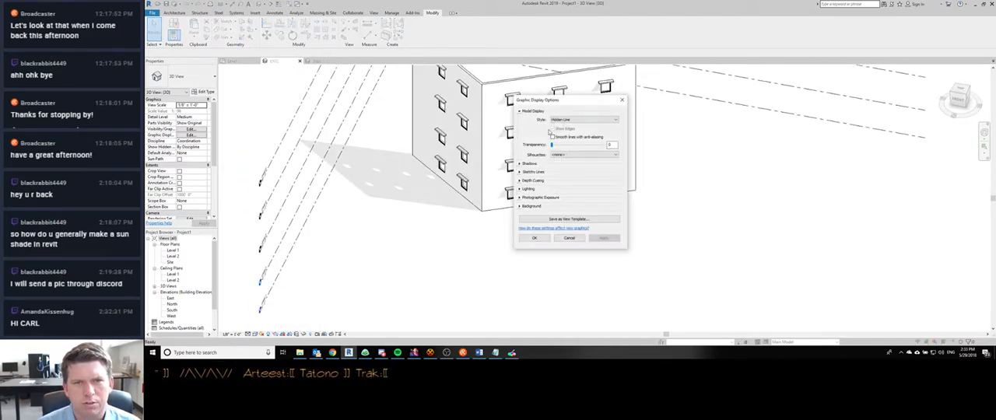
click(519, 191)
click(585, 207)
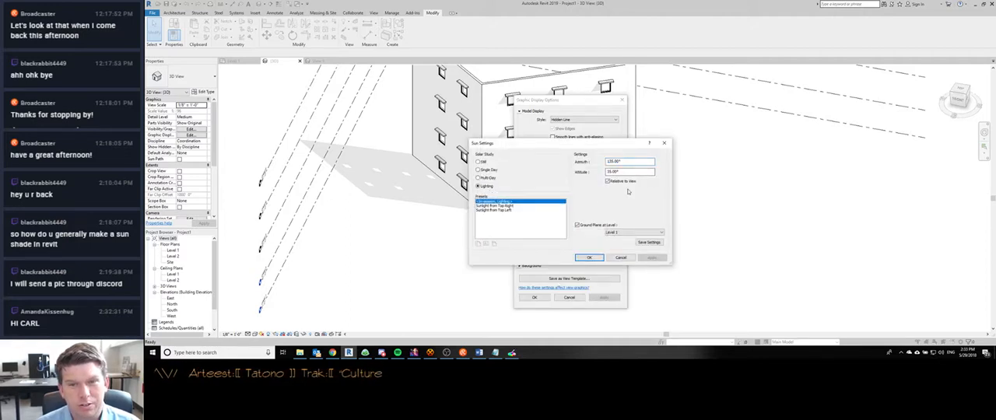
click(589, 257)
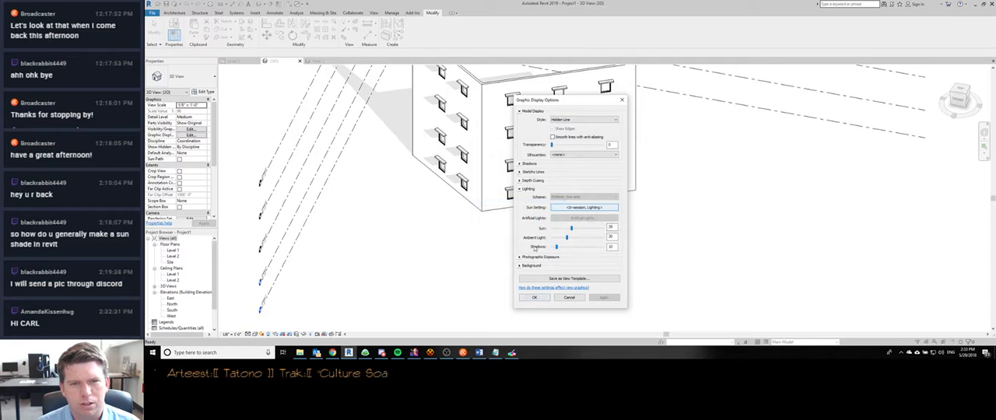
- Check the project location used by the Still solar study in the sun settings
click(571, 208)
click(478, 162)
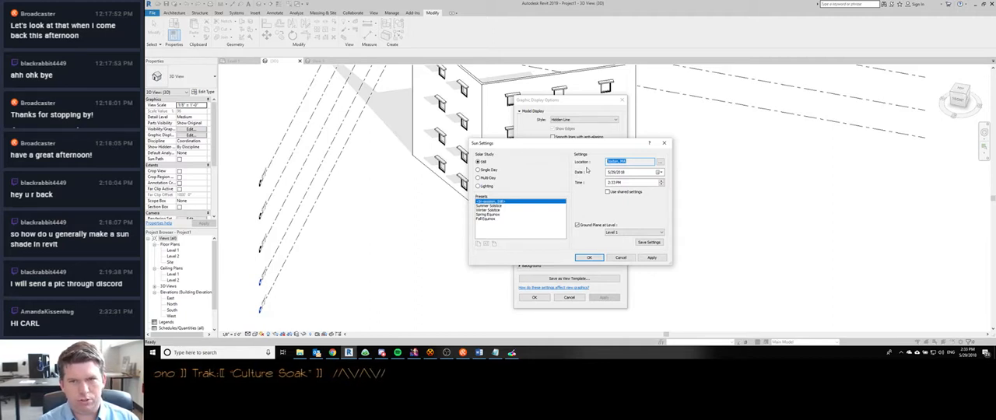
click(659, 162)
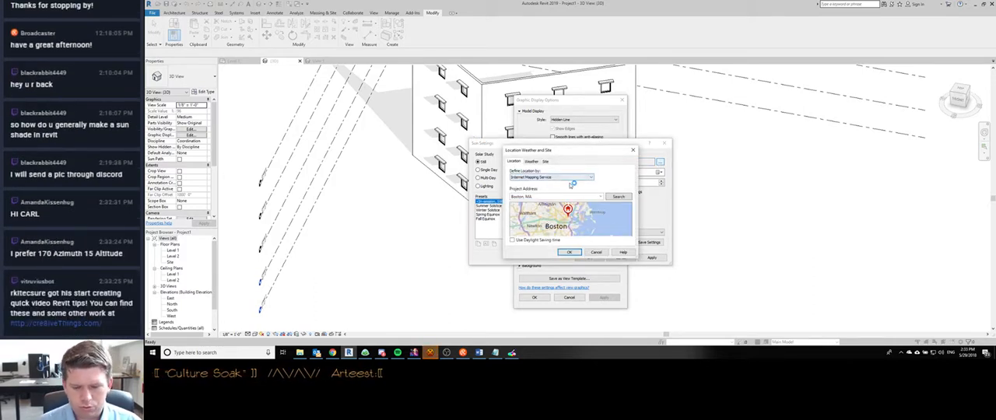
click(569, 252)
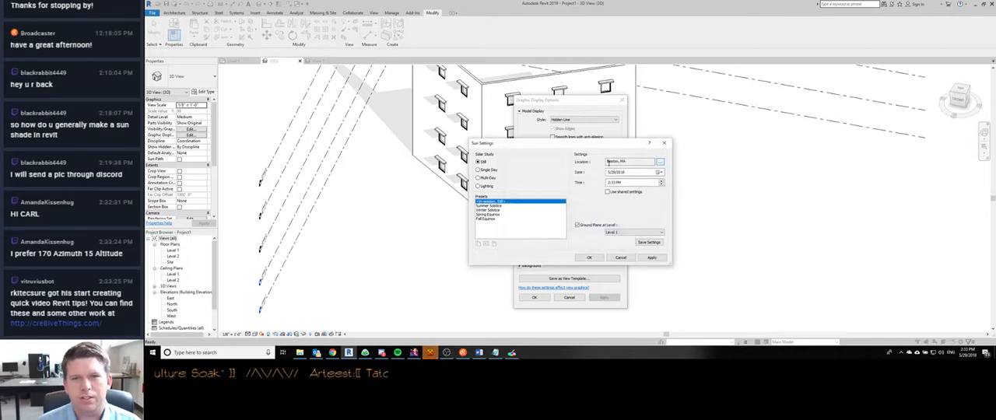
- Switch the solar study to Lighting and apply an azimuth of 170° and an altitude of 15°
click(480, 188)
drag(632, 162, 607, 162)
text(17)
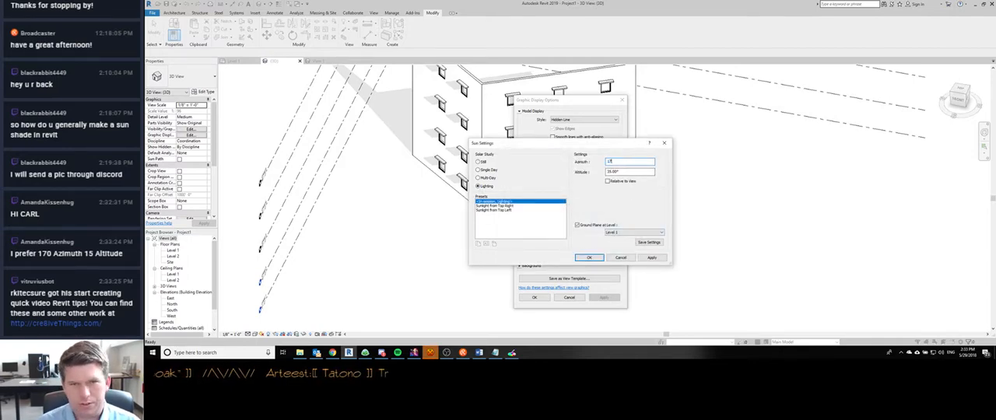
text(0)
key(Tab)
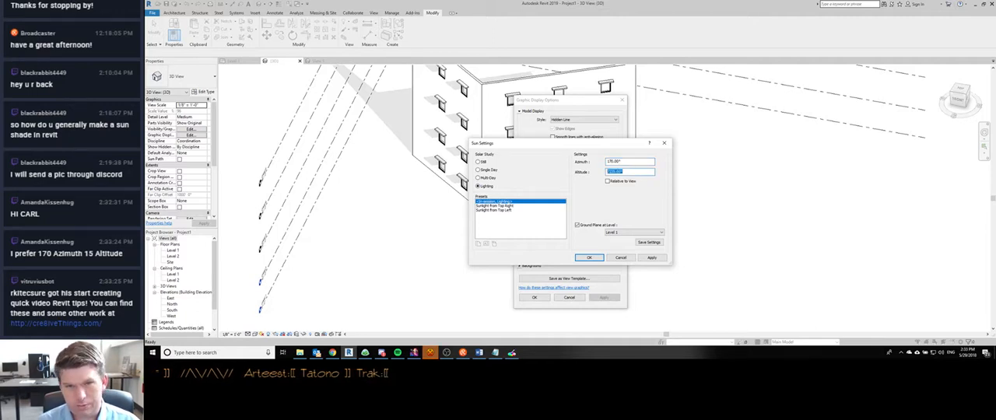
text(15)
key(Tab)
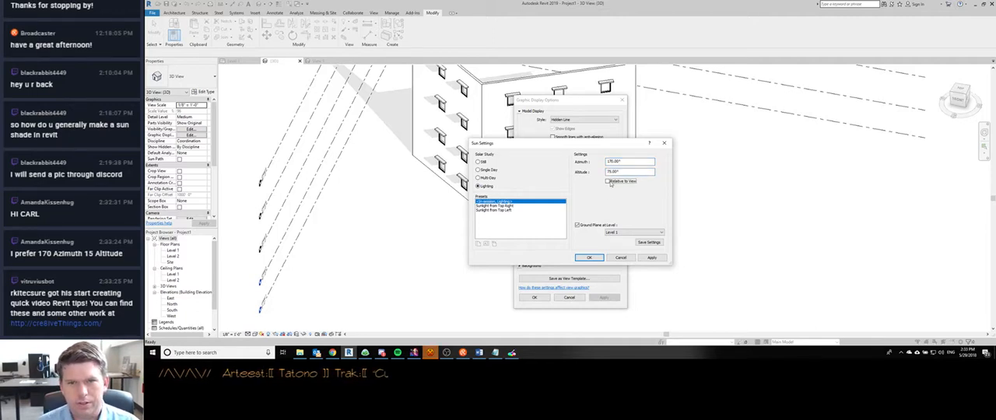
key(shift+Tab)
key(Tab)
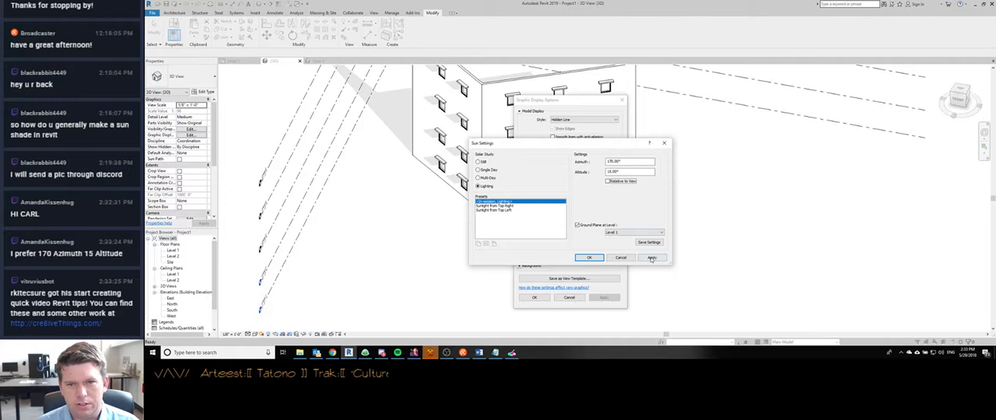
click(651, 258)
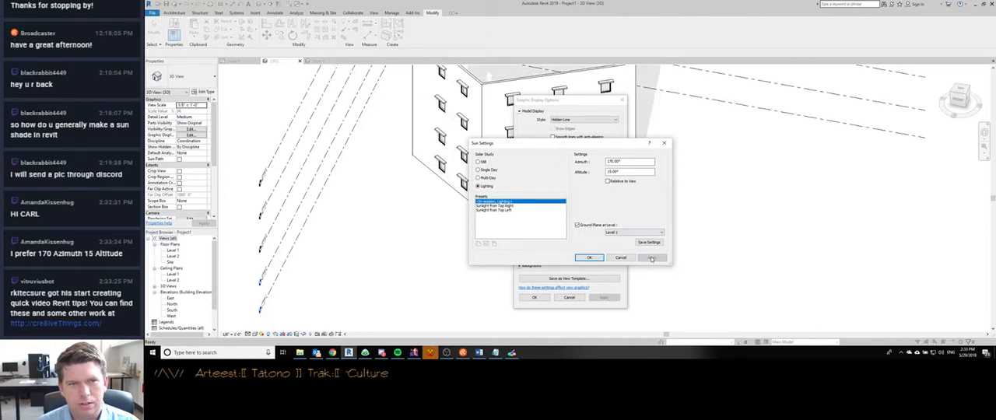
- Enable Relative to View for the Lighting sun, accept the display options and inspect the resulting shadows on the building
click(610, 182)
click(651, 257)
click(593, 259)
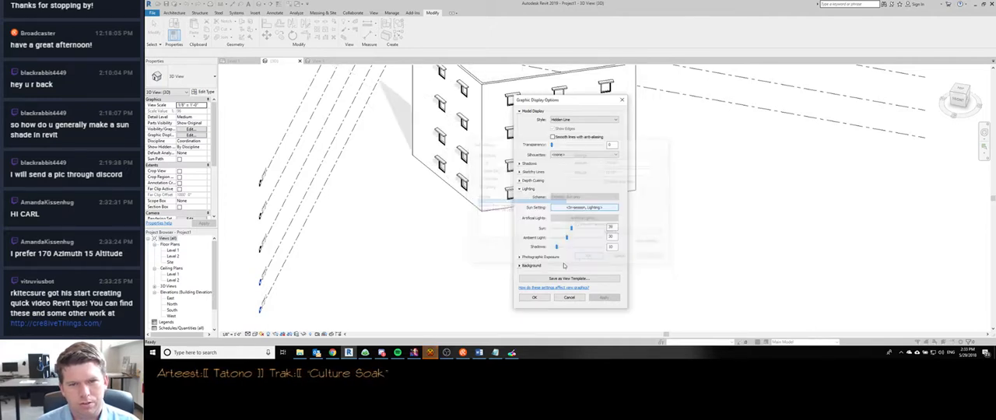
click(544, 298)
shift+middle_drag(497, 256, 460, 101)
scroll(459, 101, up, 1)
middle_drag(471, 180, 476, 267)
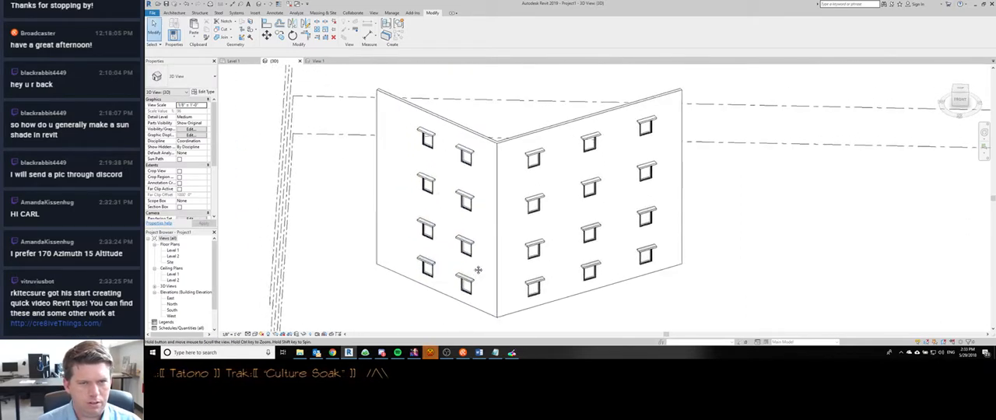
scroll(476, 267, down, 1)
- Switch the sun settings to a Still solar study and set the project location to Fayetteville, GA
click(254, 334)
click(279, 284)
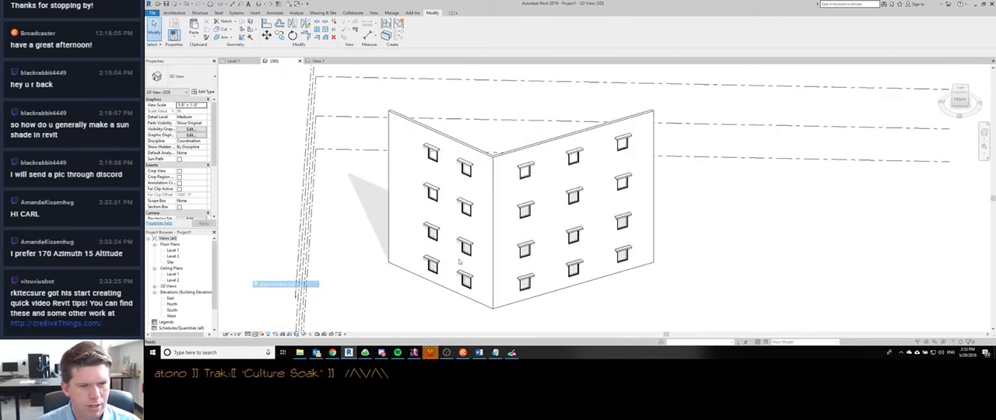
click(521, 189)
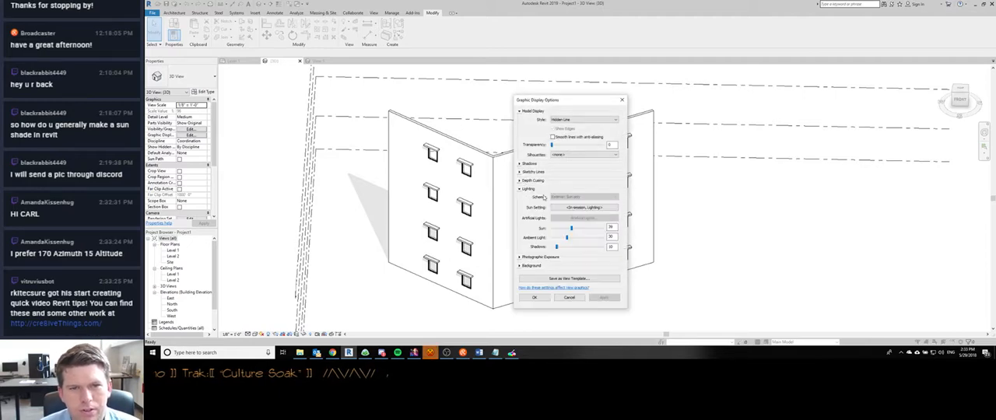
click(576, 207)
click(478, 161)
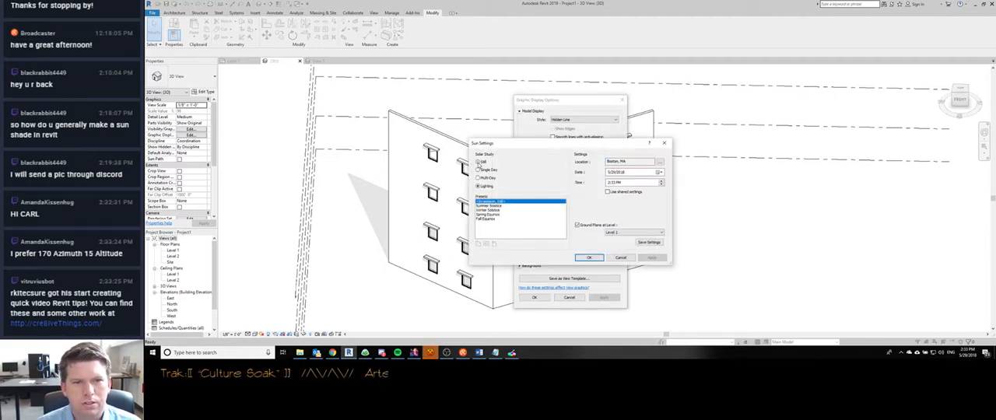
click(660, 161)
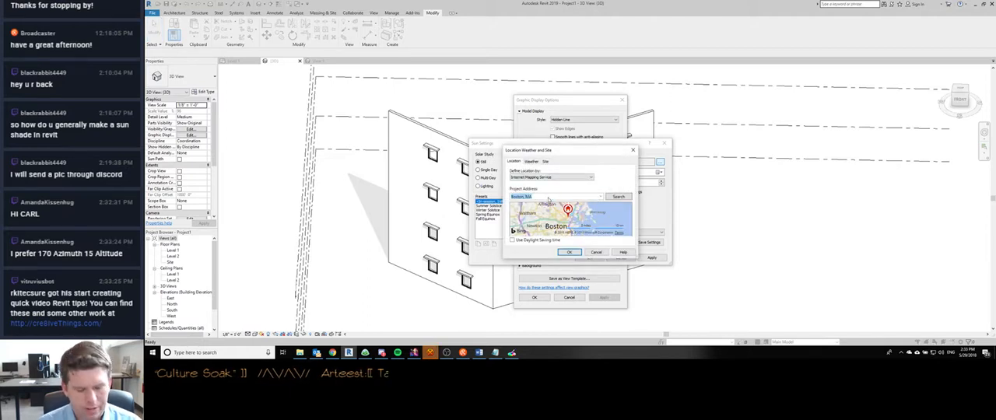
text(Fayetteville, GA)
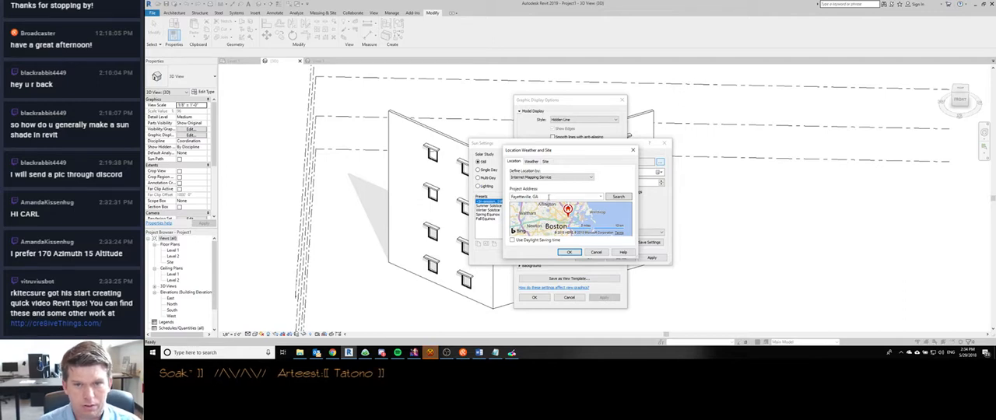
click(618, 197)
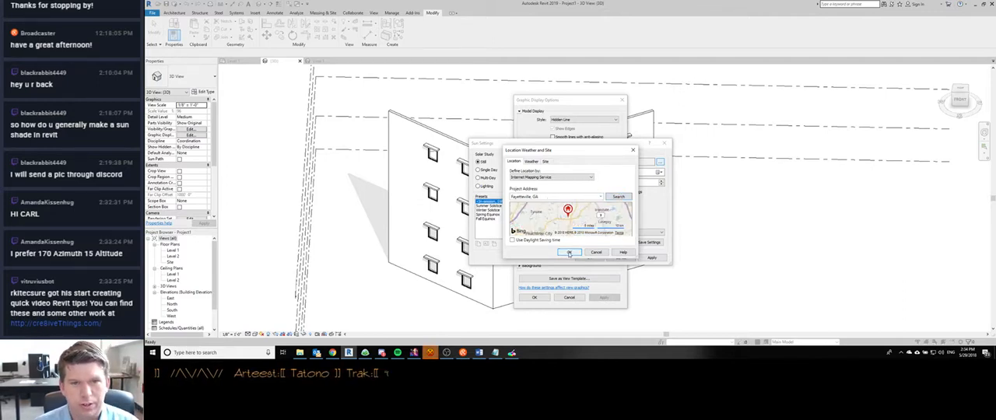
click(569, 254)
- Set the Still study's date to 5/21/2005 and apply the sun and graphic display settings to the view
click(635, 173)
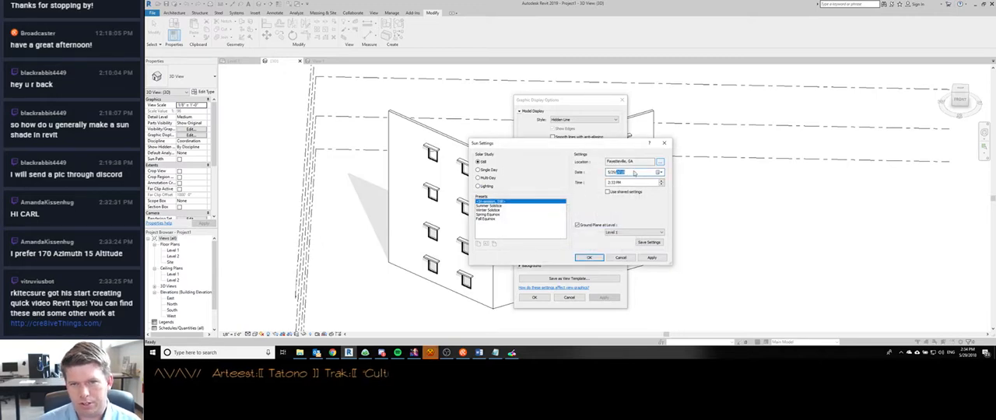
click(613, 172)
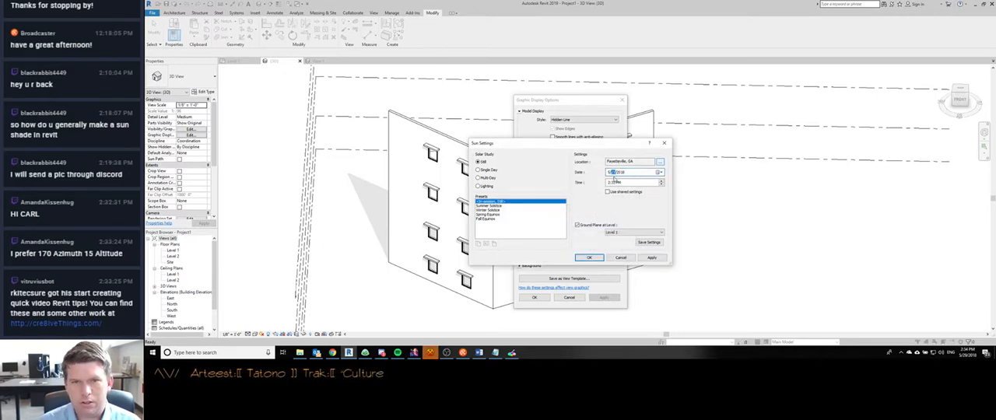
key(Tab)
key(Tab)
key(shift+Tab)
key(shift+Tab)
key(shift+Tab)
key(Tab)
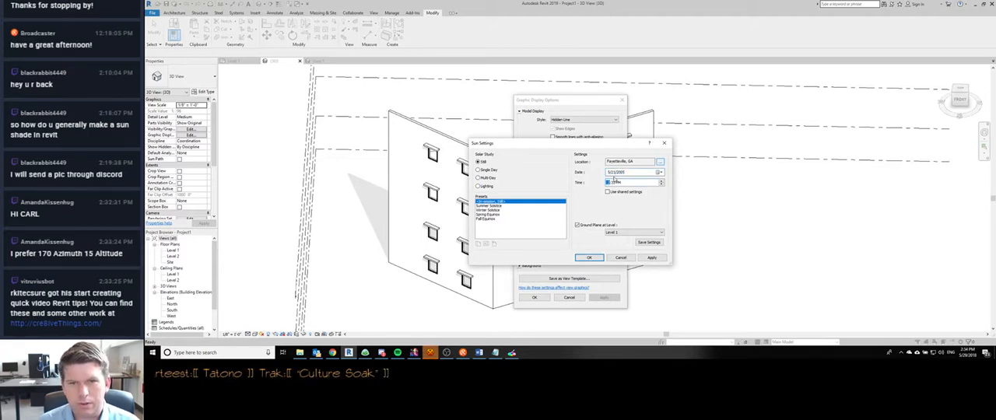
key(Tab)
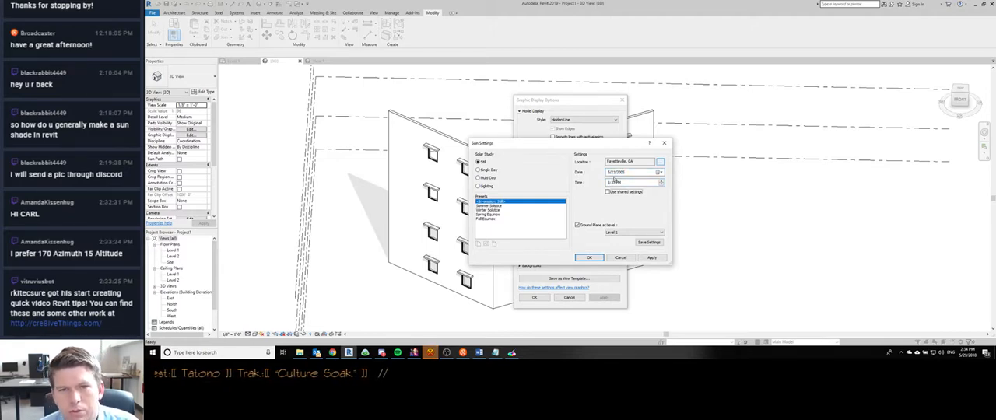
click(590, 258)
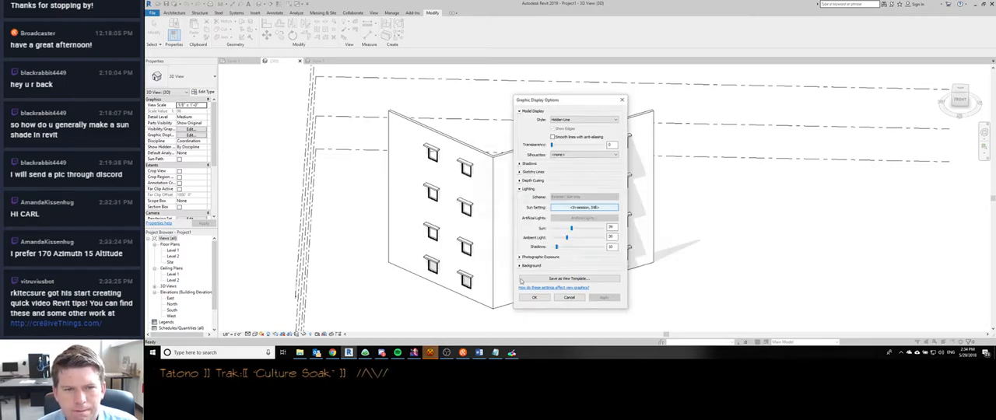
click(534, 298)
- Examine the shadows cast by the sun shades on both window walls from several angles
scroll(495, 270, down, 2)
shift+middle_drag(495, 270, 506, 233)
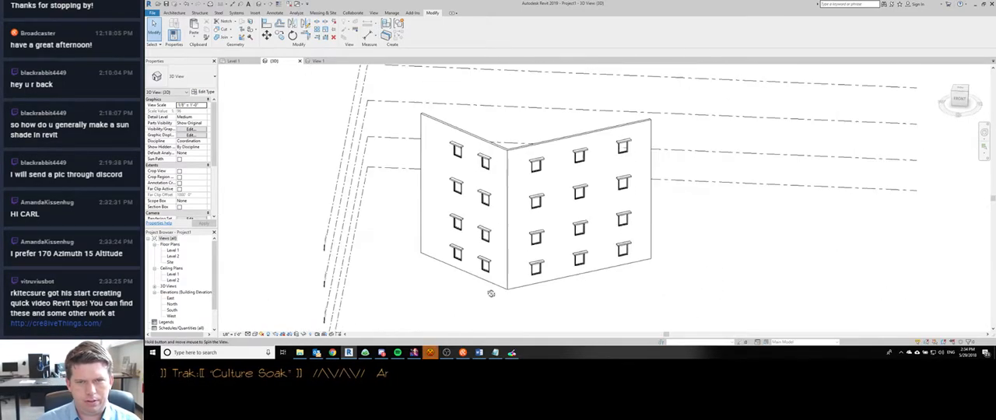
scroll(548, 194, up, 3)
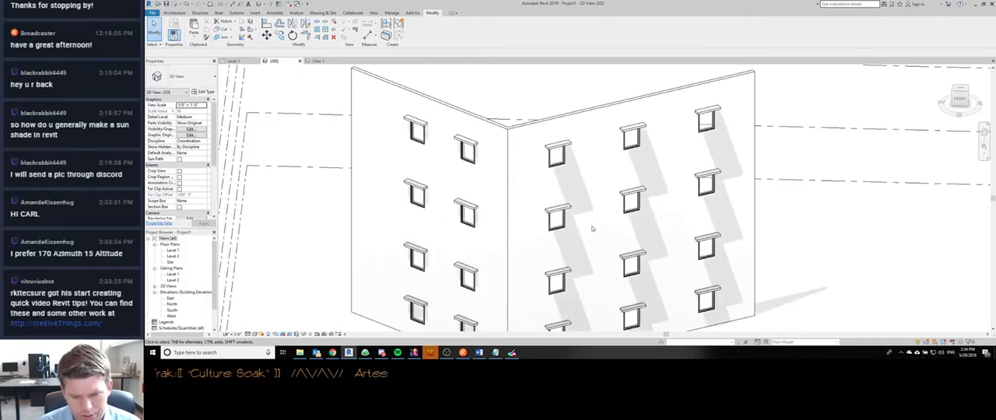
scroll(593, 228, down, 3)
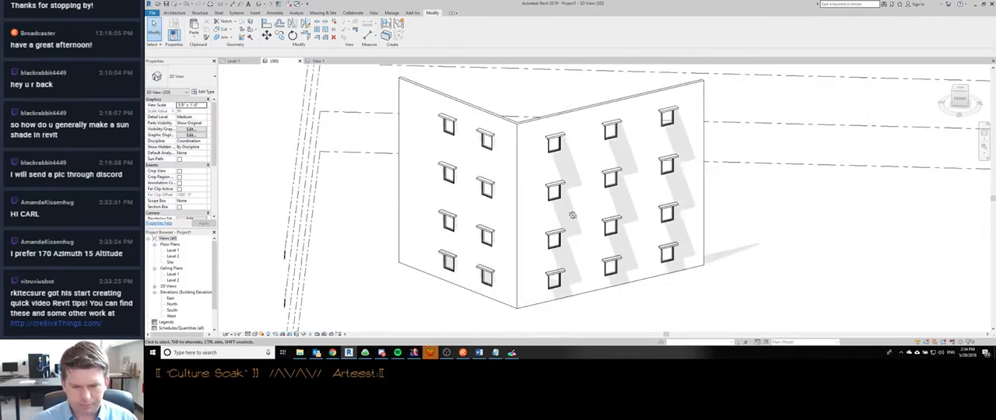
shift+middle_drag(569, 218, 615, 222)
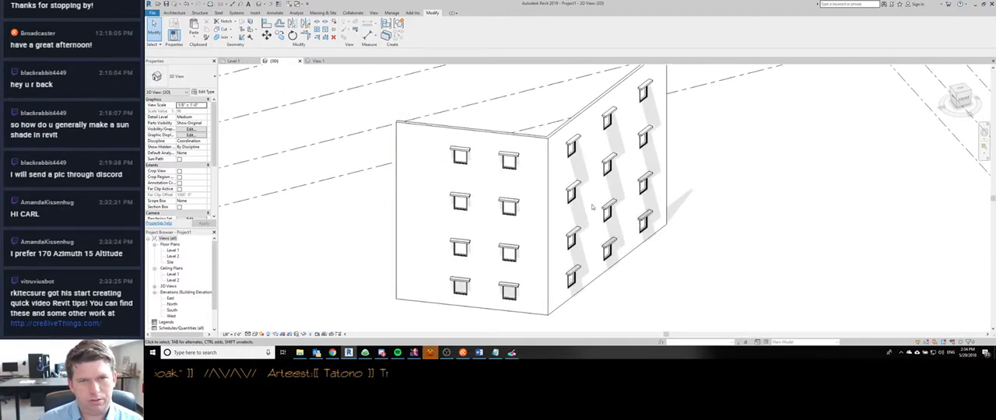
middle_drag(572, 146, 516, 152)
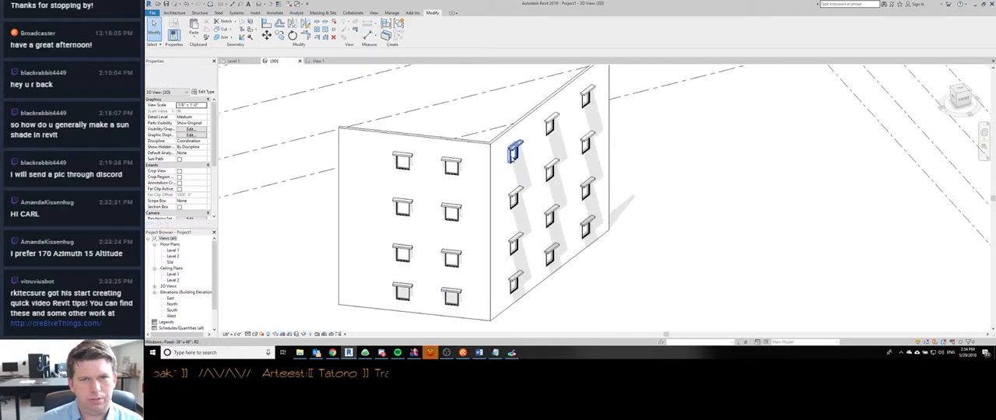
- In the window family, link the sun shade's visibility to a new type parameter "Sun Shade On" and reload the family, overwriting the existing version
double_click(514, 153)
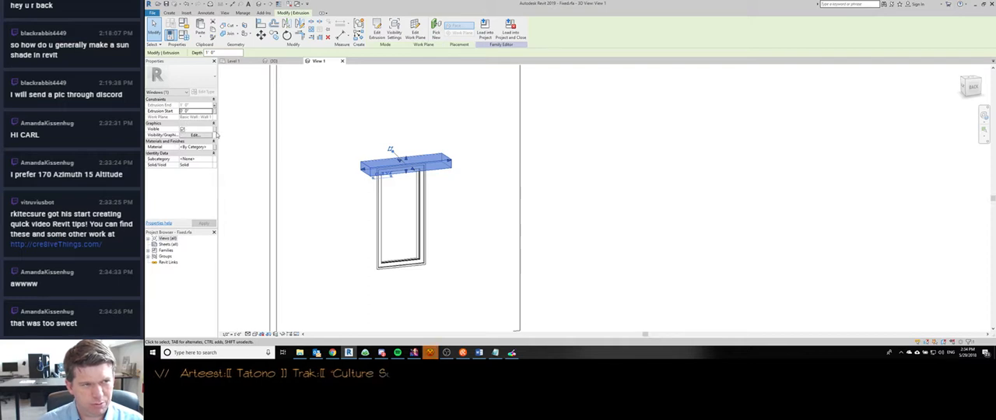
click(217, 135)
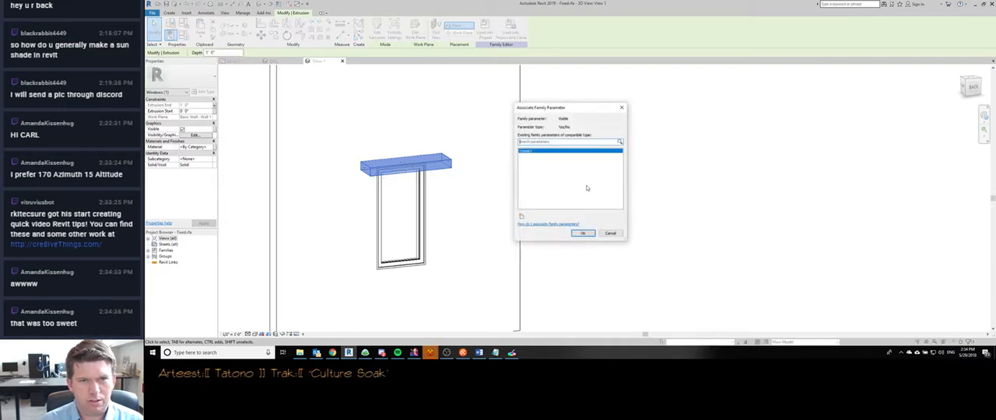
click(522, 217)
text(Sun)
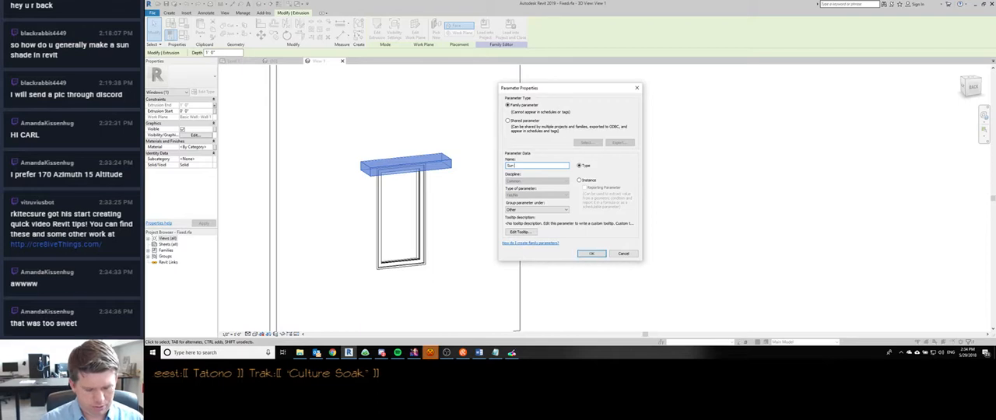
text( Shade On)
key(Return)
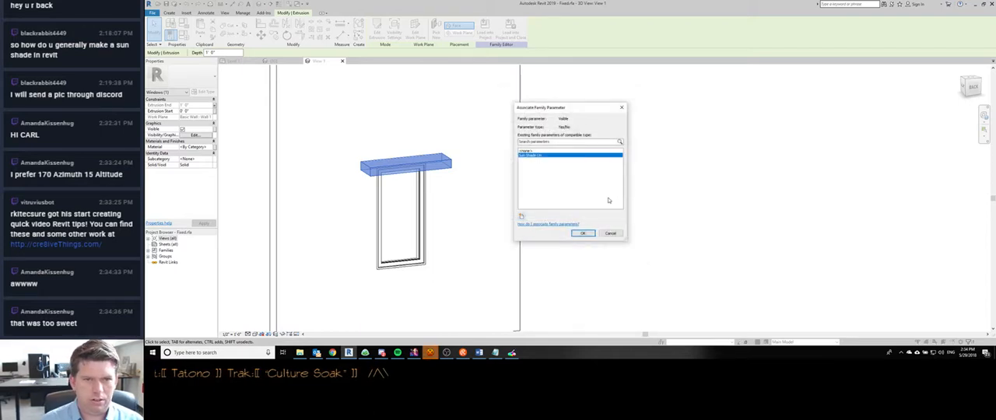
click(584, 234)
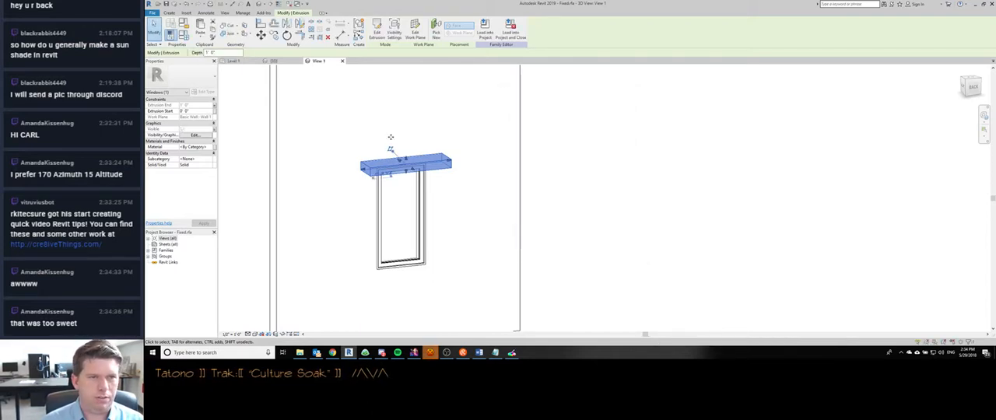
click(482, 35)
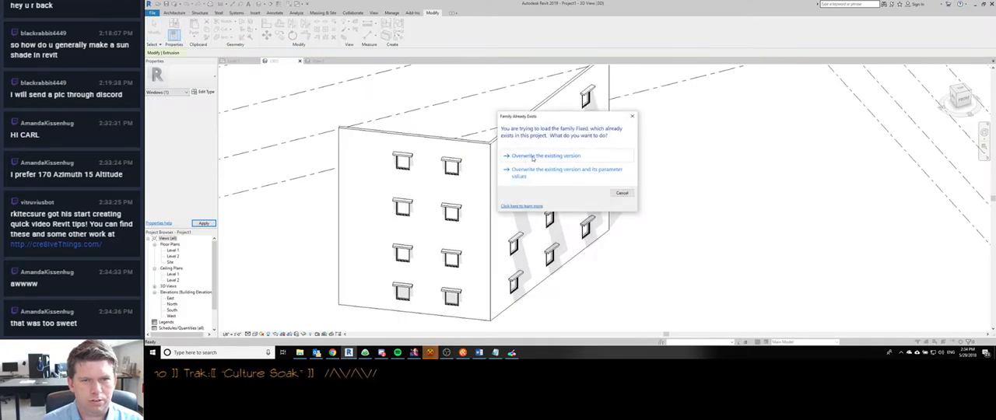
click(537, 156)
drag(378, 144, 471, 325)
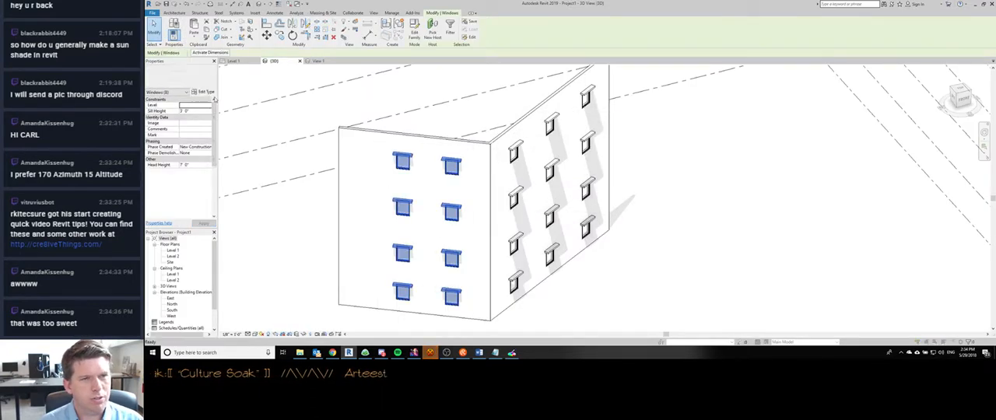
click(204, 92)
click(842, 105)
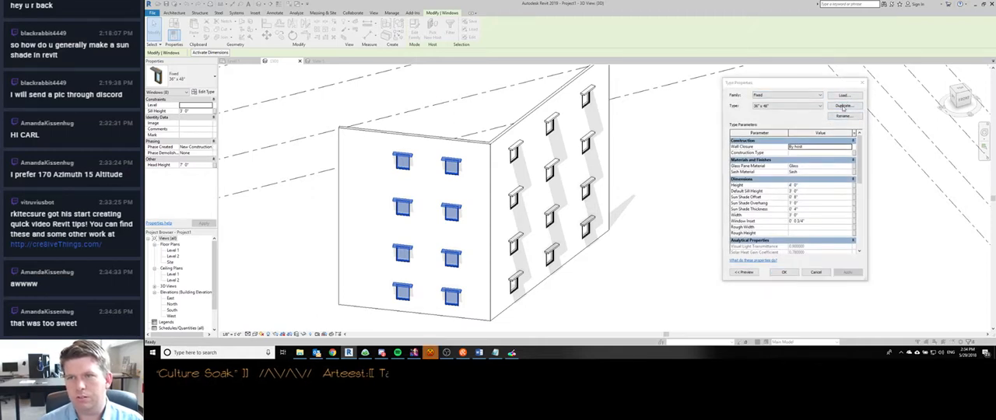
key(End)
key(BackSpace)
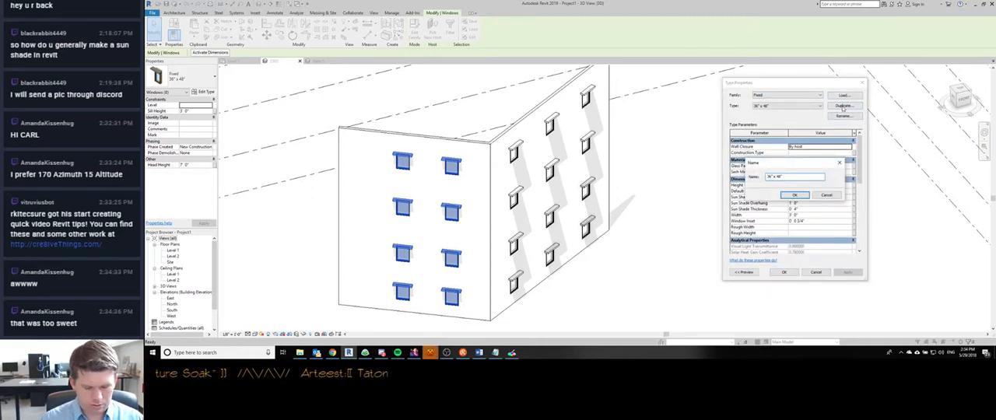
text(No Shade)
key(Return)
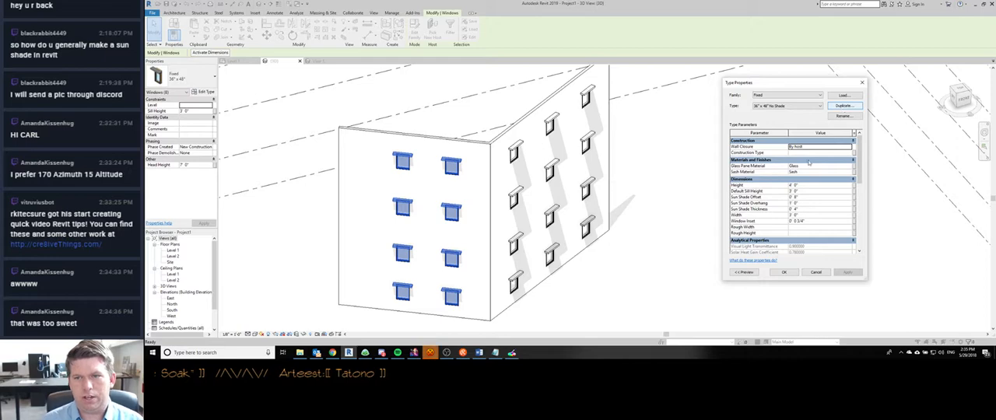
click(816, 272)
key(Escape)
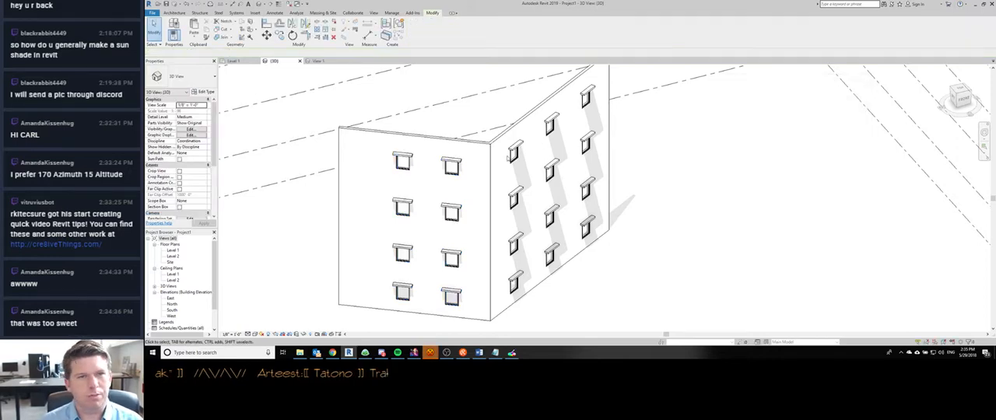
- Change the window family's Sun Shade On parameter to an instance parameter and reload the family into the project, overwriting the existing version
double_click(513, 152)
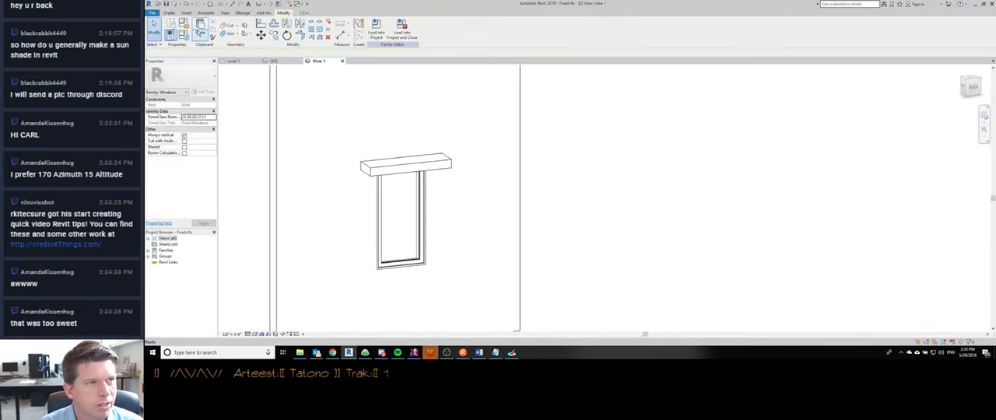
click(183, 35)
scroll(535, 183, down, 4)
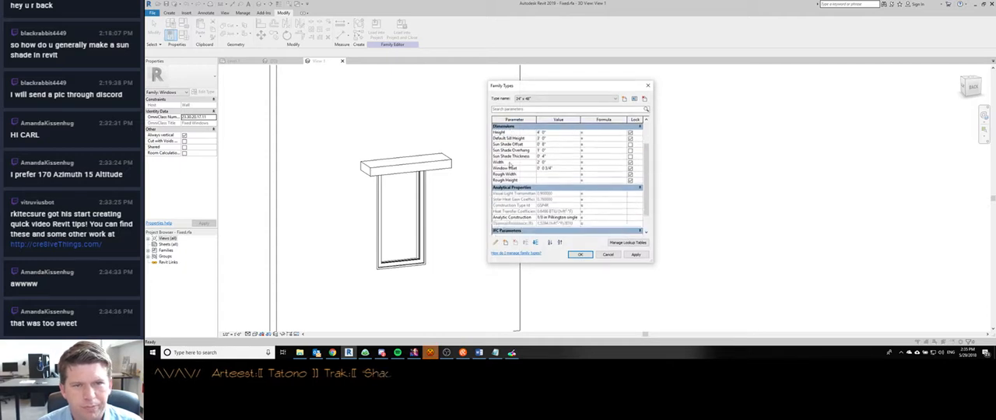
click(513, 214)
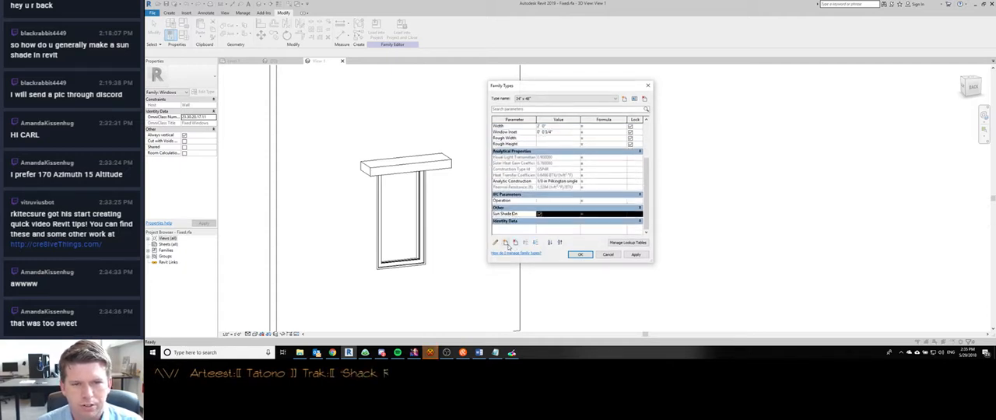
click(495, 242)
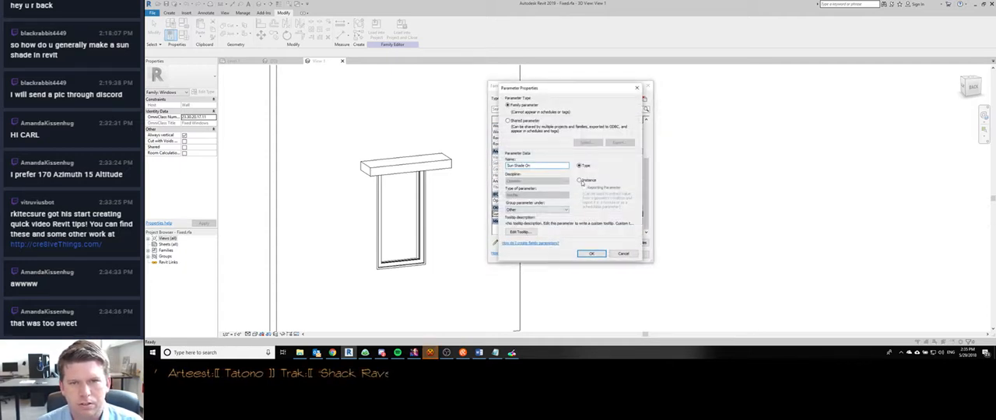
click(591, 254)
click(583, 255)
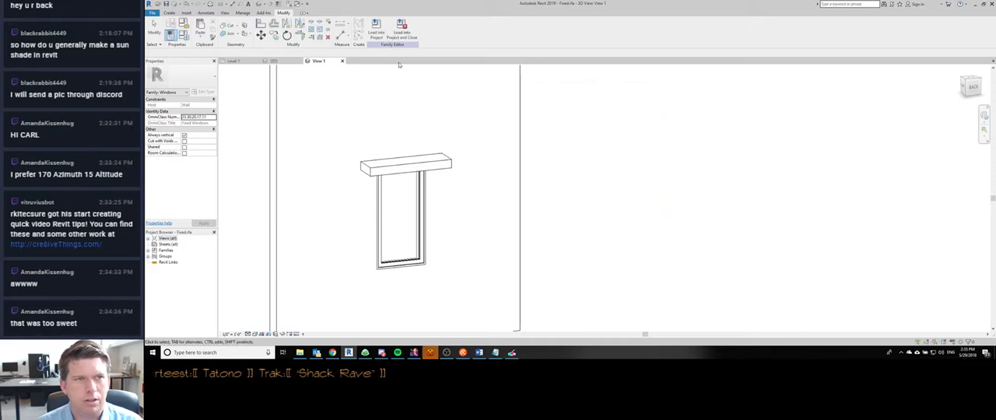
click(376, 28)
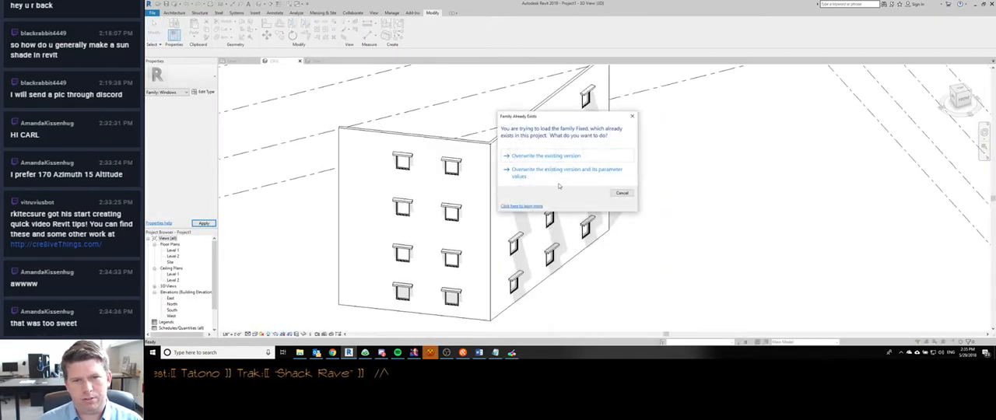
click(547, 157)
- Turn off Sun Shade On for all eight windows of the two-column wall and compare both walls in the 3D view
scroll(377, 112, down, 2)
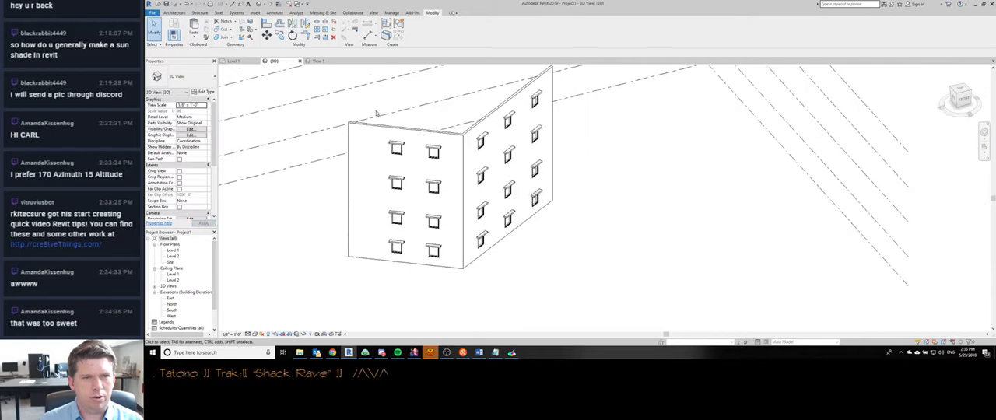
scroll(376, 112, up, 1)
drag(372, 114, 462, 296)
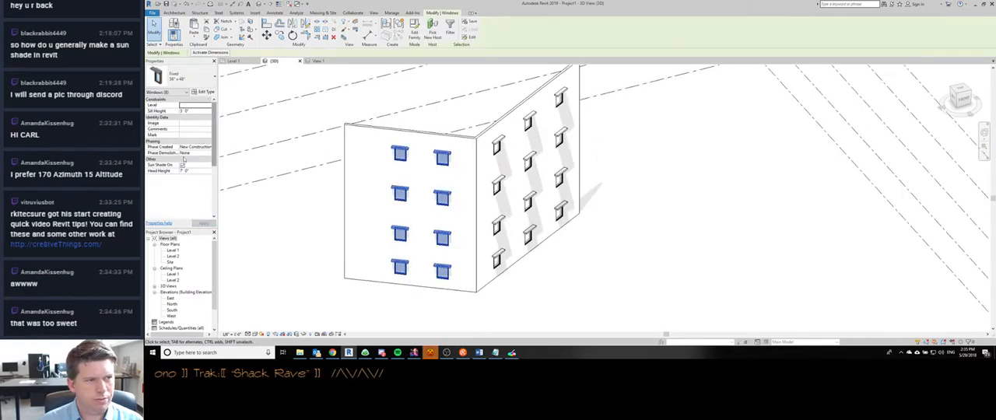
click(183, 165)
click(378, 215)
middle_drag(639, 216, 574, 106)
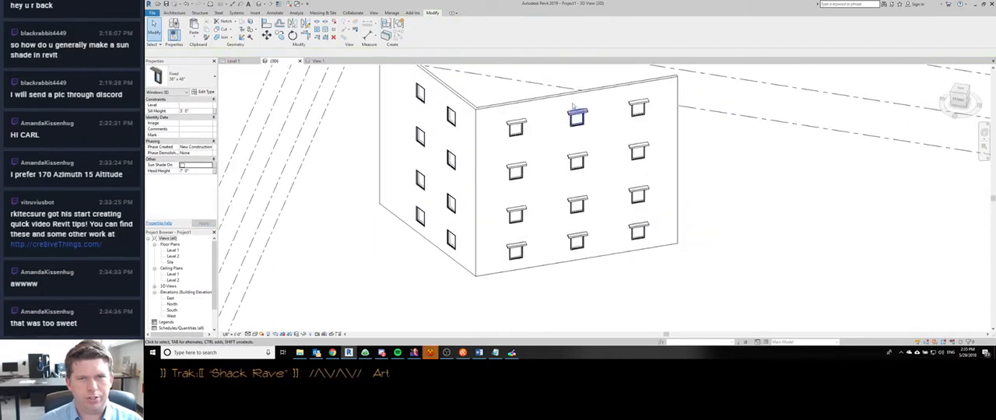
scroll(578, 243, up, 1)
shift+middle_drag(434, 235, 468, 165)
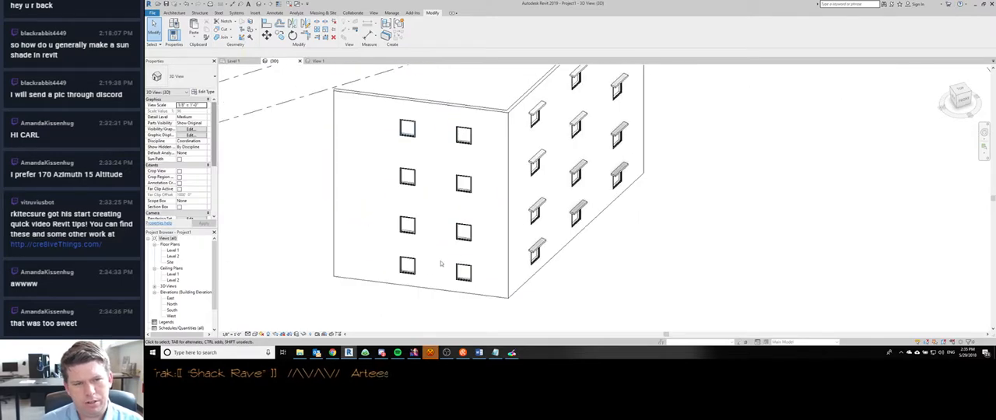
scroll(441, 264, down, 1)
middle_drag(441, 263, 421, 238)
- Switch to Discord to review the viewer's reference images and floor plan question about the sun shades, and return to Revit
click(431, 352)
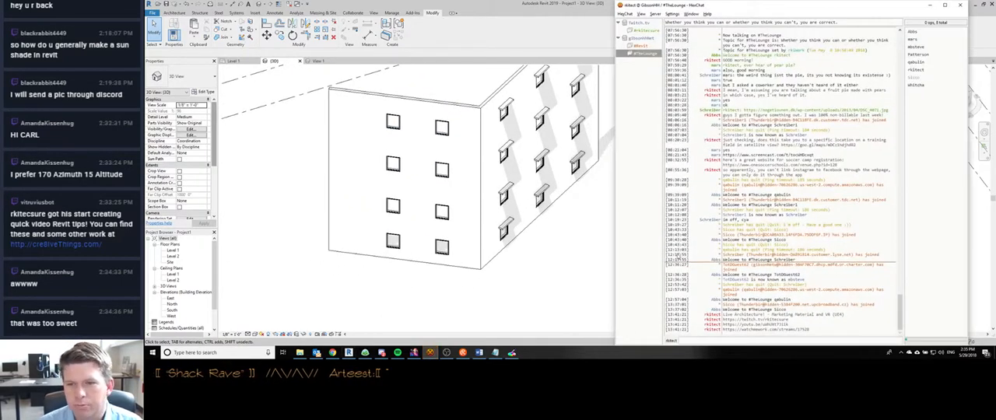
click(932, 5)
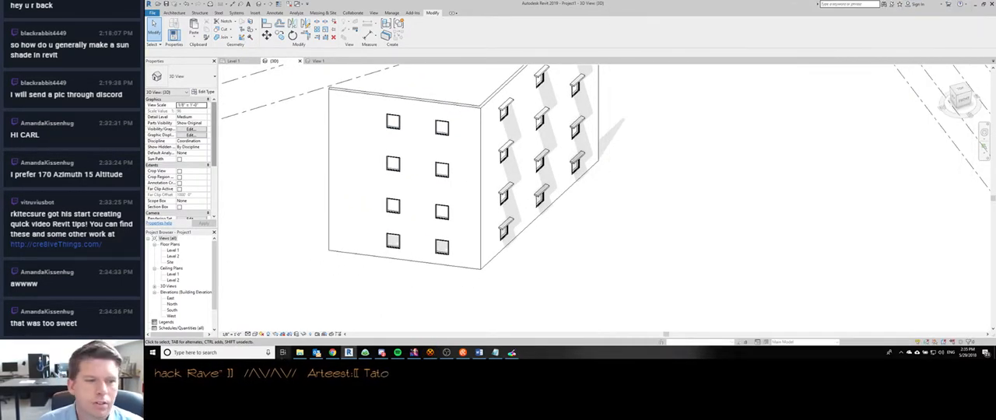
click(381, 353)
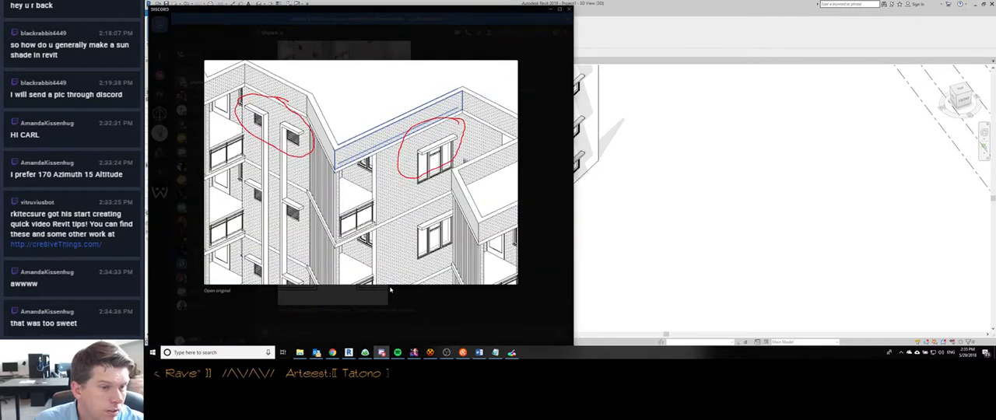
click(432, 321)
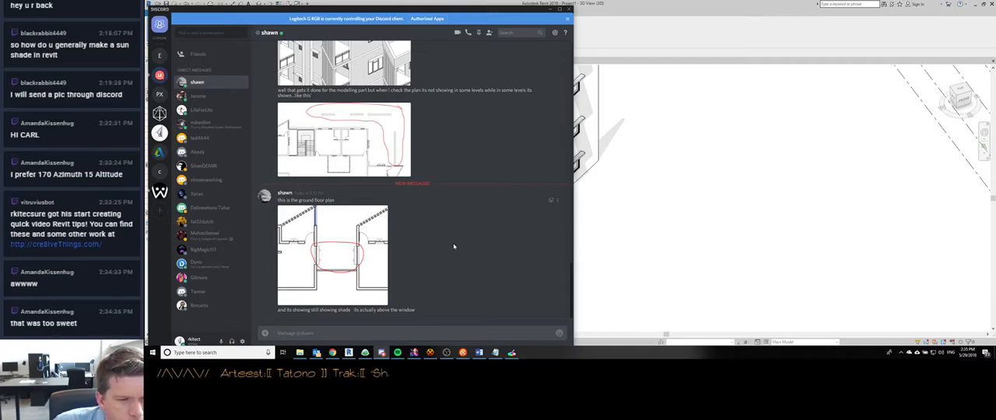
click(693, 191)
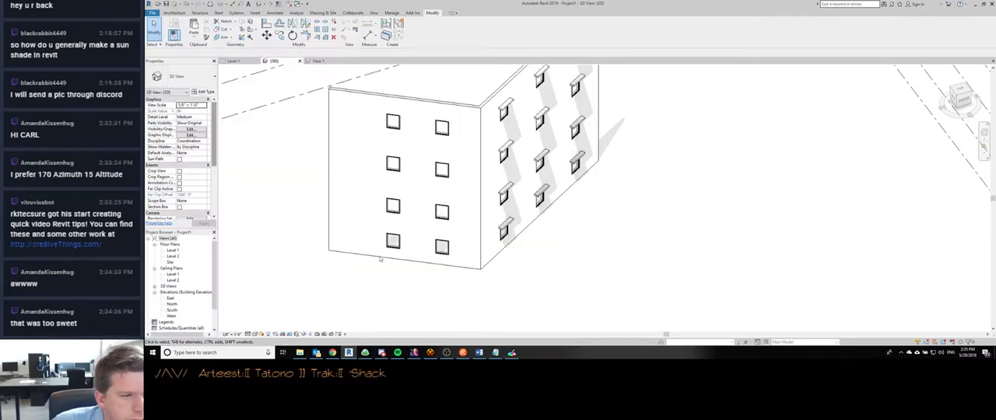
- Open the Level 1 floor plan and examine how the sun shade of the shaded wall's window nearest the corner displays
double_click(173, 250)
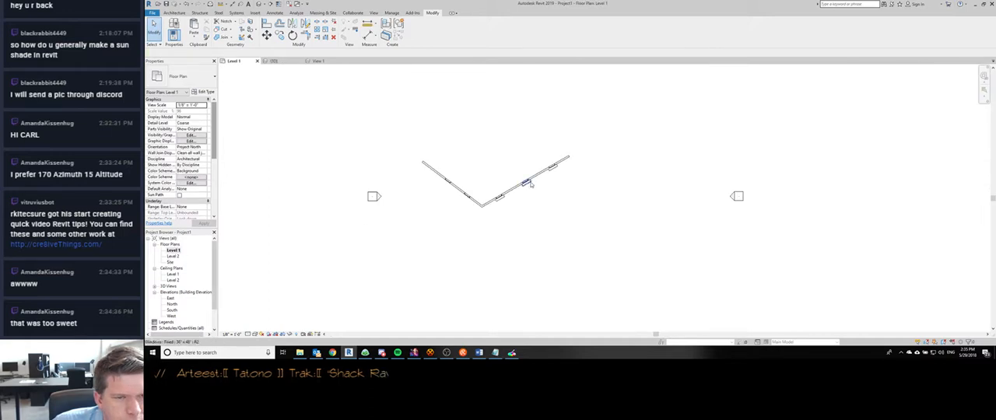
scroll(444, 217, up, 5)
click(427, 236)
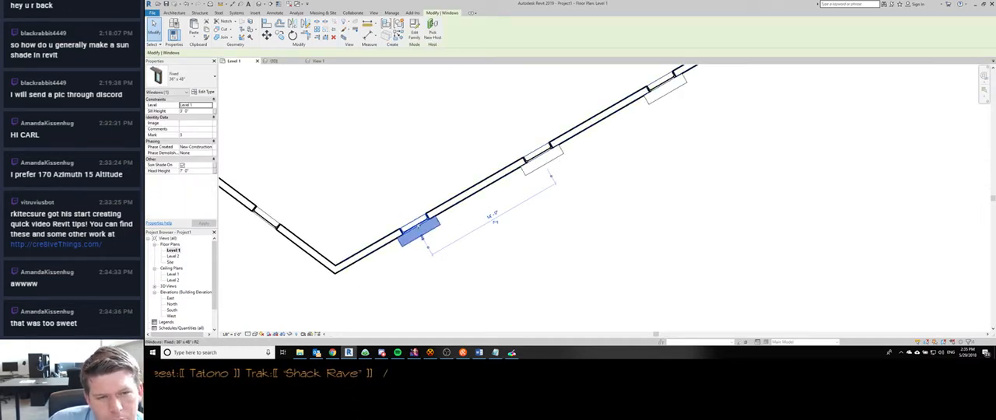
click(521, 238)
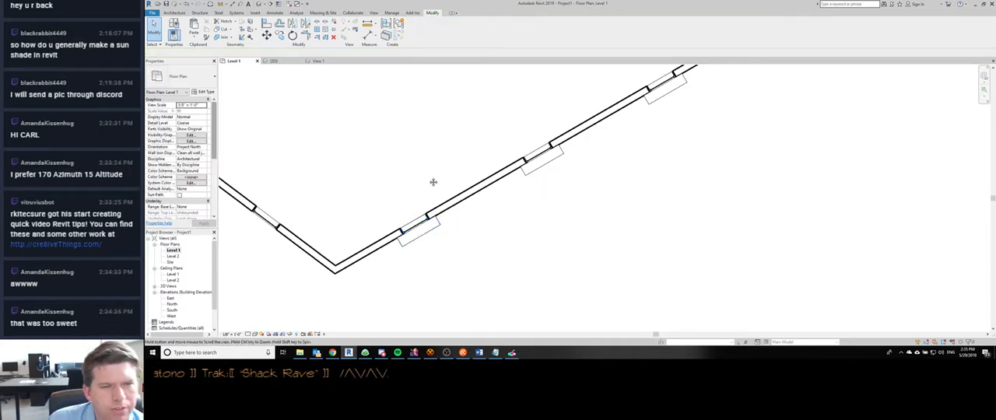
- Open the Visibility/Graphic Overrides for the Level 1 floor plan and select the Windows model category
middle_drag(434, 183, 556, 205)
key(v)
key(g)
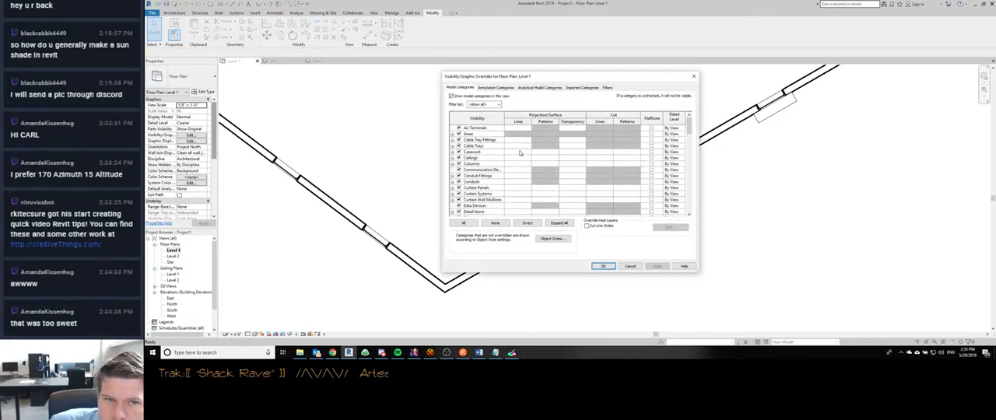
scroll(611, 154, down, 10)
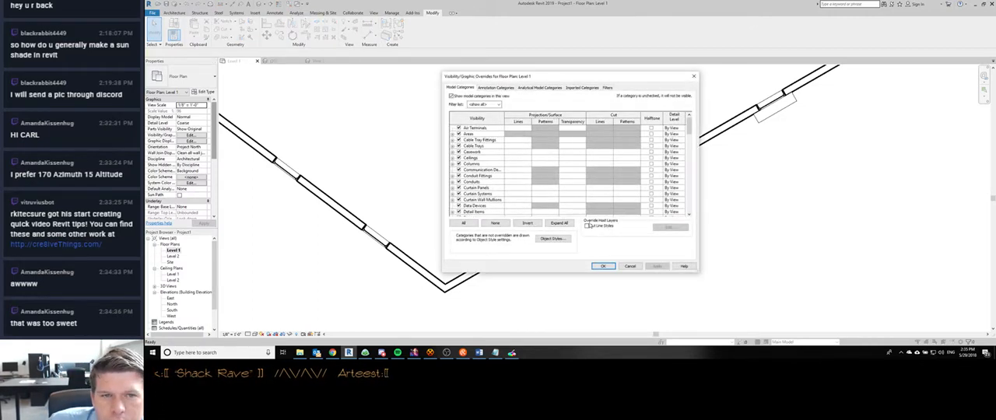
scroll(470, 187, down, 5)
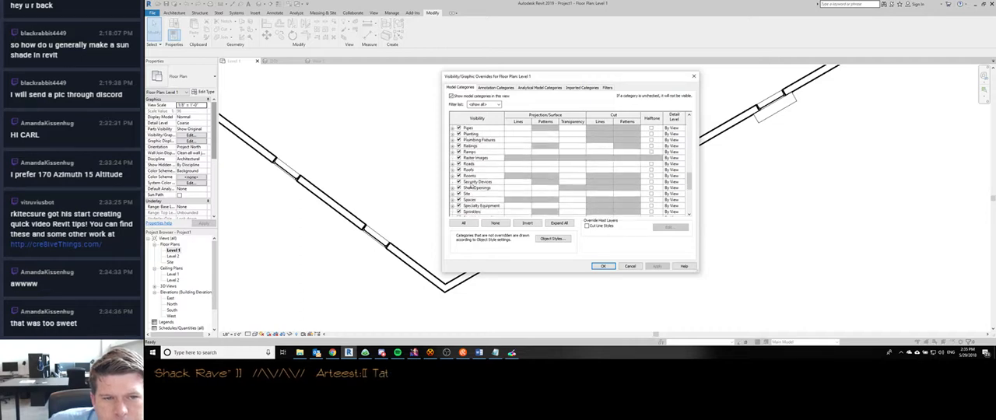
scroll(470, 186, down, 3)
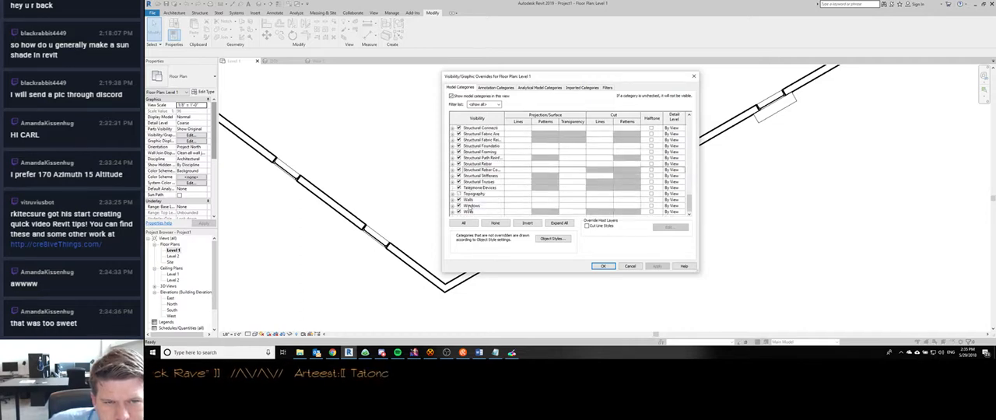
click(471, 206)
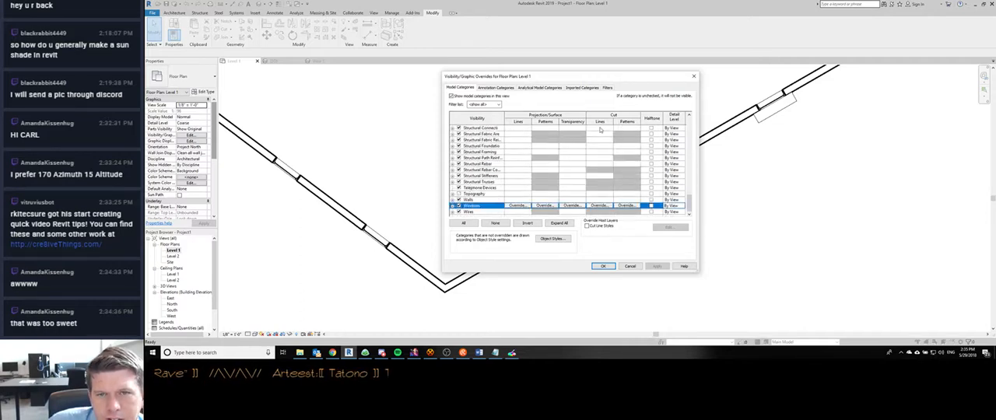
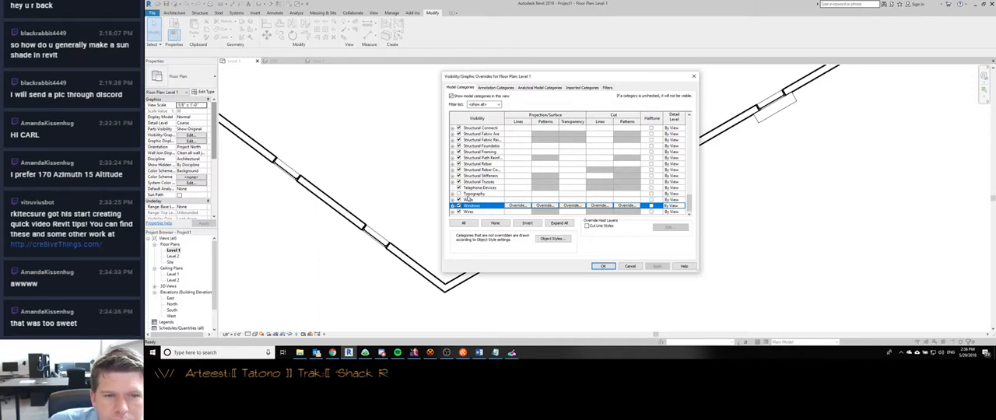
- Look through the Level 1 floor plan's model categories for one suited to sun shades, and cancel the visibility overrides
scroll(481, 213, up, 3)
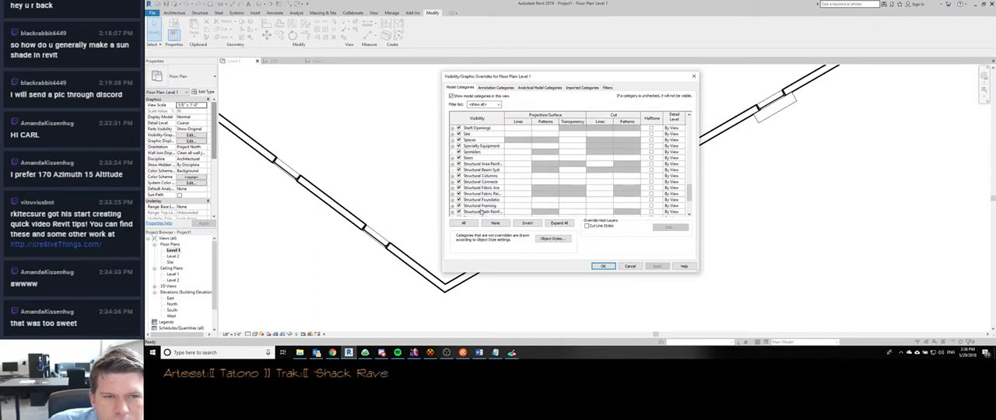
scroll(469, 159, up, 7)
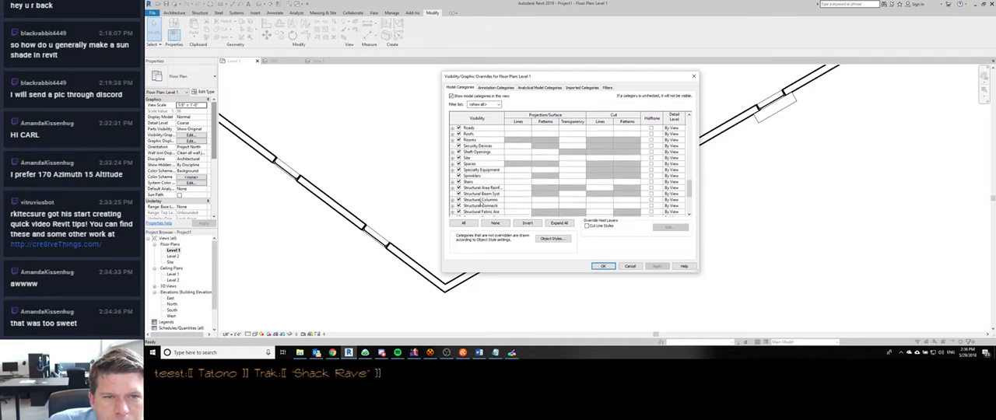
scroll(480, 204, up, 1)
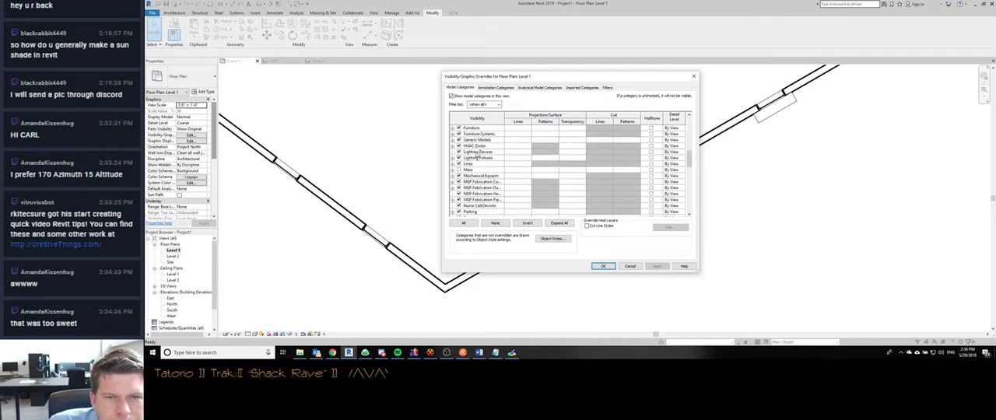
click(478, 158)
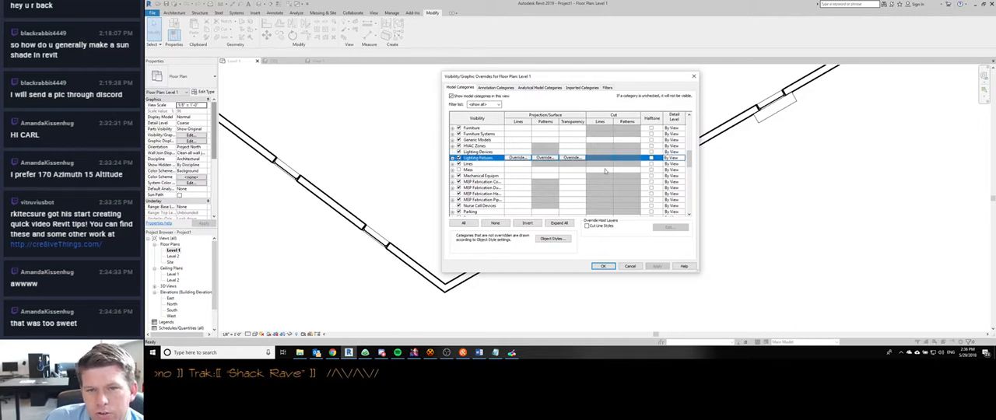
click(605, 170)
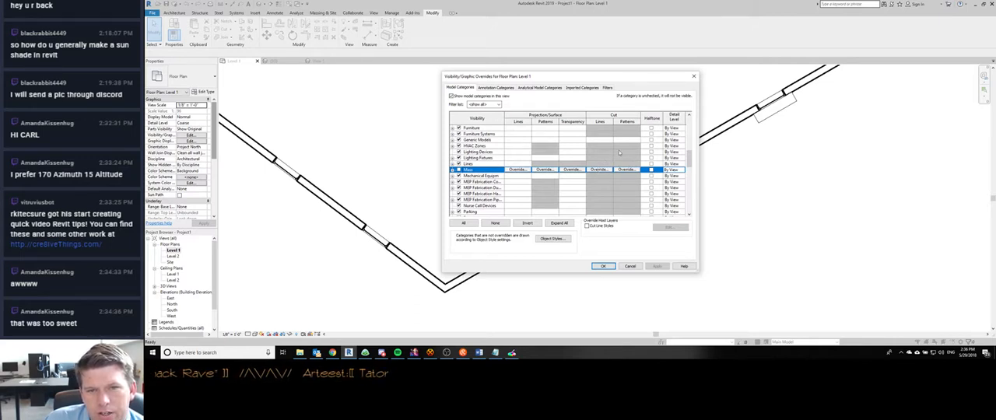
scroll(620, 152, up, 6)
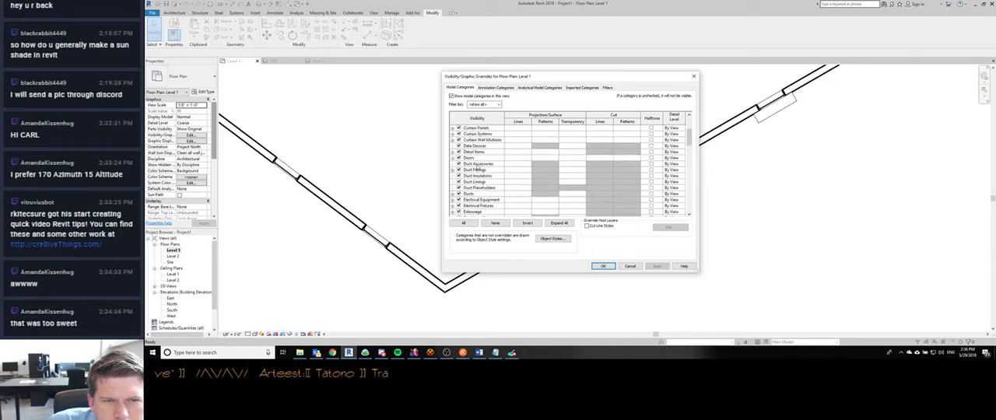
scroll(489, 156, up, 2)
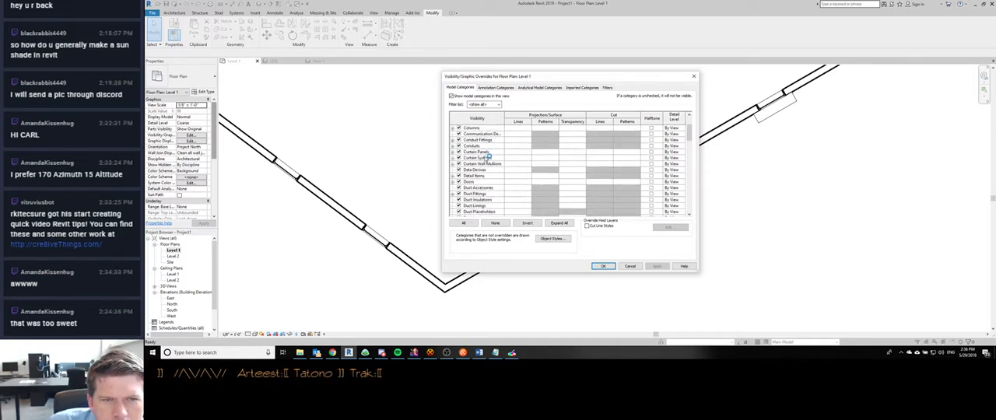
scroll(484, 160, up, 3)
scroll(480, 176, up, 1)
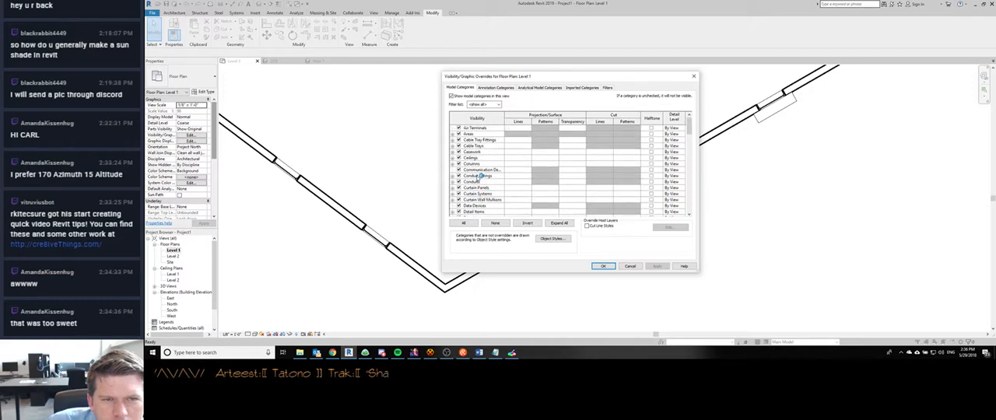
scroll(480, 189, down, 15)
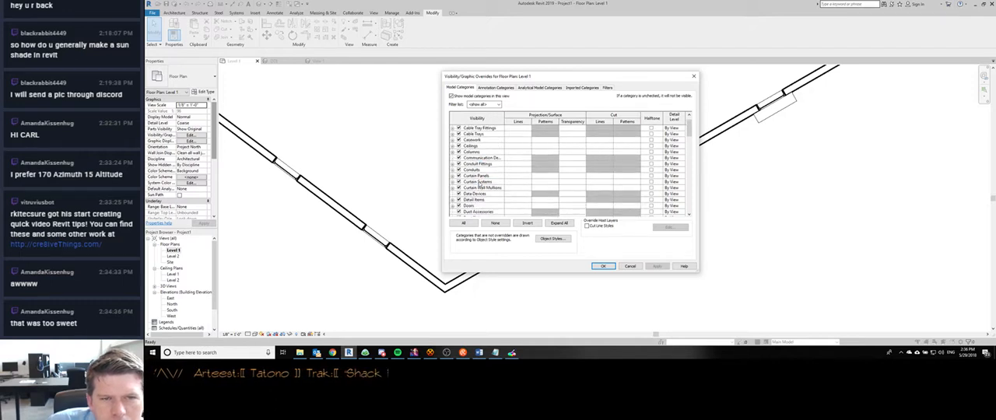
click(632, 266)
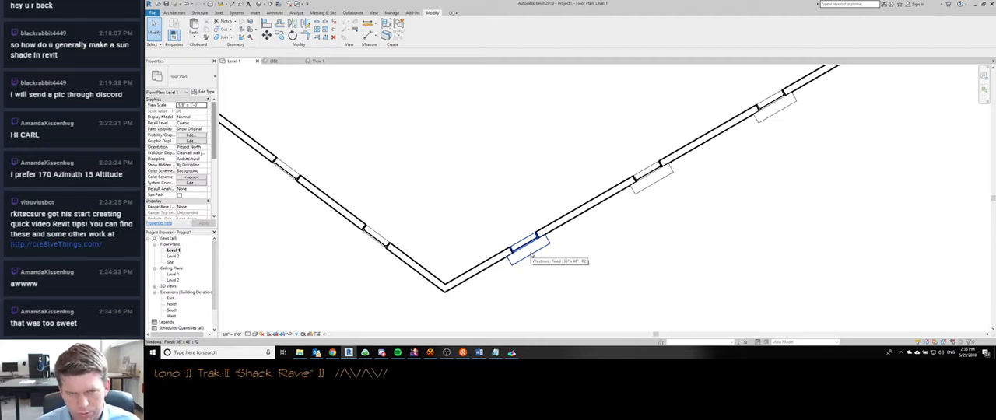
- Examine the sun shades along the whole wall in the Level 1 floor plan and from the front in the 3D view
middle_drag(563, 251, 563, 233)
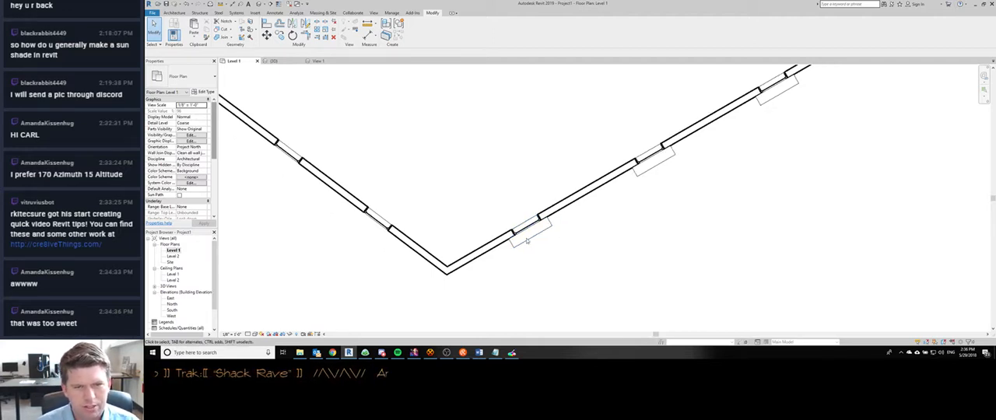
scroll(528, 247, down, 3)
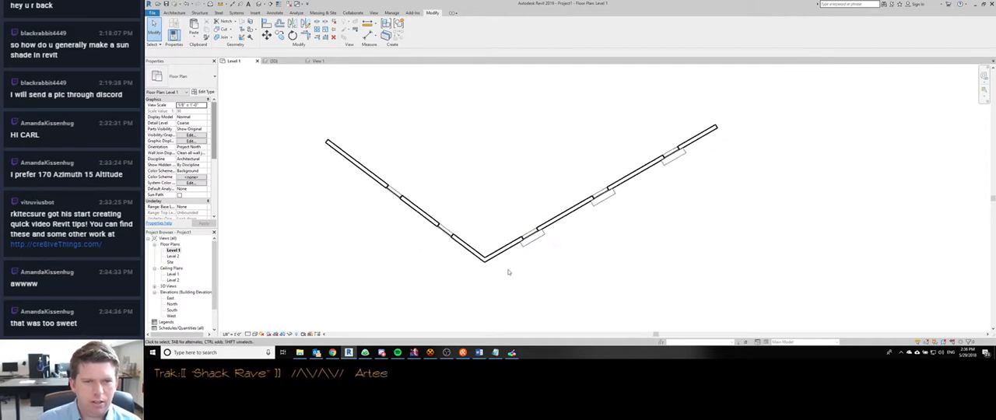
key(ctrl+Tab)
shift+middle_drag(538, 249, 496, 301)
click(484, 116)
shift+middle_drag(484, 116, 489, 109)
key(Escape)
shift+middle_drag(469, 183, 486, 118)
- In the type properties of the top-floor shaded window nearest the corner, set Sun Shade Offset to 1' 0" and Sun Shade Overhang to 10' 0"
click(485, 118)
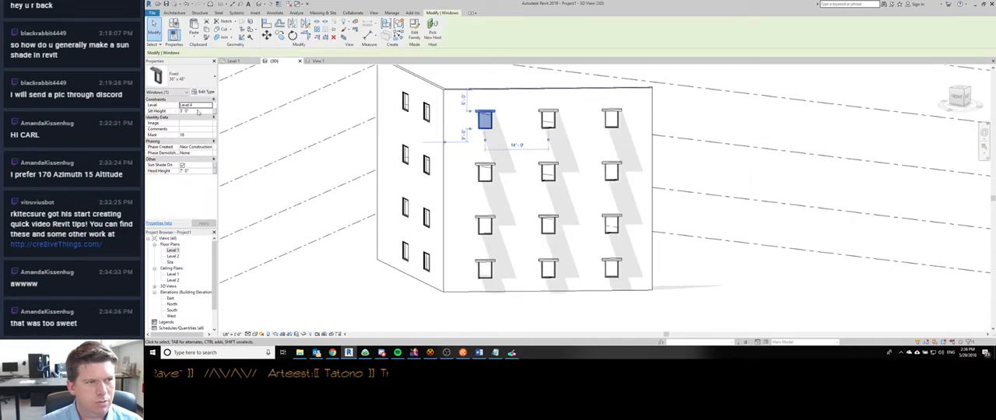
click(204, 92)
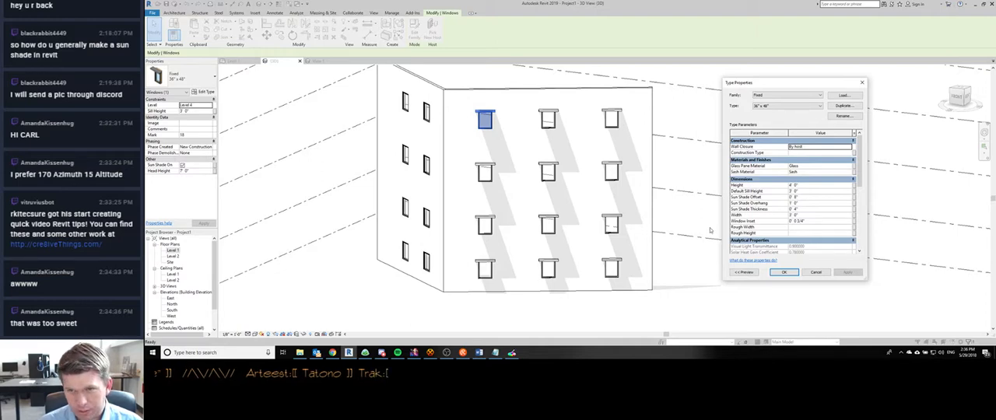
click(811, 197)
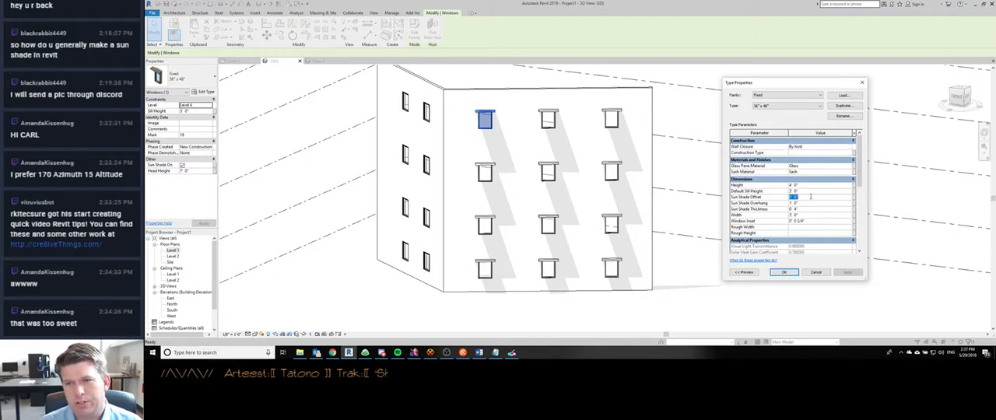
text(1)
key(Return)
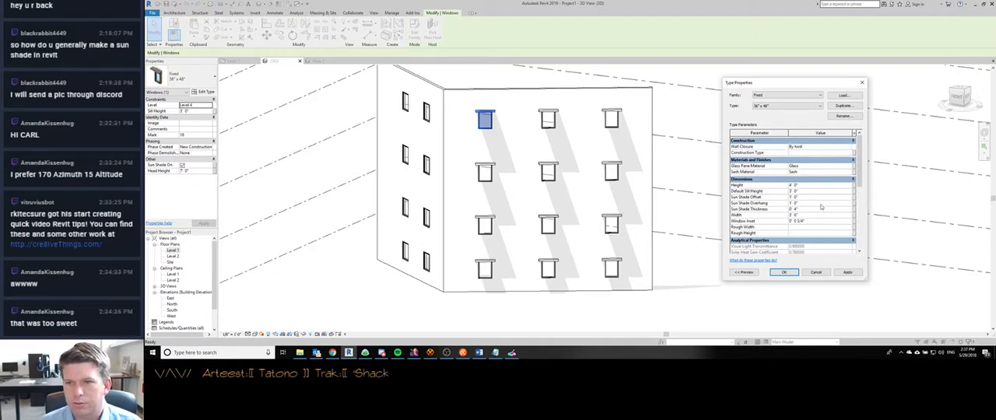
click(821, 204)
text(10)
key(Return)
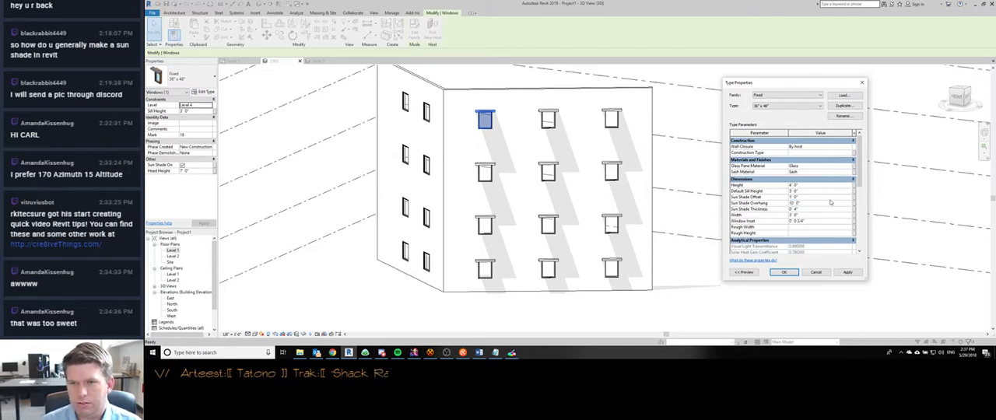
- Set the window type's Sun Shade Thickness to 0' 10", apply the type changes and inspect the shades in 3D
click(815, 210)
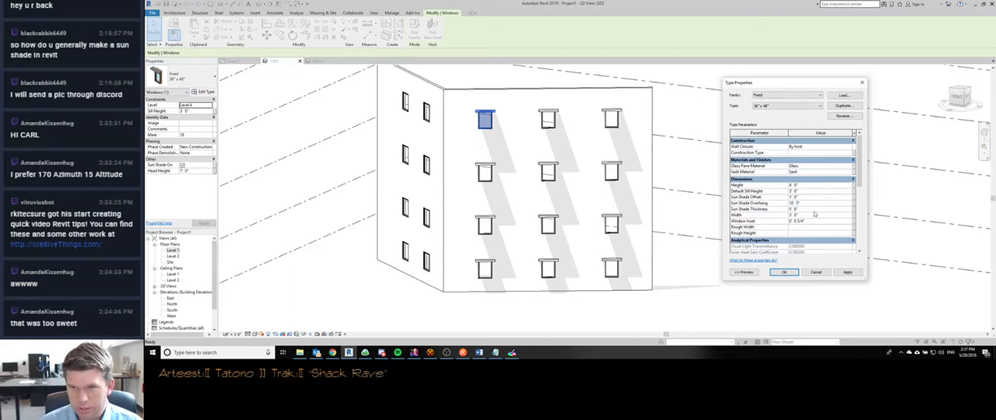
click(806, 208)
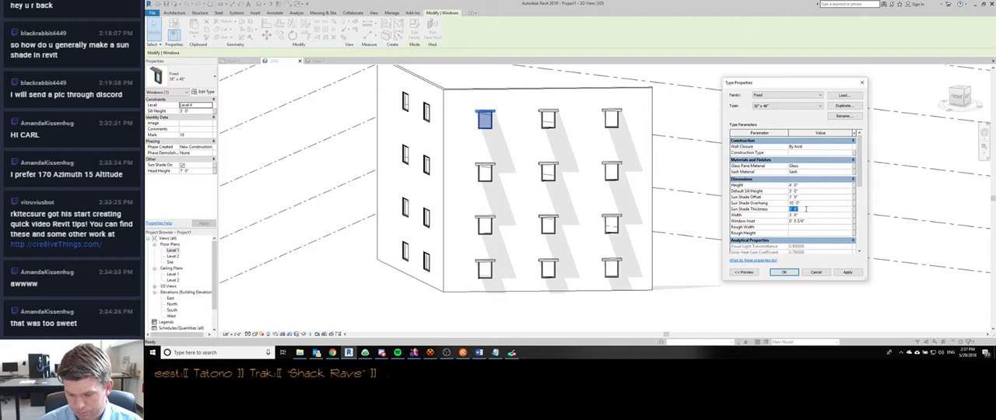
text(0' 10)
key(Return)
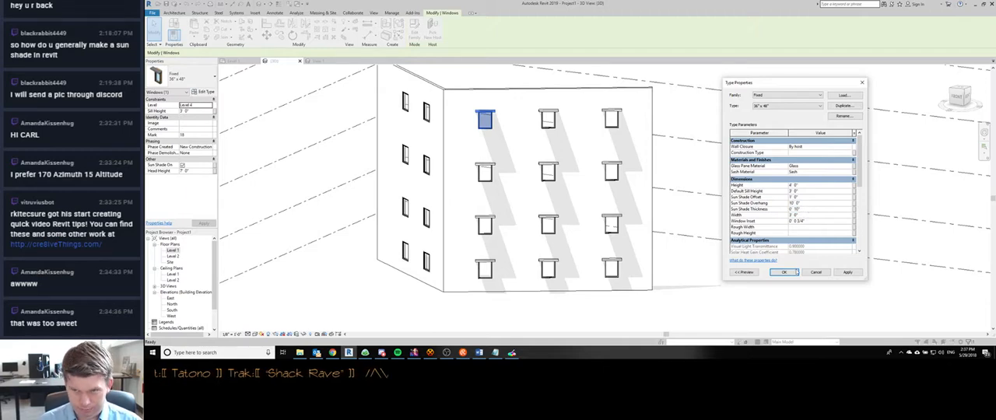
click(795, 273)
mouse_move(585, 249)
shift+middle_down()
mouse_move(651, 218)
mouse_move(668, 191)
mouse_move(594, 251)
mouse_move(600, 277)
shift+middle_up()
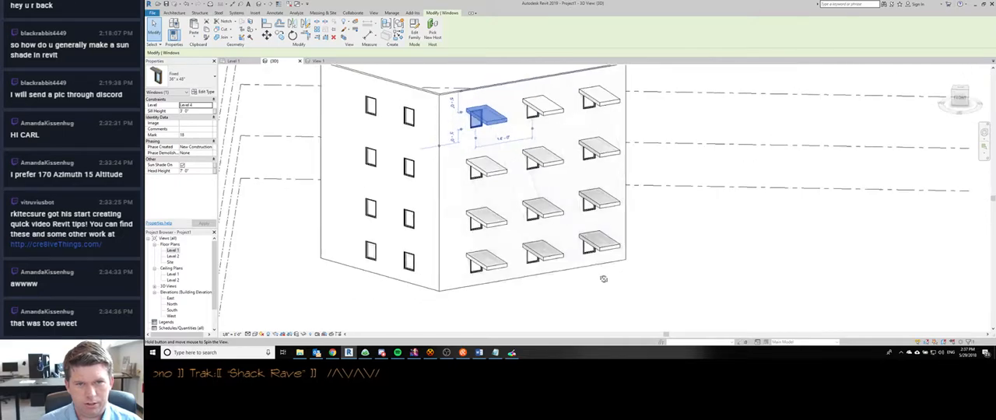
click(686, 276)
shift+middle_drag(740, 259, 756, 271)
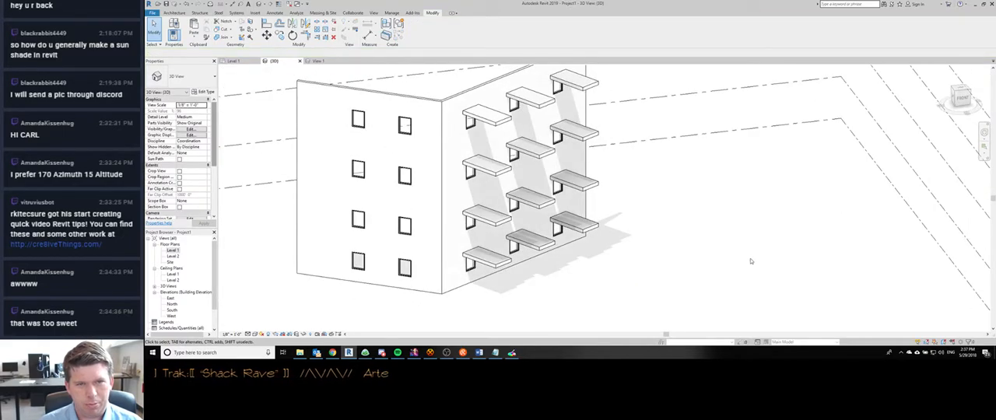
- Set the shaded window type's Sun Shade Offset to 2' 0", Sun Shade Overhang to 1' 6" and Sun Shade Thickness to 0' 4"
click(492, 117)
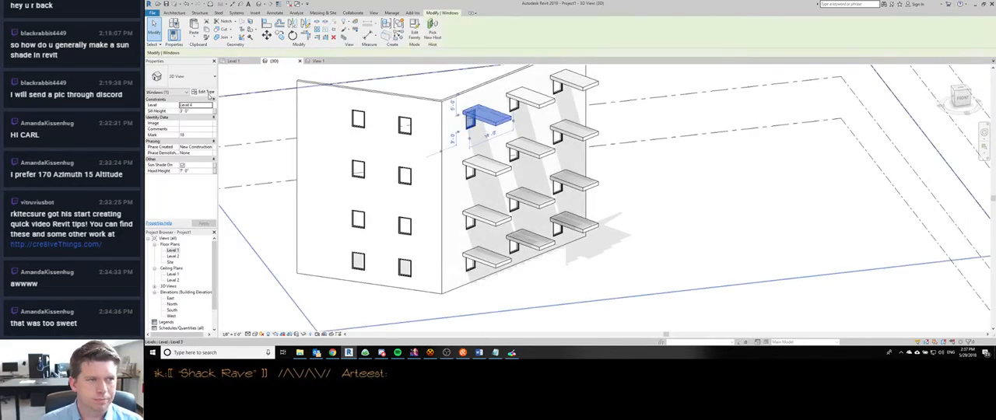
click(203, 91)
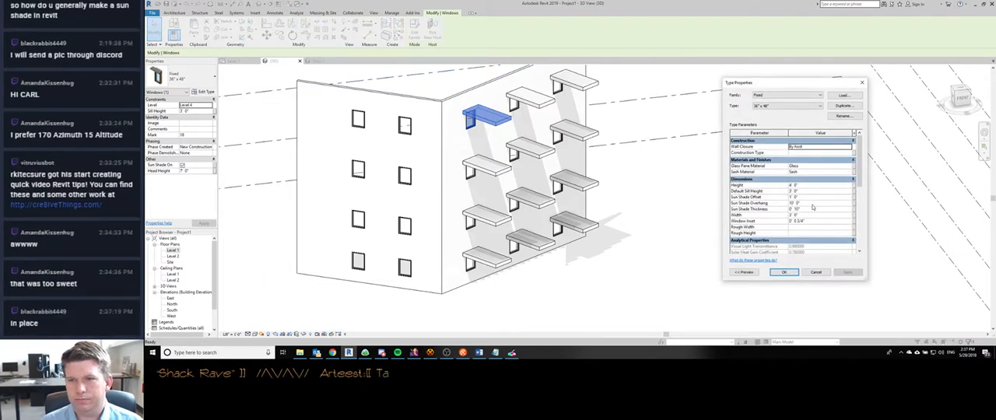
click(814, 203)
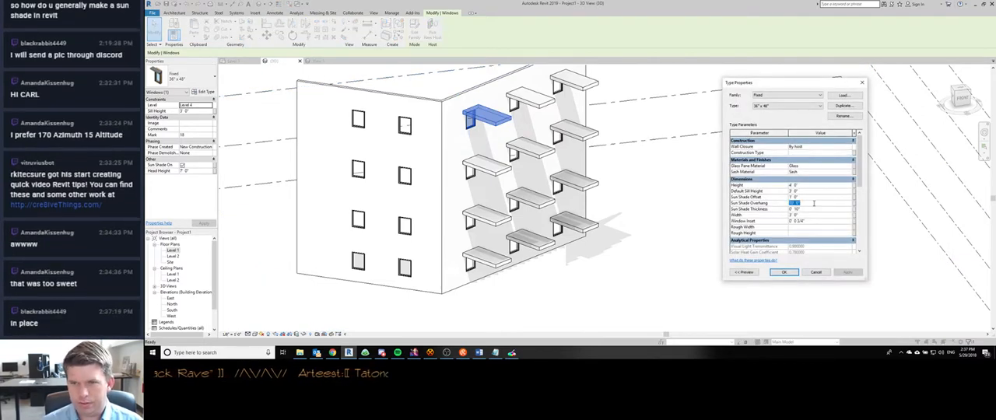
click(814, 199)
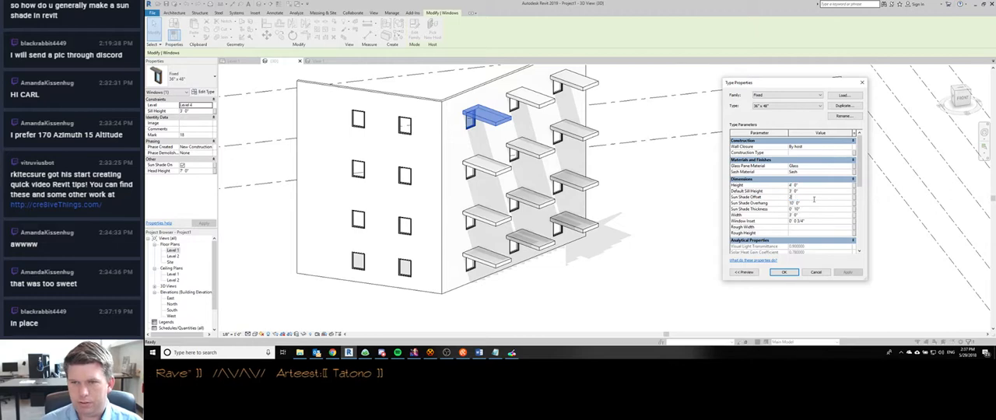
text(2)
click(814, 203)
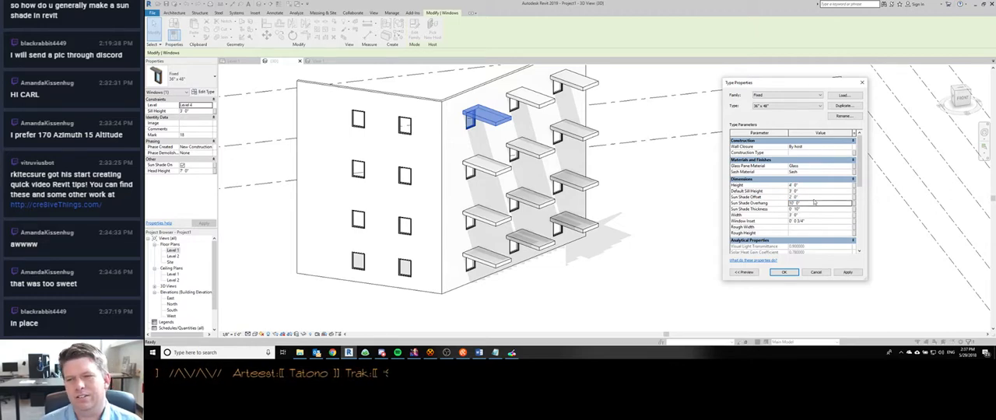
text(18)
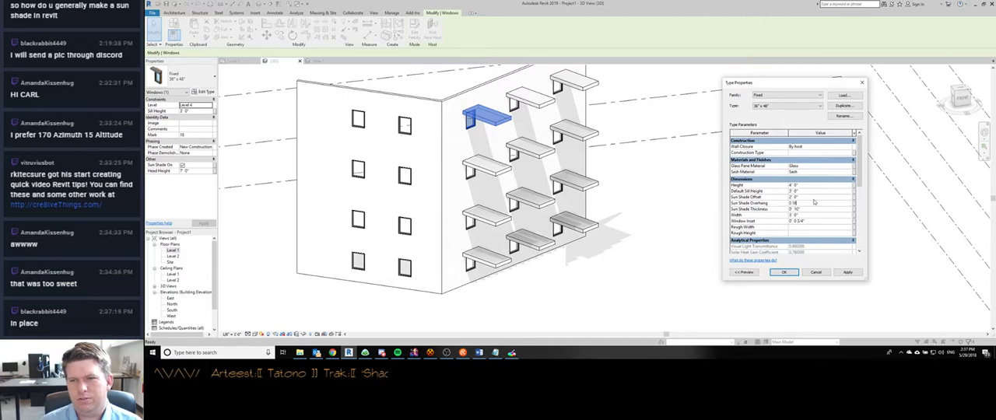
click(814, 209)
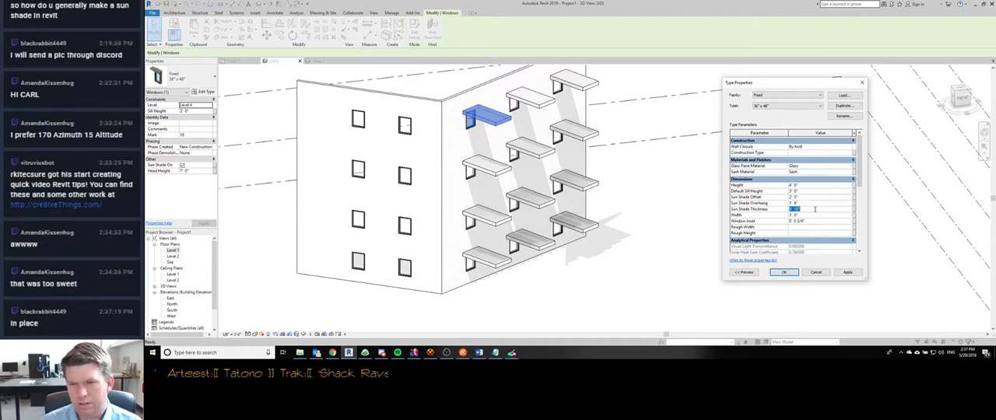
text(4)
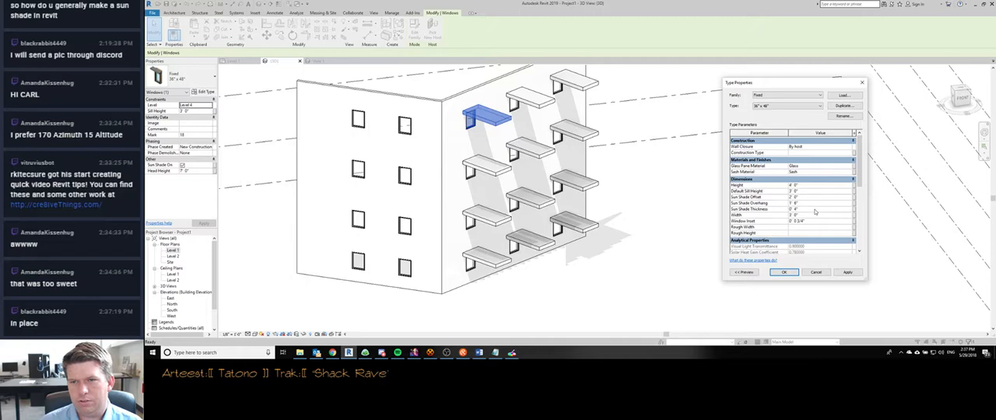
click(784, 272)
click(724, 216)
- Inspect the resized sun shades in the 3D view, look at the window family's View 1, and return to the Level 1 floor plan
shift+middle_drag(689, 225, 451, 177)
scroll(480, 125, up, 2)
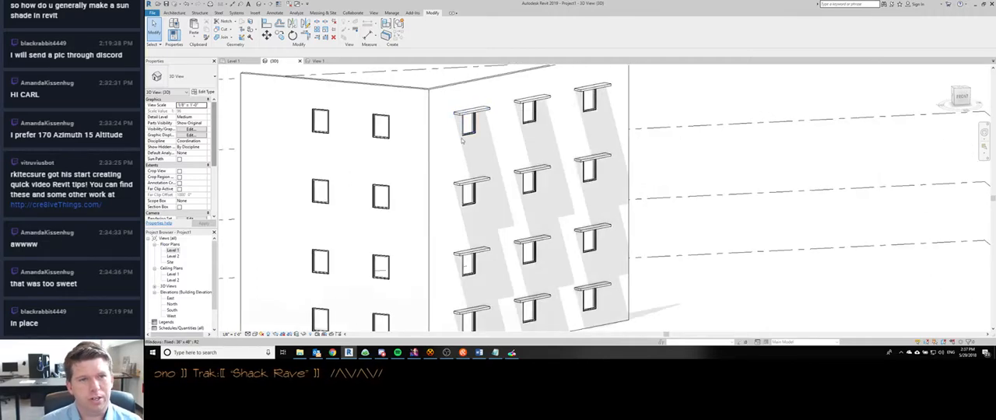
scroll(493, 118, down, 5)
scroll(502, 178, up, 3)
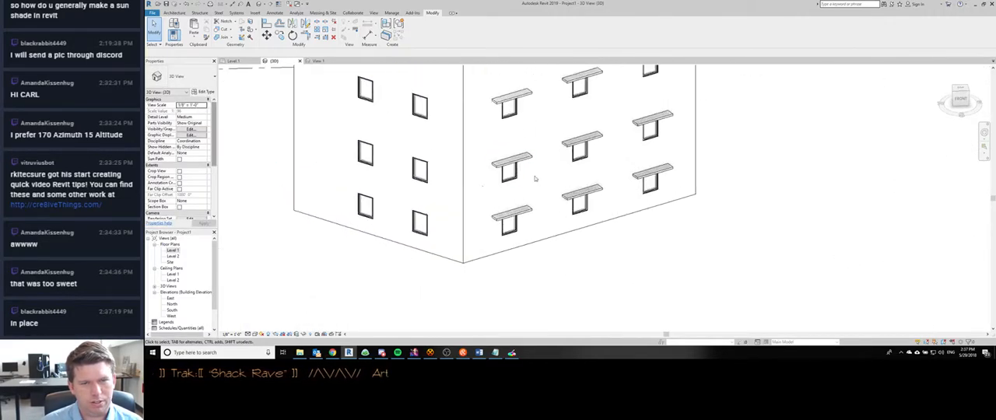
key(ctrl+Tab)
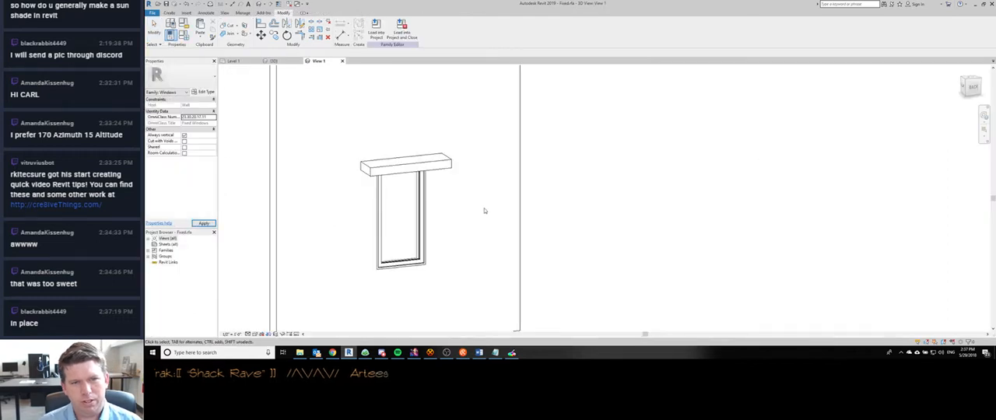
key(ctrl+Tab)
key(ctrl+Tab)
middle_drag(467, 165, 573, 167)
scroll(553, 173, down, 2)
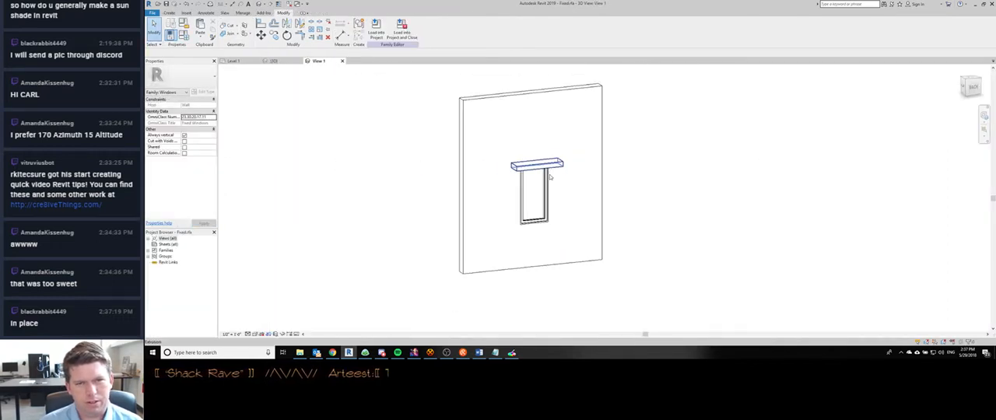
key(ctrl+Tab)
key(ctrl+Tab)
key(ctrl+Tab)
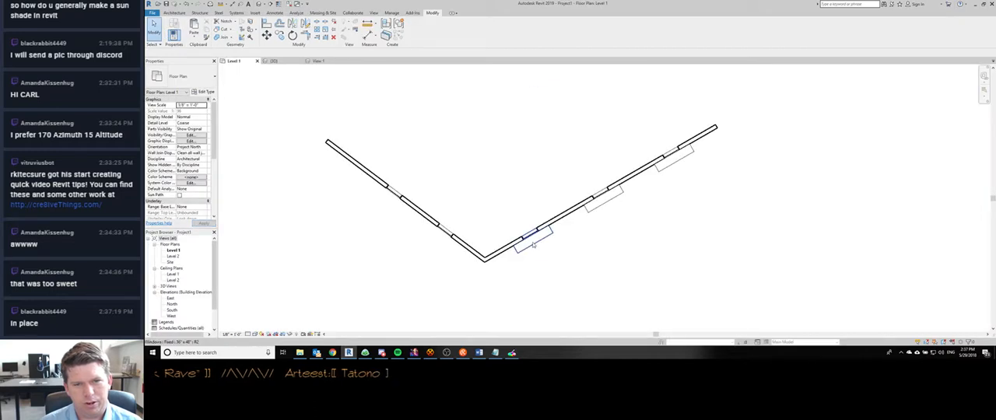
- Examine the sun shade of the window nearest the corner in the Level 1 floor plan
click(534, 245)
scroll(499, 262, up, 3)
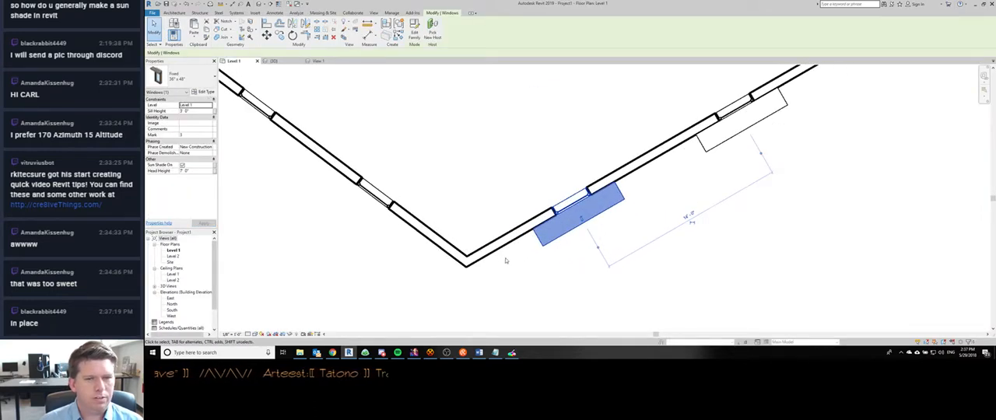
scroll(506, 261, down, 2)
click(576, 259)
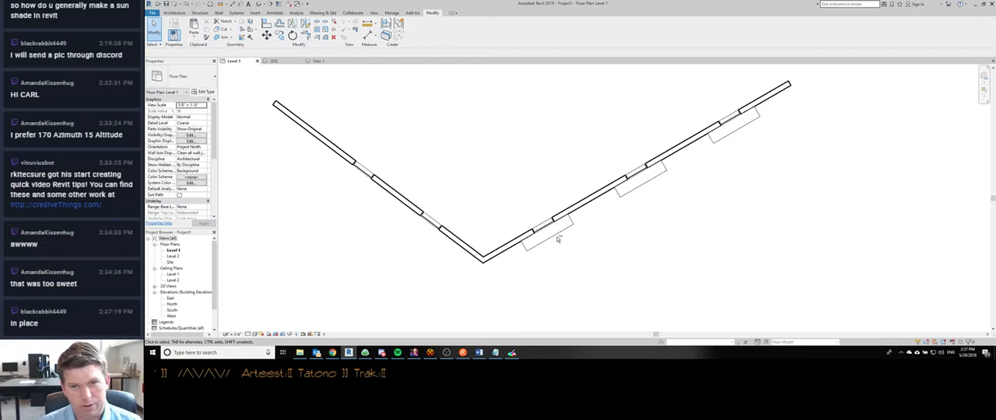
- Open the shaded window's family and inspect its sun shade extrusion in View 1, comparing it with the Level 1 plan
double_click(559, 238)
click(534, 165)
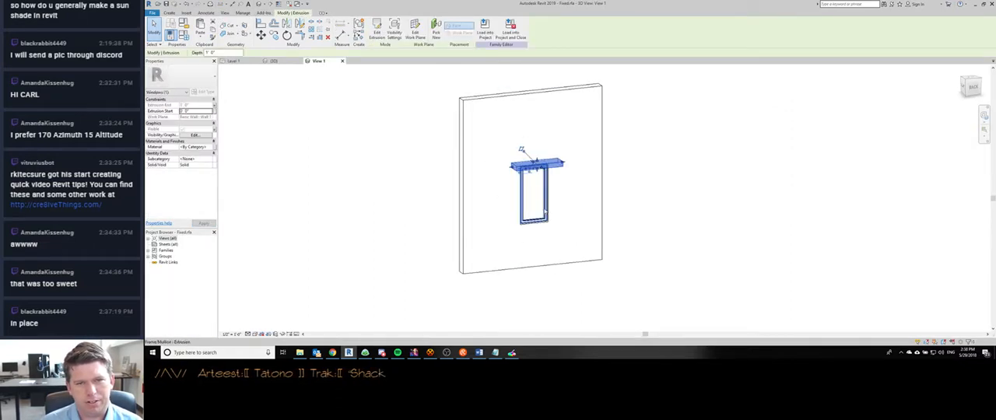
key(ctrl+Tab)
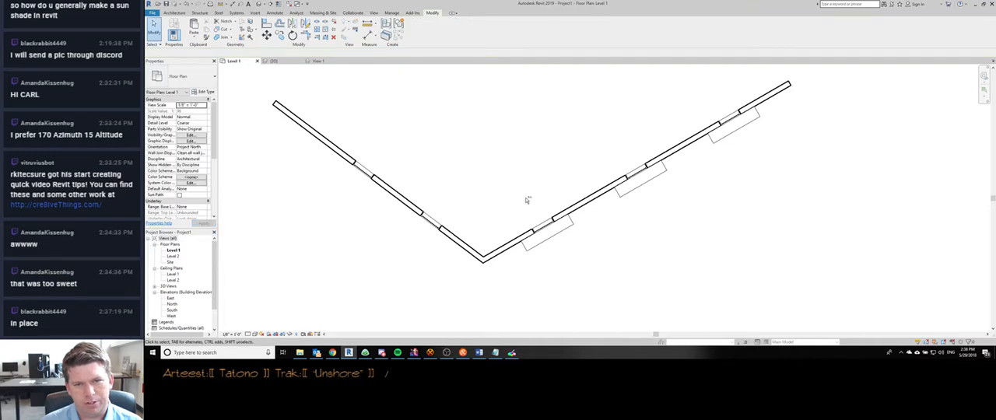
key(ctrl+Tab)
key(Escape)
shift+middle_drag(506, 197, 447, 235)
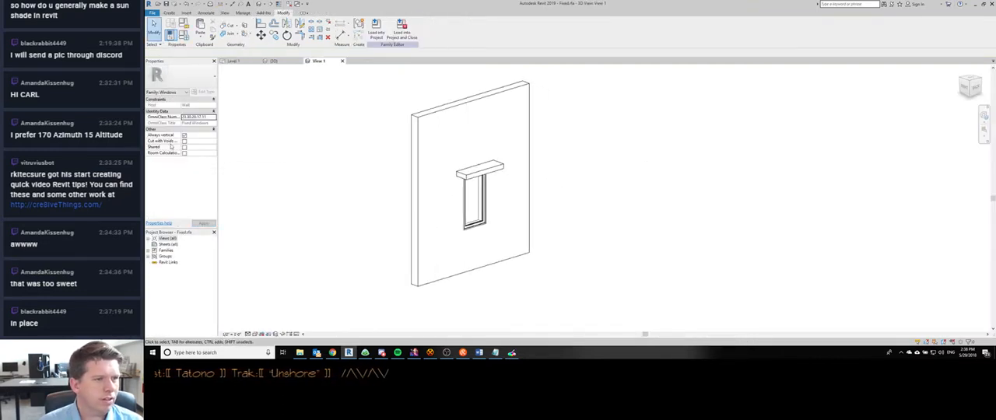
- Check the window family's types and its category and parameter settings, leaving both without changes
click(183, 36)
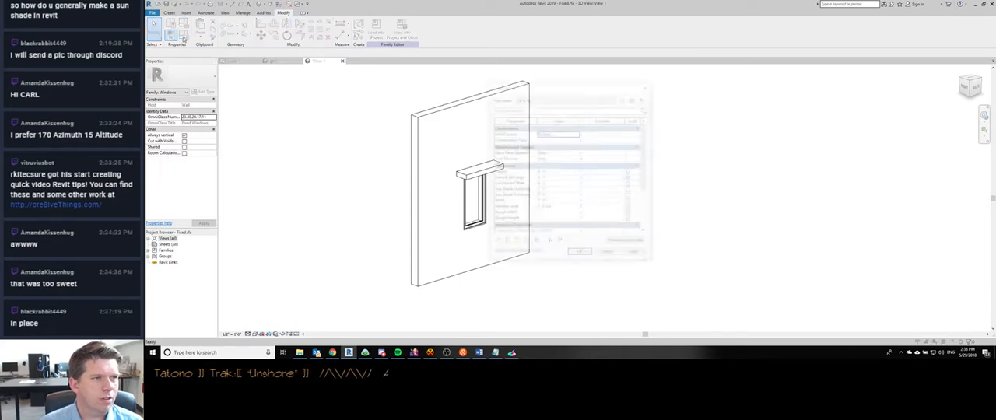
click(609, 254)
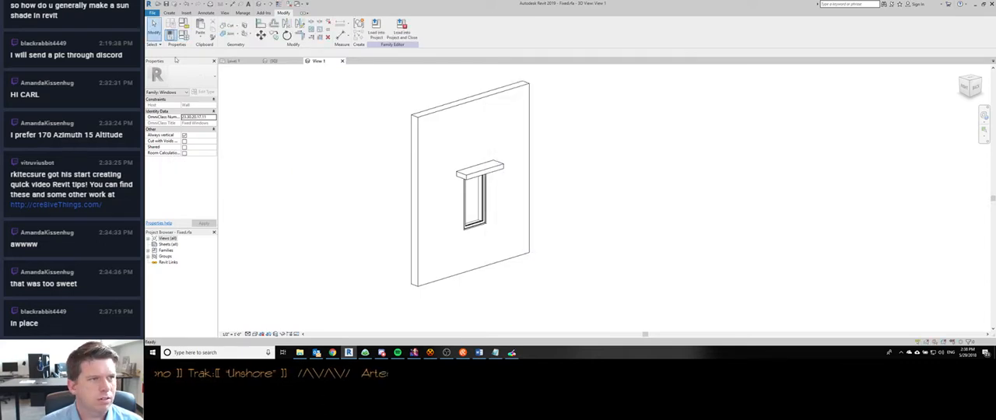
click(185, 33)
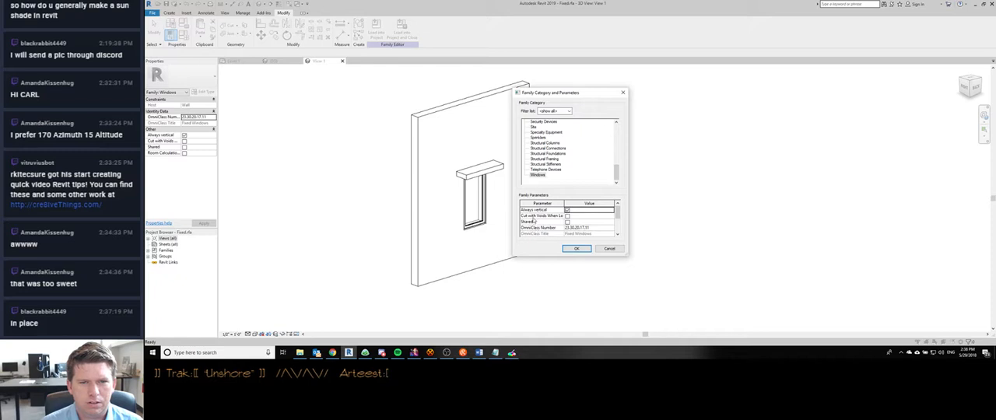
scroll(544, 224, down, 2)
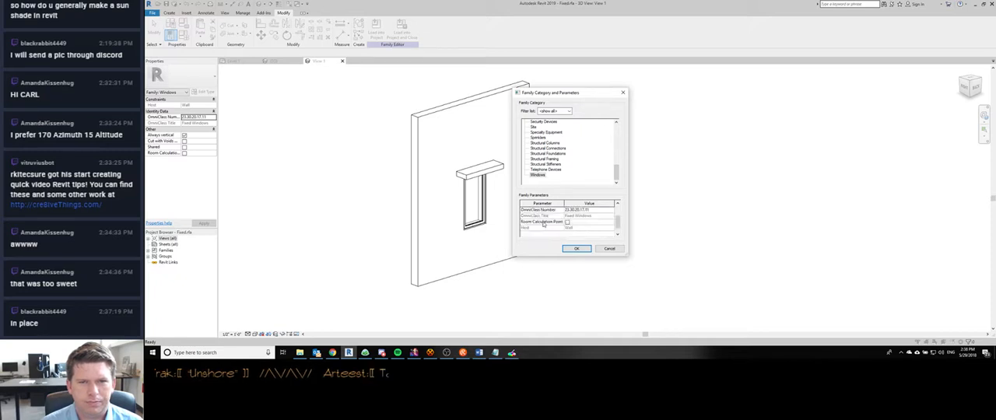
click(610, 250)
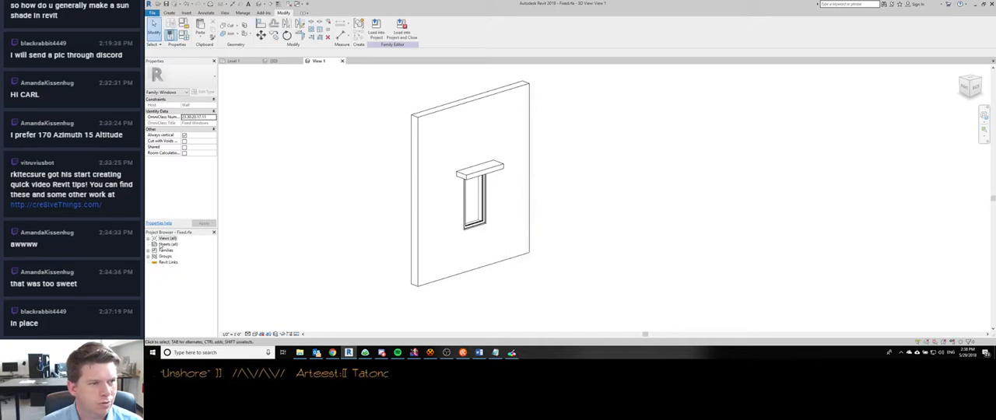
- Open the window family's Floor Line floor plan and examine how the window is drawn there
double_click(163, 240)
double_click(169, 245)
double_click(175, 251)
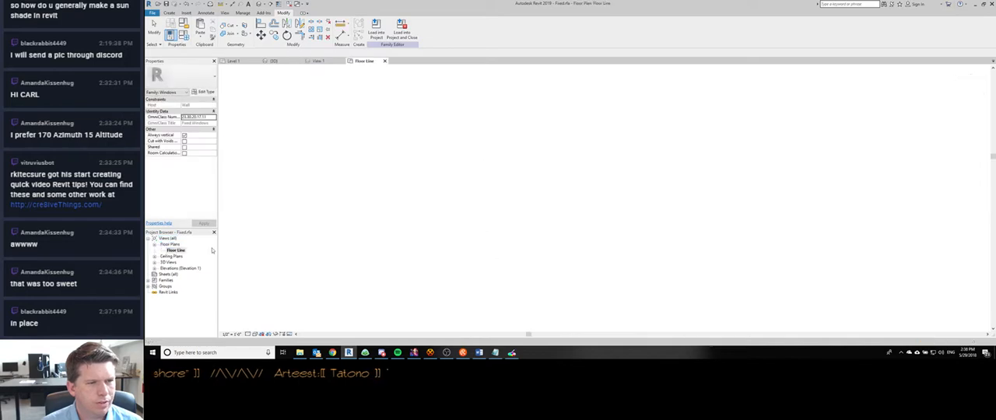
middle_drag(633, 200, 526, 200)
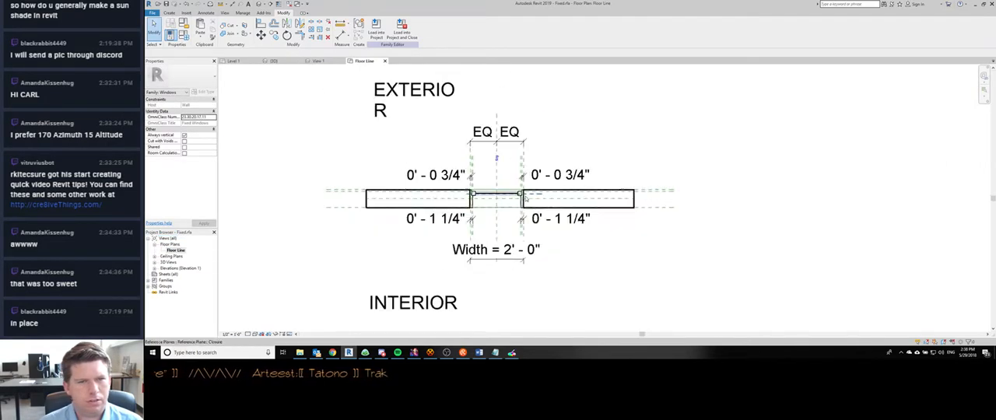
scroll(526, 200, down, 2)
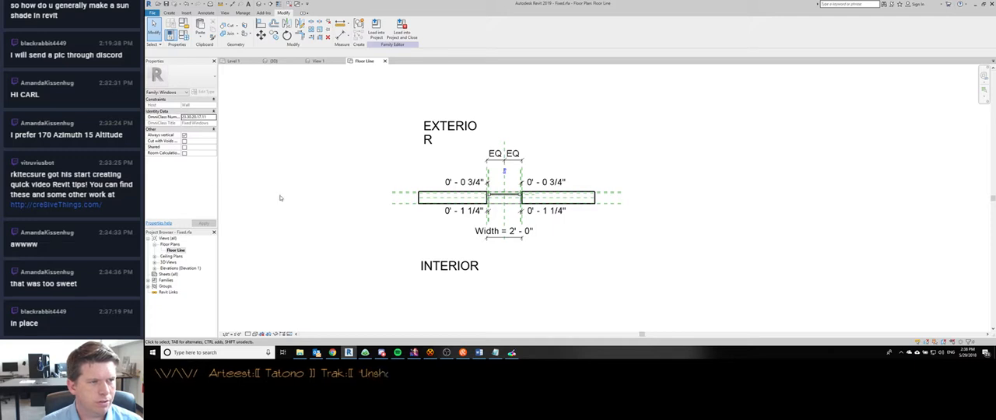
middle_drag(526, 243, 525, 240)
scroll(525, 234, down, 2)
scroll(537, 161, up, 4)
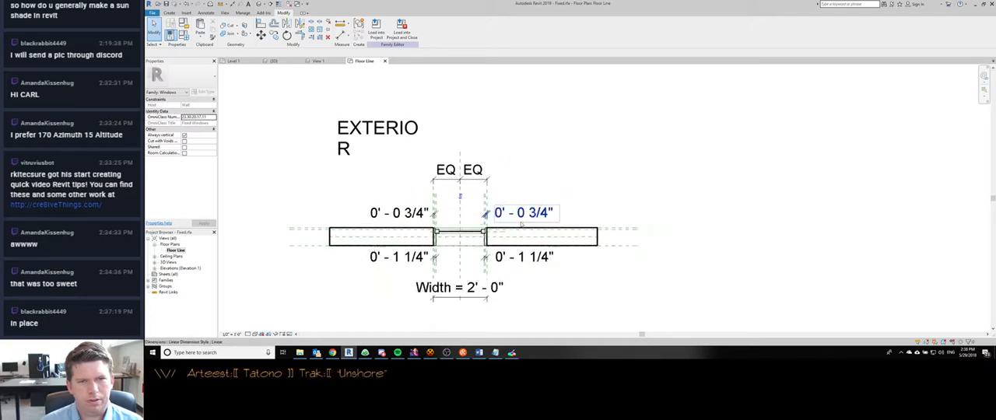
- Compare the shaded window nearest the corner in the Level 1 plan with the family's Floor Line plan
key(ctrl+Tab)
key(ctrl+Tab)
click(543, 243)
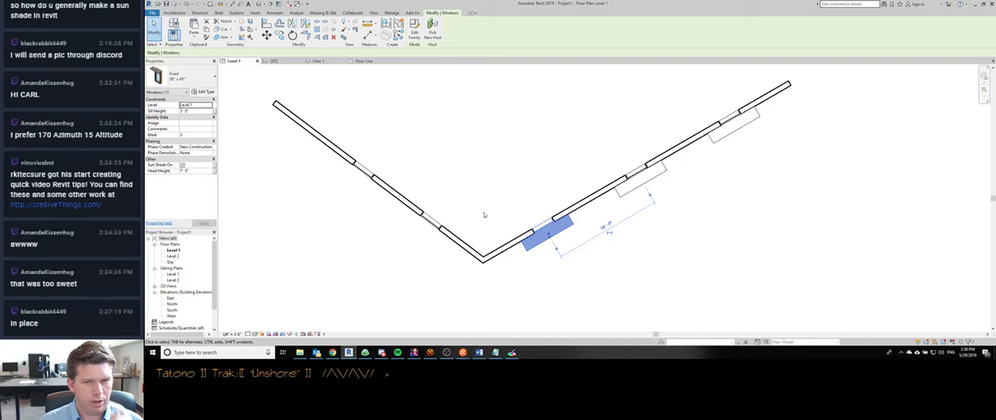
scroll(521, 228, up, 2)
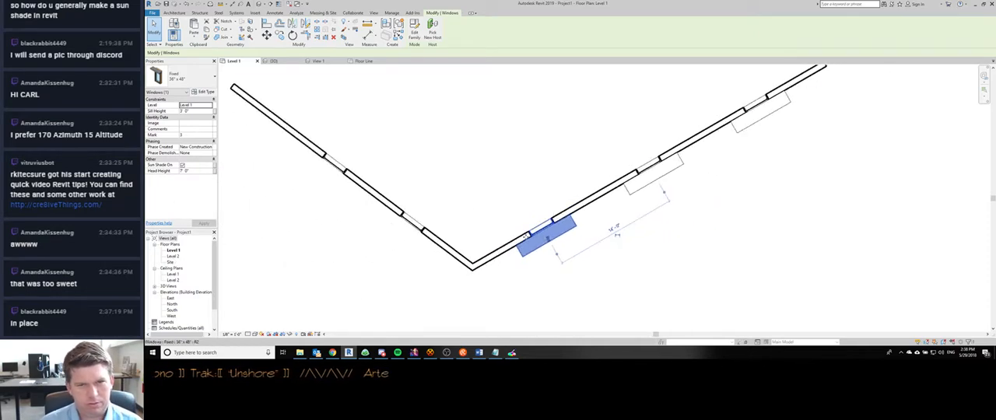
scroll(526, 236, up, 2)
key(ctrl+Tab)
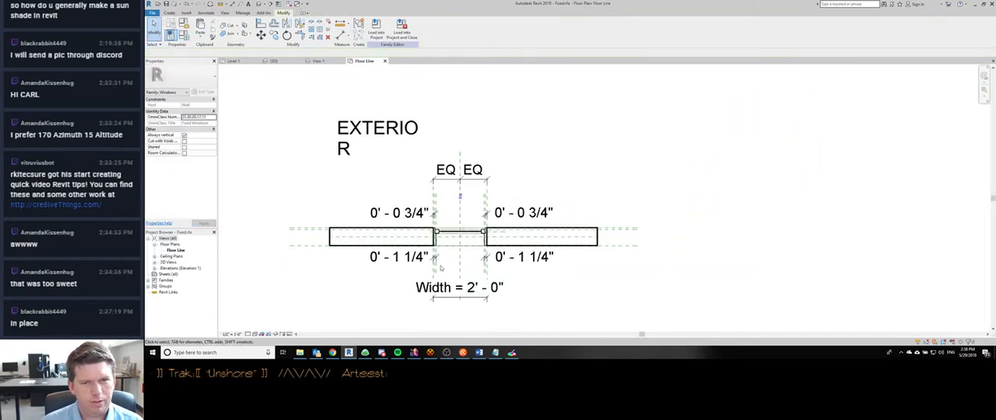
key(ctrl+Tab)
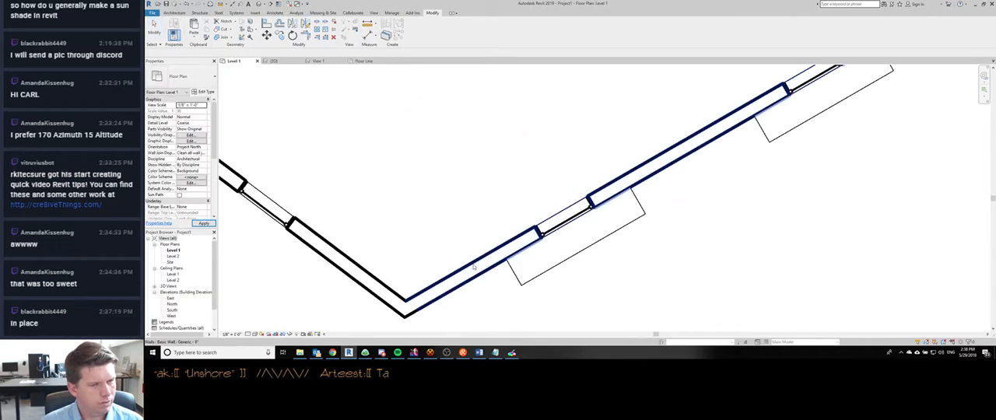
- Look through the Level 1 floor plan's view properties and examine the sun shade outlines along the wall
scroll(215, 176, down, 5)
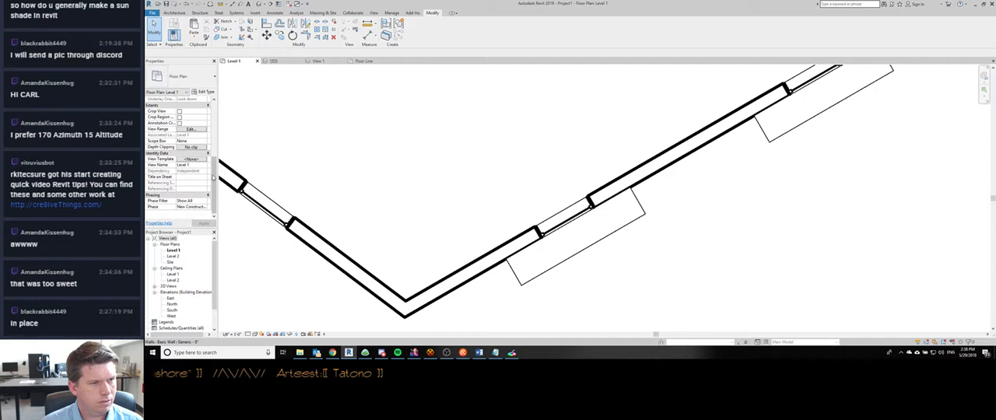
scroll(215, 142, up, 5)
scroll(215, 142, down, 4)
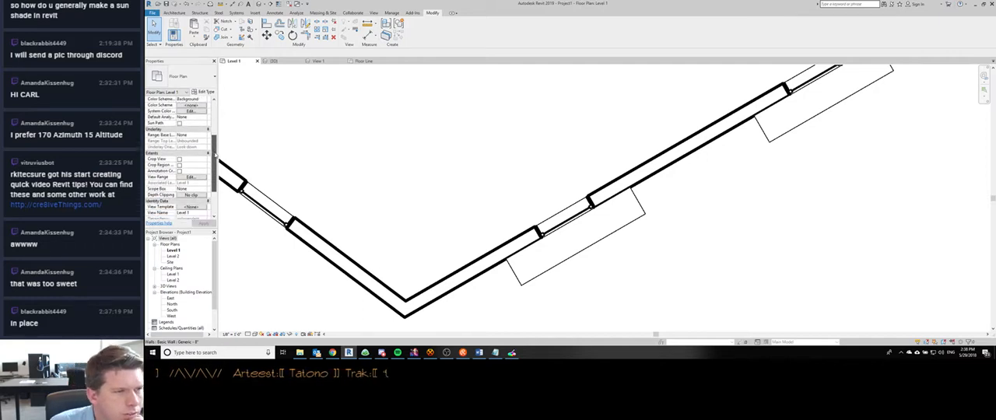
scroll(215, 154, down, 1)
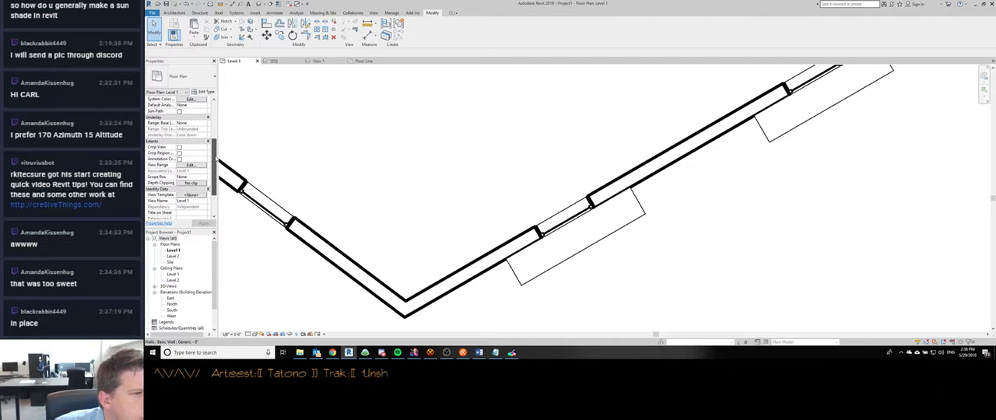
scroll(215, 154, up, 5)
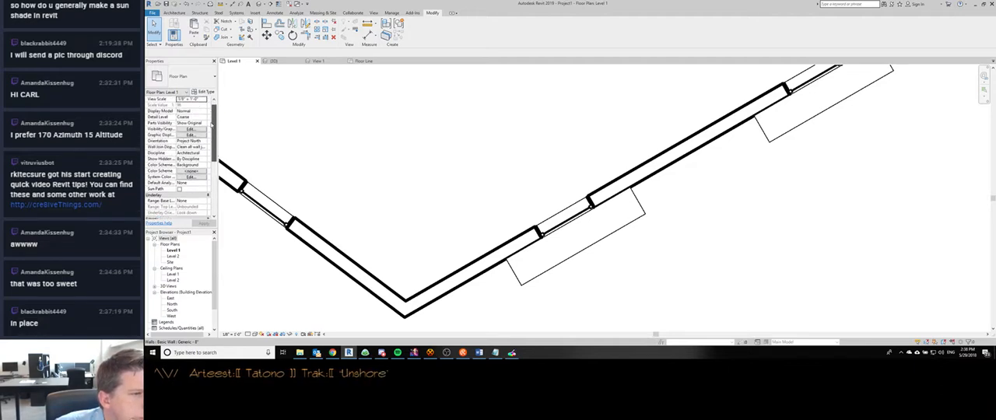
scroll(210, 120, up, 1)
mouse_move(210, 117)
mouse_down()
mouse_move(216, 183)
mouse_move(218, 130)
mouse_up()
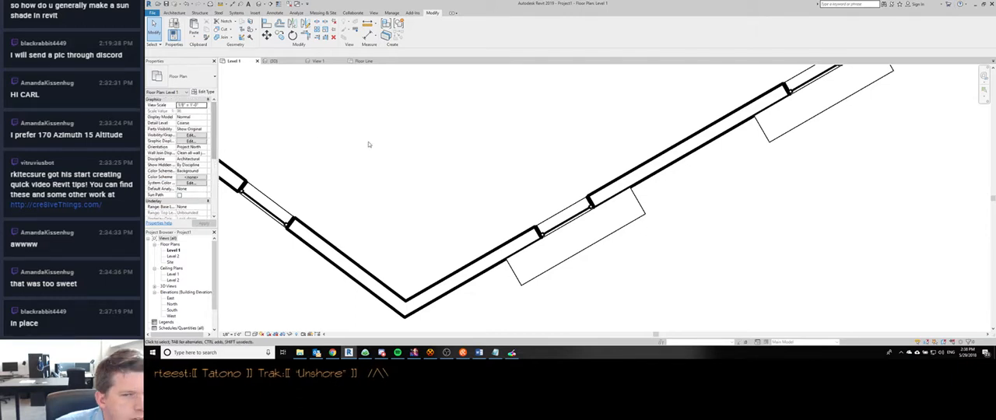
middle_drag(666, 246, 645, 229)
scroll(571, 220, down, 3)
middle_drag(572, 220, 522, 226)
scroll(517, 221, up, 3)
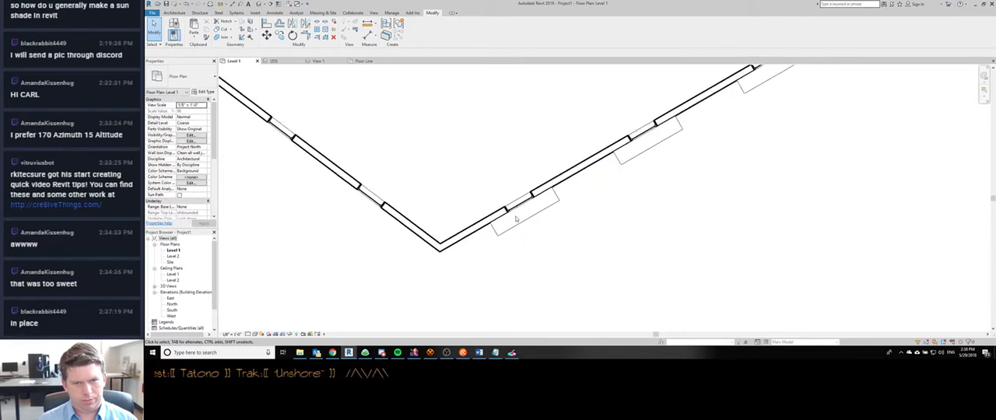
- Open the Level 2 floor plan, select the shaded window nearest the corner and look at the shades in the 3D view
click(168, 257)
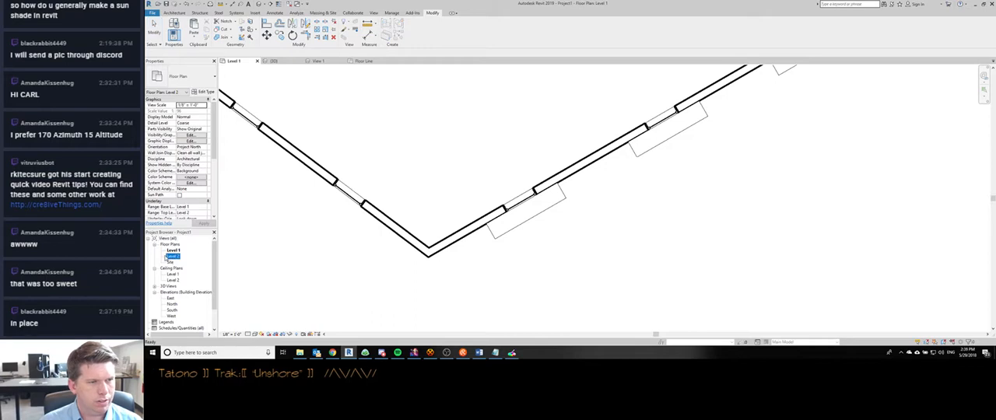
double_click(170, 257)
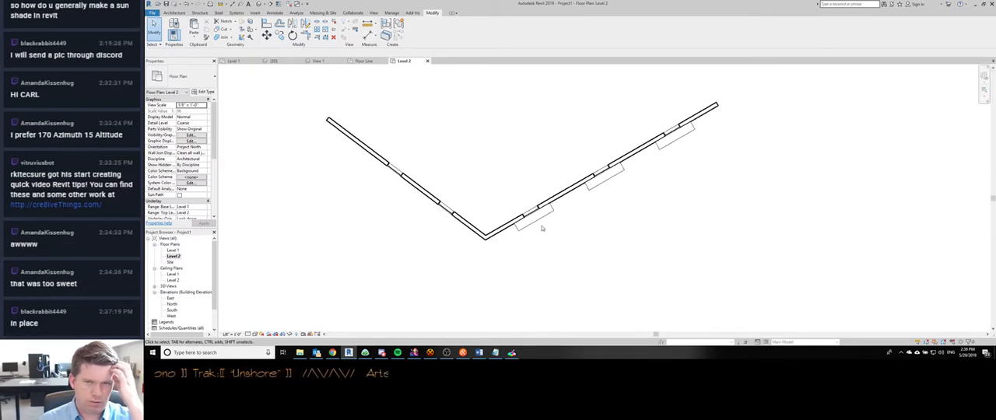
click(533, 223)
scroll(533, 223, up, 2)
key(ctrl+Tab)
key(ctrl+Tab)
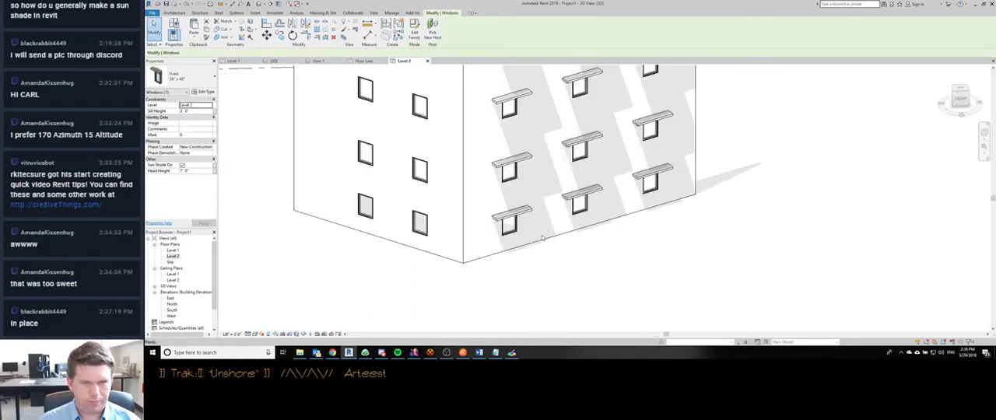
scroll(526, 208, down, 1)
mouse_move(526, 208)
shift+middle_down()
mouse_move(518, 285)
mouse_move(534, 210)
shift+middle_up()
scroll(512, 210, down, 1)
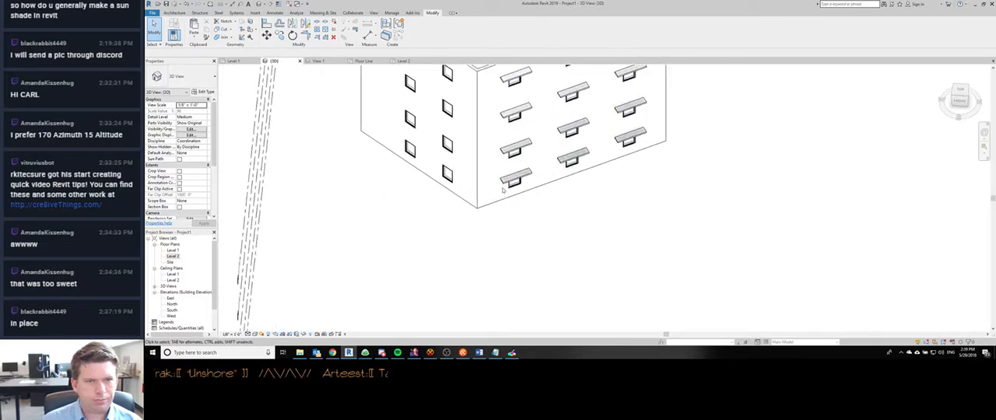
- Orient the 3D view to Floor Plan: Level 1, select the shaded window nearest the corner and inspect the sectioned shades from an angle
right_click(958, 95)
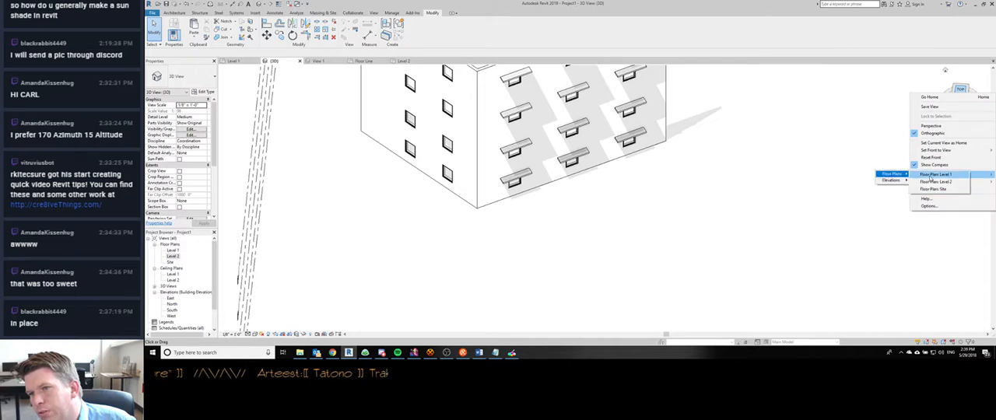
click(931, 179)
middle_drag(668, 164, 591, 211)
scroll(572, 208, up, 8)
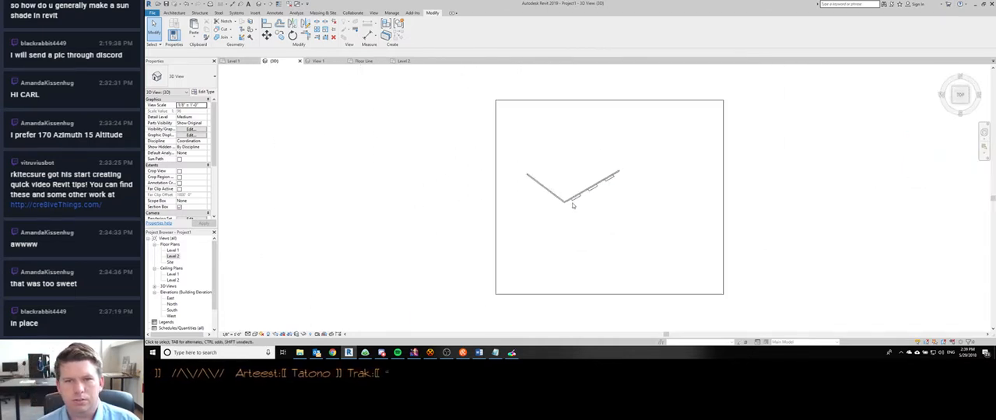
click(586, 180)
shift+middle_drag(641, 274, 558, 141)
shift+middle_drag(558, 240, 596, 177)
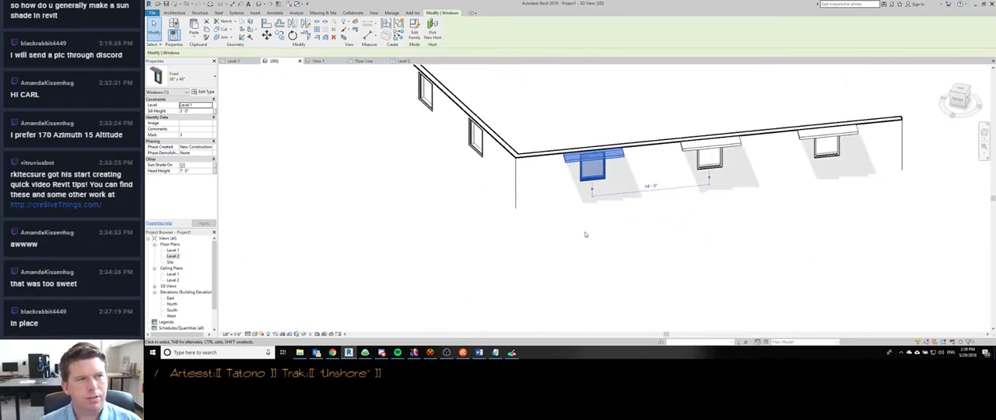
shift+middle_drag(589, 262, 615, 204)
- Set the Level 1 floor plan's view range Top offset to 7' 0" and apply it
key(ctrl+Tab)
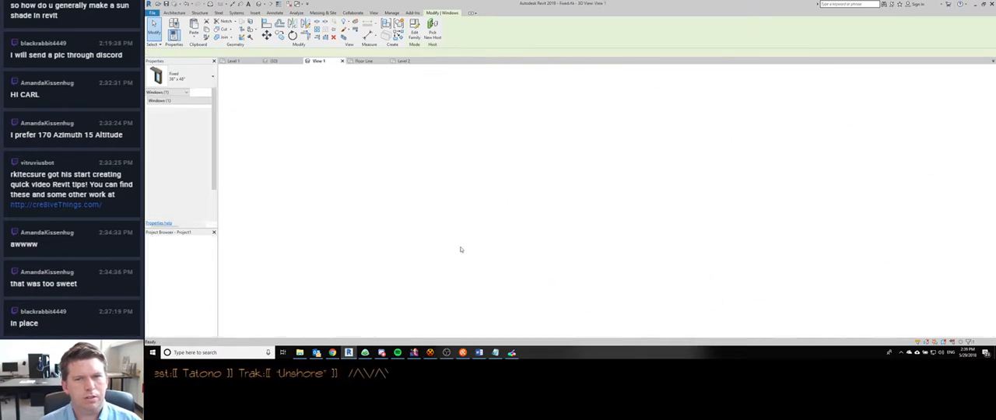
key(ctrl+Tab)
key(ctrl+Tab)
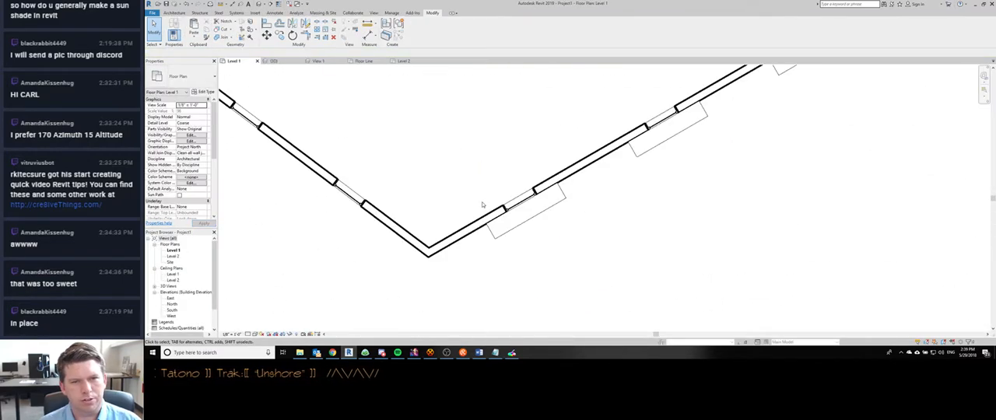
scroll(210, 175, down, 5)
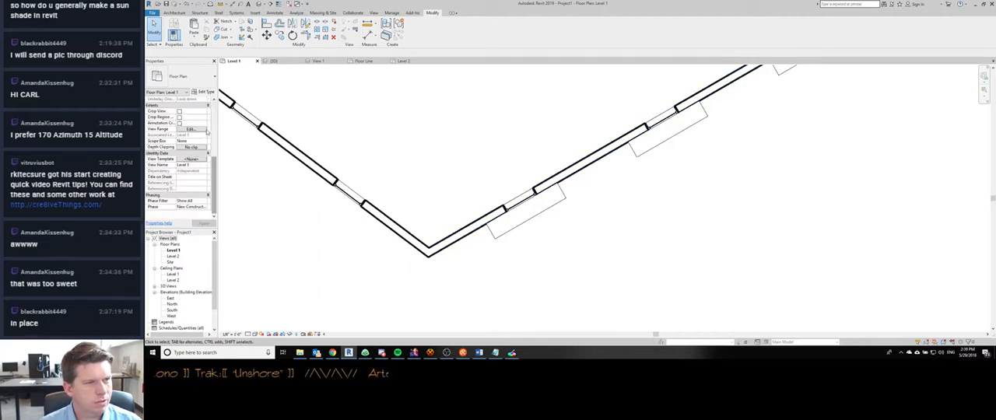
click(192, 129)
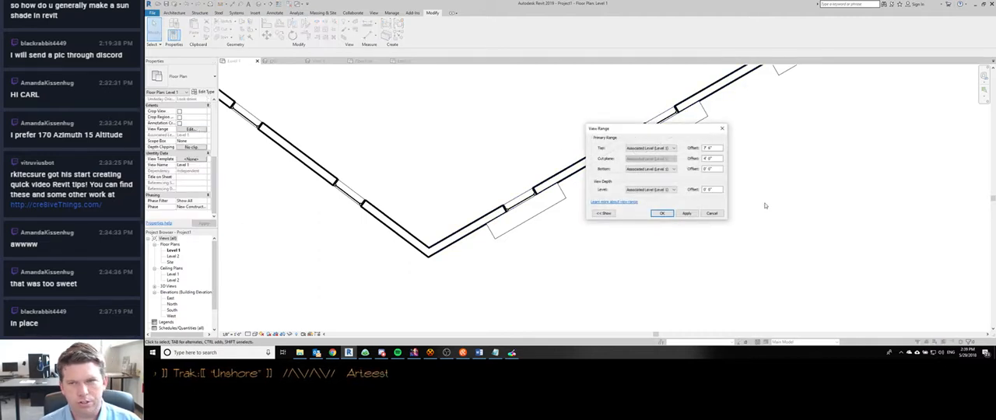
click(717, 149)
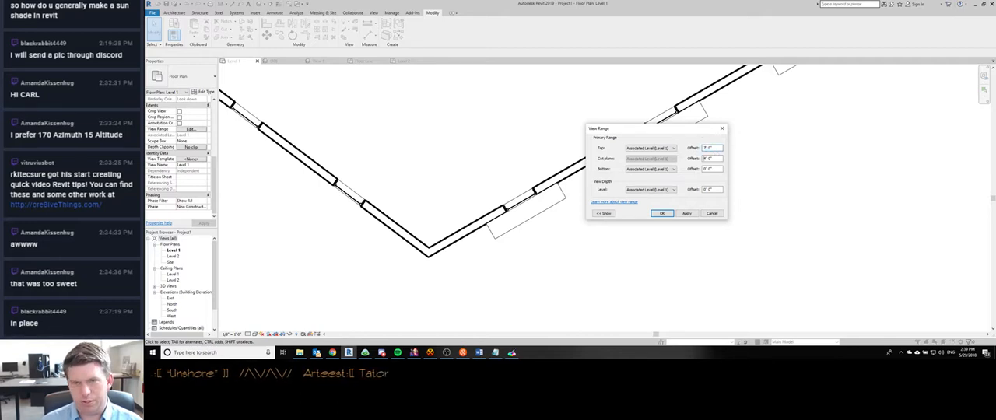
click(690, 214)
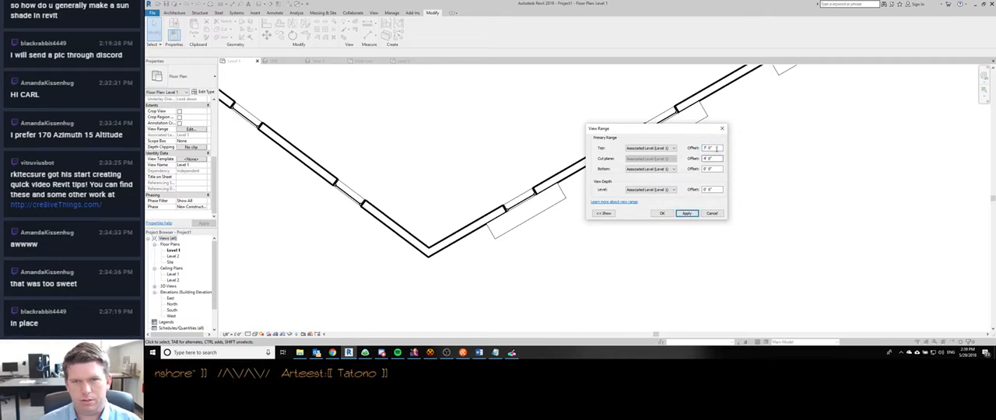
- Apply a Top offset of 6' 0" in the Level 1 floor plan's view range and close the settings
drag(718, 149, 698, 146)
text(6)
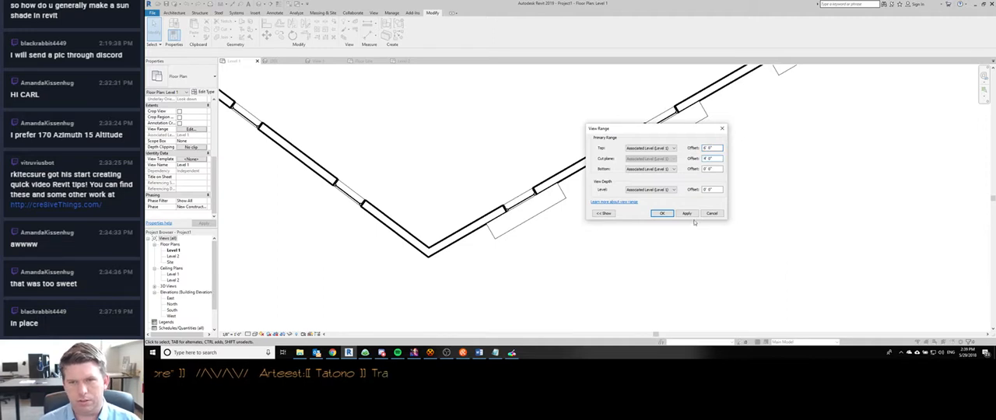
click(686, 213)
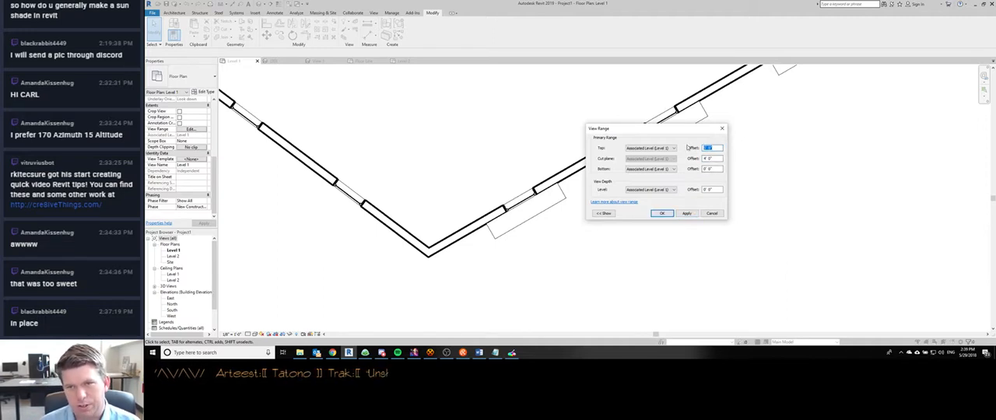
click(713, 214)
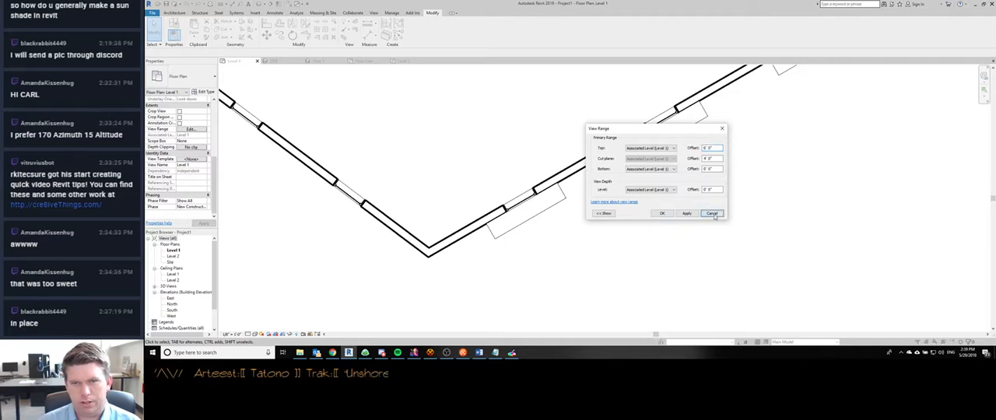
- Turn off the project 3D view's section box, open the corner window's family for editing and orbit its 3D view to show the shade
key(ctrl+Tab)
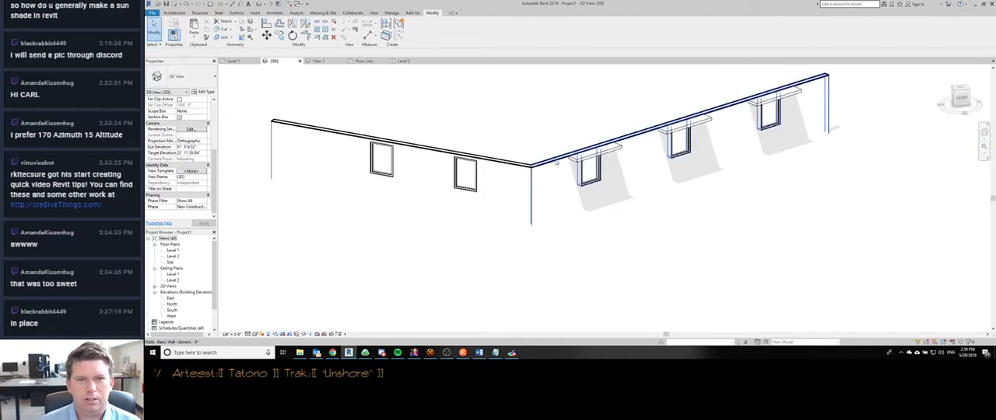
click(180, 118)
double_click(589, 165)
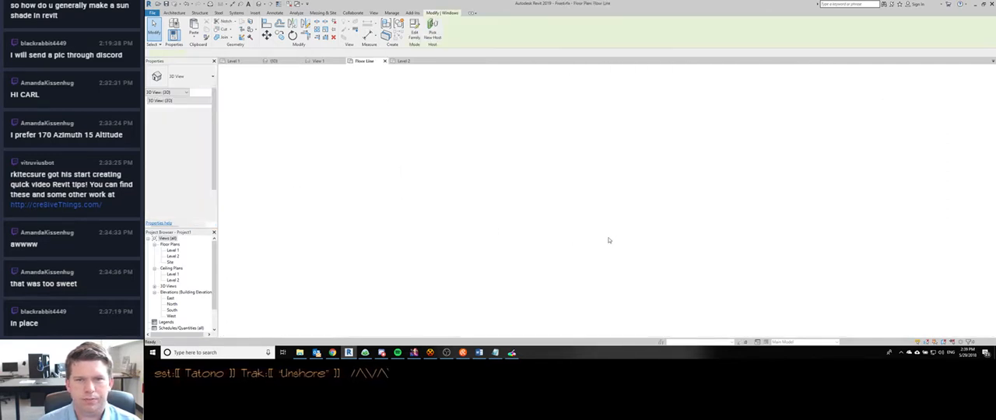
scroll(477, 189, down, 1)
scroll(483, 186, up, 2)
key(3)
key(d)
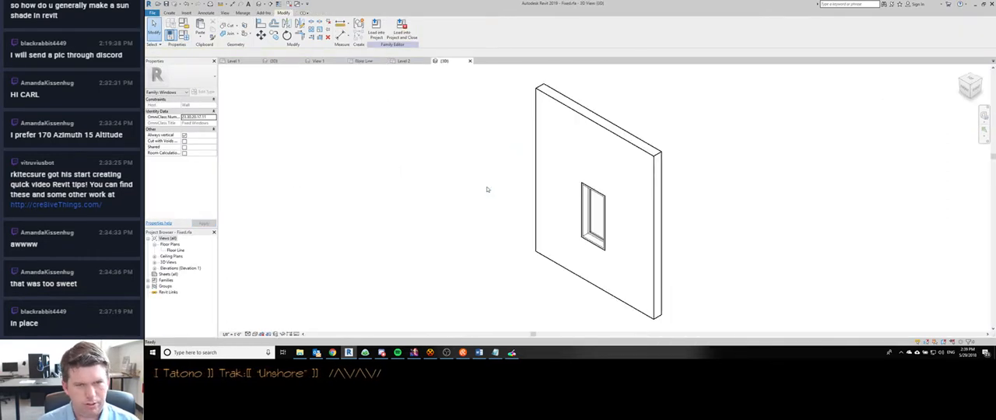
shift+middle_drag(487, 189, 533, 256)
scroll(533, 256, down, 2)
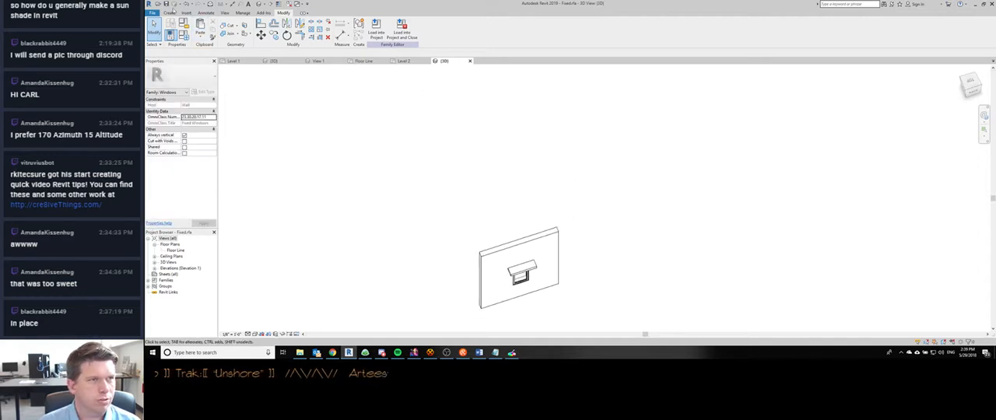
- Create a circular extrusion on the Floor Line work plane, centred below the window and nearly as wide as the host wall
click(170, 13)
click(185, 26)
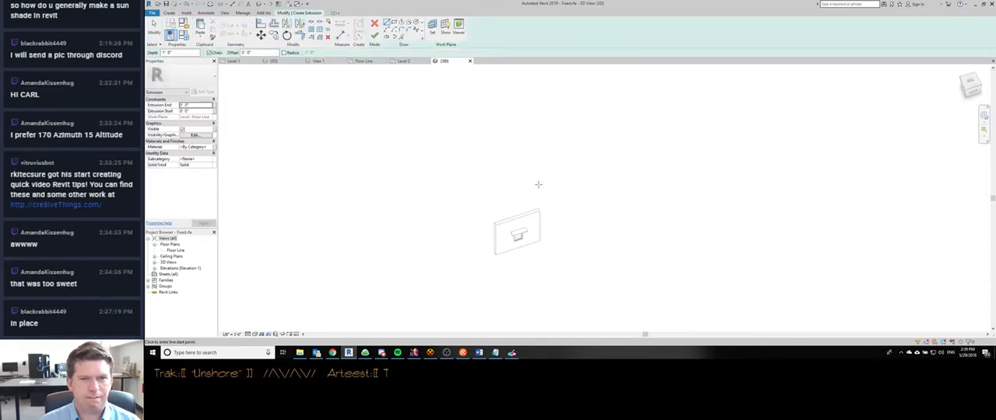
mouse_move(546, 176)
shift+middle_down()
mouse_move(549, 221)
mouse_move(525, 103)
shift+middle_up()
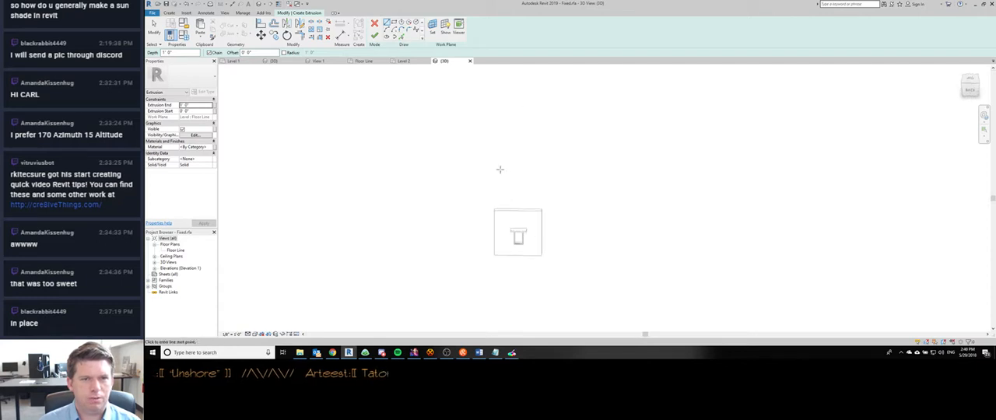
click(445, 29)
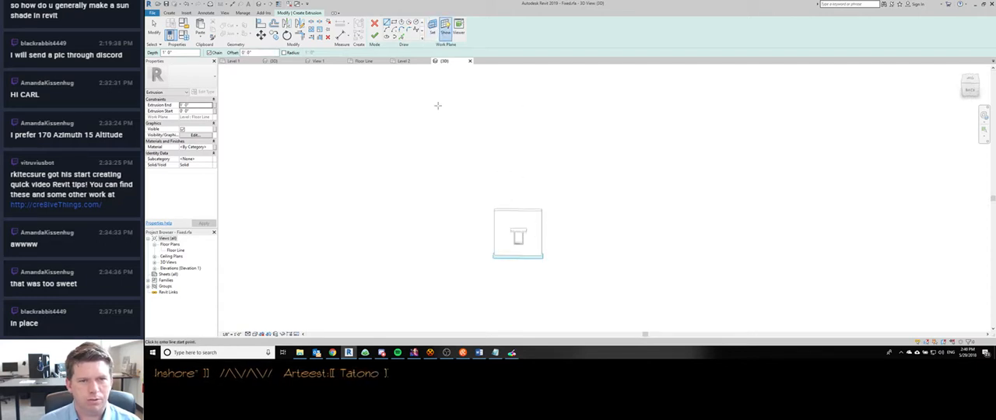
mouse_move(549, 190)
shift+middle_down()
mouse_move(555, 207)
mouse_move(568, 187)
mouse_move(567, 251)
shift+middle_up()
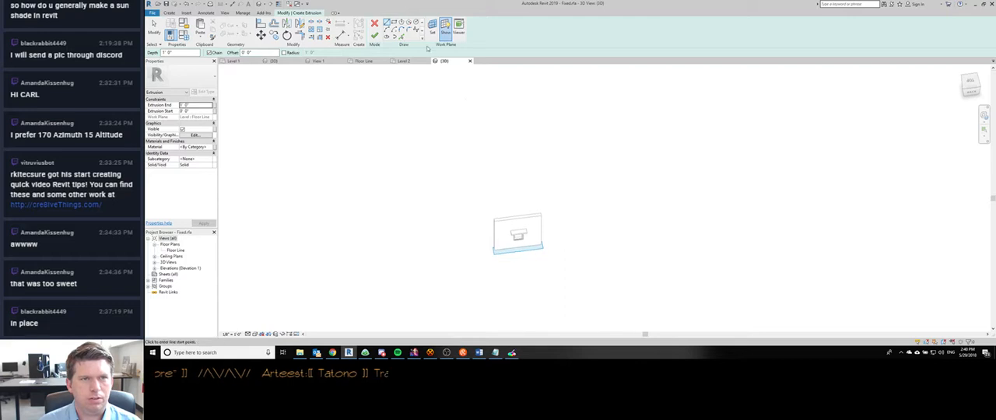
click(414, 23)
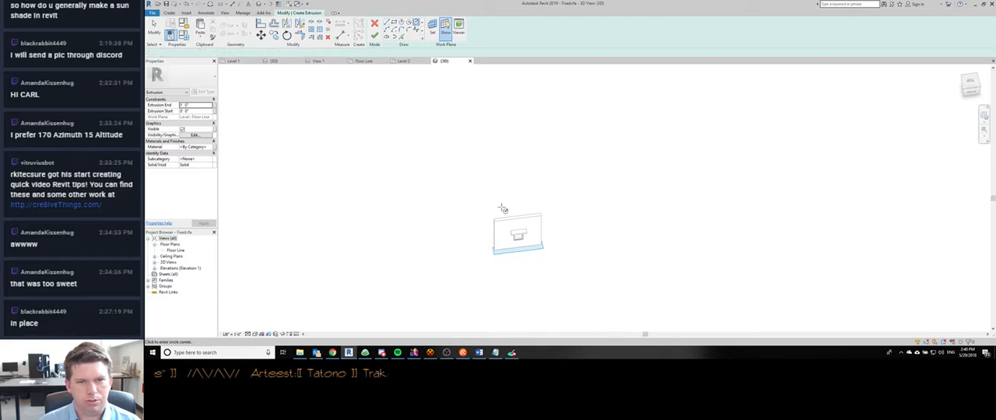
click(519, 249)
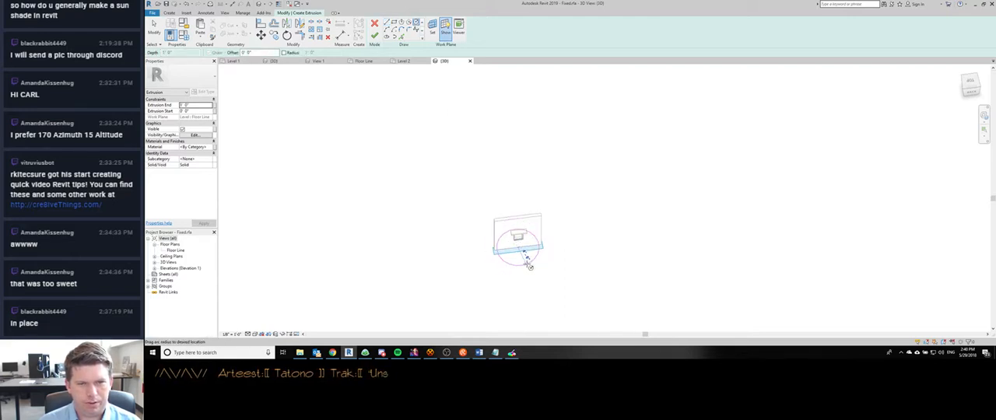
click(530, 267)
click(374, 35)
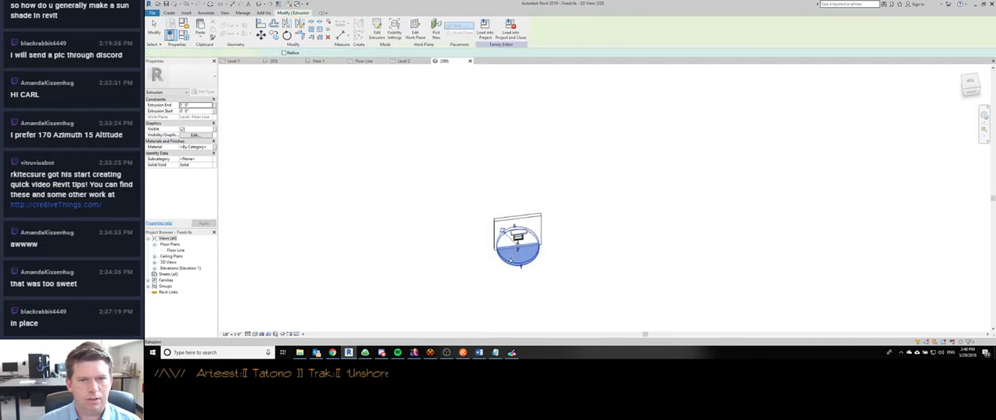
- Raise the cylinder's top and base high above the host wall and load the family into the project, overwriting the existing version
drag(518, 219, 517, 160)
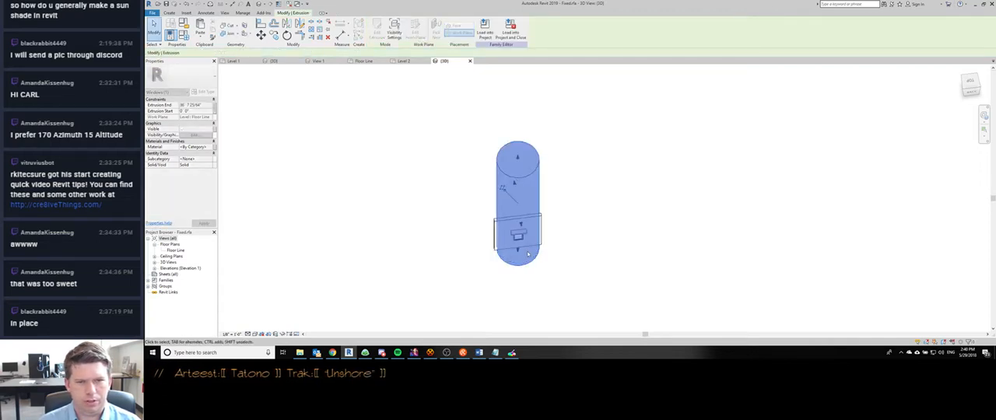
drag(517, 250, 515, 159)
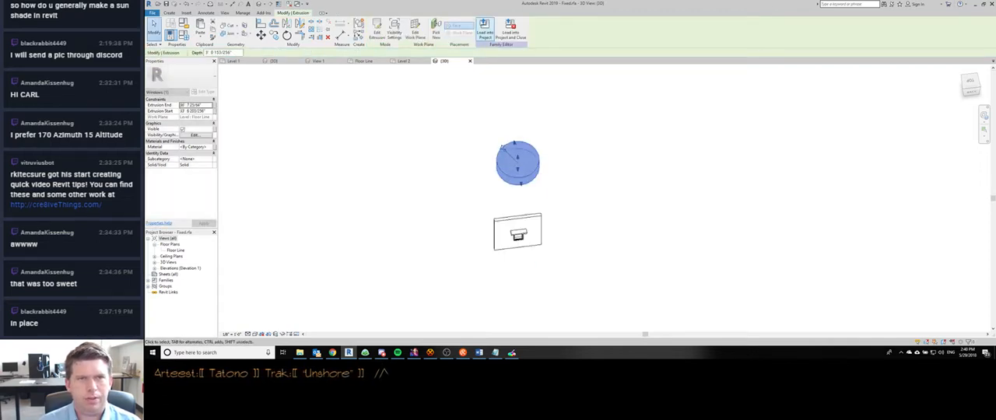
click(485, 30)
click(528, 161)
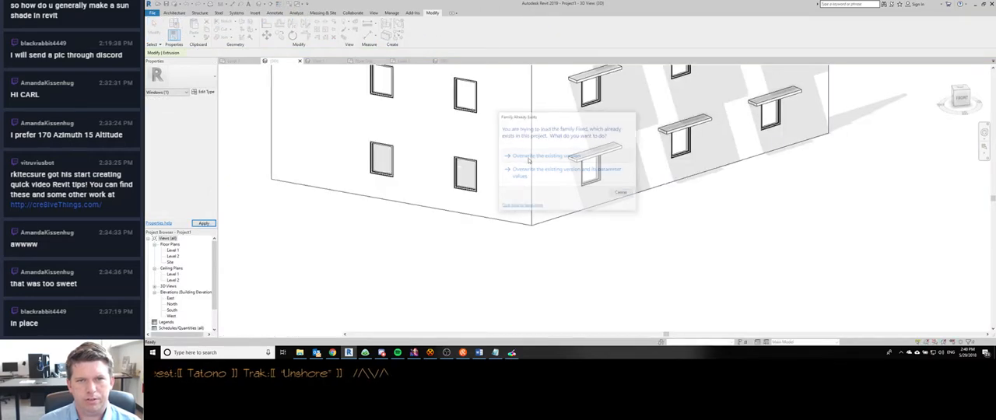
scroll(607, 269, down, 2)
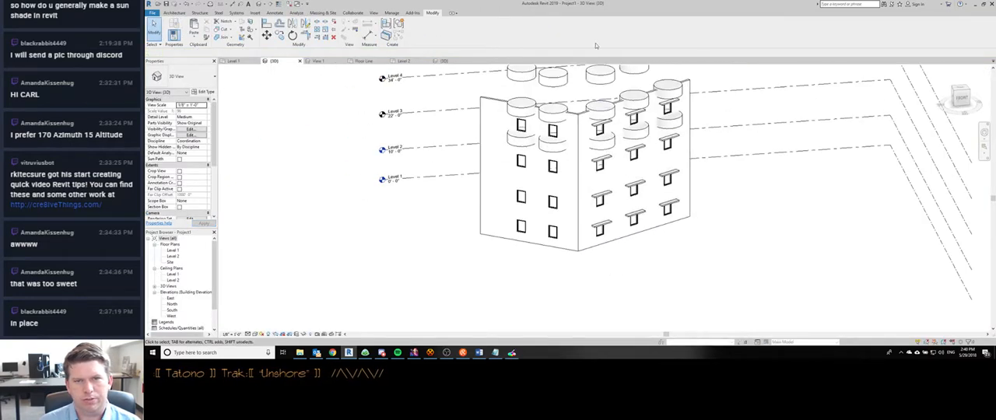
- Compare how the raised cylinder displays in the project's Level 2 floor plan and the family's Floor Line plan
click(320, 60)
key(ctrl+Tab)
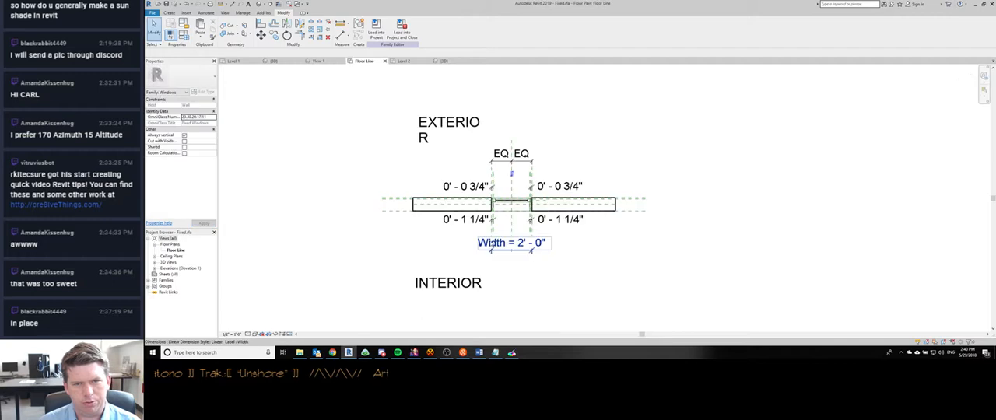
key(ctrl+Tab)
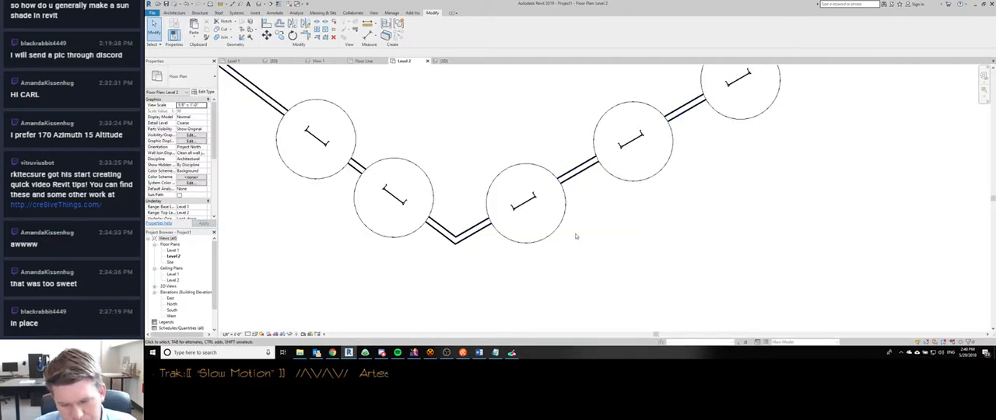
key(ctrl+shift+Tab)
key(ctrl+shift+Tab)
key(ctrl+Tab)
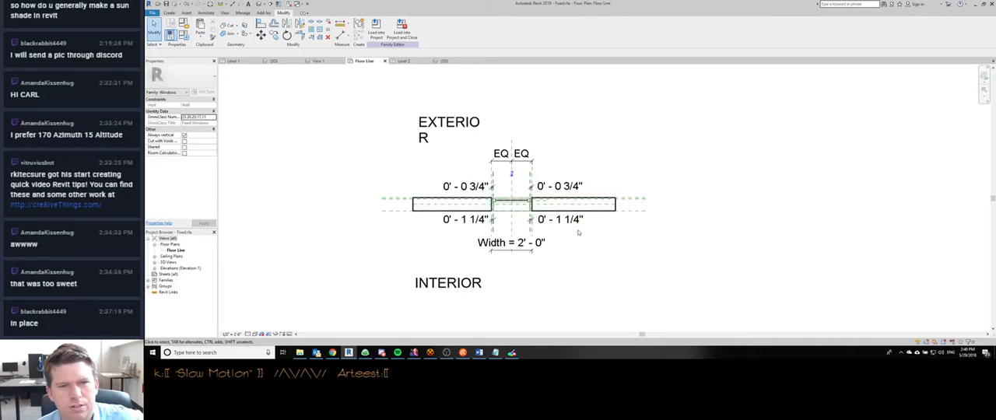
middle_drag(594, 235, 574, 224)
scroll(574, 224, down, 1)
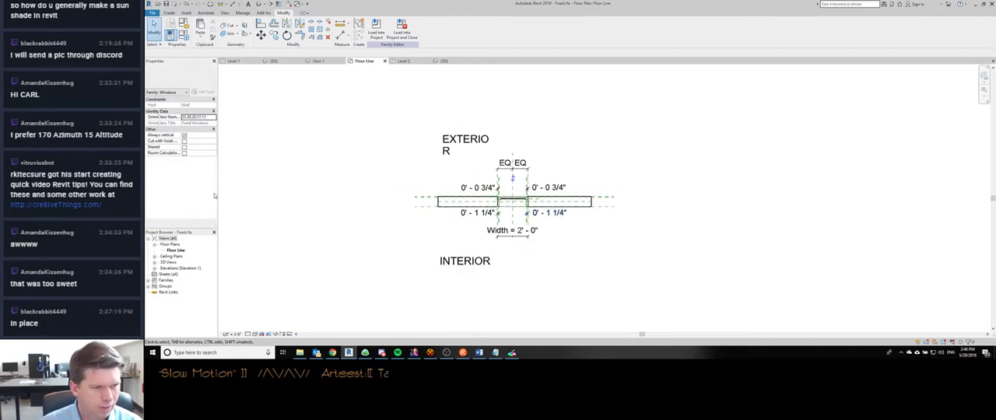
- Open the window family's Exterior elevation and select the cylinder above the host wall to inspect its height
double_click(168, 269)
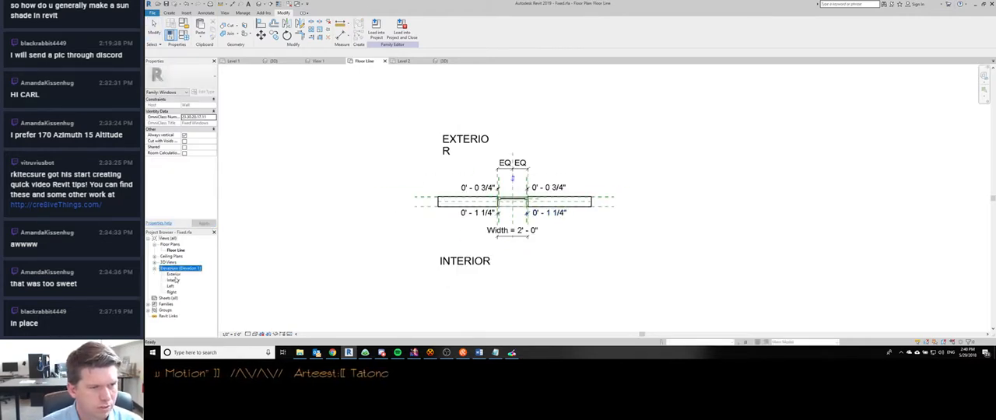
double_click(173, 275)
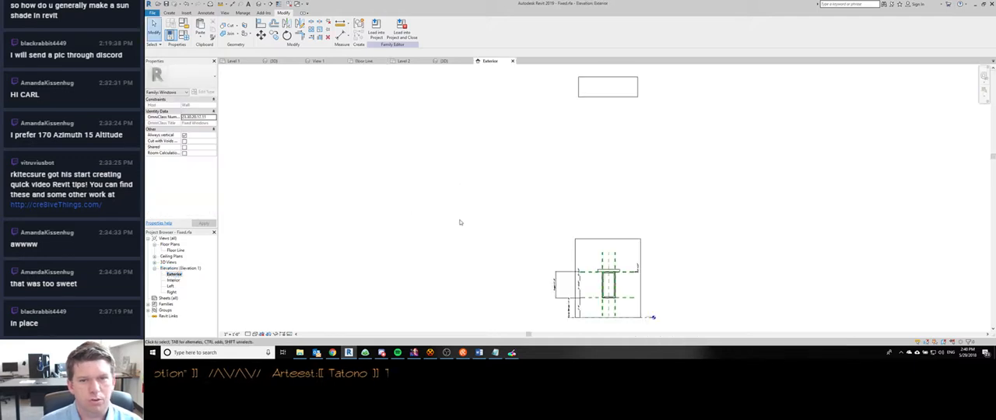
middle_drag(569, 159, 510, 150)
scroll(509, 150, down, 2)
click(517, 102)
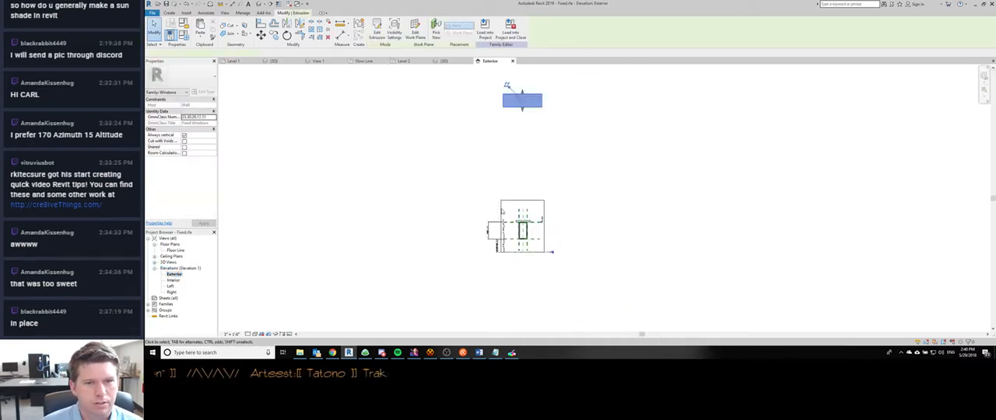
- Start model lines on a work plane picked from the host wall and assign them the <Invisible lines> subcategory
scroll(529, 272, up, 3)
scroll(530, 268, up, 2)
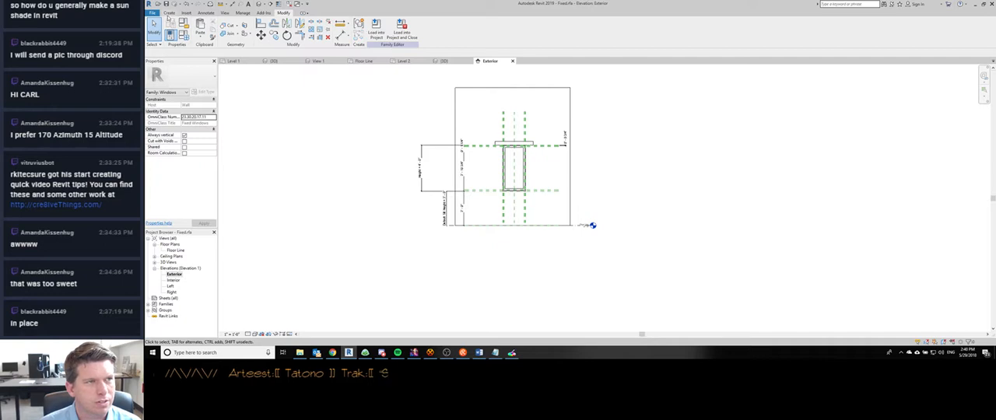
key(Escape)
click(290, 28)
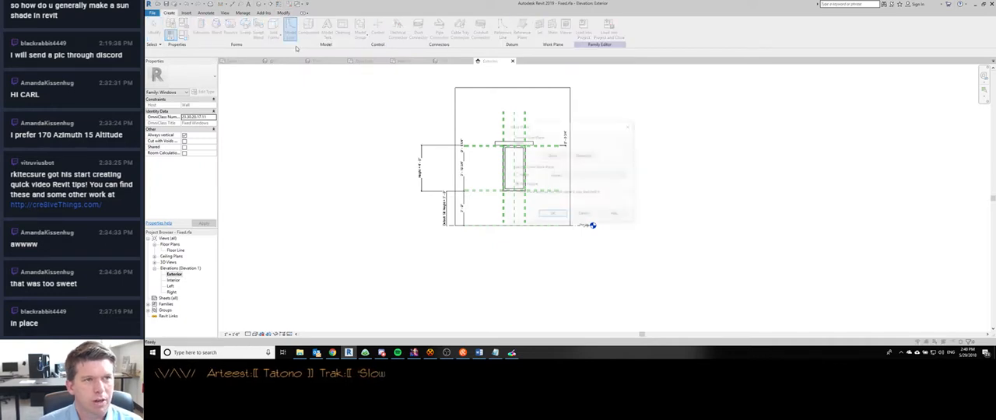
click(553, 177)
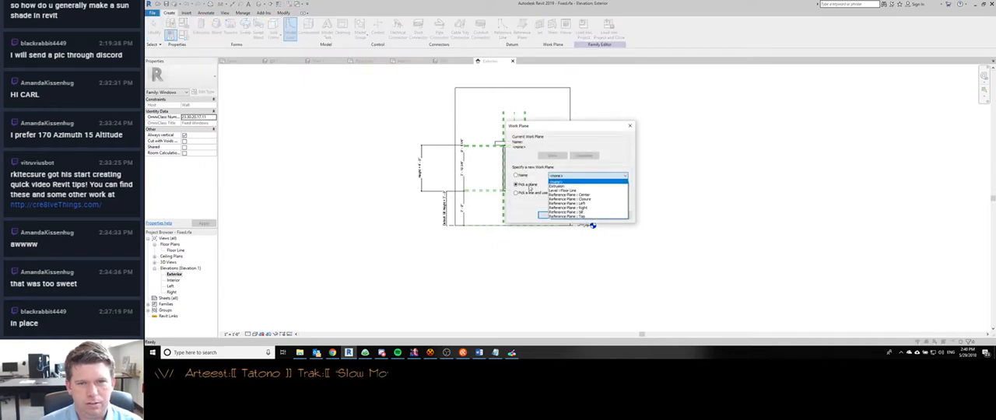
click(530, 188)
click(552, 216)
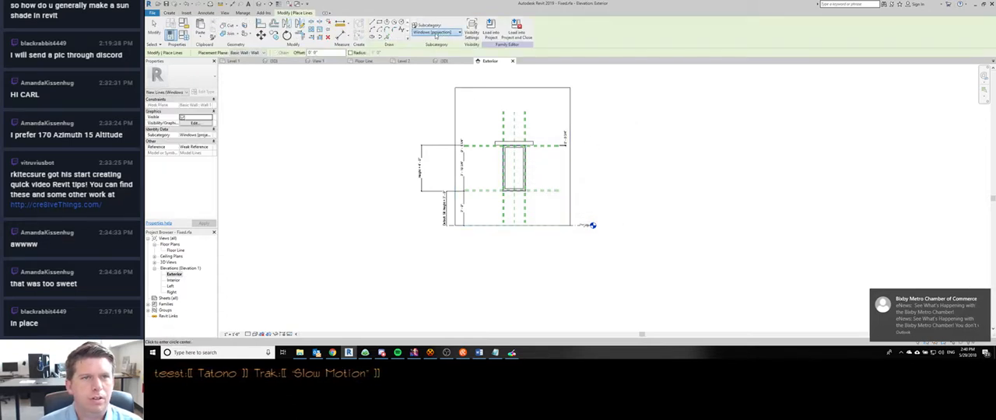
click(447, 33)
click(428, 53)
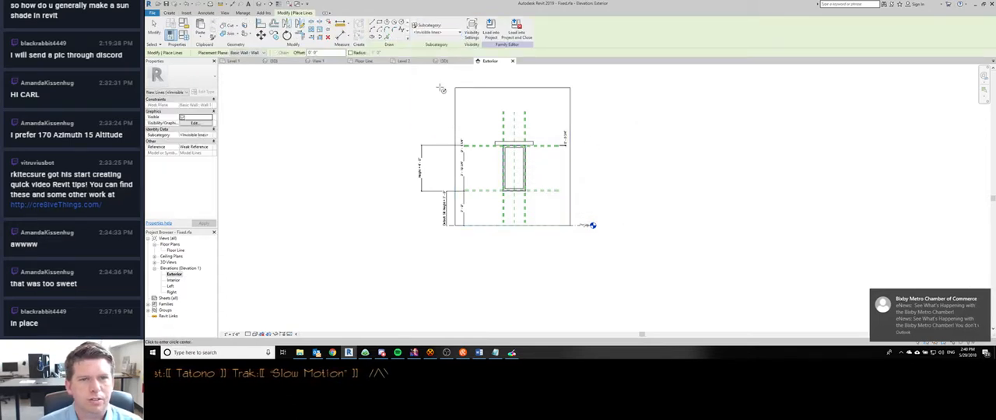
- Draw a vertical invisible line about 4' long from the floor line up the center reference plane into the window opening
click(515, 227)
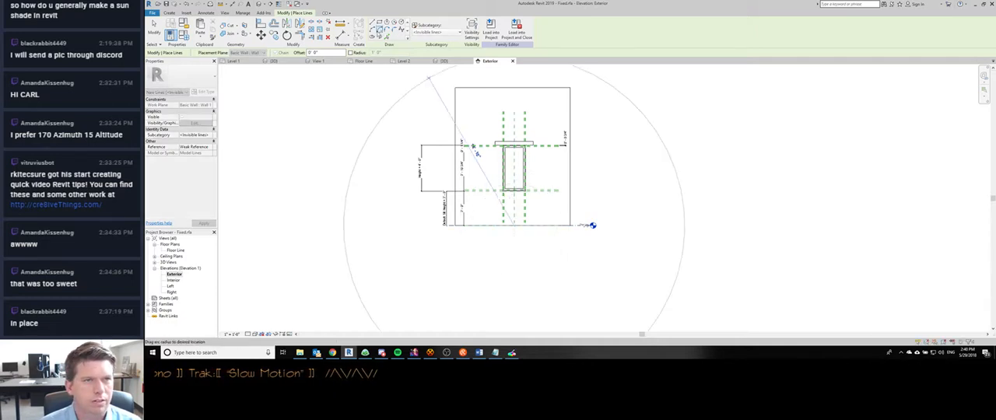
click(372, 26)
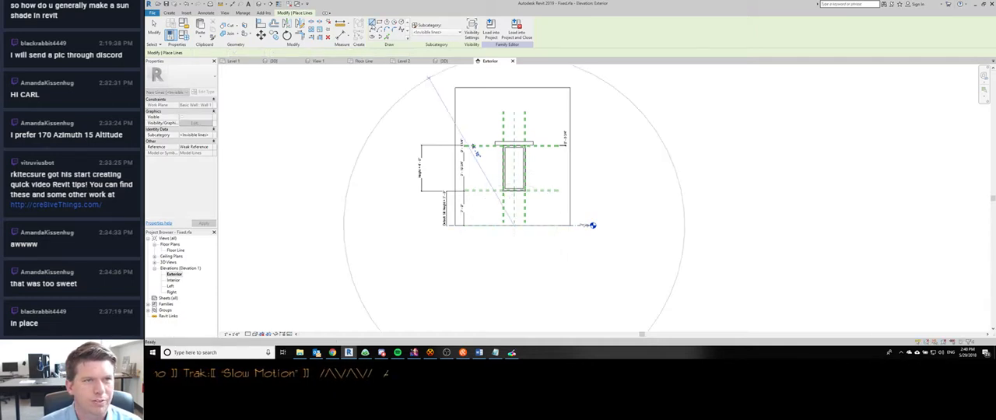
click(515, 226)
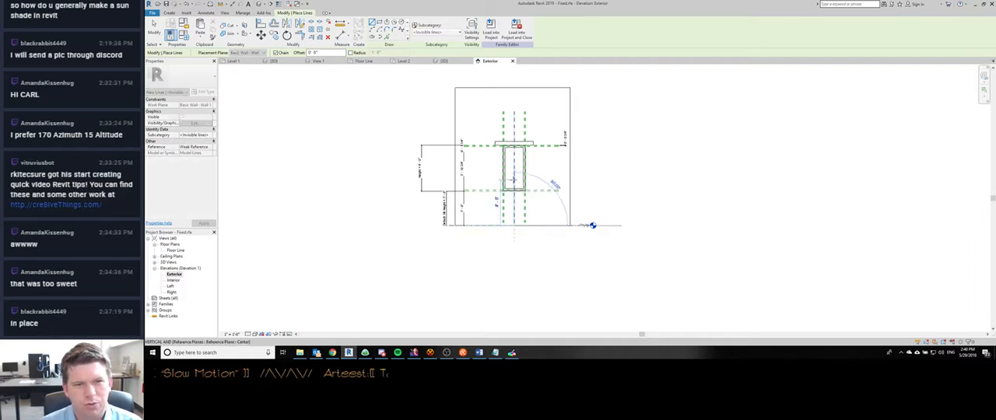
click(514, 180)
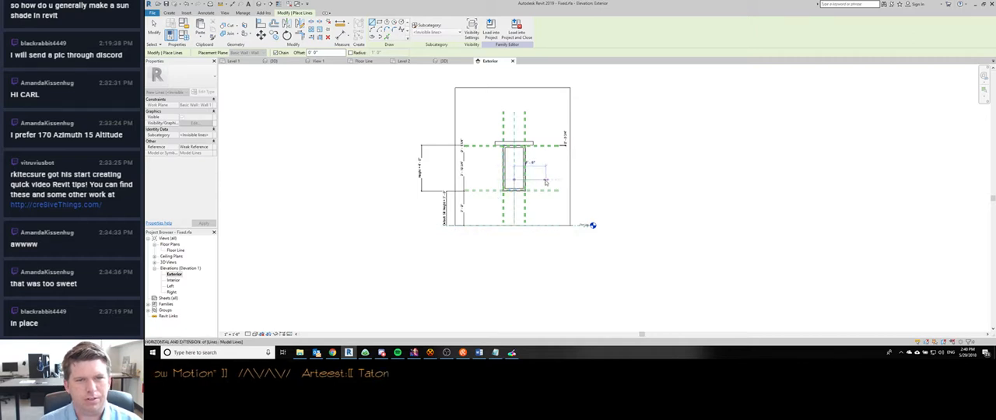
key(Escape)
key(Escape)
- Stretch the invisible line's upper end higher along the center reference plane inside the window opening
click(513, 186)
drag(514, 182, 514, 161)
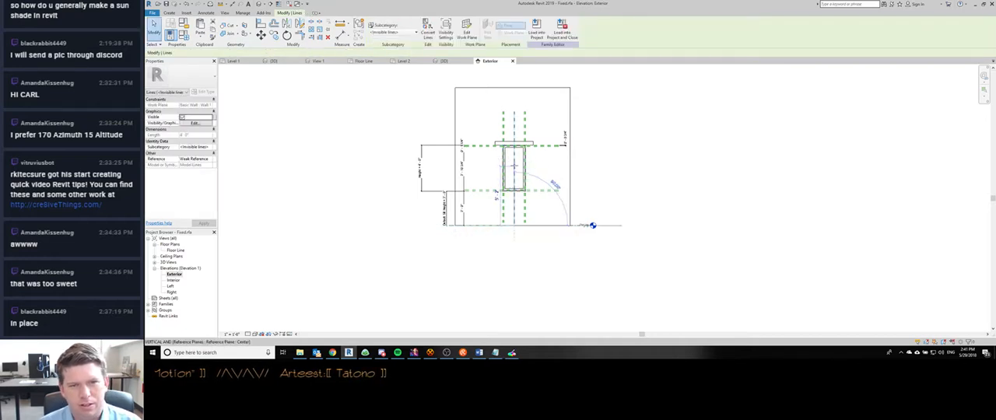
click(505, 160)
key(Escape)
- Load the window family into the project, overwriting the existing version, and check the windows in the Level 1 floor plan
click(376, 27)
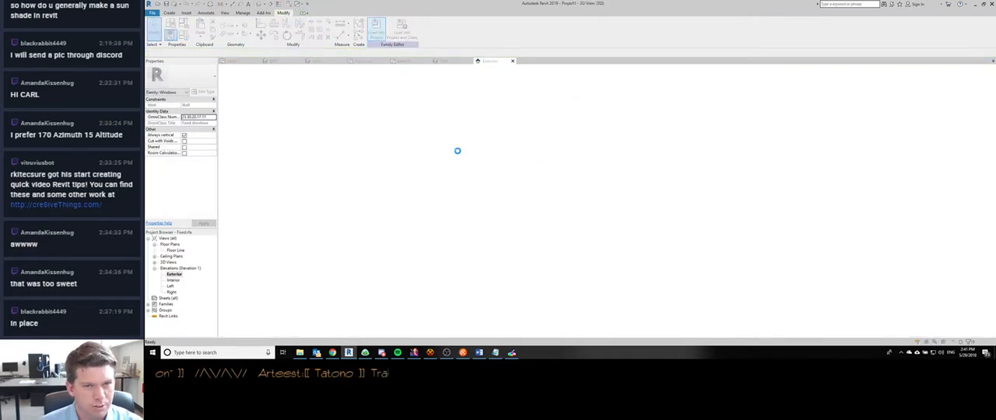
click(545, 156)
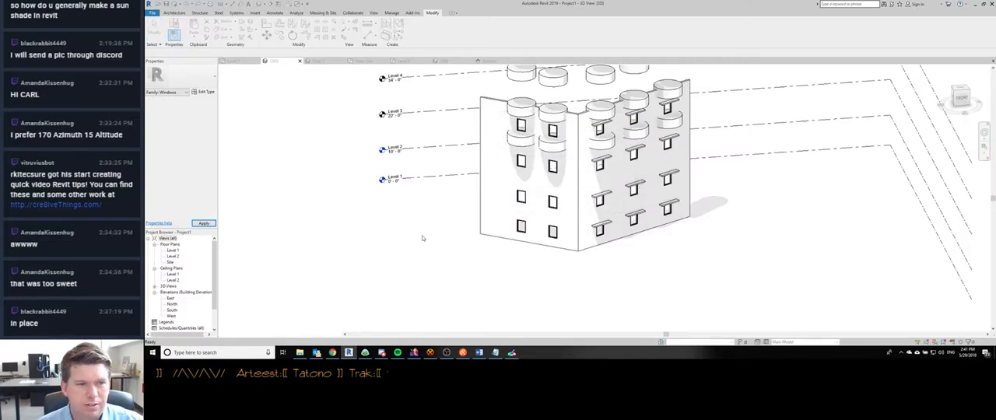
double_click(171, 250)
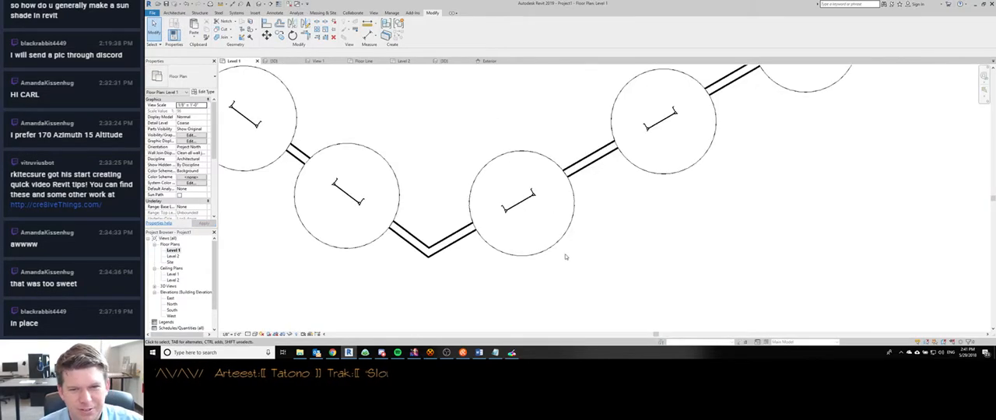
key(ctrl+Tab)
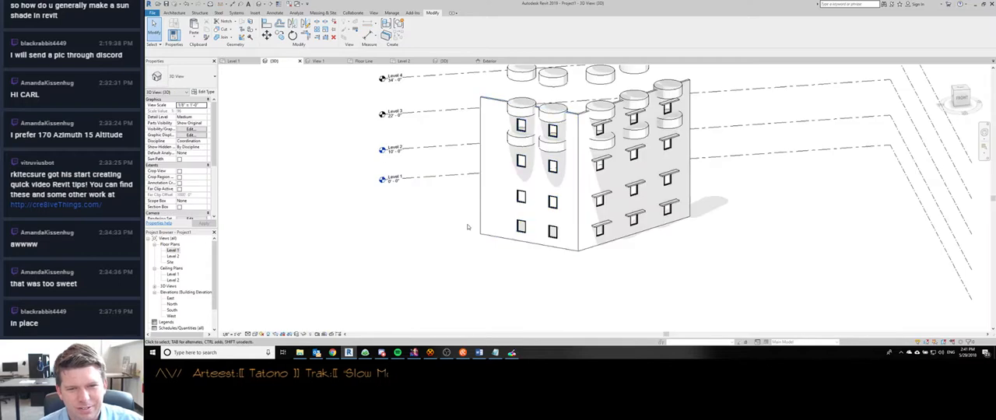
- Return to the family's Exterior elevation and inspect the visibility settings of the sun shade extrusion above the window
key(ctrl+shift+Tab)
key(ctrl+shift+Tab)
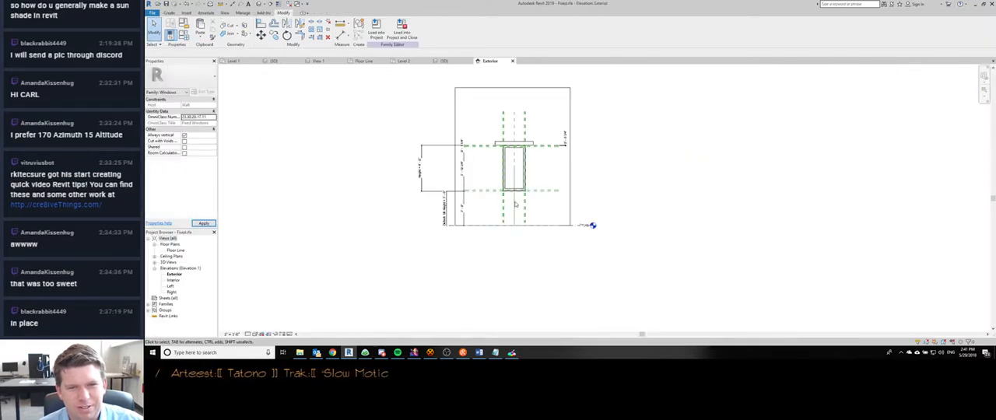
scroll(518, 137, up, 2)
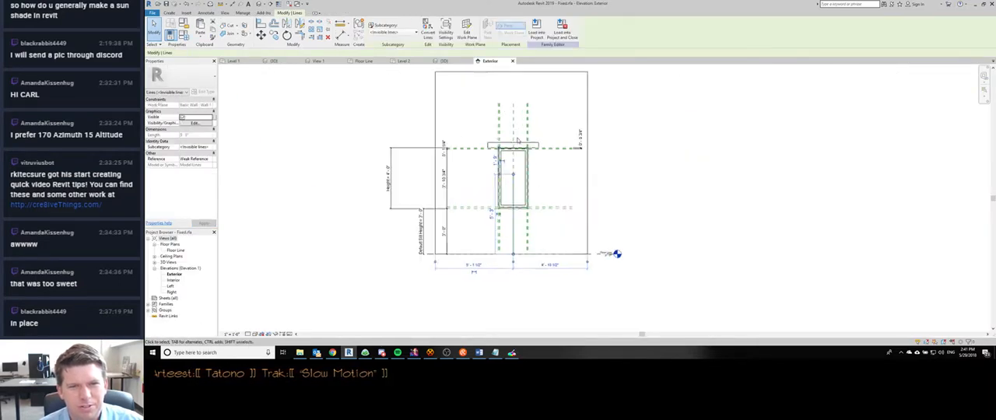
scroll(515, 185, down, 9)
scroll(506, 192, up, 5)
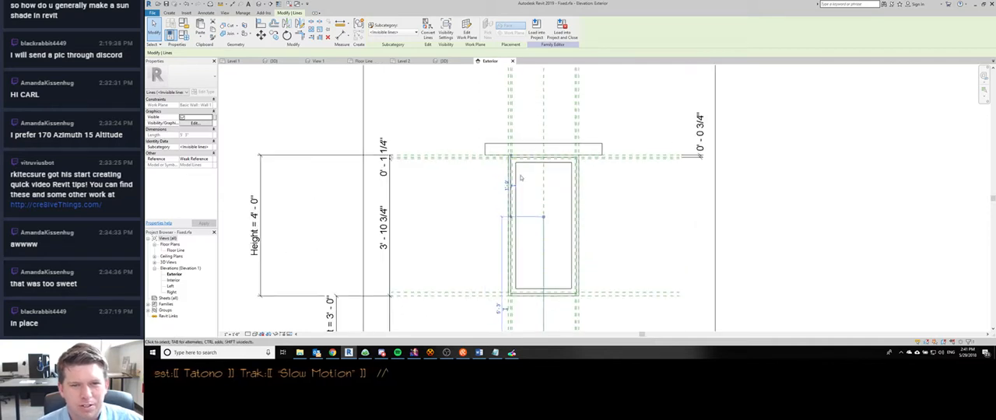
click(543, 149)
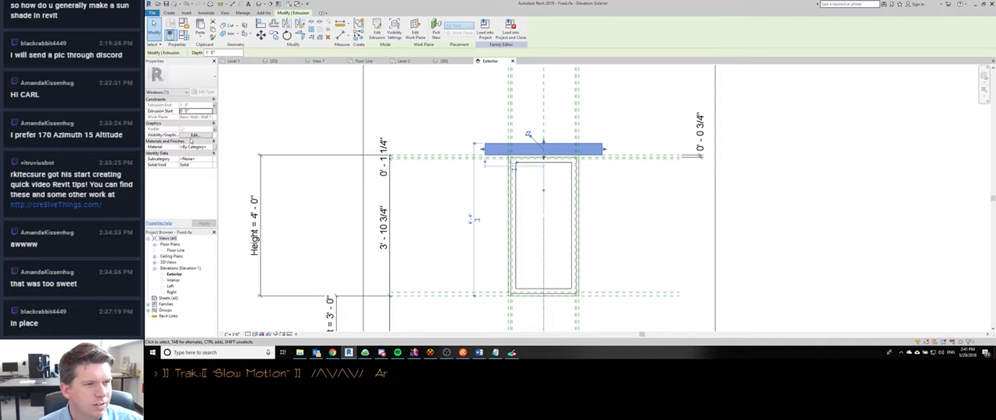
click(190, 138)
click(193, 135)
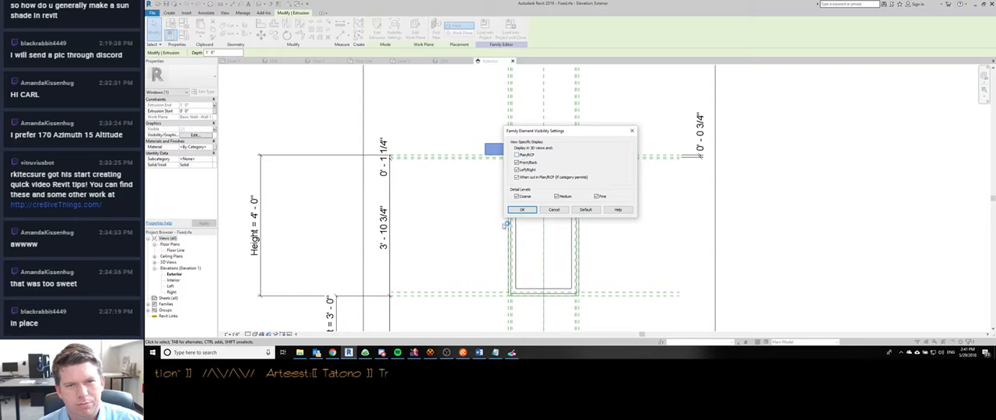
click(547, 211)
- Delete the cylinder extrusion high above the host wall
scroll(460, 133, down, 8)
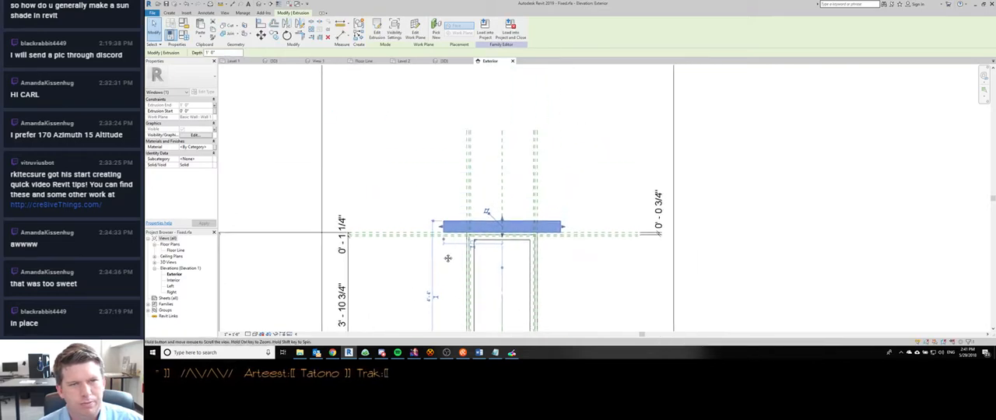
click(474, 83)
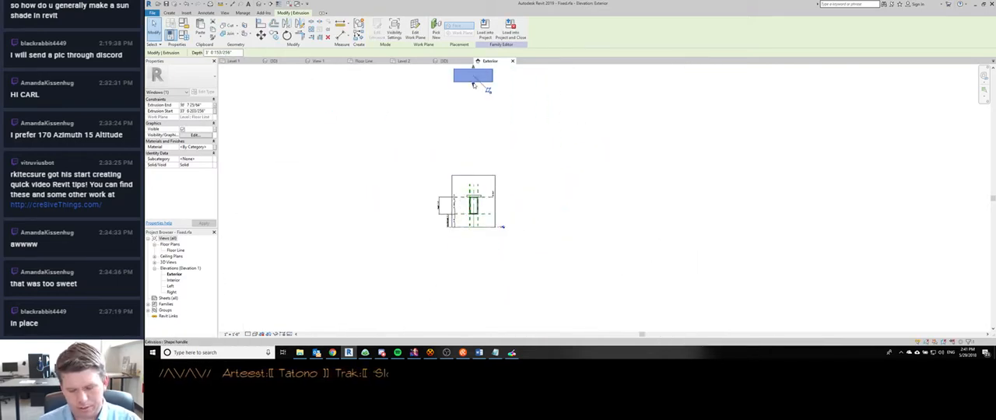
key(Delete)
- Accept the sun shade extrusion's visibility settings with Plan/RCP off and display when cut in Plan/RCP on
scroll(477, 197, up, 8)
click(475, 208)
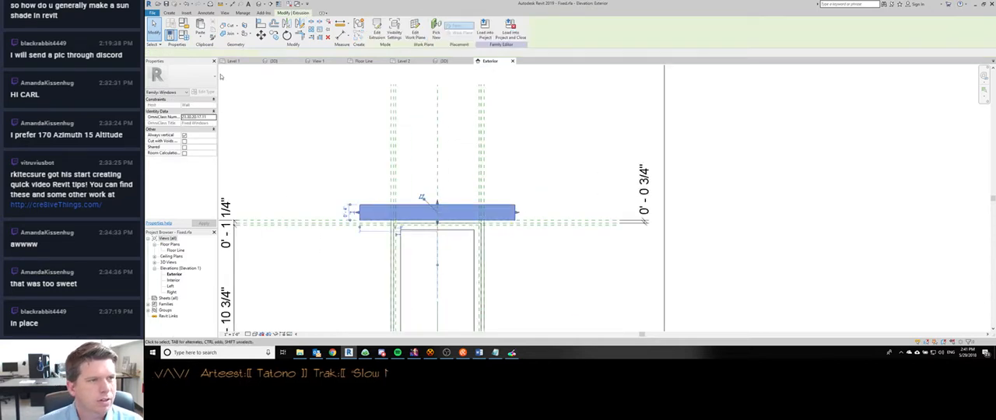
click(394, 31)
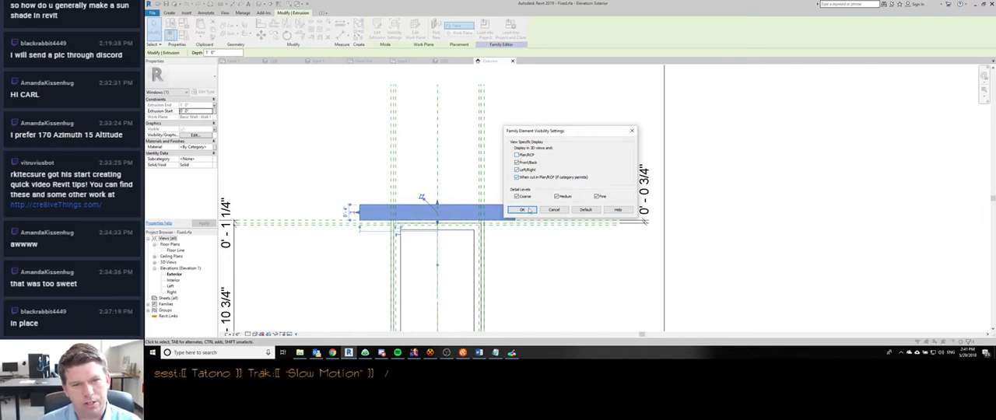
click(527, 210)
- Reload the family without the cylinder, overwriting the existing version, and examine the window openings in the Level 1 floor plan
click(485, 33)
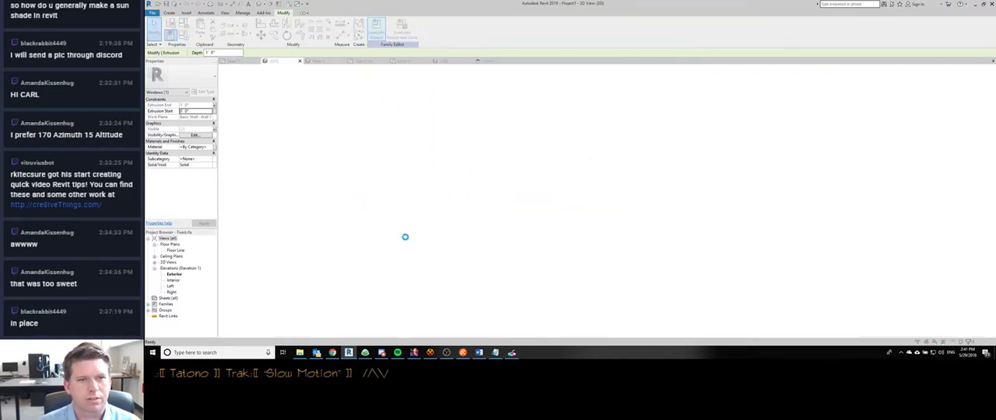
click(545, 156)
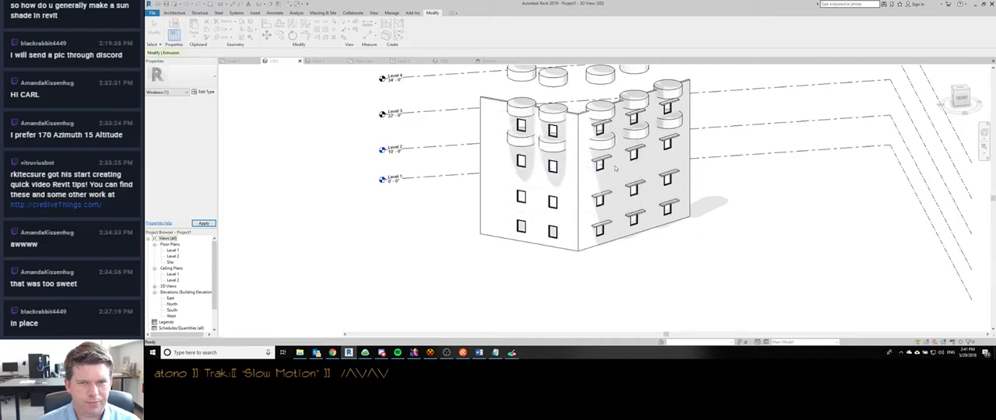
double_click(173, 250)
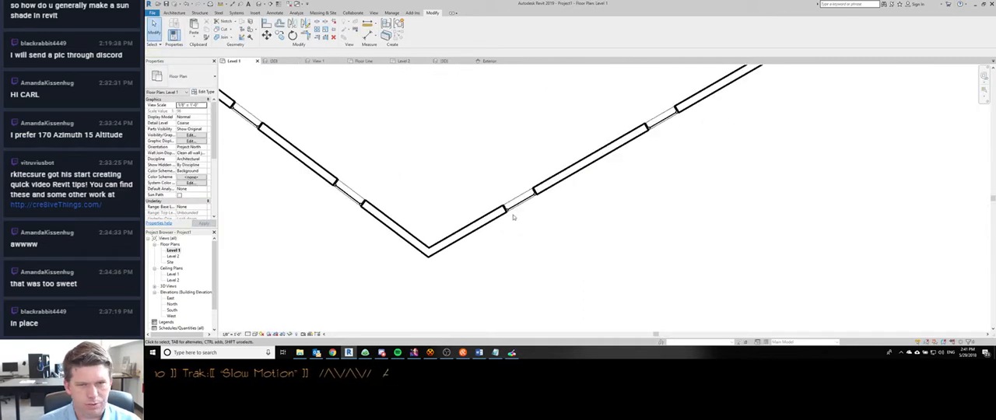
scroll(513, 217, down, 3)
scroll(508, 151, up, 4)
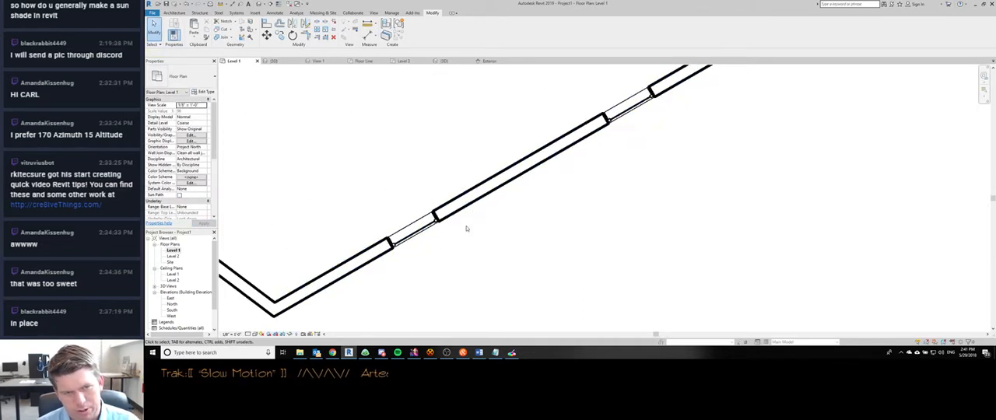
scroll(467, 229, down, 2)
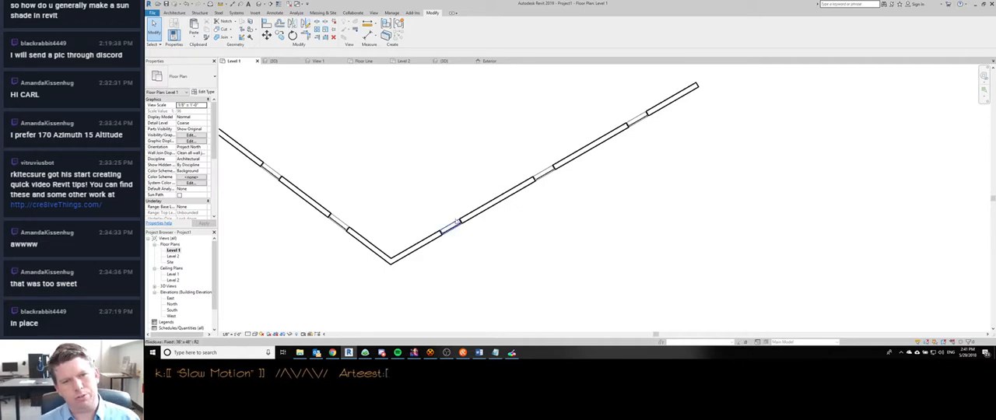
- Open the window family from the Level 1 plan and load it back into the project, overwriting the existing version
double_click(446, 239)
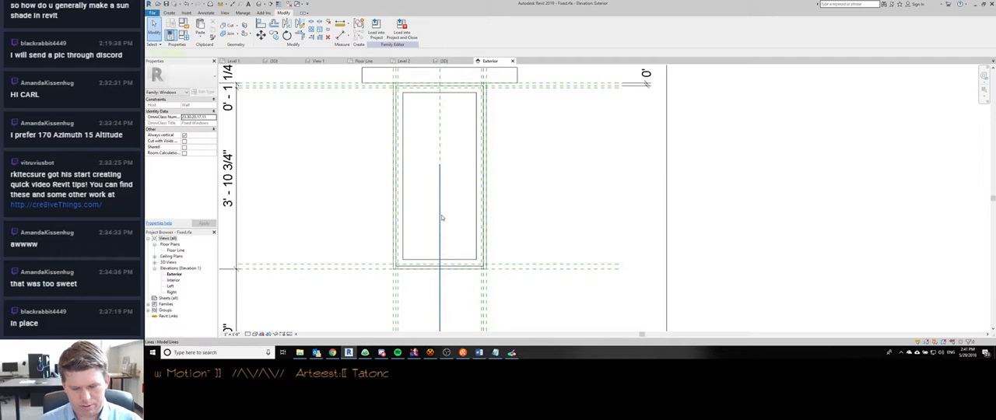
click(401, 28)
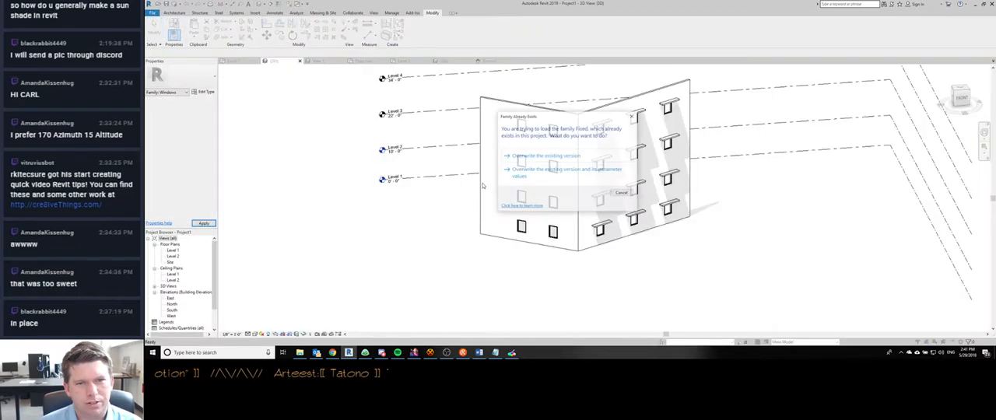
click(525, 155)
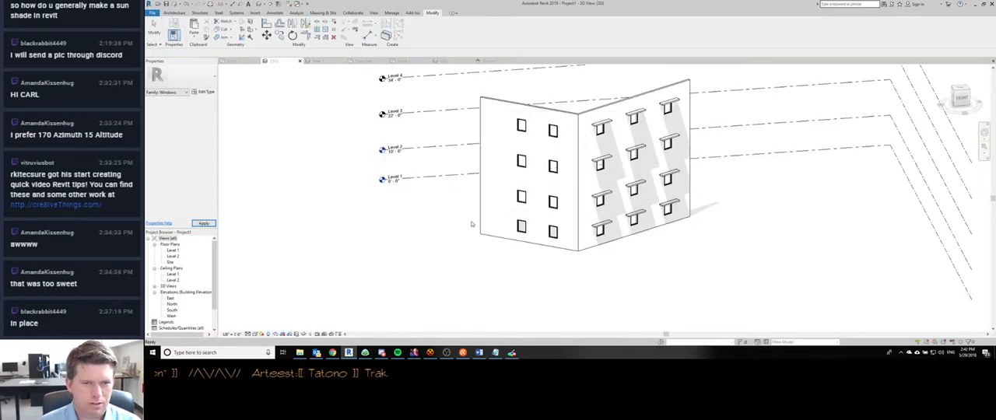
- Compare the window's display in the family's Floor Line plan with the windows along the walls in the project's Level 1 plan
key(ctrl+Tab)
key(ctrl+Tab)
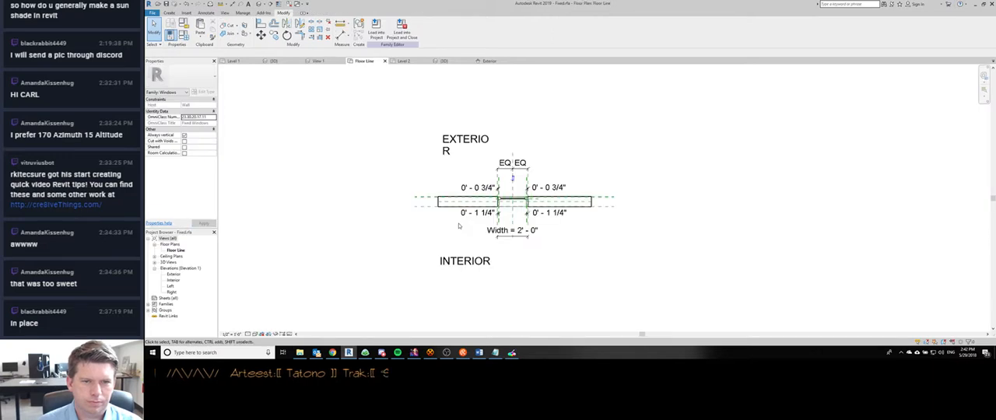
key(ctrl+shift+Tab)
key(ctrl+shift+Tab)
key(ctrl+shift+Tab)
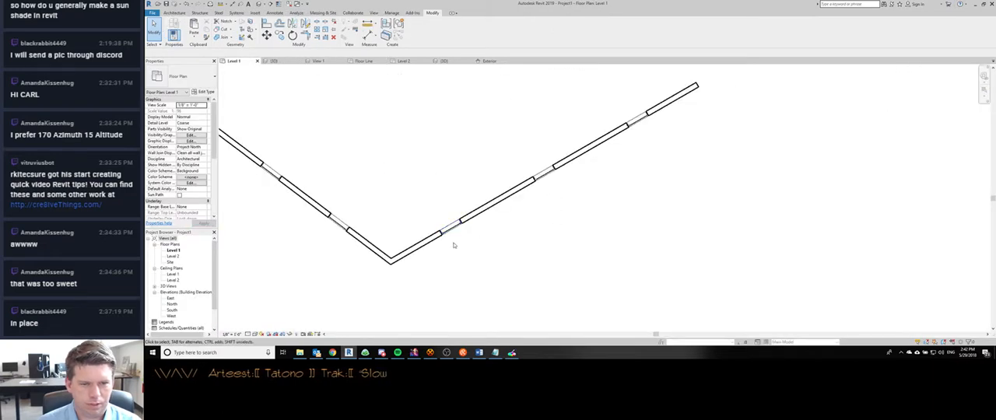
middle_drag(454, 245, 515, 190)
middle_drag(596, 123, 518, 196)
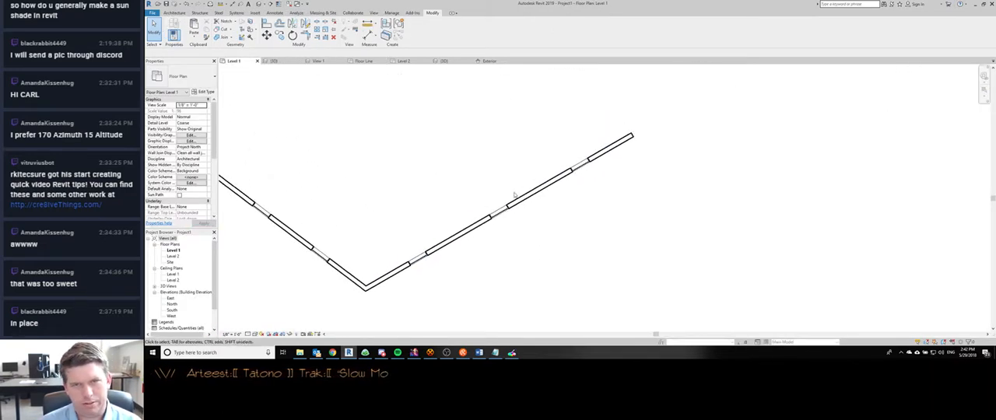
click(430, 253)
click(415, 284)
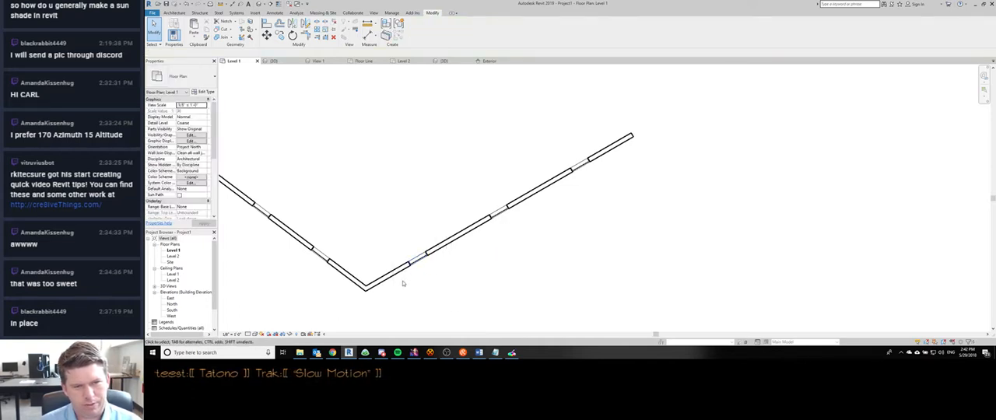
- Open the sun shade extrusion's visibility settings in the family's View 1 and accept them with Plan/RCP off
middle_drag(427, 258, 423, 229)
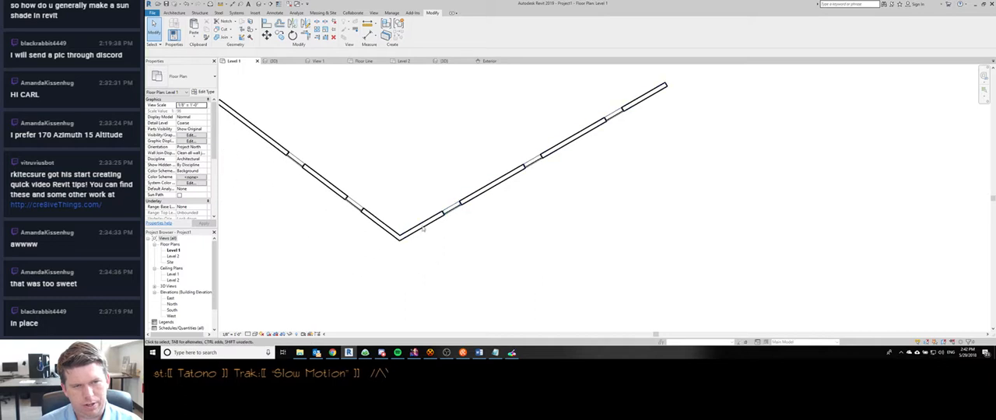
key(ctrl+Tab)
key(ctrl+Tab)
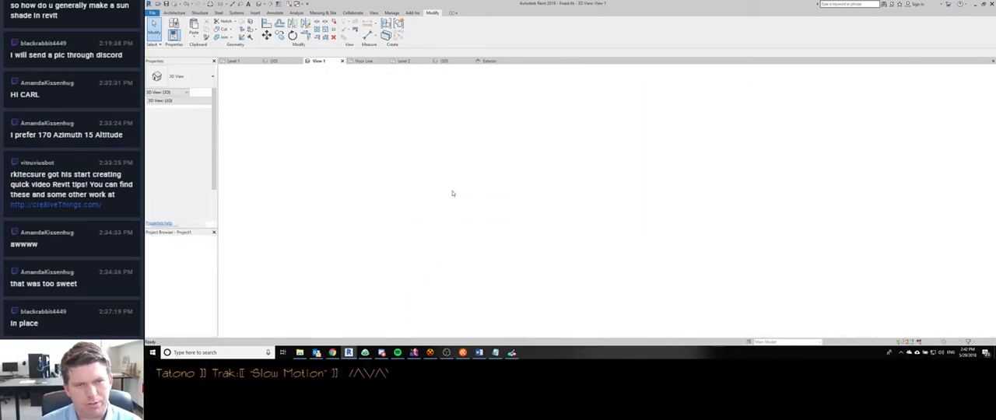
click(488, 176)
click(480, 168)
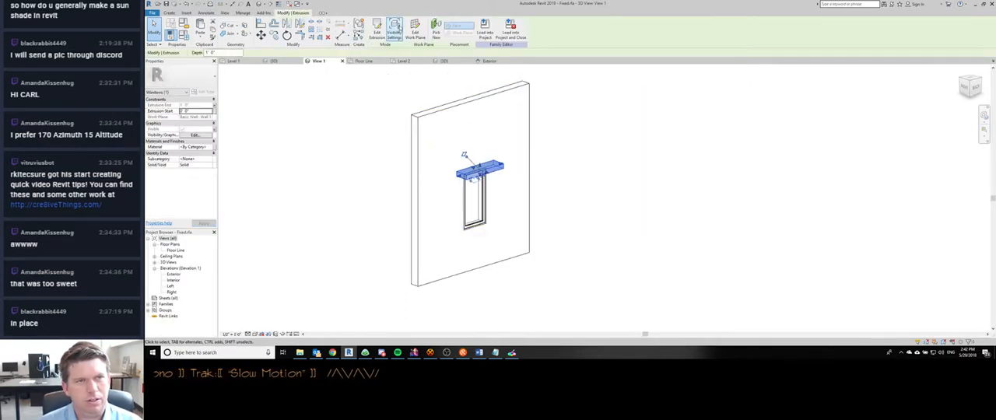
click(396, 30)
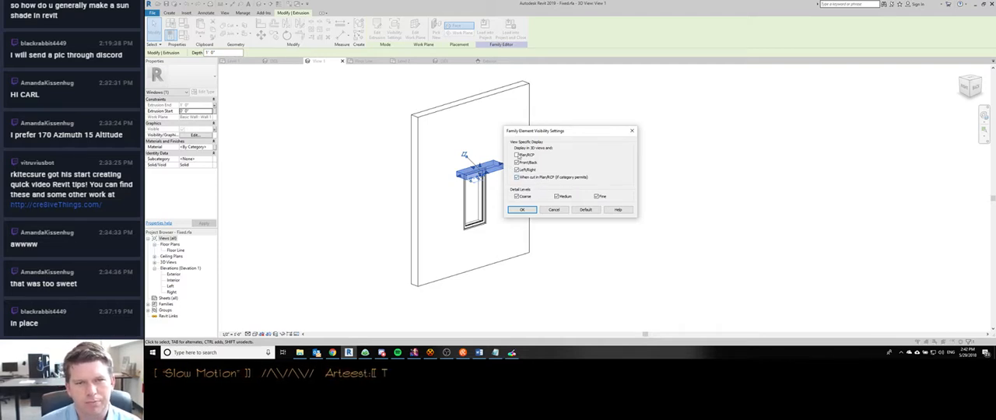
click(517, 156)
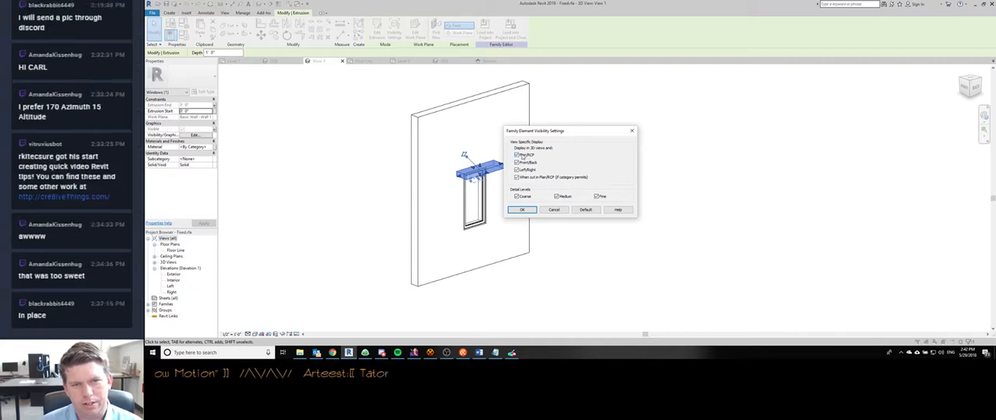
click(529, 211)
click(565, 247)
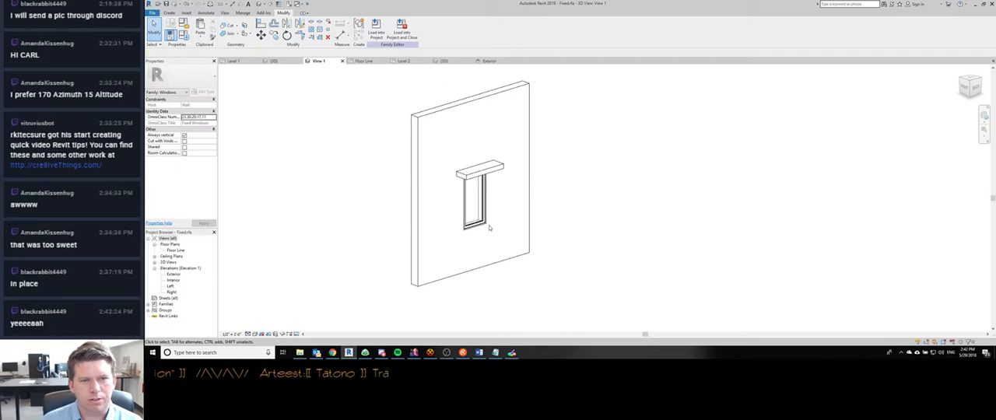
- Examine the window and its sun shade in the family's Floor Line plan, 3D view and Exterior elevation
key(ctrl+Tab)
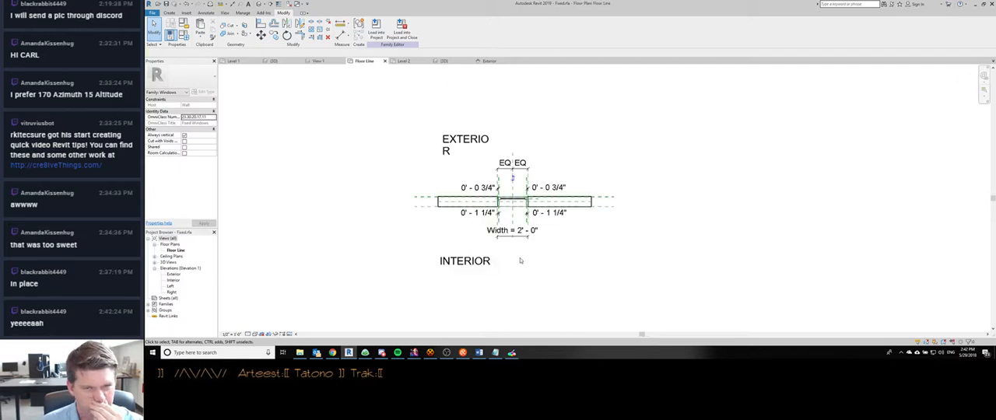
scroll(506, 237, up, 2)
key(ctrl+Tab)
shift+middle_drag(507, 235, 478, 212)
scroll(500, 238, up, 2)
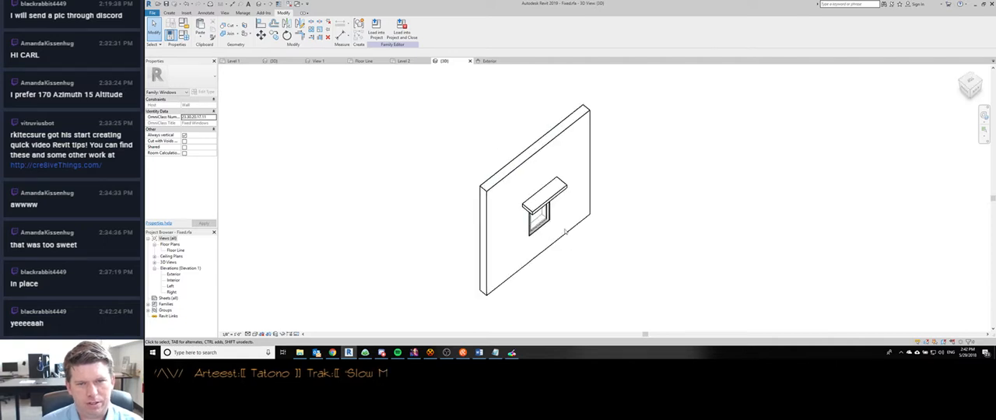
key(ctrl+Tab)
key(ctrl+shift+Tab)
shift+middle_drag(704, 240, 584, 260)
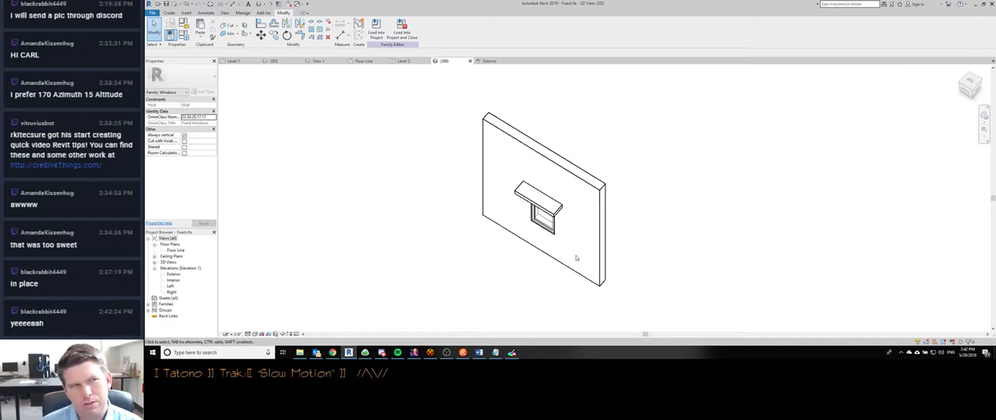
scroll(577, 258, up, 5)
shift+middle_drag(576, 258, 540, 139)
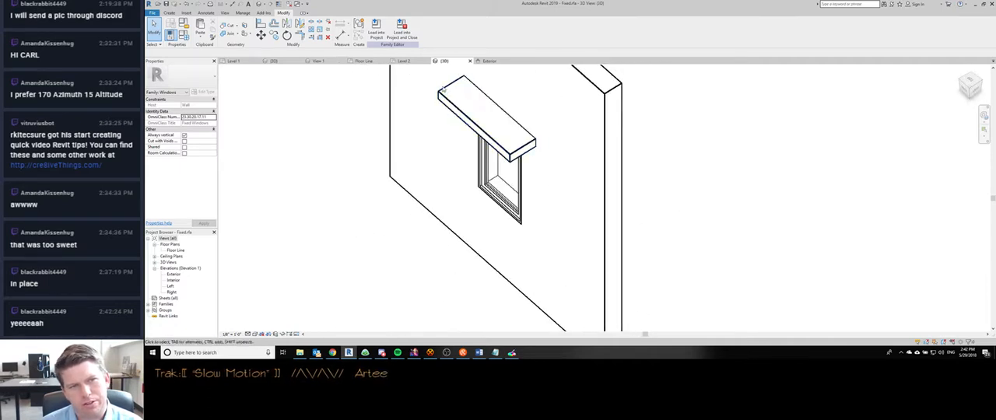
shift+middle_drag(539, 146, 593, 258)
key(ctrl+Tab)
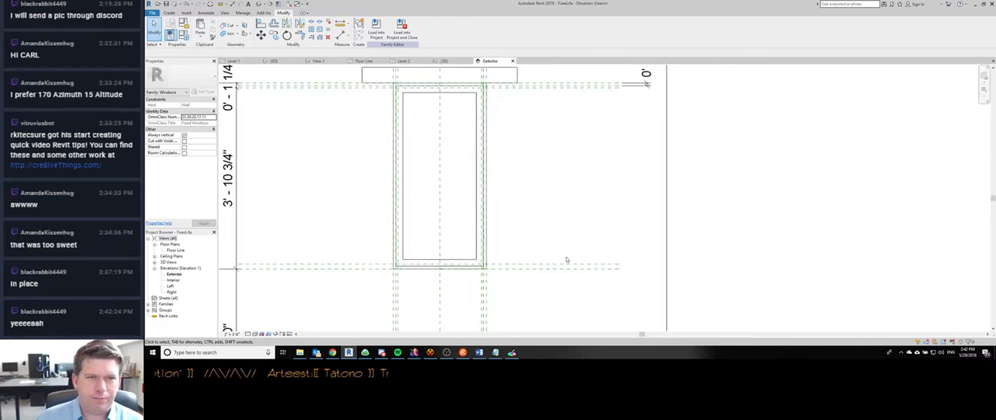
- Compare the windows in the project's Level 2 plan with the ground floor plan image in the Discord chat
key(ctrl+Tab)
key(ctrl+Tab)
scroll(467, 216, down, 2)
scroll(504, 217, up, 2)
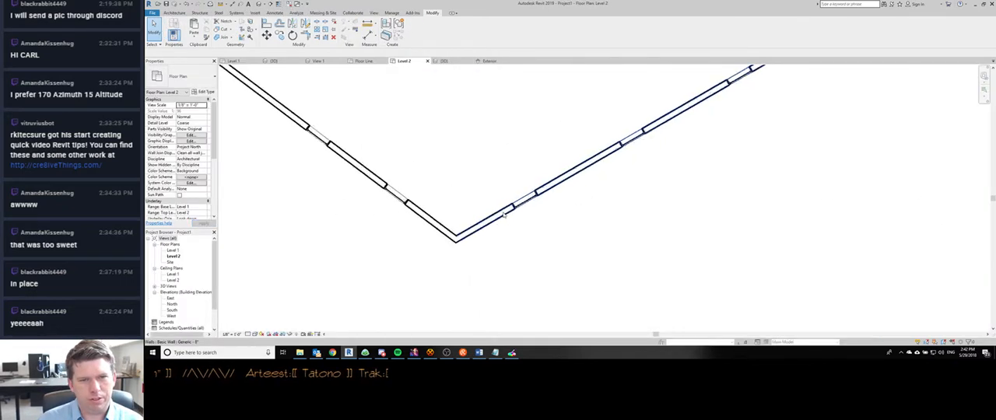
scroll(506, 217, down, 2)
middle_drag(527, 238, 473, 255)
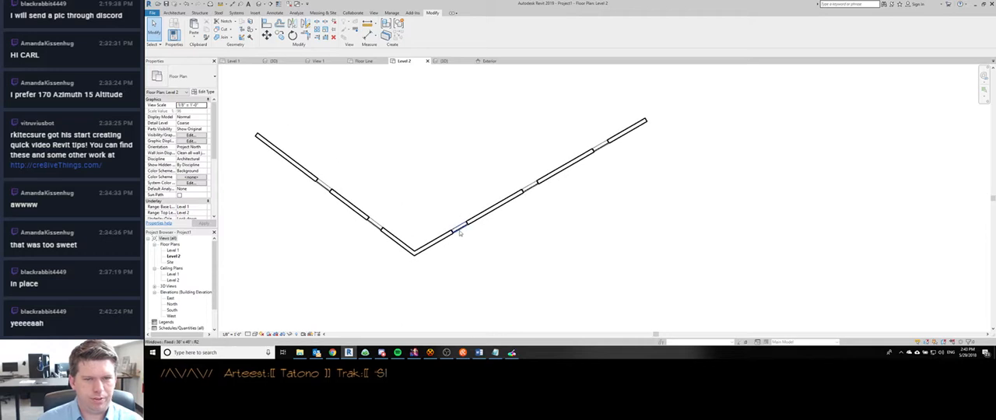
scroll(460, 231, up, 3)
scroll(460, 230, down, 4)
click(381, 354)
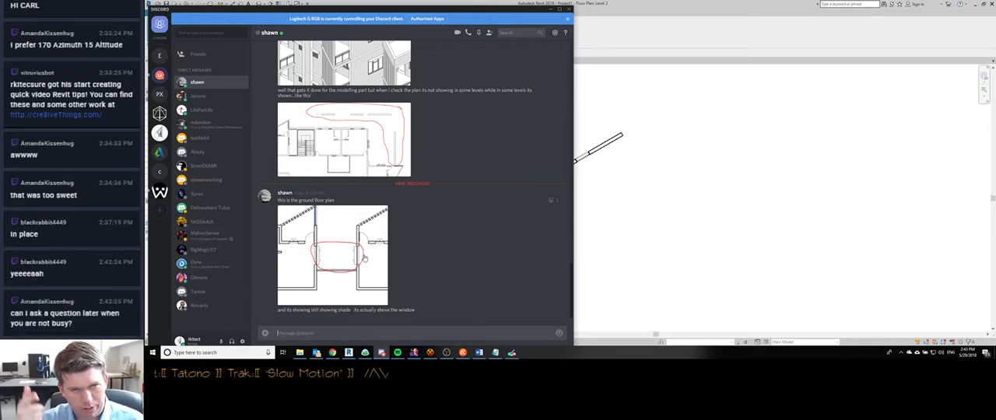
click(691, 21)
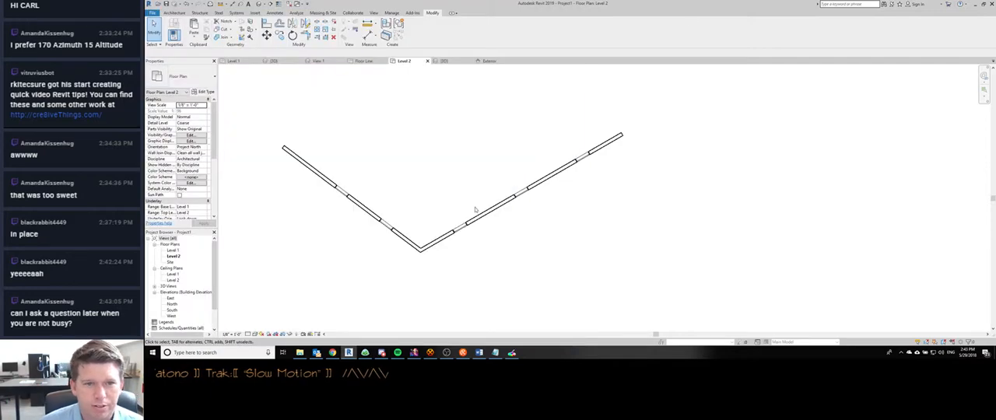
- Inspect the window openings along both angled walls in the Level 2 floor plan
middle_drag(327, 213, 368, 215)
scroll(368, 214, up, 8)
scroll(387, 151, down, 8)
middle_drag(543, 158, 516, 218)
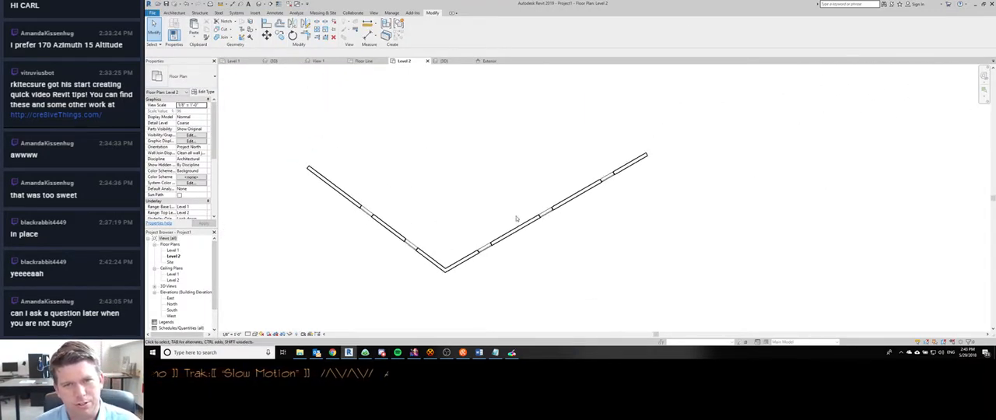
scroll(516, 218, up, 6)
scroll(537, 220, down, 9)
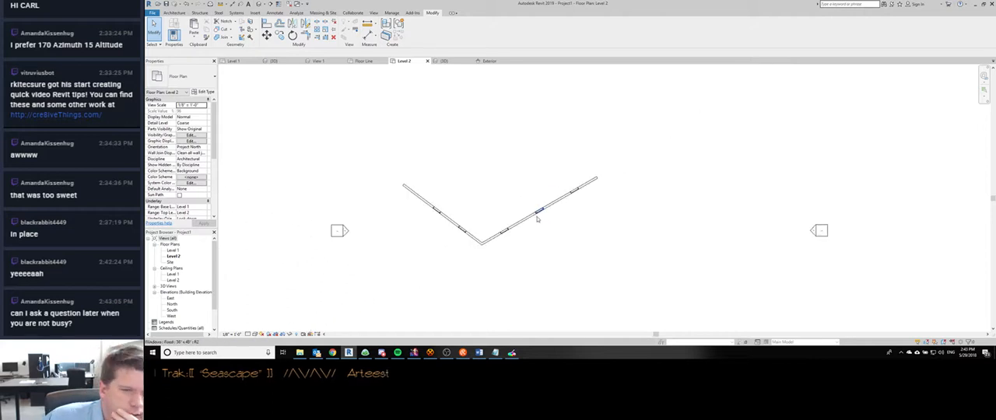
scroll(537, 220, up, 4)
scroll(511, 216, down, 1)
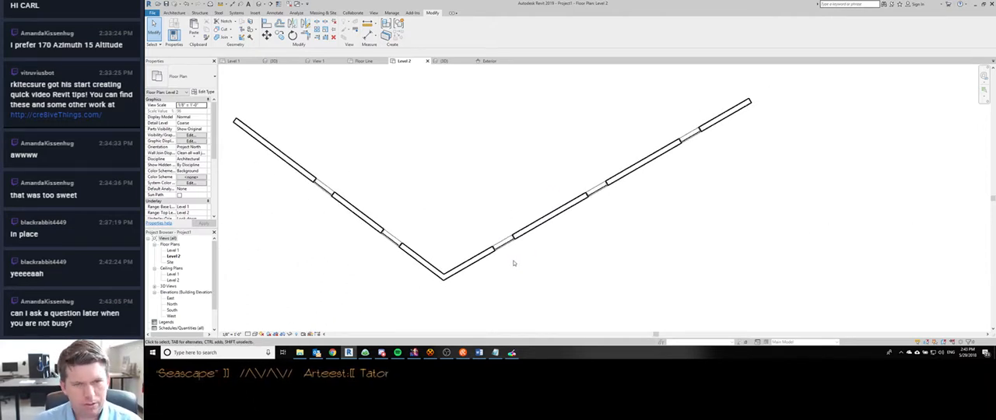
scroll(538, 261, down, 1)
- Open the window family from the Level 2 plan and select the sun shade extrusion in its 3D view
double_click(471, 208)
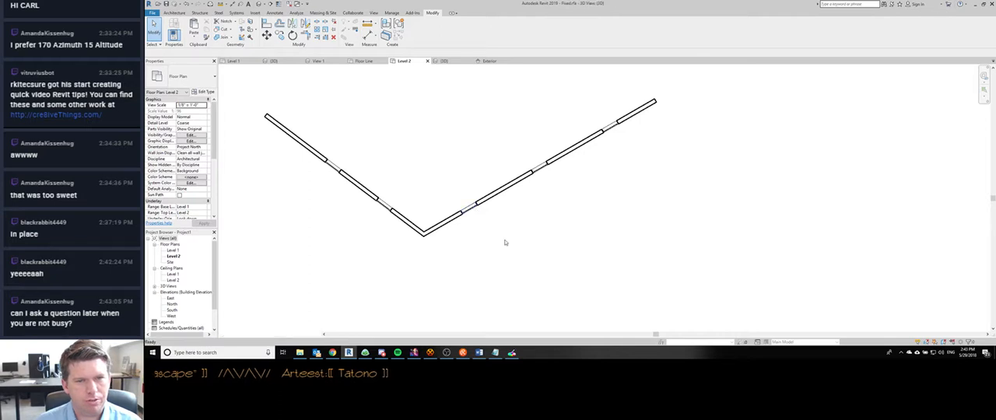
click(572, 137)
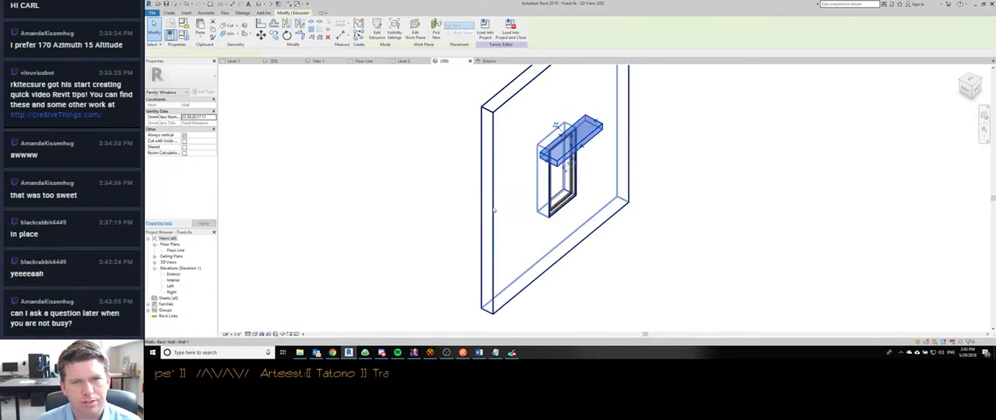
middle_drag(436, 151, 384, 218)
scroll(384, 219, down, 1)
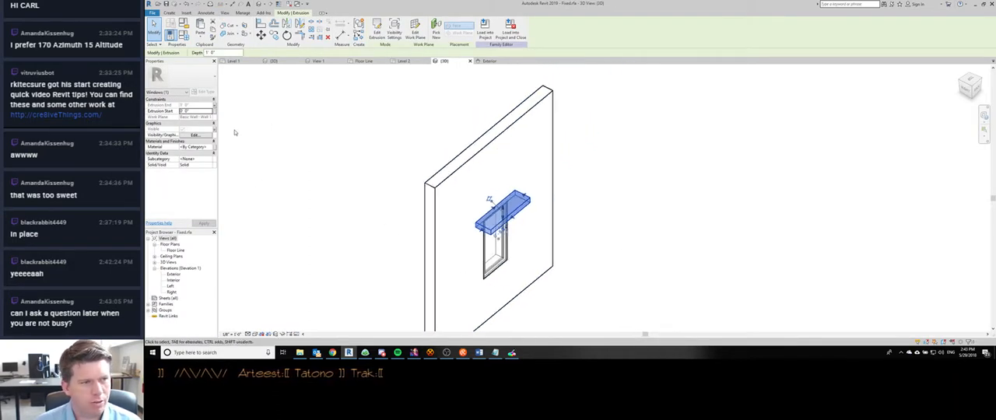
- Create a new object style subcategory named SunShade under the Windows category
click(172, 13)
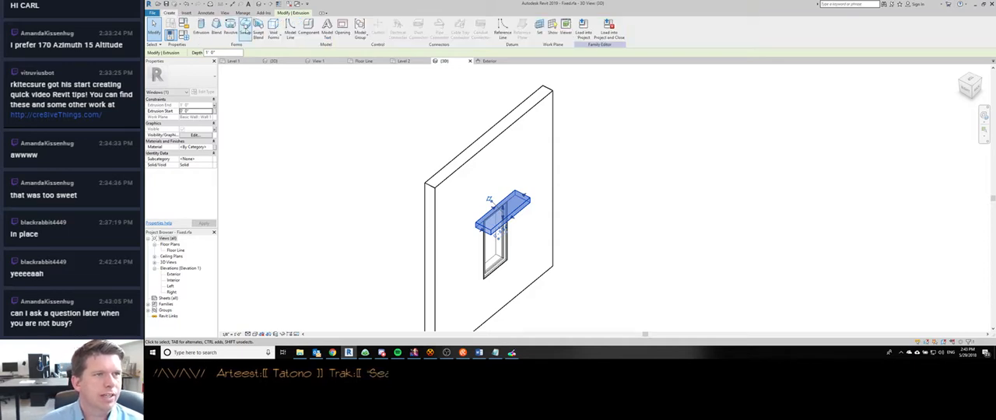
click(243, 13)
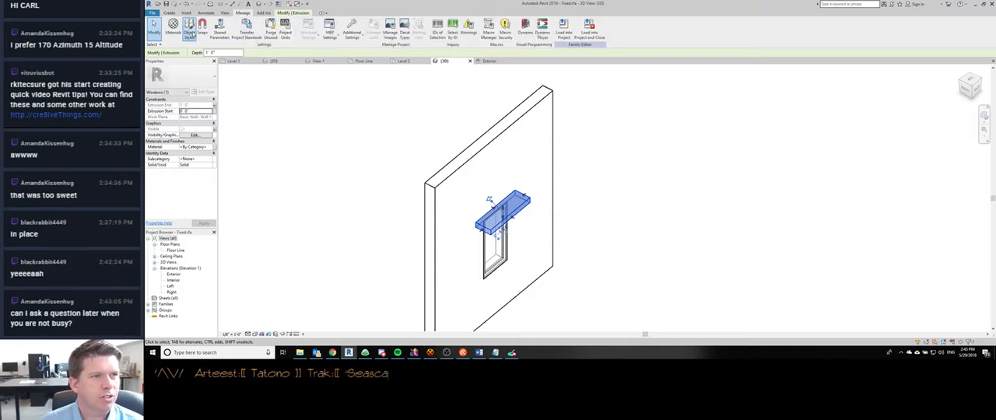
click(173, 30)
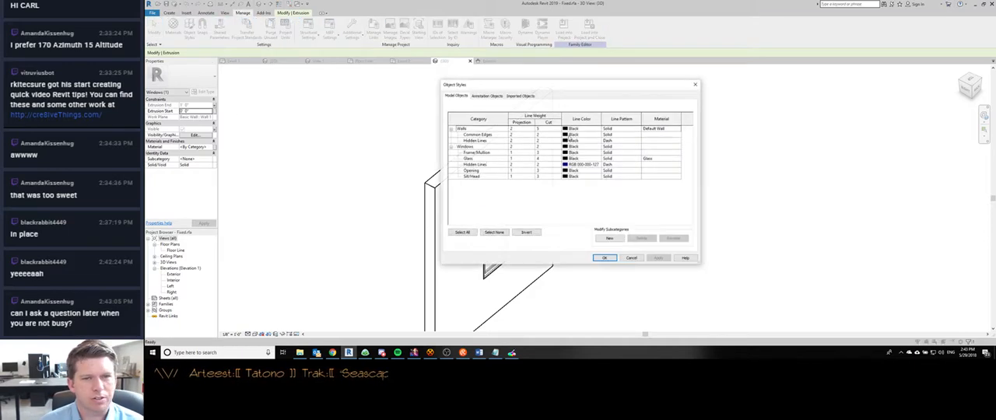
click(609, 238)
text(Sunshade)
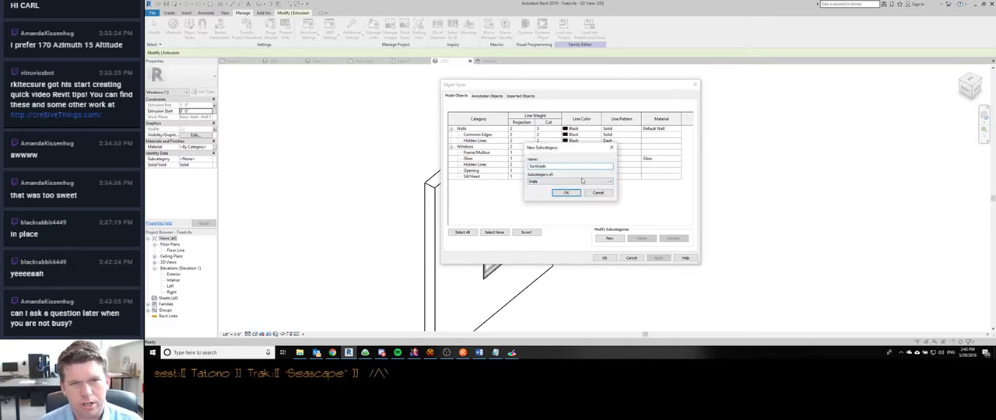
click(578, 182)
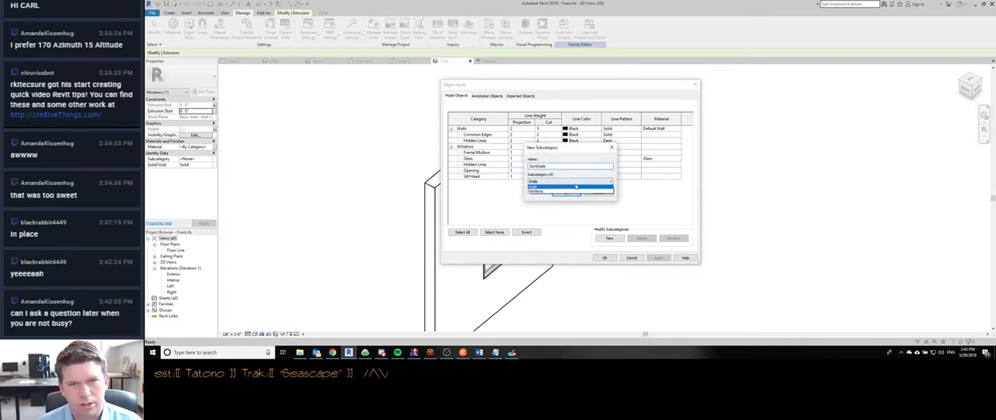
click(570, 193)
click(567, 193)
click(604, 258)
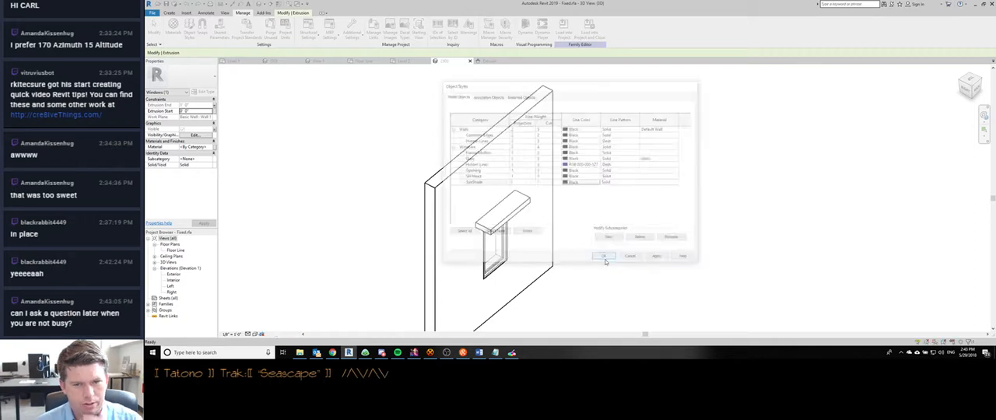
- Assign the selected sun shade extrusion to the SunShade subcategory
click(209, 161)
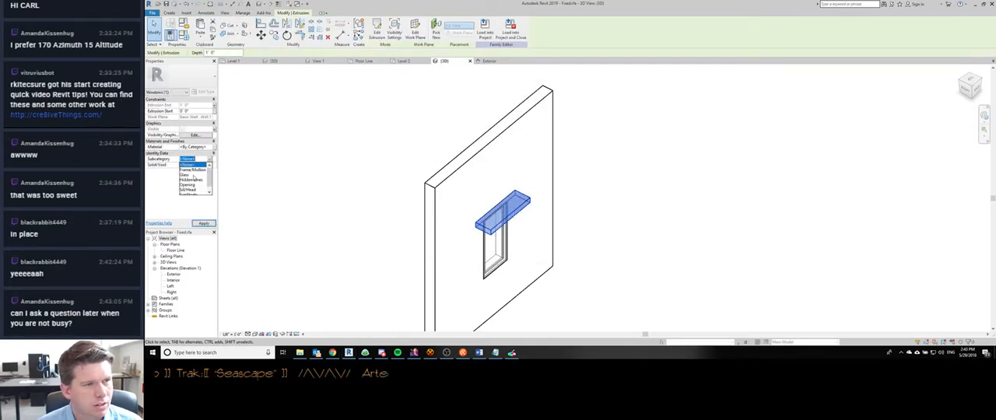
scroll(193, 184, down, 1)
click(192, 190)
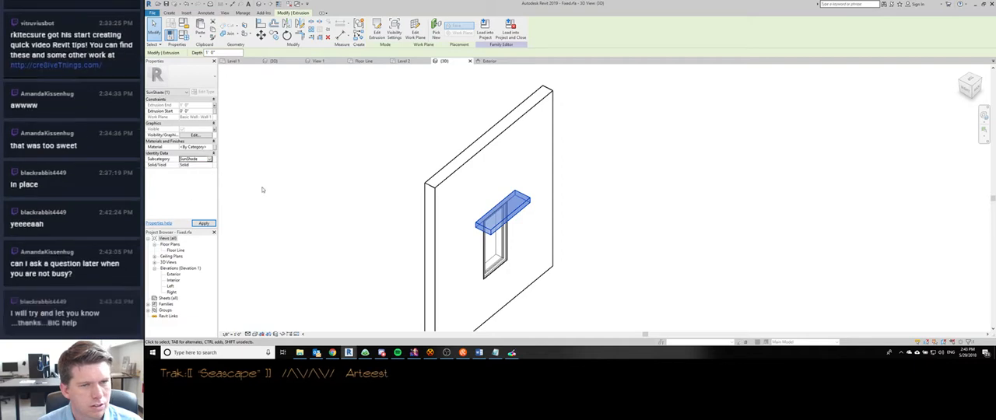
click(383, 187)
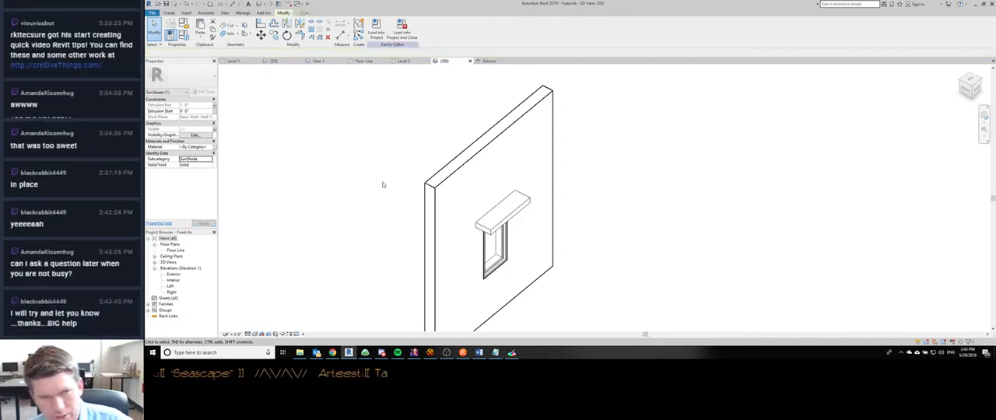
- Set the sun shade extrusion's visibility settings with Plan/RCP display on and accept them
middle_drag(496, 125, 510, 145)
middle_drag(457, 130, 413, 106)
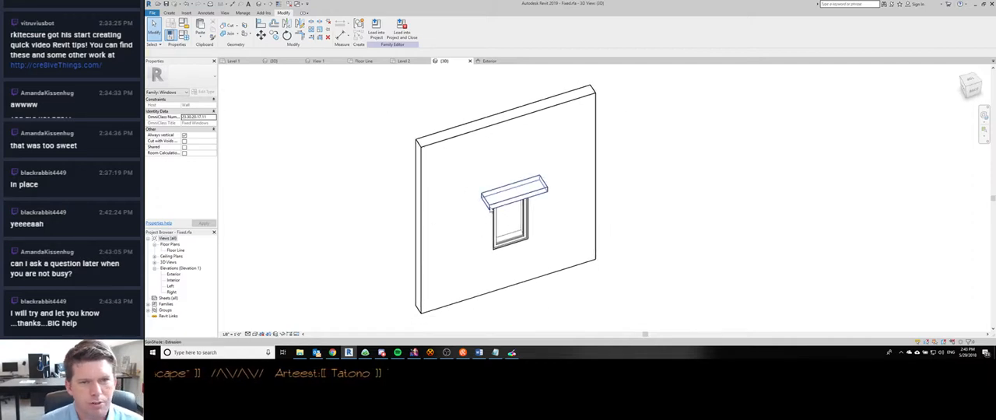
click(486, 194)
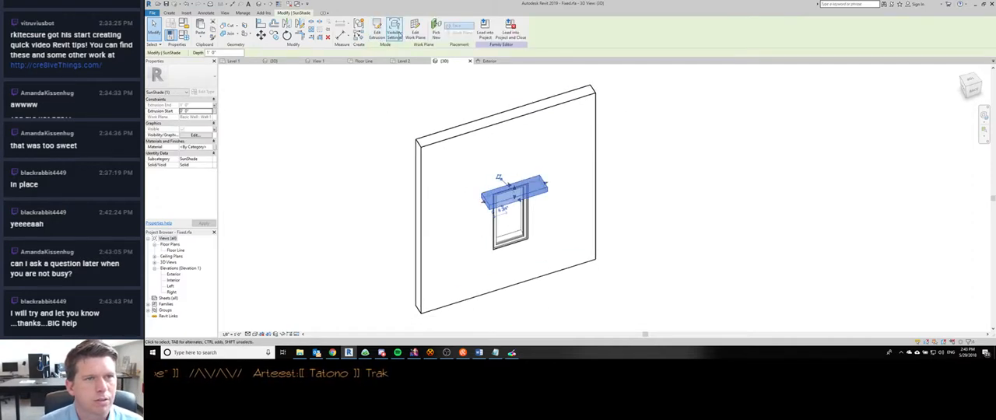
click(395, 31)
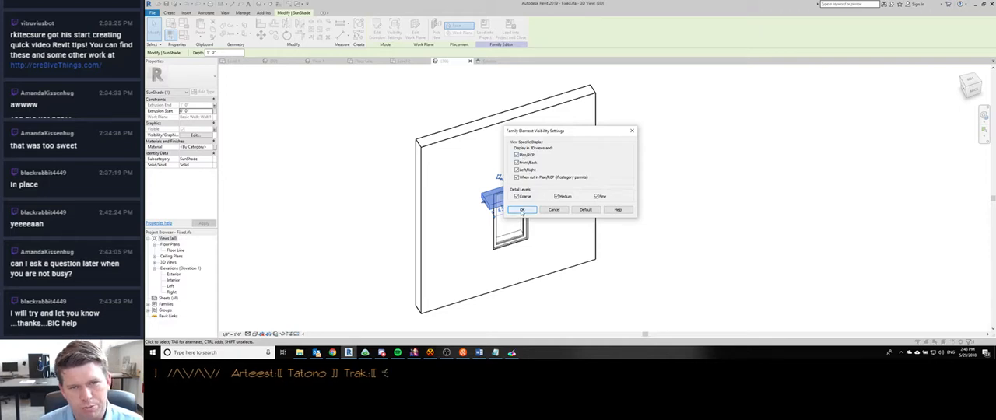
click(522, 210)
click(335, 177)
- Load the edited window family into the project, overwriting the existing version
scroll(332, 172, down, 1)
shift+middle_drag(332, 172, 472, 228)
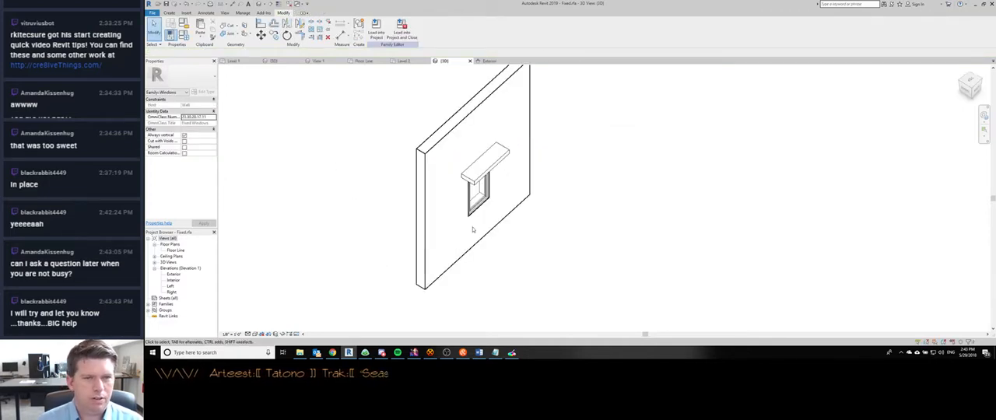
click(377, 32)
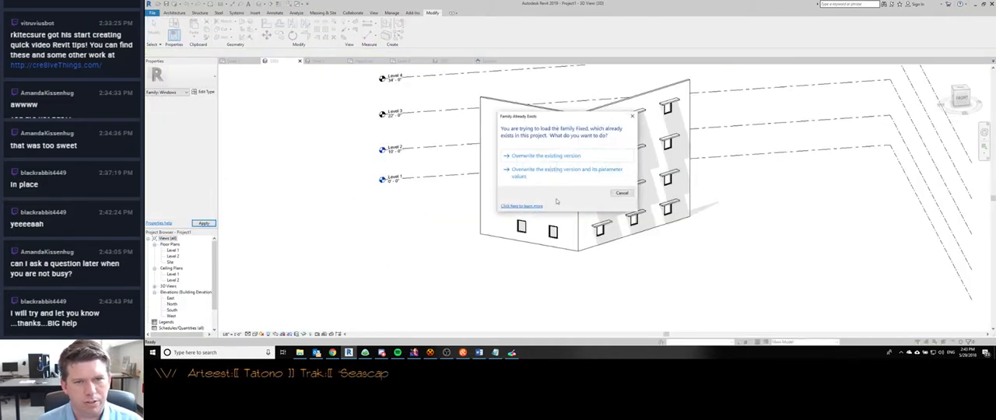
click(545, 159)
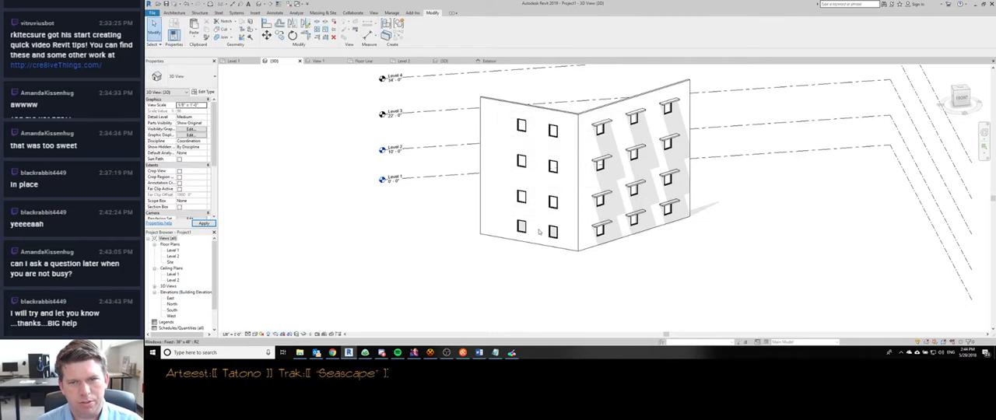
- Turn off the SunShade subcategory under Windows in the Level 1 floor plan's visibility overrides
key(ctrl+shift+Tab)
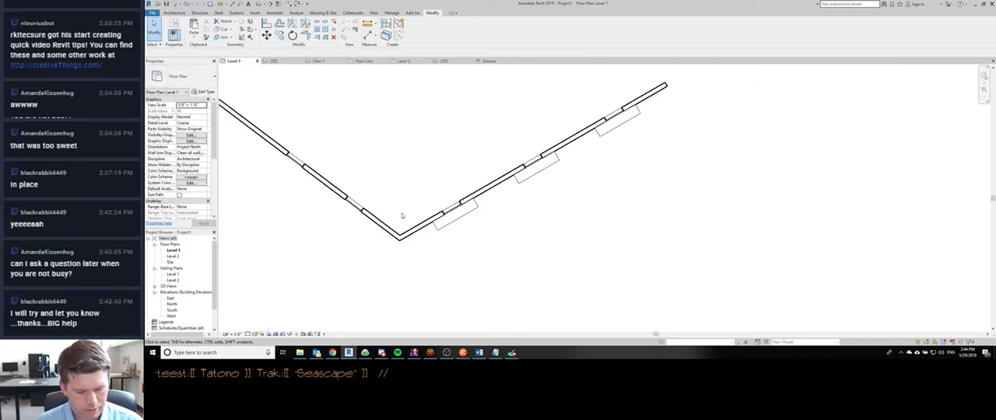
key(v)
key(g)
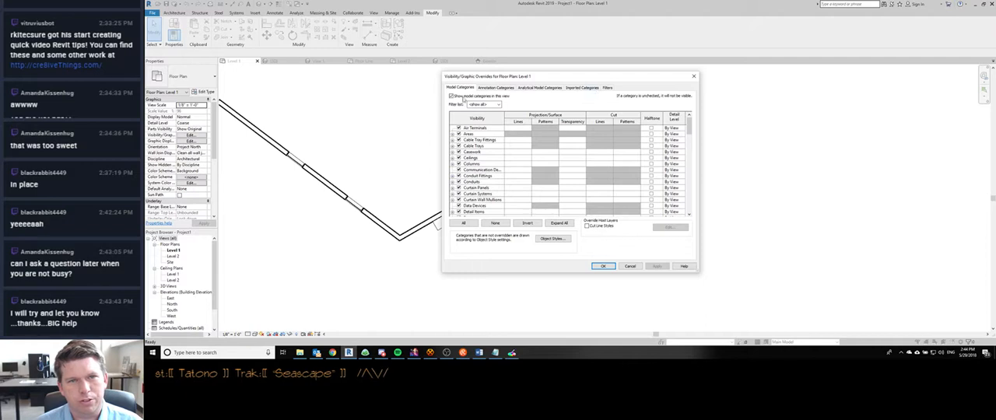
click(477, 189)
key(w)
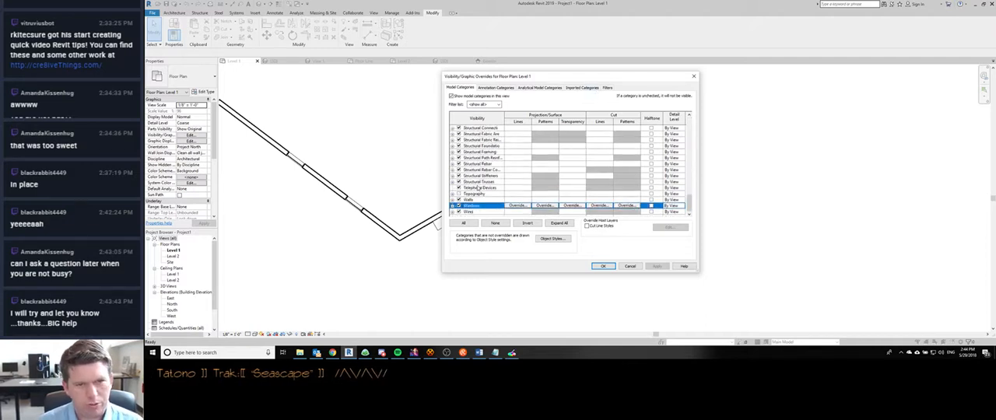
key(Right)
key(Down)
key(Down)
click(483, 200)
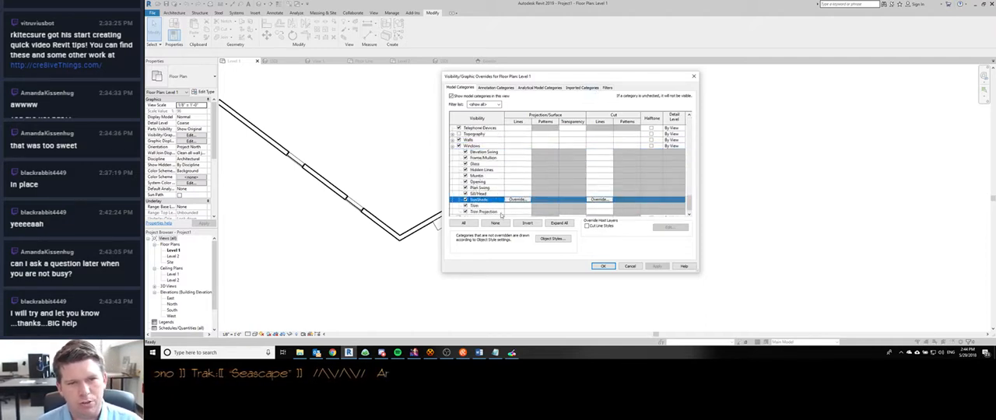
click(465, 200)
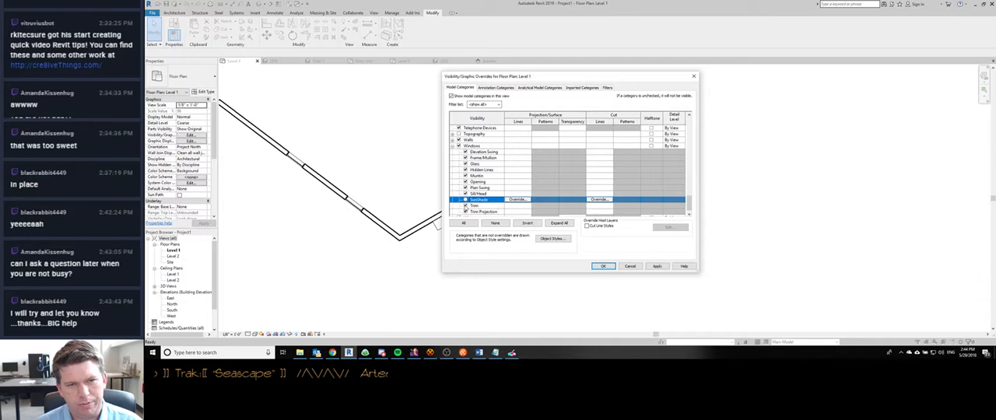
click(603, 267)
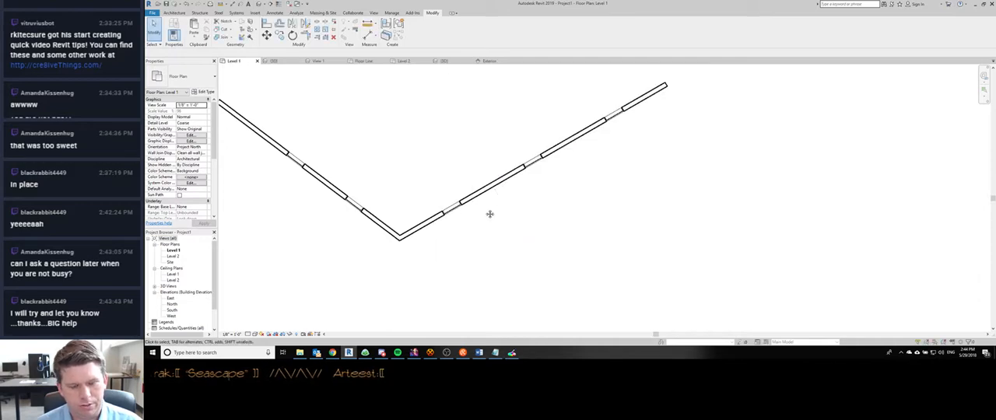
- Return to the project's 3D view, tile all open views and zoom each one to fit
key(ctrl+Tab)
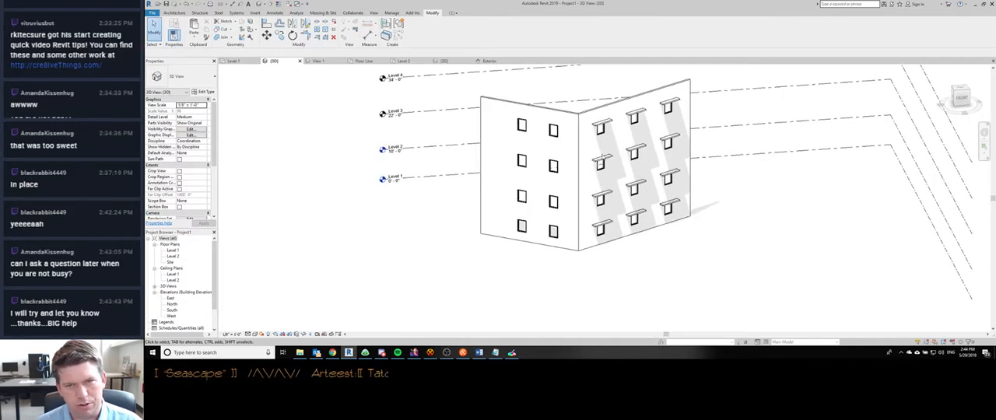
middle_drag(601, 158, 546, 158)
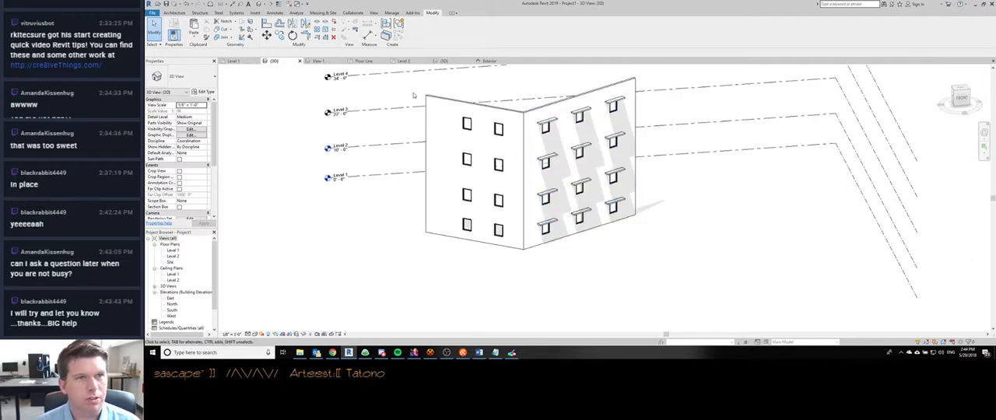
key(w)
key(t)
scroll(561, 123, down, 4)
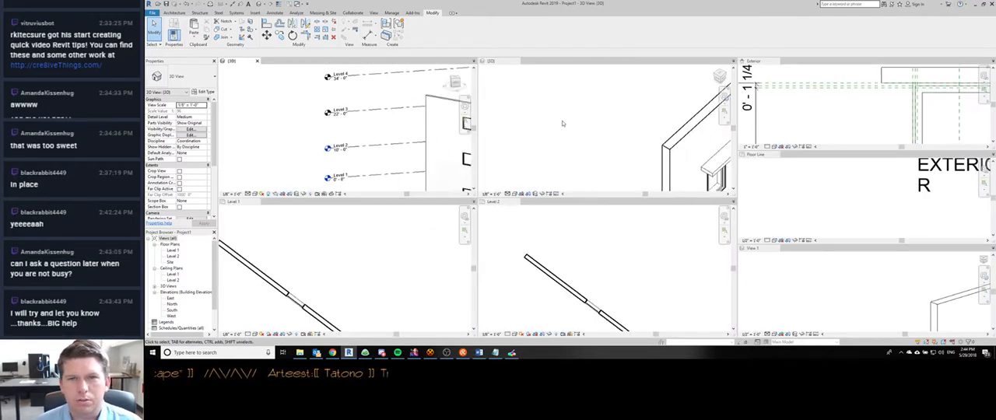
key(z)
key(a)
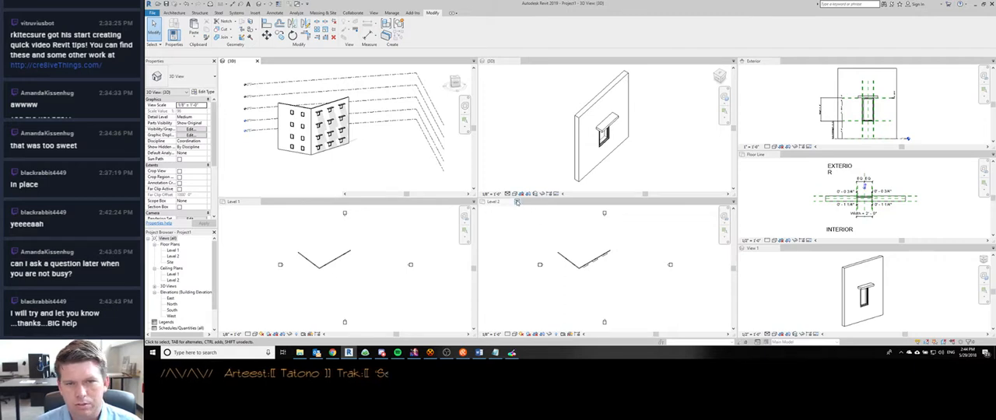
- Close the Level 2, Floor Line, Exterior and View 1 views, keeping both 3D views and Level 1 tiled
click(519, 201)
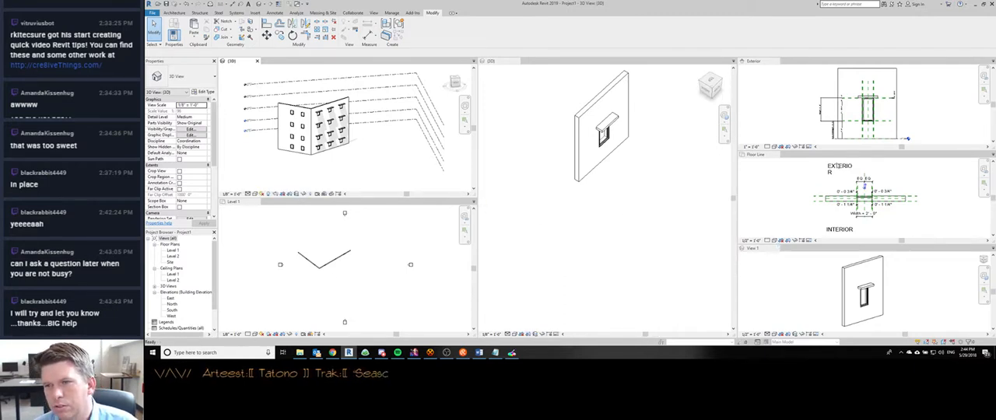
click(779, 155)
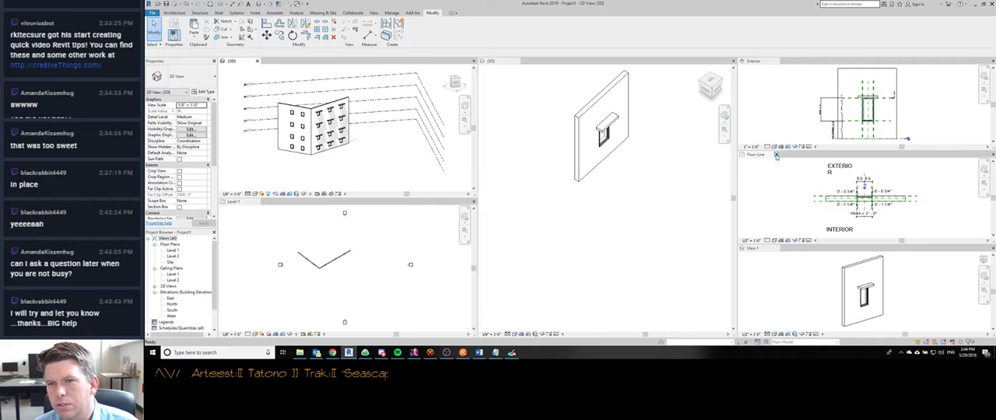
click(776, 61)
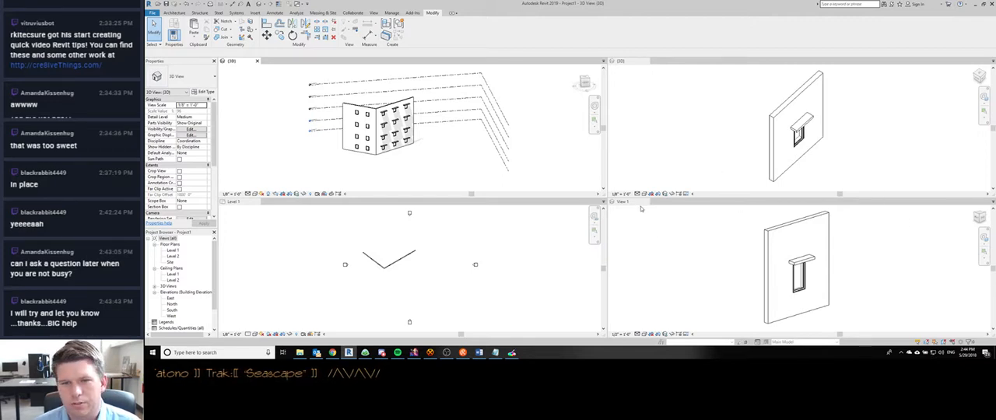
click(645, 202)
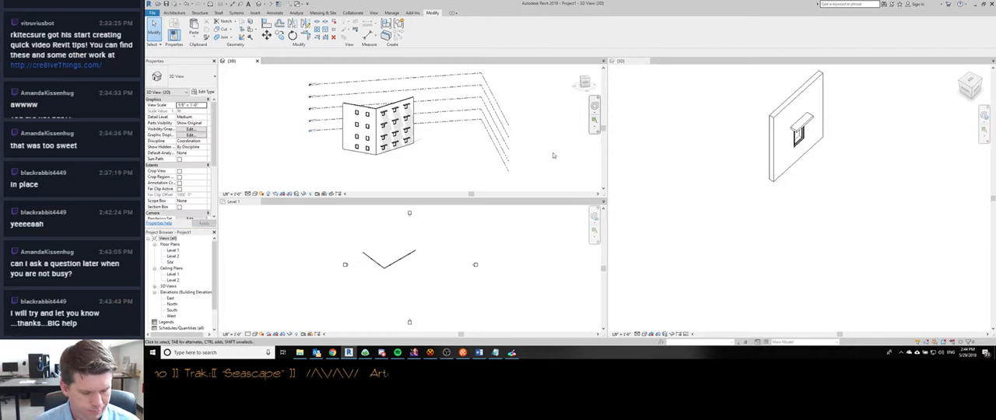
scroll(376, 133, up, 5)
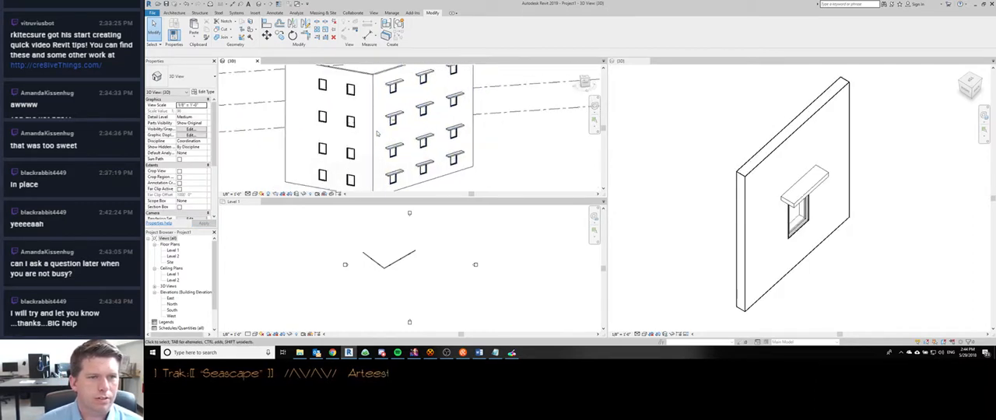
- Turn off the SunShade subcategory under Windows in the project 3D view's visibility overrides
scroll(376, 134, down, 3)
scroll(379, 257, up, 6)
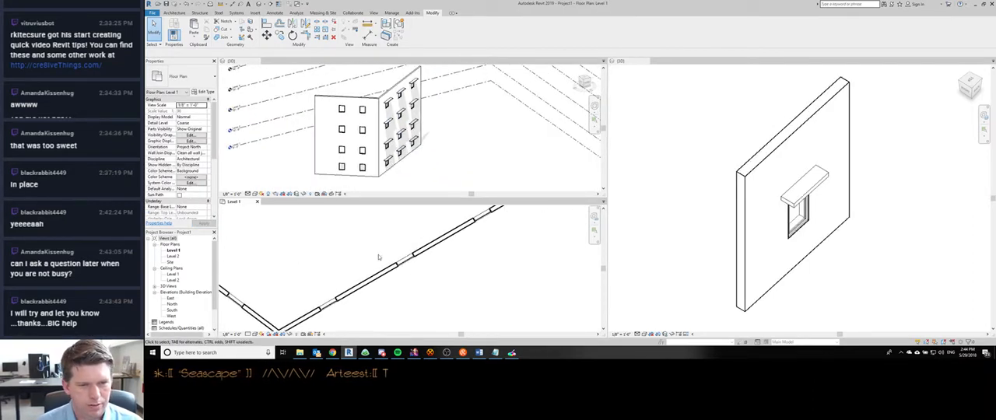
scroll(379, 256, down, 3)
scroll(383, 150, up, 4)
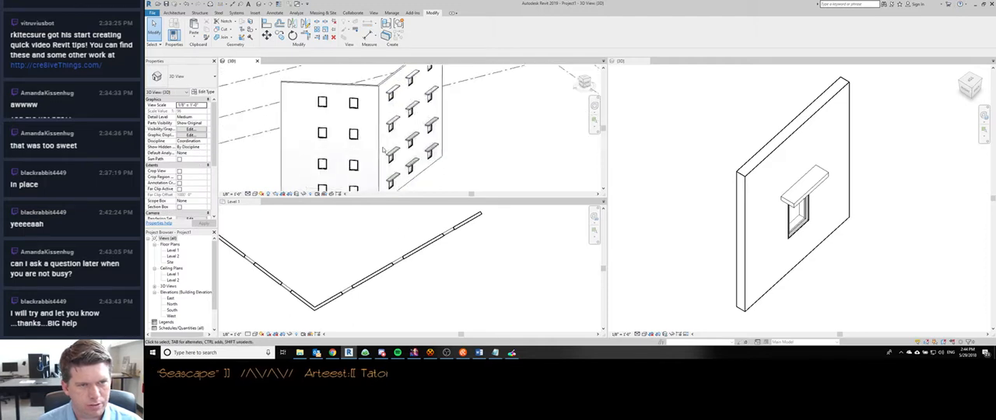
scroll(384, 150, up, 2)
scroll(385, 151, up, 3)
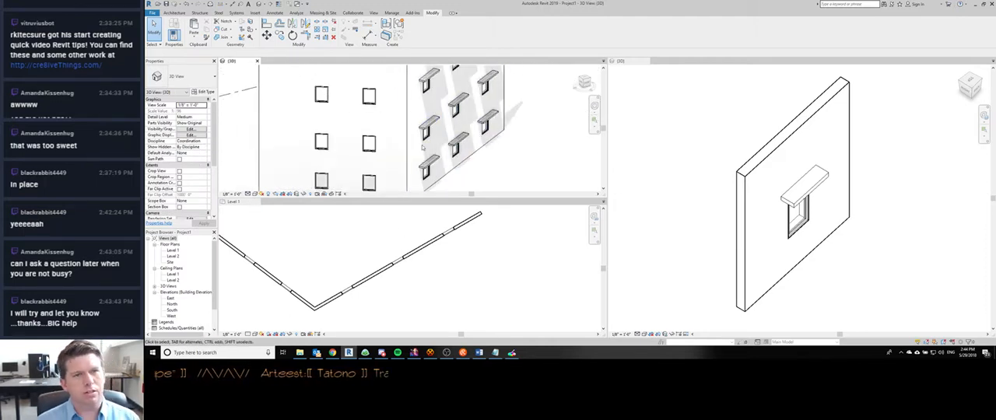
key(v)
key(g)
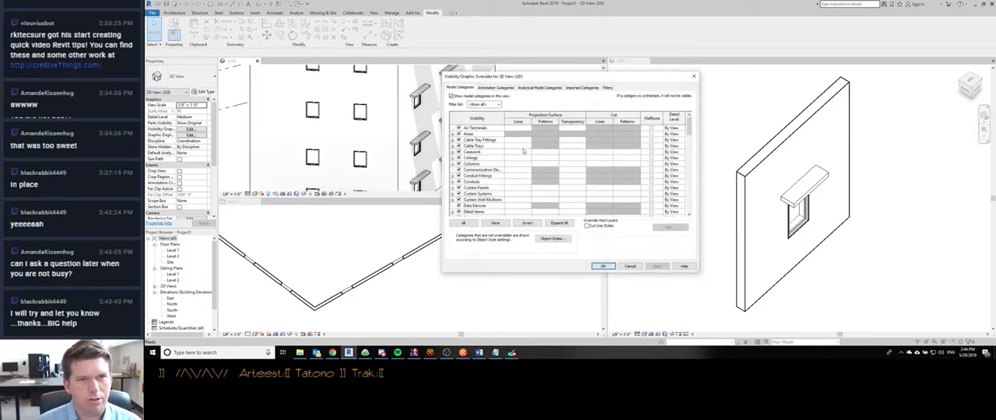
click(478, 171)
key(w)
key(w)
key(Right)
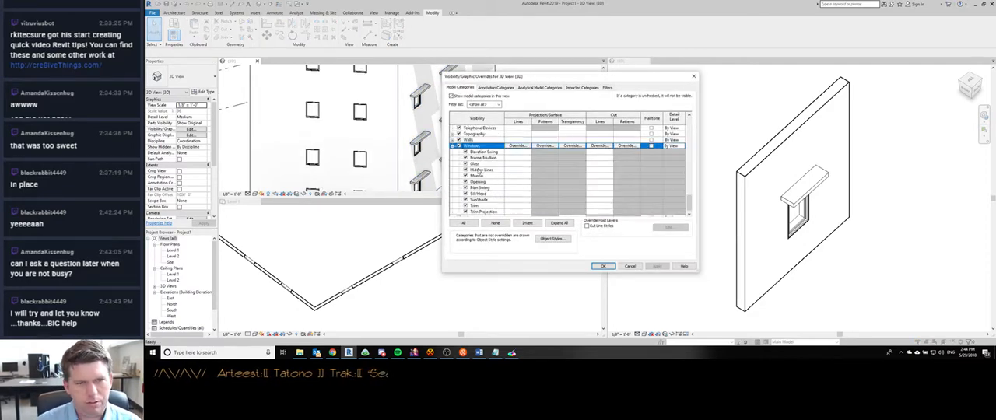
key(Down)
key(Down)
key(Down)
key(Down)
key(Down)
key(Down)
key(Down)
key(Down)
key(Down)
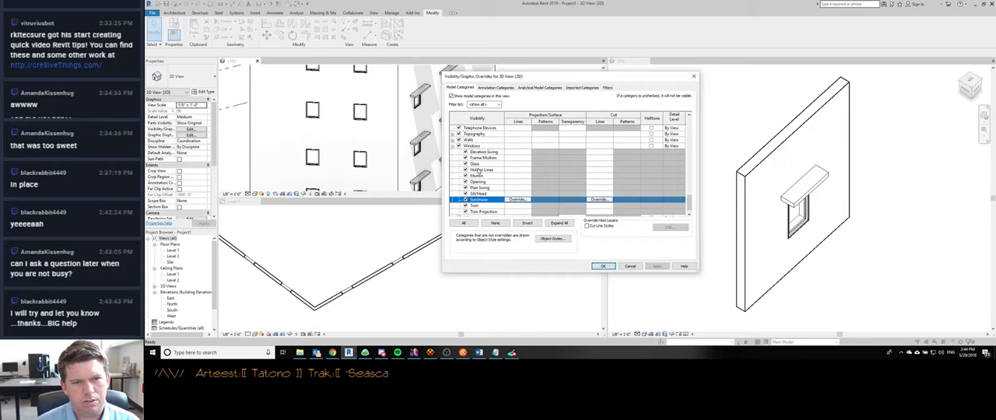
click(601, 267)
- Turn the Windows SunShade subcategory back on in the Level 1 floor plan's visibility overrides
click(436, 246)
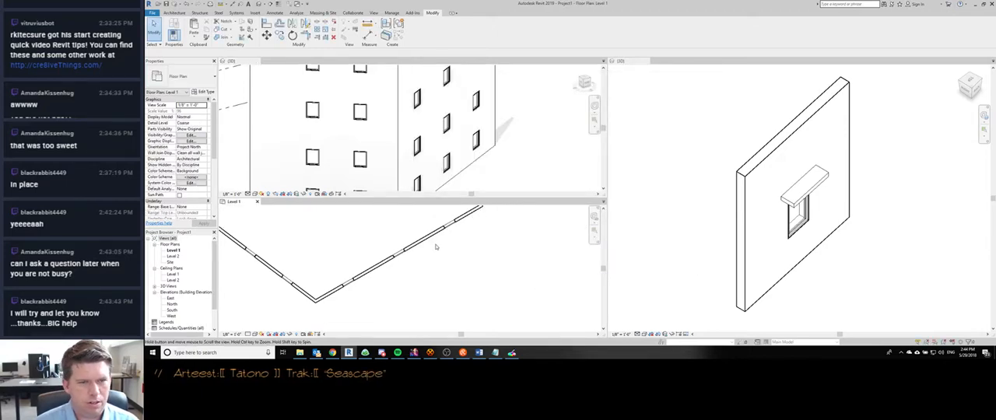
key(v)
key(g)
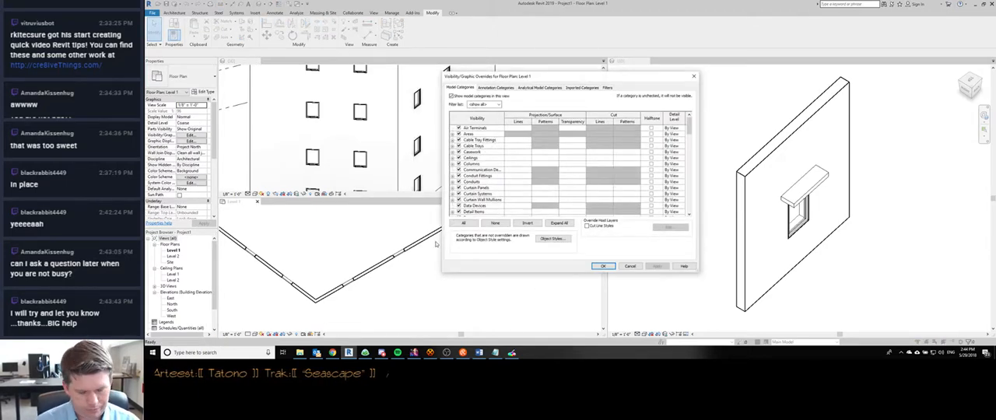
key(w)
key(w)
key(Right)
key(Down)
key(Down)
key(Down)
key(Down)
key(Down)
key(Down)
key(Down)
key(Down)
key(Down)
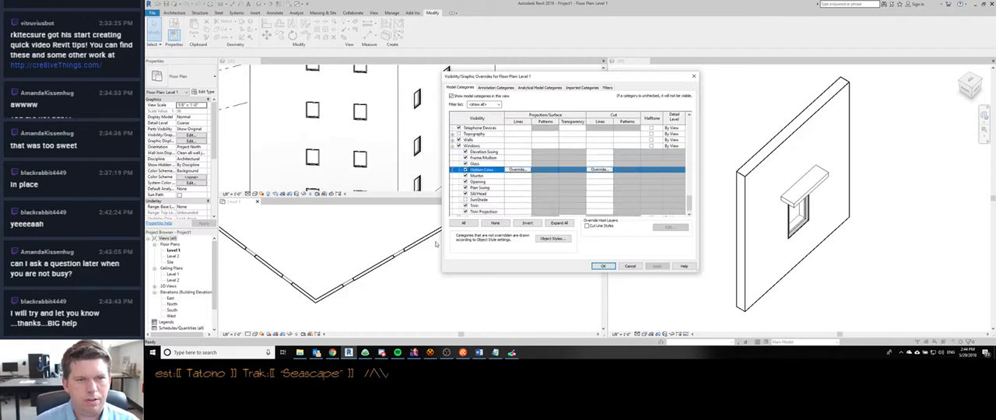
click(606, 266)
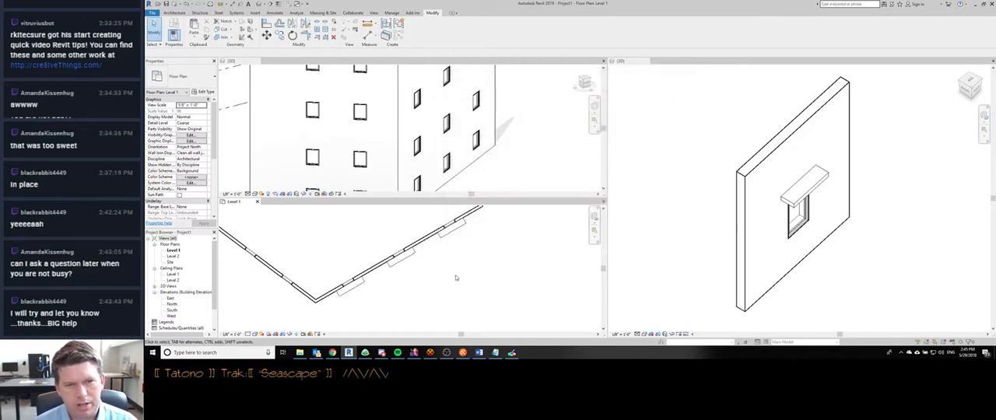
- Create a perspective camera view from the Level 1 plan, aimed at the building corner from outside
scroll(440, 259, down, 2)
scroll(439, 260, up, 4)
scroll(411, 263, down, 3)
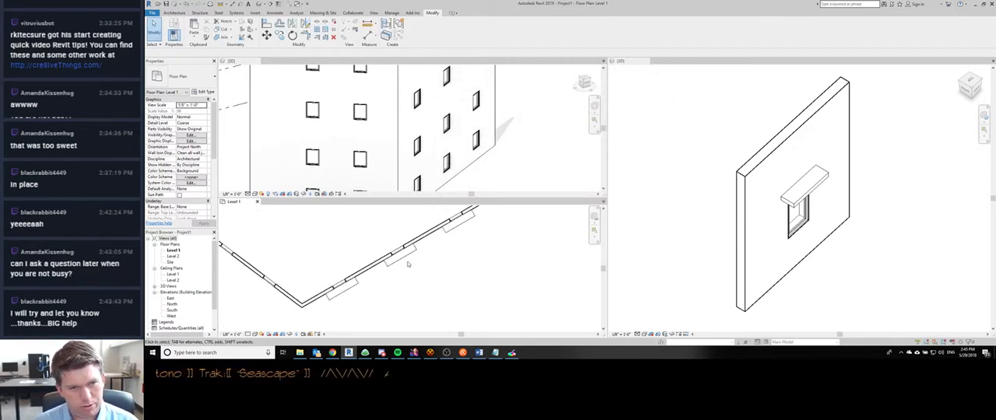
middle_drag(399, 278, 491, 296)
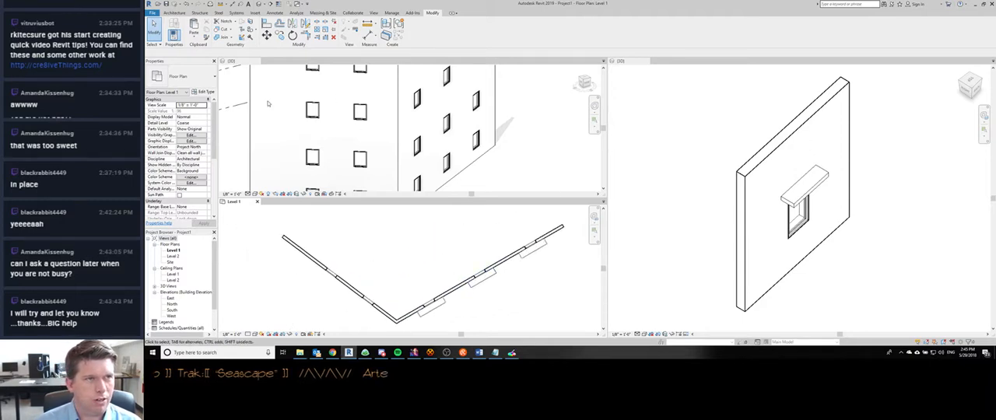
click(261, 5)
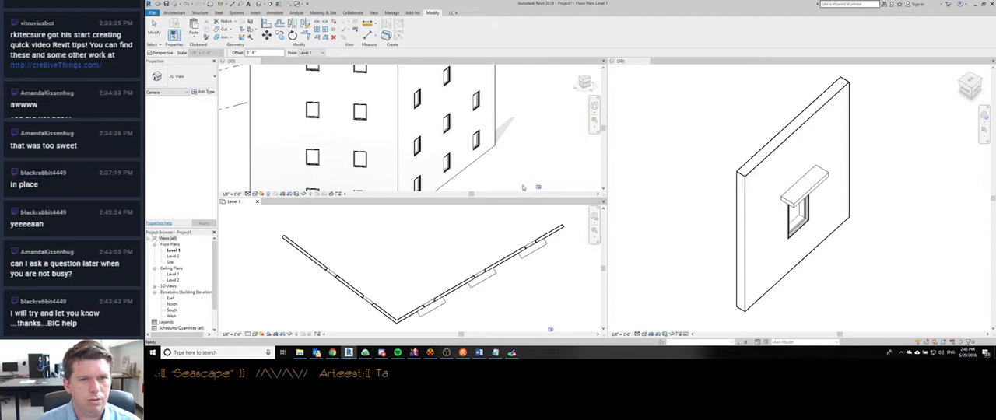
scroll(450, 307, down, 3)
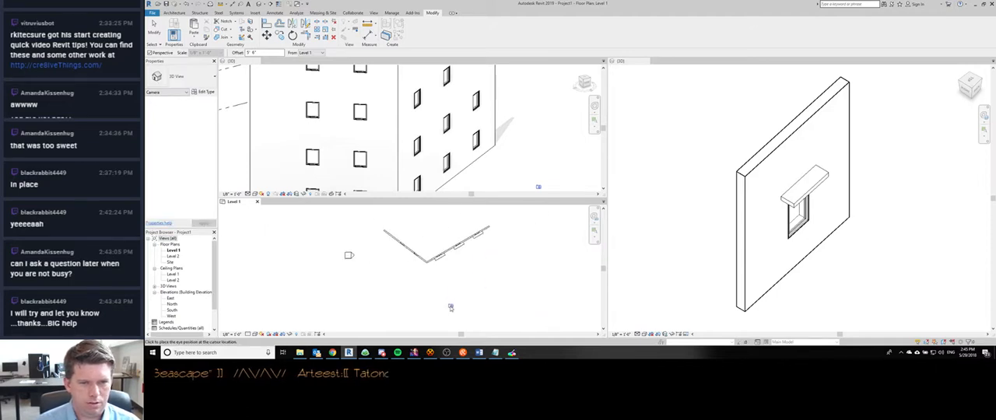
click(403, 307)
click(475, 234)
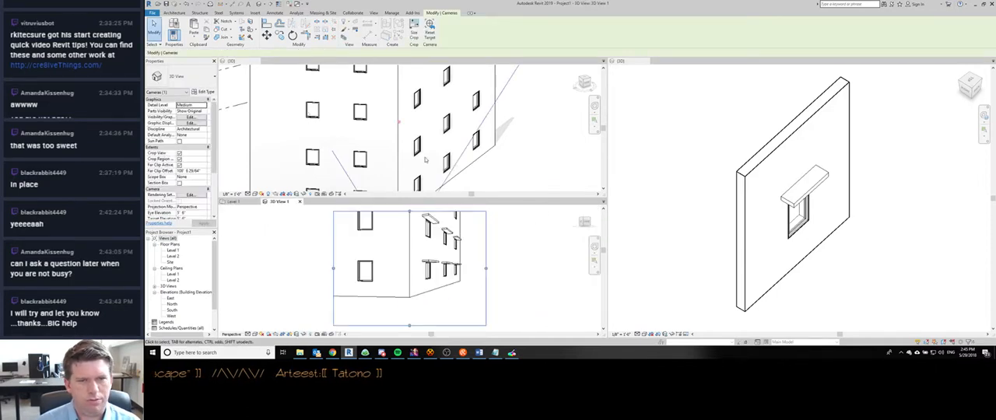
- Turn off Crop View for the new camera view and display the building with shaded surfaces
shift+middle_drag(446, 237, 421, 277)
scroll(492, 231, down, 2)
click(527, 253)
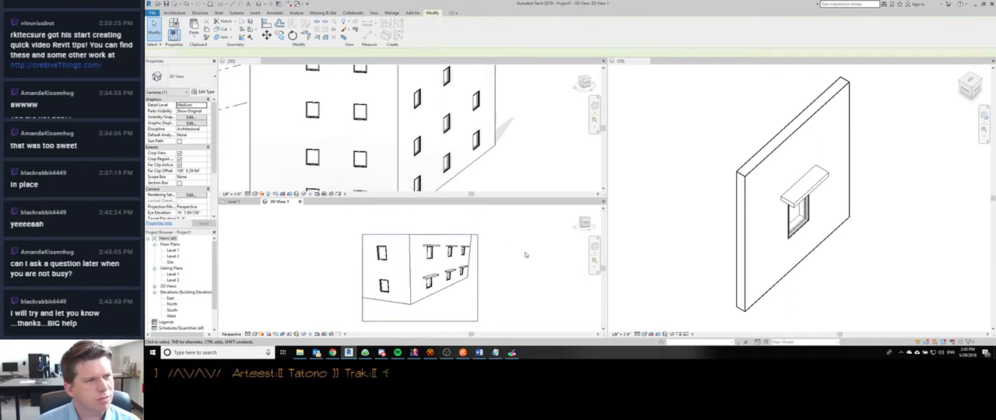
click(180, 153)
mouse_move(476, 258)
shift+middle_down()
mouse_move(418, 267)
mouse_move(480, 301)
mouse_move(469, 269)
shift+middle_up()
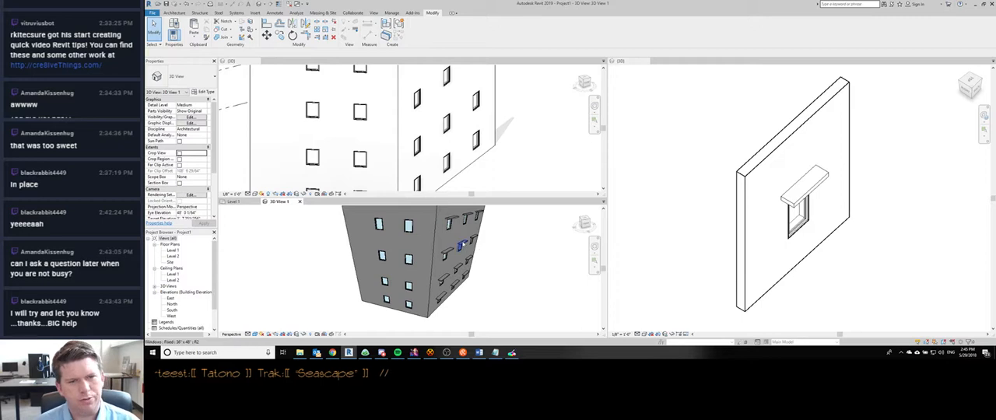
scroll(463, 246, up, 3)
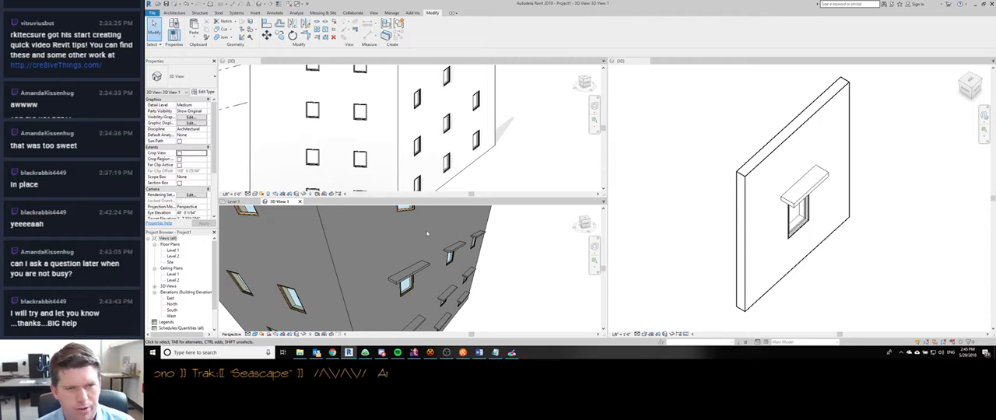
mouse_move(427, 233)
shift+middle_down()
mouse_move(437, 258)
mouse_move(427, 227)
shift+middle_up()
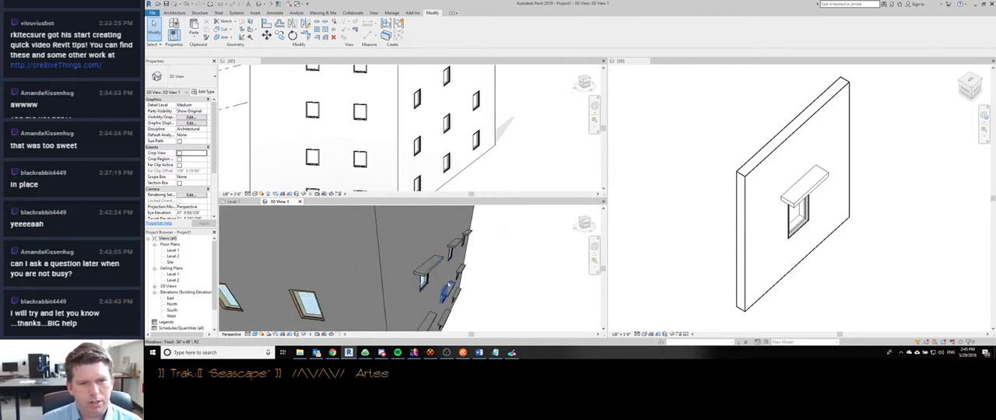
click(427, 274)
shift+middle_drag(427, 274, 513, 281)
key(Escape)
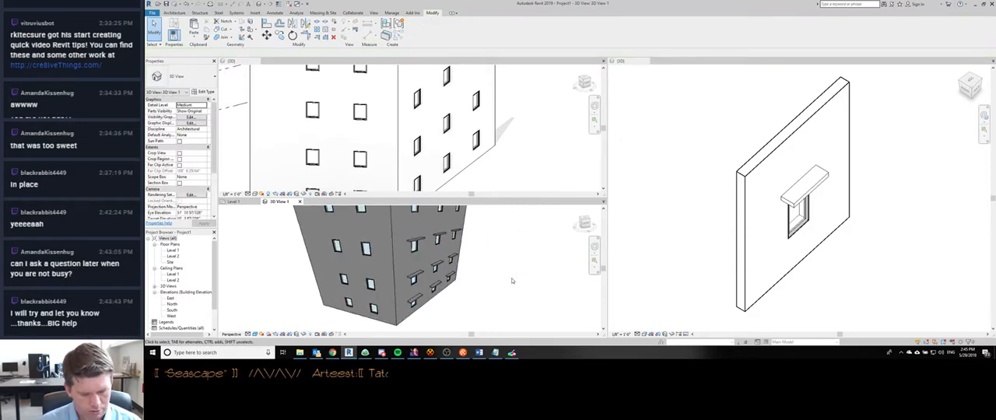
- Review the overrides offered for the Windows subcategories, including SunShade, in the camera view's visibility settings and discard any changes
key(v)
key(g)
click(481, 164)
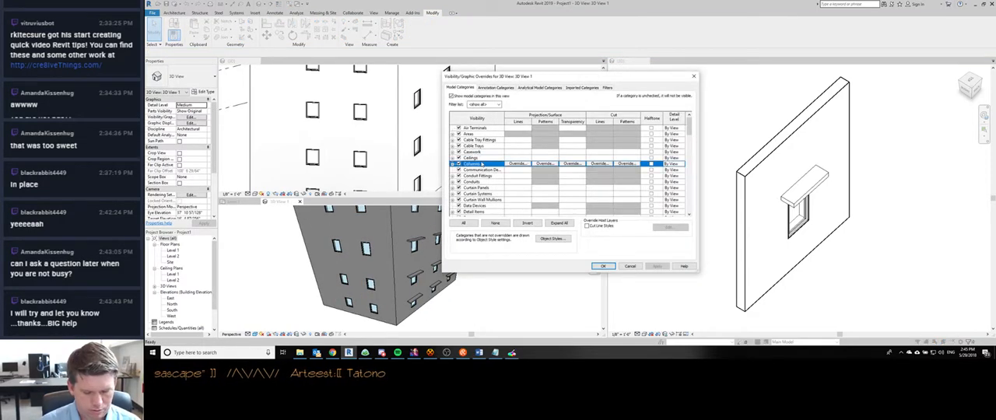
key(w)
key(w)
key(Right)
key(Down)
key(Down)
key(Down)
scroll(506, 153, down, 1)
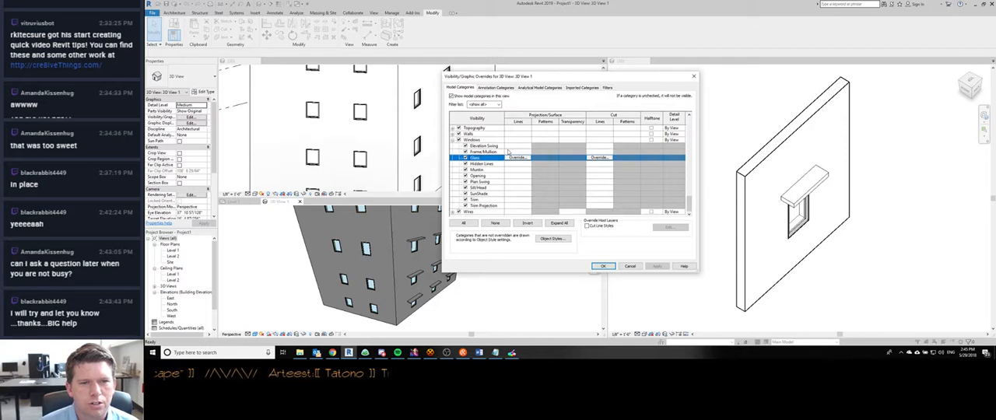
click(537, 188)
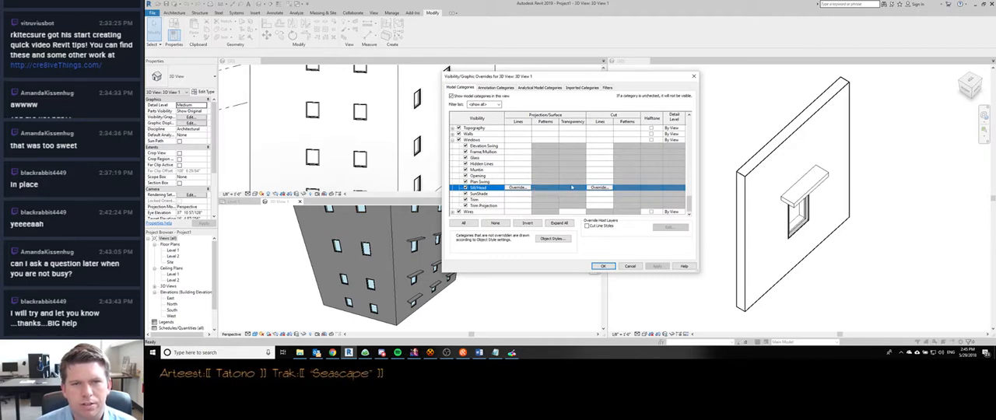
click(529, 194)
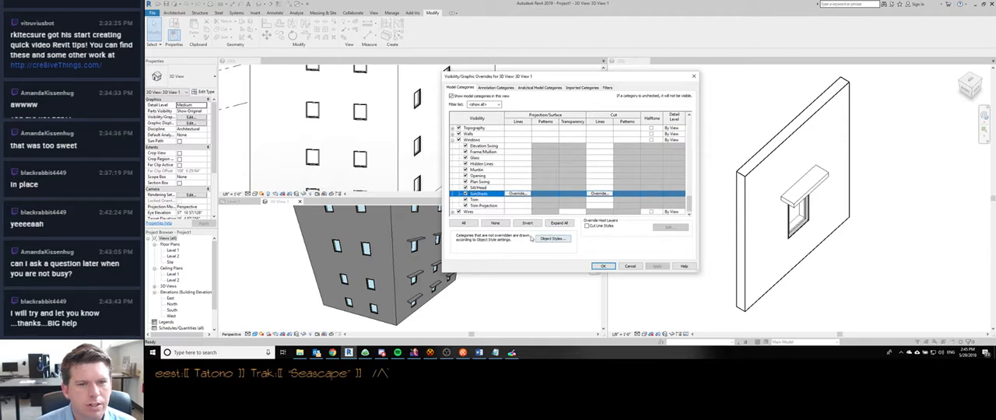
click(629, 266)
- Display the camera view in hidden-line style and check the line overrides offered for Windows and its SunShade subcategory
click(537, 156)
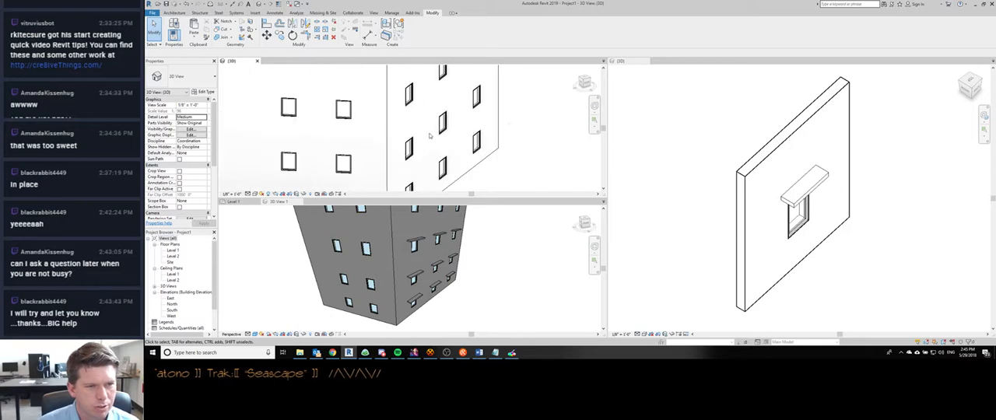
click(481, 279)
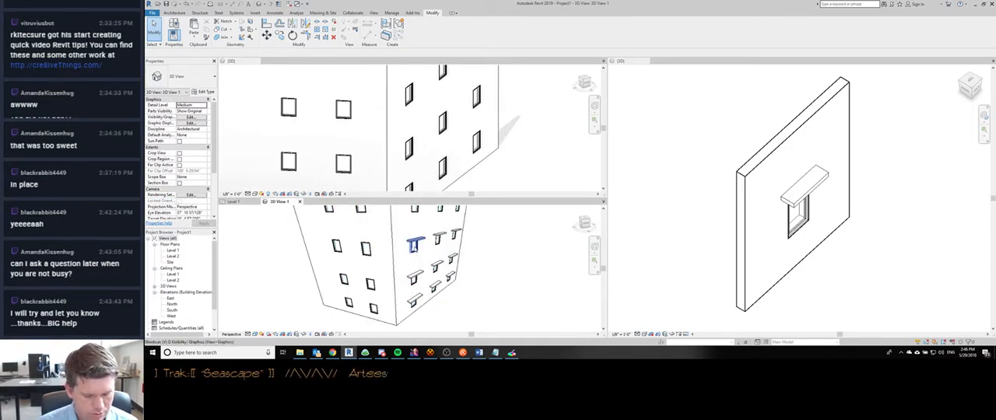
key(v)
key(g)
key(w)
key(w)
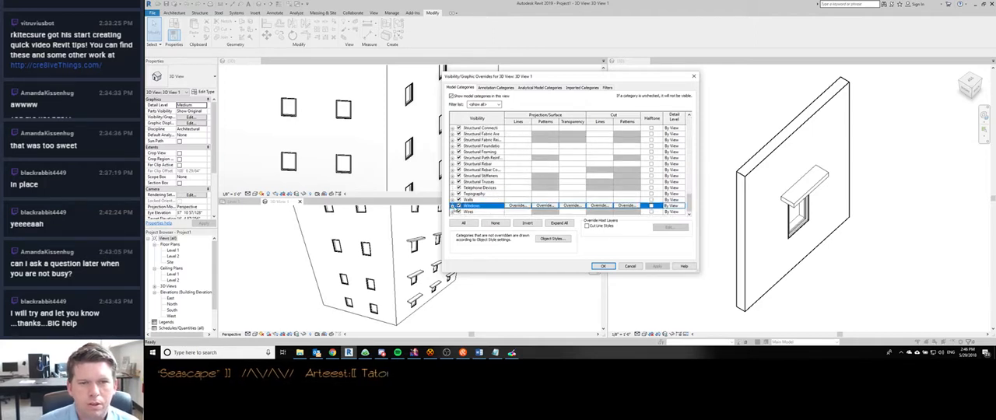
click(453, 205)
click(600, 182)
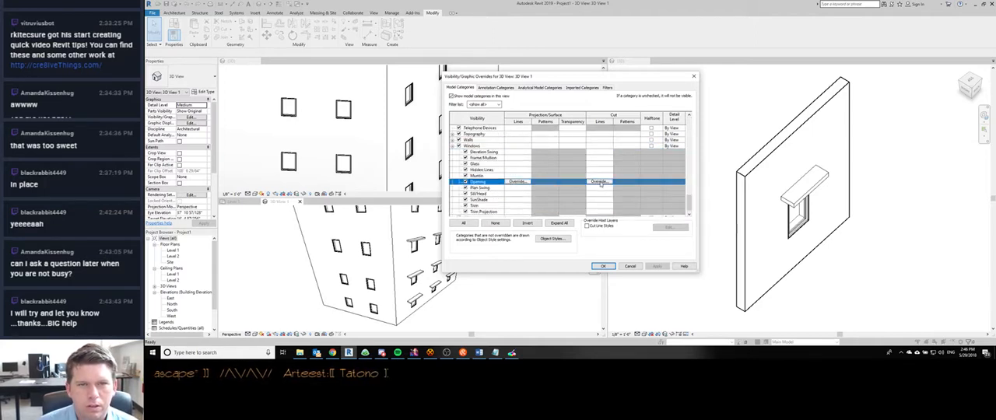
click(514, 146)
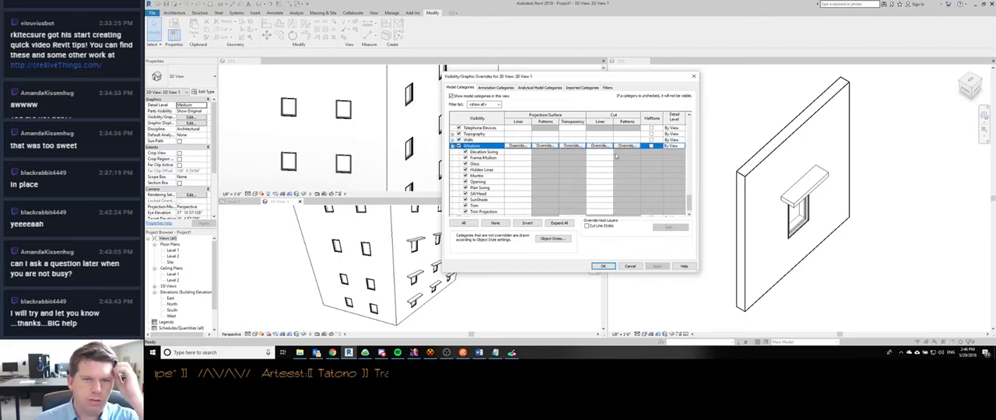
scroll(522, 201, down, 1)
click(486, 193)
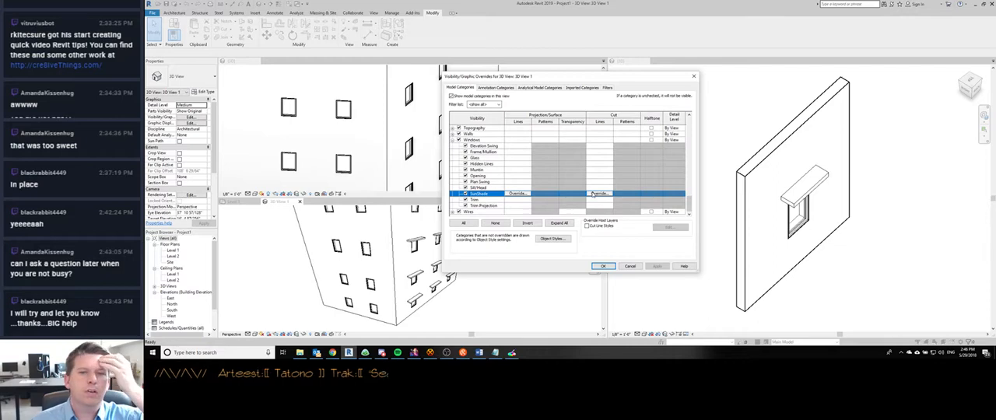
click(602, 266)
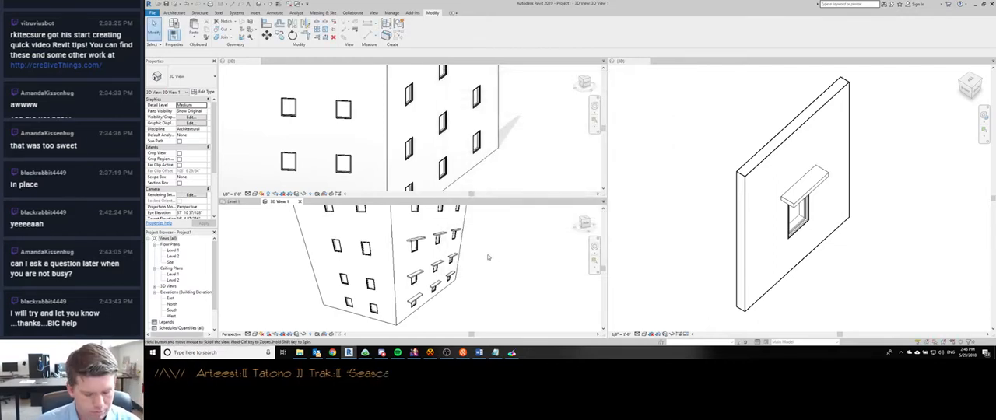
- Try creating a rule-based view filter named SunShades that applies to the Windows category
key(v)
key(g)
click(607, 87)
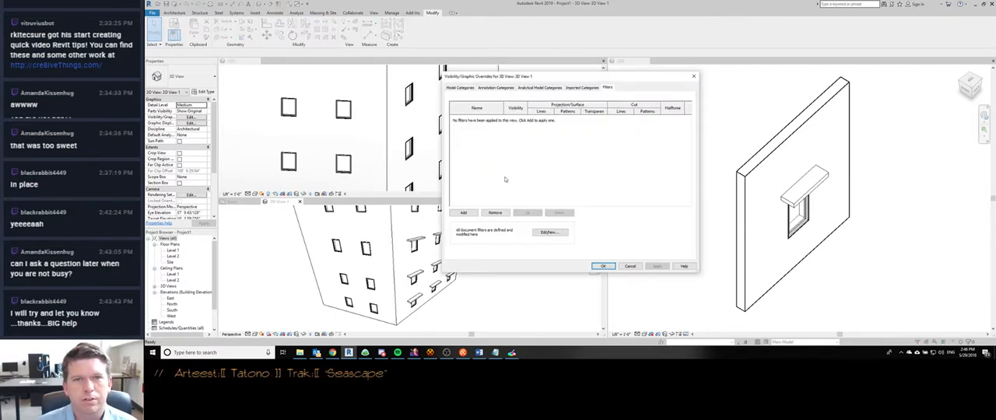
click(537, 232)
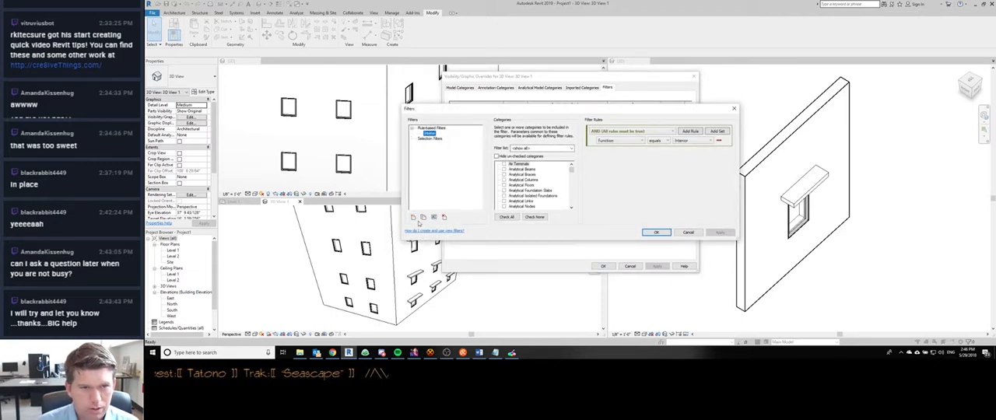
click(414, 217)
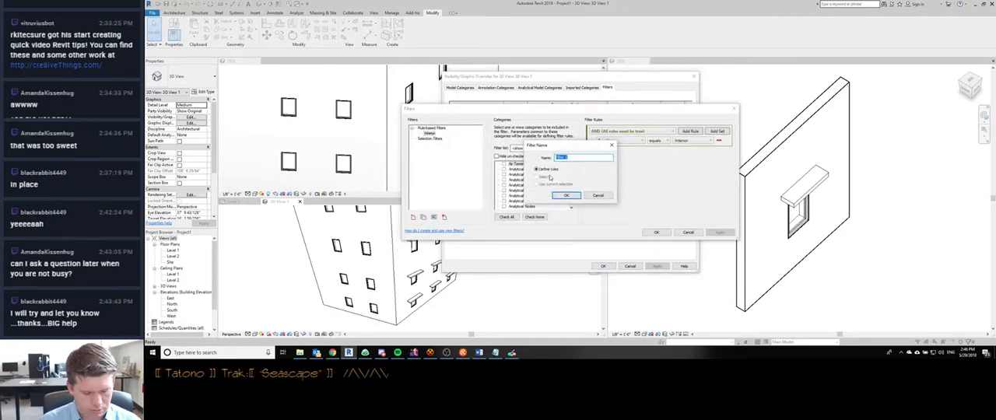
text(SunShades)
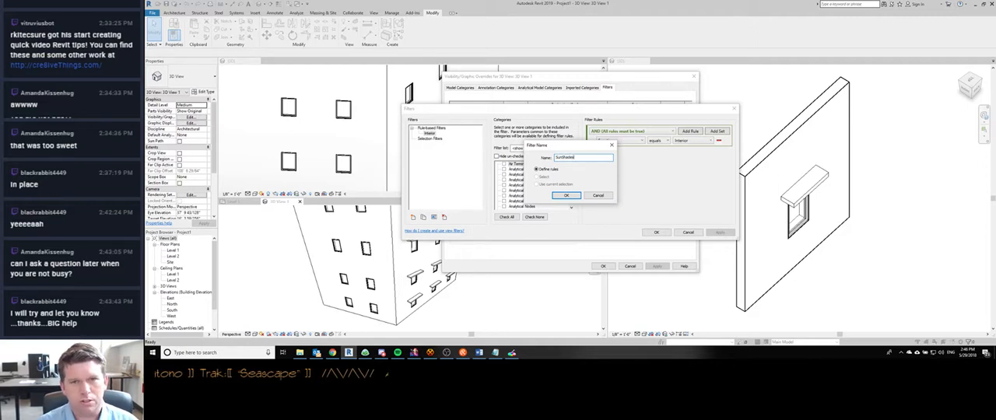
key(Return)
click(518, 191)
key(w)
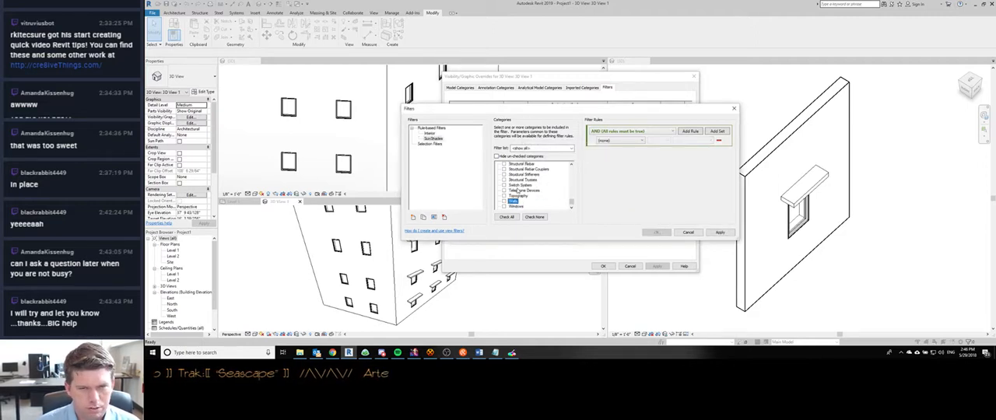
key(w)
click(504, 201)
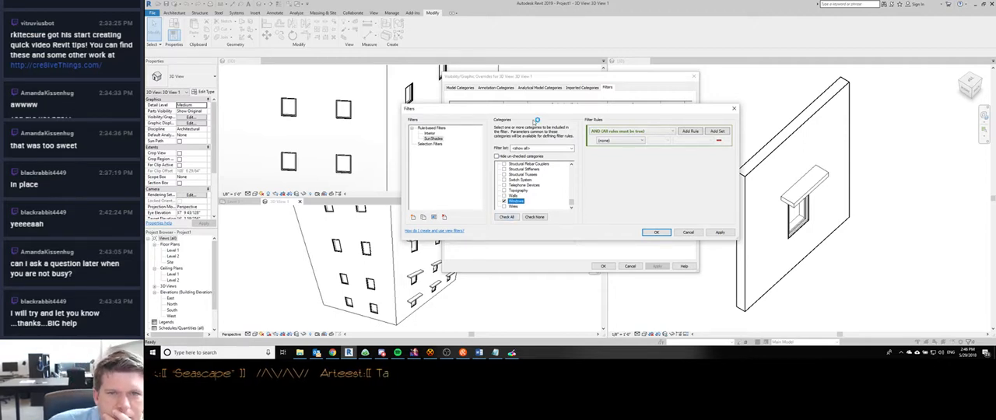
- Look through the rule parameters available for the Windows filter and discard the new filter and override changes
click(634, 132)
click(637, 131)
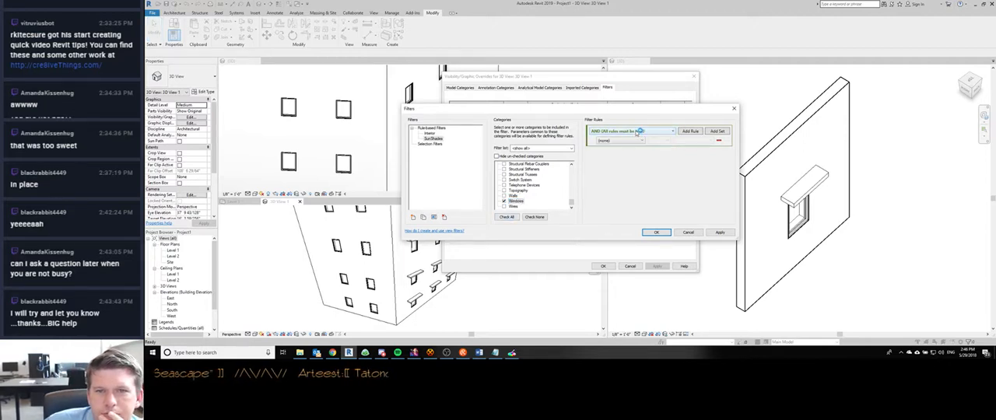
click(623, 140)
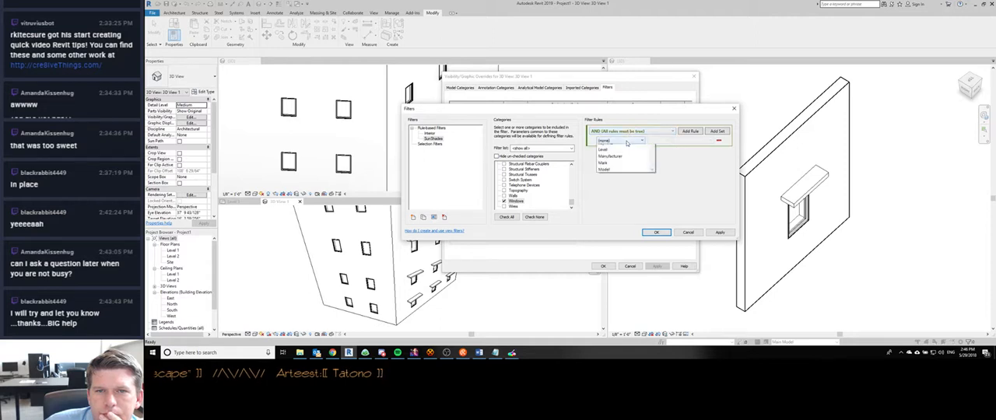
scroll(629, 187, down, 3)
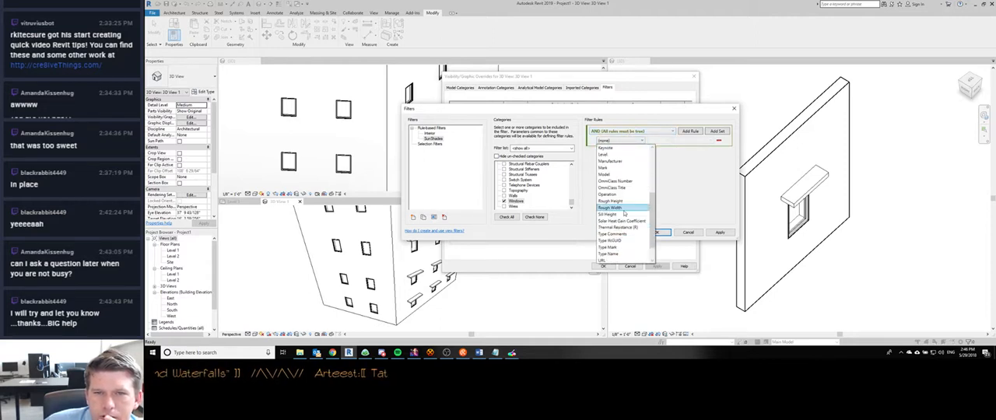
scroll(624, 213, up, 3)
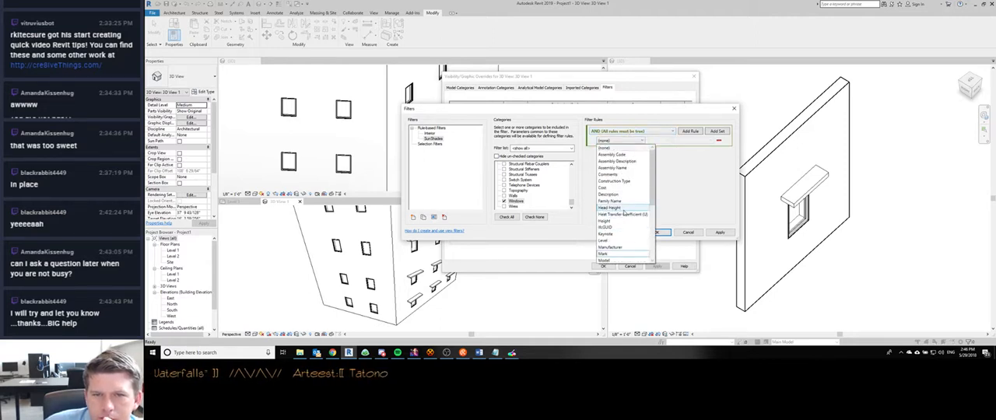
scroll(624, 211, down, 5)
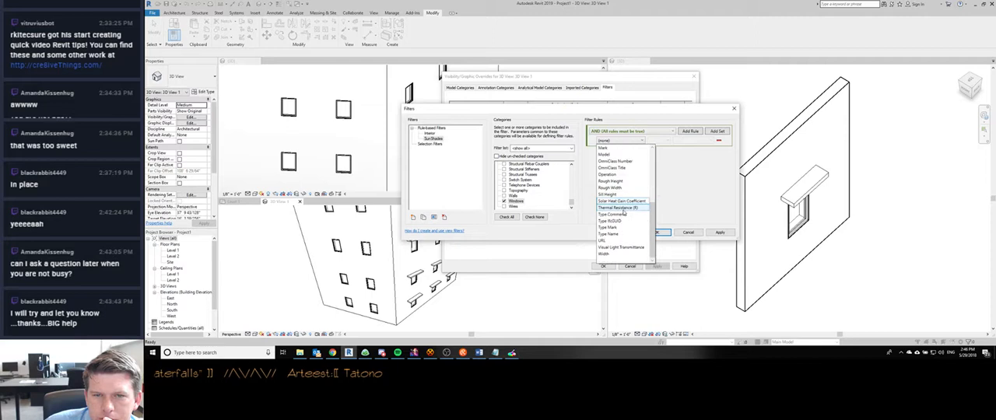
click(682, 200)
click(683, 233)
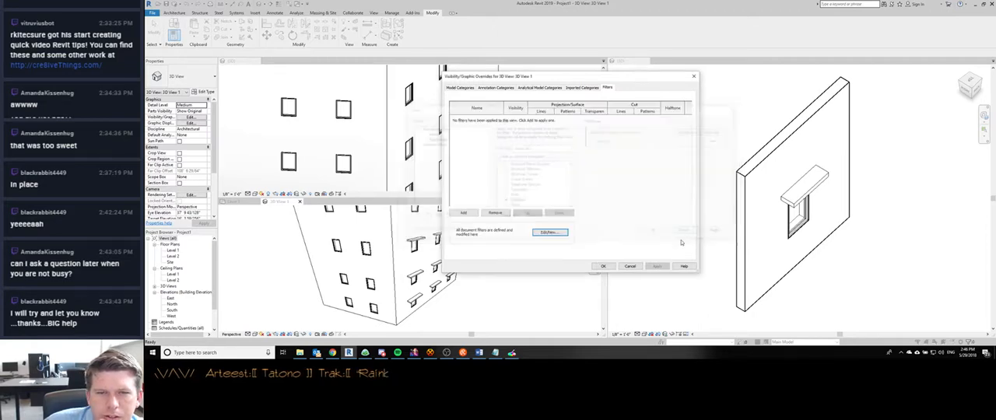
click(631, 267)
- Turn the Windows SunShade subcategory back on in the project 3D view's visibility overrides
click(402, 151)
scroll(424, 104, down, 4)
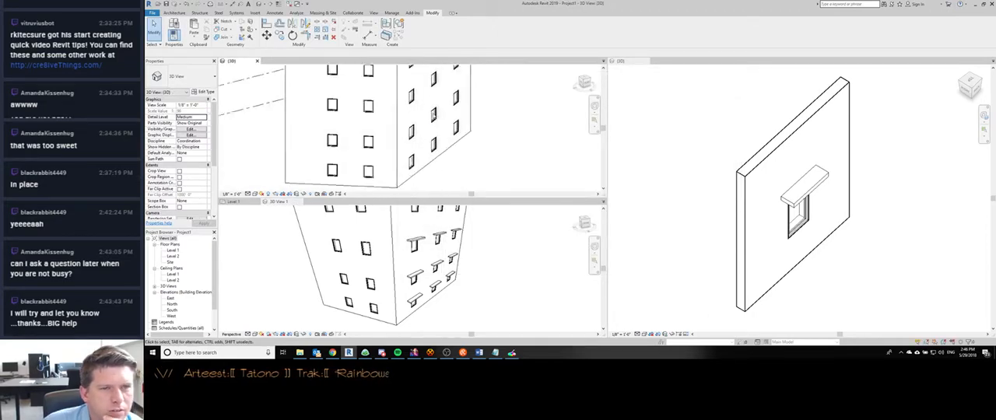
scroll(491, 148, up, 1)
key(v)
key(v)
key(w)
key(w)
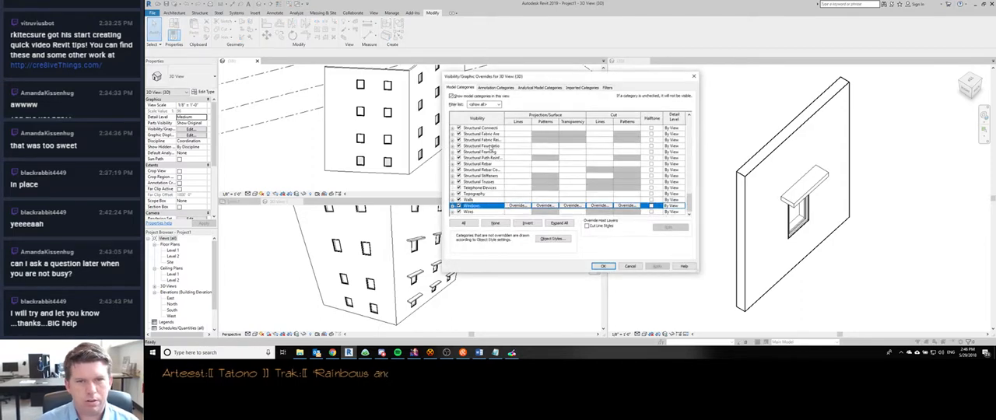
key(Right)
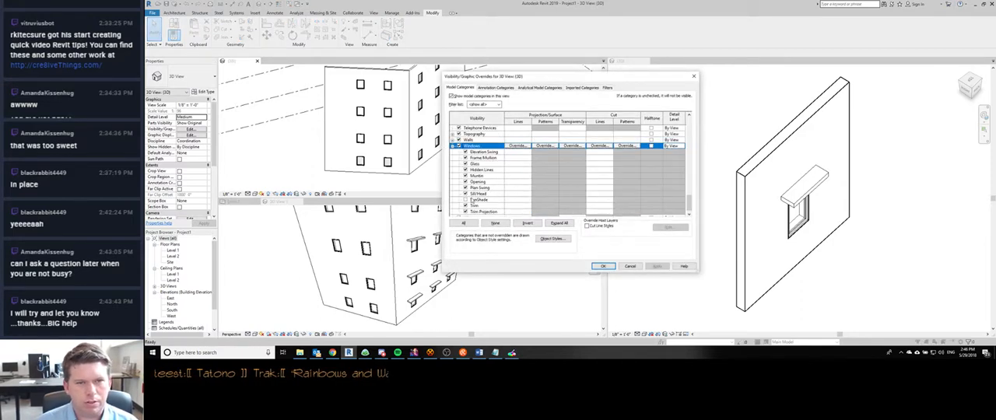
click(475, 199)
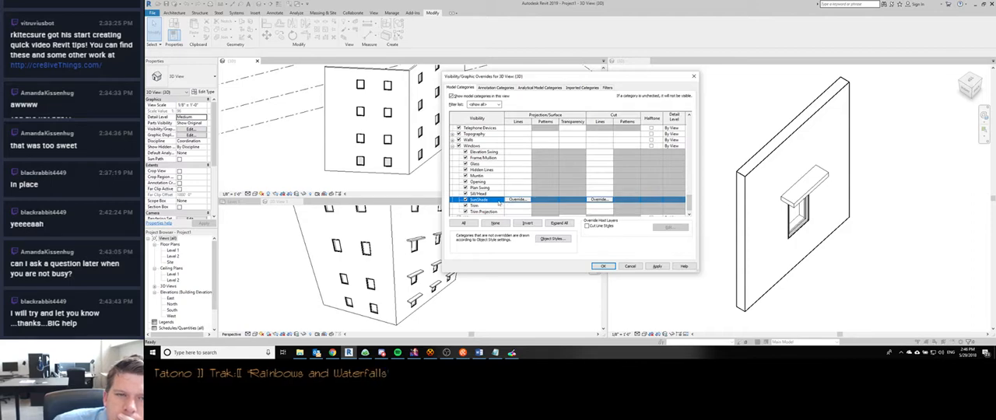
- Override the SunShade projection lines in the project 3D view with colour RGB 255-128-128 and a heavier line weight
click(516, 200)
click(582, 166)
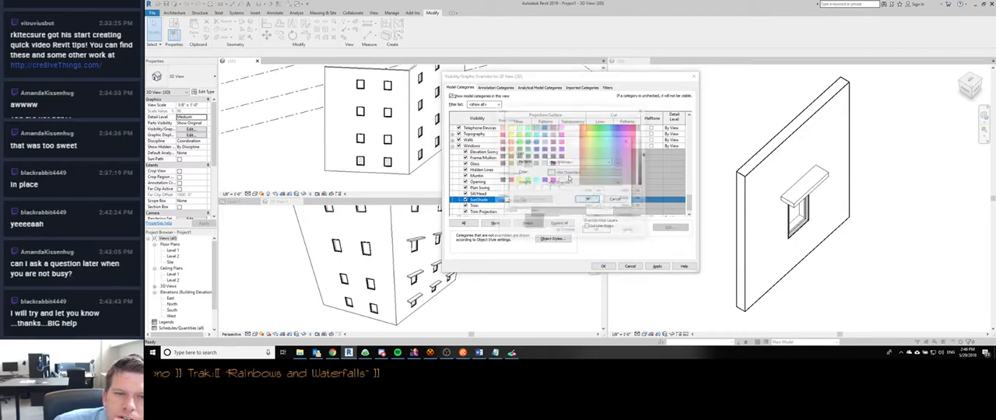
click(502, 127)
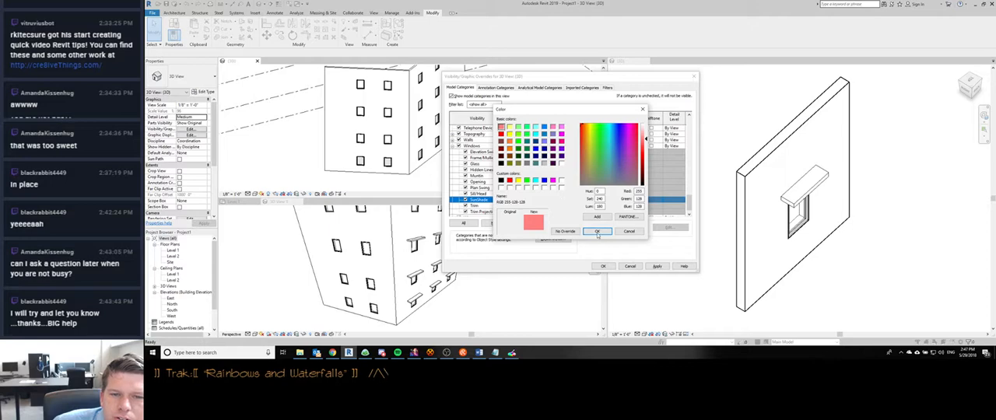
click(597, 231)
click(583, 183)
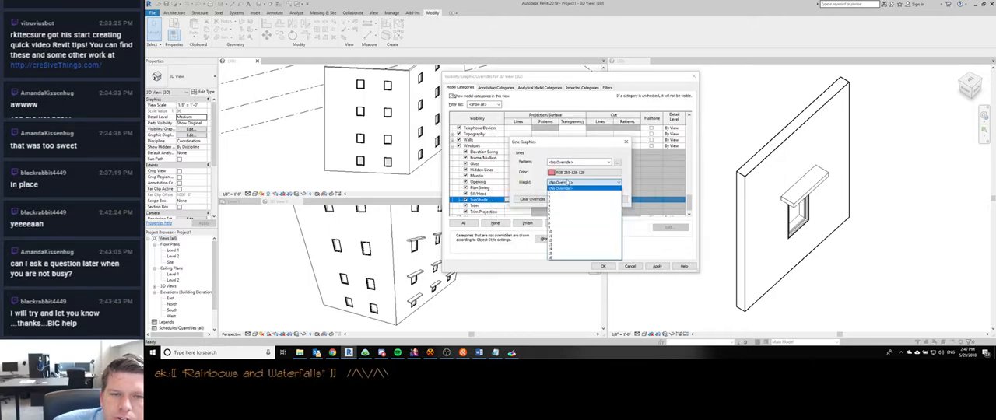
click(584, 237)
click(586, 199)
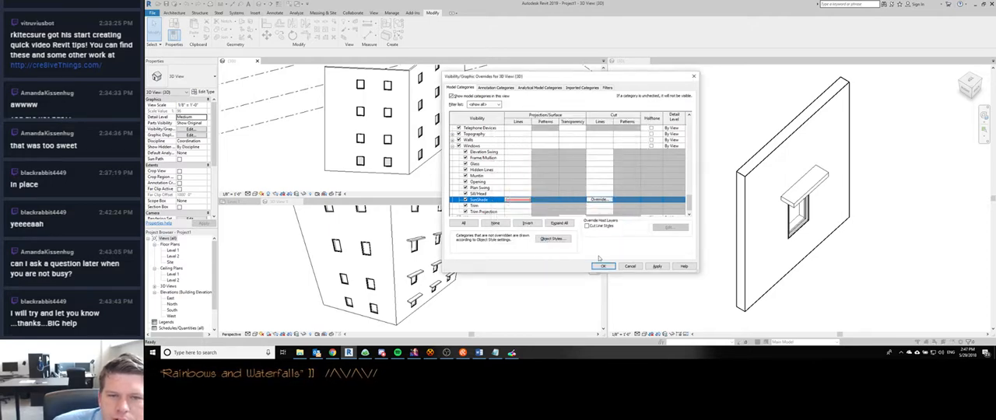
key(Return)
shift+middle_drag(512, 156, 443, 151)
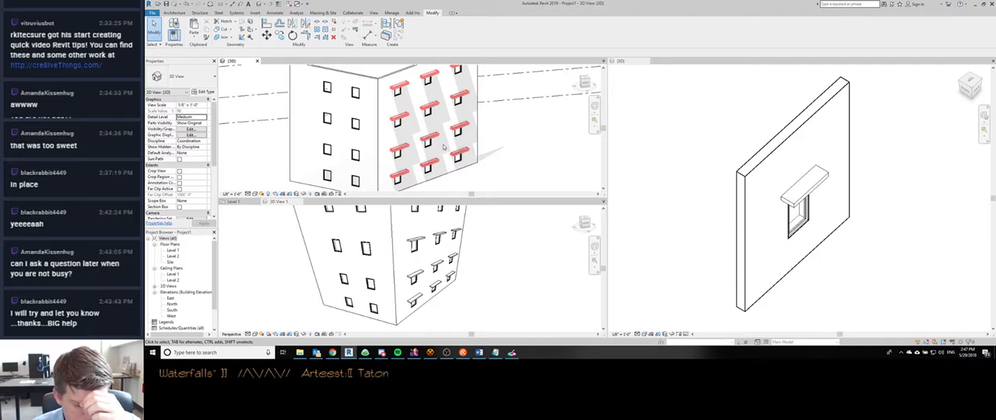
- Examine the categories available to the Interior filter in the project 3D view's filter definitions
middle_drag(446, 145, 476, 162)
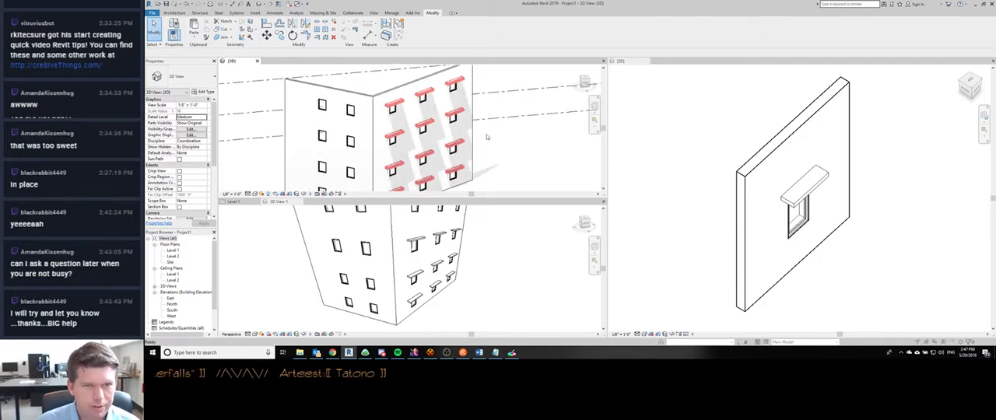
key(v)
key(v)
click(608, 88)
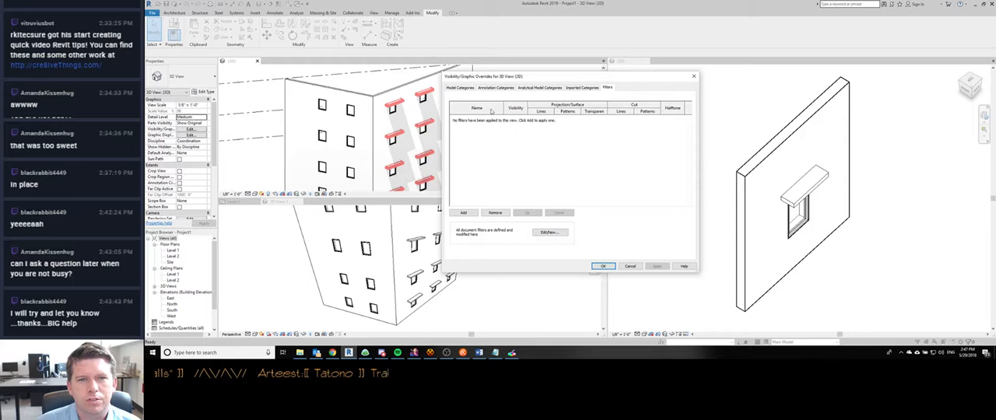
click(551, 235)
scroll(533, 182, down, 15)
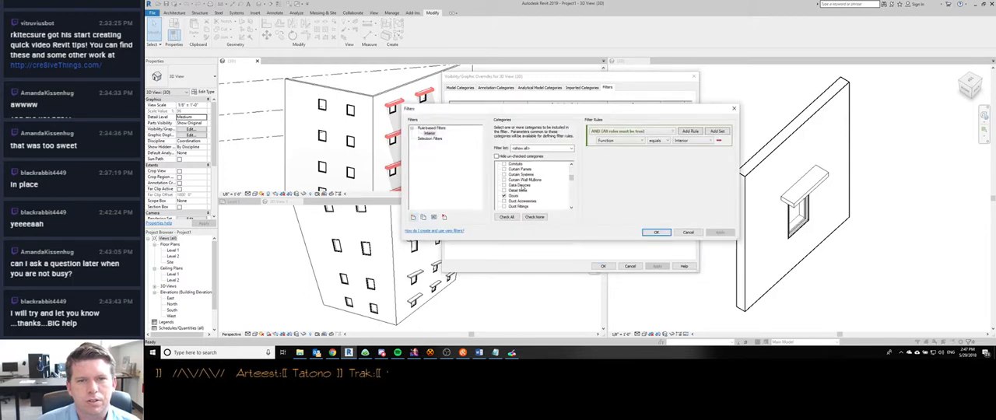
scroll(521, 184, down, 10)
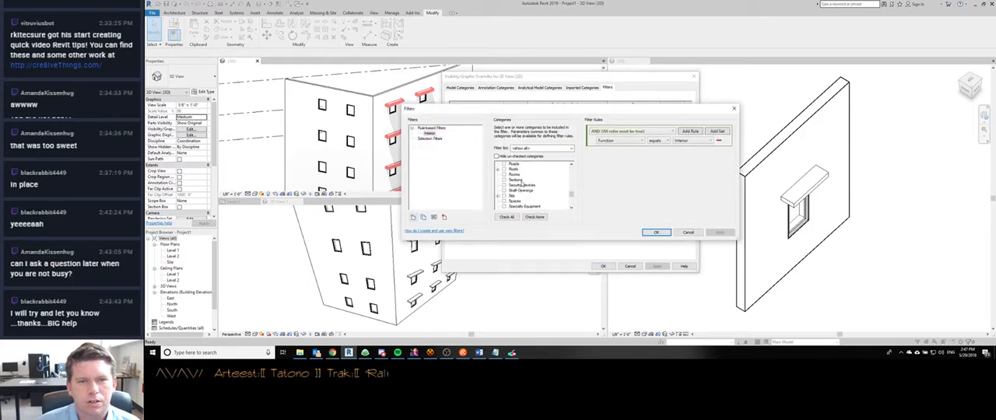
scroll(511, 189, up, 3)
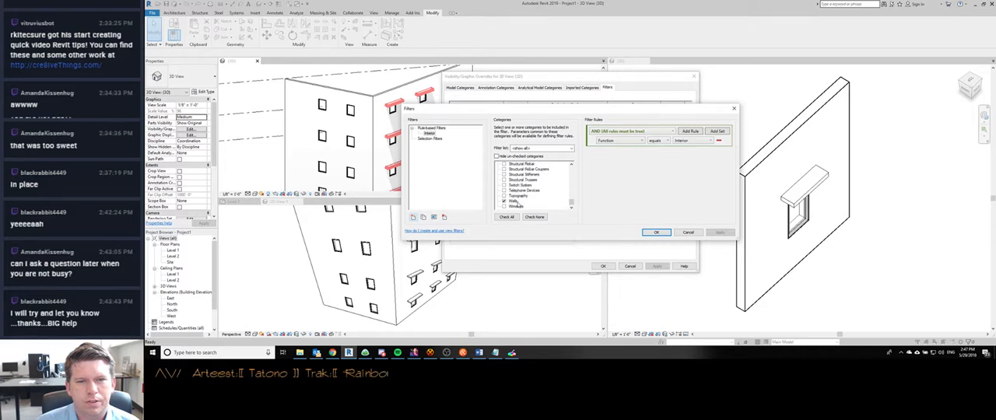
scroll(519, 192, down, 3)
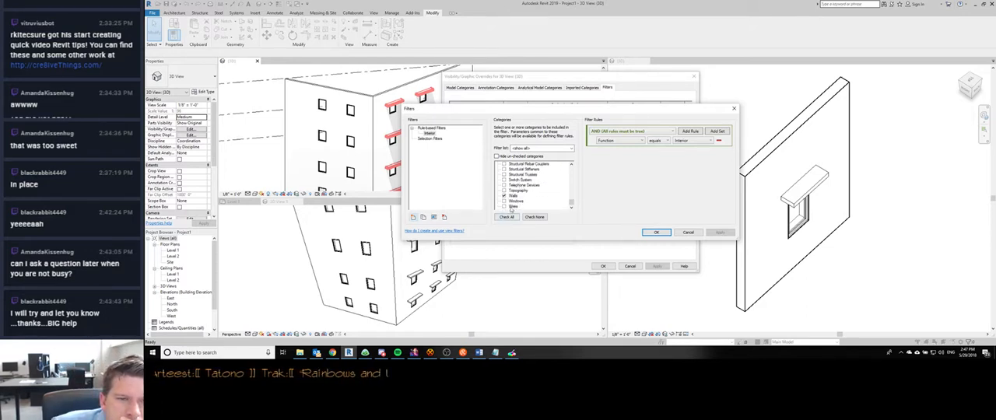
- Look through the rule parameters of the Interior filter and close the filter definitions without saving
click(504, 202)
click(612, 183)
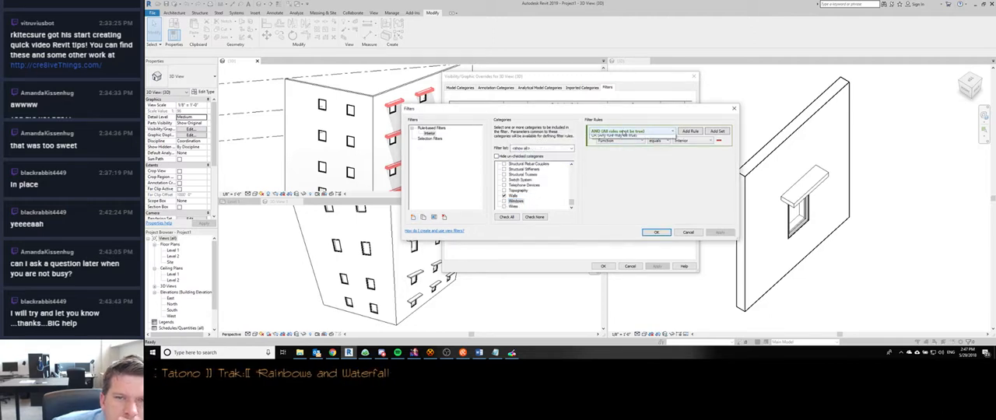
click(633, 142)
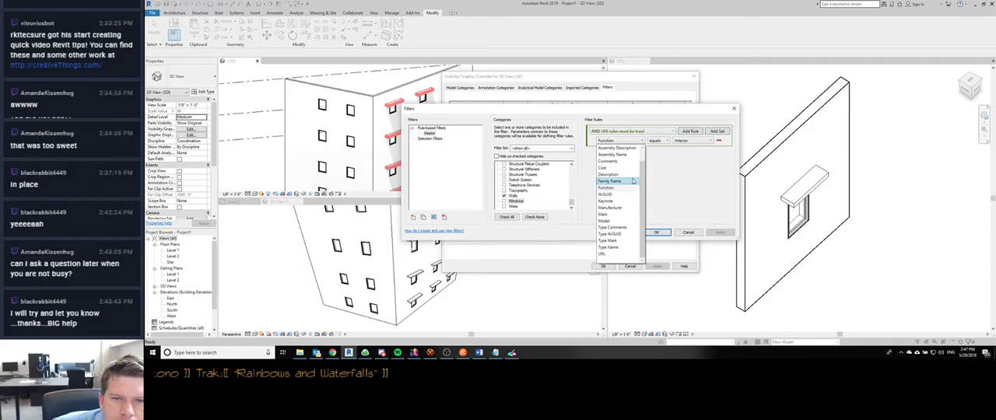
drag(642, 182, 642, 171)
click(659, 199)
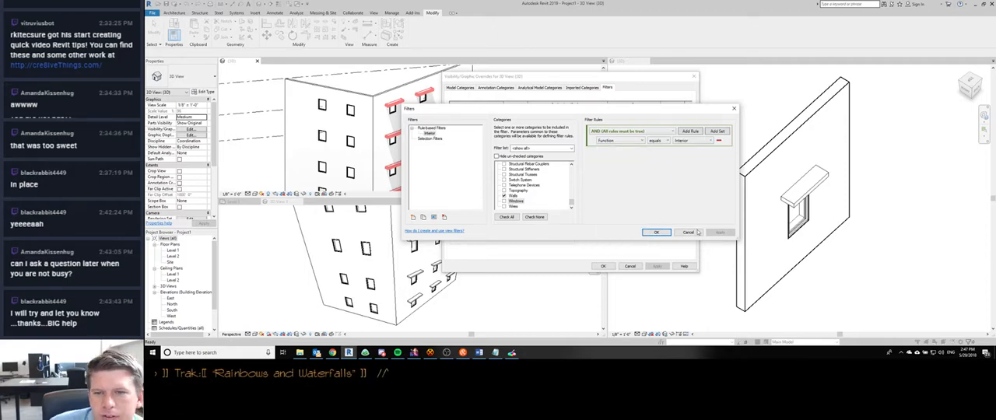
click(688, 232)
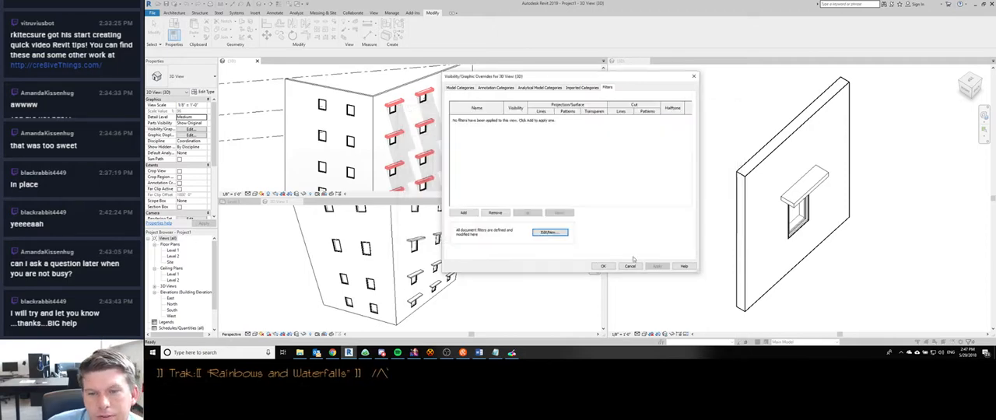
- Examine the Windows subcategories, including SunShade, among the model categories of the view's visibility overrides
click(582, 87)
click(533, 91)
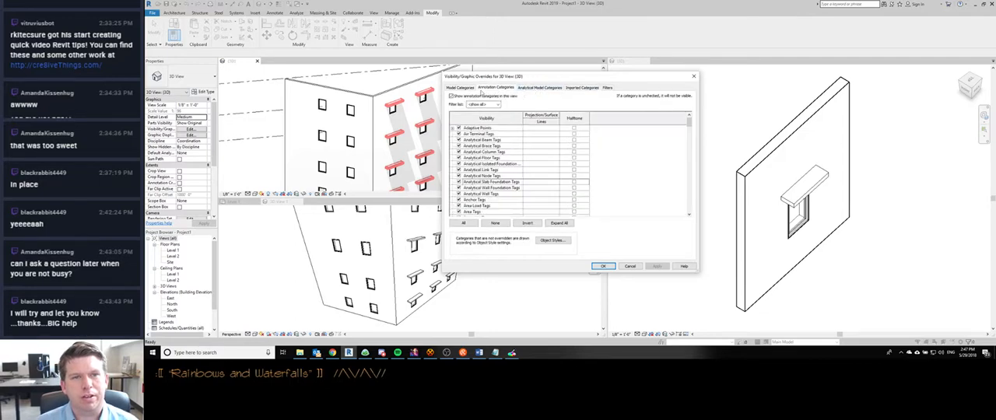
click(459, 87)
scroll(507, 188, down, 2)
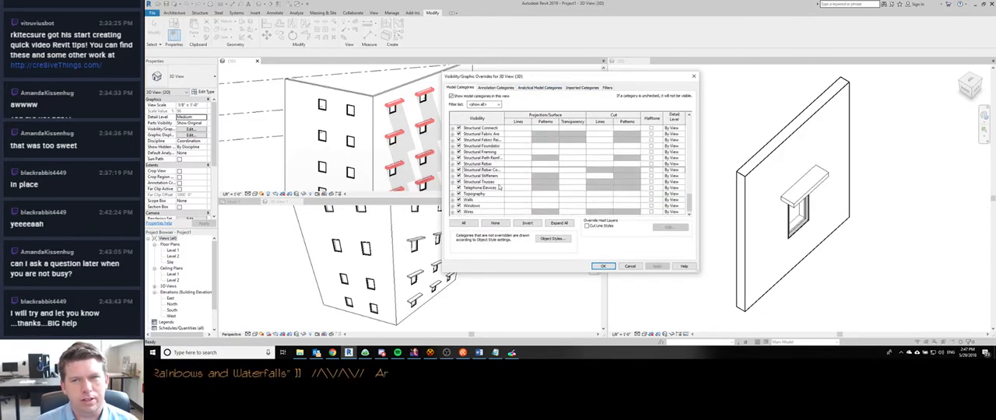
click(491, 207)
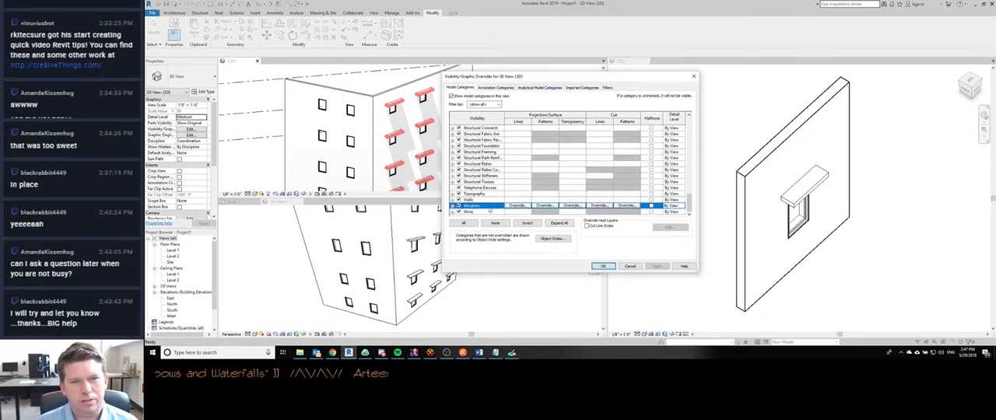
click(453, 207)
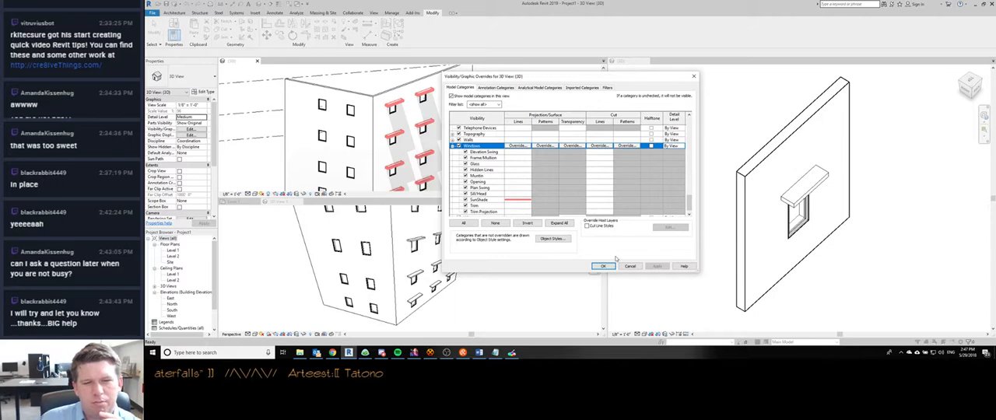
click(493, 201)
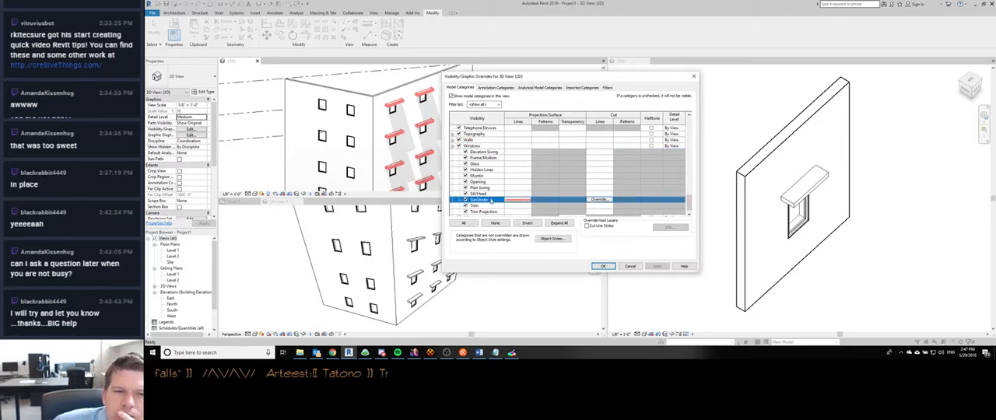
- Examine the Doors subcategories for comparison and close the visibility overrides without changes
scroll(467, 171, up, 10)
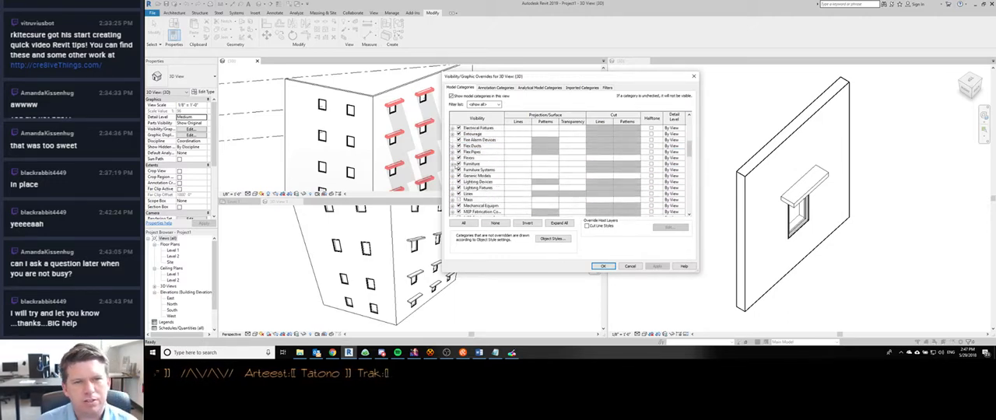
scroll(458, 164, up, 3)
click(453, 133)
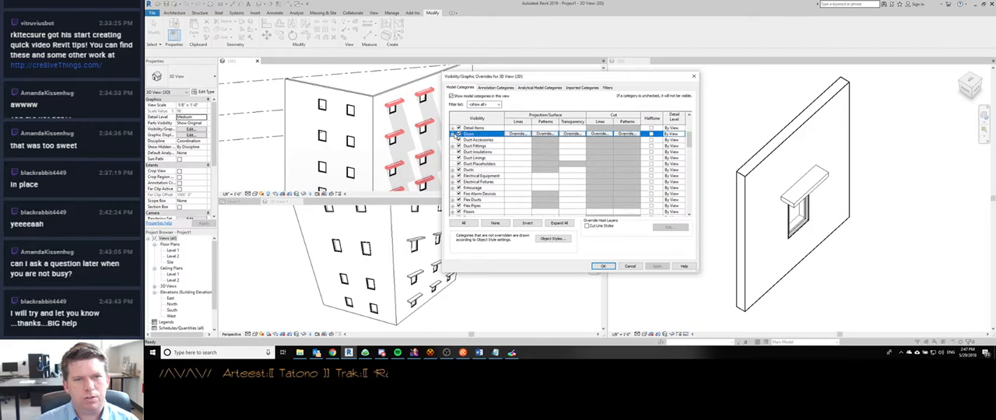
click(452, 134)
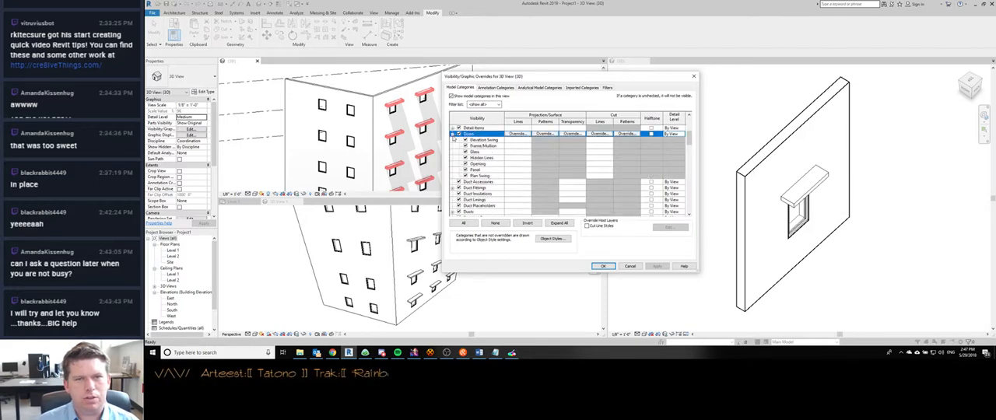
scroll(549, 168, down, 2)
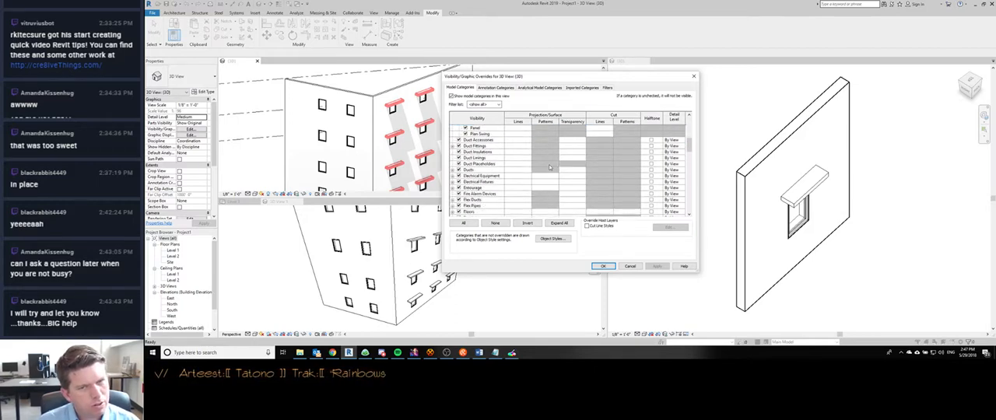
click(629, 266)
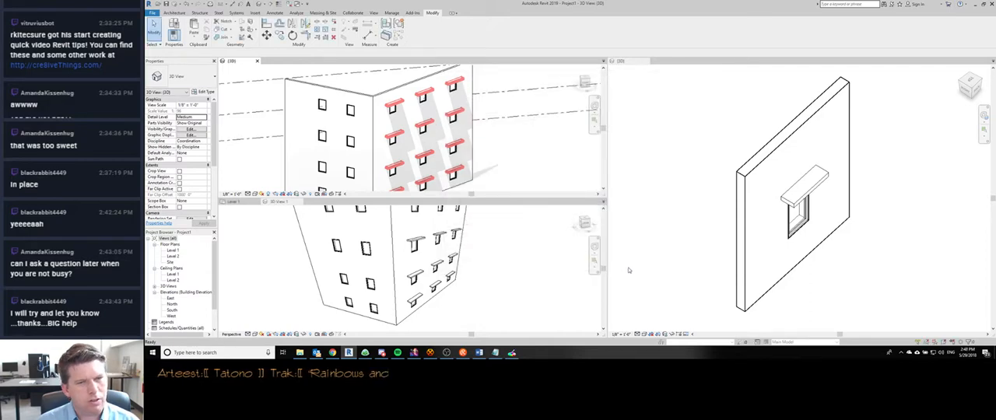
- Clear the projection line overrides of the Windows SunShade subcategory in the project 3D view
mouse_move(436, 125)
shift+middle_down()
mouse_move(466, 174)
mouse_move(541, 167)
mouse_move(460, 176)
mouse_move(439, 137)
shift+middle_up()
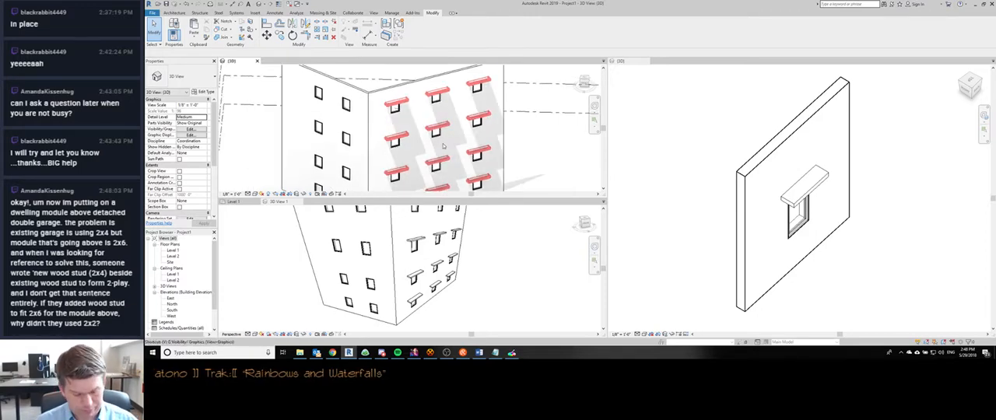
key(v)
key(v)
click(492, 171)
key(w)
key(w)
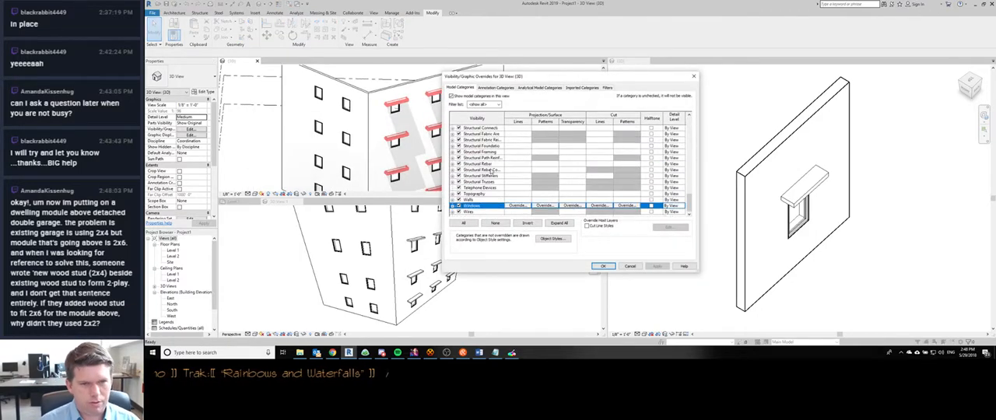
key(Right)
key(Down)
key(Down)
key(Down)
key(Down)
key(Down)
key(Down)
key(Down)
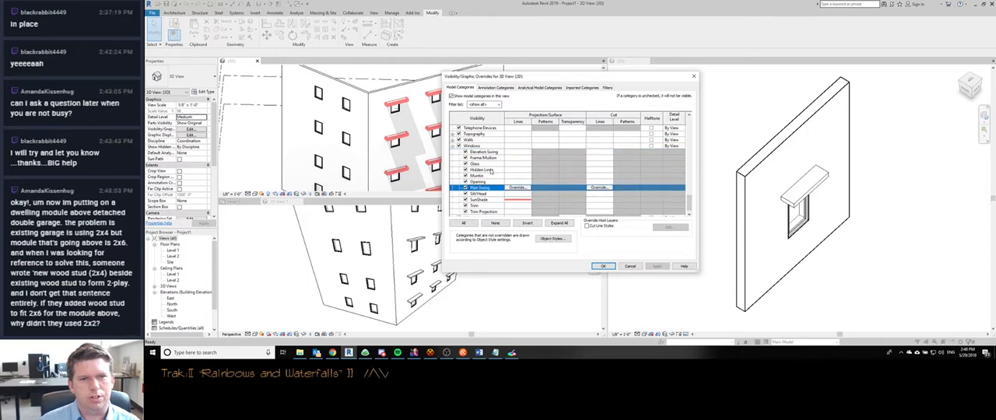
click(513, 199)
click(517, 199)
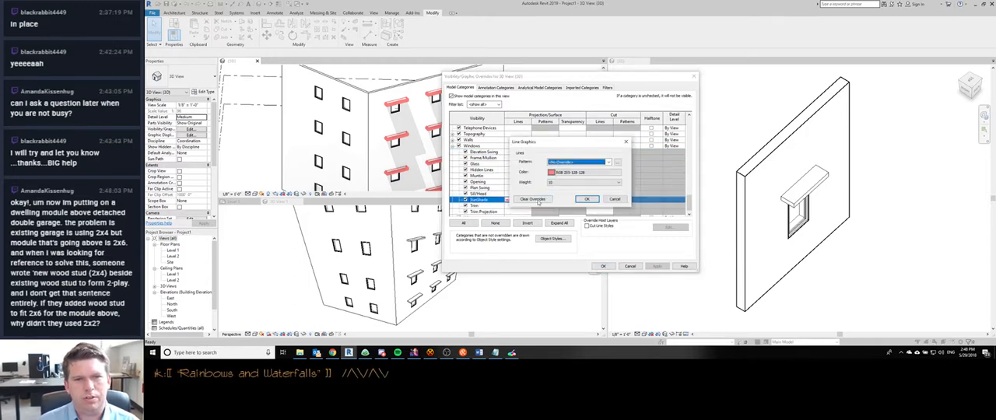
click(587, 199)
click(603, 266)
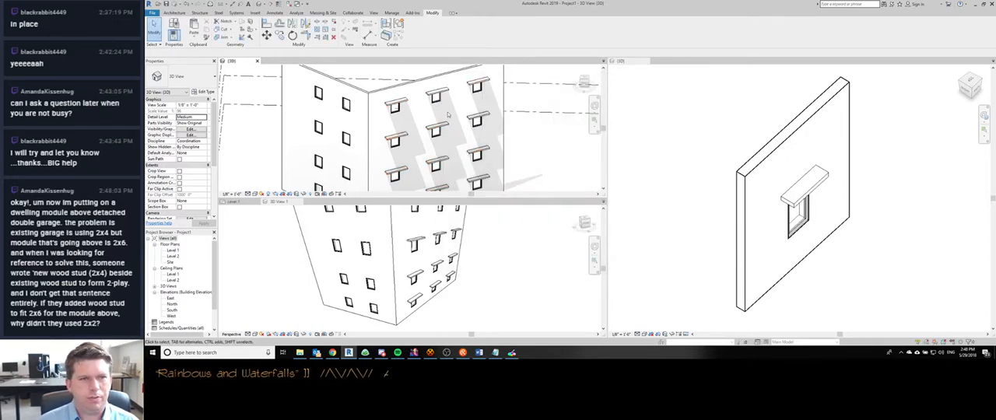
scroll(446, 122, down, 2)
scroll(438, 100, down, 1)
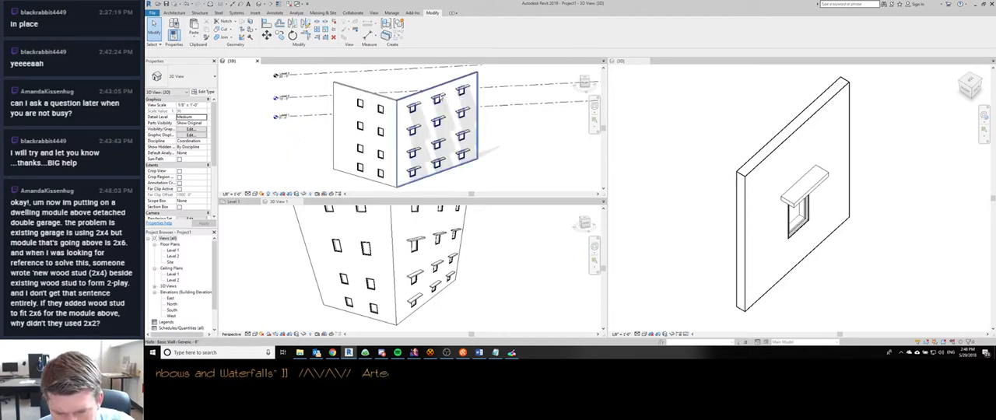
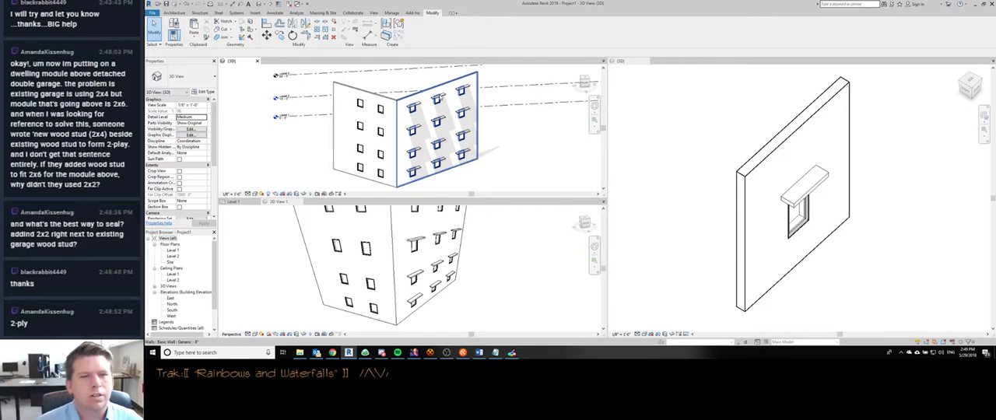
scroll(443, 103, down, 4)
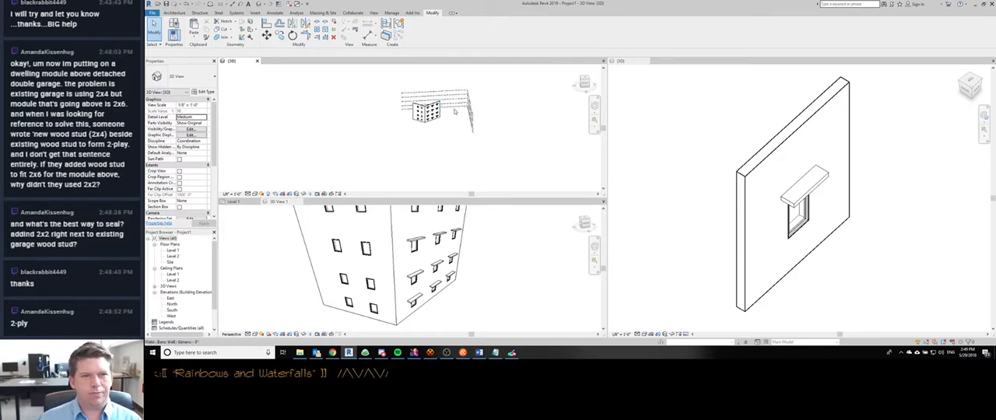
scroll(450, 111, up, 6)
scroll(444, 118, down, 2)
scroll(445, 117, up, 1)
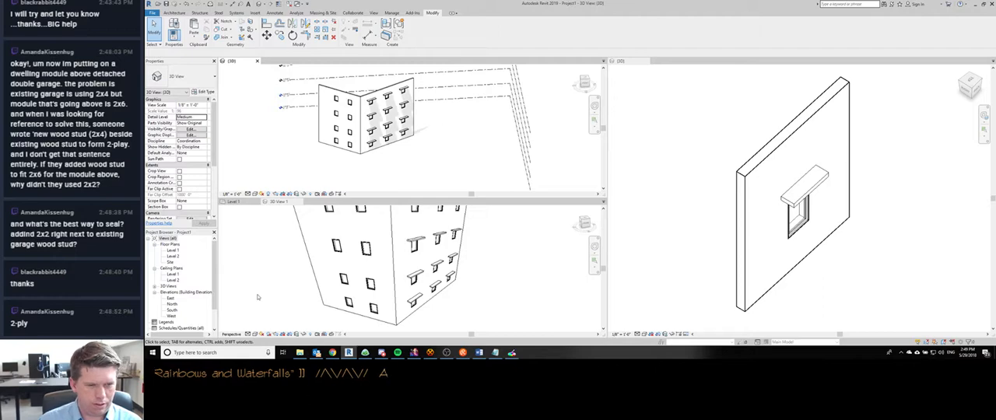
- Open Chrome Remote Desktop and connect to the cre8iveSurface computer by entering its access PIN
key(super)
text(remote)
key(Return)
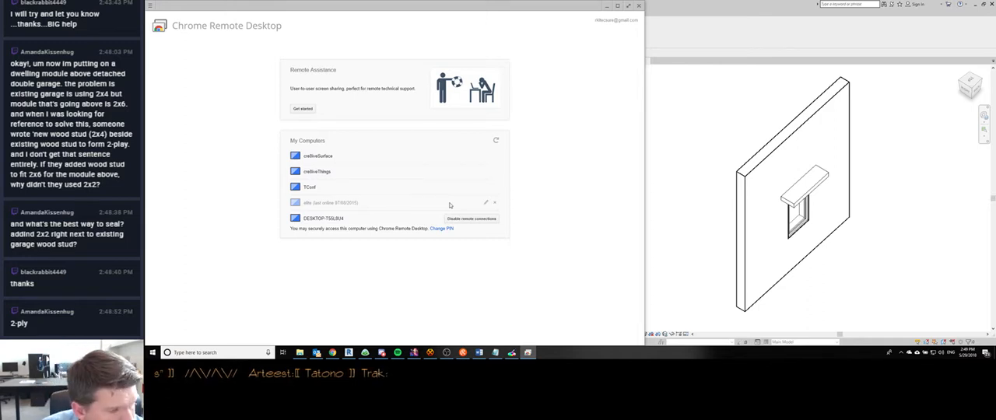
click(330, 159)
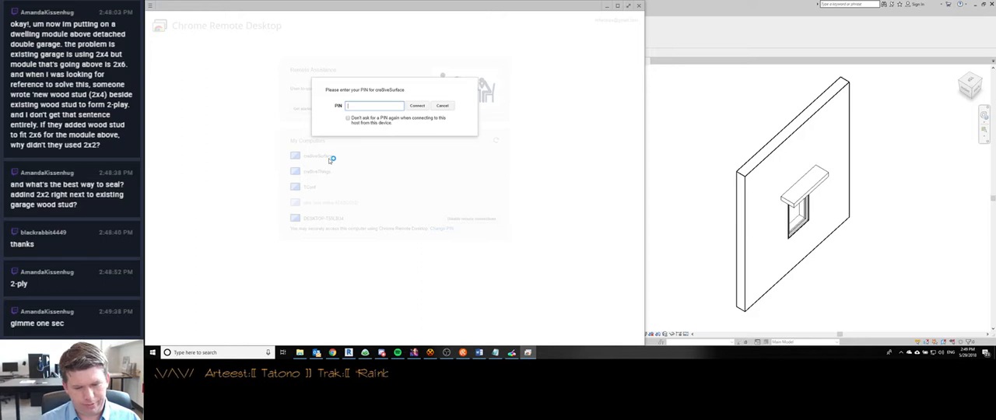
key(Return)
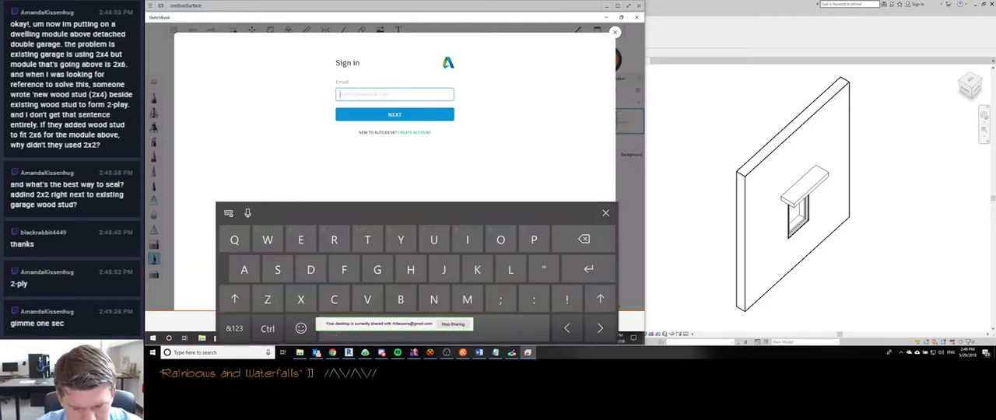
- Enter the account username in the Autodesk sign-in form of the remote SketchBook and continue to the password page
text(Rkitecsu)
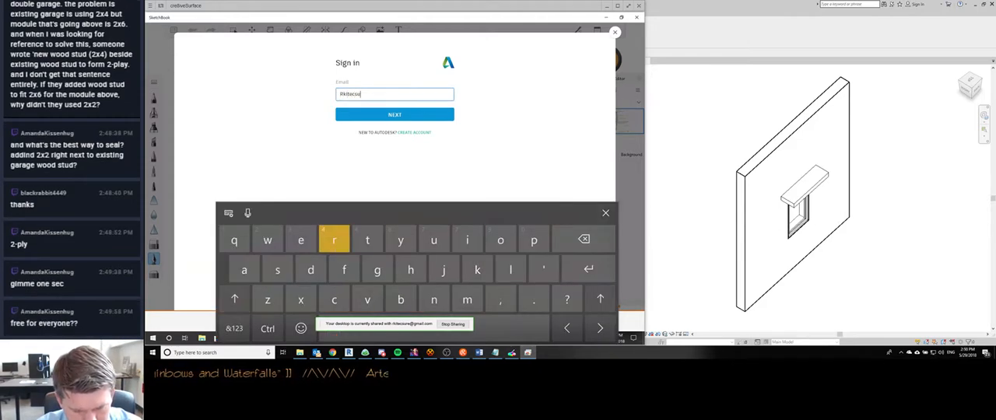
text(re)
click(234, 328)
text(@)
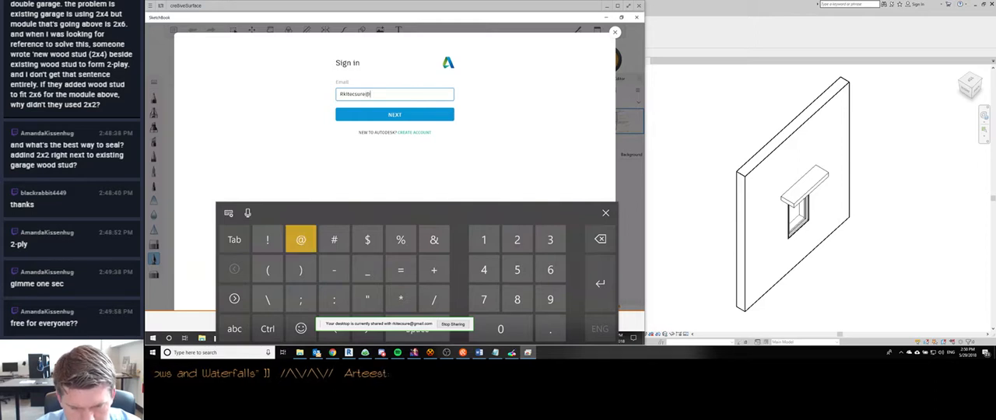
click(234, 328)
key(BackSpace)
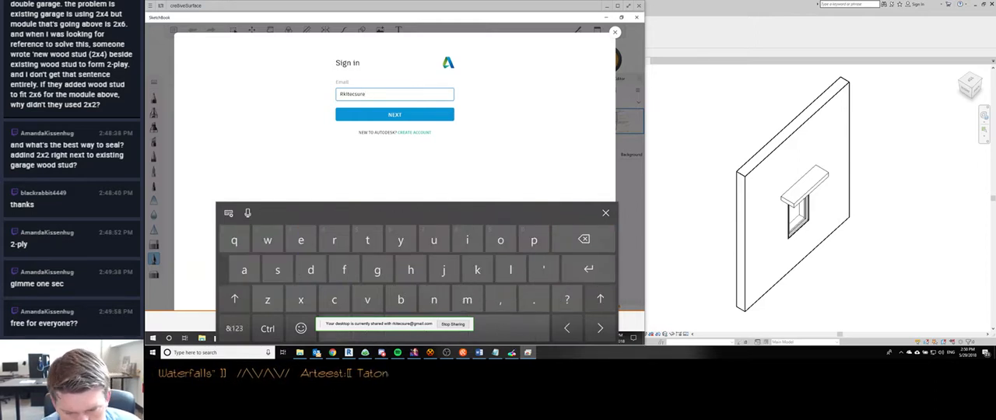
key(Return)
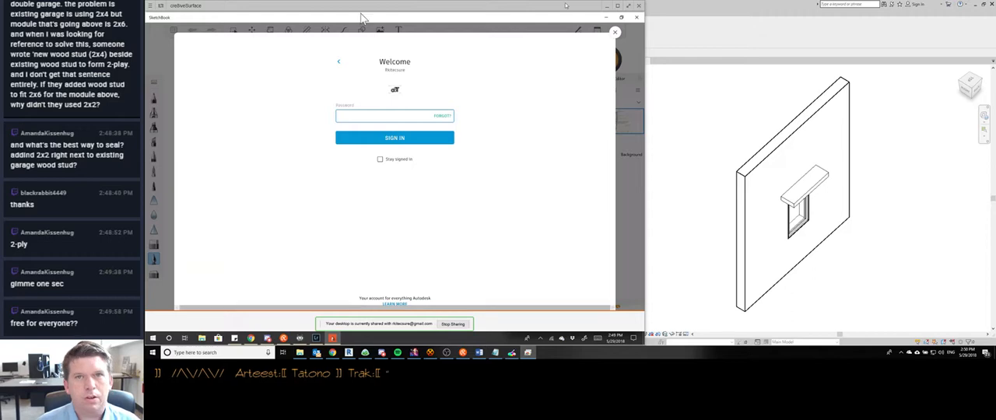
- Hide the remote desktop window, bring it back and close the completed Autodesk sign-in dialog
click(608, 6)
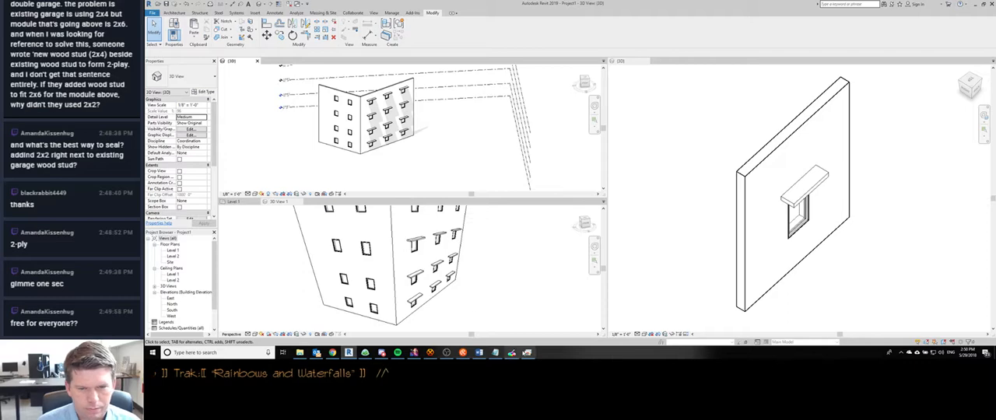
click(528, 352)
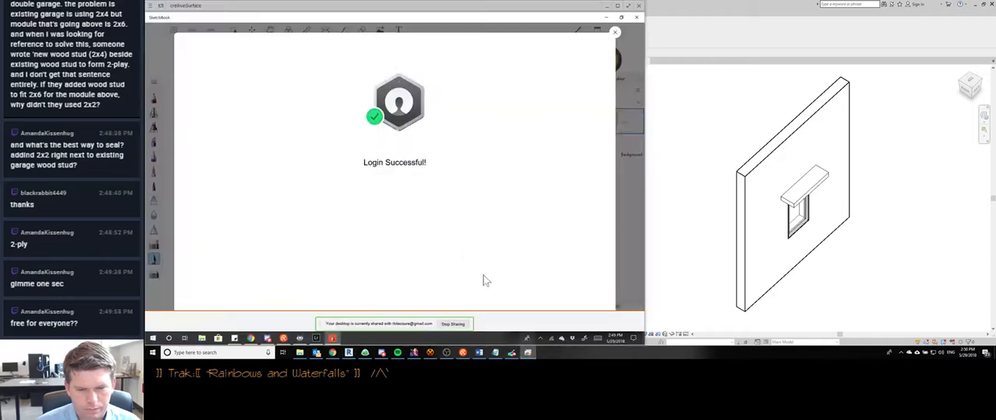
click(615, 34)
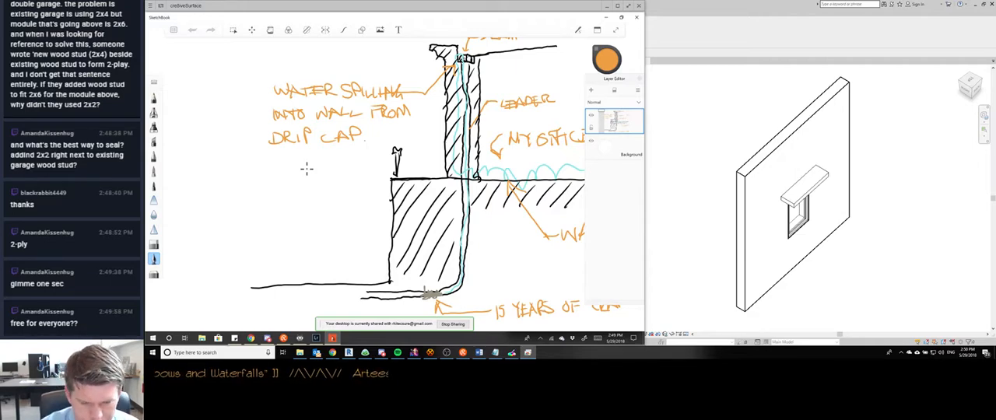
- Start a new blank sketch in SketchBook without saving the changes to the drain and wall drawing
scroll(307, 169, down, 3)
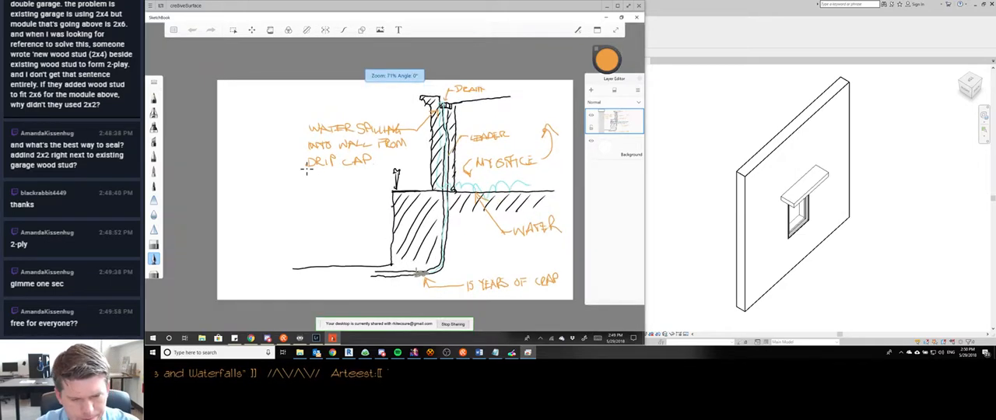
click(174, 30)
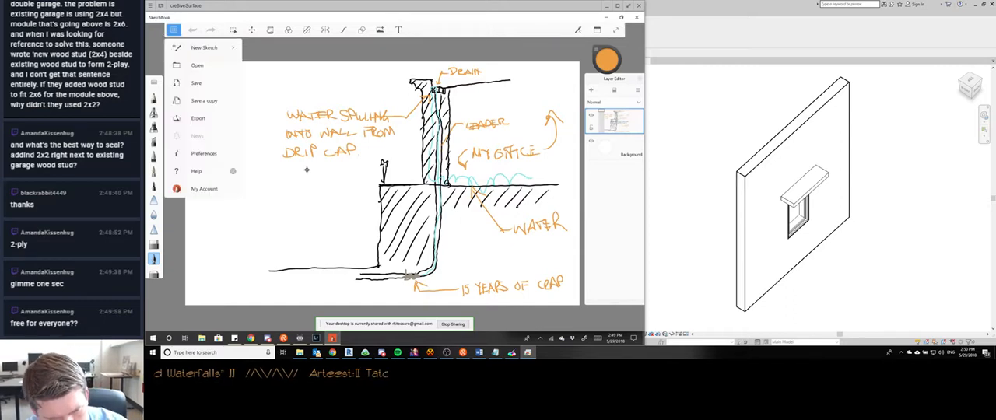
click(204, 48)
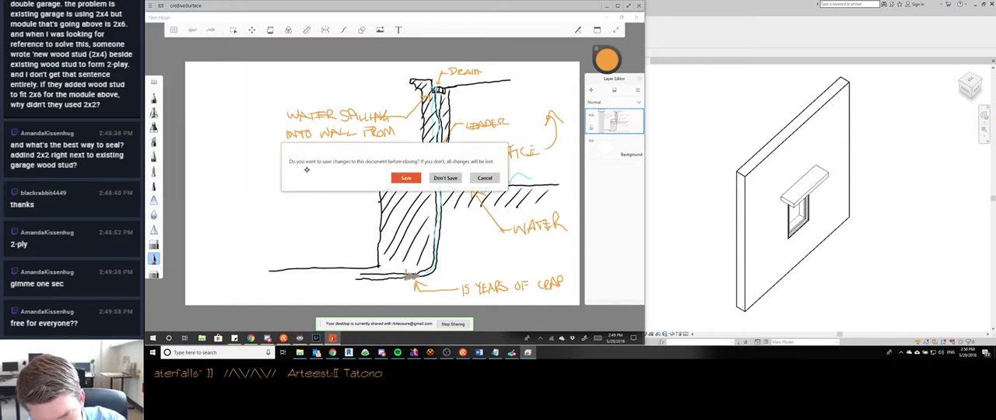
click(445, 178)
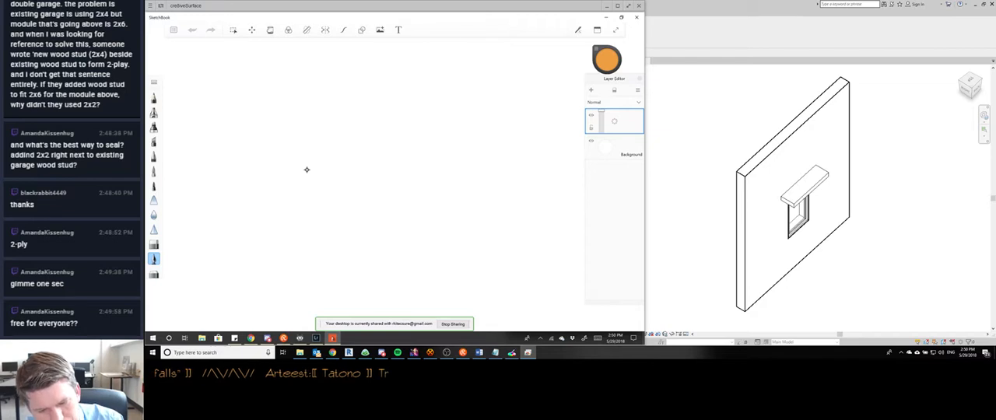
scroll(307, 169, down, 3)
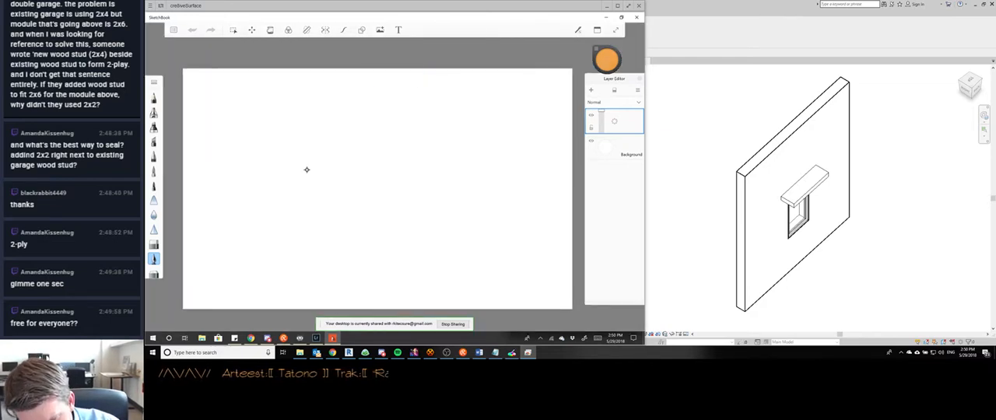
- Set the drawing colour to near-black and look through the available brushes in the brush palette
click(607, 60)
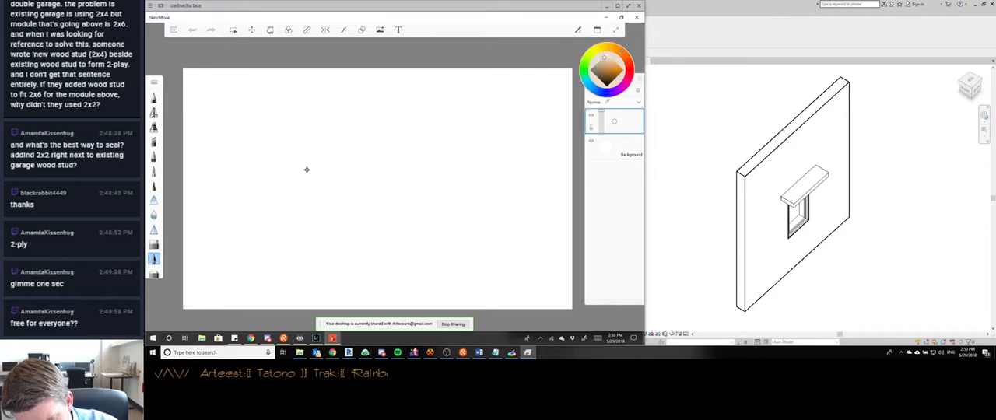
click(605, 85)
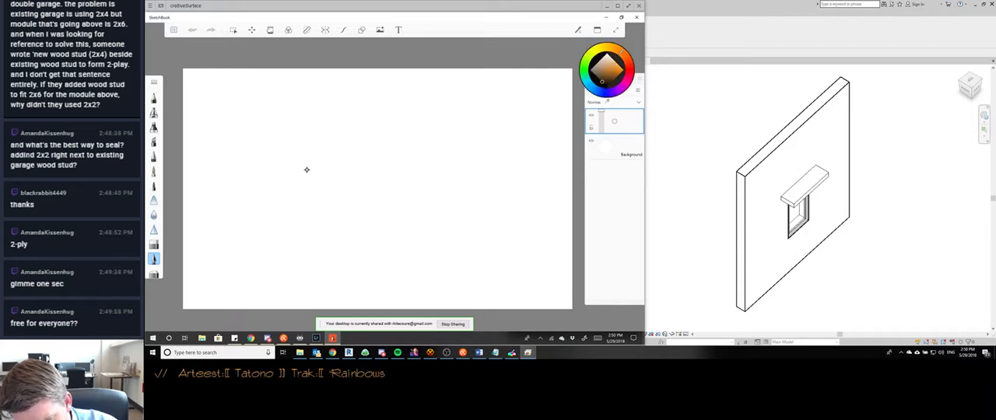
drag(606, 84, 601, 81)
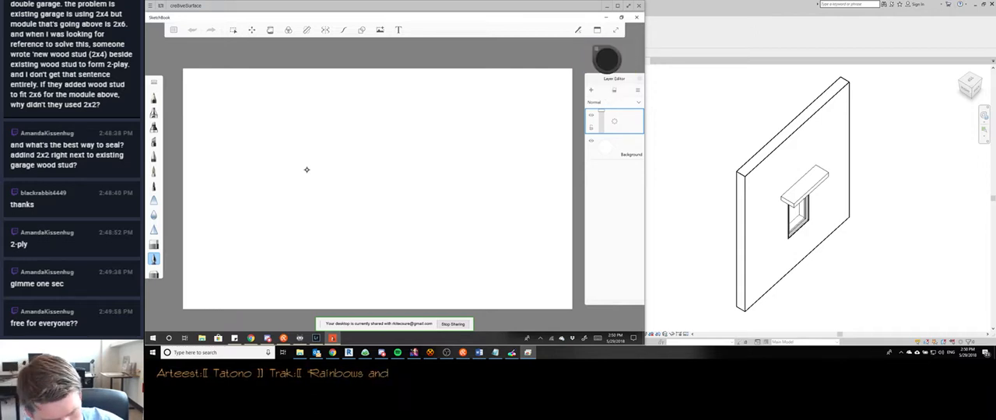
drag(154, 259, 154, 243)
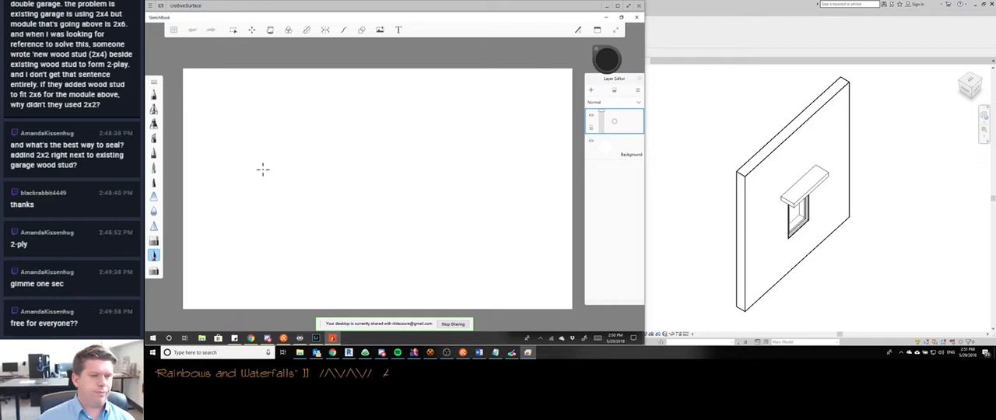
- Switch to Chrome and search Google in a new tab for "autodesk sketchup lost all my pens when it went free"
click(333, 353)
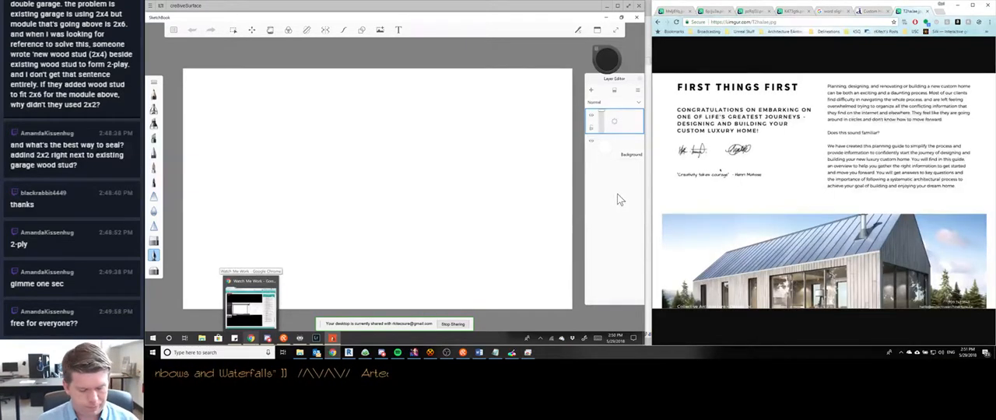
key(ctrl+t)
text(new)
key(BackSpace)
key(BackSpace)
key(BackSpace)
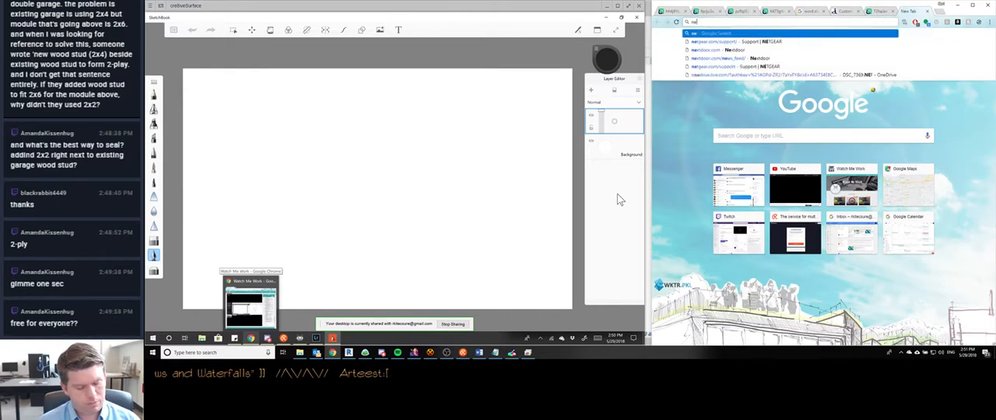
text(autodesk sketchup)
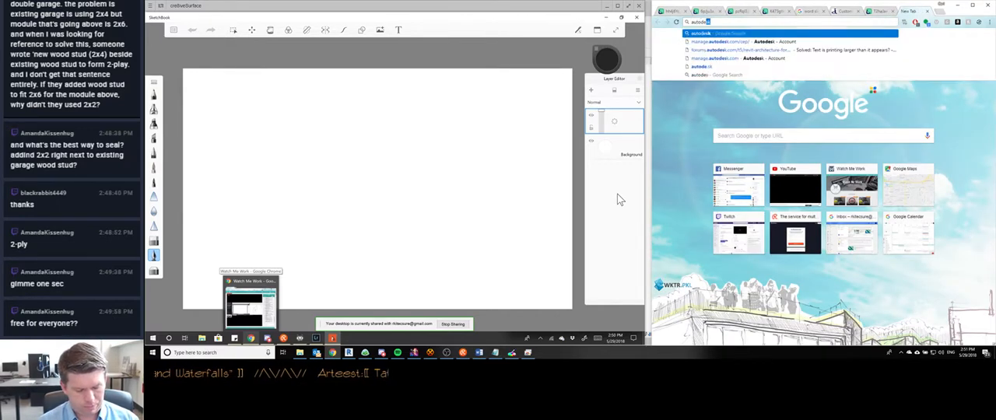
text( lost)
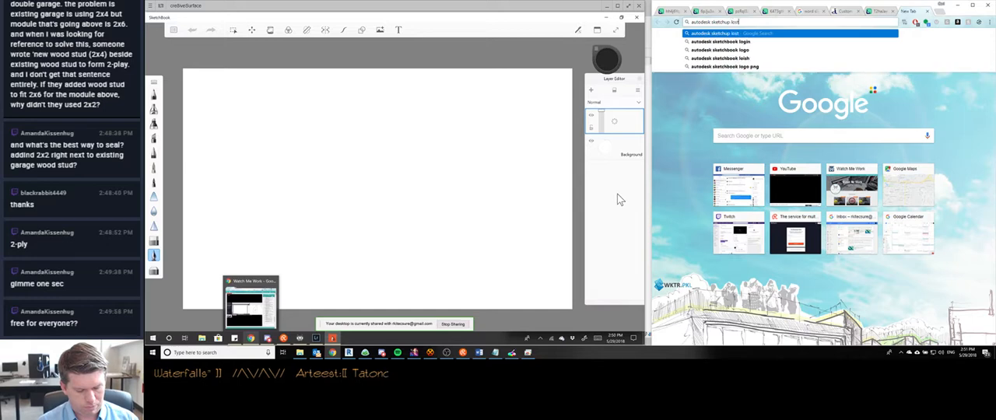
text( all my pens whe)
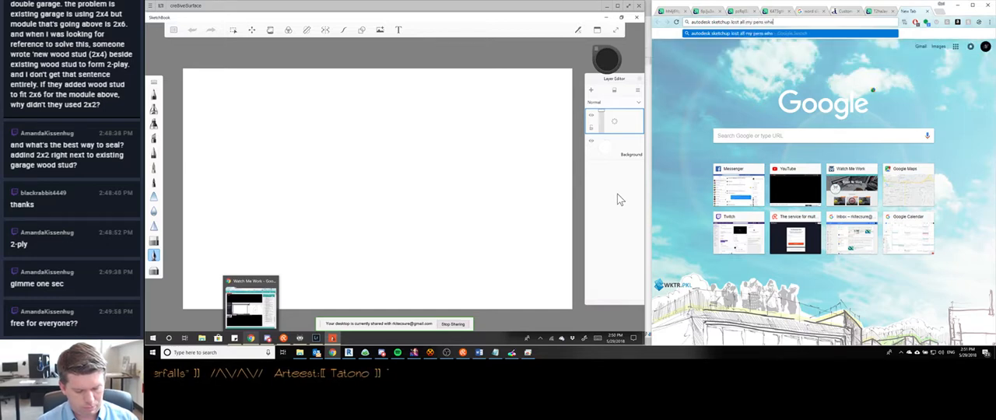
text(n it went fuee)
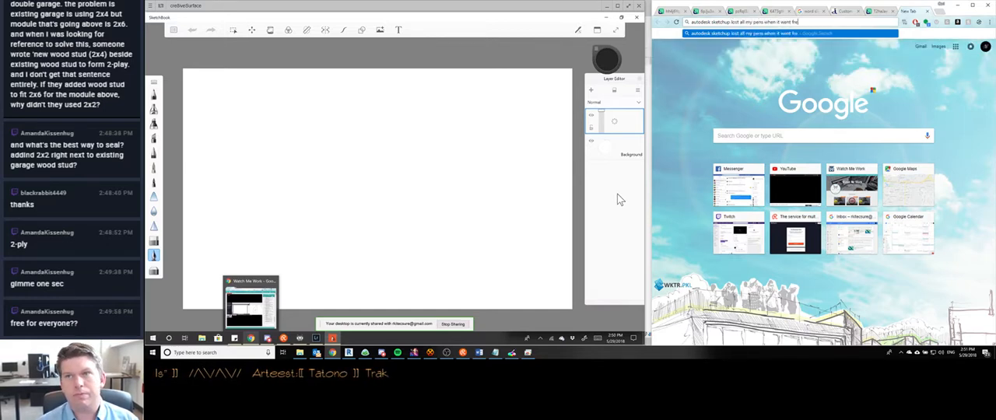
key(Return)
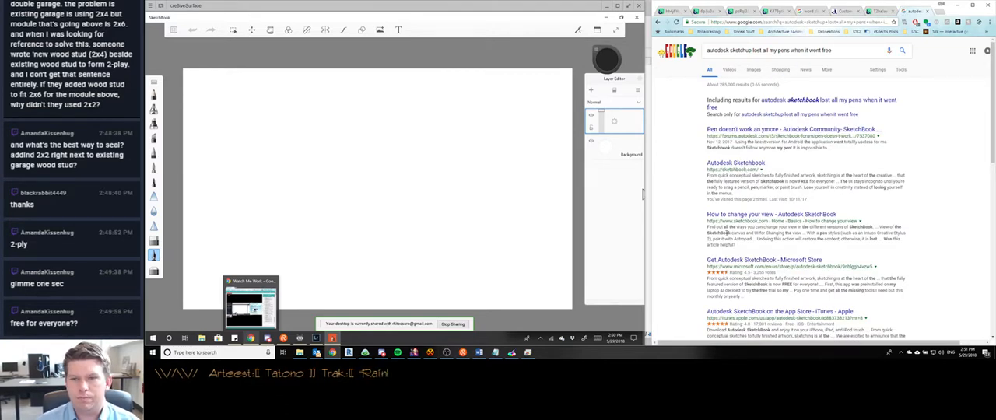
scroll(779, 210, down, 3)
scroll(789, 226, up, 3)
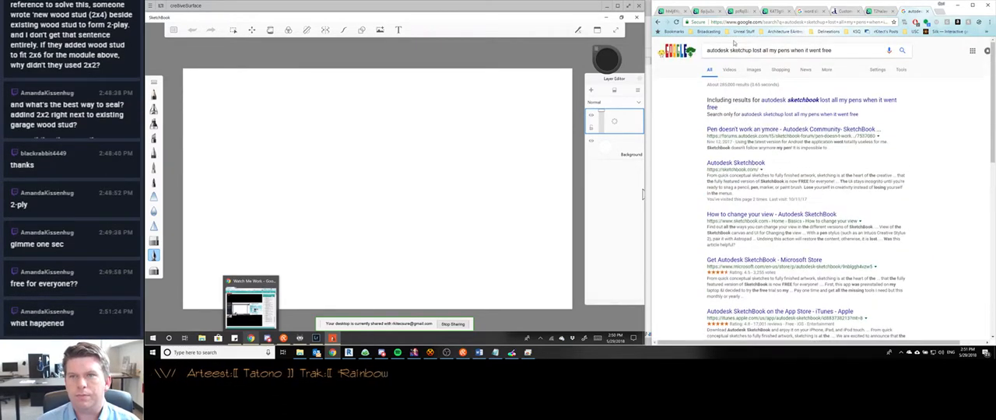
- Replace "pens" with "brushes" in the Google query and run the search again
click(778, 51)
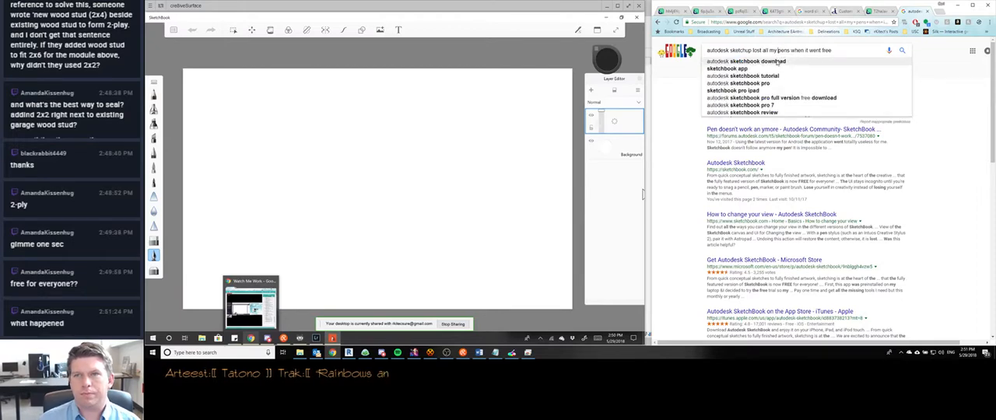
key(Delete)
key(Delete)
key(Delete)
key(Delete)
text(brushe)
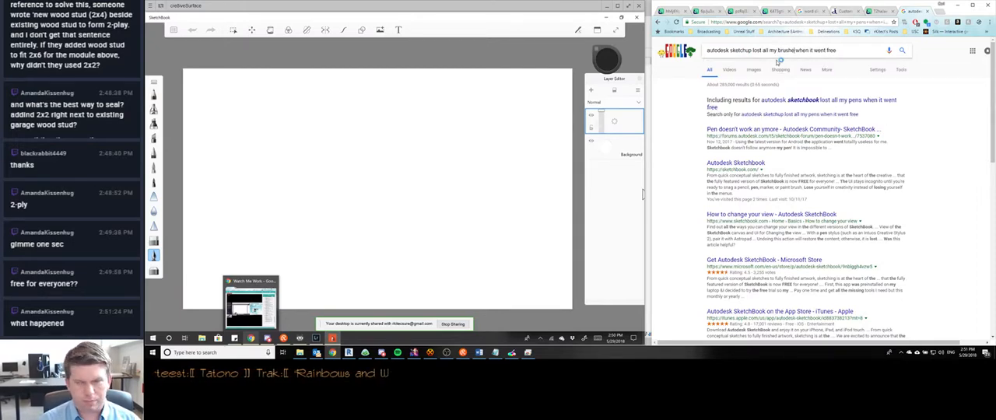
text(s)
key(Return)
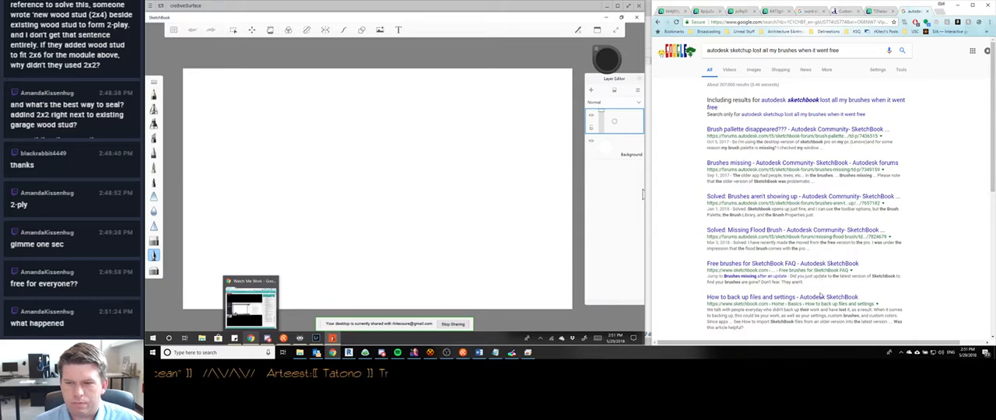
- Open the SketchBook help article "How to back up files and settings" and read its desktop backup sections
click(821, 298)
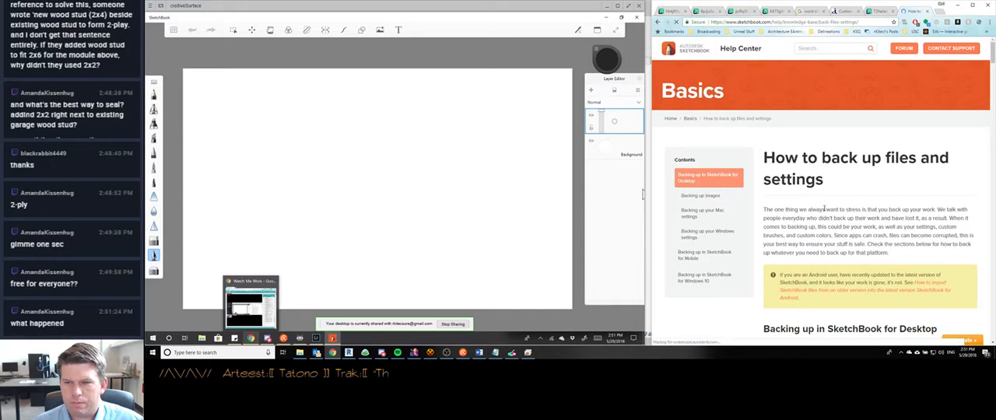
scroll(802, 206, down, 3)
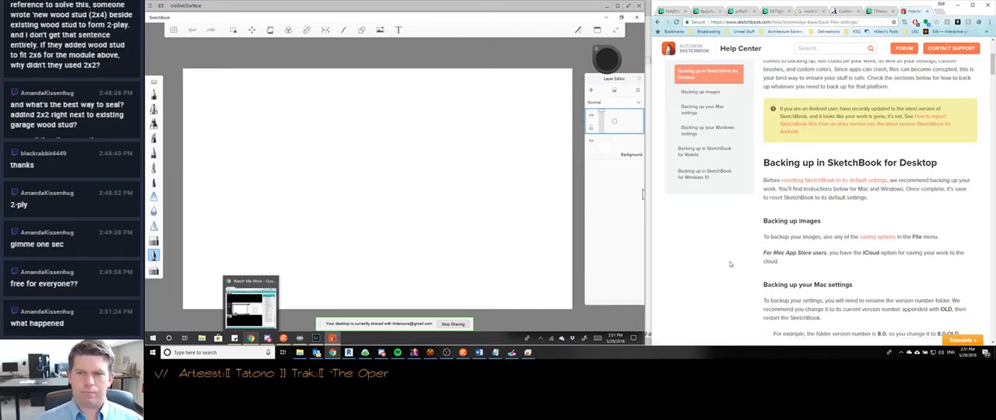
scroll(730, 264, down, 5)
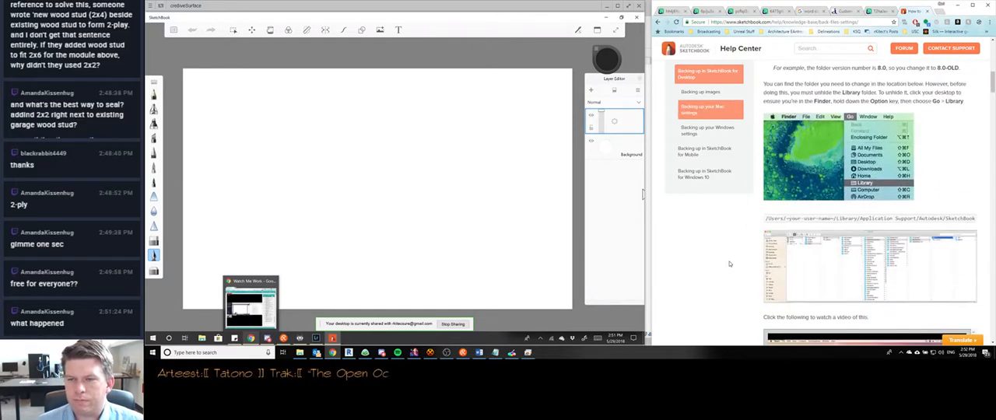
- Skim the Mac, Windows and mobile backup sections of the SketchBook help article and close its tab
scroll(730, 264, down, 3)
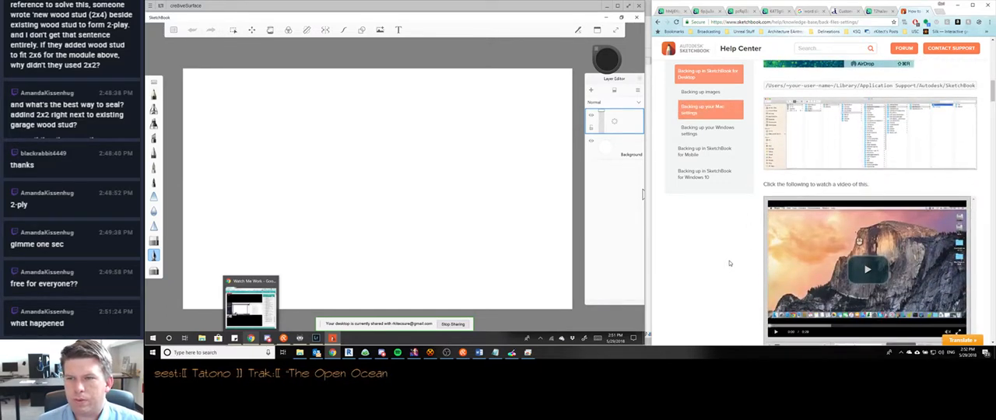
scroll(730, 263, down, 12)
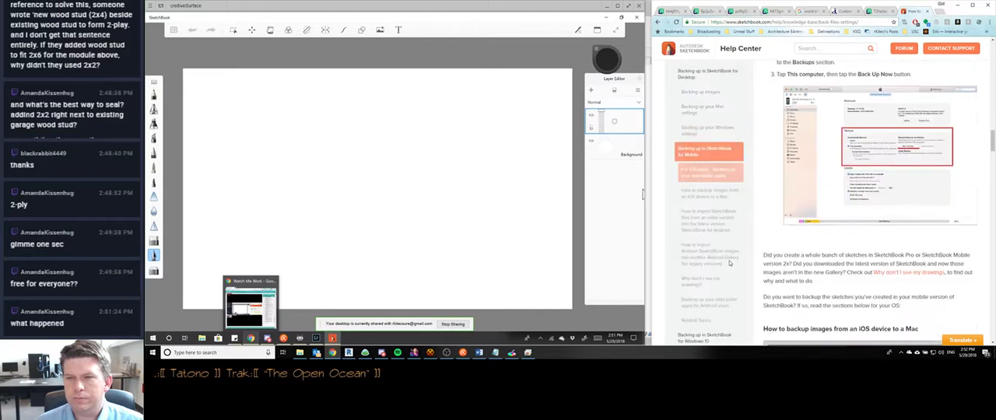
scroll(730, 263, up, 20)
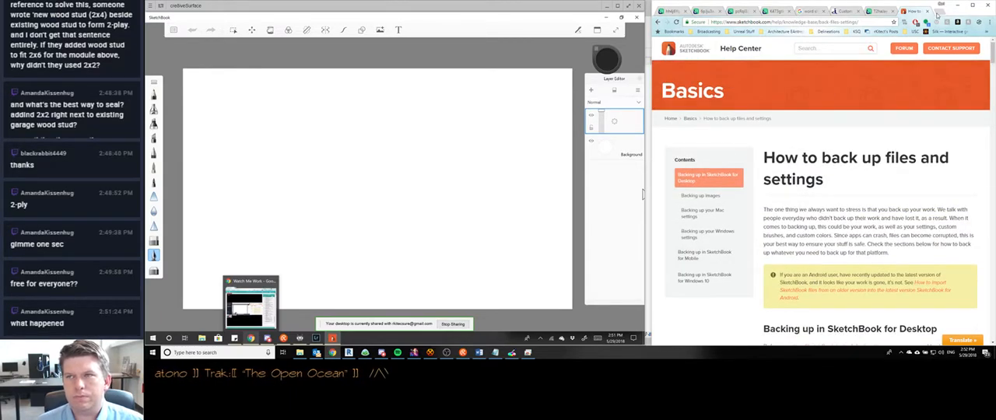
click(927, 11)
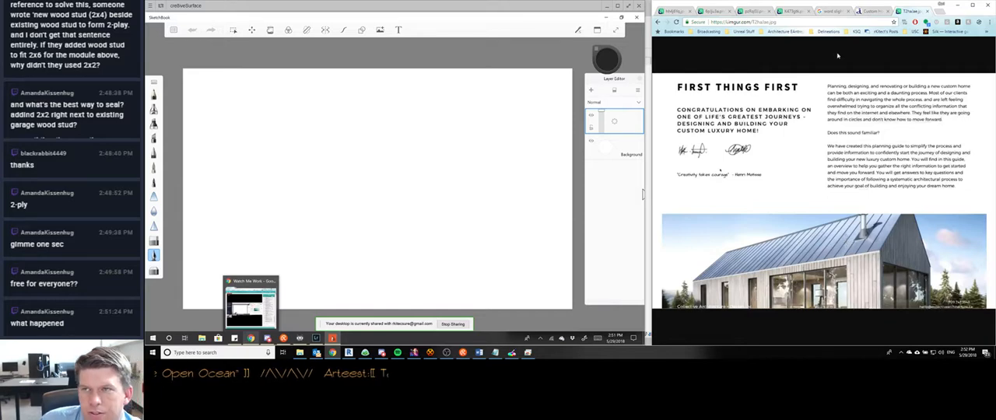
click(870, 12)
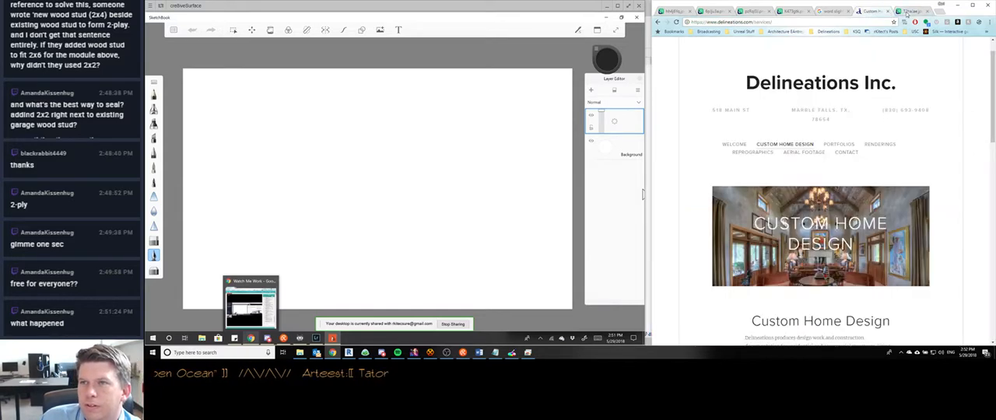
click(908, 11)
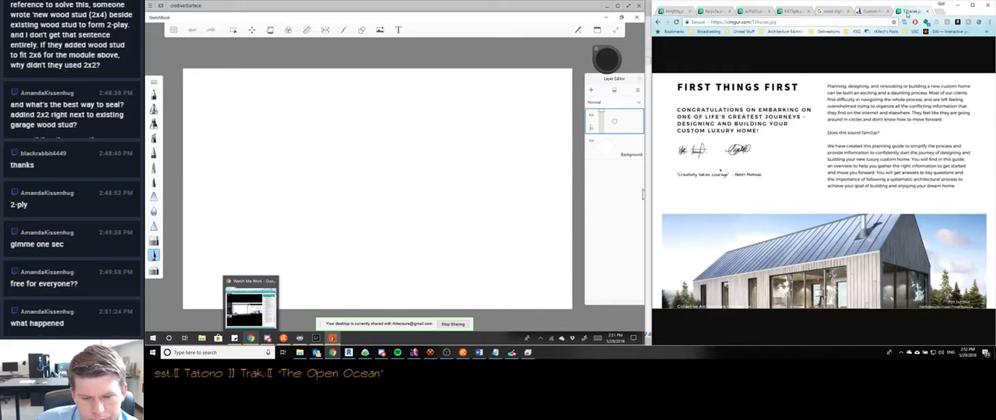
click(875, 11)
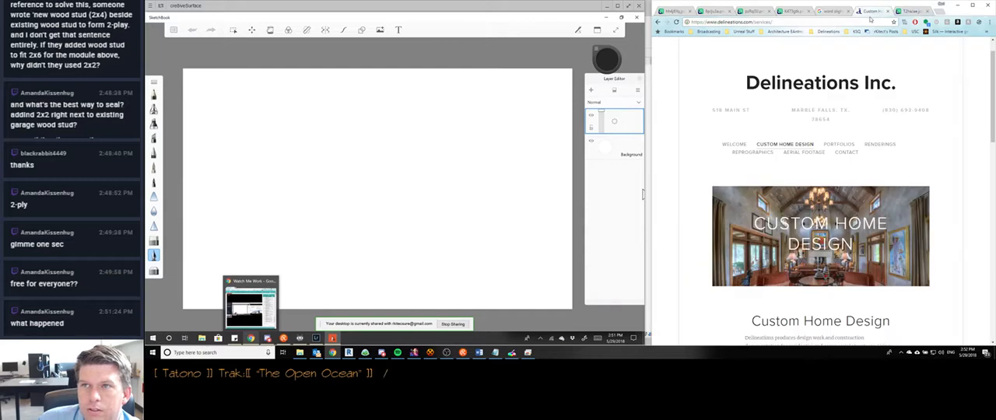
click(914, 13)
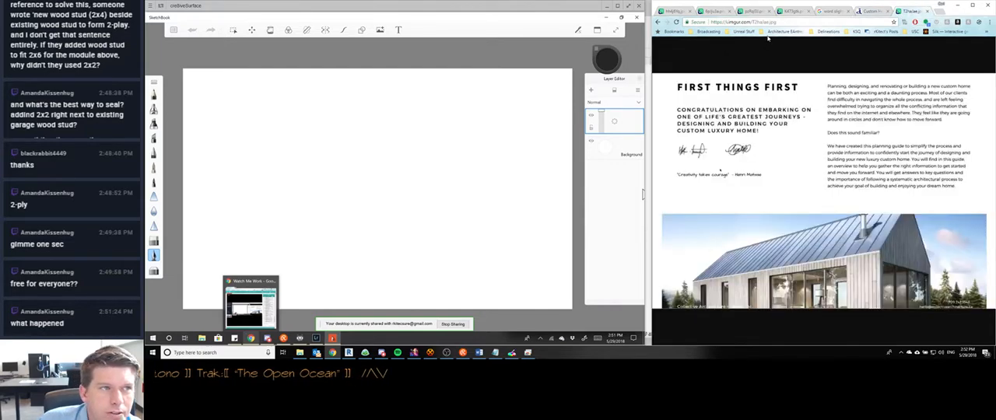
- Look through the Downloads folder in File Explorer, close it, and dismiss the open SketchBook file options
click(173, 30)
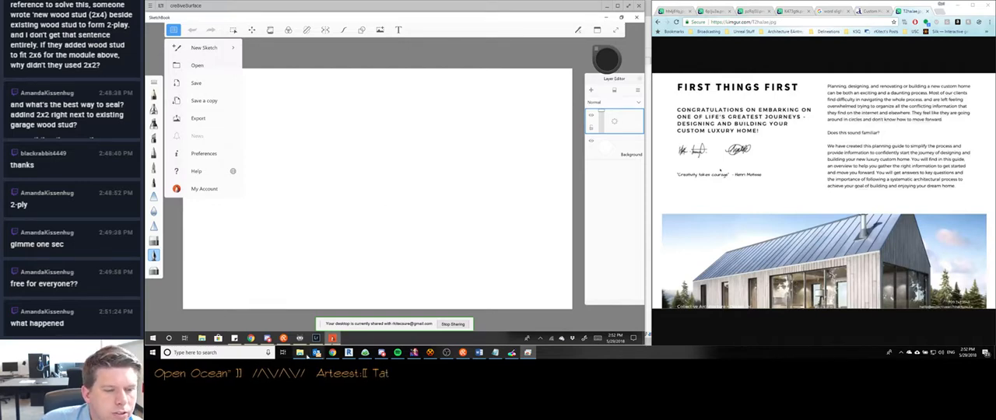
click(301, 352)
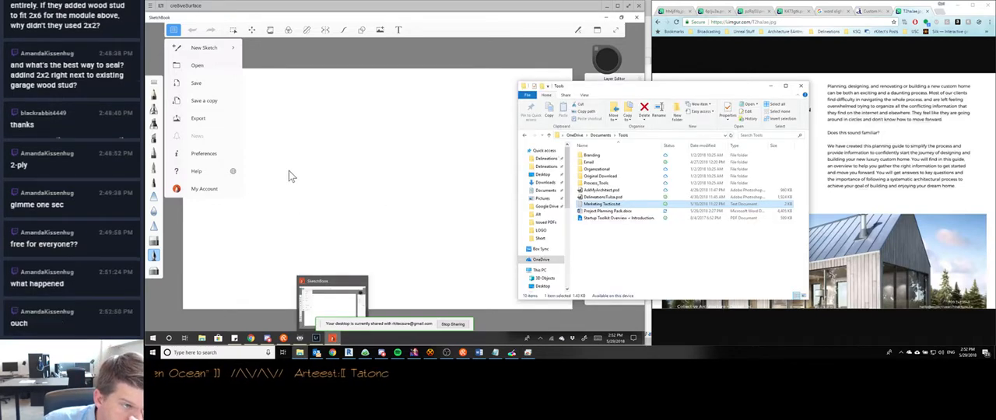
click(620, 250)
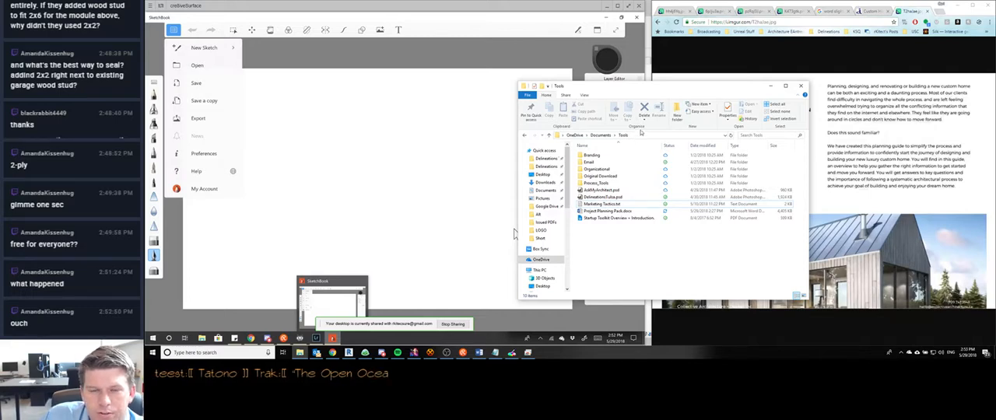
click(546, 182)
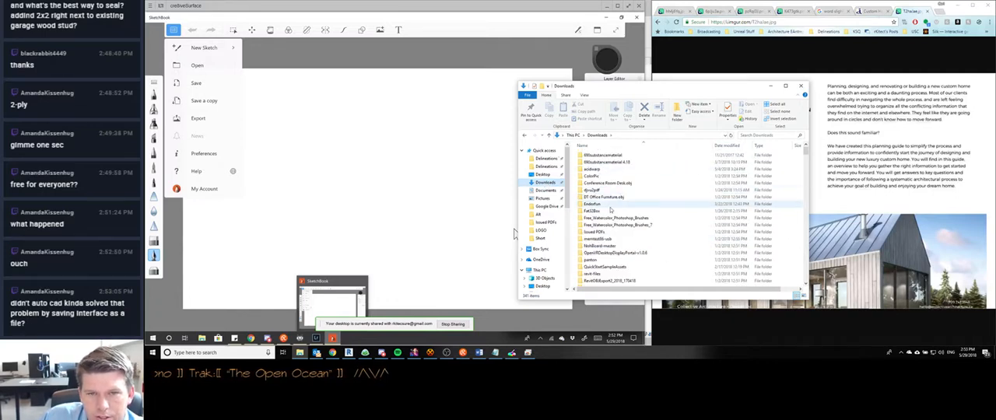
scroll(607, 208, down, 4)
scroll(612, 209, down, 4)
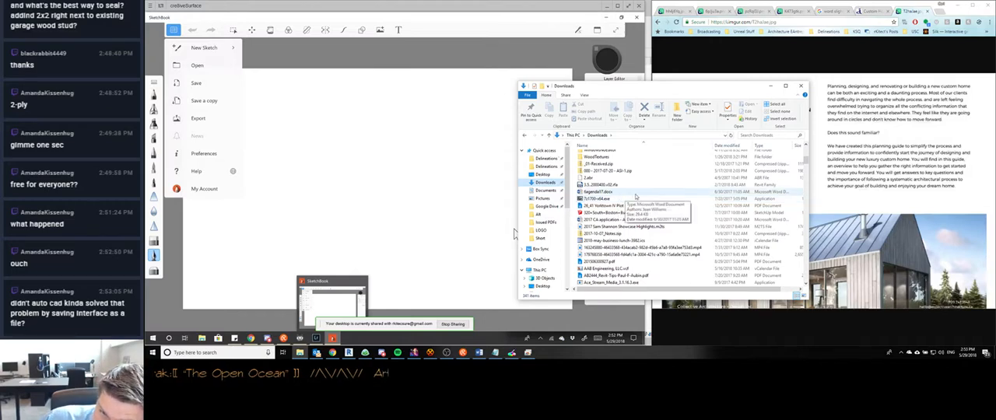
click(801, 86)
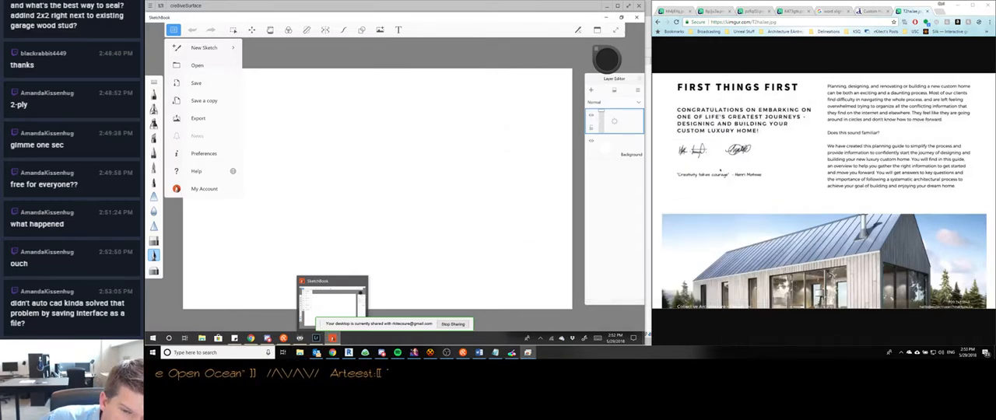
click(301, 20)
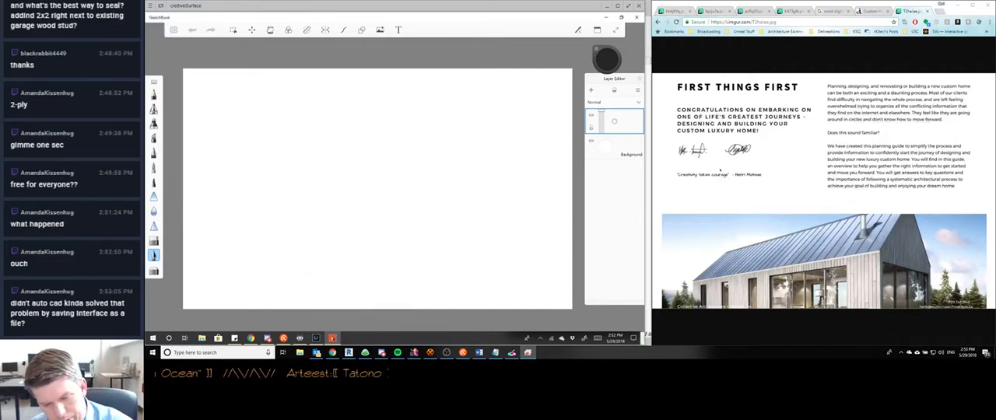
- Try a thin wavy test stroke in the middle of the blank canvas, undo it and enlarge the view
drag(289, 212, 360, 200)
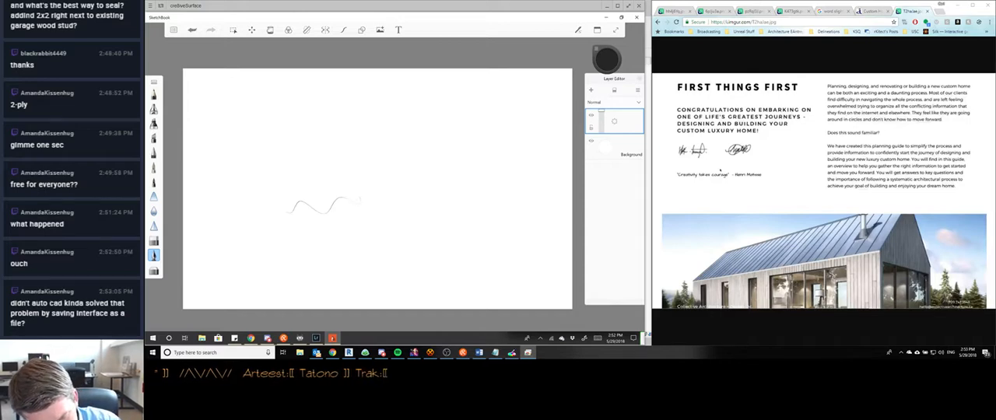
drag(297, 204, 326, 212)
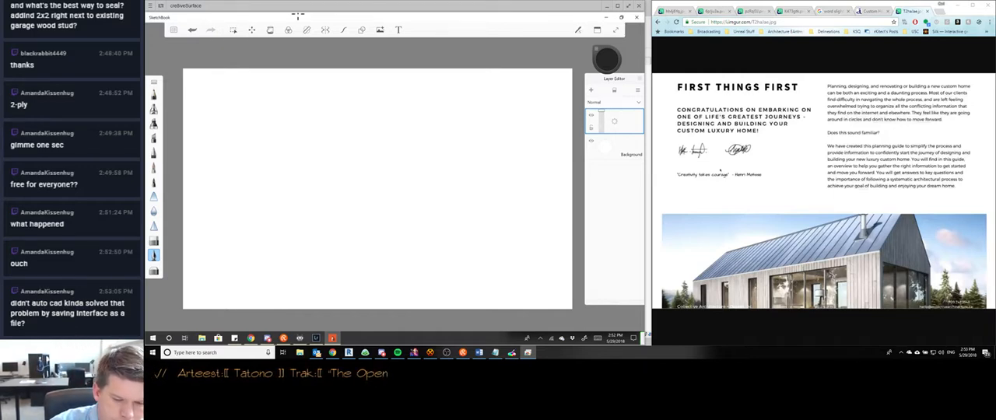
scroll(377, 189, up, 2)
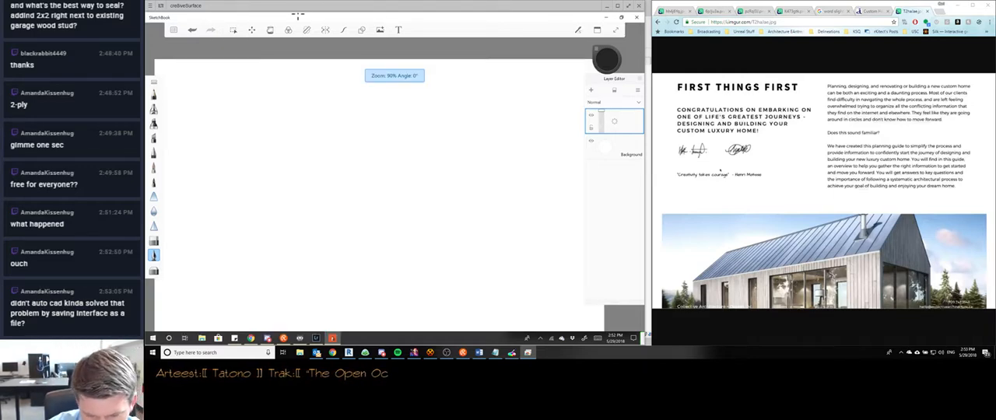
scroll(375, 184, down, 2)
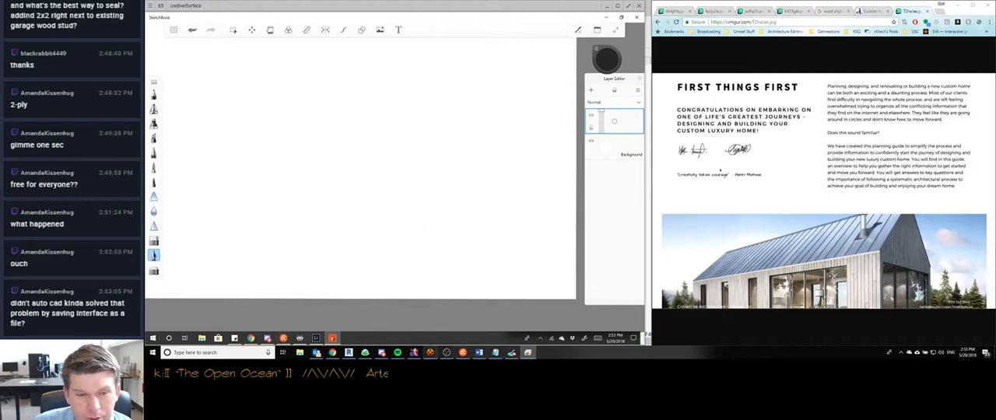
- Bring up the stream chat window and switch to the revit channel of the AutodeskChat server in Discord
click(463, 353)
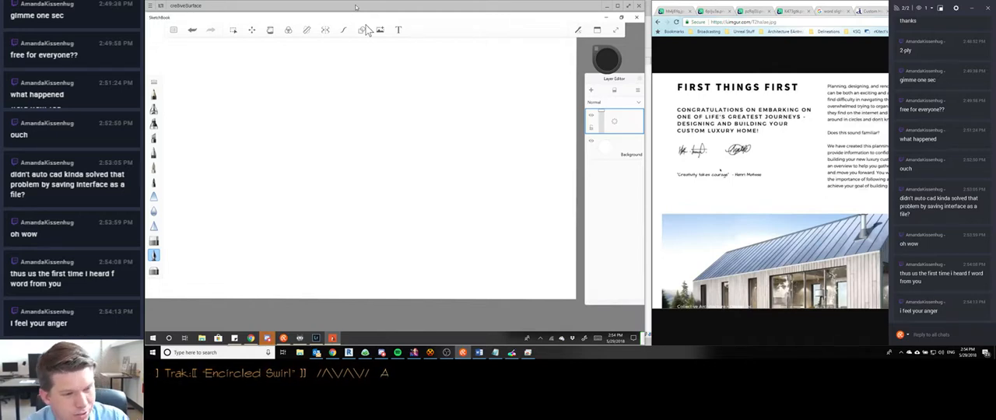
drag(461, 211, 397, 208)
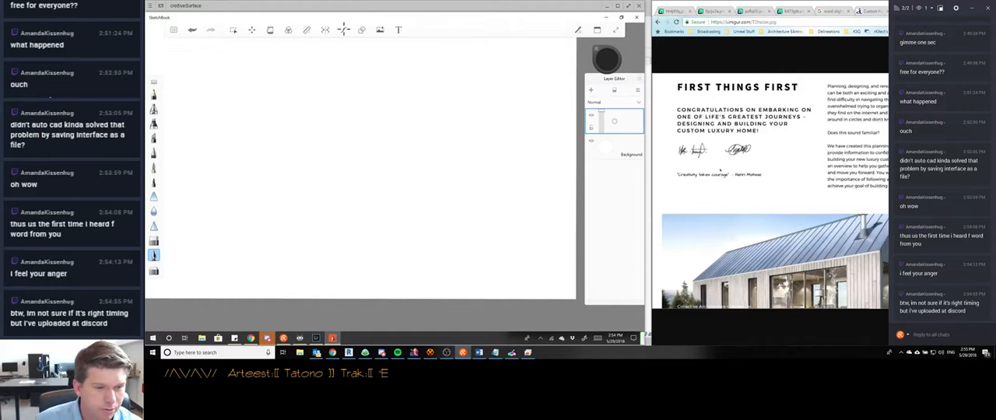
click(379, 341)
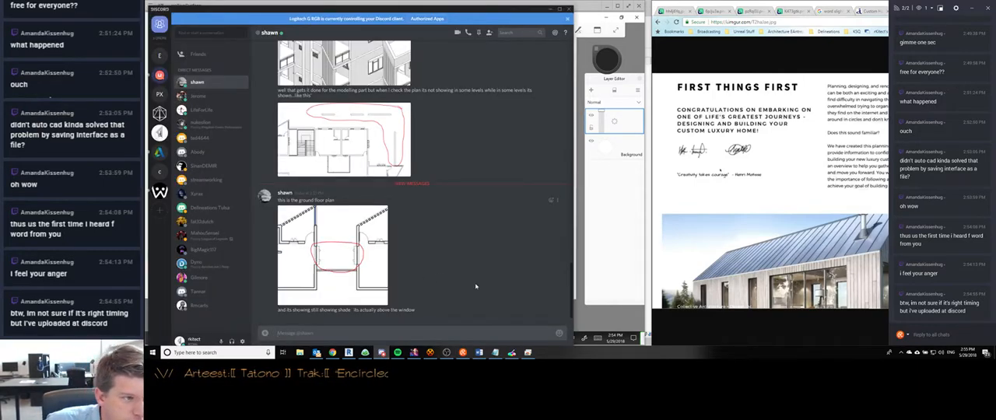
click(160, 152)
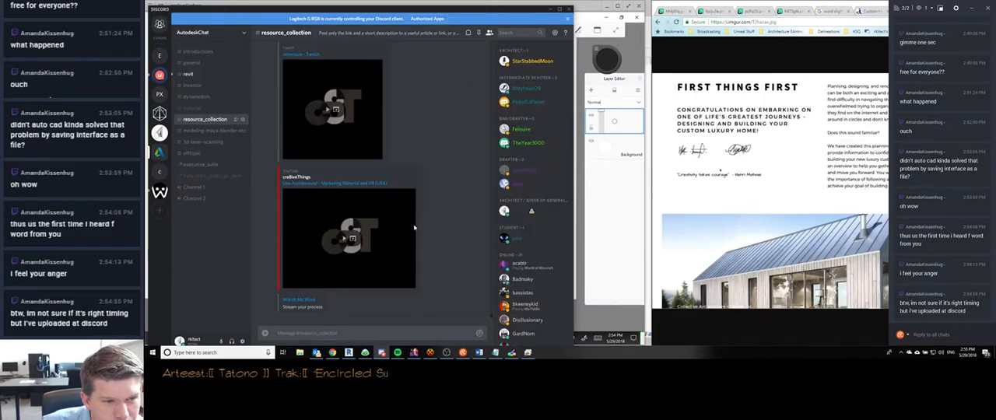
click(189, 74)
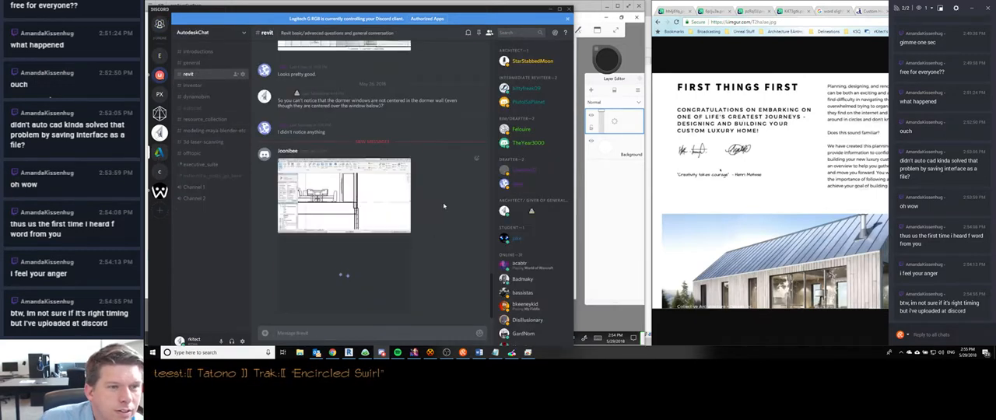
- Enlarge the two posted Revit section screenshots in the revit channel and examine the wall joint and the whole building section
click(358, 191)
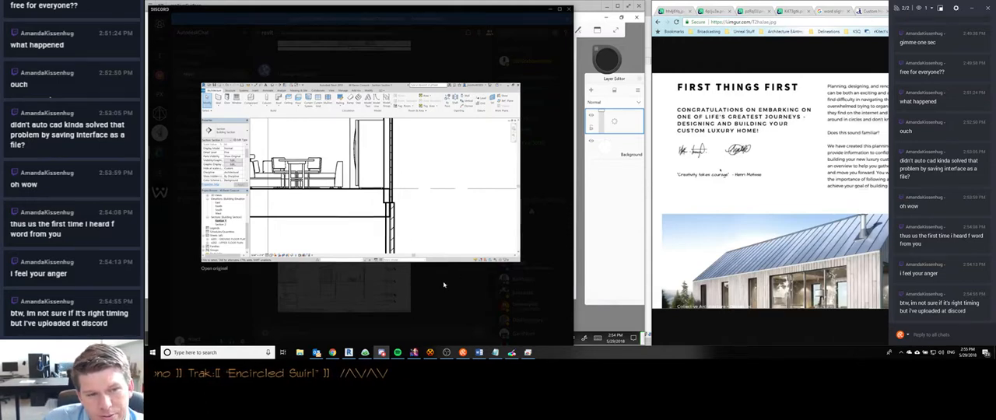
click(386, 271)
click(356, 281)
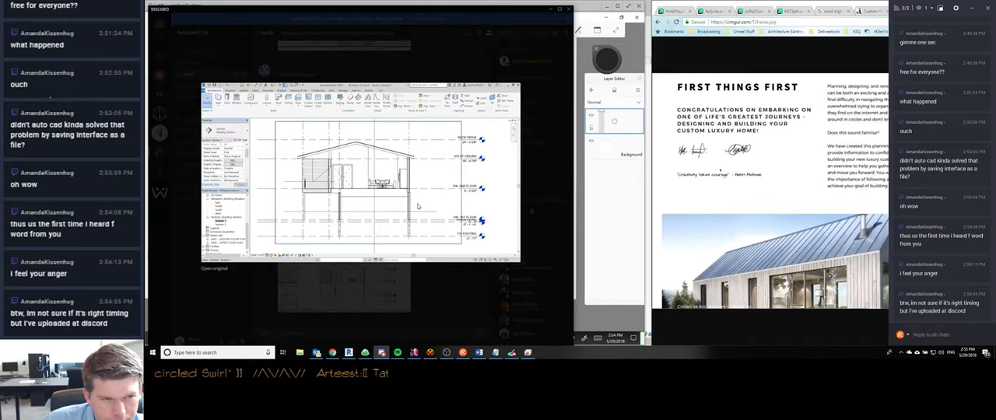
click(435, 288)
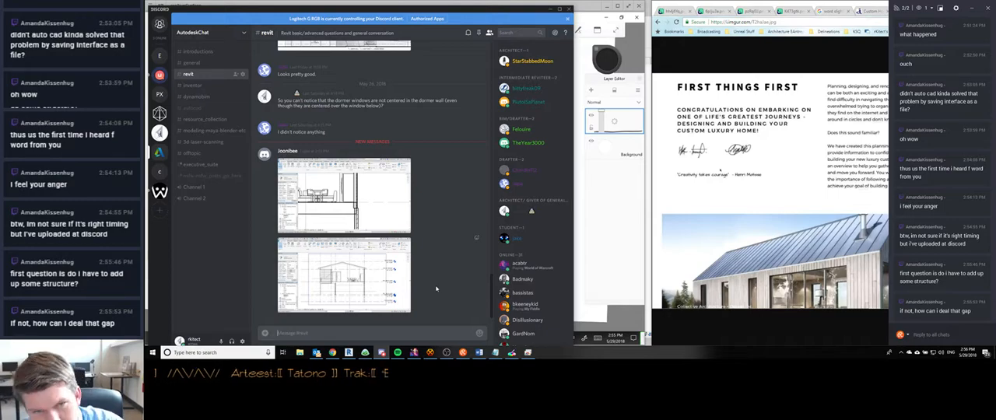
- Arrange Discord beside the remote tablet window and widen the tablet window so both the canvas and posted images are in view
drag(465, 11, 995, 93)
click(237, 95)
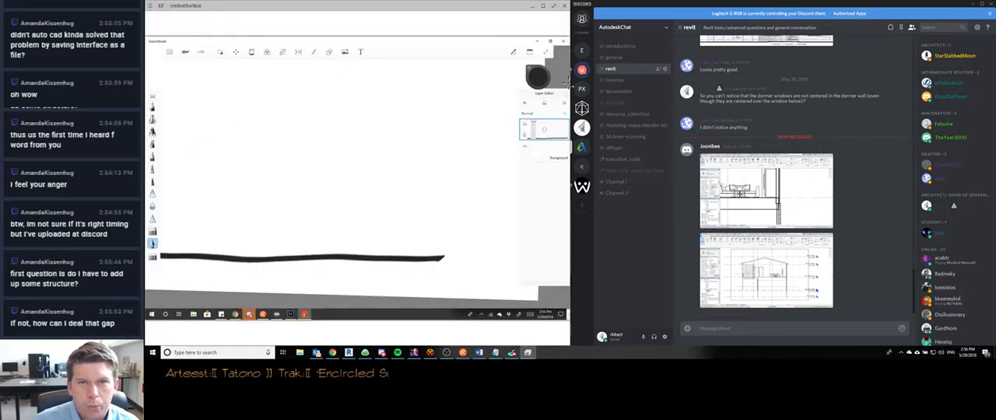
drag(569, 83, 674, 111)
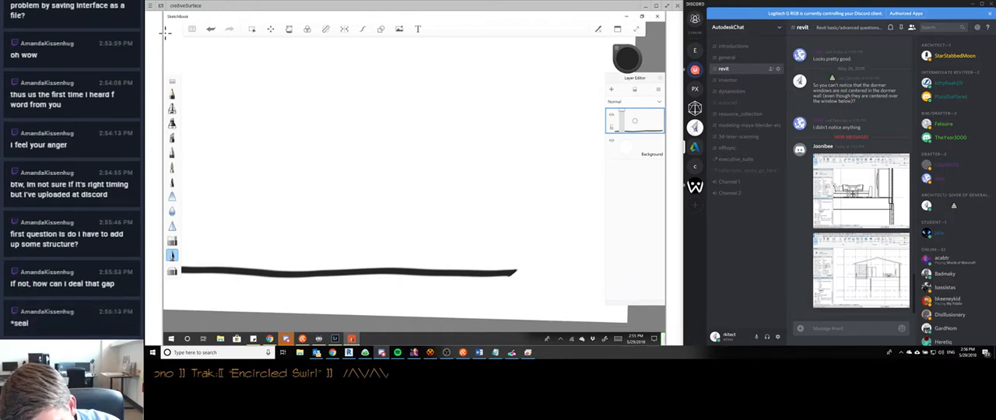
- Sketch a wall section above the thick ground line, with vertical lower-wall lines, horizontal floor lines and vertical upper-wall lines
drag(449, 184, 451, 259)
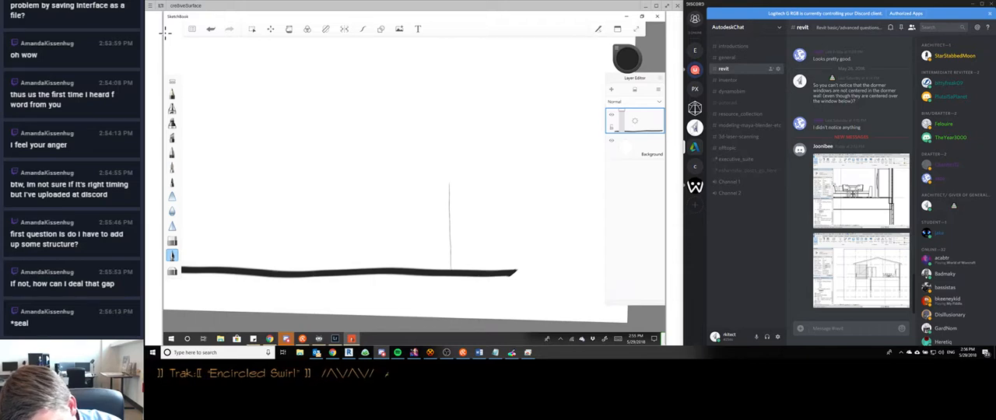
drag(437, 184, 434, 267)
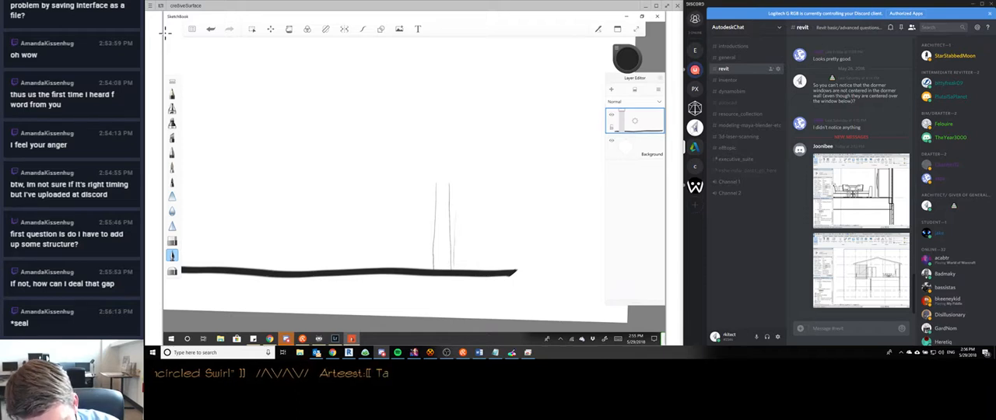
mouse_move(424, 184)
mouse_down()
mouse_move(467, 183)
mouse_move(465, 173)
mouse_up()
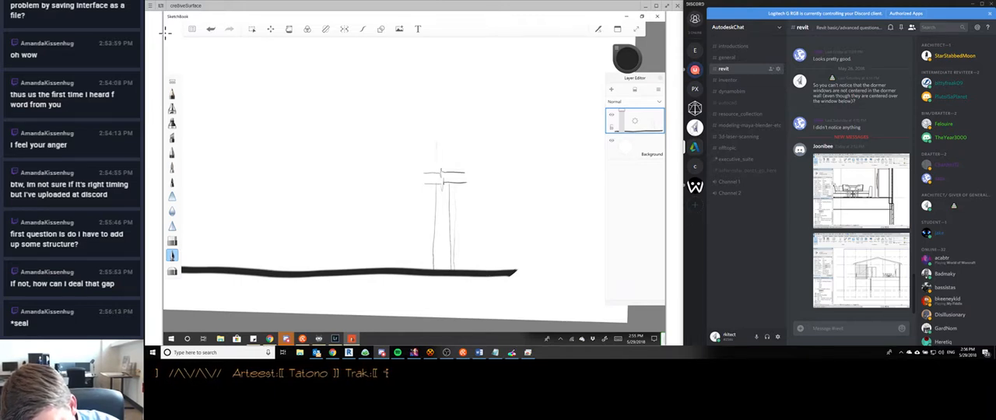
mouse_move(449, 142)
mouse_down()
mouse_move(449, 173)
mouse_move(437, 176)
mouse_move(453, 174)
mouse_up()
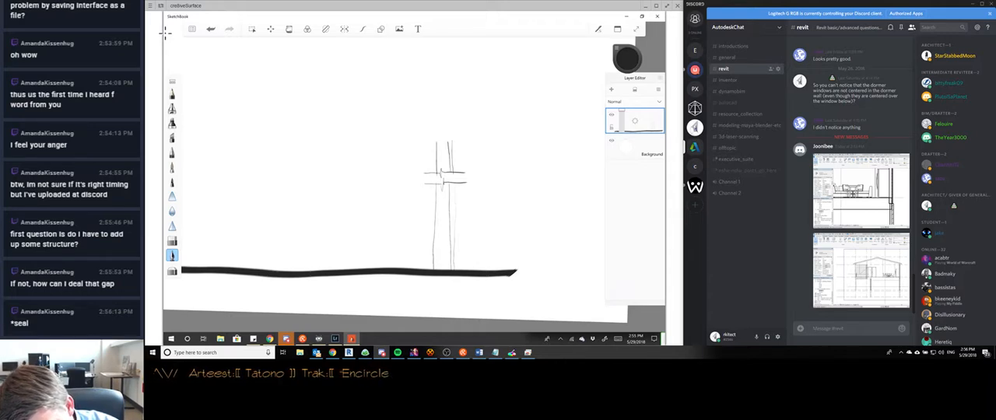
- Add an outer layer to the sketched wall section with vertical lines beside both the upper and lower walls
drag(469, 142, 469, 166)
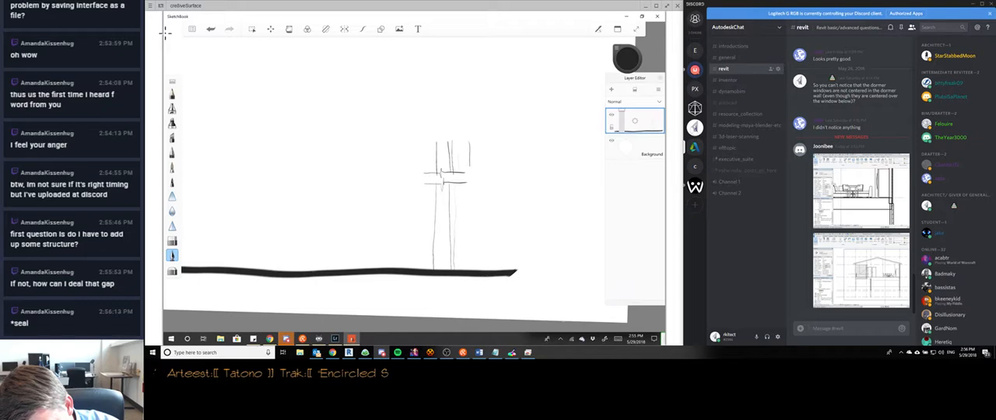
drag(460, 140, 461, 268)
drag(471, 208, 472, 262)
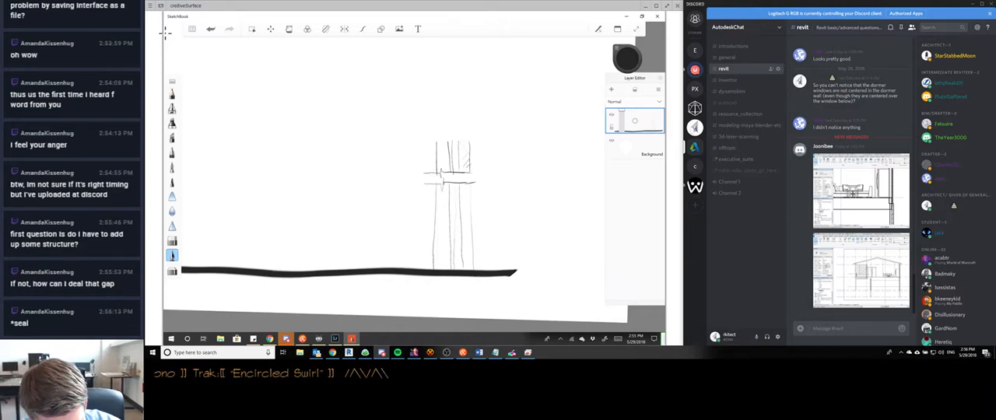
- Hatch the outer layer of the lower wall with diagonal strokes and bring up the stream chat window over Discord
drag(460, 193, 471, 188)
drag(461, 219, 471, 207)
drag(462, 230, 471, 215)
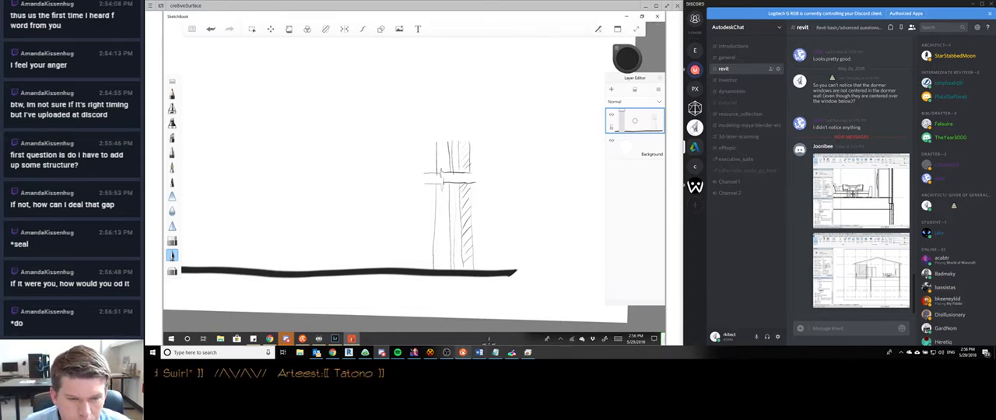
click(463, 353)
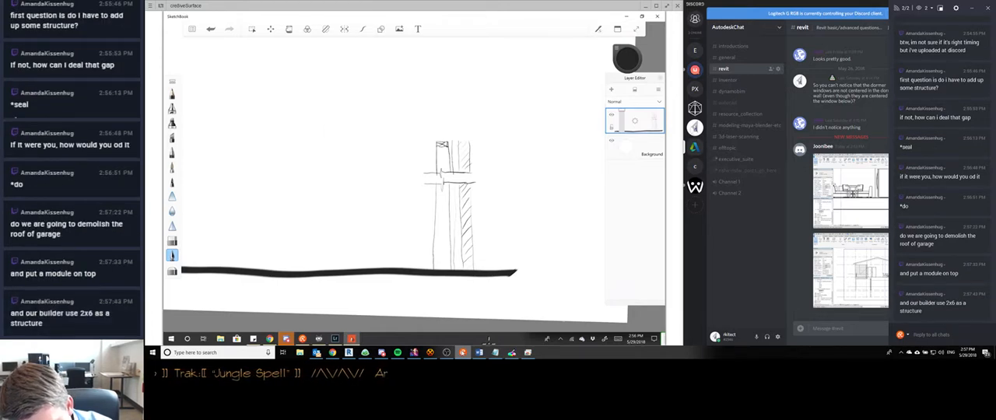
- Sketch a horizontal floor structure with long upper and lower lines running inward from the top of the inner wall
mouse_move(443, 115)
mouse_down()
mouse_move(448, 140)
mouse_move(381, 118)
mouse_move(310, 120)
mouse_up()
drag(445, 141, 308, 142)
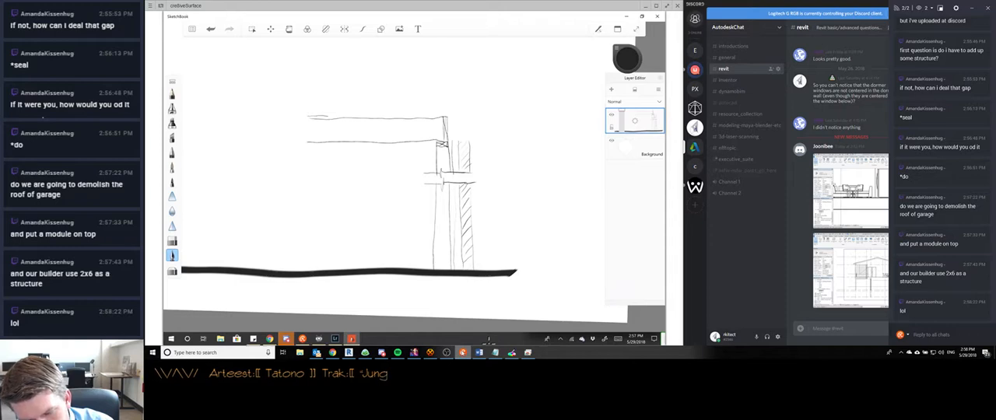
drag(327, 117, 444, 118)
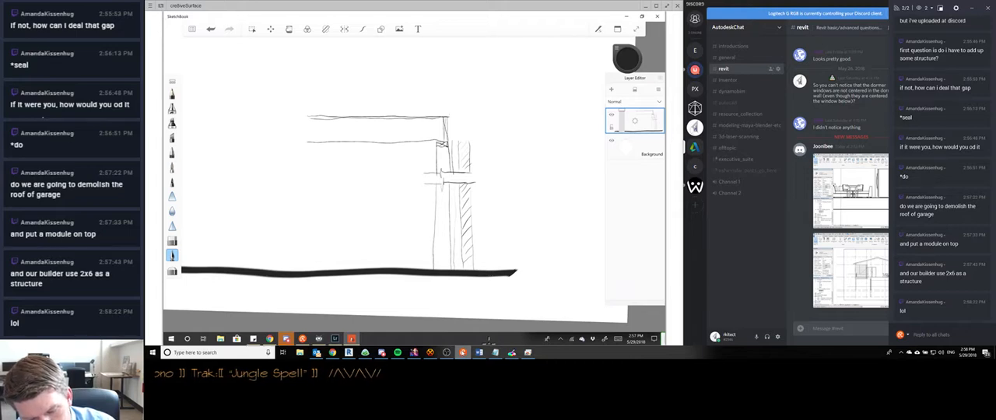
- Erase the thick ground line beneath the wall and sketch a slab edge with a stepped footing in its place
drag(407, 272, 492, 273)
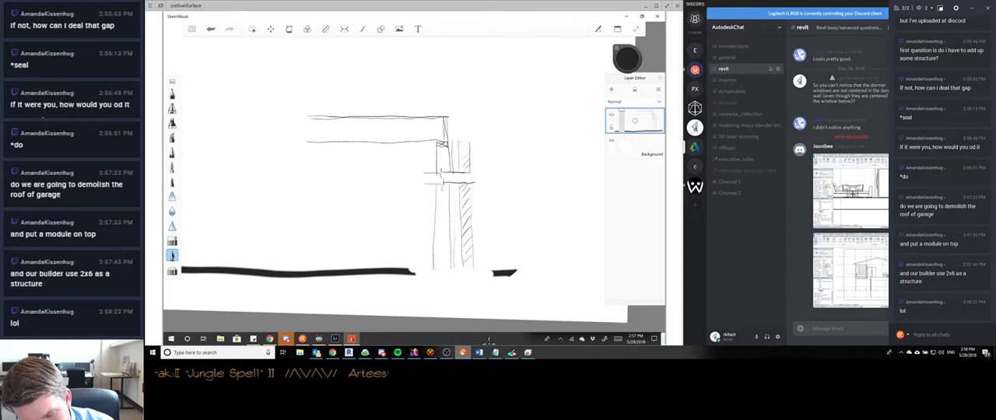
mouse_move(434, 270)
mouse_down()
mouse_move(478, 277)
mouse_move(478, 300)
mouse_up()
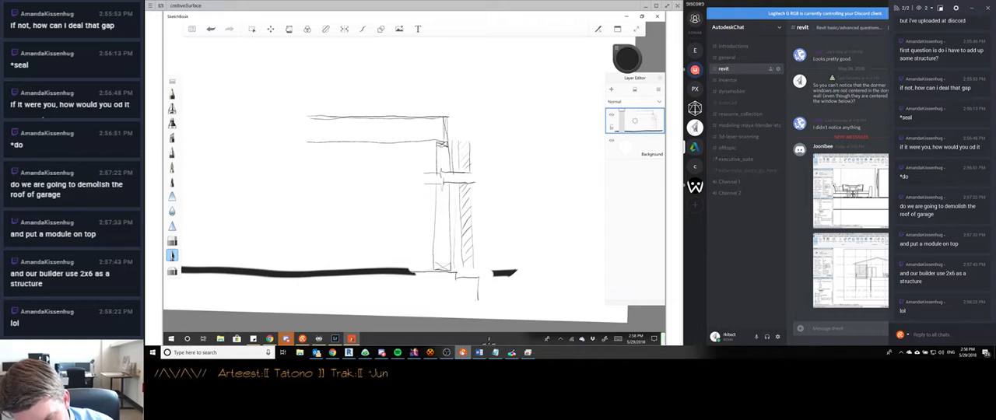
drag(383, 284, 442, 311)
mouse_move(375, 284)
mouse_down()
mouse_move(432, 285)
mouse_move(445, 308)
mouse_up()
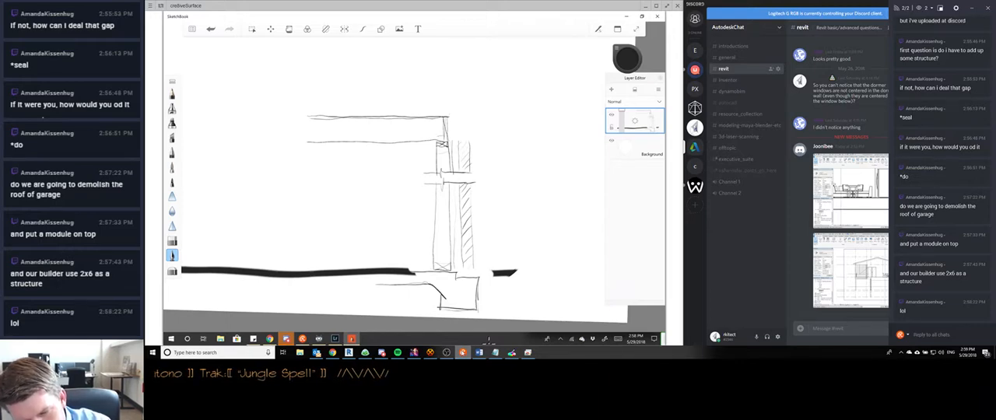
- Add a new layer and mark up the floor edge and upper outer wall with crosses in light red
key(ctrl+z)
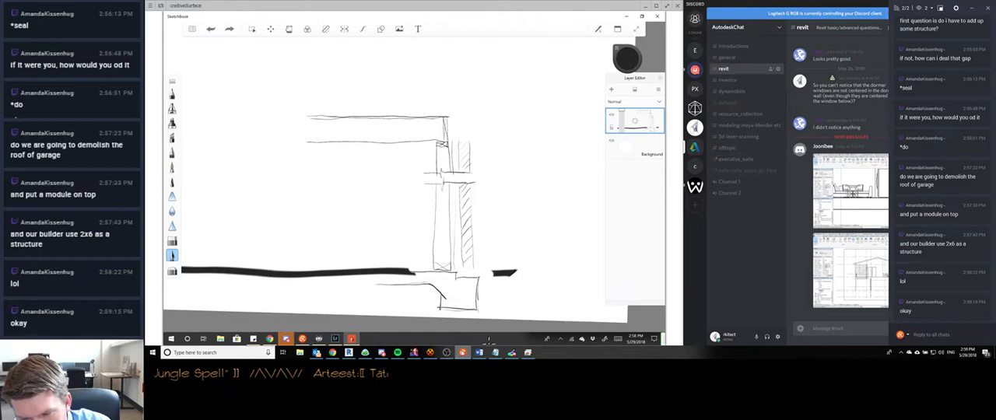
key(ctrl+y)
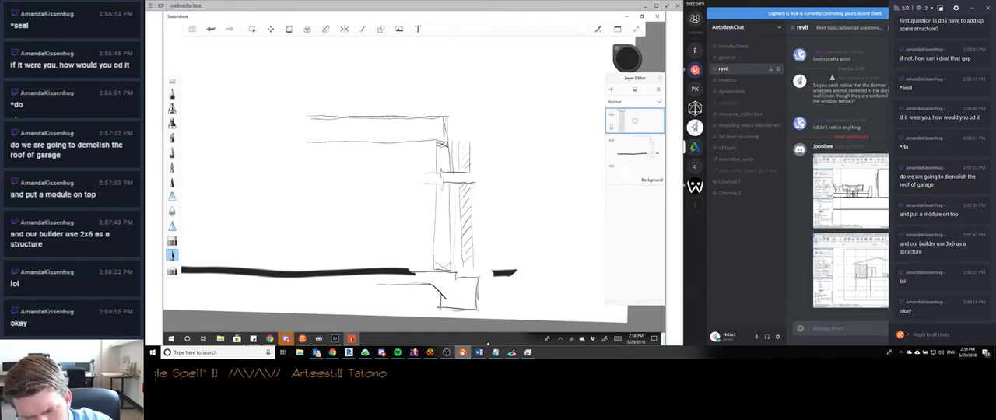
click(628, 59)
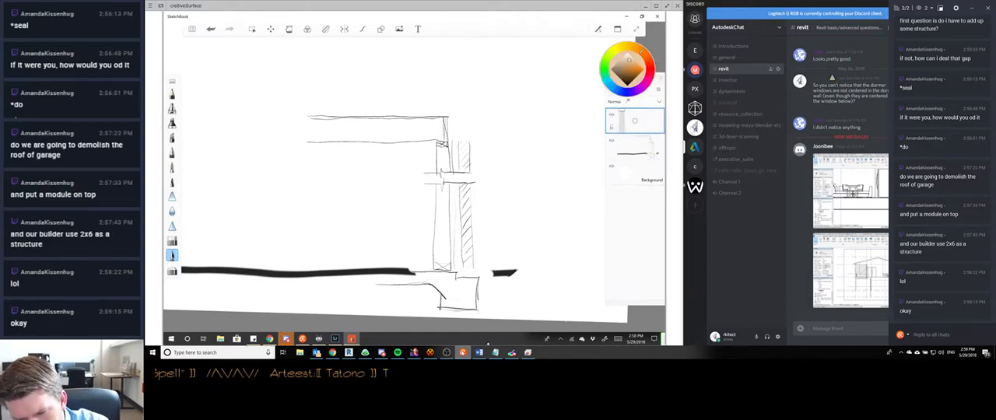
click(650, 65)
click(629, 60)
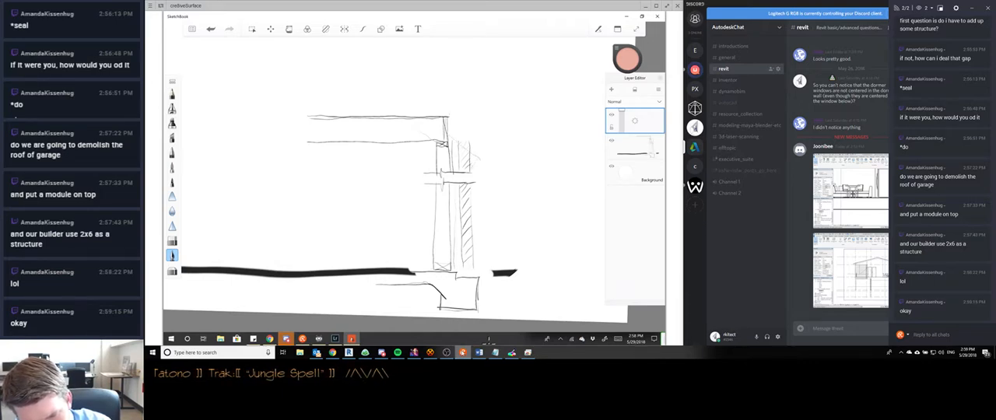
mouse_move(479, 160)
mouse_down()
mouse_move(403, 101)
mouse_move(416, 143)
mouse_up()
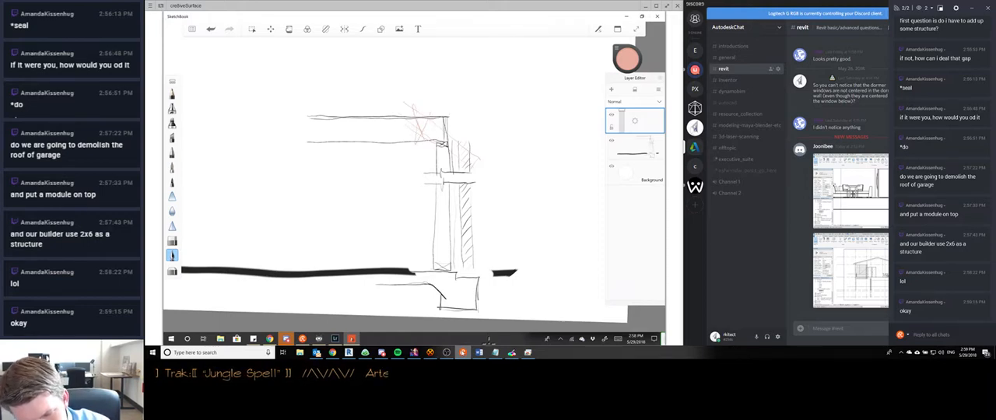
drag(435, 141, 430, 153)
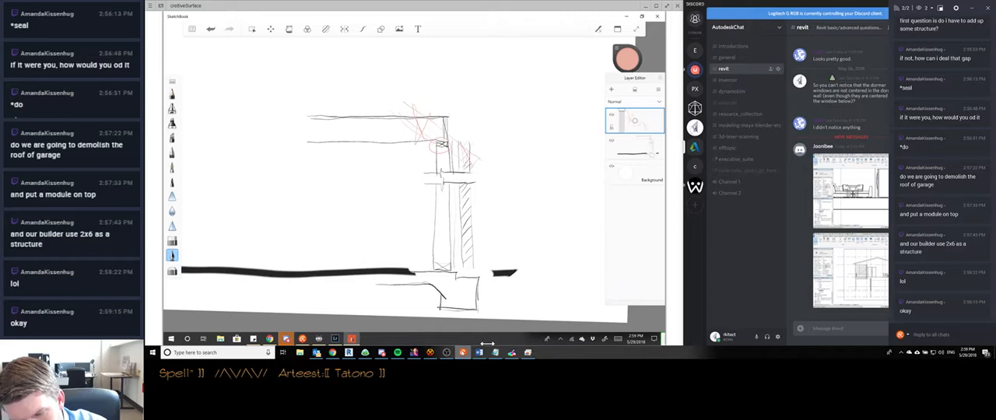
- Hide the red markup layer, make the wall sketch layer active and set the brush colour back to near black
click(612, 114)
click(638, 146)
click(627, 59)
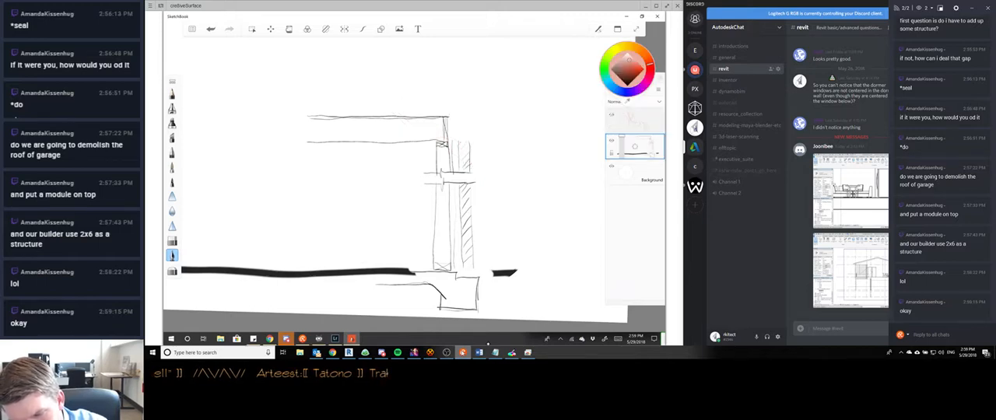
click(628, 84)
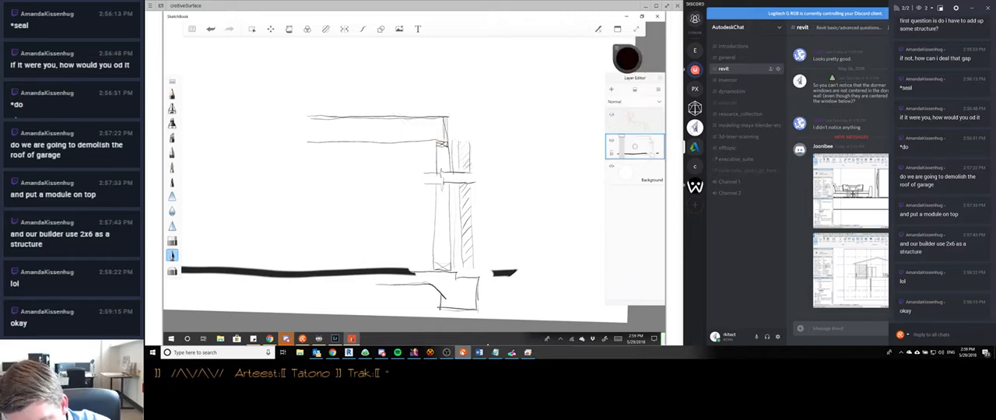
click(626, 59)
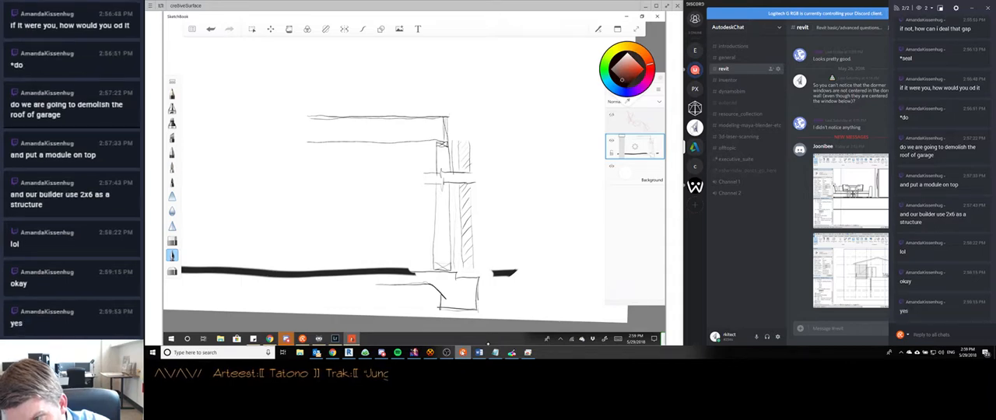
drag(621, 80, 623, 81)
click(627, 64)
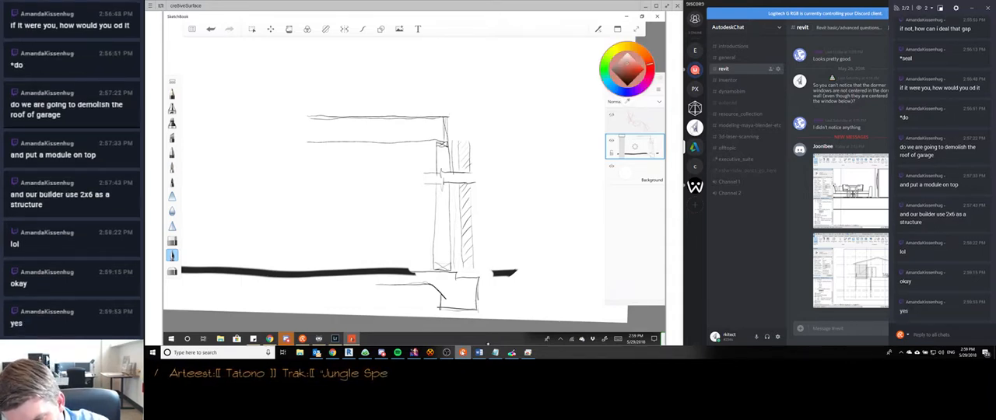
click(623, 81)
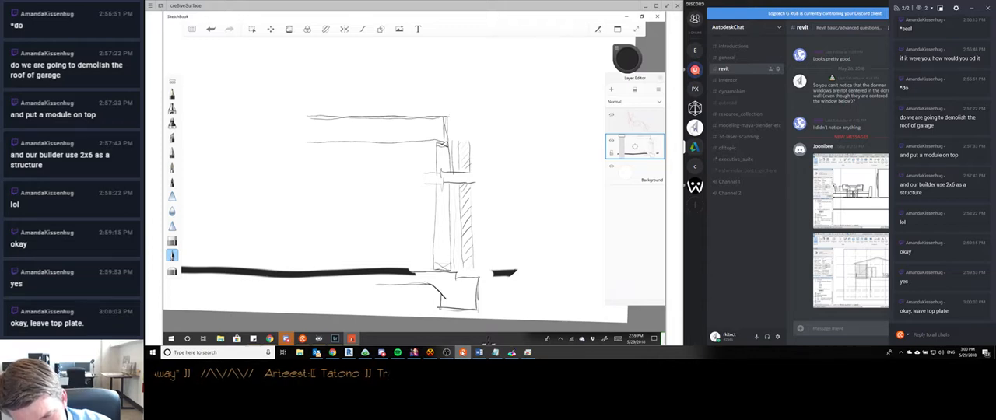
- Thicken the top of the floor with a heavier double line and sketch a wall plate above its outer end
drag(442, 110, 451, 147)
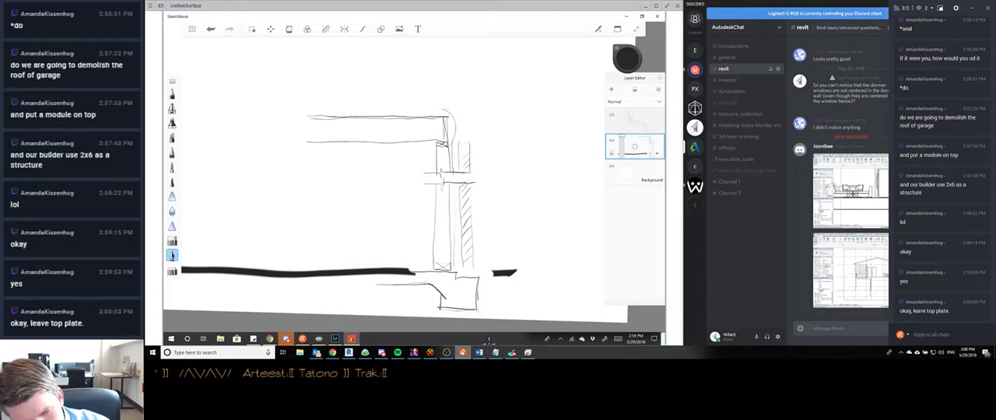
key(ctrl+z)
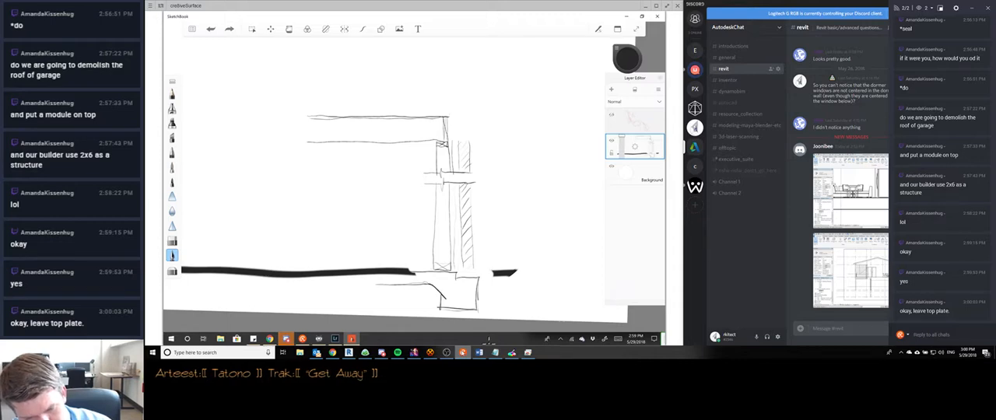
drag(308, 117, 450, 118)
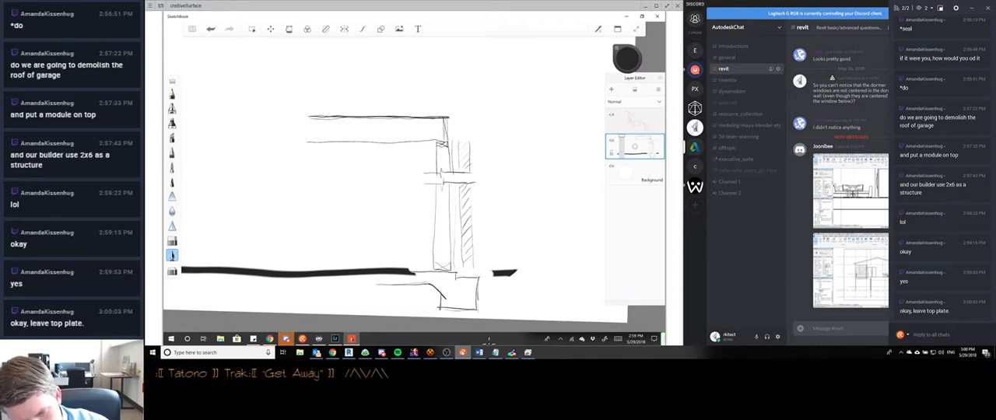
drag(308, 119, 447, 120)
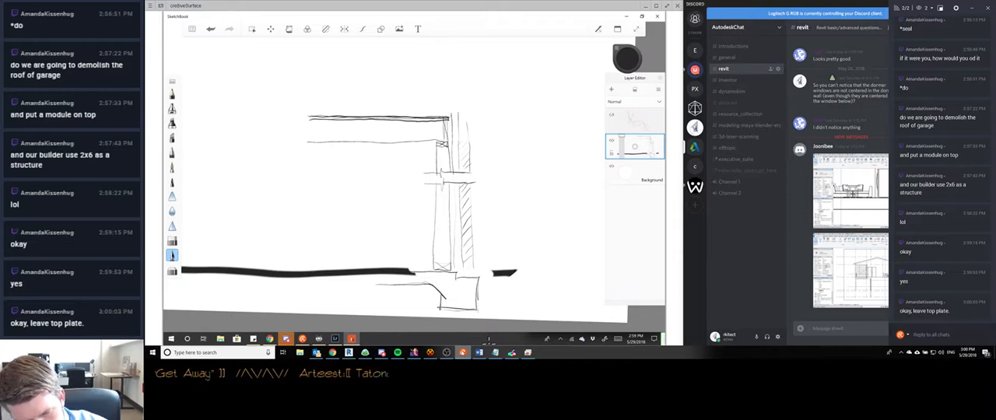
drag(431, 113, 449, 110)
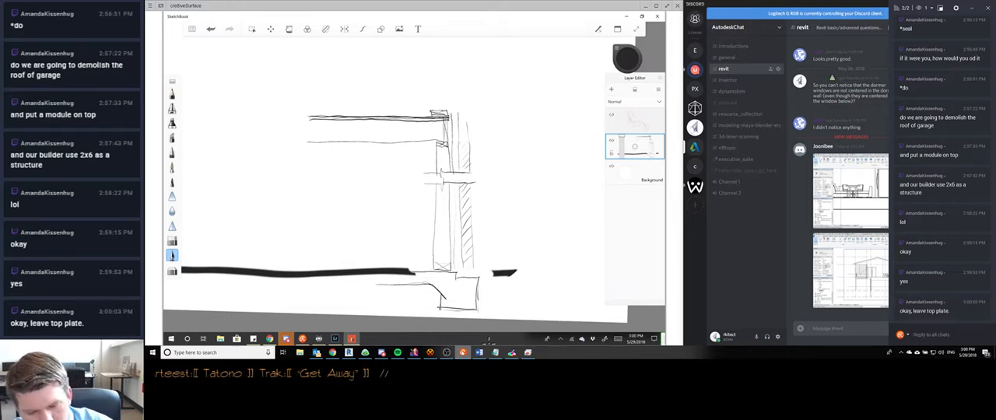
- Sketch the new upper wall above the plate with vertical layer lines and extend the hatched outer layer upward
drag(374, 177, 369, 258)
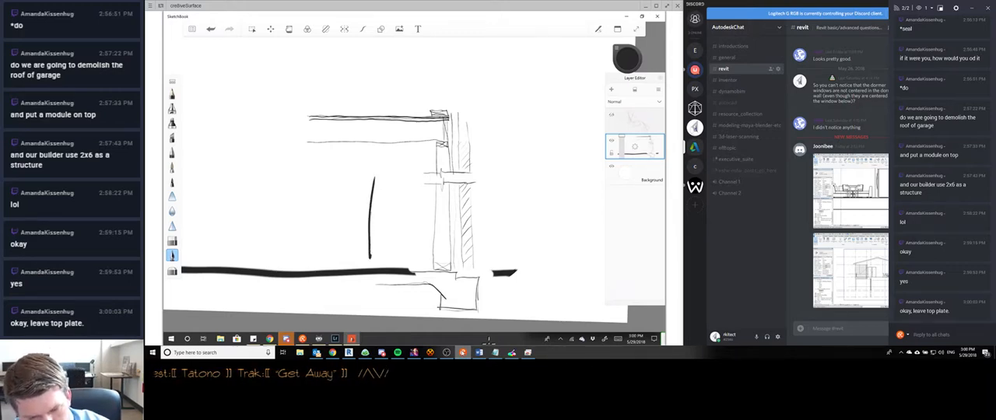
click(211, 29)
scroll(312, 257, down, 1)
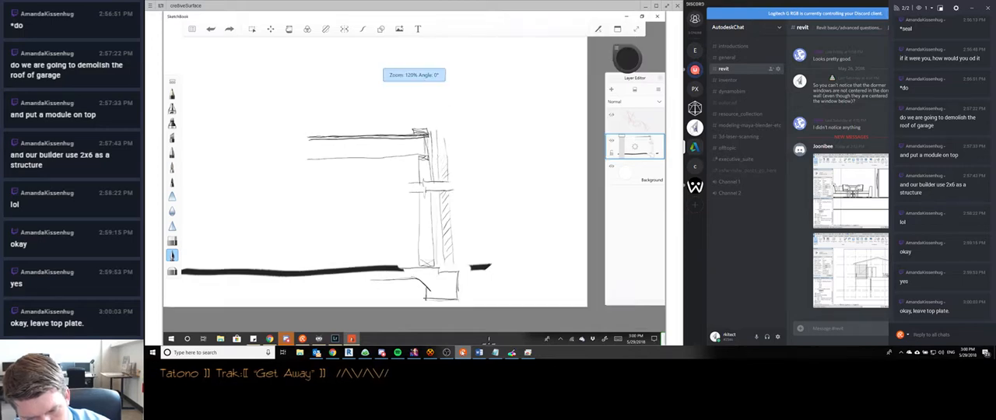
scroll(376, 230, up, 1)
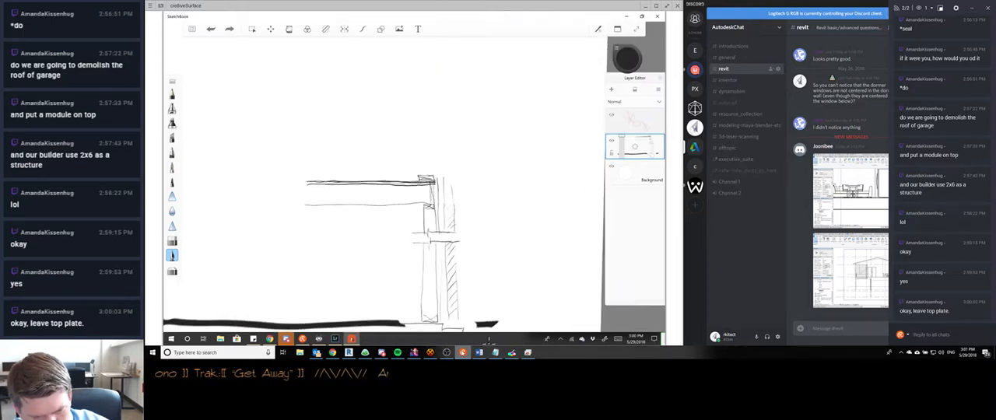
scroll(381, 241, up, 1)
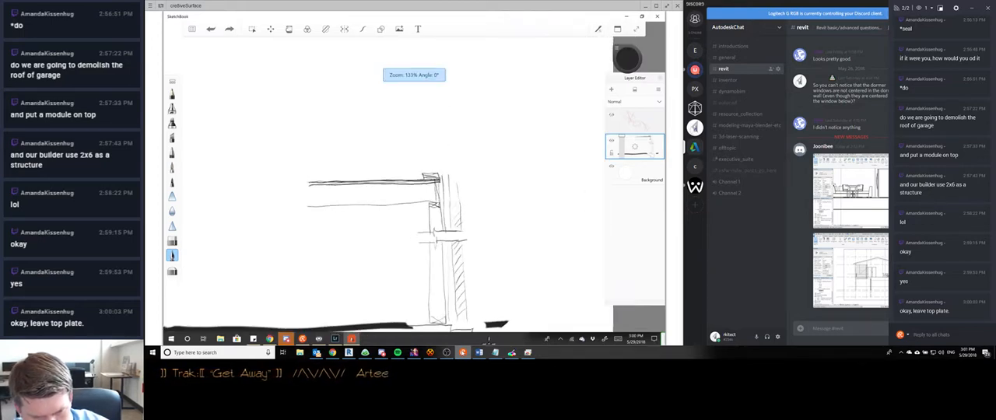
scroll(389, 233, up, 1)
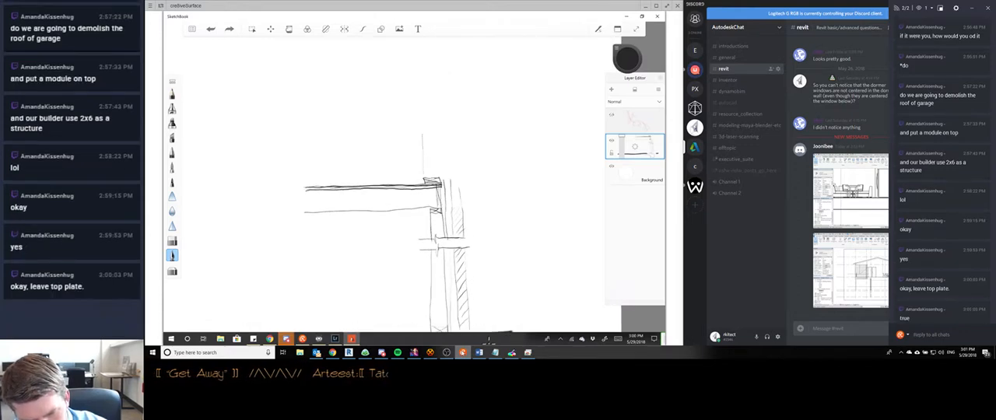
drag(424, 158, 422, 117)
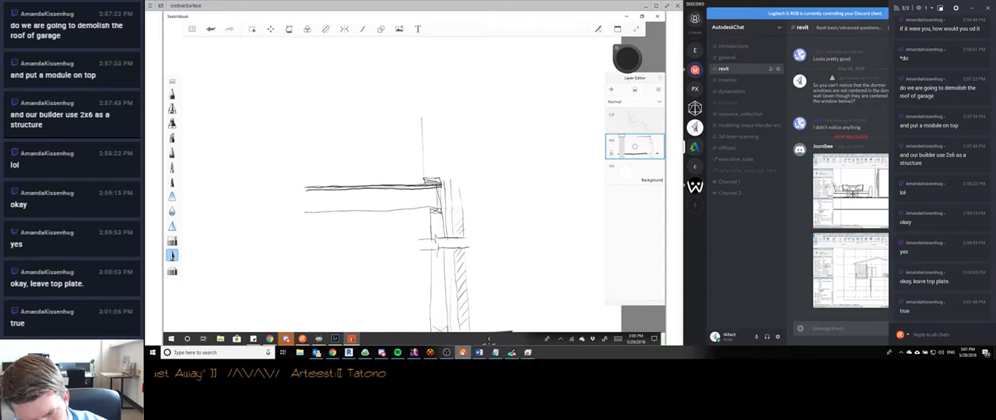
drag(439, 176, 438, 119)
drag(443, 176, 448, 120)
drag(458, 190, 456, 111)
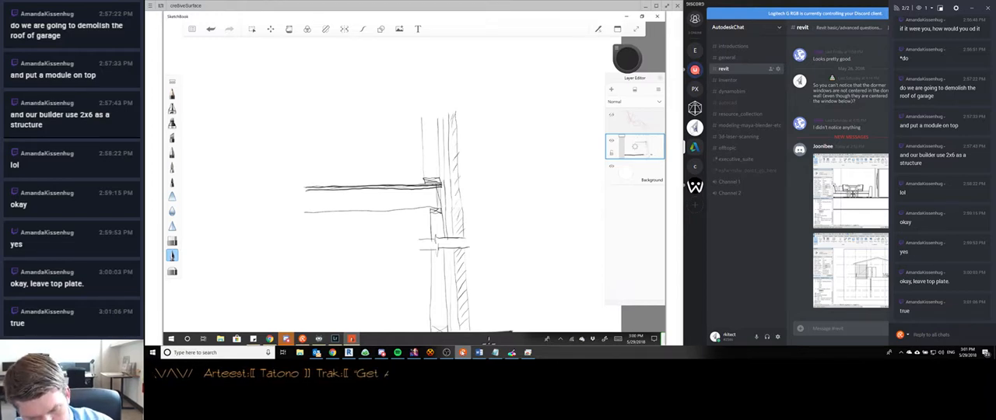
- Add a new layer above the wall sketch and circle the footing and slab edge at the wall's base
scroll(389, 187, down, 2)
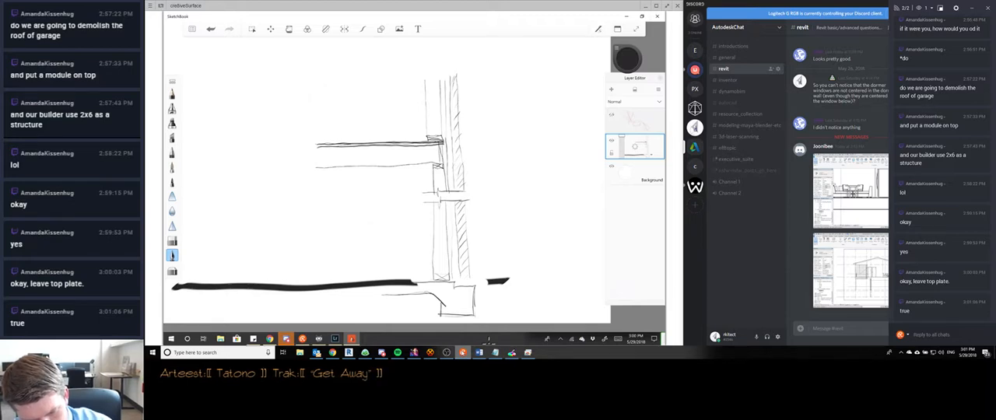
mouse_move(447, 159)
mouse_down()
mouse_move(393, 261)
mouse_move(491, 183)
mouse_up()
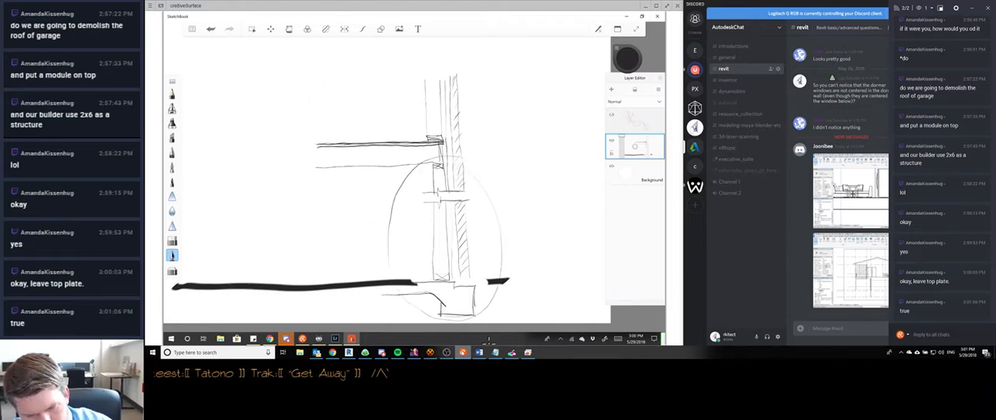
key(ctrl+z)
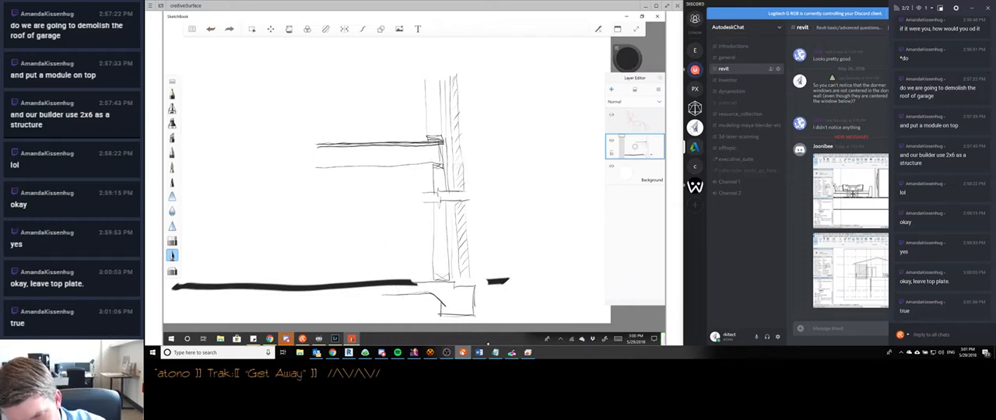
click(611, 89)
click(627, 57)
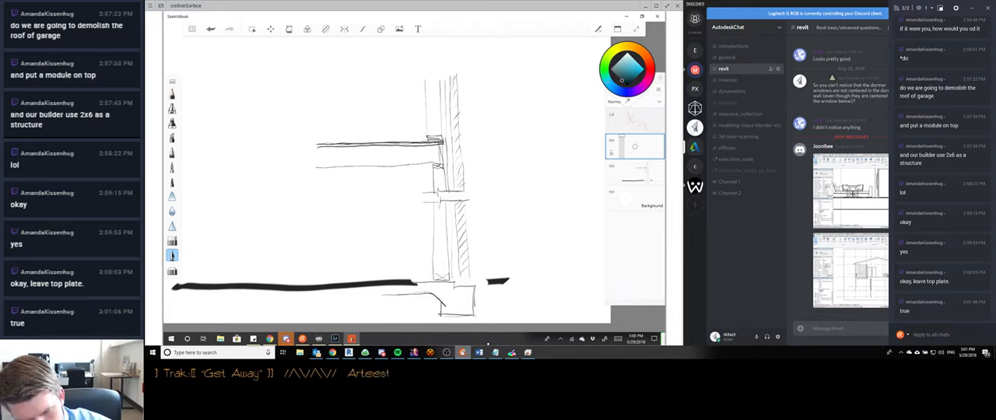
mouse_move(455, 260)
mouse_down()
mouse_move(374, 282)
mouse_move(459, 320)
mouse_move(486, 279)
mouse_up()
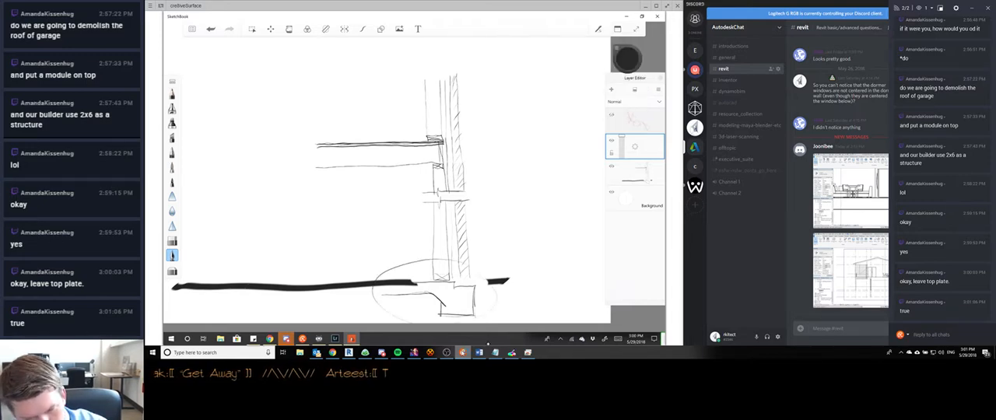
- Replace the circle around the footing with a blue one and outline the floor and upper wall in ochre
click(210, 29)
click(627, 57)
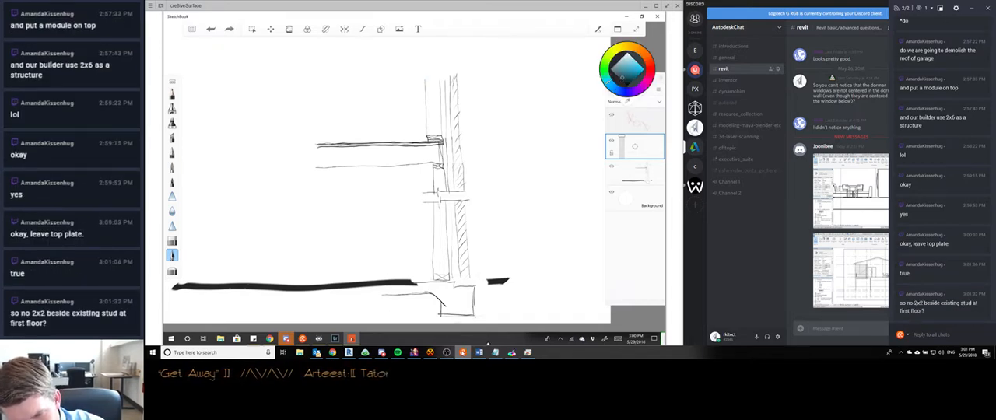
mouse_move(448, 260)
mouse_down()
mouse_move(425, 253)
mouse_move(377, 275)
mouse_move(459, 253)
mouse_up()
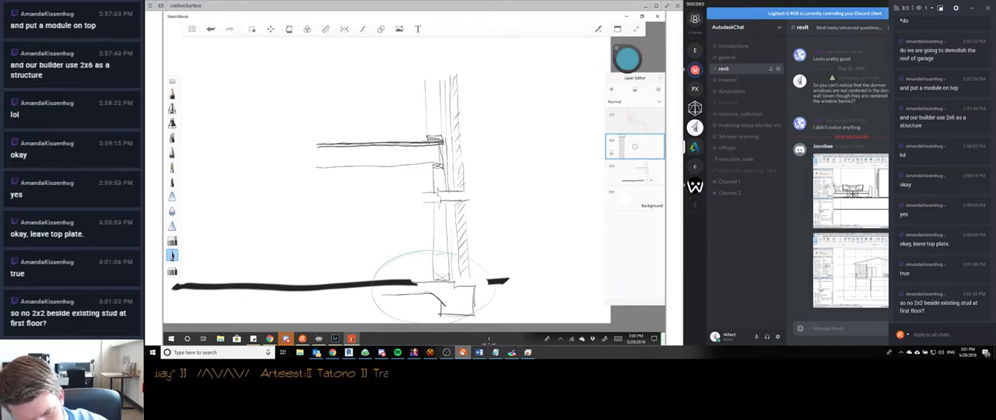
click(627, 58)
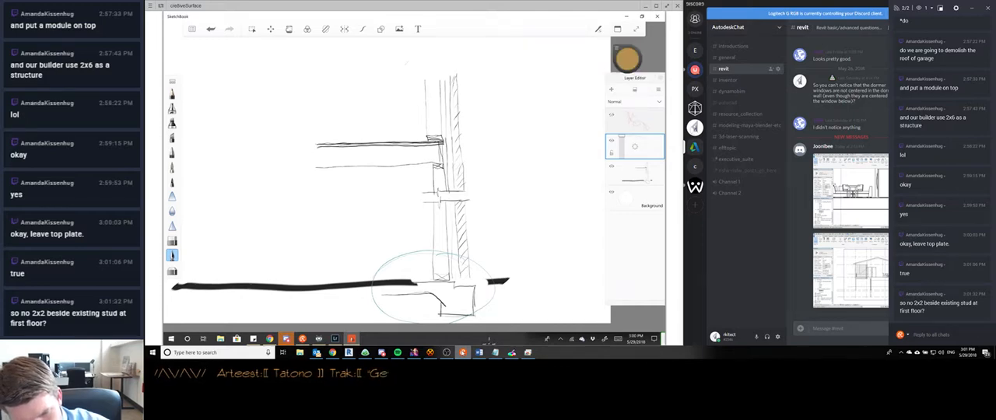
drag(402, 66, 283, 164)
drag(340, 183, 450, 91)
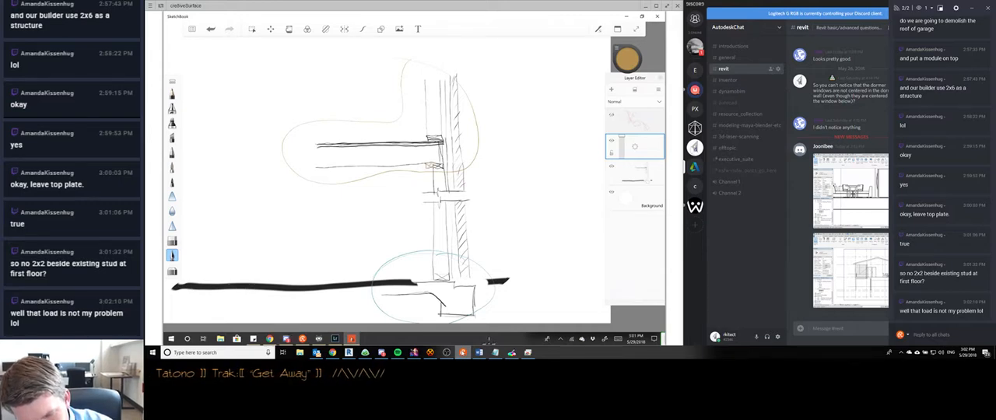
- Sketch an additional ochre stud wall along the inside of the existing lower wall and trace the floor's underside in ochre
drag(428, 225, 430, 281)
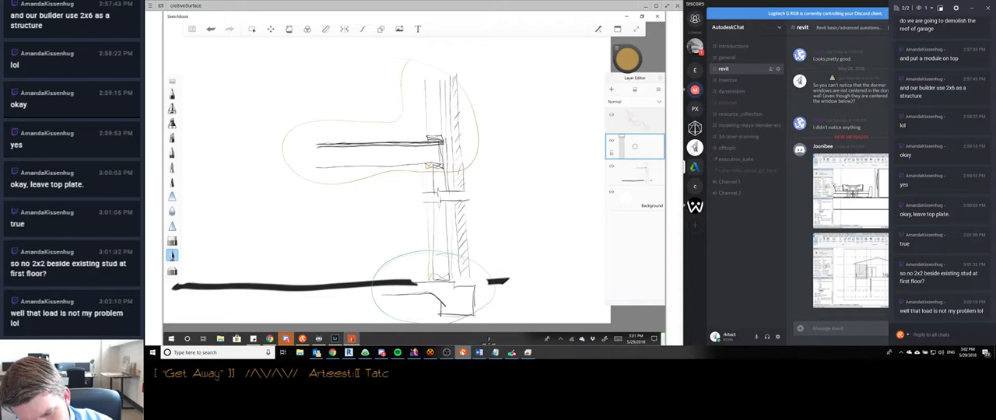
drag(424, 189, 425, 274)
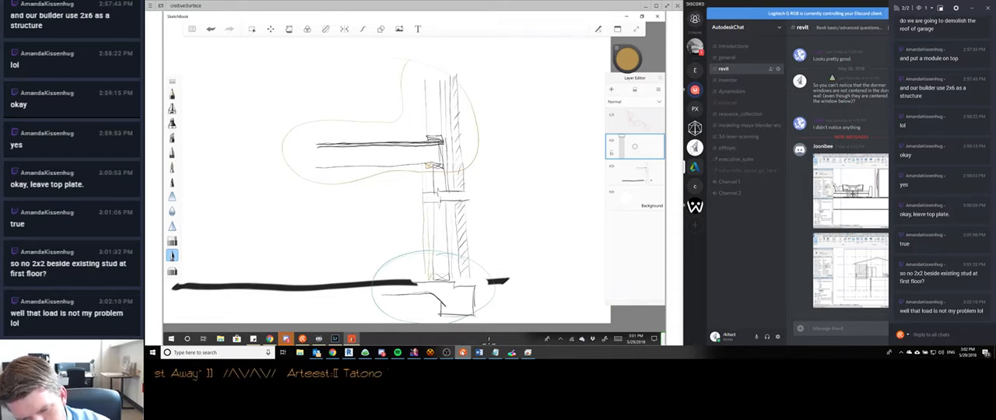
drag(422, 76, 423, 125)
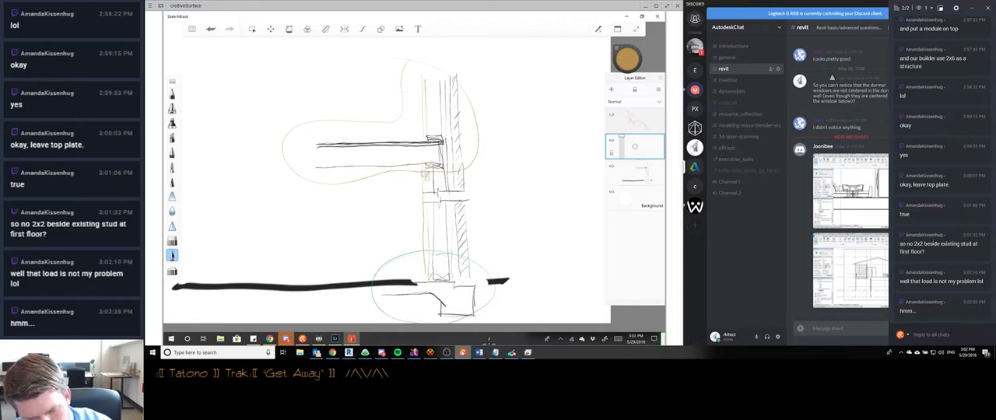
drag(424, 176, 306, 179)
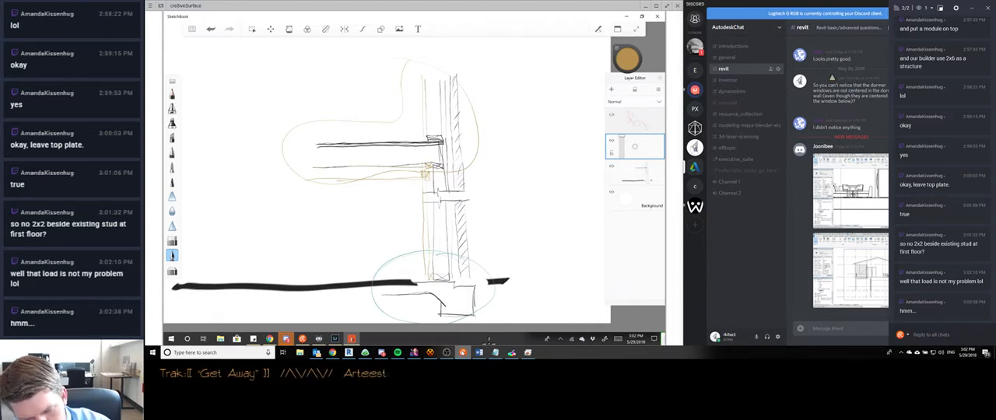
drag(429, 161, 324, 166)
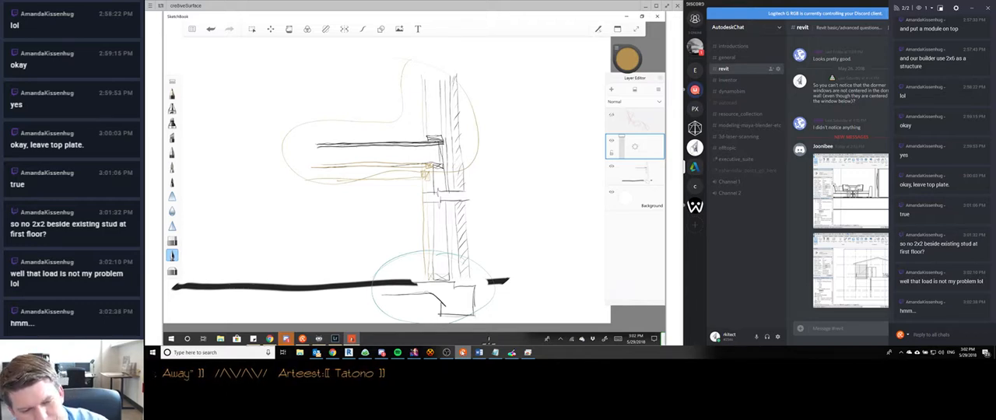
- Undo the ochre inner wall and floor strokes, the ochre outline and the blue circle around the footing
key(ctrl+z)
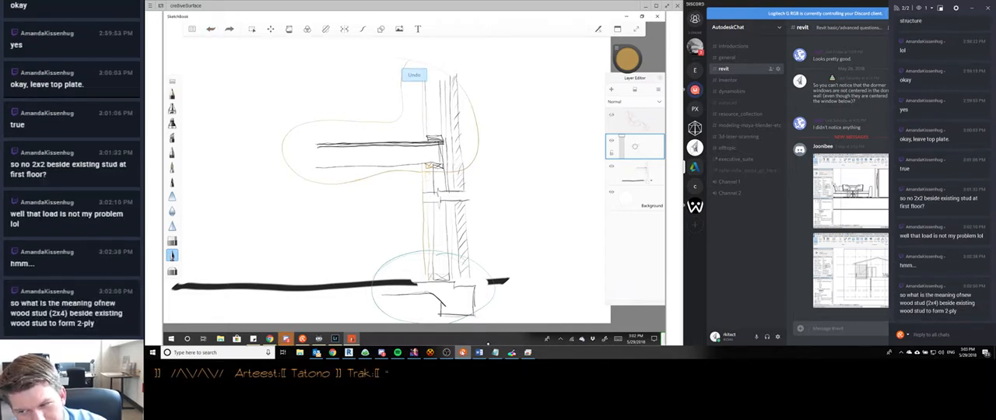
key(ctrl+z)
key(ctrl+z)
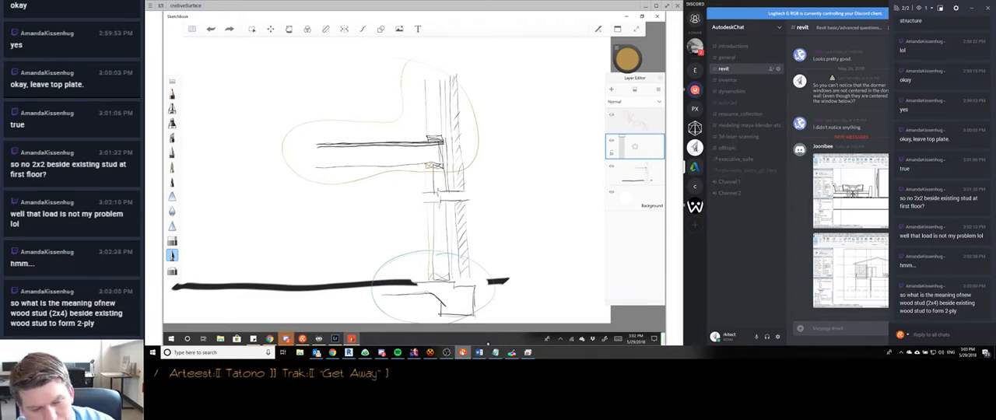
click(211, 29)
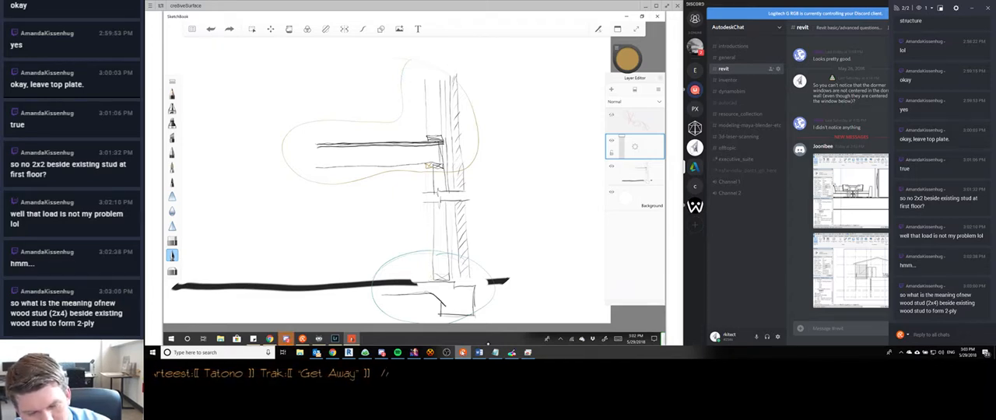
click(211, 29)
click(211, 28)
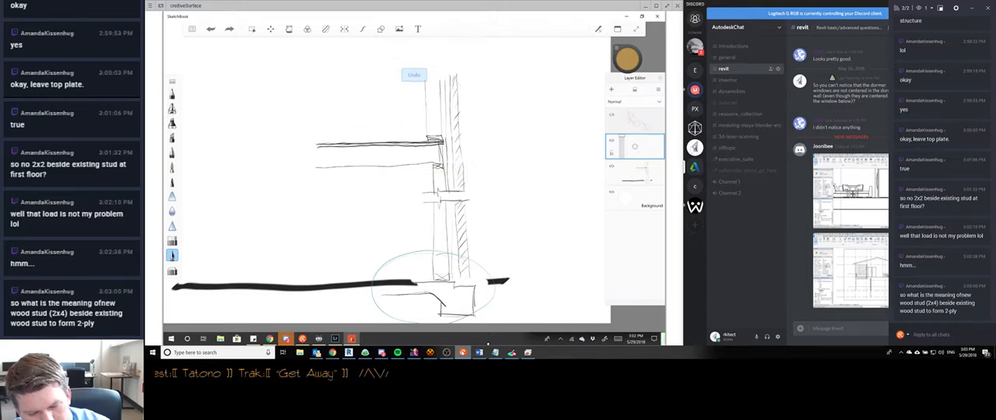
click(211, 29)
key(ctrl+z)
key(ctrl+z)
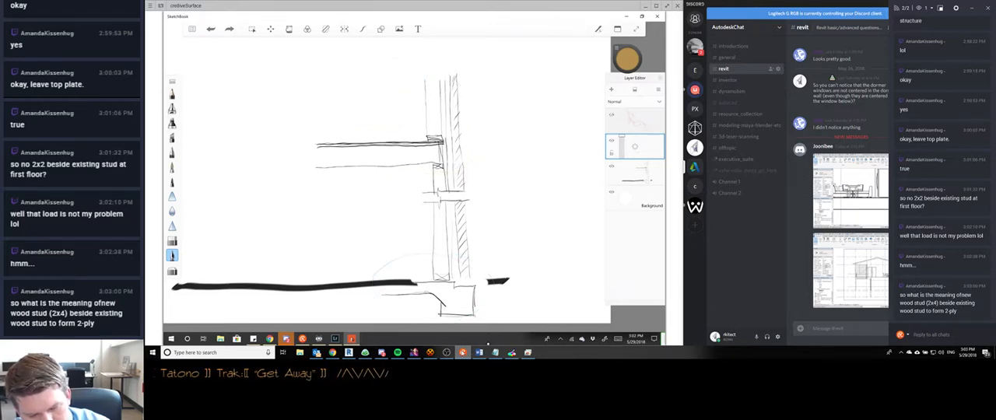
key(ctrl+z)
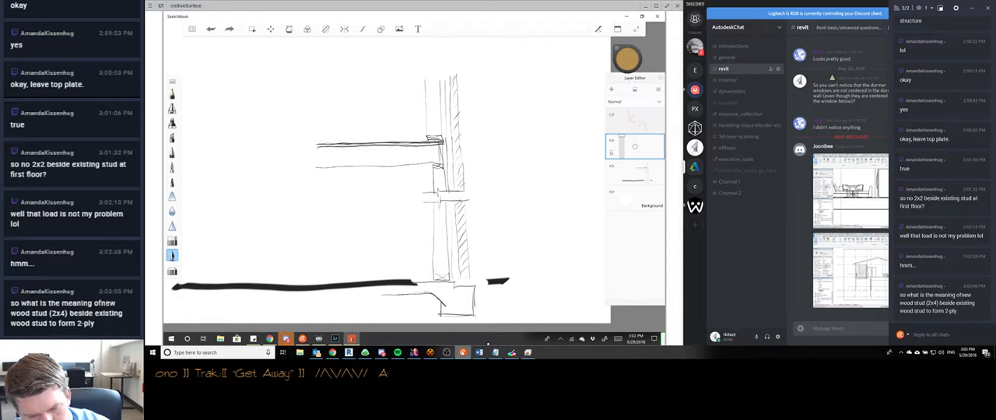
- Set the brush colour to black and sketch a new inner stud wall beside the existing lower wall, from floor underside to slab
click(628, 59)
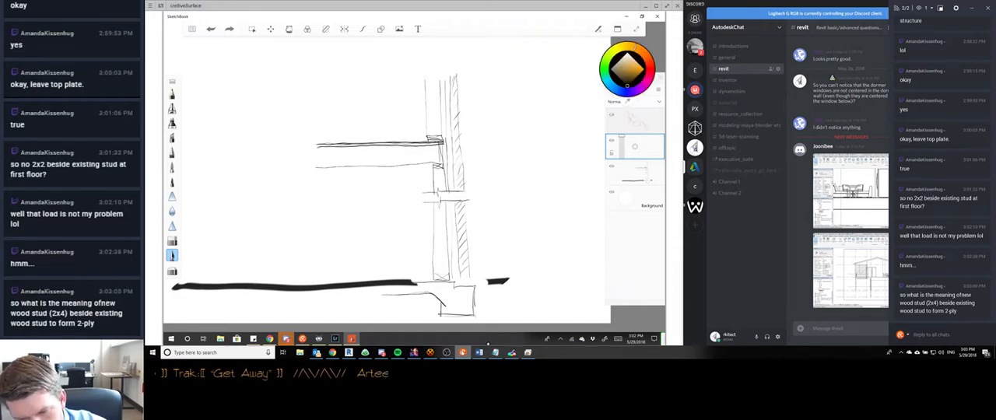
click(628, 86)
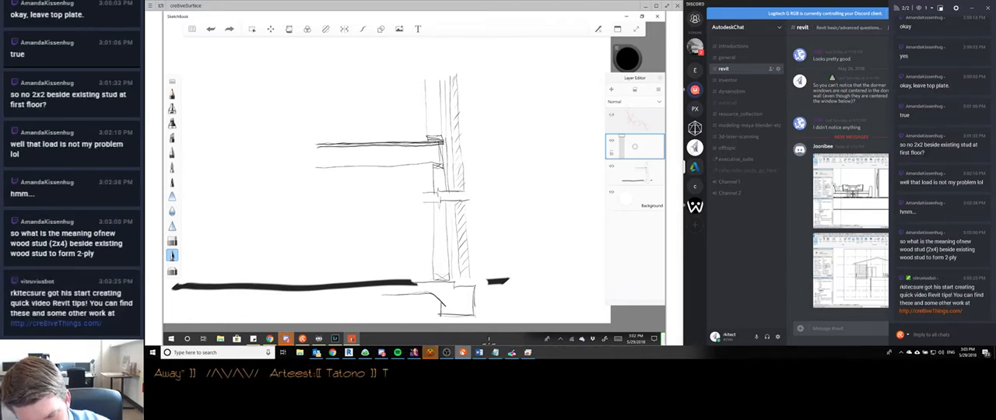
mouse_move(421, 165)
mouse_down()
mouse_move(441, 166)
mouse_move(426, 278)
mouse_up()
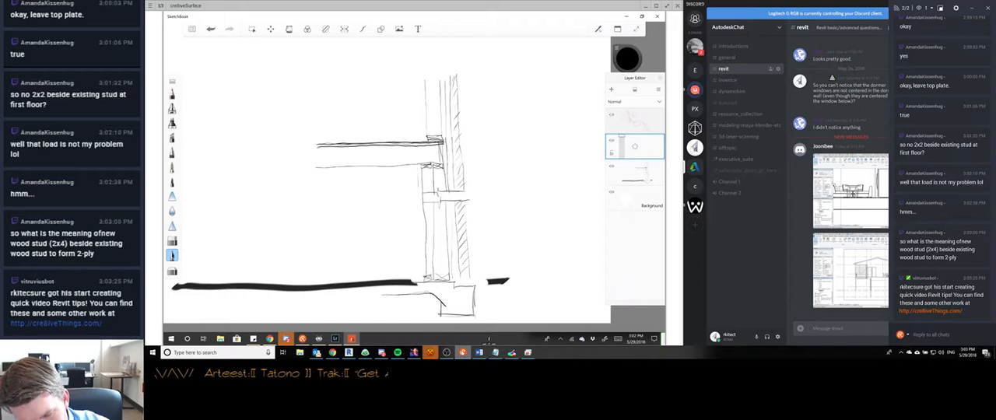
drag(419, 189, 420, 278)
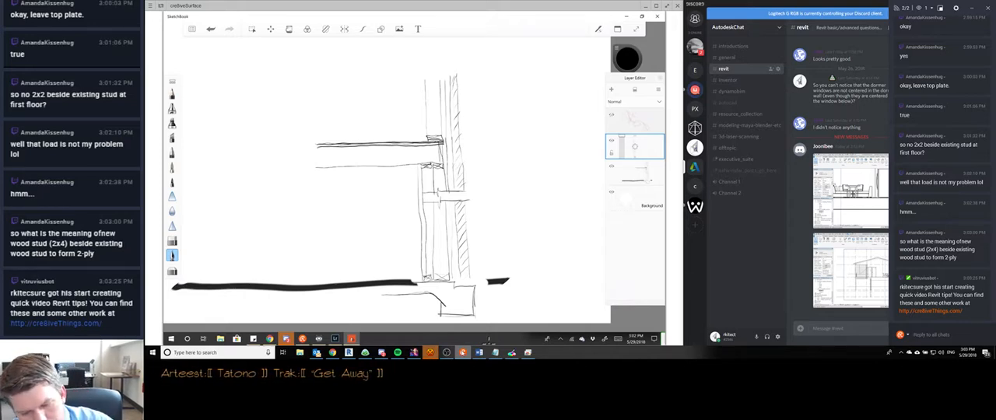
- Sketch a column of three crossed stud sections beside the wall section and dimension the stud width as 3 1/2
mouse_move(545, 147)
mouse_down()
mouse_move(574, 138)
mouse_move(570, 148)
mouse_up()
drag(548, 148, 569, 139)
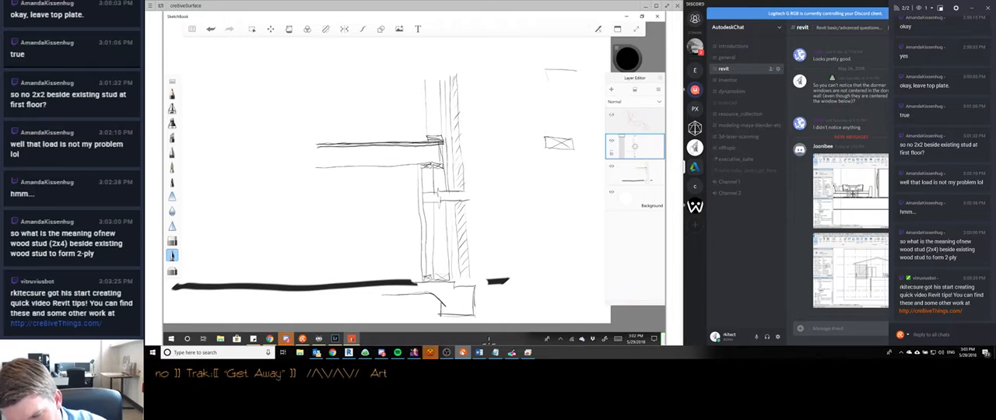
drag(542, 70, 567, 77)
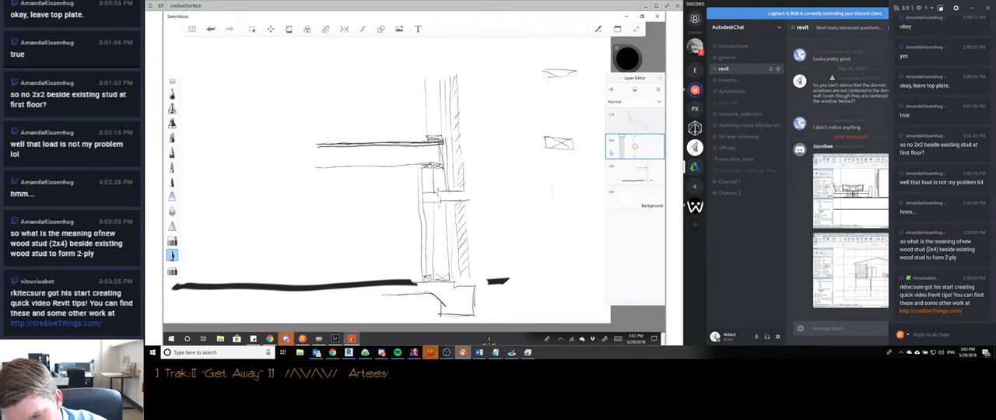
mouse_move(544, 194)
mouse_down()
mouse_move(572, 194)
mouse_move(574, 209)
mouse_up()
drag(544, 205, 573, 206)
drag(548, 204, 570, 194)
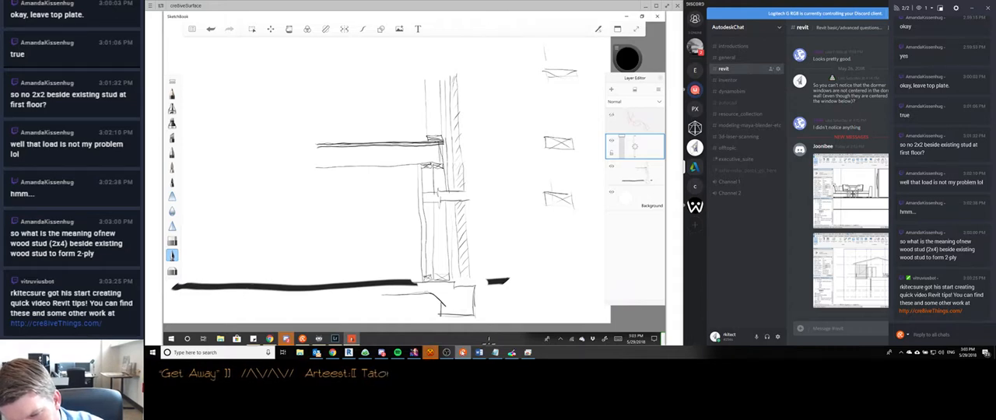
drag(543, 55, 577, 60)
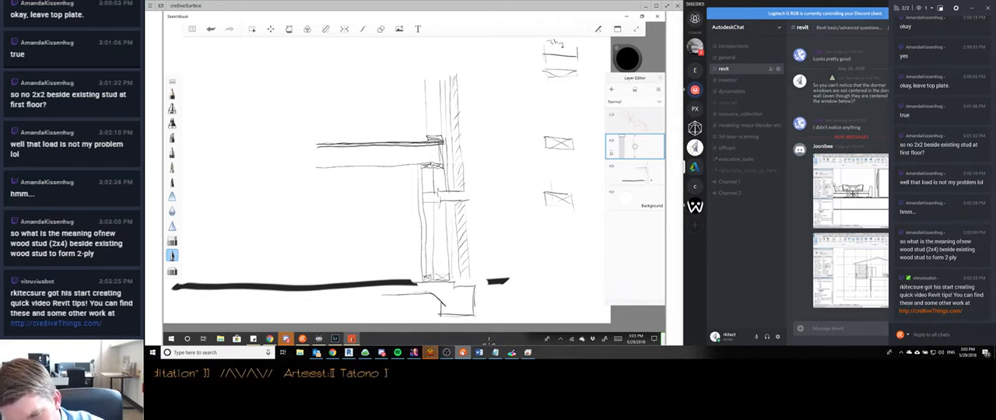
drag(555, 39, 558, 49)
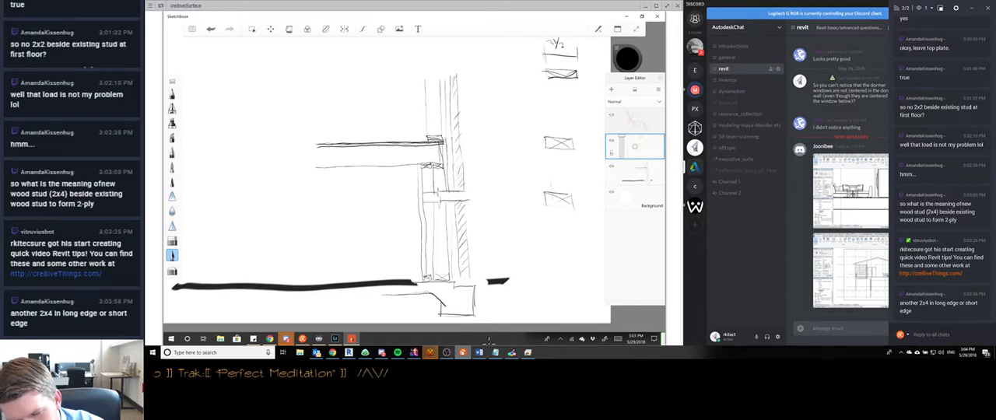
- Sketch a second crossed stud against each of the three studs, offset toward the wall section
mouse_move(529, 99)
mouse_down()
mouse_move(548, 81)
mouse_move(560, 94)
mouse_move(555, 83)
mouse_up()
drag(539, 81, 557, 94)
mouse_move(531, 155)
mouse_down()
mouse_move(559, 153)
mouse_move(560, 164)
mouse_up()
mouse_move(533, 164)
mouse_down()
mouse_move(560, 163)
mouse_move(557, 154)
mouse_up()
drag(539, 155, 558, 163)
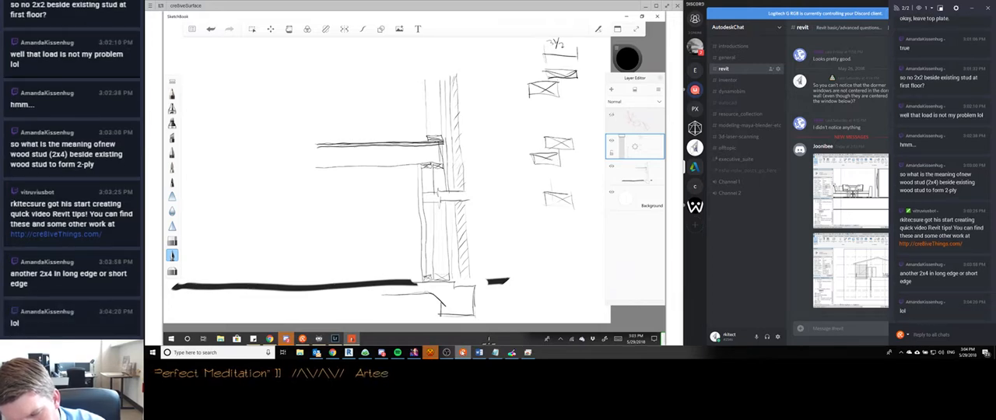
drag(540, 214, 541, 223)
- Dimension the overall width of the lowest offset stud pair as 5 1/2"
mouse_move(539, 215)
mouse_down()
mouse_move(561, 213)
mouse_move(537, 246)
mouse_up()
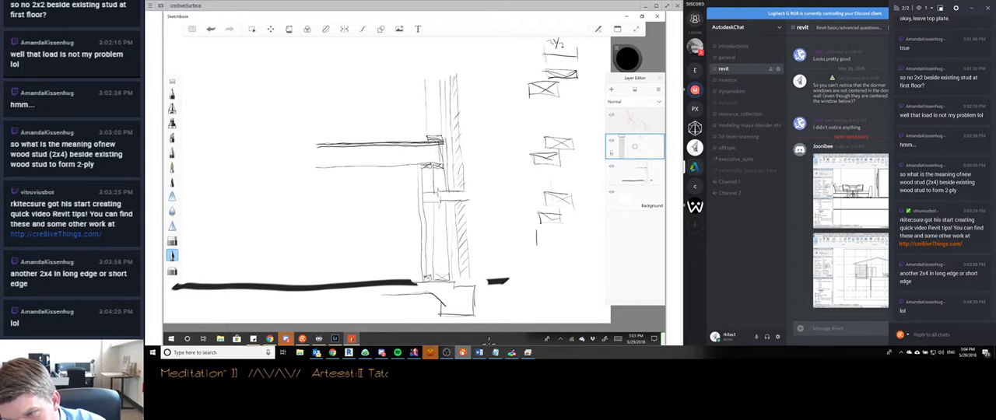
drag(576, 220, 576, 257)
mouse_move(536, 243)
mouse_down()
mouse_move(579, 247)
mouse_move(540, 259)
mouse_up()
drag(554, 249, 548, 262)
drag(554, 253, 559, 260)
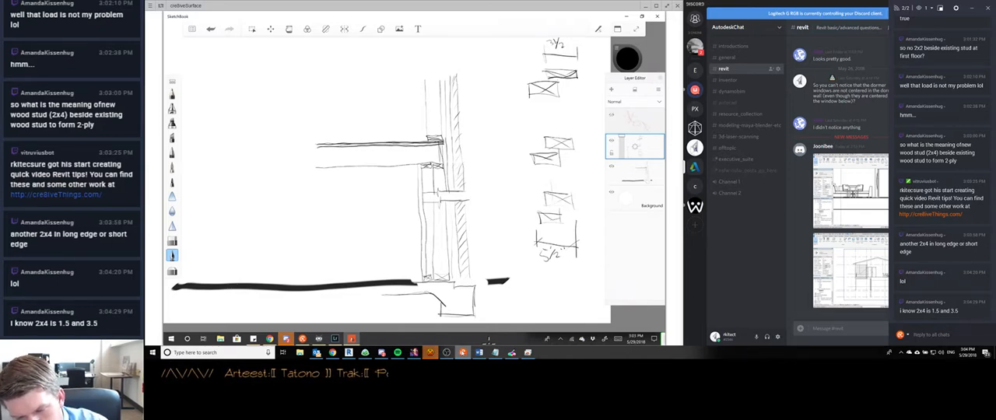
- Draw the long wall face lines along both sides of the column of paired studs
mouse_move(528, 78)
mouse_down()
mouse_move(537, 232)
mouse_move(530, 202)
mouse_up()
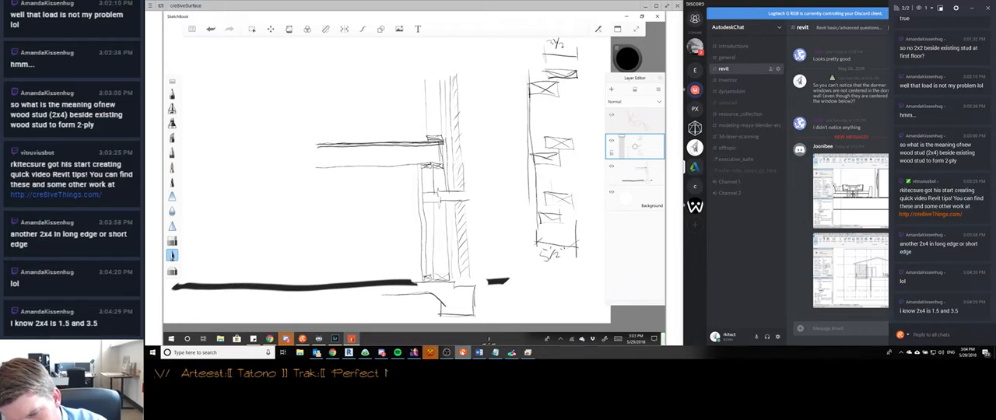
drag(576, 66, 576, 241)
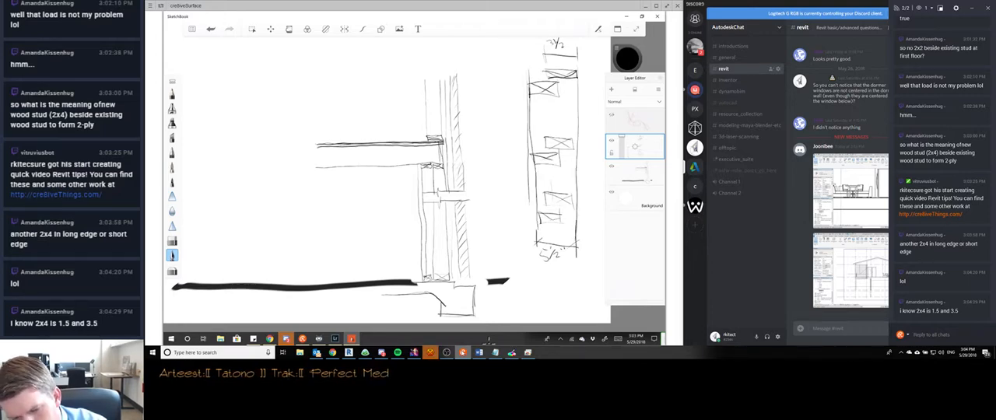
drag(580, 101, 586, 232)
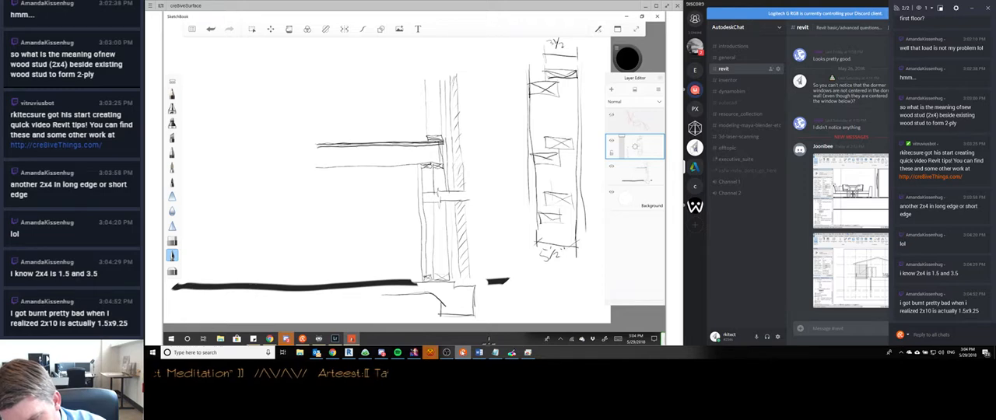
- Sketch two end-to-end studs below the 5 1/2" dimension with their joint circled, and circle the lower double wall in the section
mouse_move(556, 299)
mouse_down()
mouse_move(574, 288)
mouse_move(579, 299)
mouse_up()
drag(578, 289, 579, 299)
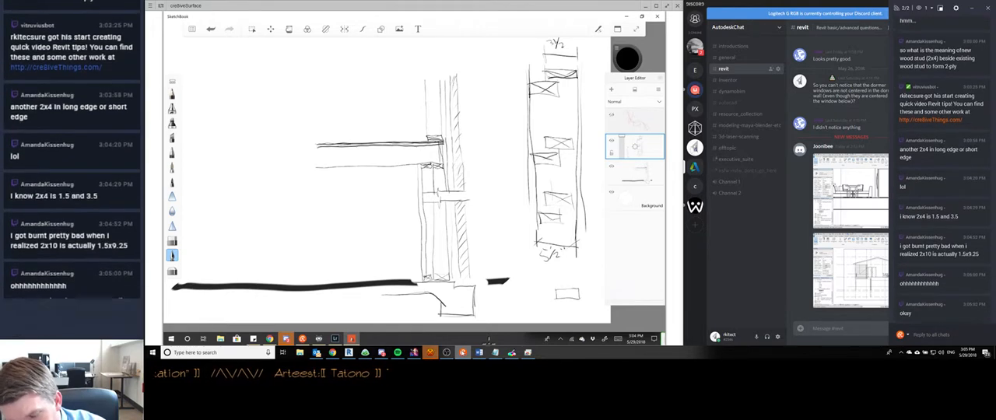
mouse_move(554, 291)
mouse_down()
mouse_move(542, 292)
mouse_move(577, 290)
mouse_up()
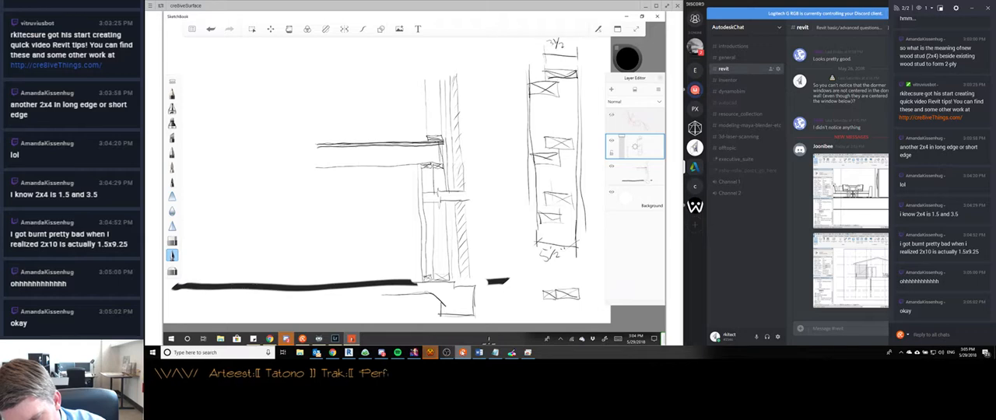
mouse_move(543, 264)
mouse_down()
mouse_move(543, 291)
mouse_move(556, 293)
mouse_up()
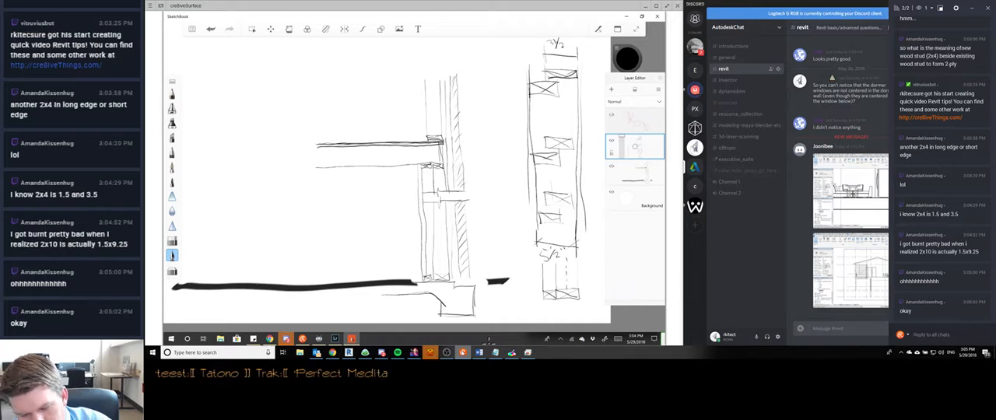
drag(558, 289, 553, 302)
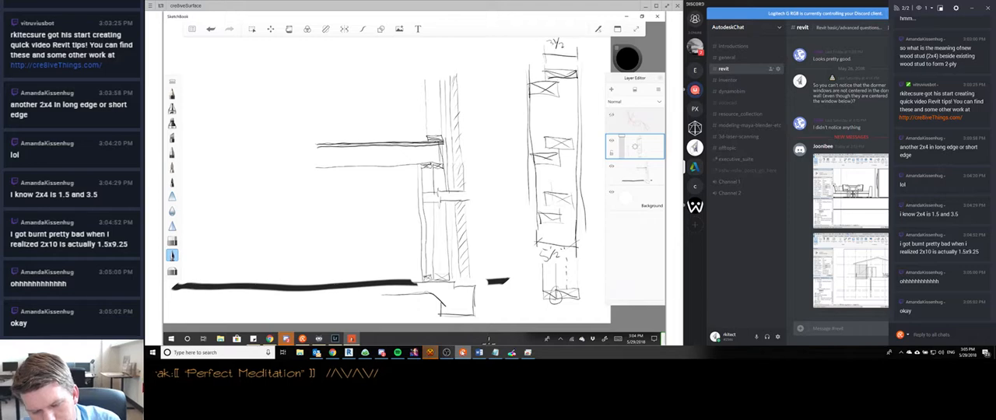
mouse_move(442, 152)
mouse_down()
mouse_move(413, 154)
mouse_move(458, 288)
mouse_move(435, 150)
mouse_up()
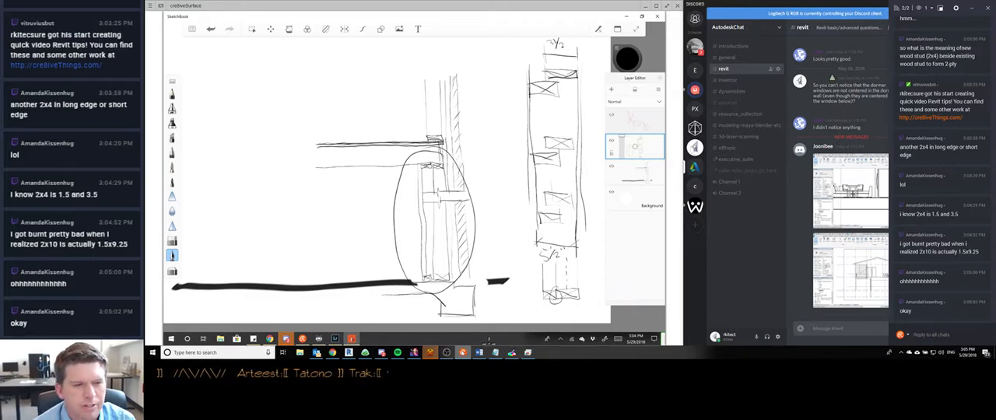
- Switch to Discord and open the viewer's direct message conversation about shades not showing correctly in other views
click(382, 352)
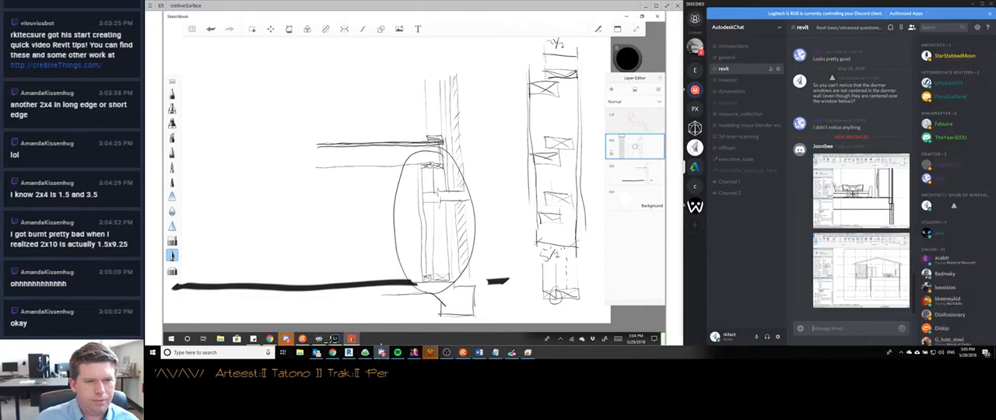
click(382, 353)
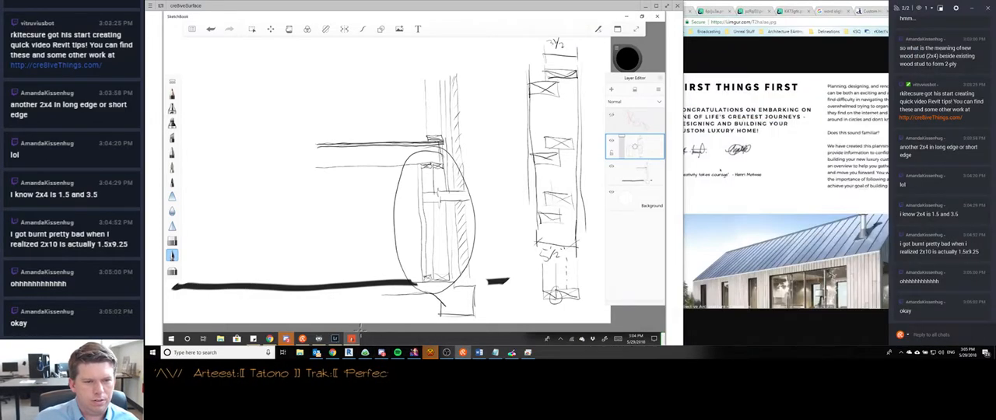
click(381, 353)
click(694, 48)
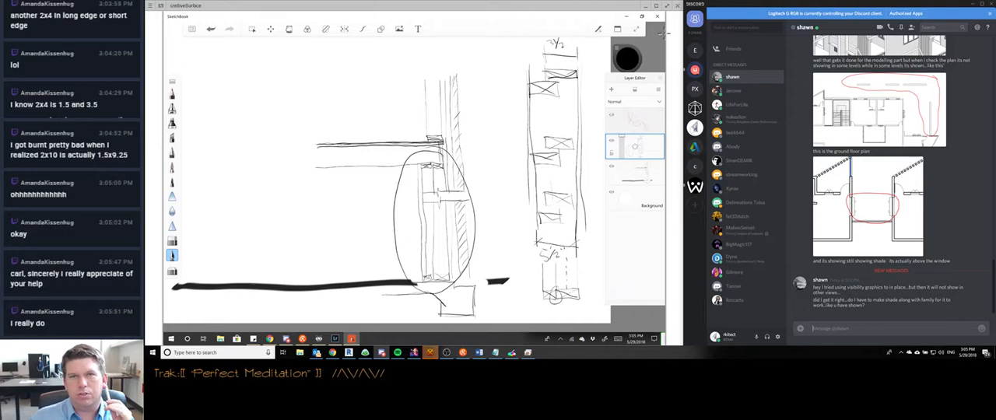
- Minimize the remote sketch window and inspect the shaded windows on the building in Revit's perspective view, 3D View 1
click(646, 6)
click(471, 268)
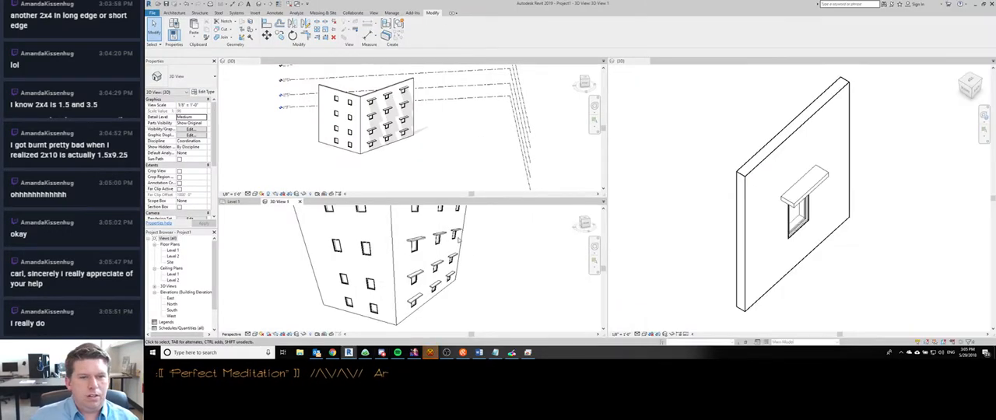
scroll(471, 268, down, 1)
middle_drag(450, 270, 446, 294)
middle_drag(500, 281, 493, 264)
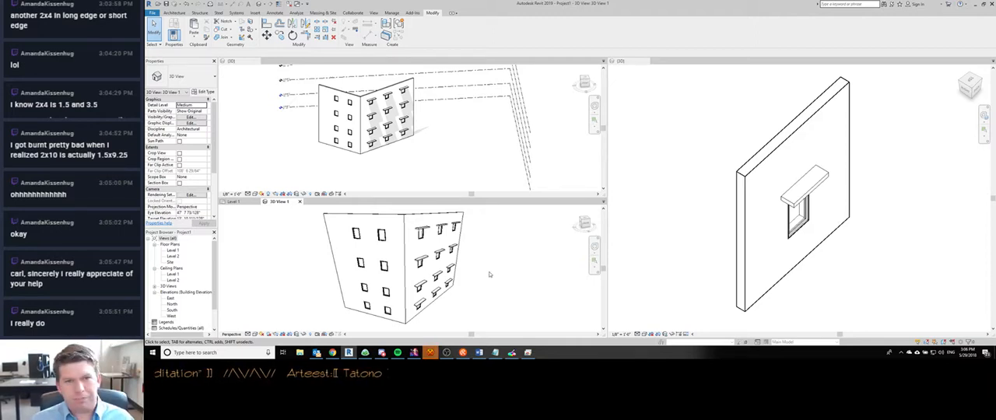
middle_drag(501, 268, 478, 259)
scroll(405, 260, up, 3)
scroll(410, 254, down, 3)
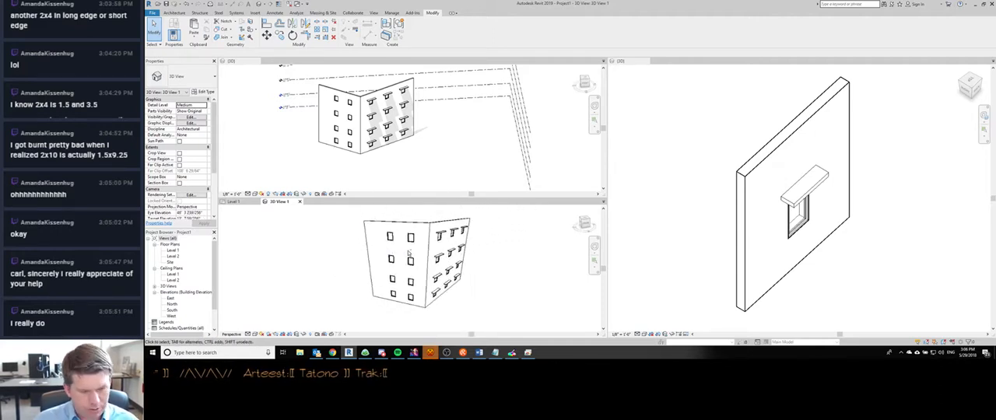
shift+middle_drag(409, 255, 407, 274)
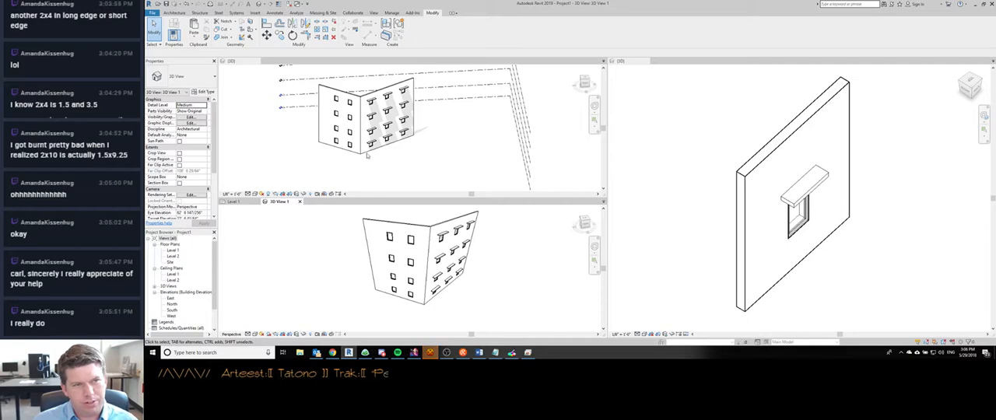
- Examine the window shades and their cast shadows on the building in the project's {3D} view
scroll(355, 115, up, 3)
shift+middle_drag(366, 137, 364, 165)
scroll(380, 83, up, 2)
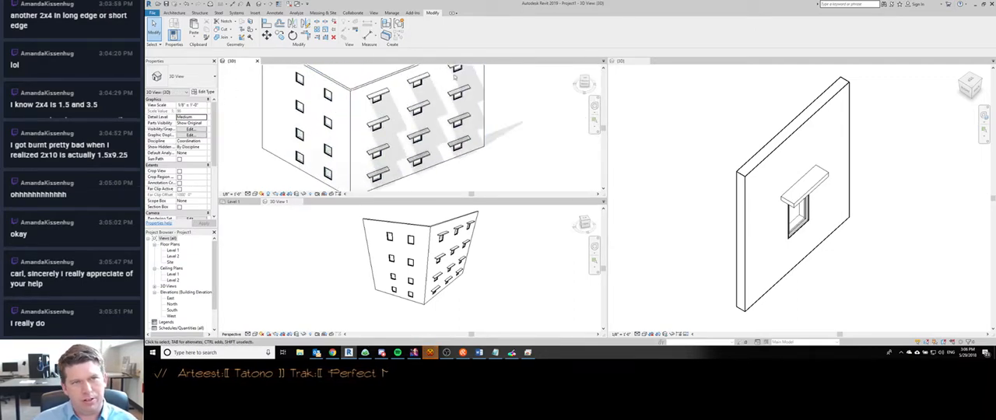
scroll(319, 176, down, 2)
middle_drag(302, 187, 402, 172)
shift+middle_drag(391, 173, 321, 127)
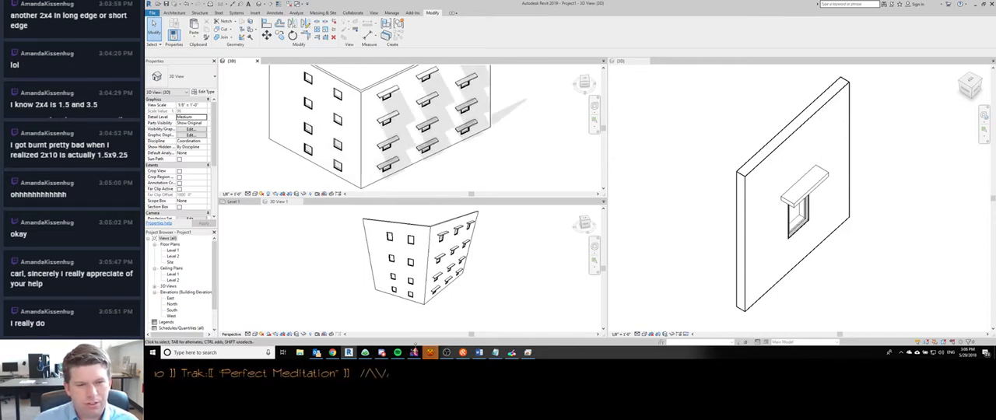
- Switch to Discord and enlarge the viewer's image with the circled windows to compare it with the model
click(382, 354)
scroll(862, 232, up, 8)
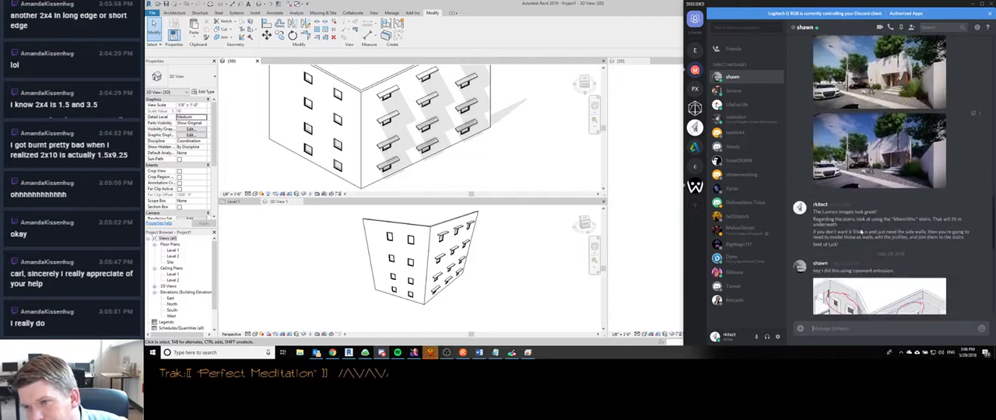
scroll(875, 181, down, 4)
click(874, 180)
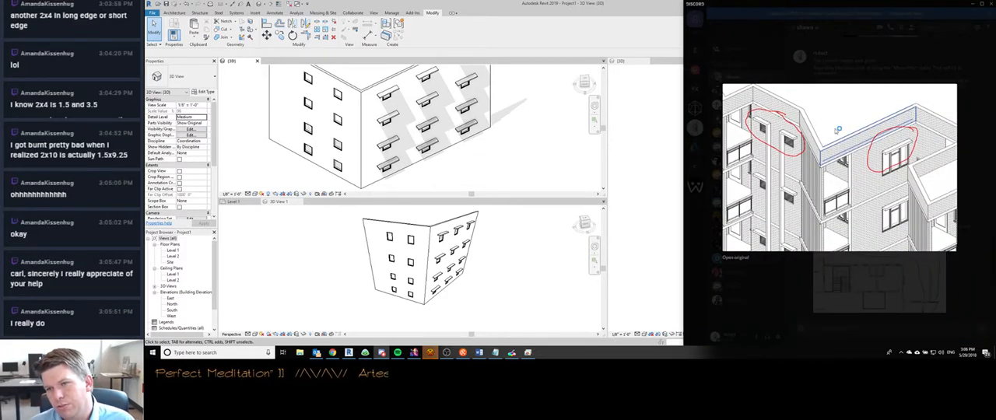
click(858, 47)
- Return to Revit, float 3D View 1 out of its pane and maximize its window
click(422, 233)
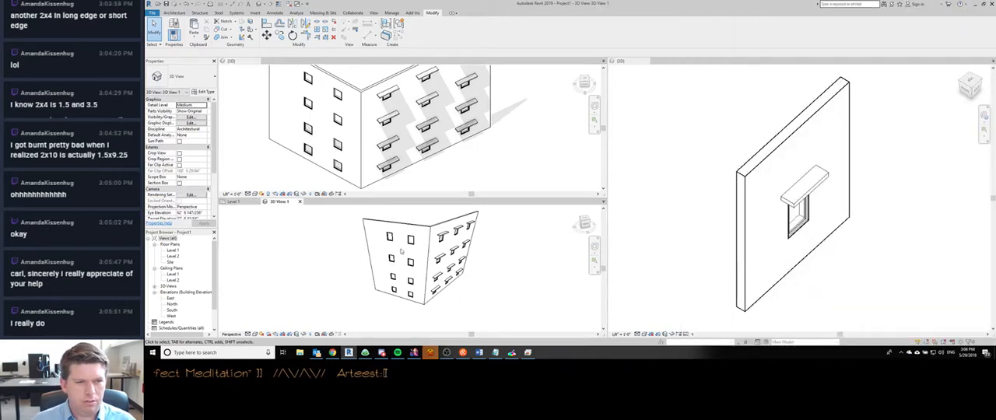
scroll(402, 244, up, 4)
click(451, 128)
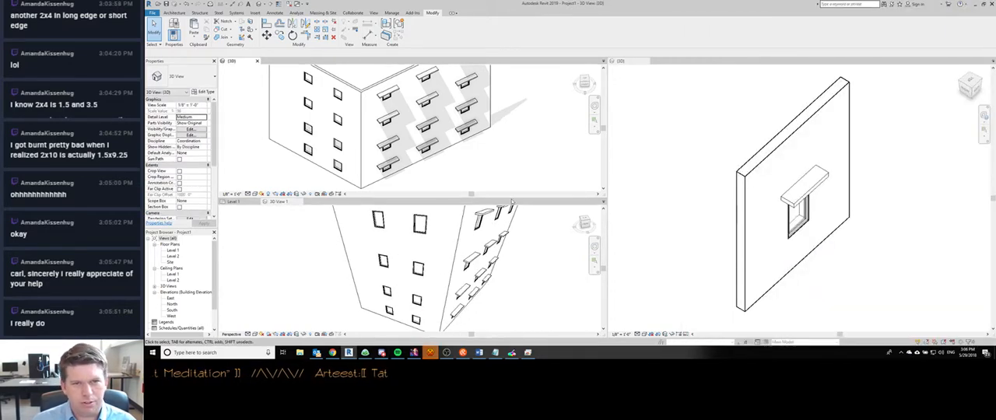
click(276, 201)
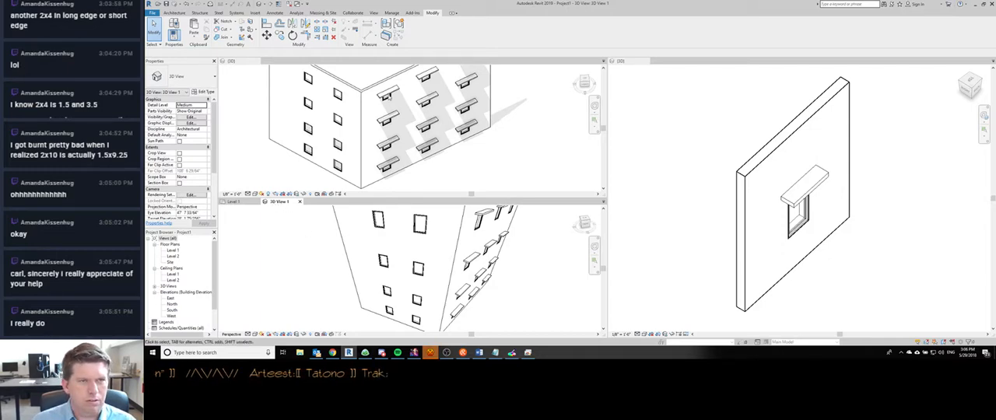
drag(355, 206, 416, 239)
double_click(417, 238)
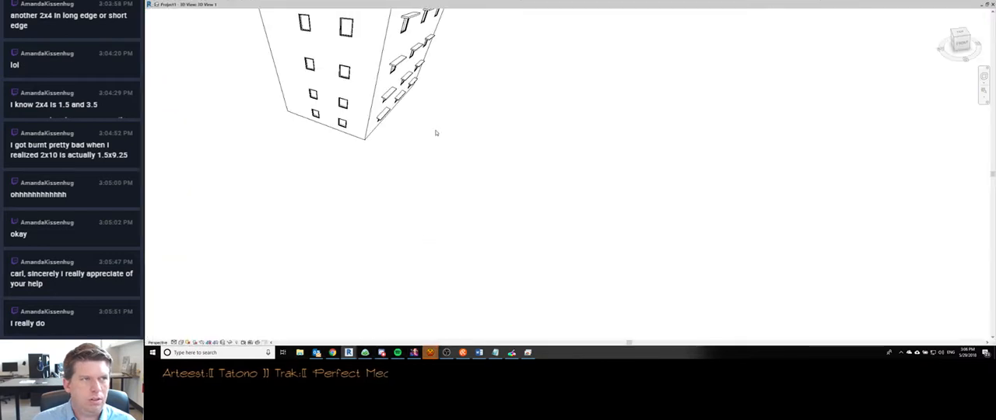
- Bring the whole building into frame in the maximized perspective view
middle_drag(541, 182, 427, 168)
scroll(578, 223, down, 5)
right_click(456, 205)
click(532, 165)
shift+middle_drag(657, 215, 405, 204)
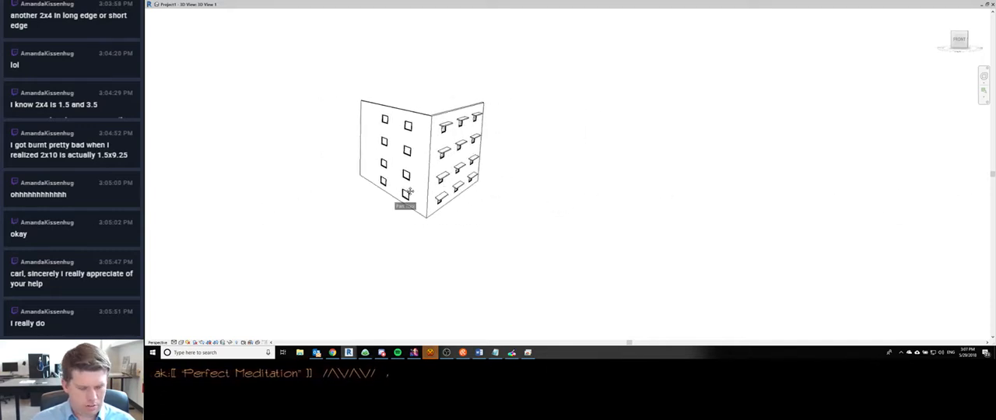
- Inspect the building in 3D View 1 with the SteeringWheel and dismiss the project save reminder
key(F8)
drag(430, 228, 622, 226)
drag(525, 213, 569, 244)
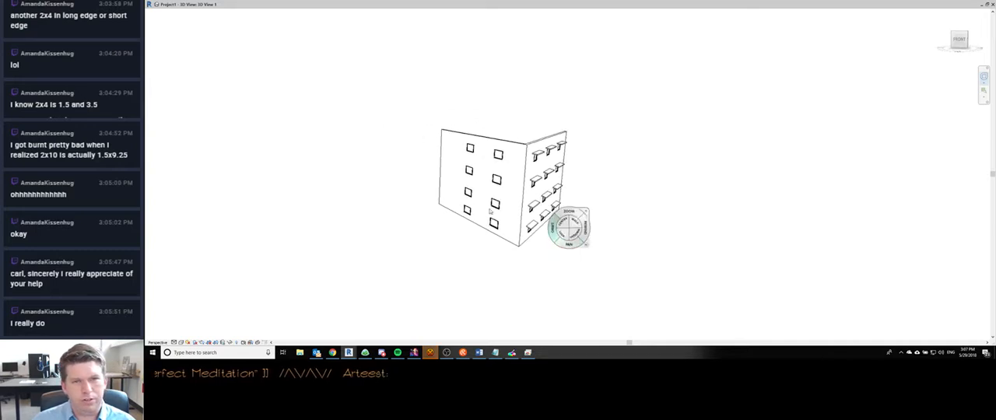
click(508, 179)
scroll(500, 168, up, 3)
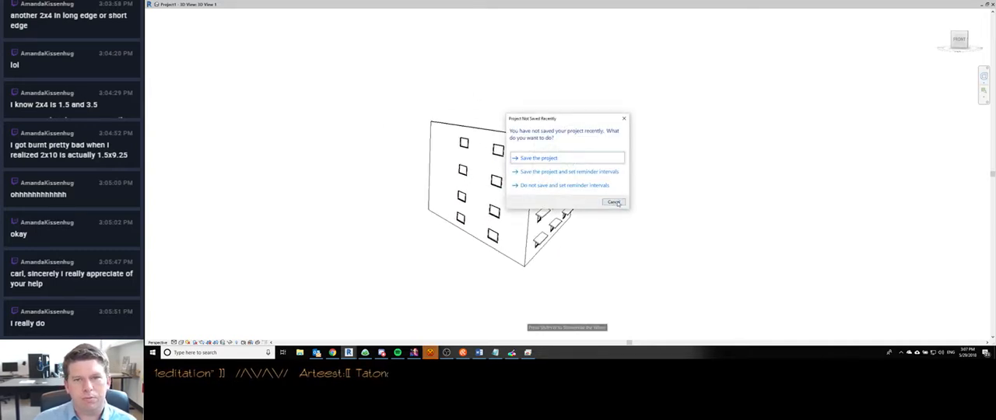
click(615, 202)
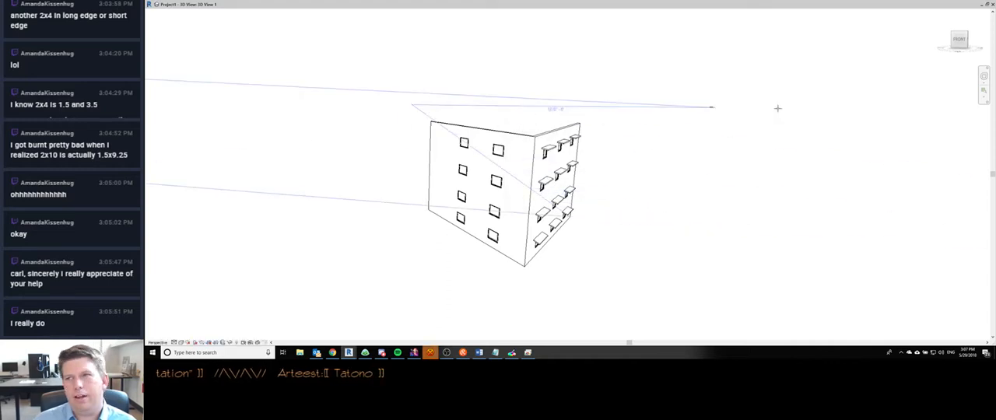
key(Escape)
key(Escape)
- Restore the floating 3D View 1 window and dock it beside the project's {3D} view
mouse_move(909, 4)
mouse_down()
mouse_move(735, 137)
mouse_move(449, 53)
mouse_move(631, 59)
mouse_move(831, 41)
mouse_move(611, 144)
mouse_up()
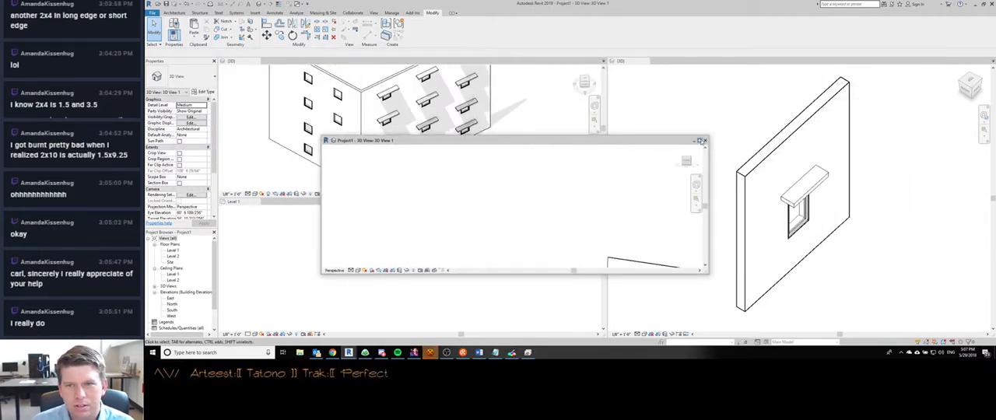
click(702, 141)
click(987, 5)
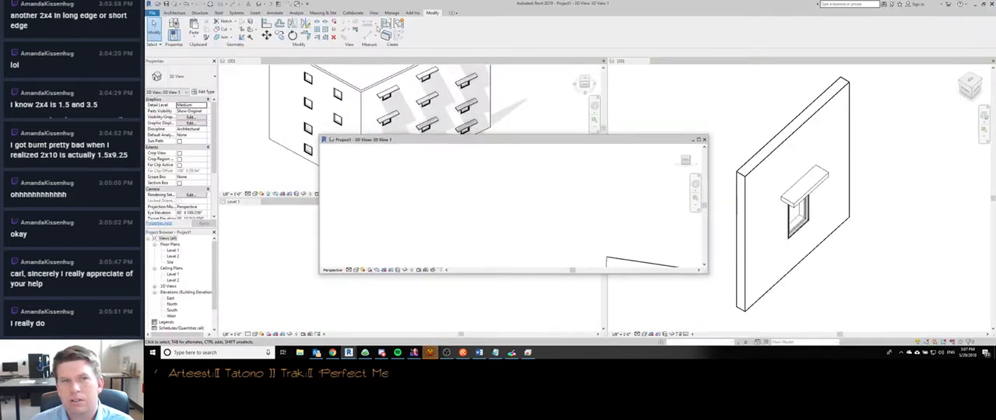
drag(351, 141, 228, 63)
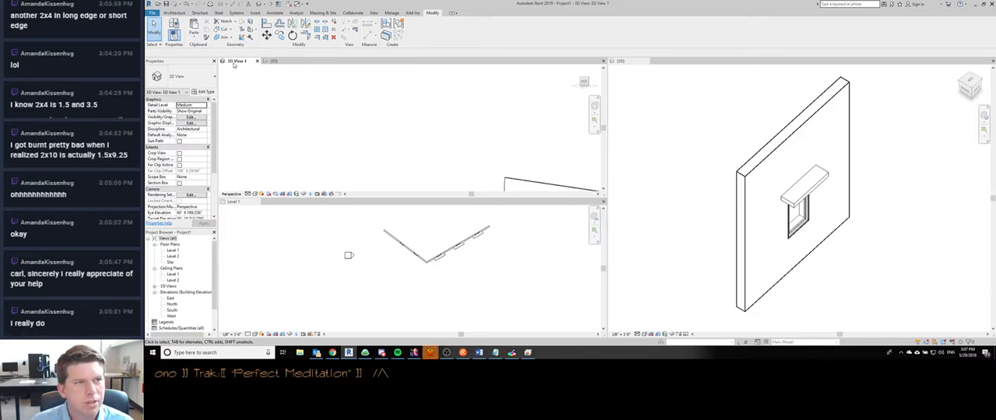
- Look for a maximize control on the docked view and frame the building in 3D View 1
click(603, 61)
click(541, 66)
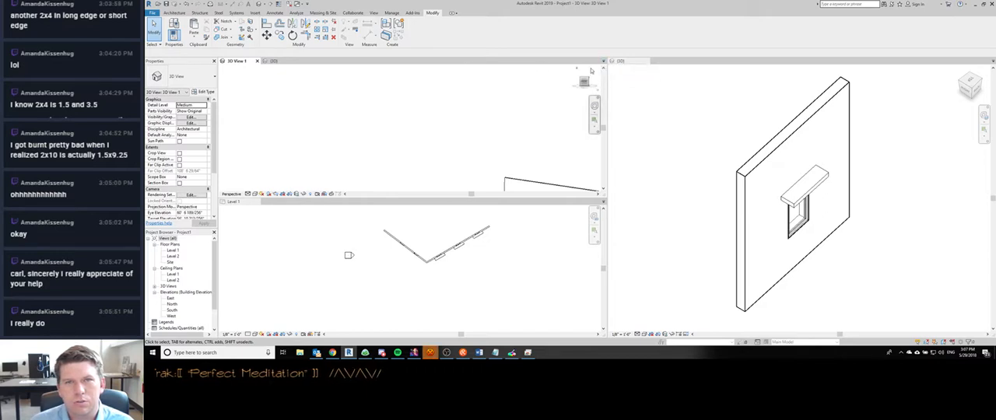
click(603, 69)
click(603, 190)
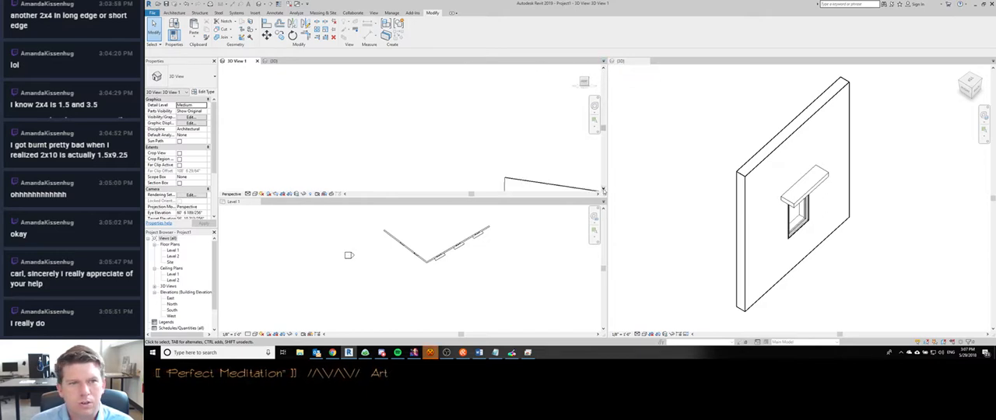
scroll(363, 133, down, 5)
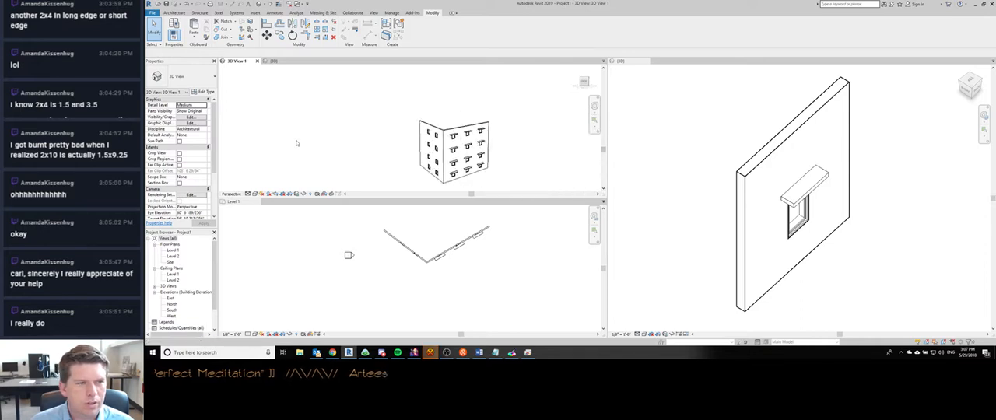
scroll(349, 134, up, 2)
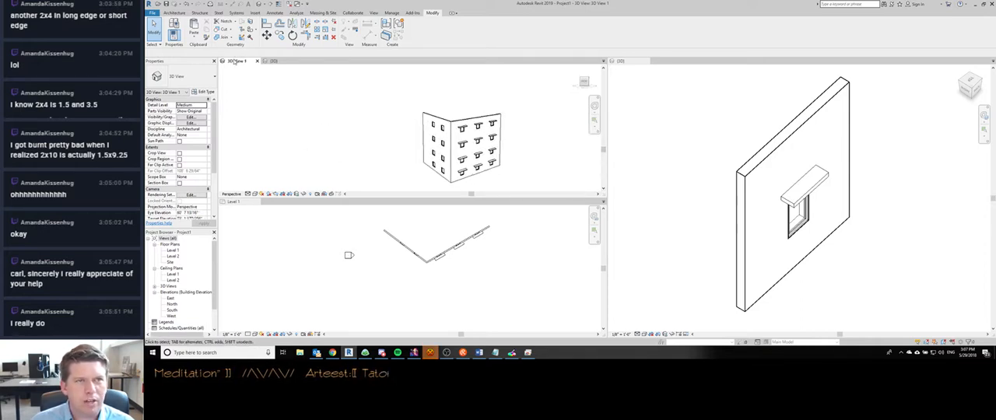
- Activate the window family view and the Level 1 floor plan, and check the user interface options for a maximize command
click(633, 62)
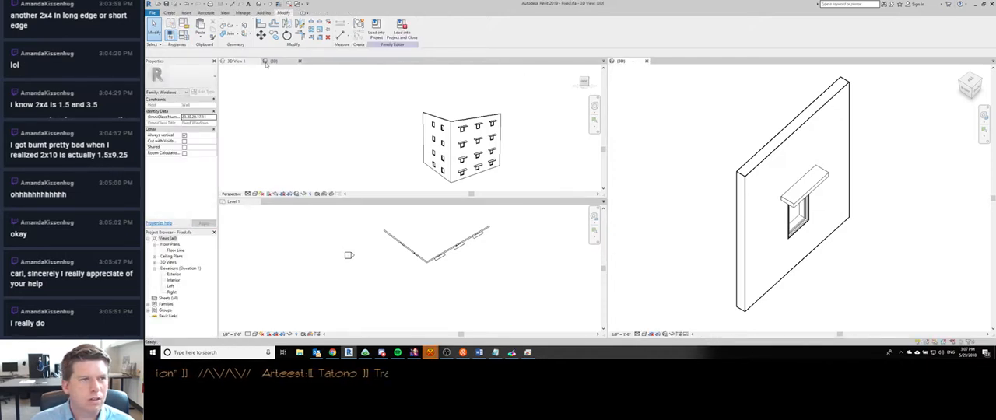
click(235, 203)
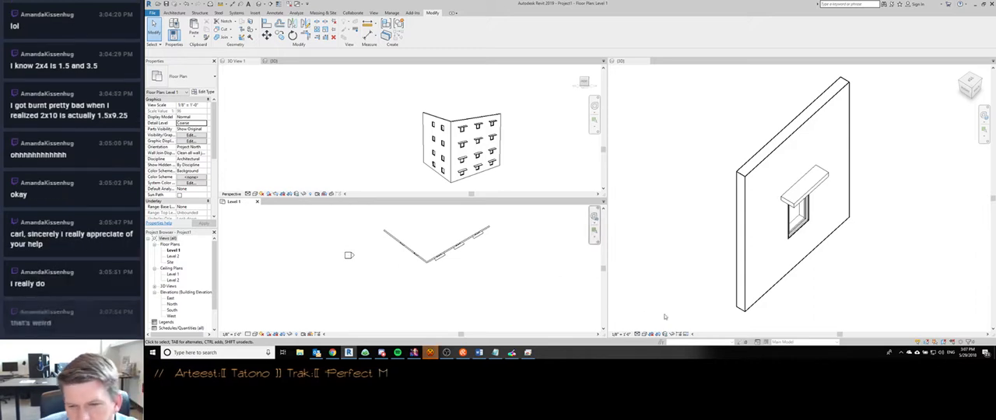
click(372, 13)
click(744, 30)
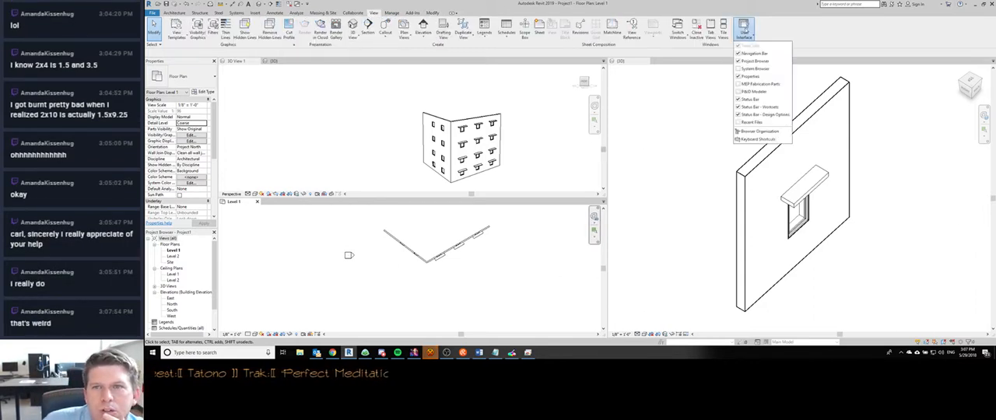
click(810, 29)
- Close the project's {3D} view docked beside 3D View 1
click(232, 62)
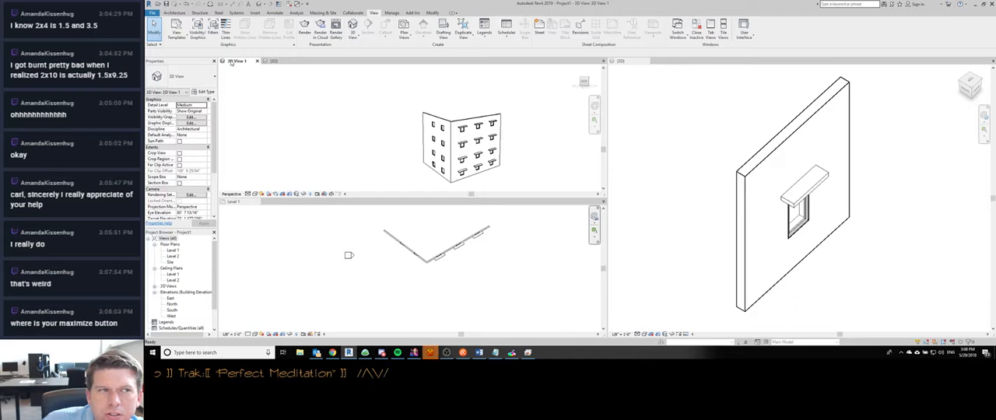
click(271, 61)
click(300, 61)
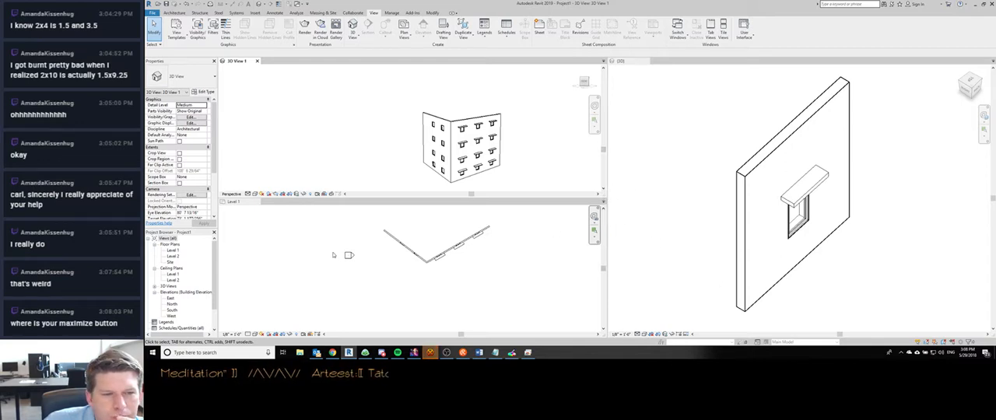
click(432, 356)
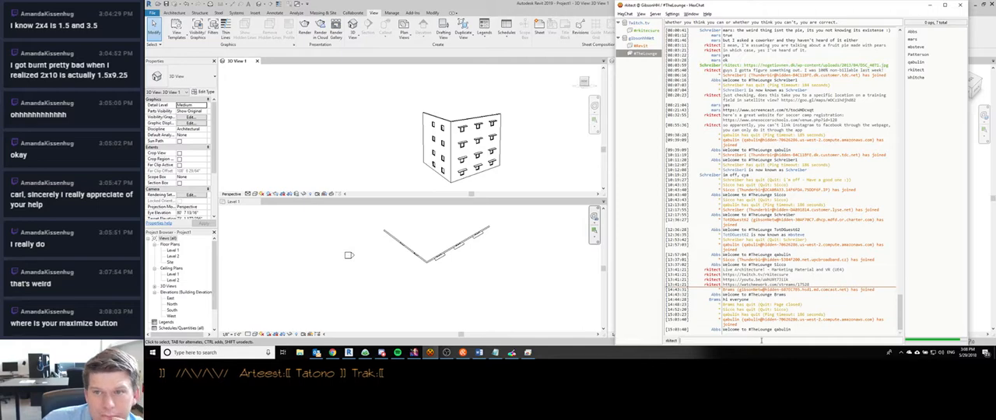
key(ctrl+v)
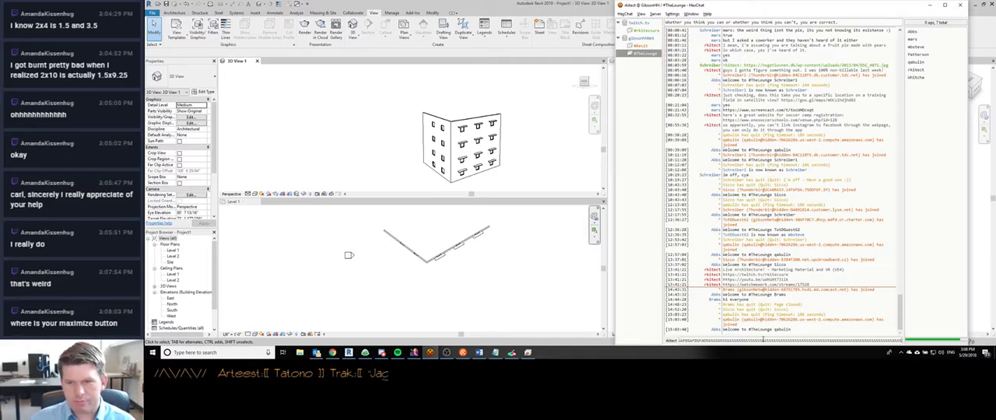
key(ctrl+a)
key(BackSpace)
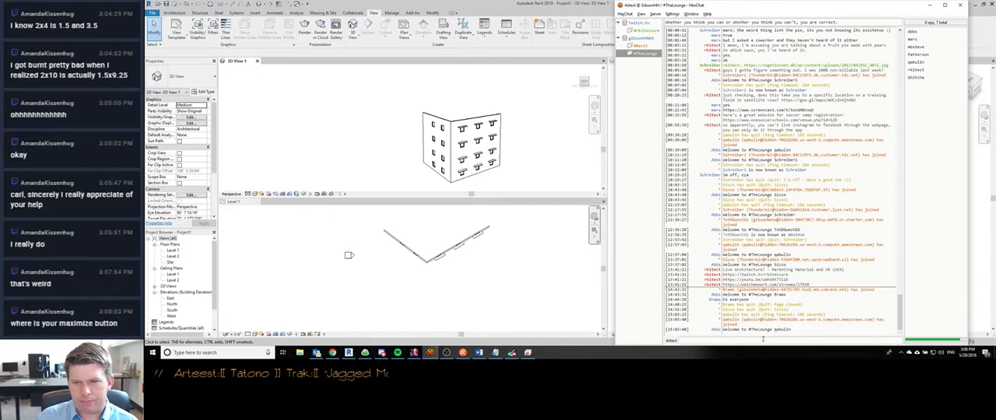
click(931, 5)
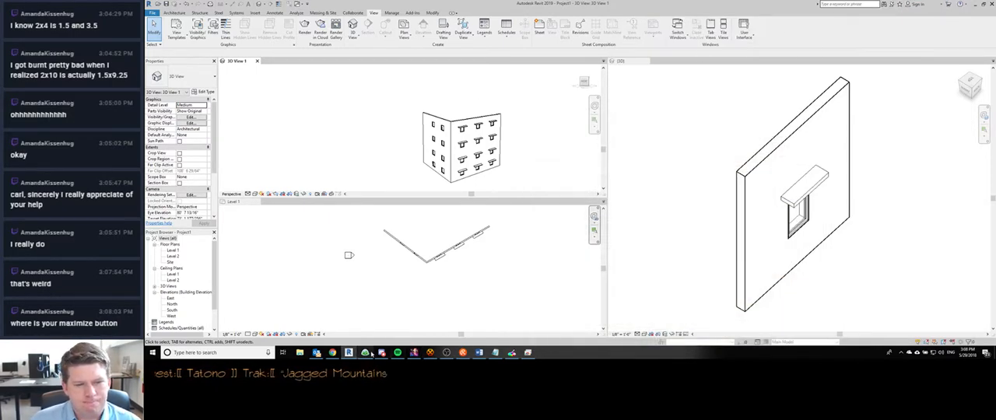
- Undock 3D View 1, view it maximized, and dock it as a tab with the Level 1 floor plan
click(463, 352)
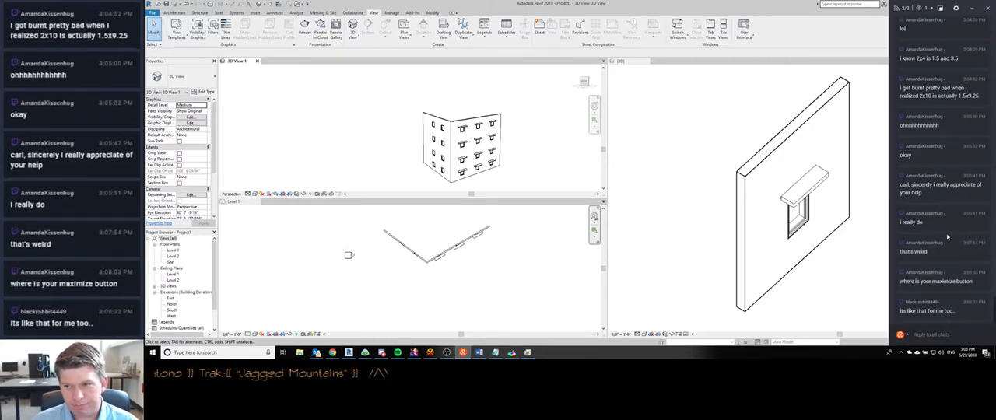
click(245, 65)
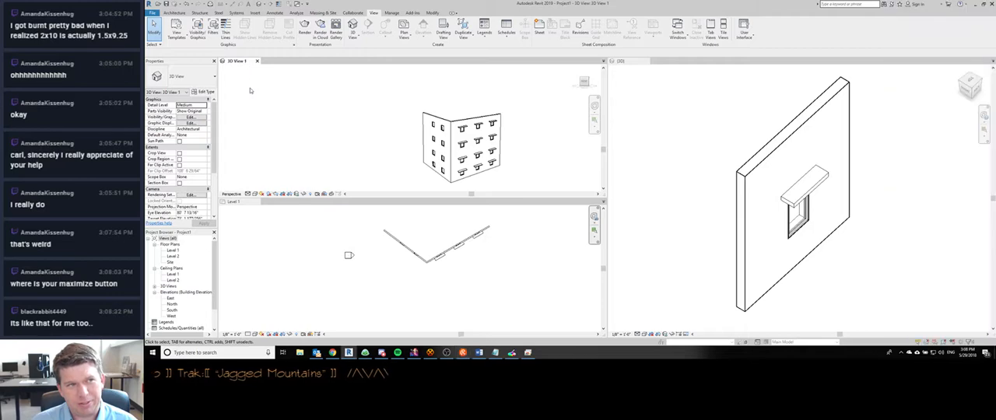
drag(237, 61, 433, 135)
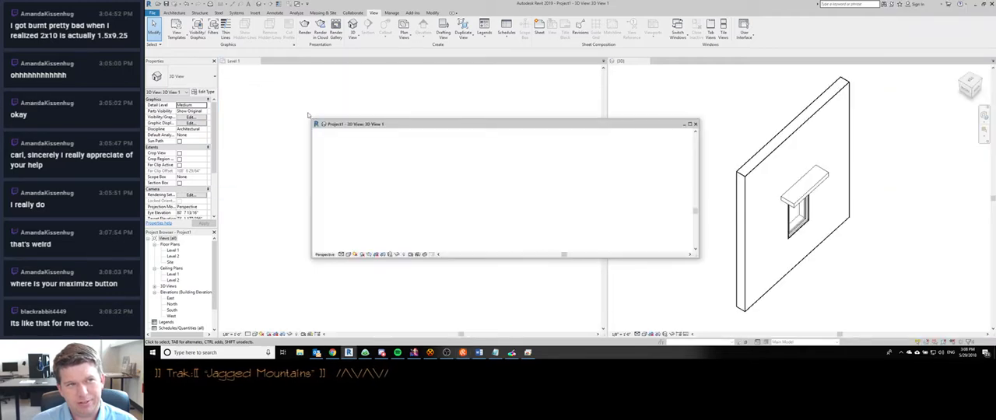
click(690, 124)
drag(165, 4, 334, 154)
drag(640, 156, 305, 67)
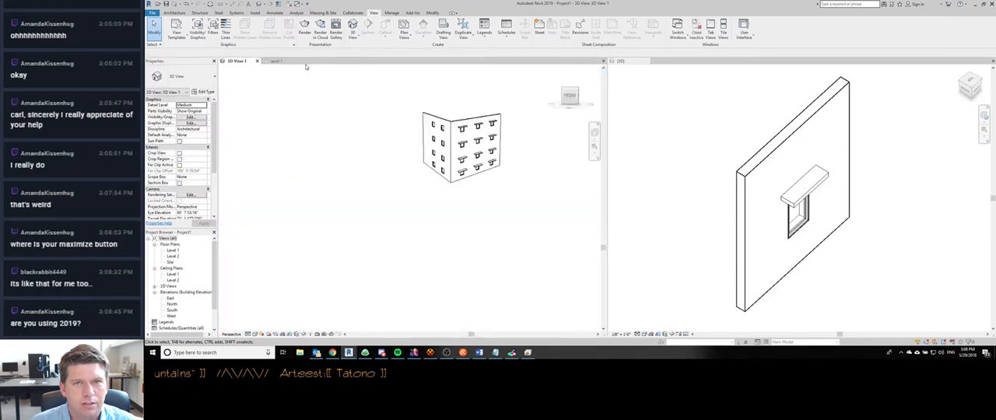
mouse_move(242, 64)
mouse_down()
mouse_move(622, 67)
mouse_move(225, 66)
mouse_up()
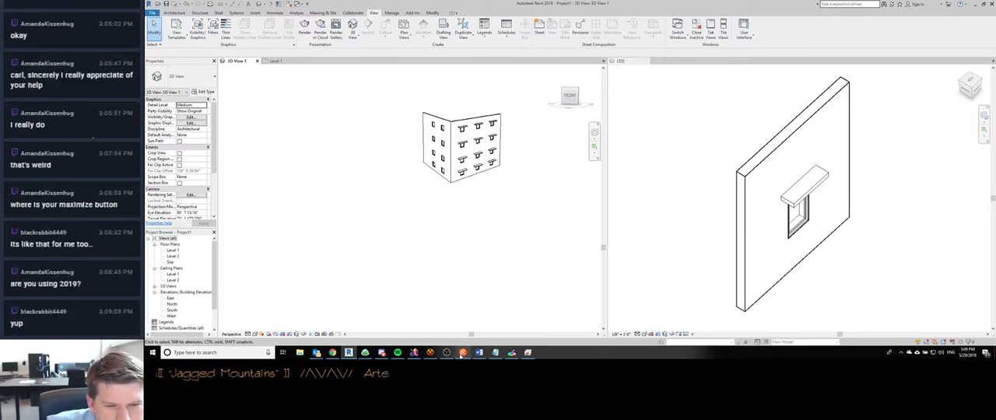
- Switch to Chrome and search the web in a new tab for "revit 2019 maximize tabbed view"
mouse_move(447, 352)
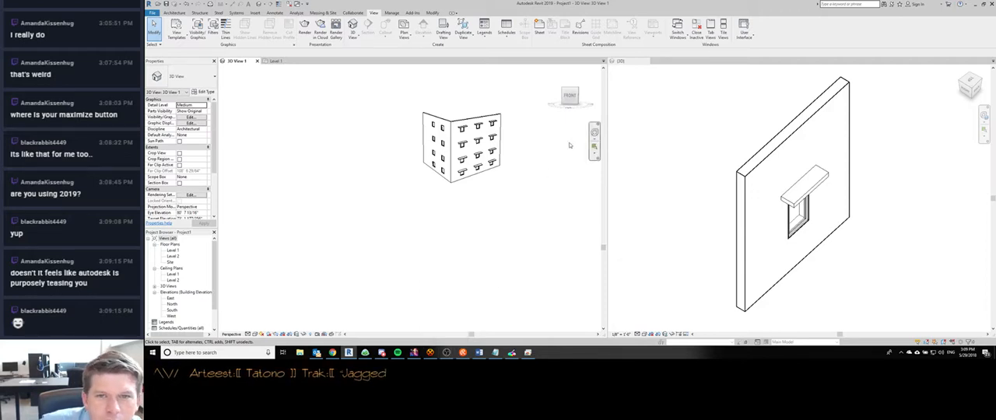
mouse_move(570, 102)
mouse_down()
mouse_move(570, 114)
mouse_move(568, 102)
mouse_up()
click(332, 353)
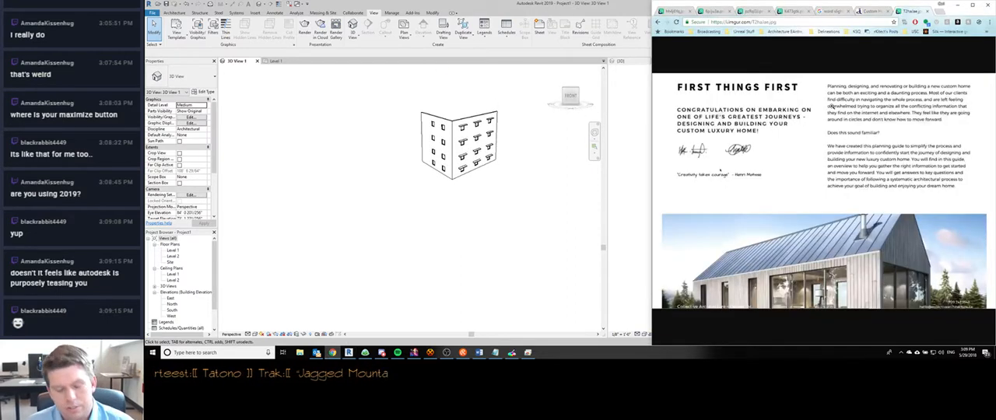
key(ctrl+t)
text(ma)
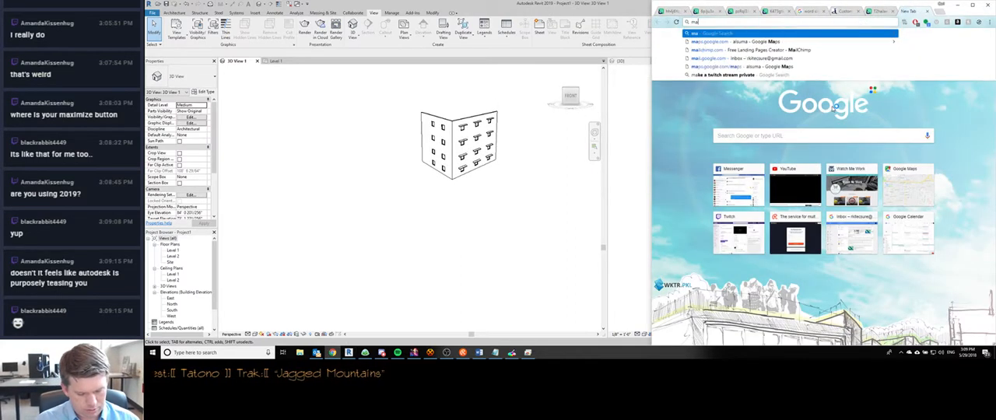
key(BackSpace)
key(BackSpace)
text(revit 2019)
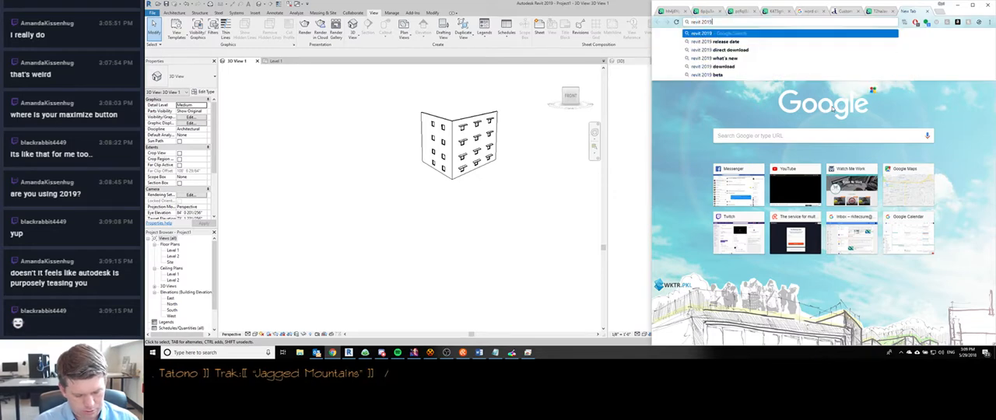
text( maximize)
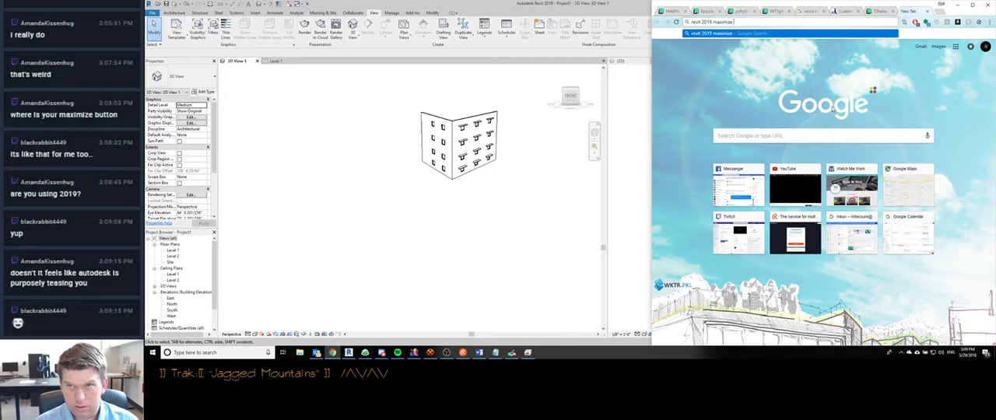
text(bed view)
key(Return)
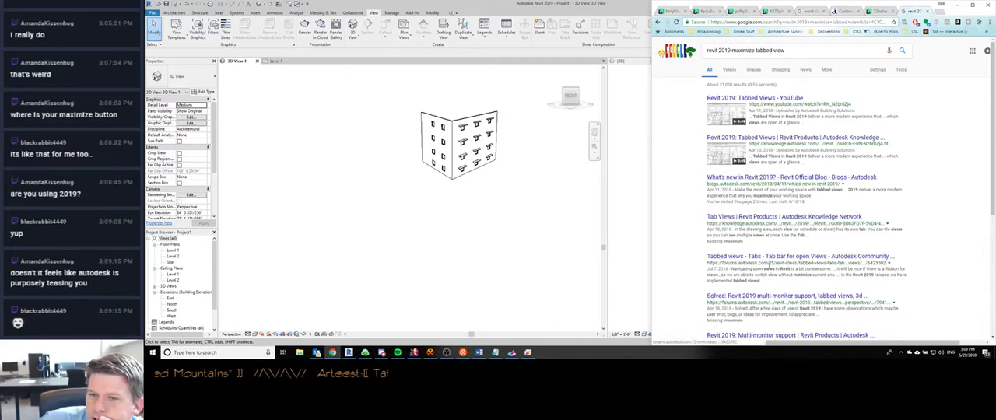
- Look through the search results and watch the "Revit 2019: Tabbed Views" video, skipping ahead in it
scroll(768, 234, down, 1)
scroll(765, 208, down, 1)
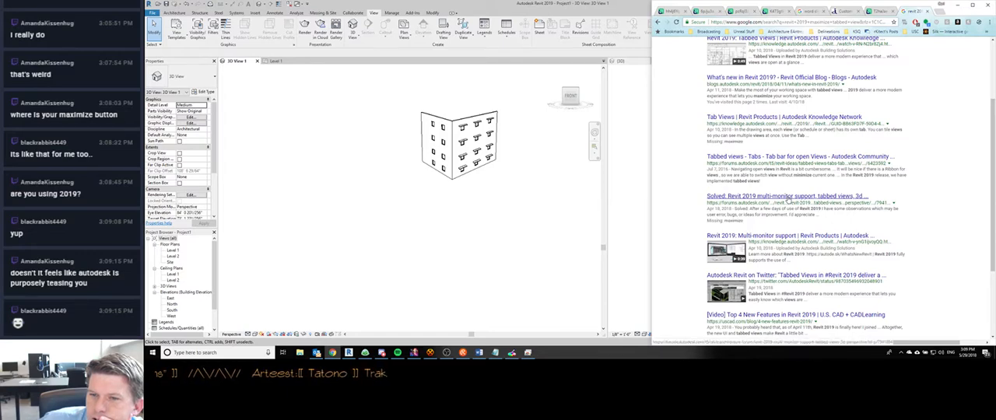
scroll(787, 200, down, 2)
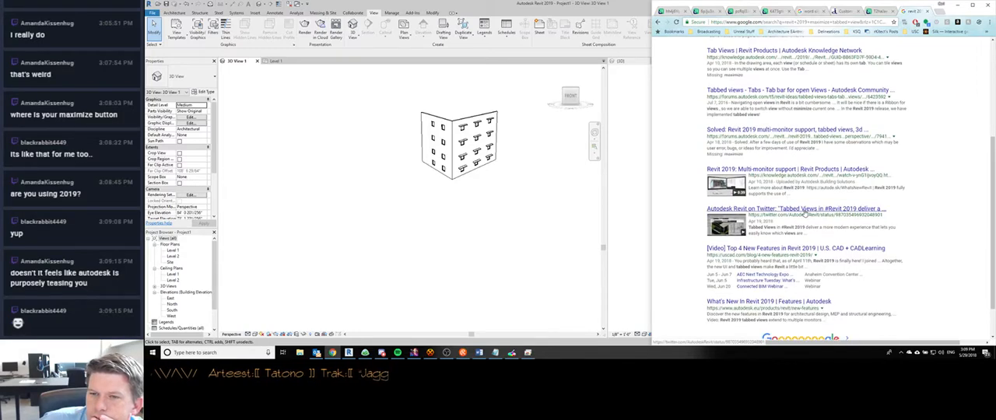
scroll(802, 253, down, 1)
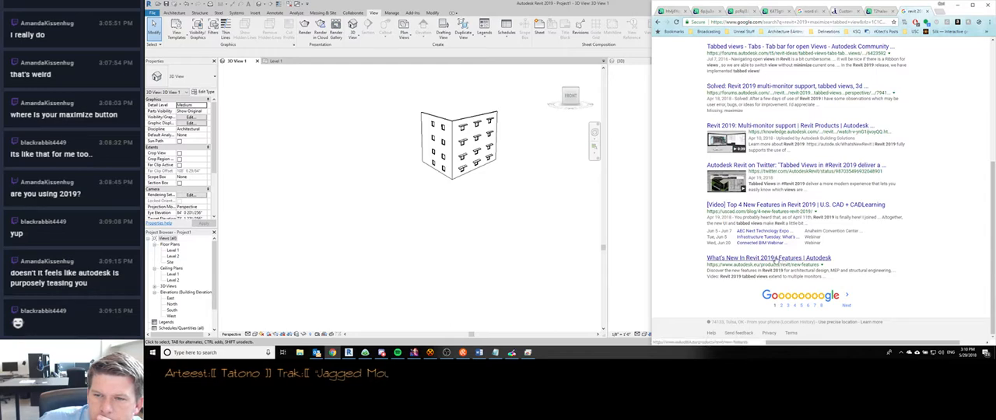
scroll(777, 263, up, 5)
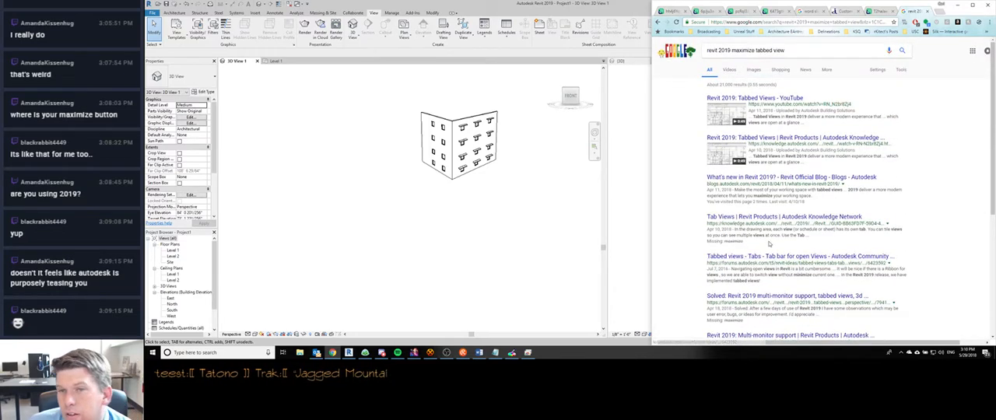
click(757, 99)
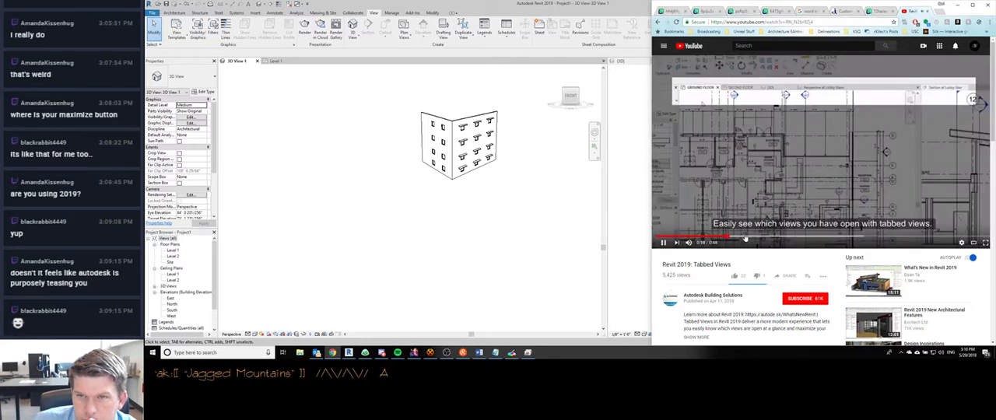
click(785, 238)
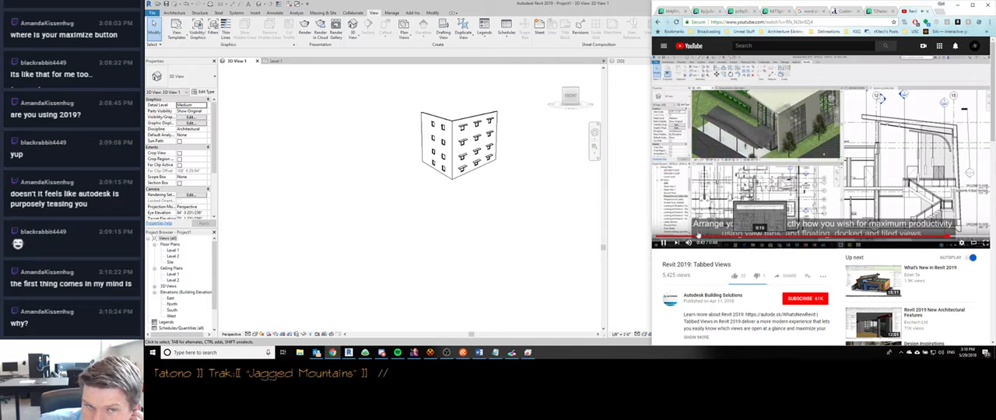
- Float 3D View 1 in Revit, and watch the end of the Tabbed Views video in Chrome before returning to the search results
drag(241, 63, 256, 100)
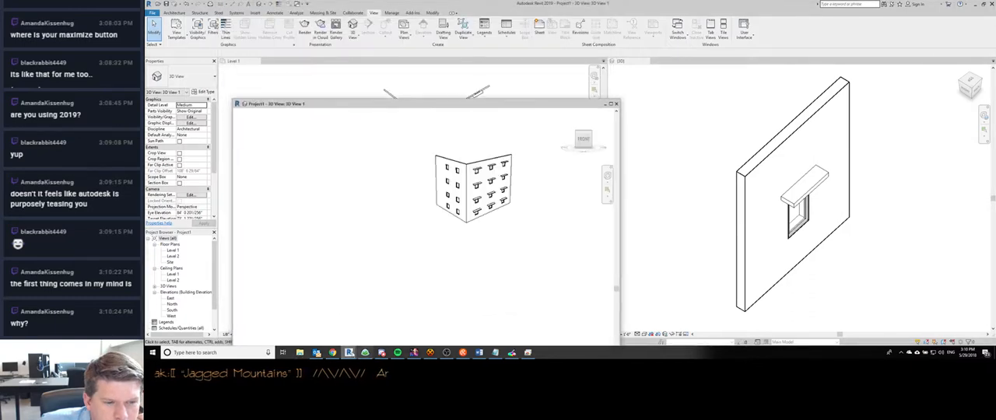
click(318, 352)
click(333, 352)
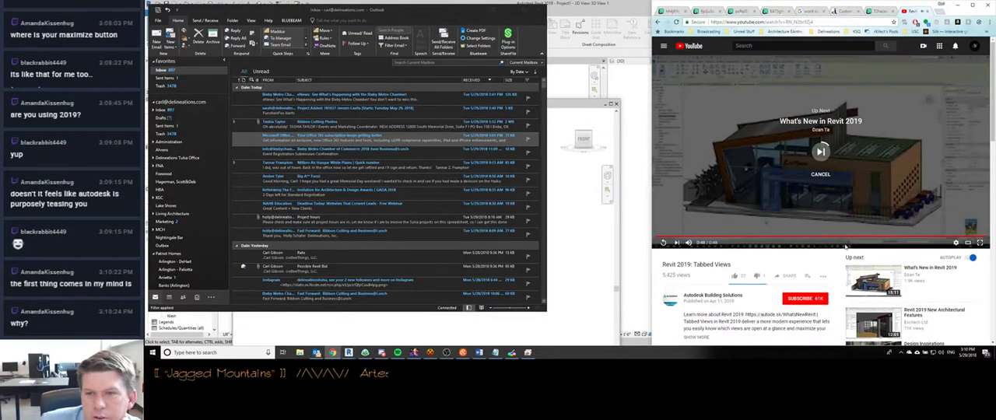
click(920, 238)
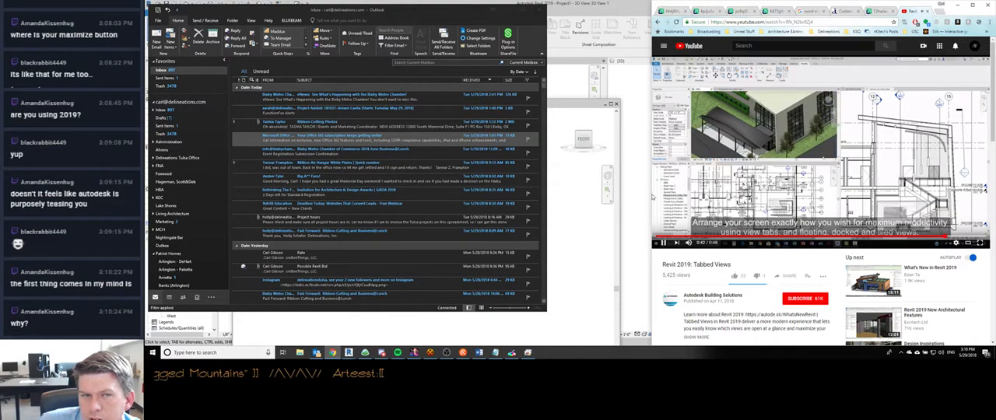
click(509, 9)
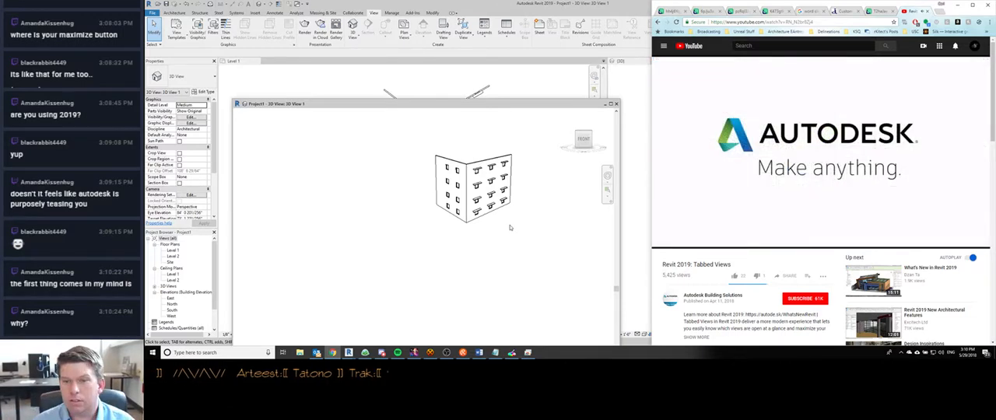
scroll(765, 245, down, 6)
scroll(765, 245, up, 6)
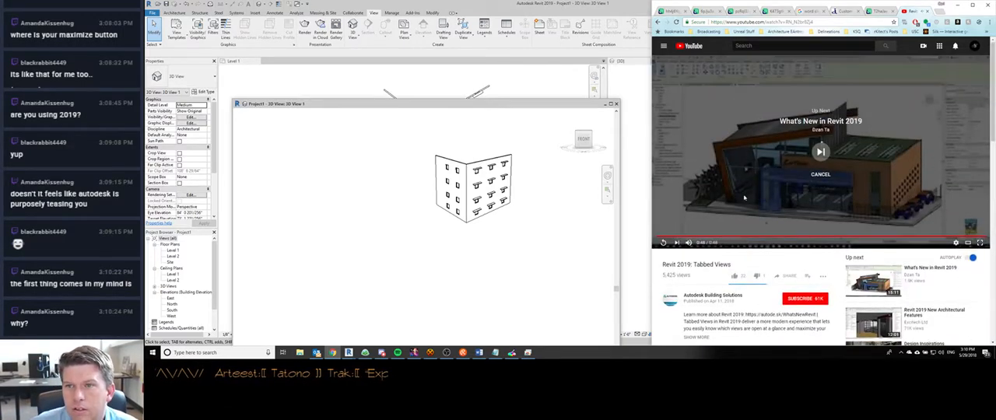
click(658, 22)
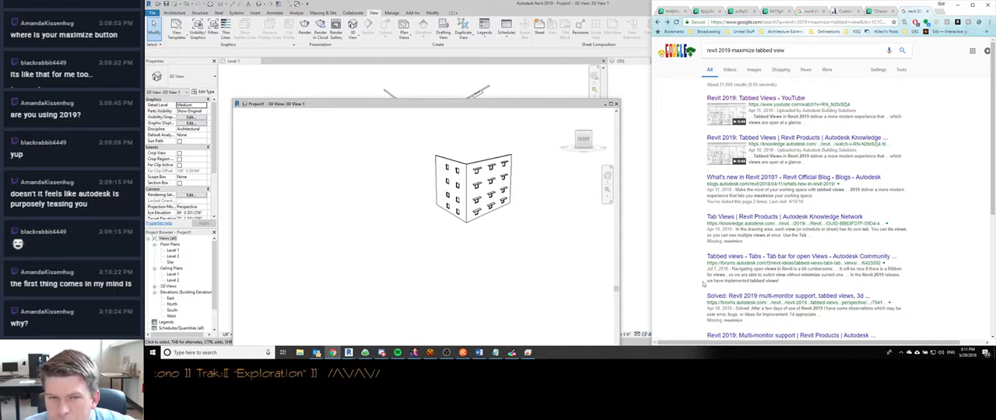
- Maximize and restore the floating 3D View 1 window in Revit, and reposition it over the docked views
double_click(322, 104)
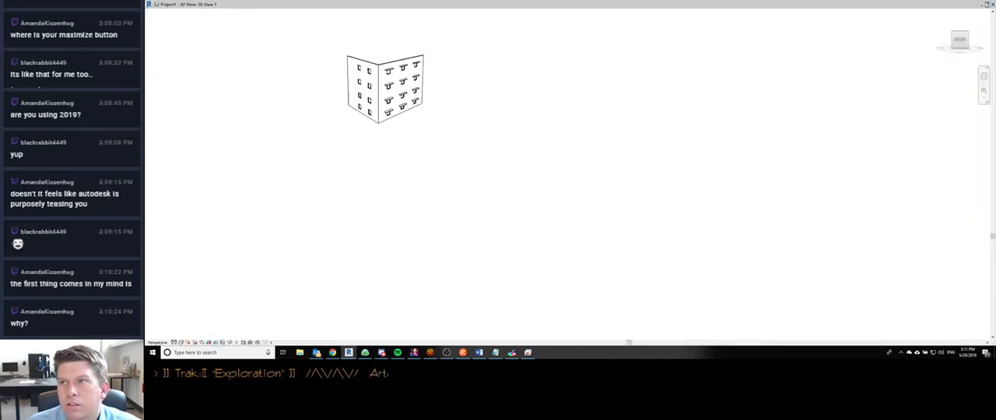
click(988, 5)
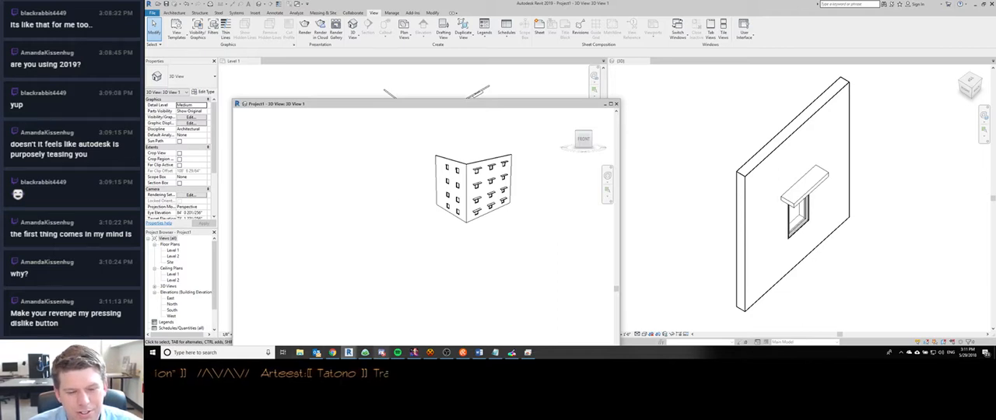
drag(389, 107, 469, 76)
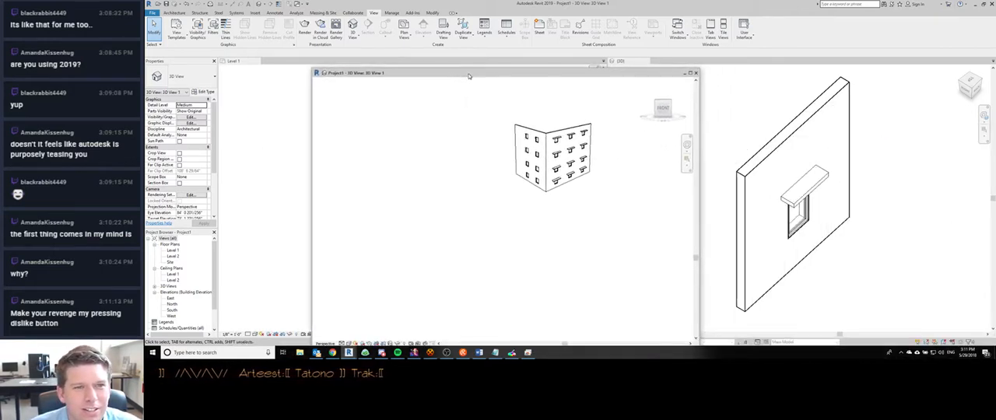
- Check the navigation bar's zoom options and try its Top Left docking position before setting it back to Top Right
scroll(639, 147, down, 1)
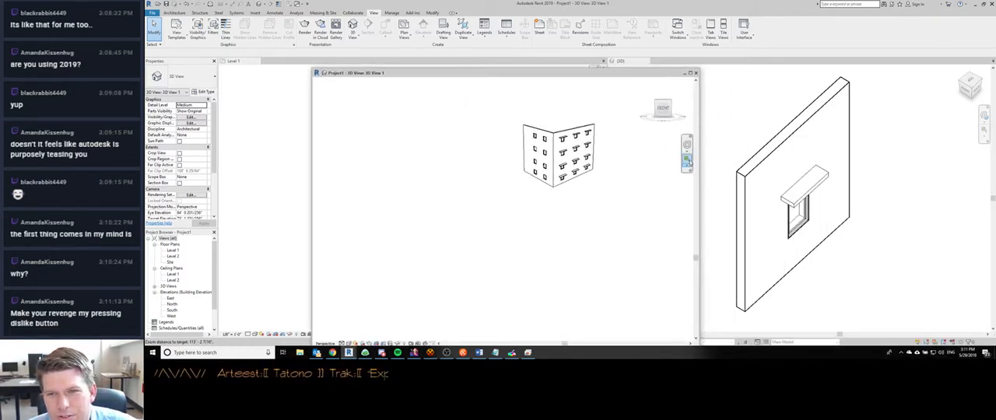
click(689, 165)
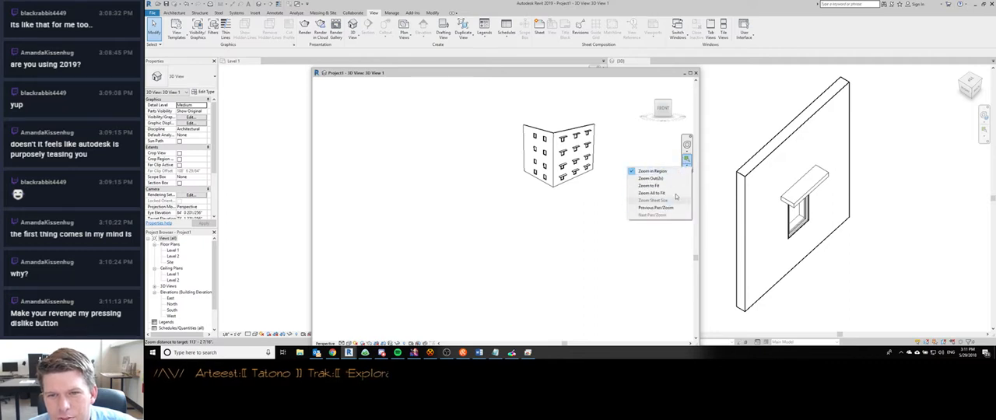
click(622, 237)
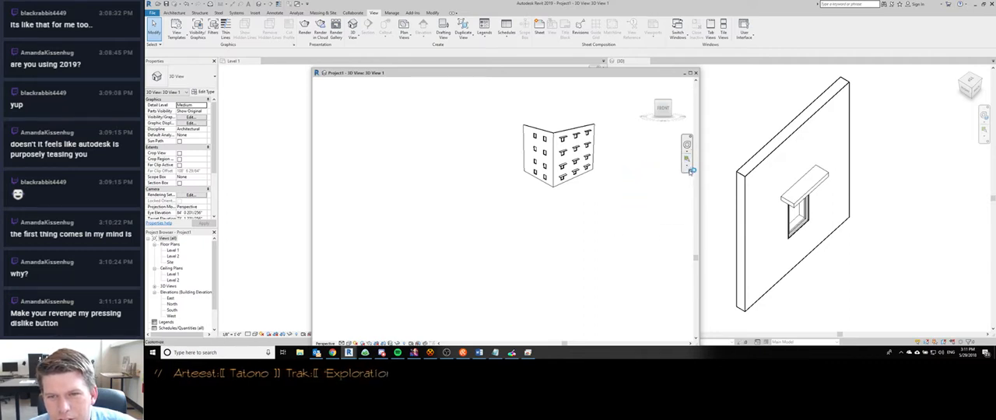
click(691, 171)
mouse_move(678, 209)
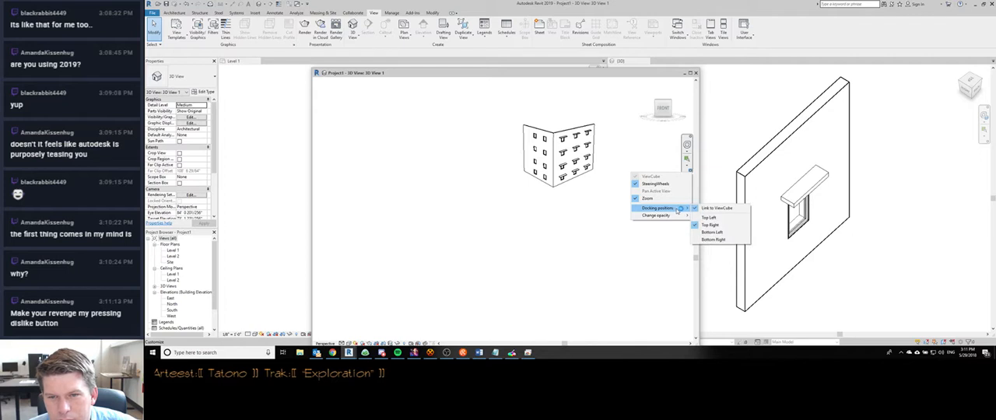
click(709, 217)
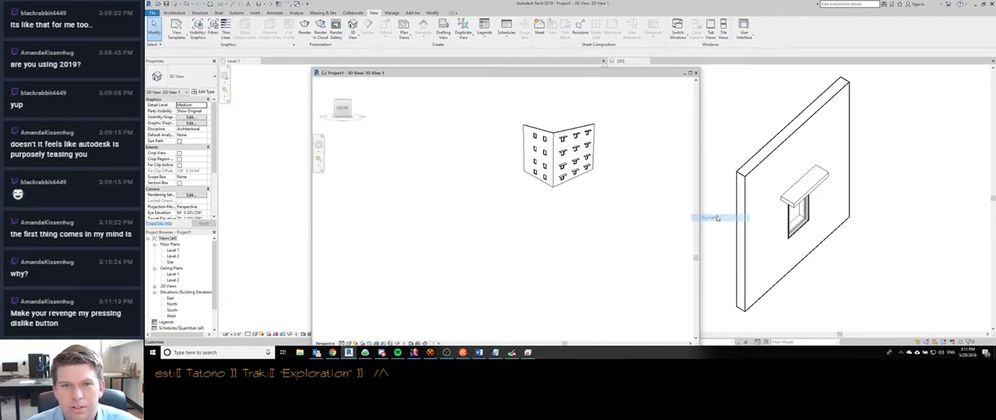
click(319, 169)
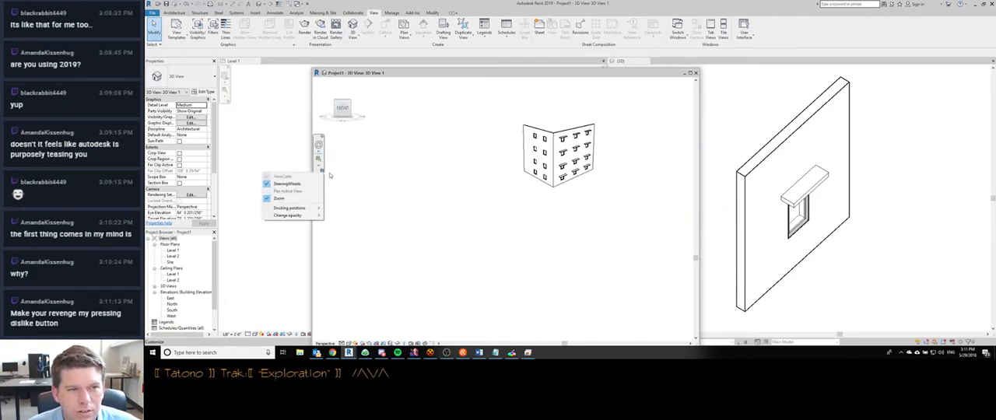
mouse_move(294, 208)
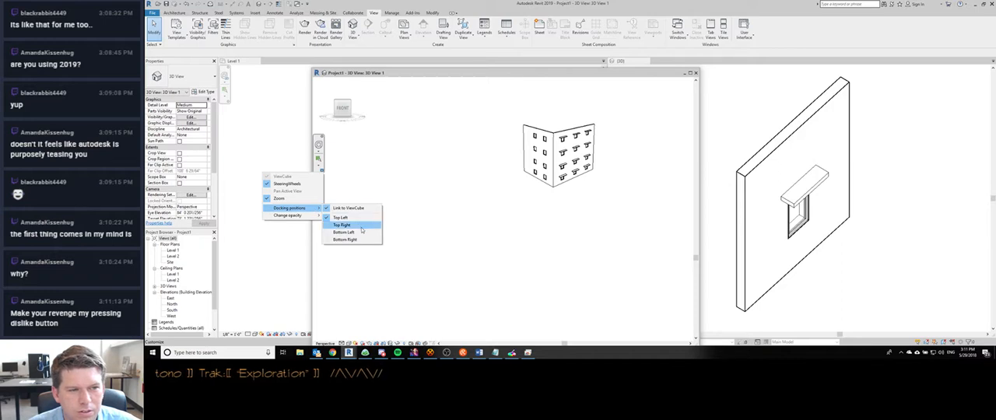
click(360, 226)
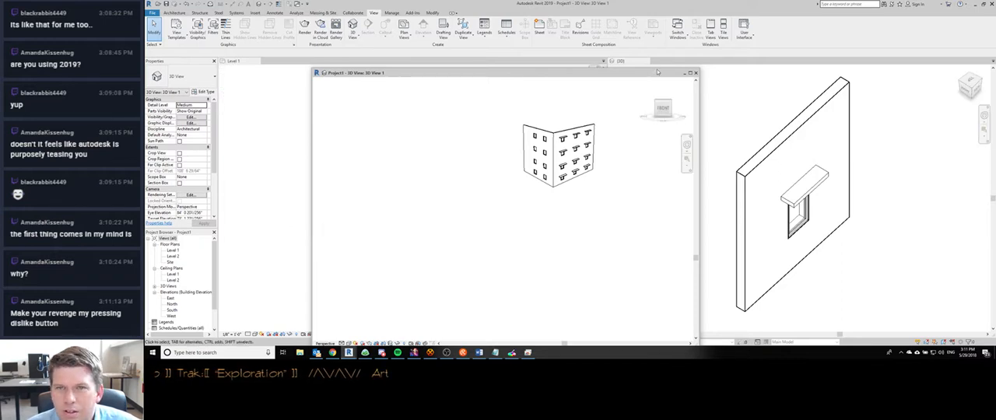
- Maximize the floating 3D View 1 window once more and restore it to its floating size
double_click(317, 73)
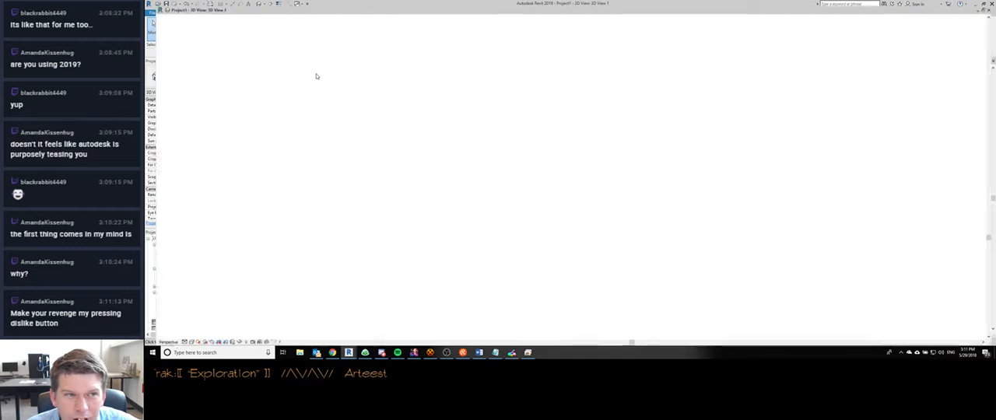
double_click(263, 4)
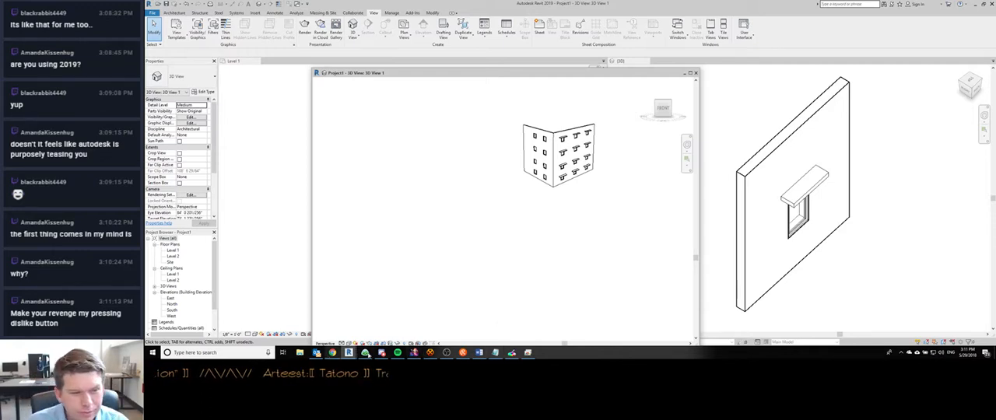
- Post in Discord's revit channel "Did Autodesk really make it where you can't maximize a view again once it is tabbed?" and "re: 2019 interface"
click(381, 353)
click(695, 148)
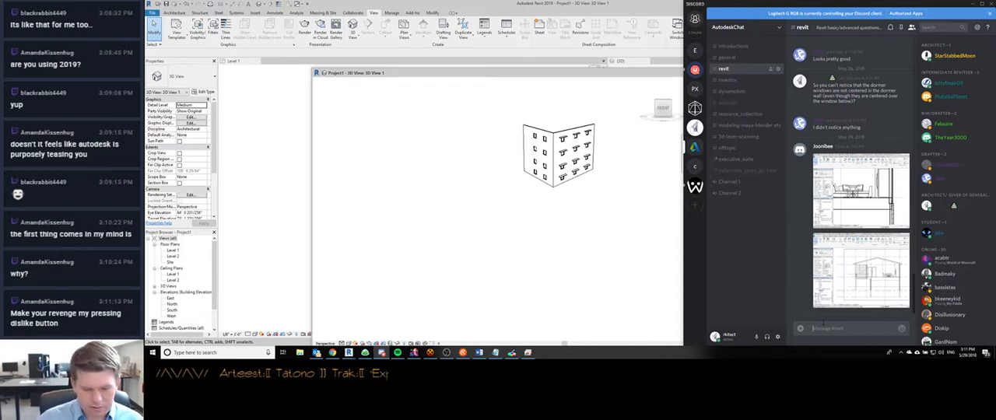
text(D)
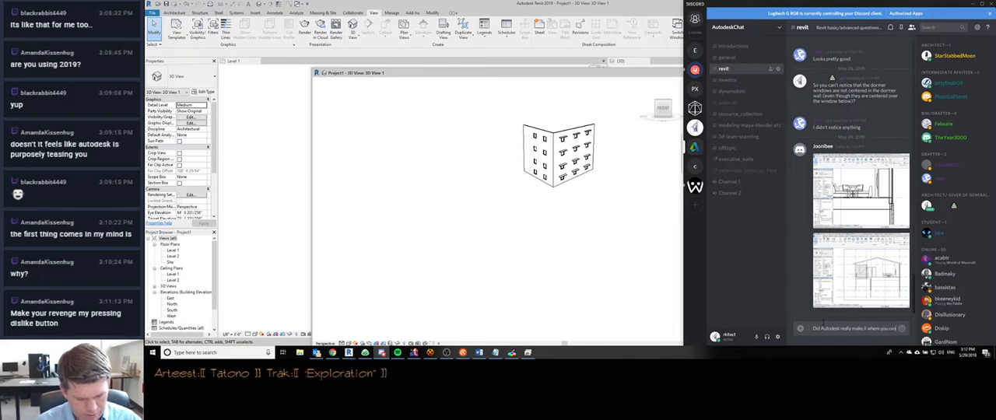
text('t)
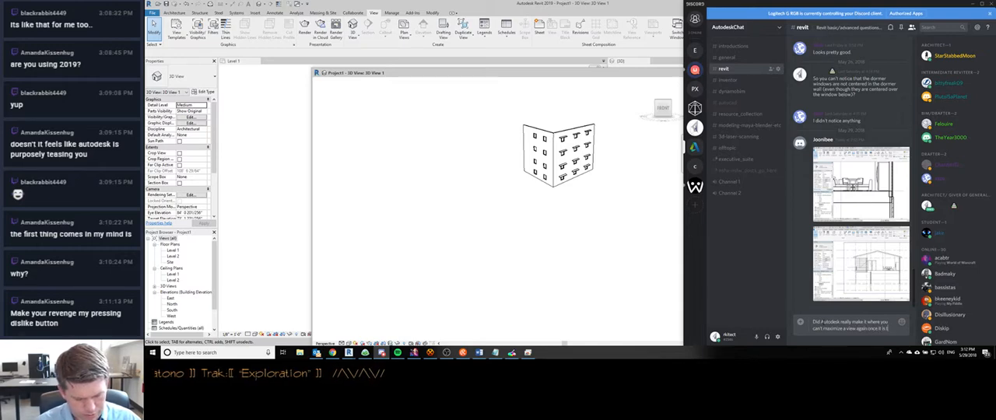
text(abbed?)
key(Return)
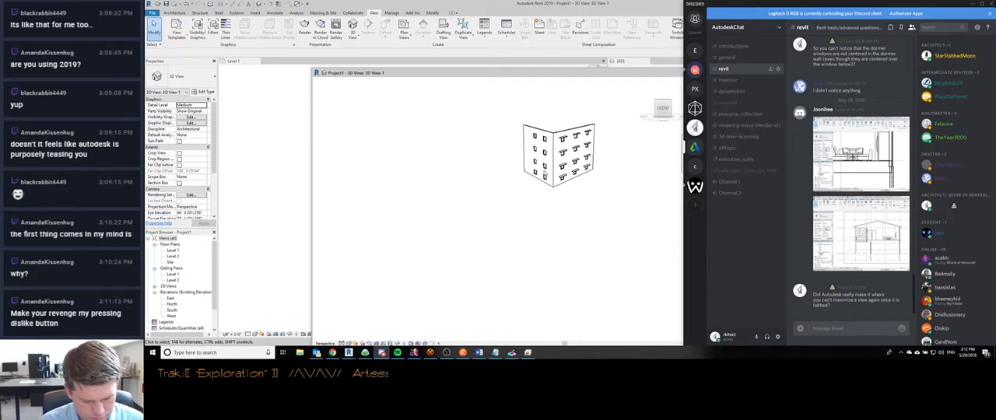
text(w 2019 interface)
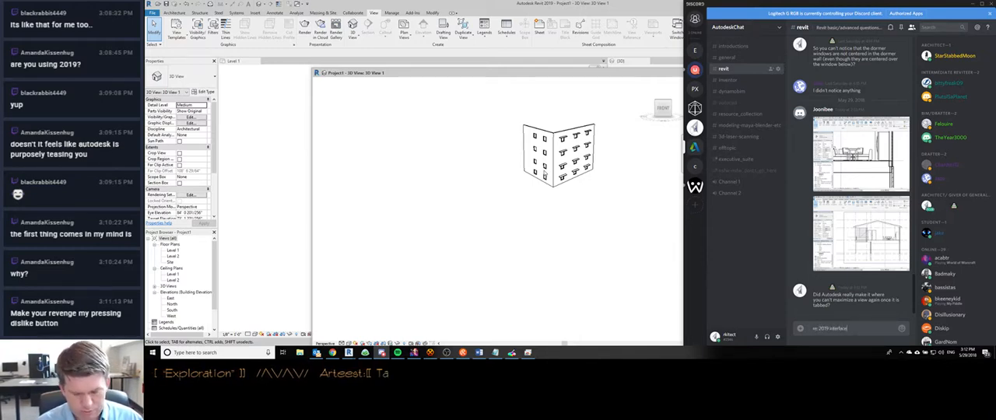
key(Return)
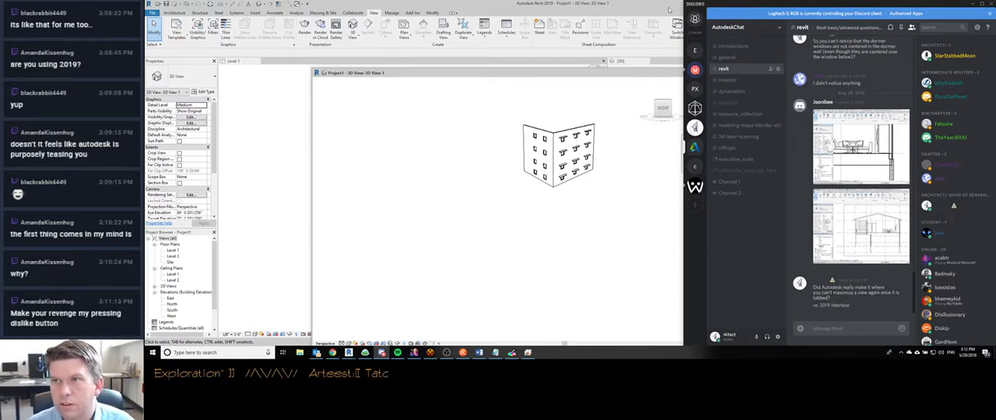
click(976, 5)
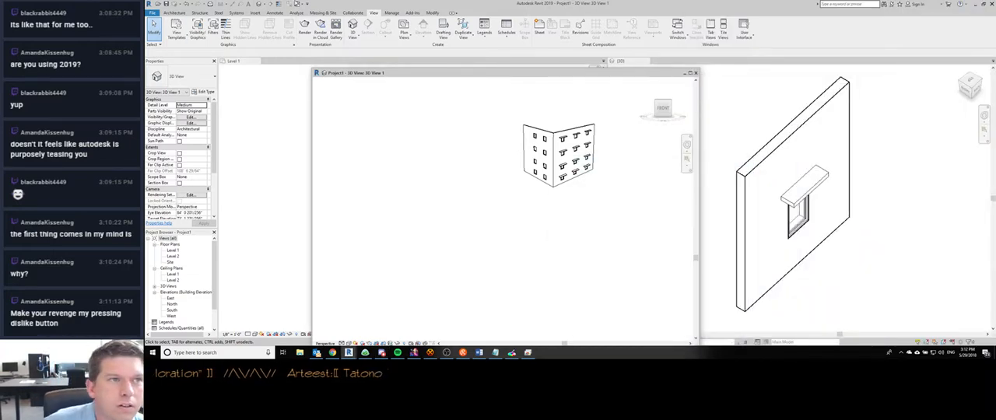
click(298, 5)
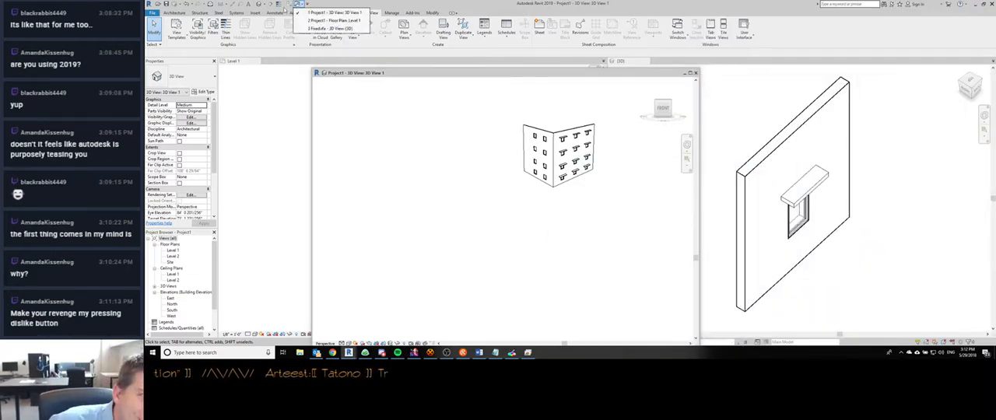
click(365, 3)
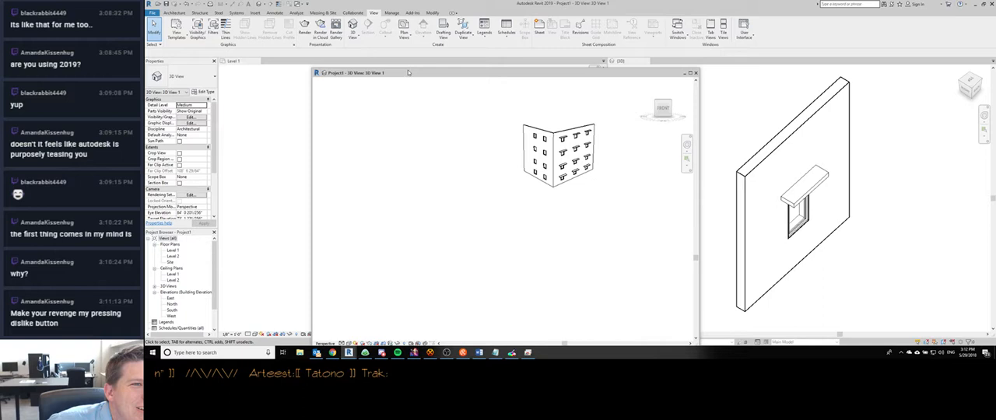
click(392, 13)
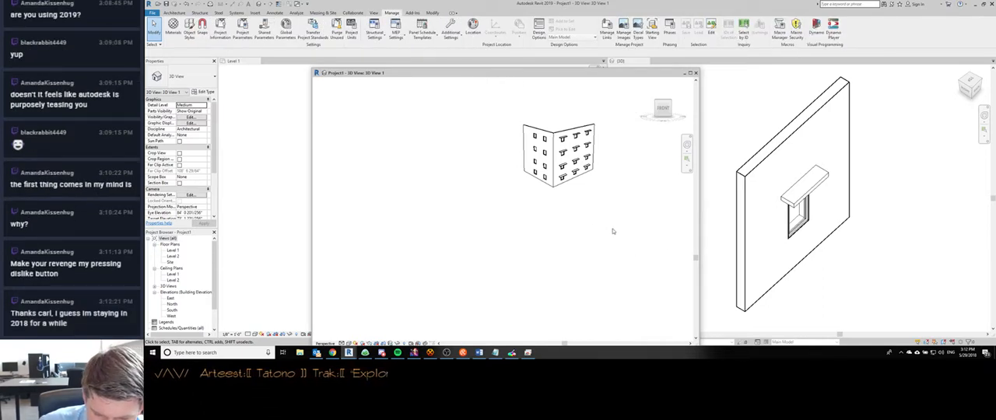
- Dock the floating 3D View 1 as a tab beside Level 1 and activate the window family's {3D} view
drag(462, 77, 346, 113)
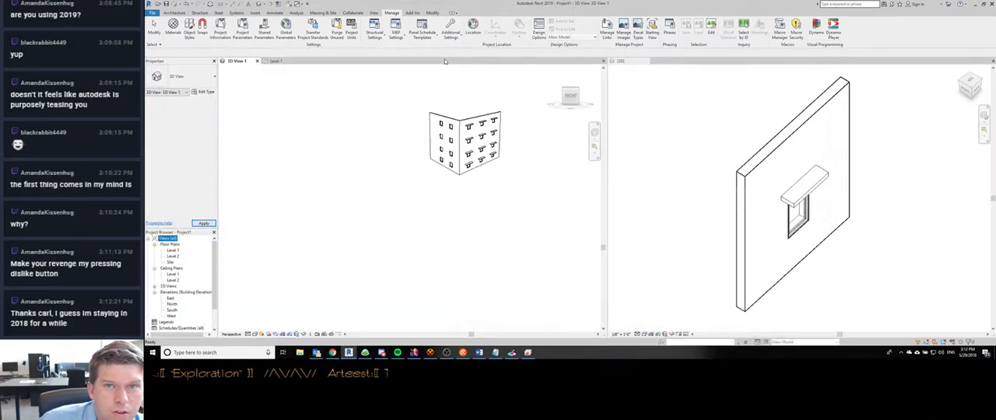
click(613, 76)
scroll(720, 173, down, 1)
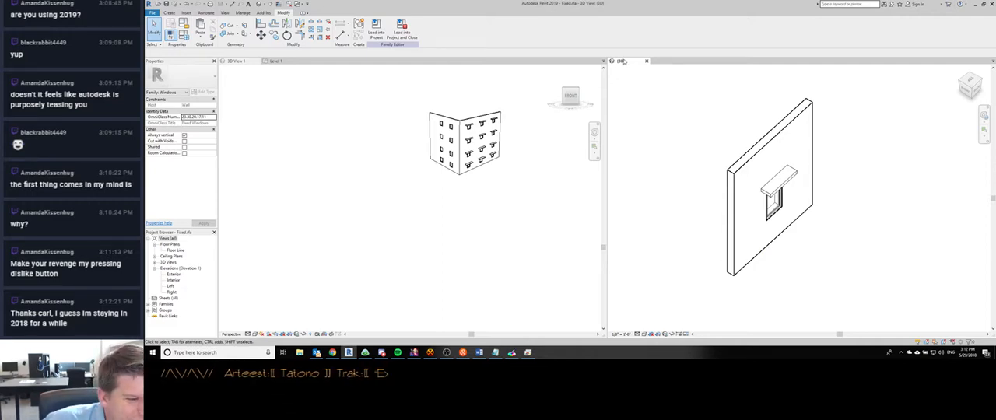
- Open revitforum.org in a new Chrome tab and search the forum for "tabbed views"
click(333, 353)
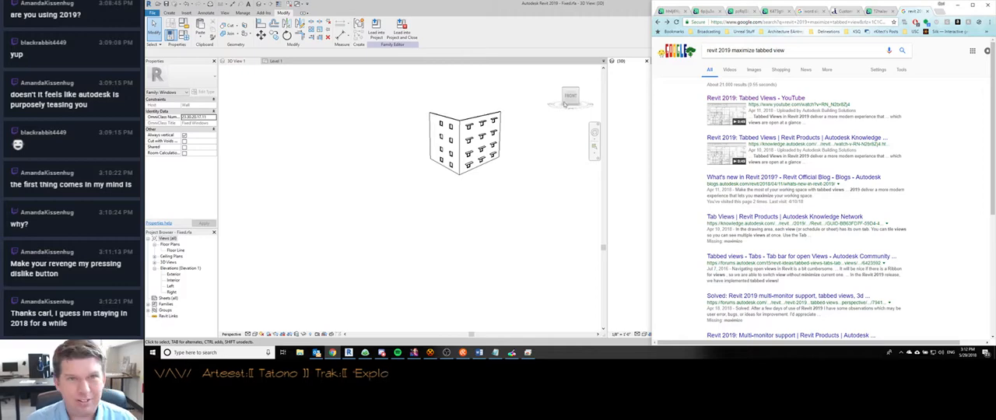
key(ctrl+t)
text(rev)
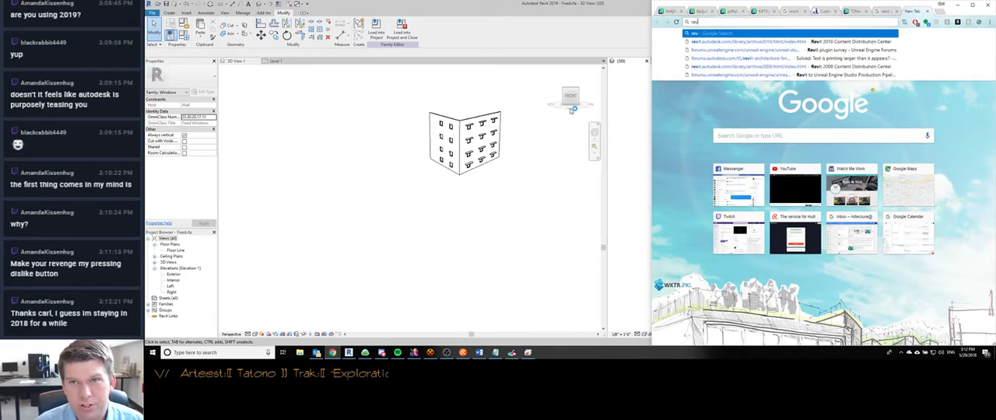
text(itforum)
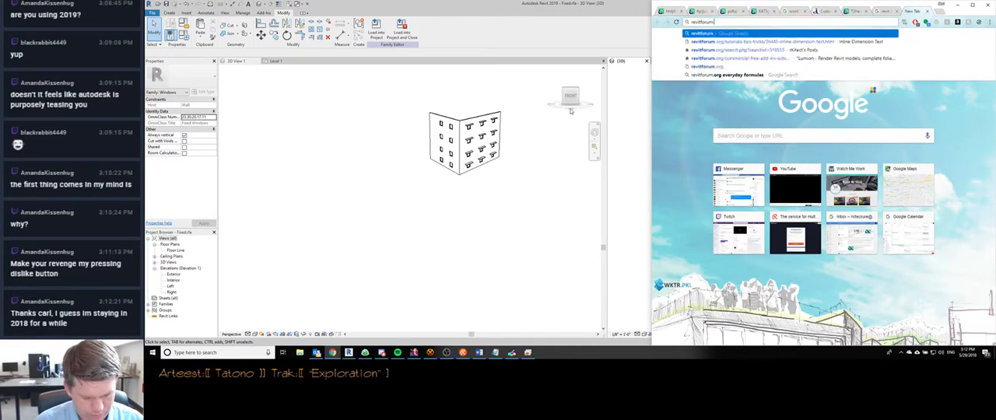
key(Return)
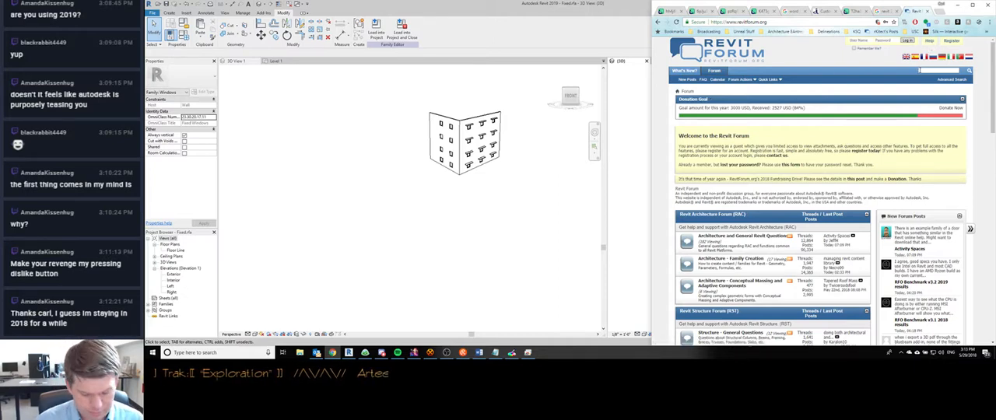
click(921, 71)
text(tabbed views)
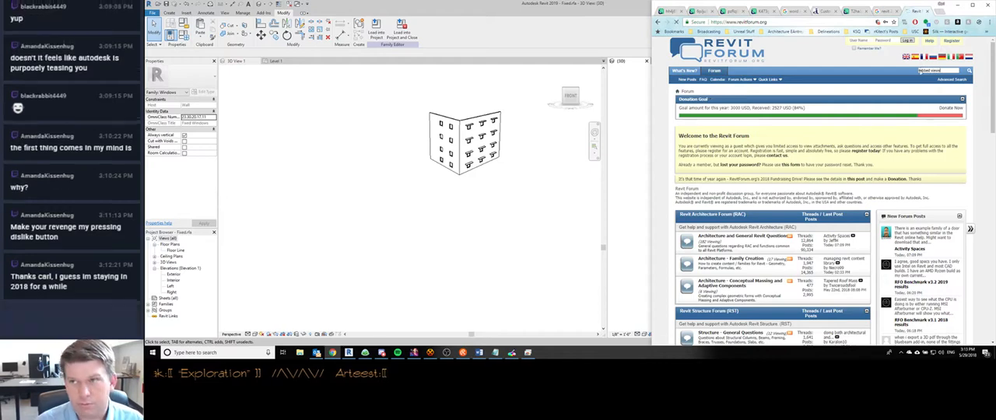
key(Return)
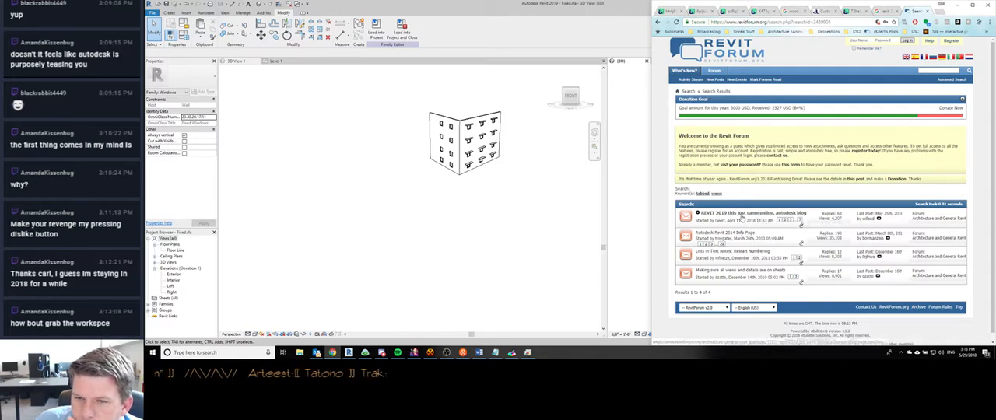
- Open the forum thread "REVIT 2019 this just came online, autodesk blog page" and read through its posts for comments on tabbed windows
click(741, 215)
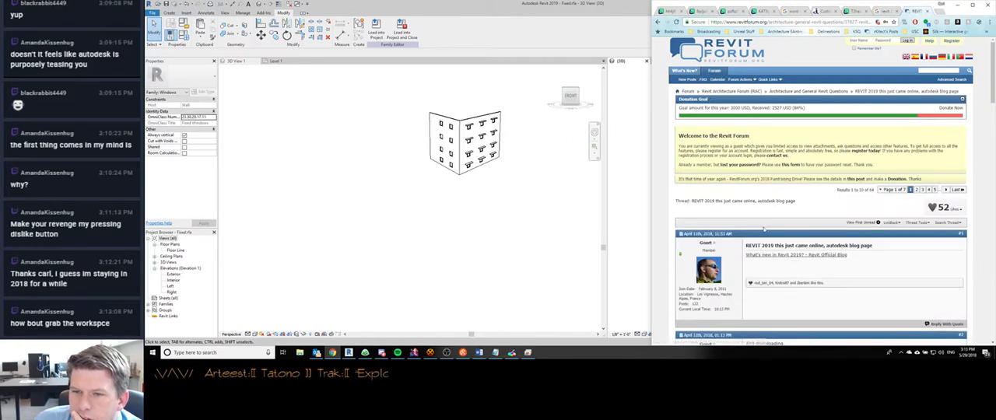
scroll(766, 210, down, 3)
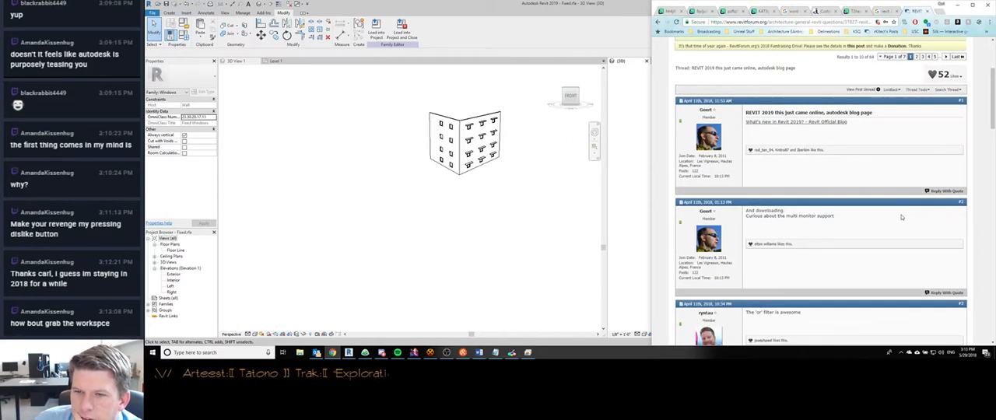
scroll(897, 217, down, 5)
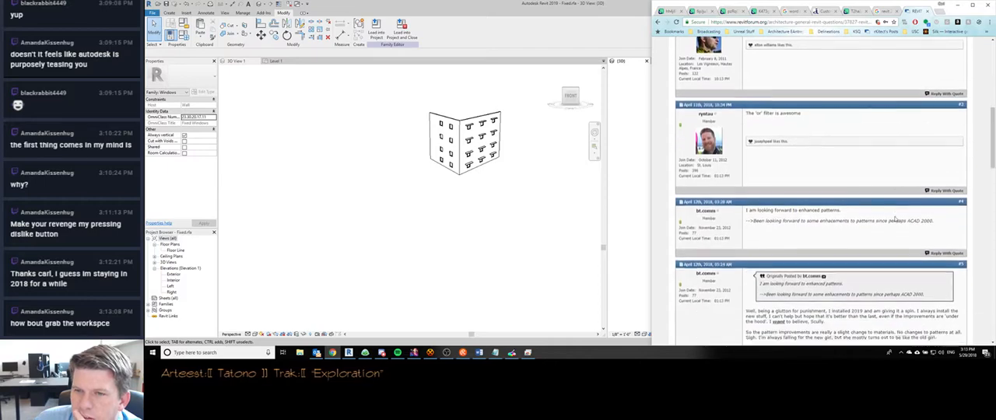
scroll(896, 219, down, 5)
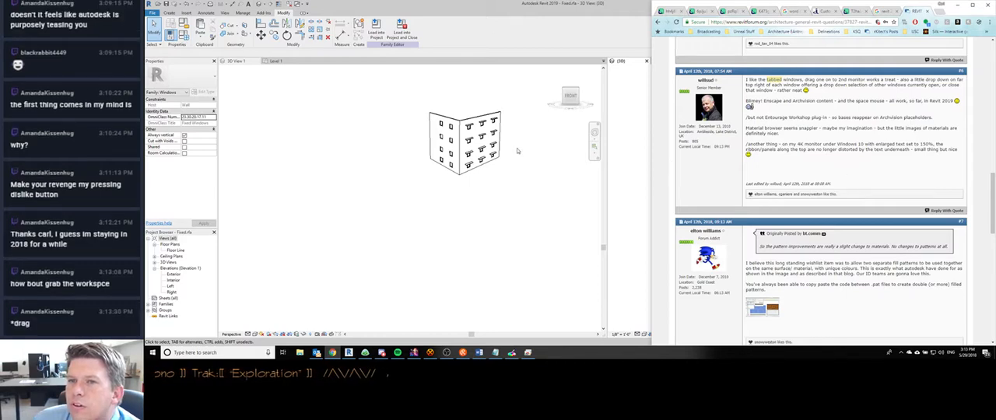
- Switch to Revit and widen the 3D View 1 pane across almost the whole drawing area before narrowing it again
click(510, 74)
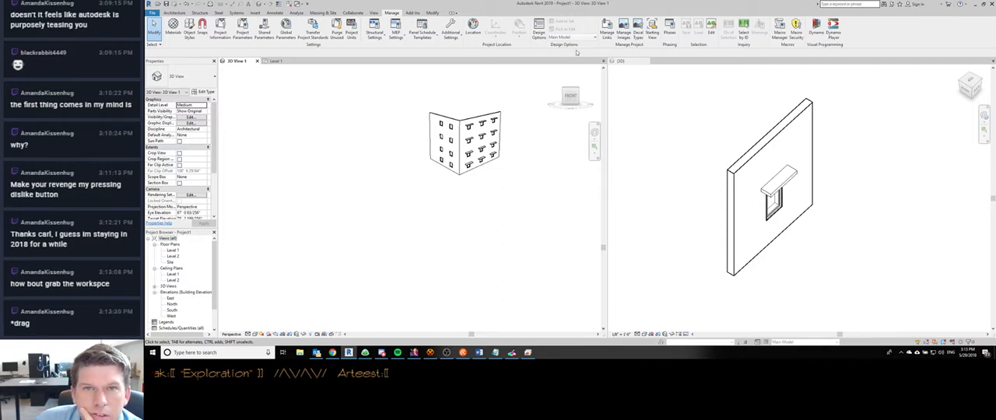
drag(608, 93, 988, 117)
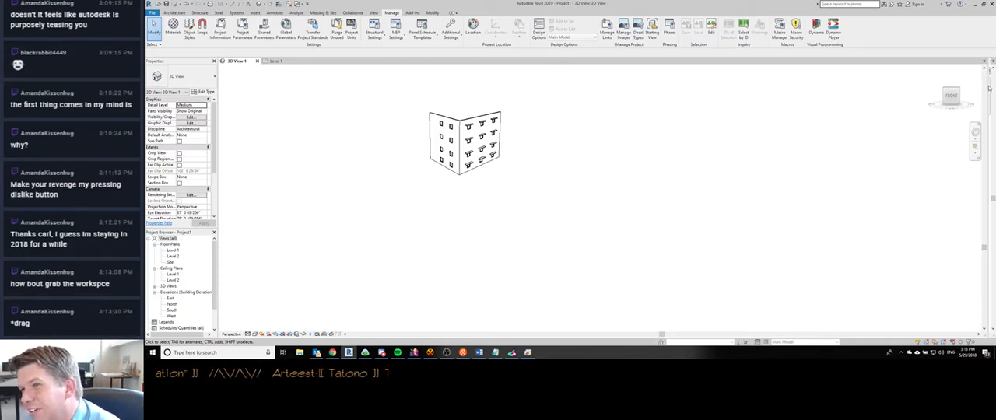
drag(987, 87, 512, 137)
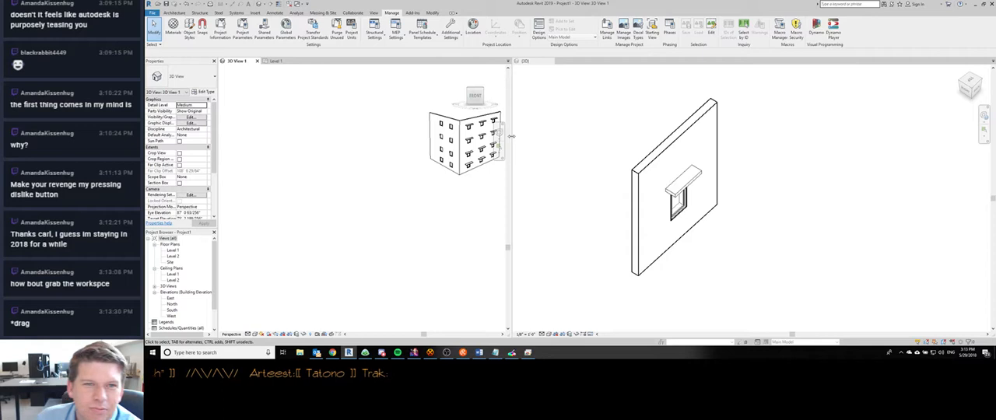
click(548, 62)
click(551, 61)
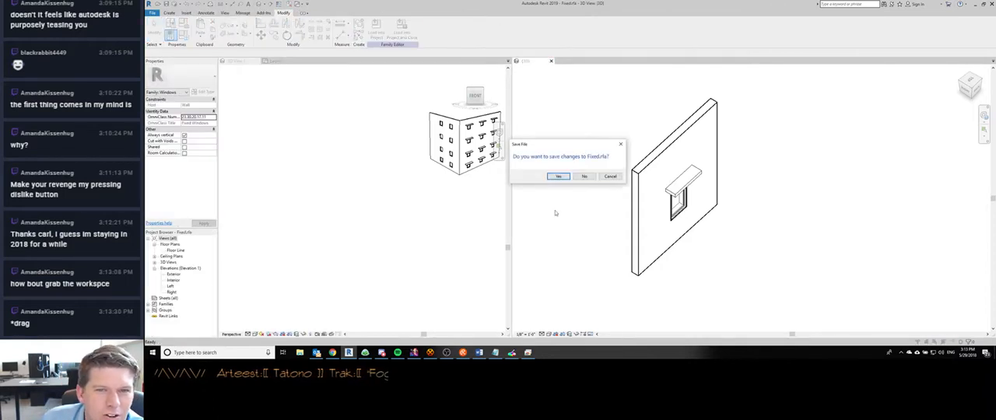
click(609, 178)
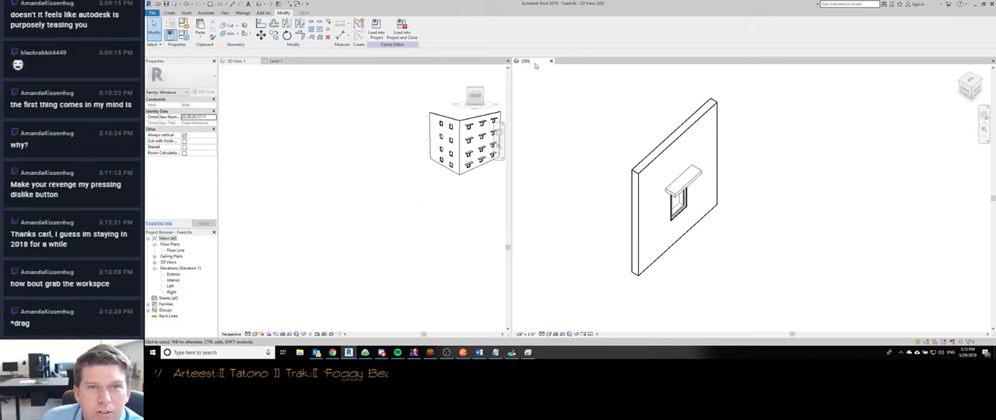
- Merge the window family's {3D} view into the tab group of 3D View 1 and Level 1, and tile all open views
drag(537, 62, 276, 70)
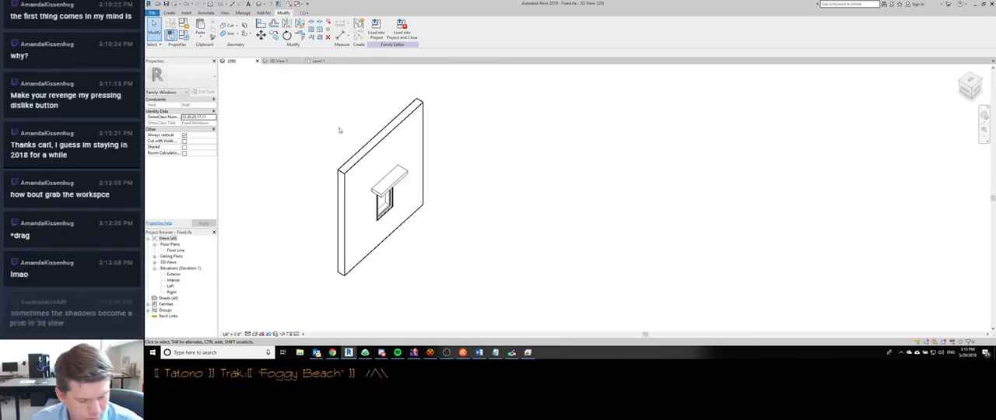
key(w)
key(t)
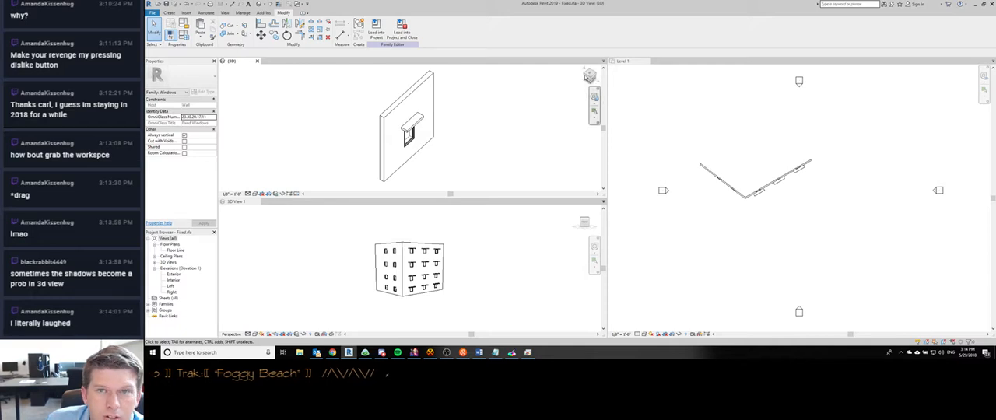
- Combine the tiled views into a single tab group by moving {3D} and 3D View 1 in with Level 1
drag(232, 62, 660, 62)
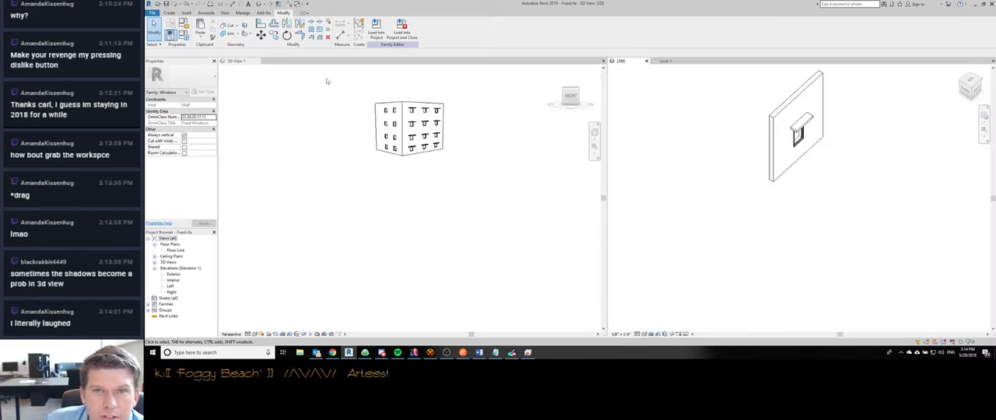
click(243, 63)
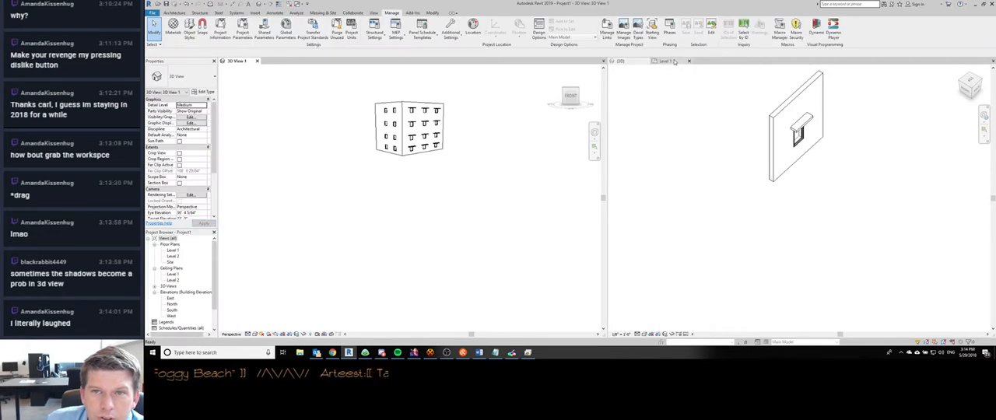
drag(229, 61, 693, 62)
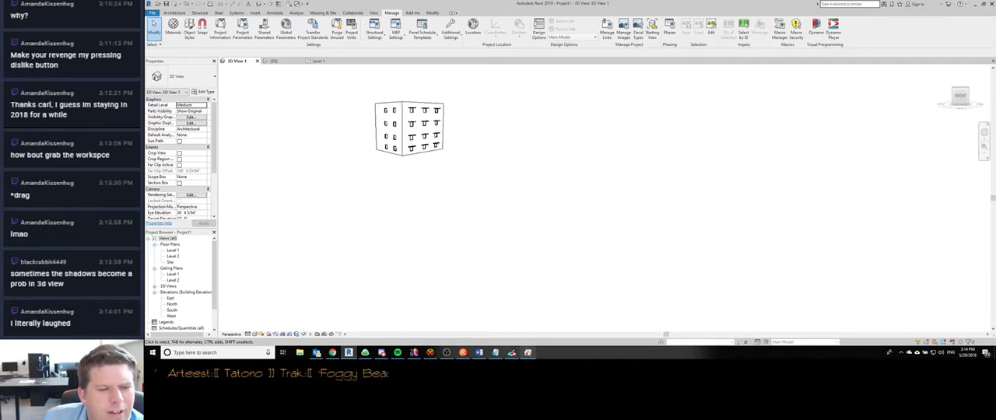
- Switch to Chrome, bring up the Delineations Inc. Custom Home Design page, and move its tab one place earlier
click(332, 354)
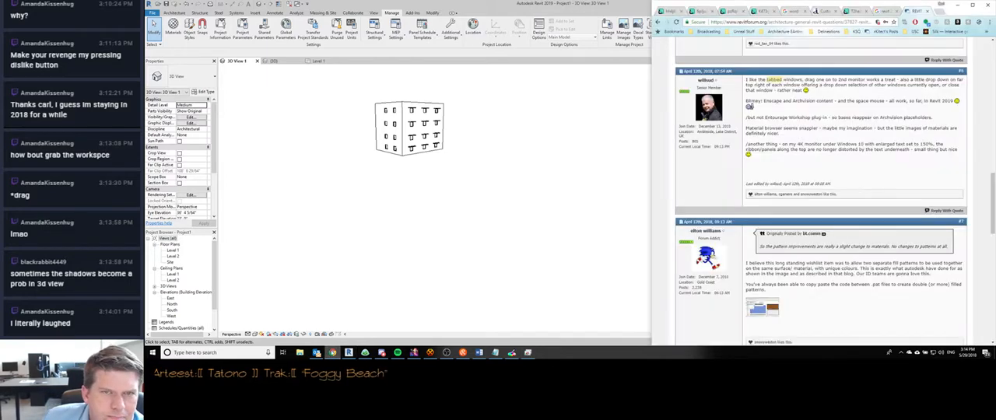
click(824, 13)
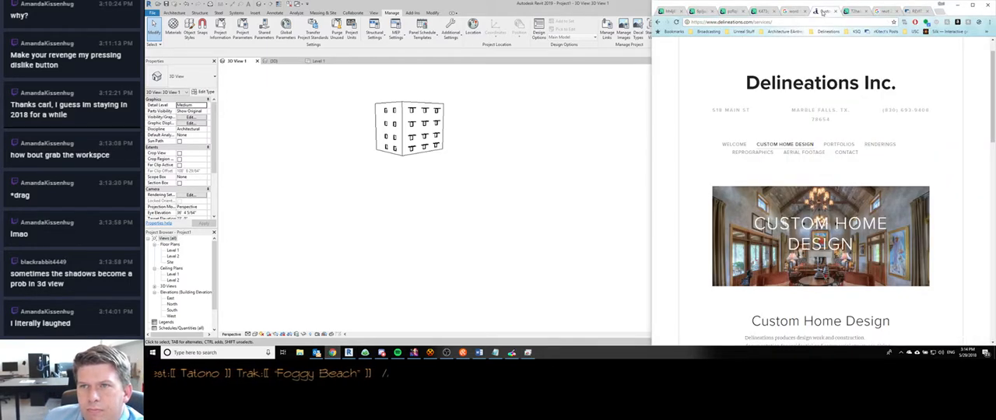
drag(823, 12, 794, 11)
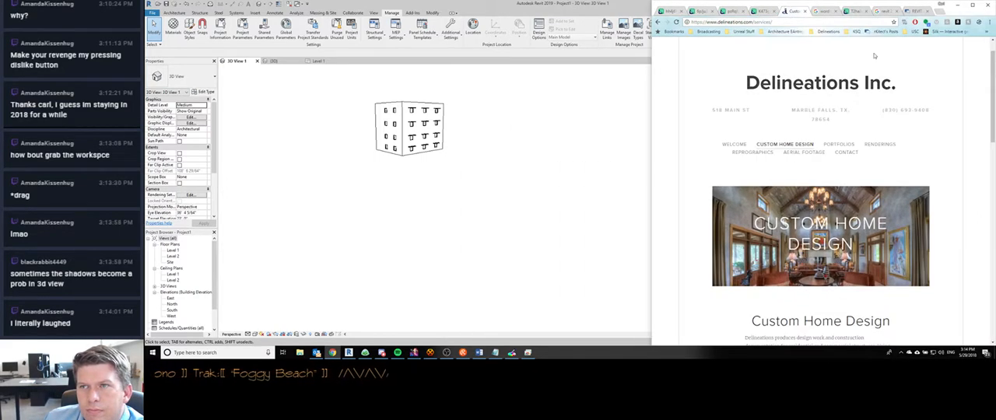
- Read the replies about tabbed views in the Revit Forum thread on REVIT 2019 and go to the thread's last page
click(918, 11)
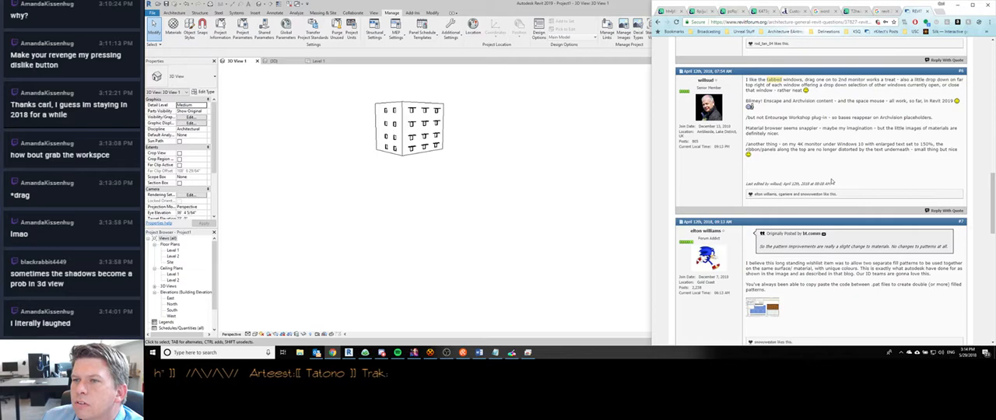
scroll(834, 179, down, 1)
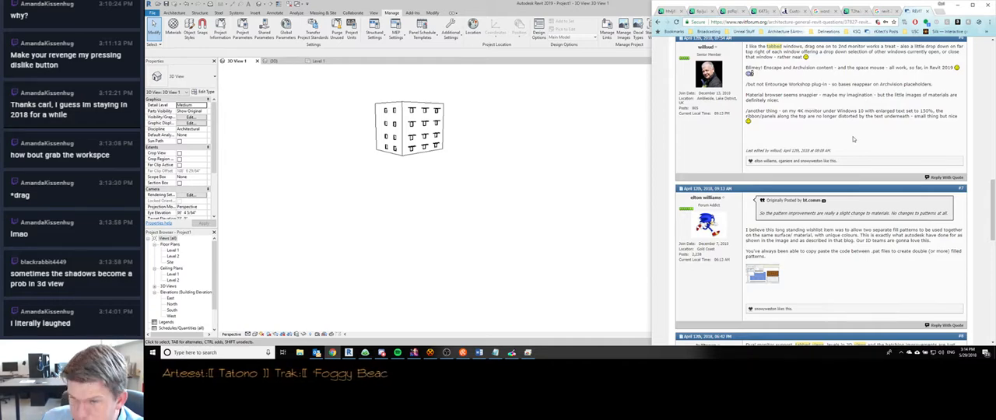
scroll(854, 140, down, 8)
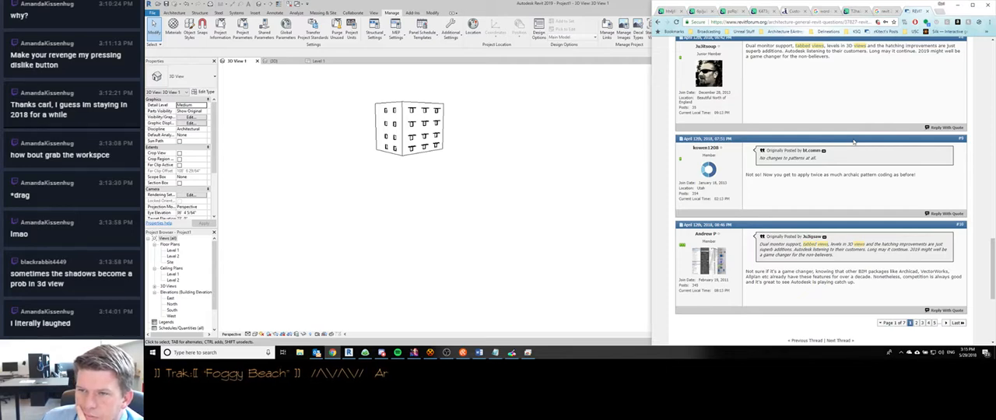
scroll(852, 140, down, 1)
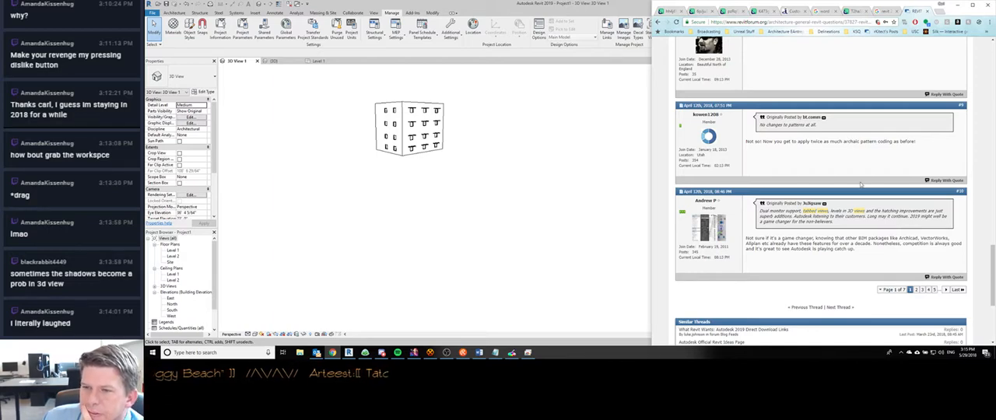
click(952, 291)
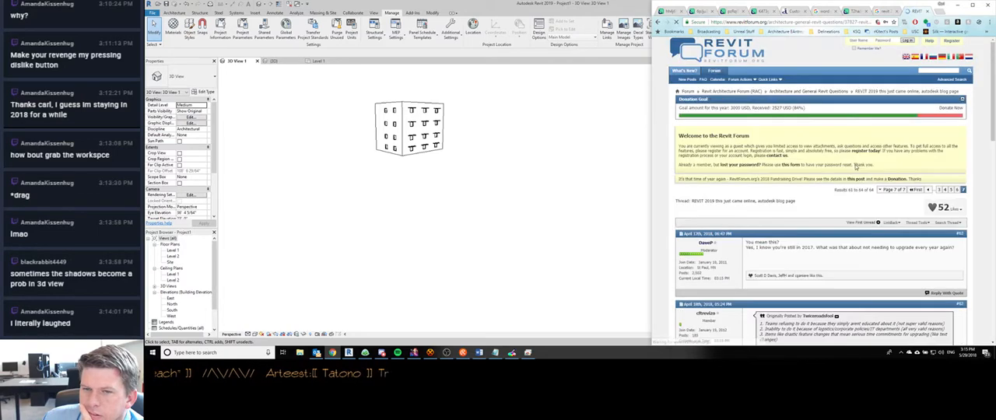
- Open the first image attached to the "You mean this?" post and log in to Revit Forum with the prefilled credentials
scroll(824, 179, down, 1)
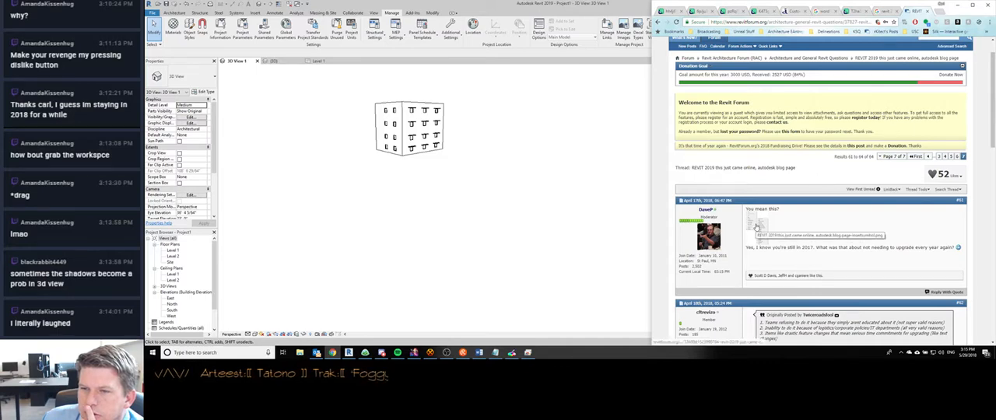
click(756, 226)
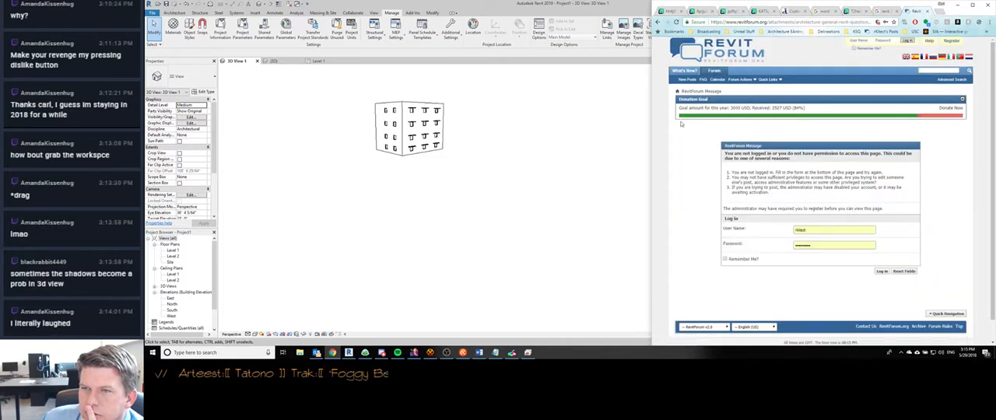
click(882, 270)
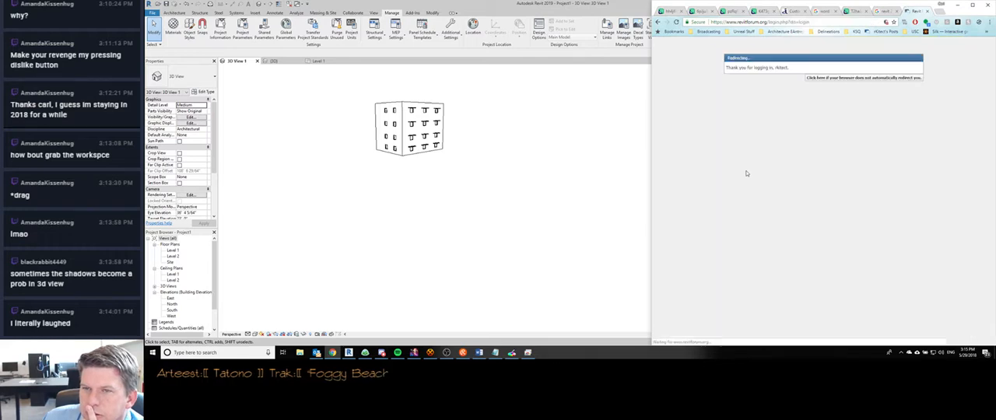
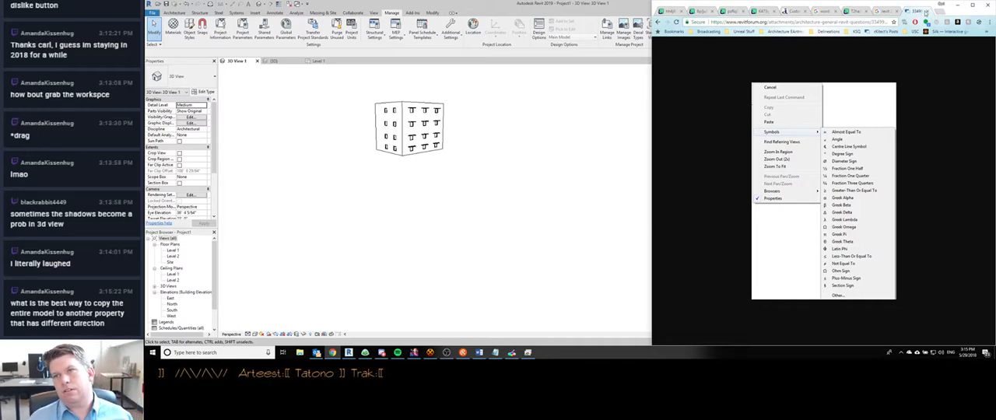
- Close the forum image's browser tab and switch back to 3D View 1 in Revit
click(928, 10)
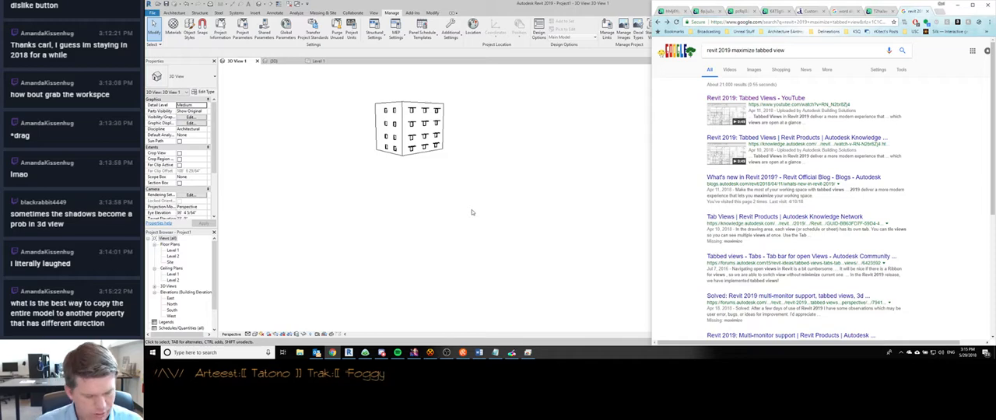
click(490, 224)
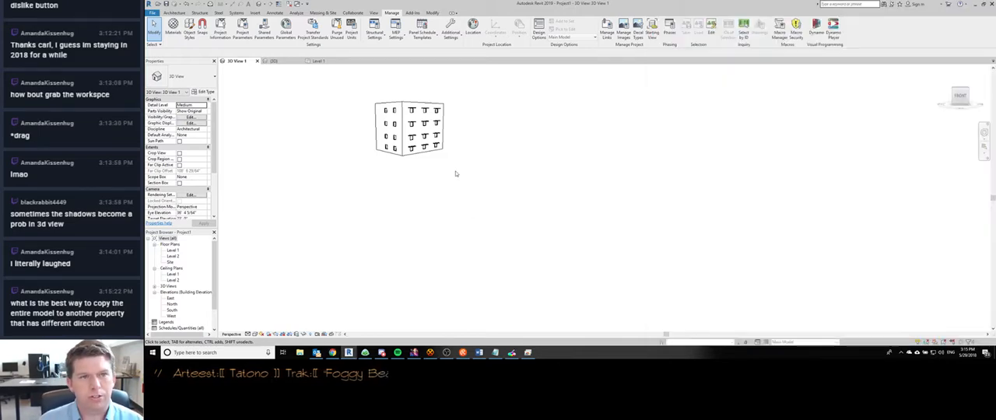
middle_drag(457, 174, 497, 219)
scroll(438, 176, up, 3)
middle_drag(440, 176, 591, 294)
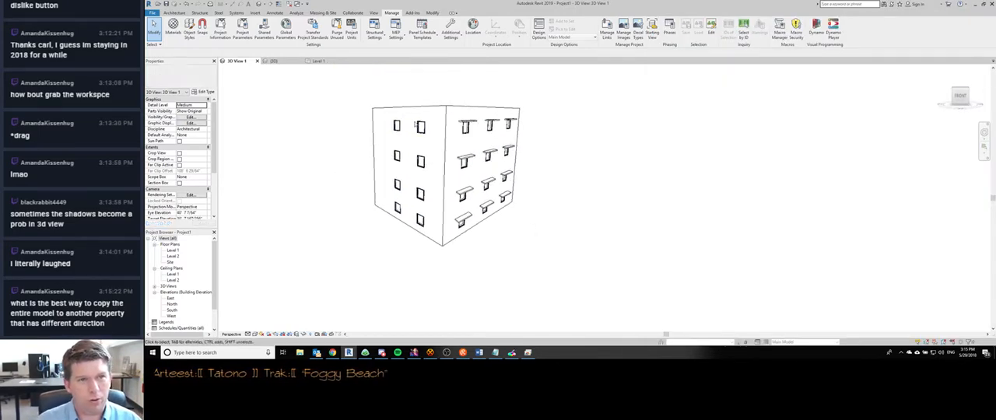
middle_drag(417, 124, 756, 213)
shift+middle_drag(443, 205, 438, 179)
- Start a model in-place component in the Generic Models category and name it Sunsh
key(c)
key(m)
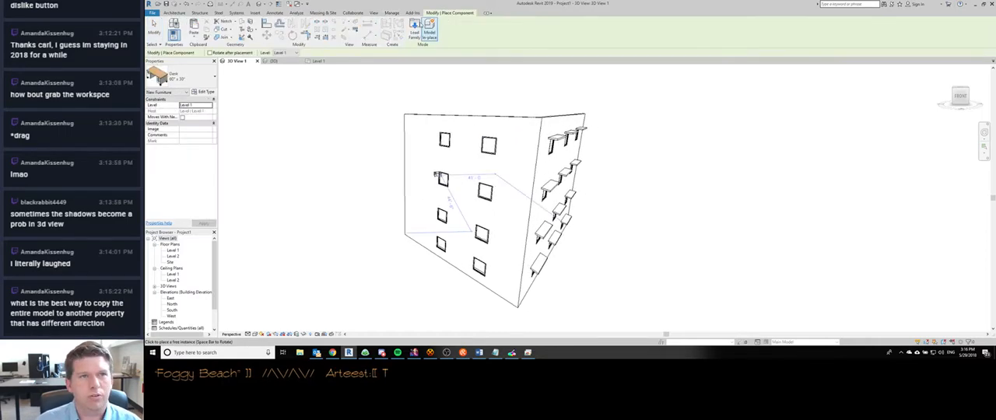
click(428, 29)
click(544, 169)
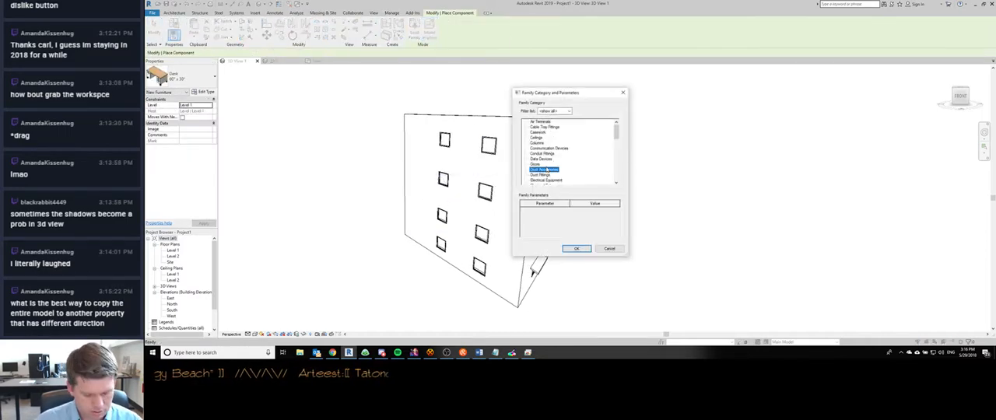
scroll(548, 169, down, 3)
click(545, 174)
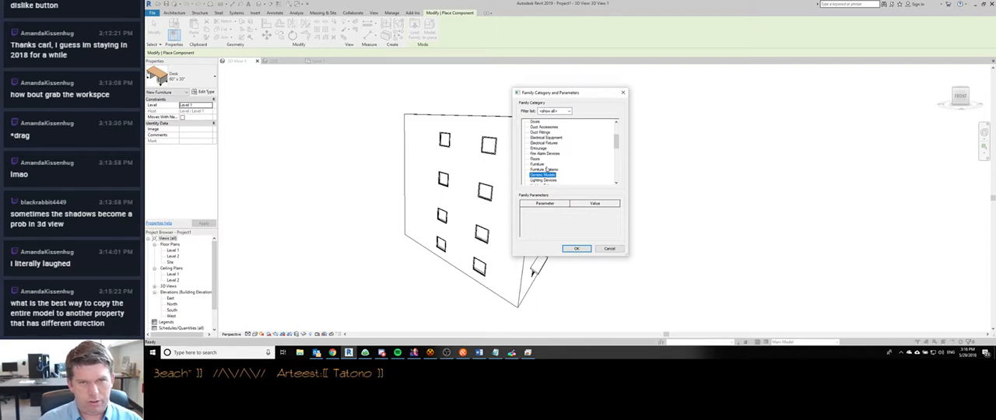
click(576, 248)
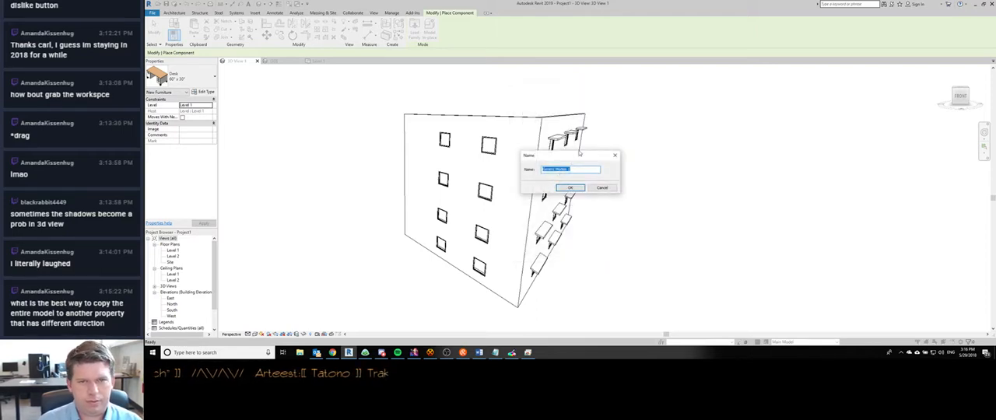
text(Sunshades)
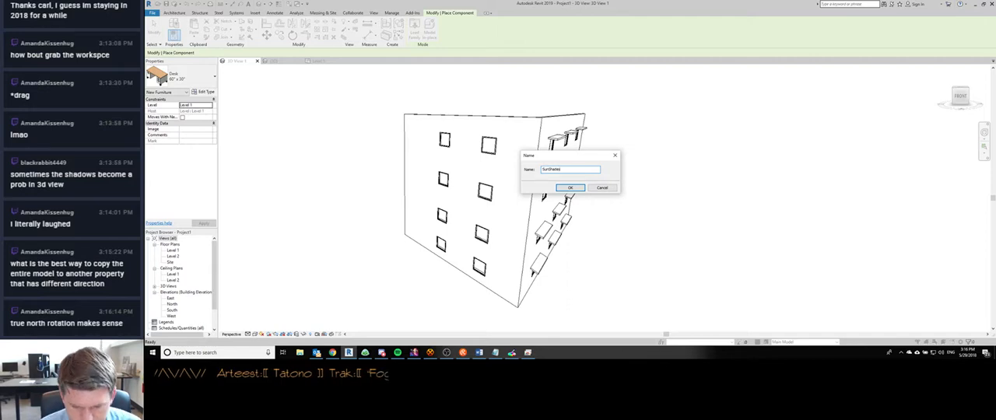
key(Return)
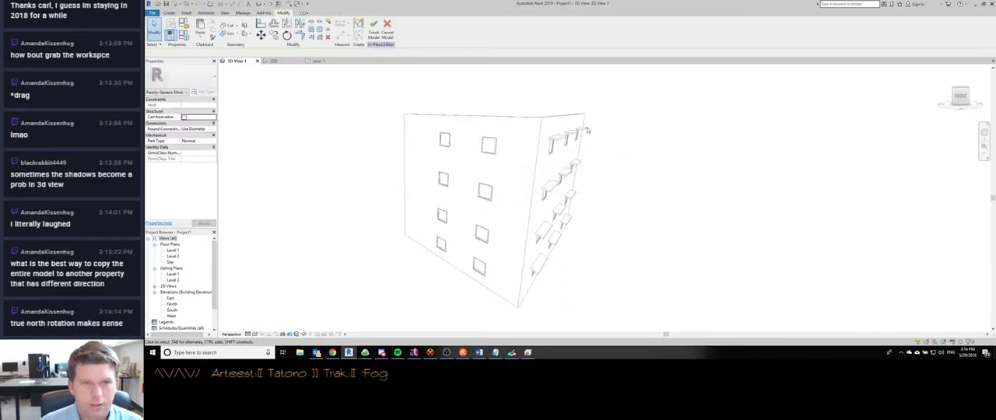
- Set the work plane with the Pick a plane option, using the building's wall face that has windows without sunshades
key(w)
key(p)
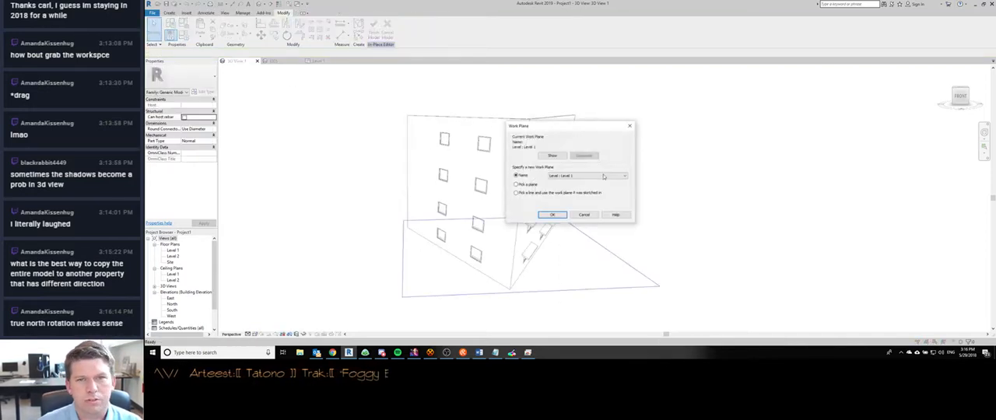
click(552, 216)
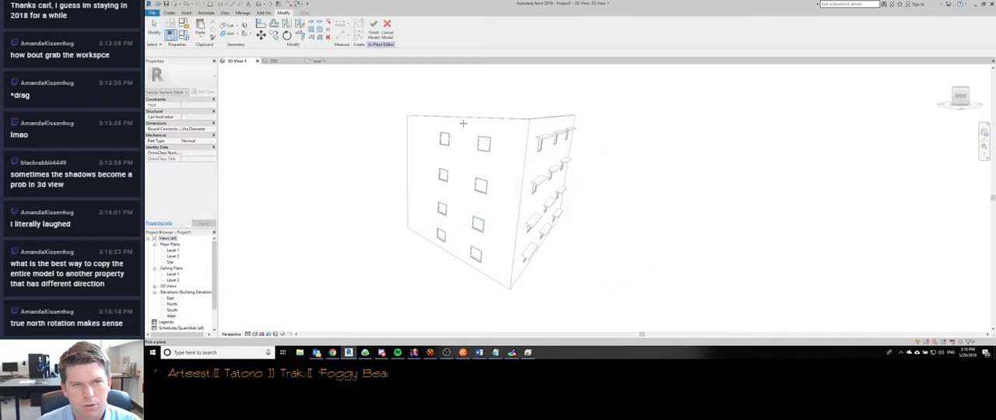
- Start an extrusion and sketch a thin rectangle about 3' wide directly above the top window nearest the wall's outer edge
scroll(463, 177, up, 3)
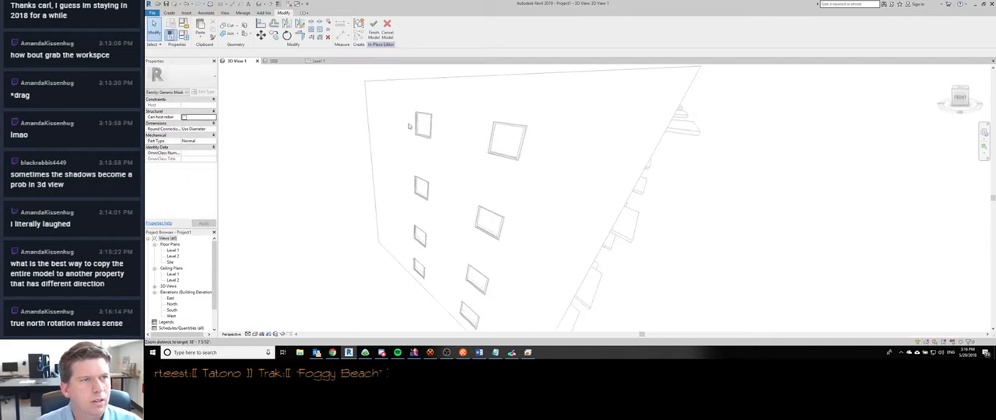
click(169, 13)
click(196, 29)
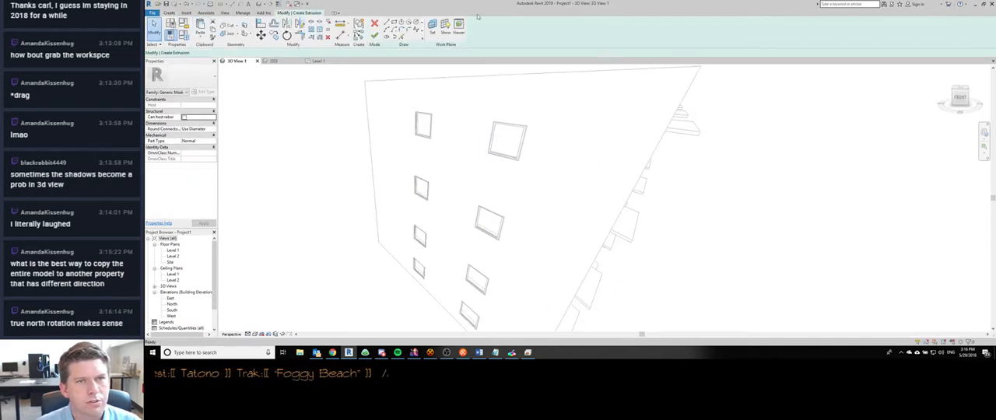
scroll(416, 111, up, 6)
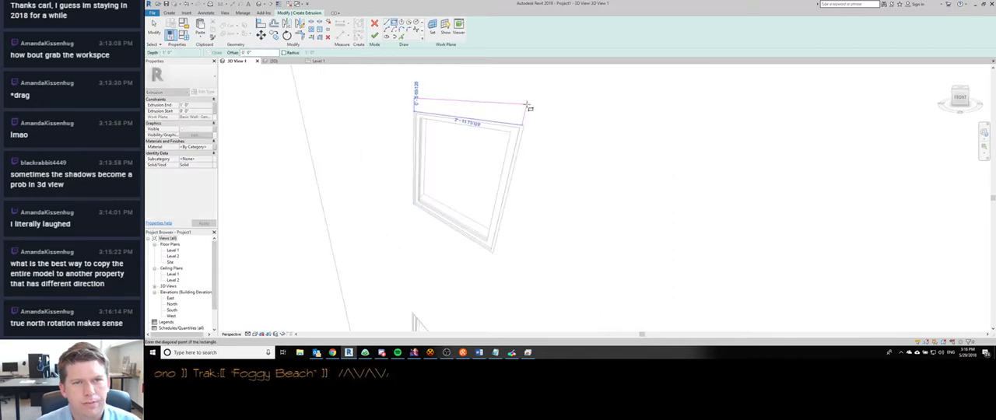
click(527, 104)
- Align the short end of the rectangle with the window's side edge
key(a)
key(l)
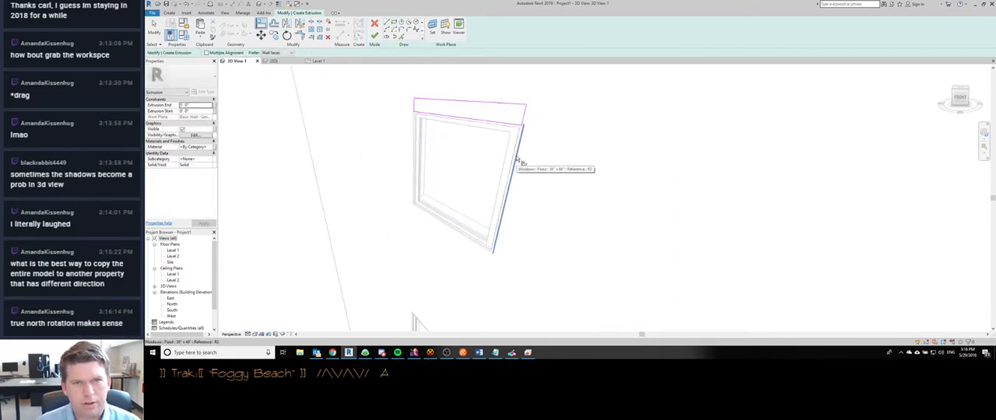
click(517, 158)
click(524, 119)
key(Escape)
key(Escape)
- Lengthen the rectangle past both sides of the window, moving the second end 0.5' outward, for an overall length of 4' 4"
click(522, 125)
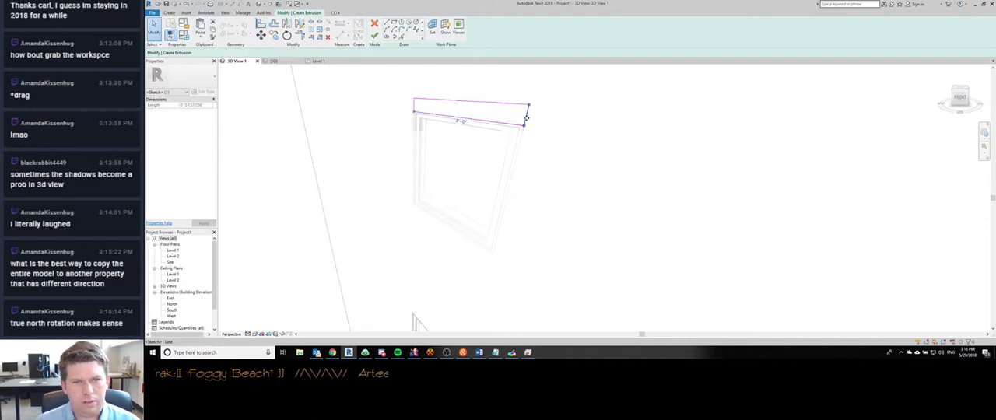
drag(527, 118, 576, 123)
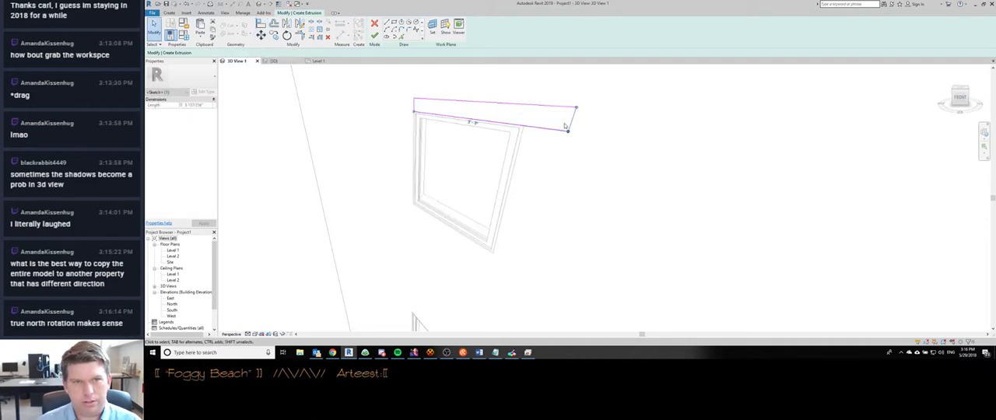
key(m)
key(v)
click(439, 131)
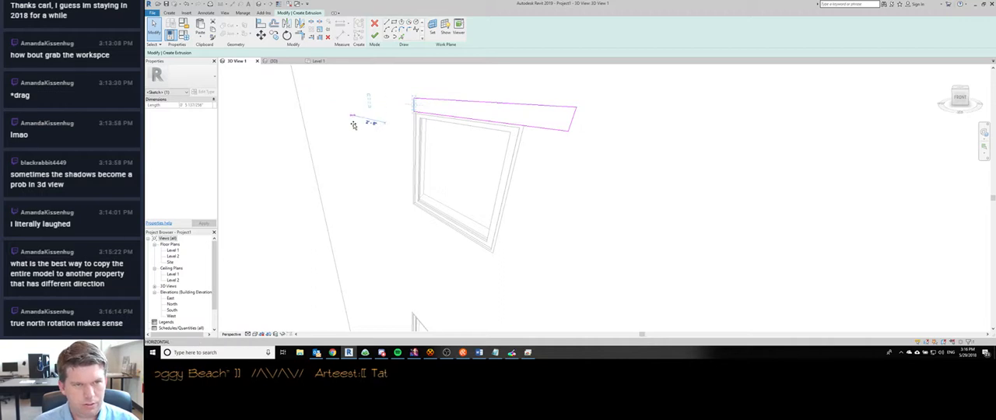
text(.5)
key(Return)
key(Escape)
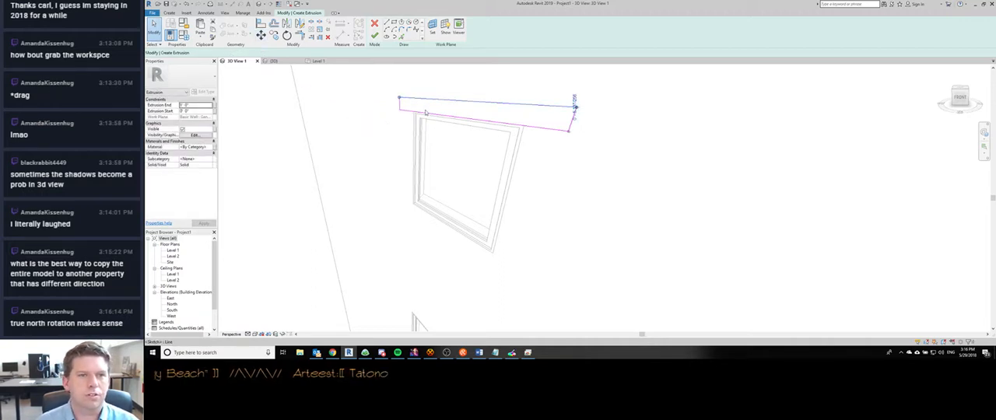
- Set the rectangle's height to 0.5' and finish the extrusion sketch
click(574, 109)
scroll(576, 135, up, 2)
scroll(576, 136, down, 2)
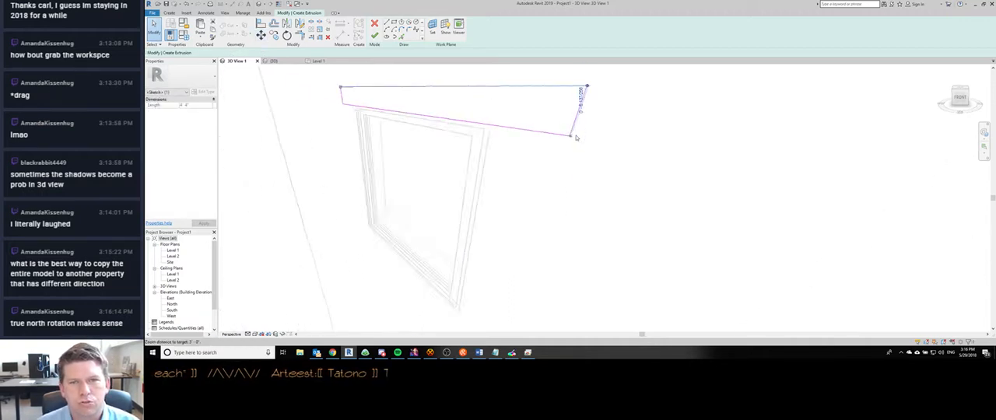
click(581, 121)
text(.5)
key(Return)
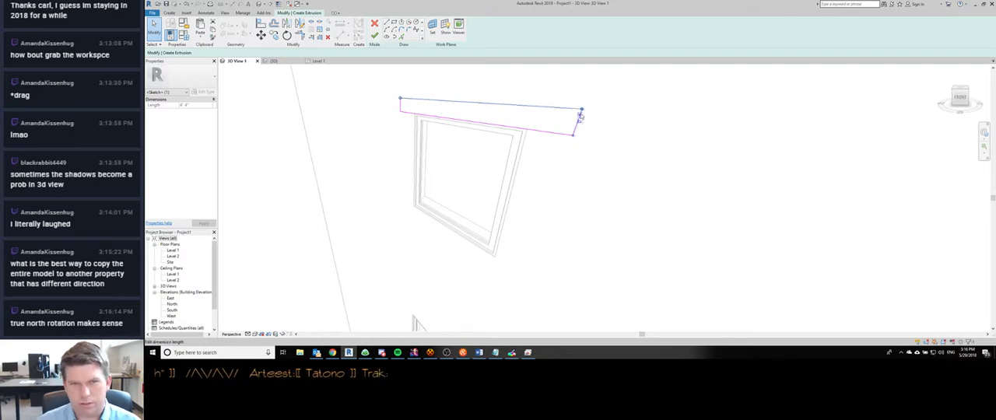
scroll(476, 129, down, 2)
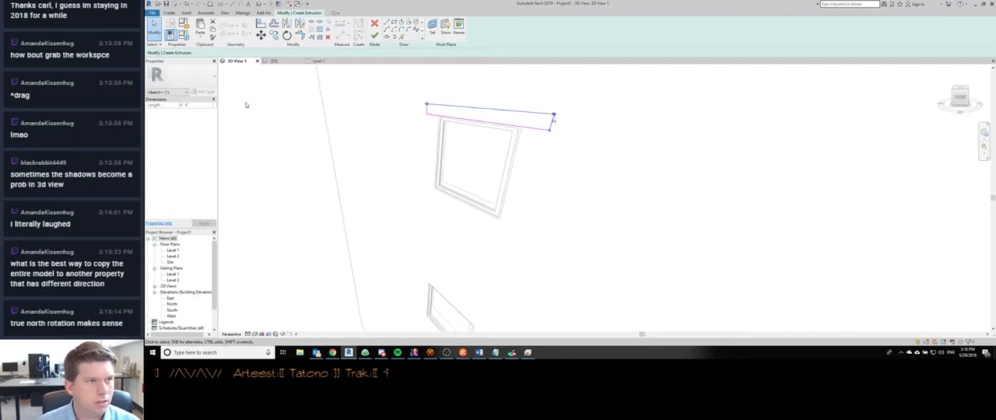
click(357, 129)
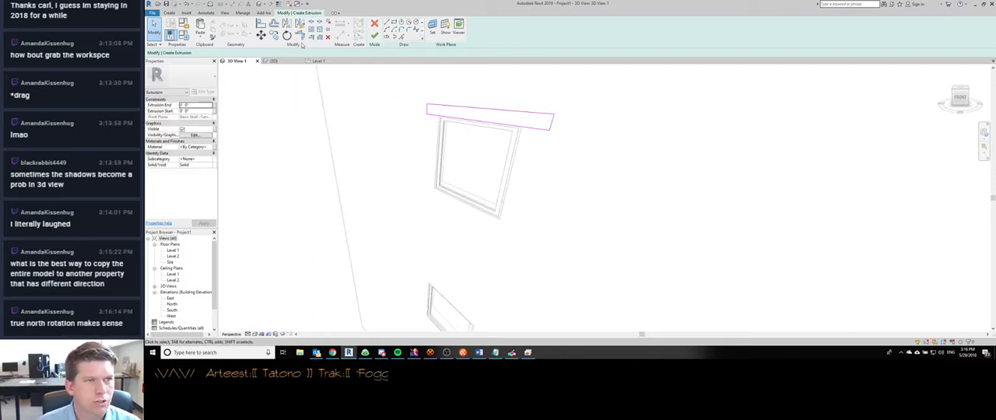
click(374, 36)
shift+middle_drag(483, 149, 571, 221)
scroll(442, 147, down, 1)
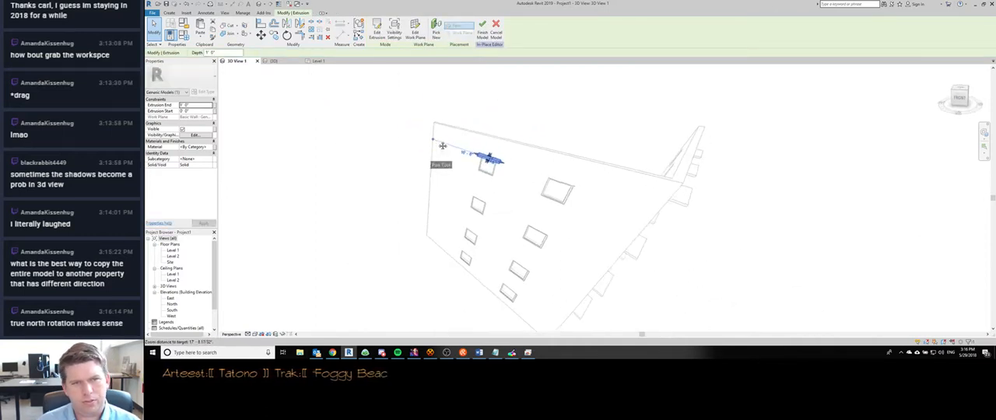
scroll(516, 140, up, 2)
scroll(498, 185, up, 3)
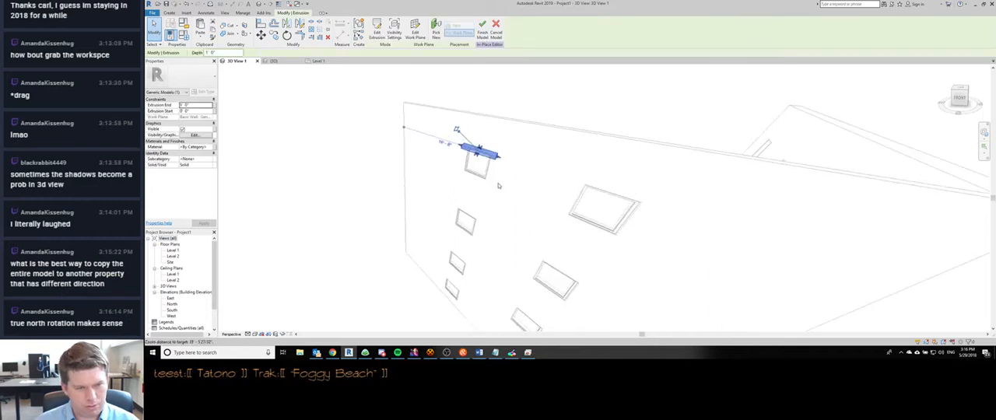
key(m)
key(v)
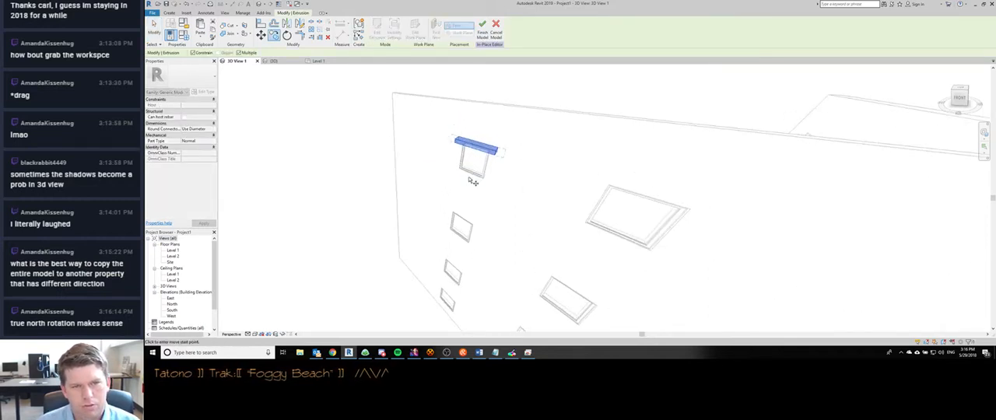
click(474, 178)
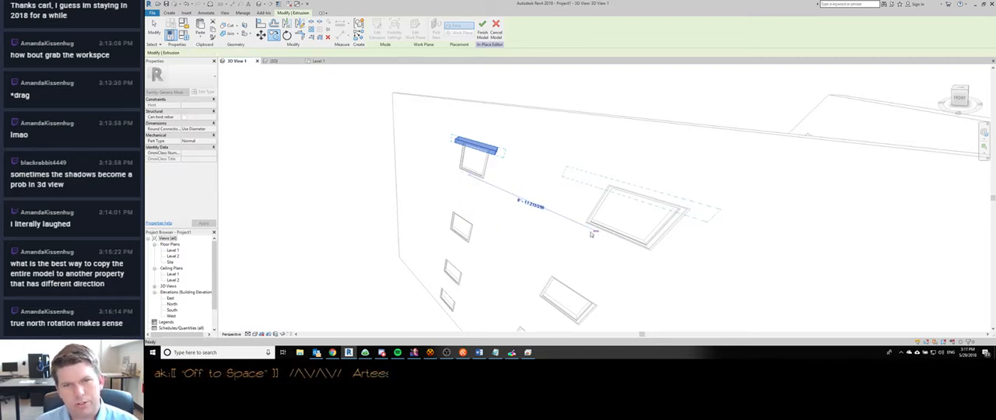
key(Escape)
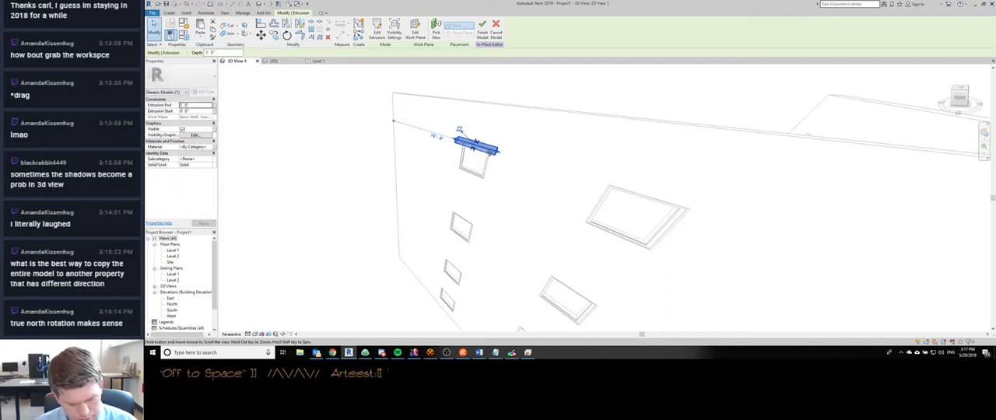
- Copy the sunshade extrusion from the first top window to the neighbouring top window, using matching window corners as reference points
click(471, 141)
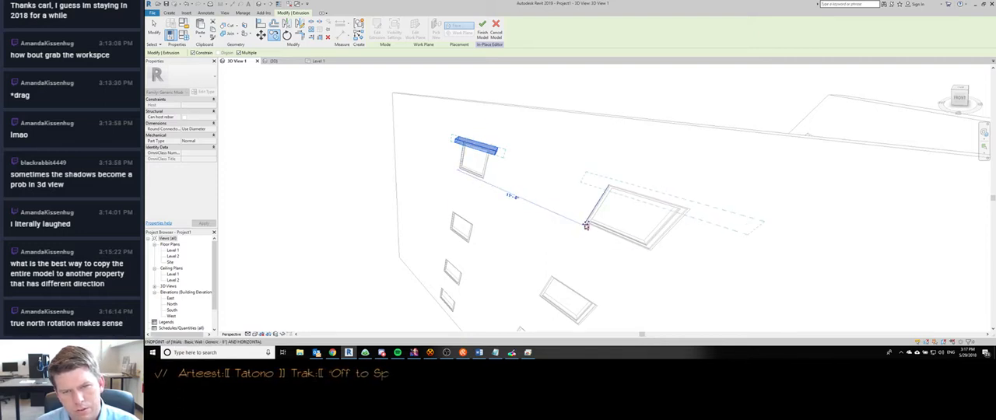
click(586, 225)
scroll(586, 225, down, 3)
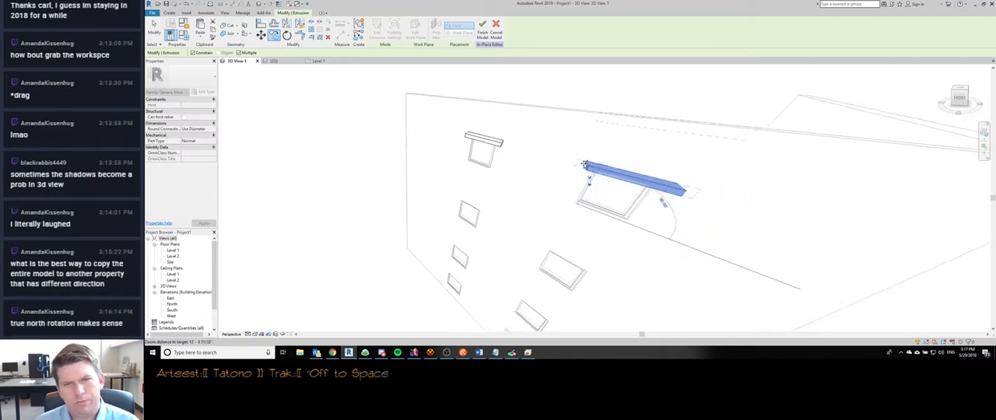
key(Escape)
key(Escape)
- Copy both top sunshades down to the three lower rows of windows and finish the in-place model
scroll(493, 161, down, 2)
drag(437, 133, 637, 188)
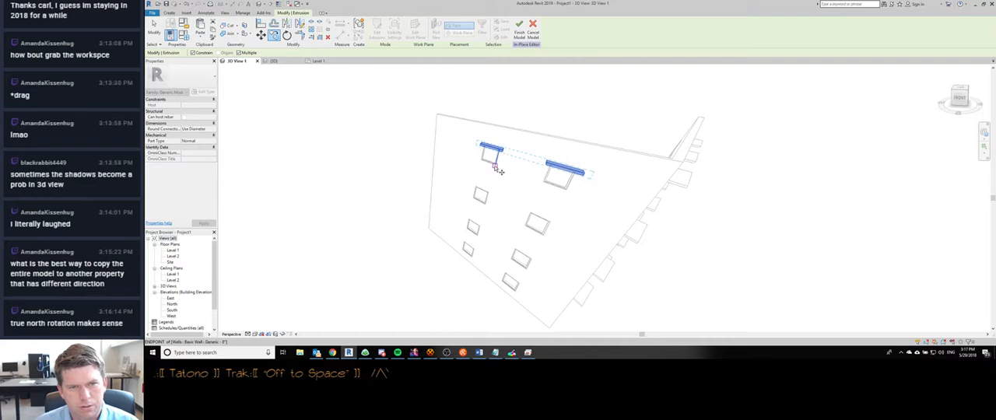
click(497, 167)
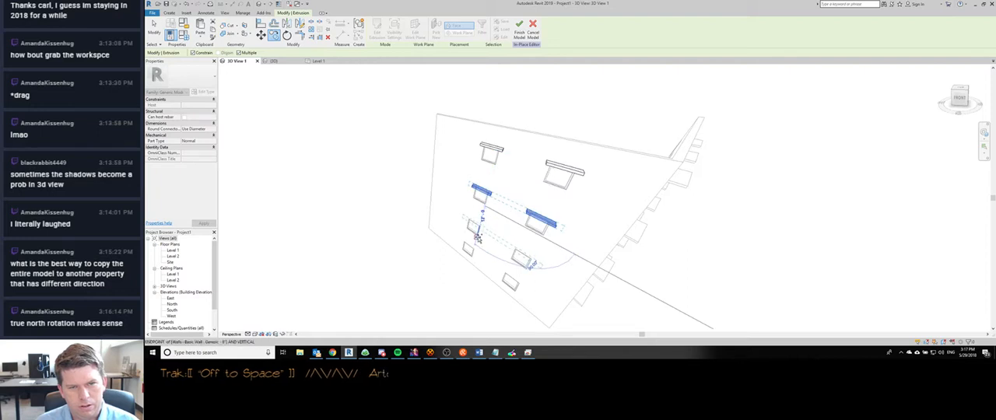
click(478, 237)
click(472, 259)
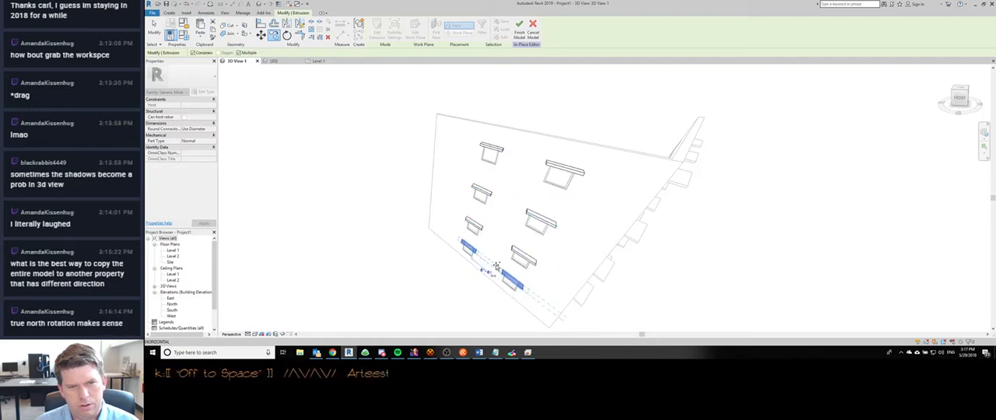
scroll(456, 123, down, 2)
click(519, 33)
- Inspect the sunshades on both window walls in 3D View 1 from several angles, selecting the new in-place sunshades
scroll(381, 221, down, 3)
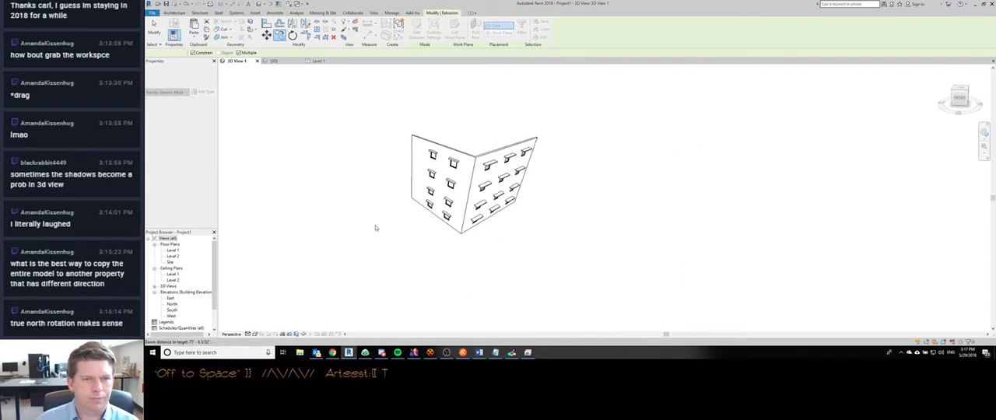
scroll(450, 163, up, 1)
scroll(449, 163, up, 1)
click(450, 160)
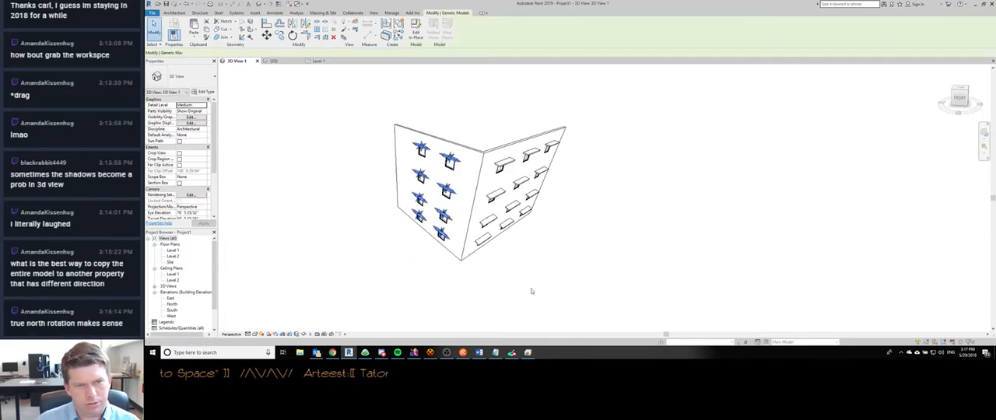
shift+middle_drag(532, 291, 622, 244)
click(622, 246)
shift+middle_drag(498, 218, 459, 153)
shift+middle_drag(485, 212, 457, 145)
scroll(458, 145, up, 4)
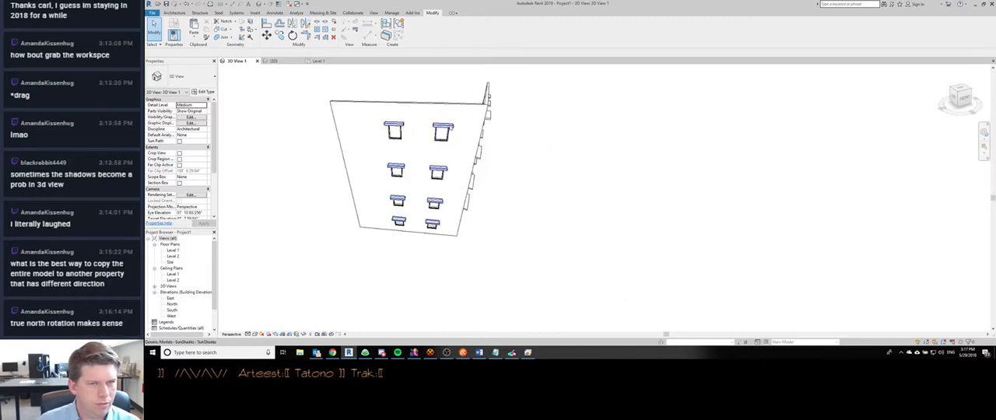
- Check in the Level 1 floor plan whether the new sunshades show along the wall, and return to 3D View 1
click(198, 275)
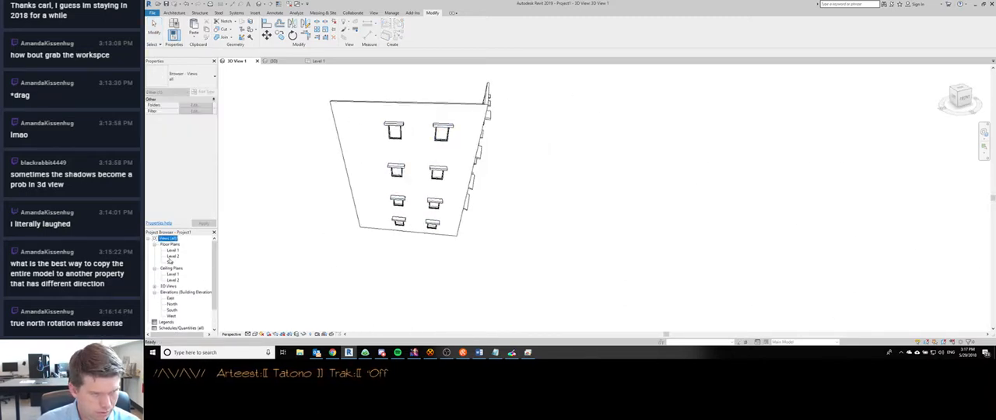
double_click(173, 250)
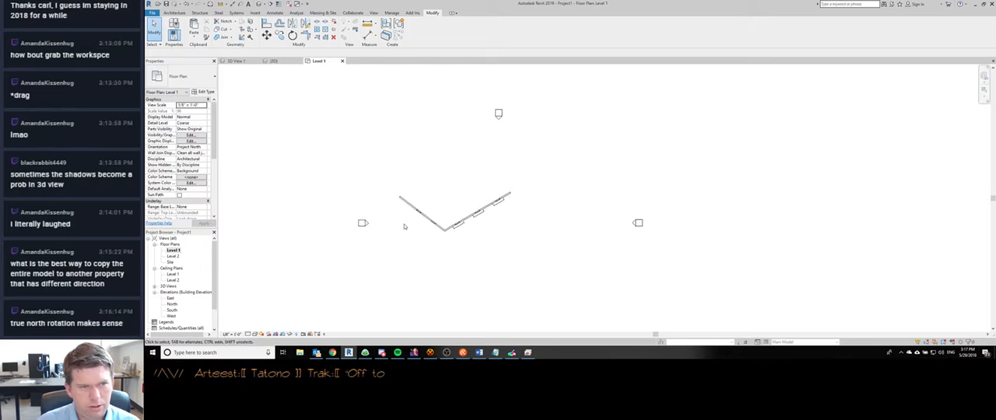
scroll(424, 218, up, 5)
scroll(424, 218, down, 5)
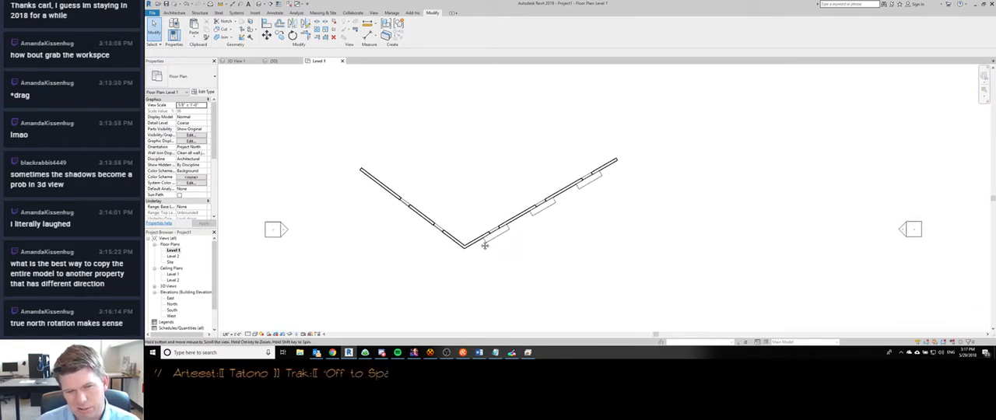
scroll(467, 241, up, 2)
key(ctrl+Tab)
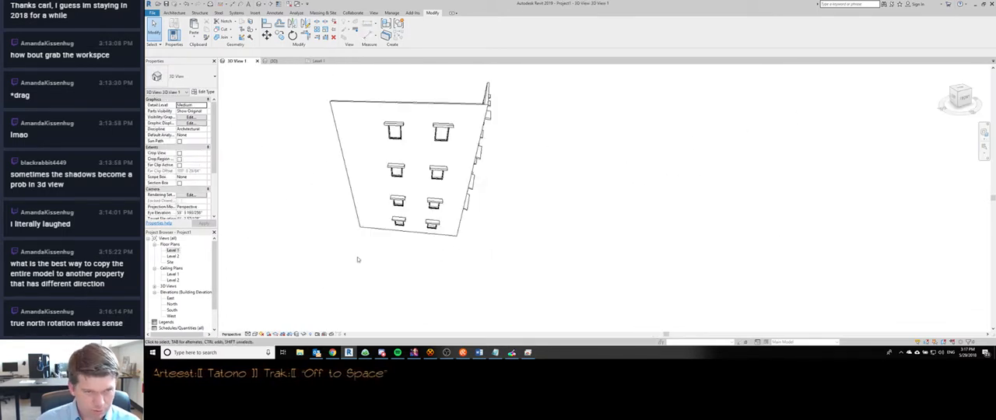
- Edit the in-place sunshade model, change its family category to Casework, and finish the model
click(439, 204)
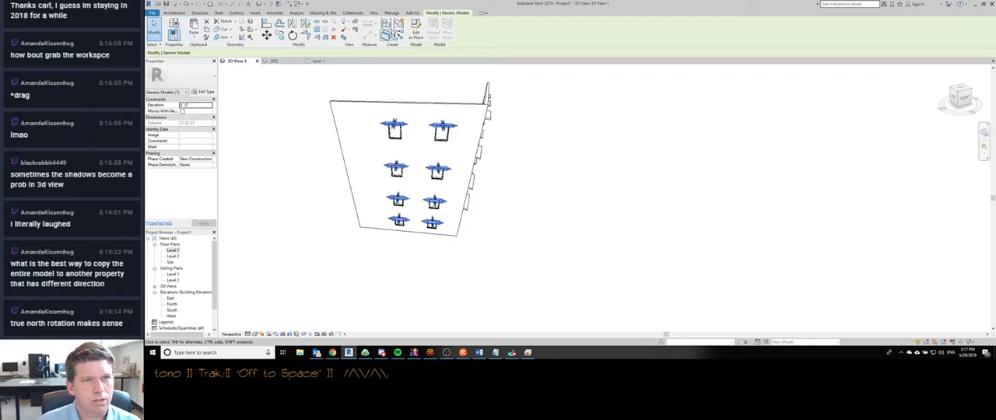
click(416, 29)
click(183, 25)
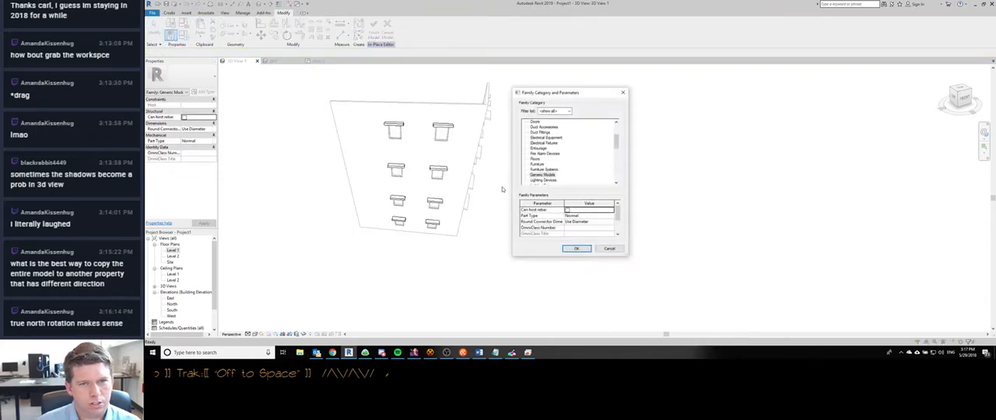
click(547, 175)
key(c)
click(537, 132)
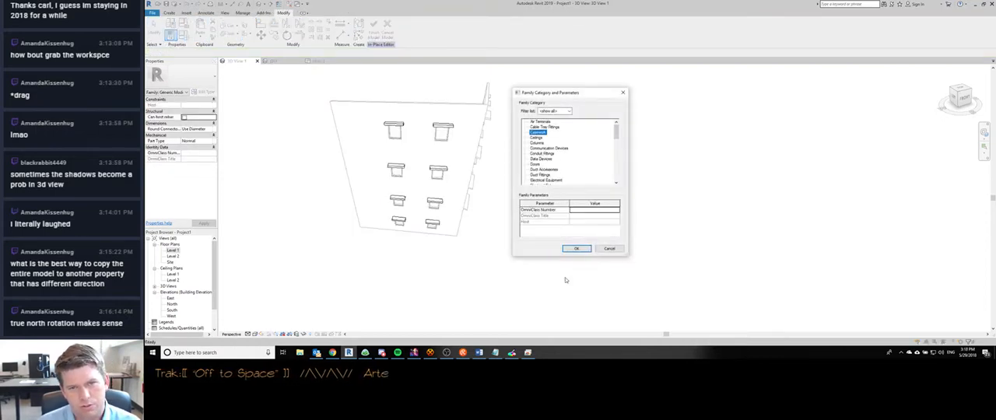
click(576, 248)
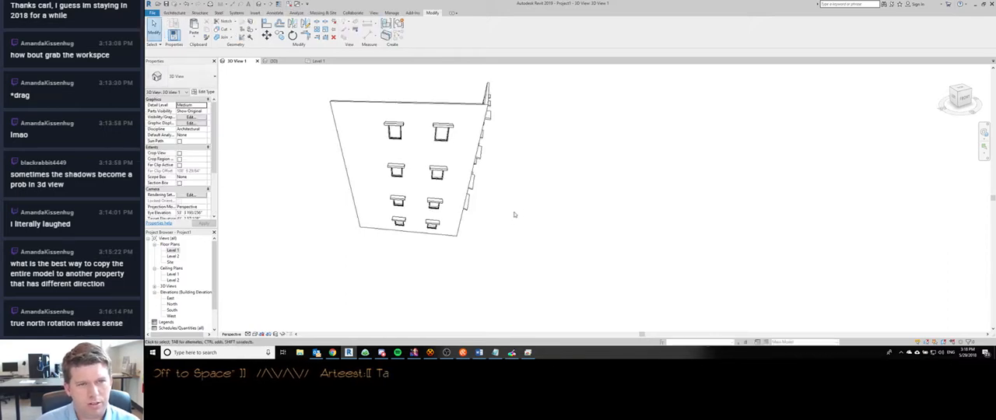
- Compare how the Casework sunshades display along both walls in the Level 1 floor plan, and return to 3D View 1
key(ctrl+Tab)
key(ctrl+Tab)
key(ctrl+Tab)
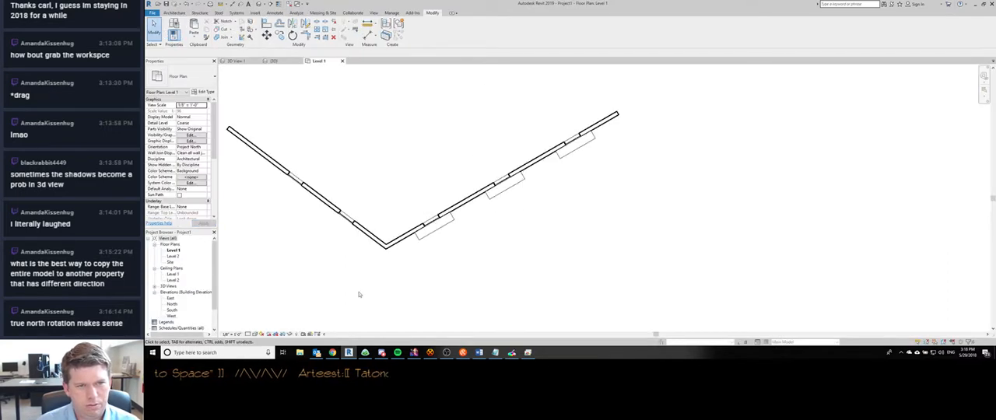
middle_drag(391, 267, 480, 274)
key(ctrl+Tab)
drag(400, 167, 398, 190)
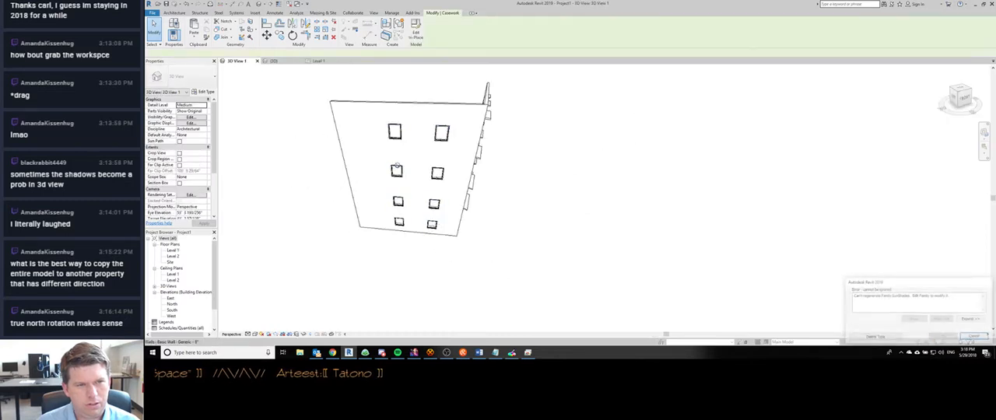
click(872, 338)
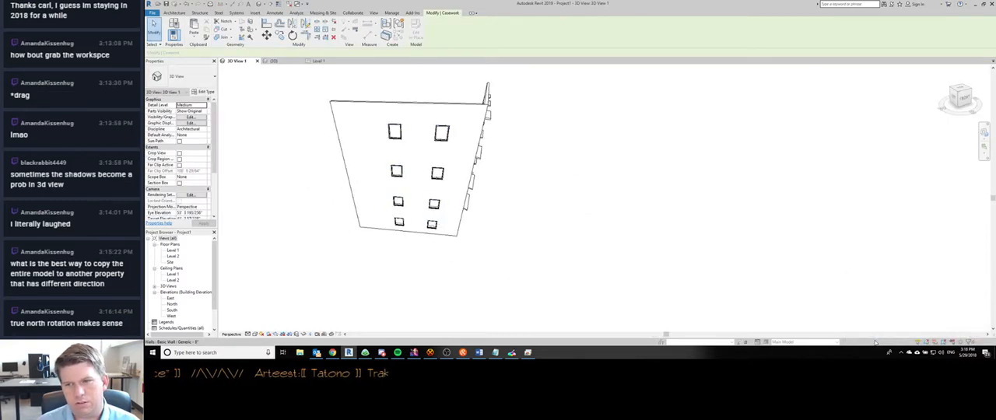
key(ctrl+z)
double_click(400, 169)
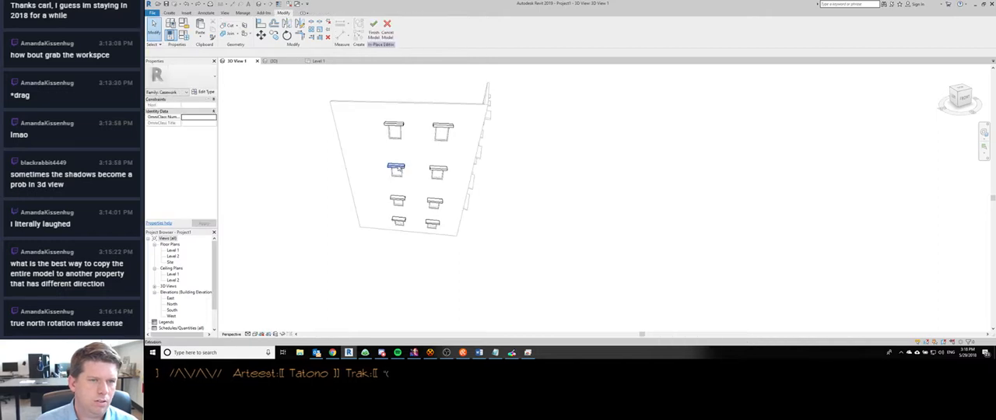
shift+middle_drag(423, 215, 350, 93)
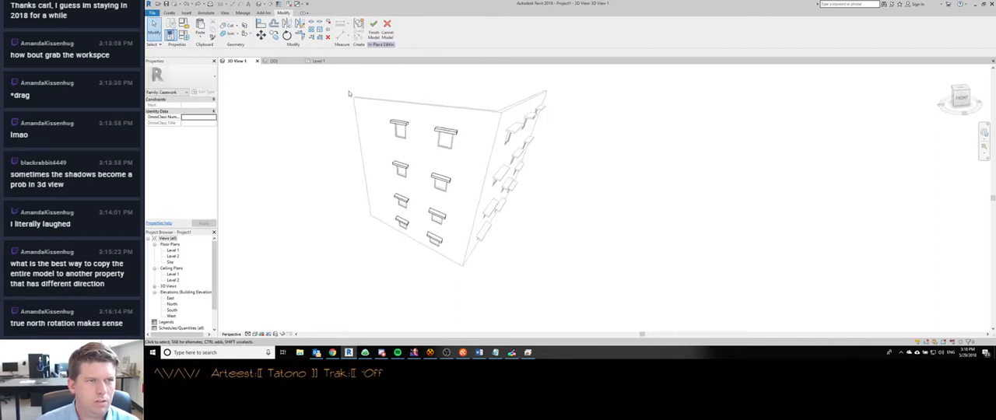
click(375, 27)
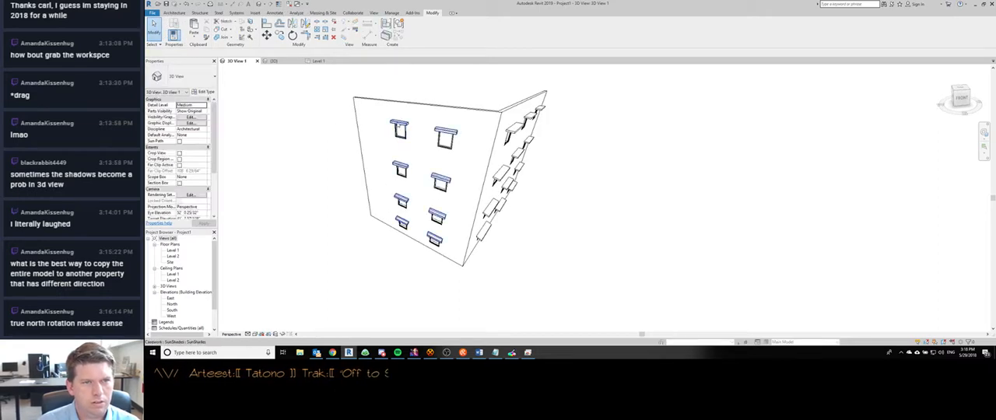
- Reopen the in-place sunshade model and start a rectangular extrusion sketch on the wall face with the work plane shown
key(e)
scroll(422, 154, up, 2)
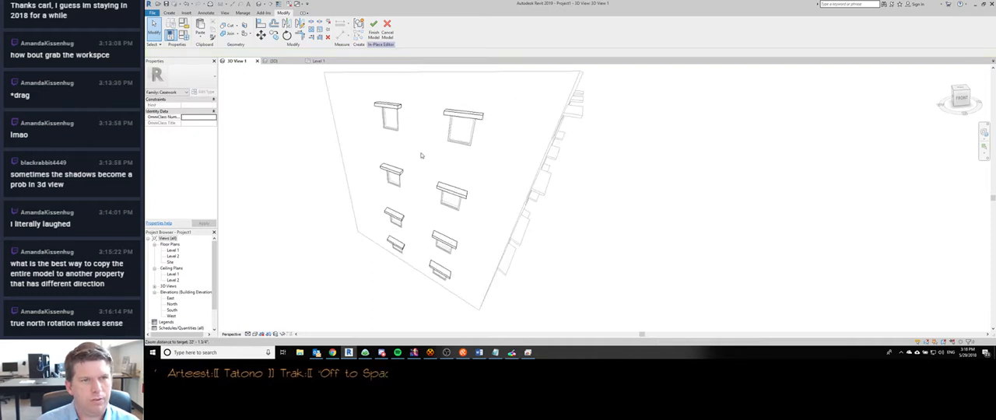
click(173, 13)
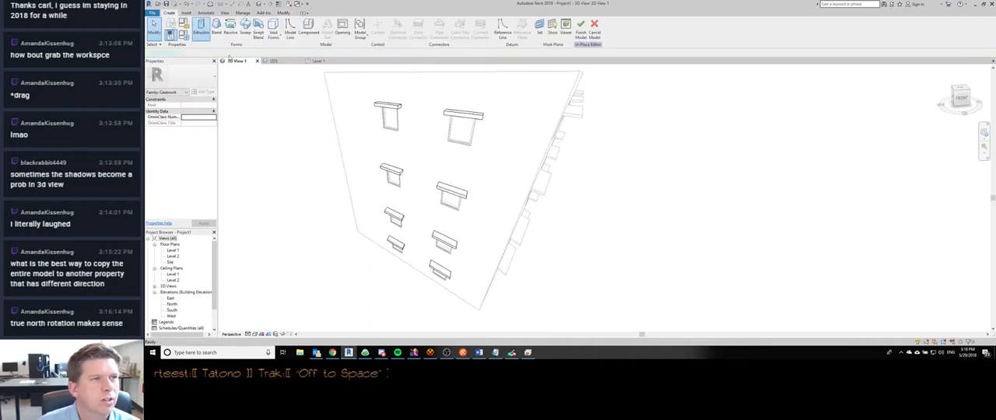
click(200, 27)
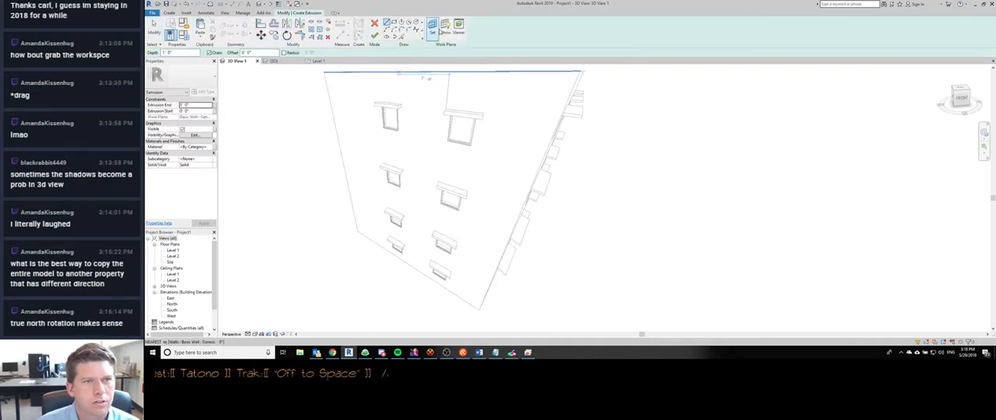
click(445, 30)
mouse_move(419, 173)
shift+middle_down()
mouse_move(432, 200)
mouse_move(424, 194)
shift+middle_up()
click(396, 24)
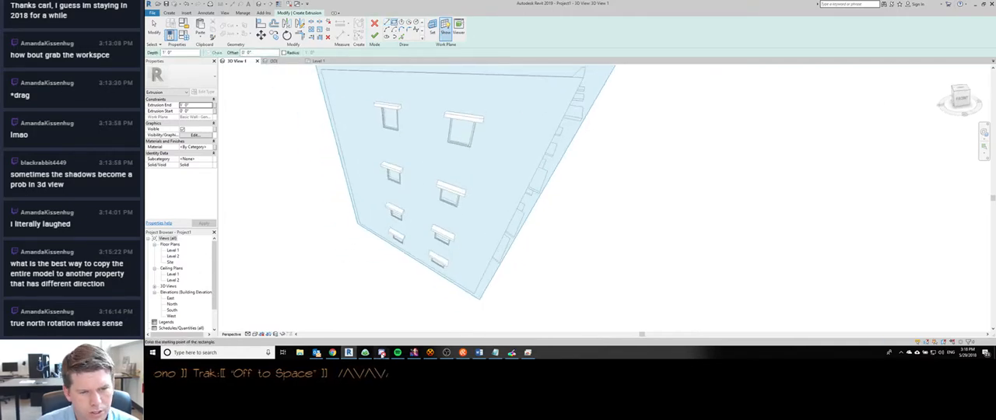
- Switch to Discord and review the viewer's direct messages with the circled window-shade screenshots and floor plans
click(382, 355)
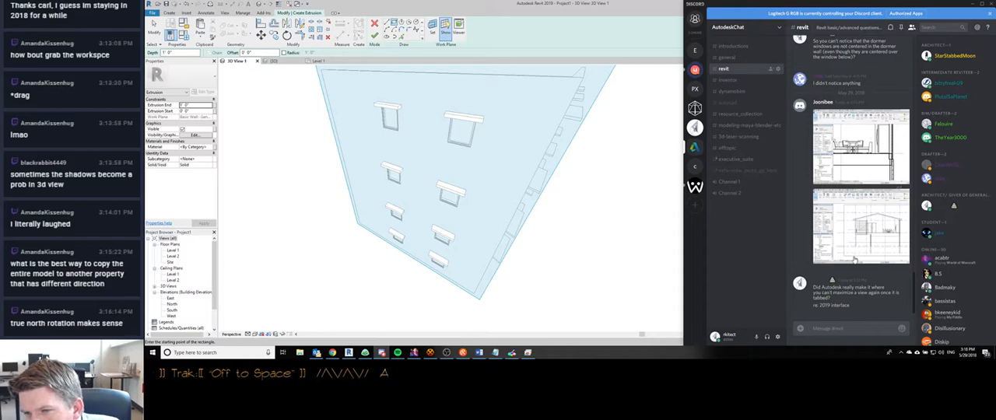
scroll(844, 225, up, 1)
scroll(857, 199, down, 1)
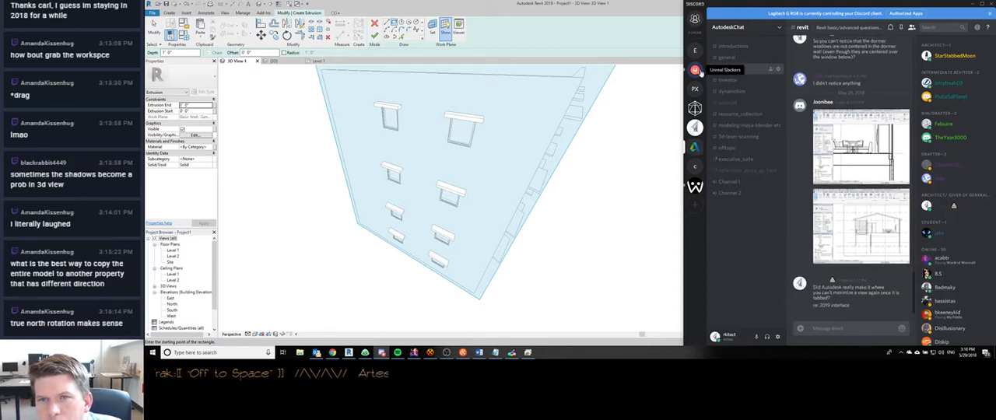
click(695, 18)
click(879, 175)
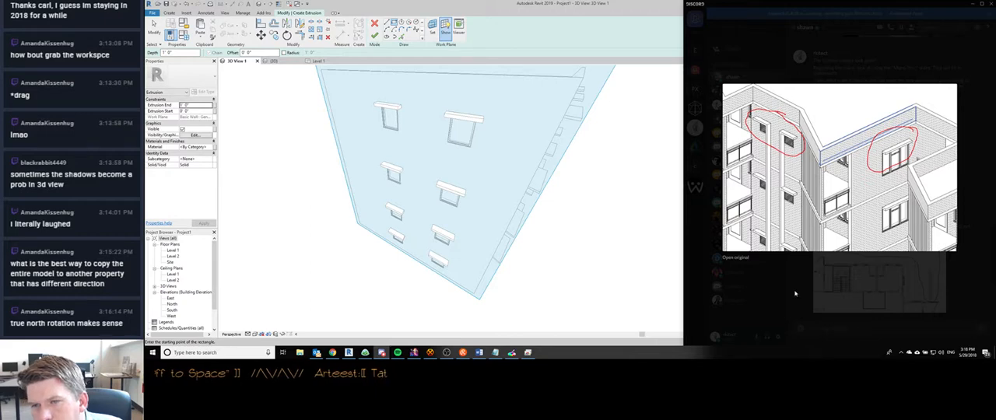
click(795, 293)
scroll(857, 260, down, 1)
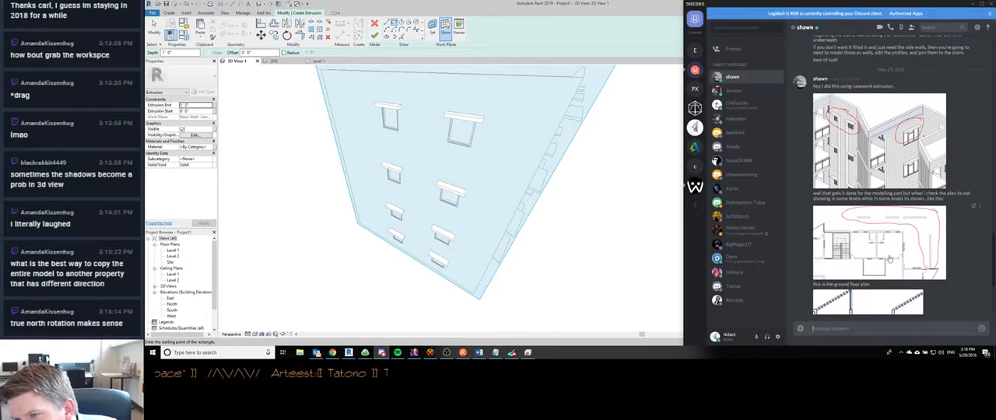
scroll(889, 260, down, 3)
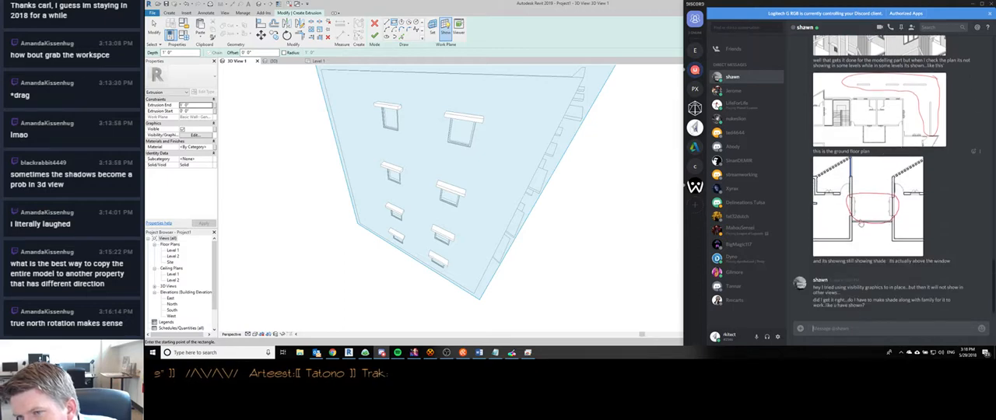
scroll(861, 224, up, 5)
- In Revit, sketch a narrow vertical rectangle from the top sunshade's inner end down past the lowest window, and finish the extrusion
click(423, 208)
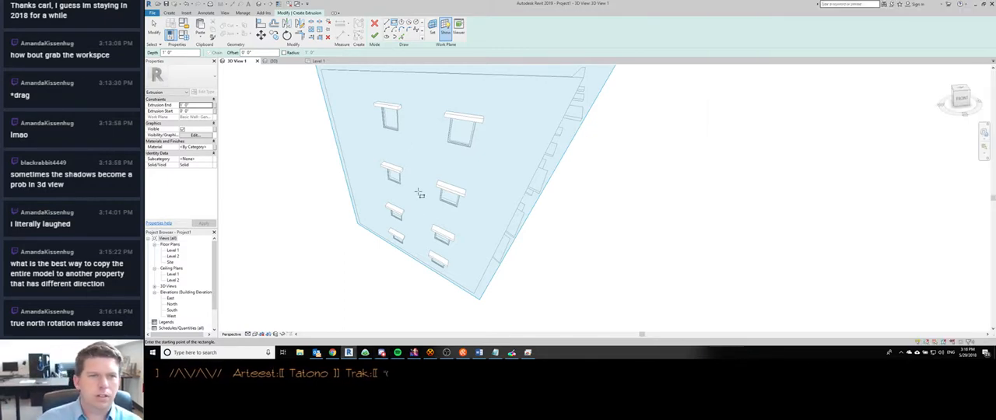
click(401, 105)
scroll(410, 246, up, 3)
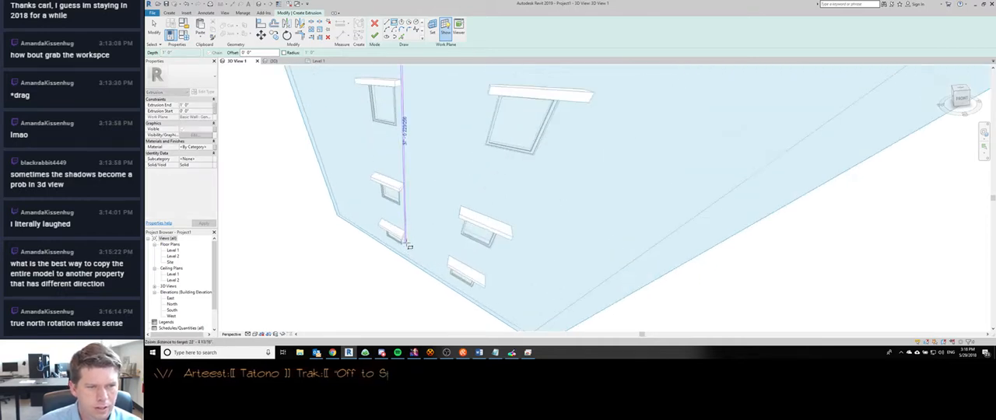
scroll(409, 246, up, 4)
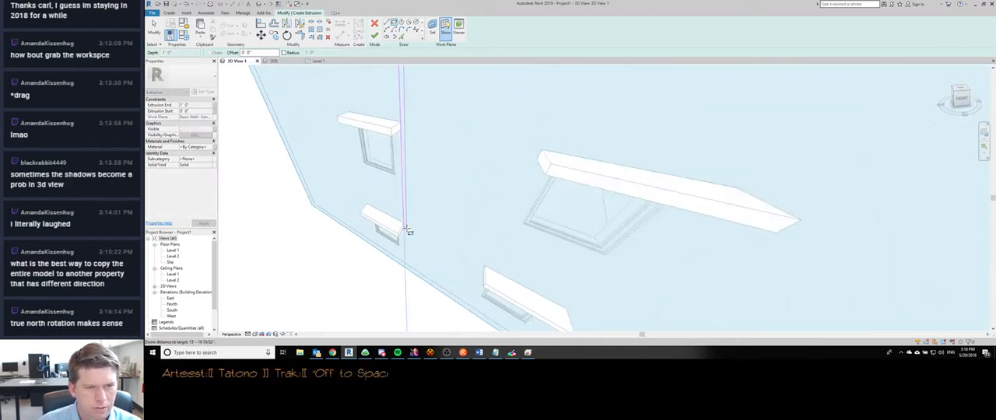
click(408, 274)
scroll(438, 204, down, 2)
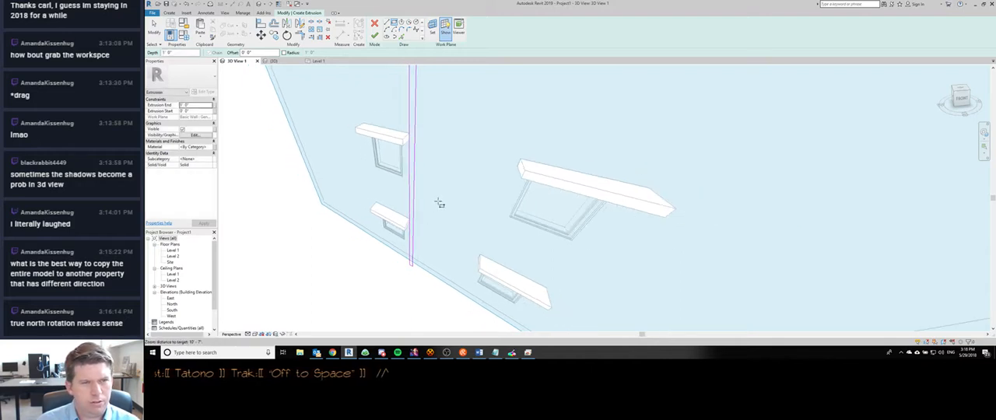
scroll(440, 210, down, 5)
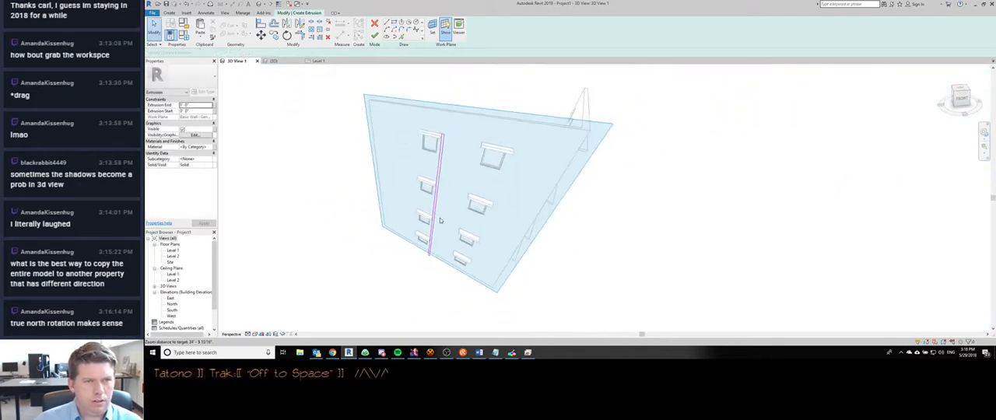
scroll(439, 221, up, 3)
mouse_move(475, 200)
shift+middle_down()
mouse_move(446, 183)
mouse_move(397, 176)
shift+middle_up()
key(f)
key(f)
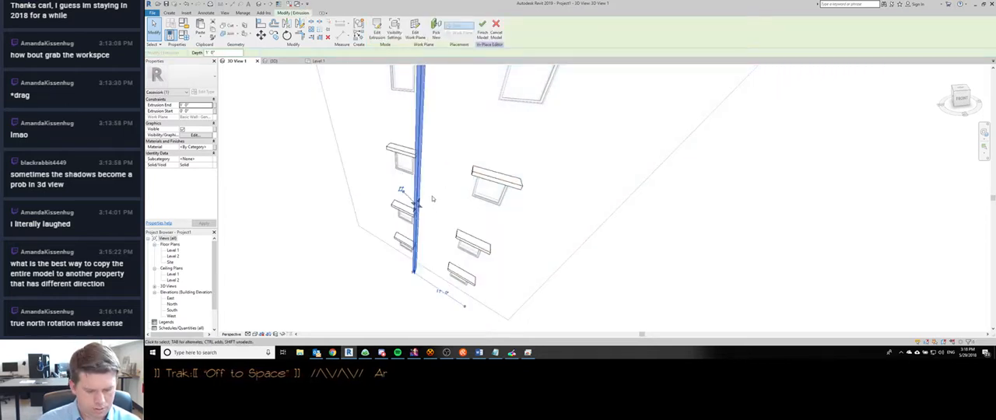
- Join the vertical fin's geometry with each of the four sunshades in the column beside it
key(j)
key(g)
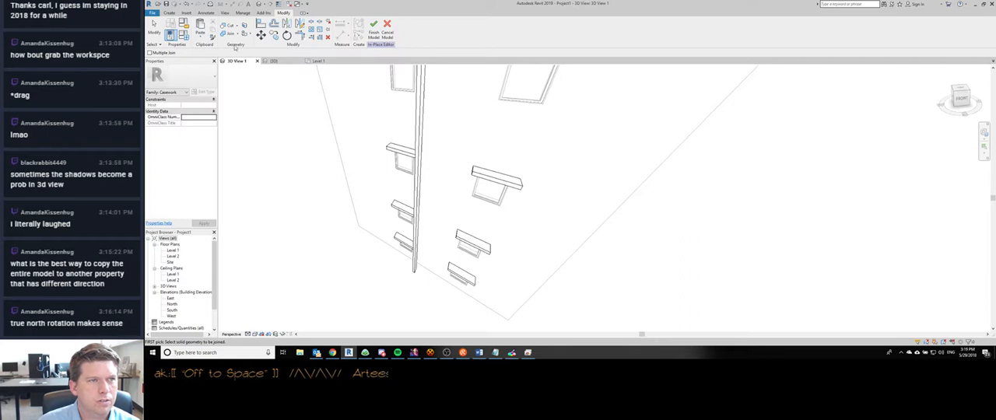
scroll(401, 149, down, 2)
middle_drag(400, 148, 411, 201)
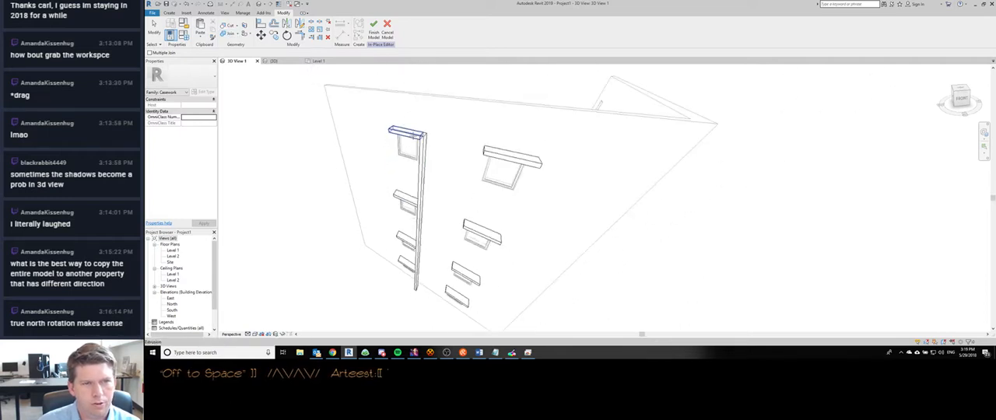
click(413, 203)
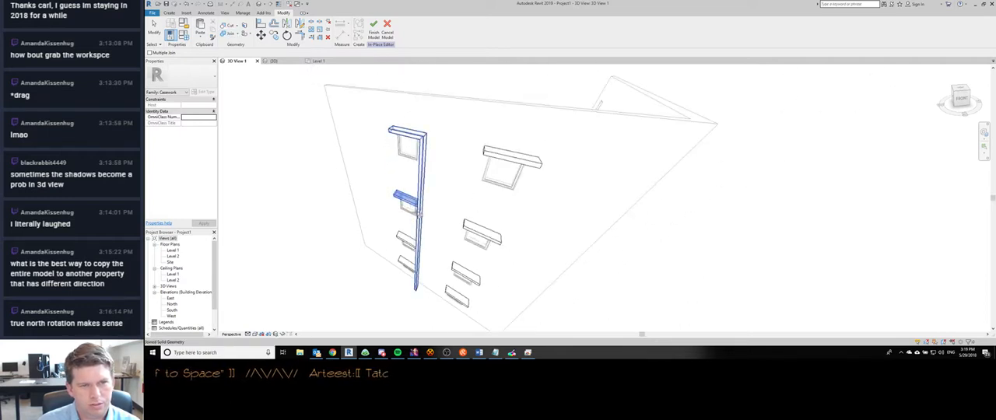
click(411, 243)
click(419, 247)
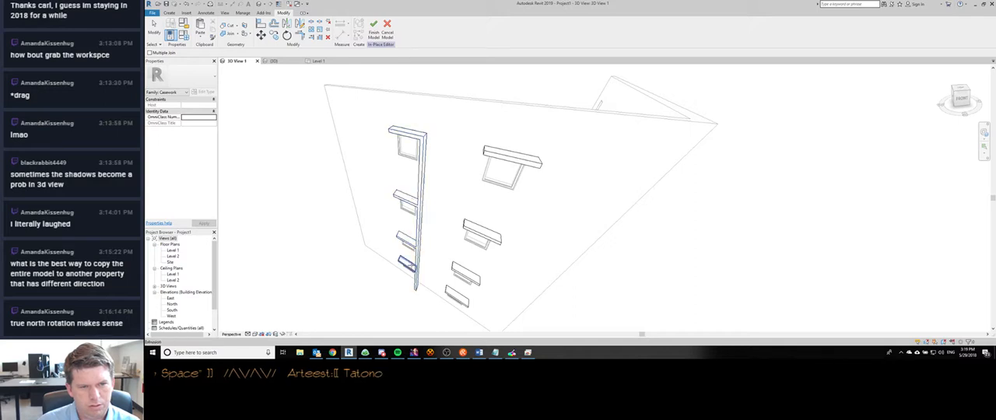
click(410, 267)
click(421, 269)
shift+middle_drag(428, 248, 441, 205)
key(Escape)
- Switch to the Level 1 floor plan, finish the in-place model, and inspect how the fin and sunshades display
key(ctrl+Tab)
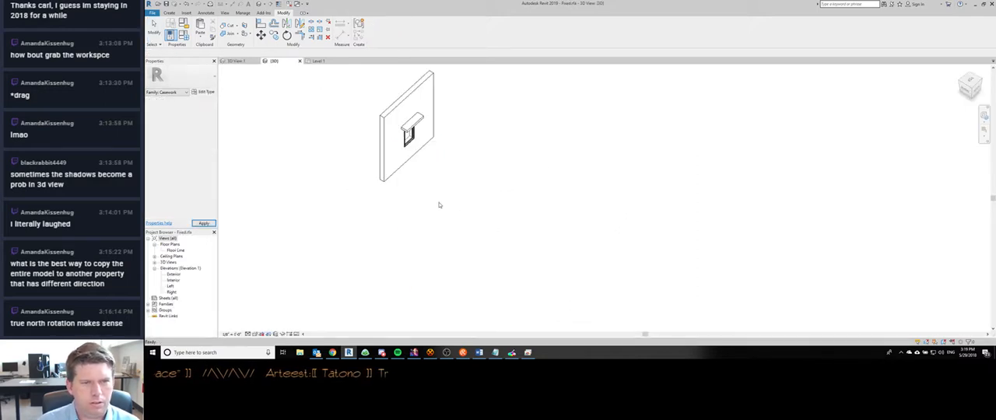
key(ctrl+Tab)
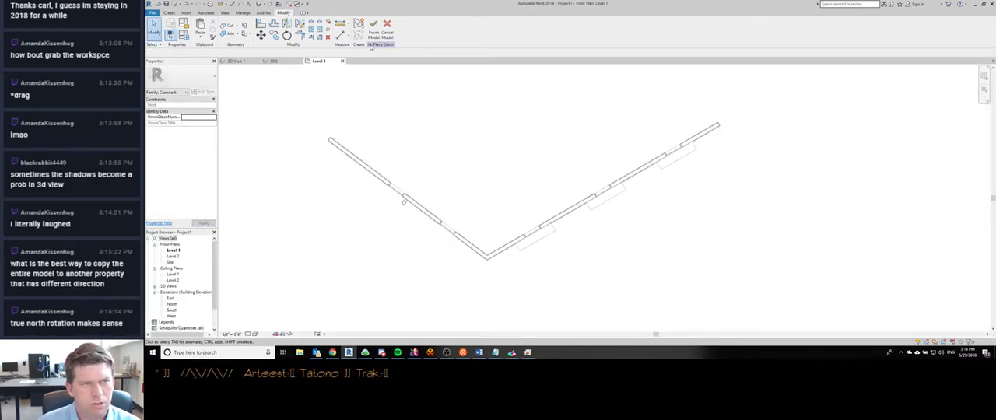
click(373, 29)
scroll(404, 206, up, 3)
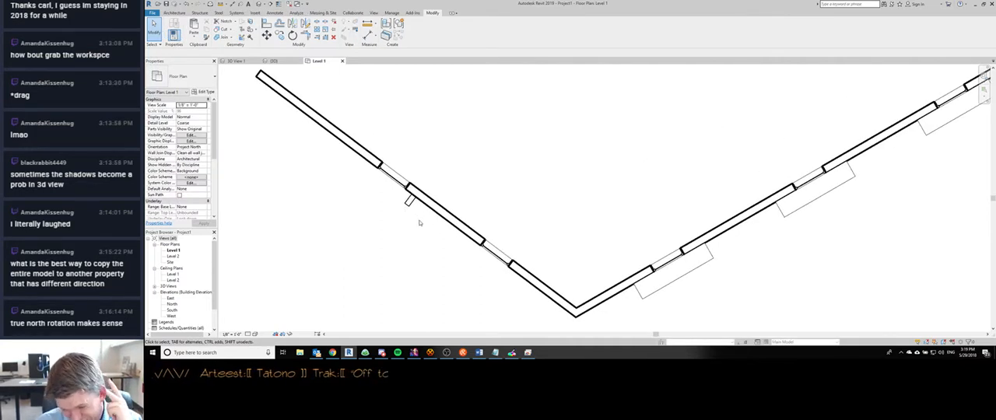
scroll(420, 223, down, 2)
scroll(420, 223, up, 4)
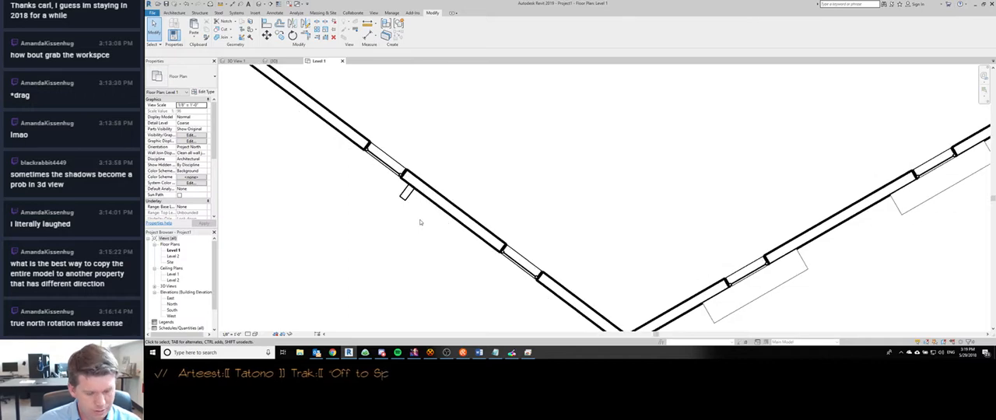
- Open the default 3D view and orbit to show the wall with the vertical fin
key(3)
key(d)
scroll(447, 153, down, 5)
scroll(501, 180, up, 5)
shift+middle_drag(452, 243, 436, 183)
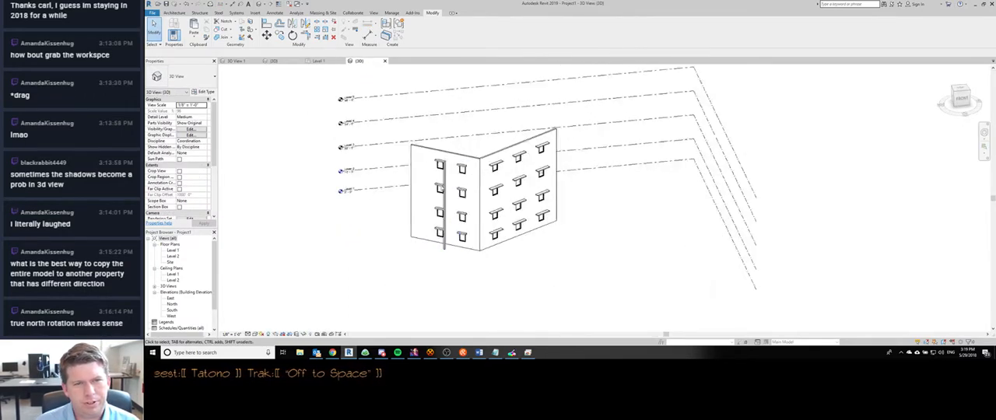
scroll(430, 180, up, 5)
- Open the in-place sunshade model for editing, try deleting the vertical fin, and undo back out of it
click(431, 180)
scroll(436, 179, down, 6)
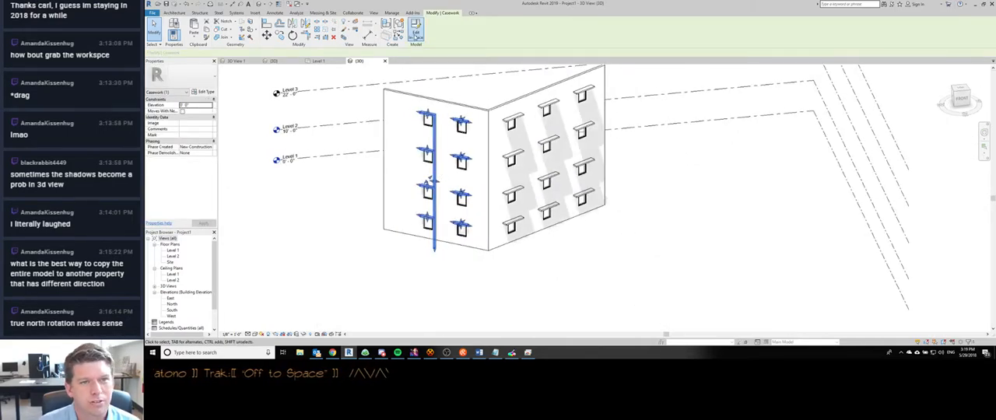
click(416, 36)
scroll(450, 133, up, 4)
scroll(379, 138, down, 4)
scroll(390, 132, up, 3)
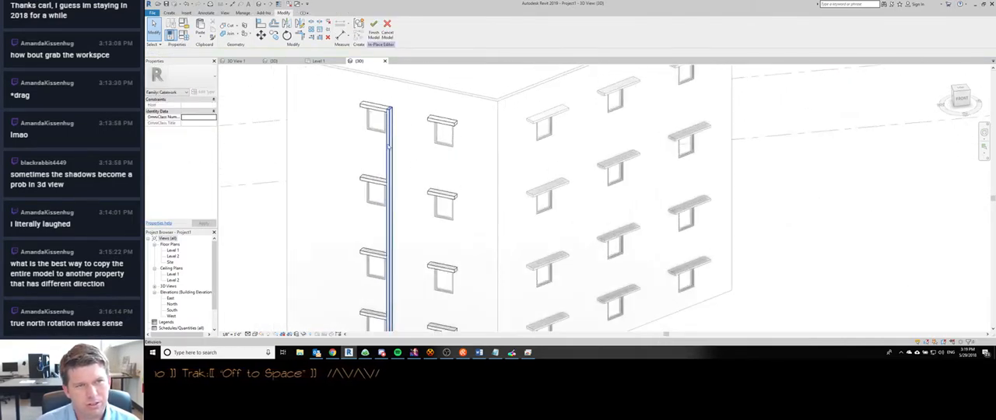
click(390, 143)
key(Delete)
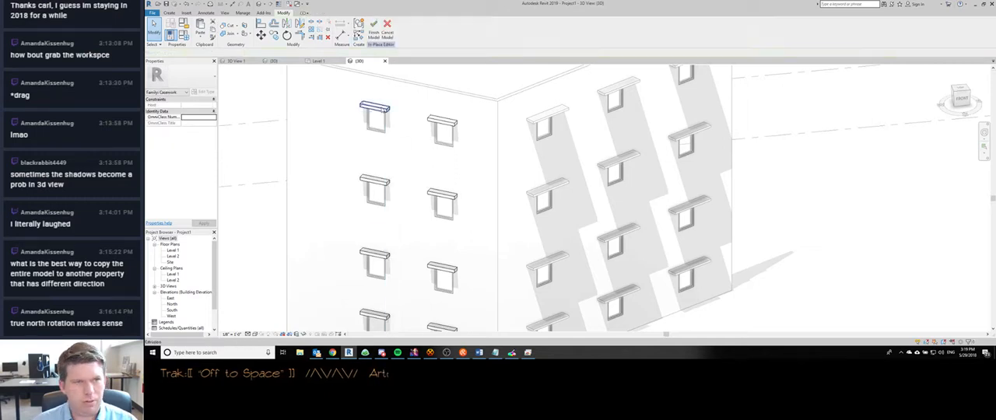
key(ctrl+z)
key(ctrl+z)
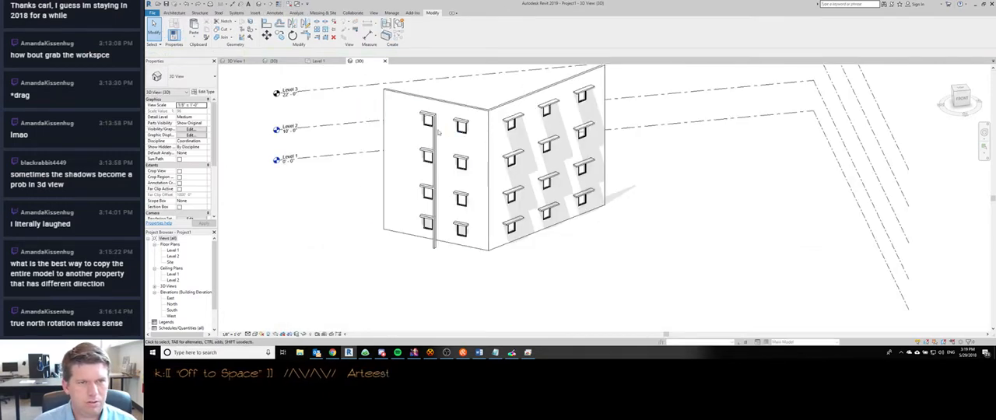
- Reopen the in-place sunshade model, copy the vertical fin's sketch lines to the clipboard, and finish that sketch
double_click(435, 136)
double_click(433, 125)
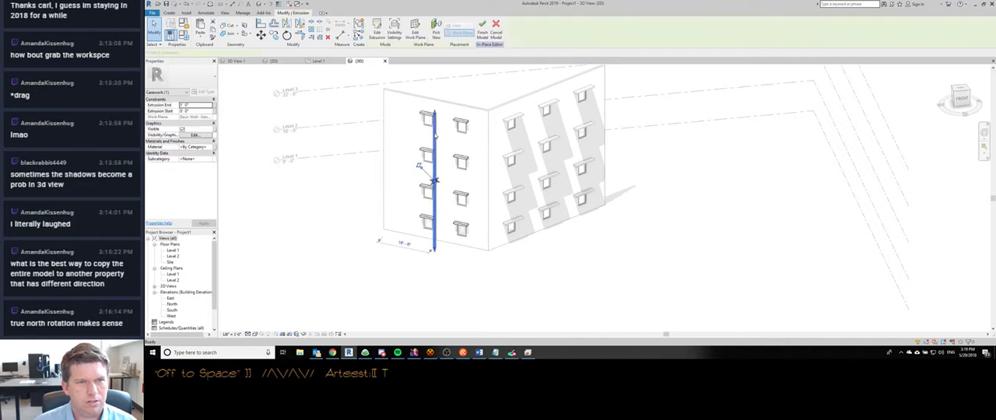
click(434, 129)
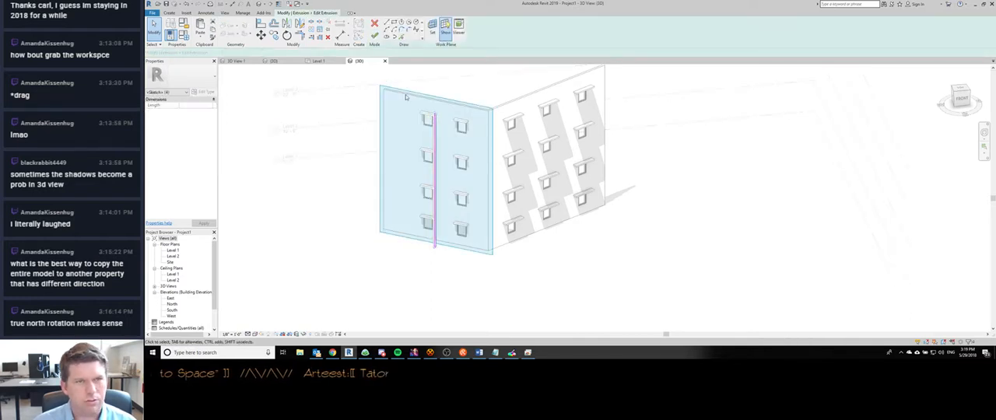
click(374, 35)
- Delete the vertical fin and every in-place sunshade on this wall except the top one in the fin's column
scroll(429, 120, up, 5)
click(426, 109)
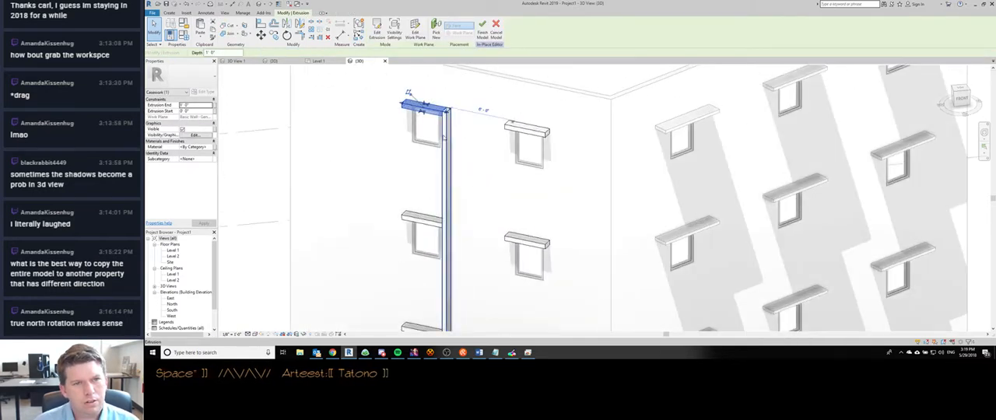
click(445, 139)
key(Delete)
click(427, 109)
scroll(426, 111, down, 5)
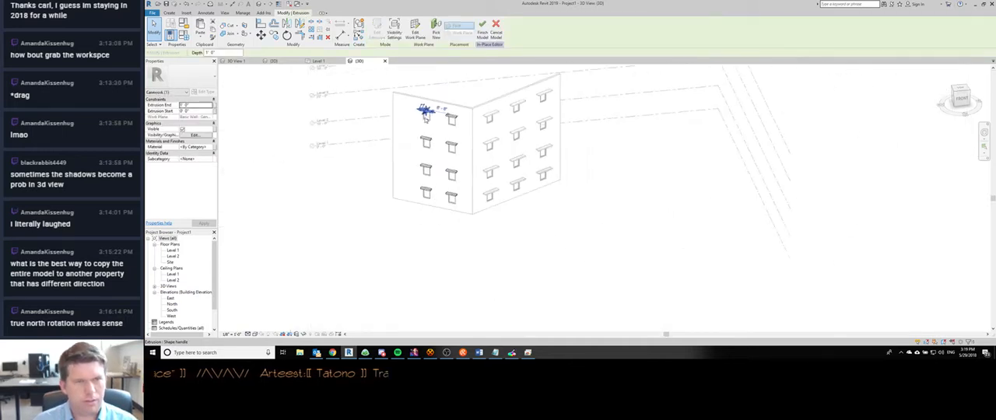
drag(406, 130, 509, 267)
key(Delete)
drag(458, 94, 506, 158)
key(Delete)
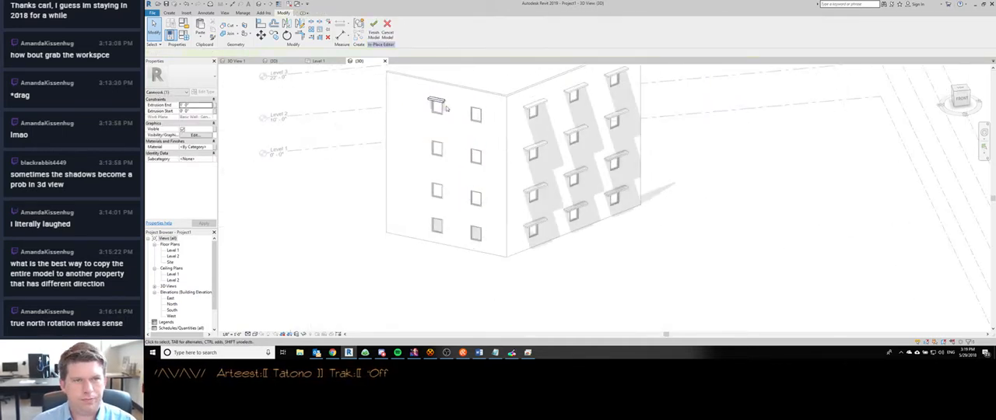
- Edit the remaining top sunshade's extrusion sketch and paste the fin's outline into it at the same place
click(436, 101)
key(e)
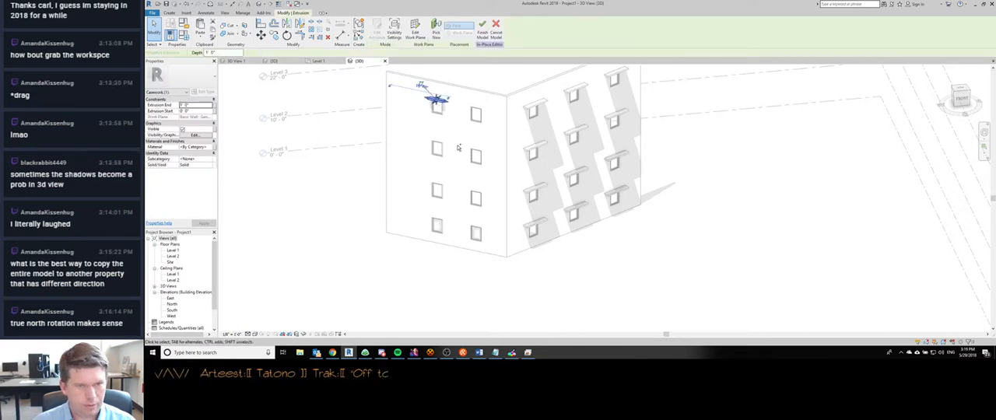
double_click(436, 108)
mouse_move(445, 102)
mouse_down()
mouse_move(448, 151)
mouse_move(443, 131)
mouse_up()
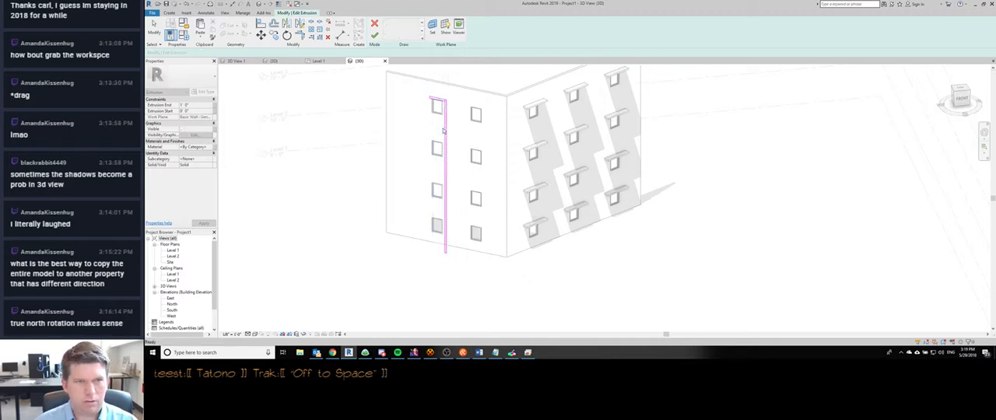
click(413, 95)
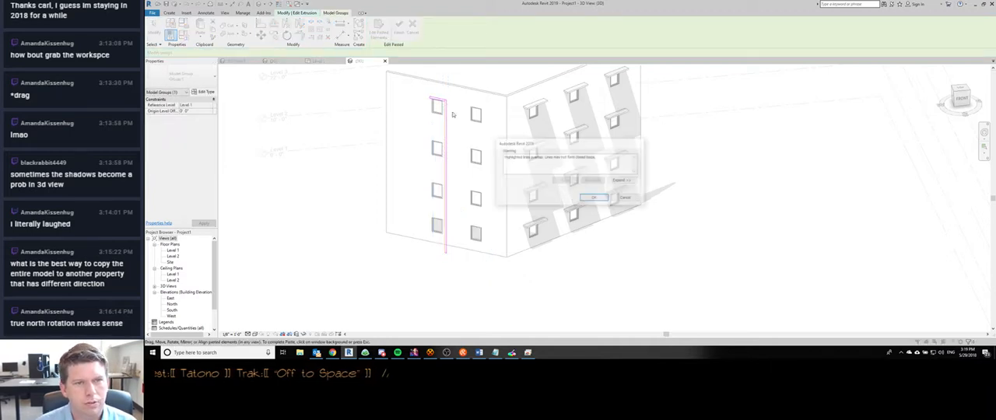
click(583, 198)
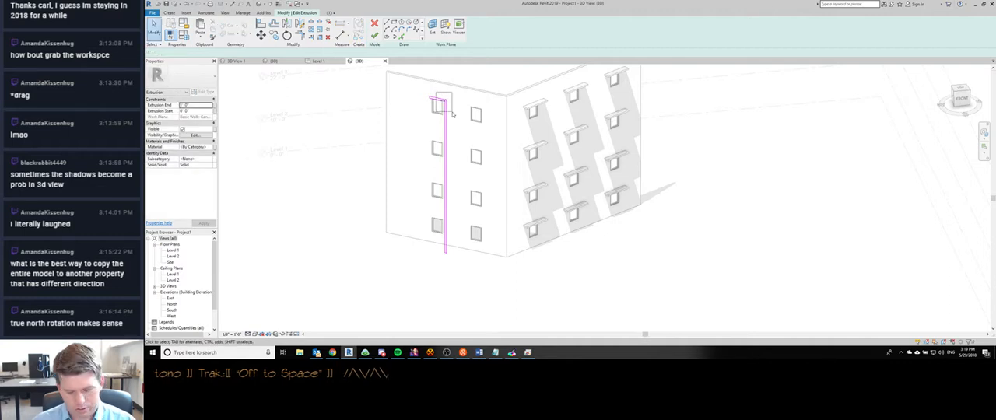
- Trim the top sunshade and fin outlines together at their shared corner to form one continuous profile
scroll(451, 114, up, 4)
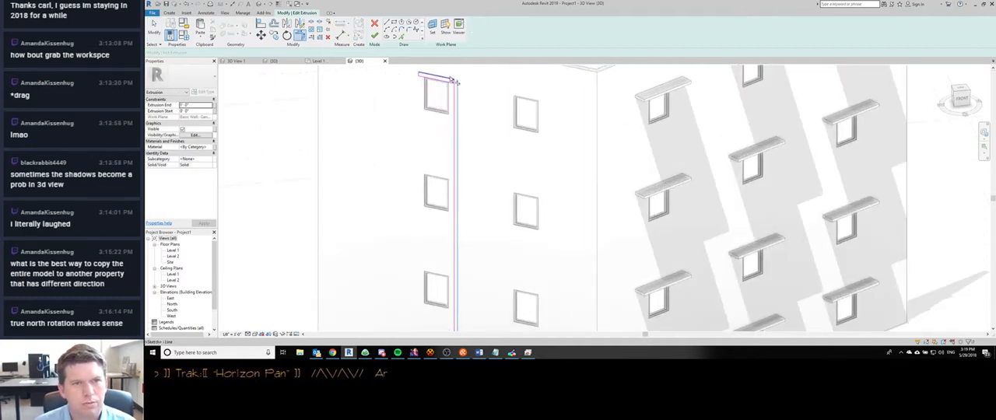
key(t)
key(r)
key(Escape)
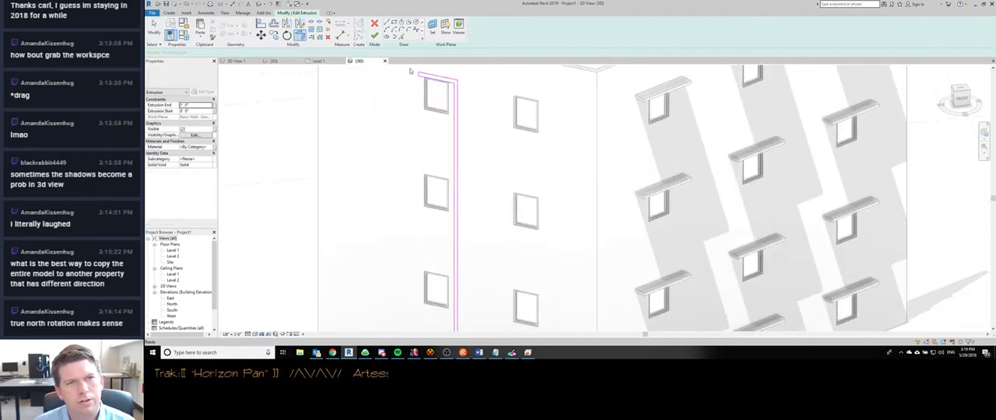
- Copy the top sunshade's sketch lines down the fin to the three lower windows, using matching window corners as reference
drag(409, 68, 474, 106)
key(m)
key(v)
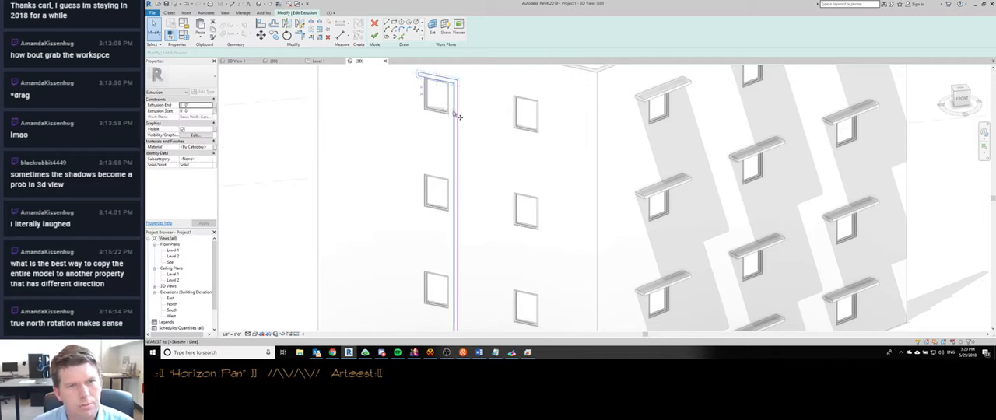
click(452, 118)
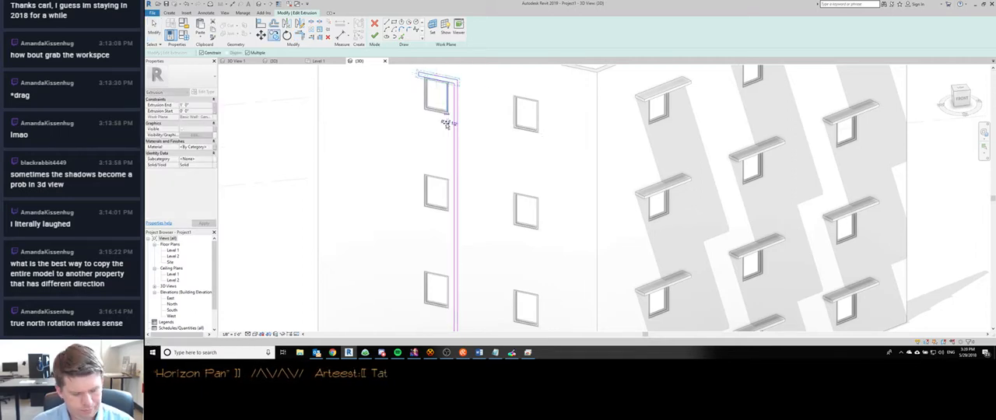
click(449, 213)
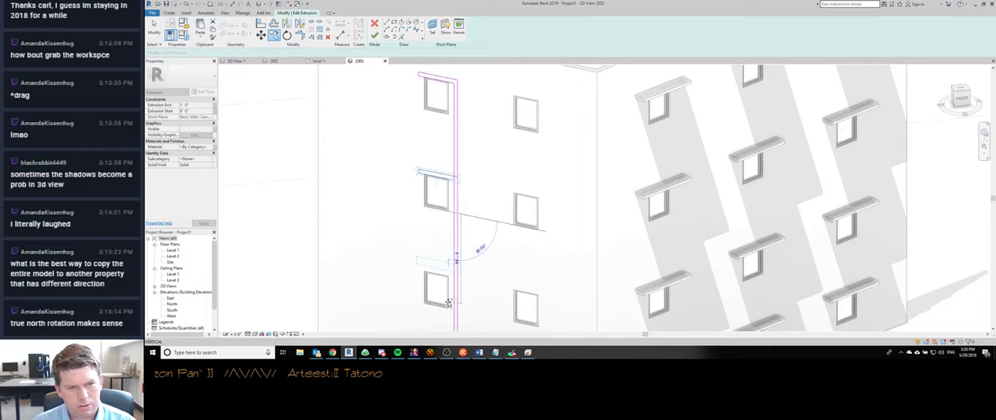
click(449, 309)
middle_drag(451, 312, 457, 157)
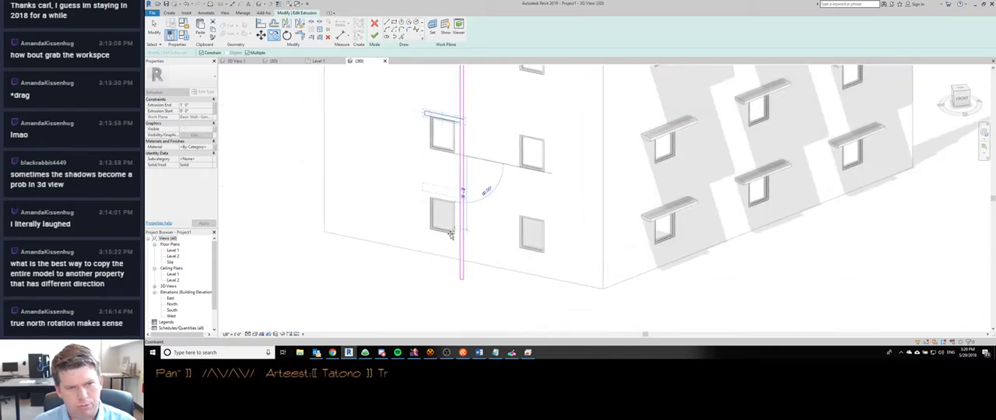
click(453, 235)
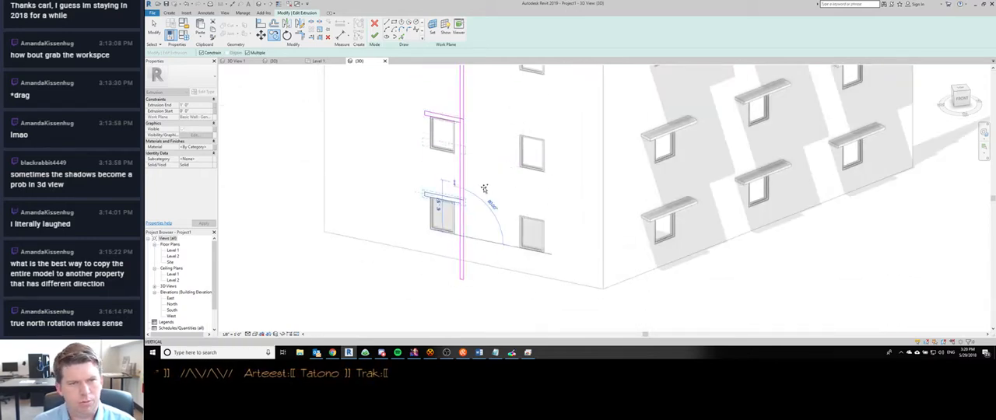
- Split the fin's window-side sketch line where each of the three copied sunshade outlines meets it
middle_drag(484, 187, 481, 193)
key(s)
key(l)
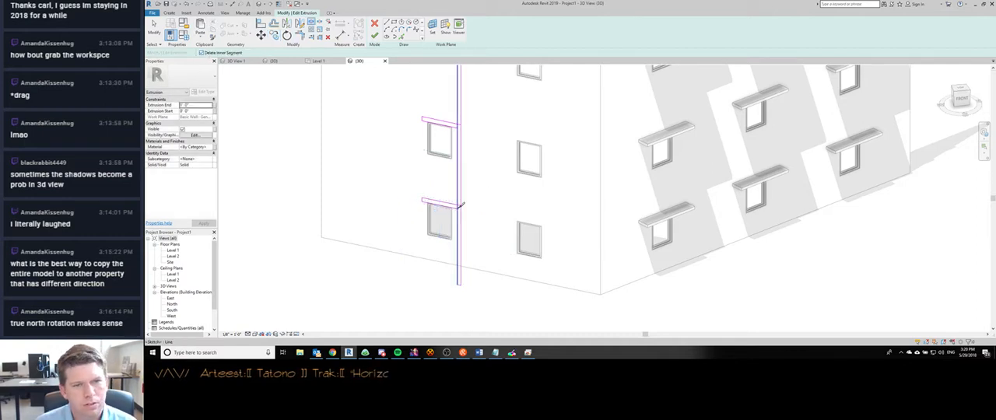
click(458, 204)
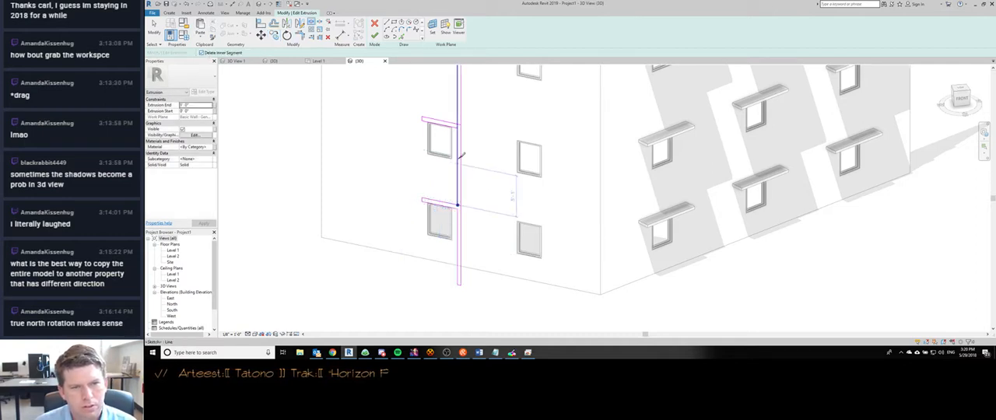
click(458, 128)
click(458, 124)
middle_drag(476, 113, 498, 315)
click(479, 234)
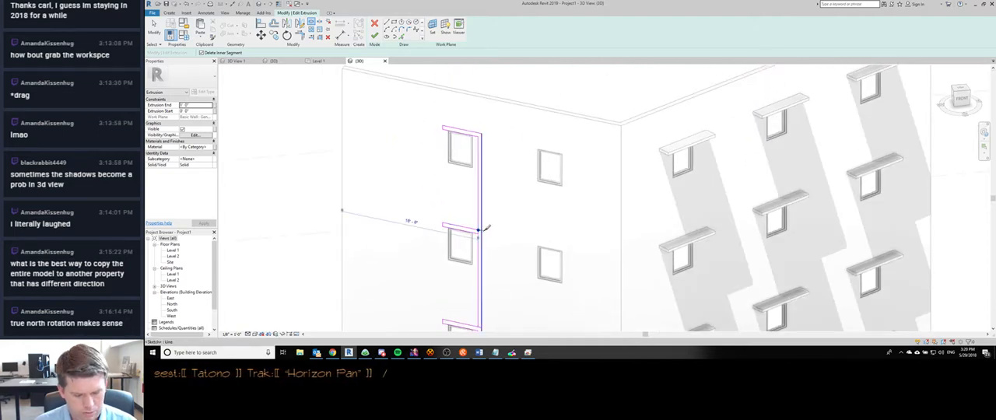
- Trim the fin line against the three copied sunshade outlines so the whole sketch forms one continuous profile
key(t)
key(r)
click(479, 223)
click(476, 231)
middle_drag(480, 306, 493, 270)
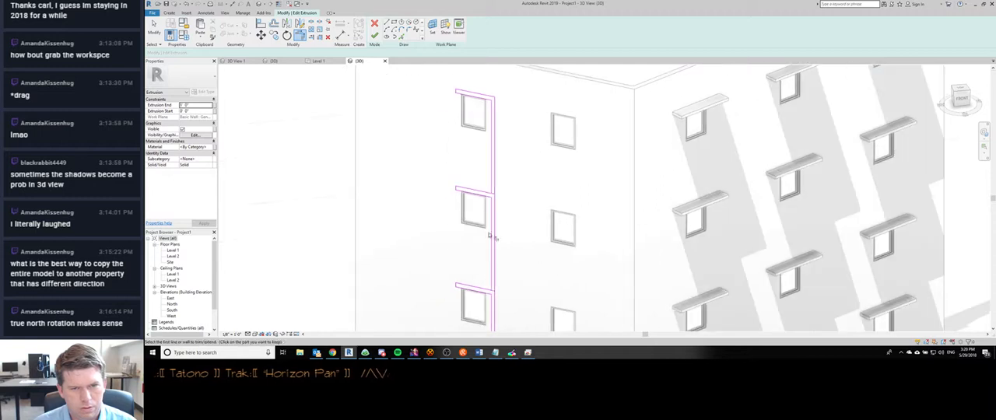
click(489, 288)
middle_drag(488, 321, 520, 158)
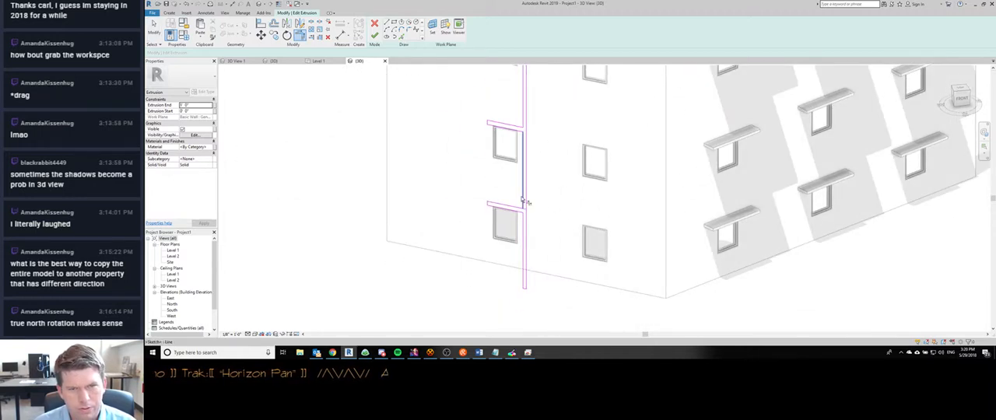
click(523, 199)
click(516, 209)
middle_drag(542, 124, 534, 273)
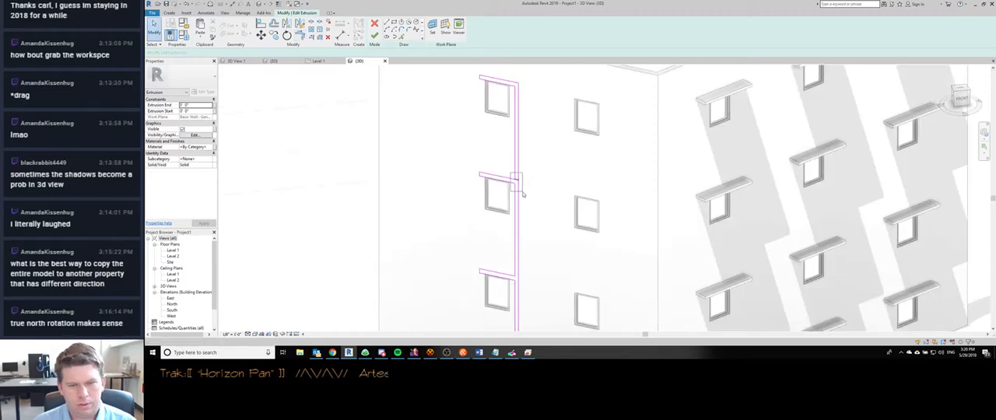
- Finish the merged extrusion sketch and the in-place sunshade model
scroll(518, 192, down, 5)
middle_drag(531, 228, 520, 194)
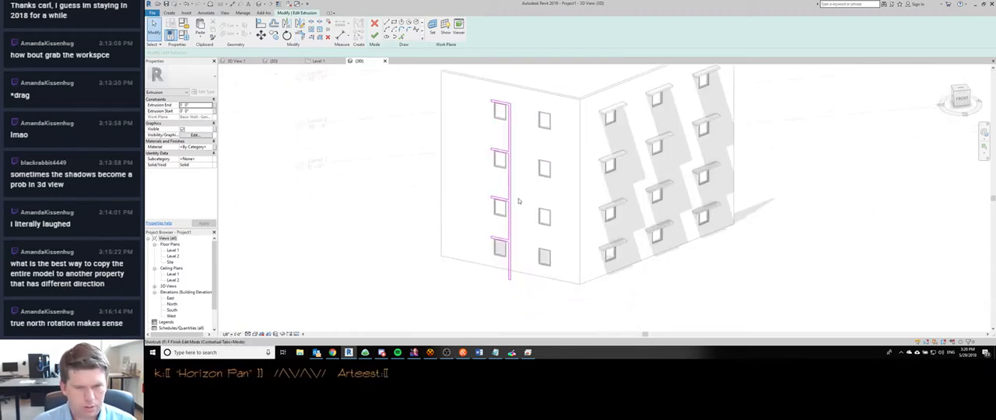
key(f)
key(f)
click(427, 270)
- Examine the merged sunshade and fin in the perspective view and how the casework is cut in the Level 1 plan
key(ctrl+Tab)
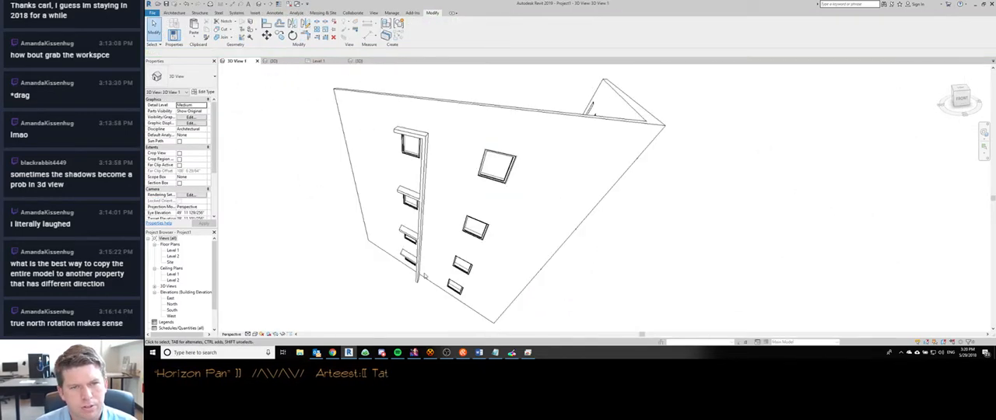
key(ctrl+Tab)
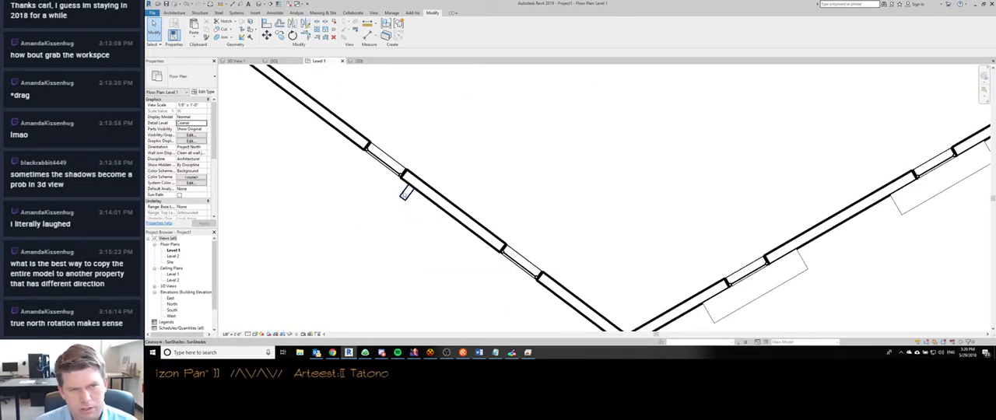
click(406, 193)
scroll(452, 247, down, 4)
scroll(431, 258, up, 2)
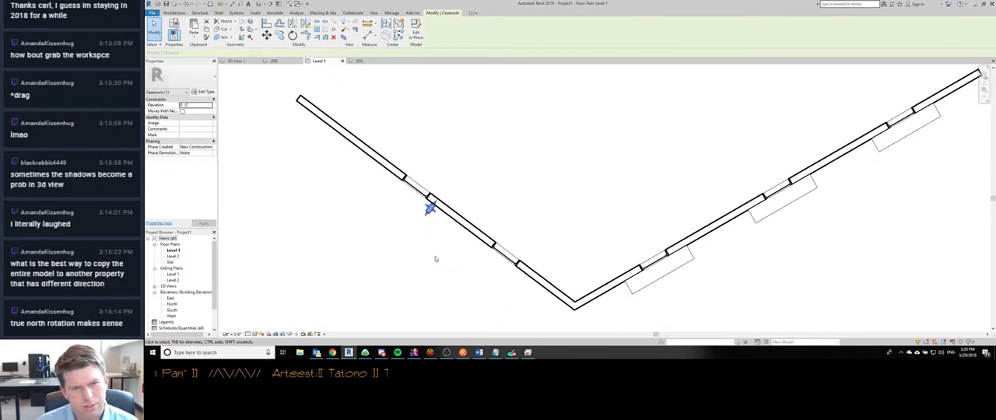
scroll(437, 257, down, 1)
click(439, 260)
scroll(432, 224, up, 2)
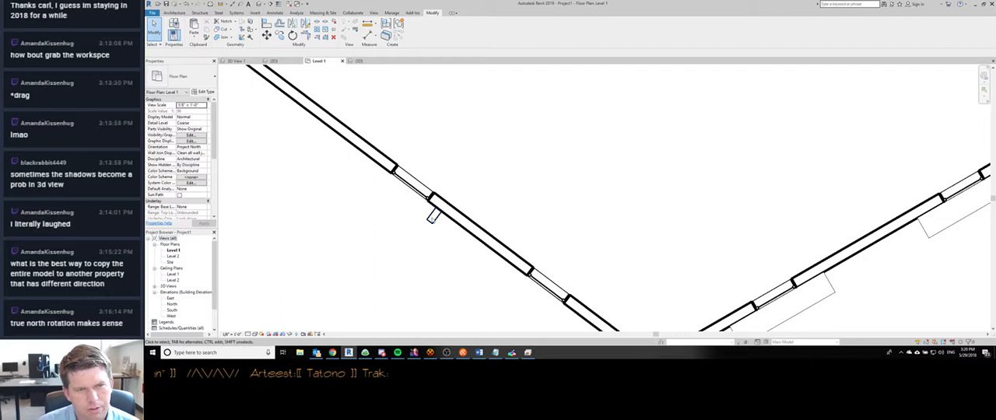
click(432, 218)
scroll(432, 221, down, 3)
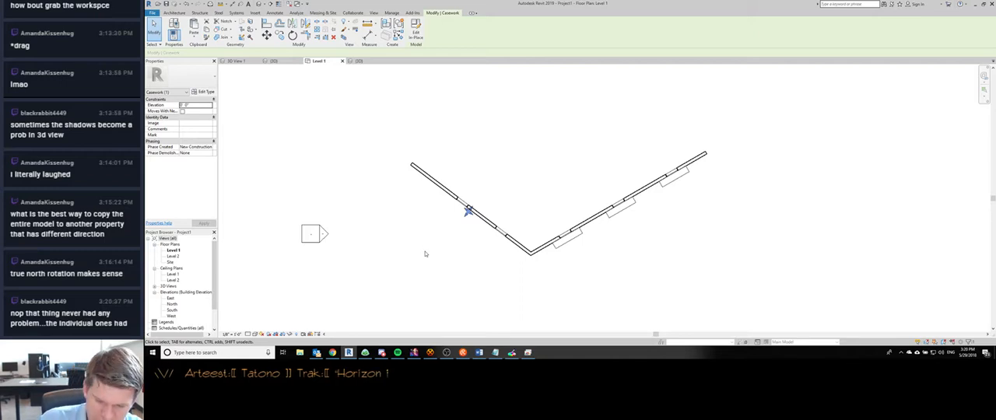
scroll(427, 252, down, 1)
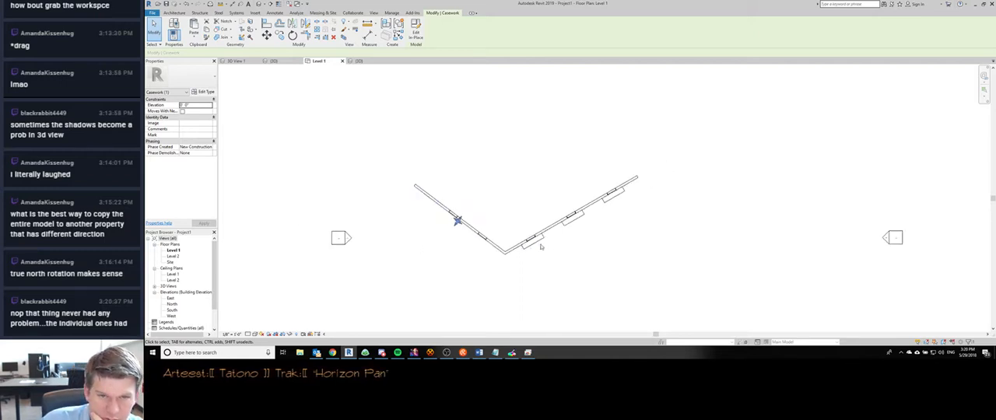
- Compare the window with a built-in sunshade nearest the corner with the merged in-place casework in plan and 3D
scroll(543, 246, up, 1)
click(536, 242)
scroll(521, 253, down, 1)
scroll(467, 255, up, 2)
key(ctrl+Tab)
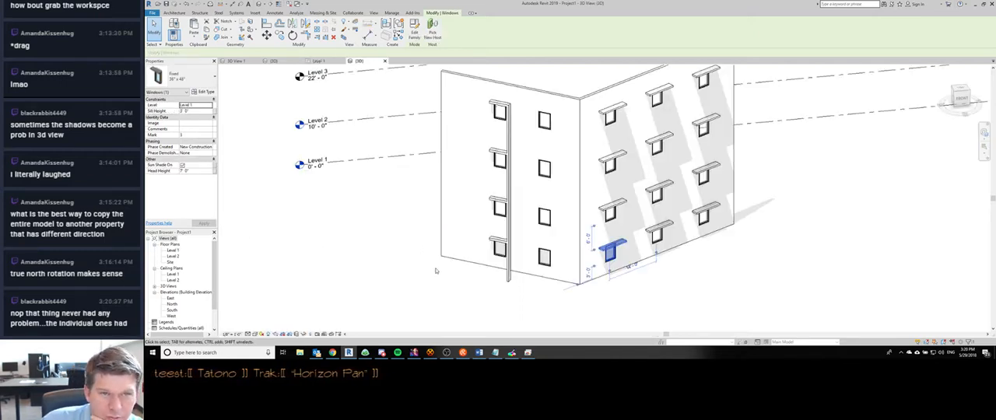
scroll(531, 185, up, 1)
click(505, 111)
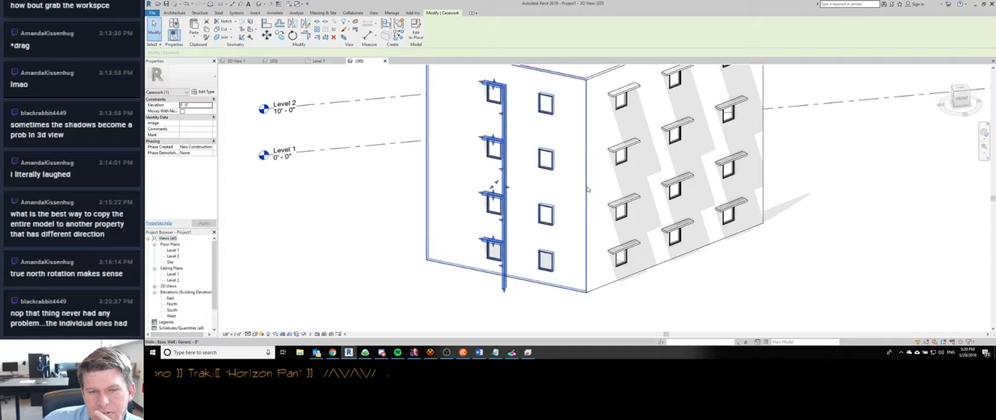
click(401, 291)
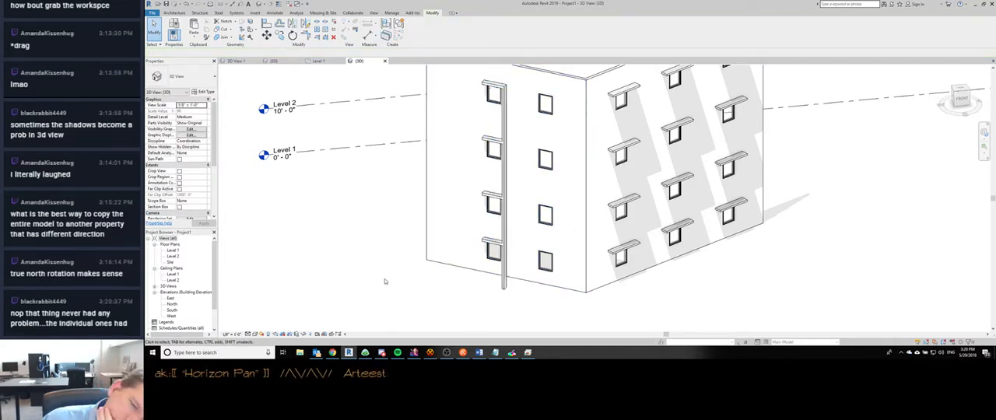
scroll(384, 280, down, 2)
click(471, 207)
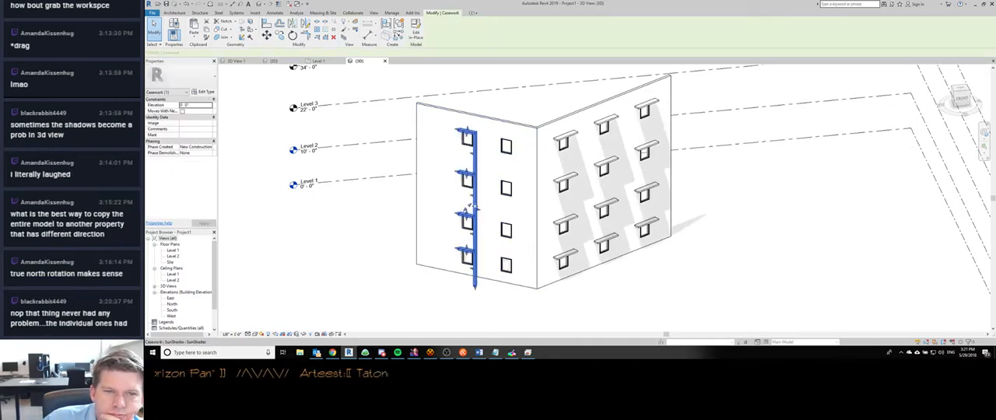
click(423, 287)
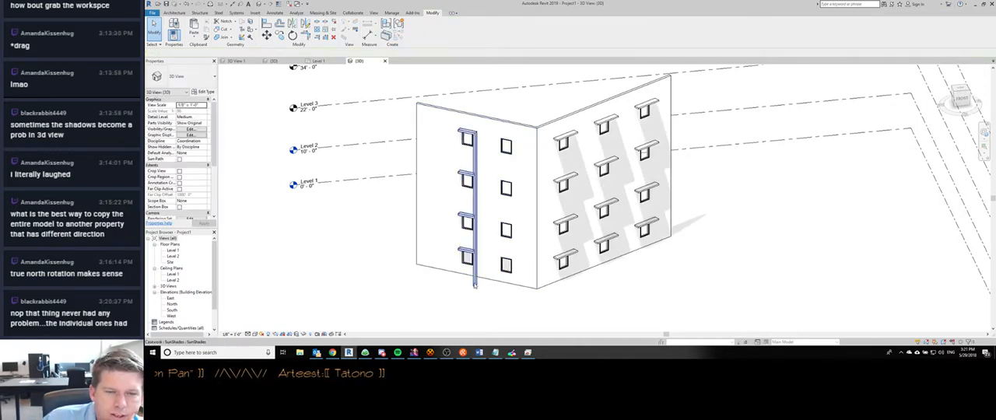
- Temporarily hide the sunshaded window nearest the corner in the Level 1 plan and reset the temporary hide
key(ctrl+Tab)
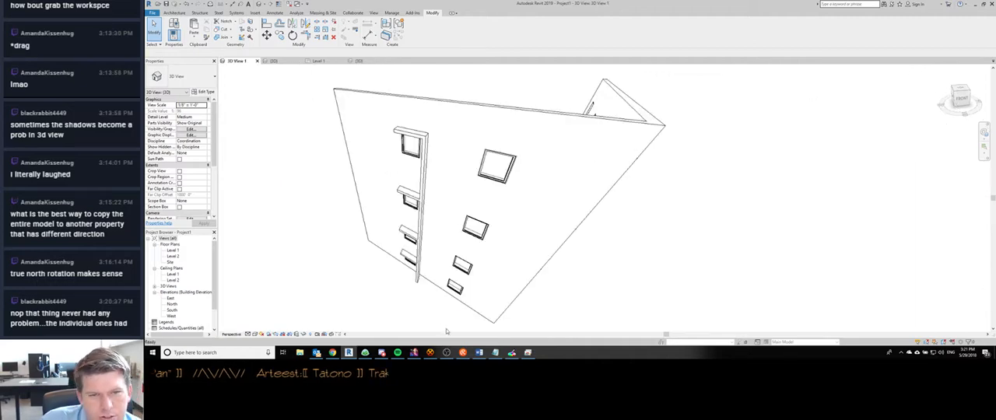
key(ctrl+Tab)
key(ctrl+Tab)
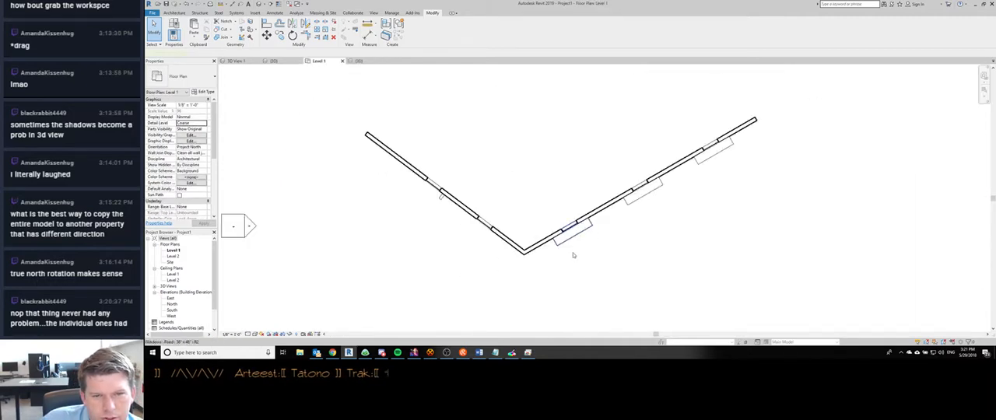
click(575, 249)
key(h)
key(h)
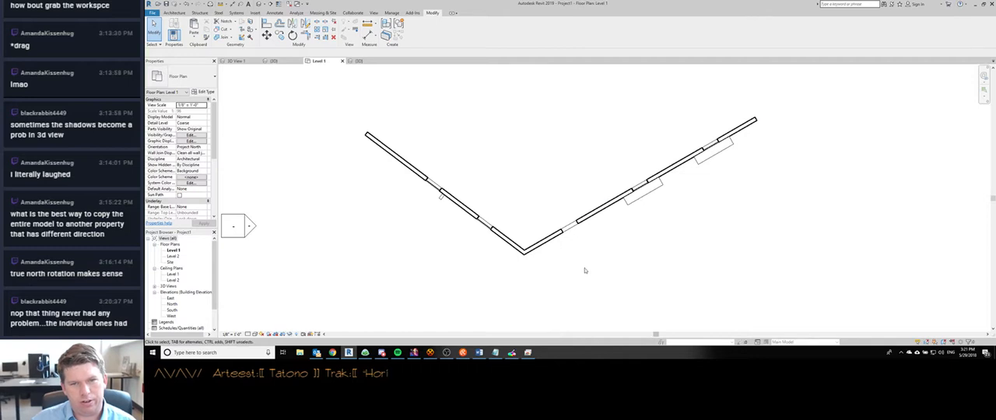
key(h)
key(r)
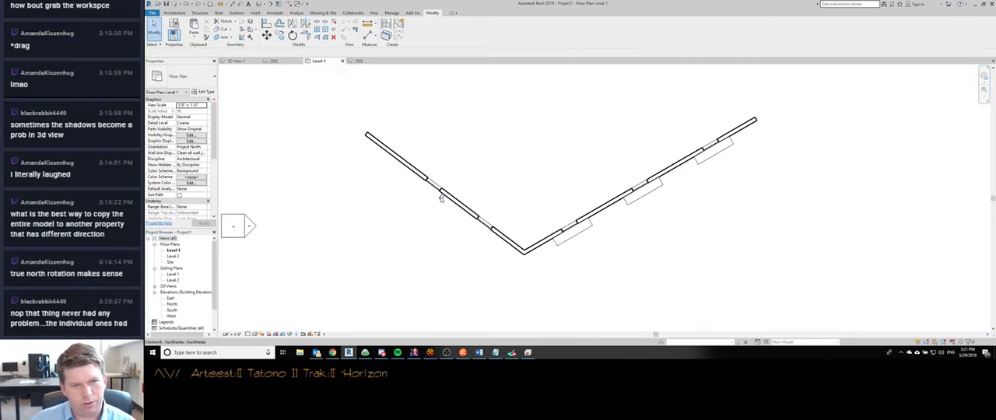
- Select the in-place sunshade casework in Level 1 and check the plan for hidden elements with Reveal Hidden Elements
click(441, 196)
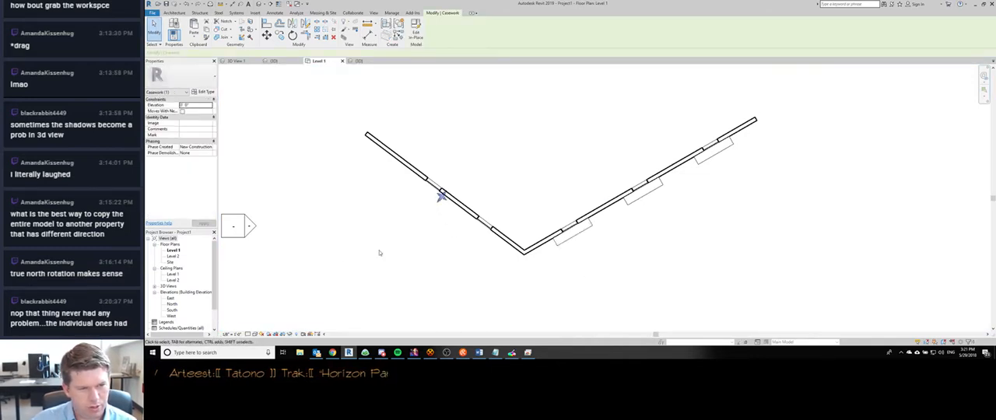
key(Escape)
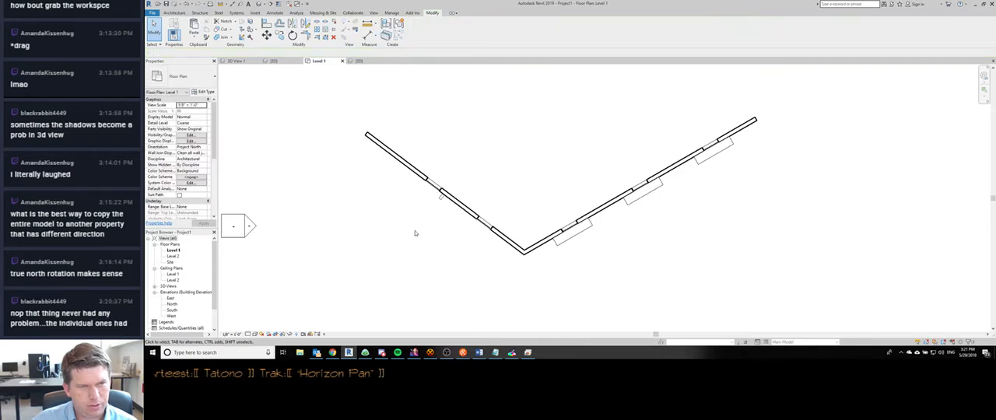
click(441, 195)
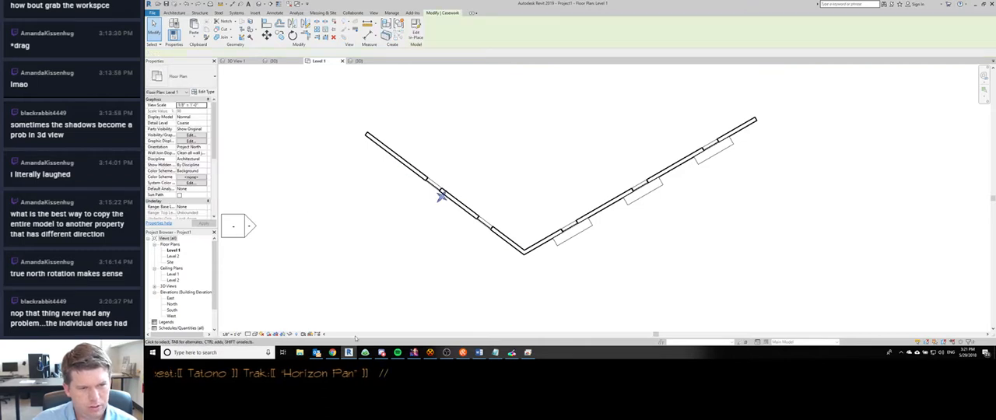
click(295, 335)
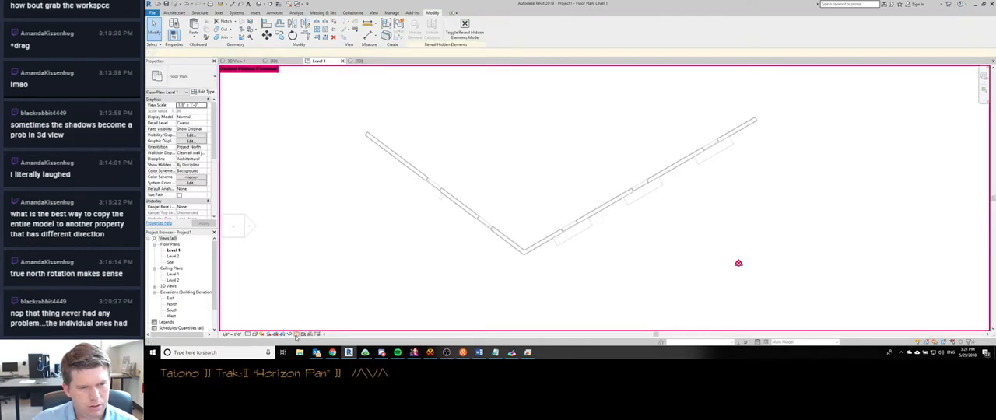
click(295, 336)
click(290, 336)
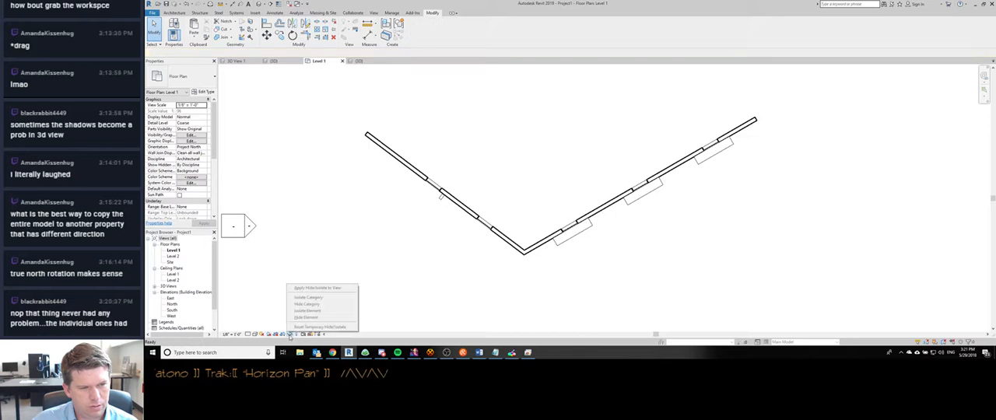
- Temporarily hide the in-place sunshade casework in Level 1 with Hide Element and apply the hide to the view
click(441, 196)
click(292, 336)
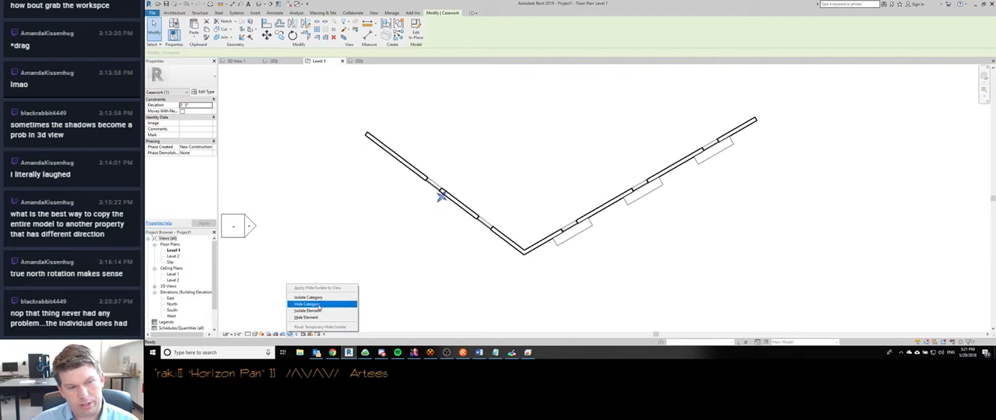
click(318, 318)
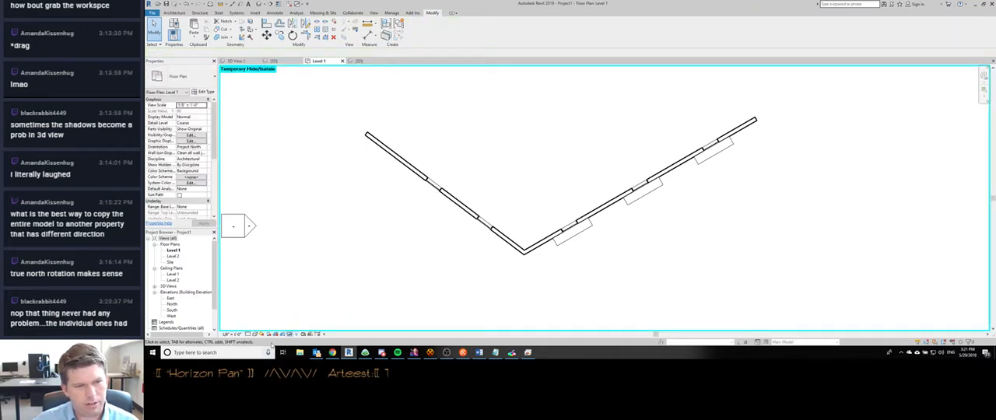
click(289, 335)
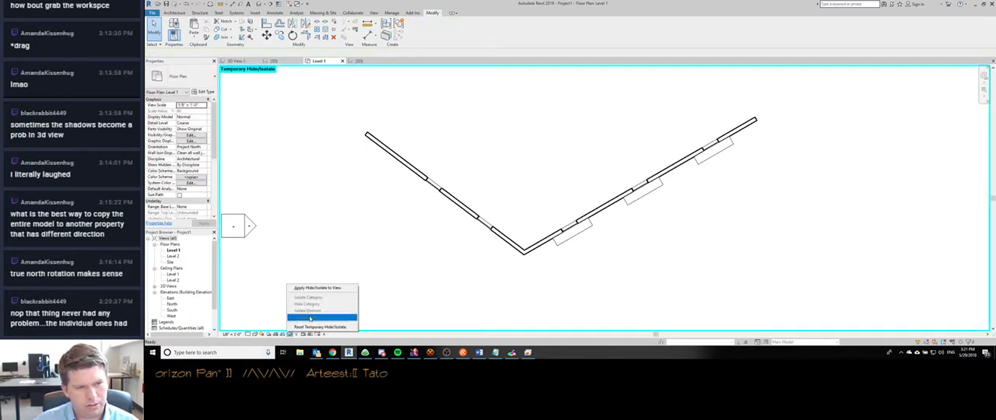
click(317, 288)
scroll(522, 123, down, 2)
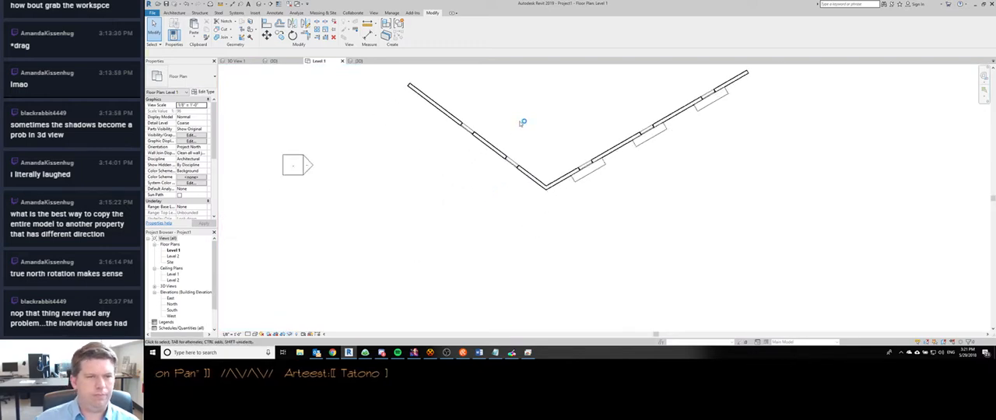
scroll(525, 105, up, 3)
scroll(515, 159, up, 2)
scroll(509, 169, down, 2)
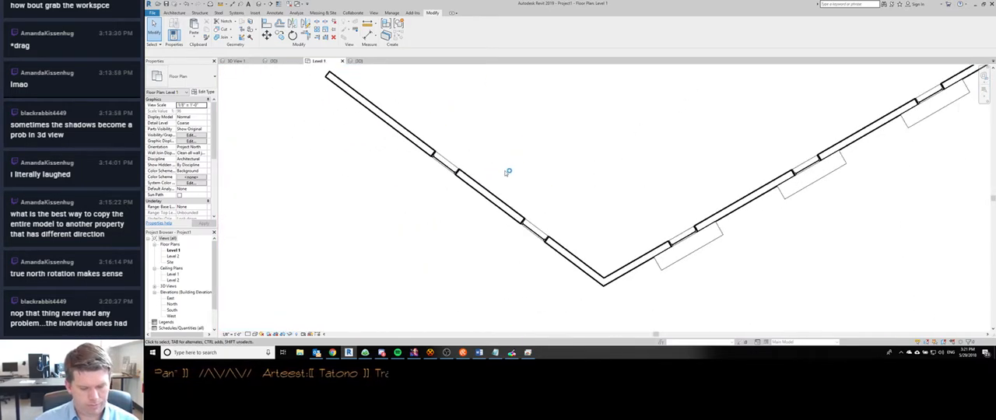
- Toggle Reveal Hidden Elements on and off in Level 1 and inspect the plan without the sunshade casework
key(r)
key(h)
key(r)
key(h)
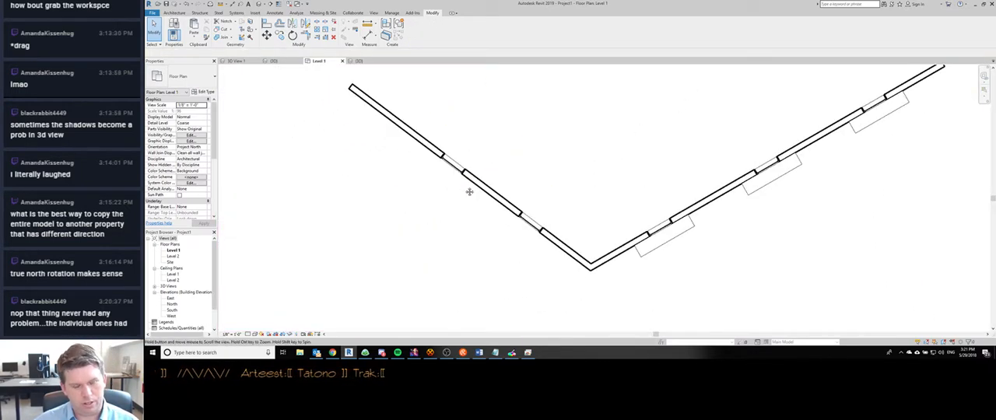
scroll(467, 189, down, 2)
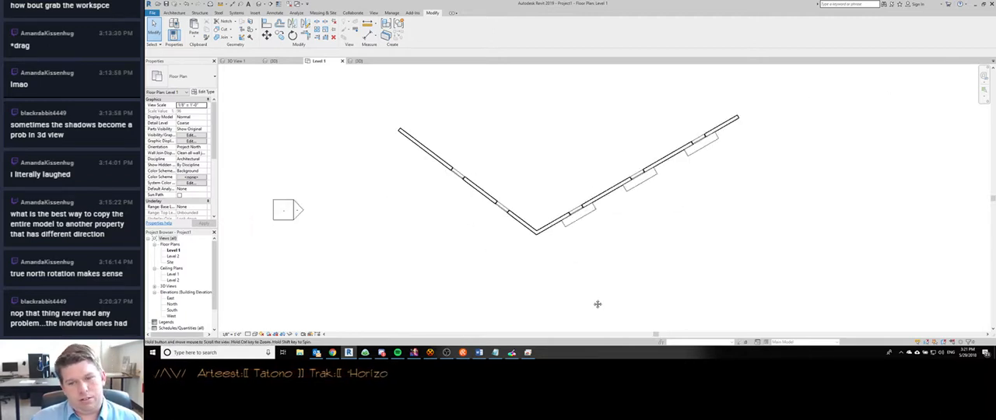
middle_drag(598, 304, 501, 266)
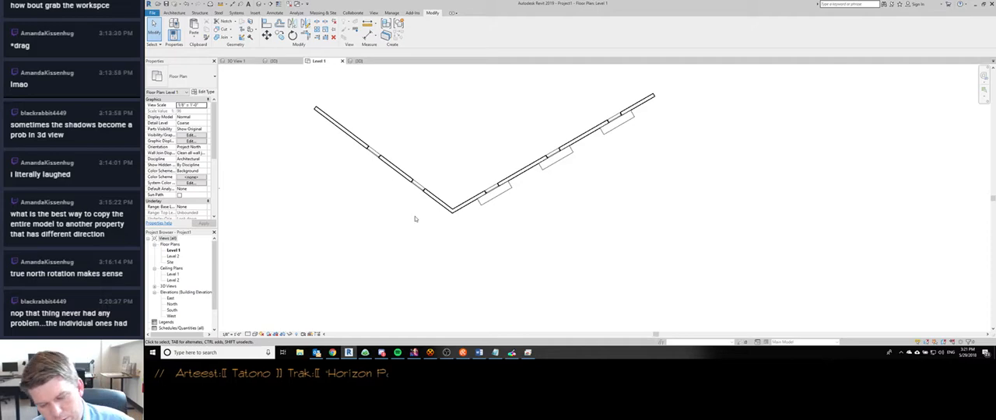
scroll(433, 208, down, 4)
scroll(444, 206, up, 3)
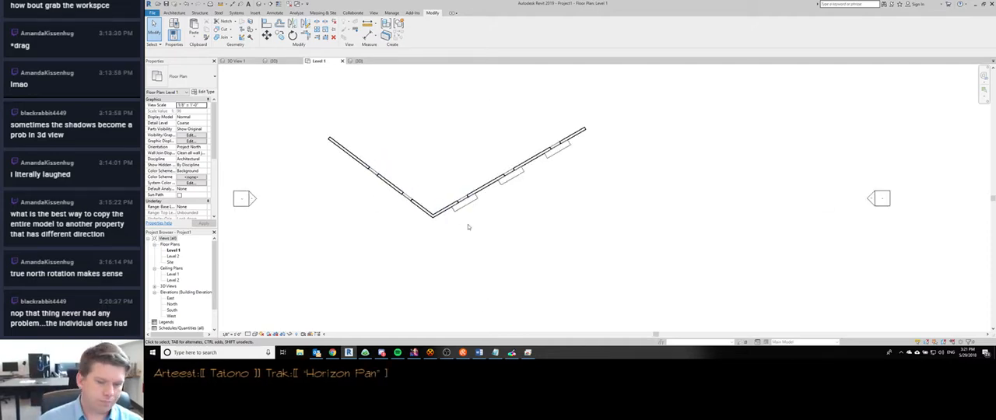
- Select the merged sunshade casework in the 3D view, inspect it from another angle, and switch to Discord for the viewer's question
key(ctrl+Tab)
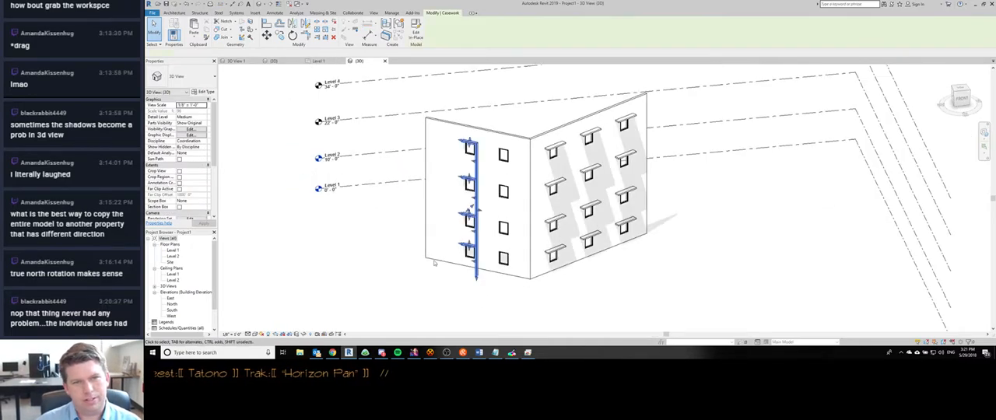
click(475, 249)
shift+middle_drag(475, 249, 518, 269)
scroll(466, 220, down, 1)
click(381, 352)
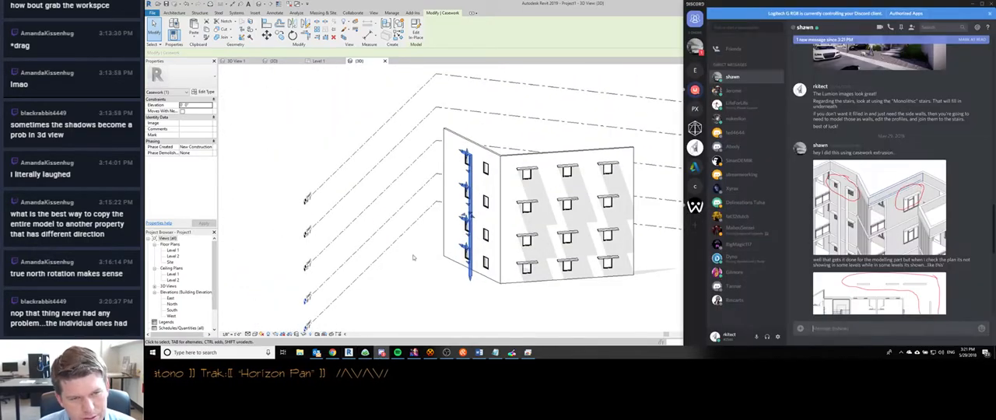
- Review the viewer's Discord messages and screenshots about casework extrusion shades showing in only some floor plans
scroll(852, 274, down, 5)
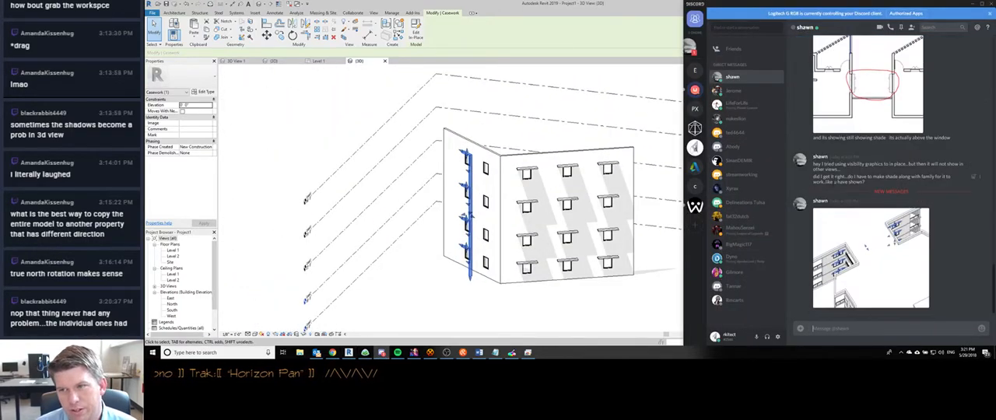
click(899, 251)
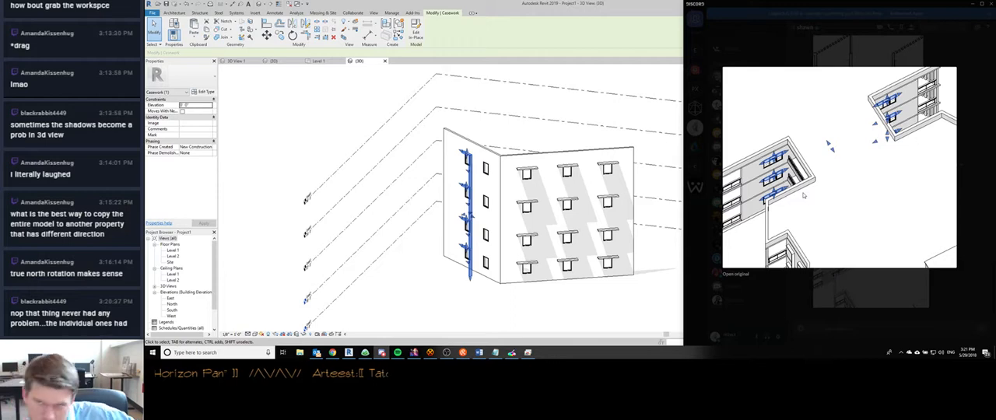
click(811, 56)
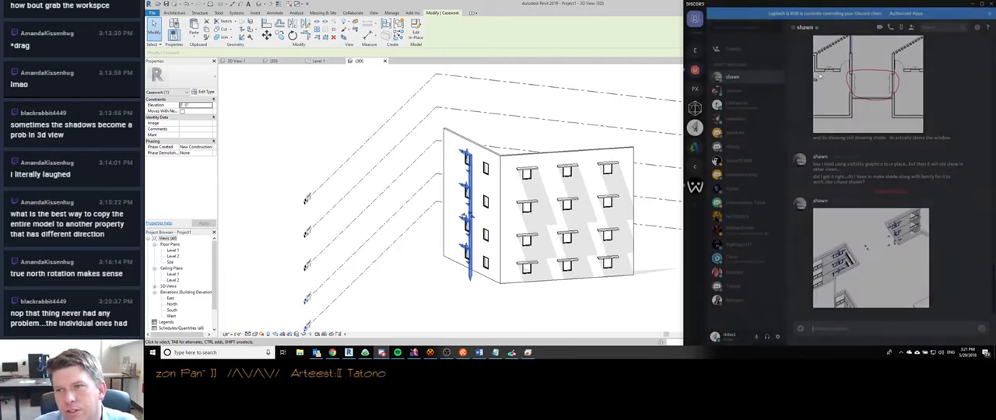
scroll(859, 179, up, 4)
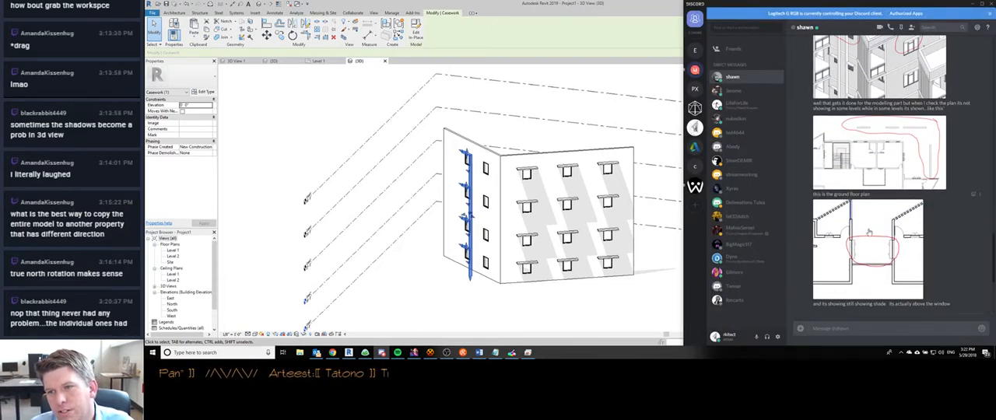
scroll(865, 245, down, 3)
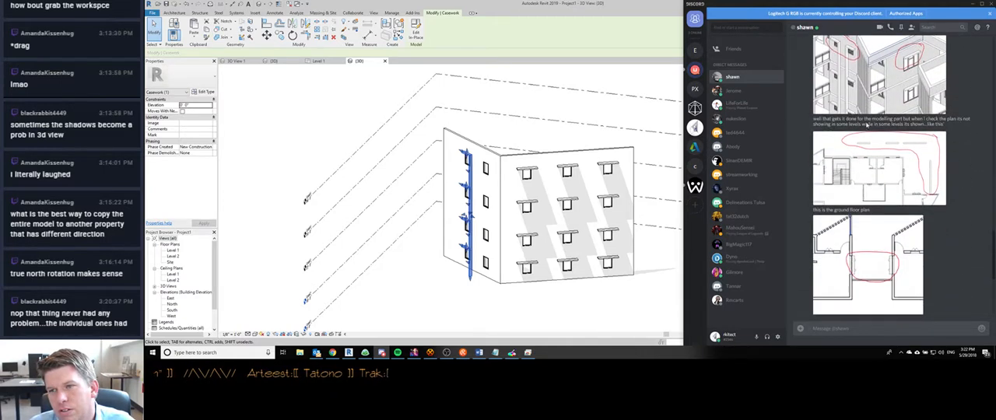
scroll(859, 203, up, 5)
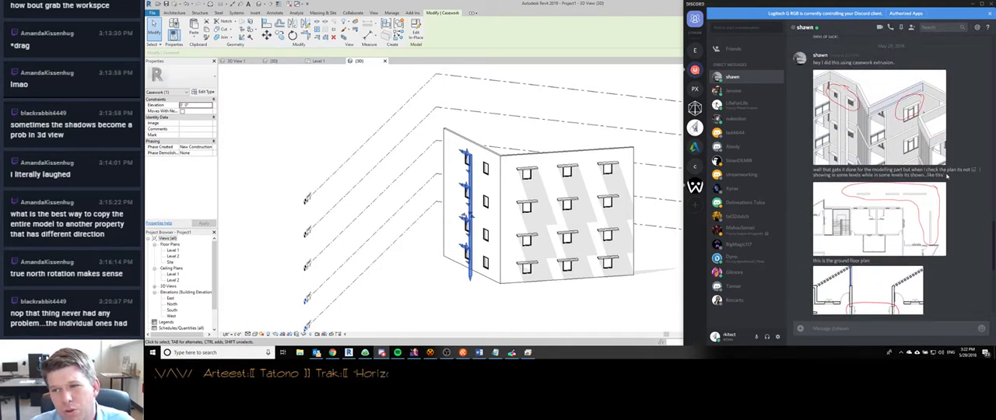
scroll(890, 205, down, 2)
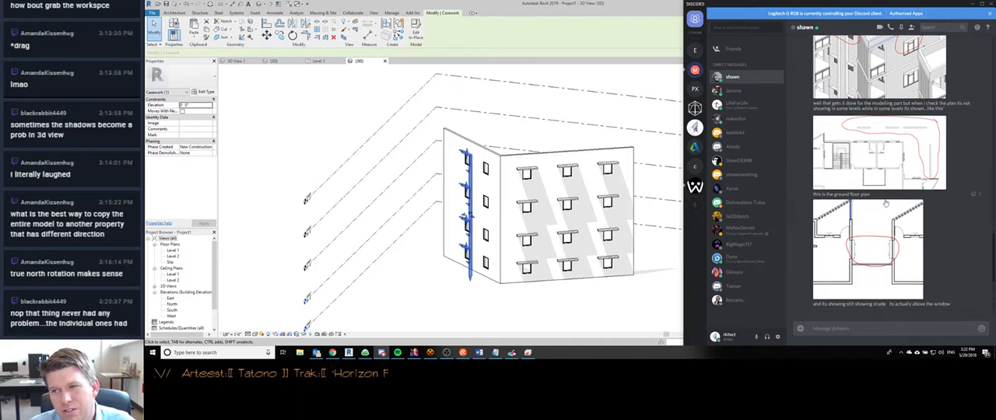
scroll(876, 247, up, 1)
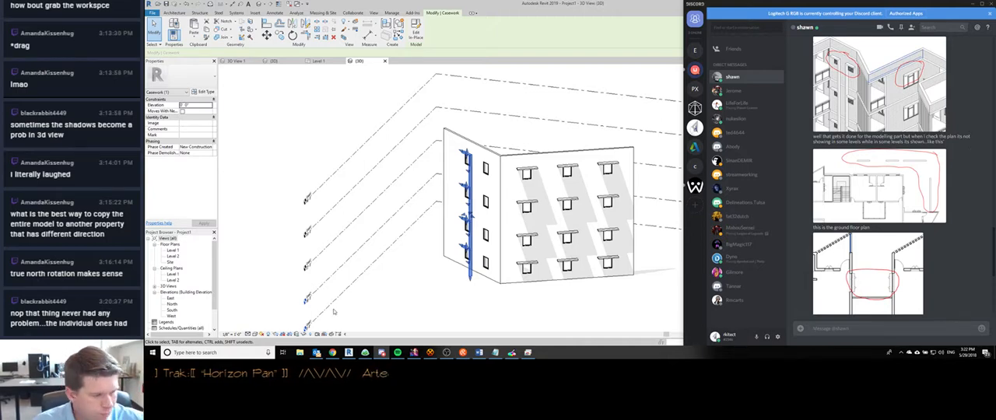
- Open the Level 2 floor plan, temporarily hide the in-place sunshade casework with Hide Element, and apply the hide to the view
double_click(173, 256)
scroll(345, 189, up, 3)
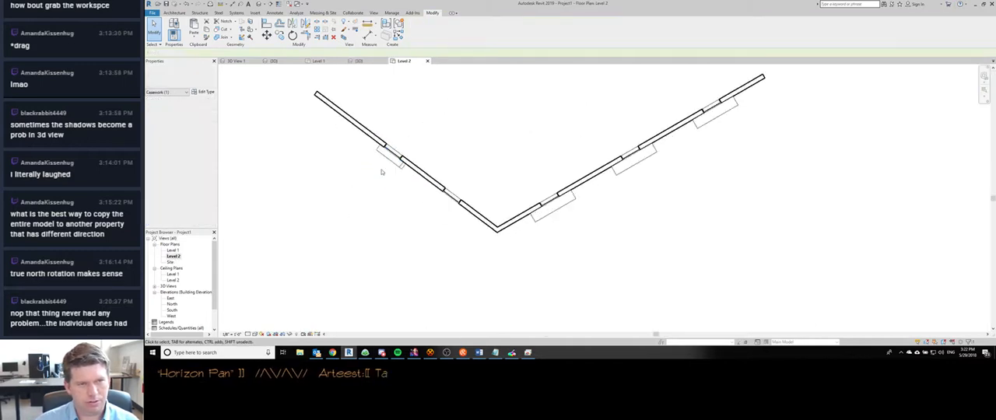
click(387, 160)
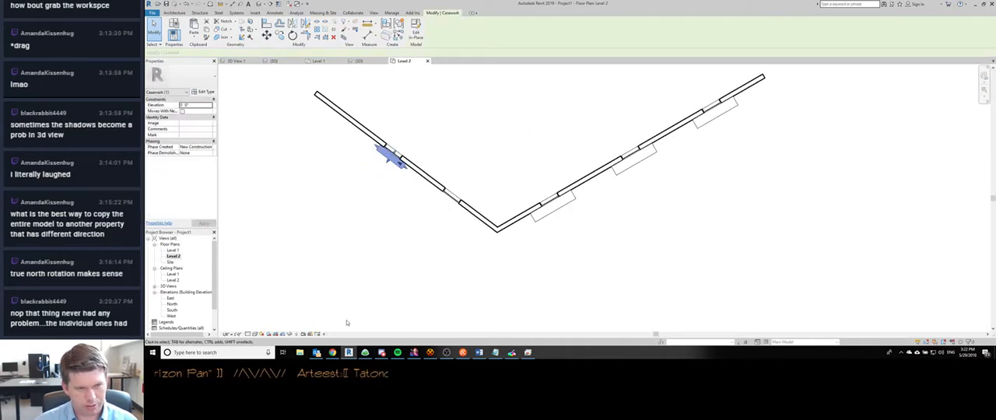
click(288, 334)
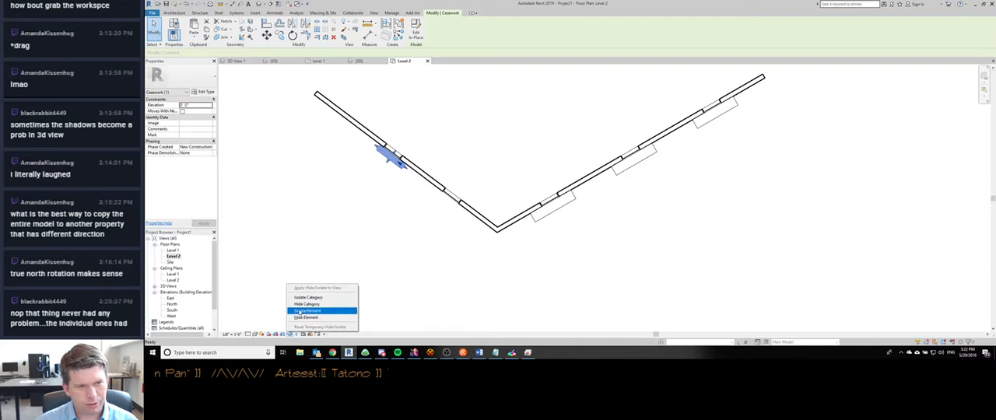
click(311, 312)
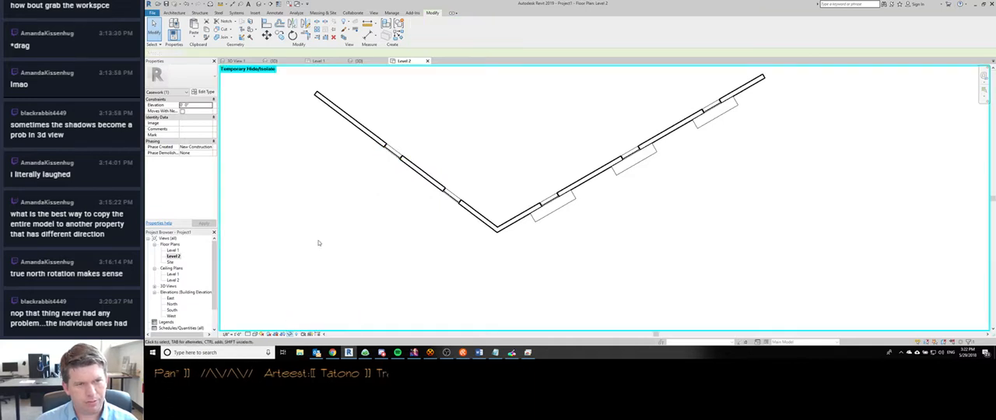
click(289, 334)
click(315, 299)
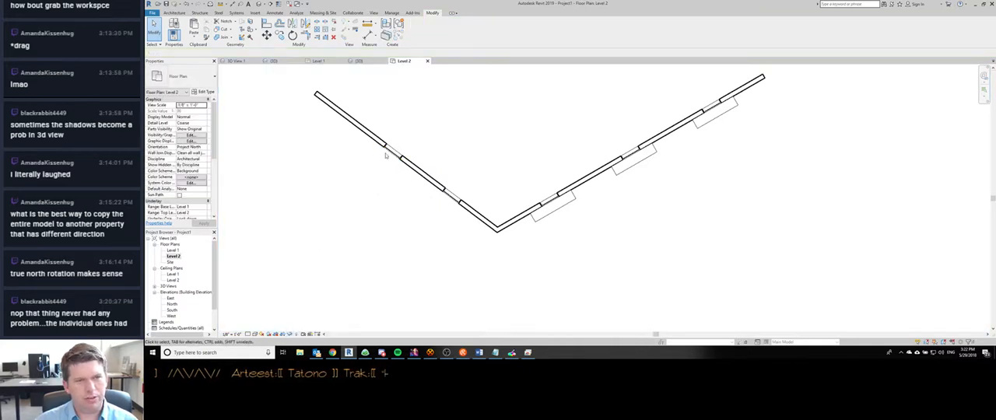
- Inspect the hidden sunshade casework in Level 2 with Reveal Hidden Elements, and bring it back into the plan
scroll(384, 155, up, 3)
key(r)
key(h)
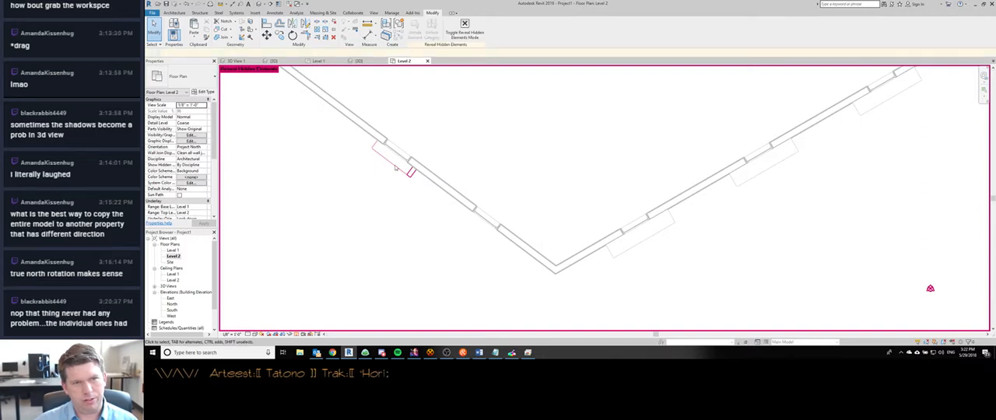
key(r)
key(h)
key(r)
key(h)
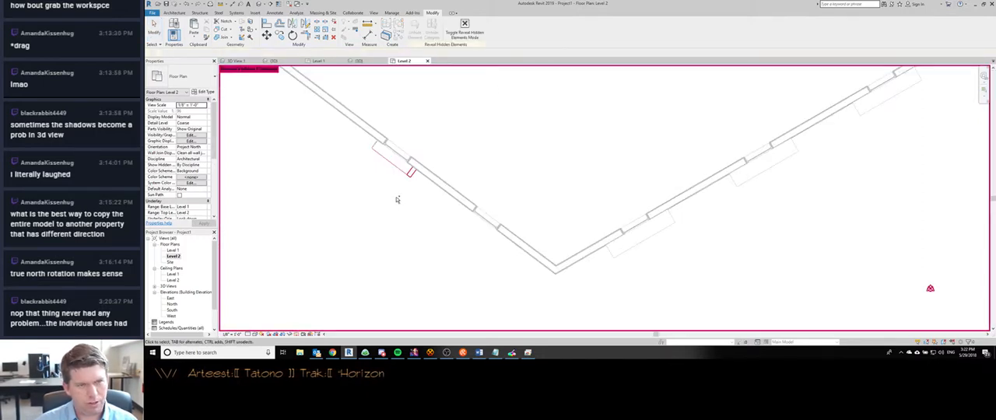
key(r)
key(h)
scroll(393, 191, down, 2)
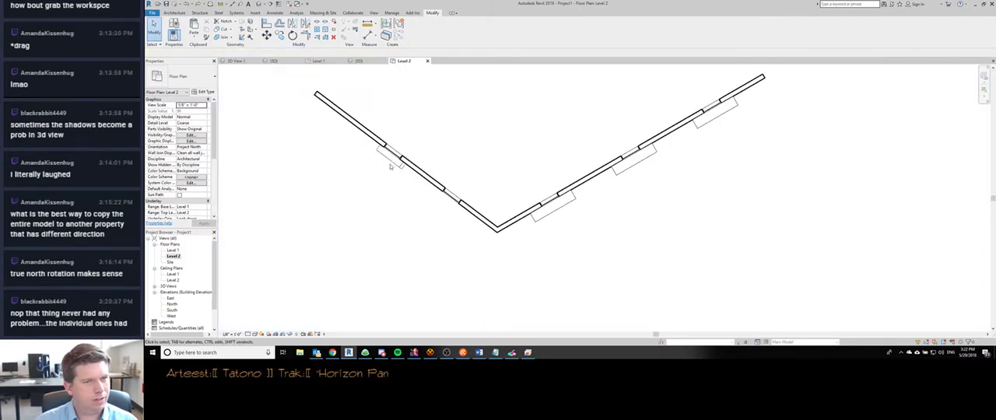
- Hide the sunshade casework in Level 2 with Hide in View by element, and check it with Reveal Hidden Elements
click(390, 161)
right_click(391, 161)
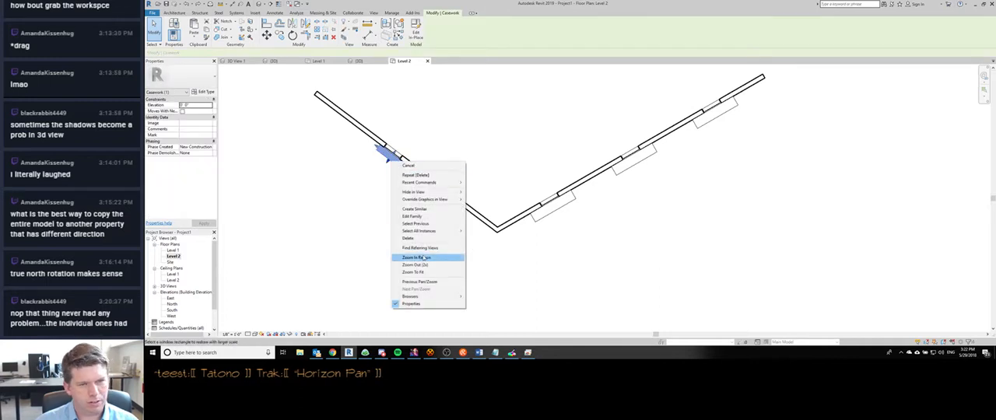
mouse_move(440, 193)
click(483, 194)
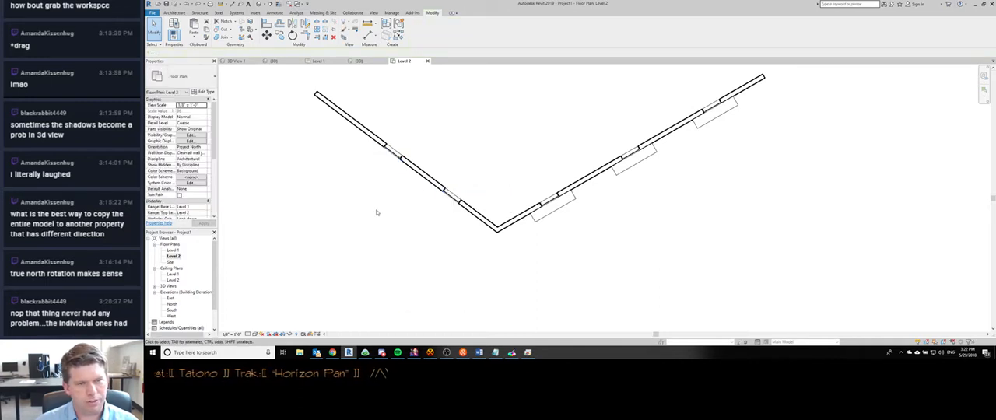
key(r)
key(h)
key(r)
key(h)
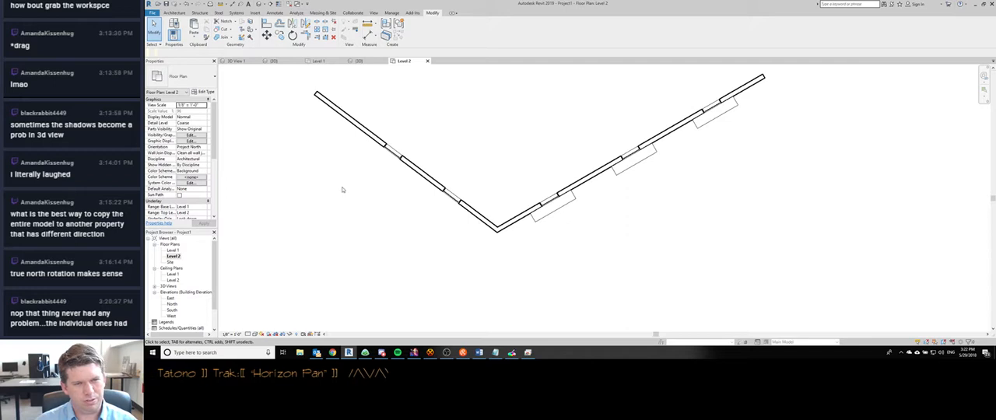
key(r)
key(h)
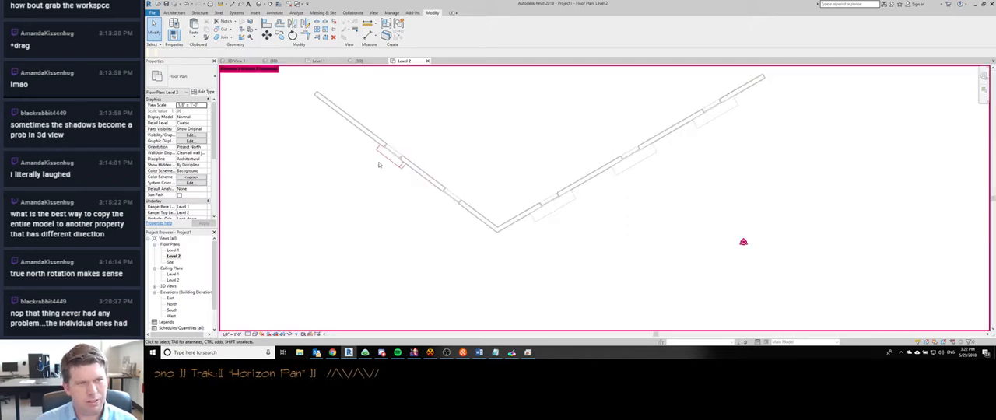
- Select the individually hidden sunshade casework in Reveal Hidden Elements mode and make it visible again in Level 2
click(387, 158)
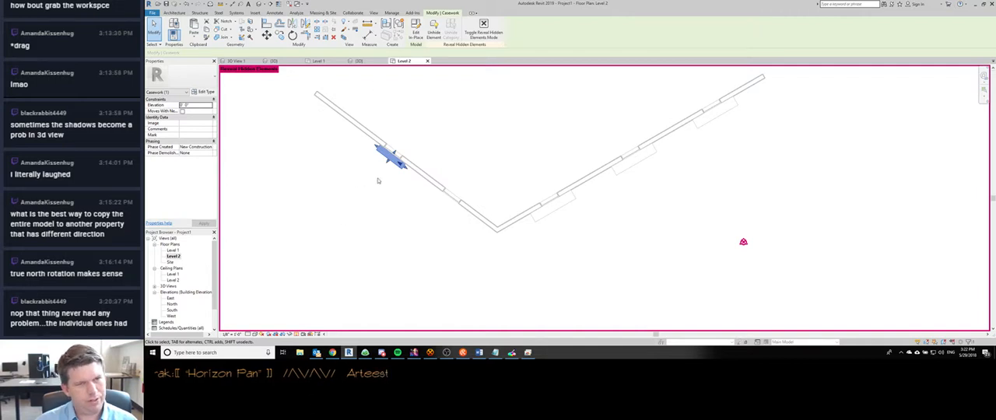
click(379, 225)
key(r)
key(h)
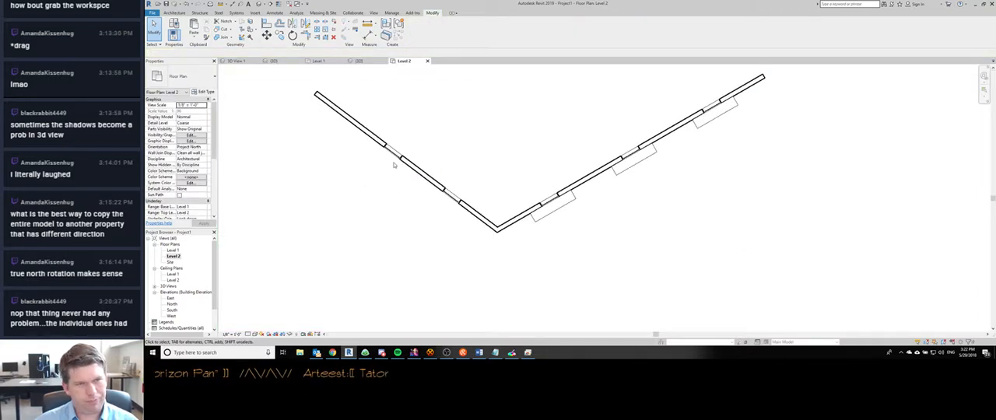
key(r)
key(h)
click(389, 159)
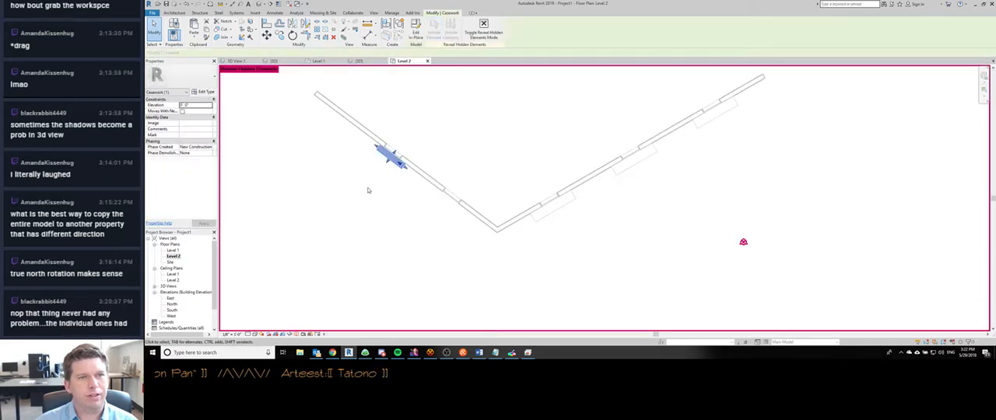
key(Delete)
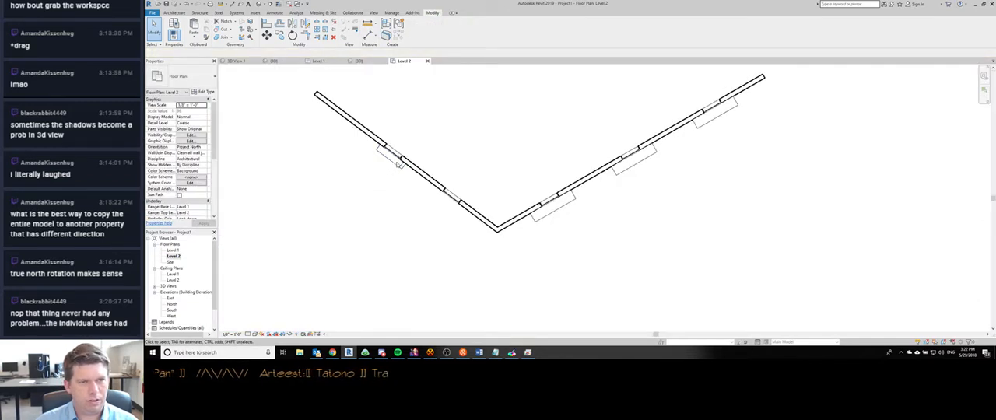
- Hide the sunshade's whole Casework category in the Level 2 view and check the plan with Reveal Hidden Elements
right_click(397, 164)
key(Escape)
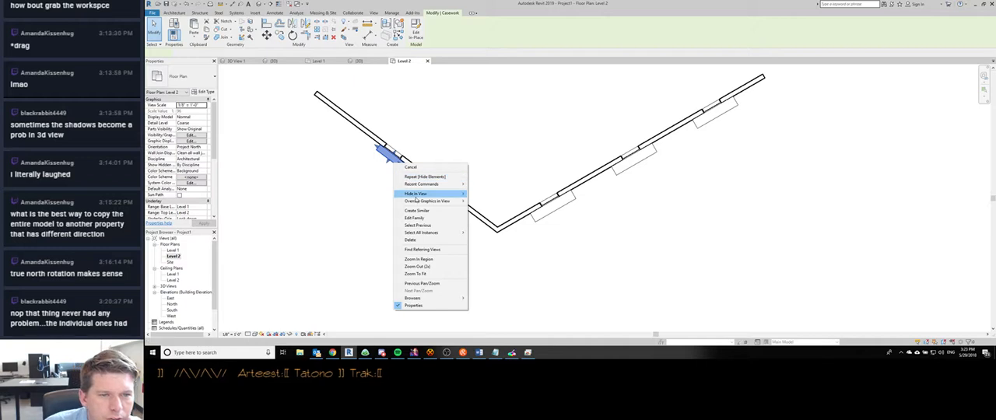
mouse_move(427, 194)
click(482, 203)
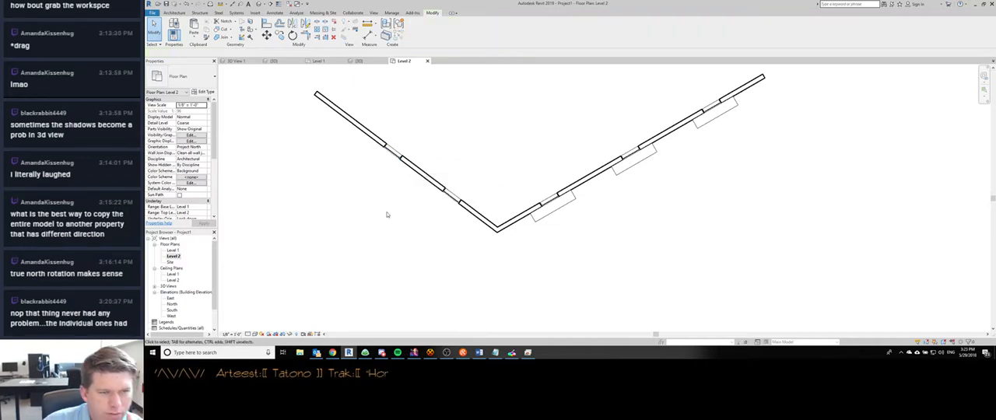
key(h)
key(r)
key(h)
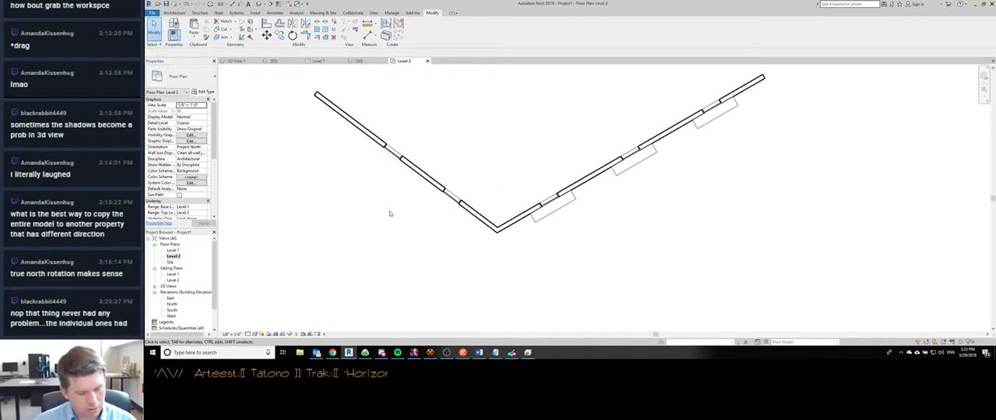
- Turn the Casework category back on in the Visibility/Graphic Overrides of the Level 2 floor plan
key(v)
key(v)
scroll(478, 176, down, 1)
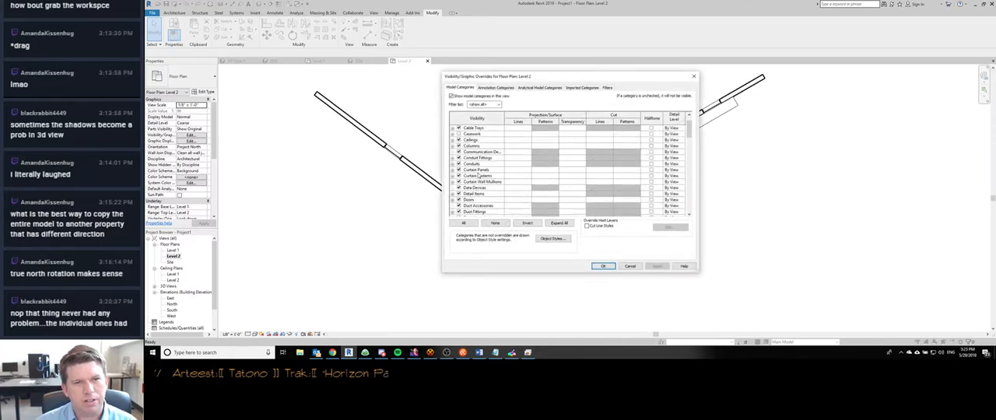
click(471, 172)
click(477, 134)
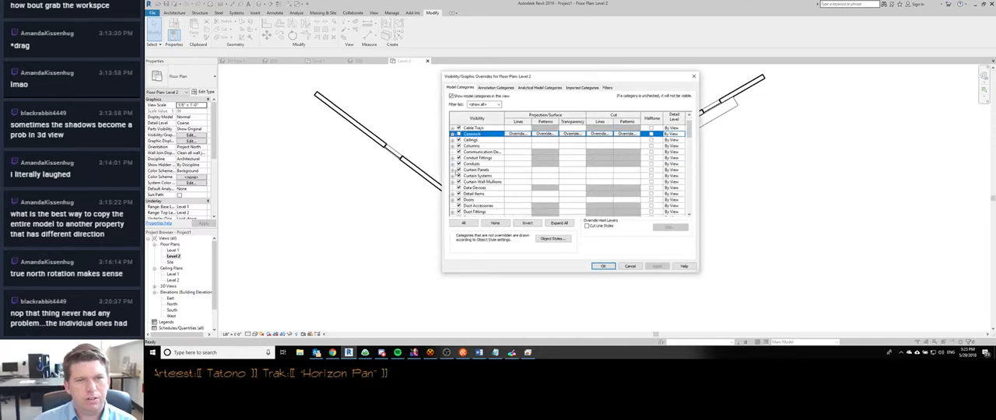
click(603, 267)
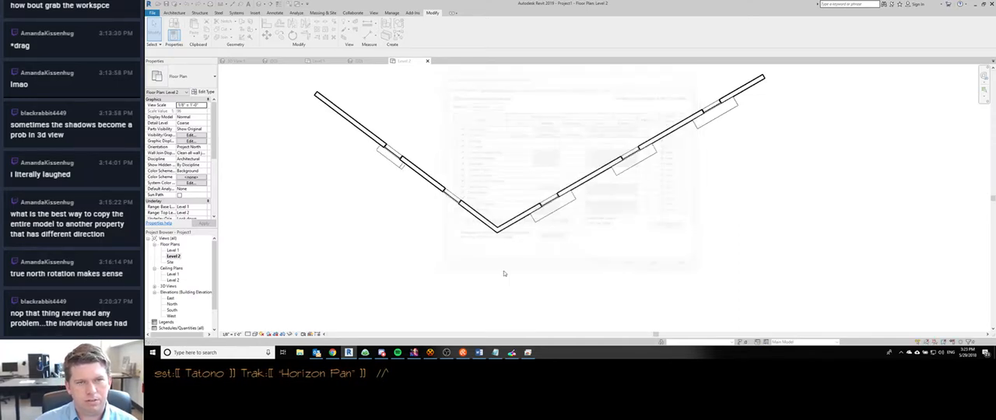
- Select the sunshade casework in Level 2, temporarily hide it with Hide Element, and leave the temporary hide mode
scroll(393, 156, up, 3)
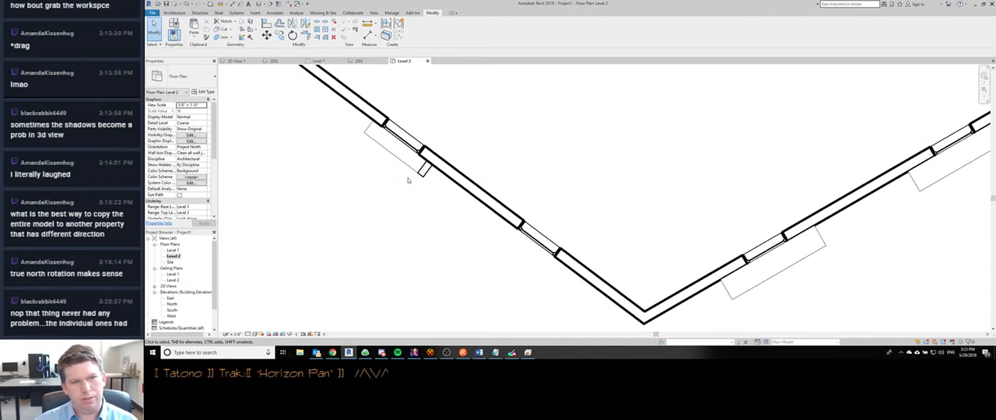
click(411, 172)
click(290, 334)
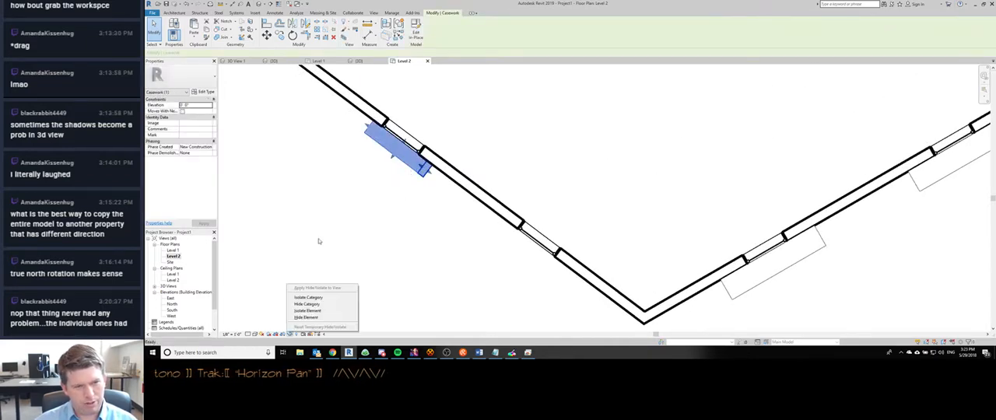
click(451, 241)
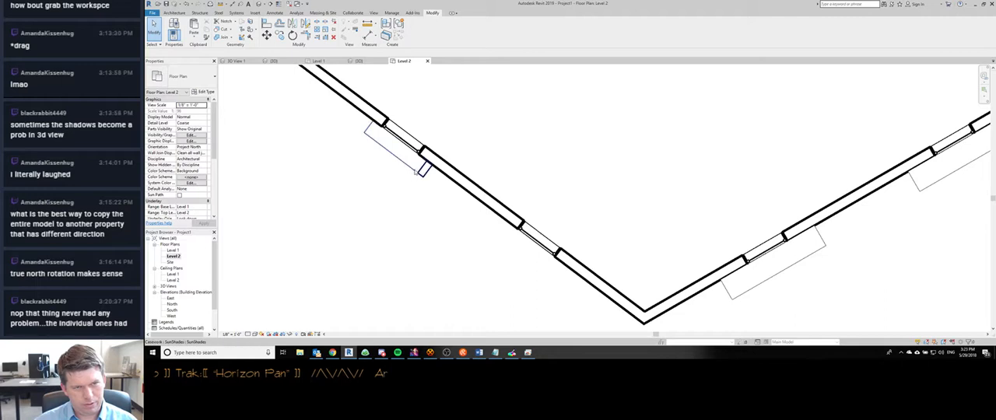
click(415, 173)
key(h)
key(h)
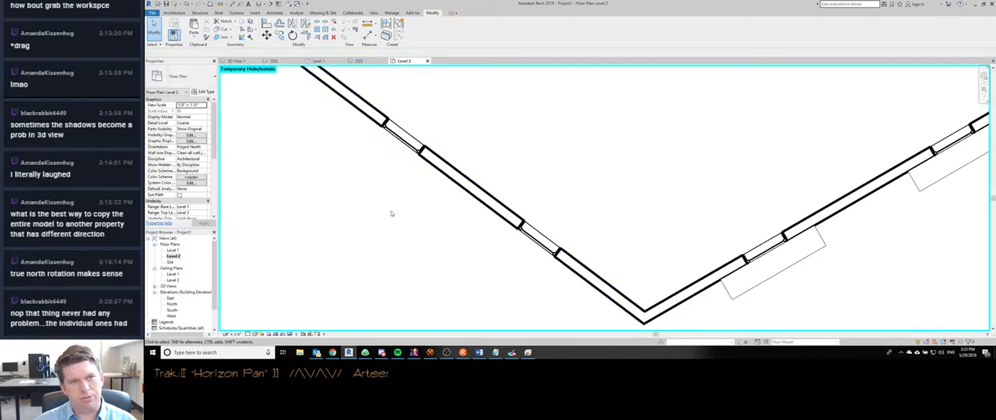
key(h)
key(r)
scroll(427, 237, down, 6)
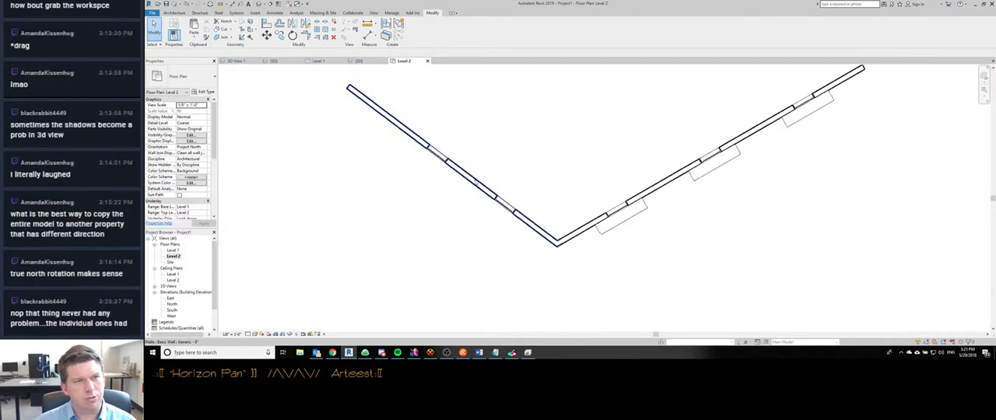
- Examine the windows and sunshades of both walls in Level 2 with Reveal Hidden Elements, and leave that mode
scroll(480, 195, up, 3)
drag(434, 127, 490, 215)
drag(587, 128, 645, 189)
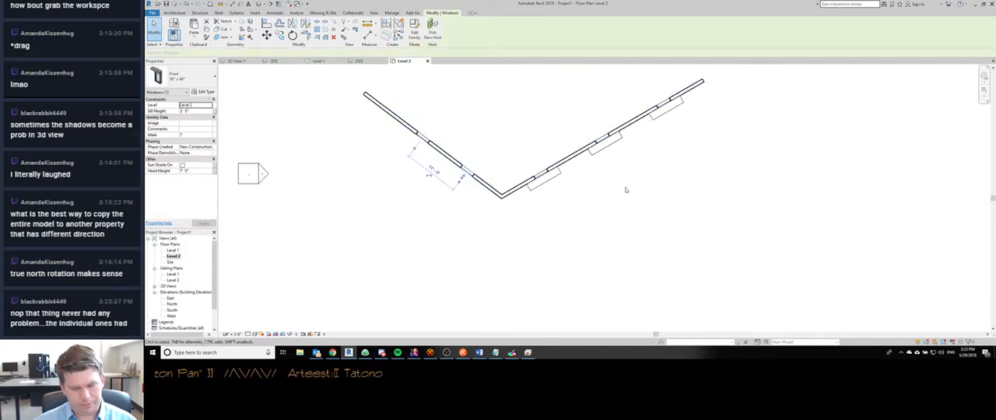
scroll(449, 149, up, 4)
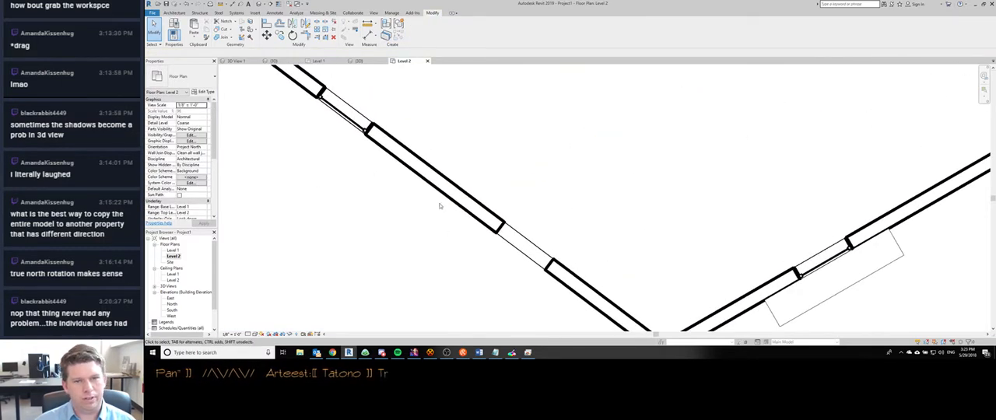
scroll(440, 206, down, 6)
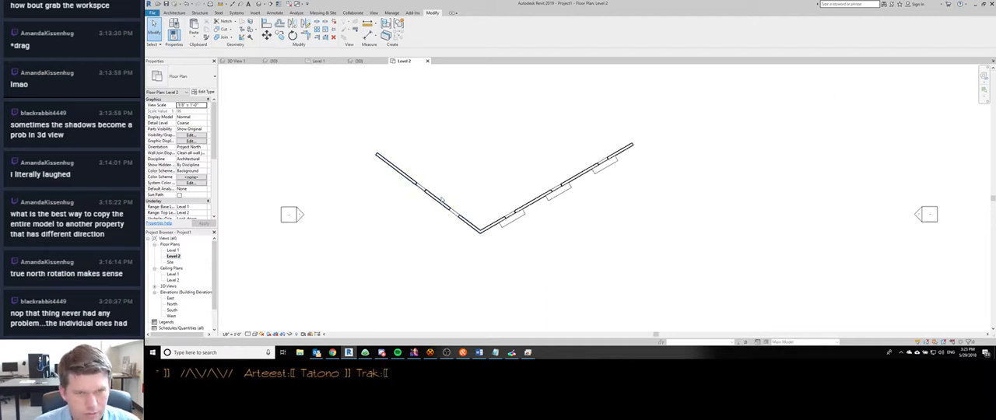
key(r)
key(h)
scroll(435, 224, up, 2)
drag(336, 119, 551, 276)
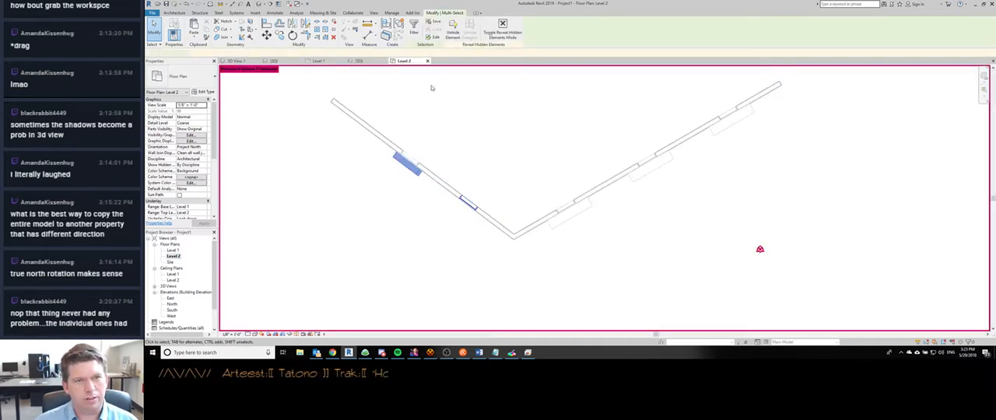
key(Escape)
scroll(508, 188, down, 2)
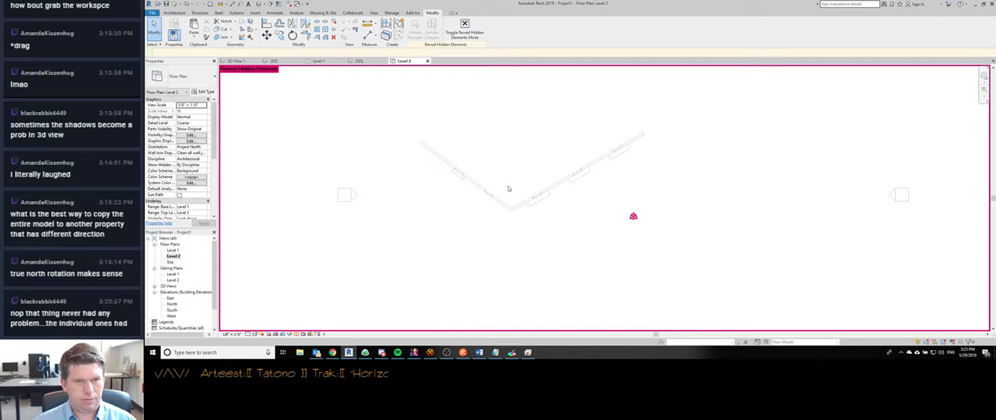
key(r)
key(h)
scroll(509, 188, down, 5)
scroll(508, 173, up, 4)
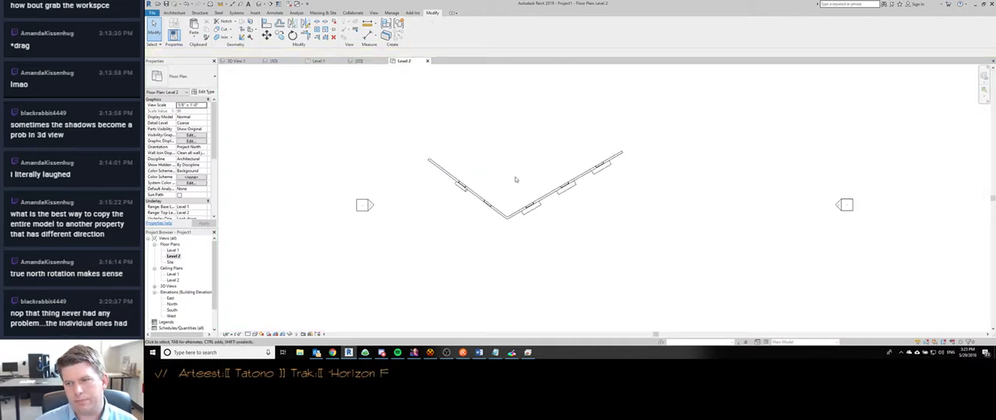
- Put the Revit project window away and return to the Project Planning Pack document in Word
middle_drag(514, 238, 537, 269)
scroll(539, 260, down, 4)
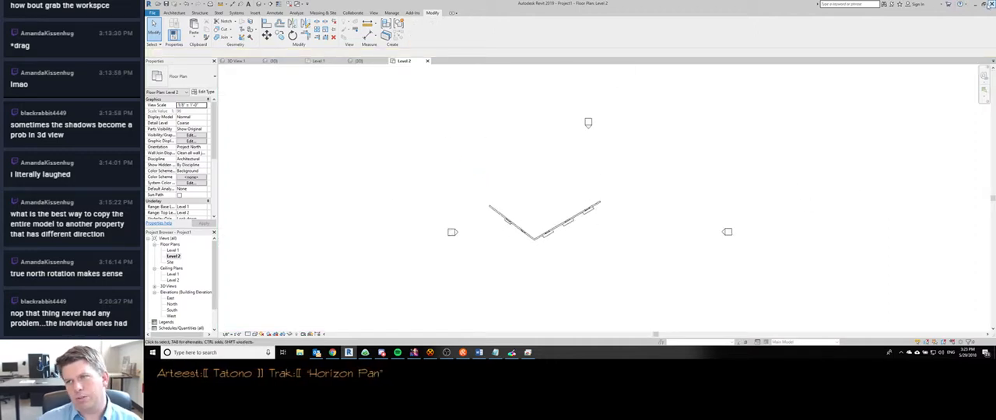
click(980, 4)
click(187, 112)
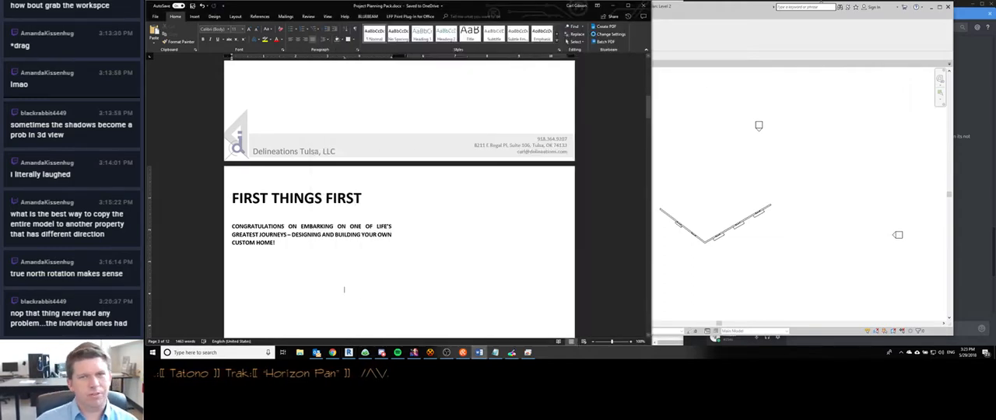
click(927, 9)
click(930, 8)
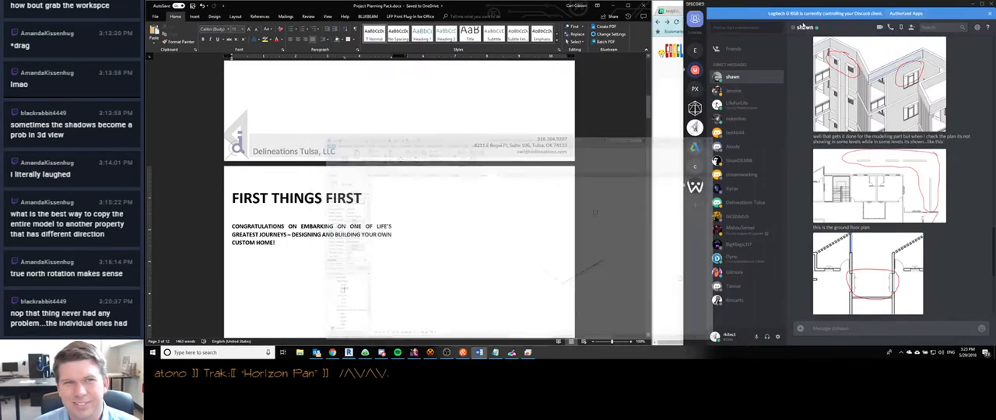
- Glance at the HexChat and browser windows, and view the revit channel of the AutodeskChat server in Discord
click(431, 353)
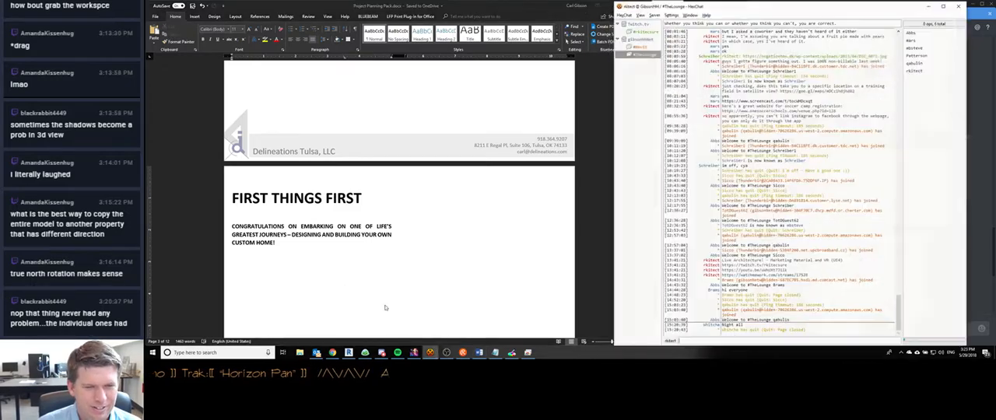
click(930, 6)
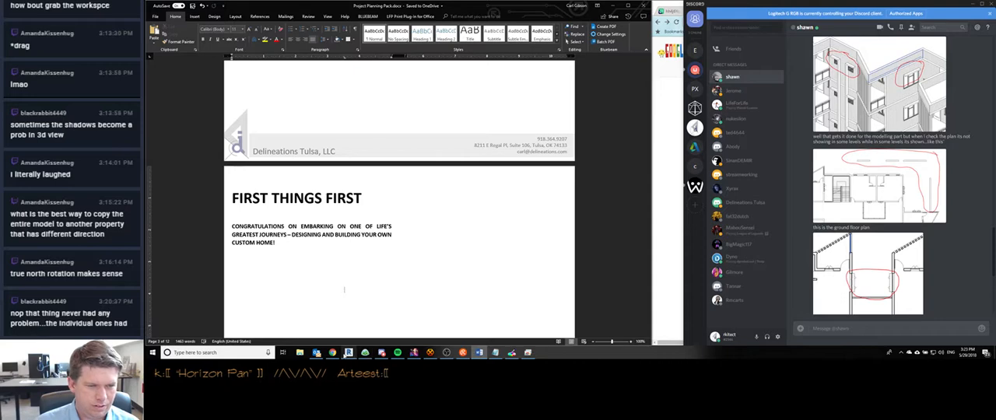
click(333, 353)
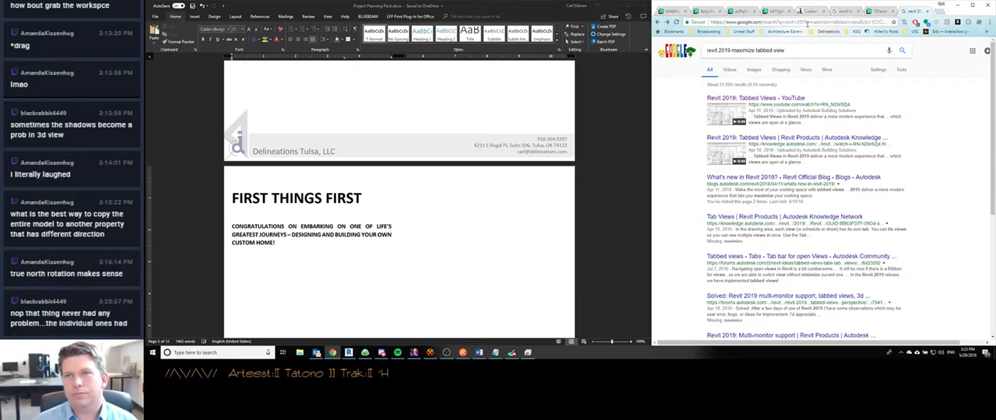
click(808, 25)
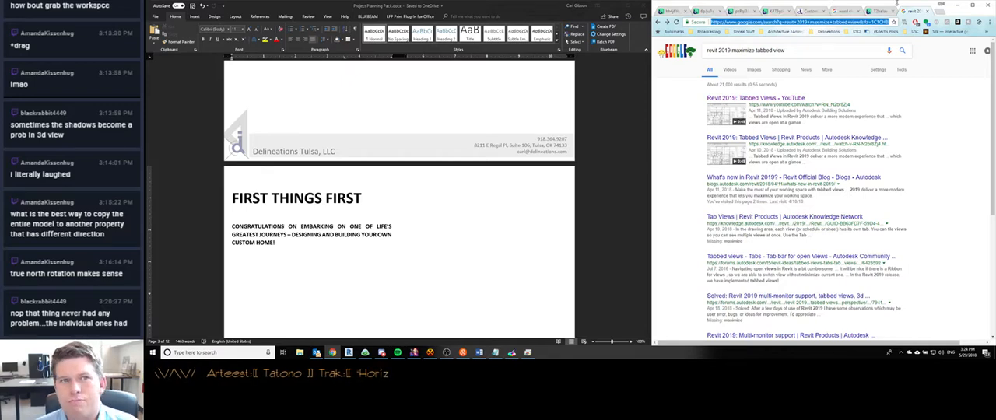
click(957, 6)
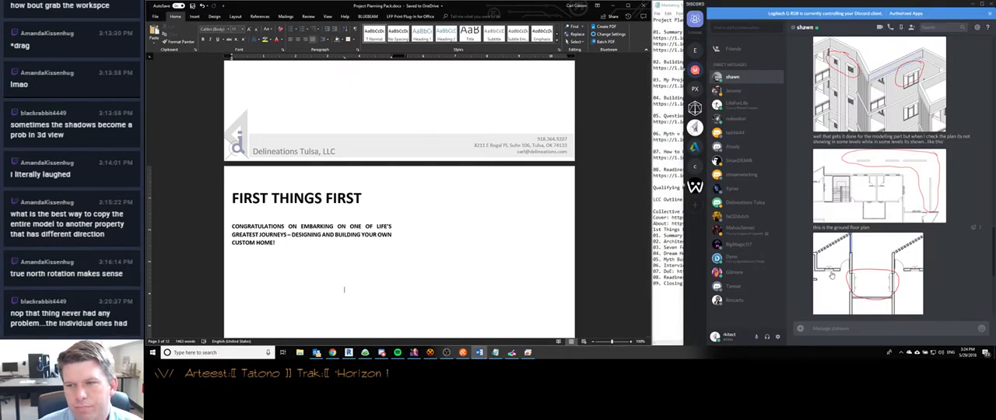
click(695, 147)
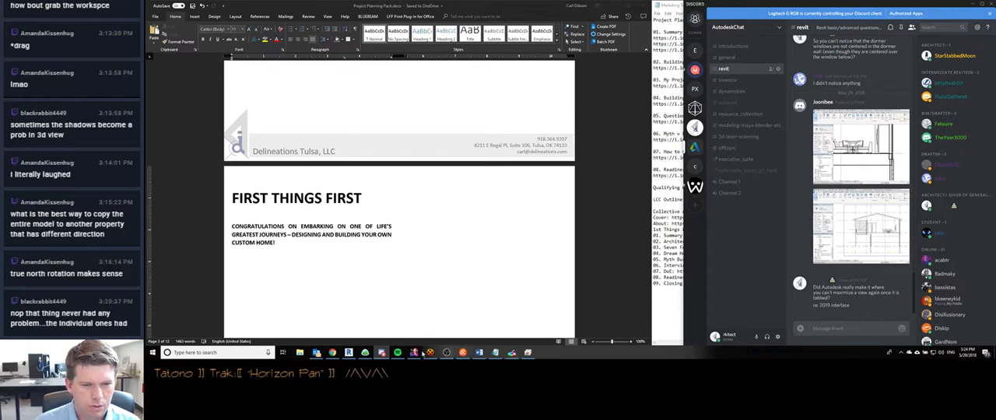
- Switch to Chrome and bring up the "First Things First" reference page among the open image tabs
click(336, 355)
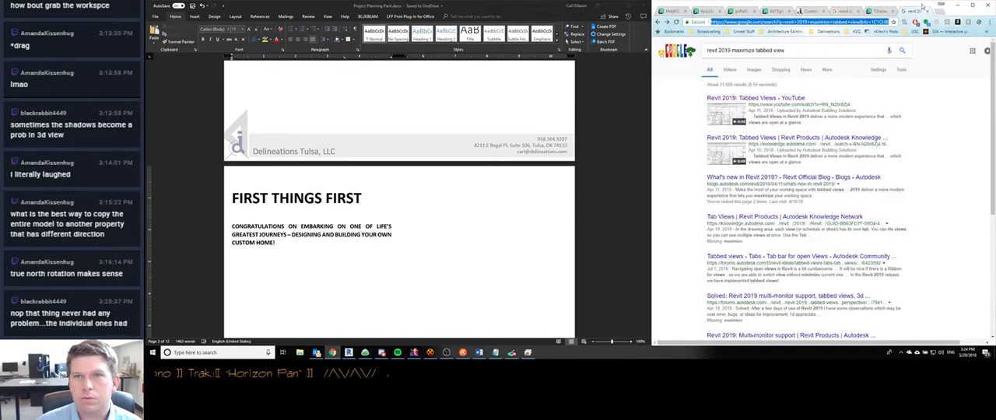
click(674, 11)
click(707, 10)
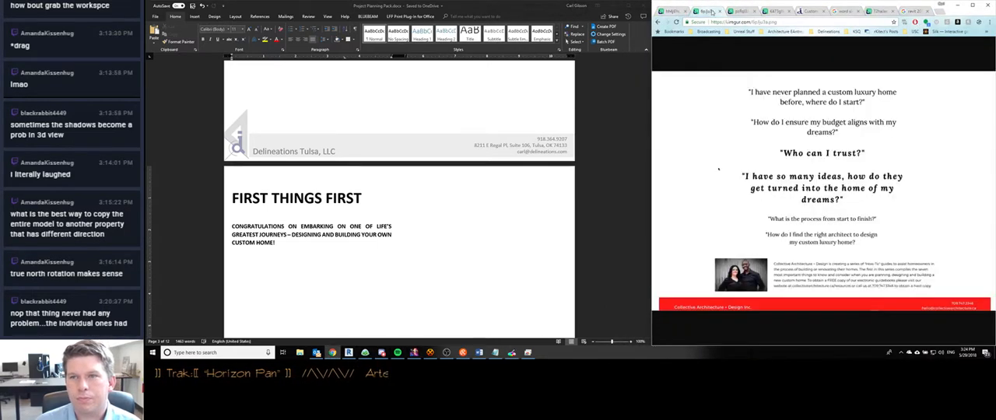
click(741, 11)
click(879, 11)
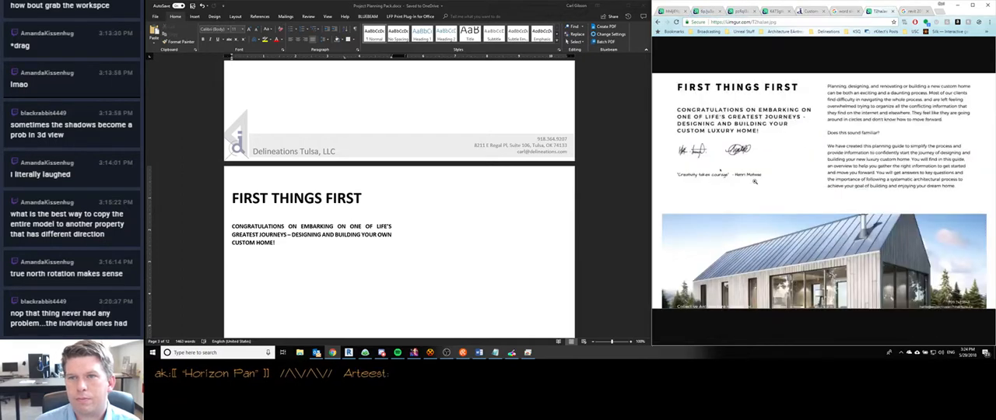
- Remove the empty paragraph below the congratulations text on the First Things First page of the Word document
click(459, 189)
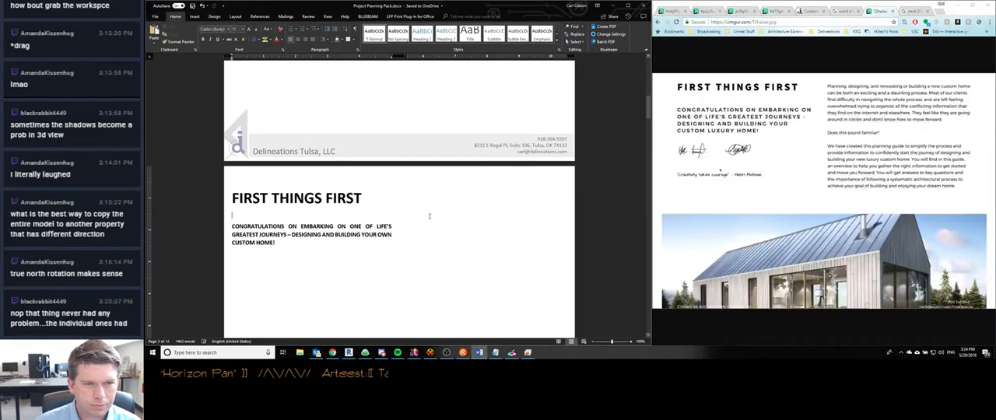
scroll(440, 267, down, 2)
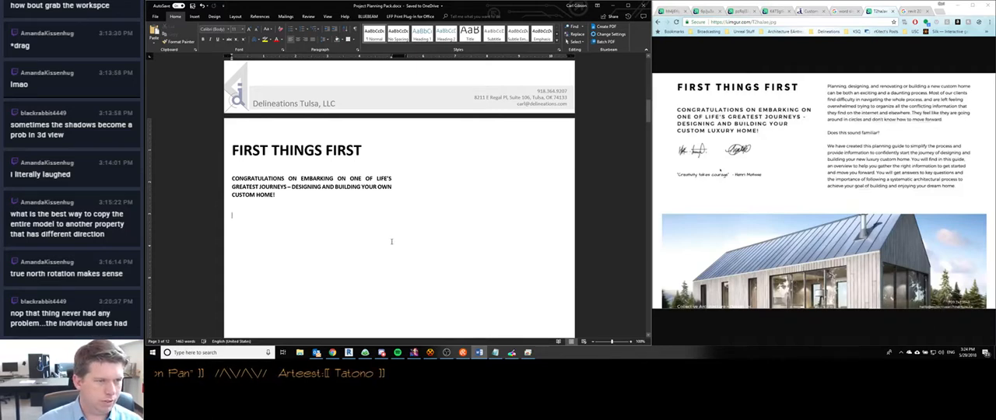
scroll(392, 241, down, 10)
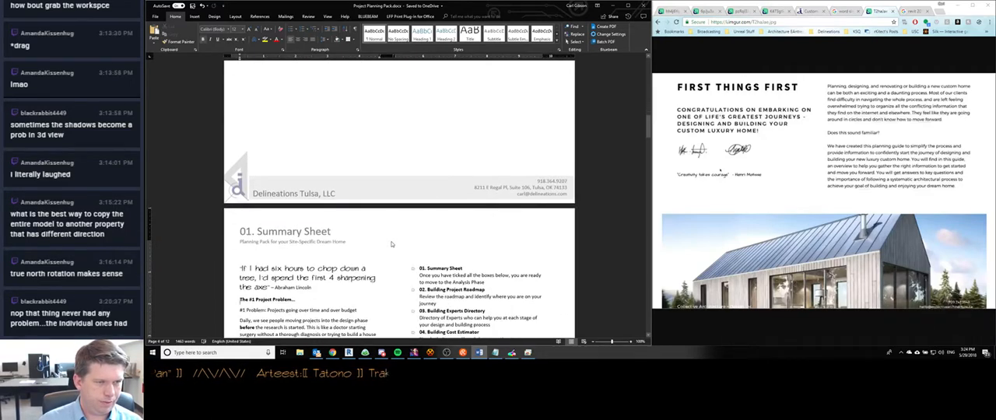
scroll(391, 245, up, 1)
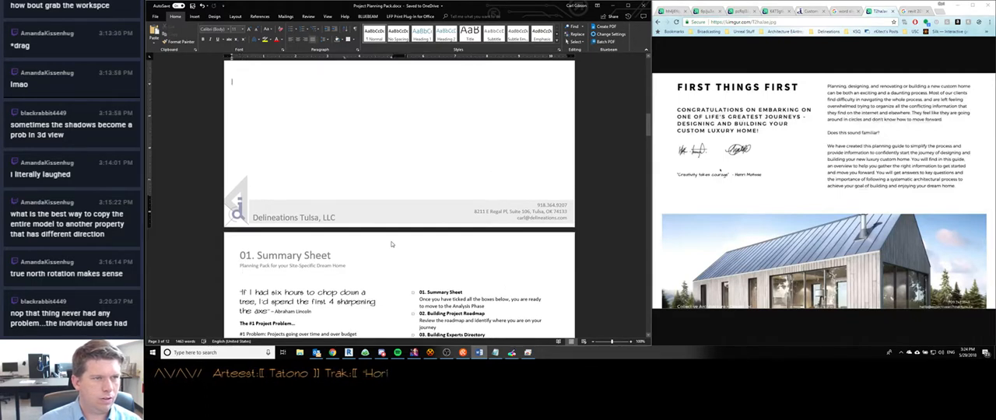
scroll(391, 244, up, 1)
key(BackSpace)
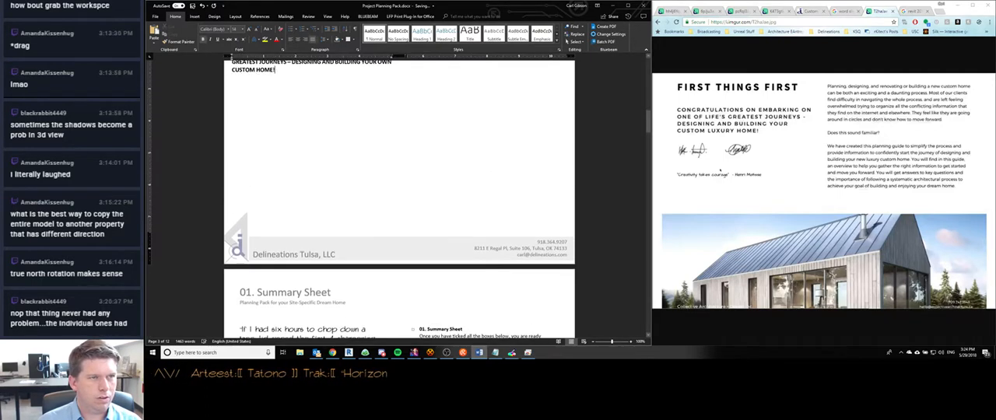
key(shift+Return)
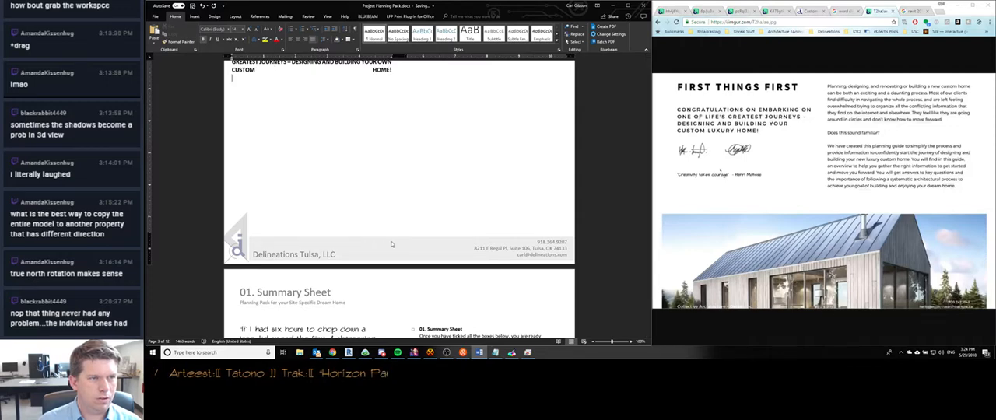
key(BackSpace)
scroll(392, 245, up, 2)
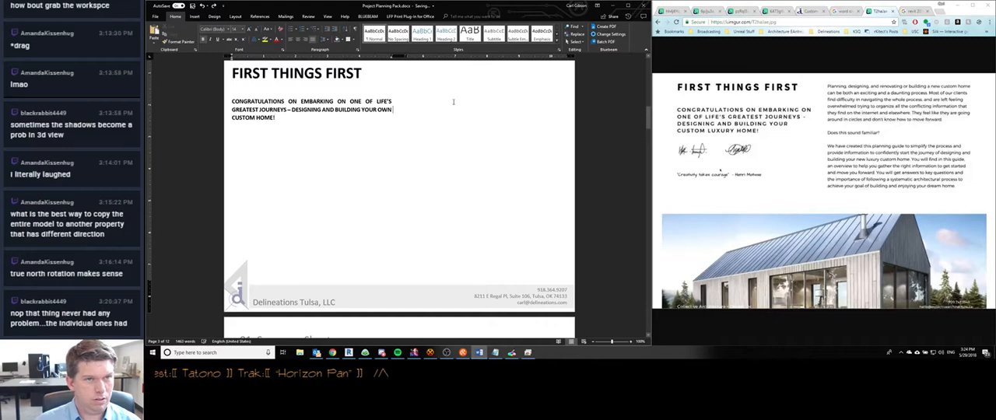
key(Up)
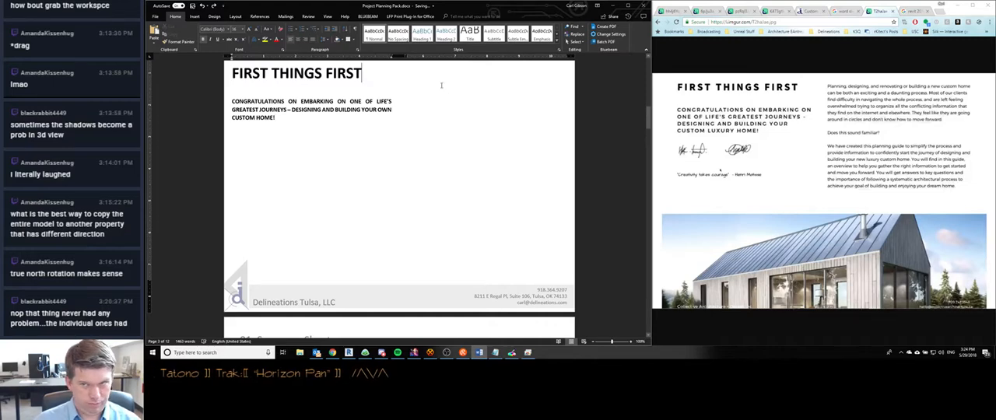
- Try to remove the footer from the First Things First section, and return to the body text
scroll(421, 166, down, 3)
scroll(446, 118, up, 4)
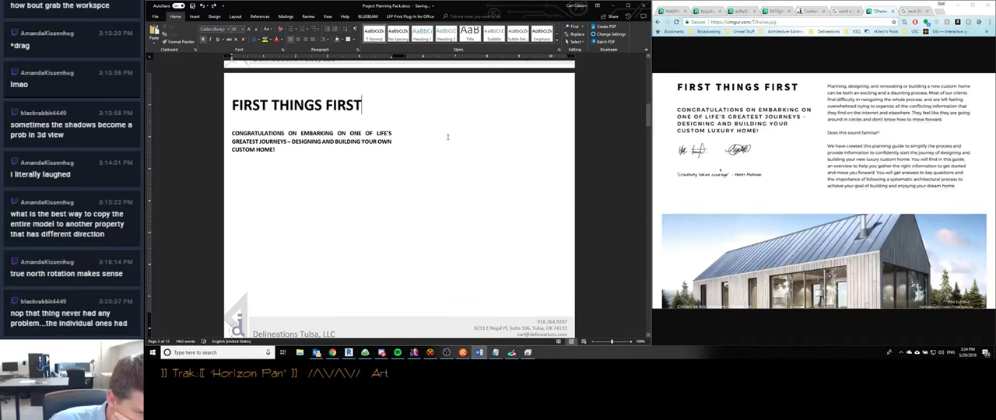
scroll(447, 137, down, 2)
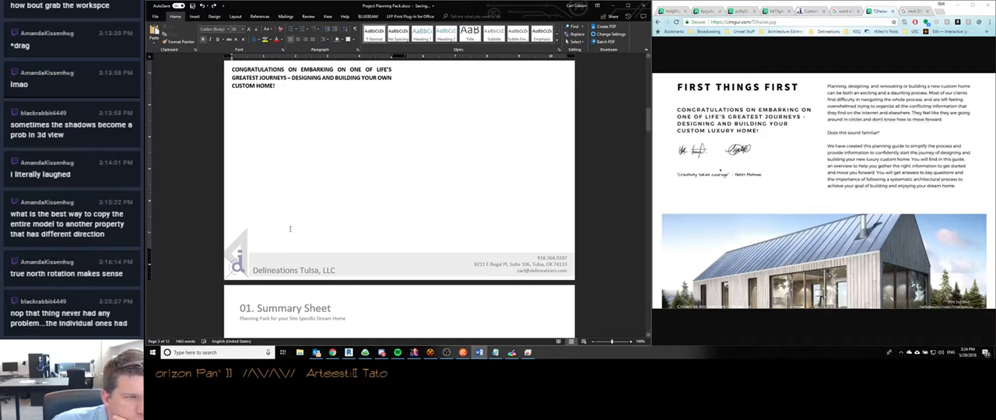
double_click(281, 262)
scroll(281, 262, down, 2)
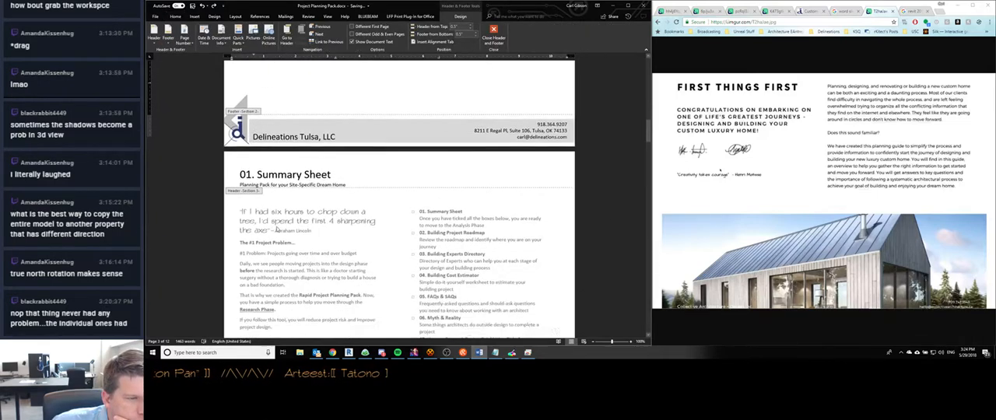
click(168, 35)
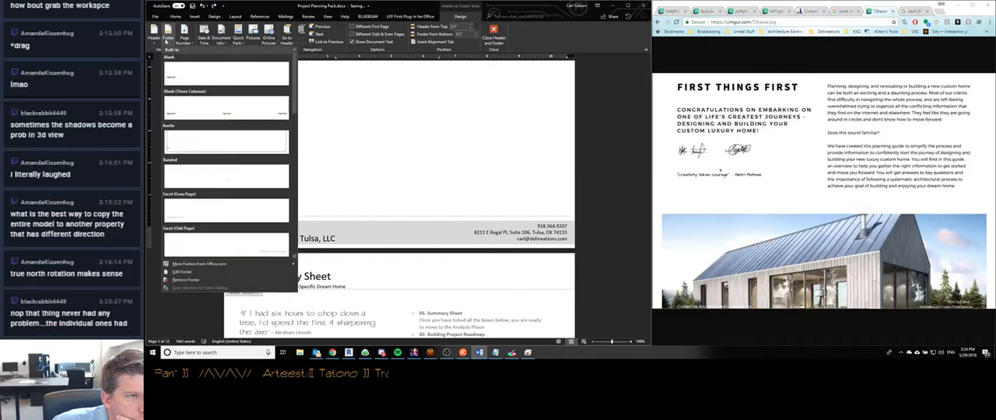
click(325, 211)
scroll(325, 211, down, 5)
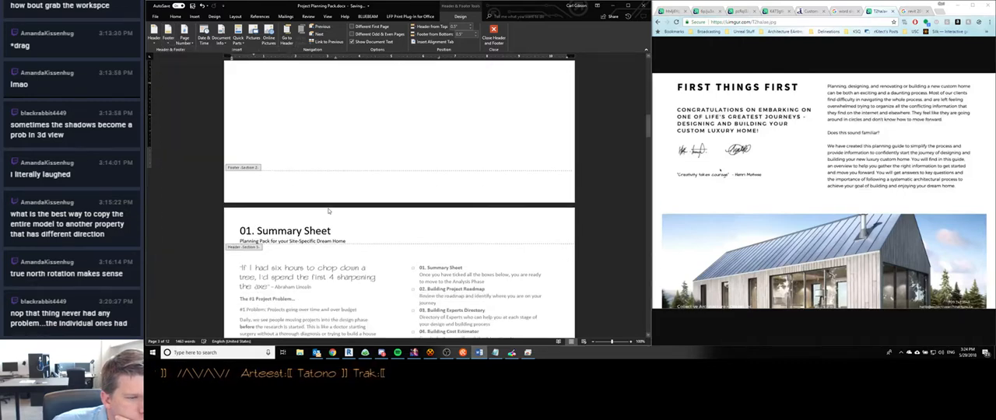
scroll(327, 211, up, 3)
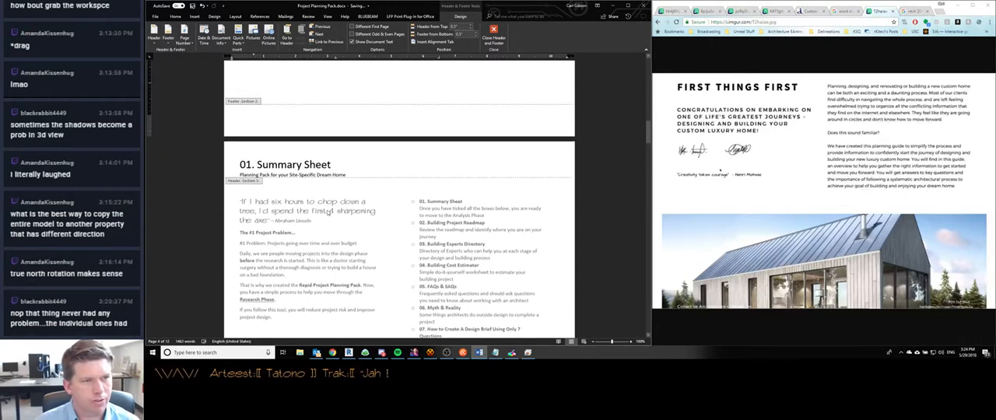
double_click(328, 211)
- Insert a page break after the congratulations text on the First Things First page and check the pages that follow
scroll(290, 161, up, 2)
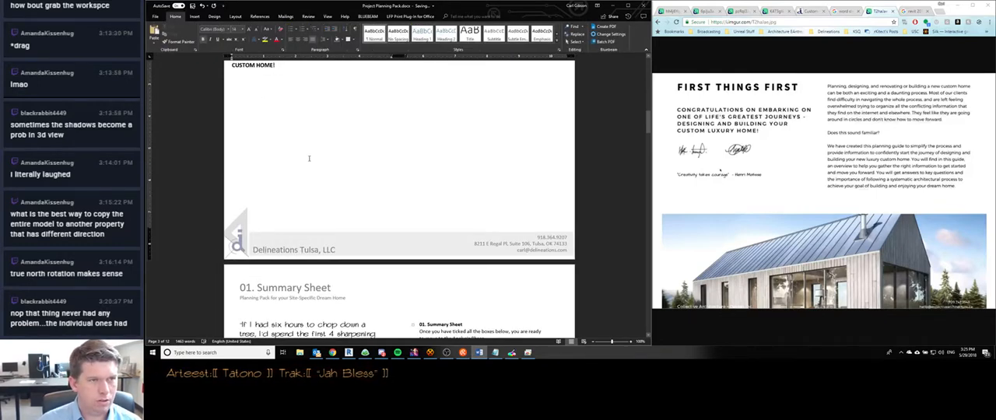
key(ctrl+Return)
scroll(309, 158, down, 5)
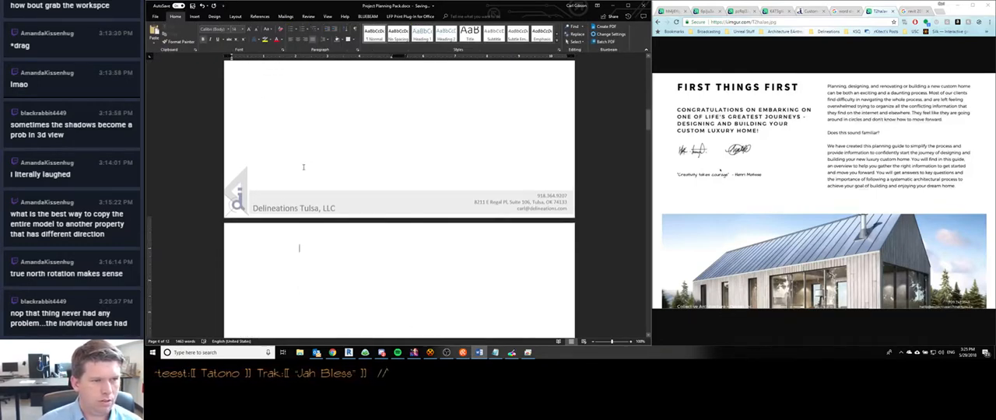
scroll(286, 220, down, 2)
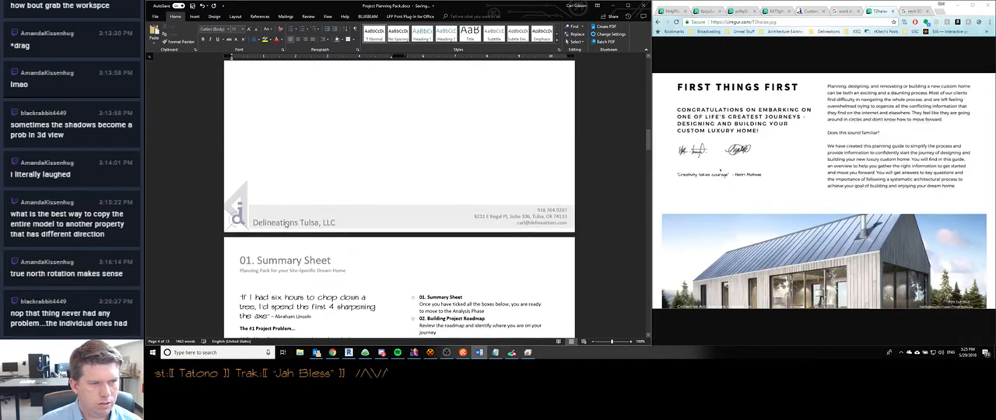
- Unlink the Summary Sheet section's footer from the previous section, and return to the body text
double_click(276, 210)
scroll(277, 210, down, 4)
click(276, 212)
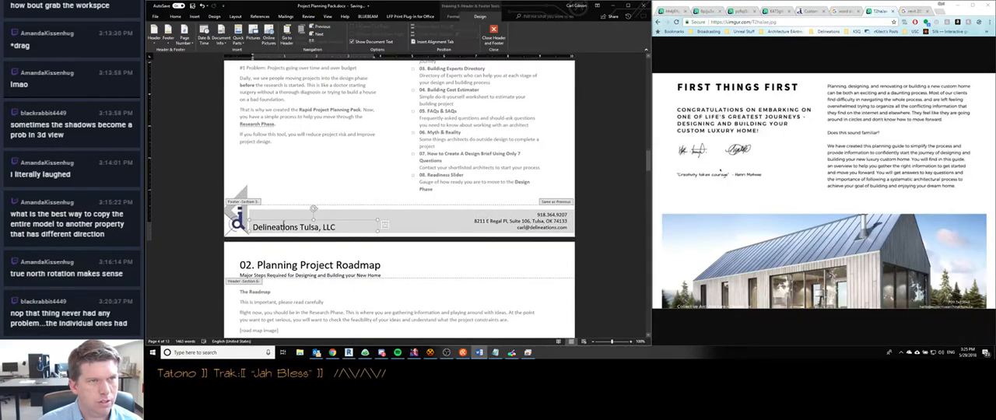
click(278, 215)
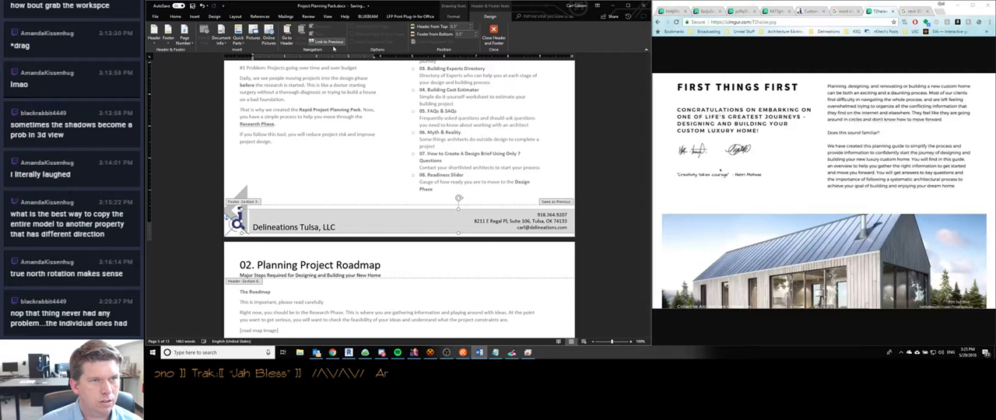
scroll(301, 240, up, 5)
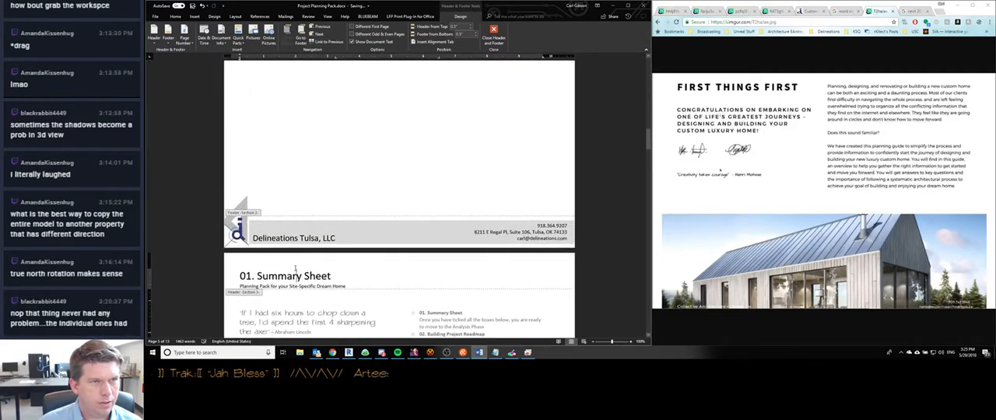
scroll(296, 226, up, 3)
scroll(294, 220, up, 2)
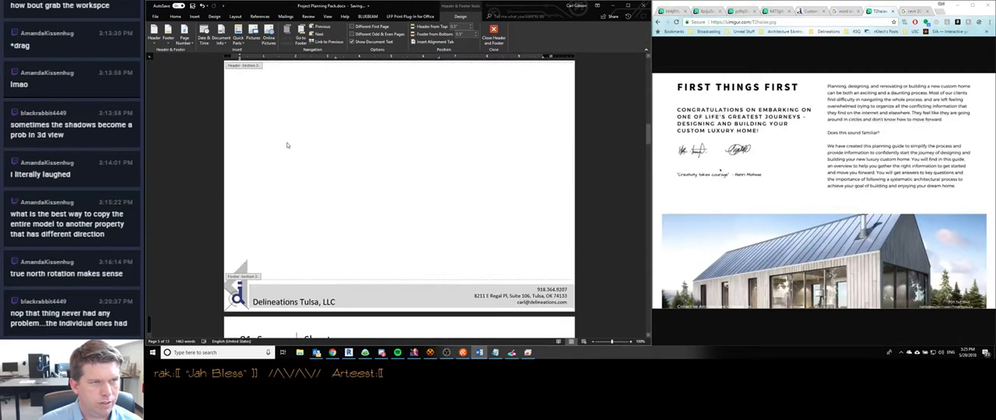
double_click(289, 146)
- Delete the page break after the congratulations text so the blank page ahead of the Summary Sheet is removed
click(284, 193)
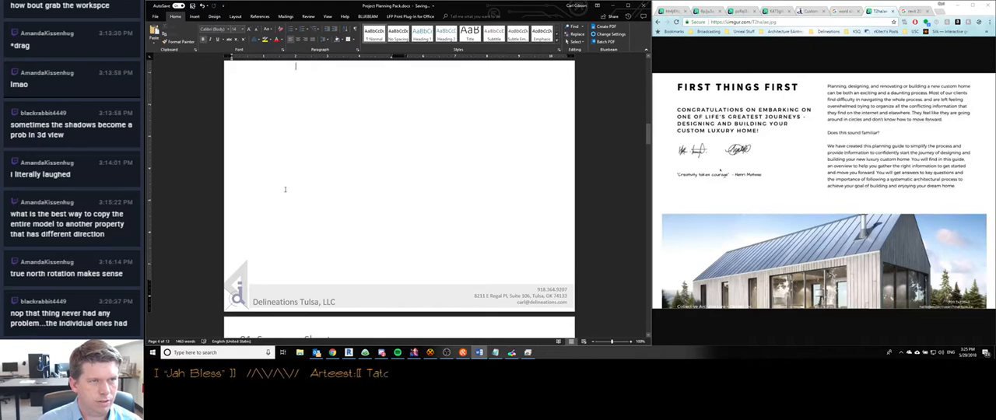
key(BackSpace)
scroll(282, 270, down, 1)
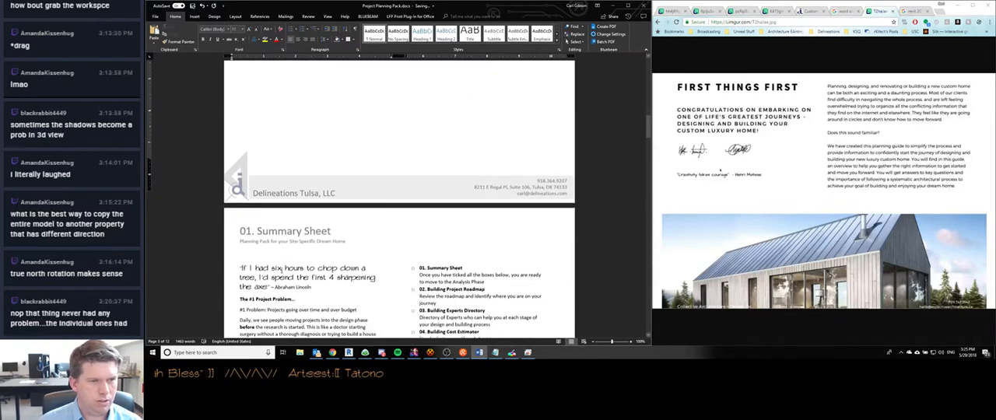
scroll(282, 271, up, 2)
- Try to remove the footer on the First Things First page only, and undo the removal
double_click(280, 268)
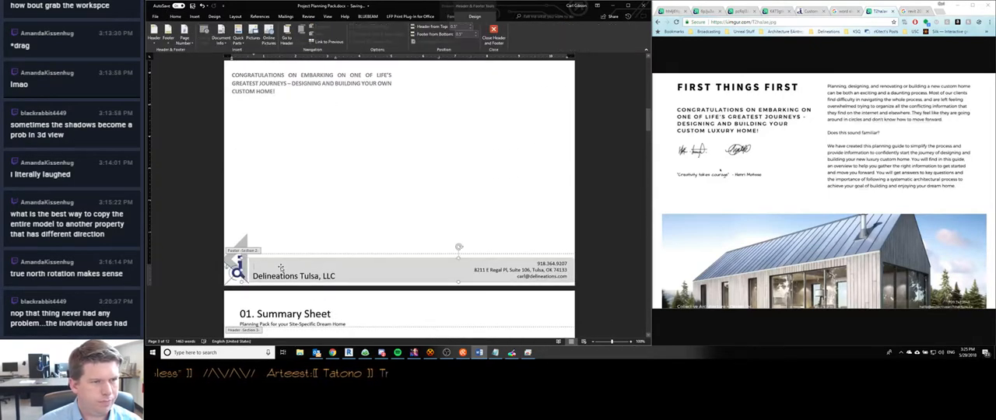
click(168, 35)
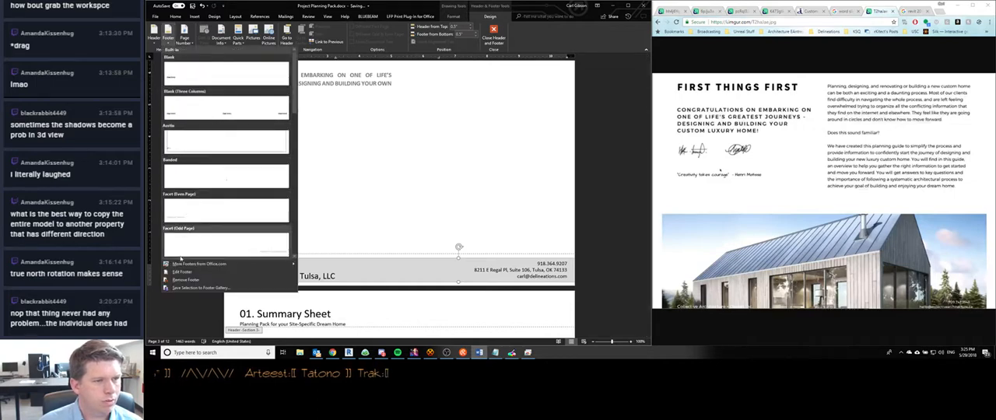
click(185, 280)
scroll(329, 223, down, 3)
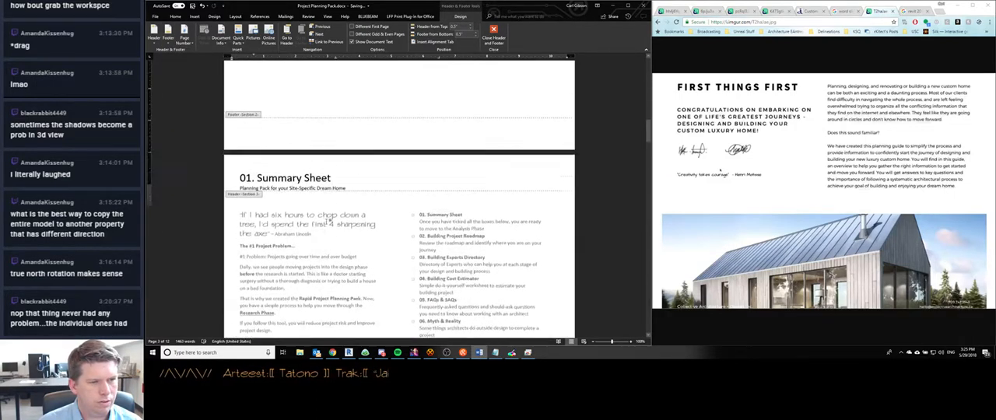
scroll(329, 219, up, 10)
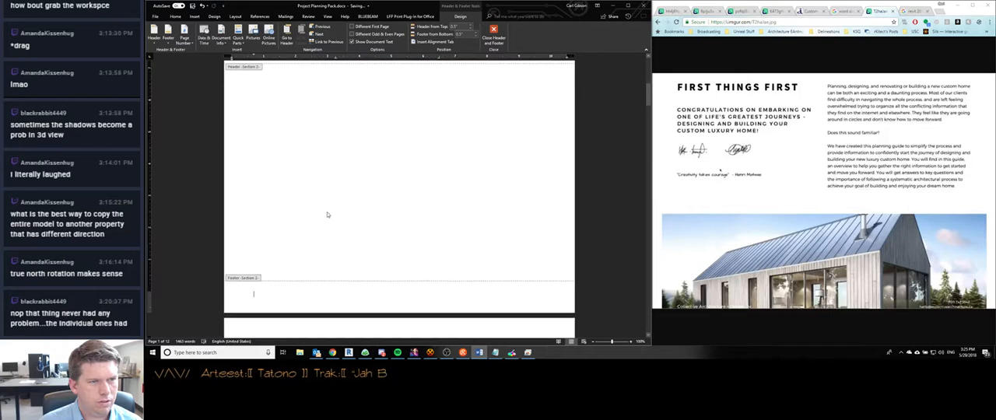
double_click(334, 225)
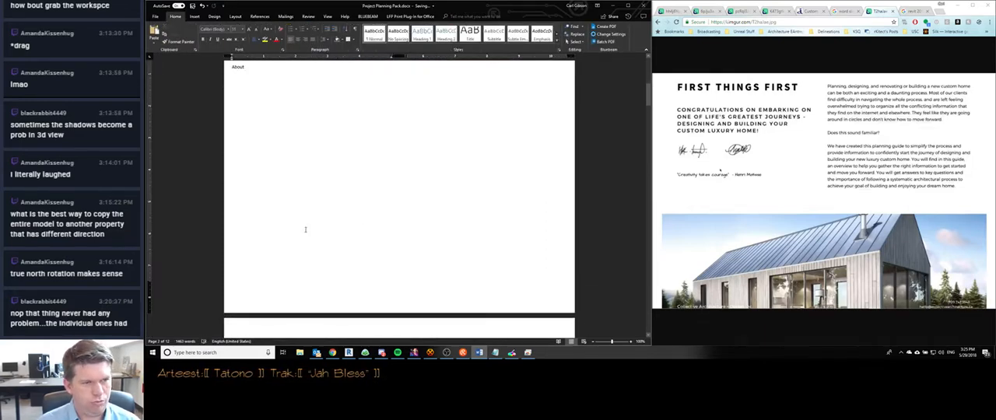
scroll(305, 230, down, 8)
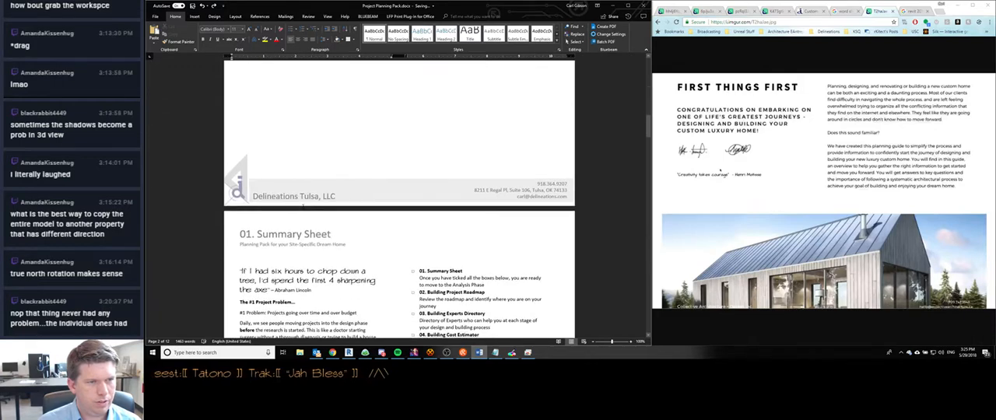
double_click(303, 206)
click(450, 251)
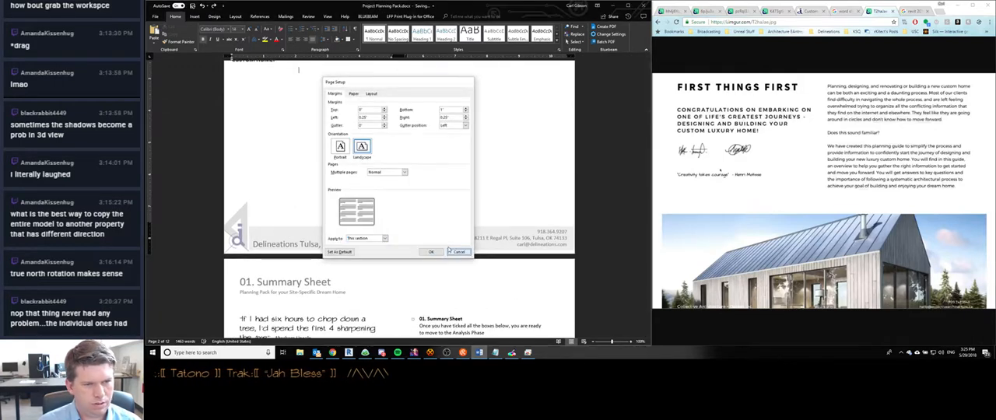
- Insert a page break at the end of the page ahead of First Things First
scroll(283, 127, up, 8)
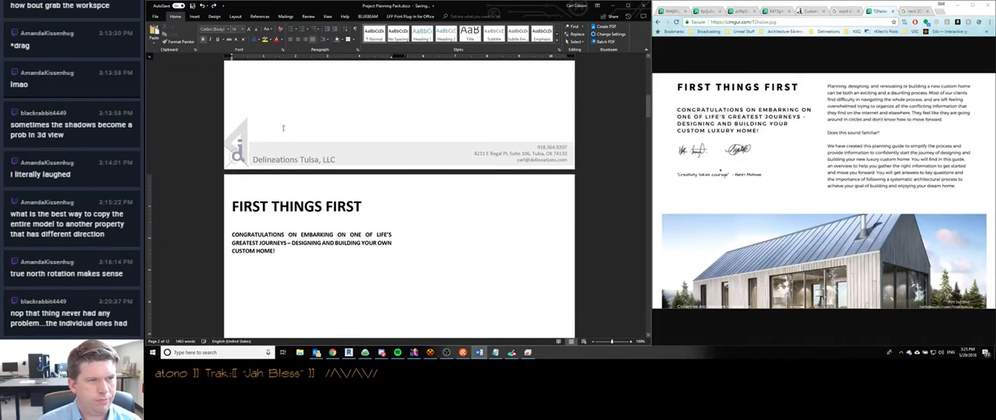
scroll(283, 127, up, 3)
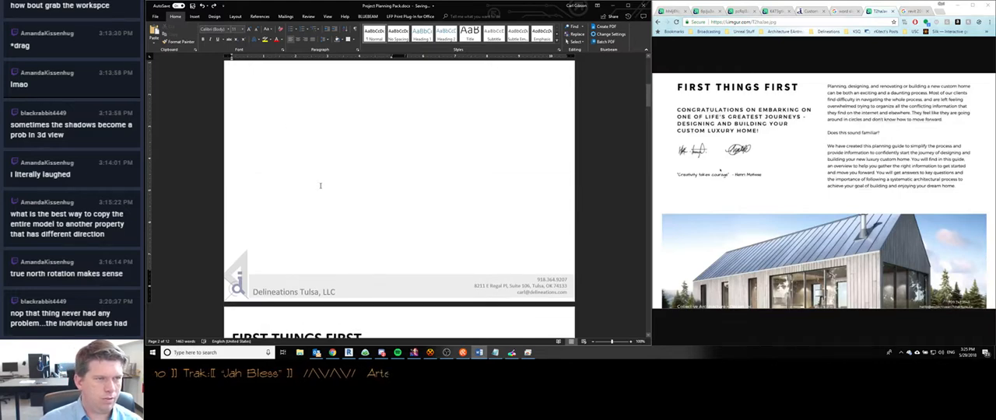
key(ctrl+Return)
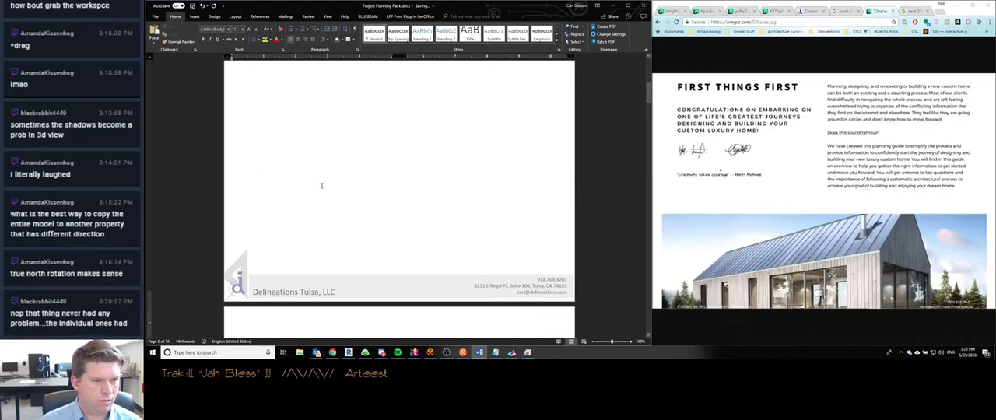
scroll(321, 185, down, 5)
scroll(309, 168, up, 2)
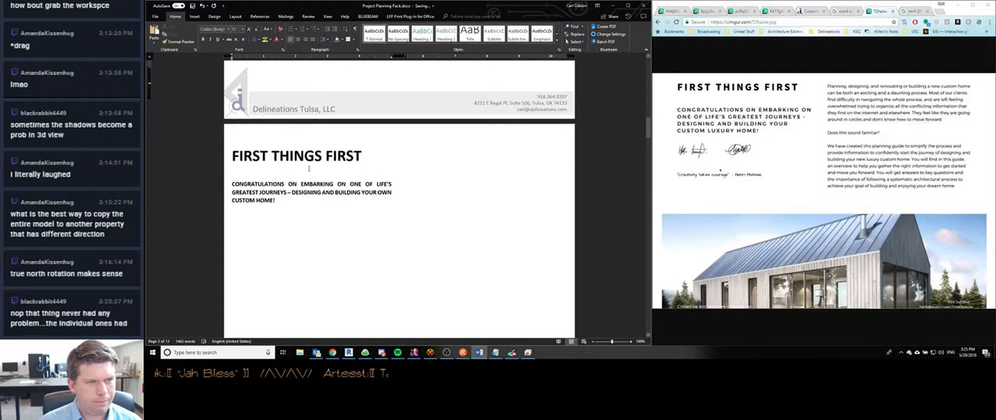
scroll(309, 168, down, 3)
- Try again to remove the First Things First footer, check the footers on the neighbouring pages, and undo the removal
double_click(287, 263)
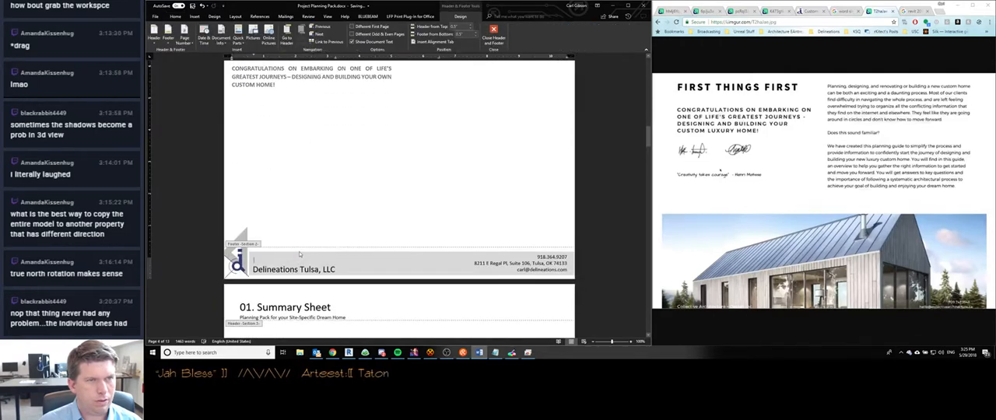
click(322, 265)
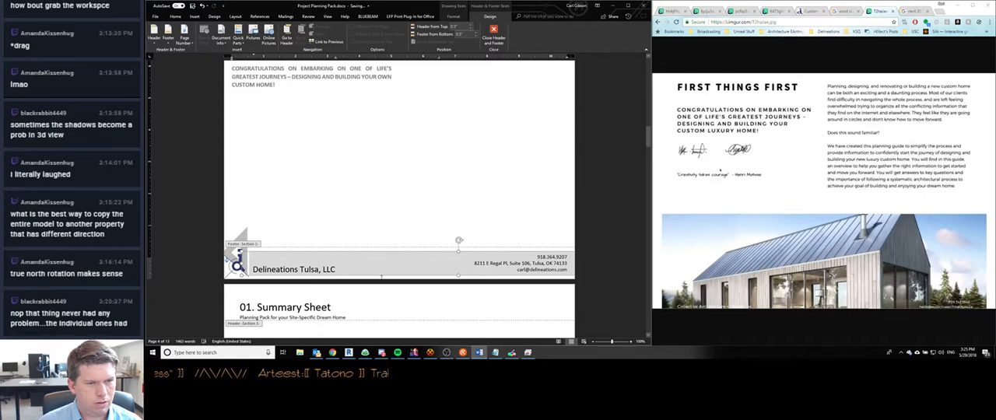
click(348, 276)
scroll(294, 233, up, 3)
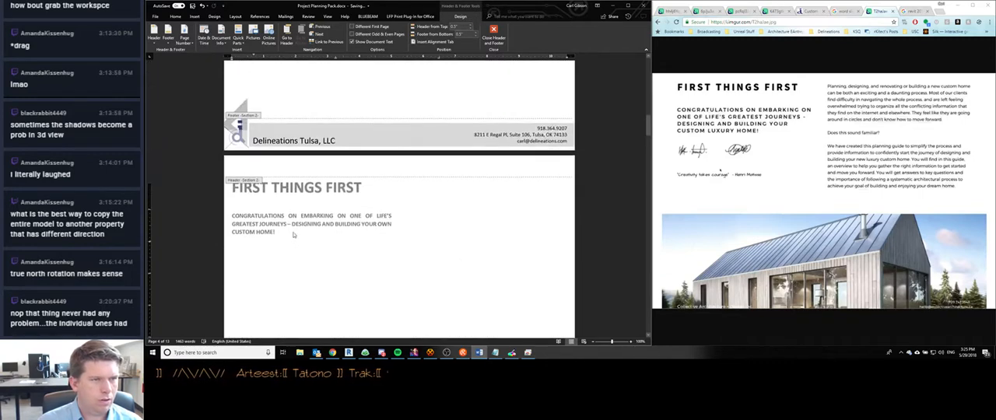
scroll(293, 233, down, 5)
scroll(294, 234, up, 3)
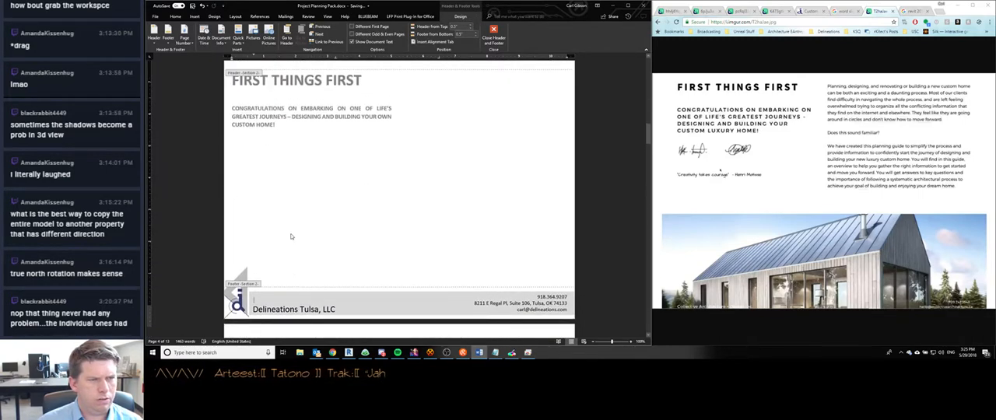
click(168, 35)
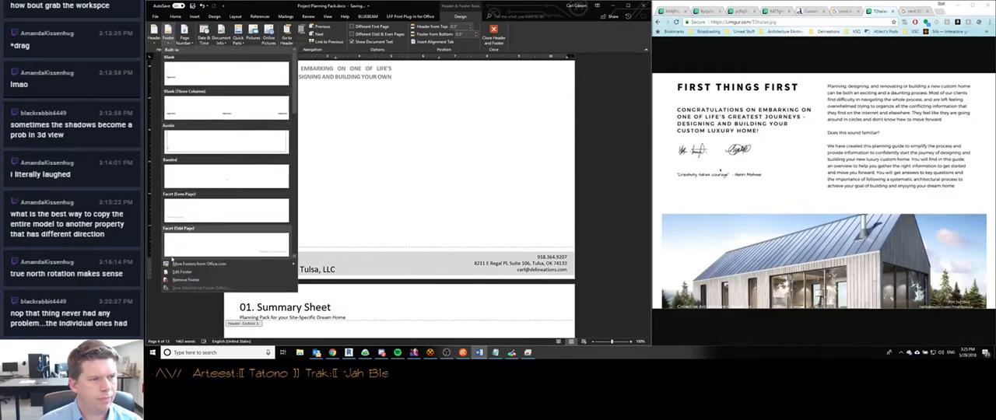
click(178, 279)
scroll(327, 202, down, 4)
scroll(337, 190, down, 1)
scroll(334, 198, up, 20)
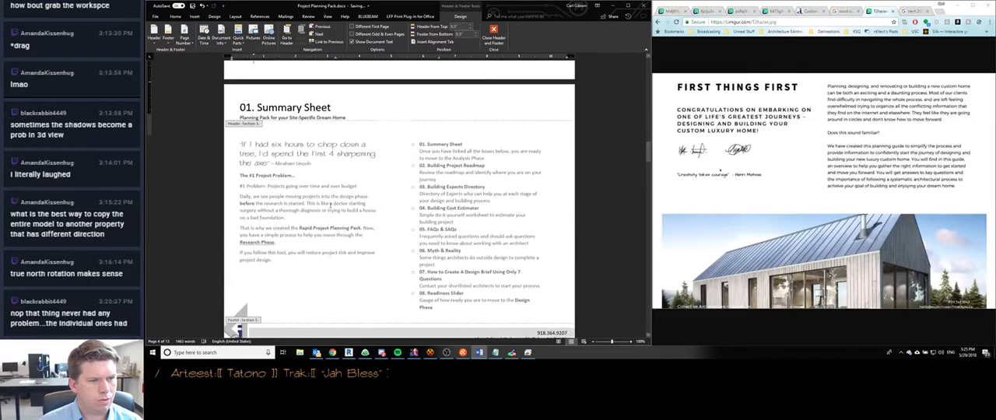
scroll(330, 205, up, 14)
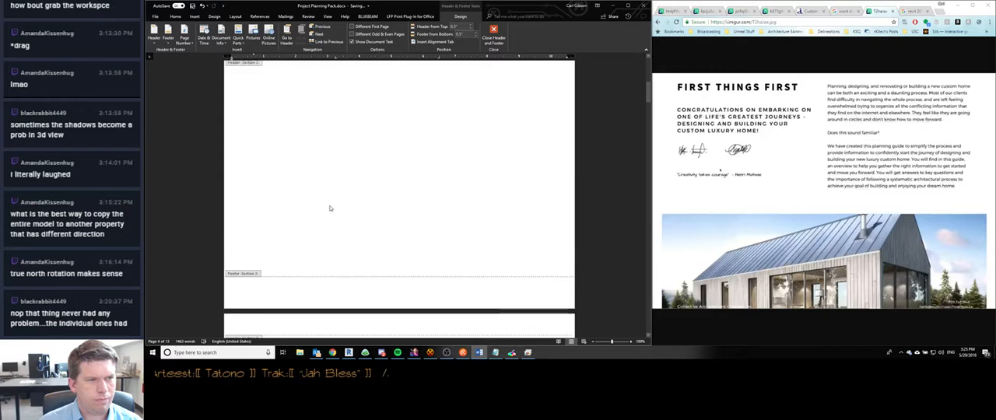
scroll(330, 208, down, 20)
scroll(330, 209, down, 5)
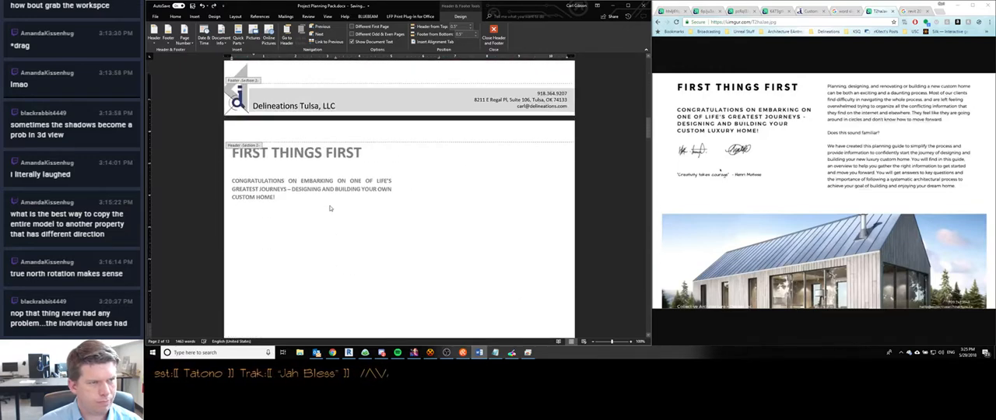
- Insert another page break on the blank page ahead of First Things First, after checking the footers of the surrounding pages
scroll(314, 187, down, 1)
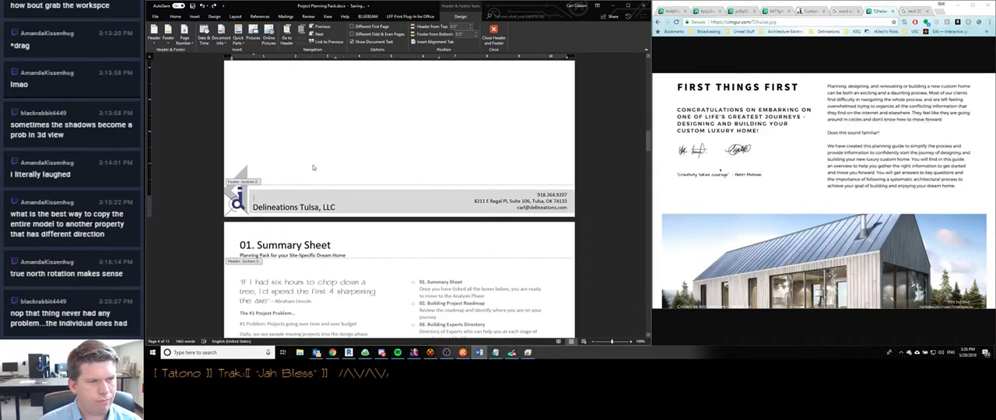
scroll(297, 190, up, 6)
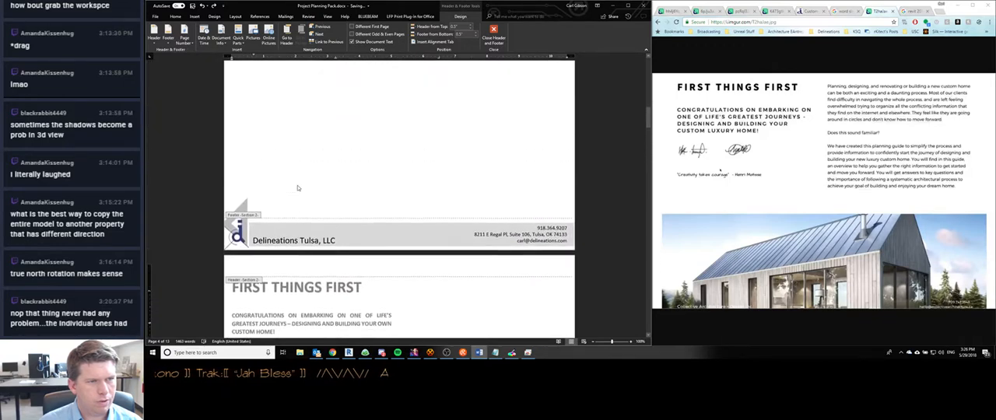
scroll(297, 189, up, 10)
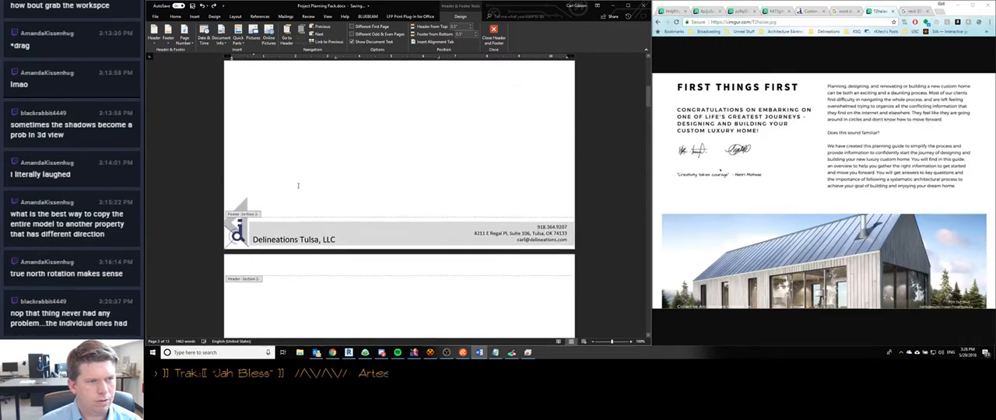
scroll(297, 188, down, 6)
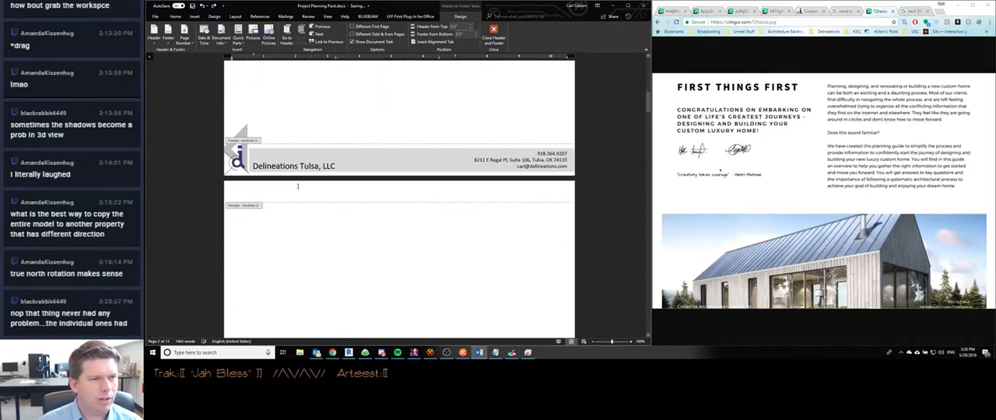
scroll(296, 190, up, 2)
scroll(296, 192, down, 1)
scroll(297, 190, down, 3)
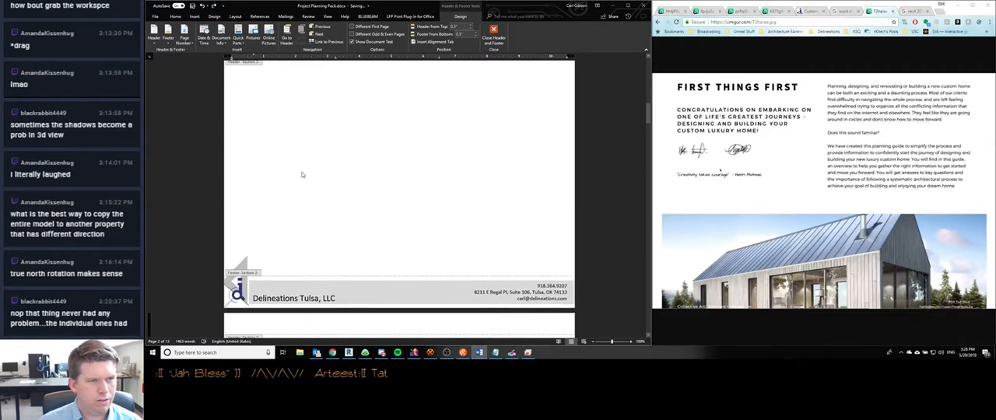
double_click(297, 172)
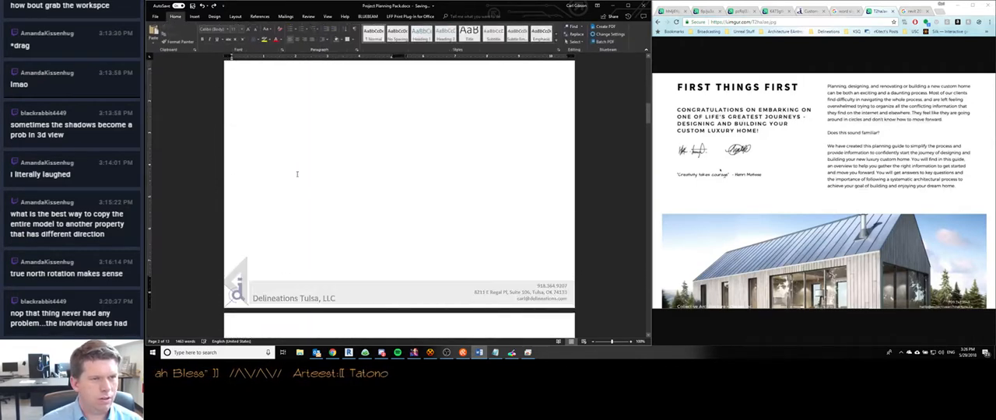
key(ctrl+Return)
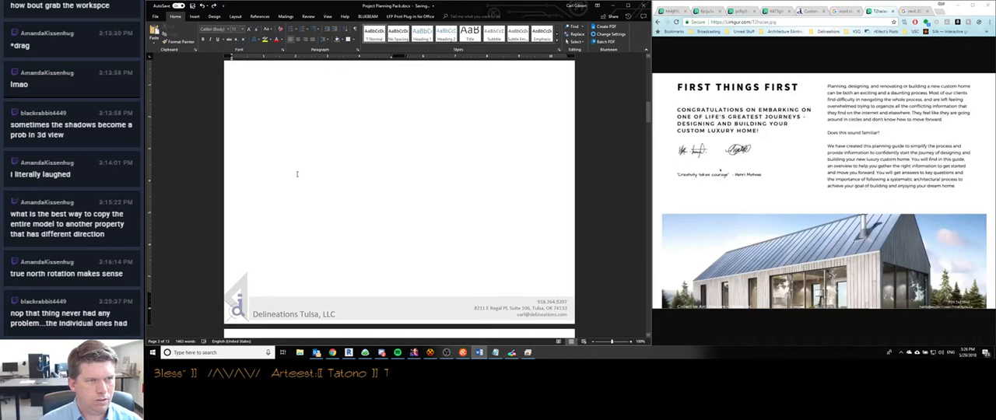
scroll(298, 177, down, 3)
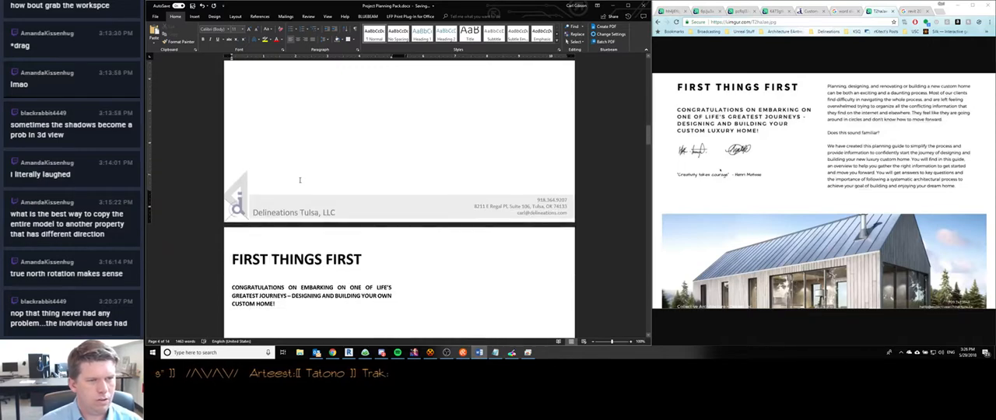
- Insert a next-page section break on the blank page ahead of First Things First, after checking the footer sections of both pages
double_click(308, 204)
scroll(310, 212, down, 3)
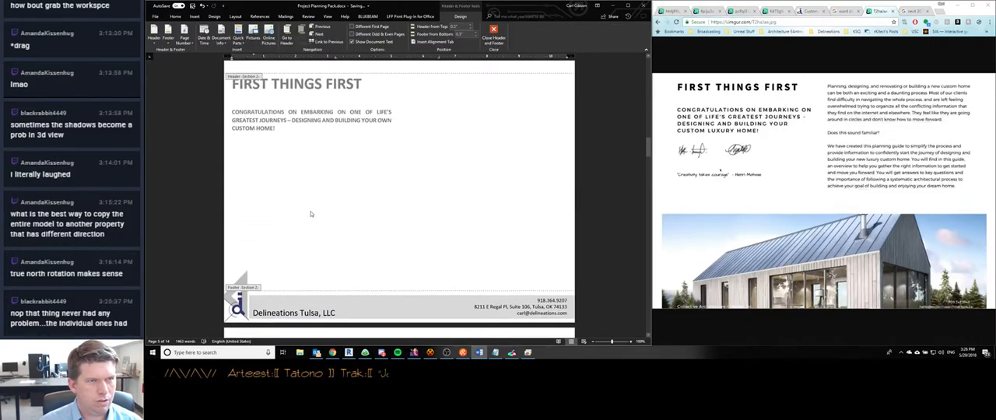
click(304, 297)
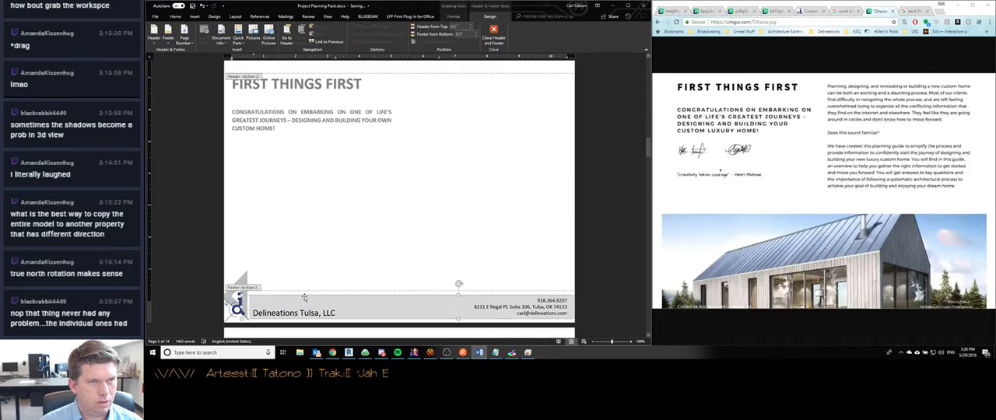
scroll(295, 234, up, 10)
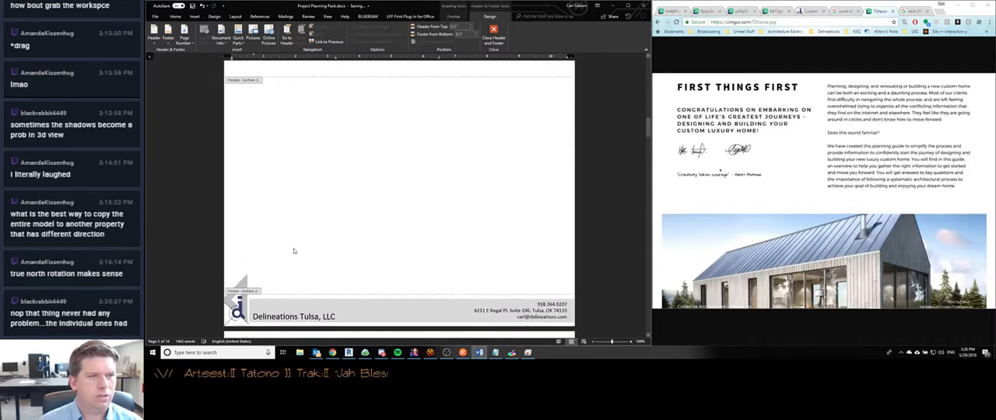
double_click(292, 160)
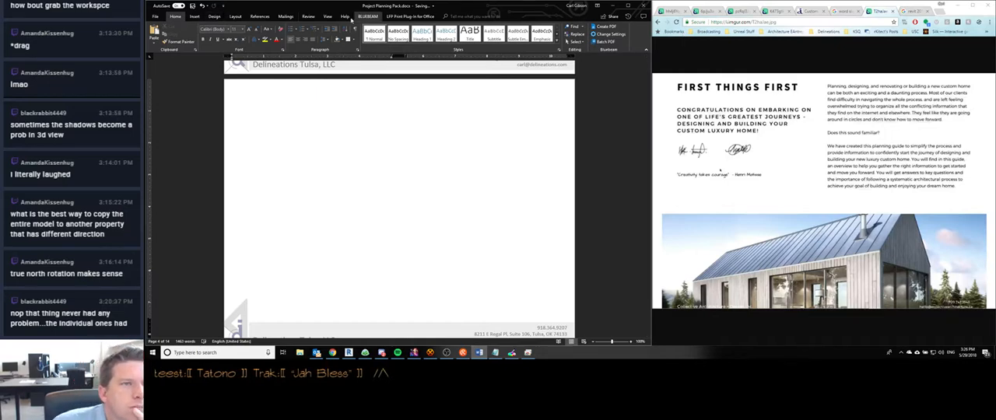
click(194, 16)
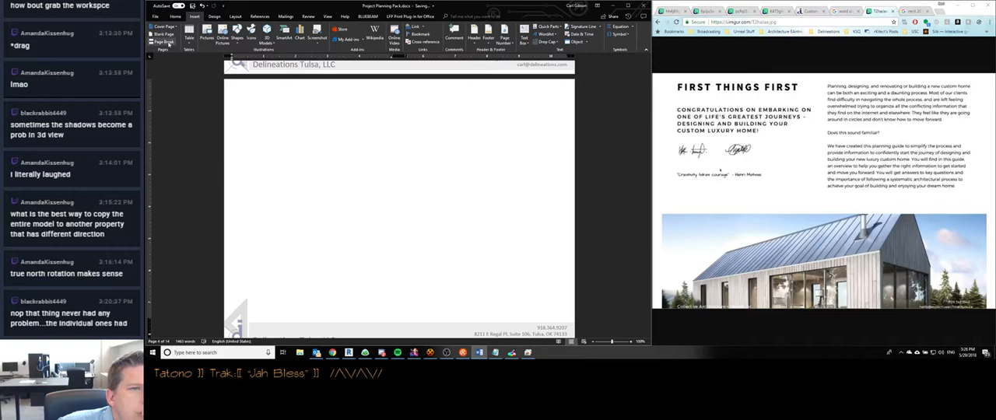
click(214, 16)
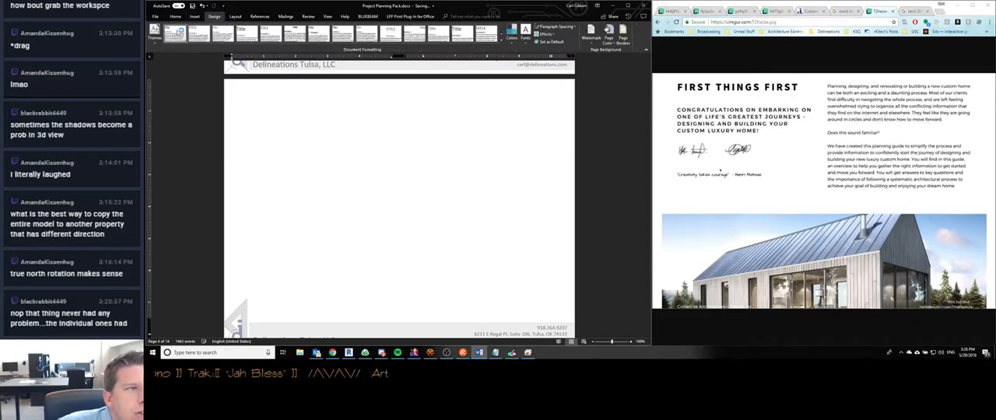
click(235, 16)
click(228, 27)
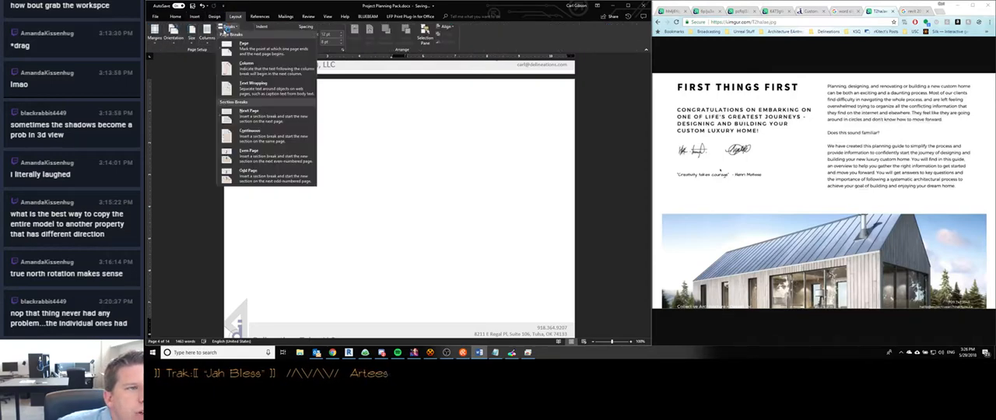
click(250, 117)
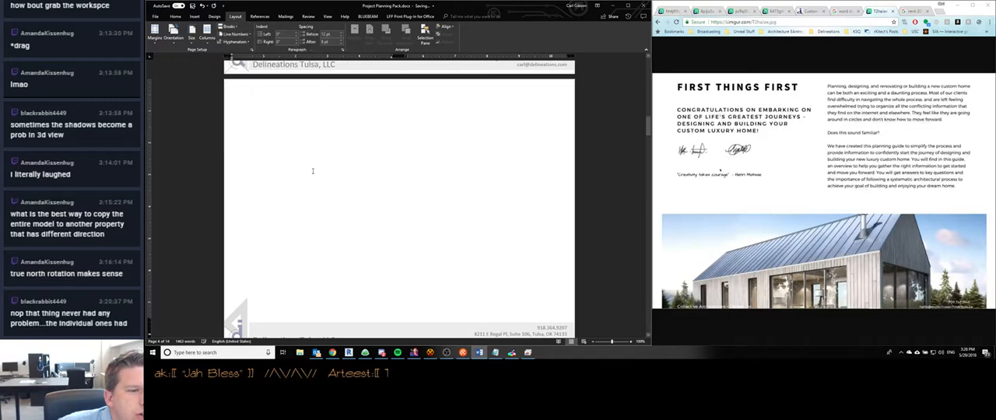
- Unlink the First Things First page's footer from the previous section
scroll(313, 171, down, 5)
double_click(304, 149)
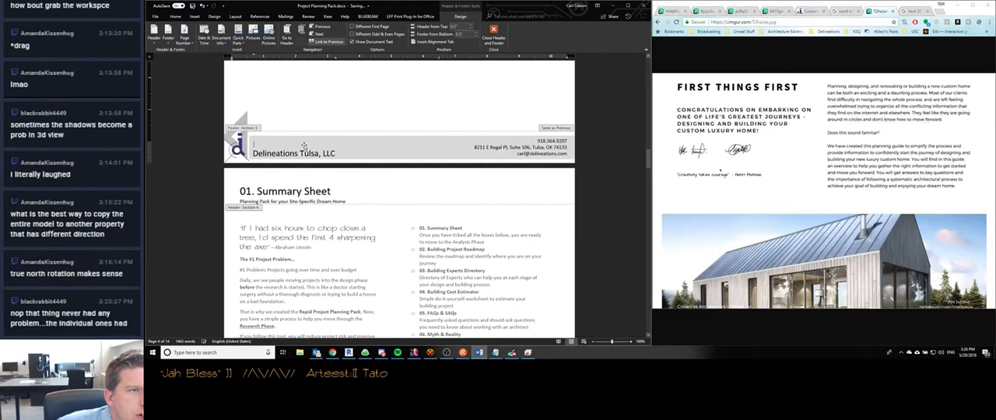
scroll(302, 155, up, 10)
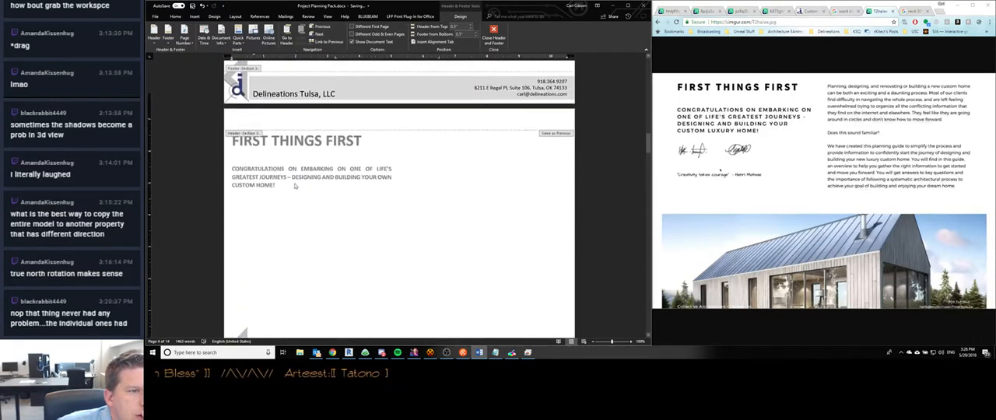
scroll(294, 185, down, 3)
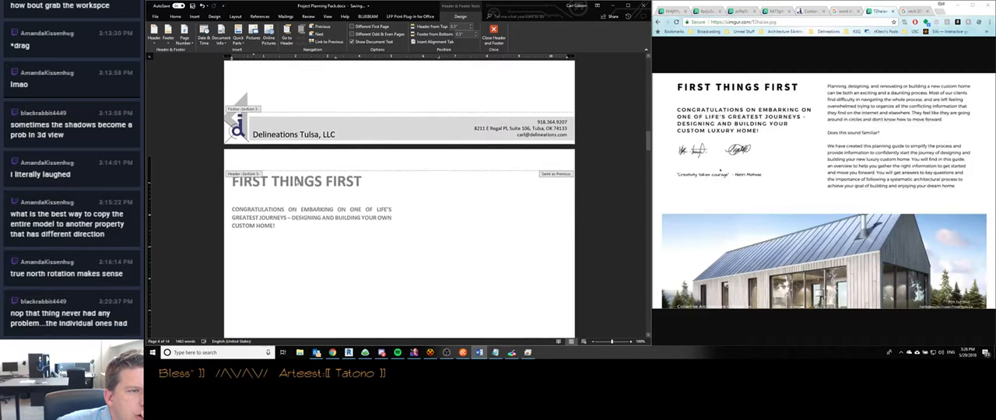
click(168, 41)
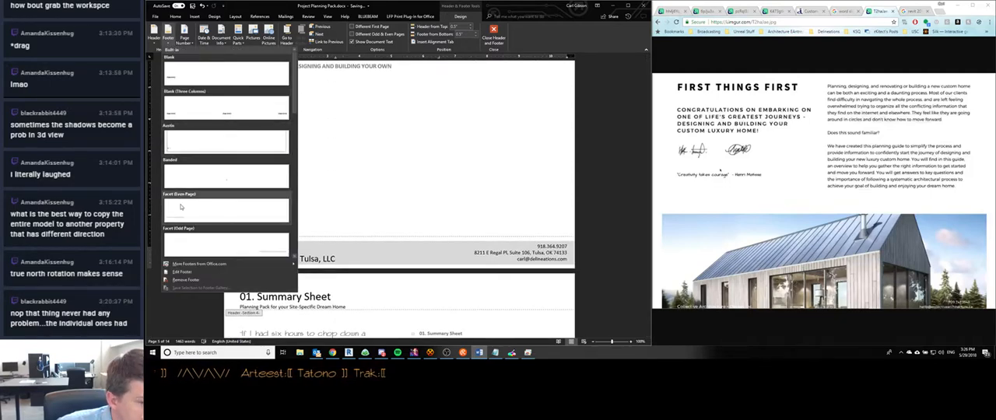
click(406, 200)
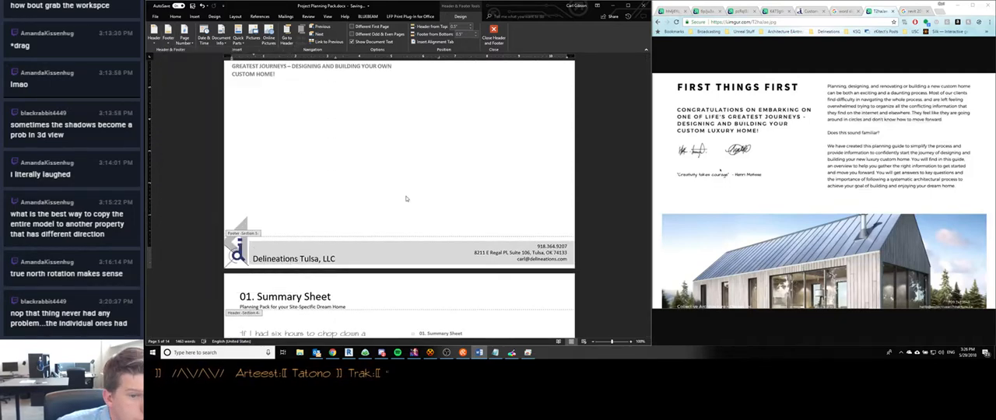
- Try deleting the logo from the First Things First footer, undo the deletion, and check the footers on the neighbouring pages
click(242, 232)
key(Delete)
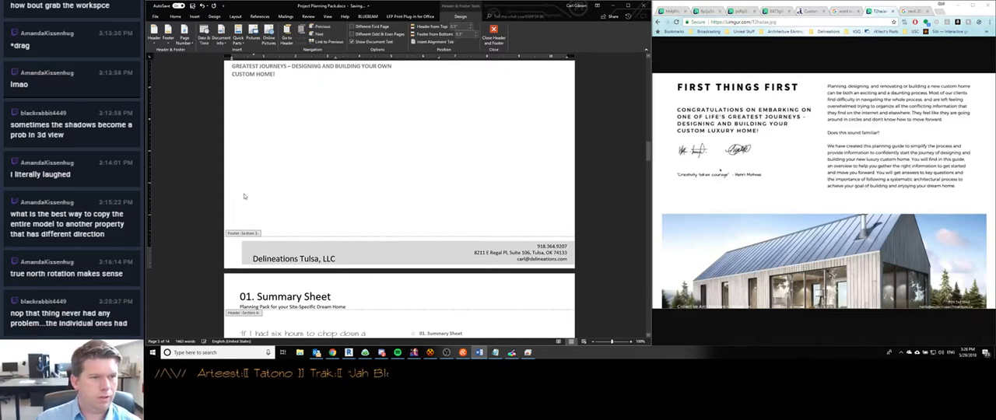
key(ctrl+z)
scroll(273, 215, down, 3)
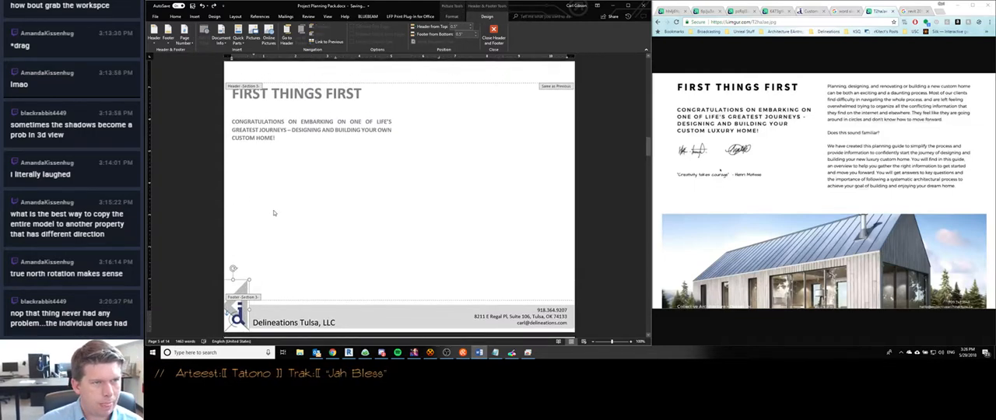
scroll(273, 213, up, 14)
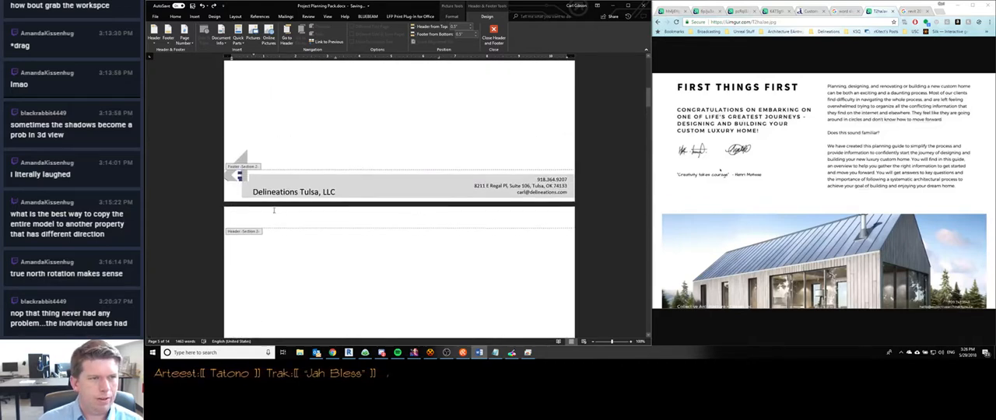
scroll(272, 209, down, 16)
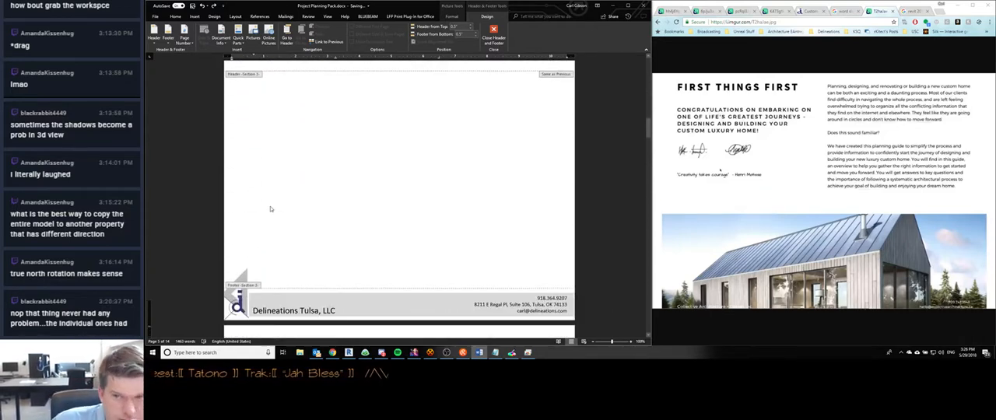
scroll(270, 208, down, 5)
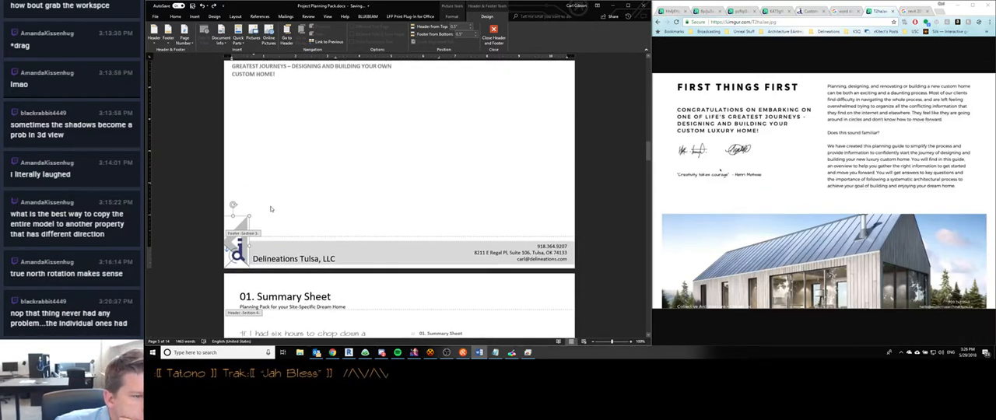
scroll(271, 208, down, 4)
scroll(270, 211, up, 6)
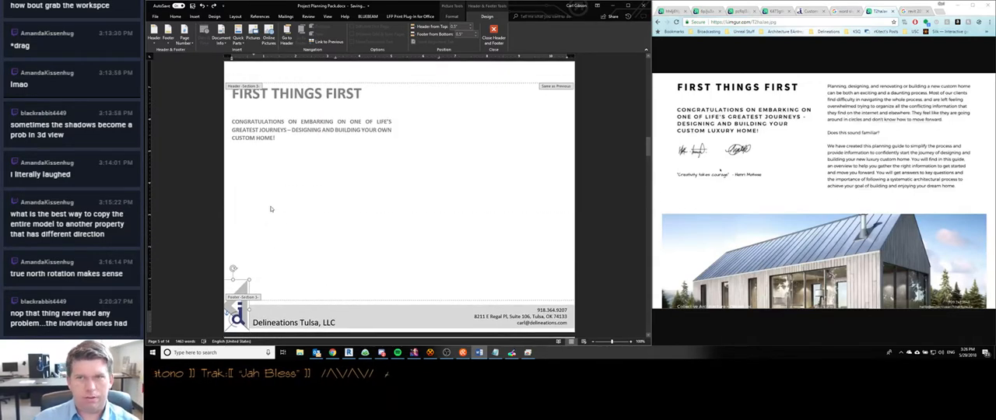
- Remove the logo from the First Things First footer and leave footer editing
scroll(270, 187, down, 2)
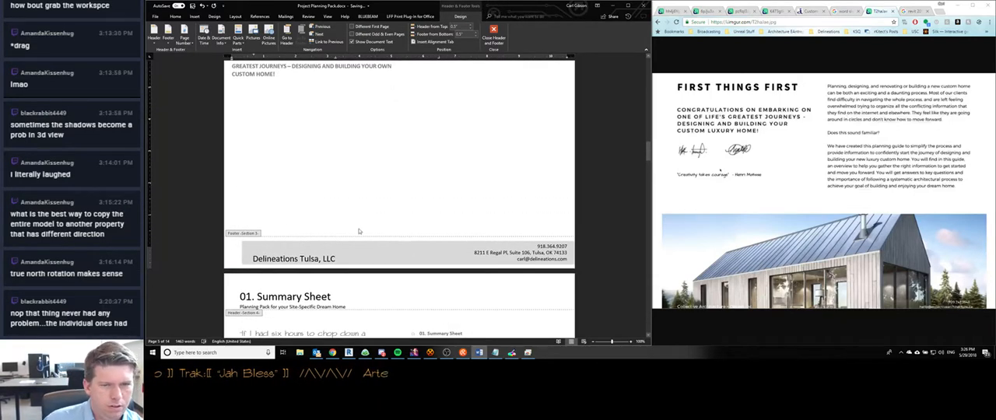
double_click(538, 250)
click(563, 261)
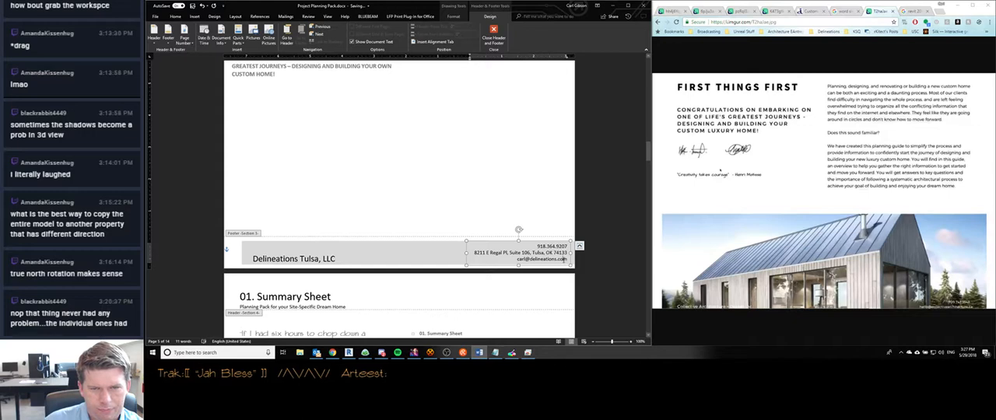
double_click(564, 261)
double_click(301, 209)
- Examine the footers throughout the document to see which pages besides First Things First are affected by the logo removal
scroll(253, 220, up, 10)
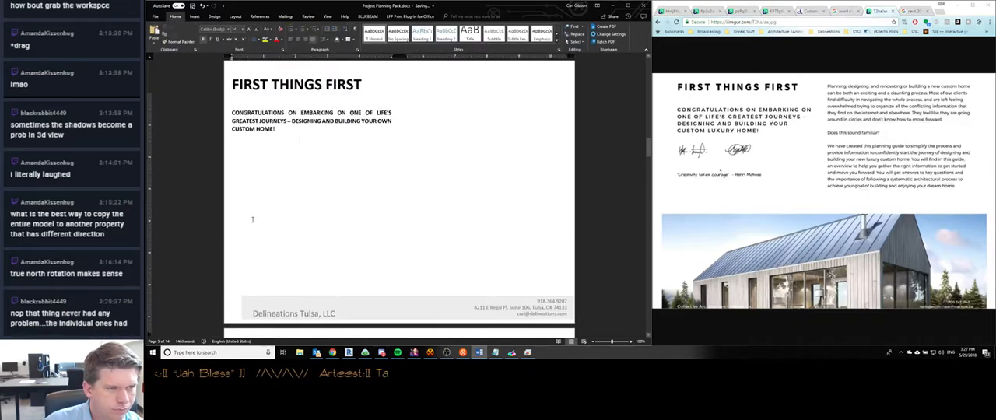
scroll(253, 220, up, 6)
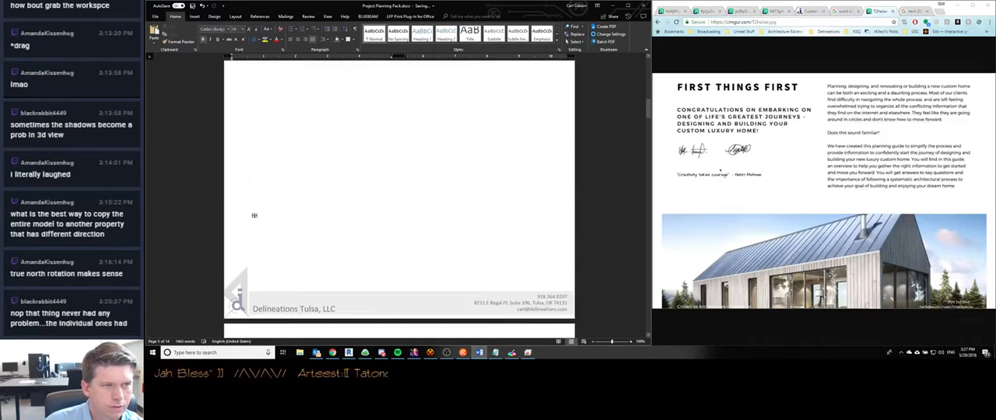
scroll(340, 249, down, 6)
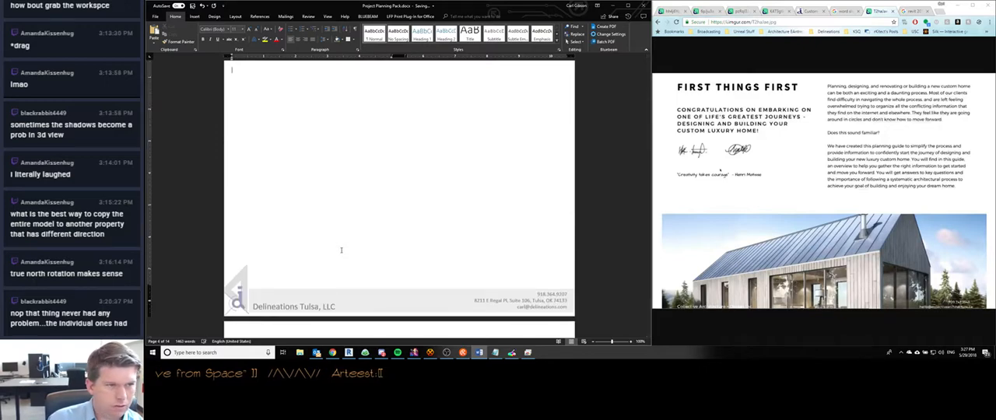
scroll(341, 251, up, 12)
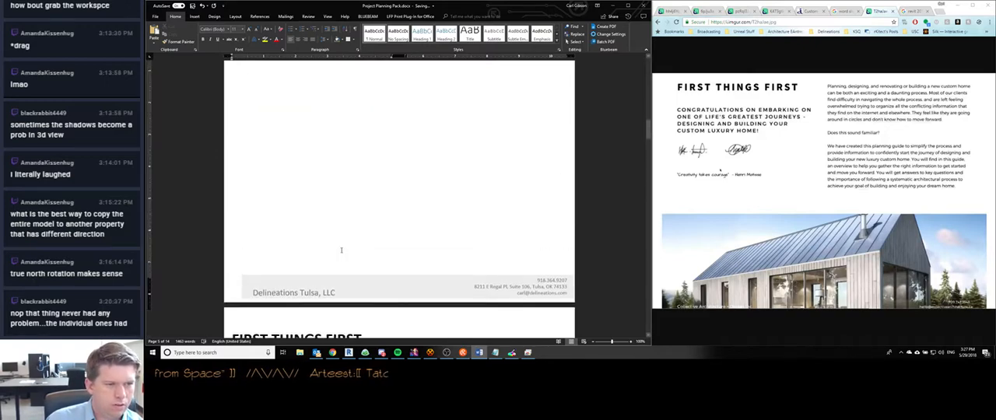
scroll(340, 250, down, 5)
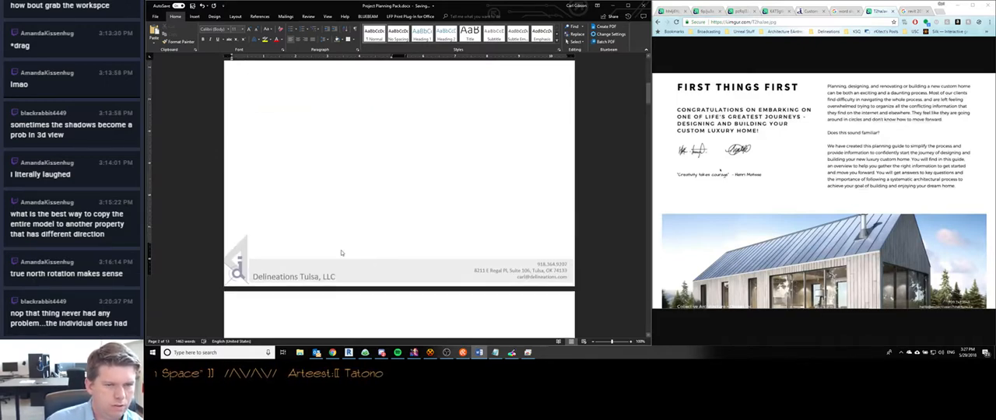
scroll(341, 253, up, 10)
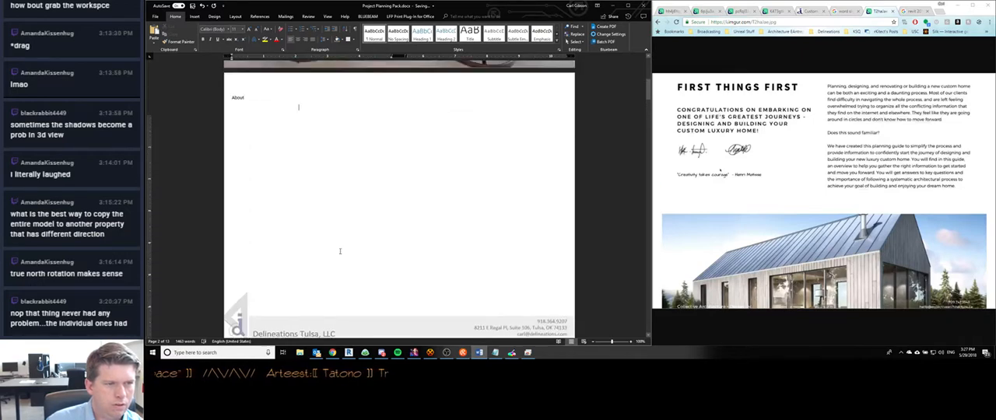
scroll(325, 249, down, 5)
scroll(324, 249, down, 1)
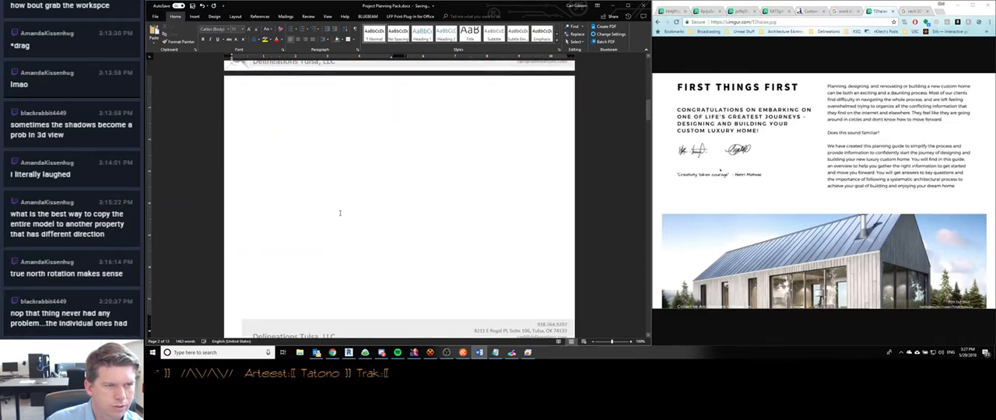
scroll(340, 214, up, 5)
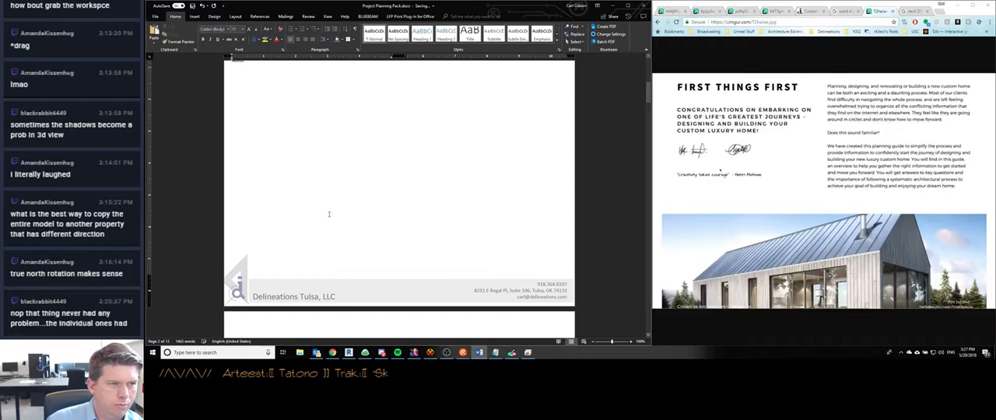
scroll(329, 214, up, 2)
scroll(327, 214, down, 6)
scroll(320, 213, down, 15)
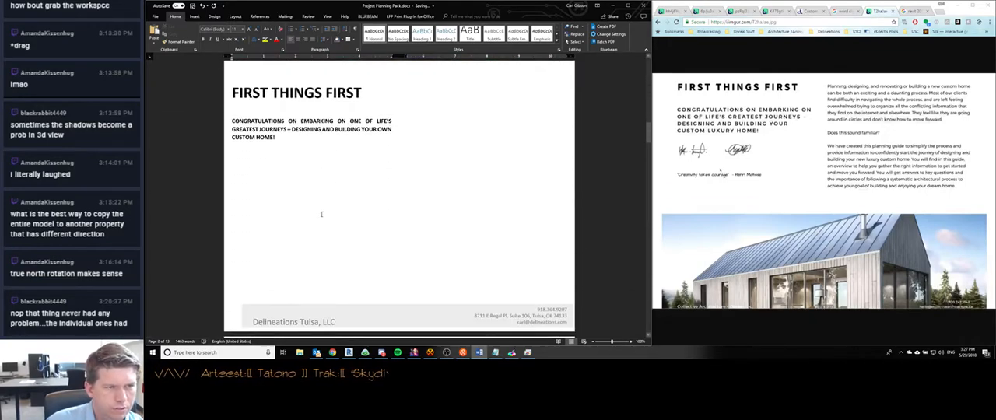
scroll(319, 217, down, 20)
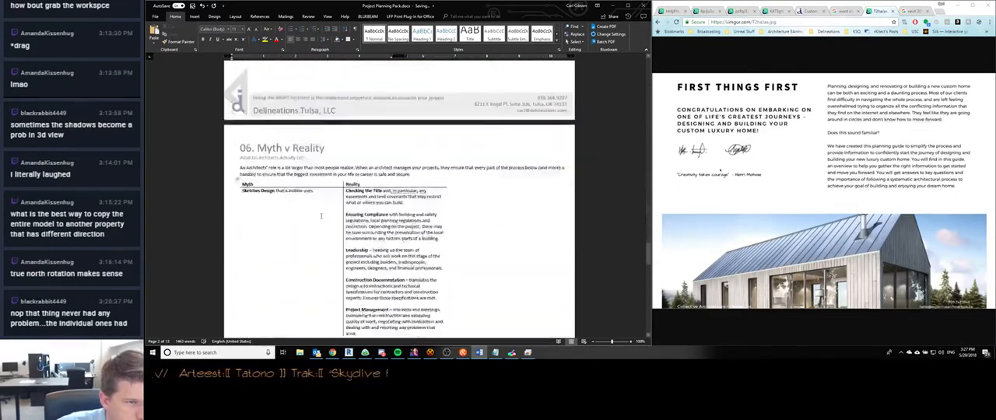
scroll(317, 217, up, 20)
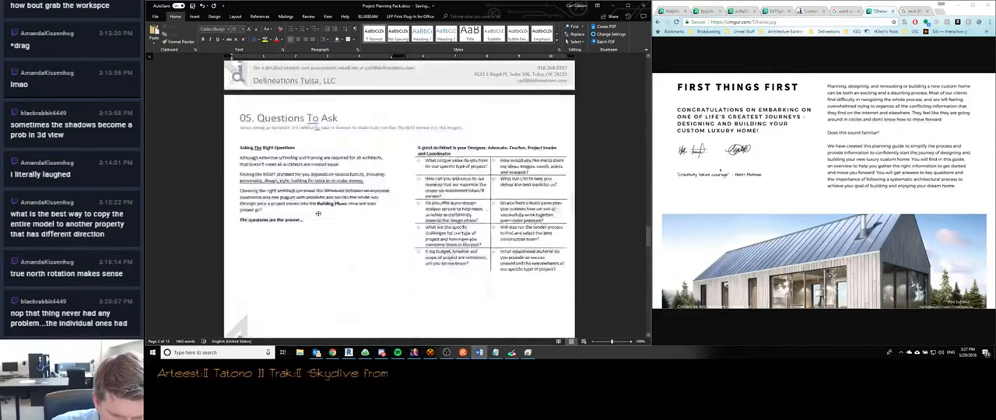
scroll(320, 219, up, 8)
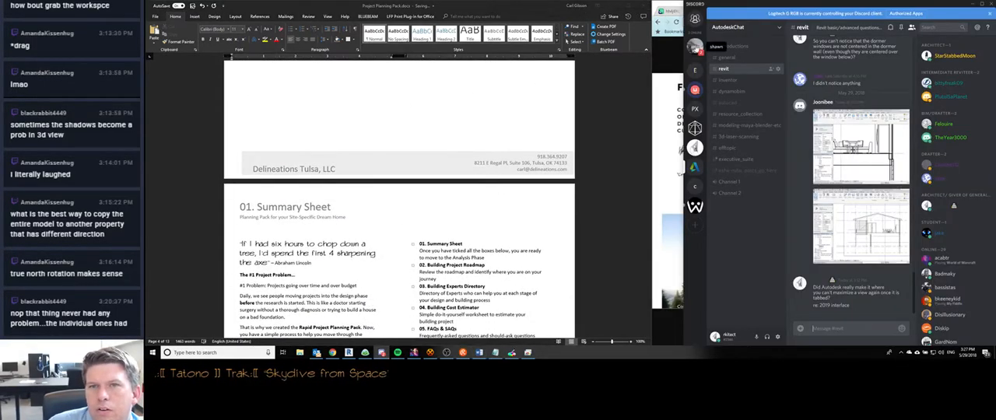
- Switch to Discord and open the direct message conversation with the unread message
click(697, 47)
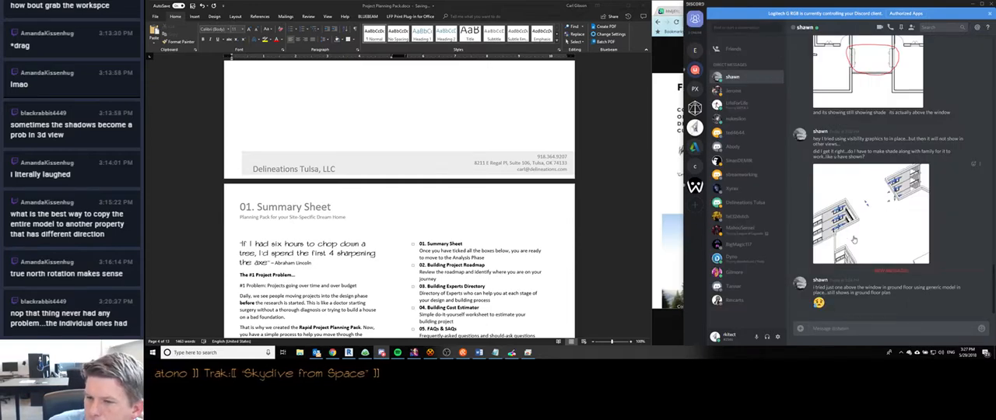
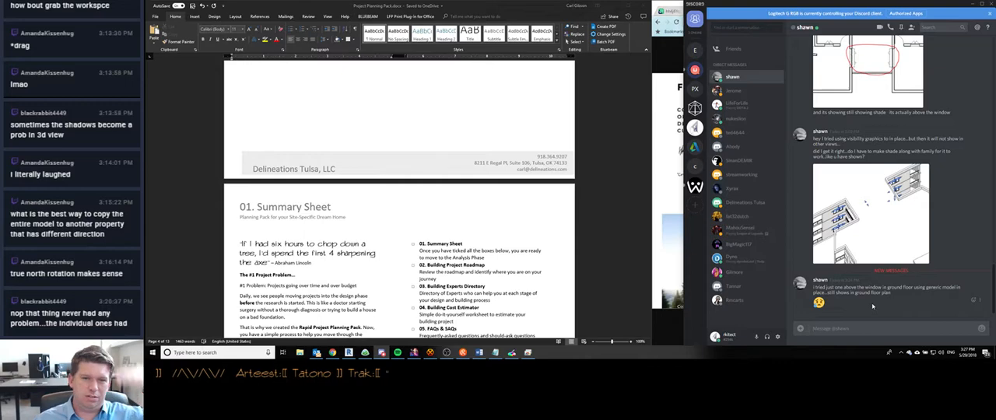
- Switch back to Word and undo the removal of the logo from the footer
click(438, 214)
key(ctrl+z)
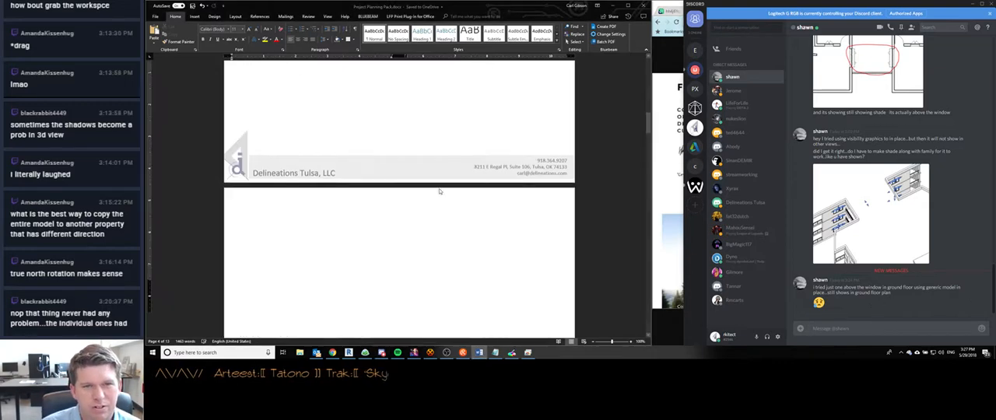
- Switch to Revit, select the window shade in the Level 2 plan, and open the Level 1 floor plan to compare how the shades show
click(351, 355)
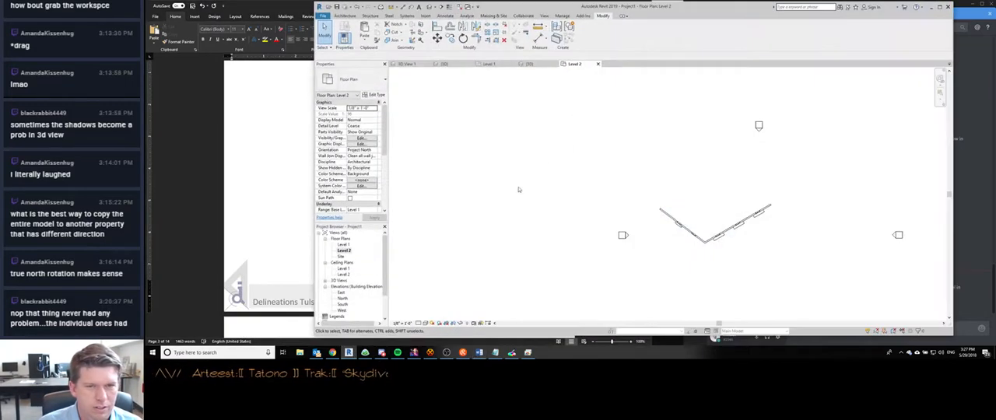
scroll(685, 226, up, 5)
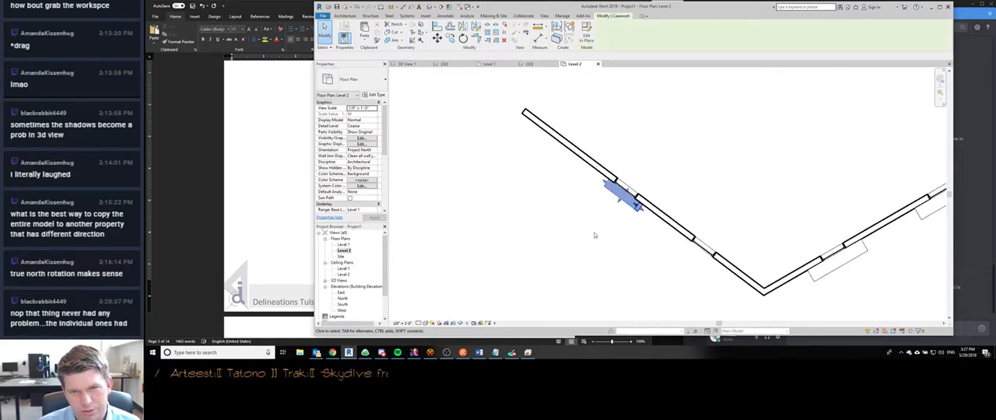
click(623, 193)
double_click(343, 244)
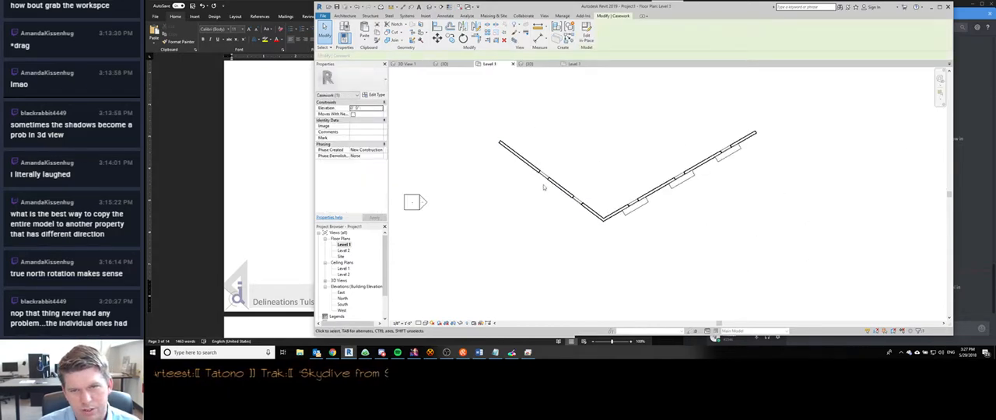
scroll(537, 190, up, 5)
scroll(579, 164, down, 5)
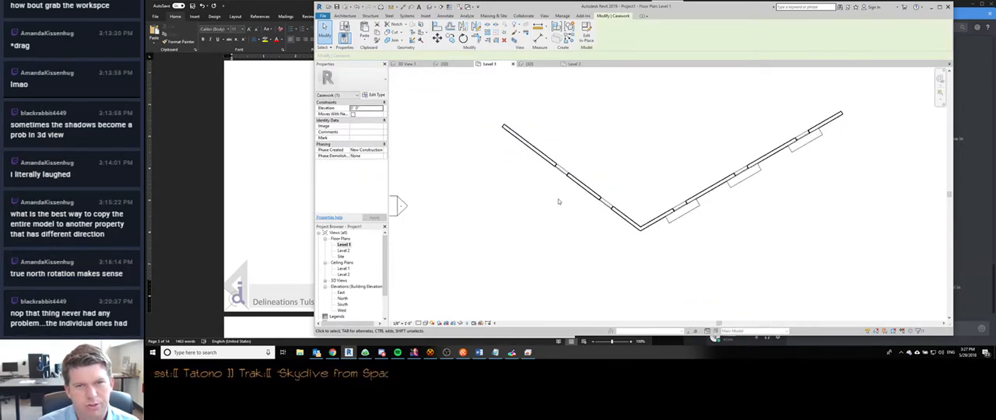
scroll(578, 166, up, 4)
scroll(514, 192, down, 3)
scroll(473, 200, down, 3)
middle_drag(467, 210, 522, 206)
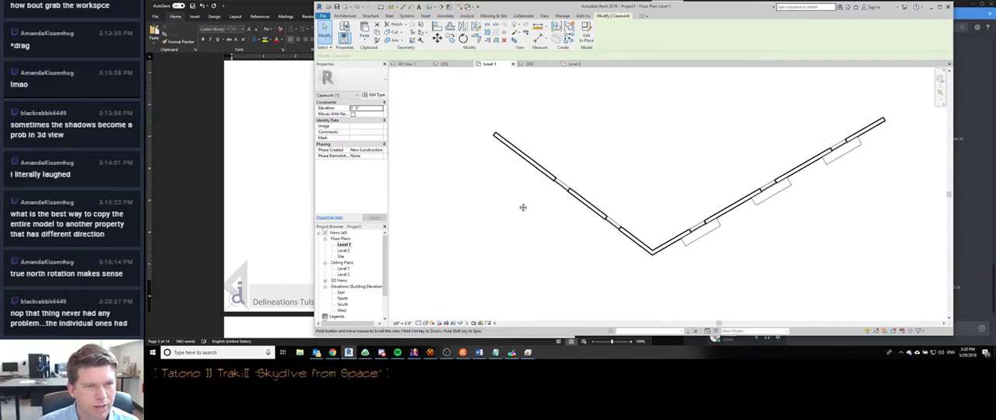
scroll(522, 205, down, 1)
- Set the Level 1 plan's underlay base level to Level 2 and check the options for its top level
click(445, 173)
scroll(383, 186, down, 5)
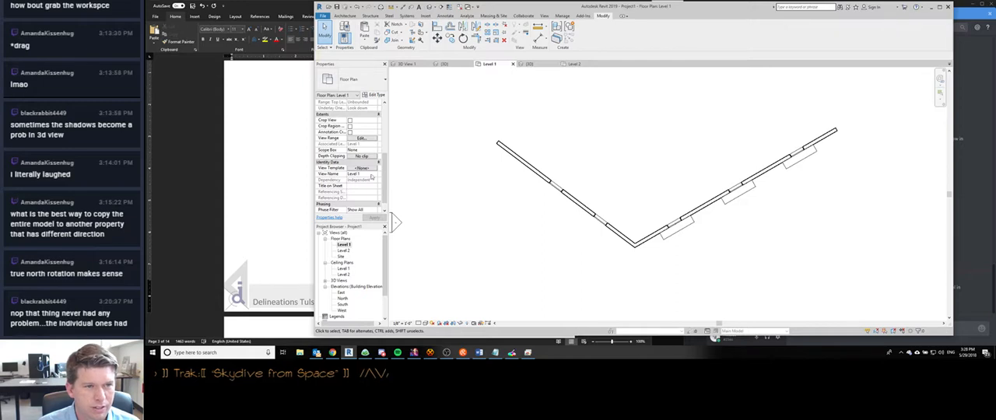
scroll(382, 167, up, 5)
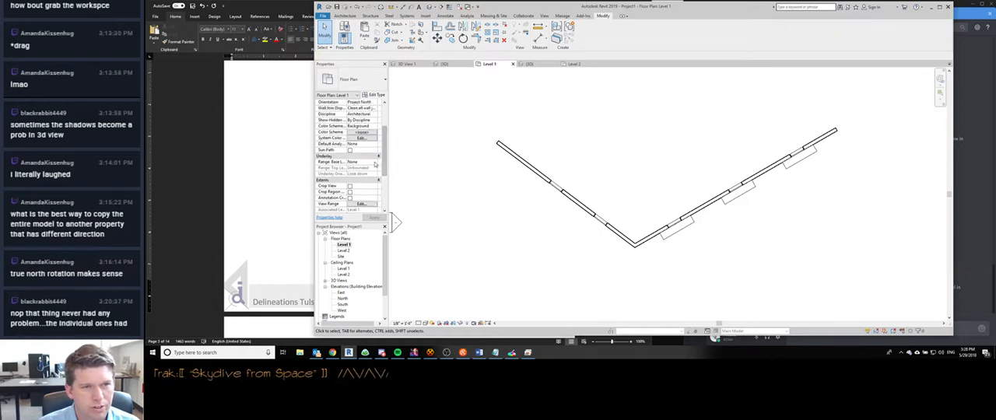
click(374, 162)
click(352, 178)
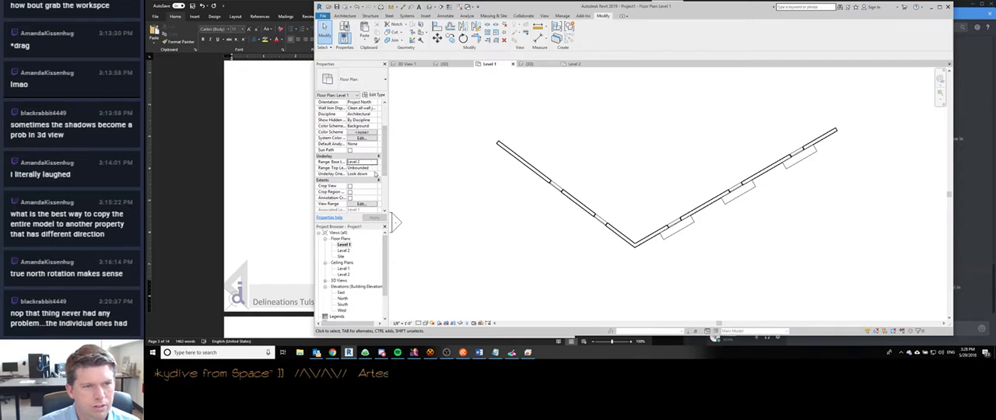
click(375, 173)
click(375, 171)
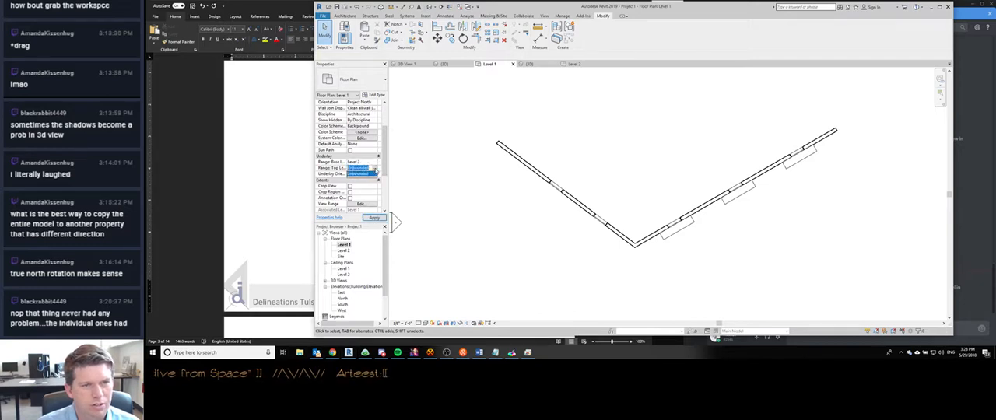
- Reveal hidden elements in the Level 1 plan to look for the missing shades, and turn that mode off
scroll(473, 179, up, 2)
key(r)
key(h)
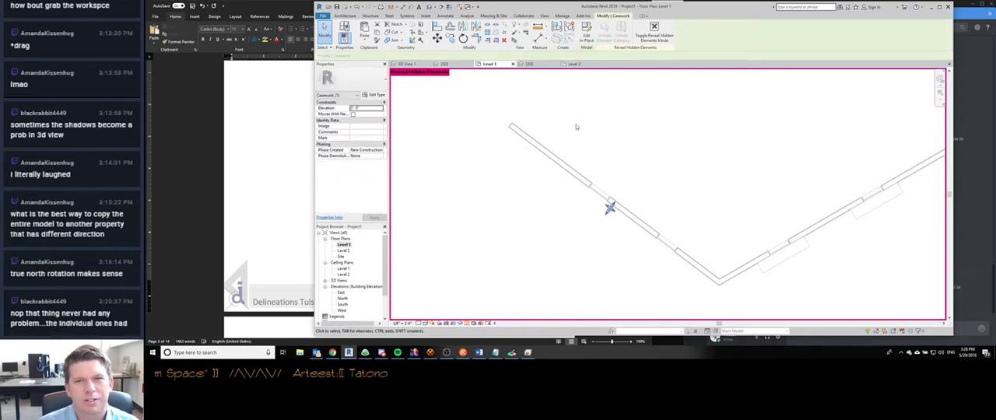
scroll(623, 125, down, 2)
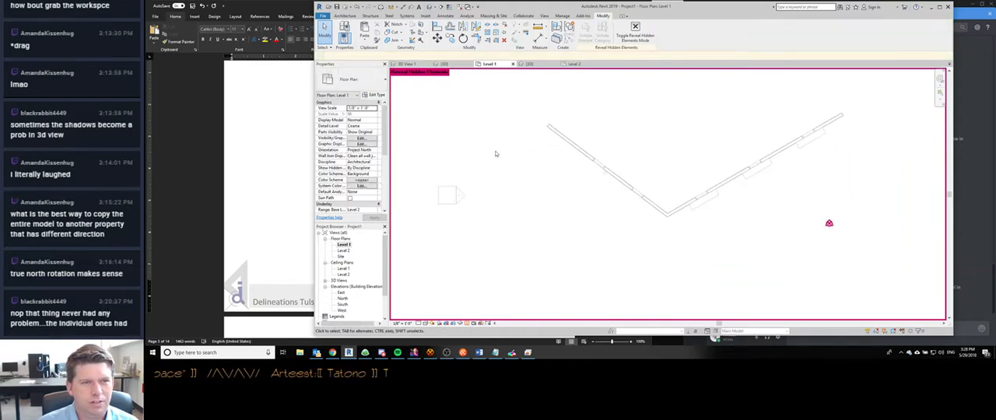
key(r)
key(h)
- Try the Level 1 plan with its underlay base level set to None, and restore the base level to Level 2
scroll(568, 194, up, 2)
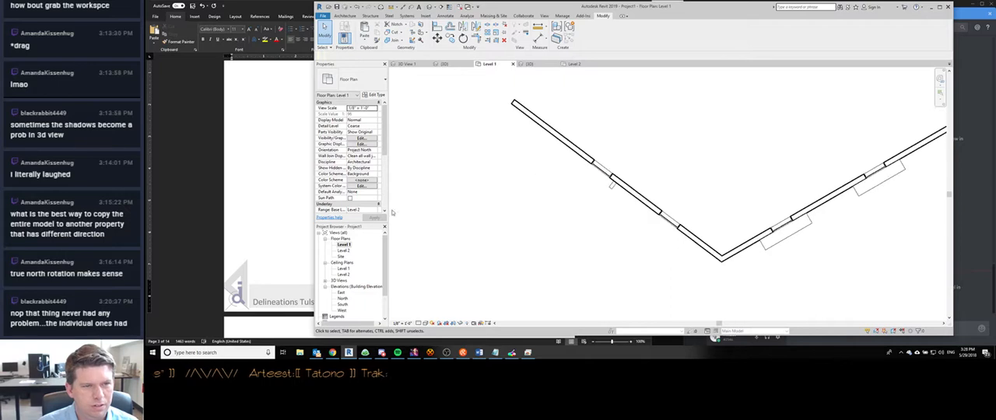
click(362, 210)
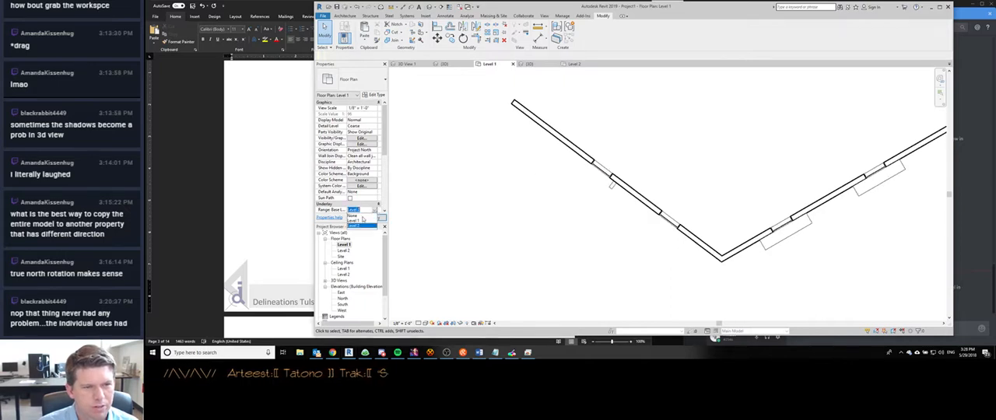
click(359, 218)
scroll(623, 214, up, 3)
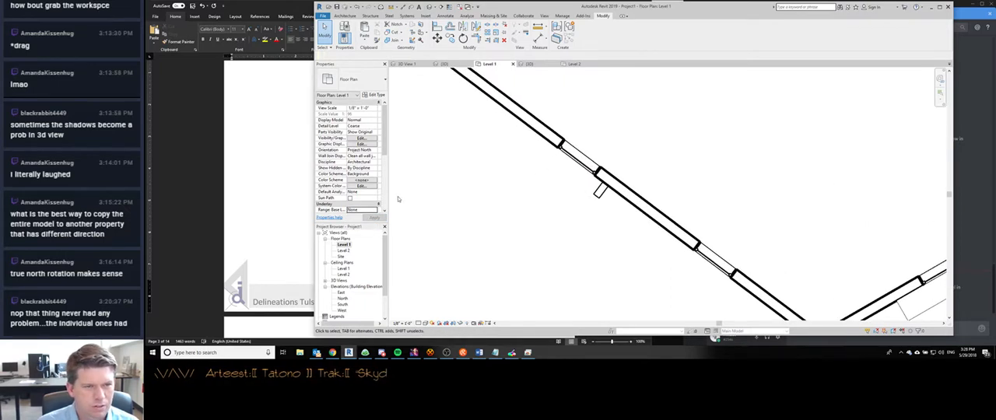
click(377, 211)
click(360, 226)
- Check the Level 1 plan's underlay orientation choices and its view range settings
scroll(373, 177, down, 2)
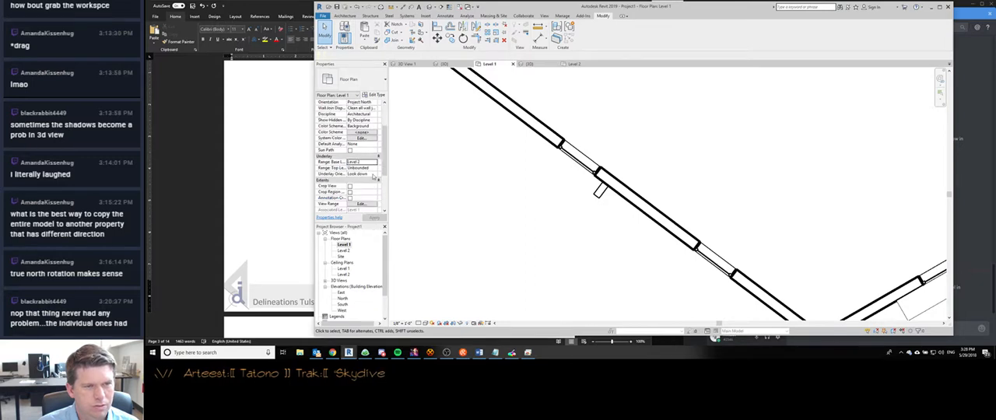
click(370, 174)
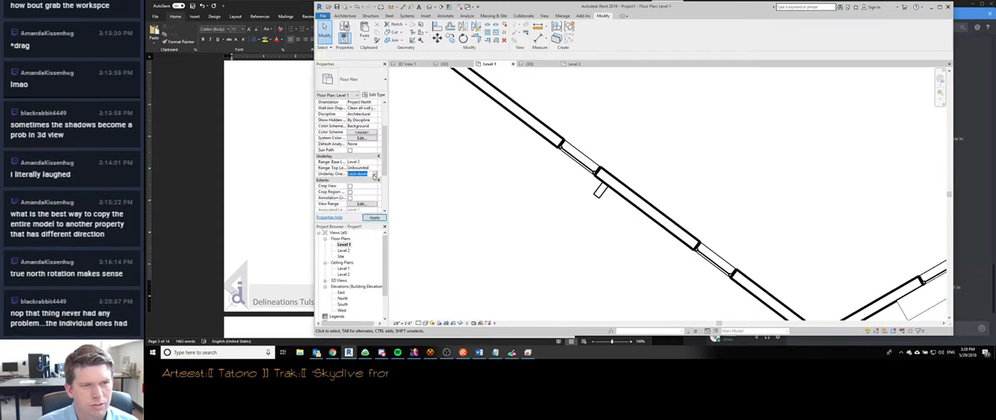
click(374, 175)
click(365, 180)
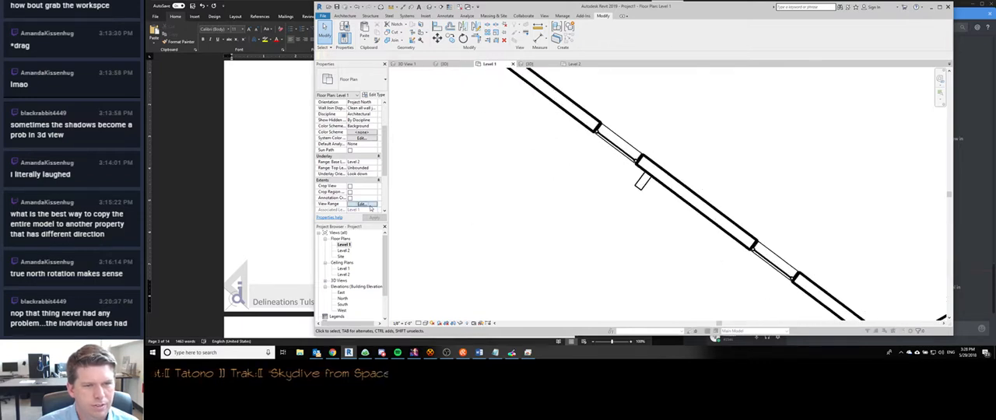
click(369, 204)
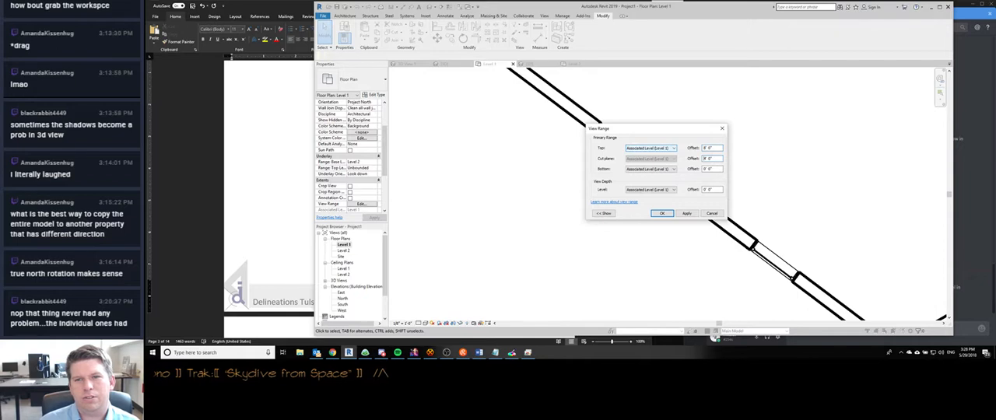
click(663, 215)
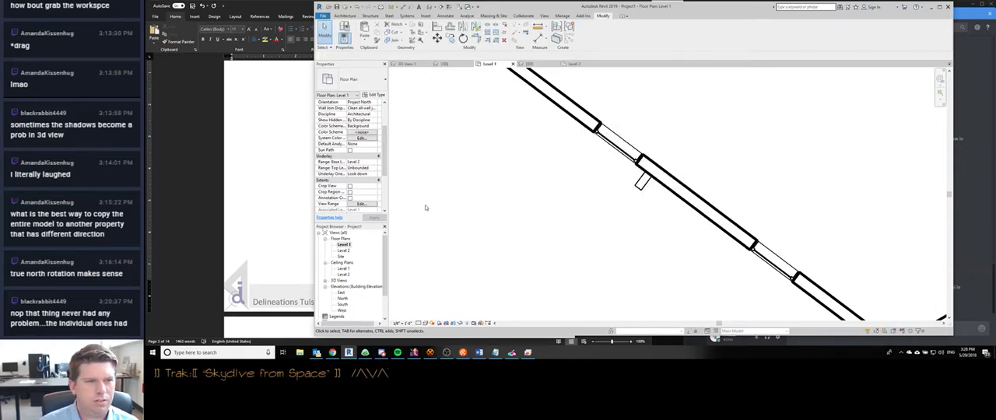
- Set the Level 1 plan's underlay orientation to Look up
click(375, 162)
click(374, 163)
click(374, 168)
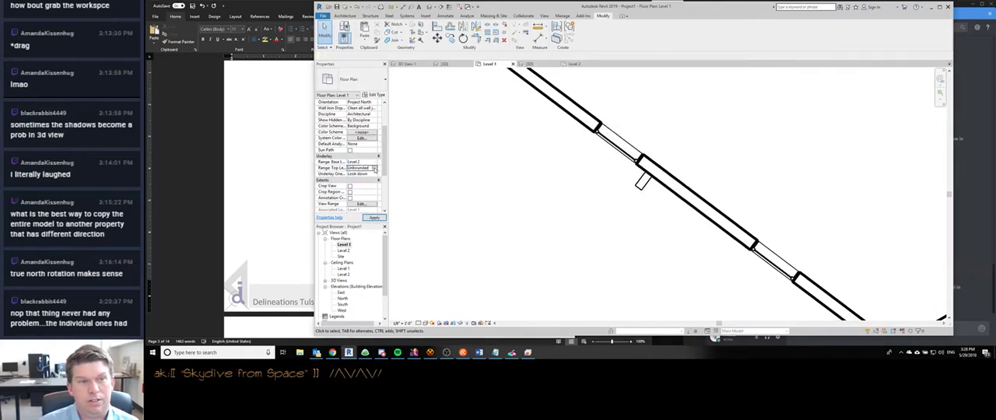
click(375, 169)
click(375, 175)
click(358, 184)
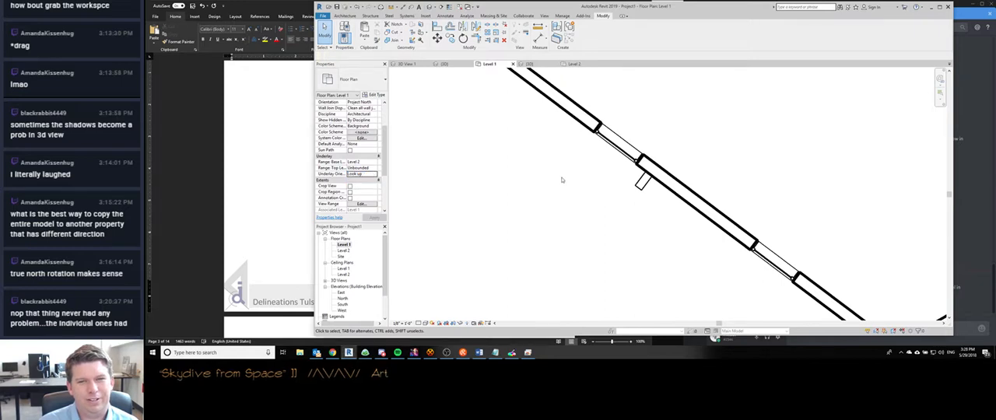
- Check which levels are available for the top and base of the Level 1 plan's underlay range
click(375, 168)
click(375, 168)
click(375, 168)
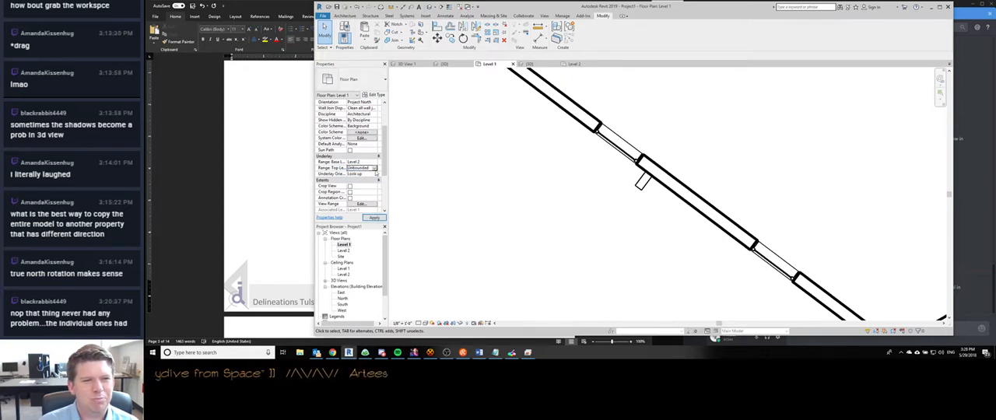
click(375, 168)
click(374, 162)
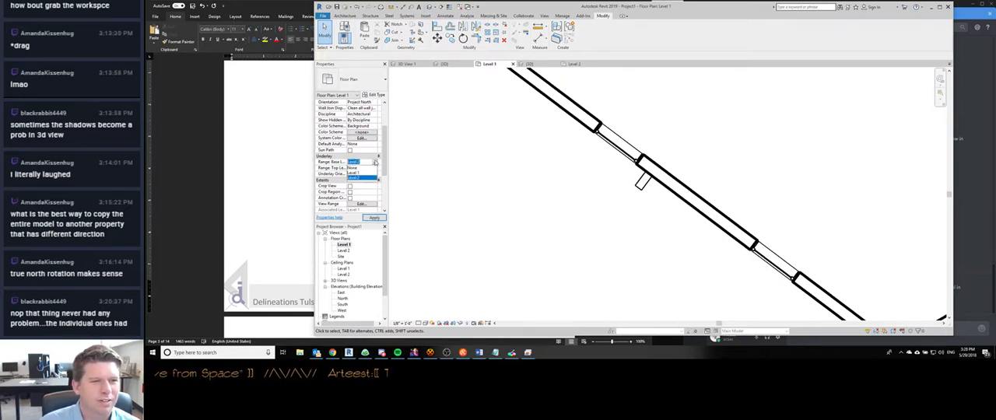
click(374, 162)
- Set the Level 1 plan's depth clipping to Clip without line and apply it
scroll(366, 186, down, 3)
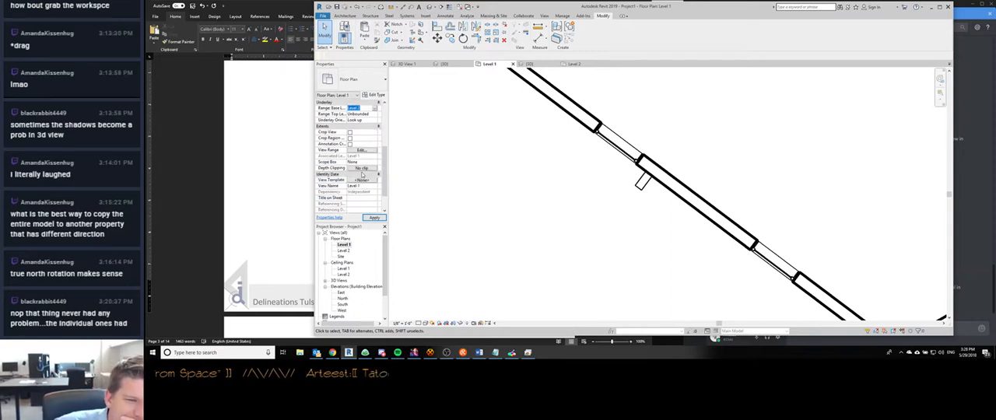
click(362, 169)
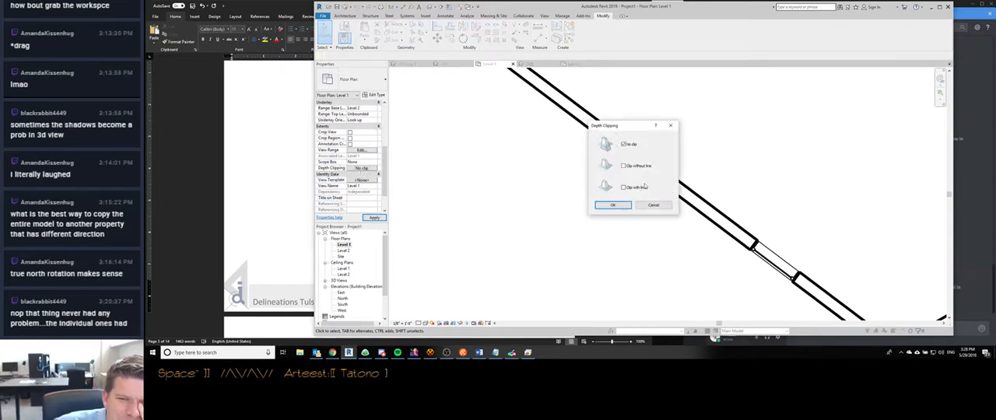
click(624, 166)
click(613, 204)
click(375, 217)
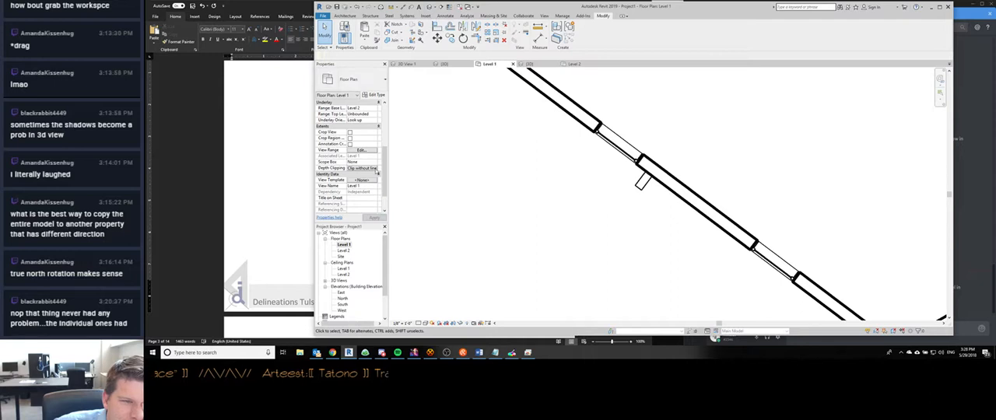
- Set the Level 1 plan's underlay orientation to Look down and inspect the walls and shades in the plan
scroll(421, 176, down, 2)
click(375, 120)
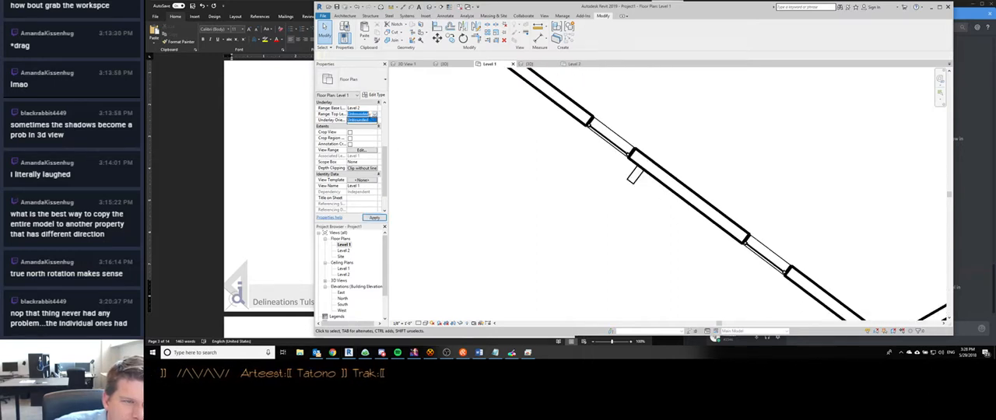
click(374, 121)
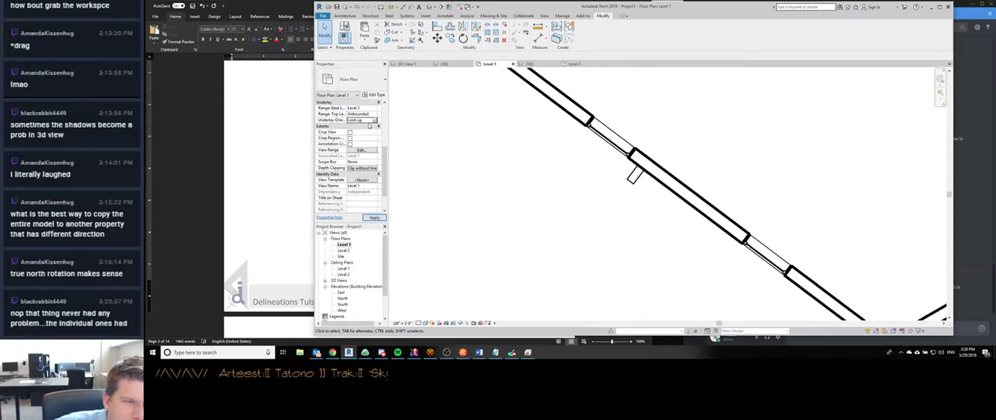
click(360, 125)
scroll(609, 199, down, 3)
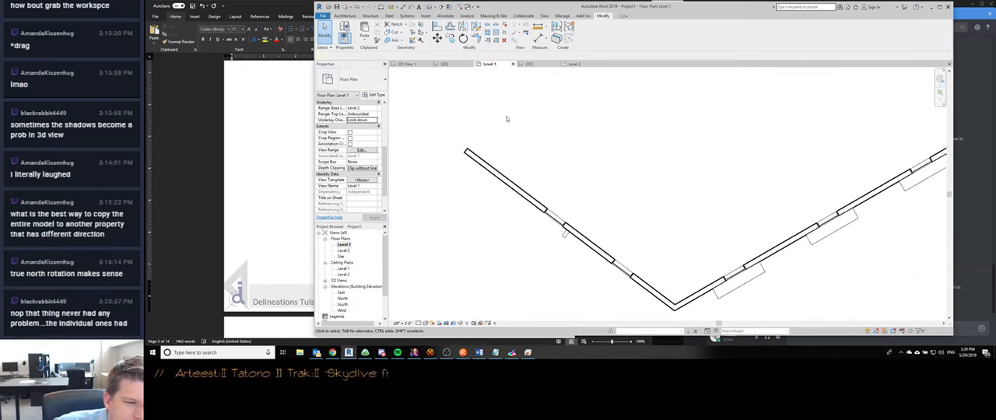
middle_drag(531, 234, 493, 206)
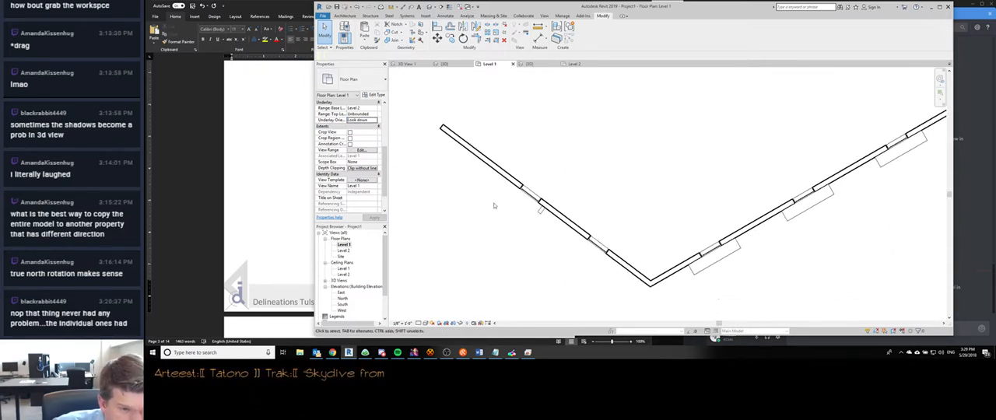
scroll(351, 188, up, 5)
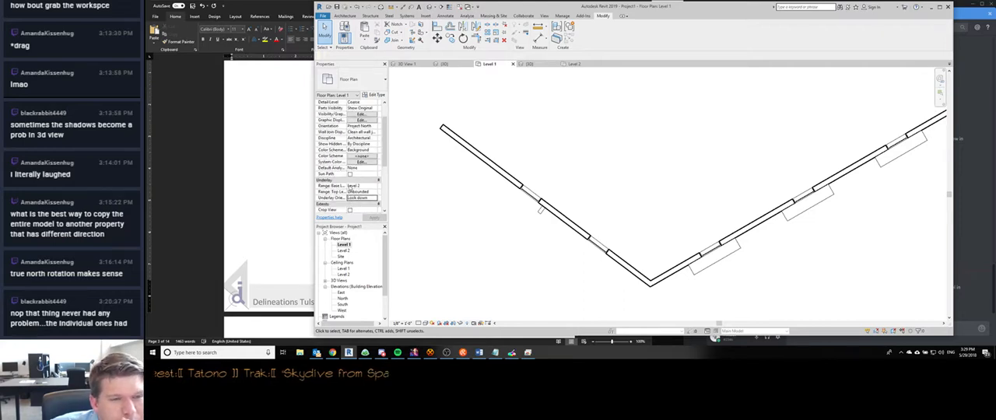
scroll(350, 190, down, 3)
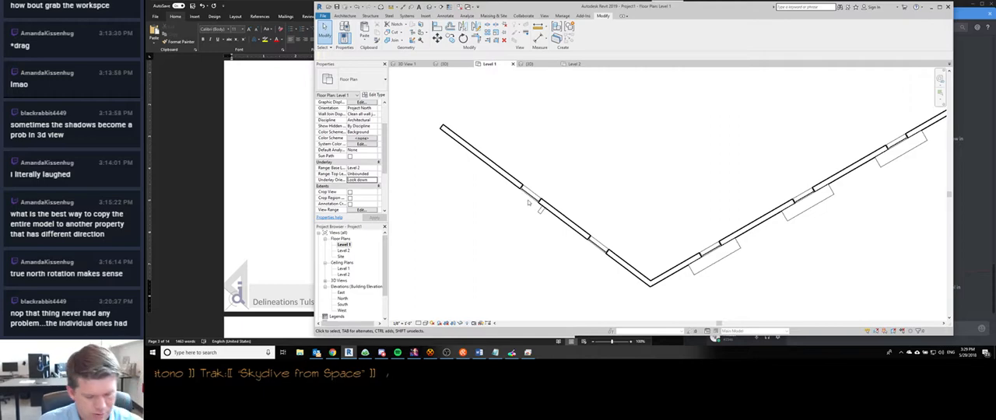
- Create floor plan views for Level 3, Level 4 and Level 5 from the level lines selected in the 3D view
key(ctrl+Tab)
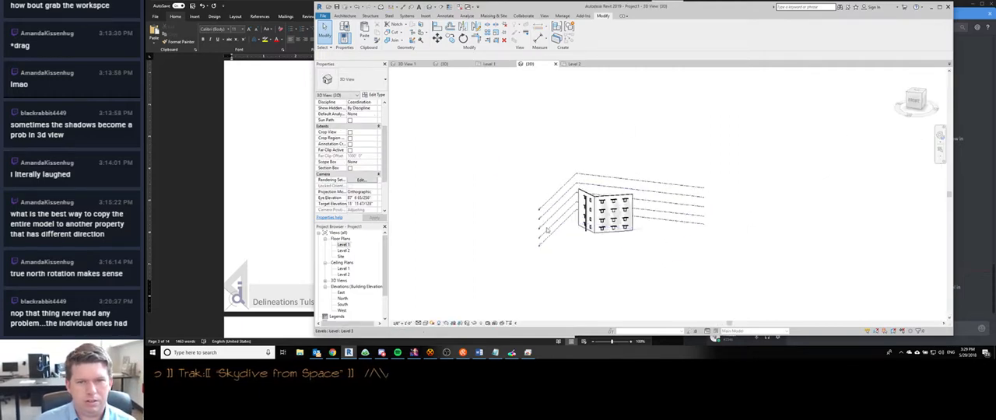
scroll(539, 231, up, 5)
click(550, 260)
ctrl+click(551, 217)
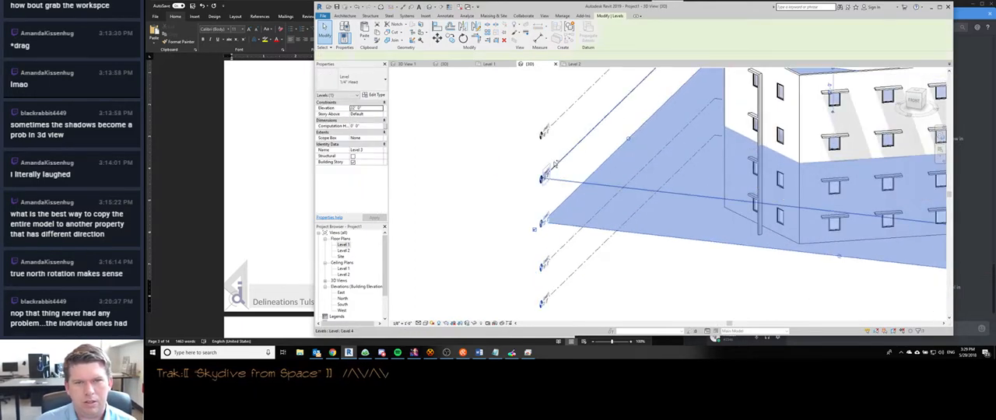
ctrl+click(553, 170)
ctrl+click(551, 128)
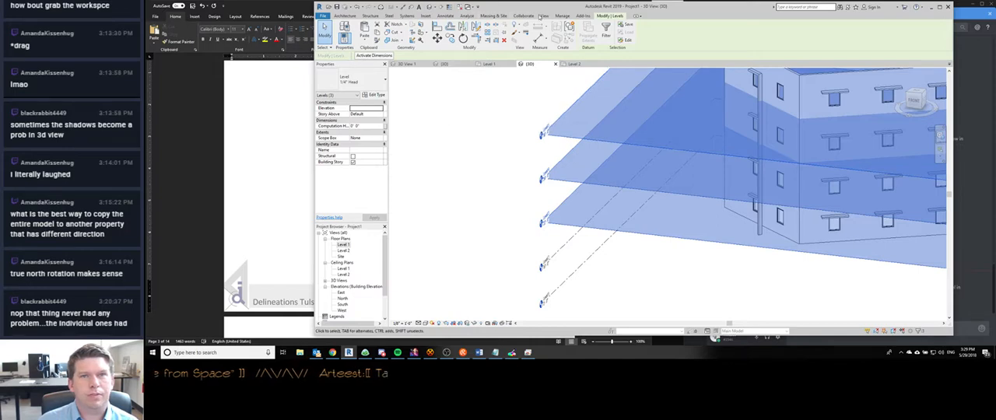
click(543, 15)
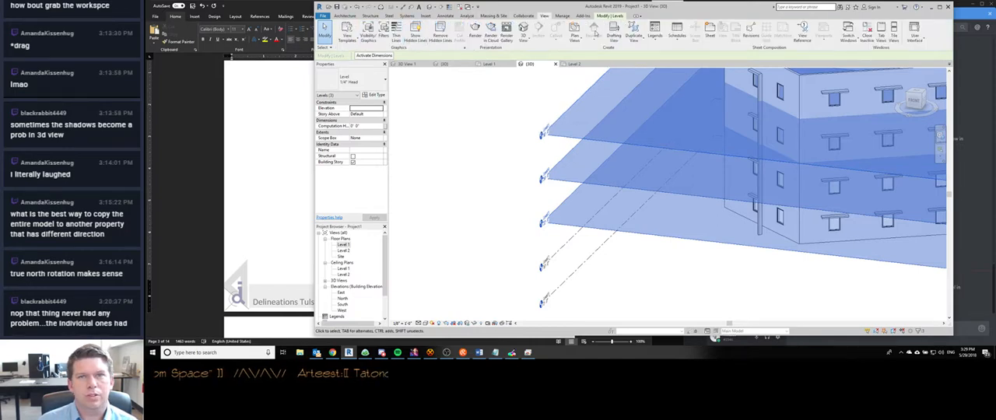
click(575, 31)
click(590, 52)
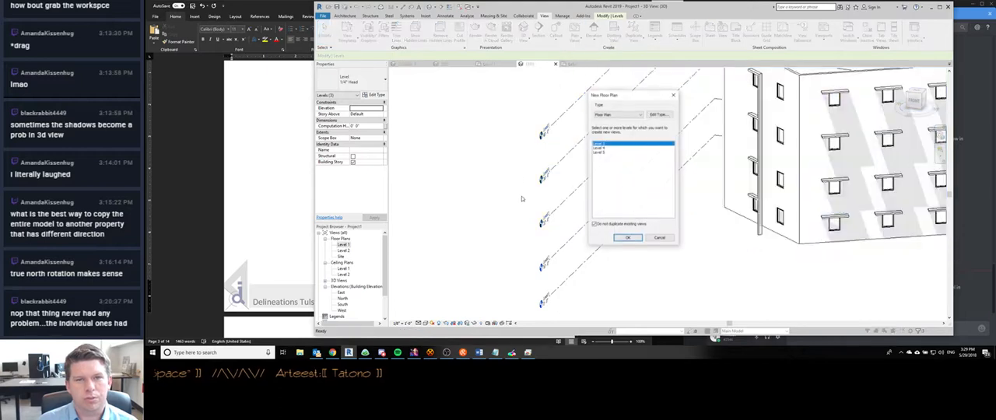
shift+click(598, 152)
click(627, 238)
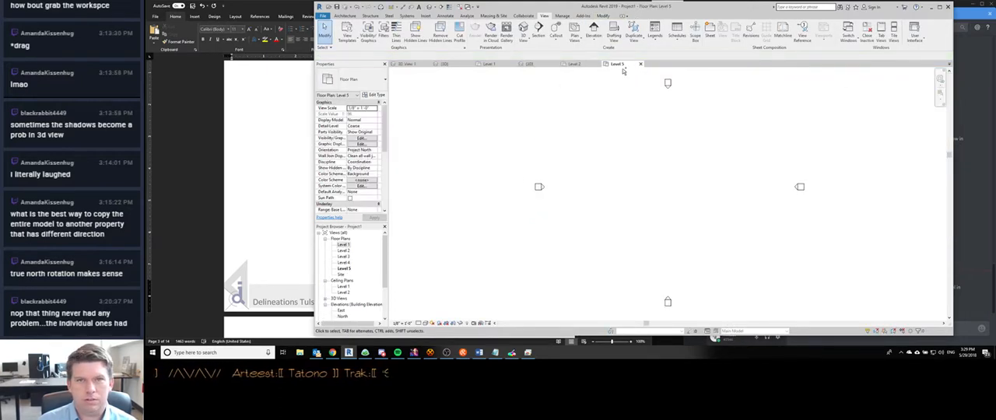
- Close the Level 5 and Level 2 floor plan views and return to the Level 1 plan
click(641, 64)
click(577, 65)
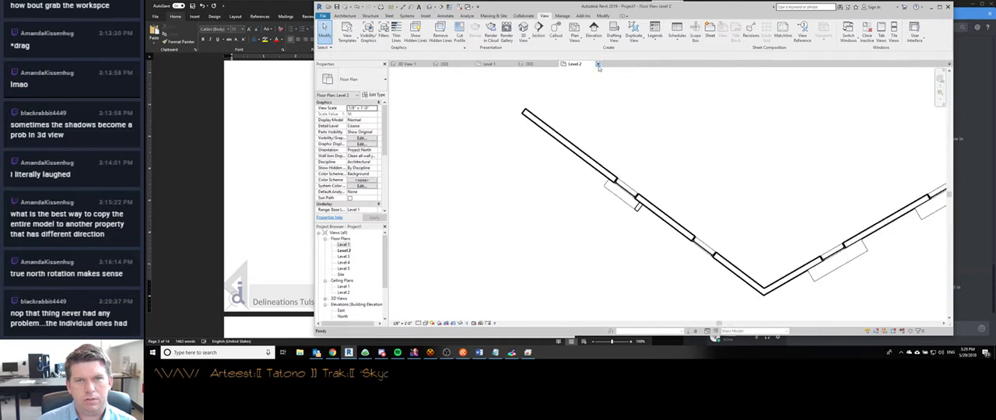
click(598, 64)
click(499, 65)
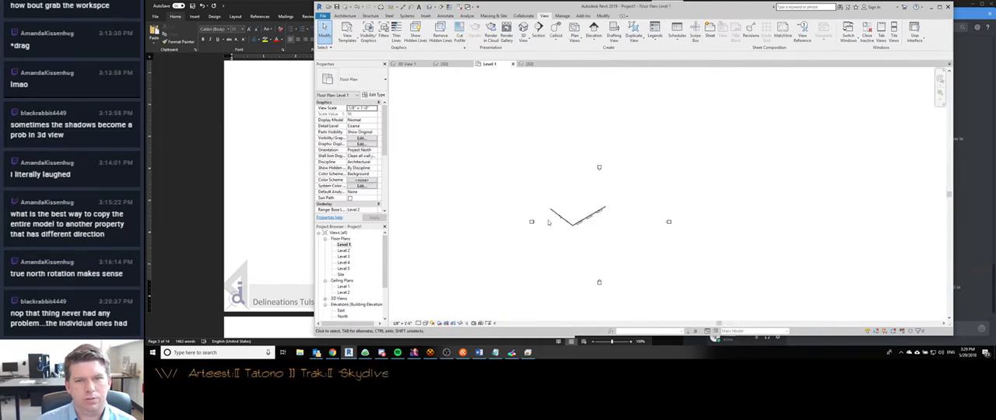
- Compare the window shades along the angled wall in the Level 2 plan with those in the Level 1 plan
scroll(548, 223, up, 10)
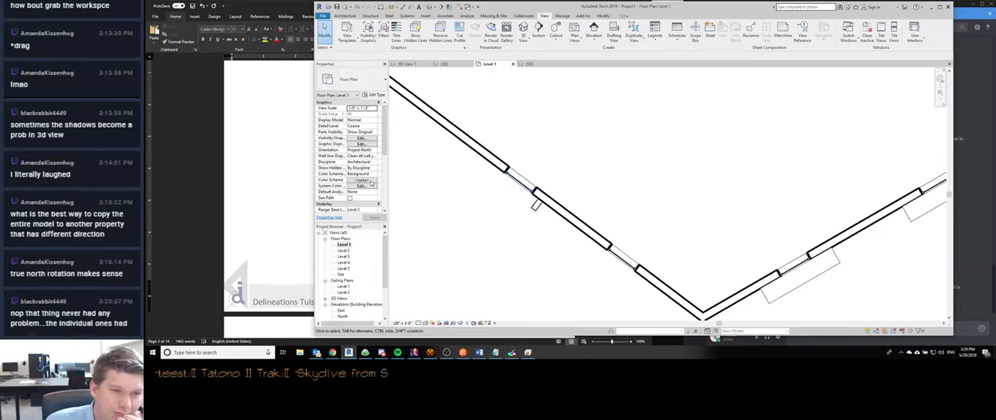
double_click(342, 252)
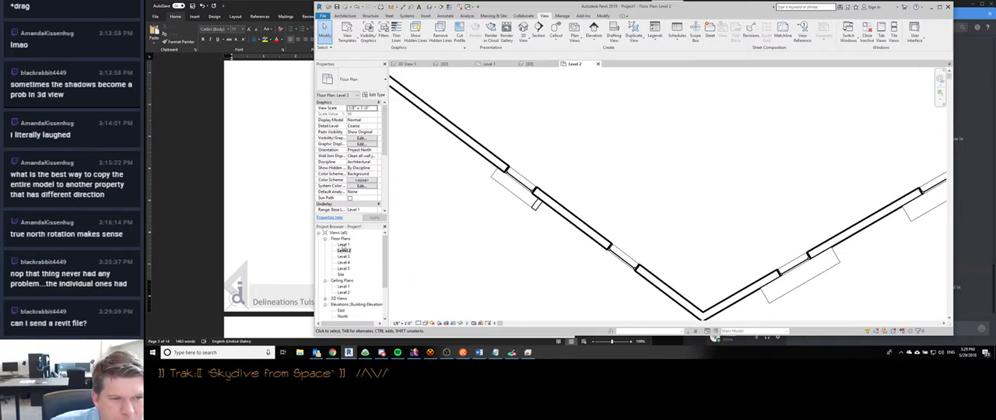
double_click(343, 245)
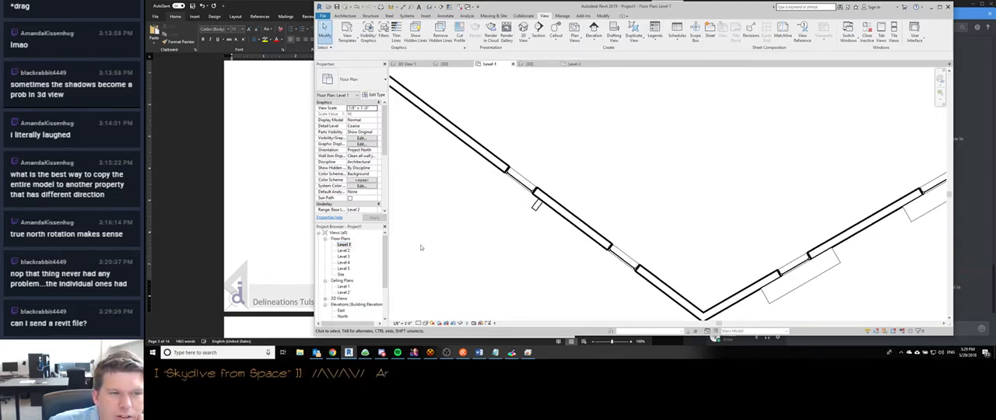
- Inspect the small casework element beside the window on the angled wall in the Level 1 plan
scroll(522, 212, down, 1)
scroll(522, 211, up, 2)
click(531, 206)
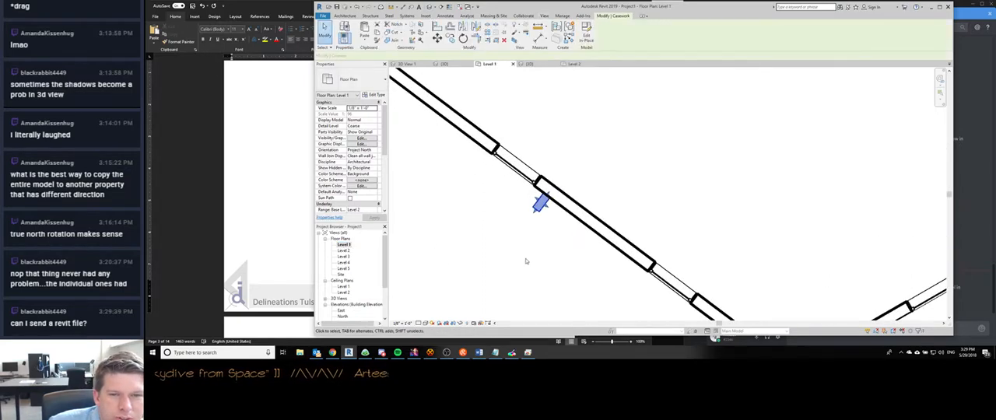
scroll(536, 220, down, 2)
scroll(535, 220, up, 2)
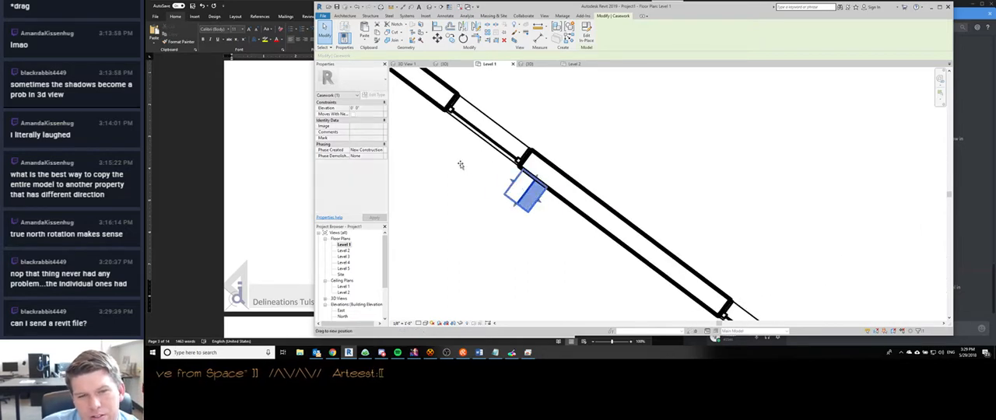
scroll(473, 220, up, 1)
click(480, 230)
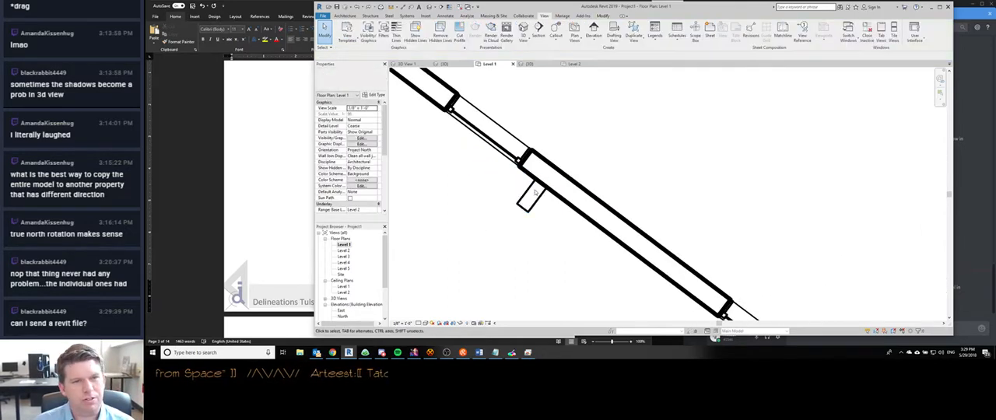
scroll(462, 211, down, 3)
scroll(448, 222, up, 1)
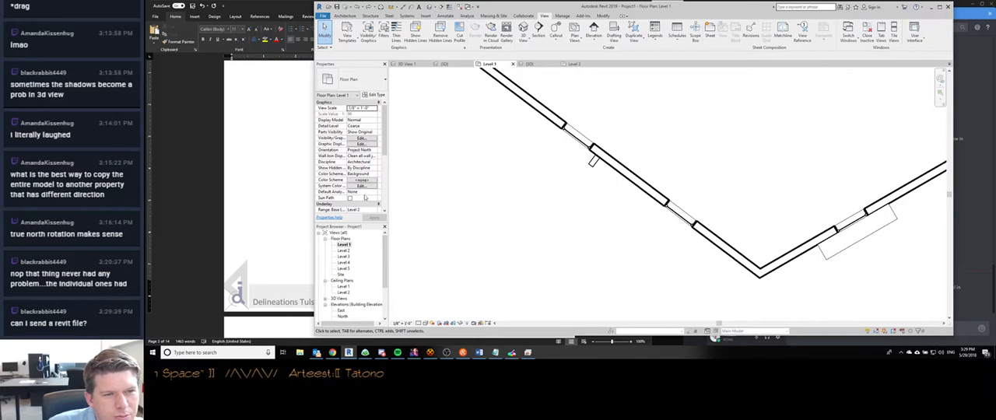
- Set the top level of the Level 1 plan's underlay range to Unbounded
scroll(368, 189, down, 3)
click(366, 168)
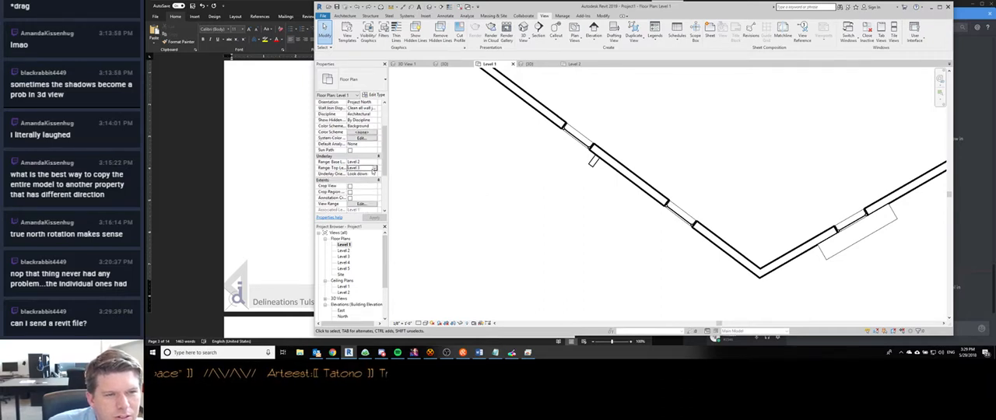
click(375, 168)
click(358, 185)
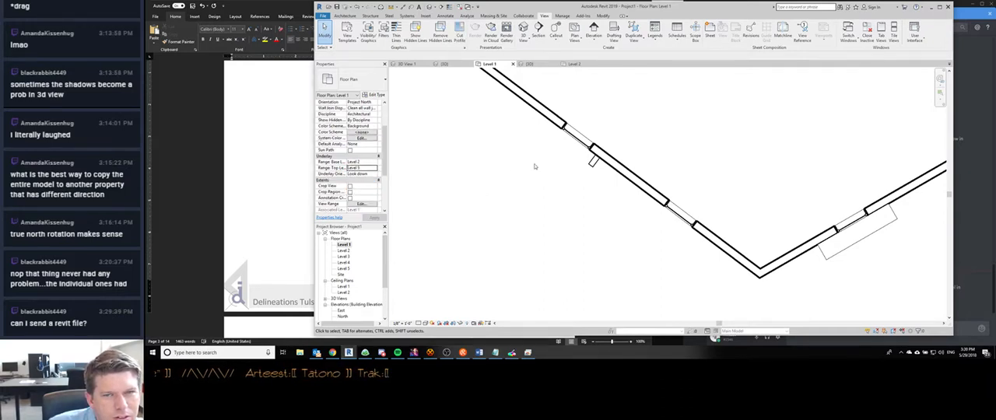
click(375, 168)
click(360, 174)
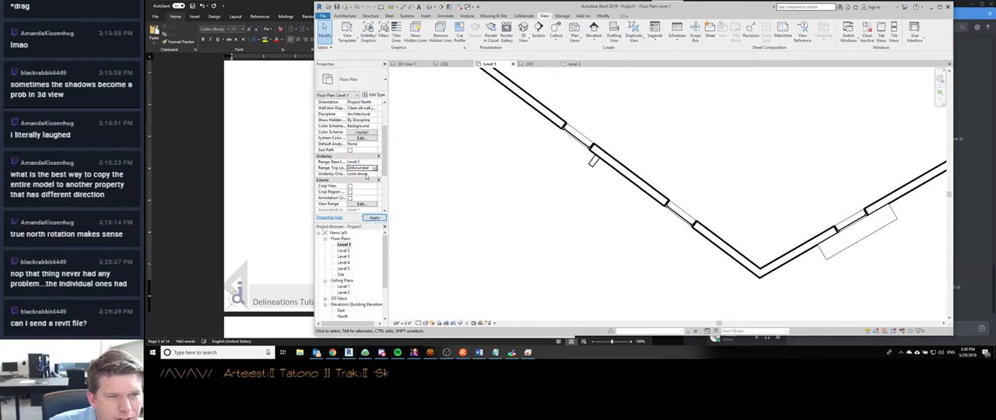
- Set the Level 1 plan's underlay orientation to Look up and its range base level to Level 1
click(374, 174)
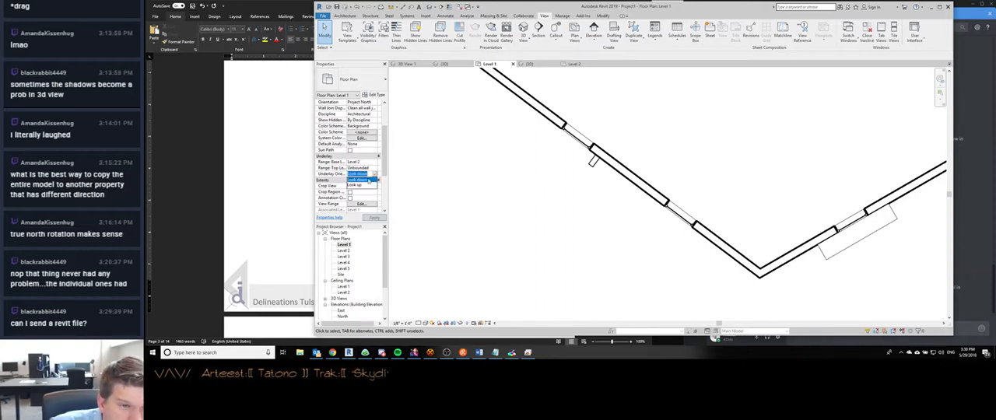
click(363, 186)
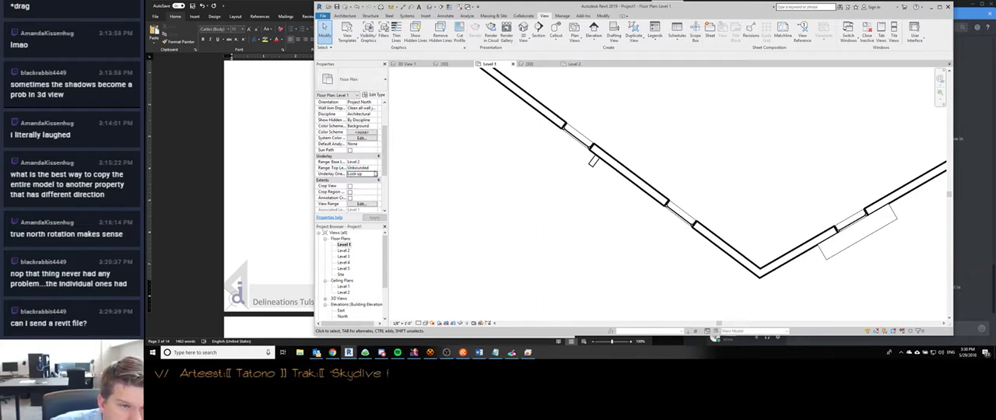
click(375, 169)
click(375, 169)
click(375, 161)
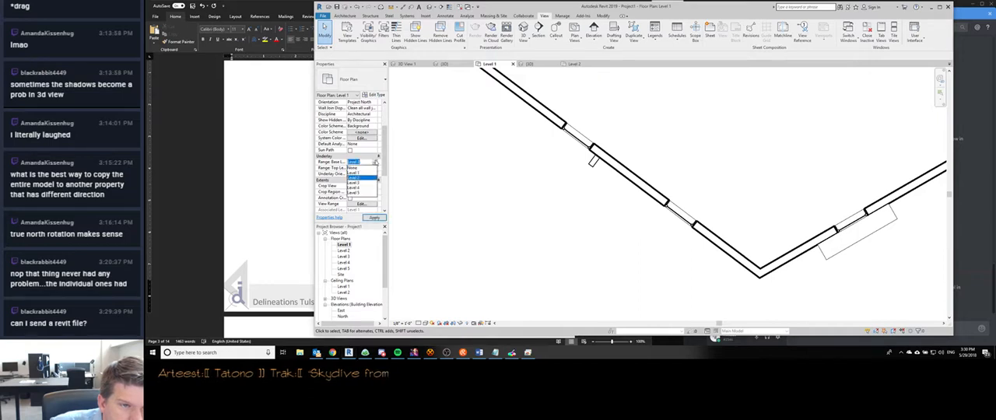
click(364, 173)
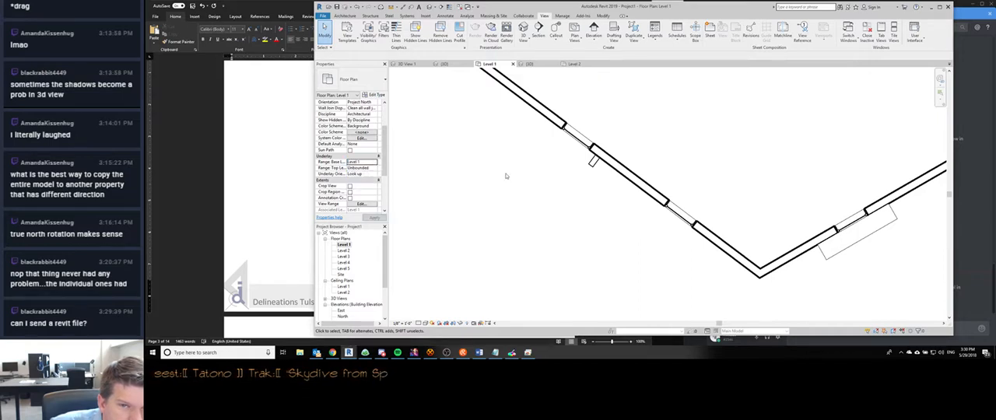
- Read the help description of the underlay's base level setting, keeping Level 1 as the base
click(374, 161)
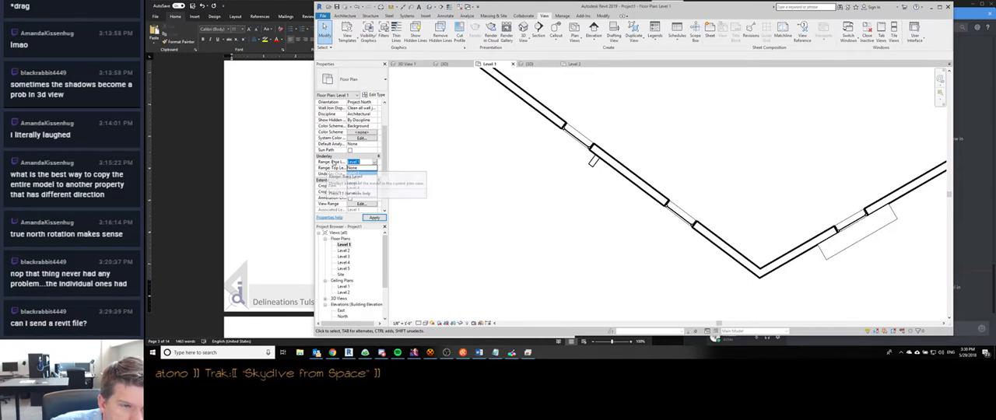
click(334, 162)
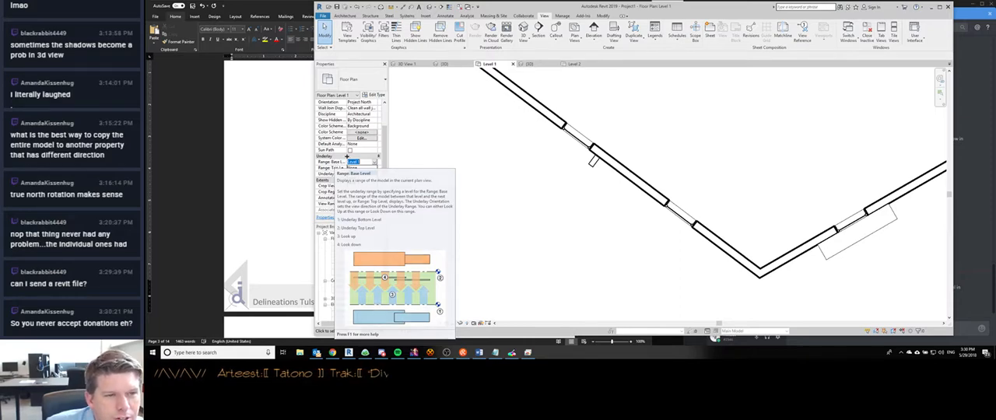
click(359, 173)
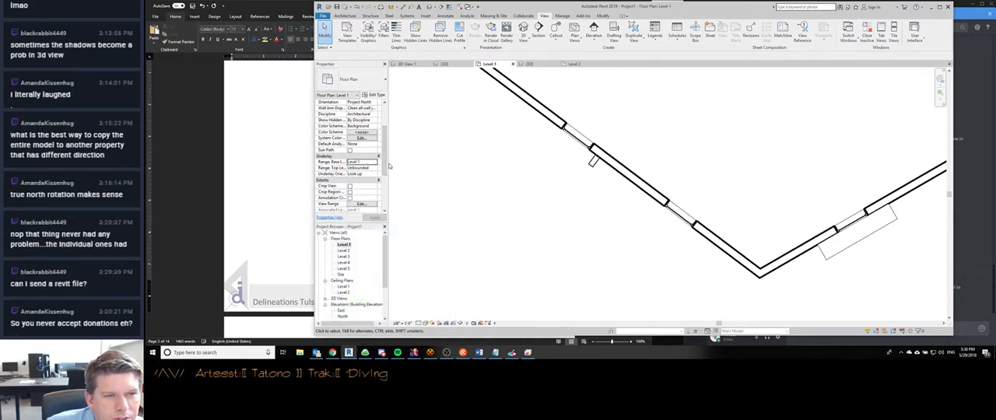
- Widen the Properties palette to show full property names and check the levels offered for the underlay range's top
drag(387, 179, 418, 179)
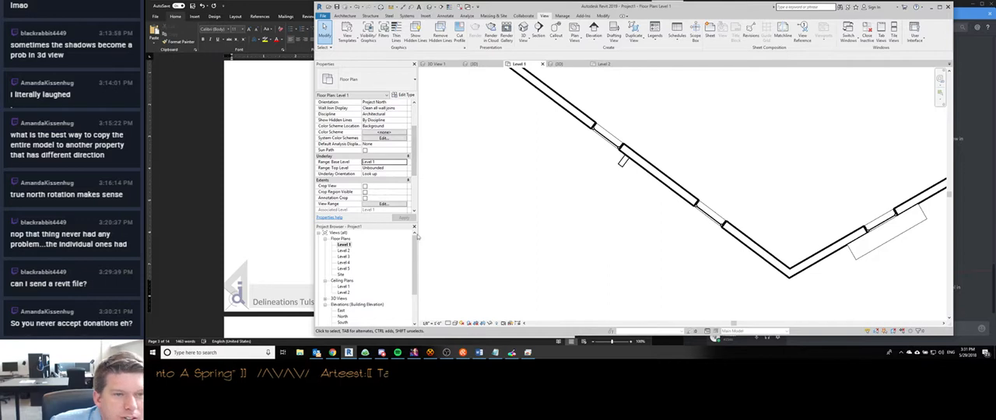
click(383, 168)
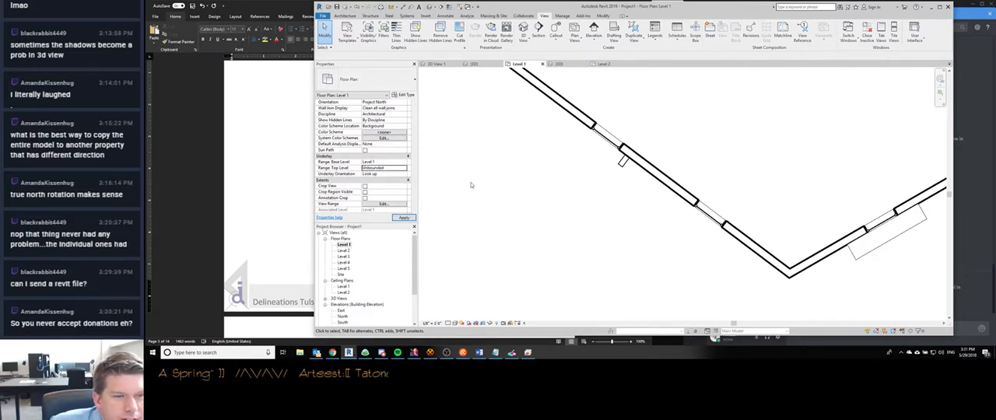
double_click(404, 168)
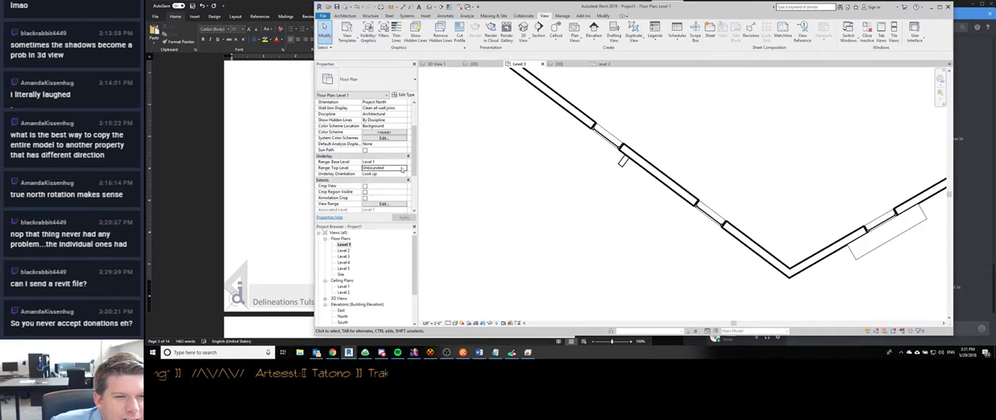
click(404, 170)
click(465, 200)
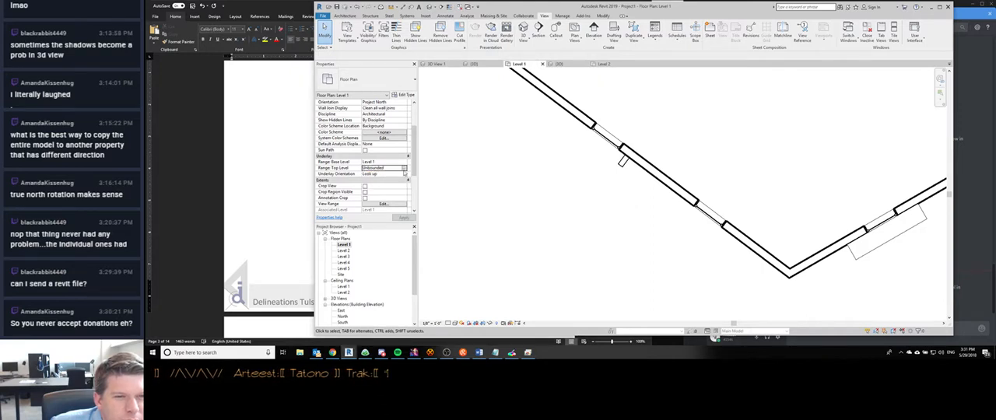
click(404, 169)
click(454, 181)
click(404, 169)
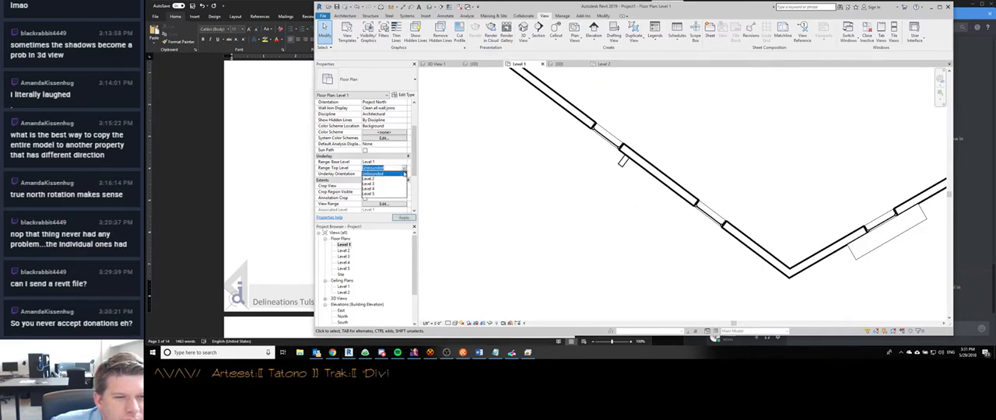
click(404, 170)
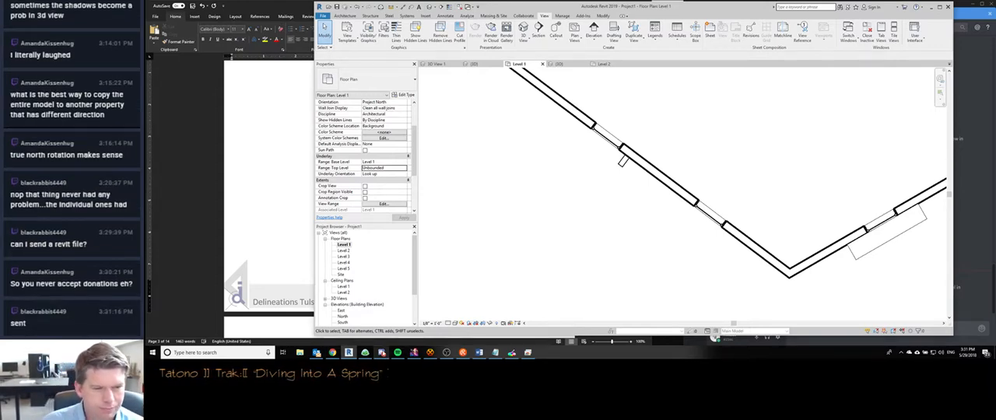
- Check the Discord direct message about the window shades and switch to Chrome with the "First Things First" page
click(381, 353)
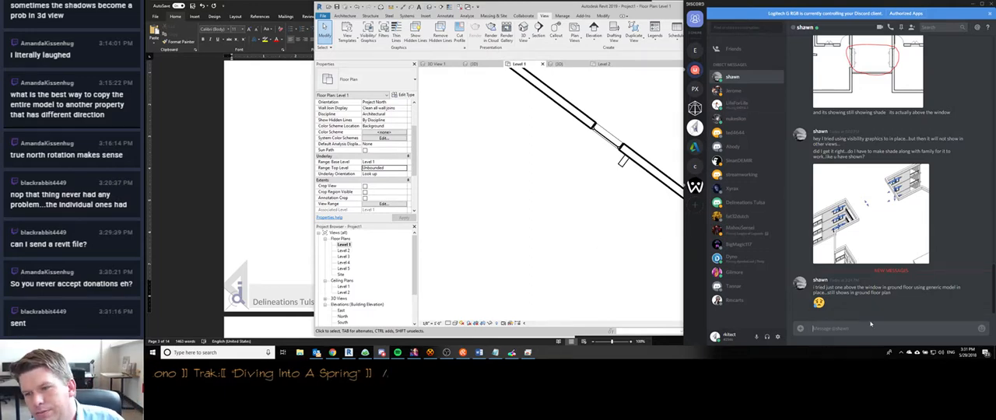
click(972, 4)
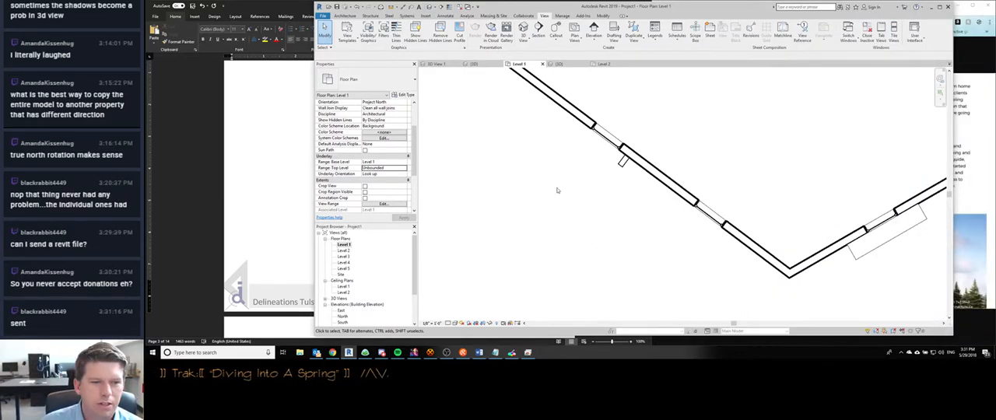
mouse_move(332, 353)
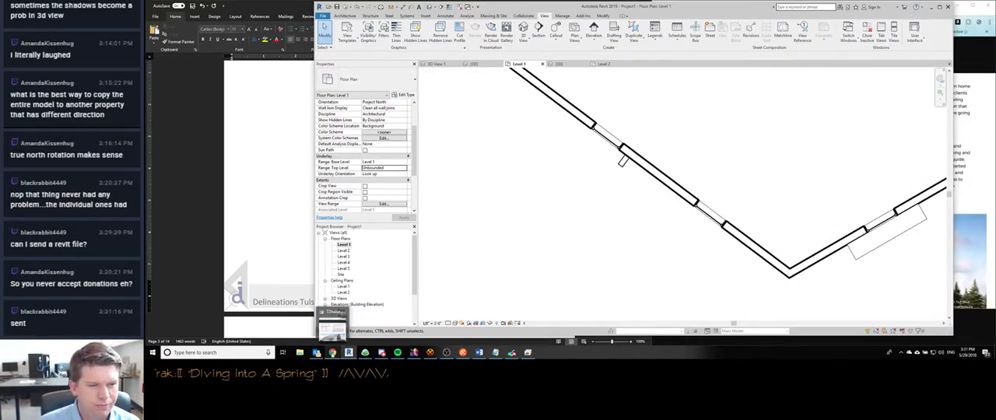
click(333, 325)
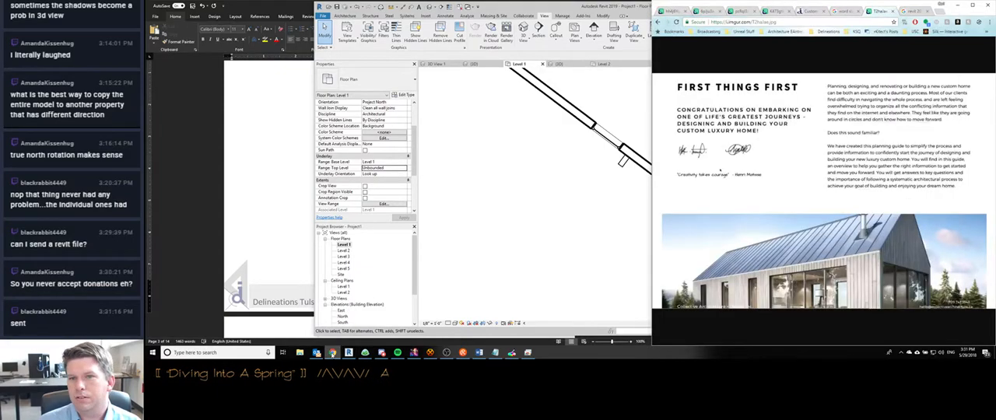
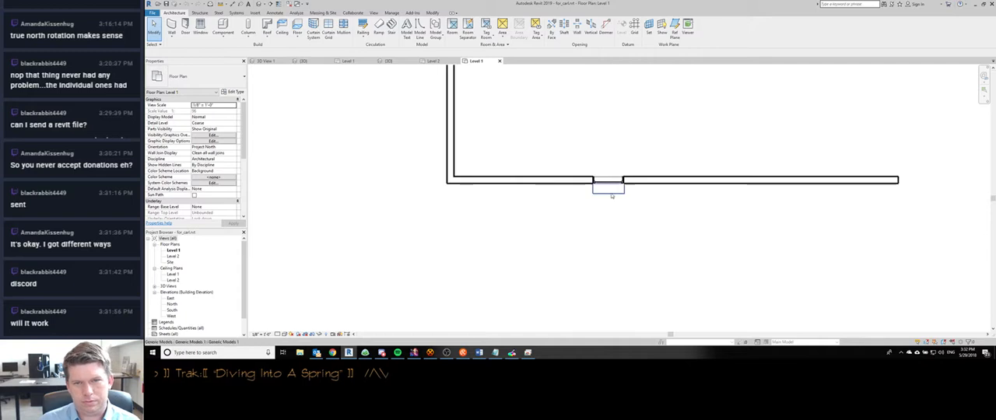
- Open the default 3D view and start editing the generic model shade above the window in place
click(610, 192)
key(3)
key(d)
scroll(564, 195, down, 1)
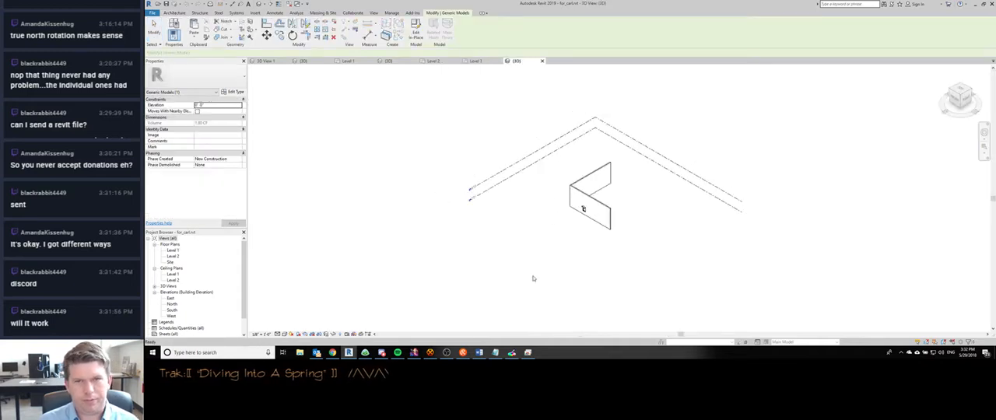
click(721, 243)
shift+middle_drag(721, 242, 568, 269)
scroll(627, 209, up, 8)
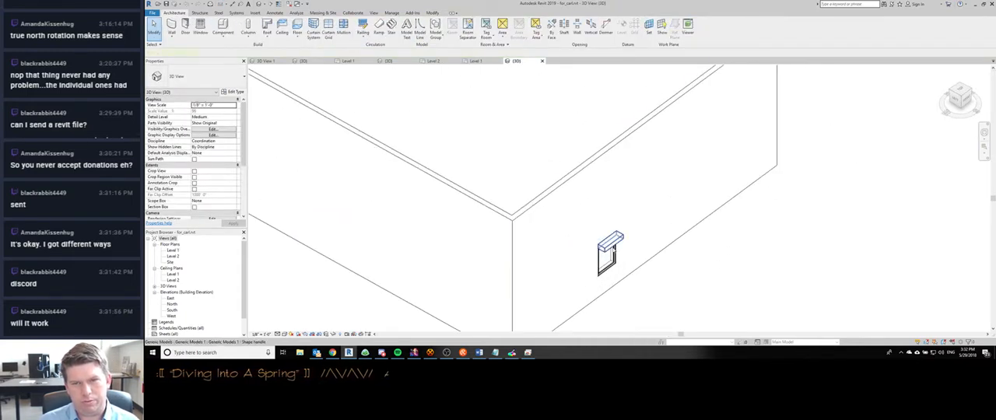
double_click(612, 246)
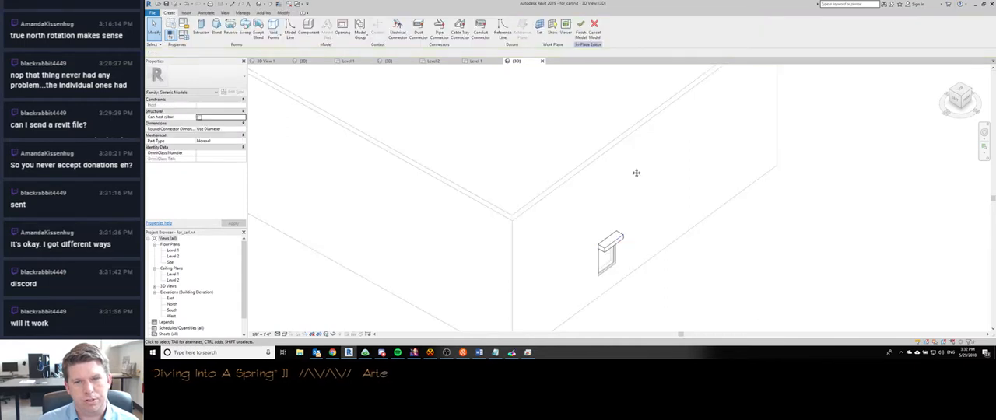
- Examine the shade extrusion's properties in the in-place editor, return to the Level 1 plan and finish the model
middle_drag(637, 172, 634, 124)
scroll(634, 124, down, 2)
shift+middle_drag(634, 125, 575, 171)
scroll(496, 150, up, 2)
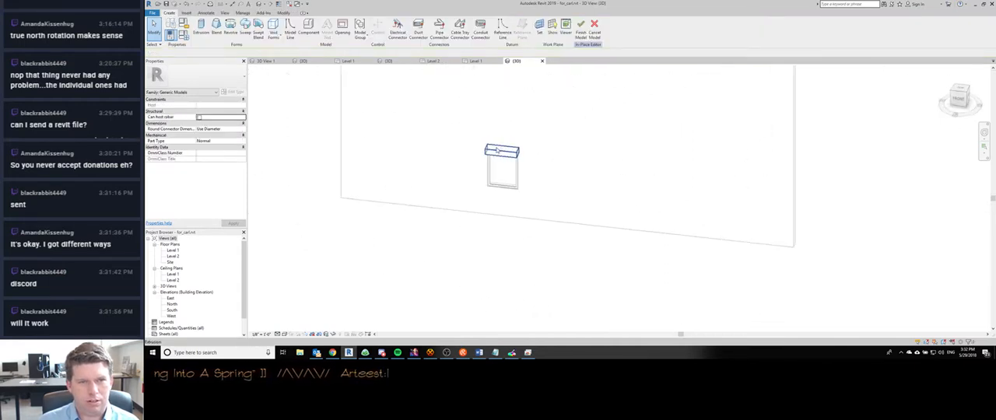
scroll(497, 149, up, 1)
click(497, 149)
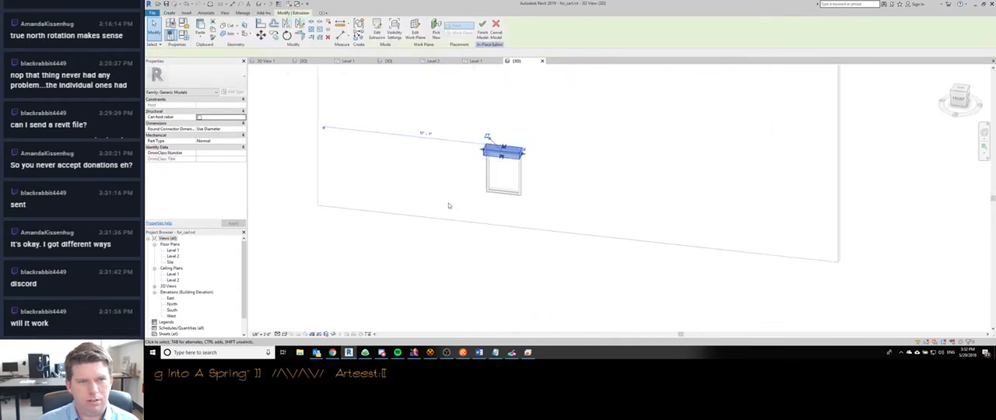
click(399, 107)
scroll(480, 153, down, 3)
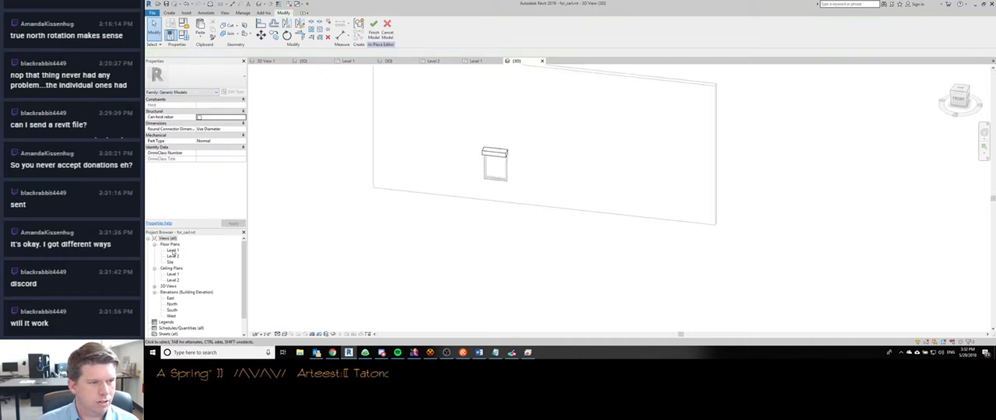
double_click(173, 251)
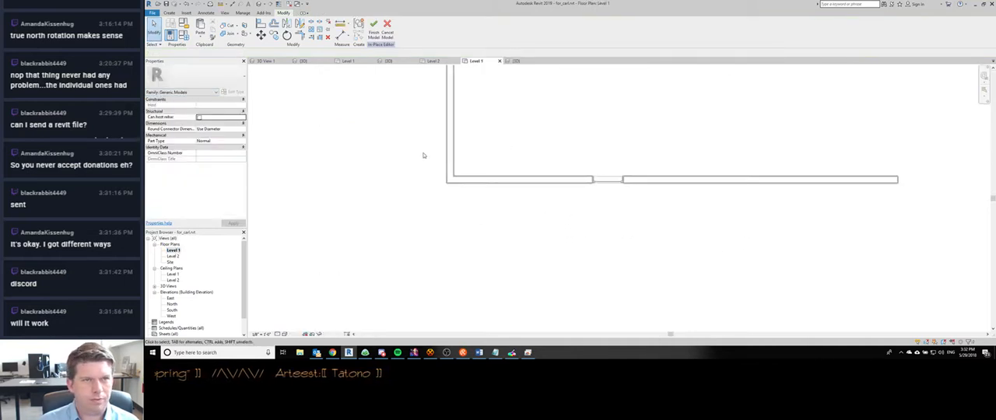
click(373, 29)
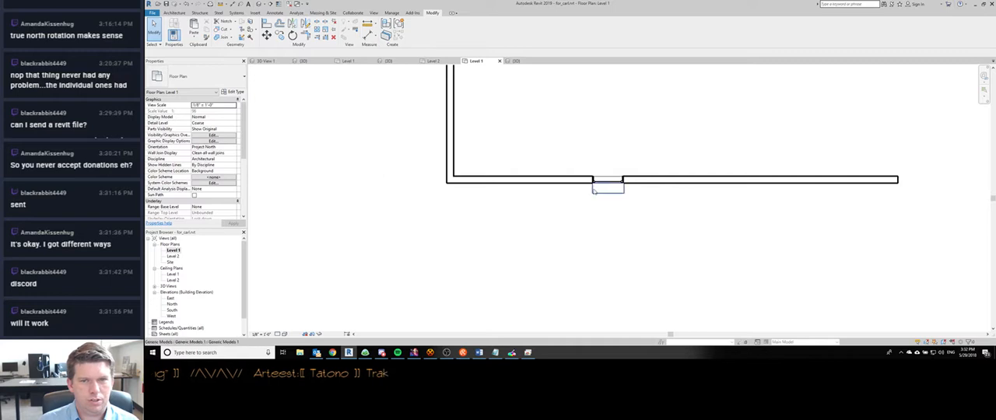
- Check the primary range and view depth settings in the Level 1 plan's View Range, and select the shade
click(244, 173)
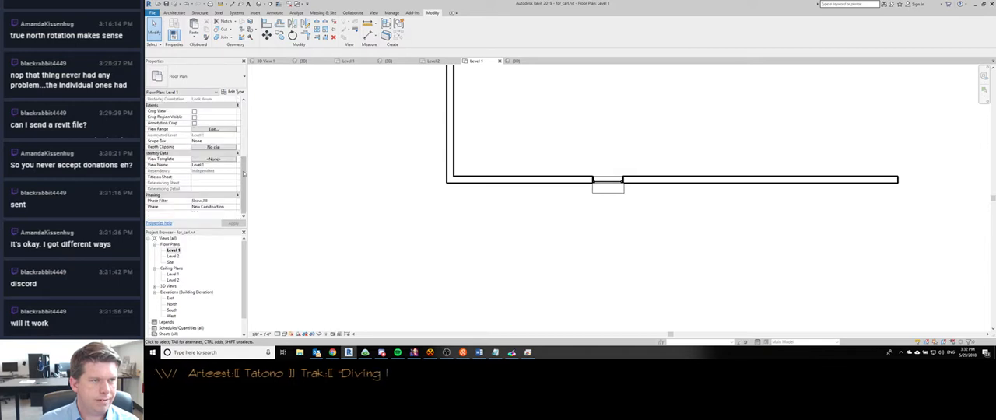
drag(244, 174, 242, 144)
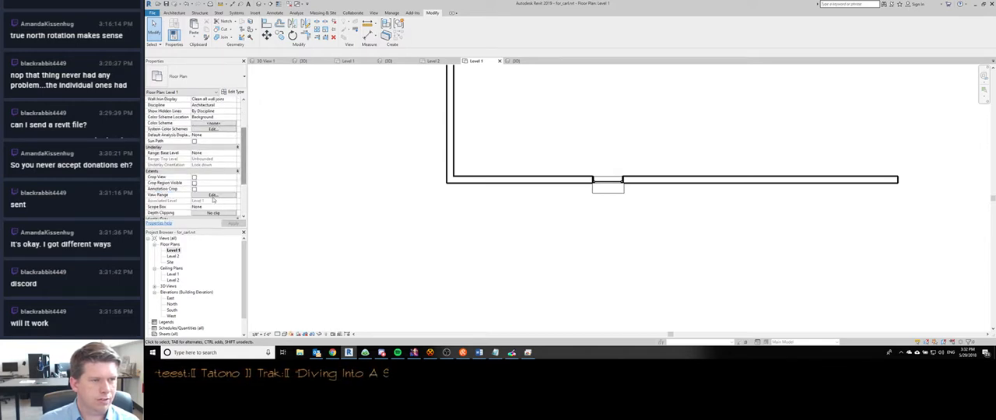
click(214, 194)
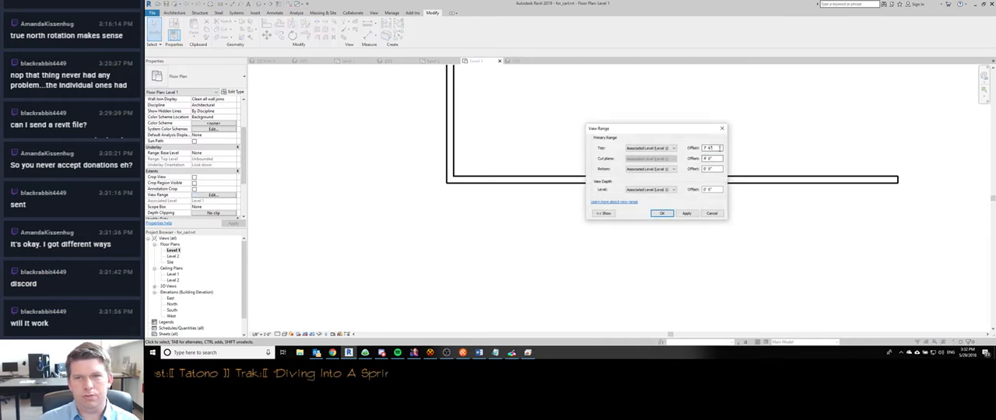
key(Return)
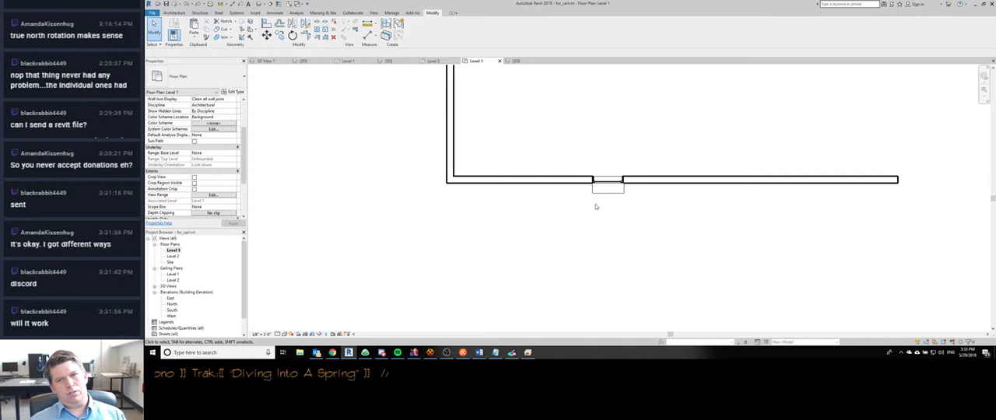
click(604, 196)
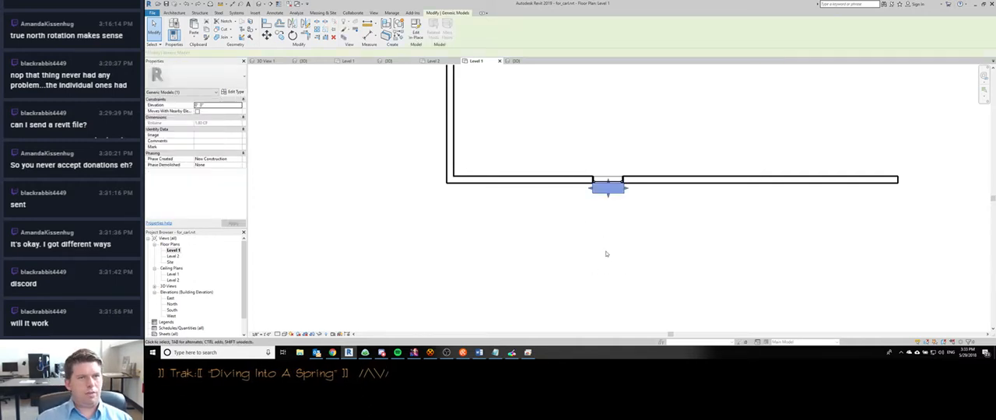
- Switch to Project1's Level 1 plan and check its View Range settings for comparison
click(350, 60)
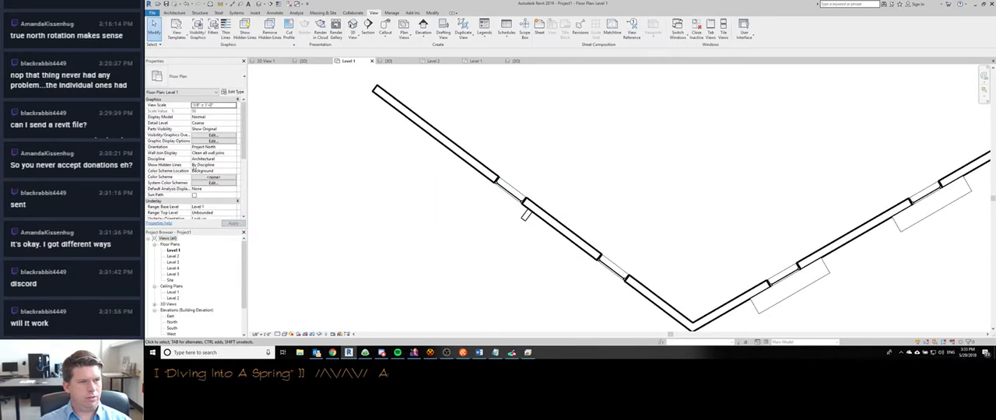
scroll(243, 176, down, 5)
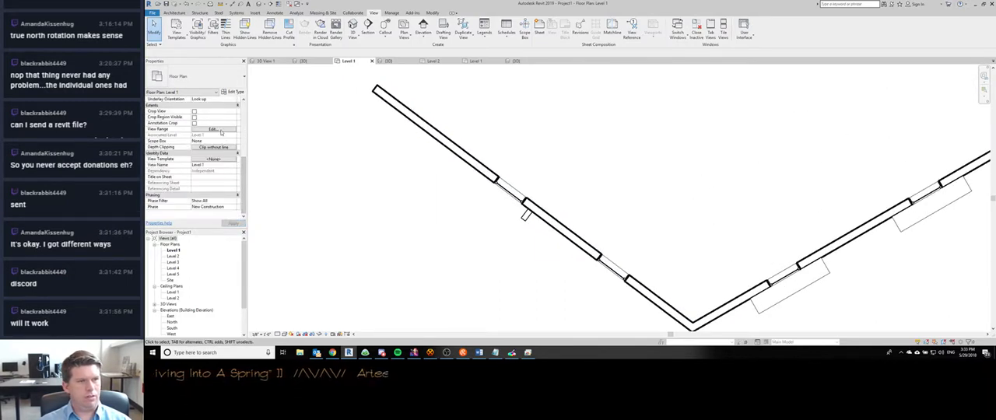
click(220, 130)
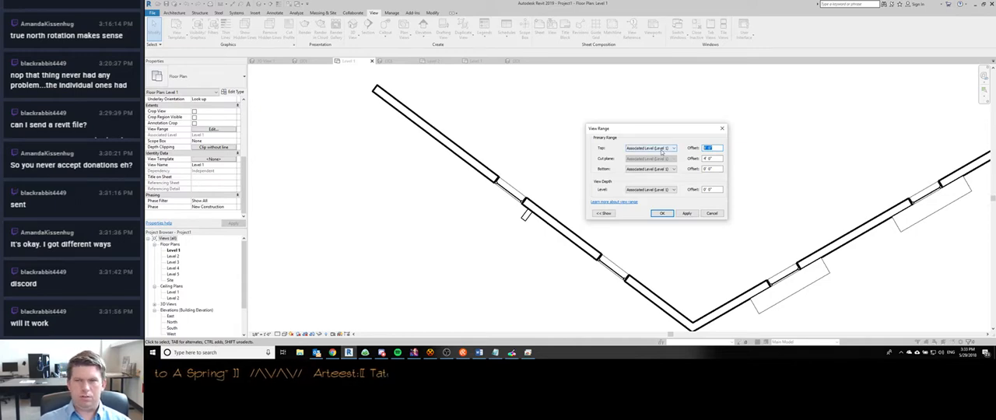
key(Escape)
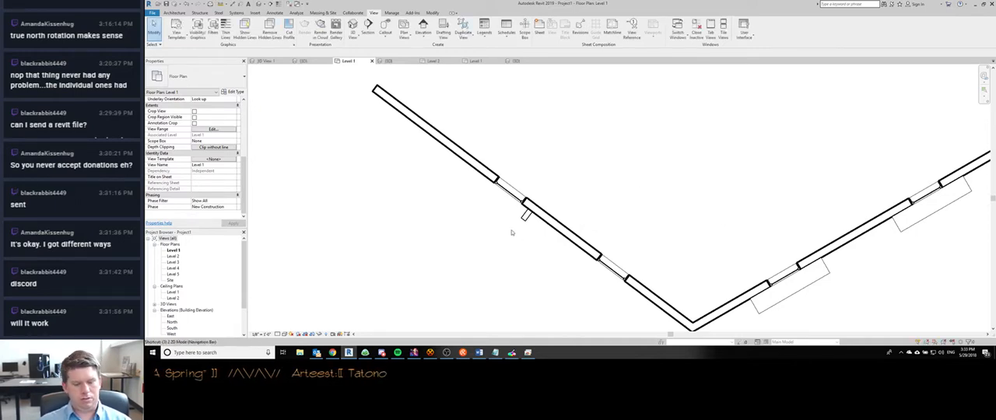
- Examine the SunShades casework beside the first window column of the Project1 building in the 3D view
key(d)
shift+middle_drag(529, 226, 657, 234)
click(609, 195)
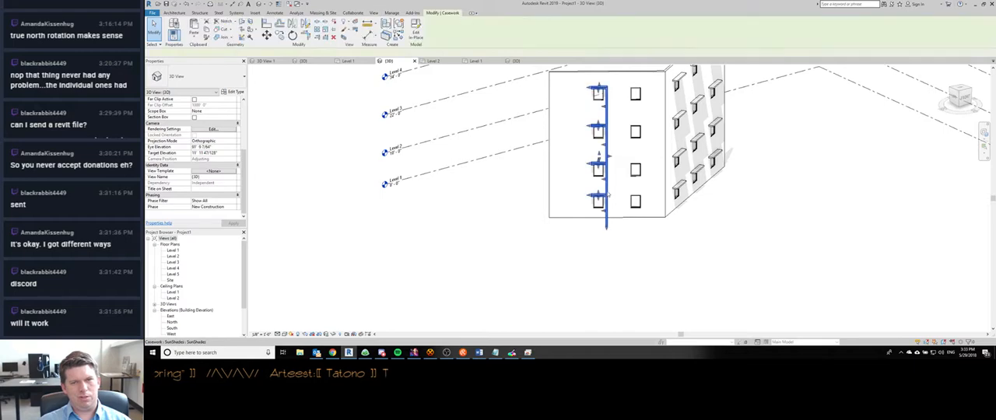
scroll(610, 217, up, 4)
shift+middle_drag(601, 273, 541, 273)
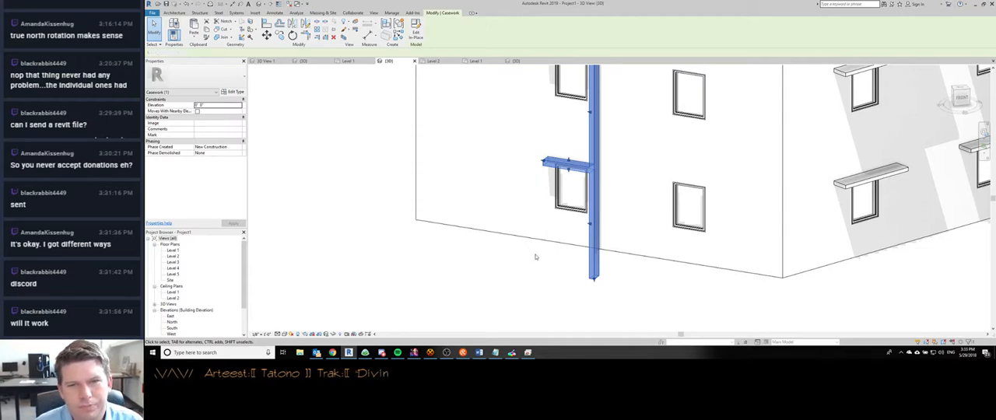
click(536, 257)
shift+middle_drag(551, 255, 572, 249)
- Compare the shades in Project1's Level 2 and Level 1 plans and return to the single-window model's Level 1 plan
key(ctrl+Tab)
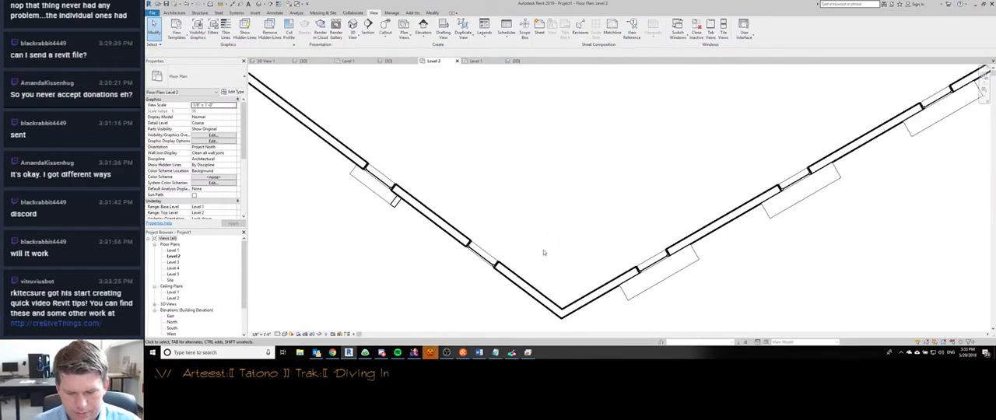
key(ctrl+Tab)
key(ctrl+Tab)
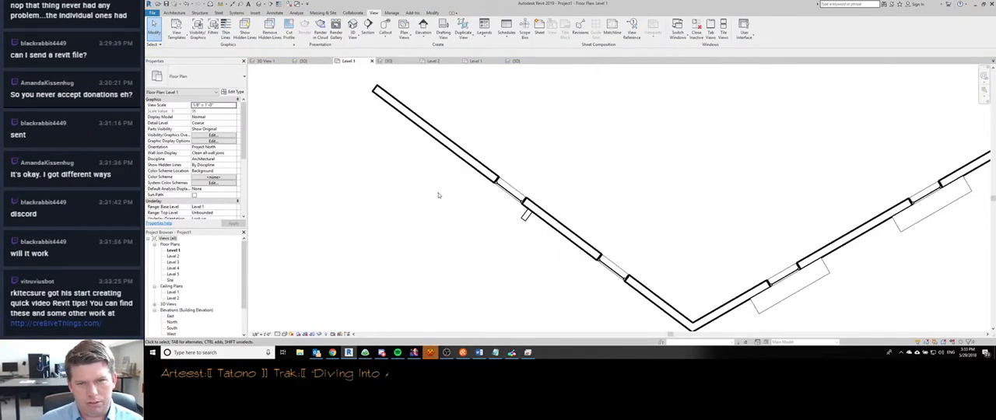
key(ctrl+Tab)
key(ctrl+Tab)
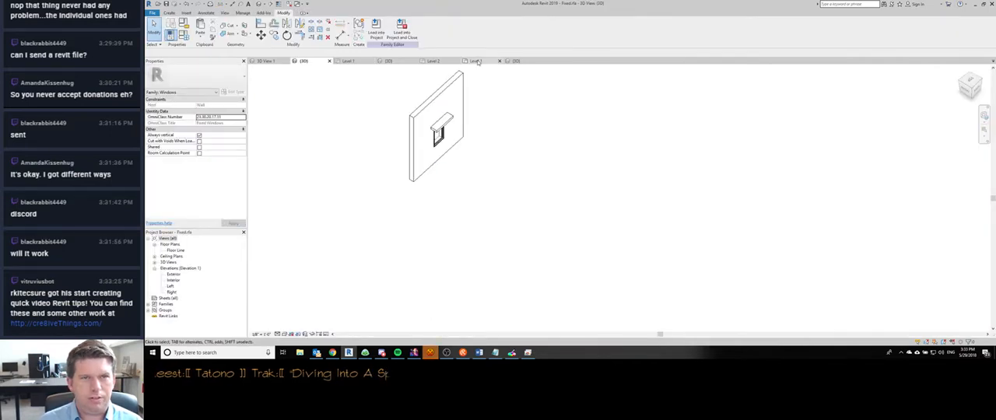
click(477, 62)
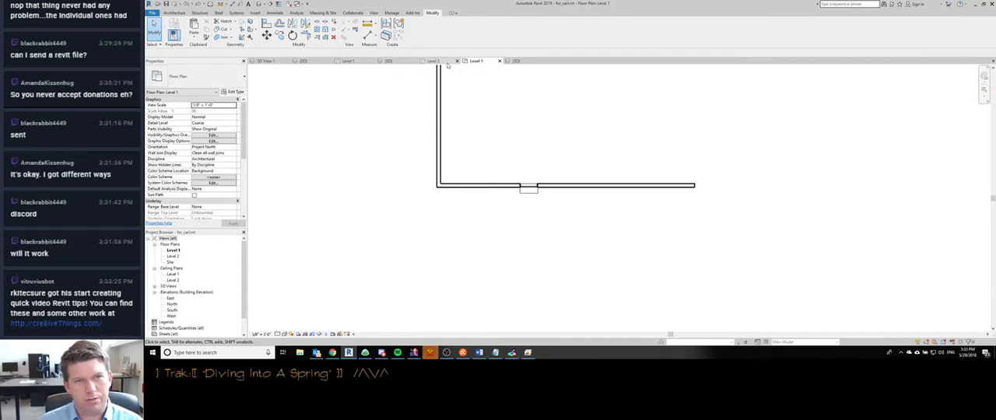
scroll(526, 175, up, 5)
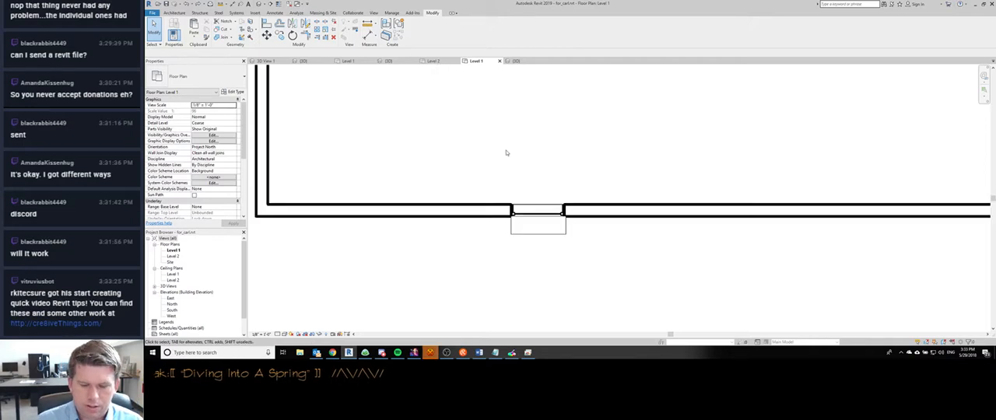
- Temporarily hide the shade in the Level 1 plan and inspect how the window is drawn without it
click(515, 233)
scroll(587, 232, down, 1)
middle_drag(587, 232, 551, 185)
scroll(551, 207, down, 1)
key(h)
key(h)
scroll(551, 185, down, 6)
scroll(555, 192, up, 4)
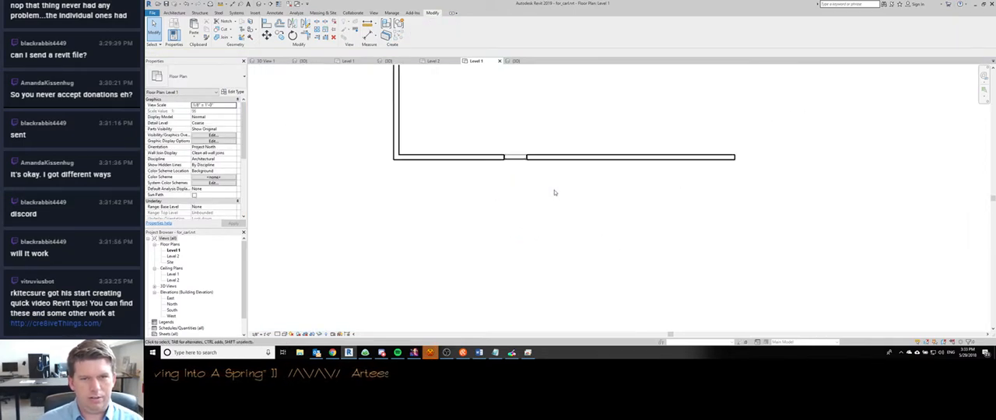
scroll(555, 192, up, 1)
scroll(512, 162, up, 2)
scroll(512, 162, down, 1)
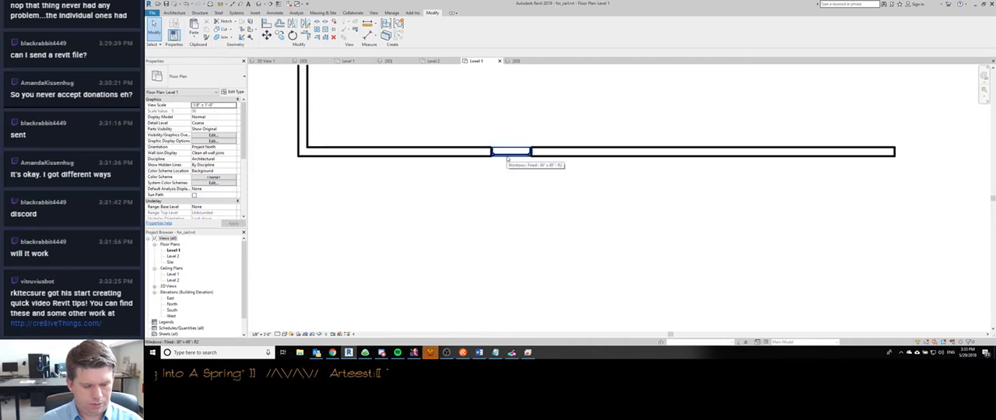
scroll(512, 187, down, 2)
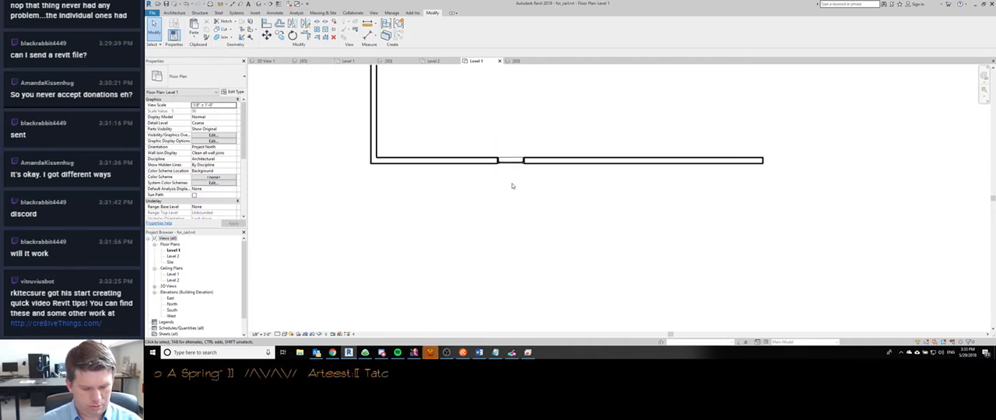
- Undo the last three operations in the single-window model, including the hiding of the shade
key(ctrl+z)
key(ctrl+z)
key(ctrl+z)
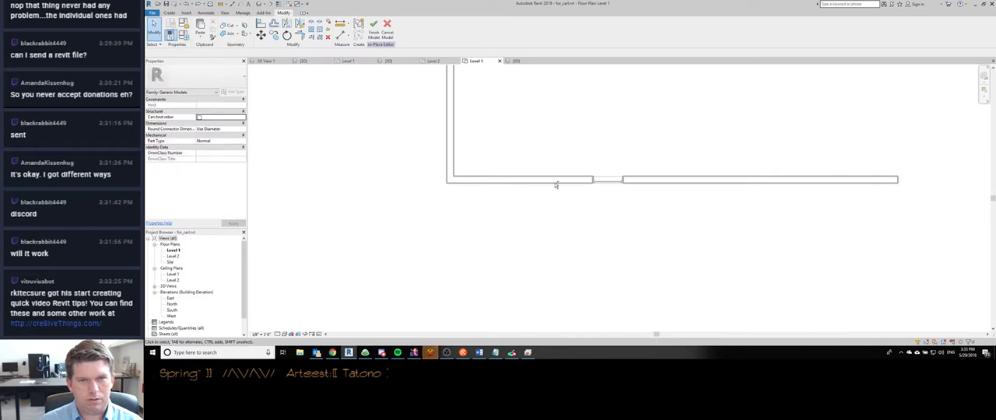
middle_drag(596, 185, 502, 179)
- In the 3D view's Front orientation, copy the window with its shade four times along the wall at 6' spacing
key(ctrl+Tab)
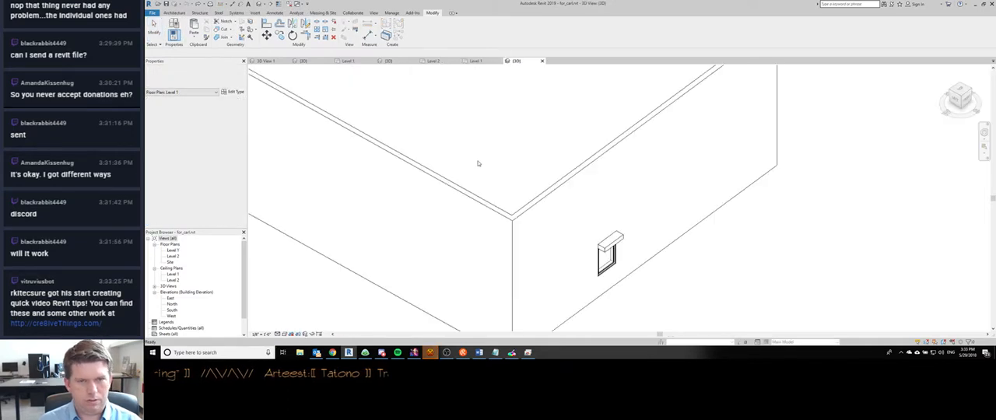
scroll(476, 161, down, 2)
drag(516, 183, 630, 250)
middle_drag(620, 249, 526, 246)
scroll(560, 233, down, 2)
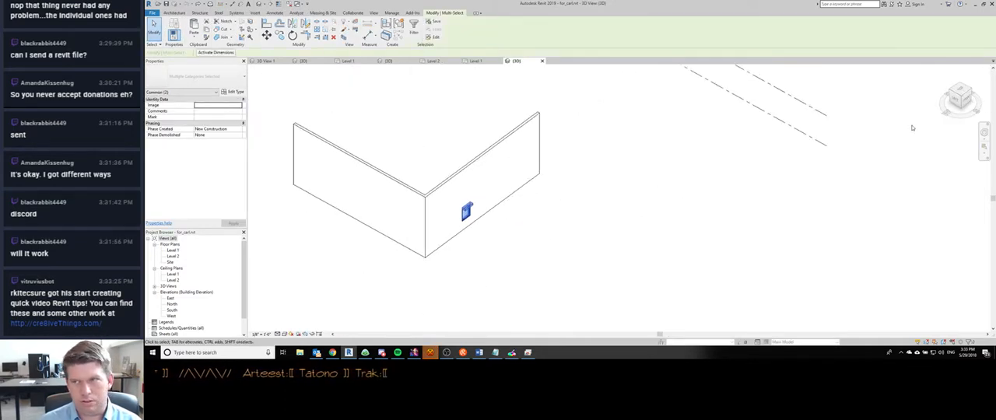
click(968, 102)
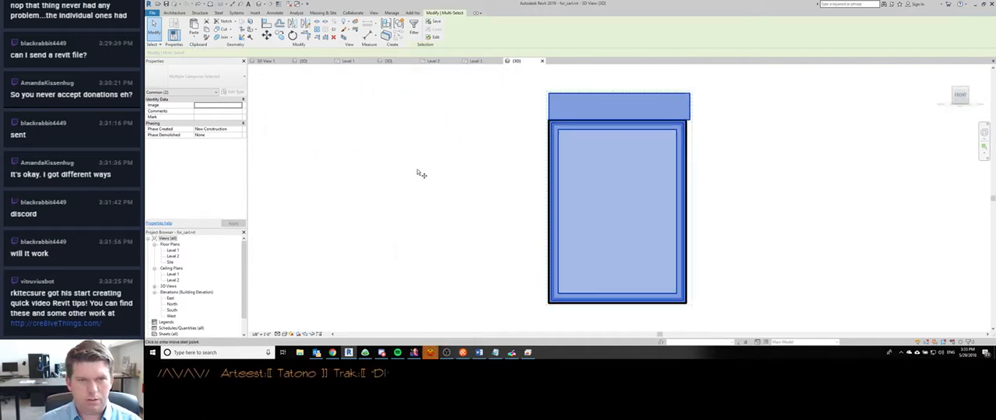
scroll(418, 171, down, 6)
key(c)
key(o)
scroll(393, 131, down, 1)
click(428, 143)
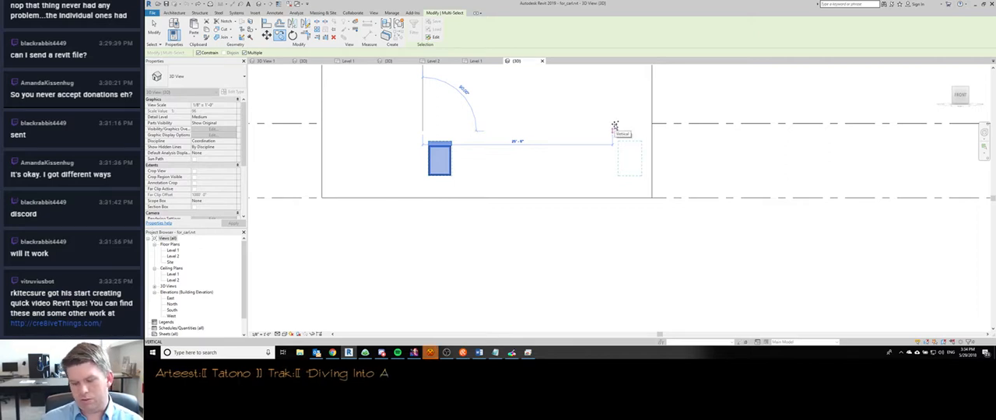
text(6)
key(Return)
text(6)
key(Return)
text(6)
key(Return)
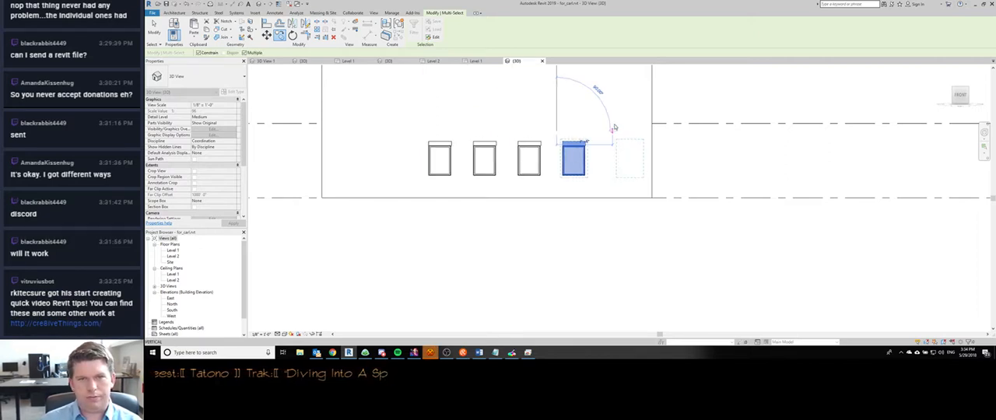
text(6)
key(Return)
key(Escape)
- Copy the two leftmost windows with their shades 12' toward the wall's left end
drag(405, 133, 518, 194)
key(m)
key(v)
click(521, 121)
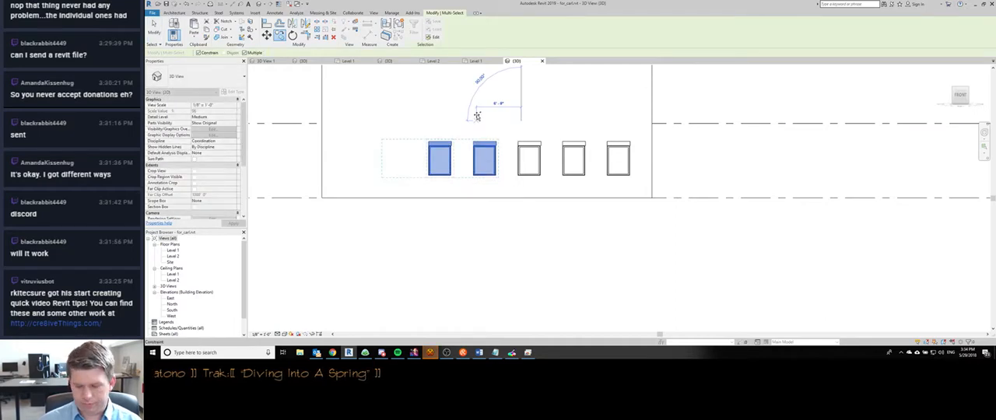
text(12)
key(Return)
key(Escape)
key(Escape)
scroll(422, 142, down, 2)
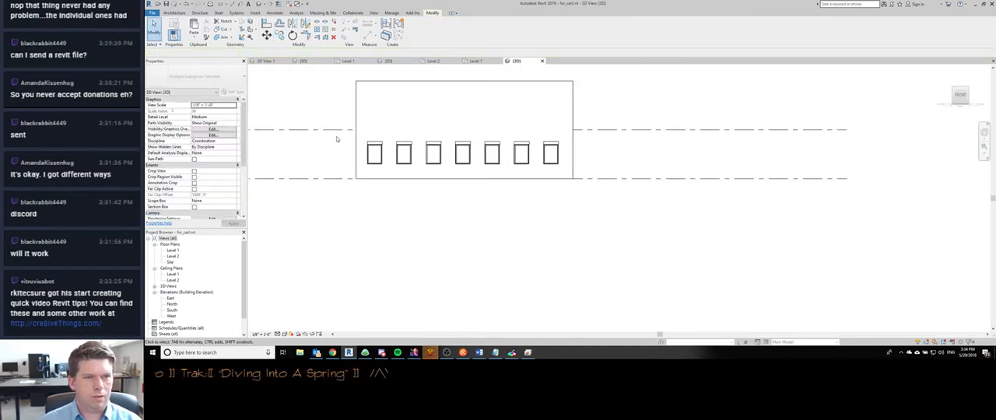
- Copy the row of seven windows with their shades from Level 1 up to Level 2 on the same wall
drag(341, 134, 568, 171)
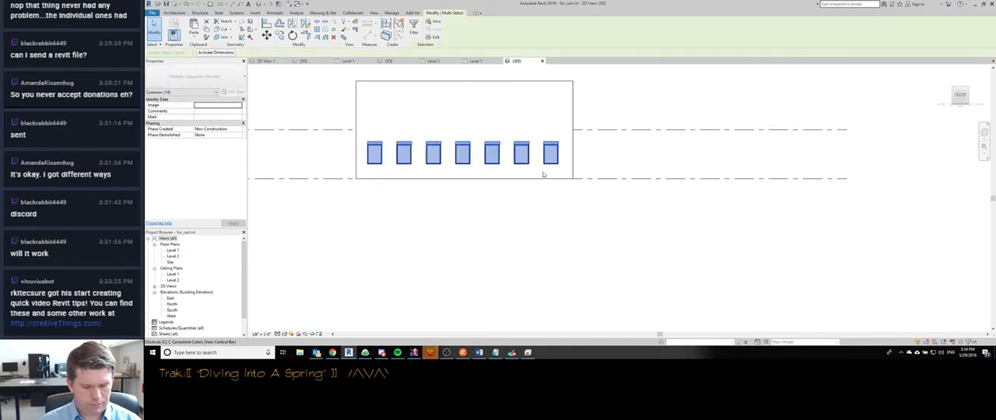
click(596, 130)
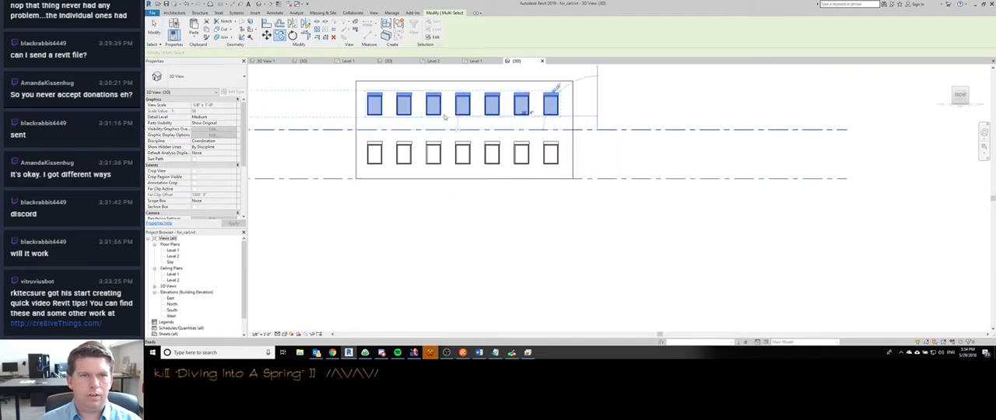
key(Escape)
scroll(369, 142, down, 1)
shift+middle_drag(290, 200, 337, 221)
- In the Level 1 plan, temporarily hide the four leftmost window shades and restore them
key(ctrl+Tab)
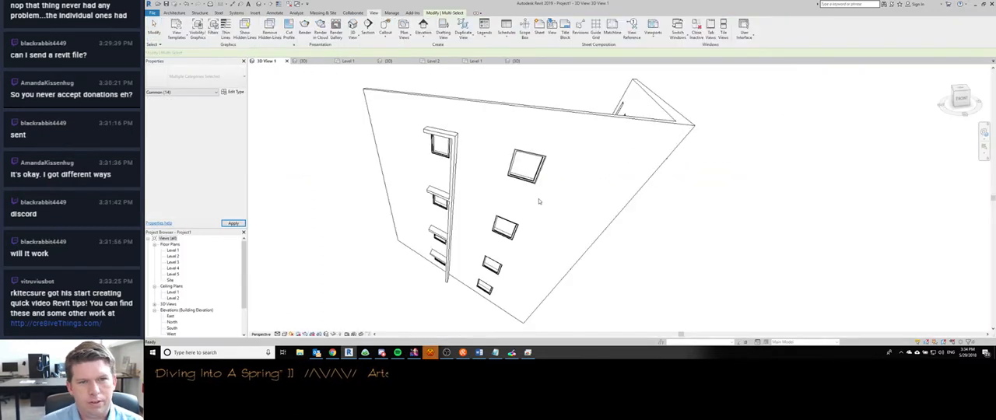
key(ctrl+shift+Tab)
double_click(173, 251)
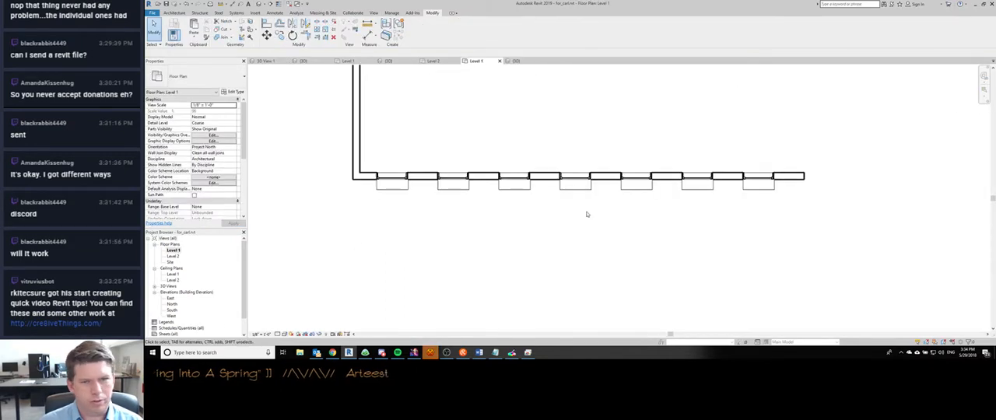
click(393, 186)
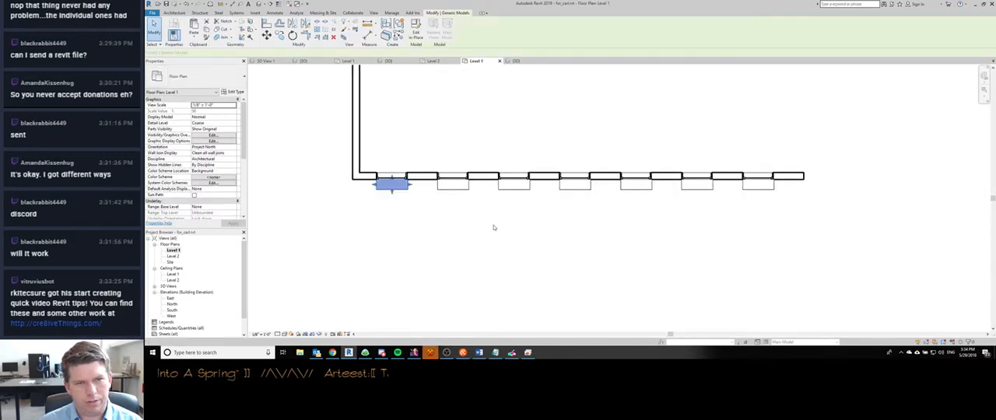
ctrl+click(459, 187)
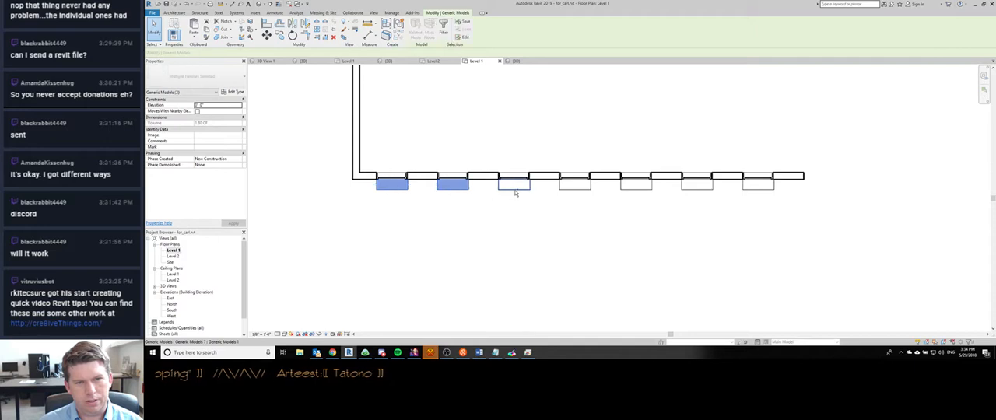
ctrl+click(517, 187)
ctrl+click(576, 187)
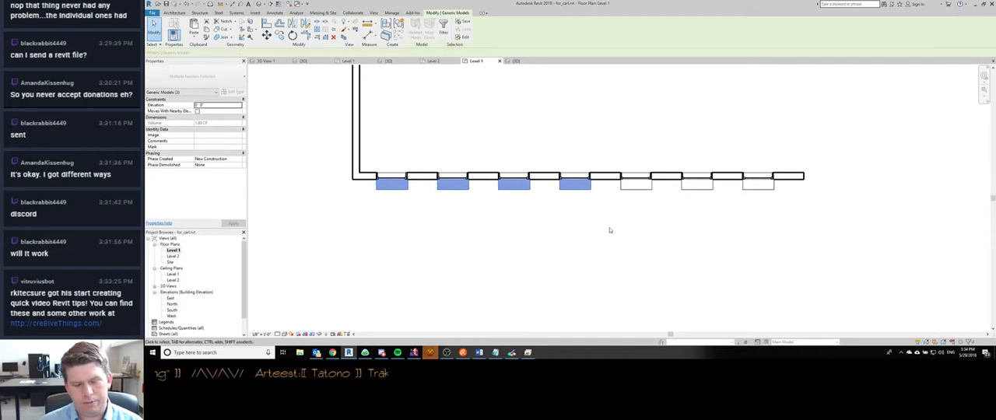
key(Delete)
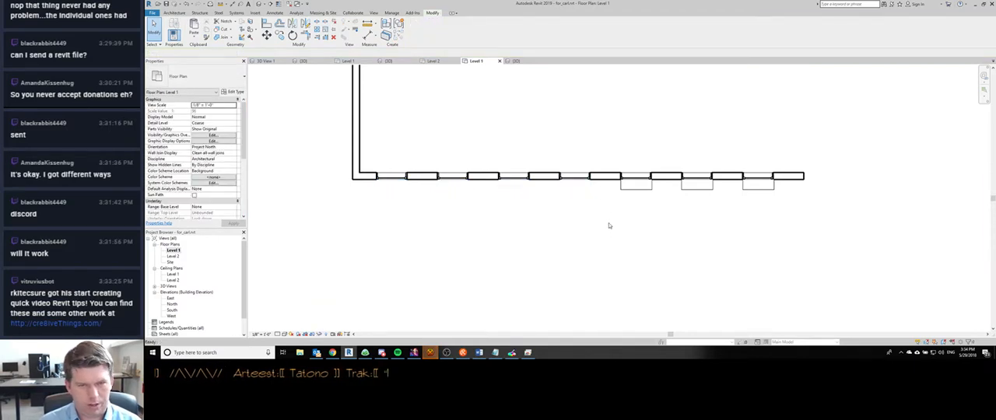
key(h)
key(r)
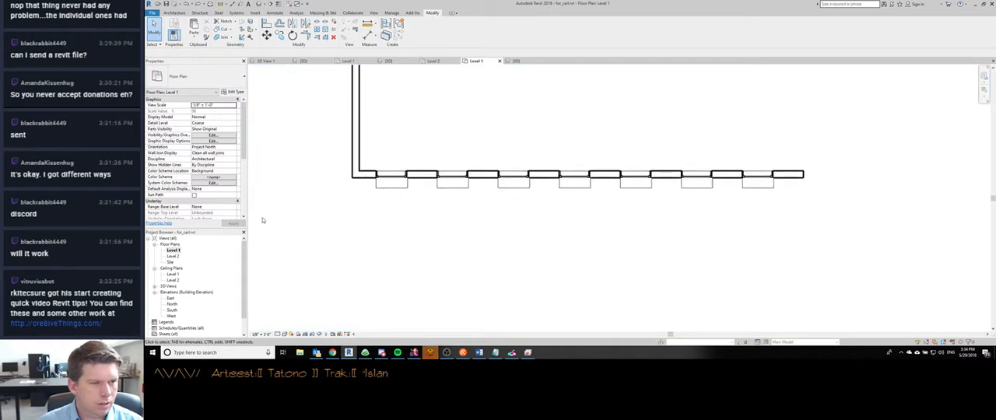
- Adjust the Level 1 plan's view range so that the window shades drop out of the plan
scroll(234, 187, down, 5)
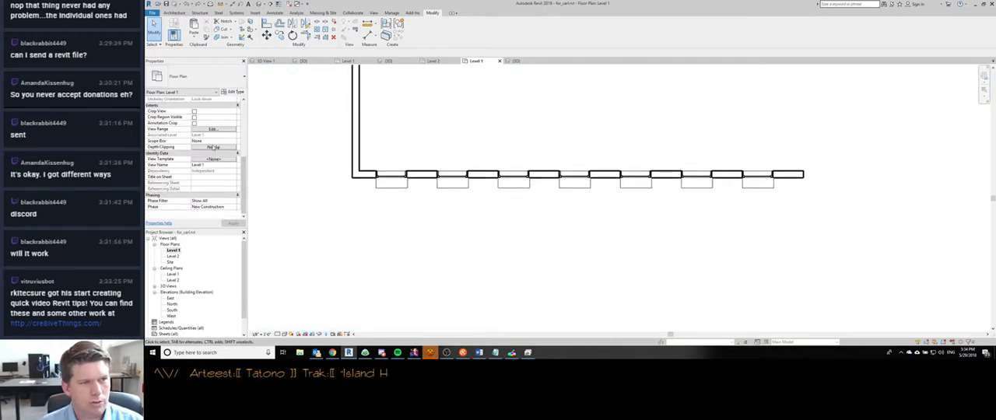
click(212, 130)
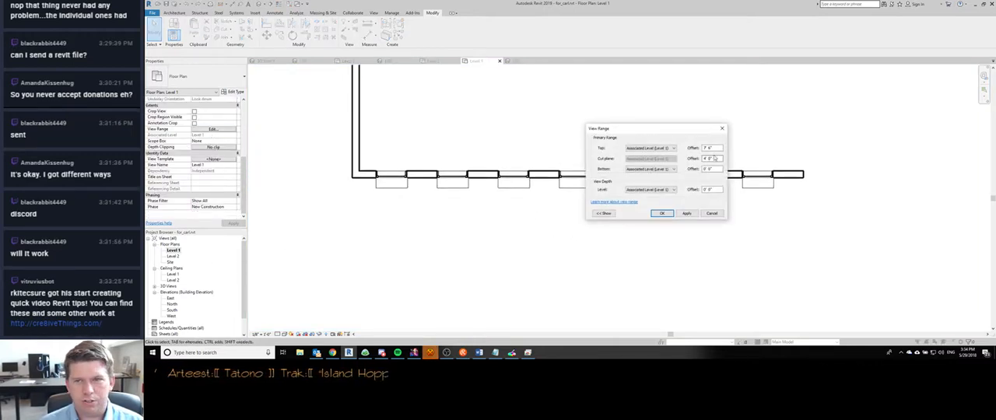
key(Return)
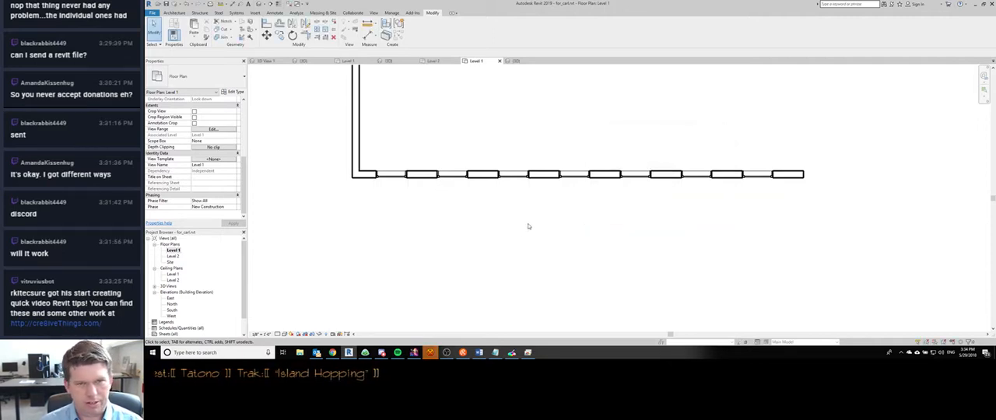
scroll(504, 227, down, 3)
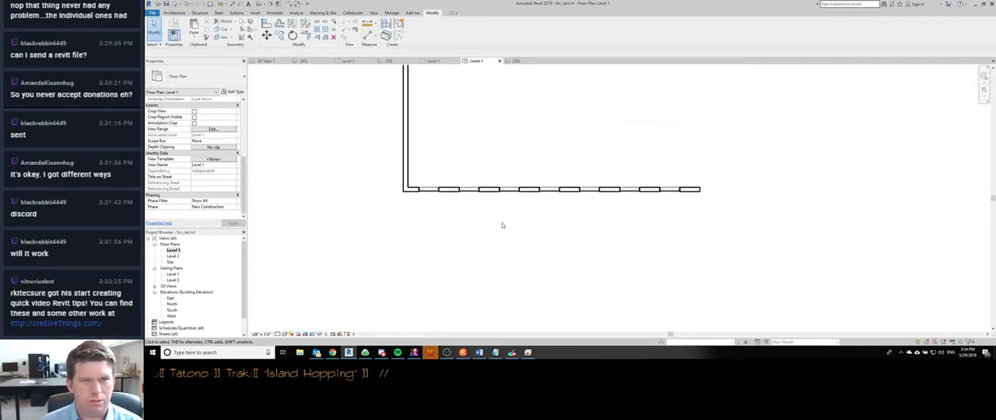
- In the 3D view's Front orientation, set a new work plane by picking a plane at the base of the windowed wall
click(522, 62)
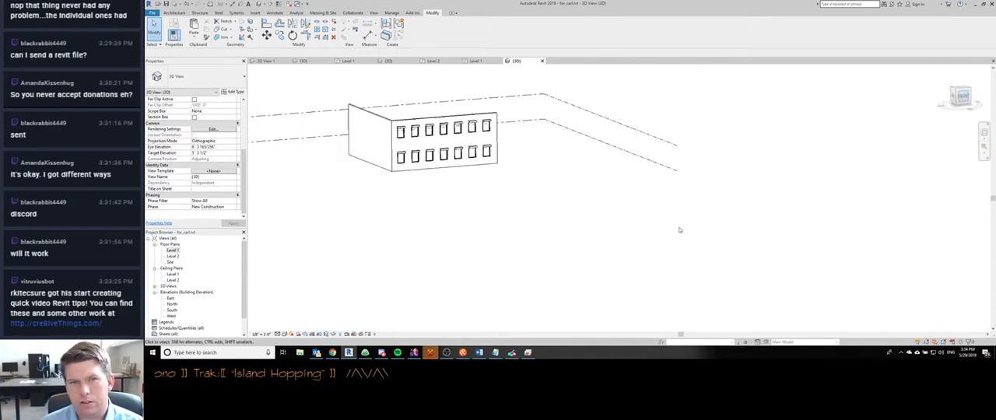
scroll(389, 178, down, 3)
middle_drag(381, 182, 604, 275)
scroll(651, 208, up, 6)
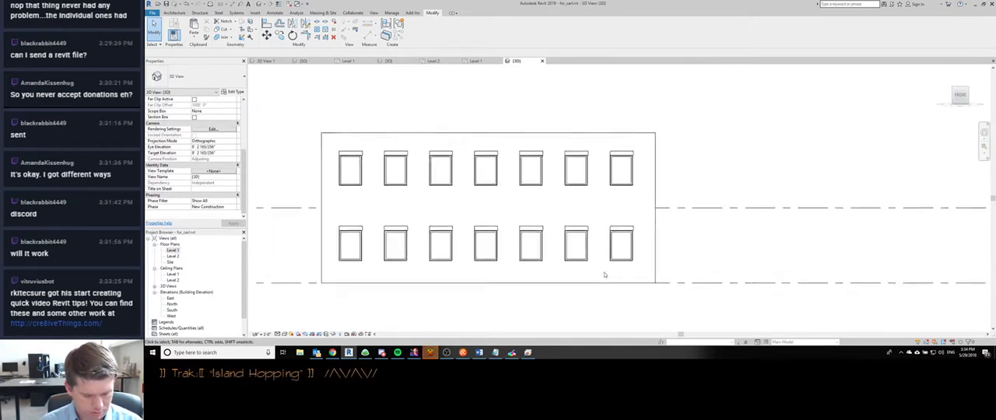
scroll(604, 275, down, 1)
key(w)
key(p)
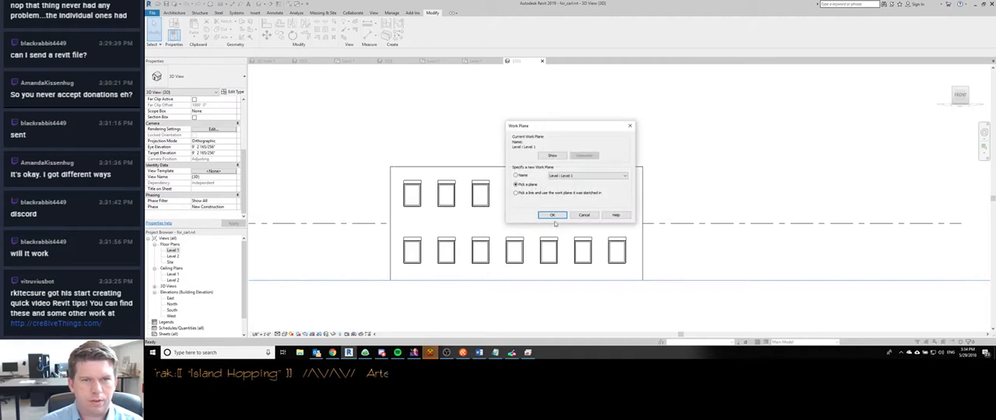
click(553, 216)
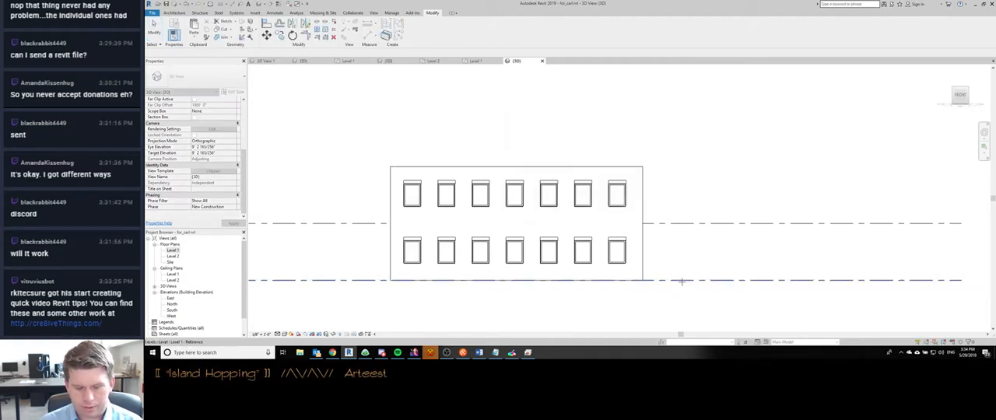
click(653, 278)
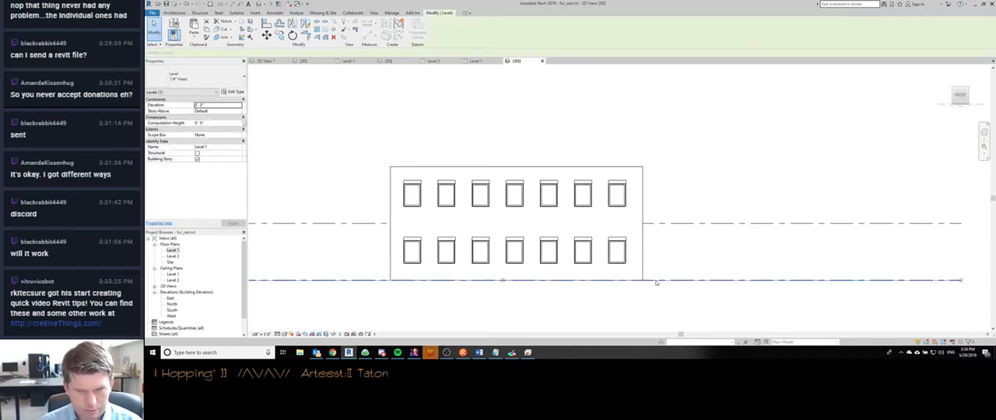
shift+middle_drag(656, 283, 640, 289)
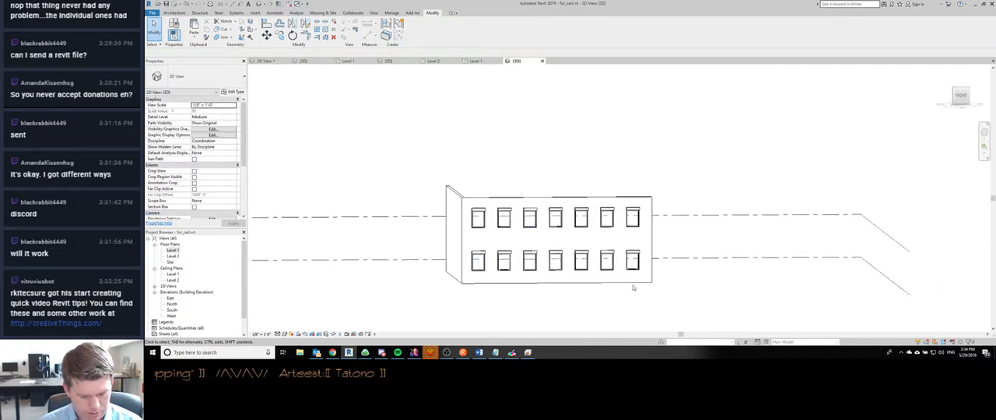
- Dimension the bottom and top edges of the rightmost lower shade from the wall's base, placing the dimensions beside the wall's right end
key(d)
key(i)
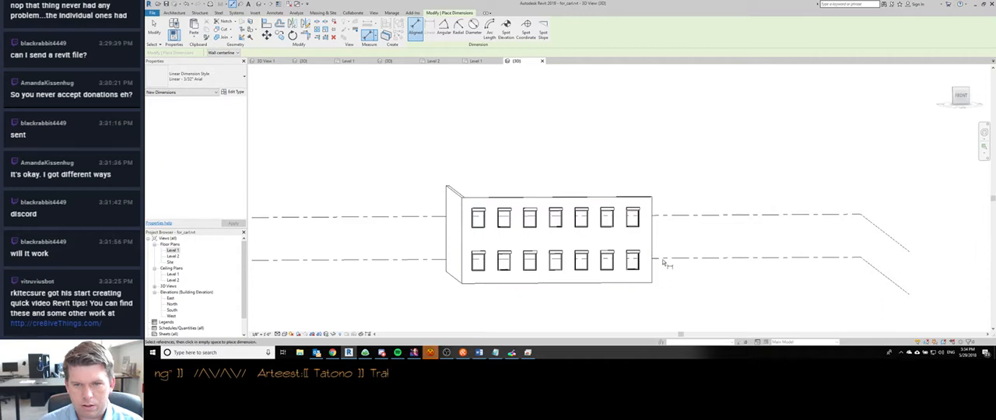
scroll(642, 289, up, 6)
click(632, 257)
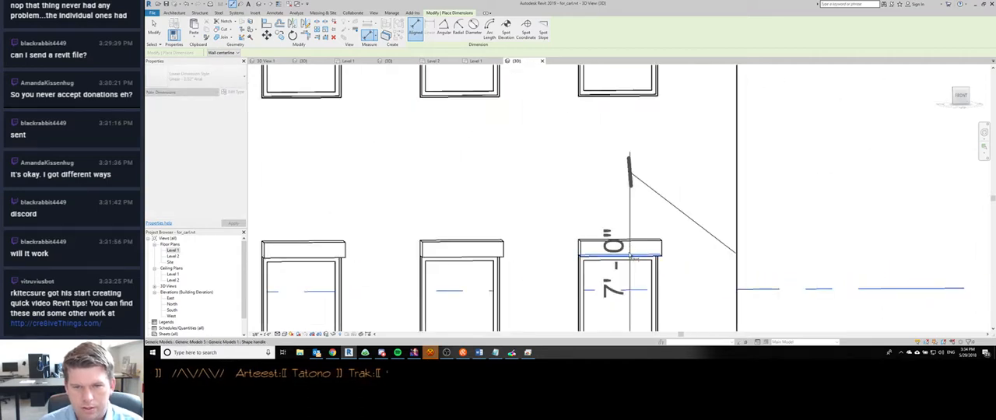
scroll(632, 257, down, 3)
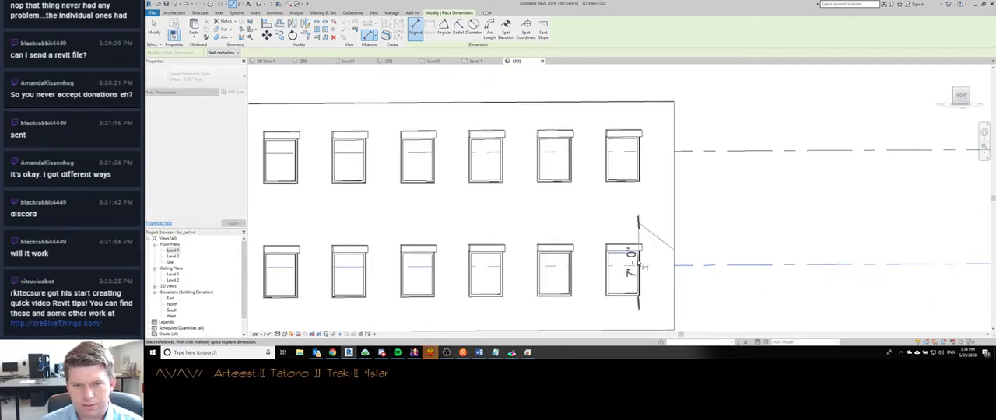
click(705, 259)
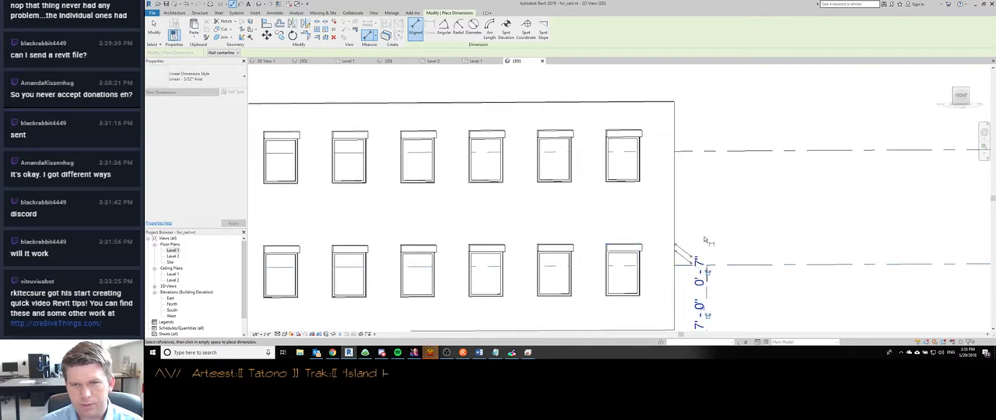
middle_drag(705, 259, 667, 180)
scroll(667, 181, down, 2)
key(Escape)
- Return to the Level 1 plan and set its view range top offset to 7'
key(ctrl+Tab)
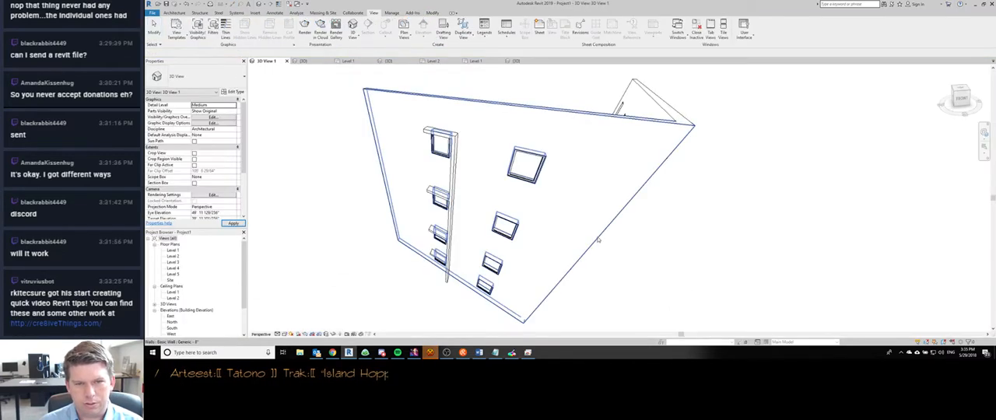
key(ctrl+shift+Tab)
key(ctrl+shift+Tab)
scroll(474, 204, up, 1)
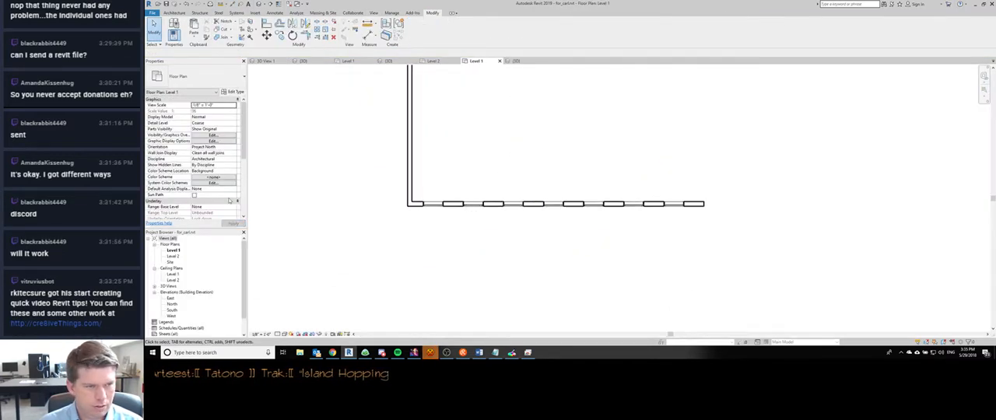
scroll(218, 148, down, 5)
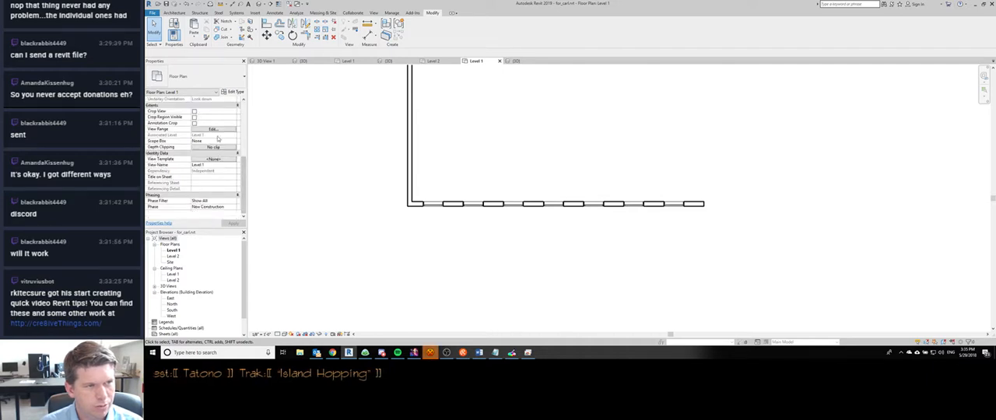
click(218, 129)
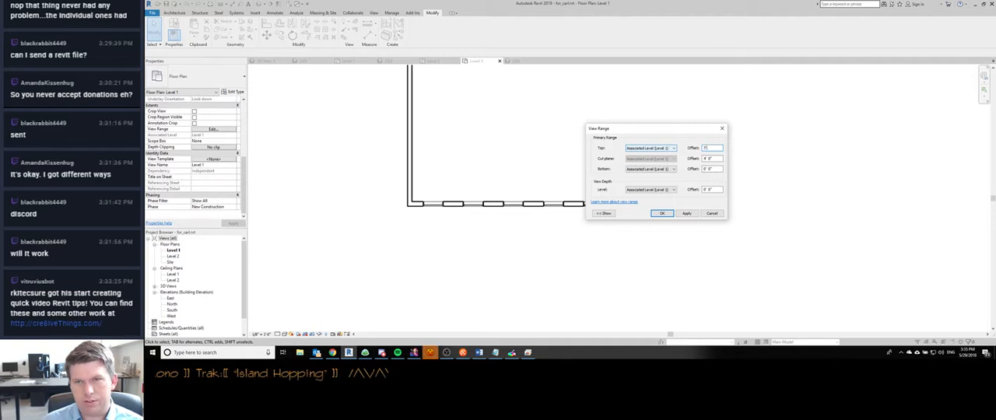
key(Return)
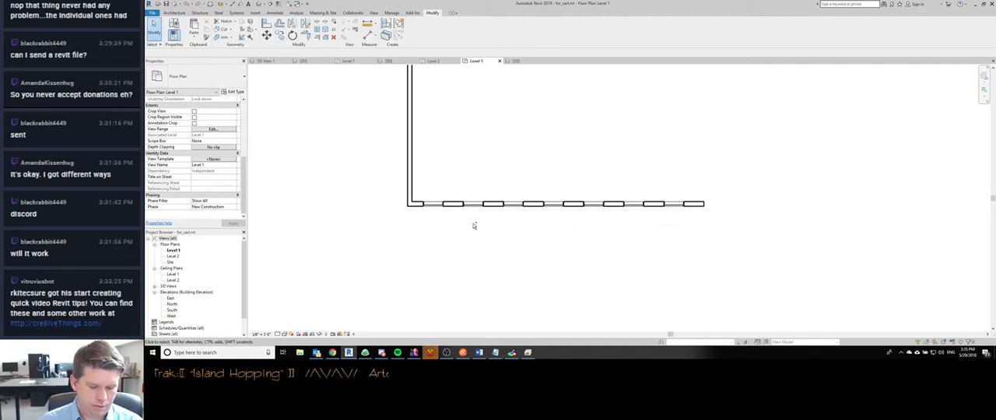
- Edit the leftmost lower shade in place with Plan/RCP display turned off for its extrusion, finish the model and review the Level 1 plan
double_click(433, 218)
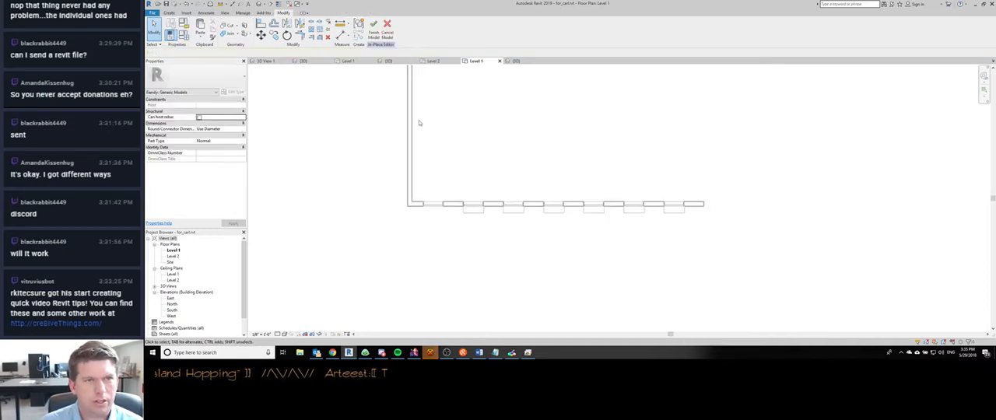
key(ctrl+Tab)
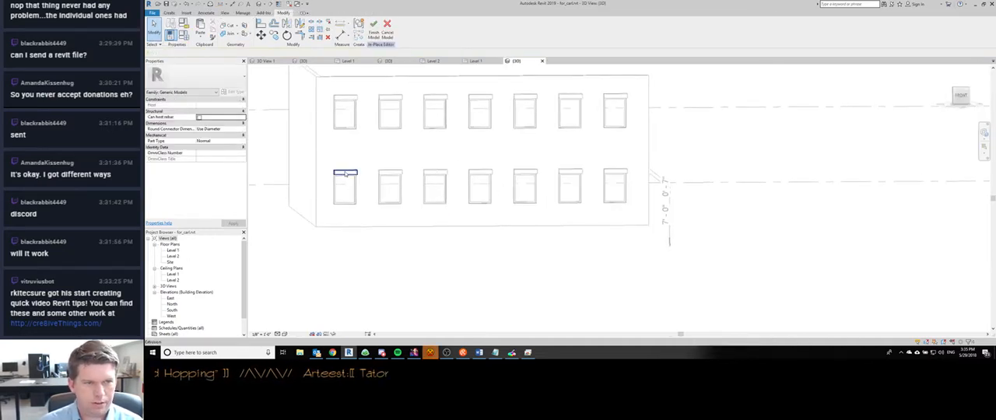
click(345, 173)
shift+middle_drag(354, 207, 361, 232)
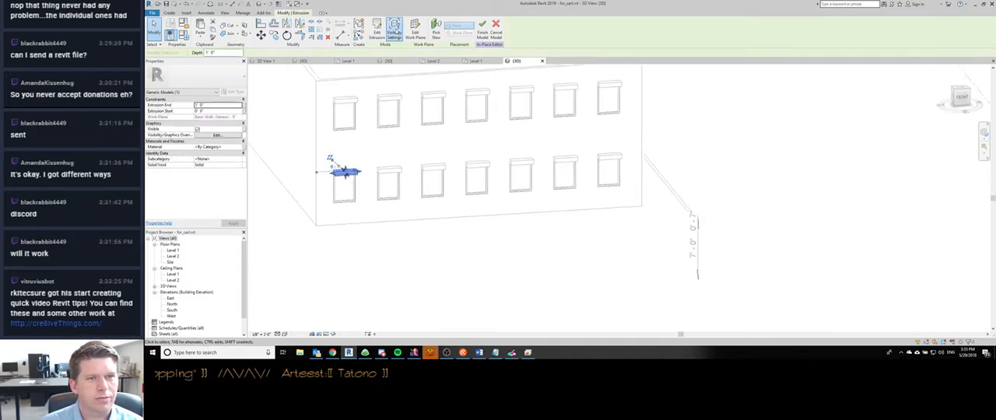
click(396, 31)
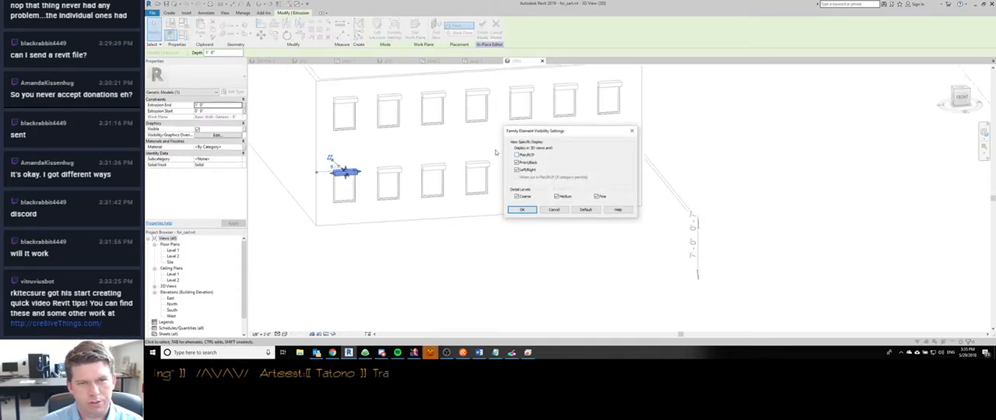
click(522, 211)
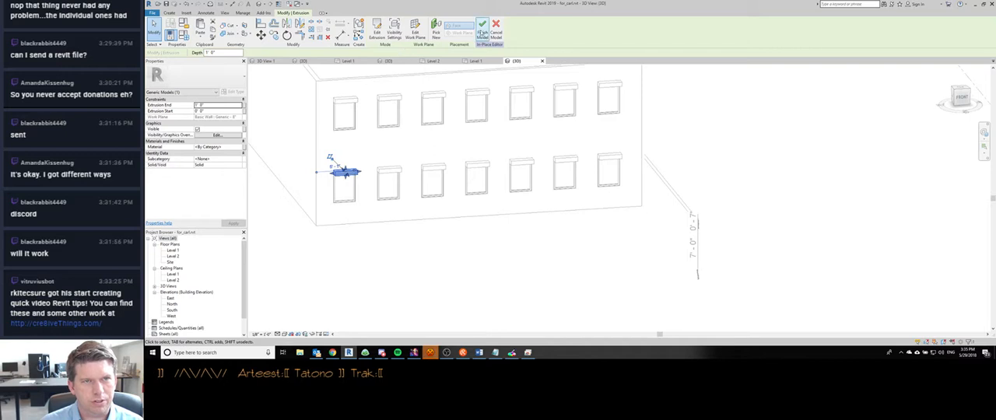
click(478, 28)
key(ctrl+Tab)
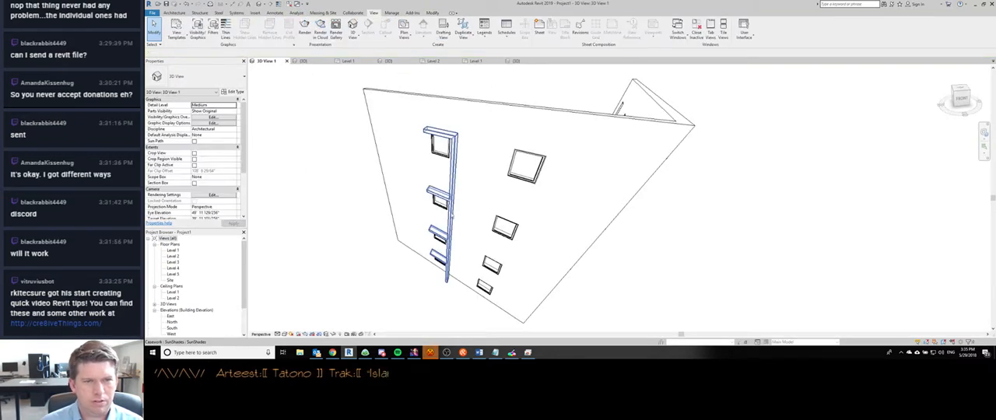
key(ctrl+shift+Tab)
key(ctrl+shift+Tab)
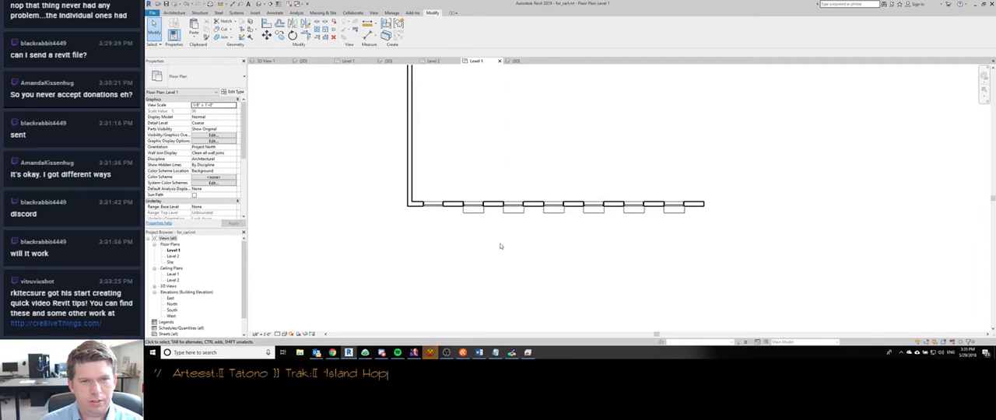
- Return to the 3D view of the windowed building and check whether the two leftmost lower shades are separate in-place models
key(ctrl+Tab)
key(ctrl+Tab)
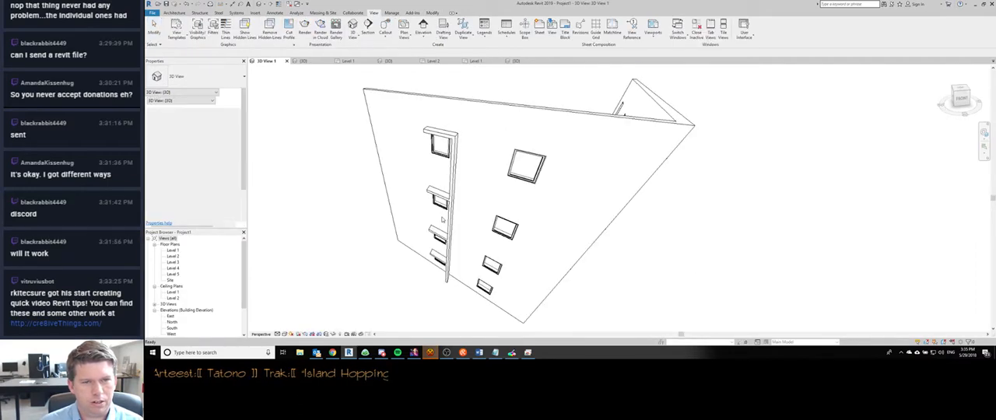
key(ctrl+Tab)
key(ctrl+Tab)
key(ctrl+Tab)
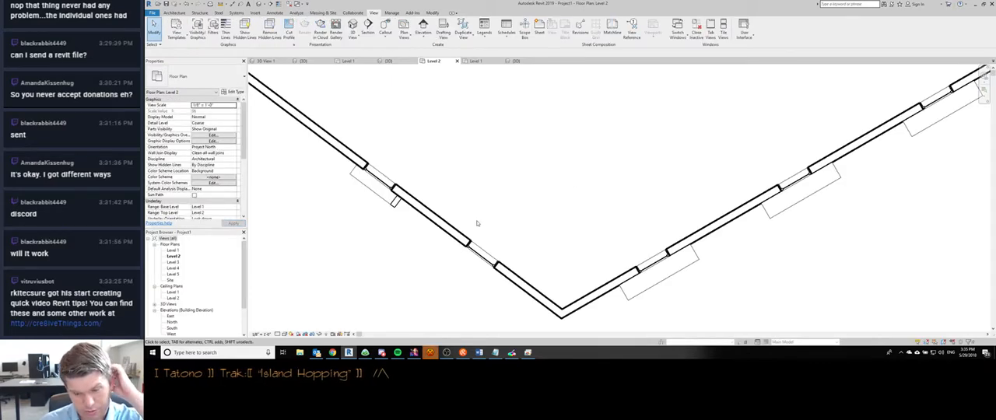
key(ctrl+Tab)
key(ctrl+Tab)
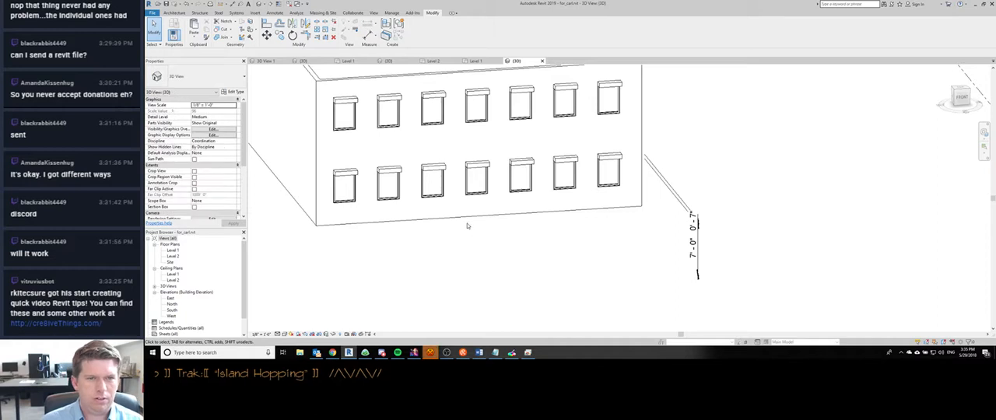
click(344, 173)
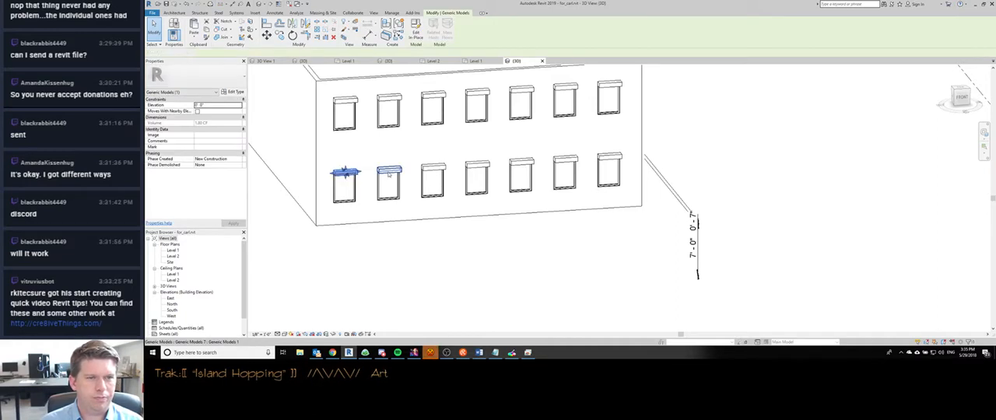
click(390, 169)
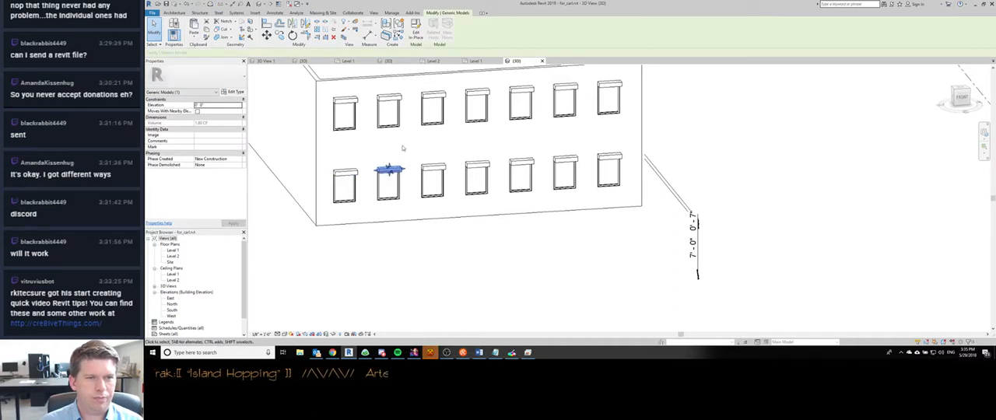
click(353, 162)
click(414, 42)
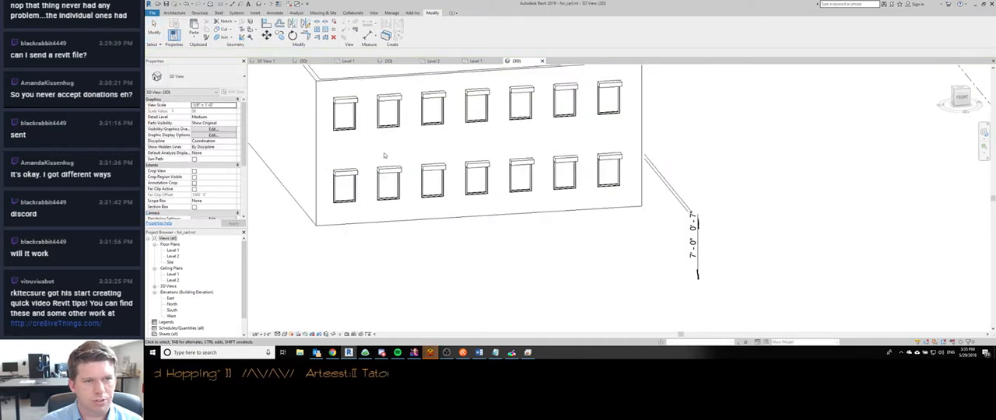
click(387, 173)
- Filter the selected windows and shades down to Generic Models and delete every shade except the leftmost lower one
drag(325, 81, 660, 219)
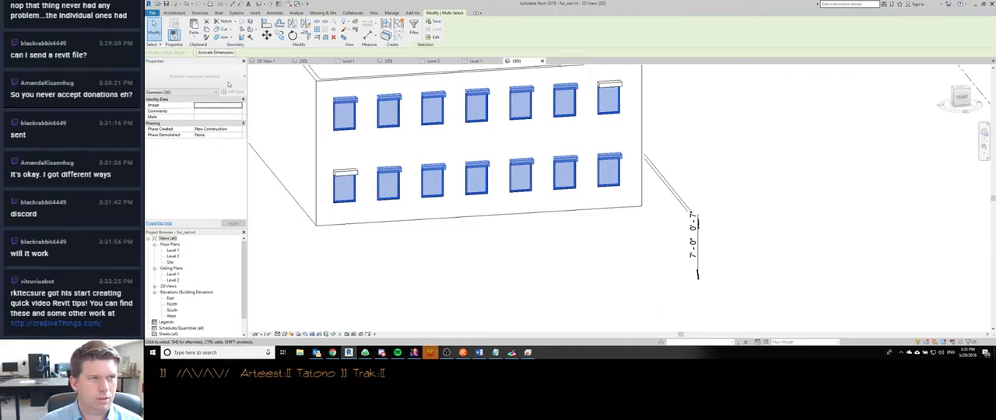
click(414, 29)
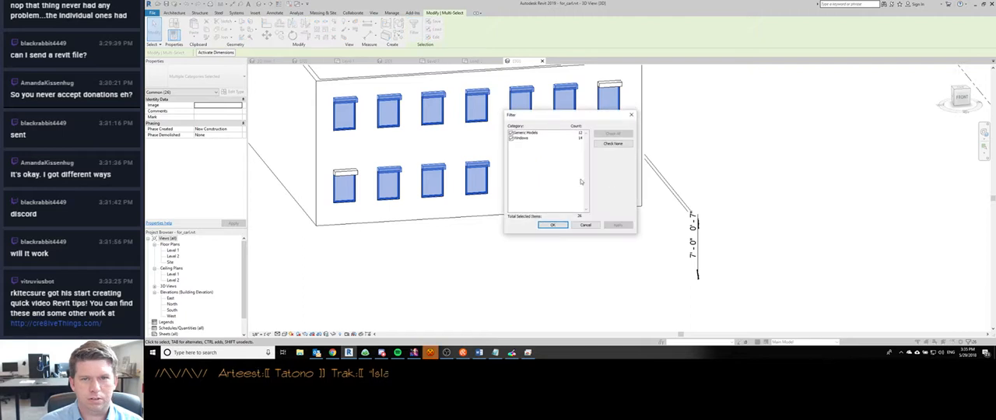
click(511, 138)
click(553, 225)
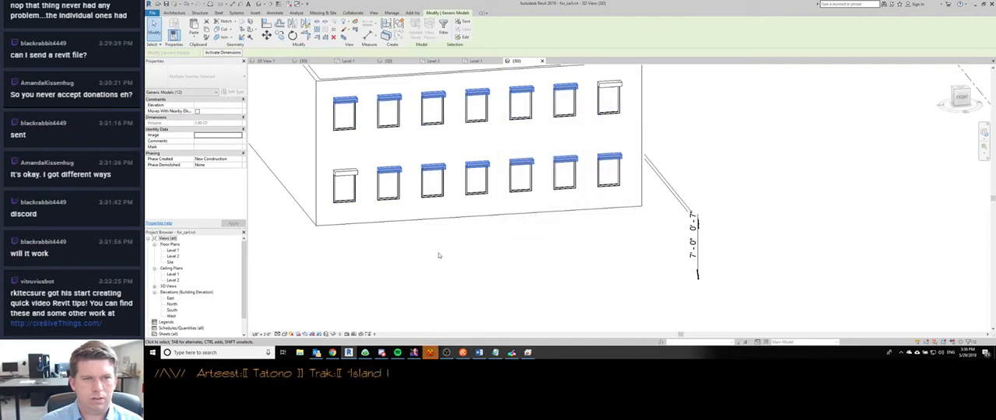
ctrl+click(610, 92)
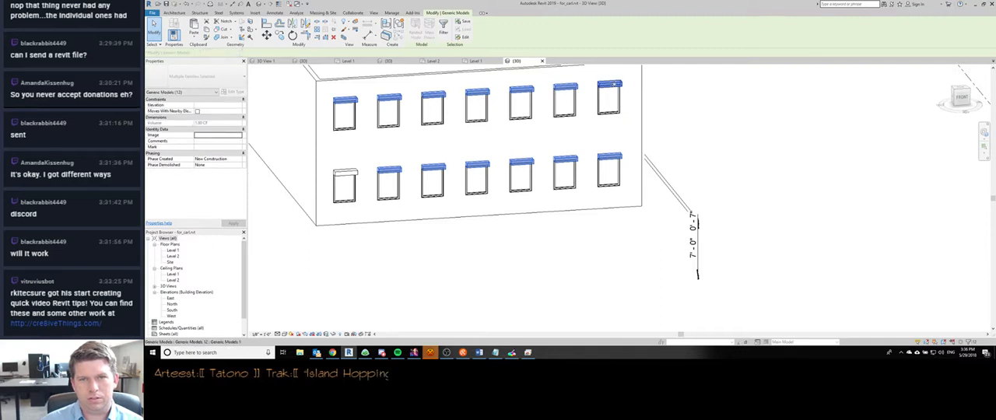
key(Escape)
- Edit the leftmost lower shade in place and, in Front orientation, copy its extrusion at 6' spacing over the other six lower windows
click(345, 173)
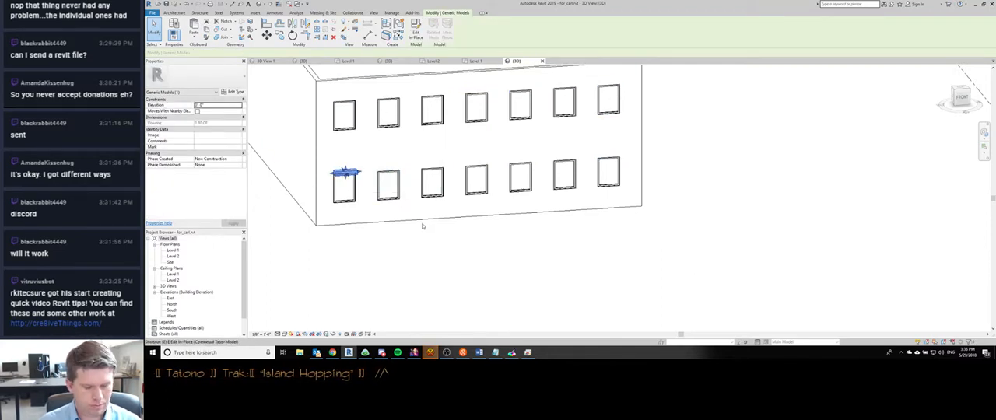
key(e)
click(345, 172)
key(m)
key(v)
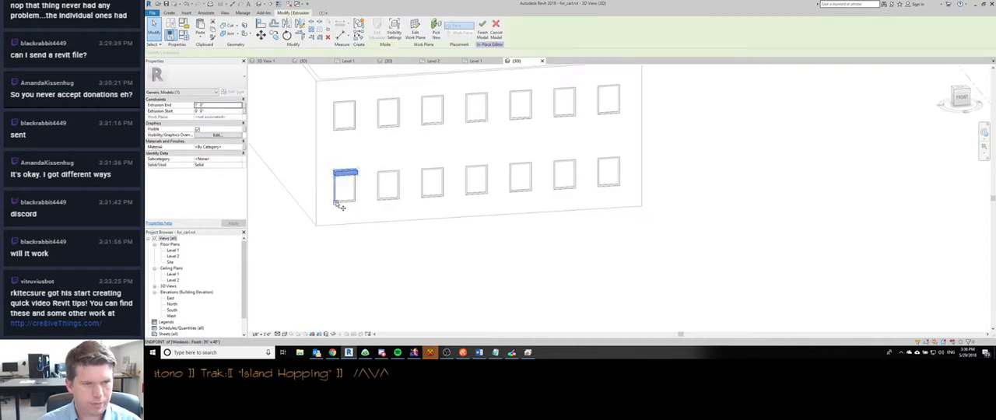
click(962, 97)
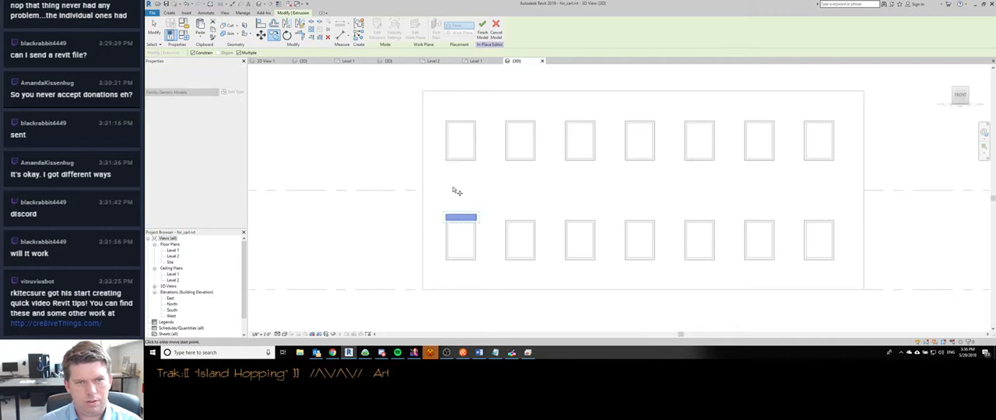
click(446, 259)
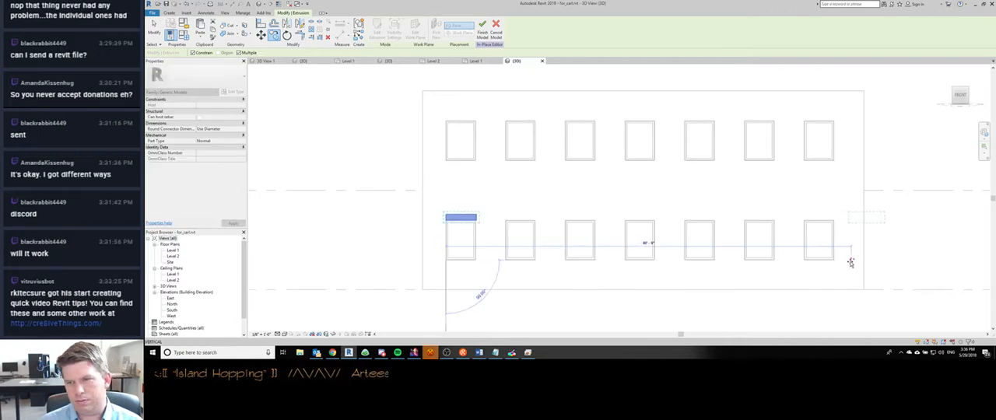
text(6)
key(Return)
key(Return)
key(Return)
key(Return)
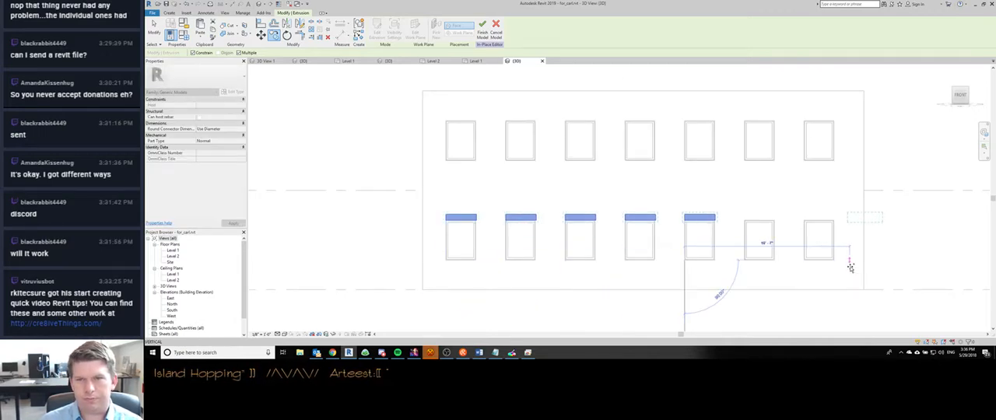
key(Return)
key(Return)
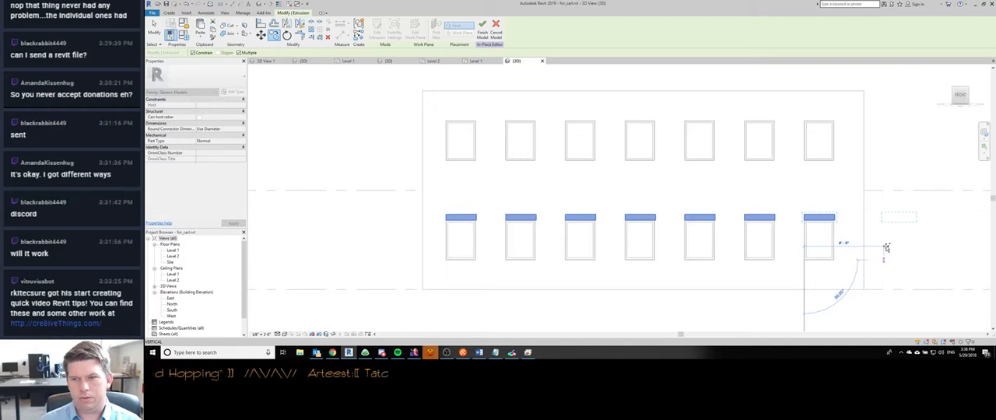
key(Escape)
key(Escape)
- Copy the lower row of seven shade extrusions up to the upper windows, using the distance between the two level lines
drag(432, 195, 843, 225)
drag(895, 289, 911, 201)
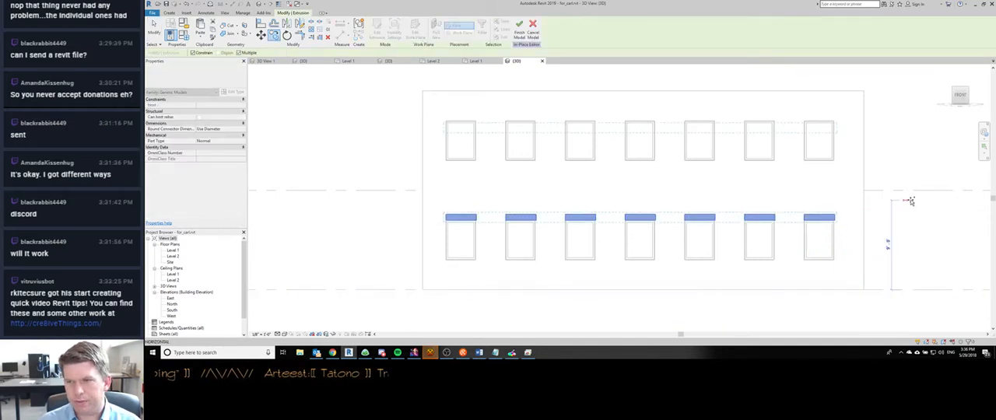
click(909, 191)
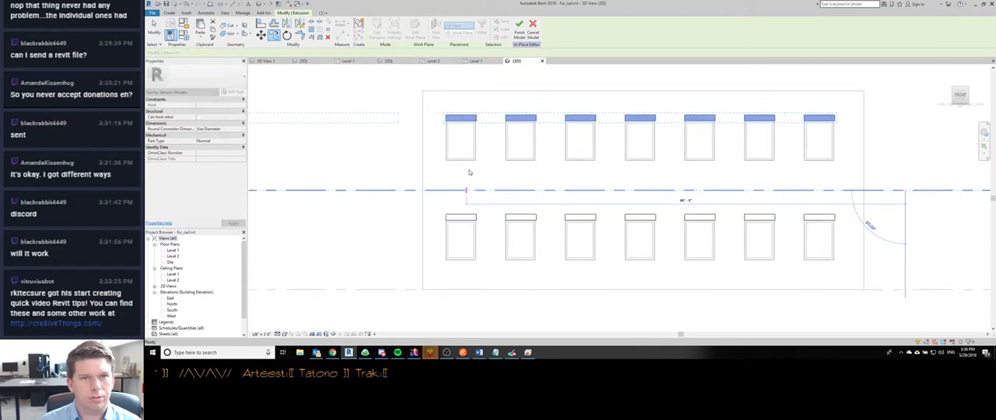
key(Escape)
- Turn off Plan/RCP display for all fourteen shade extrusions and finish the in-place model
scroll(467, 162, down, 2)
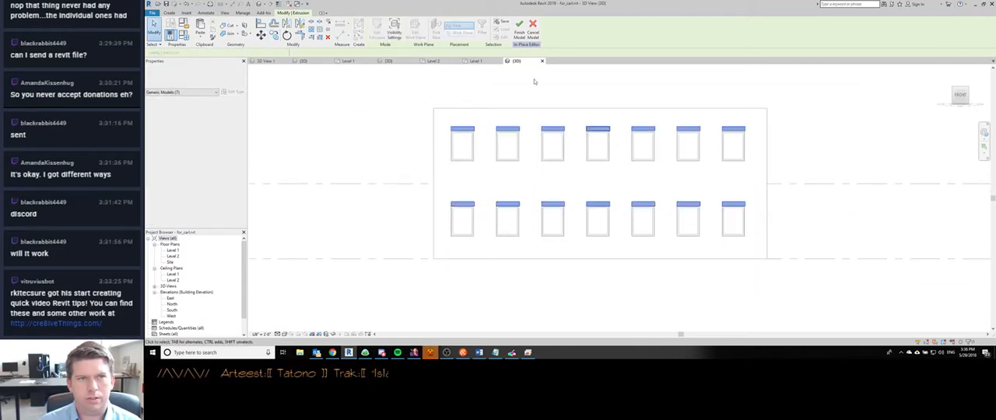
click(395, 29)
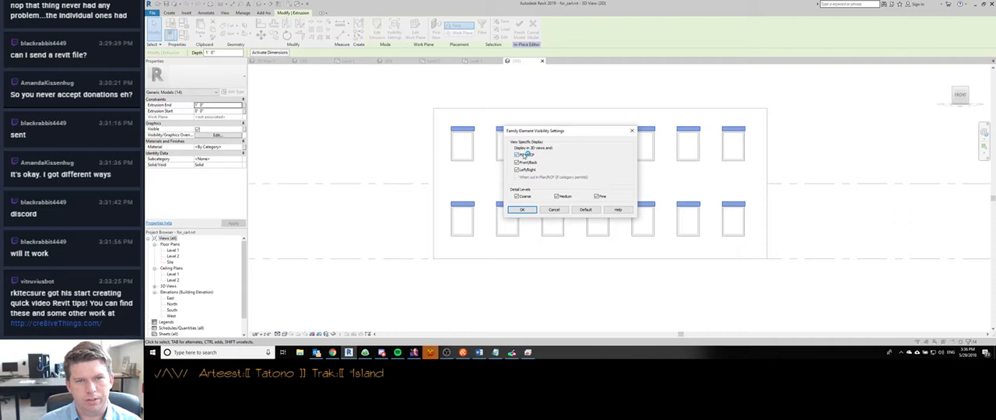
click(522, 210)
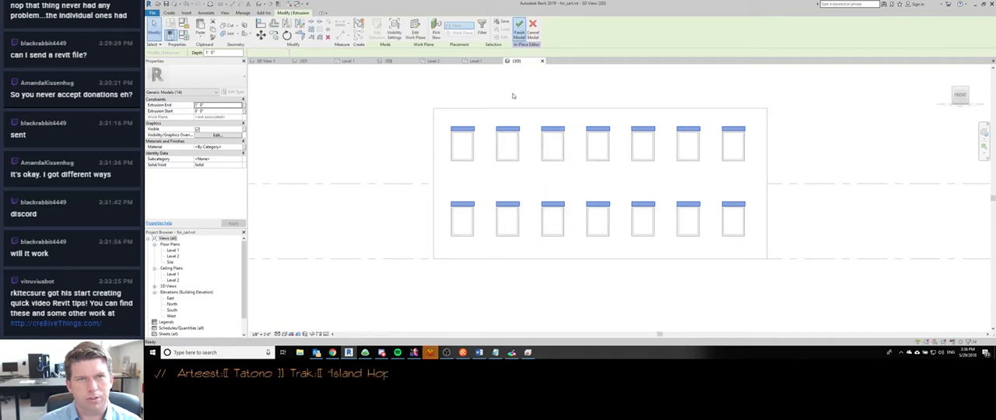
- Open the Level 1 floor plan and examine its view range settings
double_click(173, 250)
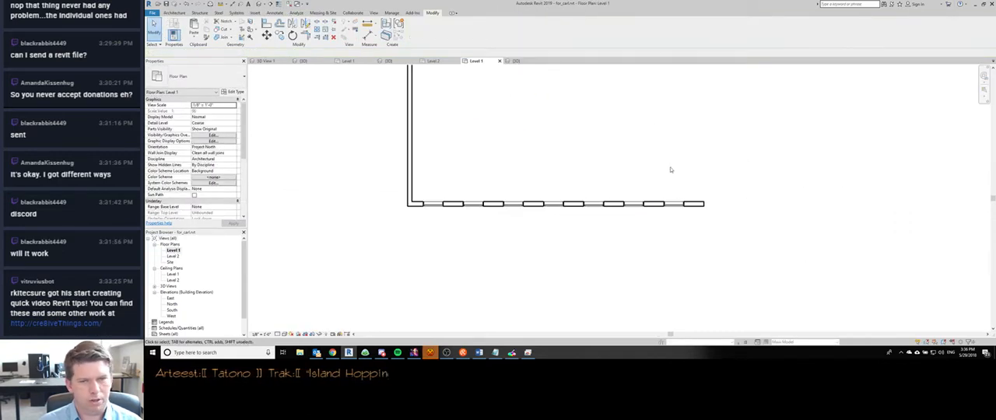
click(240, 197)
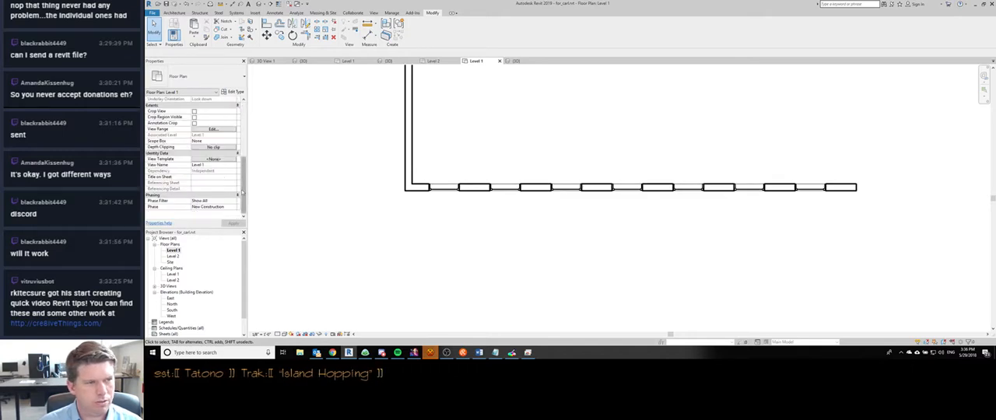
click(214, 130)
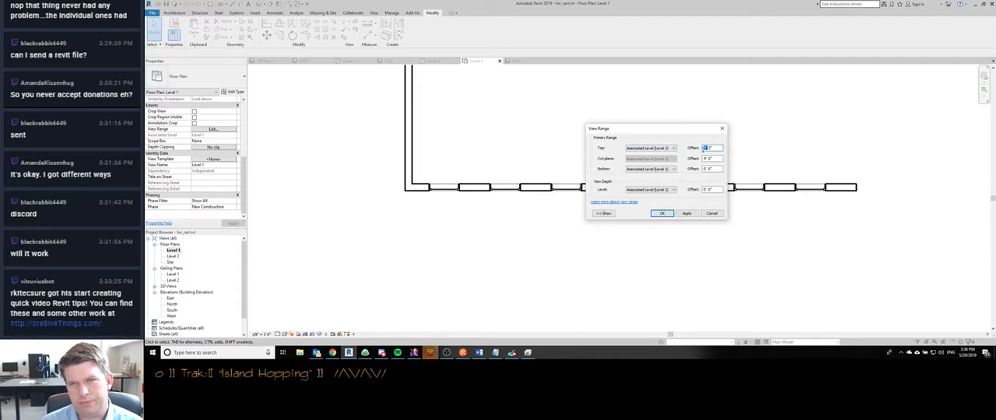
key(Escape)
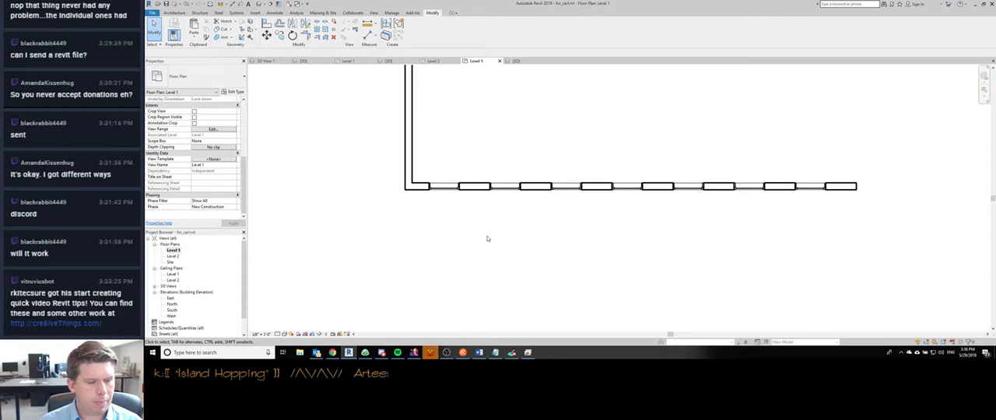
- Edit the shades in place with Plan/RCP display turned on for the second, fourth and sixth lower extrusions, finish the model and review the Level 1 plan
key(ctrl+Tab)
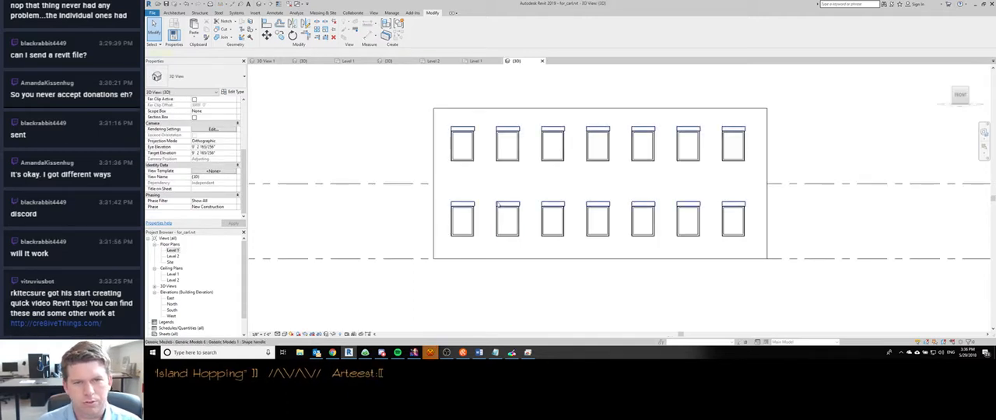
click(499, 206)
click(489, 194)
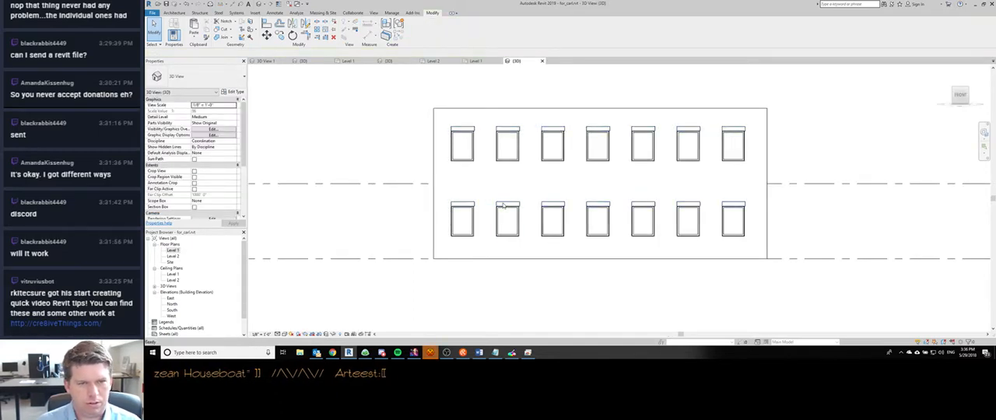
double_click(502, 205)
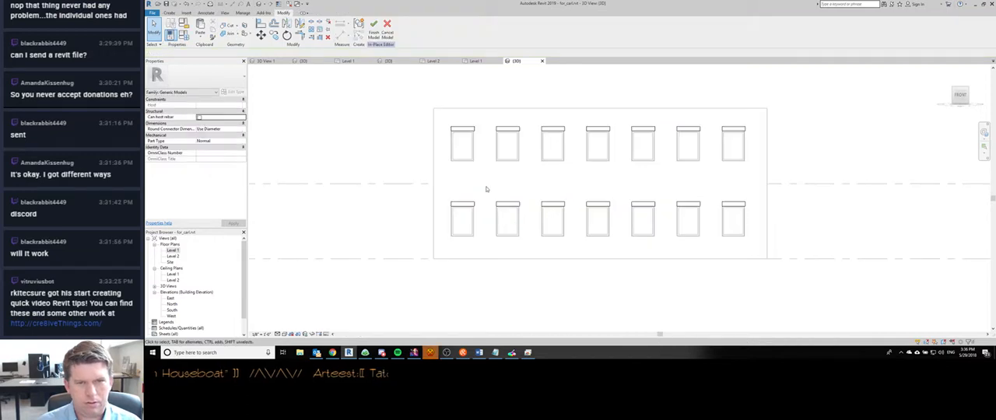
drag(486, 189, 535, 230)
ctrl+drag(576, 184, 635, 238)
ctrl+drag(663, 178, 709, 227)
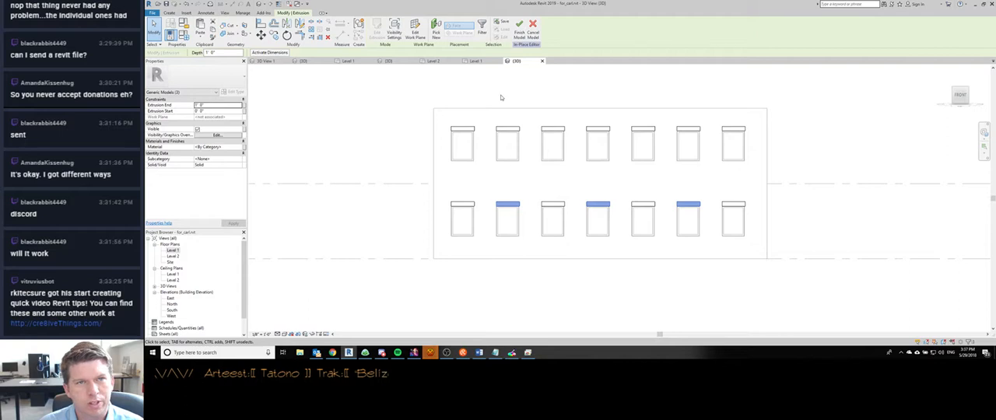
click(395, 29)
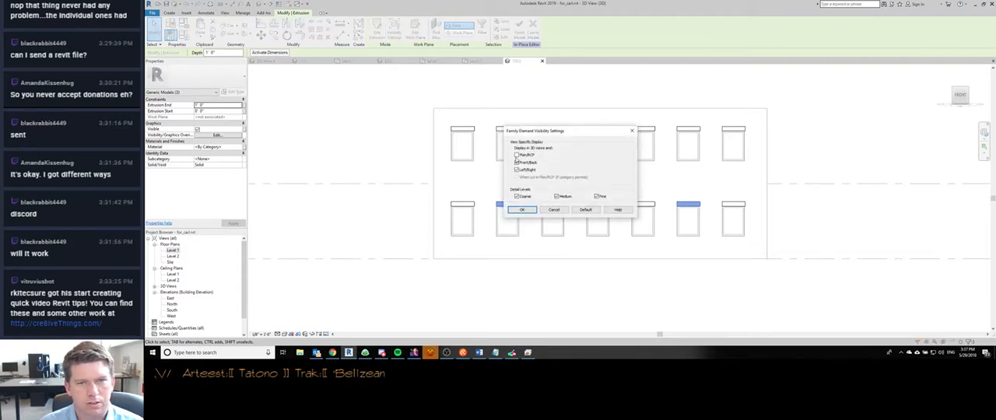
click(522, 210)
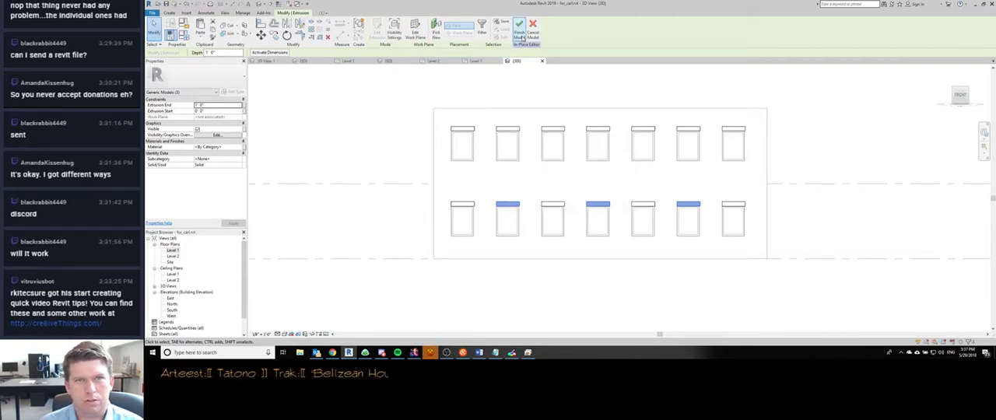
key(ctrl+Tab)
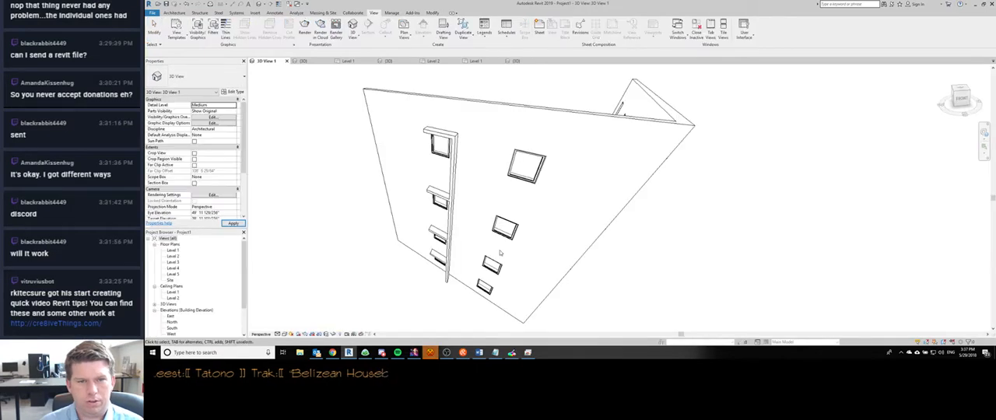
key(ctrl+shift+Tab)
key(ctrl+shift+Tab)
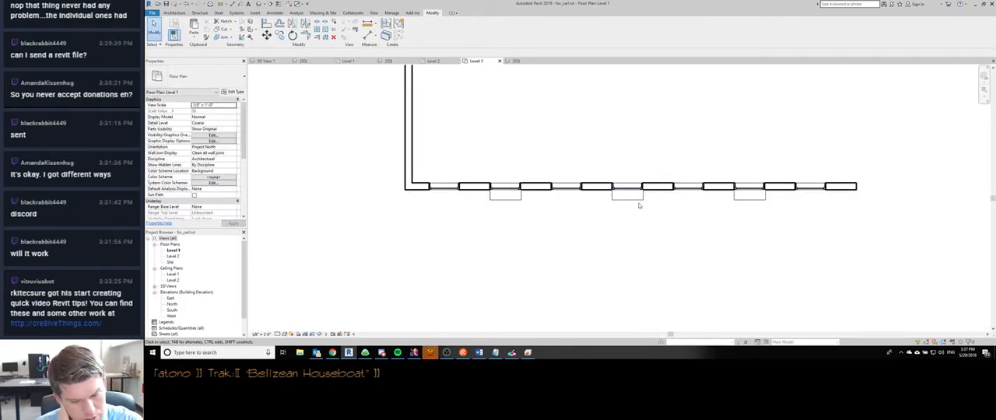
- In the 3D view, edit the shades in place and turn off Plan/RCP display for the second, fourth and sixth lower extrusions
key(ctrl+Tab)
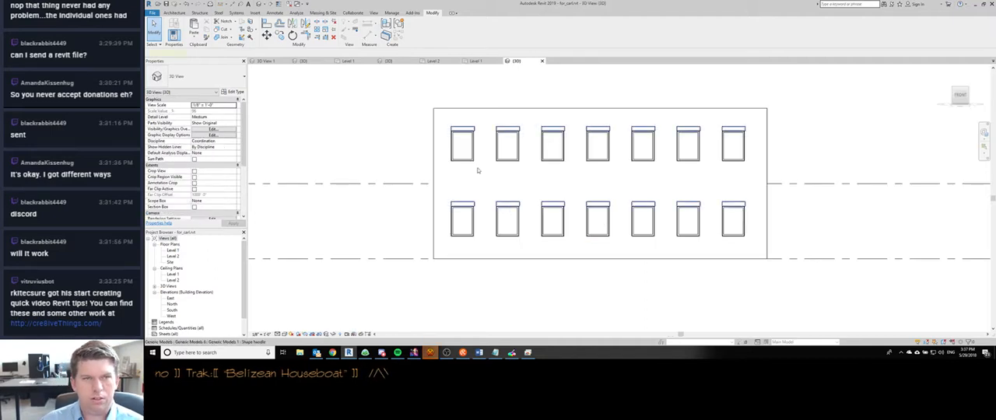
click(499, 205)
click(416, 32)
click(504, 205)
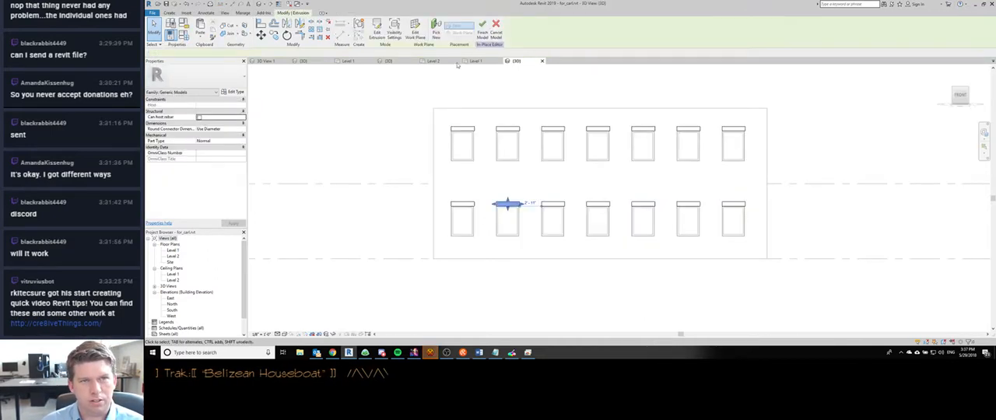
ctrl+click(597, 207)
ctrl+click(687, 206)
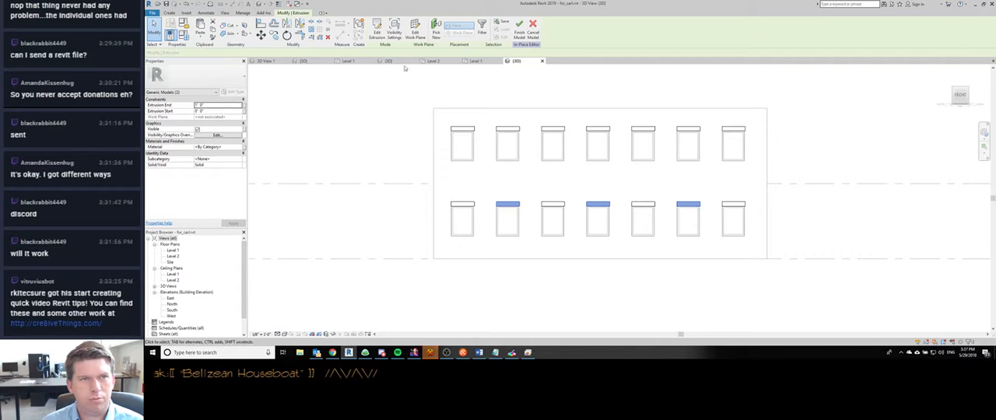
click(395, 31)
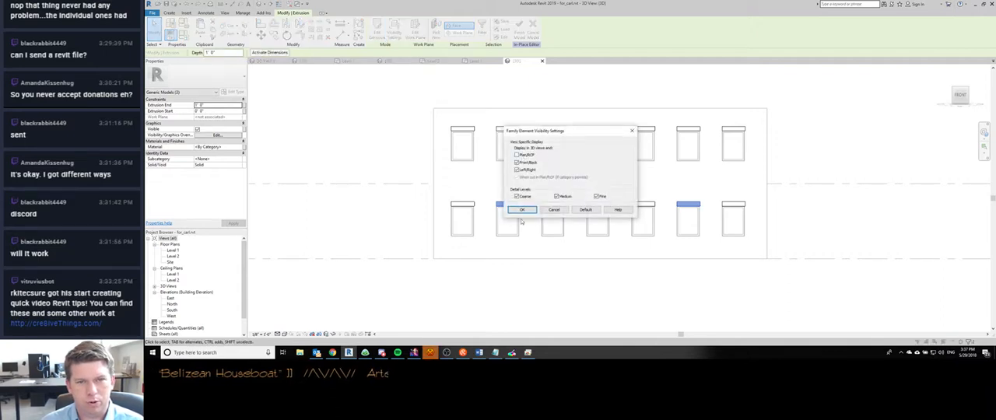
click(523, 210)
click(906, 75)
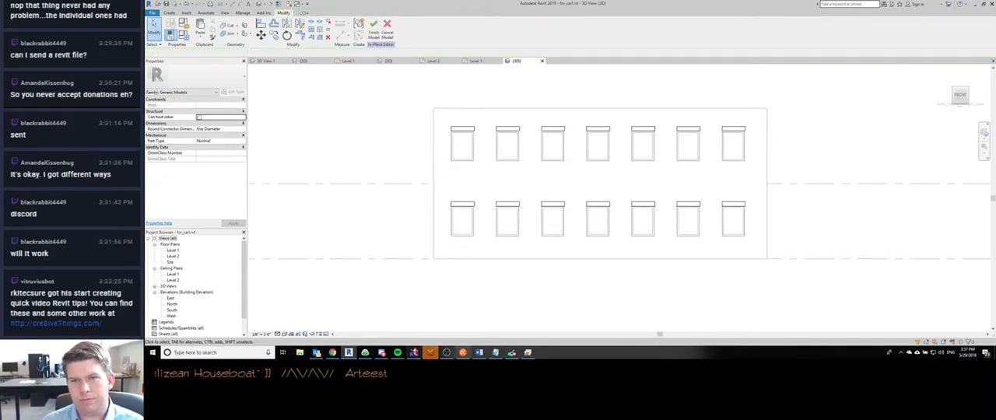
- Turn off the Coarse and Medium detail levels for the first, third, fifth and seventh lower shade extrusions and finish the model
click(464, 207)
ctrl+click(563, 204)
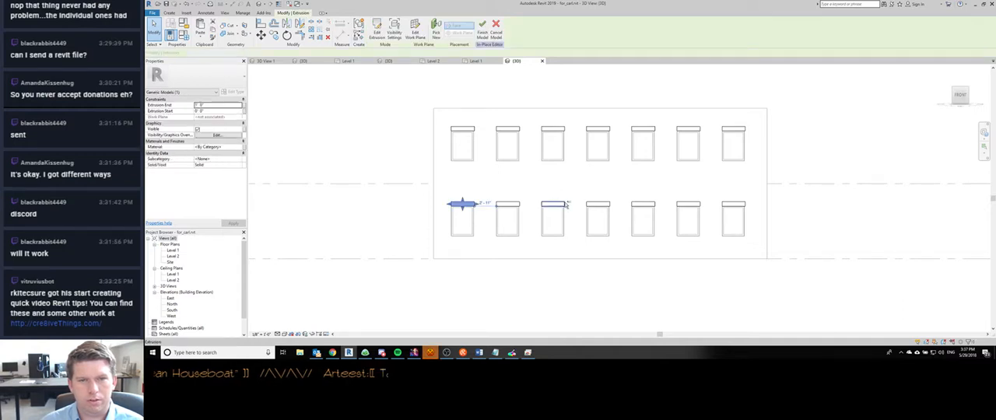
ctrl+click(640, 204)
ctrl+click(726, 204)
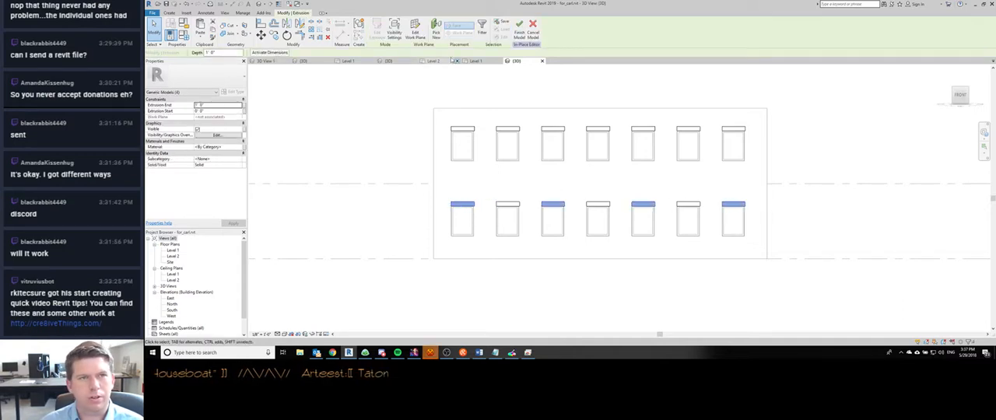
click(395, 28)
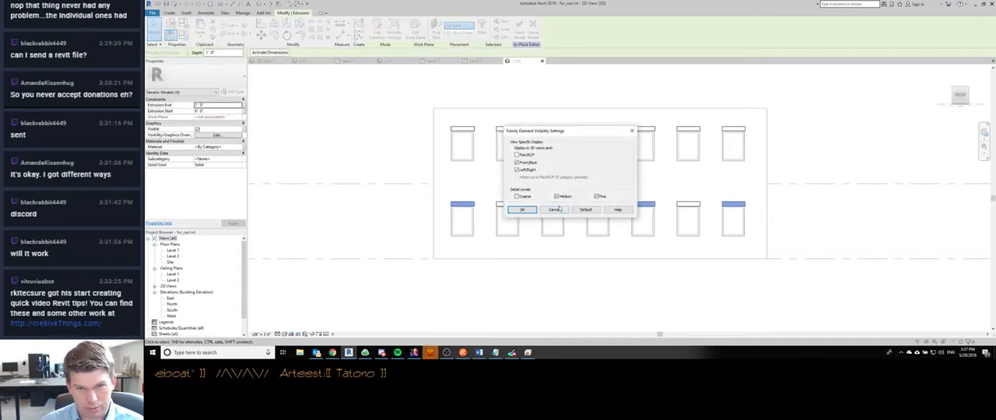
click(522, 210)
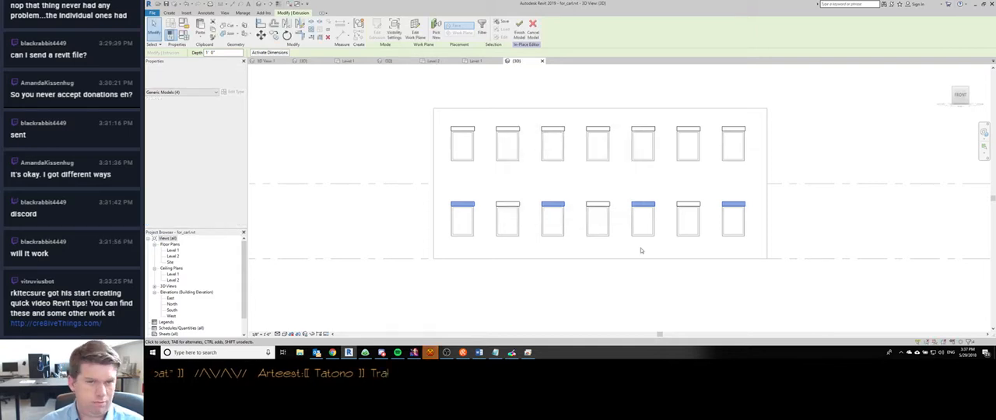
click(421, 140)
click(373, 29)
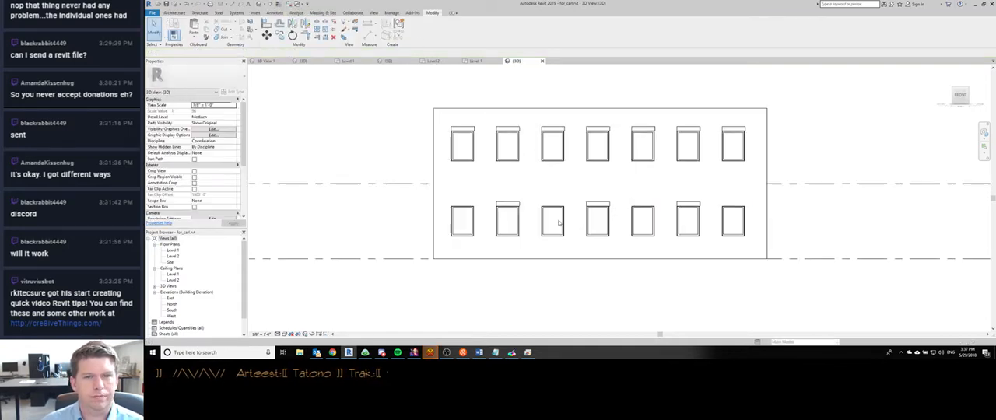
- Open the Level 1 floor plan and set its detail level to Fine
click(477, 61)
middle_drag(487, 257, 448, 259)
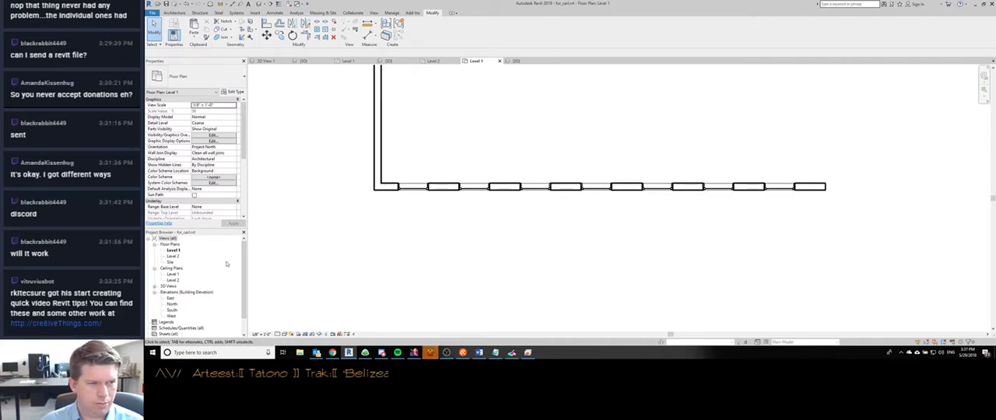
click(233, 123)
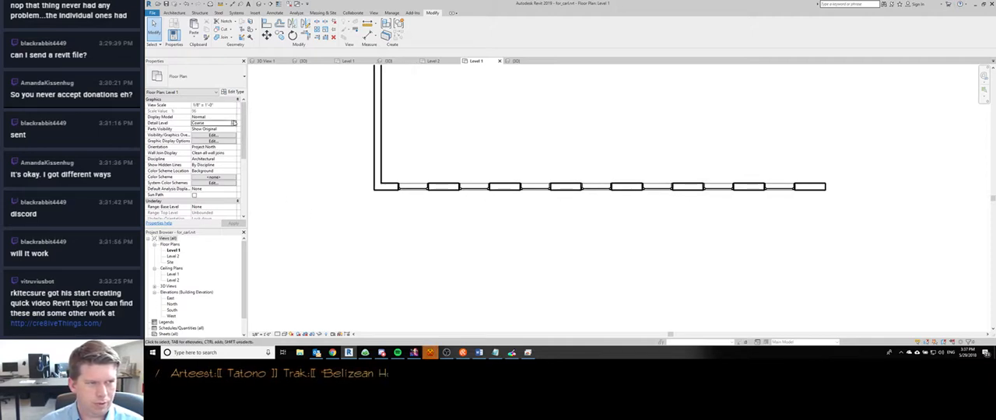
click(232, 123)
click(223, 134)
click(232, 124)
click(220, 138)
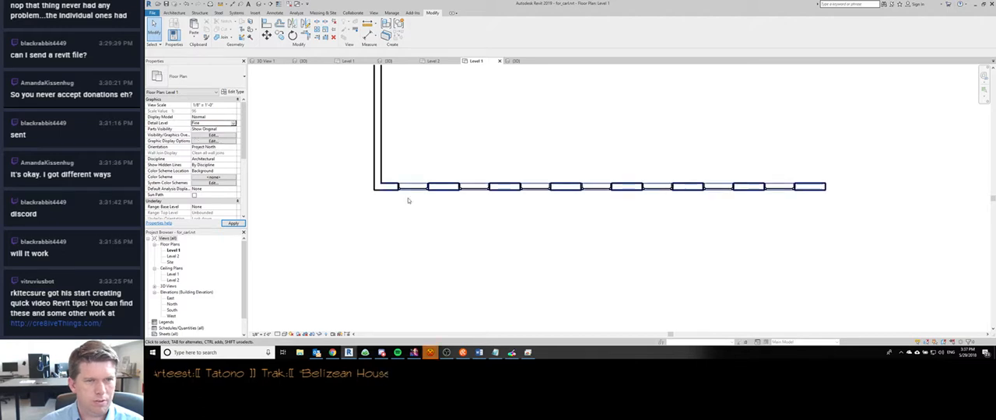
- Return to the 3D view of the facade and set its detail level to Fine
key(ctrl+Tab)
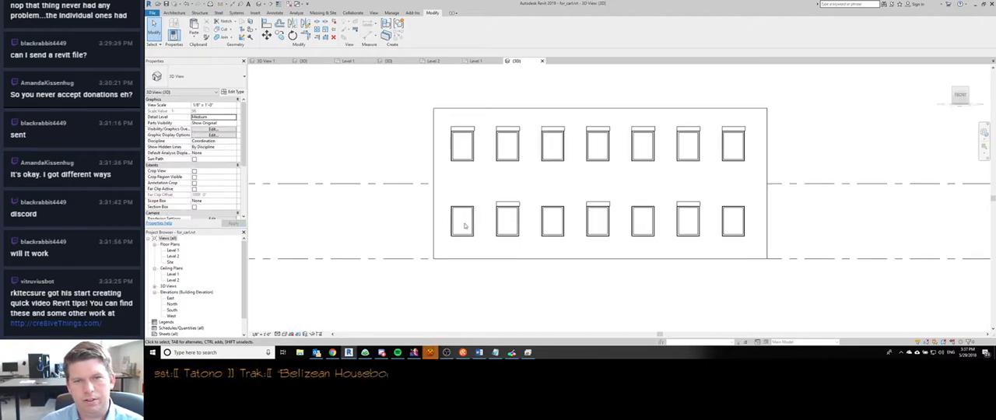
click(508, 205)
click(373, 301)
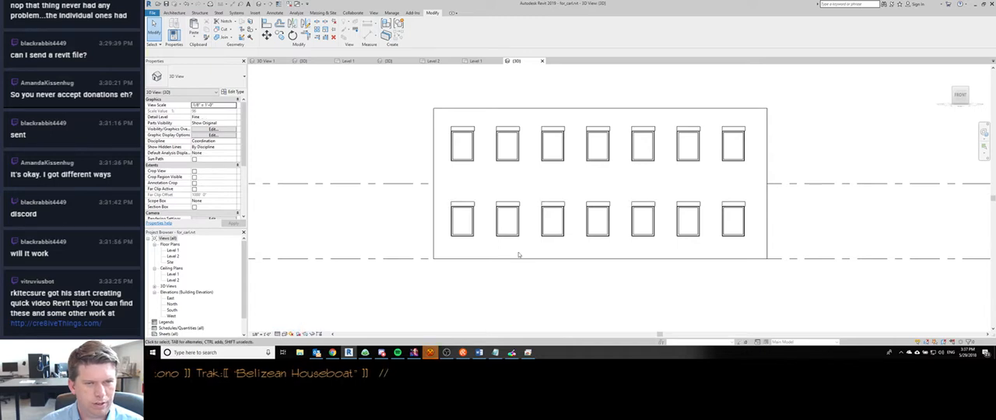
- Edit the shades in place, turn on Plan/RCP display for all seven lower extrusions, finish the model and return to the Level 1 plan
click(462, 209)
click(415, 39)
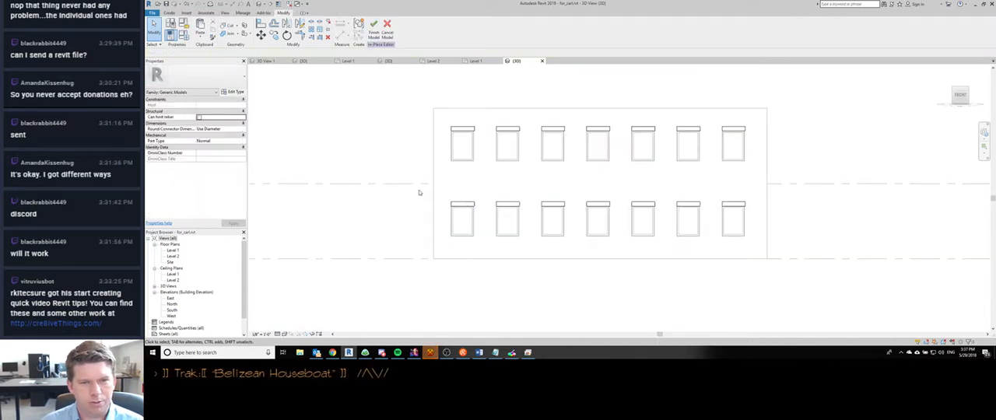
drag(419, 190, 764, 227)
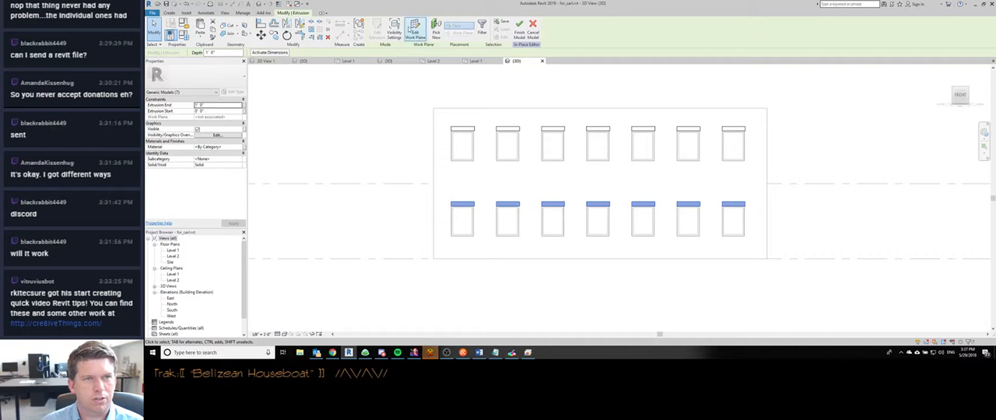
click(394, 29)
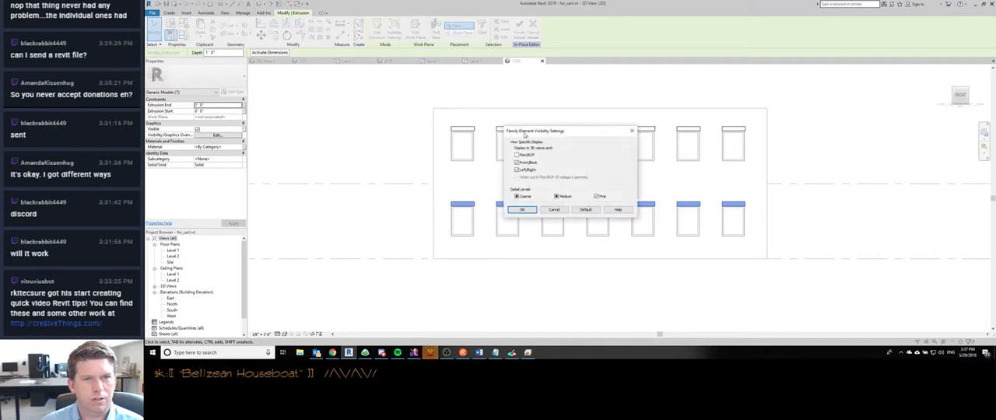
click(522, 210)
click(402, 270)
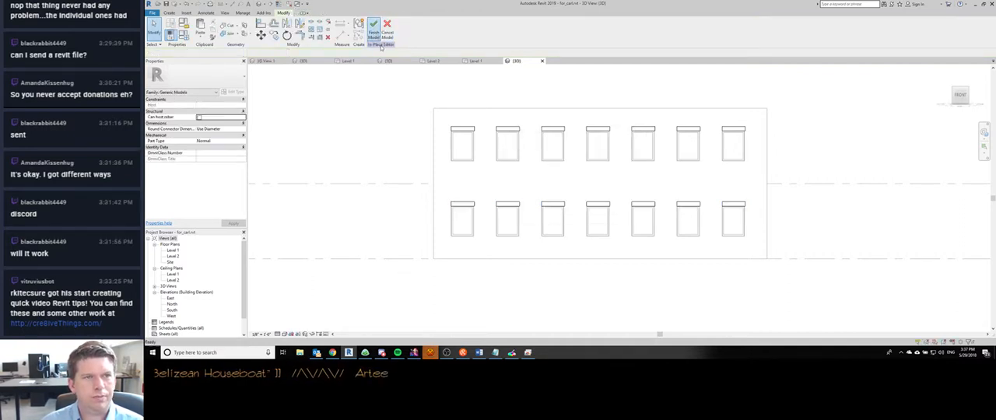
click(380, 44)
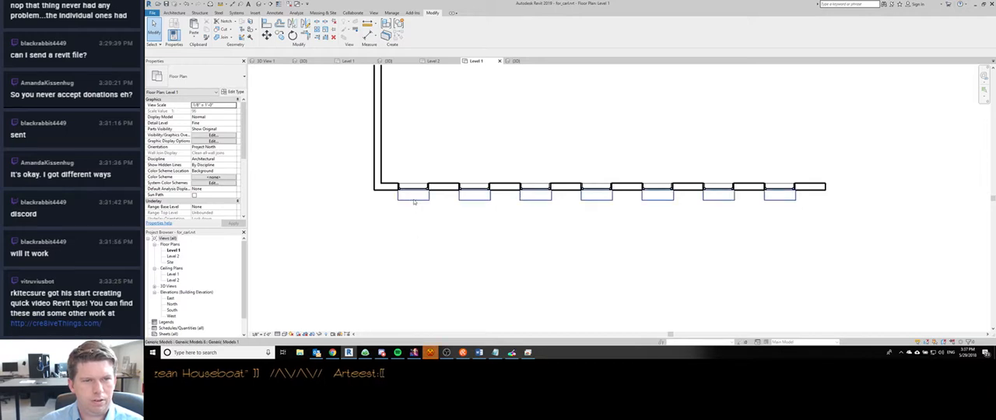
- Set the Level 1 plan's detail level to Medium and review the shades along the wall
click(277, 334)
click(288, 316)
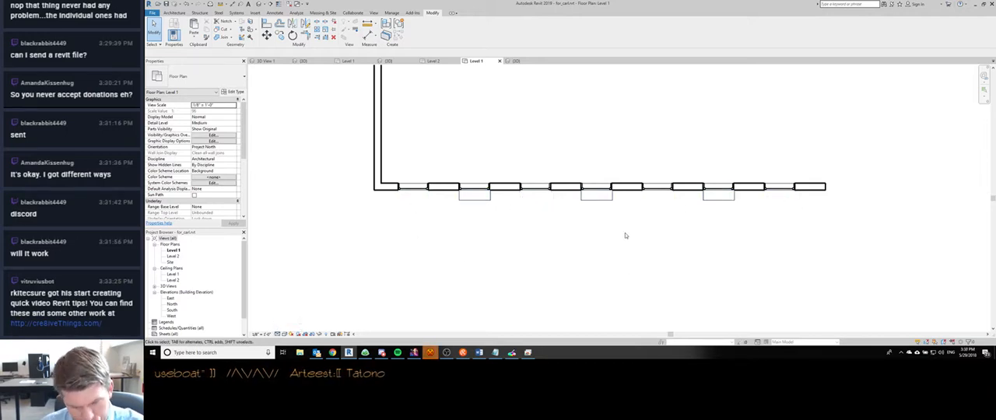
scroll(478, 238, down, 4)
scroll(478, 238, up, 6)
scroll(478, 238, down, 5)
scroll(491, 234, up, 4)
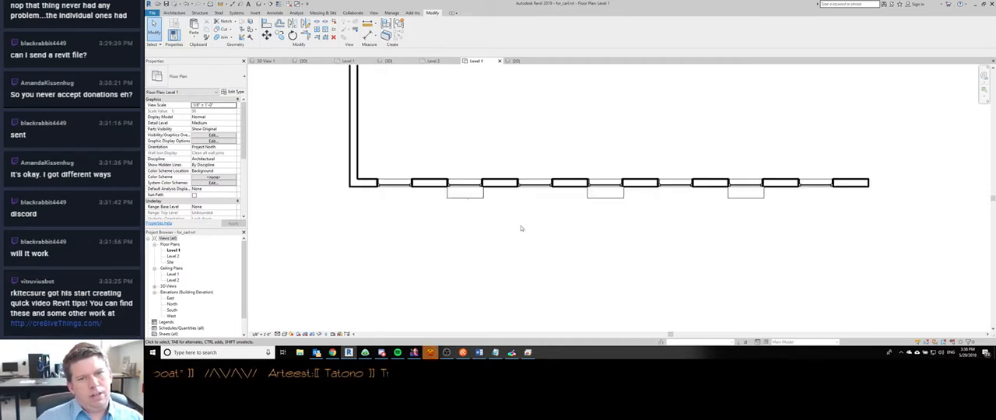
- Select the in-place shade model in Level 1, examine which of its extrusions display along the wall, and clear the selection
click(451, 204)
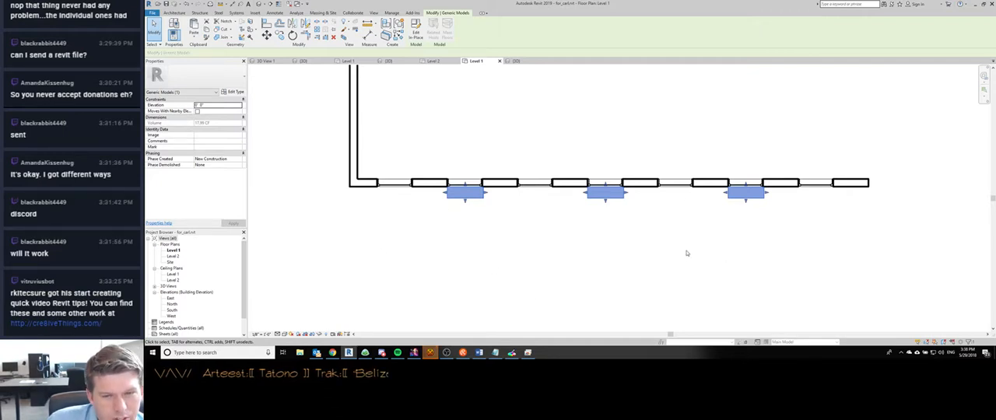
middle_drag(562, 258, 460, 263)
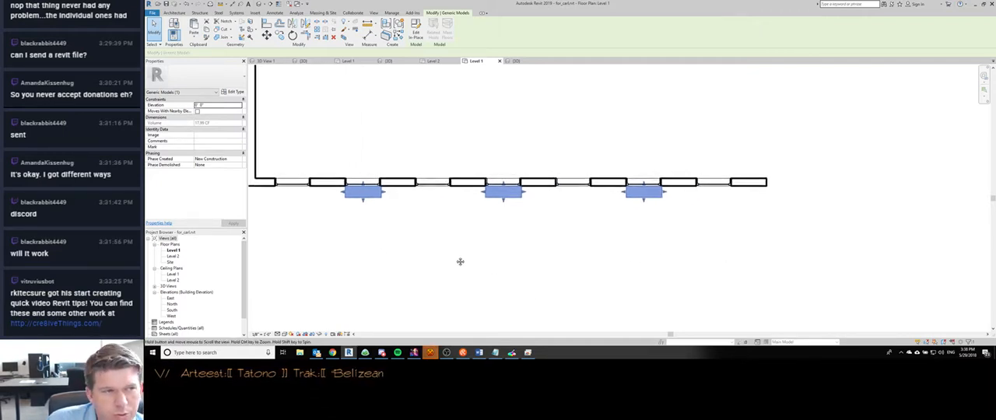
scroll(458, 262, down, 1)
scroll(353, 216, up, 2)
click(391, 258)
scroll(443, 270, down, 2)
scroll(441, 268, down, 1)
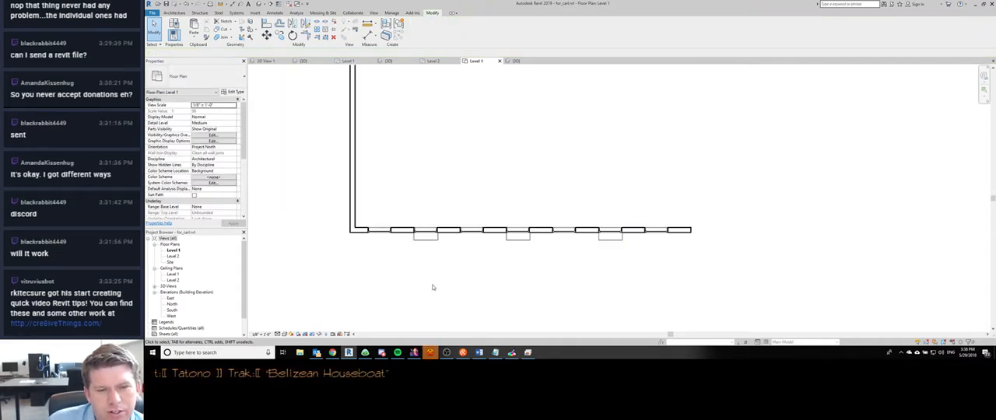
- Switch to HexChat and post "glad to hear it" and "I haven't listened in a while" in #TheLounge
click(429, 354)
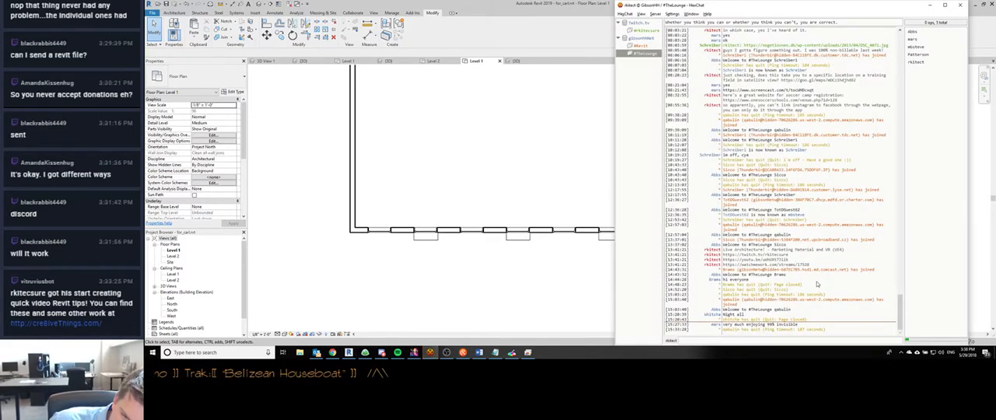
text(gl)
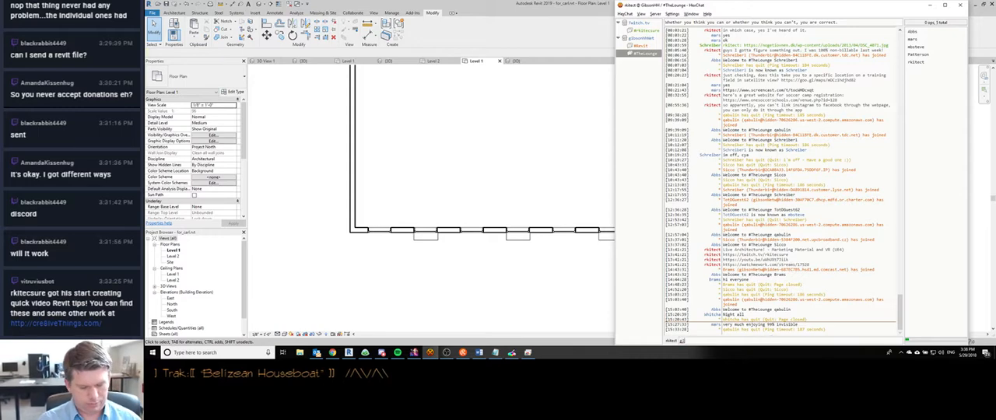
text(ad to hear it)
key(Return)
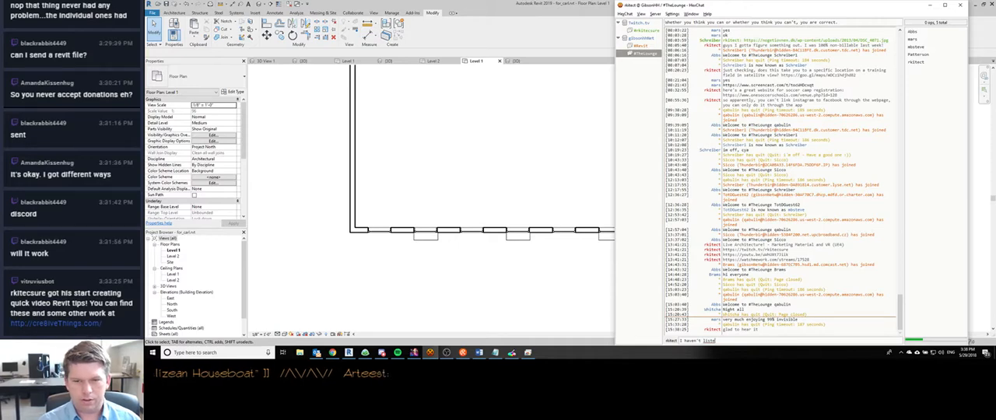
text(I haven't listened in a)
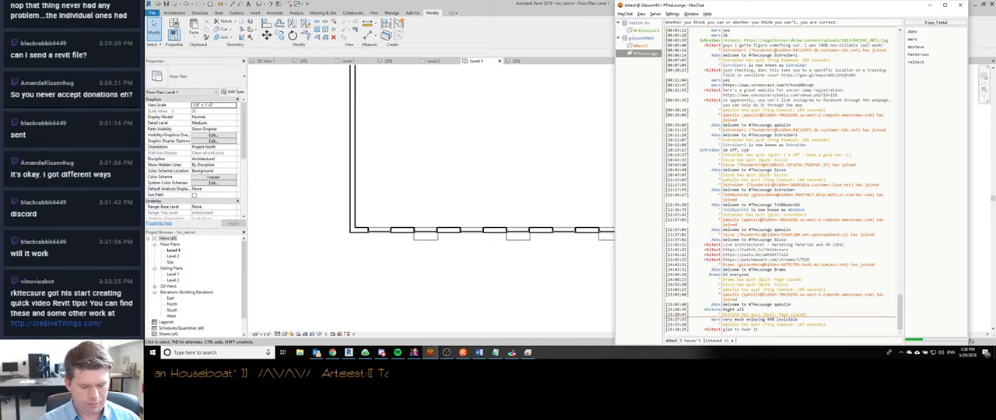
text( while)
key(Return)
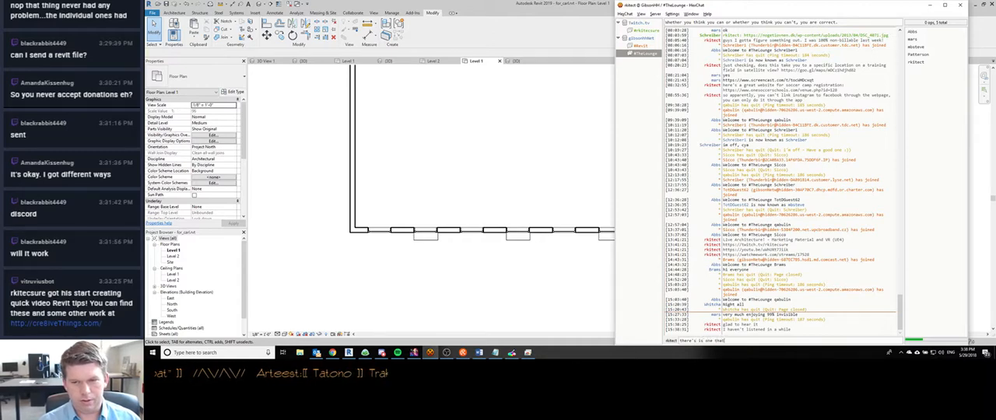
key(ctrl+v)
key(ctrl+a)
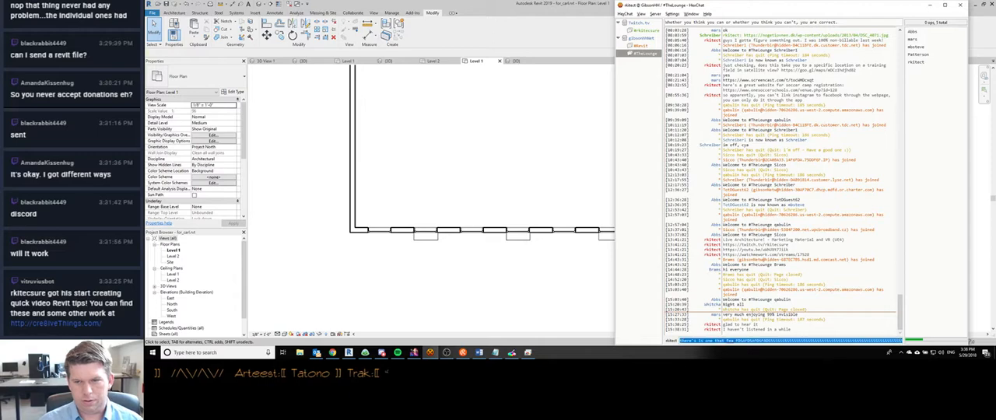
key(BackSpace)
- Minimize the chat, switch to the Project Planning Pack document in Word and look through it, including its cover page
click(928, 4)
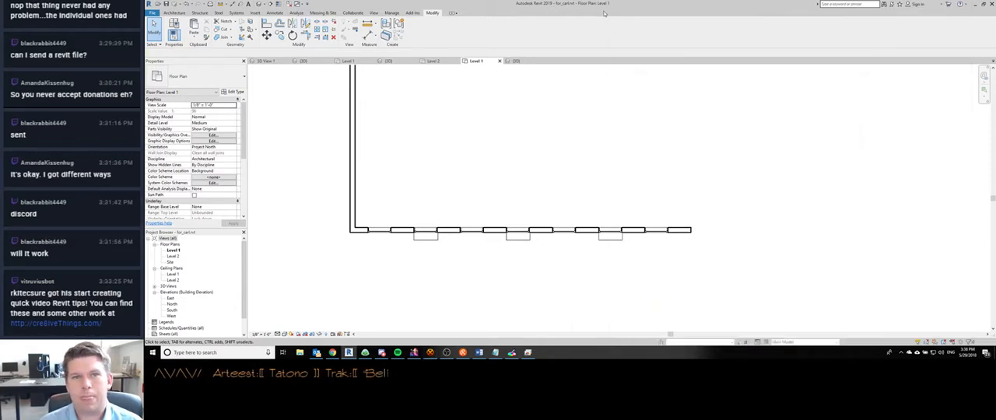
scroll(514, 183, down, 2)
middle_drag(500, 196, 654, 236)
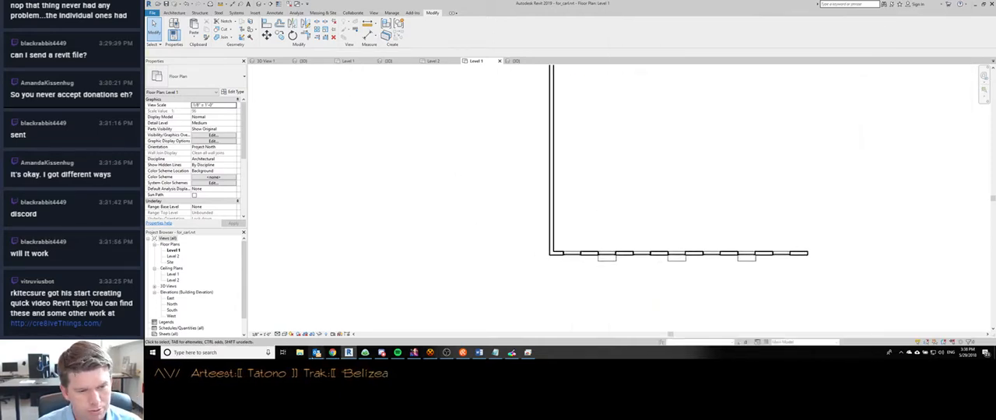
click(479, 352)
scroll(354, 161, down, 3)
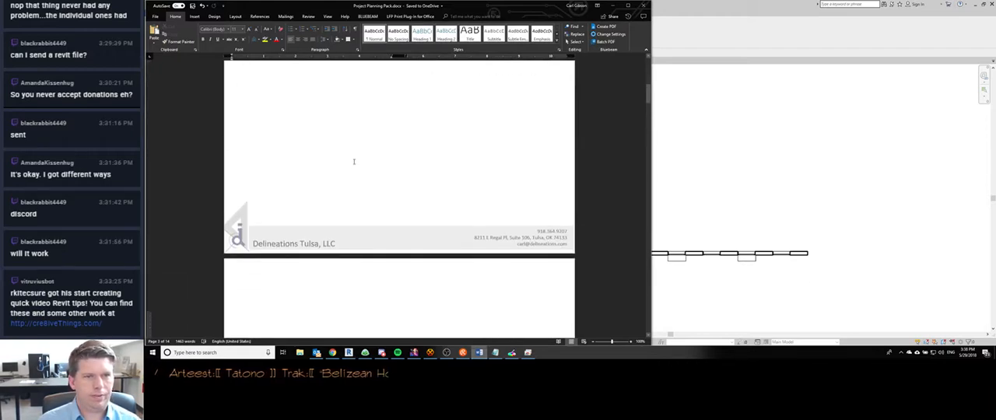
scroll(353, 161, down, 5)
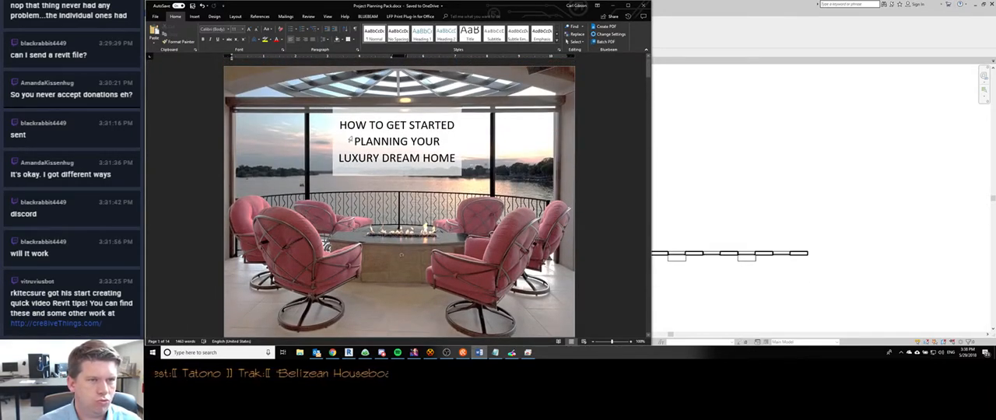
- Nudge the title text box on the cover page down to just above the fire table and deselect it
click(351, 140)
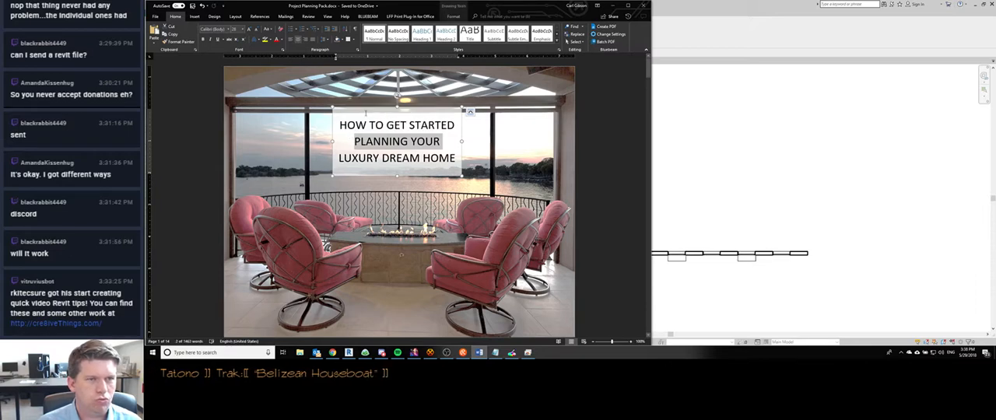
click(406, 141)
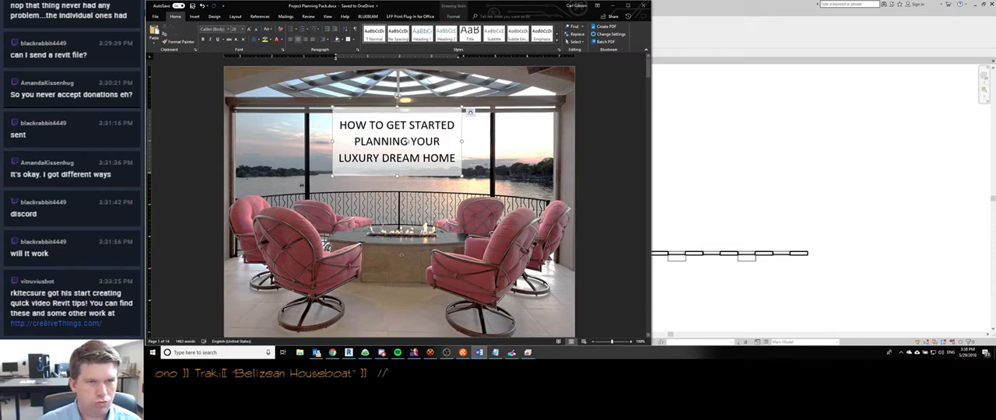
triple_click(406, 141)
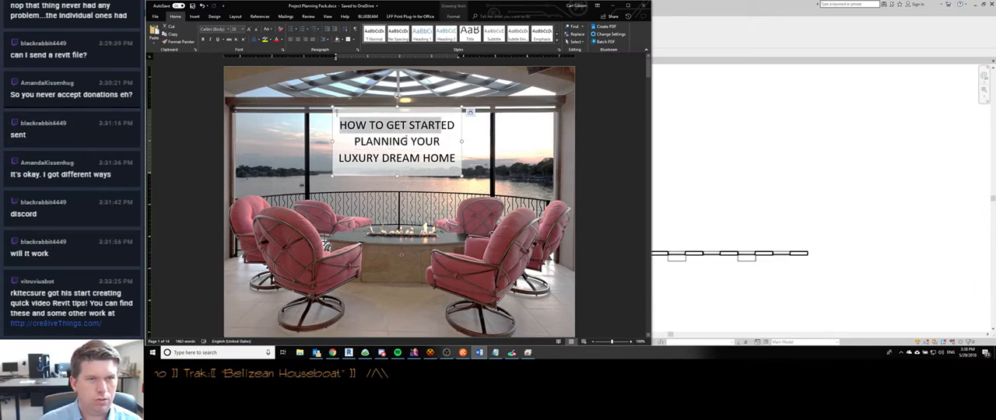
click(444, 109)
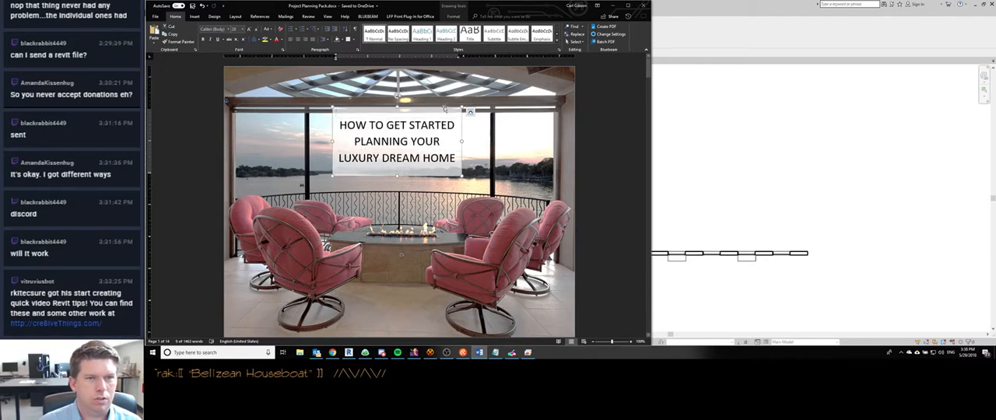
key(Down)
key(Down)
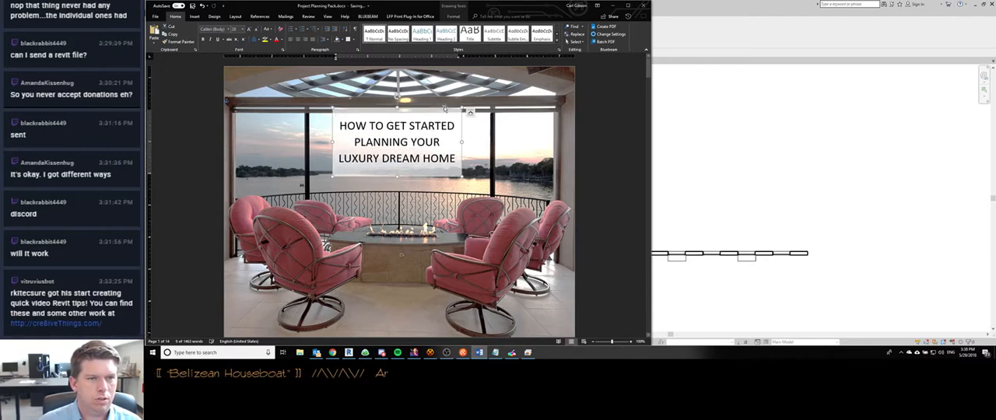
key(Down)
key(Down)
key(Down)
key(Down)
key(Down)
key(Down)
key(Down)
key(Down)
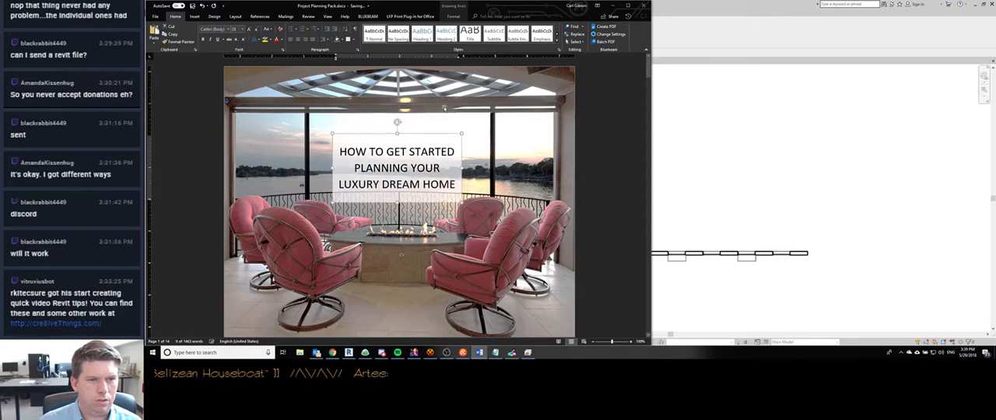
key(Up)
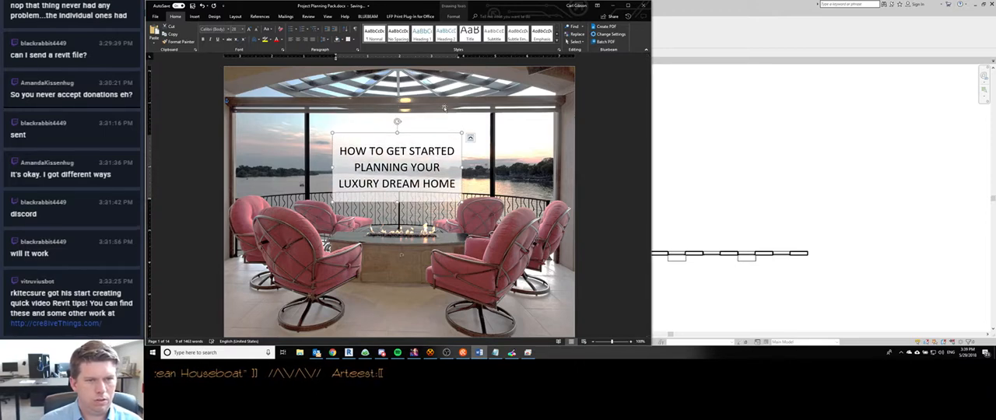
key(Up)
key(Up)
key(Up)
key(Up)
key(Up)
key(Up)
key(Up)
key(Up)
key(Up)
key(Up)
key(Down)
key(Down)
key(Down)
key(Down)
key(Down)
key(Down)
key(Down)
key(Down)
key(Down)
key(Down)
key(Down)
key(Down)
key(Down)
key(Down)
key(Down)
key(Down)
key(Down)
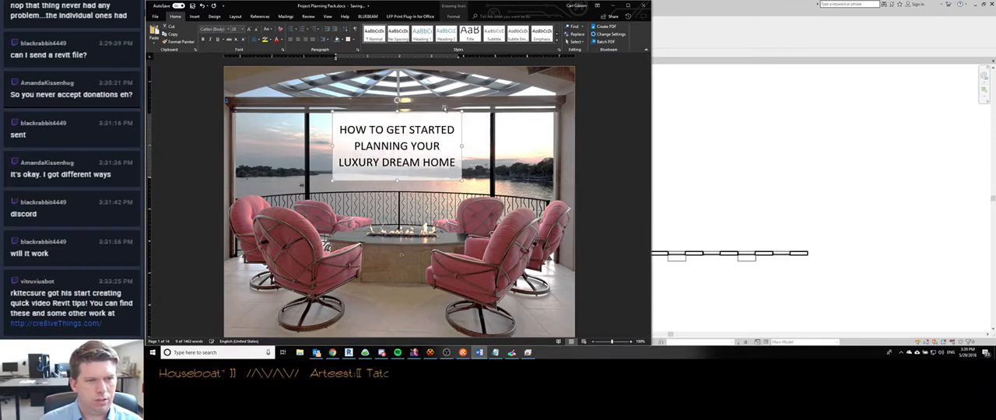
key(Up)
key(Up)
key(Up)
key(Up)
key(Up)
key(Up)
key(Up)
key(Up)
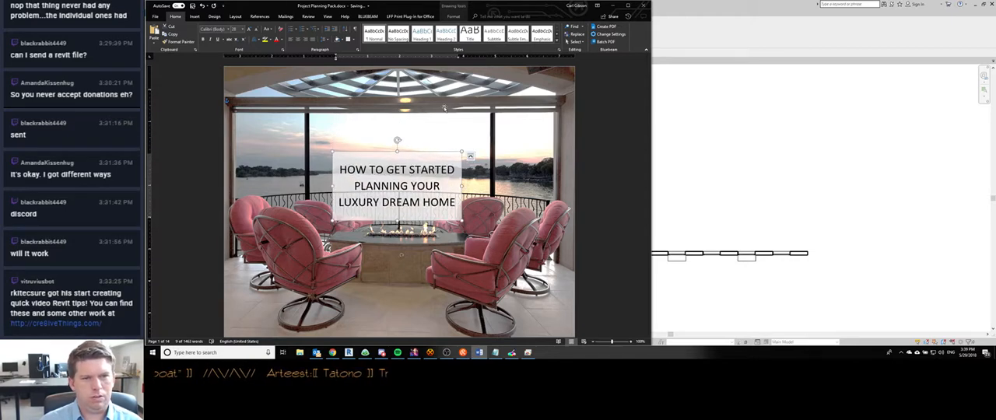
click(591, 106)
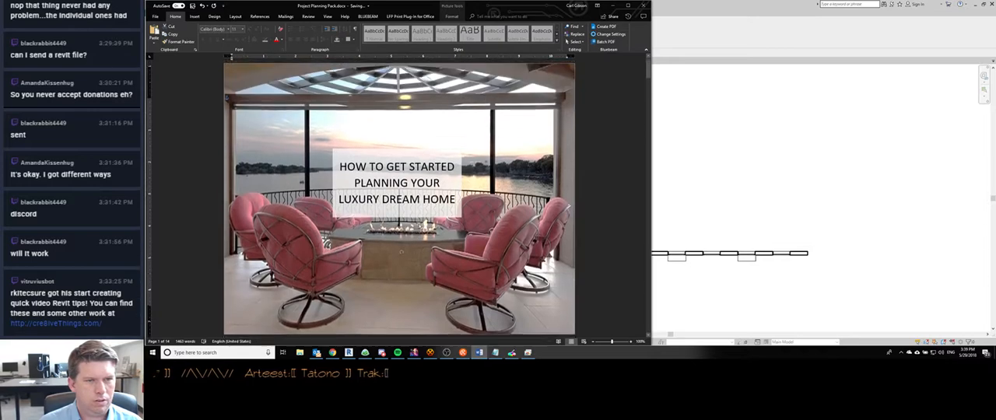
- Delete a blank page between the About page and the FIRST THINGS FIRST page
scroll(402, 145, down, 2)
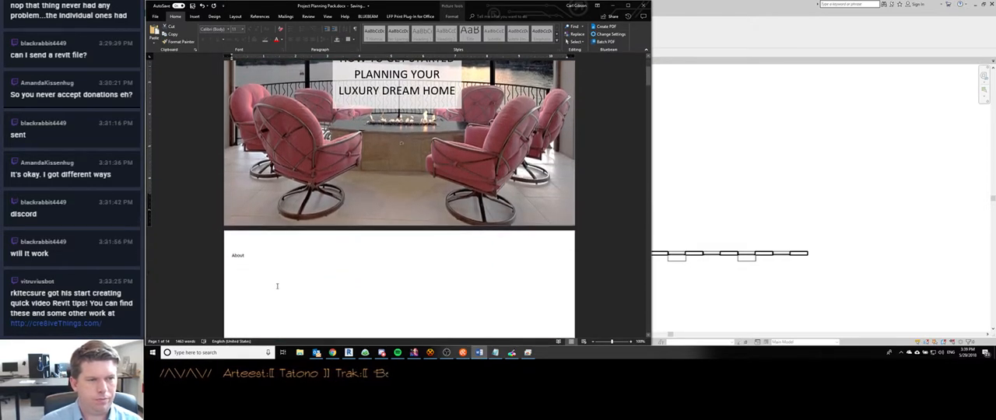
scroll(280, 285, down, 20)
scroll(292, 286, down, 15)
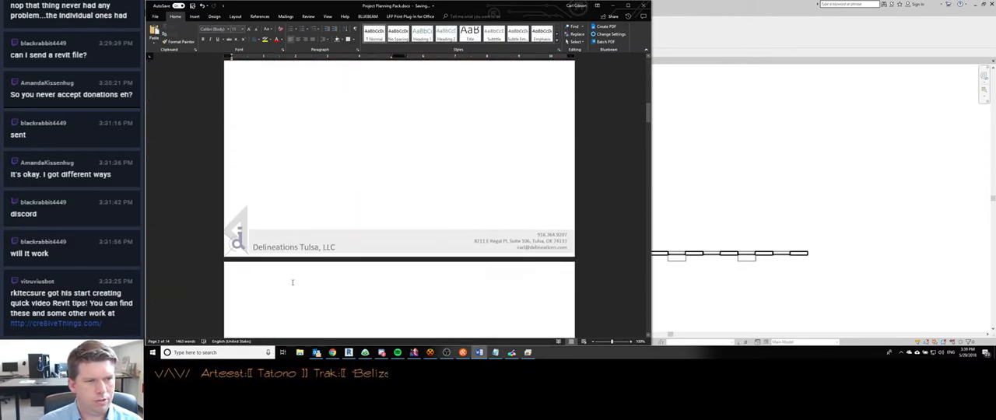
scroll(293, 281, up, 10)
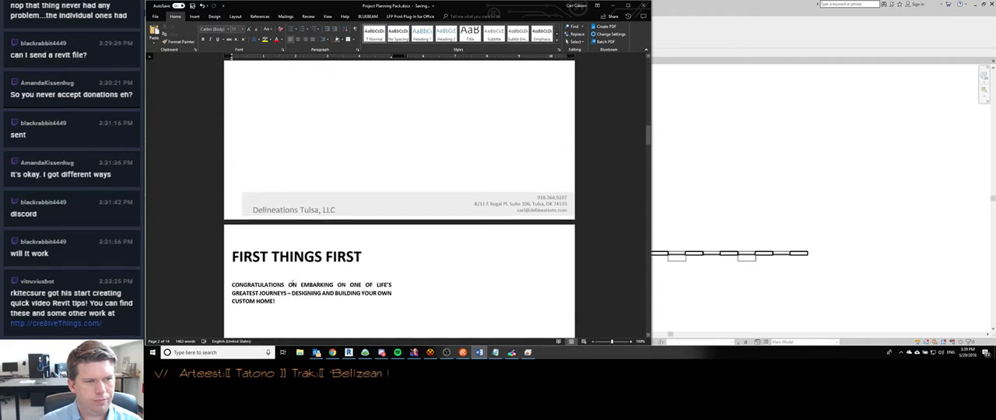
scroll(294, 280, down, 4)
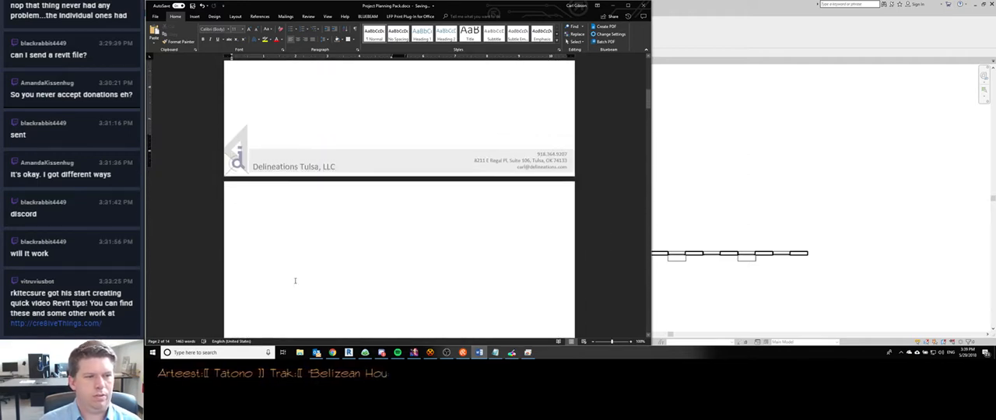
double_click(301, 266)
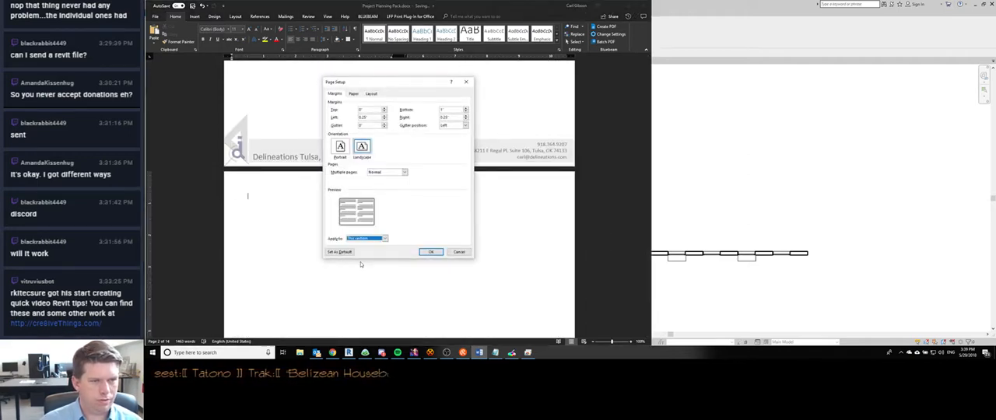
key(Escape)
key(Delete)
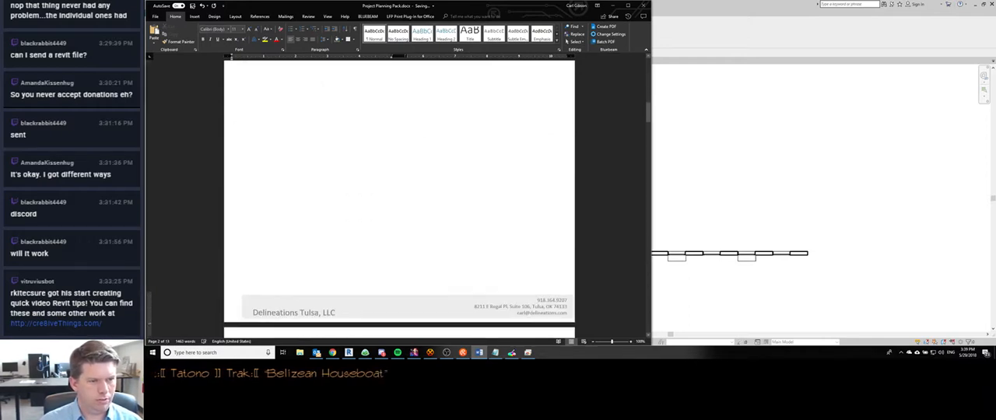
- Remove the remaining blank page after the About page so FIRST THINGS FIRST follows it directly, and review the pages around it
key(Up)
text(About)
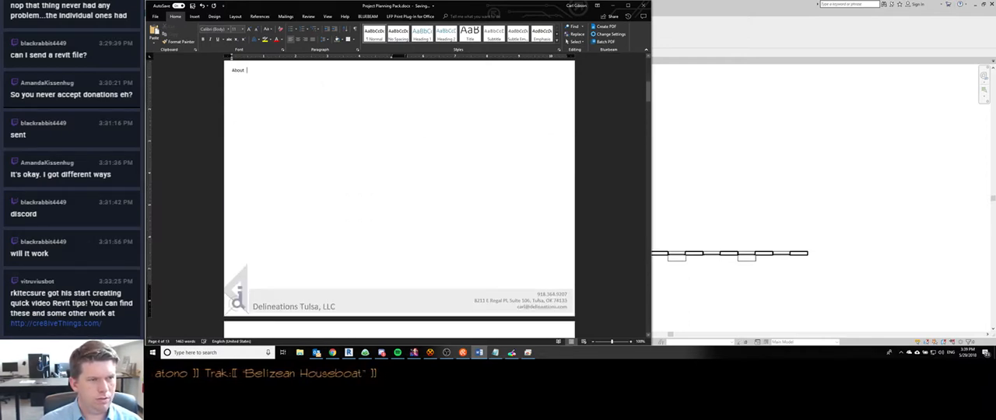
scroll(320, 135, up, 2)
scroll(322, 145, down, 14)
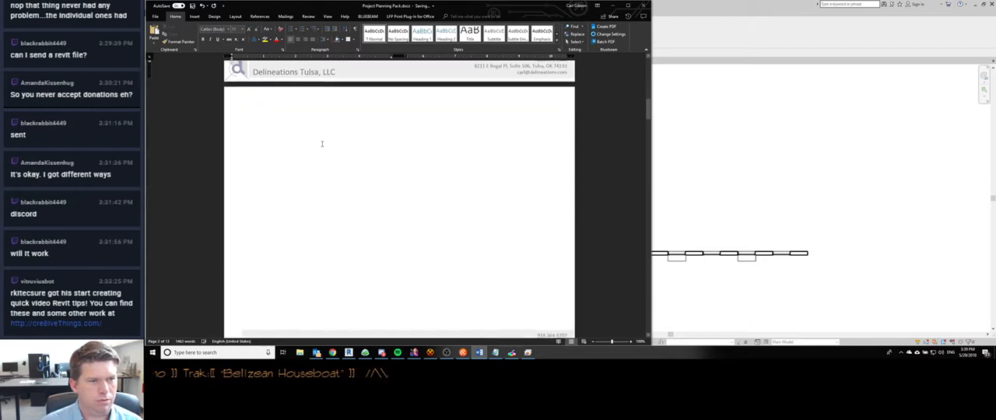
scroll(330, 160, up, 3)
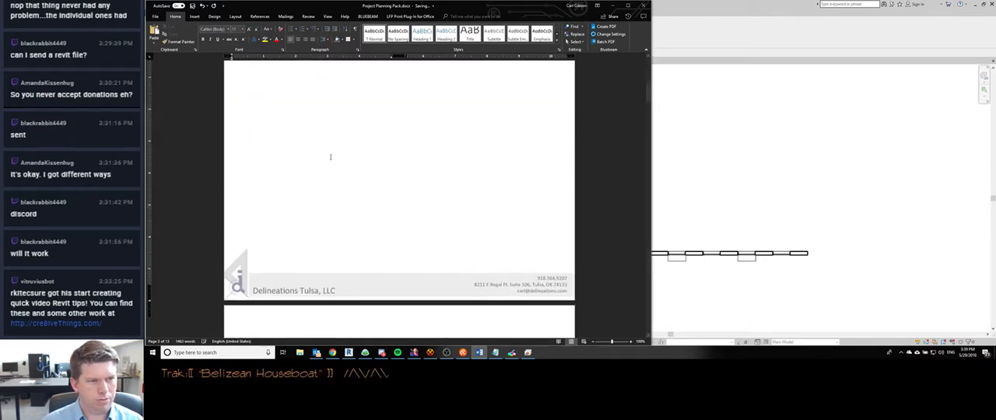
scroll(330, 157, down, 6)
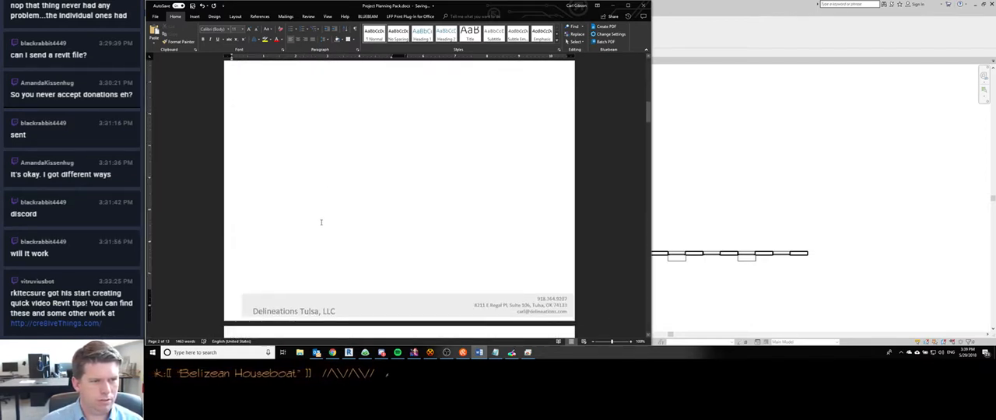
scroll(321, 223, down, 1)
key(BackSpace)
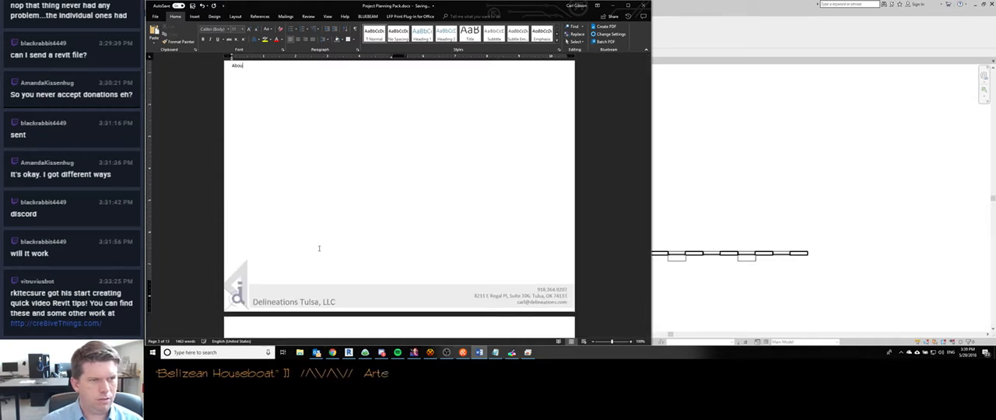
scroll(318, 248, down, 6)
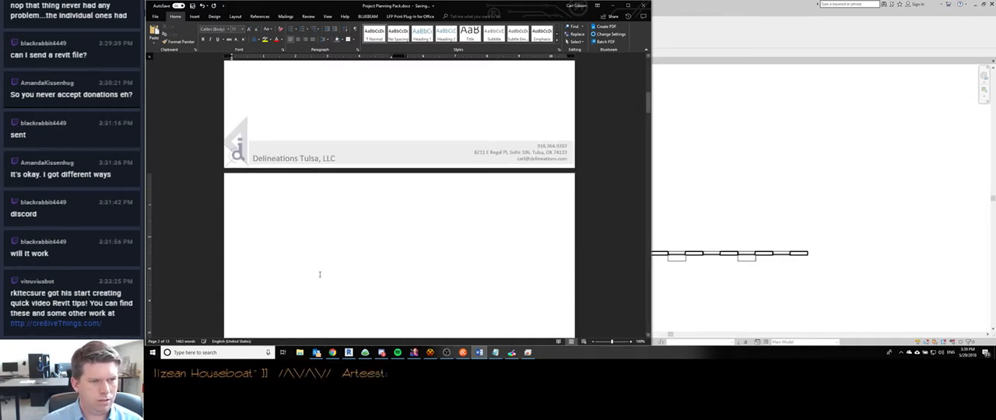
scroll(319, 265, down, 10)
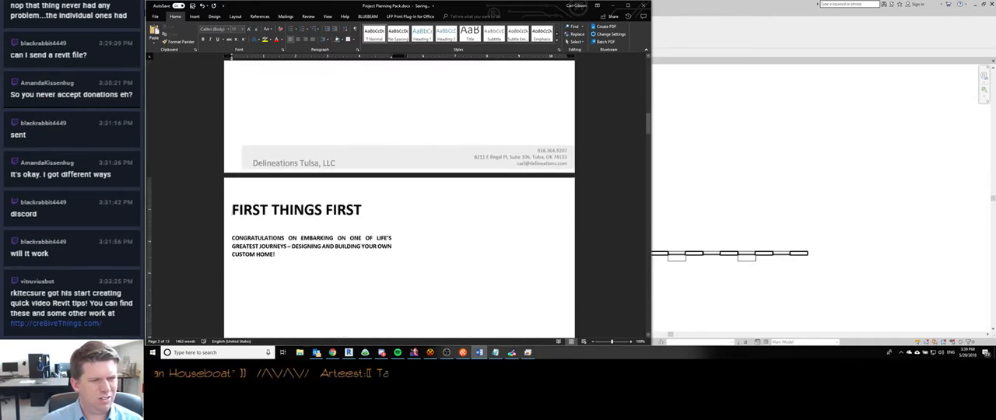
scroll(286, 210, down, 4)
scroll(286, 210, up, 10)
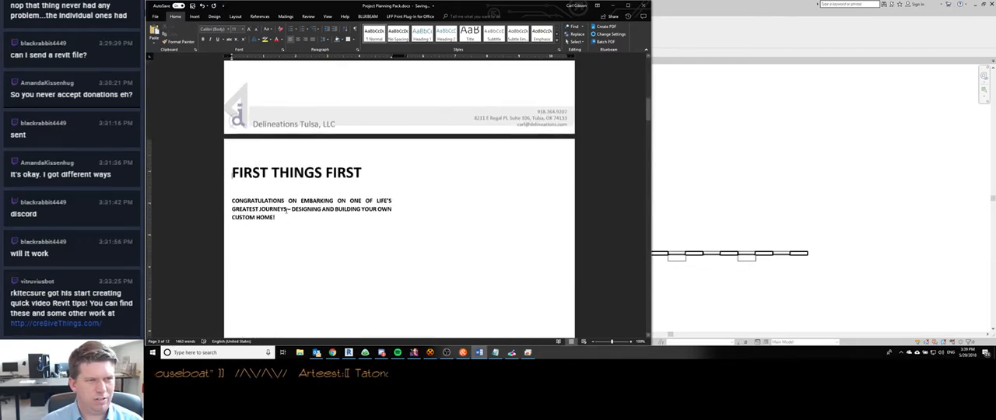
scroll(286, 210, up, 3)
scroll(286, 211, down, 10)
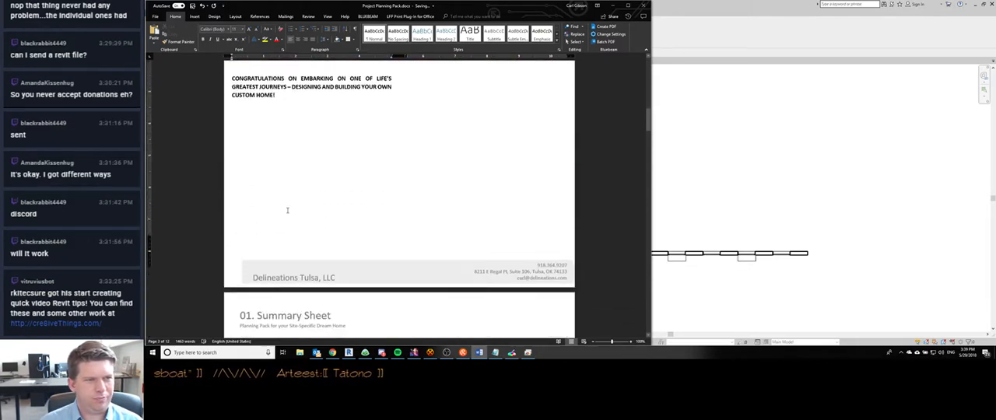
scroll(288, 210, down, 4)
scroll(287, 210, up, 15)
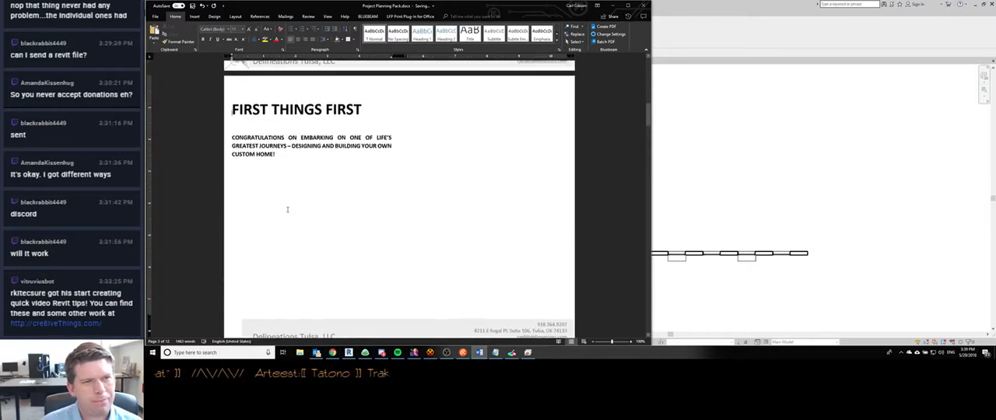
- Switch to Discord, read the latest direct message about the shades, and return to the FIRST THINGS FIRST page in Word
click(382, 352)
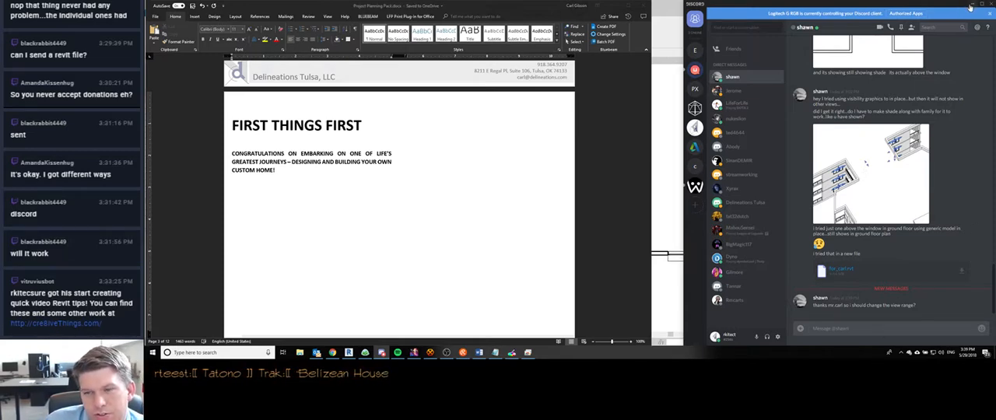
click(971, 5)
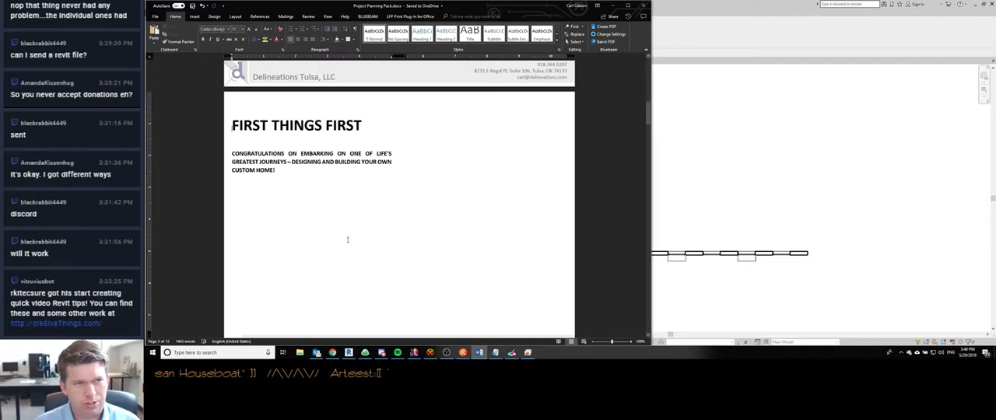
click(348, 236)
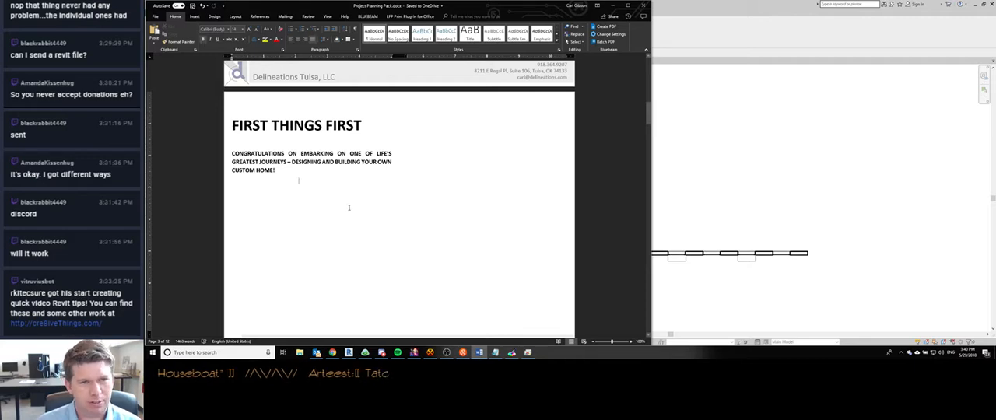
- Compare the footers around the FIRST THINGS FIRST page and copy the logo picture from the preceding page's footer
scroll(343, 204, down, 2)
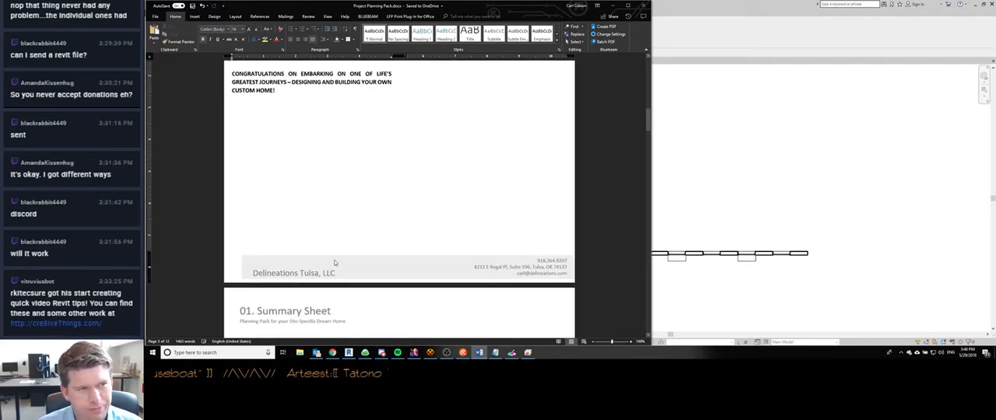
scroll(304, 218, down, 10)
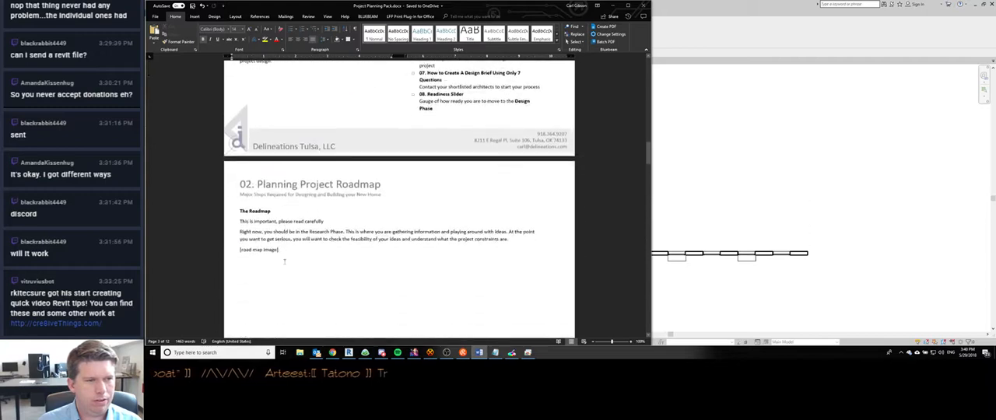
scroll(284, 256, up, 11)
scroll(284, 256, up, 3)
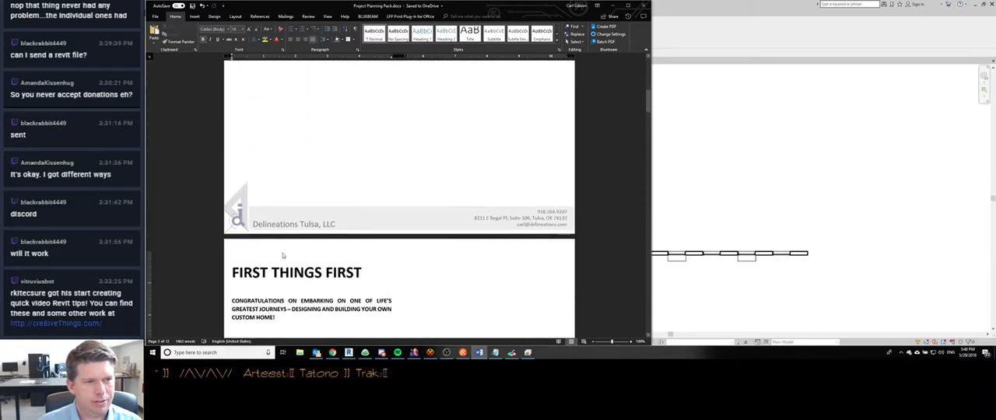
double_click(236, 245)
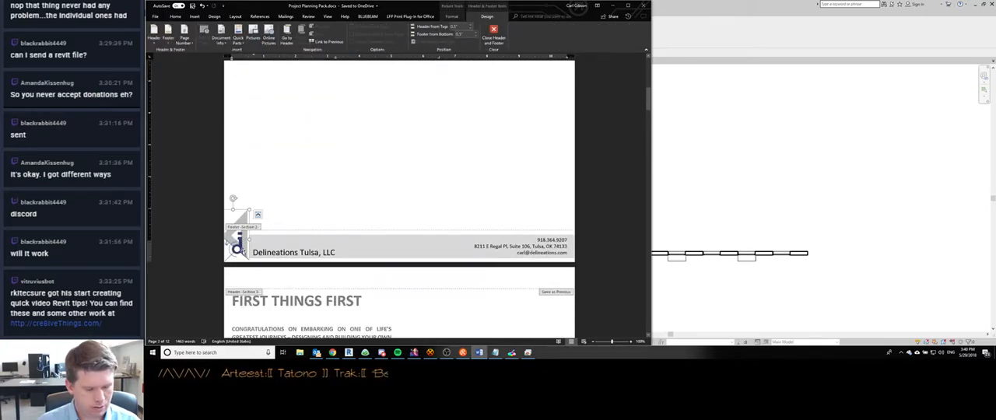
- Paste the copied logo into the FIRST THINGS FIRST page's footer and place it just before the company name
double_click(306, 282)
scroll(302, 258, down, 4)
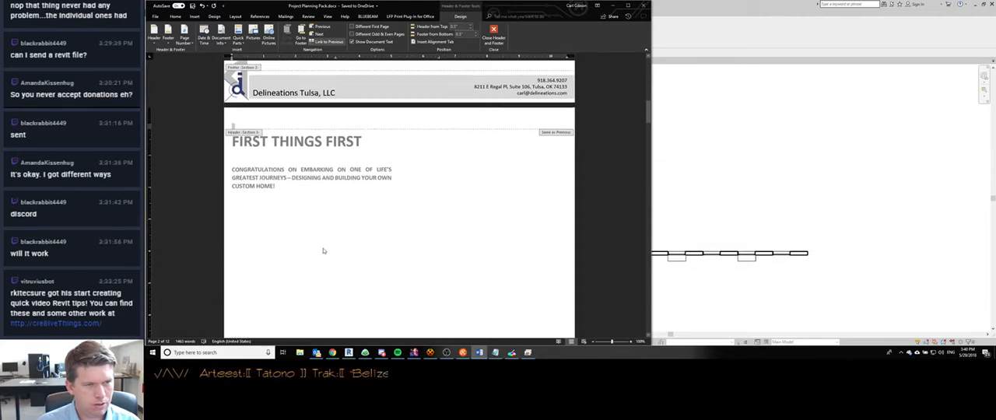
double_click(322, 250)
scroll(313, 227, down, 2)
scroll(312, 223, down, 2)
double_click(236, 225)
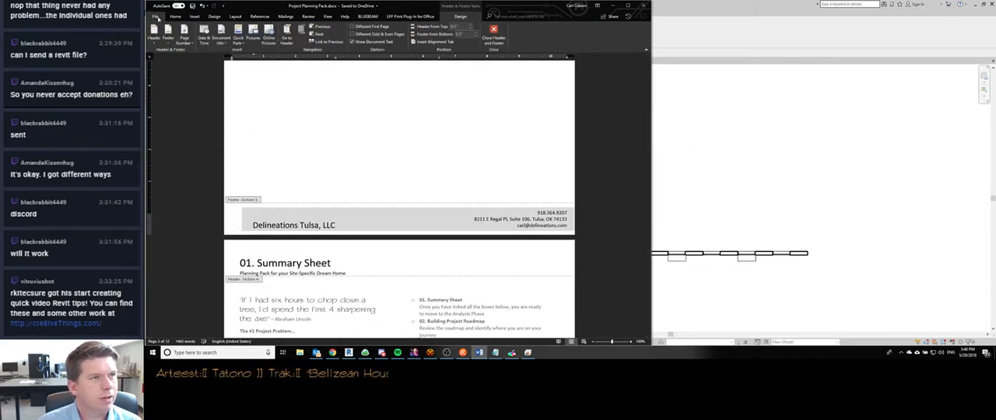
key(ctrl+v)
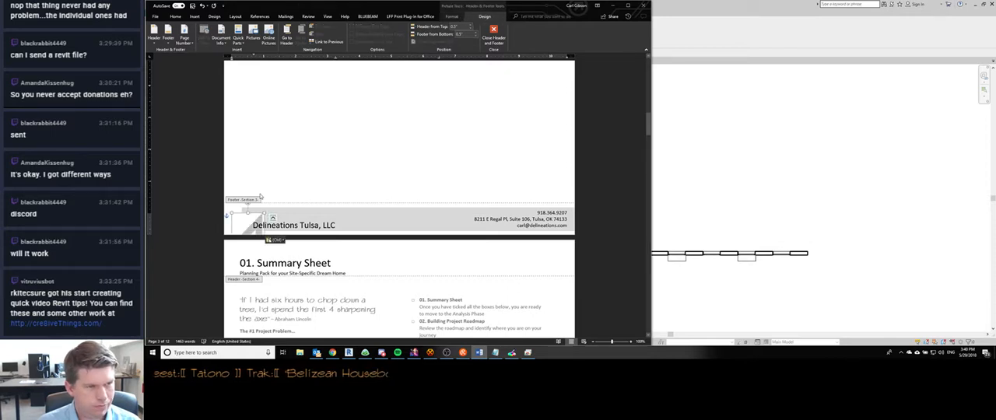
drag(243, 228, 227, 205)
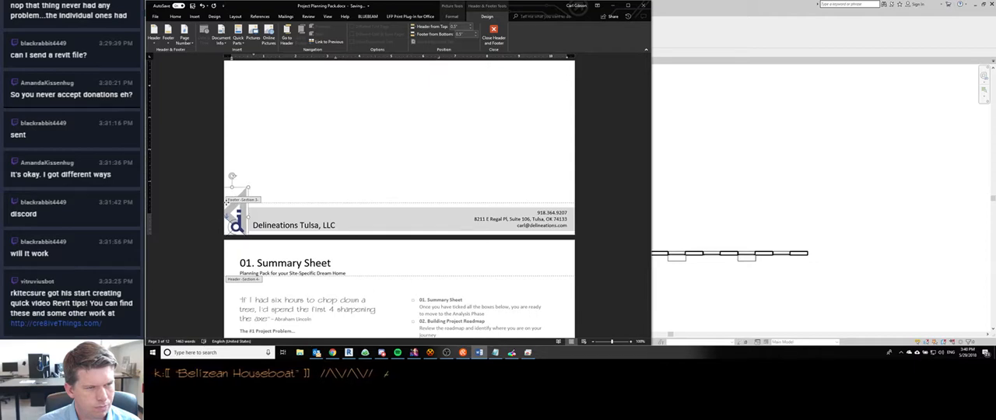
- Fine-tune the pasted footer logo's position to match the logos in the neighbouring pages' footers, and return to the body text
scroll(257, 192, down, 4)
scroll(252, 186, up, 9)
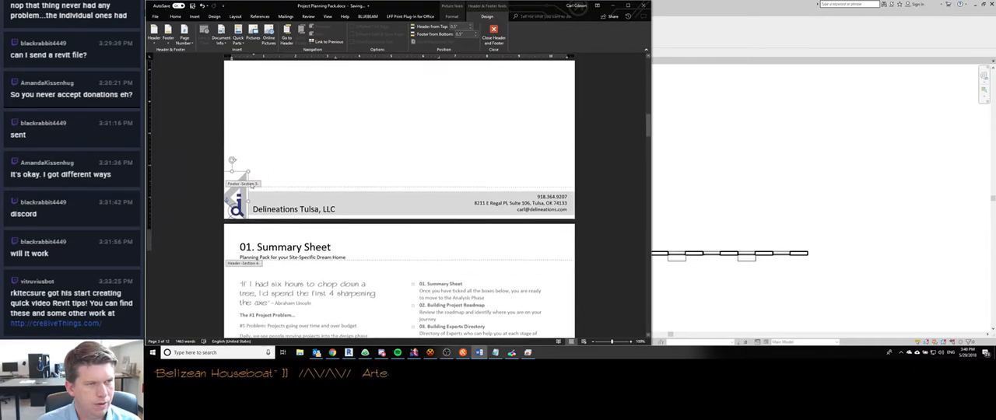
scroll(251, 184, up, 1)
scroll(250, 184, down, 10)
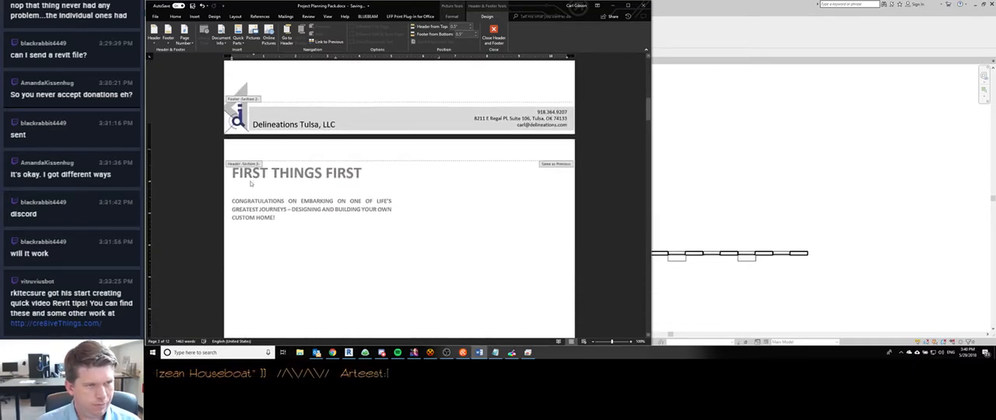
scroll(251, 183, up, 10)
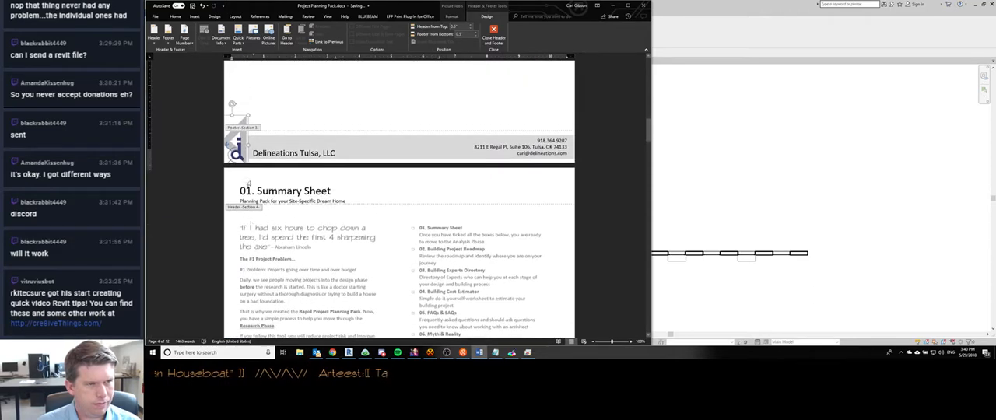
drag(244, 172, 244, 170)
scroll(279, 139, down, 5)
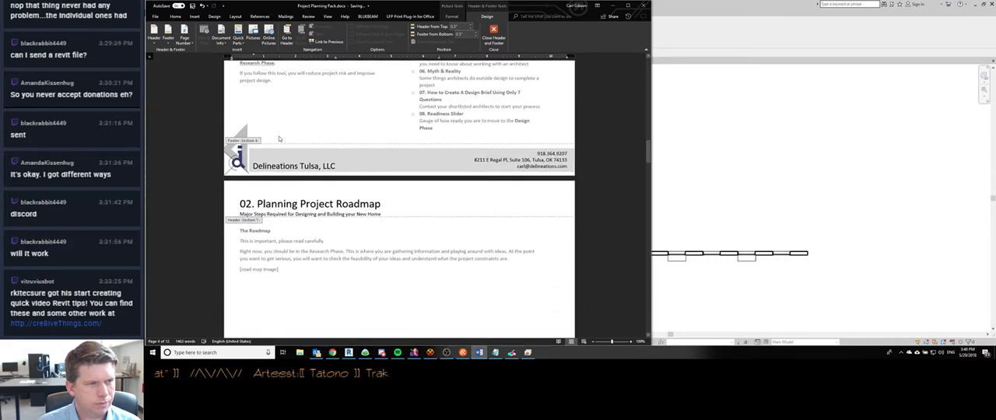
scroll(279, 138, up, 5)
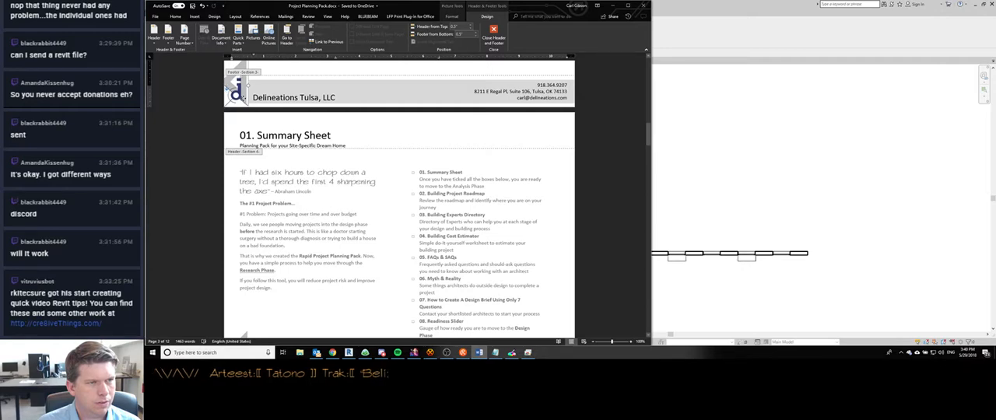
ctrl+scroll(234, 87, up, 4)
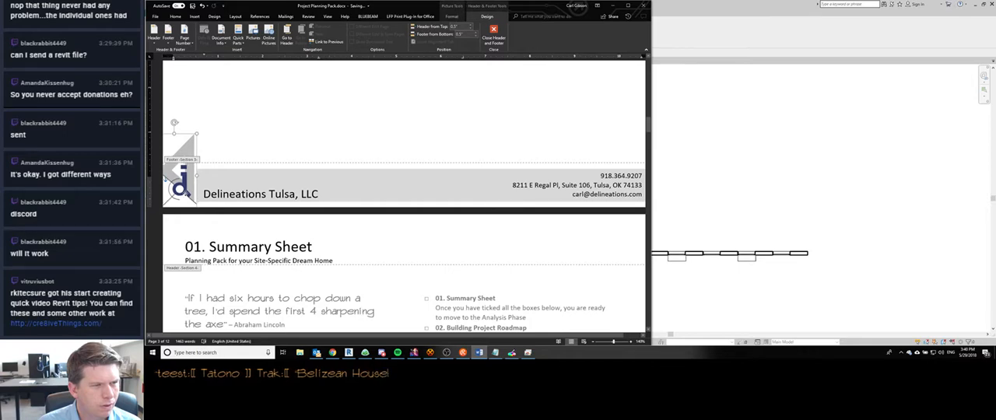
scroll(234, 140, down, 3)
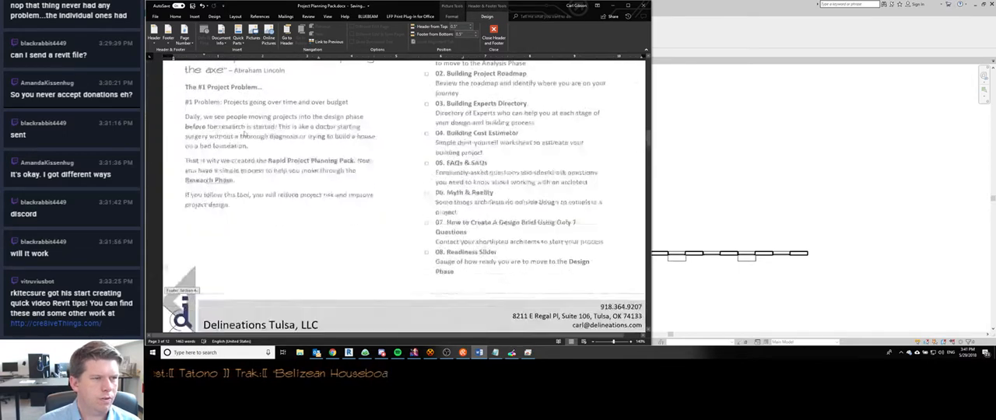
scroll(257, 156, down, 10)
double_click(279, 170)
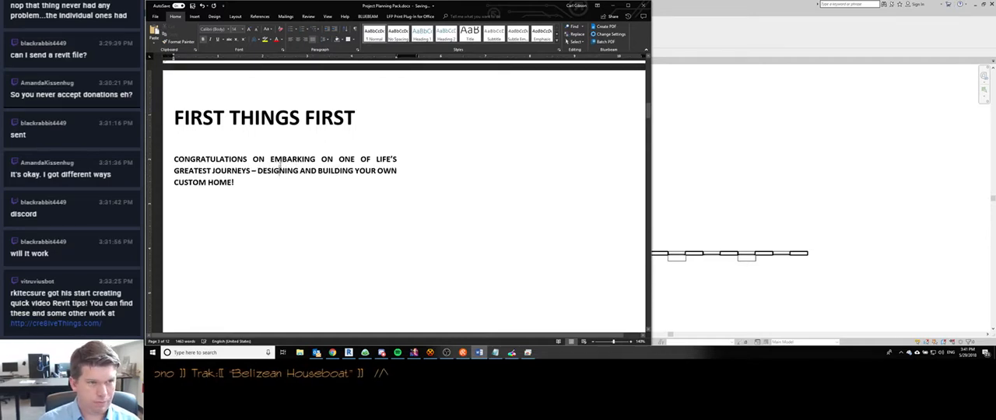
- Switch to Chrome and bring up the Imgur reference image of the FIRST THINGS FIRST page layout
ctrl+scroll(294, 194, down, 5)
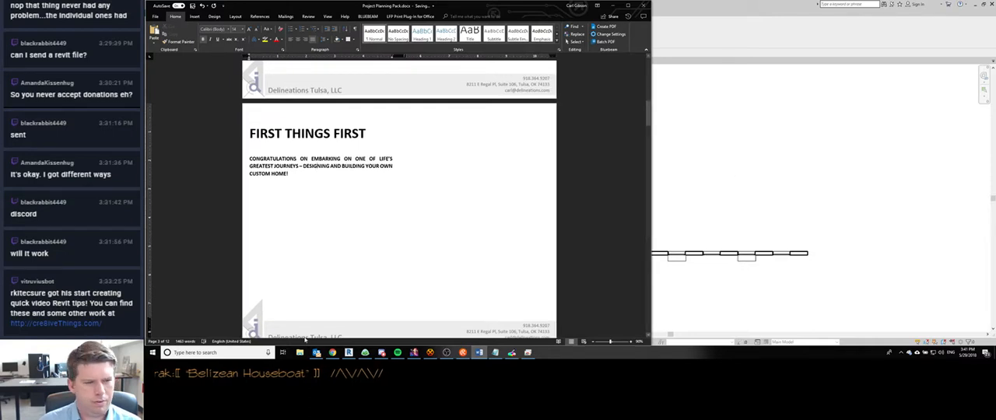
click(332, 352)
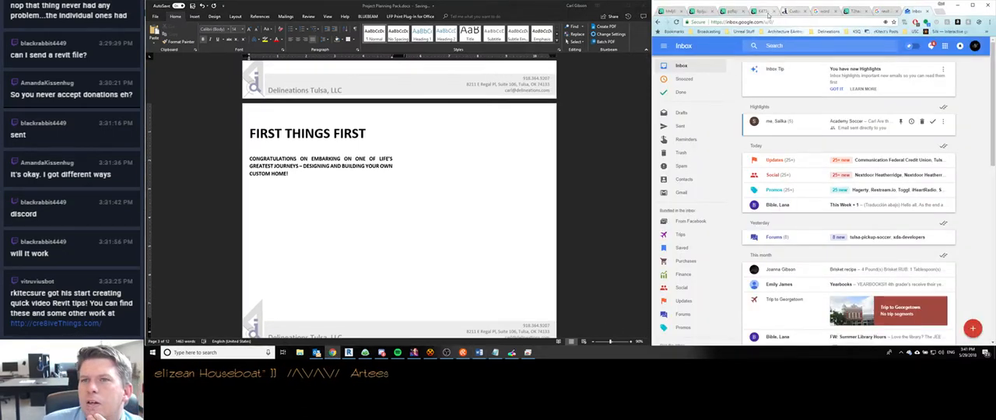
click(849, 11)
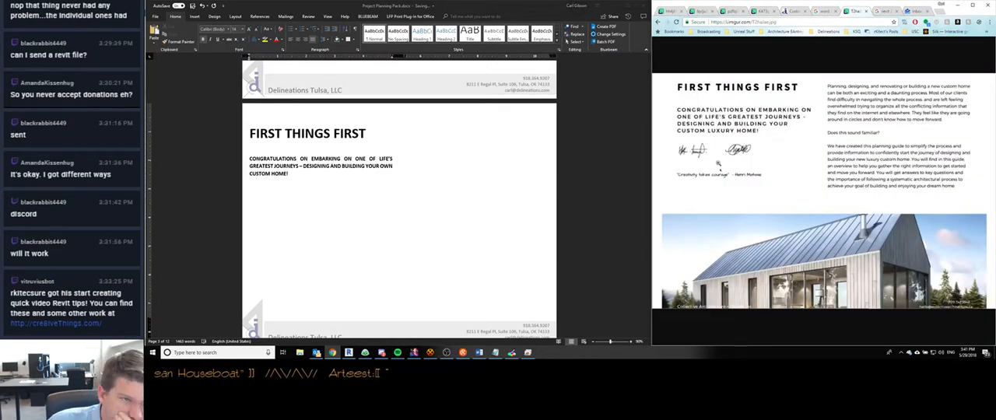
- Return to Word and try adding blank paragraphs and test text after the FIRST THINGS FIRST introduction, then remove them
double_click(440, 165)
click(463, 187)
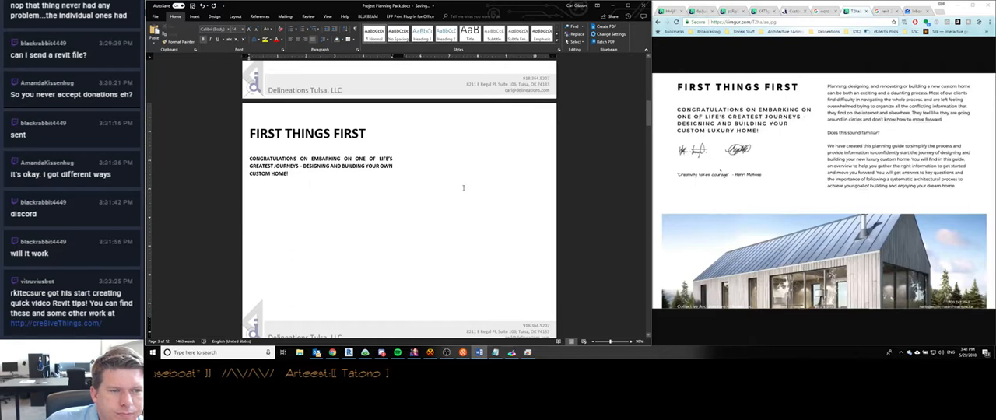
click(444, 136)
click(356, 200)
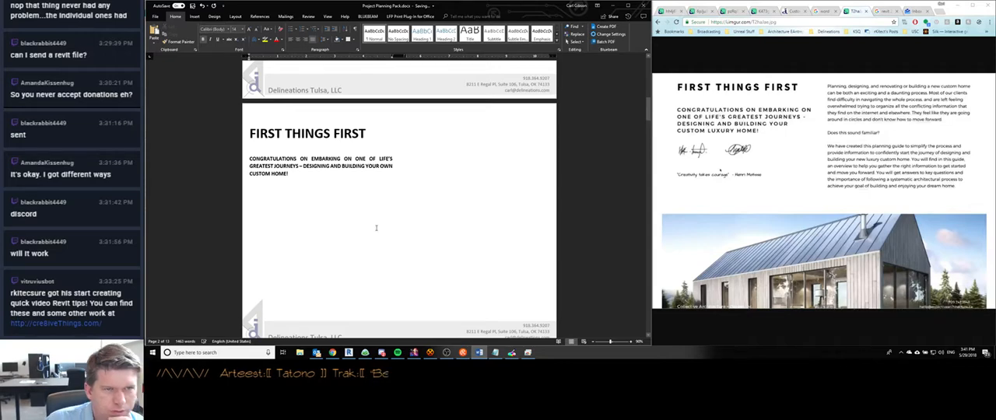
key(Return)
key(Return)
key(Return)
key(Return)
key(Return)
key(Return)
key(Return)
key(Return)
key(Return)
key(Return)
key(Return)
key(Return)
key(Return)
key(Return)
key(Return)
key(Return)
key(Return)
key(Return)
key(Return)
key(Return)
text(fd)
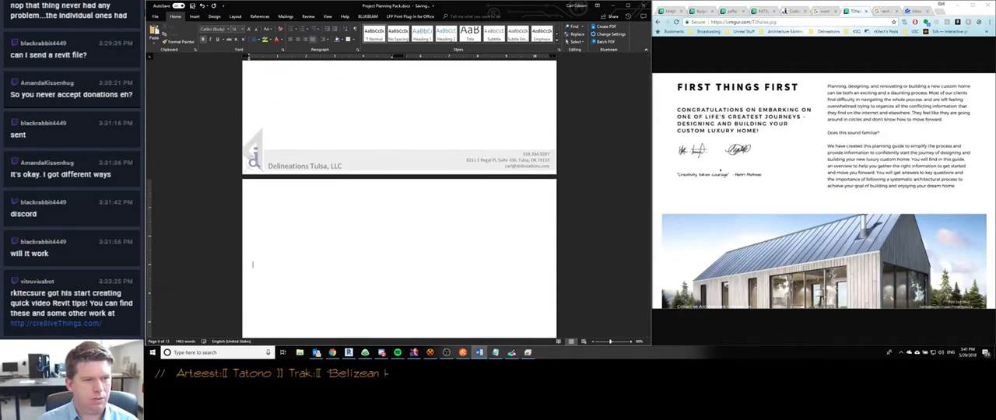
key(BackSpace)
key(BackSpace)
key(BackSpace)
key(BackSpace)
key(BackSpace)
key(BackSpace)
key(BackSpace)
key(BackSpace)
key(BackSpace)
key(BackSpace)
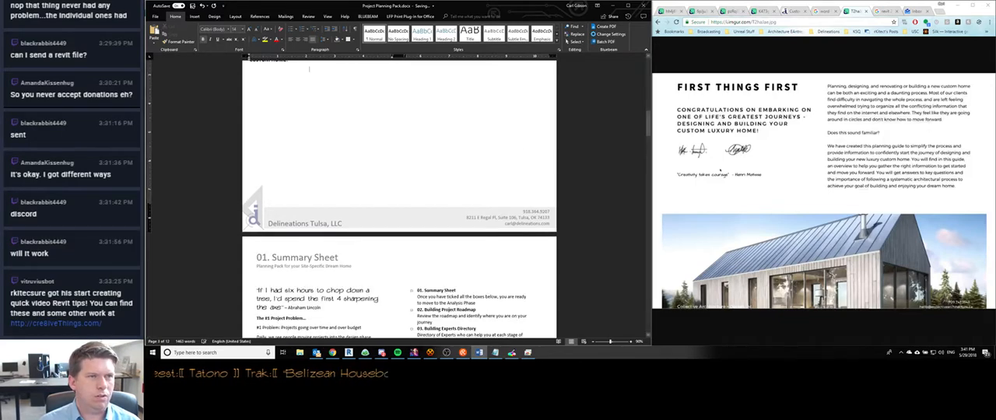
- Try a page break with test text after the FIRST THINGS FIRST introduction, delete the text, and undo the excess deletion
scroll(359, 98, up, 2)
key(ctrl+Return)
text(fdsafds)
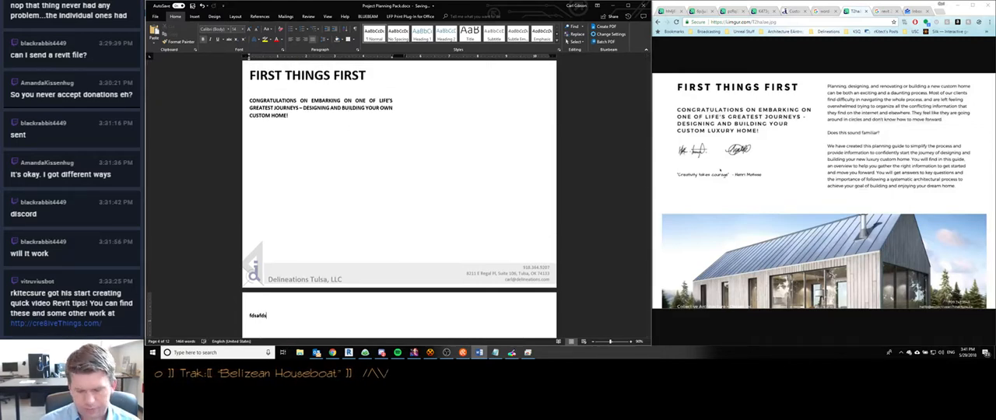
key(shift+Home)
key(Delete)
key(Delete)
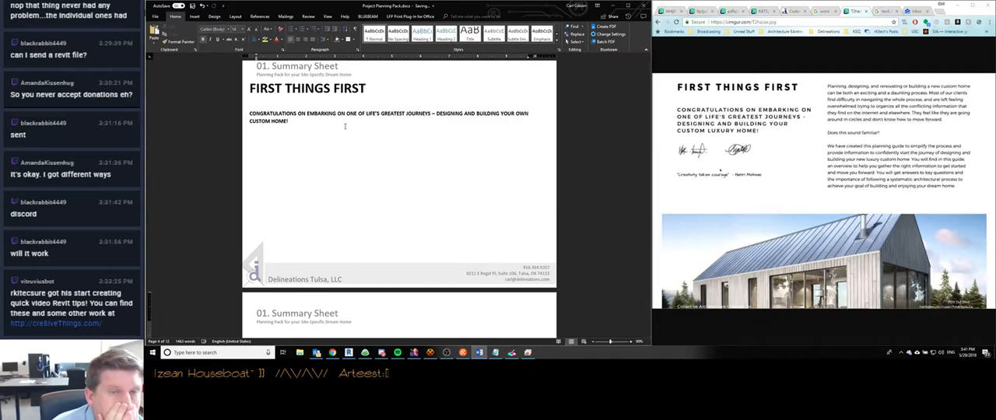
key(ctrl+z)
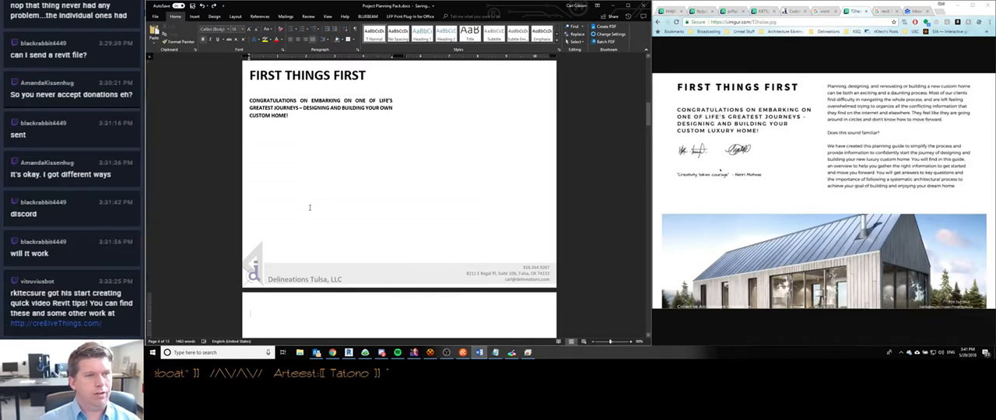
- Try filler text directly below the introduction followed by a page break, and undo these edits
text(fas)
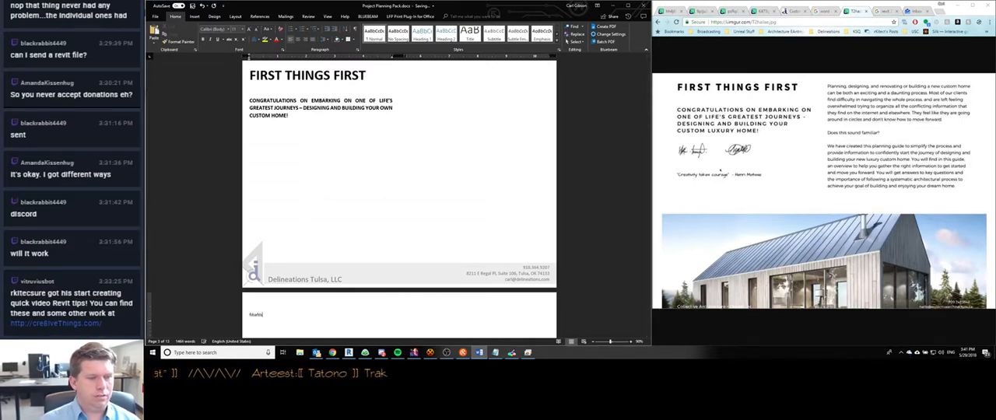
key(BackSpace)
key(BackSpace)
key(BackSpace)
key(BackSpace)
key(BackSpace)
key(BackSpace)
key(BackSpace)
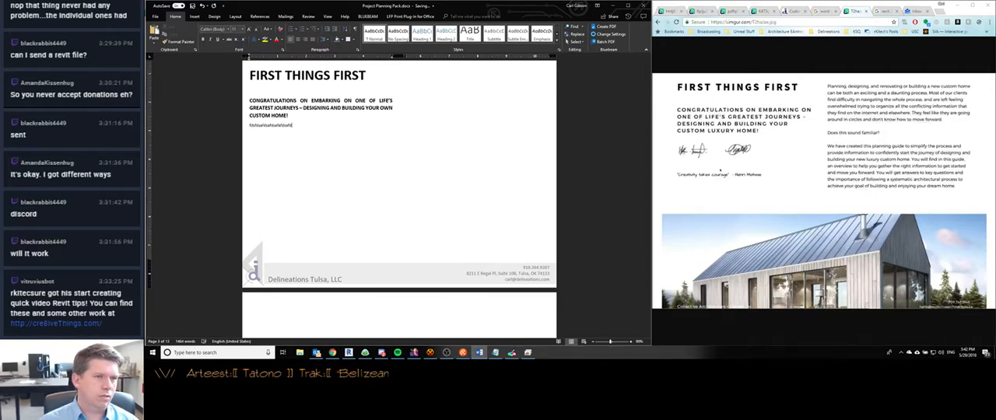
key(Return)
key(ctrl+Return)
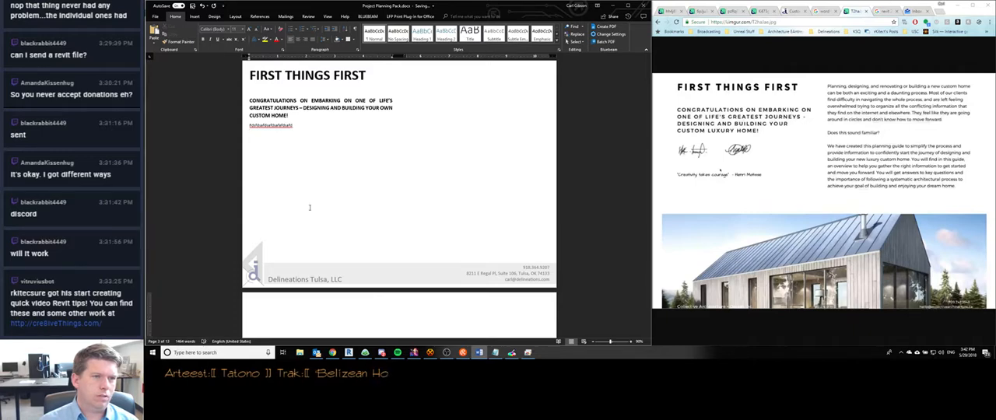
key(ctrl+z)
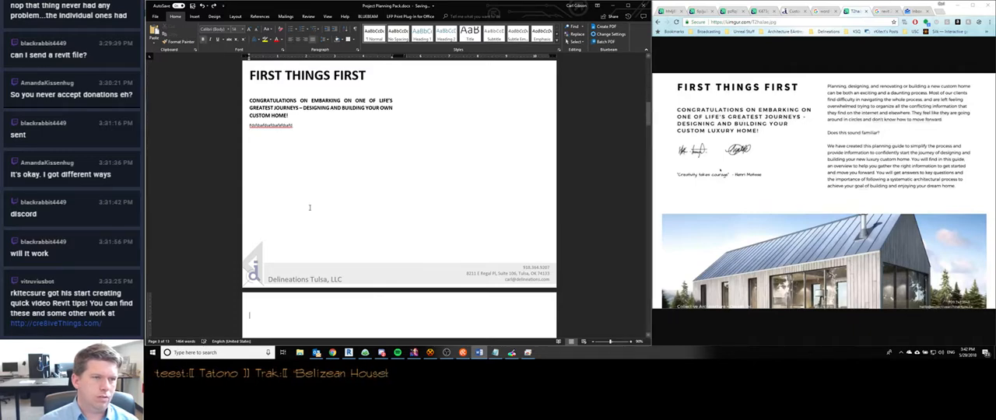
scroll(310, 207, down, 5)
scroll(309, 207, down, 1)
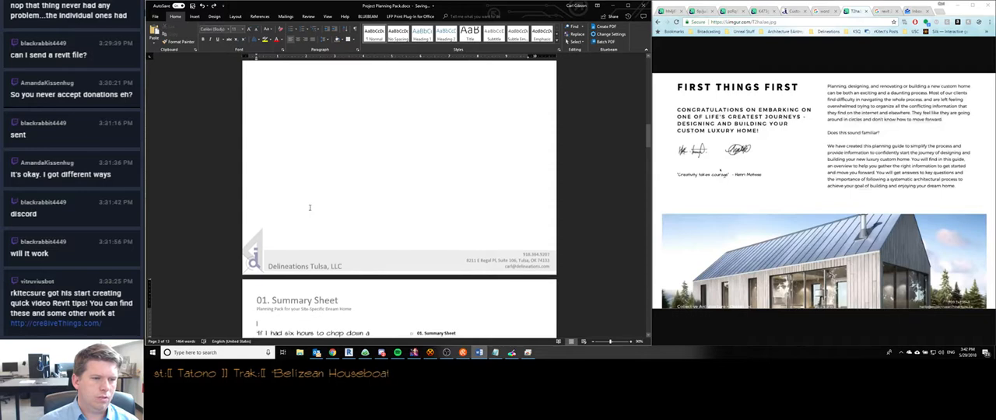
scroll(310, 209, up, 5)
key(ctrl+z)
key(ctrl+z)
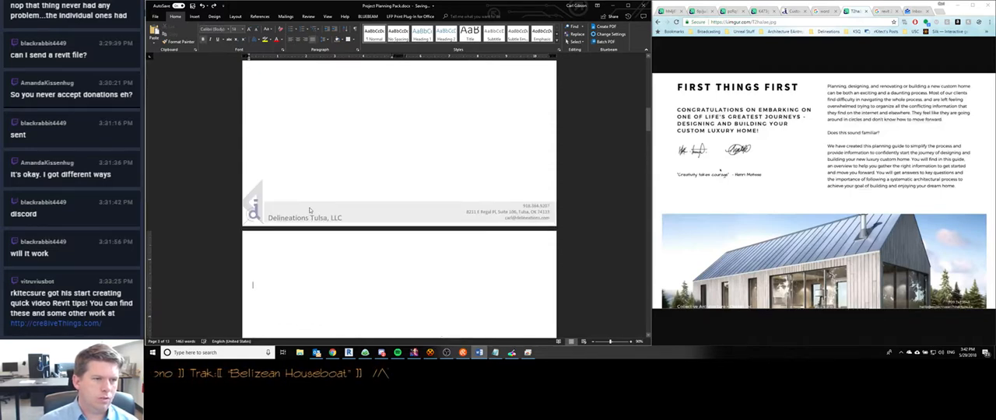
- Try pushing the text position further down with several blank paragraphs and test text, and undo them all
key(Return)
key(Return)
key(Return)
key(Return)
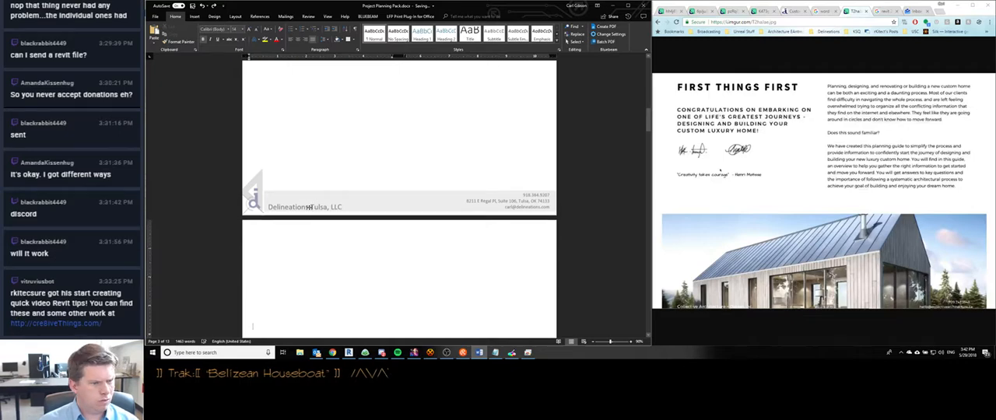
key(Return)
key(Return)
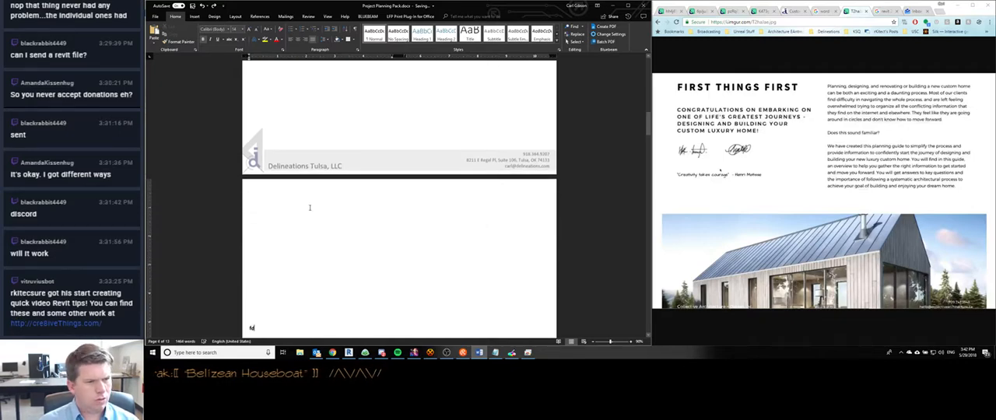
key(ctrl+z)
key(ctrl+z)
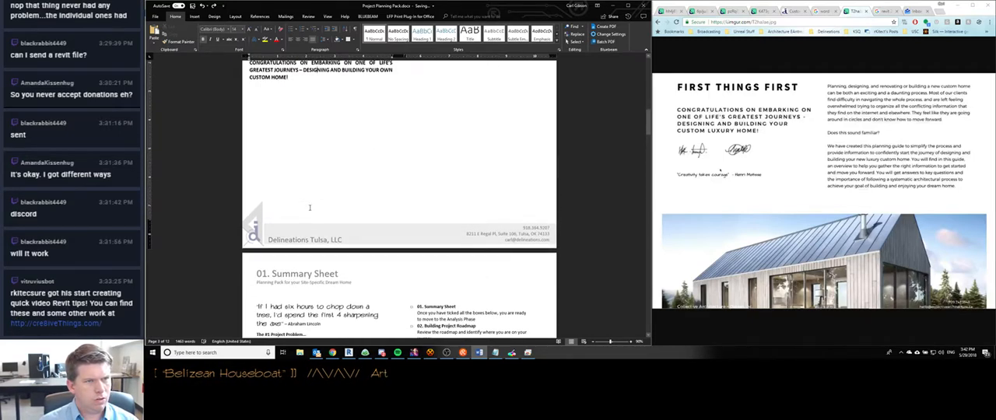
- Start inserting a picture below the FIRST THINGS FIRST introduction and look through the Professional Project Photos folders for an image
scroll(309, 207, up, 10)
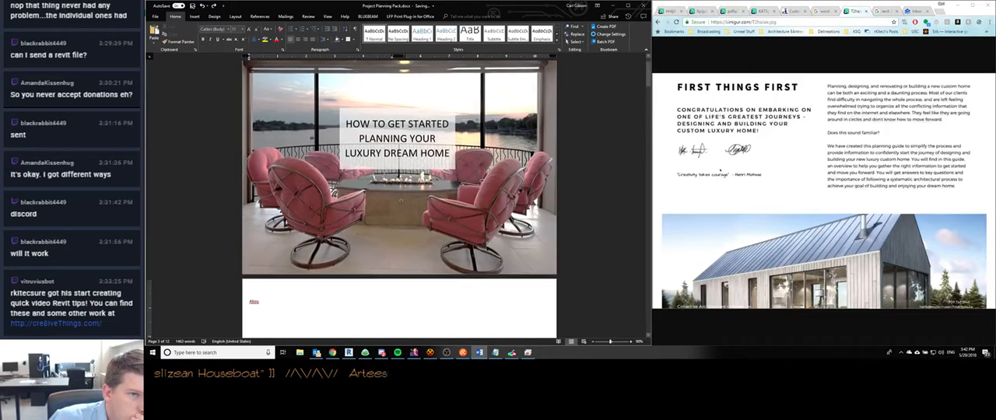
scroll(309, 208, down, 8)
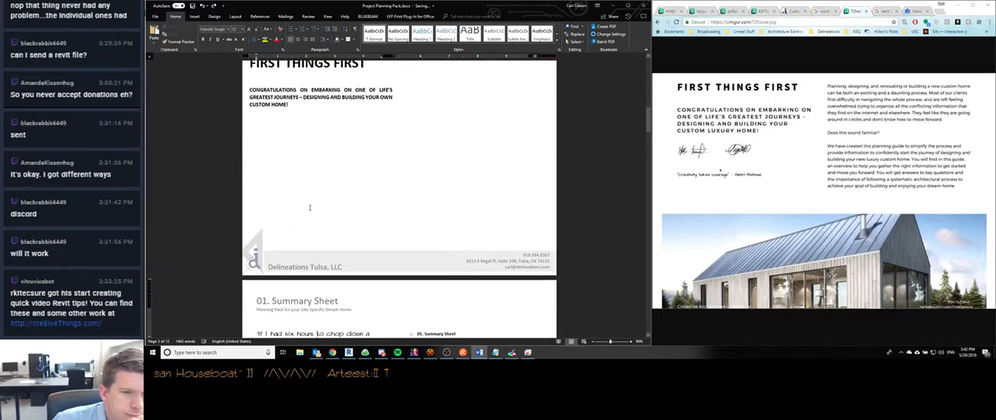
click(309, 208)
scroll(337, 187, down, 2)
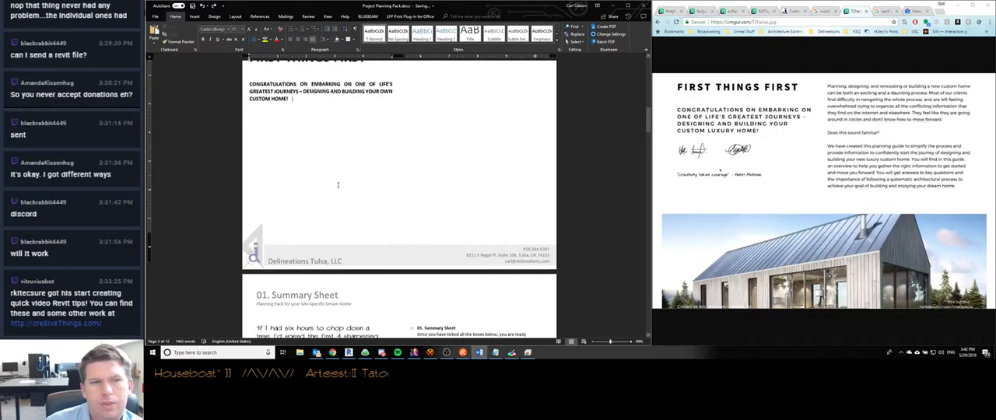
scroll(338, 178, up, 3)
click(193, 16)
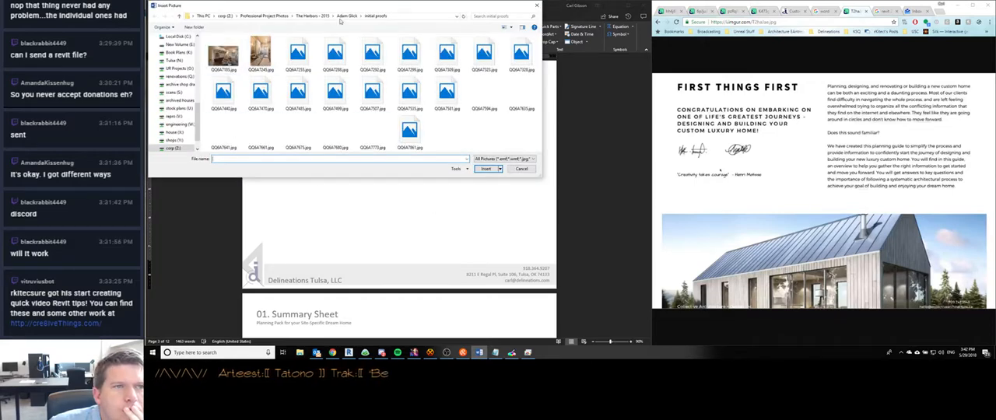
click(314, 15)
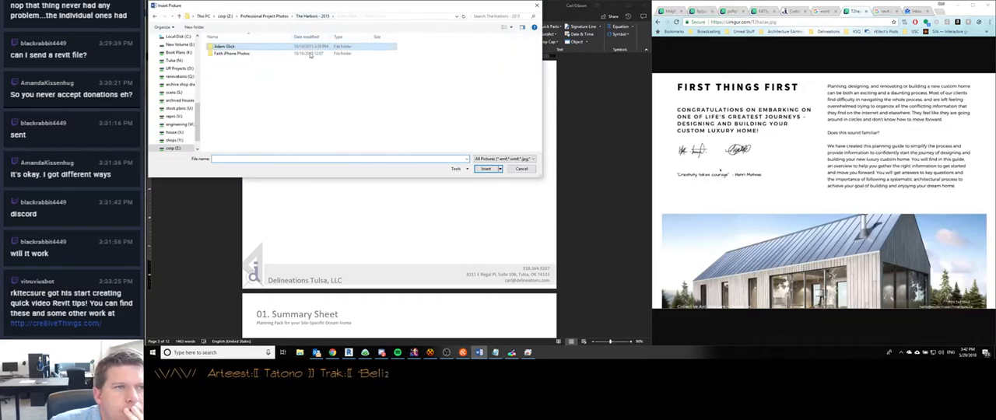
click(264, 15)
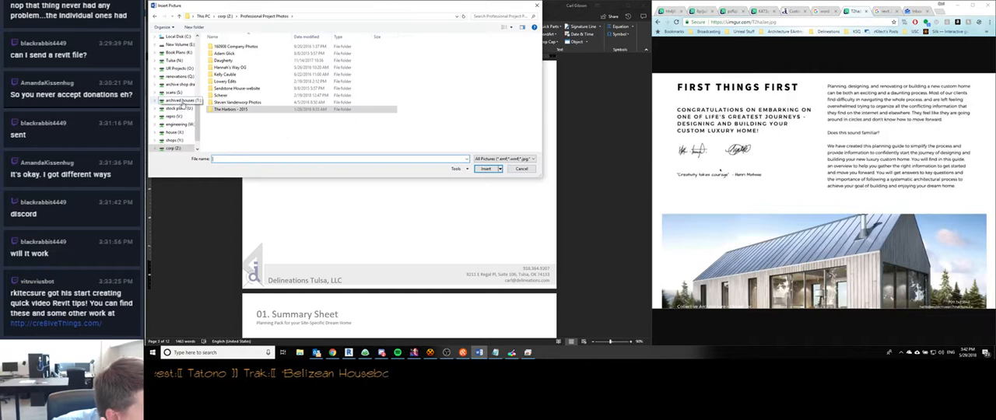
scroll(168, 129, up, 5)
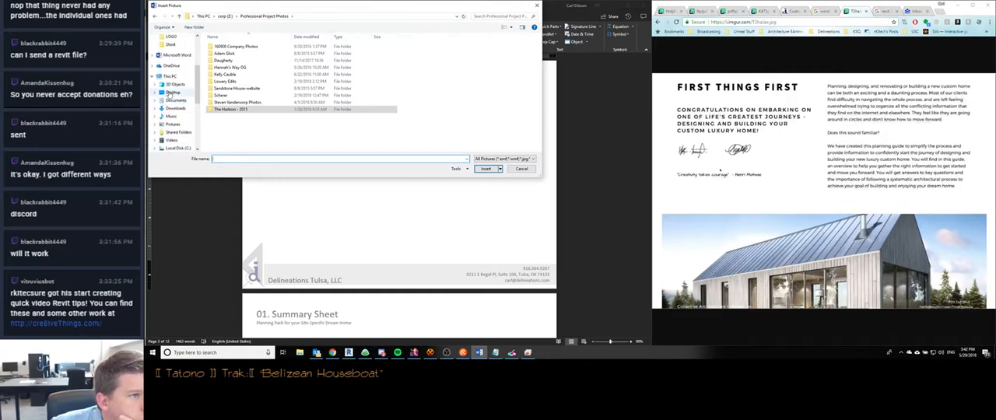
scroll(176, 103, down, 5)
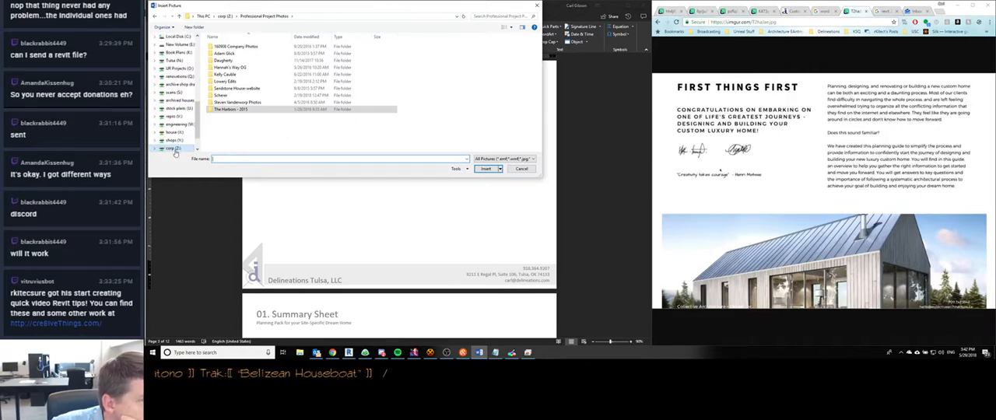
scroll(174, 105, up, 5)
scroll(172, 107, up, 3)
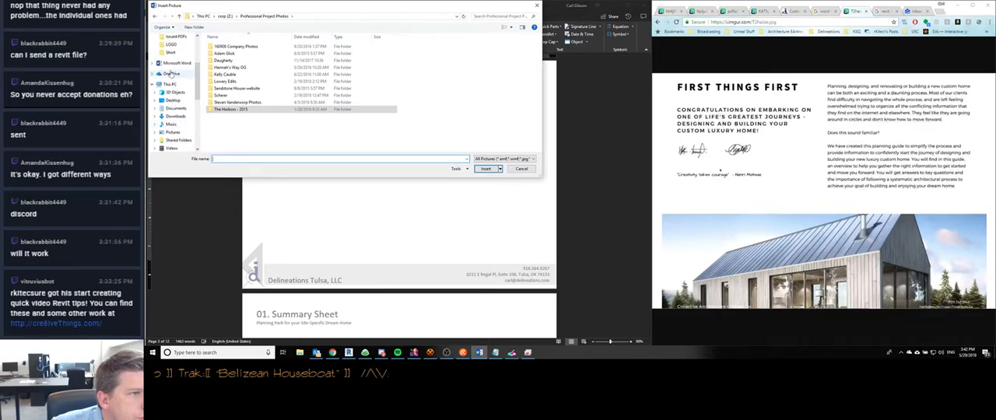
- Browse the OneDrive pictures through the TobeEdited, 2018 and Delineations folders to the LR folder of edited house photos
click(171, 73)
double_click(231, 55)
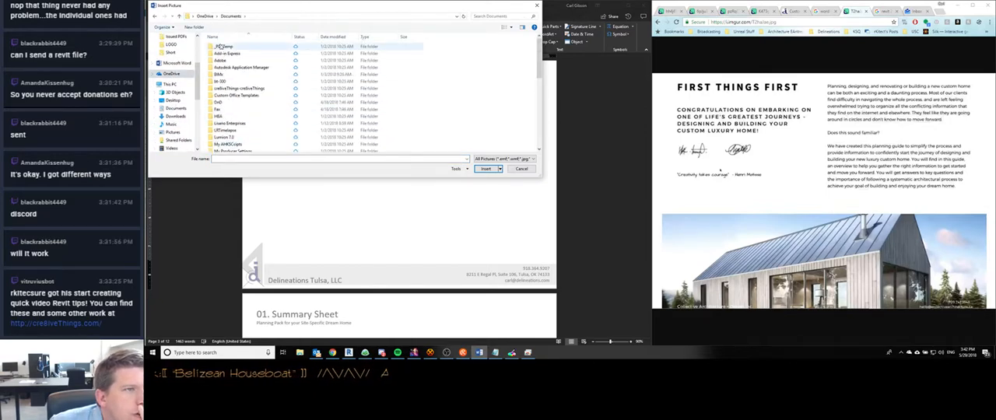
key(alt+Up)
double_click(222, 81)
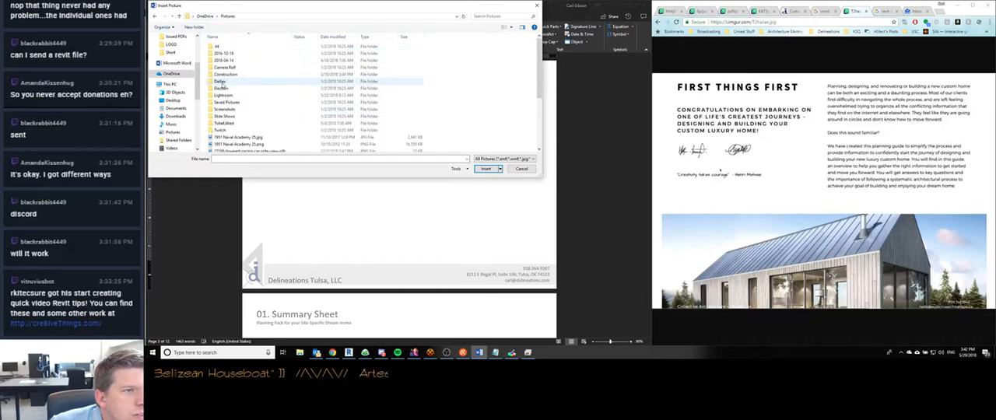
double_click(225, 95)
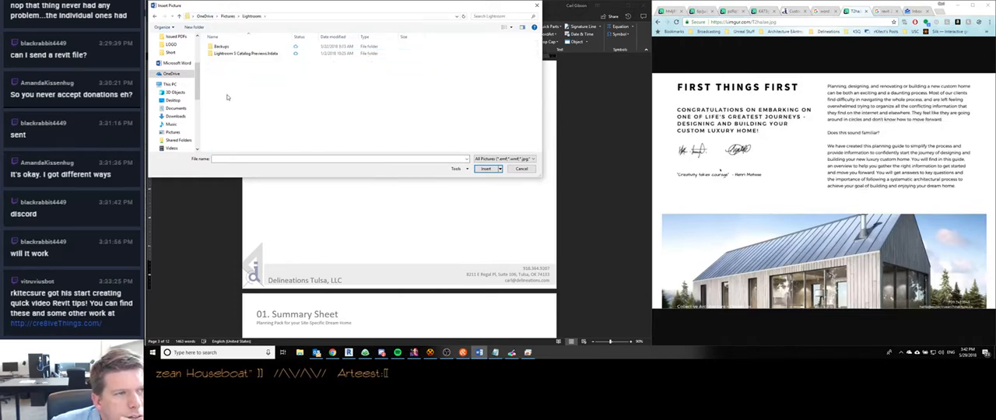
click(228, 15)
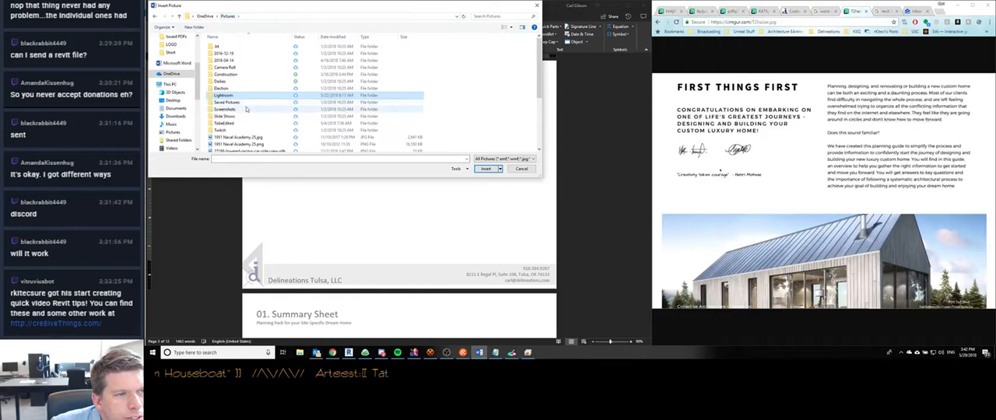
double_click(221, 89)
double_click(218, 53)
double_click(223, 48)
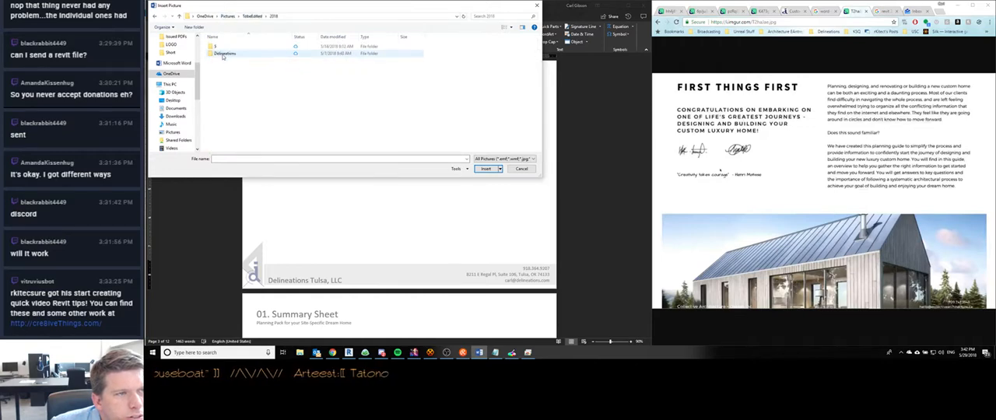
double_click(225, 61)
double_click(224, 55)
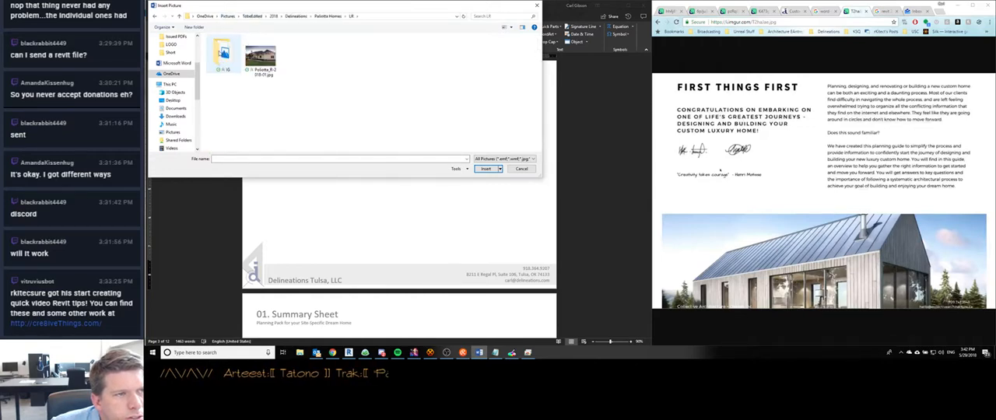
- Insert the house exterior photo, set its text wrapping to Behind Text and move it slightly down from the introduction
click(261, 56)
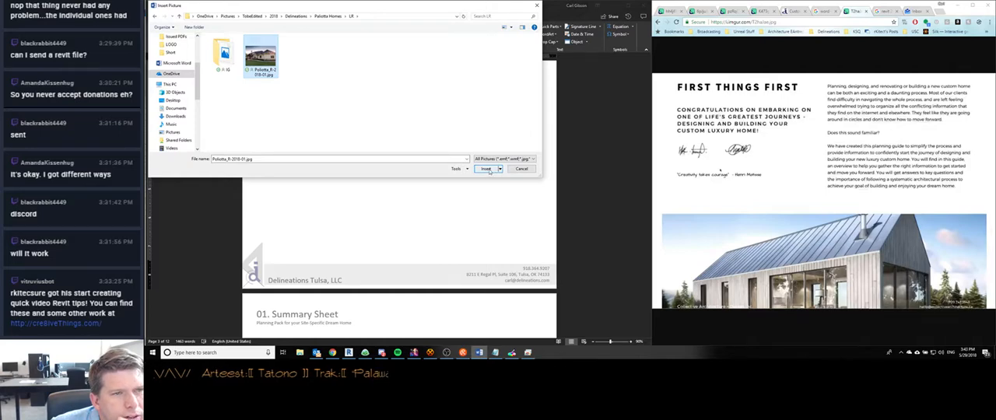
click(486, 169)
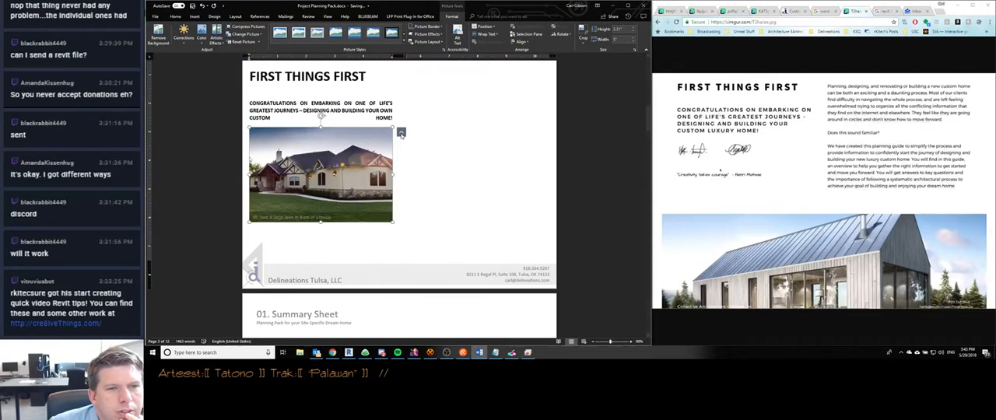
click(401, 132)
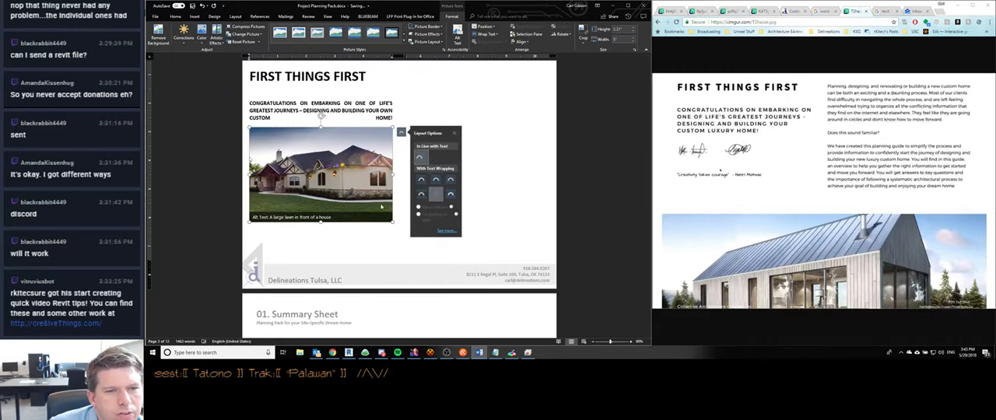
drag(284, 212, 306, 231)
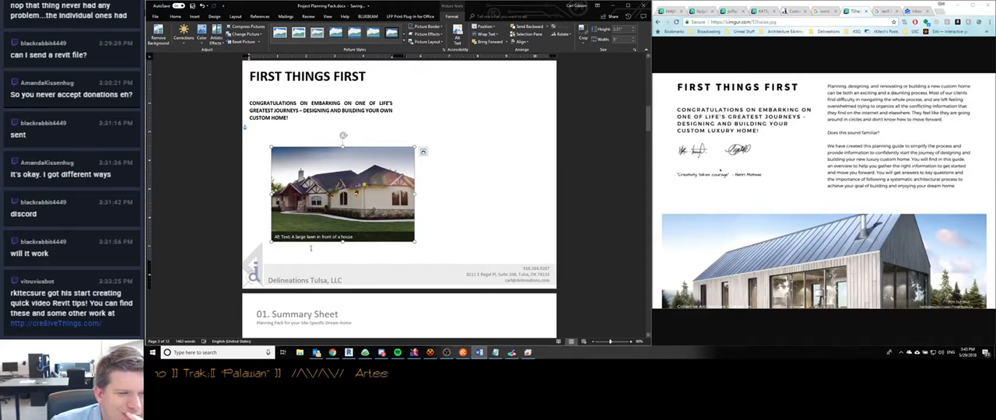
- Try marking the house photo as decorative in its alt text, reverse that choice and close the alt text settings
click(319, 237)
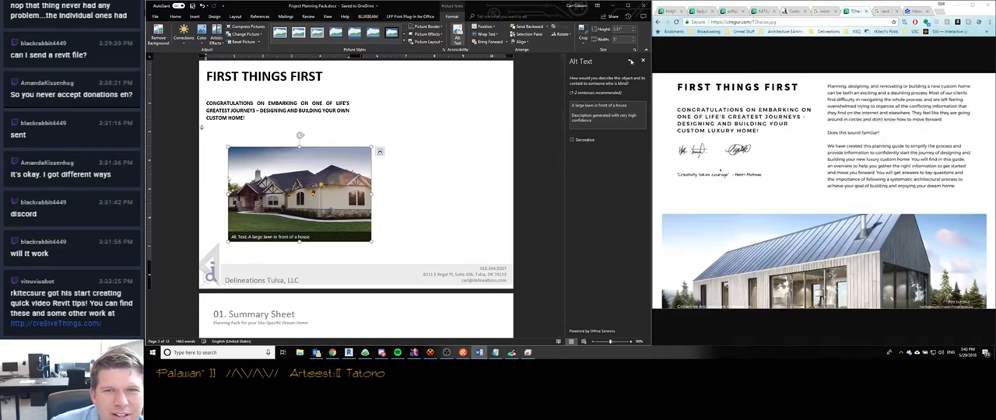
click(573, 141)
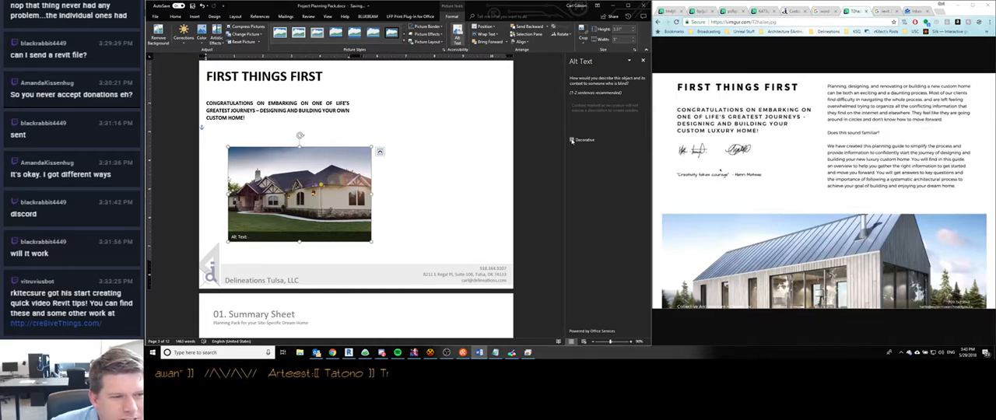
click(572, 141)
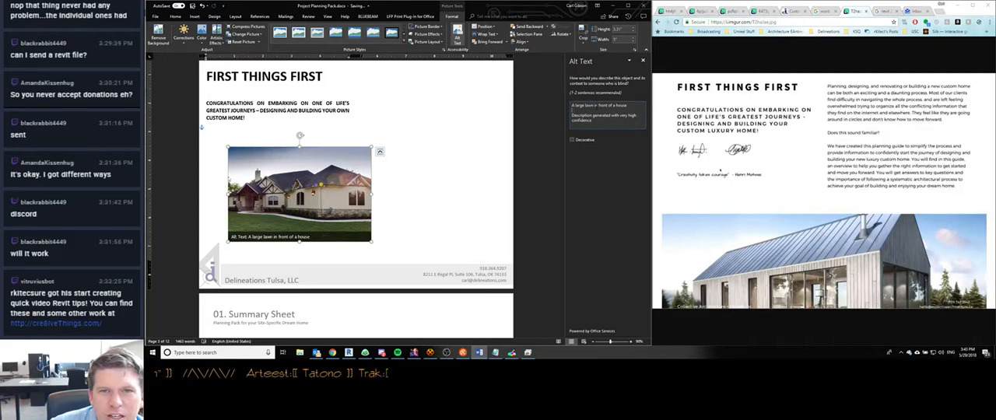
drag(598, 120, 564, 94)
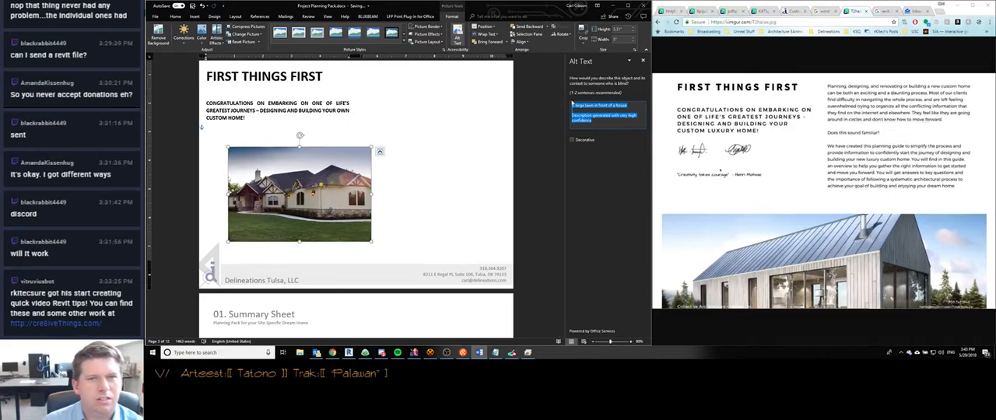
click(643, 62)
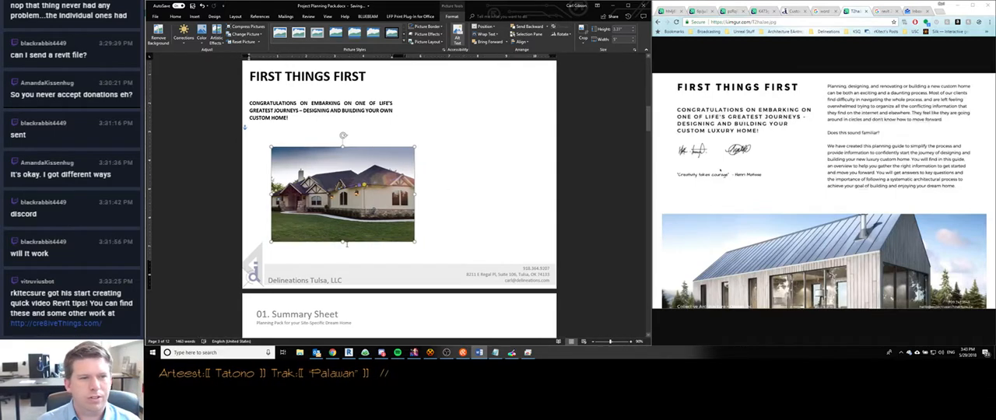
- Move the house photo to the page's lower-left corner, enlarge it to full page width and lower it clear of the introduction
drag(331, 212, 301, 258)
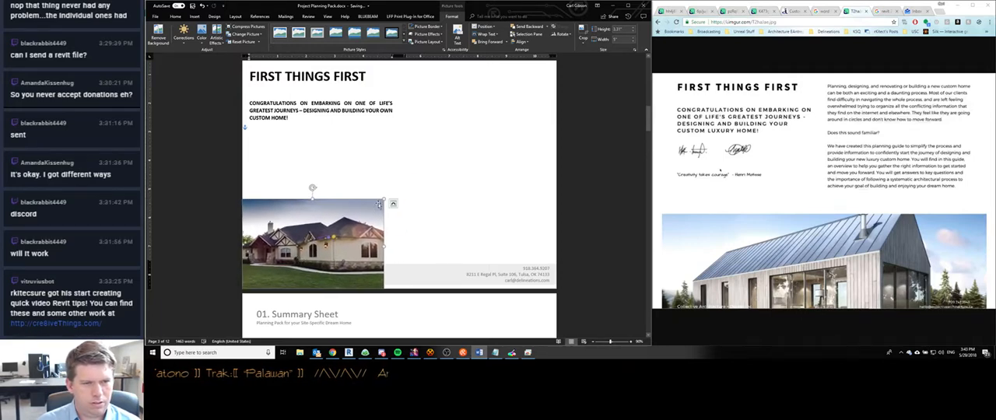
drag(380, 200, 556, 85)
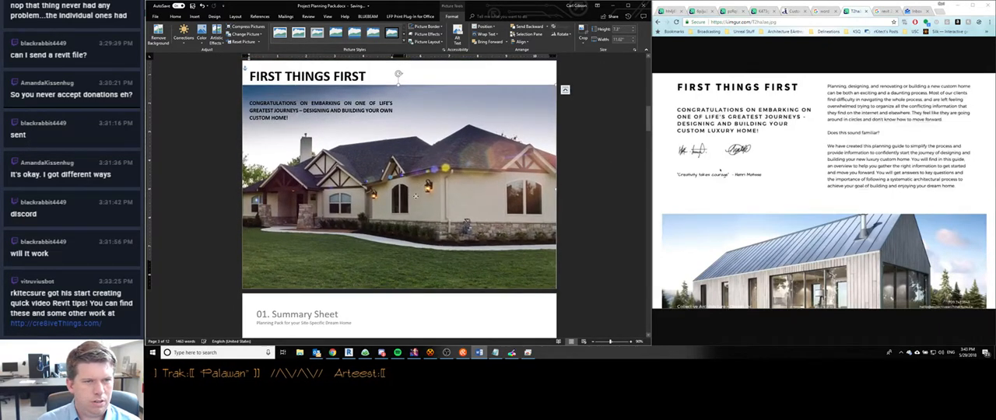
drag(425, 185, 419, 230)
scroll(405, 187, down, 1)
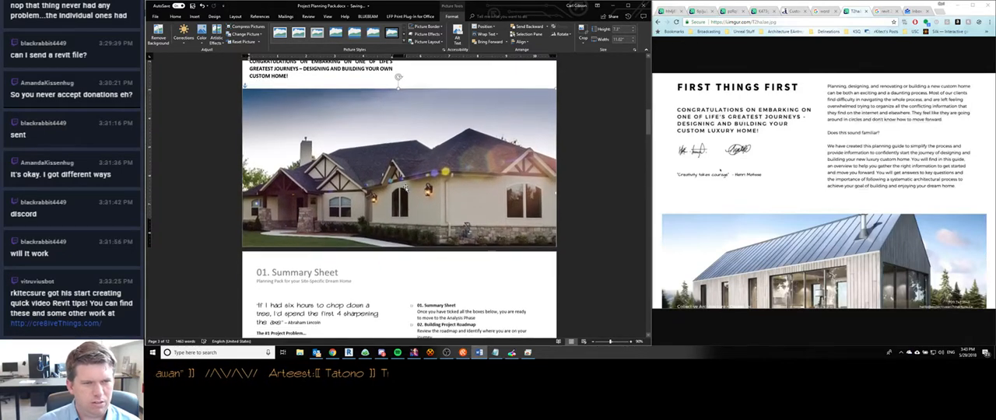
- Scale the house photo proportionally to about 10.2 inches wide and move it lower, centred between the page's side edges
drag(397, 88, 398, 108)
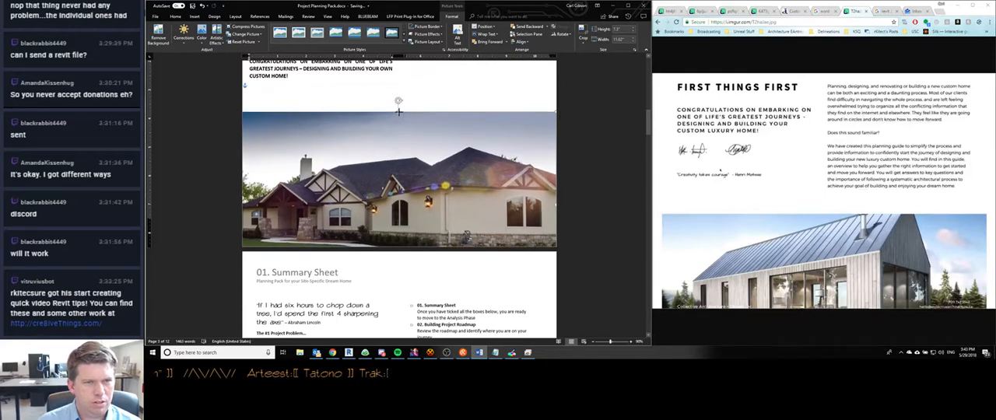
key(ctrl+z)
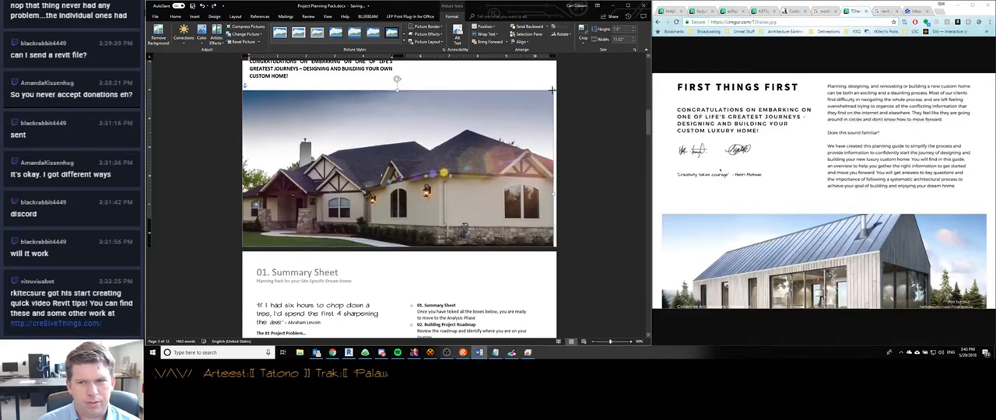
drag(556, 89, 545, 96)
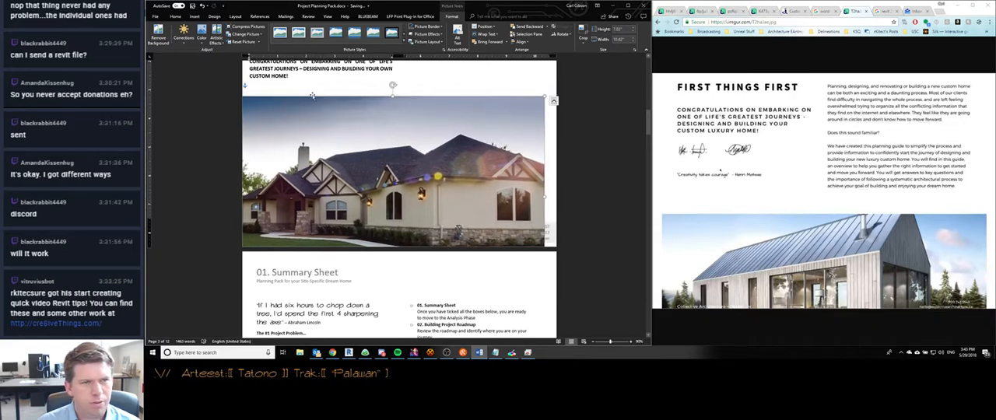
mouse_move(256, 102)
mouse_down()
mouse_move(267, 102)
mouse_move(251, 100)
mouse_move(257, 104)
mouse_up()
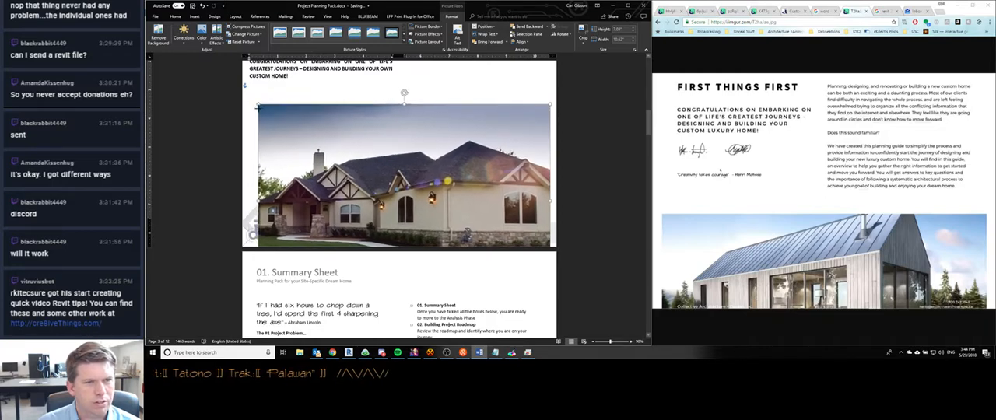
drag(354, 183, 348, 211)
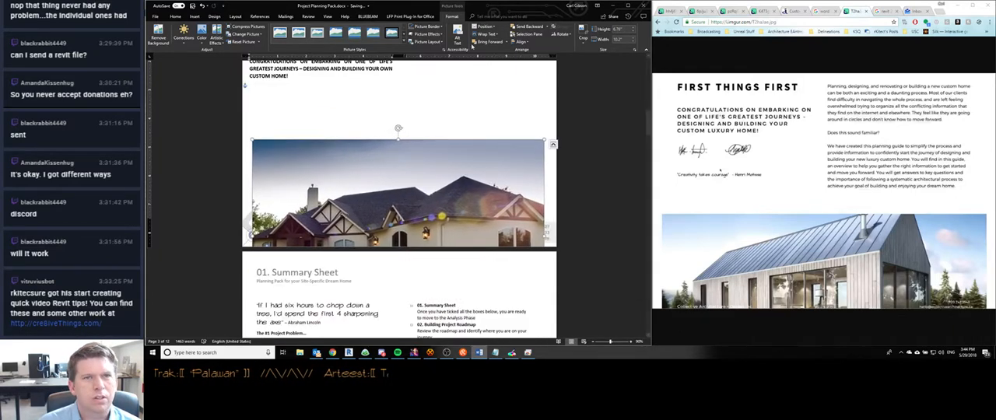
- Send the house photo backward one level to try placing it behind the footer
click(548, 28)
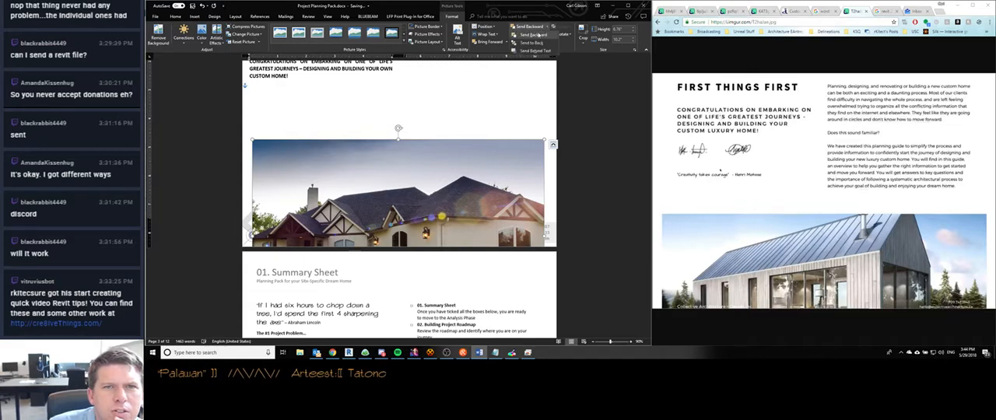
click(539, 35)
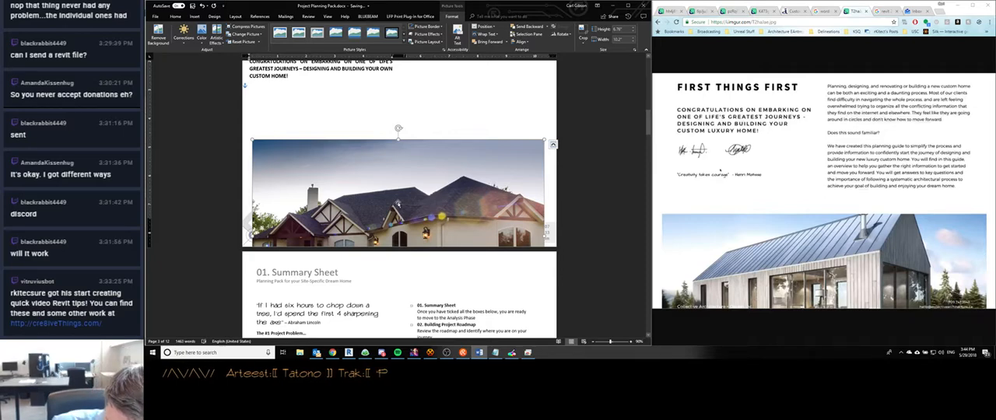
- Switch to Discord and view the architectural renderings shared in the open direct message conversation at enlarged size
click(381, 354)
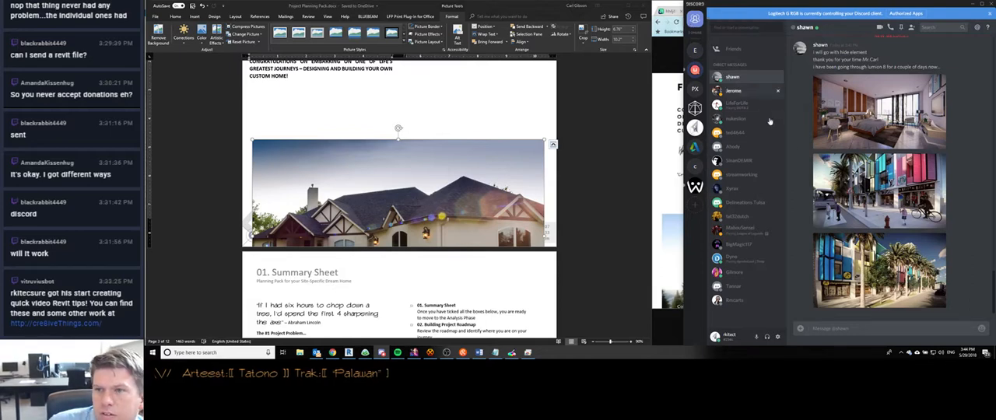
scroll(794, 185, up, 2)
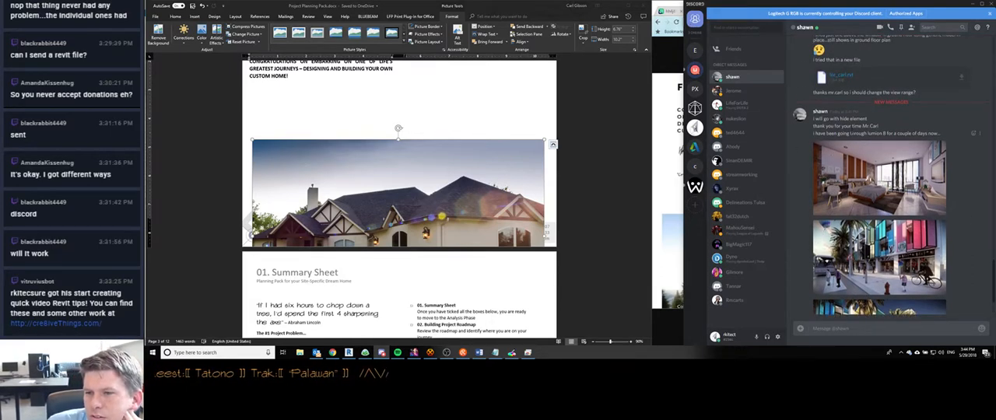
scroll(879, 175, down, 2)
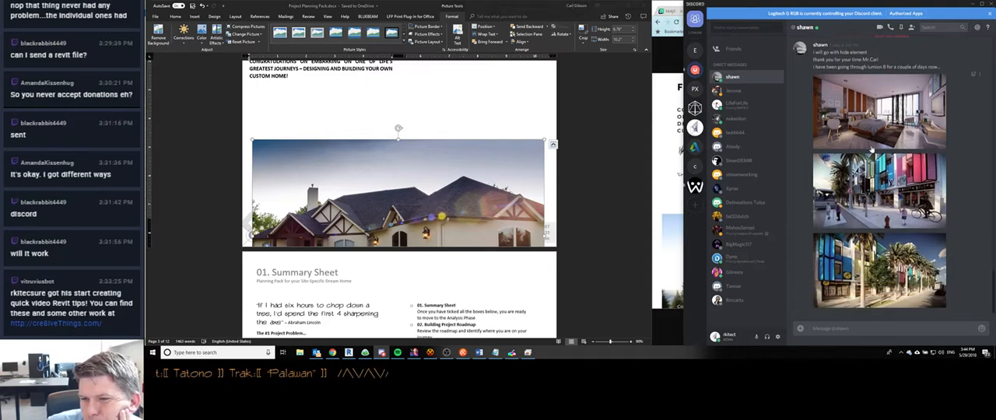
click(895, 271)
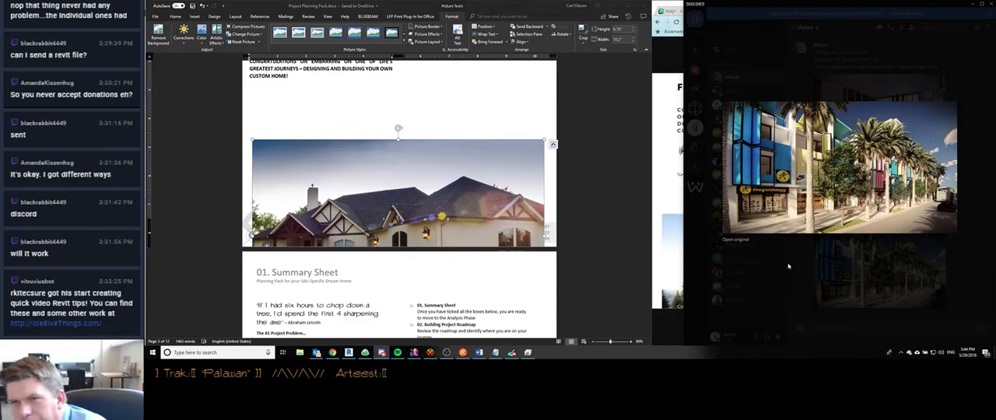
click(788, 266)
click(820, 238)
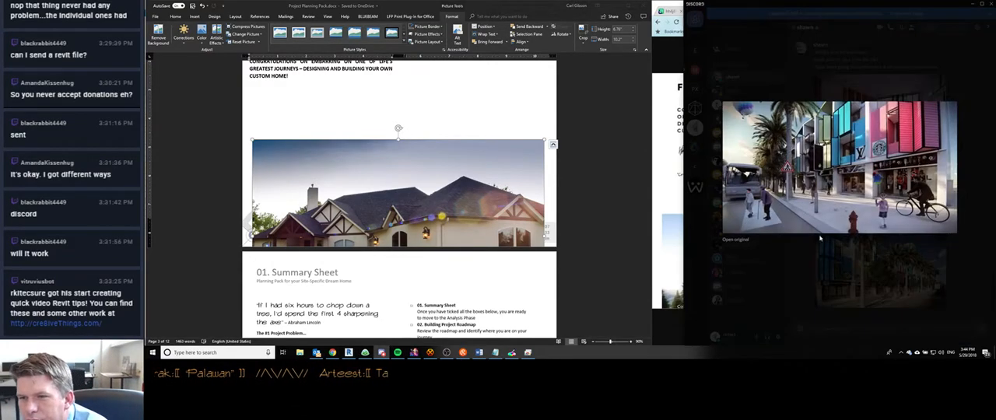
click(815, 283)
click(869, 114)
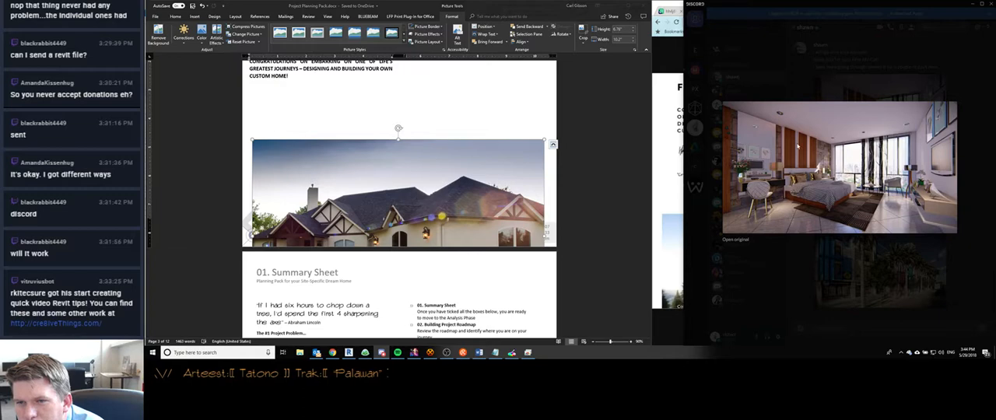
click(827, 272)
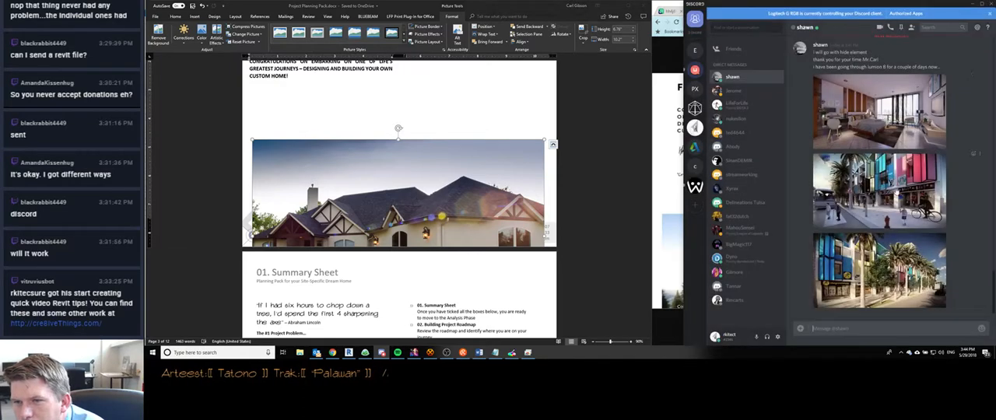
click(868, 171)
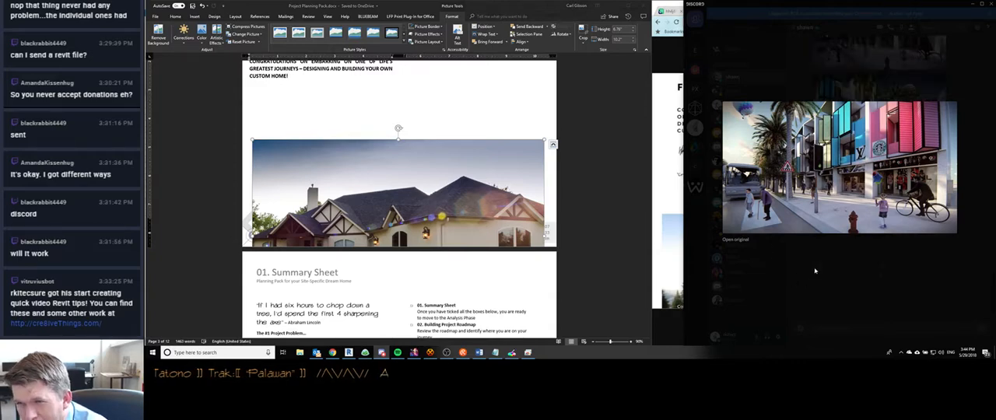
click(815, 272)
click(852, 248)
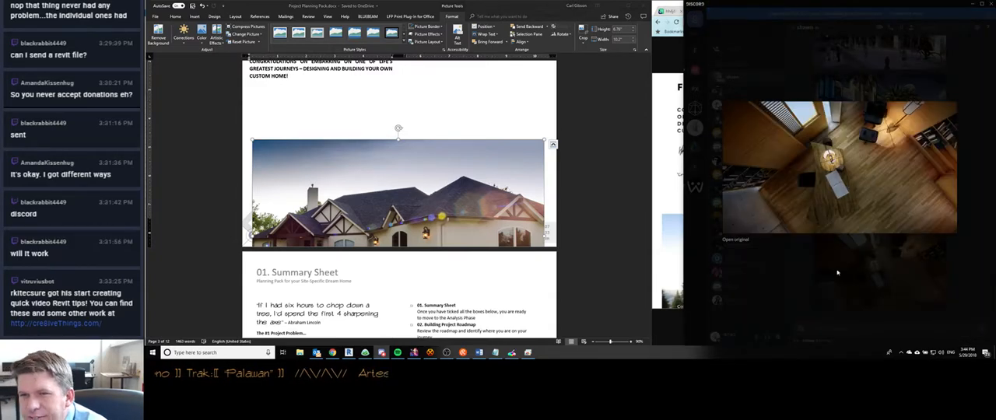
click(832, 275)
click(831, 324)
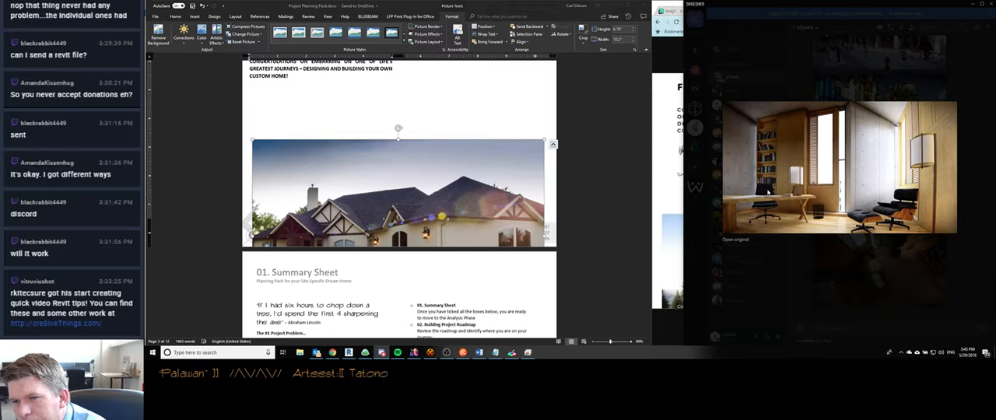
click(831, 274)
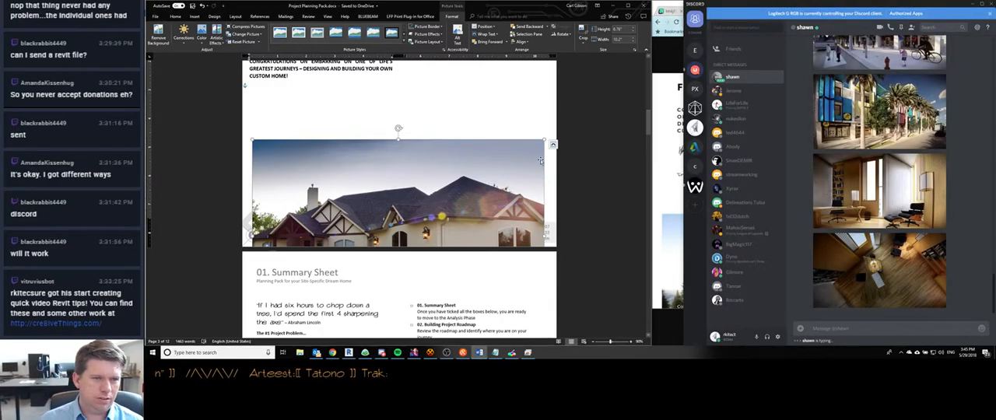
- Switch back to Word, reposition the house photo at the bottom of the page and crop a strip of sky off its top
drag(434, 192, 435, 159)
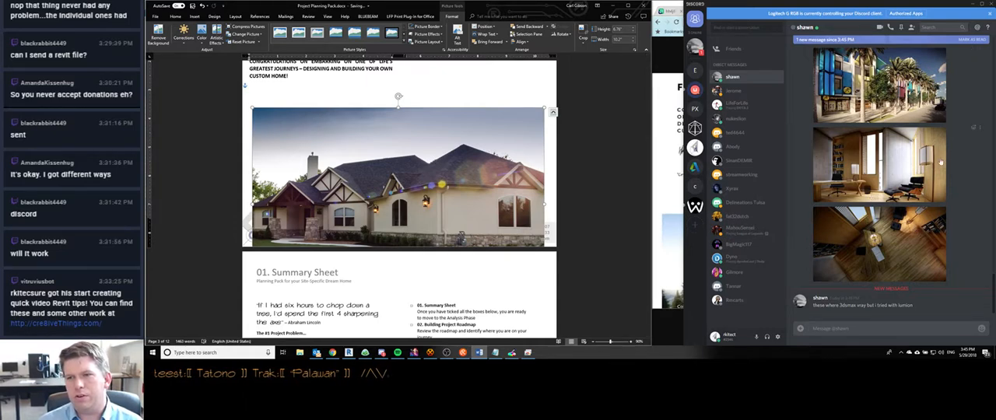
click(971, 7)
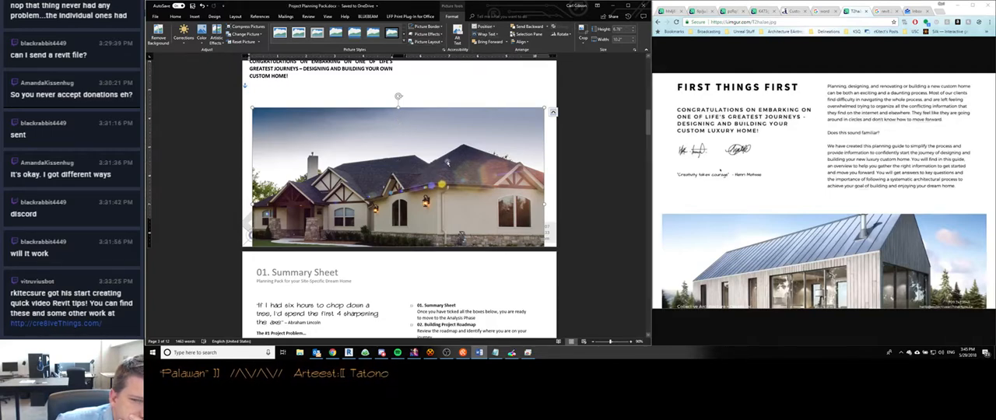
drag(405, 193, 402, 219)
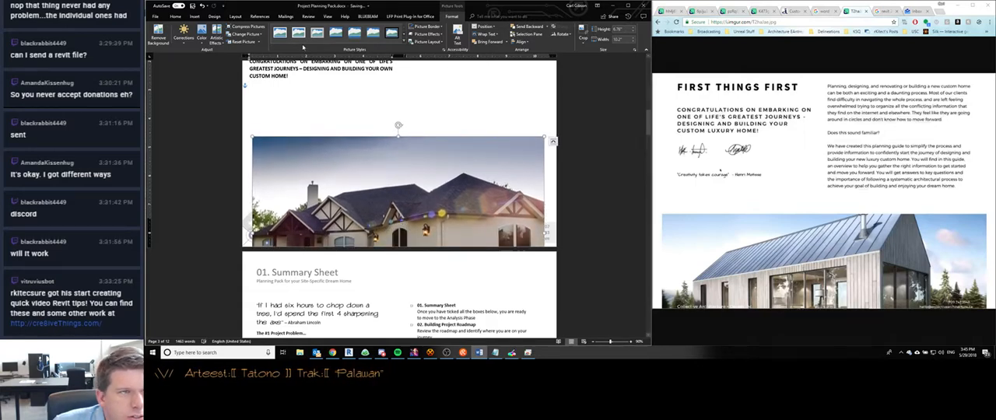
click(583, 35)
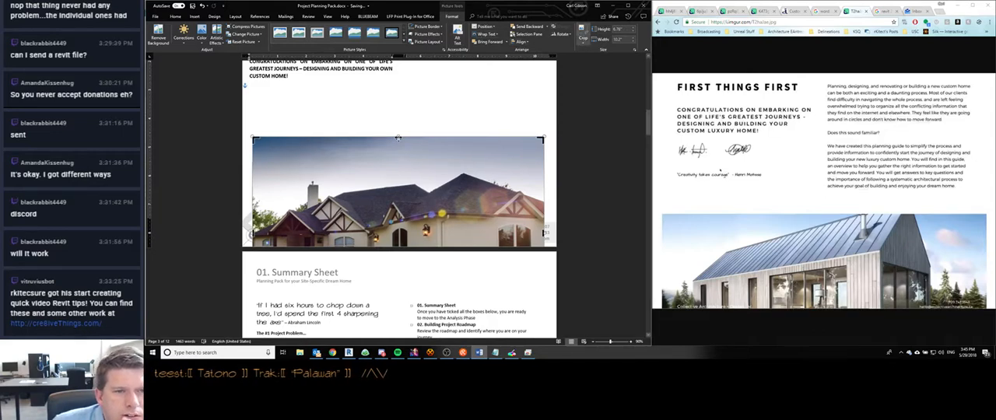
drag(398, 138, 397, 168)
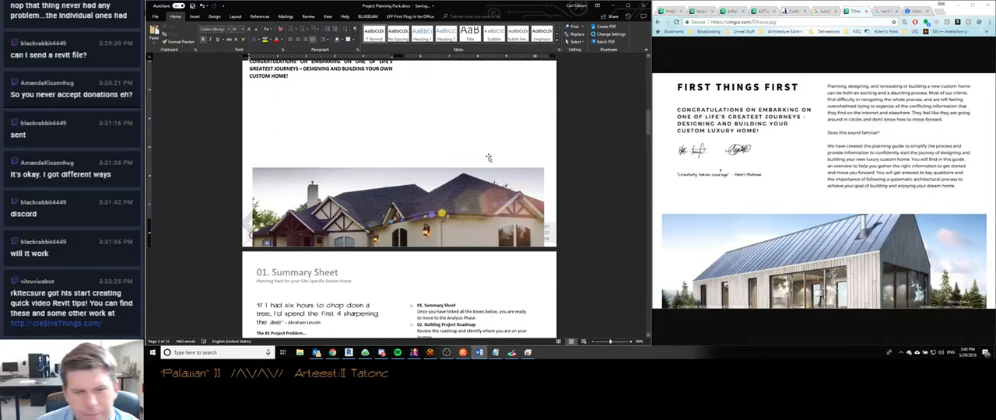
- Enlarge the cropped house photo proportionally to about 10.6 inches wide and nudge it slightly lower on the page
scroll(504, 225, down, 2)
click(531, 149)
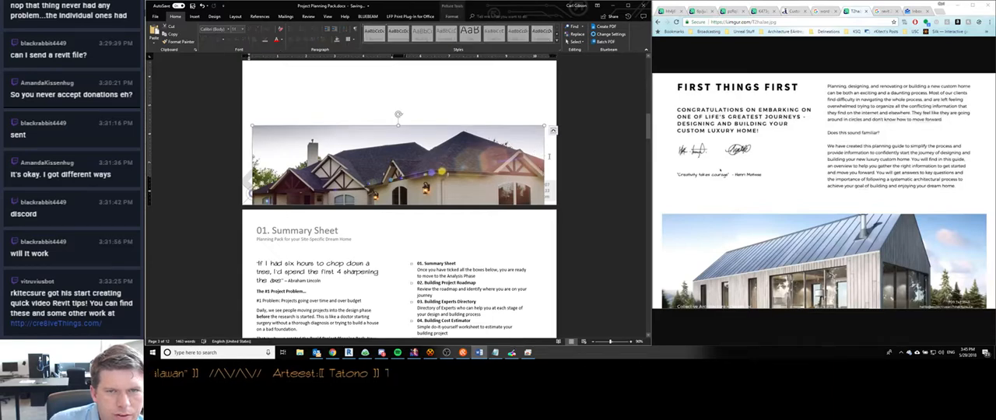
drag(544, 126, 550, 130)
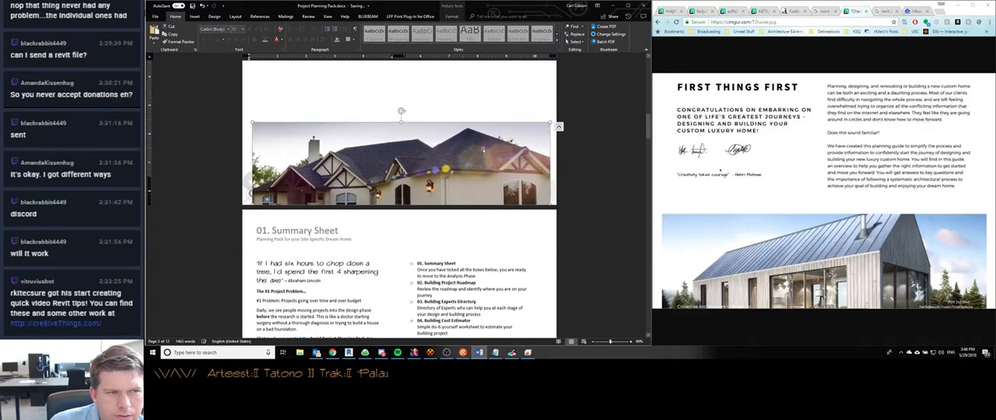
drag(252, 122, 247, 120)
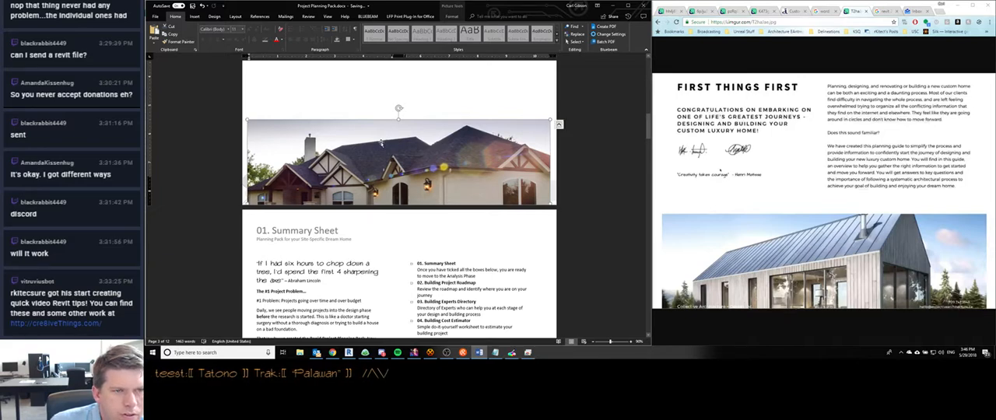
drag(382, 143, 381, 144)
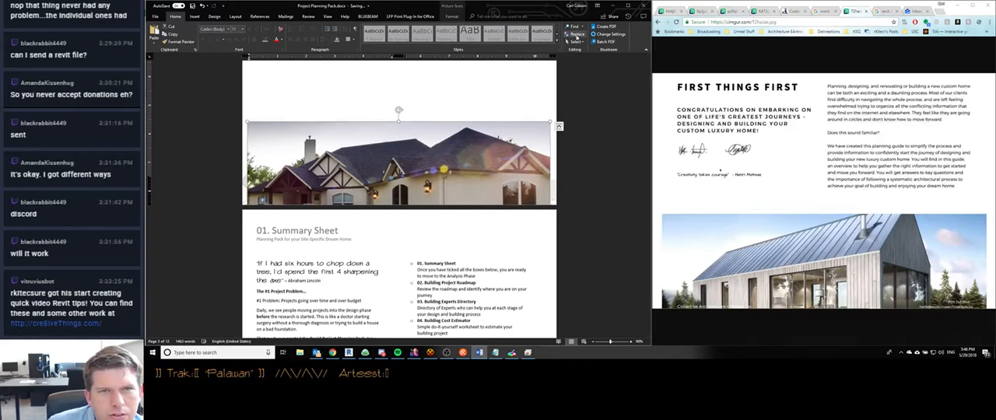
- Cut the house photo from the page body, paste it into the Section 3 footer, raise it above the page's bottom edge and send it backward
key(Delete)
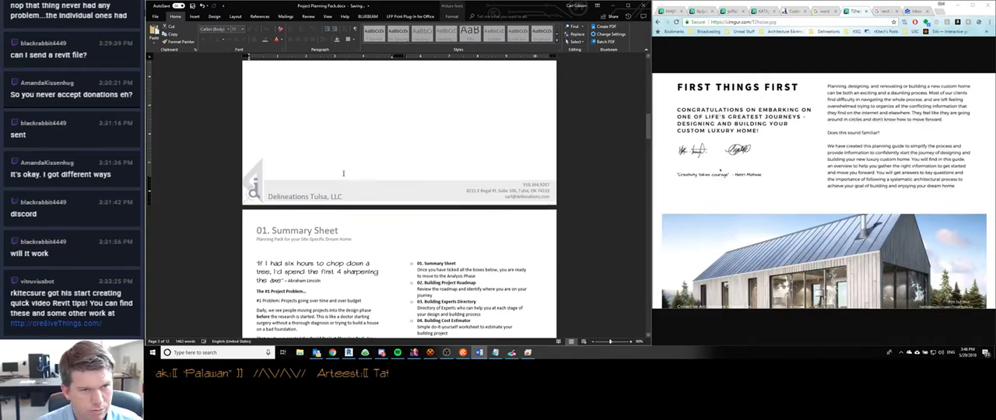
double_click(354, 216)
key(ctrl+v)
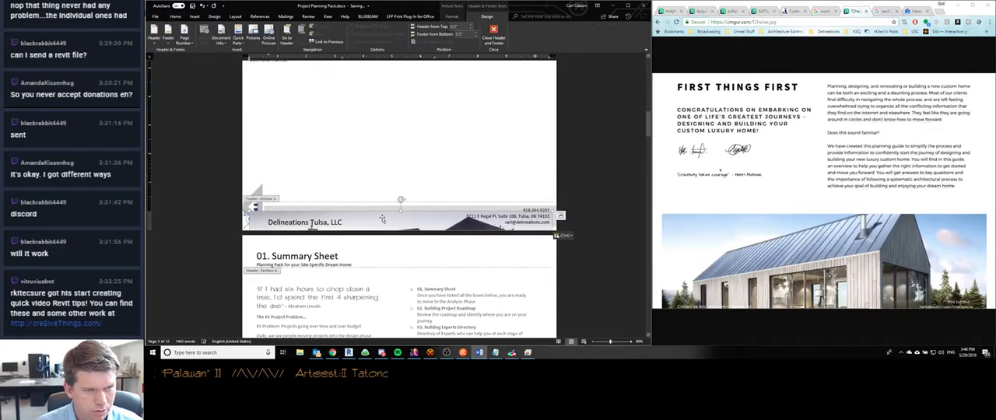
drag(383, 218, 381, 169)
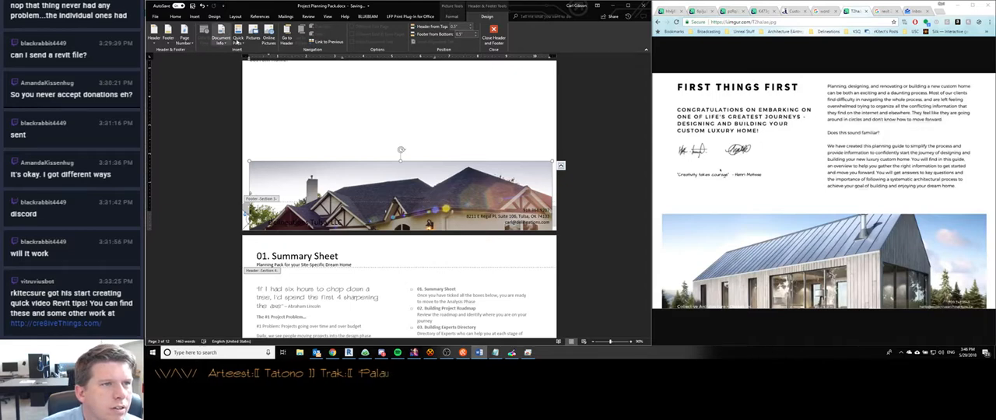
click(463, 16)
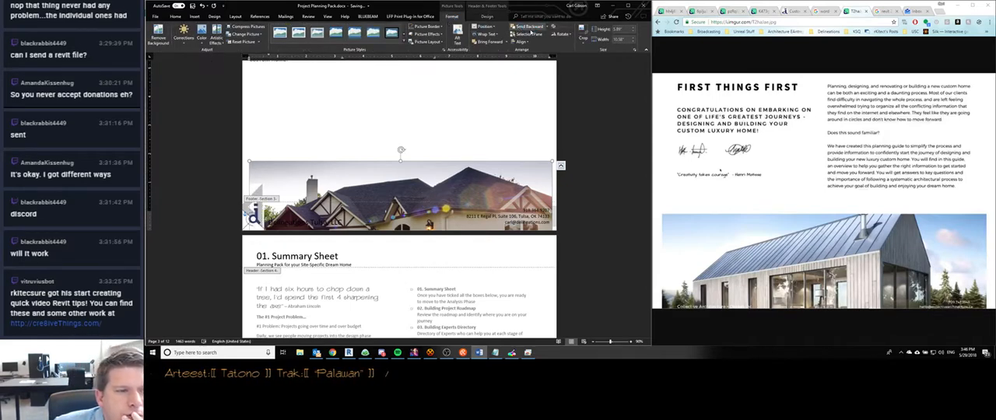
- Delete the logo from the Section 3 footer and colour the company name over the photo white
click(246, 226)
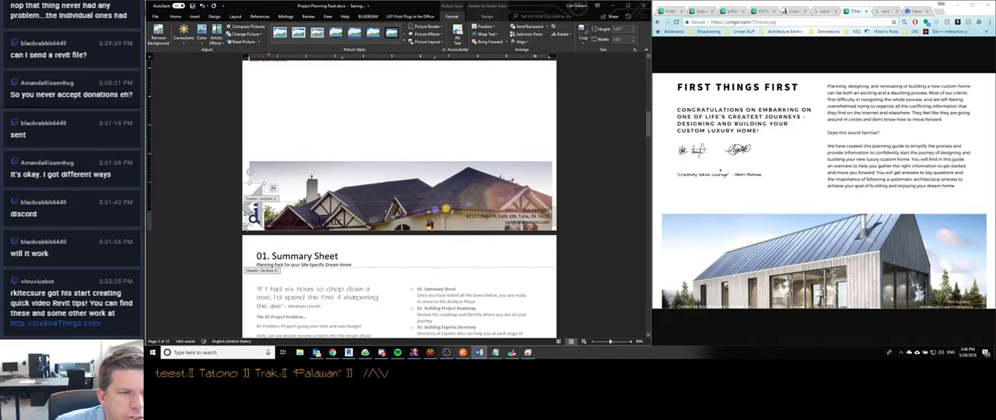
key(Delete)
click(343, 223)
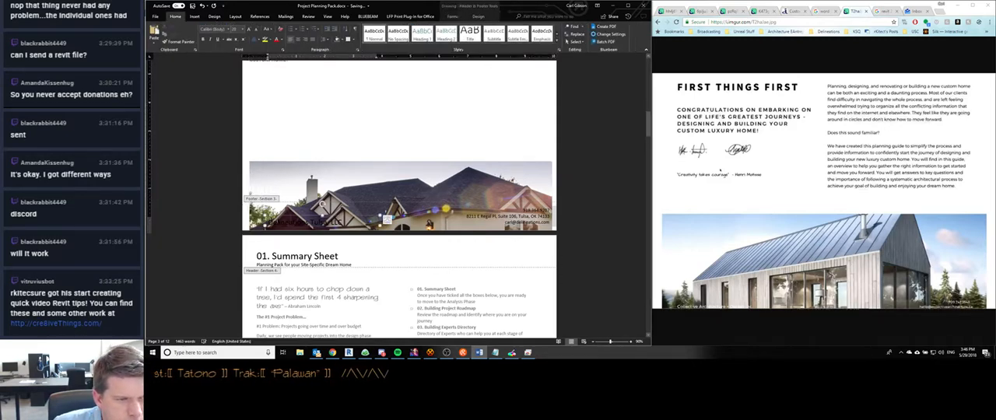
drag(345, 223, 270, 223)
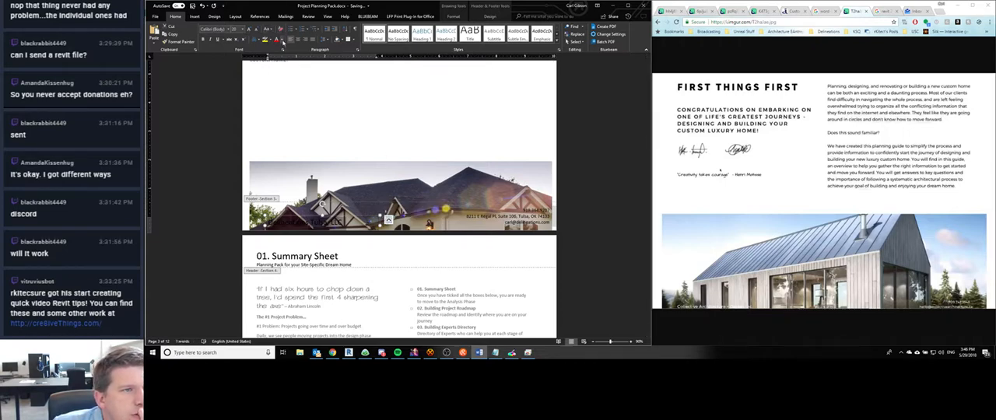
click(281, 39)
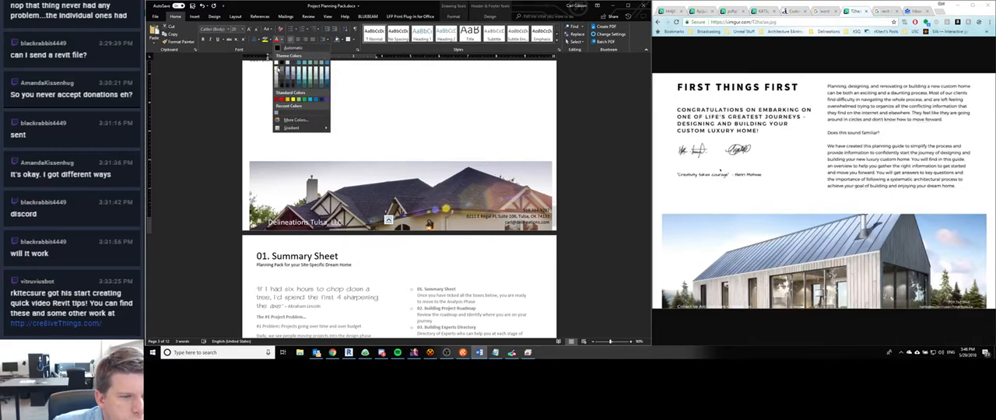
click(277, 69)
- Colour the footer's contact details white to match the company name and return to the document body
triple_click(491, 217)
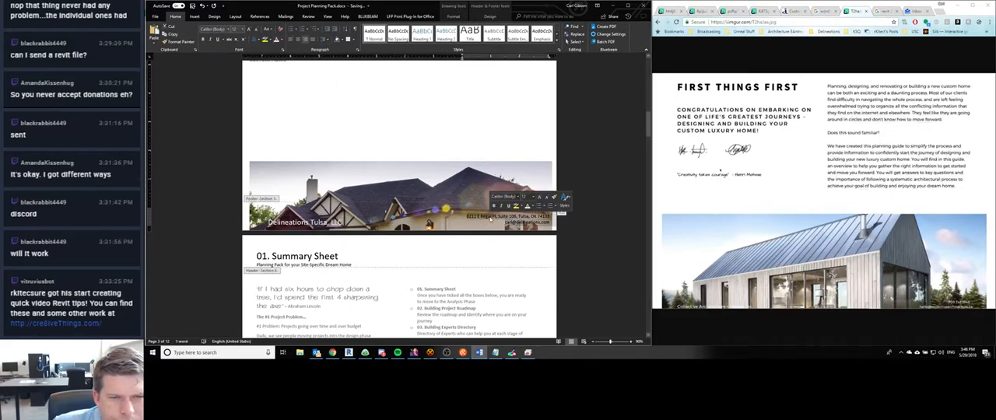
click(275, 40)
click(462, 227)
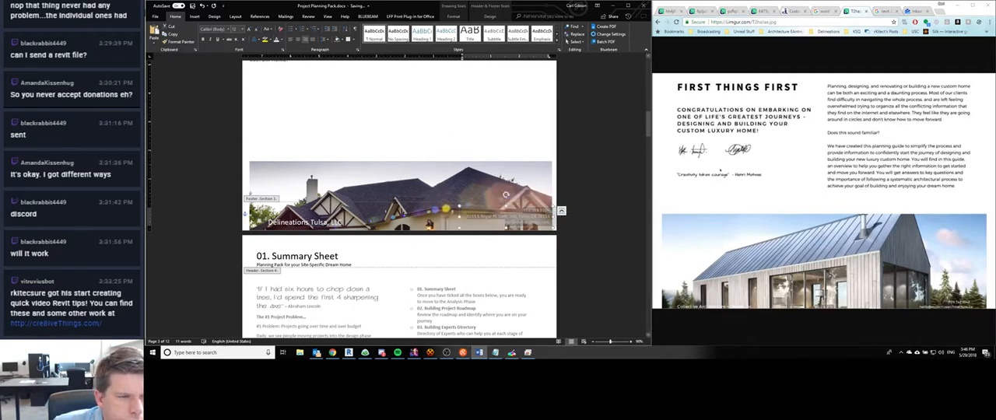
click(351, 177)
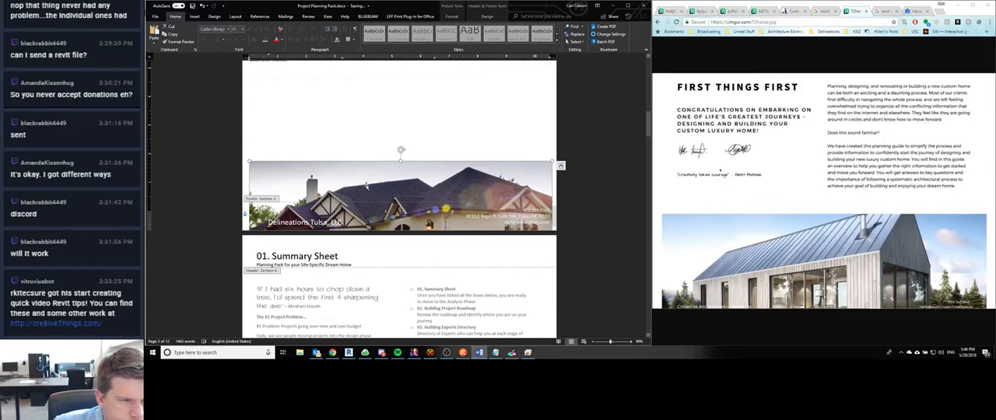
click(267, 224)
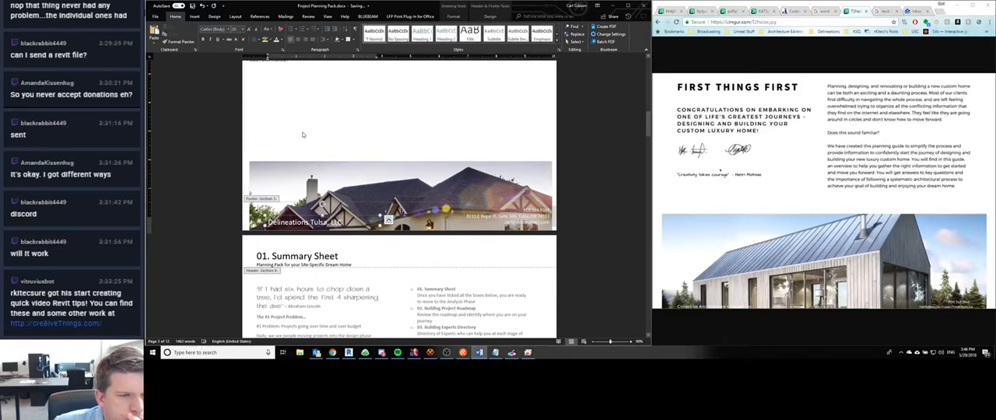
double_click(302, 137)
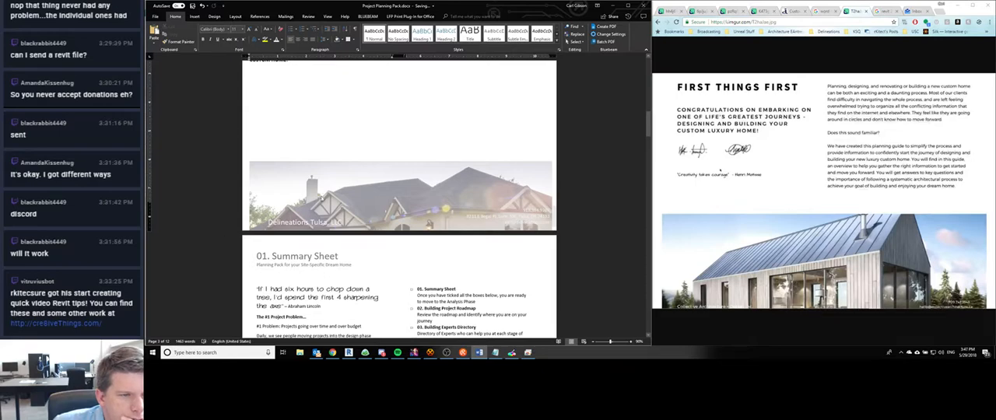
scroll(321, 199, up, 1)
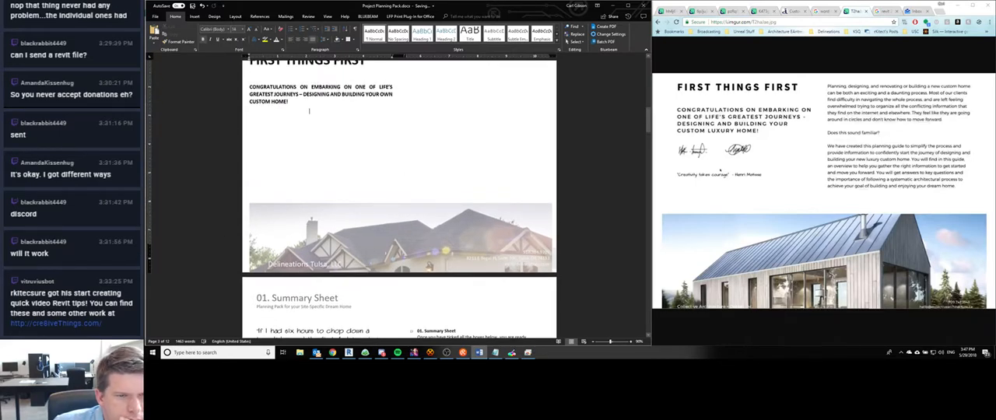
scroll(375, 265, down, 1)
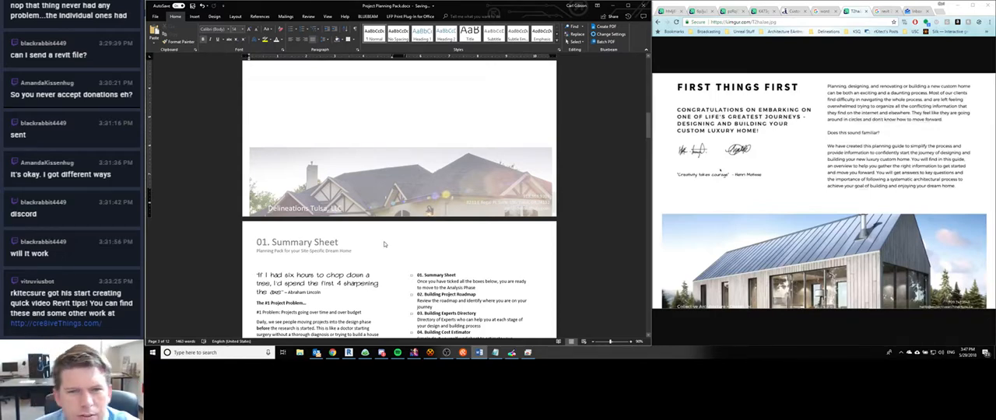
- Review the FIRST THINGS FIRST page and its photo footer against the neighbouring pages in the document
scroll(384, 243, down, 1)
scroll(384, 243, up, 4)
click(427, 148)
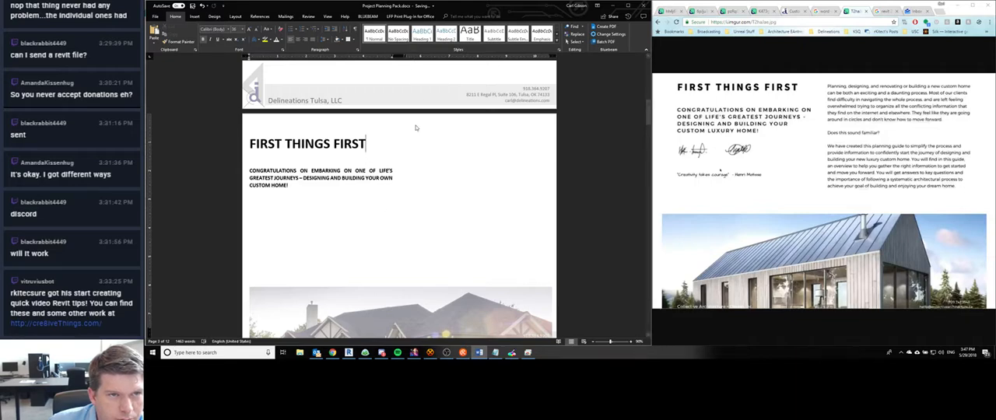
triple_click(417, 154)
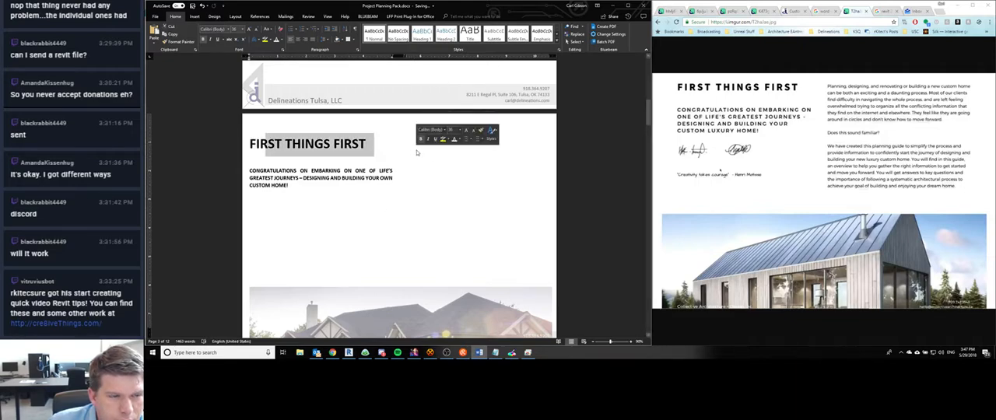
double_click(416, 154)
click(345, 188)
click(338, 189)
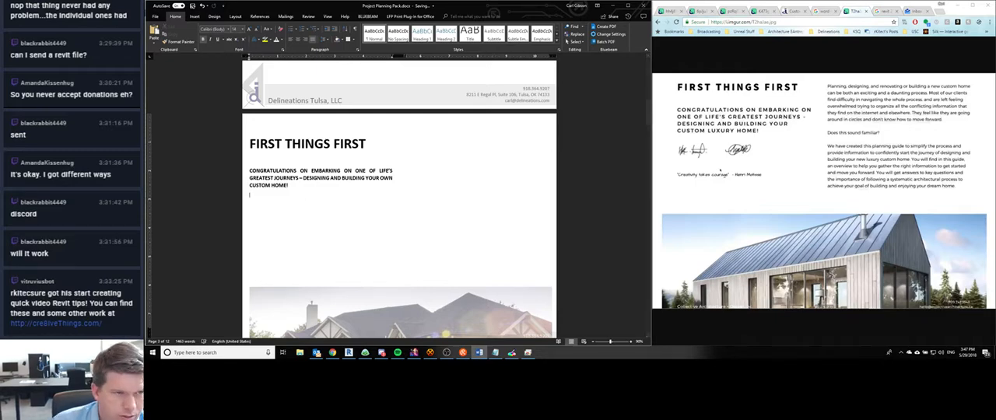
scroll(326, 205, down, 1)
scroll(329, 203, down, 10)
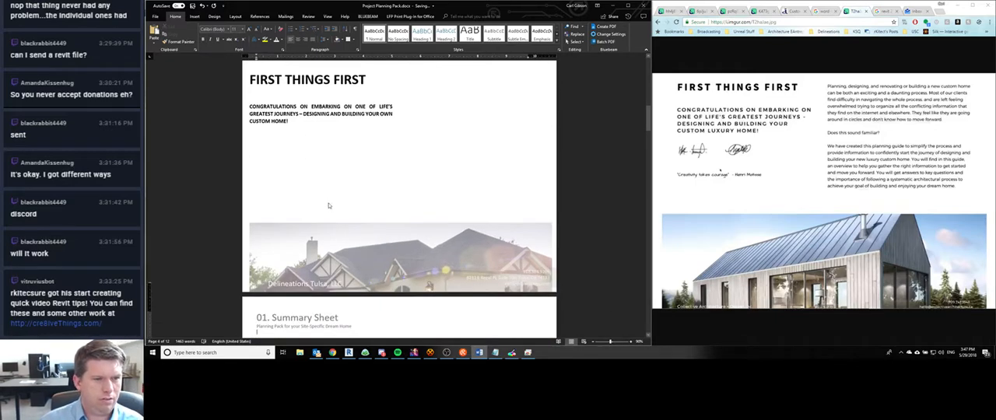
scroll(328, 203, up, 5)
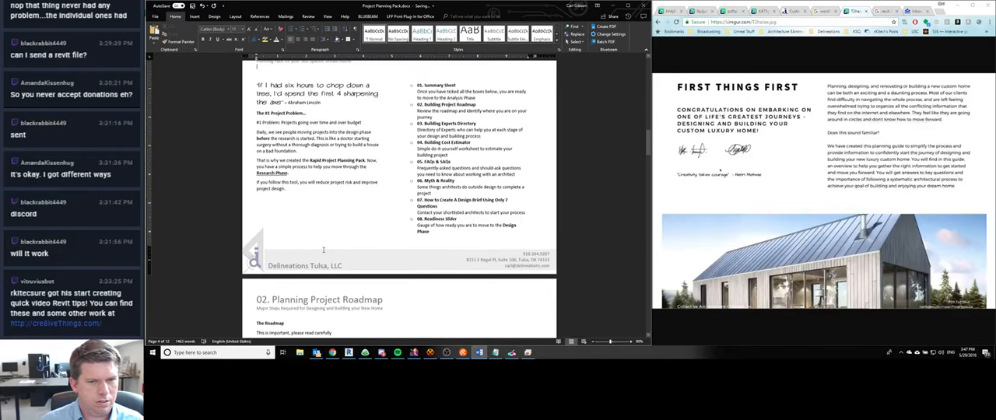
scroll(322, 243, up, 10)
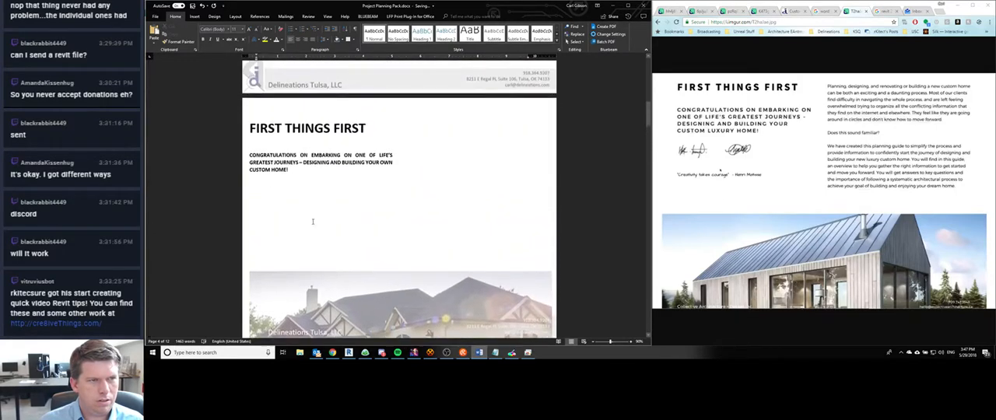
scroll(309, 209, up, 1)
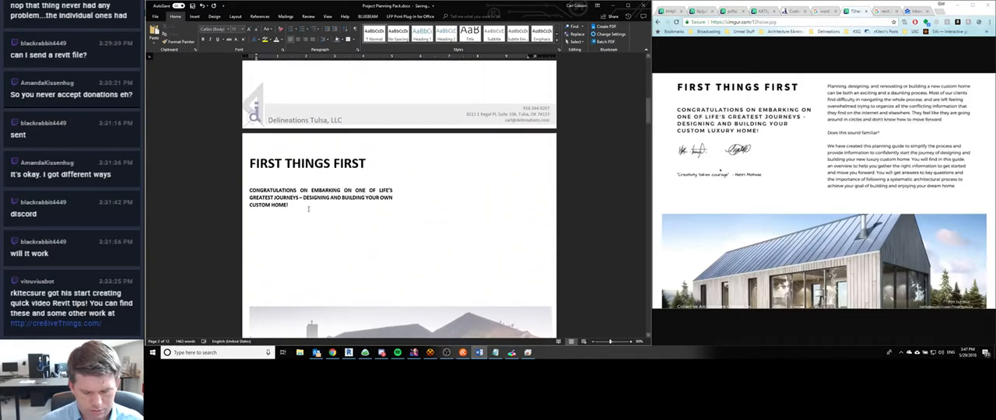
- Open the print preview and compare the FIRST THINGS FIRST page with the cover and the Summary Sheet
key(ctrl+p)
scroll(385, 211, down, 2)
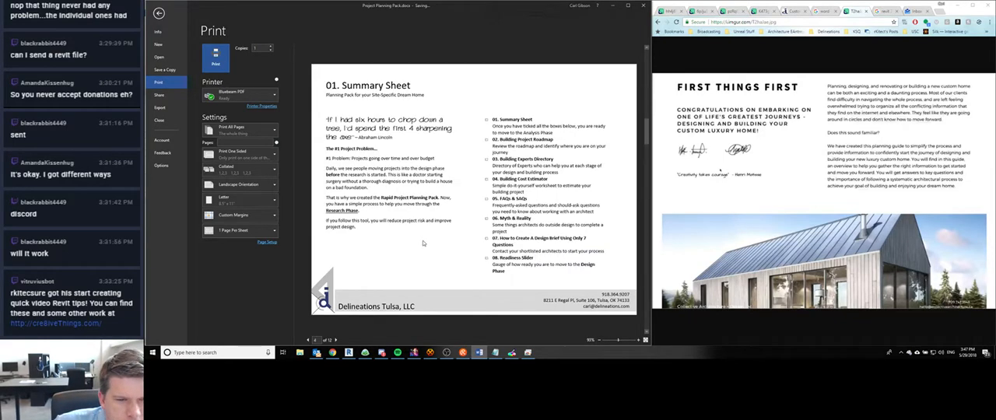
scroll(424, 244, up, 1)
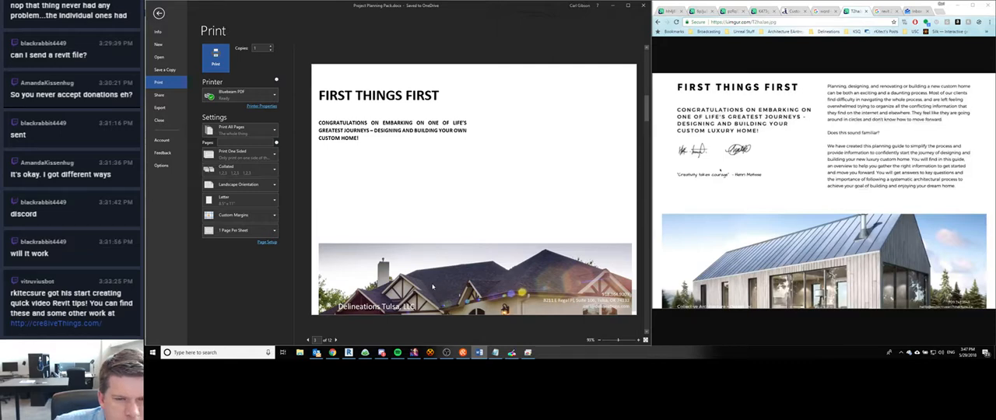
scroll(431, 286, down, 1)
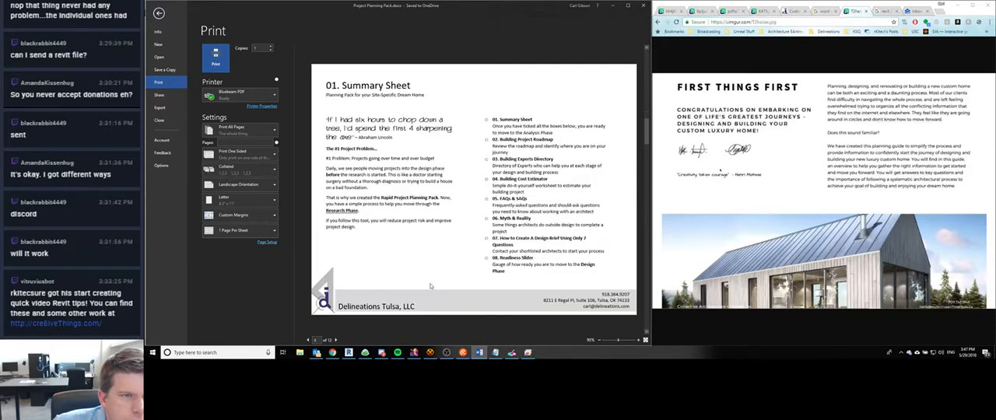
scroll(430, 286, up, 1)
scroll(430, 286, down, 1)
scroll(431, 286, up, 2)
scroll(431, 286, up, 1)
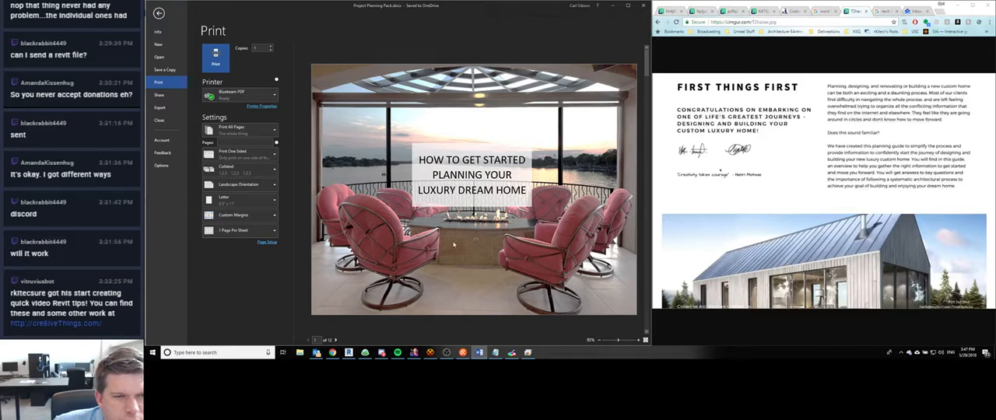
scroll(454, 246, down, 1)
scroll(449, 244, down, 1)
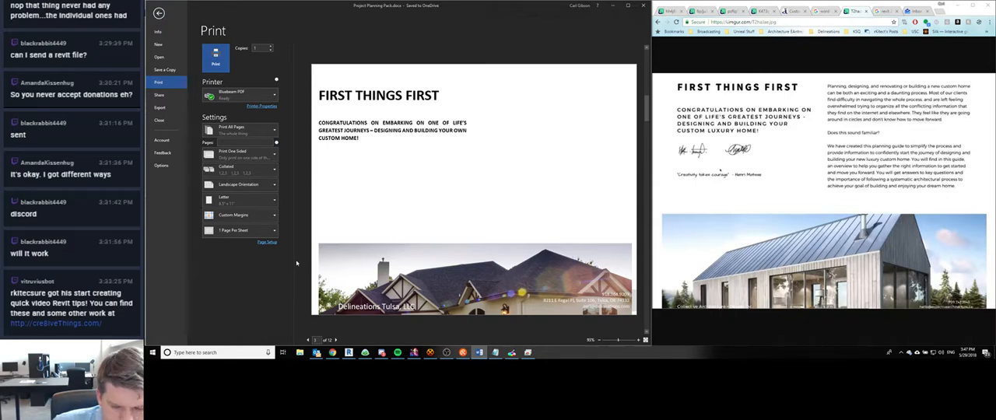
- Switch to Discord to check the newest direct message, and dismiss its window
click(381, 352)
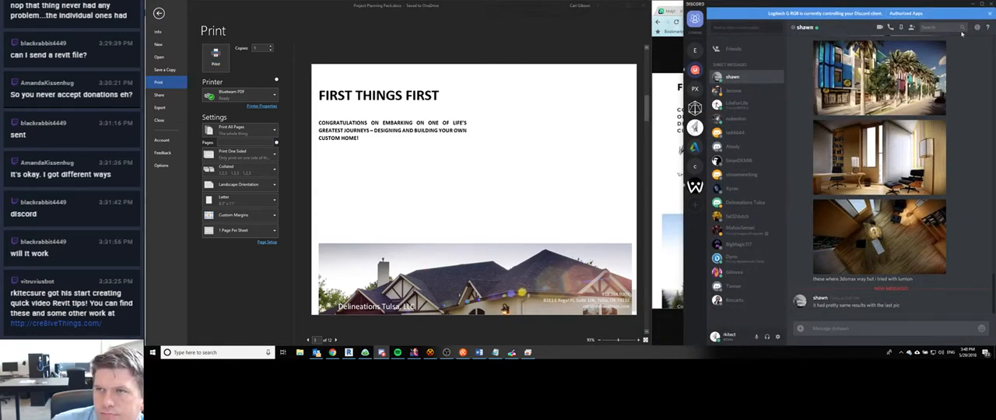
click(973, 5)
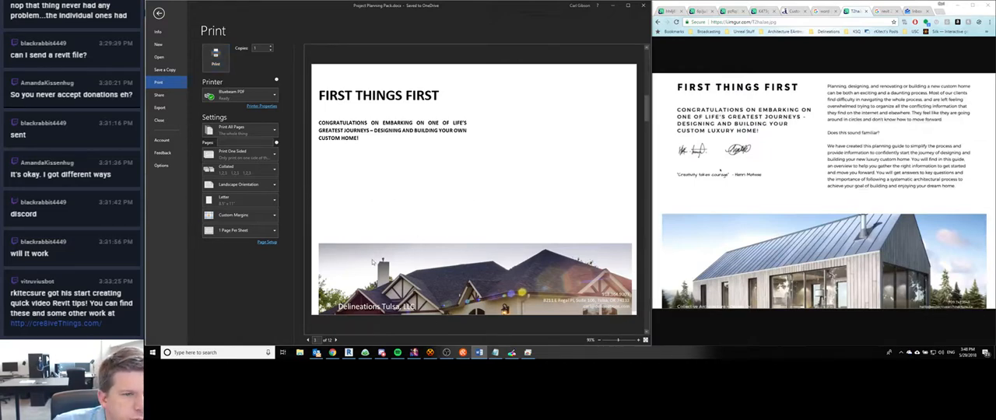
- Examine the layout and footers of the numbered pages through 08. Readiness Slider in the print preview, and return to the FIRST THINGS FIRST page
scroll(389, 257, down, 2)
scroll(421, 249, up, 1)
scroll(421, 247, down, 1)
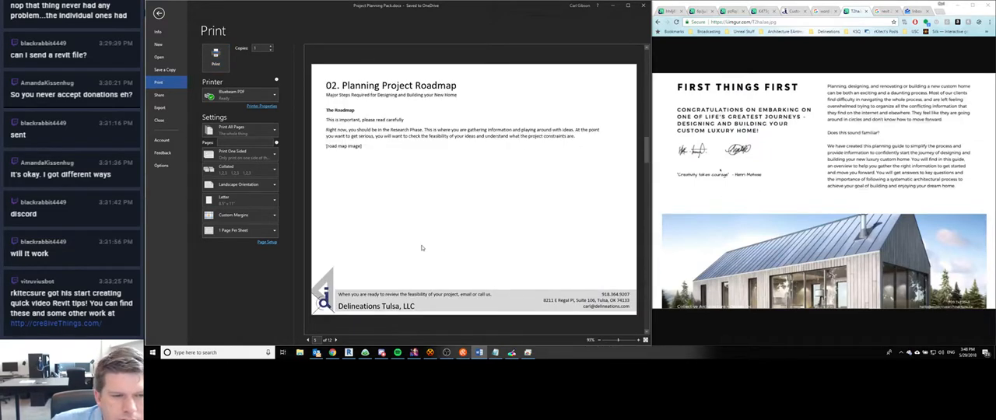
scroll(421, 248, down, 9)
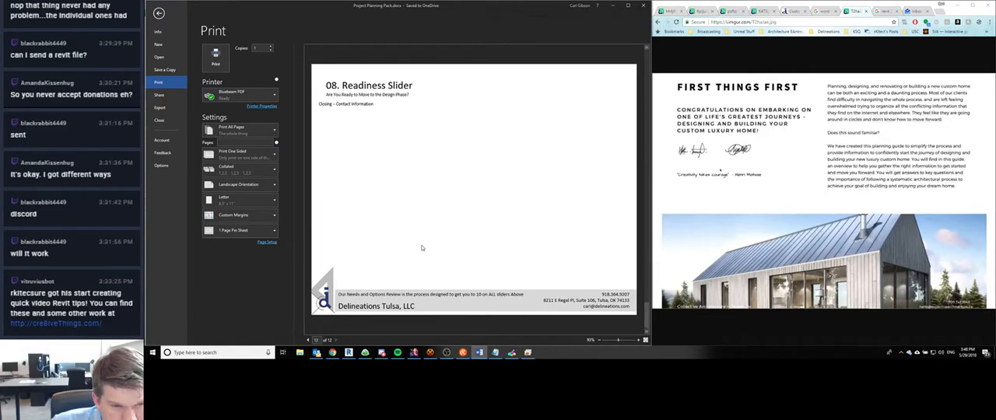
scroll(422, 248, up, 4)
scroll(423, 247, down, 1)
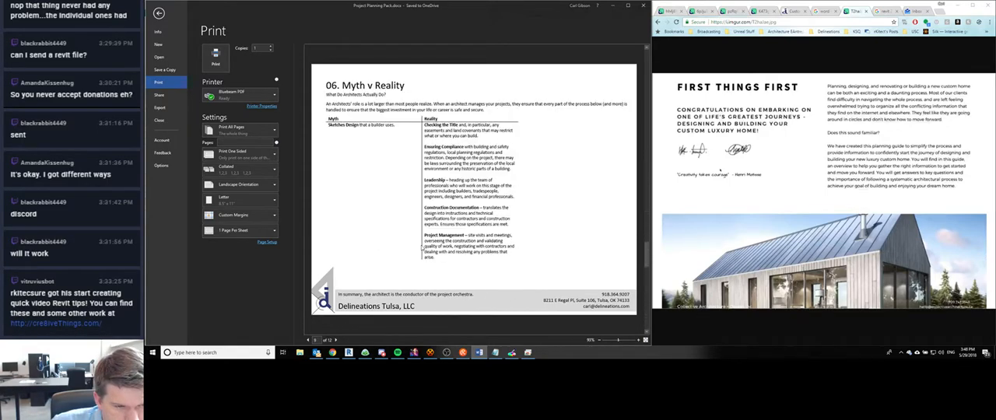
scroll(422, 247, down, 1)
scroll(421, 248, up, 1)
scroll(422, 248, down, 1)
scroll(422, 248, up, 1)
scroll(422, 247, down, 1)
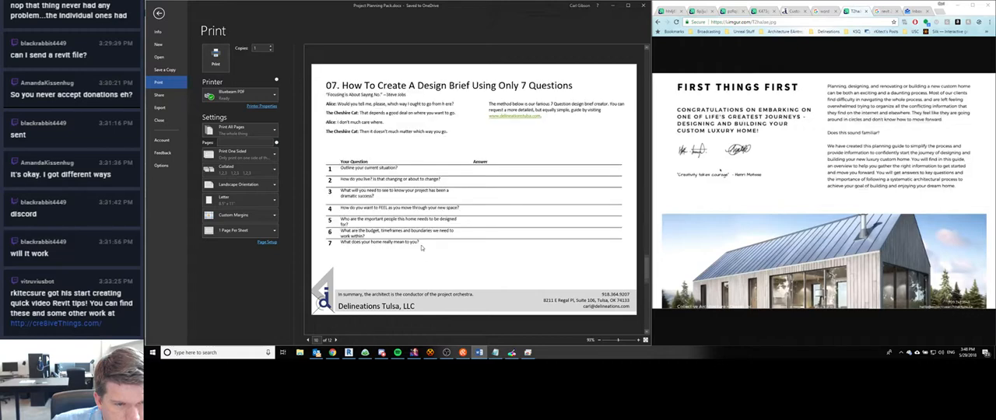
scroll(421, 247, up, 1)
scroll(422, 247, down, 3)
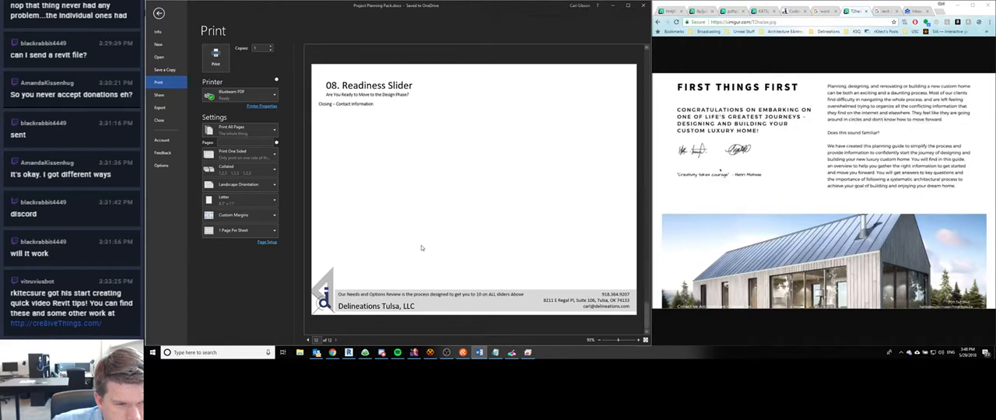
scroll(422, 248, up, 2)
scroll(422, 248, up, 3)
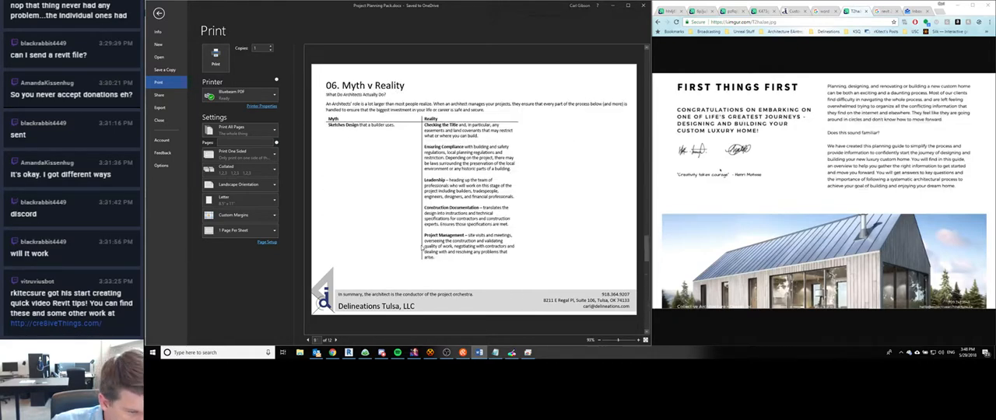
scroll(422, 248, up, 2)
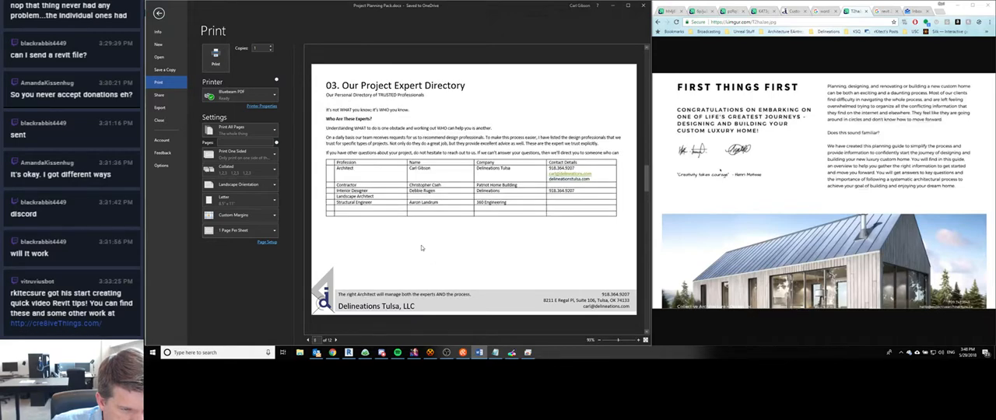
scroll(422, 248, up, 1)
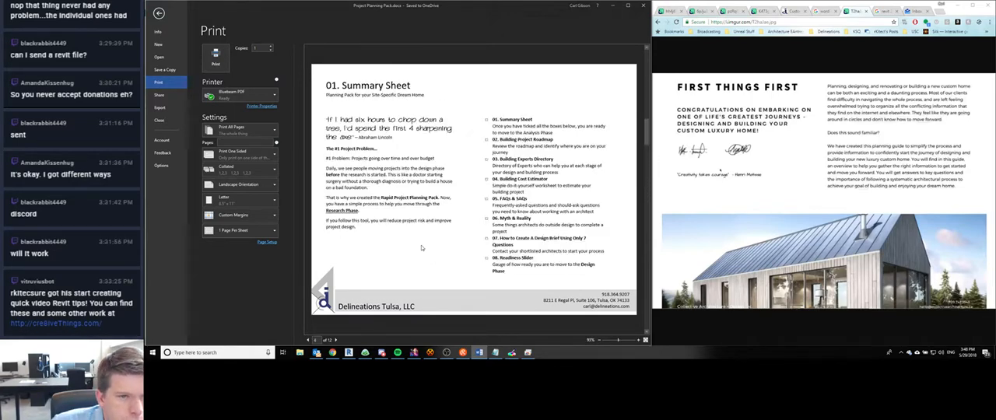
scroll(422, 248, up, 1)
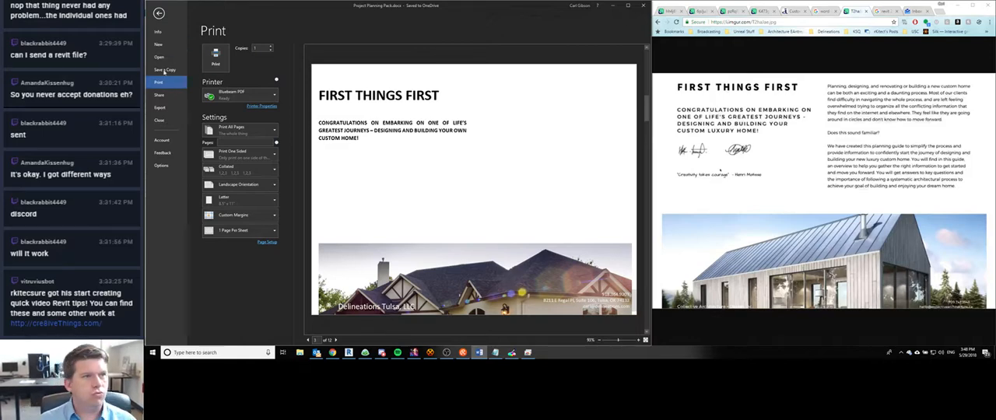
- Leave the print preview and place the text cursor on the empty line below the congratulations paragraph on the FIRST THINGS FIRST page
click(159, 13)
scroll(470, 187, down, 5)
scroll(436, 183, up, 9)
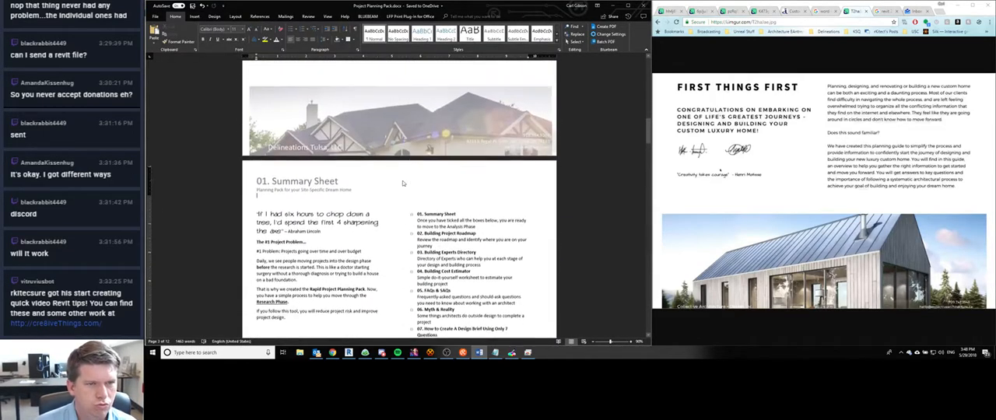
click(392, 134)
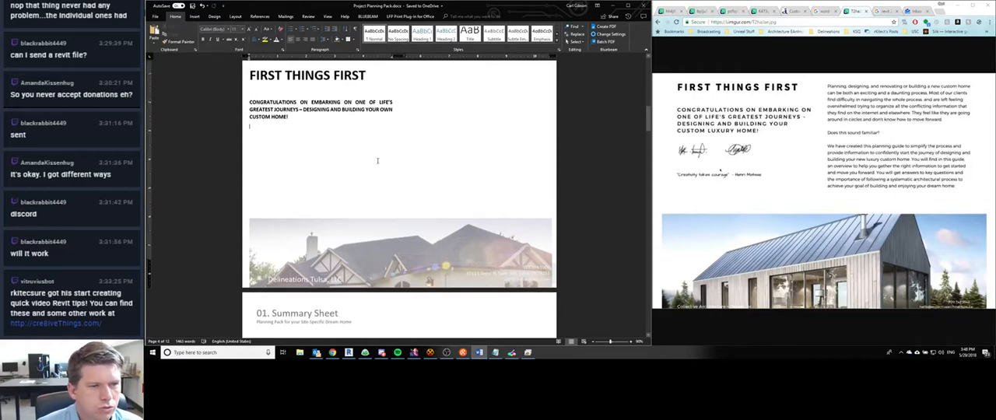
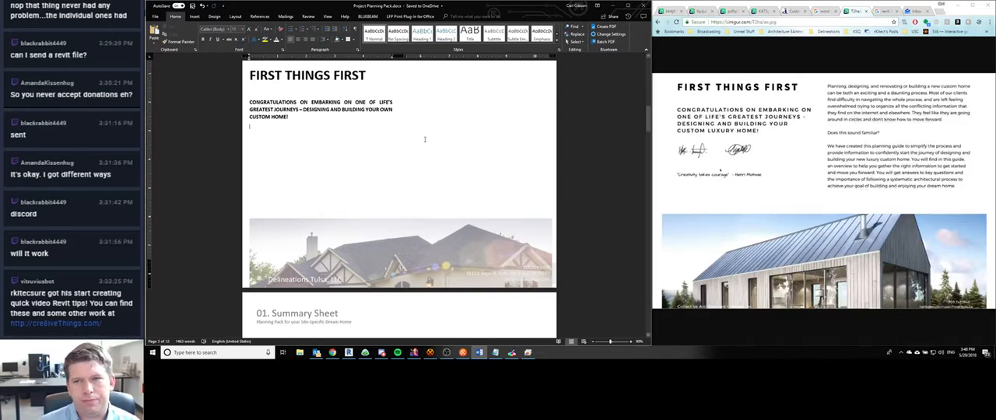
- In Chrome, search for how to start typing in Word's second column when the first is not full, and open the projectwoman.com article
double_click(460, 82)
click(771, 2)
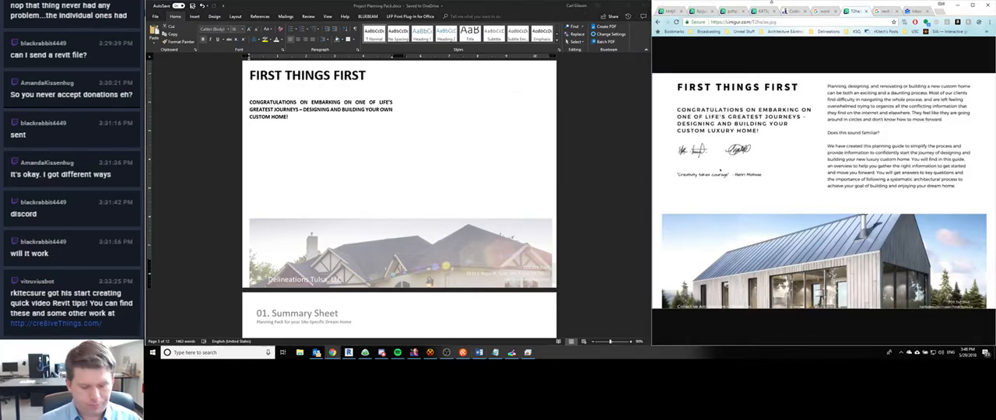
key(ctrl+t)
text(word how to )
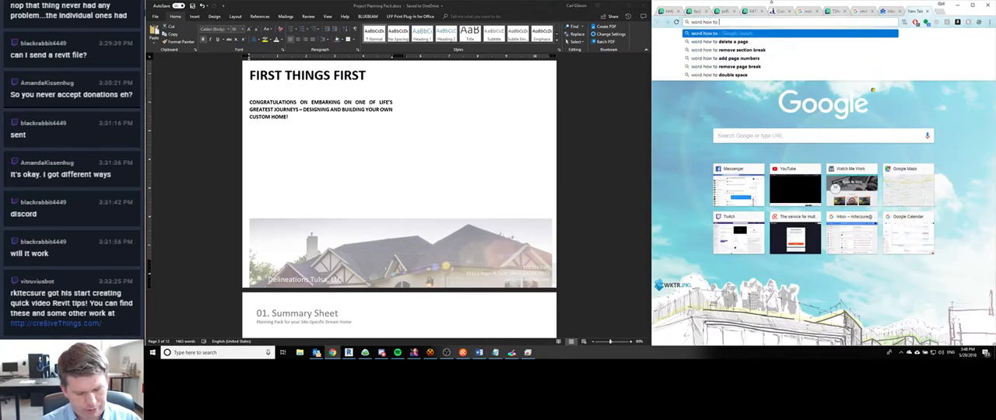
text(start typing in)
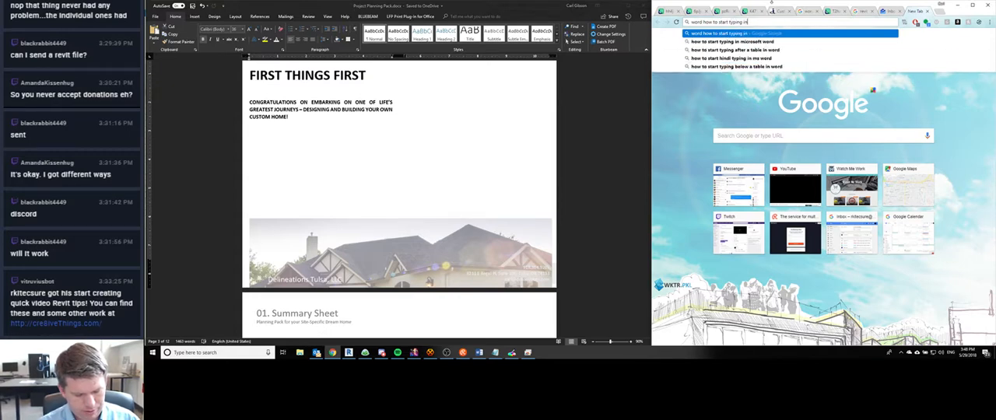
text( the second colu)
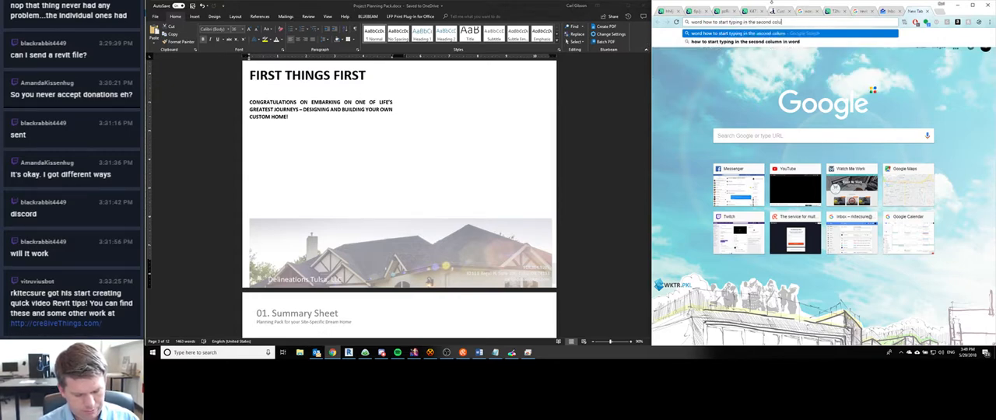
text(mn when the first co)
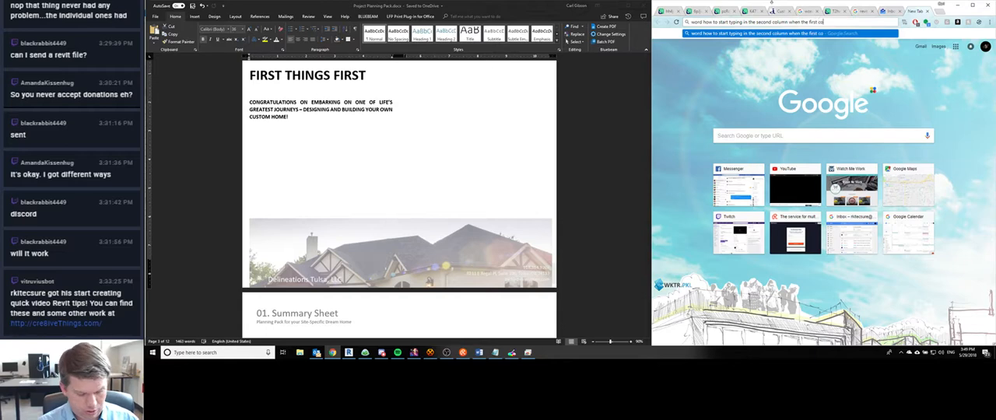
text(lumn is not full)
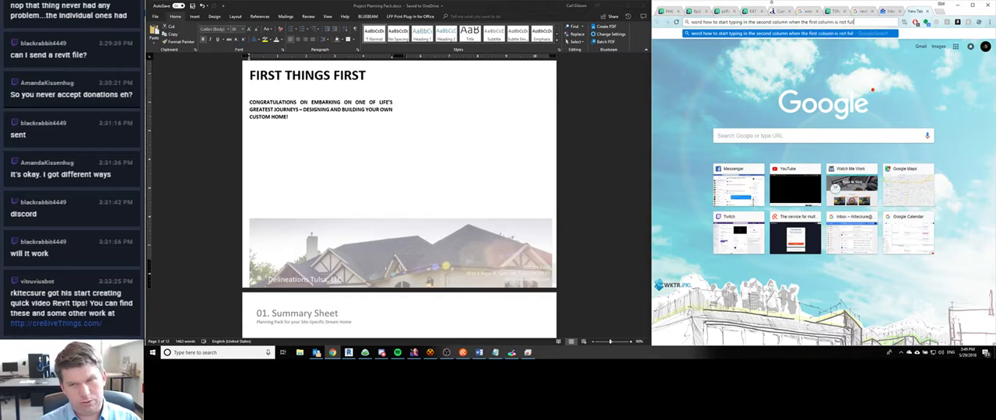
key(Return)
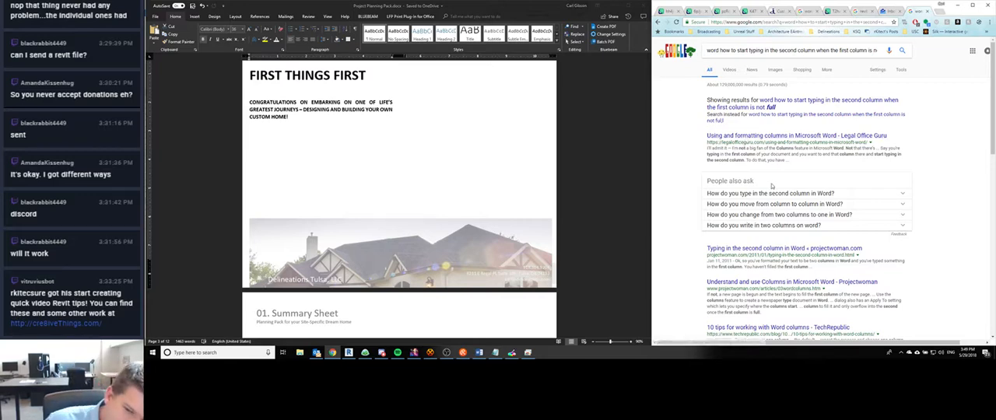
click(779, 250)
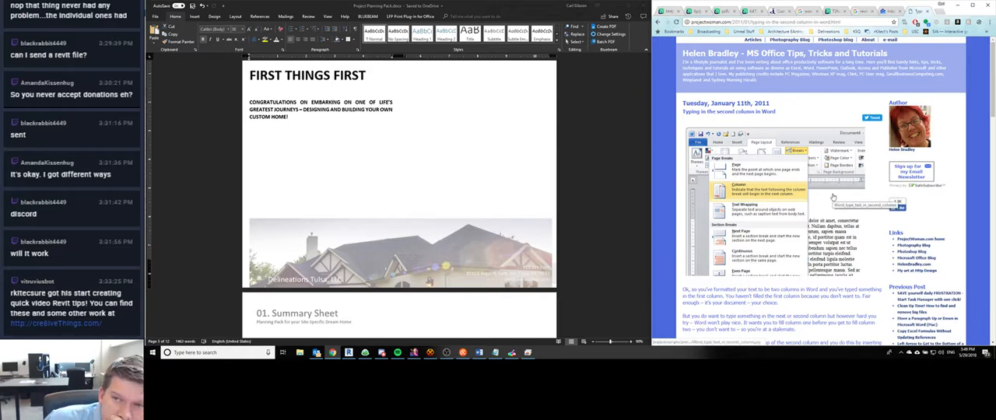
- Switch to Word and try inserting a column break below the congratulations paragraph on the First Things First page
click(330, 127)
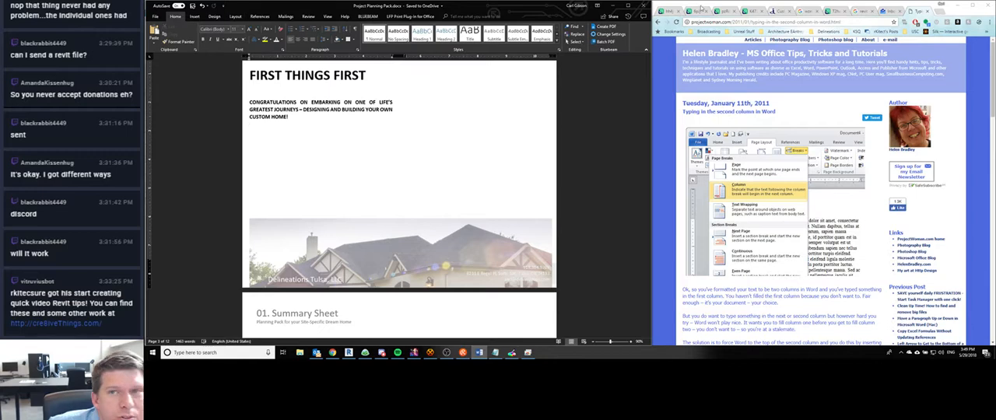
click(214, 16)
click(235, 17)
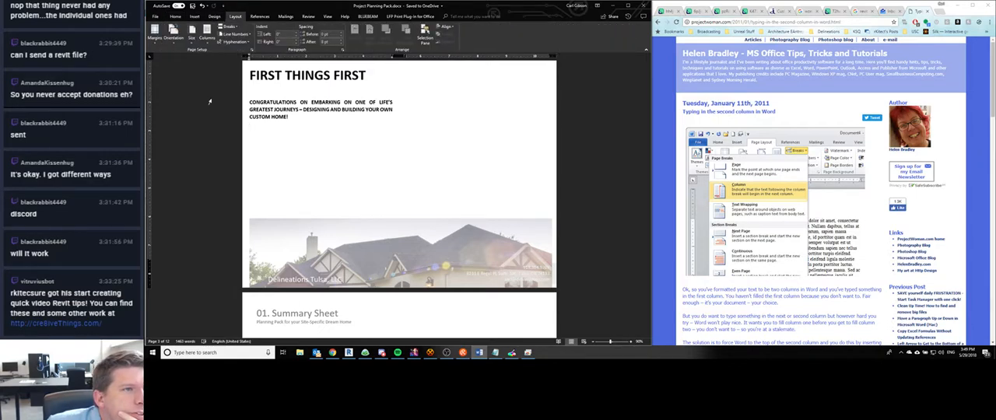
click(228, 27)
click(292, 78)
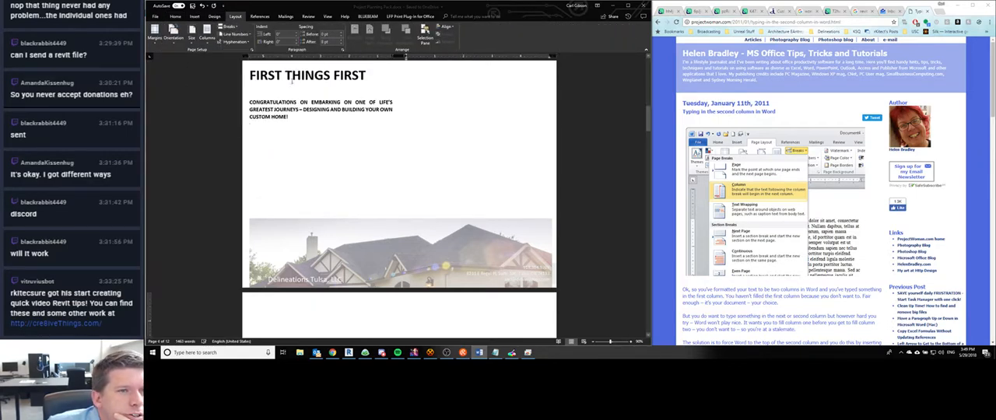
- Enter placeholder text below the congratulations paragraph and again on a following page to test the text flow
click(420, 85)
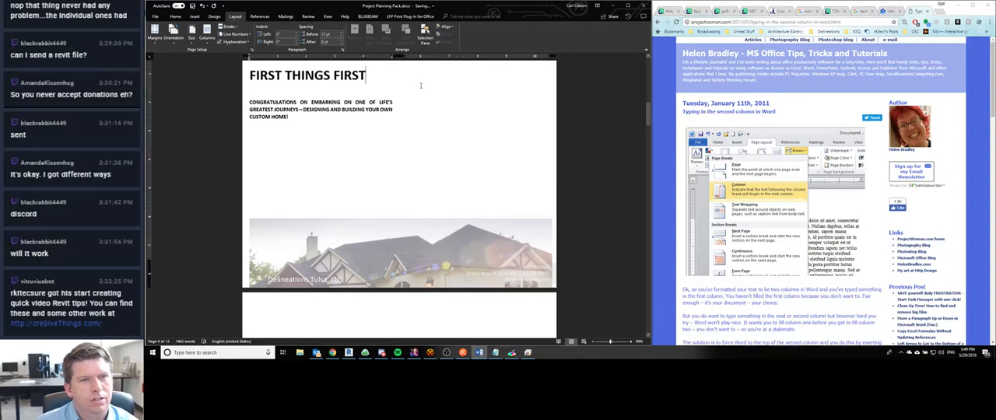
scroll(347, 164, down, 1)
click(343, 153)
text(fdsfds)
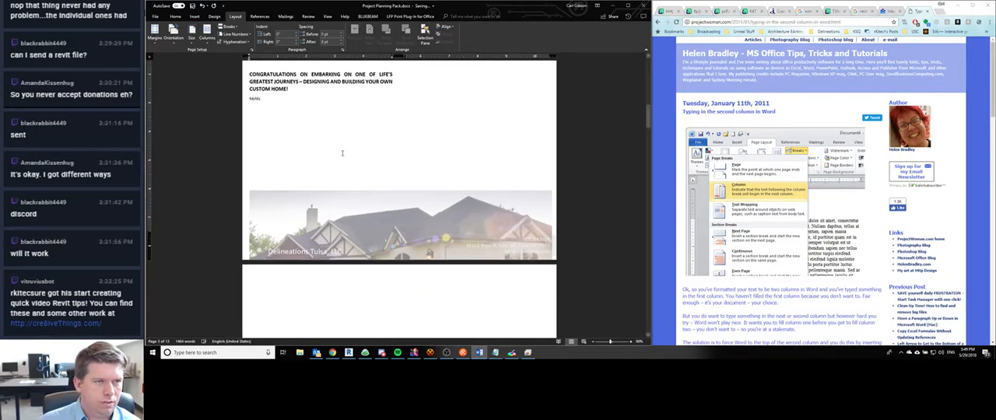
text(fdsfds)
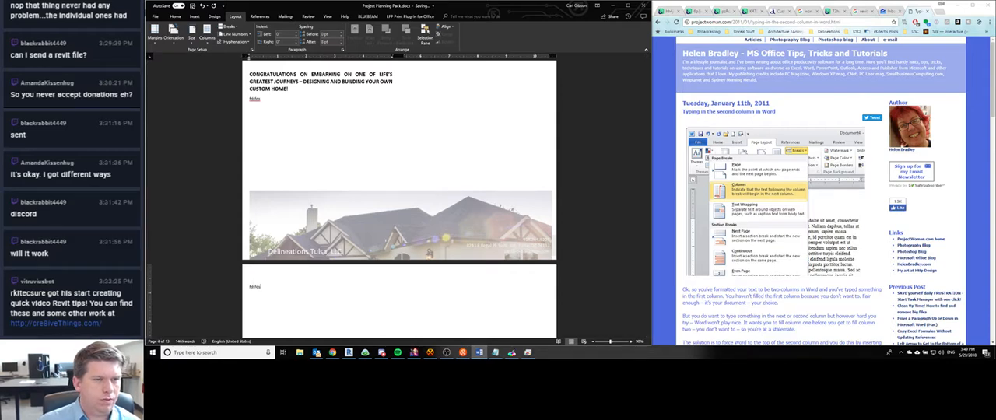
scroll(399, 194, down, 5)
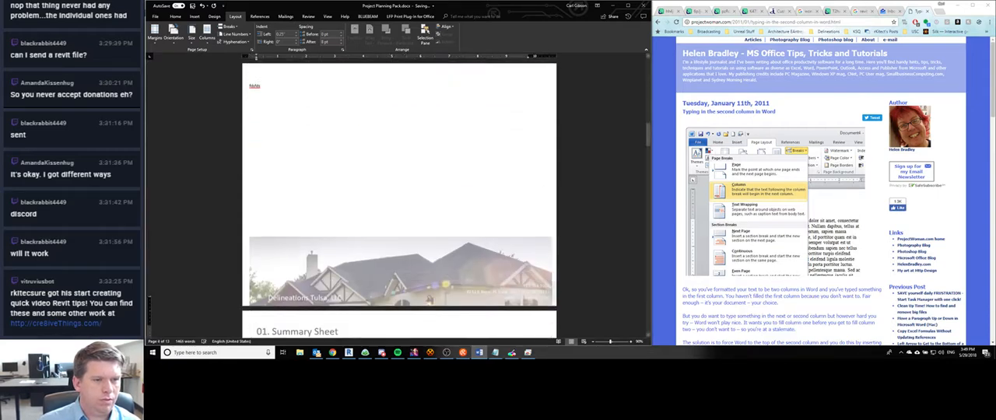
- Undo the stray test text and the column break, and return to the body text below the congratulations paragraph
key(ctrl+z)
double_click(341, 154)
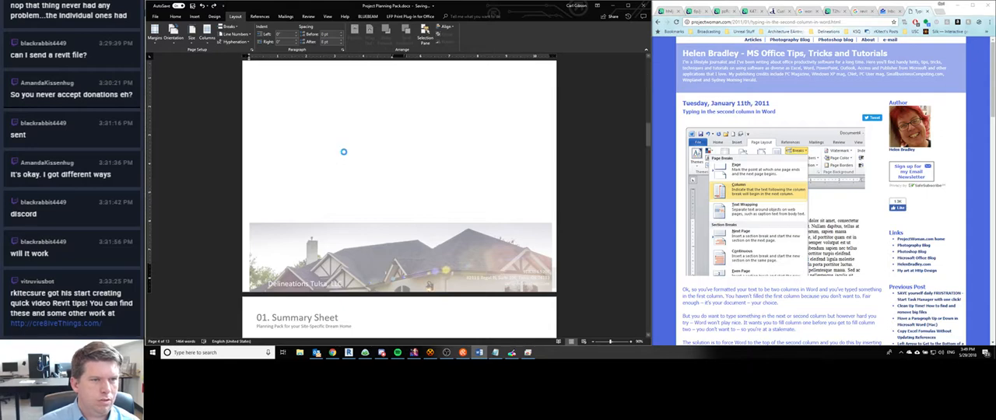
click(459, 253)
scroll(308, 141, up, 2)
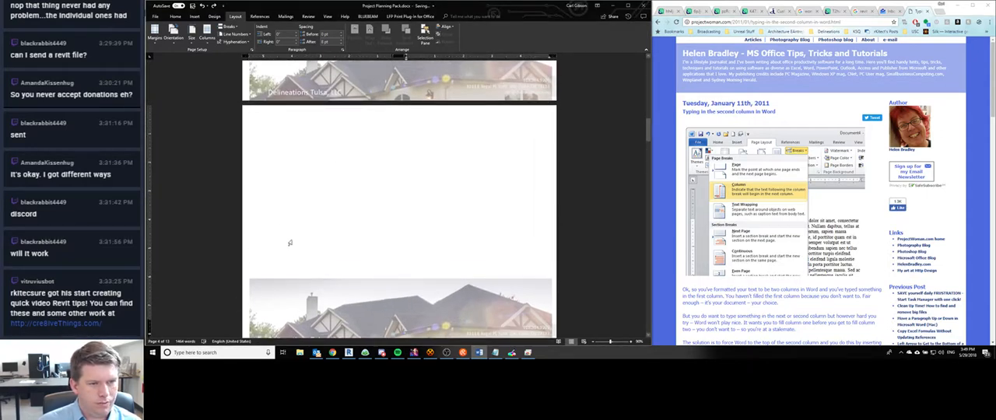
key(ctrl+z)
scroll(292, 240, up, 14)
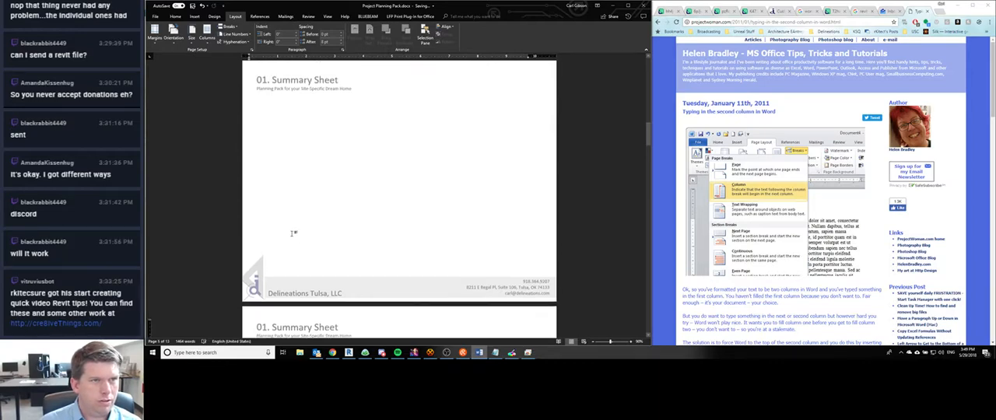
scroll(293, 235, up, 3)
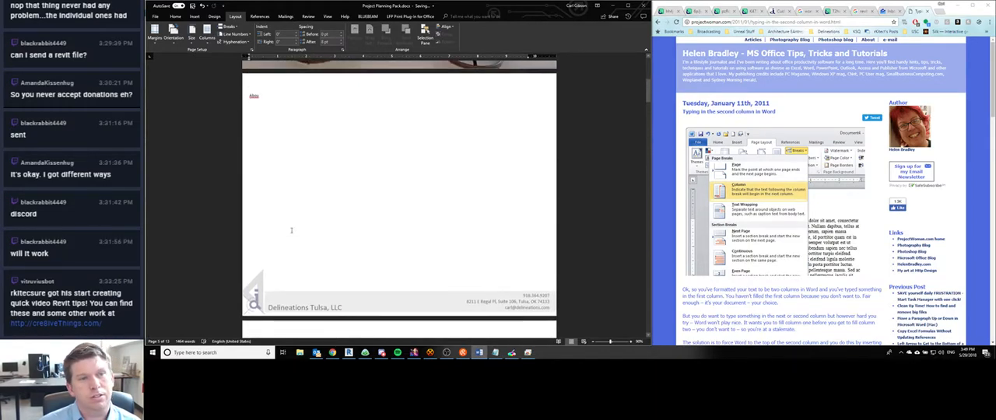
scroll(293, 234, down, 9)
key(ctrl+z)
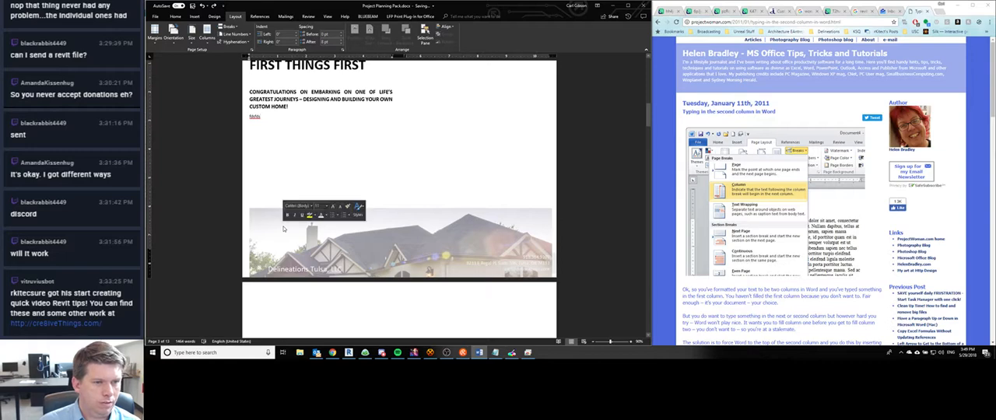
double_click(355, 272)
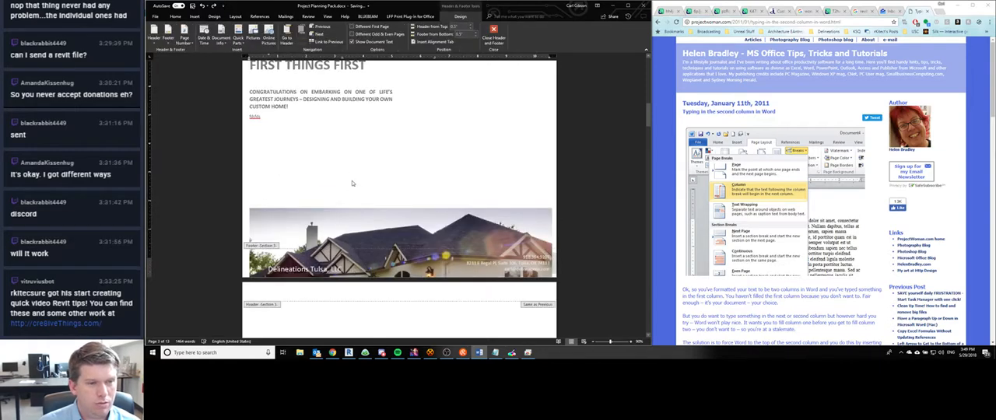
double_click(350, 176)
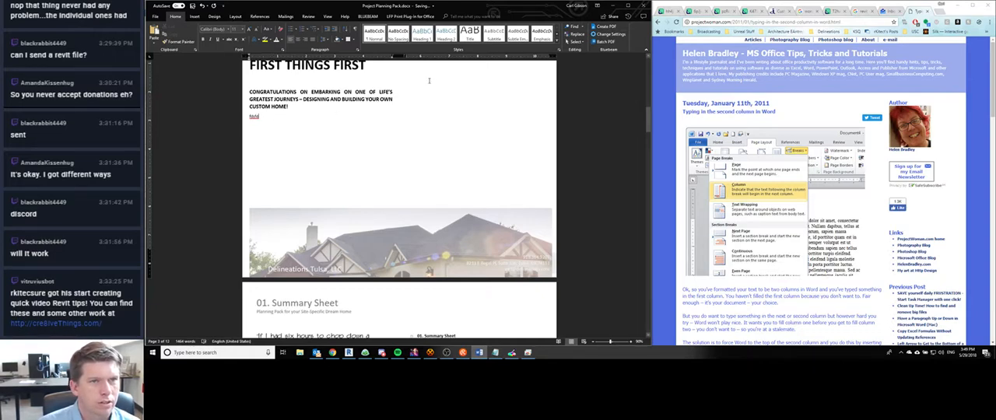
- Insert a column break after the placeholder text below the congratulations paragraph and enter test text in the second column
click(235, 17)
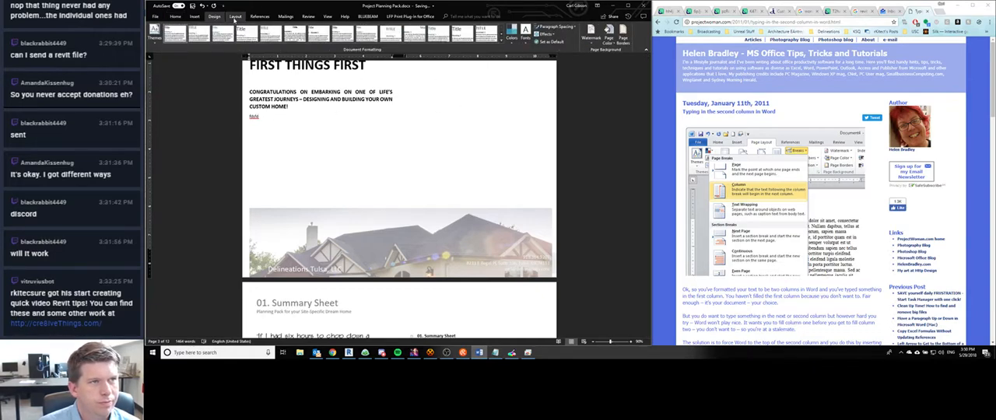
click(229, 26)
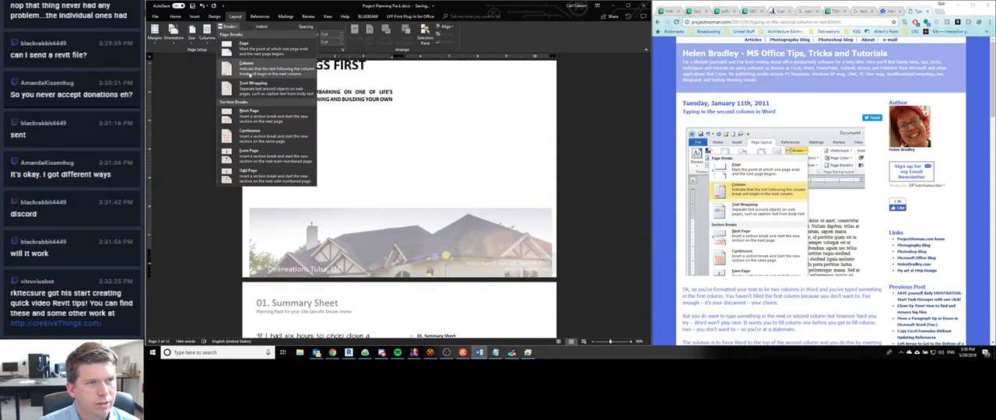
click(250, 74)
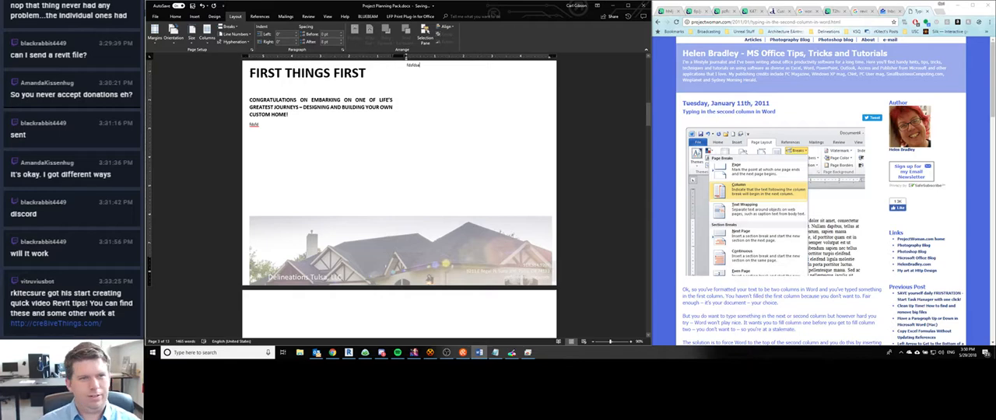
scroll(289, 127, up, 3)
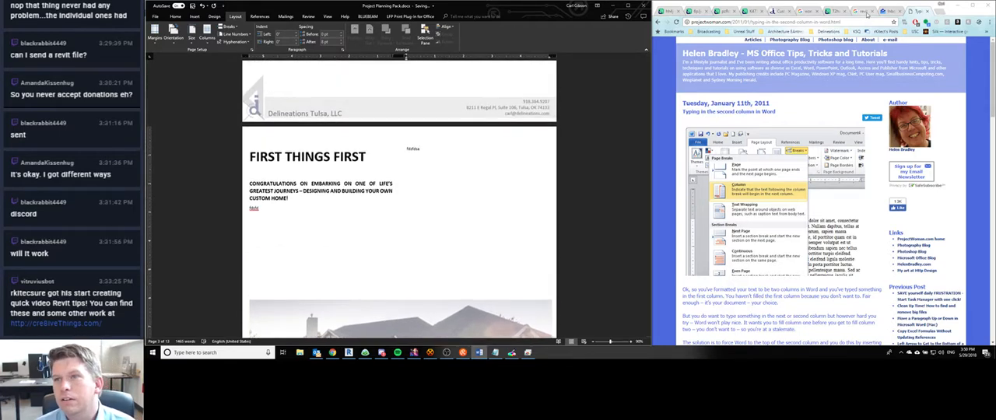
- Switch to Chrome, close the column break article and bring up the imgur First Things First reference page
click(927, 12)
click(852, 12)
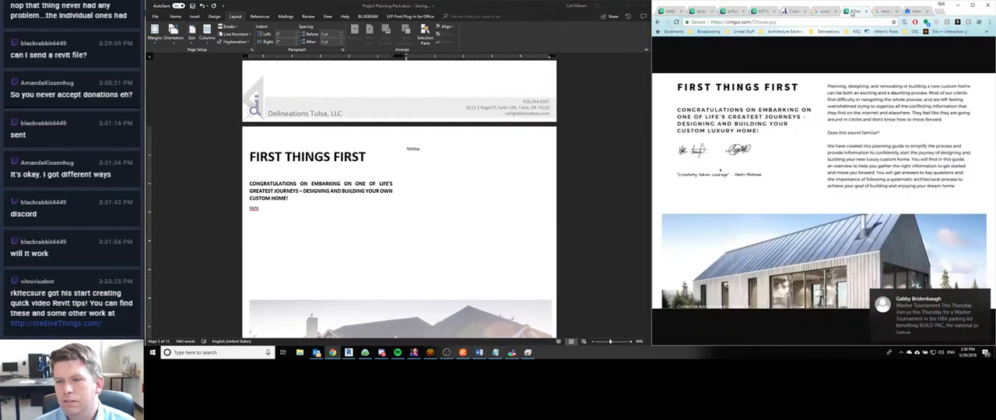
- Replace the second column's test text with "Planning, designing, and renovating or building a new custom home can be both an exciting and a daunting process."
click(434, 158)
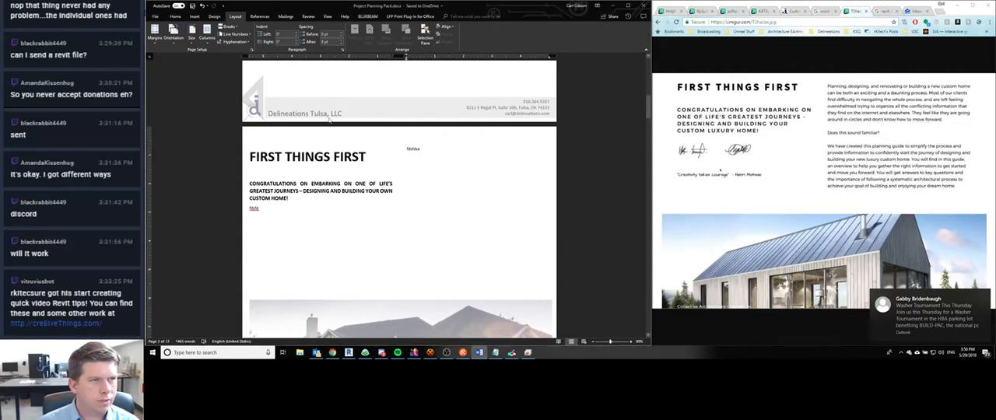
click(177, 17)
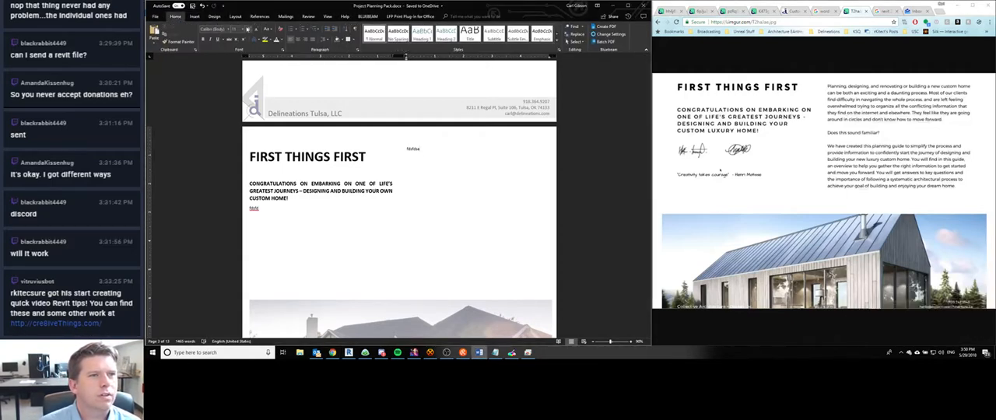
double_click(413, 148)
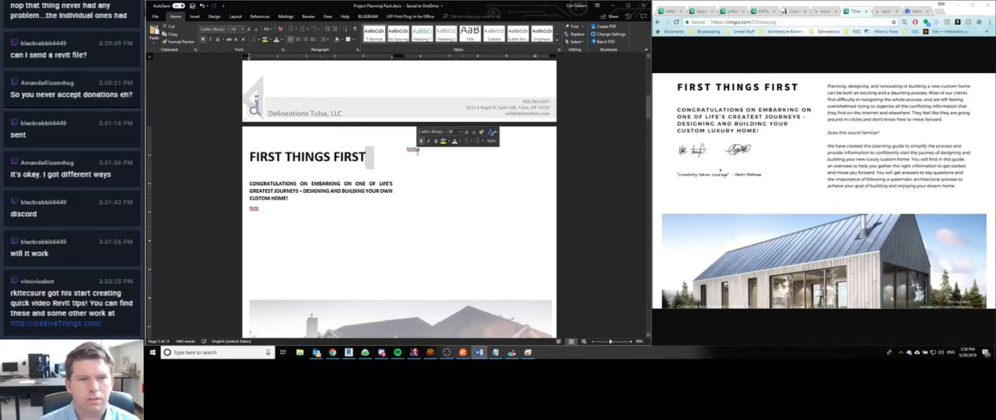
text(Plannin)
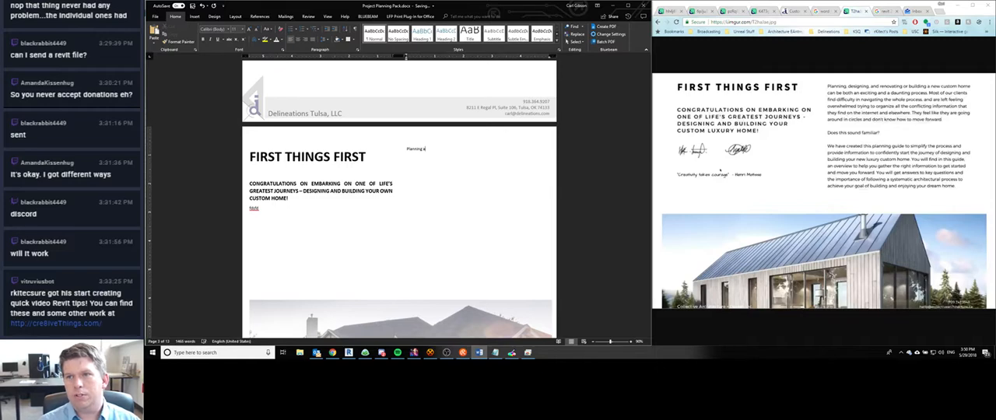
text(g, designing)
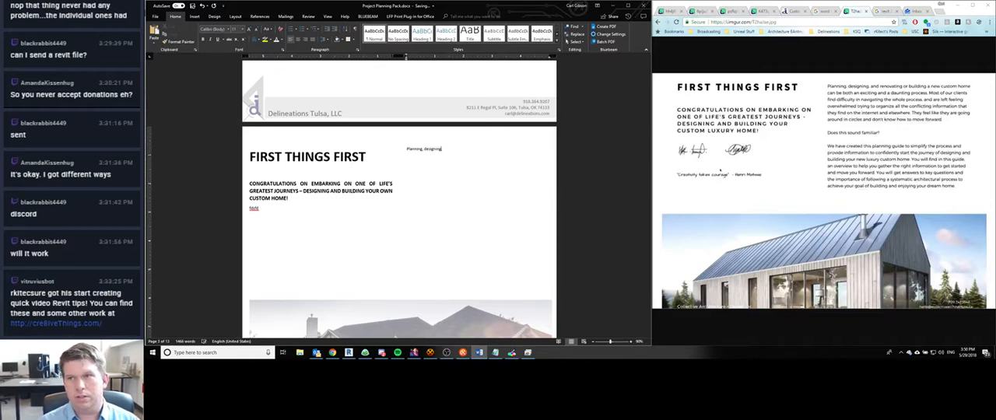
text(, and renov)
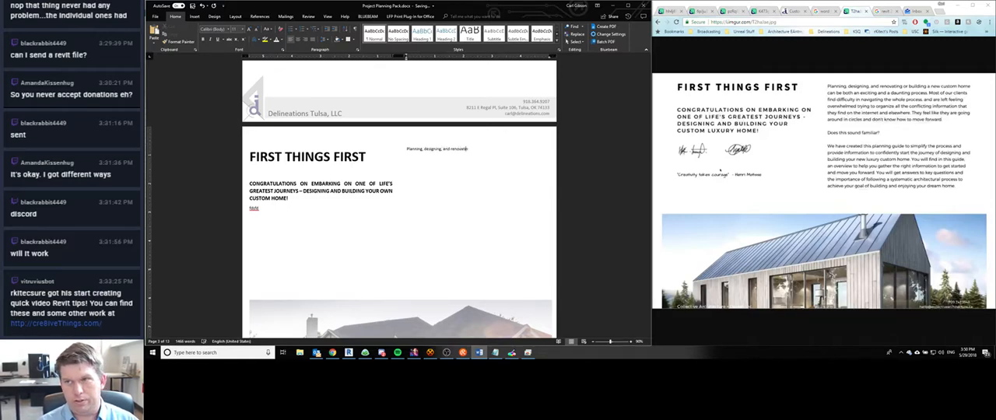
text(ating or build)
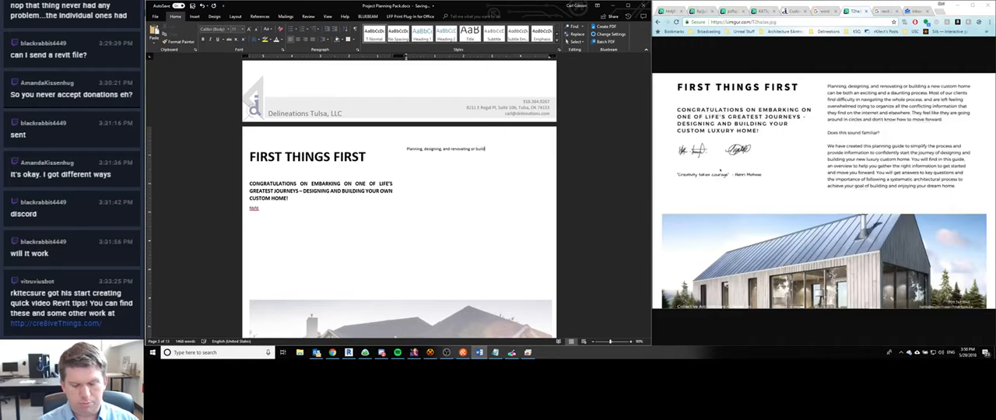
text(ing a new cu)
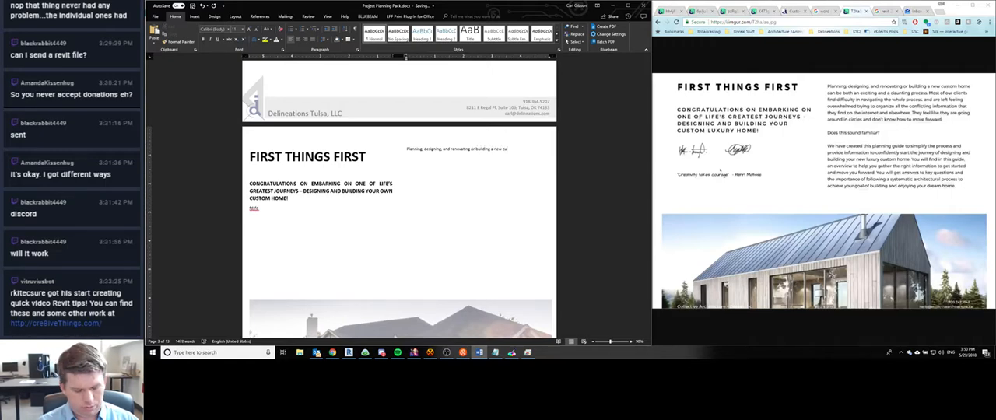
text(stom home can b)
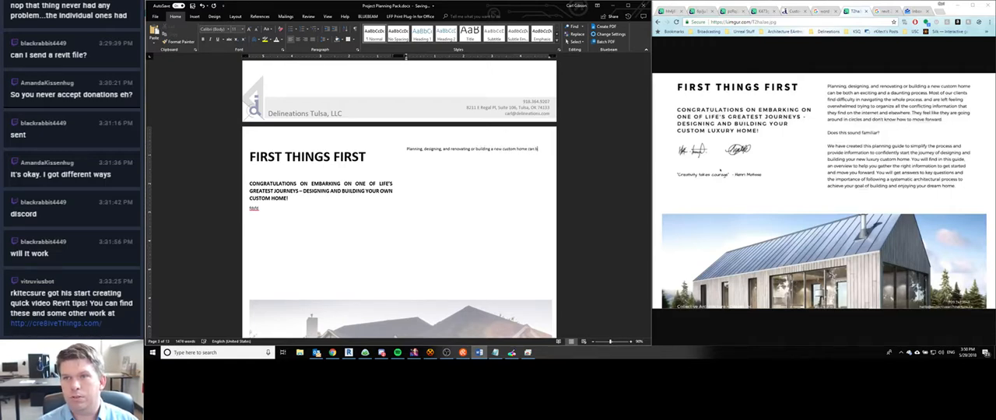
text(e both an excit)
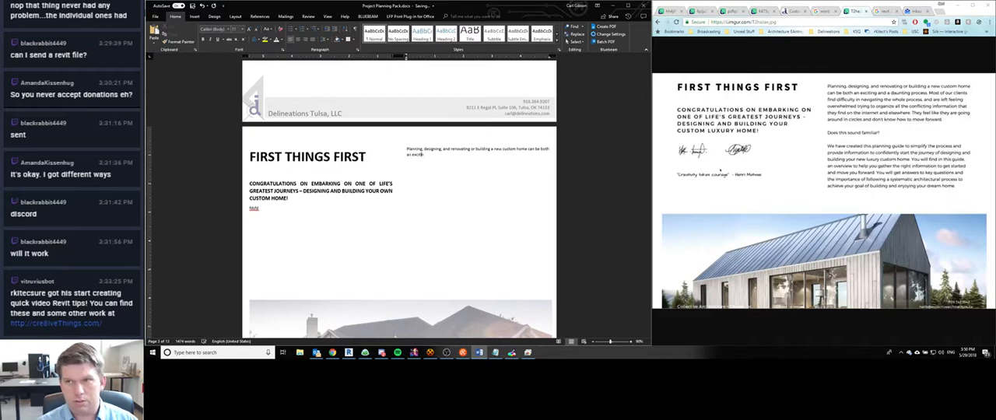
text(ing and a dau)
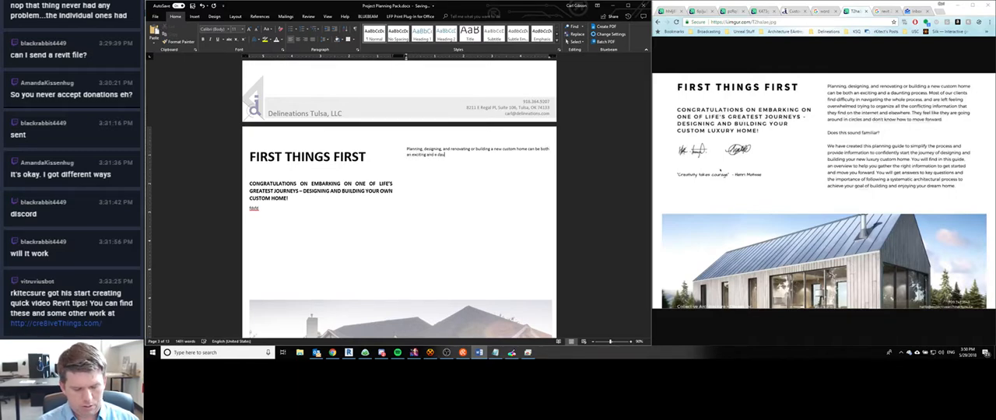
text(nting proce)
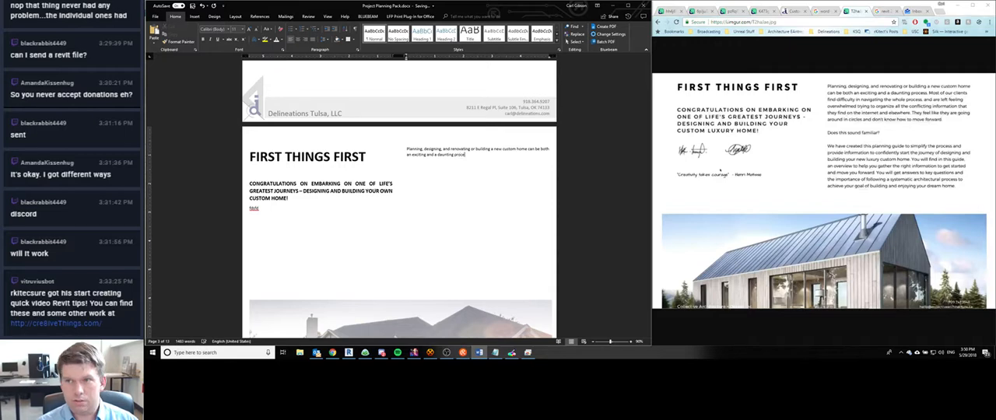
text(ss. Most of ou)
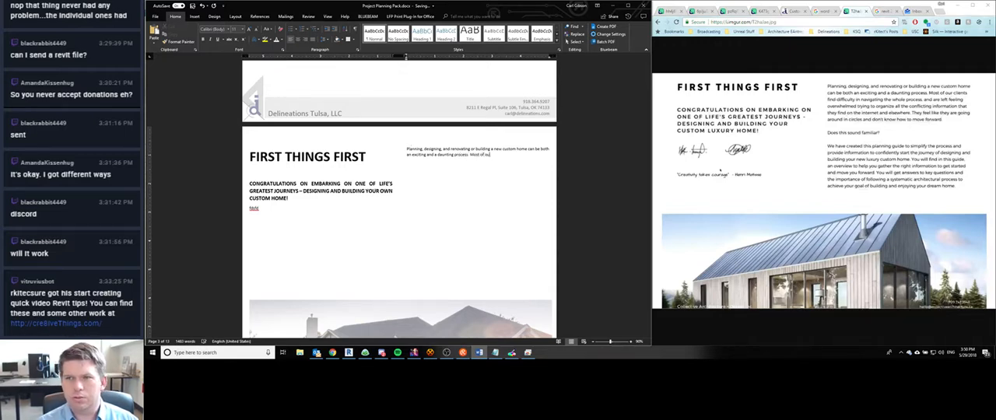
text(r clients fin)
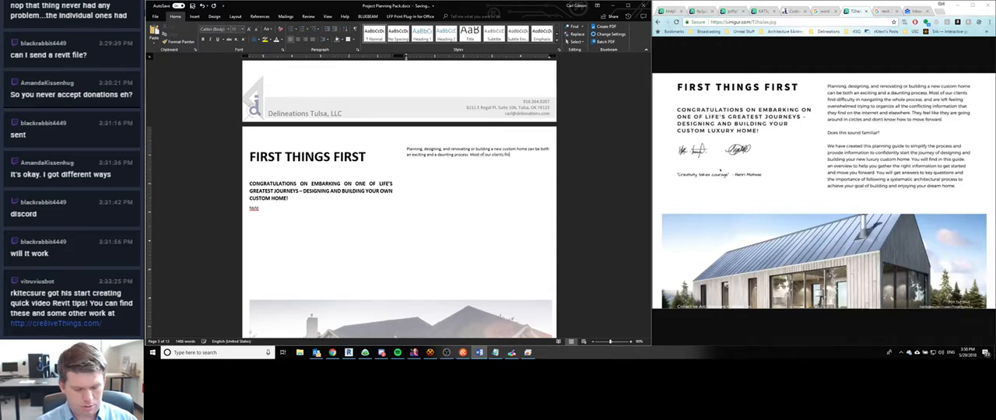
text(d difficulty)
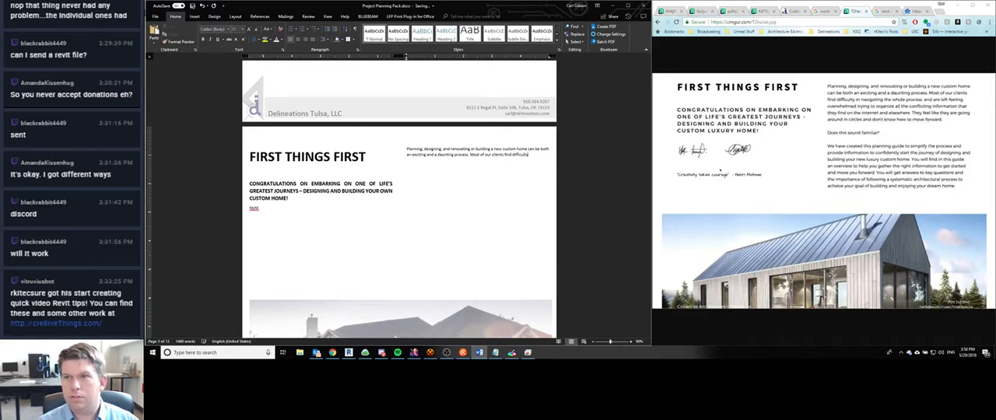
text( in navigat)
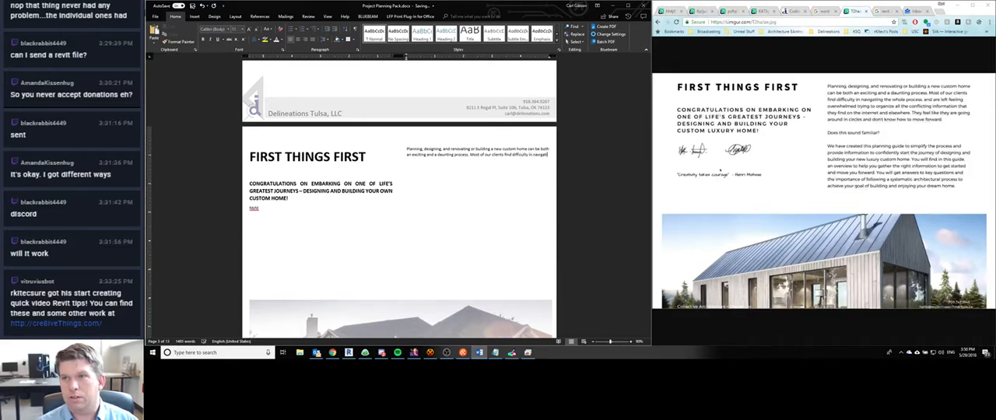
text(ing the whole process)
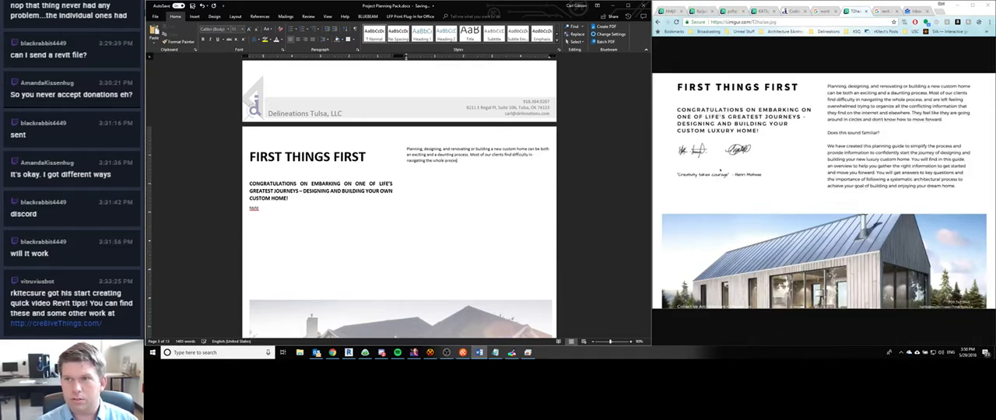
text(, and a)
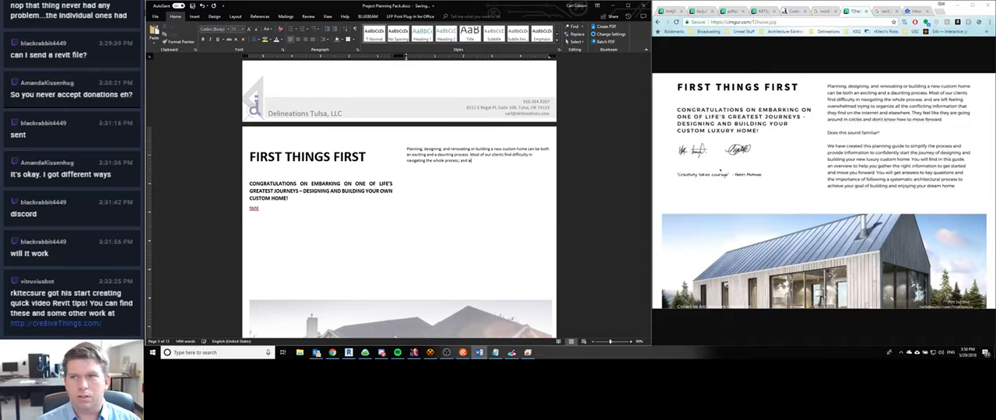
text(re left feeling overwhe)
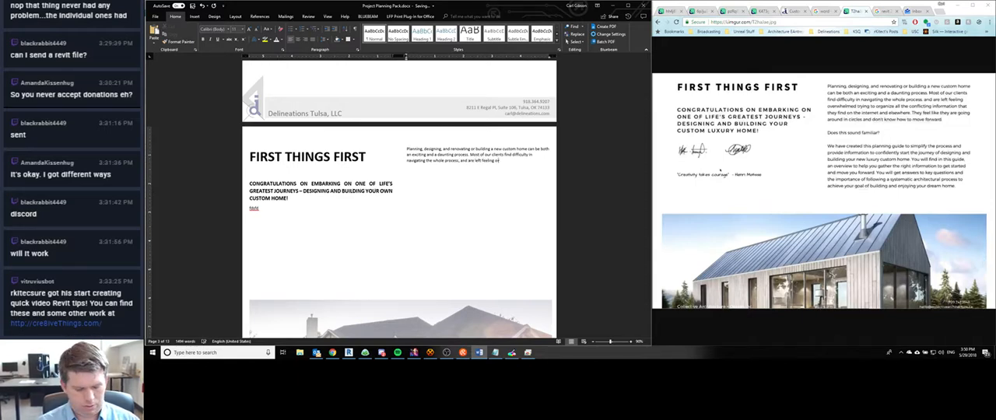
text(lmed)
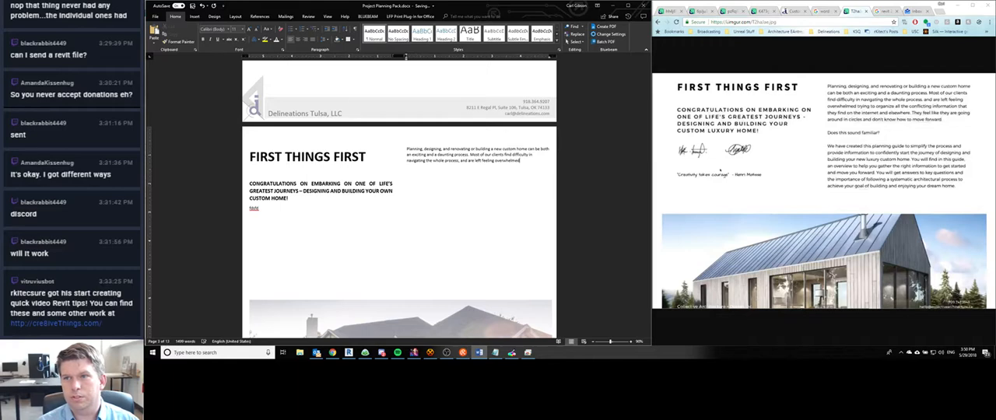
text( trying to orga)
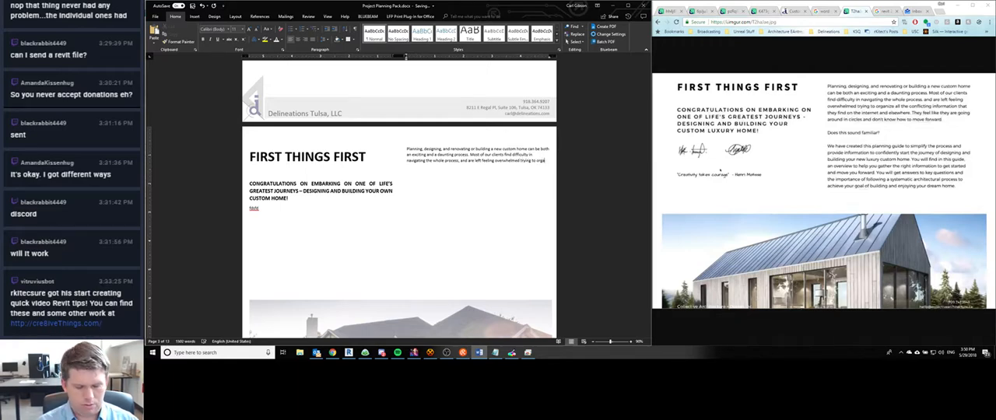
text(nize all the conf)
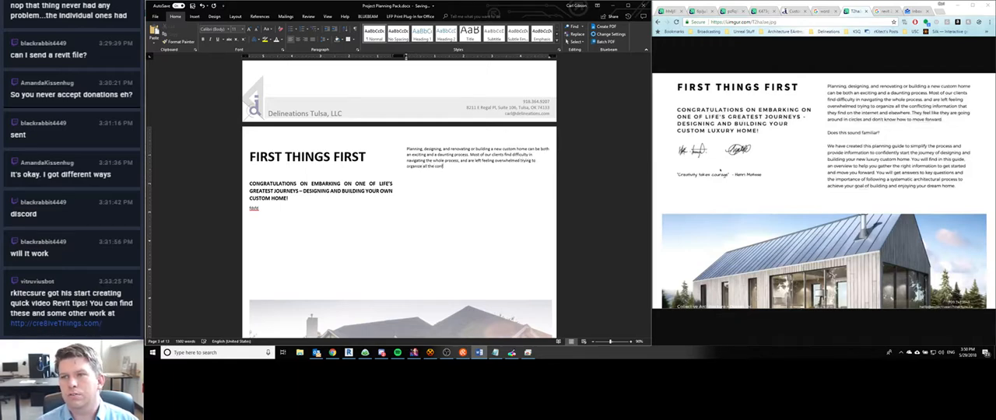
text(licting info)
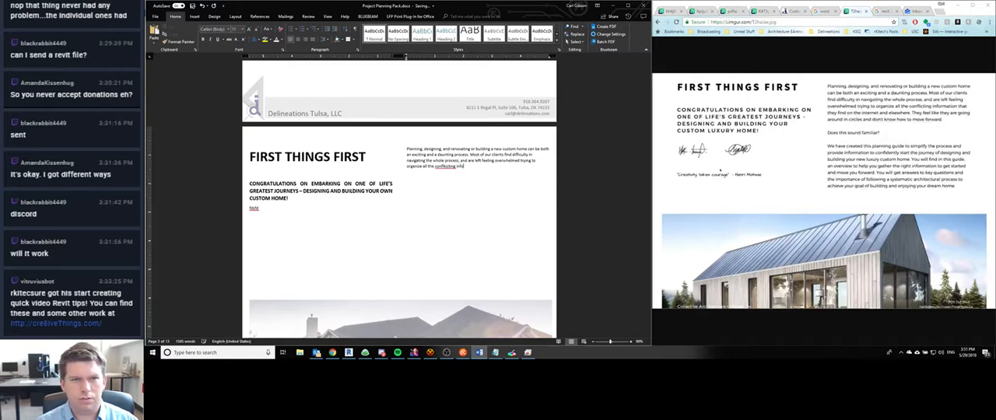
text(rmation)
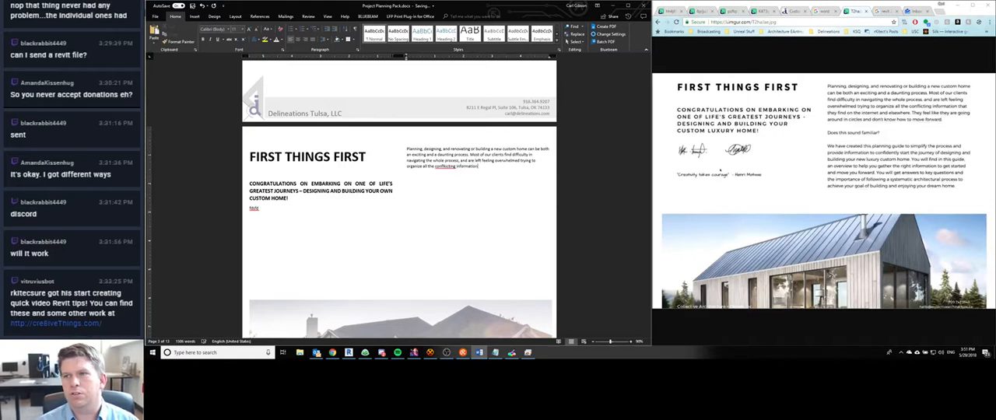
text( that ther find on)
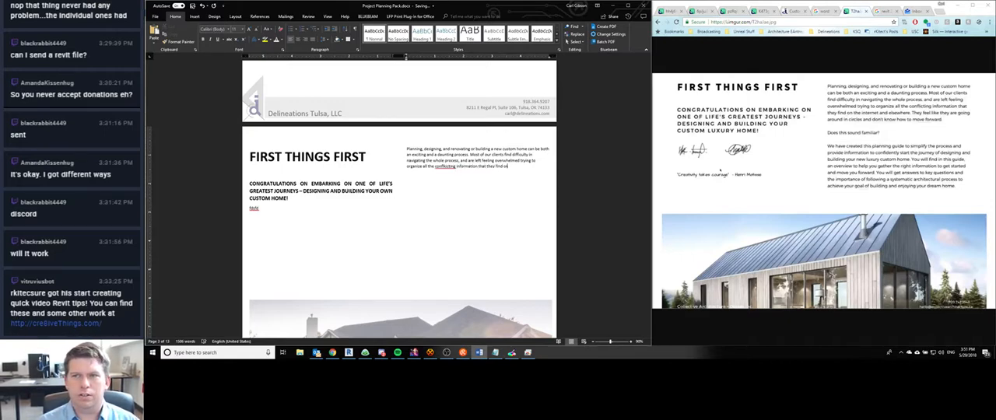
text( the internet and elsewhere. The)
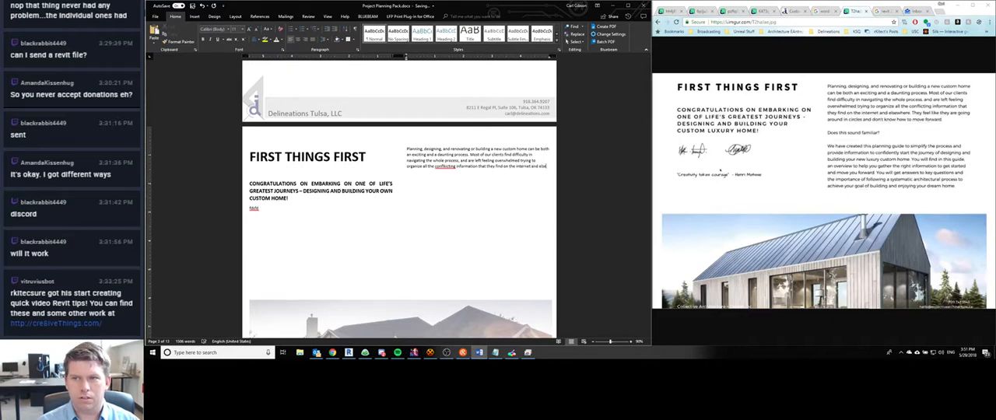
text(y feel li)
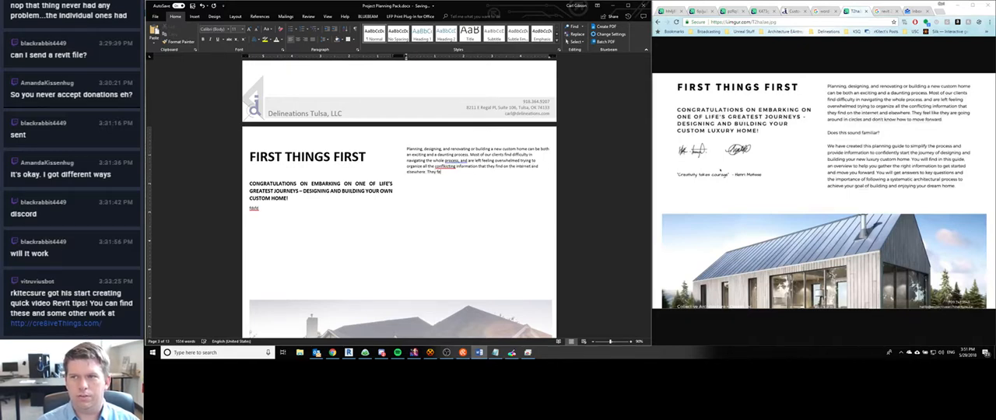
text(ke they are going around)
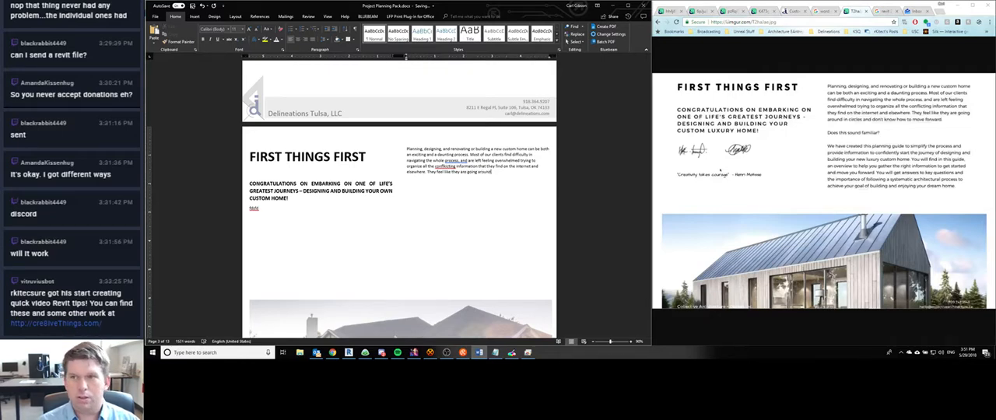
text( incircles and)
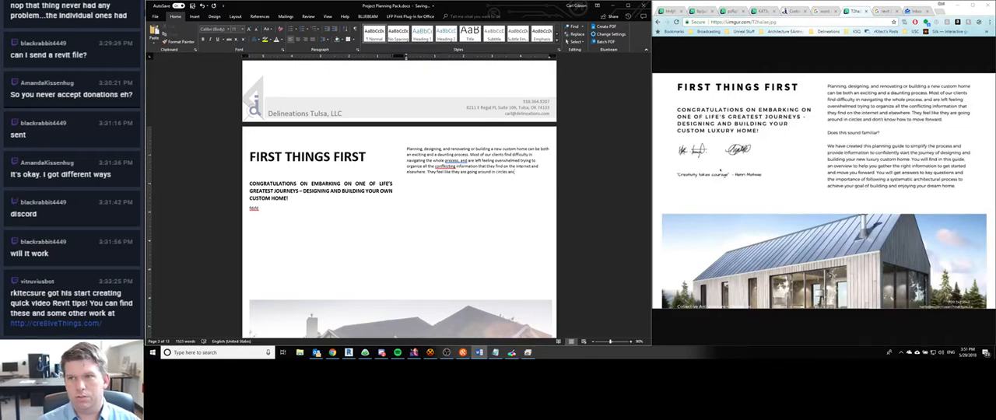
text( don't know how to move forward)
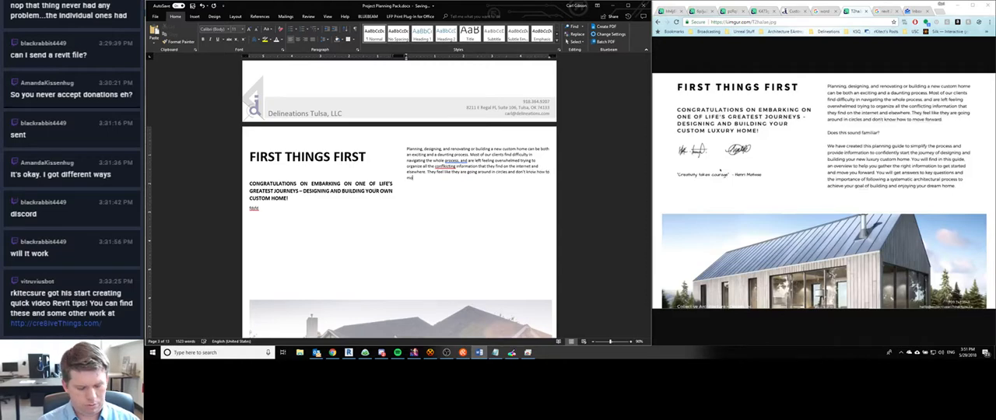
text(.)
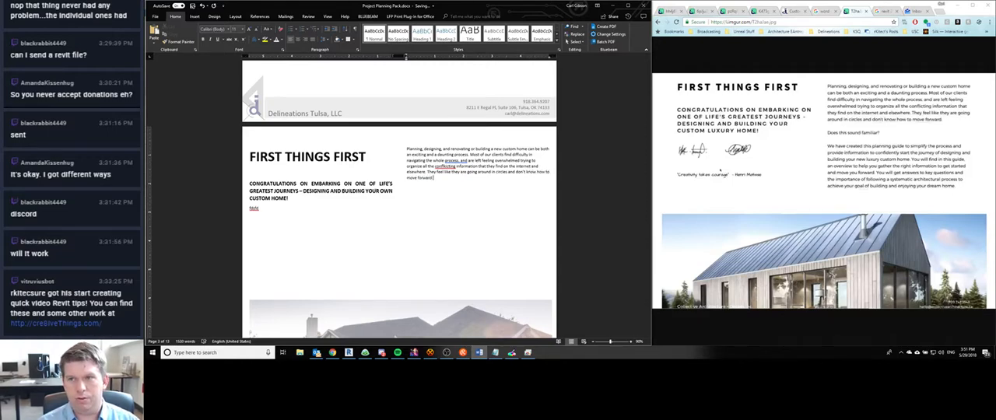
text(Doe)
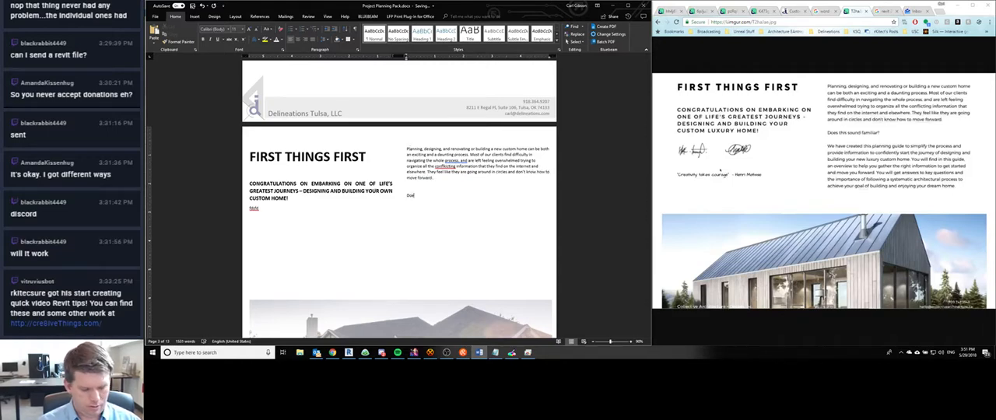
text(s this sound familiar?)
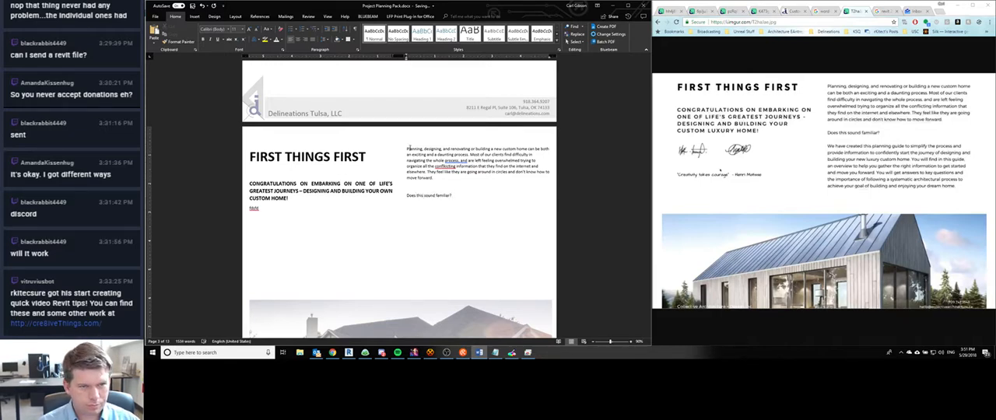
text( have c)
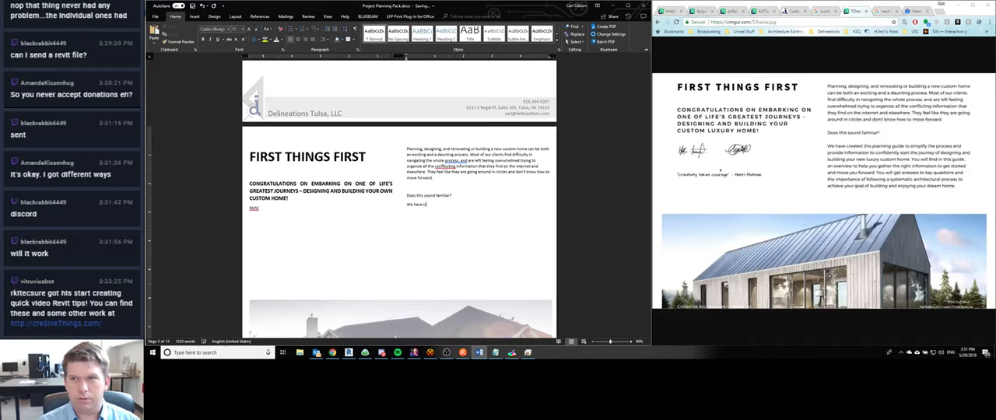
text(reated the planning)
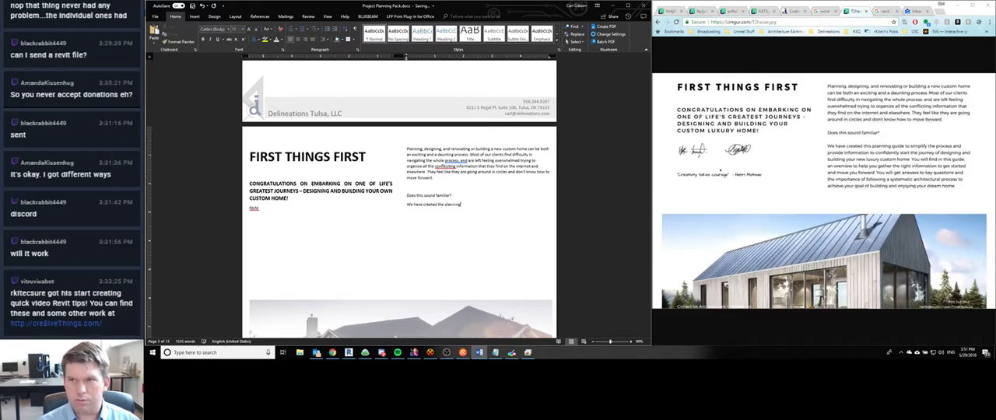
text( guide to)
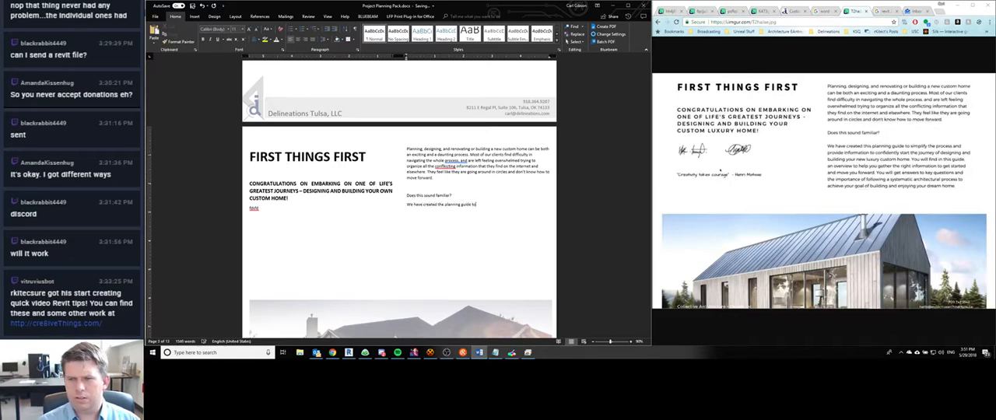
text( simplify the process and)
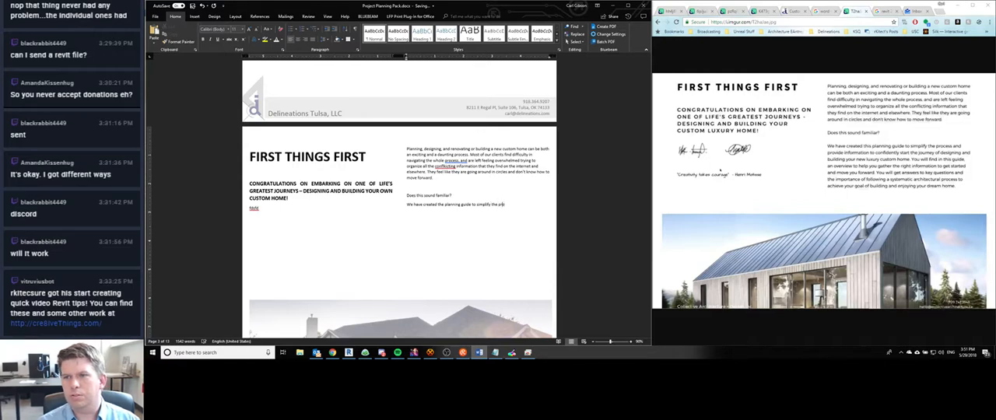
text( prov)
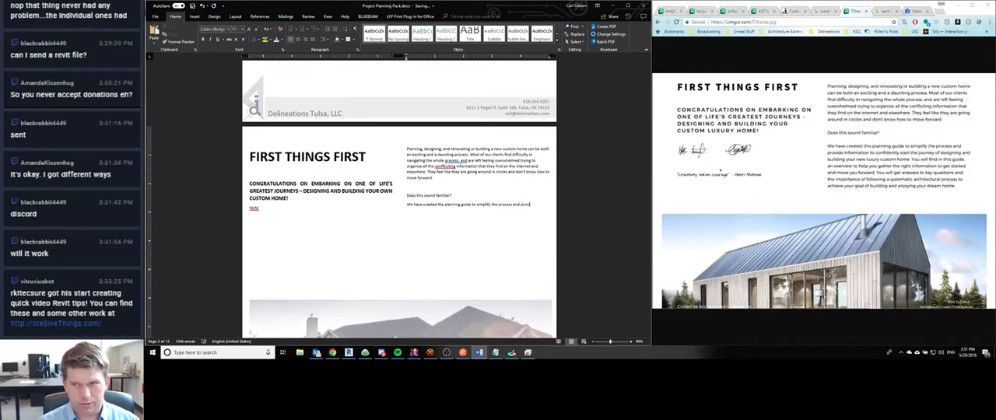
text(ide information to co)
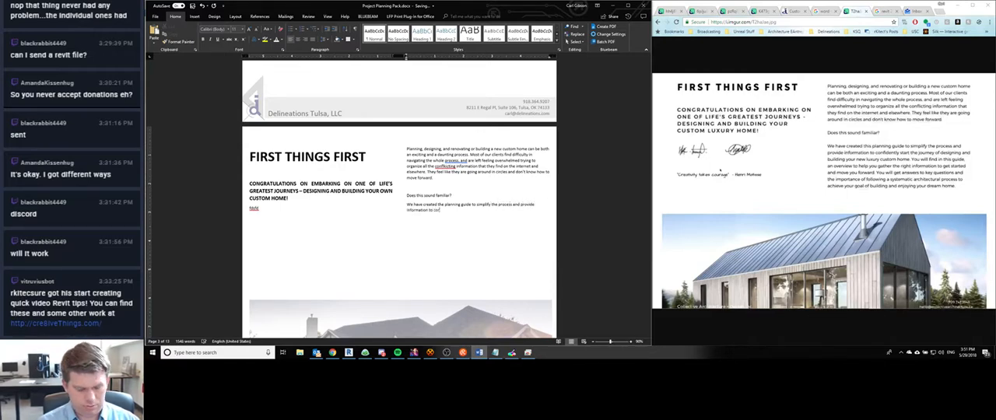
text(nfidently sta)
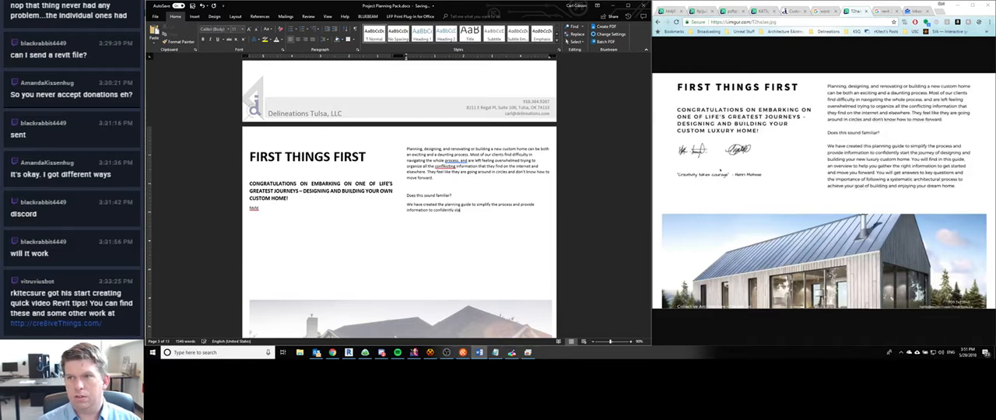
text(rt the journey)
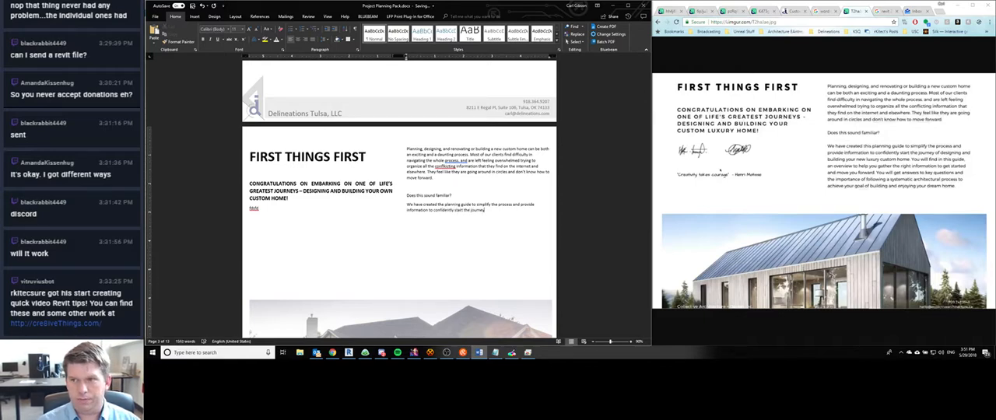
text( of designin)
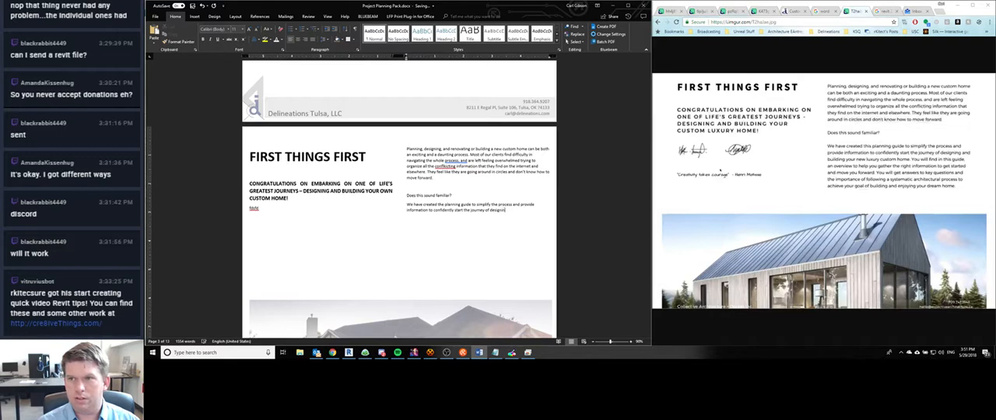
text(g and building y)
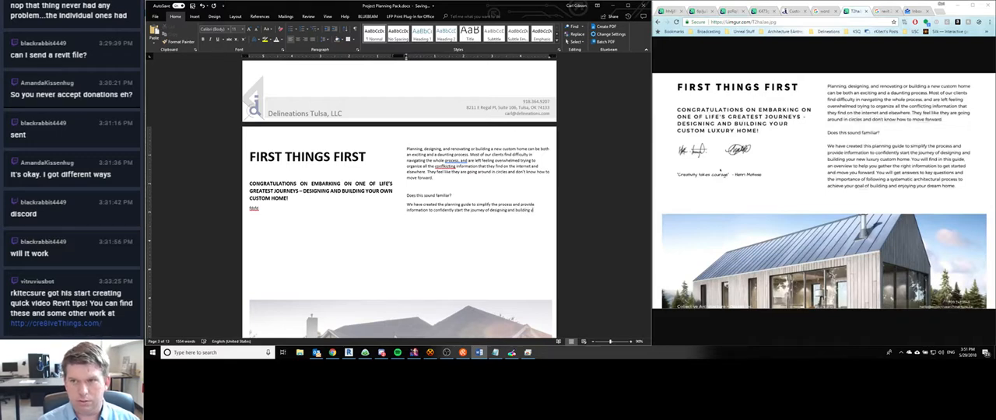
text(our new ho)
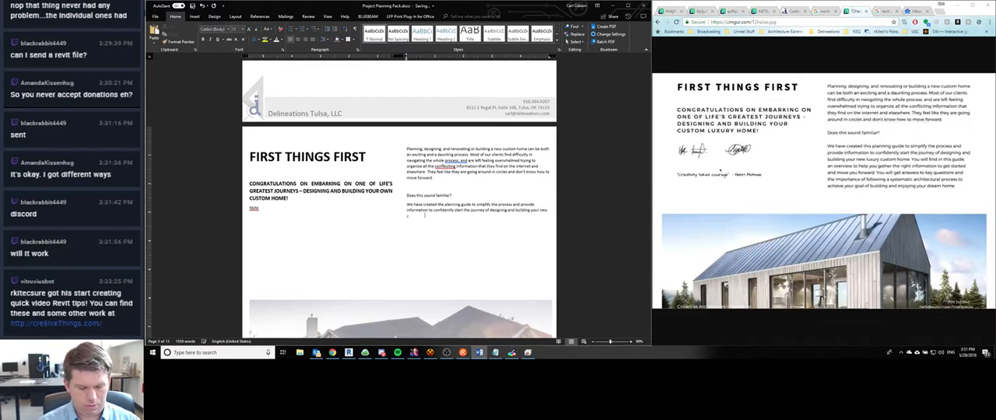
text(stom home. Y)
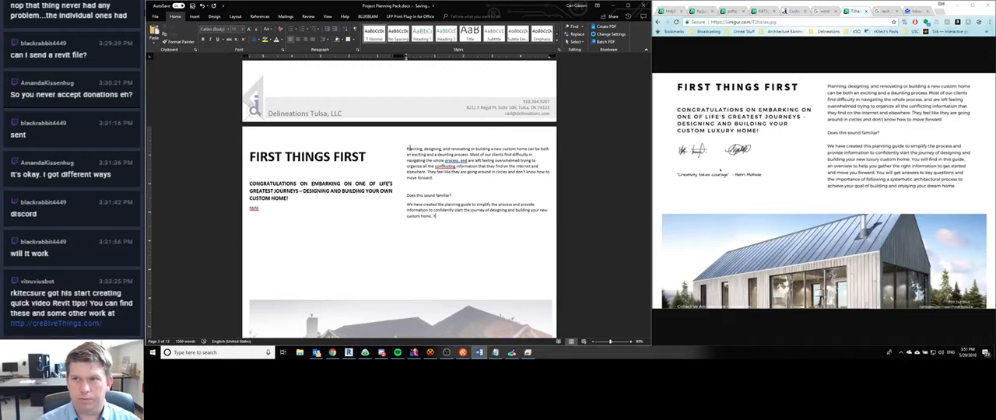
text(ou will find)
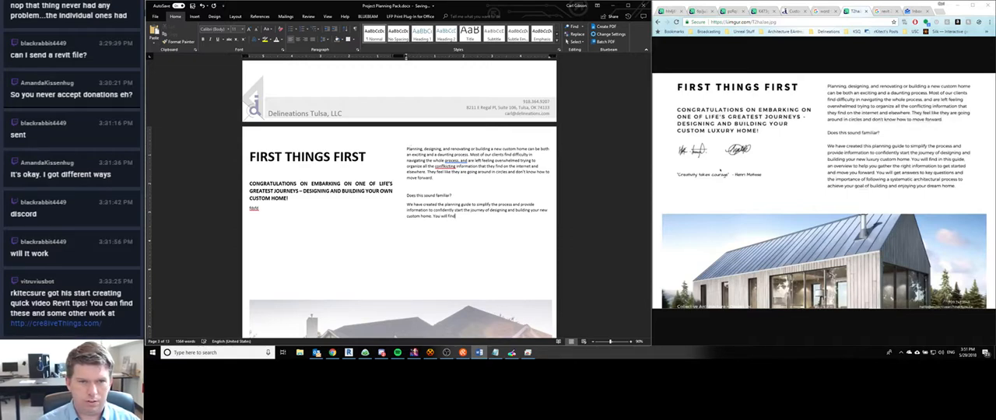
text( th in this gu)
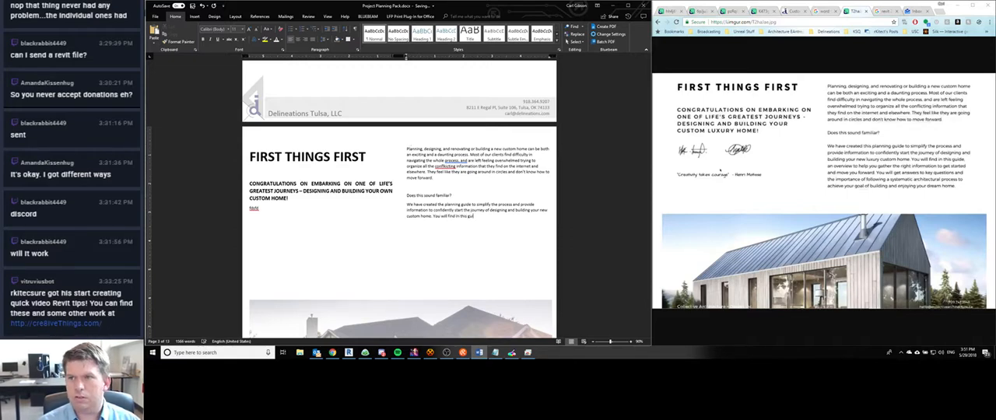
text(ide, an)
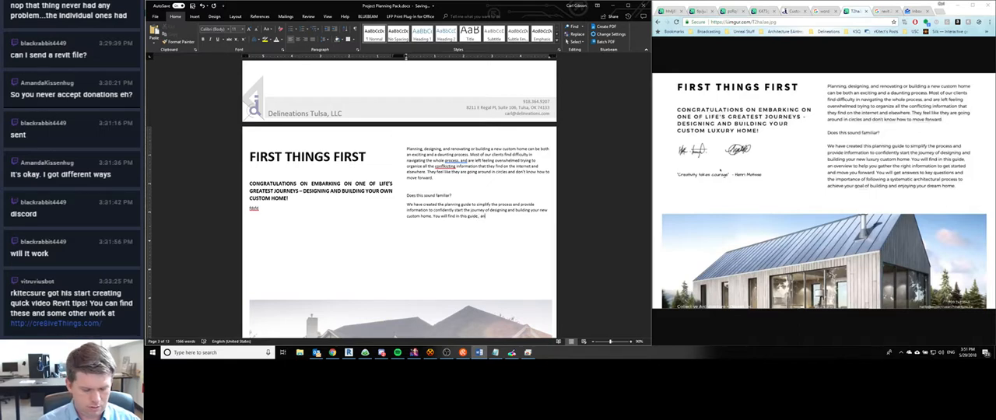
text( overview to)
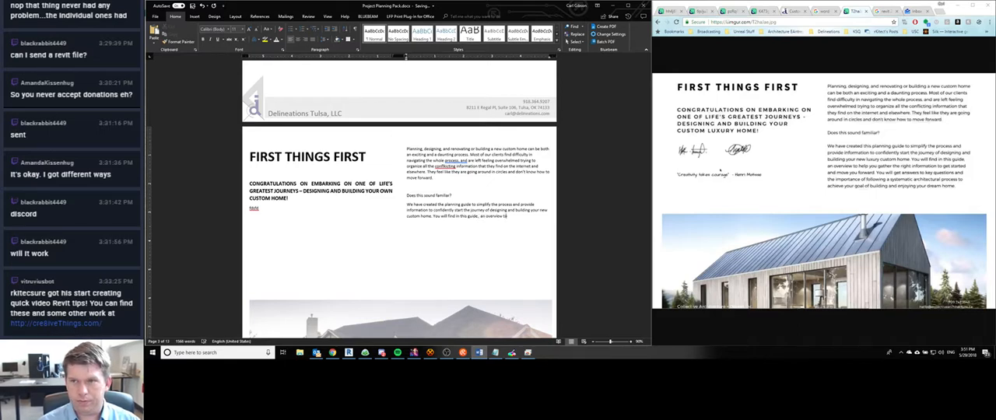
text( help you gather the)
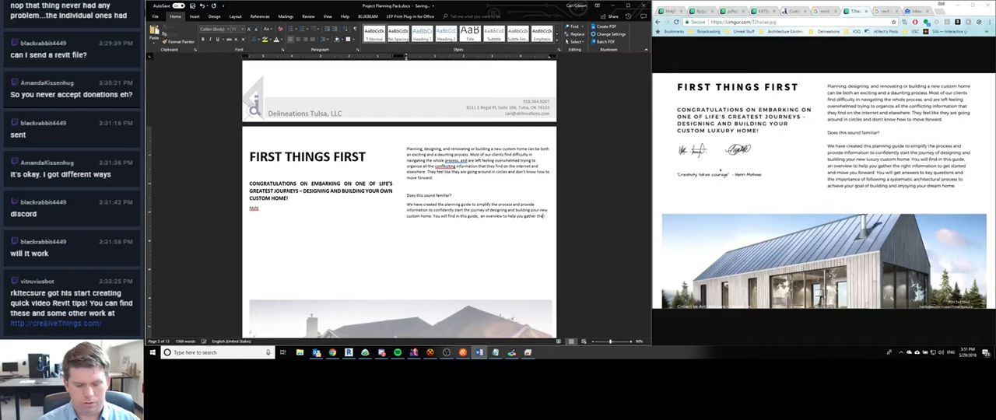
text( right information)
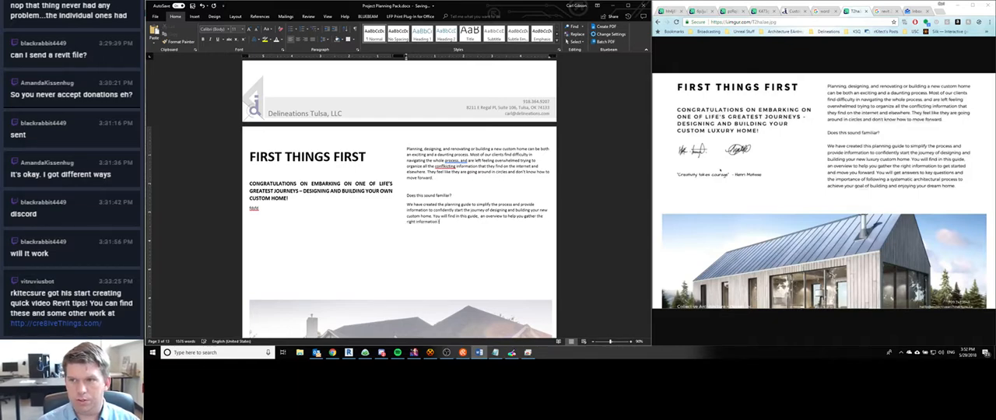
text( to get started )
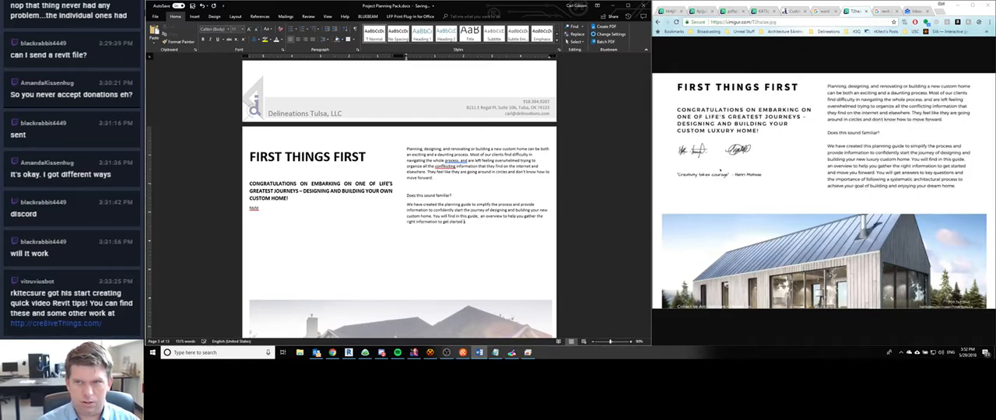
text(and move you fo)
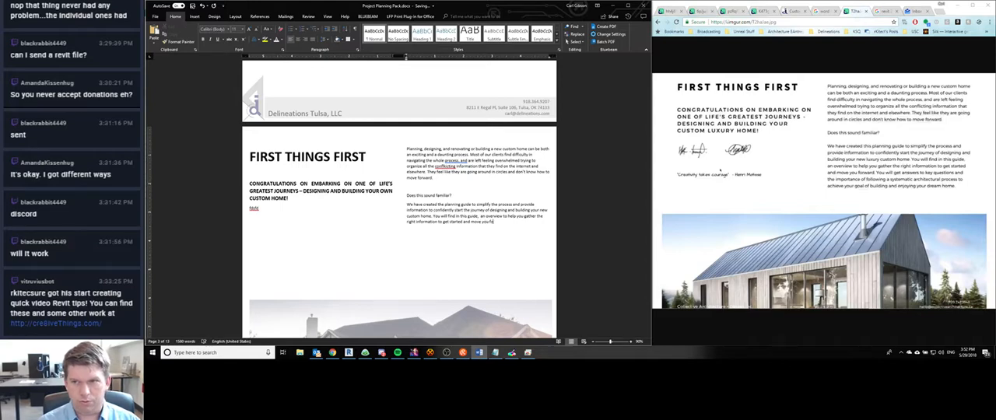
text(rward)
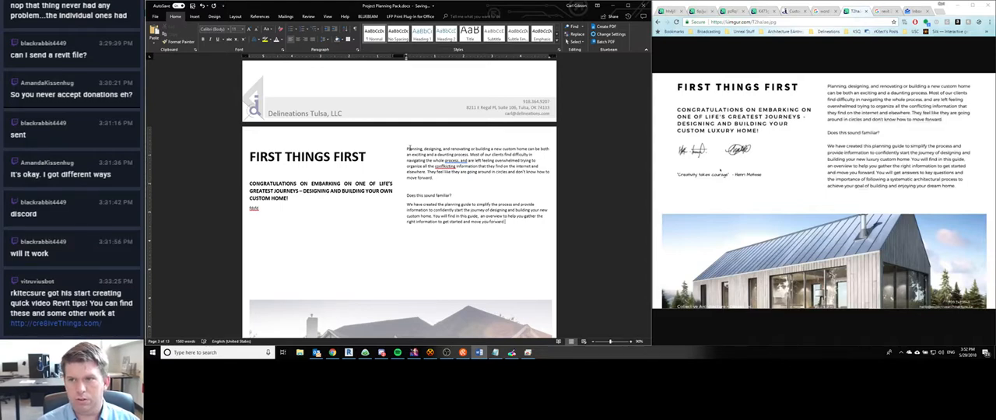
text(. You will get an)
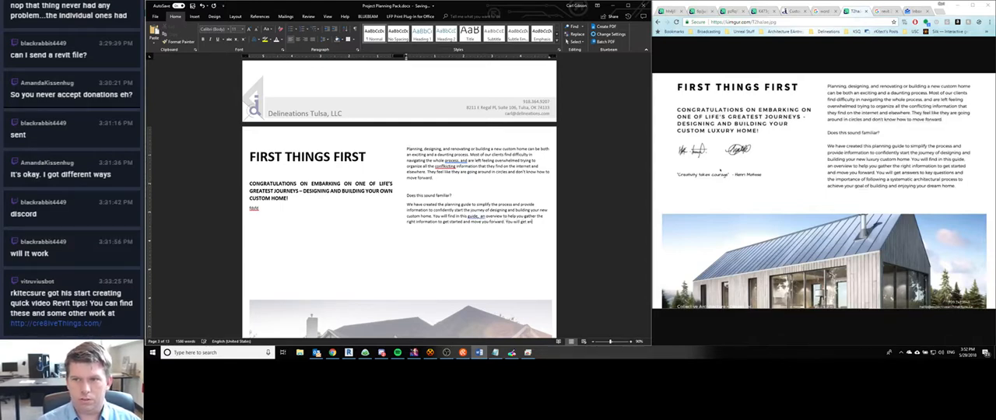
text(swers to k)
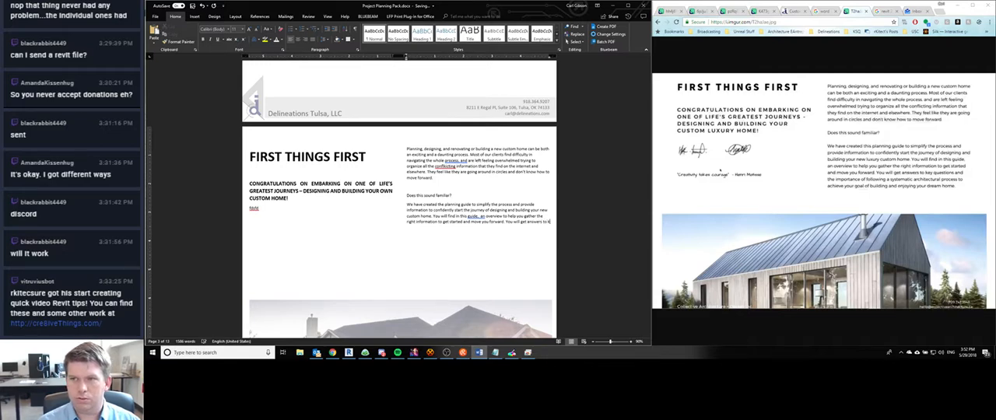
text(ey questions and)
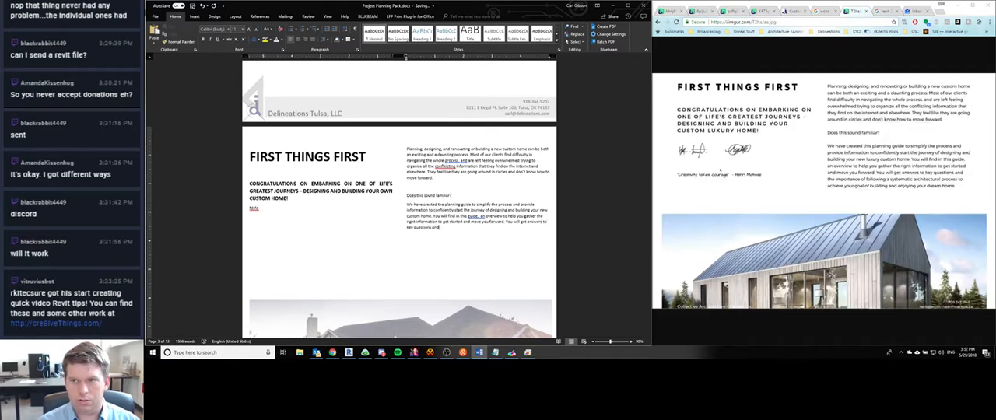
text( the impo)
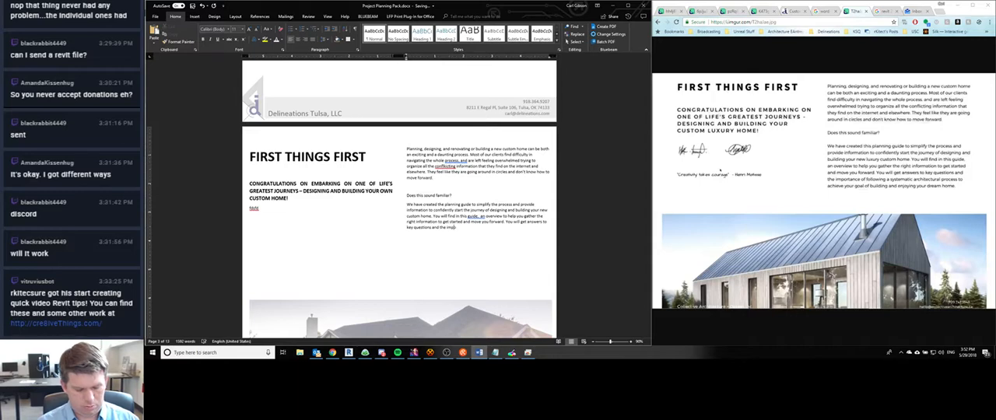
text(rtance of f)
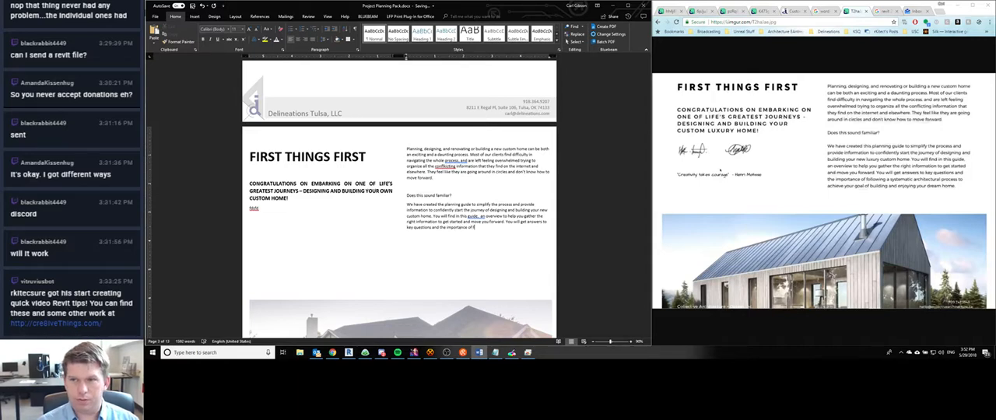
text(ollowing a syst)
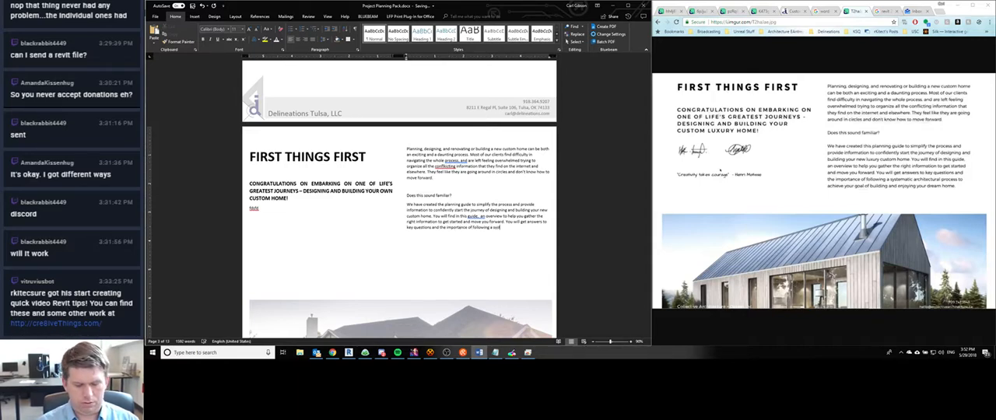
text(ematic archite)
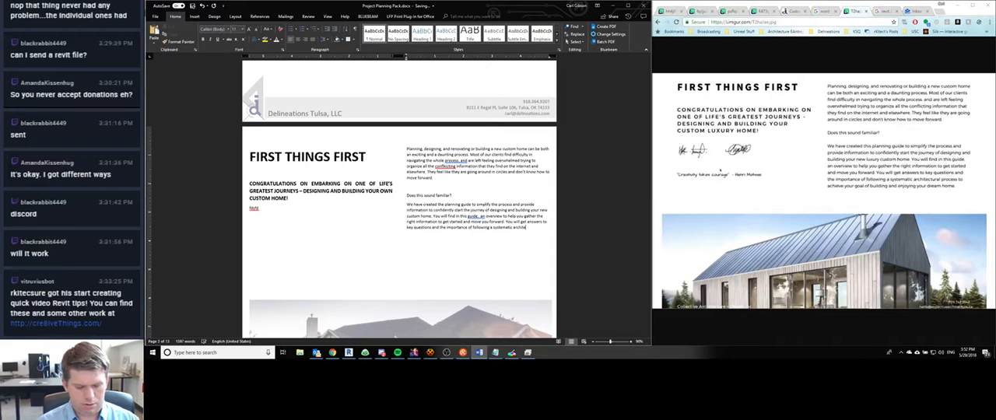
text(ctural process b)
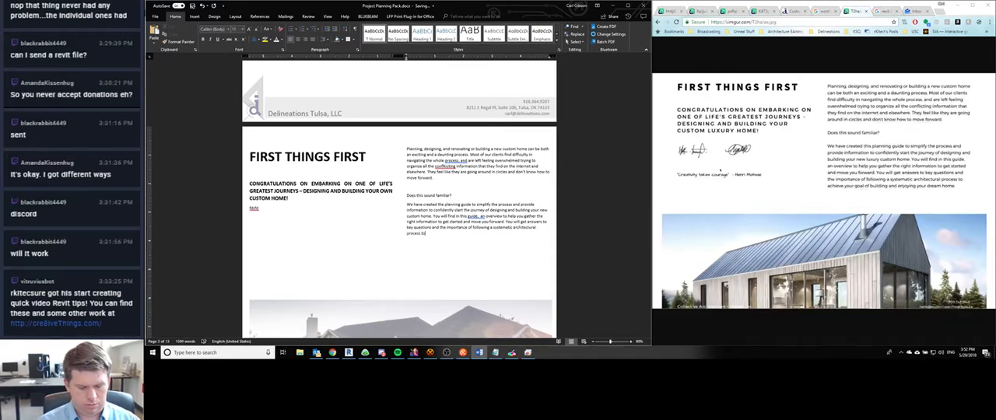
- Finish the paragraph with "a systematic architectural process to achieve your goal of building and enjoying your dream home."
key(BackSpace)
text(to achieve)
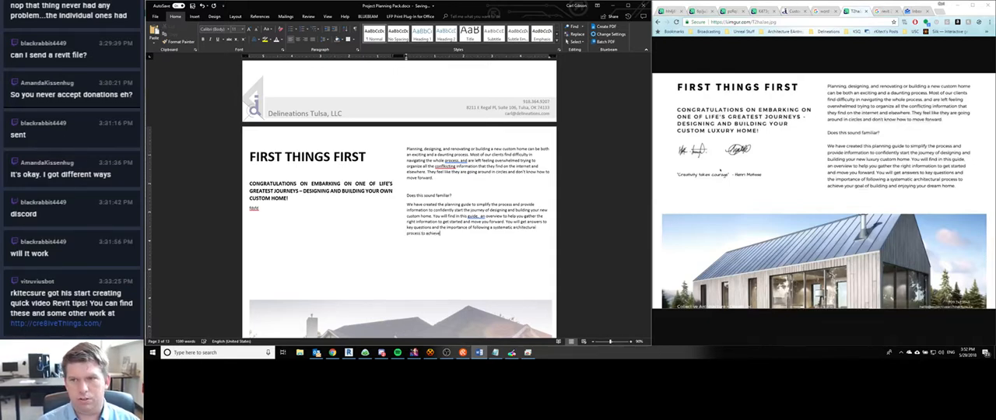
text( your goal of b)
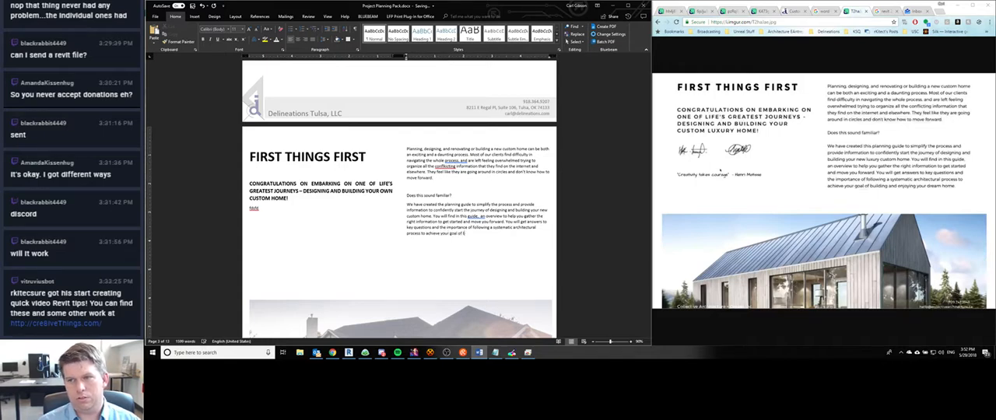
text(uilding and enjoying your dr)
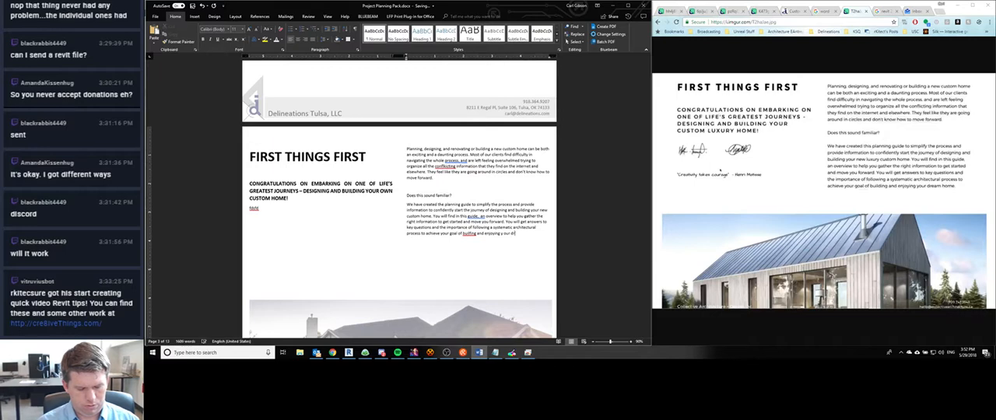
text(eam home.)
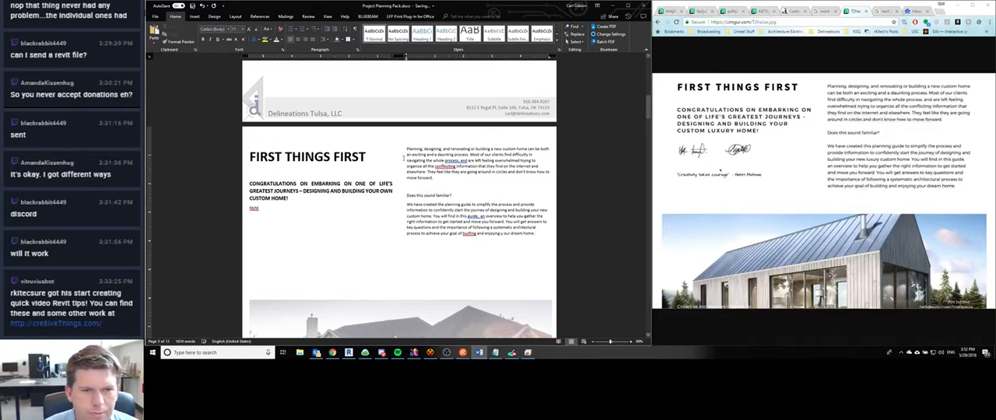
- Correct the misspelled words to "building" and "conflicting", and add a blank line above the "We have created" paragraph
right_click(469, 227)
right_click(468, 234)
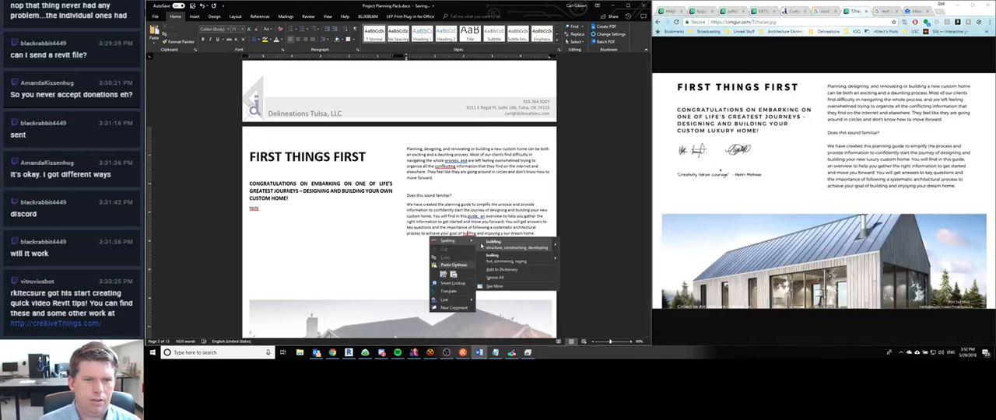
click(494, 241)
right_click(444, 166)
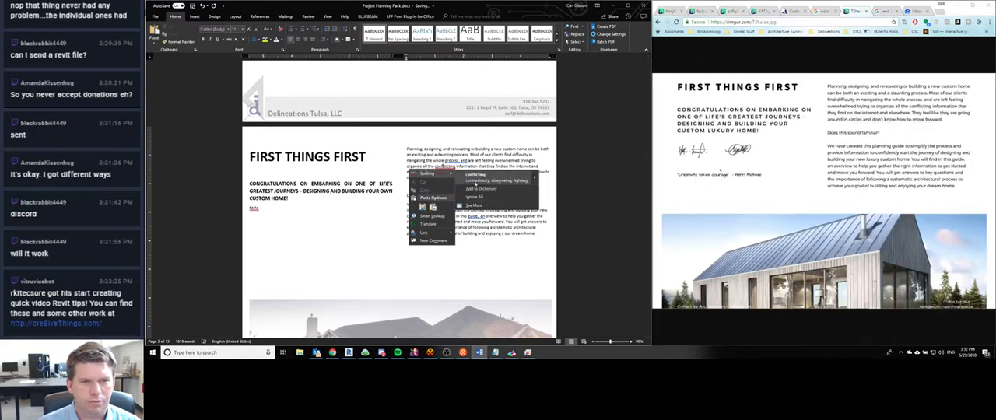
click(454, 201)
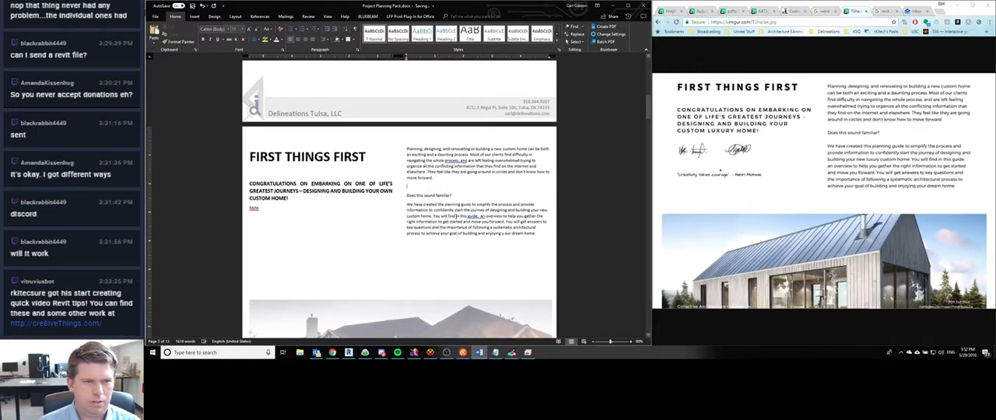
key(Return)
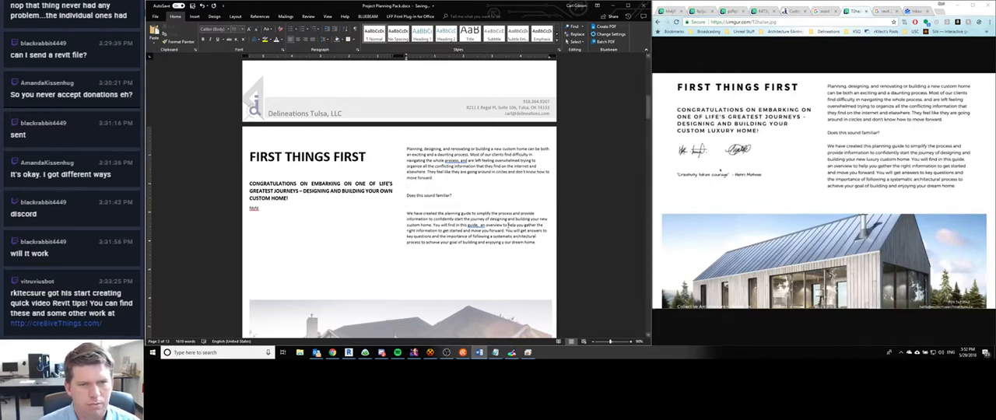
- Set the font size of all the body text in the second column to 12
drag(541, 243, 407, 148)
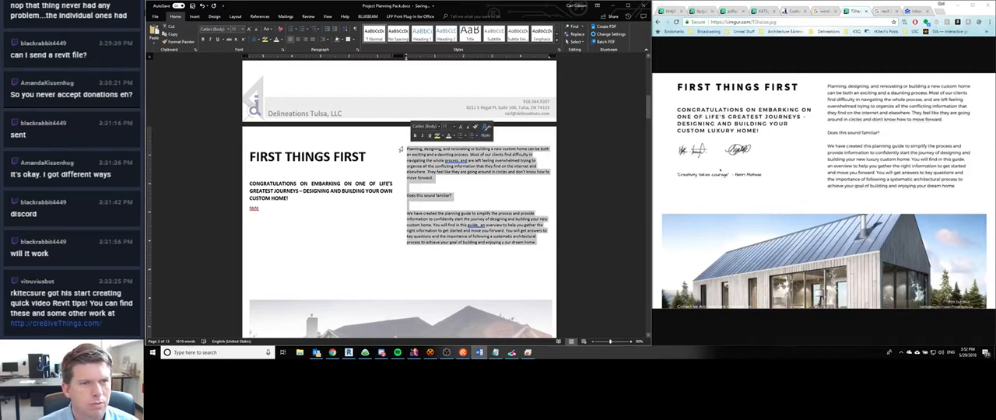
scroll(359, 224, down, 15)
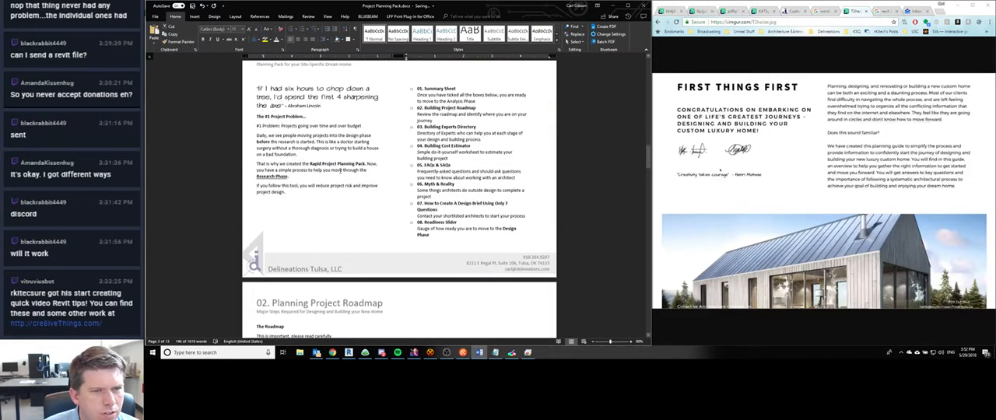
click(435, 152)
scroll(426, 186, up, 6)
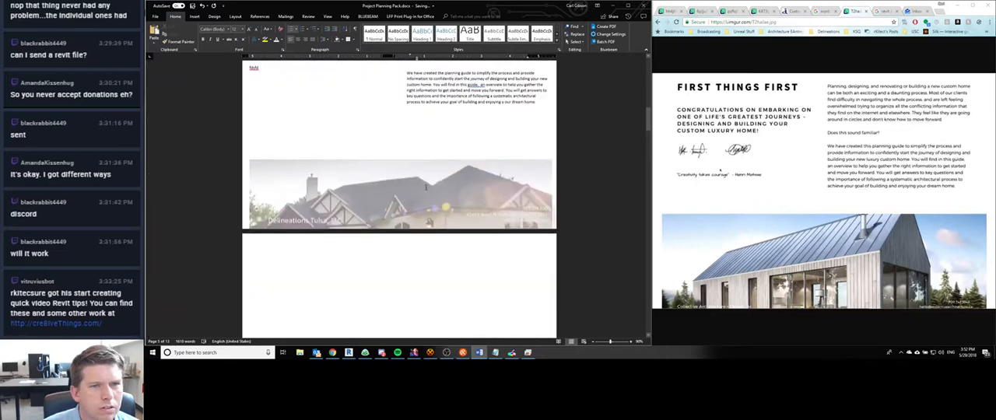
drag(538, 229, 405, 134)
click(235, 29)
text(1)
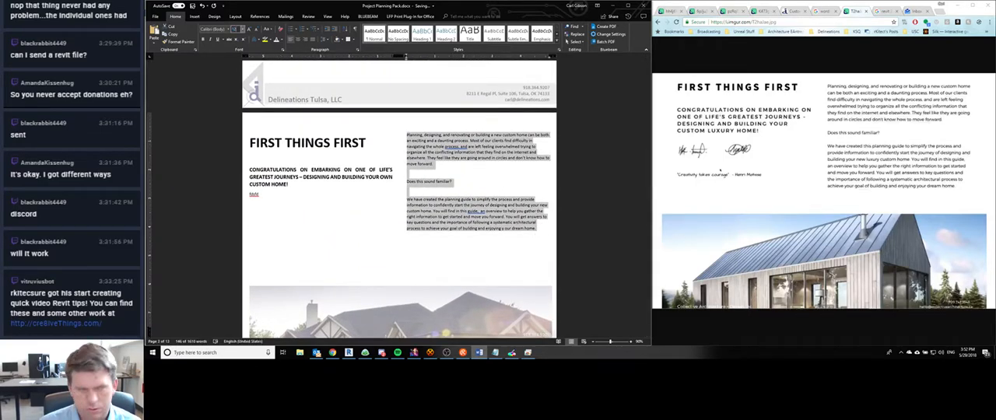
text(2)
key(Return)
click(436, 178)
scroll(437, 178, down, 3)
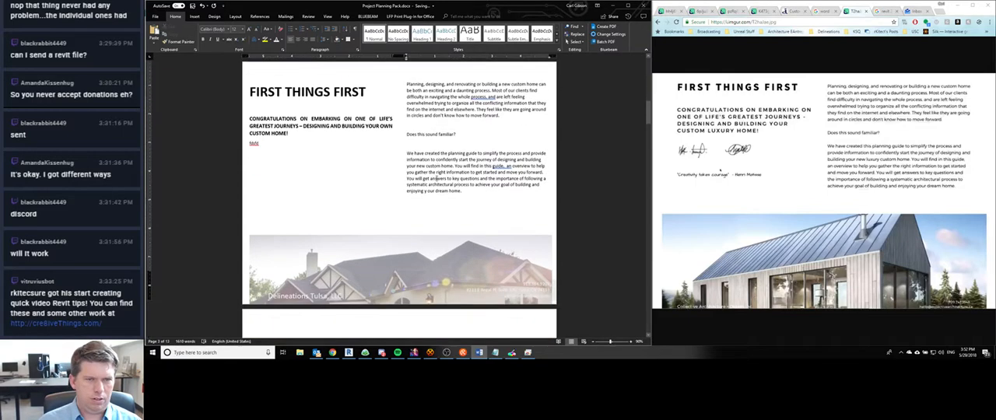
- Delete the leftover placeholder word below the "Congratulations on embarking" subheading
scroll(404, 133, down, 2)
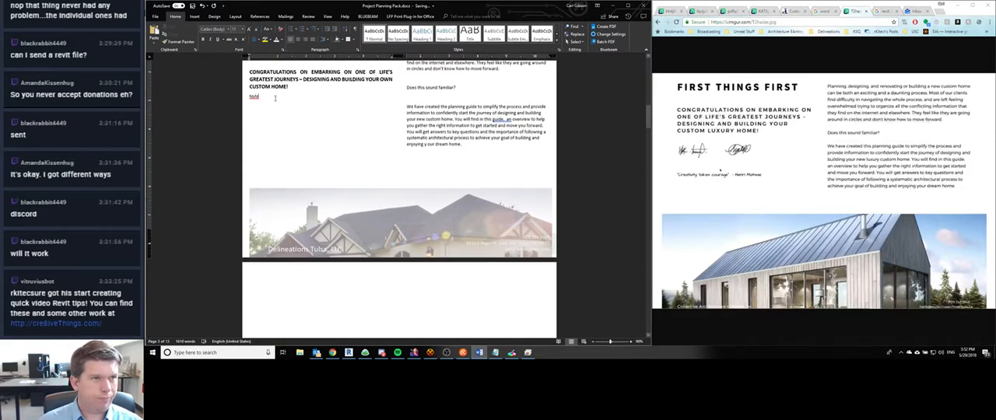
key(ctrl+BackSpace)
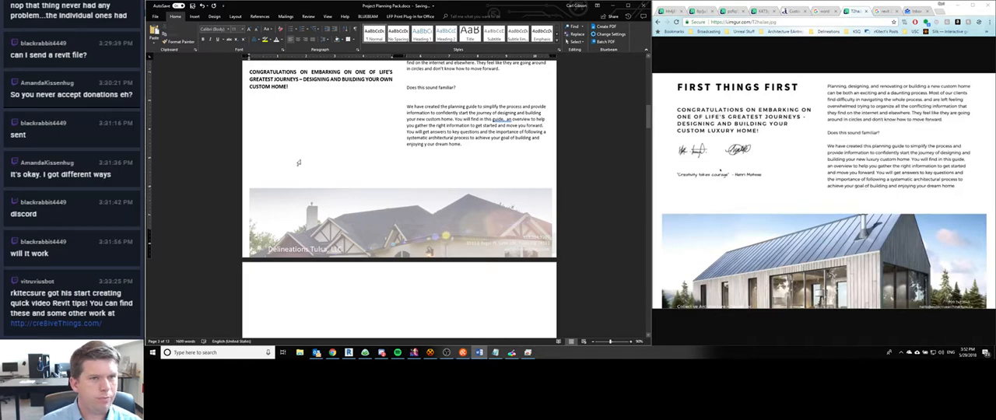
scroll(298, 163, up, 2)
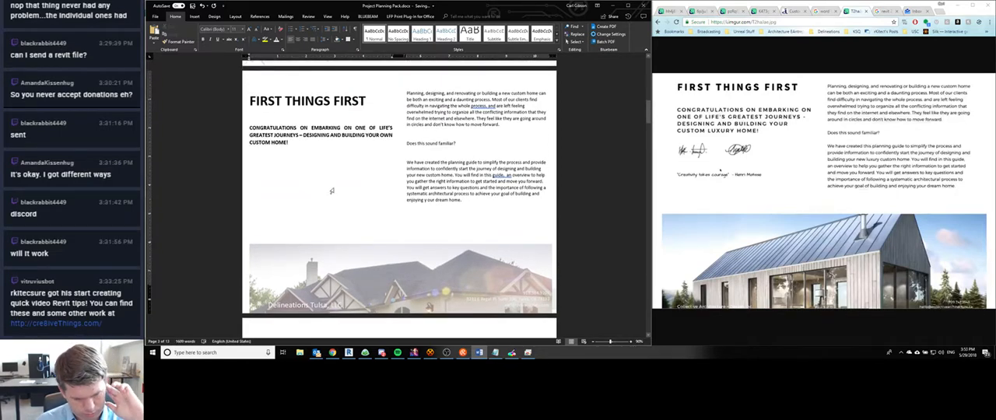
- Look at the new direct message in Discord and fix the split word to read "your" in "enjoying your dream home"
click(381, 353)
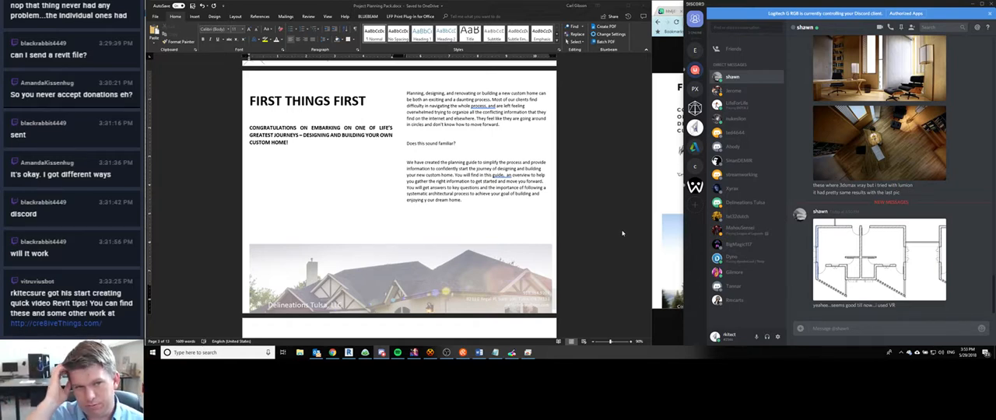
click(428, 201)
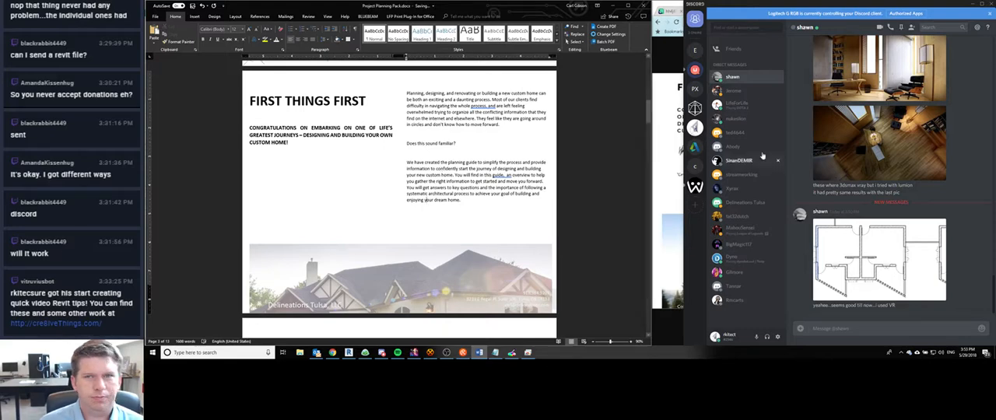
click(665, 6)
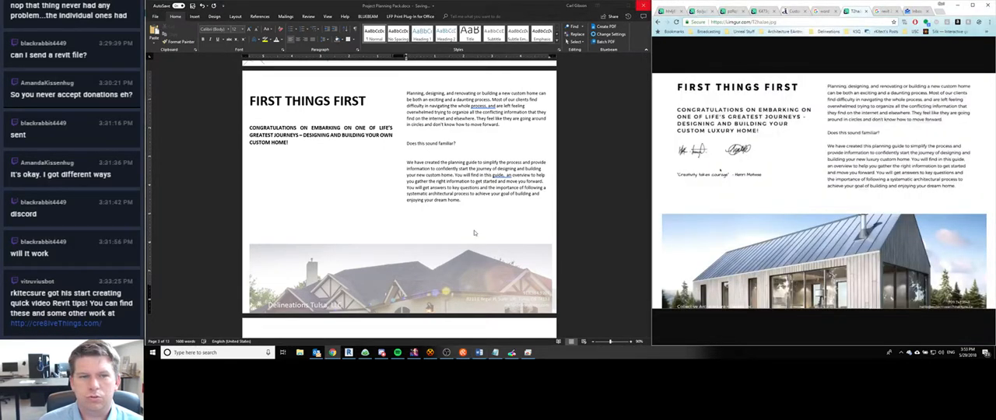
- Close the First Things First reference image in the browser and bring up the reference page containing "Who can I trust?"
click(332, 155)
scroll(331, 154, up, 3)
scroll(332, 154, down, 10)
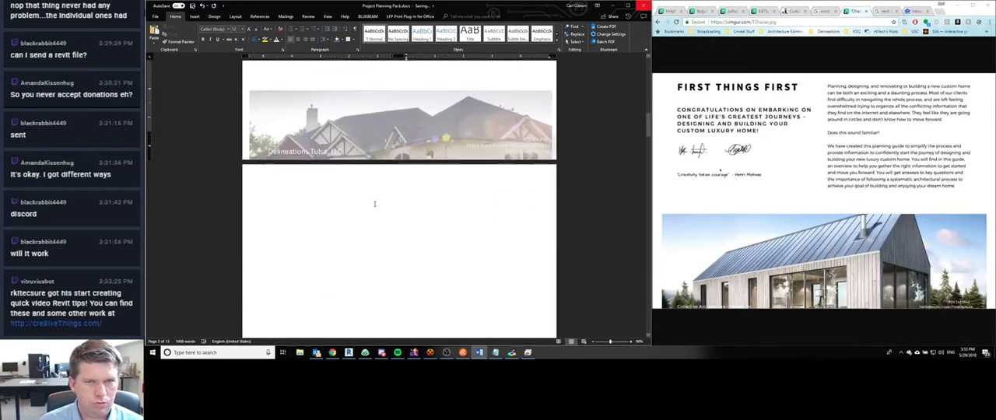
scroll(374, 204, up, 1)
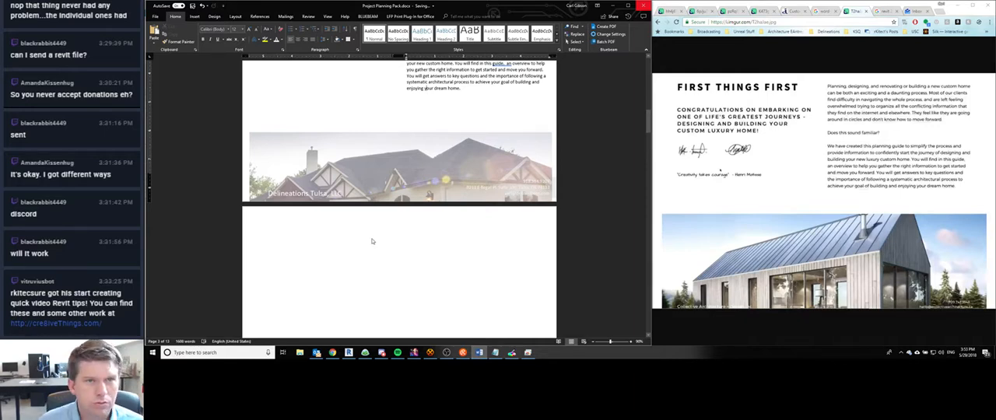
scroll(371, 238, up, 10)
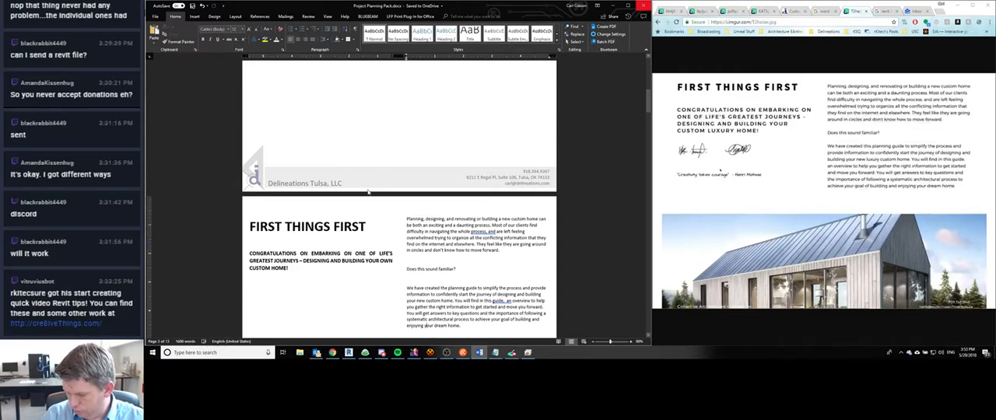
scroll(369, 192, up, 10)
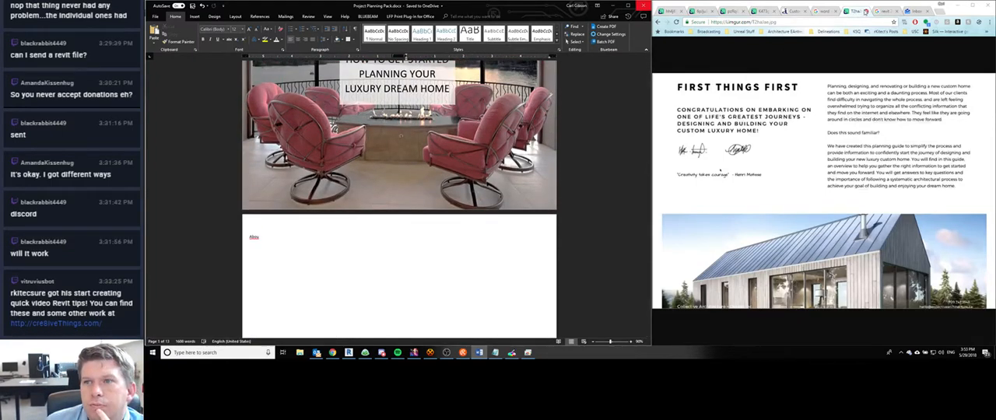
click(866, 12)
click(777, 11)
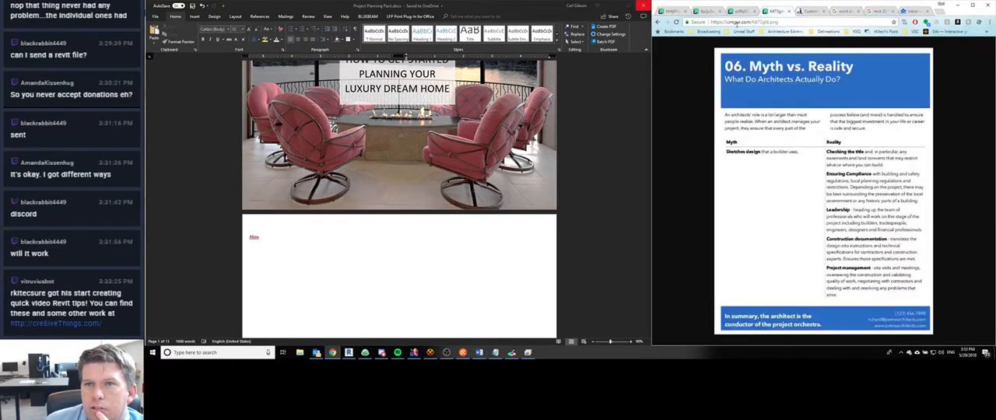
click(739, 11)
click(703, 12)
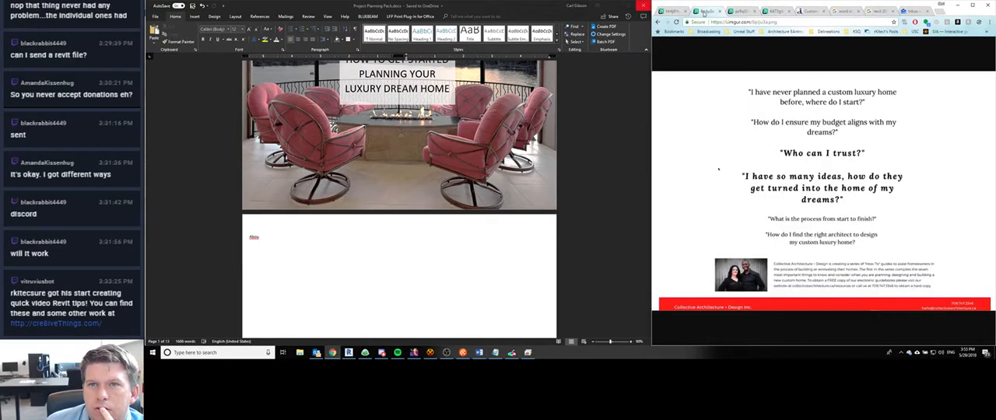
- Delete the blank page between the First Things First page and the 01. Summary Sheet page
scroll(507, 195, up, 3)
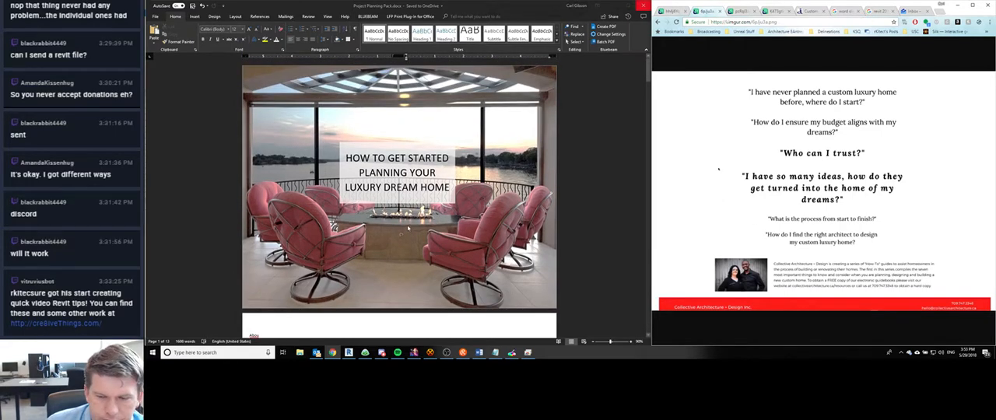
scroll(407, 225, down, 15)
scroll(407, 225, up, 11)
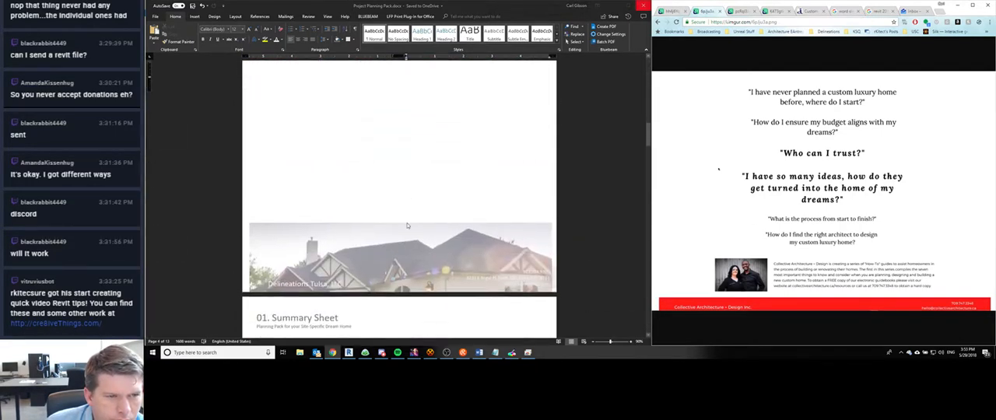
scroll(407, 225, down, 9)
click(372, 200)
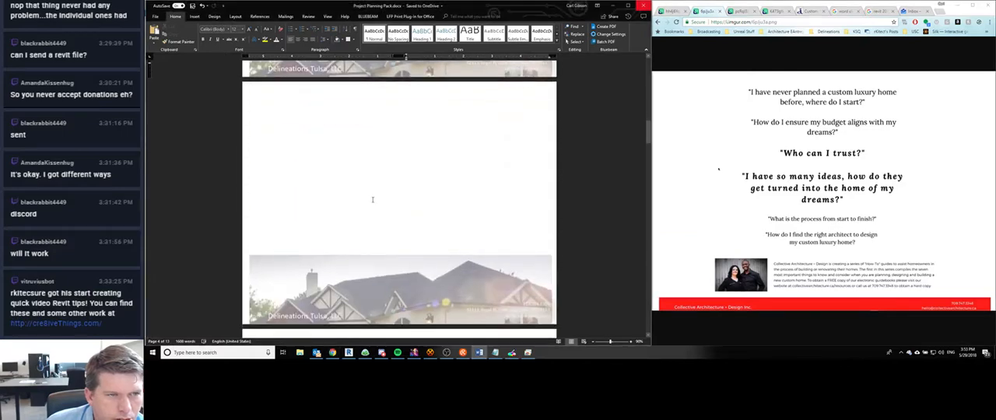
click(337, 228)
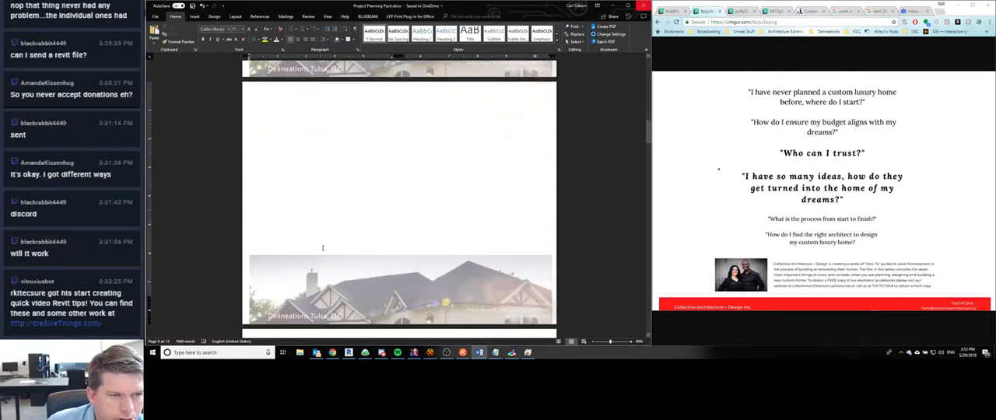
key(BackSpace)
key(BackSpace)
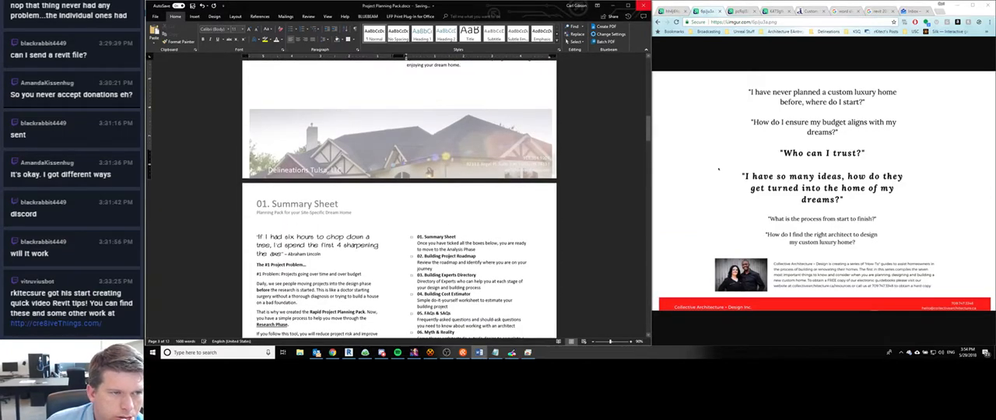
- Open the First Things First page's footer for editing and nudge its house picture slightly to the left
scroll(325, 252, up, 9)
scroll(324, 251, up, 1)
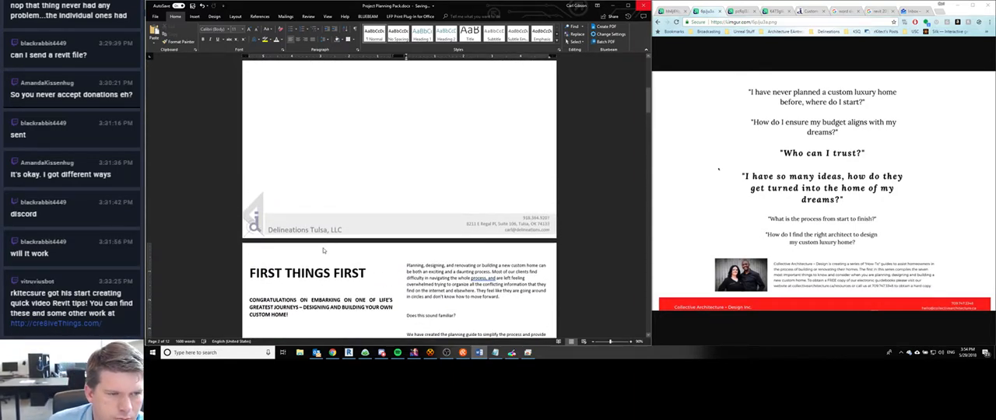
scroll(324, 250, down, 15)
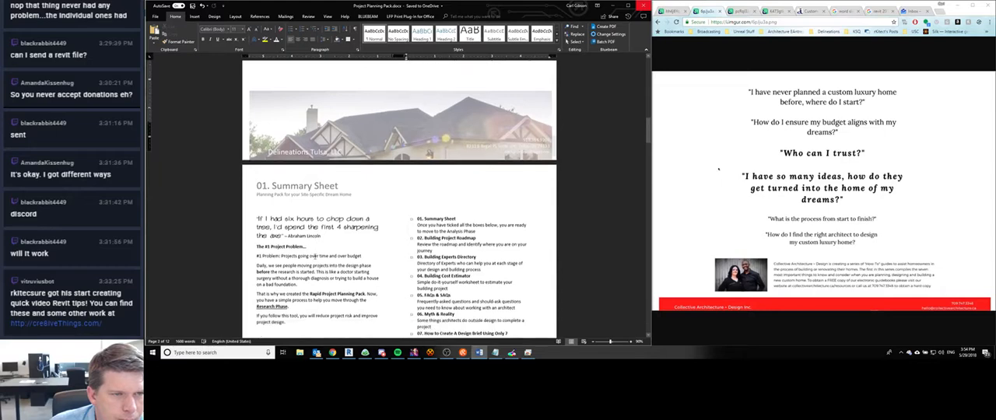
scroll(315, 257, down, 5)
scroll(316, 257, up, 4)
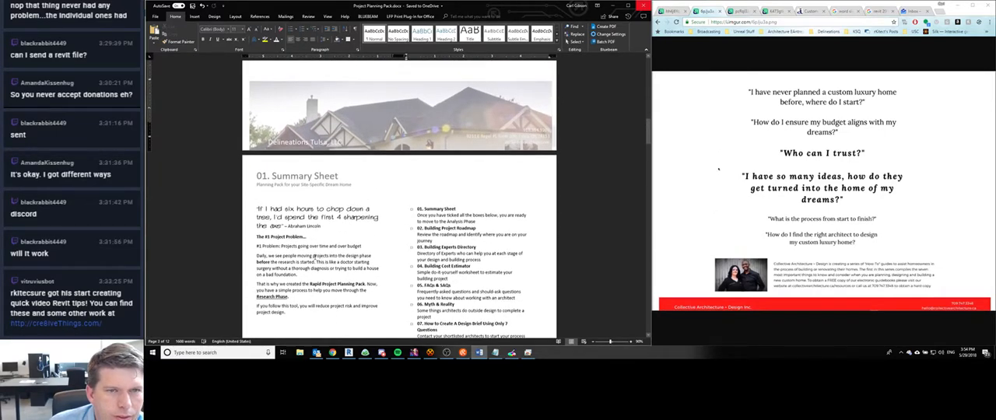
scroll(316, 256, up, 5)
double_click(309, 177)
click(334, 181)
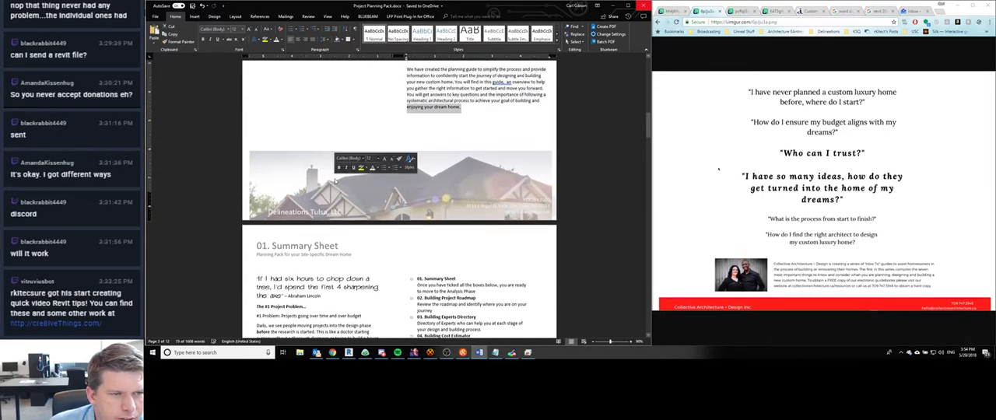
double_click(335, 183)
click(302, 177)
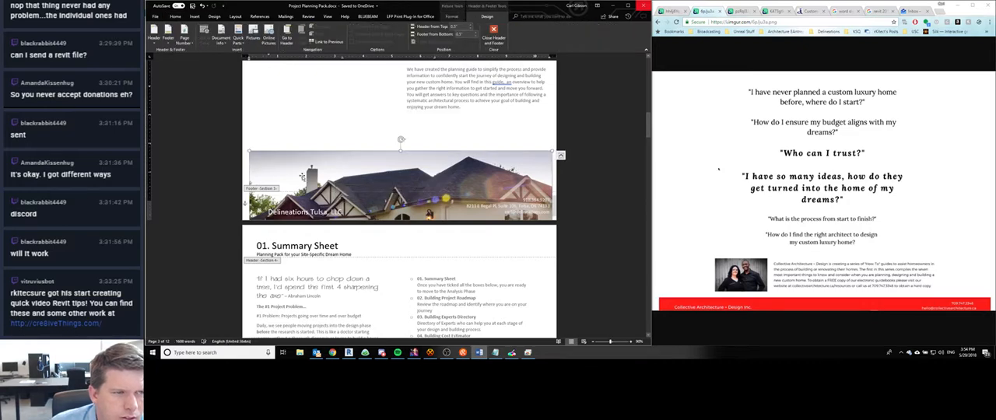
key(Left)
key(Left)
key(Left)
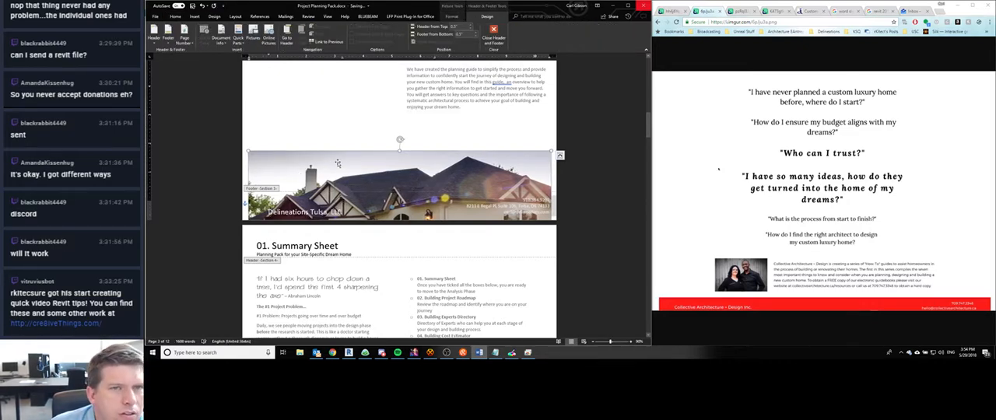
- Look over the house picture's position and alignment options and leave footer editing on the First Things First page
click(451, 16)
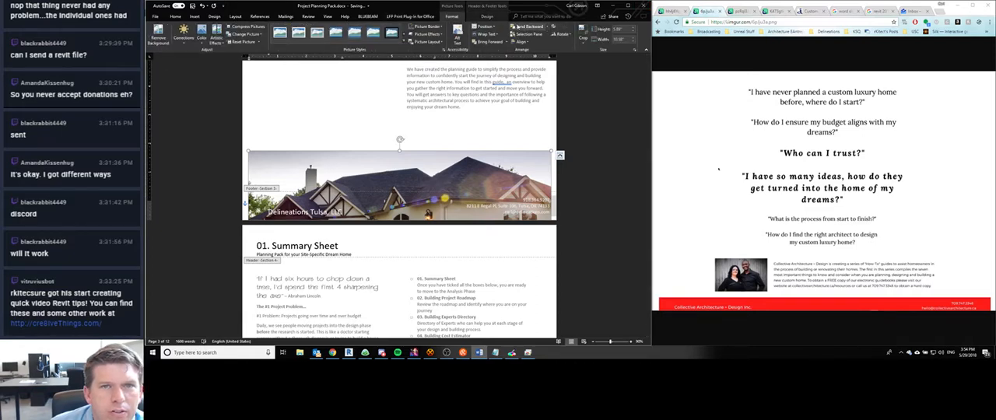
click(485, 26)
click(485, 27)
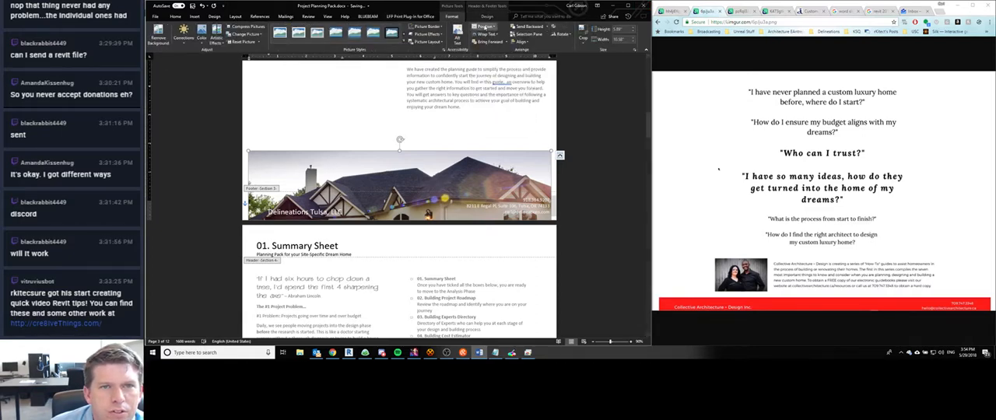
click(522, 42)
click(522, 41)
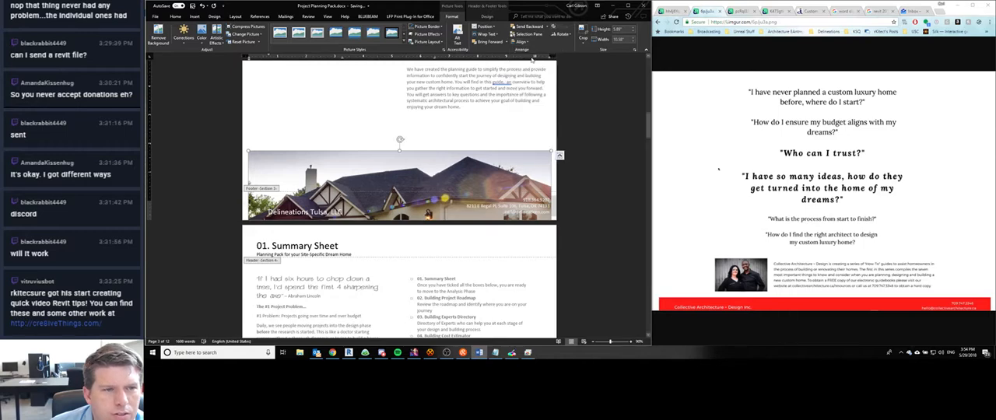
click(592, 198)
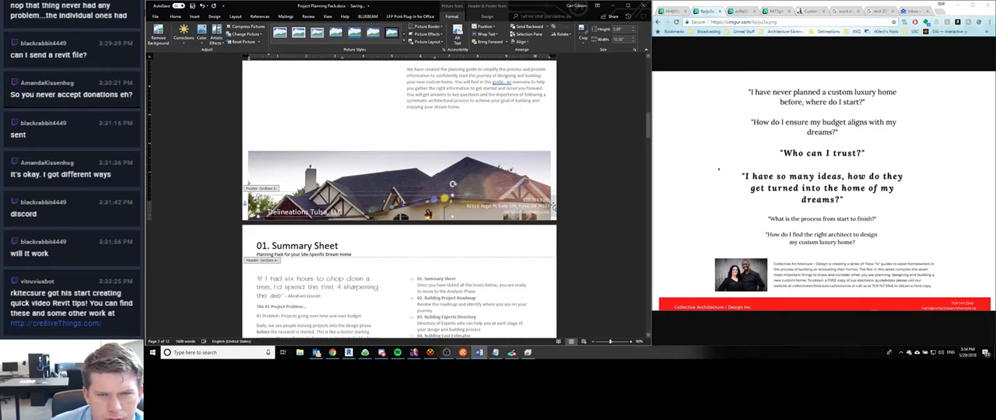
double_click(593, 196)
- Look through the 01. Summary Sheet page and go on to the 02. Planning Project Roadmap page
scroll(594, 197, down, 1)
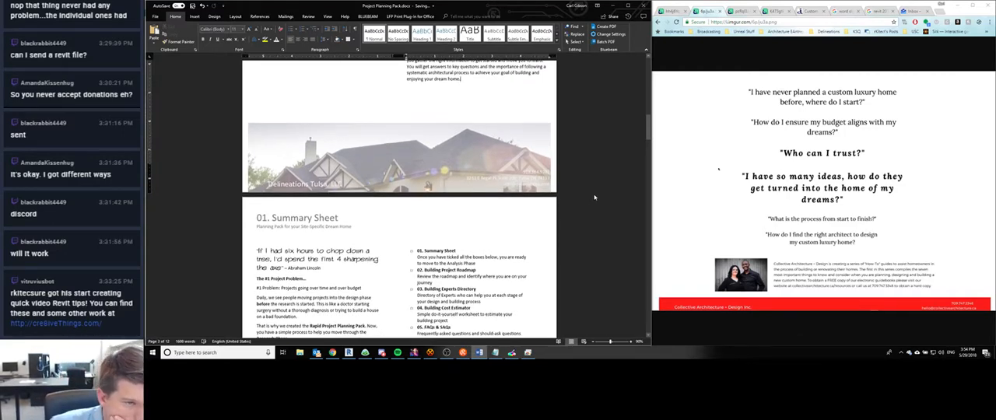
scroll(594, 197, down, 3)
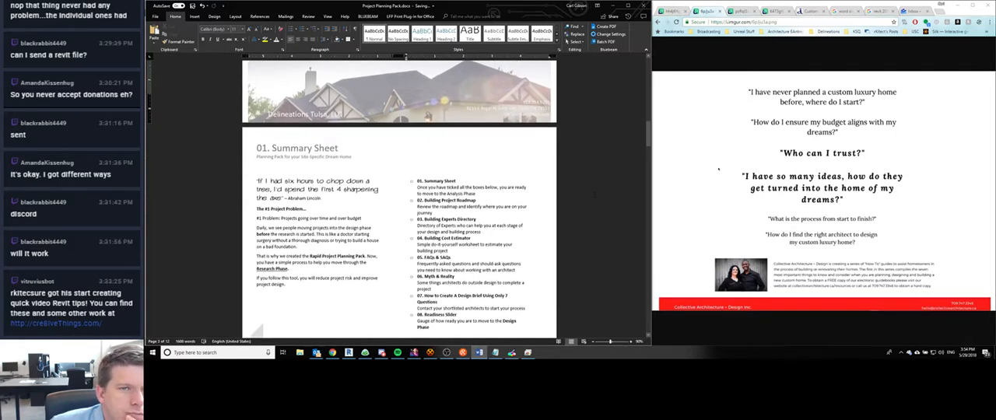
scroll(593, 196, up, 3)
scroll(593, 196, down, 3)
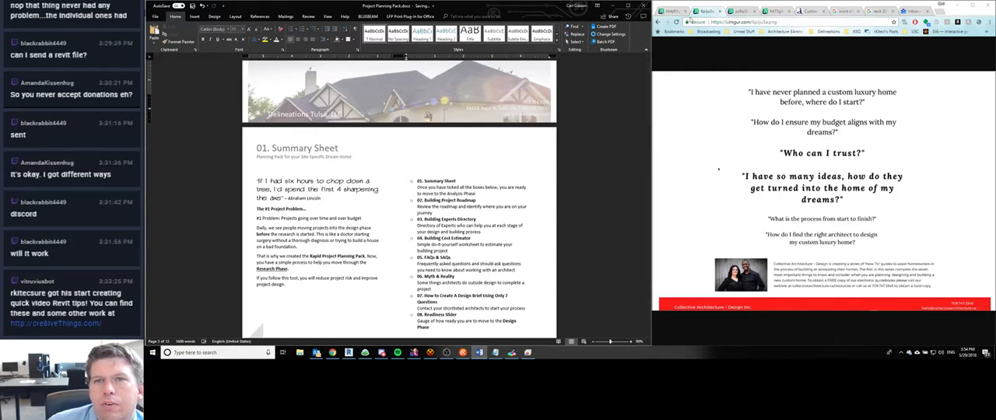
scroll(549, 208, down, 6)
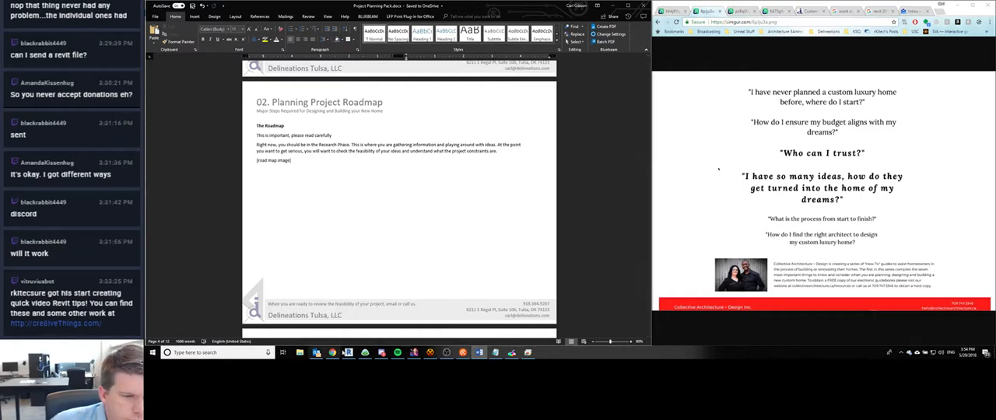
- Check the new direct messages in Discord and return to the Roadmap page in Word
click(382, 353)
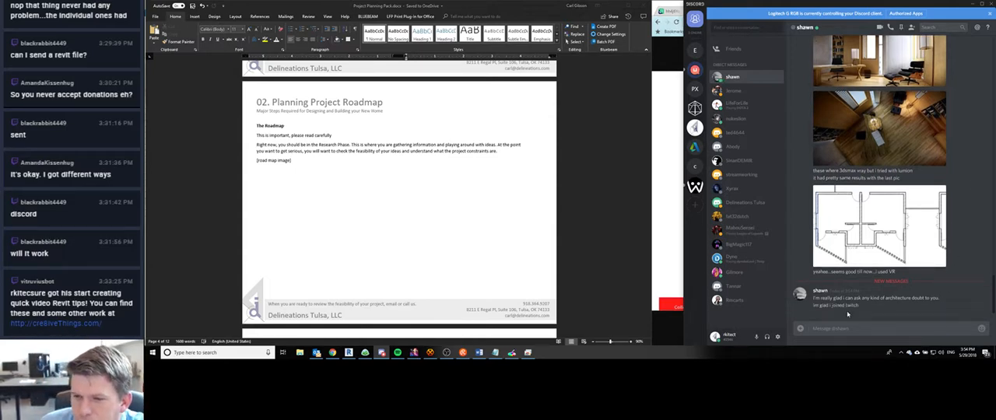
click(973, 6)
click(347, 151)
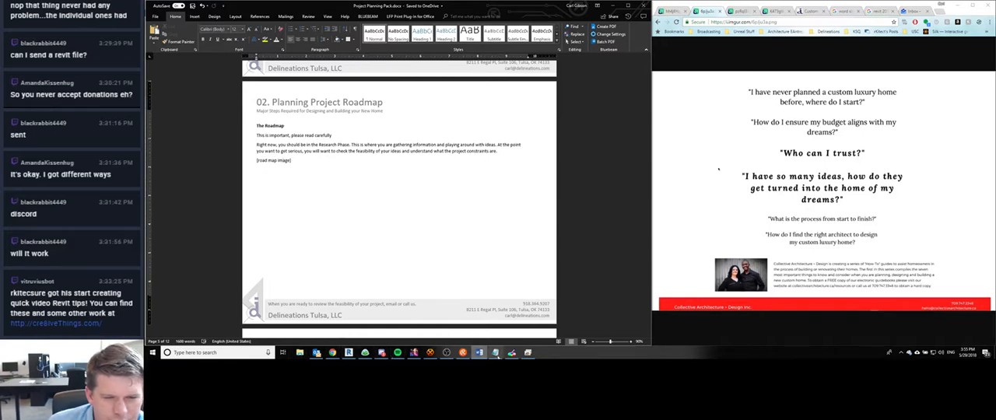
- Copy the 02. Architectural Project Roadmap link from the Marketing Tactics notes in Notepad and open it in a new Chrome tab
click(495, 353)
click(689, 242)
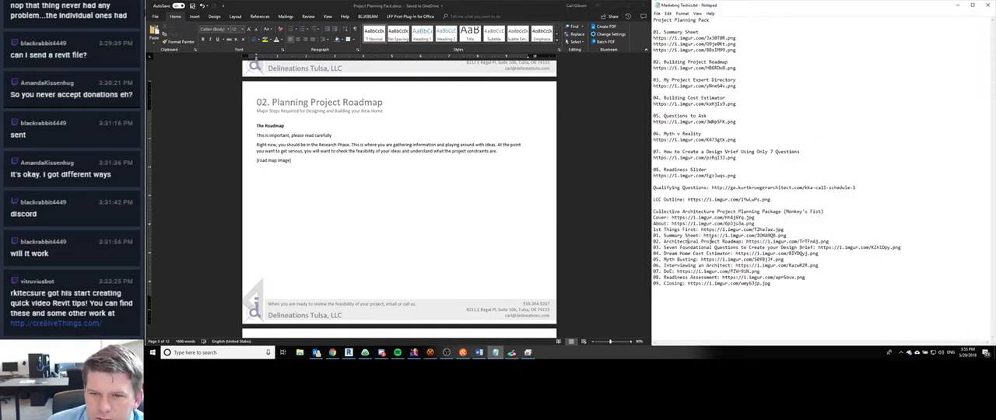
drag(744, 242, 831, 242)
key(ctrl+c)
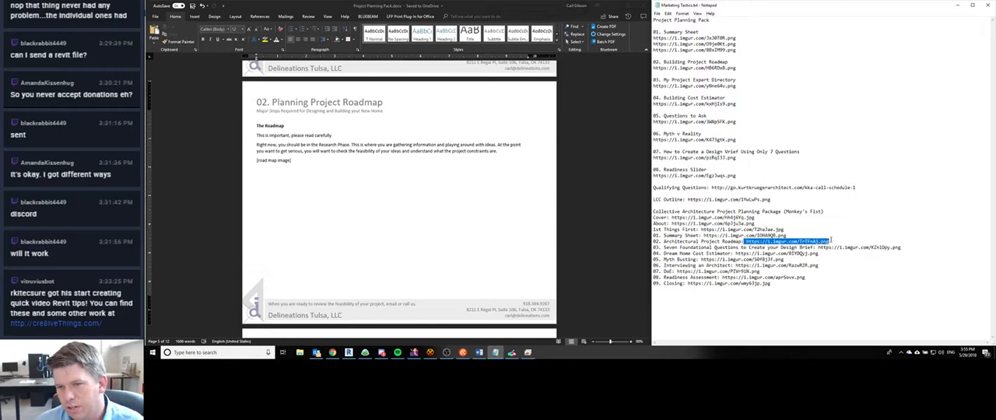
click(332, 353)
key(ctrl+t)
key(ctrl+v)
key(Return)
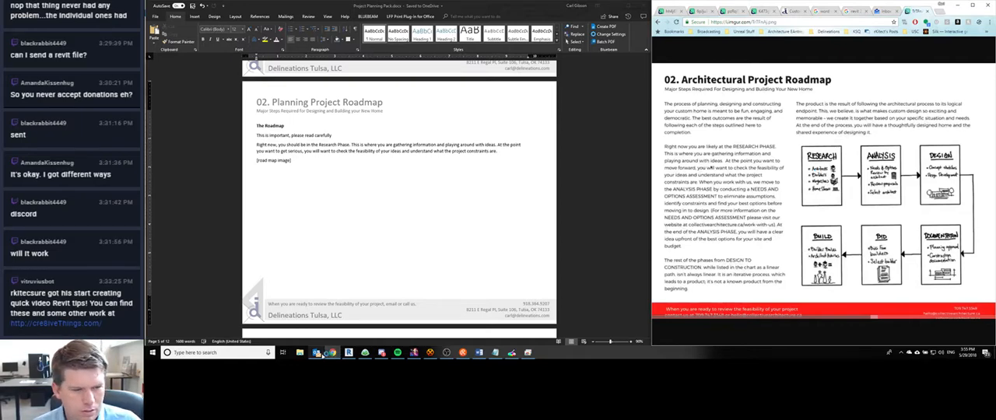
- Look at the latest direct message in Discord and return to the Architectural Project Roadmap image
mouse_move(382, 354)
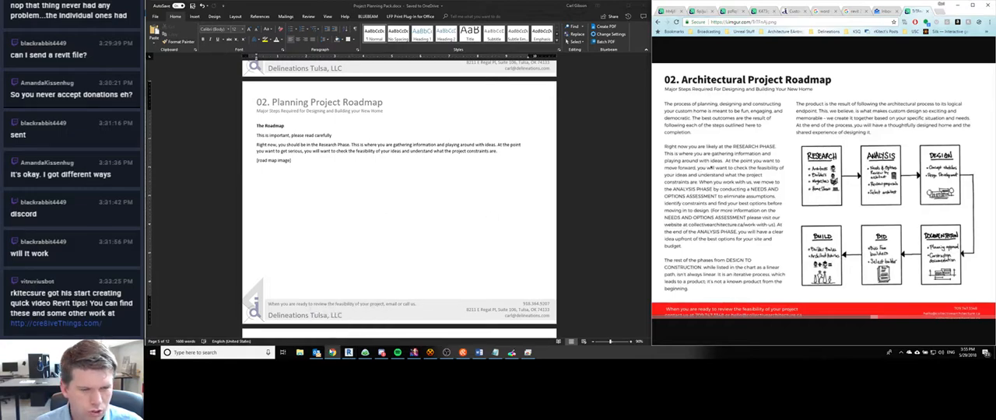
click(382, 354)
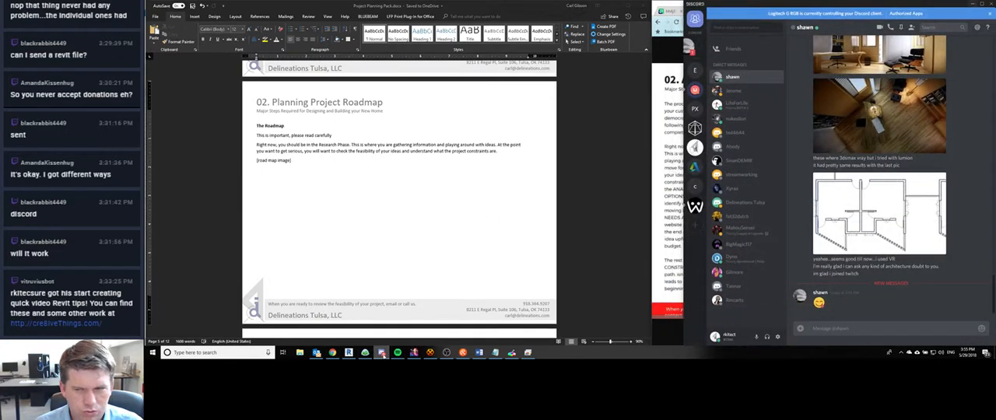
click(382, 353)
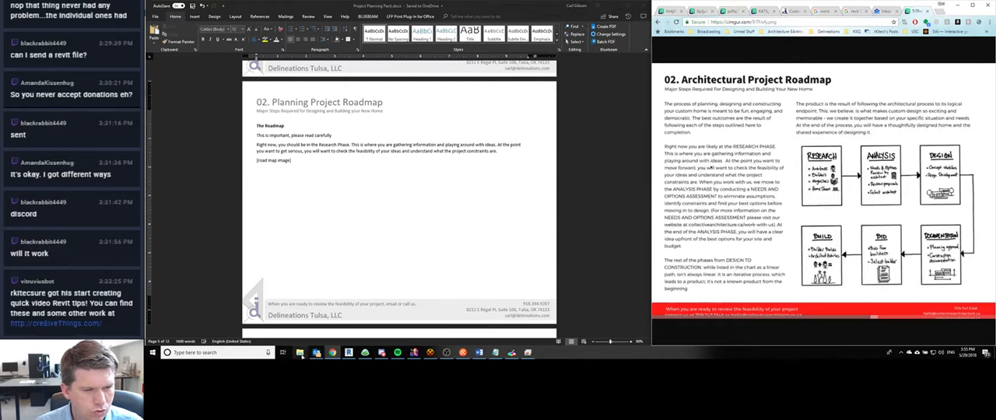
- Copy the 02. Building Project Roadmap link from the Notepad notes and open it in another new Chrome tab
click(495, 352)
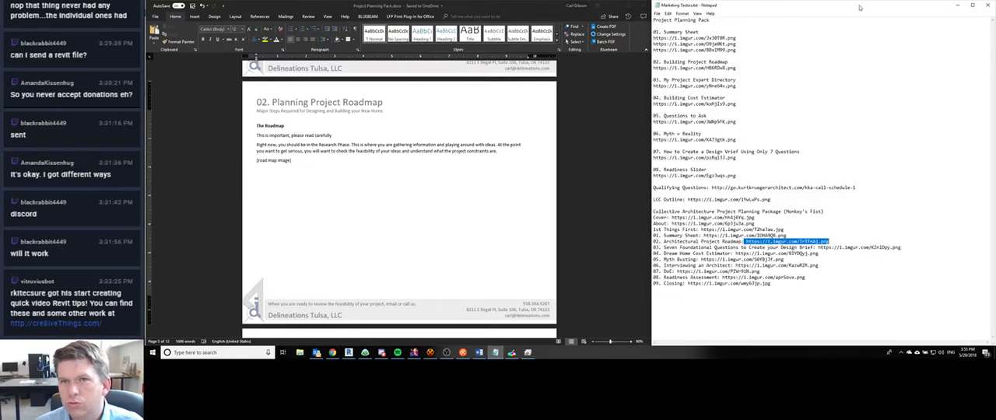
drag(736, 68, 653, 67)
key(ctrl+c)
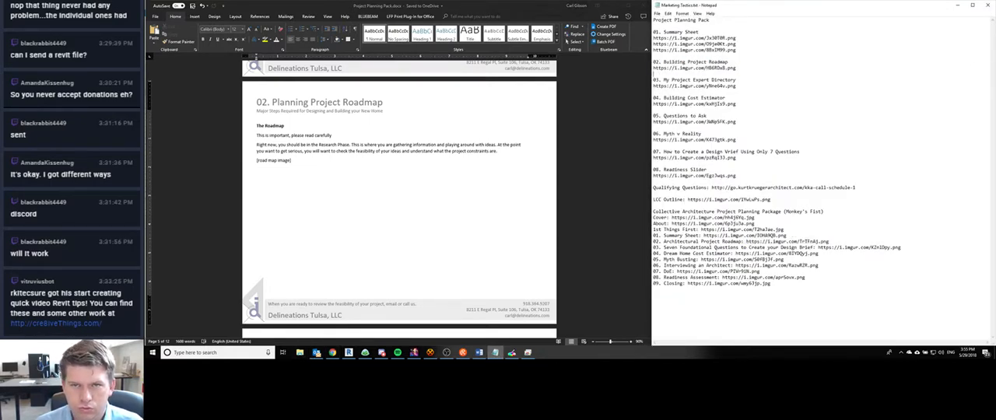
click(332, 352)
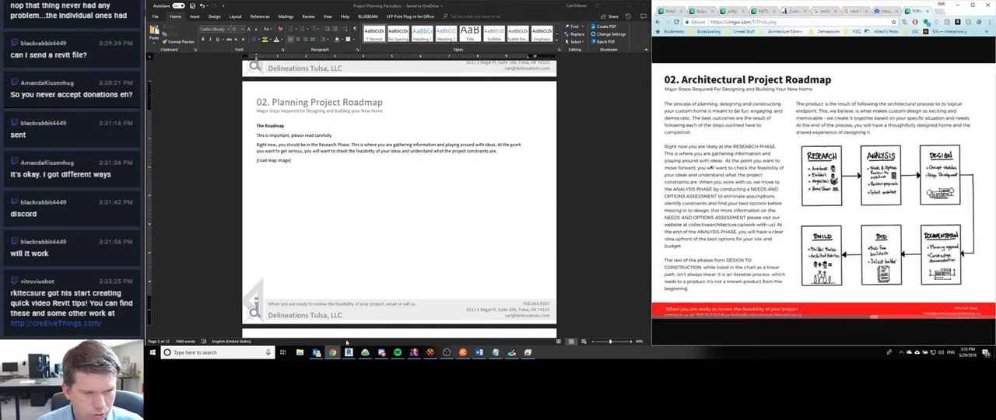
key(ctrl+t)
key(ctrl+v)
key(Return)
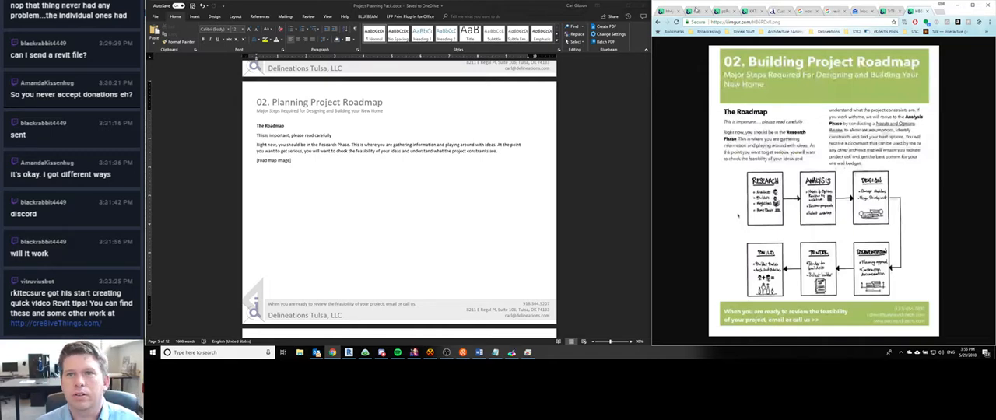
- Enlarge the Architectural Project Roadmap reference and take a region screenshot of its six-box diagram from Research to Build
click(897, 10)
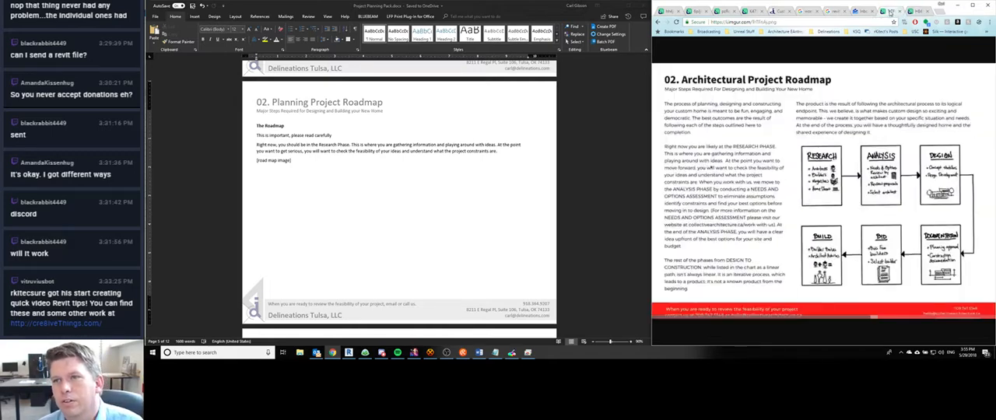
click(976, 256)
scroll(809, 243, right, 3)
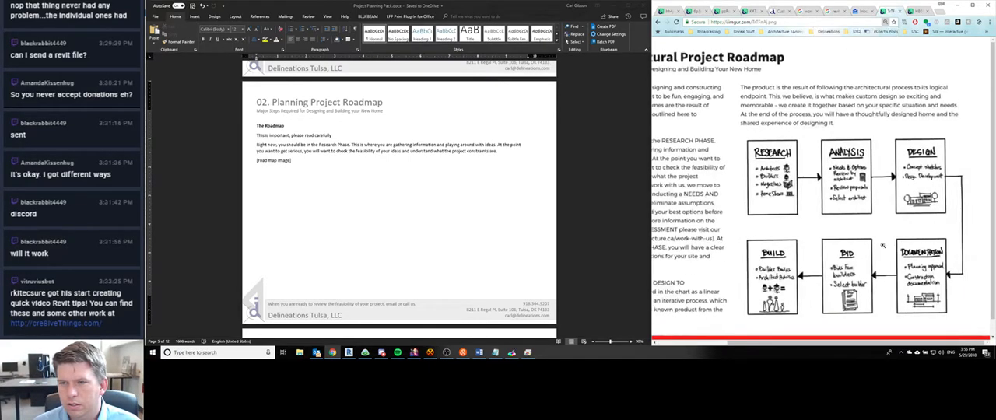
ctrl+scroll(994, 266, up, 1)
scroll(794, 261, right, 2)
scroll(799, 267, down, 3)
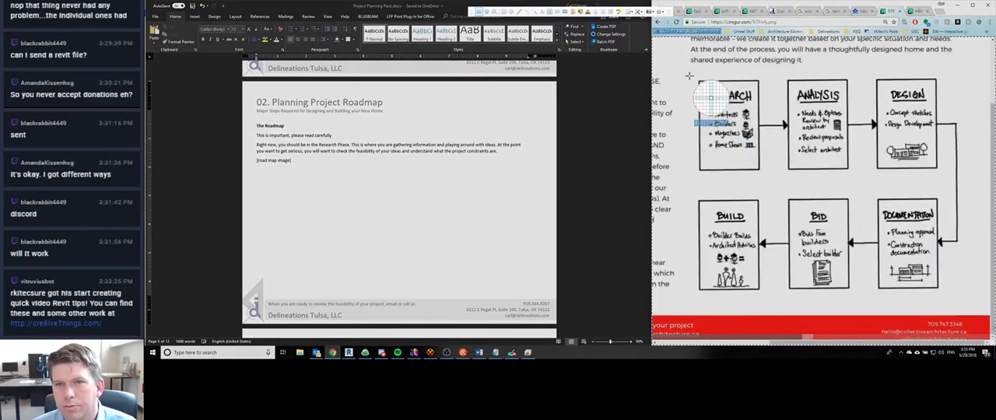
drag(685, 67, 972, 305)
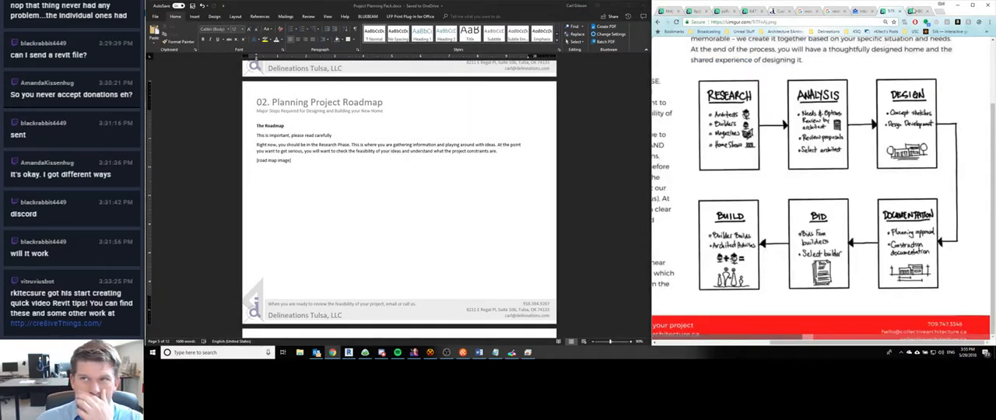
click(389, 5)
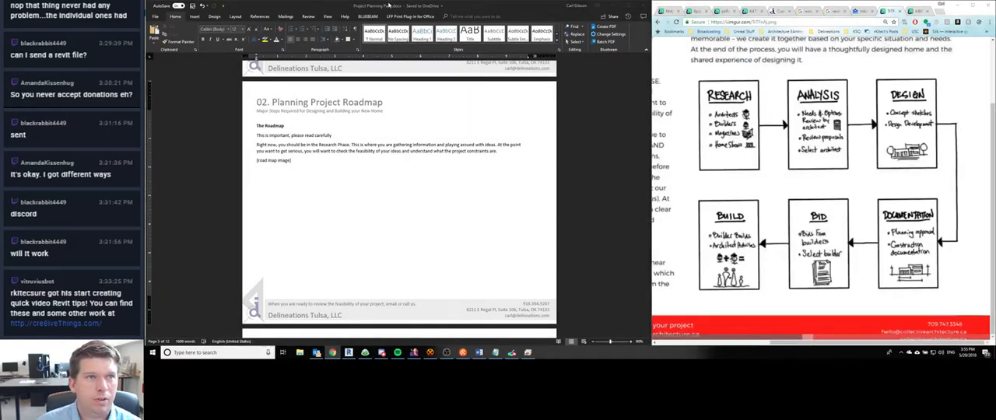
click(282, 179)
drag(292, 161, 258, 163)
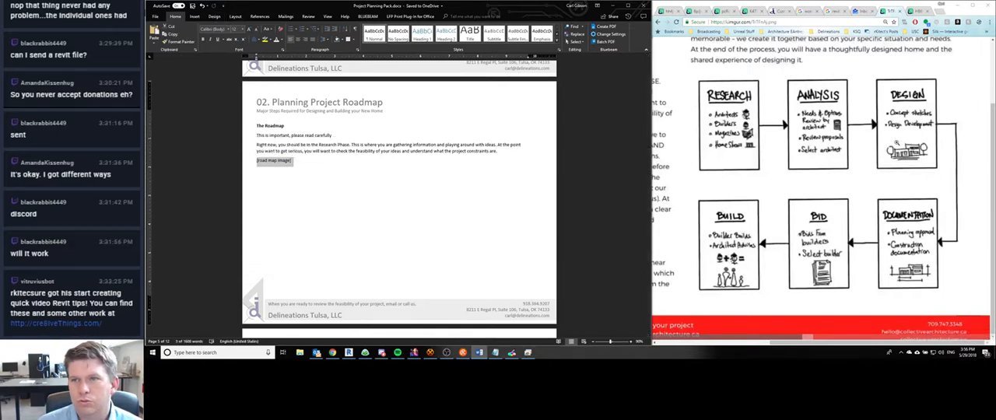
- Bring up the 02. Building Project Roadmap reference image and place the text cursor at the end of the Research Phase paragraph
ctrl+scroll(897, 144, down, 3)
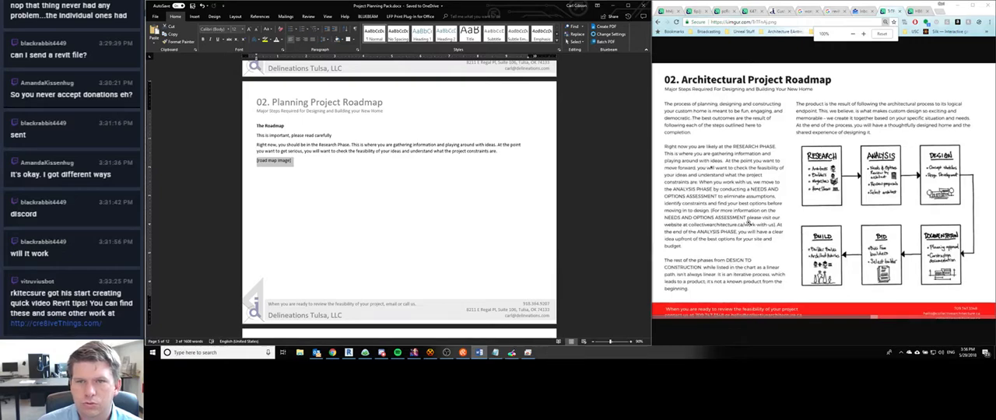
click(914, 12)
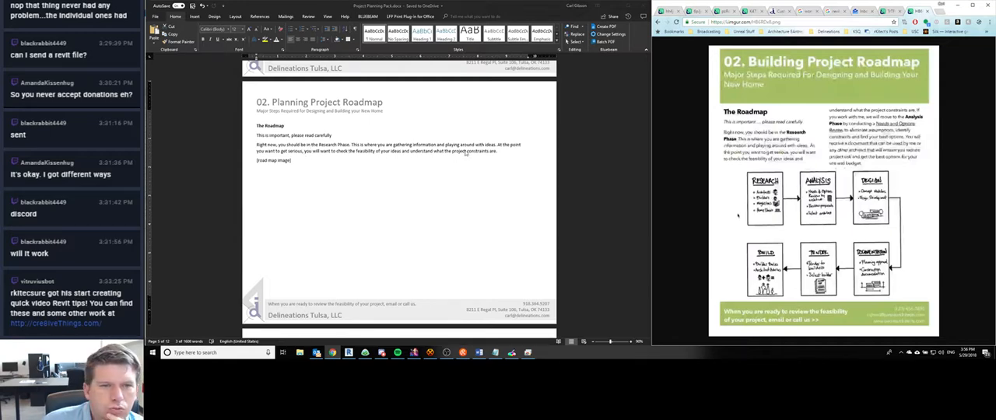
click(369, 152)
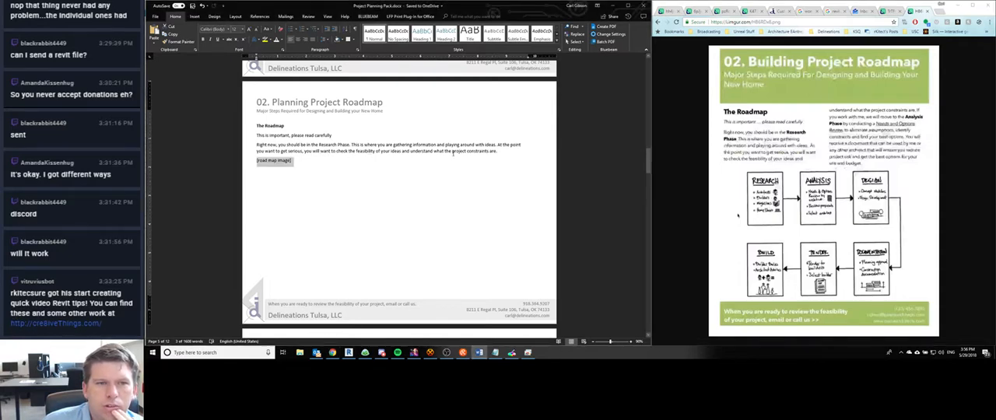
click(506, 152)
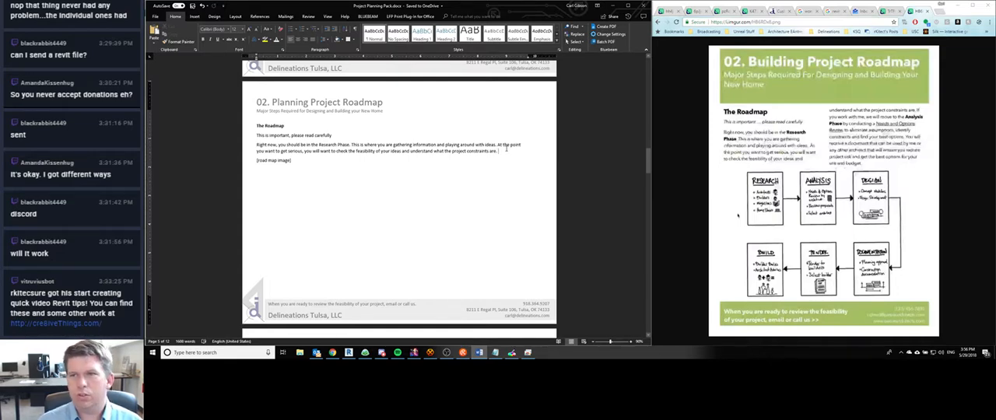
- Continue the paragraph with "If you work with us, we will move to the Analysis Phase by conducting a Needs and Options Review"
text(If y)
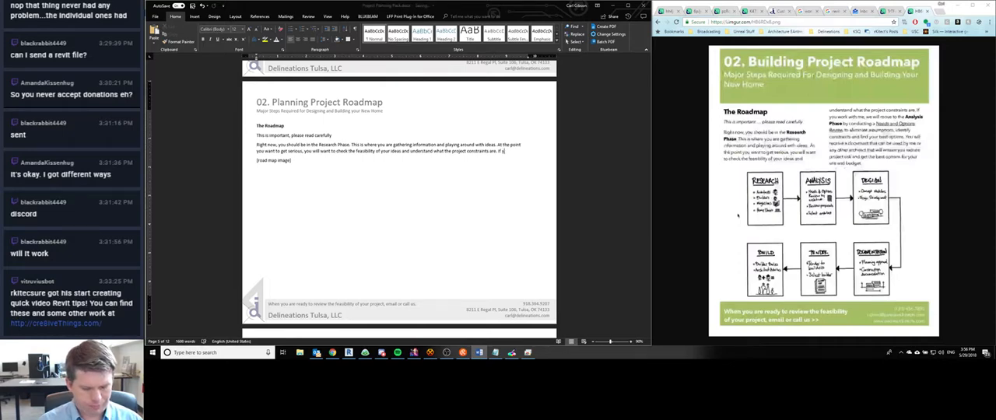
text(ou work with a)
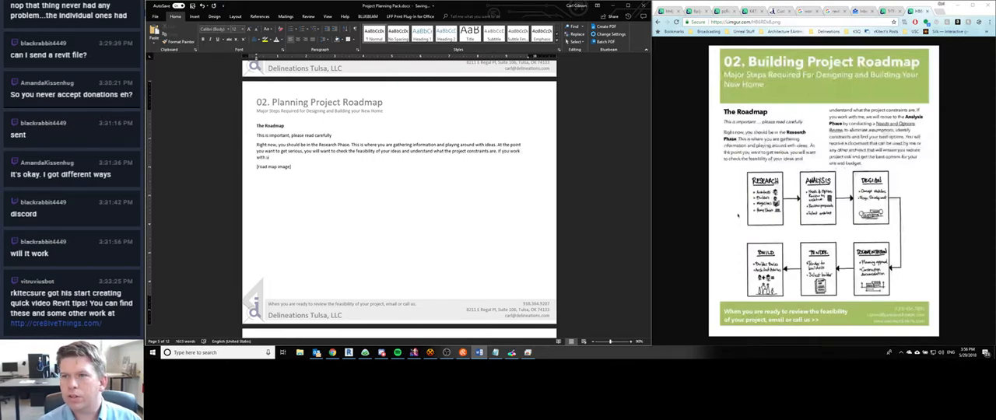
text(s, we will move to)
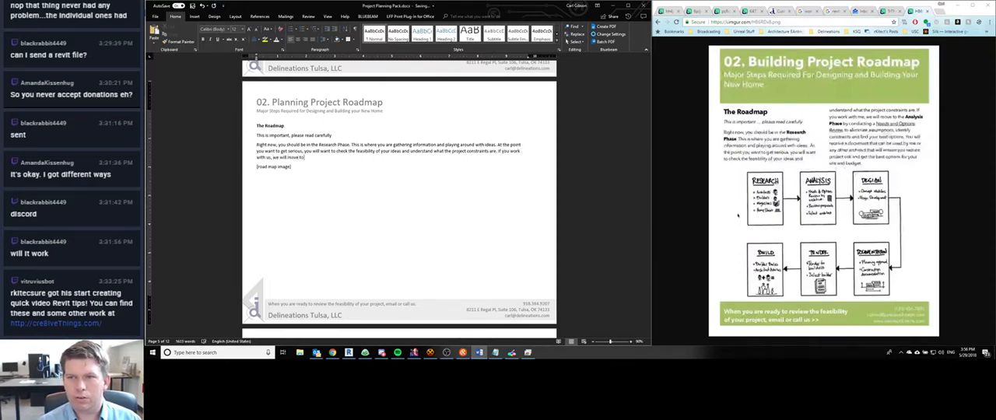
text( the Analysis P)
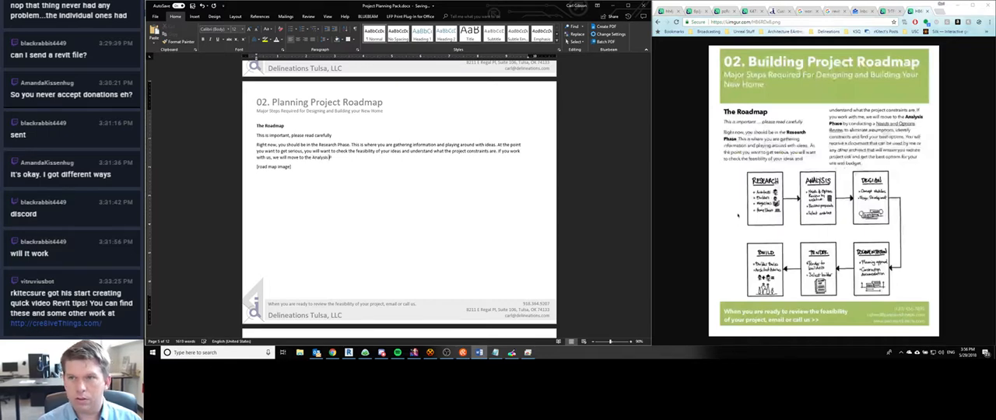
text(has by con)
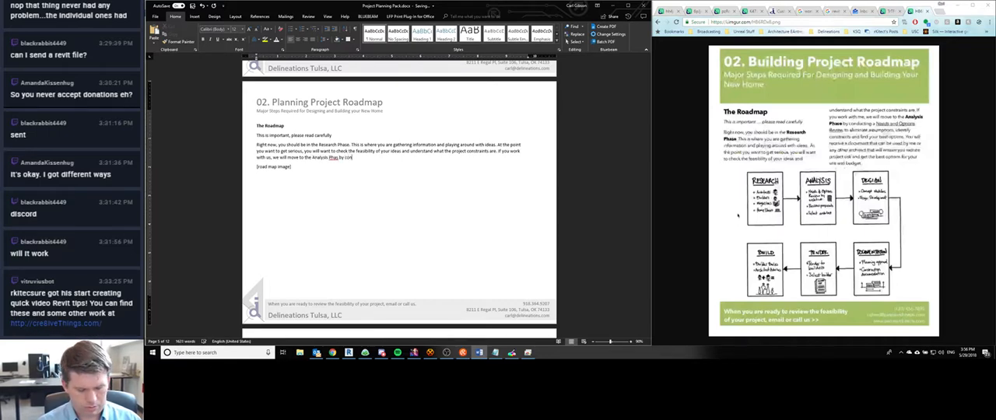
text(ducting a)
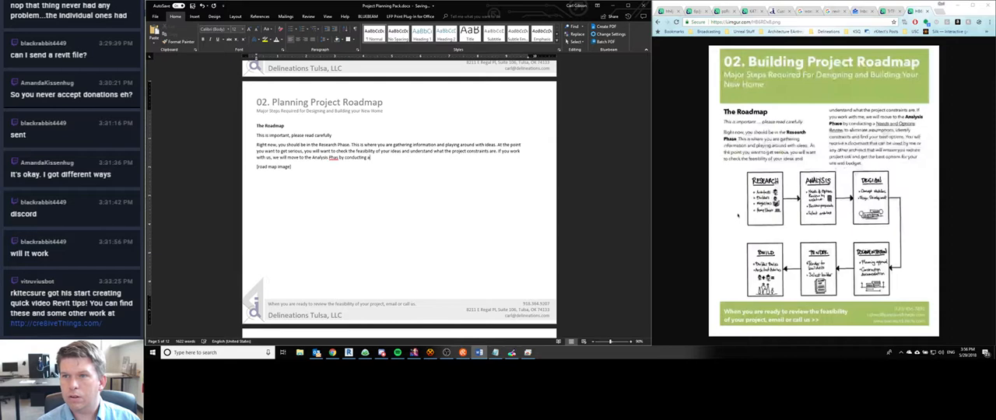
text( Needs and Op)
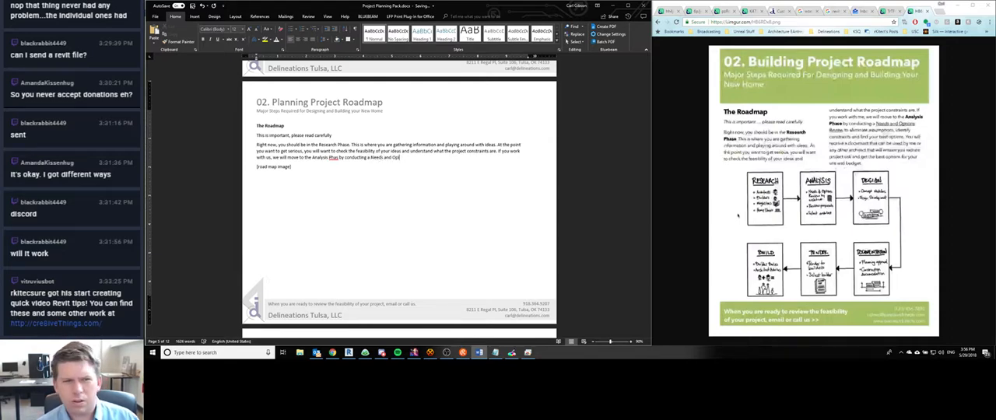
text(tions)
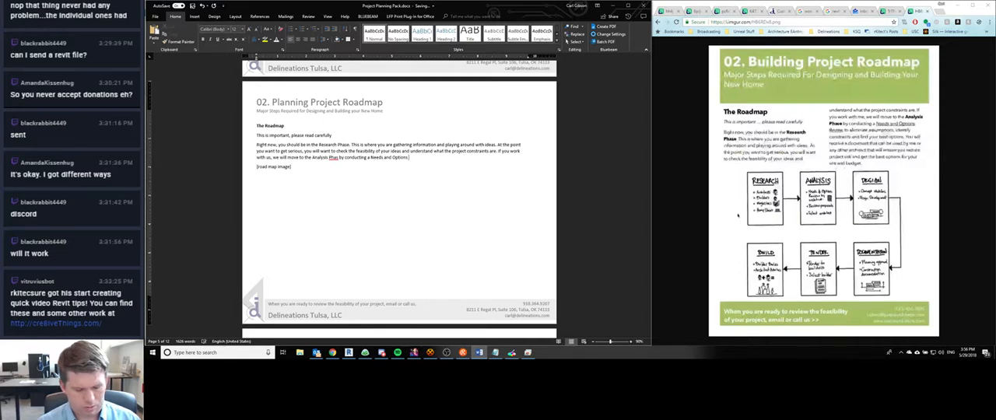
text( Review (o e)
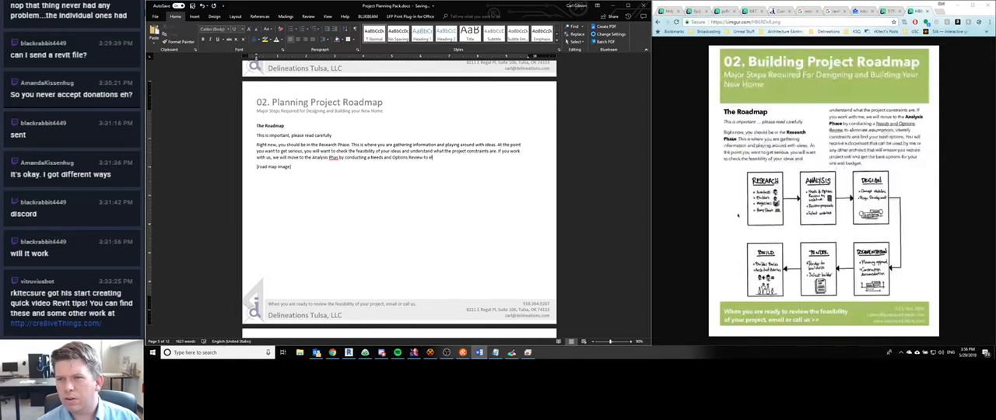
text(liminate assumptions)
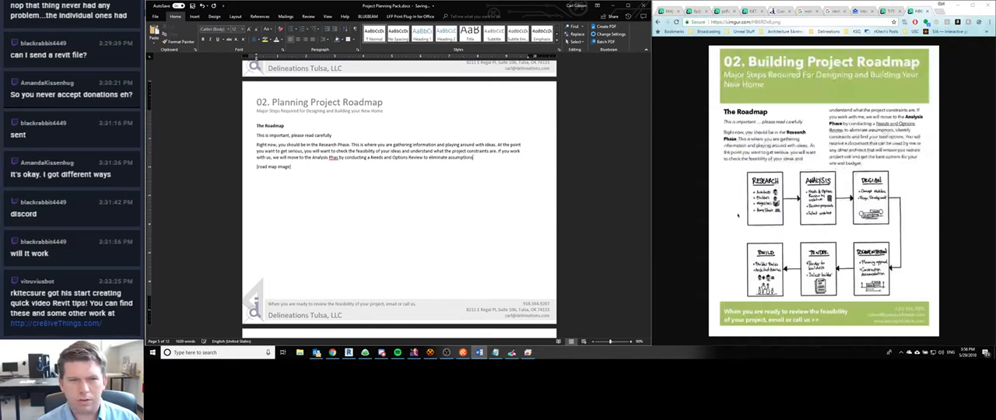
text(, identif)
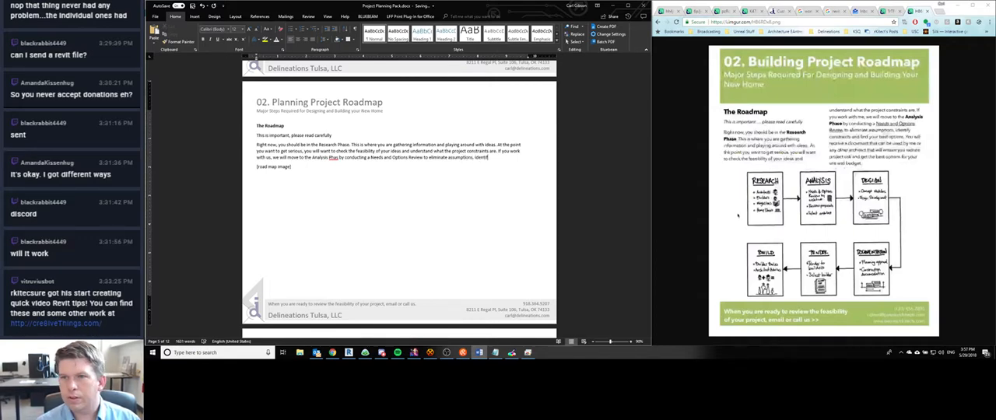
text(y constrain)
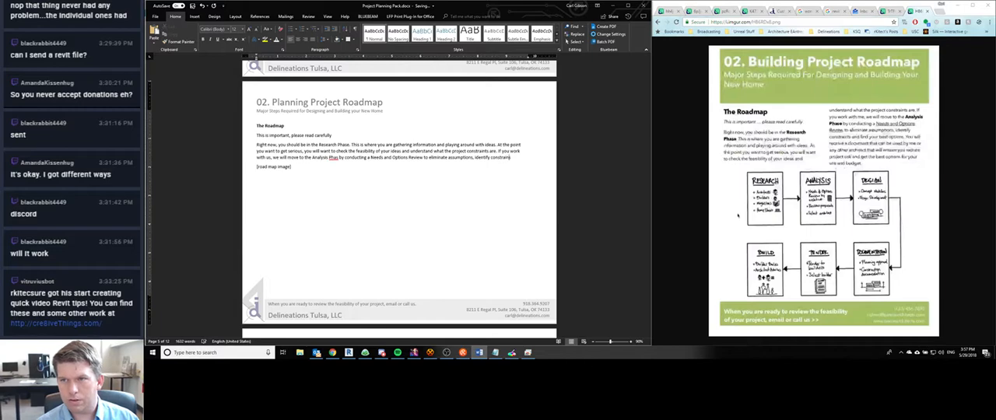
text(ts and fin)
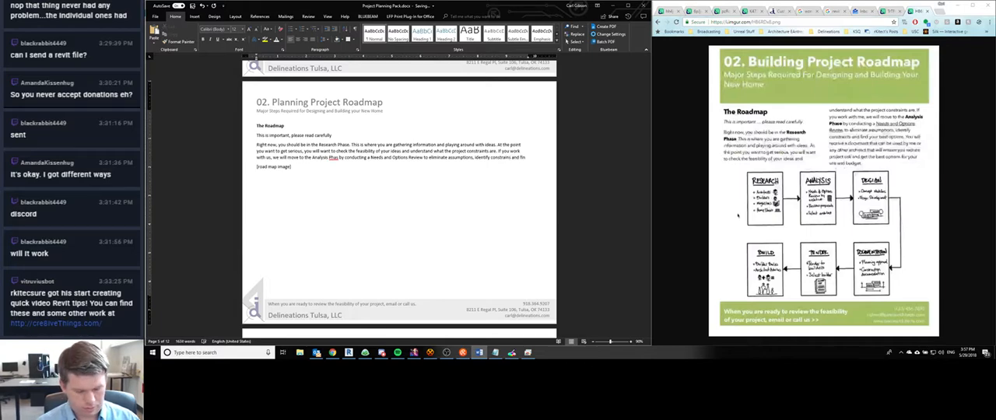
text(d your best options.)
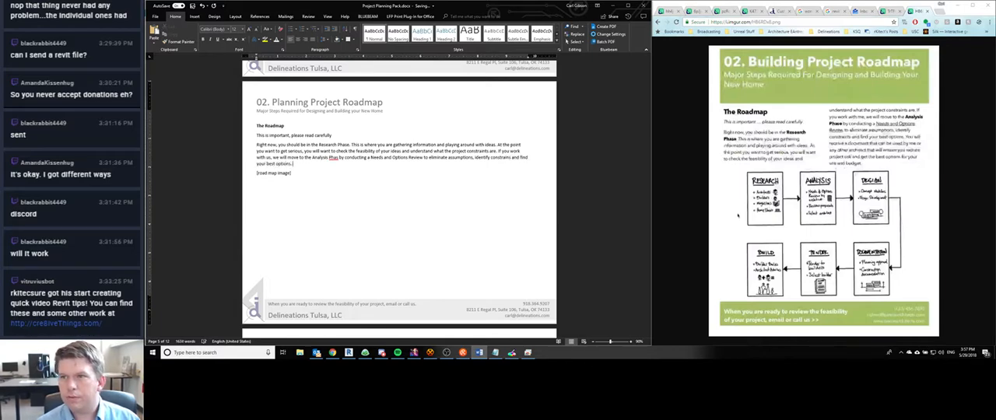
text( You will rec)
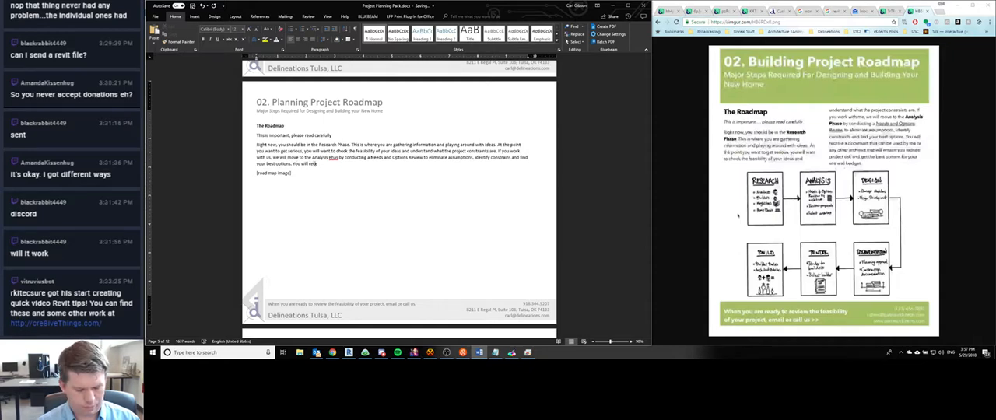
text(eive a docum)
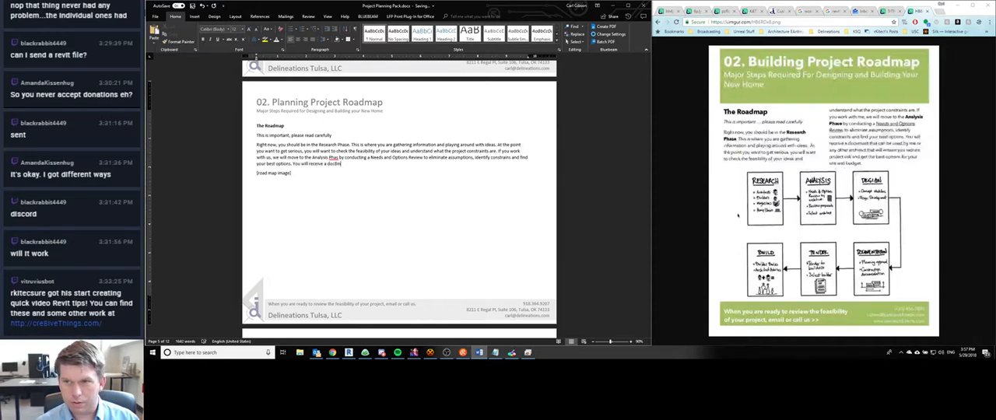
text(ent that can)
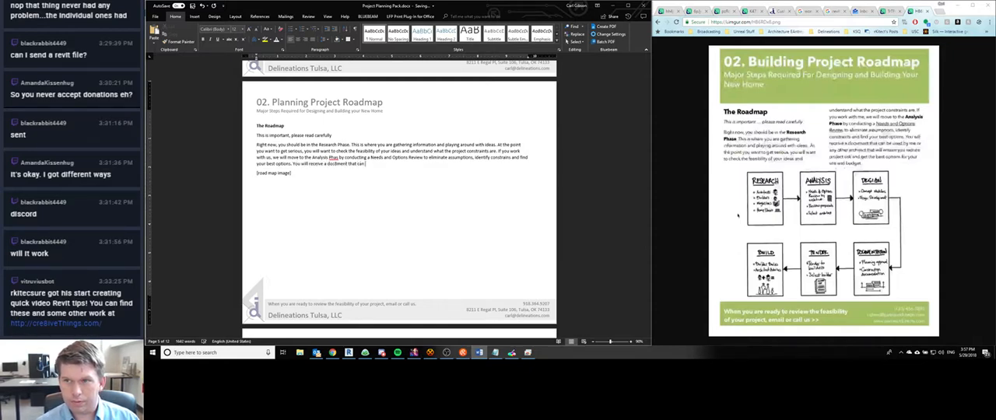
text( be used by)
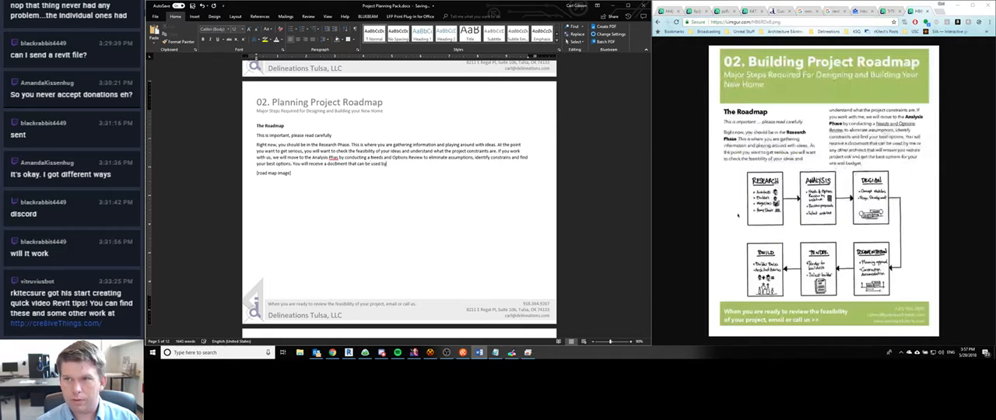
text( me or any oth)
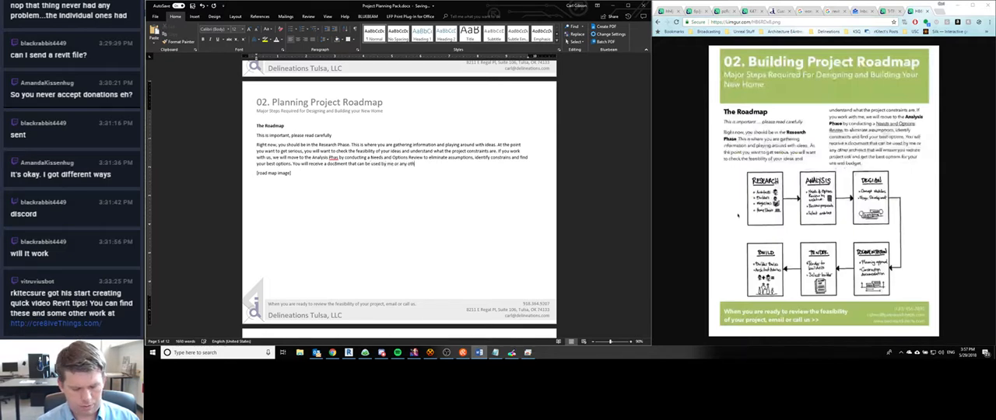
text(er architect tha)
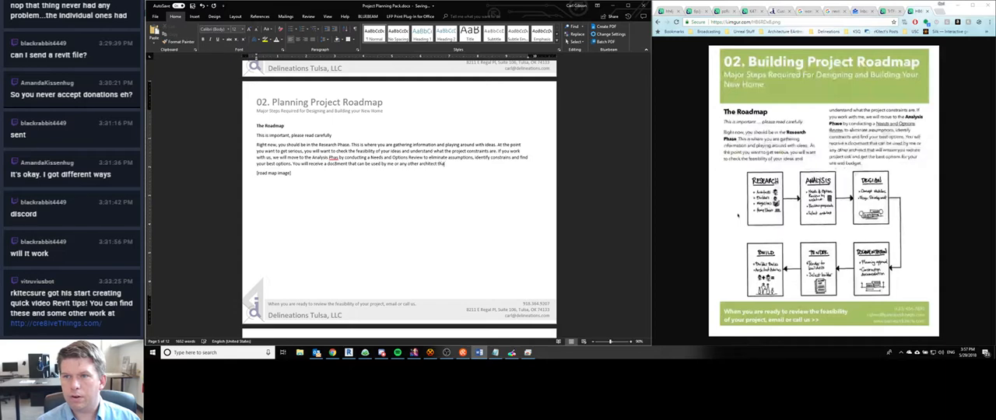
text(t will en)
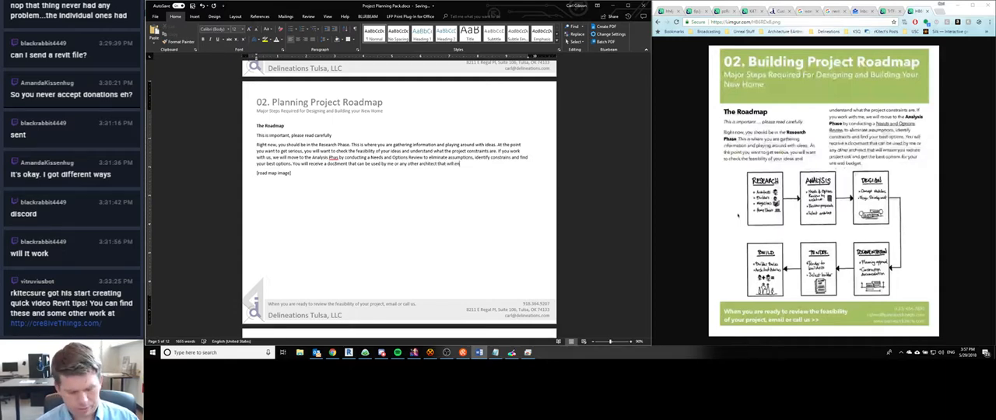
text(sure)
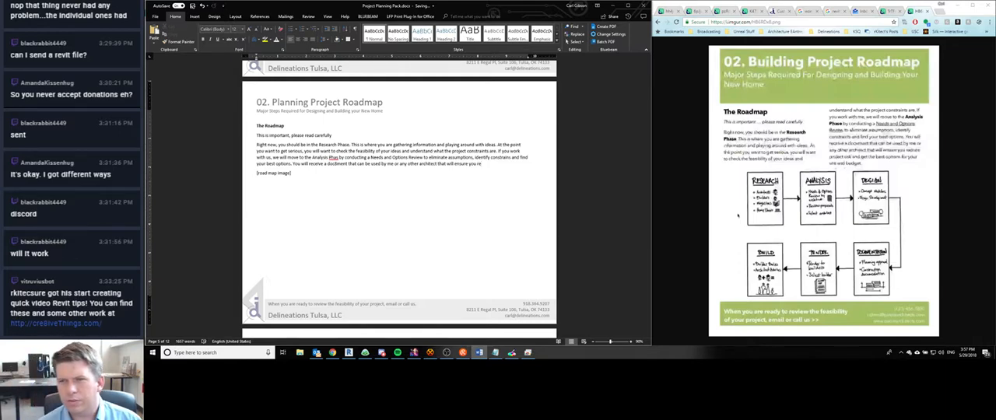
- Complete the paragraph's last sentence with "you reduce project risk and get the best options for your site and budget."
text(you reduce project r)
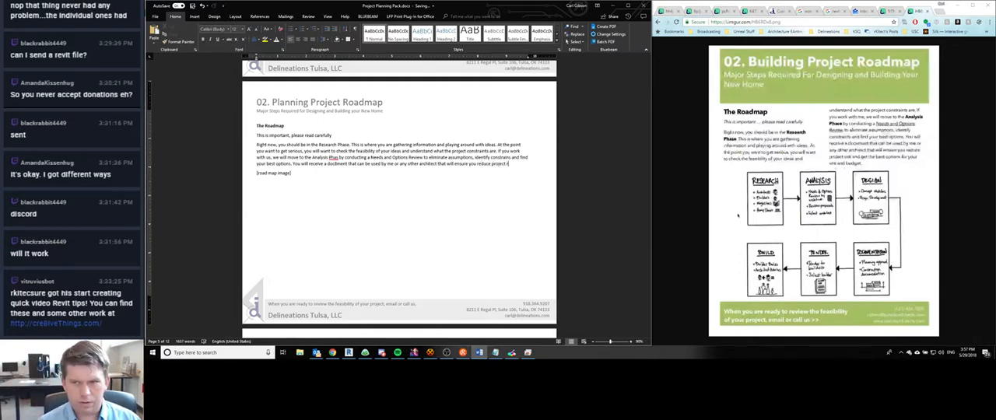
text(isk and get the best)
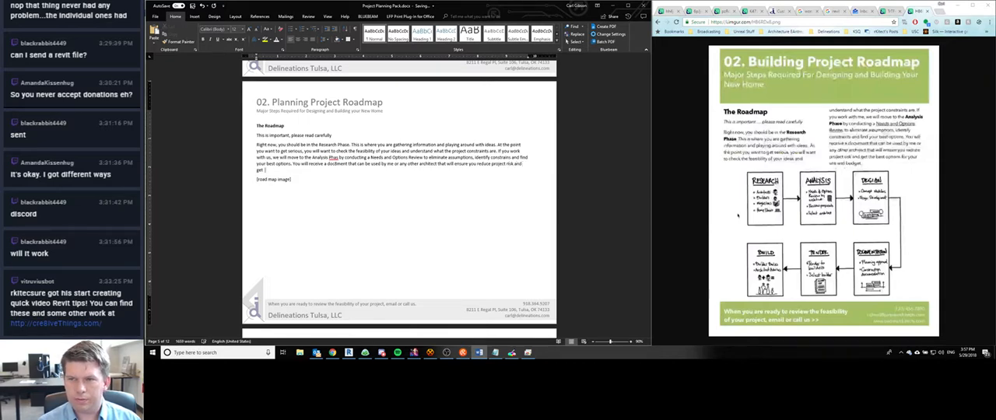
text( options for you)
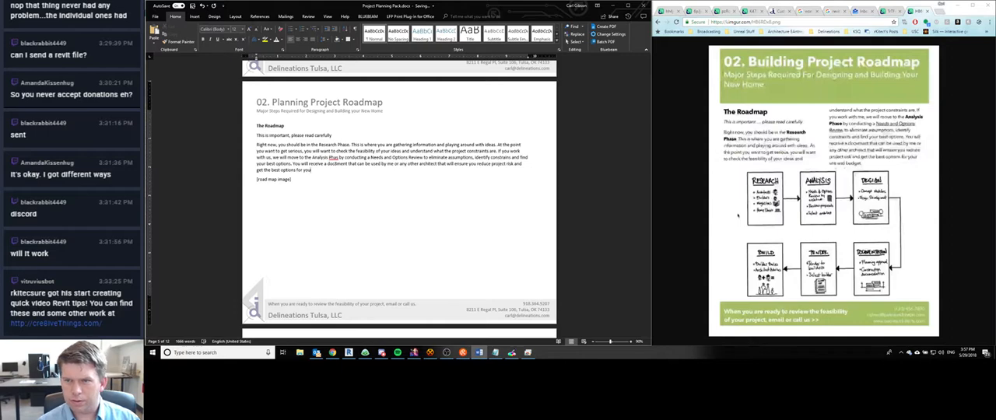
text(r site and budget.)
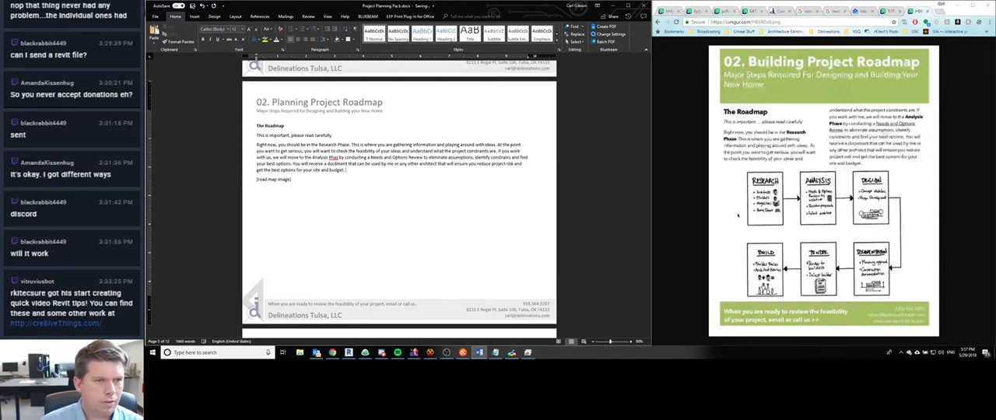
text(e)
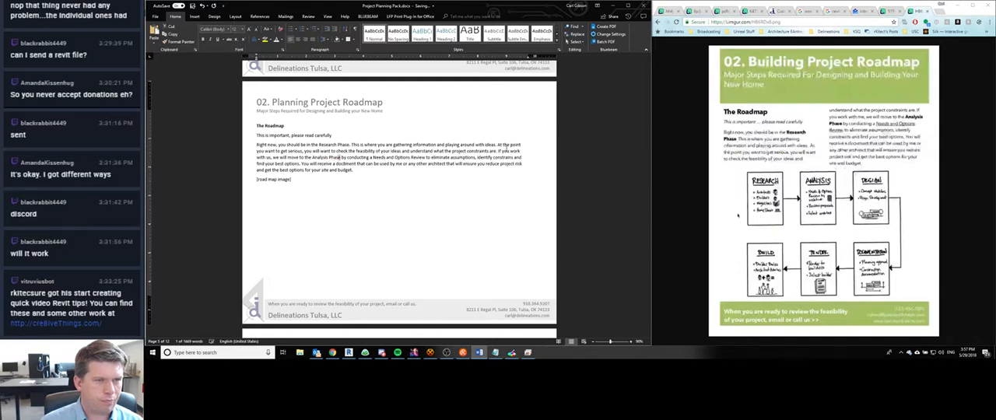
- Correct the misspelled "Phas" to "Phase" and make "Analysis Phase" bold in the roadmap paragraph
key(shift+Left)
key(shift+Left)
key(shift+Left)
key(shift+Left)
key(shift+Left)
key(shift+Left)
key(shift+Left)
key(shift+Left)
key(shift+Left)
key(shift+Left)
key(shift+Left)
key(shift+Left)
key(shift+Left)
key(shift+Left)
key(ctrl+b)
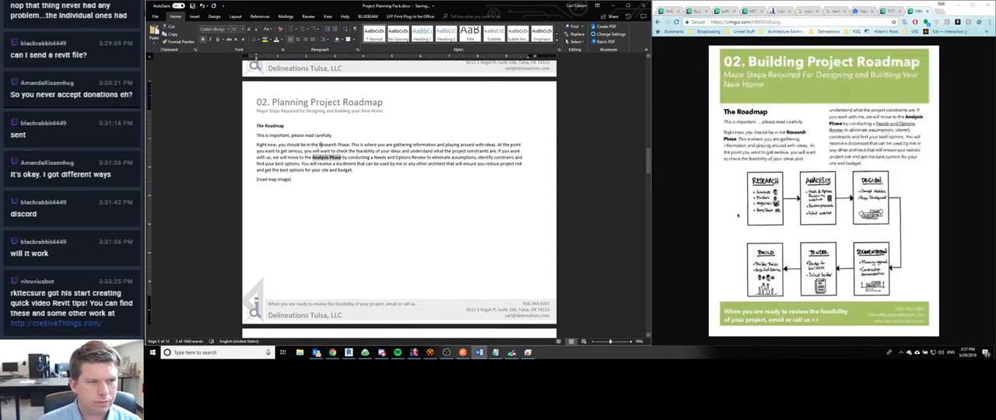
- Make "Research Phase" bold and underline "a Needs and Options Review" in the roadmap paragraph
drag(319, 145, 351, 145)
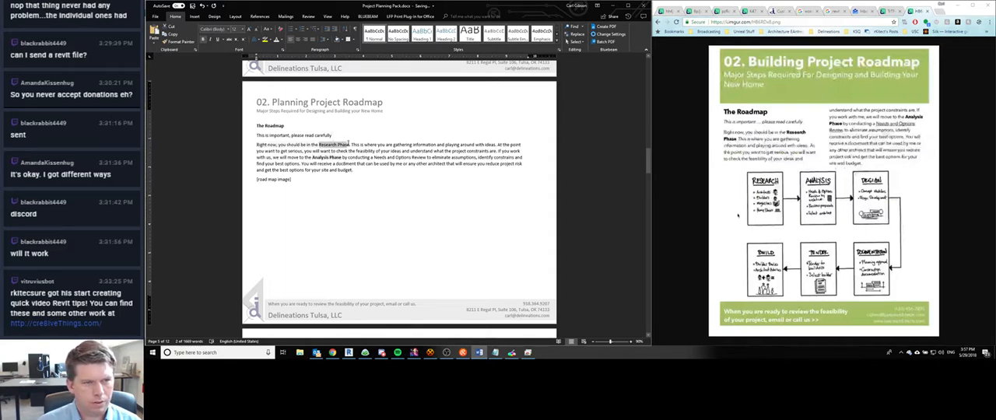
key(ctrl+b)
click(384, 157)
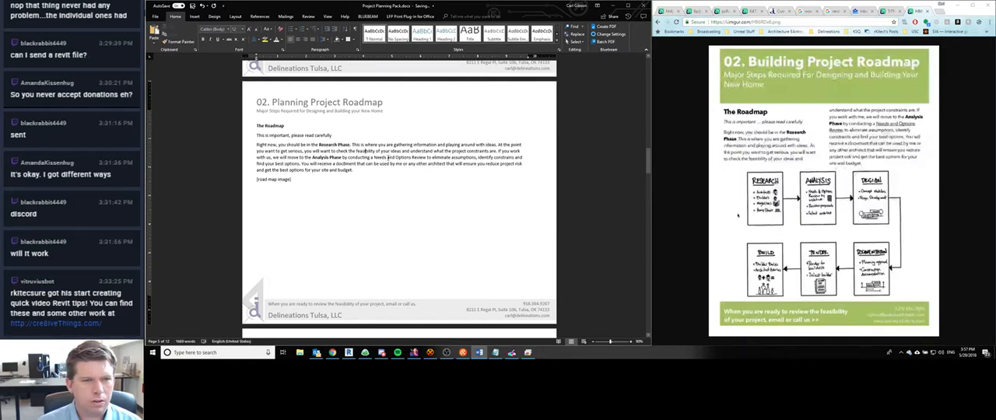
drag(372, 158, 425, 159)
key(ctrl+u)
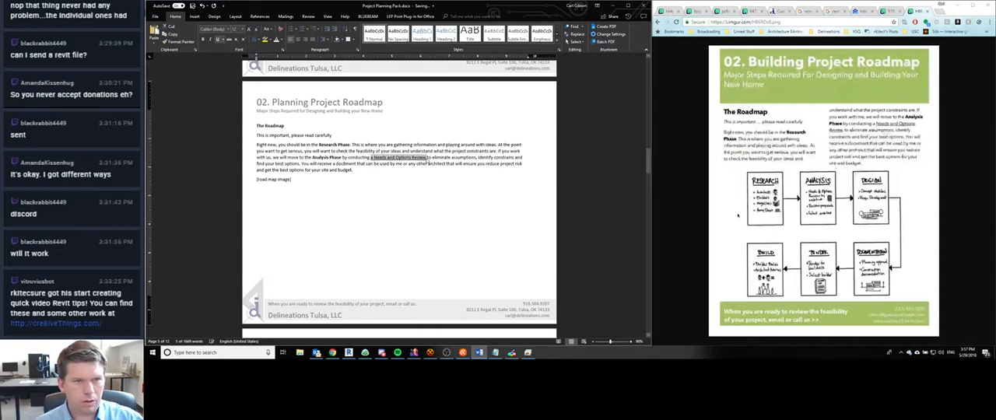
- Remove the underline from the "a" before "Needs and Options Review" in the roadmap paragraph
click(410, 164)
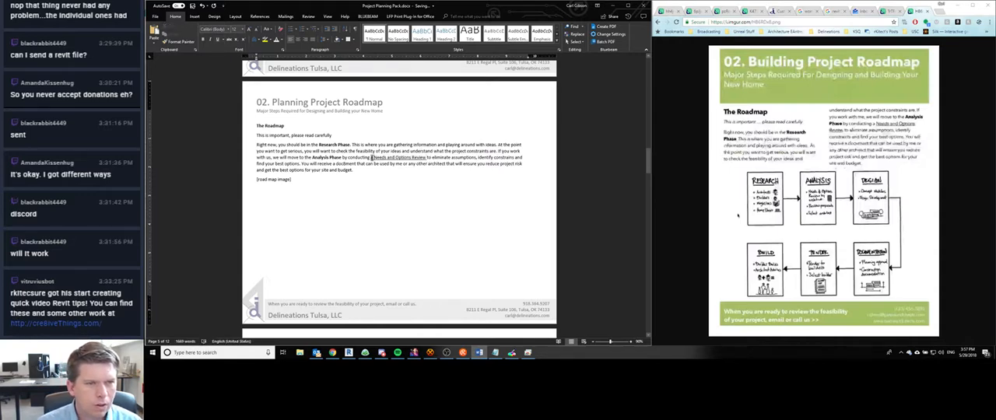
drag(372, 158, 374, 158)
key(ctrl+u)
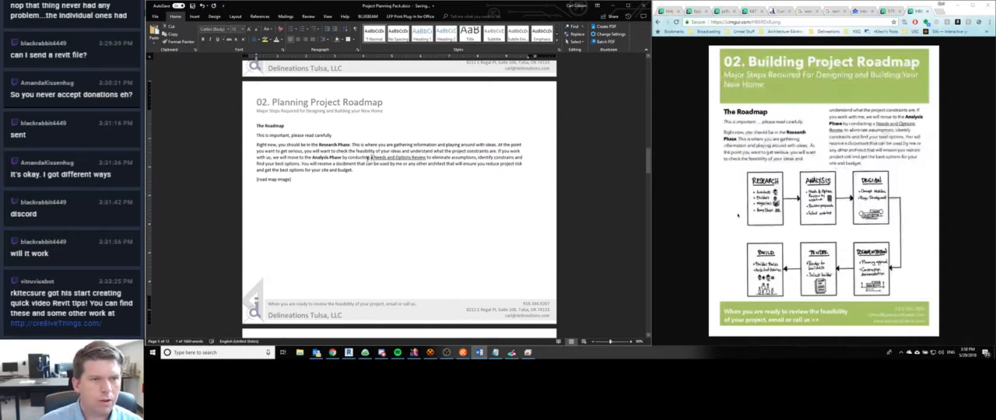
click(372, 158)
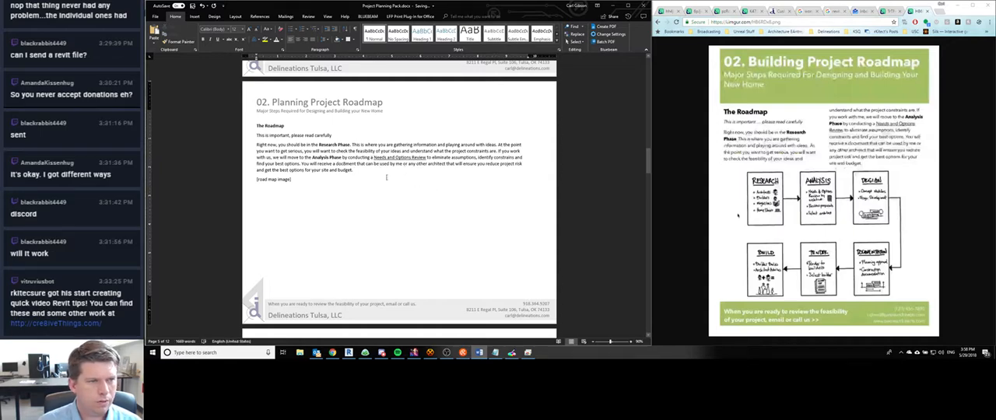
- Replace the "[road map image]" placeholder with the roadmap diagram picture, using its copied web address as the picture source
drag(307, 183, 257, 180)
click(194, 16)
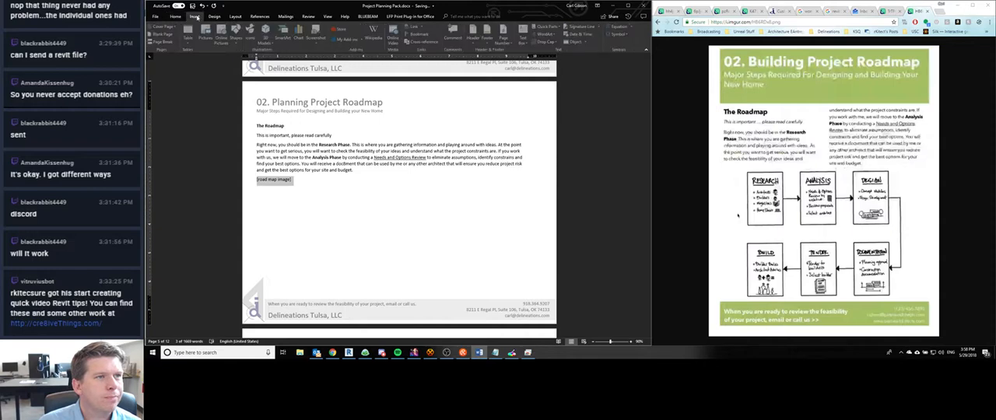
click(208, 34)
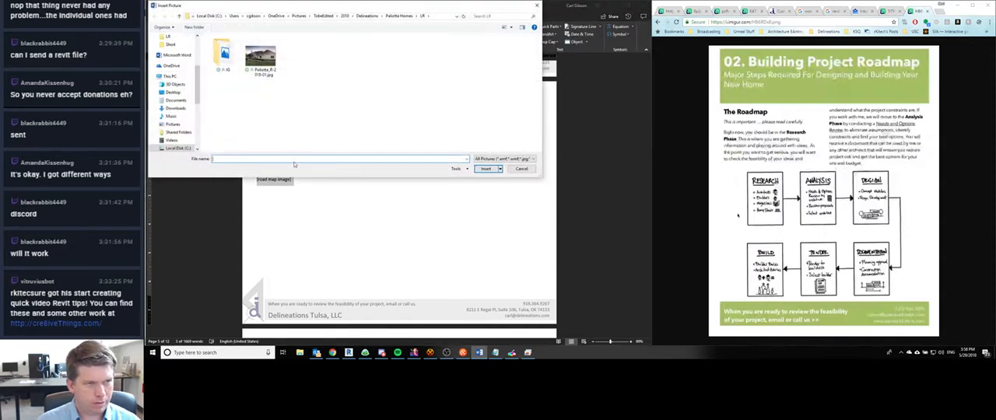
text(https://i.imgur.com/HB6RDv8.png)
click(484, 170)
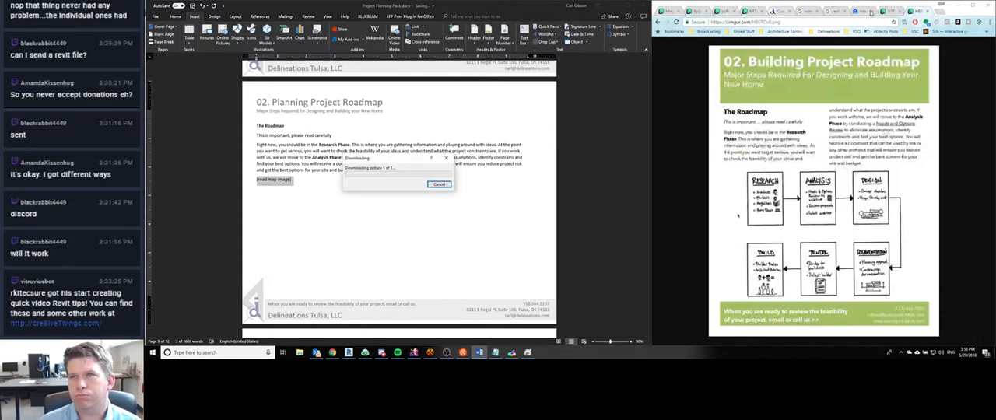
- Switch to the browser and open collectivearchitecture.ca/work-with-us in a new tab
click(881, 11)
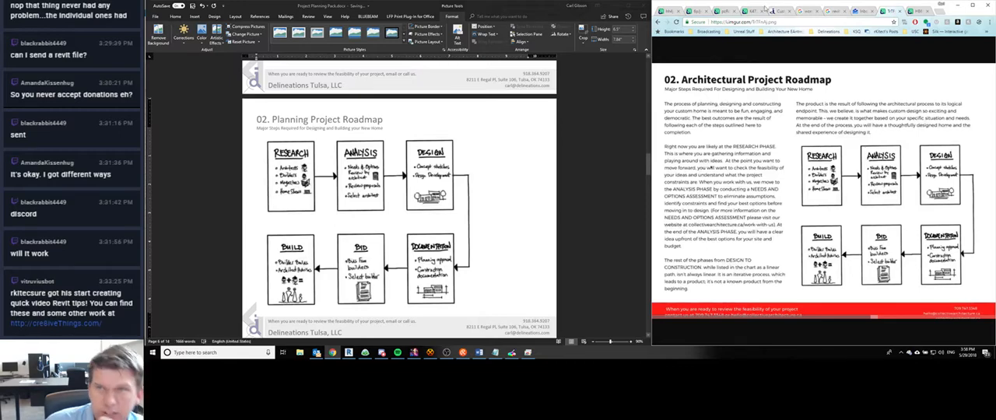
key(ctrl+t)
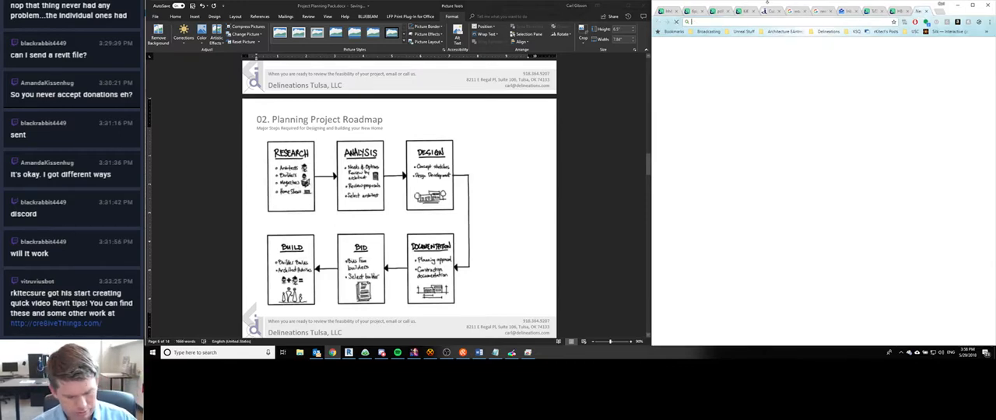
text(collectivearchitecture.ca)
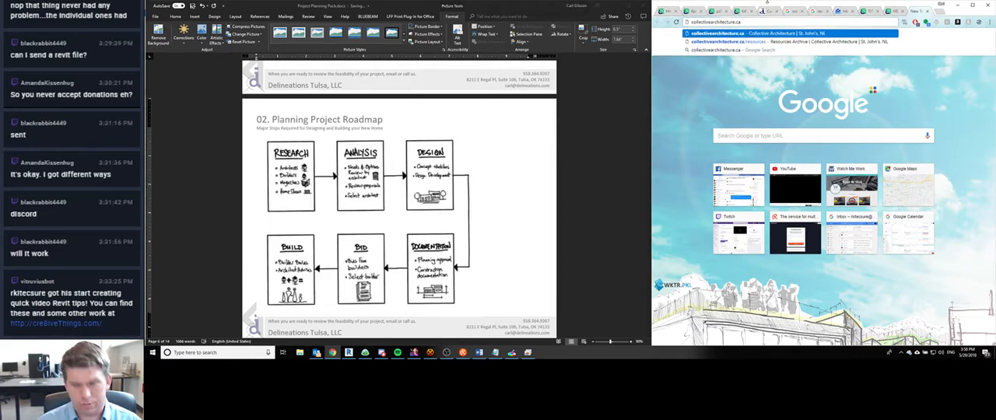
text(/work-with-us)
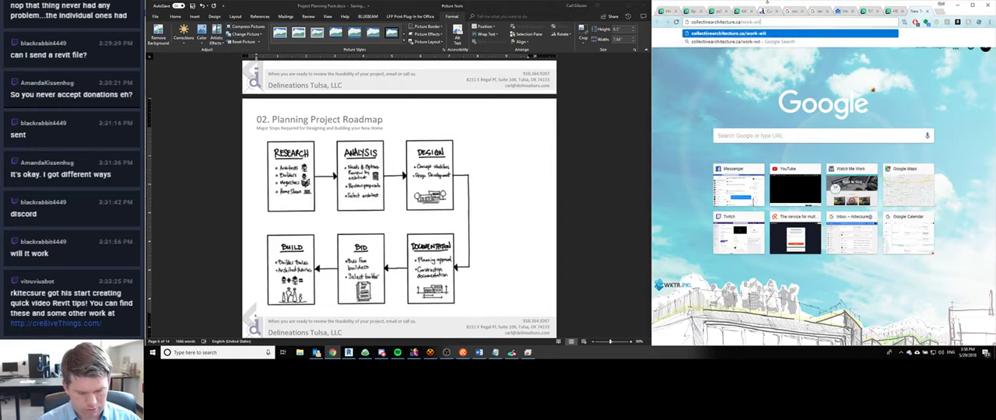
key(Return)
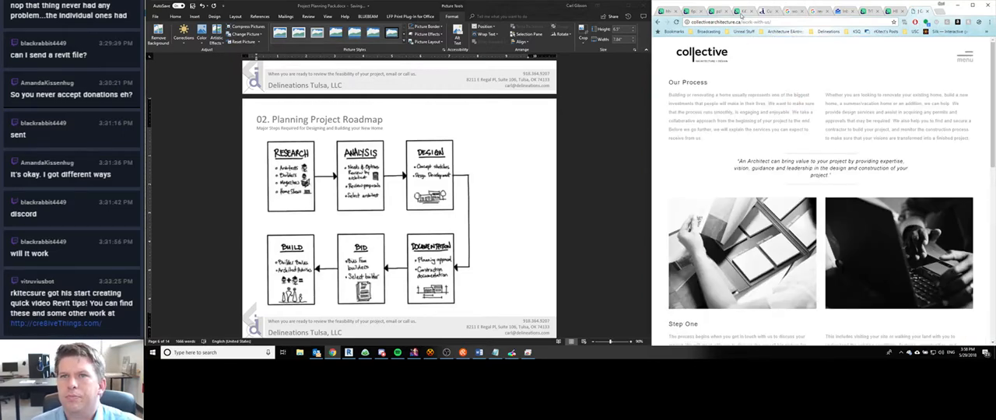
- Check the Architectural Project Roadmap reference and examine the Step One to Step Four descriptions on the Collective Architecture process page
click(743, 14)
click(893, 13)
click(870, 12)
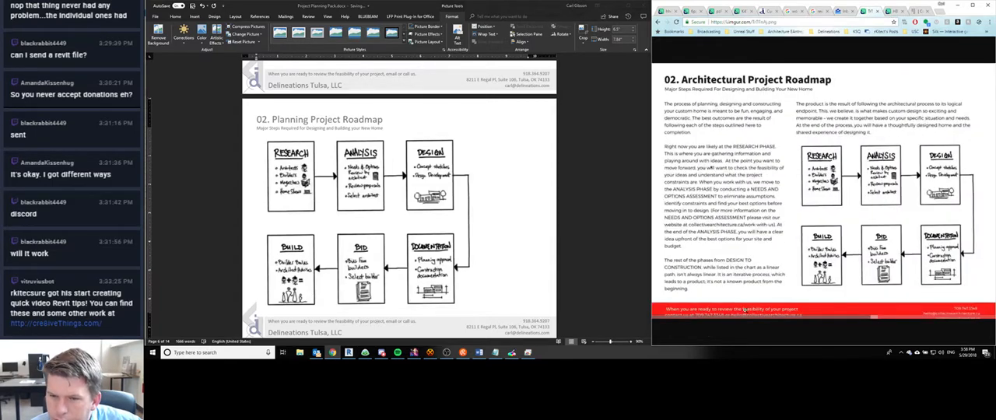
click(746, 226)
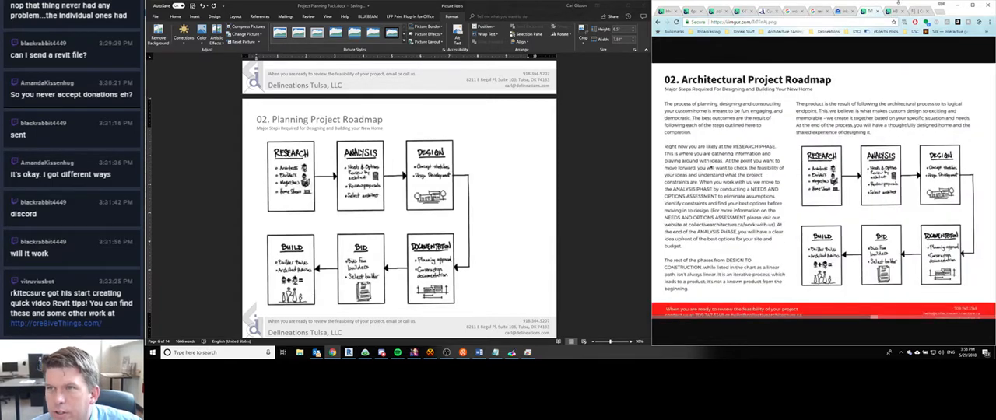
scroll(762, 103, down, 3)
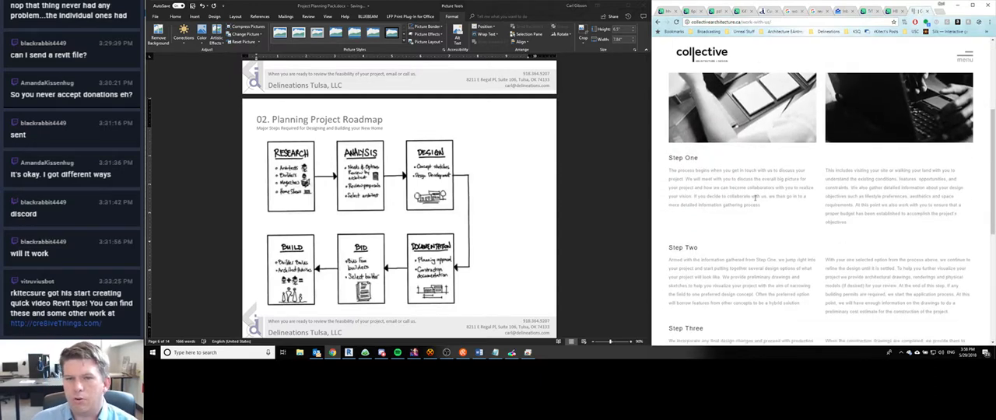
scroll(756, 206, down, 5)
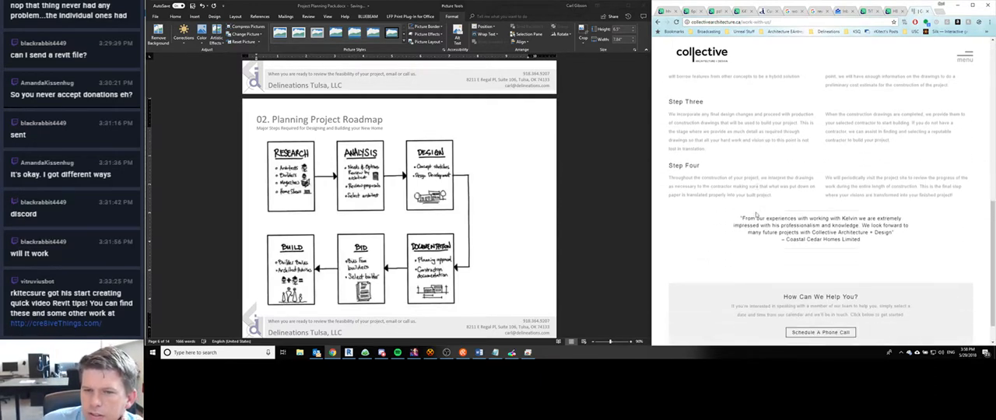
scroll(755, 214, down, 1)
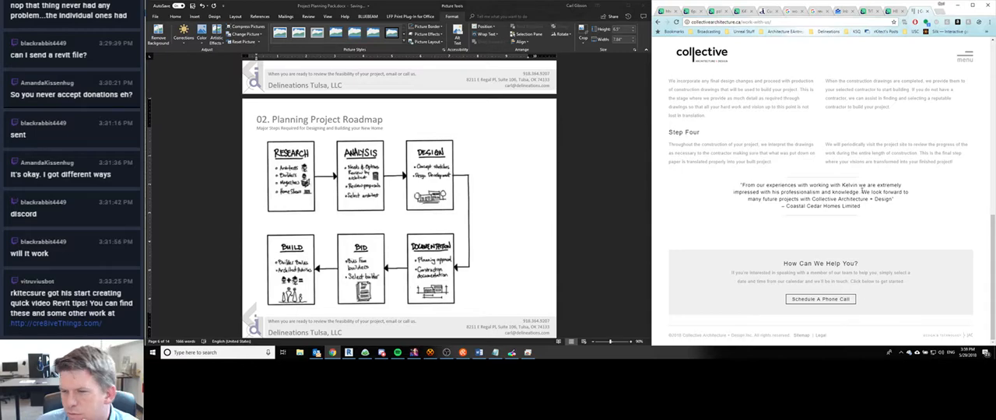
scroll(783, 150, up, 1)
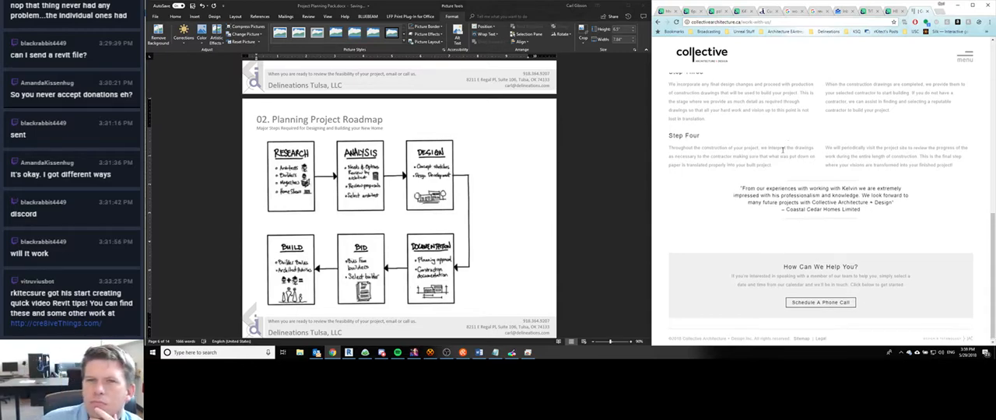
scroll(783, 149, up, 5)
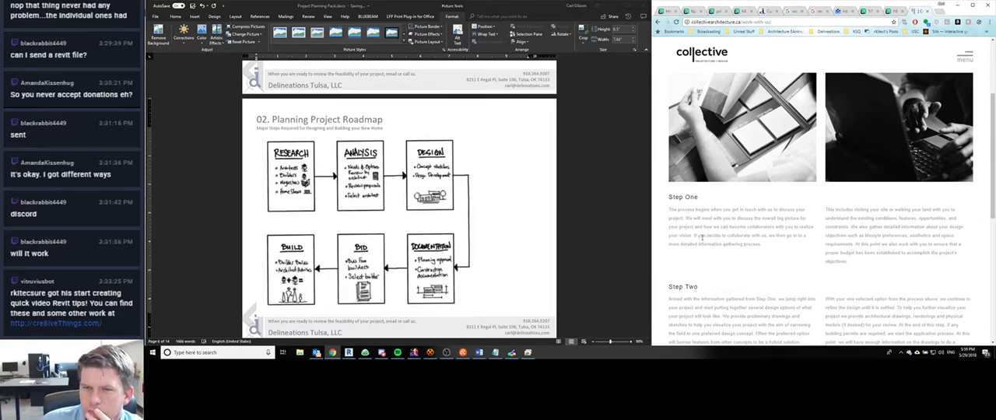
scroll(703, 238, down, 2)
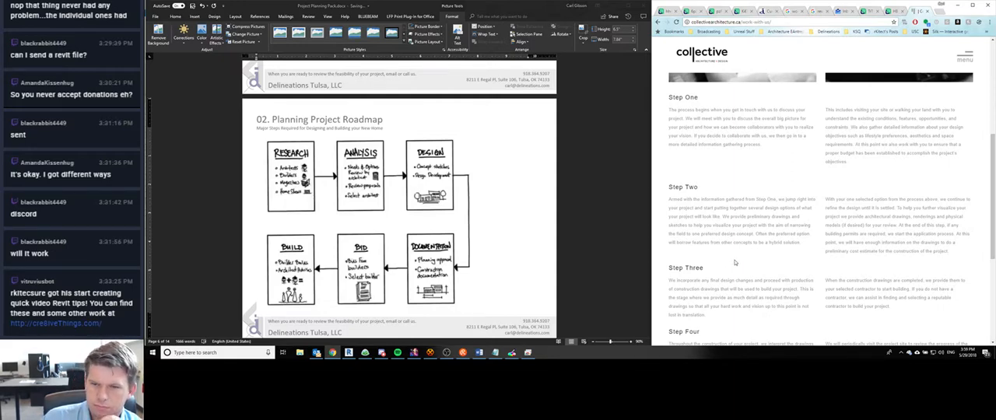
scroll(735, 263, down, 3)
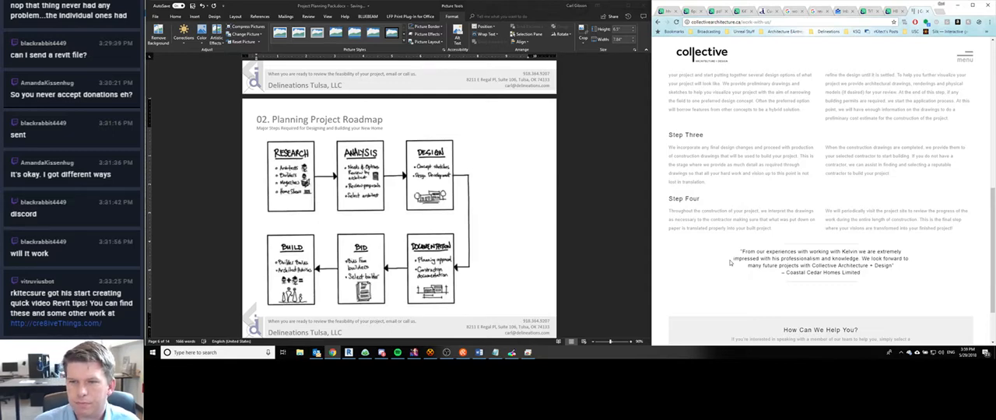
scroll(730, 262, up, 5)
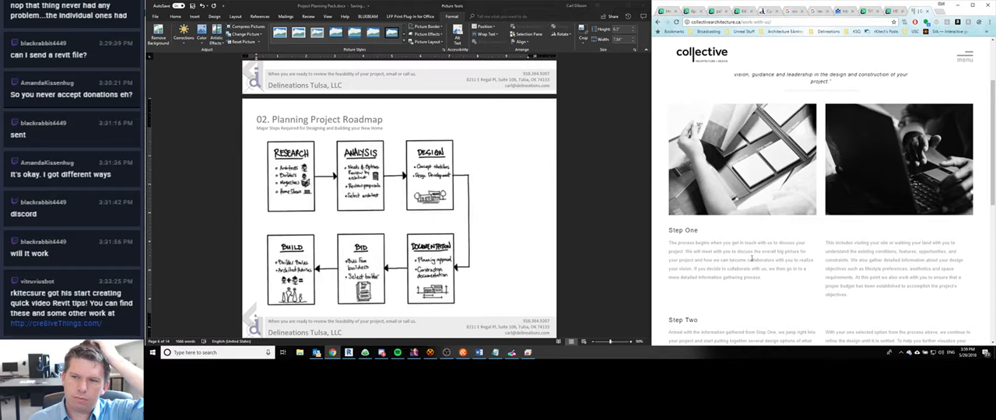
scroll(918, 280, down, 1)
scroll(917, 276, up, 3)
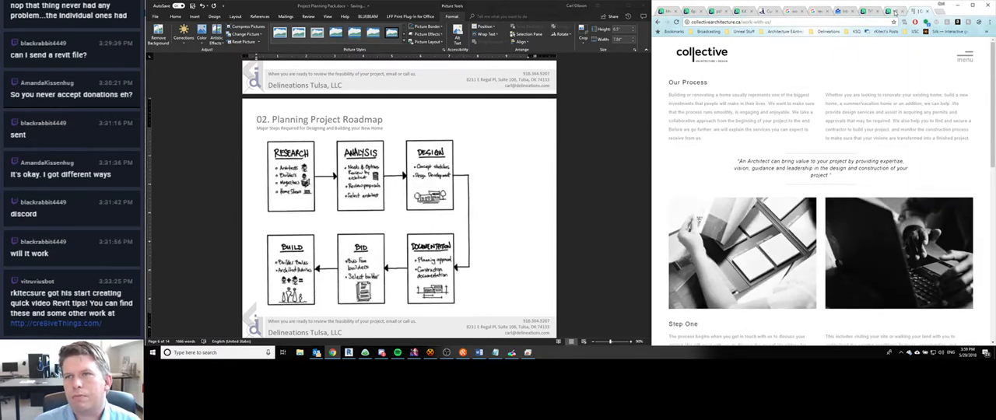
- Bring back the Architectural Project Roadmap reference and shrink the inserted diagram proportionally to about 5.65 inches wide
click(864, 12)
click(385, 176)
scroll(384, 179, down, 1)
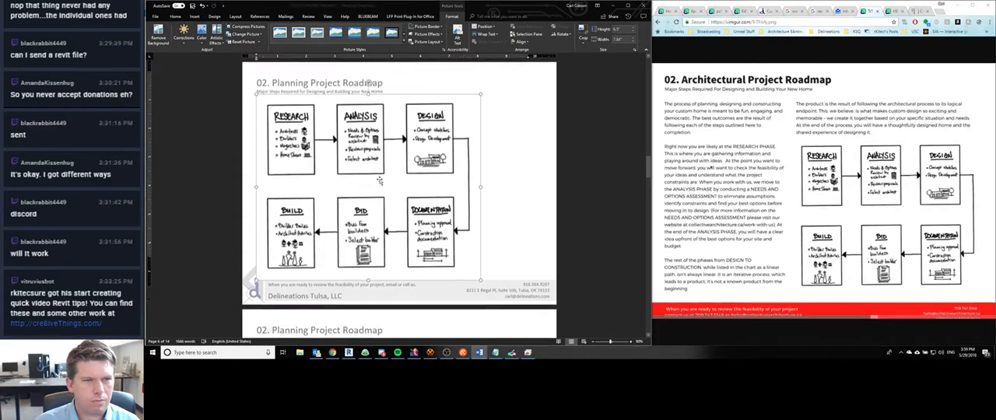
scroll(385, 194, up, 5)
scroll(387, 219, down, 2)
scroll(387, 219, down, 3)
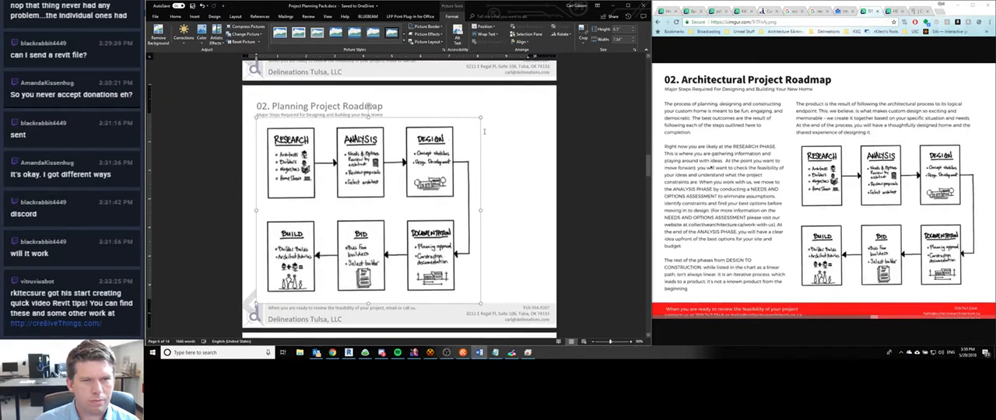
drag(480, 303, 420, 253)
- Set the diagram's text wrapping to Behind Text and place it in the right half of the page, below the roadmap paragraph
scroll(430, 270, up, 4)
scroll(430, 270, down, 4)
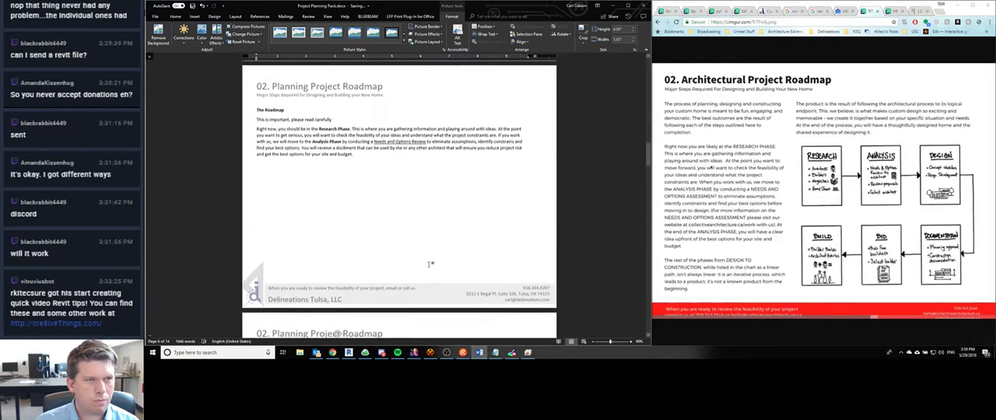
scroll(351, 303, up, 5)
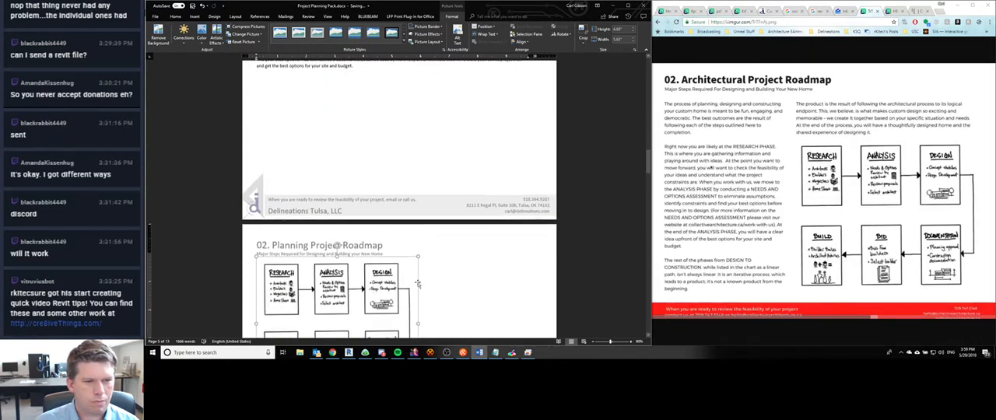
scroll(352, 303, down, 1)
click(427, 261)
click(460, 303)
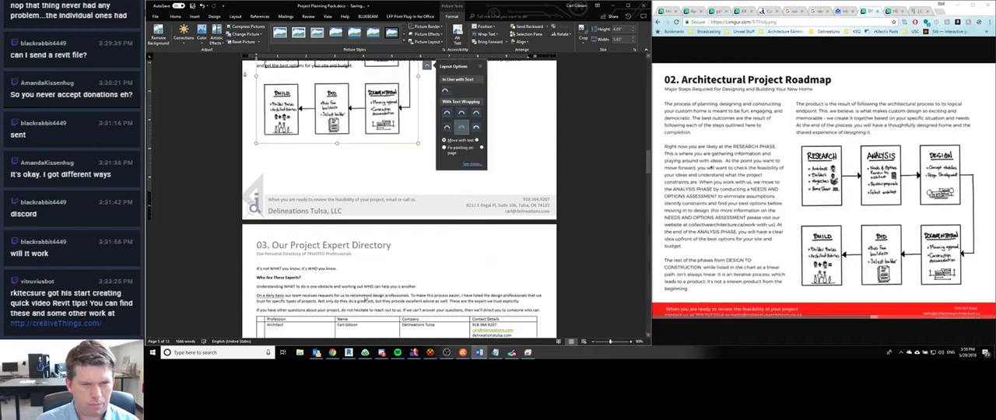
scroll(435, 195, up, 3)
drag(368, 174, 494, 221)
- Lay out the roadmap page's body text in two columns so the paragraph sits beside the diagram
click(465, 147)
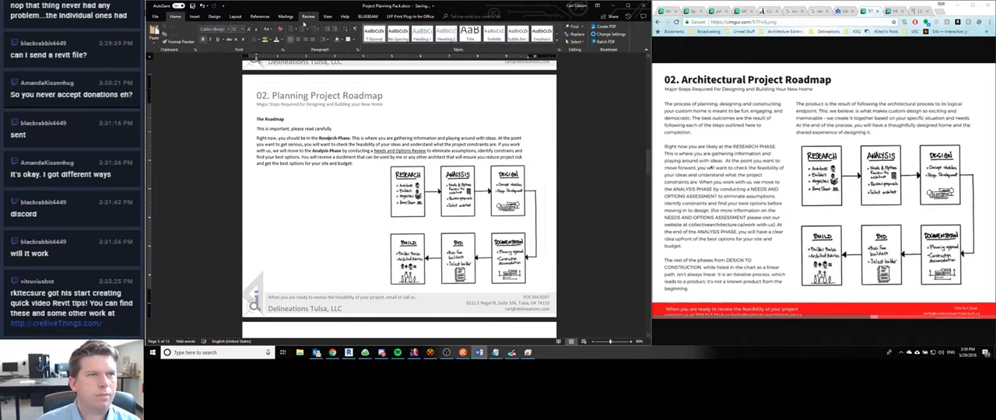
click(235, 17)
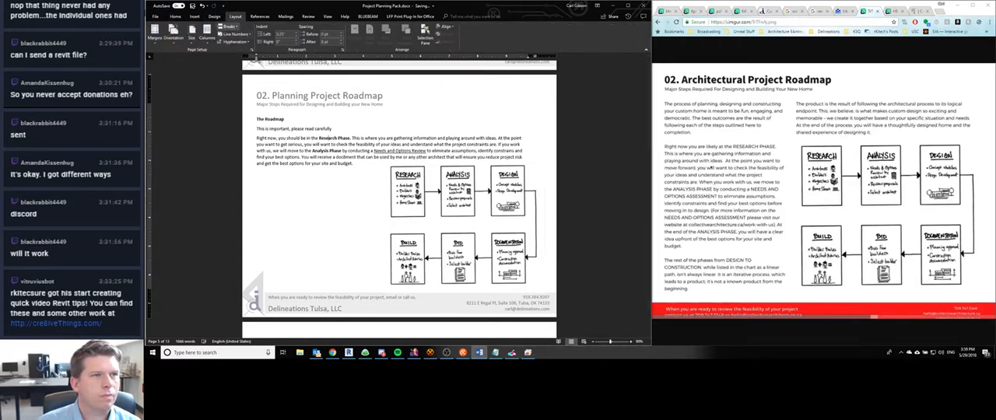
click(208, 36)
click(216, 68)
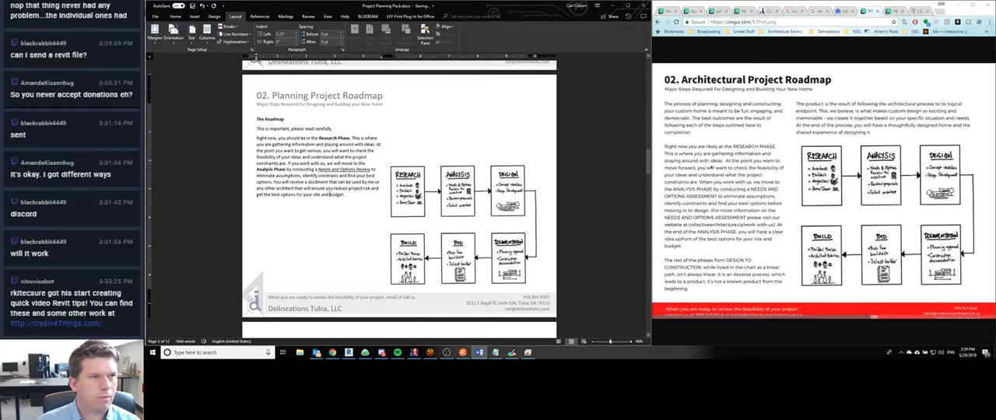
drag(329, 195, 321, 194)
click(175, 16)
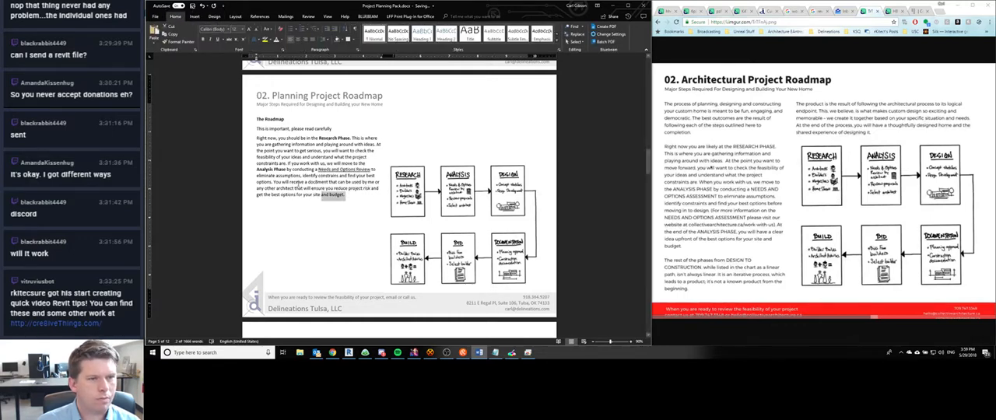
click(350, 196)
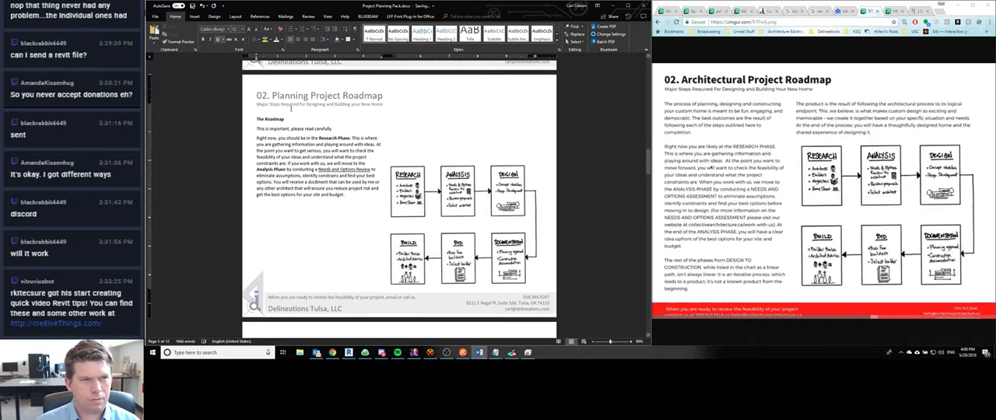
- Replace "Planning" with "Architectural" in the 02. Project Roadmap header title and return to the body text
double_click(292, 97)
double_click(293, 97)
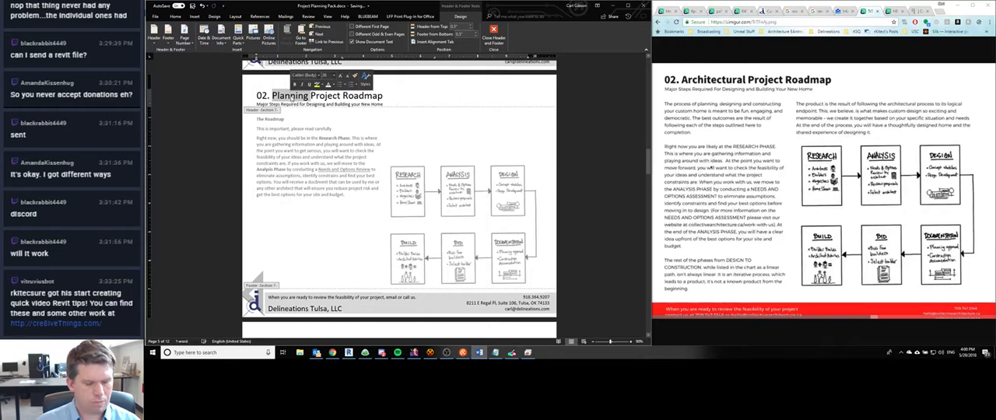
text(Architectural)
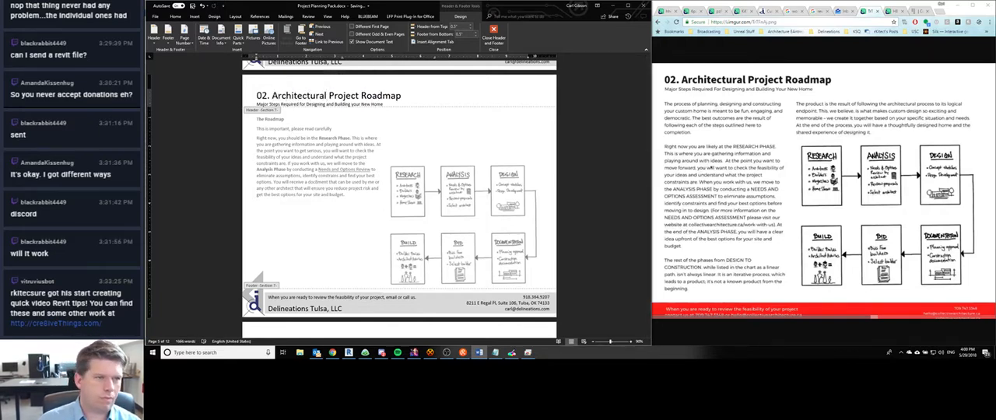
double_click(288, 189)
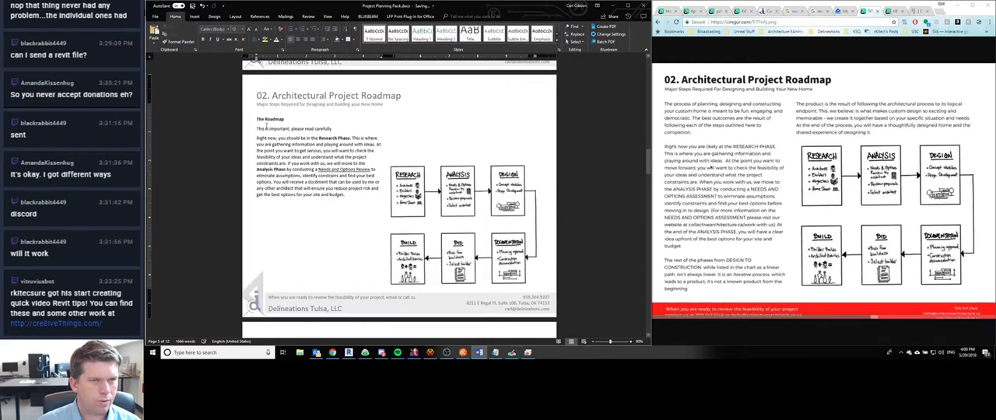
- Start a new paragraph below the roadmap text: "The rest of the phases from DESIGN TO CONSTRUCTION, while listed in the chart as a linear path"
drag(257, 119, 292, 118)
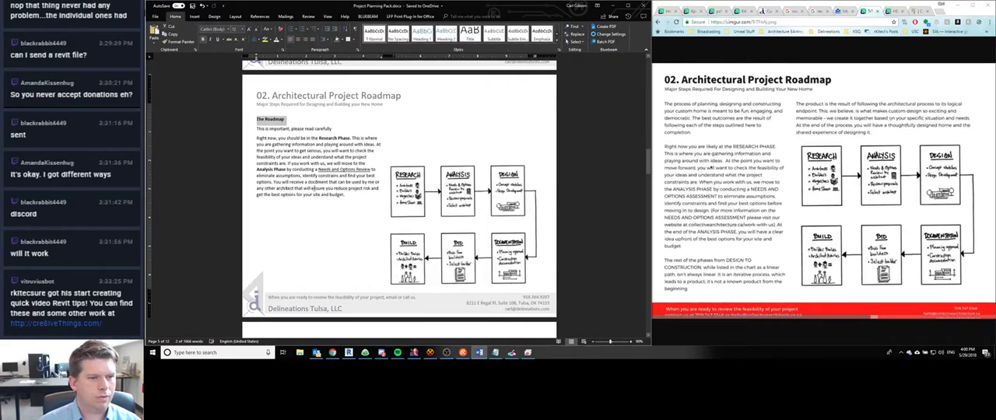
scroll(330, 181, up, 1)
scroll(295, 166, up, 2)
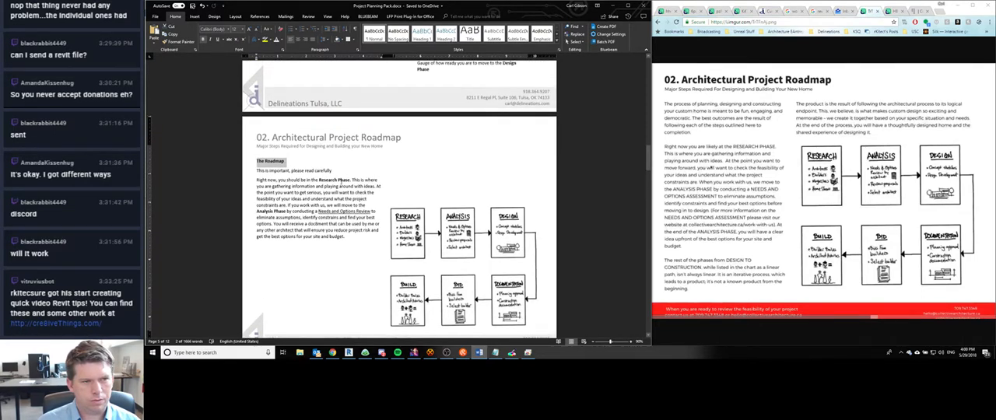
click(352, 180)
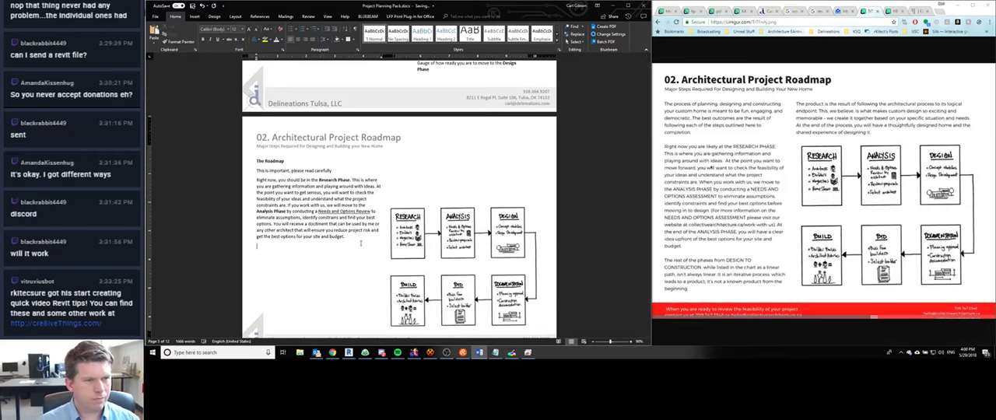
text(rest of the ph)
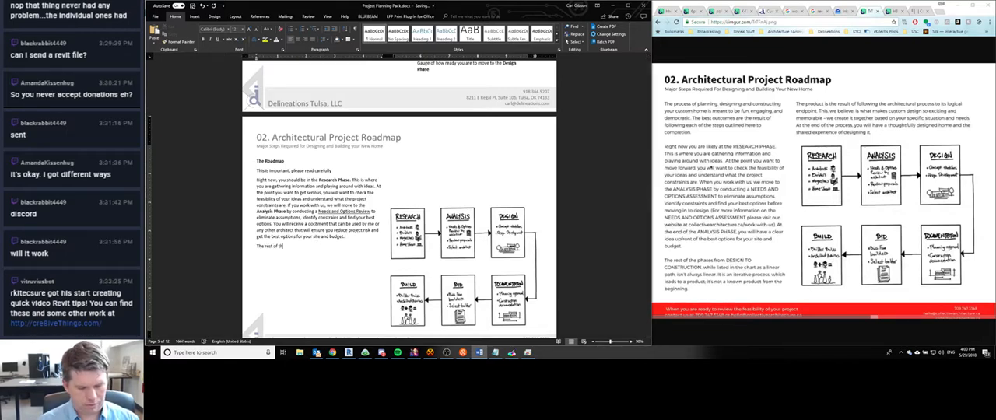
text(ases f)
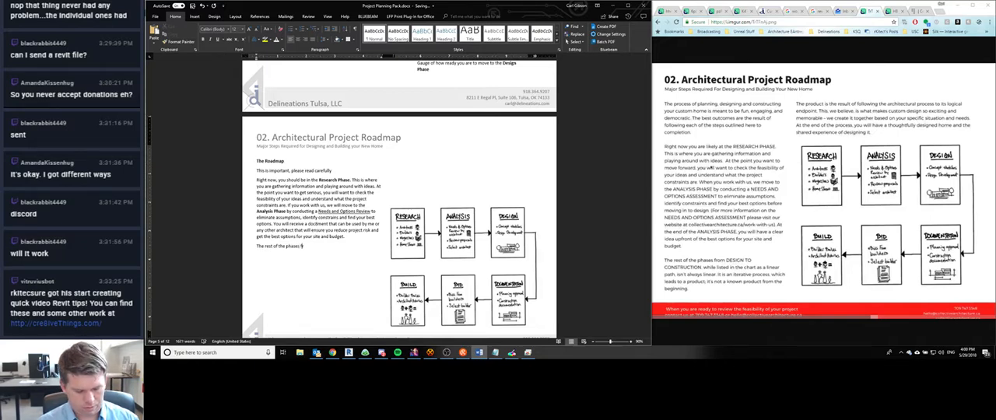
text(rom DESIGN TO C)
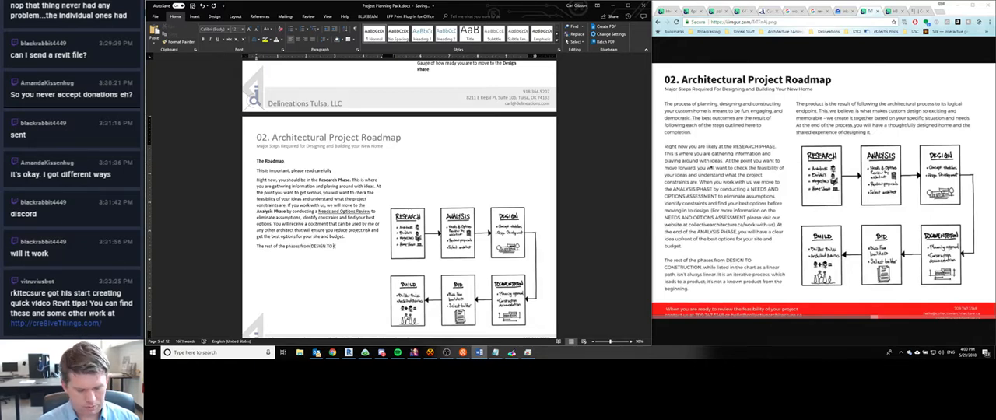
text(ONSTRUCTION,)
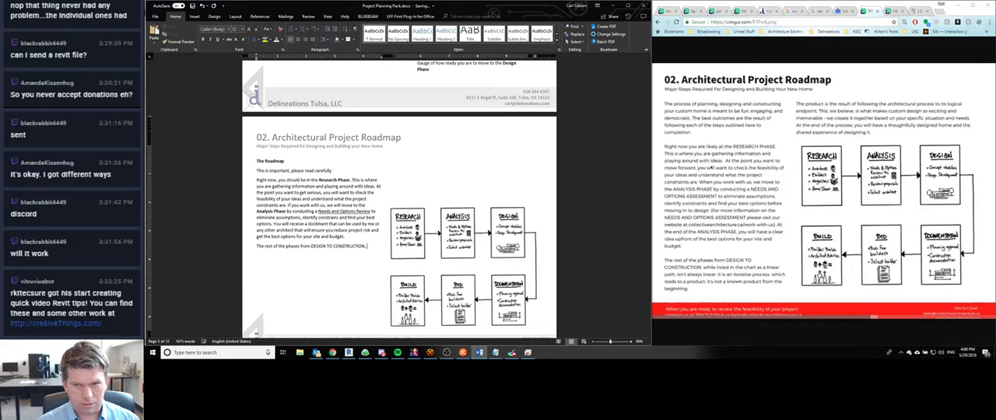
text( while liste)
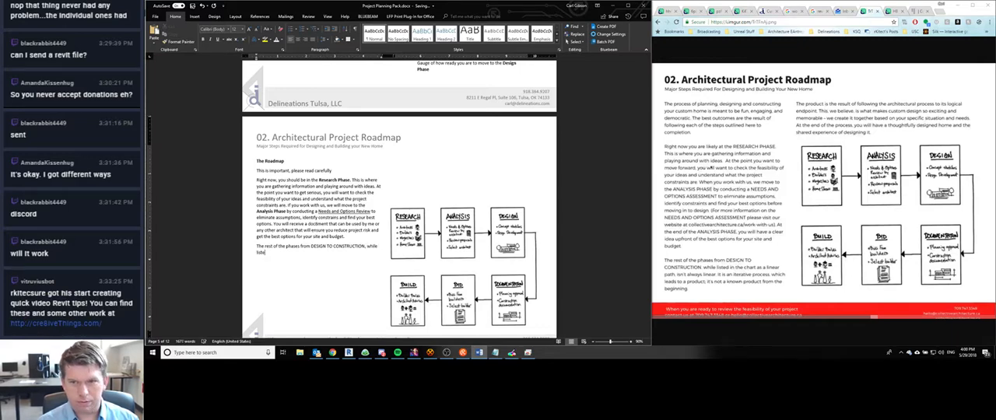
text(d in the chart)
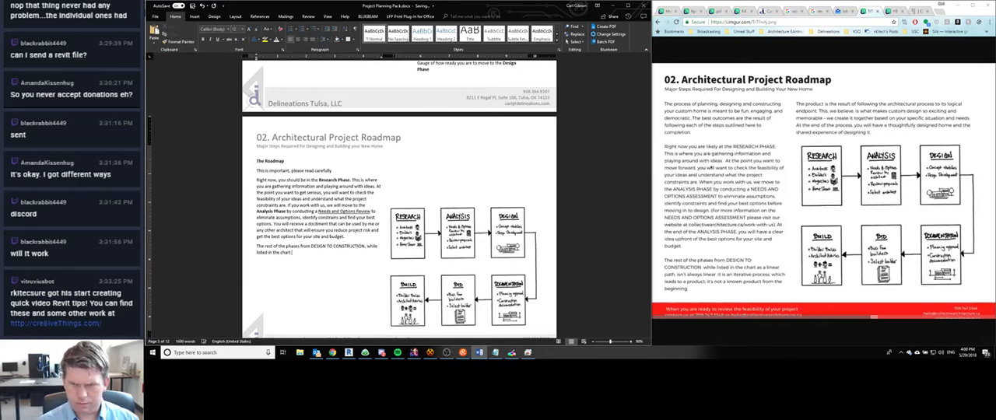
text( as a linear path)
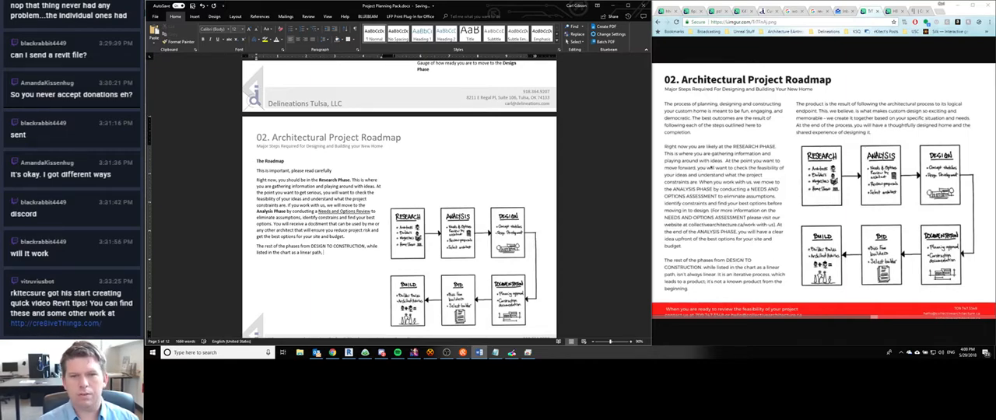
text(, are not always)
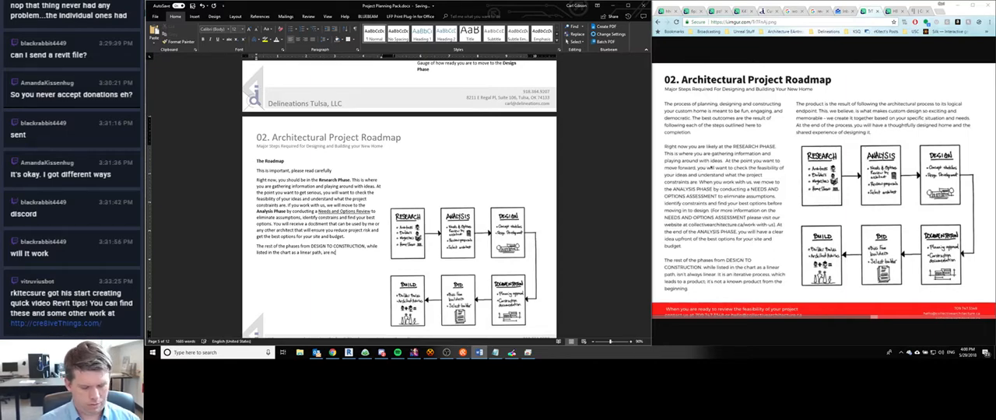
text( that stra)
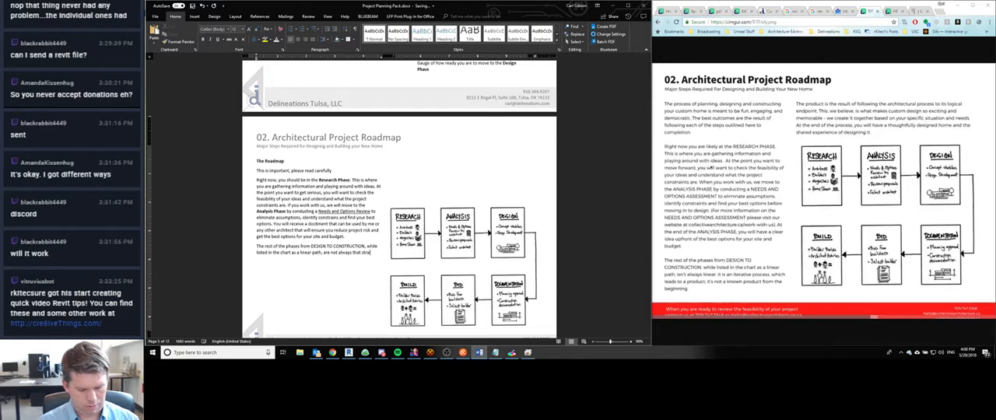
text(ight forward.)
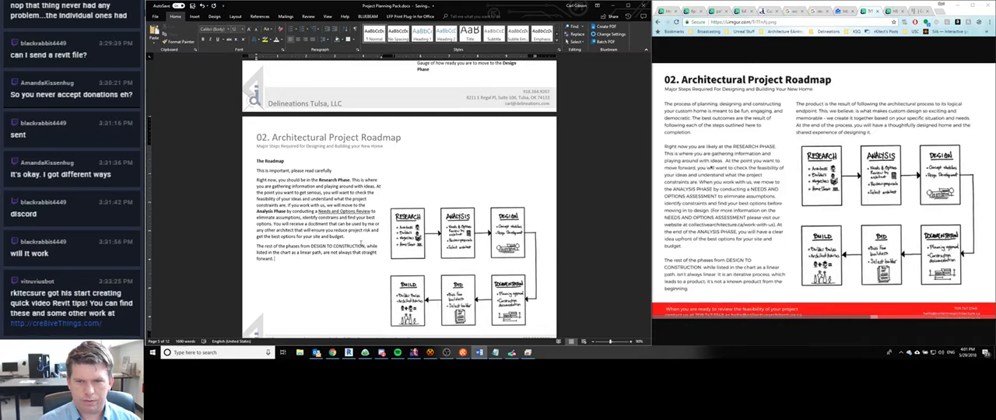
text( It is an ite)
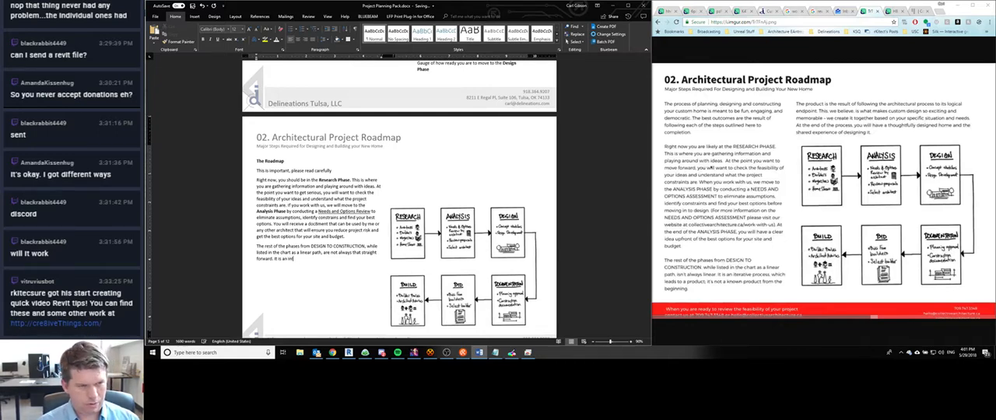
text(rave proce)
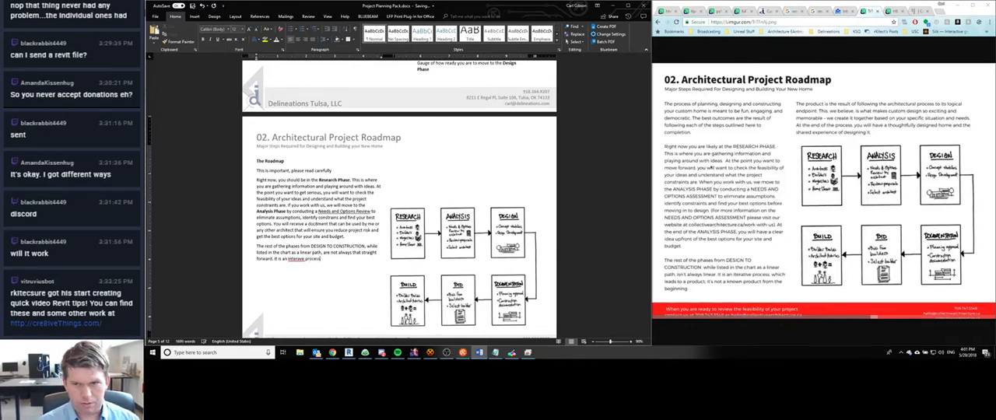
text(ss which lea)
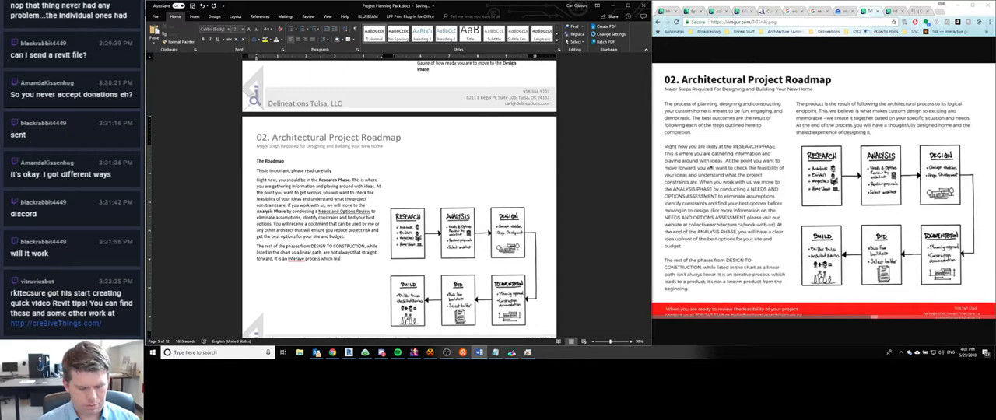
text(ds to a produc)
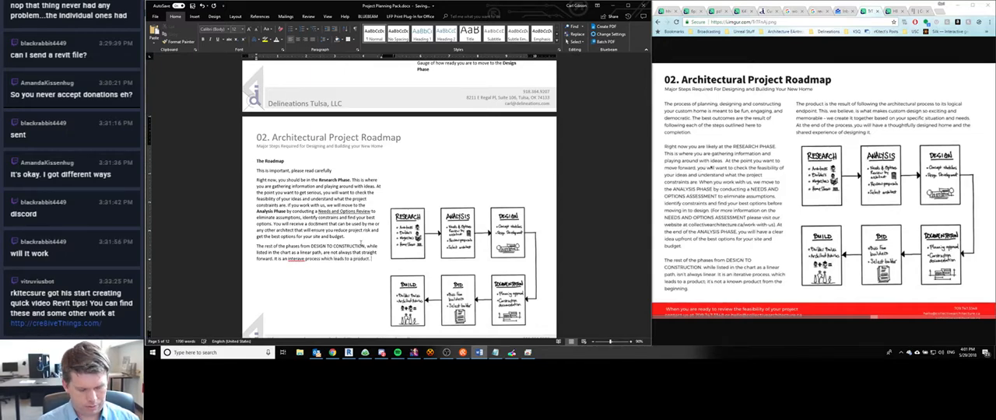
text(t. It's not)
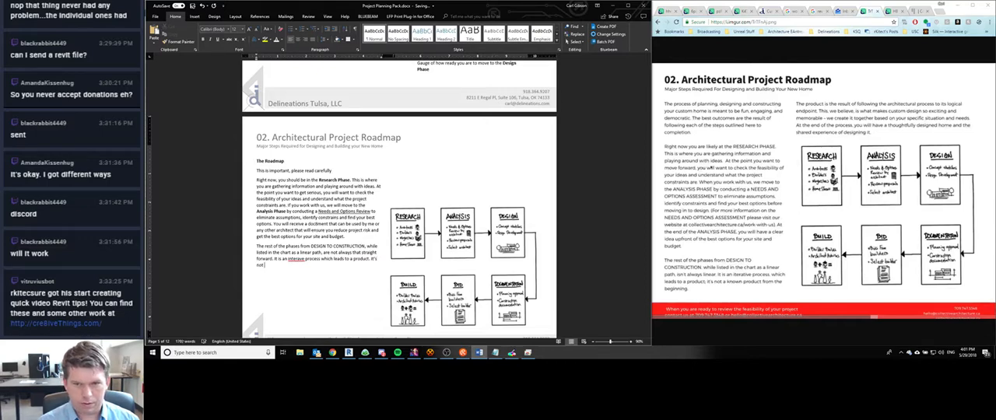
text( a known product)
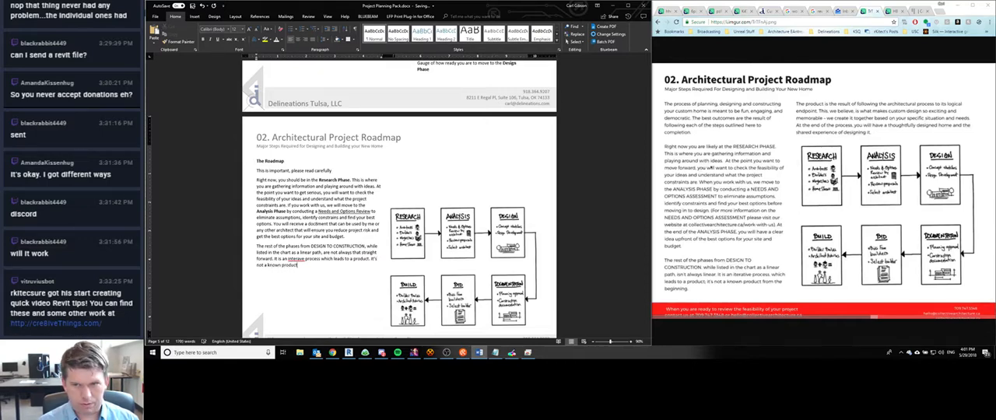
text( from the beginni)
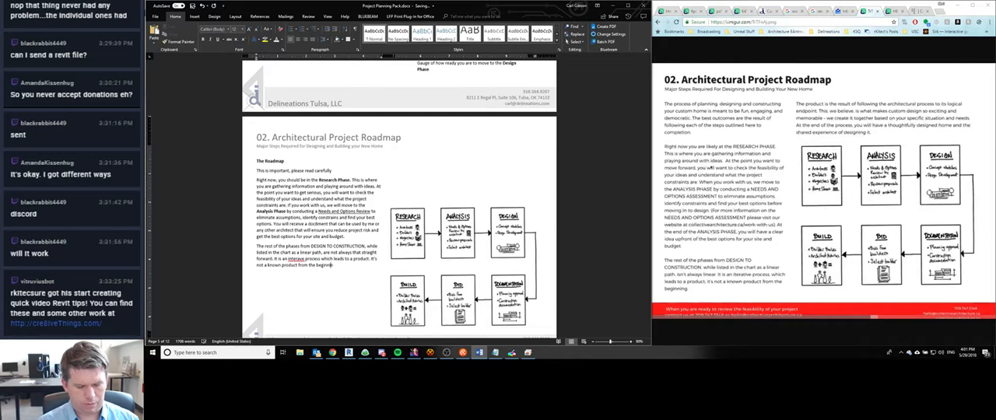
text(ng.)
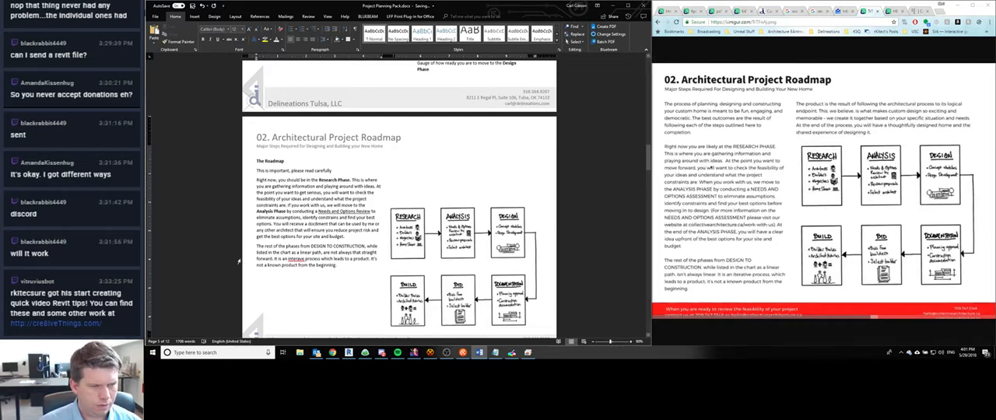
- Add "It is an iterative process which leads to a product. It's not a known product from the beginning", correcting the spelling of "iterative"
right_click(291, 260)
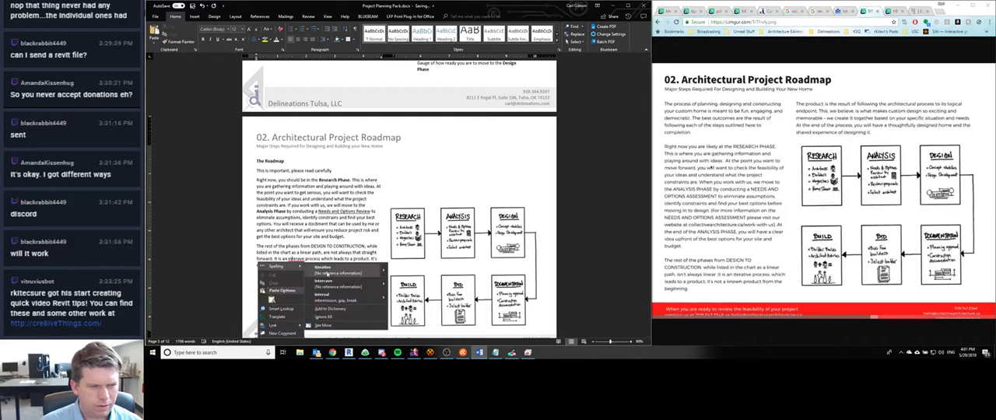
click(327, 272)
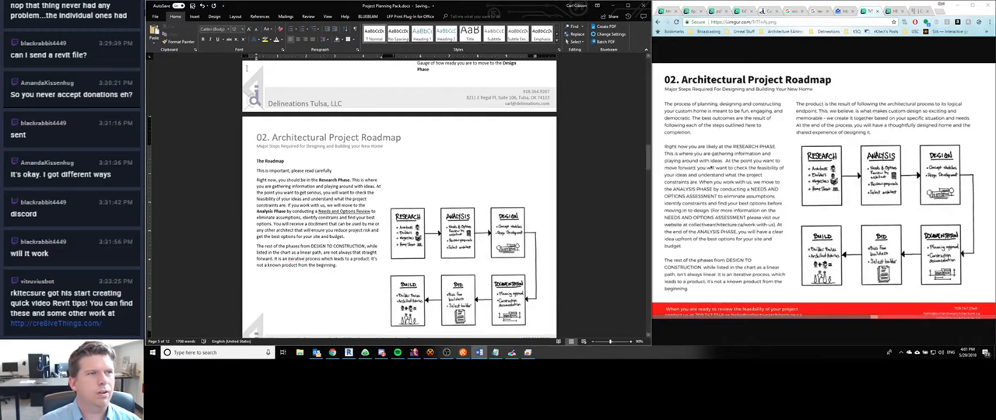
- Insert a column break after the new paragraph so that text continues above the diagram
click(235, 16)
click(227, 27)
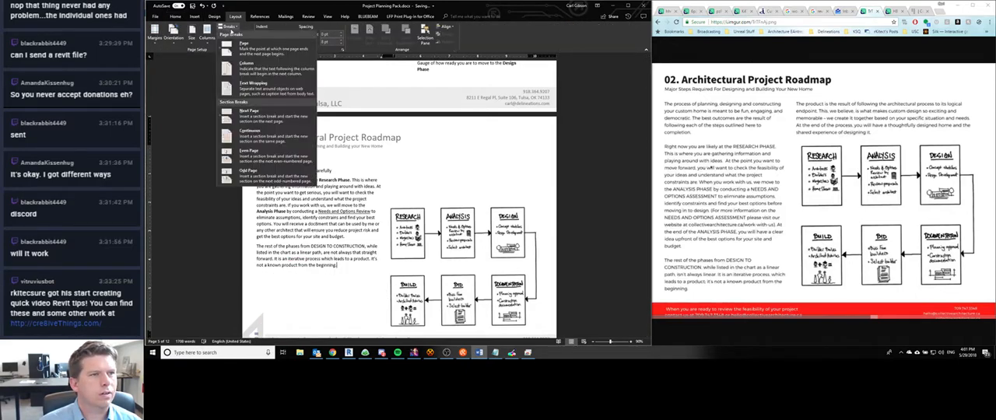
click(246, 69)
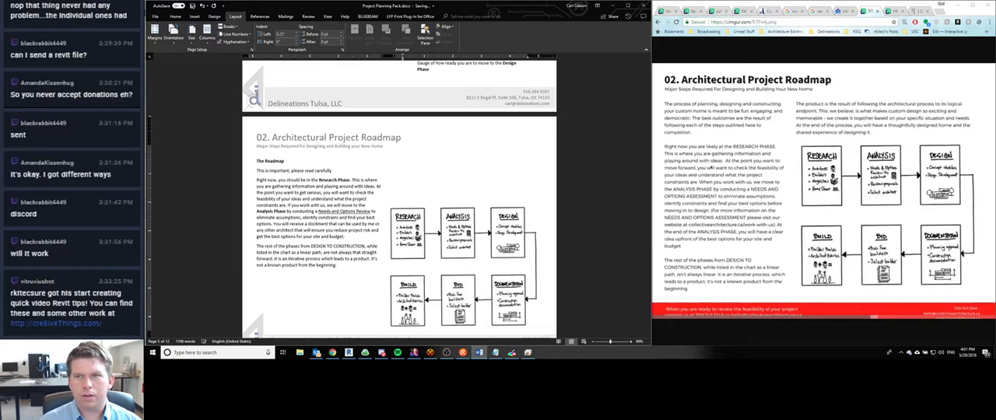
- Write in the second column: "The product is the result of following the architectural process to its logical endpoint"
text(The produc)
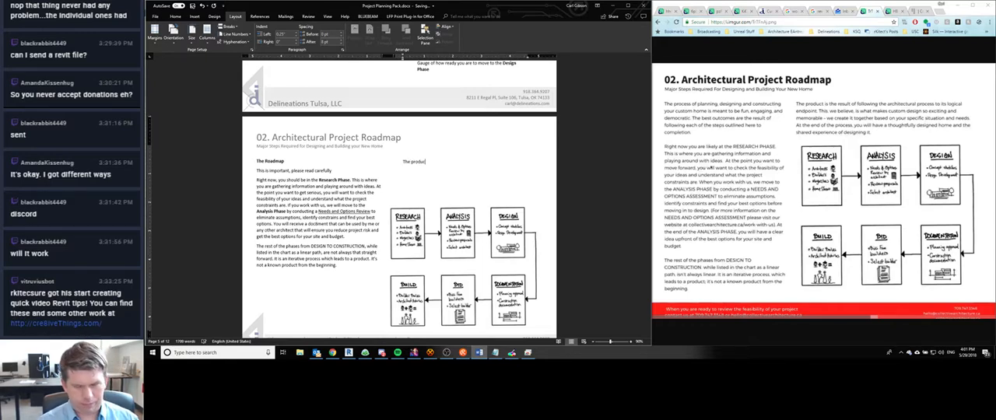
text(t is the re)
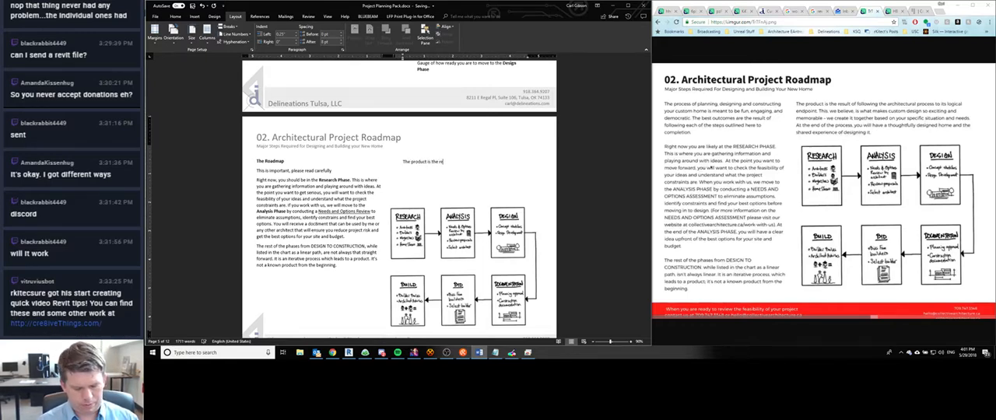
text(sult of foll)
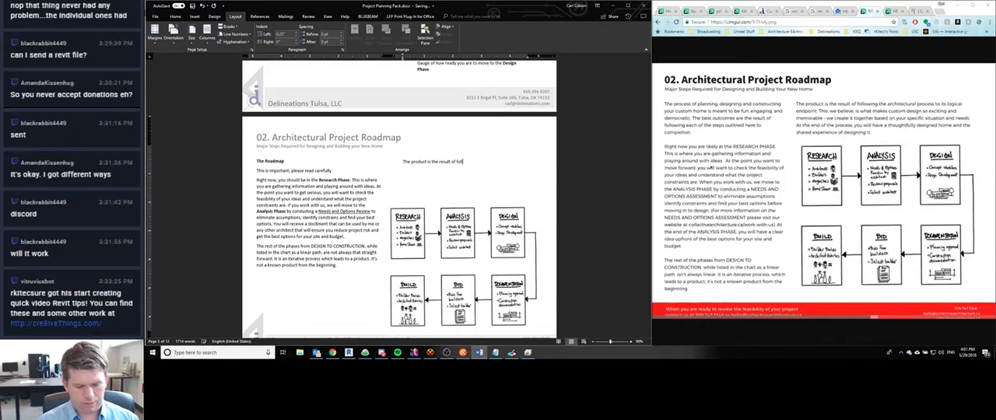
text(owing the arc)
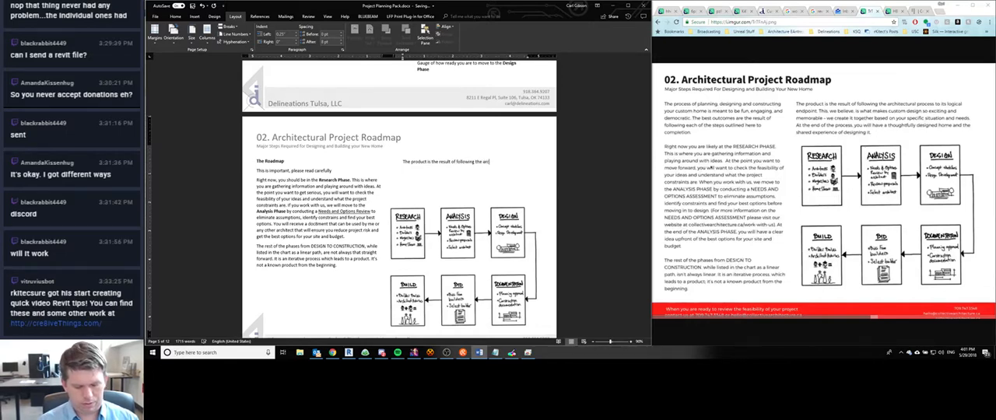
text(hitectural pr)
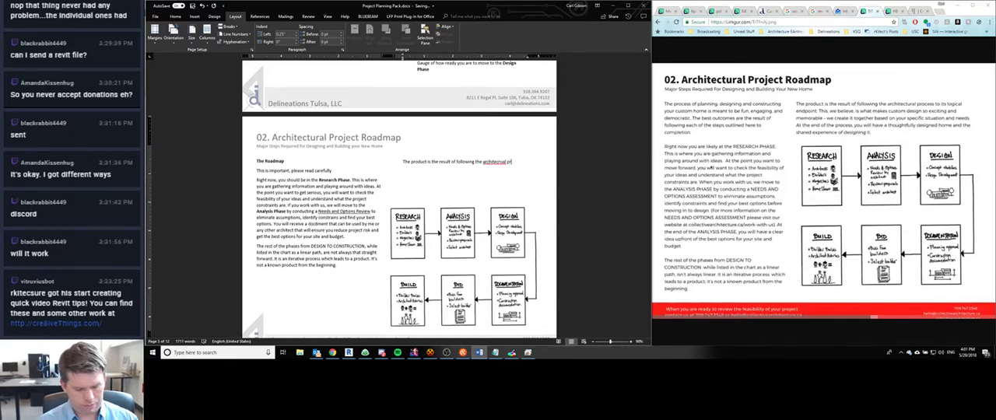
text(ocess to it)
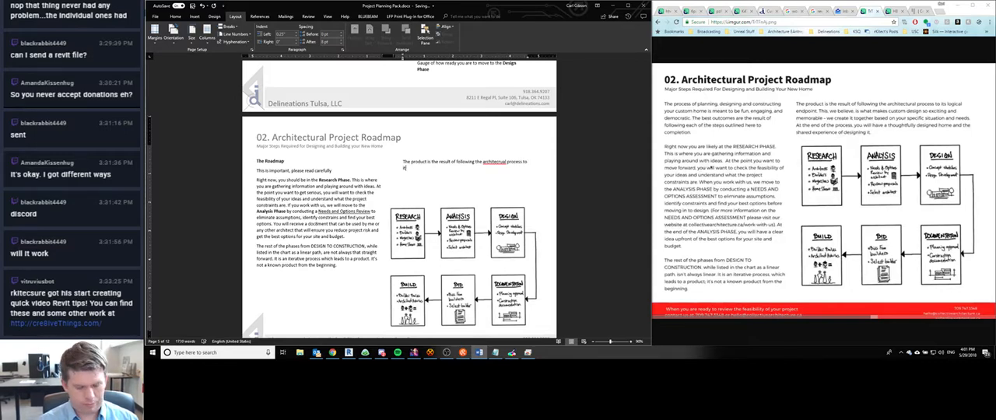
text(s logical end)
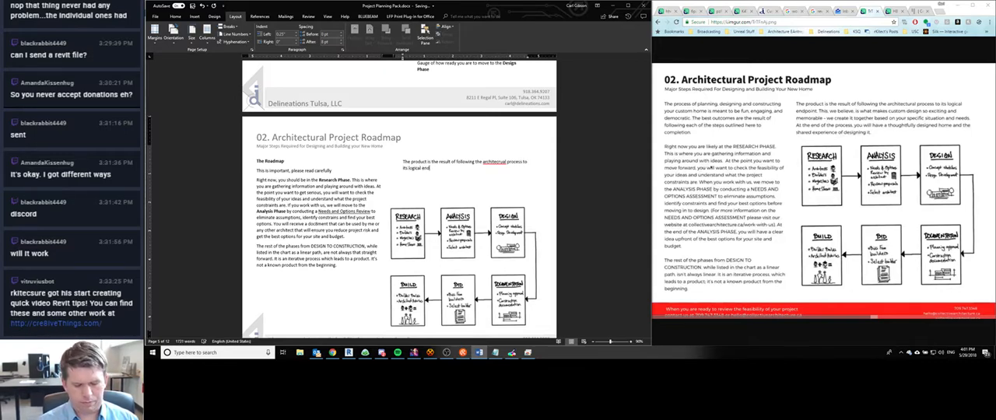
text(point. This, w)
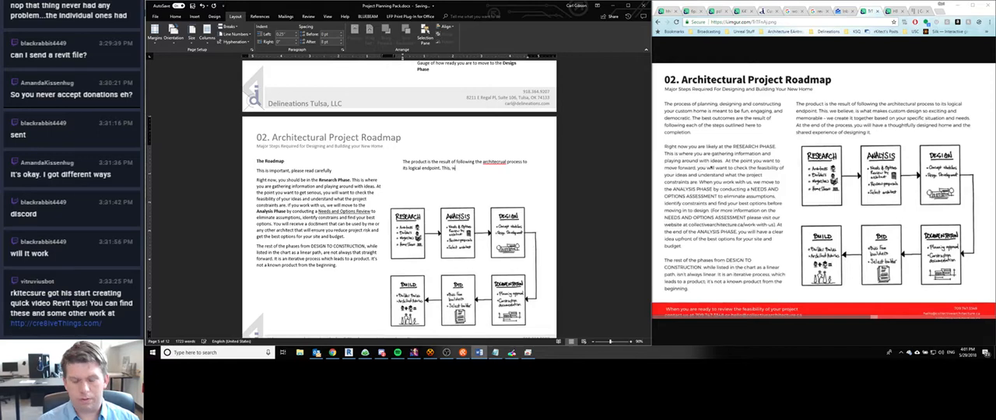
text(e believe, is what)
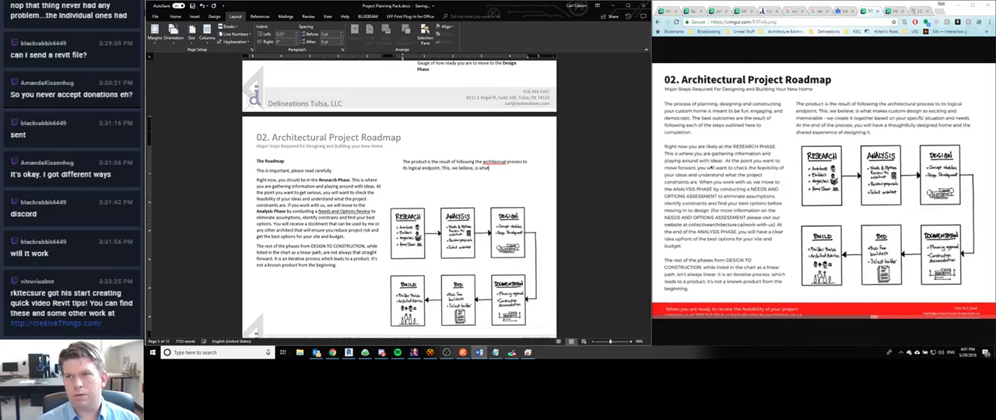
text( makes custom)
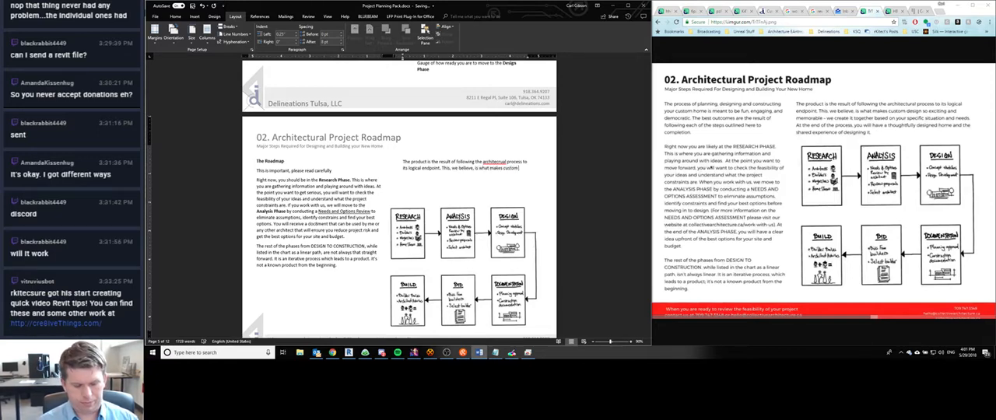
text( design so exc)
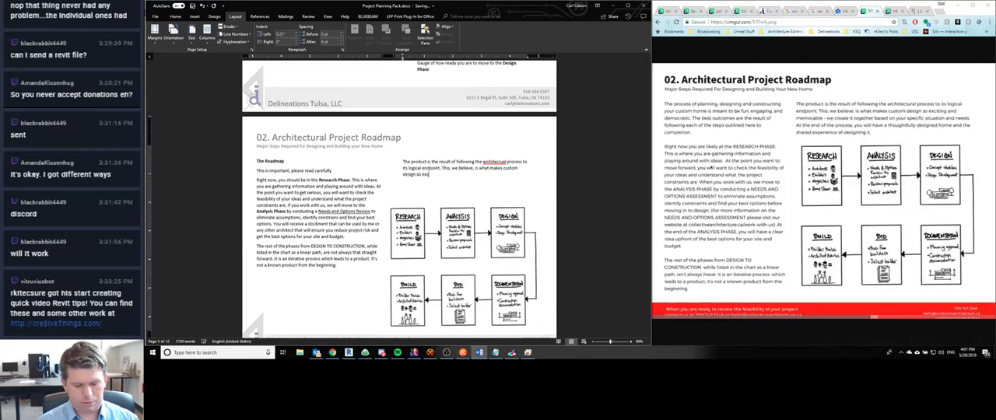
text(iting and memora)
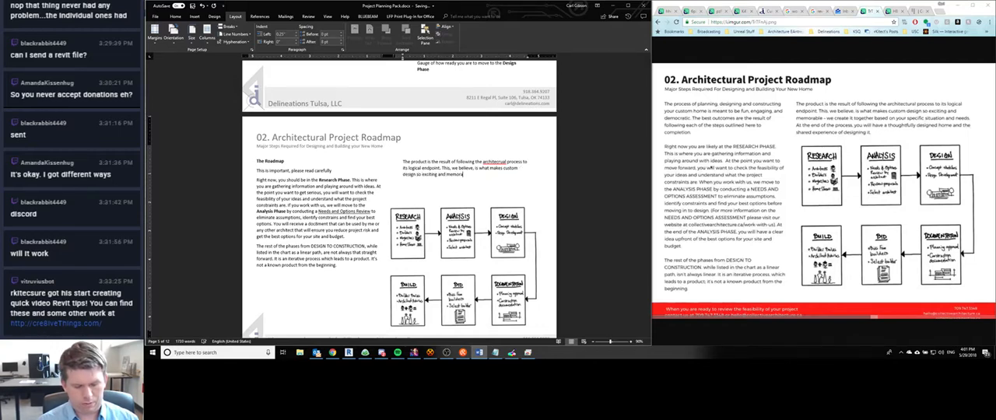
text(ble - we create it)
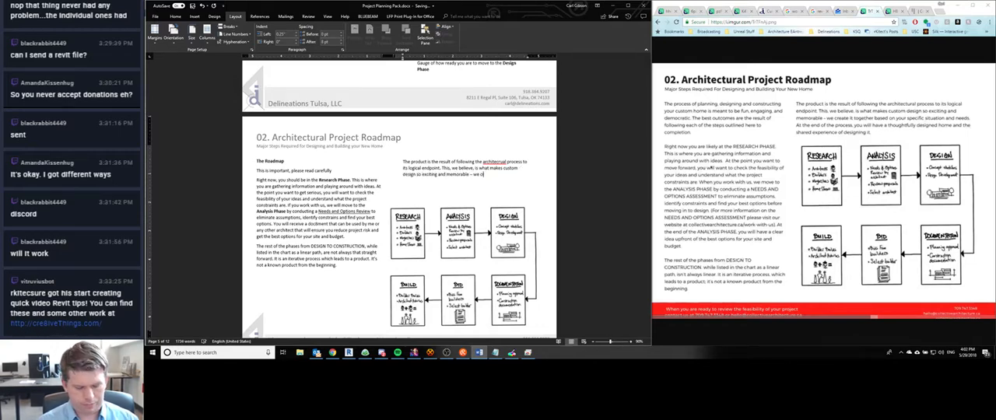
text( togethe)
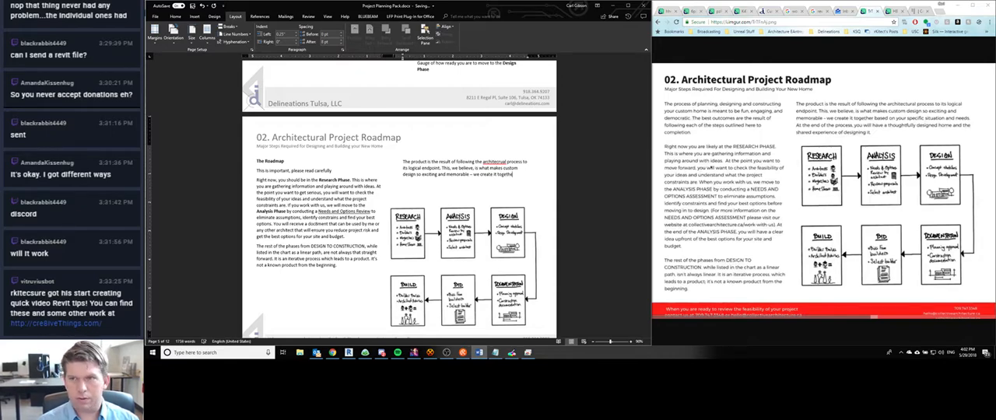
text(r based on your s)
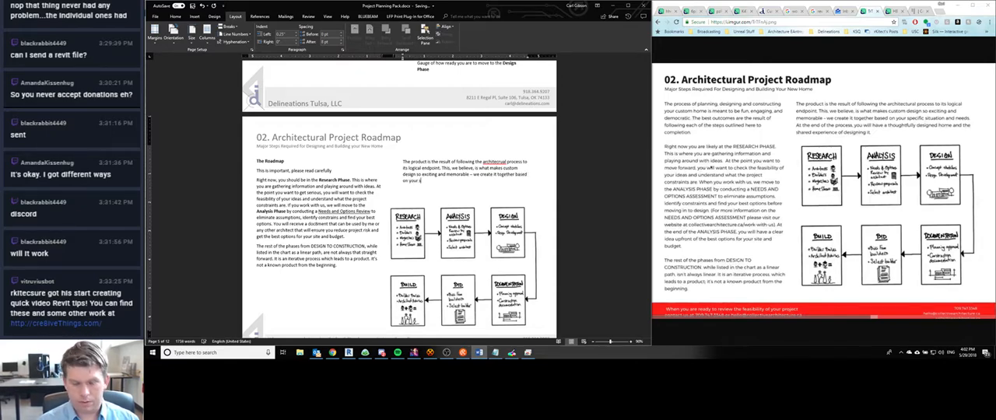
text(pecific situa)
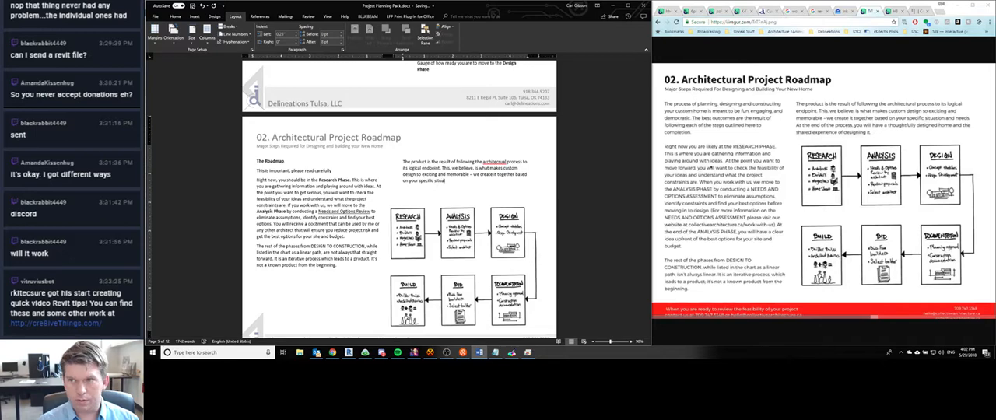
text(tion and needs. At)
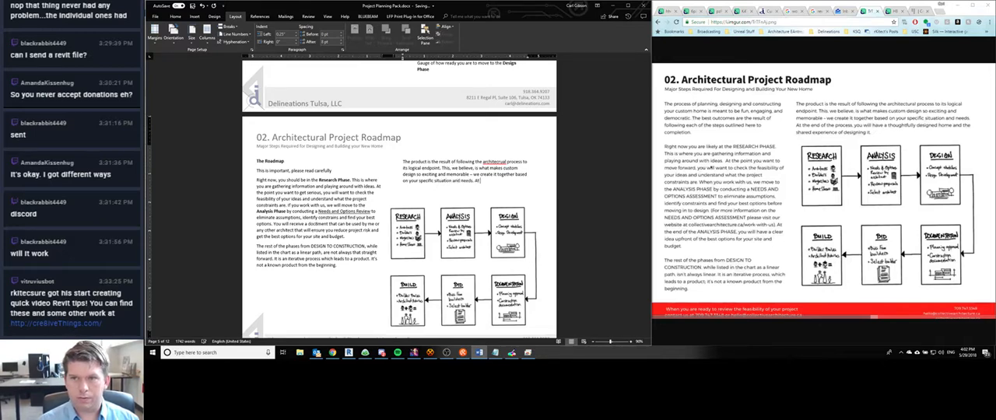
text( the end of the process)
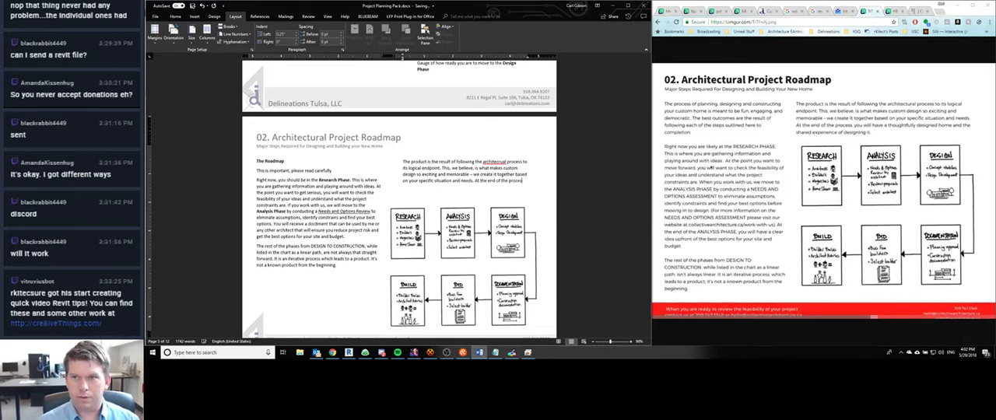
text(, you will have a though)
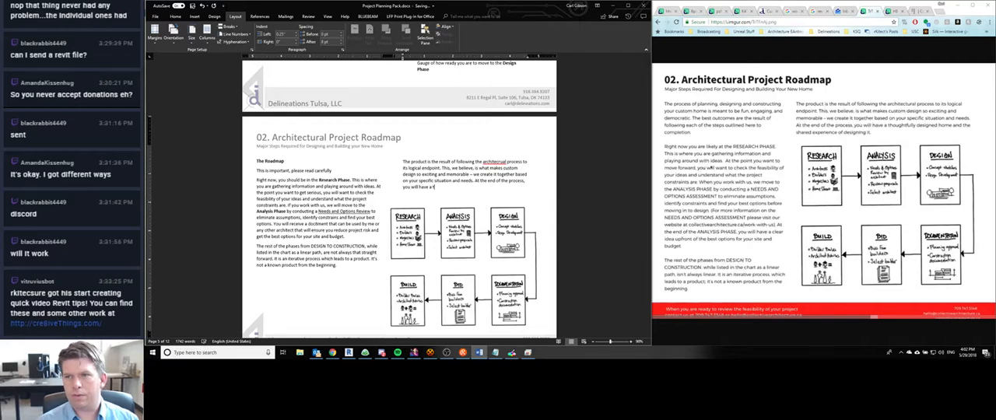
text(tfully de)
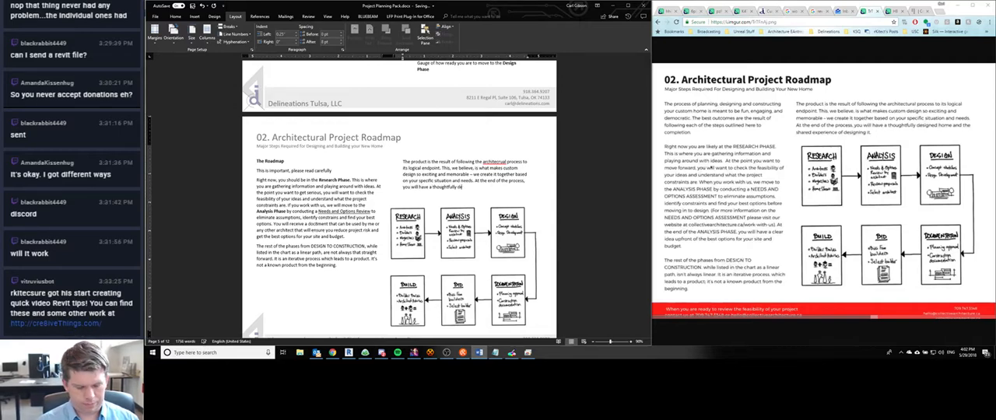
text(signed home and th)
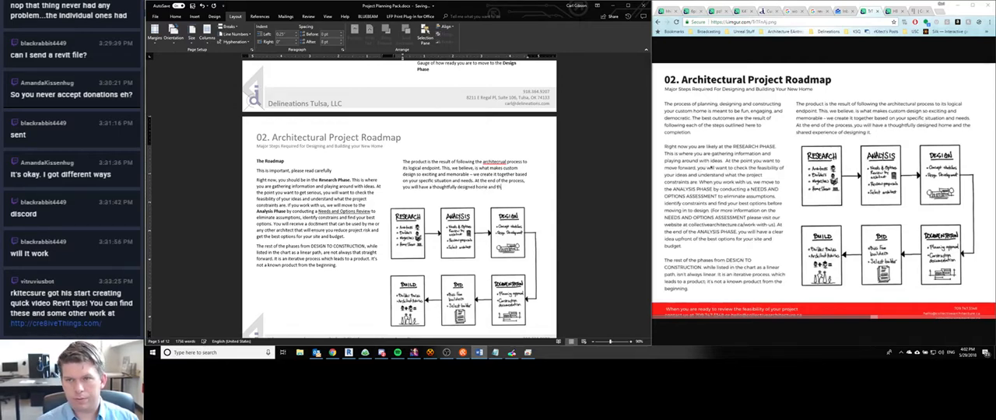
text(e shared expe)
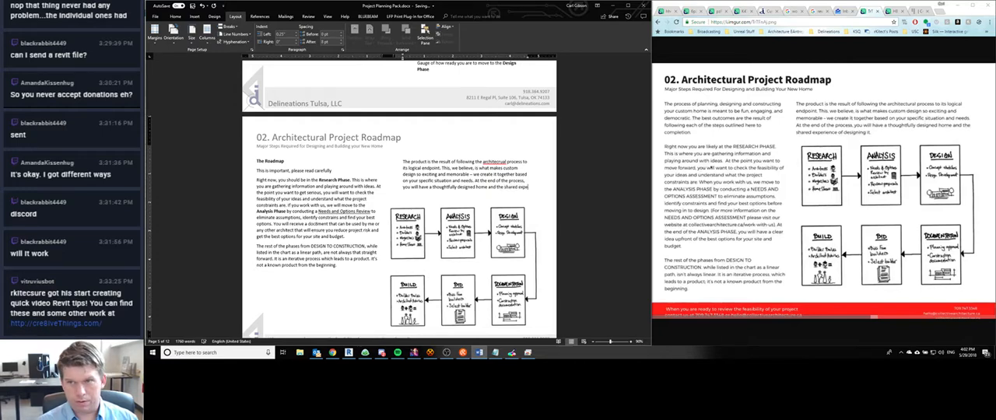
text(rience)
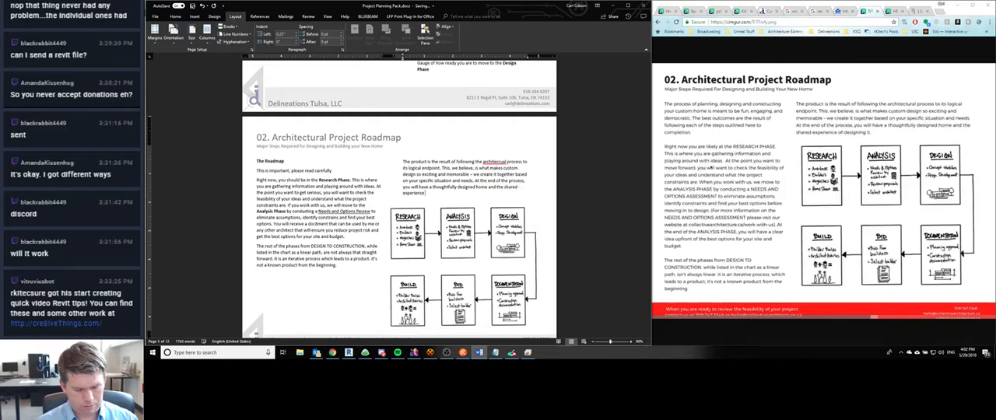
text( of designing it.)
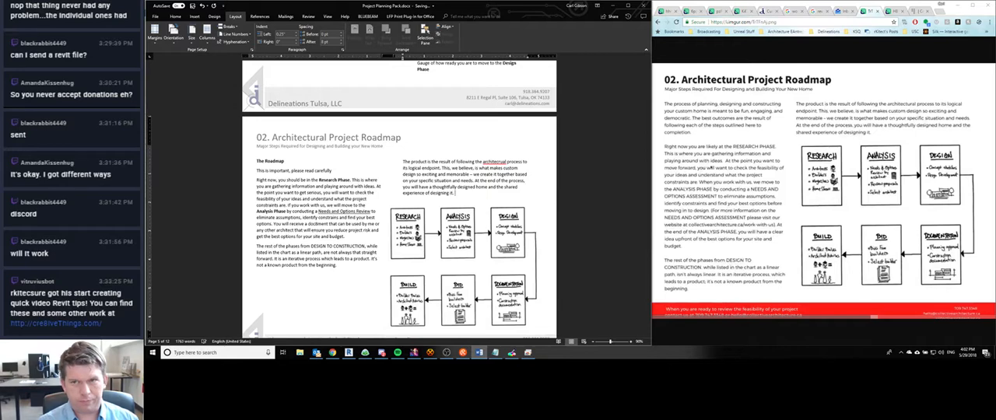
- Shrink the roadmap diagram slightly from its upper-left corner and reposition it just below the second-column paragraph
scroll(436, 140, down, 3)
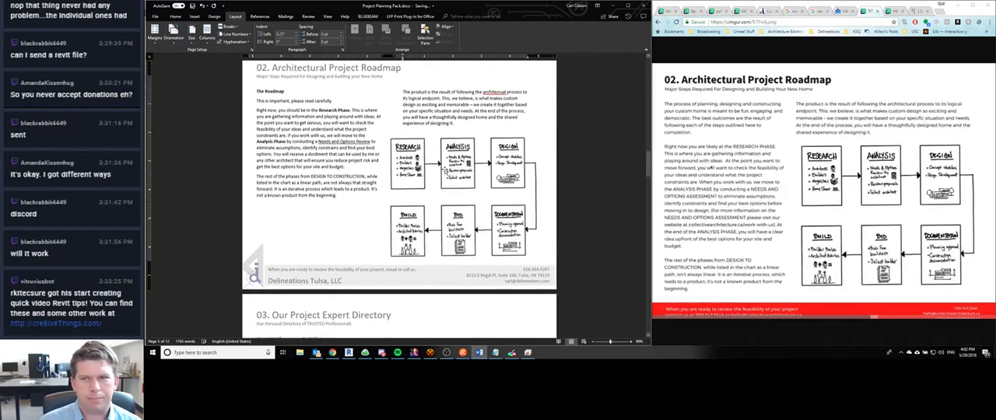
click(430, 152)
drag(382, 131, 402, 142)
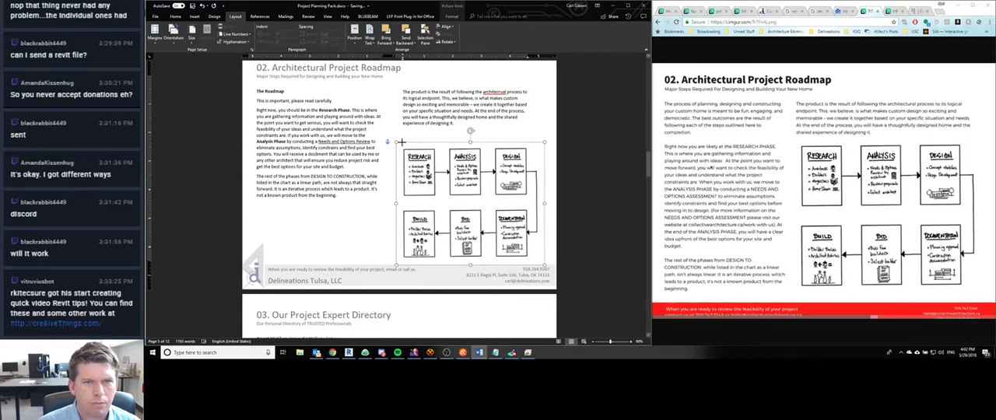
drag(433, 185, 428, 177)
key(Up)
key(Up)
key(Up)
key(Up)
key(Up)
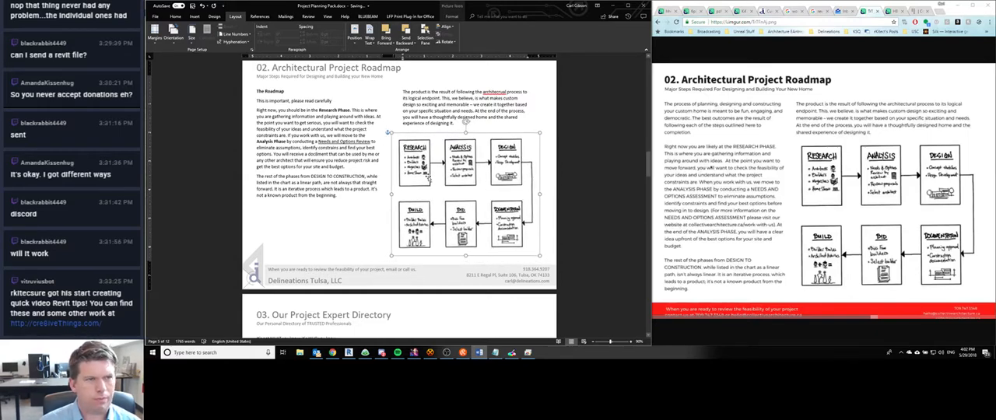
key(Escape)
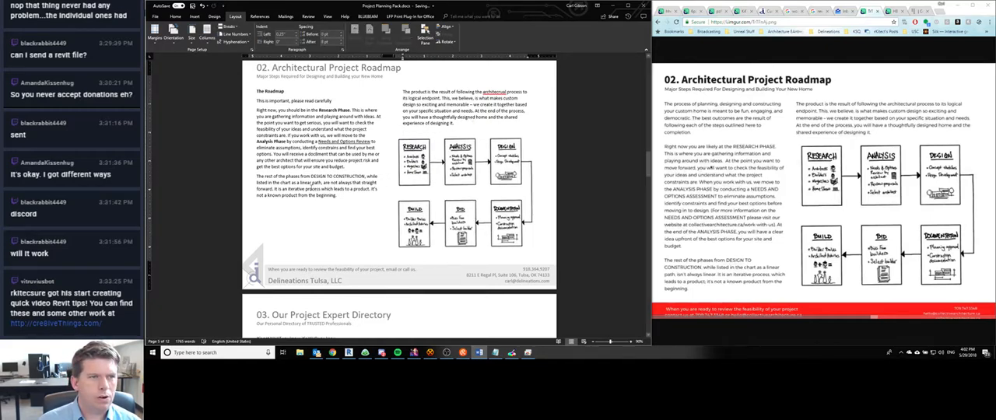
- Change "Research Phase" and "Analysis Phase" in the first column to uppercase
scroll(305, 189, up, 1)
scroll(306, 189, down, 1)
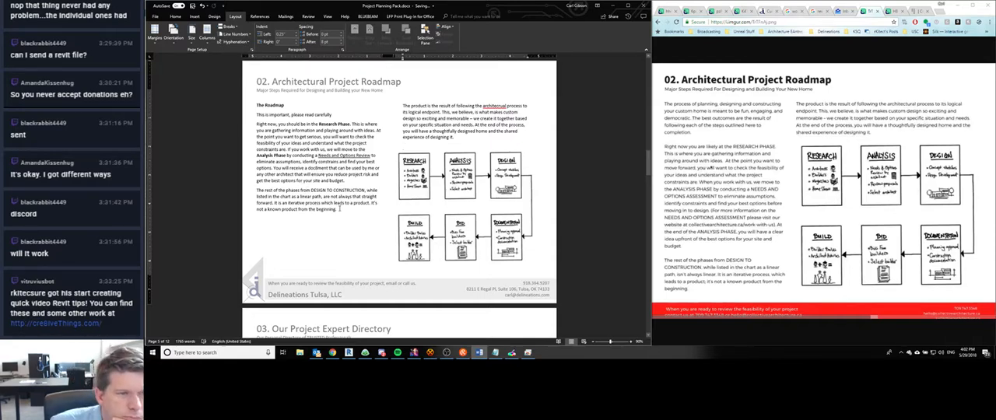
scroll(348, 209, up, 2)
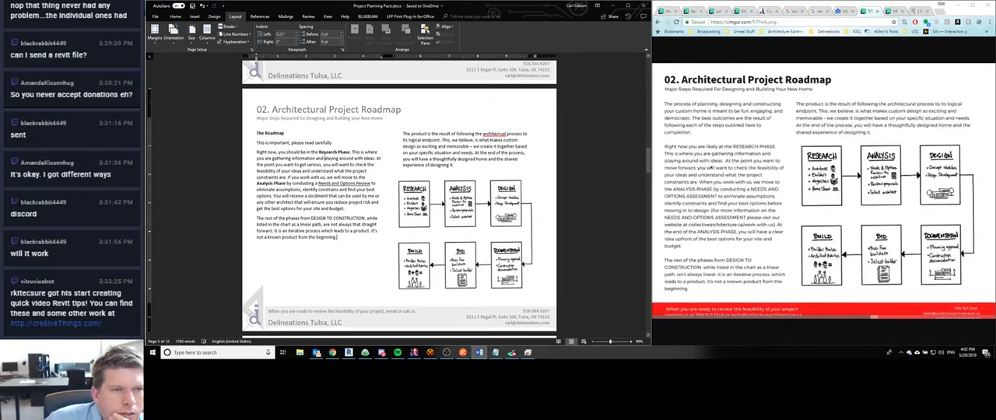
drag(319, 153, 350, 152)
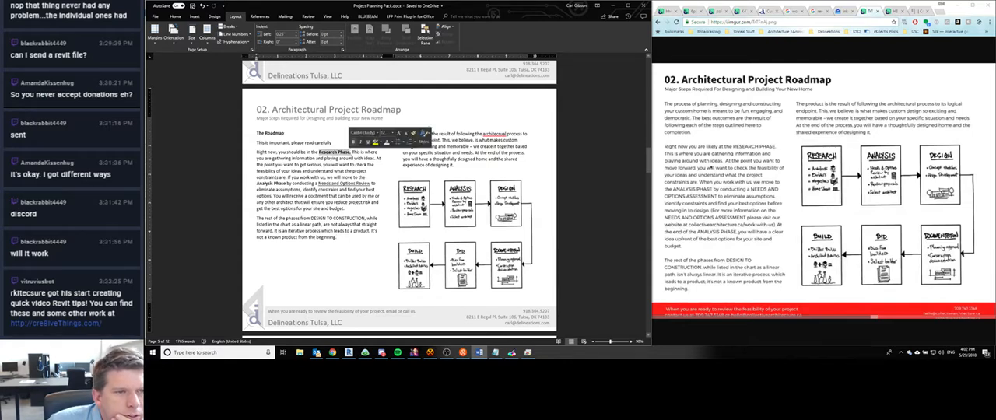
click(176, 16)
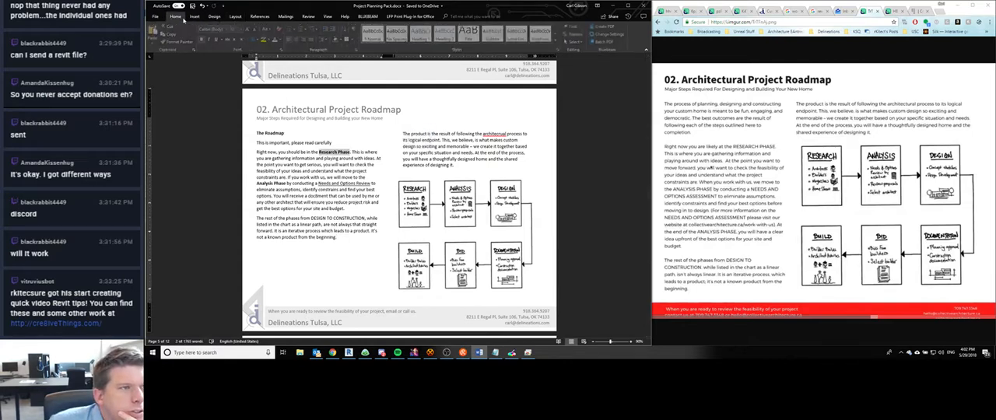
click(267, 30)
click(284, 53)
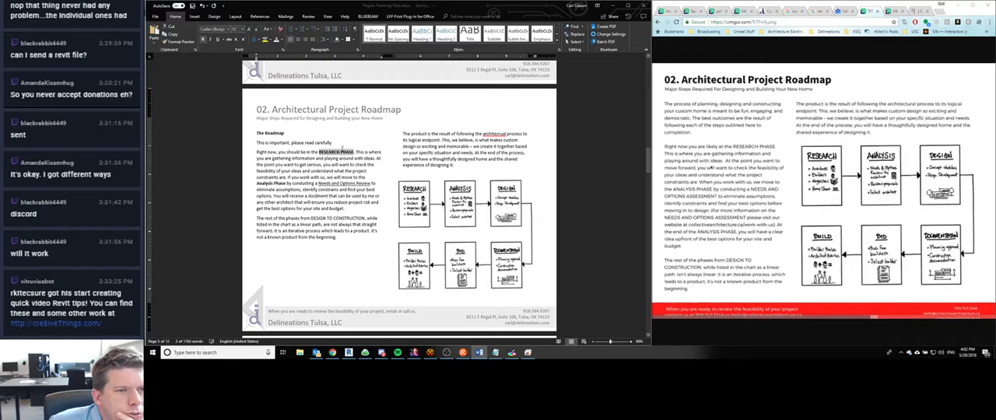
drag(256, 183, 287, 183)
click(267, 30)
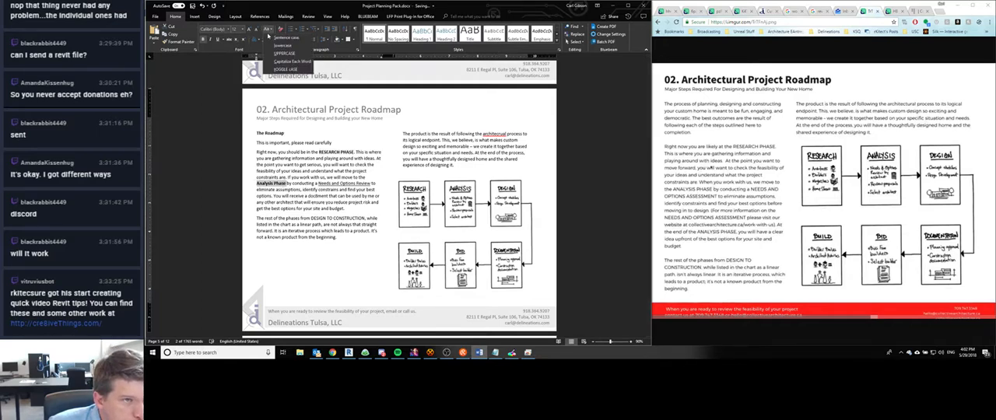
click(284, 53)
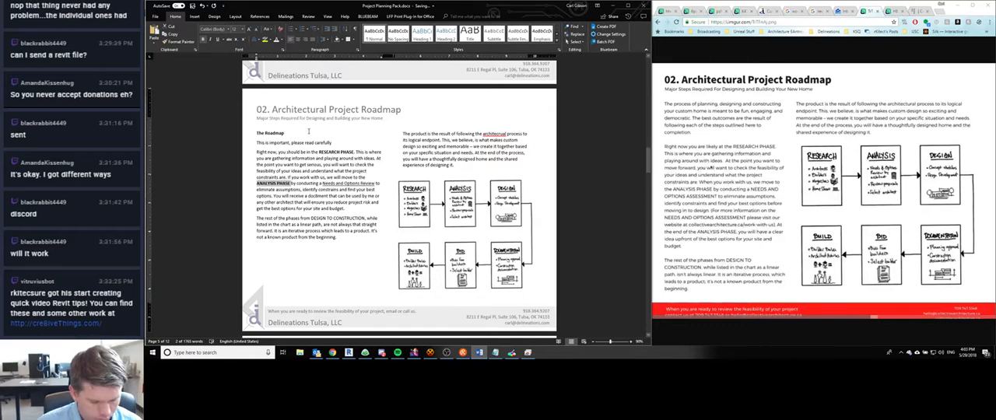
- Remove the bold formatting from RESEARCH PHASE and ANALYSIS PHASE, and correct the spelling of "architectural" in the second column
drag(318, 153, 355, 151)
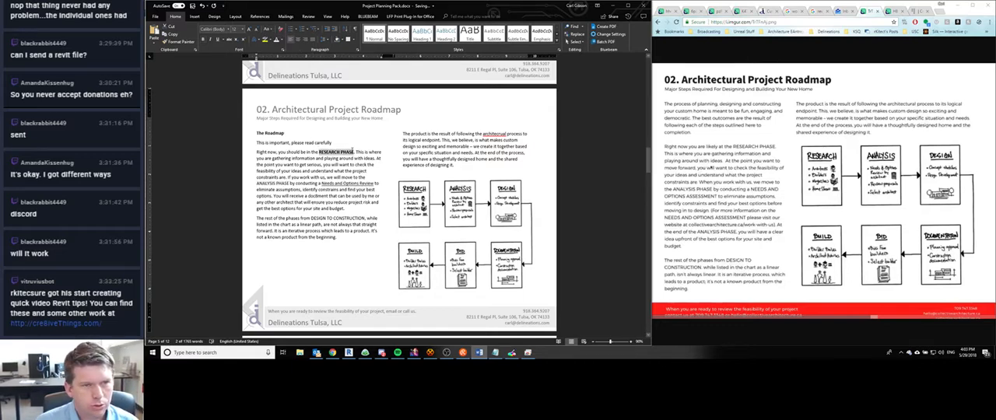
click(335, 221)
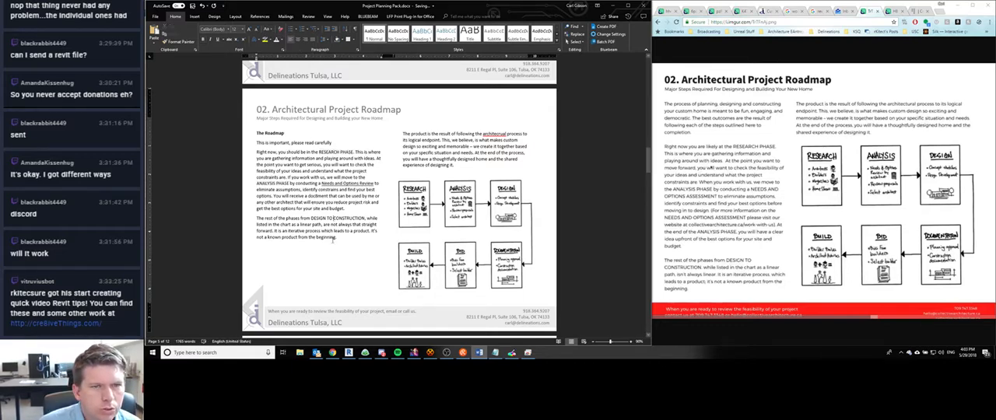
right_click(492, 133)
key(Escape)
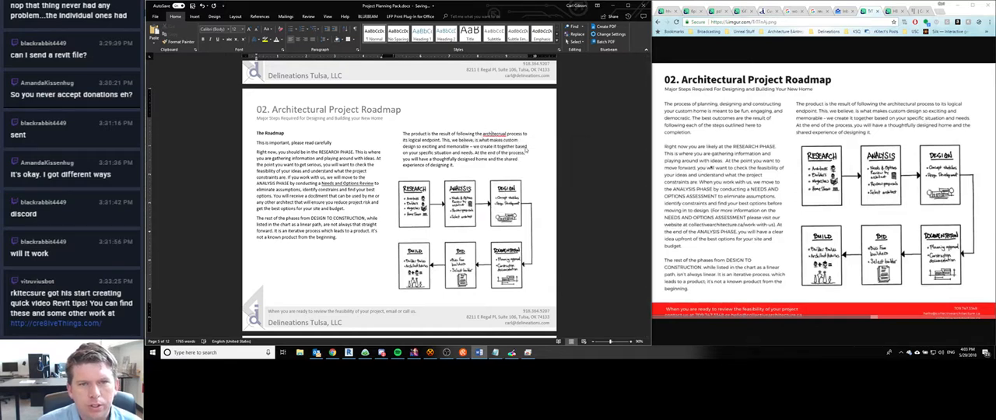
- Review the 01. Summary Sheet page and the end of the page before it
scroll(331, 212, up, 3)
scroll(331, 212, down, 2)
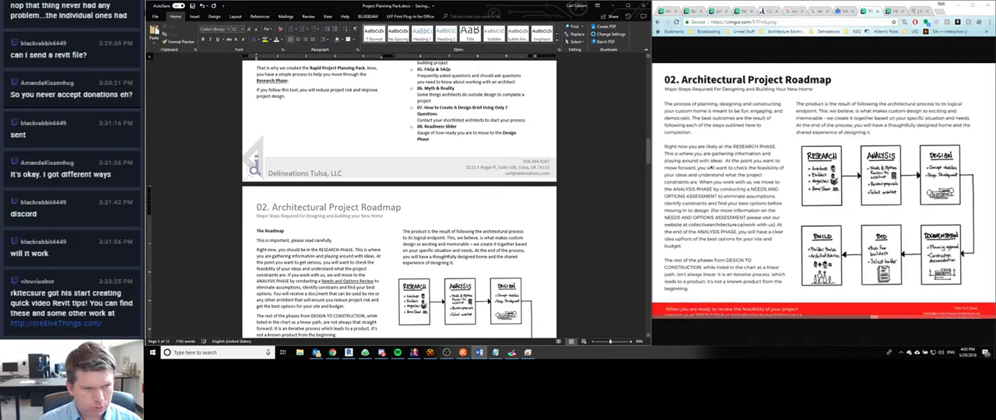
scroll(312, 161, up, 8)
scroll(311, 161, down, 3)
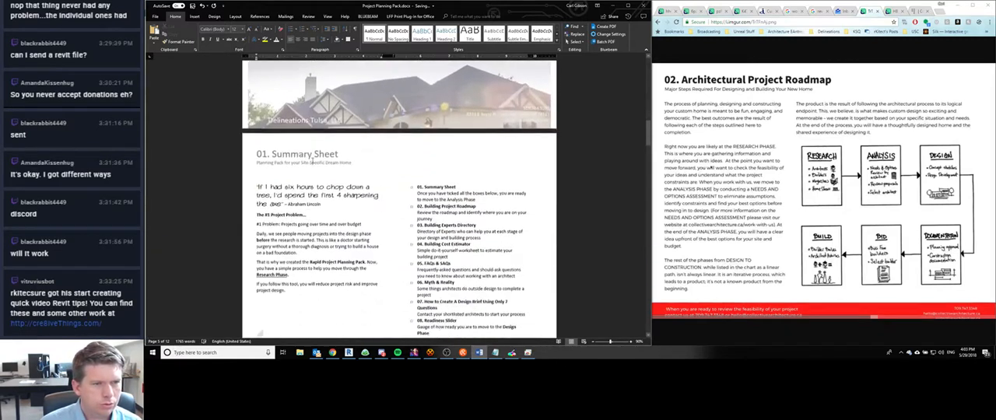
scroll(312, 161, down, 2)
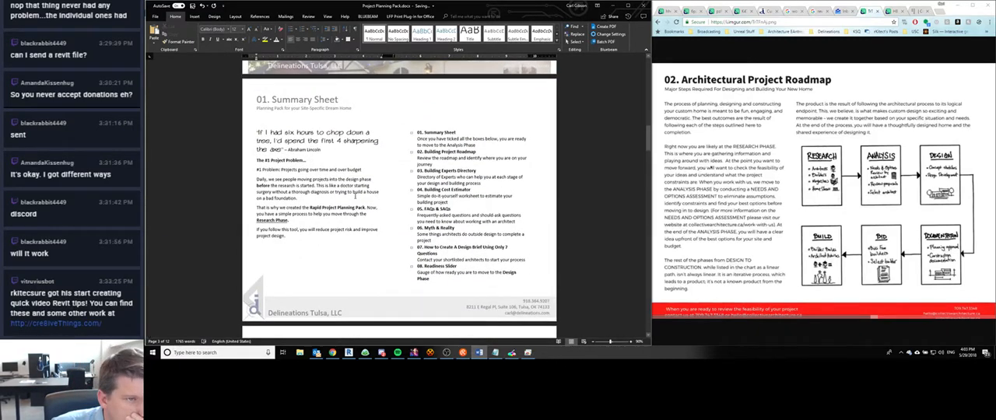
scroll(355, 196, up, 5)
scroll(355, 196, down, 2)
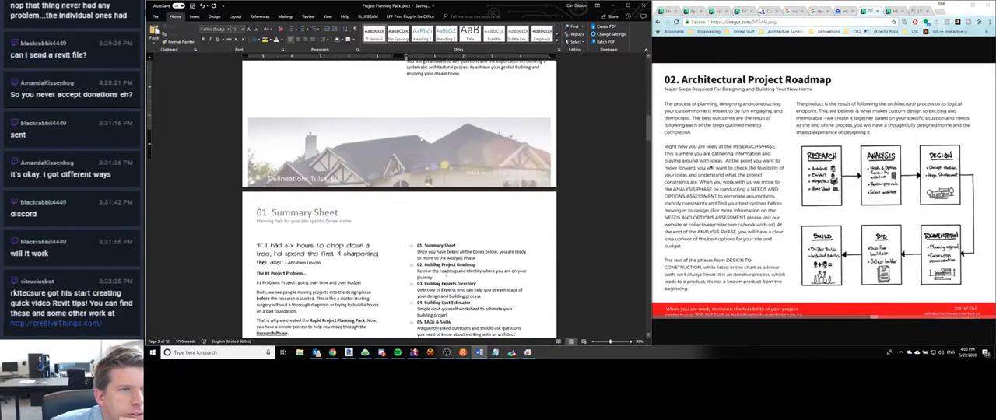
- Review the 01. Summary Sheet and 02. Architectural Project Roadmap pages through to the start of 03. Our Project Expert Directory
scroll(445, 234, down, 5)
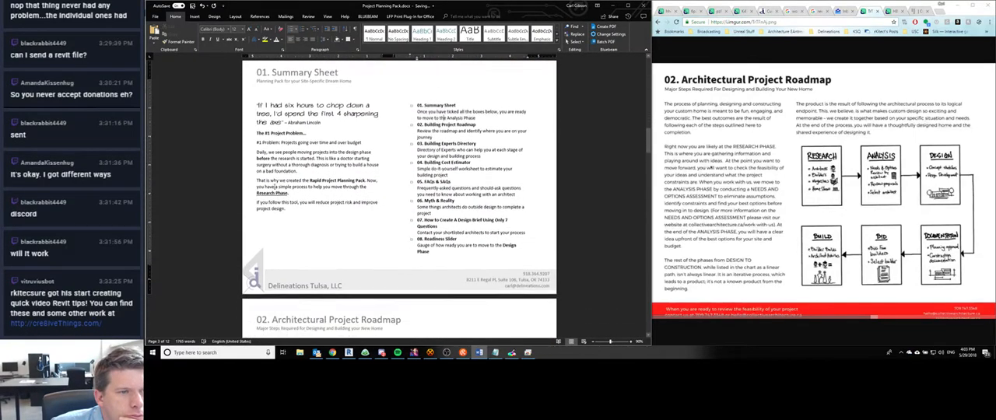
scroll(278, 142, down, 1)
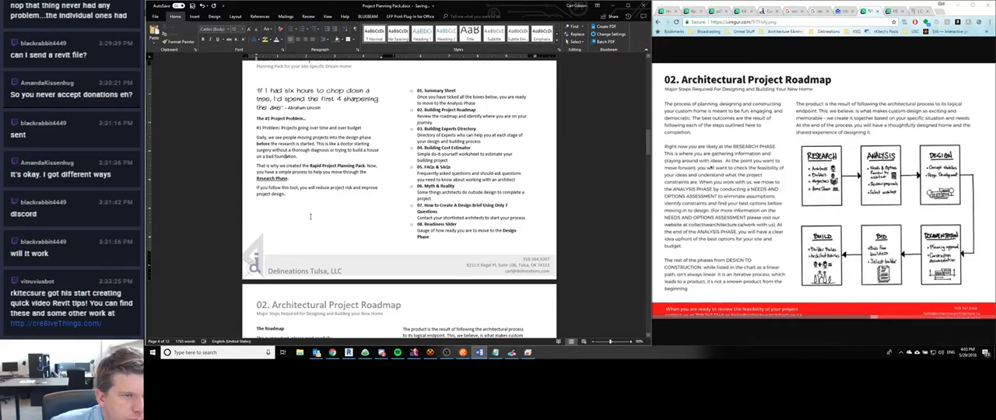
scroll(310, 216, down, 7)
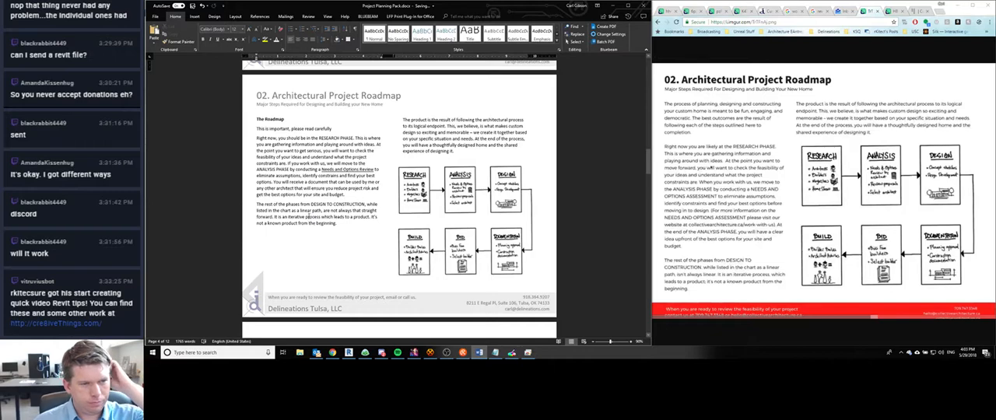
scroll(311, 216, down, 3)
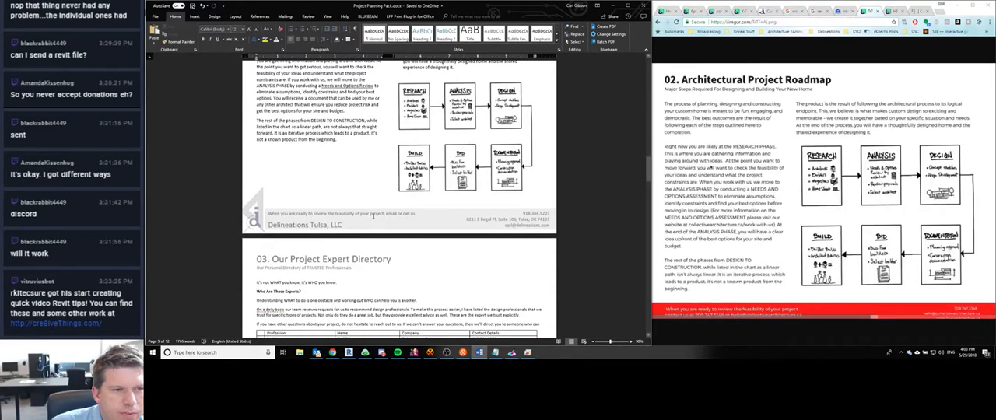
scroll(373, 215, up, 15)
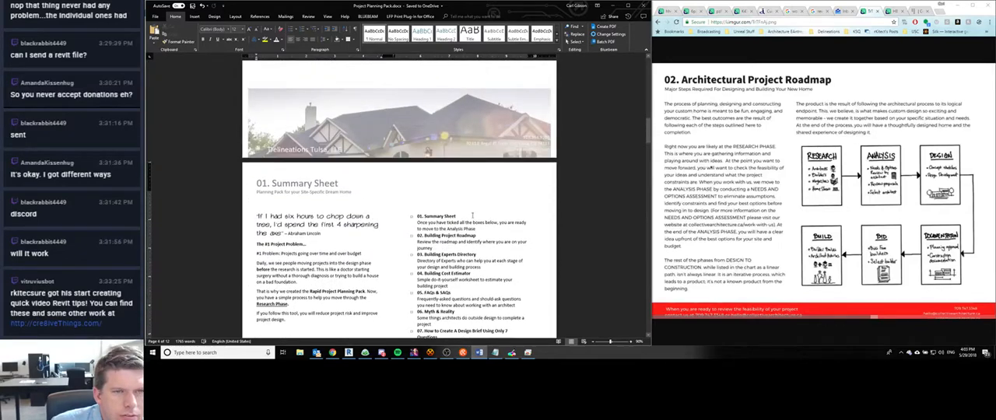
scroll(349, 237, down, 5)
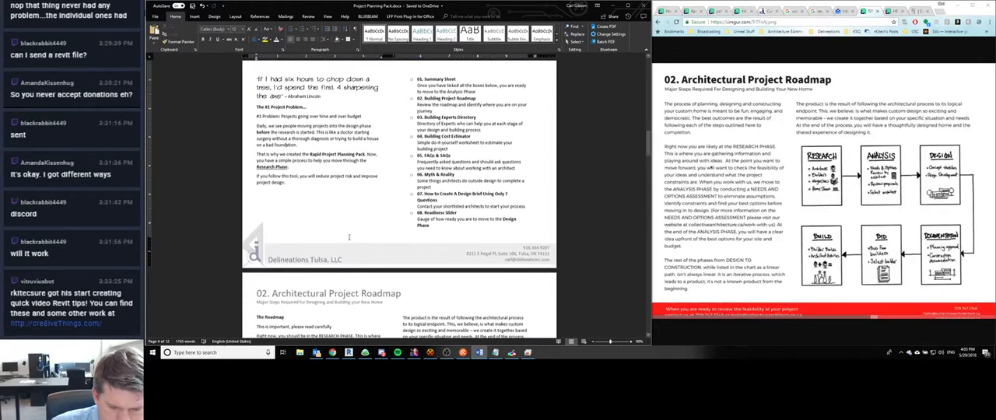
scroll(349, 237, down, 1)
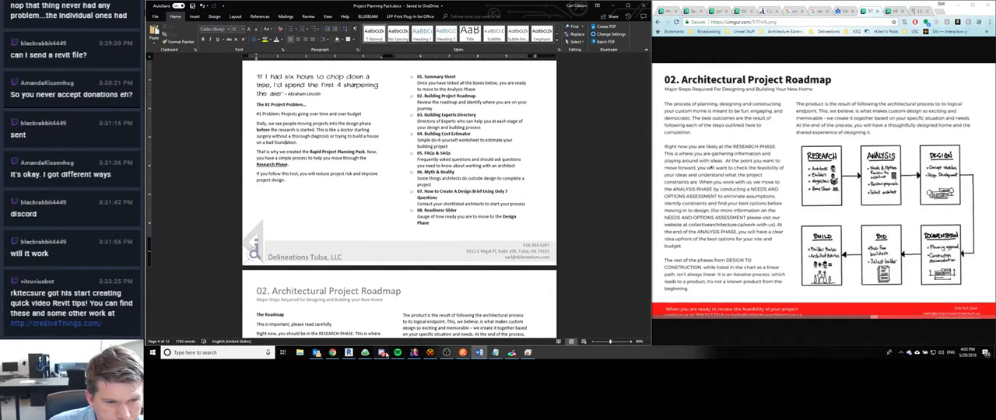
- Switch to Discord to check the new direct messages
click(382, 353)
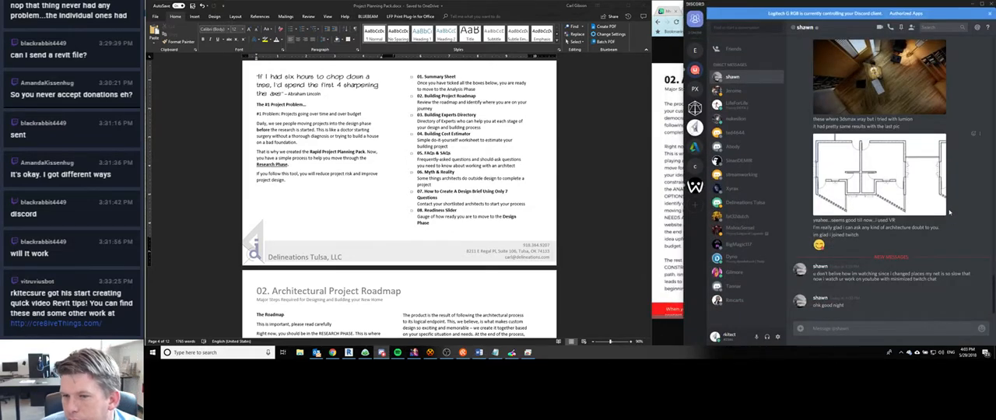
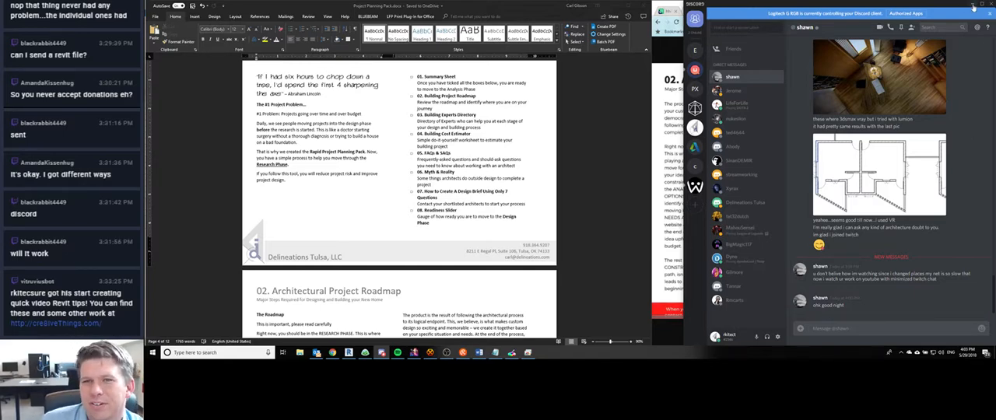
- Return from Discord to the document and accept the grammar corrections for "guide, an" and "process and" on the FIRST THINGS FIRST page
click(972, 6)
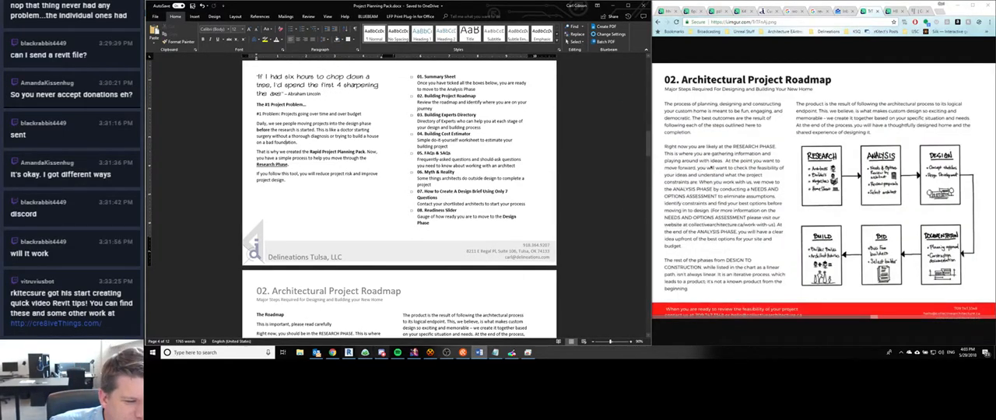
scroll(348, 222, down, 1)
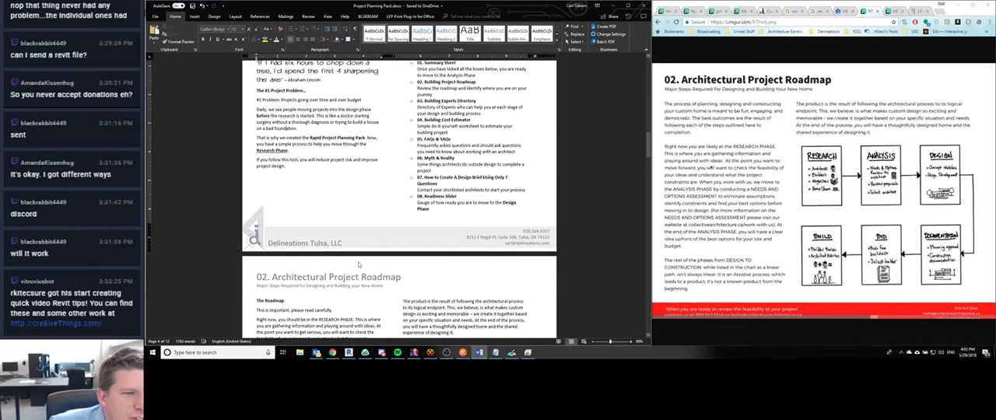
scroll(285, 187, up, 10)
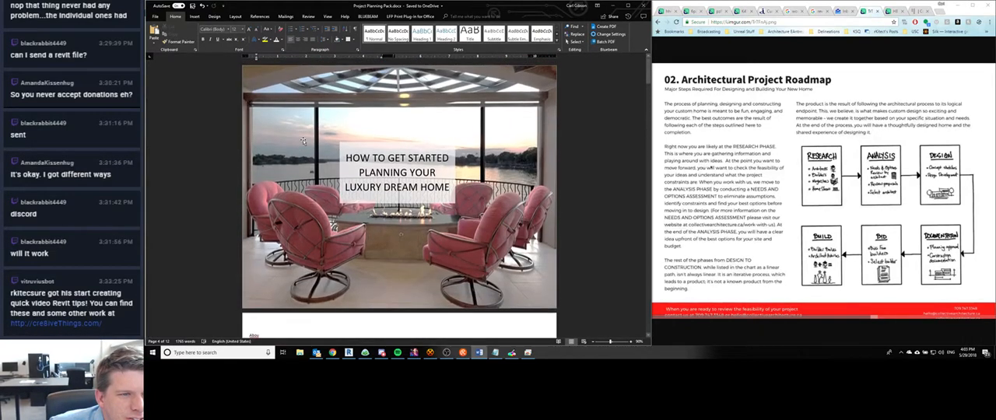
scroll(309, 148, down, 3)
scroll(309, 148, down, 5)
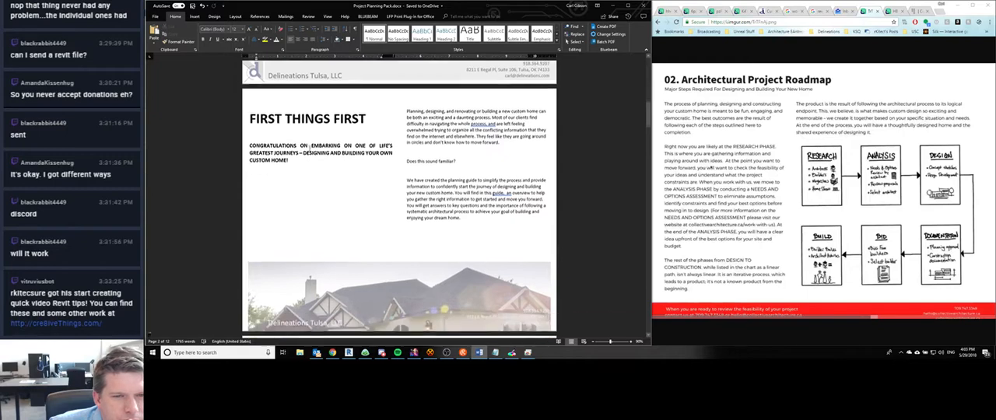
right_click(502, 190)
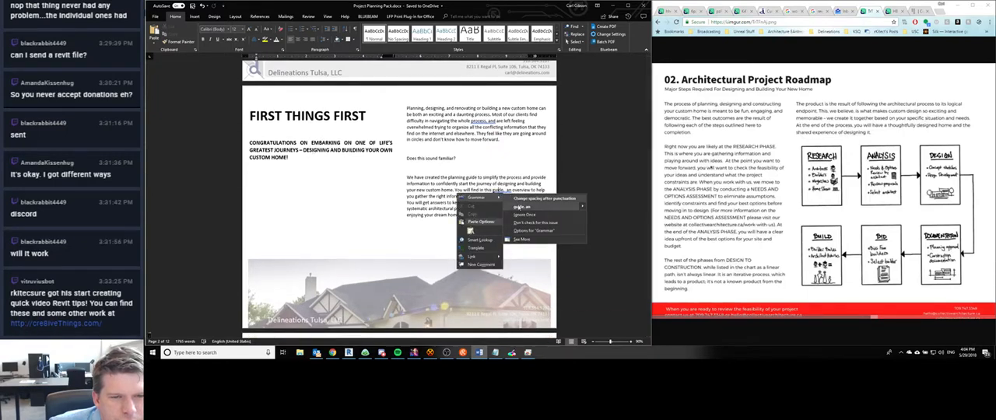
click(523, 208)
right_click(483, 124)
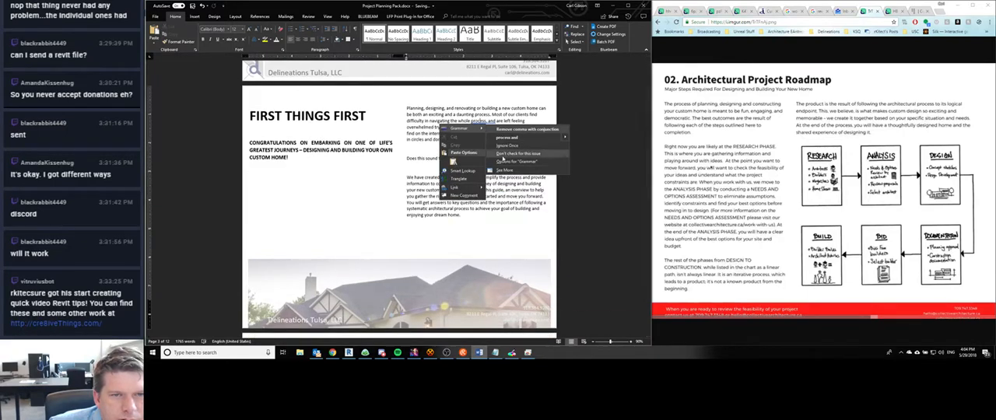
click(498, 138)
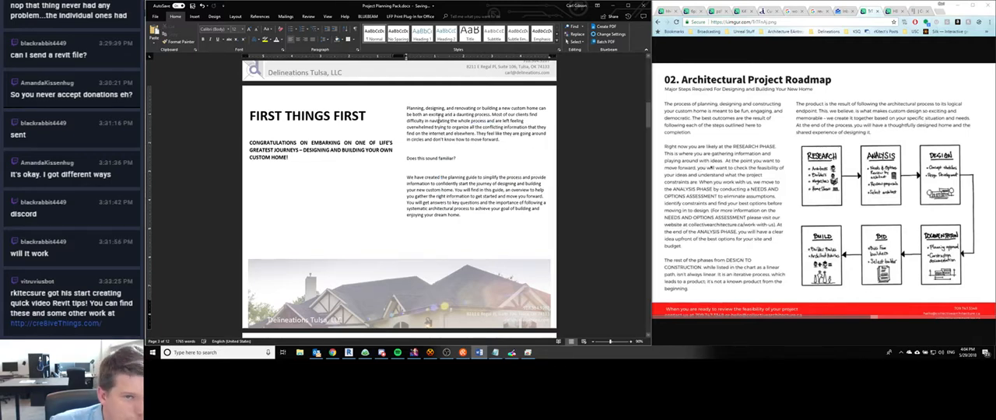
- Convert the line "Does this sound familiar?" on the FIRST THINGS FIRST page to uppercase
scroll(439, 120, down, 3)
drag(458, 117, 406, 119)
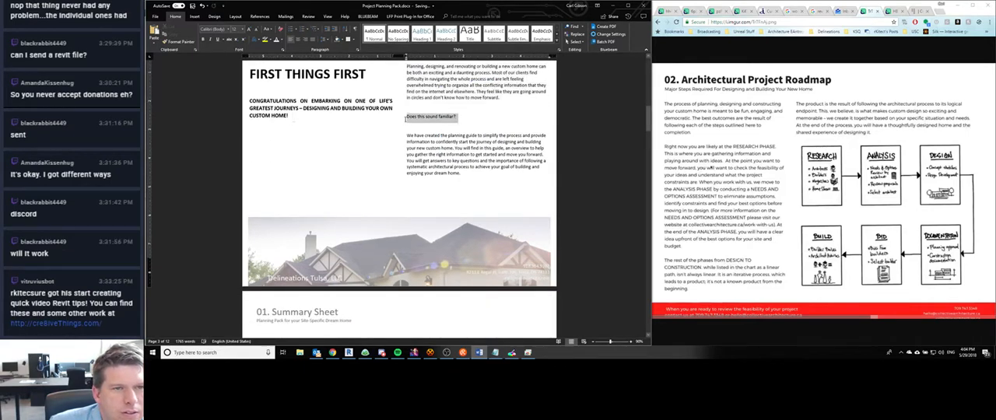
click(264, 29)
click(284, 57)
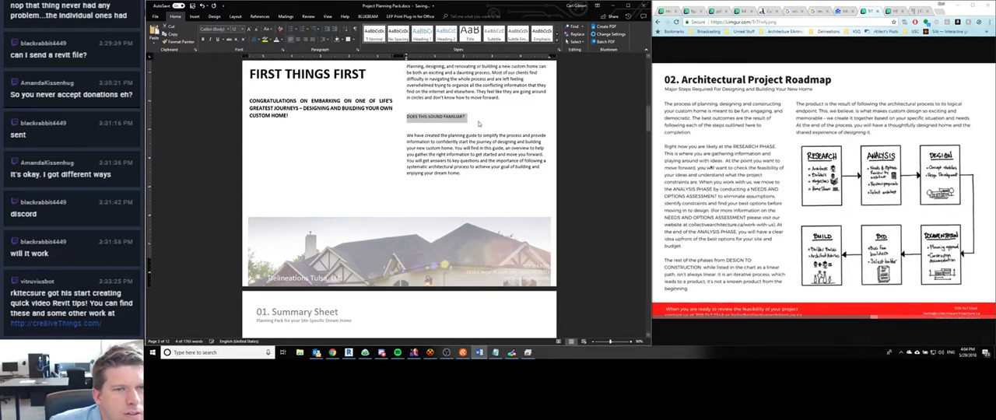
click(483, 121)
- Change the 01. Summary Sheet header subtitle to "Architectural Planning Pack for your Site-Specific Dream Home"
scroll(396, 194, down, 5)
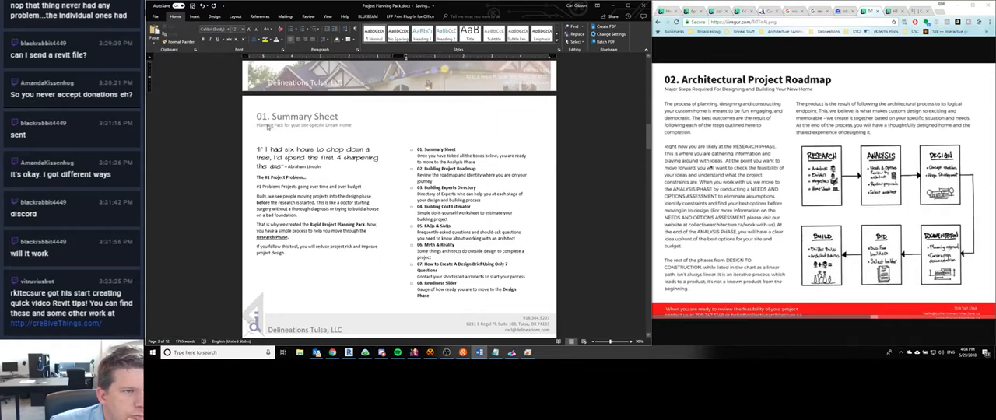
double_click(268, 127)
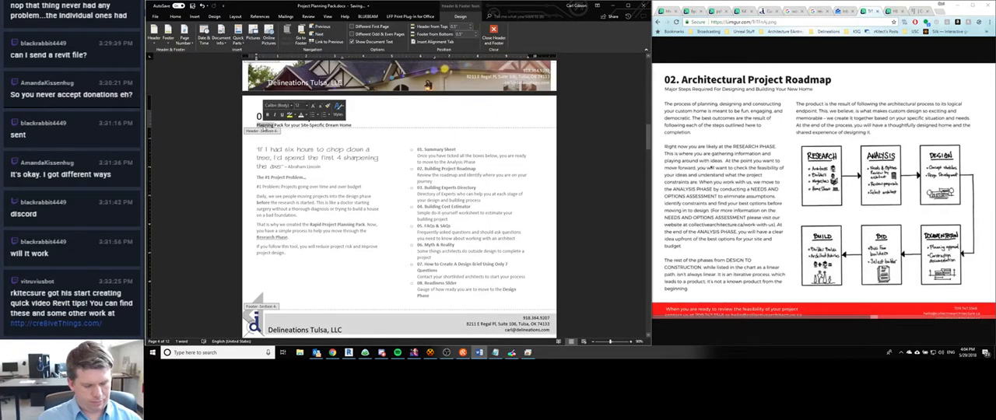
text(Architectural Planning)
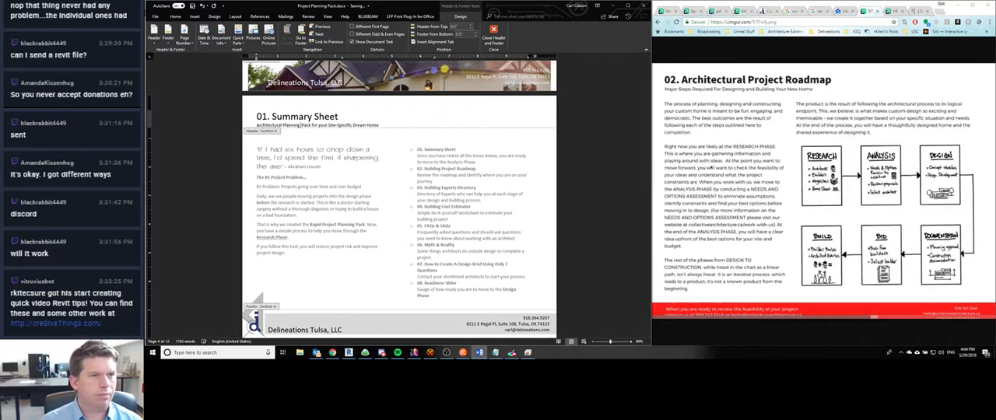
key(Delete)
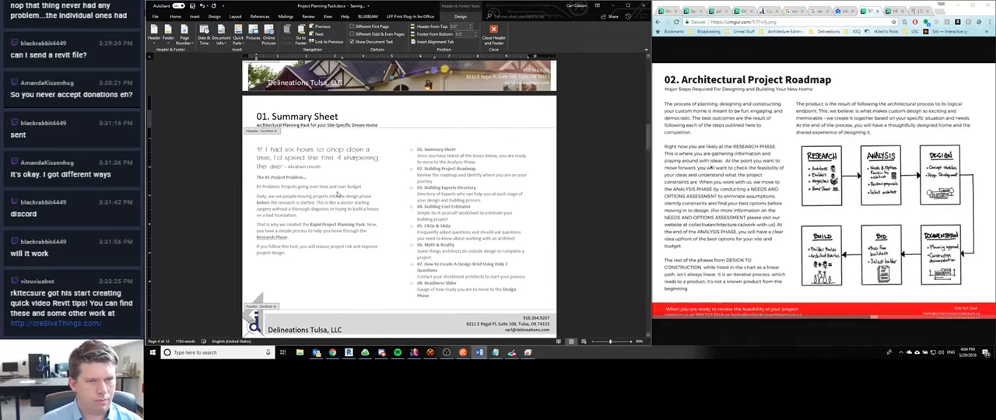
double_click(332, 187)
- Replace "Rapid Project" with "Architectural" in the Planning Pack sentence on the Summary Sheet page
scroll(289, 178, down, 2)
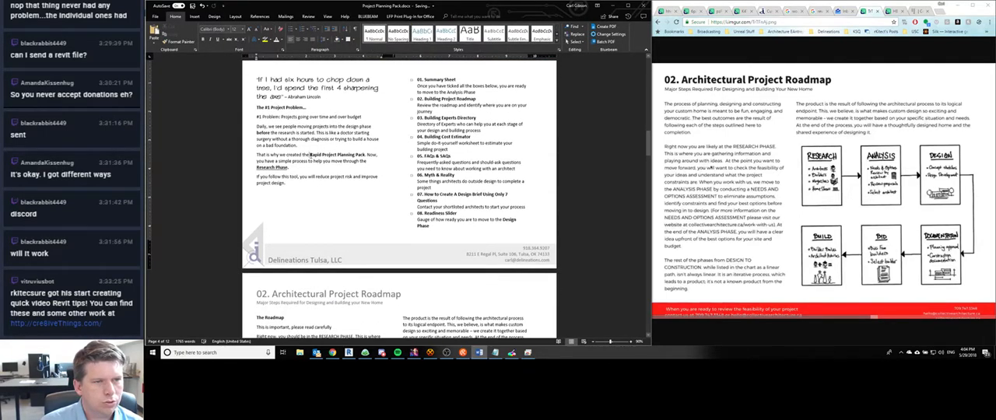
double_click(316, 155)
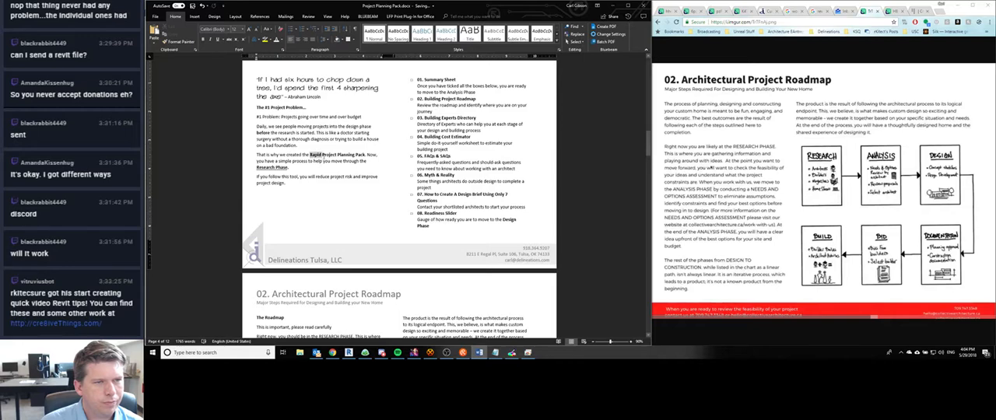
text(Architec)
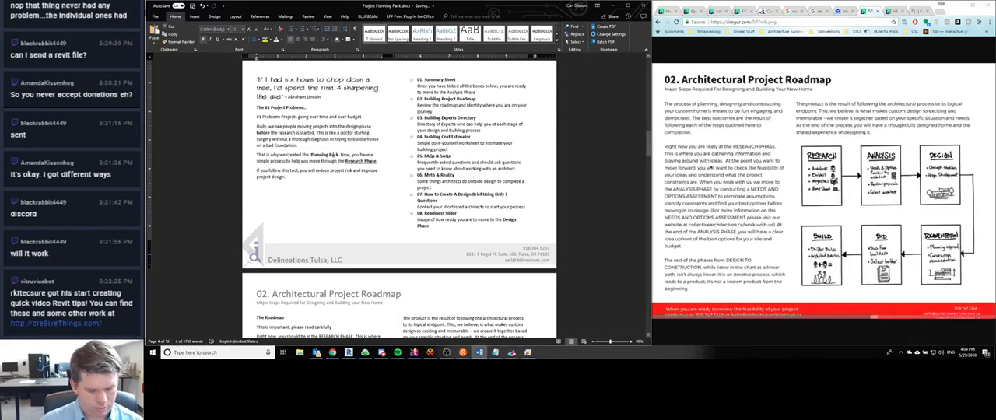
text(tural)
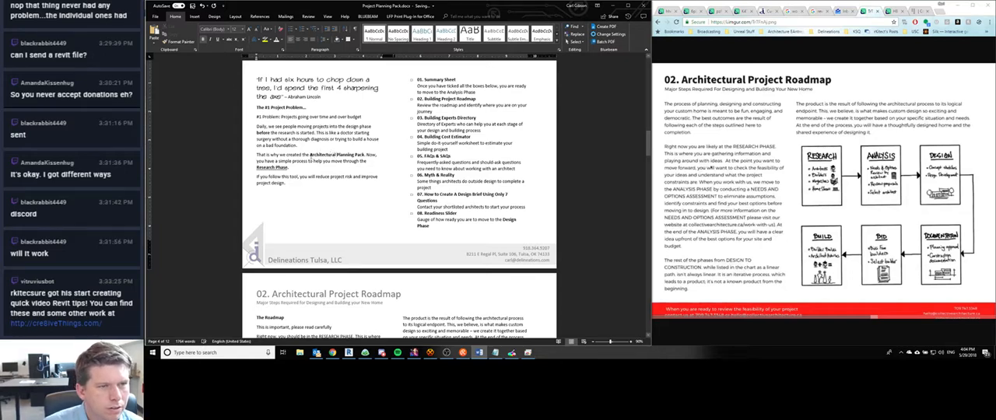
- Convert "Architectural Planning Pack" in the Summary Sheet text to uppercase and remove its bold formatting
drag(310, 155, 364, 155)
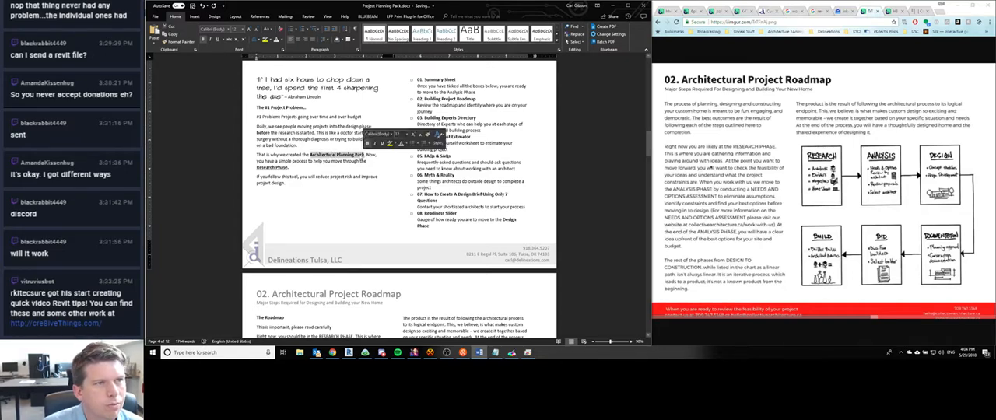
click(267, 29)
click(278, 52)
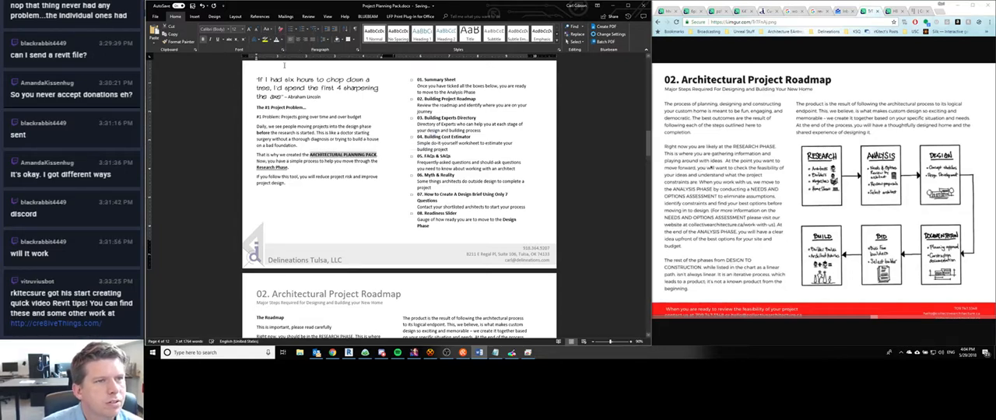
click(297, 145)
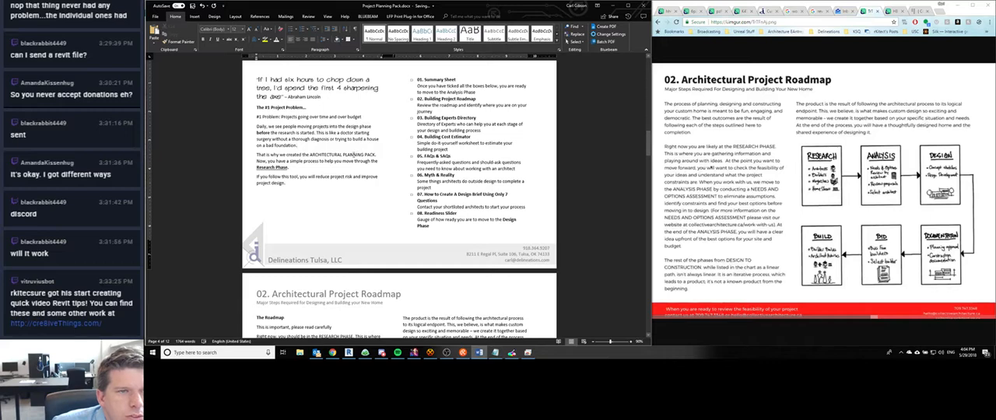
- Recheck the Summary Sheet page and consult the list of reference pages in the Notepad marketing notes
scroll(352, 155, up, 3)
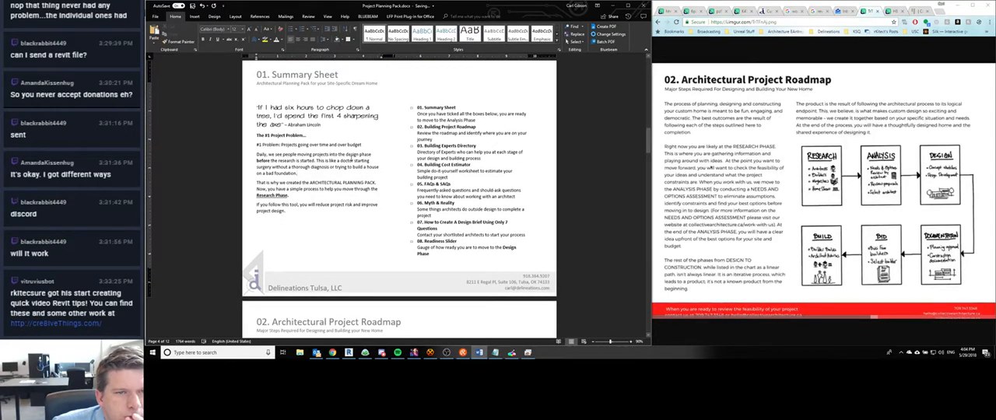
scroll(351, 161, down, 3)
scroll(329, 182, down, 2)
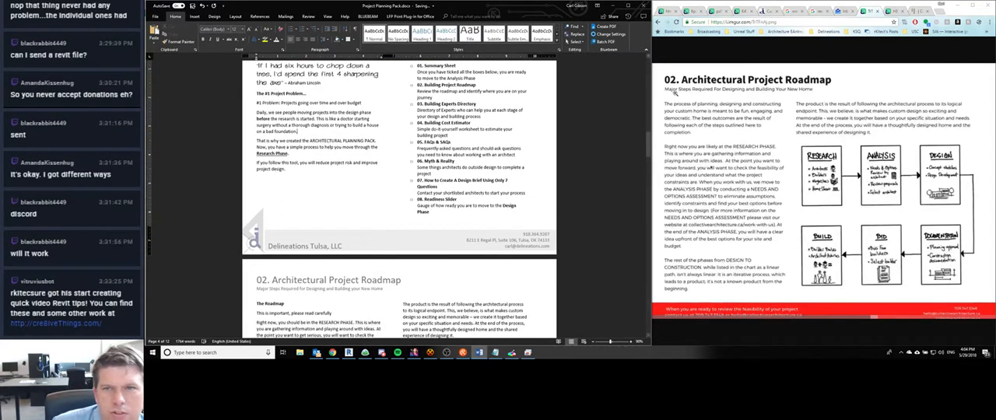
click(496, 353)
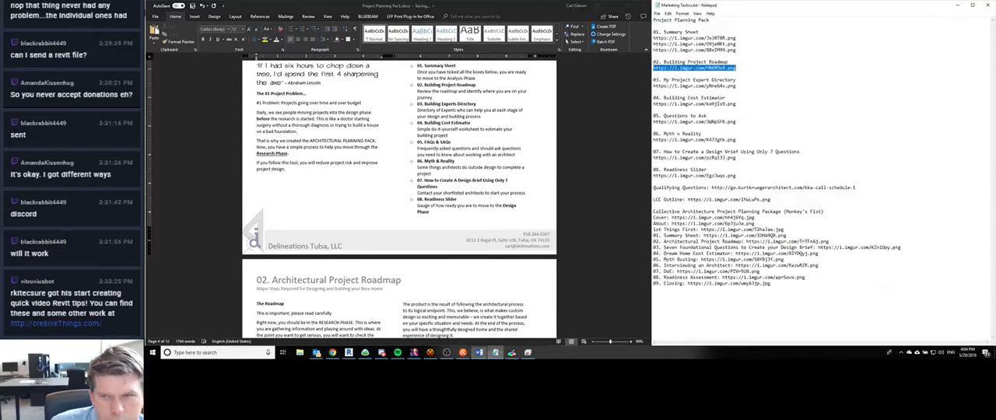
click(677, 243)
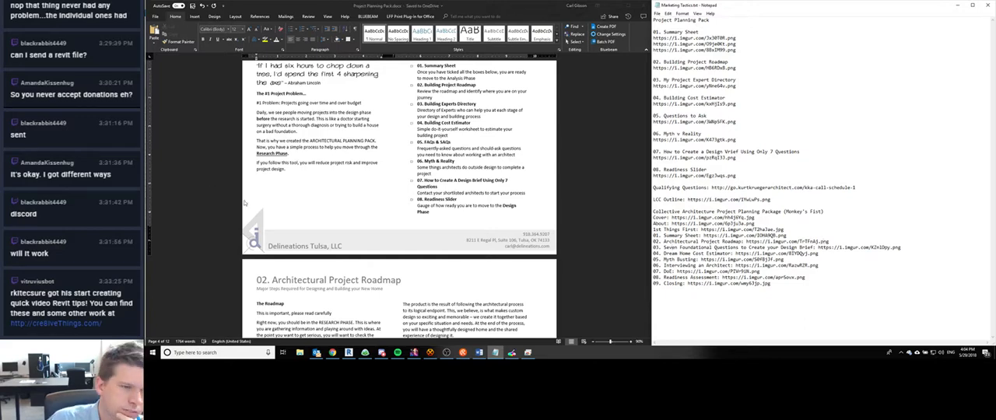
- Convert the header row of the expert table on the 03. Our Project Expert Directory page to uppercase
scroll(325, 197, down, 3)
scroll(326, 197, down, 20)
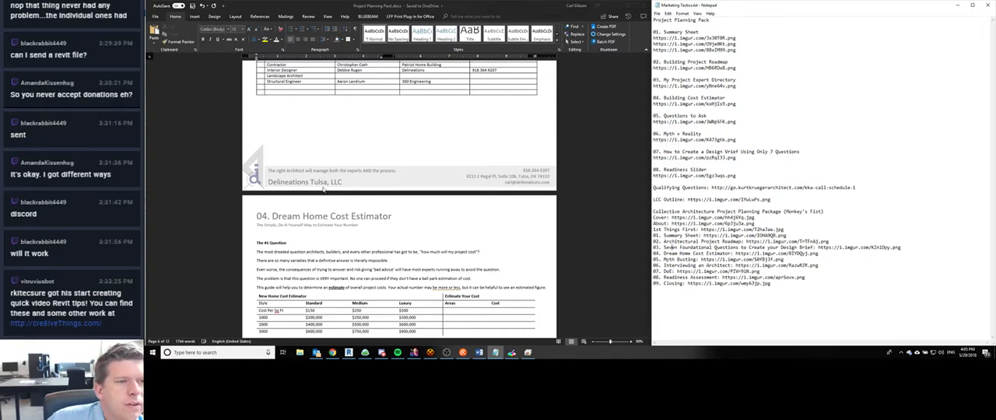
scroll(323, 189, up, 2)
scroll(323, 190, up, 5)
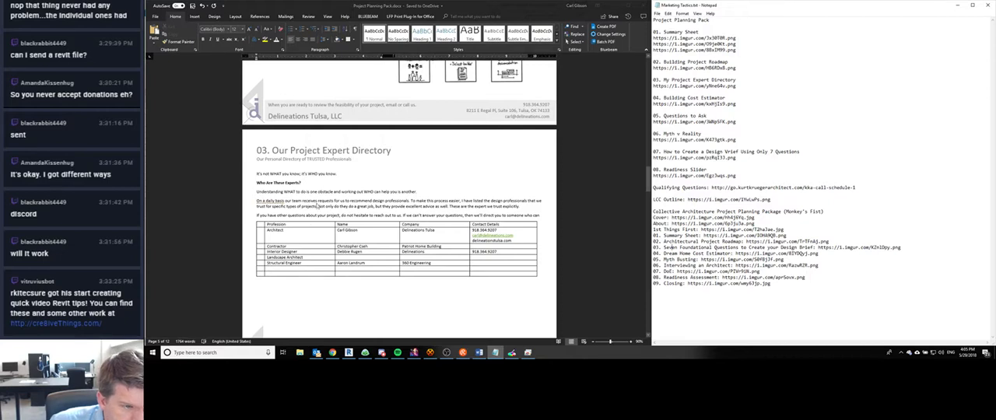
click(270, 232)
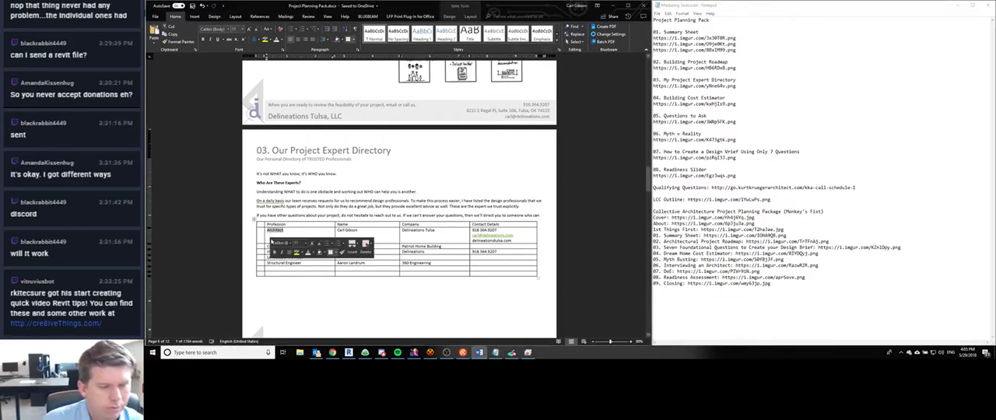
click(270, 225)
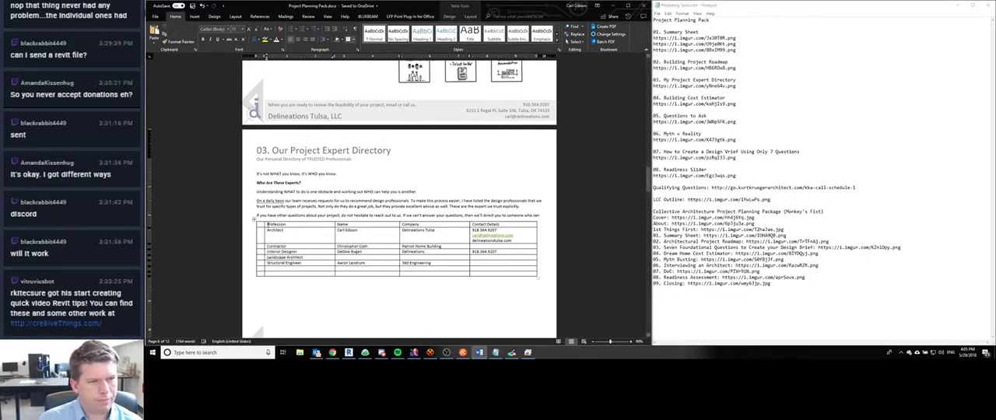
drag(266, 224, 529, 224)
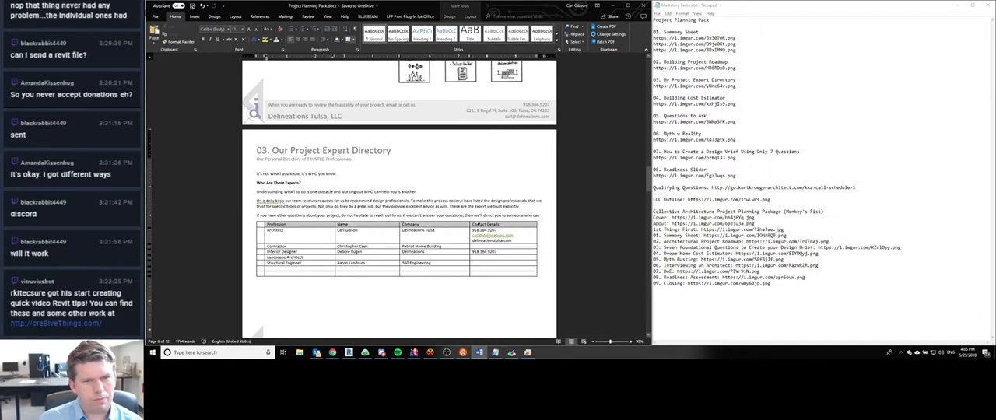
click(266, 29)
click(284, 55)
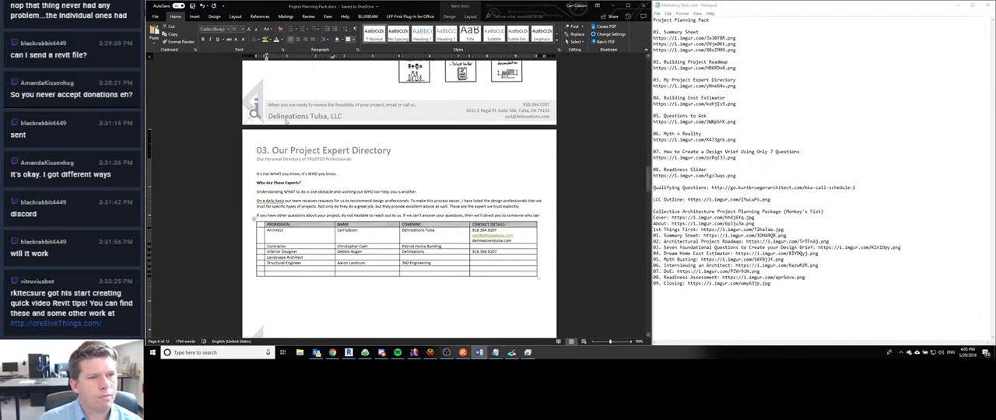
- Convert the profession entries from Architect through Structural Engineer in the expert table to uppercase
drag(272, 230, 273, 264)
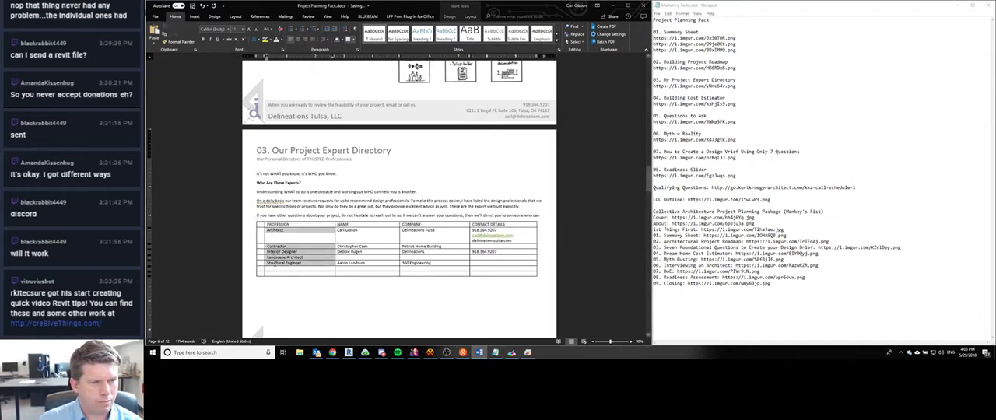
click(266, 28)
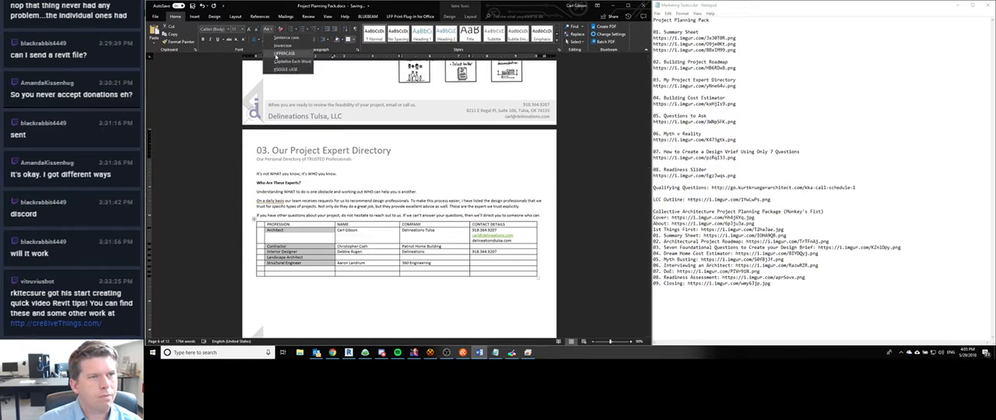
click(284, 55)
- Make the header row of the expert table bold
click(263, 224)
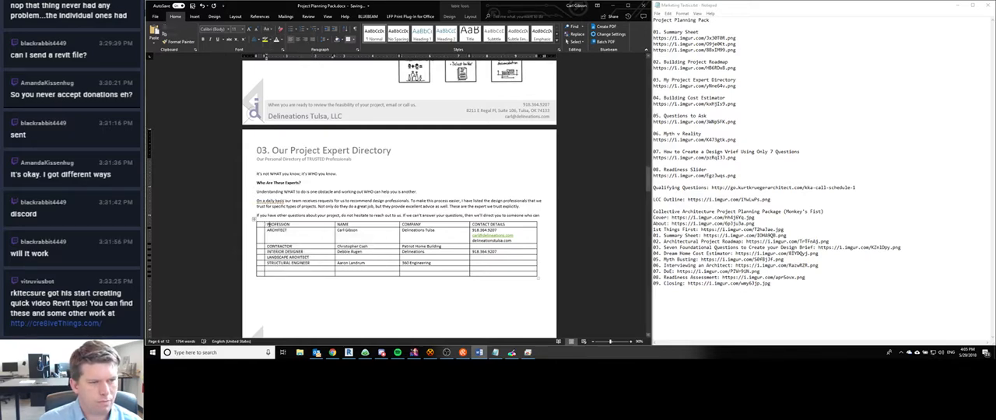
drag(269, 225, 488, 227)
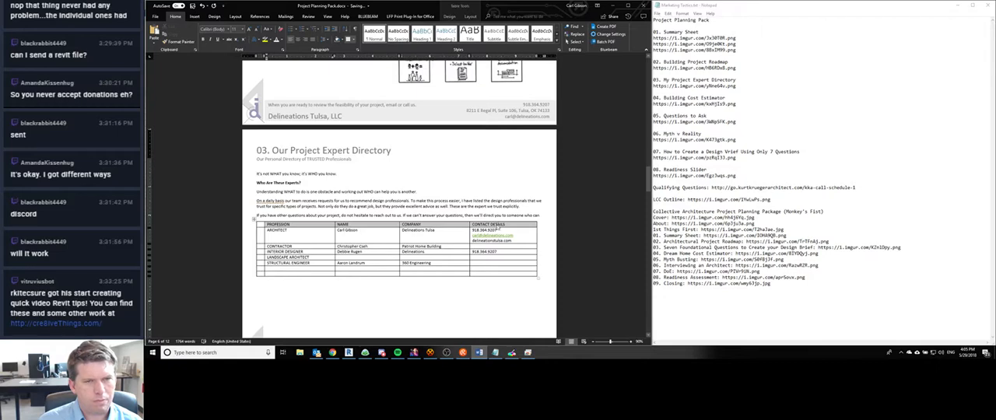
click(417, 222)
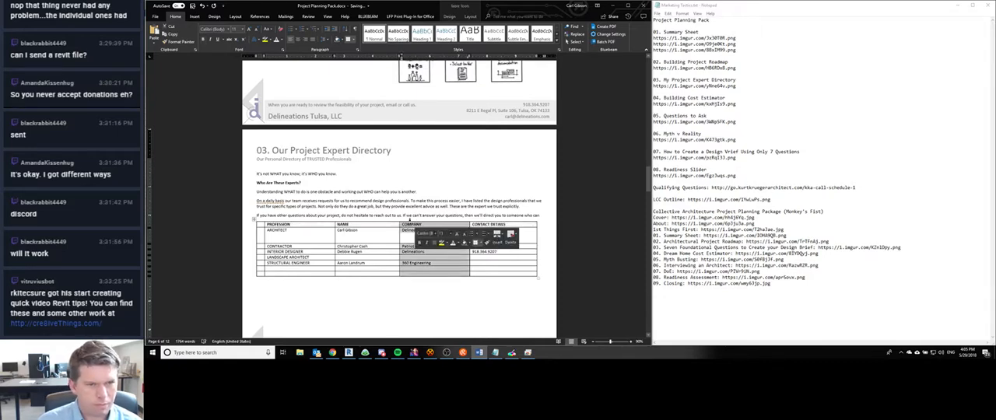
- Switch to the browser and close unneeded reference image tabs, including 02. Building Project Roadmap, 06. Myth vs. Reality and the 07. design brief page
click(302, 236)
scroll(479, 325, down, 2)
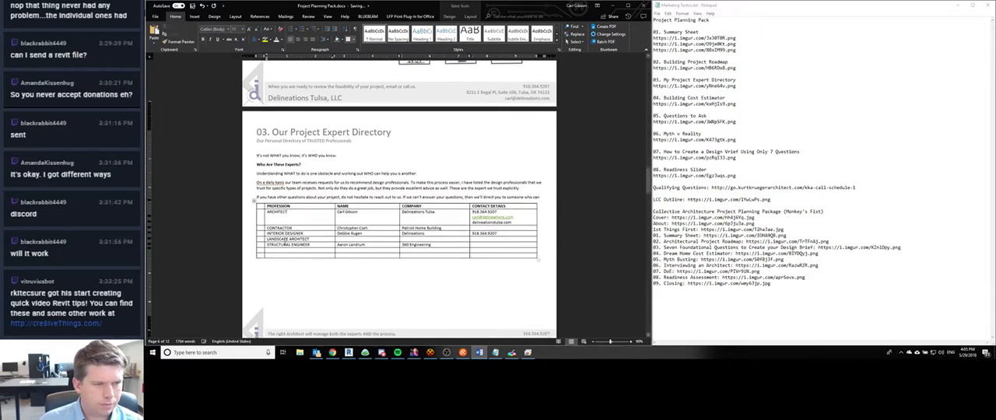
click(332, 353)
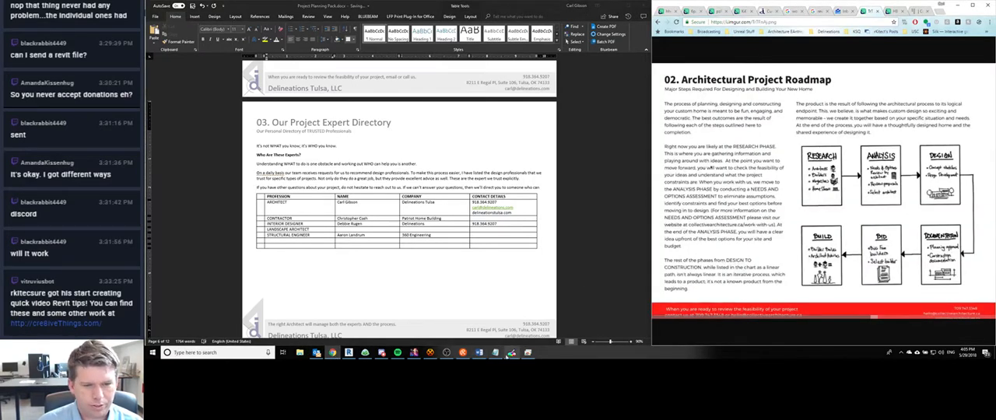
click(814, 184)
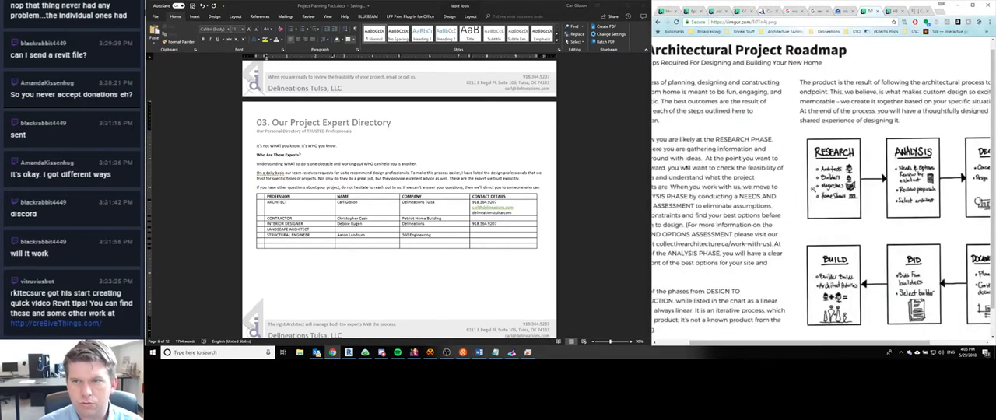
key(ctrl+Tab)
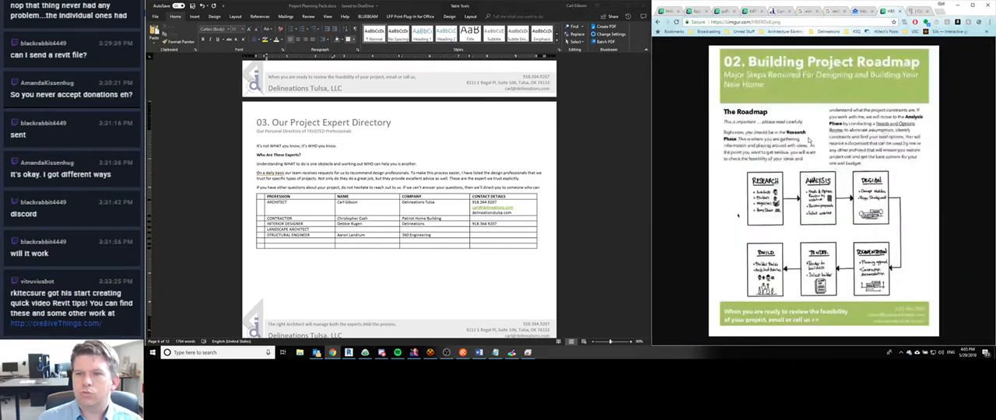
key(ctrl+w)
click(762, 14)
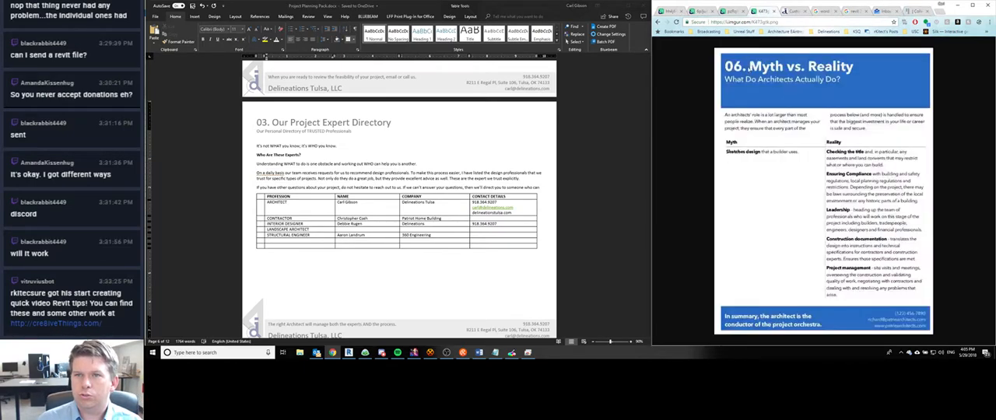
key(ctrl+w)
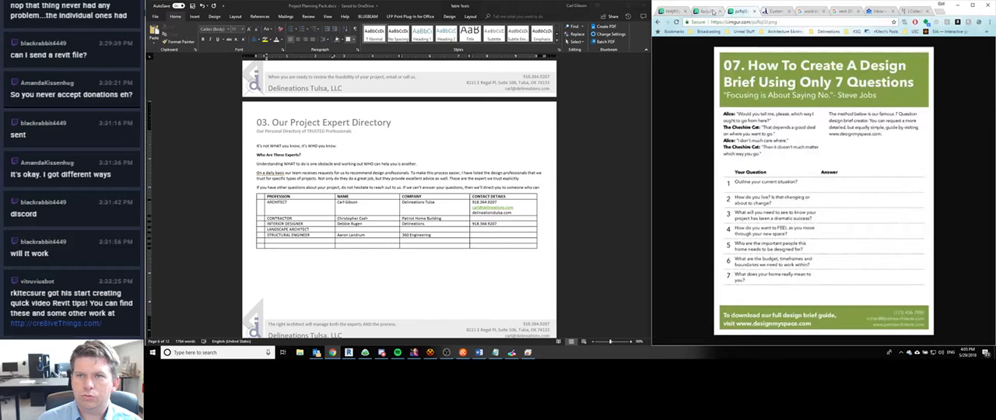
click(713, 11)
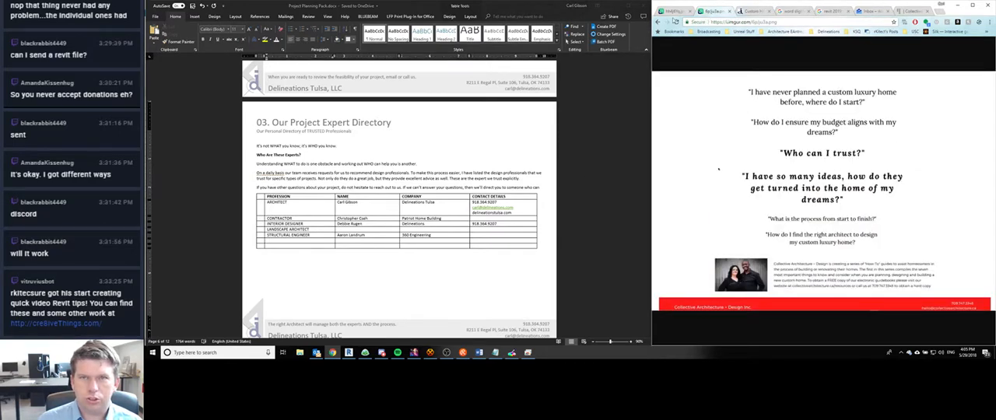
click(674, 11)
click(689, 12)
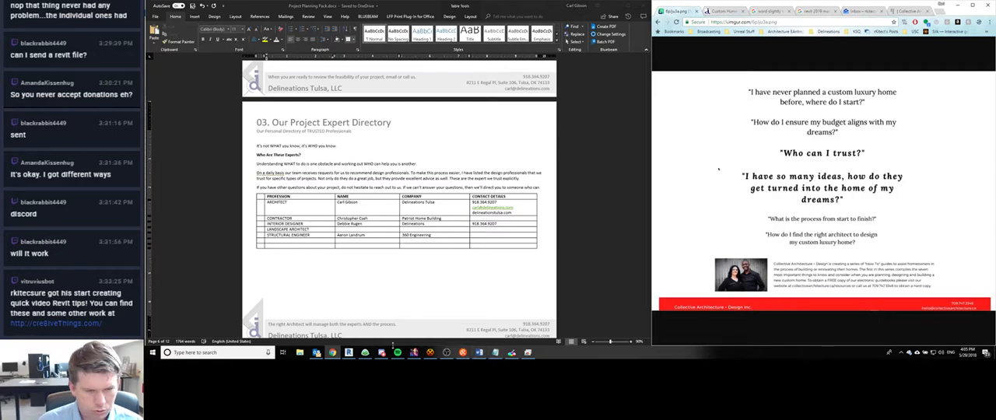
click(317, 352)
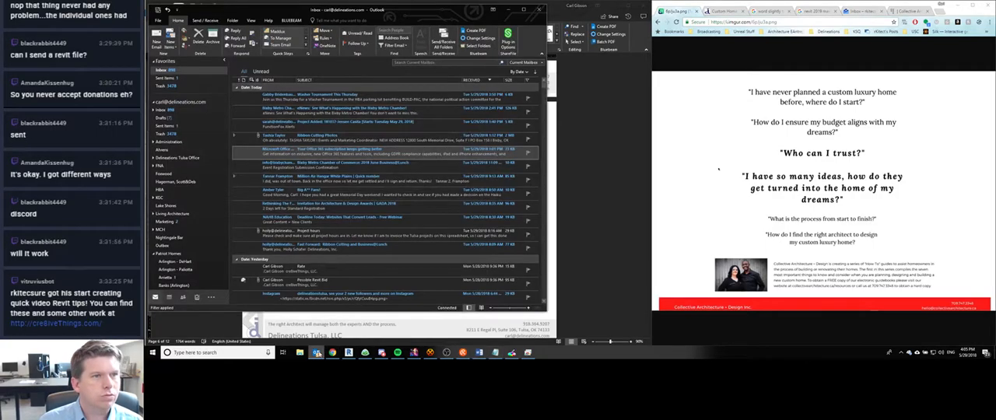
click(317, 353)
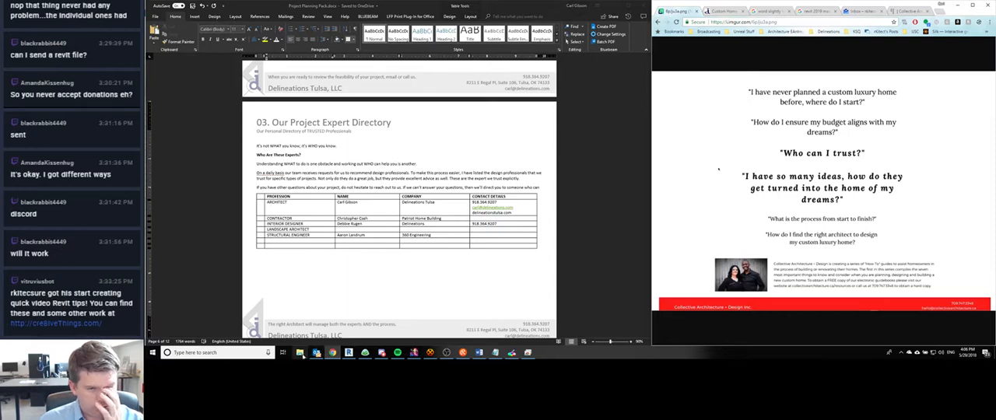
- Copy the 03. My Project Expert Directory image link from the Notepad notes and open it in a new browser tab
click(481, 327)
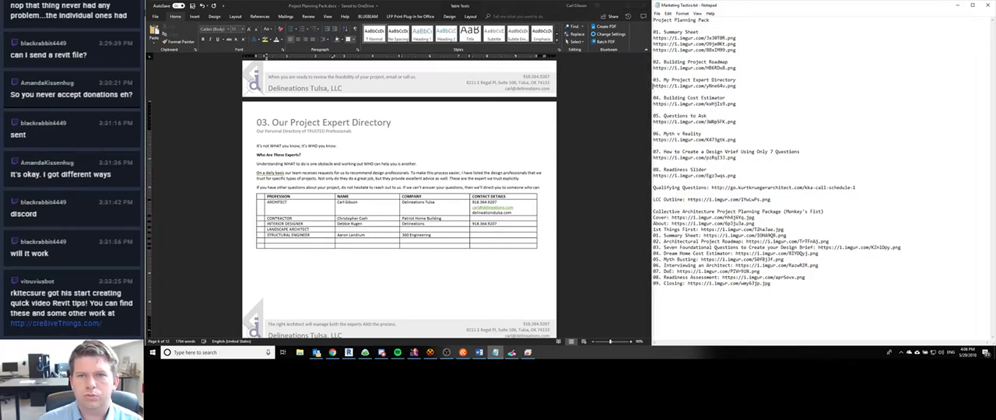
drag(653, 85, 738, 92)
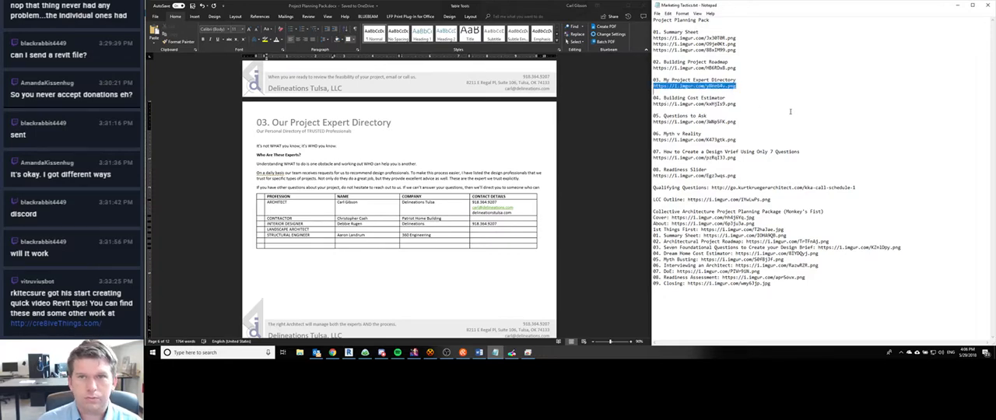
click(332, 353)
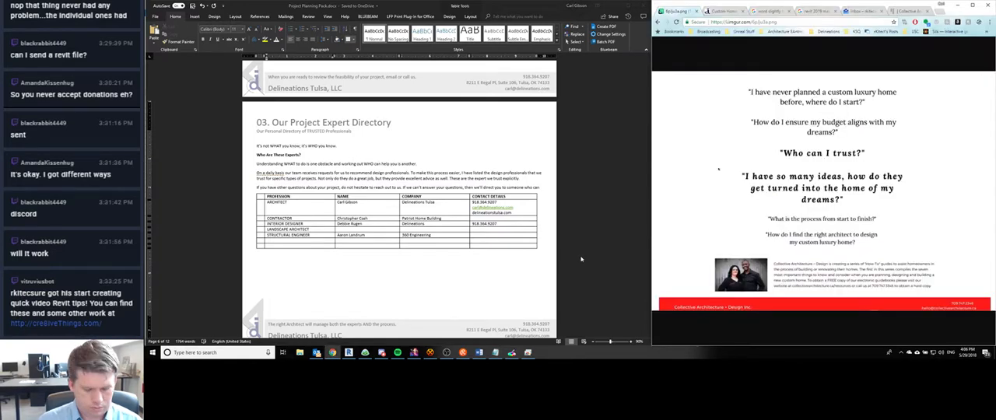
key(ctrl+t)
text(https://i.imgur.com/y8ne64v.png)
key(Return)
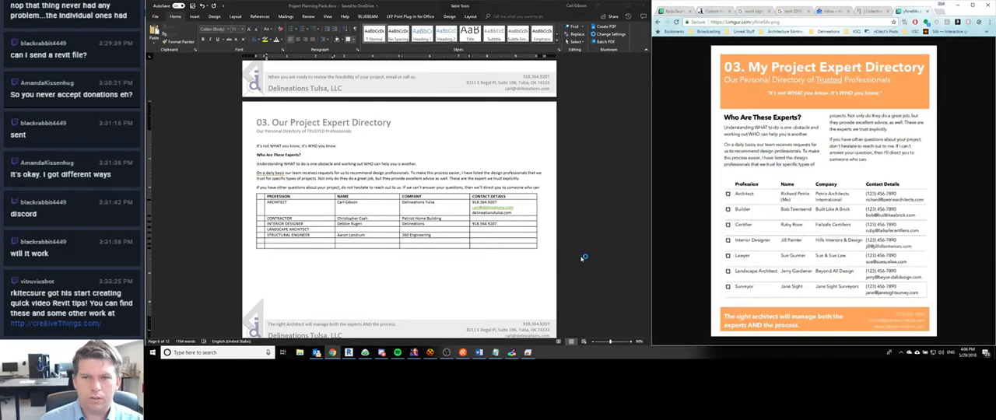
- Try hollow-circle and then hollow-square bullets as checkboxes in the empty first-column cells of the Word document's expert table
click(270, 211)
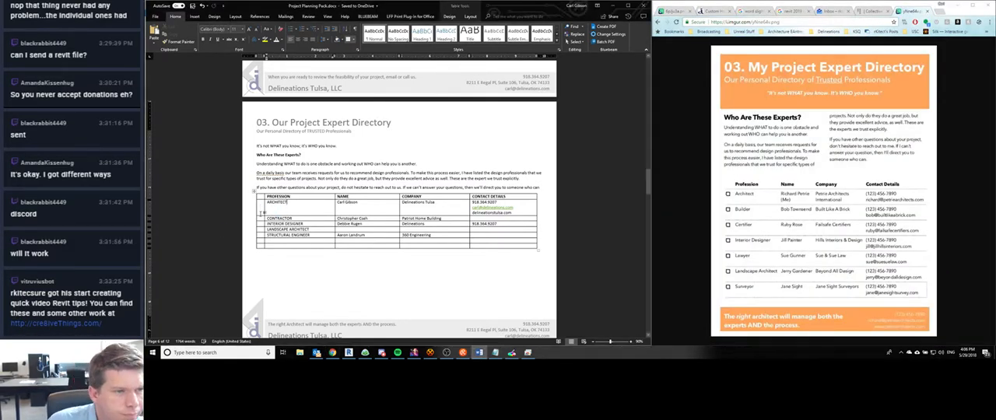
drag(261, 220, 261, 246)
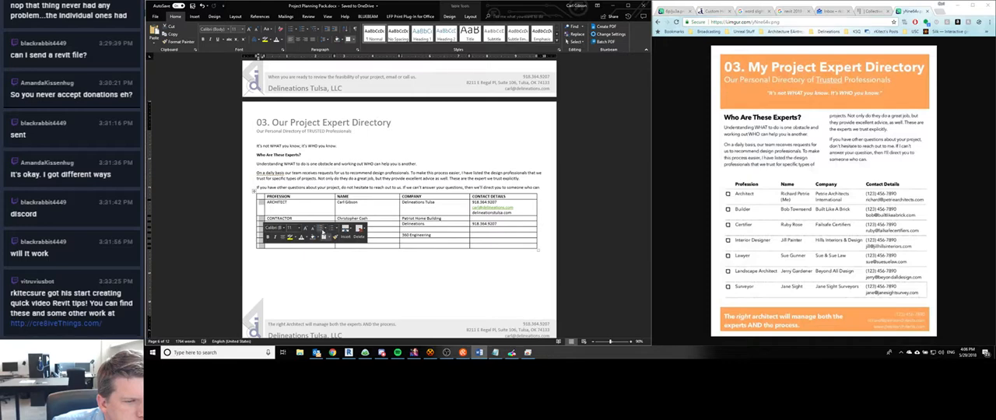
click(323, 236)
click(325, 236)
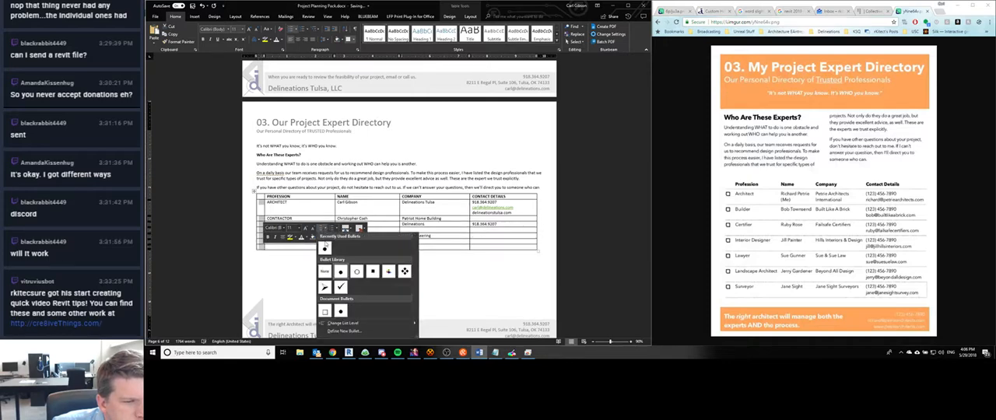
click(360, 270)
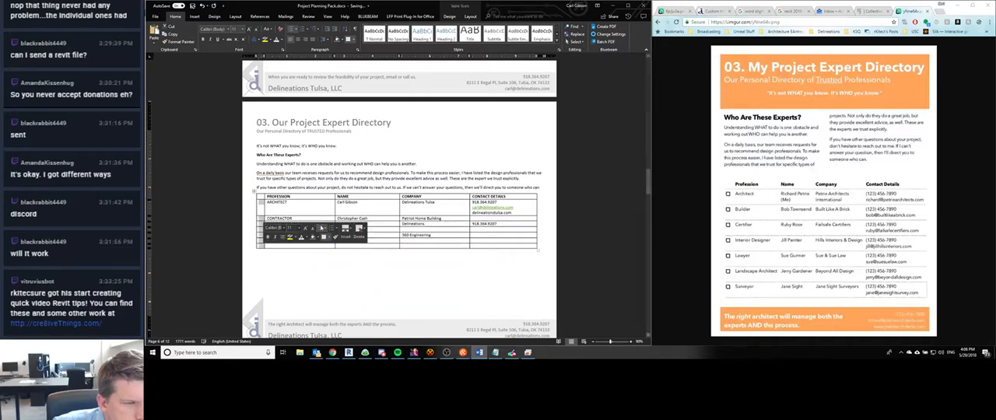
click(325, 229)
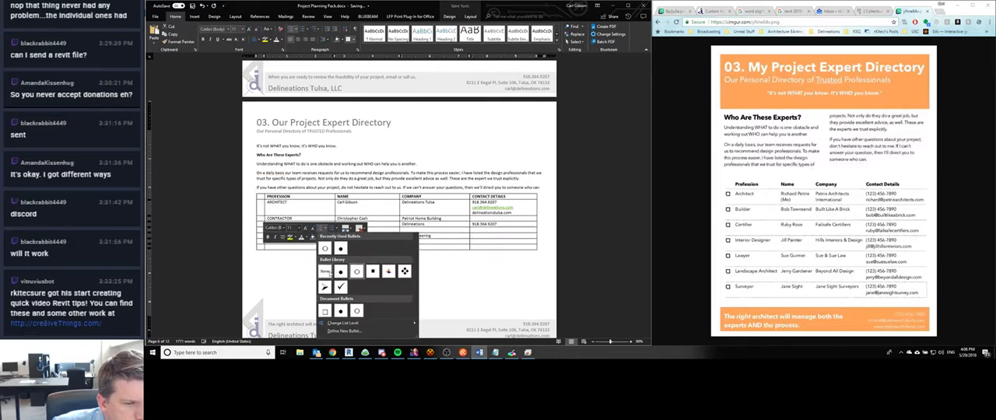
click(326, 311)
click(262, 205)
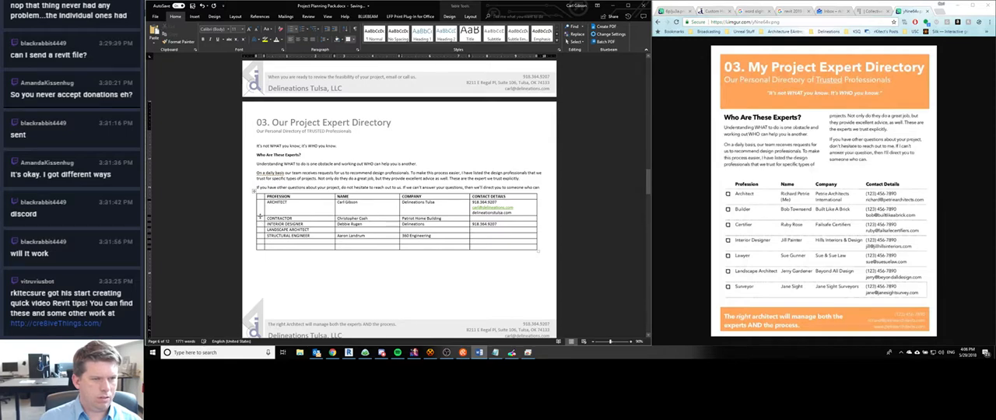
- Undo the bullet formatting applied to the first column of the expert table
key(ctrl+z)
key(ctrl+z)
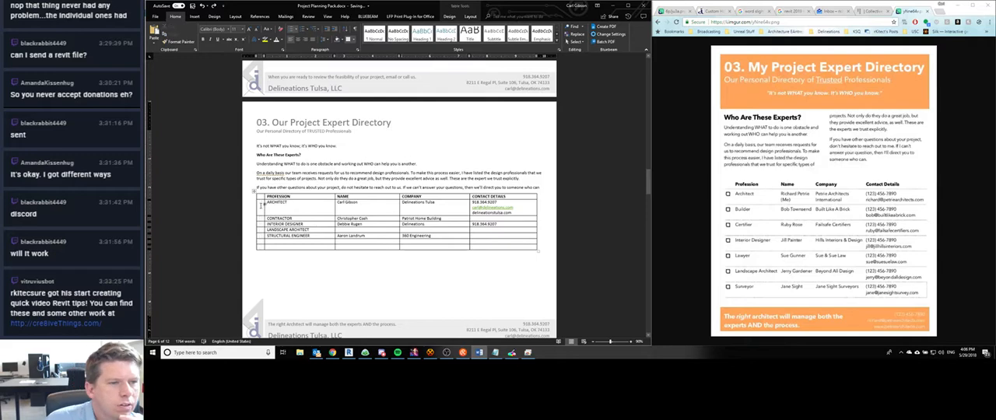
right_click(261, 210)
click(260, 207)
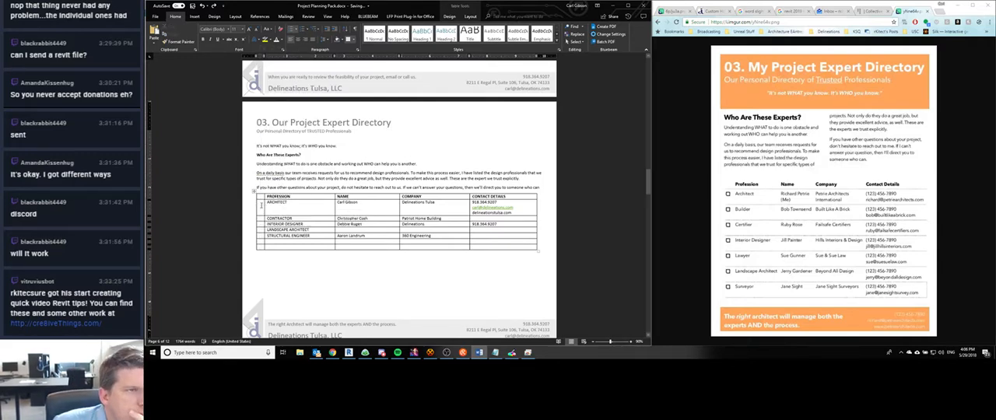
- Set the vertical alignment of the empty first-column cells beside the profession entries to Center in the table properties
drag(261, 206, 262, 248)
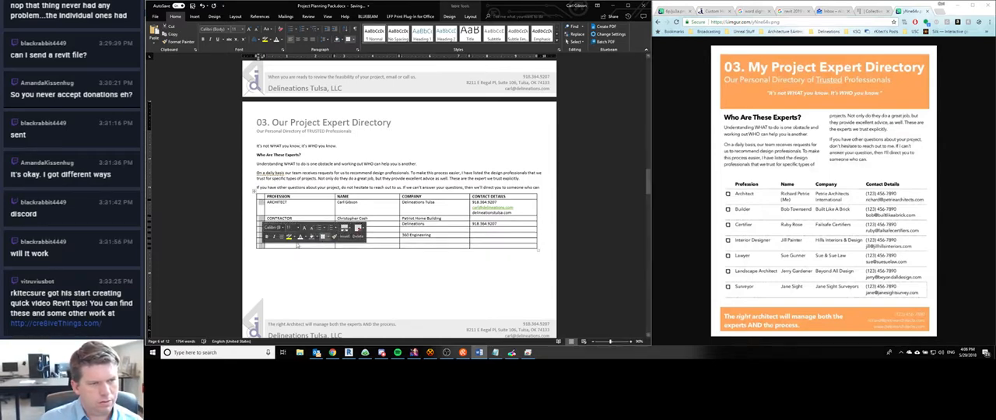
right_click(263, 205)
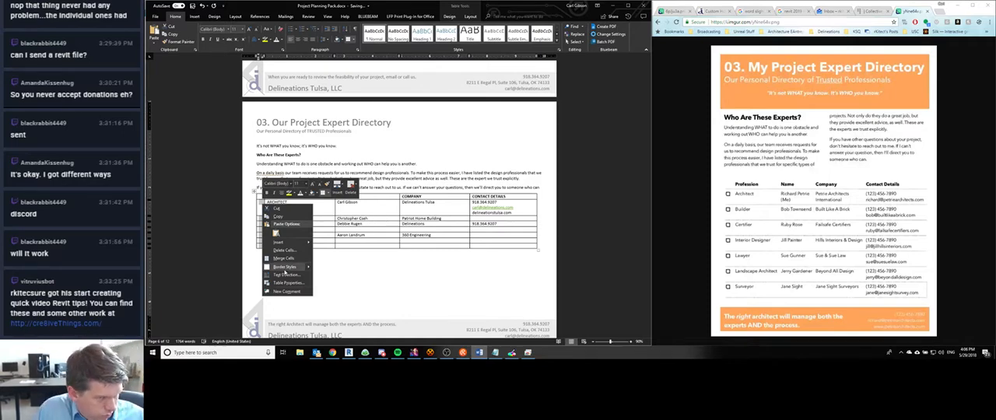
mouse_move(278, 242)
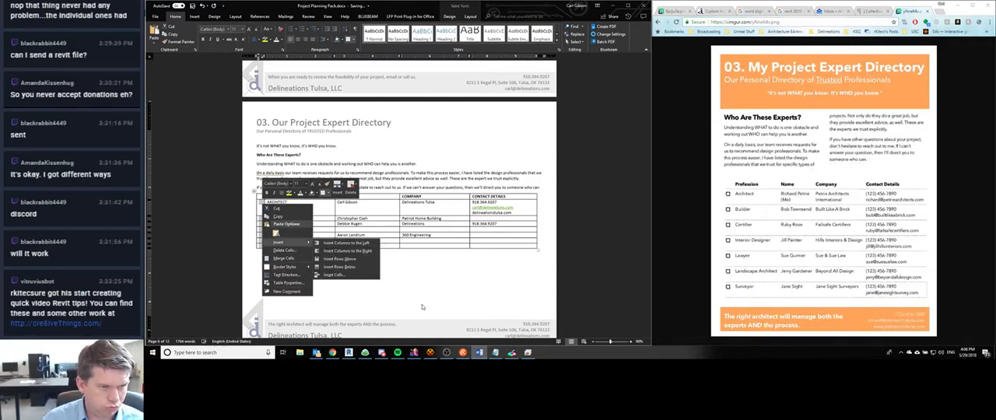
click(262, 11)
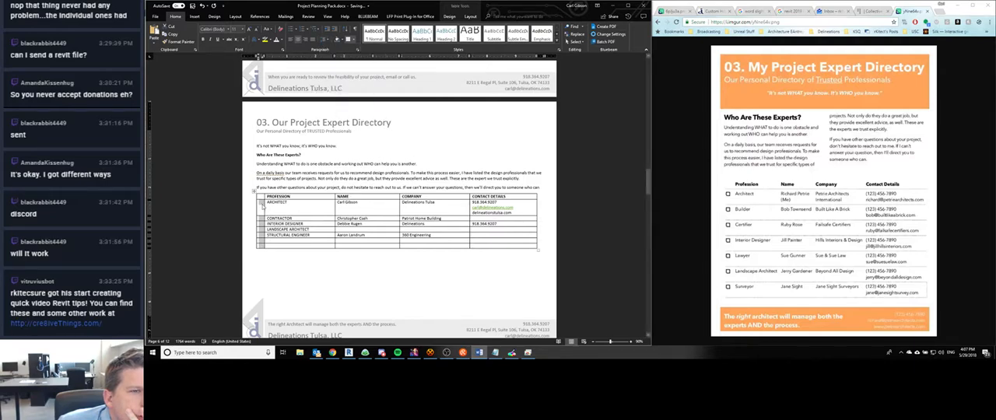
right_click(261, 202)
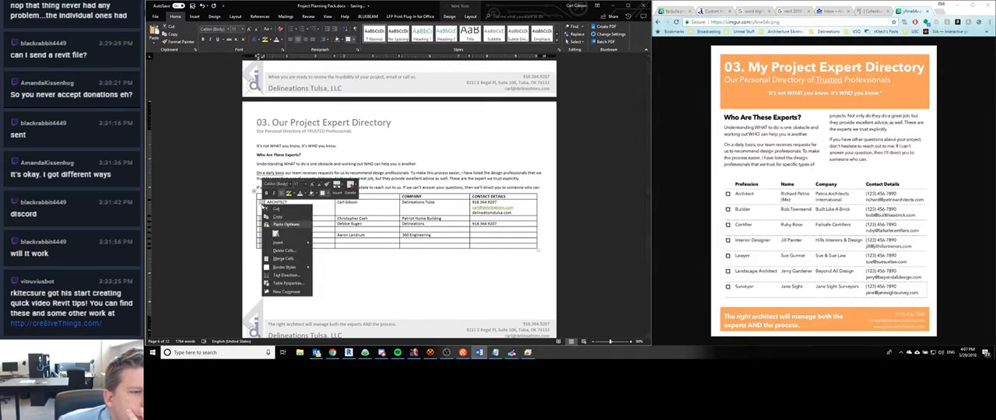
click(287, 283)
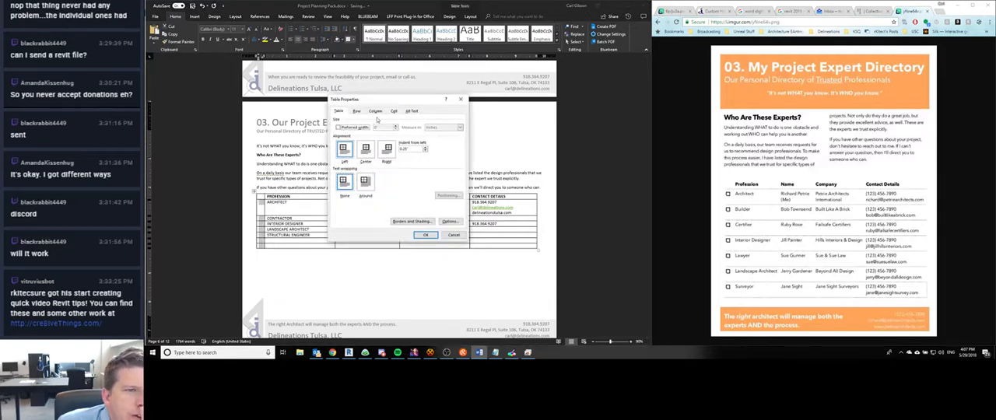
click(395, 111)
click(364, 156)
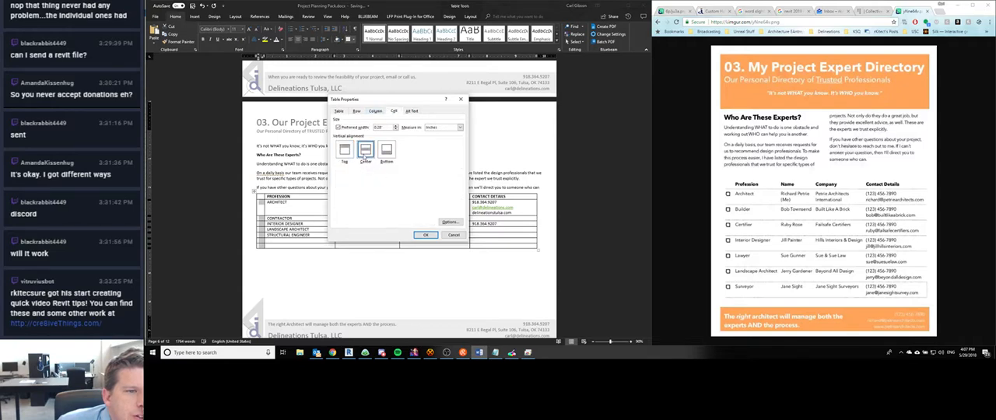
click(425, 235)
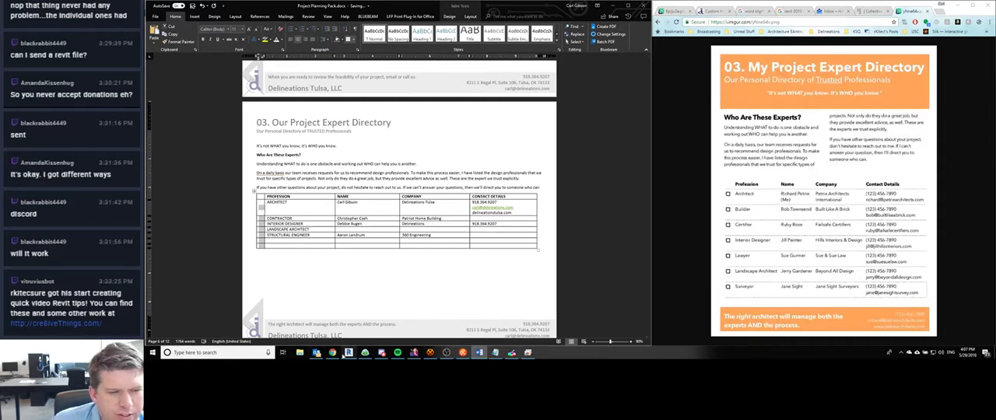
- Open the Windows Character Map utility
key(super)
text(character map)
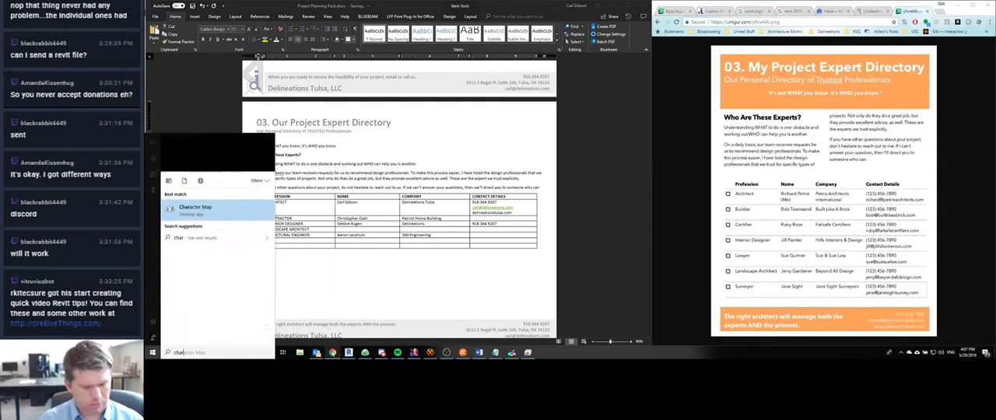
key(Return)
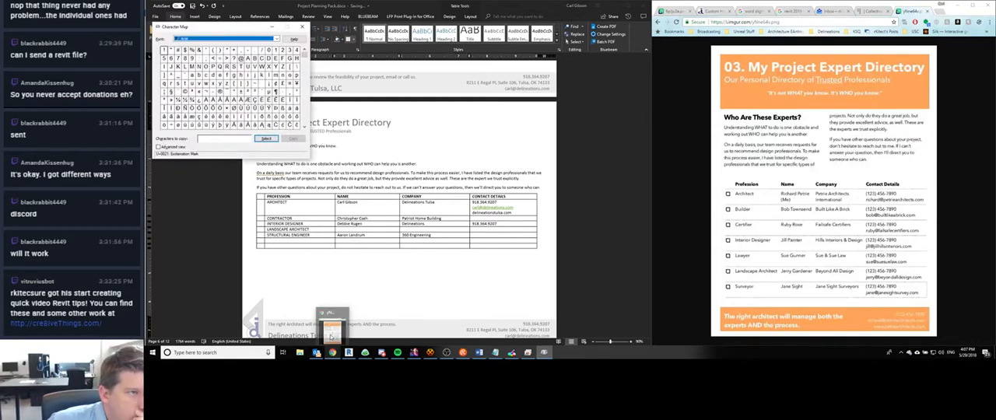
- Replace the CONTRACTOR entry in the Profession column of the expert table with BUILDER
double_click(285, 219)
text(B)
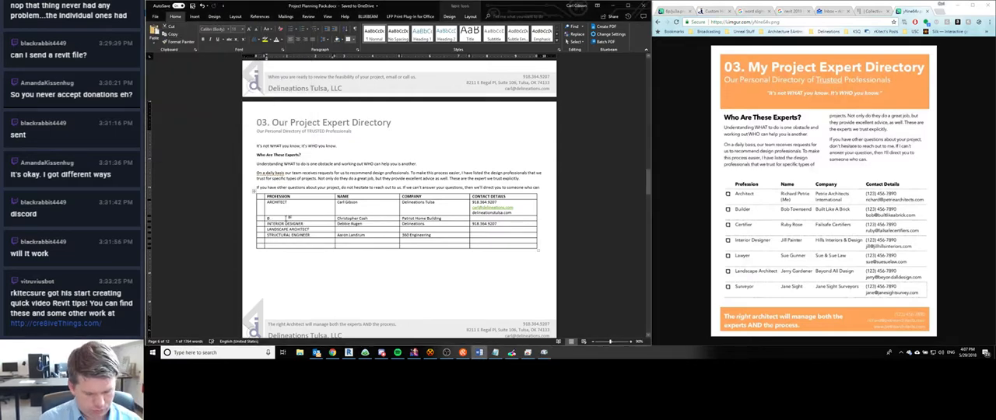
text(U)
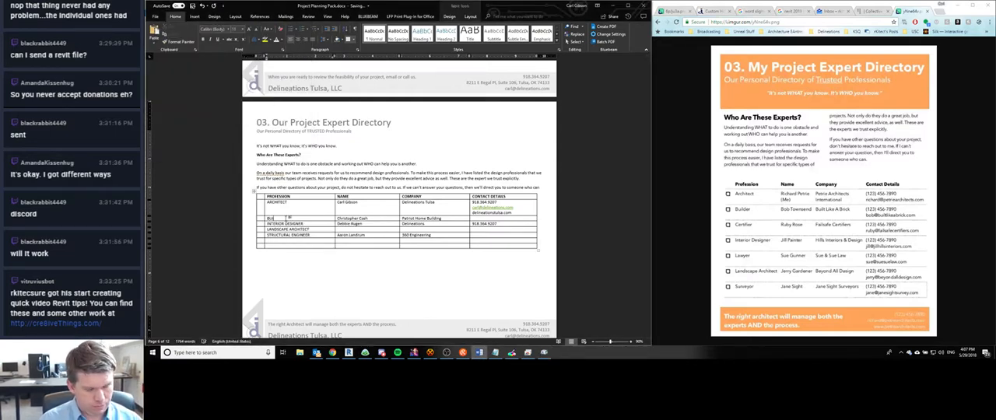
text(ILDER)
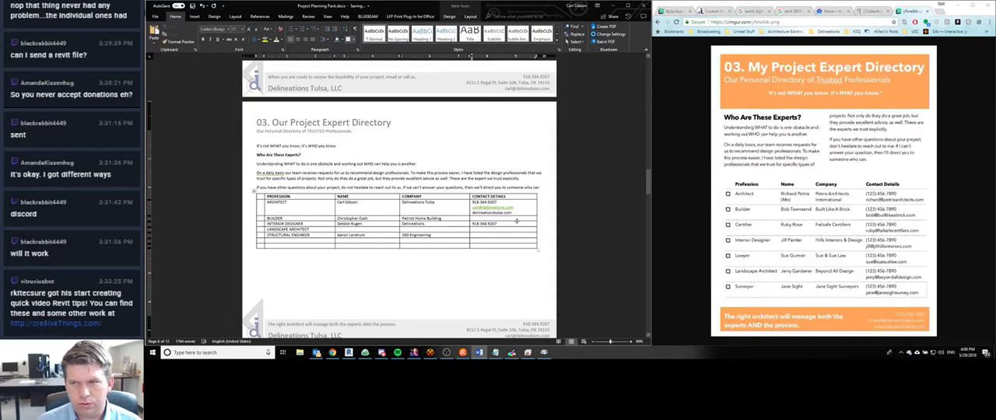
- Delete the website line delineationstulsa.com from the contact details in the ARCHITECT row of the expert table
drag(515, 212, 463, 208)
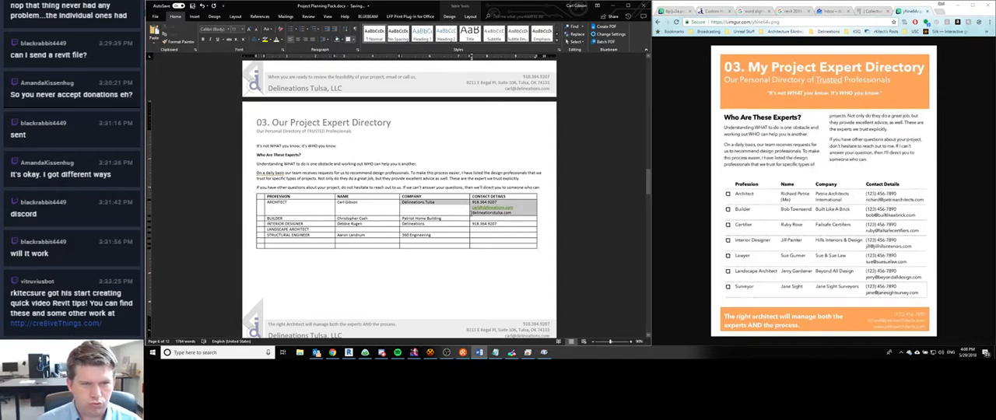
click(470, 213)
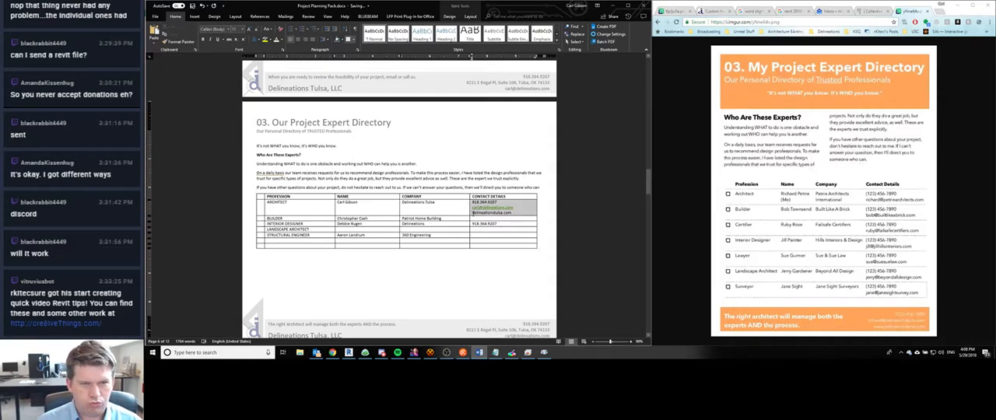
click(472, 213)
key(BackSpace)
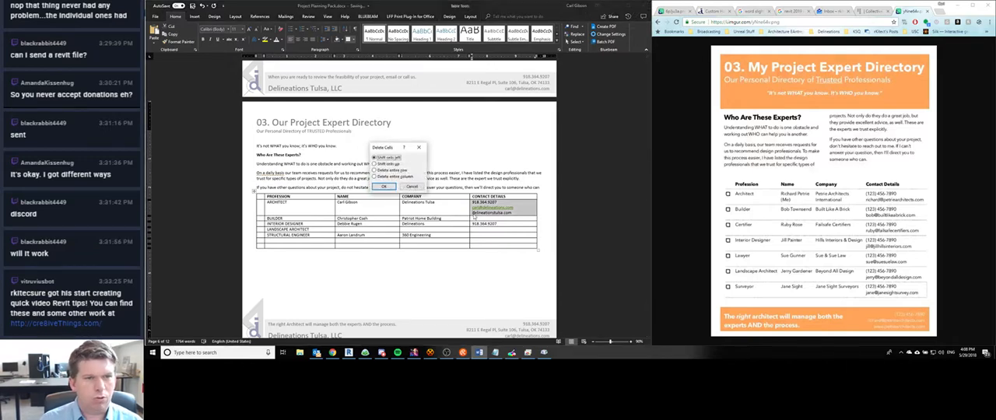
key(Escape)
key(shift+End)
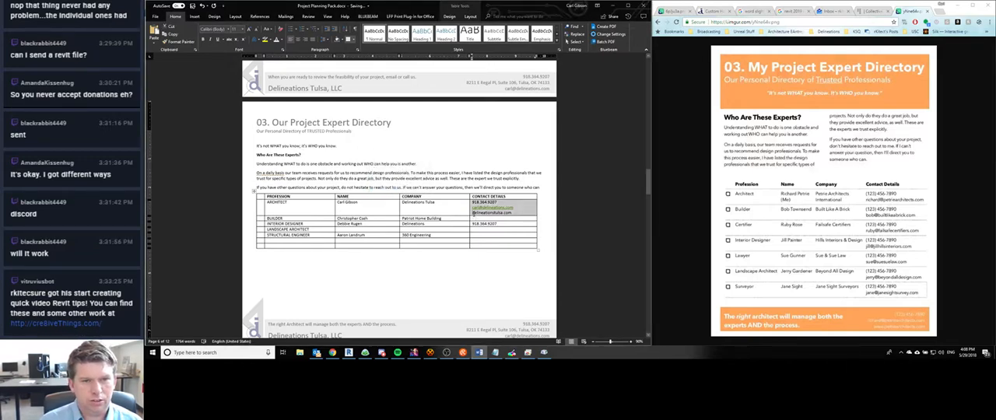
key(shift+Right)
key(shift+Left)
key(shift+Left)
key(BackSpace)
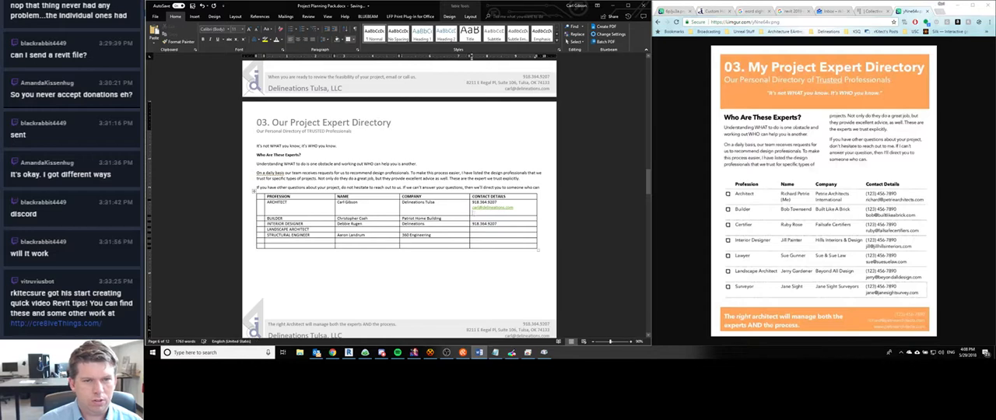
key(BackSpace)
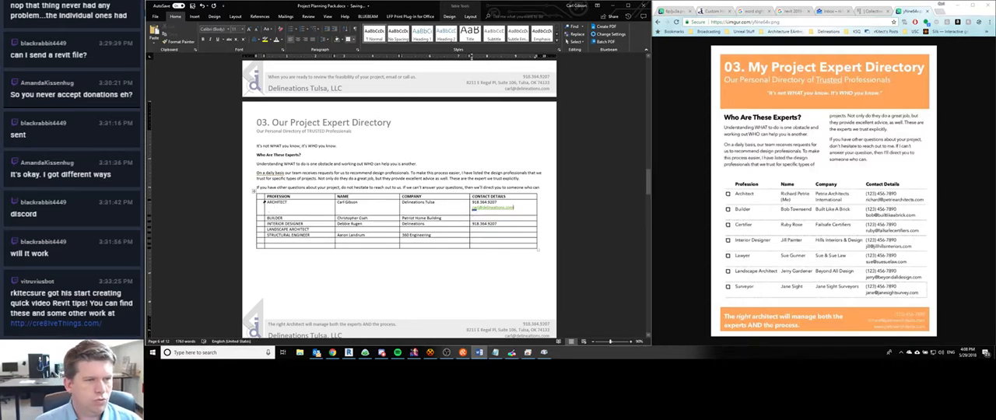
- Define custom borders for the entire expert table, removing the outer side borders and the inner vertical lines
click(260, 193)
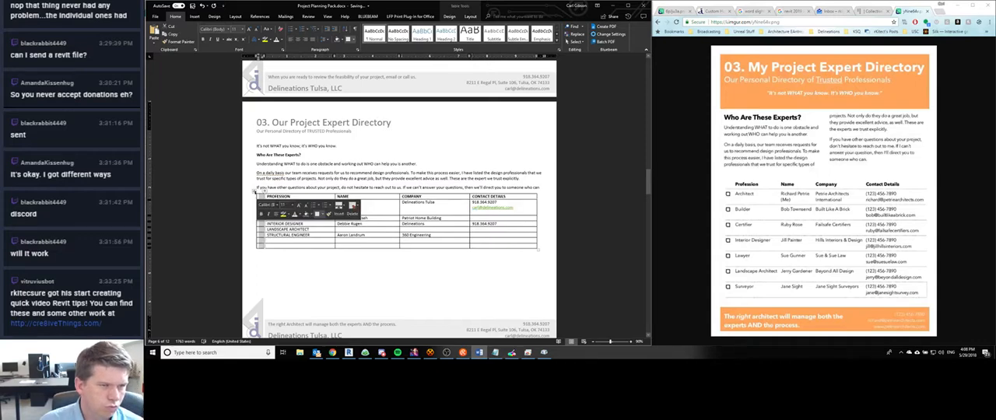
click(256, 191)
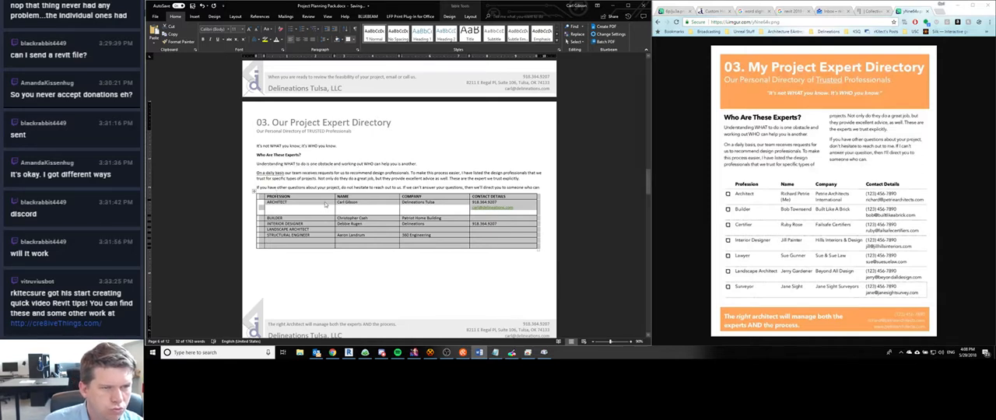
right_click(326, 204)
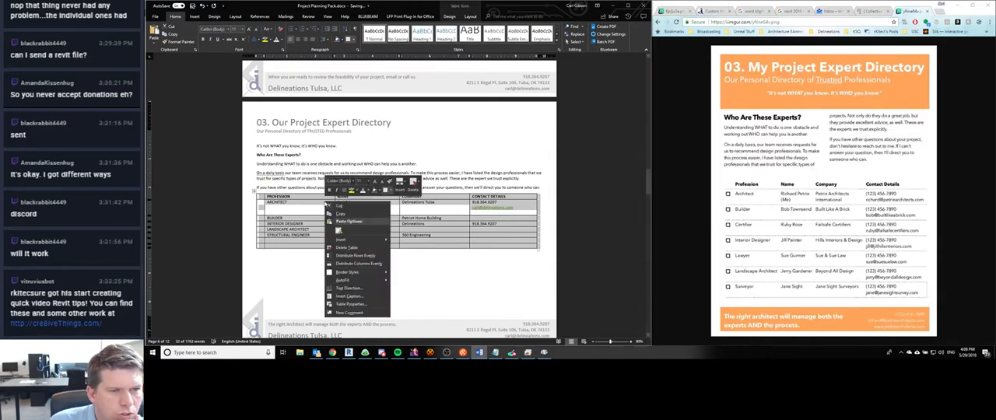
click(349, 305)
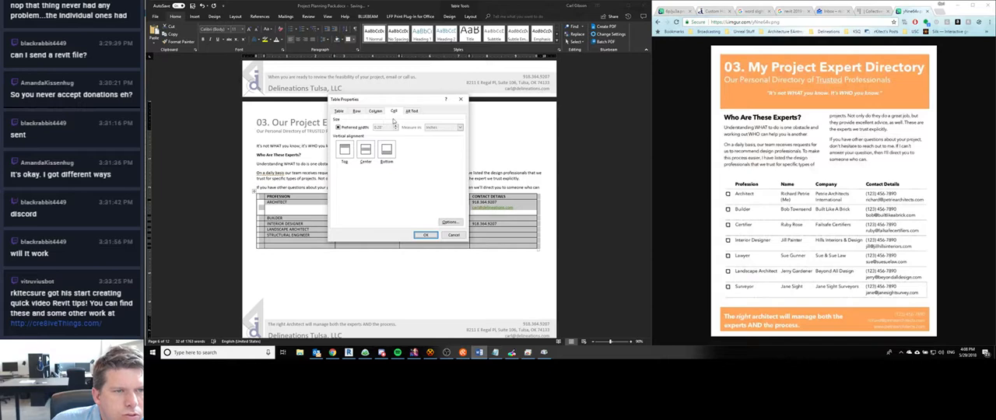
click(340, 113)
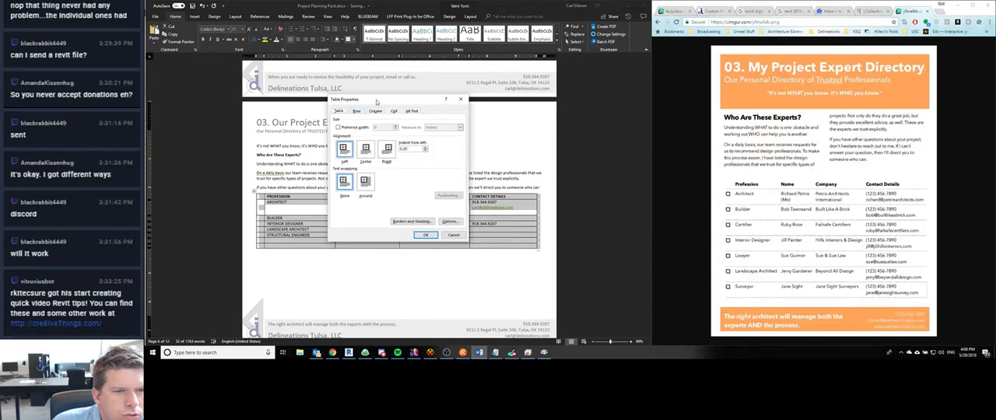
drag(389, 104, 616, 124)
click(640, 241)
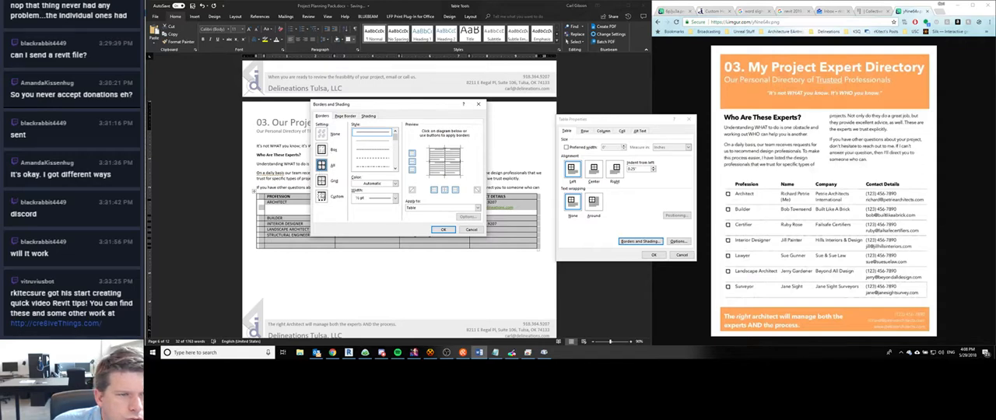
click(321, 196)
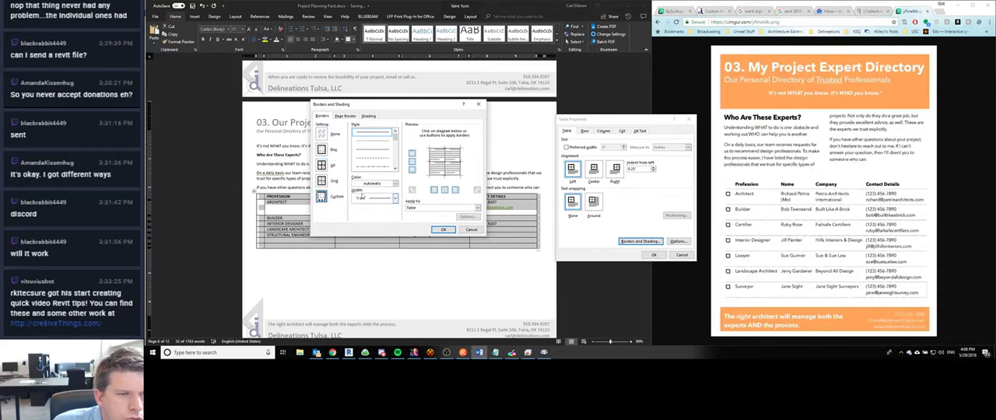
click(430, 163)
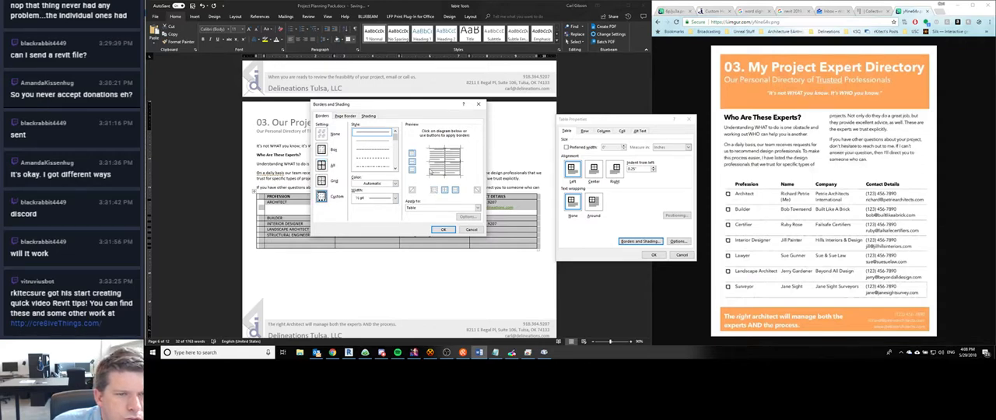
click(460, 165)
click(446, 175)
click(446, 169)
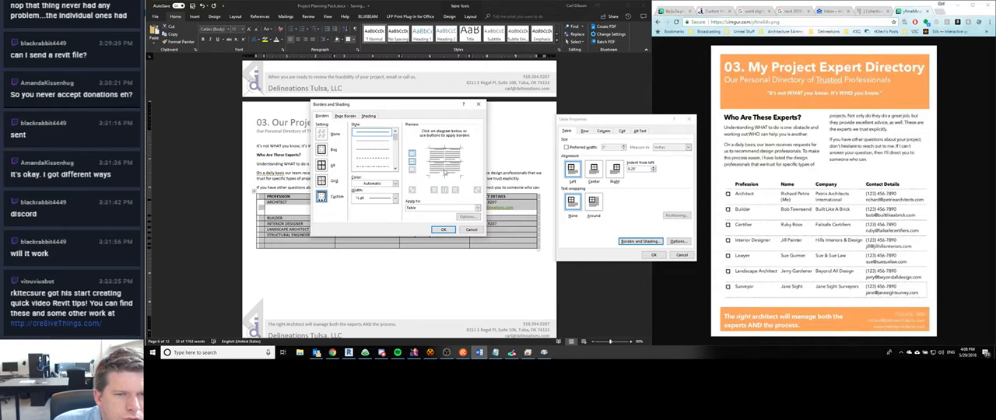
click(442, 176)
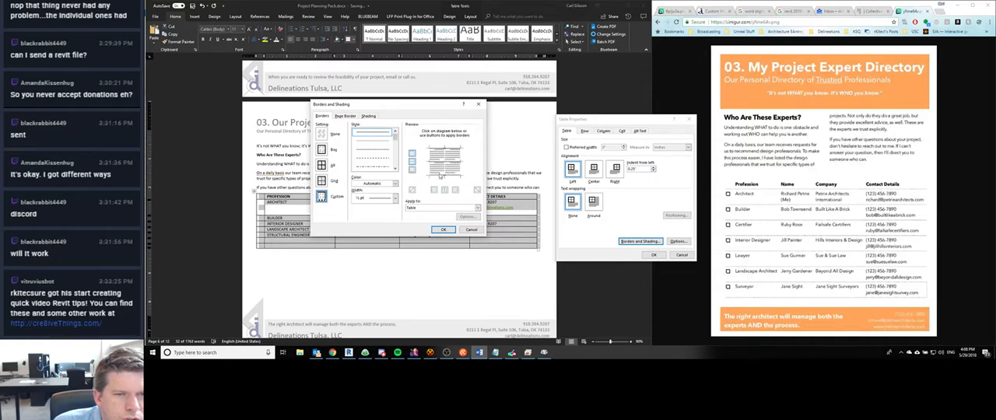
click(442, 230)
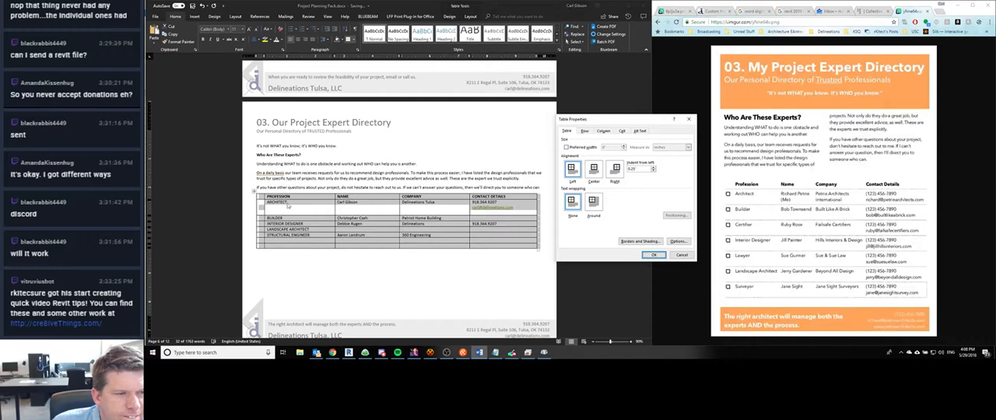
- Remove the expert table's top border as well and apply the border changes to the table
click(301, 259)
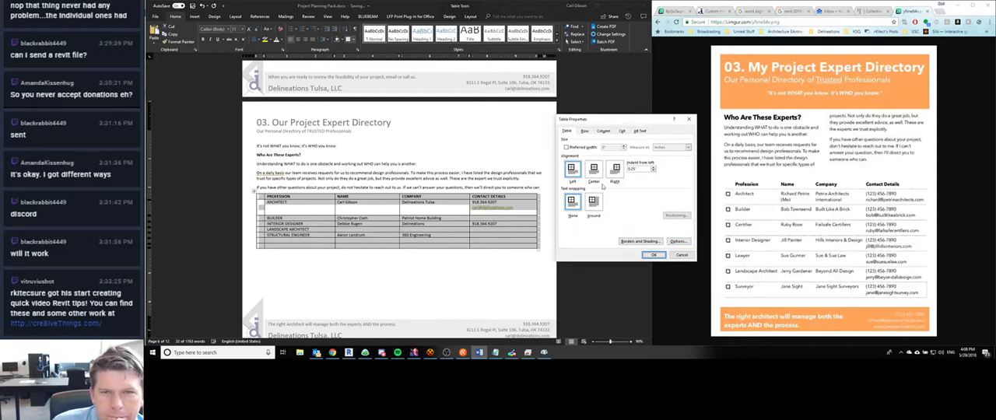
click(625, 131)
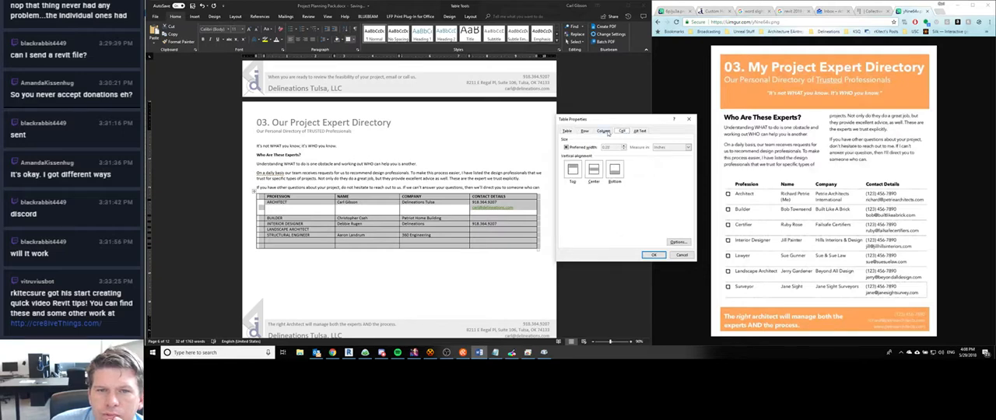
click(567, 131)
click(636, 242)
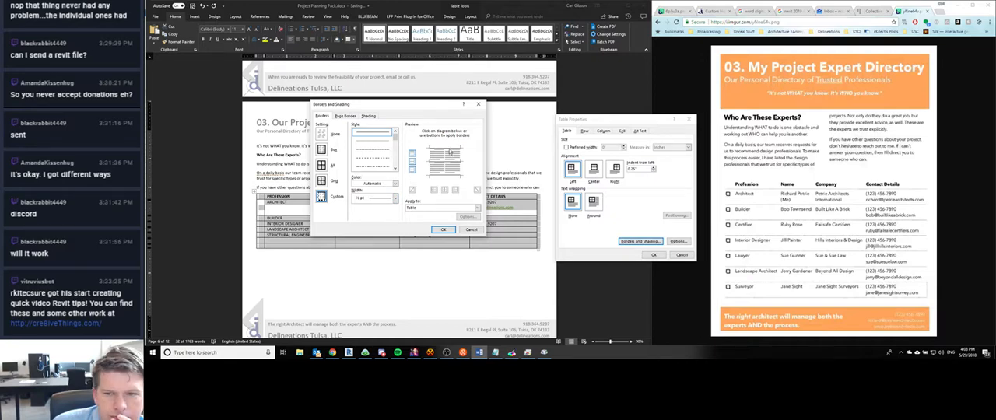
click(443, 230)
click(649, 254)
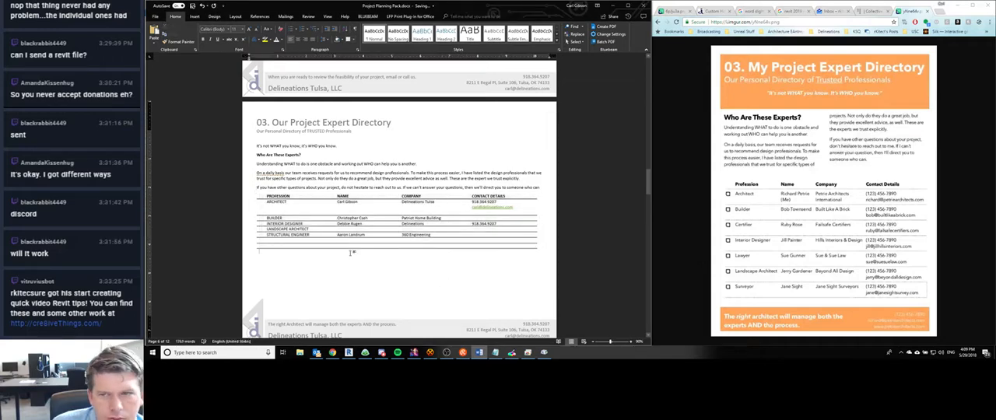
- Increase the font size of the expert table's header row from PROFESSION to CONTACT DETAILS
click(267, 196)
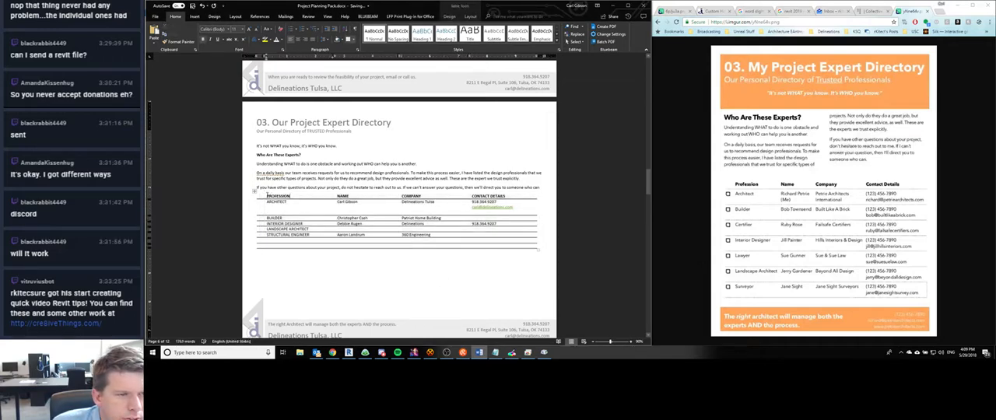
drag(267, 195, 484, 197)
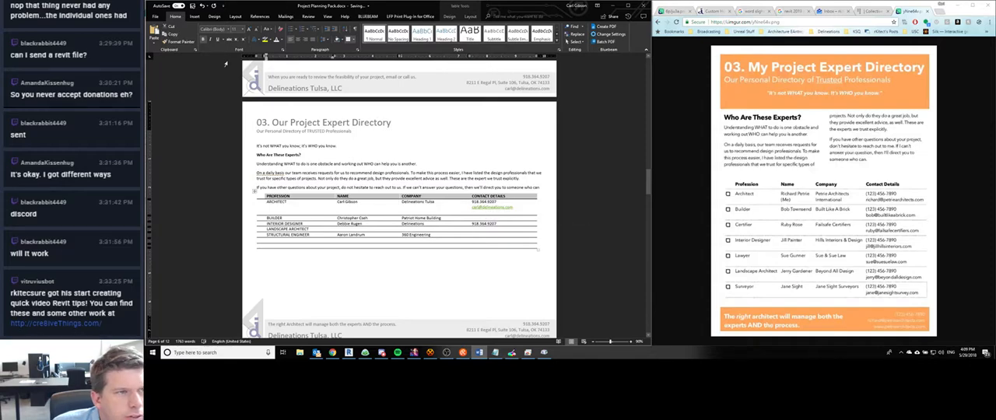
click(235, 30)
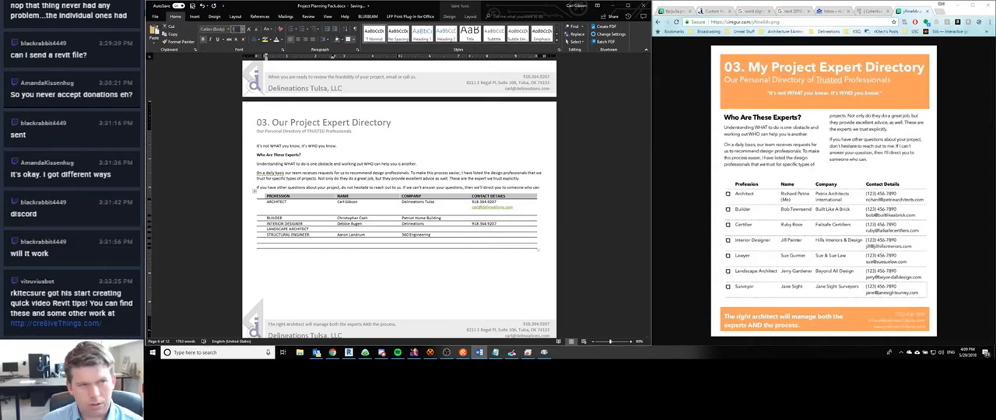
key(Return)
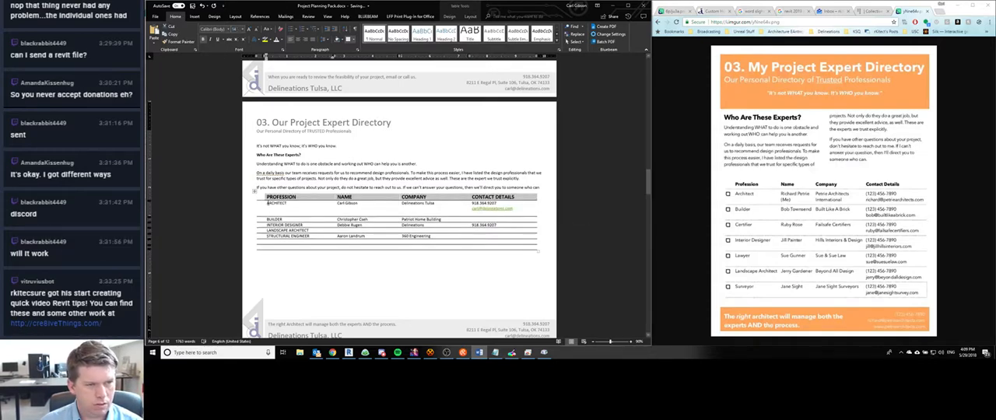
- Increase the font size of the expert table's entries below the header row
drag(267, 200, 486, 249)
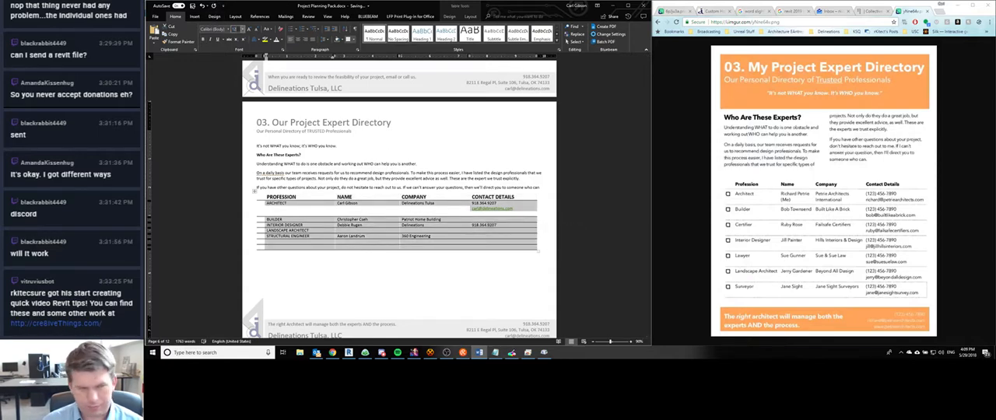
key(Return)
click(453, 237)
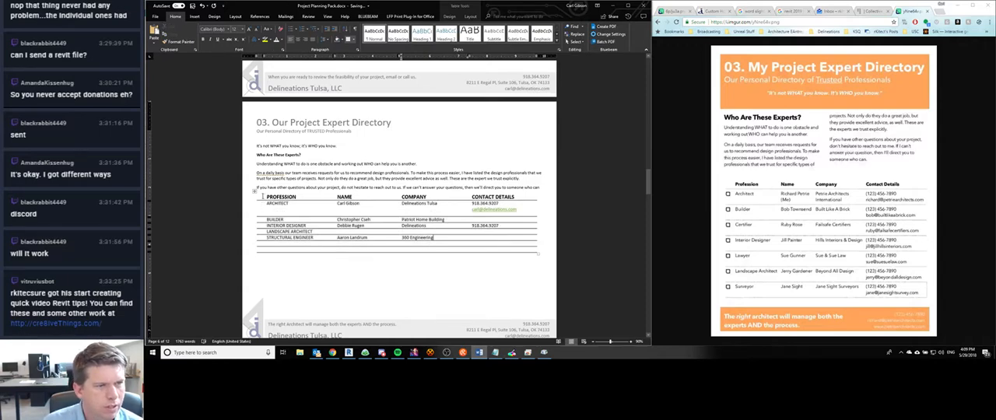
- Select all rows of the expert table, from the empty header cell to the last contact details cell
click(264, 193)
click(260, 198)
drag(263, 198, 309, 234)
drag(273, 207, 486, 247)
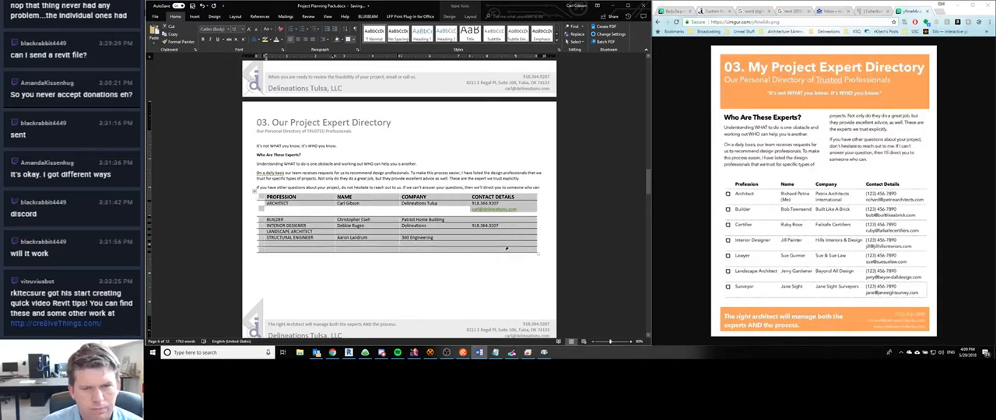
right_click(494, 250)
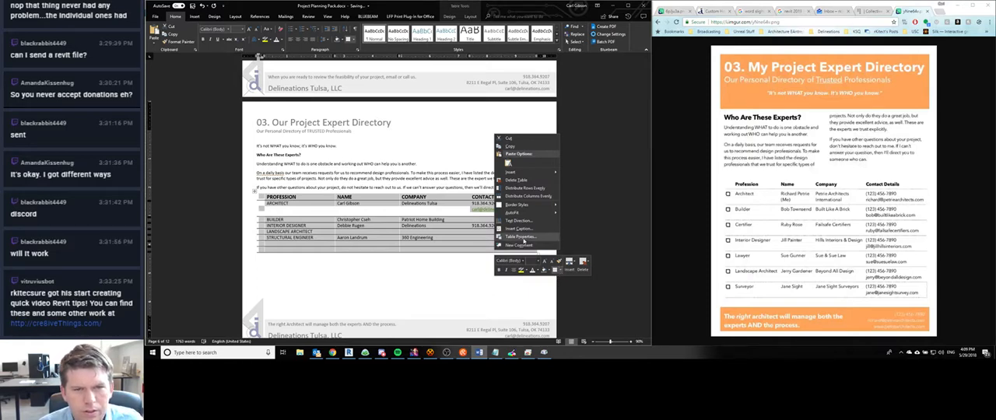
key(Escape)
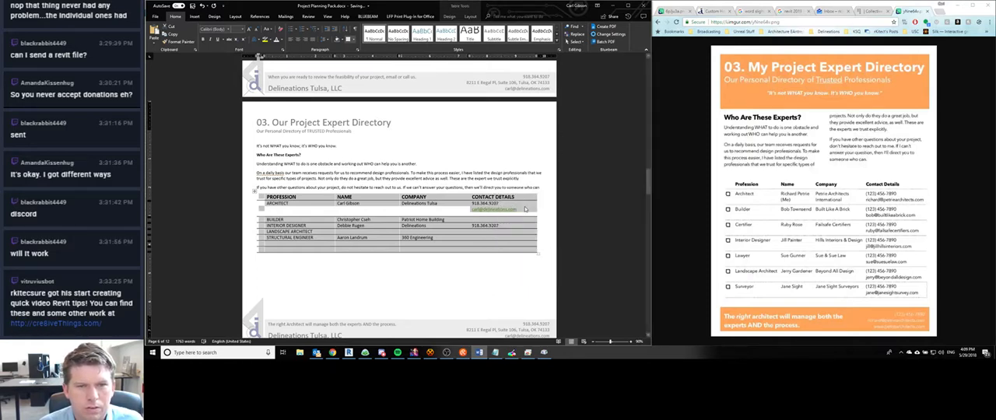
right_click(377, 228)
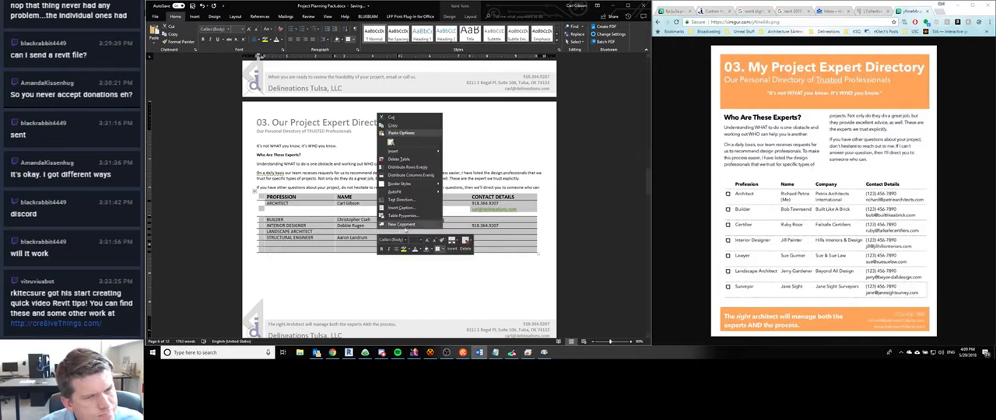
mouse_move(413, 183)
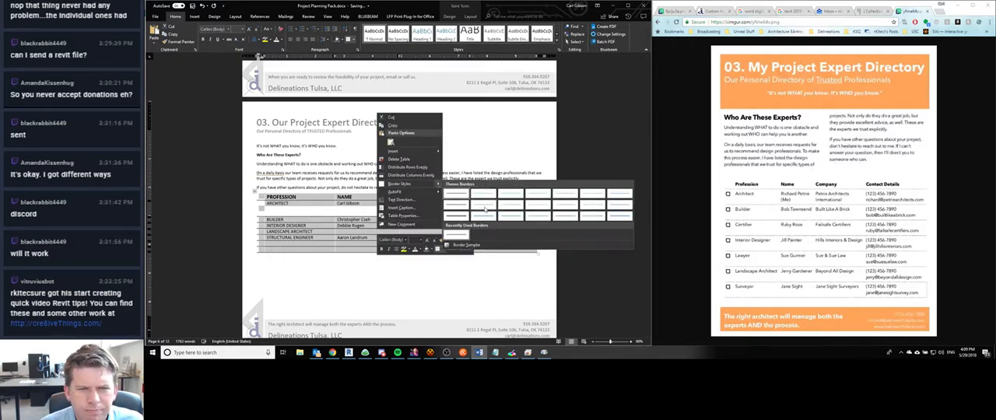
click(471, 248)
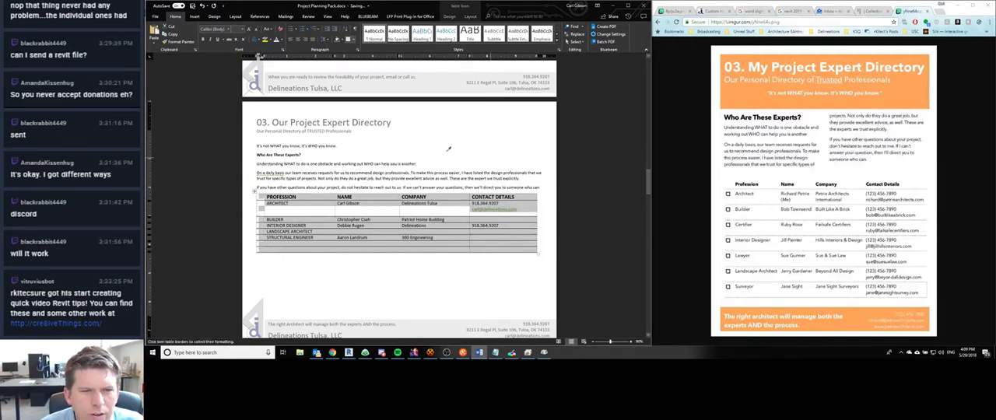
key(Escape)
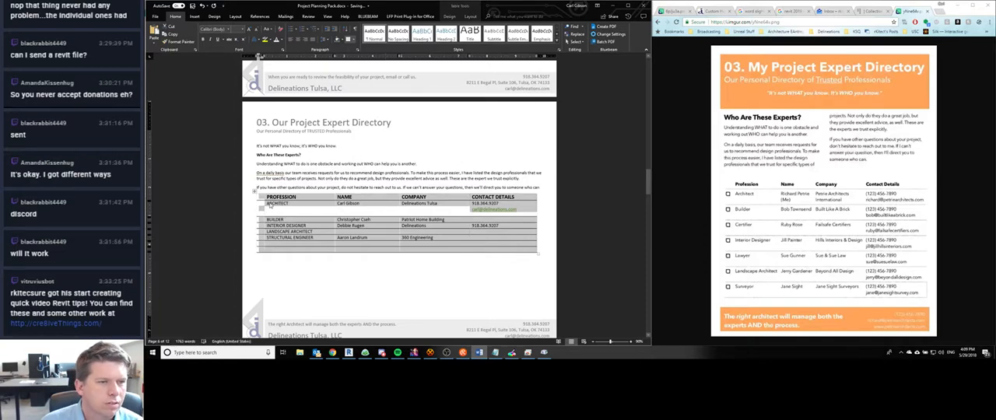
- Try to give the selected expert table a dash-dot border line style
right_click(271, 204)
click(306, 310)
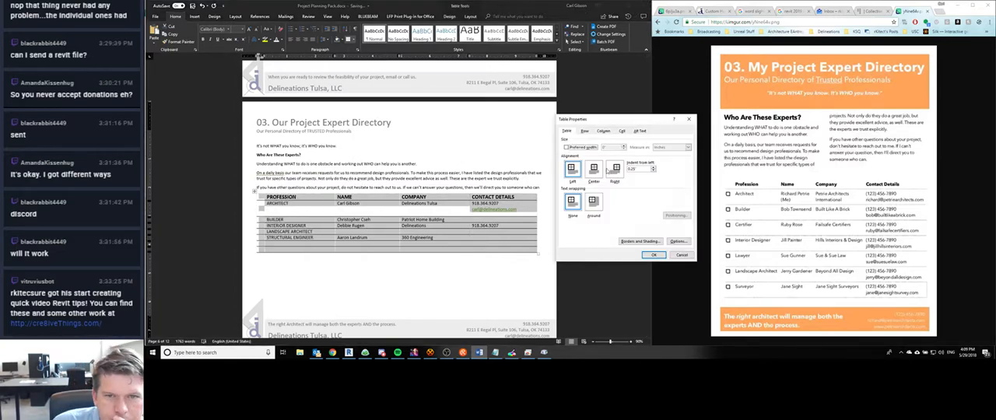
click(639, 241)
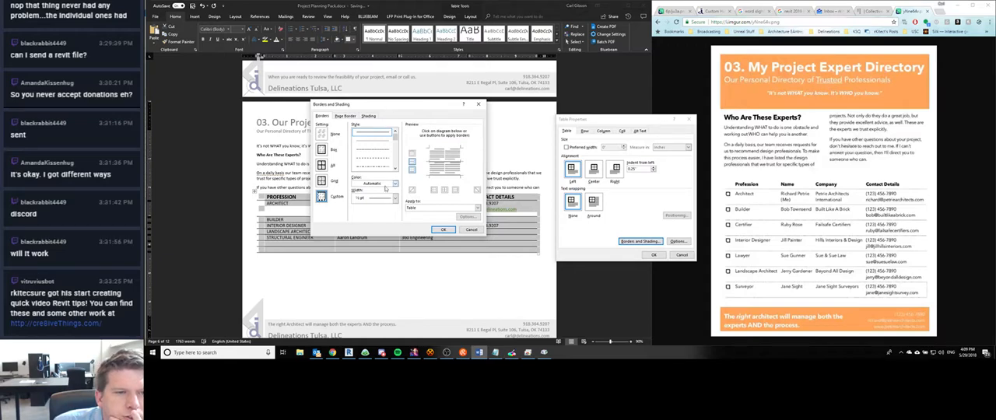
click(375, 169)
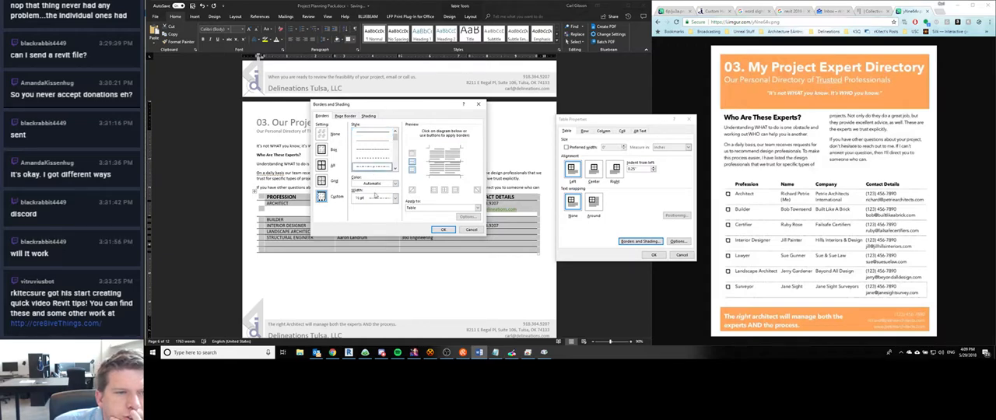
click(441, 230)
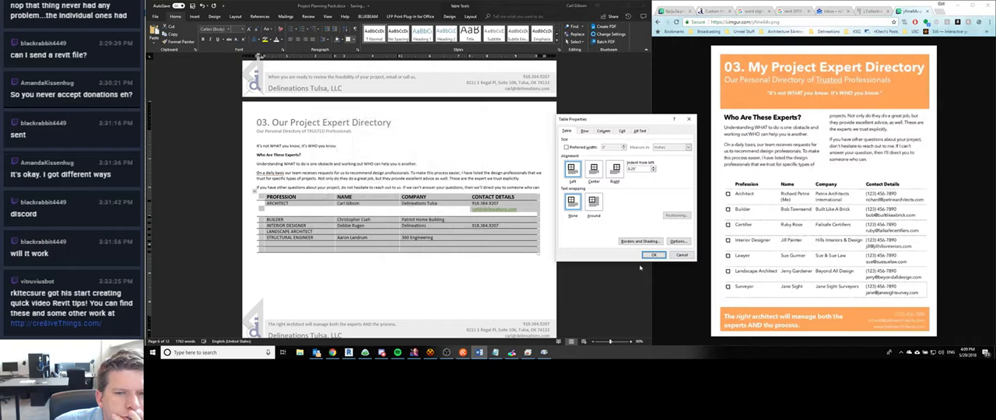
key(Return)
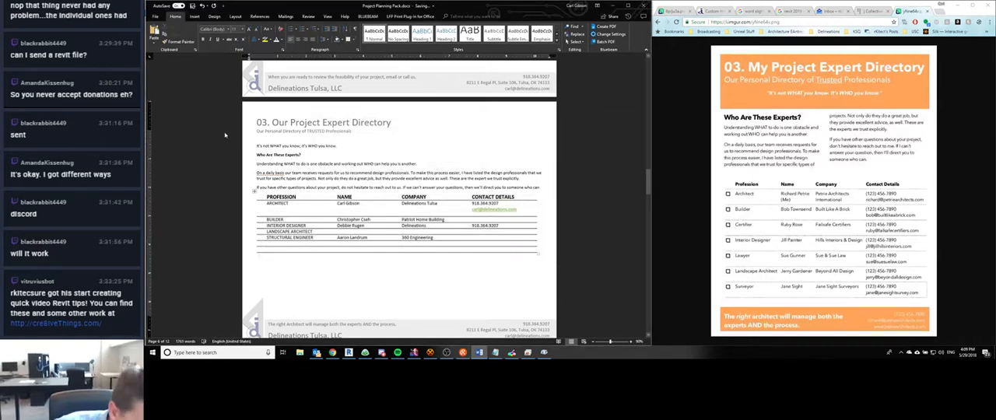
- Reselect the whole expert table and apply a ½ pt dash-dot line style to its horizontal borders
drag(261, 195, 537, 251)
right_click(490, 207)
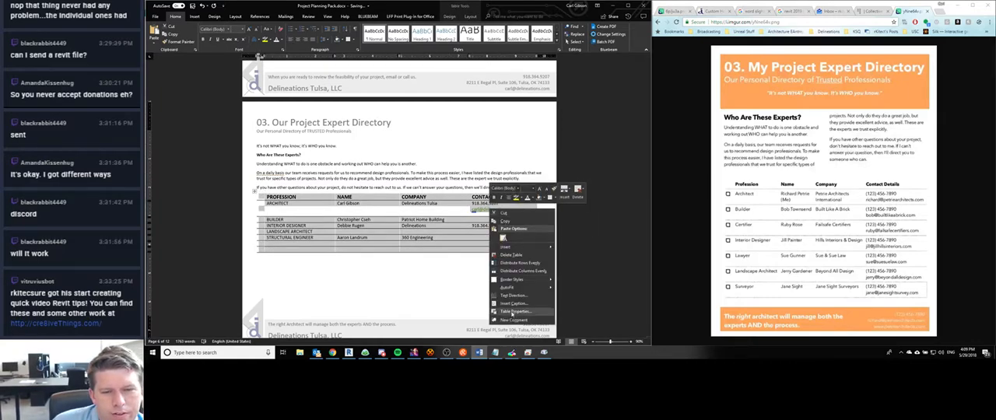
click(516, 311)
click(639, 242)
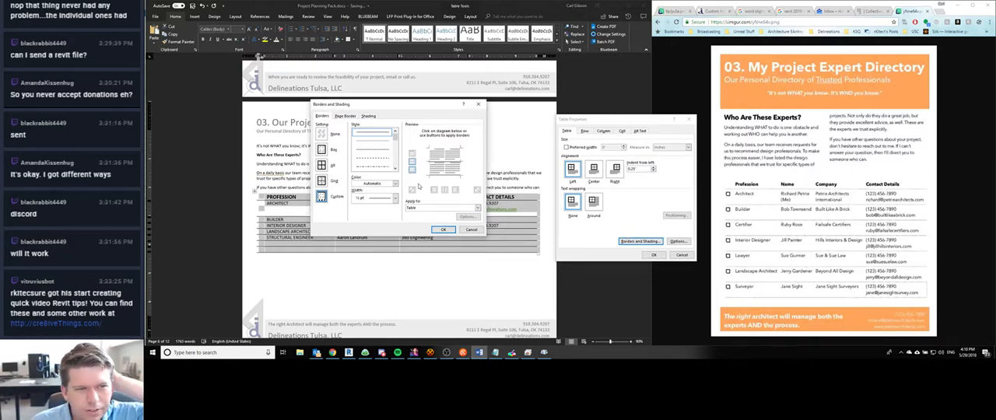
click(371, 160)
click(372, 151)
click(371, 167)
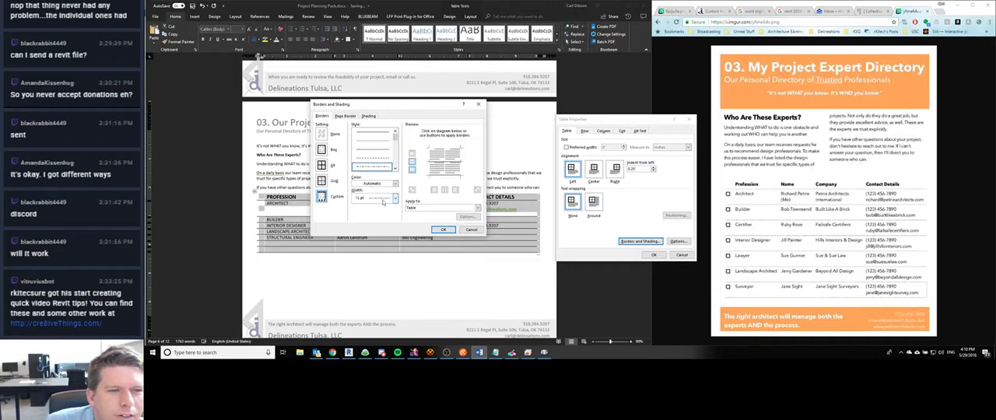
click(479, 208)
click(478, 209)
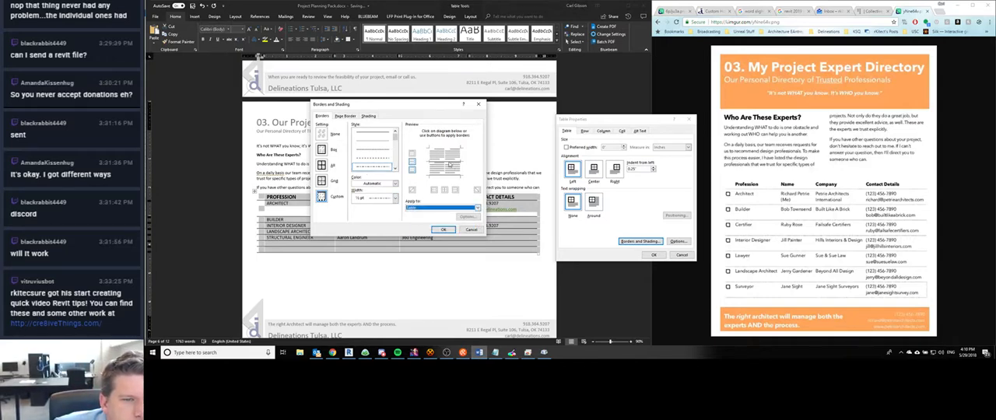
click(443, 230)
click(653, 254)
click(487, 291)
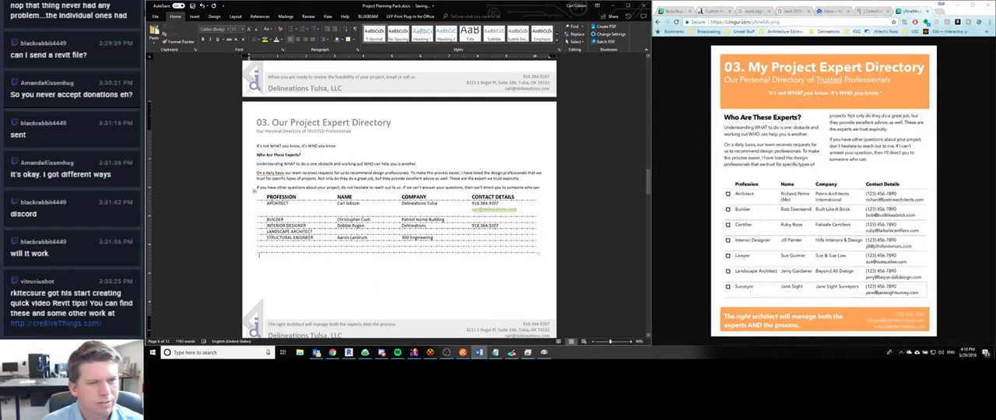
- Select the whole expert table and choose the dotted line style at ½ pt in its border settings
drag(262, 197, 516, 250)
right_click(517, 250)
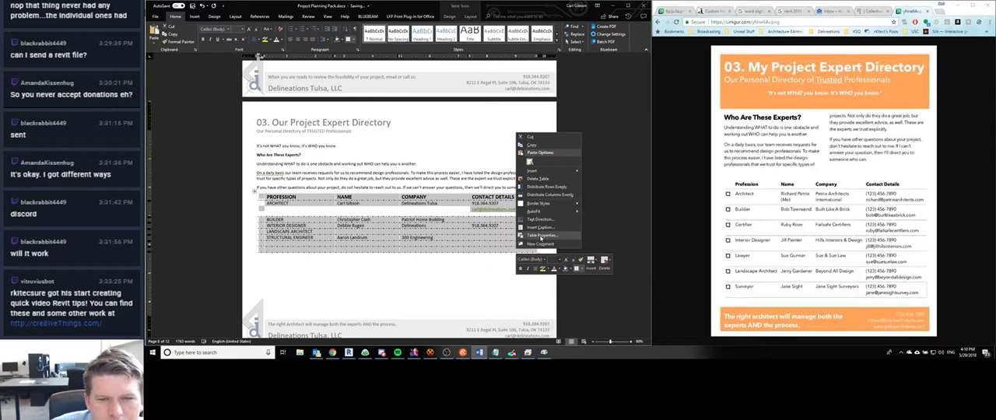
click(542, 239)
click(640, 242)
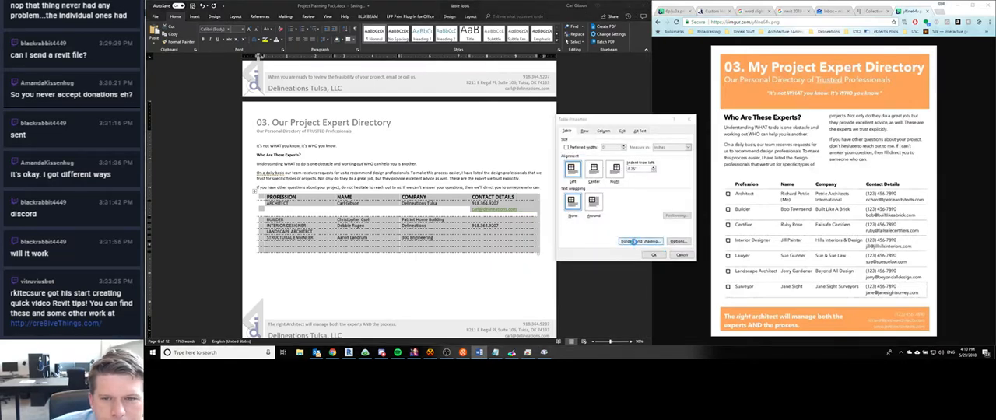
click(376, 198)
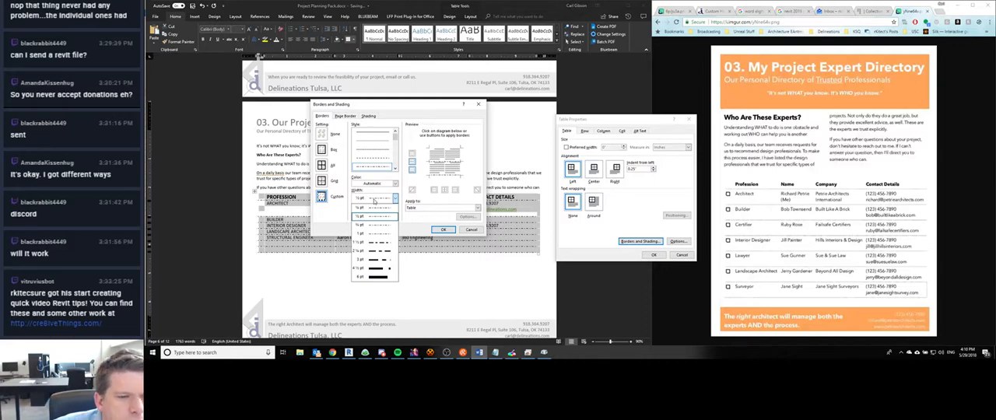
click(378, 185)
click(384, 185)
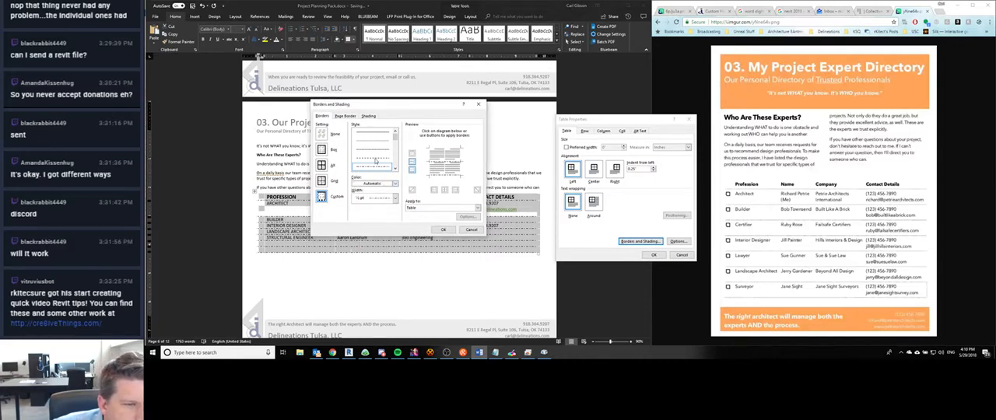
scroll(383, 152, down, 2)
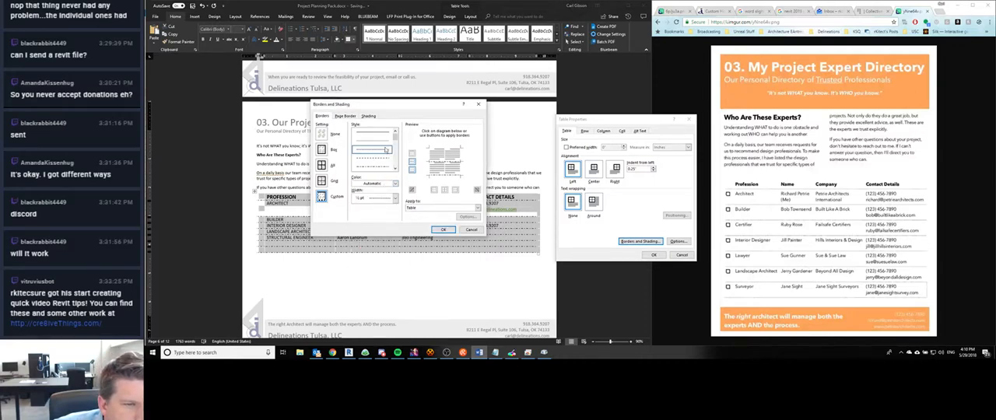
- Apply the dotted style to the expert table's horizontal borders, leave out vertical borders, and confirm the table changes
click(444, 190)
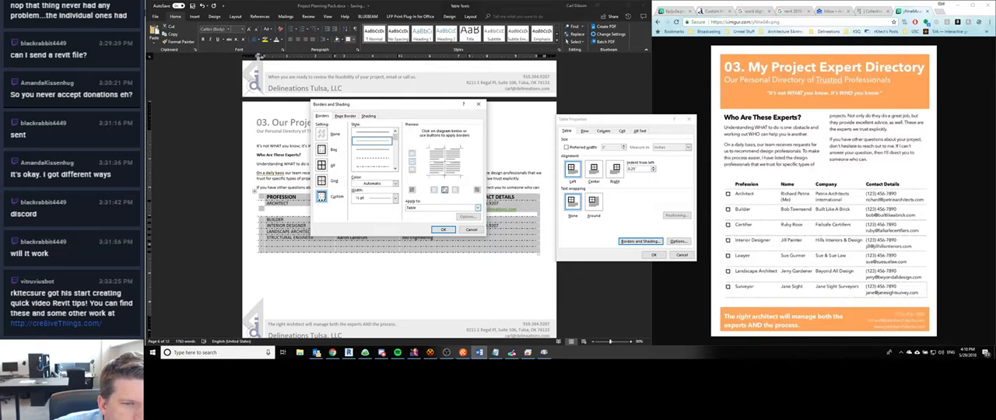
click(446, 175)
click(446, 175)
click(447, 174)
click(446, 174)
click(447, 169)
click(446, 176)
click(441, 163)
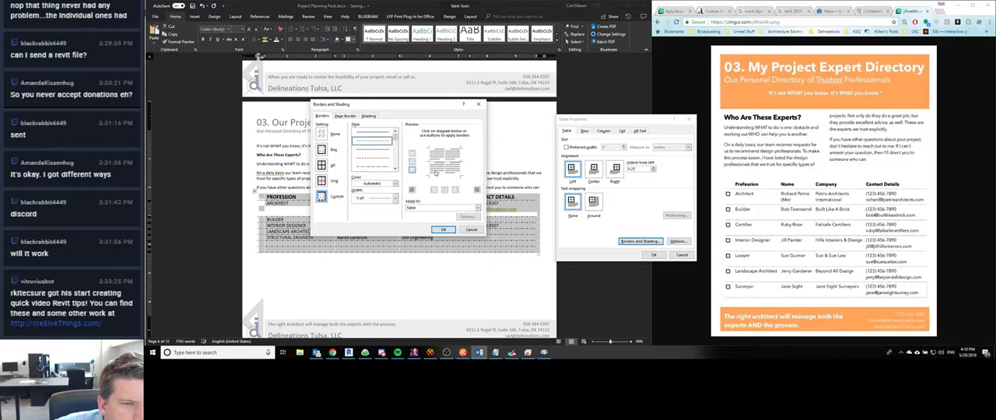
click(435, 175)
click(442, 230)
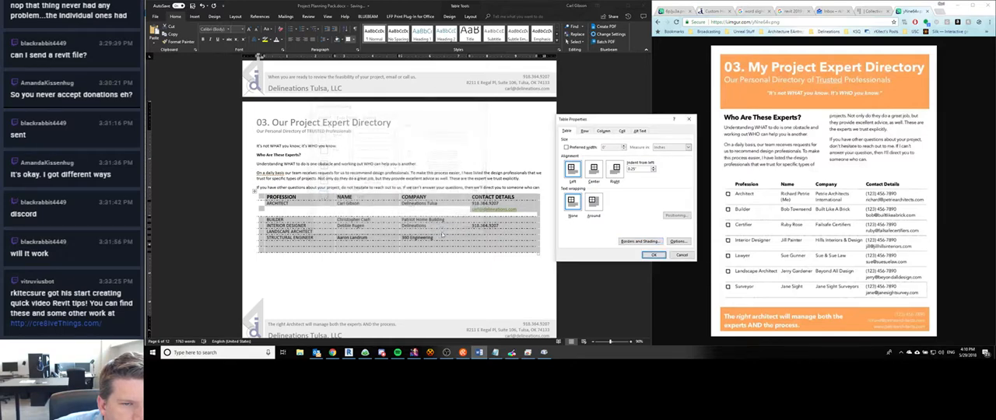
click(654, 255)
click(390, 272)
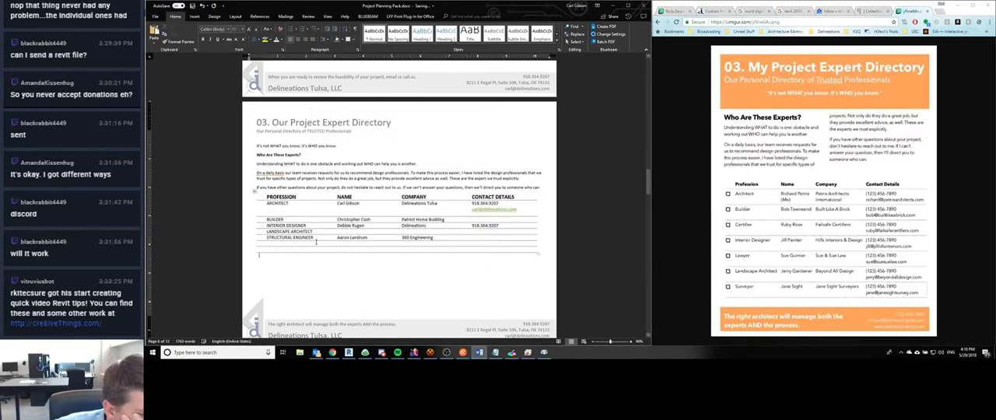
- Select the empty first-column cells below the expert table's header row and switch to Character Map
scroll(286, 219, down, 1)
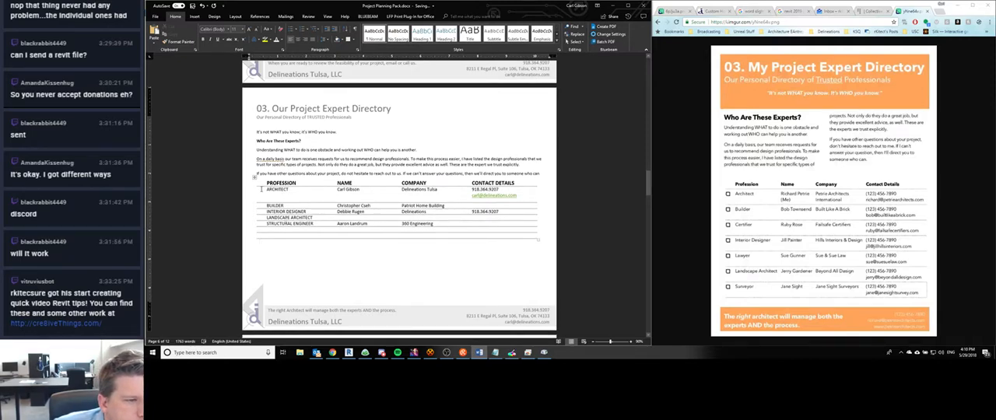
drag(261, 189, 263, 228)
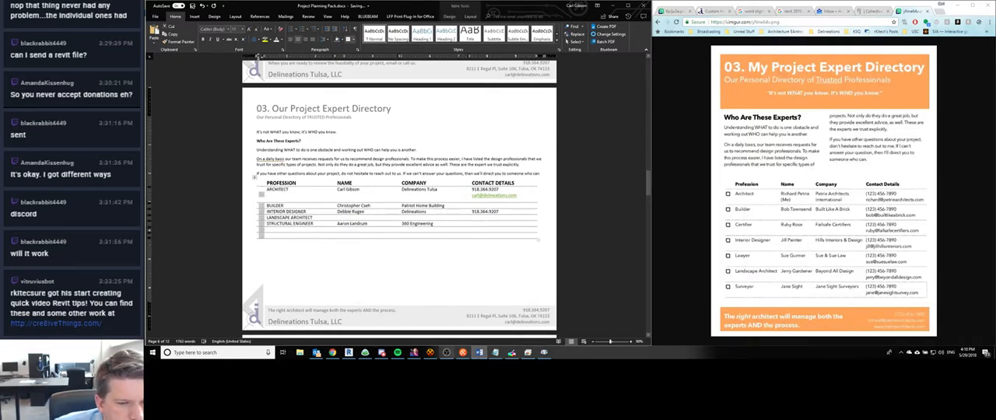
click(544, 353)
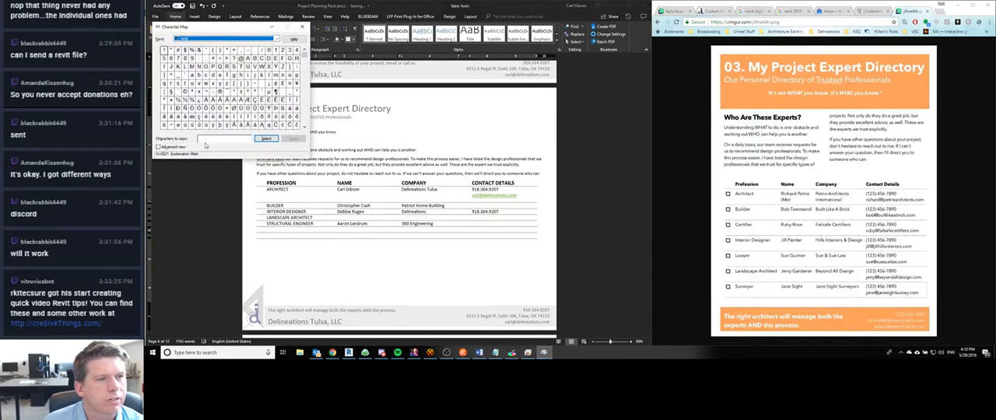
click(205, 140)
text(CHECK)
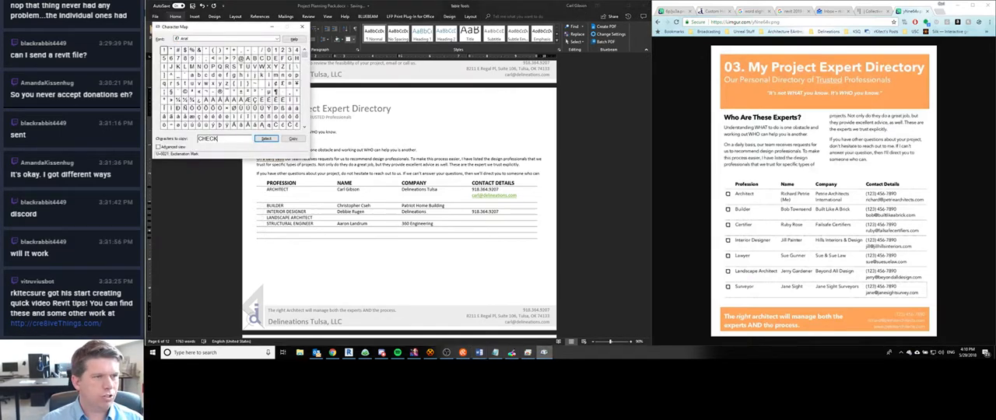
text(!)
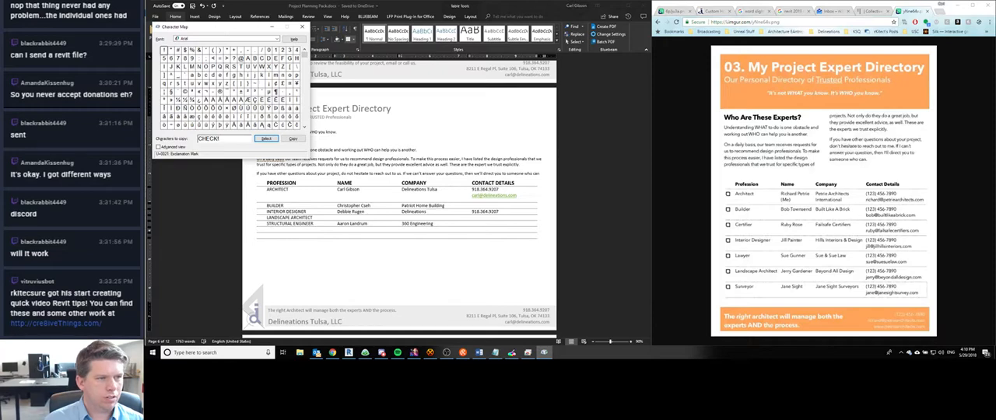
key(ctrl+a)
key(BackSpace)
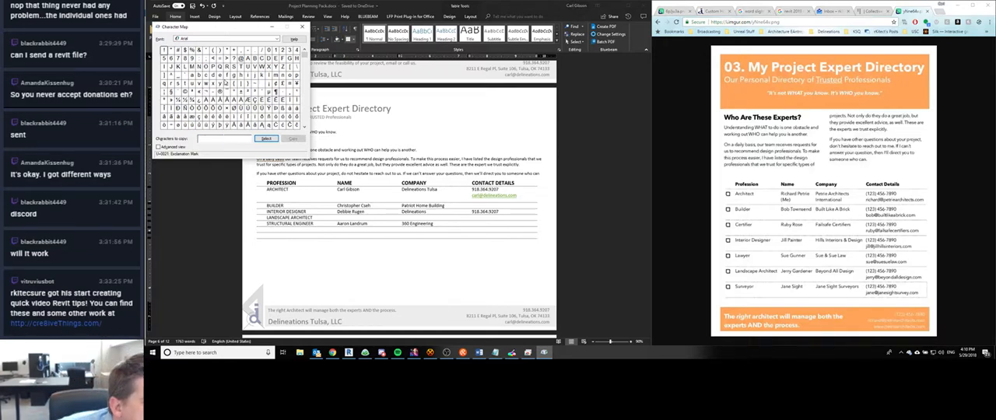
- Look through the Arial characters for a checkbox symbol to use in the expert table
click(212, 99)
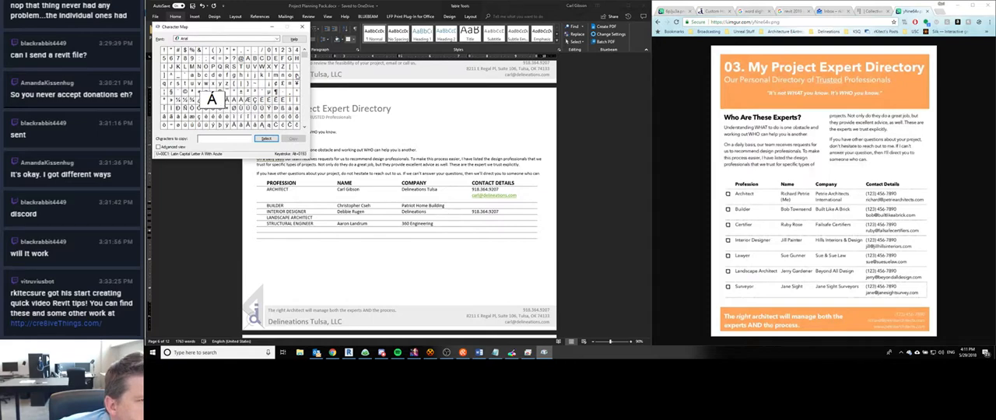
click(305, 72)
click(305, 73)
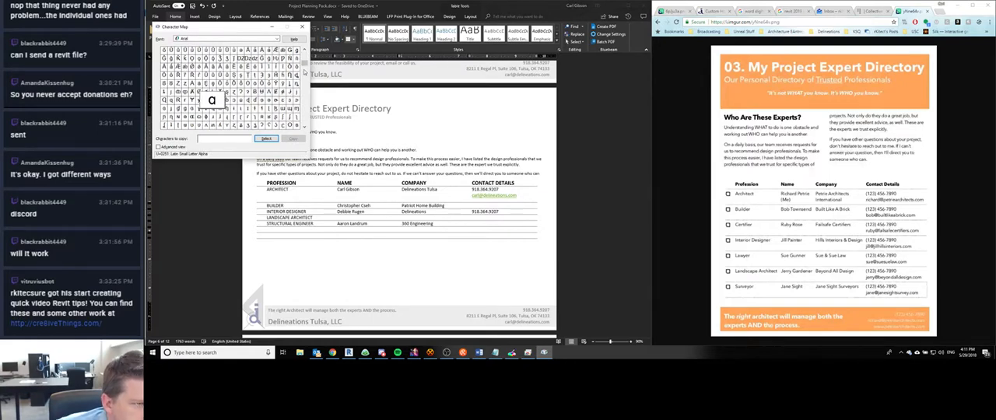
click(305, 72)
click(305, 78)
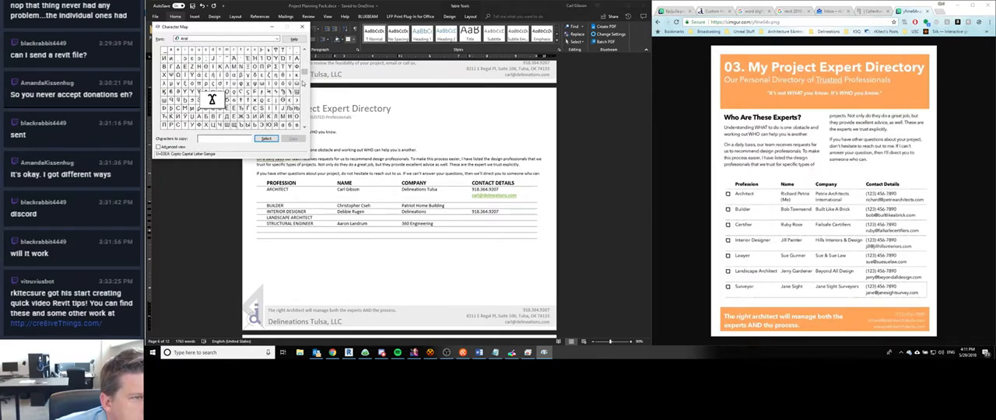
click(304, 85)
click(304, 90)
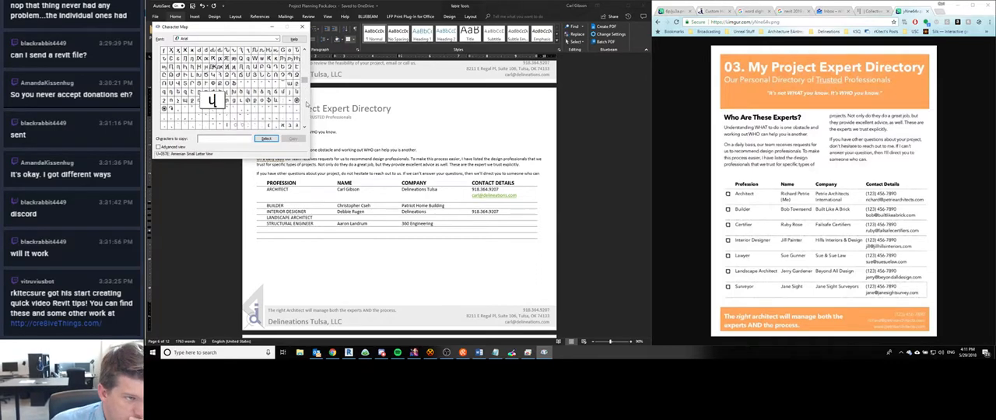
click(305, 99)
click(306, 101)
click(305, 102)
click(306, 105)
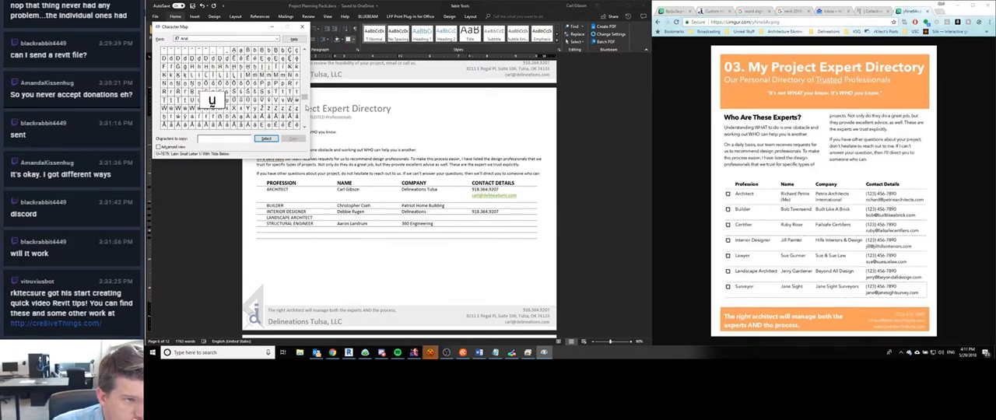
- Switch to HexChat and send the reply "sup" in the #TheLounge channel
click(431, 352)
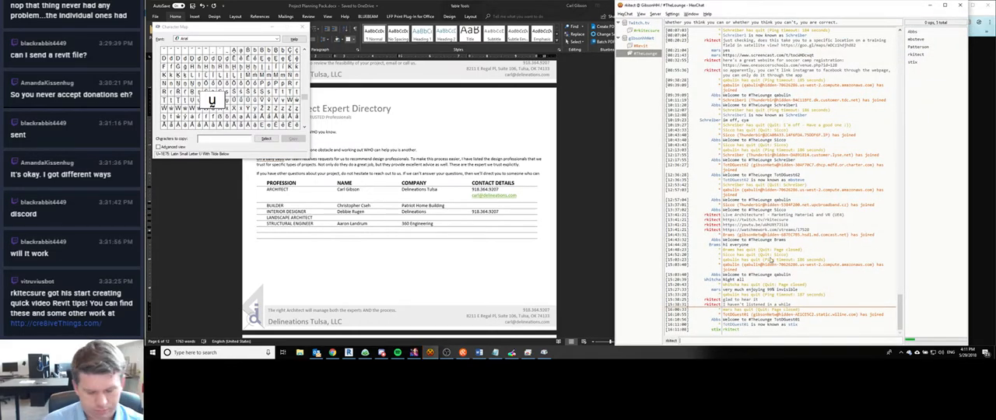
text(sup)
key(Return)
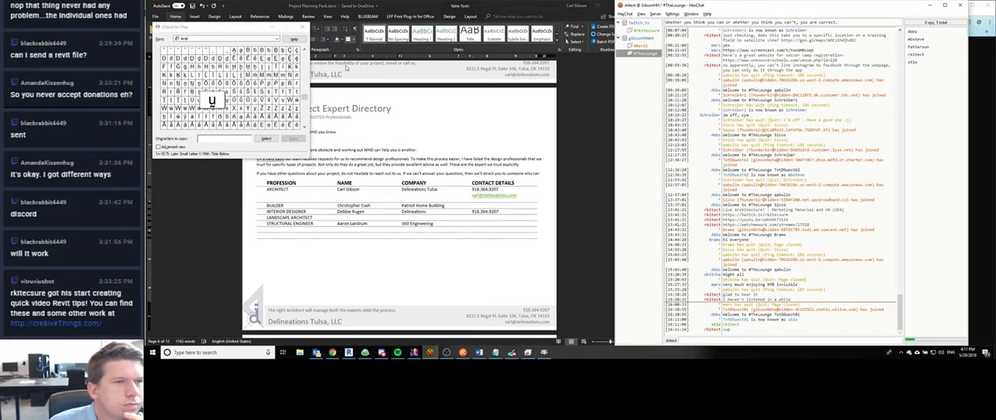
- Examine the remaining Arial characters in Character Map for a checkbox symbol, through to the end of the set and back to its start
click(305, 118)
click(305, 118)
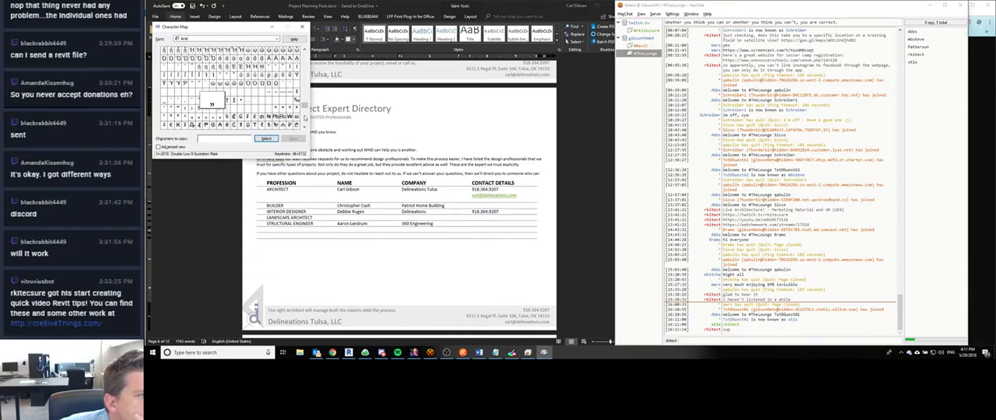
click(305, 117)
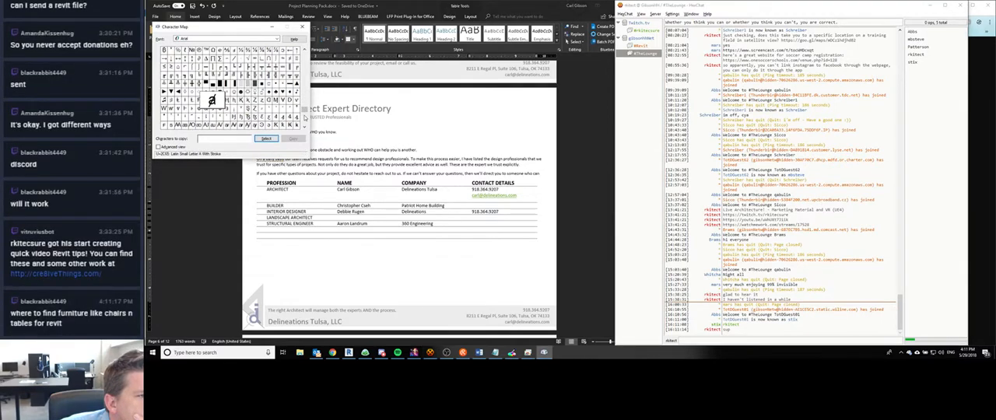
click(305, 116)
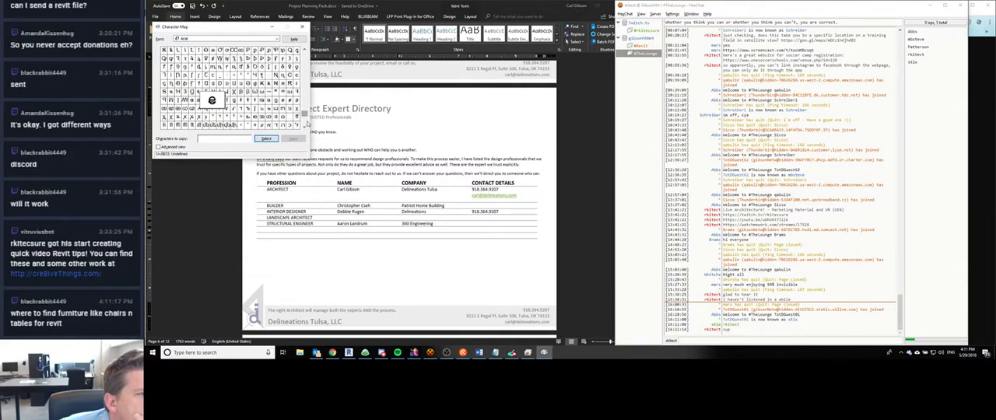
click(306, 121)
click(305, 121)
click(304, 120)
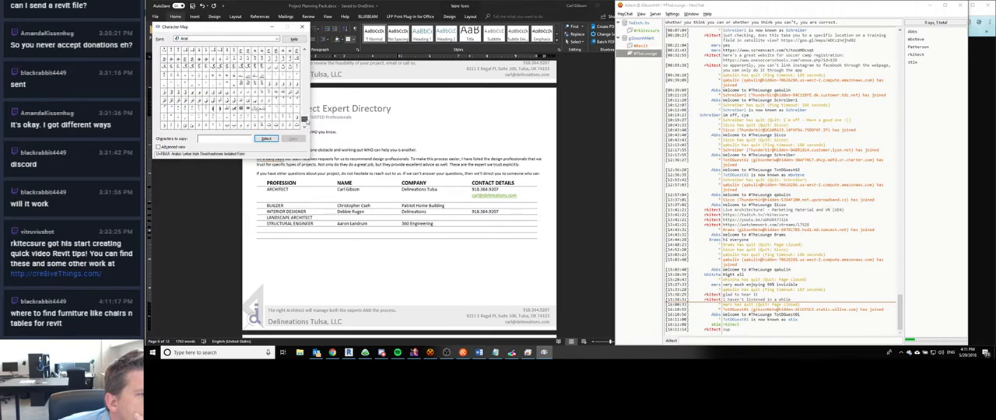
drag(305, 120, 310, 42)
- Switch to Chrome, search the web for "checkbox character" and open the How-To Geek article on making lists with checkboxes
click(777, 4)
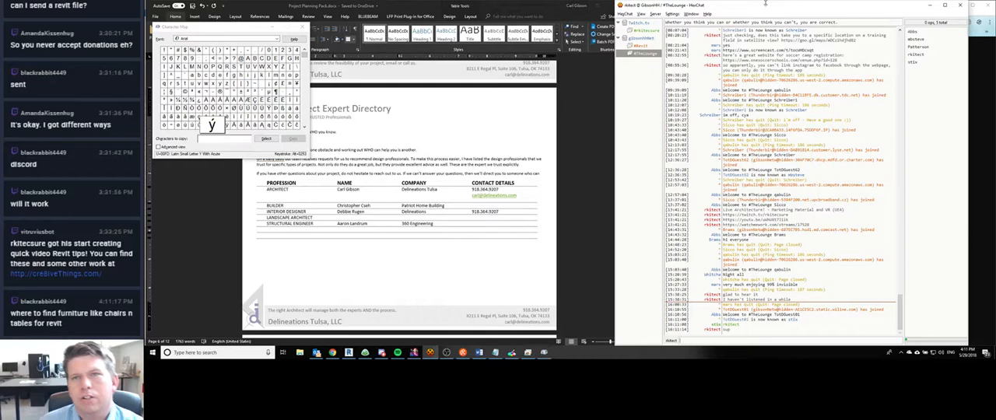
click(332, 352)
key(ctrl+t)
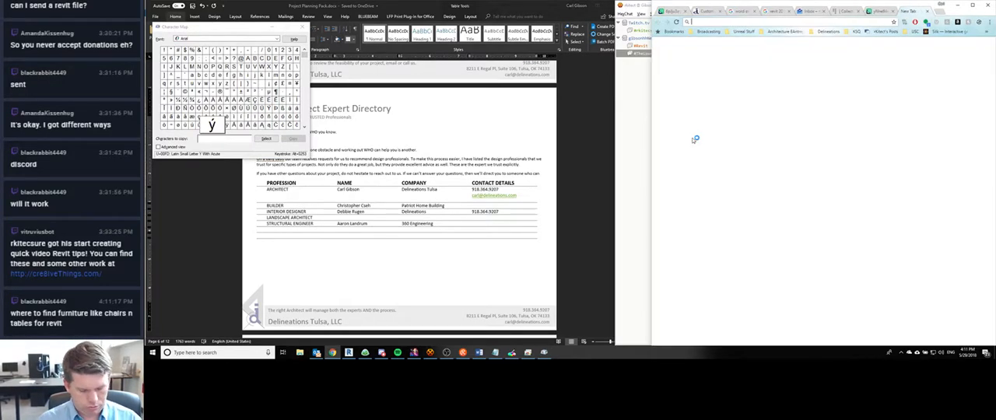
text(checkbox character)
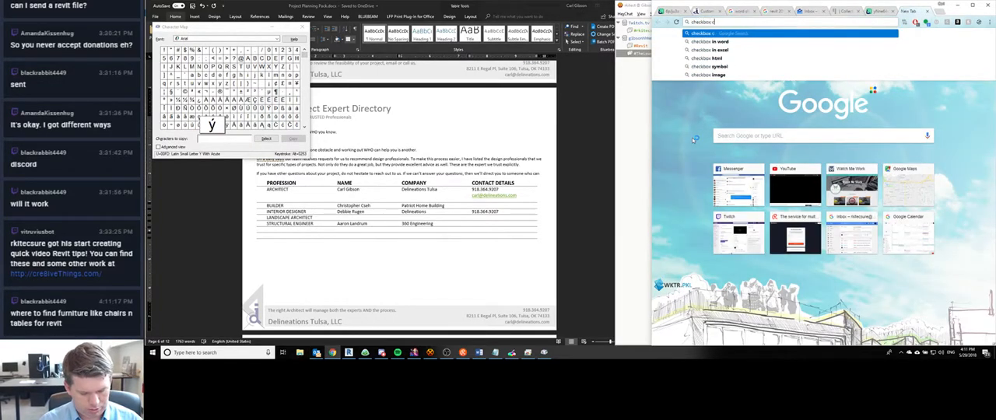
key(Return)
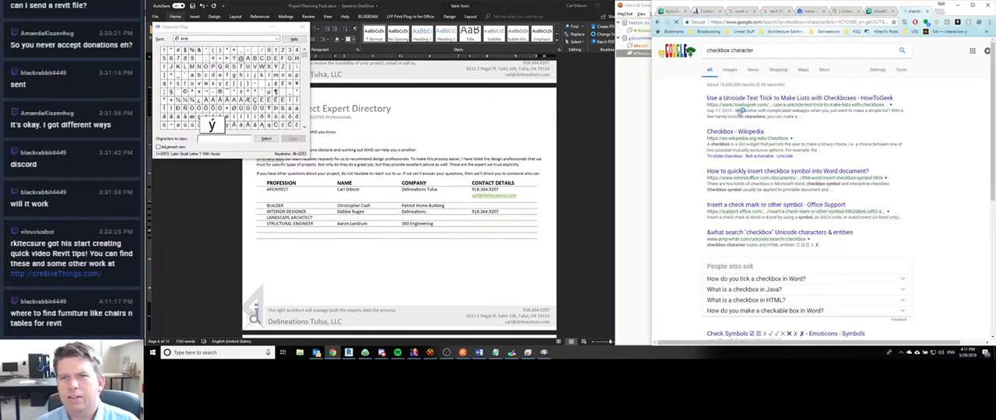
click(744, 103)
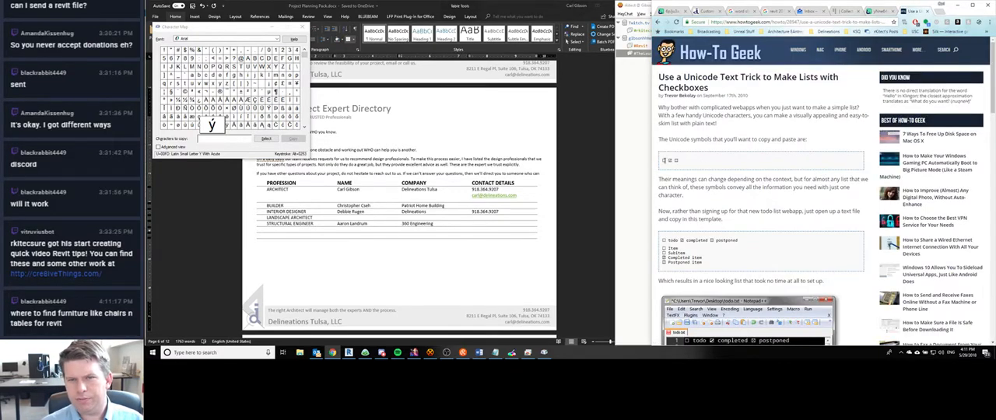
- Review the article's checkbox list examples and copy the empty checkbox symbol from its Unicode symbols
scroll(735, 211, down, 3)
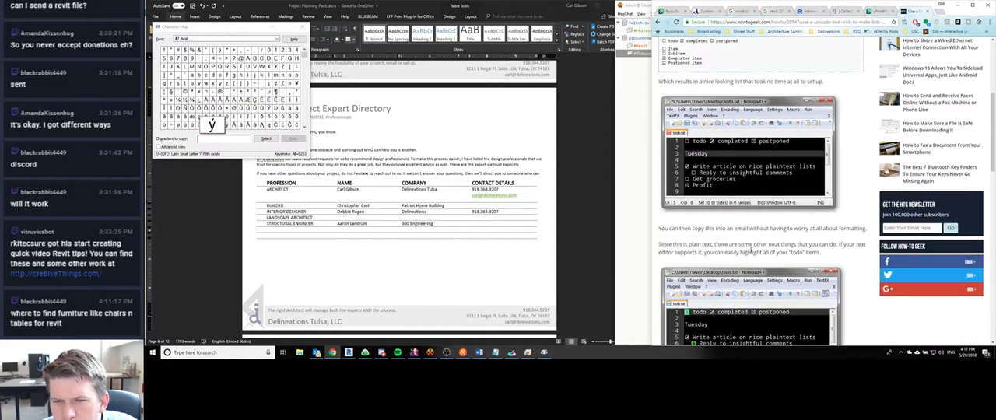
scroll(718, 225, down, 1)
scroll(699, 204, down, 6)
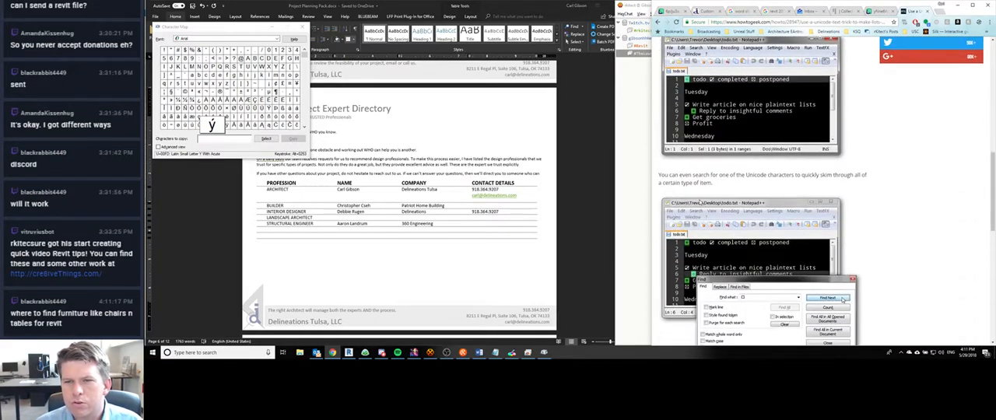
scroll(686, 201, up, 7)
scroll(668, 200, up, 3)
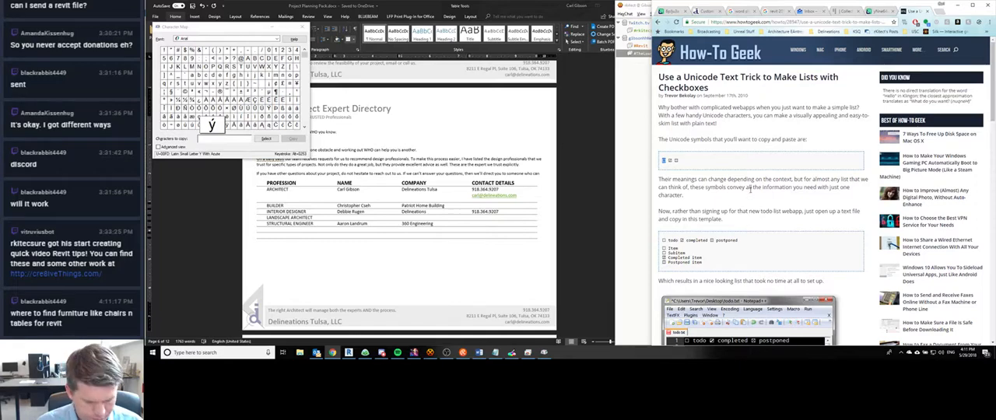
- Return to Word and paste the checkbox symbol beside Architect, Builder, Interior Designer, Landscape Architect and Structural Engineer in the expert table
click(223, 141)
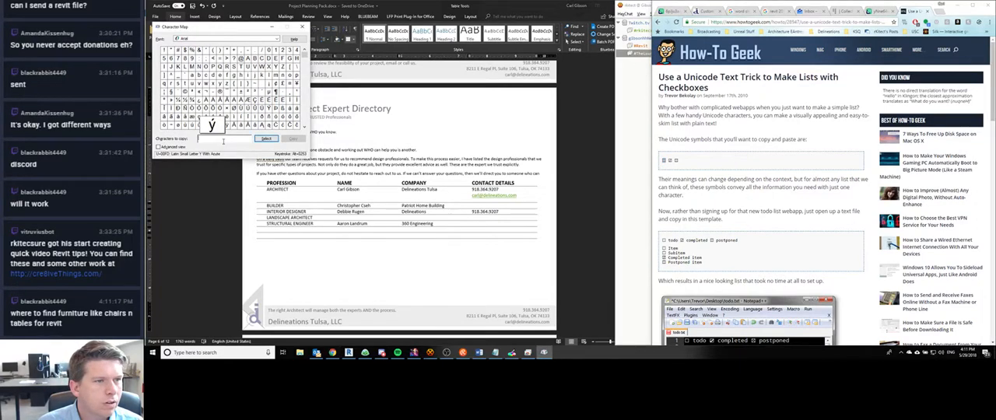
click(273, 199)
click(261, 195)
key(ctrl+v)
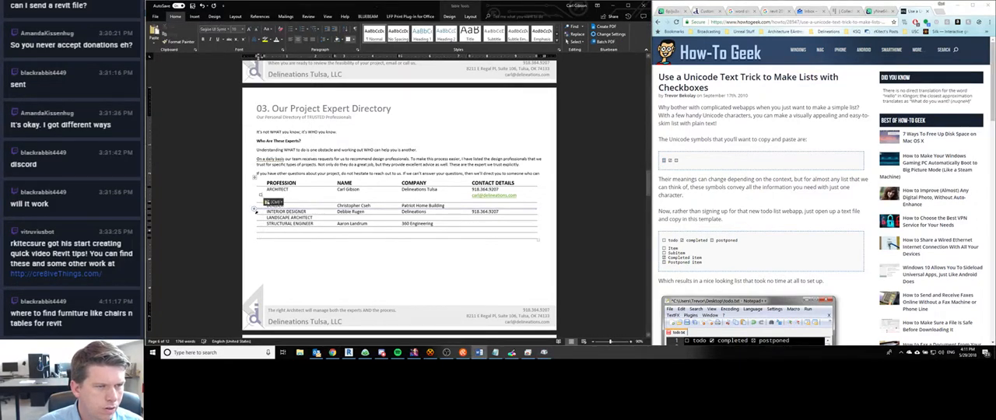
key(ctrl+v)
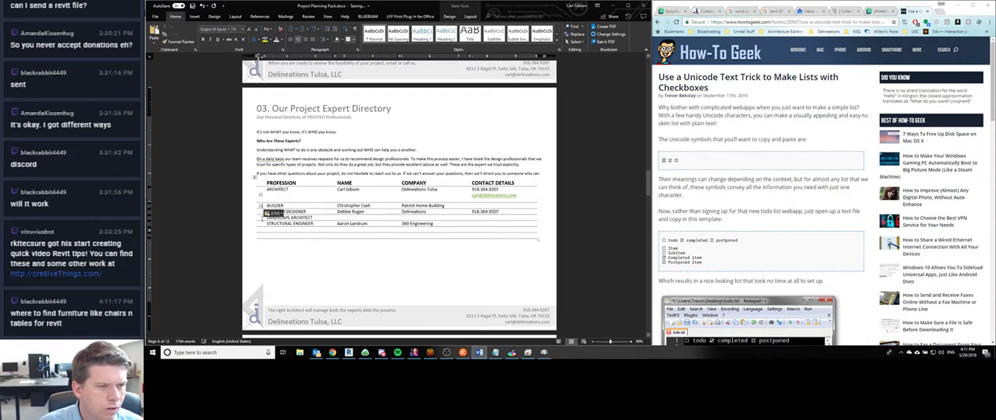
click(260, 212)
key(ctrl+v)
click(261, 219)
key(ctrl+v)
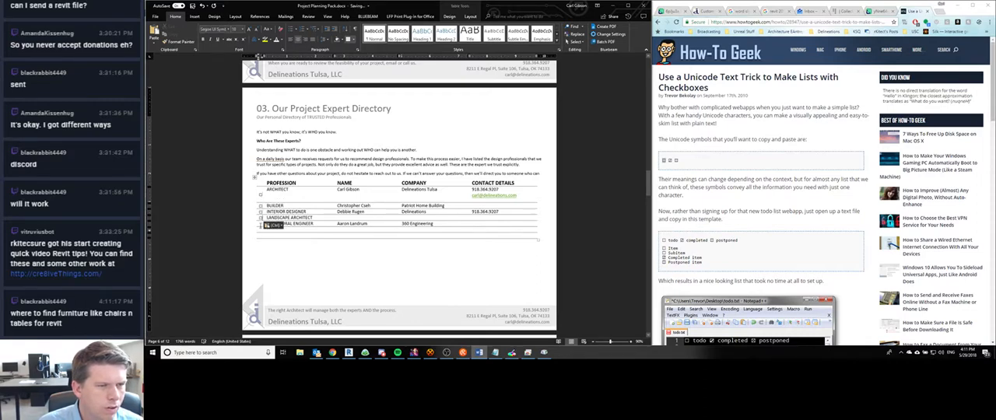
click(260, 224)
key(ctrl+v)
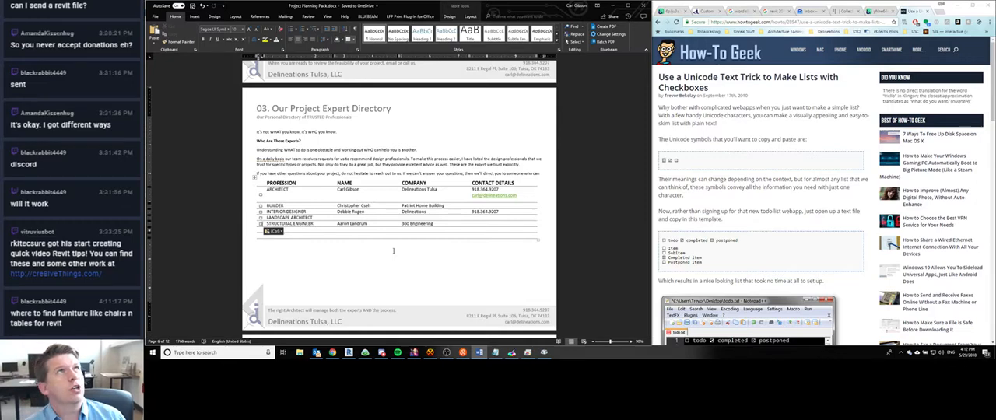
- Switch to Chrome, search the web for "herman miller revit" and open Herman Miller's Revit Families page
click(743, 3)
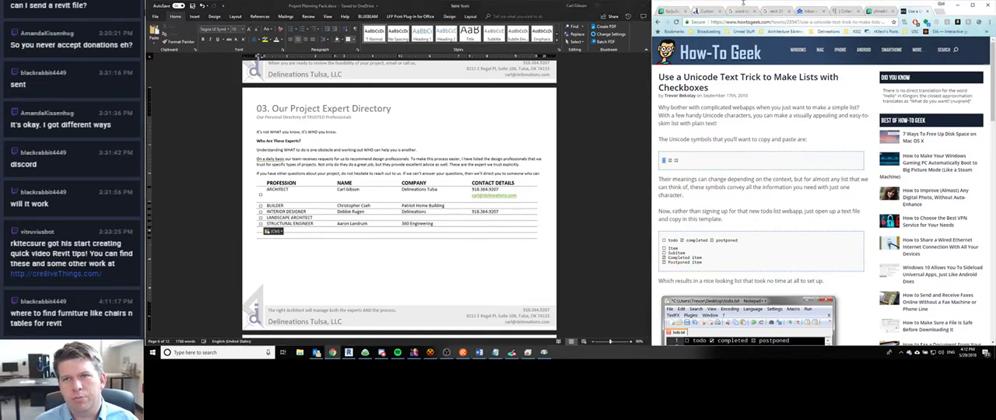
key(ctrl+t)
text(herman m)
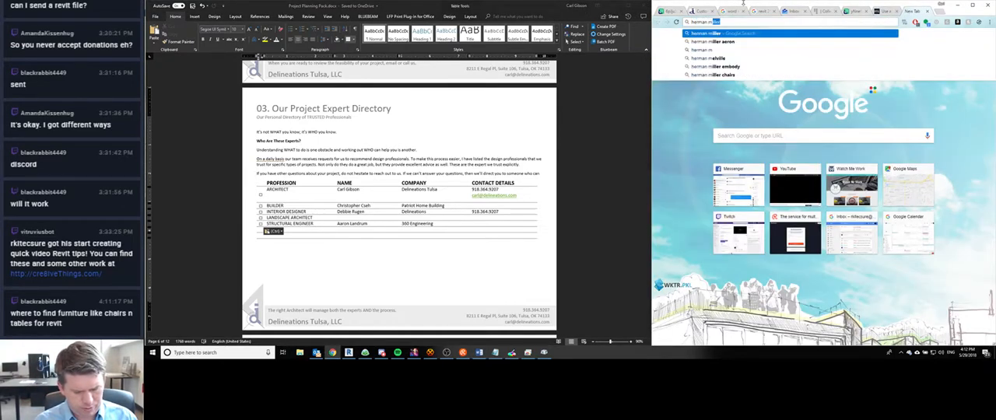
text(iller revit)
key(Return)
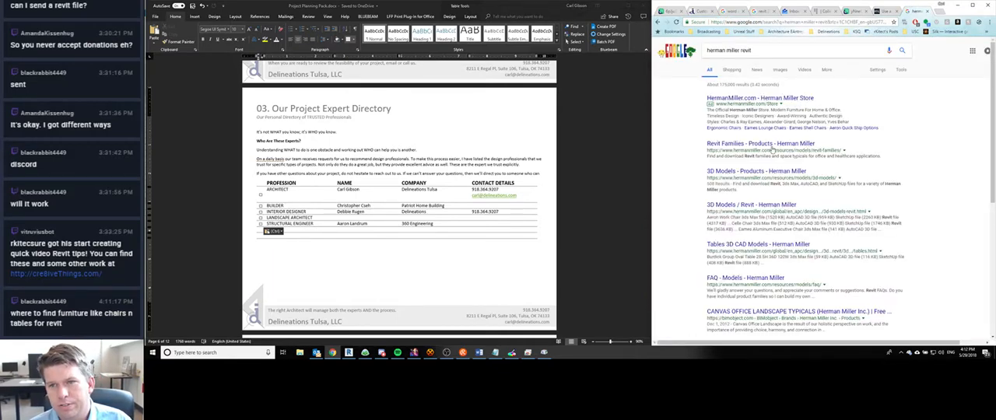
click(774, 145)
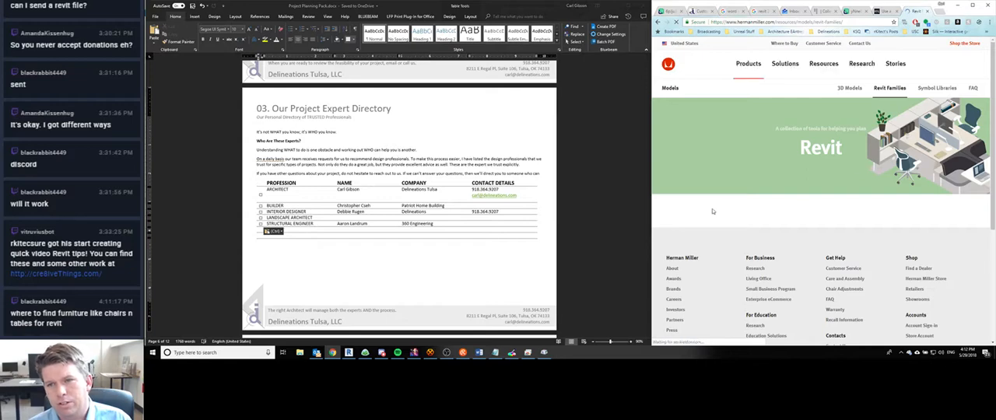
- Look through the furniture families and typicals on Herman Miller's Revit page, and close that page
scroll(779, 148, down, 2)
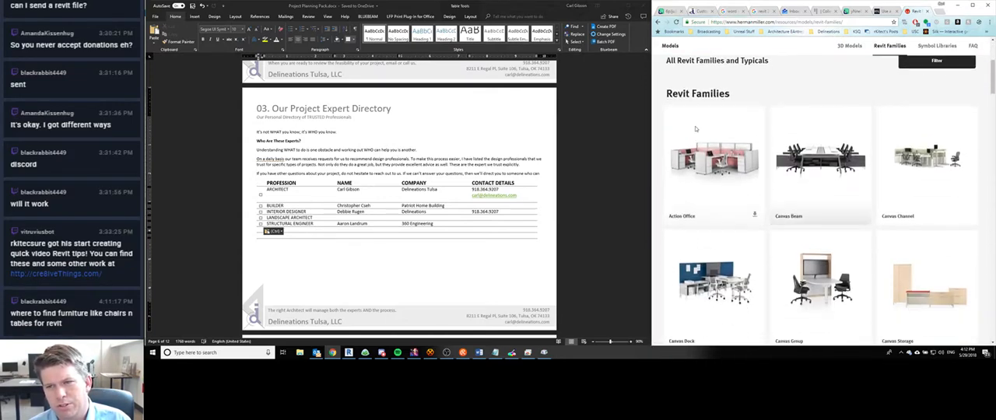
scroll(874, 163, down, 6)
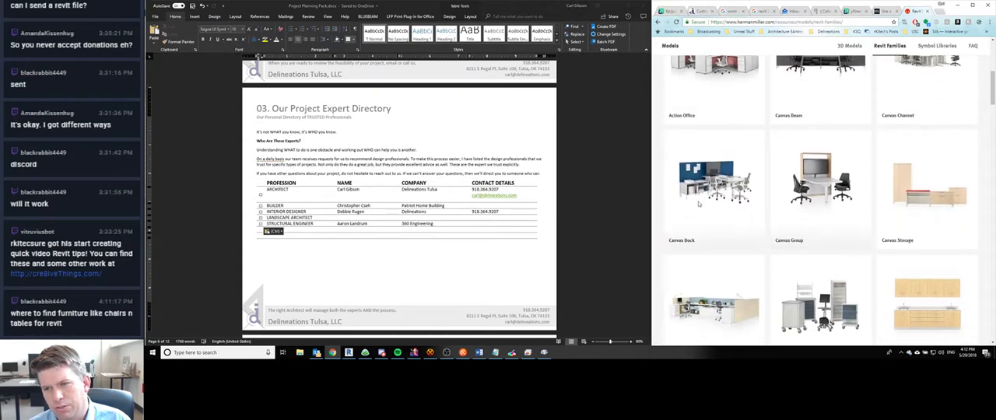
scroll(868, 208, down, 4)
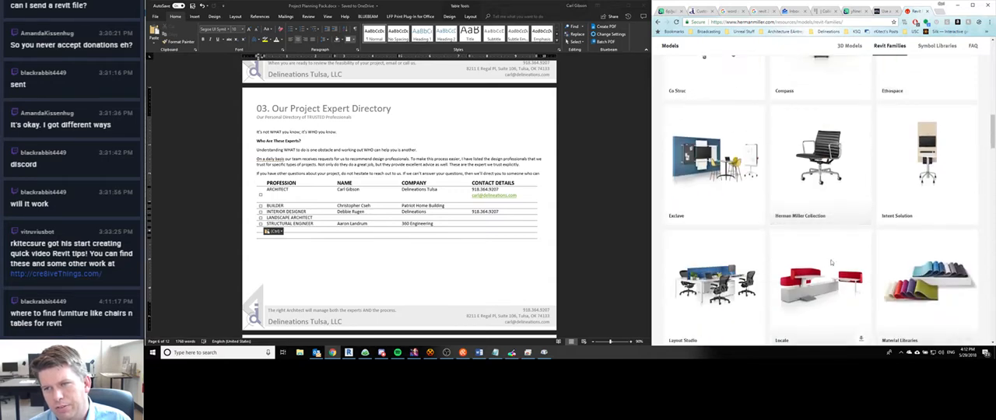
scroll(778, 195, down, 6)
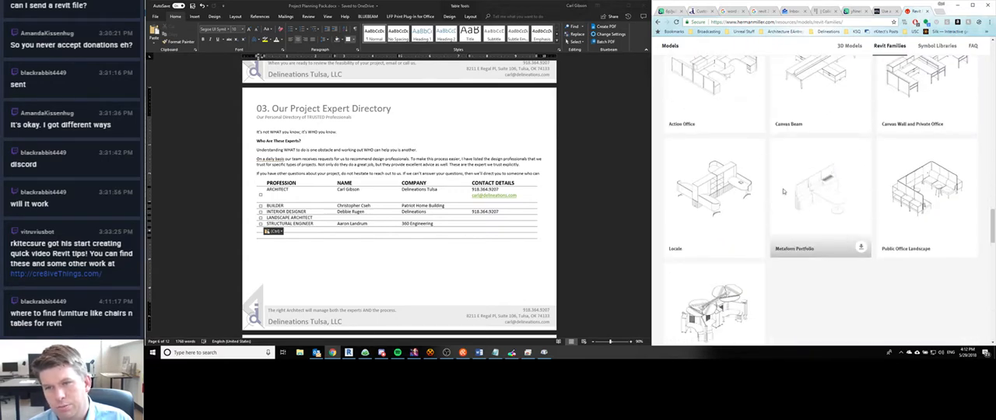
scroll(808, 235, down, 5)
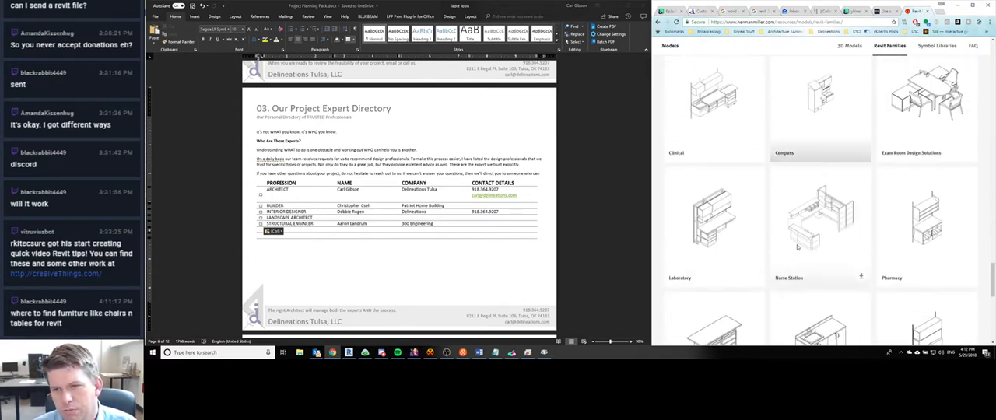
scroll(808, 236, up, 20)
scroll(808, 235, up, 2)
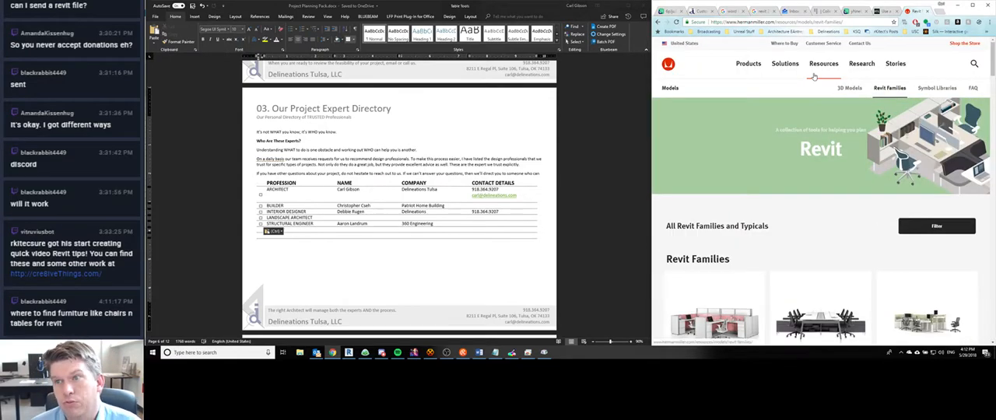
click(927, 11)
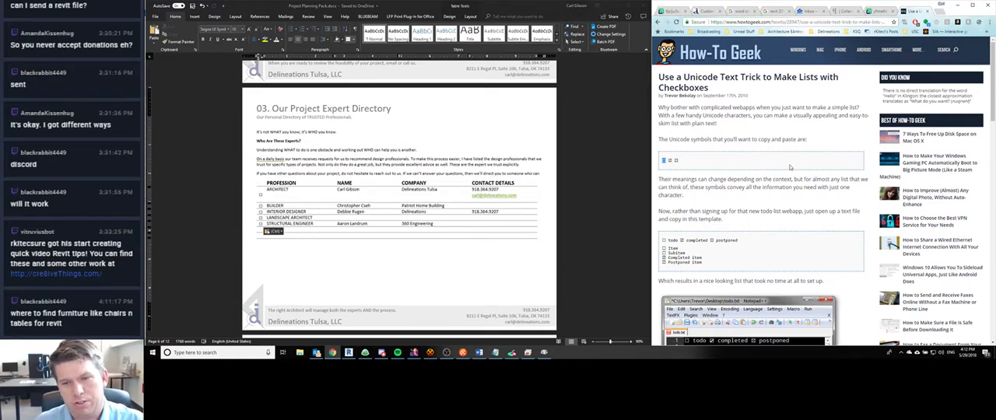
- Place the cursor below the expert table in Word and display the reference Project Expert Directory page in Chrome
click(468, 221)
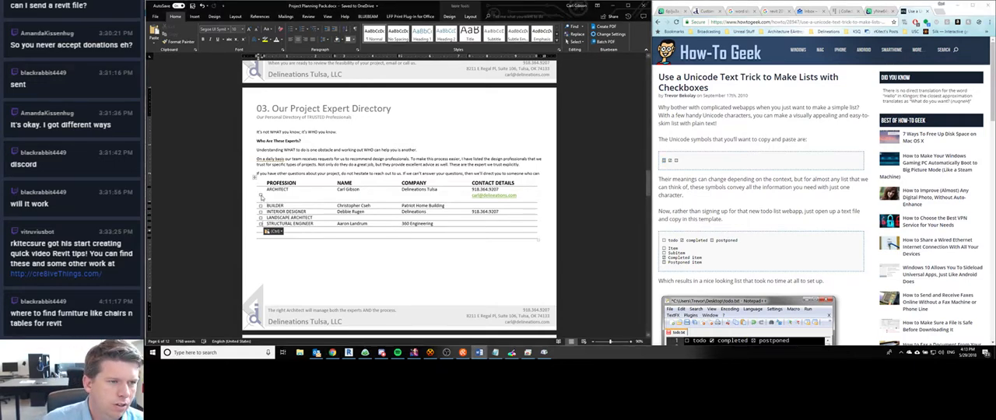
click(445, 252)
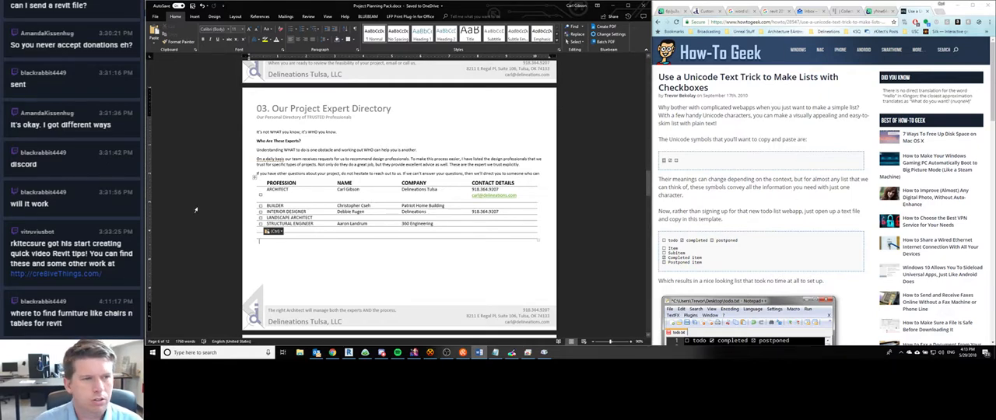
click(856, 14)
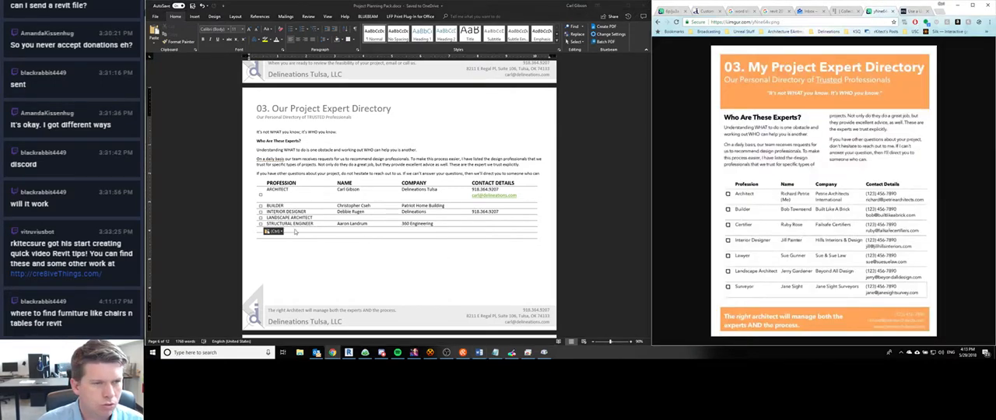
- Set the vertical alignment of the Architect row's checkbox cell to Top in Word
click(263, 195)
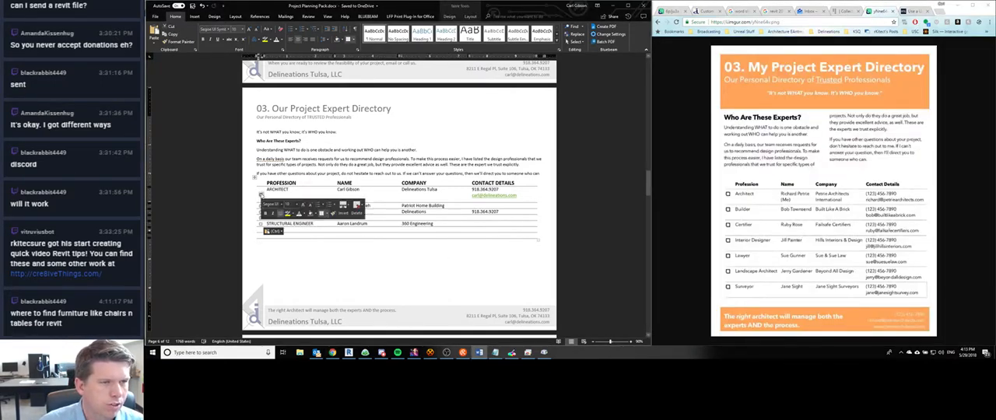
right_click(262, 194)
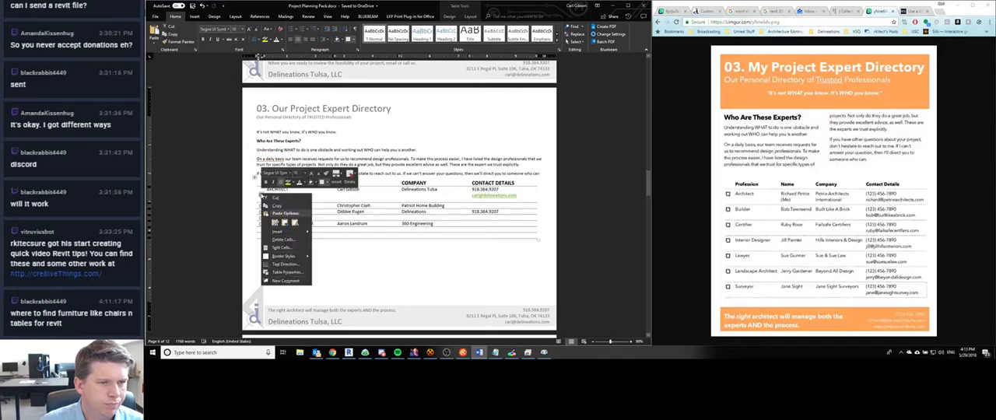
click(282, 274)
click(622, 130)
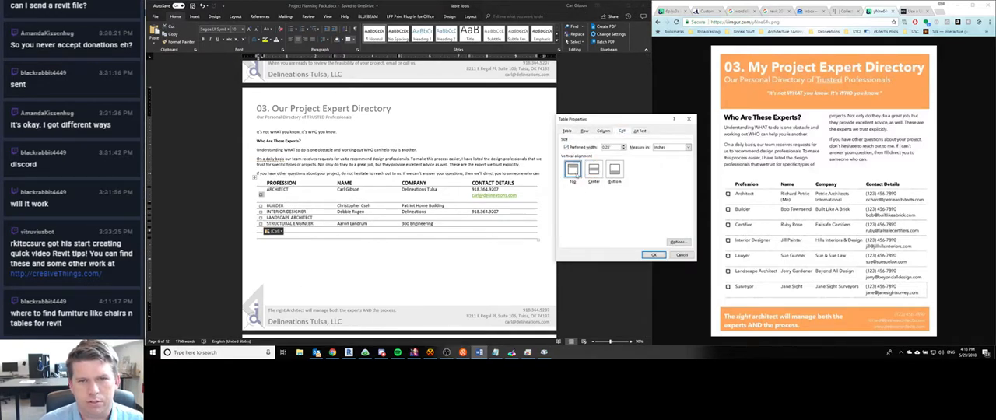
click(654, 255)
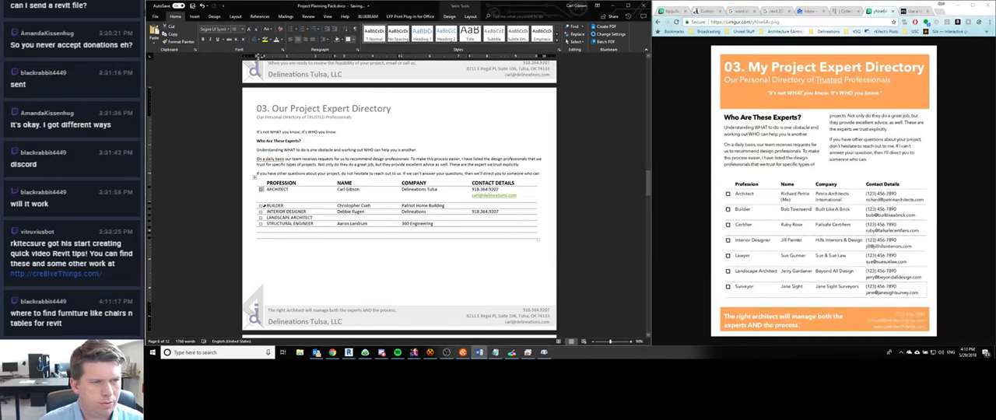
- Set the vertical alignment of the checkbox cells from the Builder row through the last empty row to Top
drag(262, 206, 261, 233)
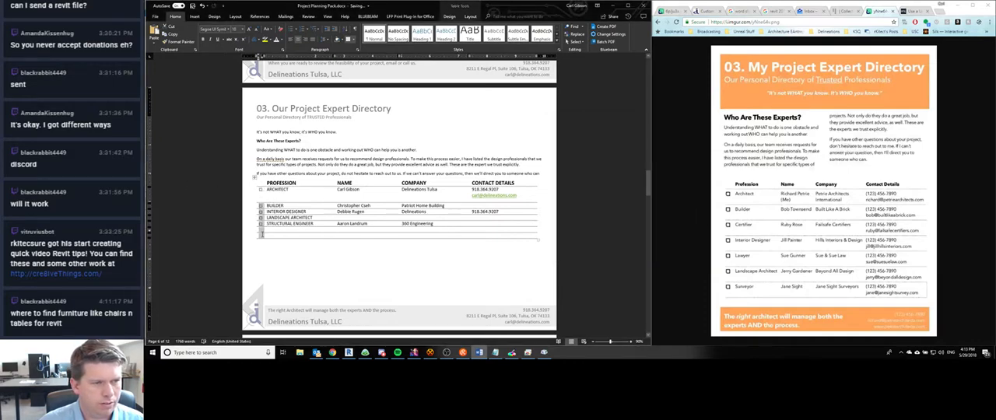
right_click(263, 234)
click(286, 314)
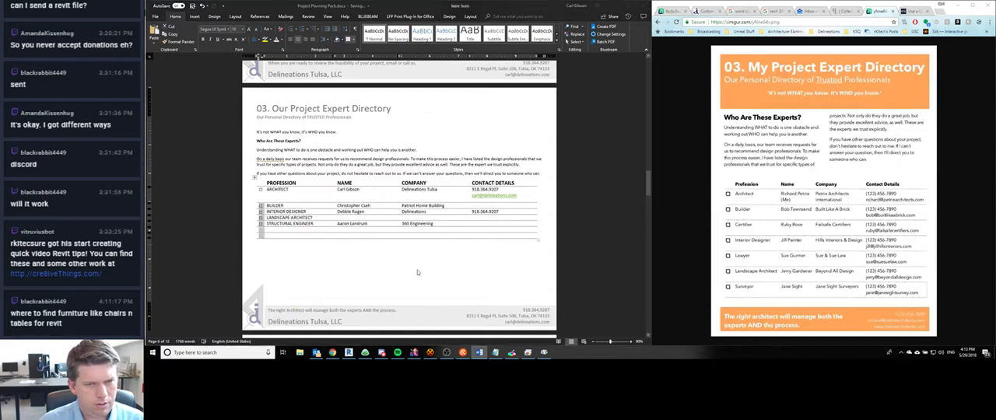
click(394, 112)
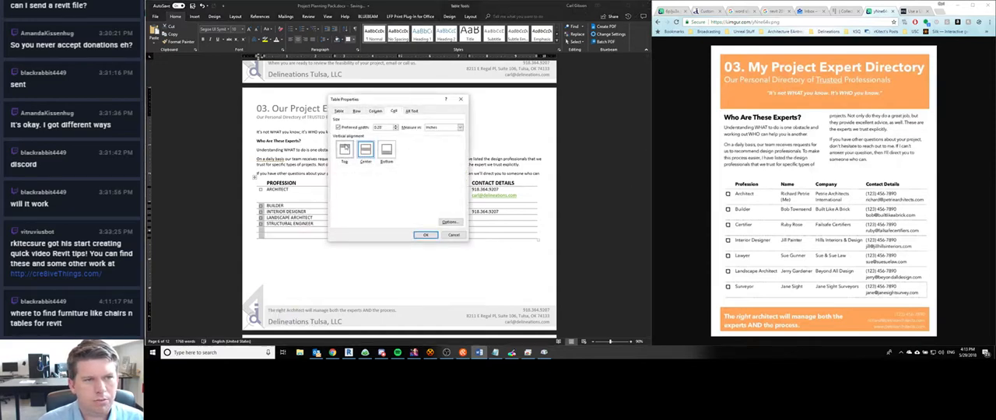
click(345, 152)
click(425, 234)
click(317, 199)
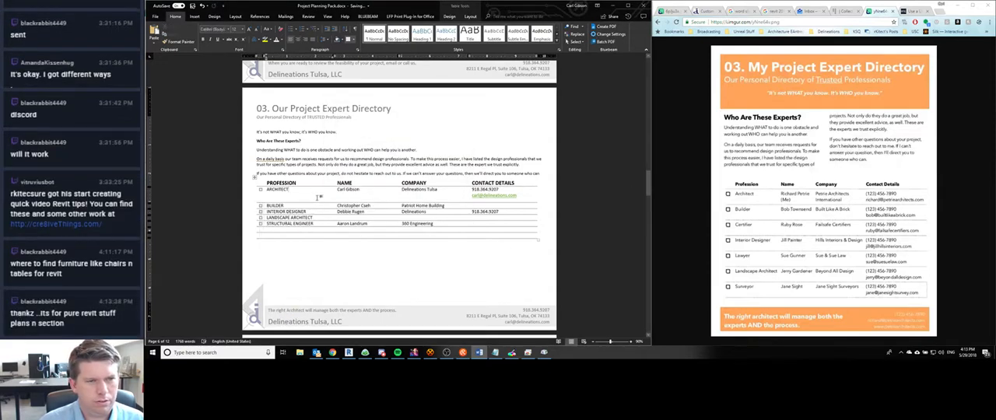
- Remove the specified row height from the Architect row and all rows beneath it in the expert table
drag(260, 207, 486, 236)
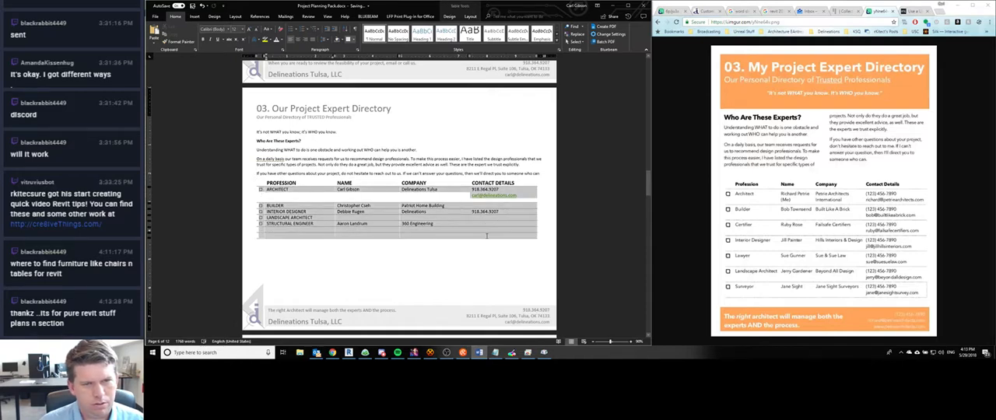
right_click(487, 235)
click(521, 312)
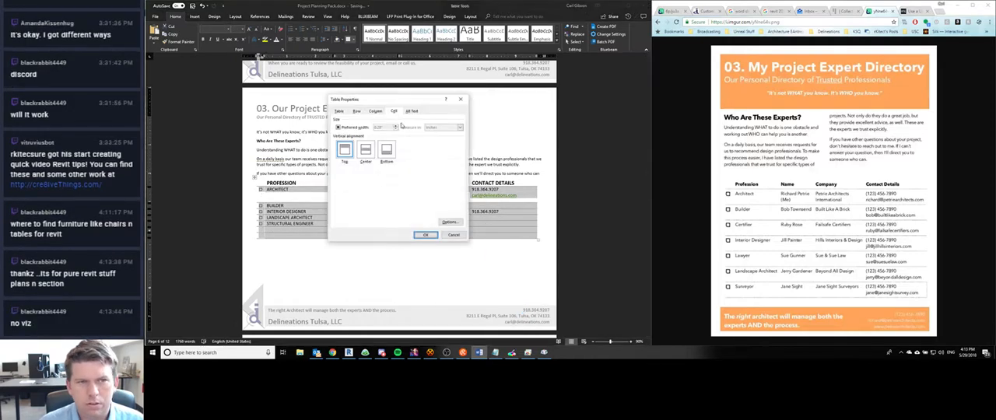
click(356, 111)
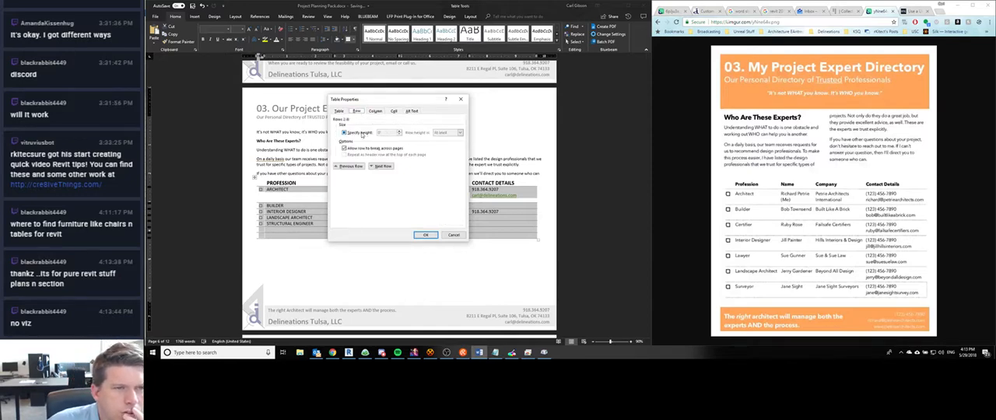
click(349, 133)
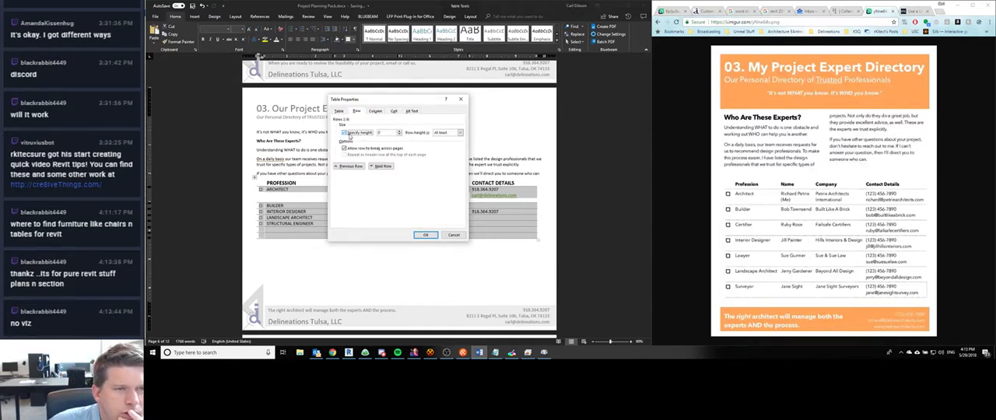
click(444, 134)
click(358, 135)
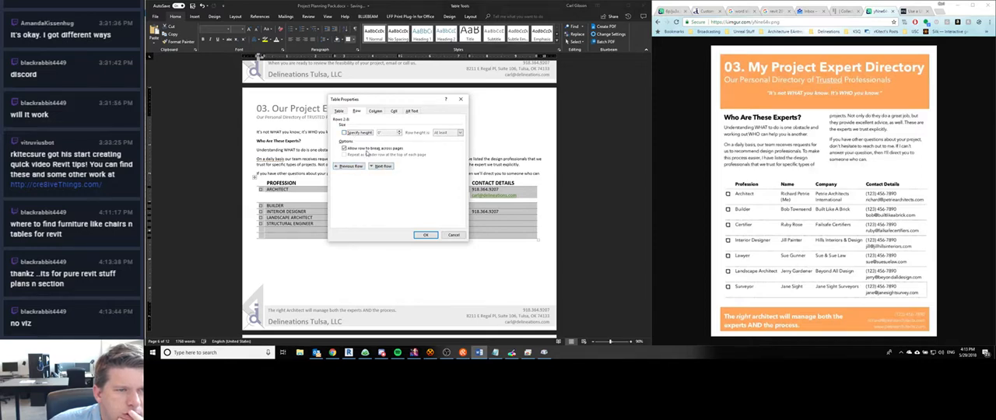
click(395, 111)
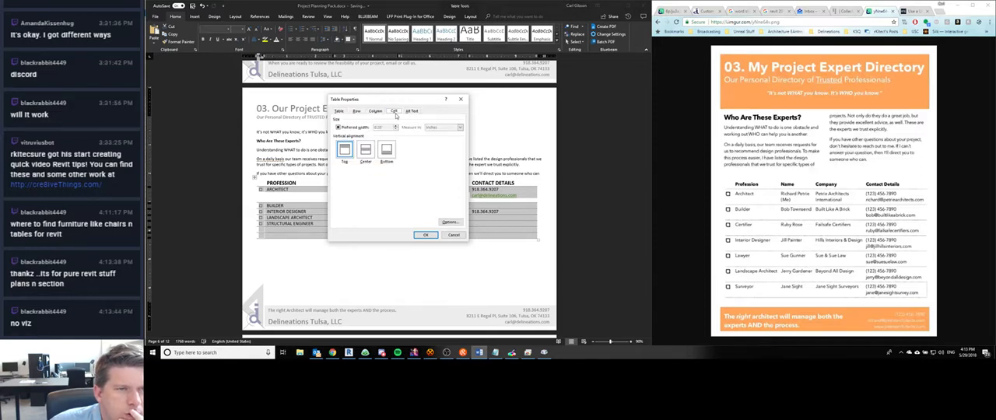
click(416, 114)
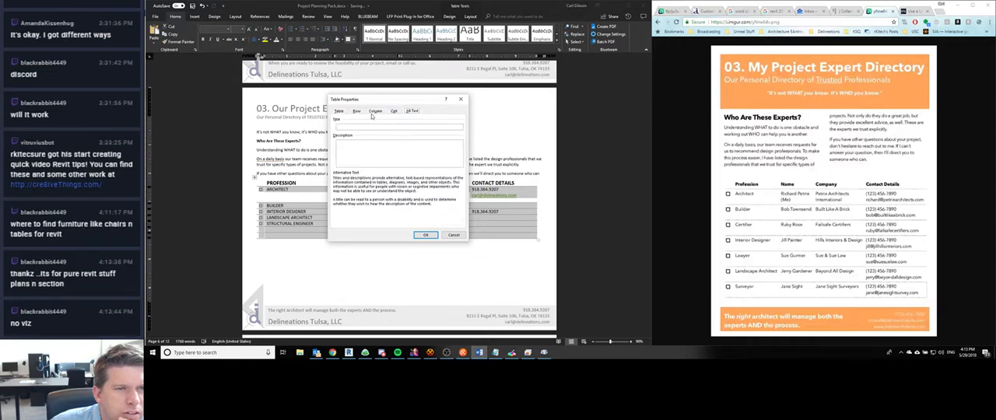
click(375, 113)
click(358, 112)
click(425, 236)
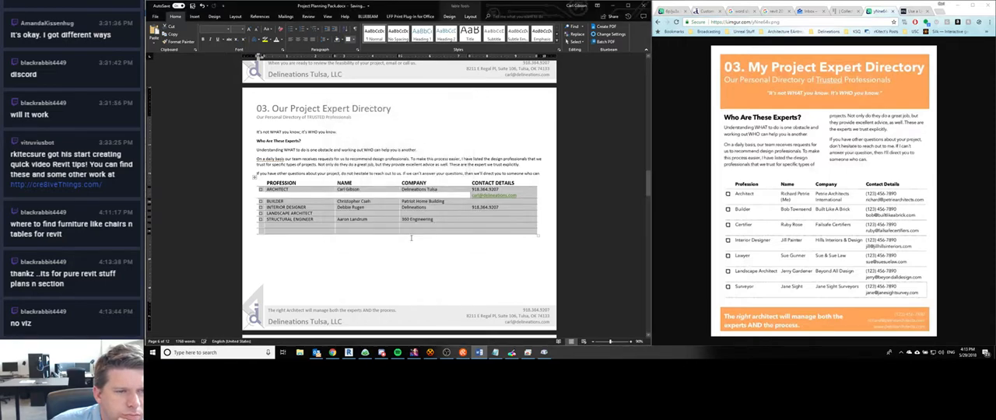
click(422, 255)
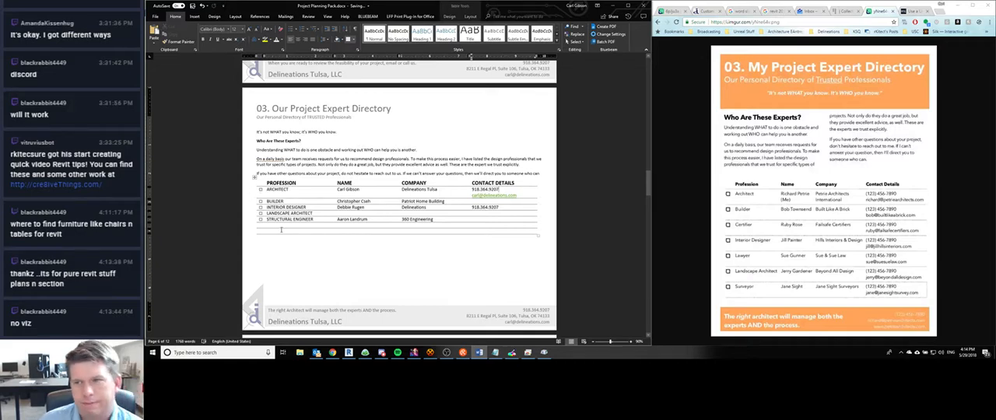
- Open the table properties for the rows below the header and examine the cell margin options
drag(274, 189, 471, 224)
right_click(510, 229)
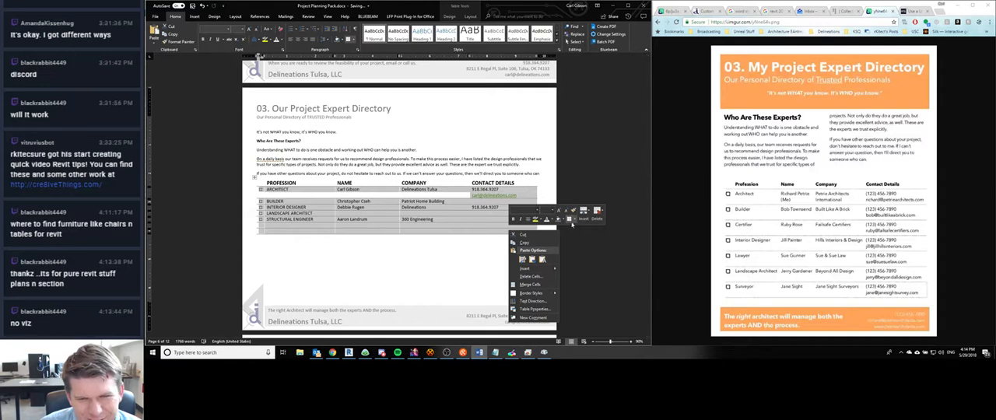
click(534, 309)
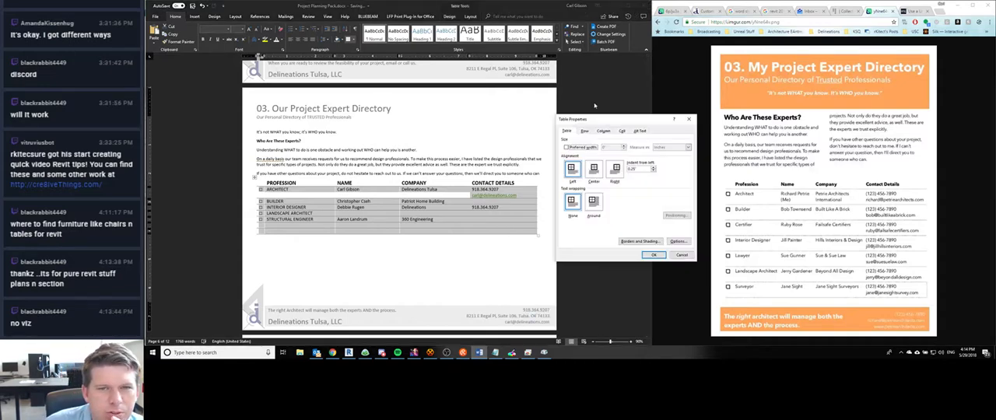
click(622, 132)
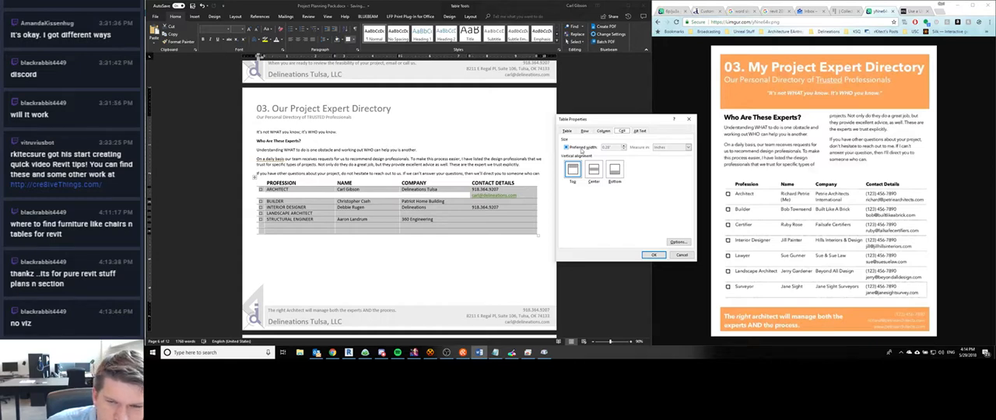
click(678, 242)
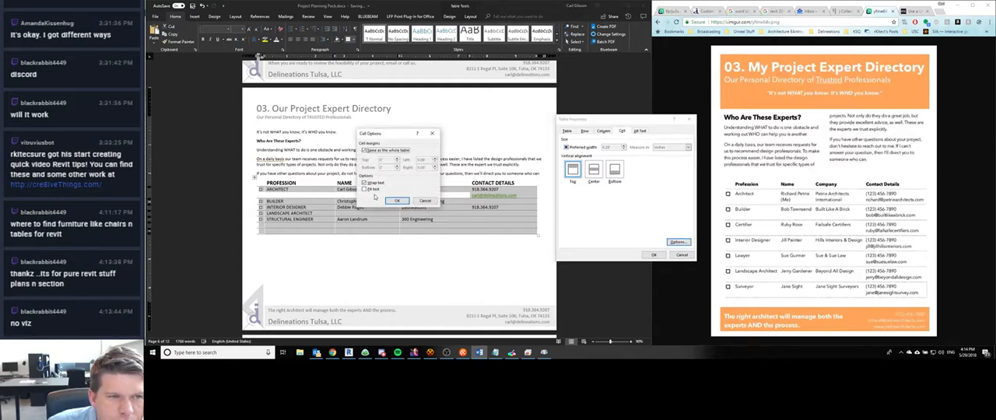
click(366, 151)
click(396, 201)
- Set the expert table's default top and bottom cell margins to .08 inches
click(567, 130)
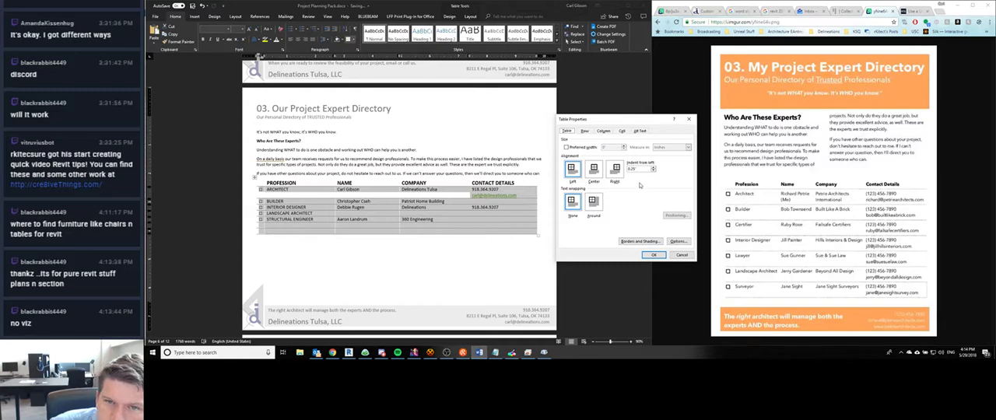
click(678, 241)
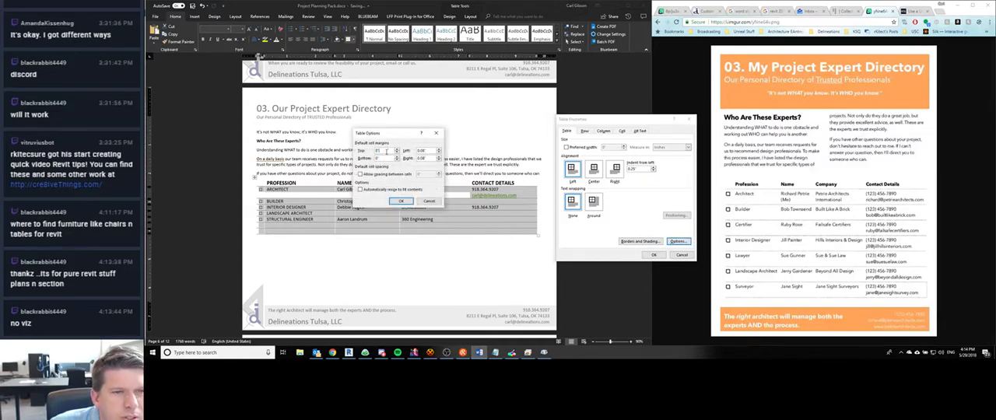
drag(387, 152, 372, 152)
text(.08)
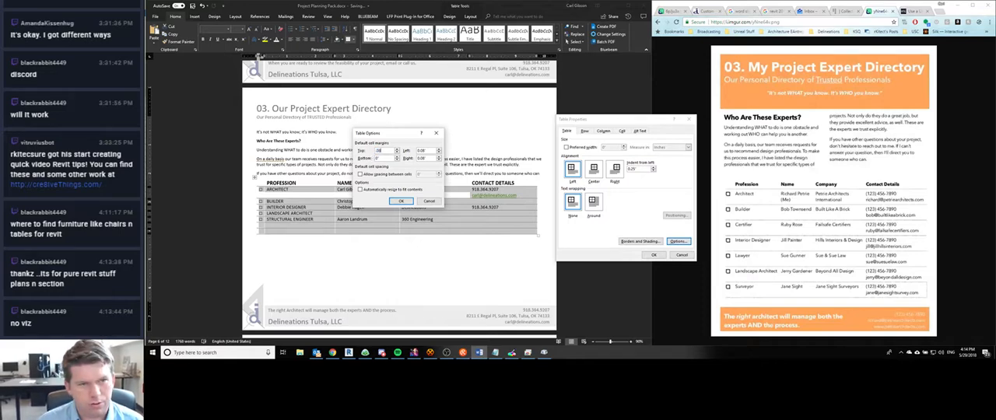
text(")
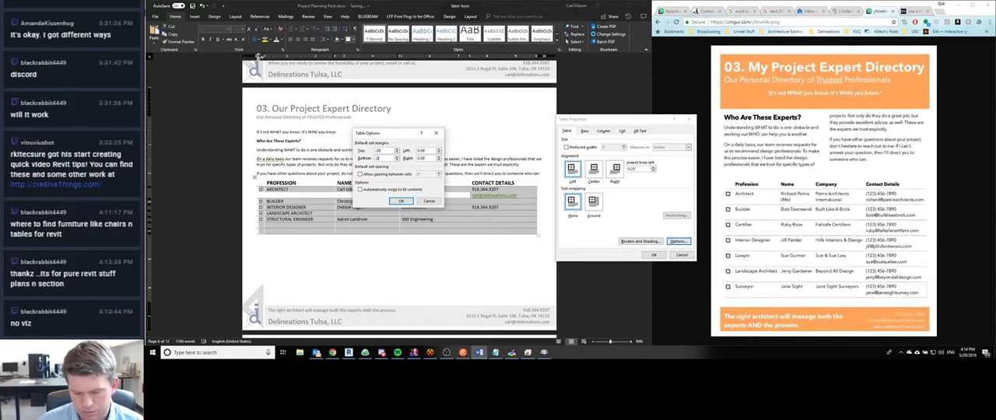
click(402, 202)
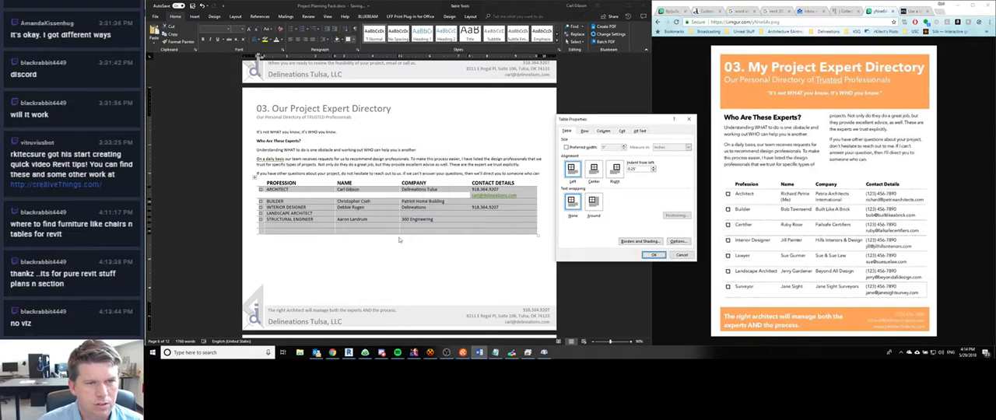
click(652, 255)
click(465, 239)
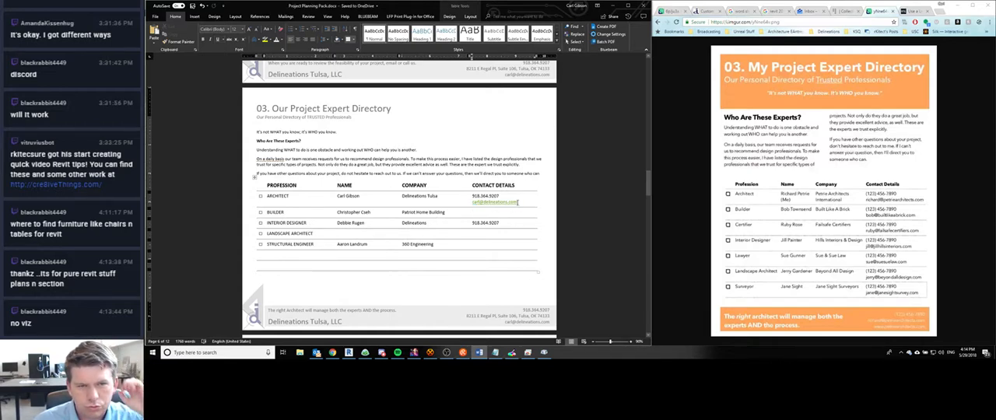
- Remove the hyperlink from the e-mail address in the Architect row's contact details
drag(517, 202, 472, 207)
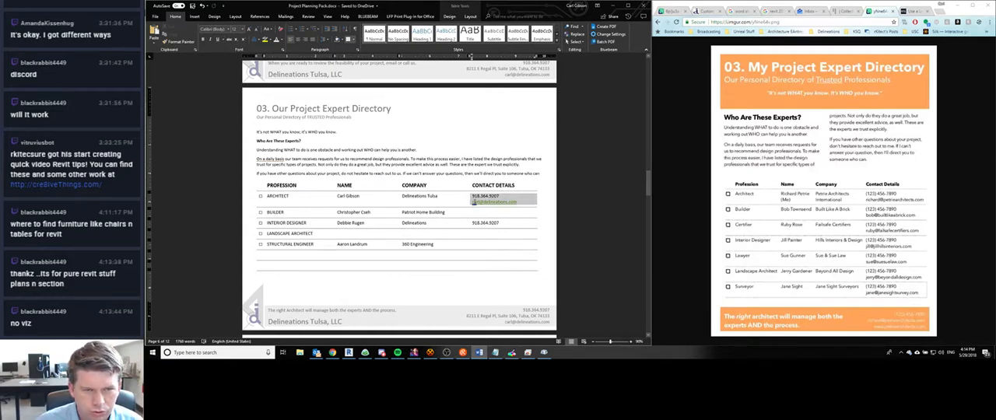
click(521, 201)
drag(520, 201, 473, 202)
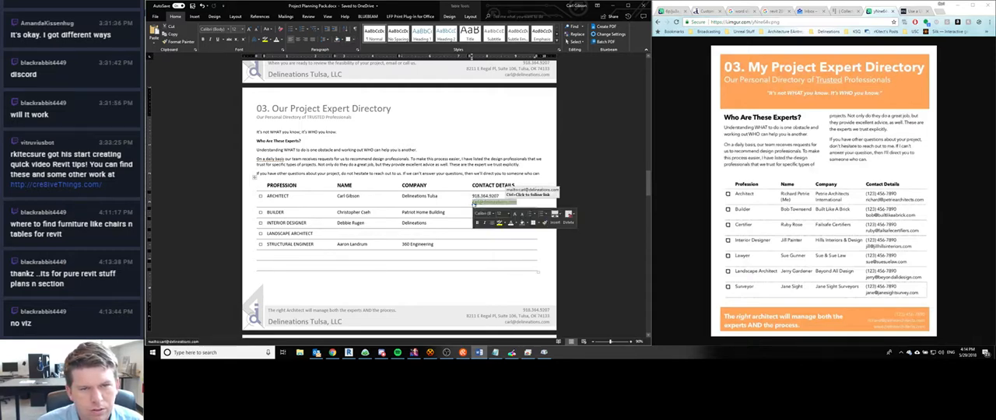
right_click(507, 203)
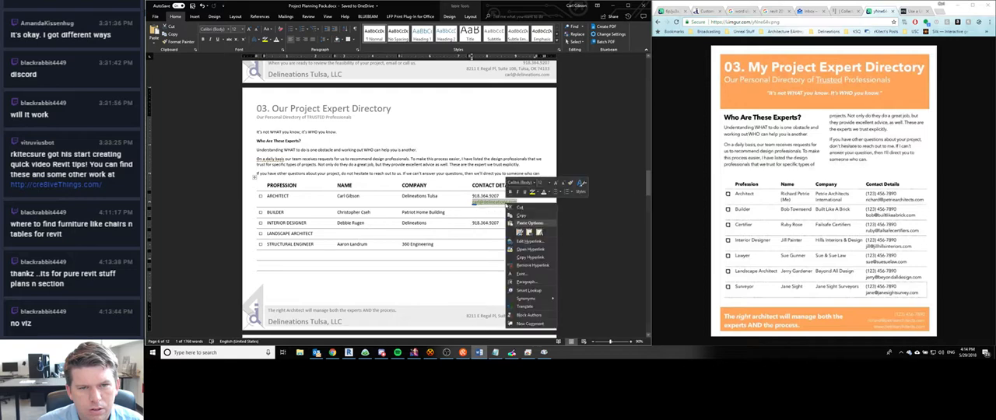
click(533, 264)
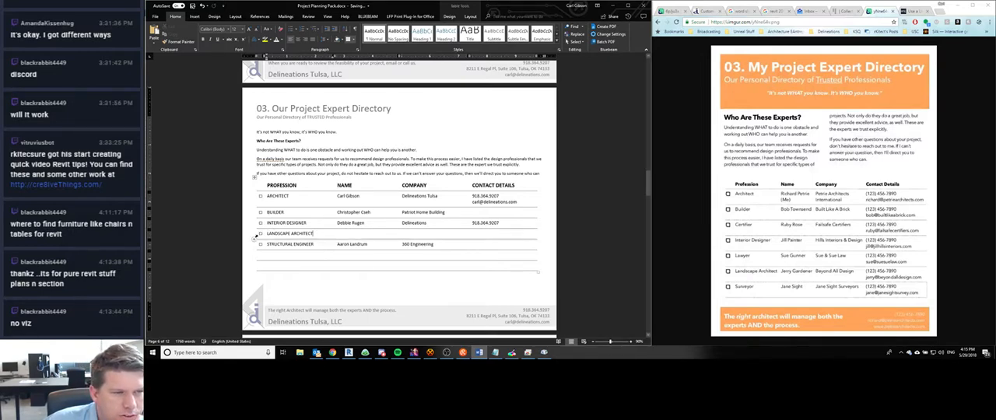
- Delete the entire Landscape Architect row from the expert table
double_click(261, 234)
drag(261, 233, 510, 237)
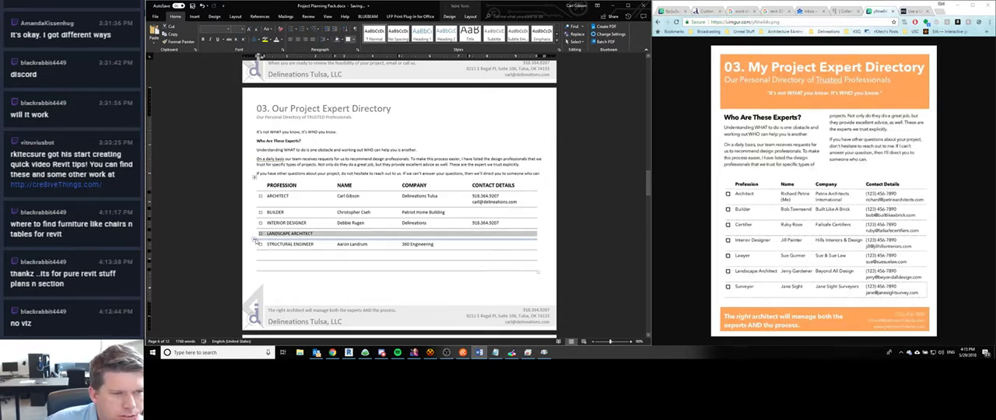
right_click(262, 235)
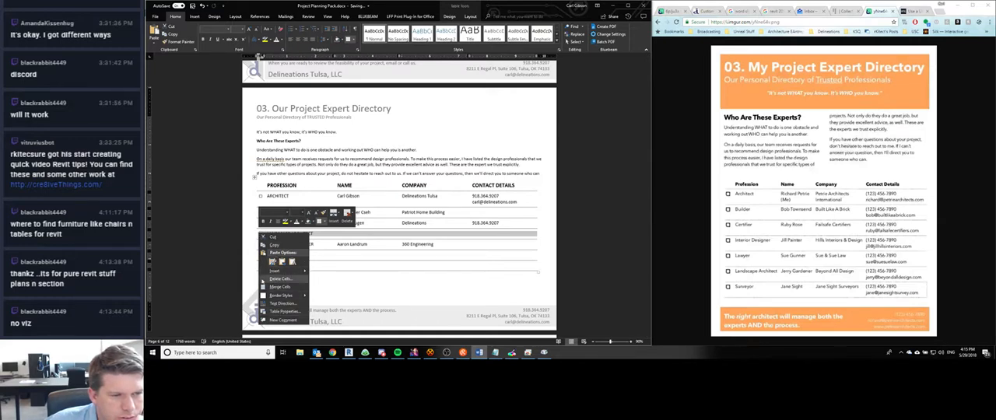
right_click(257, 238)
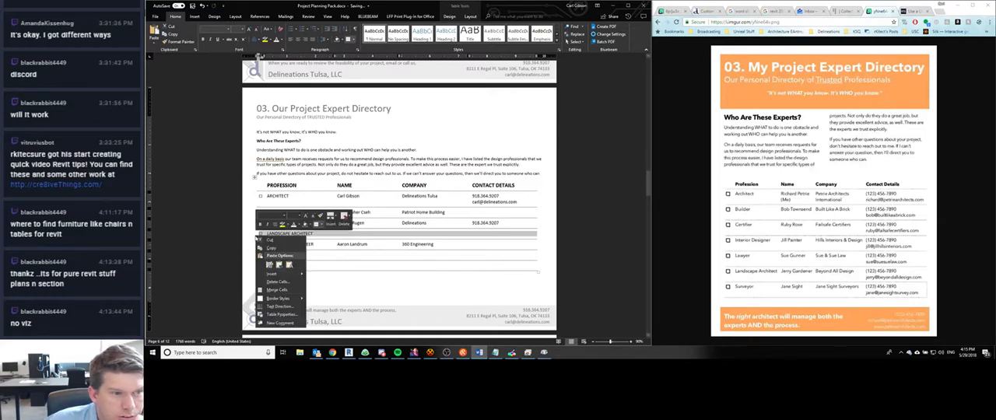
click(280, 280)
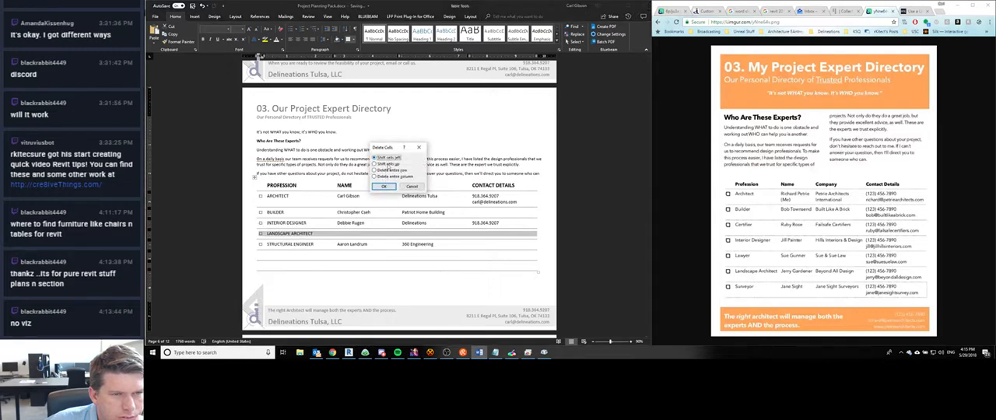
click(387, 165)
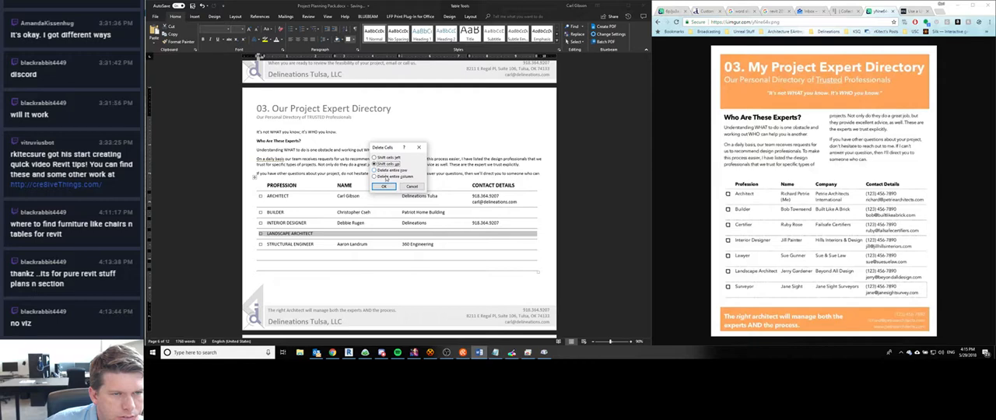
click(384, 170)
click(384, 187)
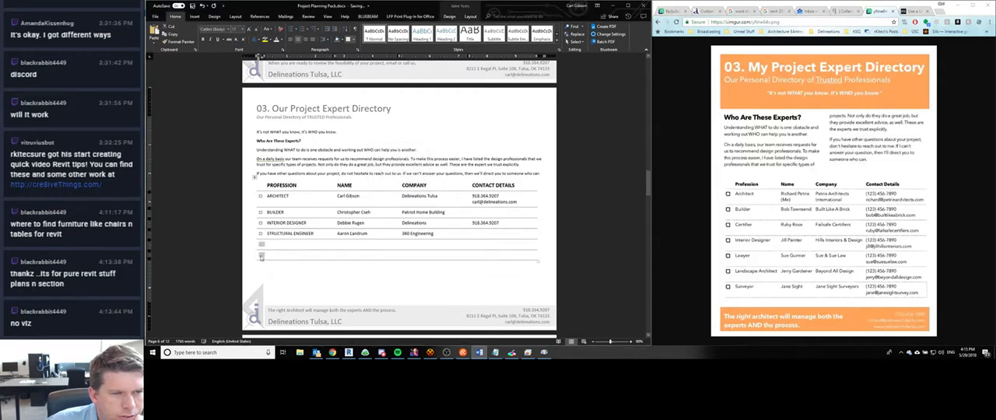
- Delete the two empty rows beneath the Structural Engineer row
right_click(260, 255)
click(349, 269)
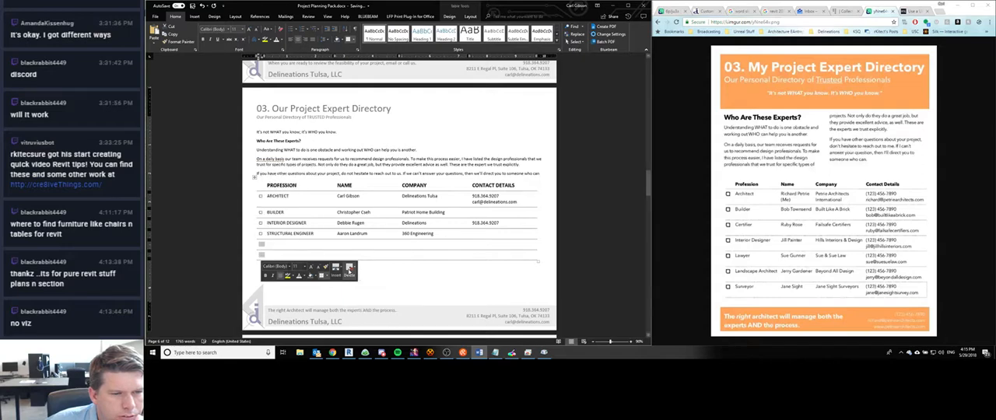
click(358, 300)
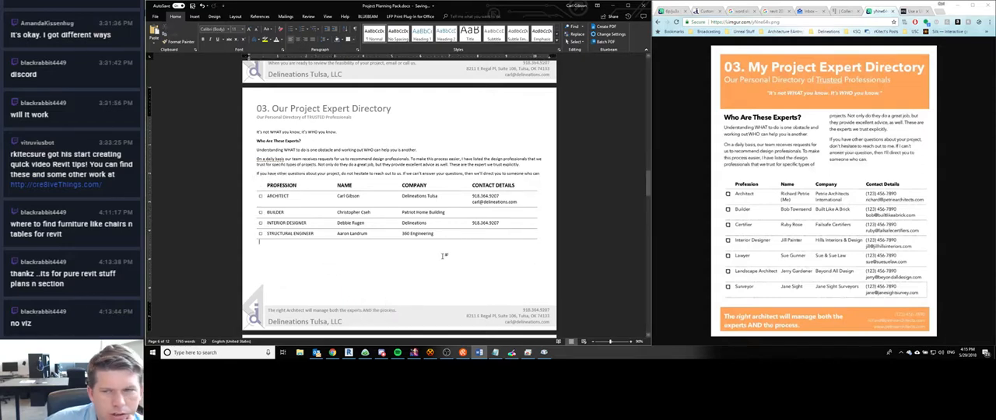
- Switch to Chrome and search the web for Patriot Home Building in a new tab
click(473, 235)
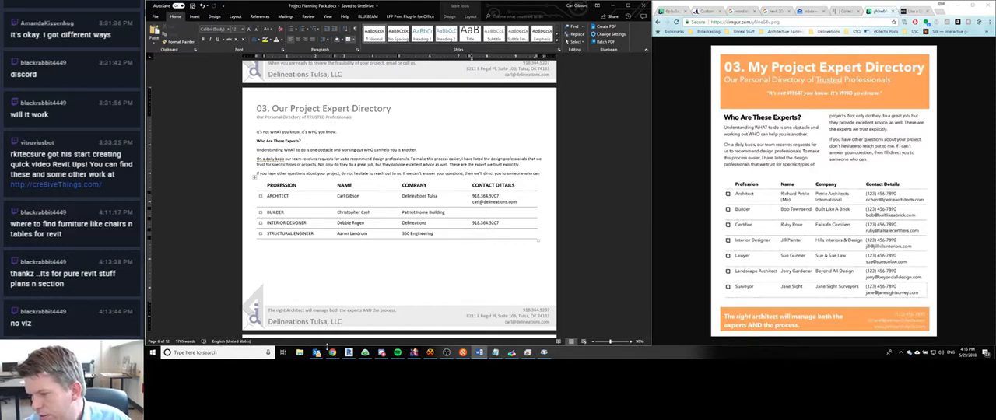
click(332, 352)
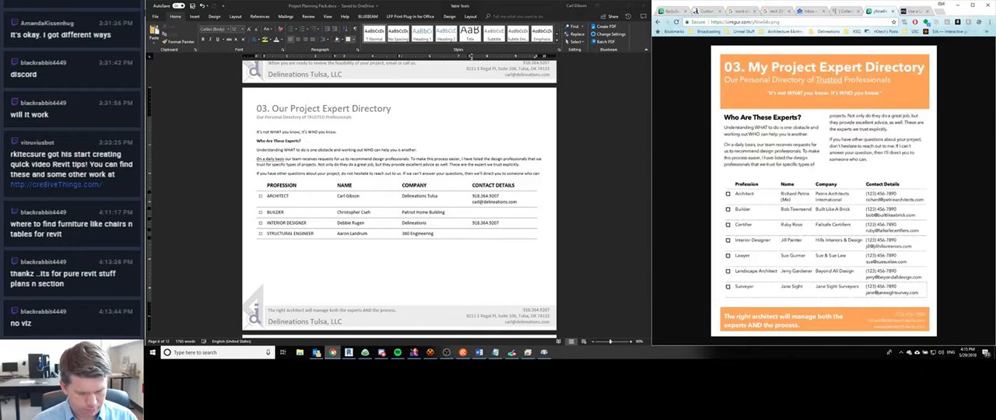
key(ctrl+t)
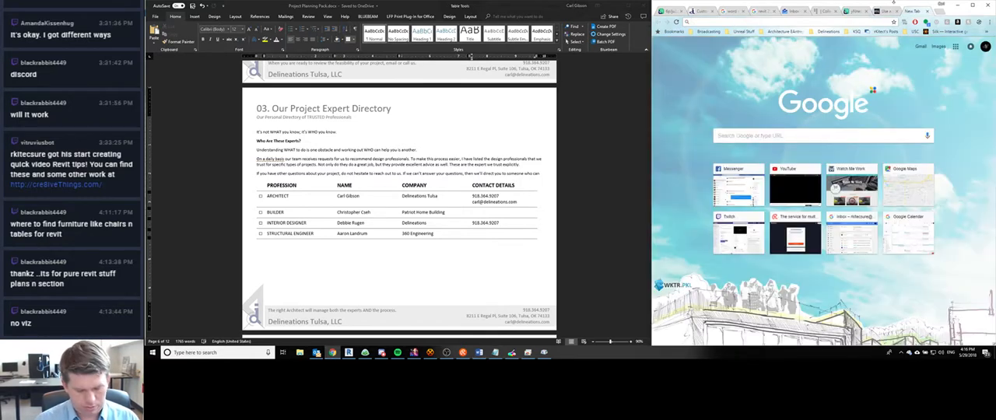
text(patriot home builder)
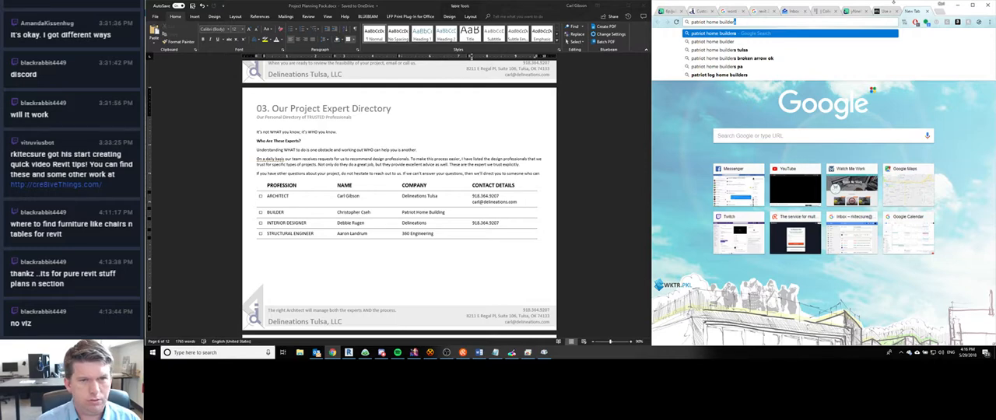
key(BackSpace)
key(BackSpace)
key(BackSpace)
key(BackSpace)
text(ind)
key(Return)
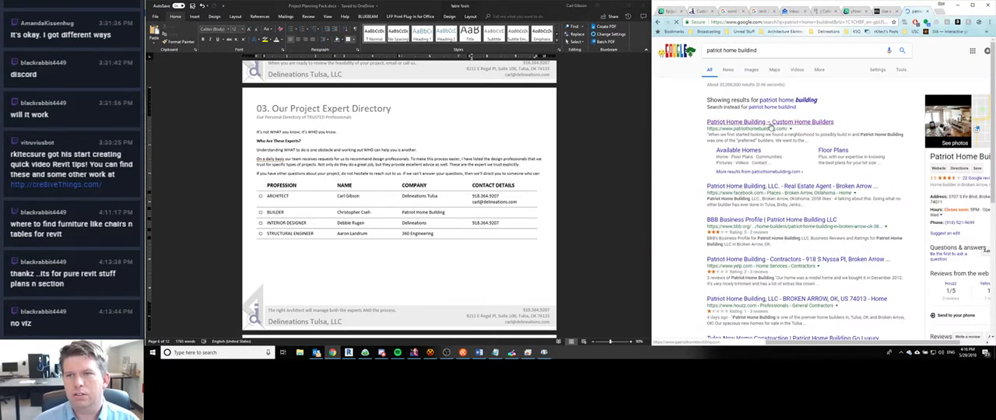
- Copy the phone number from the Patriot Home Building website's footer into the Builder row's contact details as text only, followed by a new line
click(775, 123)
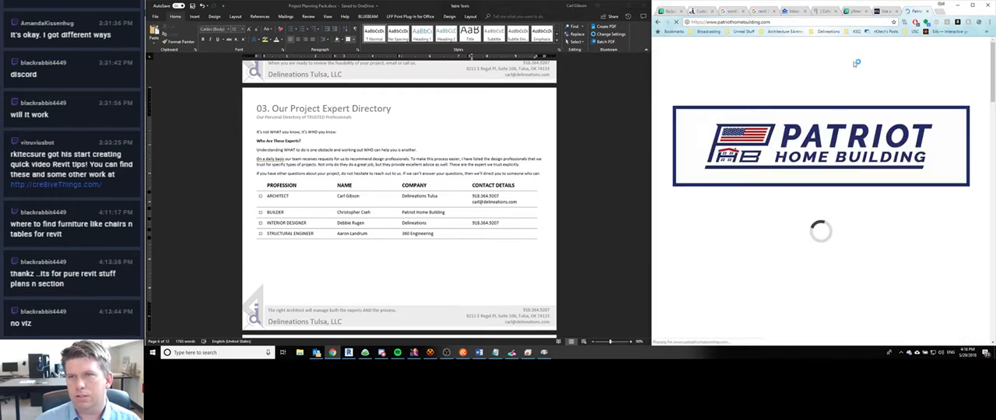
scroll(706, 163, down, 5)
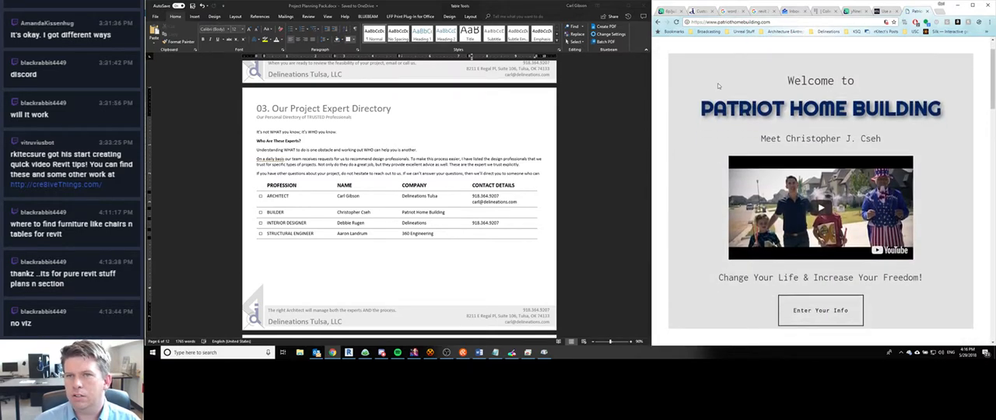
scroll(706, 163, down, 5)
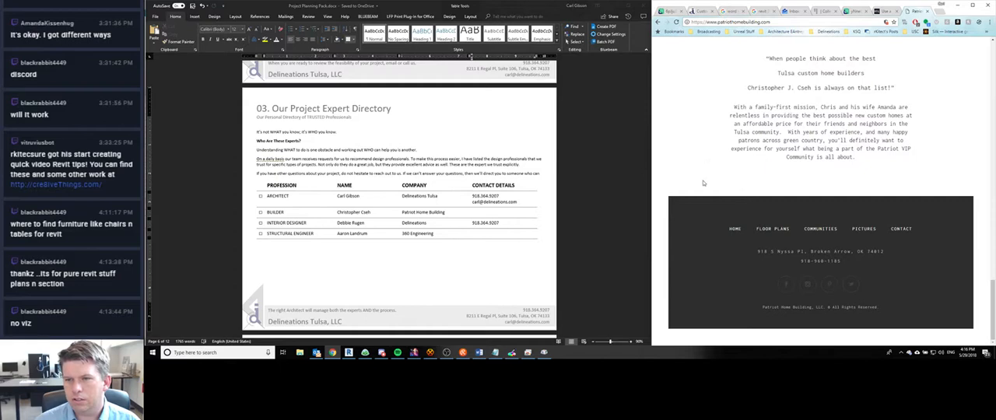
drag(847, 262, 805, 267)
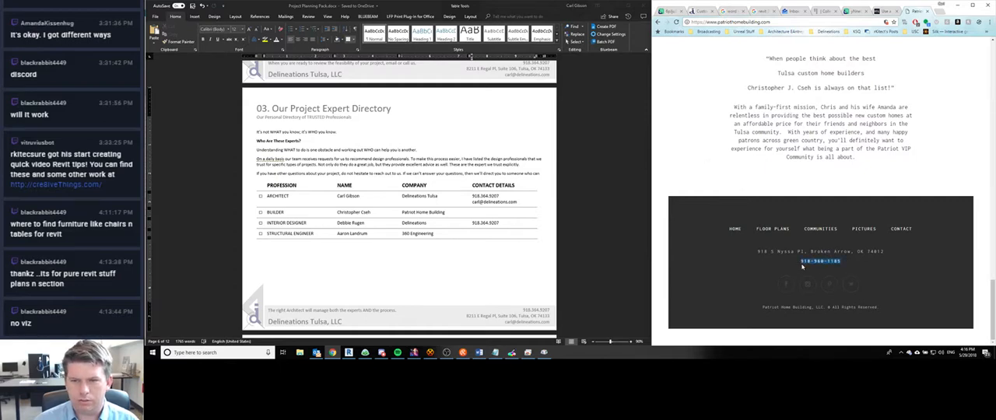
click(498, 211)
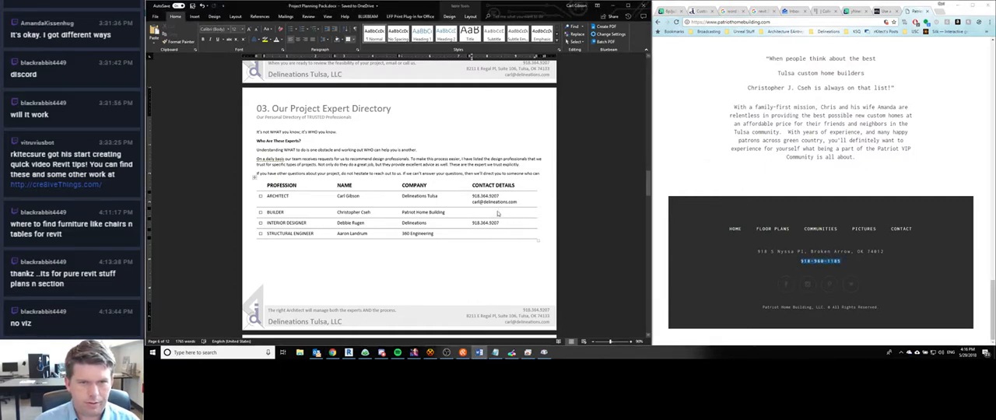
key(ctrl+v)
click(518, 219)
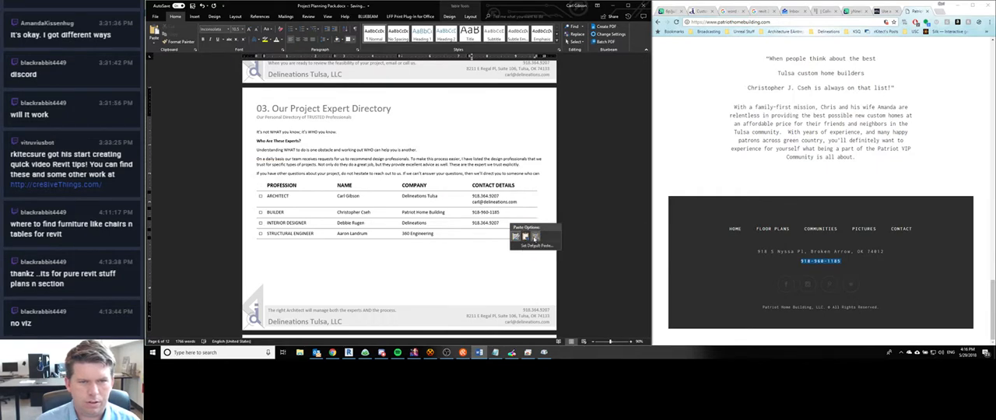
click(535, 237)
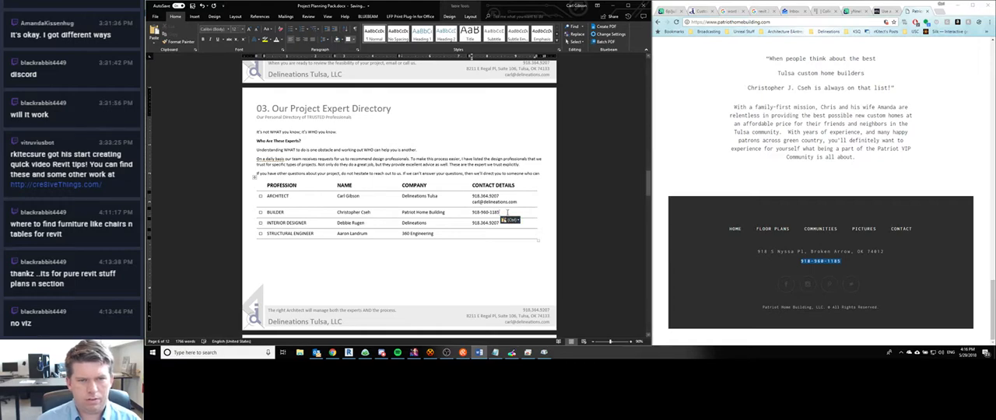
key(Return)
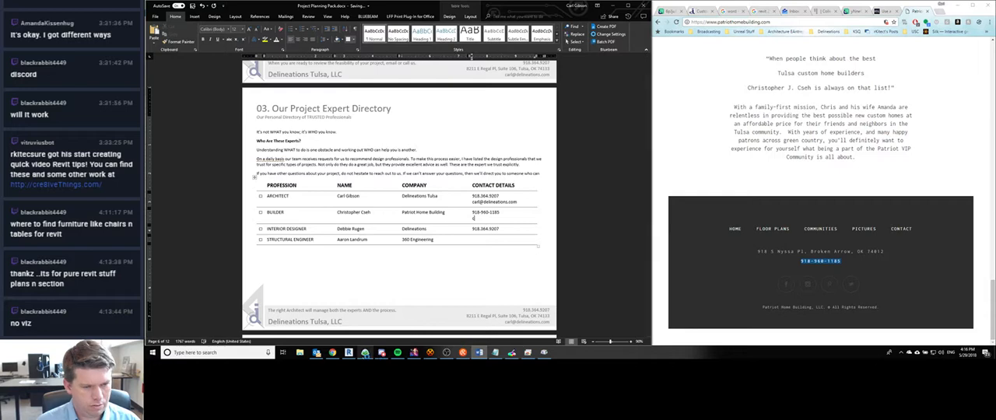
- Switch to Outlook, search the mailbox for the builder's first name and open the "Grace Premiere | Updated Plans" message
click(317, 353)
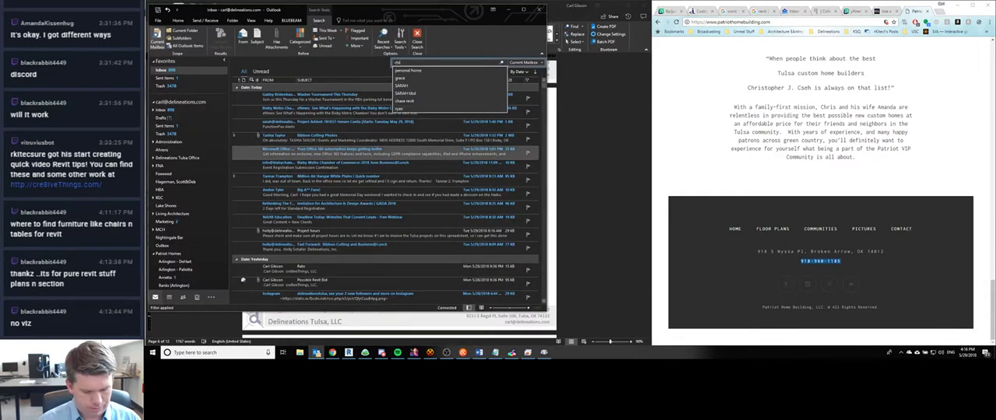
text(christopher)
key(Return)
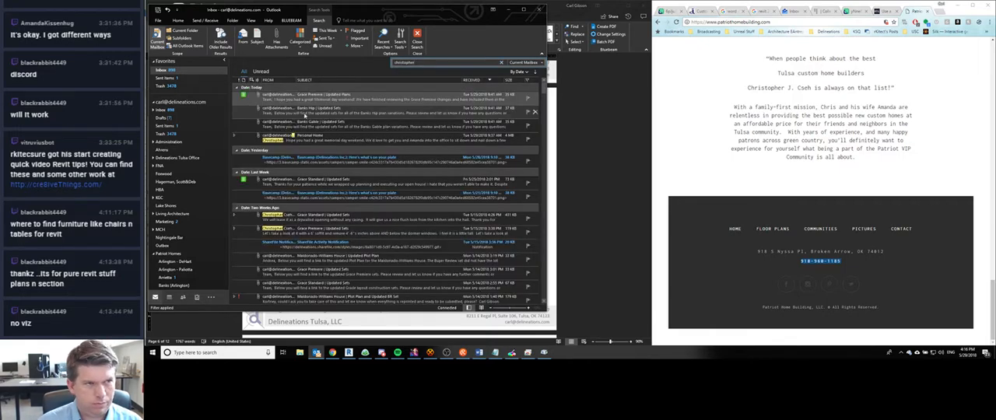
double_click(308, 99)
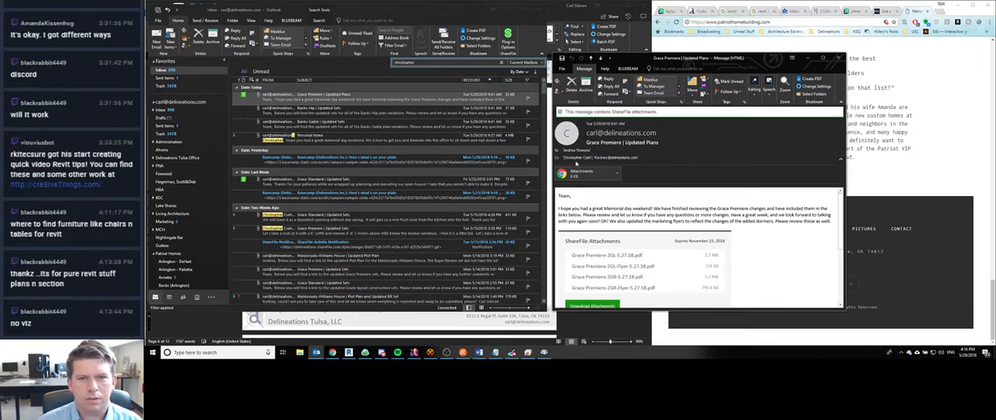
- Try to paste the builder's recipient entry from the message into the Builder row's contact details in Word, and undo the pasted text
right_click(576, 159)
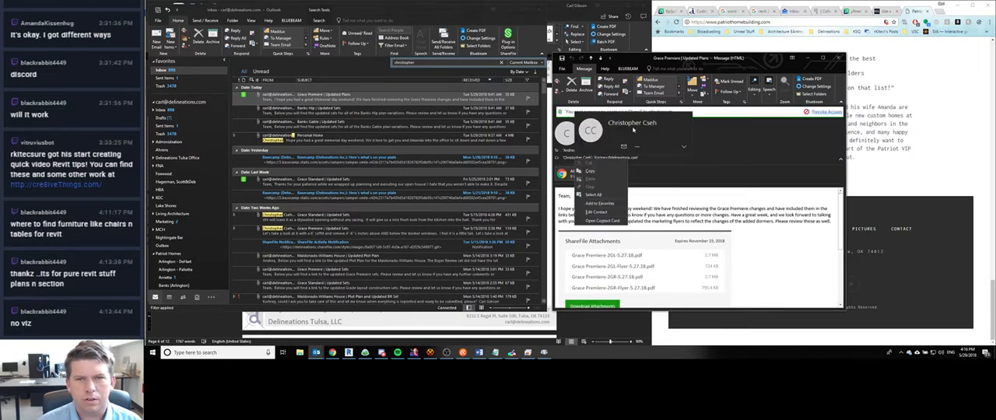
drag(634, 129, 662, 127)
click(661, 127)
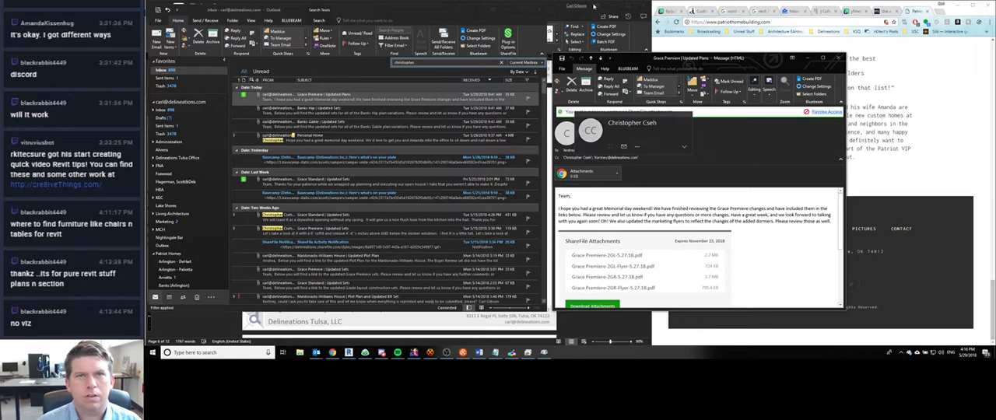
click(509, 11)
click(612, 6)
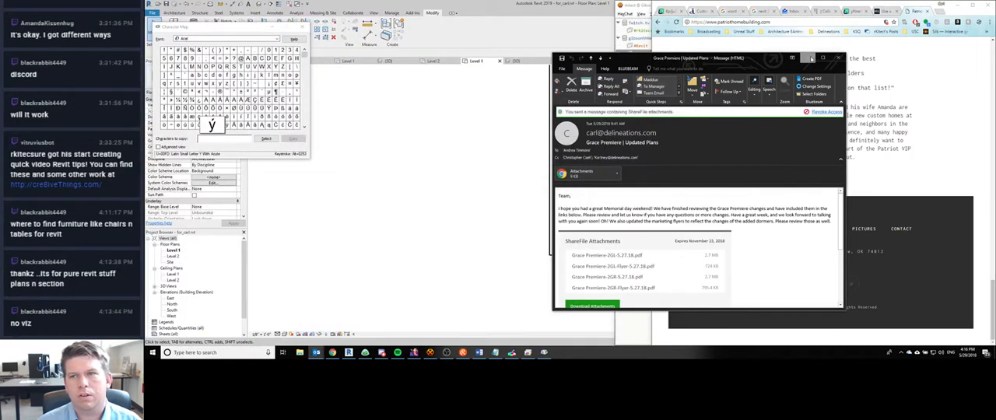
click(809, 58)
click(279, 27)
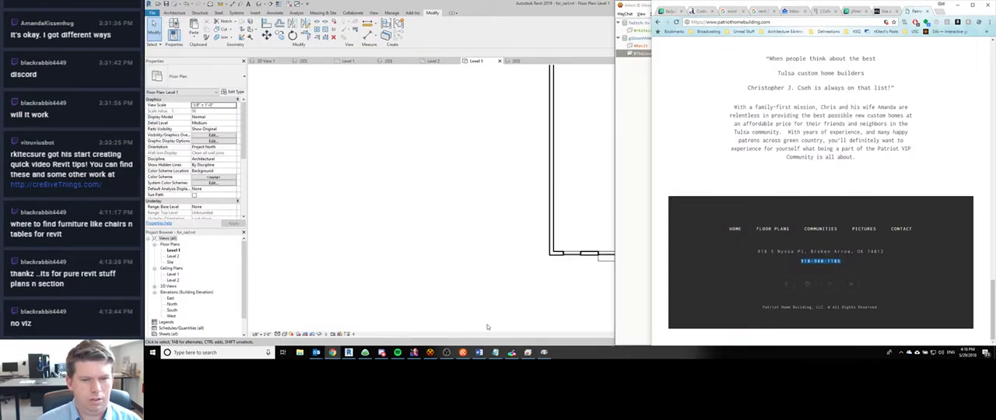
click(479, 353)
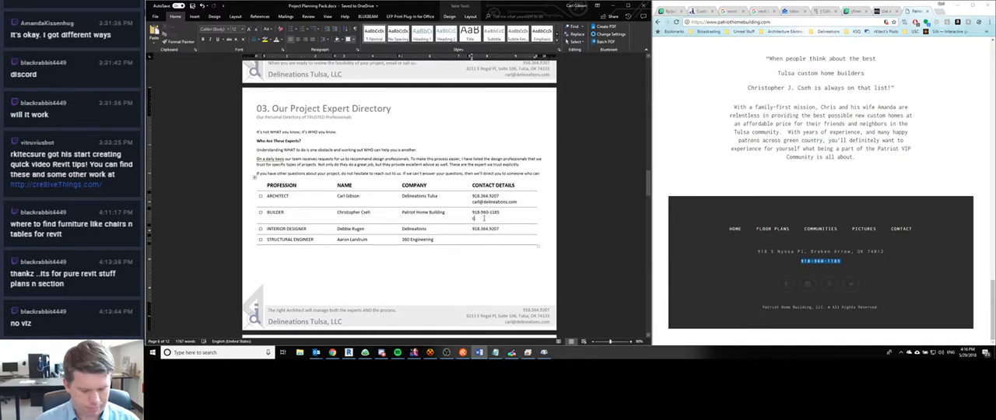
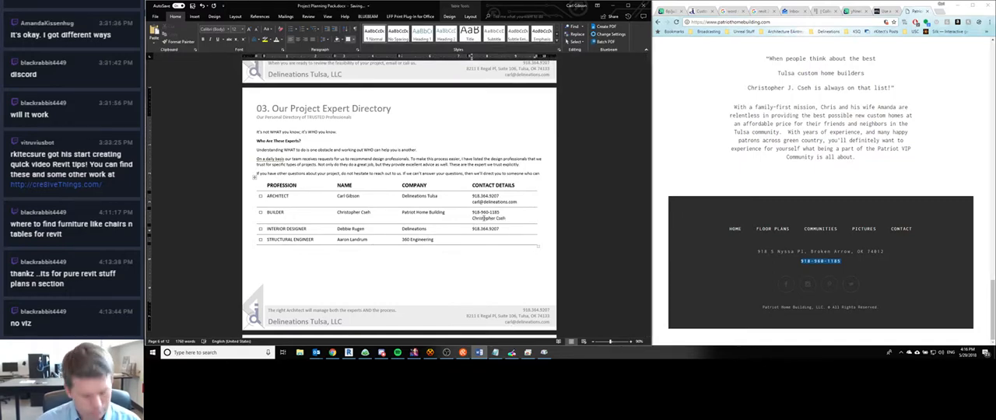
key(ctrl+z)
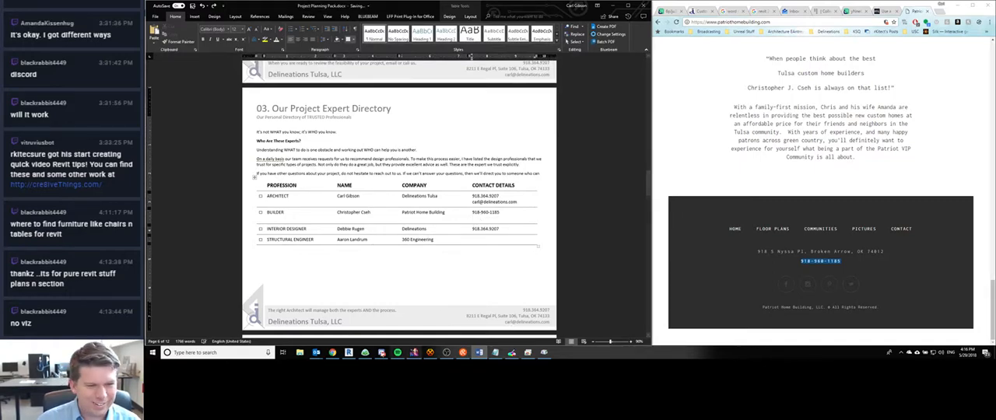
- Start a new message from the builder's contact card in Outlook, copy the recipient's e-mail address and discard the draft
mouse_move(316, 353)
click(340, 325)
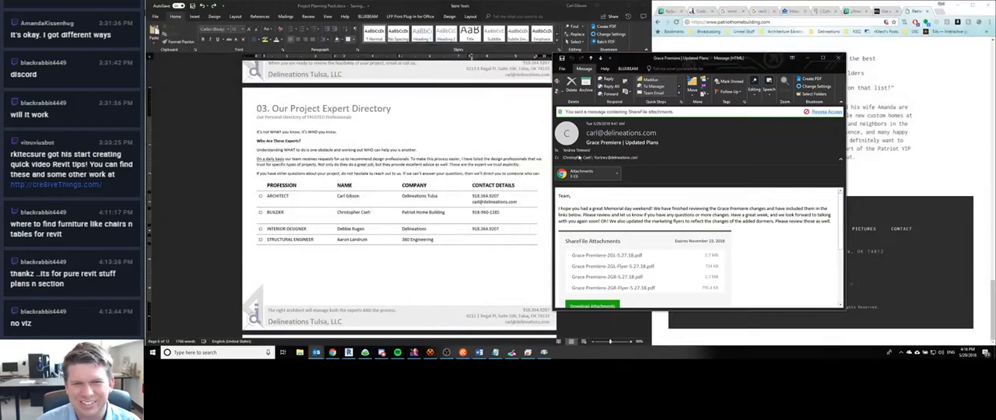
mouse_move(579, 157)
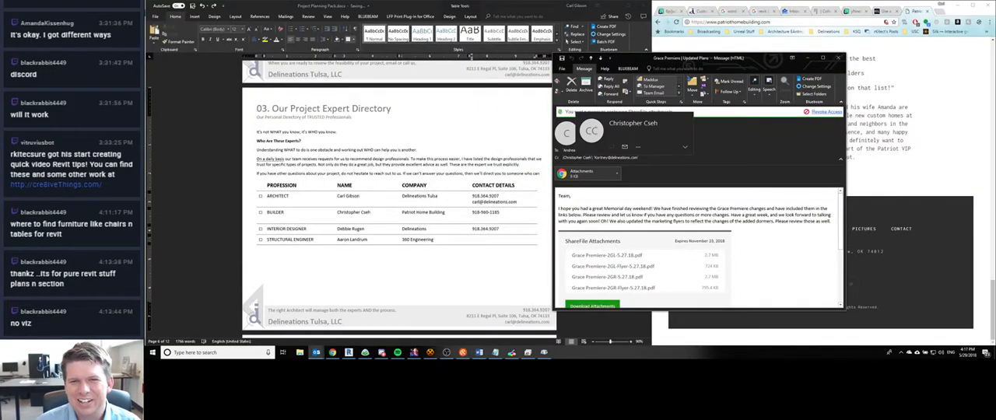
click(625, 147)
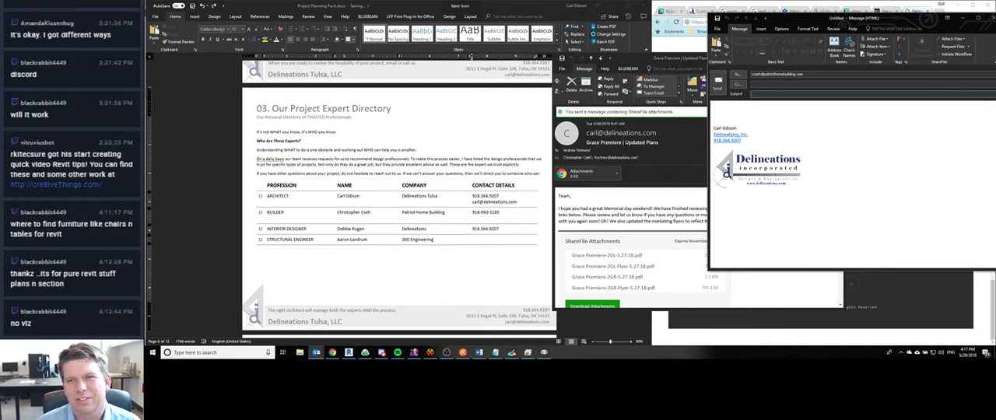
click(785, 76)
key(ctrl+c)
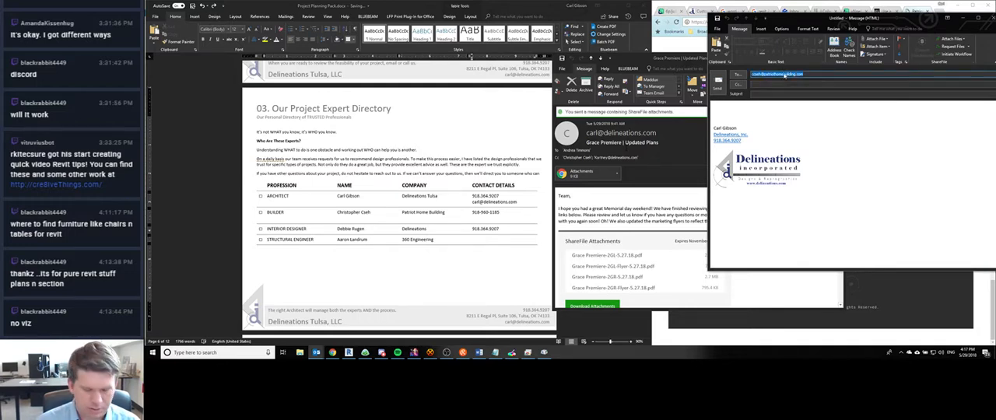
click(989, 17)
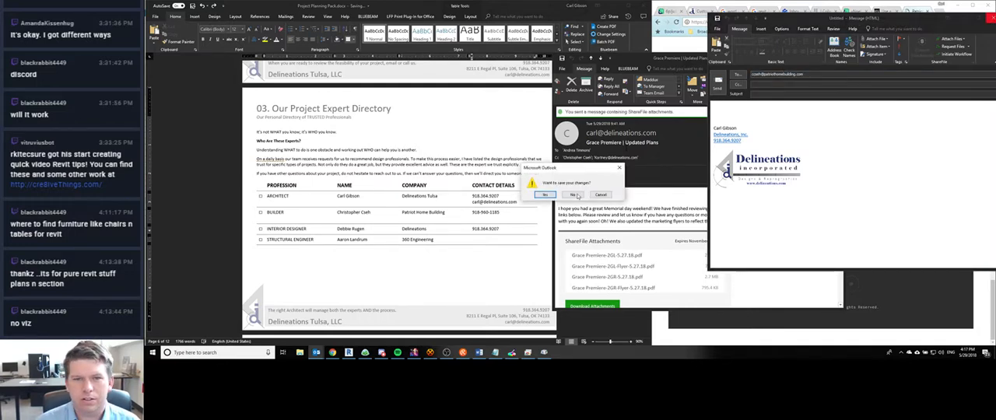
click(579, 197)
- Paste the builder's e-mail address under the phone number in Word and widen the Contact Details column to fit it on one line
click(488, 221)
key(ctrl+v)
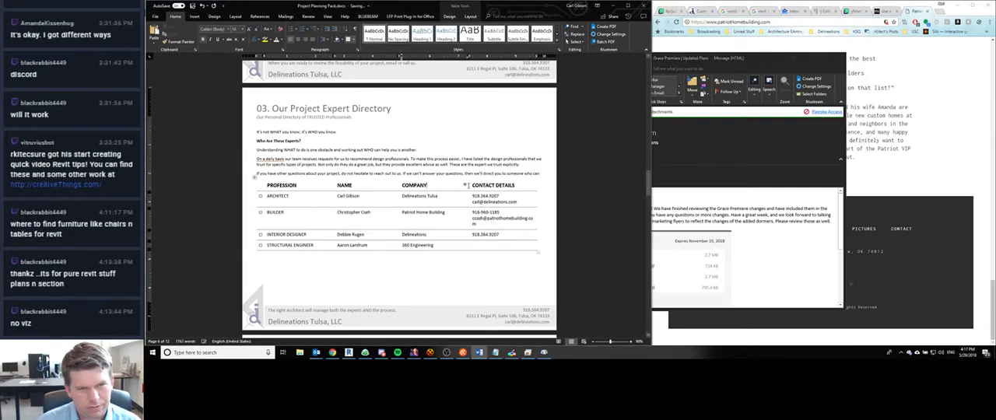
drag(468, 185, 463, 186)
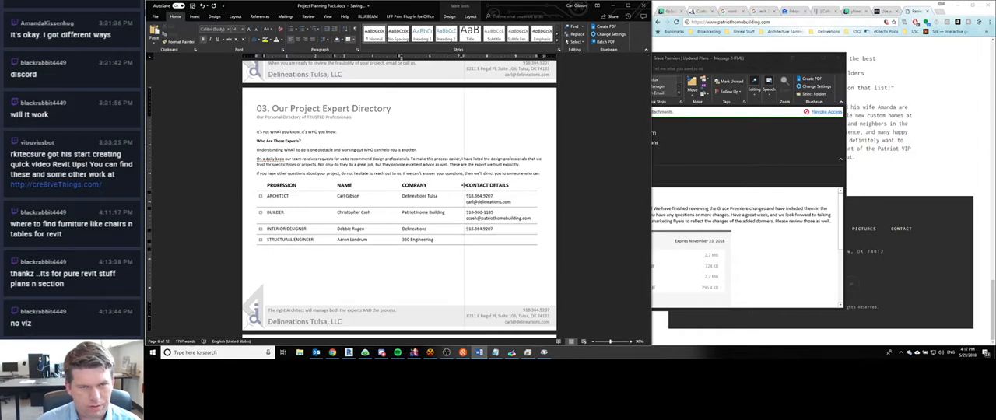
click(506, 230)
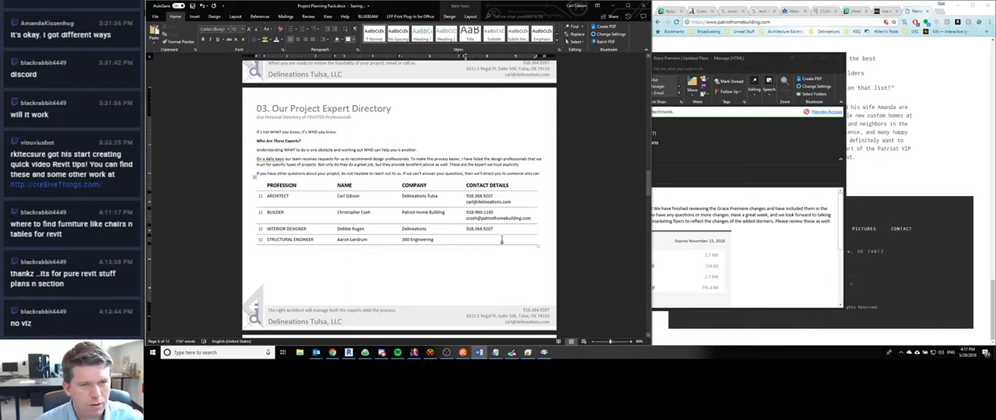
- Switch to Chrome and search the web for 360 engineering
click(811, 4)
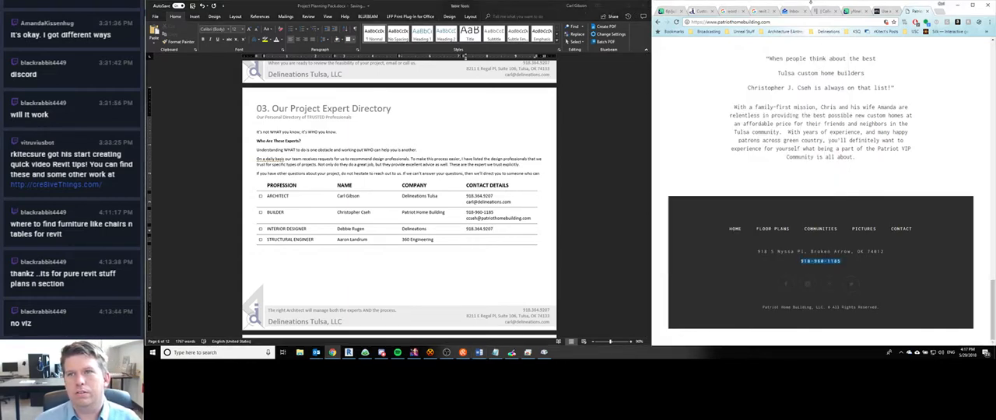
click(764, 24)
text(360 engineering)
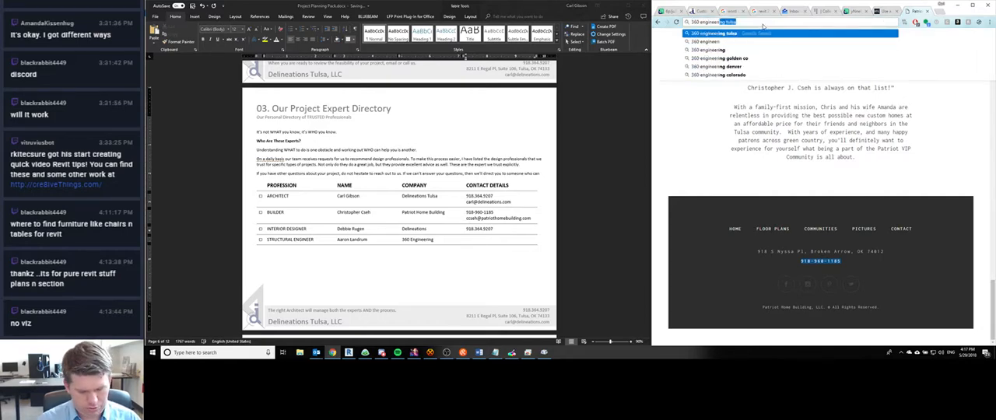
key(Return)
- Search the web for McNellie's Group in a new browser tab and look through the company's About page for its owners
key(ctrl+t)
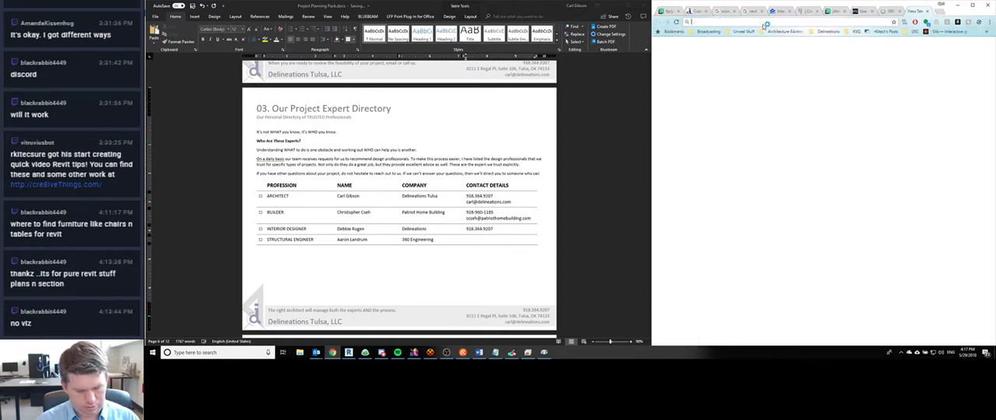
text(mcnel)
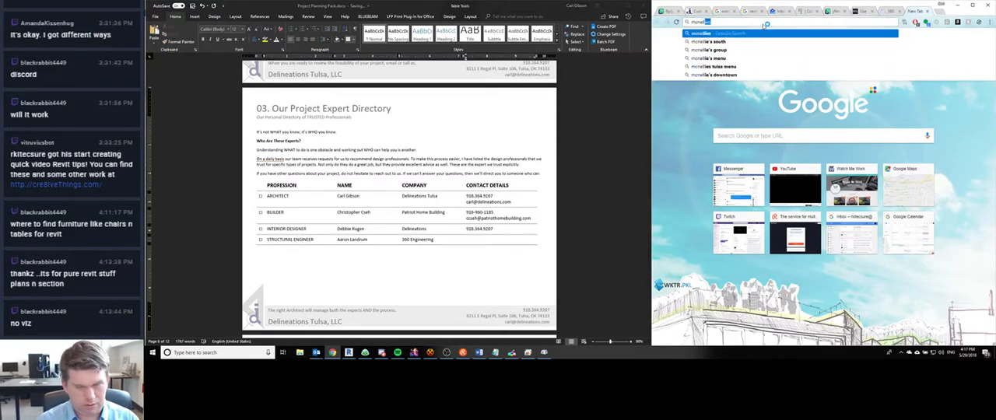
text(ly)
click(710, 49)
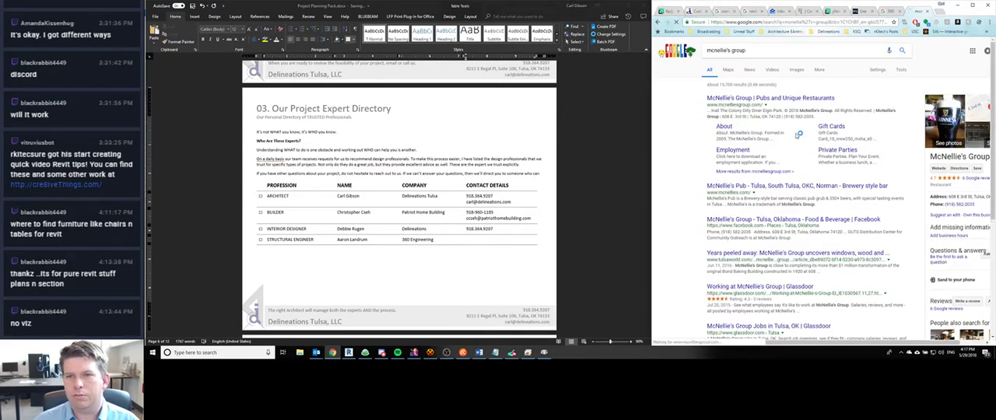
click(724, 127)
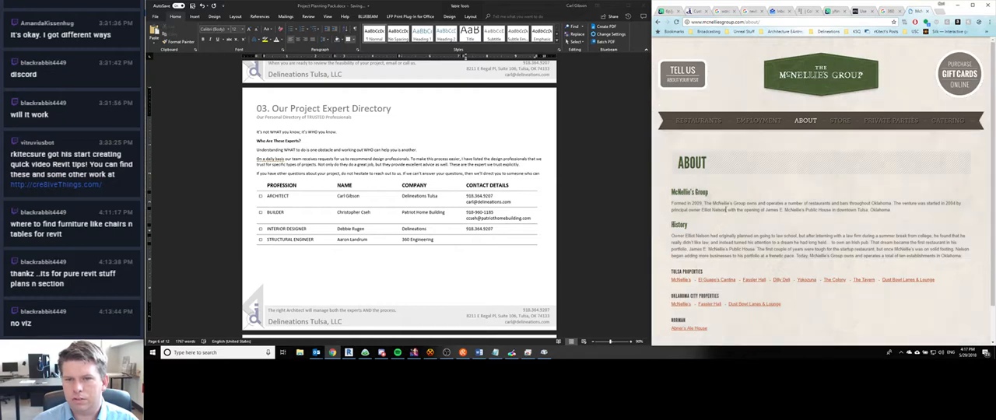
scroll(709, 210, down, 2)
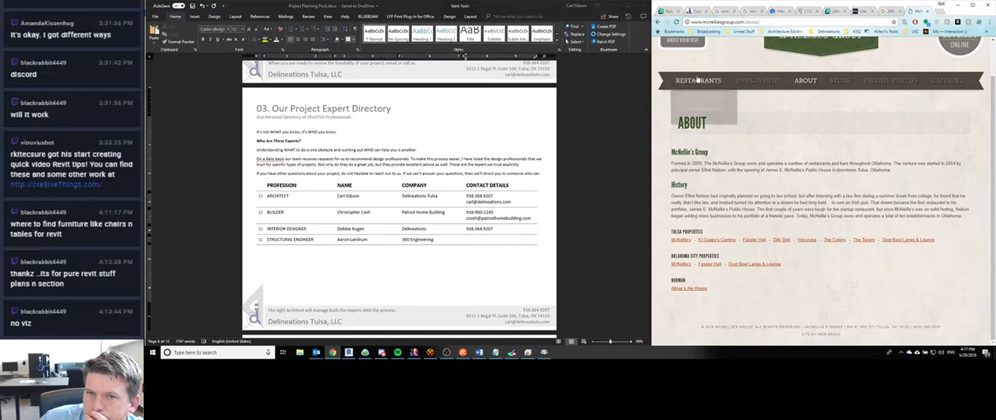
scroll(873, 202, up, 1)
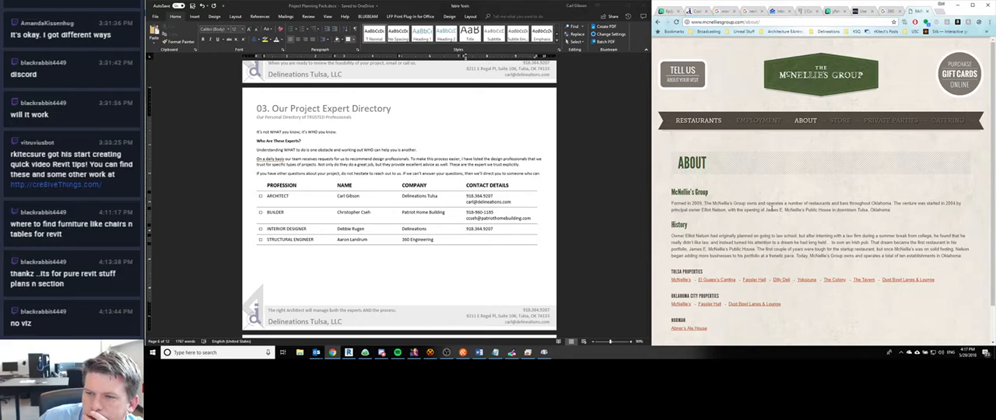
scroll(770, 208, down, 1)
scroll(730, 127, up, 1)
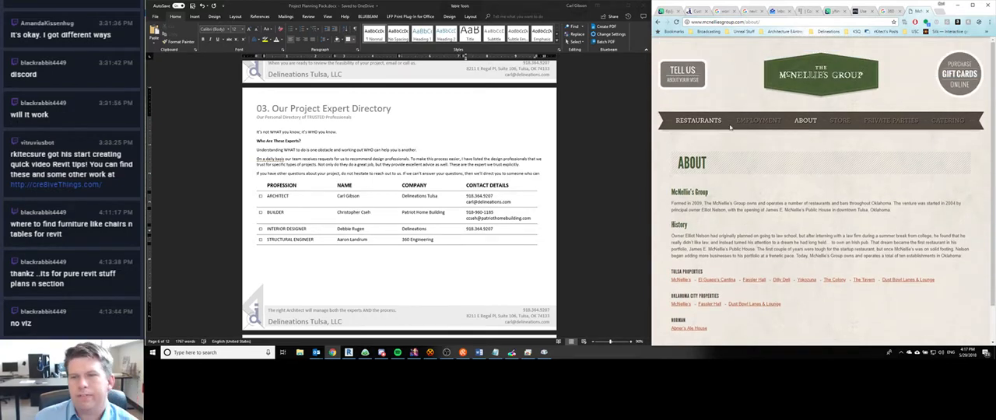
- Search the web for the McNellie's Group co-owner by first name and examine the Tulsa World "Faces of Immigration" article for the full name
click(717, 23)
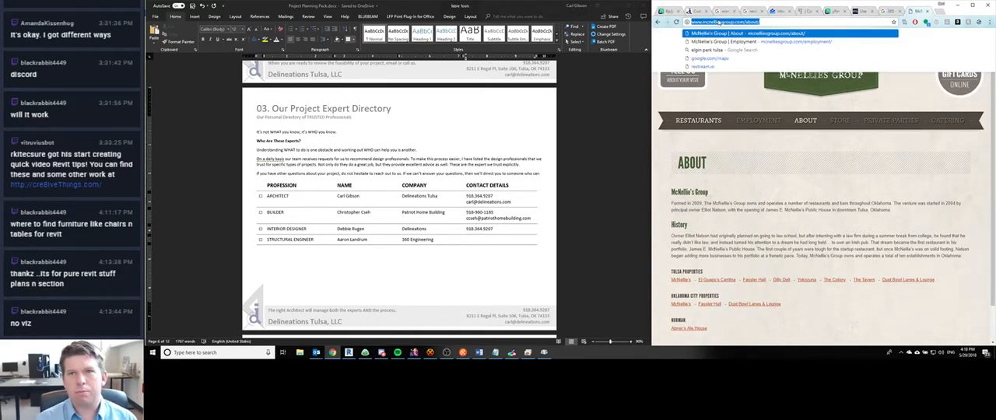
text(mcnellie's )
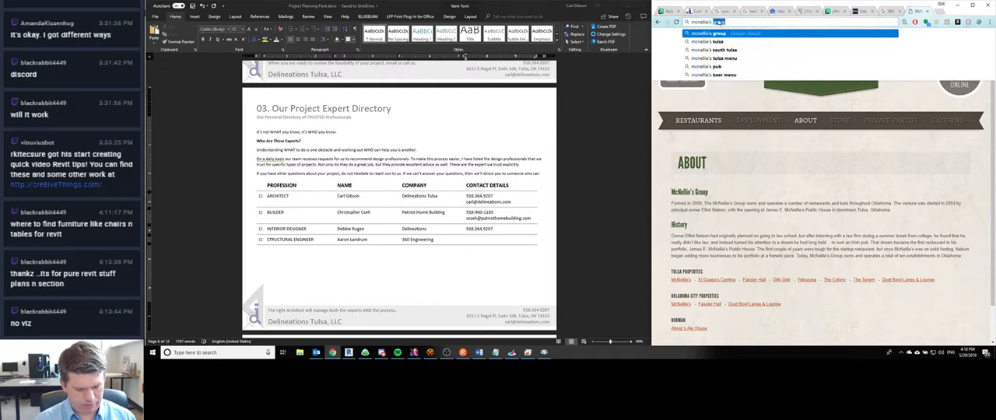
text(group co-wo)
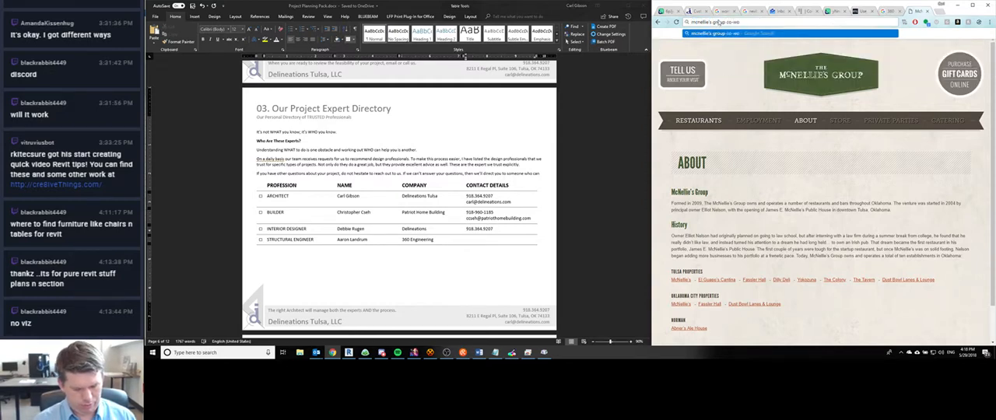
text(ner mark)
key(Return)
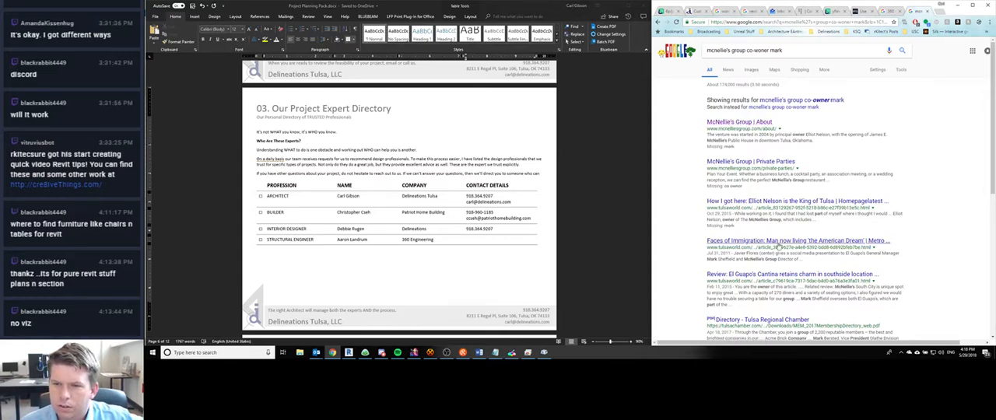
click(778, 242)
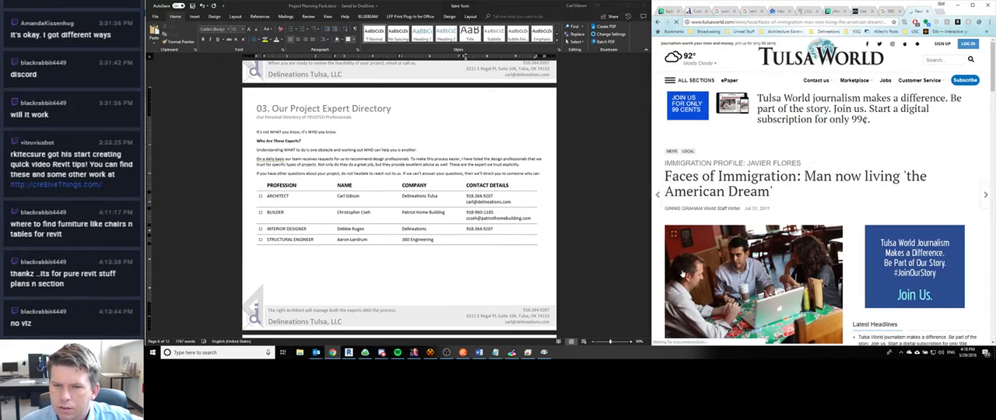
scroll(872, 144, down, 3)
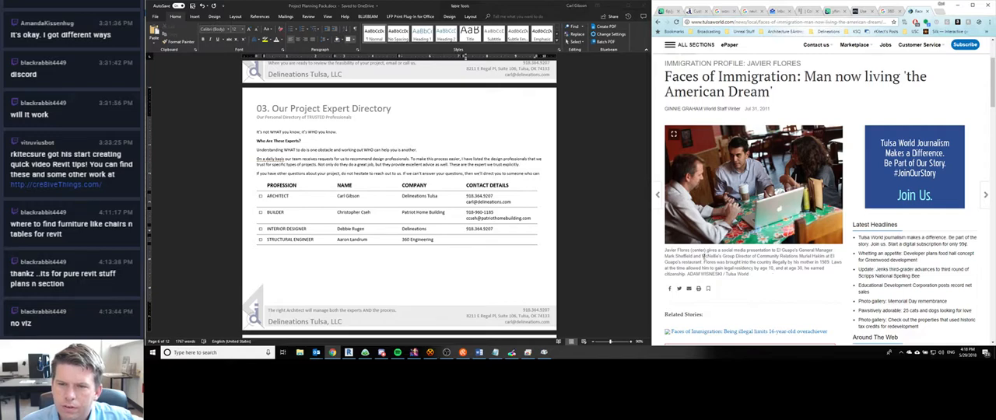
drag(665, 256, 693, 256)
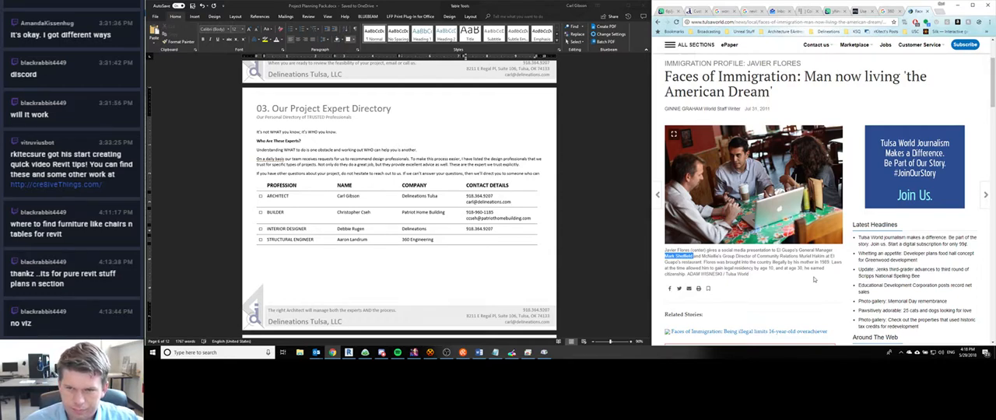
scroll(815, 279, down, 10)
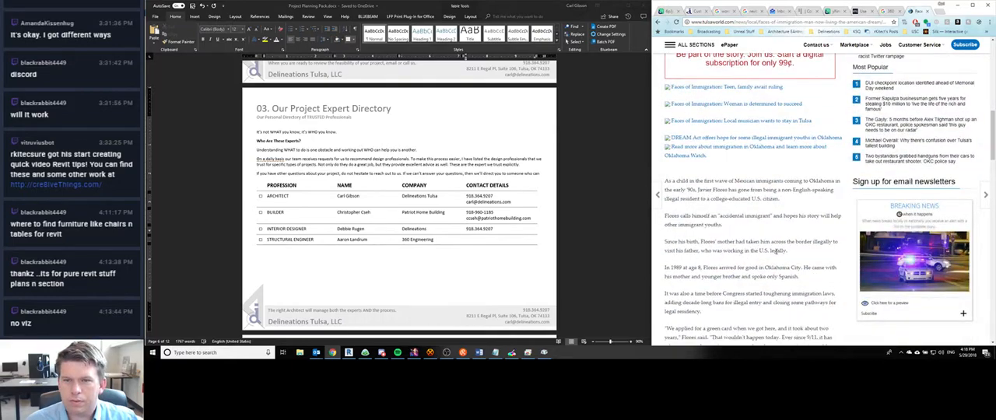
- Close the news article and 360 engineering search tabs and minimize the browser
click(928, 11)
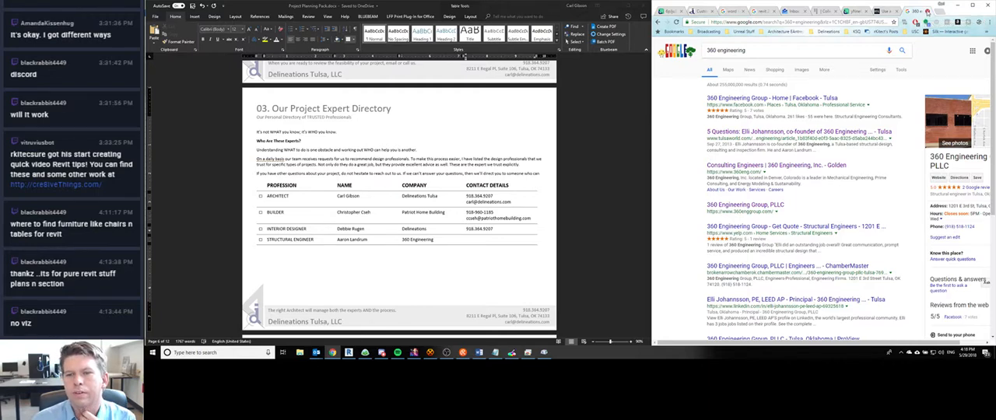
click(928, 12)
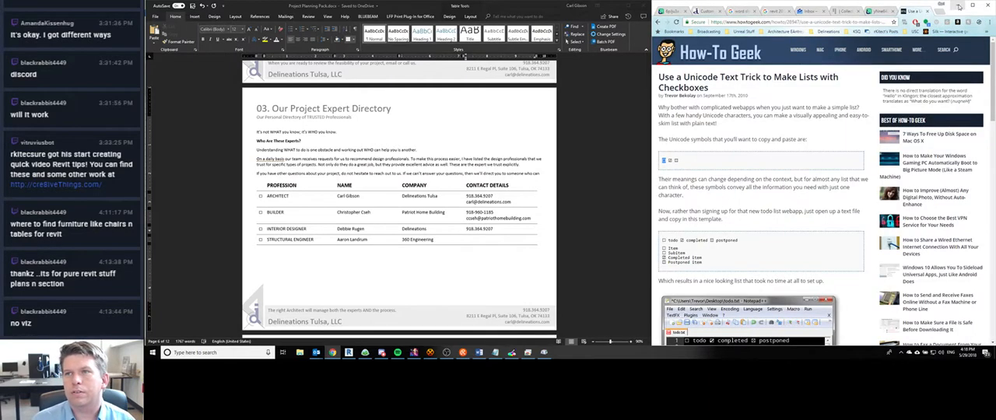
click(957, 7)
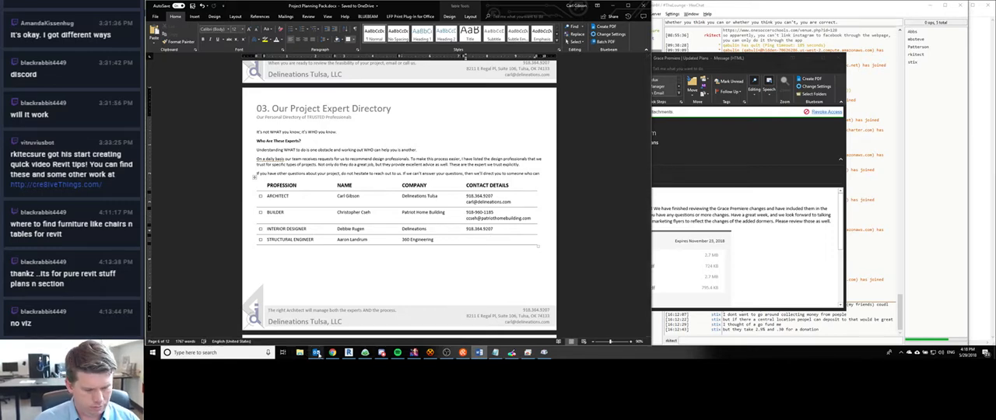
- Switch to the Outlook inbox and search the mailbox for the structural engineer's last name
mouse_move(316, 353)
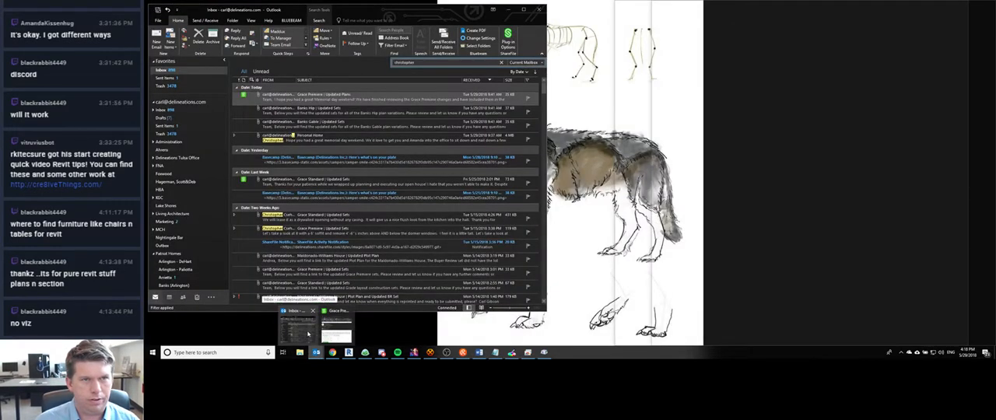
click(307, 333)
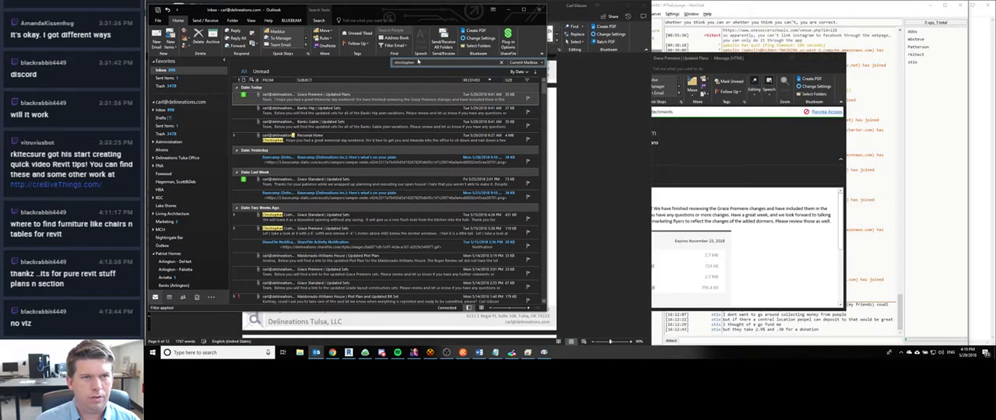
click(418, 62)
text(landrum)
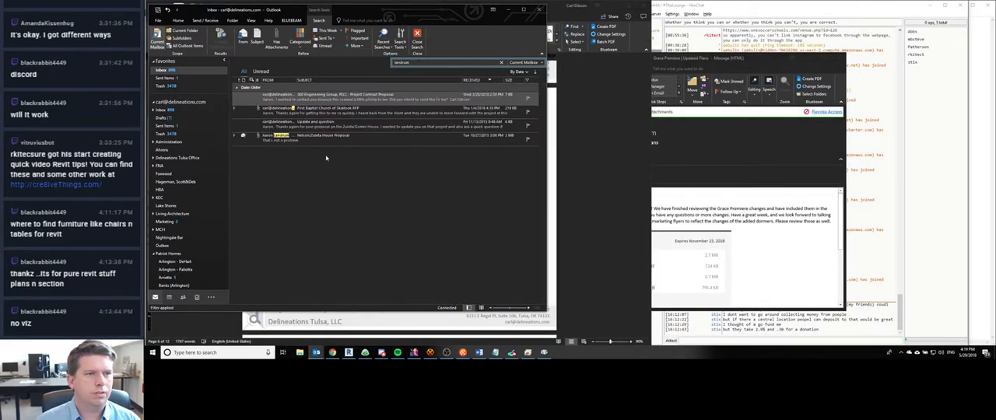
- Open the 360 Engineering Group Project Contract Proposal message, copy the structural engineer's e-mail hyperlink and close the message
double_click(335, 97)
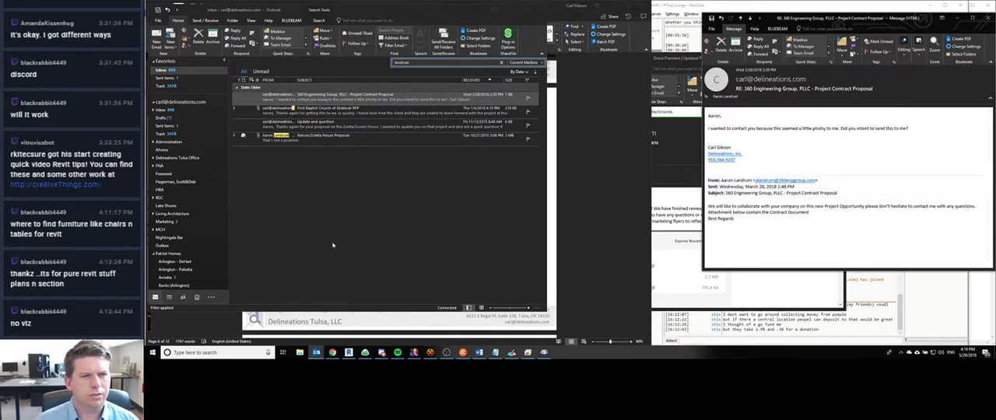
right_click(801, 183)
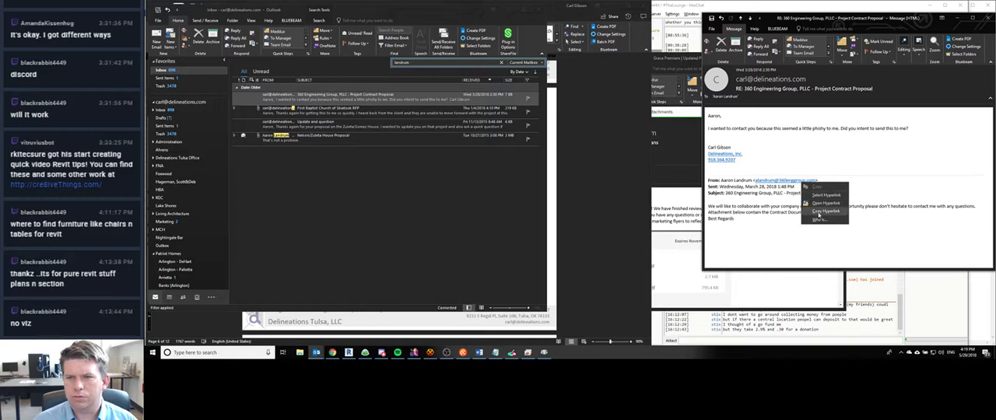
click(818, 213)
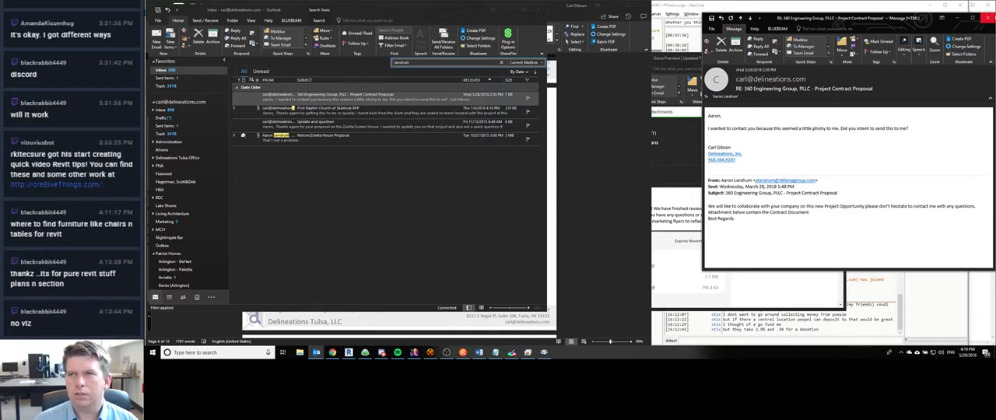
click(986, 16)
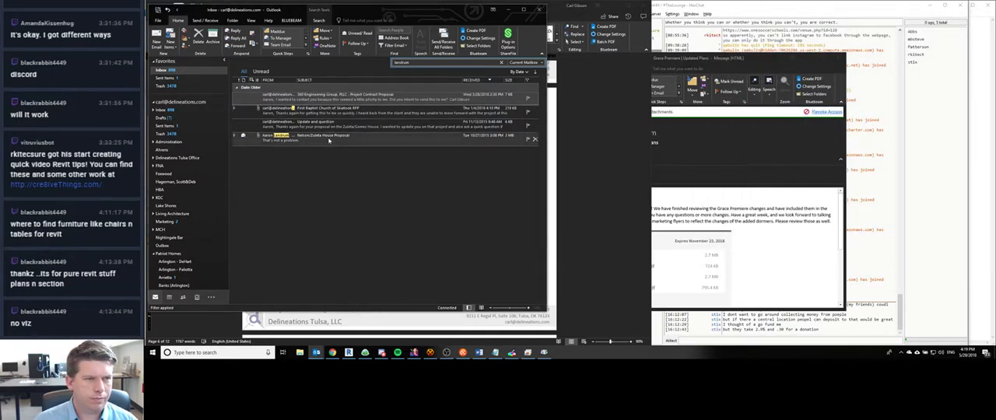
- Open the structural engineer's house proposal reply and examine the signature for contact details
double_click(333, 137)
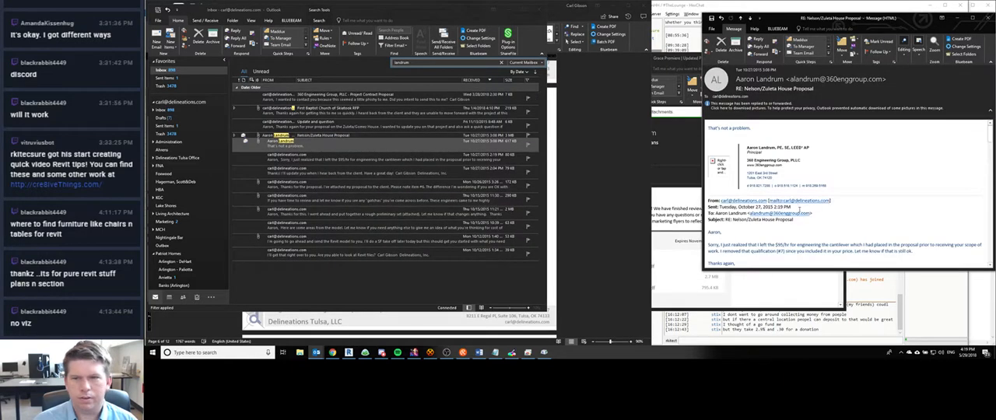
scroll(801, 218, down, 4)
scroll(739, 190, up, 5)
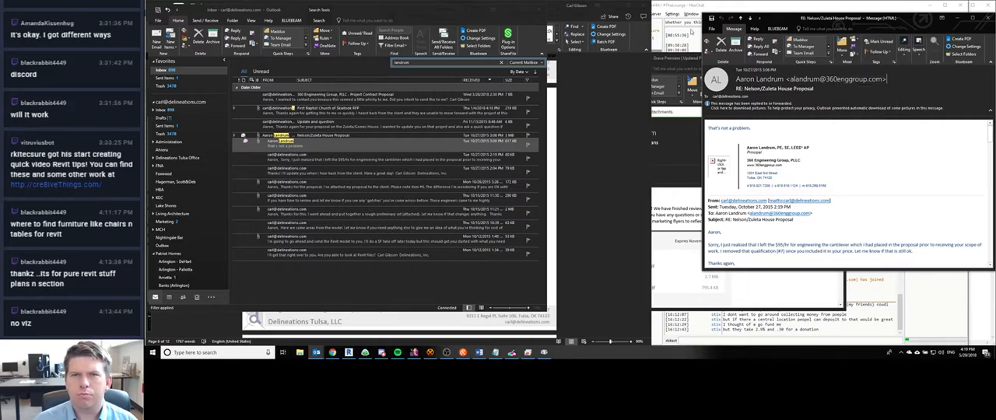
- Switch to Word and paste the structural engineer's e-mail address as text only into the Contact Details cell of that row
click(332, 353)
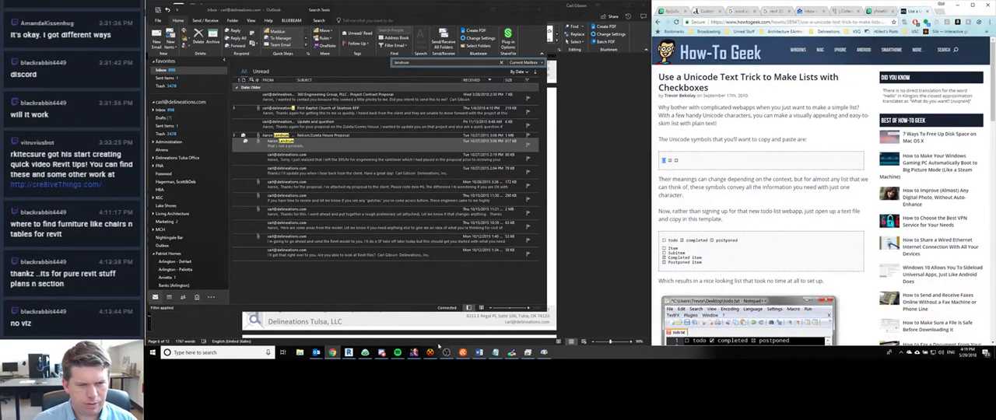
click(479, 353)
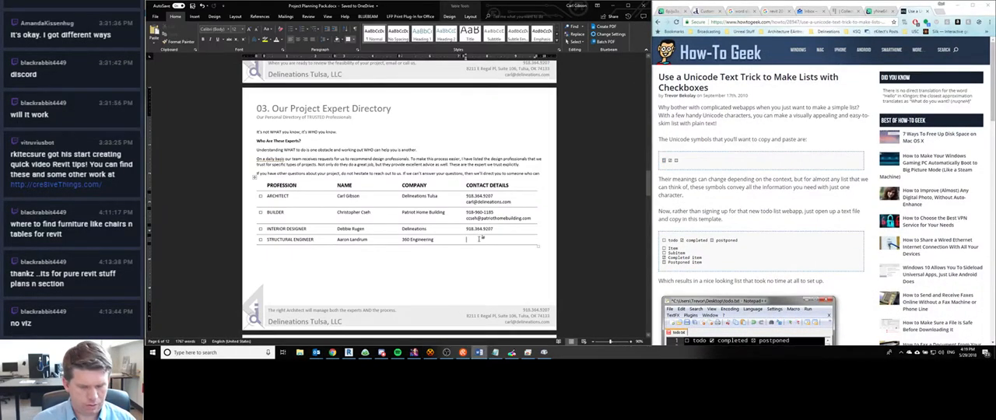
key(ctrl+v)
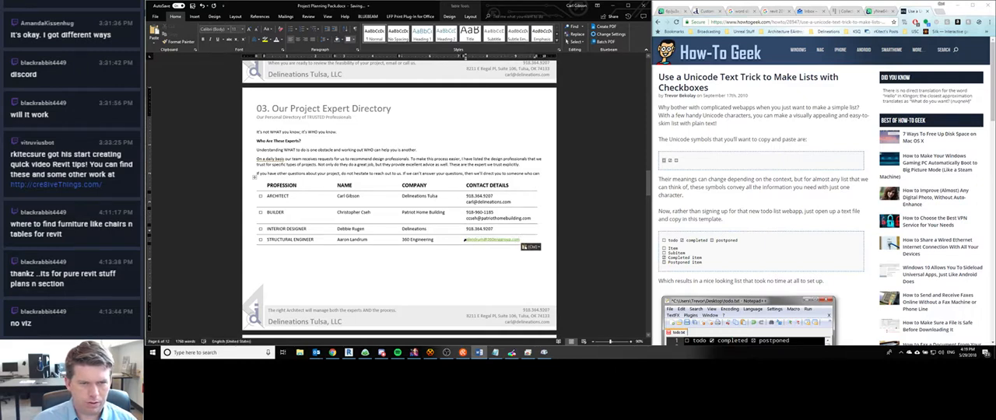
click(531, 247)
click(557, 265)
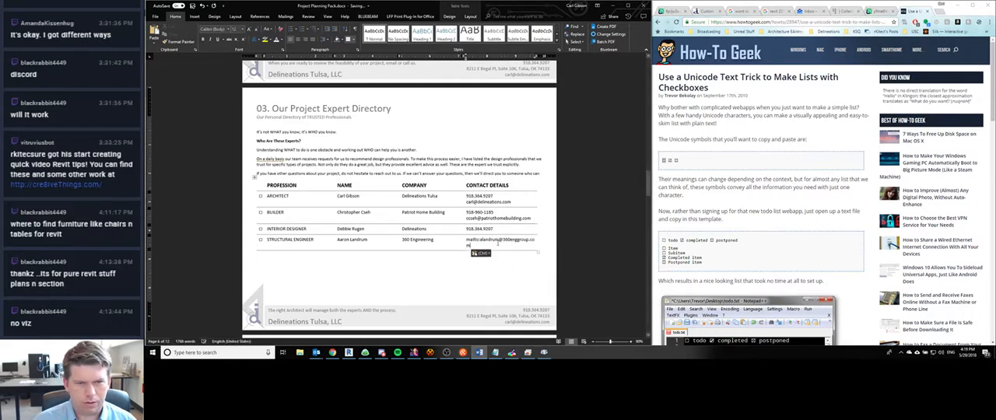
- Remove the "mailto:" prefix from the structural engineer's e-mail address and insert an empty line above it
drag(481, 241, 466, 239)
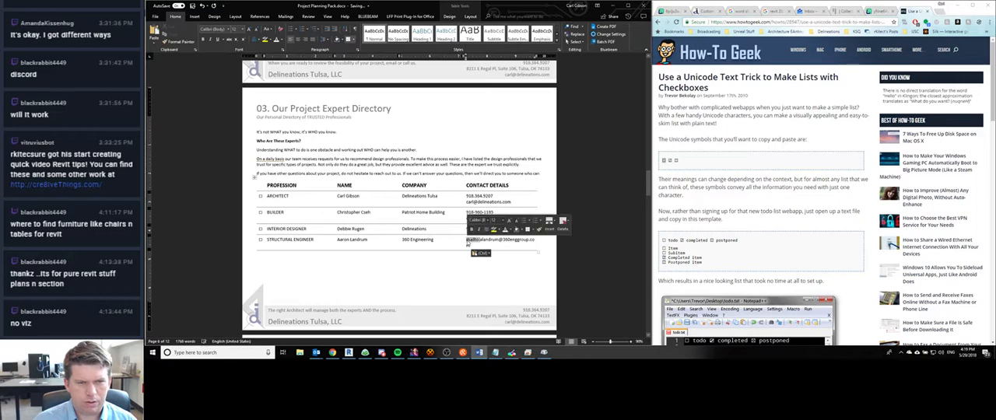
key(BackSpace)
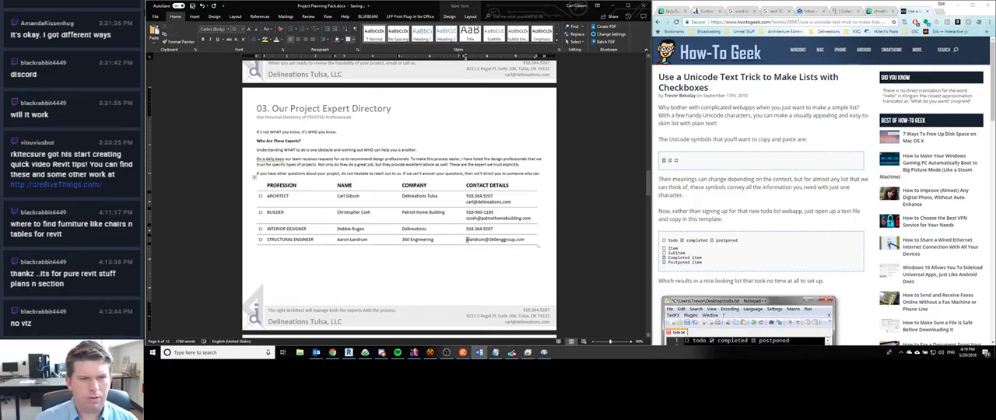
key(Return)
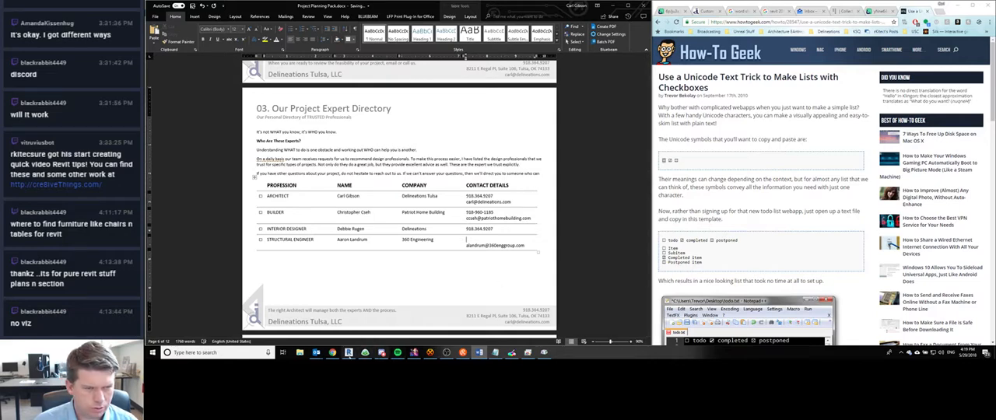
click(300, 353)
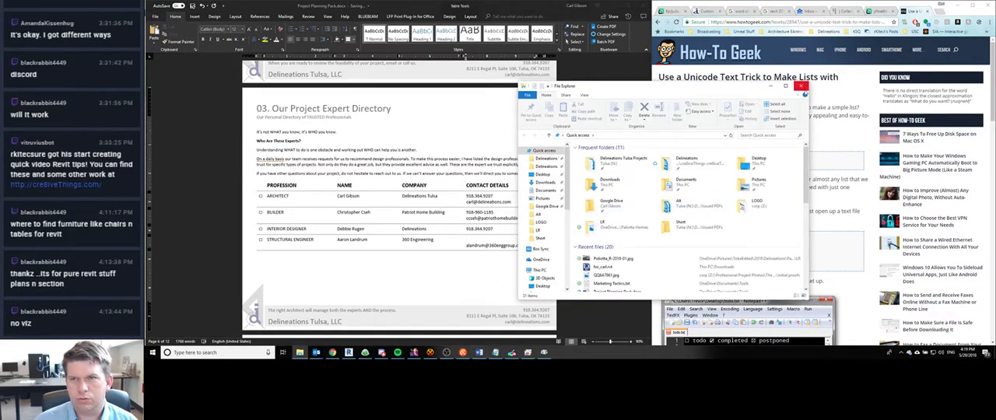
- Close the File Explorer window and the How-To Geek checkbox article in Chrome
click(802, 86)
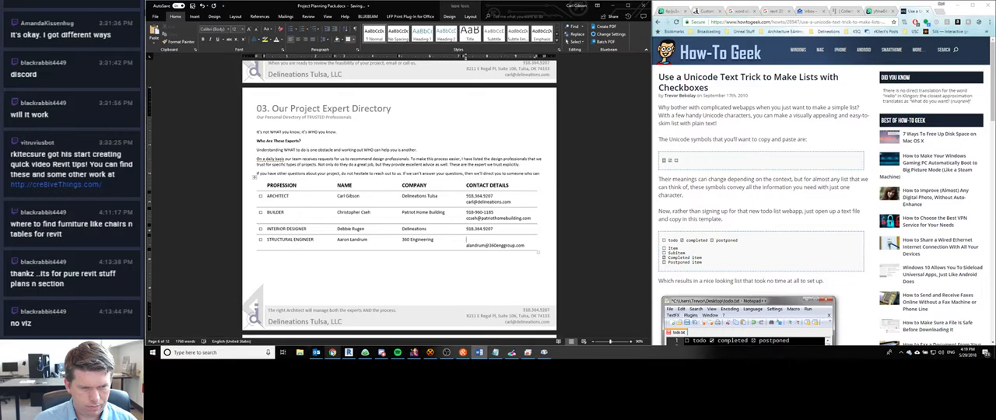
click(333, 353)
scroll(747, 211, down, 3)
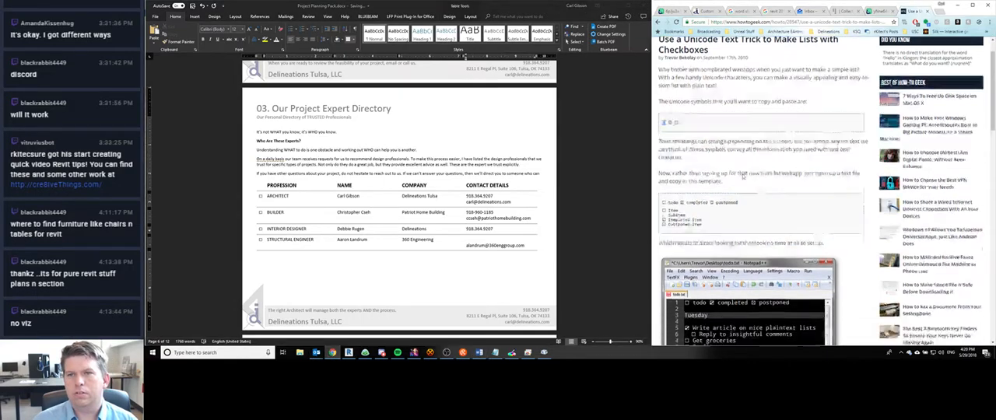
scroll(748, 211, up, 3)
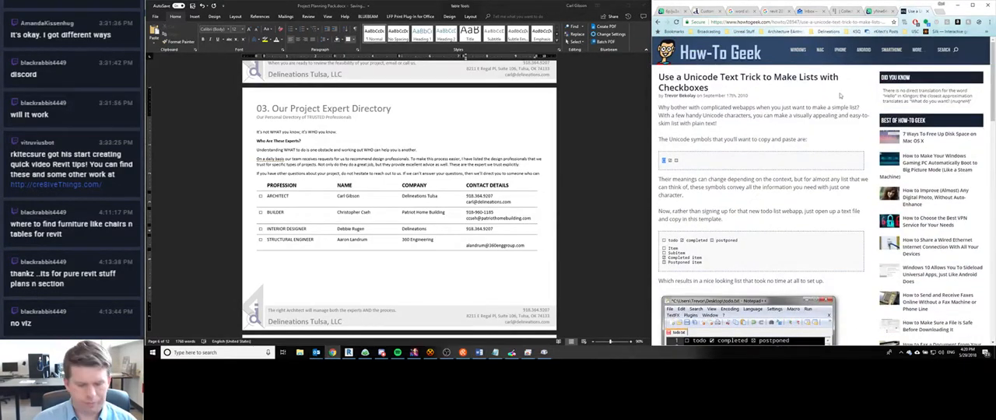
key(ctrl+w)
- Switch to the structural engineer's house proposal reply in Outlook and copy the middle phone number from the signature
mouse_move(316, 352)
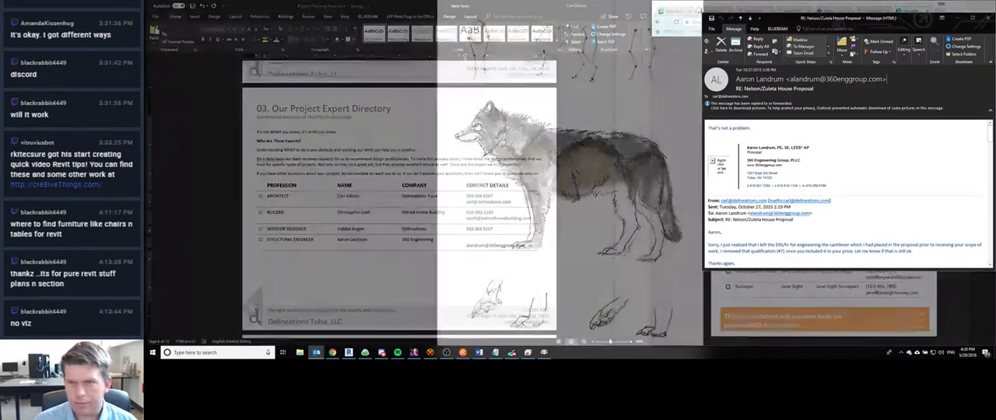
click(354, 325)
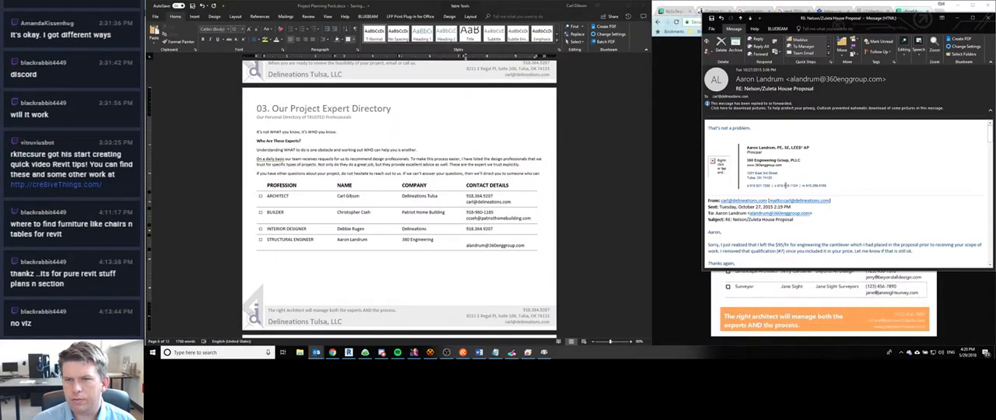
drag(776, 185, 796, 186)
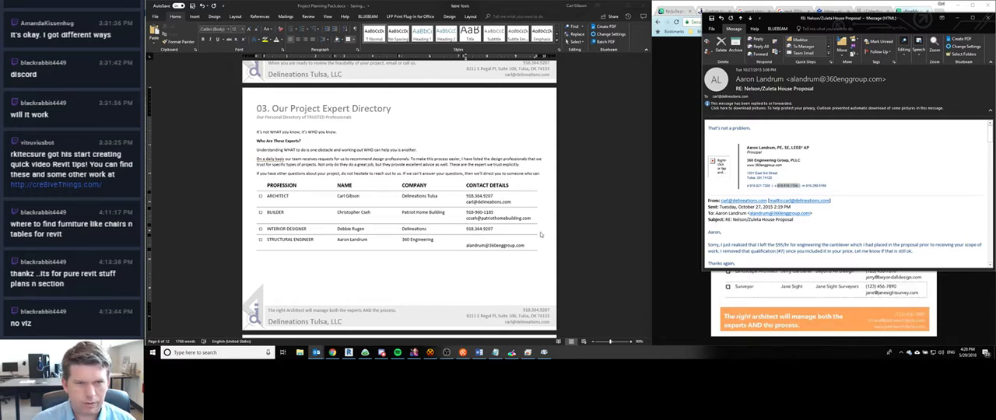
- Paste the phone number as text only above the structural engineer's e-mail address in the Word table and remove the trailing space
click(500, 238)
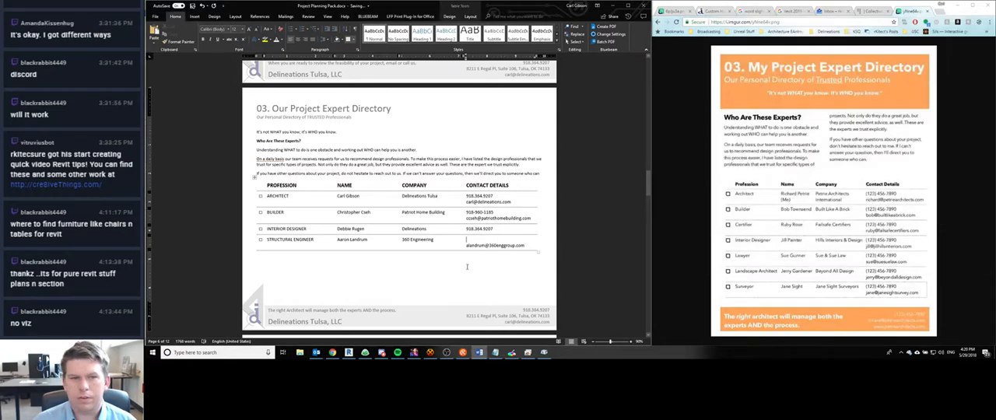
key(ctrl+v)
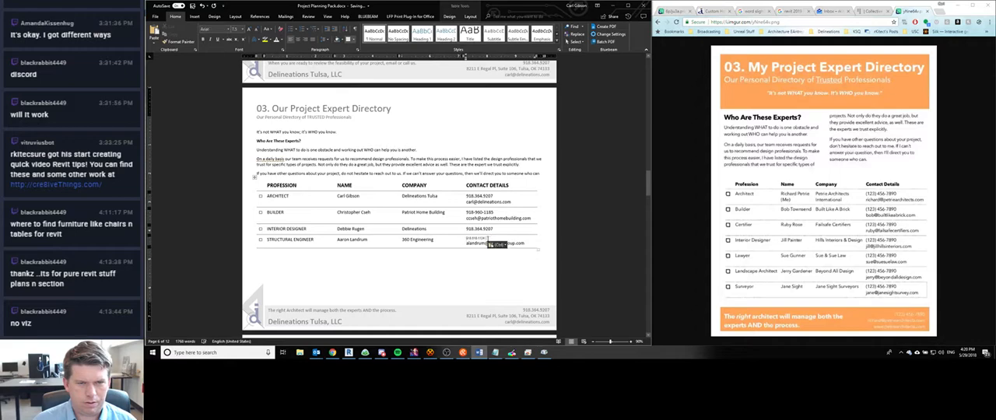
click(495, 244)
click(533, 262)
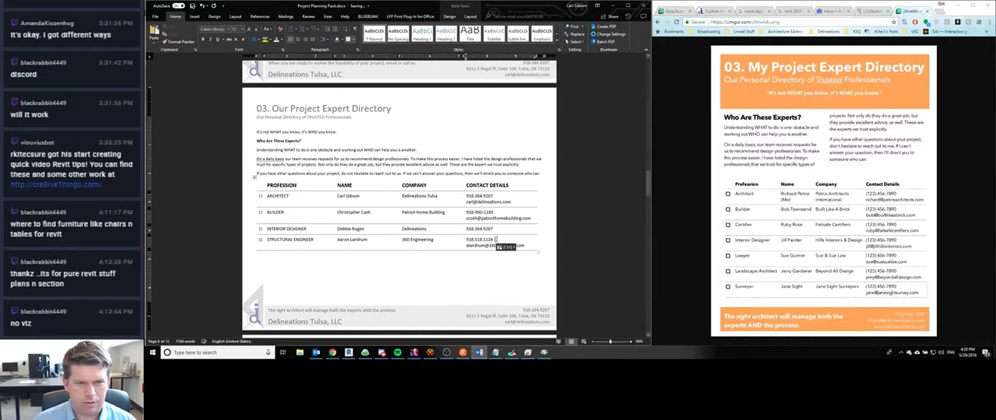
key(BackSpace)
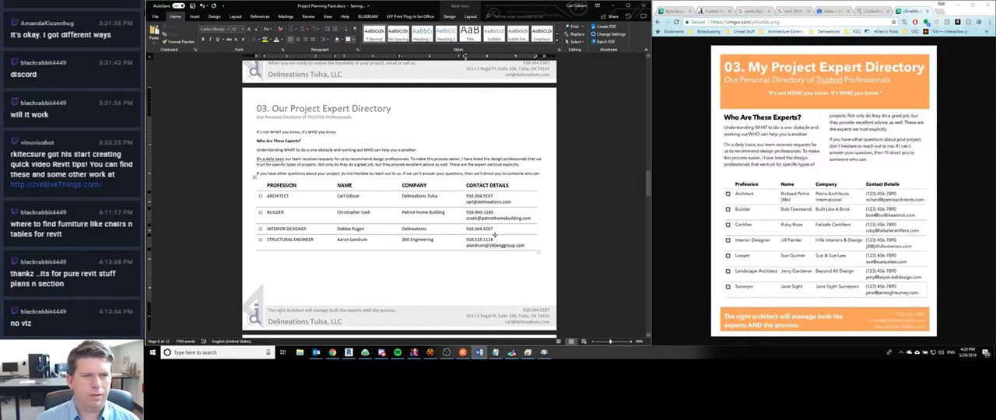
- Review the rest of the Project Expert Directory page and the following 04. Dream Home Cost Estimator page
scroll(358, 257, down, 1)
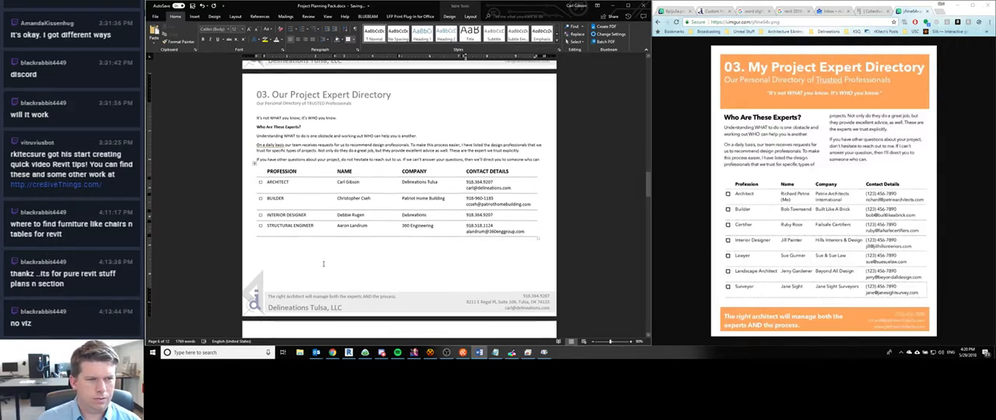
scroll(490, 241, down, 2)
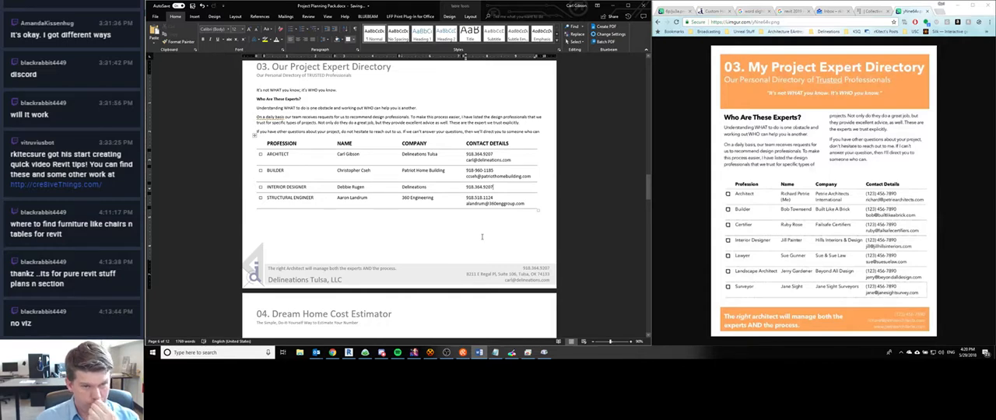
scroll(482, 237, down, 10)
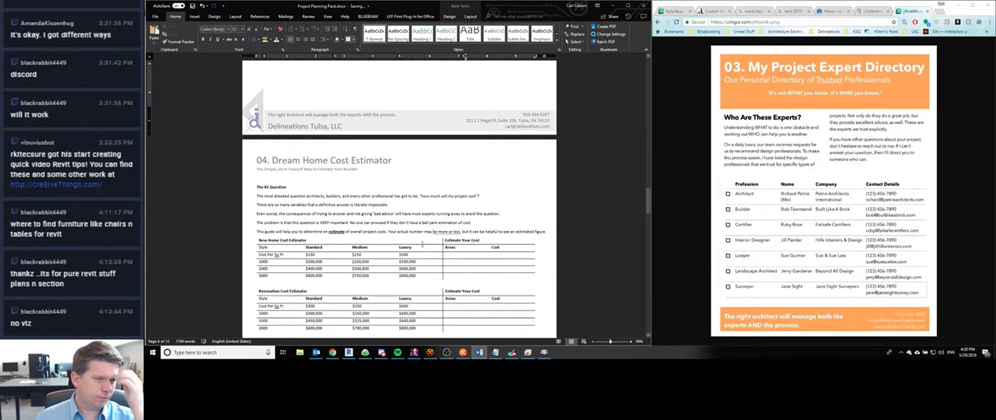
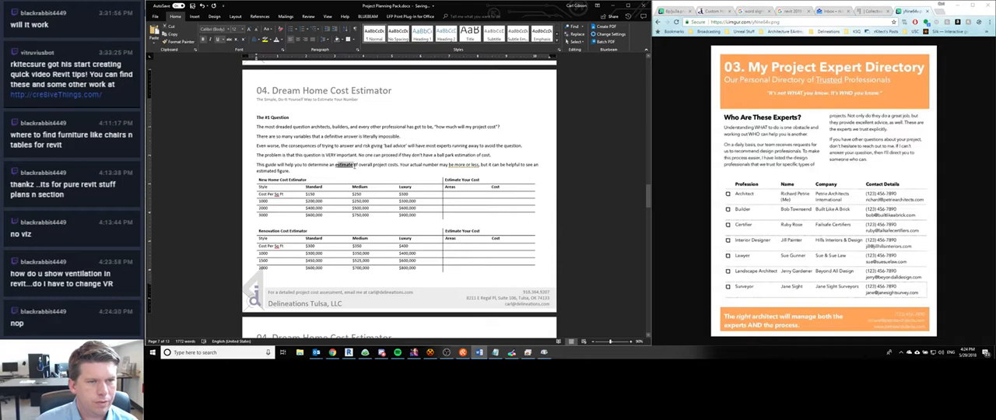
- Change the word "estimate" in the cost estimator's last introductory paragraph to uppercase
click(346, 163)
double_click(345, 164)
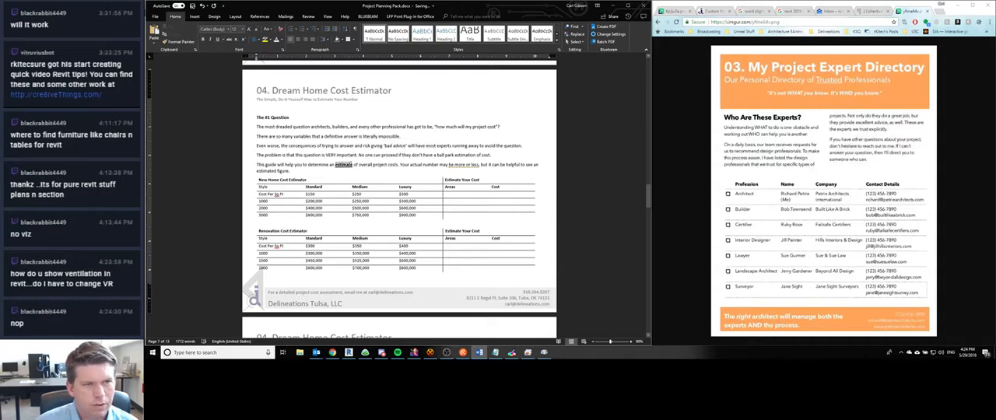
click(266, 29)
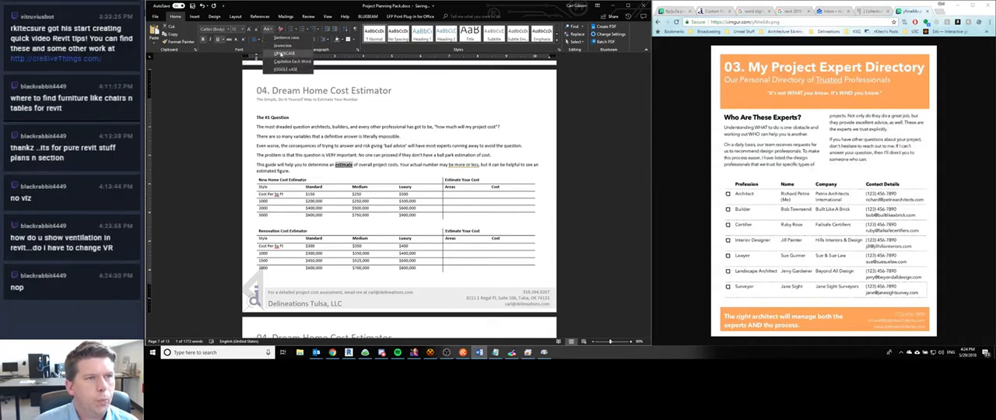
click(281, 53)
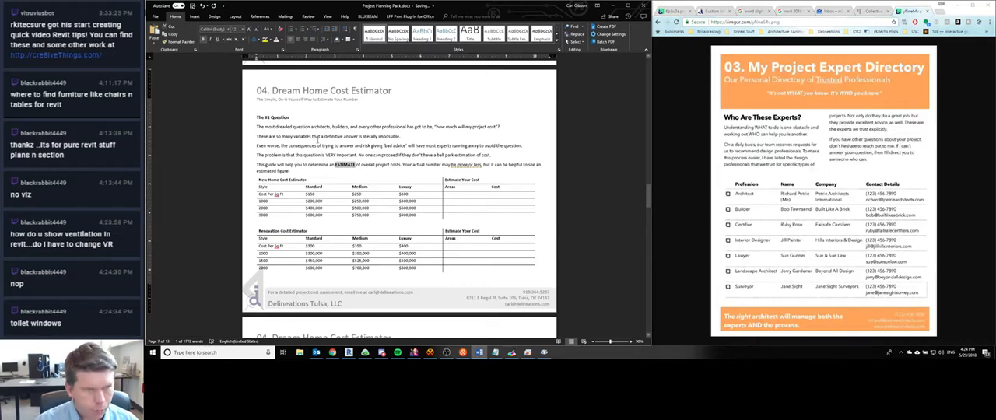
click(327, 156)
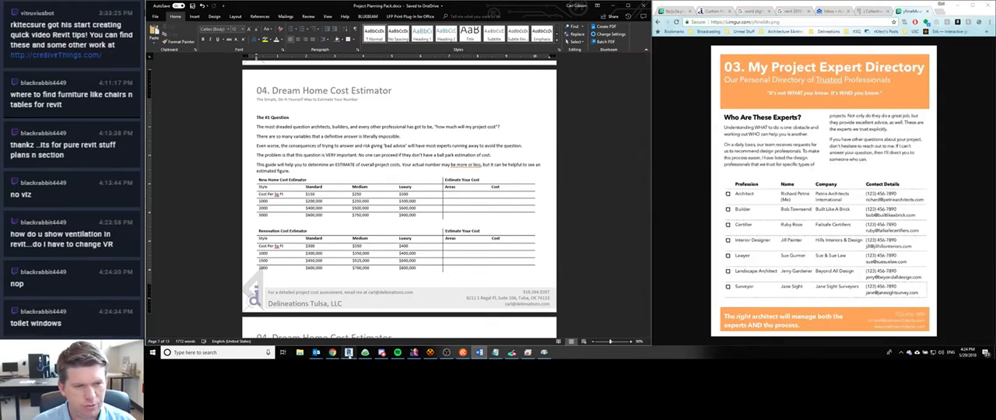
- Switch to Revit and, in the front-facing 3D view, move the first window of the Level 1 row up to a sill height of about 5' 6"
click(350, 354)
scroll(545, 218, down, 3)
scroll(637, 242, up, 2)
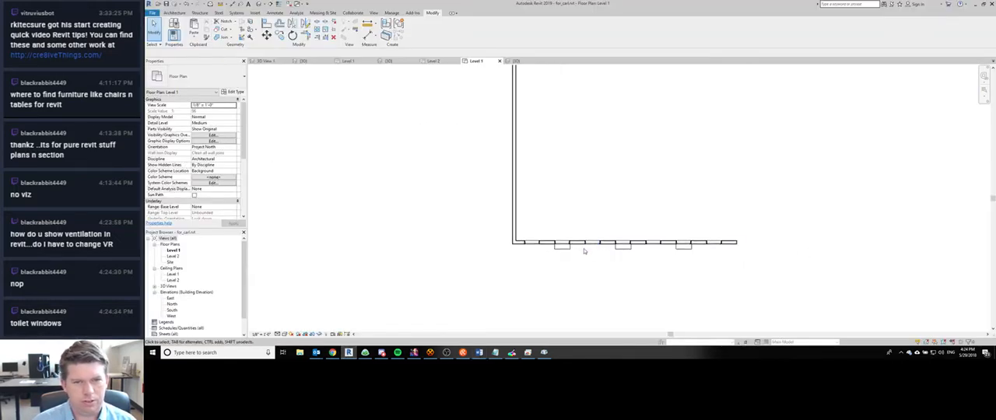
key(ctrl+Tab)
click(459, 220)
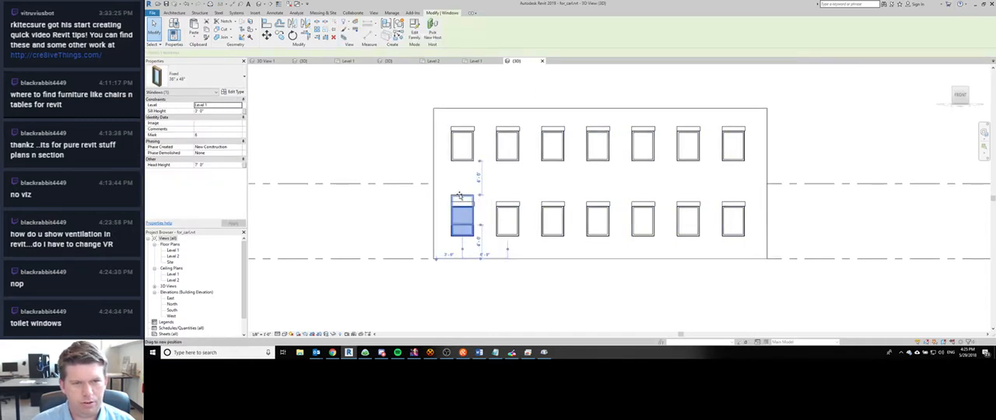
drag(459, 204, 460, 186)
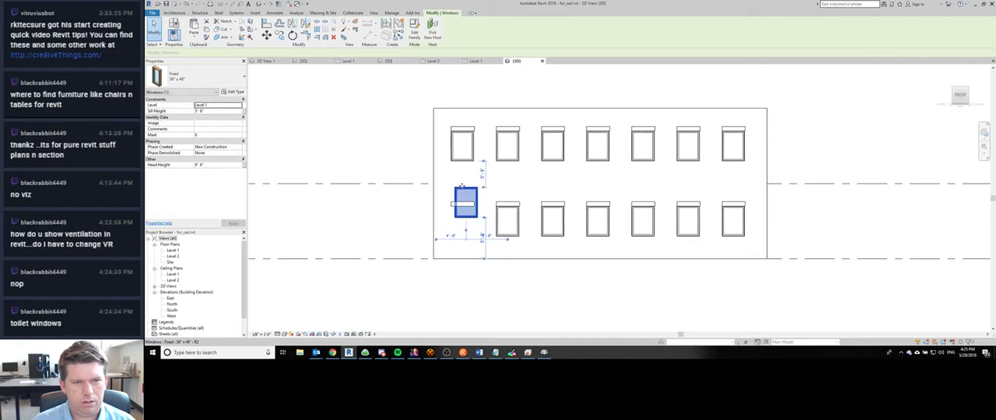
- Create a plan region in the Level 1 floor plan with a rectangular boundary around the raised window near the wall corner
key(ctrl+Tab)
key(ctrl+Tab)
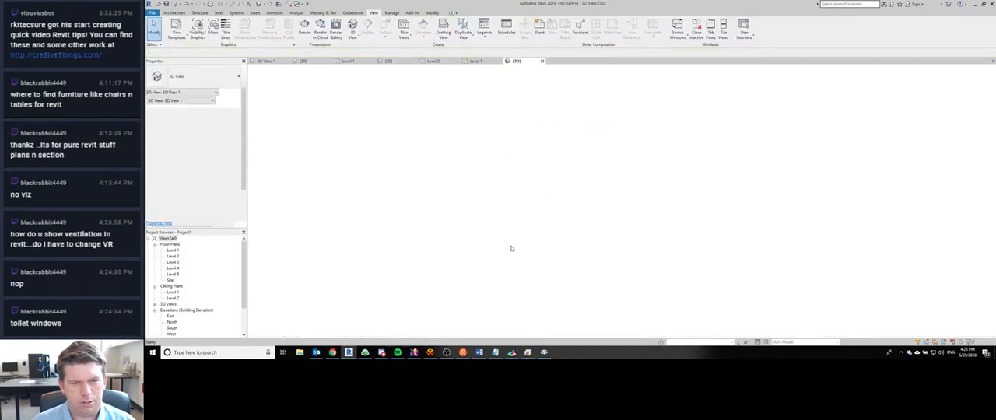
scroll(563, 211, down, 2)
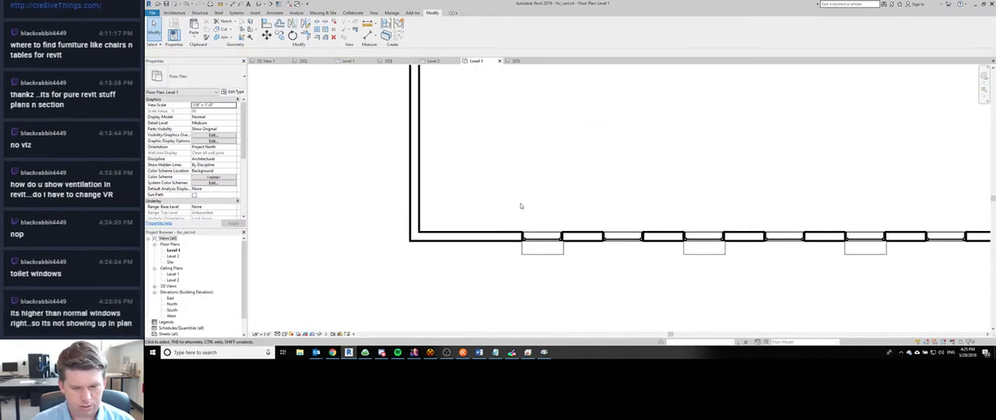
click(374, 13)
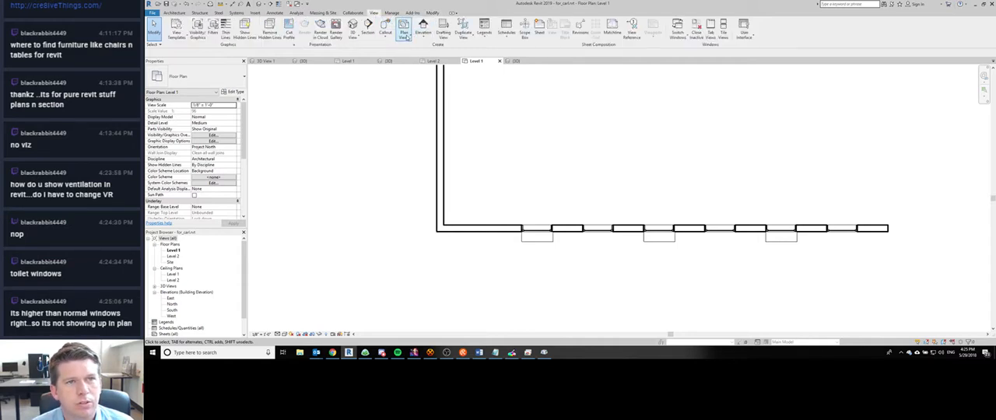
click(405, 35)
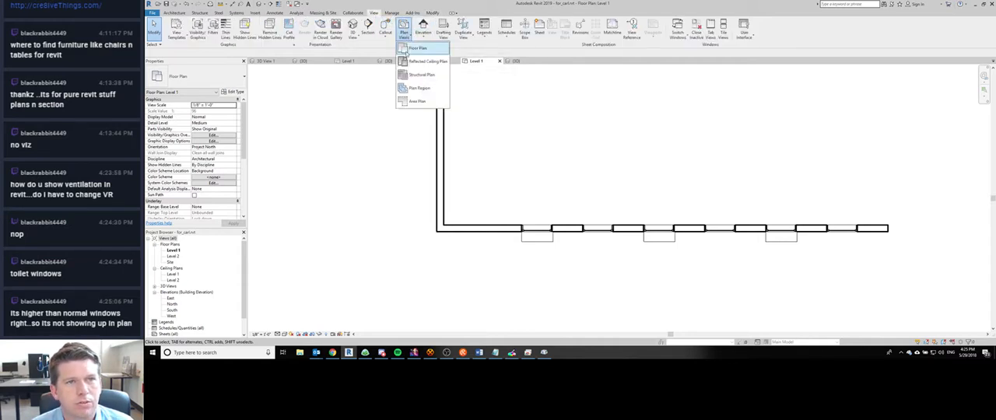
click(412, 101)
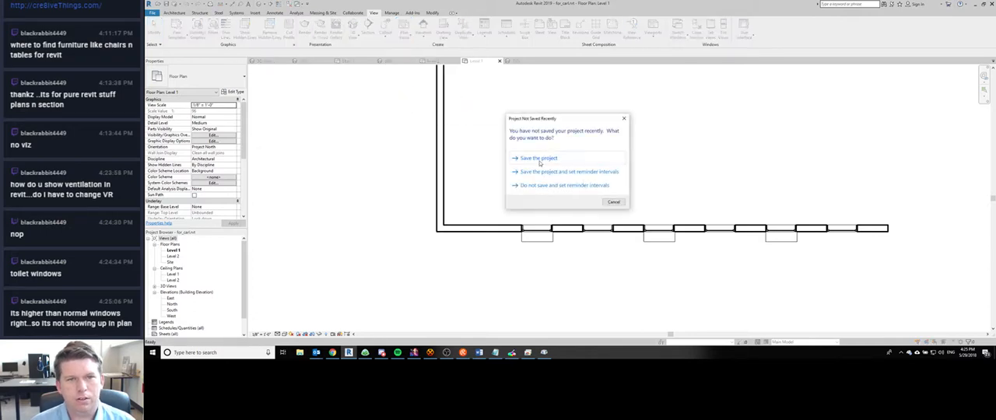
click(613, 202)
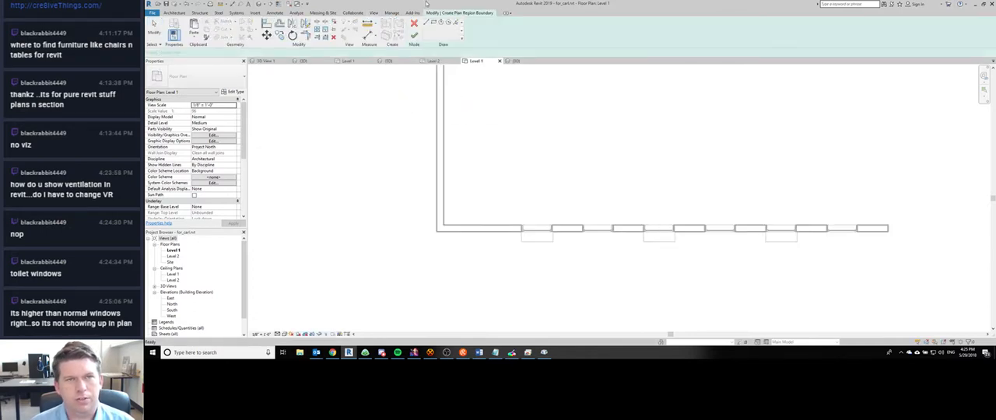
click(457, 211)
click(514, 245)
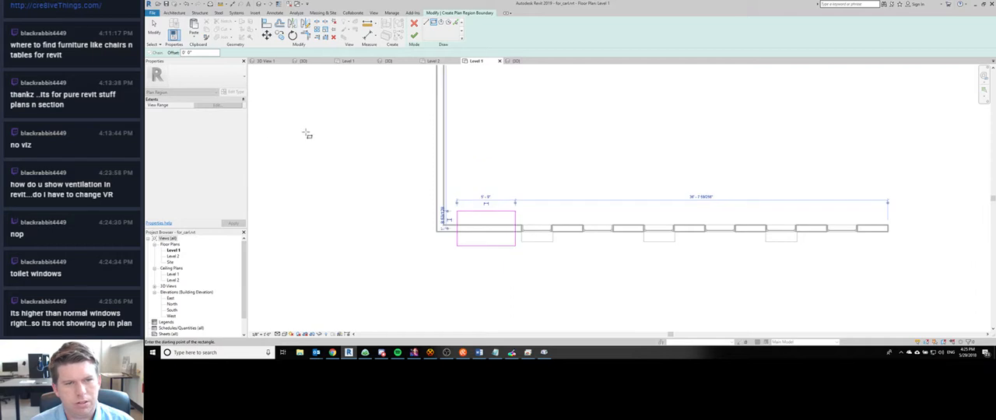
- Set the plan region's view range to a top offset of 8' and a cut plane offset of 6', and finish the region
click(220, 105)
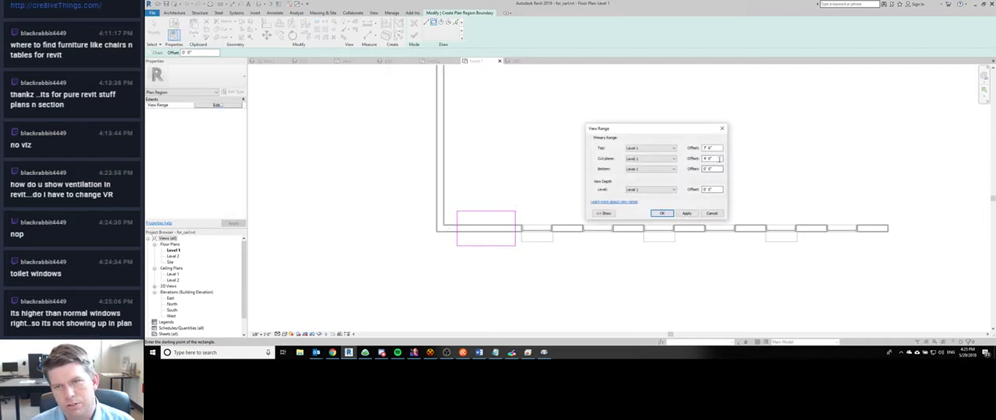
drag(714, 148, 690, 148)
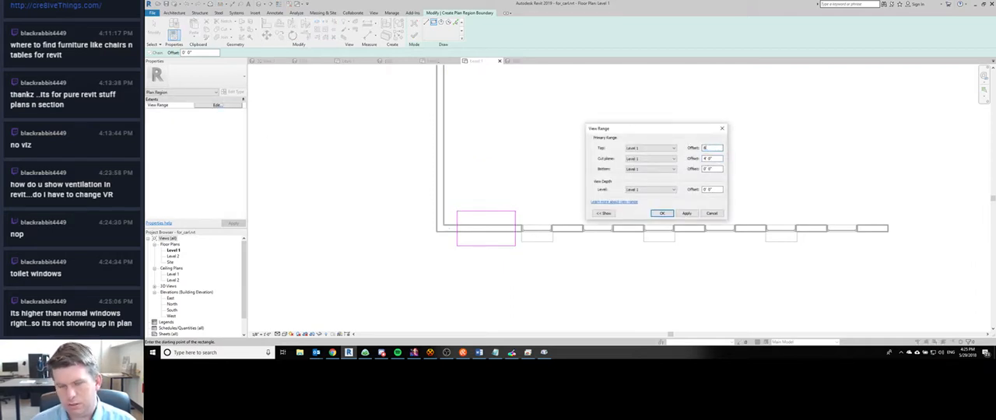
key(Return)
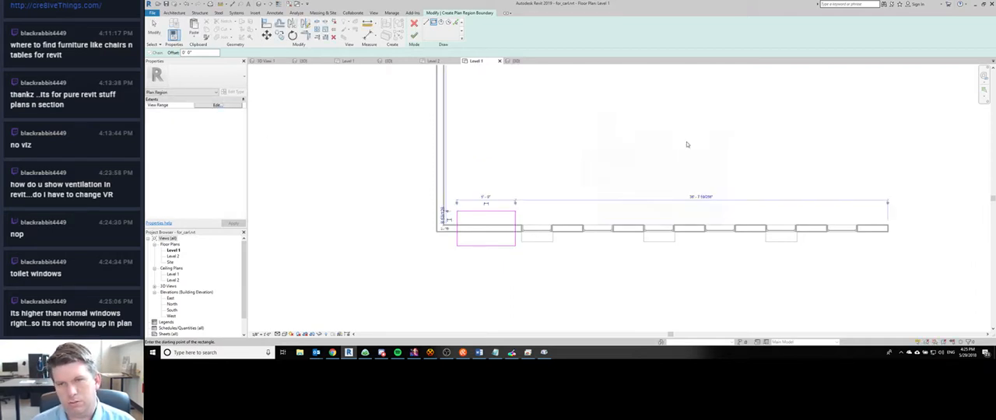
click(220, 105)
drag(721, 158, 663, 153)
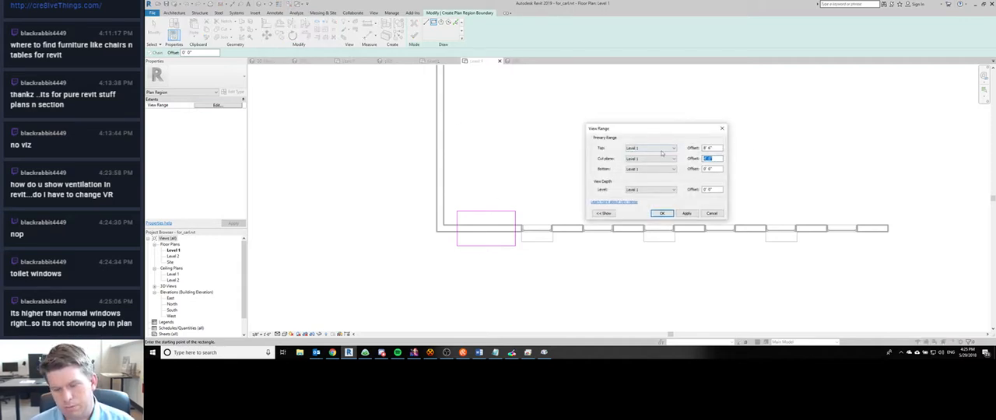
text(6)
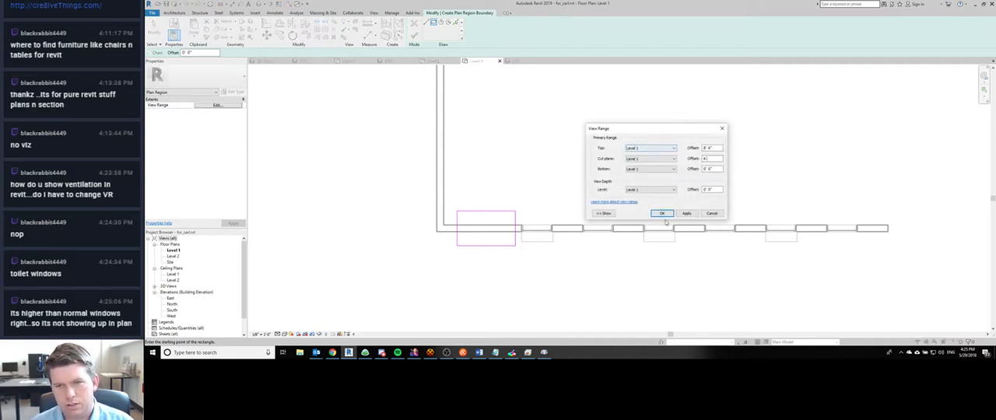
click(661, 214)
click(414, 35)
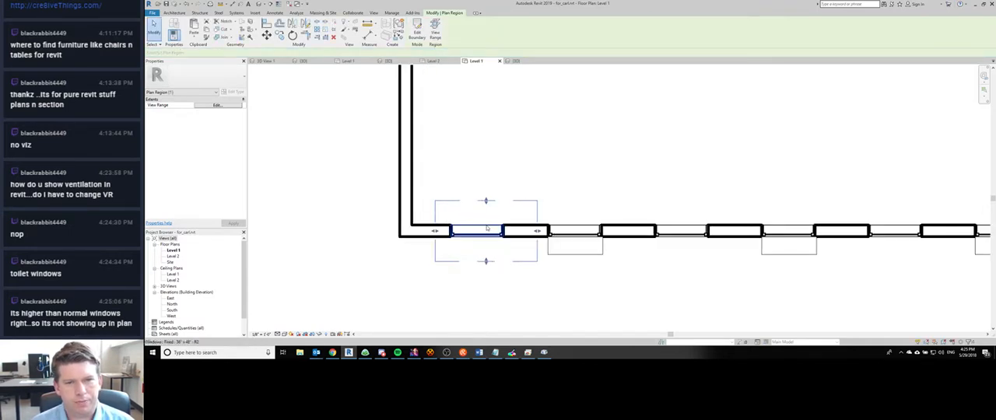
- Examine how the raised window displays inside the plan region, comparing the Level 1 plan with the 3D view
scroll(490, 226, up, 2)
click(396, 277)
scroll(513, 192, down, 2)
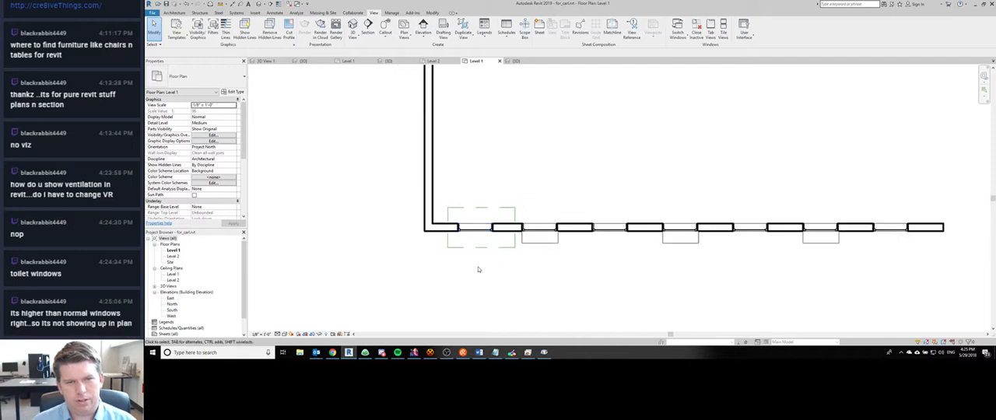
click(487, 225)
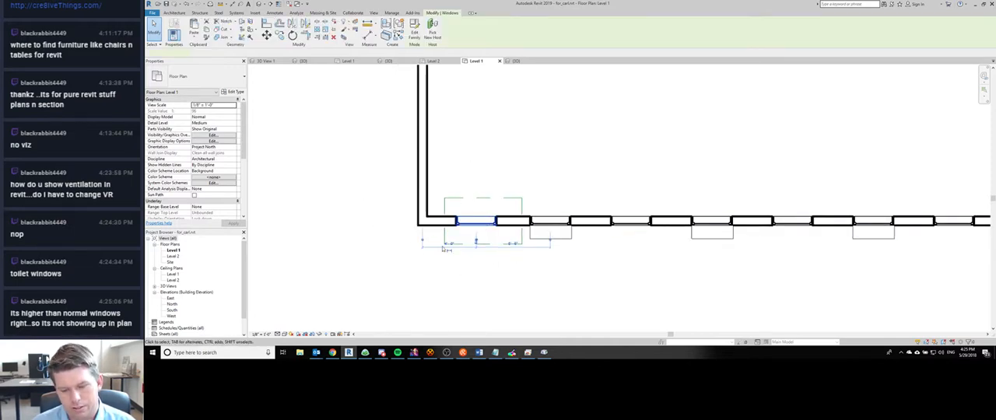
key(ctrl+Tab)
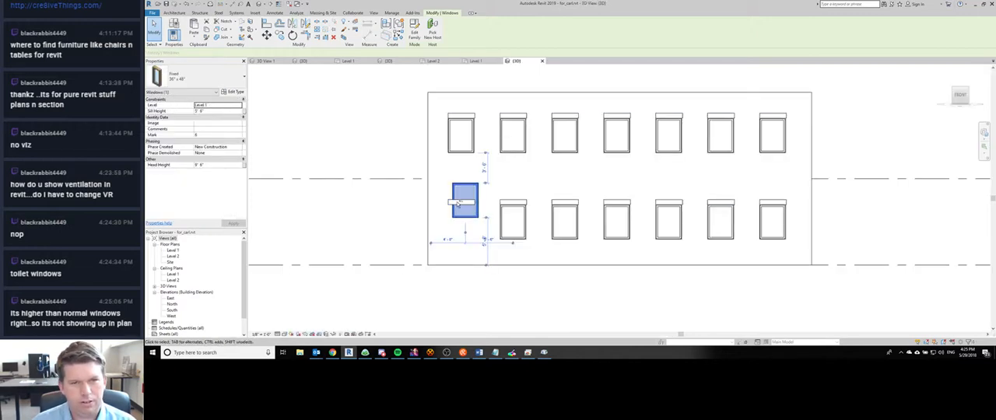
key(ctrl+shift+Tab)
key(ctrl+Tab)
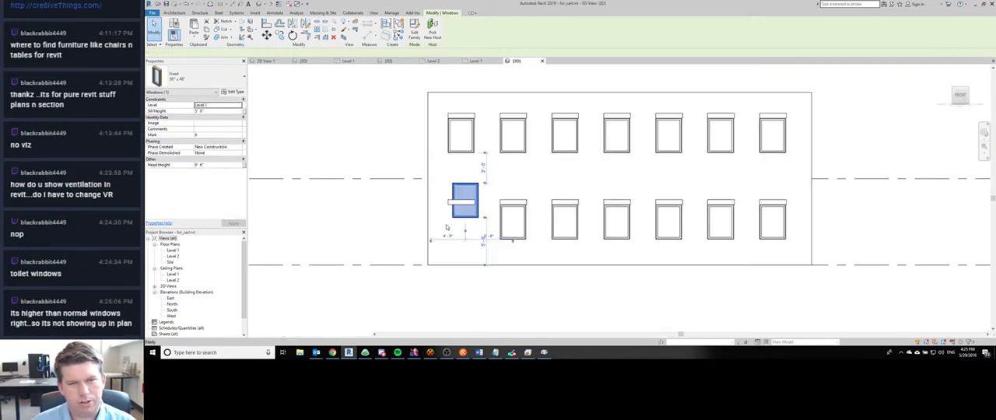
key(ctrl+shift+Tab)
click(510, 198)
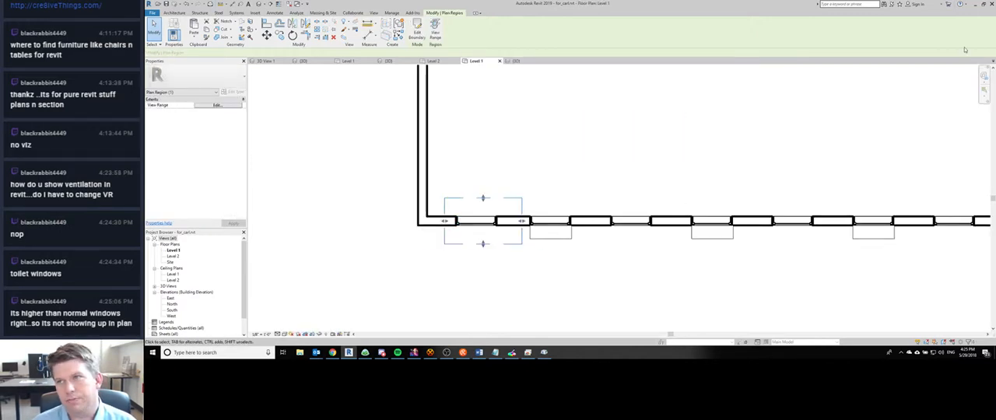
- Close Revit without saving the changes to any of the open projects
click(992, 5)
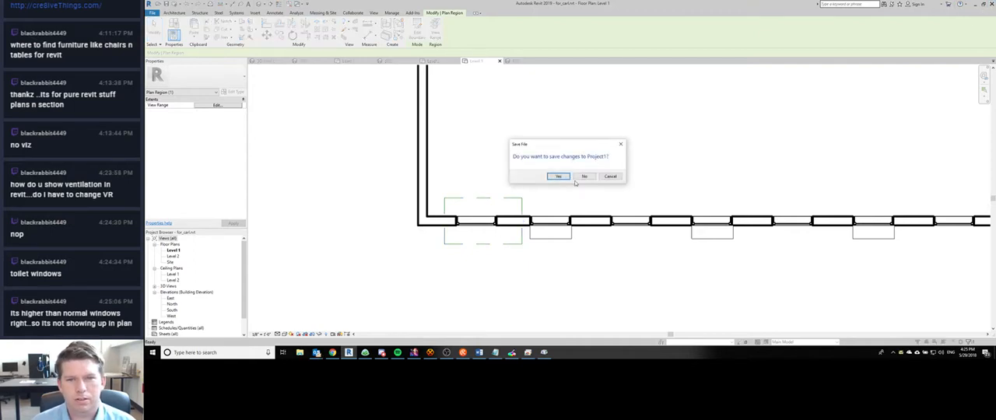
click(585, 180)
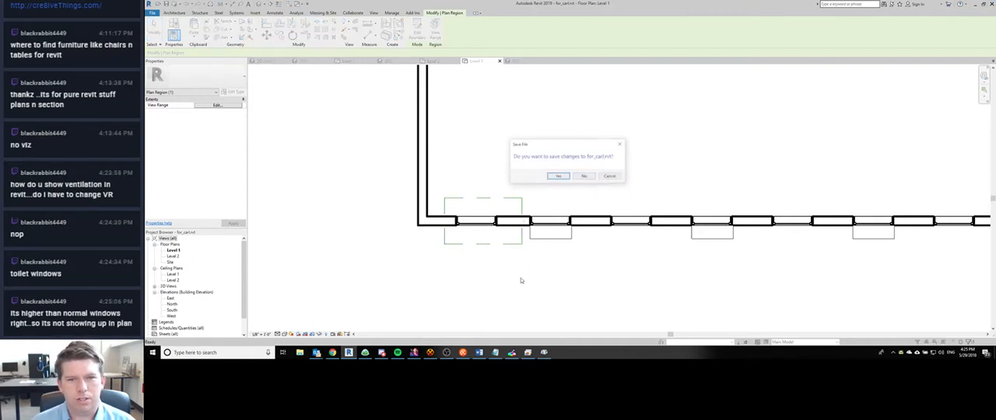
click(585, 177)
click(583, 176)
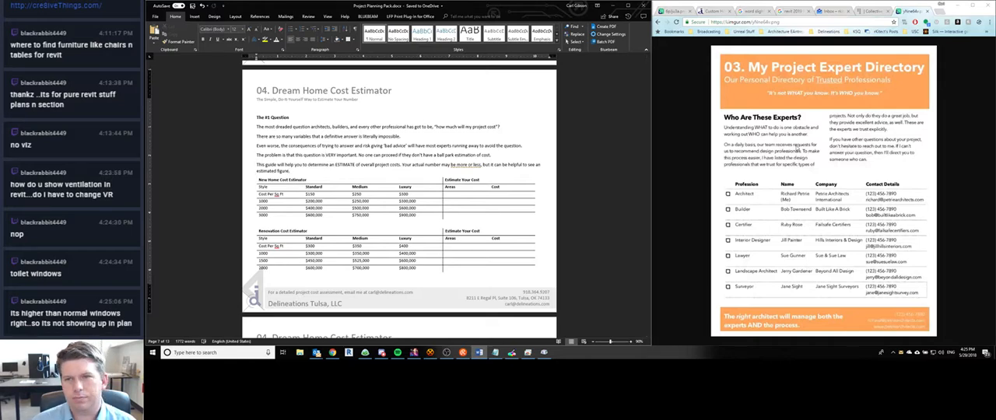
- Close the Project Expert Directory image in Chrome and select the 04. Dream Home Cost Estimator image link in the Notepad notes for copying
click(929, 12)
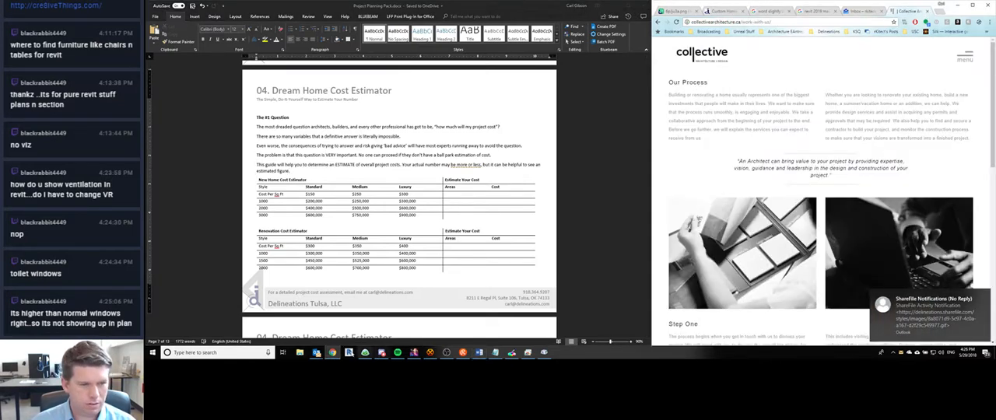
click(496, 353)
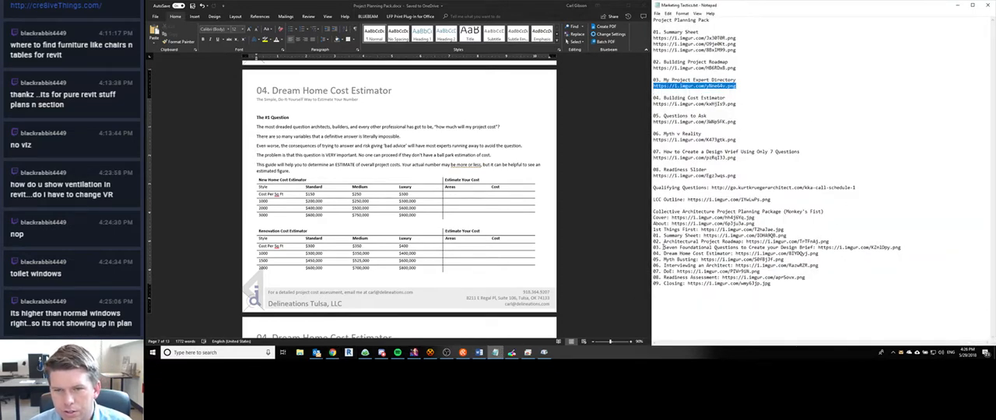
drag(734, 253, 818, 255)
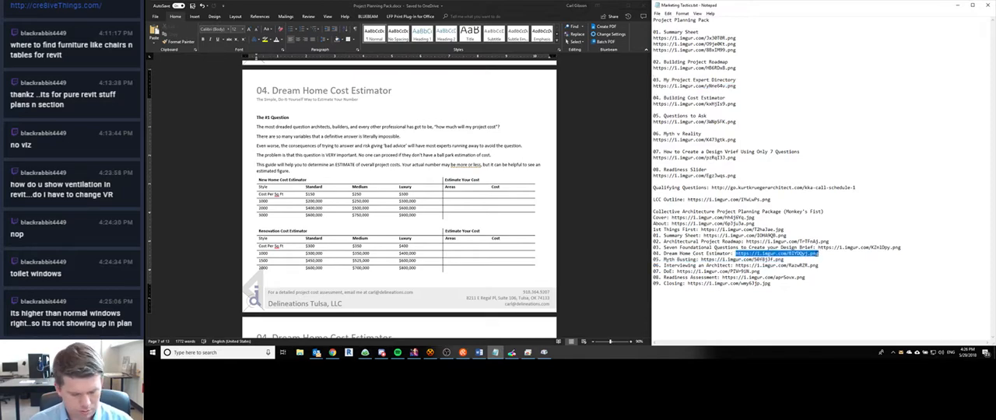
- Switch back to Chrome and open the Dream Home Cost Estimator image link in a new tab
key(alt+Tab)
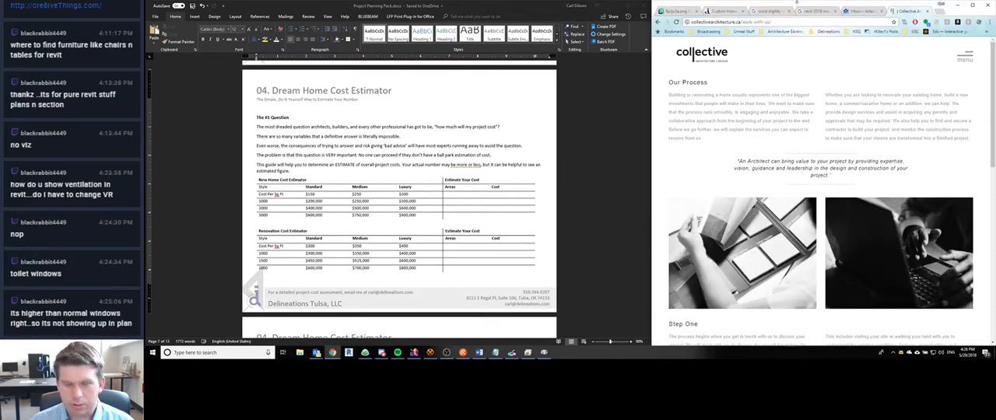
key(ctrl+t)
text(https://i.imgur.com/BYDOg.png)
key(Return)
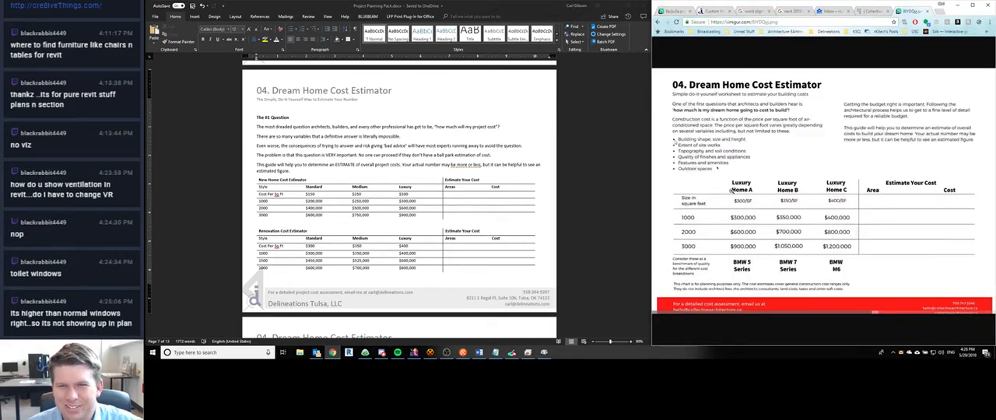
- Lay out the Word page's introductory text, from "The #1 Question" through the last paragraph above the tables, in two columns
click(280, 167)
drag(294, 170, 257, 117)
click(235, 16)
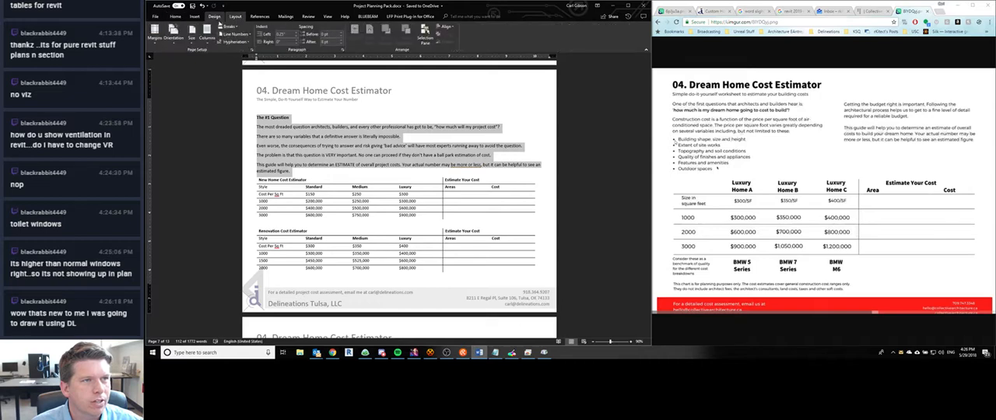
click(206, 37)
click(220, 68)
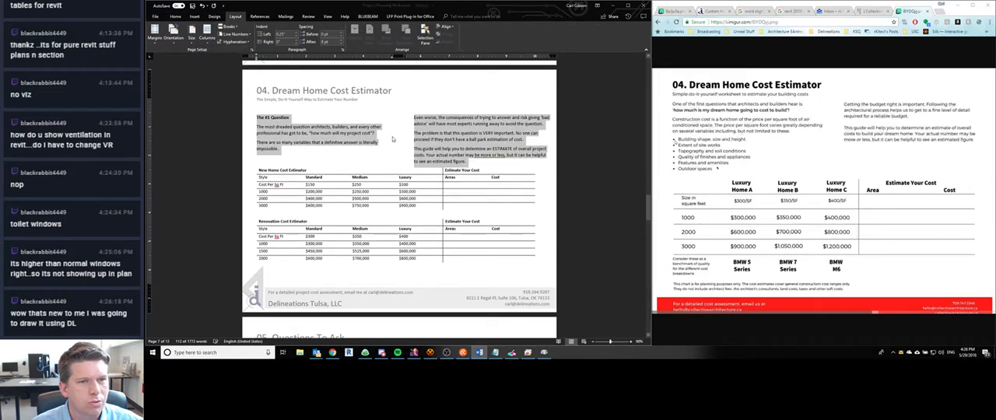
- Copy the 04. Building Cost Estimator image link from the Notepad notes and open it in a new Chrome tab
click(305, 133)
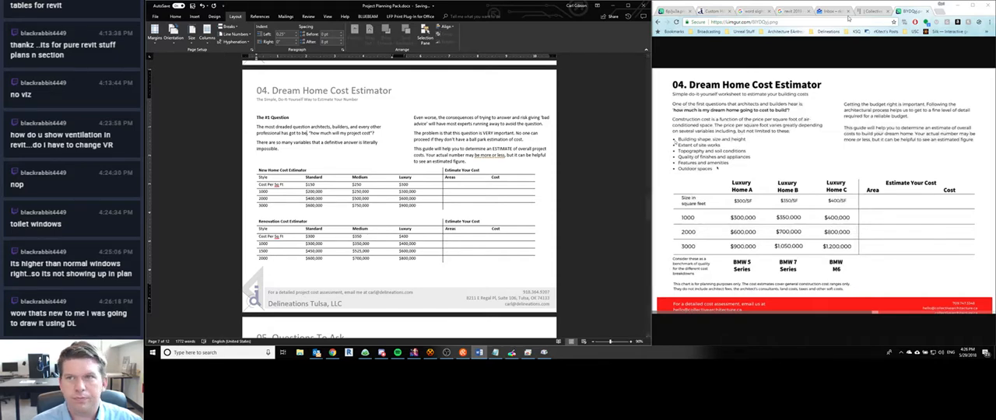
click(495, 353)
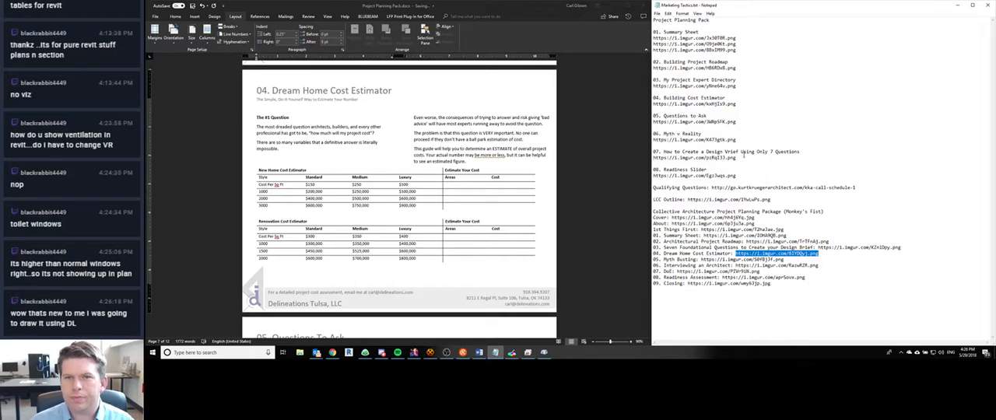
drag(736, 104, 653, 104)
key(ctrl+c)
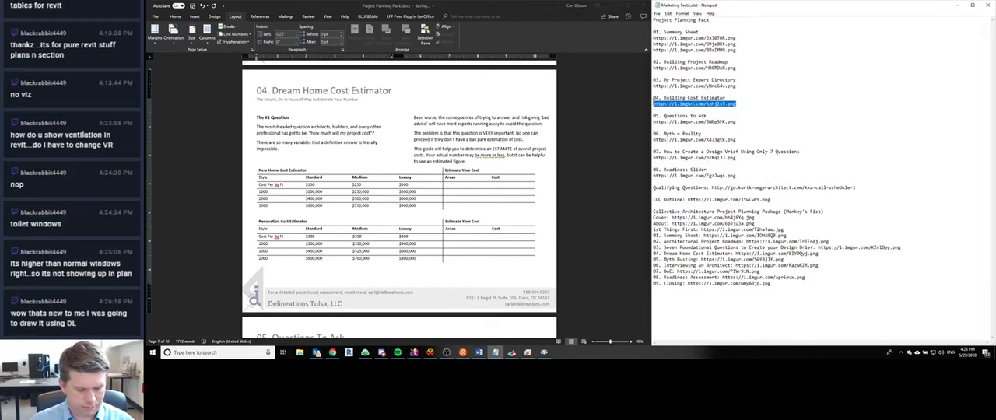
click(333, 352)
key(ctrl+t)
key(ctrl+v)
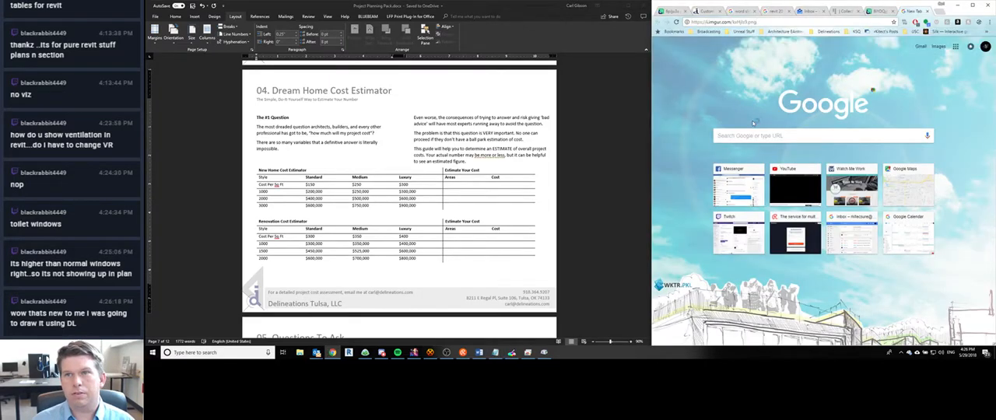
key(Return)
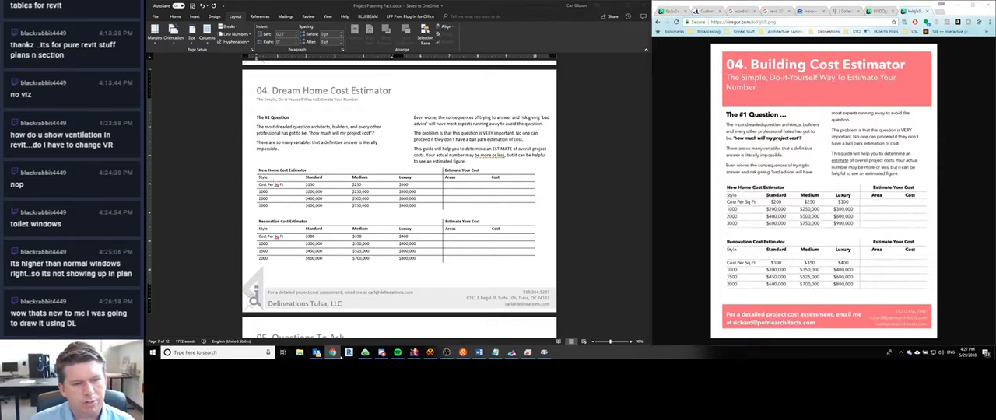
click(340, 356)
click(335, 353)
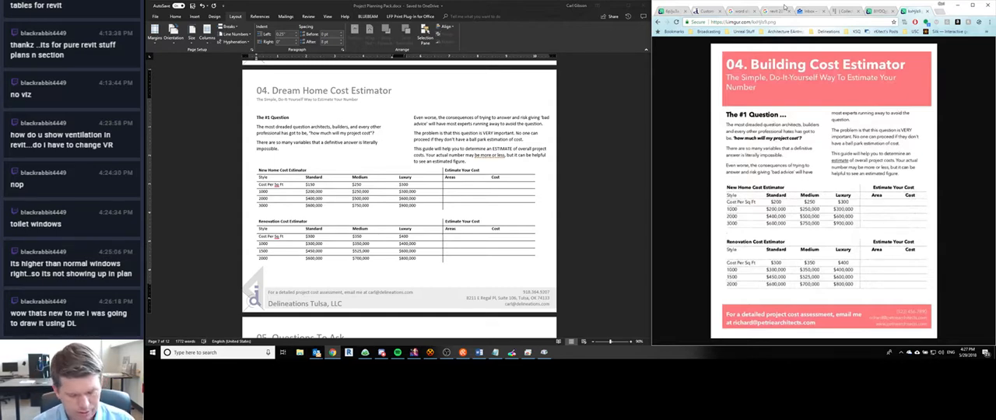
- Search Google in a new tab for "classification of purses by cost"
key(ctrl+t)
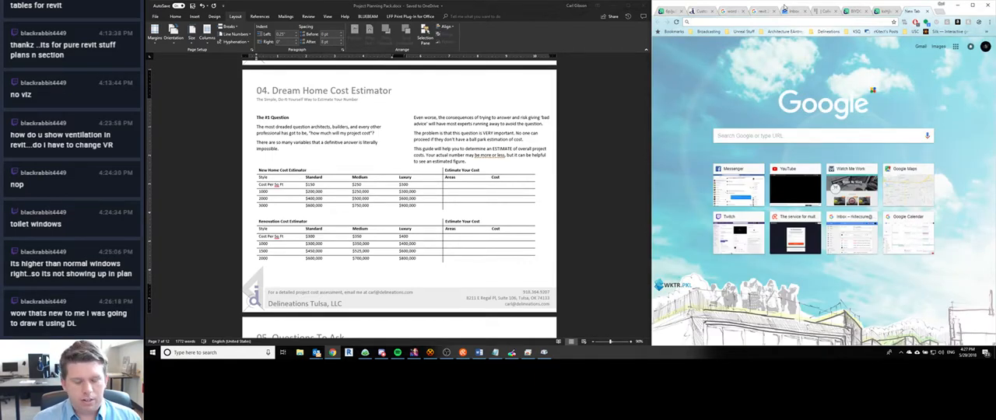
text(c)
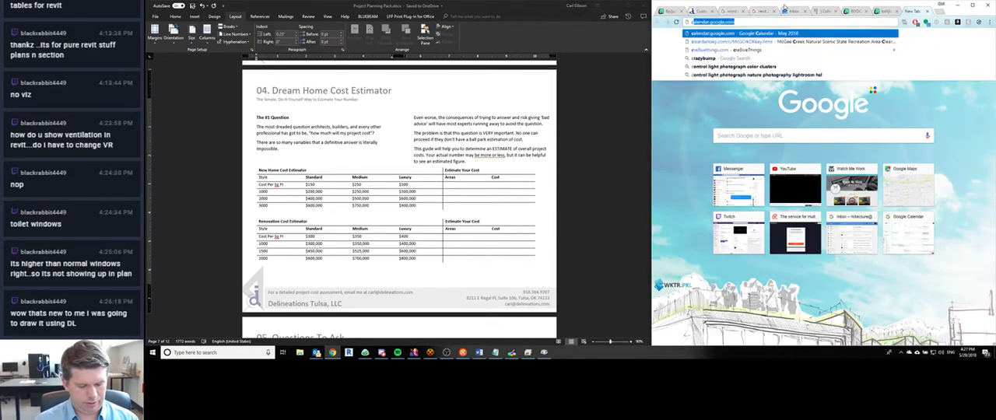
text(lassification)
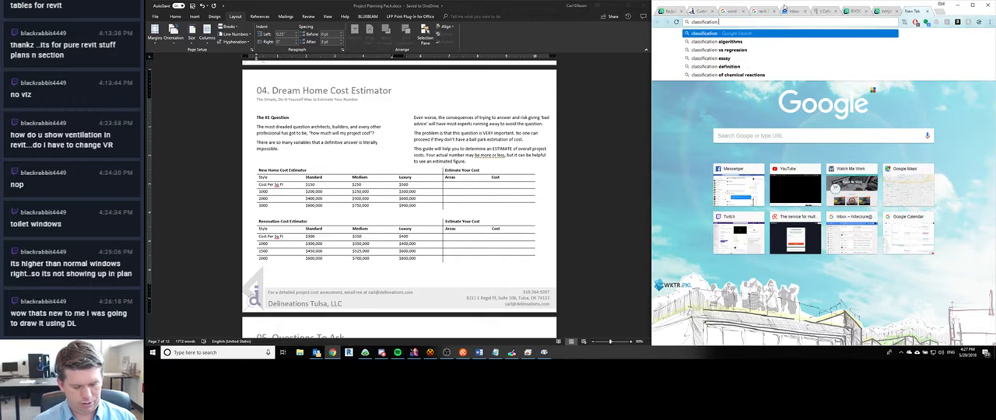
text( of purses by)
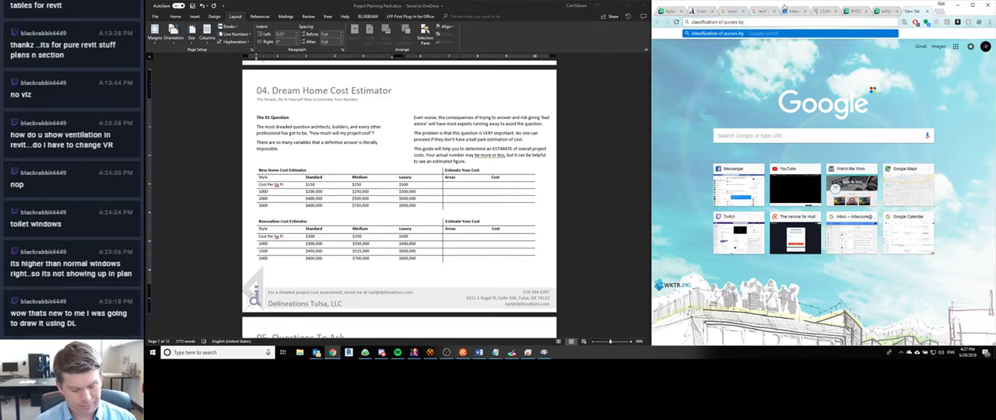
text( cost)
key(Return)
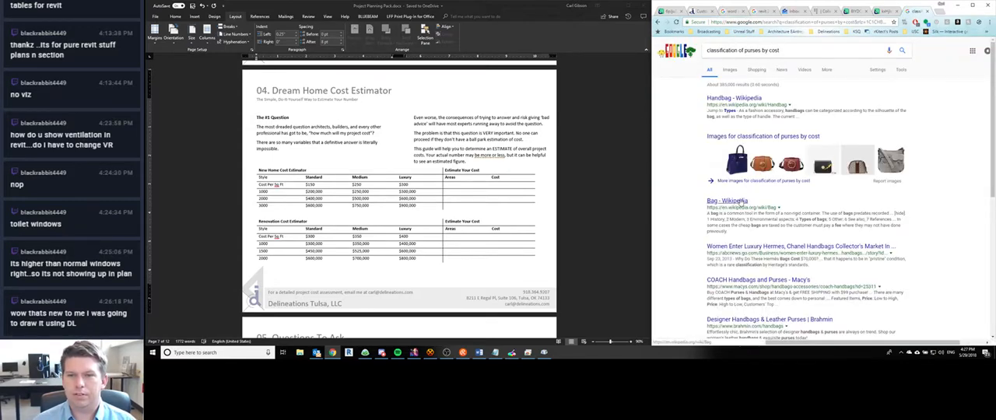
- Check the Bag Wikipedia article and the other search results for purse price classes, and close the search tab
click(739, 201)
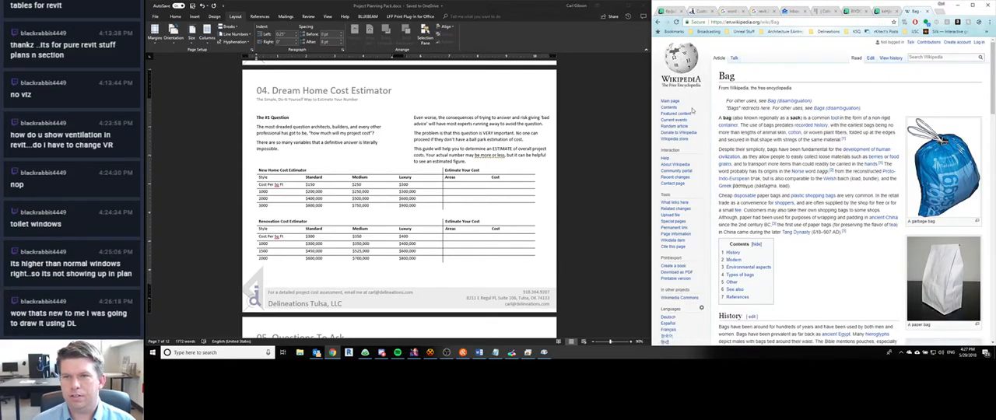
click(660, 22)
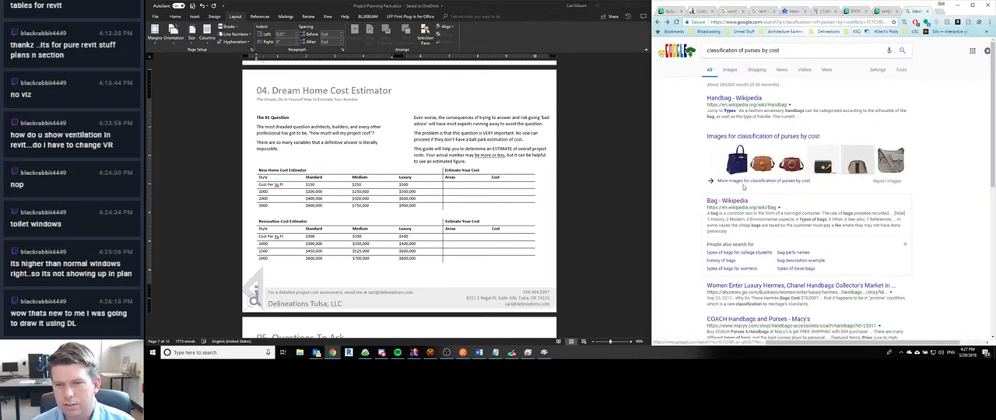
scroll(736, 201, down, 1)
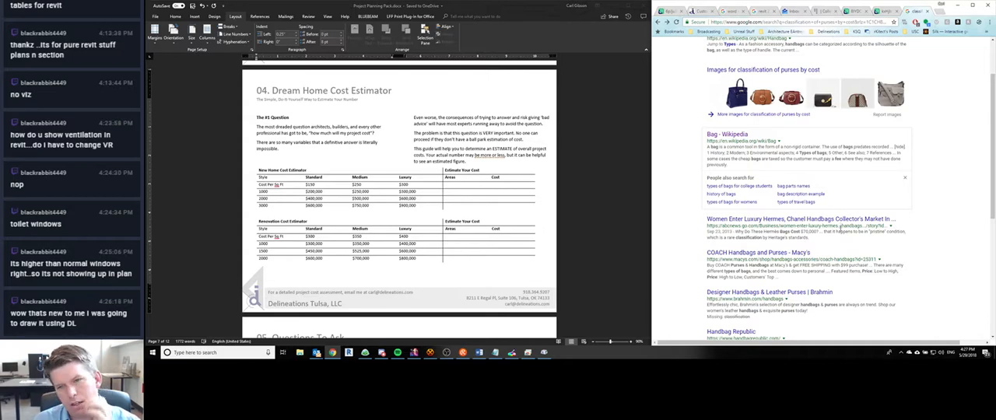
scroll(839, 232, down, 2)
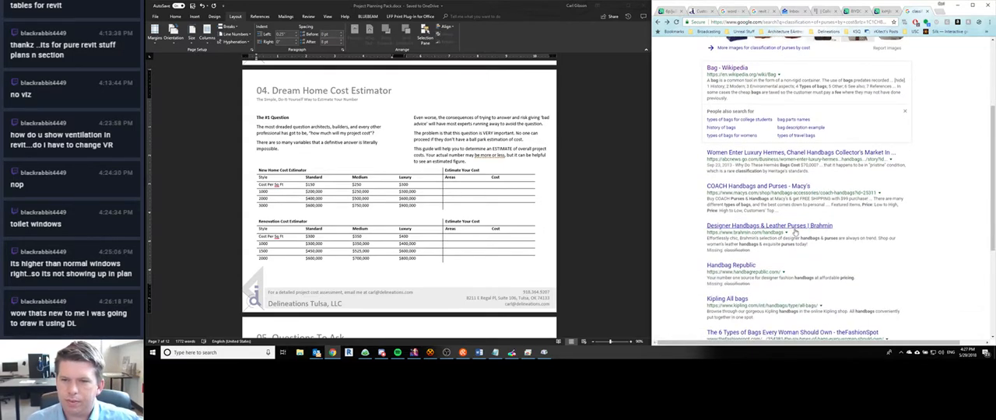
scroll(782, 210, down, 2)
scroll(776, 229, down, 1)
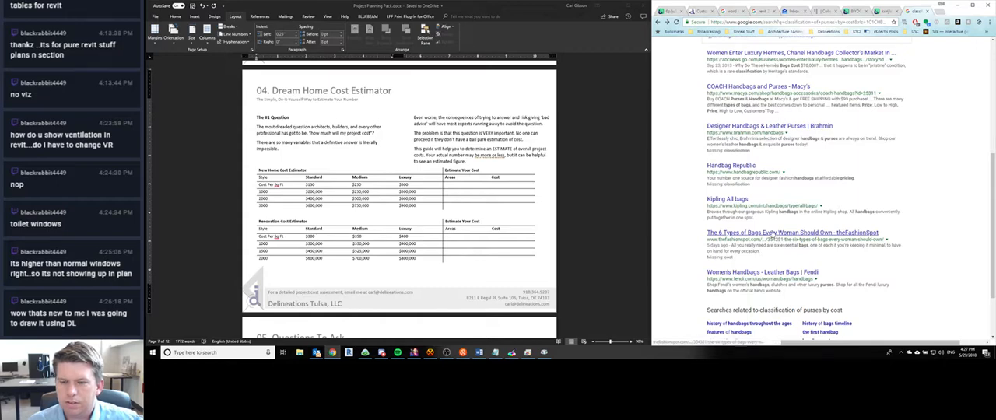
scroll(773, 236, down, 2)
scroll(763, 243, up, 15)
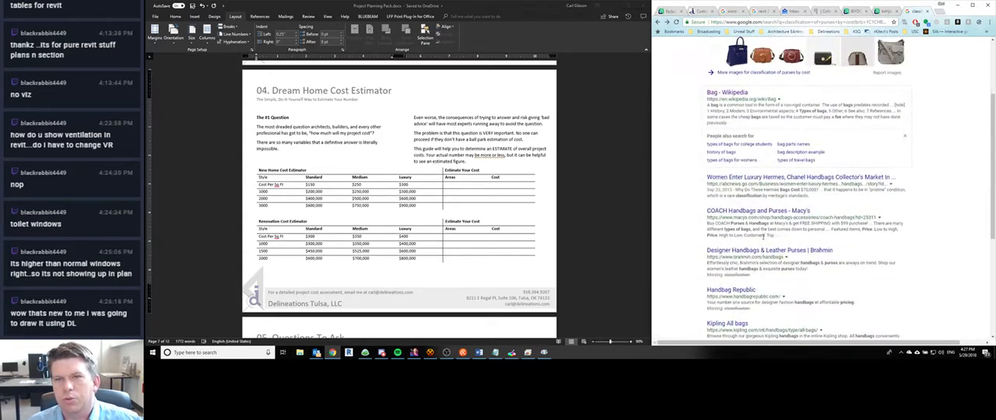
scroll(764, 243, down, 13)
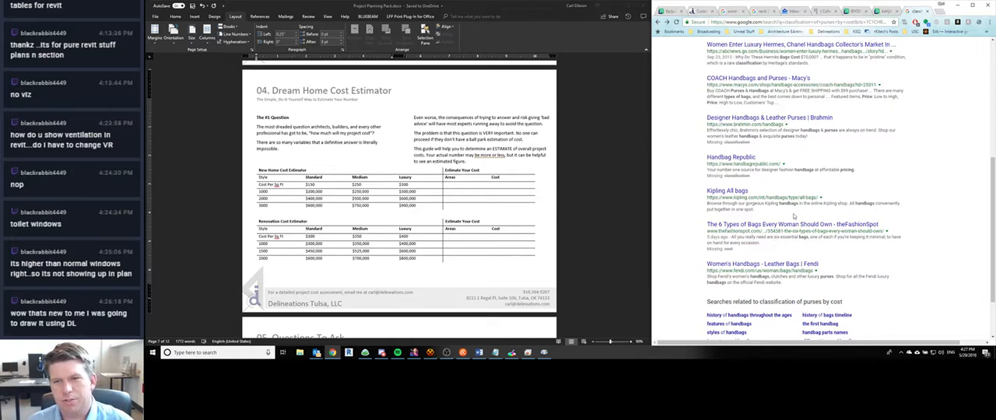
scroll(802, 249, up, 12)
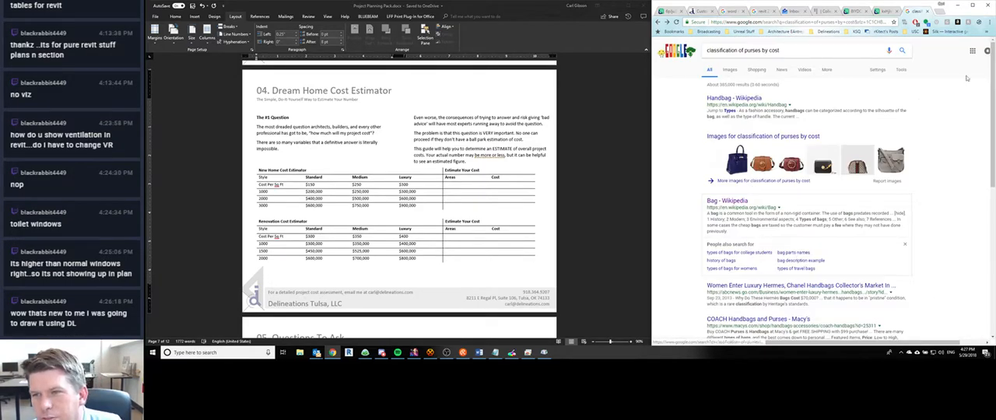
scroll(795, 256, down, 15)
scroll(488, 319, down, 1)
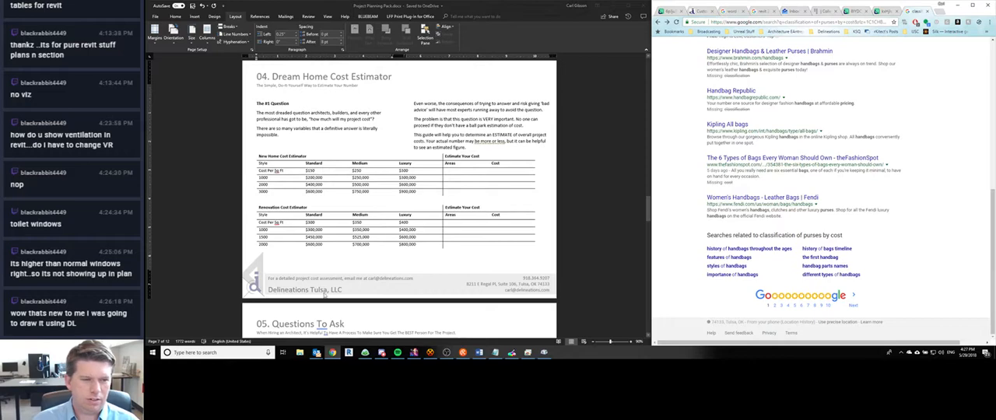
scroll(488, 319, down, 1)
scroll(389, 273, up, 1)
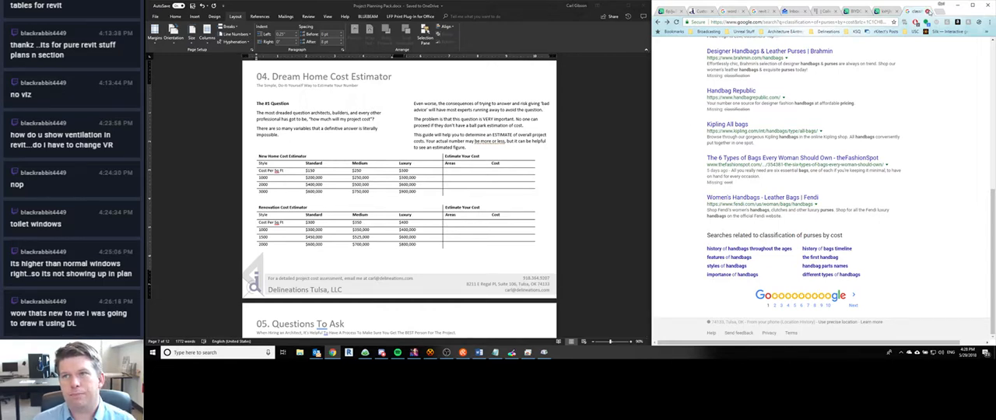
click(929, 11)
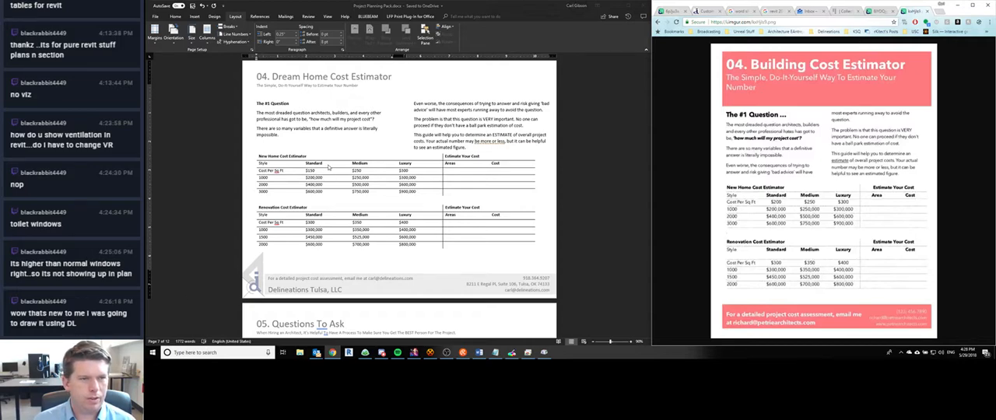
- Add an opening parenthesis after Standard in Word's New Home Cost Estimator table, trying "Ford" as the comparison and removing it
click(323, 163)
text(()
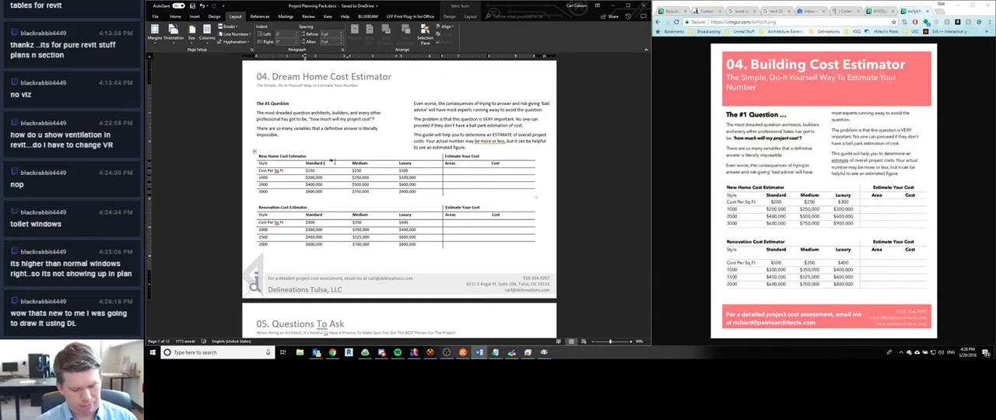
text(Ford)
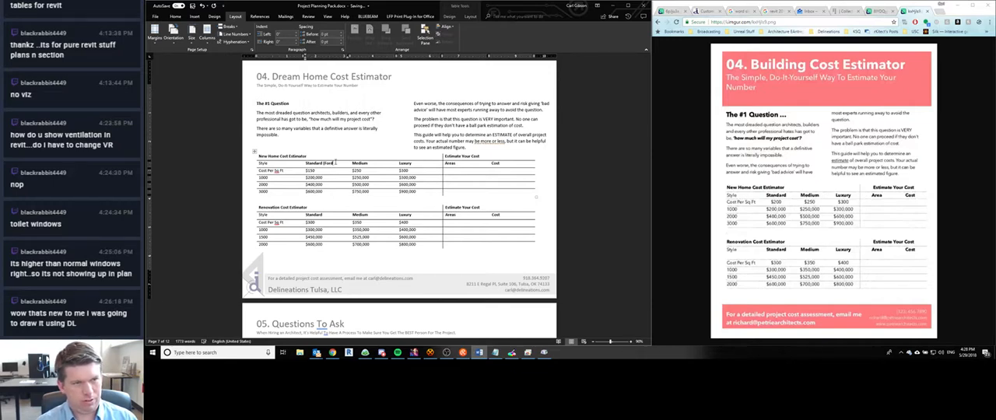
key(BackSpace)
key(BackSpace)
text(F)
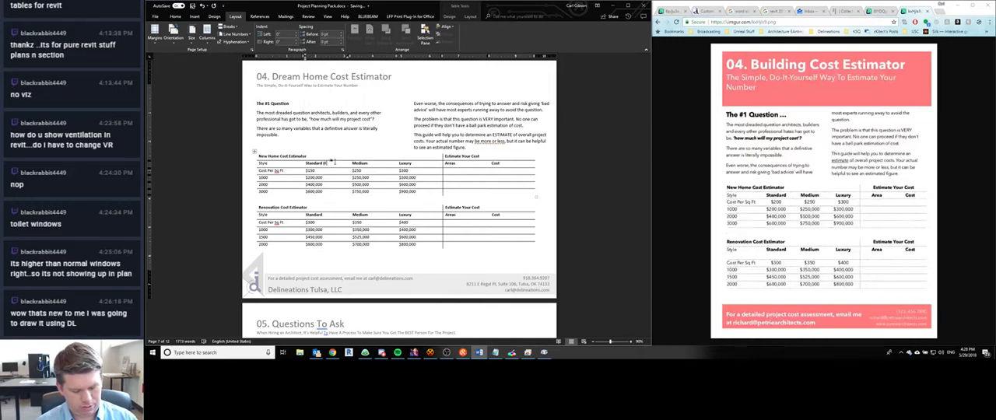
text(ord)
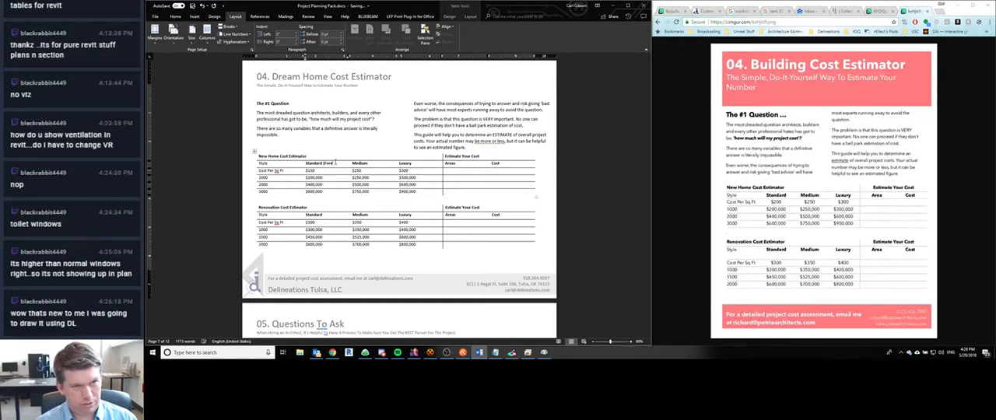
key(BackSpace)
key(BackSpace)
key(BackSpace)
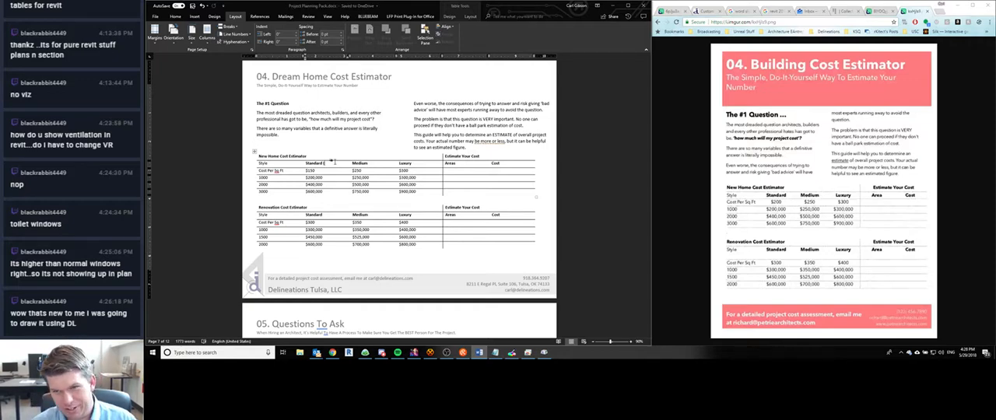
- Bring up the Dream Home Cost Estimator reference in Chrome and complete the Word table's first style heading as "Standard (Dollar Store)"
click(881, 11)
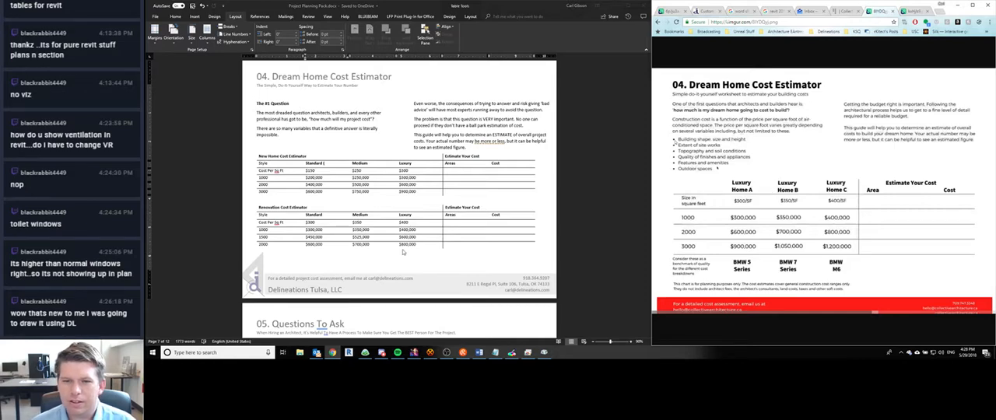
click(327, 163)
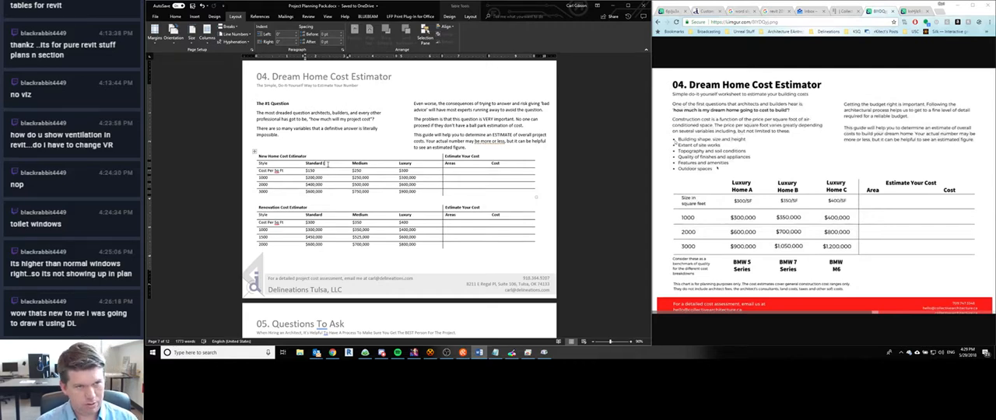
text(Dolls))
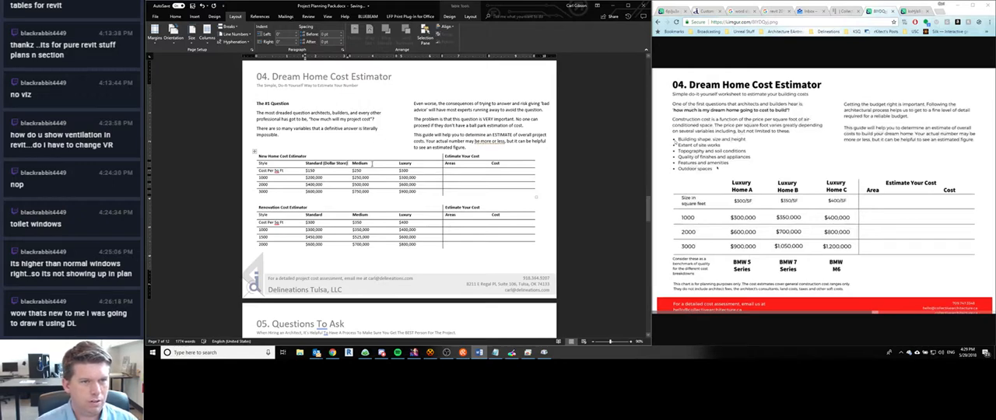
- Replace the comparison inside the Standard heading's parentheses with "Walmart"
double_click(346, 165)
click(345, 164)
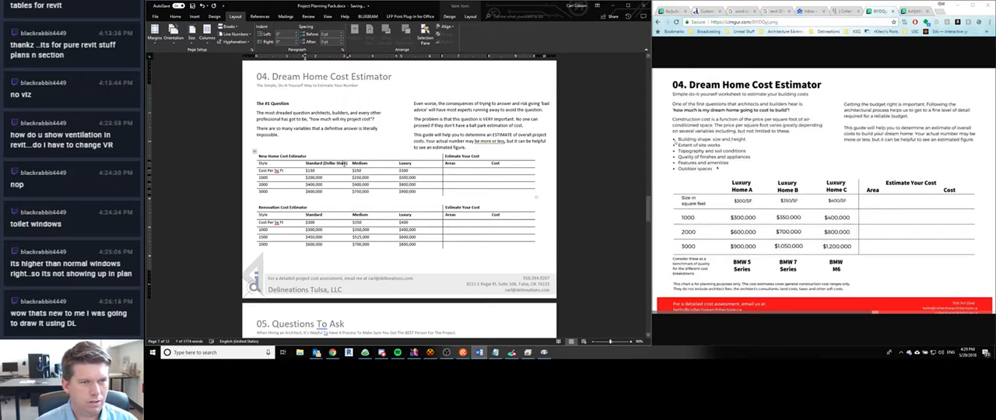
drag(347, 163, 324, 163)
text(Walmart)
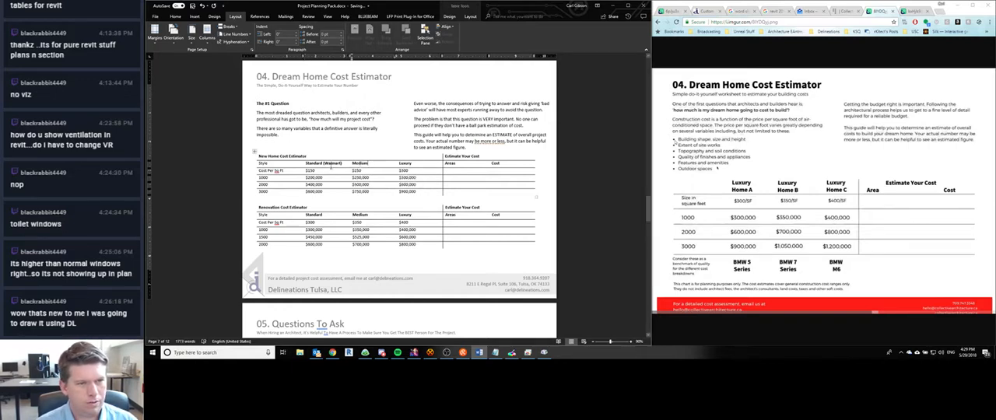
- Change the Standard heading's comparison to "Target" and complete the next style heading as "Medium (JC Penny)" in the New Home Cost Estimator table
double_click(332, 164)
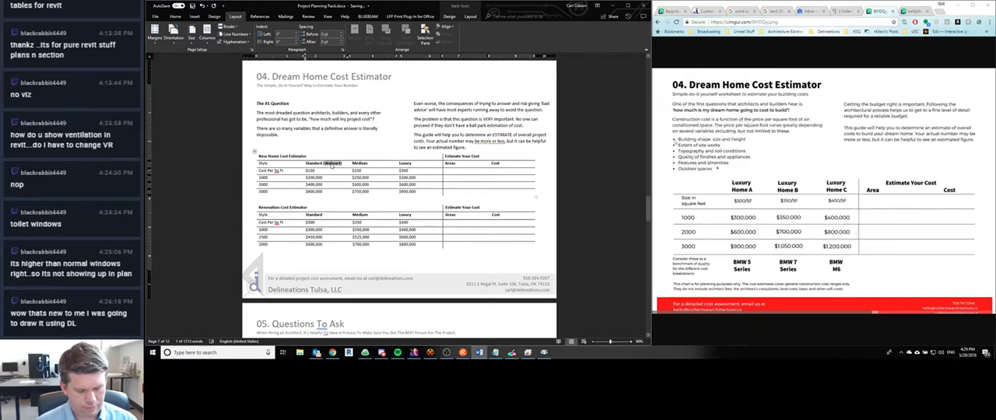
text(Target)
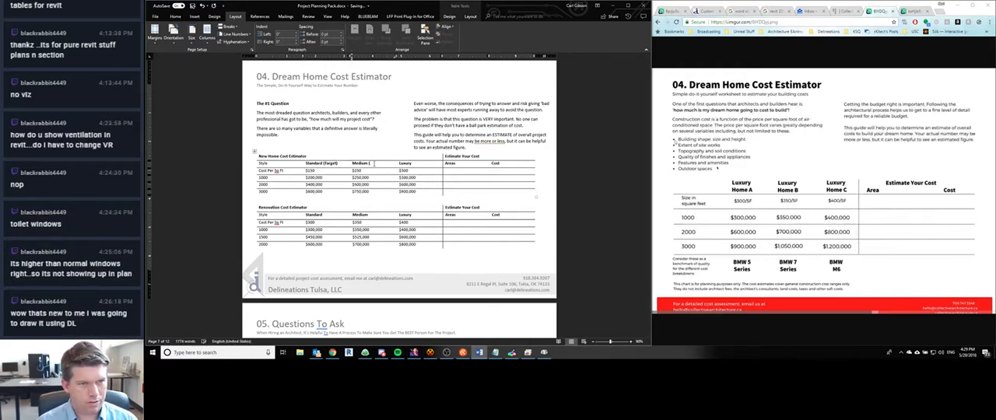
text(Dillard)
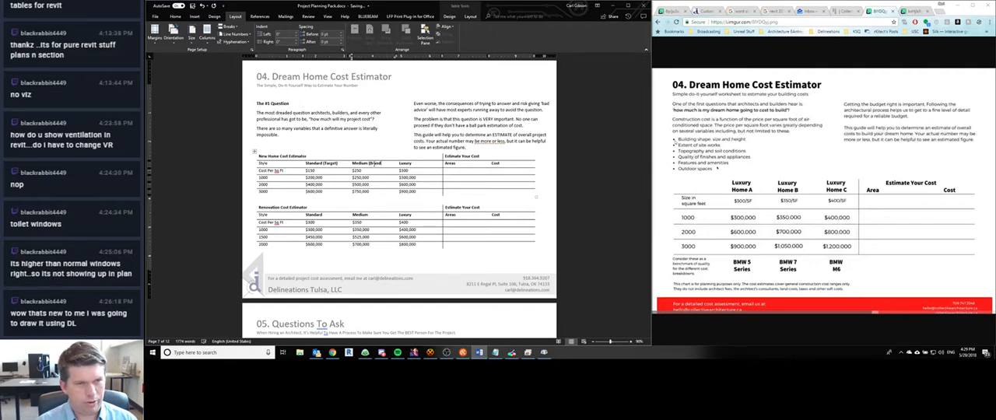
key(BackSpace)
key(BackSpace)
key(BackSpace)
key(BackSpace)
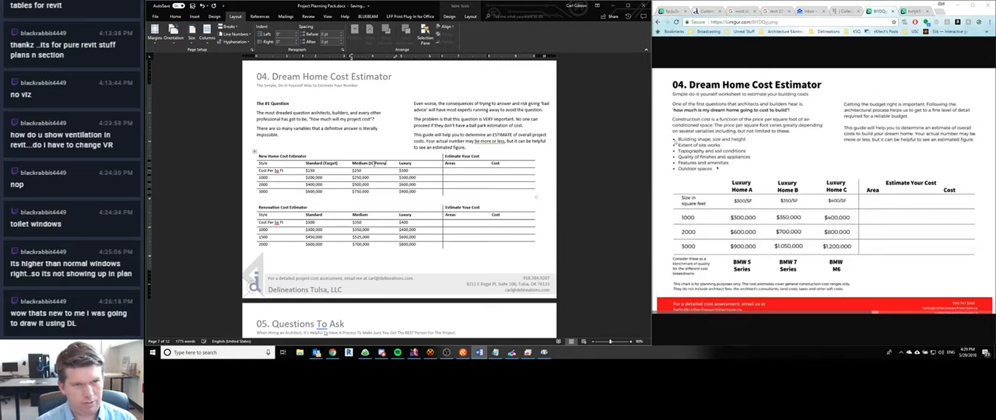
text())
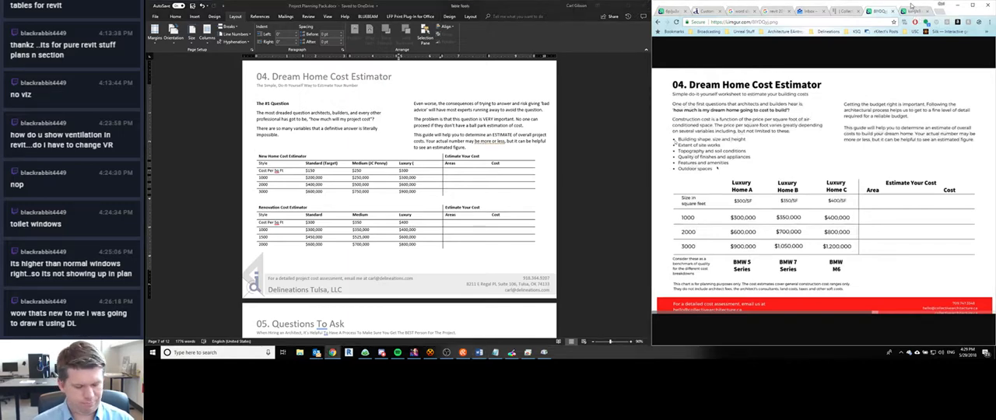
- Search the web in a new Chrome tab for "expensive brand name clothing store" and look through the results
key(ctrl+t)
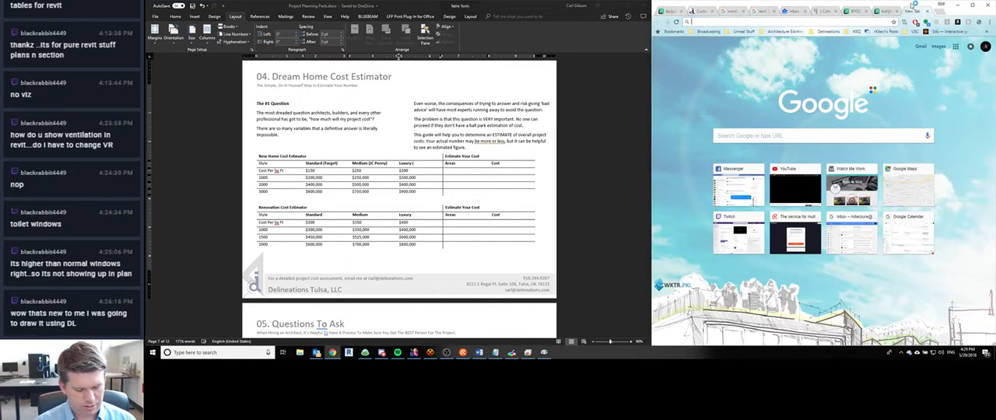
text(expensive)
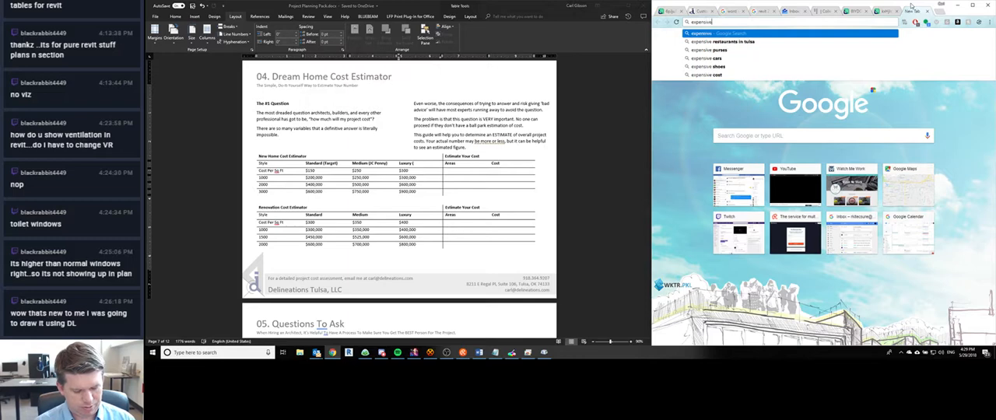
text( brand name clo)
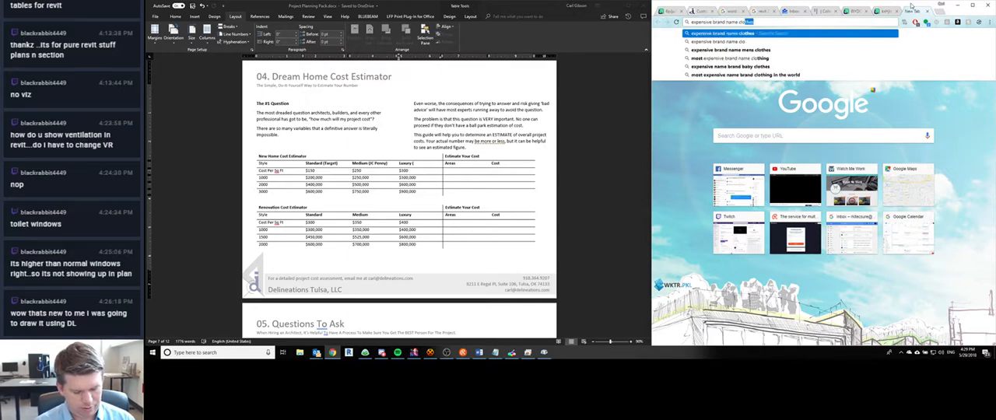
text(thing store)
key(Return)
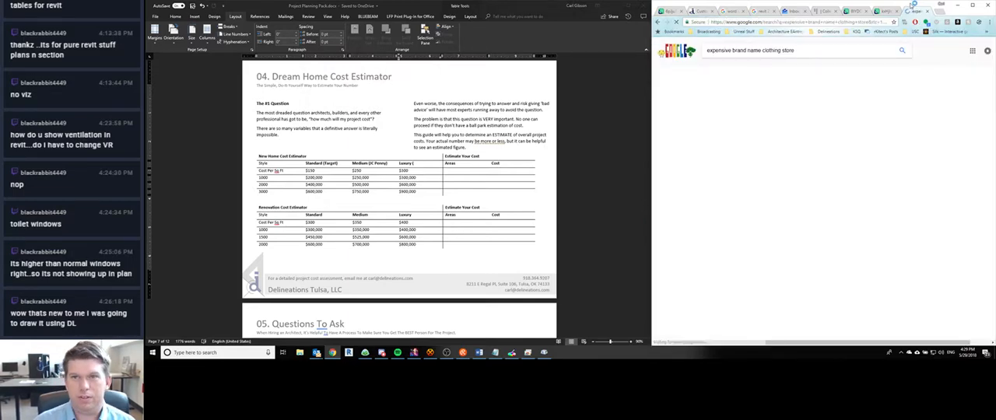
scroll(698, 156, down, 5)
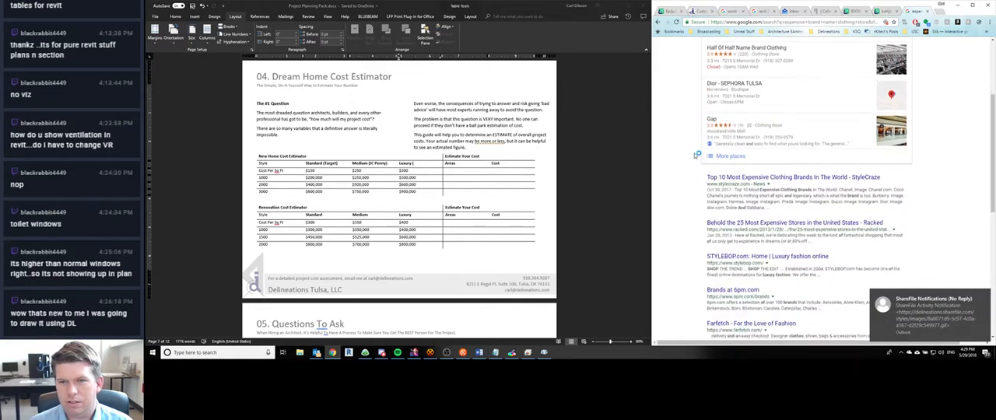
scroll(697, 155, down, 1)
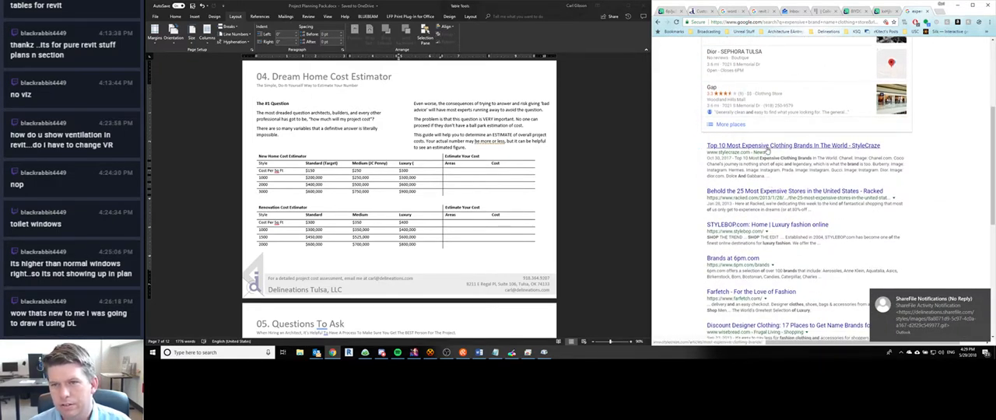
- Open StyleCraze's Top 10 Most Expensive Clothing Brands In The World article and review its list of brands
click(767, 148)
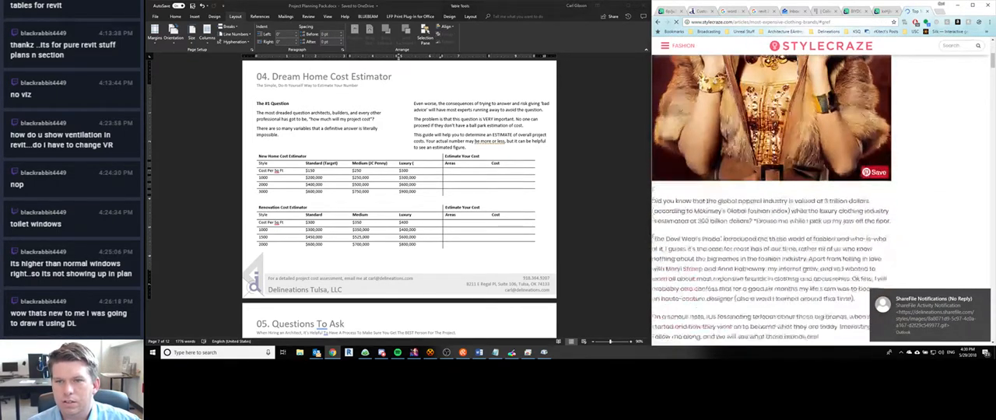
scroll(697, 203, down, 3)
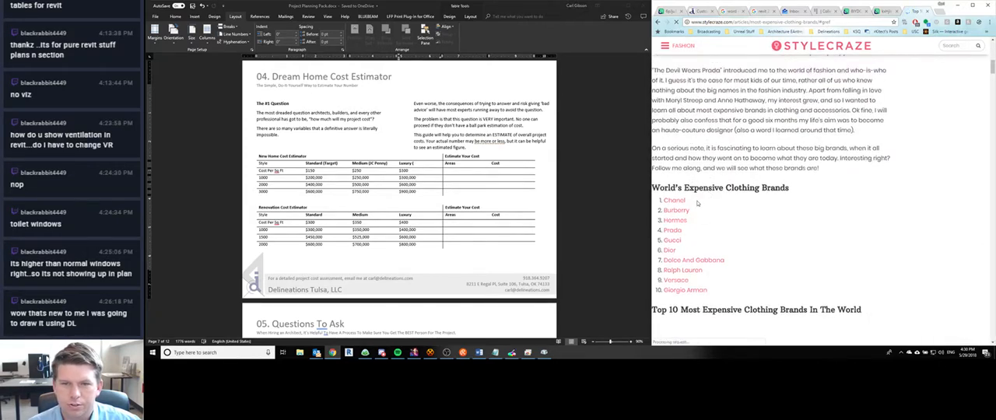
scroll(699, 203, down, 1)
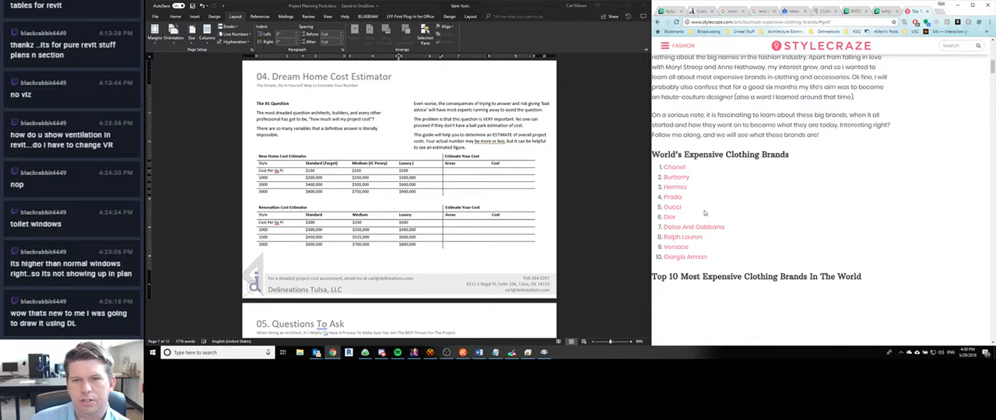
- Complete the third style heading of Word's New Home Cost Estimator table as "Luxury (Prada Store)"
click(418, 166)
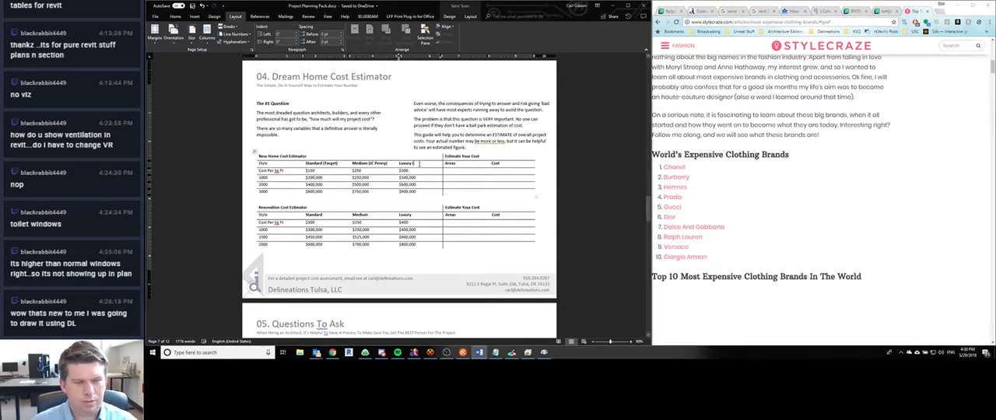
text((Prada S)
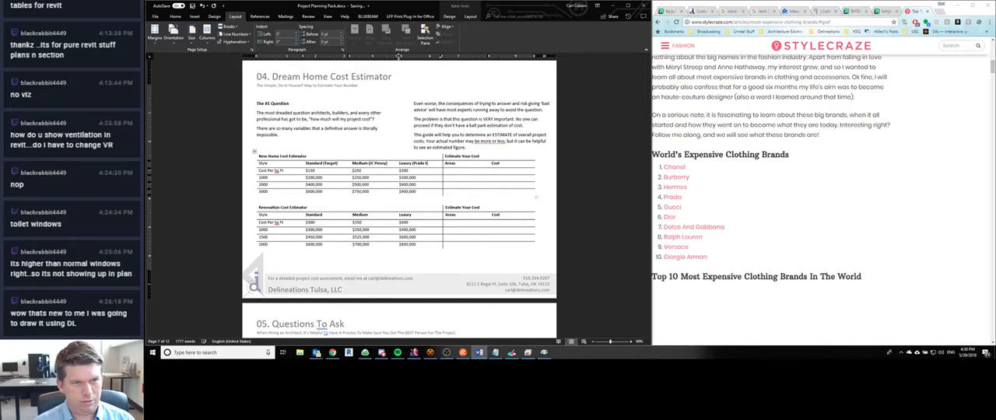
text(tore))
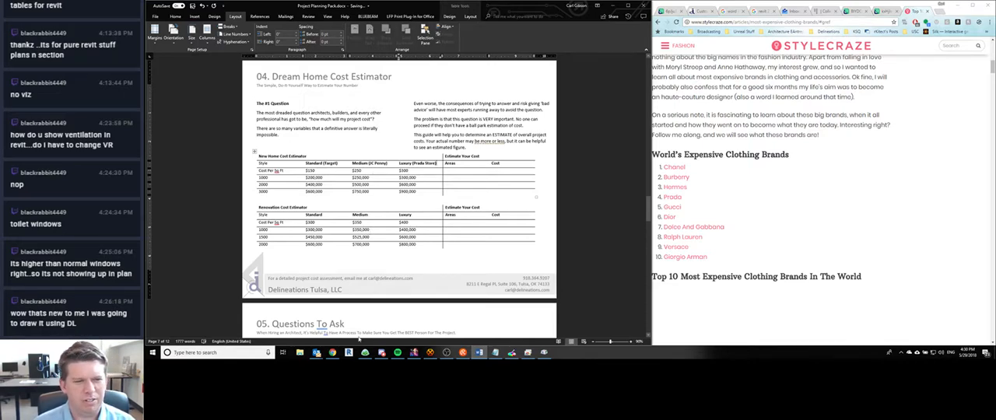
- Review the remaining pages of the planning pack, from Questions To Ask through to the final Closing page
scroll(304, 206, down, 3)
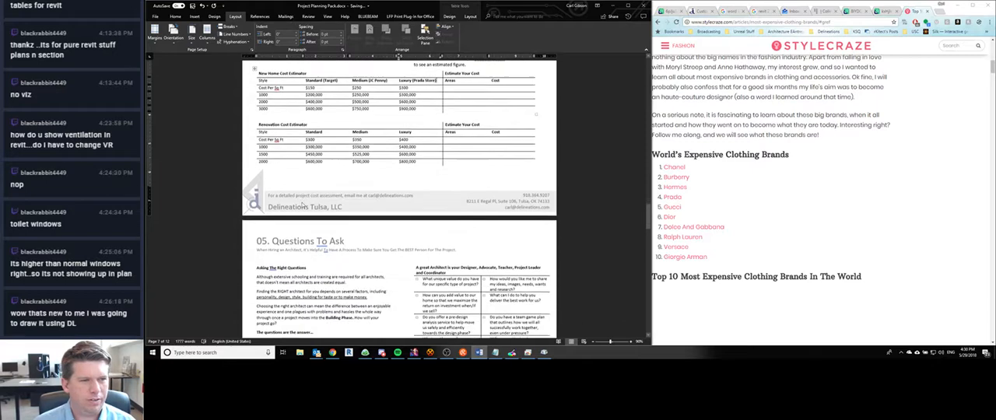
scroll(302, 204, up, 5)
scroll(300, 195, down, 8)
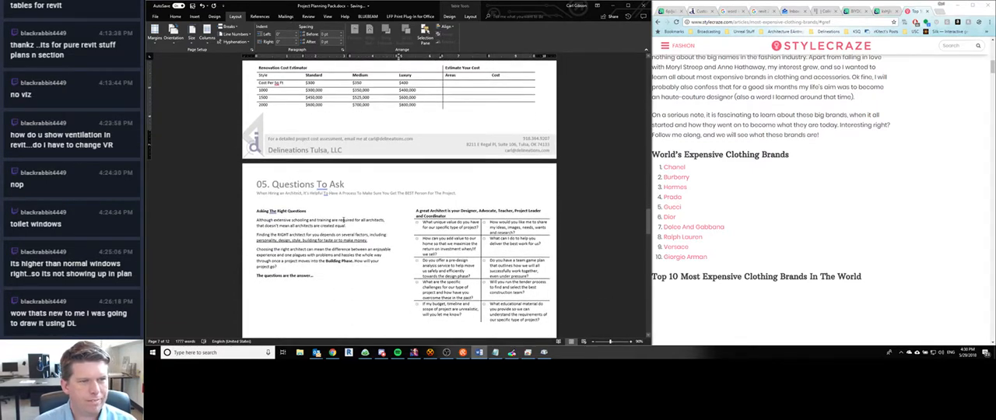
scroll(342, 221, down, 5)
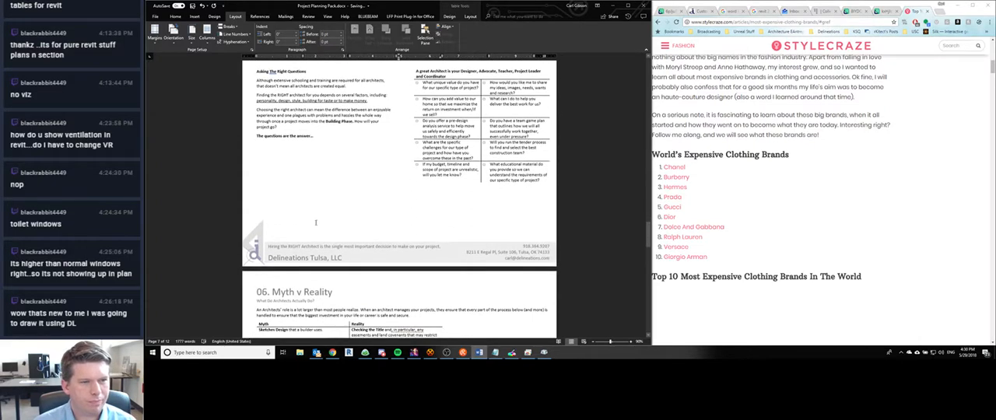
scroll(327, 233, up, 4)
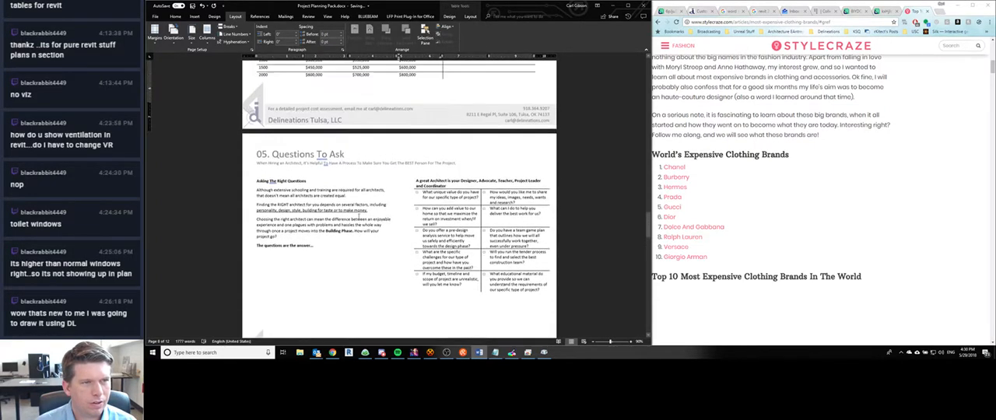
scroll(353, 214, down, 5)
scroll(354, 215, down, 10)
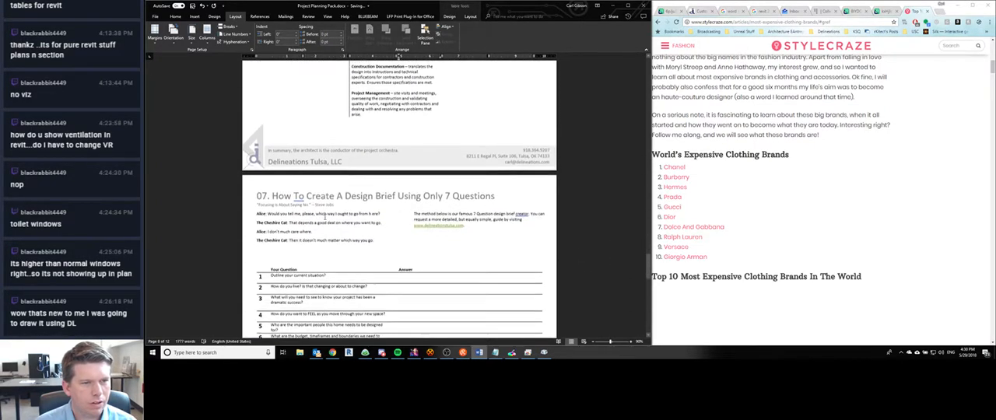
scroll(328, 217, down, 5)
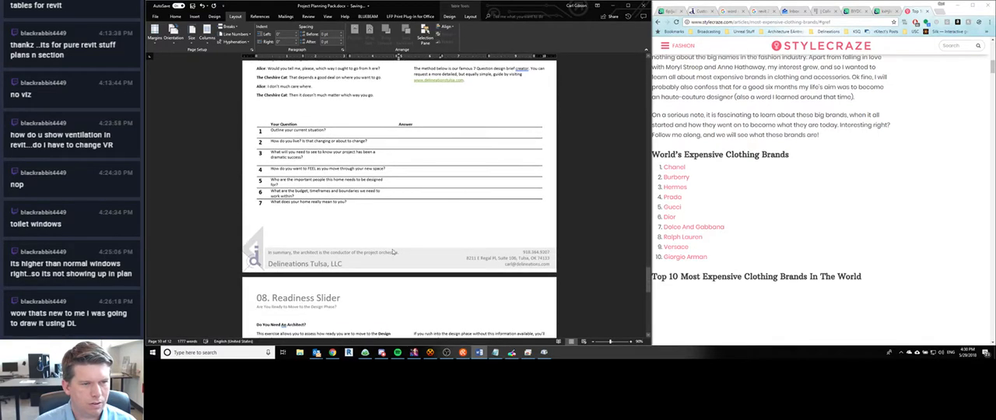
scroll(360, 202, down, 2)
scroll(360, 202, down, 6)
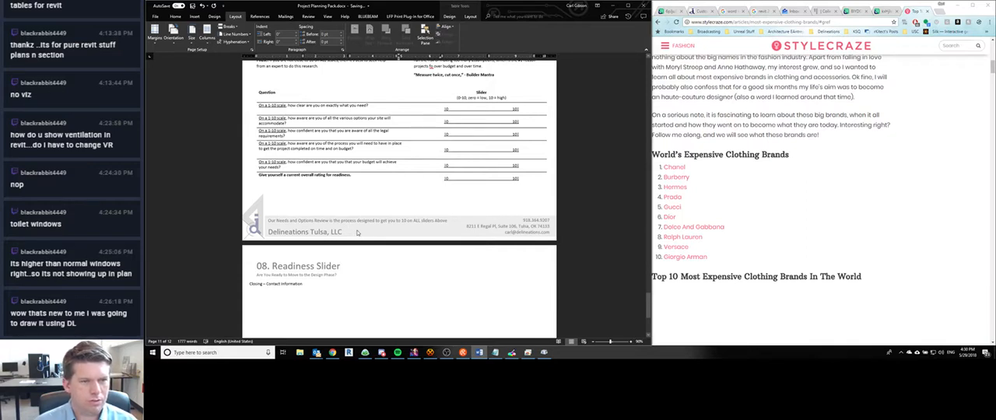
scroll(356, 234, down, 1)
scroll(350, 236, down, 5)
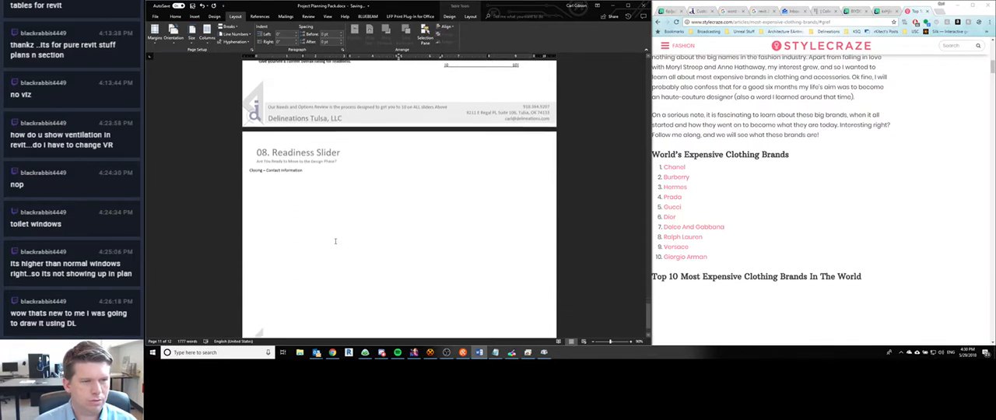
- Copy the "09. Closing" image link from the Marketing Tactics notes in Notepad and open it in a new Chrome tab
click(495, 352)
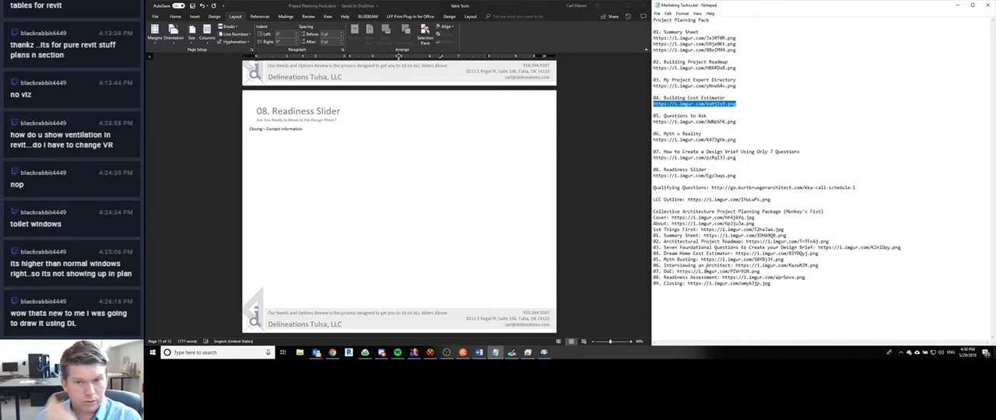
drag(688, 285, 771, 285)
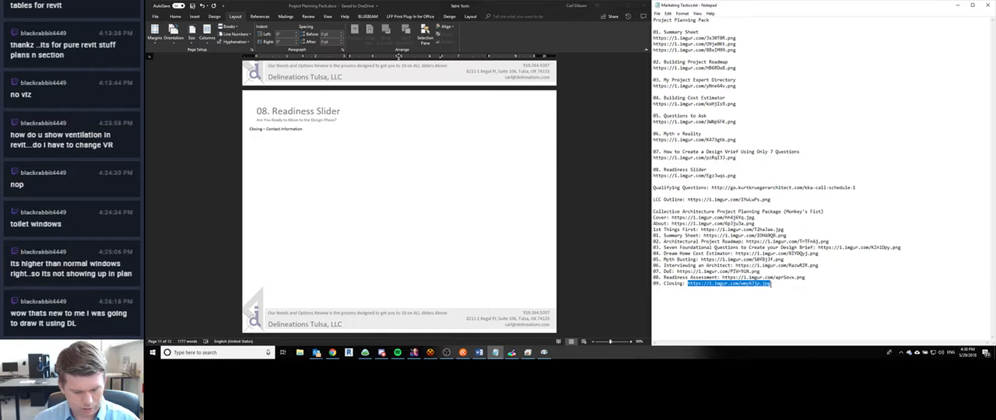
click(333, 353)
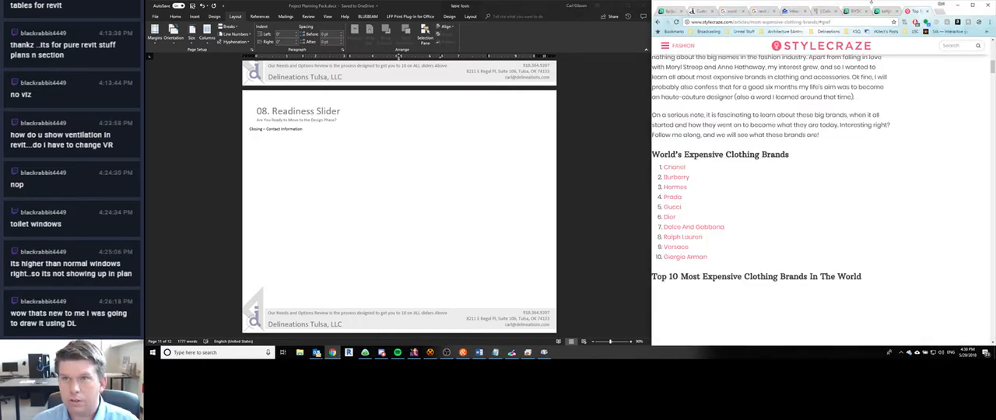
key(ctrl+t)
text(https://i.imgur.com/wmy6Ijp.jpg)
key(Return)
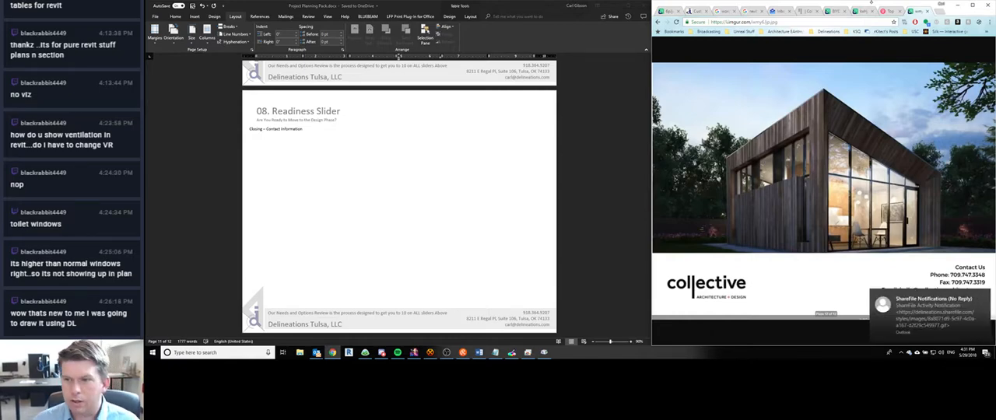
click(986, 297)
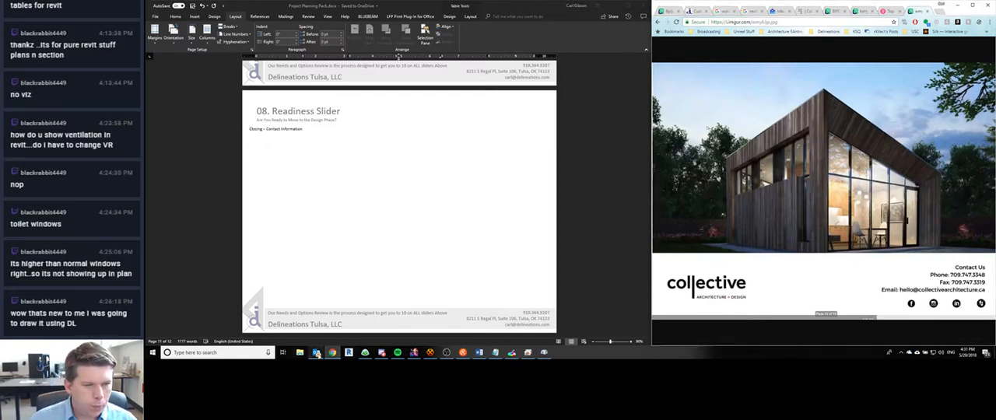
mouse_move(317, 355)
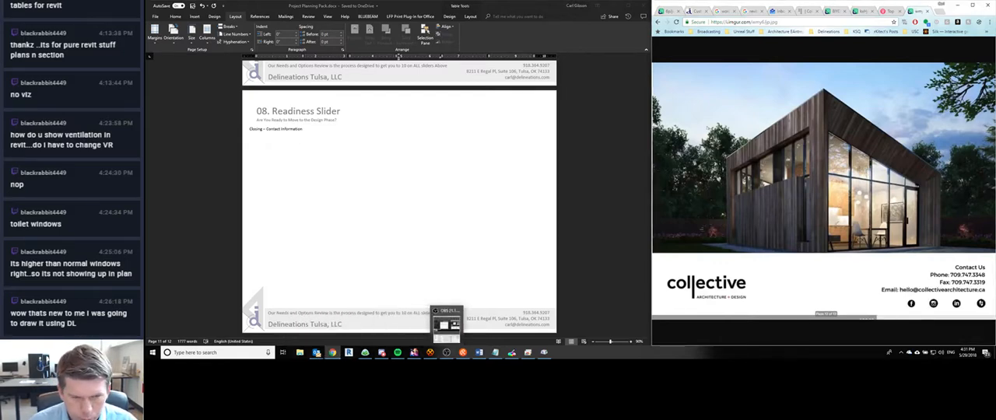
mouse_move(446, 354)
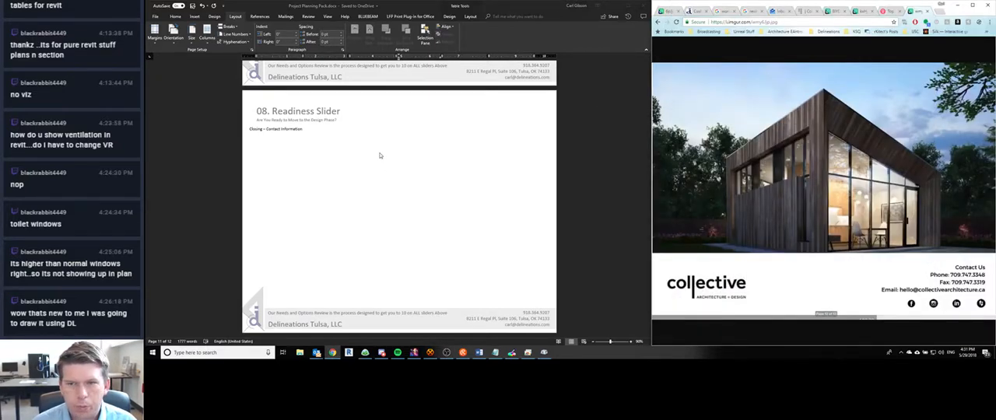
- Open the Closing page's header for editing in Word and unlink it from the previous section's header
scroll(311, 152, up, 1)
click(292, 125)
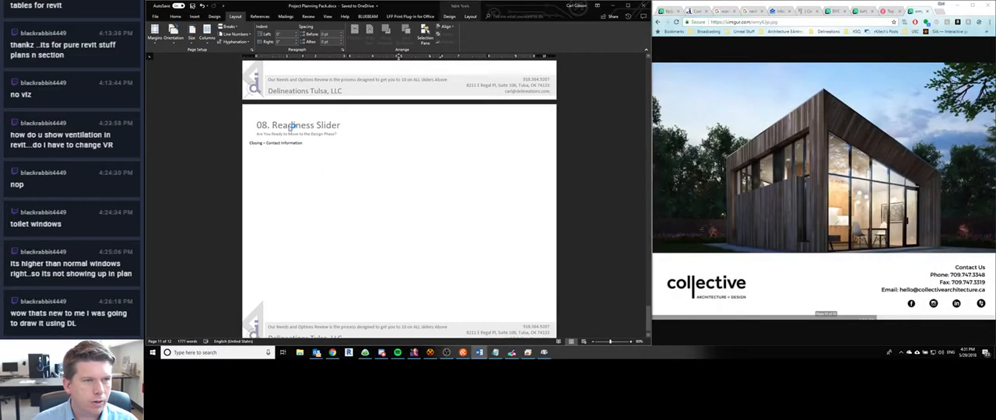
double_click(292, 127)
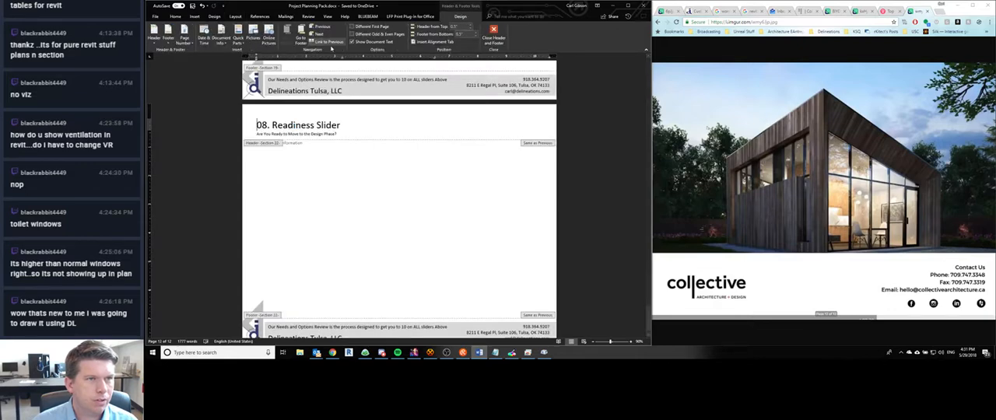
scroll(302, 163, up, 3)
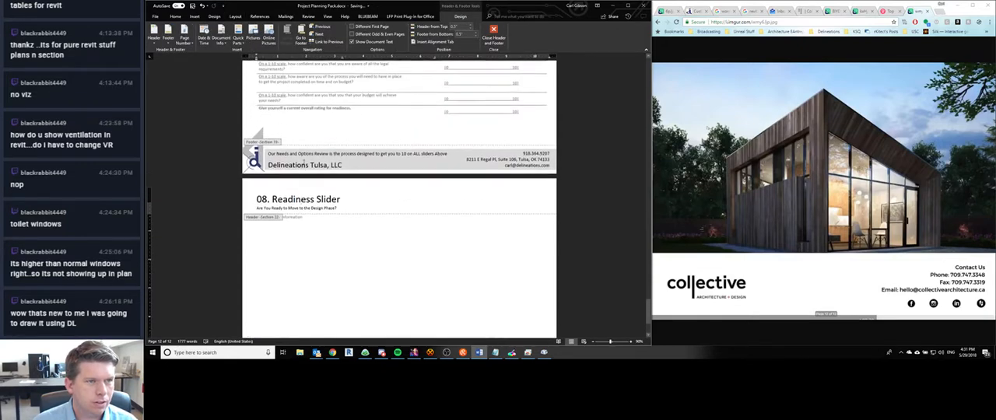
- Remove the "08. Readiness Slider" header from the final Closing page
scroll(302, 160, down, 2)
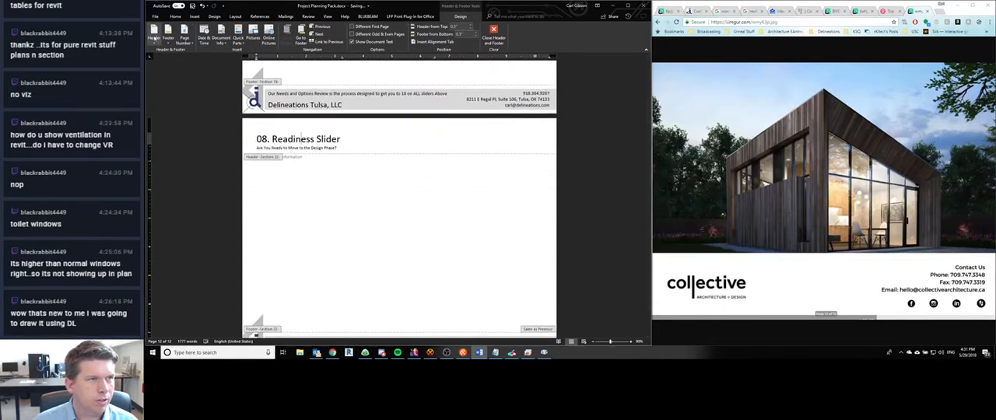
click(155, 36)
click(165, 280)
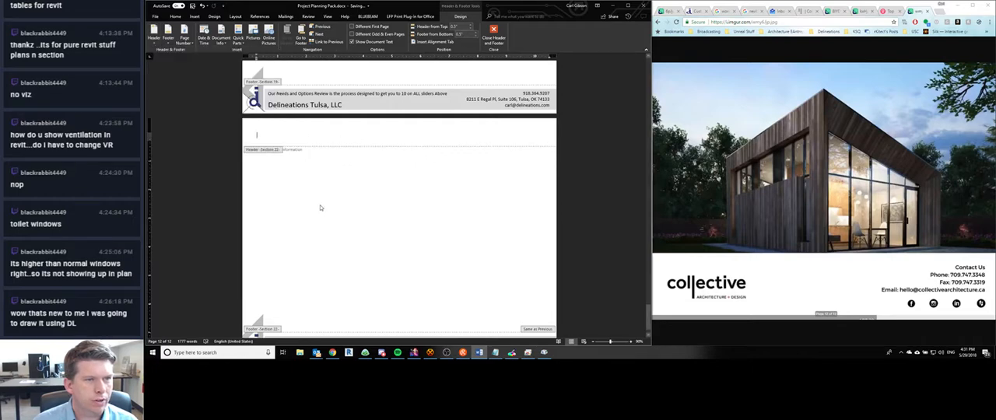
scroll(321, 208, up, 6)
scroll(320, 208, up, 2)
scroll(320, 208, down, 8)
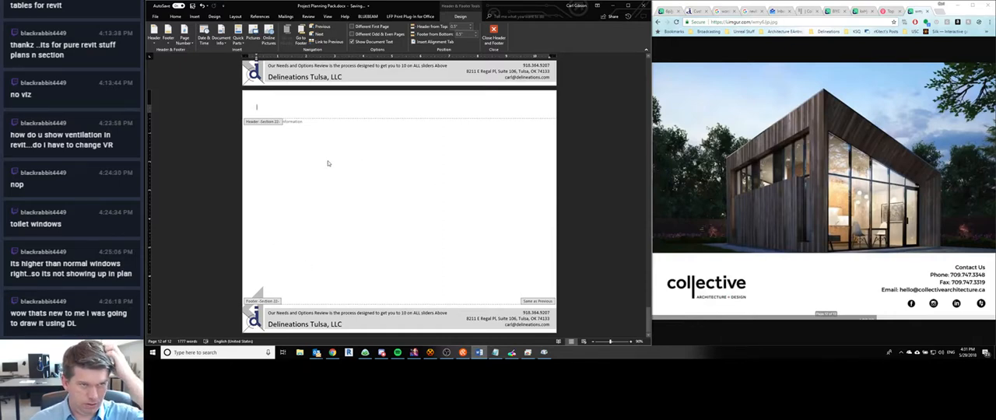
click(316, 353)
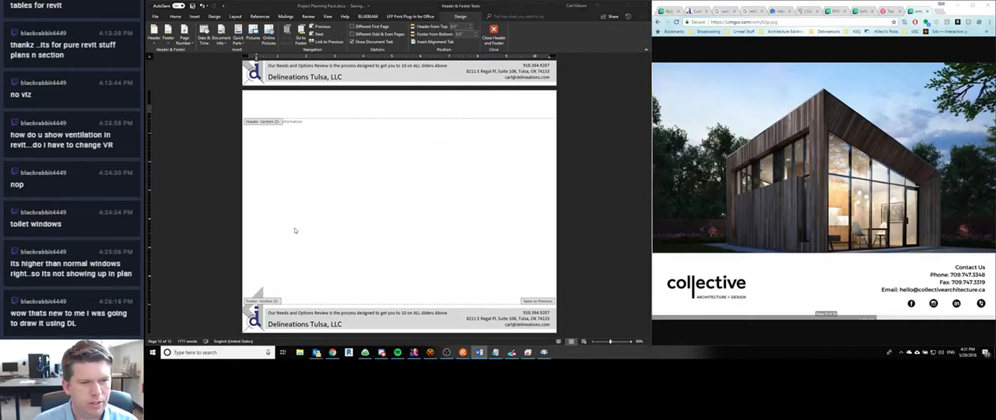
click(801, 86)
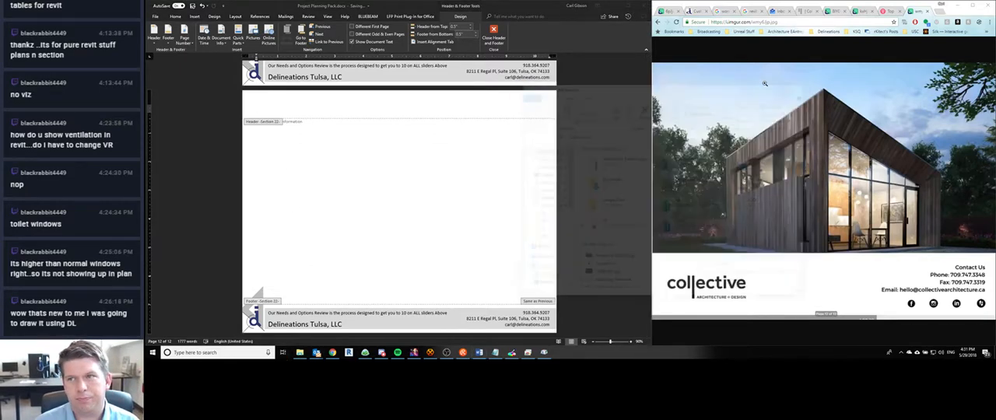
- Start inserting a picture from file into the Closing page's header and browse the corp (Z:) drive for a suitable image
click(195, 16)
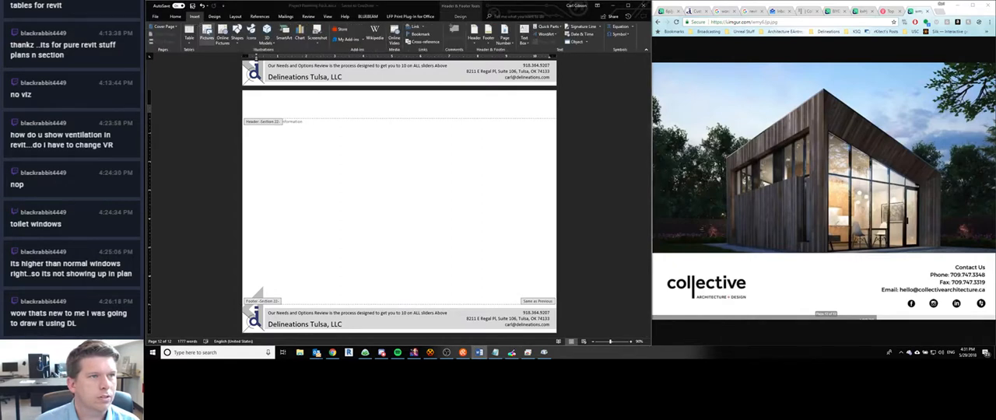
click(207, 34)
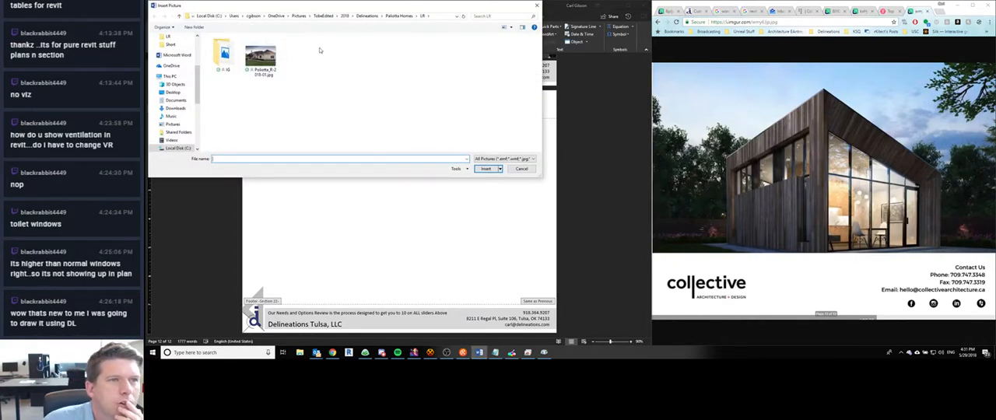
scroll(169, 124, up, 4)
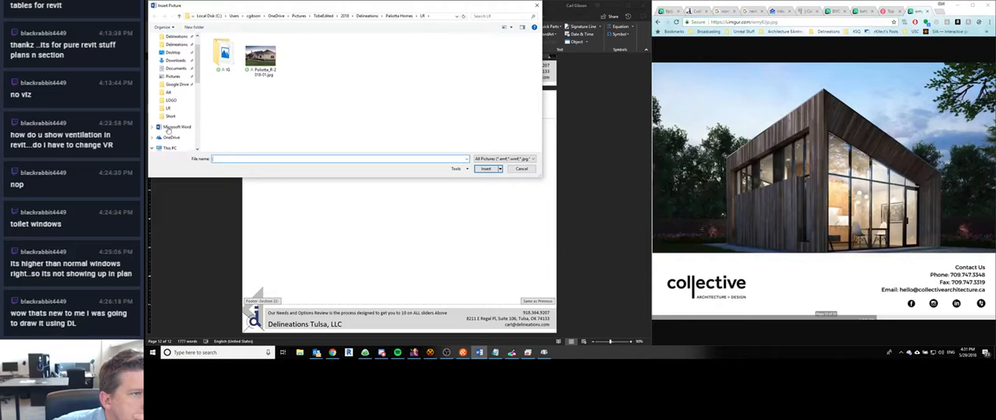
scroll(170, 127, down, 10)
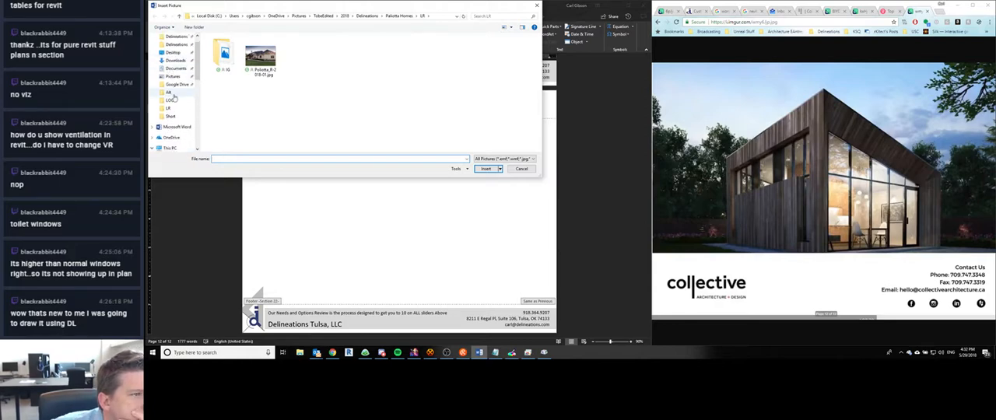
click(172, 133)
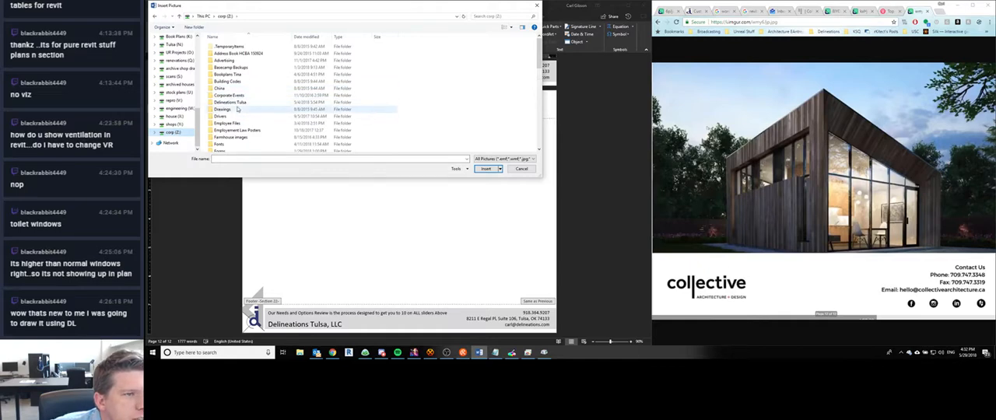
scroll(226, 117, down, 5)
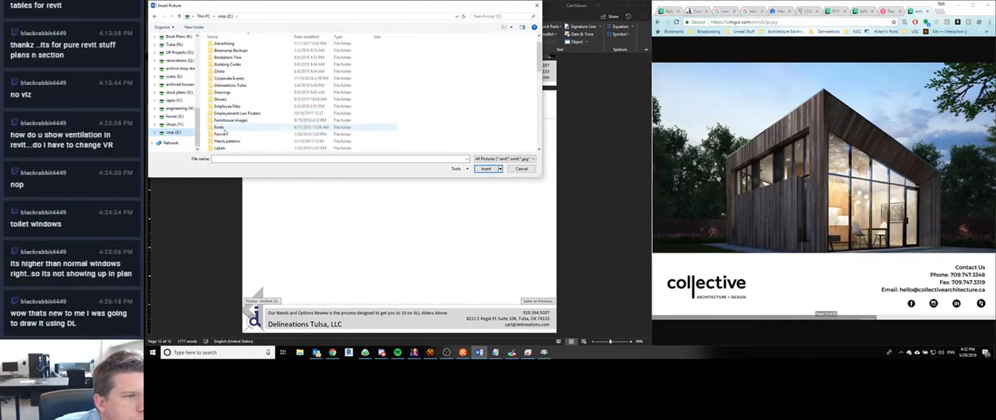
scroll(225, 128, down, 3)
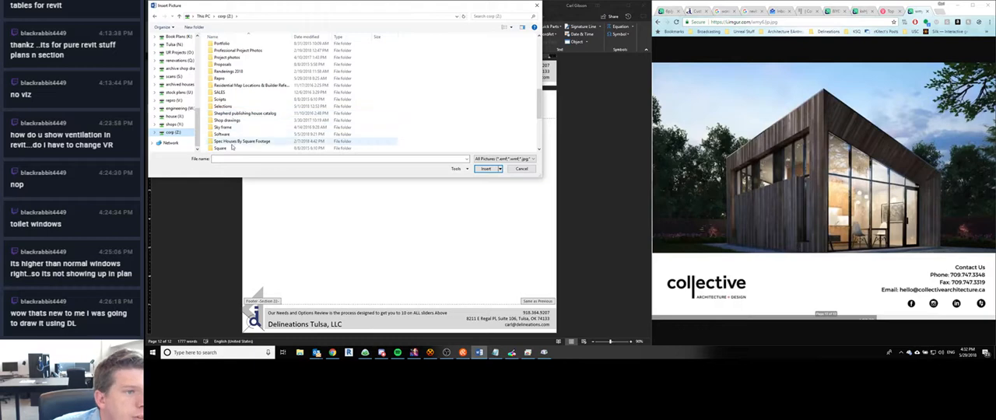
scroll(230, 131, down, 4)
- Switch to Chrome and load the delineationstulsa.com website in the tab showing the Delineations Inc. site
click(695, 11)
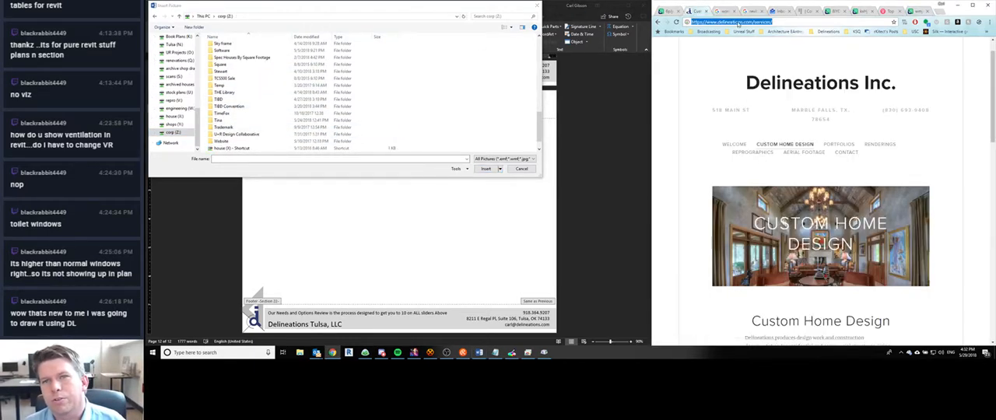
drag(741, 22, 775, 24)
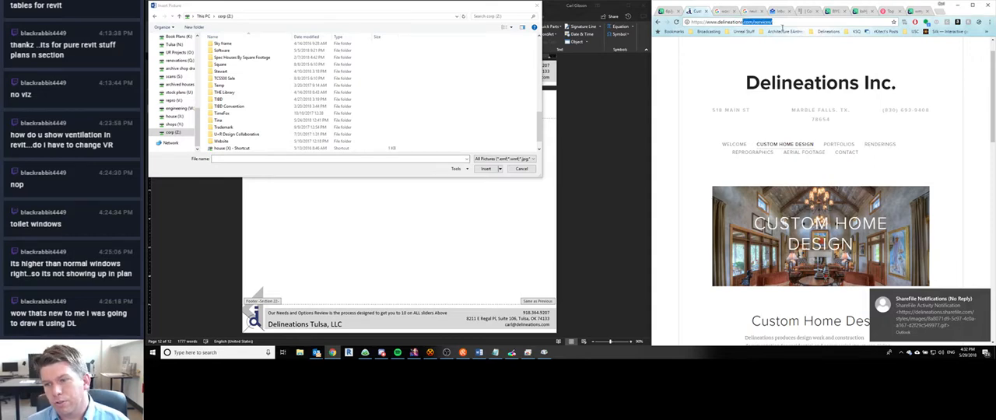
text(tulsa.com)
key(Return)
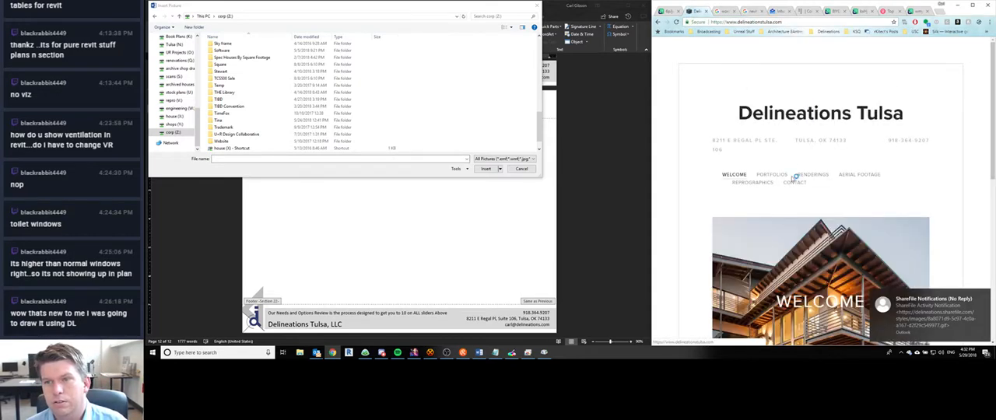
- Save the Welcome banner's house photo from the website as a JPEG in the Documents folder
scroll(798, 222, down, 3)
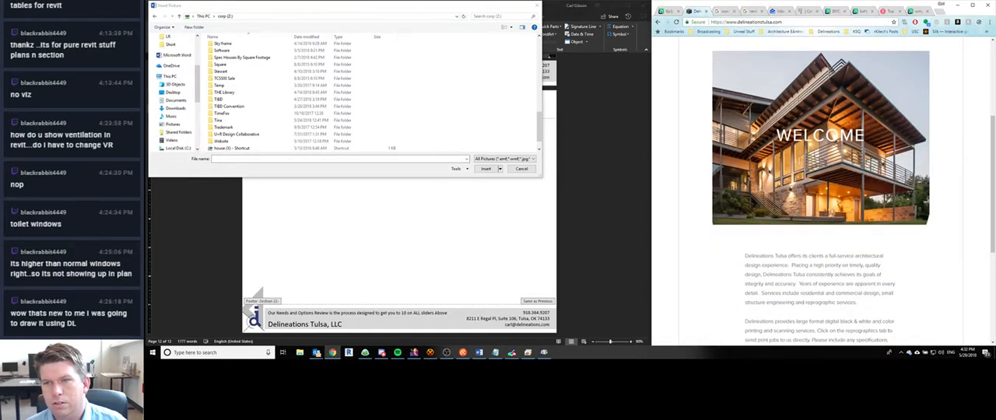
drag(804, 136, 841, 136)
right_click(768, 175)
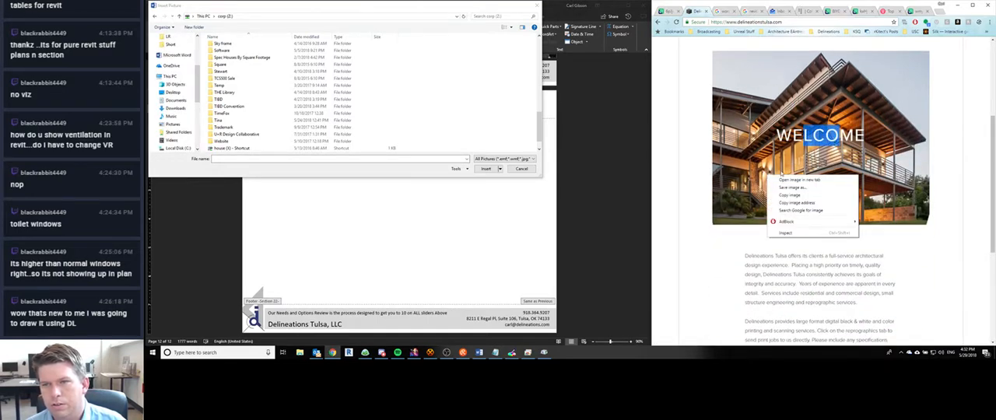
click(790, 188)
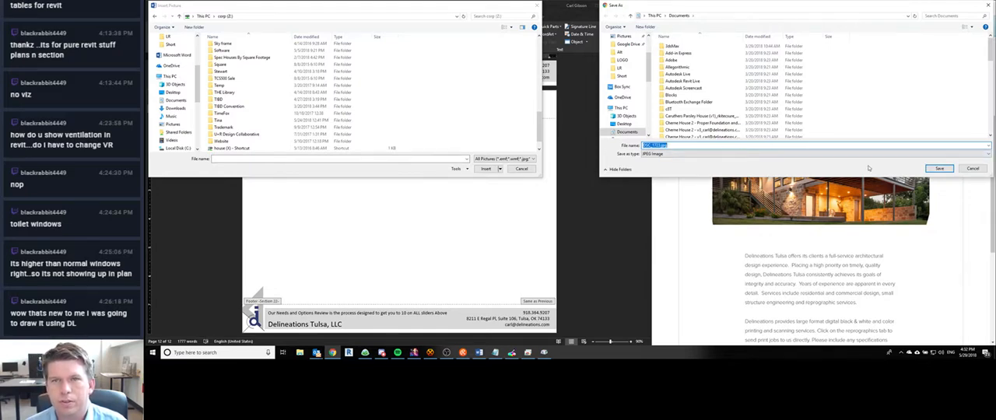
click(939, 168)
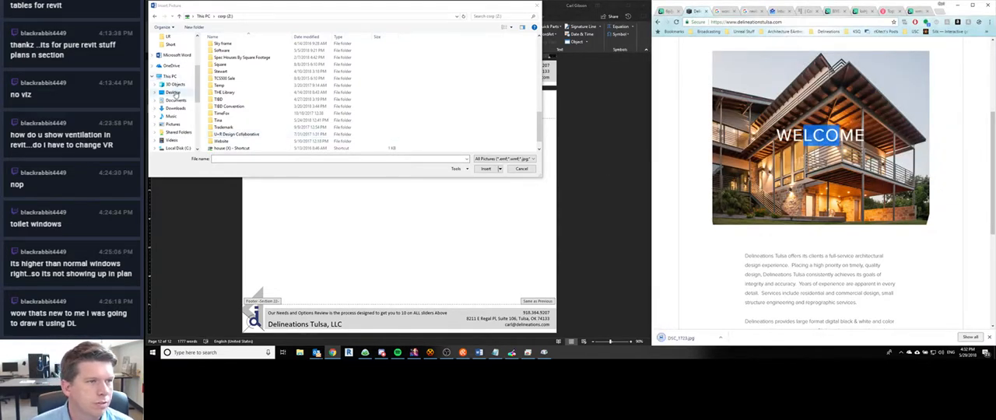
- Insert the downloaded house photo from the Documents folder into the Closing page's header in Word
click(175, 100)
scroll(238, 125, down, 5)
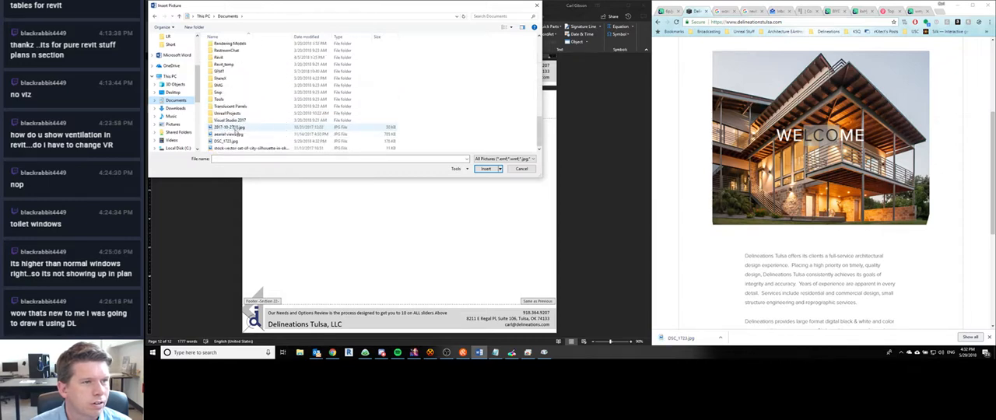
double_click(227, 140)
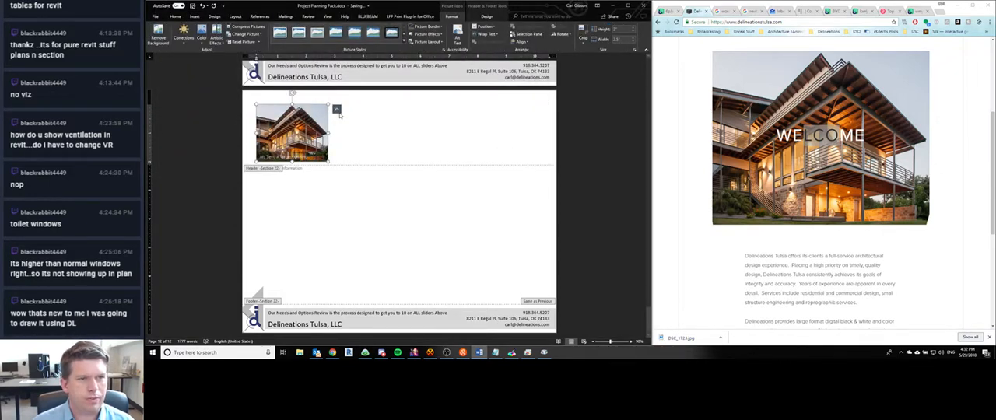
- Set the house photo to Behind Text and enlarge it to about 11.4" wide, filling the page width from the upper edge
click(336, 109)
click(371, 170)
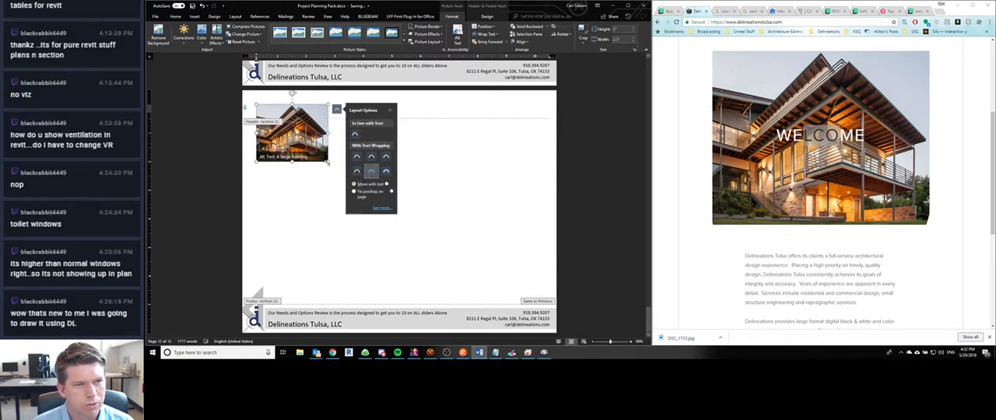
drag(332, 161, 586, 225)
drag(447, 196, 439, 122)
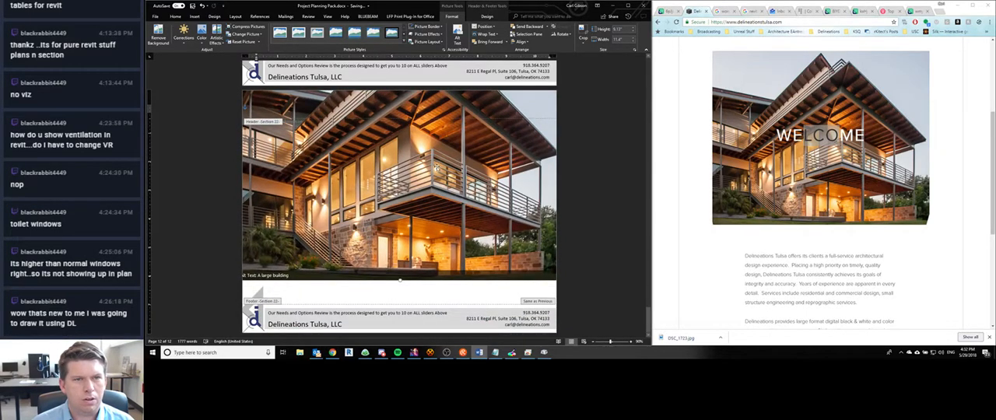
- Mark the house photo as Decorative in its alt text settings, removing the generated description
right_click(431, 234)
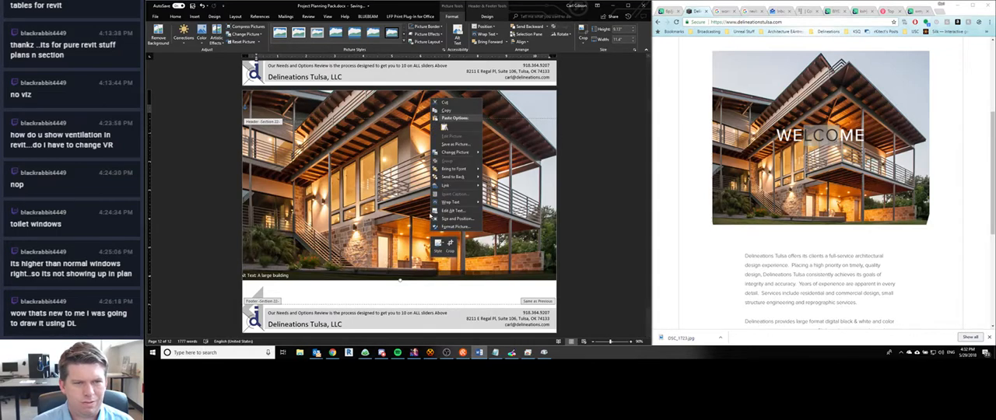
click(445, 212)
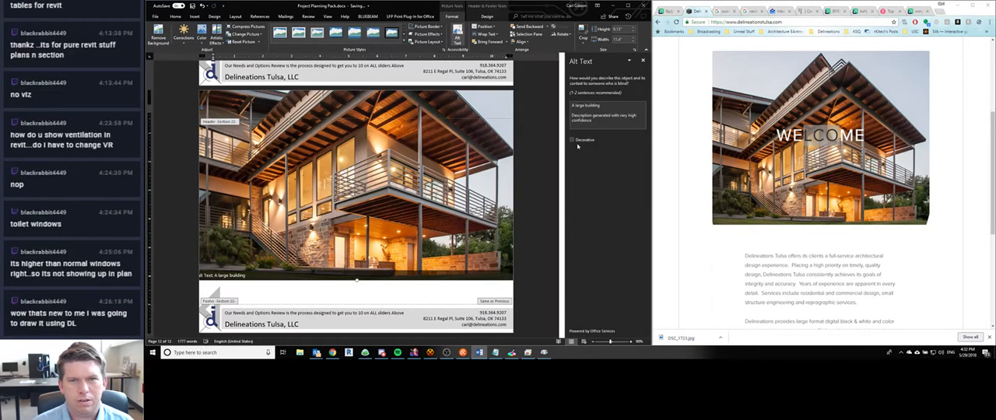
click(572, 140)
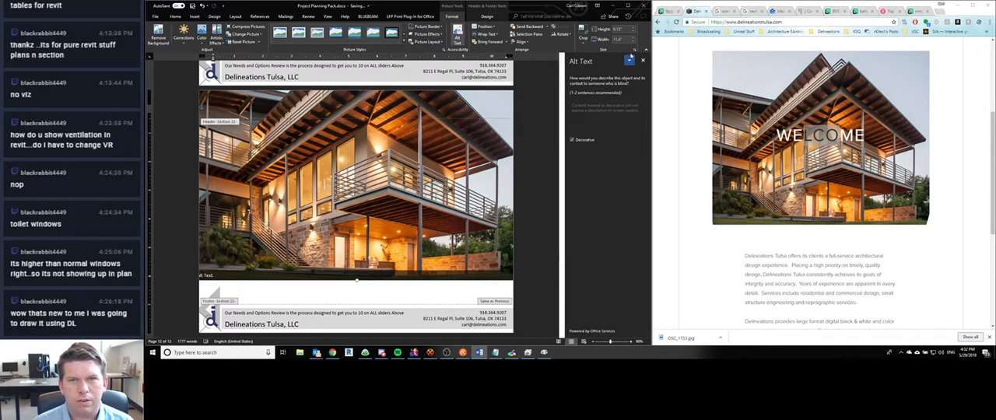
click(630, 60)
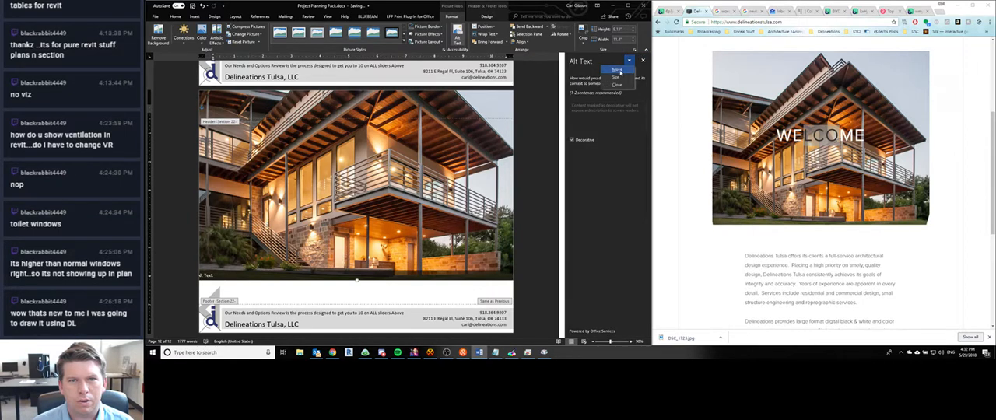
click(623, 70)
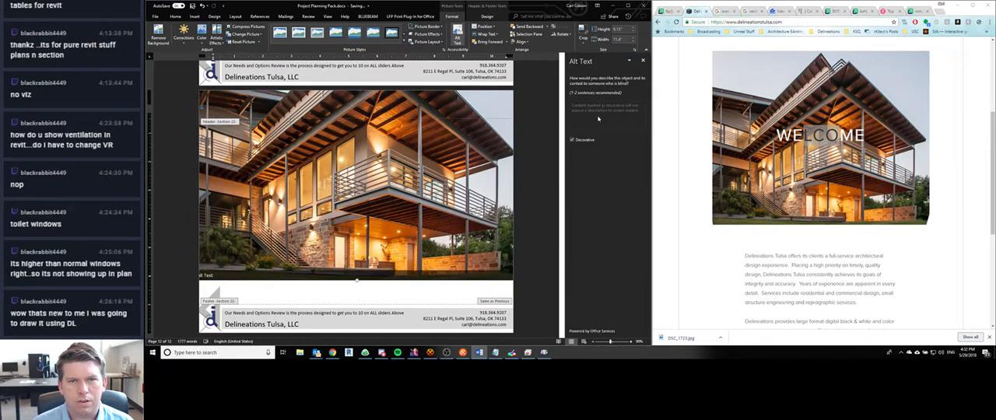
click(643, 60)
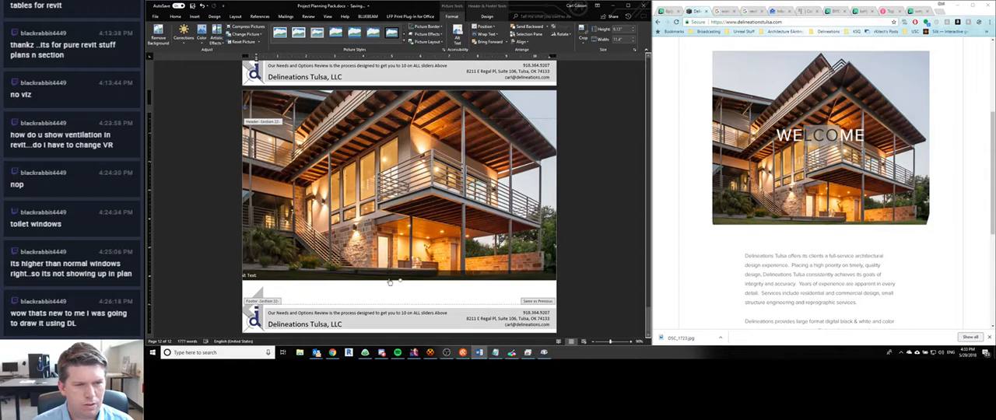
- Reopen the photo's alt text settings and turn off Decorative, leaving the description blank
click(390, 281)
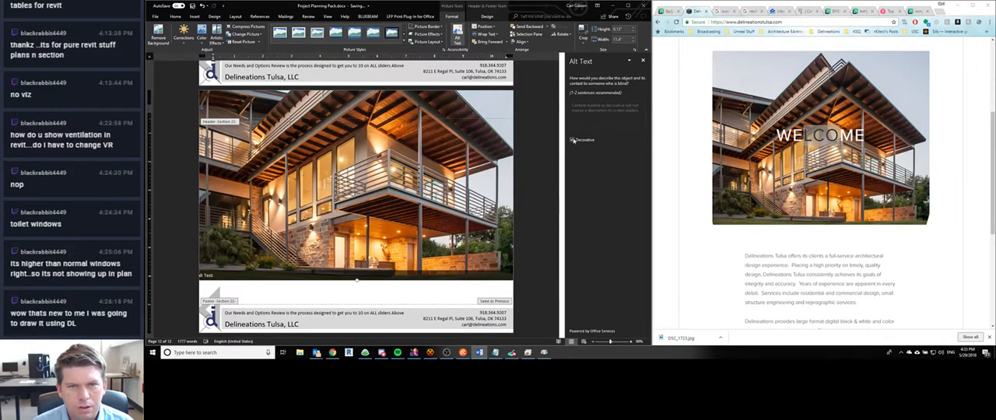
click(573, 140)
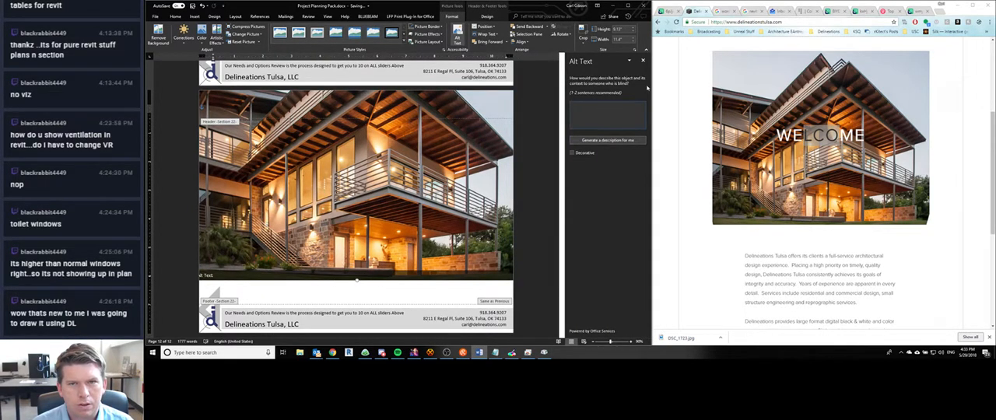
click(643, 60)
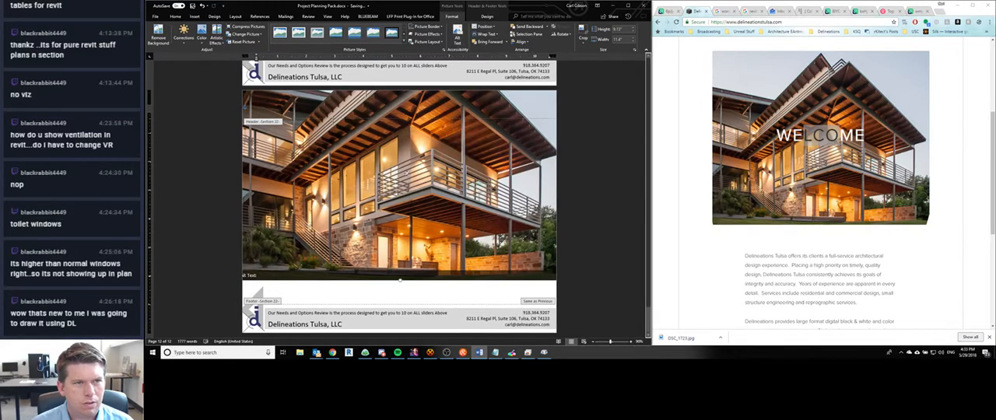
- Shift the house photo slightly down the Closing page so its lower edge sits just above the footer
drag(380, 171, 379, 178)
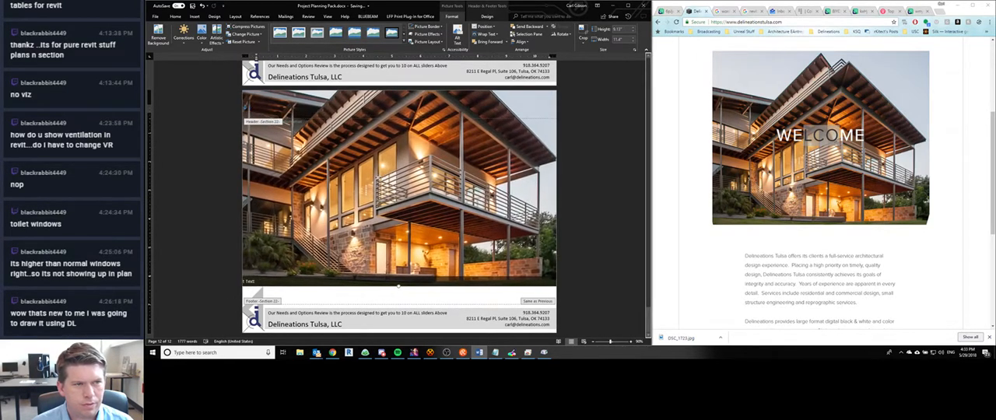
key(Down)
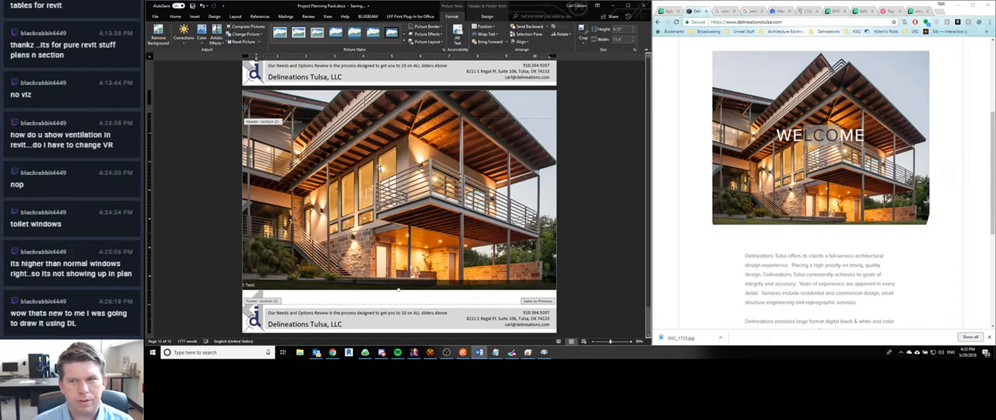
mouse_move(380, 168)
mouse_down()
mouse_move(376, 232)
mouse_move(376, 154)
mouse_up()
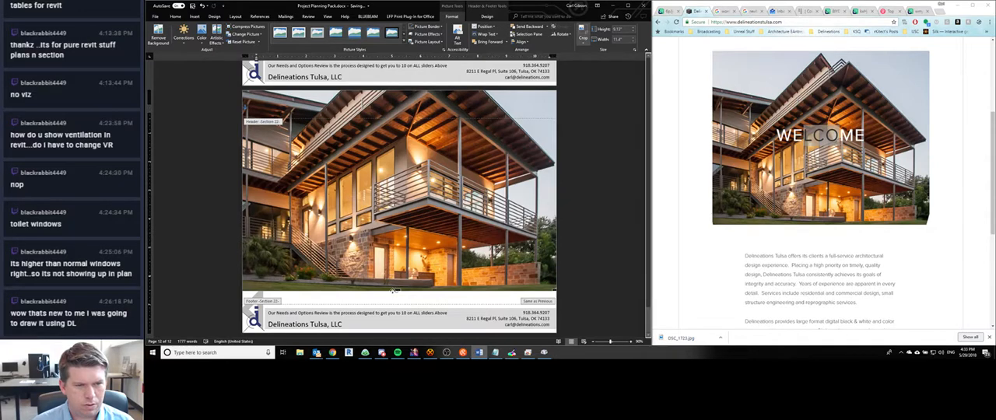
- Try to shrink the header's house photo from its lower edge and reposition it above the footer
drag(396, 290, 393, 252)
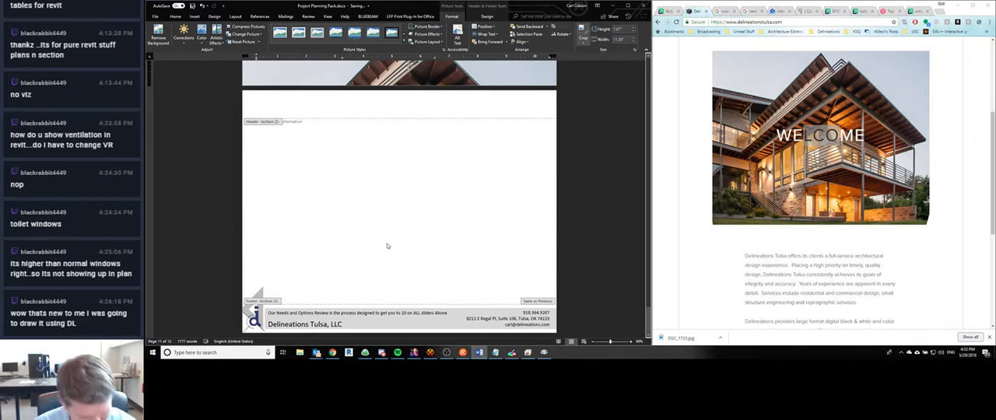
key(ctrl+z)
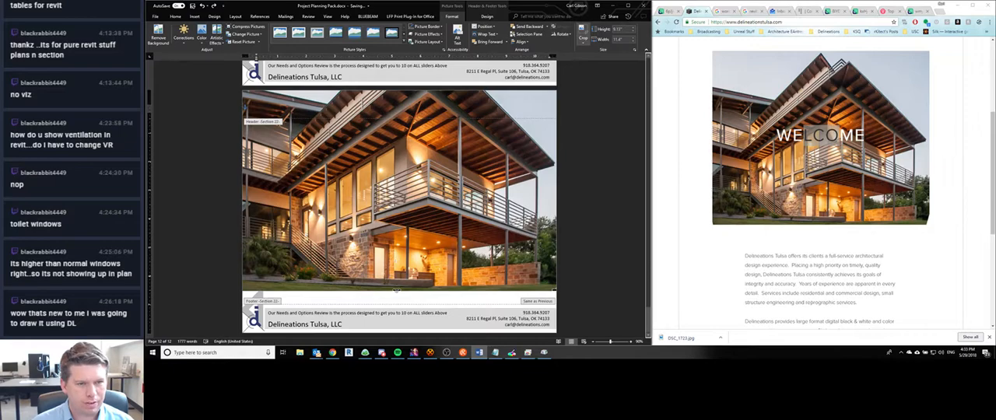
drag(397, 290, 401, 248)
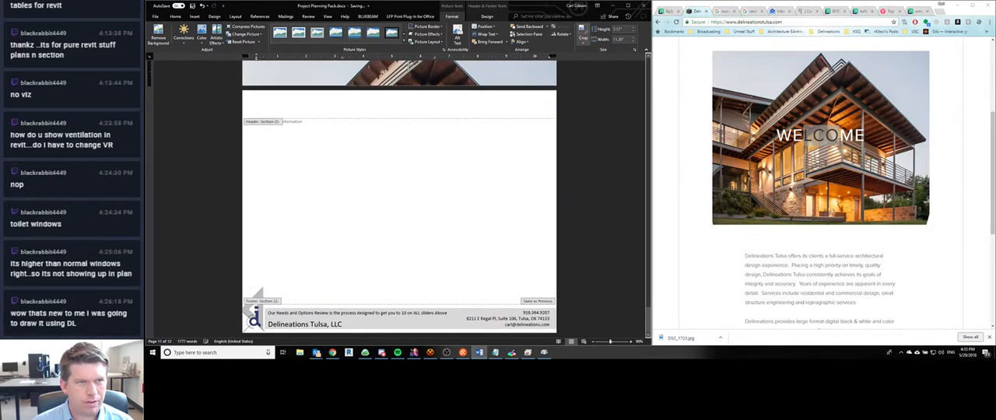
mouse_move(383, 71)
mouse_down()
mouse_move(378, 148)
mouse_move(383, 105)
mouse_up()
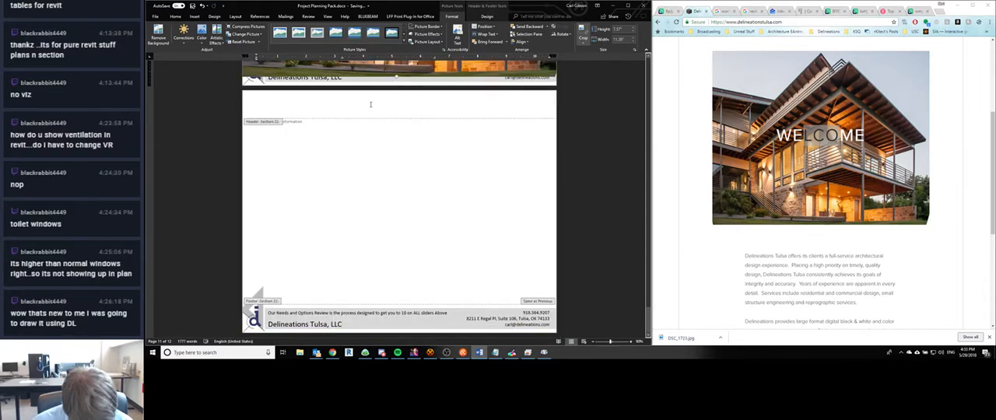
drag(390, 68, 384, 296)
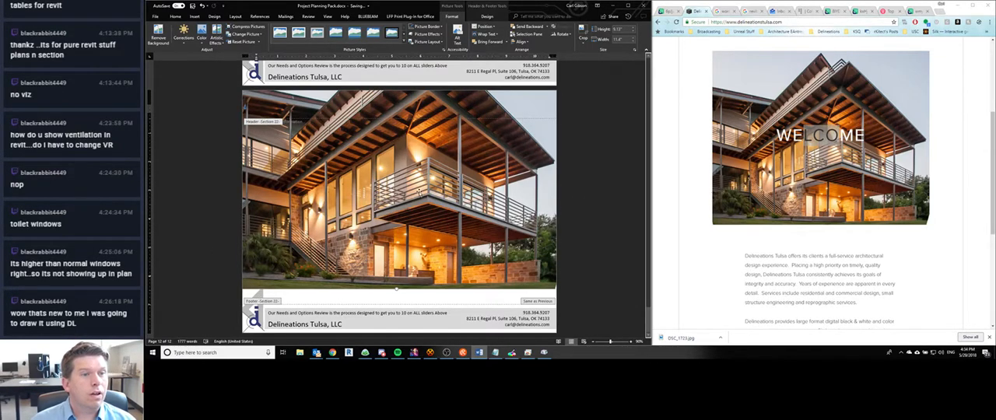
- Delete the header's house photo and the "Closing – Contact Information" line, leaving the final page's body empty
key(Delete)
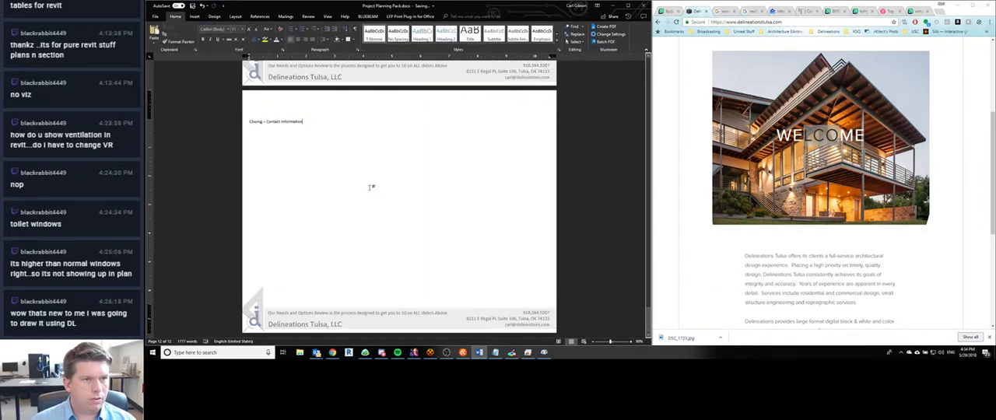
key(shift+End)
key(ctrl+c)
key(Delete)
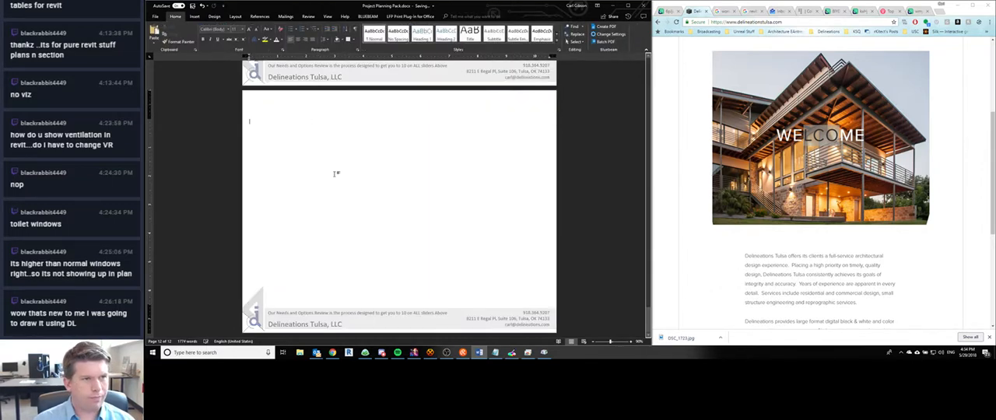
key(ctrl+v)
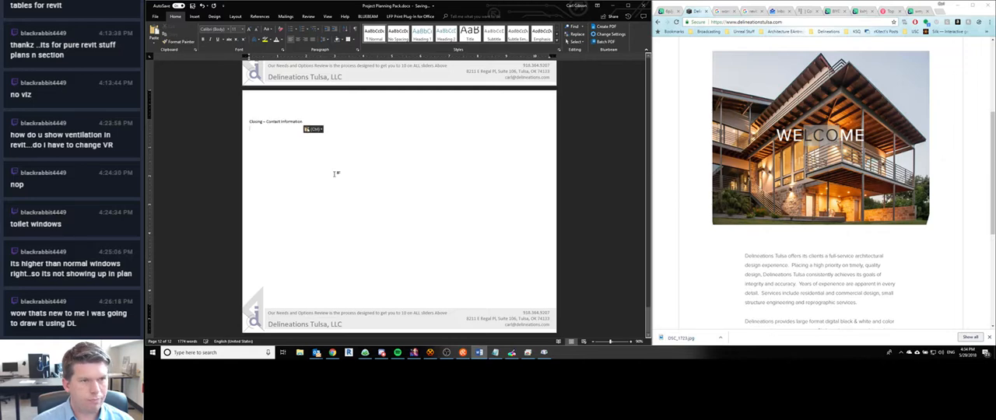
key(ctrl+z)
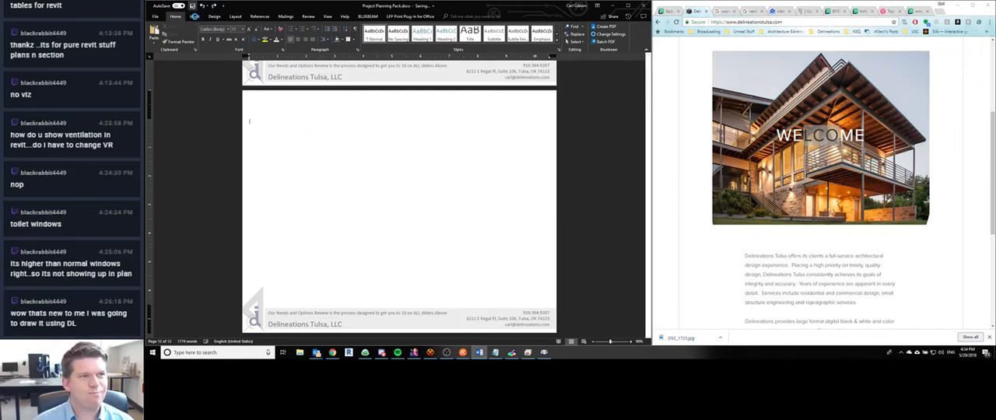
click(195, 15)
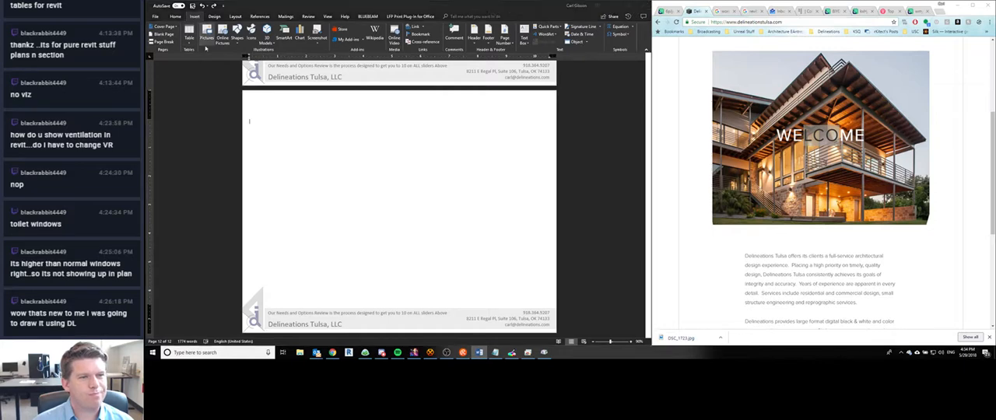
click(207, 46)
scroll(227, 126, down, 10)
double_click(224, 138)
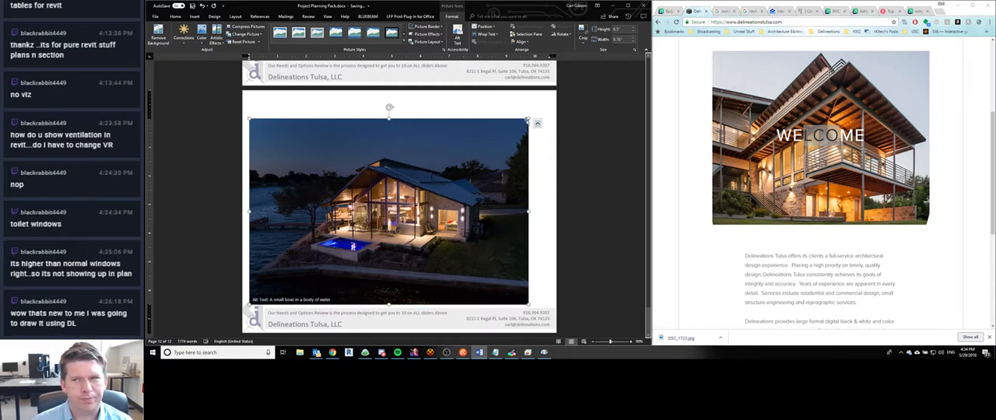
key(Delete)
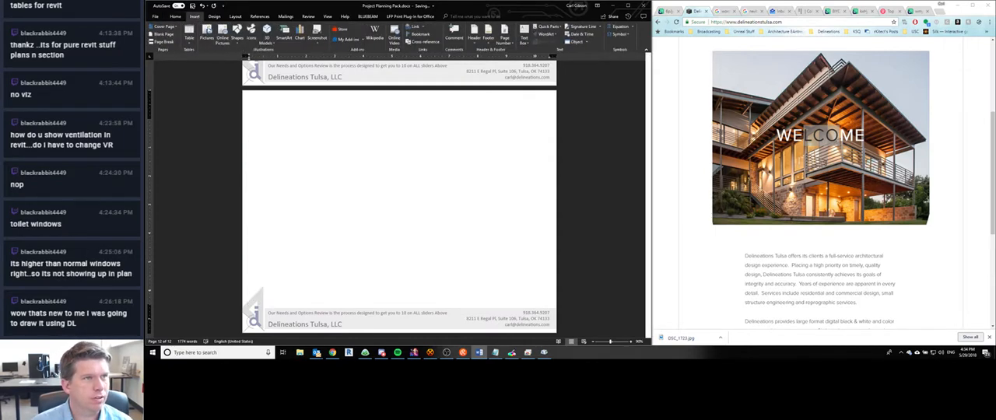
- Insert the balcony house photo into the body of the final page and set it to Behind Text
click(207, 35)
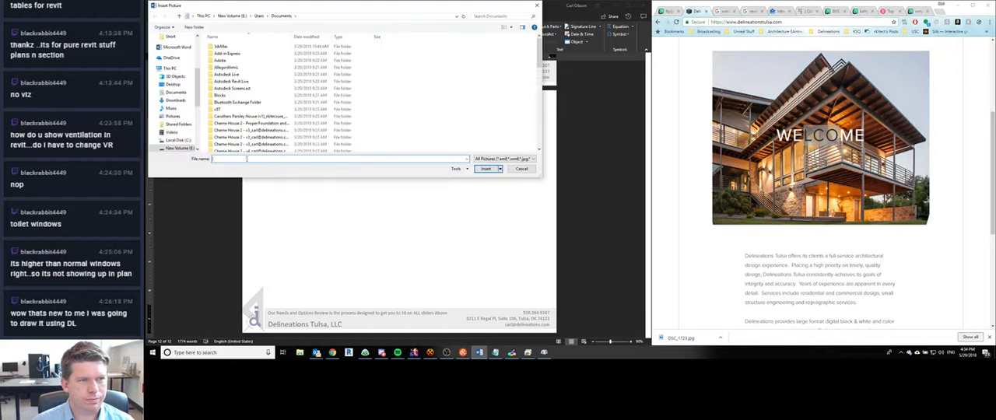
double_click(242, 142)
double_click(230, 142)
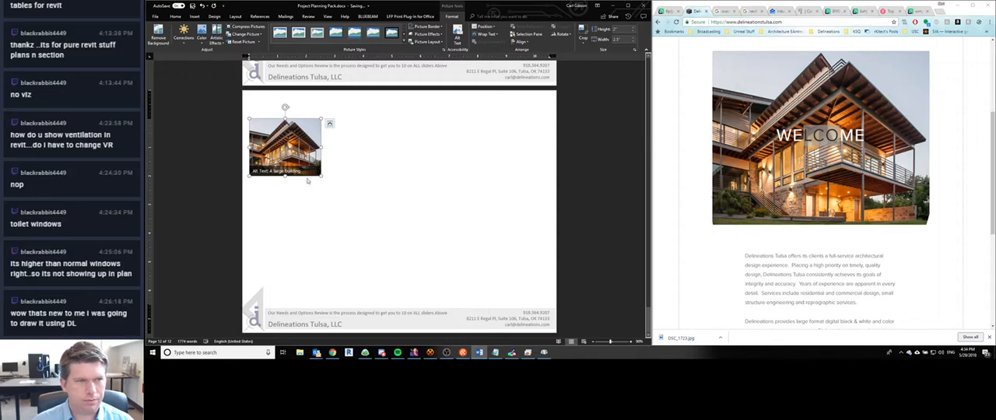
click(329, 124)
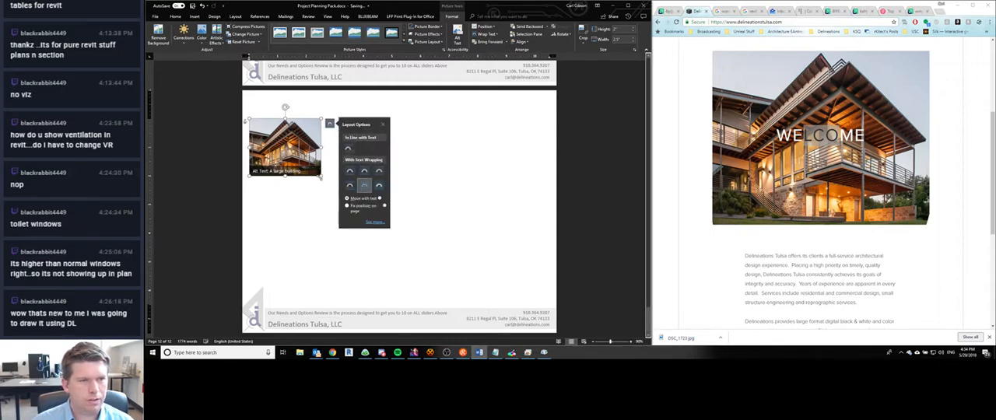
- Enlarge the house photo to fill the page width and move it up so its lower edge sits above the footer
drag(341, 186, 537, 265)
drag(441, 197, 441, 150)
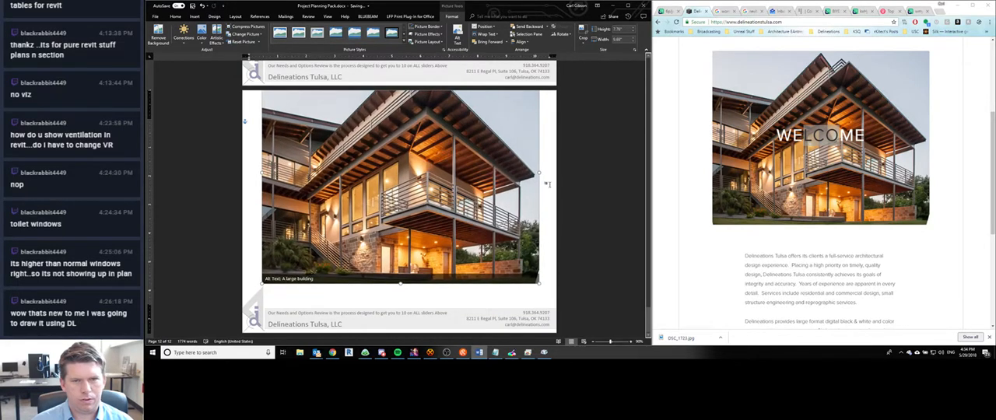
drag(538, 173, 548, 173)
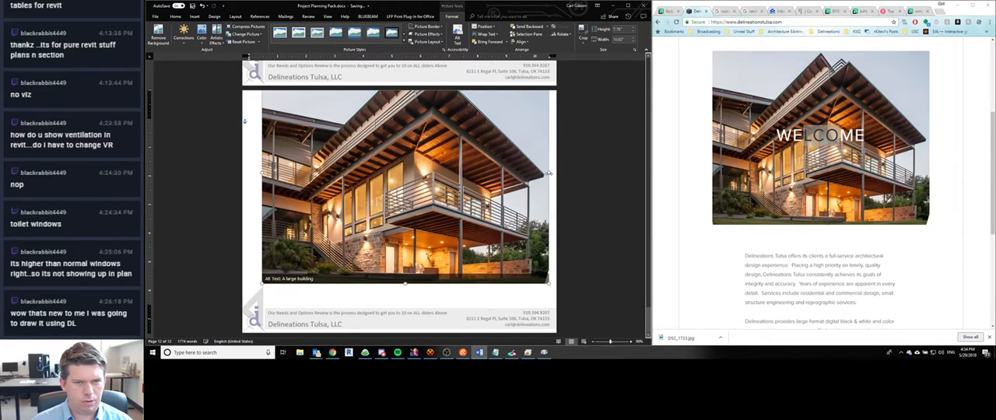
key(ctrl+z)
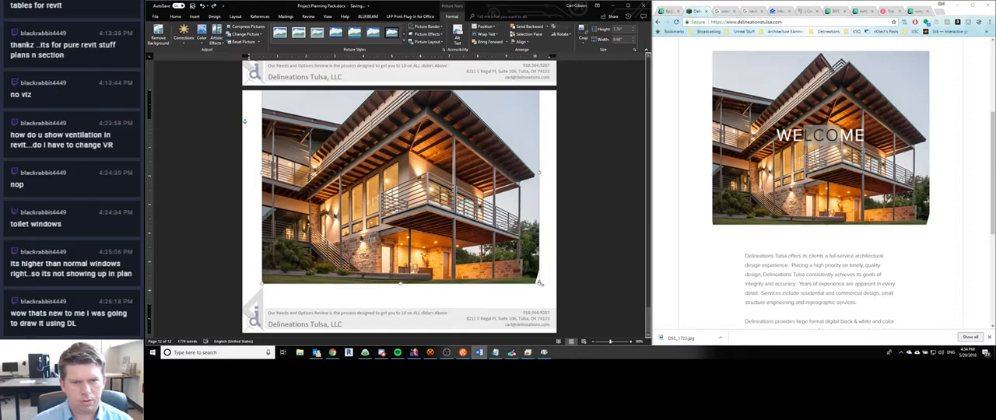
drag(540, 283, 557, 300)
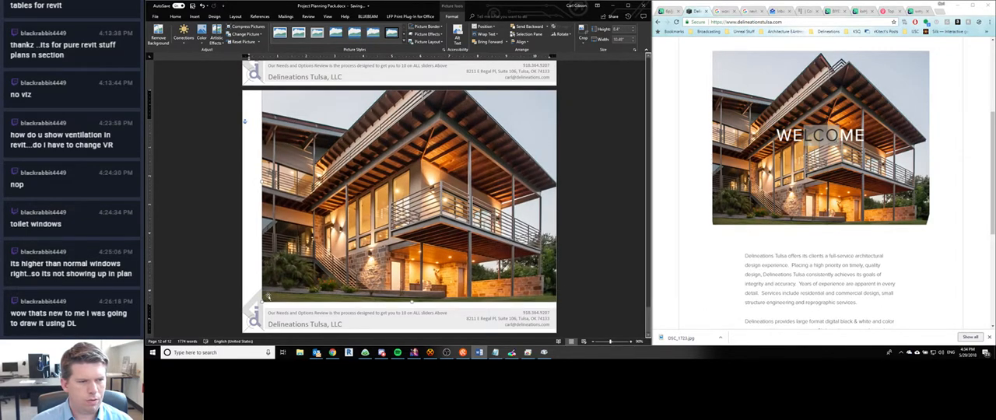
drag(262, 299, 240, 309)
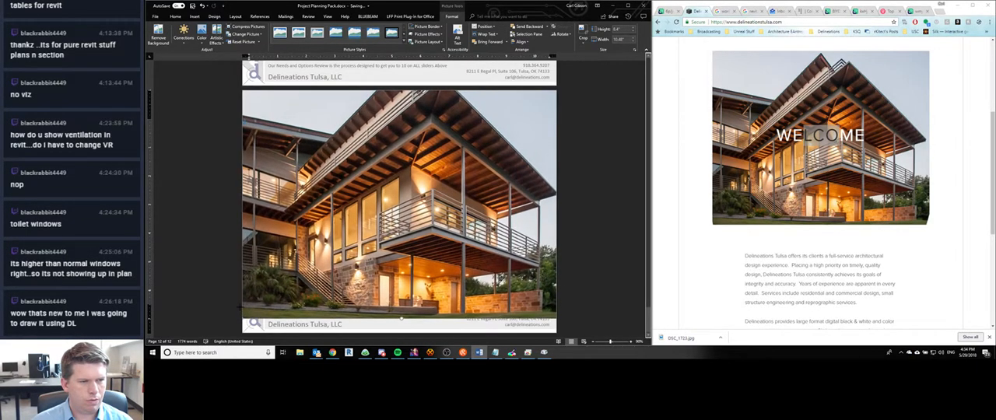
drag(369, 226, 375, 193)
click(587, 195)
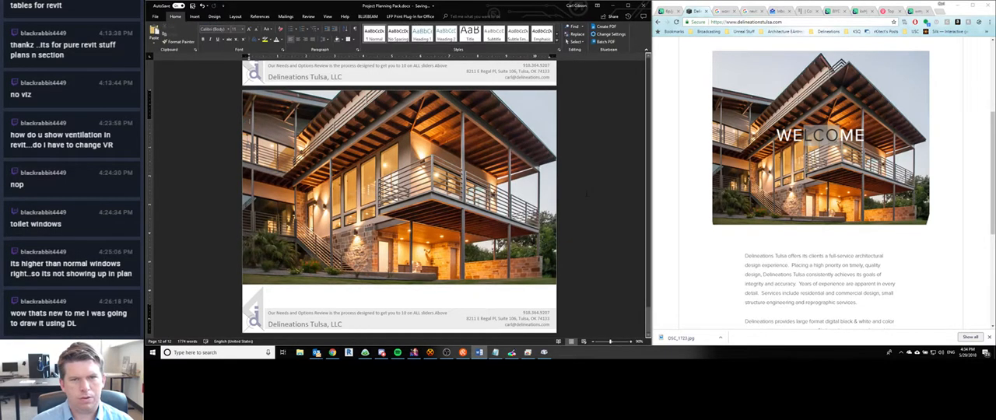
- Switch to the browser and bring up the Collective reference image to compare its closing-page layout
scroll(705, 257, down, 7)
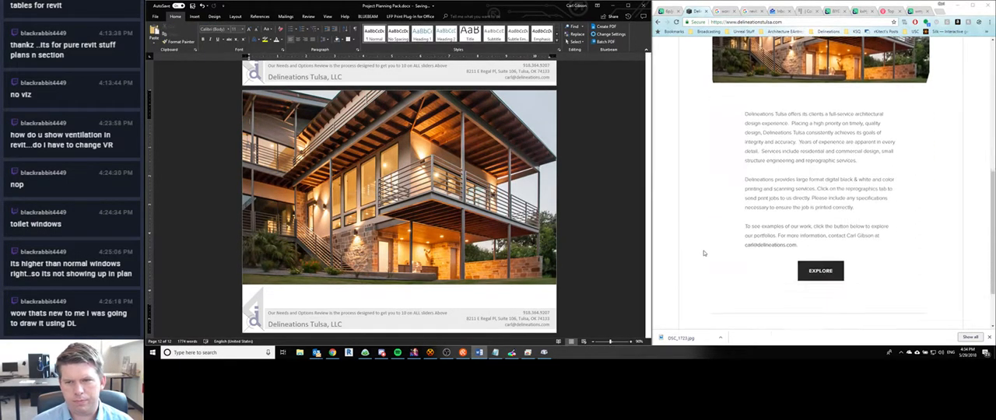
scroll(714, 234, up, 4)
click(918, 14)
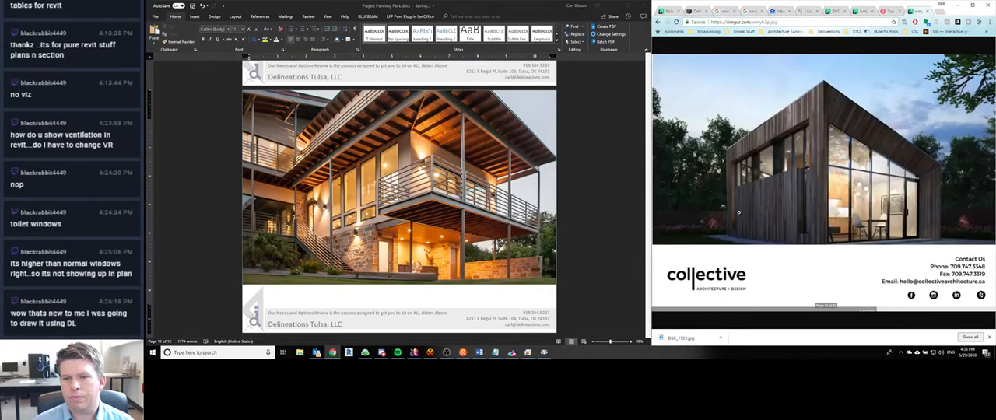
- Try to delete the "Our Needs and Options Review" tagline from the final page's footer, and undo the deletion
double_click(302, 316)
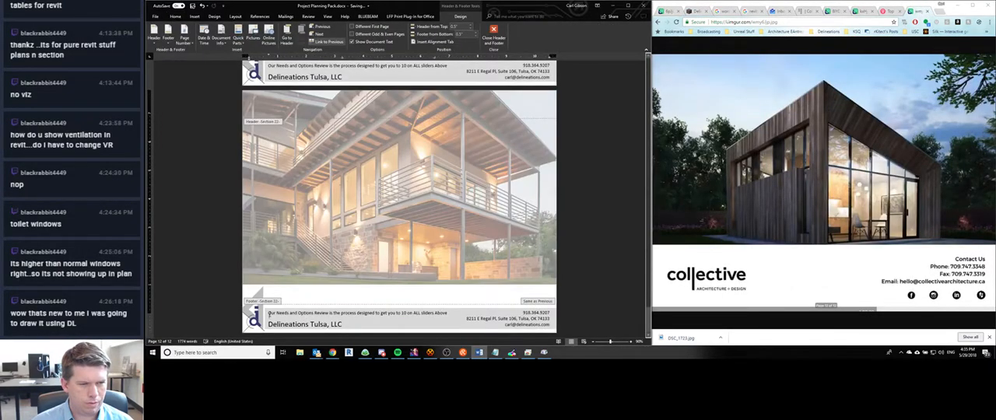
drag(268, 312, 452, 313)
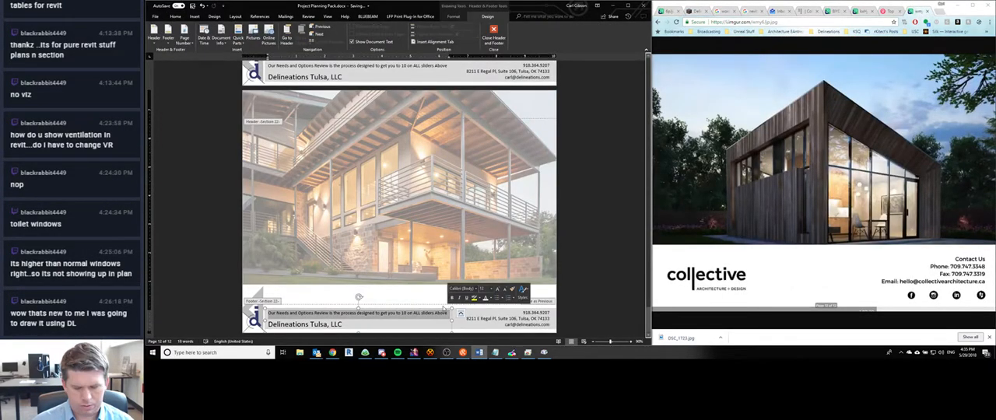
scroll(334, 232, up, 3)
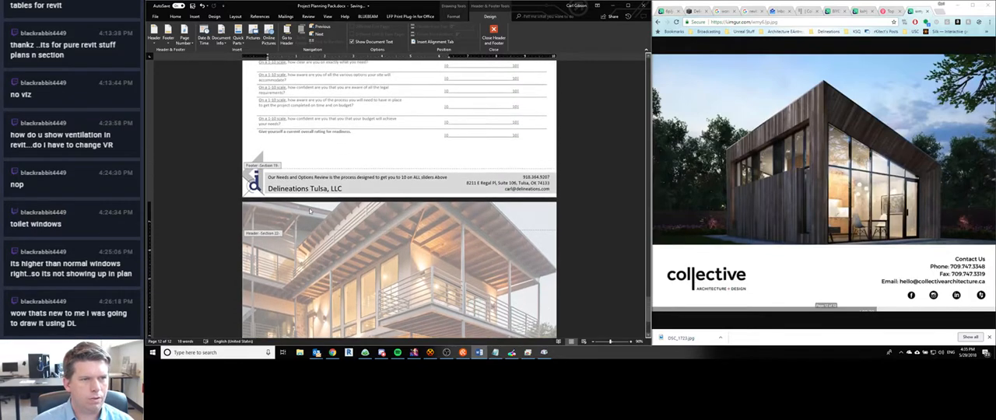
key(Delete)
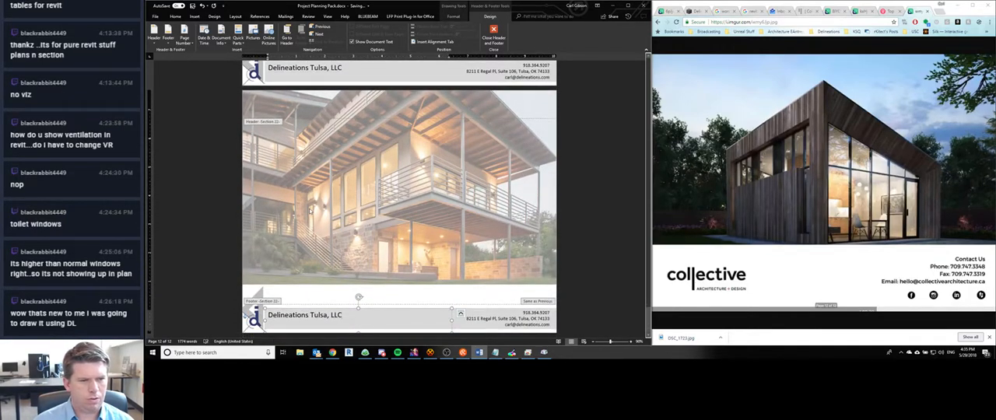
key(Escape)
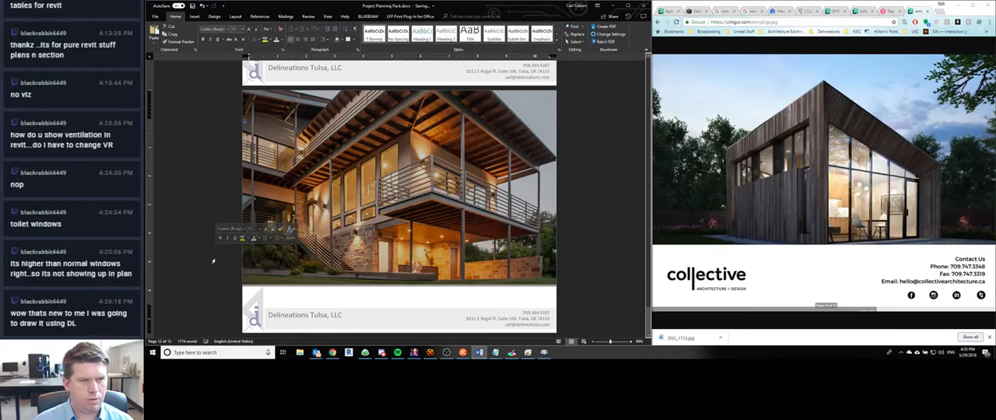
scroll(215, 257, up, 2)
key(ctrl+z)
scroll(213, 262, down, 2)
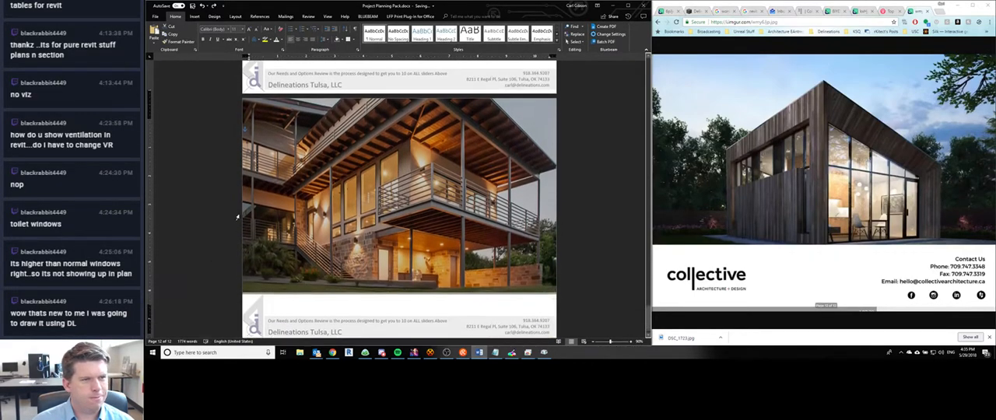
- Unlink the final page's footer from the previous section and delete its tagline, keeping "Delineations Tulsa, LLC"
double_click(309, 317)
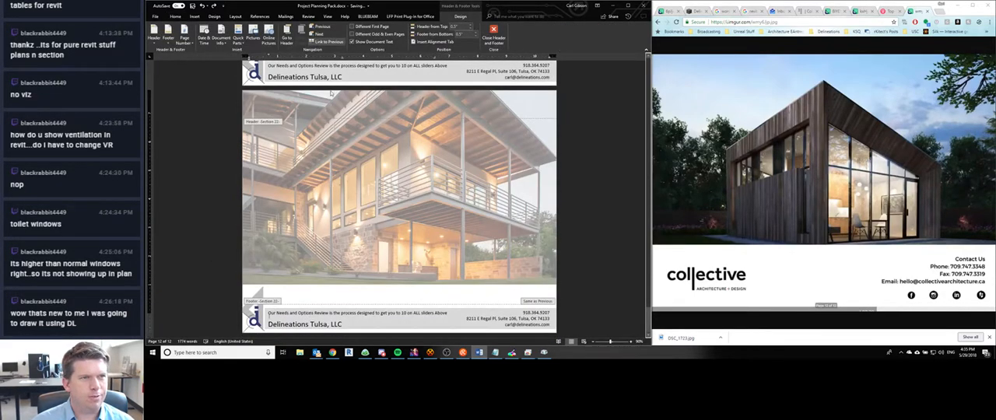
scroll(365, 266, up, 8)
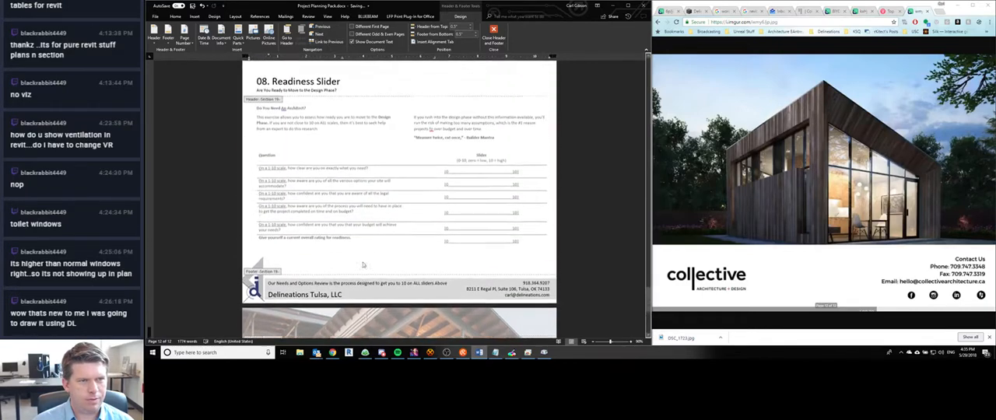
scroll(365, 267, down, 8)
click(338, 313)
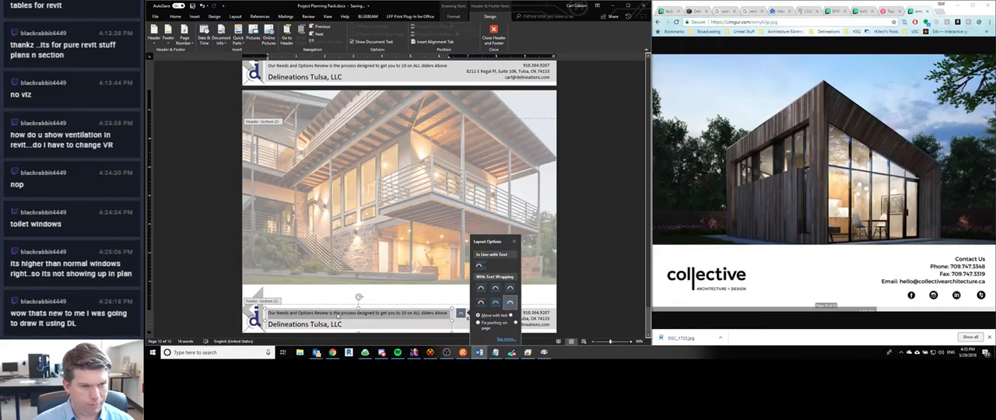
key(Delete)
key(Delete)
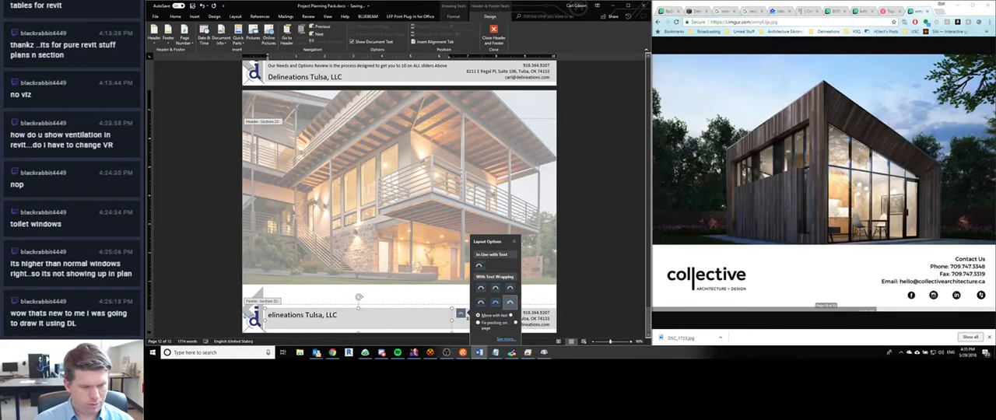
text(D)
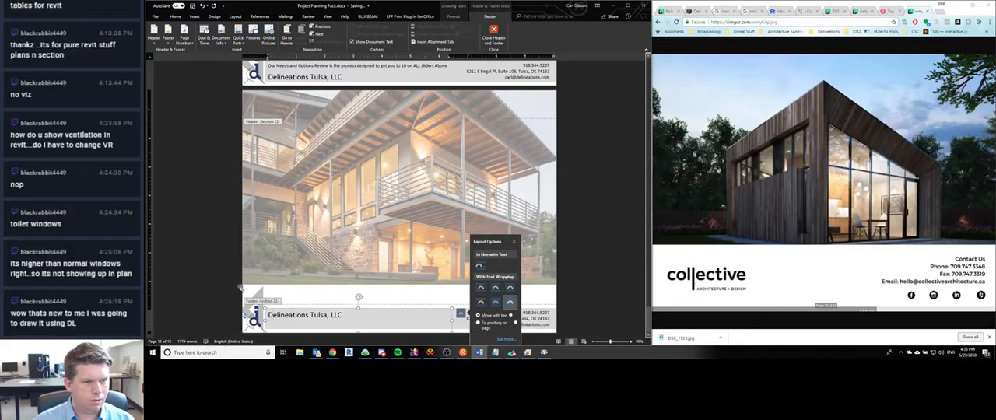
double_click(281, 289)
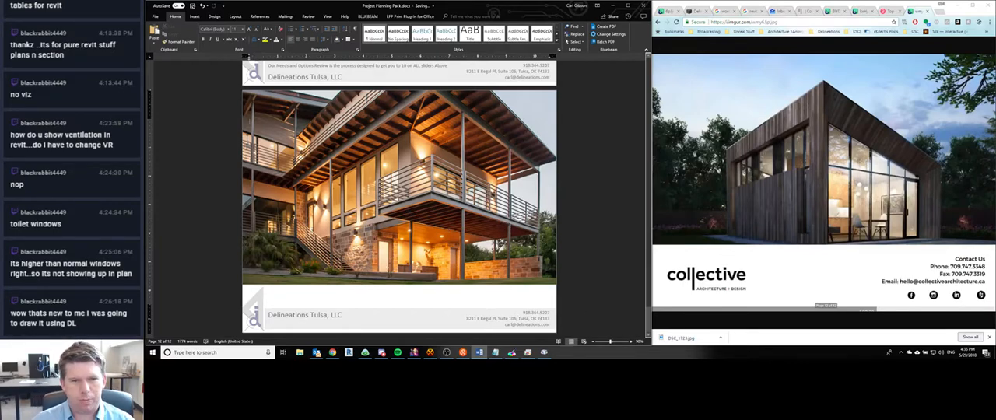
- Correct the flagged word before "over budget" to "go" in the intro text of section 08, Readiness Slider
scroll(575, 282, down, 10)
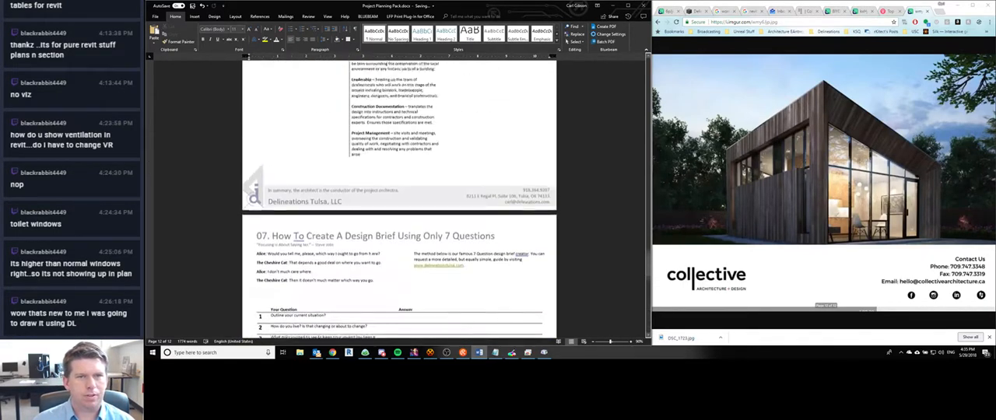
scroll(576, 282, down, 5)
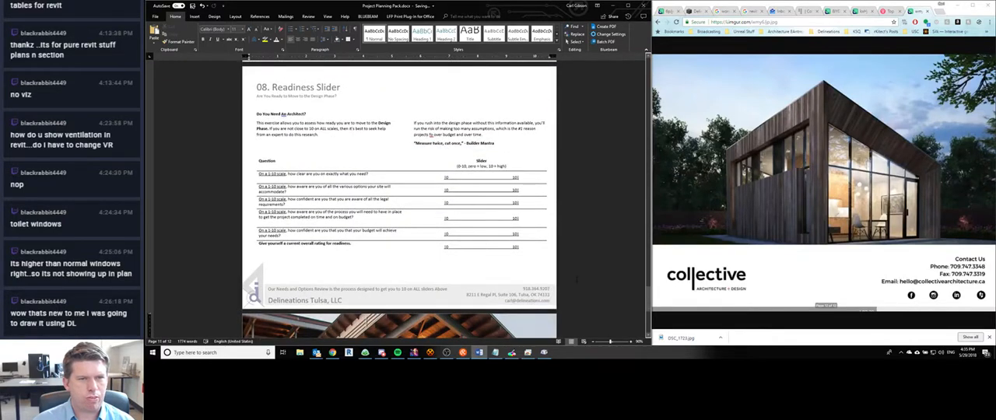
double_click(437, 136)
click(432, 137)
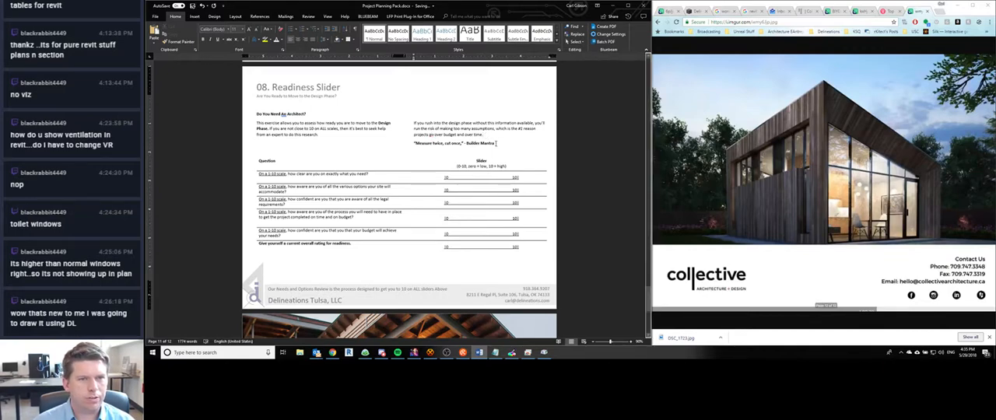
- Set the two-column intro text under "Do You Need An Architect?" in the Readiness Slider section to 12 pt
drag(495, 144, 255, 114)
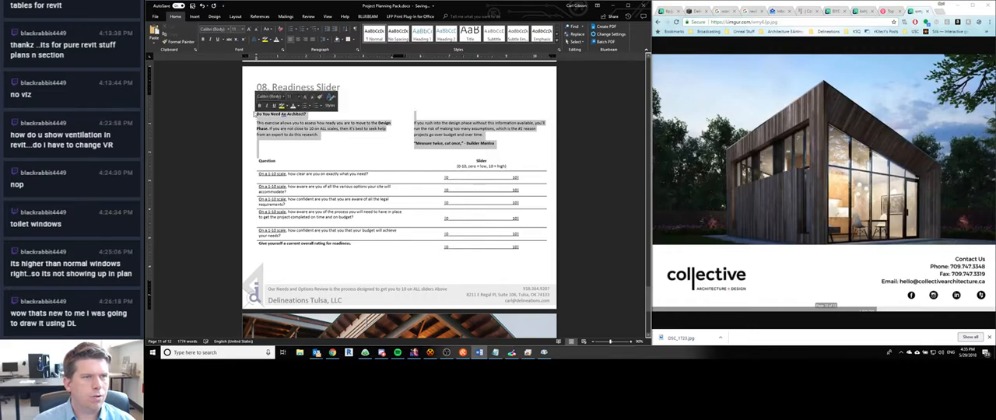
click(235, 29)
text(12)
key(Return)
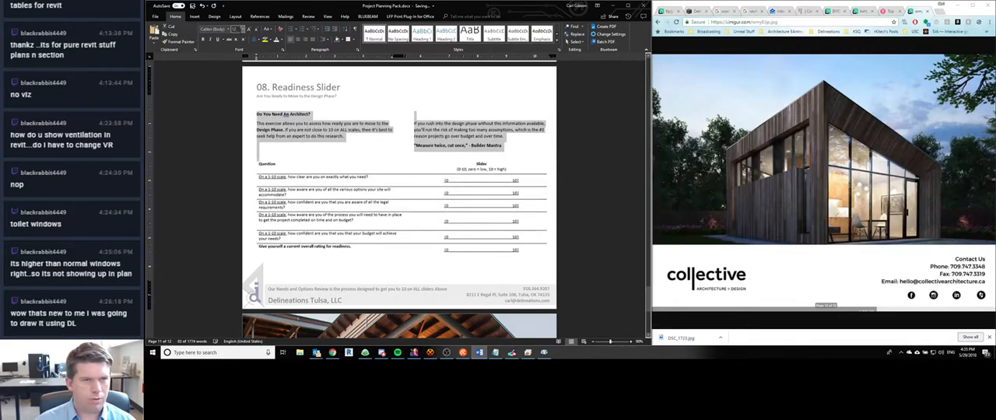
click(376, 150)
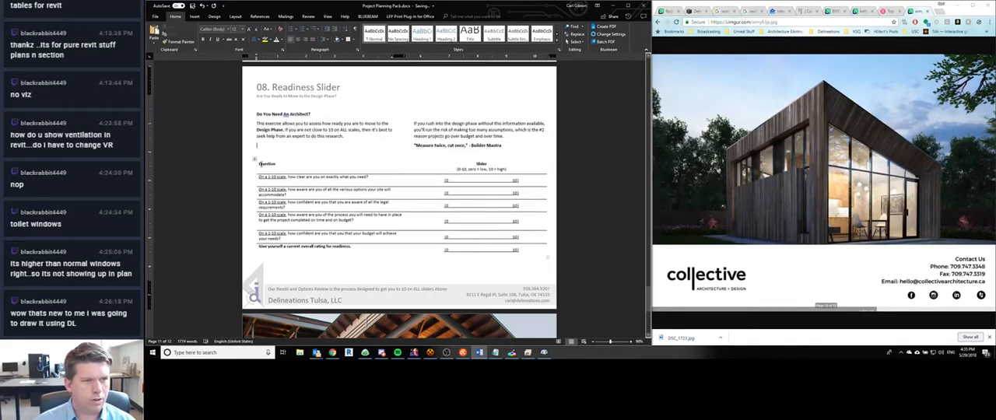
- Set the text of the whole Readiness Slider question table to 12 pt
click(259, 163)
drag(279, 170, 537, 251)
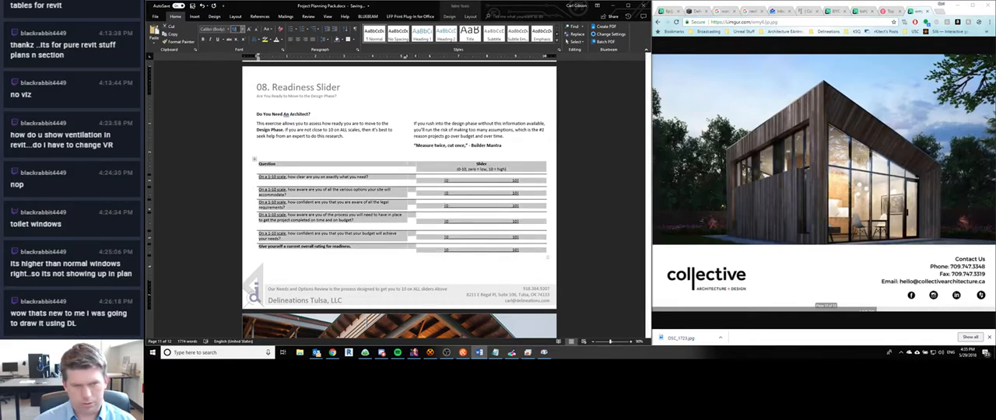
text(12)
key(Return)
click(464, 198)
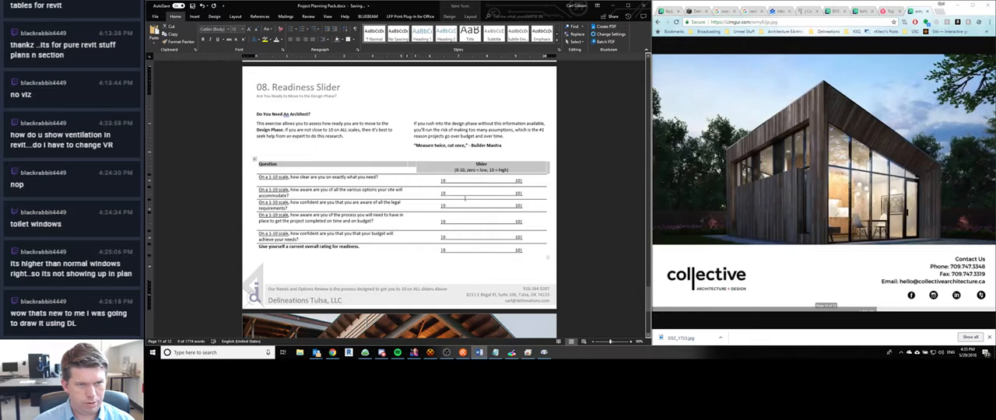
click(467, 161)
click(373, 172)
scroll(377, 218, down, 1)
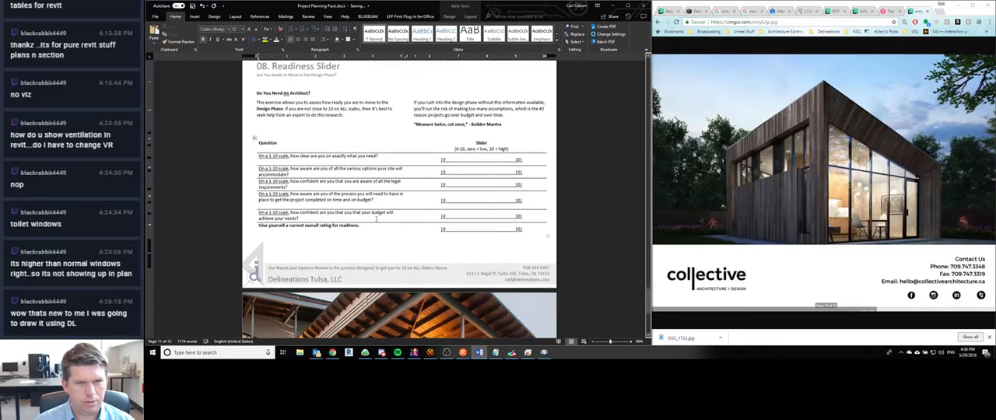
scroll(375, 222, down, 1)
click(492, 219)
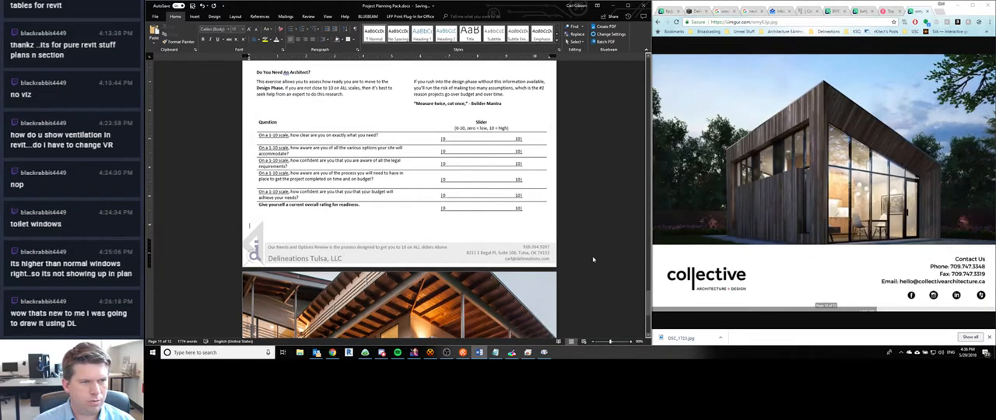
scroll(493, 204, up, 15)
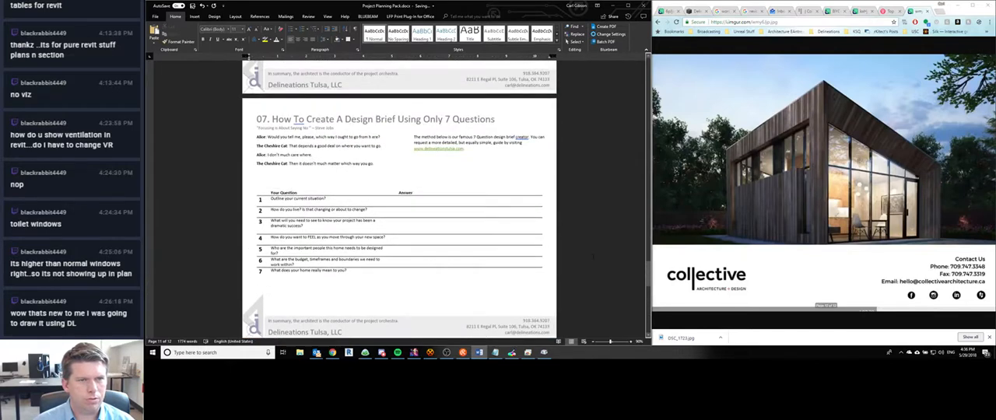
click(449, 150)
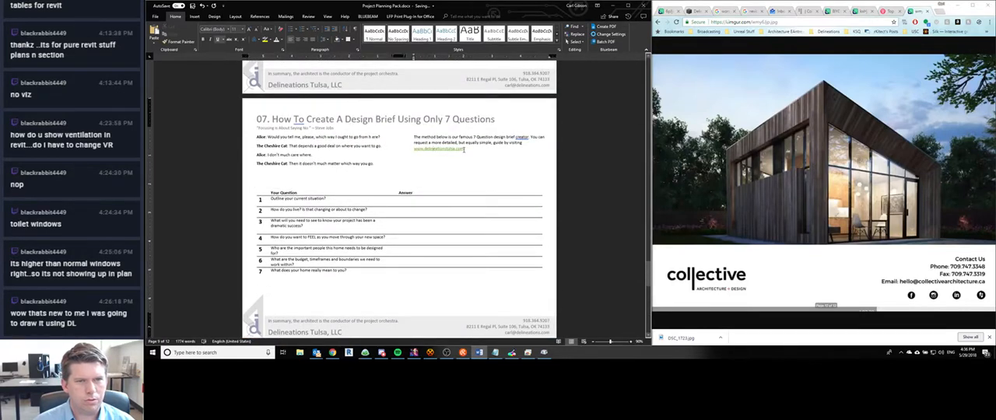
drag(464, 149, 415, 149)
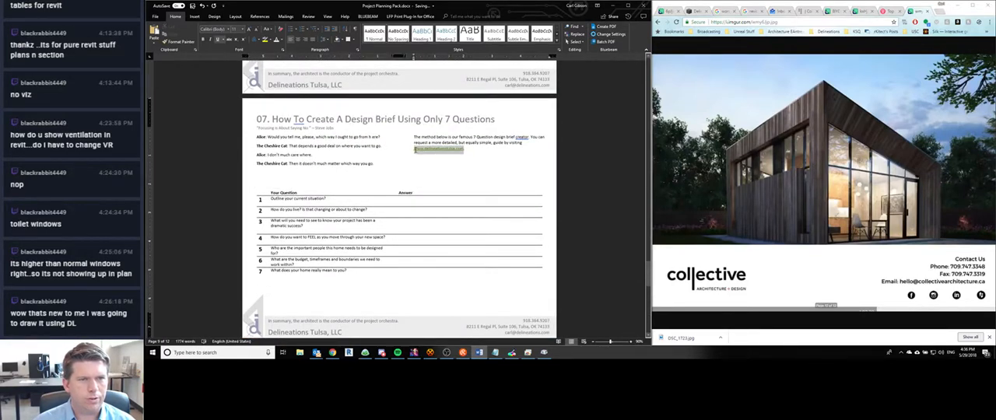
right_click(415, 149)
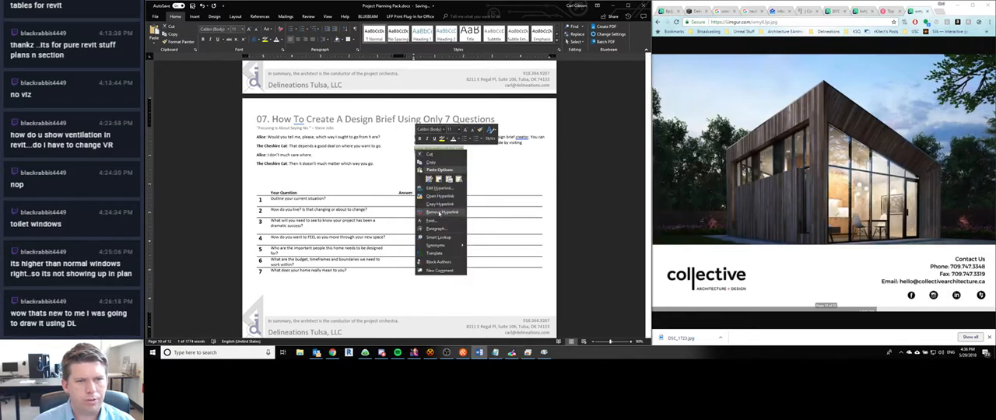
click(440, 213)
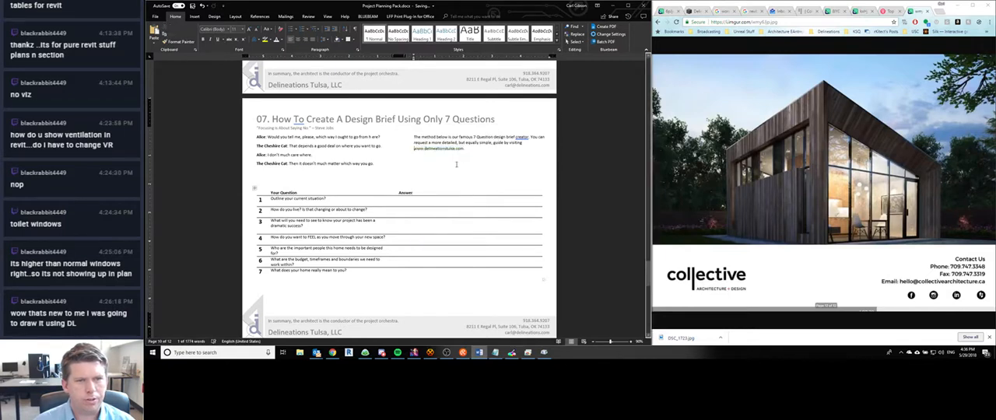
right_click(522, 137)
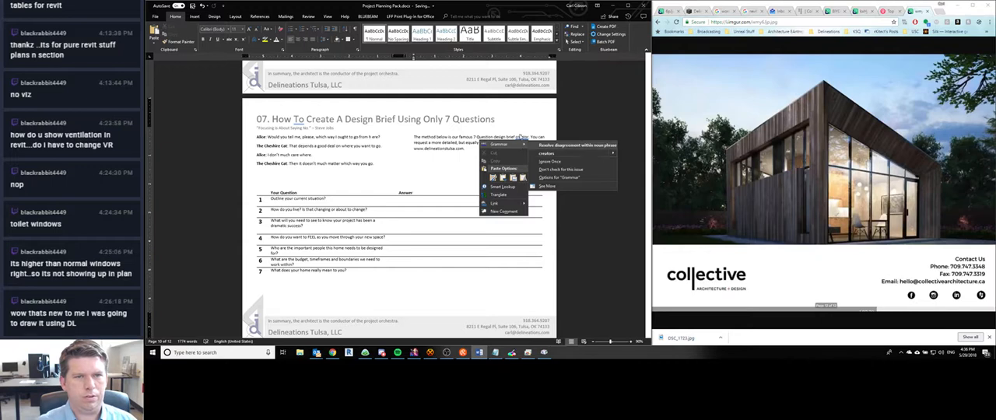
click(464, 126)
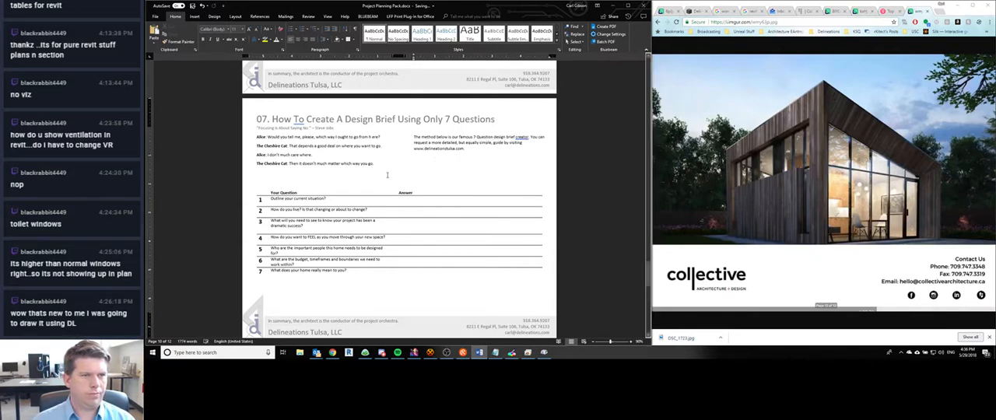
- Set the two-column intro text of section 07, How To Create A Design Brief Using Only 7 Questions, to 12 pt
scroll(397, 191, up, 2)
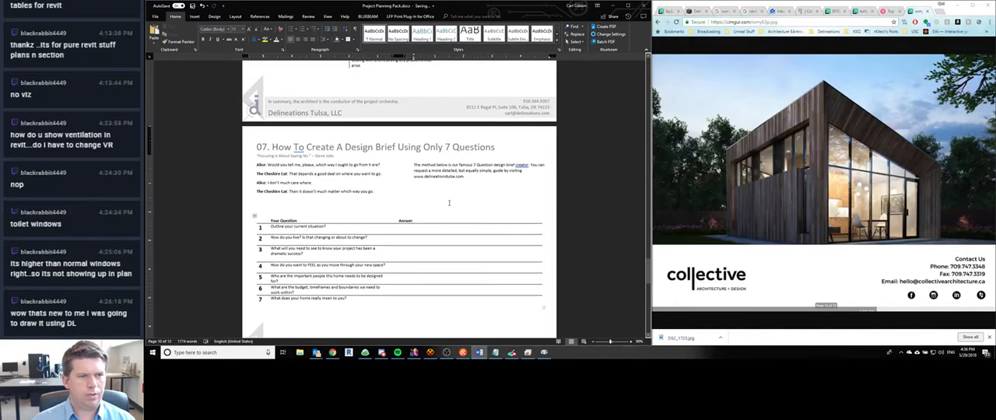
drag(258, 165, 484, 188)
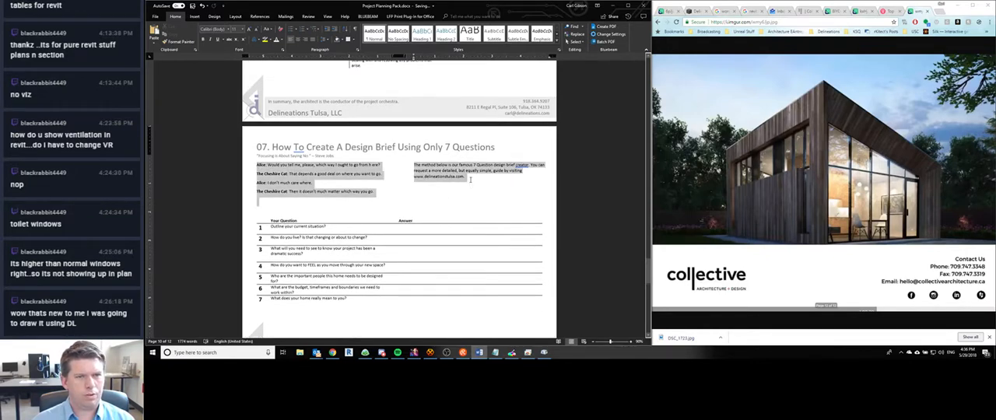
click(235, 29)
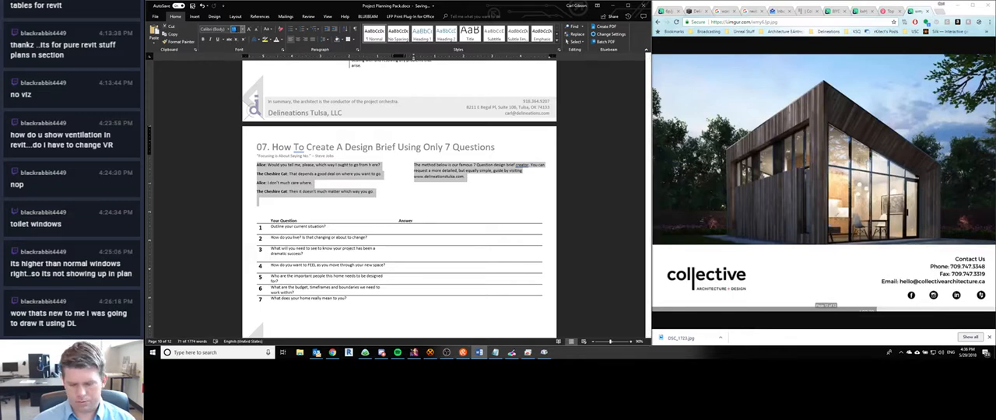
text(12)
key(Return)
- Set the question and answer columns of the seven-question table in section 07 to 12 pt
scroll(284, 194, down, 2)
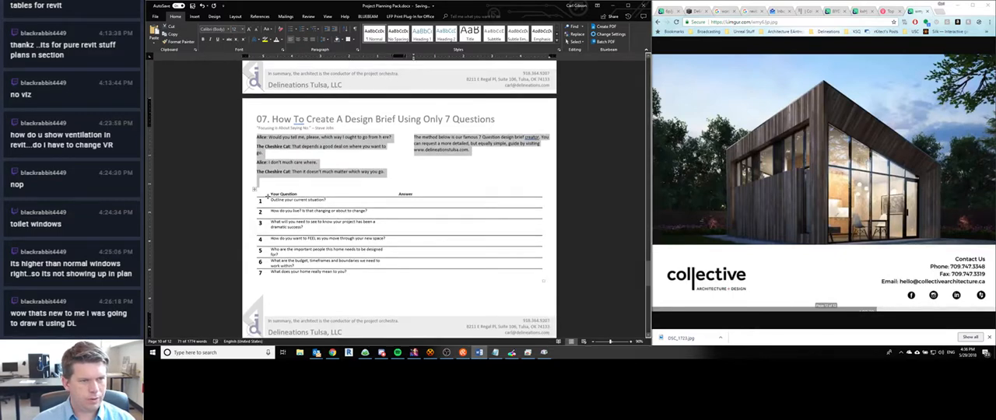
drag(272, 193, 429, 279)
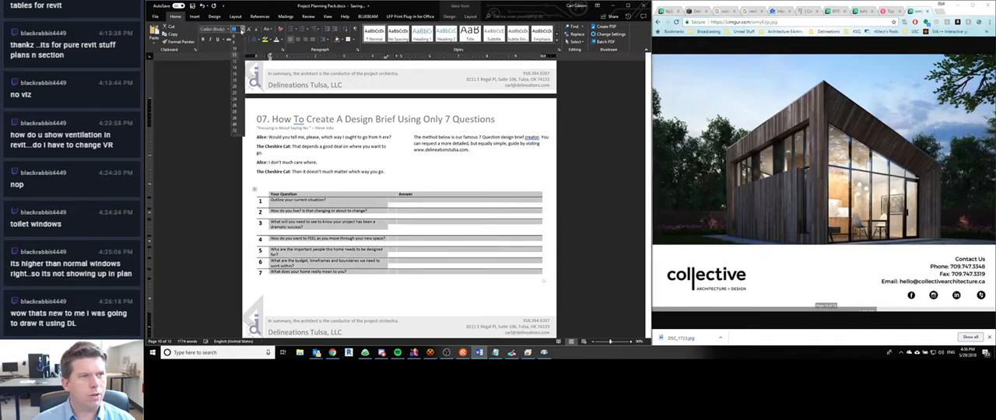
click(242, 29)
click(235, 61)
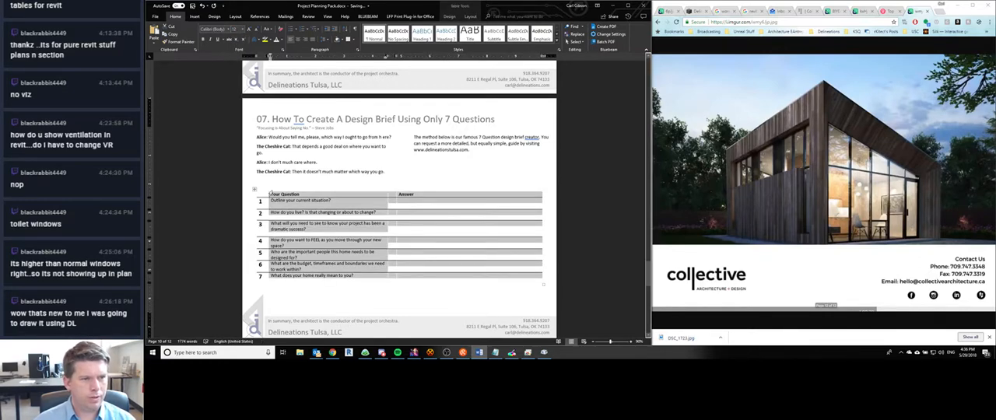
- Set the "Your Question" and "Answer" header row in section 07 to 14 pt and change it to uppercase
drag(271, 194, 543, 195)
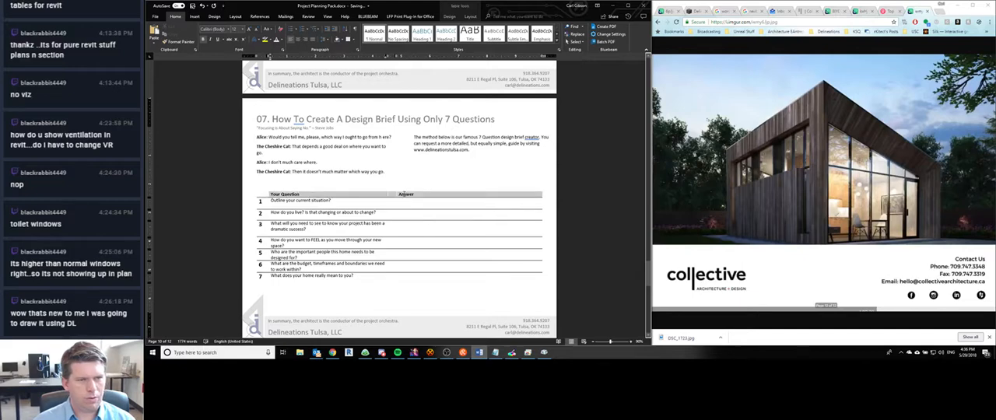
click(234, 29)
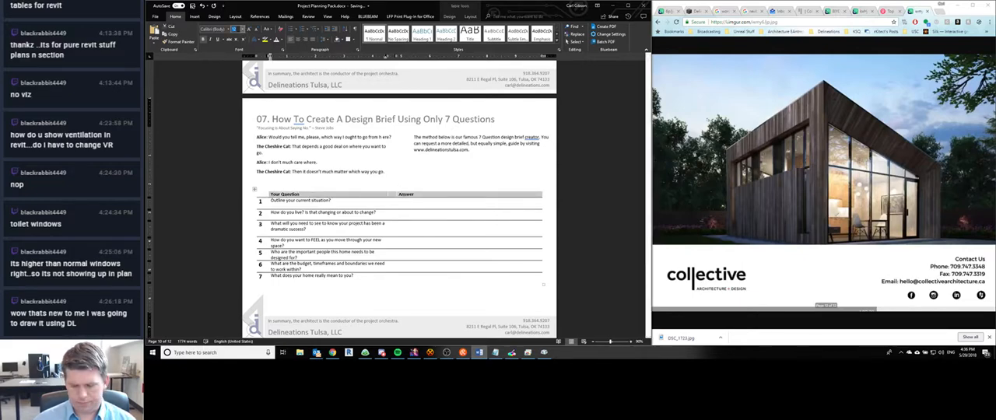
text(14)
key(Return)
click(267, 29)
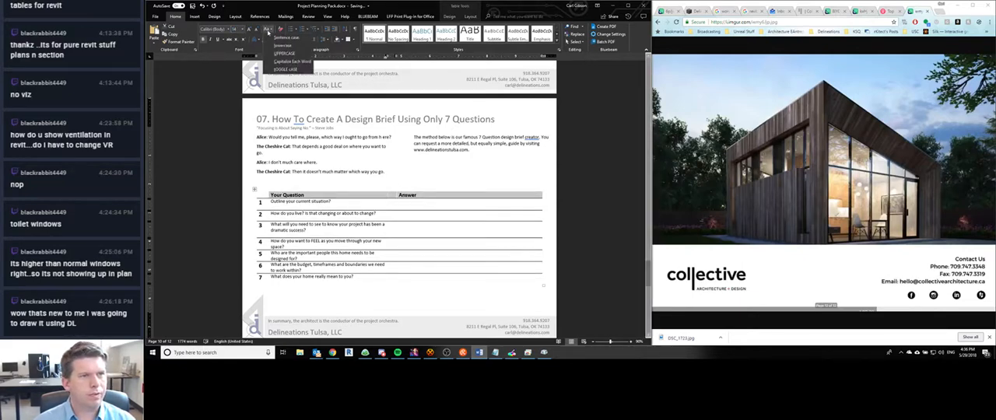
click(282, 56)
click(307, 171)
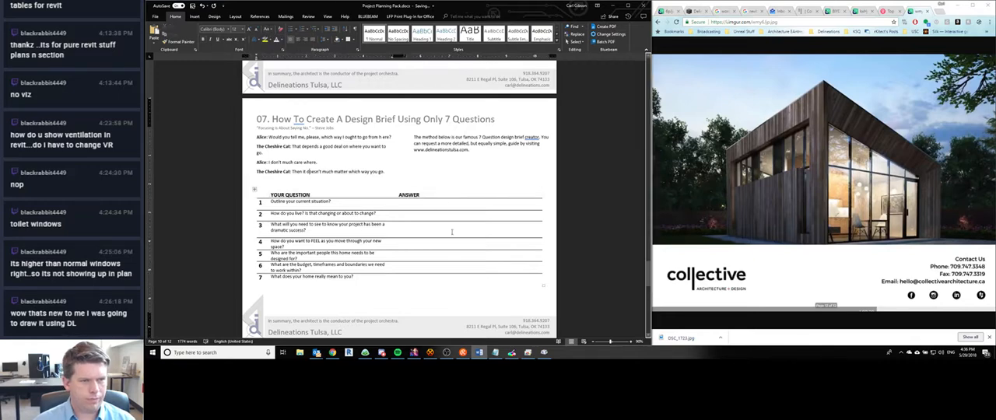
scroll(449, 224, down, 1)
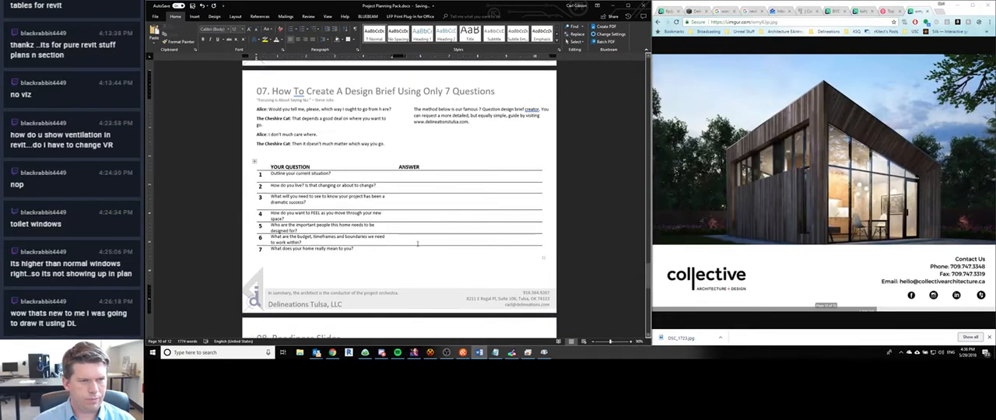
- Set the intro paragraph of section 06, Myth v Reality, to 12 pt
scroll(417, 245, up, 8)
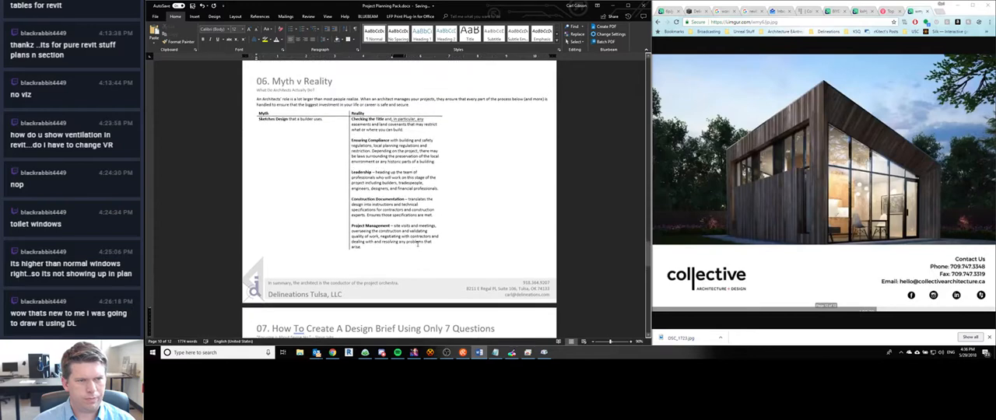
scroll(417, 244, up, 4)
double_click(264, 217)
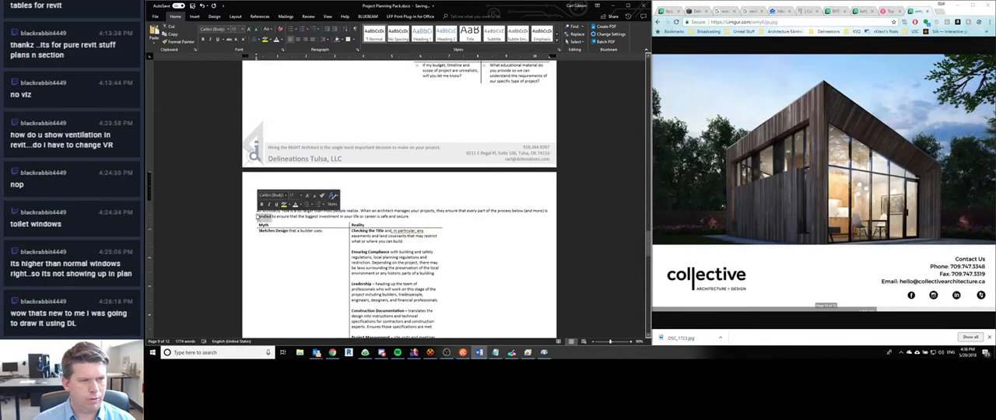
drag(258, 210, 411, 217)
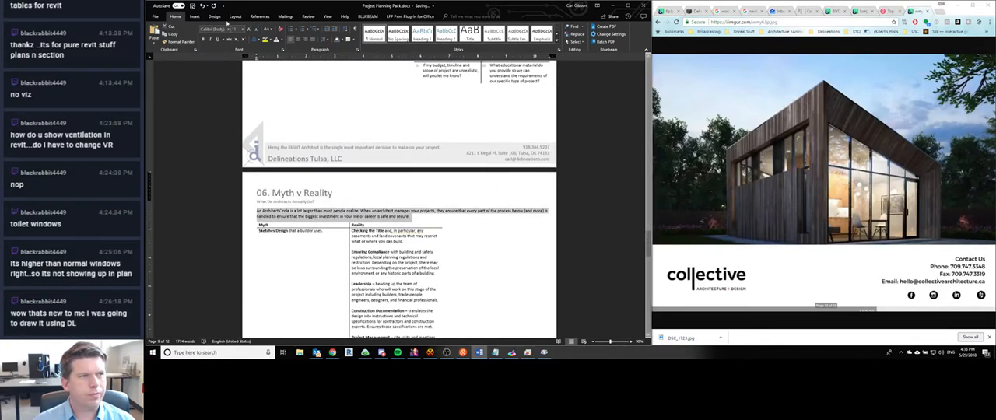
click(235, 28)
text(12)
key(Return)
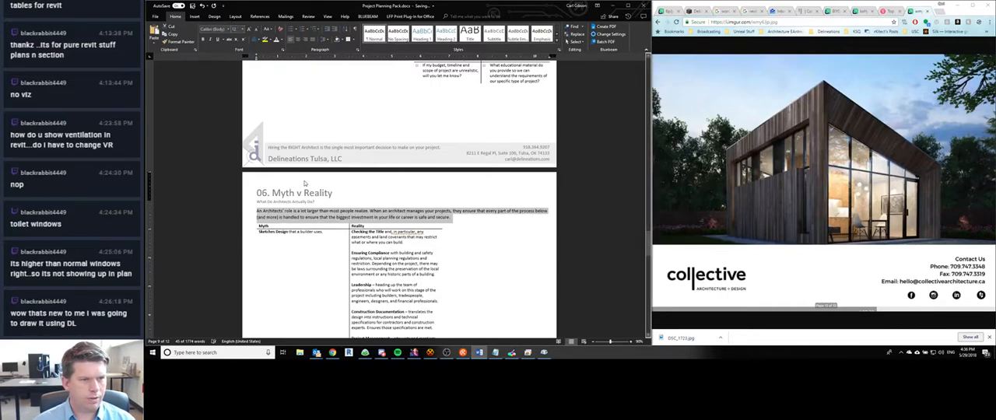
- Increase the font size of the "Myth" and "Reality" header row in the section 06 table
scroll(304, 184, down, 2)
click(260, 157)
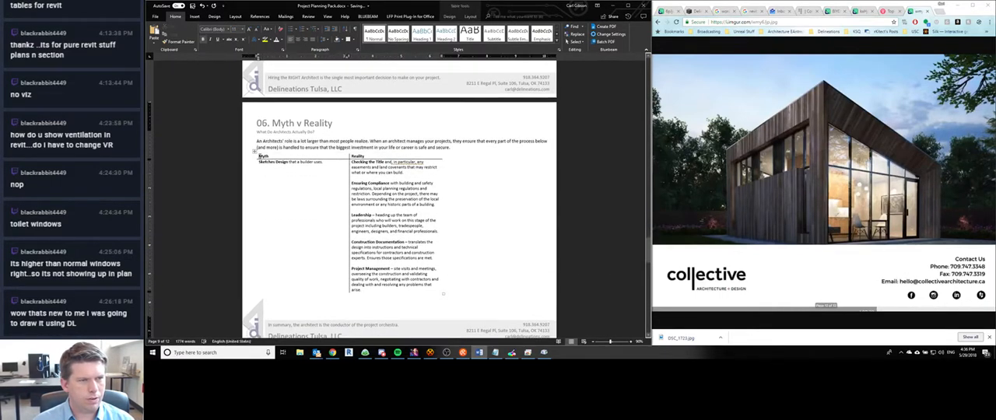
drag(259, 155, 371, 158)
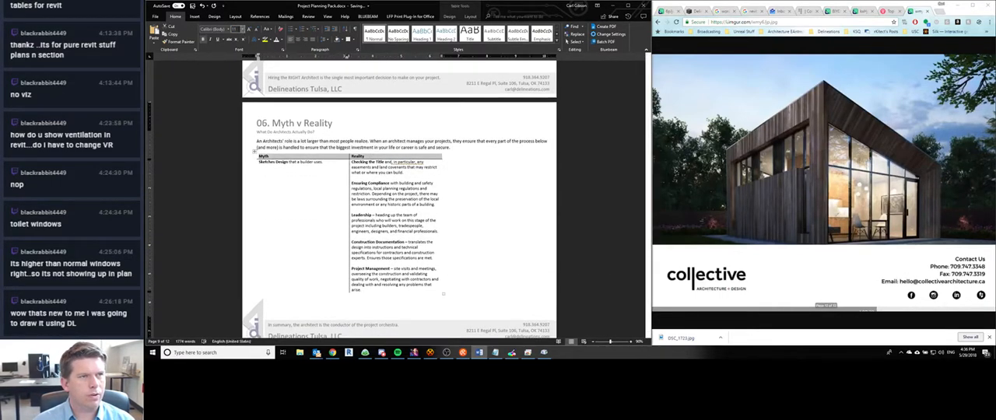
key(Return)
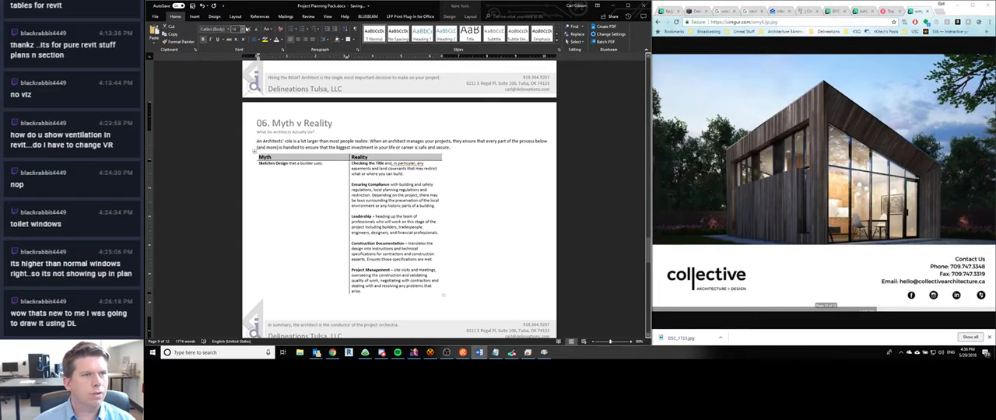
- Change the "Myth" and "Reality" header row in section 06 to uppercase and set the table's body cells to 12 pt
click(265, 29)
click(278, 55)
click(257, 163)
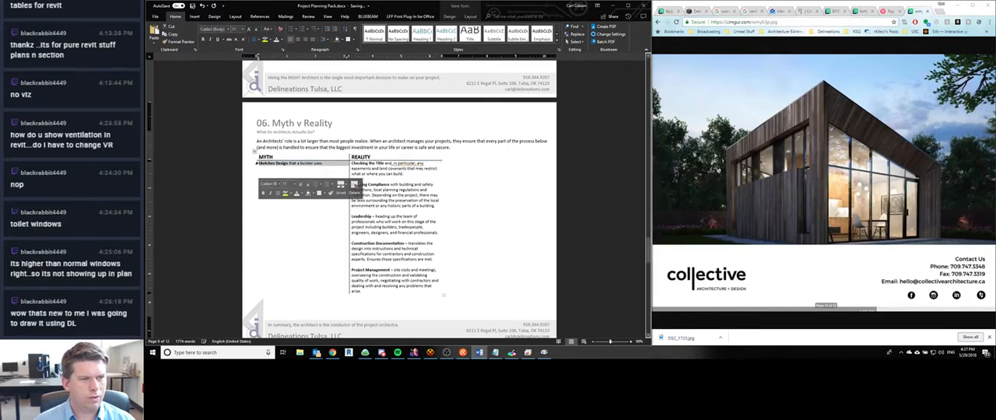
click(259, 163)
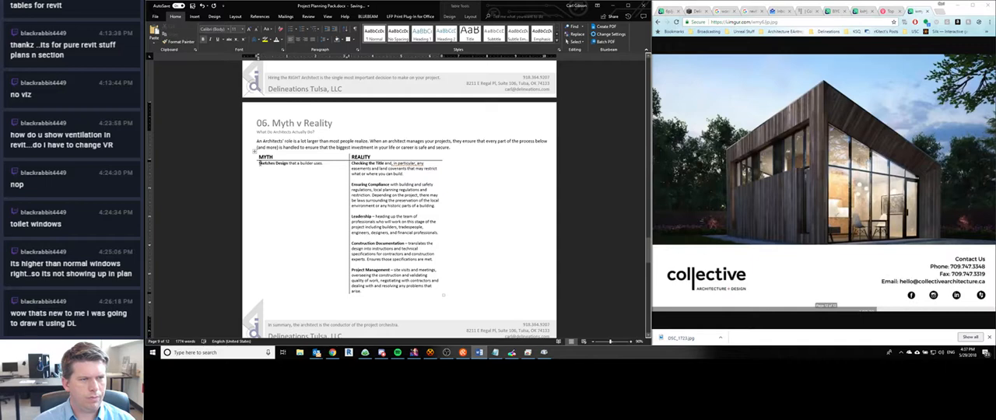
drag(259, 163, 374, 179)
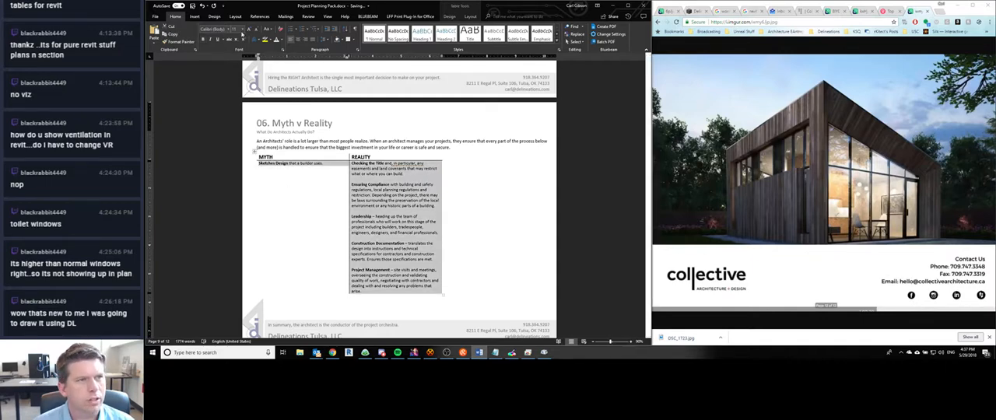
click(235, 30)
text(12)
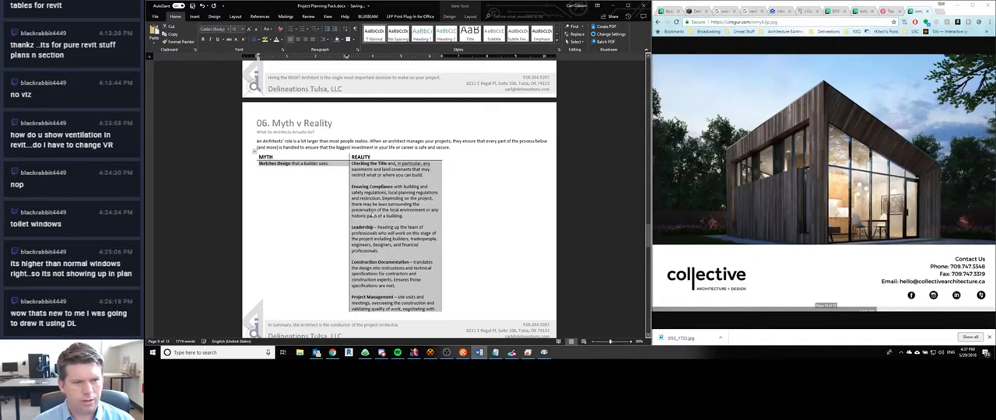
key(Return)
- Widen the "Reality" column of the section 06 table slightly so the whole table fits on one page
scroll(377, 210, down, 3)
scroll(377, 210, up, 5)
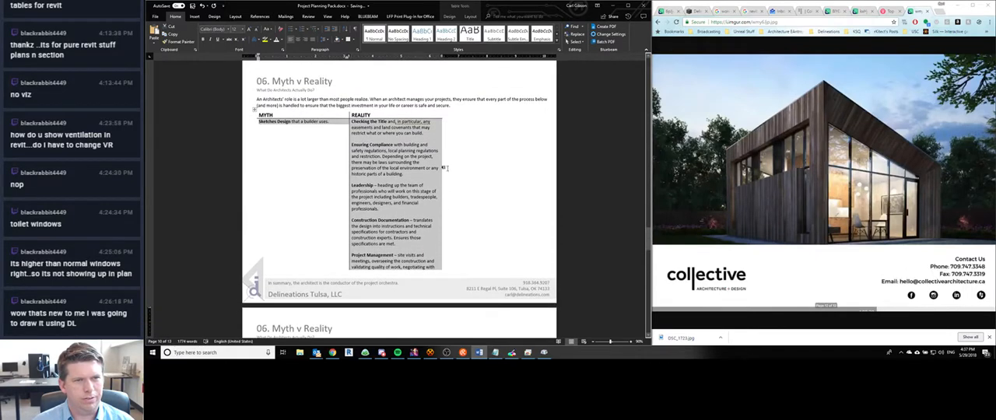
click(438, 133)
scroll(438, 136, down, 2)
click(439, 136)
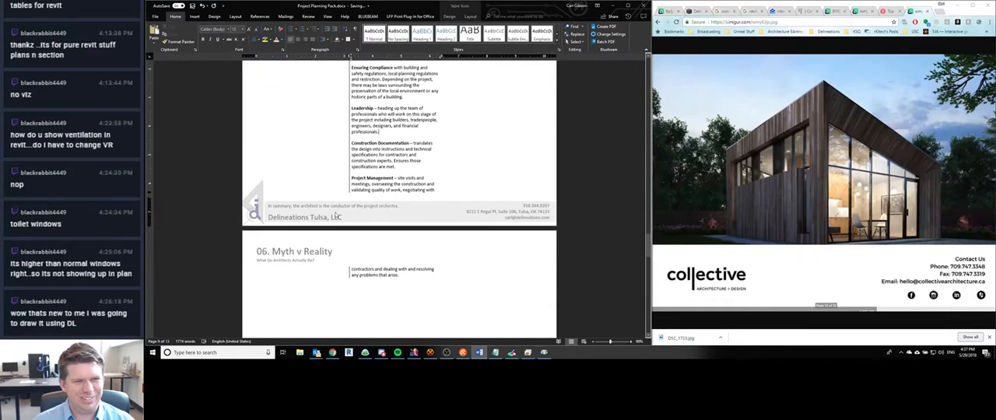
scroll(345, 179, down, 1)
scroll(433, 144, up, 4)
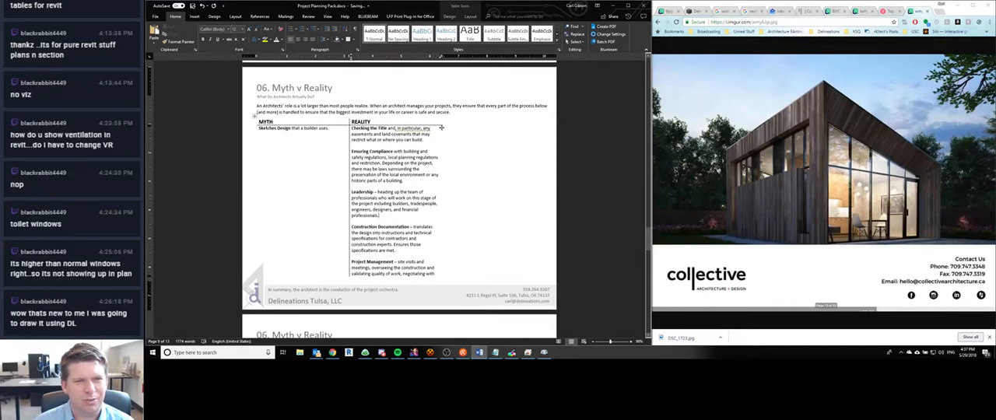
drag(440, 128, 453, 132)
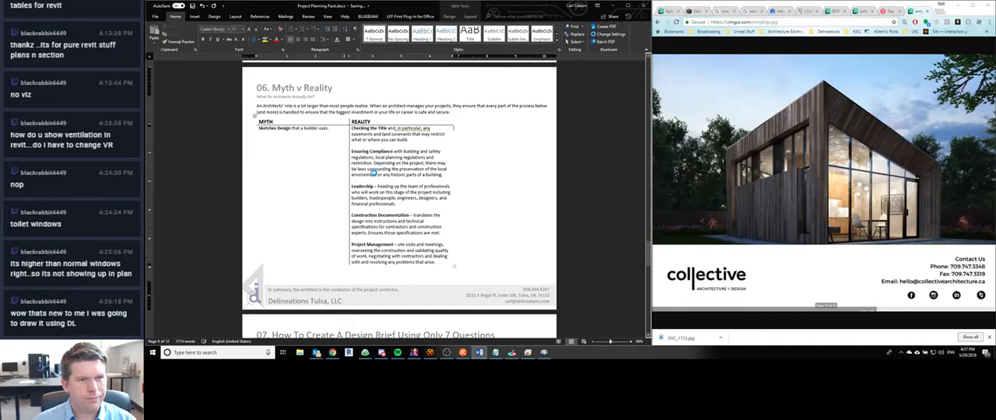
- Set the "Asking The Right Questions" text in section 05 to 12 pt
scroll(374, 172, up, 10)
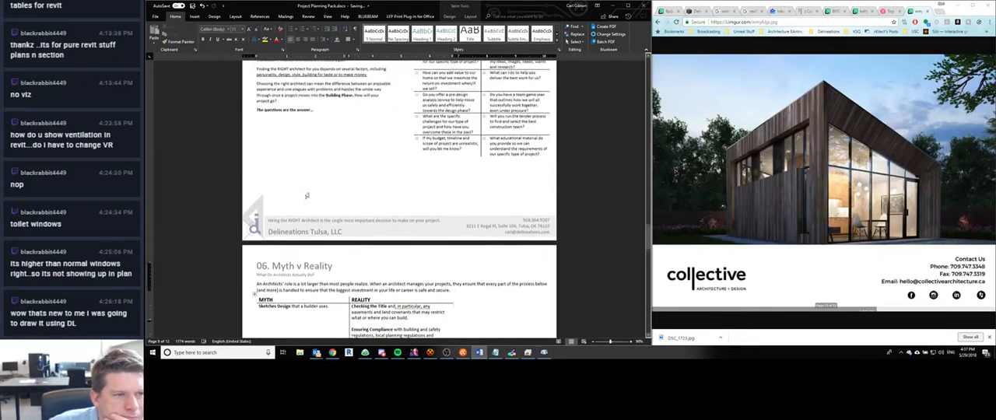
scroll(312, 183, up, 1)
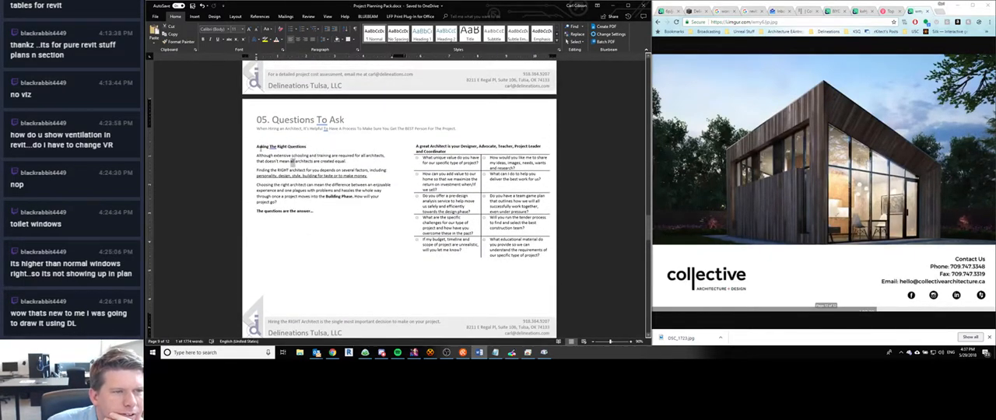
drag(257, 146, 314, 212)
click(233, 29)
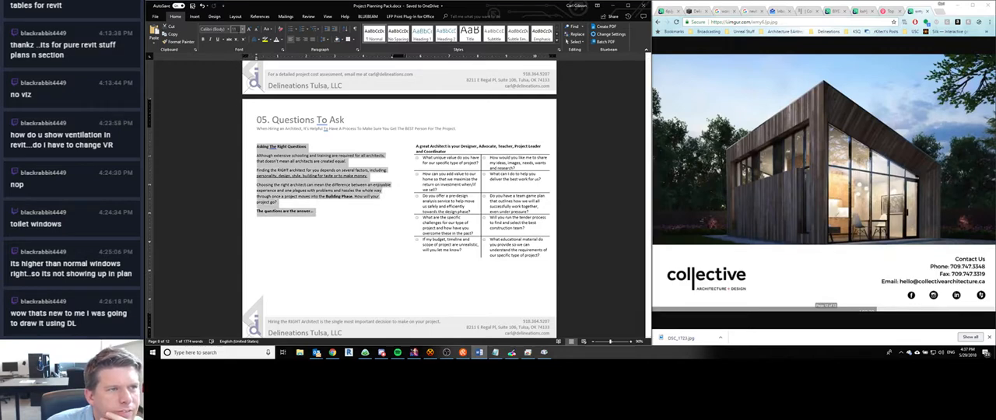
text(12)
key(Return)
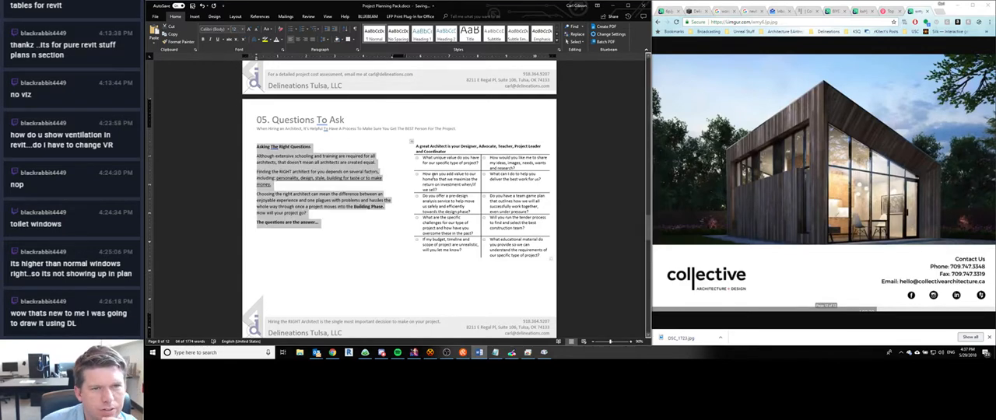
- Set the questions table in section 05 to 12 pt and keep its heading row above the questions in the second column
click(459, 152)
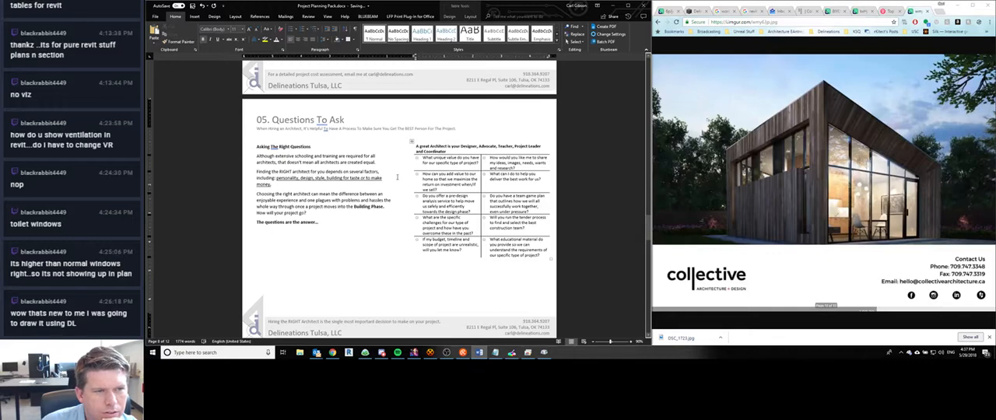
click(411, 142)
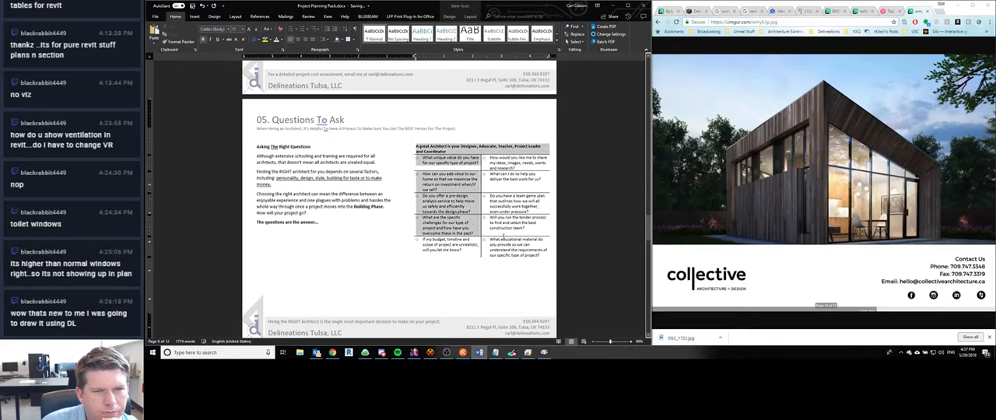
click(234, 29)
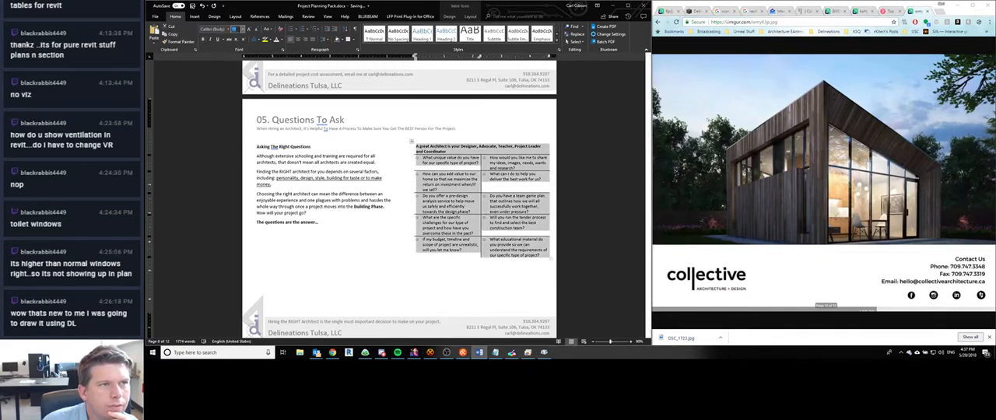
text(12)
key(Return)
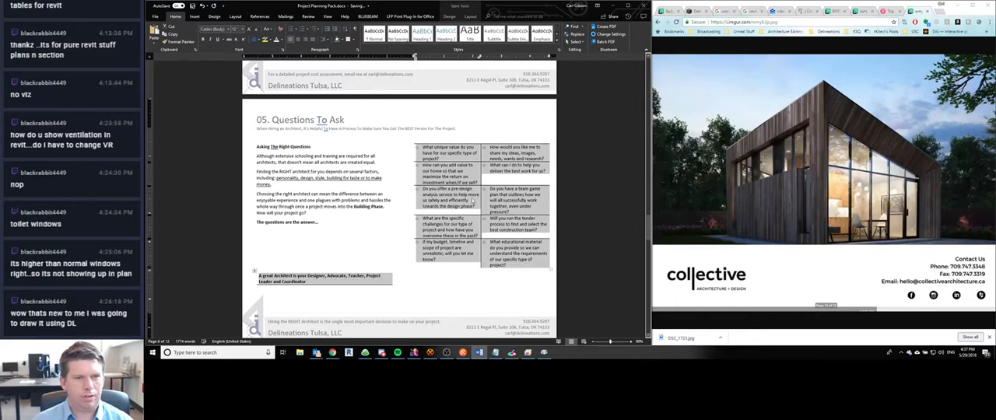
click(296, 242)
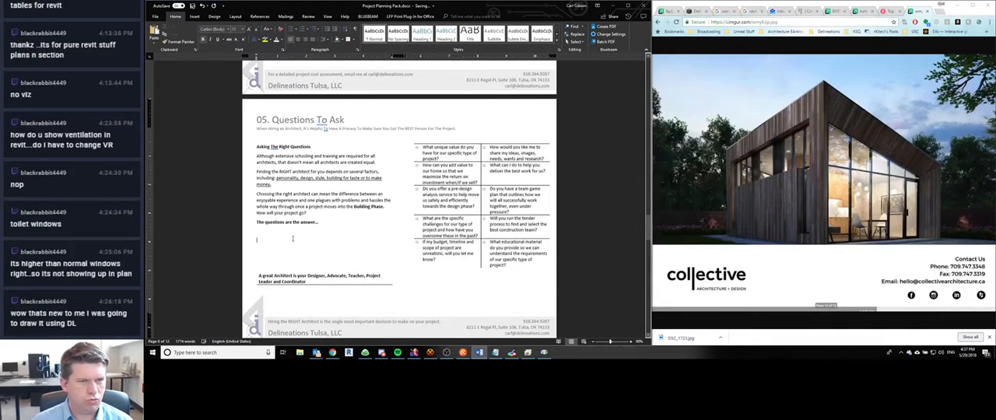
key(ctrl+z)
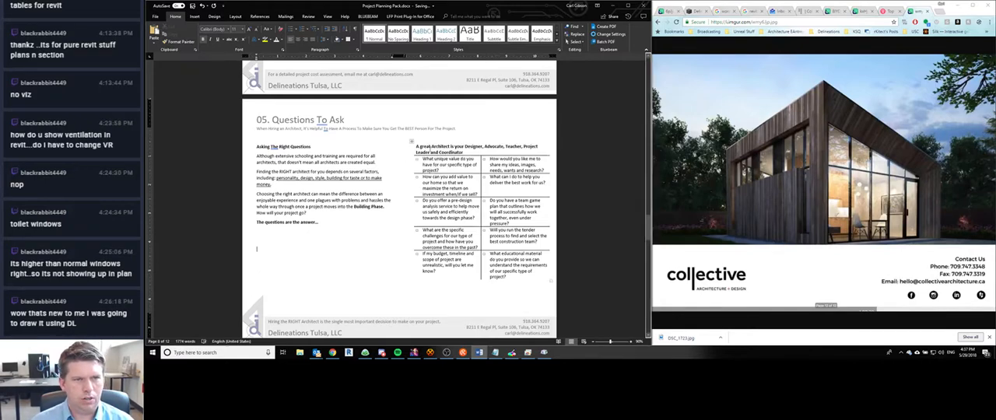
- Change the "A great Architect is your Designer, Advocate, Teacher, Project Leader and Coordinator" heading in section 05 to uppercase
click(418, 153)
drag(416, 145, 463, 152)
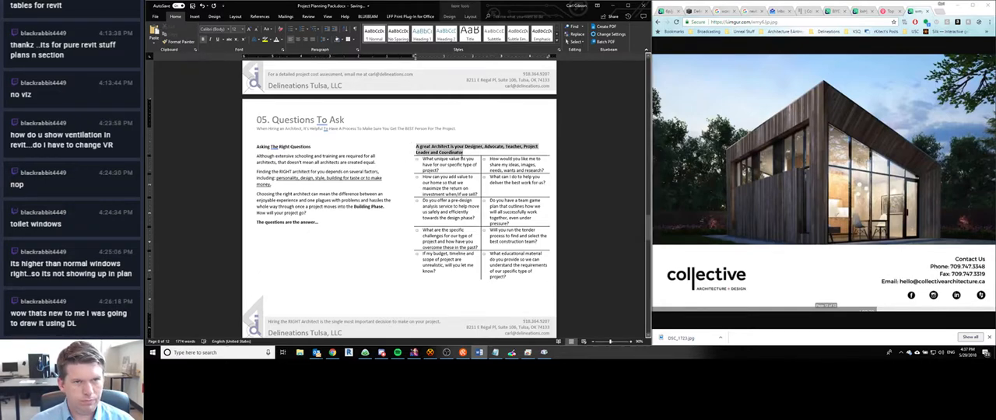
click(278, 53)
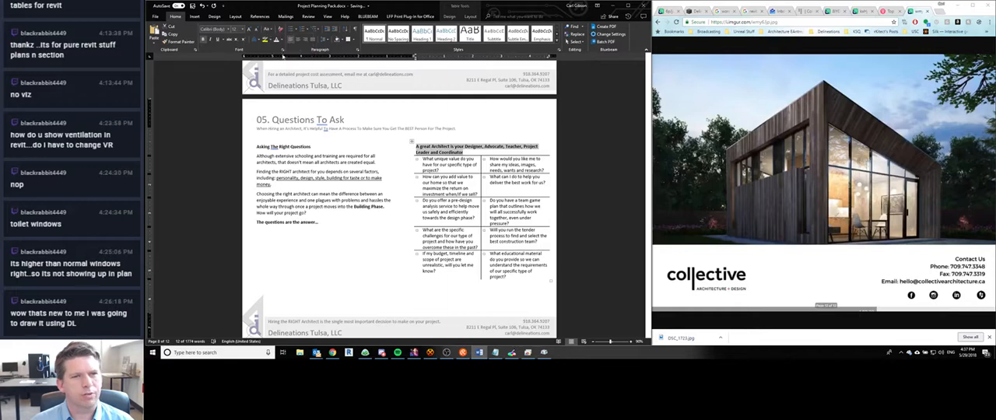
click(451, 139)
scroll(406, 228, down, 3)
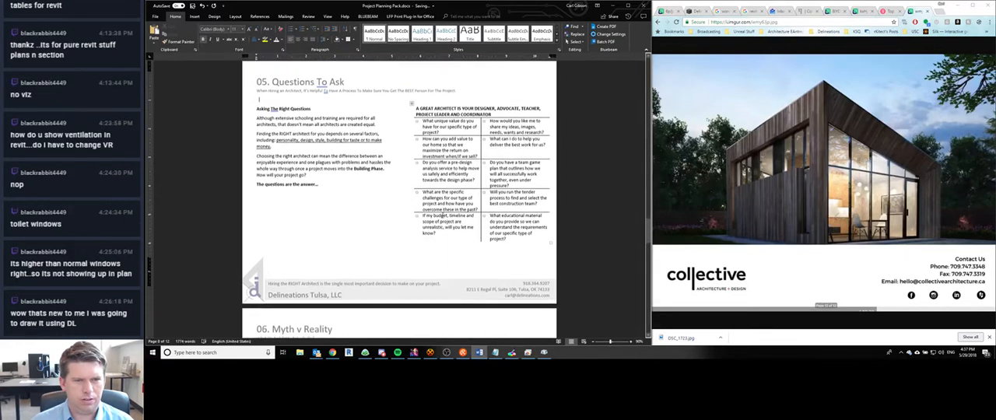
- Examine the cost estimator tables in section 04 and compare their text and header formatting with section 05
scroll(406, 227, up, 3)
scroll(407, 227, up, 6)
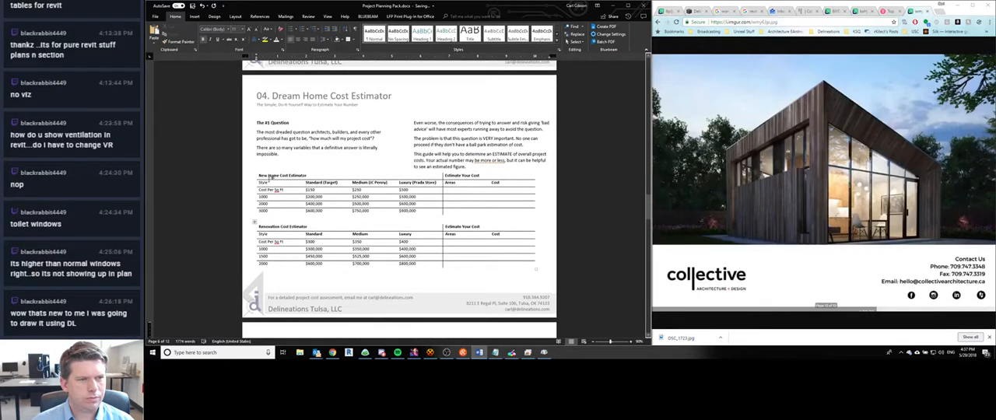
click(258, 177)
click(260, 176)
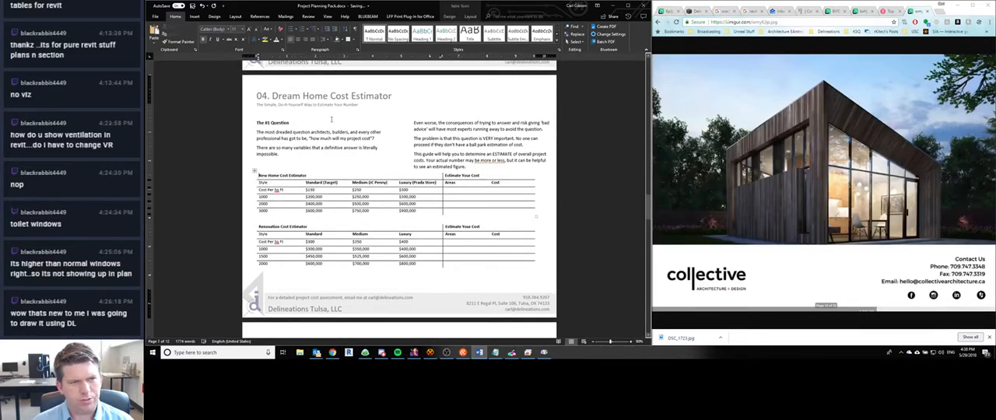
scroll(327, 132, down, 1)
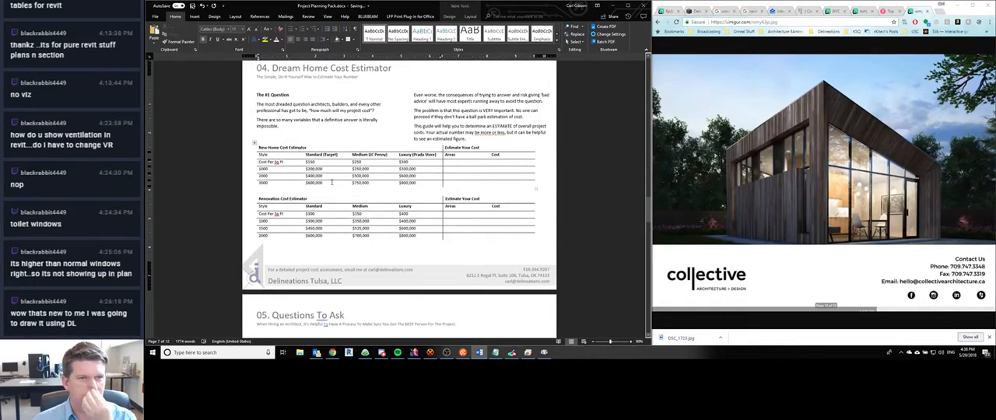
scroll(332, 183, down, 5)
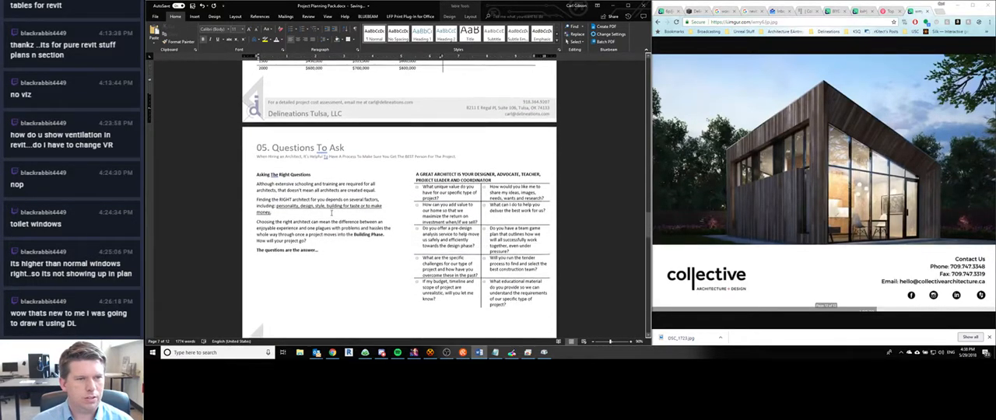
scroll(332, 194, up, 6)
scroll(331, 212, up, 8)
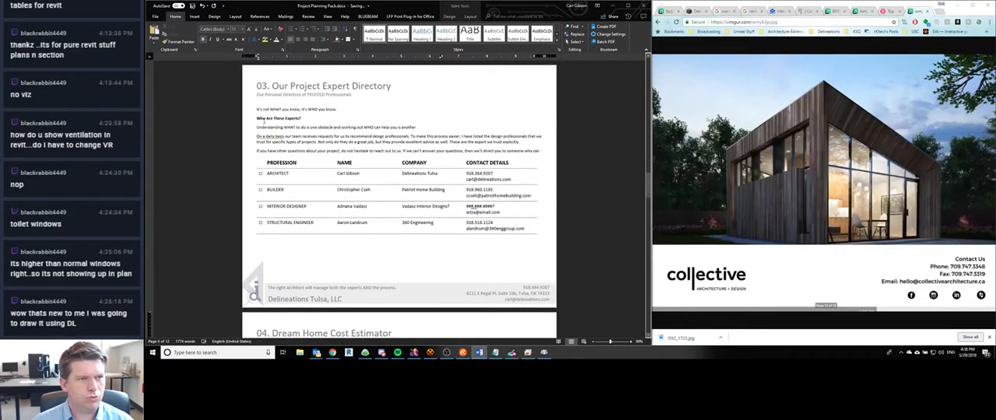
- Set the intro text above the directory table in section 03, Our Project Expert Directory, to 12 pt
drag(256, 110, 534, 154)
key(ctrl+c)
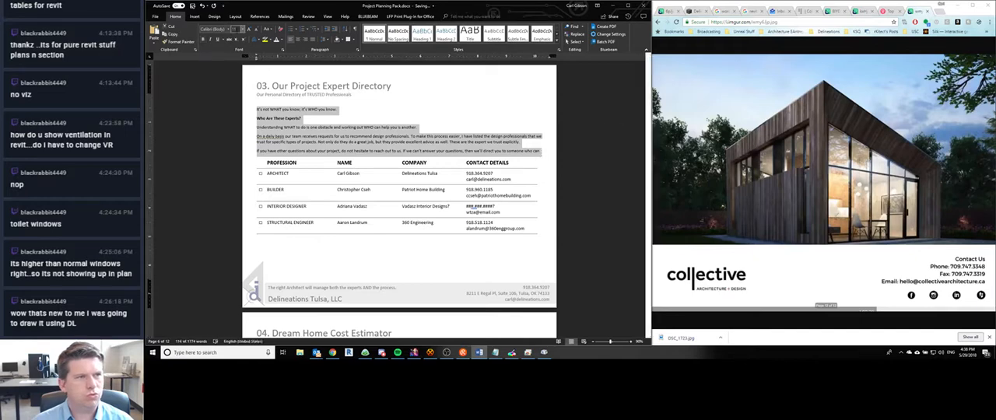
text(12)
key(Return)
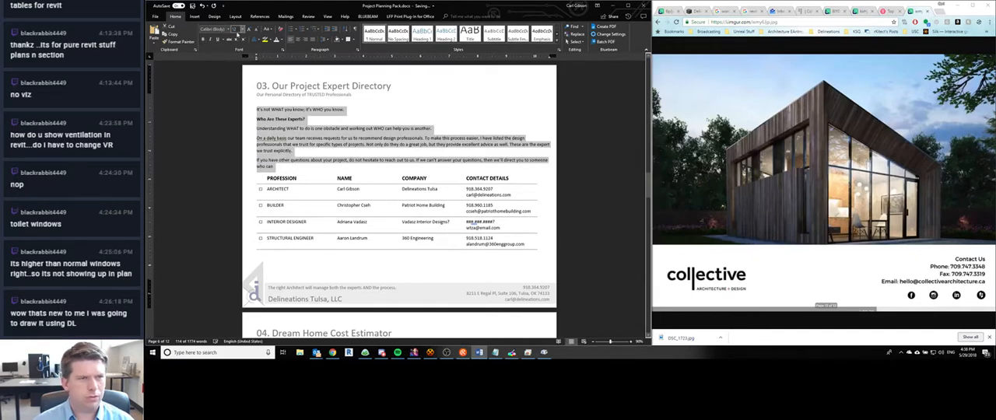
- Lay out the section 03 intro text in two columns
click(349, 111)
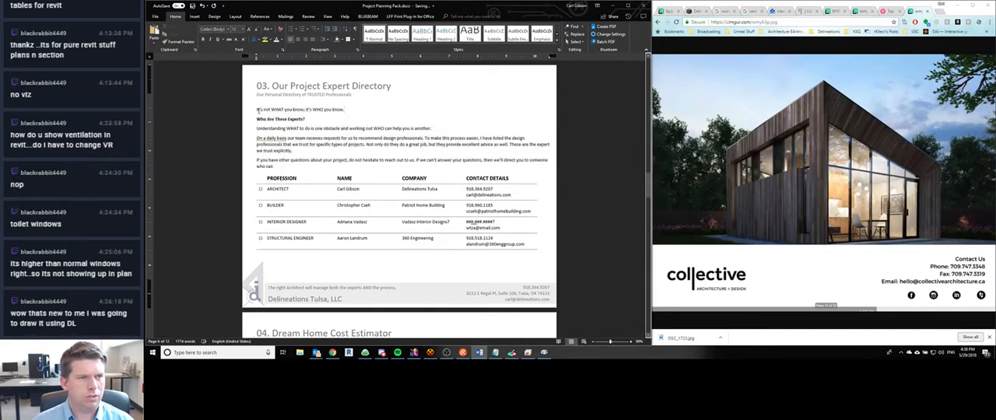
drag(267, 118, 288, 164)
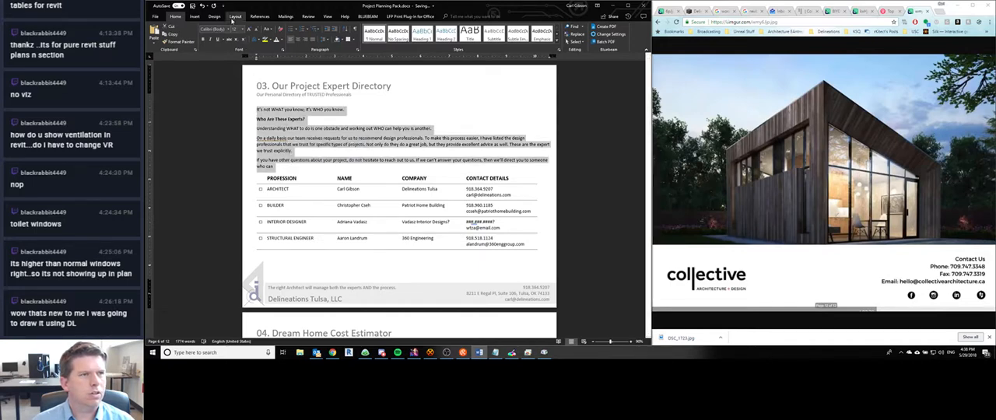
click(235, 17)
click(206, 33)
click(221, 68)
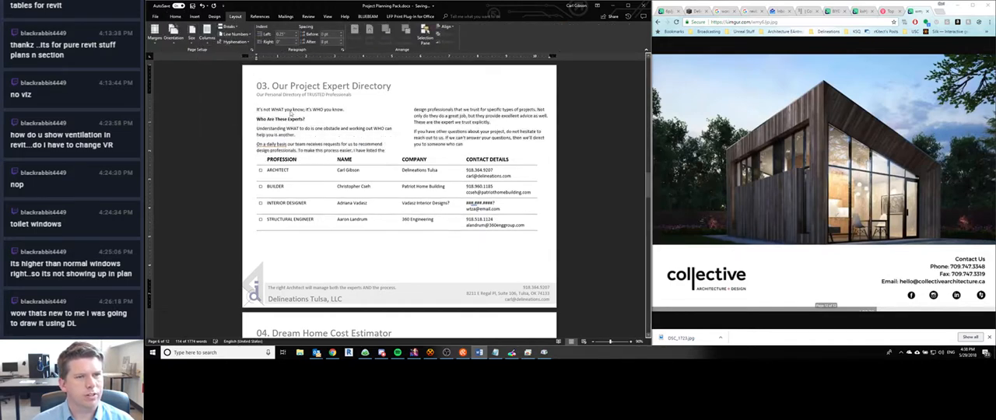
- Insert a column break before the "On a daily basis" paragraph in section 03 so it starts the second column
click(258, 148)
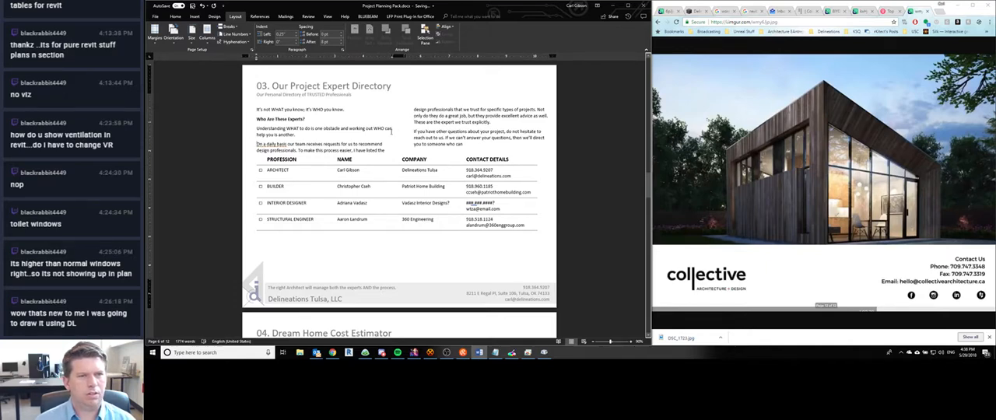
key(Return)
key(BackSpace)
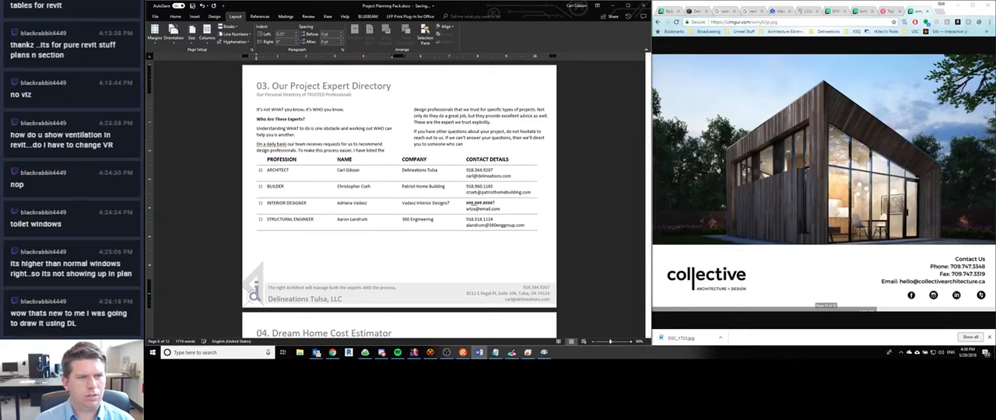
key(ctrl+shift+Return)
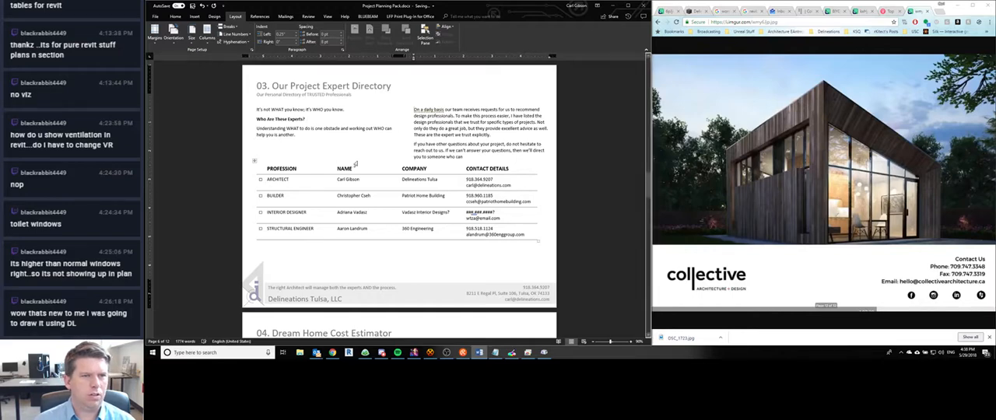
scroll(446, 144, down, 1)
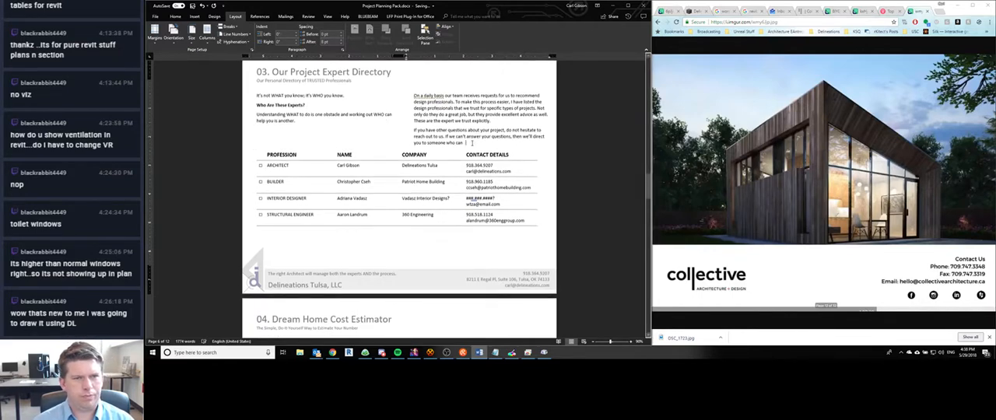
- Add a blank line between the second-column intro text and the directory table in section 03
key(Return)
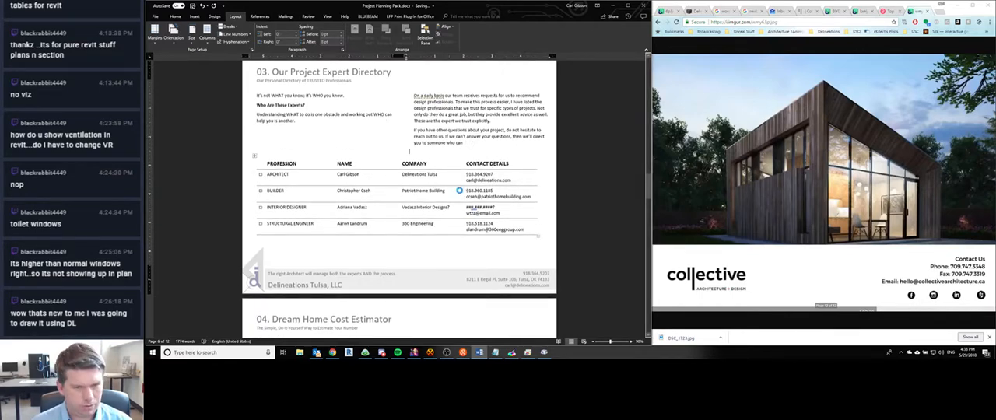
- Review the page layouts and text formatting from section 03 back through sections 02 and 01 to the cover page
scroll(378, 201, up, 10)
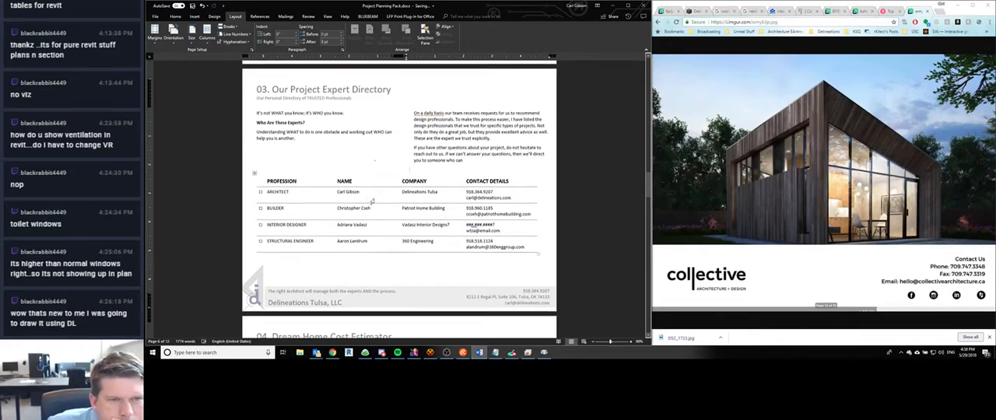
scroll(335, 205, up, 1)
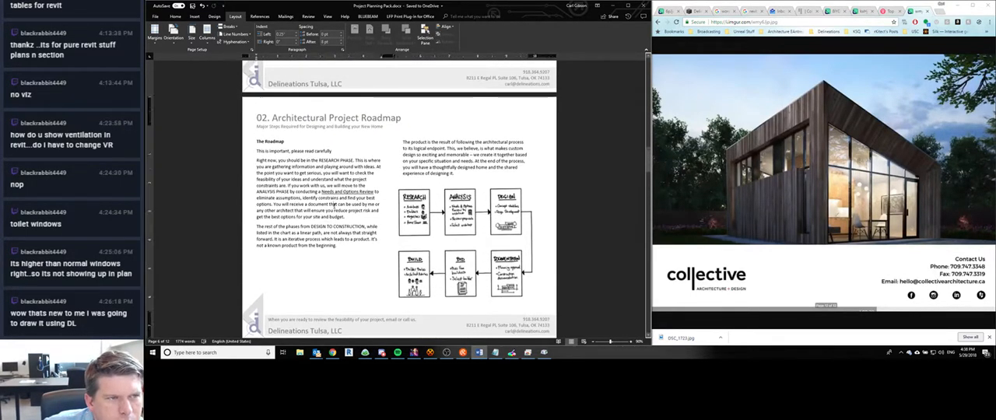
scroll(334, 205, up, 9)
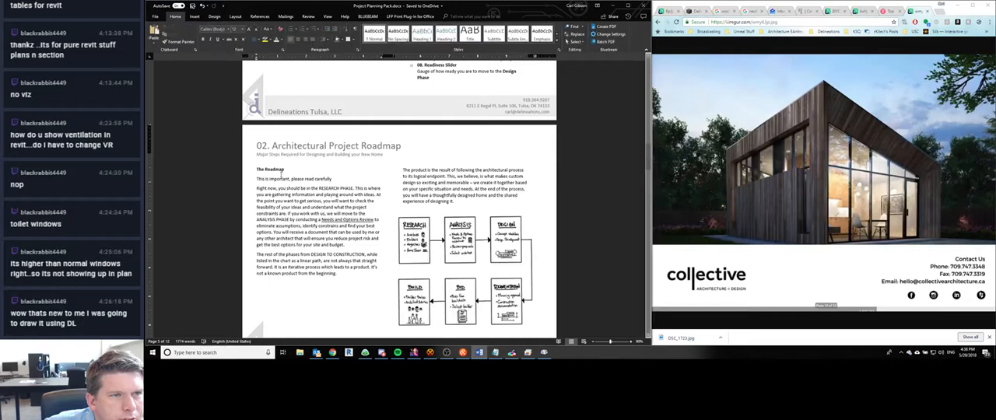
scroll(334, 218, up, 15)
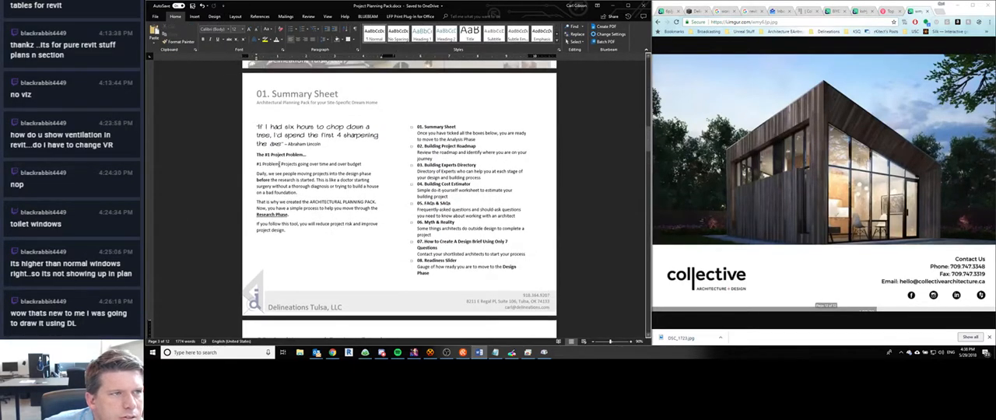
scroll(339, 211, up, 20)
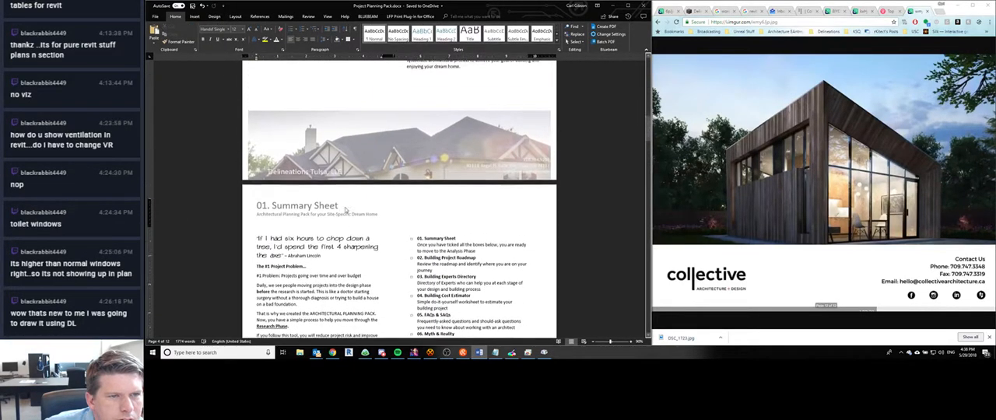
scroll(338, 206, up, 5)
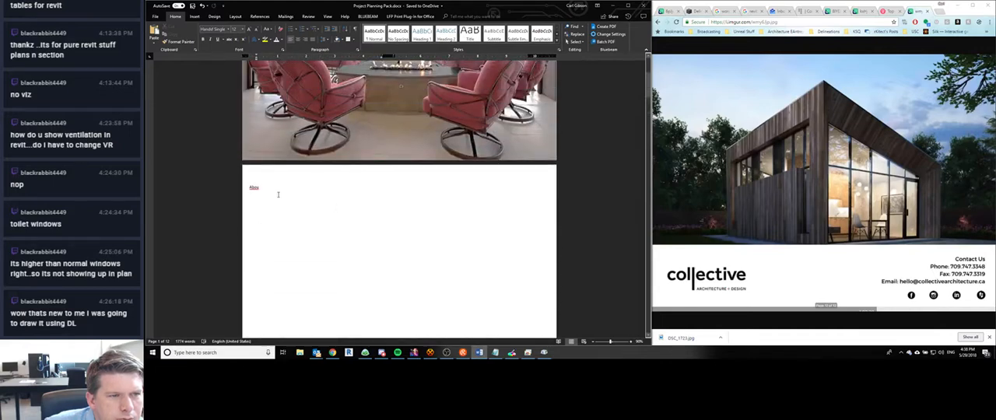
scroll(269, 195, down, 6)
scroll(269, 189, up, 5)
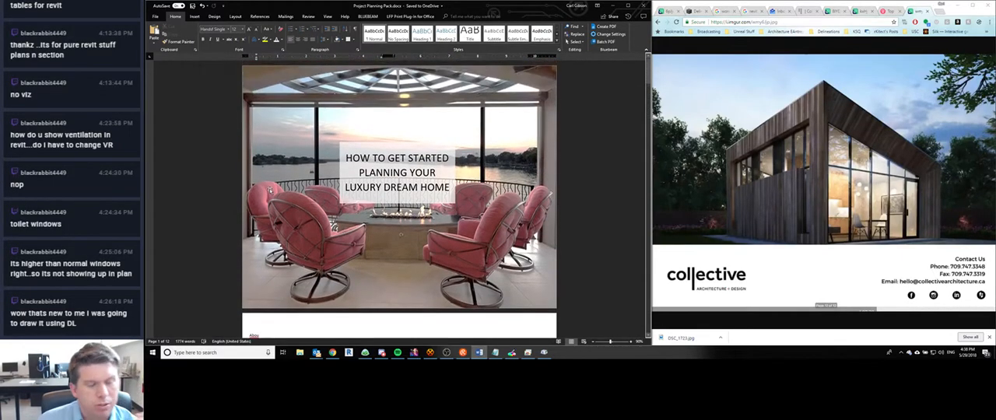